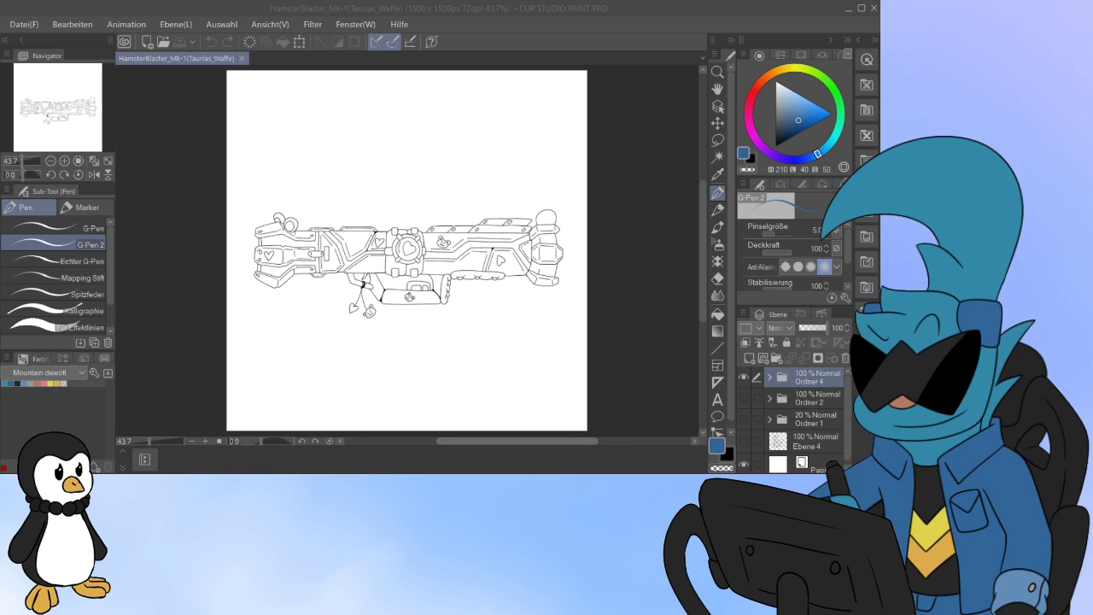
# Step: Create a new layer folder directly above Ordner 2 and add an empty raster layer inside it
pyautogui.moveTo(517, 441)
pyautogui.mouseDown()
pyautogui.moveTo(481, 441)
pyautogui.moveTo(531, 441)
pyautogui.moveTo(506, 441)
pyautogui.mouseUp()
pyautogui.moveTo(444, 256); pyautogui.dragTo(462, 256)
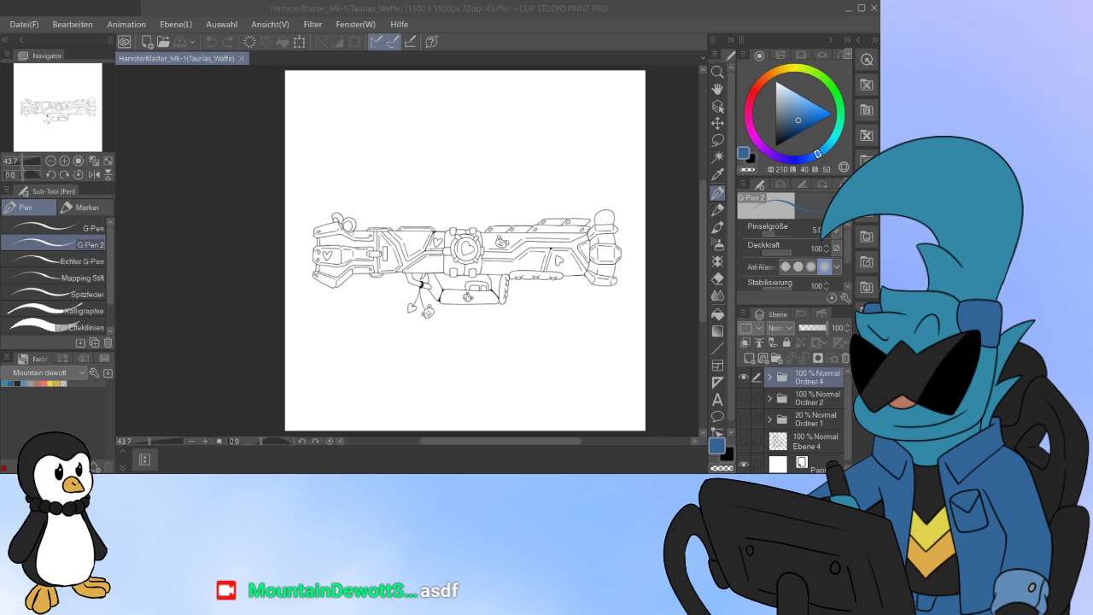
pyautogui.click(744, 378)
pyautogui.click(744, 378)
pyautogui.click(744, 378)
pyautogui.click(744, 377)
pyautogui.click(816, 399)
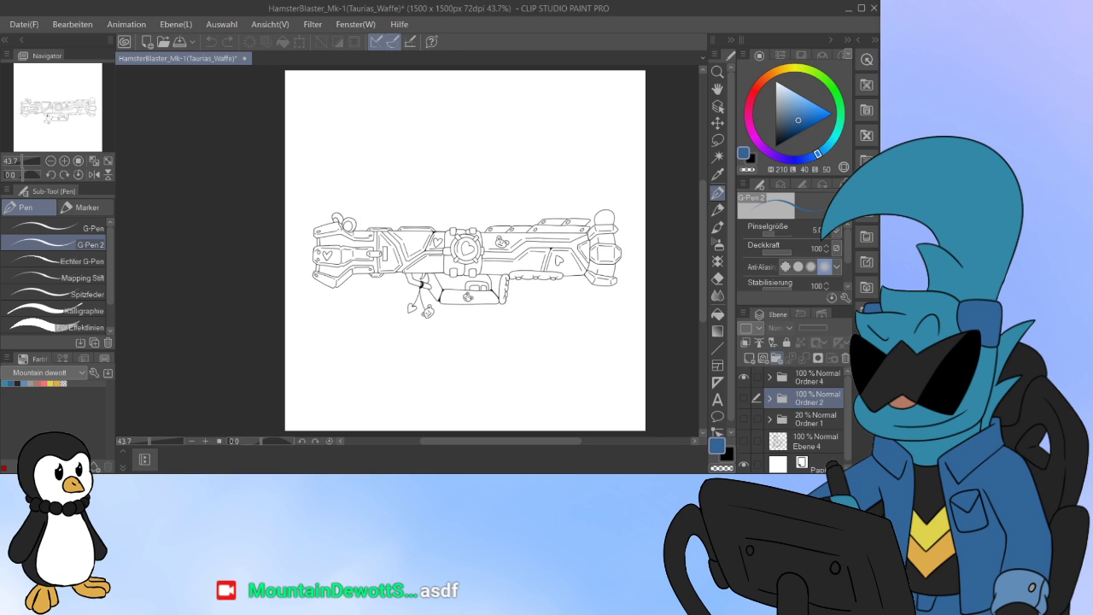
pyautogui.click(776, 359)
pyautogui.click(749, 358)
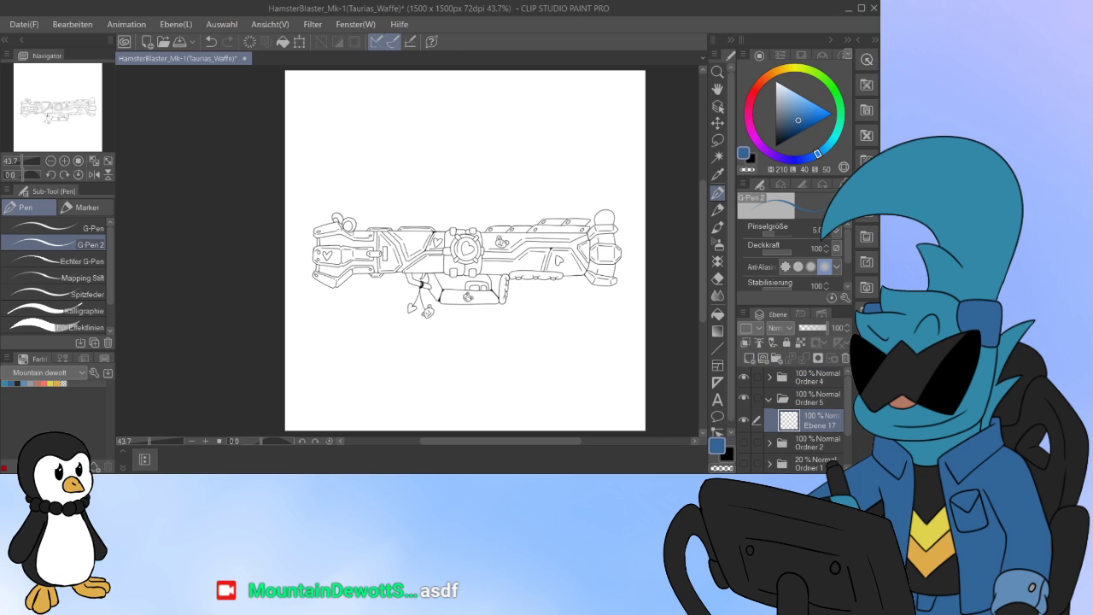
# Step: Hide the paper layer so the line art sits on a transparent background
pyautogui.scroll(-3, 794, 410)
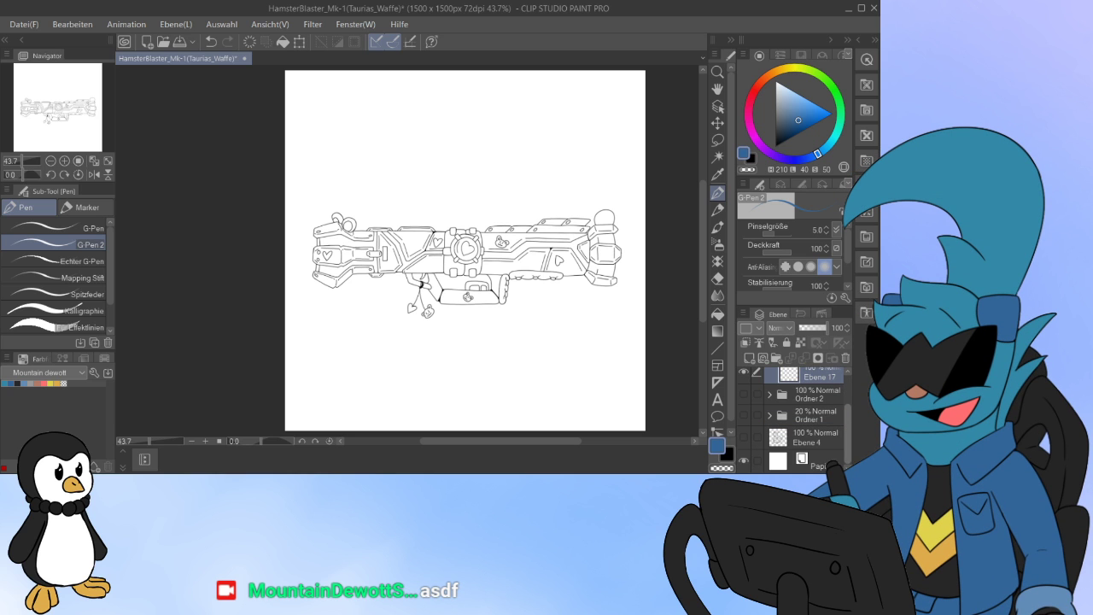
pyautogui.click(744, 461)
pyautogui.moveTo(155, 114); pyautogui.dragTo(124, 86)
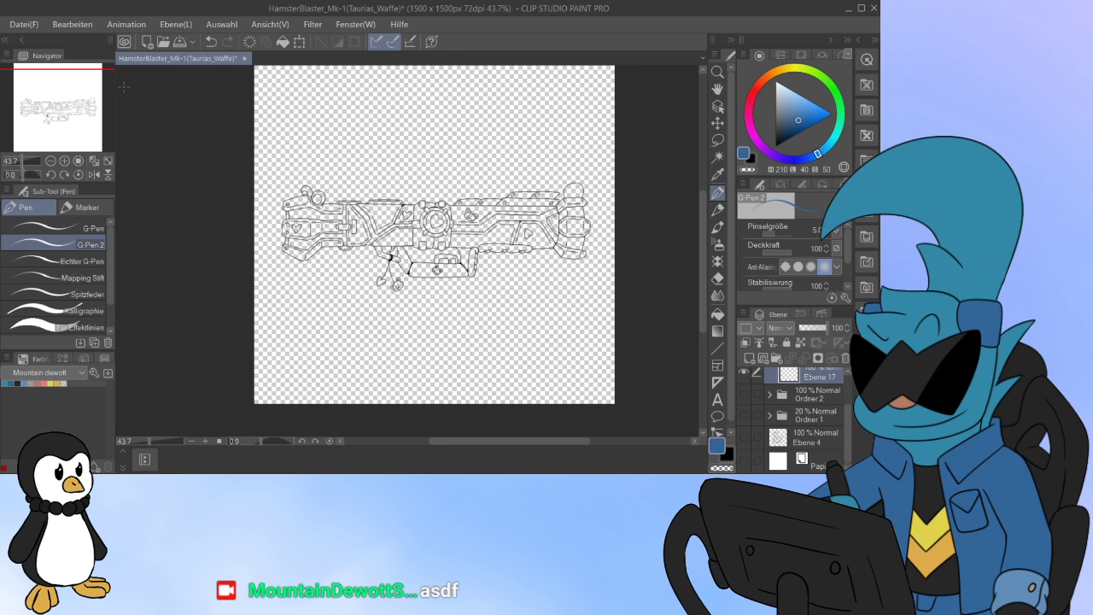
pyautogui.scroll(2, 123, 86)
# Step: Select the body panels right of the round heart emblem with Auto Select, referring to other layers and adding each area to the selection
pyautogui.click(718, 140)
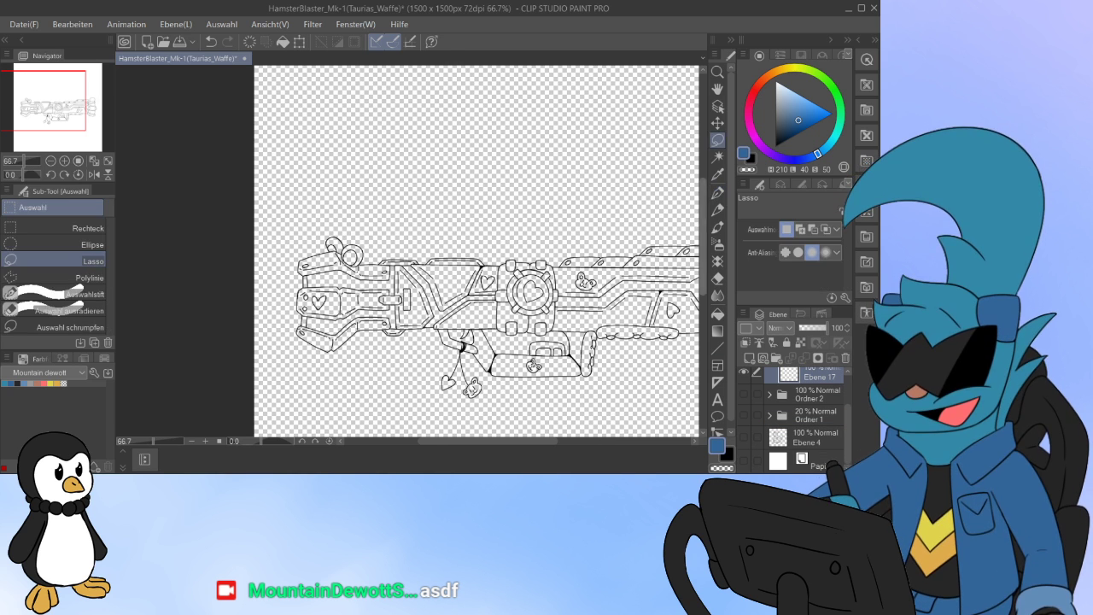
pyautogui.click(718, 156)
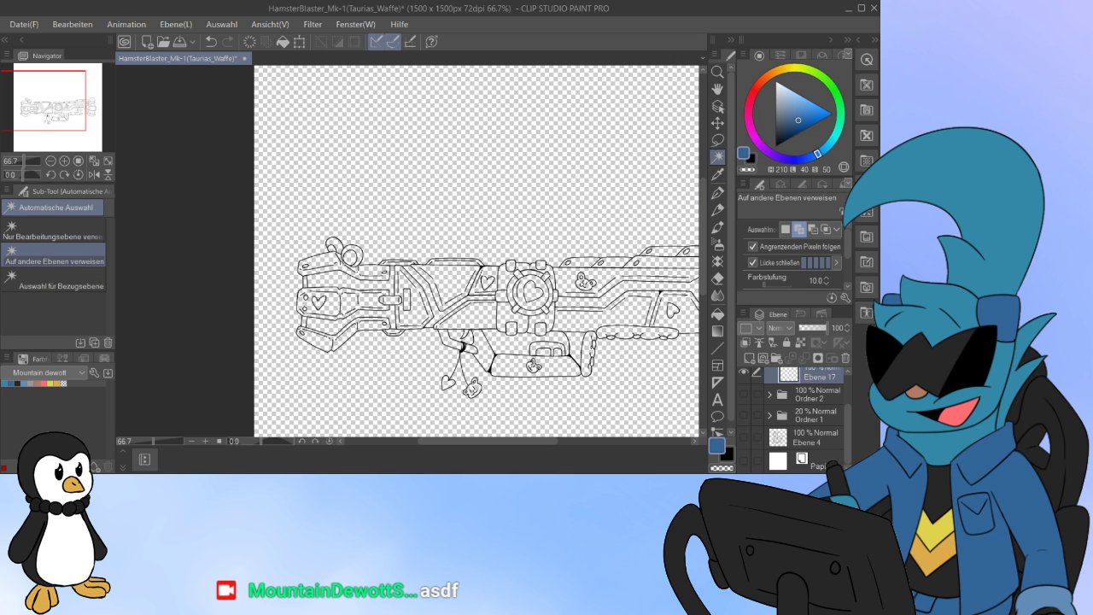
pyautogui.moveTo(487, 442)
pyautogui.mouseDown()
pyautogui.moveTo(531, 441)
pyautogui.moveTo(509, 441)
pyautogui.mouseUp()
pyautogui.click(516, 319)
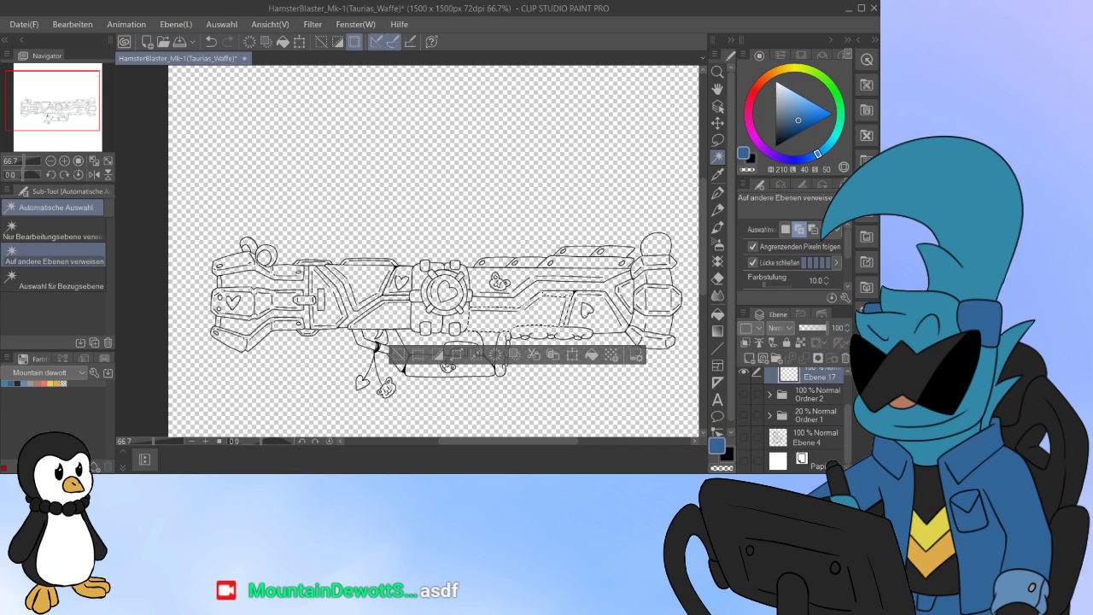
pyautogui.click(567, 310)
pyautogui.click(602, 313)
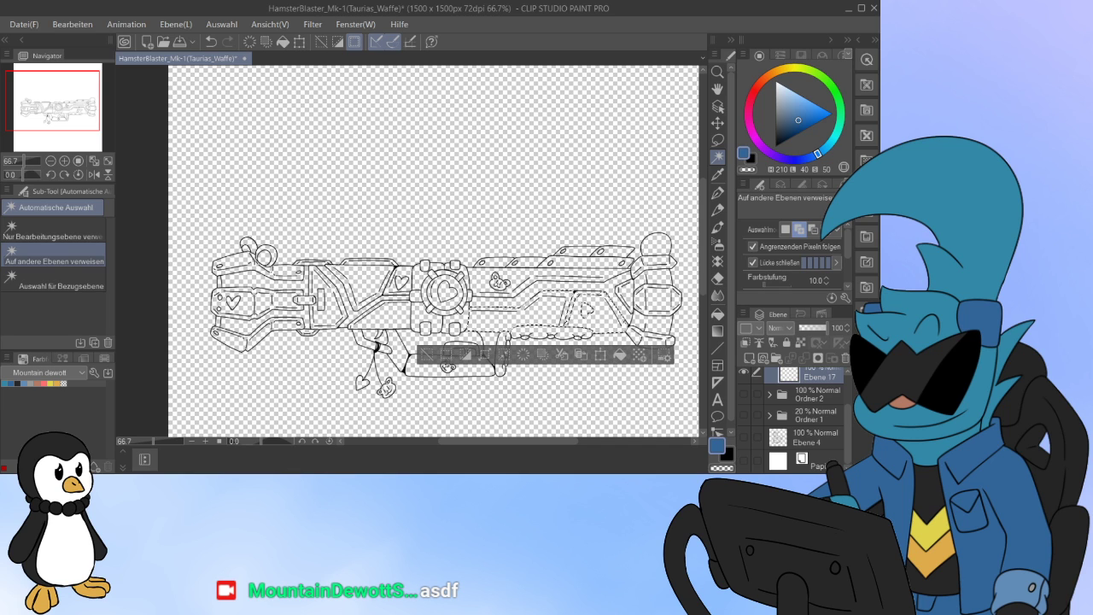
pyautogui.click(625, 301)
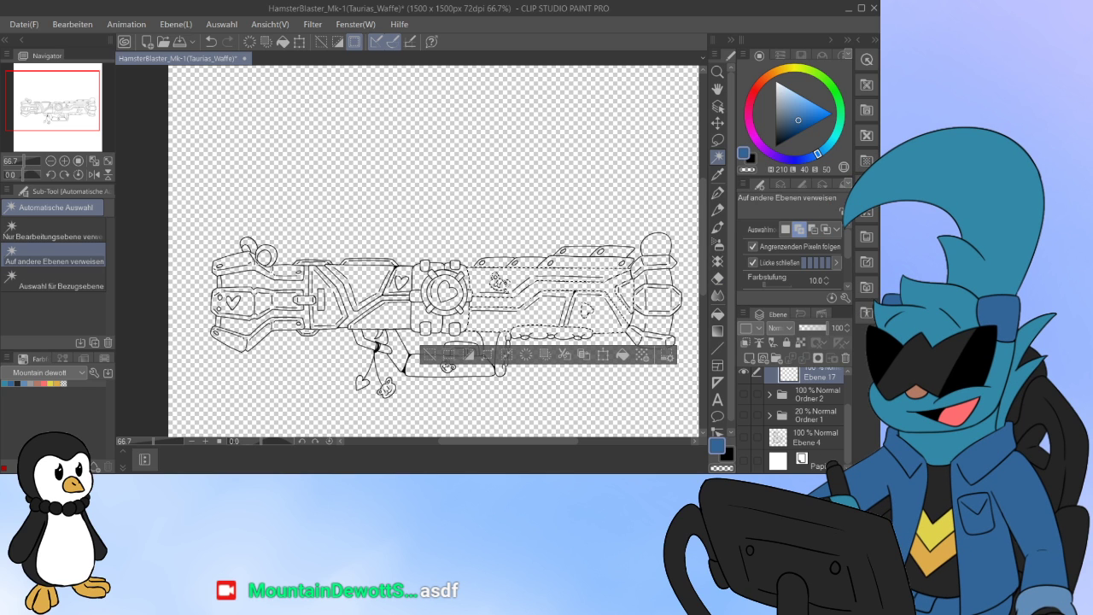
# Step: Add the central block, the body panels left of the round emblem, and the middle and lower left-end prongs to the selection
pyautogui.click(385, 314)
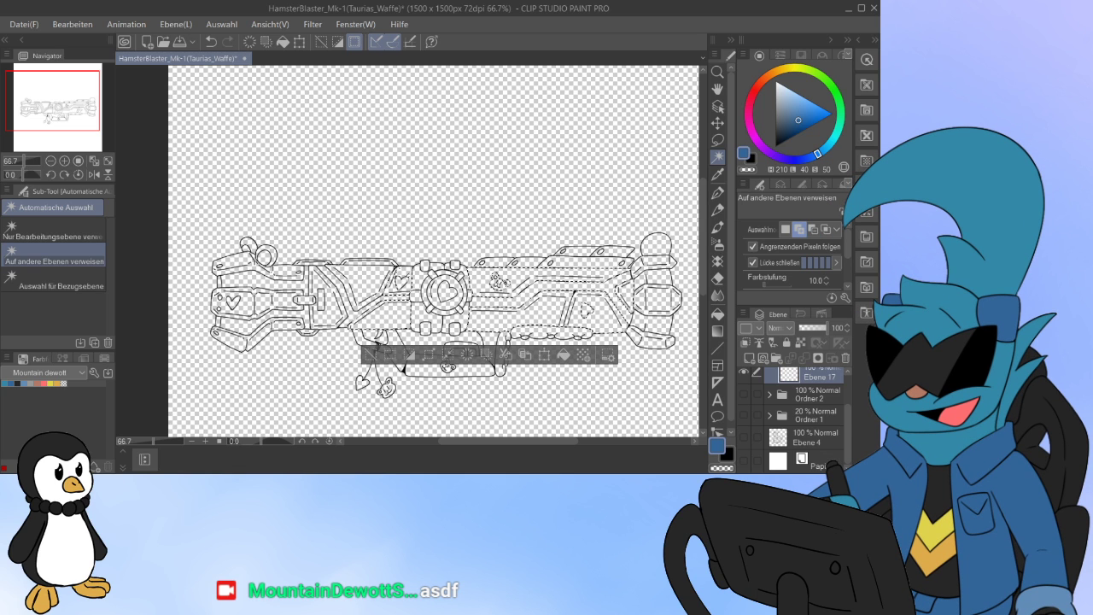
pyautogui.click(364, 283)
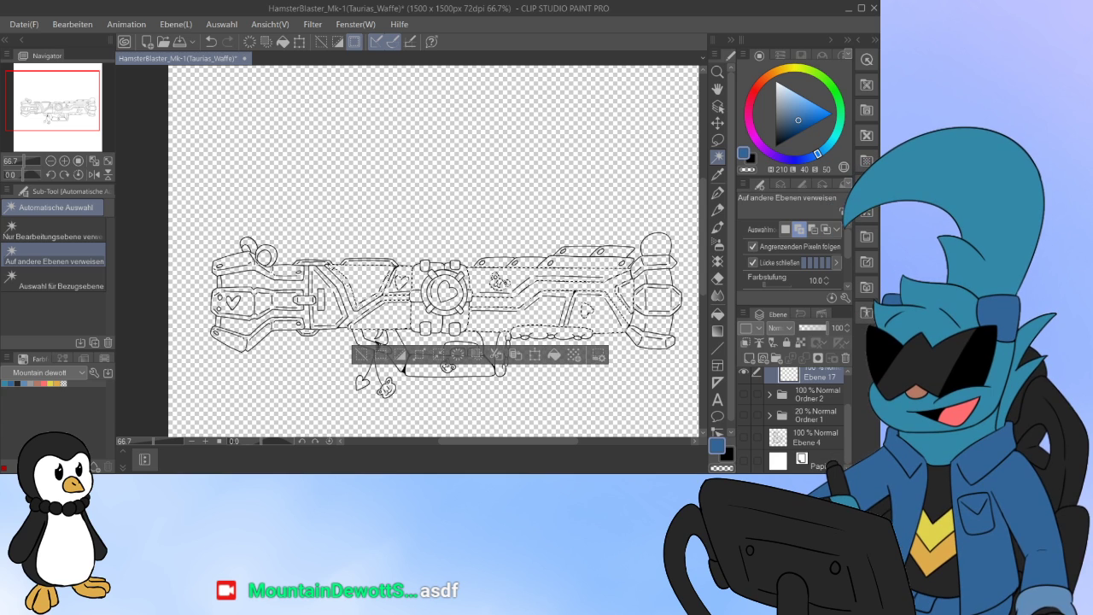
pyautogui.click(331, 270)
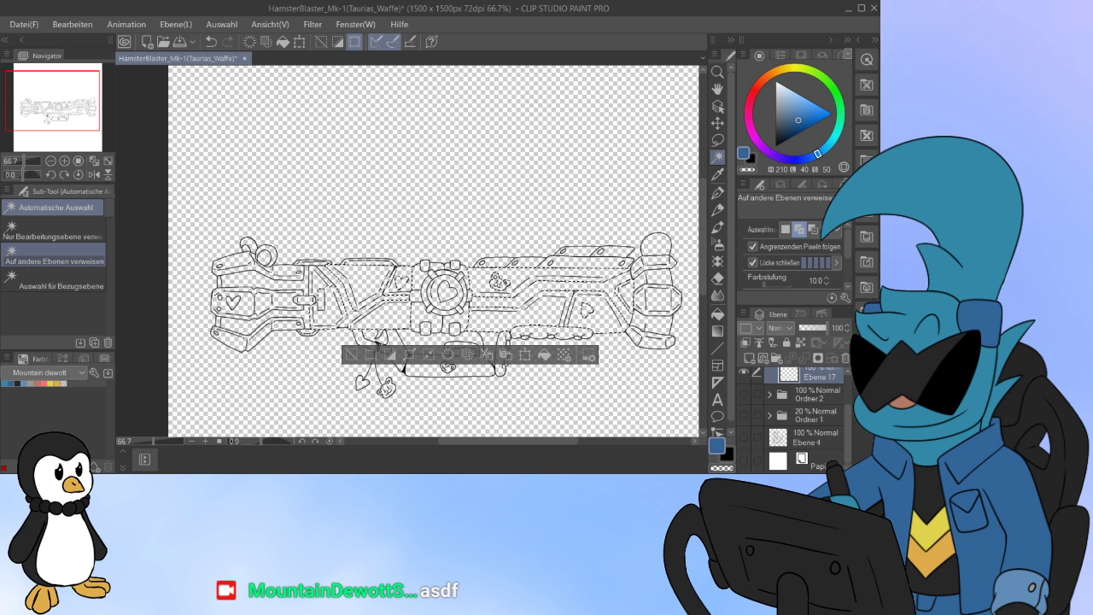
pyautogui.hotkey('ctrl', 'z')
pyautogui.hotkey('ctrl', 'y')
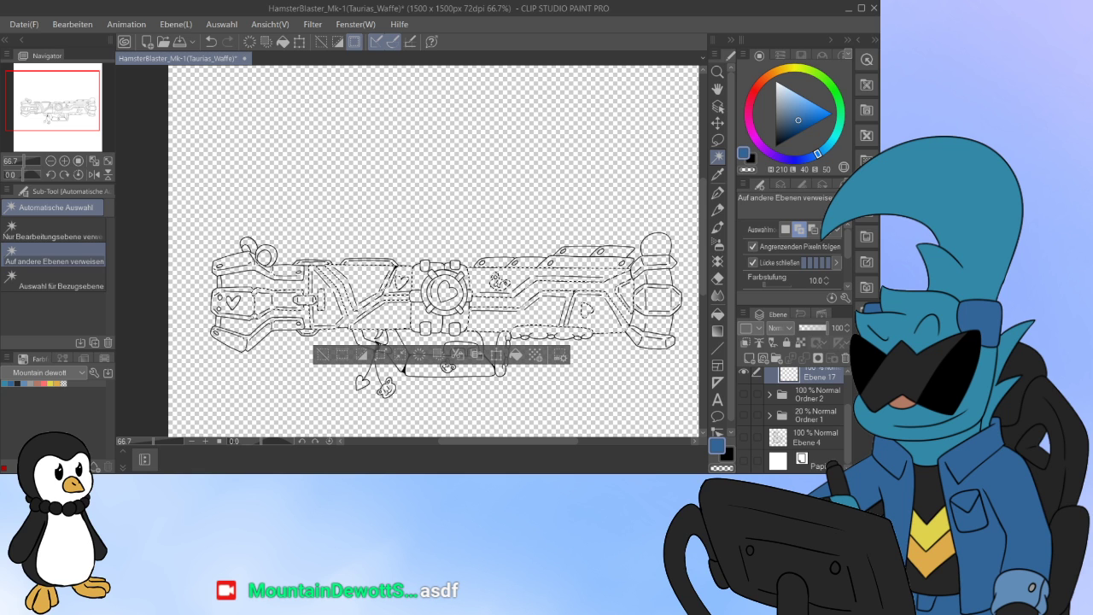
pyautogui.click(256, 301)
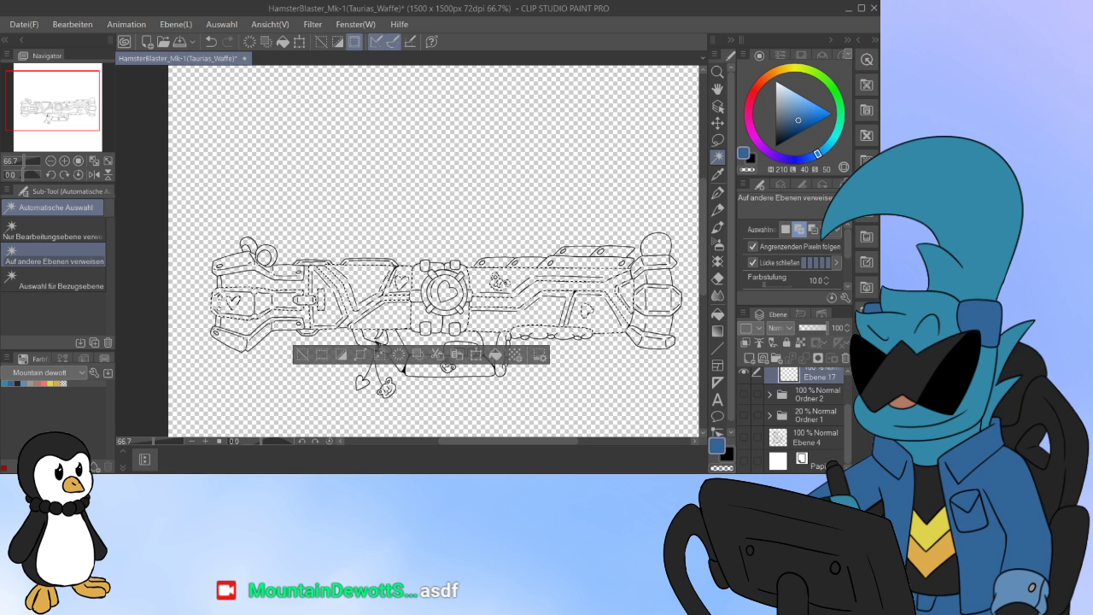
pyautogui.click(232, 339)
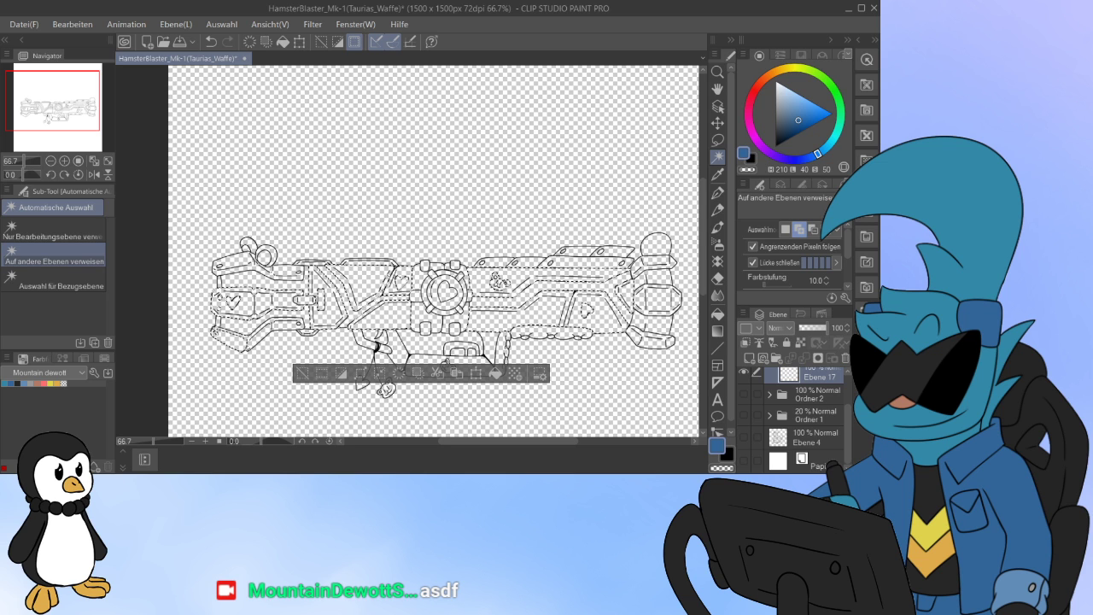
# Step: Extend the selection to the remaining prong areas at the blaster's left end and the segments at its right end
pyautogui.moveTo(376, 299); pyautogui.dragTo(423, 252)
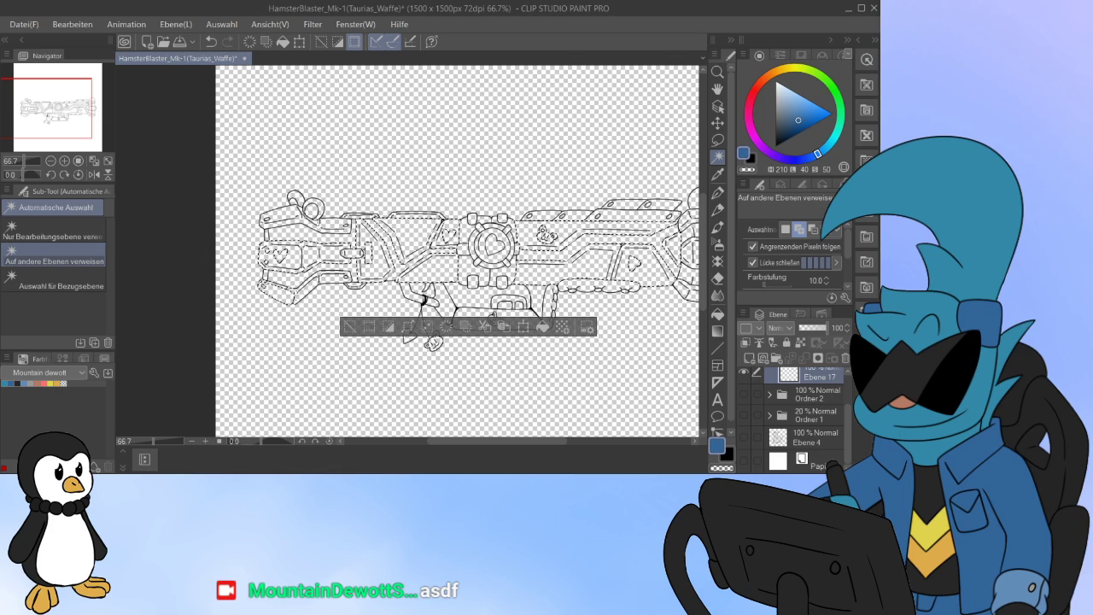
pyautogui.scroll(3, 401, 252)
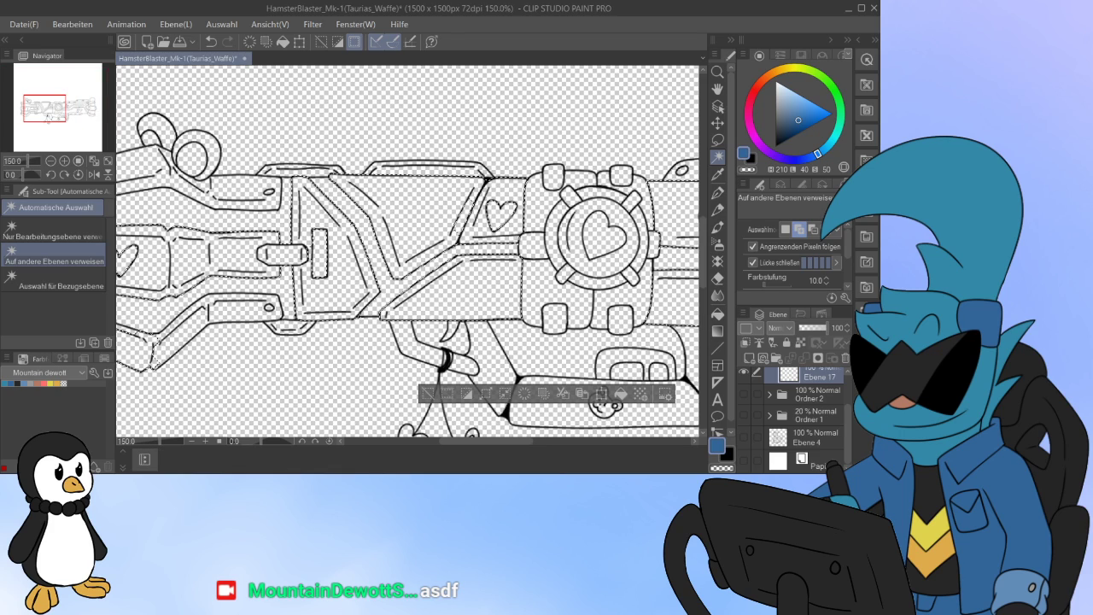
pyautogui.moveTo(486, 441); pyautogui.dragTo(447, 442)
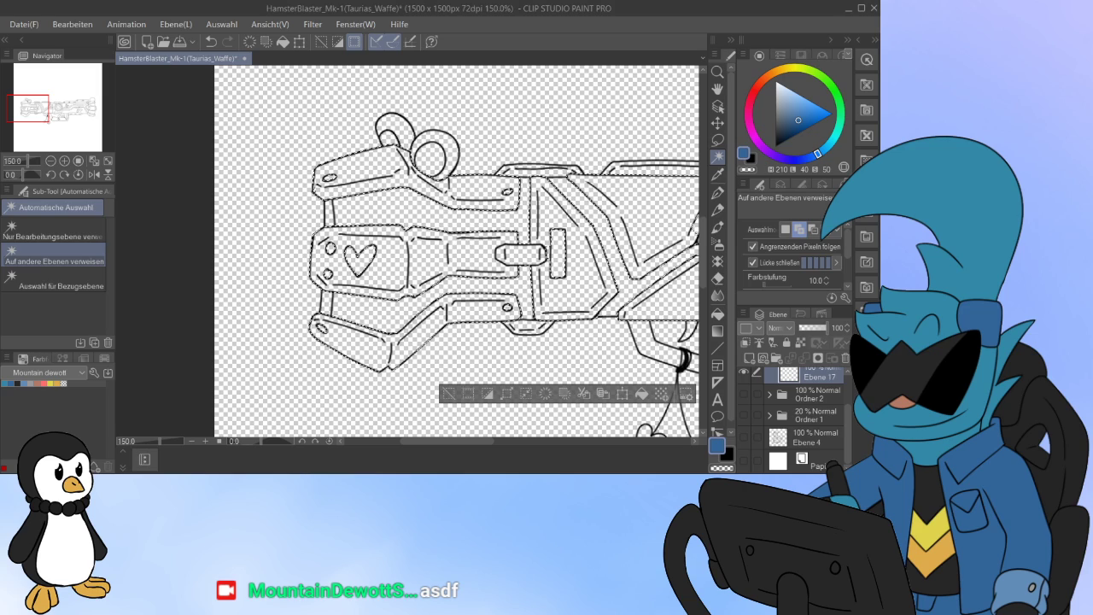
pyautogui.moveTo(447, 441); pyautogui.dragTo(540, 441)
pyautogui.hscroll(8, 408, 252)
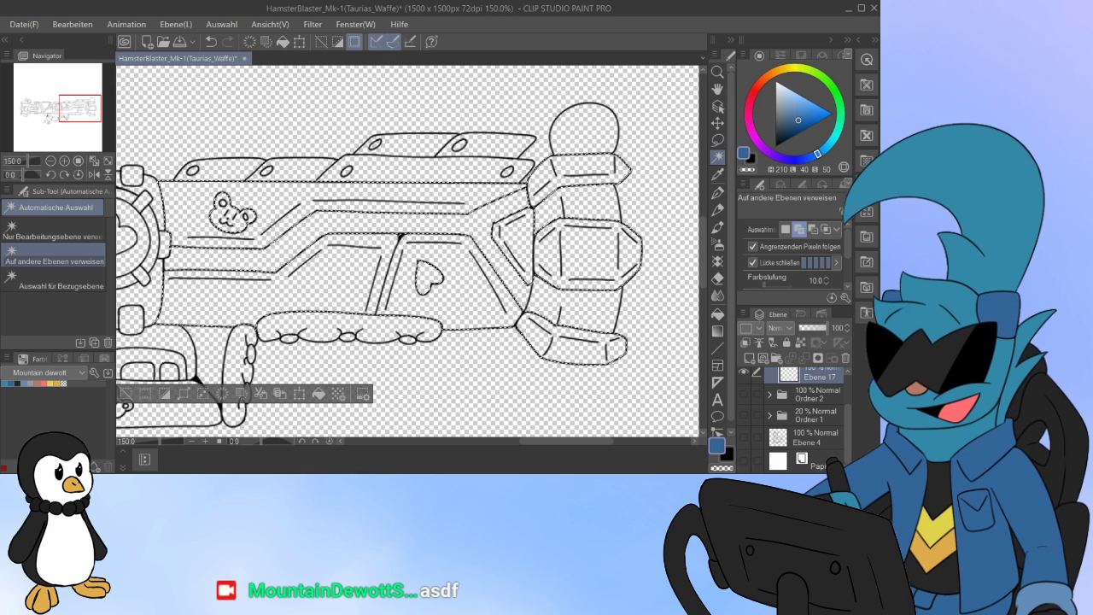
# Step: Add the narrow plates and rail segments along the blaster's upper edge to the selection
pyautogui.moveTo(307, 247); pyautogui.dragTo(528, 247)
pyautogui.hscroll(-3, 408, 256)
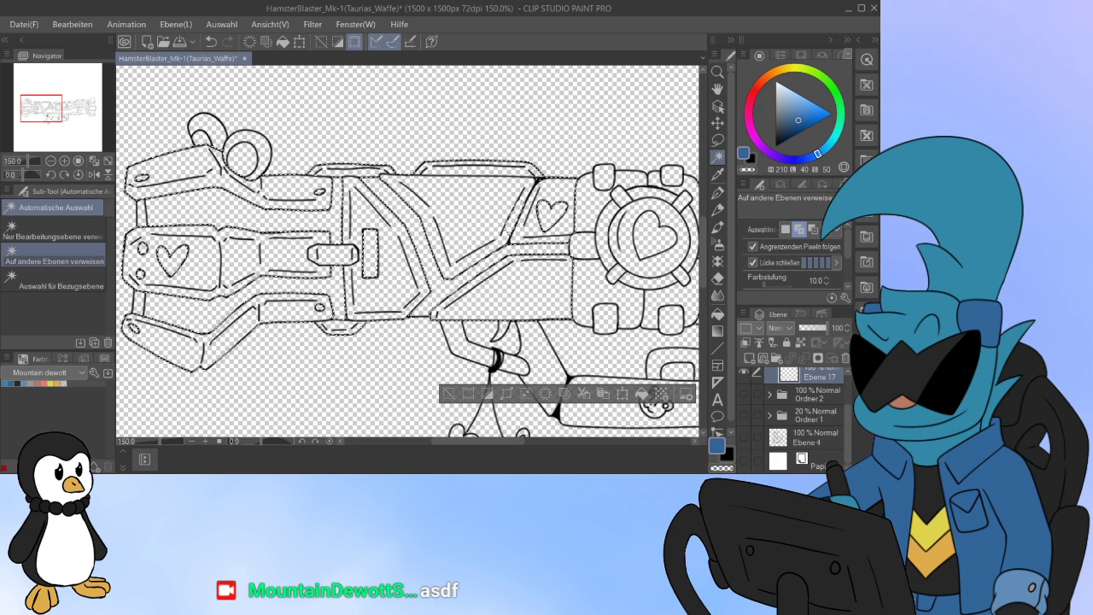
pyautogui.hscroll(2, 408, 252)
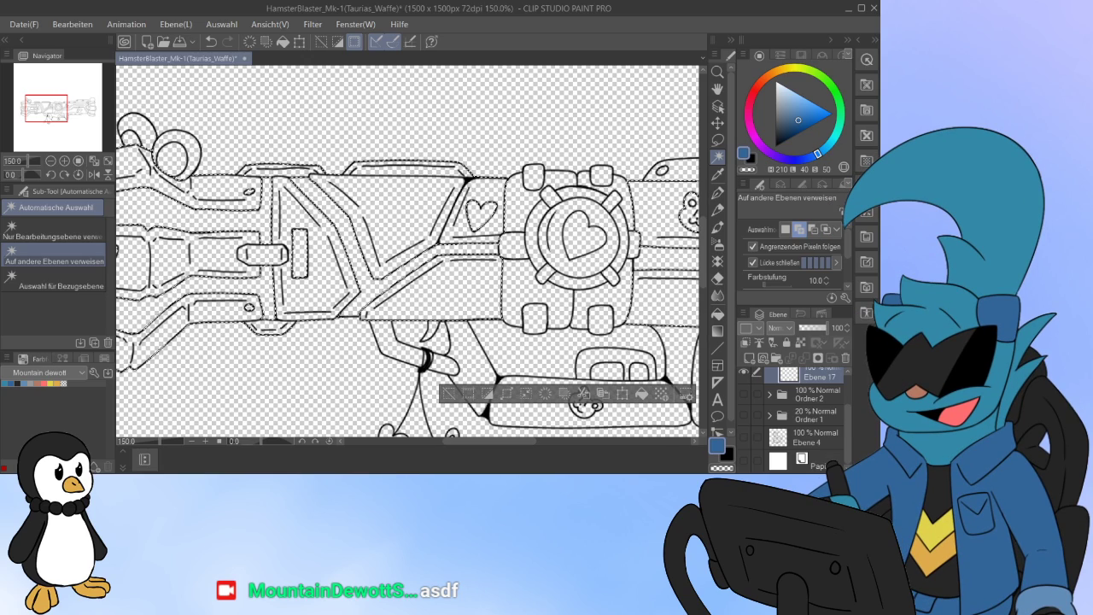
pyautogui.hscroll(10, 408, 257)
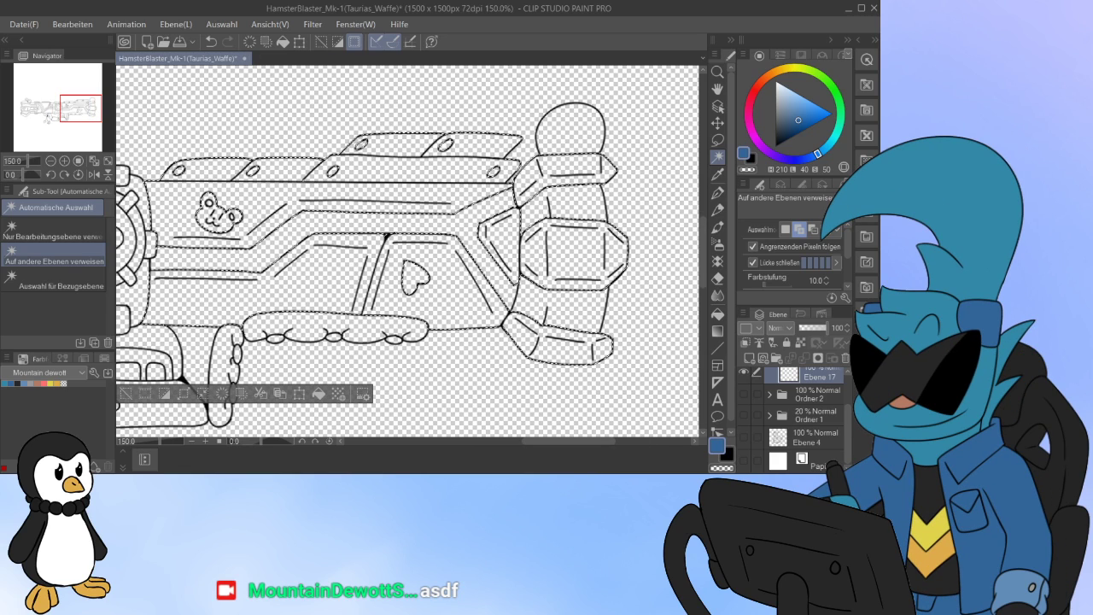
pyautogui.moveTo(567, 442); pyautogui.dragTo(505, 441)
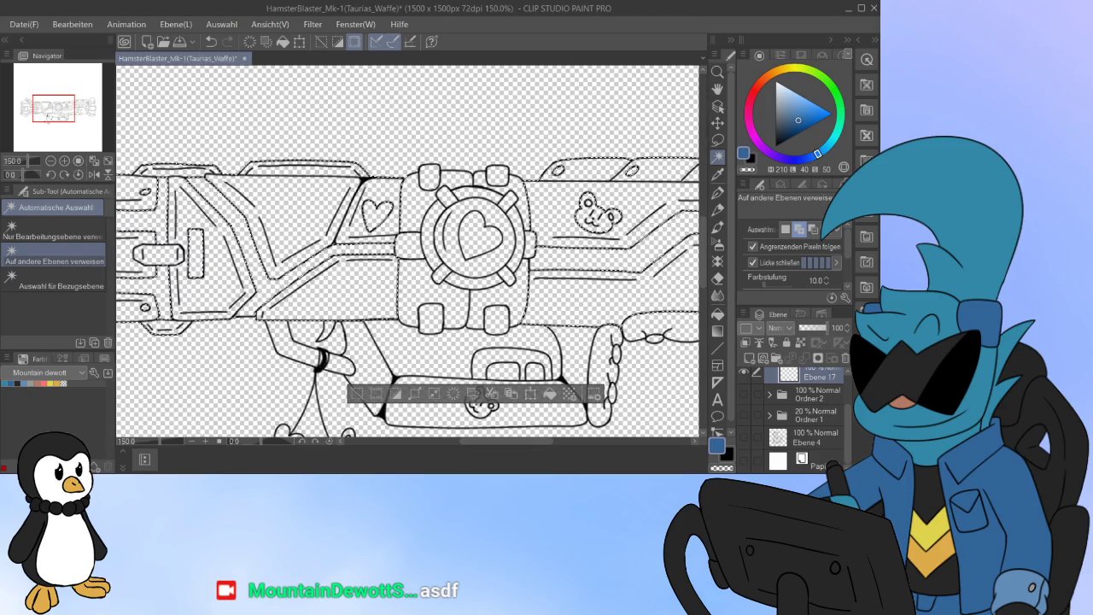
# Step: Extend the selection to the vertical grip beneath the blaster's body
pyautogui.scroll(-3, 408, 251)
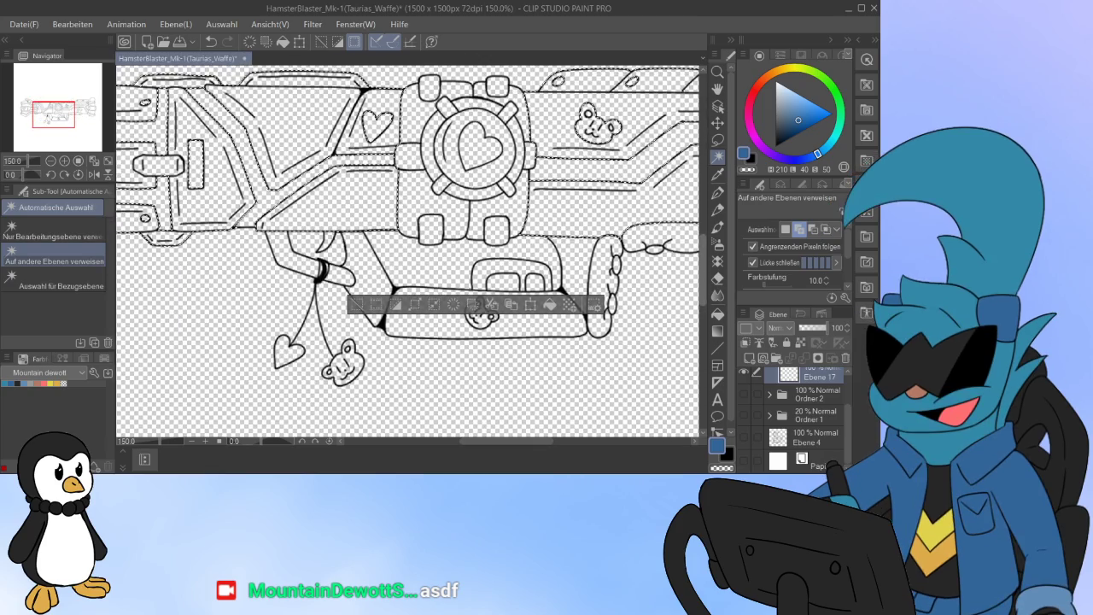
pyautogui.moveTo(703, 270); pyautogui.dragTo(703, 269)
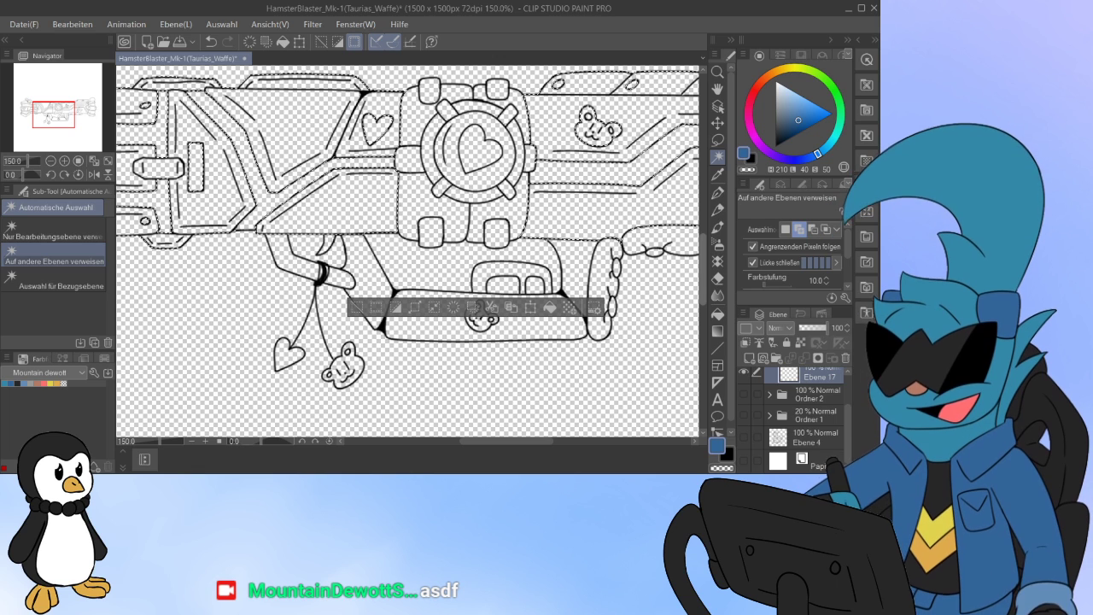
pyautogui.scroll(-1, 408, 251)
pyautogui.scroll(1, 409, 251)
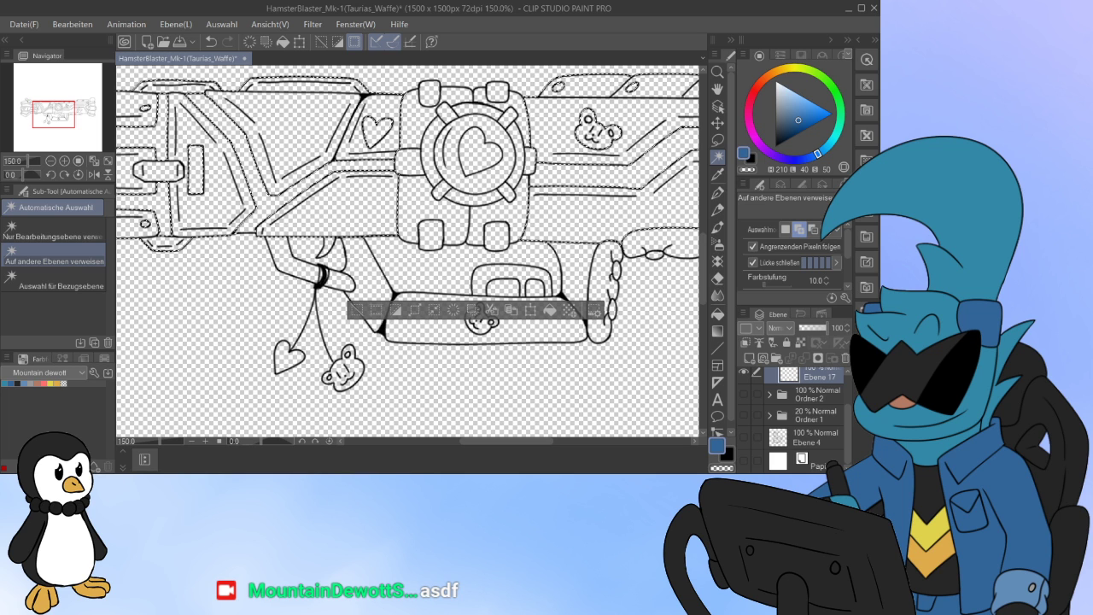
pyautogui.moveTo(506, 442); pyautogui.dragTo(469, 441)
pyautogui.hscroll(6, 408, 251)
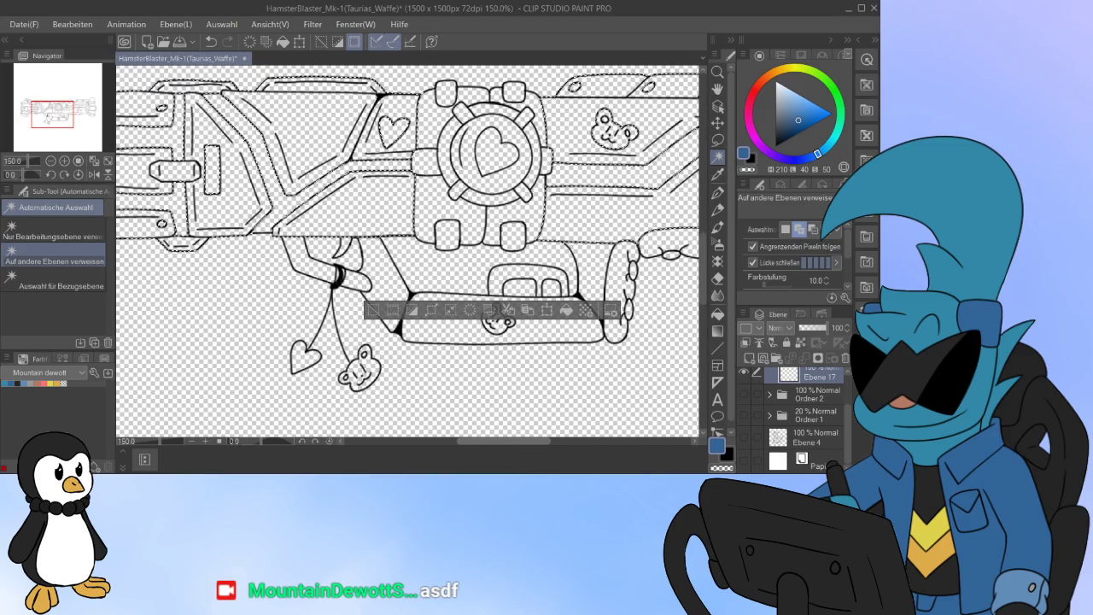
pyautogui.hscroll(1, 408, 251)
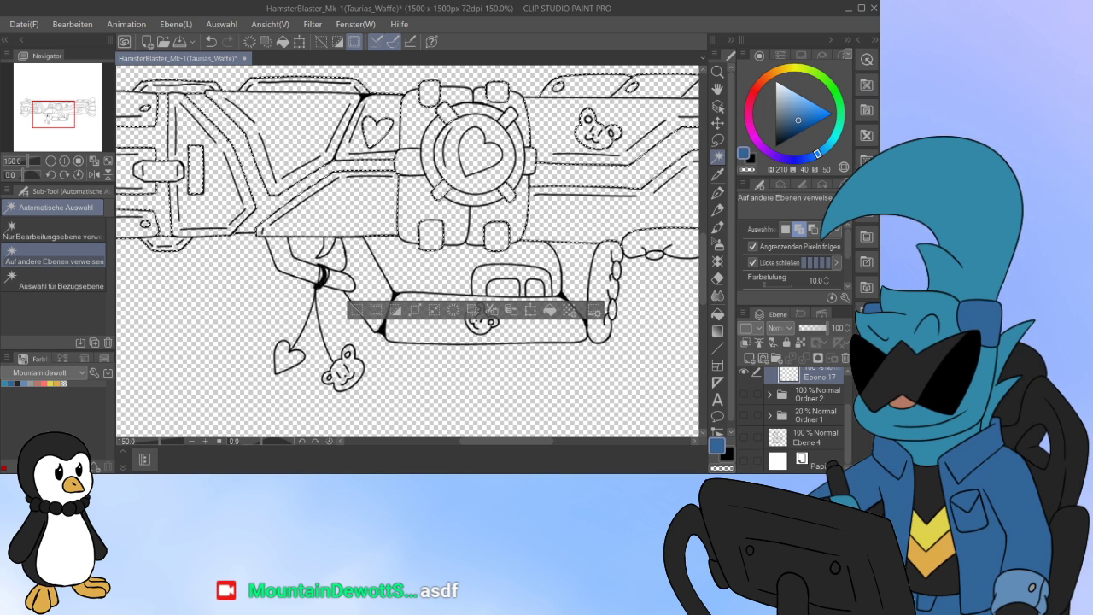
pyautogui.hscroll(2, 408, 251)
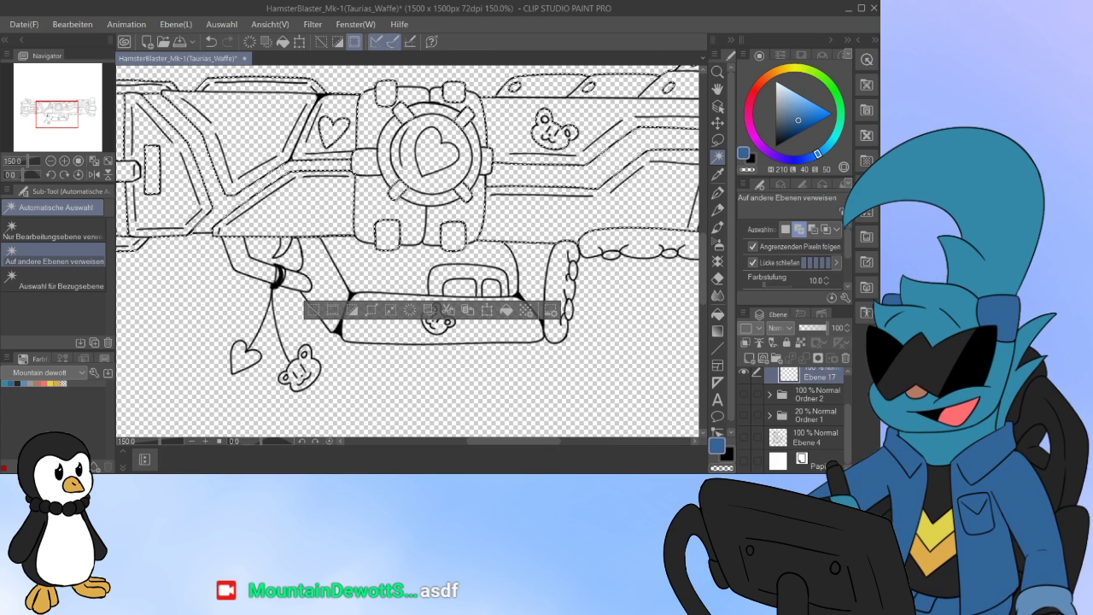
# Step: Turn the selection into a layer mask on Ebene 17 and add a new raster layer above it
pyautogui.moveTo(513, 442); pyautogui.dragTo(540, 441)
pyautogui.hscroll(-10, 408, 251)
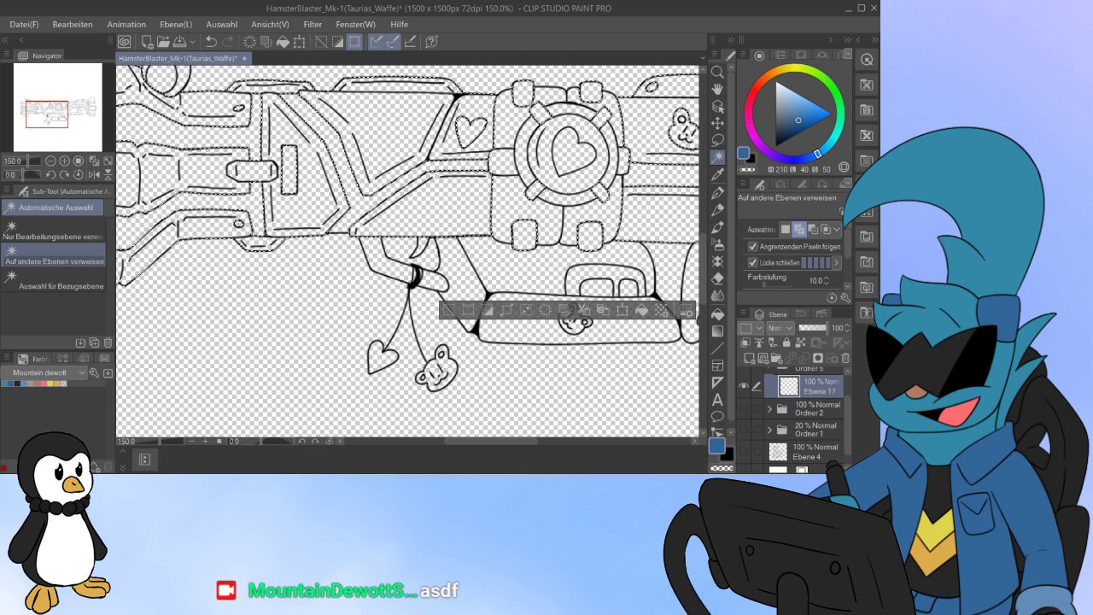
pyautogui.click(818, 358)
pyautogui.hotkey('ctrl', 'shift', 'n')
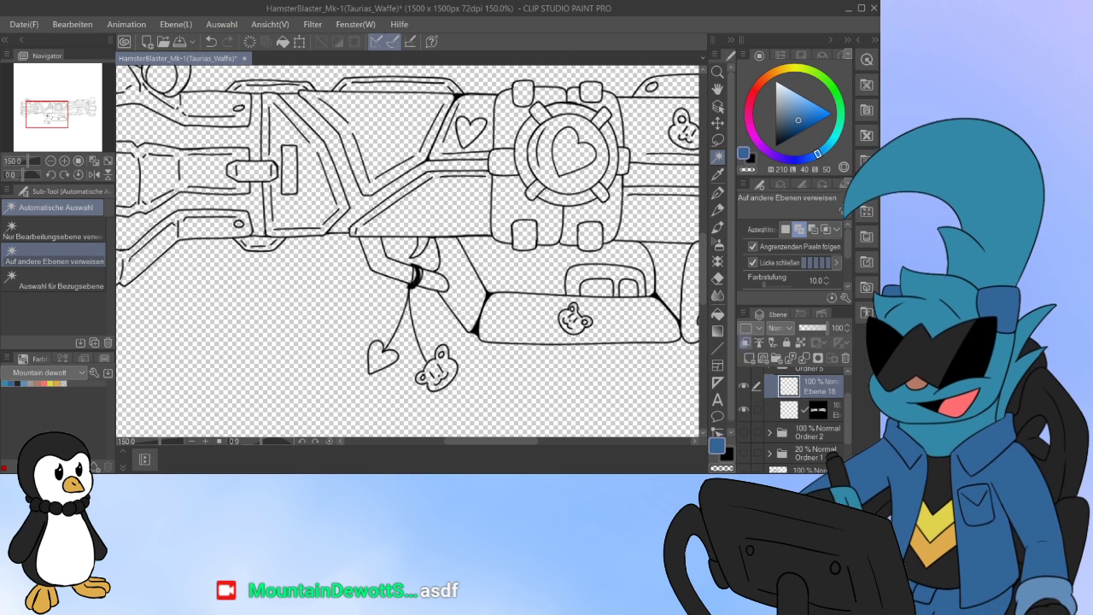
pyautogui.click(454, 167)
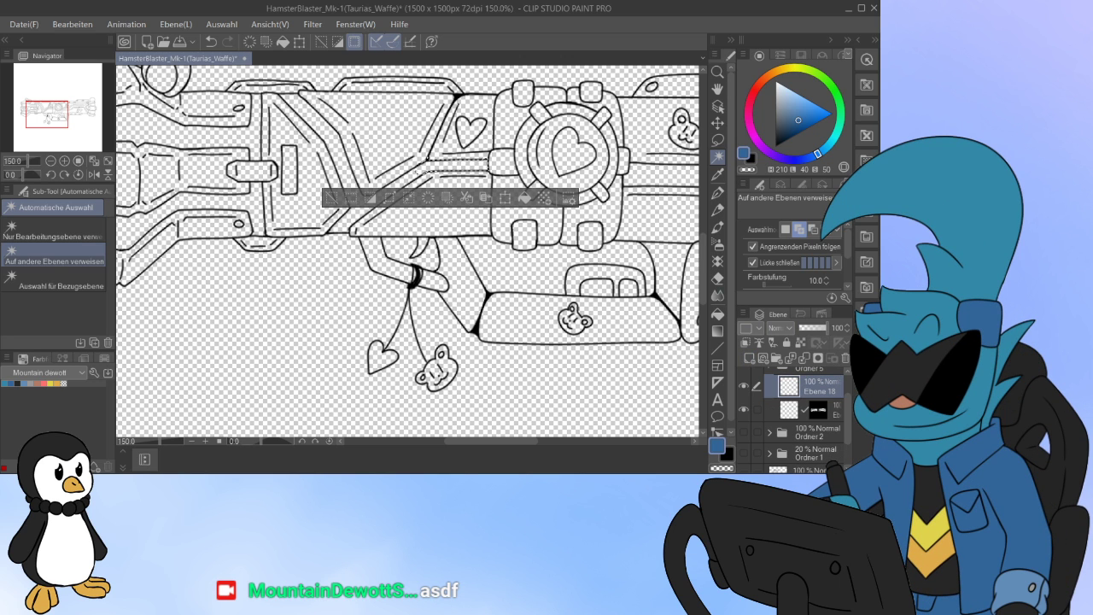
pyautogui.click(399, 182)
pyautogui.click(364, 204)
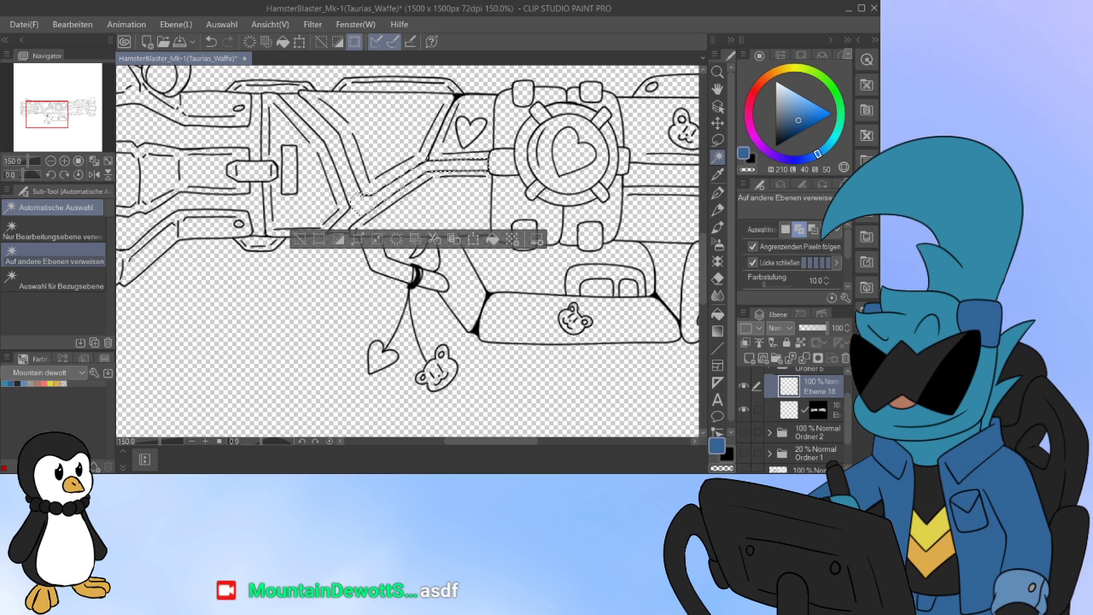
pyautogui.click(338, 158)
pyautogui.click(233, 139)
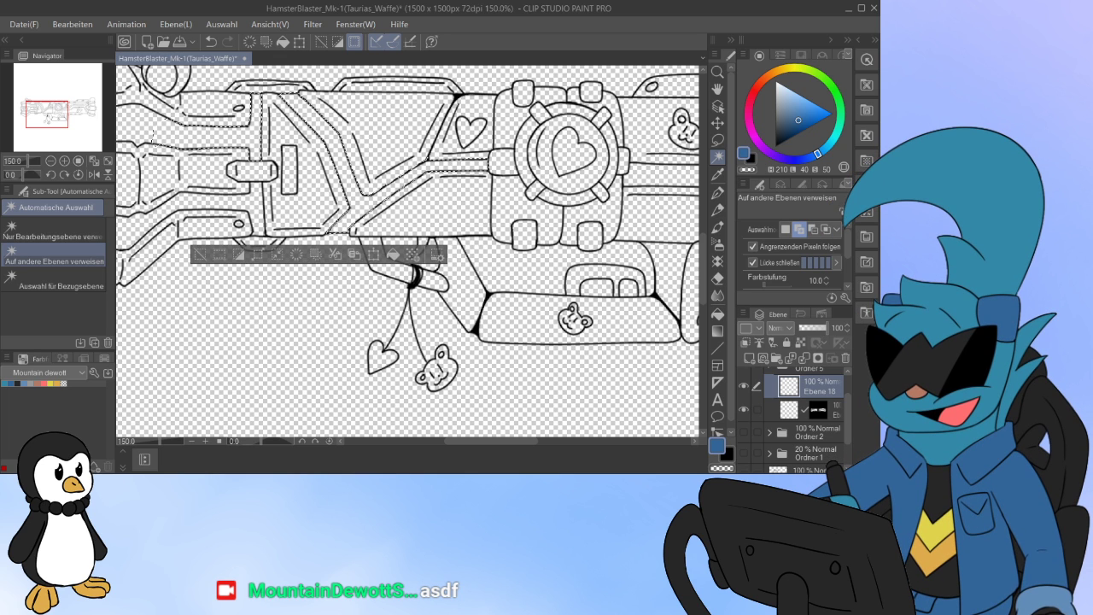
pyautogui.moveTo(491, 441); pyautogui.dragTo(452, 441)
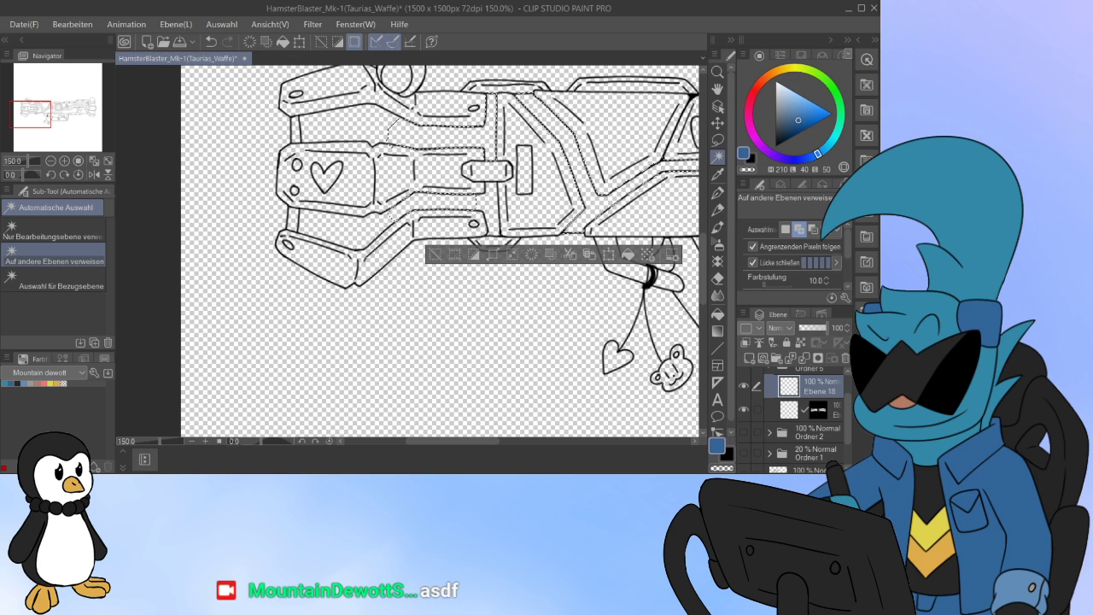
pyautogui.click(342, 126)
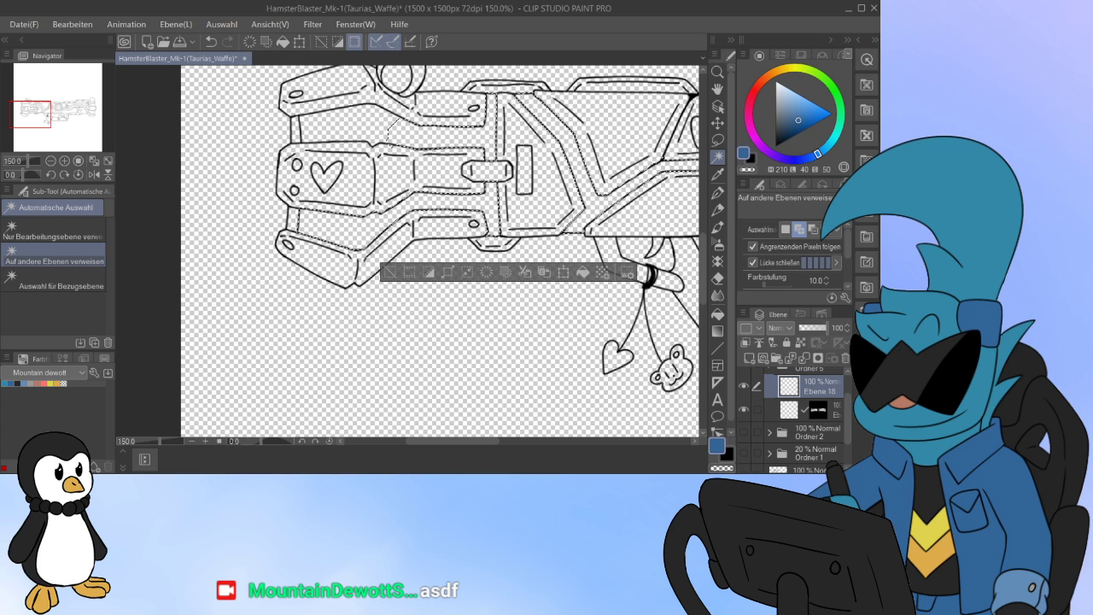
pyautogui.moveTo(453, 442)
pyautogui.mouseDown()
pyautogui.moveTo(515, 442)
pyautogui.moveTo(470, 441)
pyautogui.mouseUp()
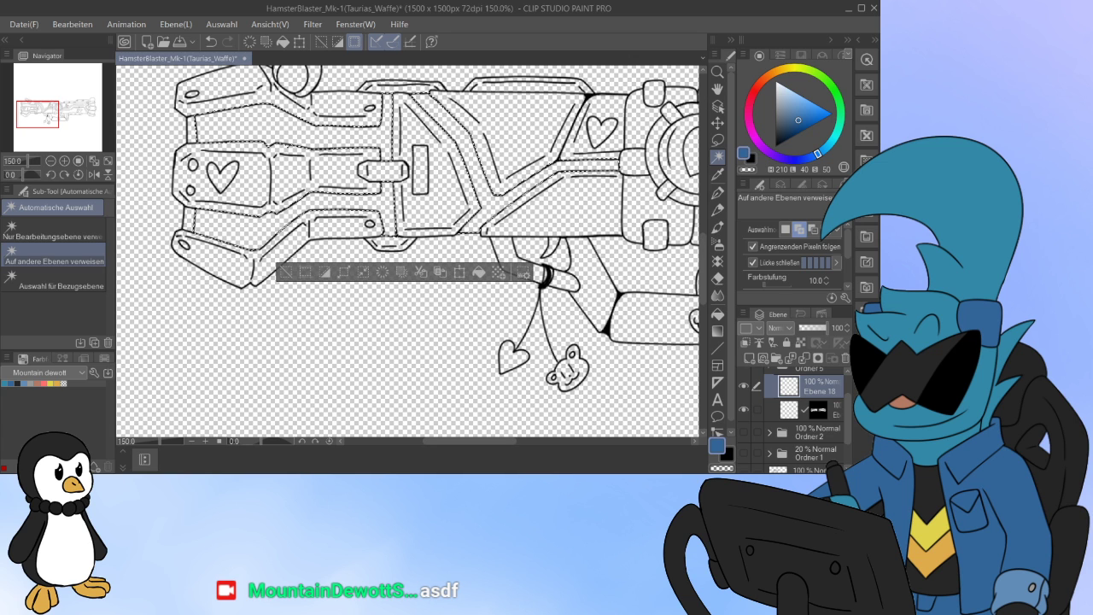
pyautogui.hotkey('ctrl', 'd')
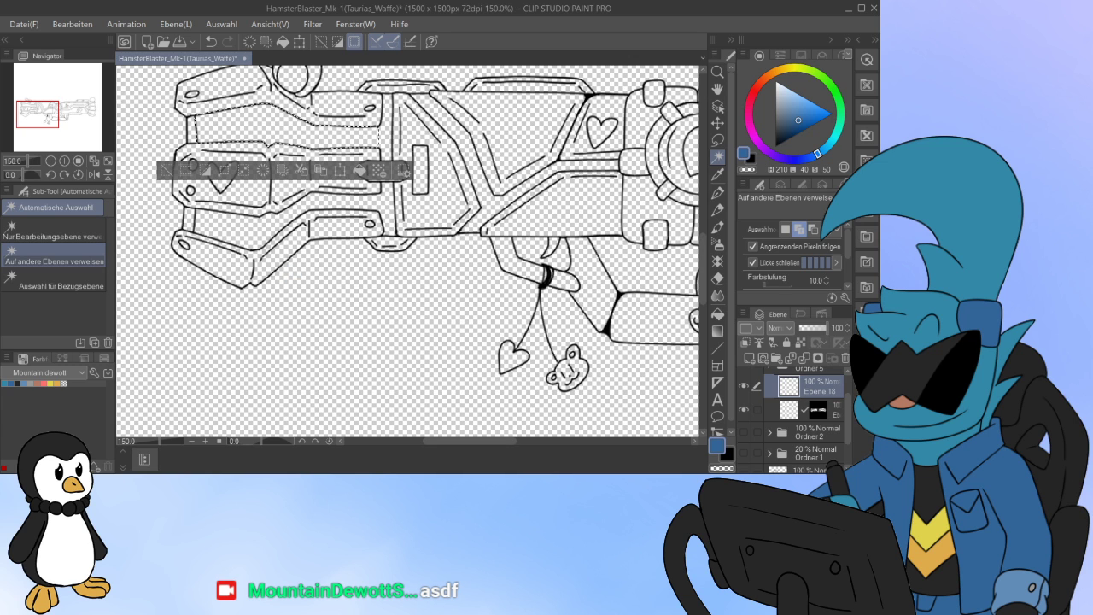
# Step: Select the gaps between the prongs at the blaster's left end and the angled bands running along the length of its body
pyautogui.click(238, 226)
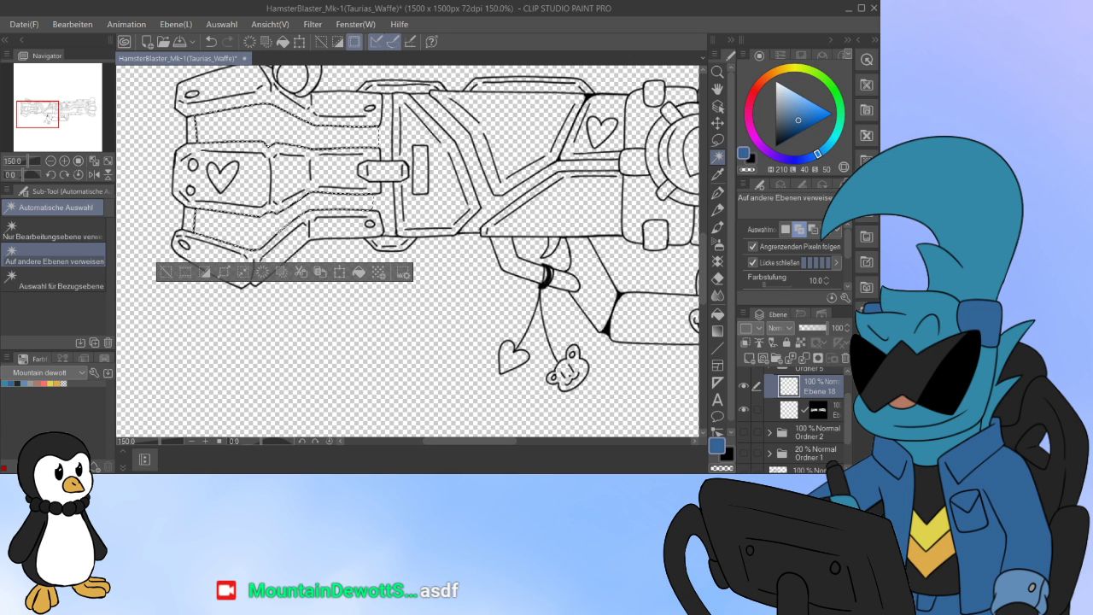
pyautogui.click(387, 205)
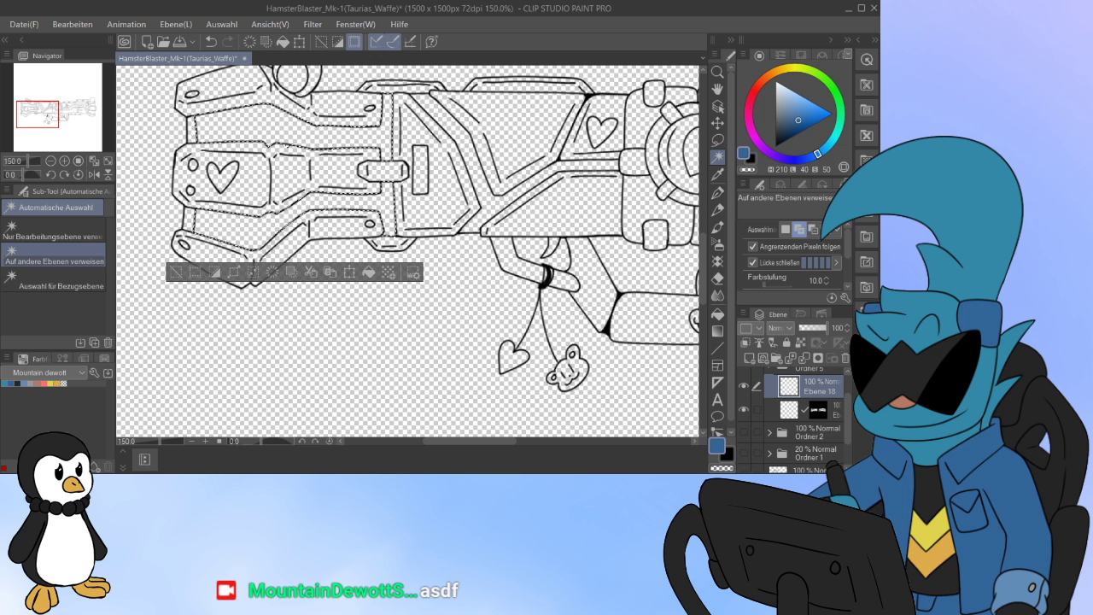
pyautogui.click(487, 198)
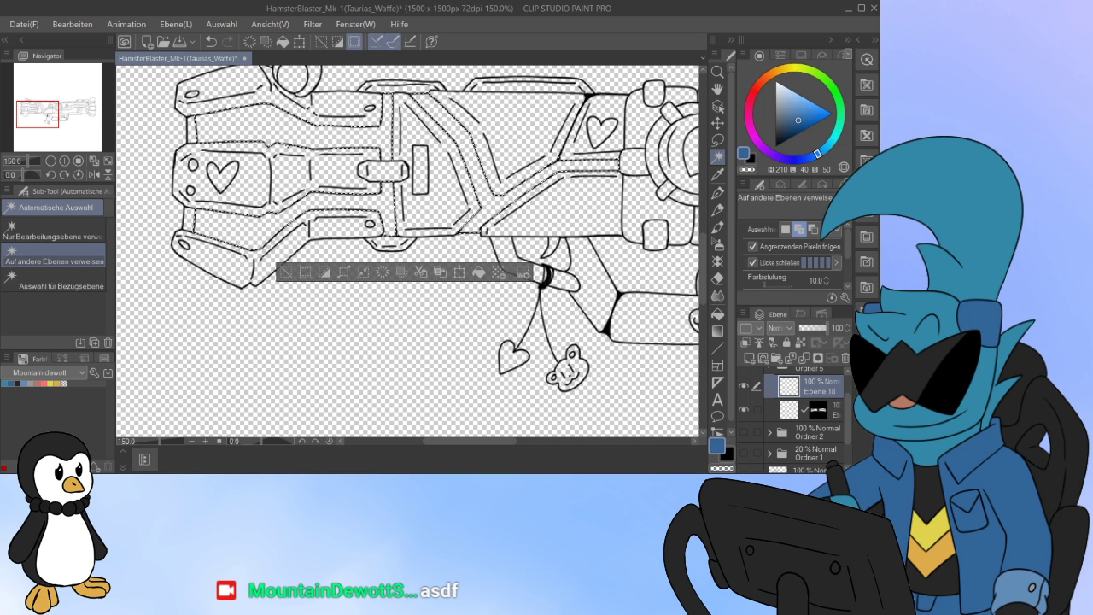
pyautogui.moveTo(470, 441); pyautogui.dragTo(548, 442)
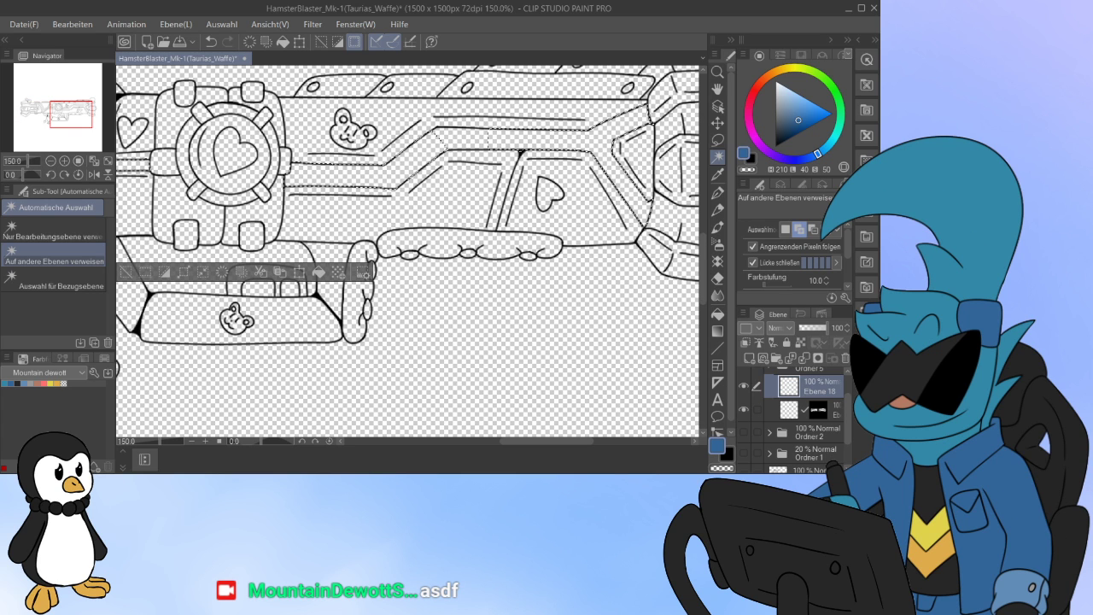
pyautogui.click(520, 150)
# Step: Turn the selection of gaps and bands into a layer mask on Ebene 18
pyautogui.scroll(-3, 570, 176)
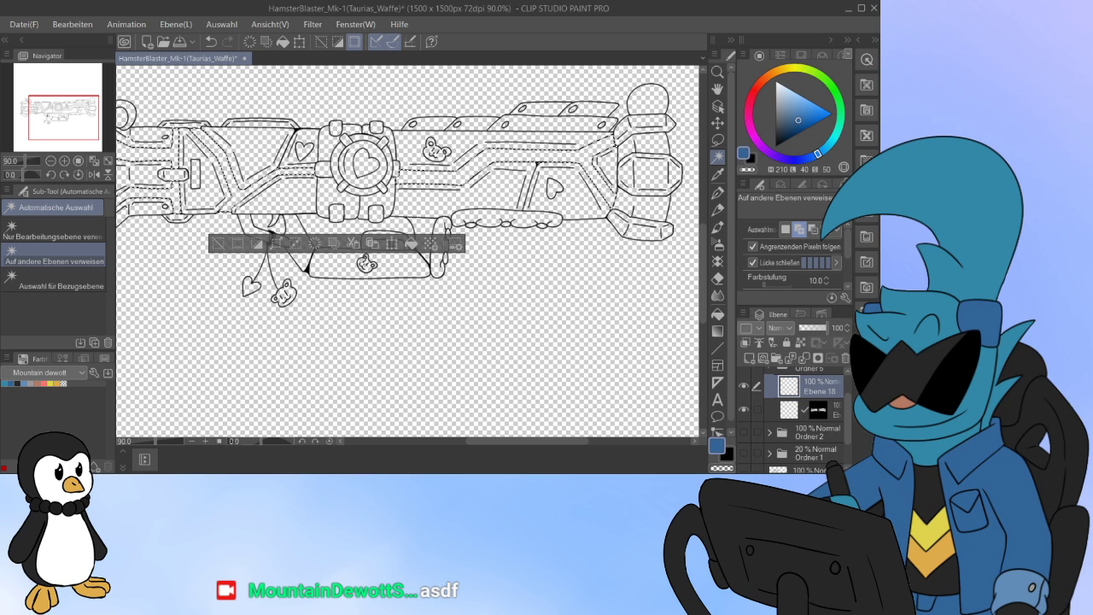
pyautogui.moveTo(408, 252)
pyautogui.mouseDown()
pyautogui.moveTo(505, 256)
pyautogui.moveTo(199, 270)
pyautogui.moveTo(431, 305)
pyautogui.moveTo(471, 283)
pyautogui.moveTo(504, 239)
pyautogui.moveTo(615, 250)
pyautogui.moveTo(559, 235)
pyautogui.mouseUp()
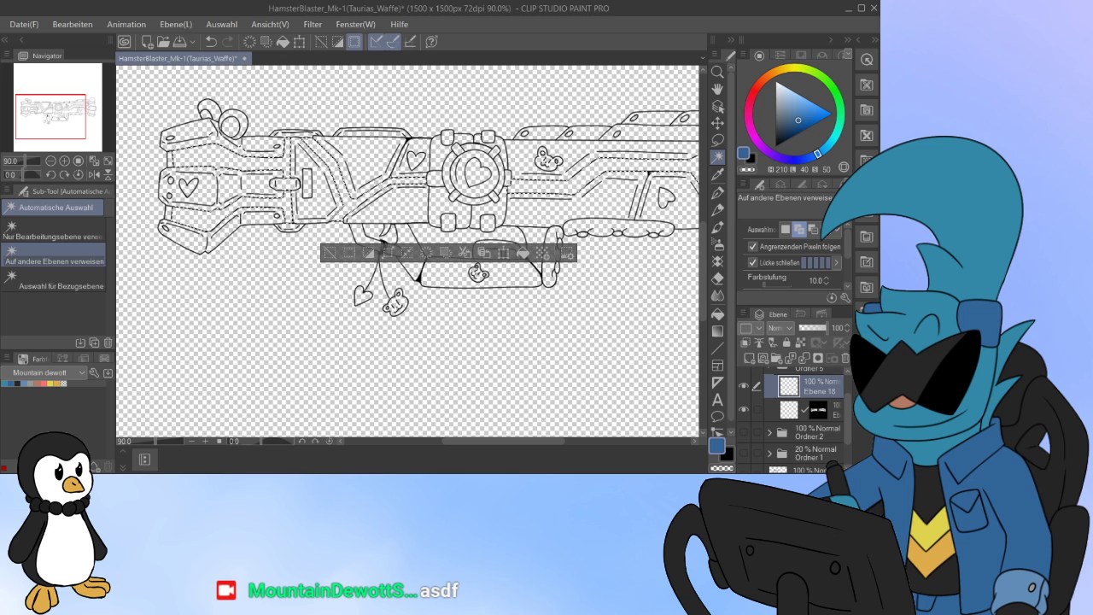
pyautogui.click(818, 358)
pyautogui.click(789, 386)
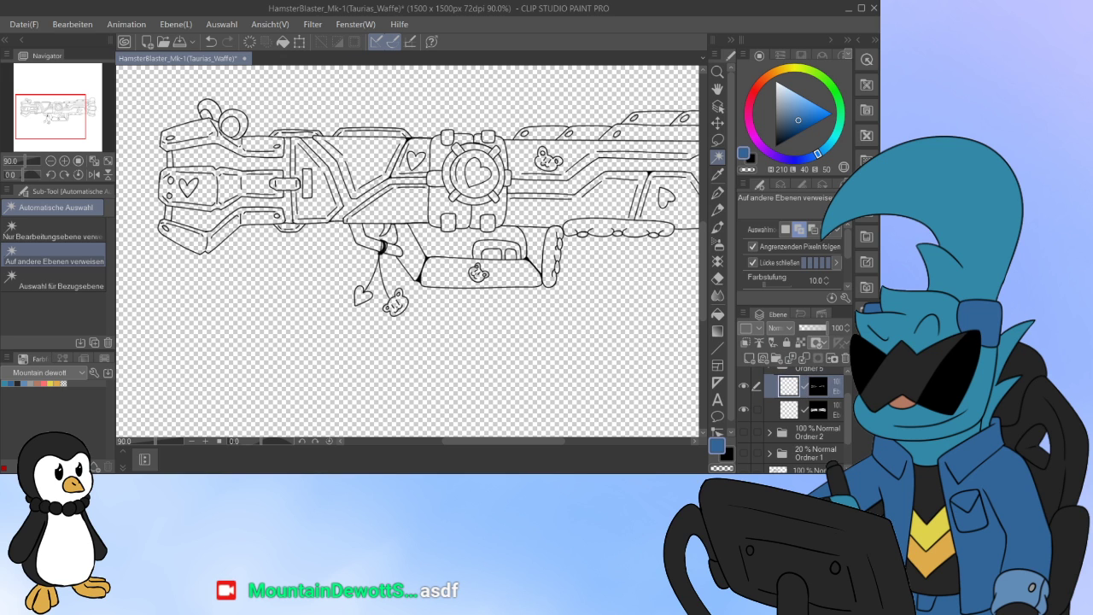
# Step: Make the line art layer Ebene 15 in Ordner 4 active and get G-Pen 2 ready with black for inking
pyautogui.scroll(2, 791, 389)
pyautogui.click(769, 399)
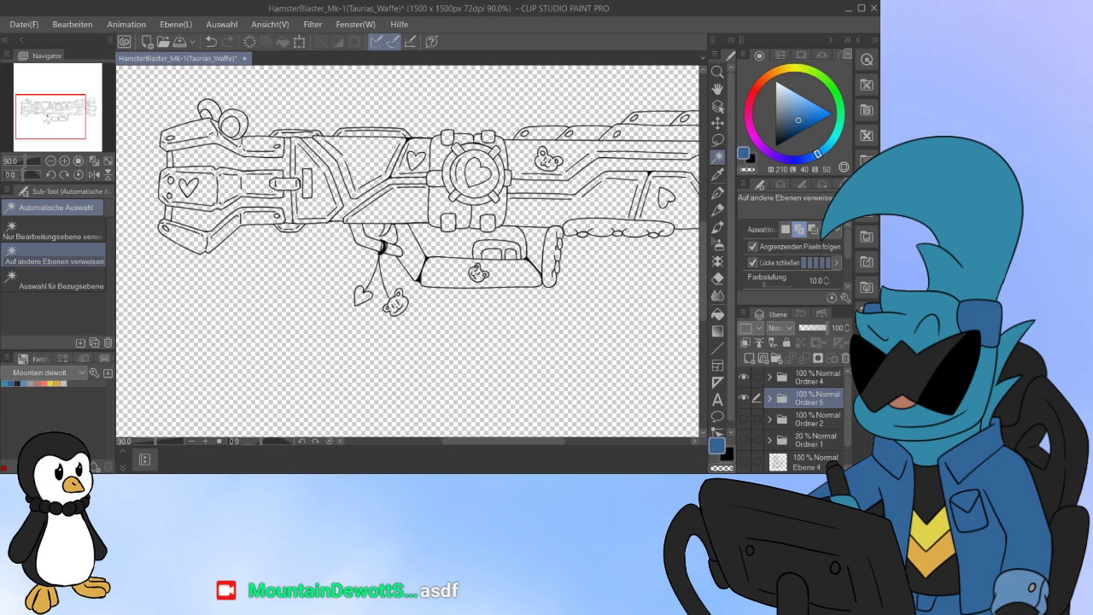
pyautogui.click(769, 377)
pyautogui.click(744, 445)
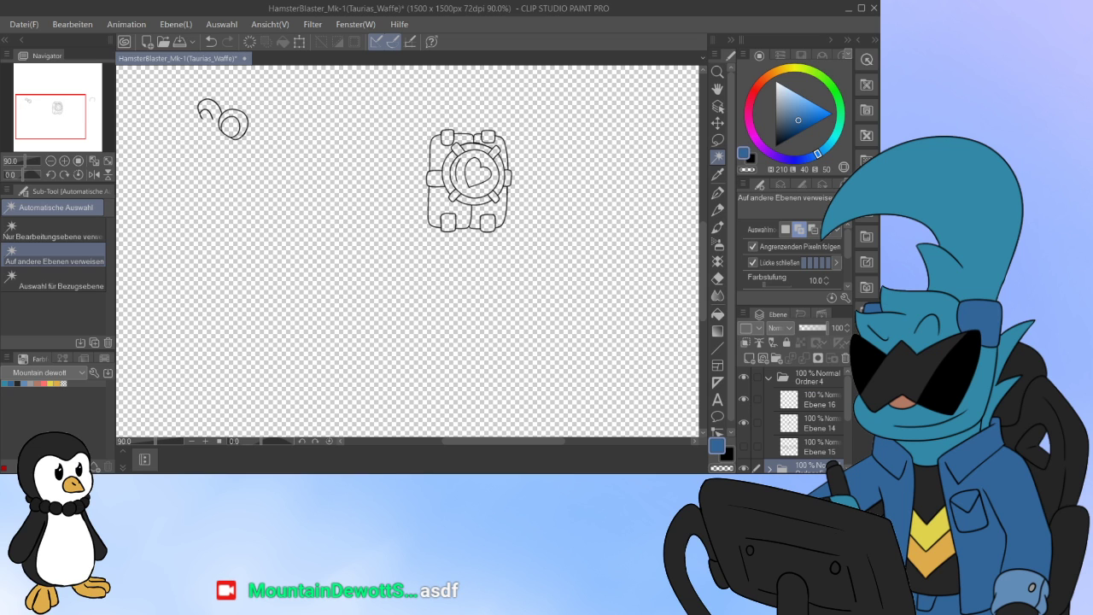
pyautogui.click(744, 446)
pyautogui.click(818, 447)
pyautogui.press('p')
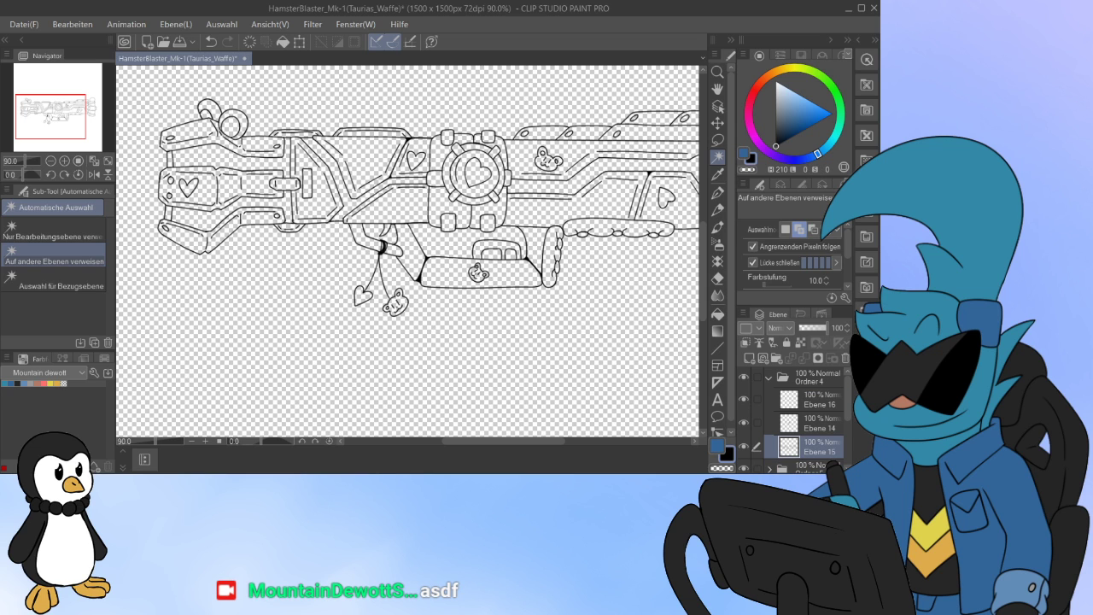
pyautogui.moveTo(408, 251); pyautogui.dragTo(485, 337)
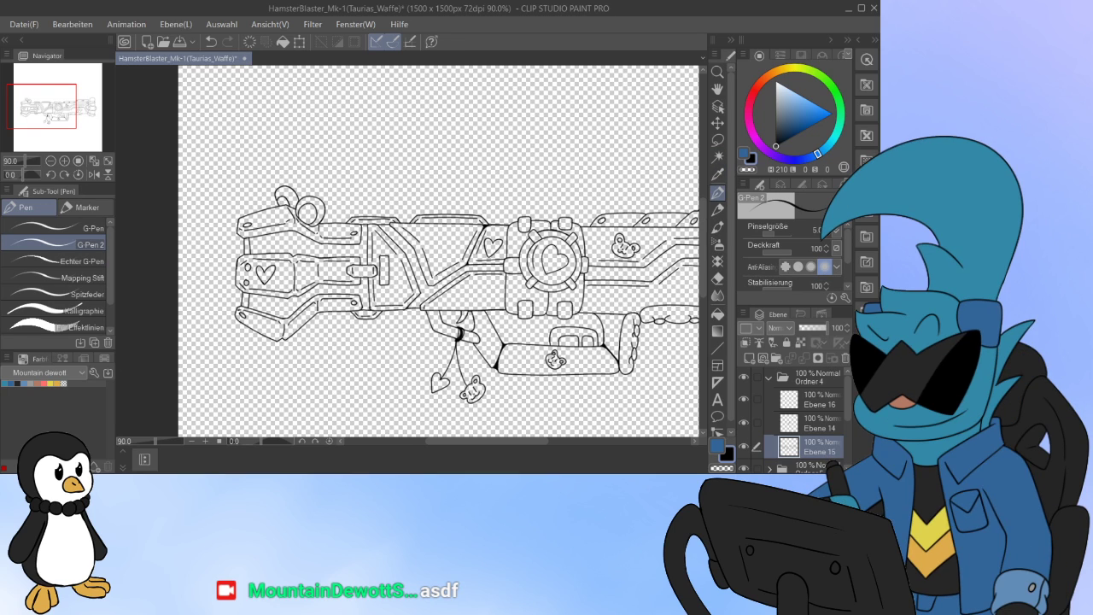
pyautogui.hotkey('ctrl', '+')
pyautogui.hotkey('ctrl', '+')
pyautogui.hotkey('ctrl', '+')
pyautogui.hotkey('ctrl', '+')
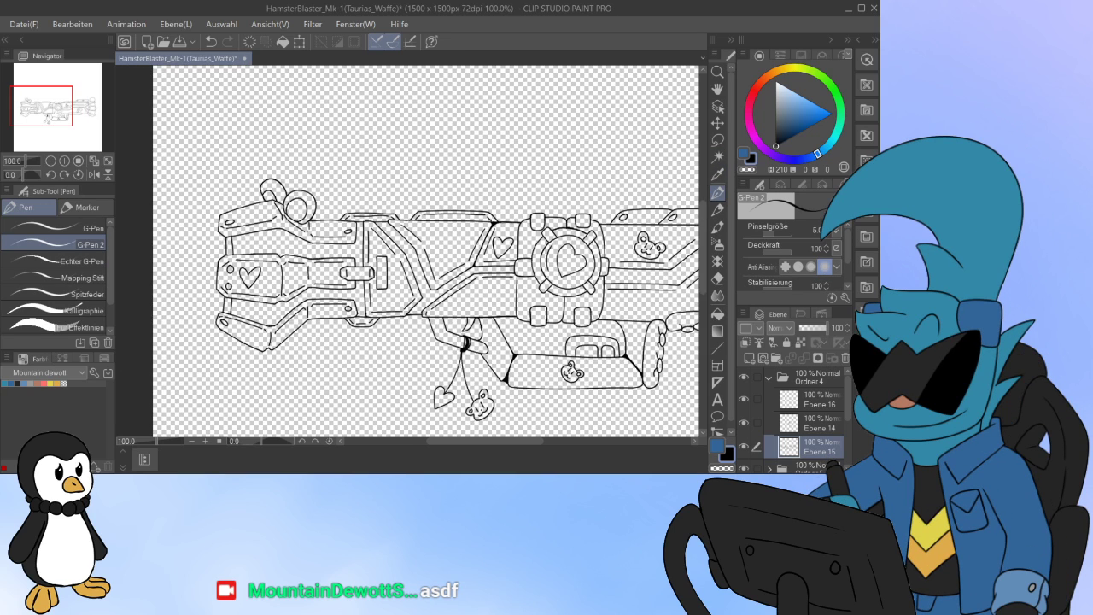
pyautogui.moveTo(474, 441); pyautogui.dragTo(454, 441)
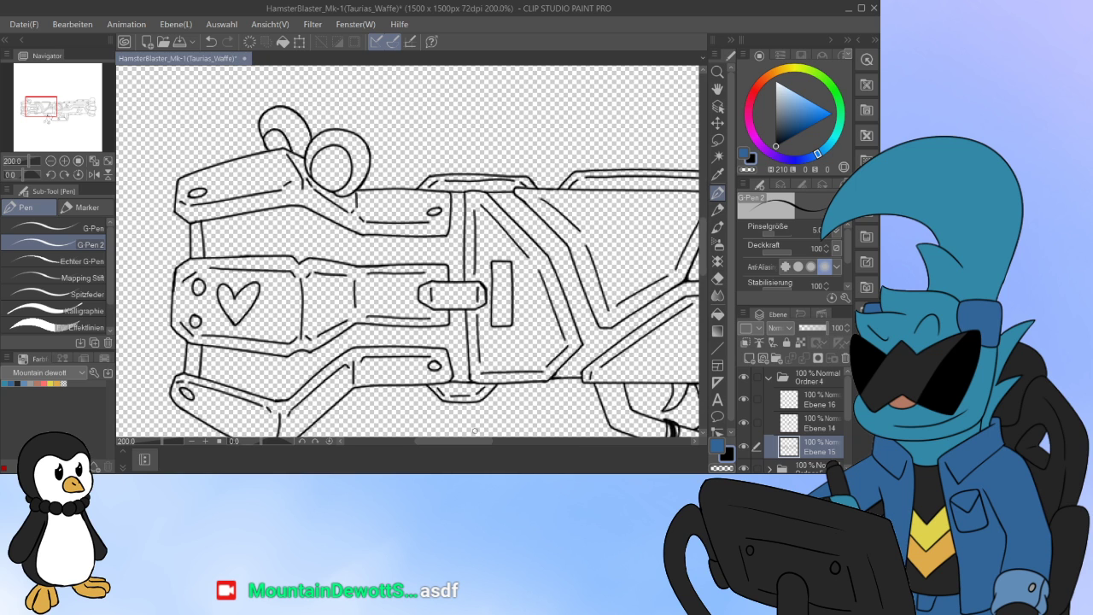
pyautogui.moveTo(294, 366); pyautogui.dragTo(282, 396)
pyautogui.hotkey('ctrl', 'z')
pyautogui.moveTo(295, 362); pyautogui.dragTo(275, 398)
pyautogui.moveTo(302, 212); pyautogui.dragTo(299, 254)
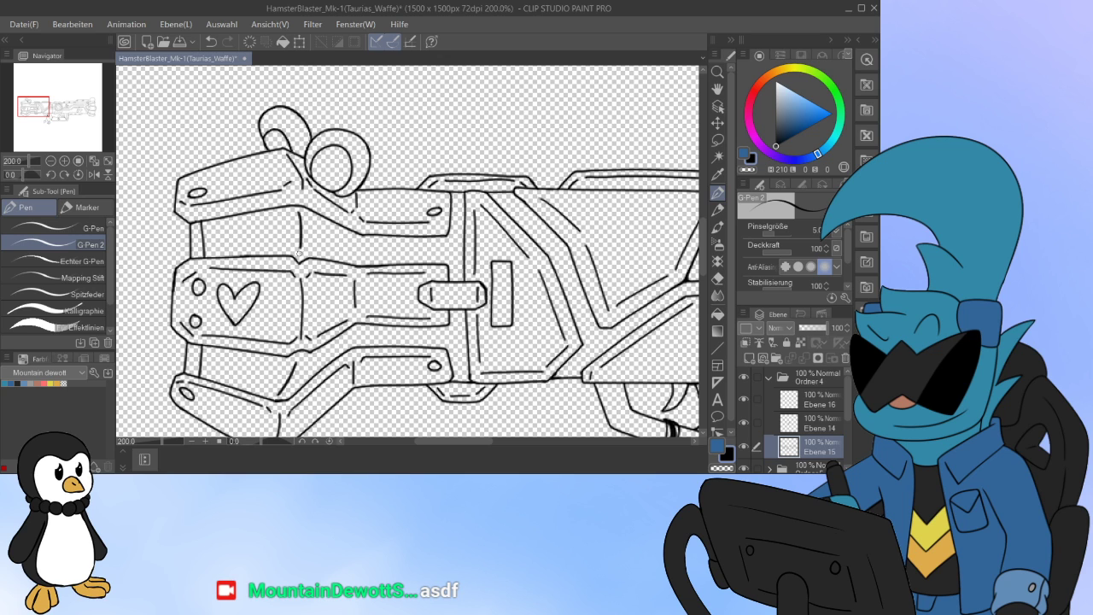
pyautogui.moveTo(403, 126); pyautogui.dragTo(625, 107)
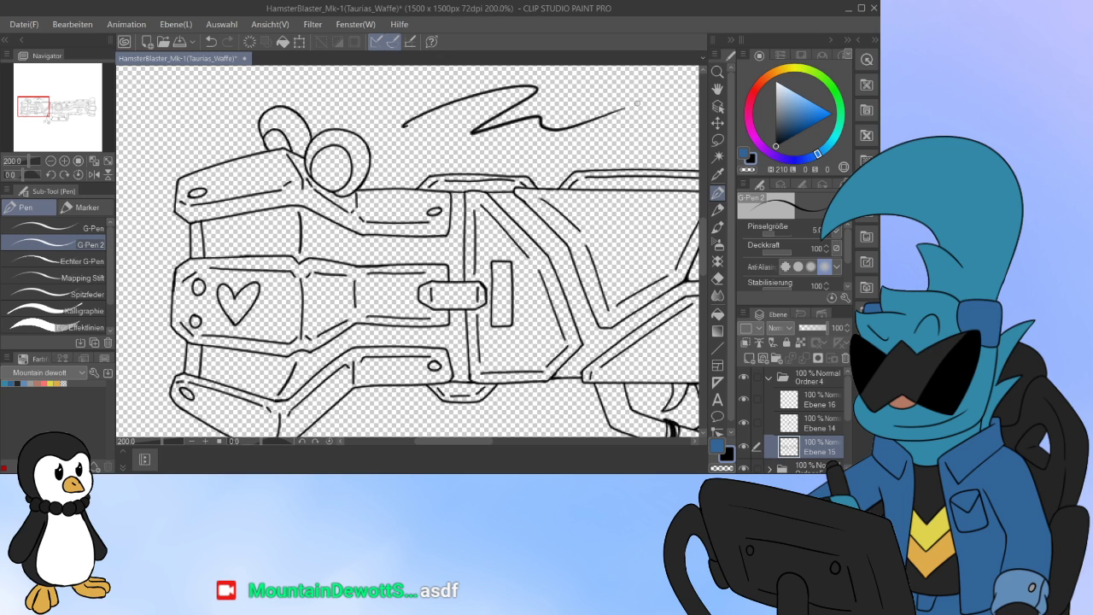
pyautogui.hotkey('ctrl', 'z')
pyautogui.hotkey('ctrl', 'z')
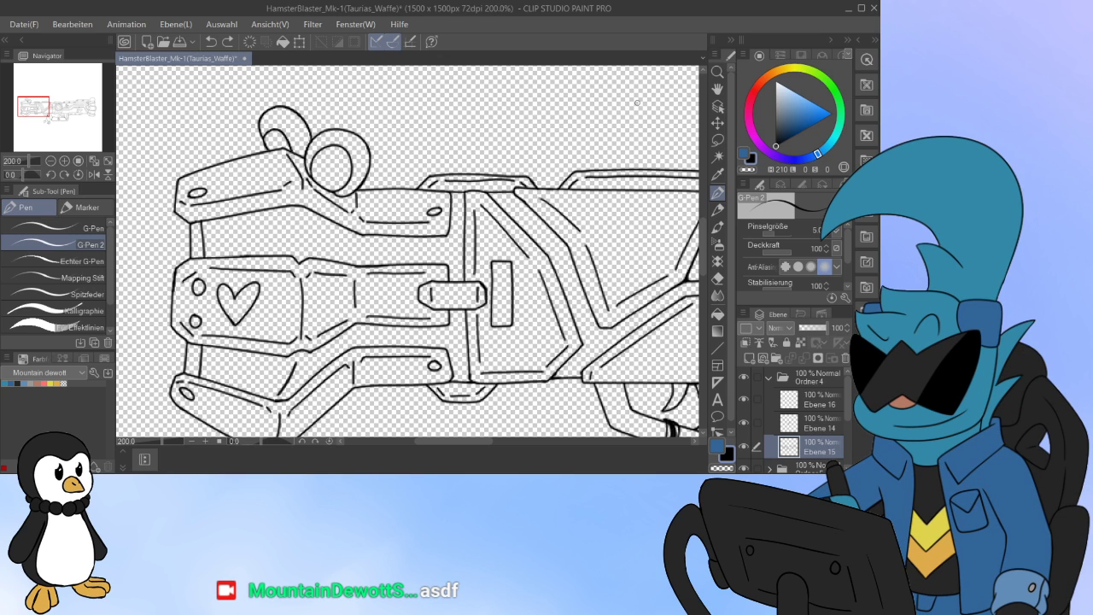
pyautogui.hotkey('ctrl', 'z')
# Step: Ink one short edge line across each of the two gaps between the prongs at the blaster's left end
pyautogui.moveTo(283, 401); pyautogui.dragTo(298, 366)
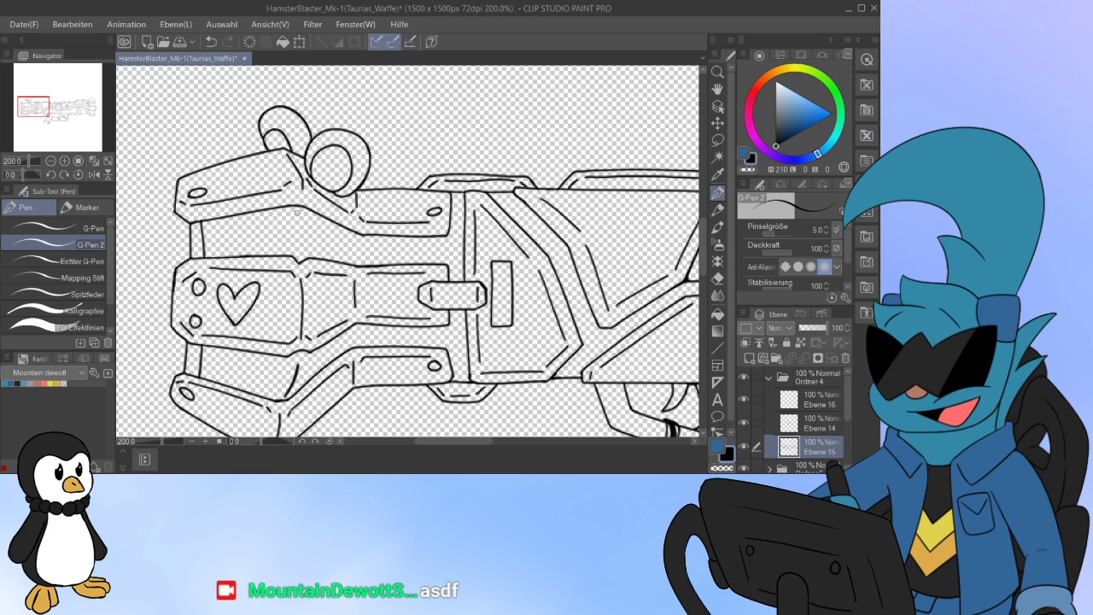
pyautogui.moveTo(297, 212); pyautogui.dragTo(300, 251)
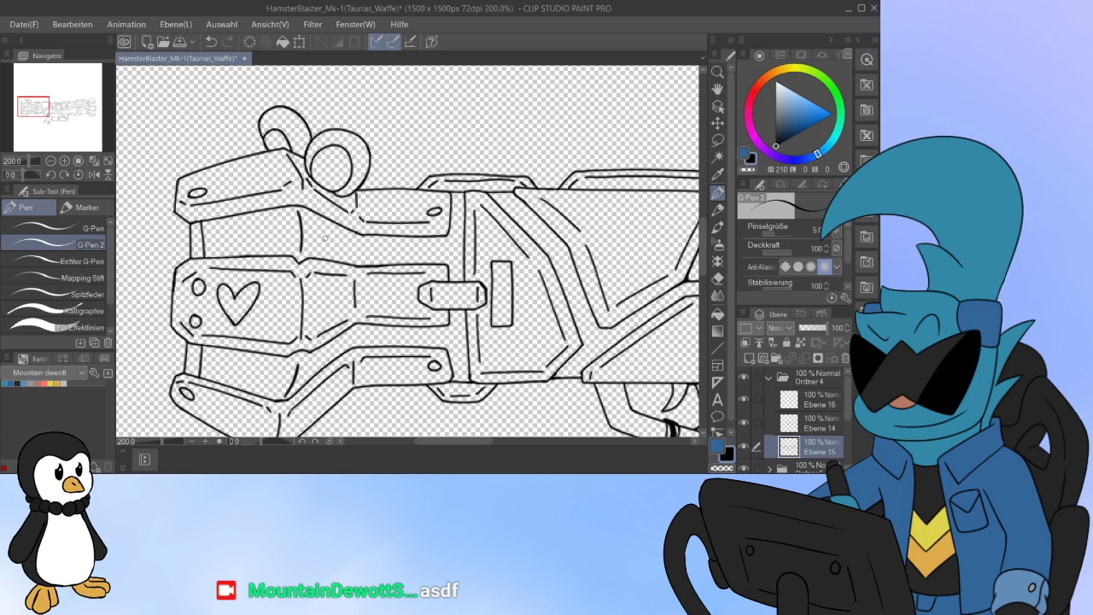
pyautogui.moveTo(454, 441)
pyautogui.mouseDown()
pyautogui.moveTo(536, 441)
pyautogui.moveTo(463, 441)
pyautogui.mouseUp()
# Step: Collapse Ordner 4 and add a new raster layer in Ordner 5 between its two masked layers
pyautogui.click(769, 377)
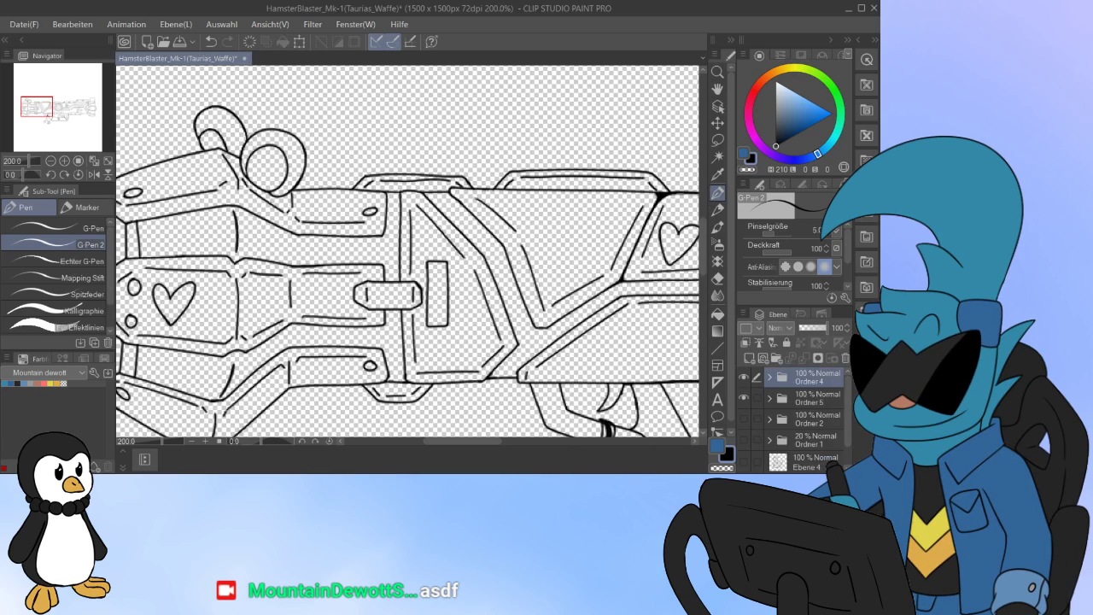
pyautogui.click(769, 398)
pyautogui.click(790, 420)
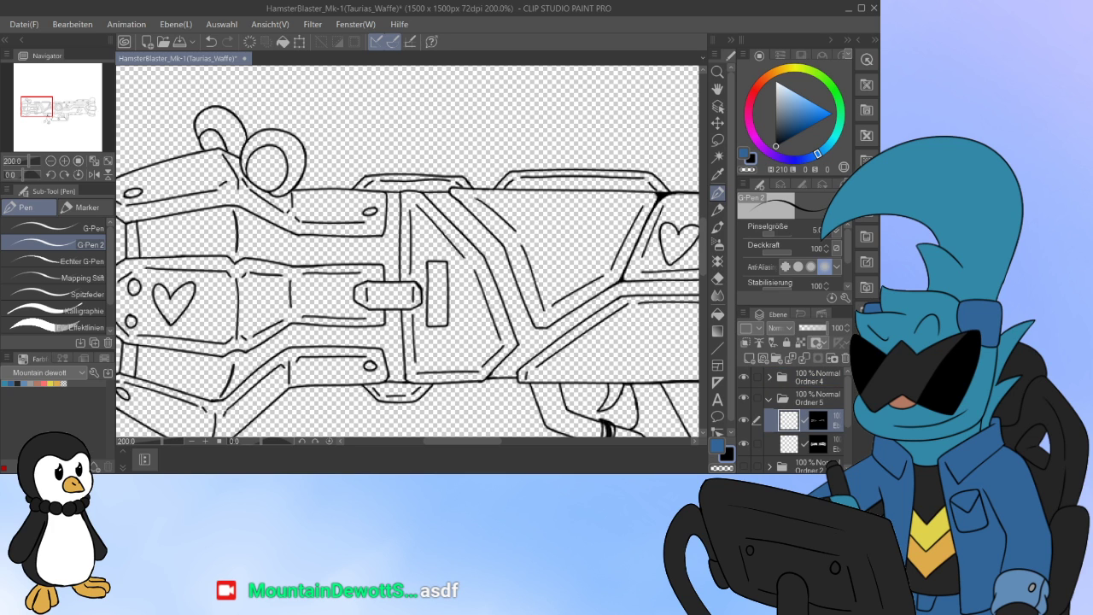
pyautogui.click(744, 444)
pyautogui.click(789, 444)
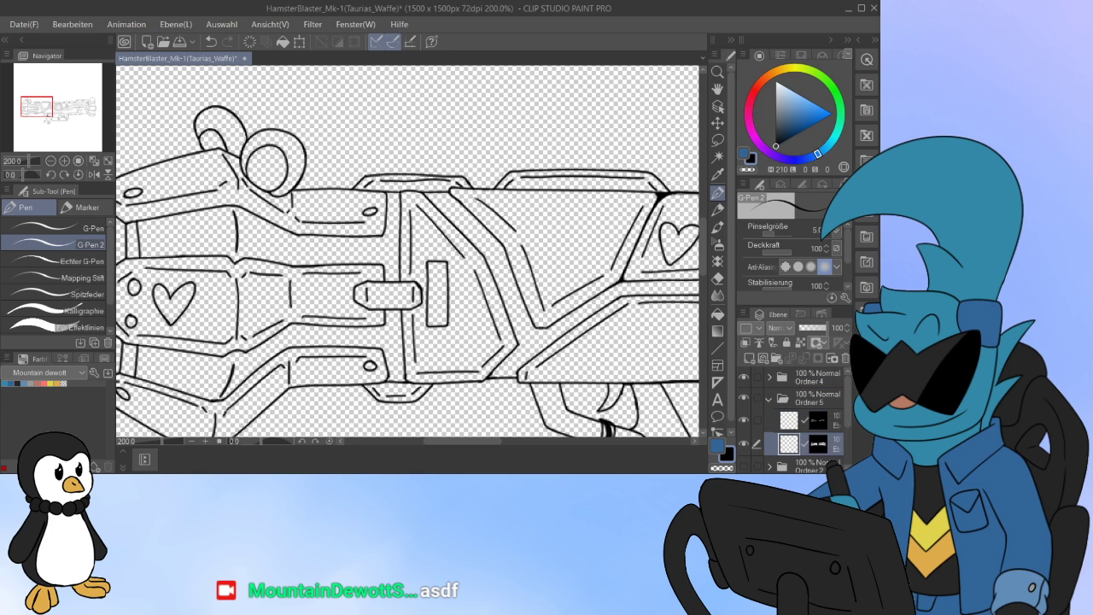
pyautogui.click(789, 420)
pyautogui.click(789, 445)
pyautogui.click(749, 359)
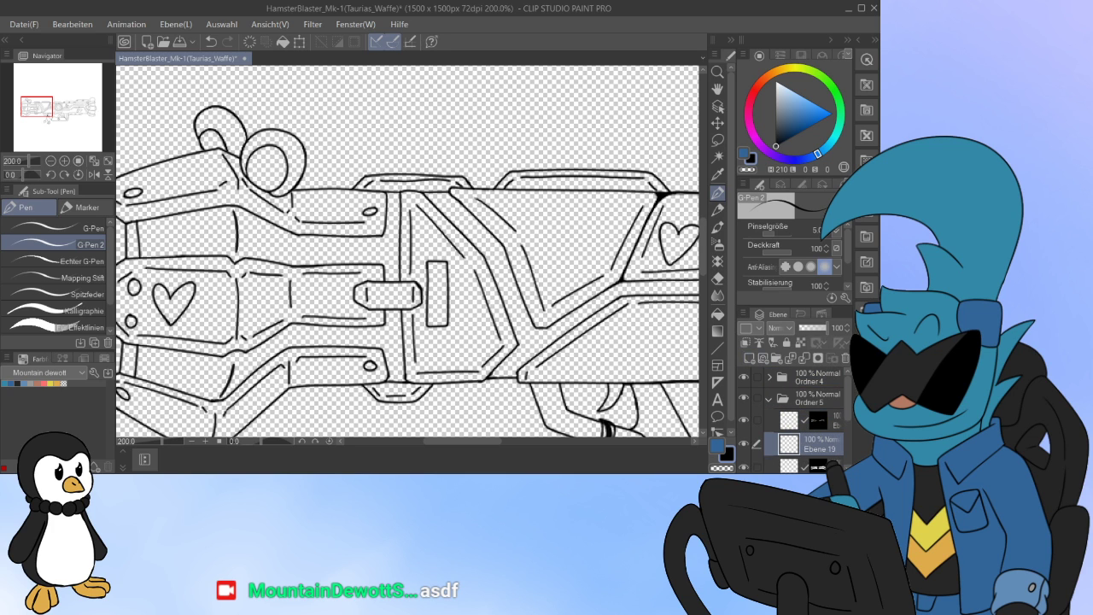
# Step: With Auto Select referring to other layers, select the grip, the hamster-marked lower body and the adjoining frame parts beneath the blaster
pyautogui.moveTo(462, 440); pyautogui.dragTo(491, 440)
pyautogui.press('w')
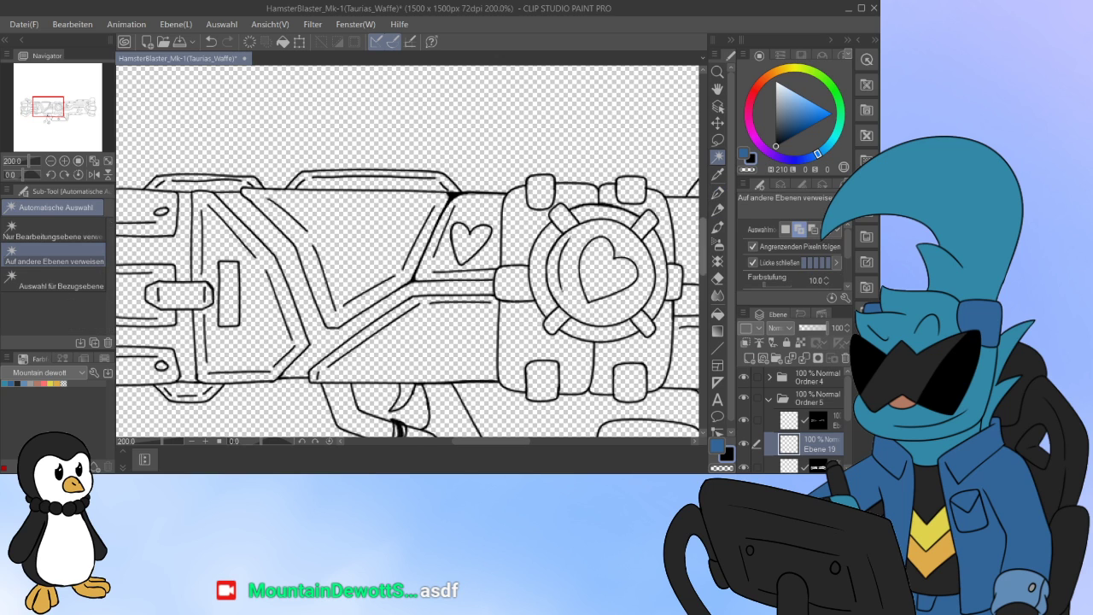
pyautogui.scroll(-5, 412, 251)
pyautogui.click(424, 203)
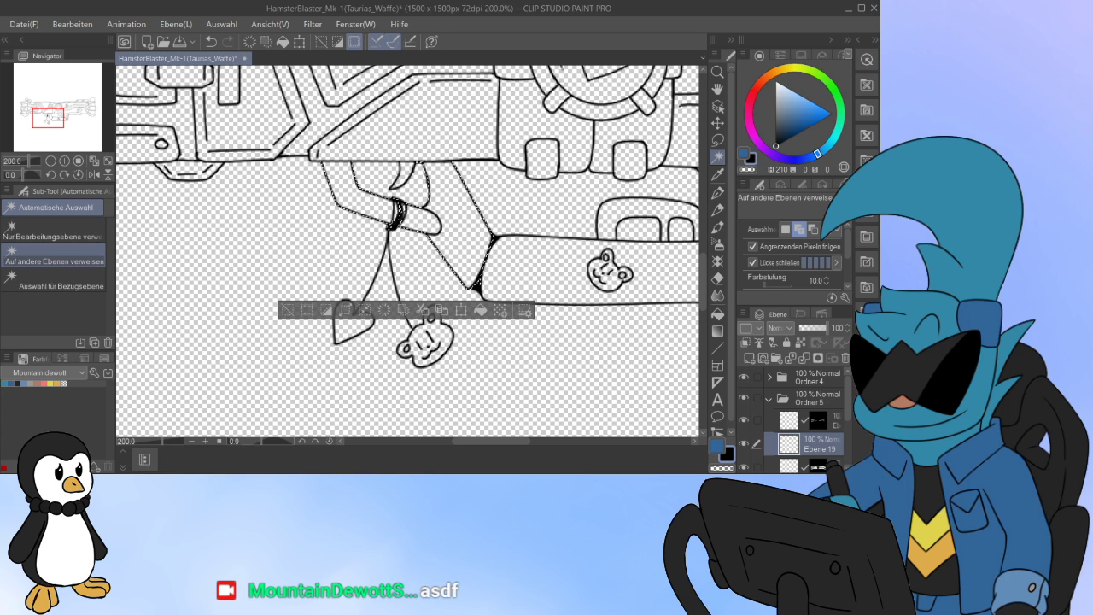
pyautogui.click(541, 269)
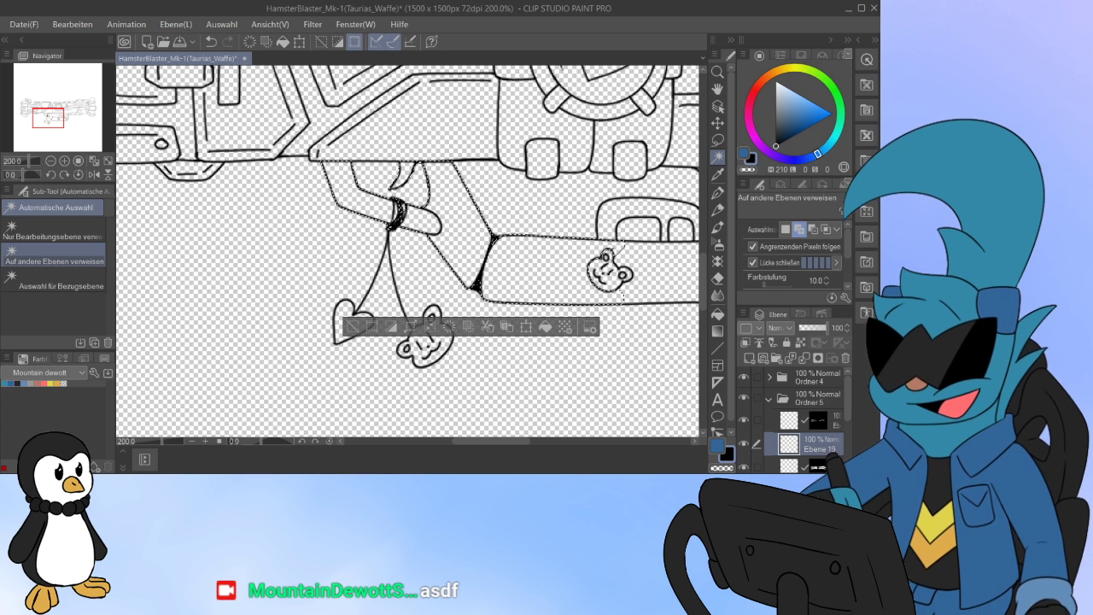
pyautogui.hscroll(3, 541, 269)
pyautogui.click(469, 269)
pyautogui.click(518, 207)
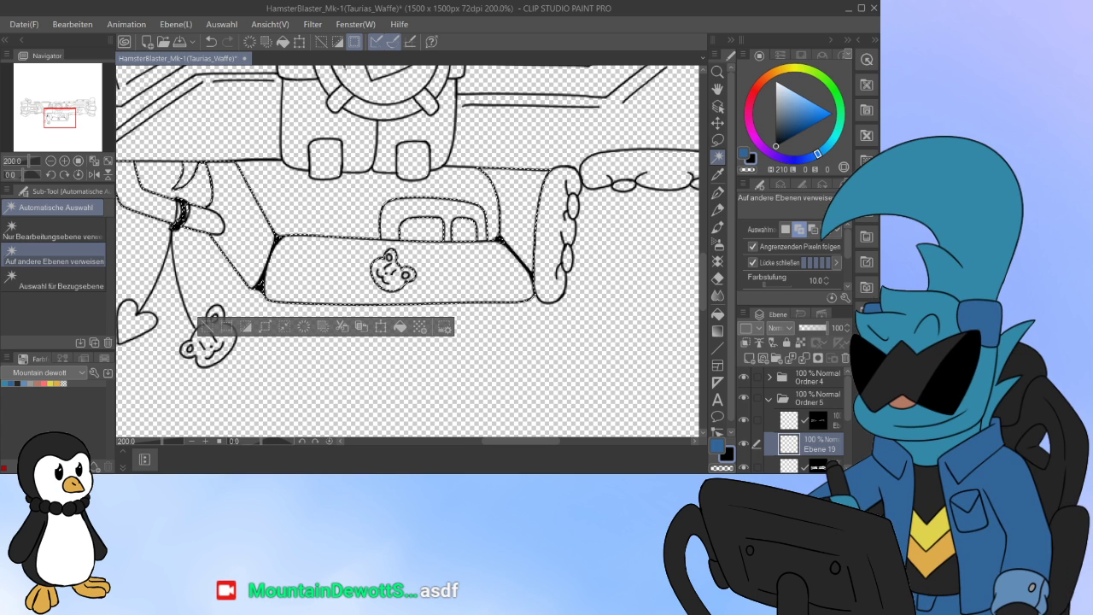
pyautogui.moveTo(708, 299); pyautogui.dragTo(706, 299)
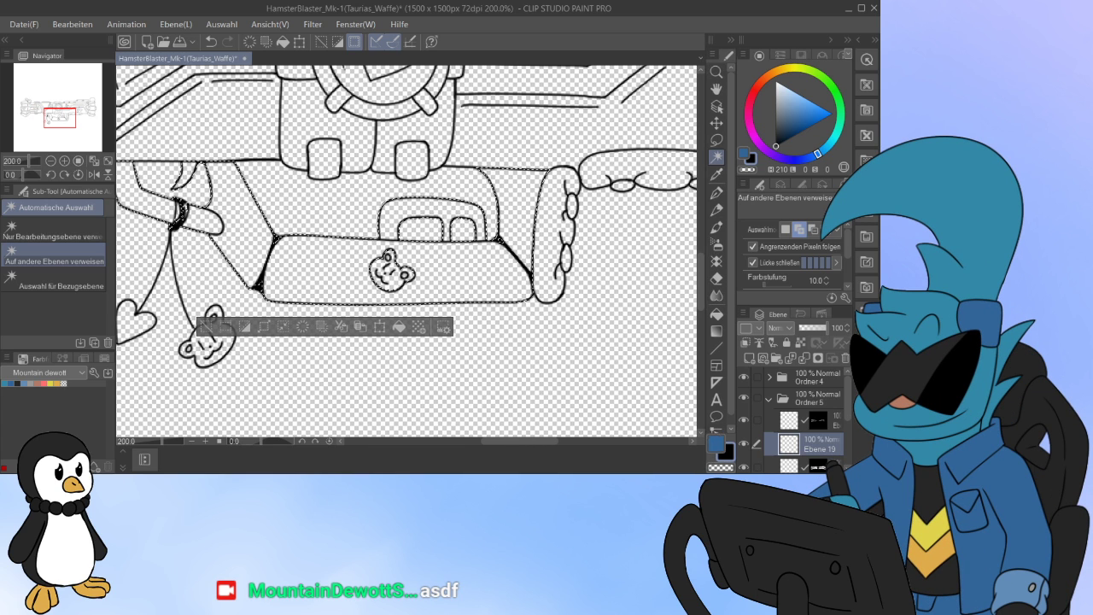
# Step: Add the panels of the central block surrounding the round heart dial to the selection
pyautogui.scroll(4, 408, 252)
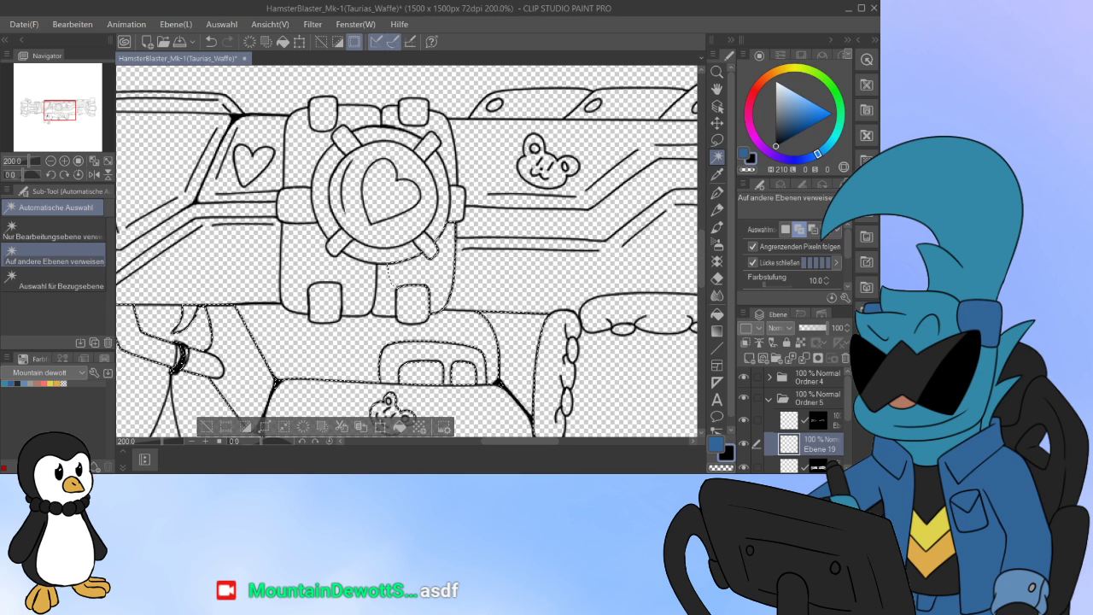
pyautogui.click(383, 290)
pyautogui.click(322, 267)
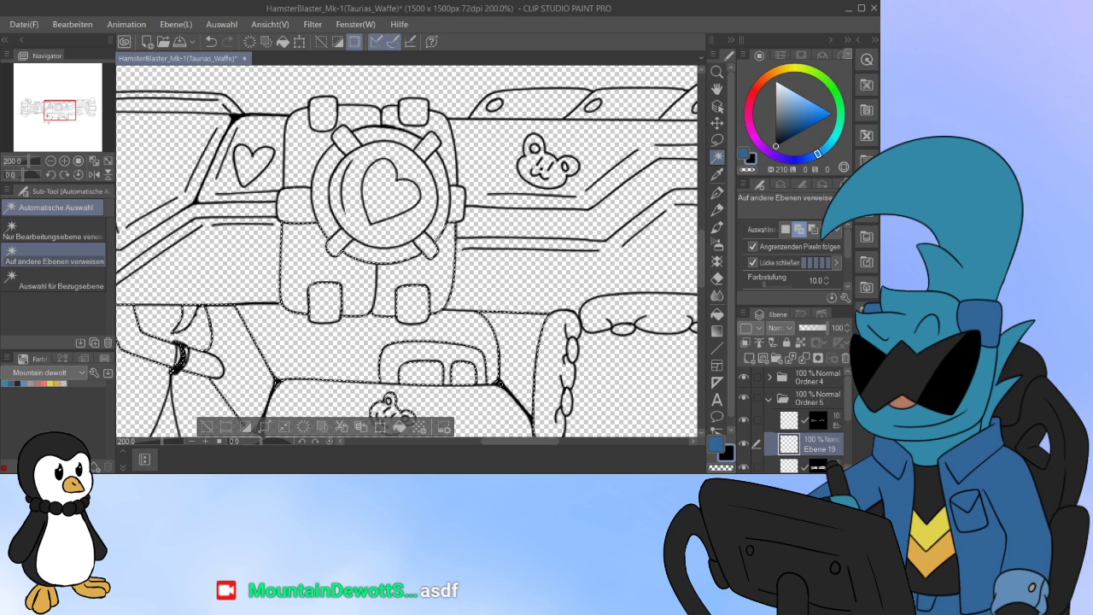
pyautogui.click(442, 129)
pyautogui.click(300, 158)
# Step: Add the two recessed segments between the pads at the blaster's right end, and turn the selection into a layer mask on Ebene 19
pyautogui.moveTo(520, 442); pyautogui.dragTo(575, 441)
pyautogui.hscroll(6, 408, 255)
pyautogui.click(618, 286)
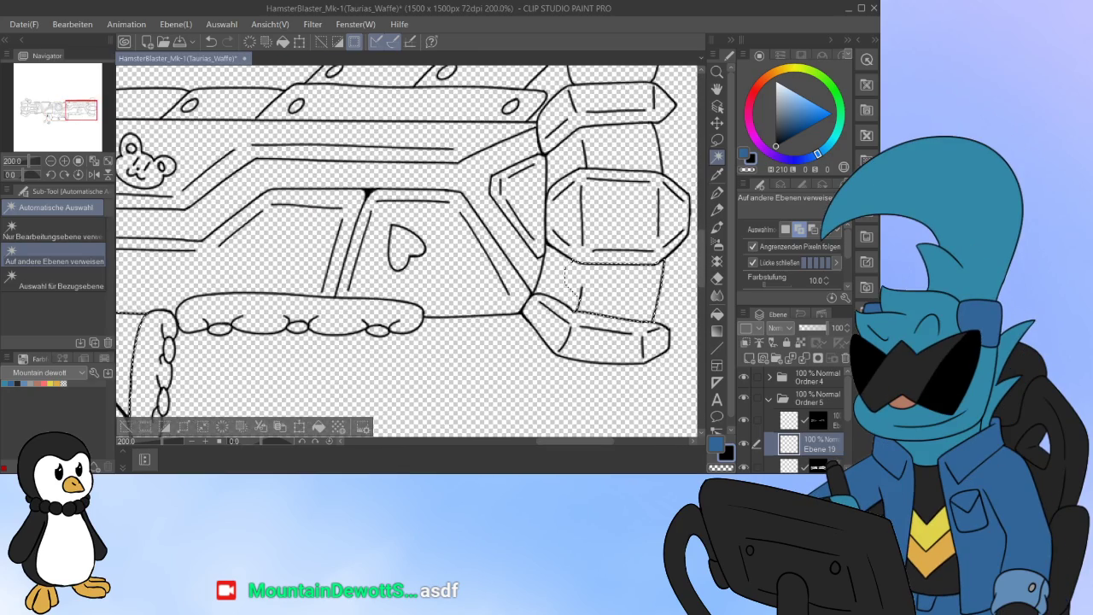
pyautogui.click(621, 150)
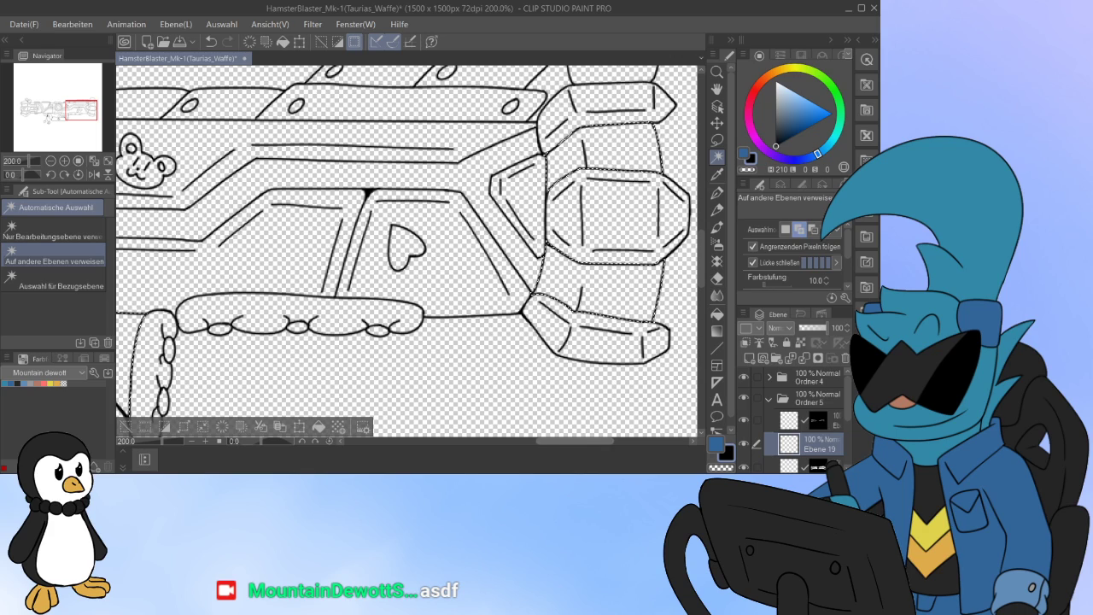
pyautogui.moveTo(576, 441)
pyautogui.mouseDown()
pyautogui.moveTo(527, 442)
pyautogui.moveTo(538, 441)
pyautogui.mouseUp()
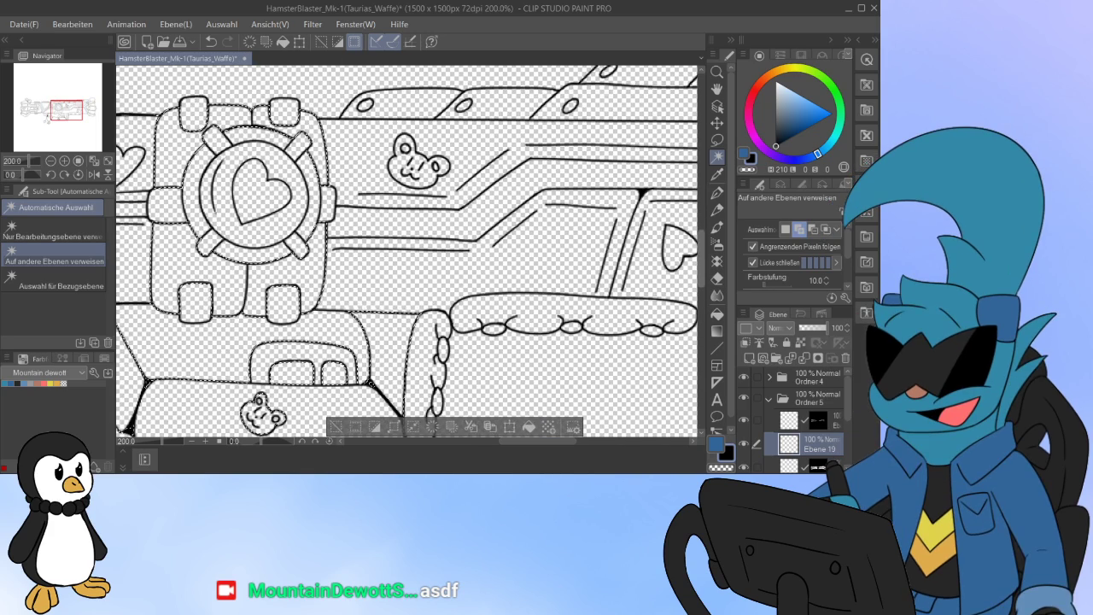
pyautogui.scroll(-4, 407, 256)
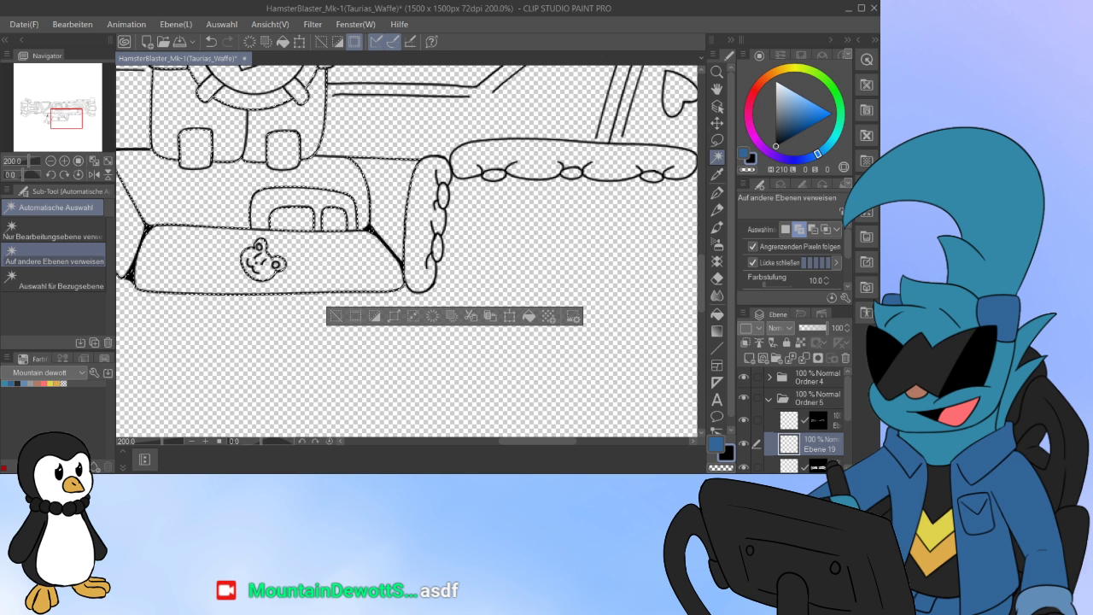
pyautogui.hotkey('ctrl', 'd')
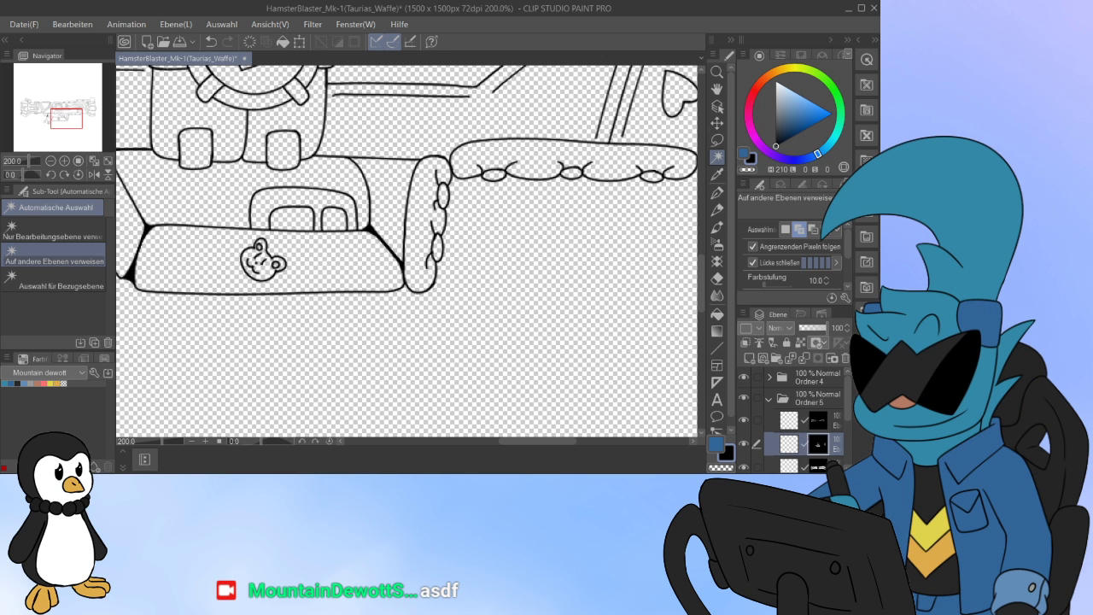
# Step: Add a new raster layer at the bottom of Ordner 5, below its three masked layers
pyautogui.scroll(-3, 794, 409)
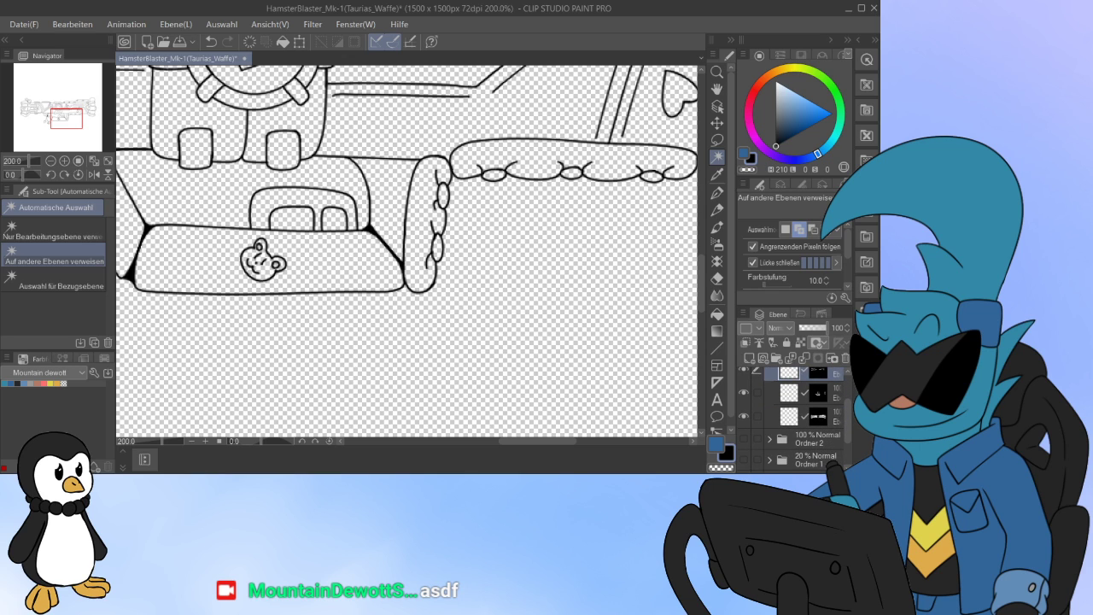
pyautogui.click(832, 417)
pyautogui.click(749, 358)
pyautogui.moveTo(816, 416); pyautogui.dragTo(816, 450)
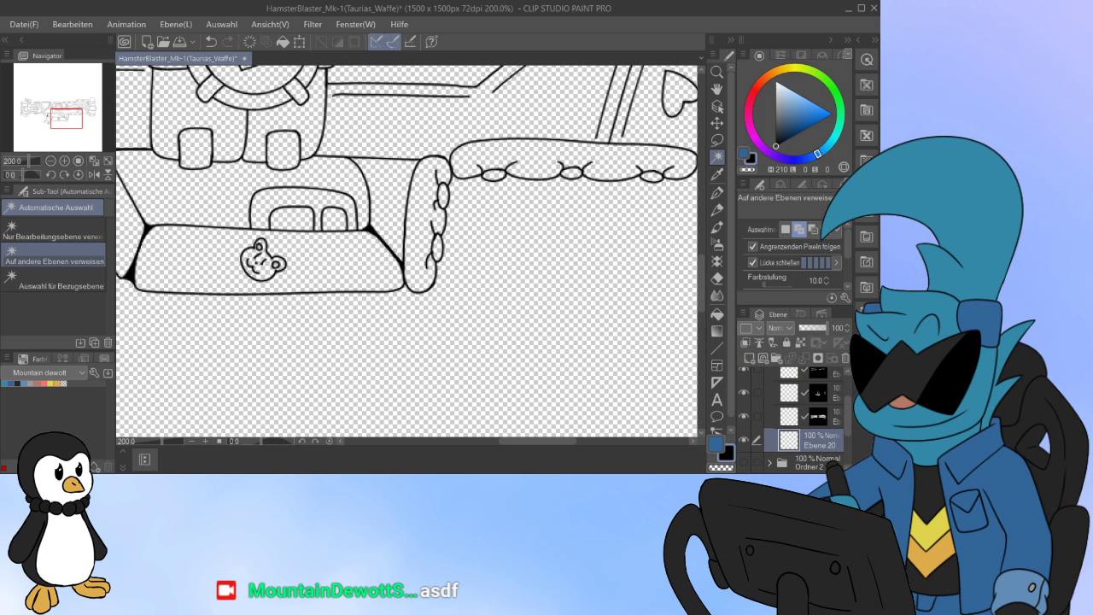
# Step: Select the upright and the horizontal scalloped pads under the barrel, and turn the selection into a layer mask on Ebene 20
pyautogui.click(418, 222)
pyautogui.click(487, 156)
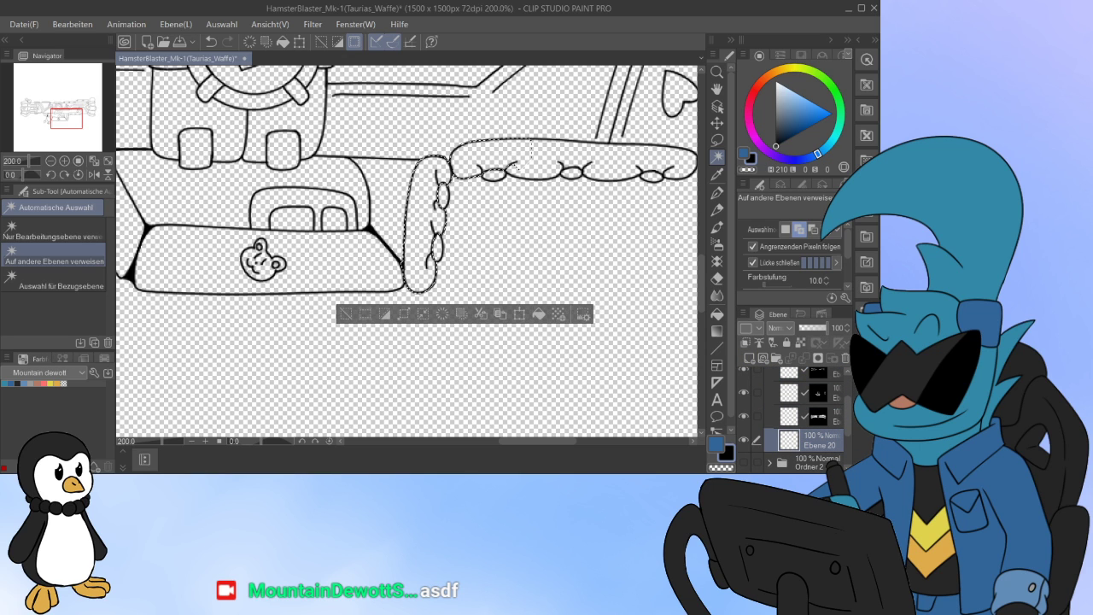
pyautogui.click(559, 154)
pyautogui.click(649, 162)
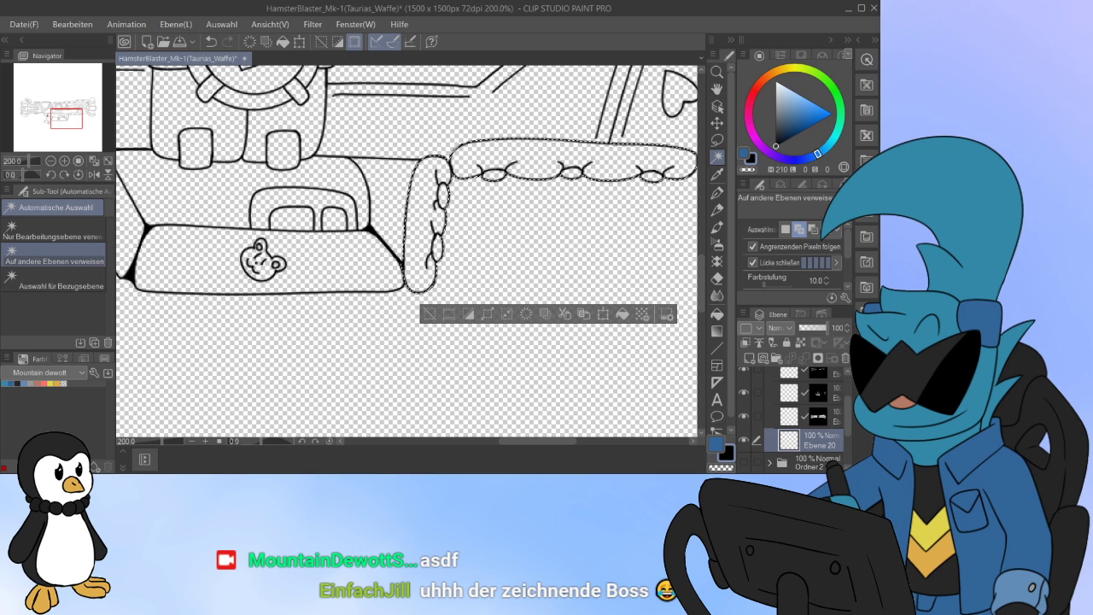
pyautogui.click(818, 358)
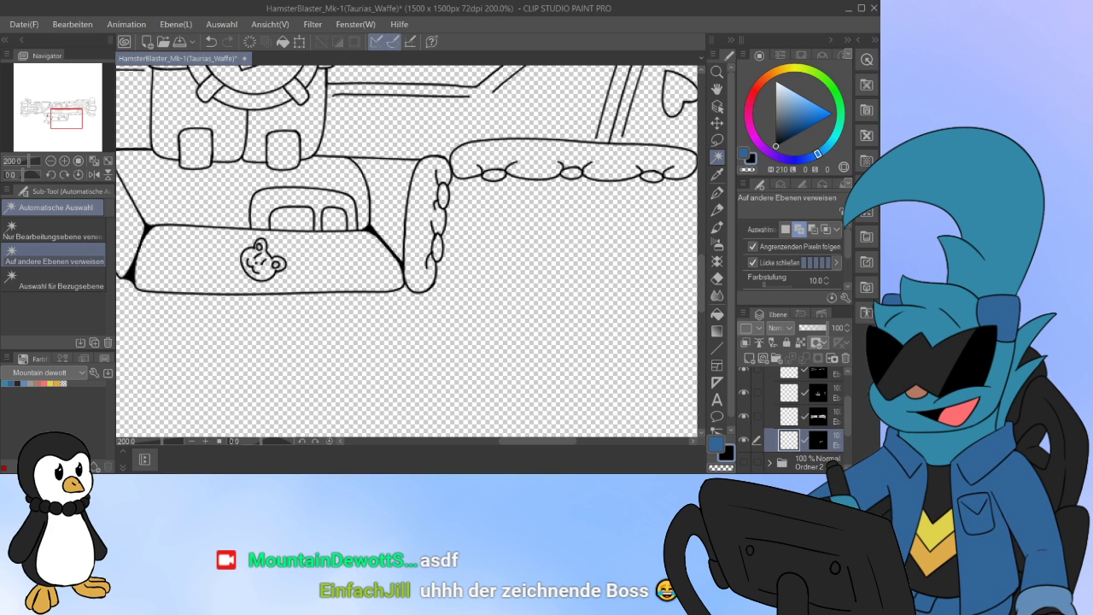
# Step: Check which blaster areas the masks of the upper two layers in Ordner 5 cover
pyautogui.click(821, 417)
pyautogui.scroll(1, 807, 418)
pyautogui.click(821, 404)
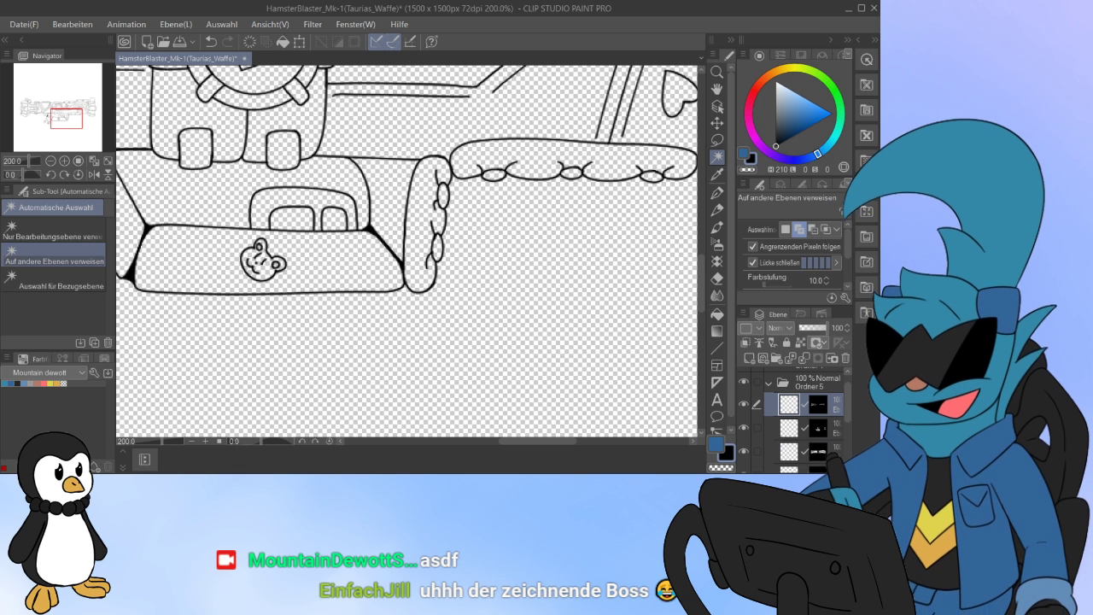
pyautogui.keyDown('alt'); pyautogui.click(819, 404); pyautogui.keyUp('alt')
pyautogui.scroll(-4, 229, 190)
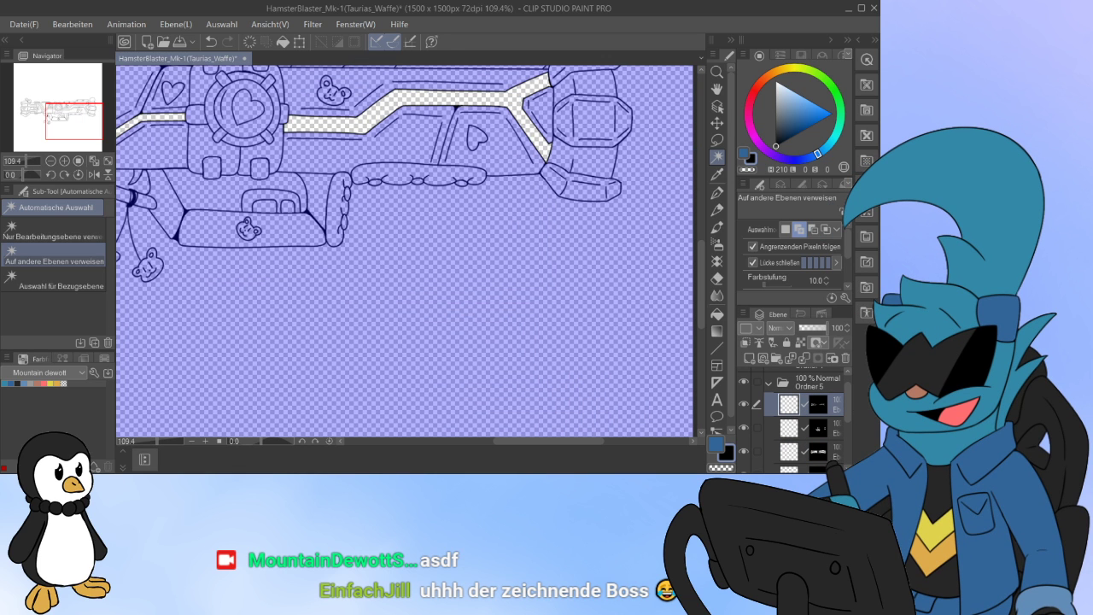
pyautogui.keyDown('alt'); pyautogui.click(819, 404); pyautogui.keyUp('alt')
pyautogui.click(791, 428)
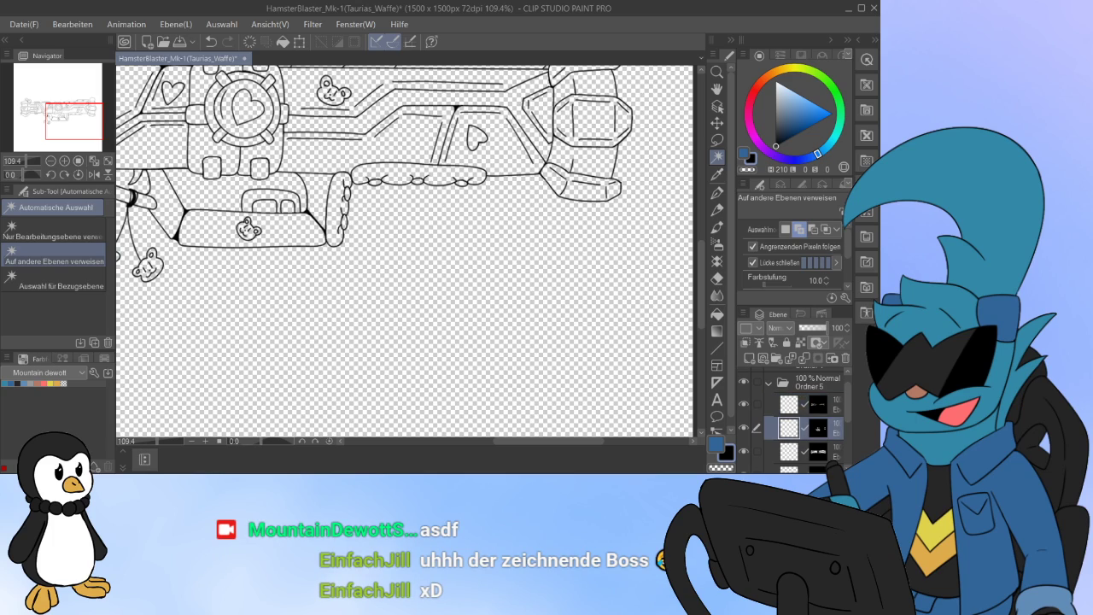
pyautogui.keyDown('alt'); pyautogui.click(818, 428); pyautogui.keyUp('alt')
pyautogui.moveTo(299, 205); pyautogui.dragTo(533, 270)
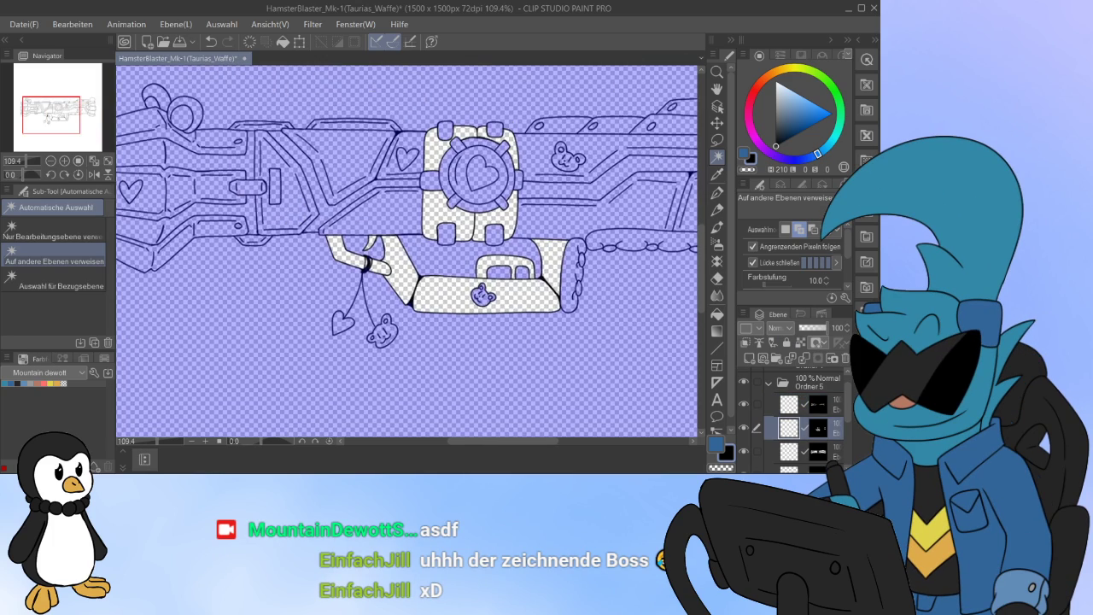
pyautogui.moveTo(513, 222)
pyautogui.mouseDown()
pyautogui.moveTo(339, 242)
pyautogui.moveTo(438, 266)
pyautogui.mouseUp()
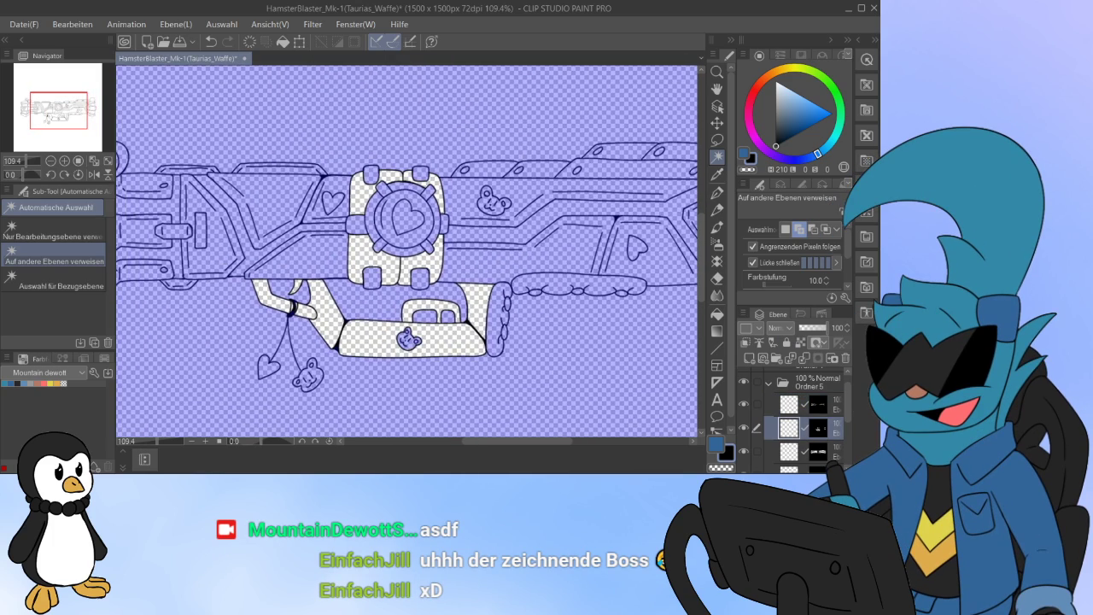
# Step: Select the disc and ring of the round heart dial and fill them into the mask of the third layer in Ordner 5
pyautogui.click(818, 451)
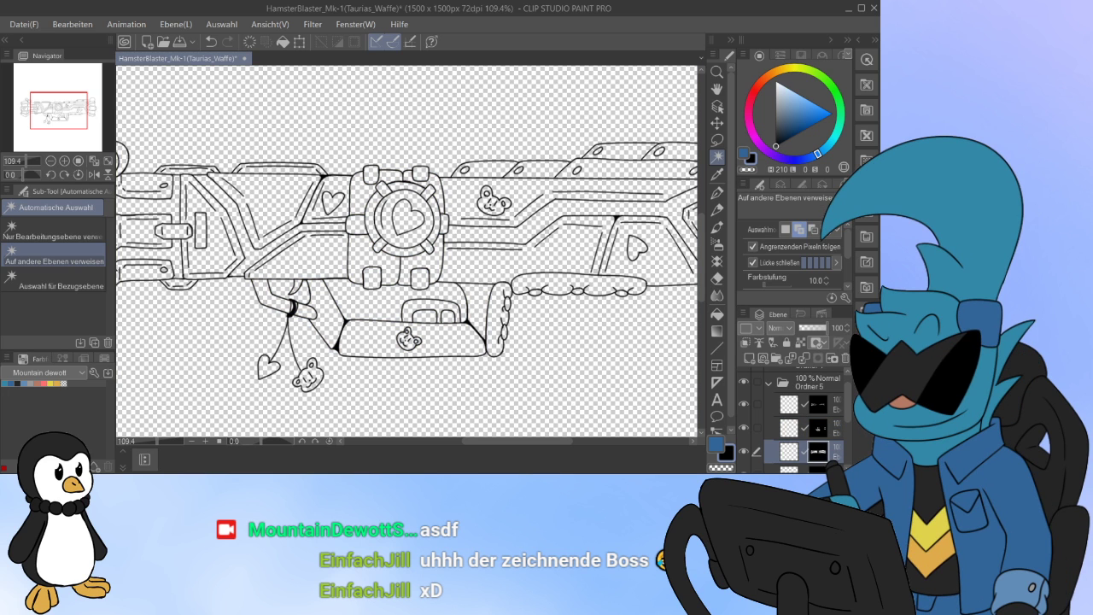
pyautogui.keyDown('alt'); pyautogui.click(818, 451); pyautogui.keyUp('alt')
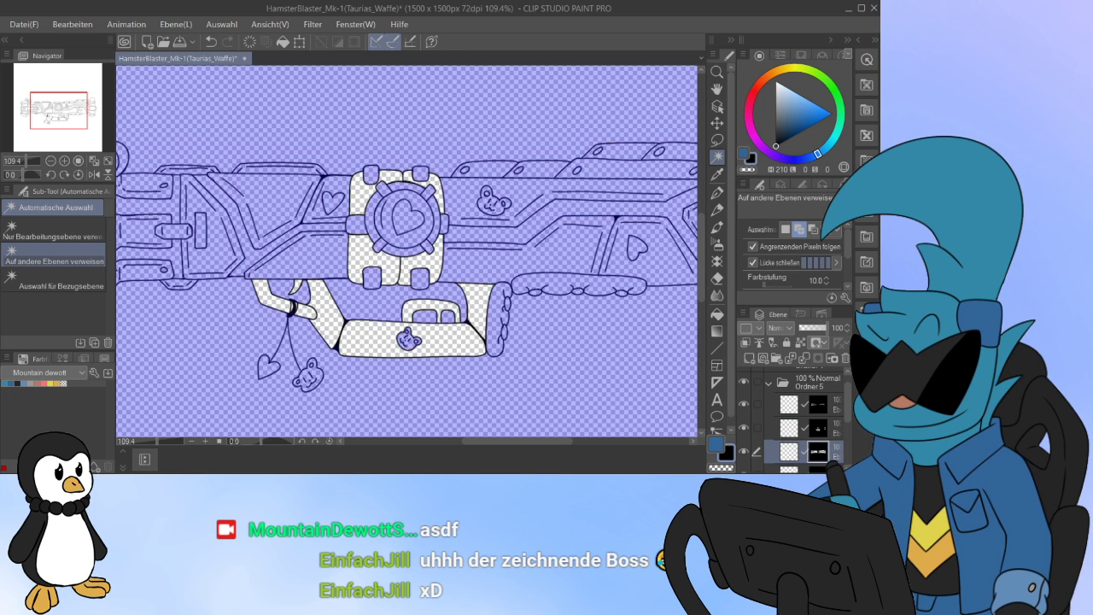
pyautogui.click(419, 218)
pyautogui.click(389, 225)
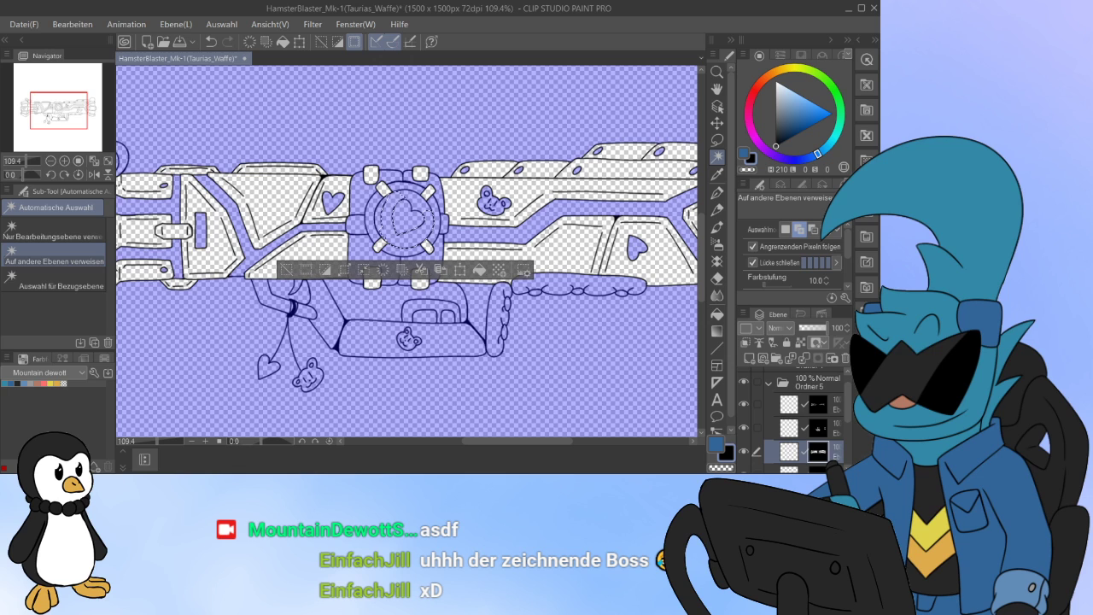
pyautogui.click(380, 224)
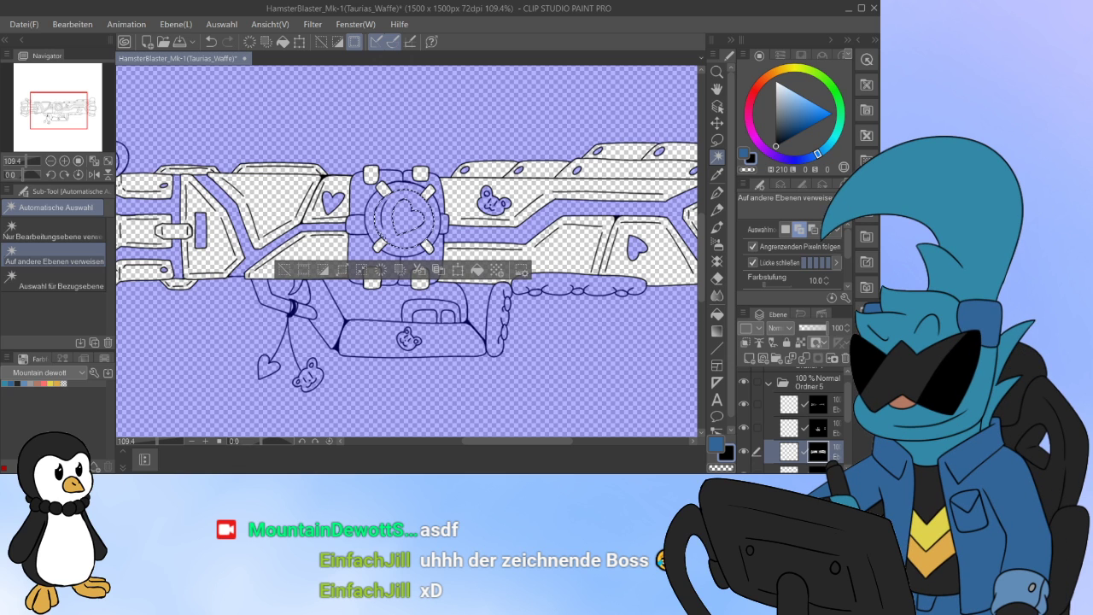
pyautogui.click(476, 270)
pyautogui.click(284, 270)
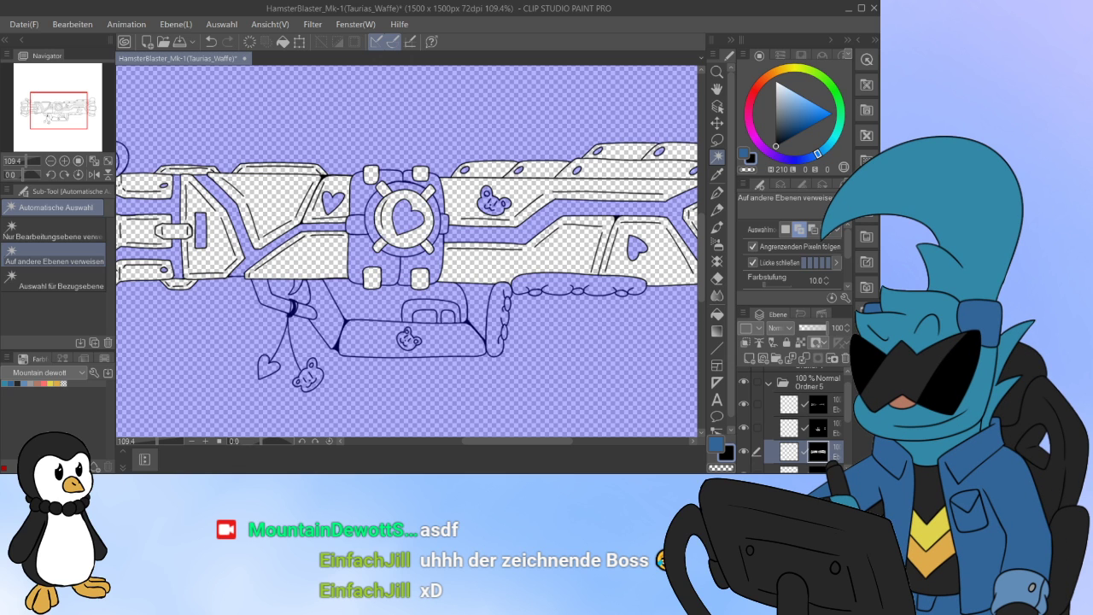
pyautogui.hotkey('ctrl', 'alt', '0')
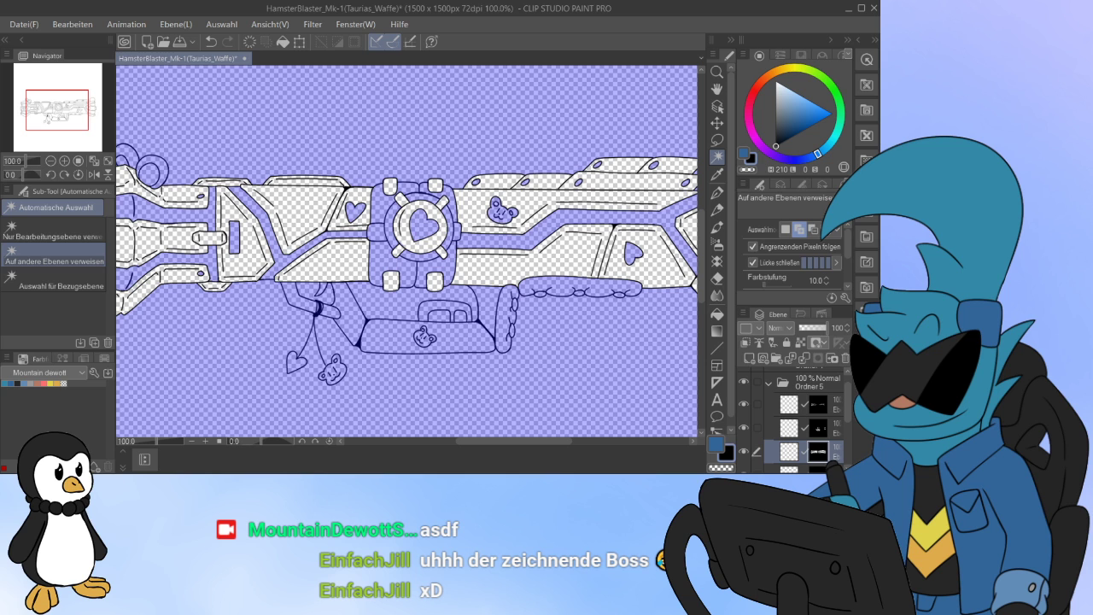
pyautogui.hotkey('ctrl', 'd')
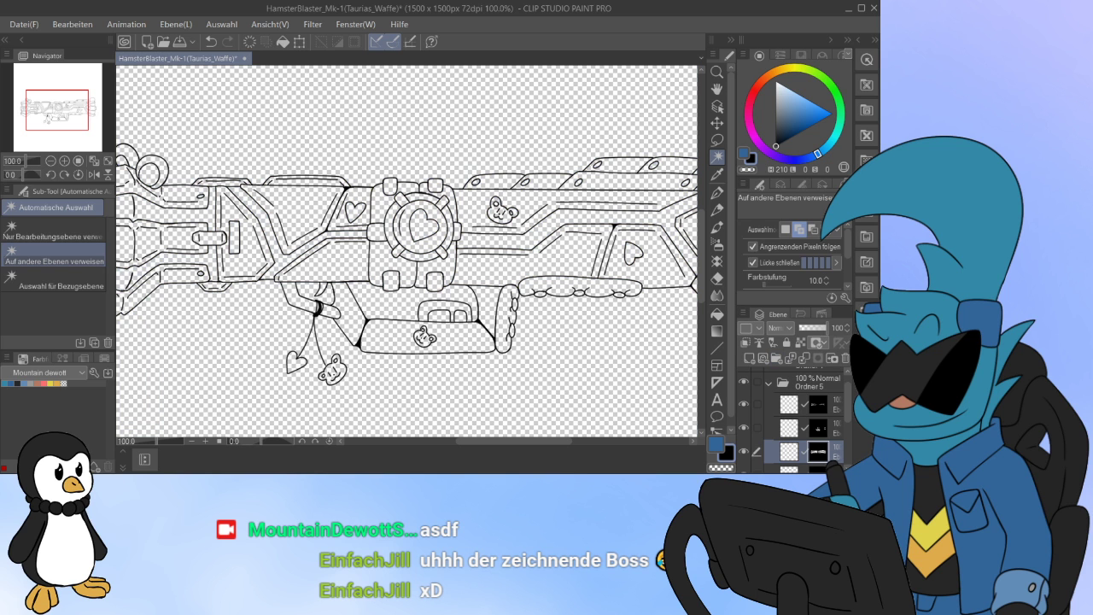
pyautogui.click(789, 428)
pyautogui.hotkey('ctrl', 'd')
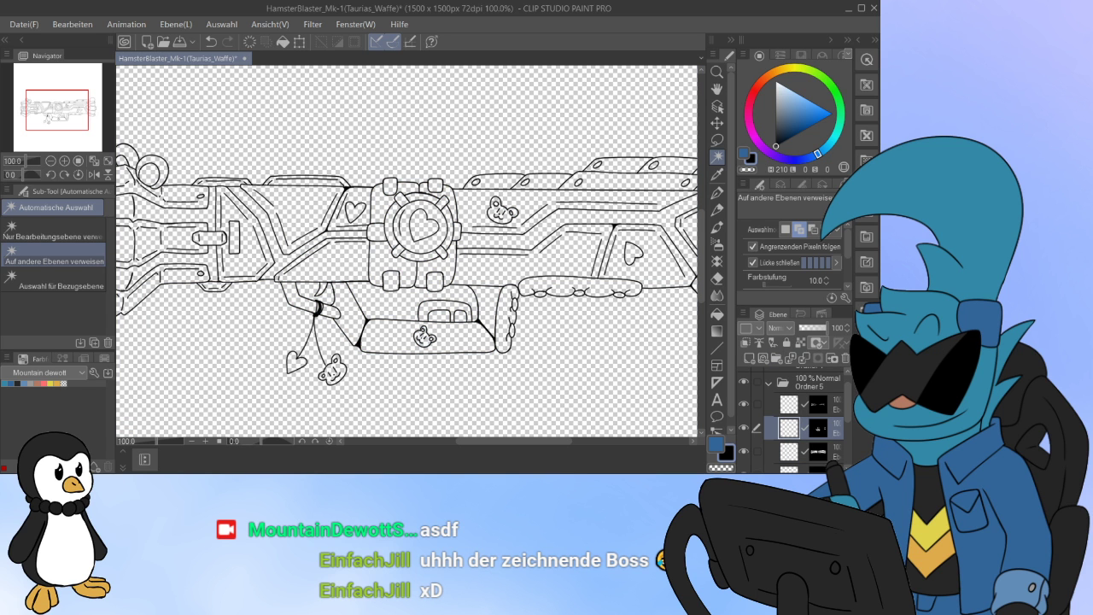
pyautogui.click(818, 404)
pyautogui.scroll(-3, 803, 423)
pyautogui.scroll(3, 803, 423)
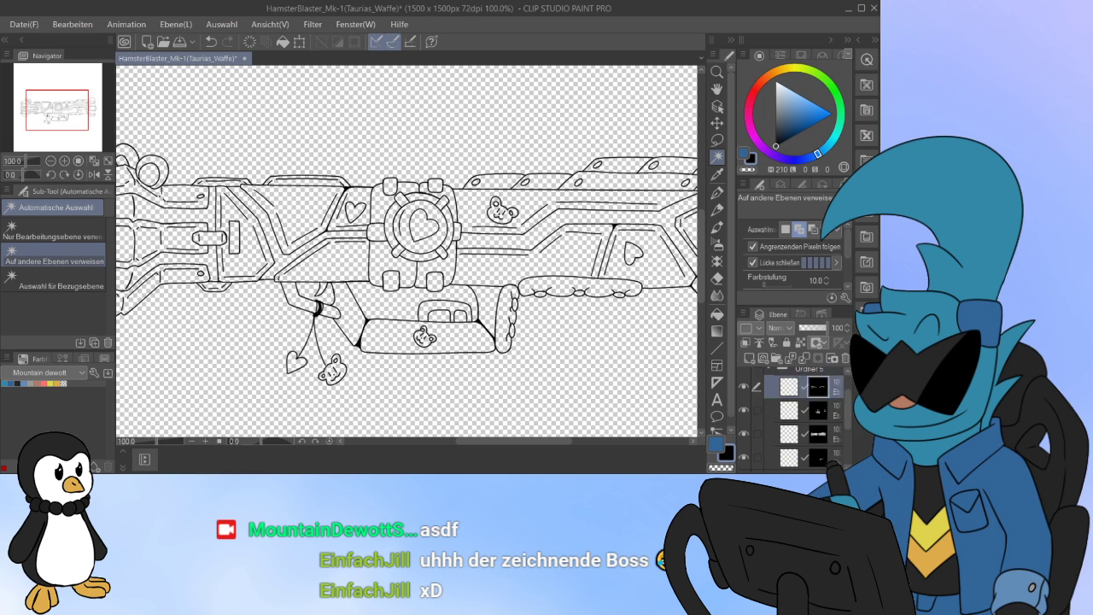
pyautogui.scroll(-3, 798, 418)
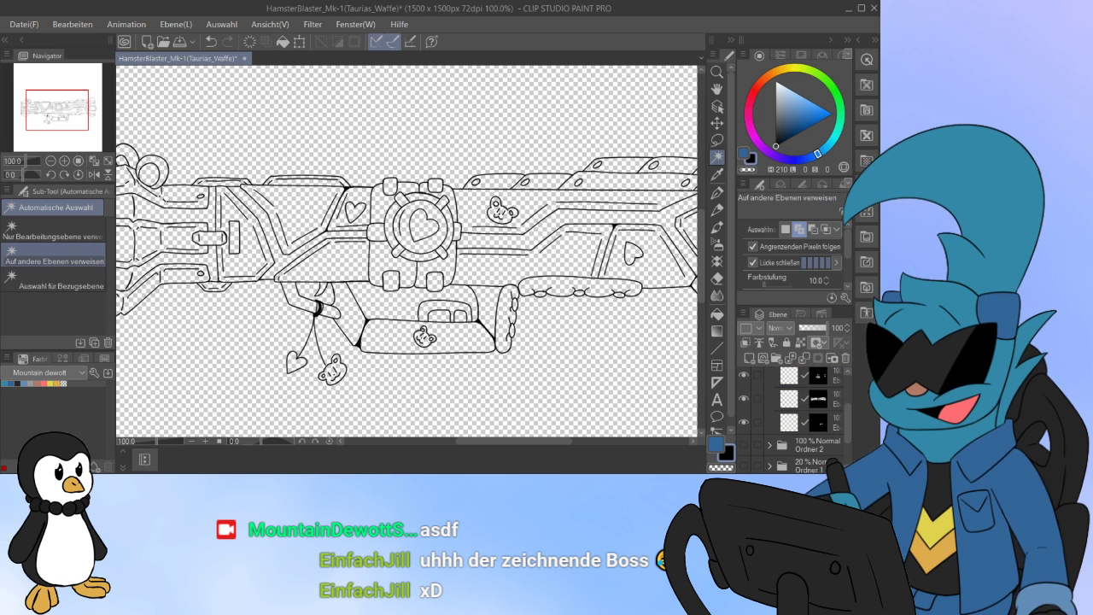
pyautogui.scroll(-1, 799, 419)
# Step: Make the masked armour panel layer, second from the bottom in Ordner 5, active and set the colour to a muted blue of 210, 38, 57
pyautogui.click(789, 404)
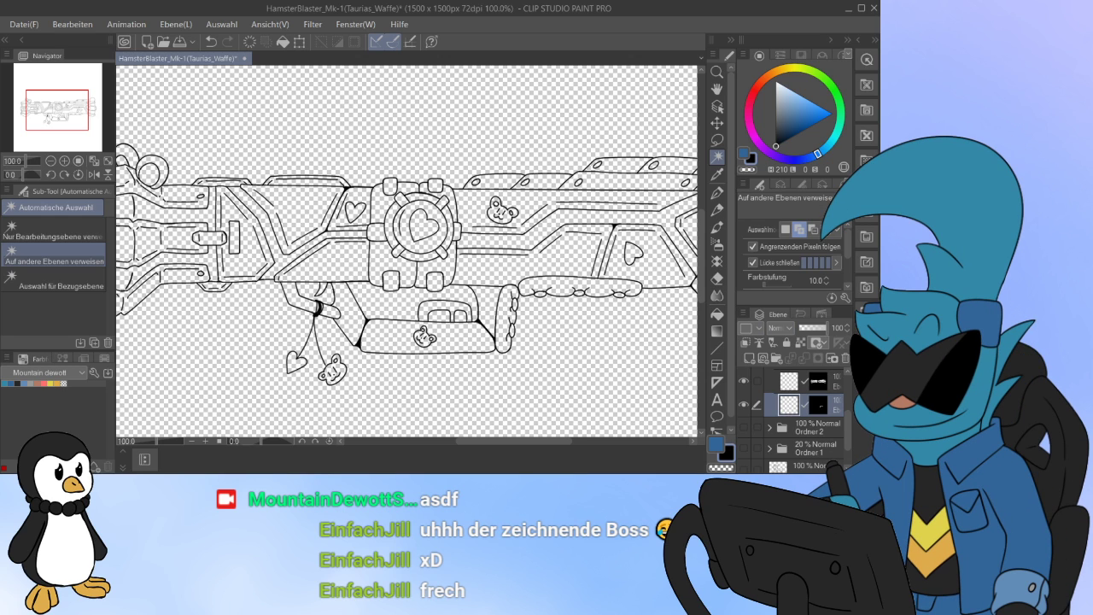
pyautogui.click(744, 404)
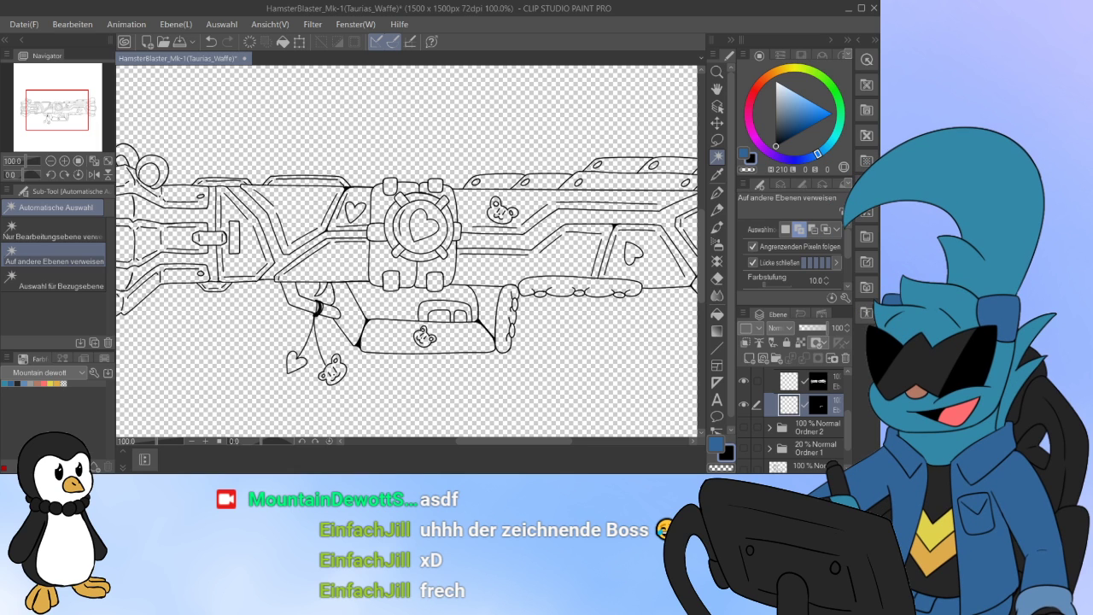
pyautogui.click(790, 382)
pyautogui.click(797, 125)
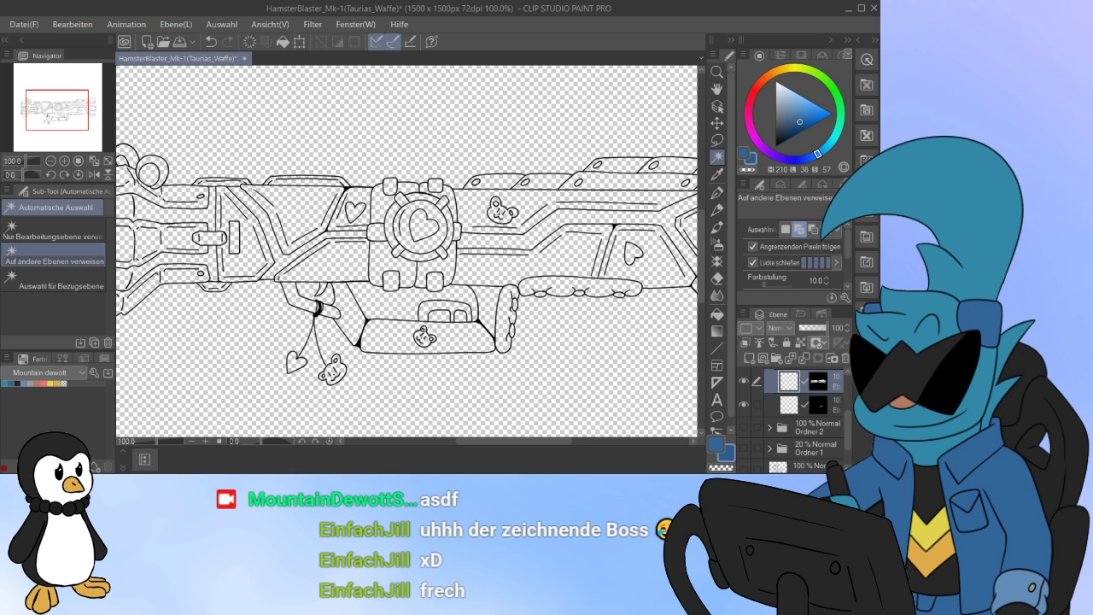
# Step: Fill the armour panel layer with blue 210, 33, 58 and the grip and dial-housing layer above it with dark navy 210, 17, 18
pyautogui.click(282, 41)
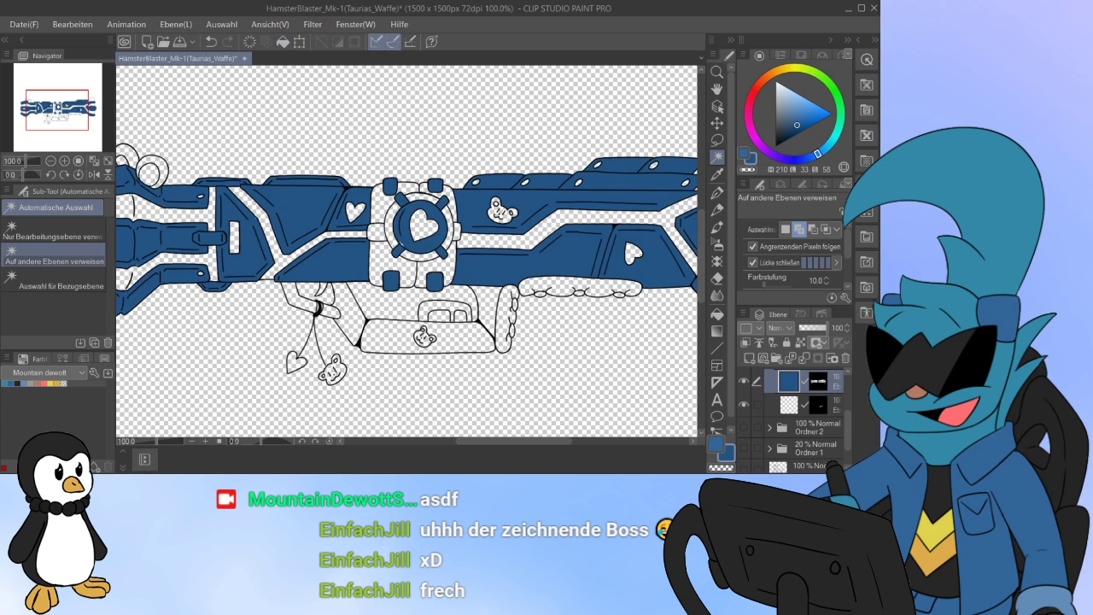
pyautogui.scroll(-2, 410, 252)
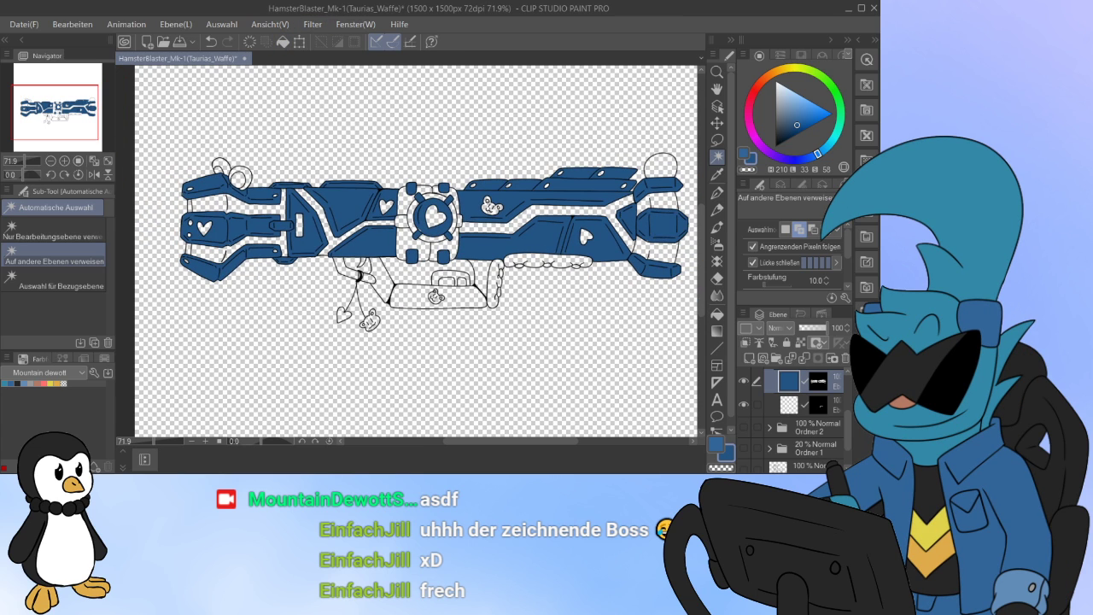
pyautogui.hotkey('ctrl', 'shift', 'n')
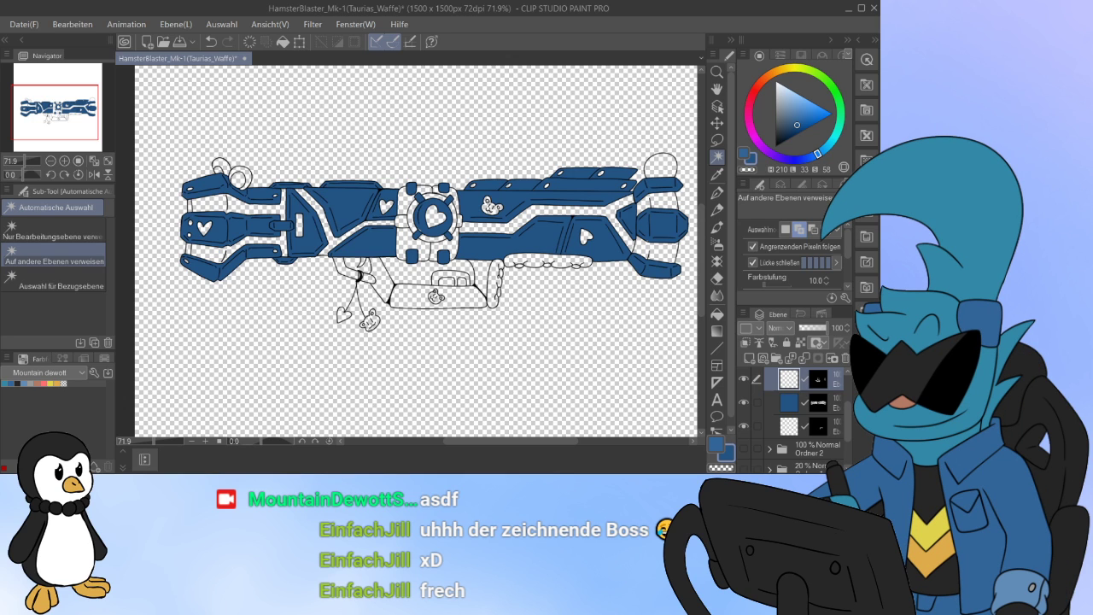
pyautogui.moveTo(790, 124); pyautogui.dragTo(779, 135)
pyautogui.click(282, 42)
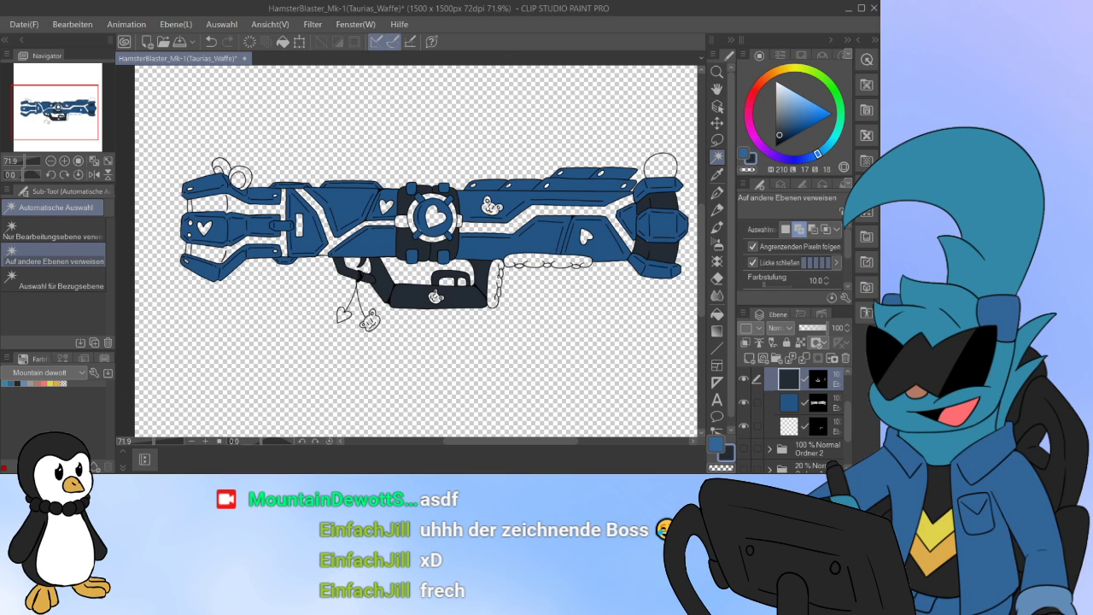
# Step: Make the stripe layer above the dark navy layer active and fill it with vivid pink 326, 50, 100
pyautogui.scroll(1, 804, 412)
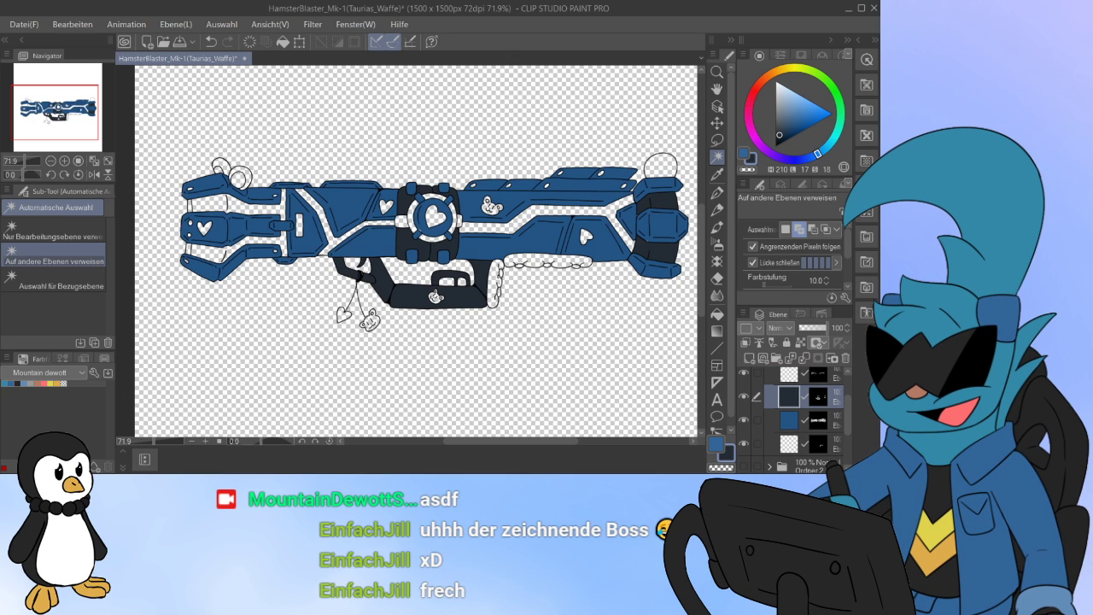
pyautogui.click(791, 374)
pyautogui.click(743, 378)
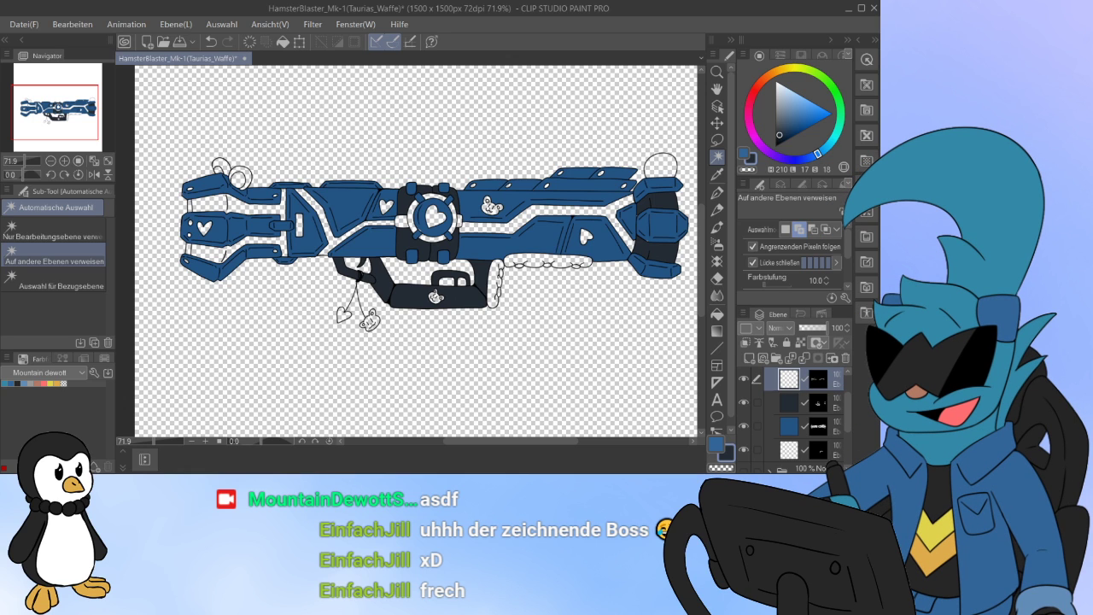
pyautogui.moveTo(751, 130); pyautogui.dragTo(833, 113)
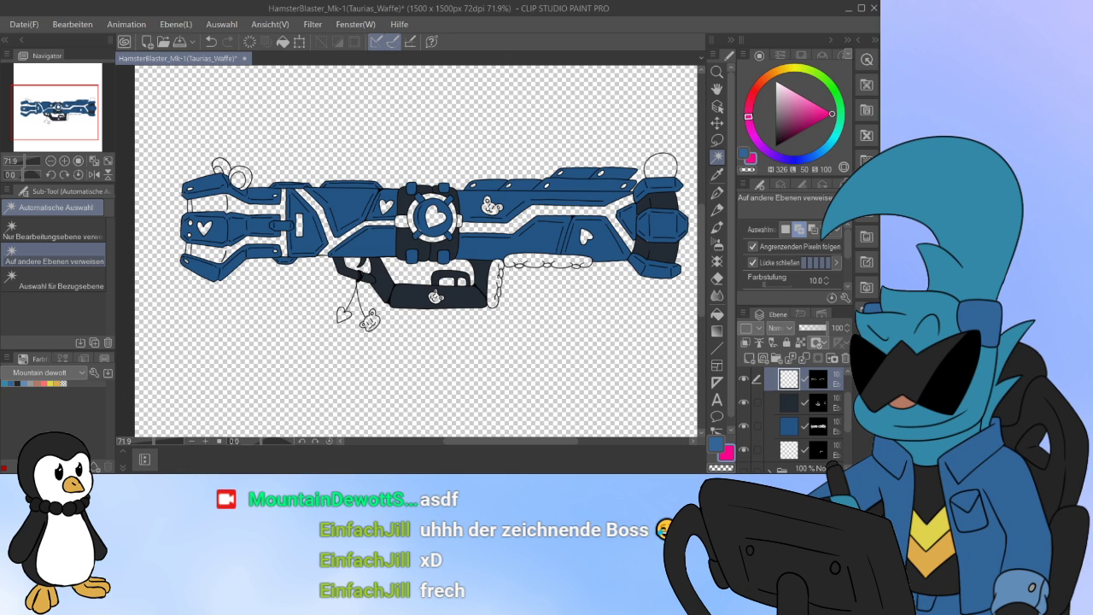
pyautogui.click(283, 42)
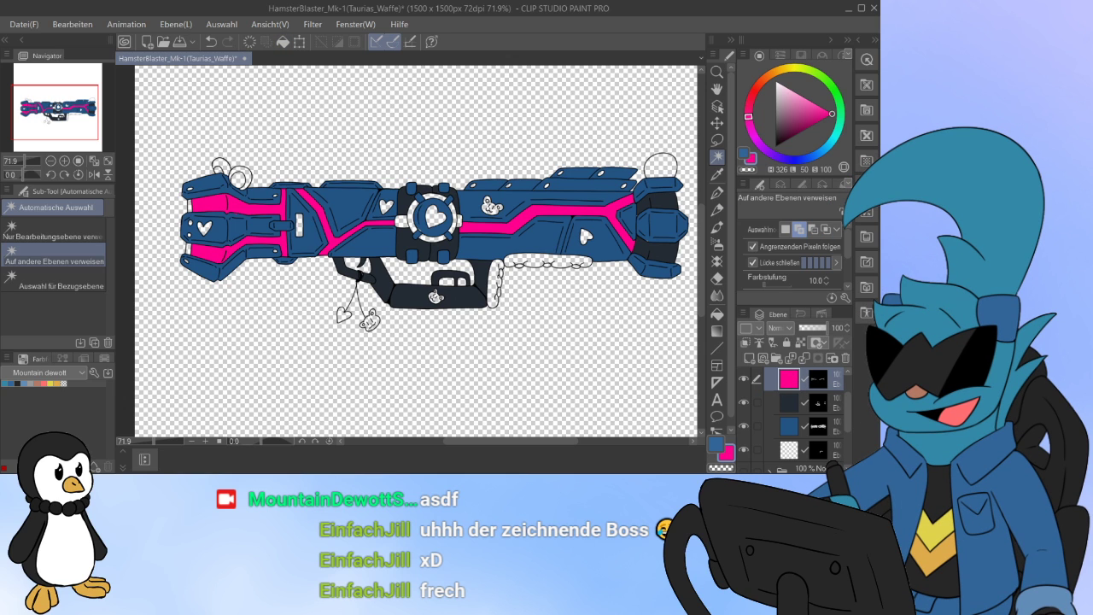
# Step: Try pinks 334, 57, 67 and 334, 72, 100 on the stripe layer, and finish with a fill of 334, 63, 100
pyautogui.click(748, 111)
pyautogui.click(808, 109)
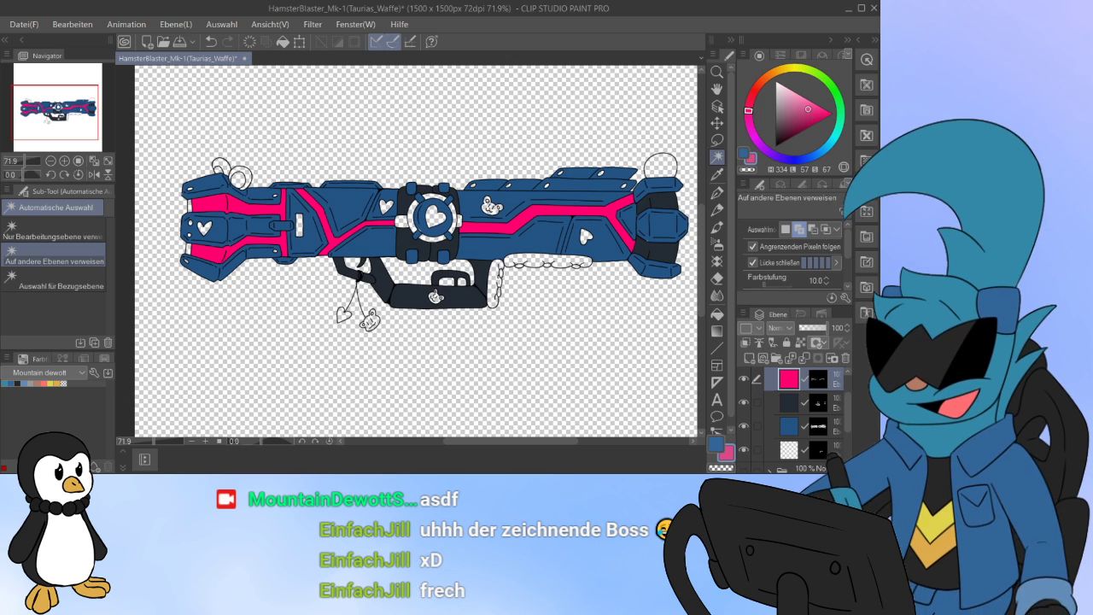
pyautogui.click(282, 42)
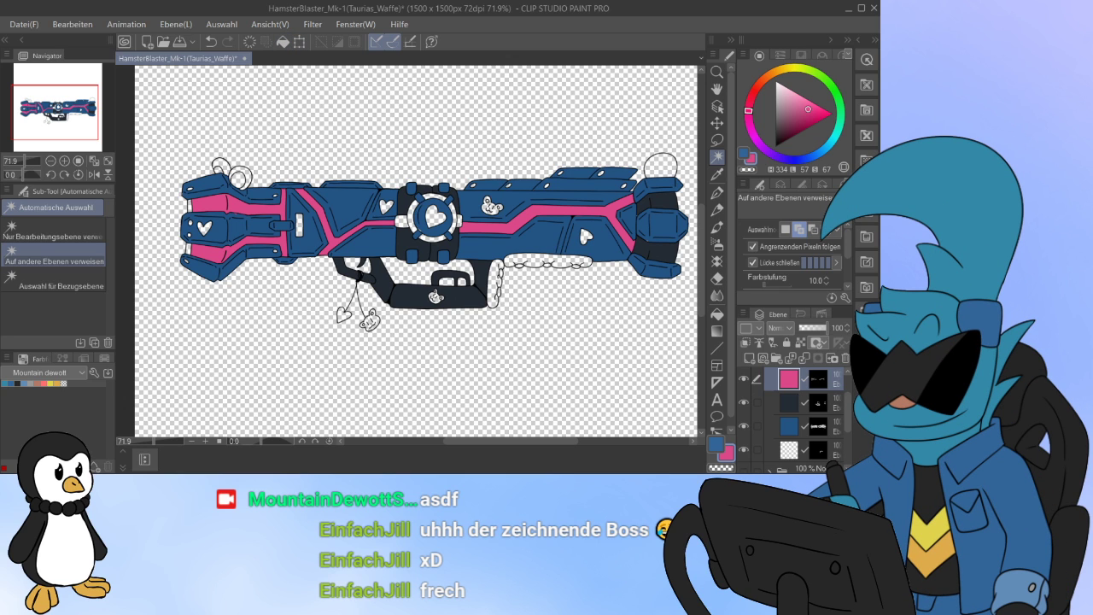
pyautogui.click(807, 99)
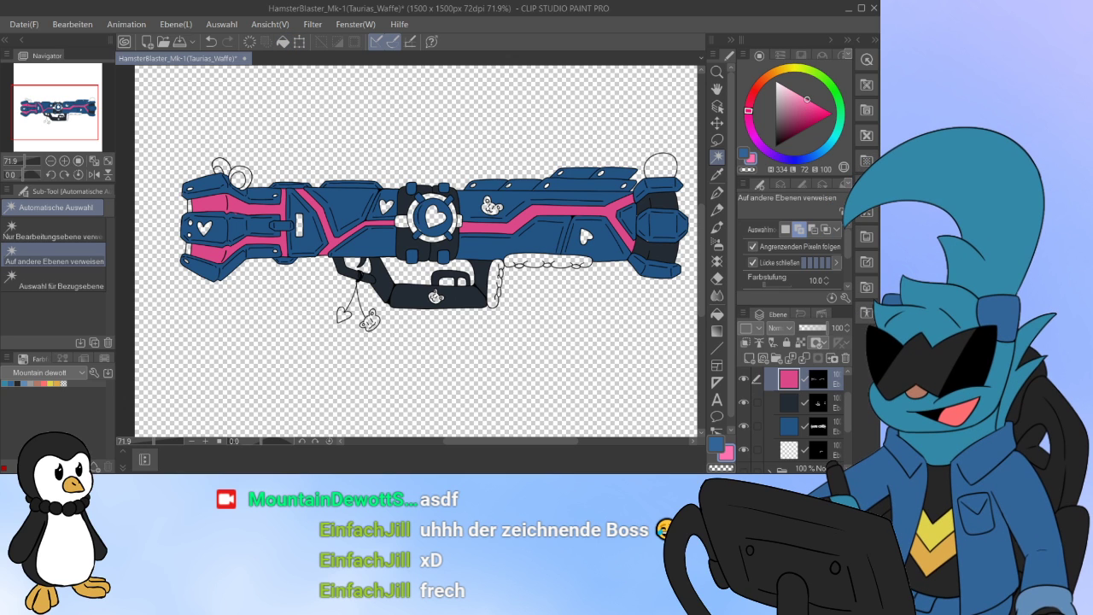
pyautogui.hotkey('alt', 'BackSpace')
pyautogui.click(818, 105)
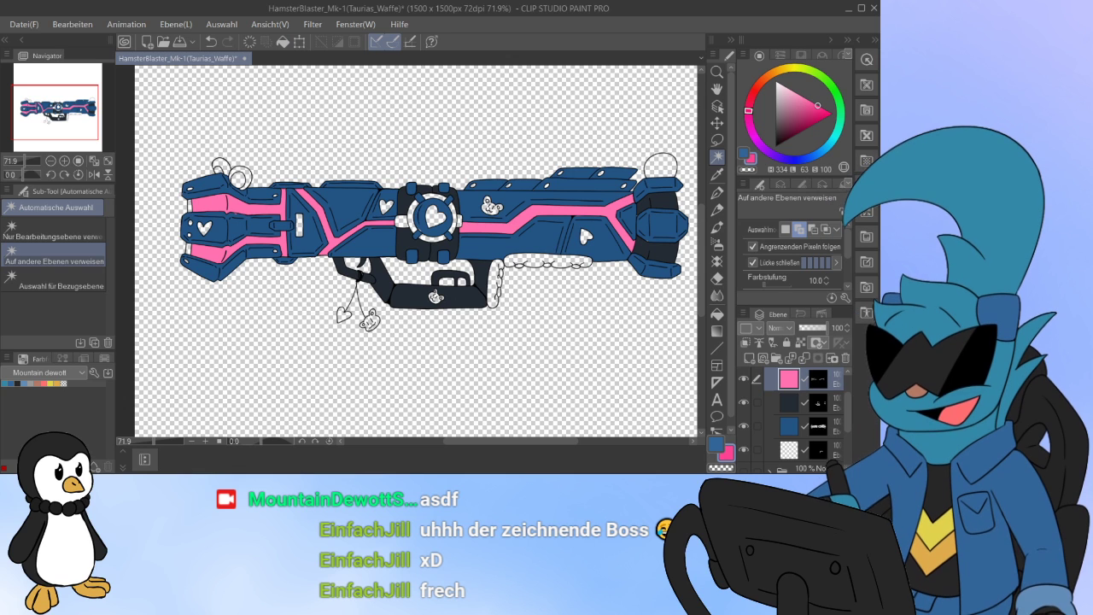
pyautogui.hotkey('alt', 'BackSpace')
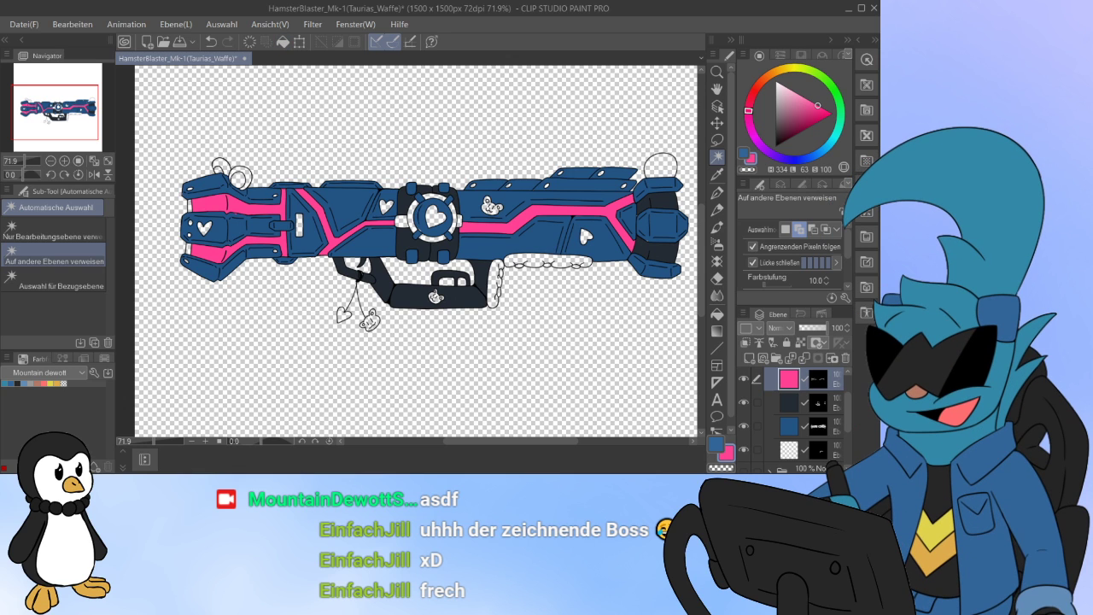
# Step: Select the two narrow gaps between the prongs at the blaster's left end, add them to the dark navy layer's mask, and deselect
pyautogui.click(789, 403)
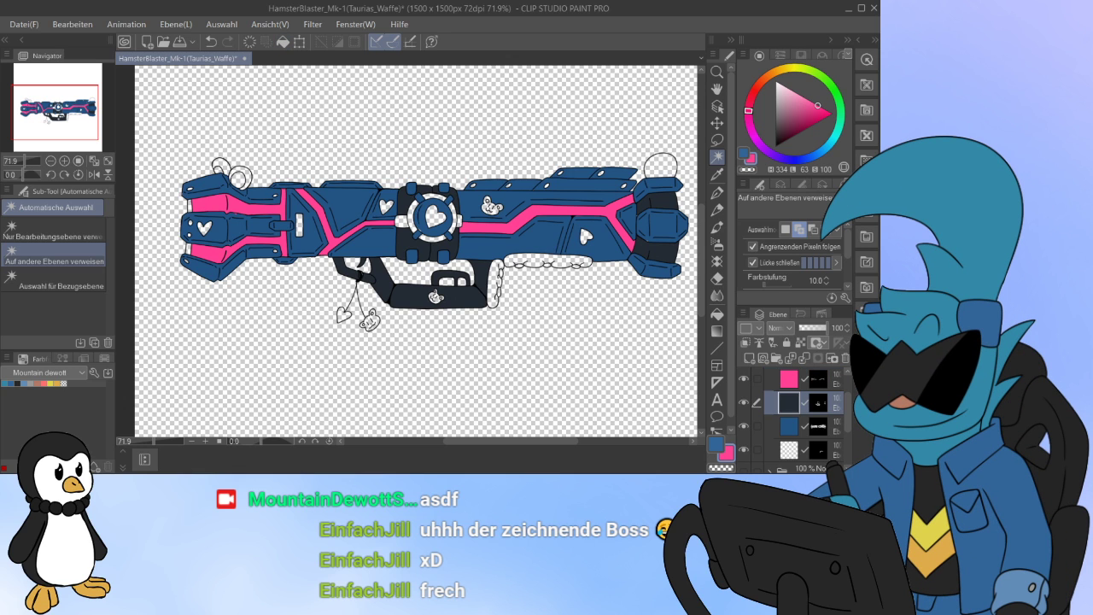
pyautogui.click(717, 193)
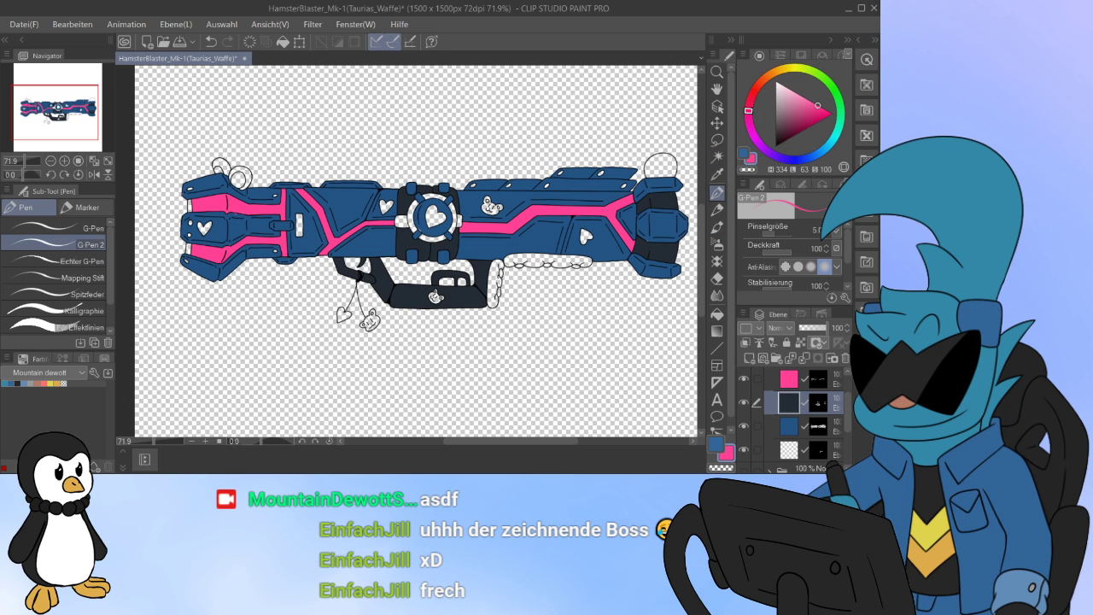
pyautogui.moveTo(567, 411); pyautogui.dragTo(628, 408)
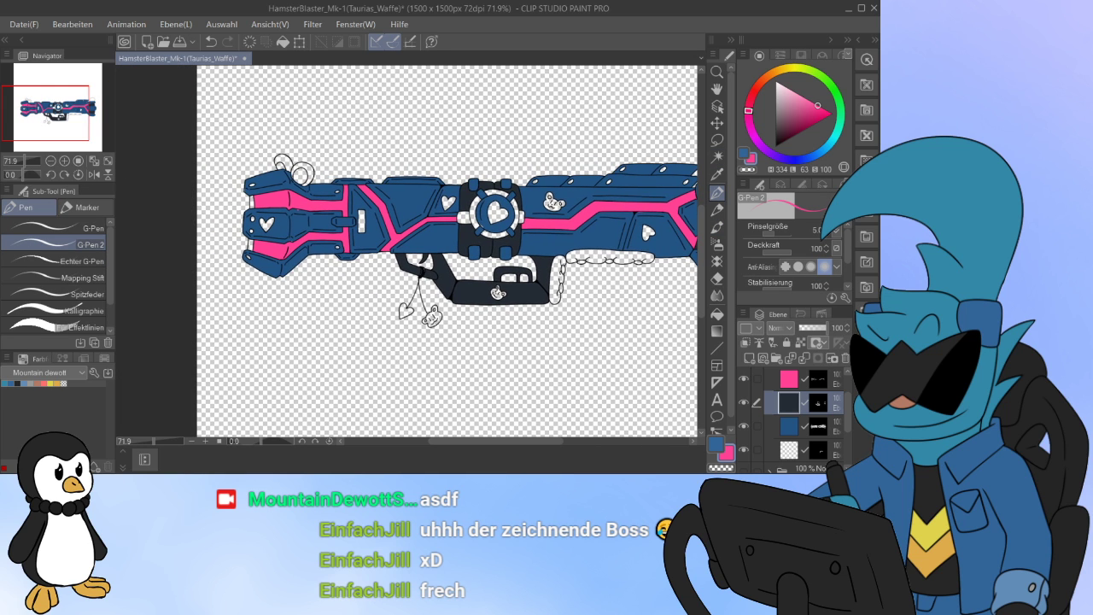
pyautogui.moveTo(269, 258); pyautogui.dragTo(391, 298)
pyautogui.scroll(6, 311, 227)
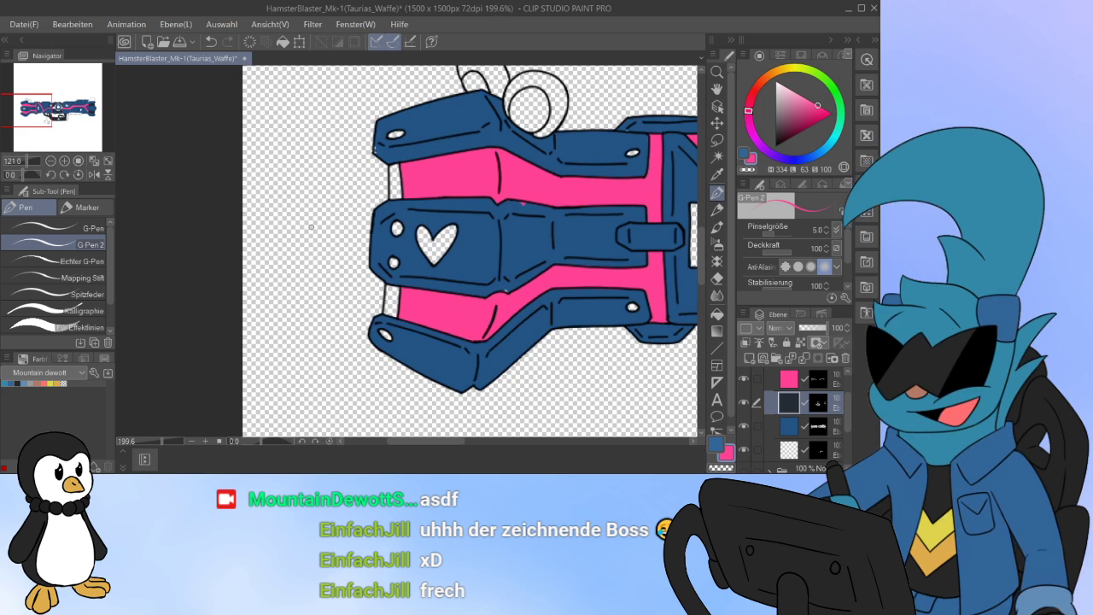
pyautogui.click(717, 156)
pyautogui.click(394, 184)
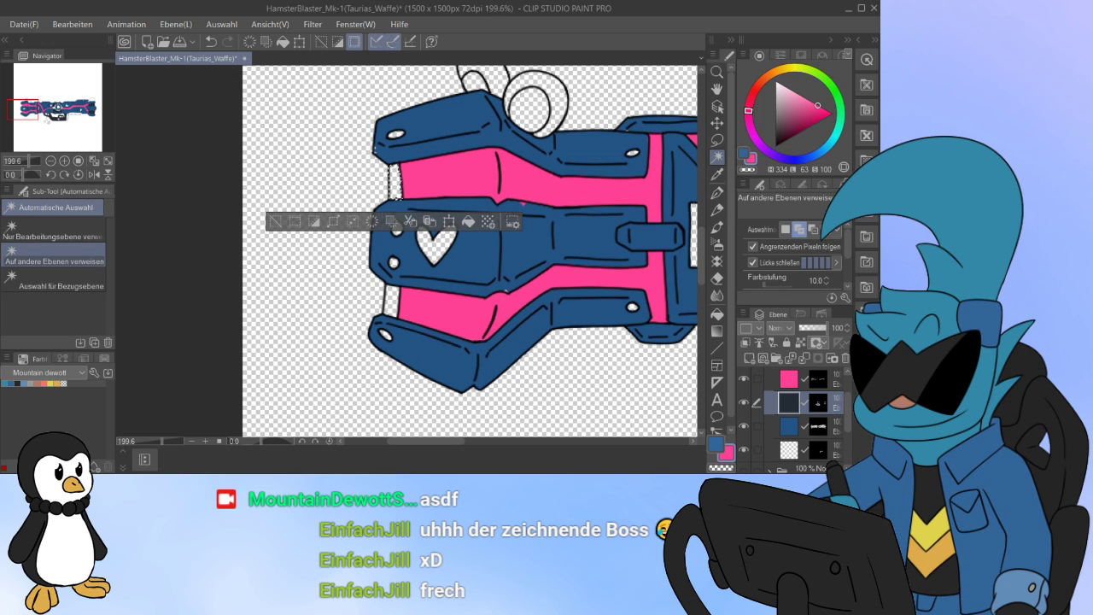
pyautogui.click(391, 300)
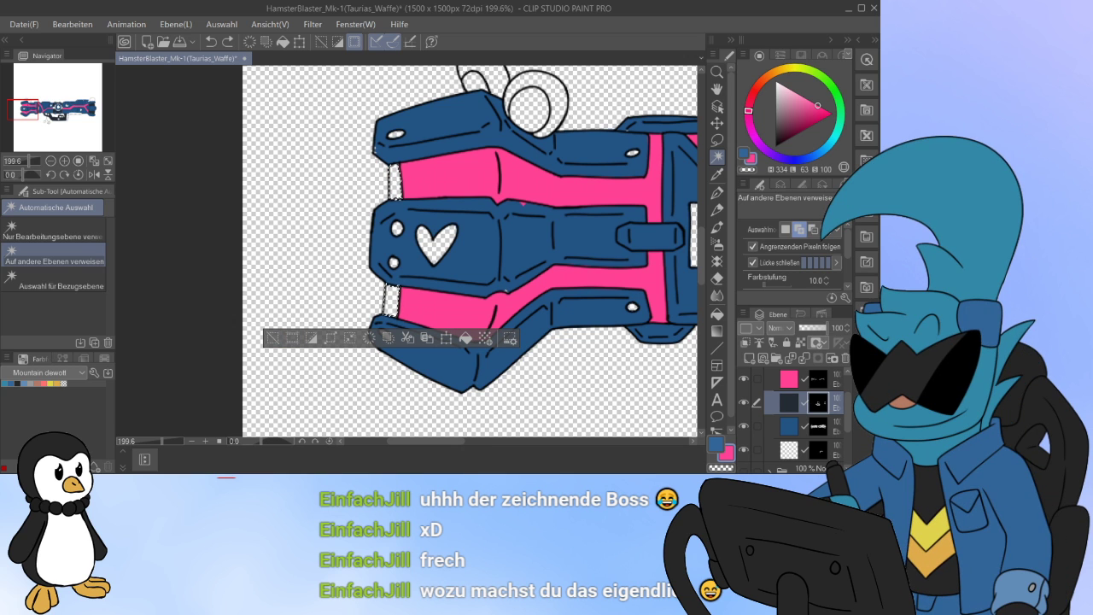
pyautogui.click(466, 338)
pyautogui.hotkey('ctrl', 'd')
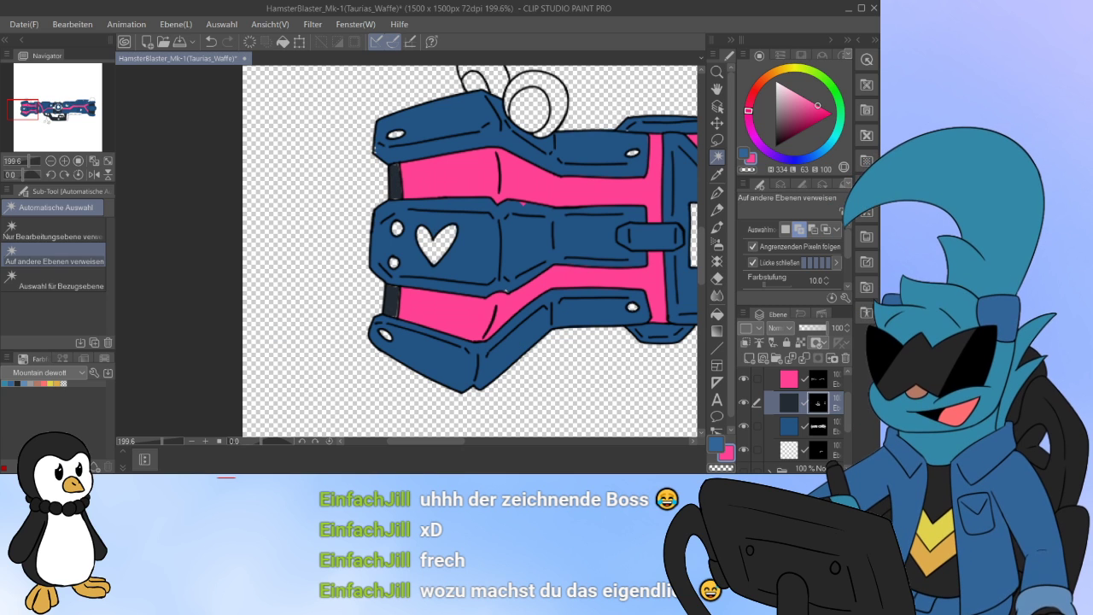
# Step: Clean up stray specks around the left-end prongs with G-Pen 2 on the masks of the pink, dark navy and blue layers
pyautogui.press('p')
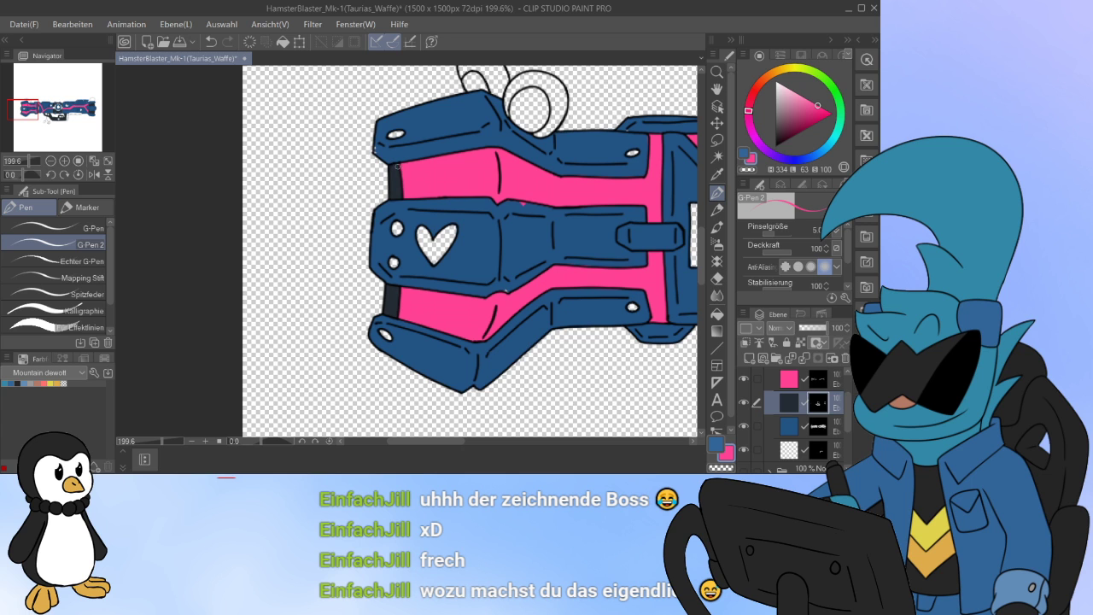
pyautogui.moveTo(425, 441); pyautogui.dragTo(439, 440)
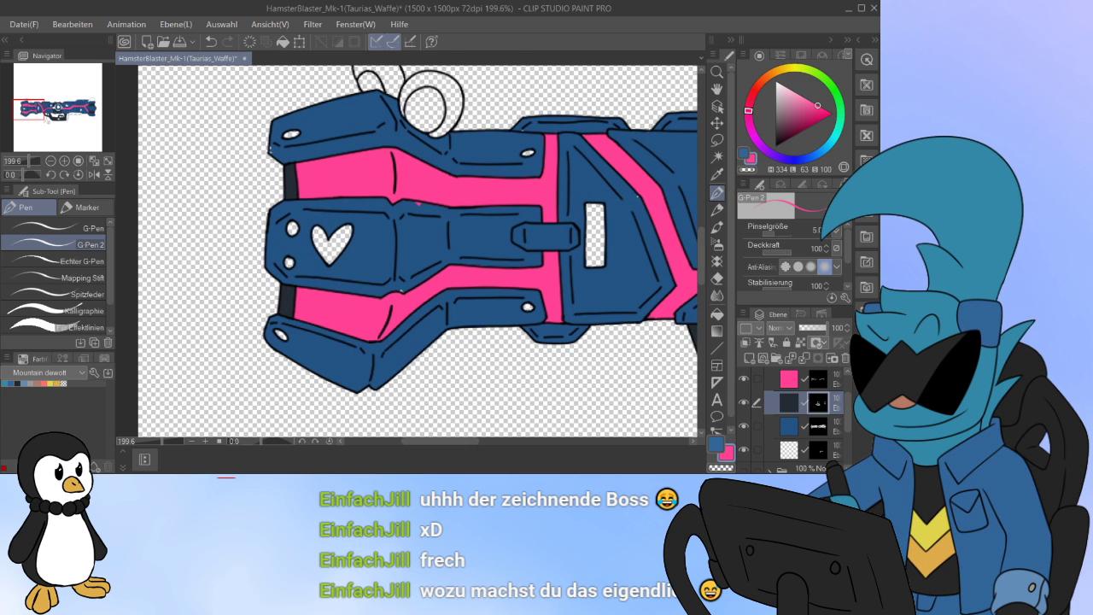
pyautogui.click(820, 380)
pyautogui.press('x')
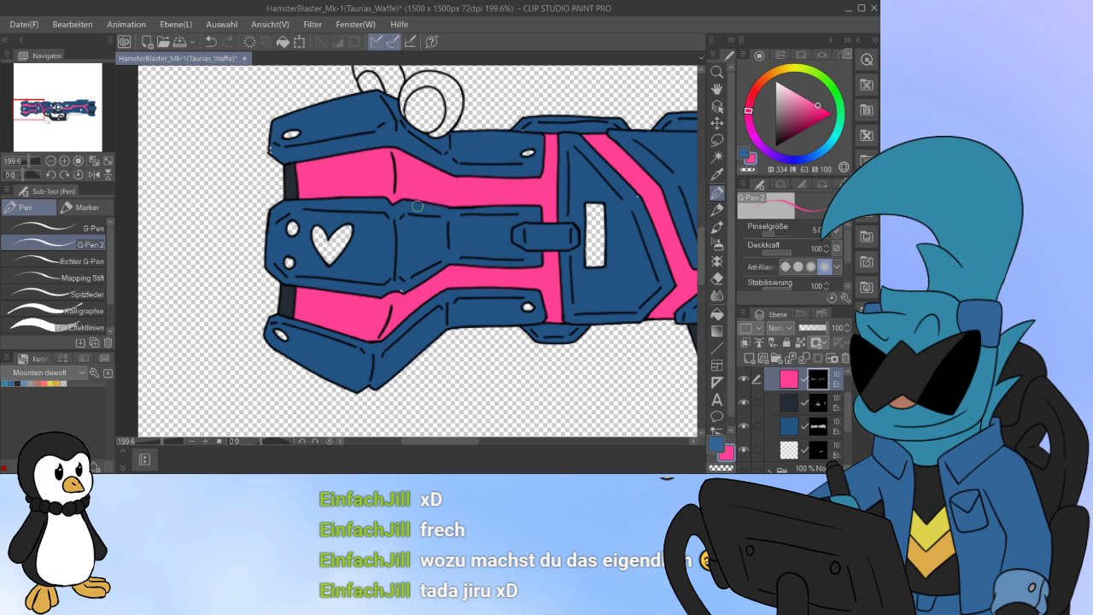
pyautogui.click(820, 403)
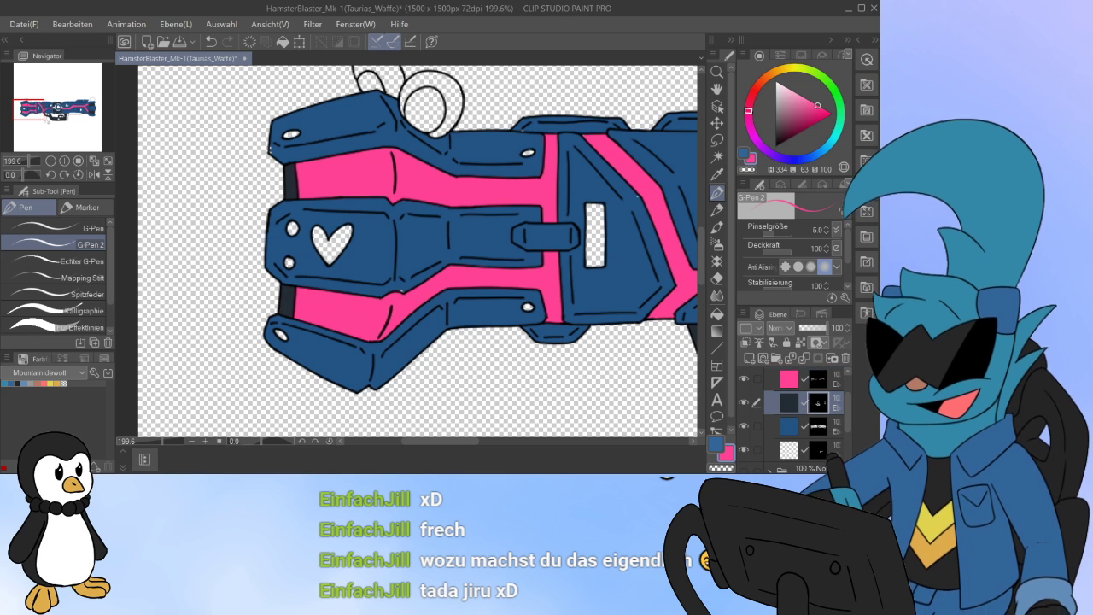
pyautogui.click(819, 426)
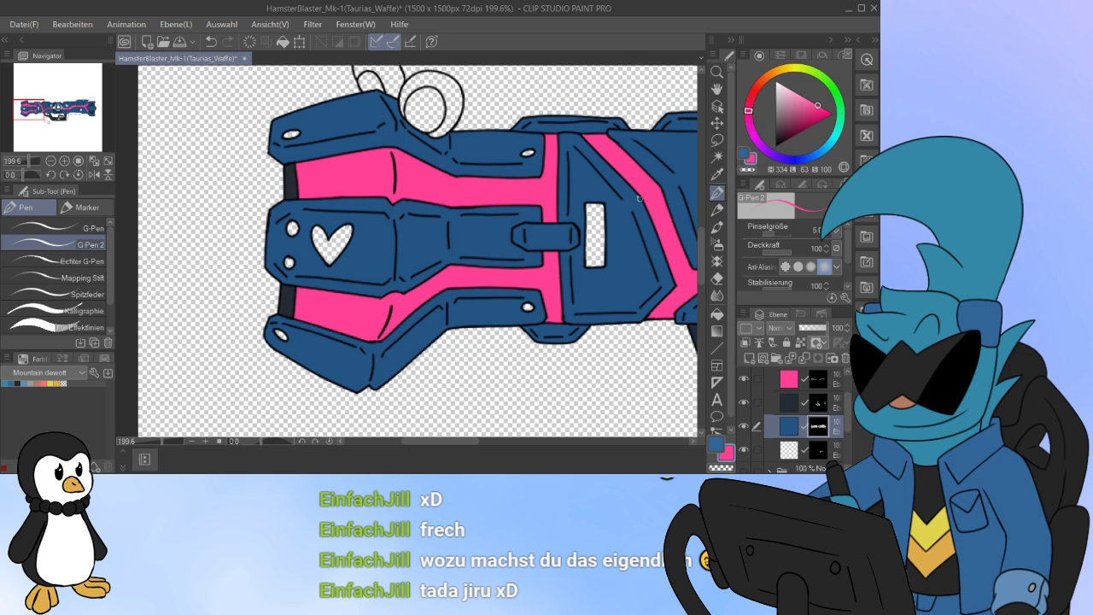
# Step: Touch up the blue, dark navy and pink layer masks around the heart dial, trigger and long stripe, switching to the transparent colour for the pink mask
pyautogui.moveTo(442, 441); pyautogui.dragTo(518, 441)
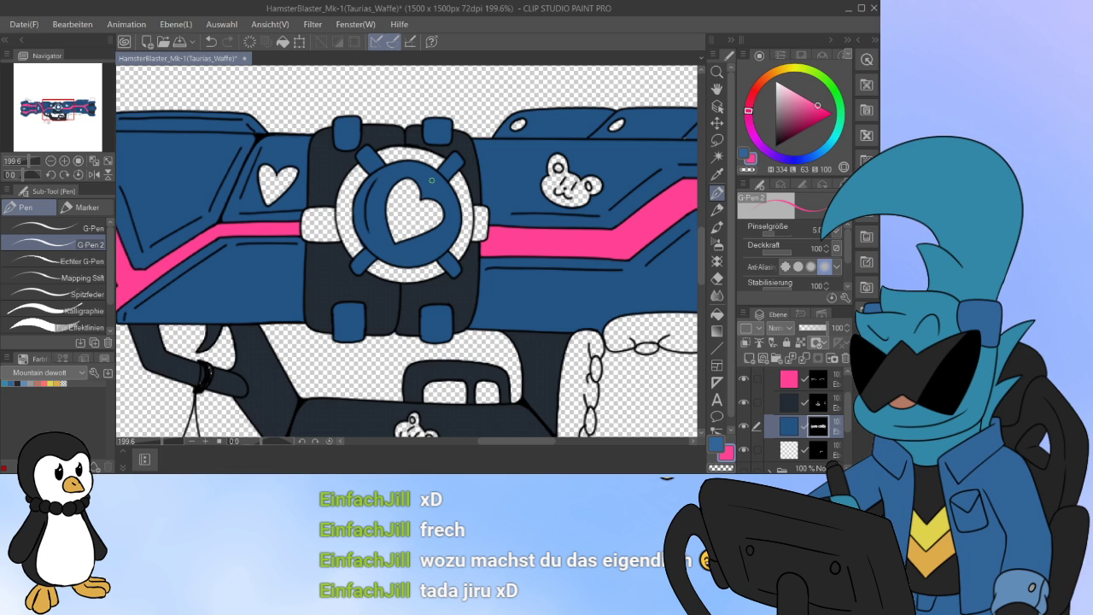
pyautogui.click(819, 402)
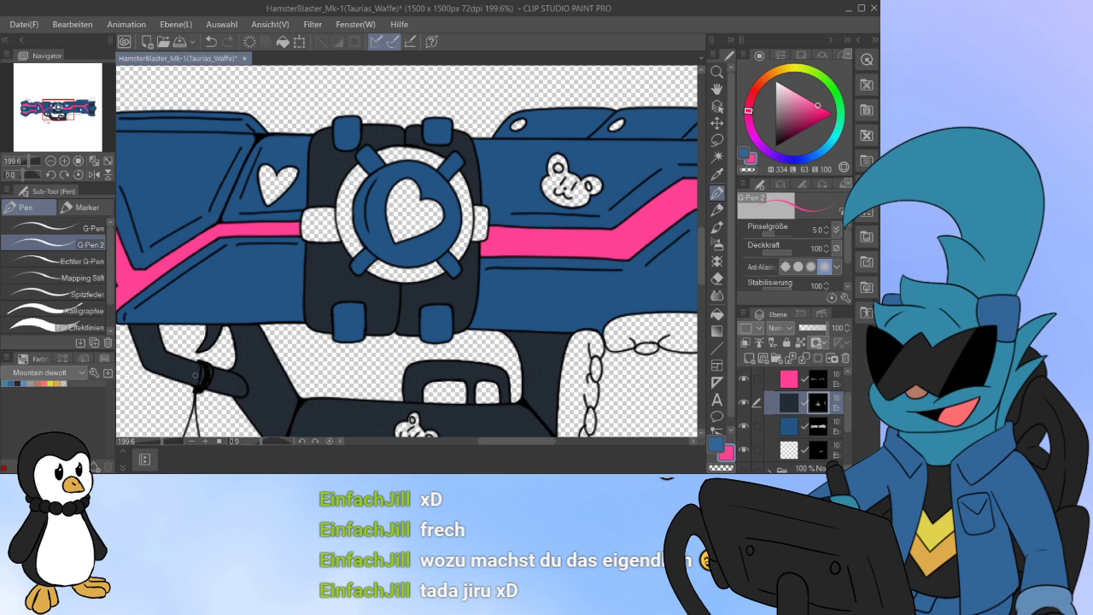
pyautogui.moveTo(56, 110)
pyautogui.mouseDown()
pyautogui.moveTo(31, 105)
pyautogui.moveTo(66, 106)
pyautogui.mouseUp()
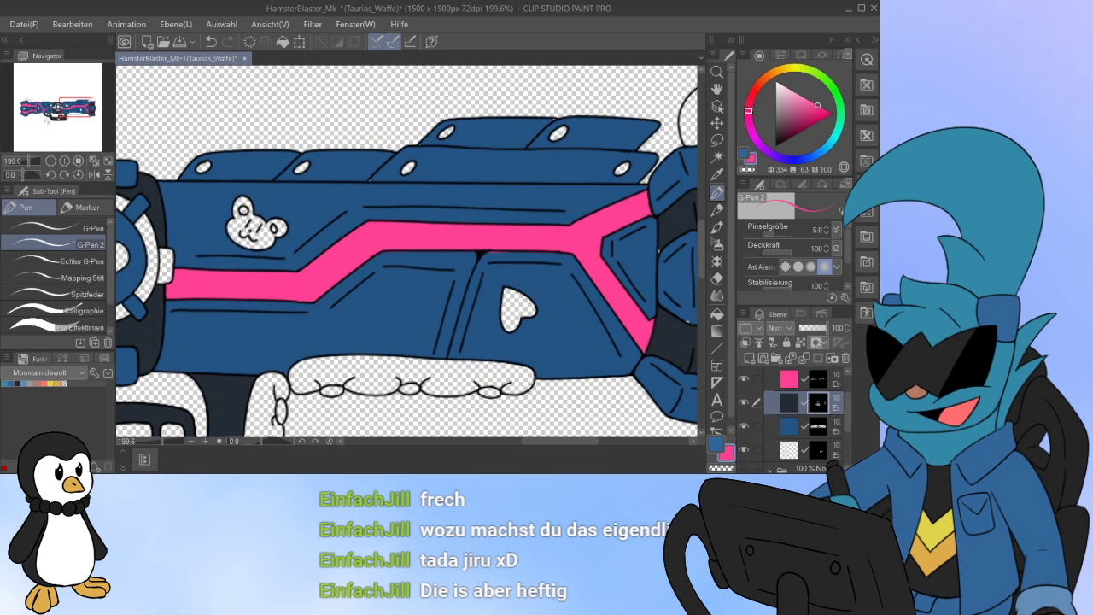
pyautogui.click(818, 378)
pyautogui.click(721, 468)
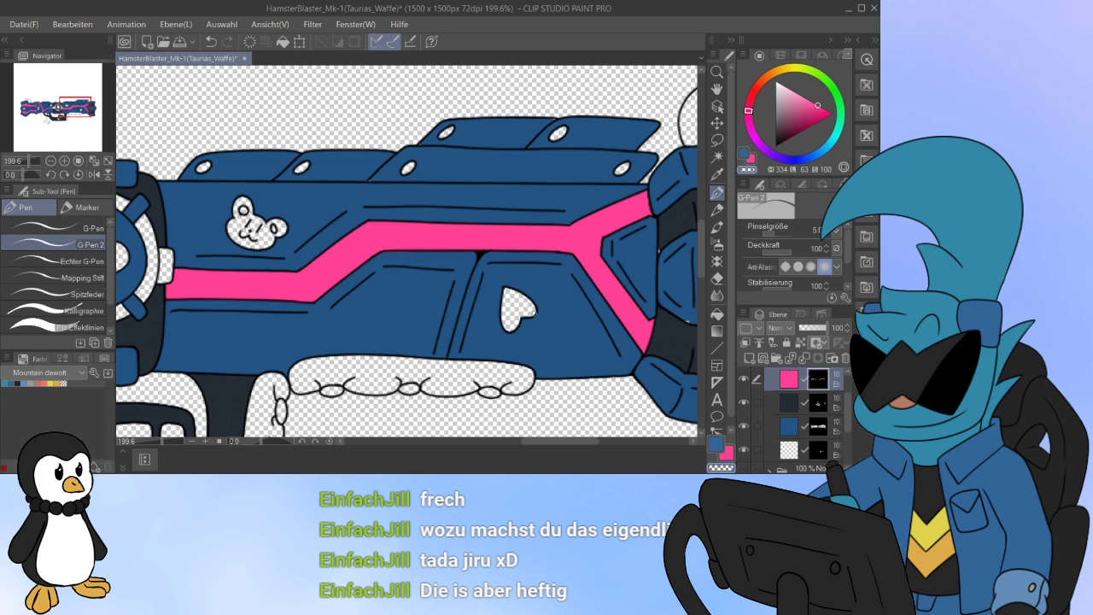
# Step: Retouch the dark navy and blue layer masks with G-Pen 2 at the blaster's right end cap, sampling dark navy 210, 17, 18
pyautogui.moveTo(560, 441); pyautogui.dragTo(588, 441)
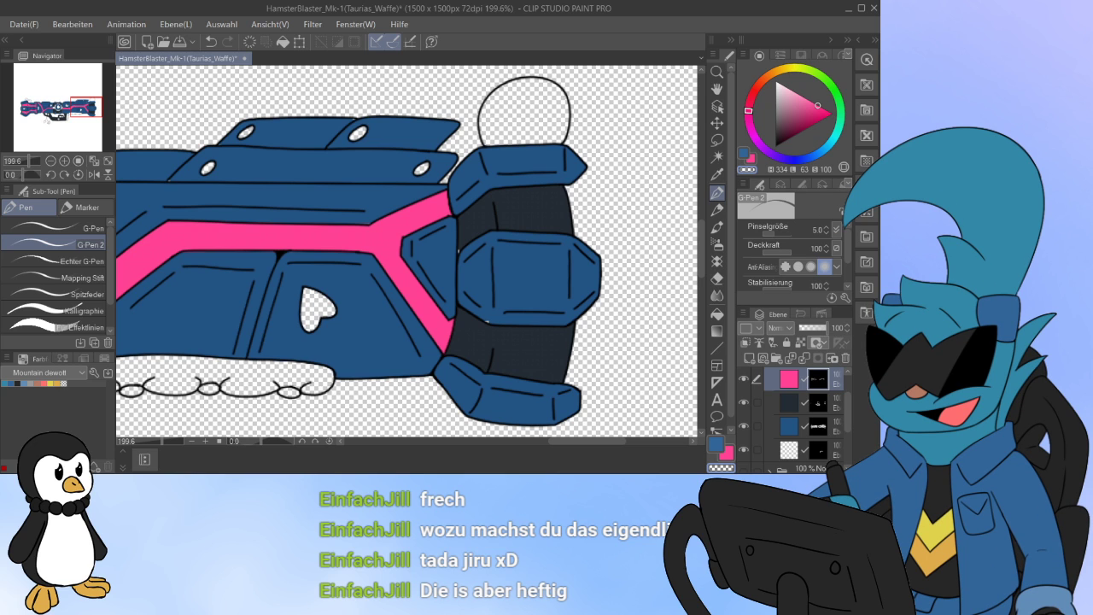
pyautogui.click(818, 403)
pyautogui.click(717, 175)
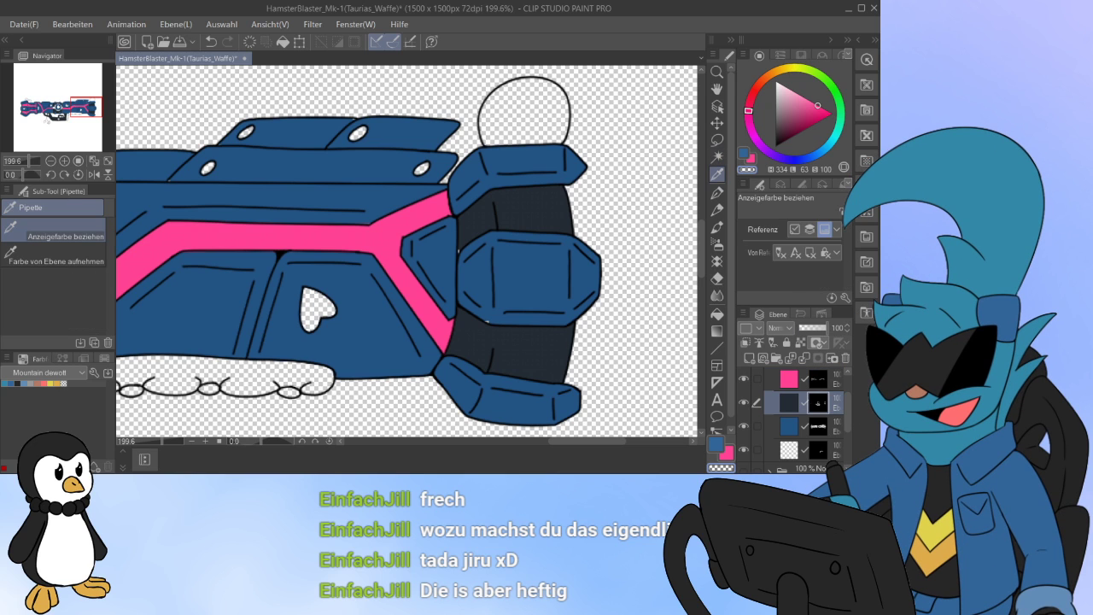
pyautogui.click(544, 210)
pyautogui.press('p')
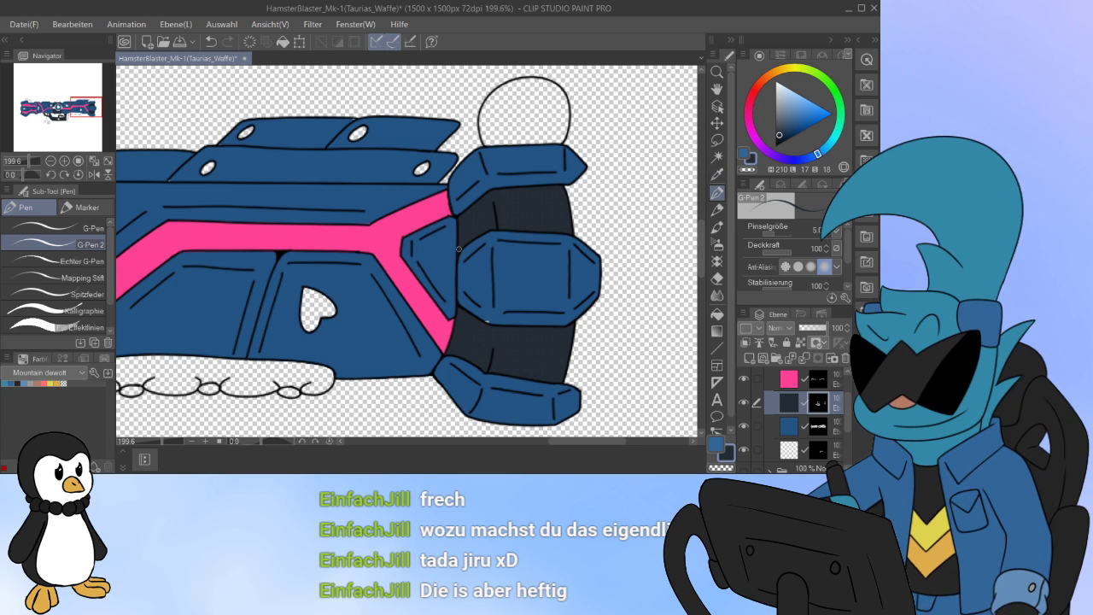
pyautogui.click(819, 427)
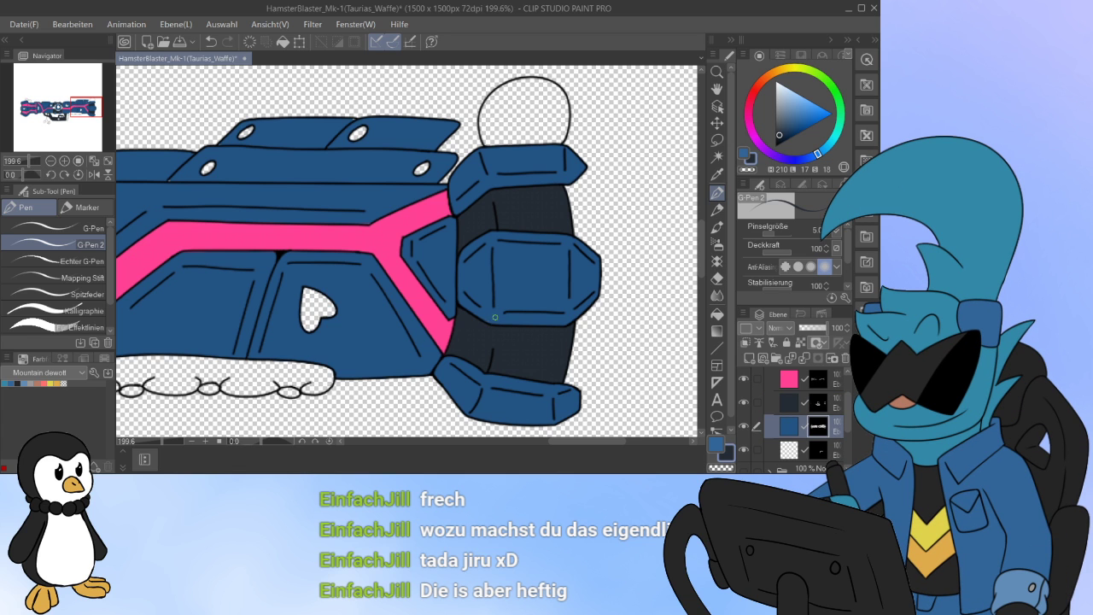
pyautogui.moveTo(239, 317); pyautogui.dragTo(680, 245)
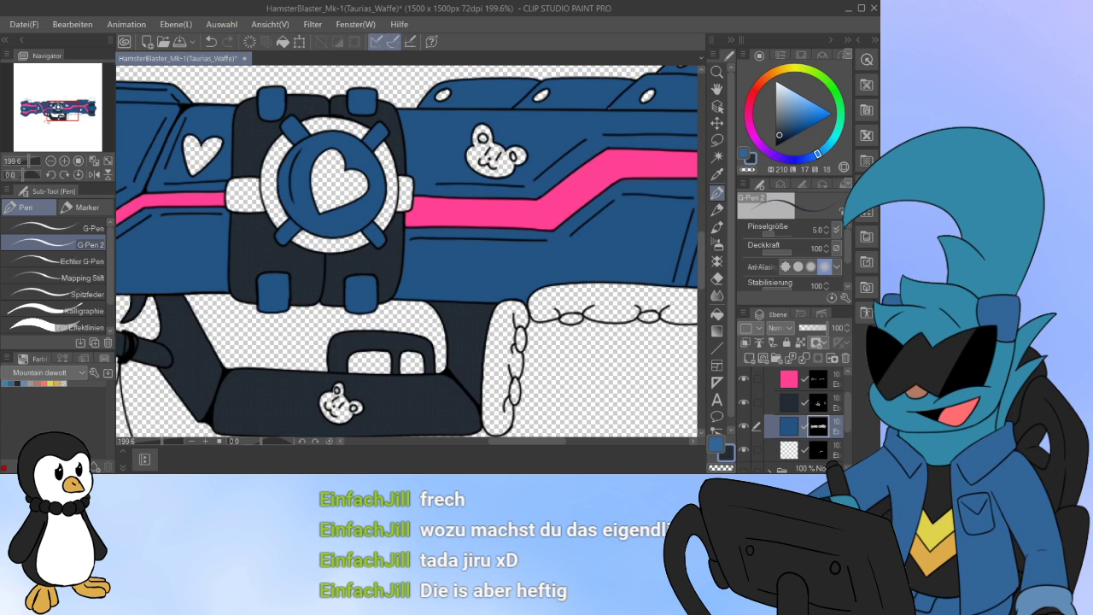
pyautogui.scroll(-5, 212, 239)
pyautogui.moveTo(261, 217); pyautogui.dragTo(511, 316)
pyautogui.press('alt')
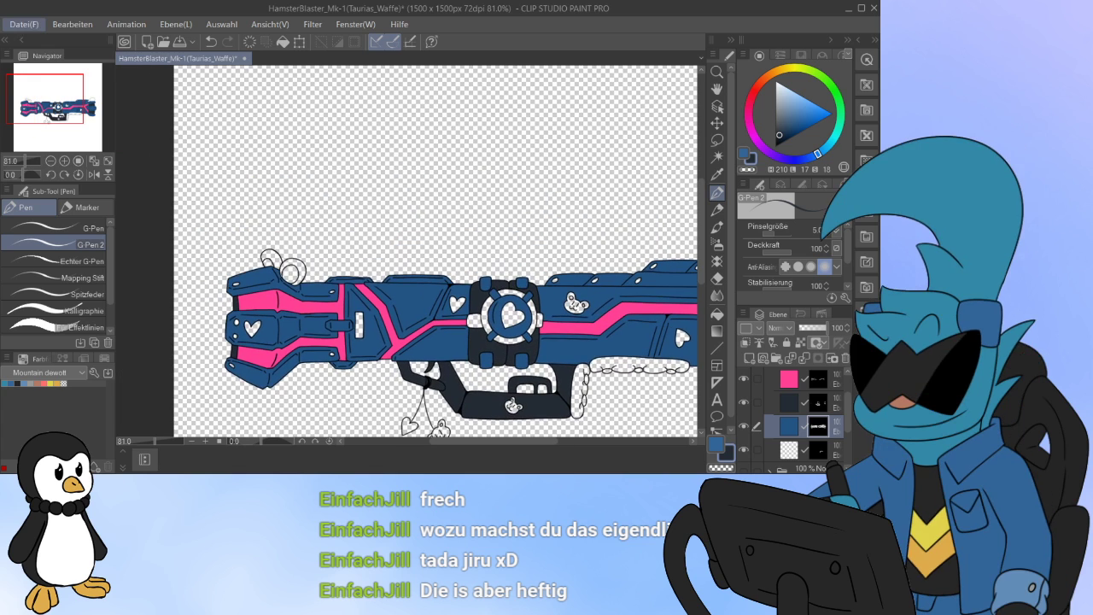
# Step: View the Tauria_mit_dem_hamster-blaster sketch and return to the HamsterBlaster_Mk-1 drawing
pyautogui.hotkey('alt', 'Tab')
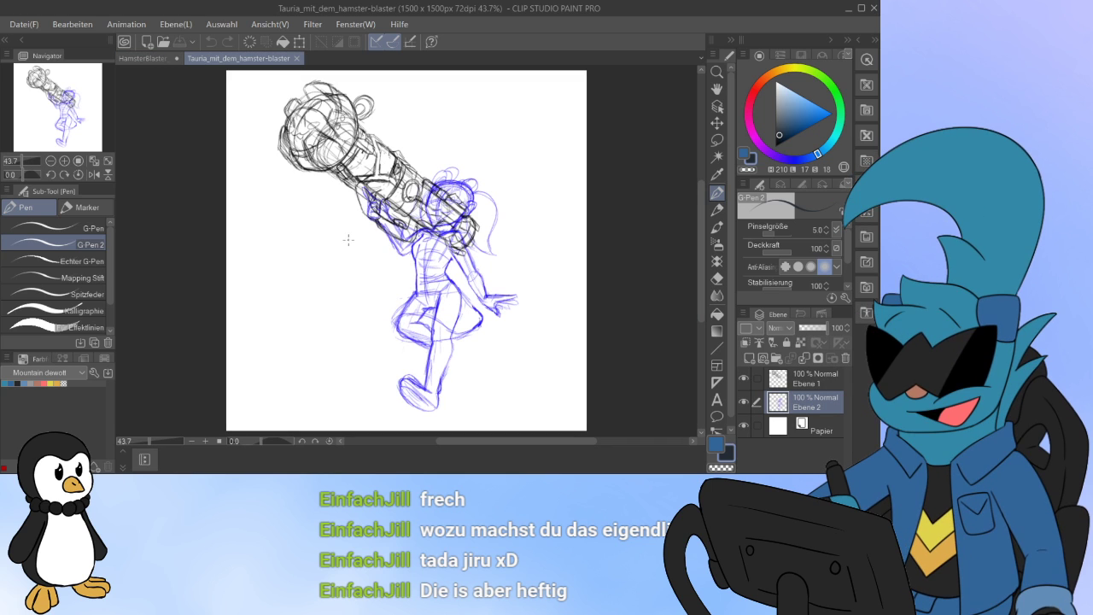
pyautogui.scroll(3, 398, 179)
pyautogui.scroll(-5, 399, 179)
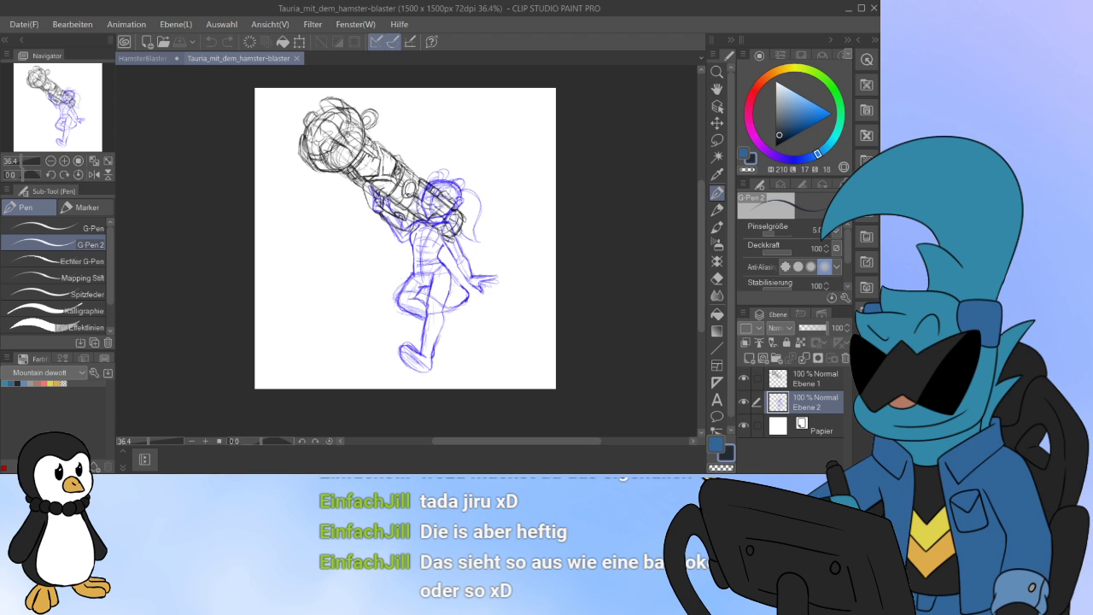
pyautogui.click(143, 58)
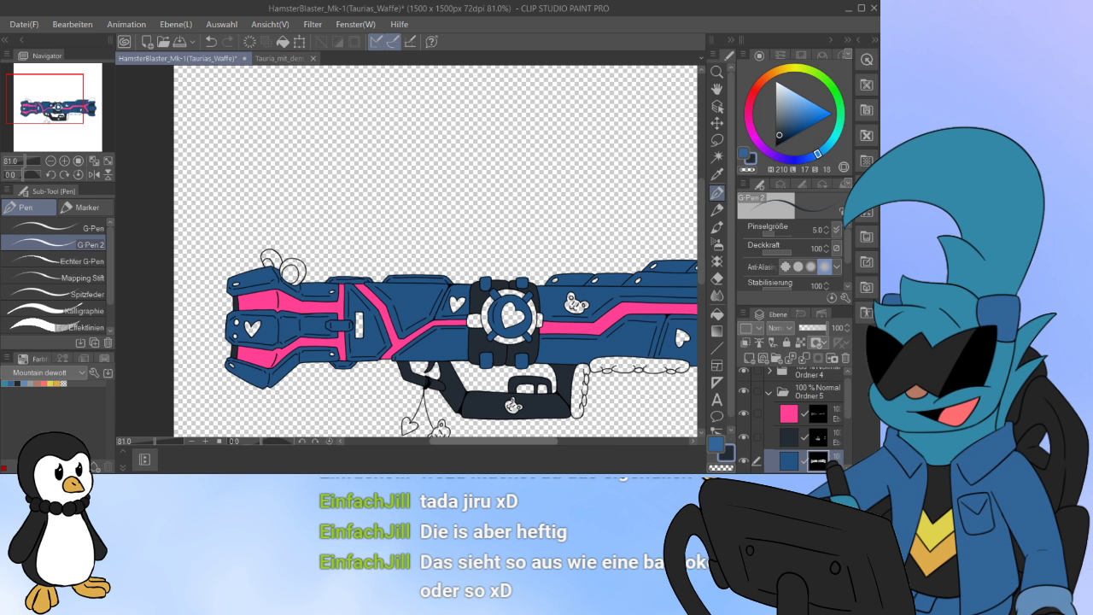
# Step: Select the four empty ring segments around the heart dial and fill them on the pink layer's mask
pyautogui.moveTo(512, 341); pyautogui.dragTo(388, 249)
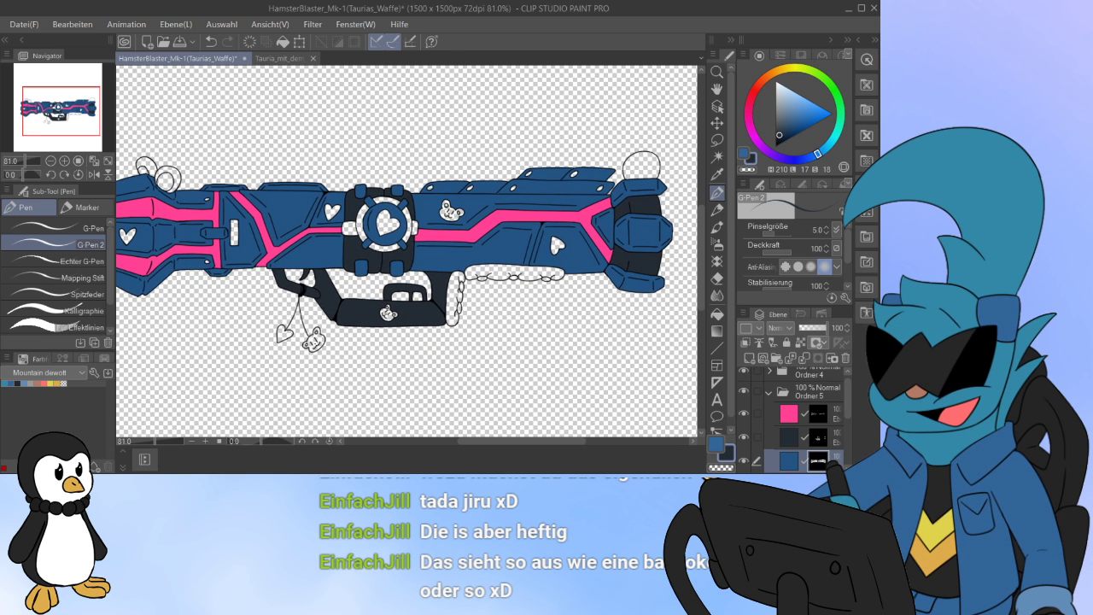
pyautogui.click(818, 414)
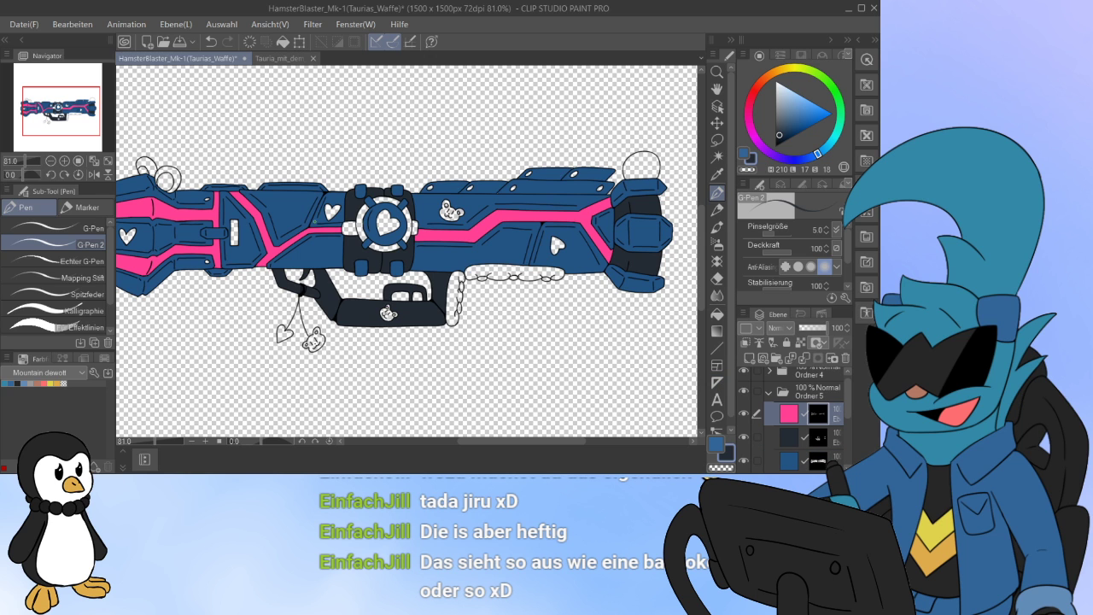
pyautogui.scroll(5, 374, 222)
pyautogui.press('w')
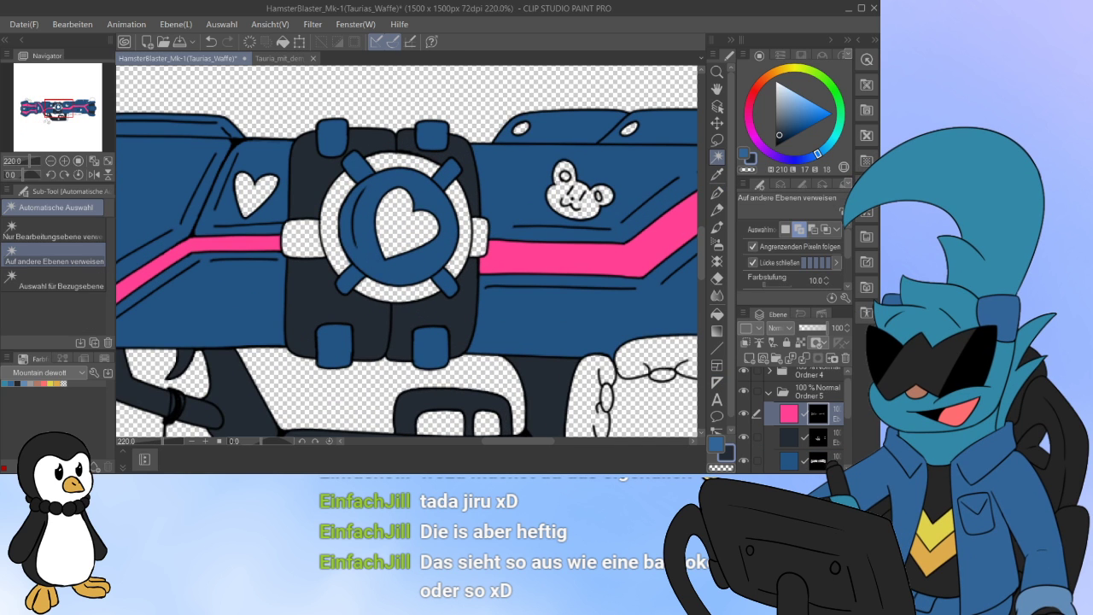
pyautogui.scroll(5, 371, 223)
pyautogui.click(307, 226)
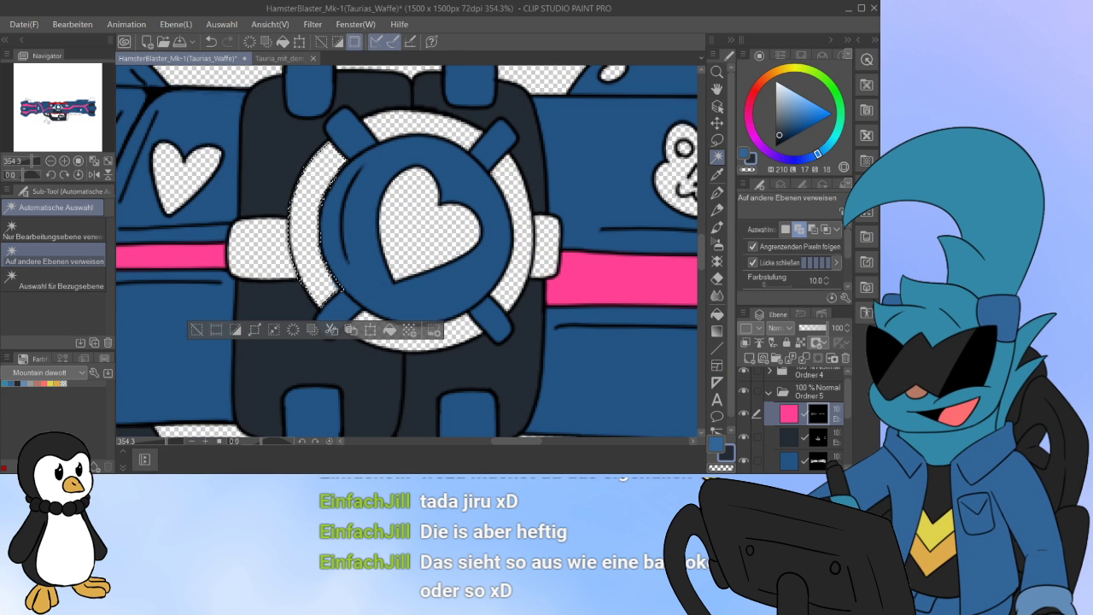
pyautogui.click(434, 343)
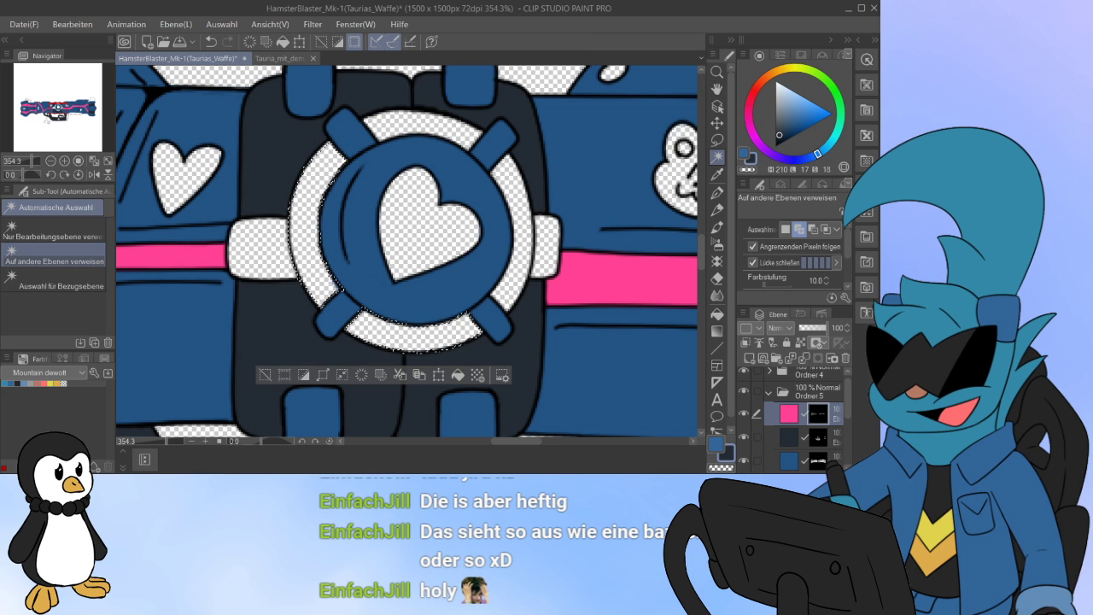
pyautogui.click(522, 226)
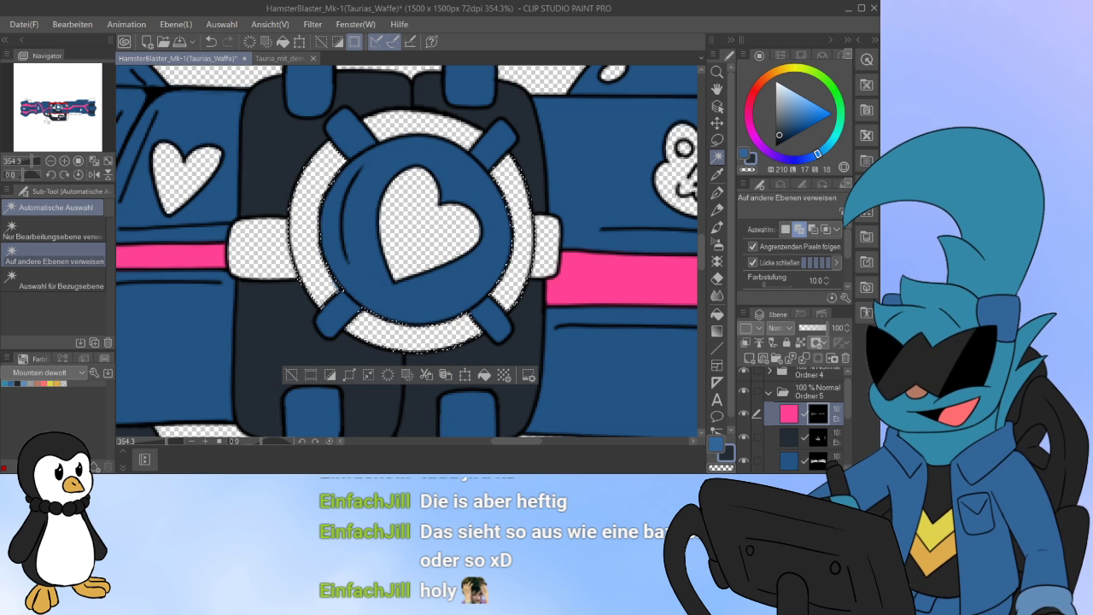
pyautogui.click(428, 123)
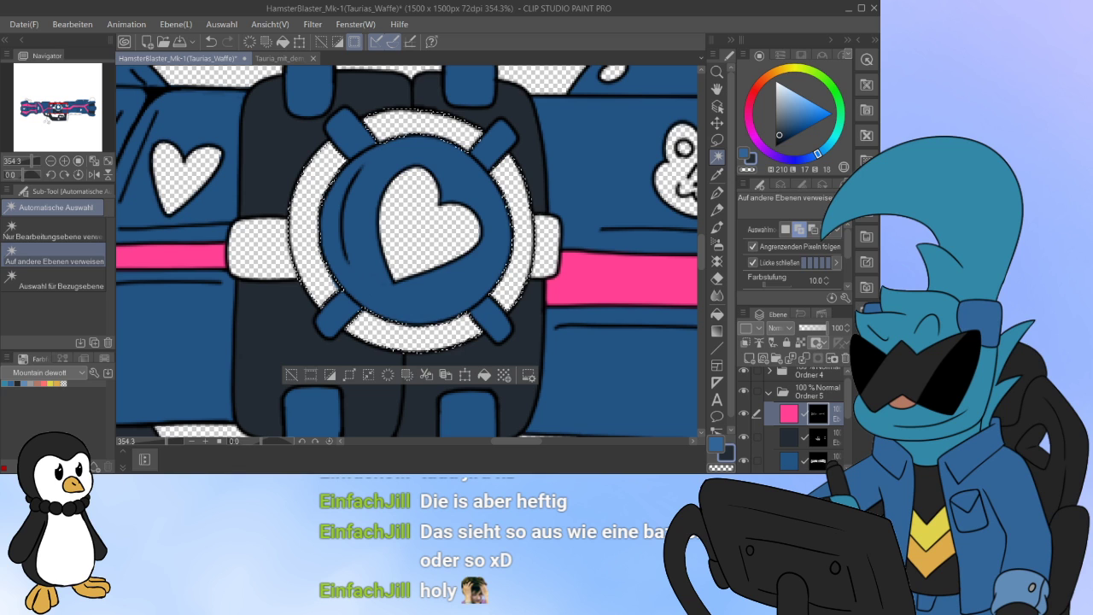
pyautogui.click(484, 375)
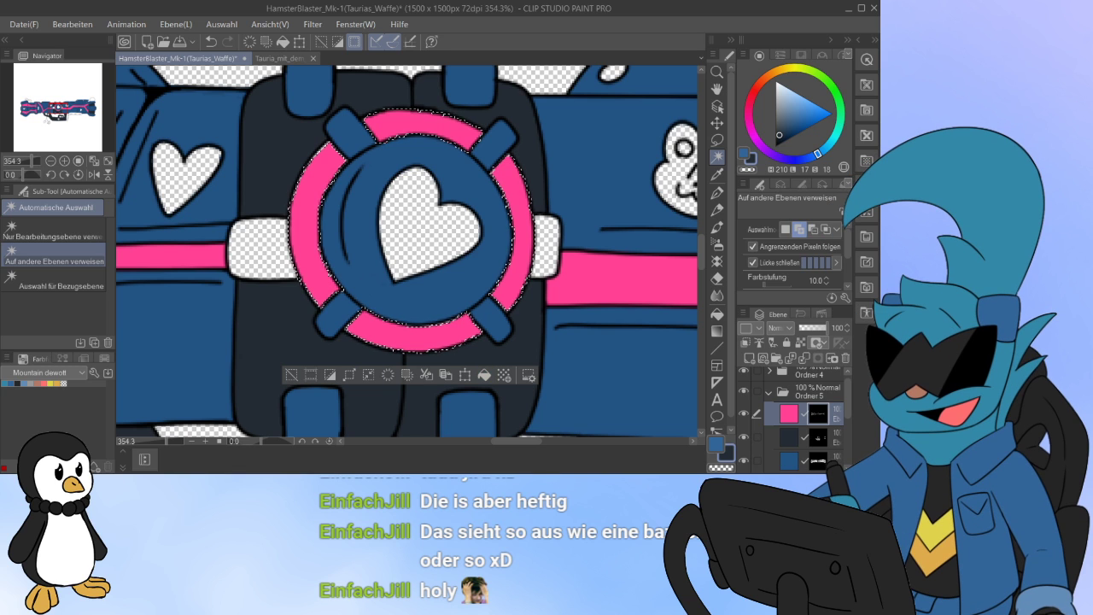
# Step: Add the two connector blocks on either side of the dial ring to the pink layer's mask and deselect
pyautogui.click(261, 248)
pyautogui.click(548, 247)
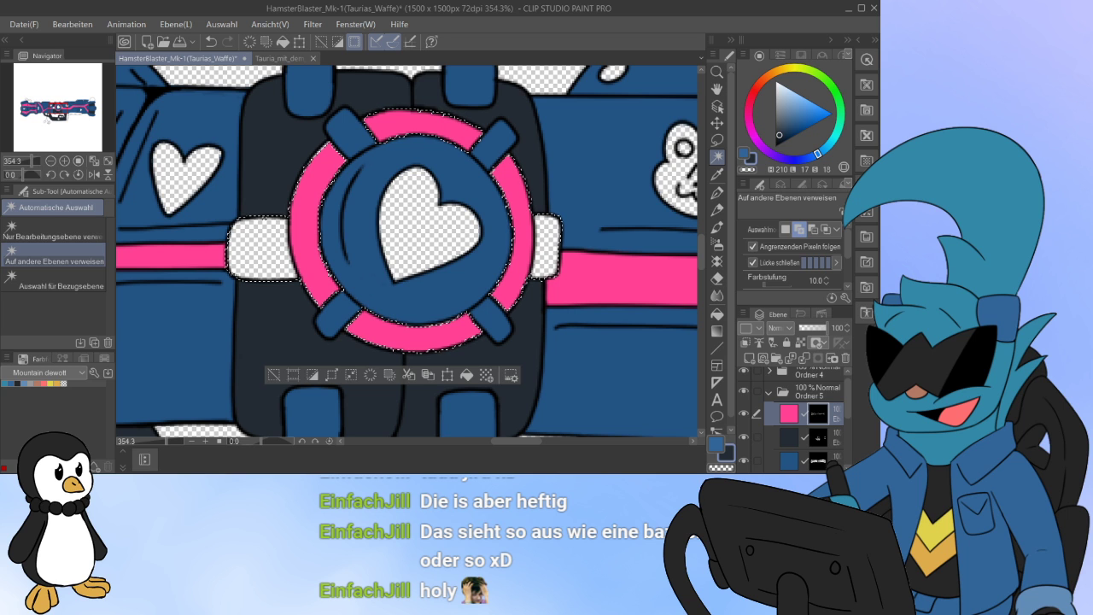
pyautogui.hotkey('alt', 'Delete')
pyautogui.hotkey('ctrl', 'd')
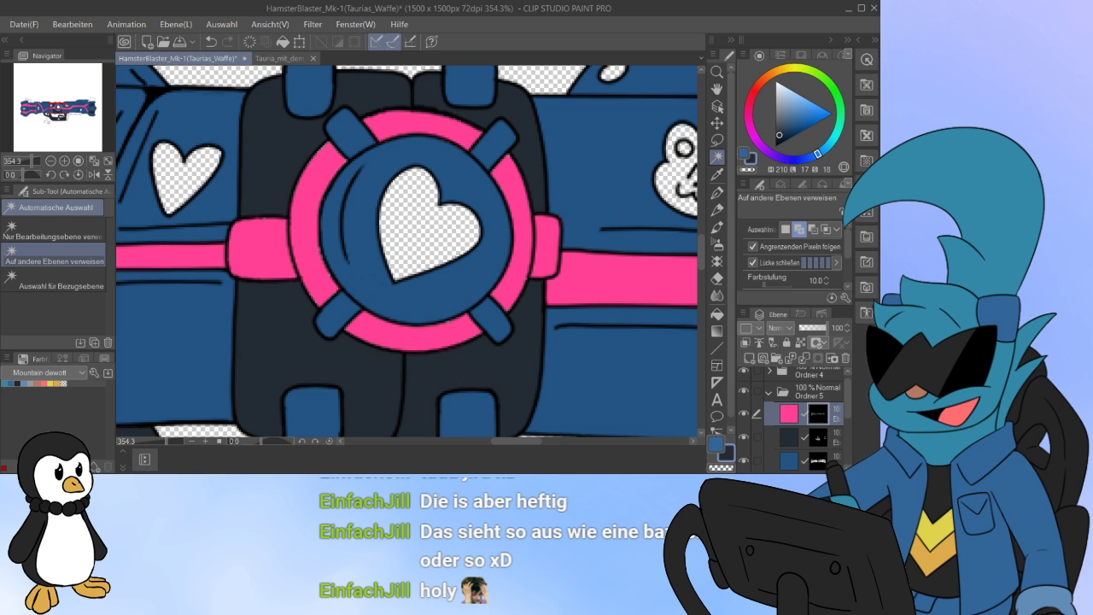
# Step: Retouch the pink layer's mask along the inner edge of the dial ring with G-Pen 2, and switch to the transparent colour
pyautogui.hotkey('ctrl', '-')
pyautogui.scroll(6, 286, 304)
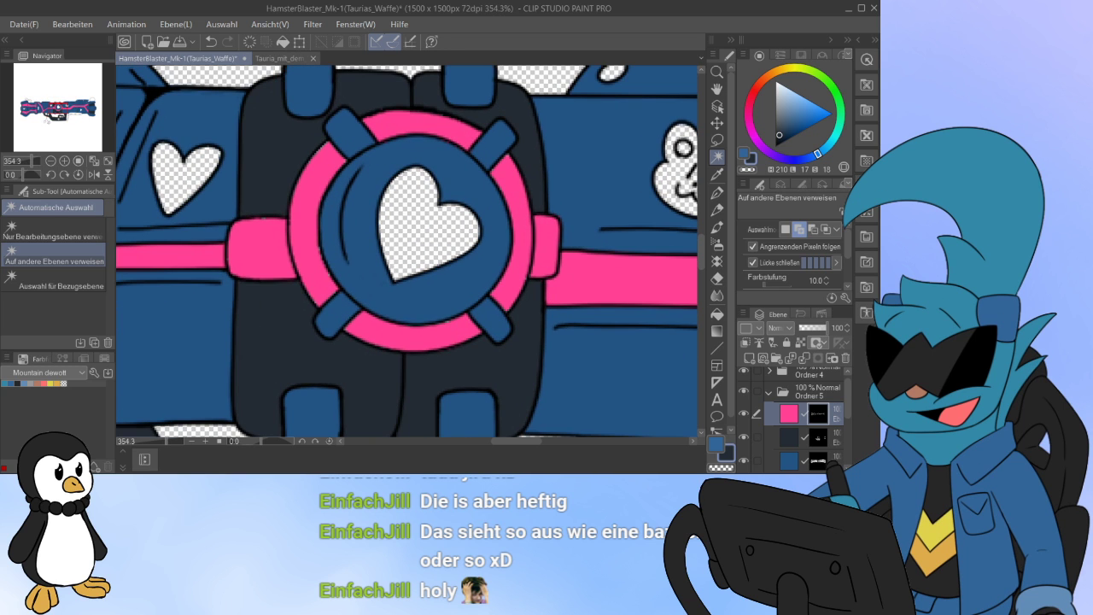
pyautogui.moveTo(358, 256); pyautogui.dragTo(450, 275)
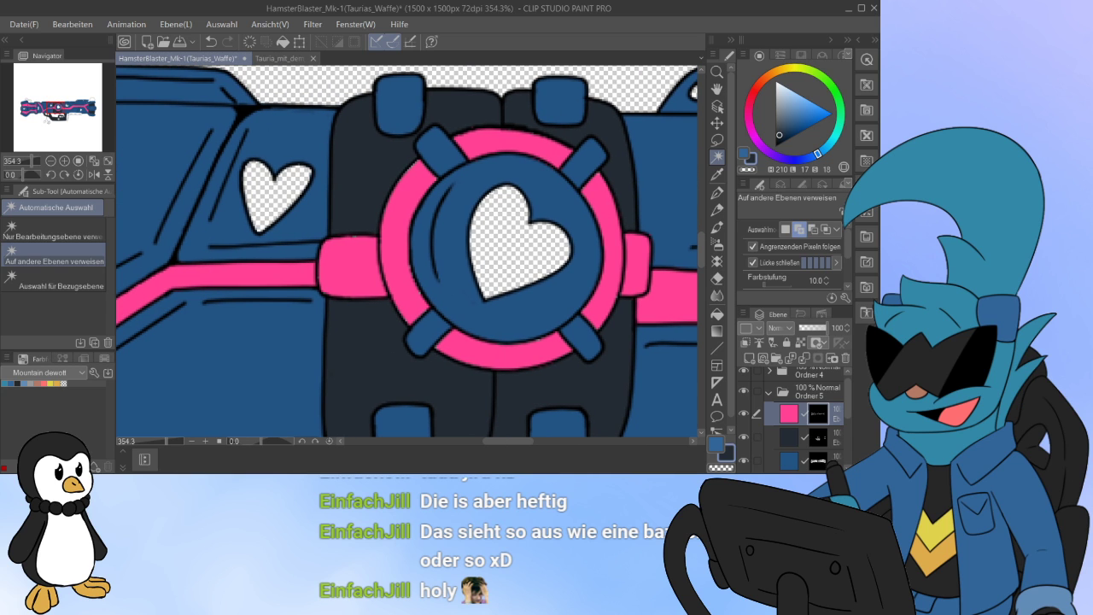
pyautogui.press('p')
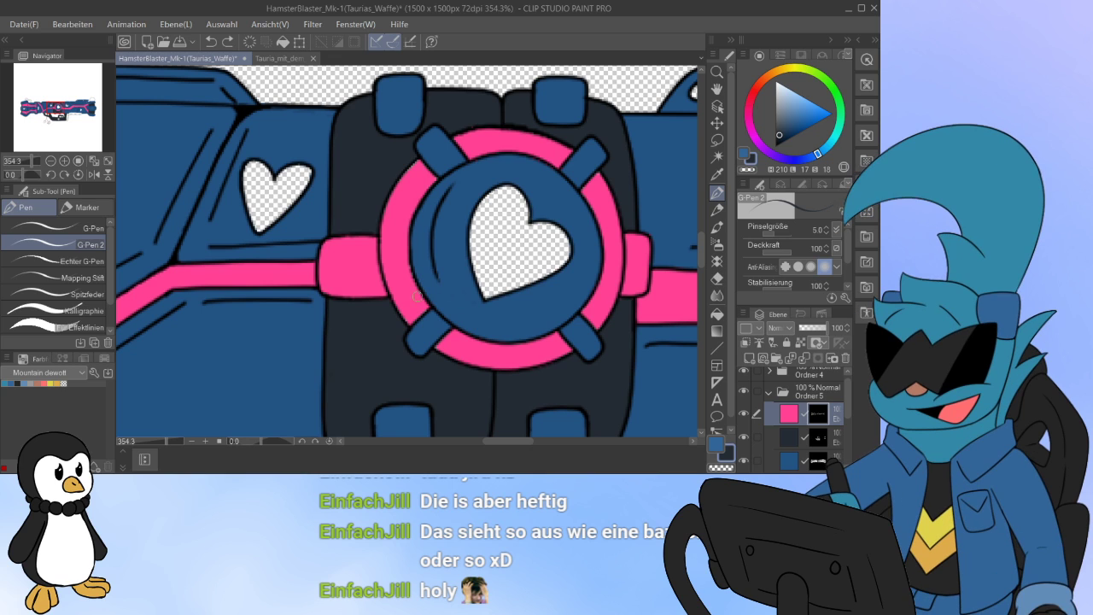
pyautogui.moveTo(412, 271); pyautogui.dragTo(419, 292)
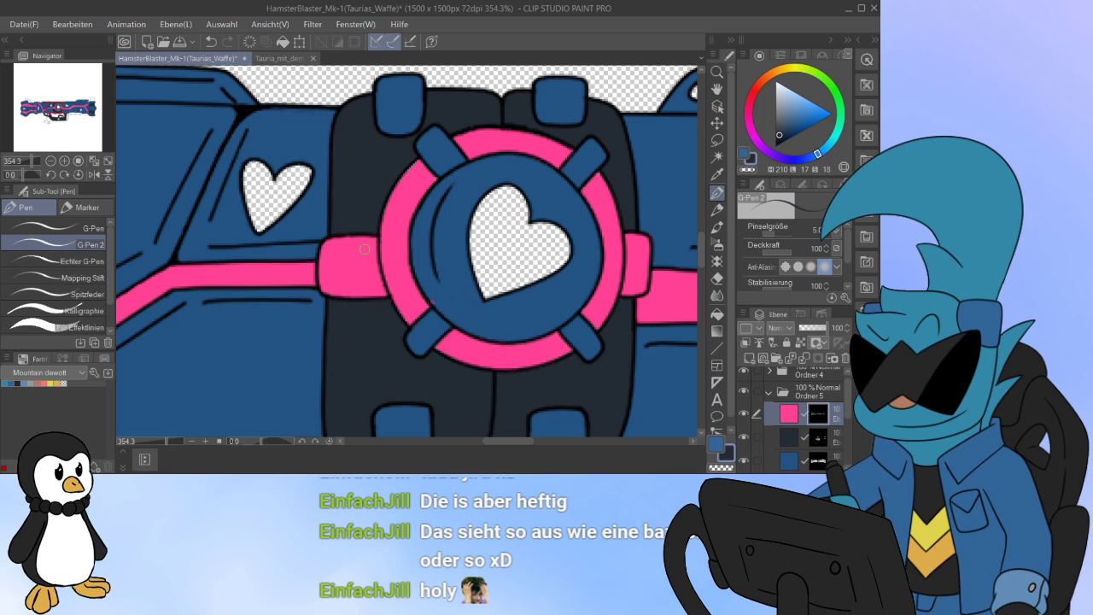
pyautogui.moveTo(425, 311); pyautogui.dragTo(425, 315)
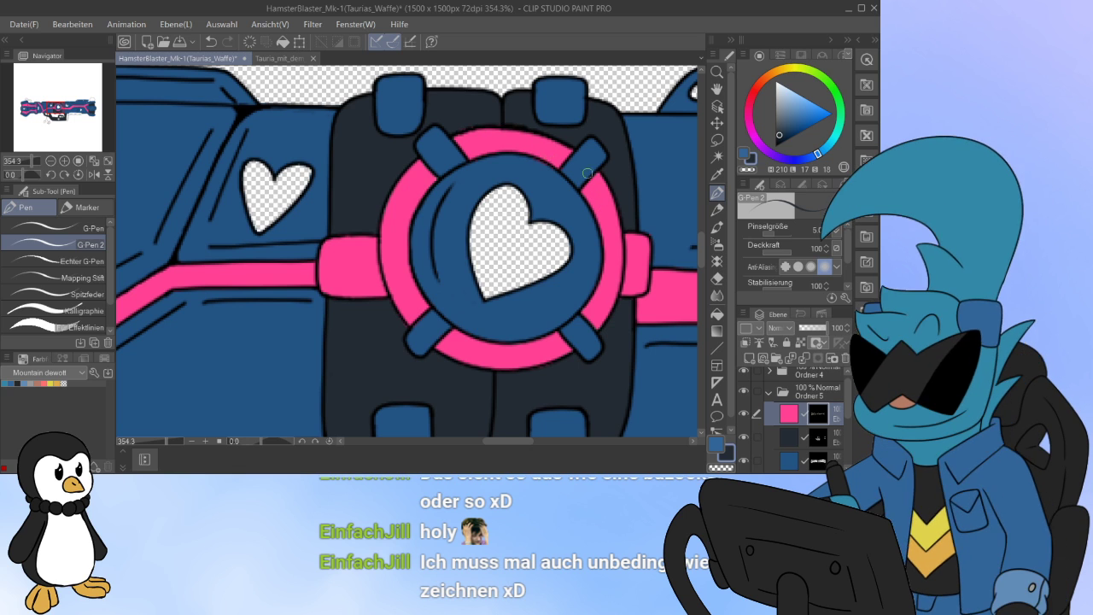
pyautogui.click(811, 461)
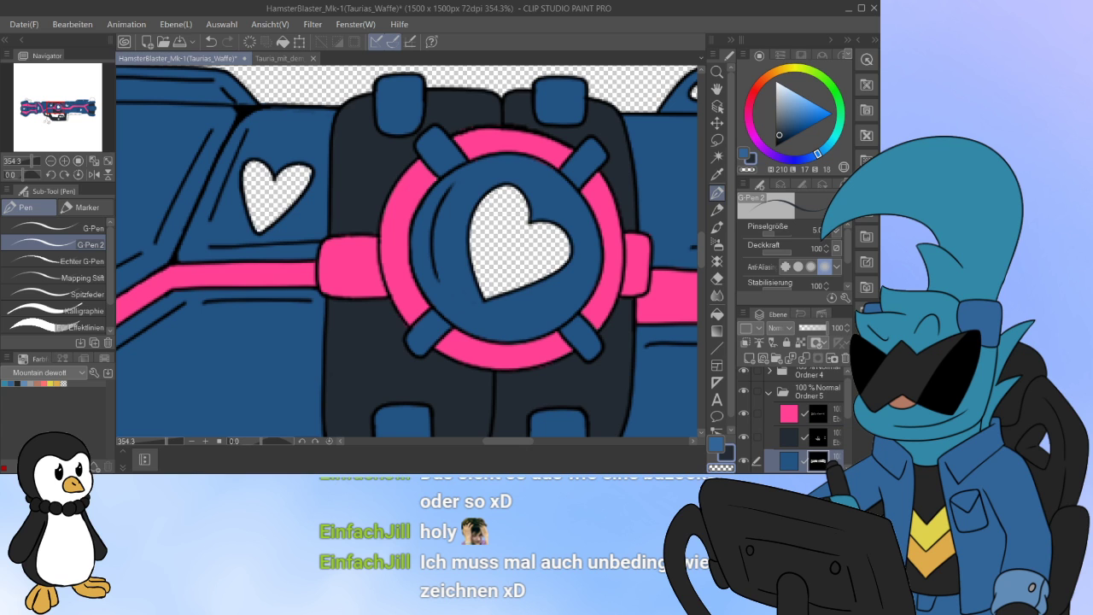
pyautogui.click(817, 415)
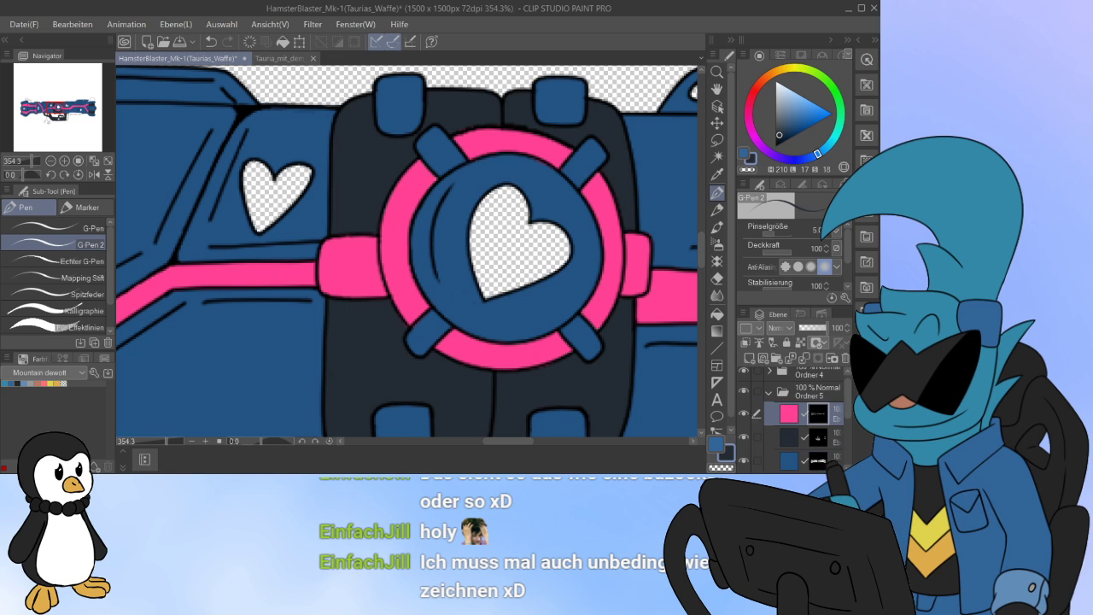
pyautogui.press('c')
pyautogui.scroll(-6, 594, 291)
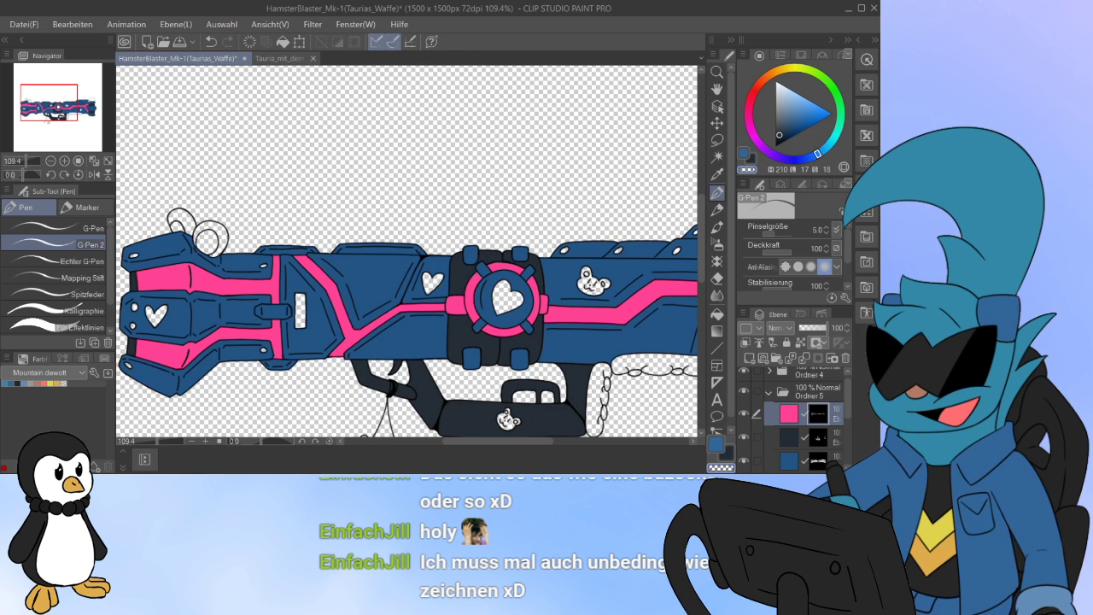
# Step: Fill the masked layer of the padding on the stock and underside with dark grey 210, 15, 0
pyautogui.moveTo(429, 270); pyautogui.dragTo(472, 204)
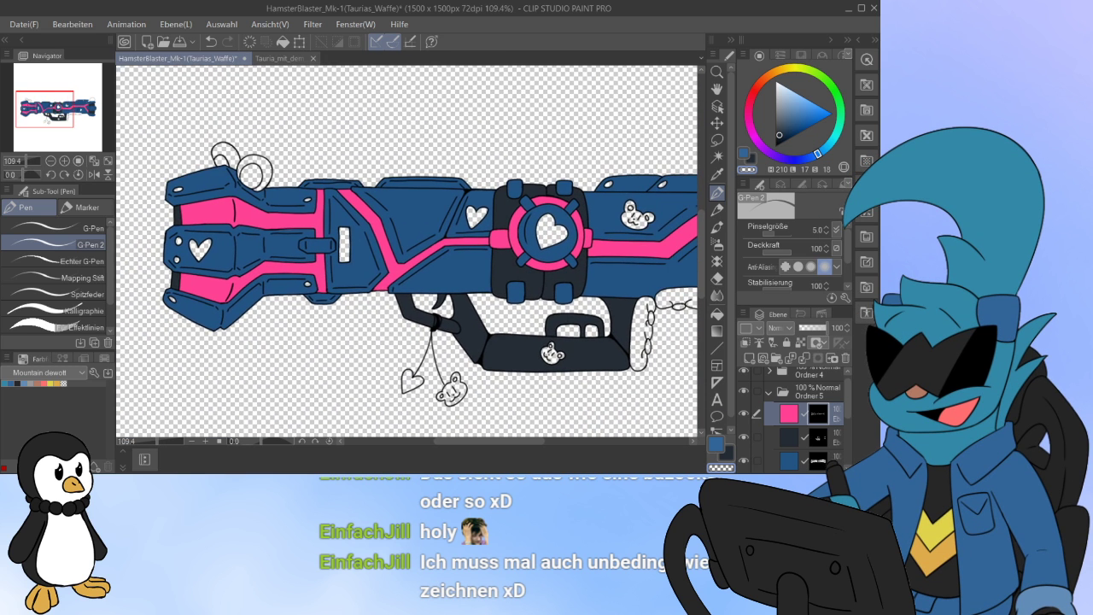
pyautogui.moveTo(478, 274); pyautogui.dragTo(246, 180)
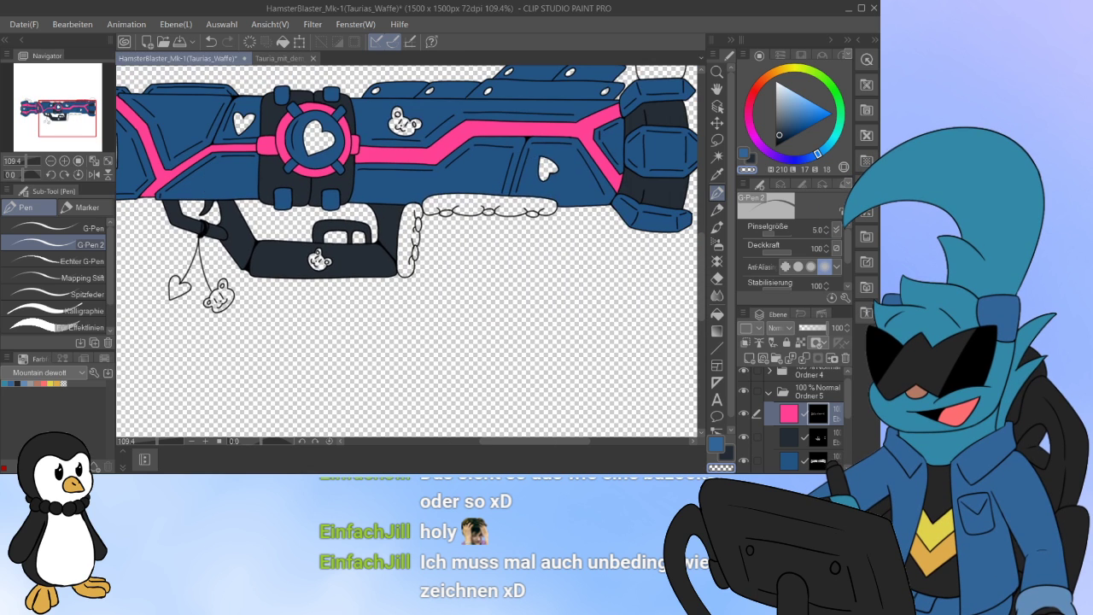
pyautogui.scroll(-3, 807, 423)
pyautogui.click(789, 414)
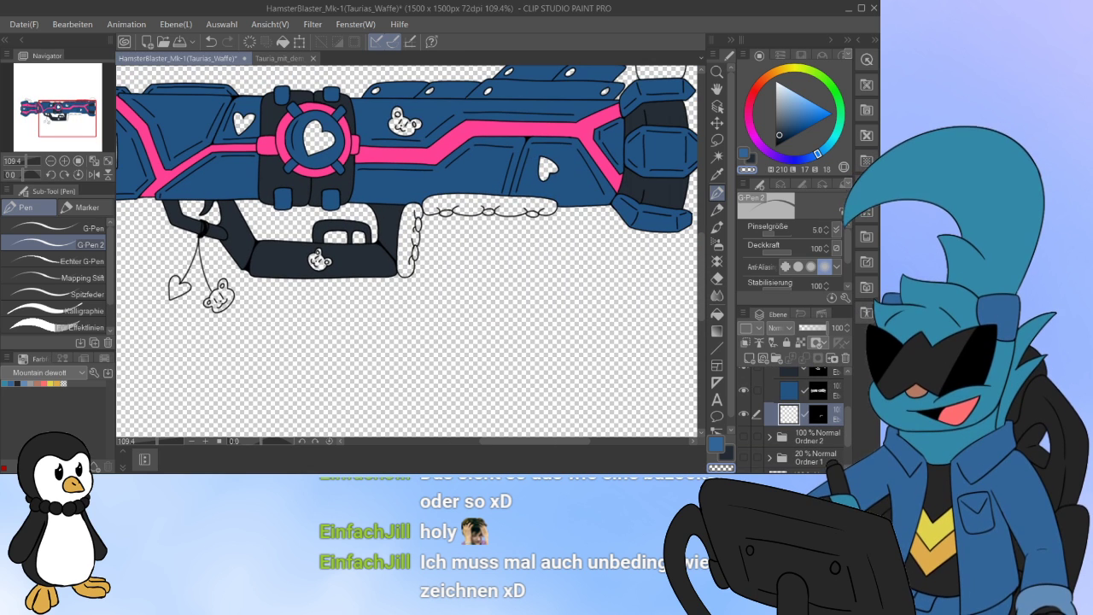
pyautogui.click(783, 136)
pyautogui.moveTo(775, 126); pyautogui.dragTo(775, 137)
pyautogui.click(283, 42)
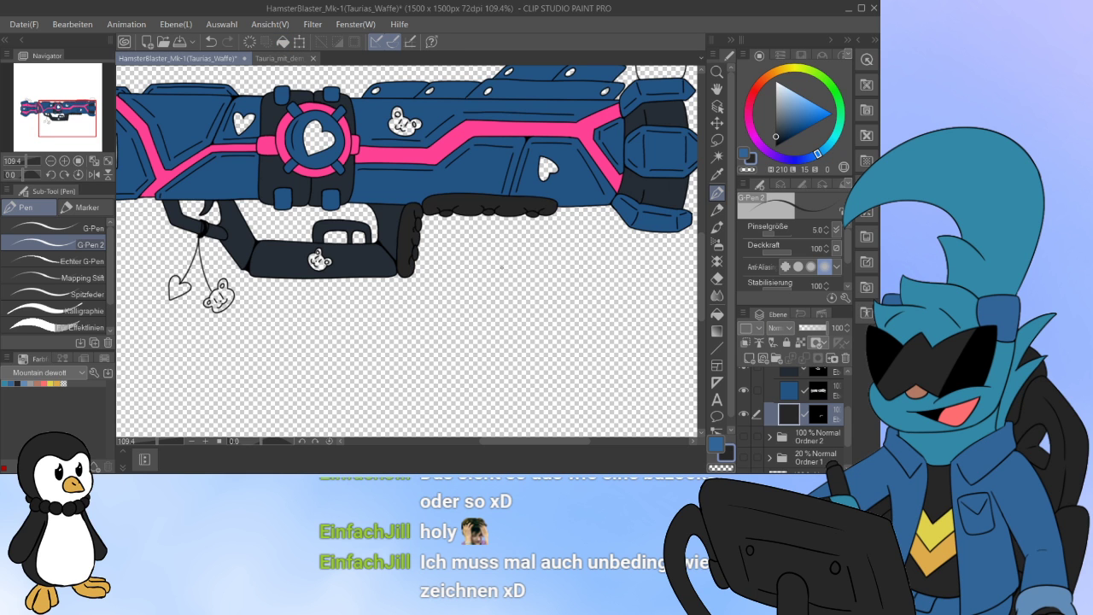
# Step: Close the small gap in the blue layer's mask where the upper panel lines meet, using G-Pen 2
pyautogui.scroll(10, 436, 244)
pyautogui.scroll(-4, 385, 206)
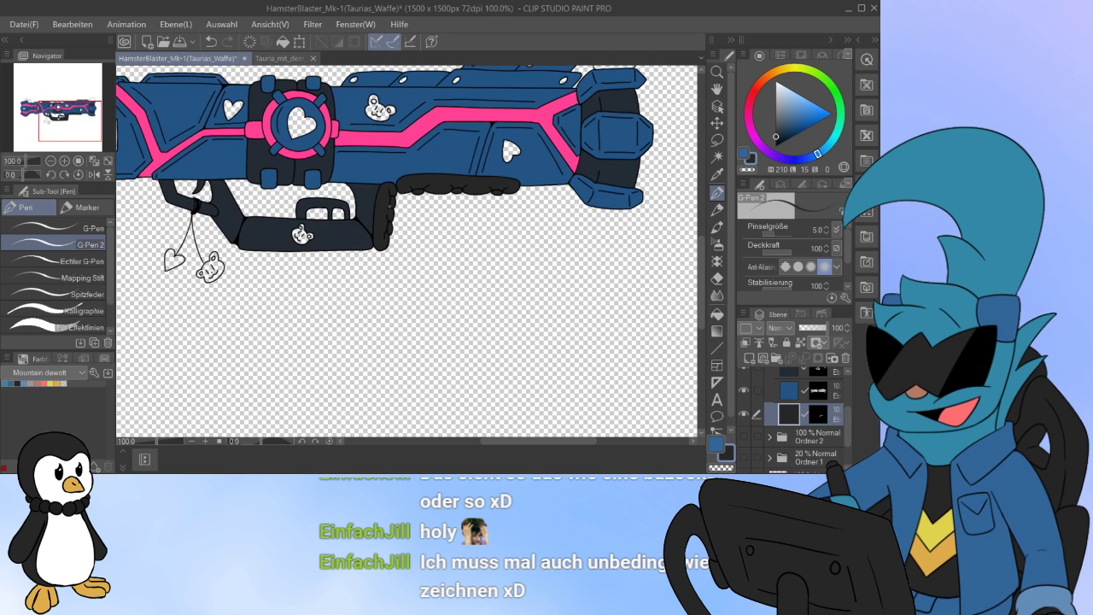
pyautogui.scroll(2, 590, 208)
pyautogui.scroll(8, 546, 203)
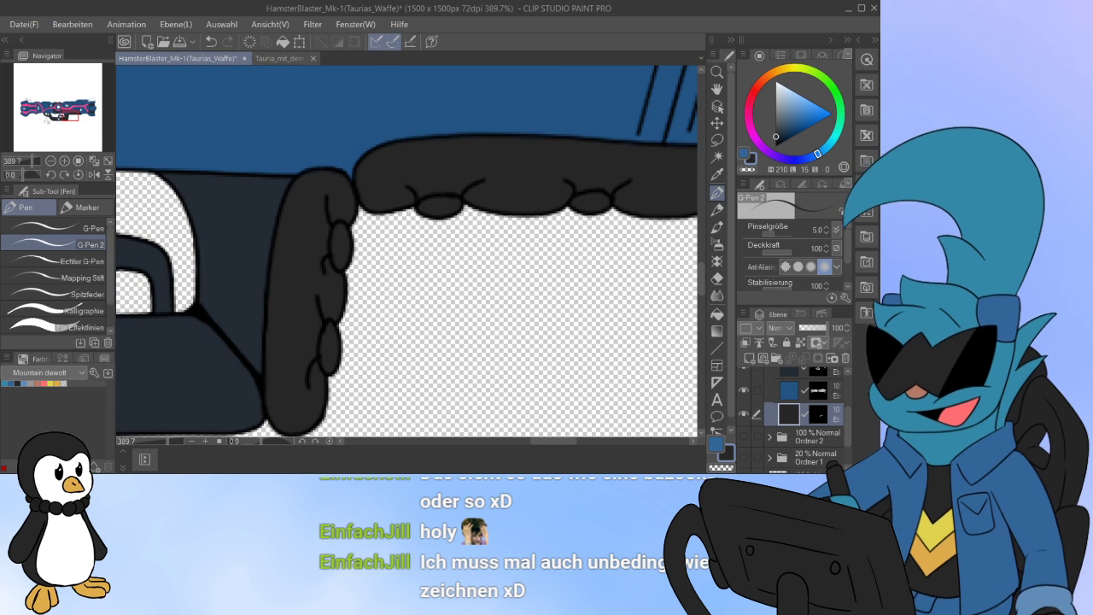
pyautogui.moveTo(256, 201); pyautogui.dragTo(552, 419)
pyautogui.scroll(-5, 304, 210)
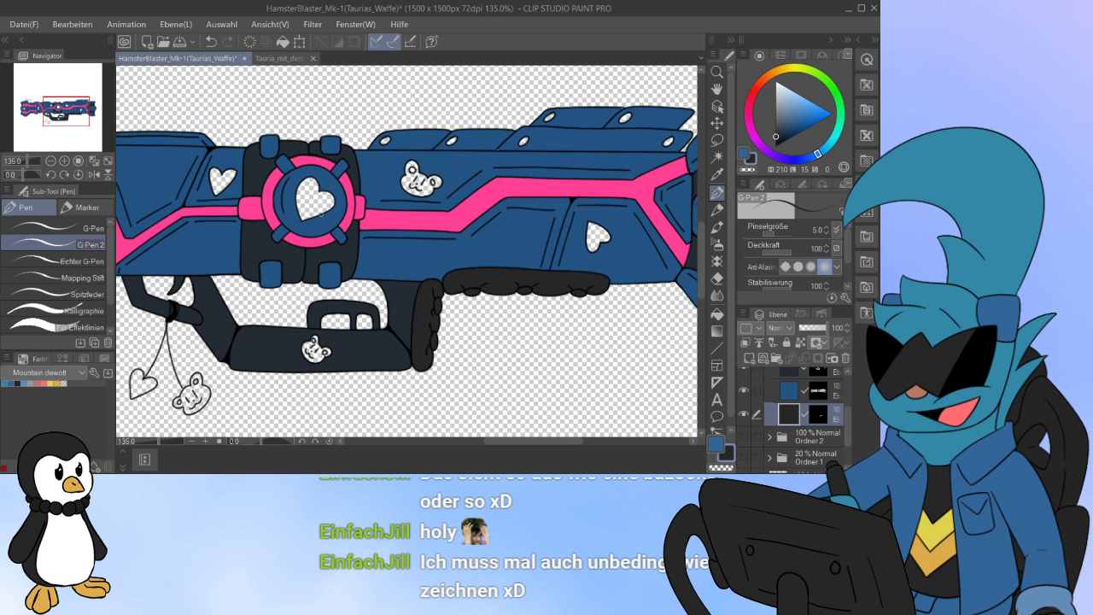
pyautogui.click(818, 390)
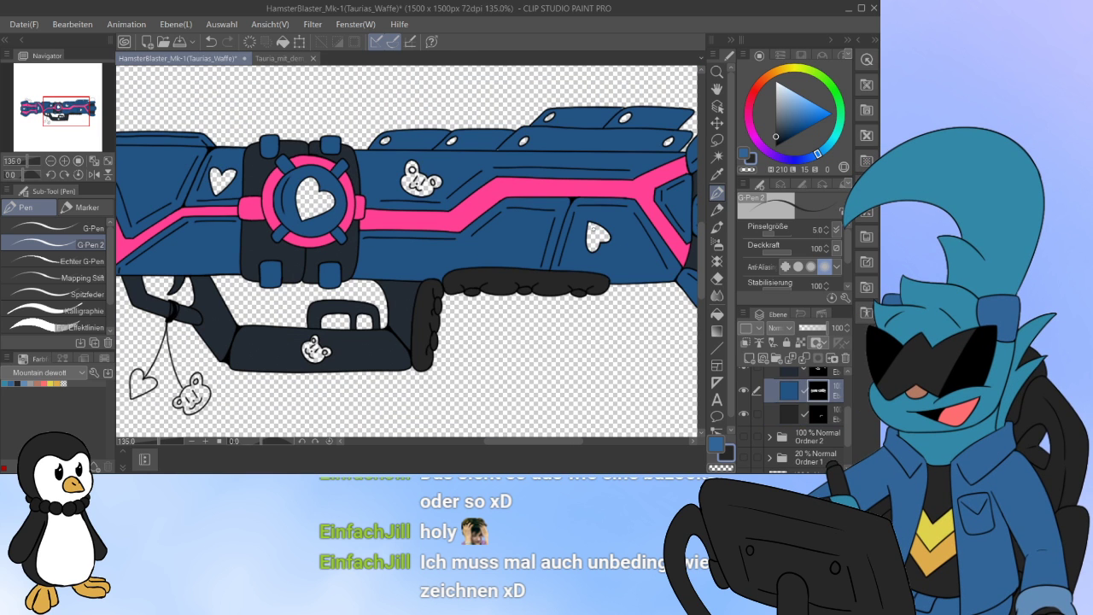
pyautogui.scroll(9, 500, 153)
pyautogui.scroll(1, 491, 124)
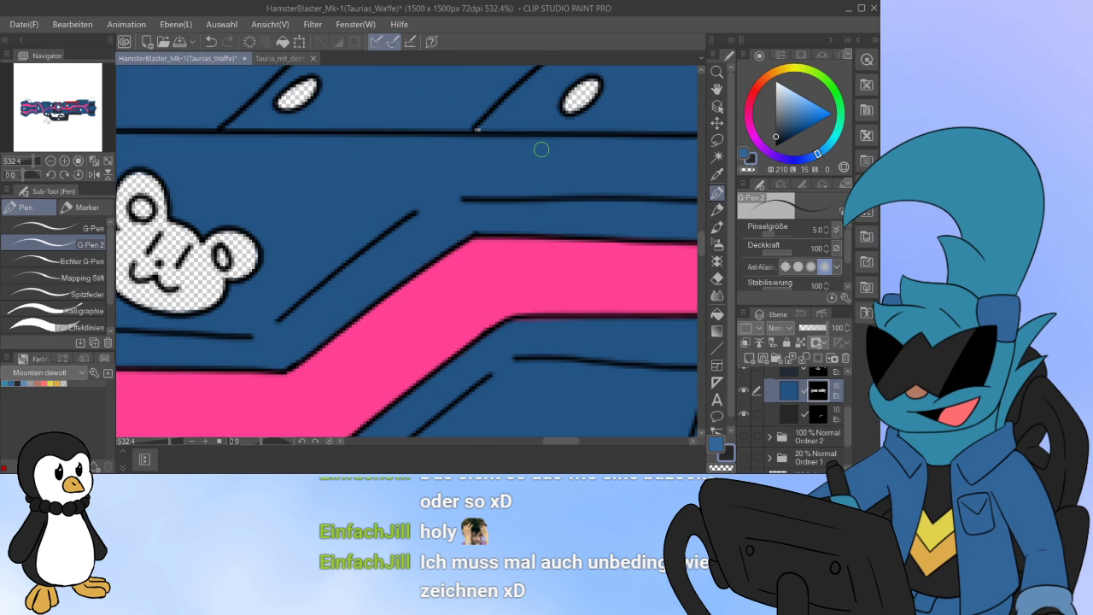
pyautogui.moveTo(466, 132); pyautogui.dragTo(484, 128)
# Step: Compare the G-Pen settings with G-Pen 2 and draw a curved G-Pen 2 stroke on the blue mask above the dial housing
pyautogui.click(94, 228)
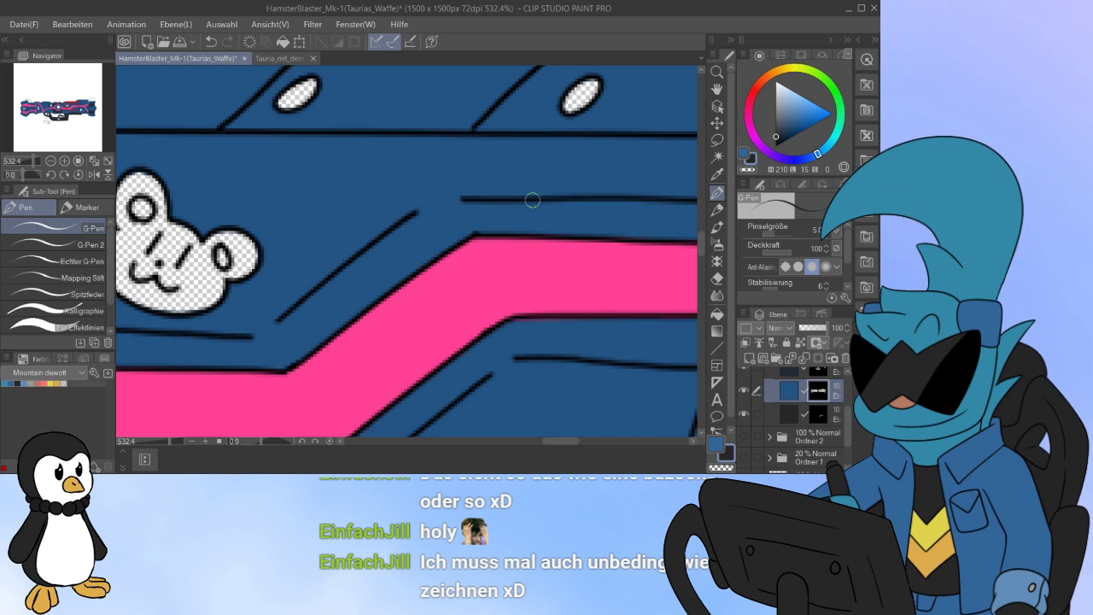
pyautogui.scroll(-1, 532, 199)
pyautogui.scroll(-2, 532, 200)
pyautogui.scroll(2, 532, 198)
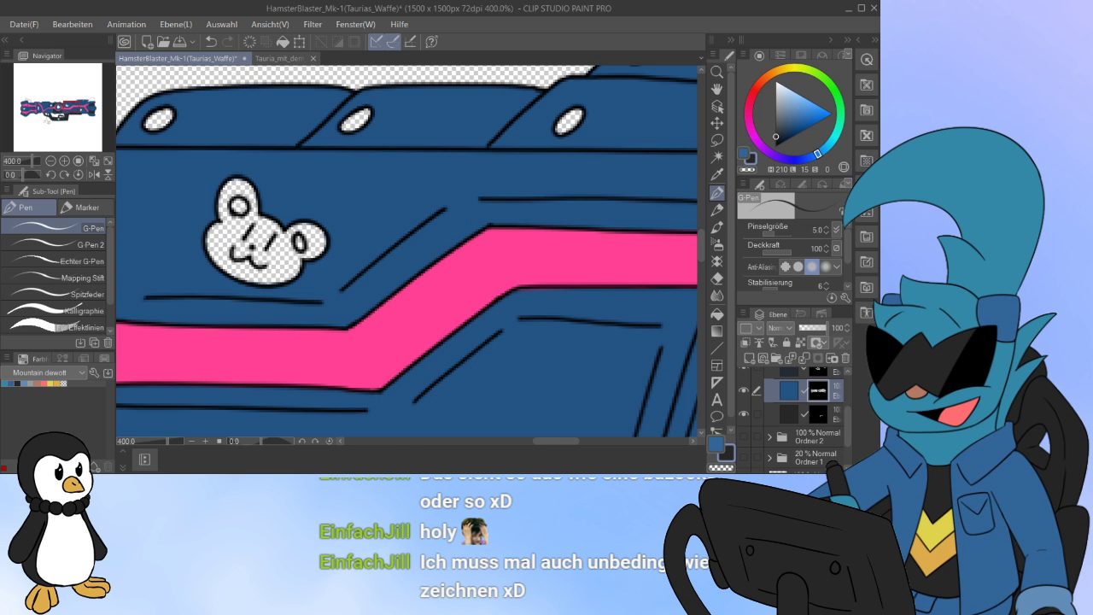
pyautogui.moveTo(498, 176); pyautogui.dragTo(665, 361)
pyautogui.moveTo(68, 102); pyautogui.dragTo(59, 107)
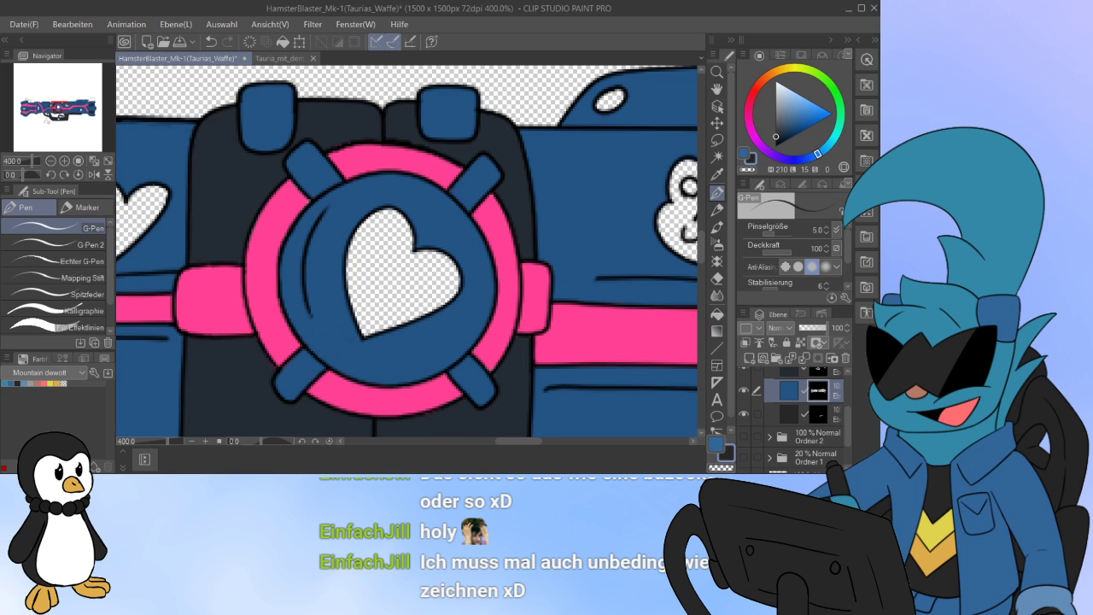
pyautogui.click(57, 244)
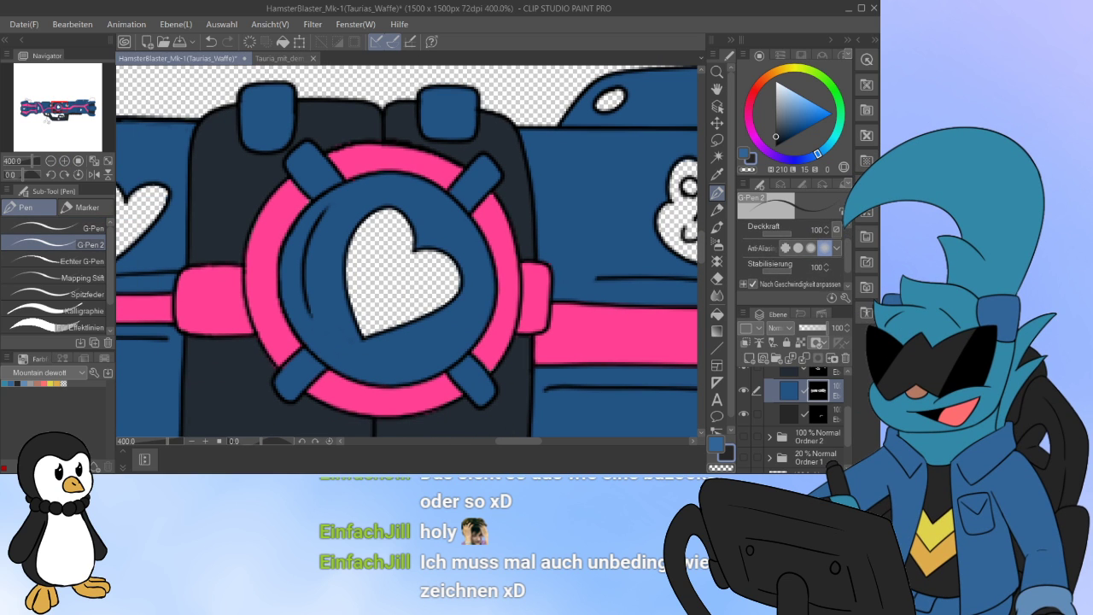
pyautogui.moveTo(358, 101); pyautogui.dragTo(451, 83)
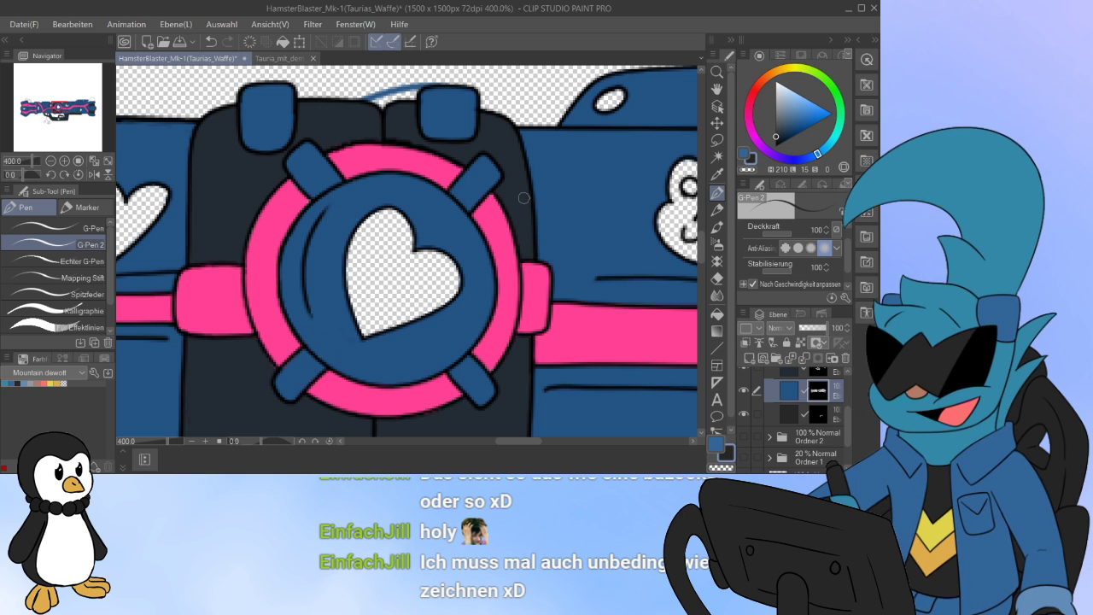
# Step: Undo the last stroke on the blue mask and add an empty layer between Ordner 4 and the collapsed Ordner 5
pyautogui.hotkey('ctrl', 'z')
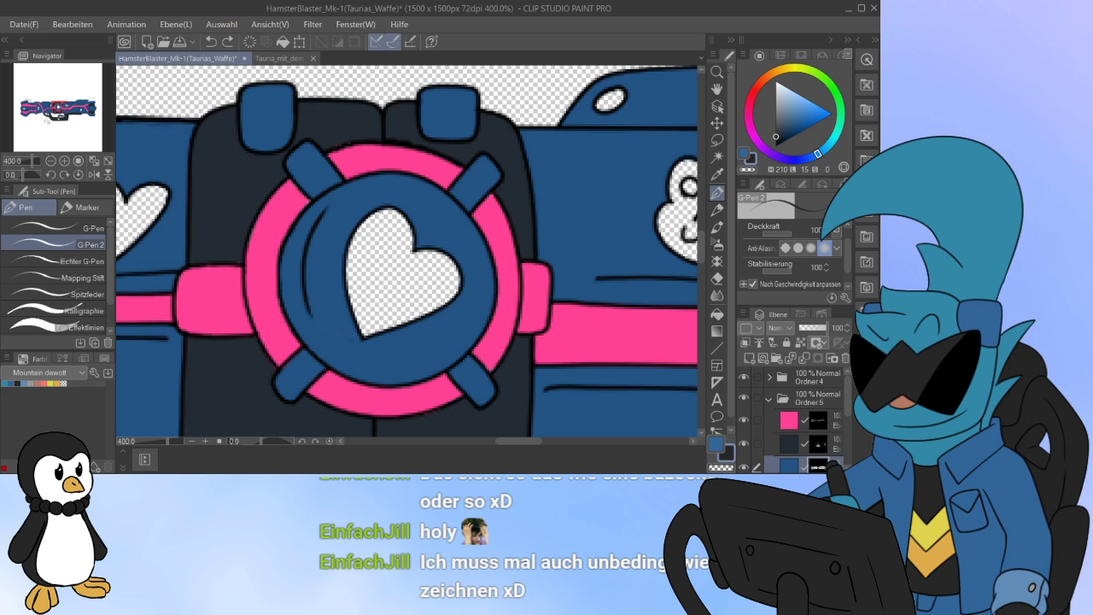
pyautogui.click(769, 399)
pyautogui.click(748, 358)
pyautogui.hotkey('ctrl', '-')
pyautogui.hotkey('ctrl', '-')
pyautogui.hotkey('ctrl', '-')
pyautogui.hotkey('ctrl', '-')
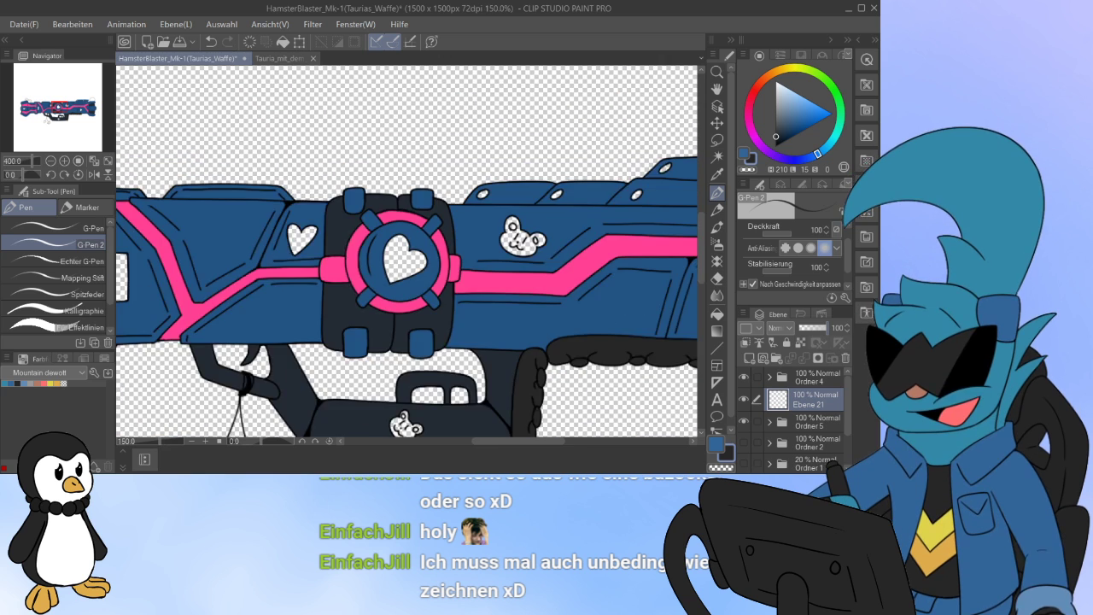
# Step: Draw looping and zigzag G-Pen 2 test strokes on the new layer above the blaster, and undo them
pyautogui.moveTo(243, 206)
pyautogui.mouseDown()
pyautogui.moveTo(403, 81)
pyautogui.moveTo(506, 94)
pyautogui.mouseUp()
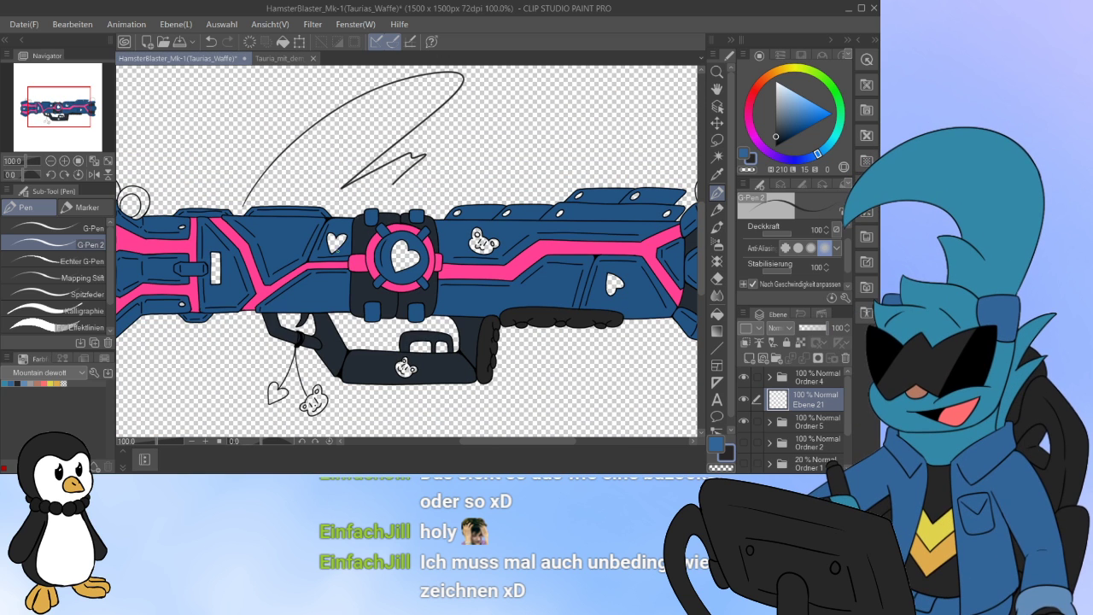
pyautogui.moveTo(374, 171)
pyautogui.mouseDown()
pyautogui.moveTo(461, 181)
pyautogui.moveTo(513, 212)
pyautogui.mouseUp()
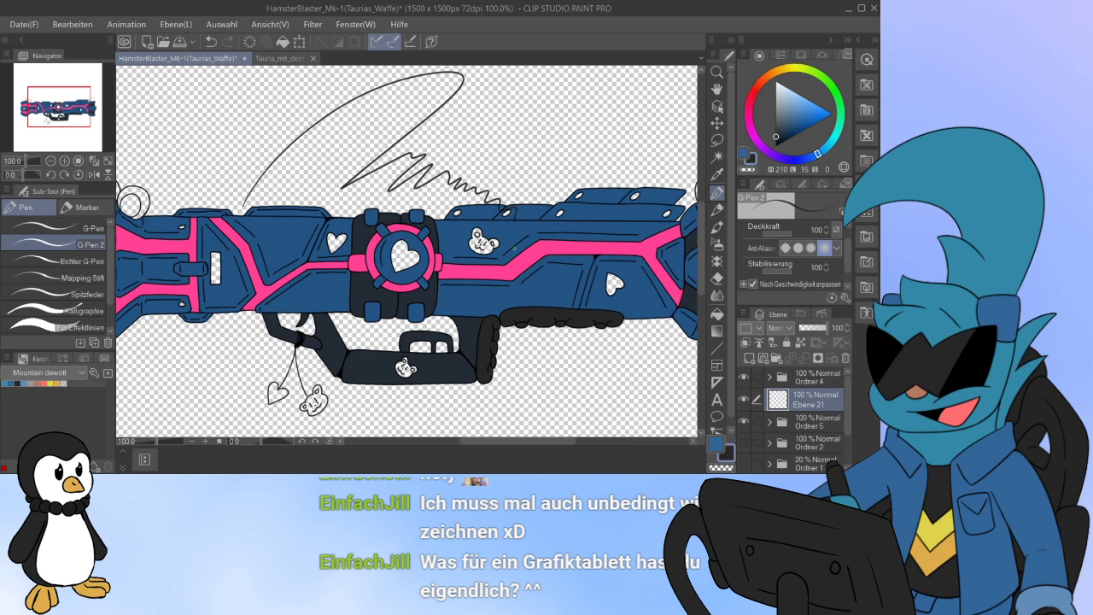
pyautogui.moveTo(553, 247); pyautogui.dragTo(572, 294)
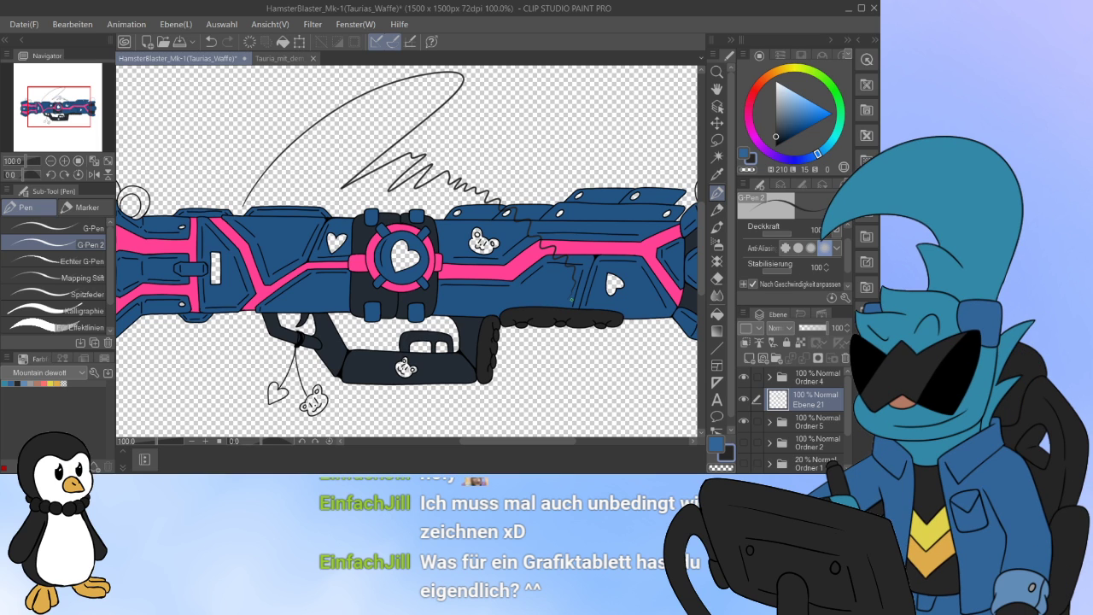
pyautogui.hotkey('ctrl', 'z')
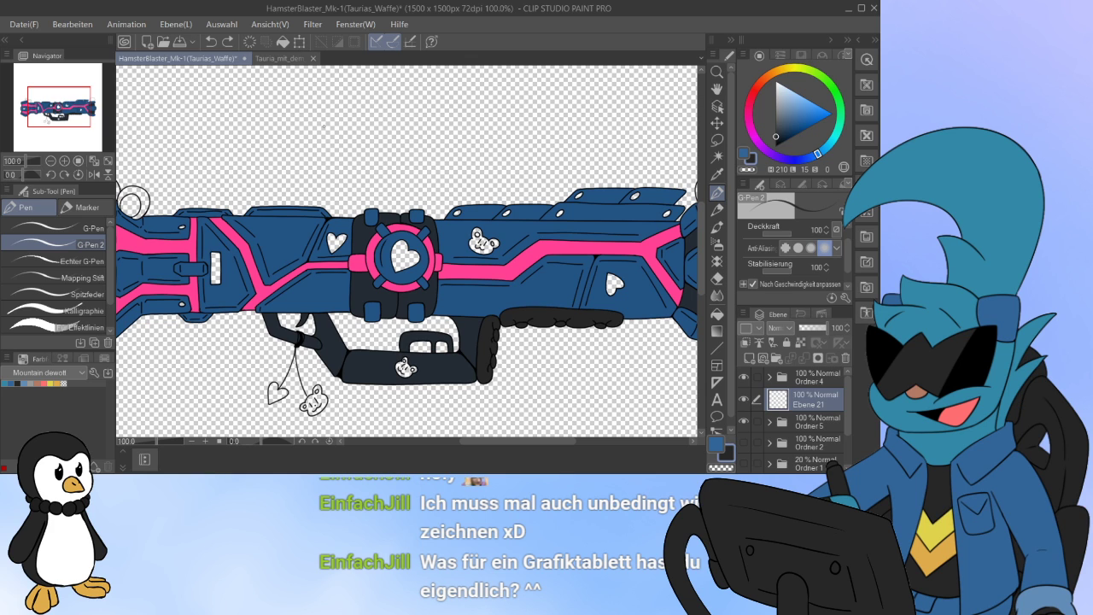
pyautogui.moveTo(225, 205)
pyautogui.mouseDown()
pyautogui.moveTo(341, 146)
pyautogui.moveTo(374, 183)
pyautogui.moveTo(427, 208)
pyautogui.moveTo(538, 223)
pyautogui.moveTo(508, 275)
pyautogui.mouseUp()
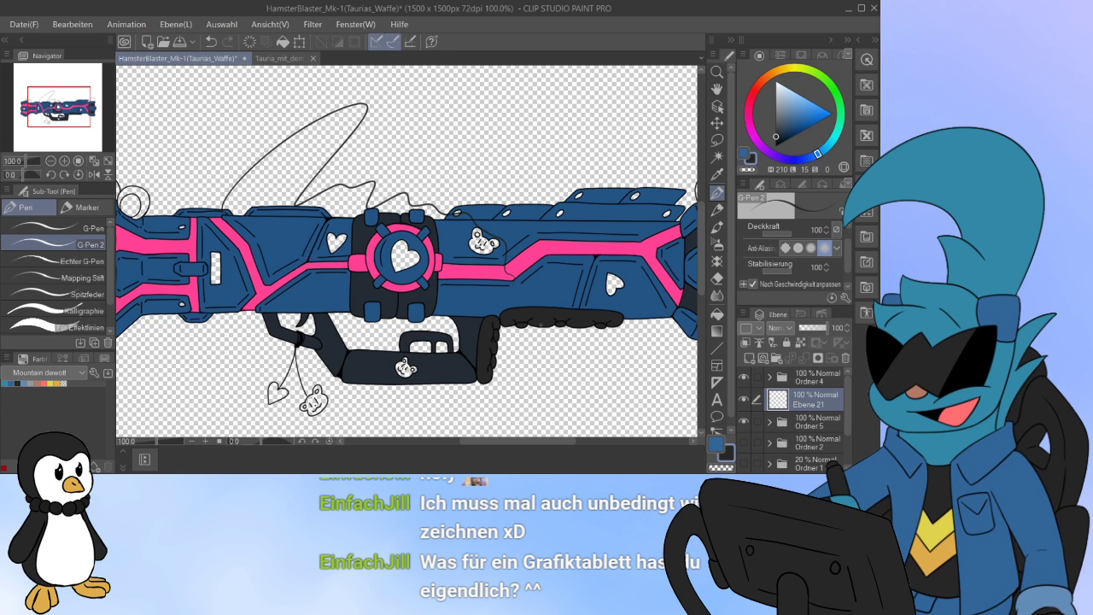
pyautogui.hotkey('ctrl', 'z')
# Step: Scribble test strokes across the blaster with the less stabilised G-Pen for comparison, and undo them
pyautogui.click(73, 228)
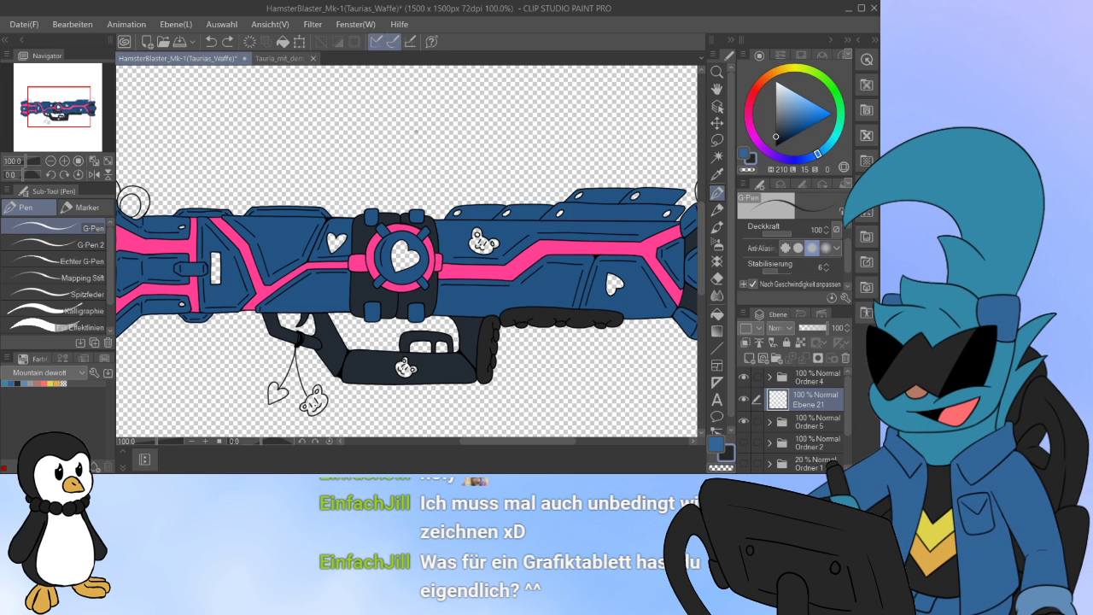
pyautogui.moveTo(321, 133)
pyautogui.mouseDown()
pyautogui.moveTo(416, 95)
pyautogui.moveTo(343, 280)
pyautogui.moveTo(559, 92)
pyautogui.moveTo(500, 206)
pyautogui.moveTo(574, 184)
pyautogui.moveTo(602, 229)
pyautogui.moveTo(598, 275)
pyautogui.moveTo(502, 307)
pyautogui.mouseUp()
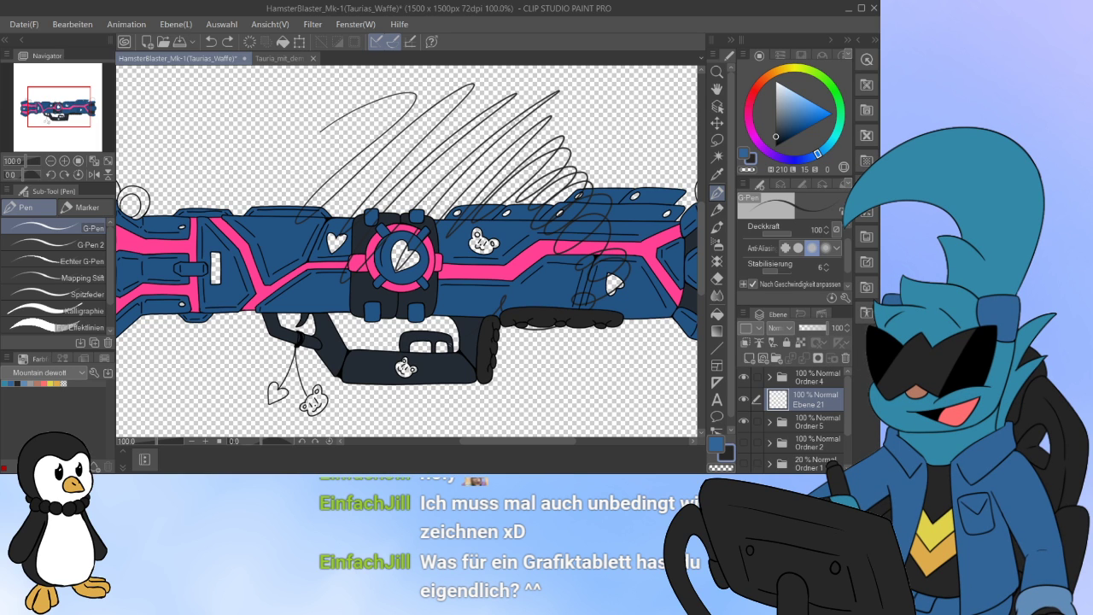
pyautogui.moveTo(389, 328)
pyautogui.mouseDown()
pyautogui.moveTo(295, 265)
pyautogui.moveTo(495, 158)
pyautogui.moveTo(325, 299)
pyautogui.moveTo(458, 306)
pyautogui.moveTo(540, 230)
pyautogui.mouseUp()
pyautogui.hotkey('ctrl', 'z')
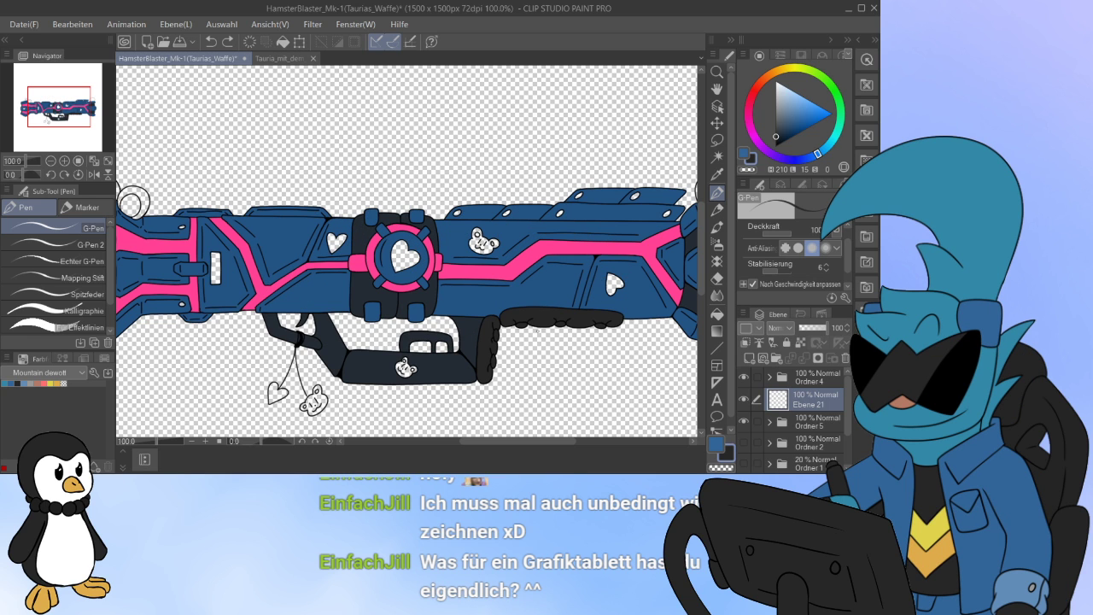
# Step: Switch back to G-Pen 2, delete the test layer and select the blue layer's mask inside Ordner 5
pyautogui.click(61, 245)
pyautogui.moveTo(410, 273); pyautogui.dragTo(324, 253)
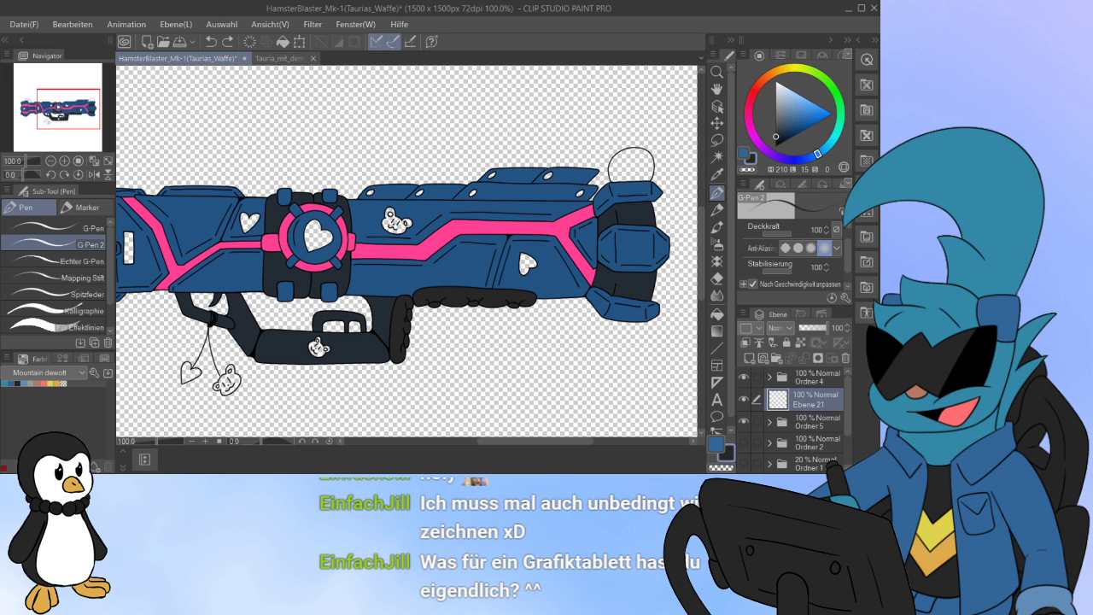
pyautogui.click(845, 358)
pyautogui.click(769, 398)
pyautogui.click(818, 444)
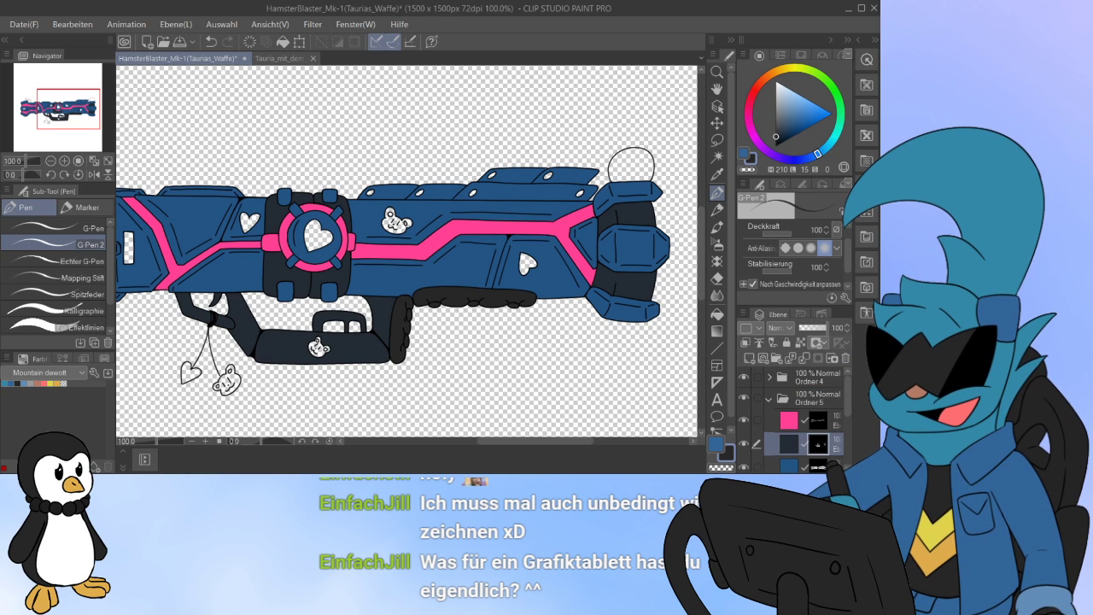
pyautogui.click(818, 466)
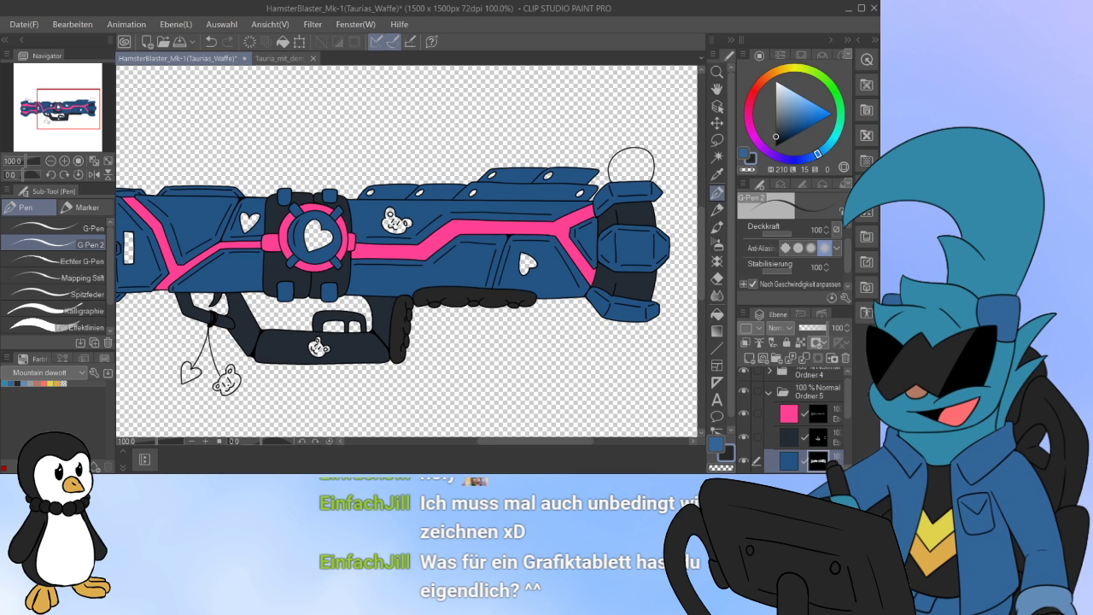
# Step: Inspect the blue layer's mask edges along the upper fins, both ends of the blaster and the dial housing
pyautogui.moveTo(512, 214); pyautogui.dragTo(441, 259)
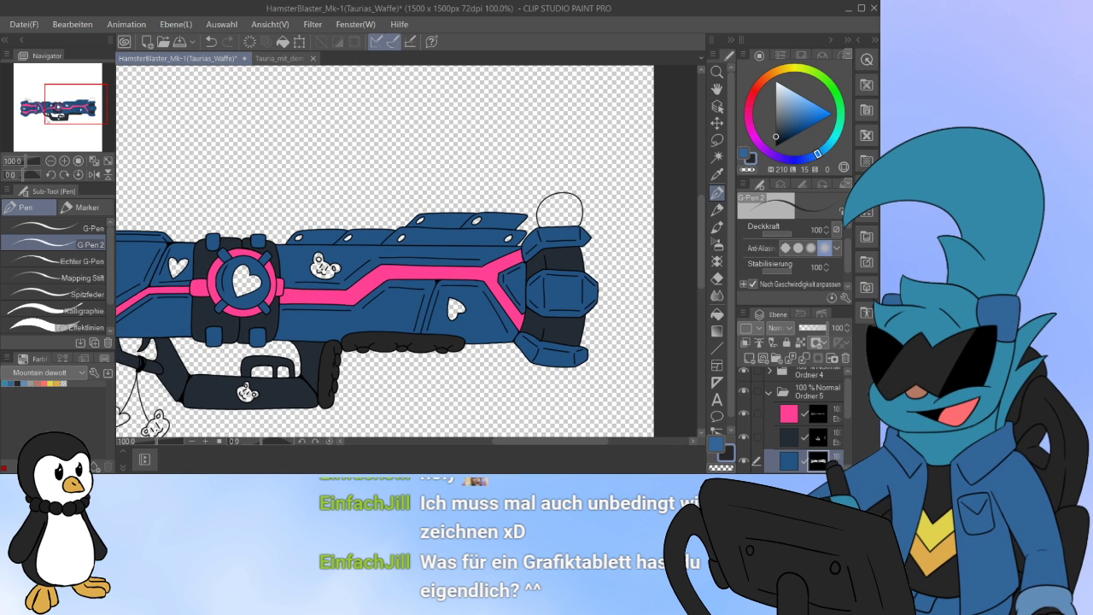
pyautogui.hotkey('ctrl', '+')
pyautogui.hotkey('ctrl', '+')
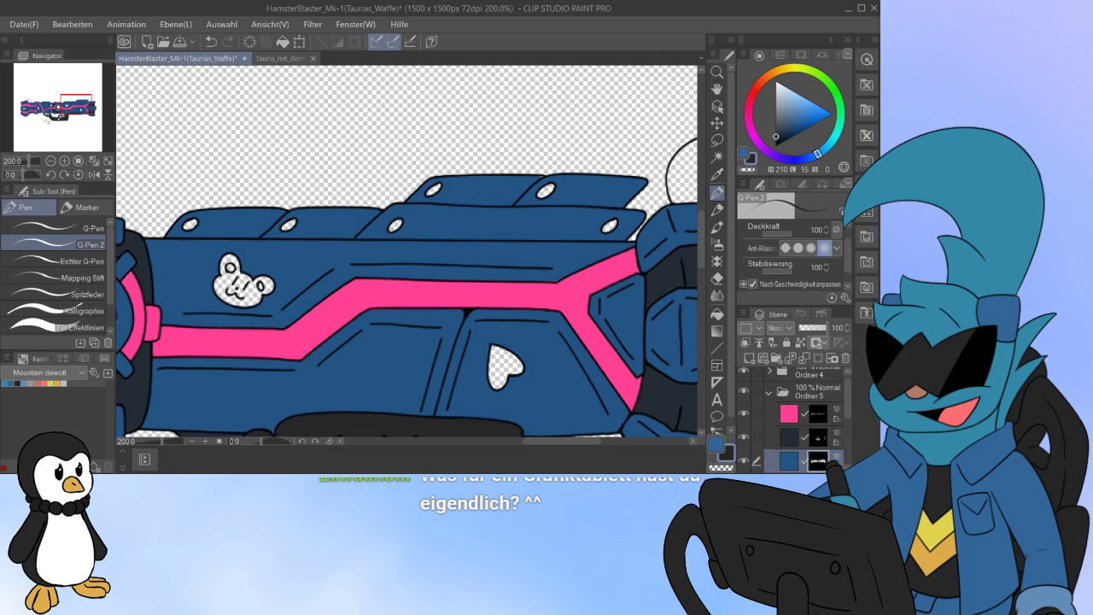
pyautogui.moveTo(513, 222); pyautogui.dragTo(398, 274)
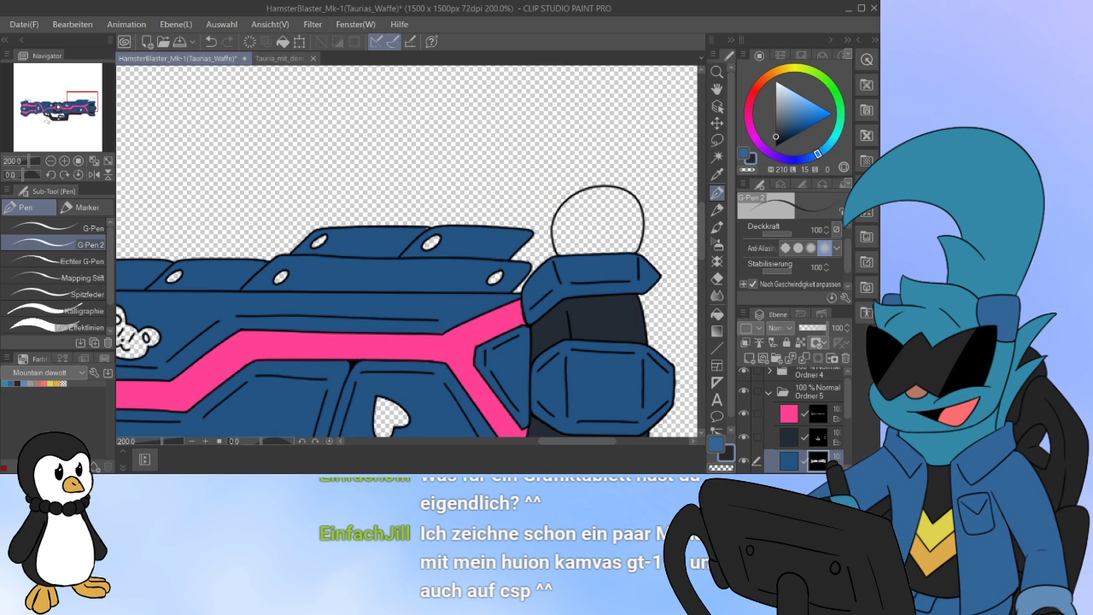
pyautogui.hotkey('ctrl', '+')
pyautogui.hotkey('ctrl', '+')
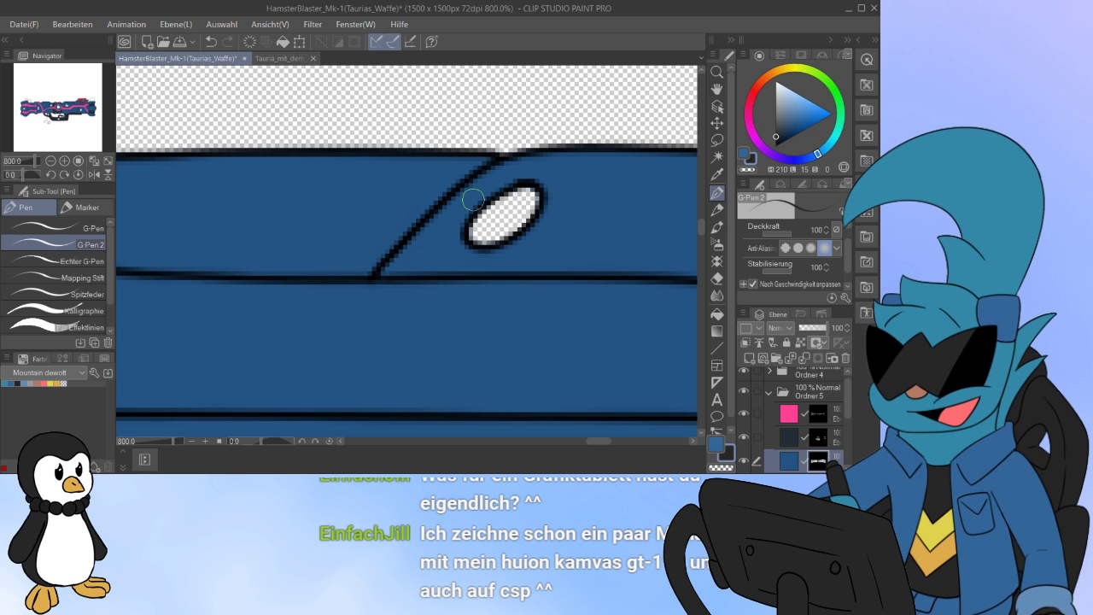
pyautogui.moveTo(78, 103); pyautogui.dragTo(74, 103)
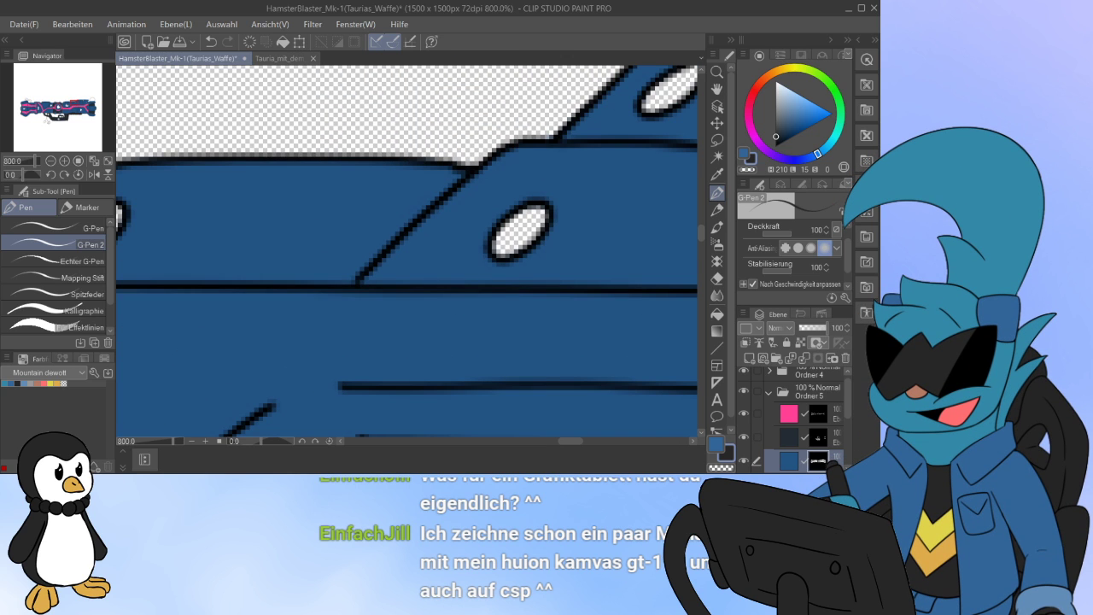
pyautogui.hotkey('ctrl', '-')
pyautogui.hotkey('ctrl', '-')
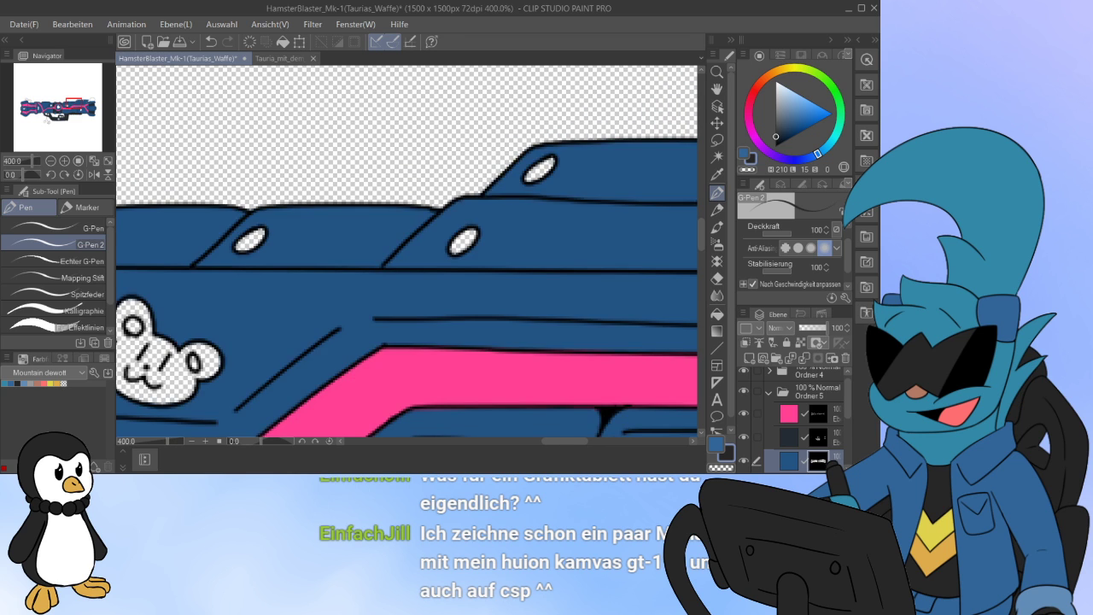
pyautogui.hotkey('ctrl', '-')
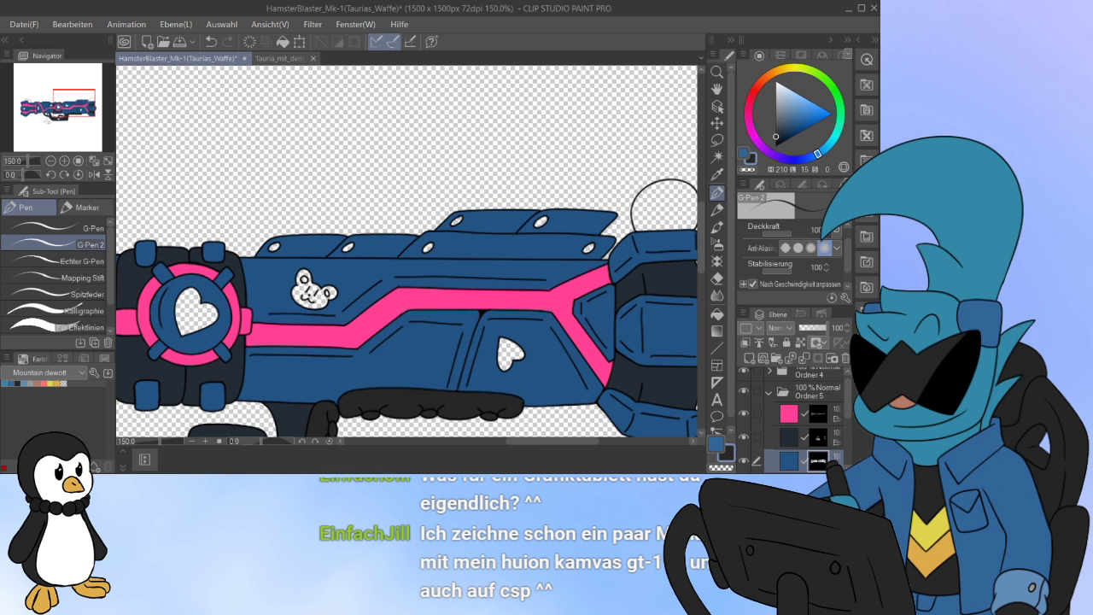
pyautogui.moveTo(664, 205); pyautogui.dragTo(558, 143)
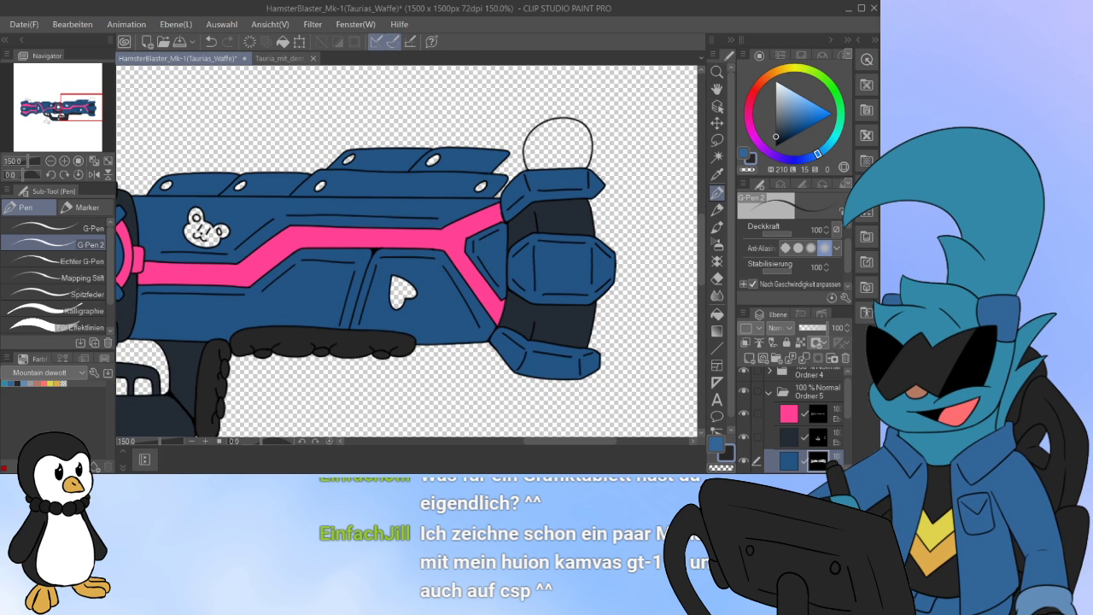
pyautogui.moveTo(82, 107); pyautogui.dragTo(36, 109)
pyautogui.moveTo(410, 252); pyautogui.dragTo(364, 298)
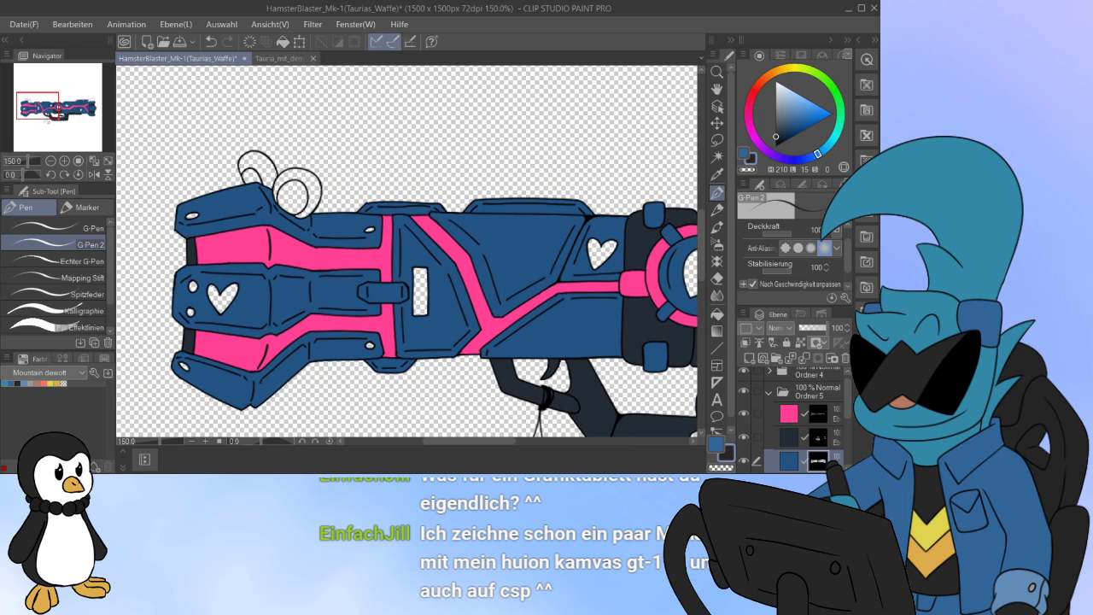
pyautogui.moveTo(468, 442); pyautogui.dragTo(503, 442)
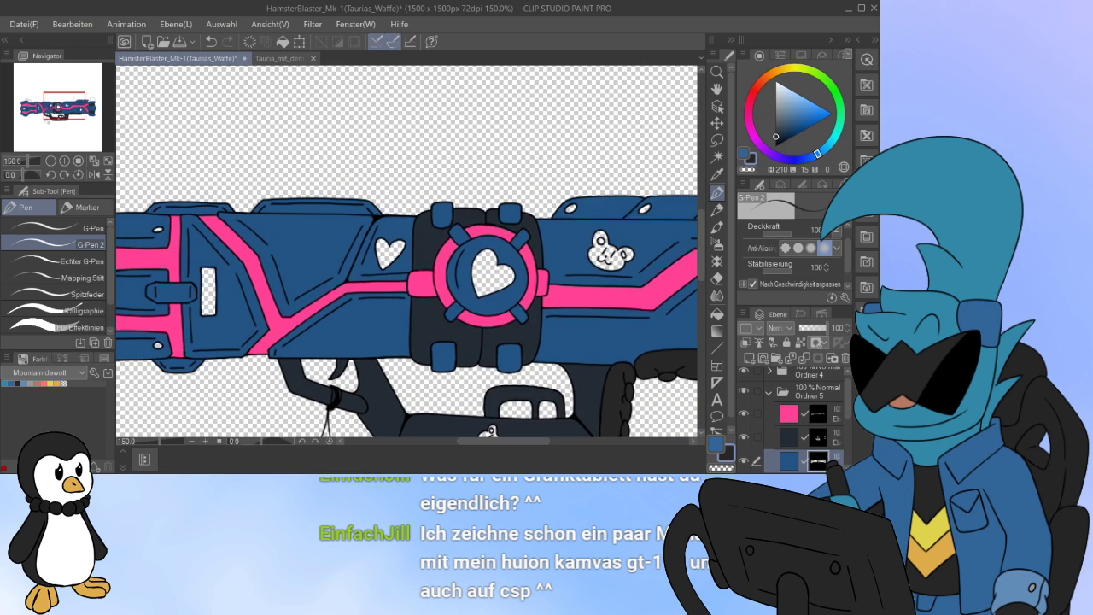
# Step: Recolour the masked blue body layer with a more muted, greyish blue and check it along the whole blaster
pyautogui.click(789, 438)
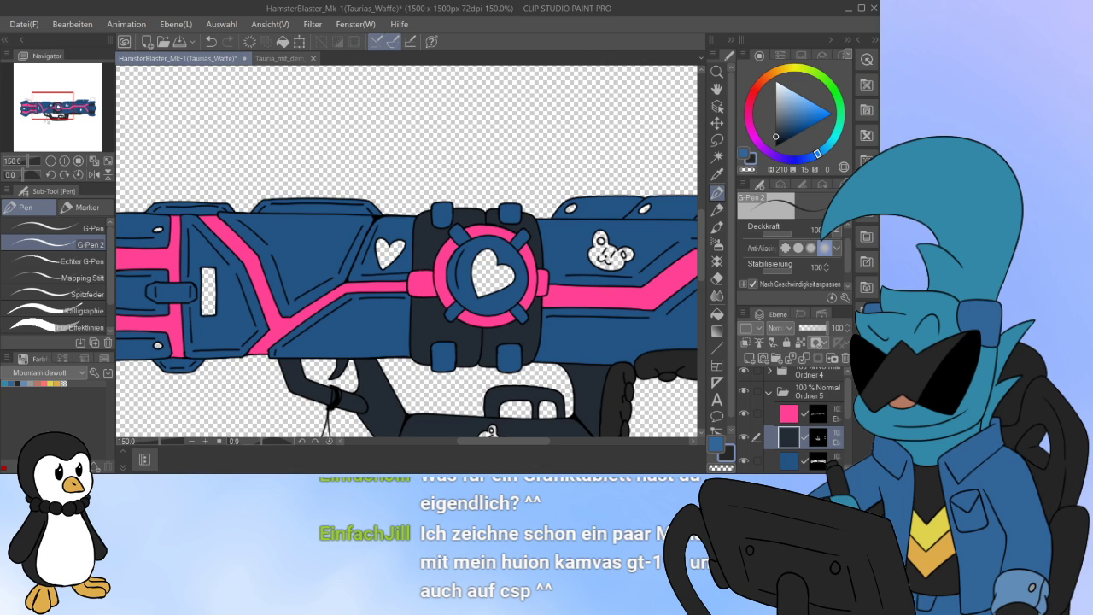
pyautogui.doubleClick(789, 437)
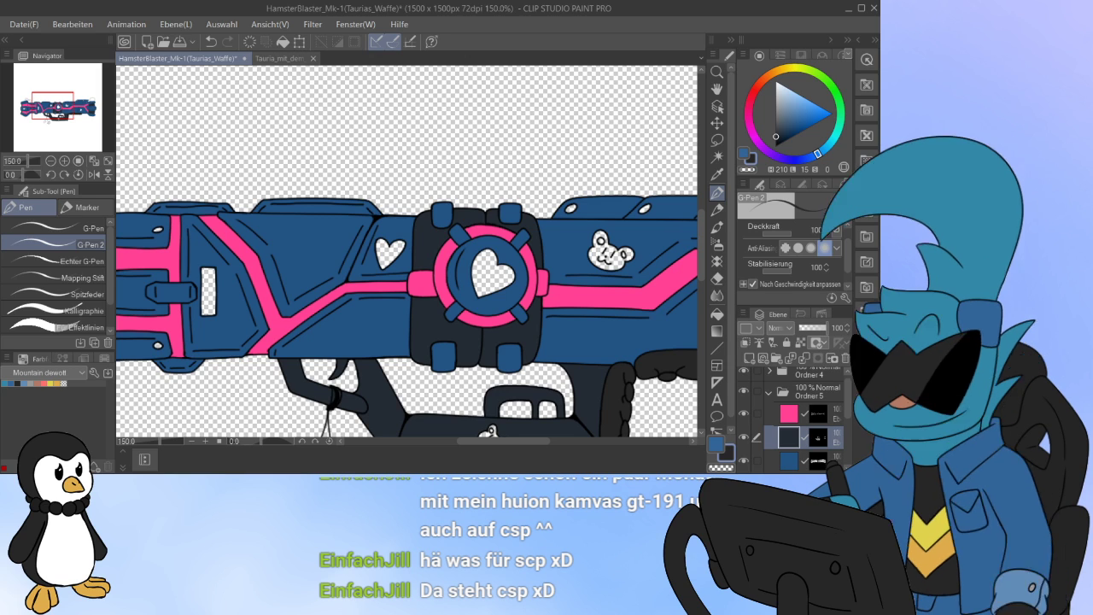
pyautogui.click(791, 461)
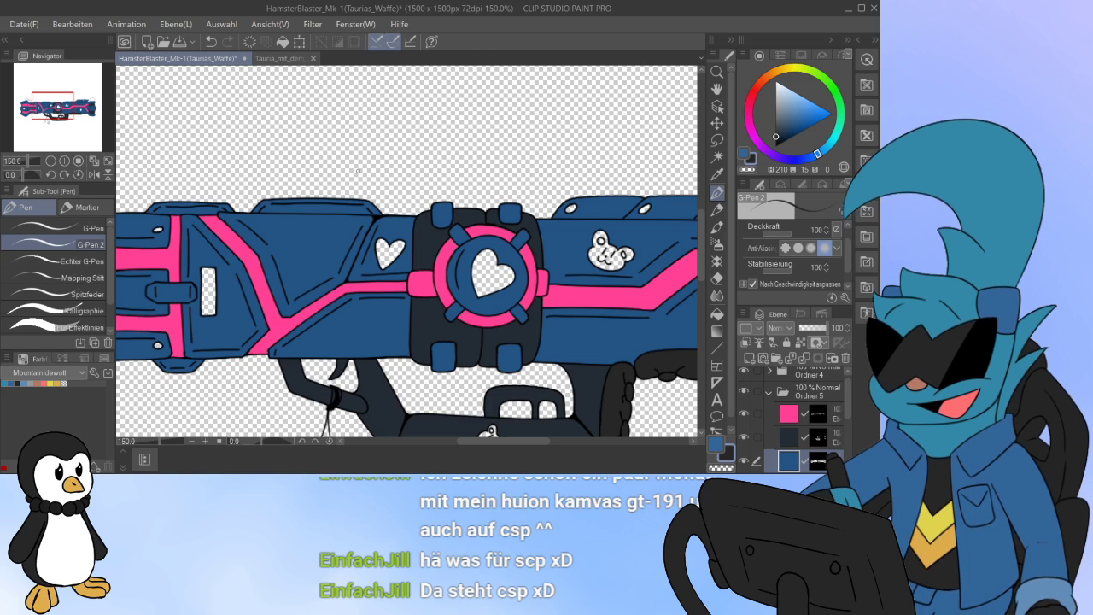
pyautogui.doubleClick(789, 461)
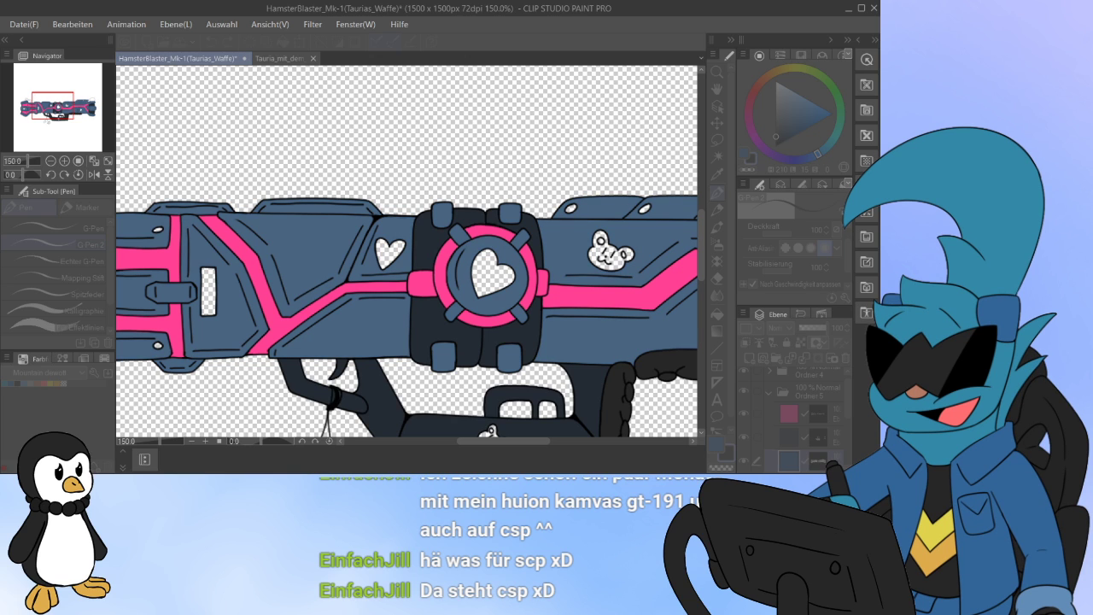
pyautogui.moveTo(406, 253); pyautogui.dragTo(382, 207)
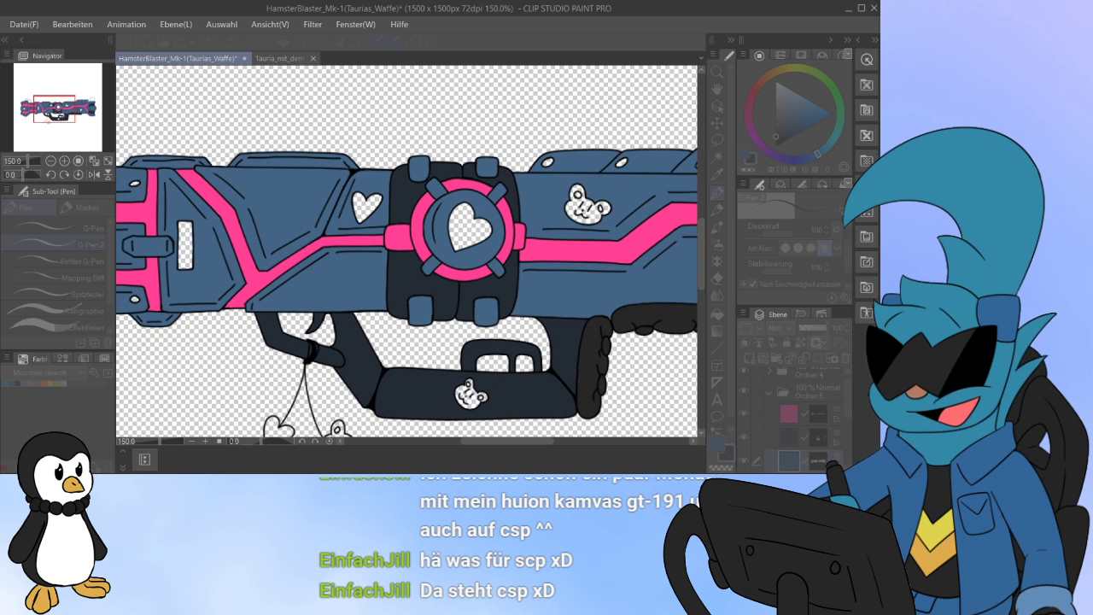
pyautogui.moveTo(324, 256); pyautogui.dragTo(564, 232)
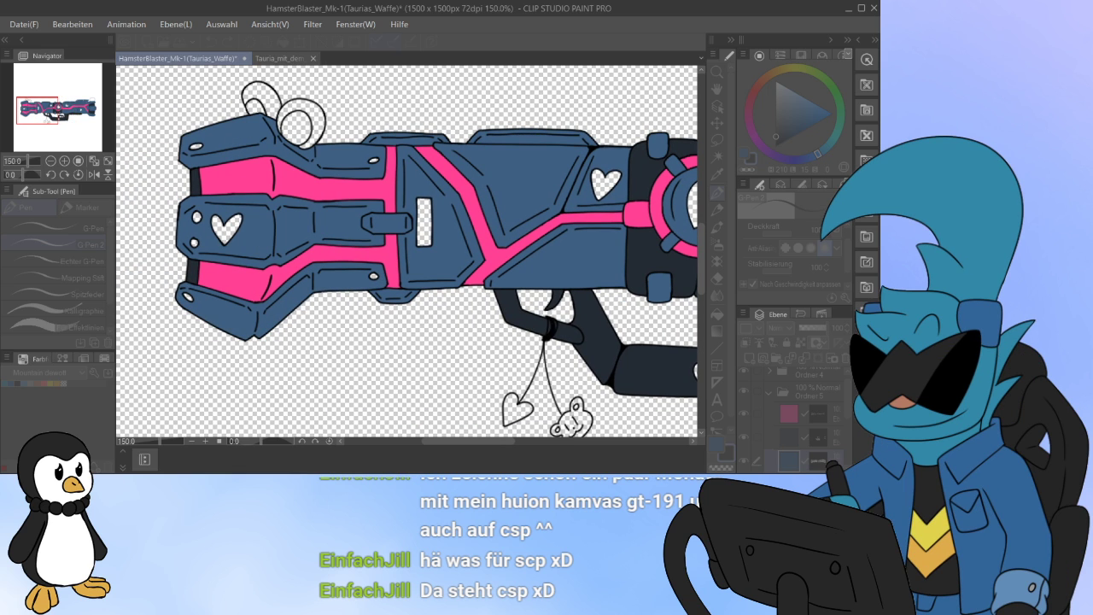
pyautogui.moveTo(614, 273); pyautogui.dragTo(152, 235)
pyautogui.scroll(-6, 388, 245)
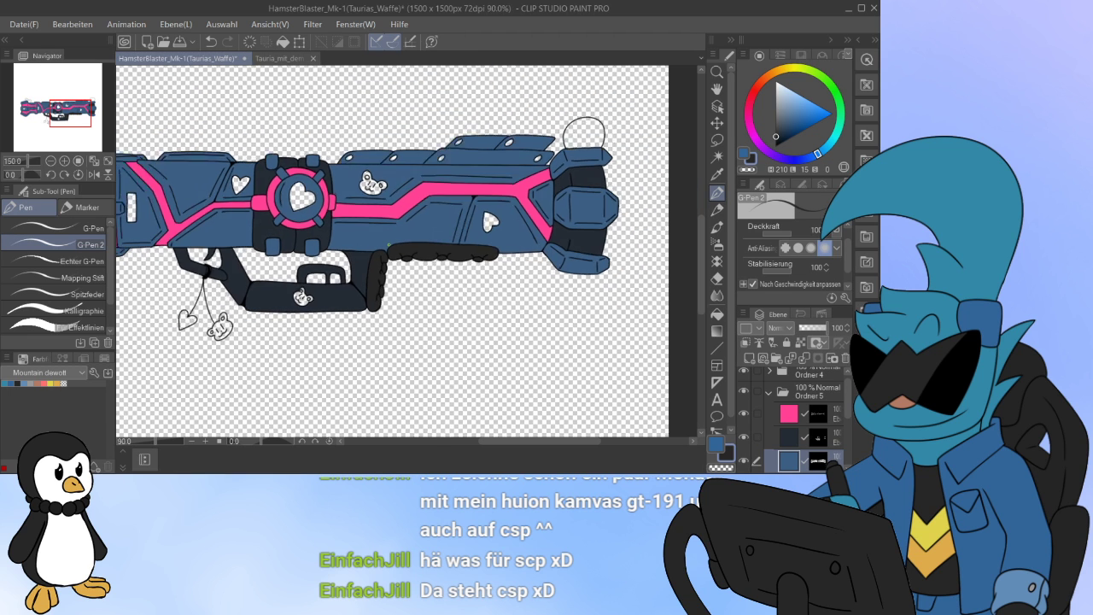
pyautogui.moveTo(342, 247); pyautogui.dragTo(480, 265)
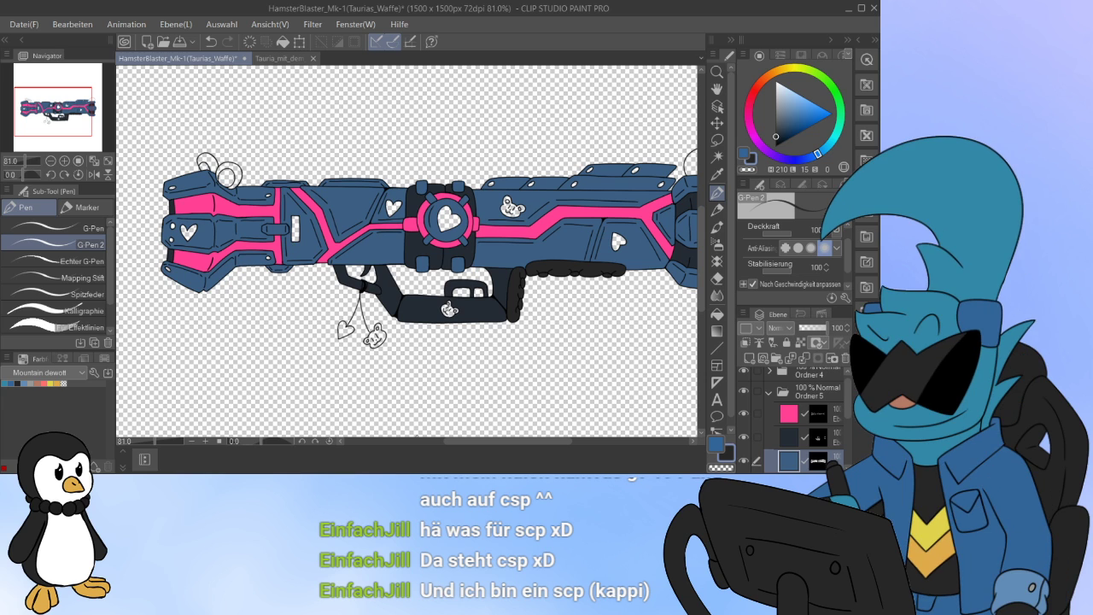
pyautogui.moveTo(407, 251); pyautogui.dragTo(350, 255)
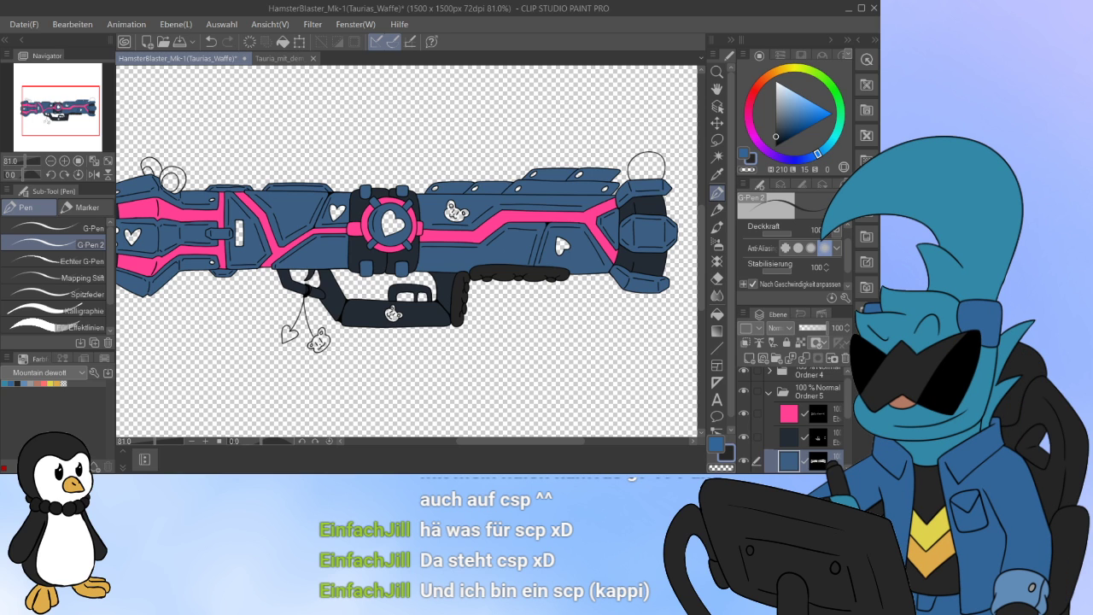
# Step: Readjust the fill colours of the dark navy layer and the dark grey padding layer to suit the muted blue
pyautogui.click(790, 437)
pyautogui.doubleClick(789, 437)
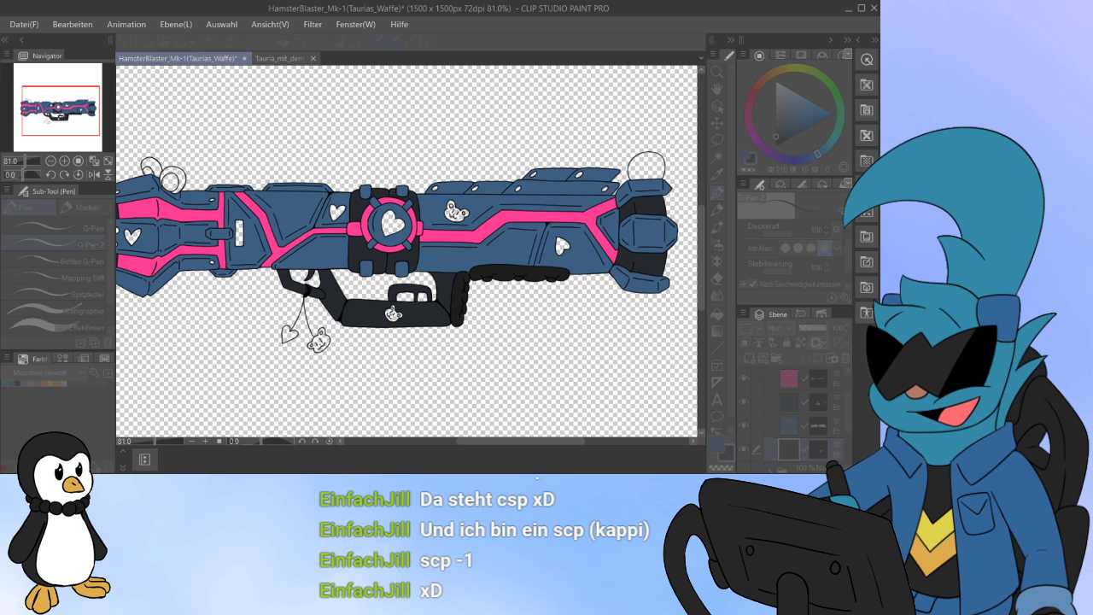
pyautogui.scroll(-3, 435, 265)
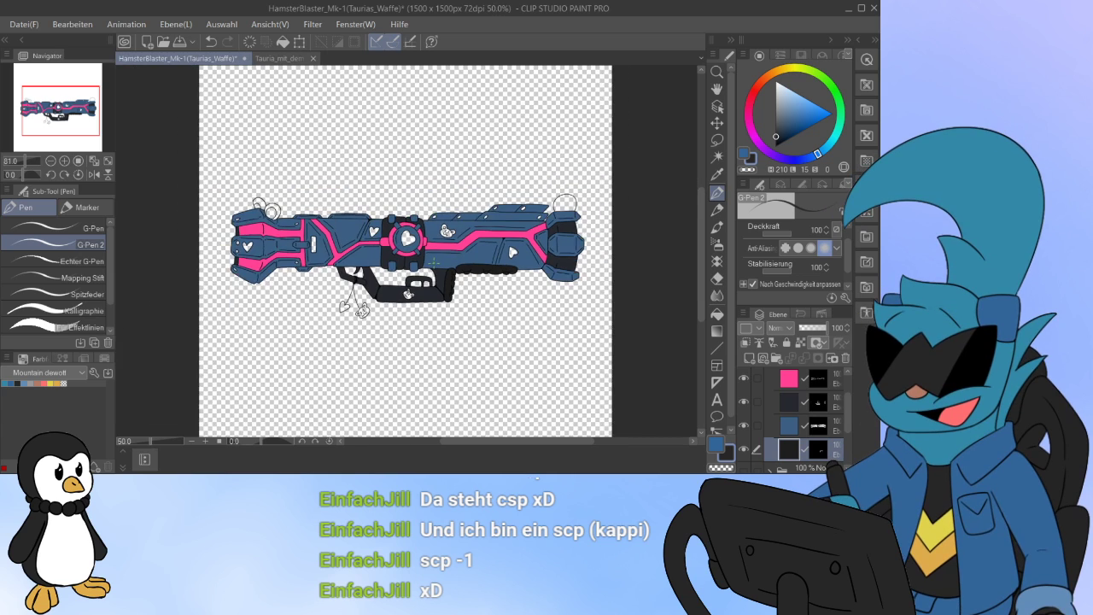
pyautogui.scroll(2, 487, 299)
pyautogui.scroll(3, 491, 294)
pyautogui.scroll(-4, 488, 293)
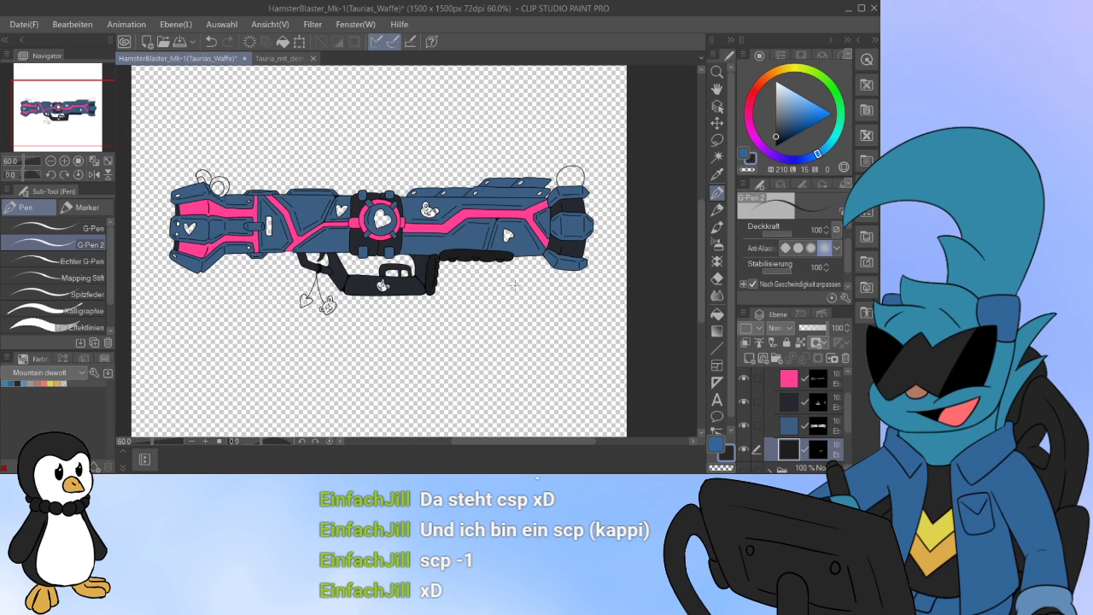
# Step: Add a new layer beneath the dark grey padding layer and switch to automatic selection that refers to other layers
pyautogui.moveTo(461, 278); pyautogui.dragTo(498, 300)
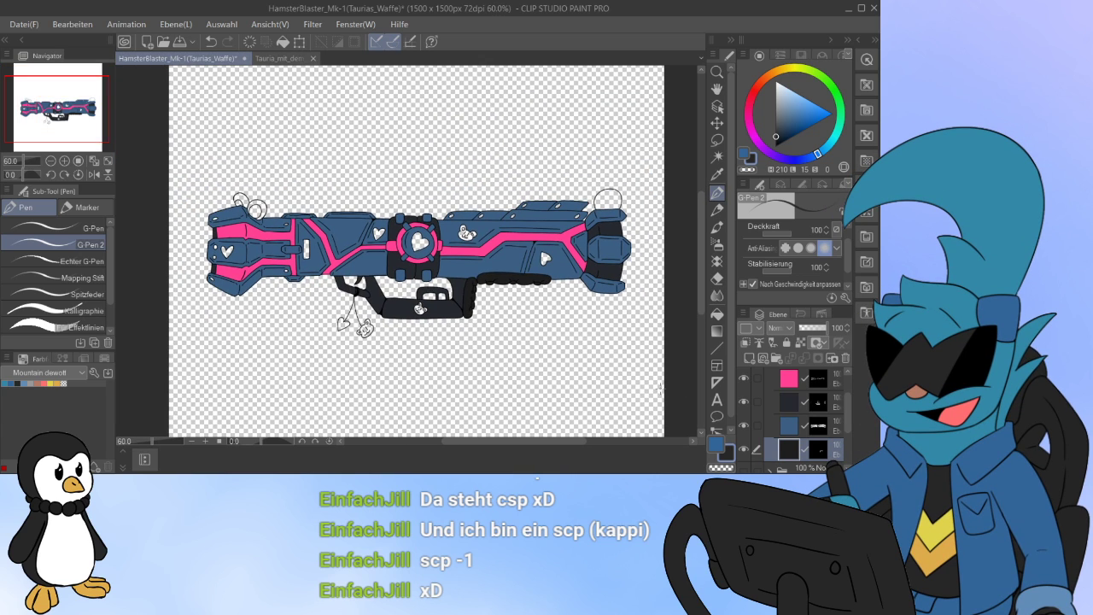
pyautogui.scroll(-1, 807, 423)
pyautogui.click(749, 357)
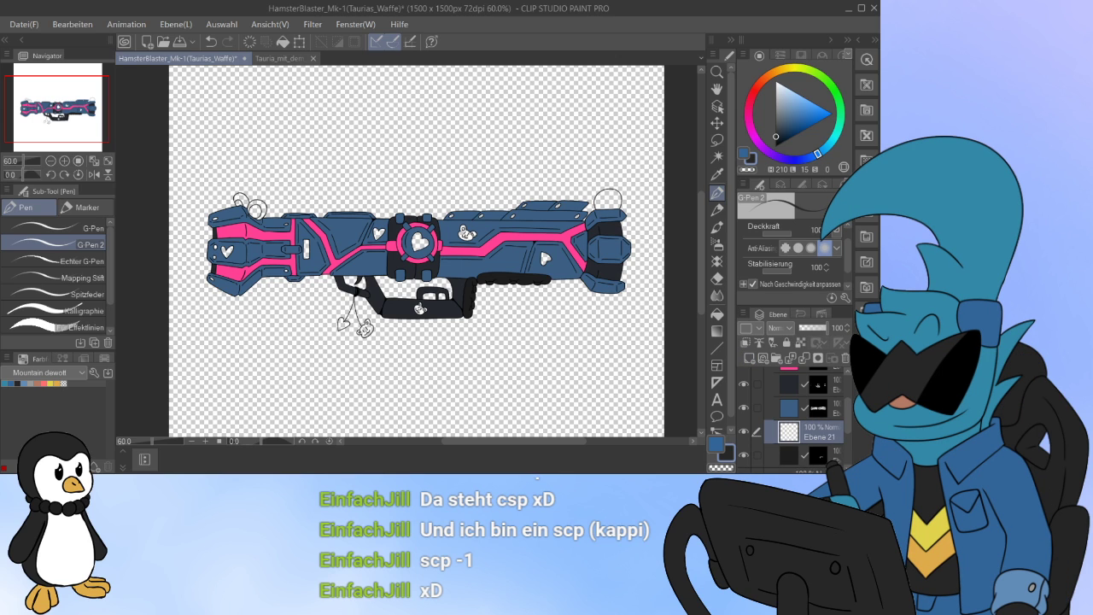
pyautogui.moveTo(816, 430); pyautogui.dragTo(816, 459)
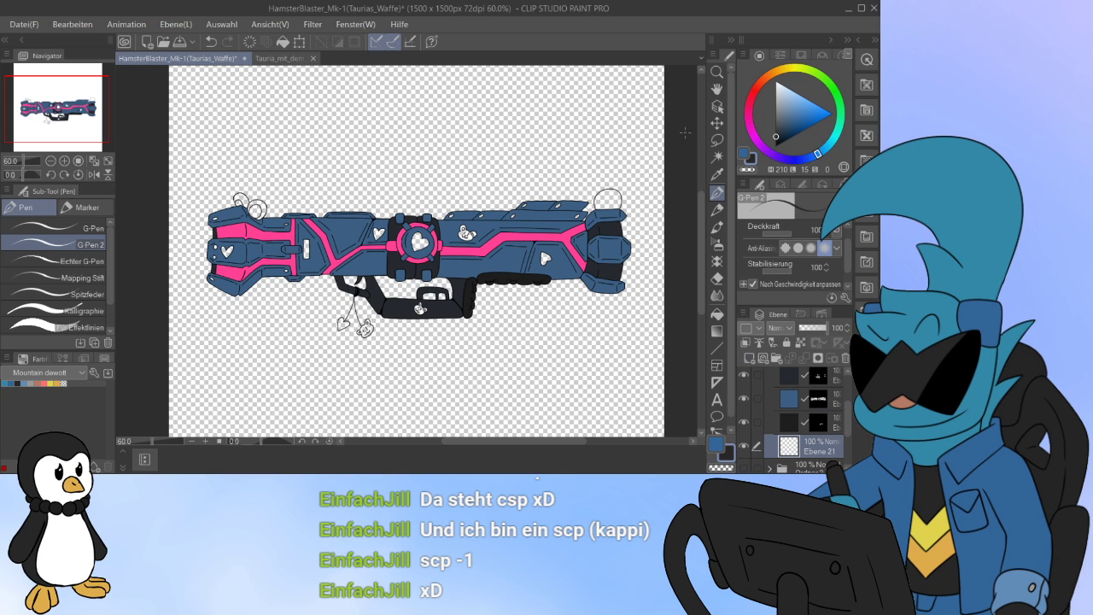
pyautogui.click(717, 157)
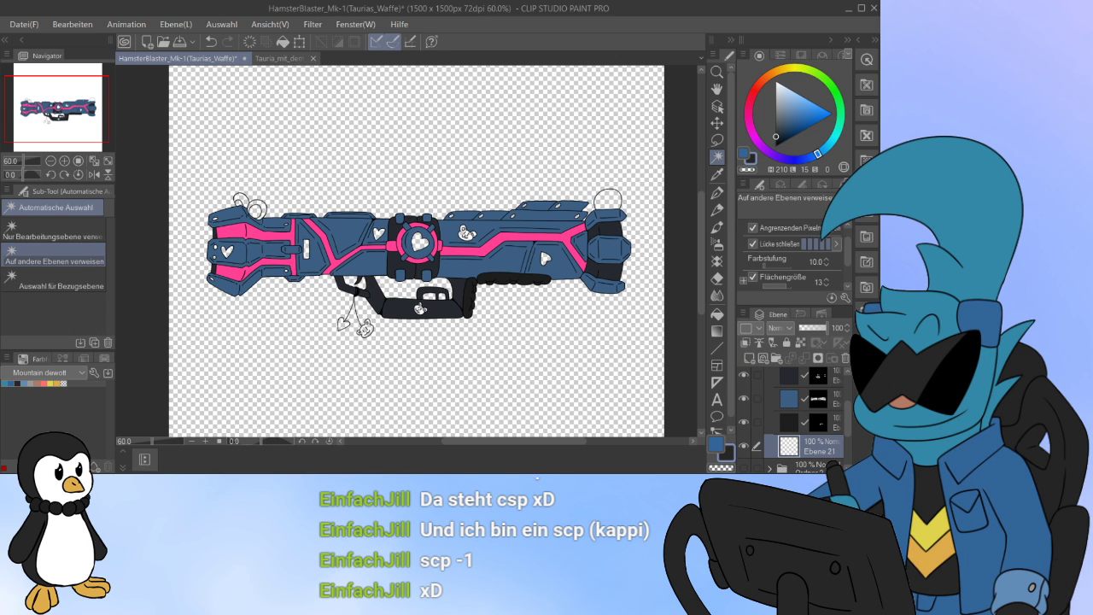
# Step: Select the round ball on top of one end of the blaster and add the ear shapes on the opposite end
pyautogui.moveTo(419, 243); pyautogui.dragTo(359, 255)
pyautogui.scroll(3, 334, 304)
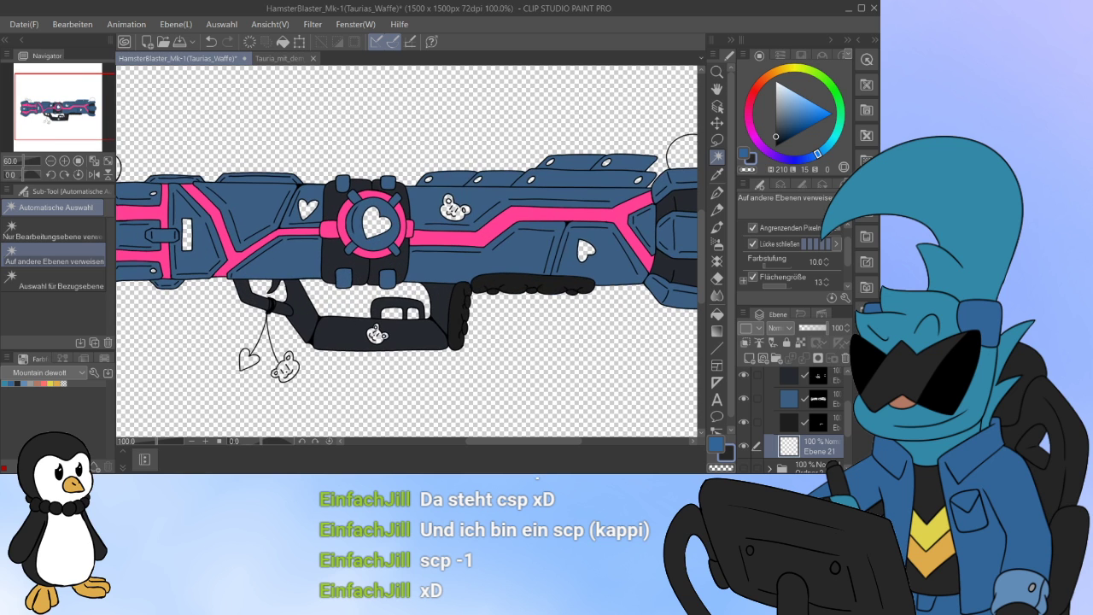
pyautogui.click(685, 153)
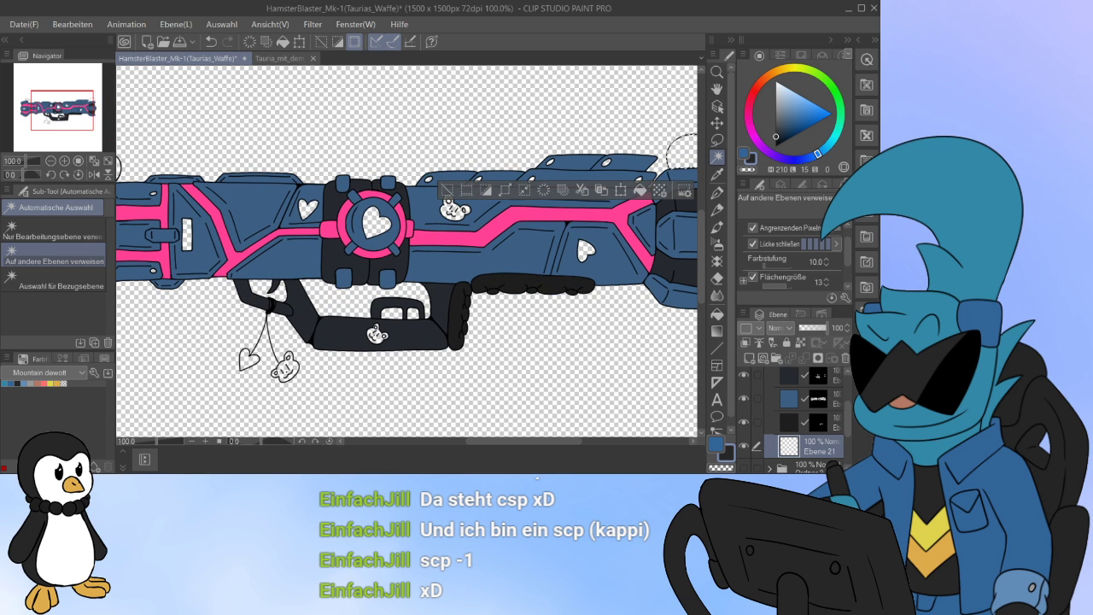
pyautogui.moveTo(649, 230); pyautogui.dragTo(593, 244)
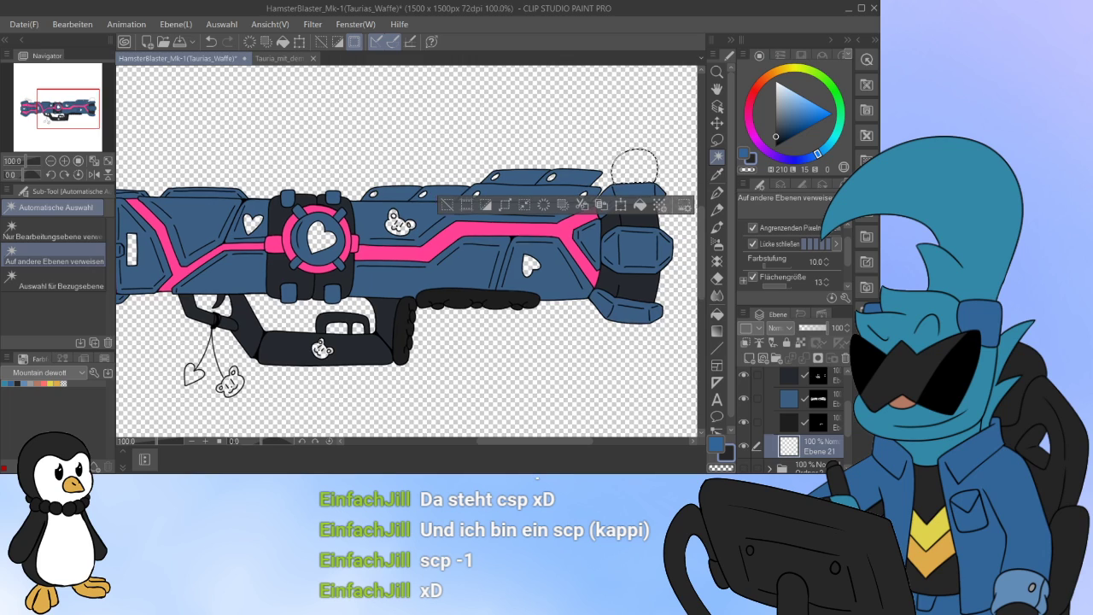
pyautogui.moveTo(359, 247); pyautogui.dragTo(613, 209)
pyautogui.scroll(5, 198, 203)
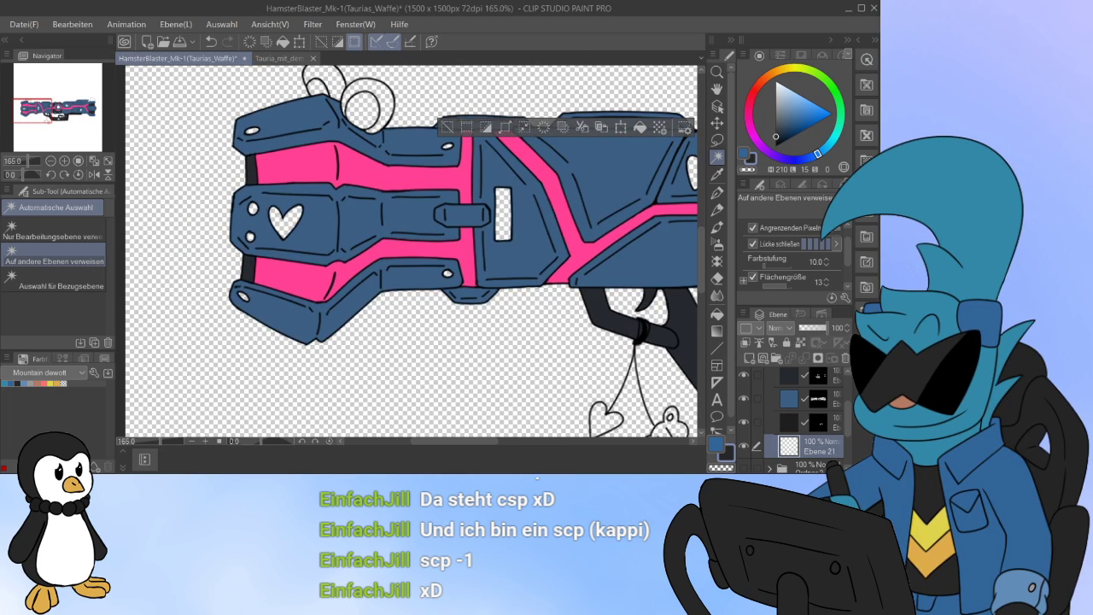
pyautogui.keyDown('shift'); pyautogui.click(385, 96); pyautogui.keyUp('shift')
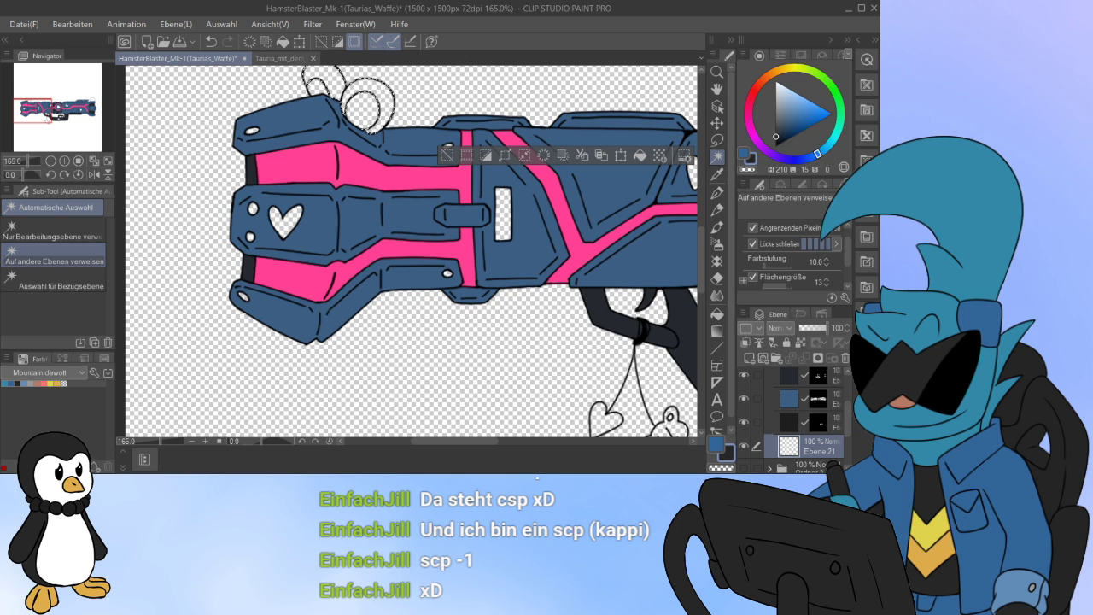
# Step: Add the hamster-head pendant and the hamster faces on the grip and upper body to the selection
pyautogui.moveTo(479, 247); pyautogui.dragTo(252, 123)
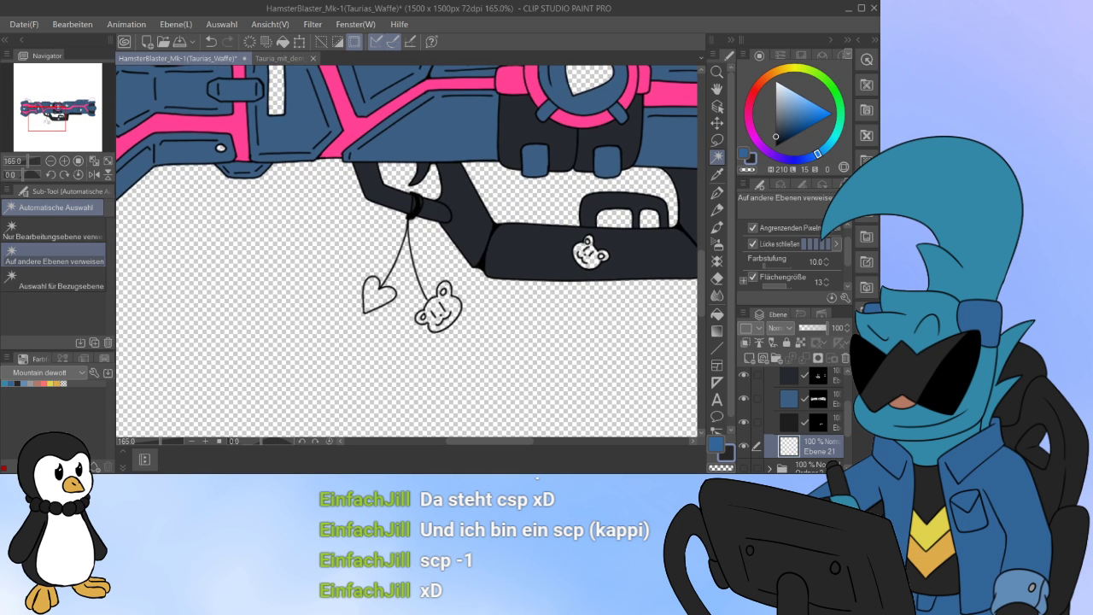
pyautogui.keyDown('shift'); pyautogui.click(450, 289); pyautogui.keyUp('shift')
pyautogui.moveTo(478, 291); pyautogui.dragTo(318, 310)
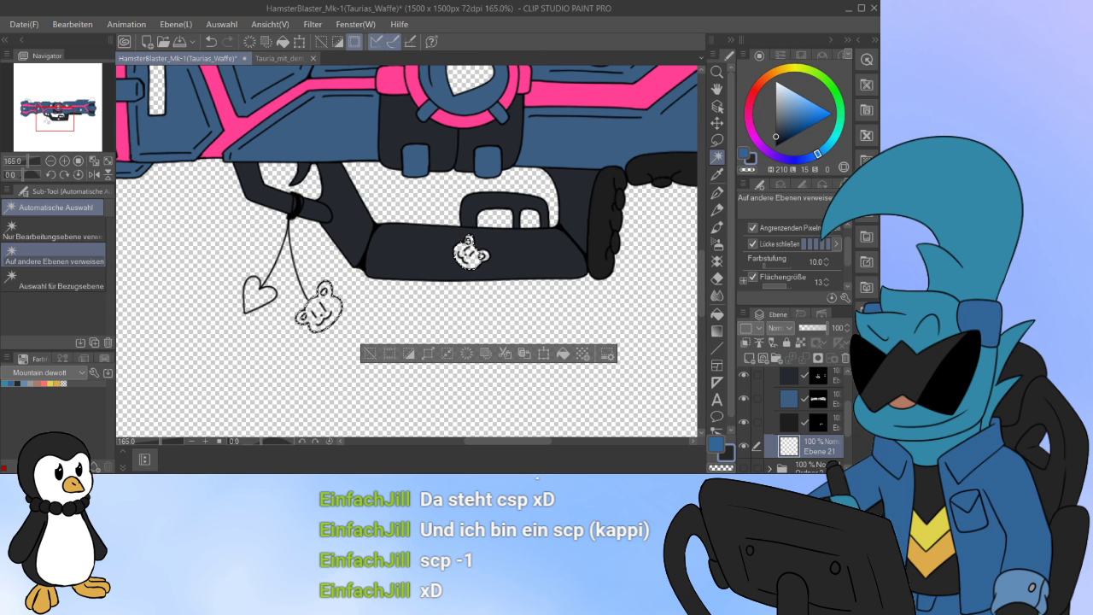
pyautogui.scroll(-5, 499, 270)
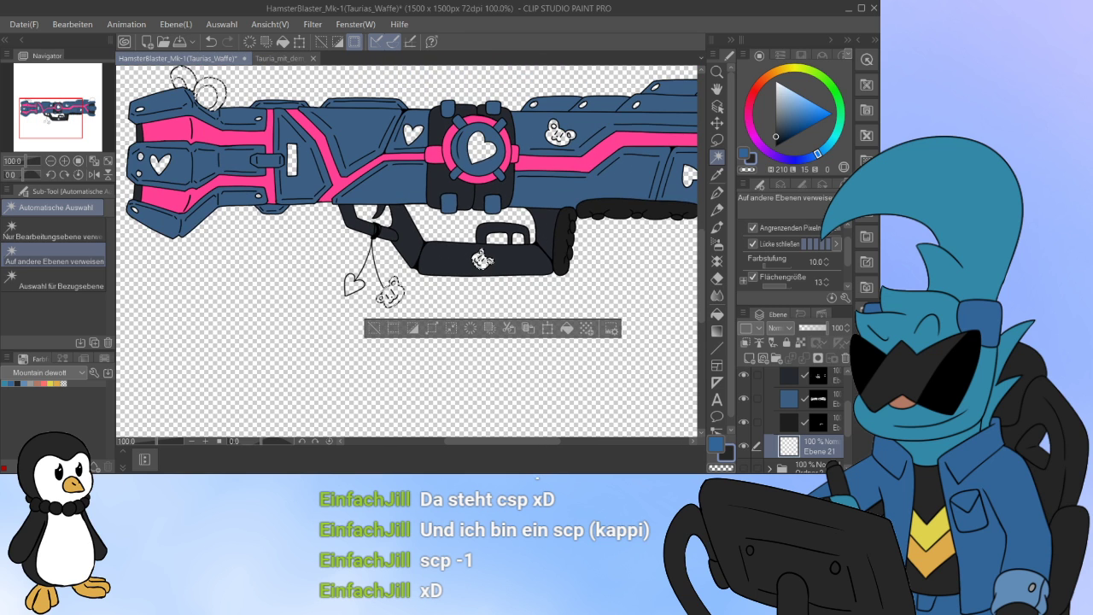
pyautogui.scroll(1, 499, 270)
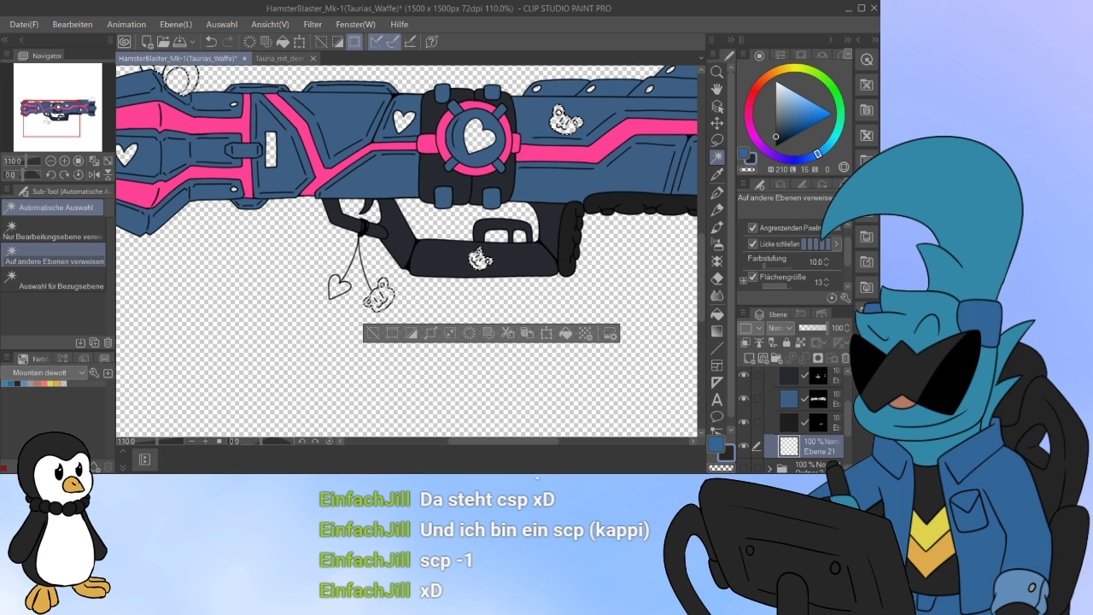
pyautogui.scroll(-2, 501, 267)
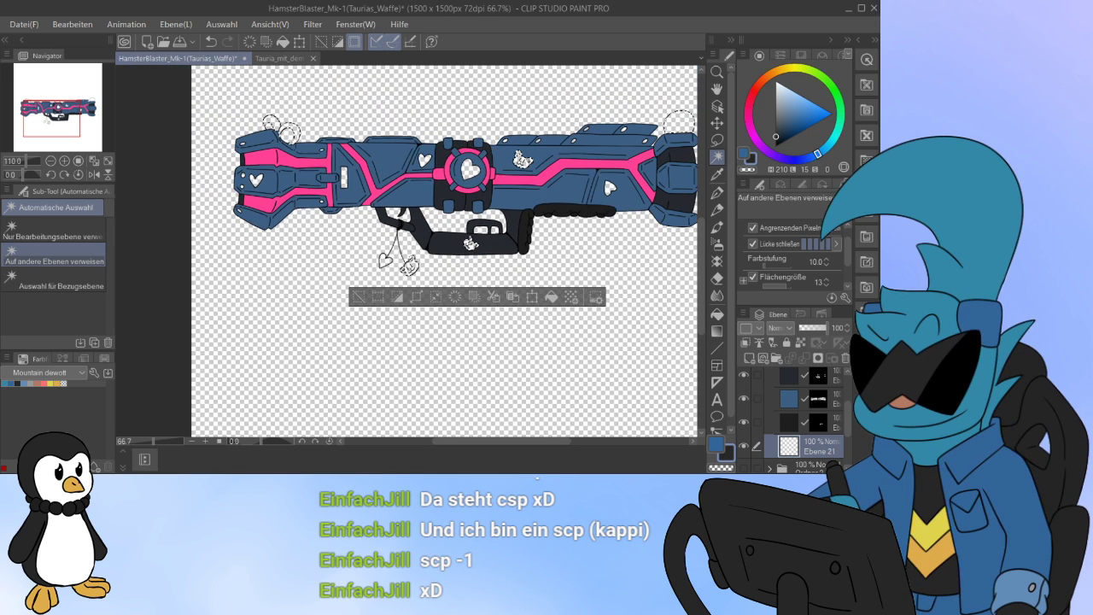
pyautogui.scroll(2, 456, 216)
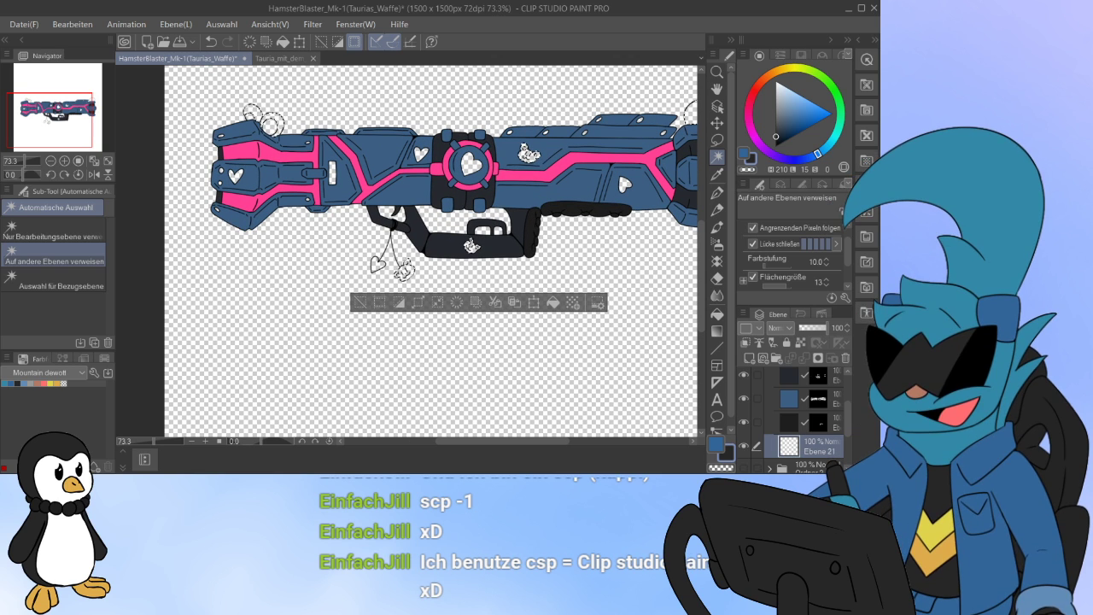
# Step: Mask the new layer with the selection and make the layer itself, not its mask, active for filling
pyautogui.click(818, 358)
pyautogui.click(789, 446)
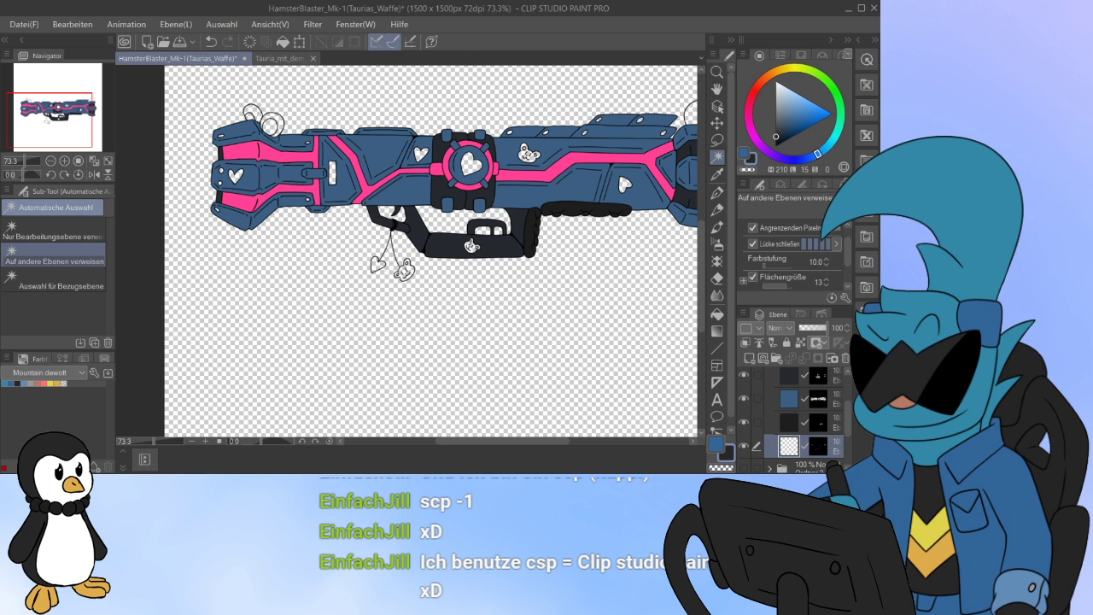
pyautogui.moveTo(51, 119); pyautogui.dragTo(58, 115)
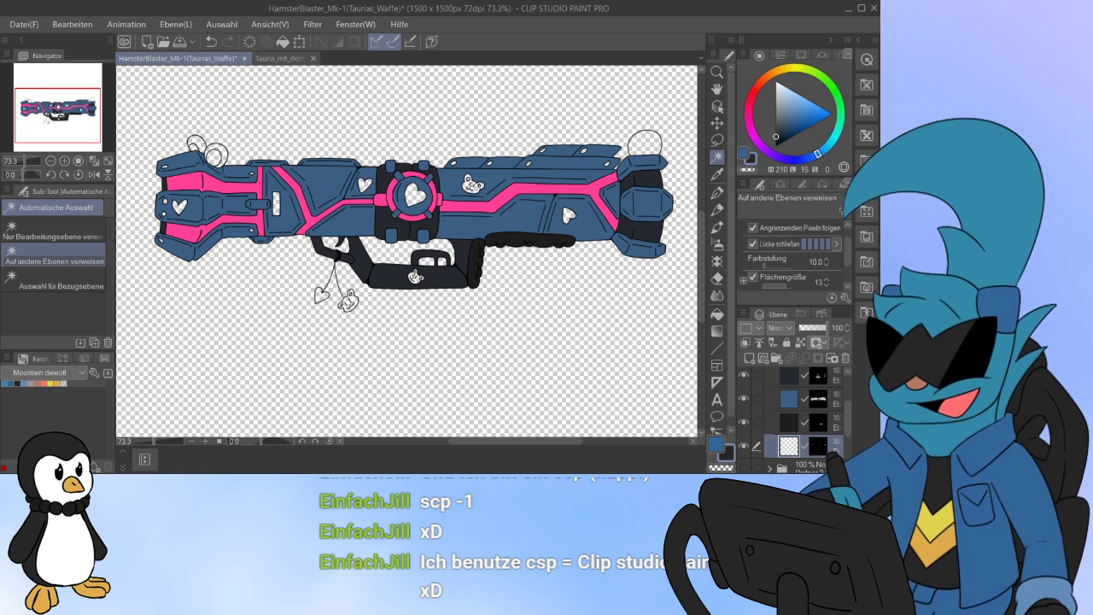
pyautogui.moveTo(58, 115); pyautogui.dragTo(63, 113)
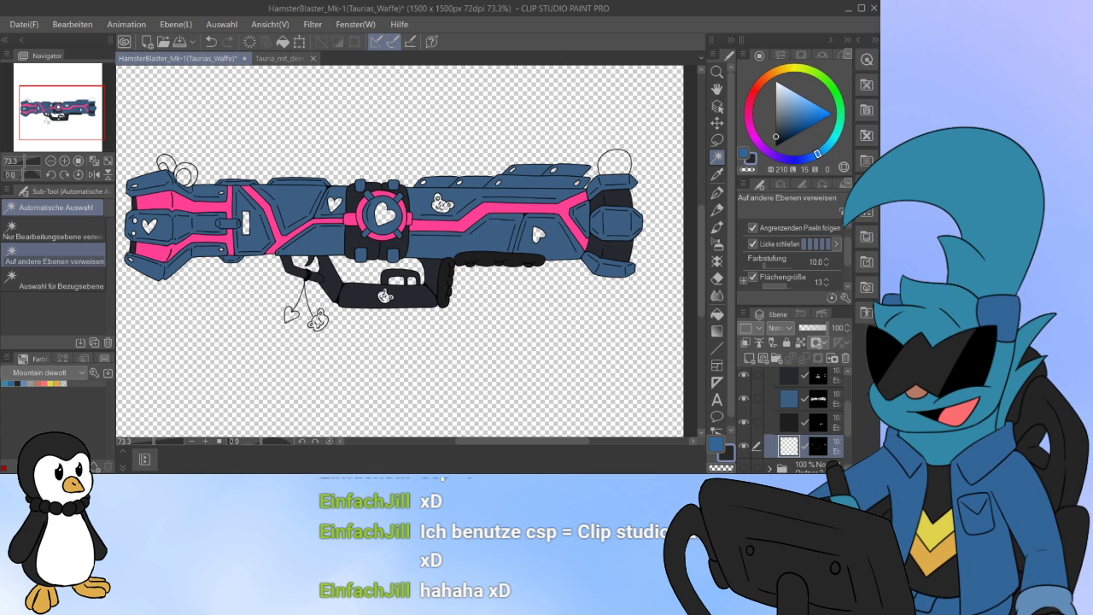
pyautogui.moveTo(384, 213); pyautogui.dragTo(410, 225)
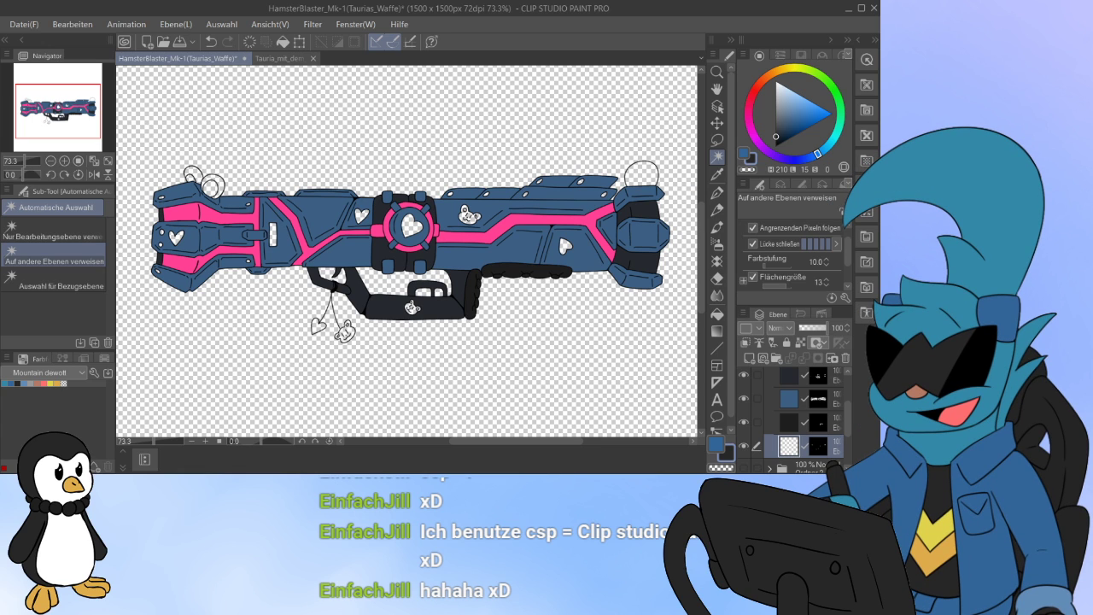
pyautogui.moveTo(410, 225); pyautogui.dragTo(436, 234)
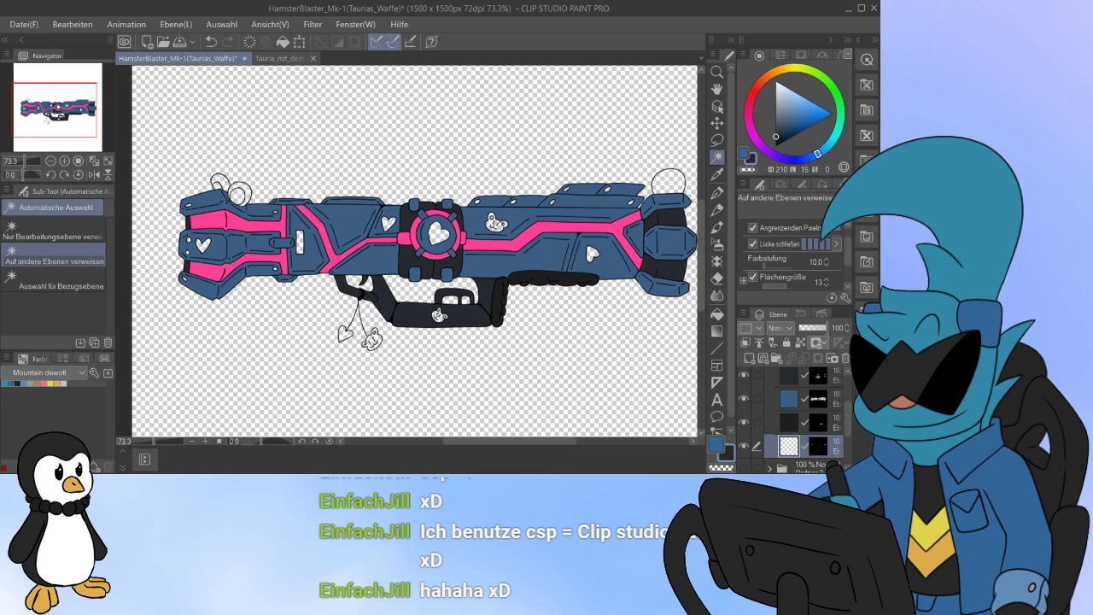
# Step: Fill the masked hamster-detail layer with a near-white pale blue, hue 210, luminosity 97, saturation 100
pyautogui.moveTo(777, 92); pyautogui.dragTo(780, 86)
pyautogui.click(282, 41)
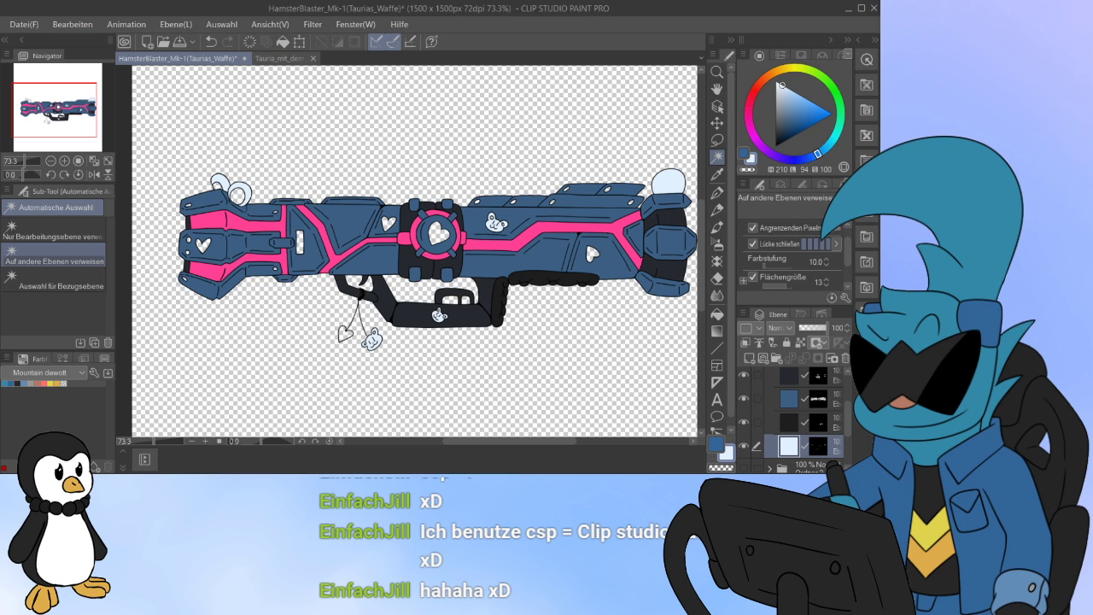
pyautogui.moveTo(781, 85); pyautogui.dragTo(779, 83)
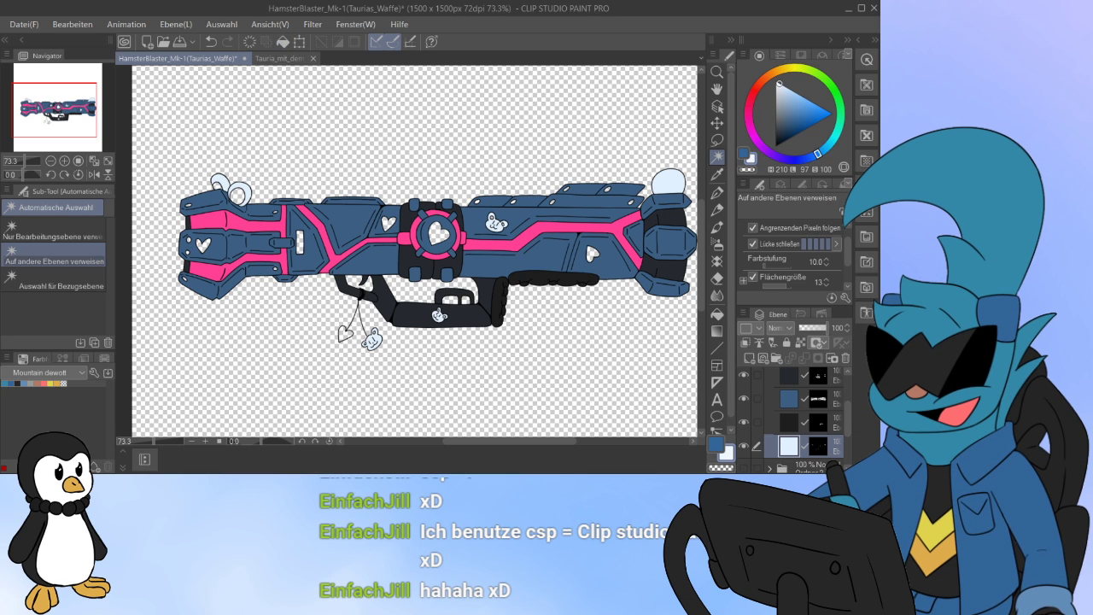
pyautogui.click(283, 42)
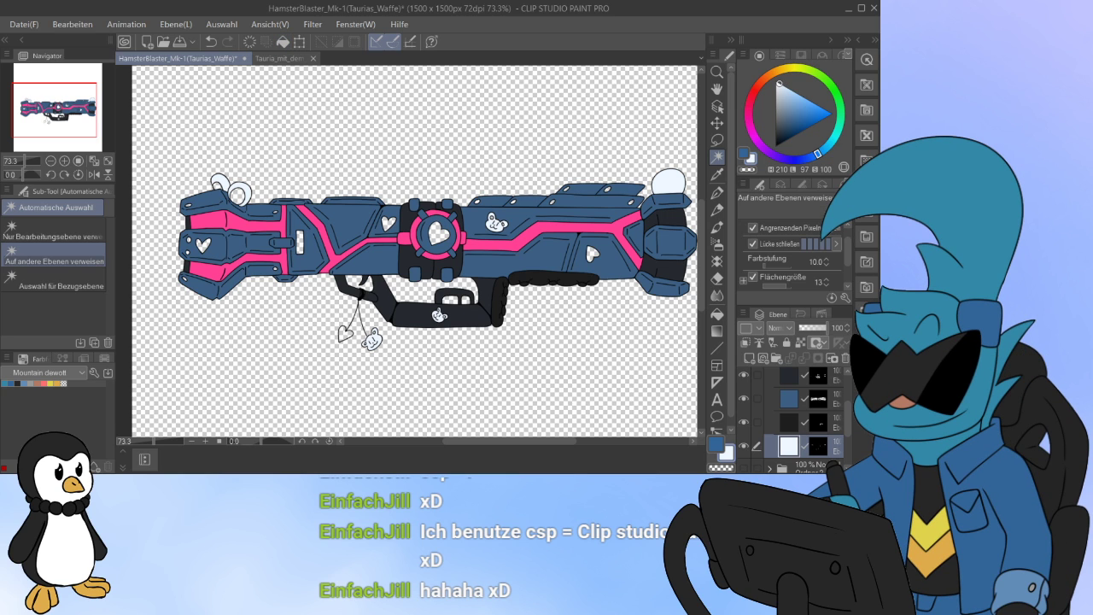
# Step: Examine the pale fill on the ears, ball, pendant and hamster faces, close up and across the whole blaster
pyautogui.scroll(2, 571, 213)
pyautogui.moveTo(373, 245); pyautogui.dragTo(478, 217)
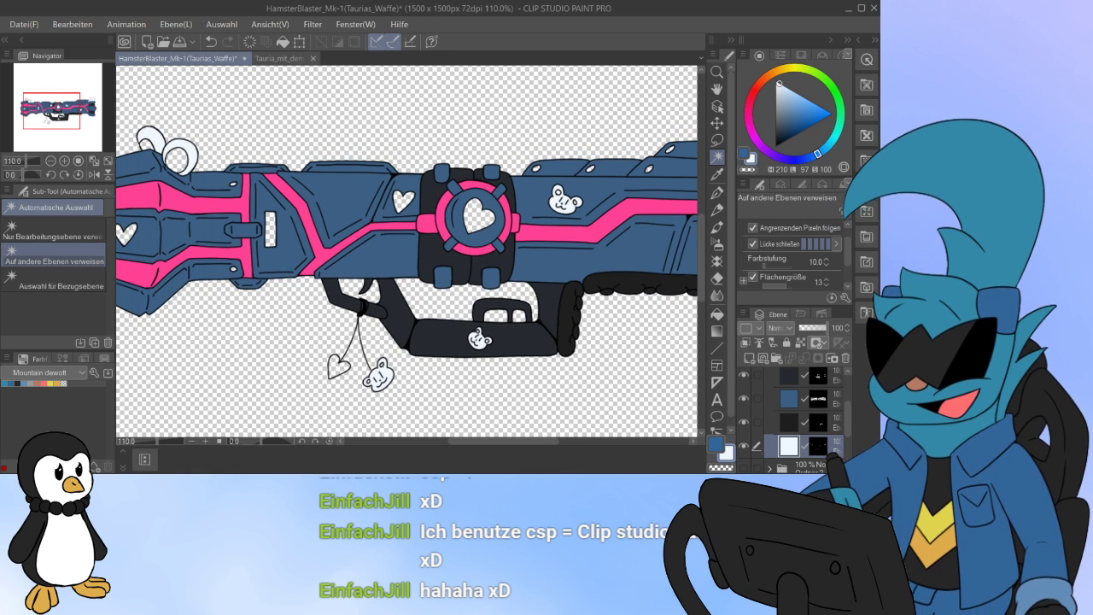
pyautogui.moveTo(632, 230); pyautogui.dragTo(296, 319)
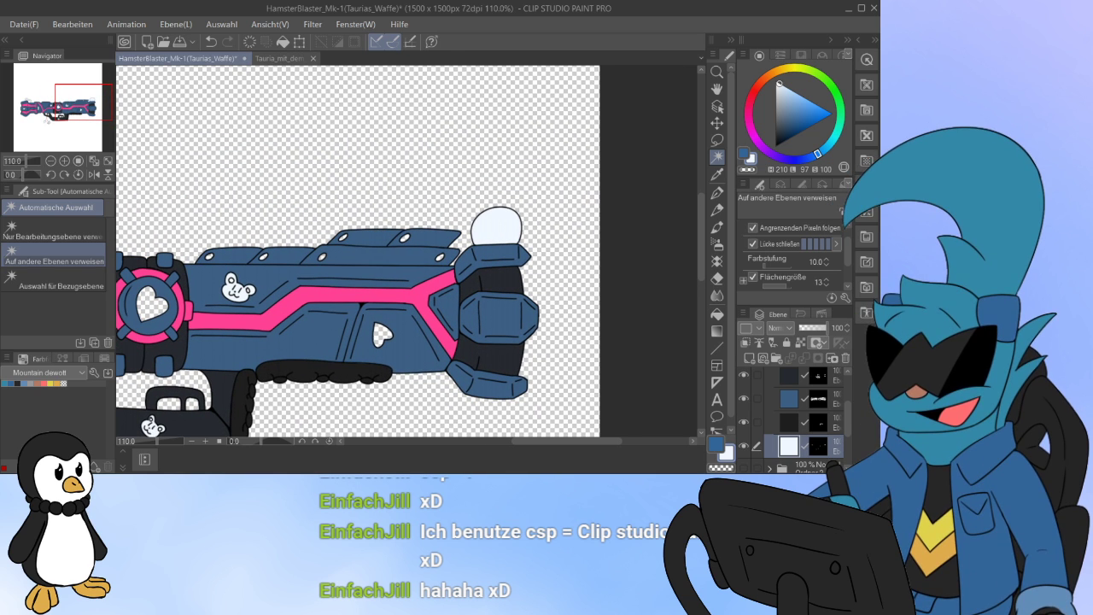
pyautogui.scroll(16, 486, 232)
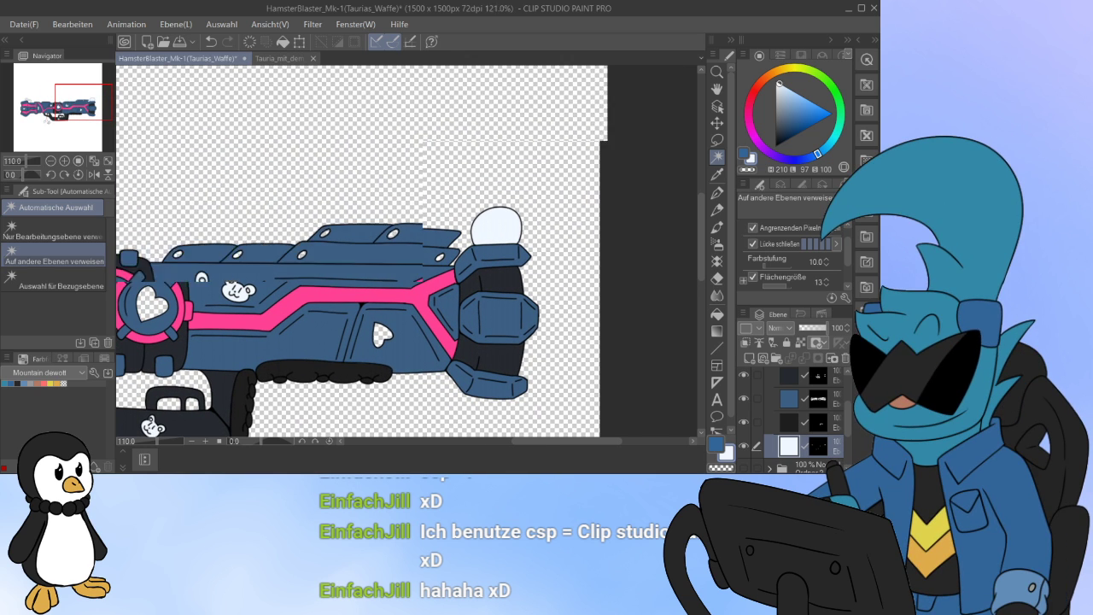
pyautogui.scroll(-5, 465, 193)
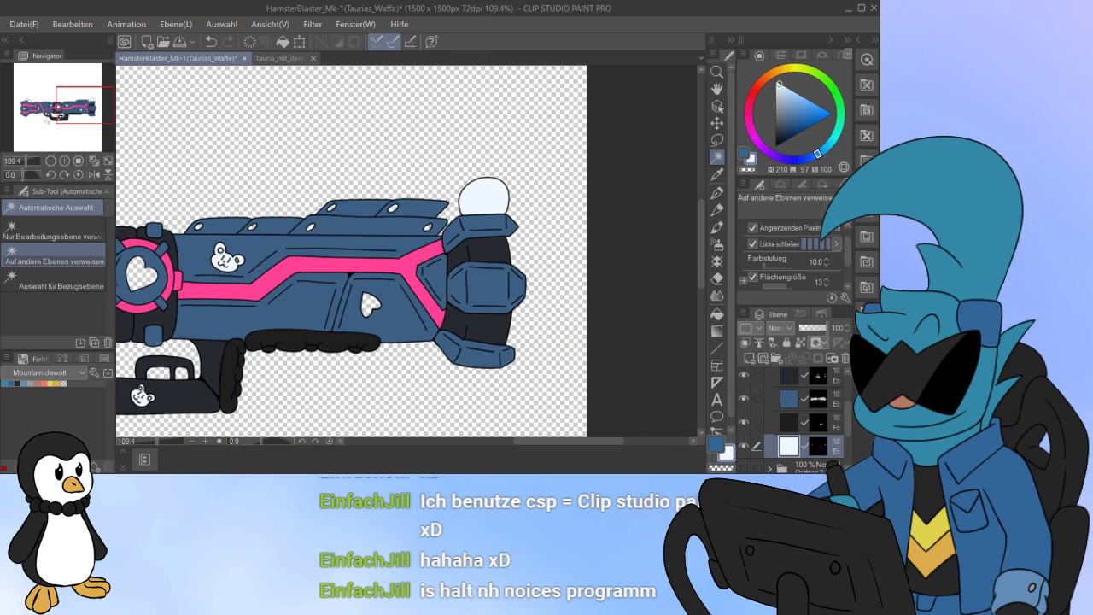
pyautogui.scroll(-2, 467, 195)
pyautogui.scroll(4, 382, 180)
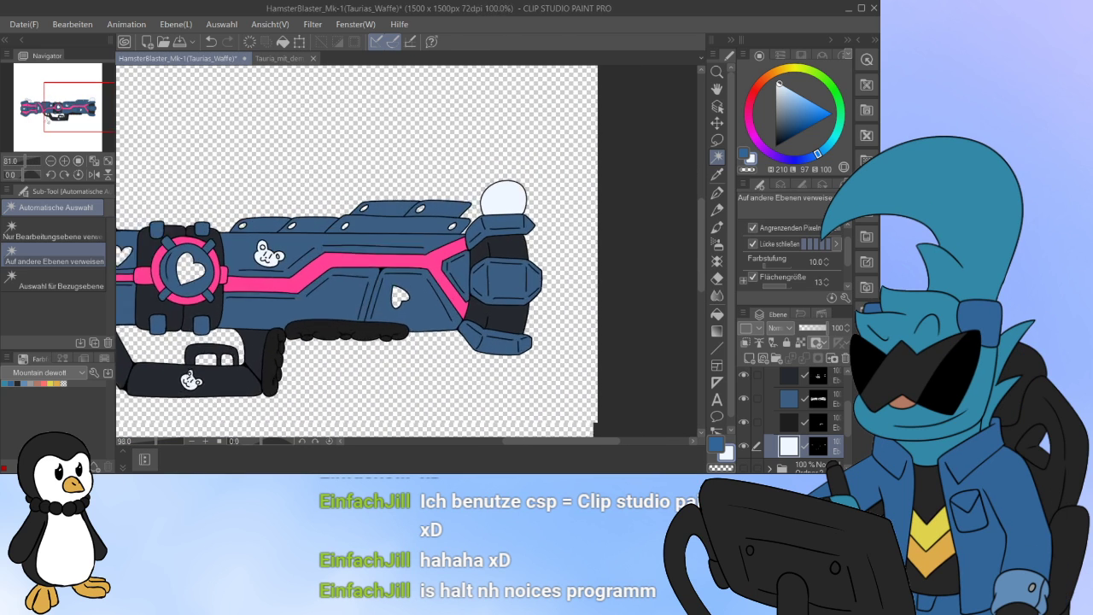
pyautogui.scroll(-5, 382, 180)
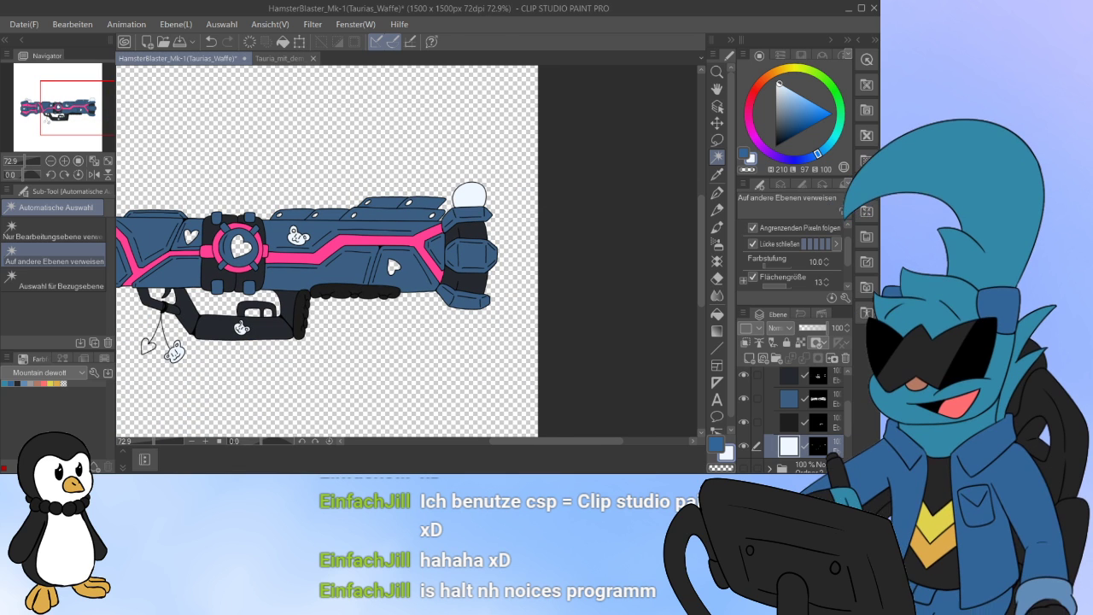
pyautogui.moveTo(381, 180); pyautogui.dragTo(593, 185)
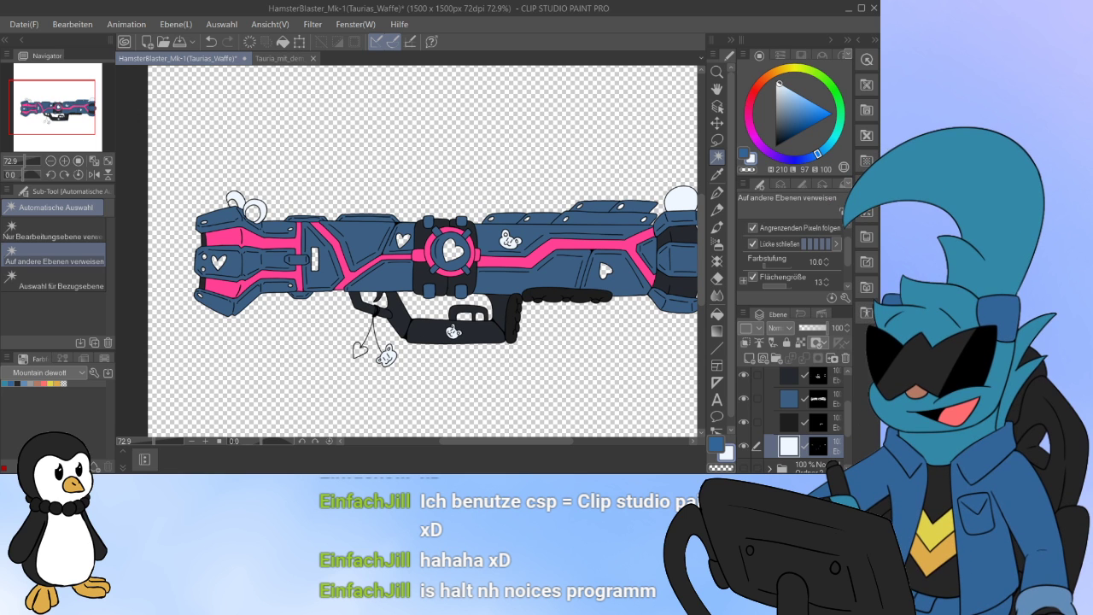
pyautogui.moveTo(512, 241); pyautogui.dragTo(508, 244)
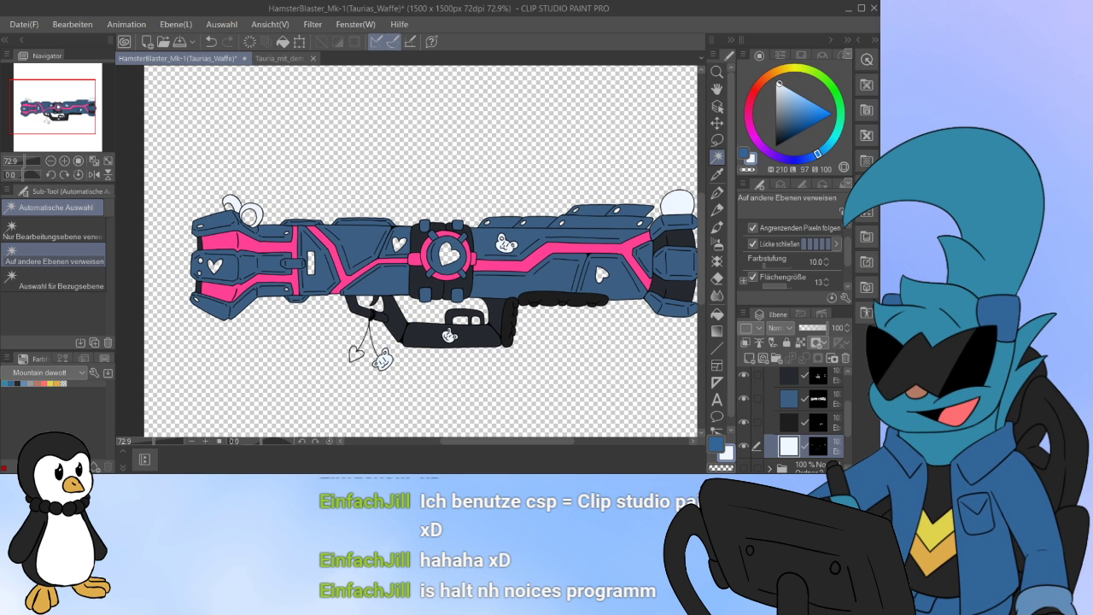
pyautogui.scroll(-4, 470, 316)
pyautogui.scroll(3, 470, 316)
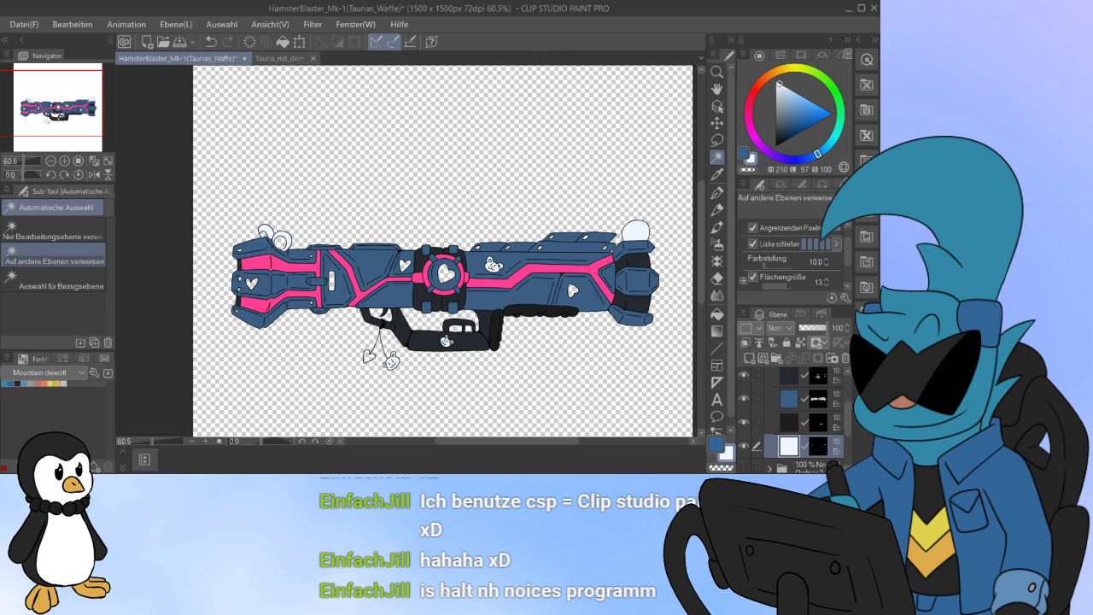
pyautogui.scroll(-2, 486, 307)
pyautogui.scroll(3, 559, 282)
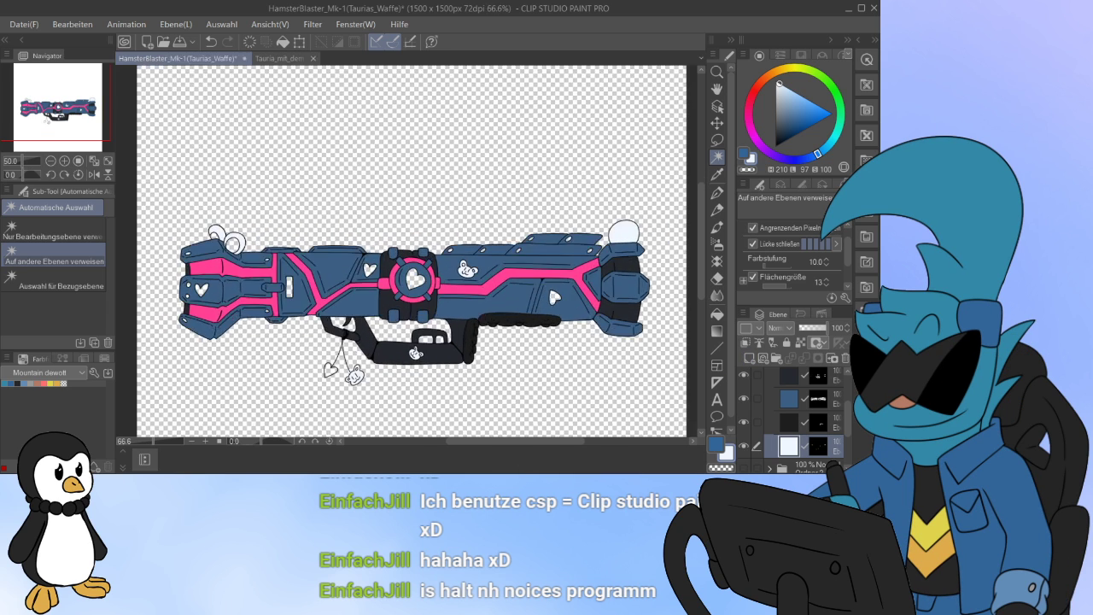
# Step: Add a new layer above the pale hamster-detail layer and try a selection of the rectangular slot near the stock
pyautogui.click(749, 358)
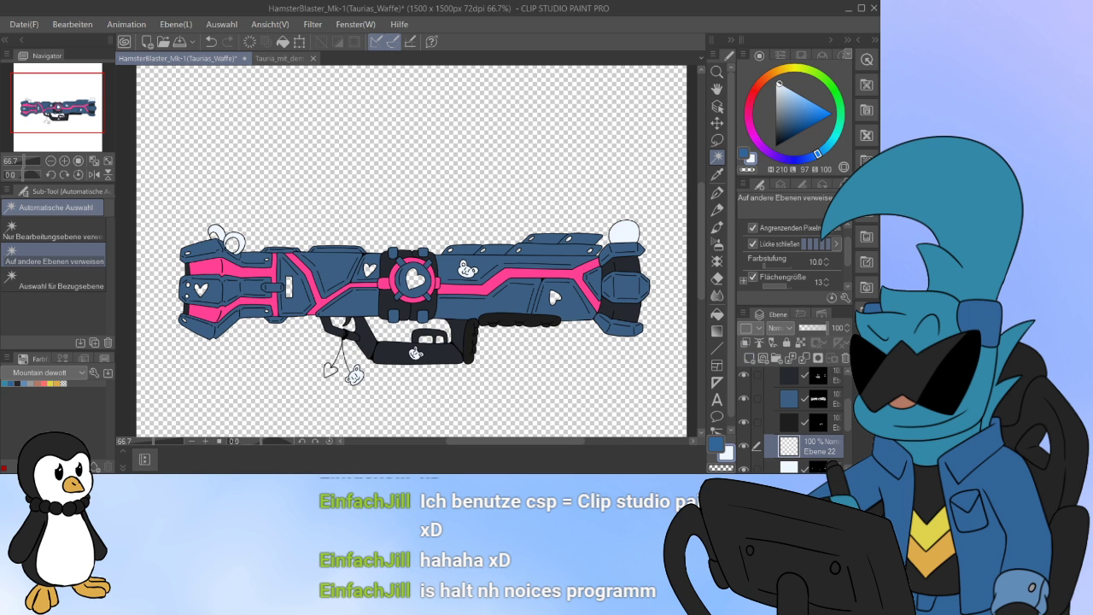
pyautogui.moveTo(284, 297); pyautogui.dragTo(404, 320)
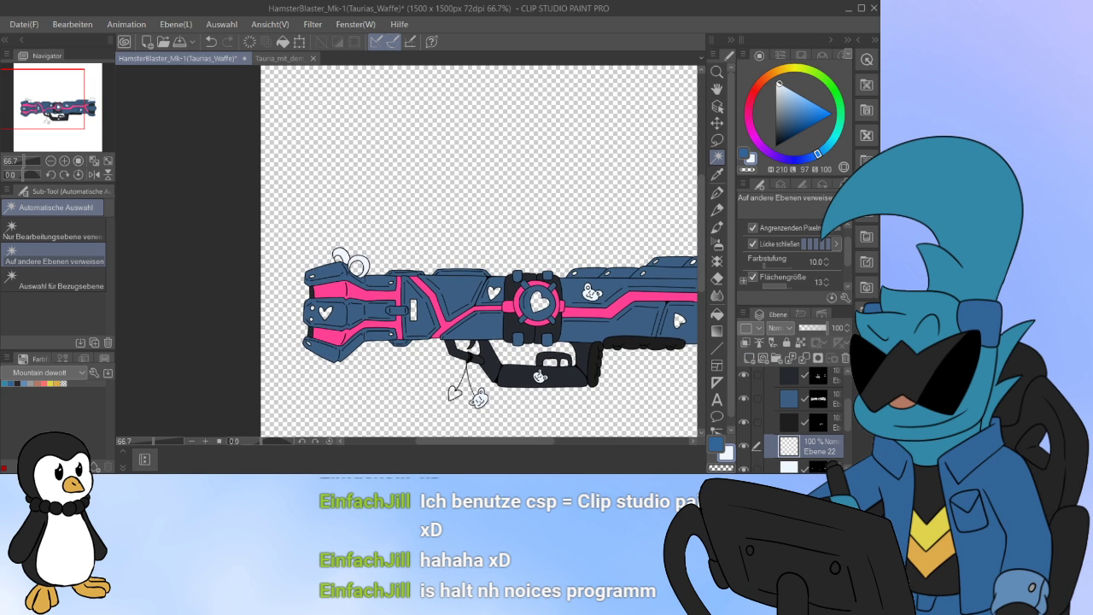
pyautogui.scroll(2, 404, 320)
pyautogui.scroll(2, 435, 376)
pyautogui.click(393, 238)
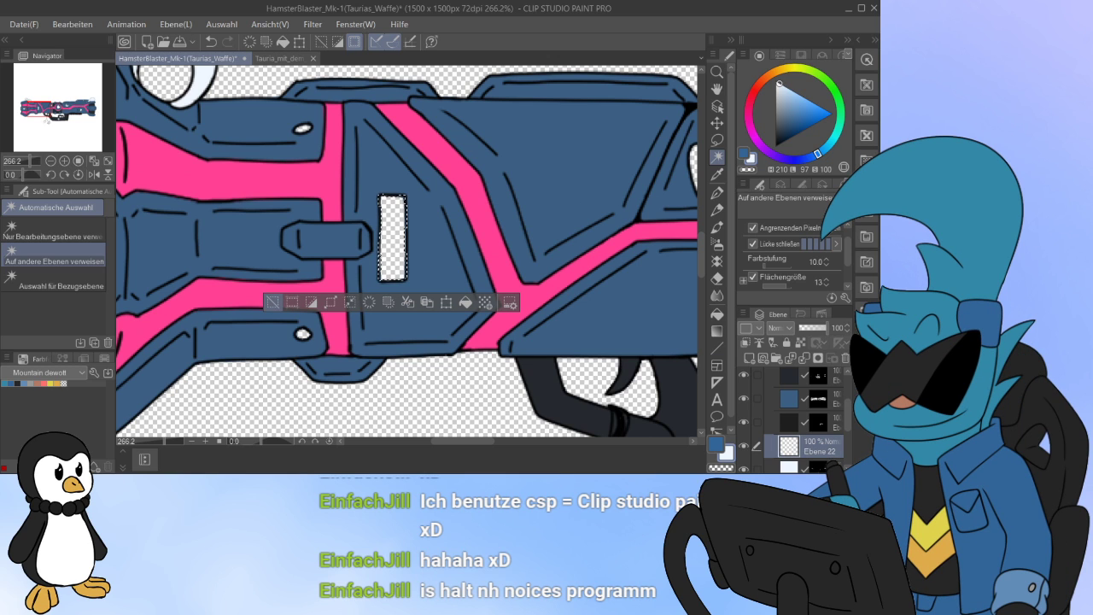
pyautogui.hotkey('ctrl', 'd')
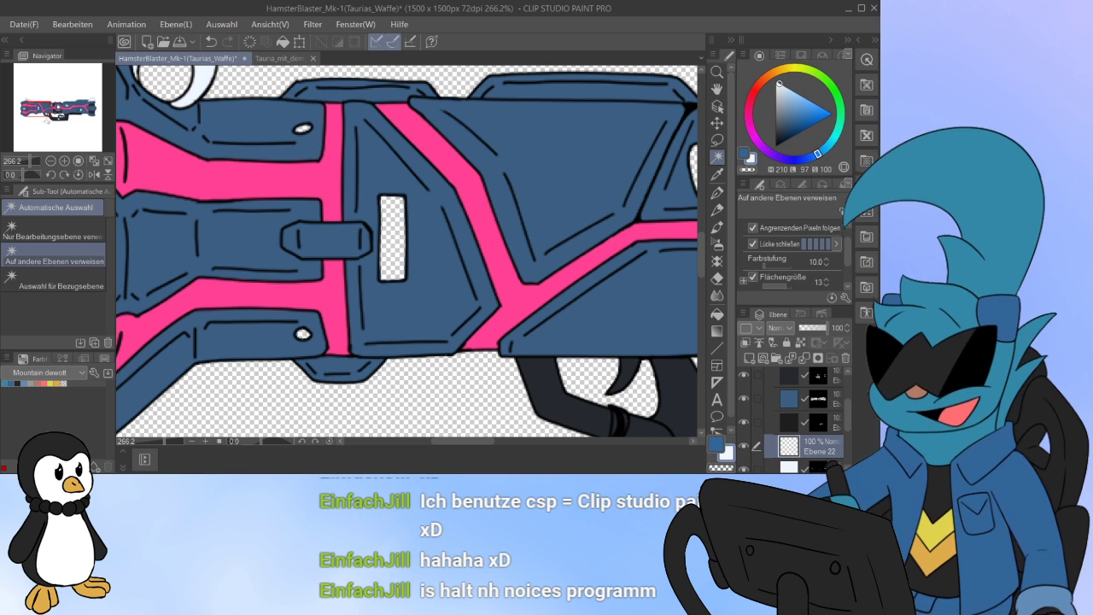
# Step: Toggle the near-black layer to identify its parts, and fill the selected rectangular slot into the dark grip layer's mask
pyautogui.click(789, 423)
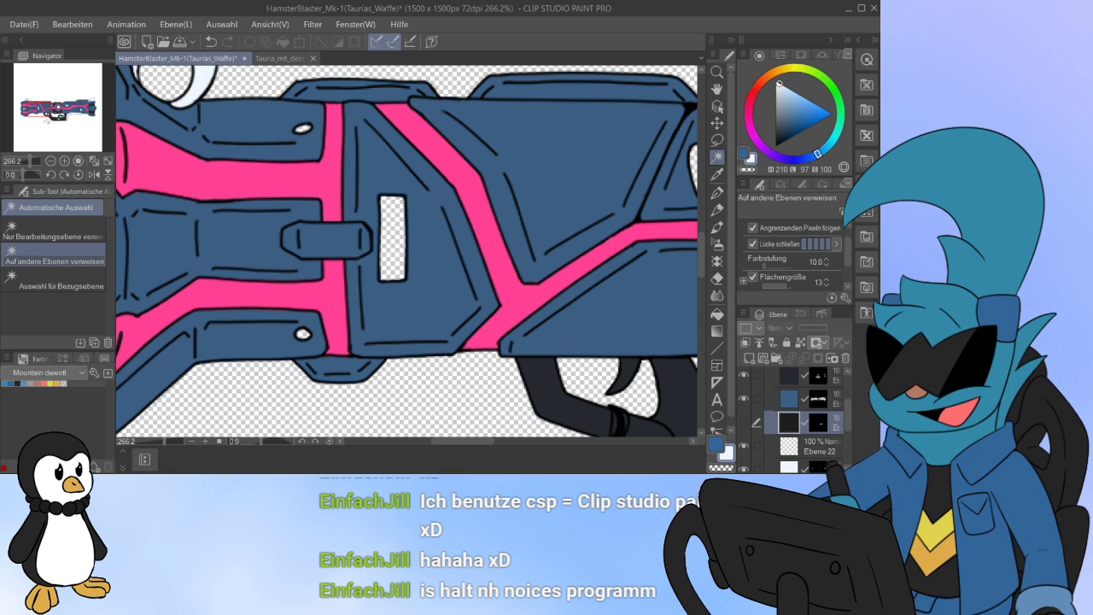
pyautogui.click(744, 422)
pyautogui.click(744, 423)
pyautogui.click(744, 423)
pyautogui.click(744, 423)
pyautogui.click(744, 423)
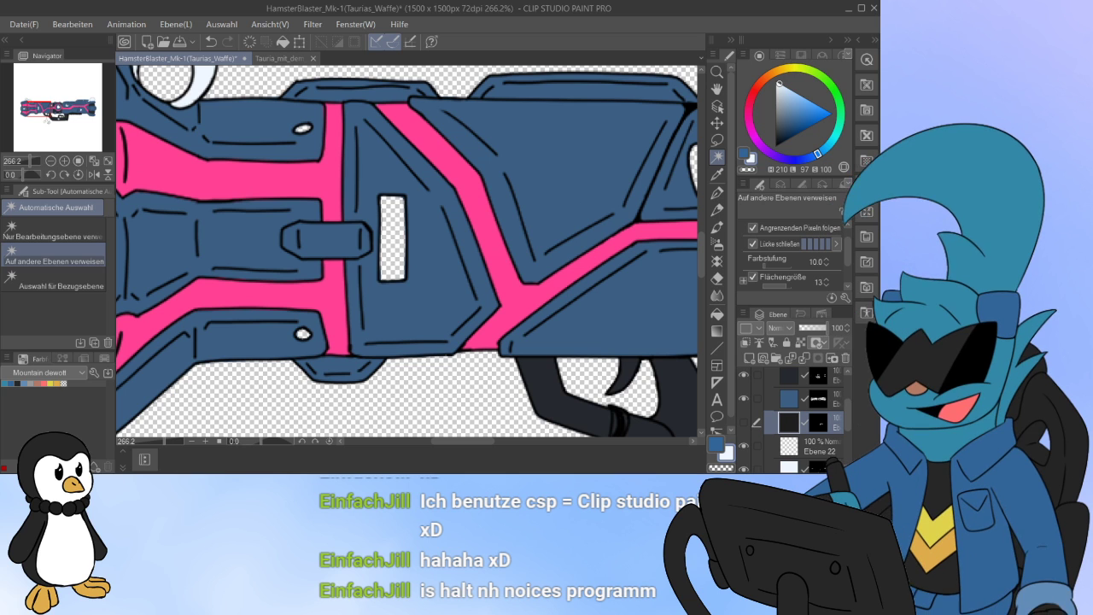
pyautogui.click(791, 376)
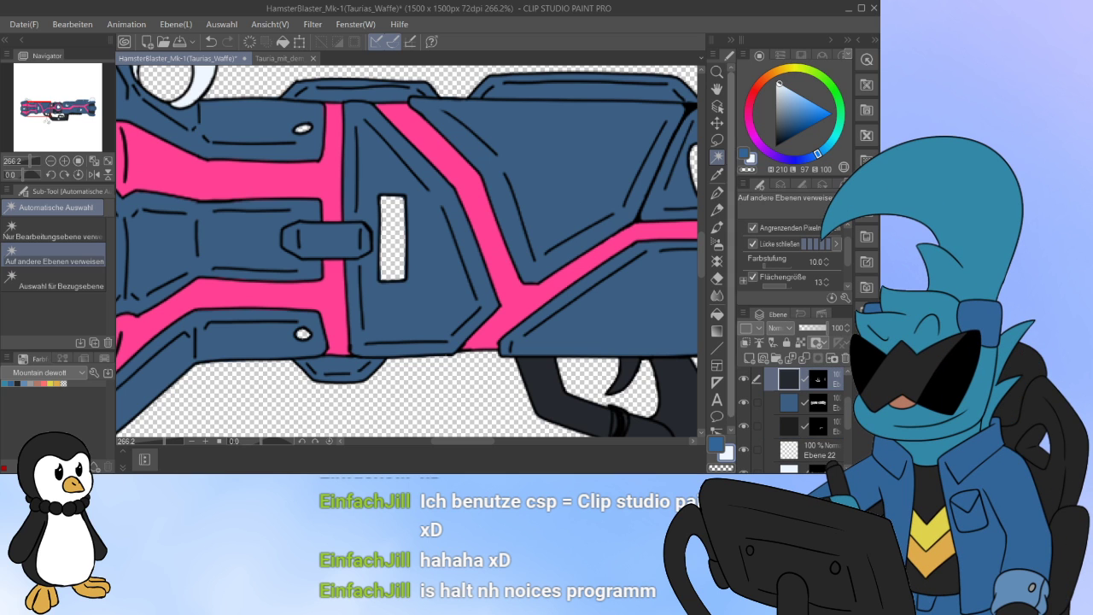
pyautogui.click(392, 237)
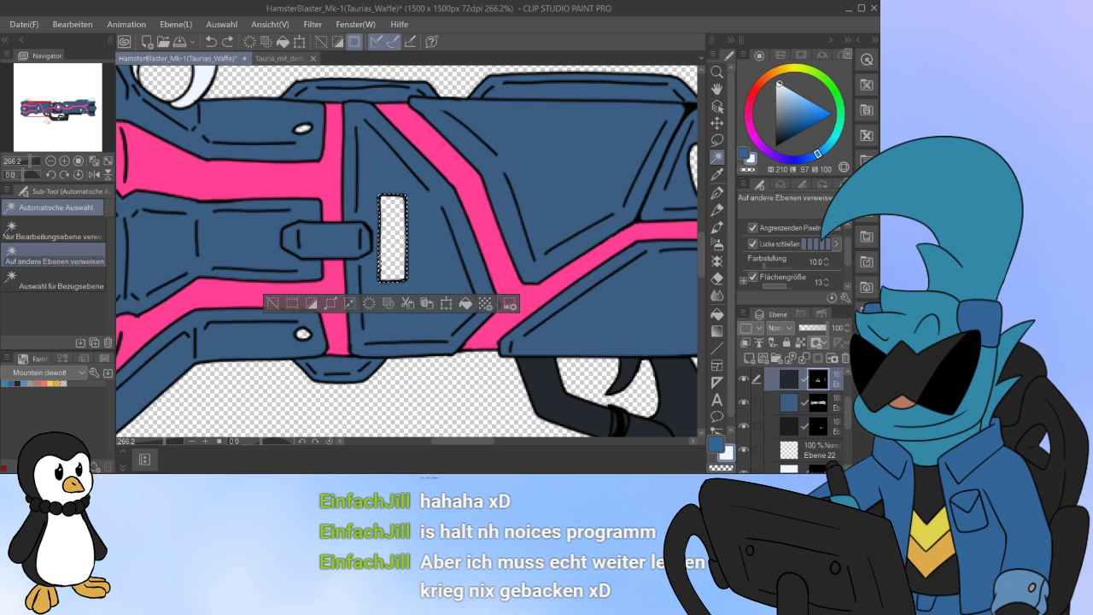
pyautogui.click(465, 303)
pyautogui.hotkey('ctrl', 'd')
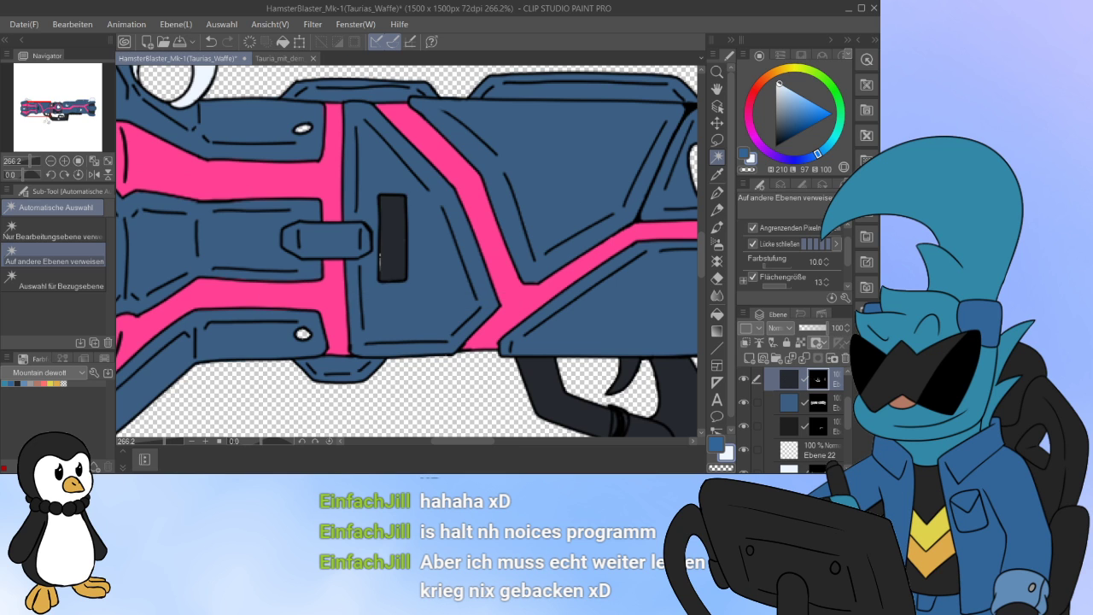
# Step: Touch up the unfilled sliver at the edge of the dark rectangular slot in the mask with G-Pen 2
pyautogui.scroll(2, 369, 232)
pyautogui.press('p')
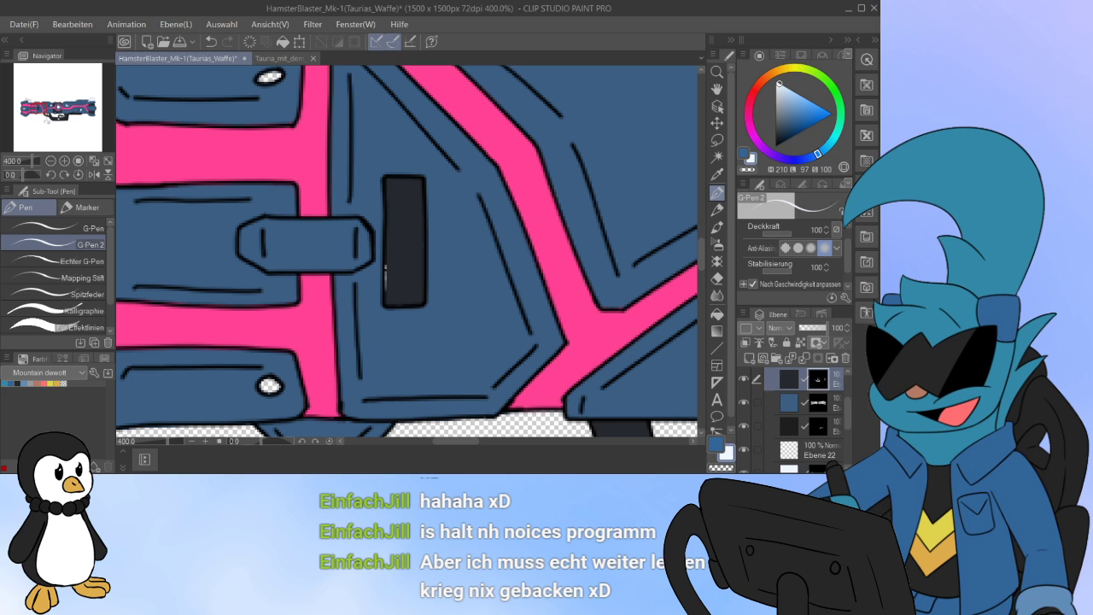
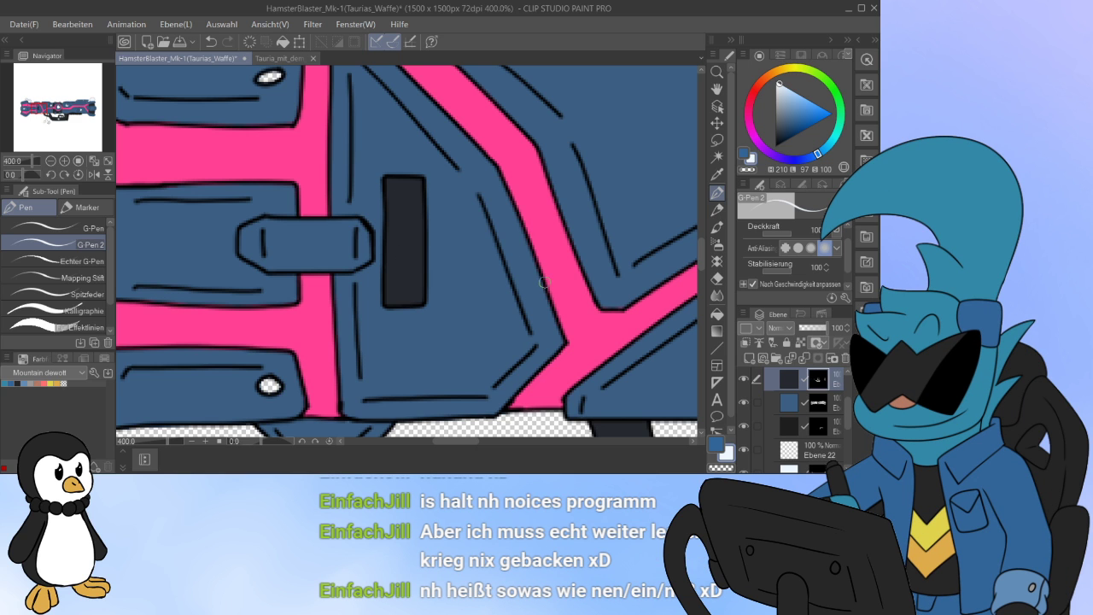
pyautogui.scroll(-2, 386, 231)
pyautogui.scroll(-3, 387, 231)
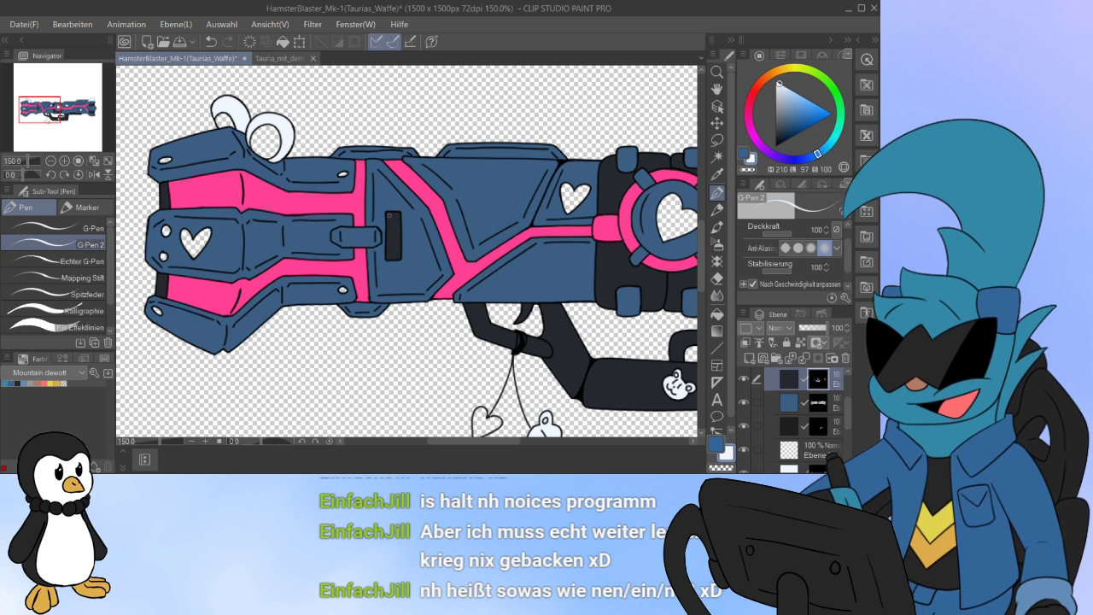
# Step: Make the empty layer Ebene 22 active and check it by switching its visibility off and on
pyautogui.moveTo(387, 231); pyautogui.dragTo(264, 239)
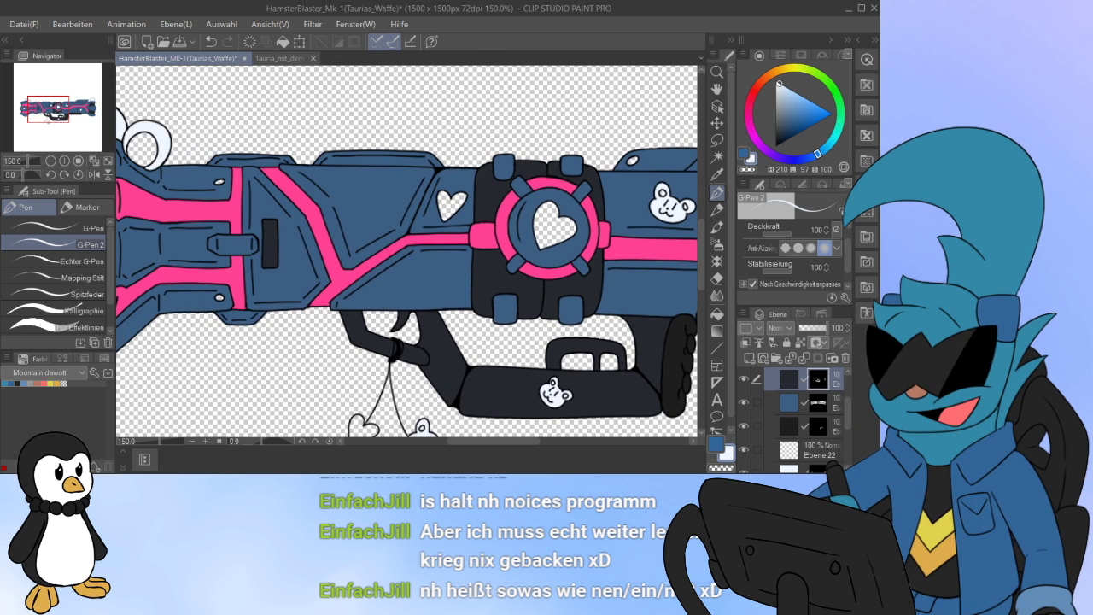
pyautogui.scroll(-3, 803, 419)
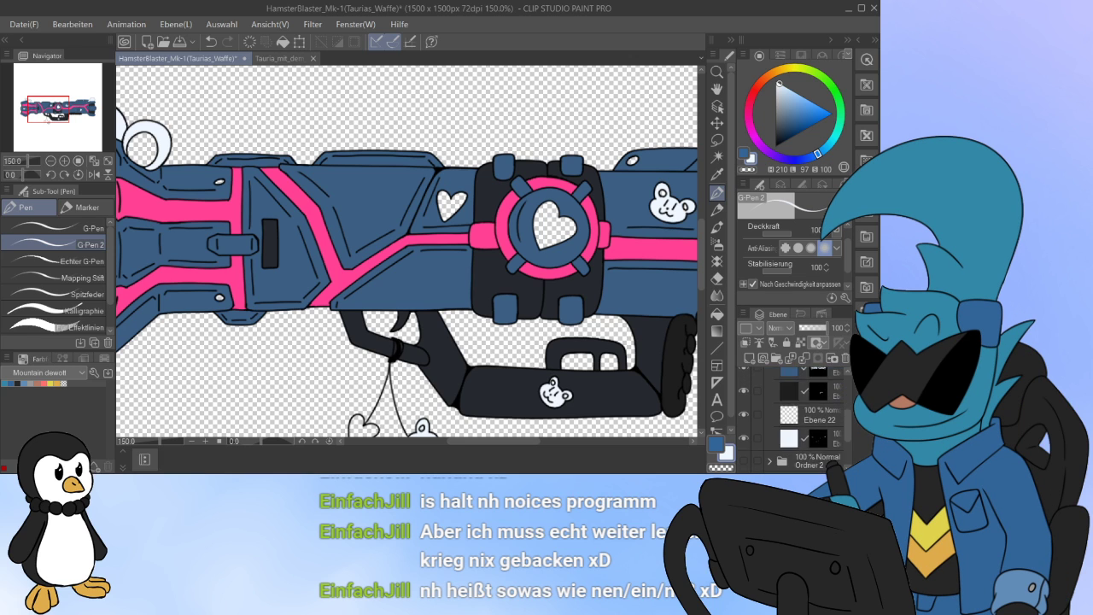
pyautogui.click(820, 380)
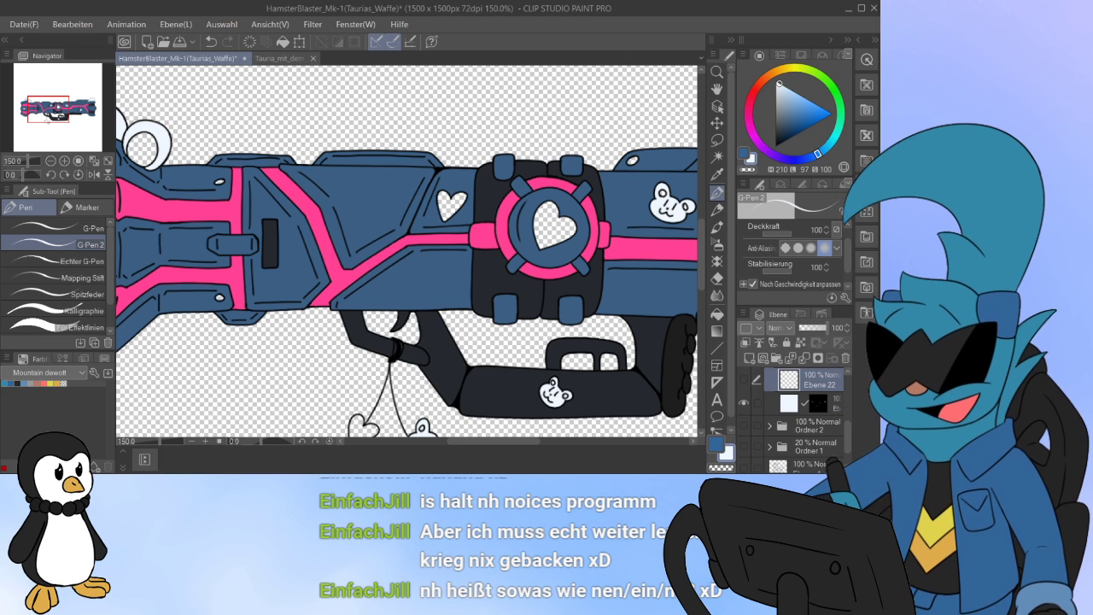
pyautogui.click(744, 379)
pyautogui.click(743, 379)
pyautogui.click(744, 380)
pyautogui.click(744, 379)
pyautogui.click(743, 379)
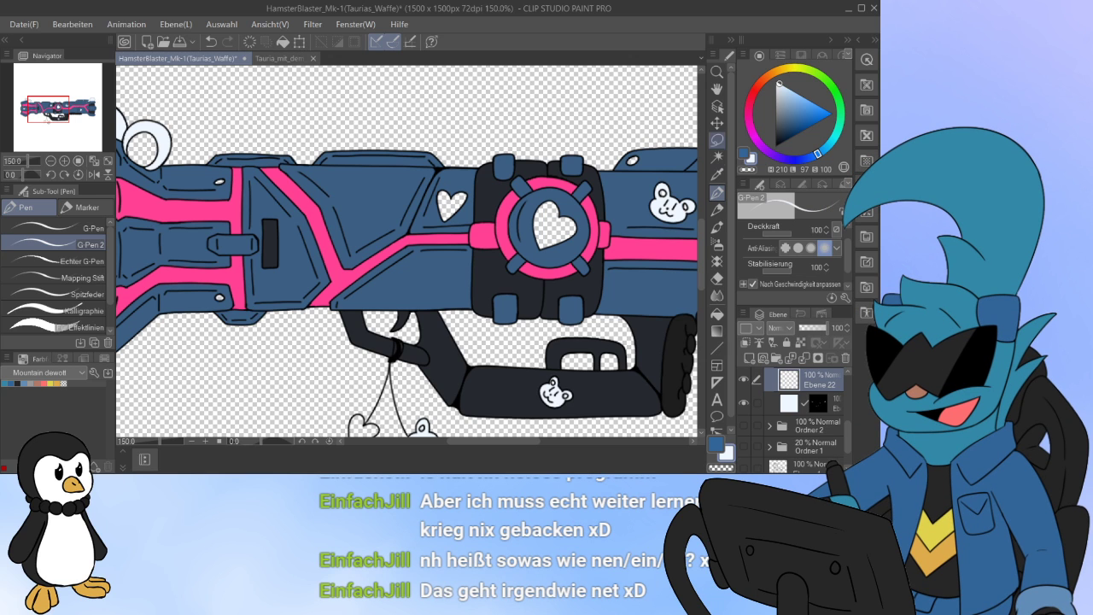
# Step: Select all five hearts with Auto Select: the central dial, the two beside it on the body, the pendant and the stock
pyautogui.click(717, 157)
pyautogui.click(554, 226)
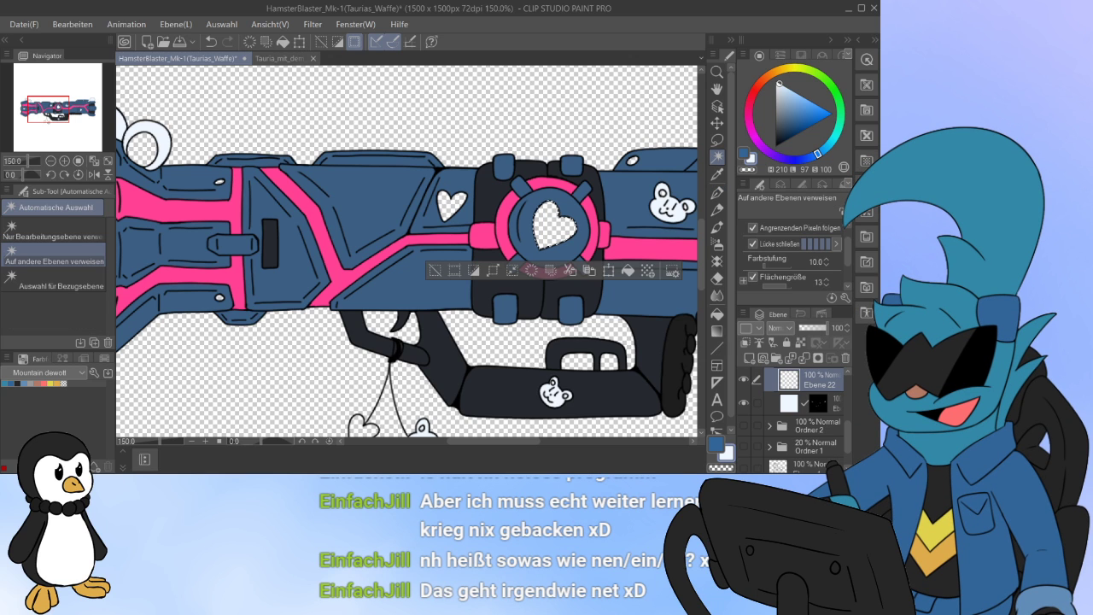
pyautogui.keyDown('shift'); pyautogui.click(451, 205); pyautogui.keyUp('shift')
pyautogui.moveTo(547, 256); pyautogui.dragTo(169, 264)
pyautogui.keyDown('shift'); pyautogui.click(491, 275); pyautogui.keyUp('shift')
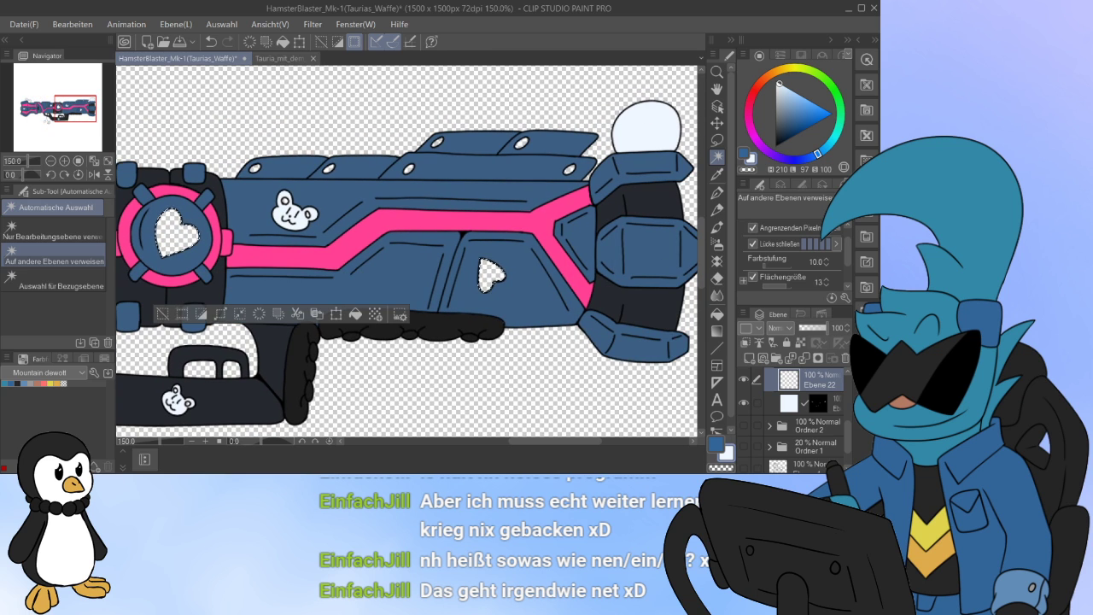
pyautogui.moveTo(175, 396); pyautogui.dragTo(444, 265)
pyautogui.keyDown('shift'); pyautogui.click(255, 307); pyautogui.keyUp('shift')
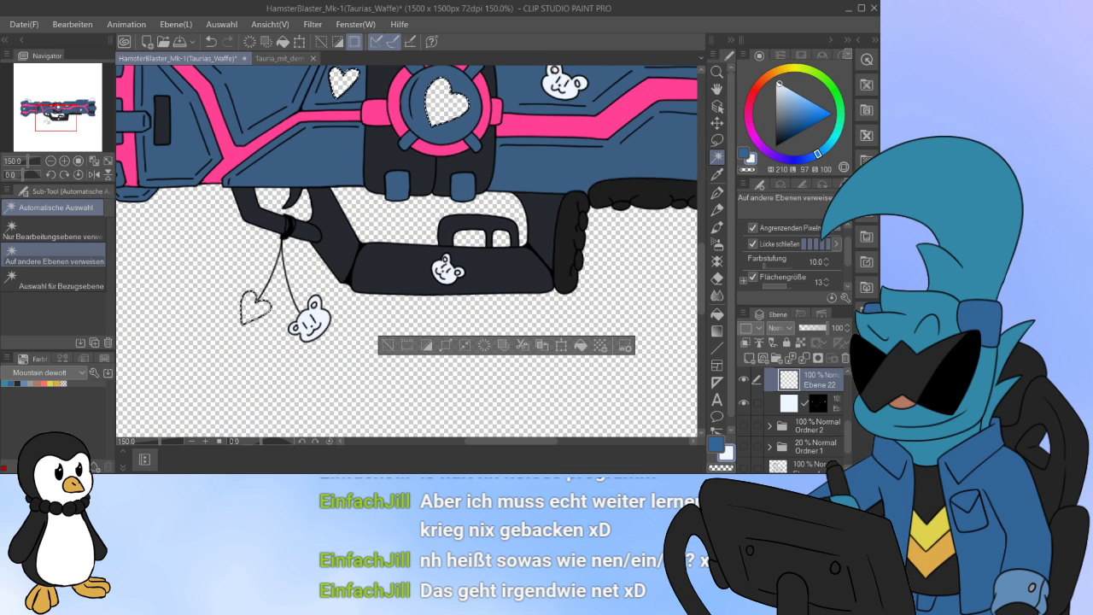
pyautogui.moveTo(256, 307); pyautogui.dragTo(556, 428)
pyautogui.keyDown('shift'); pyautogui.click(265, 249); pyautogui.keyUp('shift')
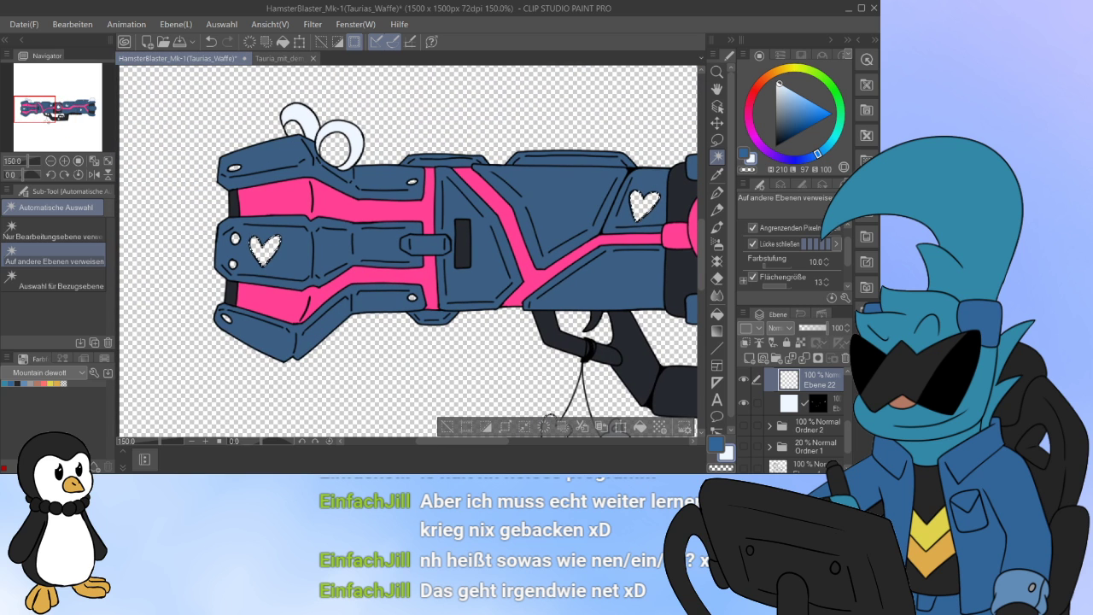
pyautogui.moveTo(410, 256); pyautogui.dragTo(310, 256)
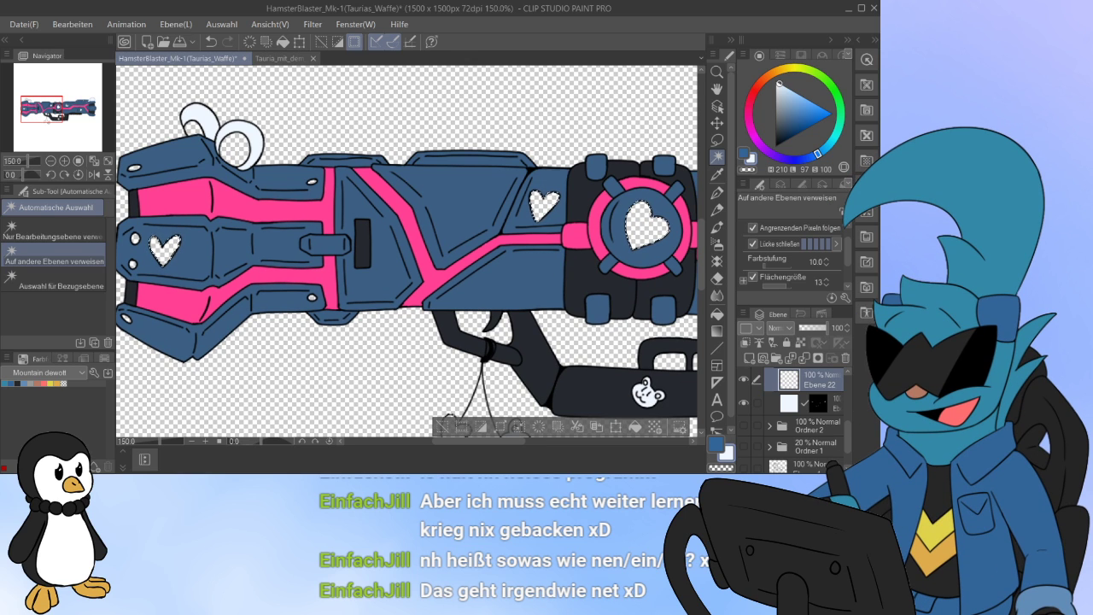
# Step: Fill the selected hearts with a bright red, hue 349, luminosity 50, saturation 100, and clear the selection
pyautogui.scroll(-5, 373, 316)
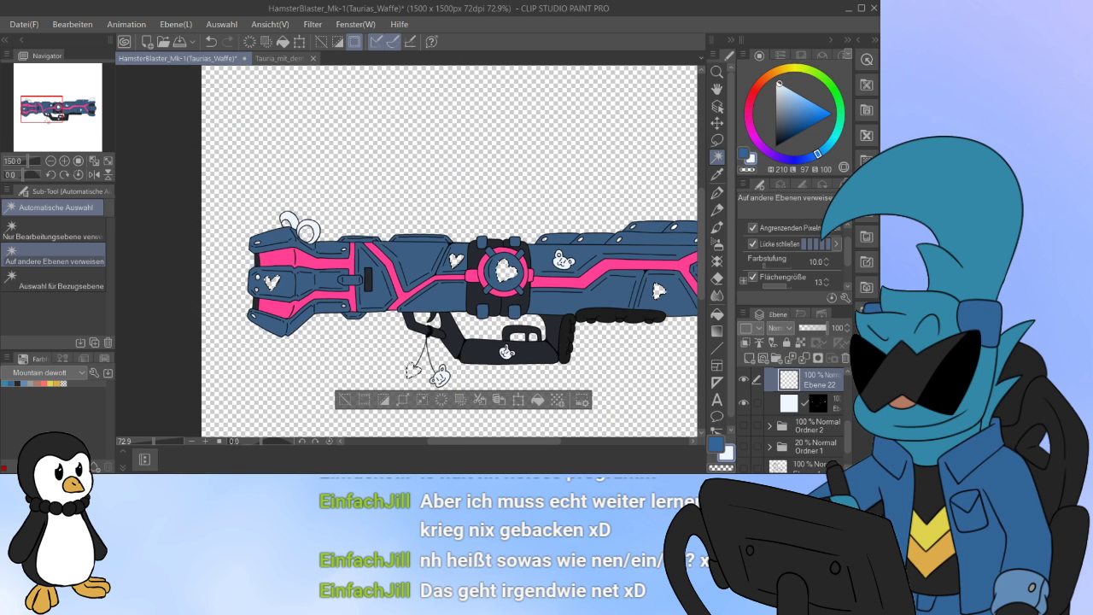
pyautogui.moveTo(448, 281); pyautogui.dragTo(373, 259)
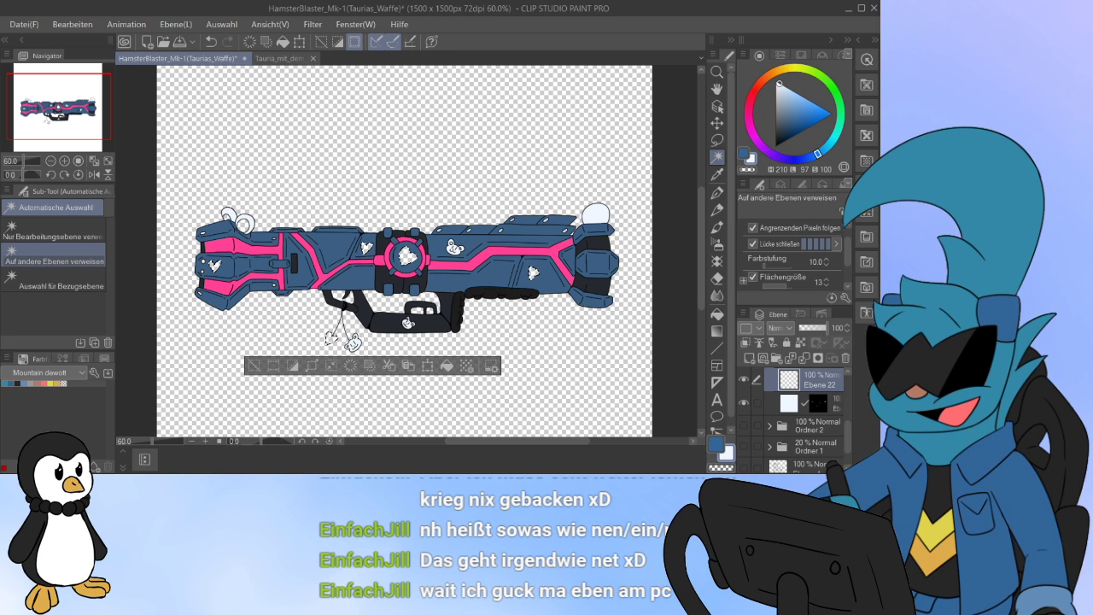
pyautogui.click(751, 99)
pyautogui.moveTo(822, 114); pyautogui.dragTo(858, 112)
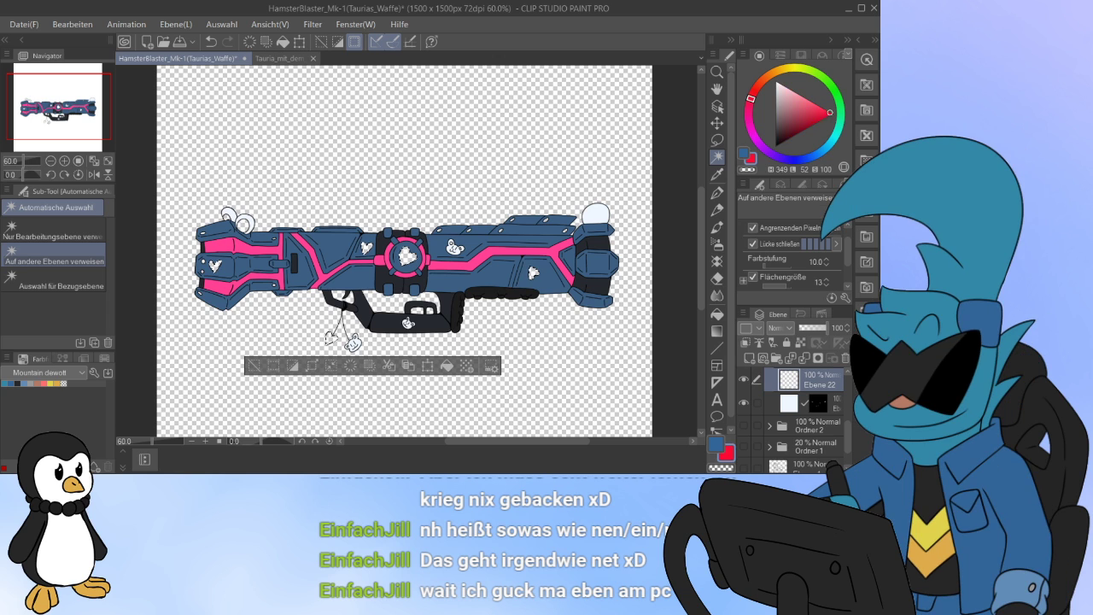
pyautogui.click(447, 366)
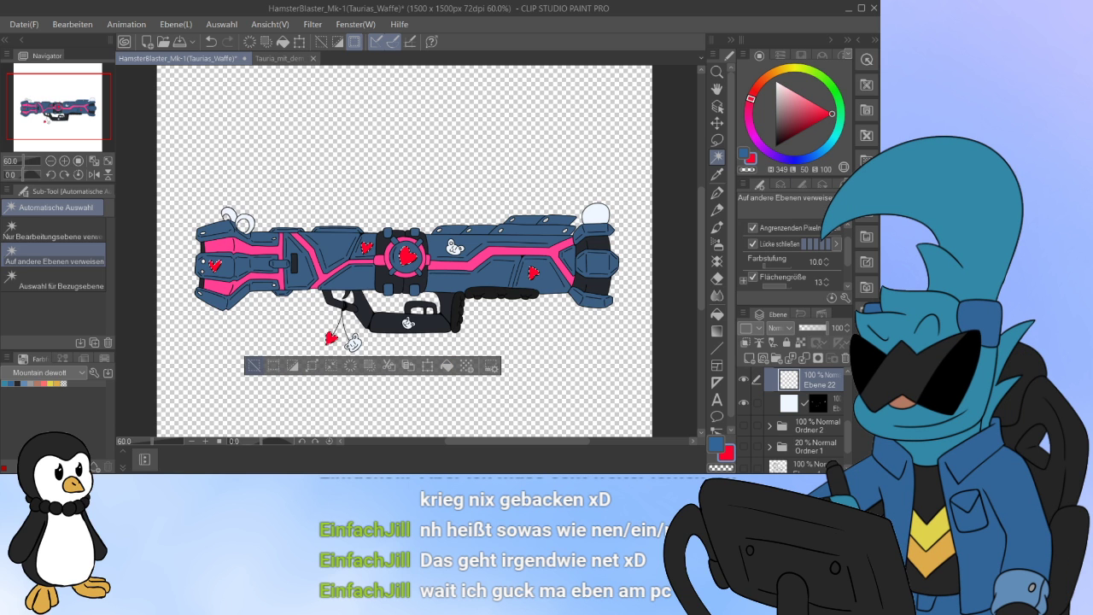
pyautogui.hotkey('ctrl', 'd')
# Step: Soften the hearts' bright red to a muted rose tone with a colour adjustment
pyautogui.scroll(2, 561, 269)
pyautogui.scroll(2, 276, 251)
pyautogui.scroll(-1, 491, 305)
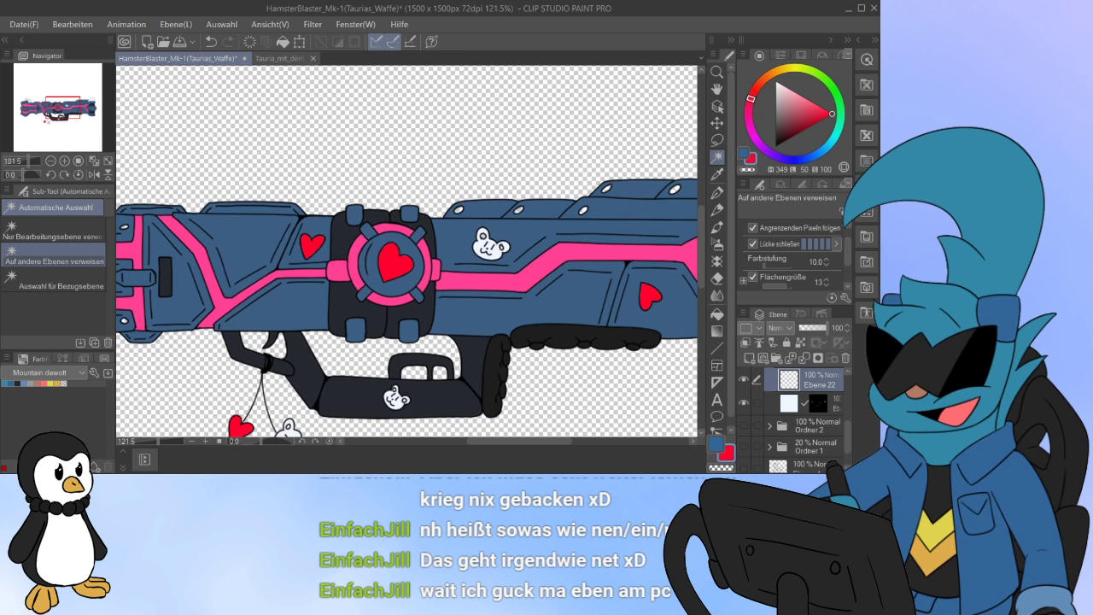
pyautogui.moveTo(367, 273); pyautogui.dragTo(472, 237)
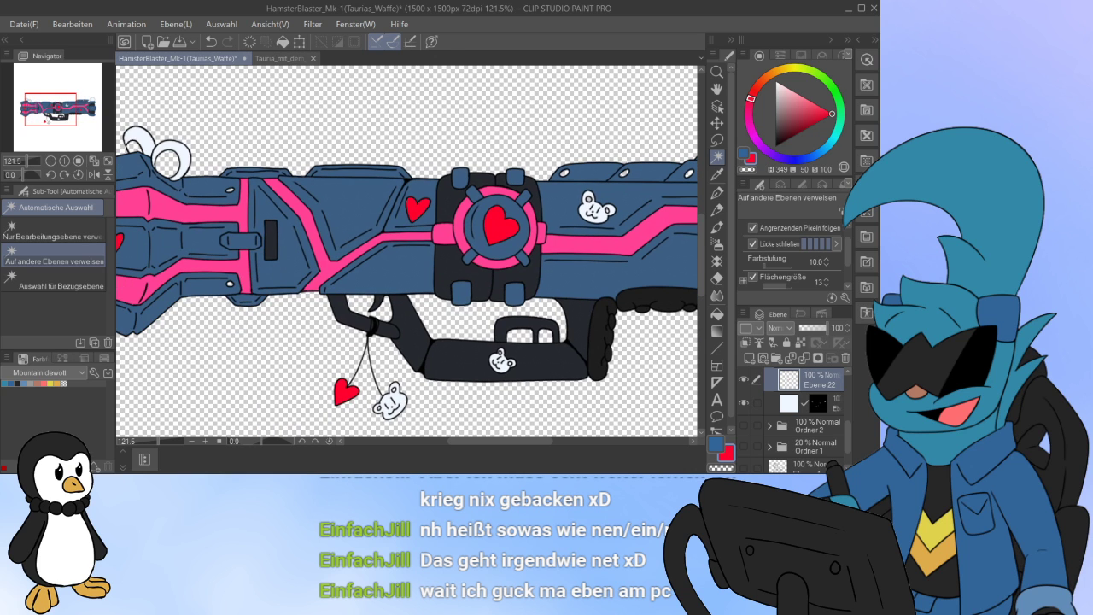
pyautogui.hotkey('ctrl', 's')
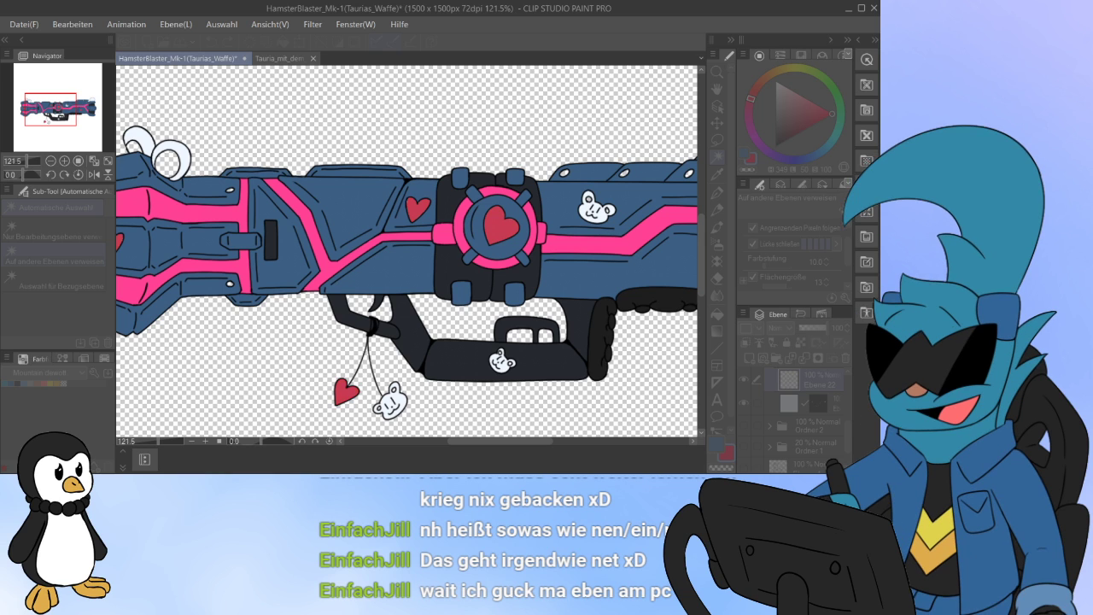
pyautogui.moveTo(474, 256); pyautogui.dragTo(491, 257)
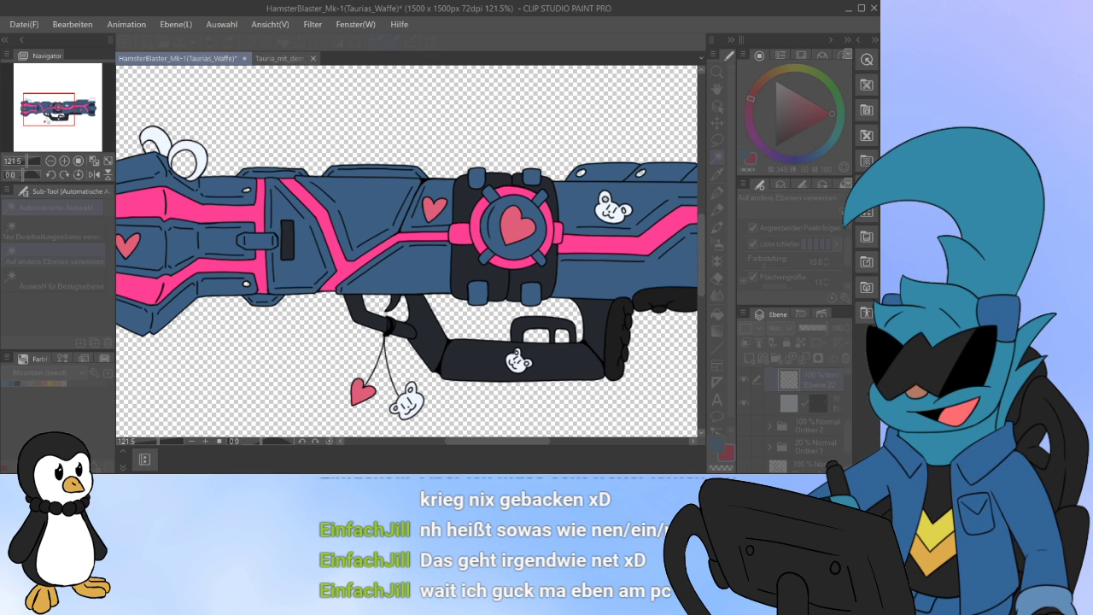
pyautogui.press('Return')
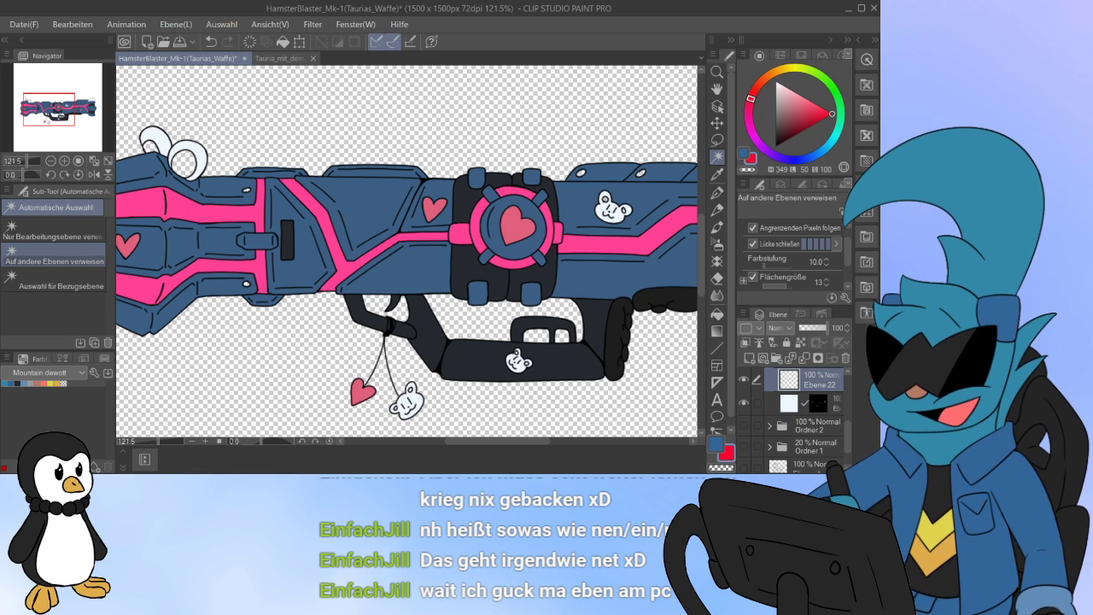
# Step: Load the painted hearts of Ebene 22 as a selection and turn it into a mask on that layer
pyautogui.moveTo(481, 239); pyautogui.dragTo(332, 270)
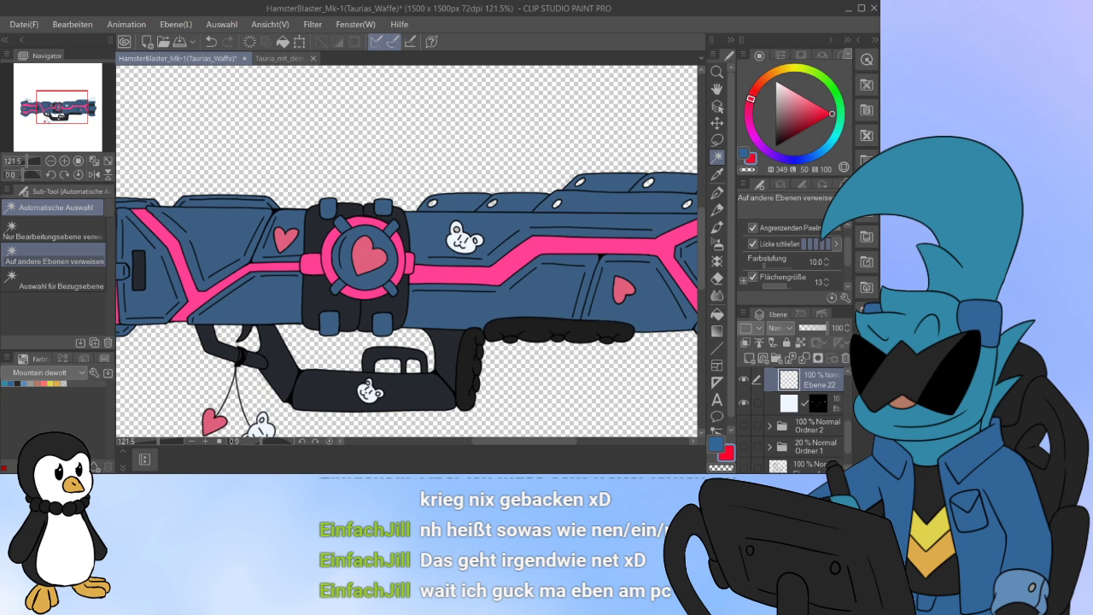
pyautogui.scroll(2, 795, 420)
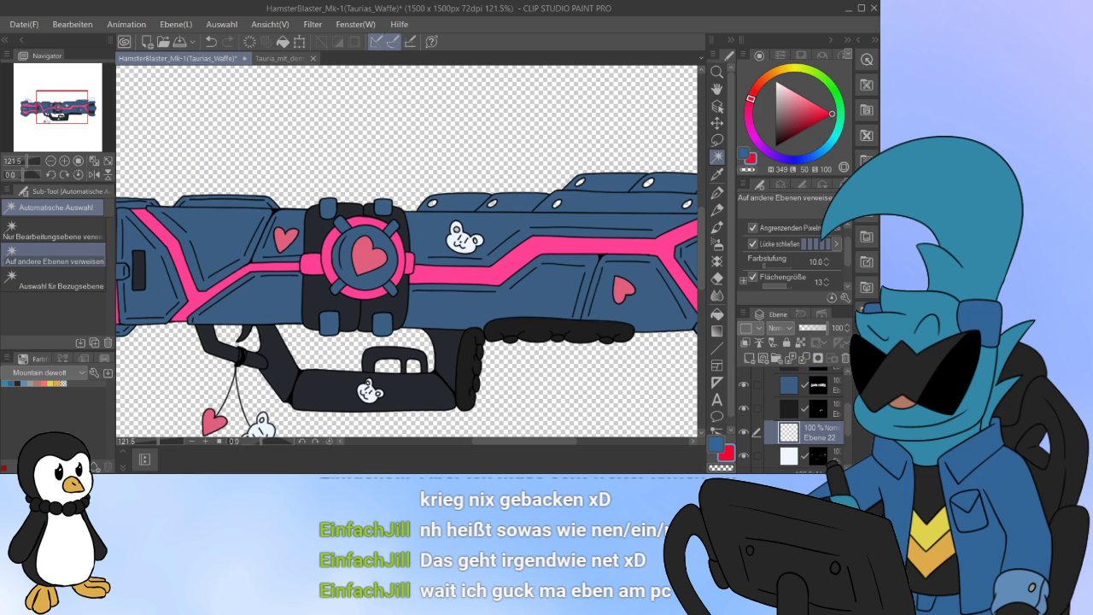
pyautogui.keyDown('ctrl'); pyautogui.click(789, 433); pyautogui.keyUp('ctrl')
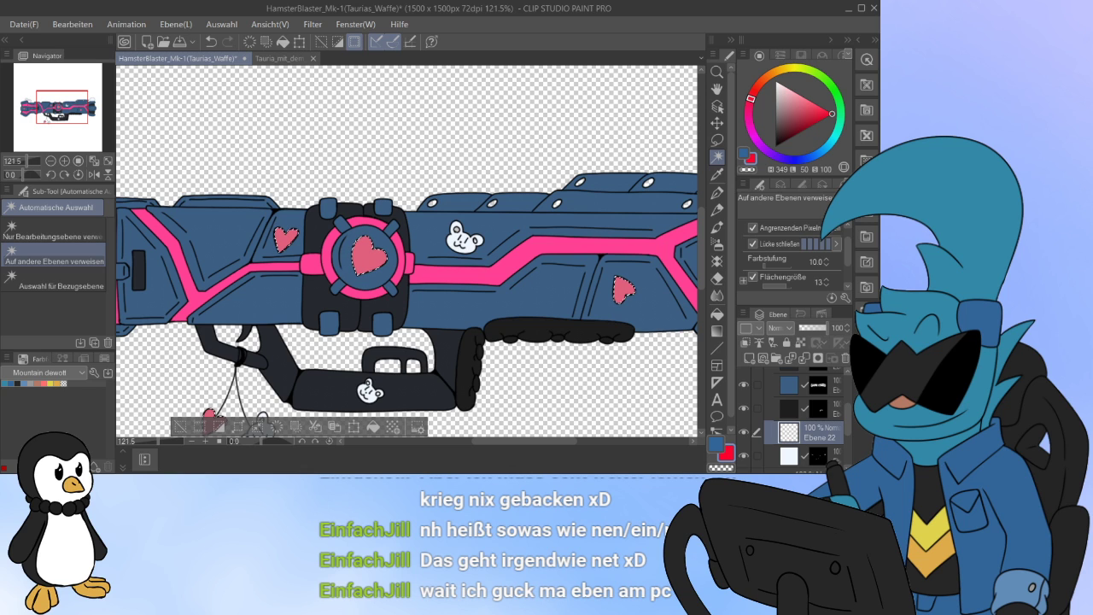
pyautogui.click(818, 359)
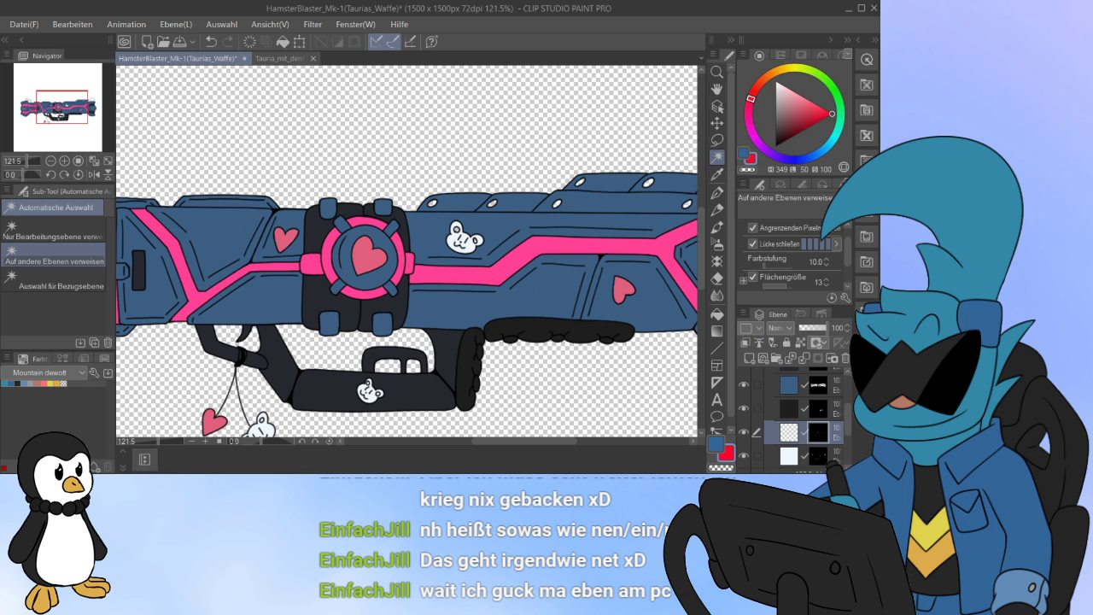
pyautogui.scroll(2, 626, 329)
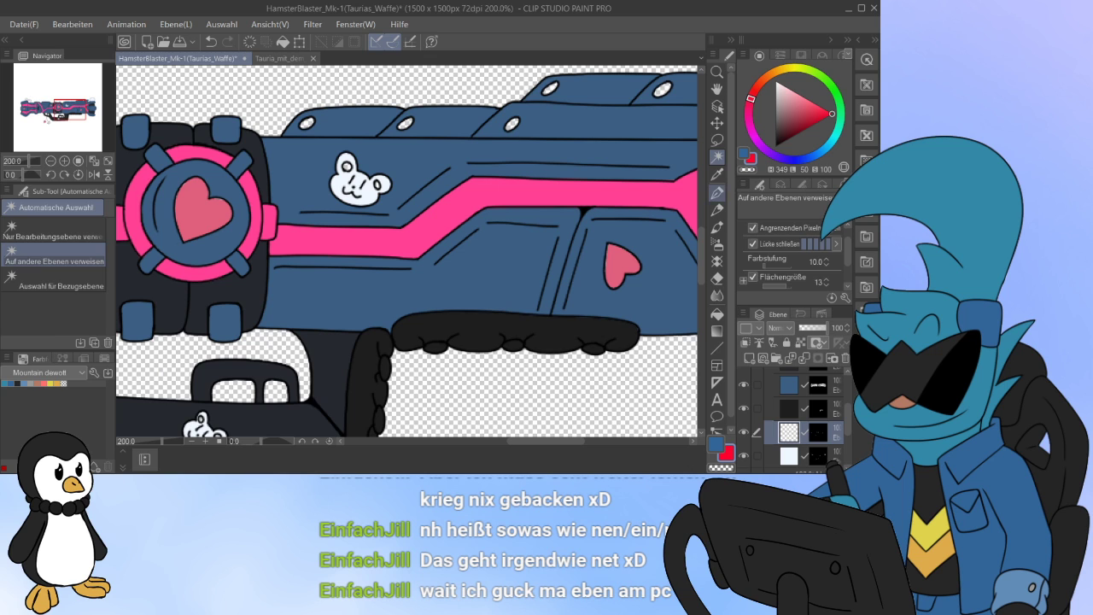
# Step: Erase the blue body layer's mask along the tip of the heart near the muzzle, using the G-Pen with the transparent colour
pyautogui.click(717, 193)
pyautogui.click(818, 432)
pyautogui.scroll(3, 552, 251)
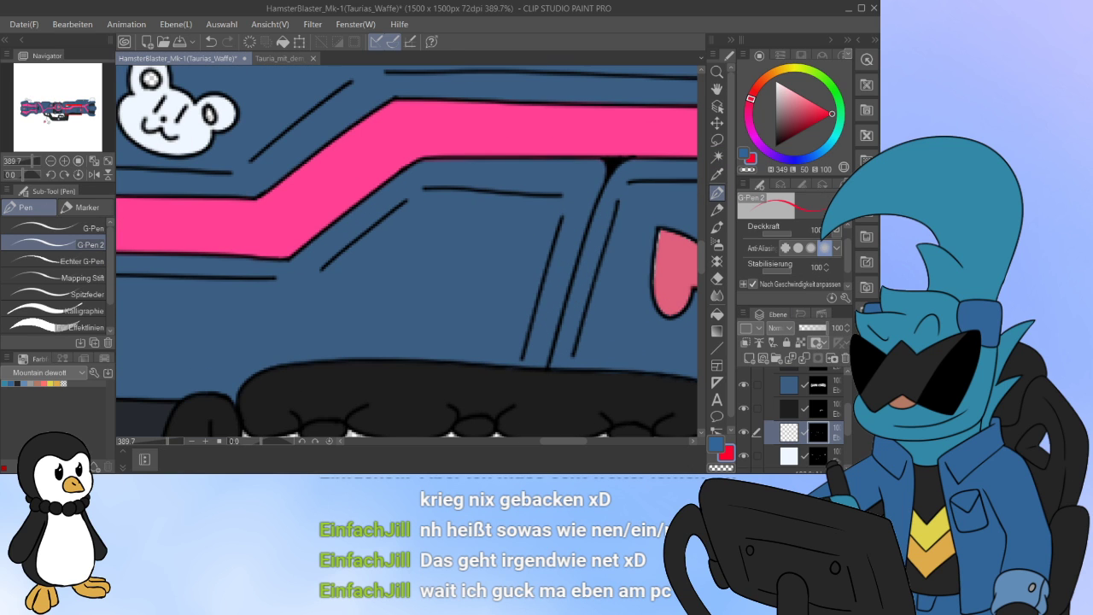
pyautogui.moveTo(567, 440); pyautogui.dragTo(592, 441)
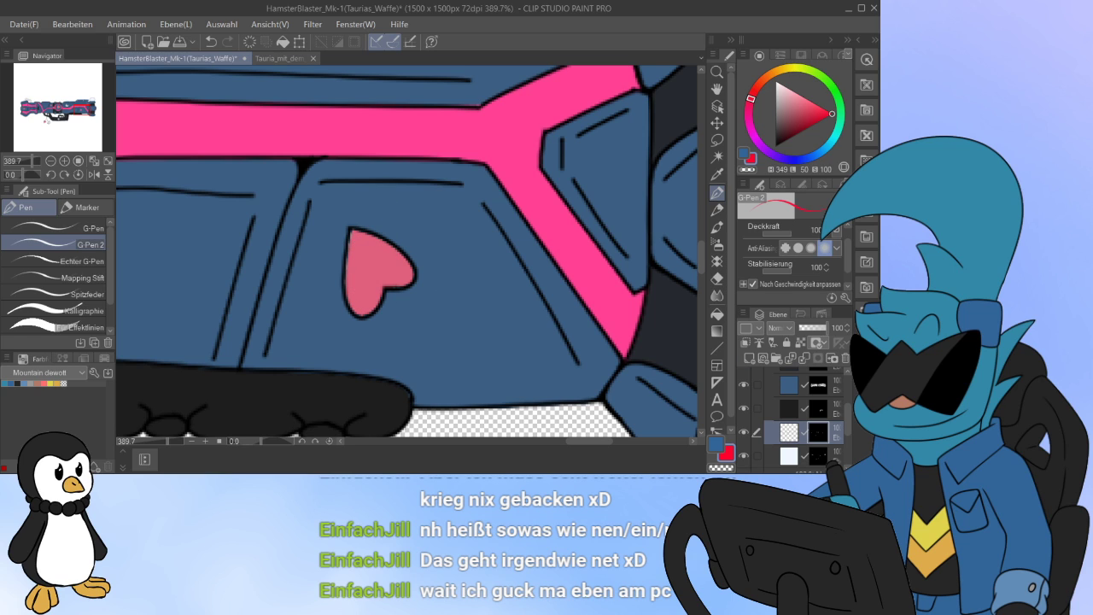
pyautogui.click(818, 385)
pyautogui.click(722, 468)
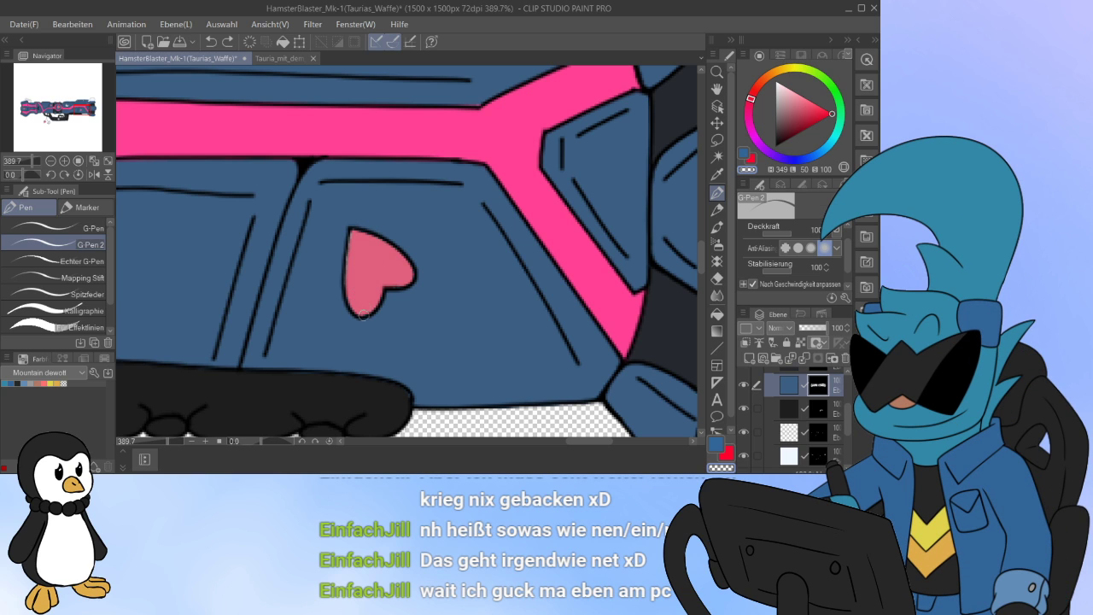
pyautogui.moveTo(363, 314); pyautogui.dragTo(362, 299)
# Step: Sample the heart's rose colour and fill the whole heart layer with it, keeping its mask intact and active for pen work
pyautogui.click(818, 409)
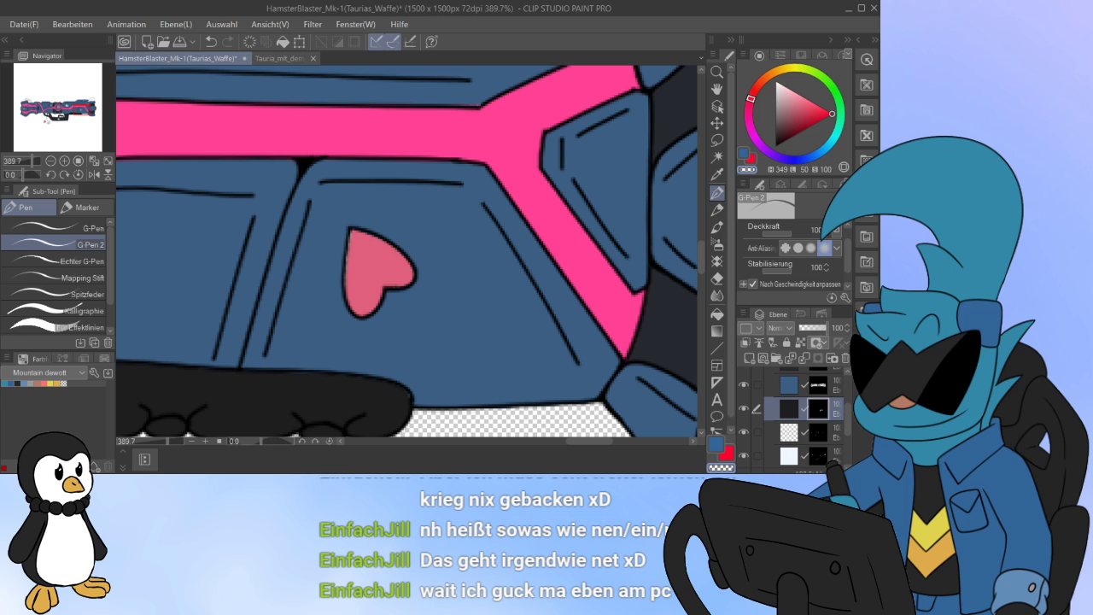
pyautogui.click(818, 433)
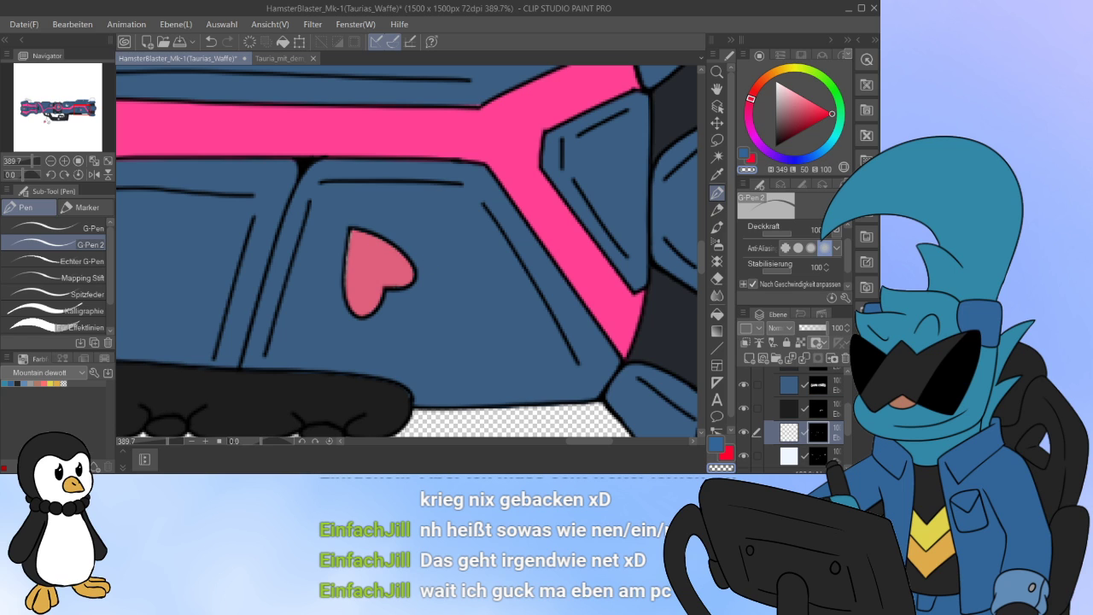
pyautogui.click(717, 175)
pyautogui.click(374, 270)
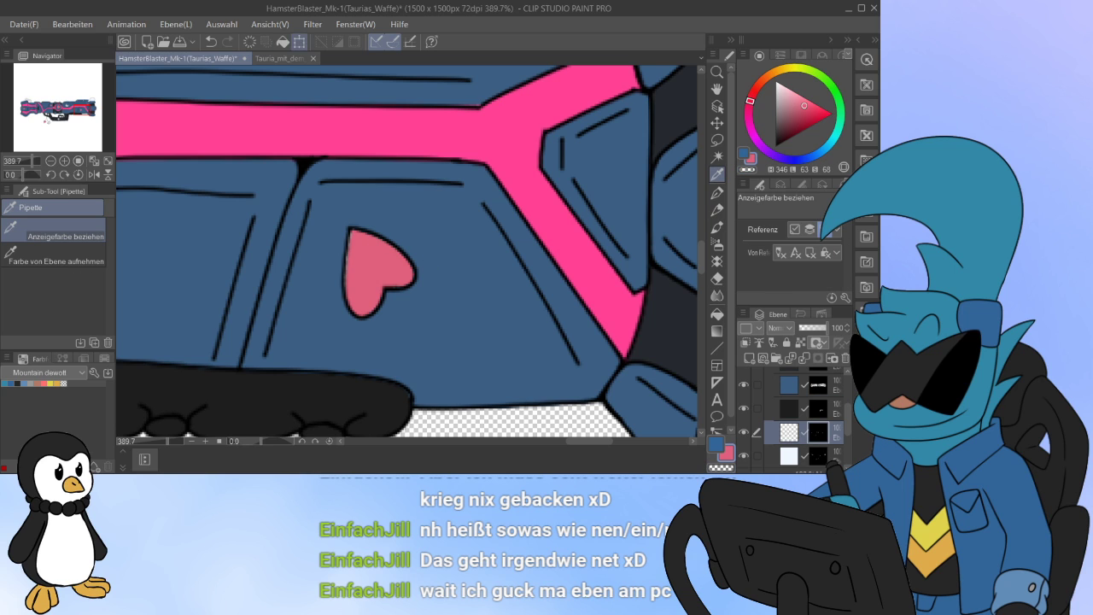
pyautogui.click(283, 41)
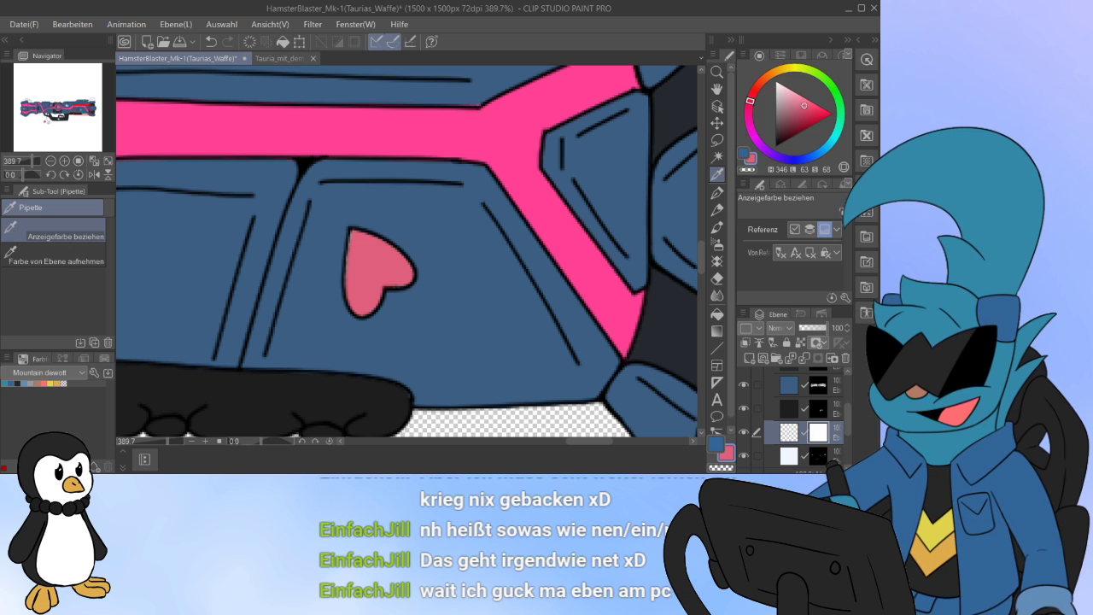
pyautogui.hotkey('ctrl', 'z')
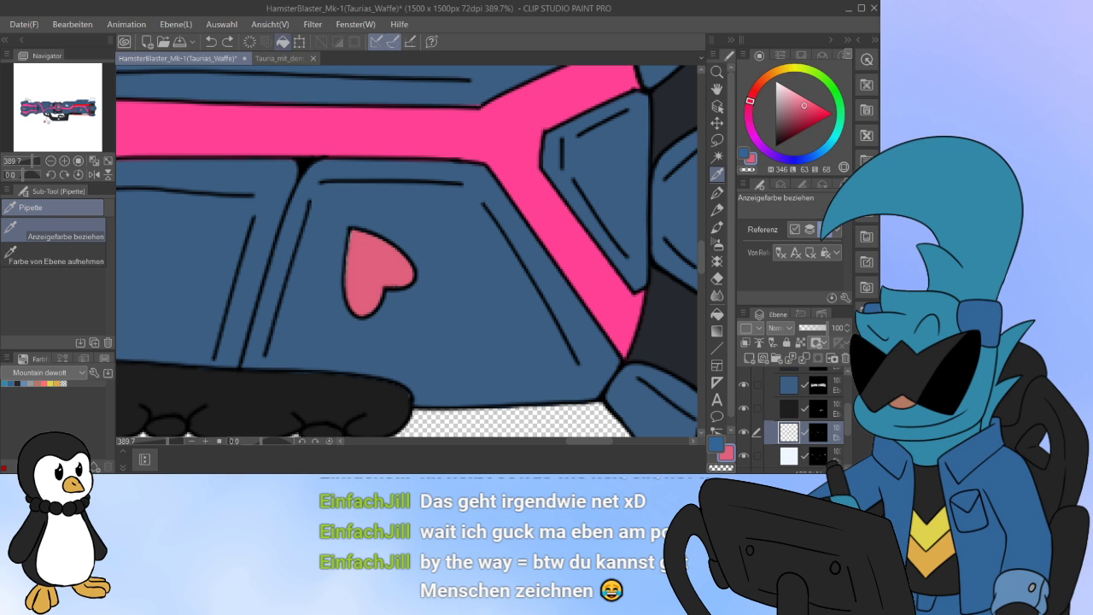
pyautogui.click(282, 42)
pyautogui.click(818, 432)
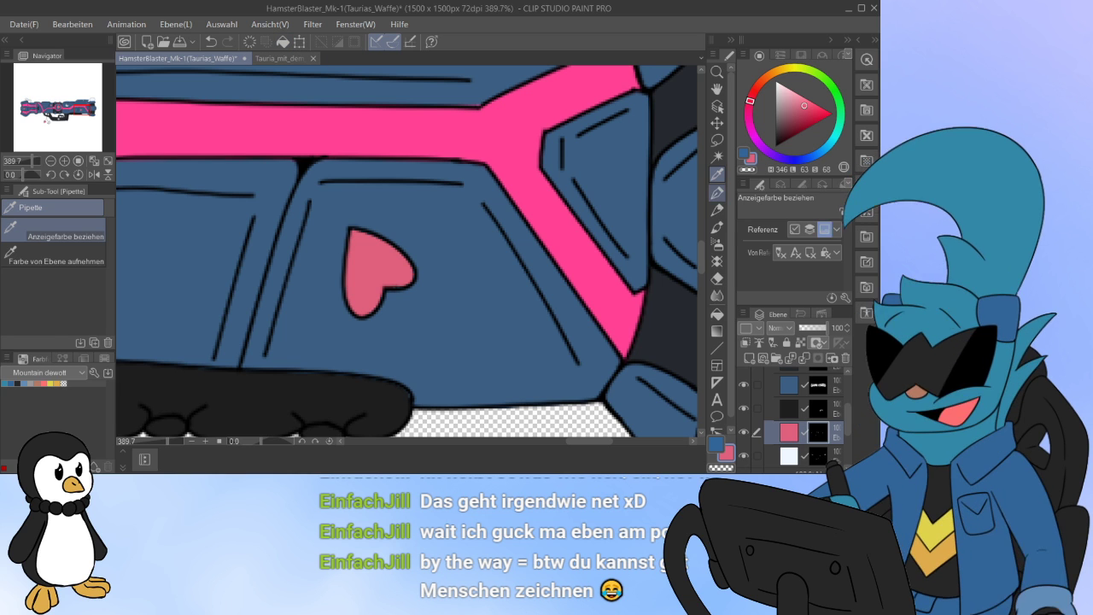
pyautogui.press('p')
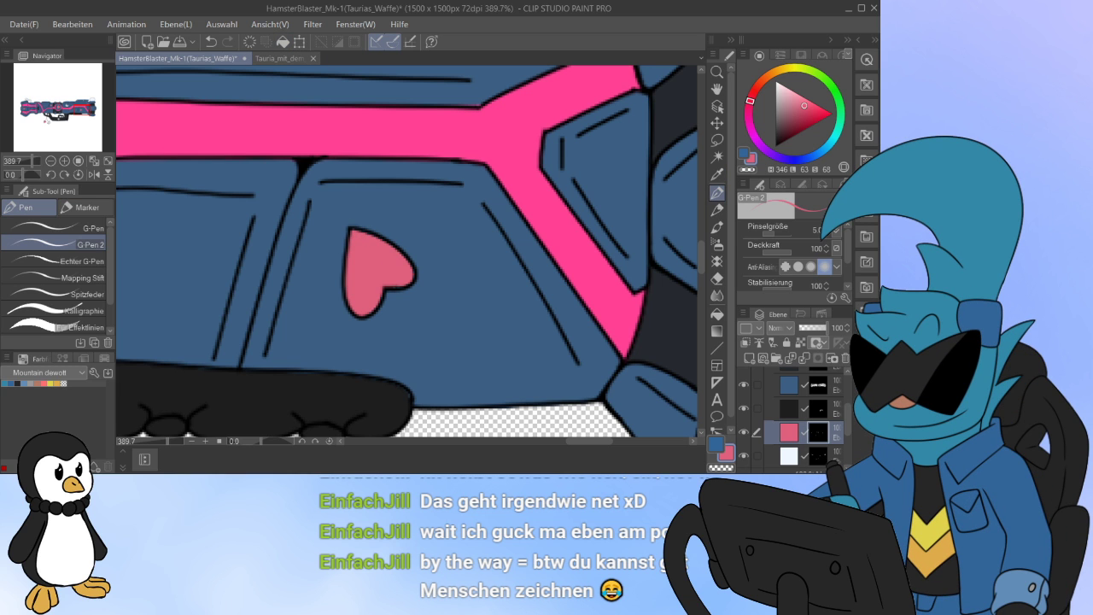
# Step: Inspect the central dial's heart up close and view the character sketch in the Tauria_mit_dem_hamster-blaster document
pyautogui.moveTo(80, 110); pyautogui.dragTo(58, 106)
pyautogui.scroll(-2, 236, 197)
pyautogui.scroll(6, 445, 266)
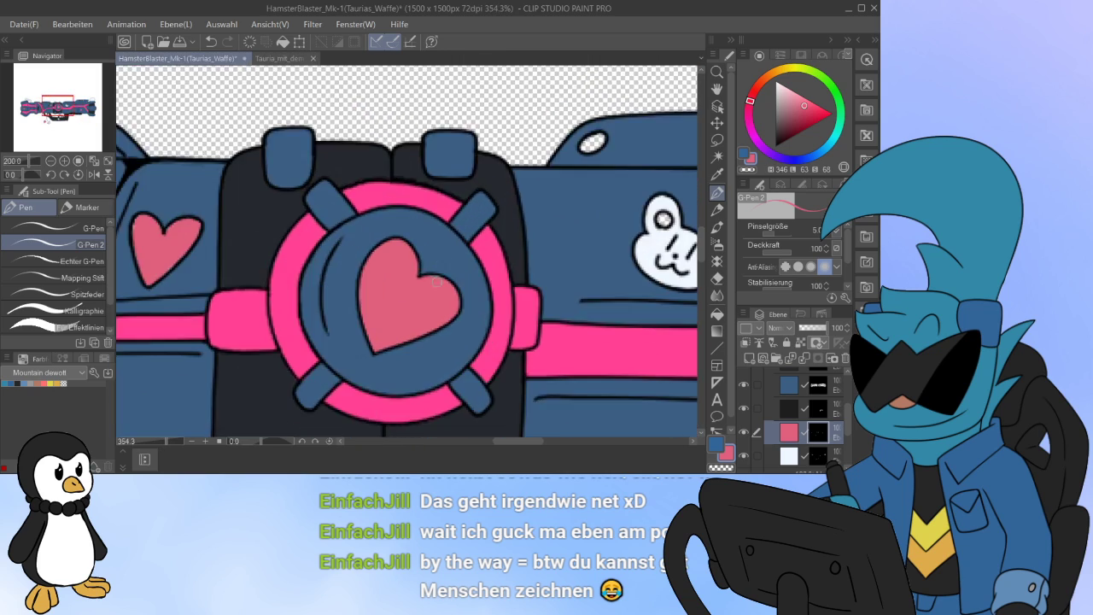
pyautogui.scroll(2, 436, 282)
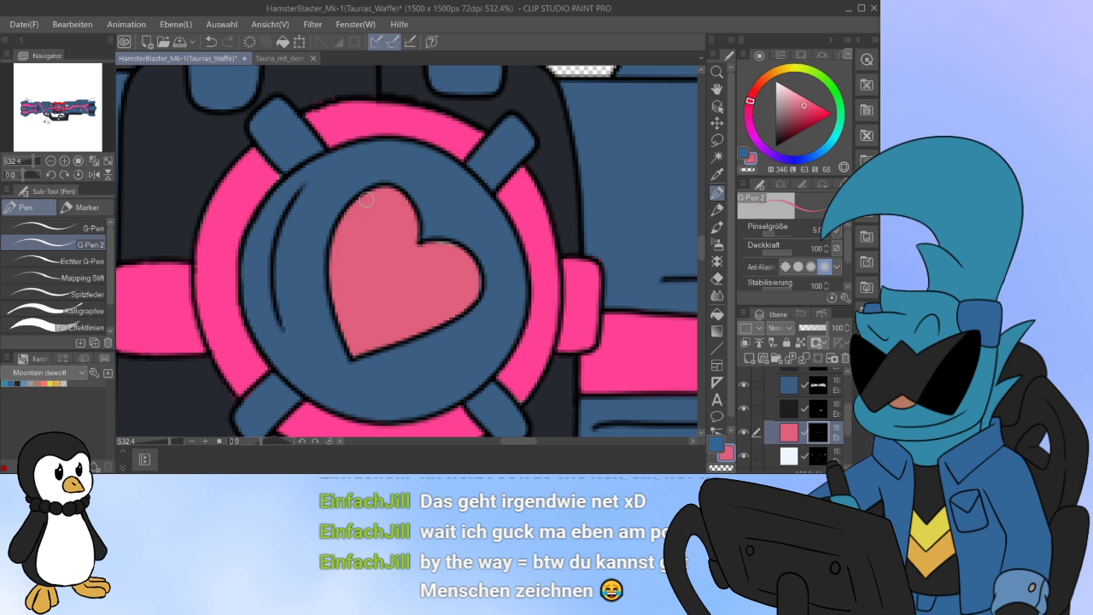
pyautogui.click(280, 58)
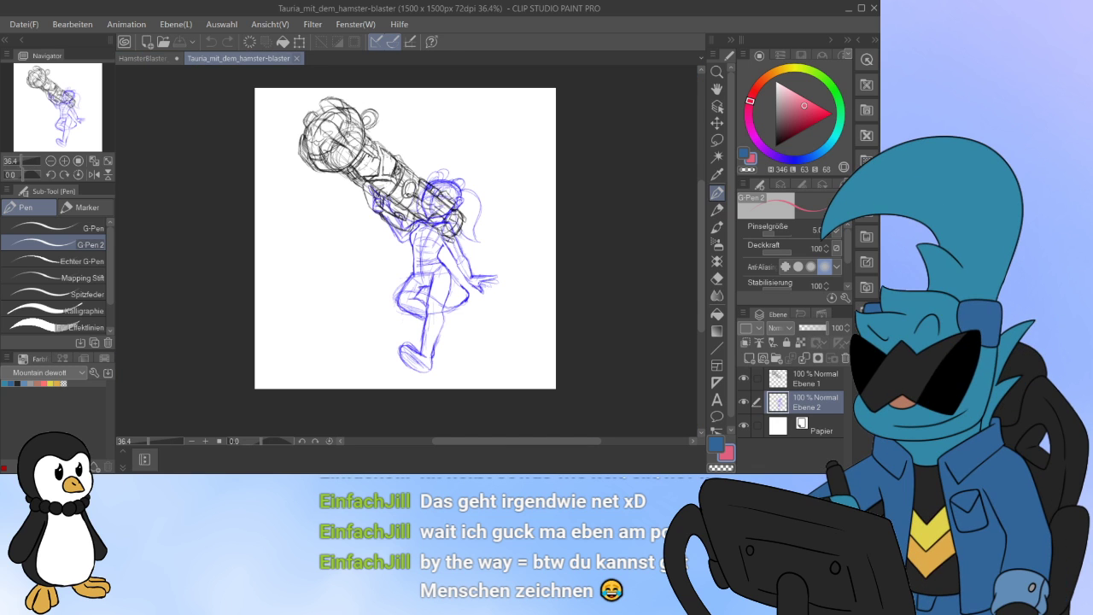
pyautogui.scroll(1, 491, 219)
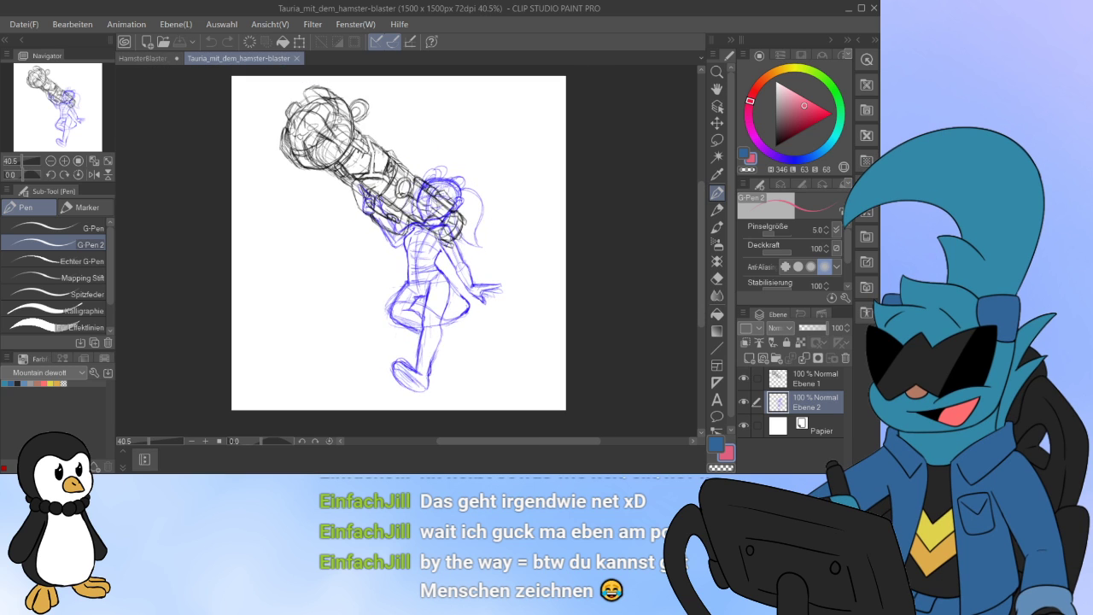
pyautogui.moveTo(492, 219); pyautogui.dragTo(470, 162)
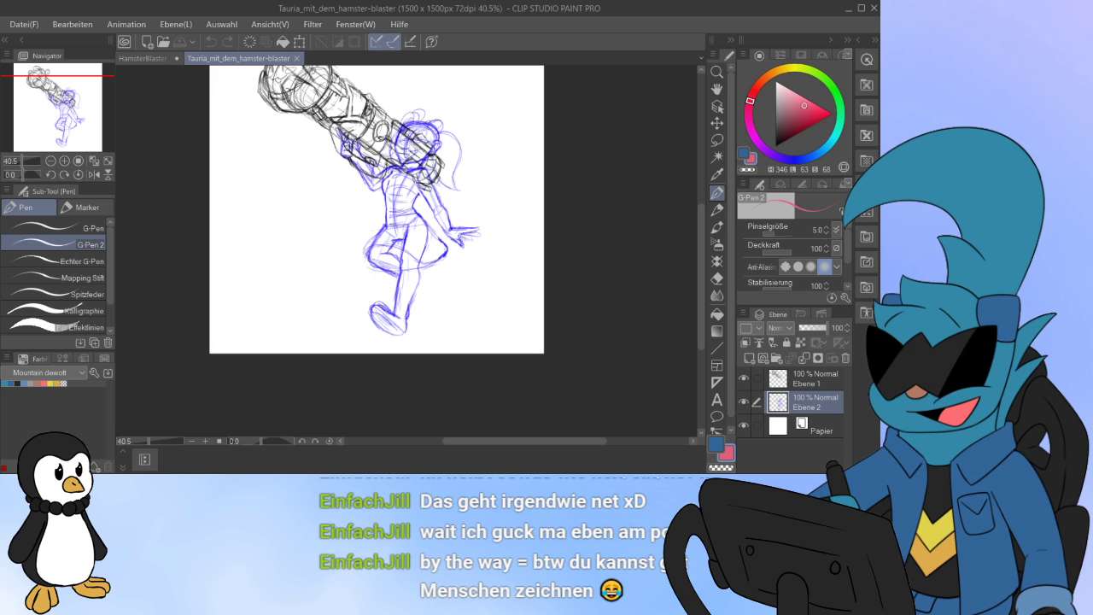
pyautogui.click(143, 58)
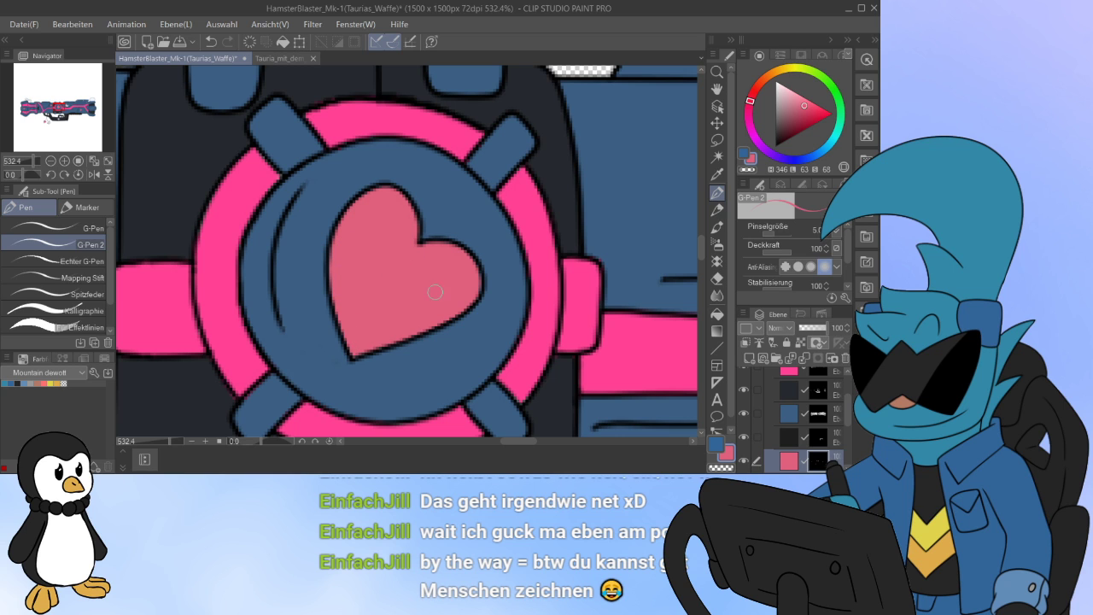
# Step: Check the dial heart's edge on the blue layer's mask, and activate the rose heart layer's mask with the foreground blue as pen colour
pyautogui.moveTo(518, 441)
pyautogui.mouseDown()
pyautogui.moveTo(495, 442)
pyautogui.moveTo(510, 442)
pyautogui.mouseUp()
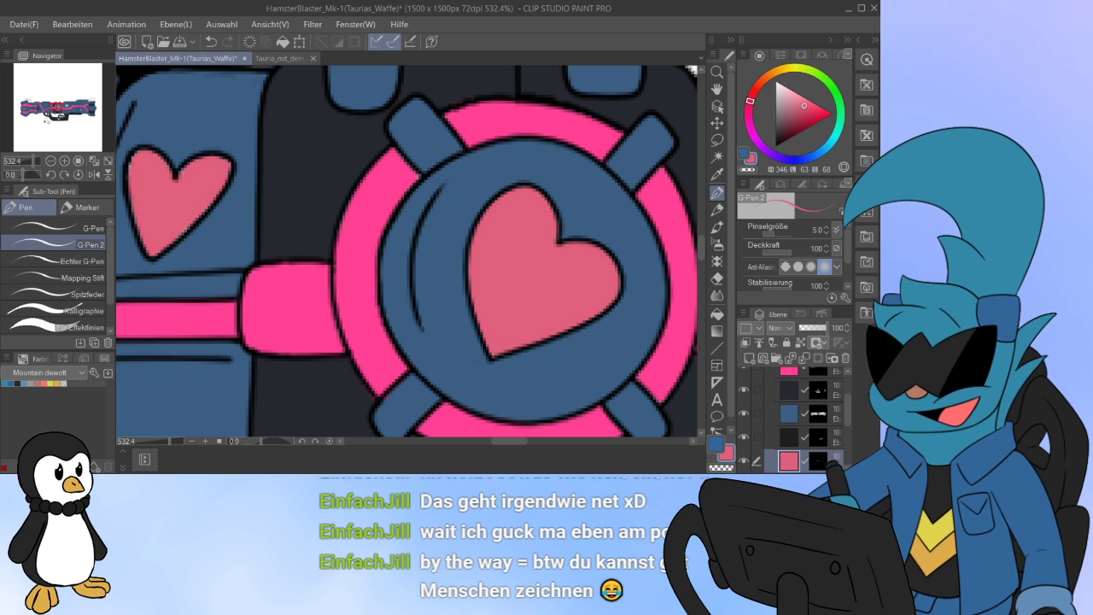
pyautogui.click(818, 414)
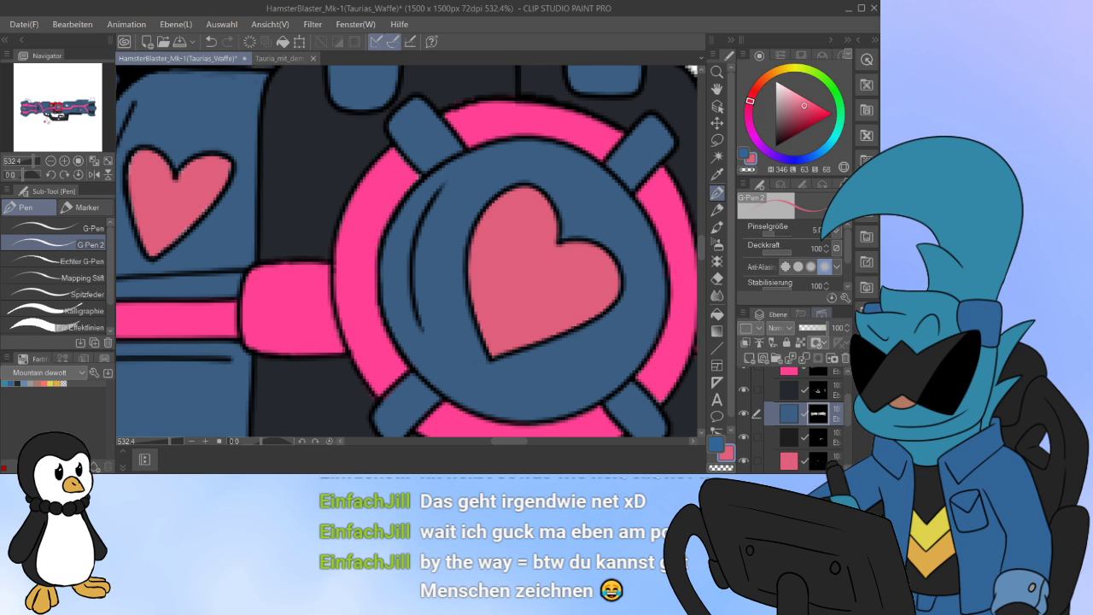
pyautogui.press('x')
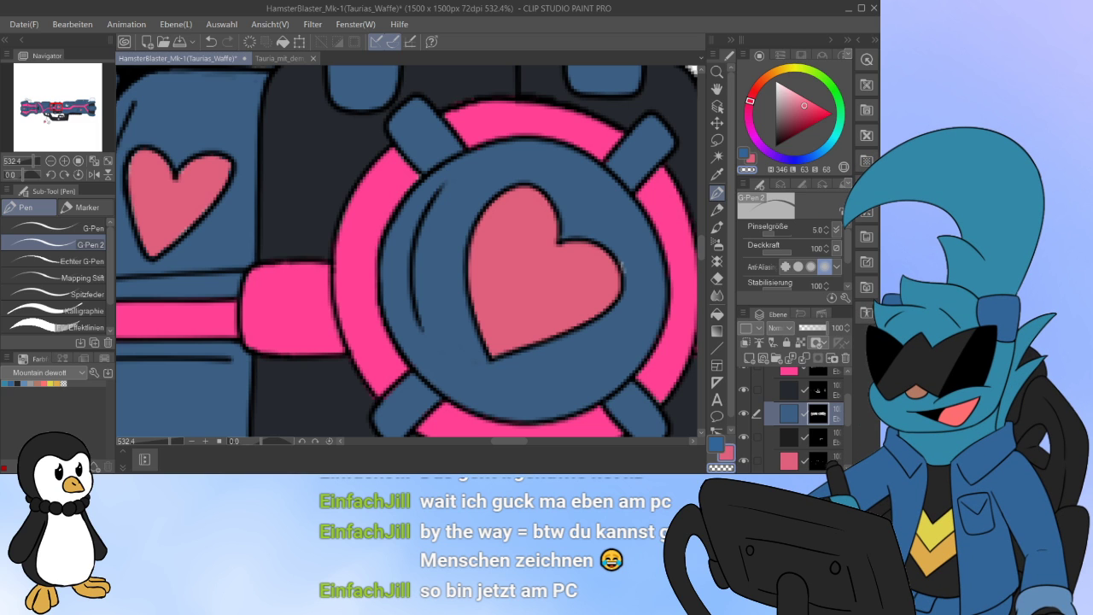
pyautogui.click(716, 443)
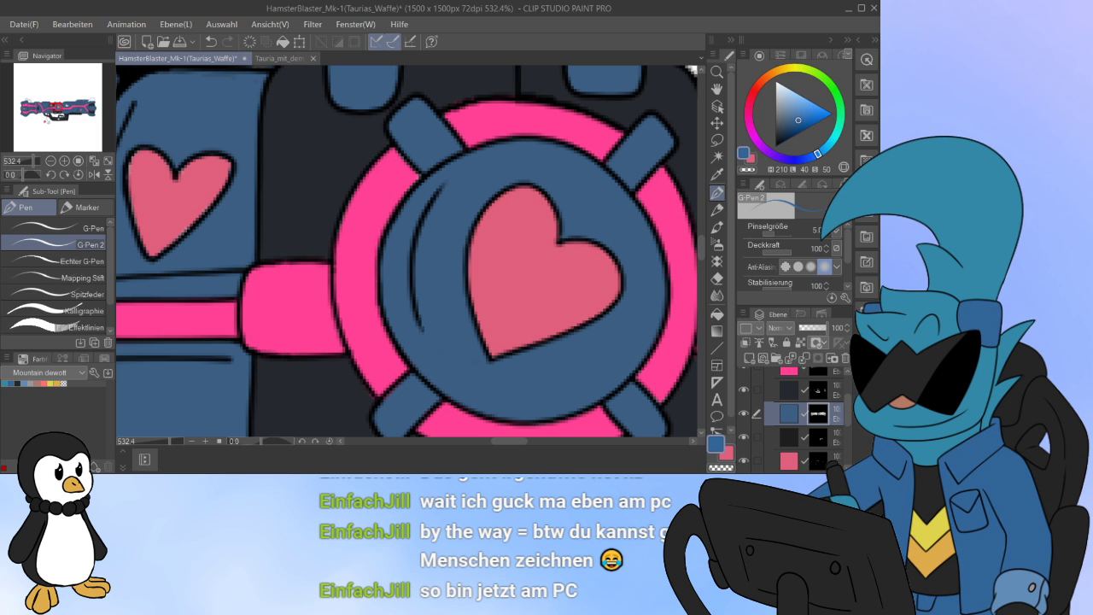
pyautogui.click(816, 461)
pyautogui.moveTo(509, 441); pyautogui.dragTo(487, 441)
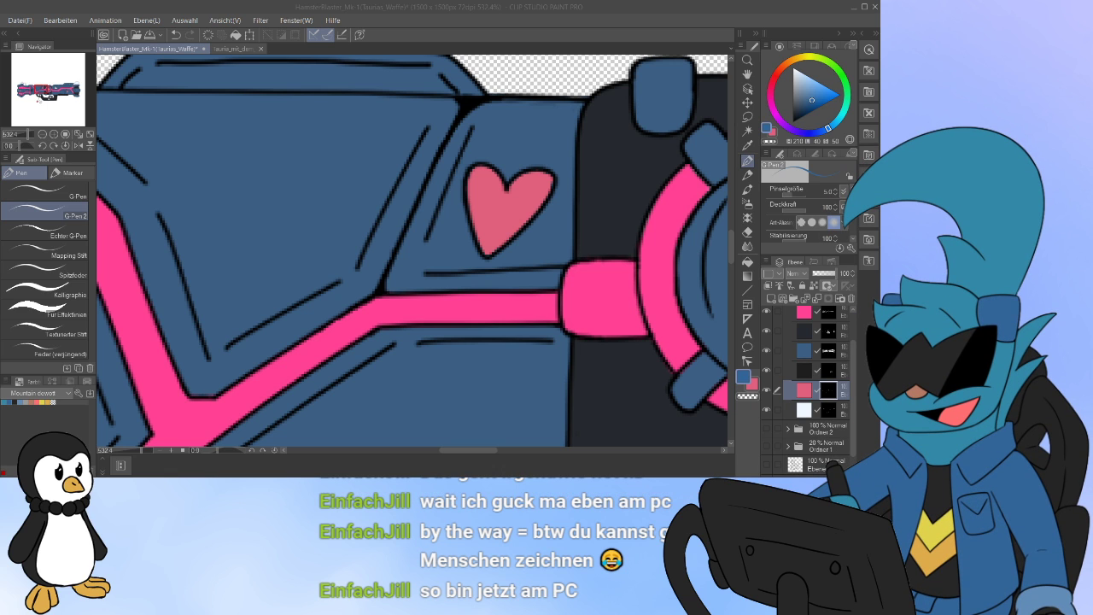
pyautogui.press('super+Down')
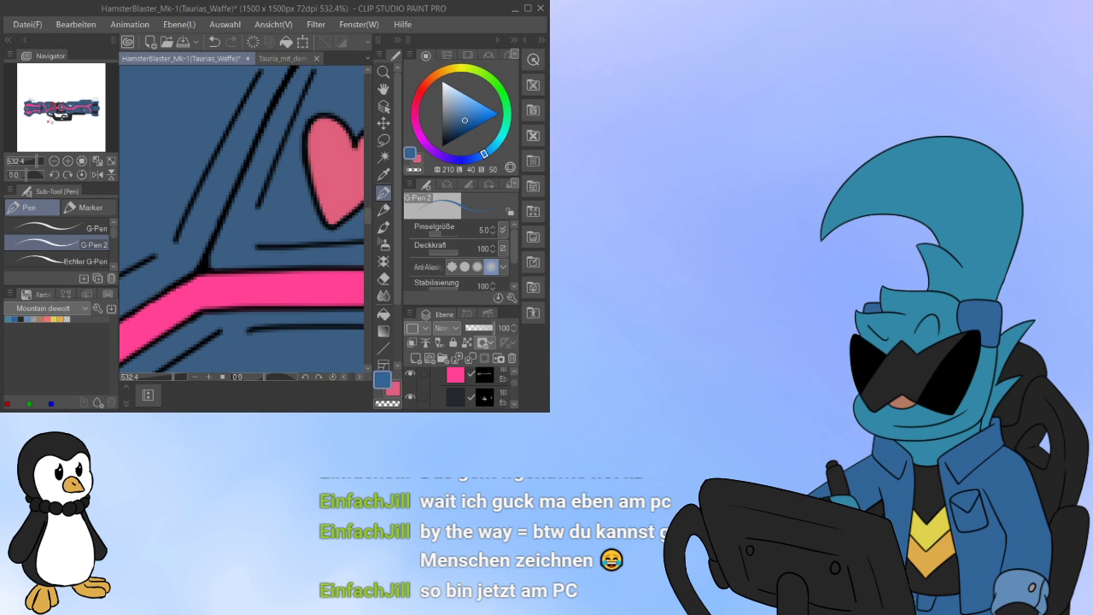
pyautogui.press('super+Up')
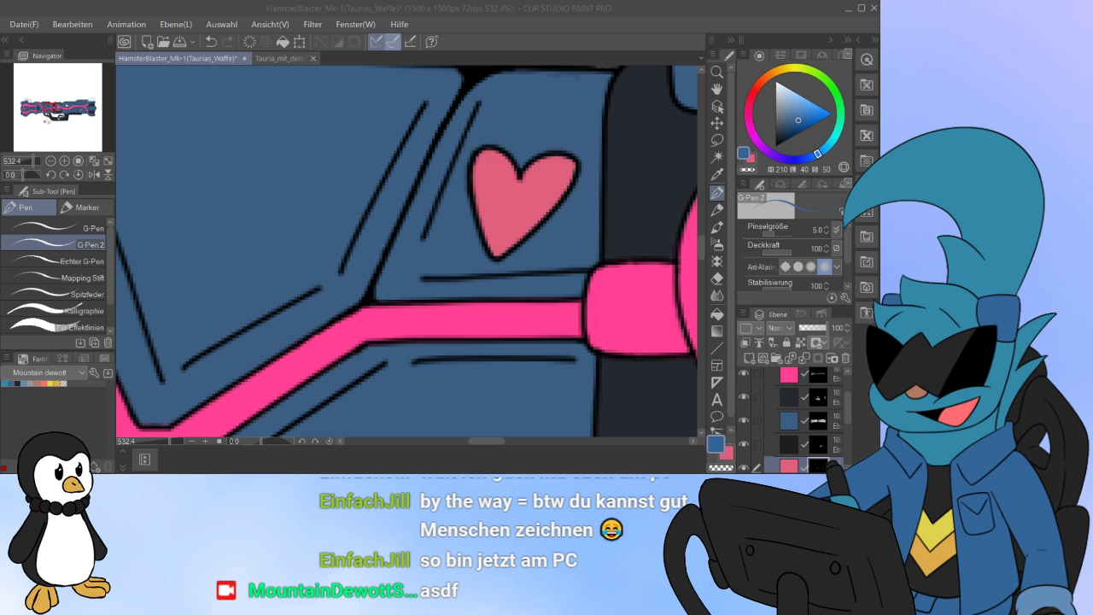
# Step: Save the HamsterBlaster_Mk-1(Taurias_Waffe) drawing
pyautogui.click(393, 8)
pyautogui.click(59, 89)
pyautogui.scroll(-7, 162, 159)
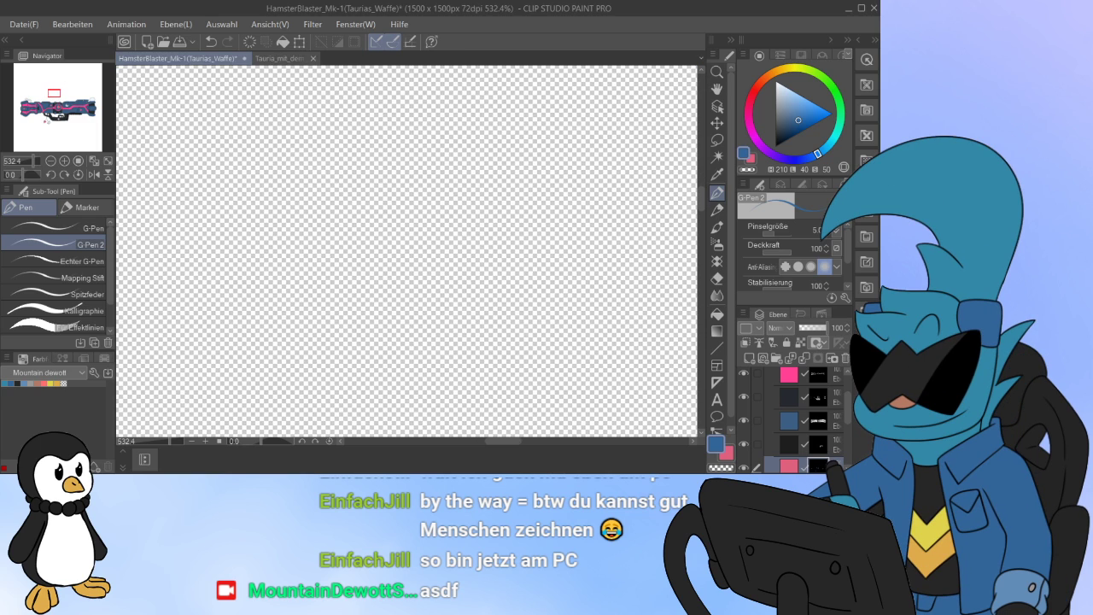
pyautogui.scroll(-5, 175, 165)
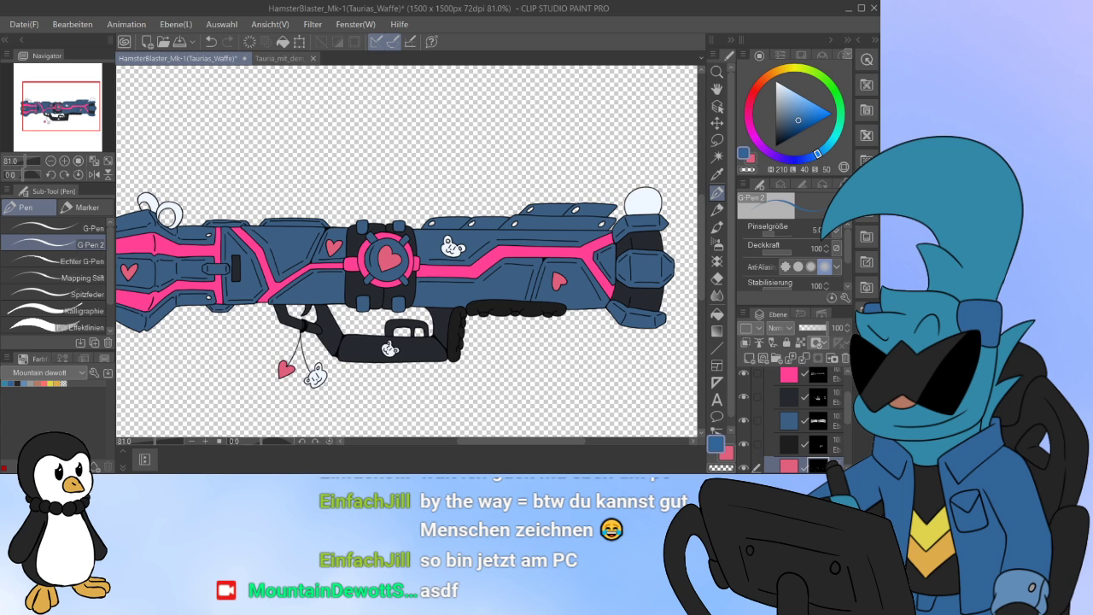
pyautogui.hotkey('ctrl', 's')
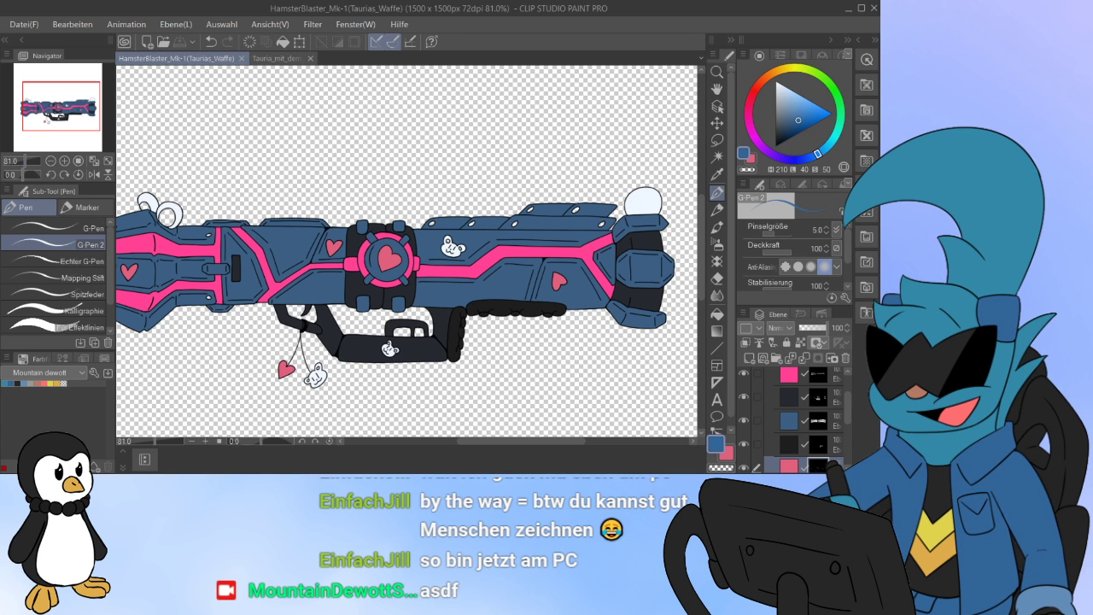
# Step: Touch up the rose layer's mask at the upper edge of the body heart beside the central dial
pyautogui.moveTo(388, 259); pyautogui.dragTo(615, 224)
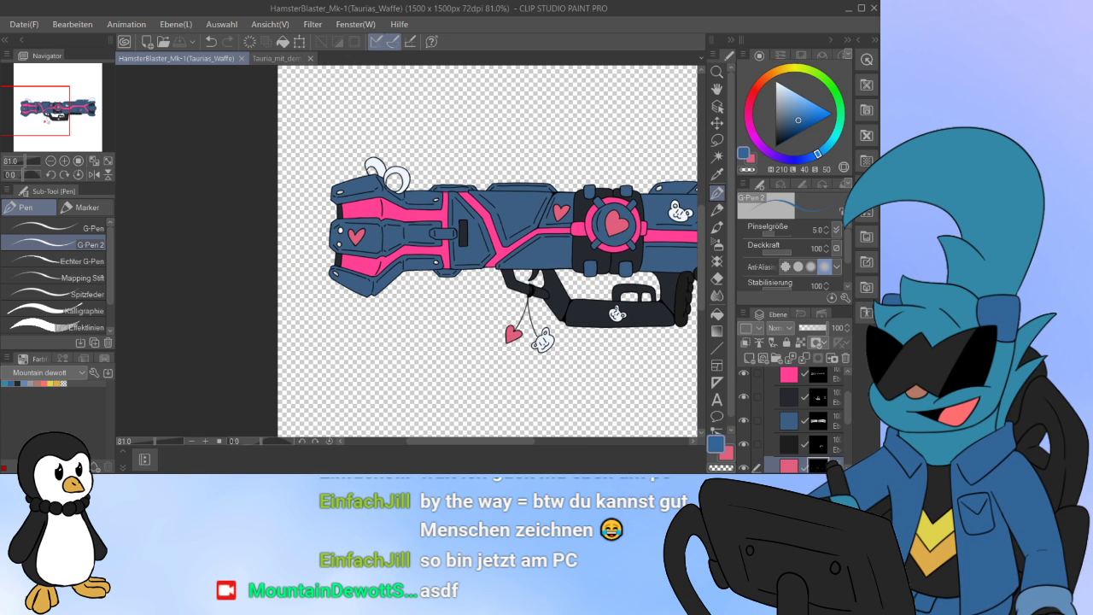
pyautogui.moveTo(616, 223); pyautogui.dragTo(407, 226)
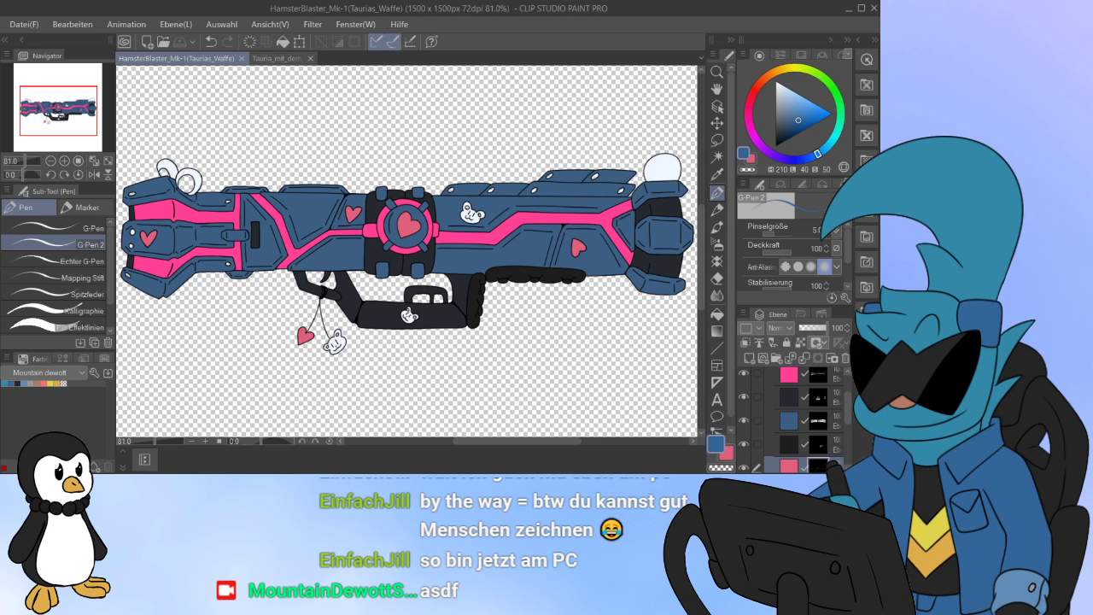
pyautogui.moveTo(407, 251); pyautogui.dragTo(496, 246)
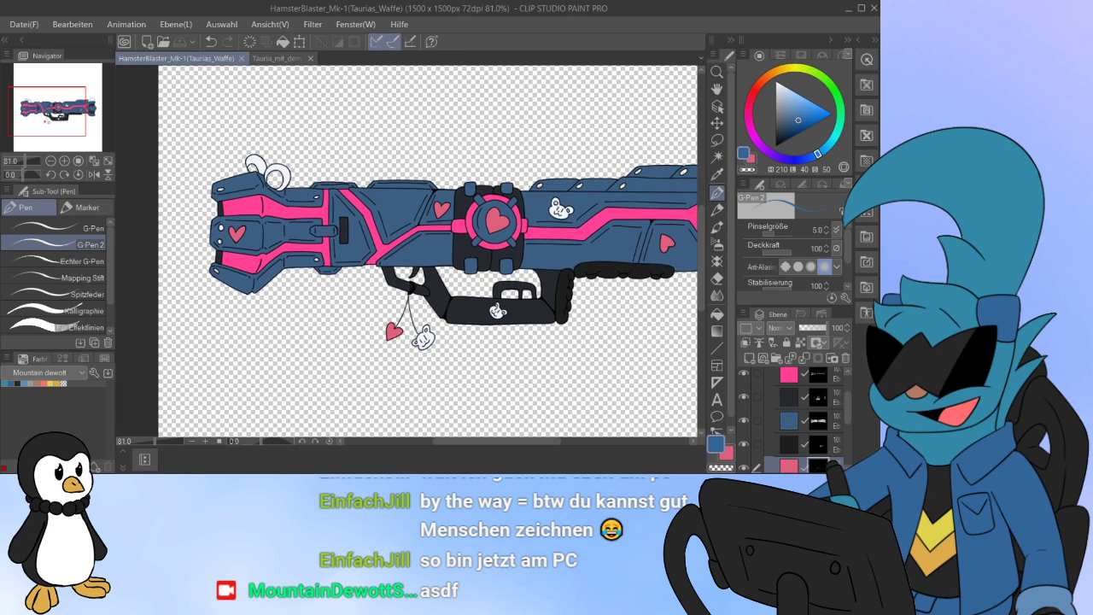
pyautogui.scroll(8, 437, 212)
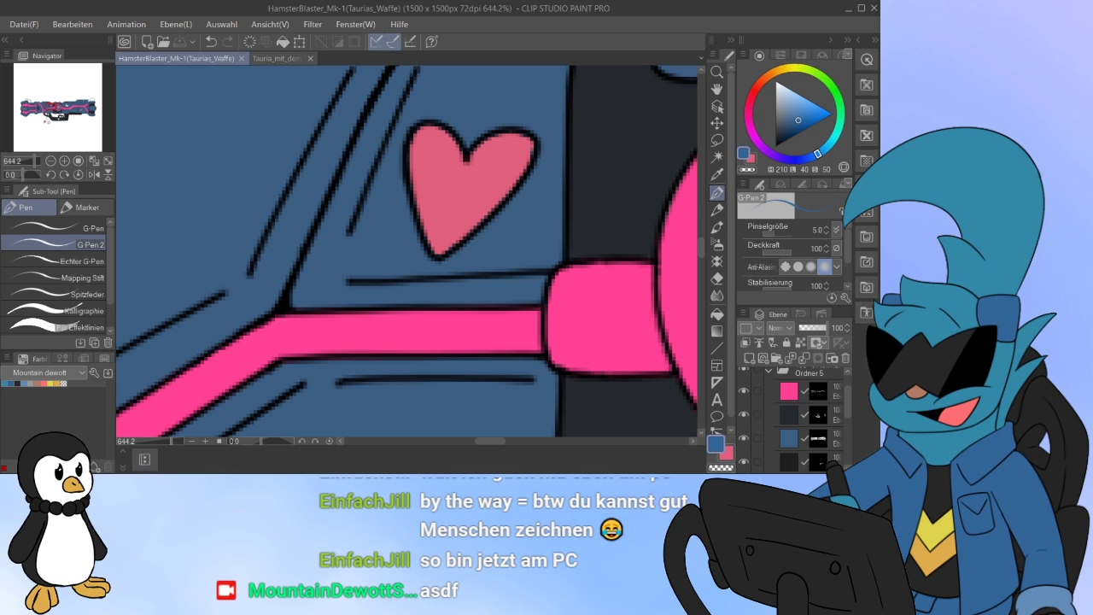
pyautogui.click(537, 143)
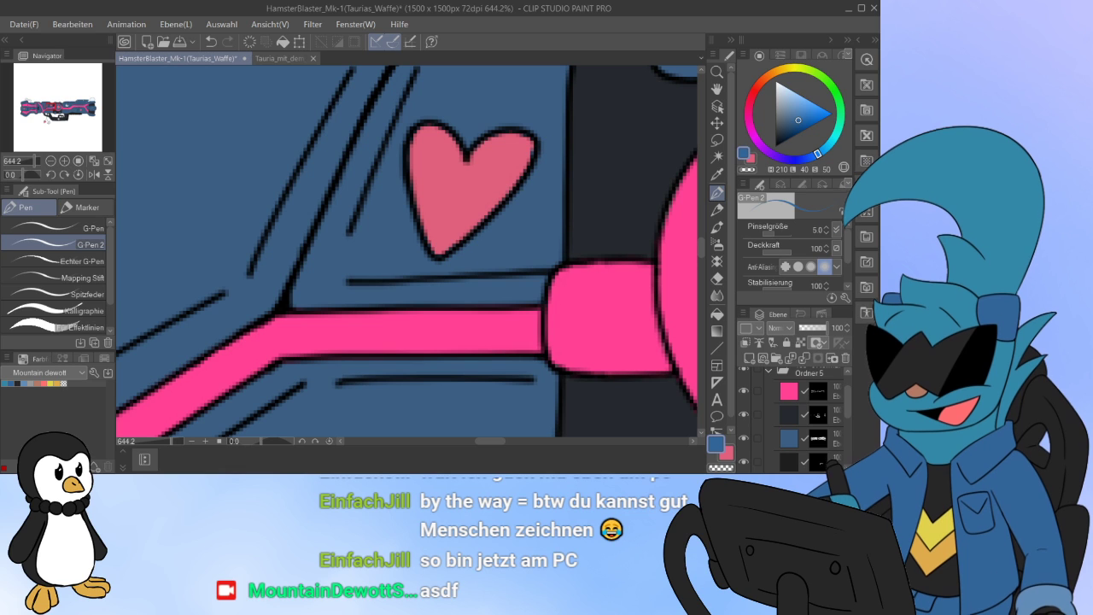
# Step: Erase and repaint the rose heart layer's mask along the lower tip of the body heart beside the central dial
pyautogui.click(817, 438)
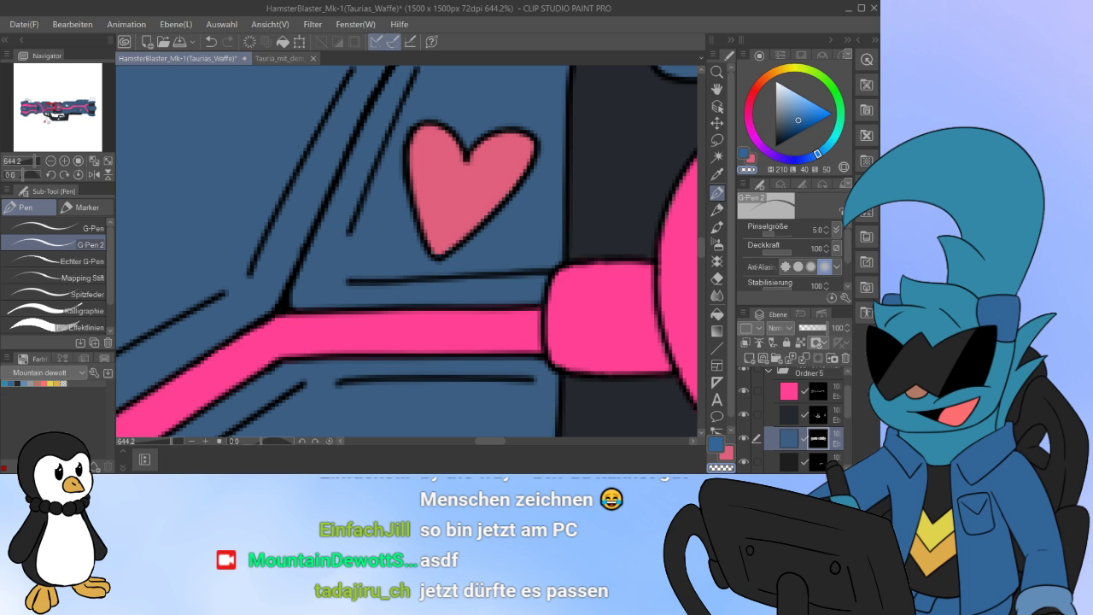
pyautogui.moveTo(848, 402); pyautogui.dragTo(848, 419)
pyautogui.click(830, 436)
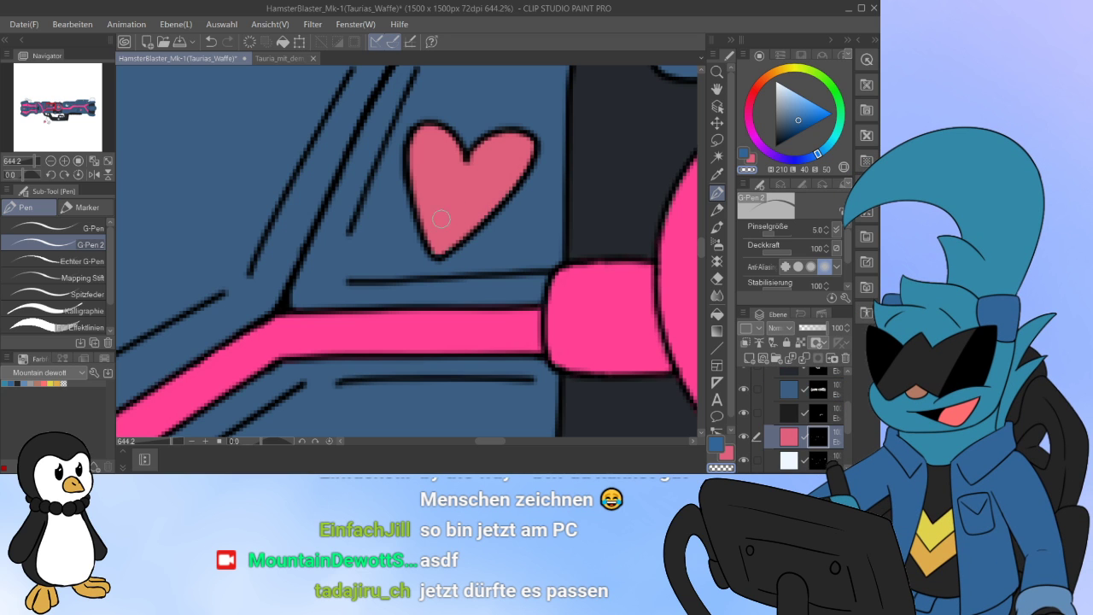
pyautogui.moveTo(425, 224); pyautogui.dragTo(446, 254)
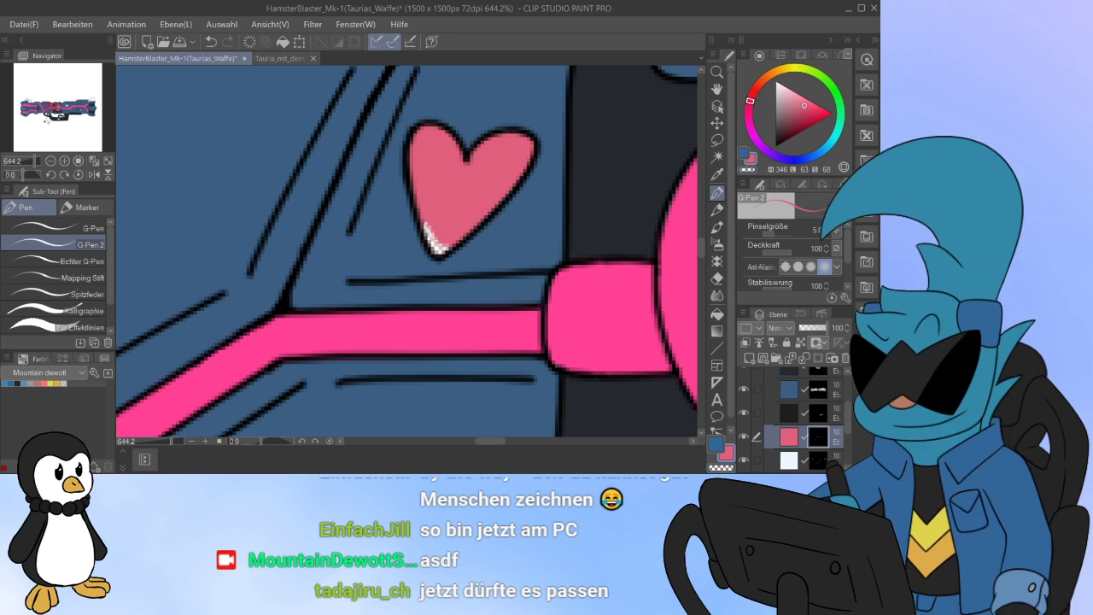
pyautogui.moveTo(415, 213)
pyautogui.mouseDown()
pyautogui.moveTo(434, 248)
pyautogui.moveTo(444, 246)
pyautogui.mouseUp()
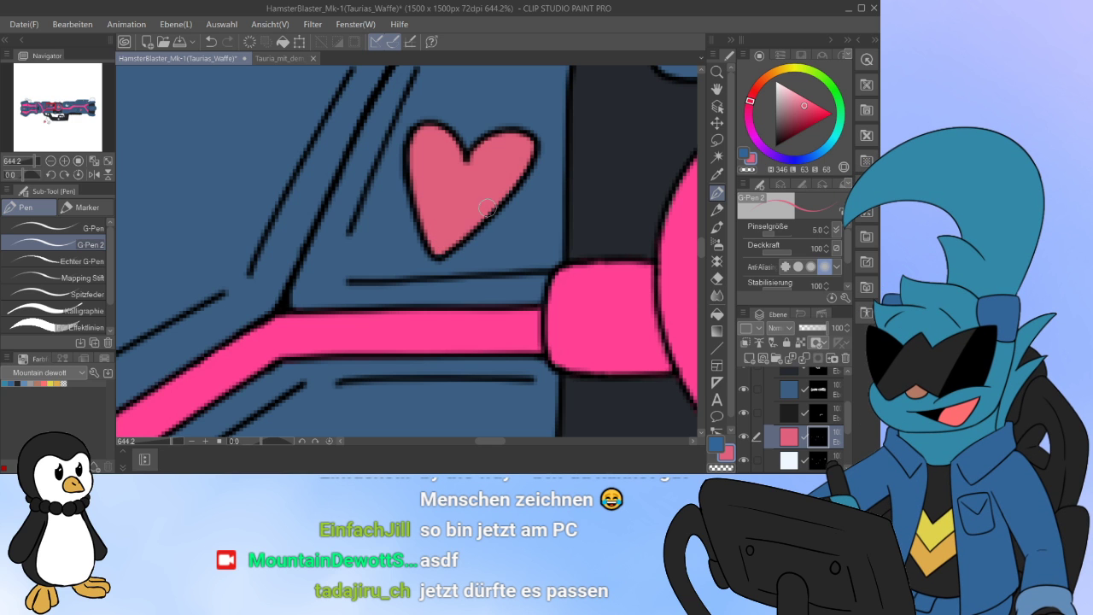
# Step: Touch up the front heart's lower tip on the blue layer's mask and try a stroke on the rose layer's mask
pyautogui.moveTo(46, 113)
pyautogui.mouseDown()
pyautogui.moveTo(44, 122)
pyautogui.moveTo(55, 106)
pyautogui.moveTo(24, 109)
pyautogui.mouseUp()
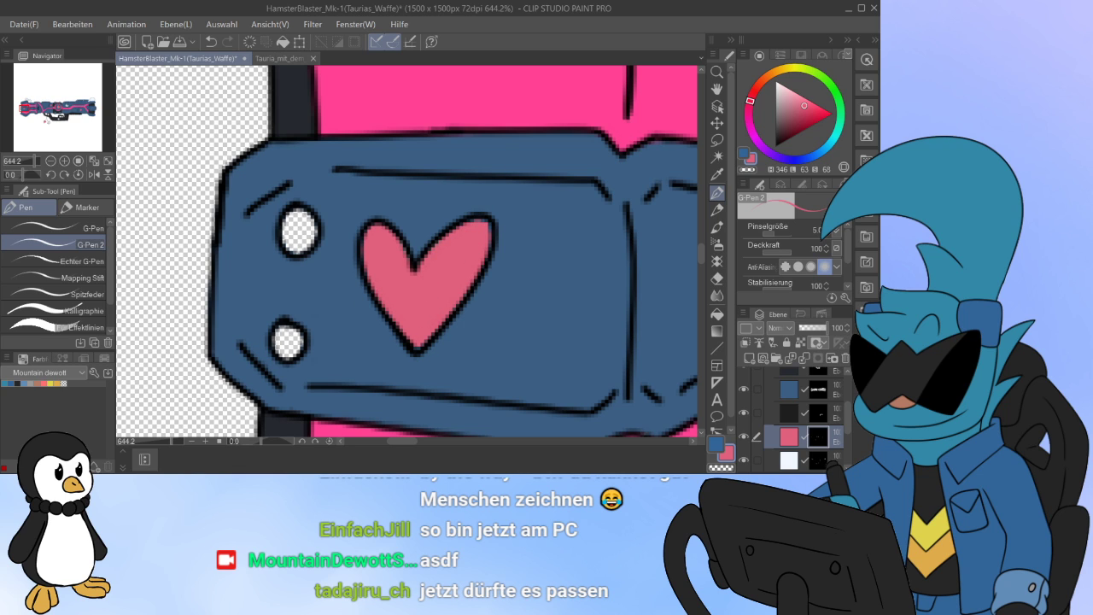
pyautogui.click(818, 390)
pyautogui.moveTo(419, 343); pyautogui.dragTo(429, 332)
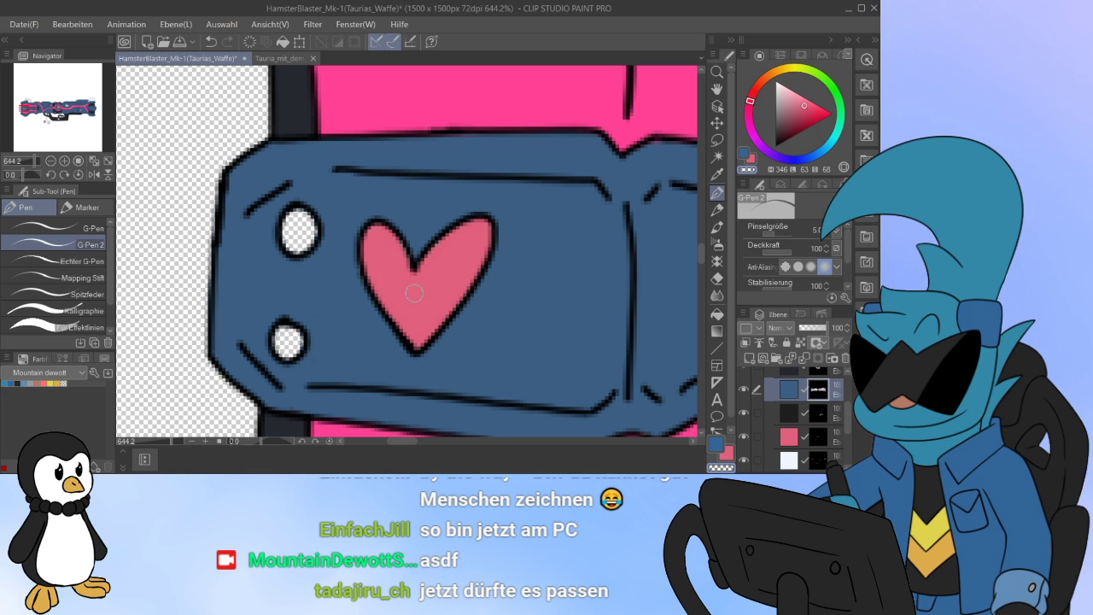
pyautogui.click(818, 436)
pyautogui.moveTo(392, 239)
pyautogui.mouseDown()
pyautogui.moveTo(413, 267)
pyautogui.moveTo(400, 246)
pyautogui.mouseUp()
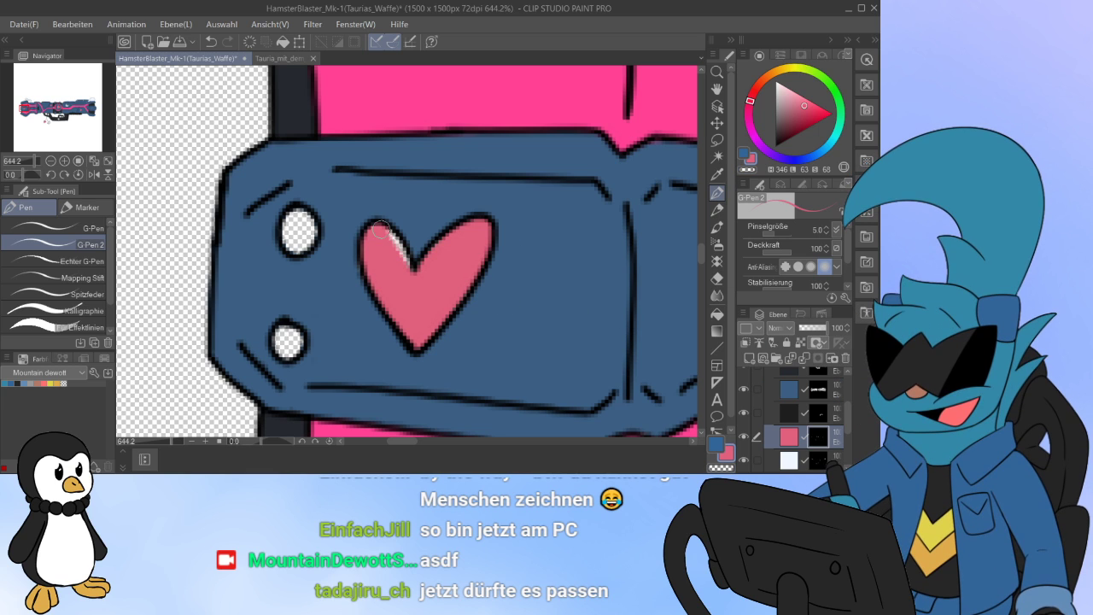
pyautogui.hotkey('ctrl', 'z')
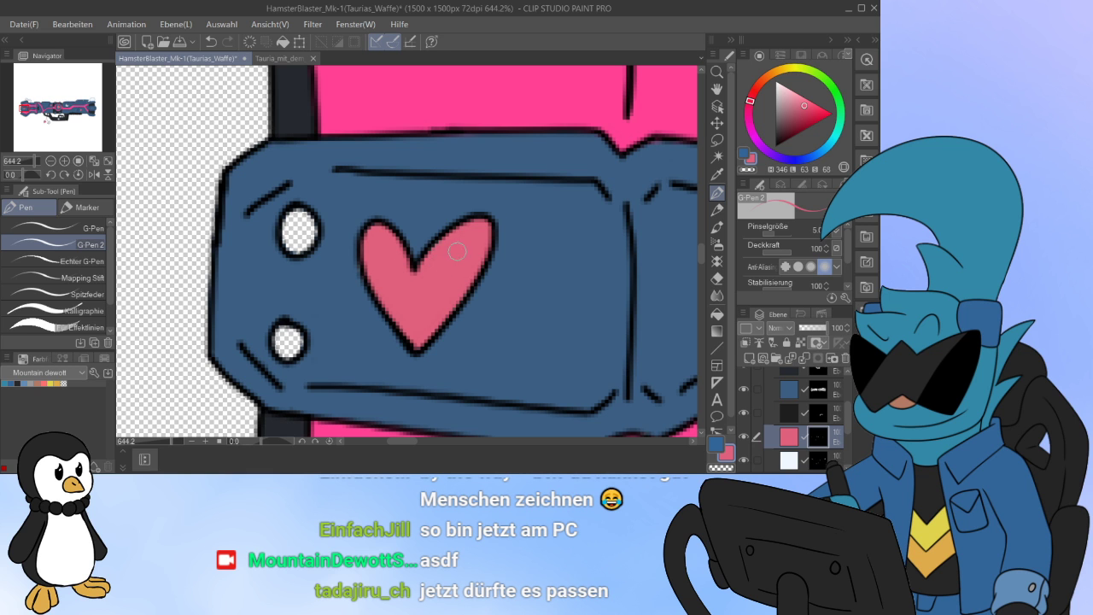
# Step: Examine the flat colours along the blaster from the front heart to the central dial
pyautogui.scroll(-2, 472, 298)
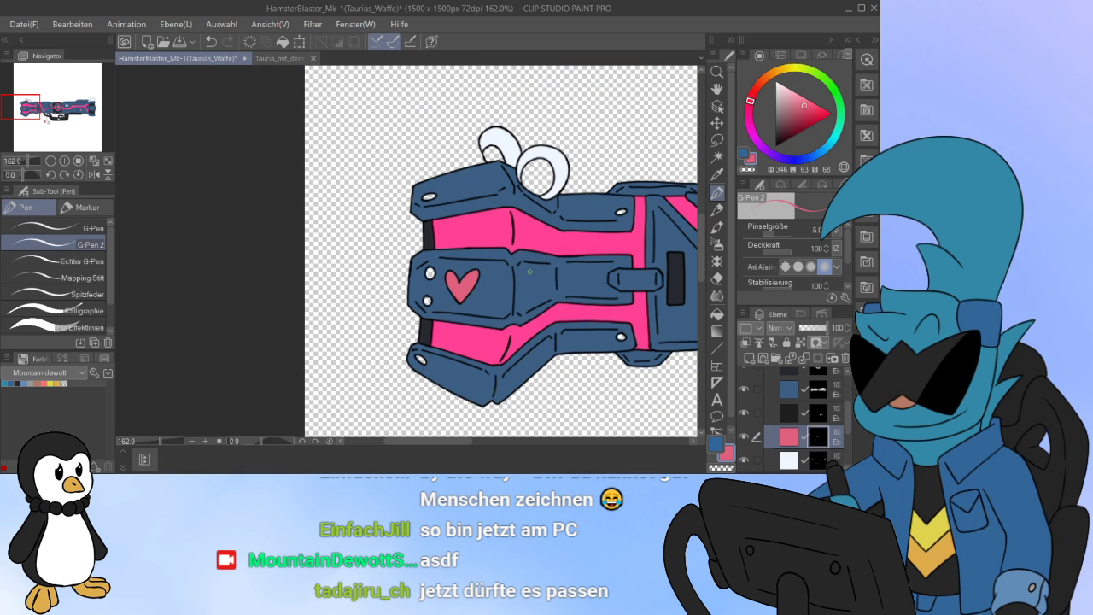
pyautogui.moveTo(536, 270); pyautogui.dragTo(206, 203)
pyautogui.moveTo(649, 205); pyautogui.dragTo(104, 272)
pyautogui.moveTo(427, 273); pyautogui.dragTo(534, 256)
pyautogui.moveTo(341, 258); pyautogui.dragTo(586, 265)
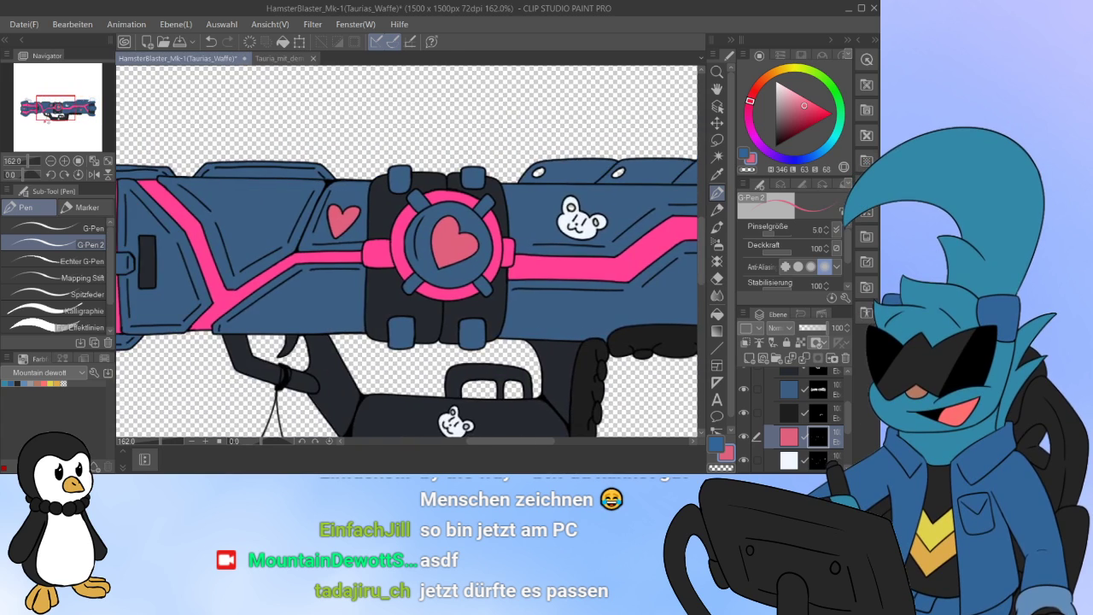
pyautogui.moveTo(314, 352); pyautogui.dragTo(324, 305)
pyautogui.scroll(-1, 496, 274)
# Step: Activate the blue layer's mask and the Auto Select tool to work on the central dial
pyautogui.scroll(6, 376, 235)
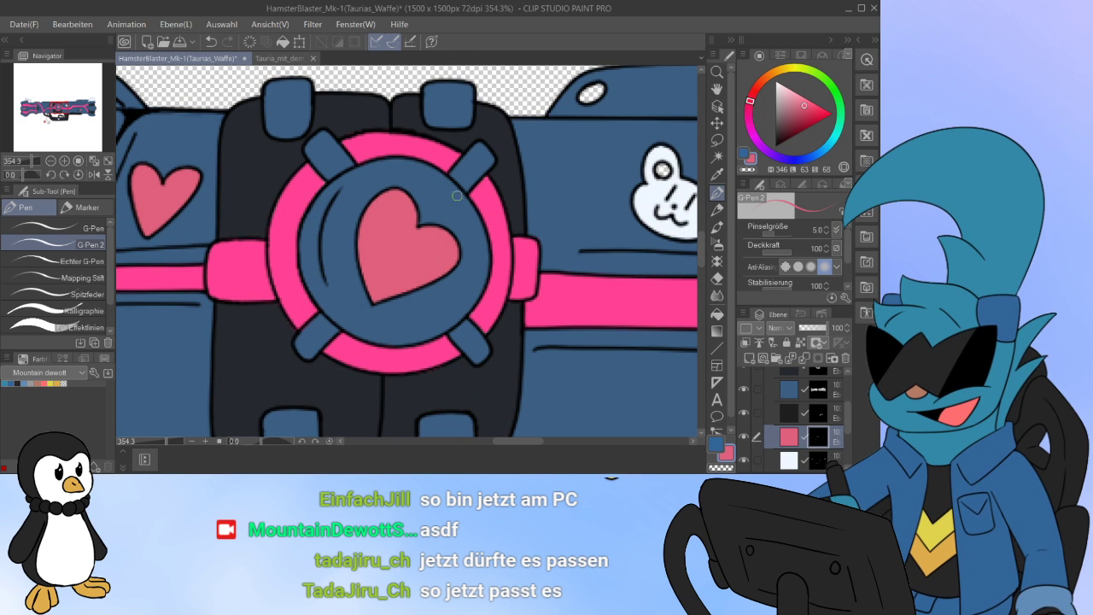
pyautogui.click(818, 389)
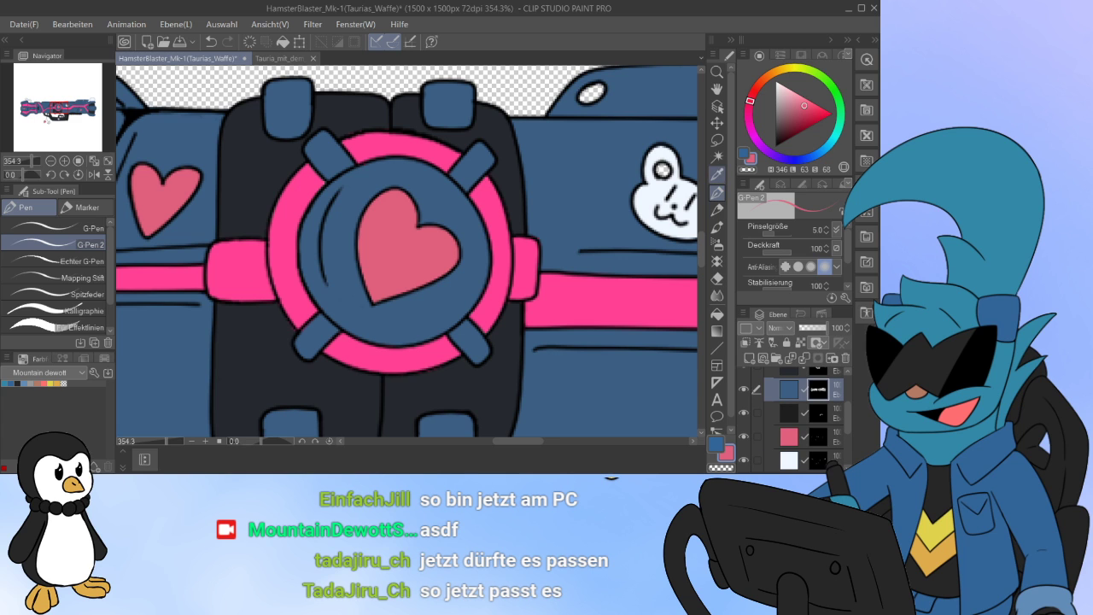
pyautogui.click(717, 158)
pyautogui.click(440, 195)
pyautogui.click(419, 316)
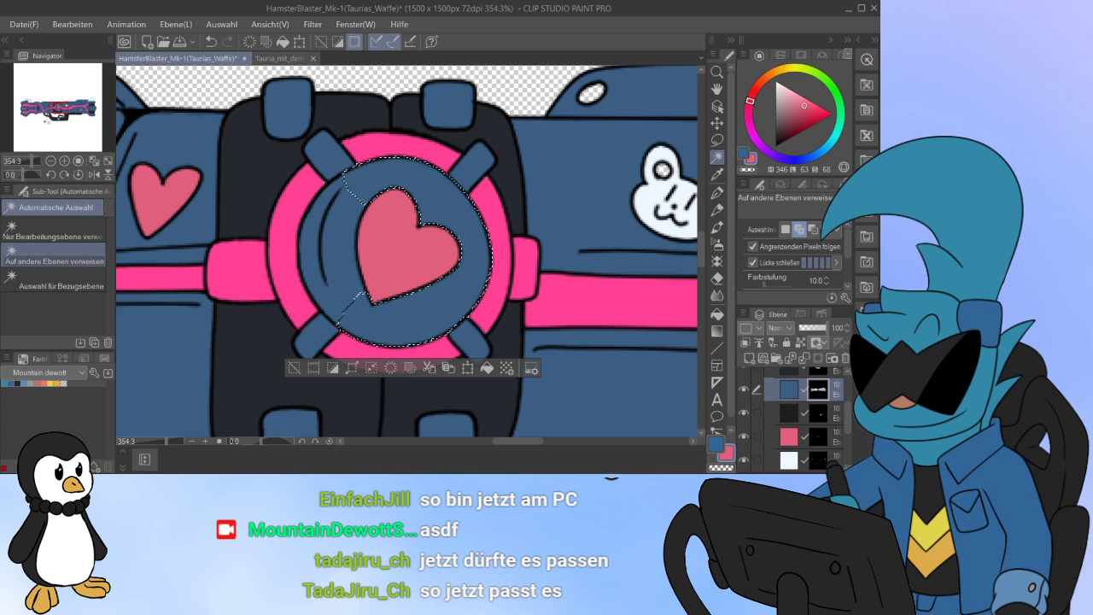
pyautogui.click(337, 286)
pyautogui.click(312, 242)
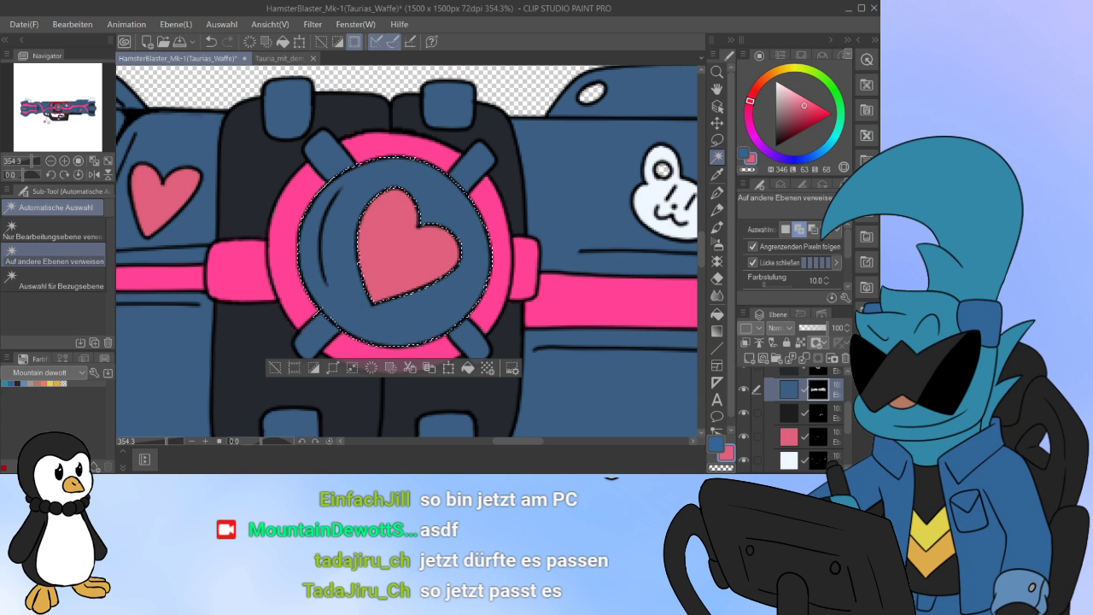
pyautogui.click(275, 367)
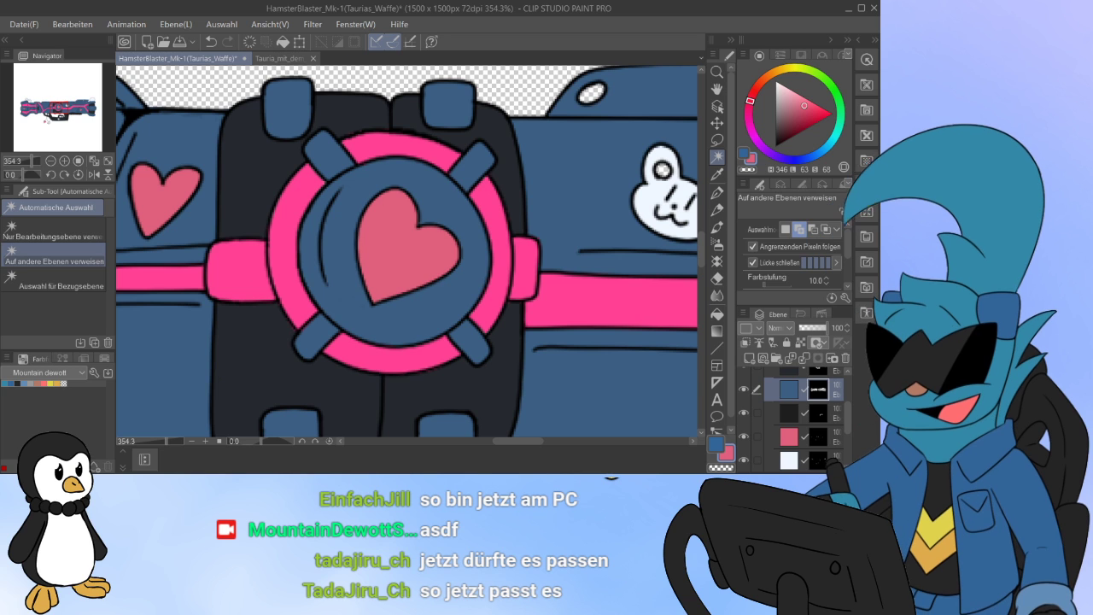
# Step: Select the central dial's face around the heart with the blue layer hidden, and cut and paste it onto its own layer
pyautogui.click(744, 389)
pyautogui.click(419, 316)
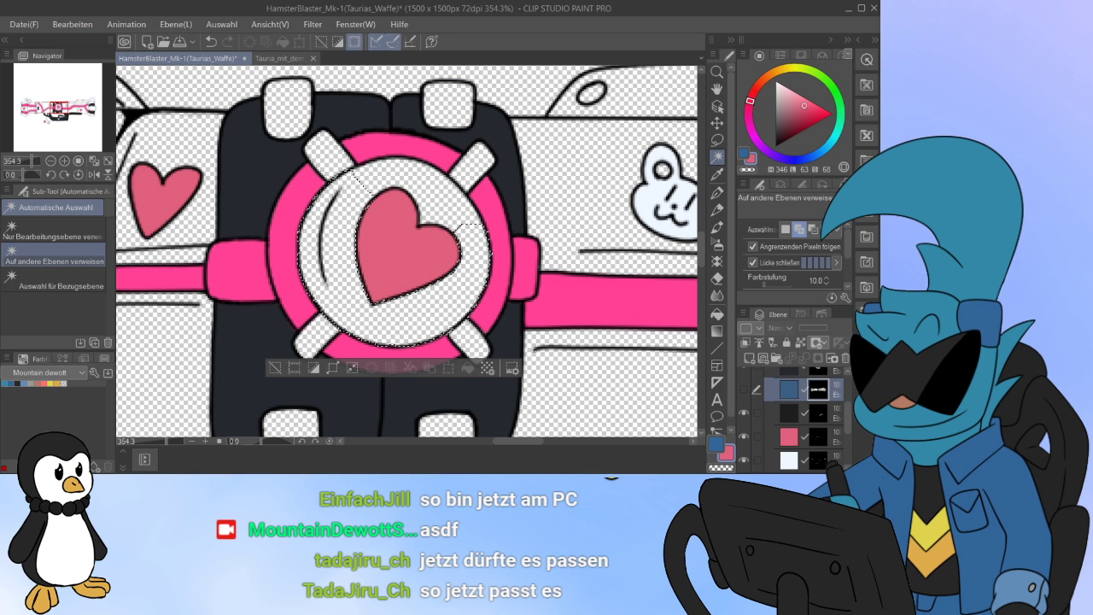
pyautogui.click(435, 195)
pyautogui.click(743, 389)
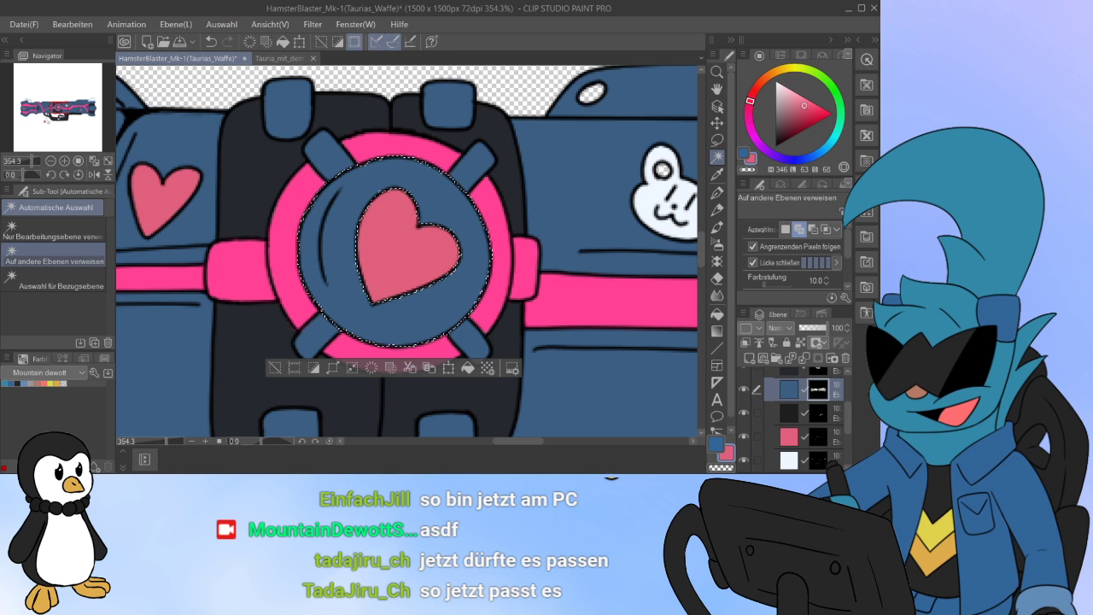
pyautogui.click(409, 368)
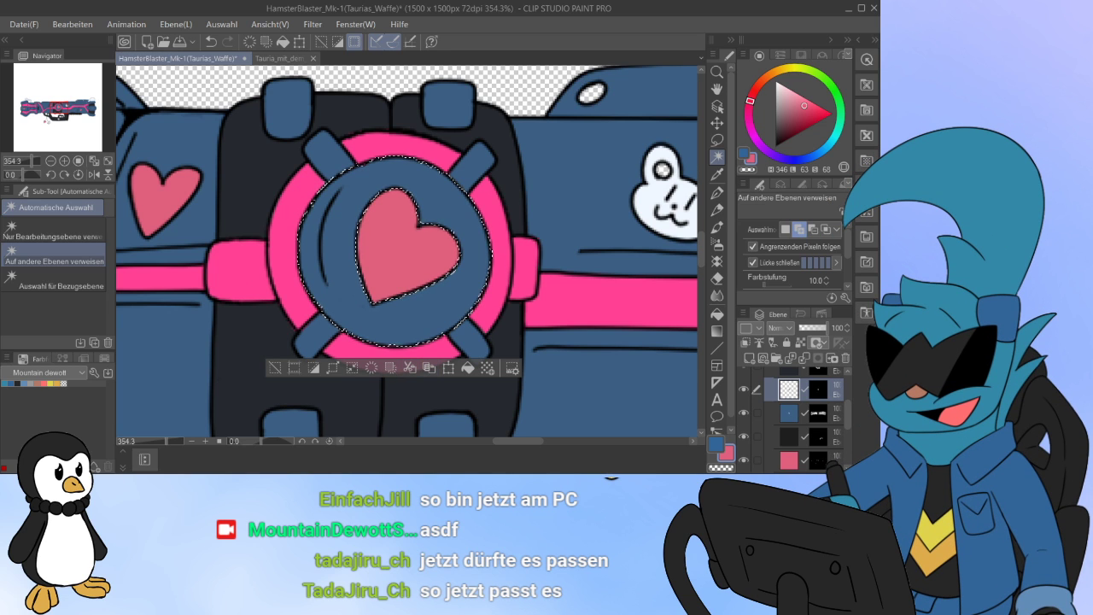
pyautogui.click(274, 368)
# Step: Sample the body blue and refill the blue layer's colour with it
pyautogui.click(789, 414)
pyautogui.click(716, 444)
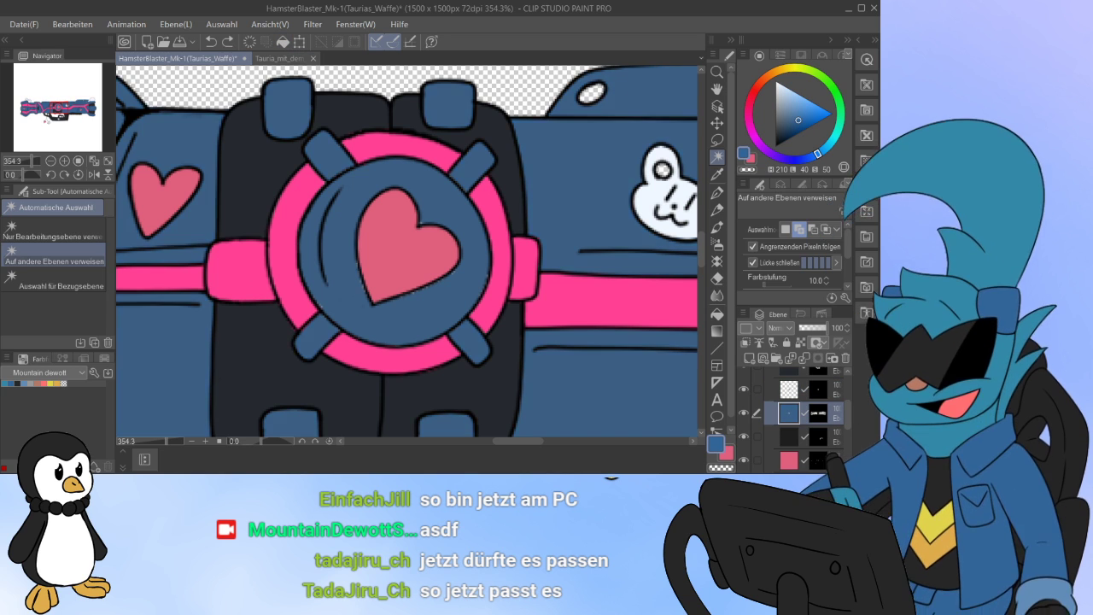
pyautogui.press('i')
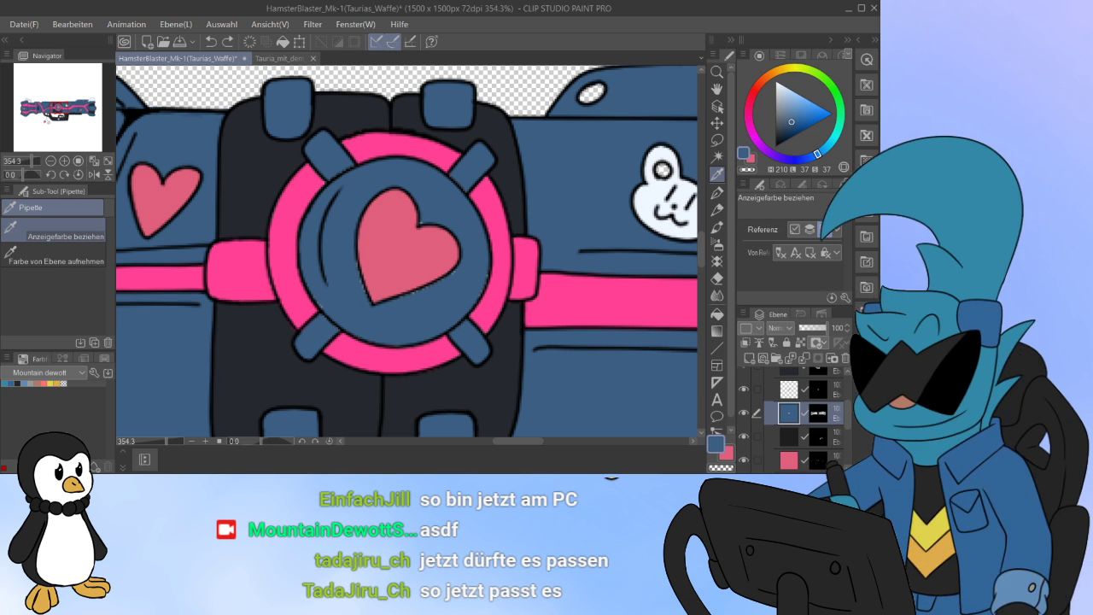
# Step: Fill the new dial face layer with the near-white of the hamster emblem (210, 97, 100)
pyautogui.click(789, 389)
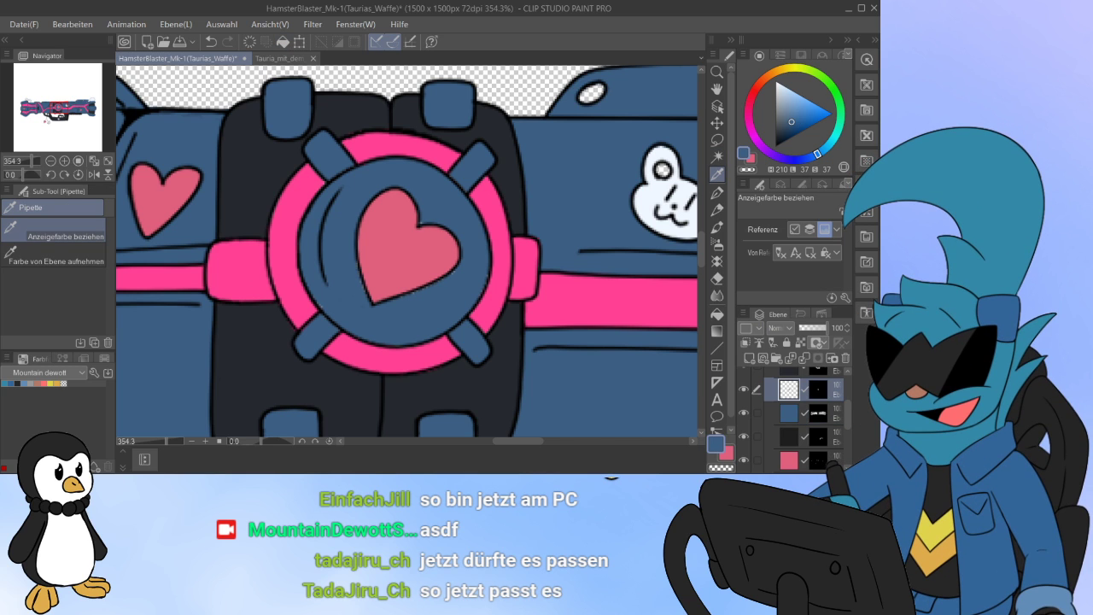
pyautogui.click(776, 83)
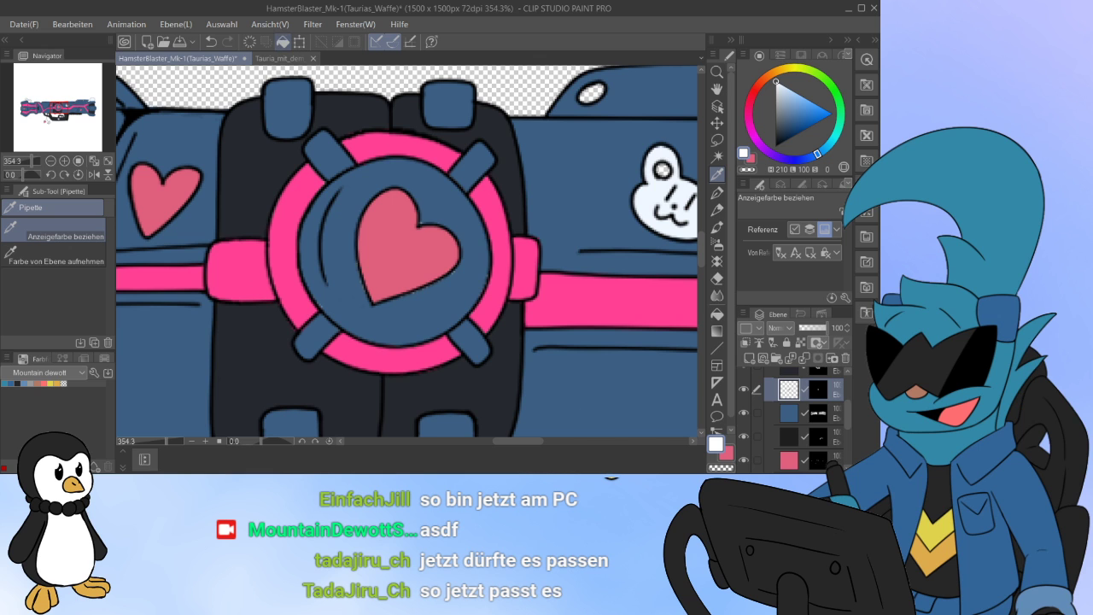
pyautogui.click(283, 42)
pyautogui.scroll(-5, 467, 292)
pyautogui.scroll(2, 467, 291)
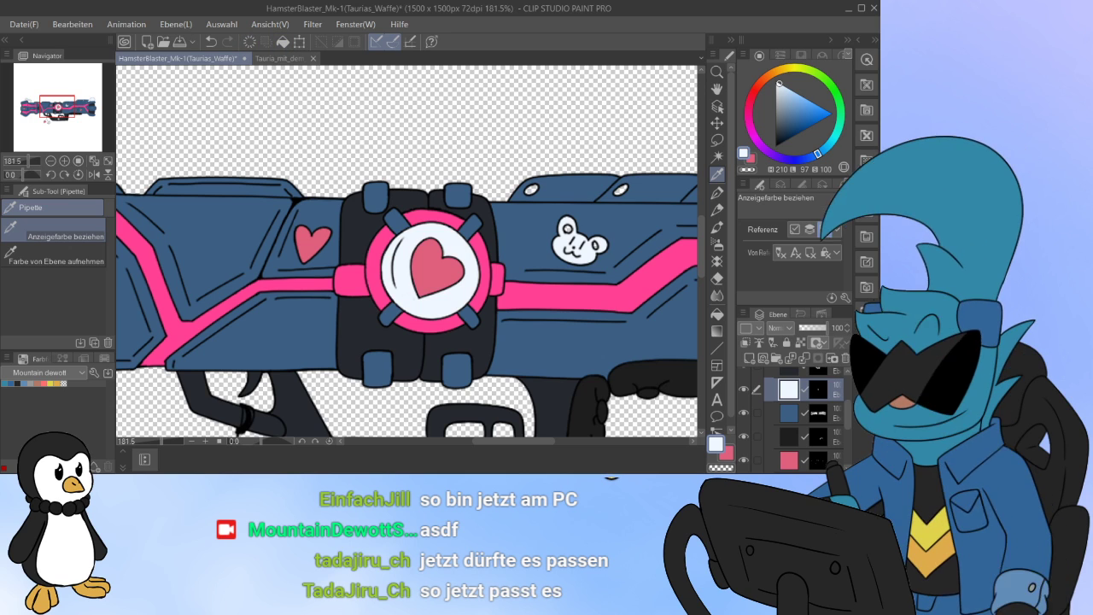
pyautogui.scroll(2, 483, 309)
pyautogui.scroll(-2, 452, 281)
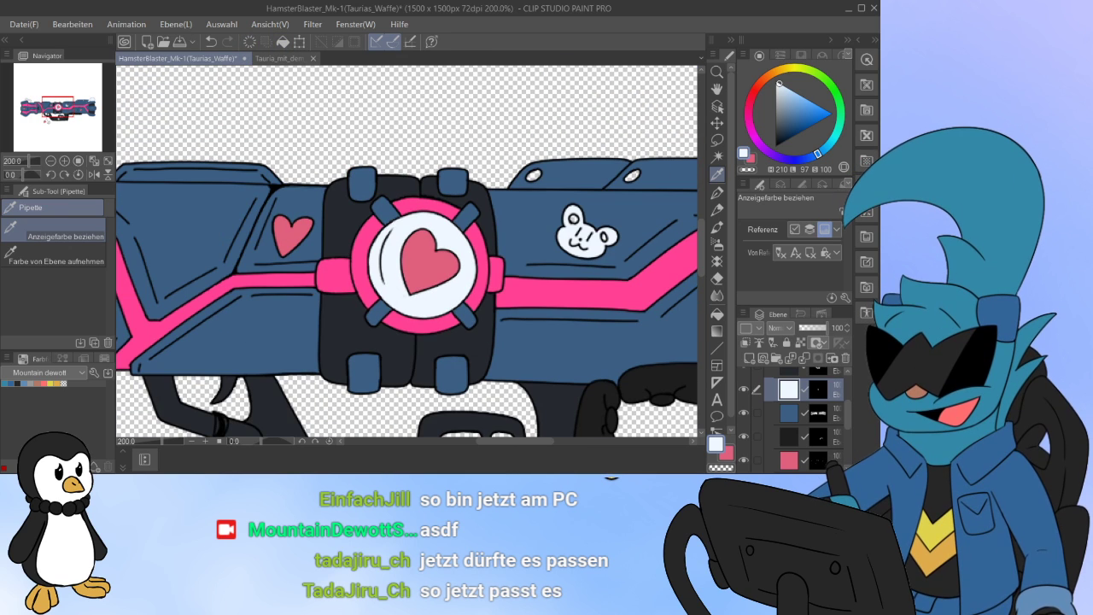
pyautogui.moveTo(213, 273); pyautogui.dragTo(242, 233)
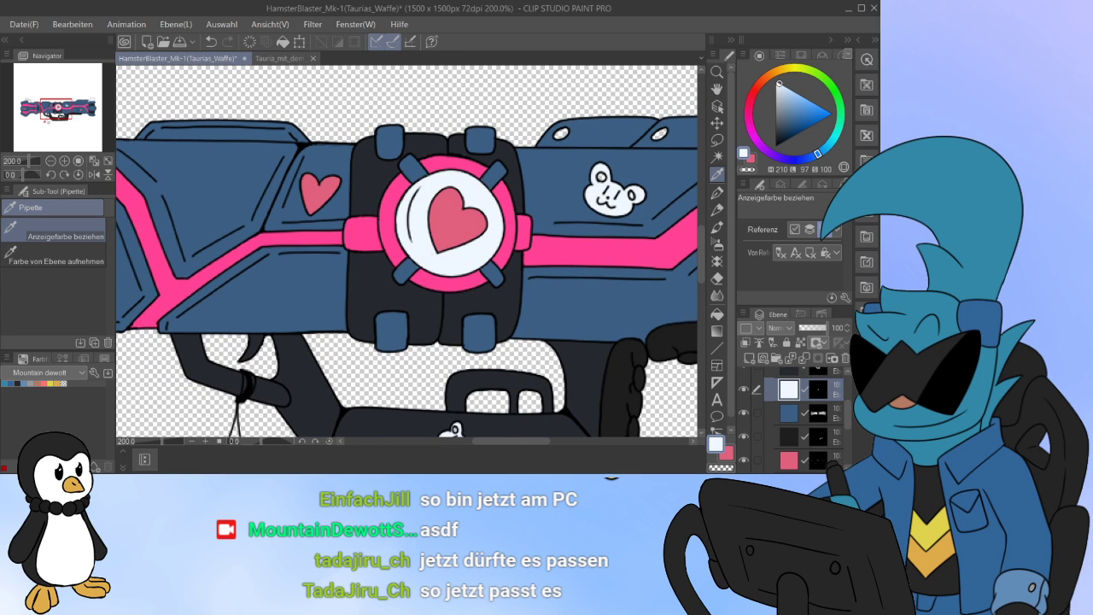
# Step: Try darkening the dial face from near-white to a light grey with a colour correction, and undo it
pyautogui.scroll(2, 478, 239)
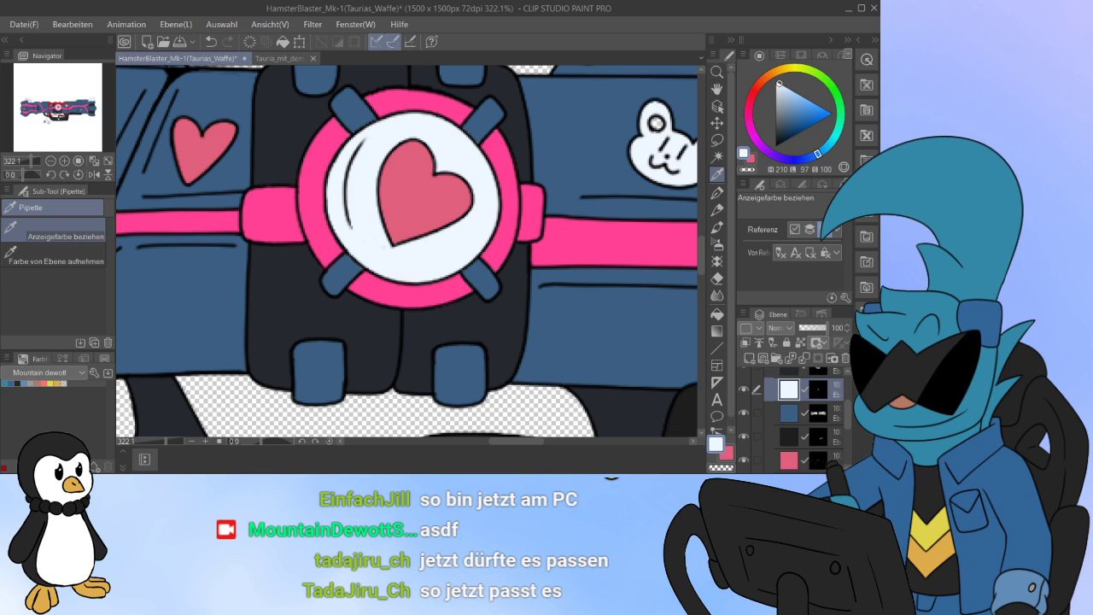
pyautogui.hotkey('ctrl', 's')
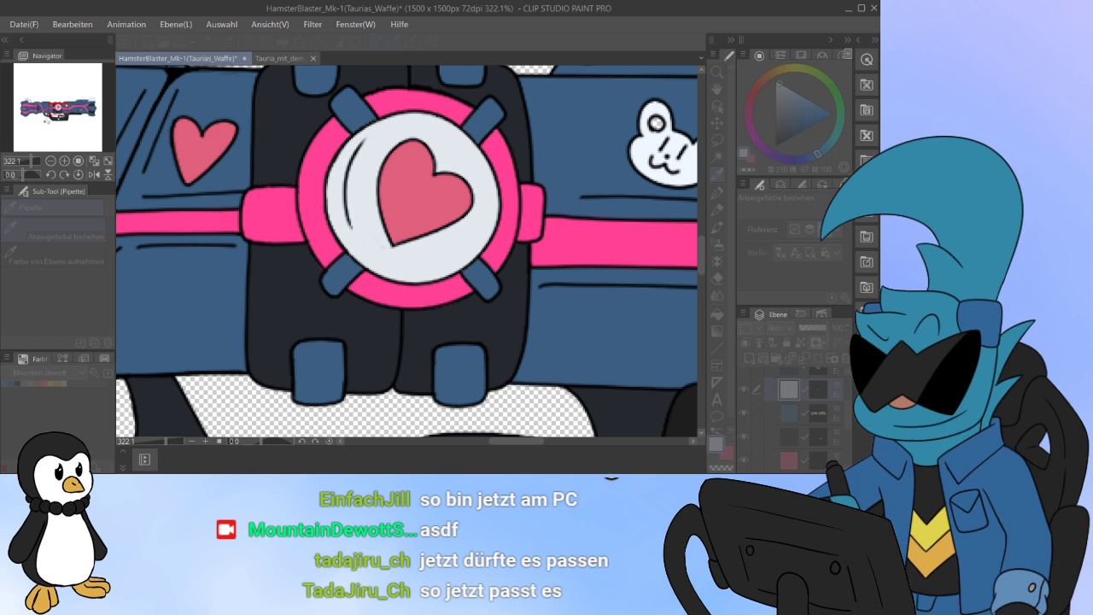
pyautogui.press('Return')
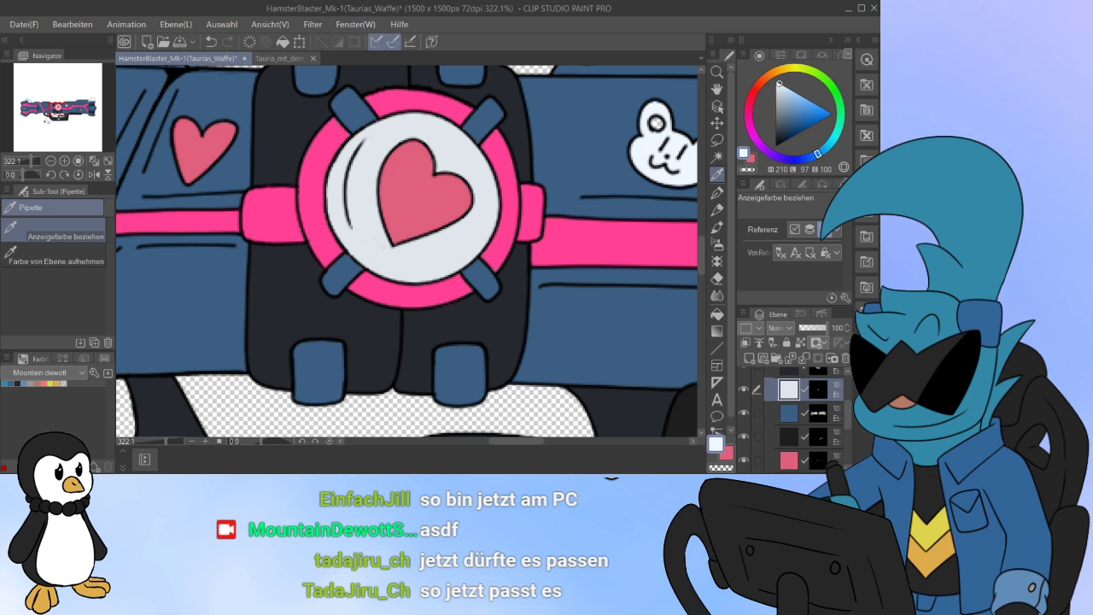
pyautogui.scroll(-5, 430, 198)
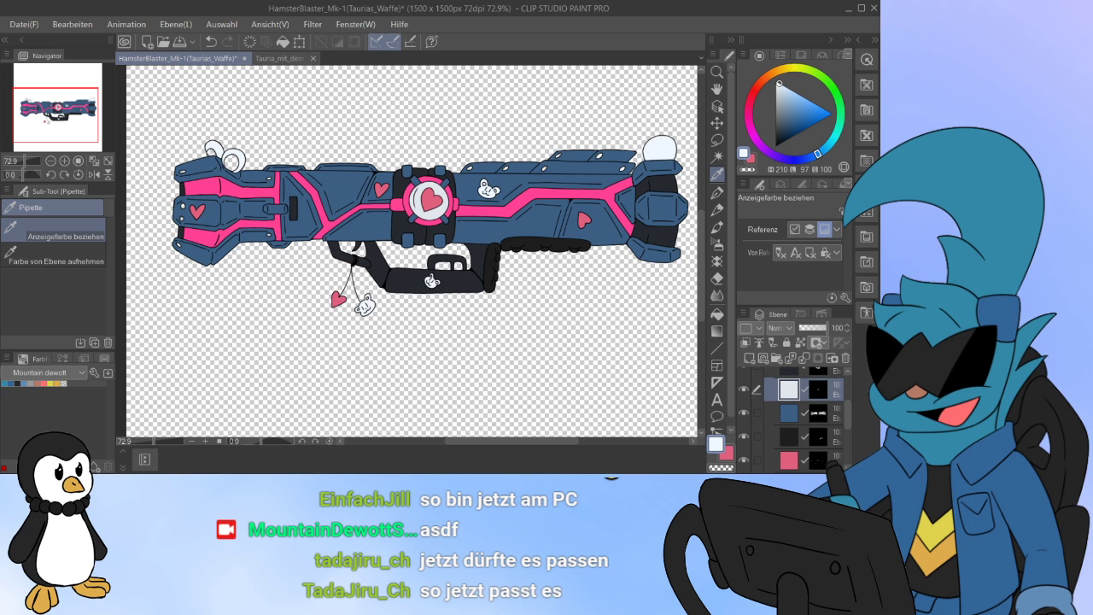
pyautogui.moveTo(430, 201); pyautogui.dragTo(402, 236)
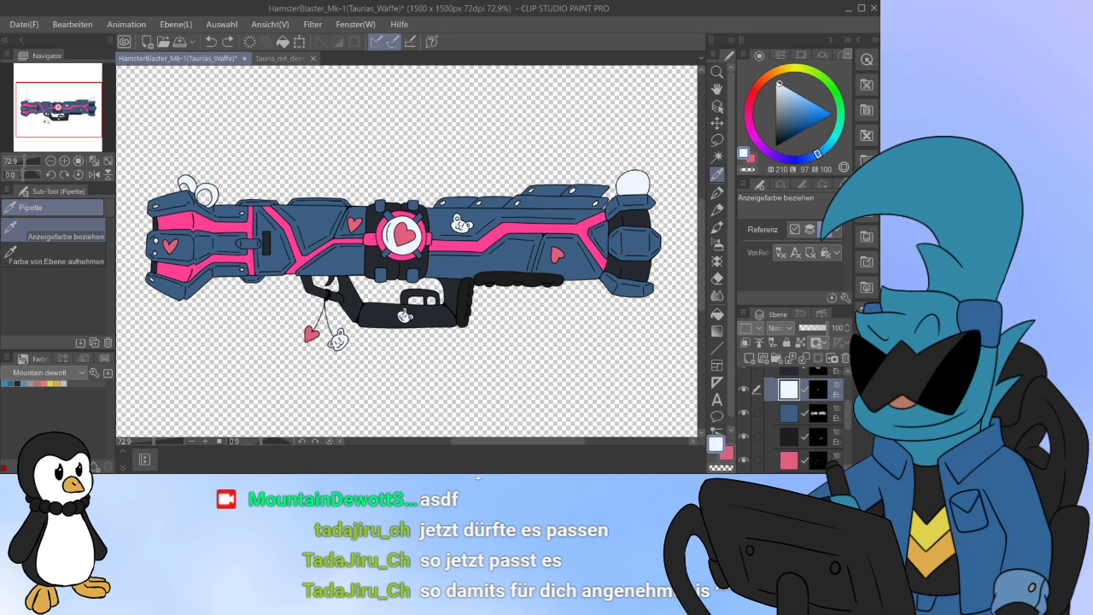
# Step: Look over the whole blaster and the lowest entries of the layer stack
pyautogui.moveTo(427, 248); pyautogui.dragTo(390, 251)
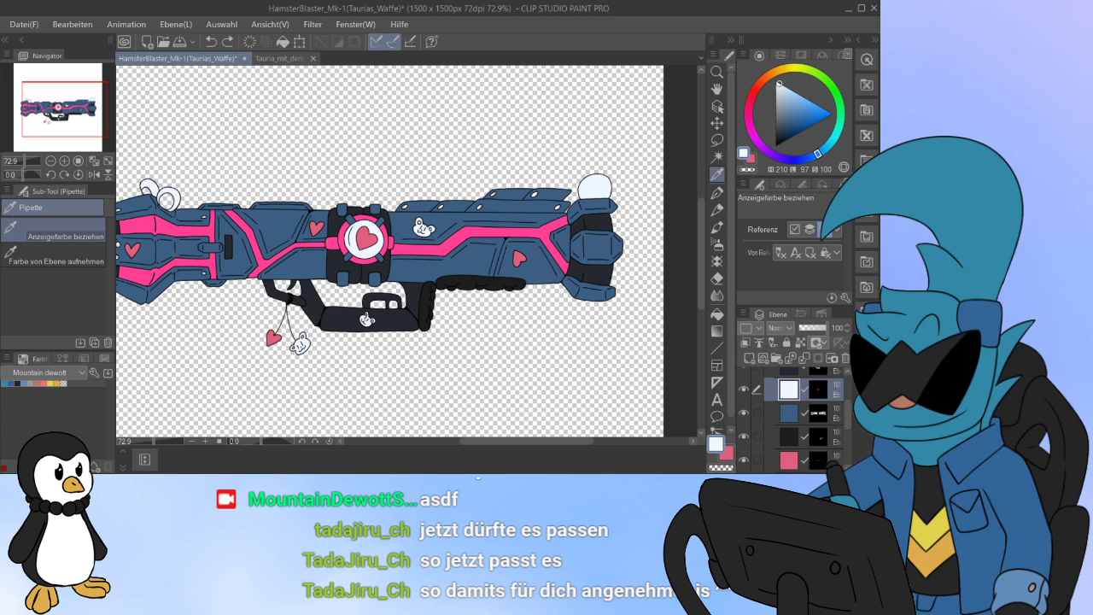
pyautogui.scroll(-4, 807, 418)
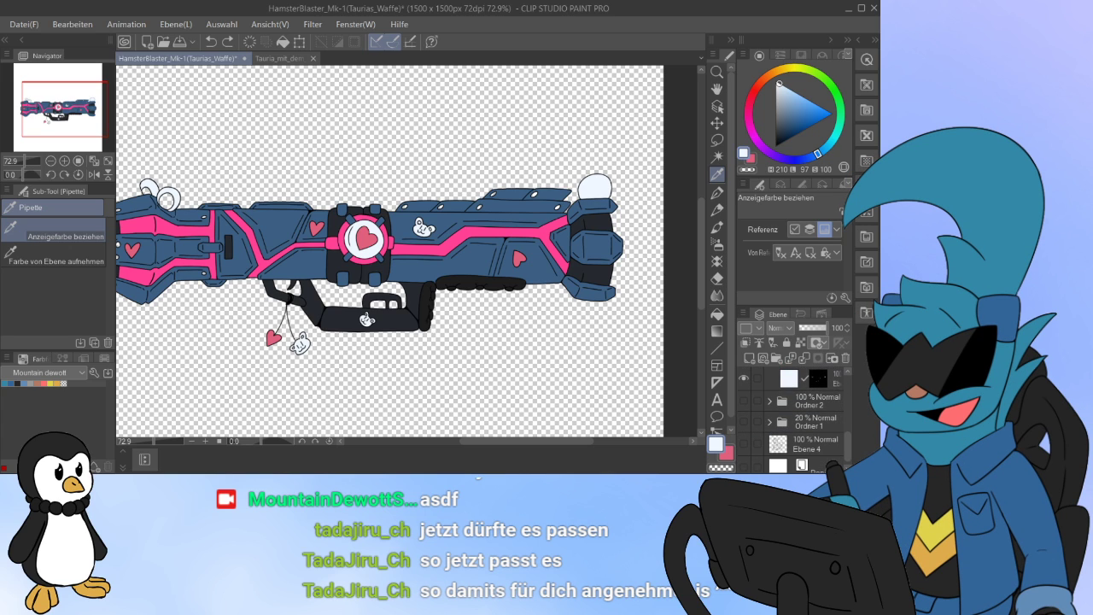
# Step: Add a new raster layer inside the folder above Ordner 2, and activate automatic selection that refers to other layers
pyautogui.click(816, 402)
pyautogui.click(749, 358)
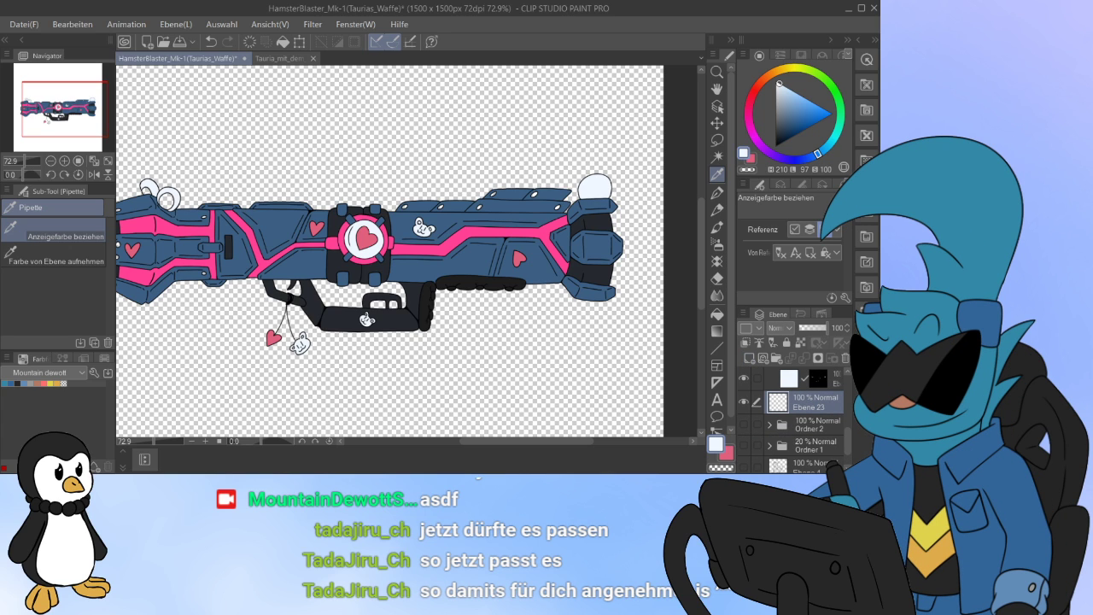
pyautogui.moveTo(813, 402); pyautogui.dragTo(813, 392)
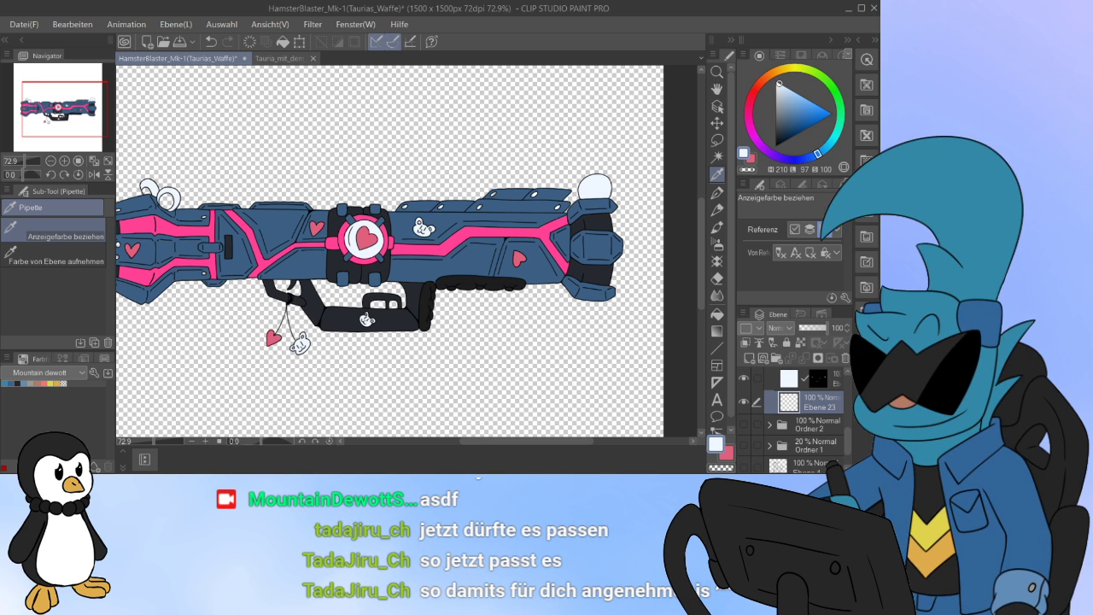
pyautogui.moveTo(382, 200); pyautogui.dragTo(303, 236)
pyautogui.scroll(11, 303, 237)
pyautogui.scroll(3, 361, 258)
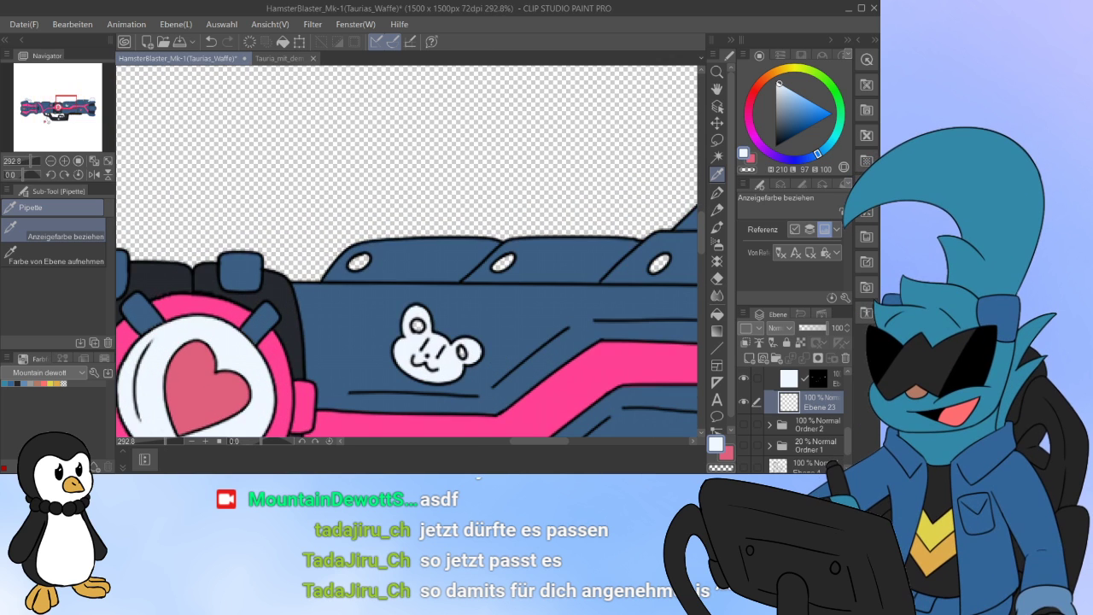
pyautogui.press('w')
pyautogui.click(359, 262)
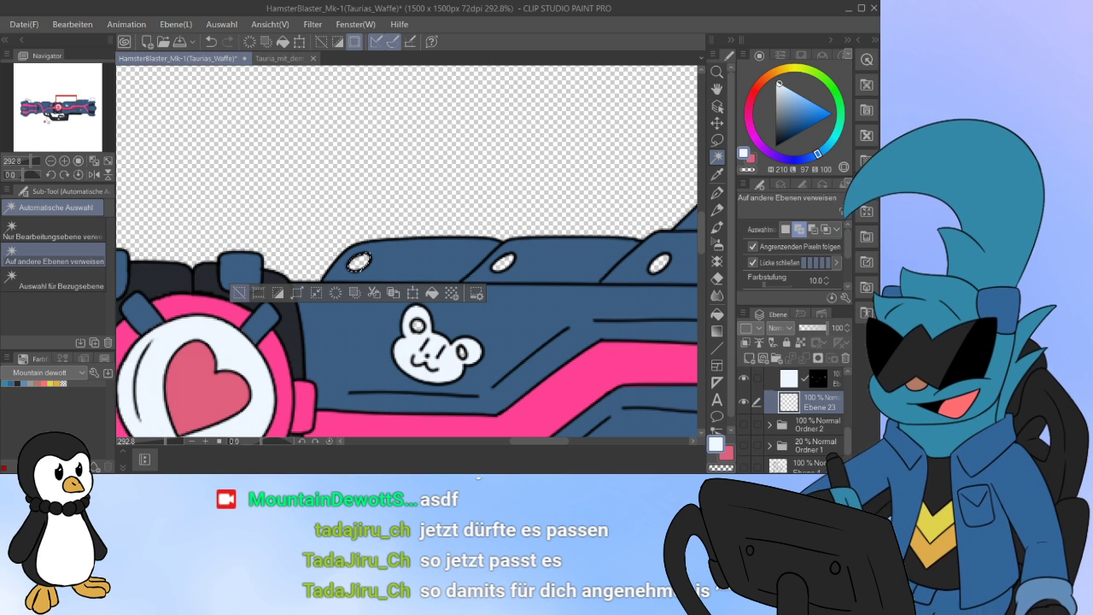
pyautogui.hotkey('ctrl', 'd')
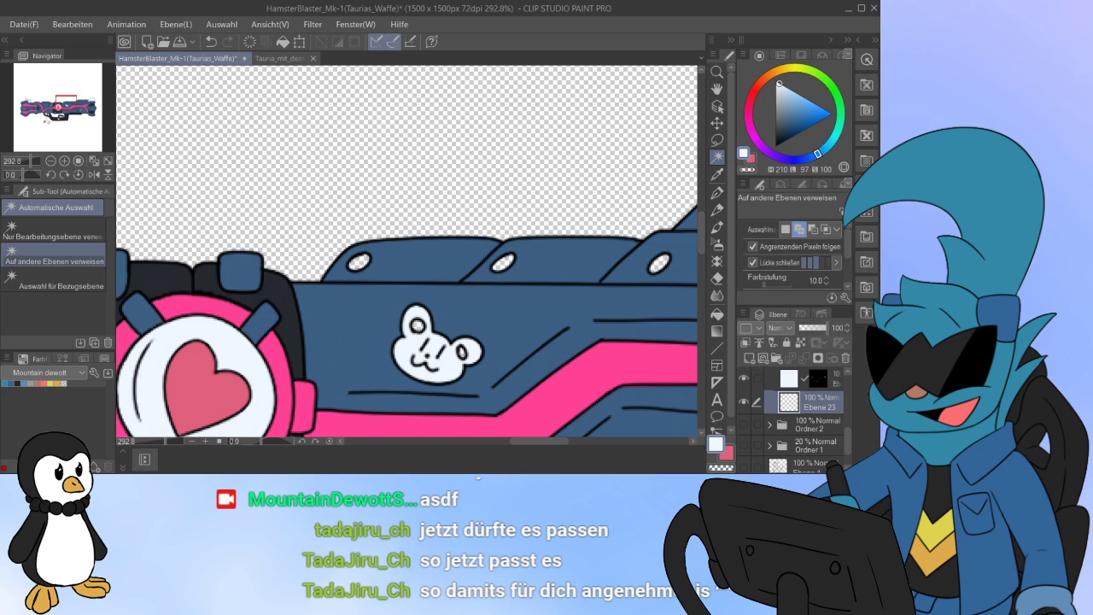
pyautogui.click(358, 261)
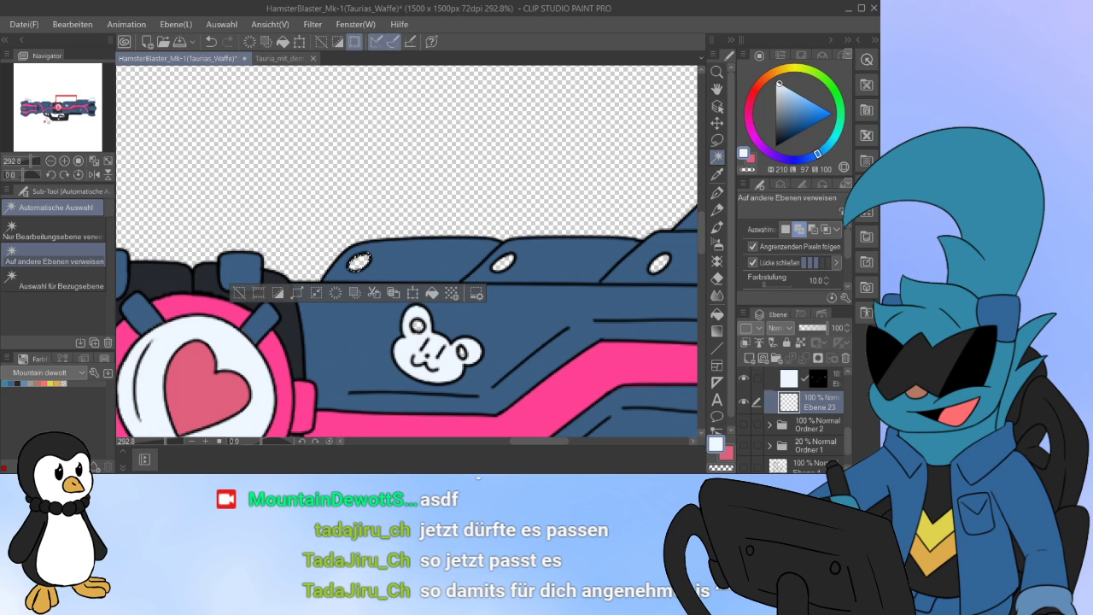
pyautogui.hotkey('ctrl', 'd')
# Step: Select all the uncoloured oval holes along the plates on the weapon's upper rail
pyautogui.moveTo(847, 241); pyautogui.dragTo(847, 263)
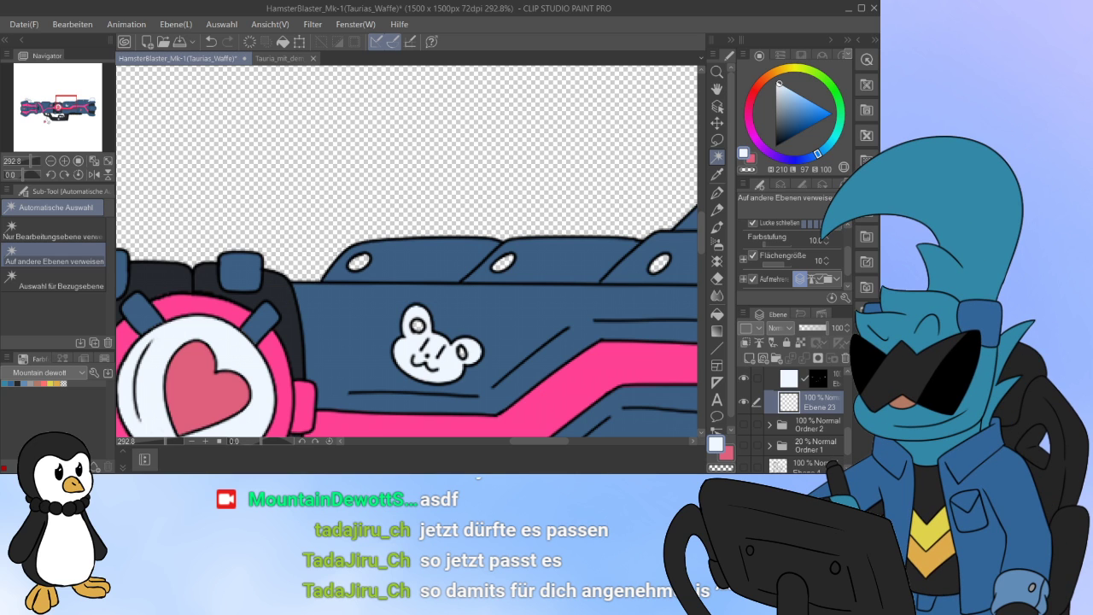
pyautogui.click(359, 262)
pyautogui.keyDown('shift'); pyautogui.click(504, 262); pyautogui.keyUp('shift')
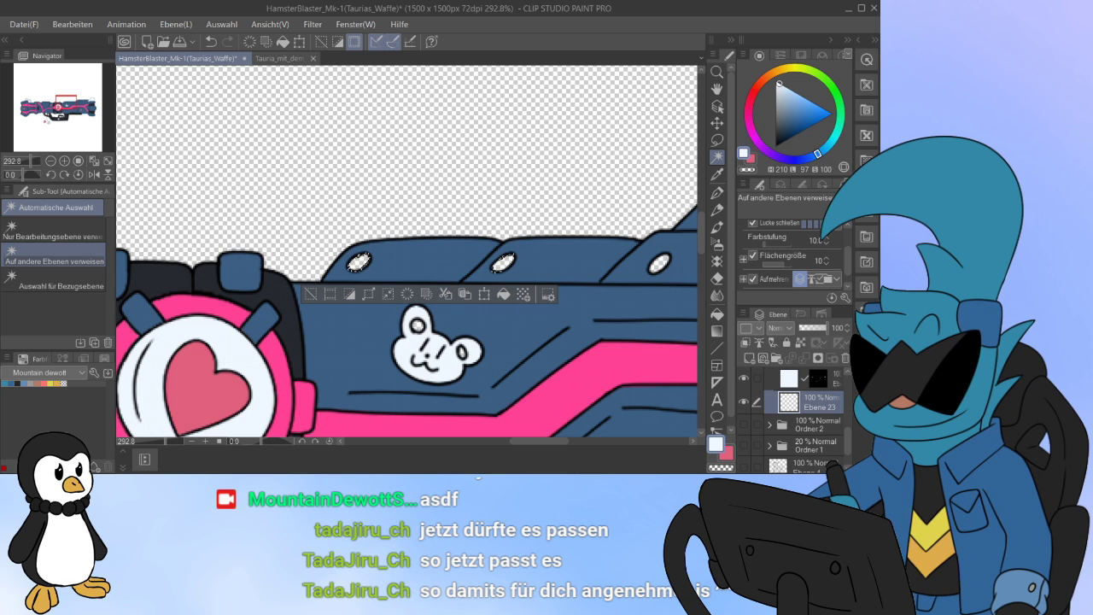
pyautogui.keyDown('shift'); pyautogui.click(659, 263); pyautogui.keyUp('shift')
pyautogui.hscroll(3, 660, 263)
pyautogui.keyDown('shift'); pyautogui.click(571, 213); pyautogui.keyUp('shift')
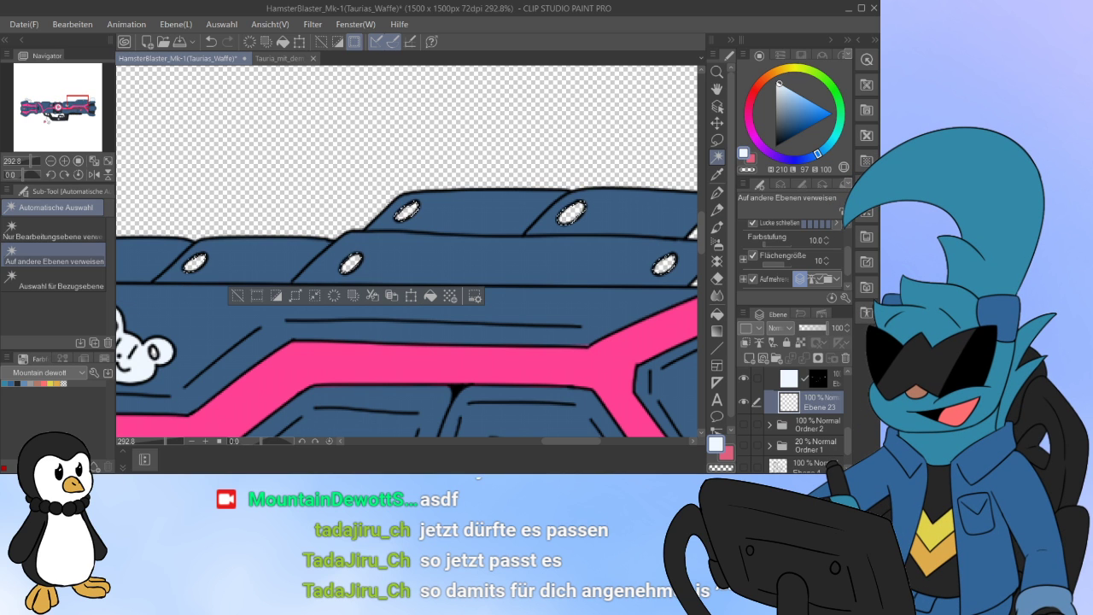
pyautogui.hscroll(1, 407, 314)
pyautogui.hscroll(-3, 407, 315)
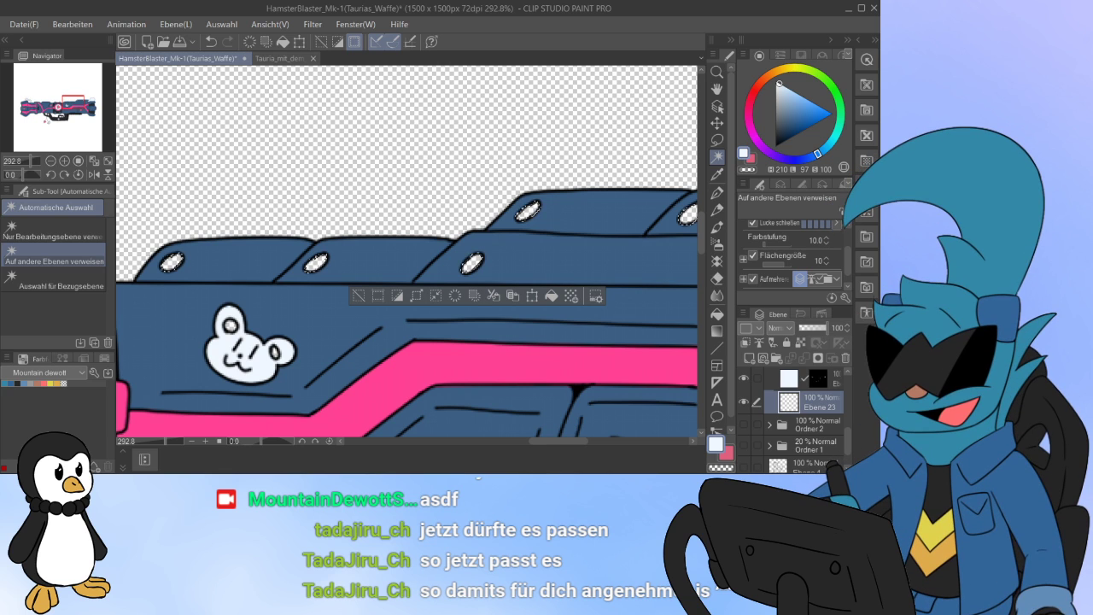
# Step: Add the six round and oval holes on the weapon's rear section around the heart plate to the selection
pyautogui.moveTo(598, 341); pyautogui.dragTo(191, 88)
pyautogui.moveTo(88, 111); pyautogui.dragTo(30, 113)
pyautogui.scroll(2, 407, 254)
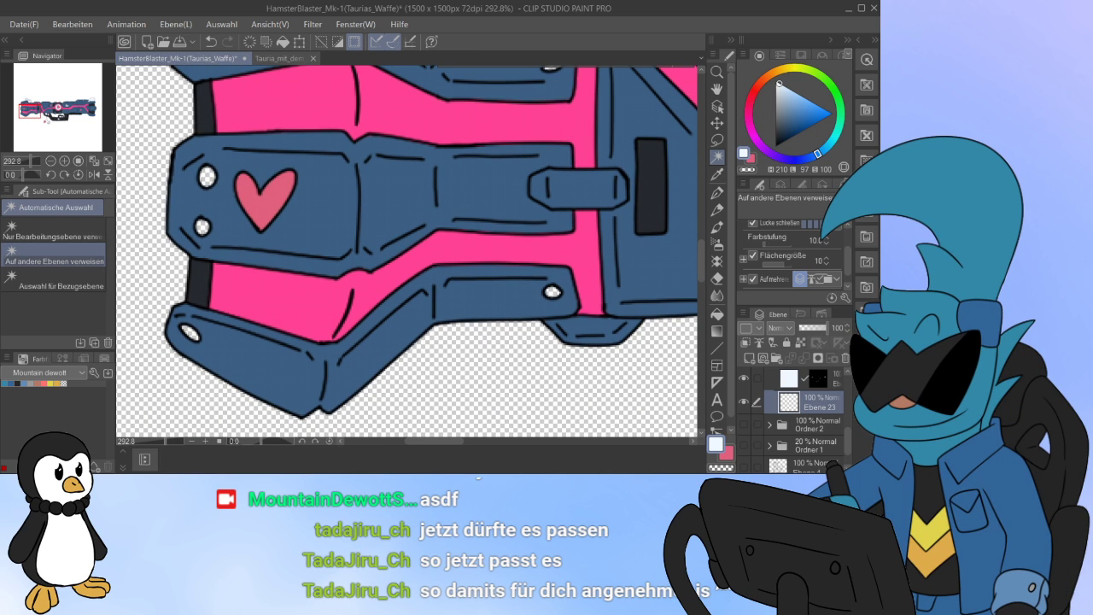
pyautogui.click(552, 293)
pyautogui.keyDown('shift'); pyautogui.click(190, 333); pyautogui.keyUp('shift')
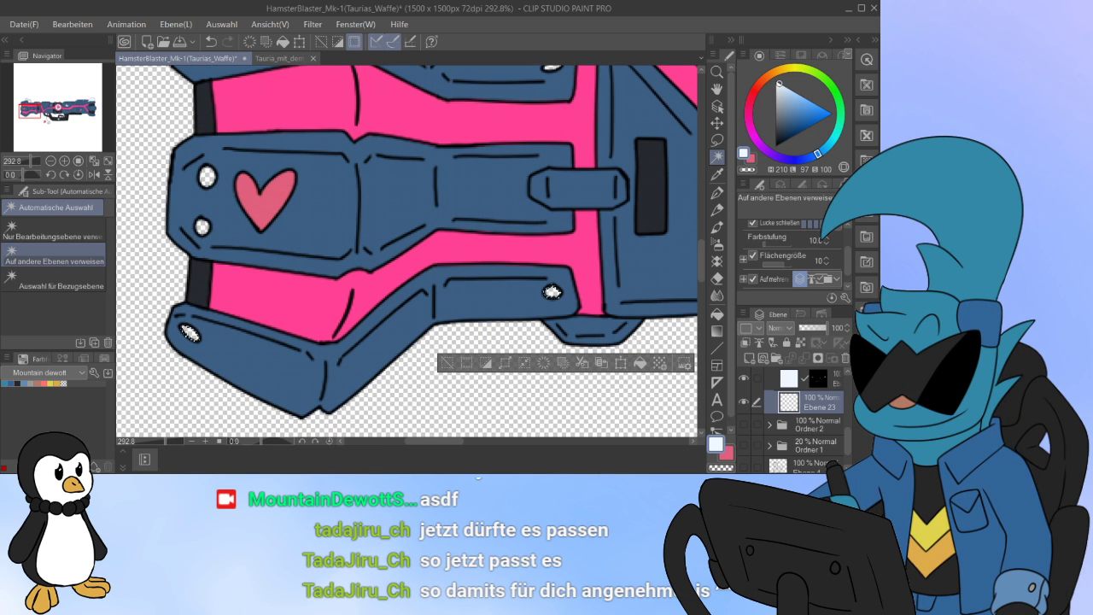
pyautogui.scroll(8, 408, 255)
pyautogui.hscroll(-1, 407, 255)
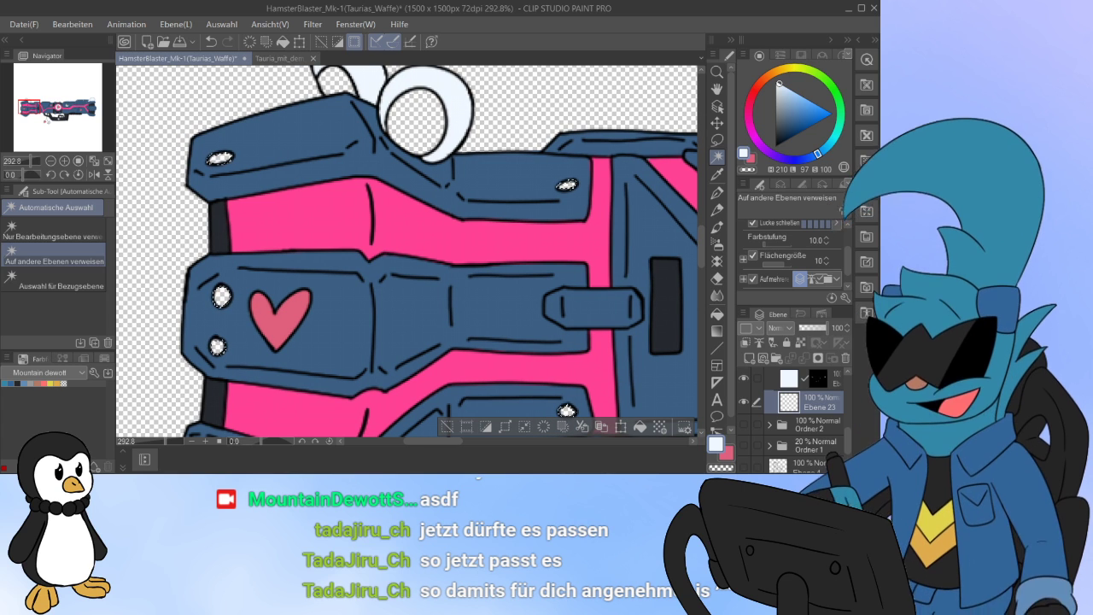
# Step: Fill the selected holes with neutral grey, turn the selection into a layer mask, and fill the whole layer with that grey
pyautogui.click(775, 120)
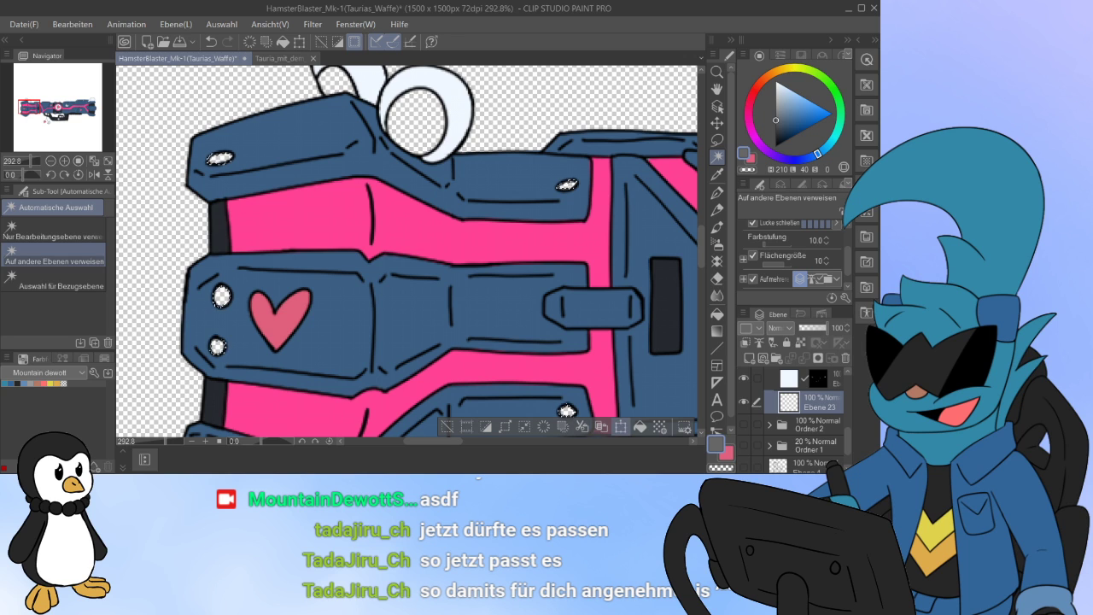
pyautogui.click(639, 426)
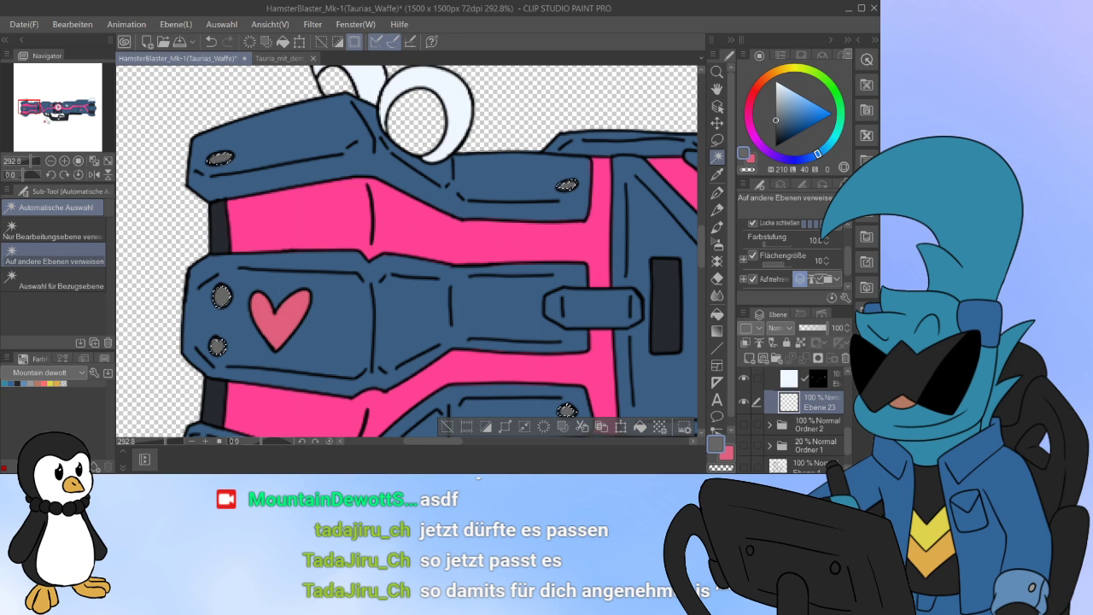
pyautogui.hotkey('ctrl', 'd')
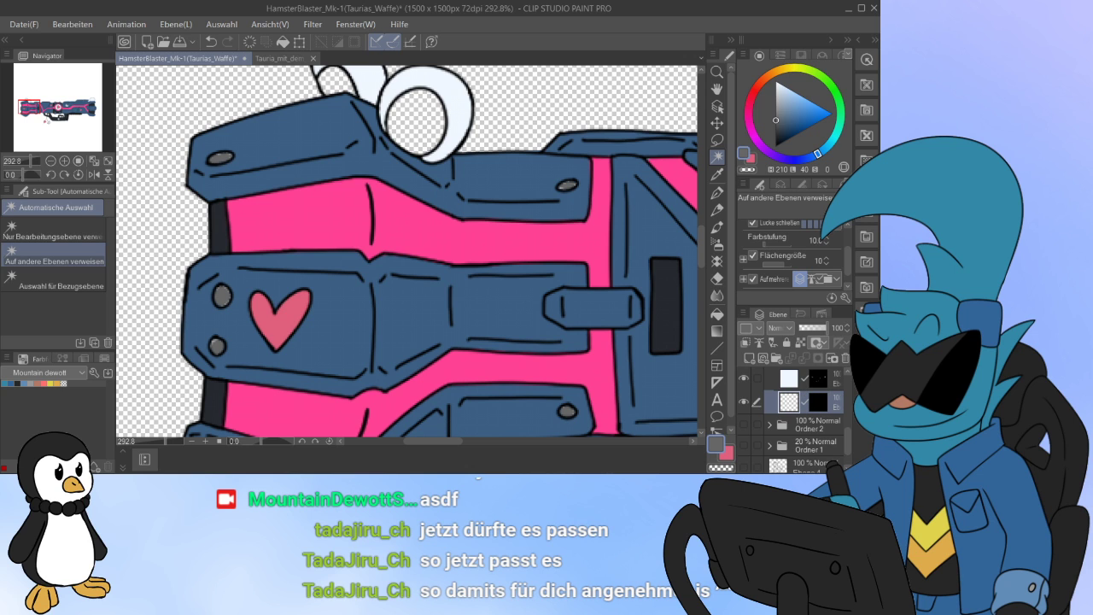
pyautogui.click(283, 41)
# Step: Examine the grey fill's edges in the upper rear hole and the two holes beside the heart, with the pen active
pyautogui.press('p')
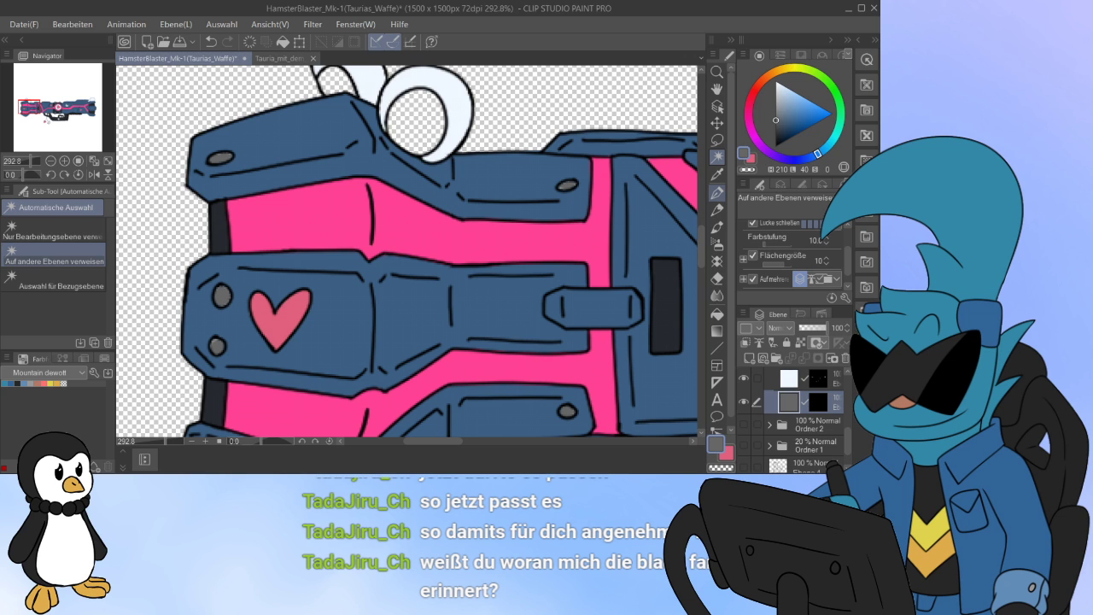
pyautogui.press('p')
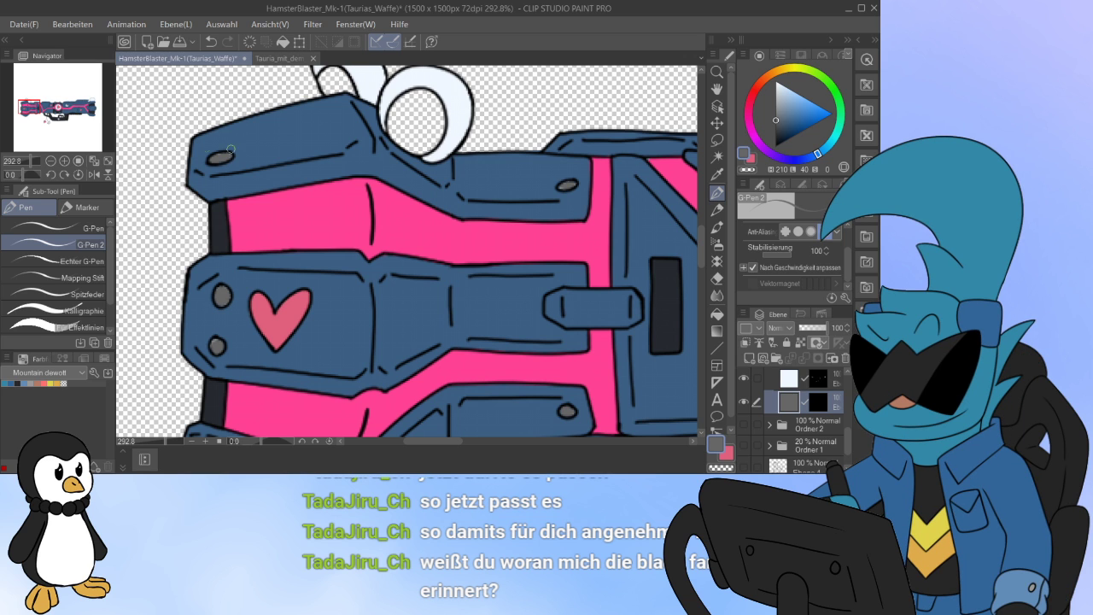
pyautogui.scroll(2, 230, 150)
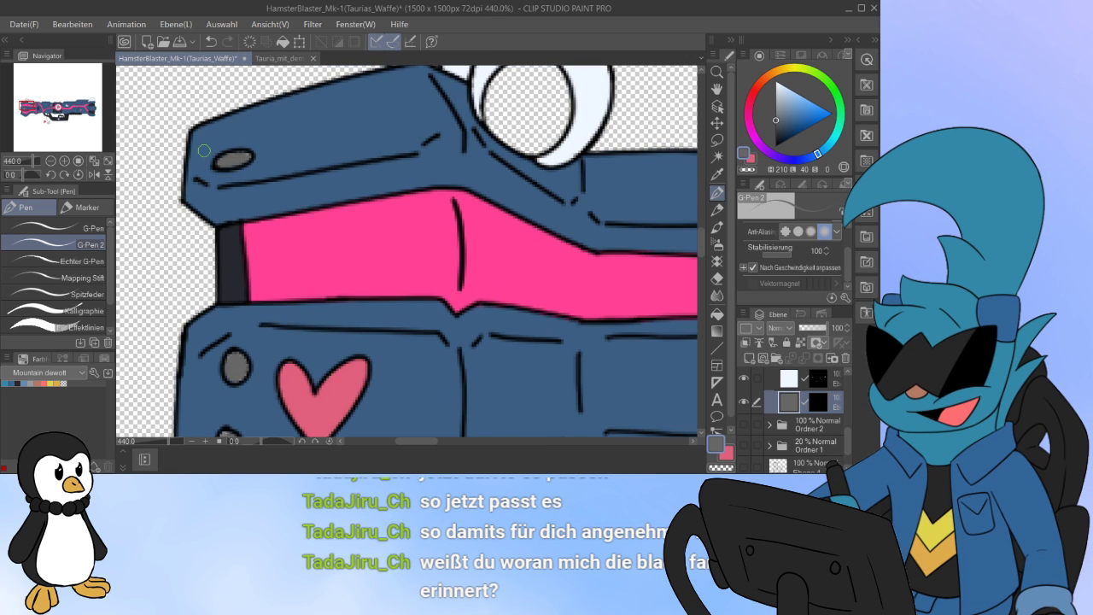
pyautogui.scroll(2, 204, 150)
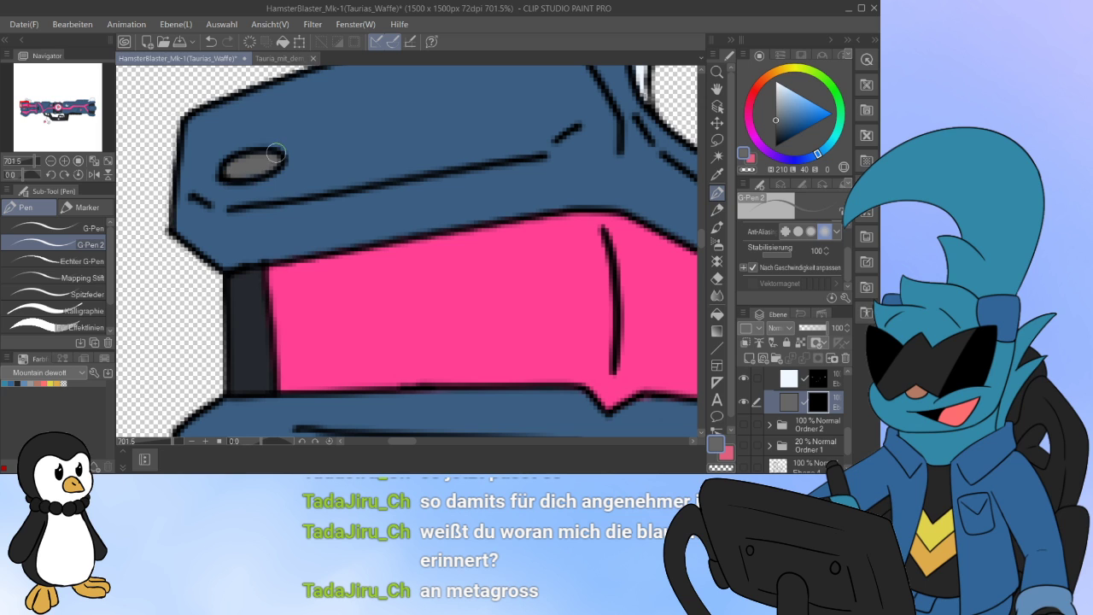
pyautogui.scroll(-5, 410, 251)
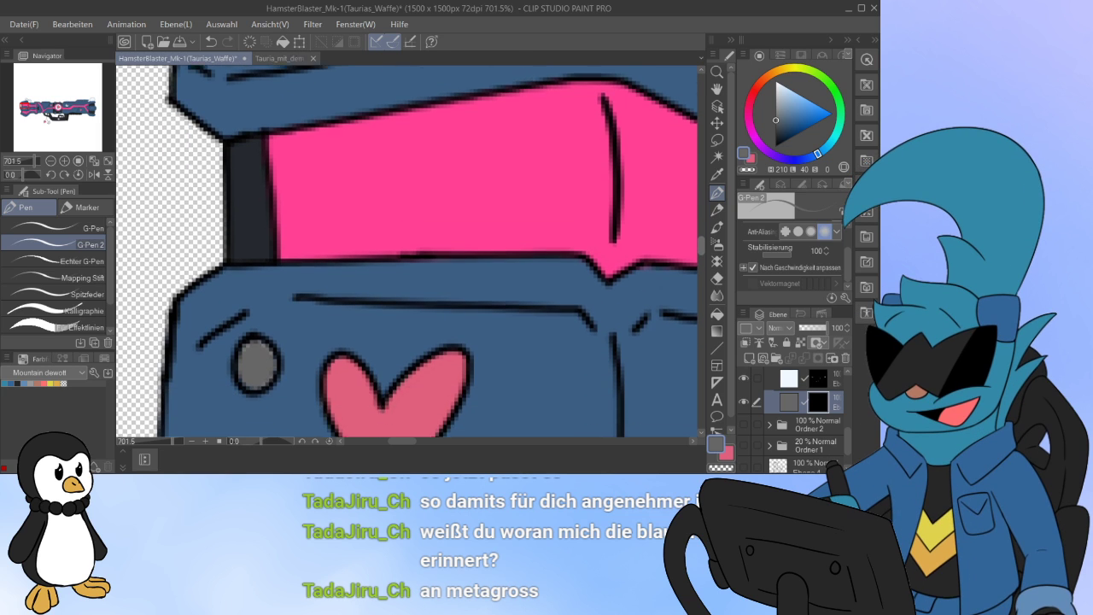
pyautogui.scroll(-2, 409, 251)
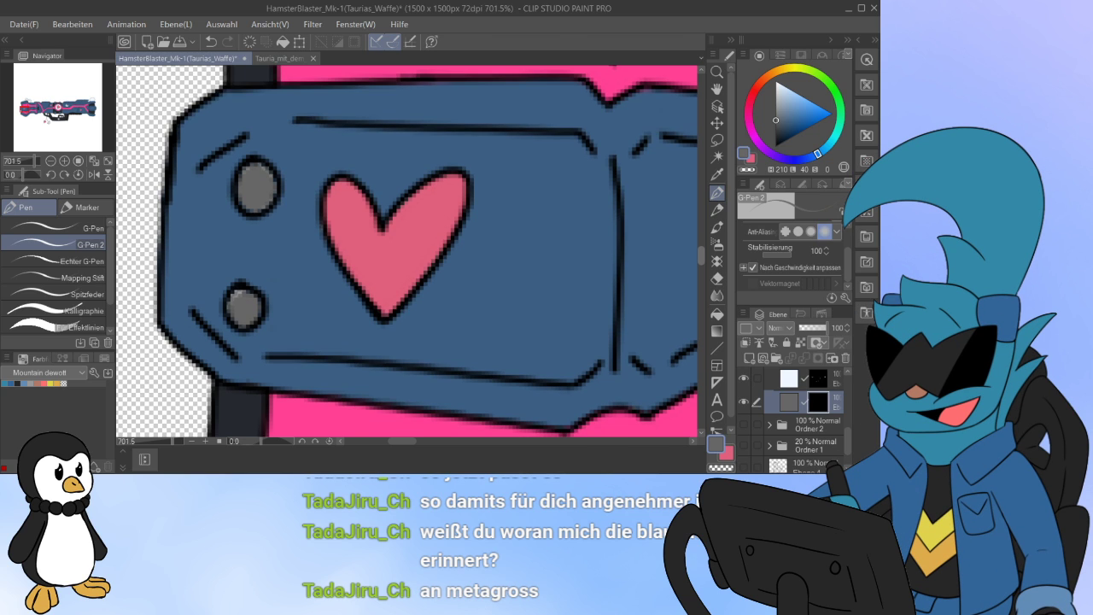
pyautogui.scroll(-2, 687, 259)
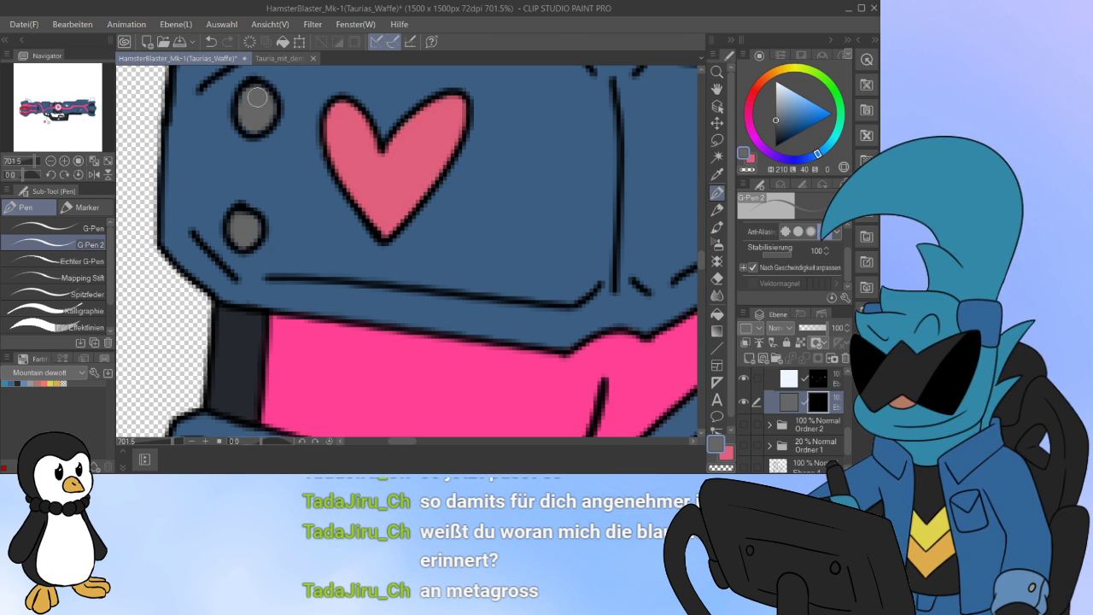
pyautogui.scroll(-6, 376, 220)
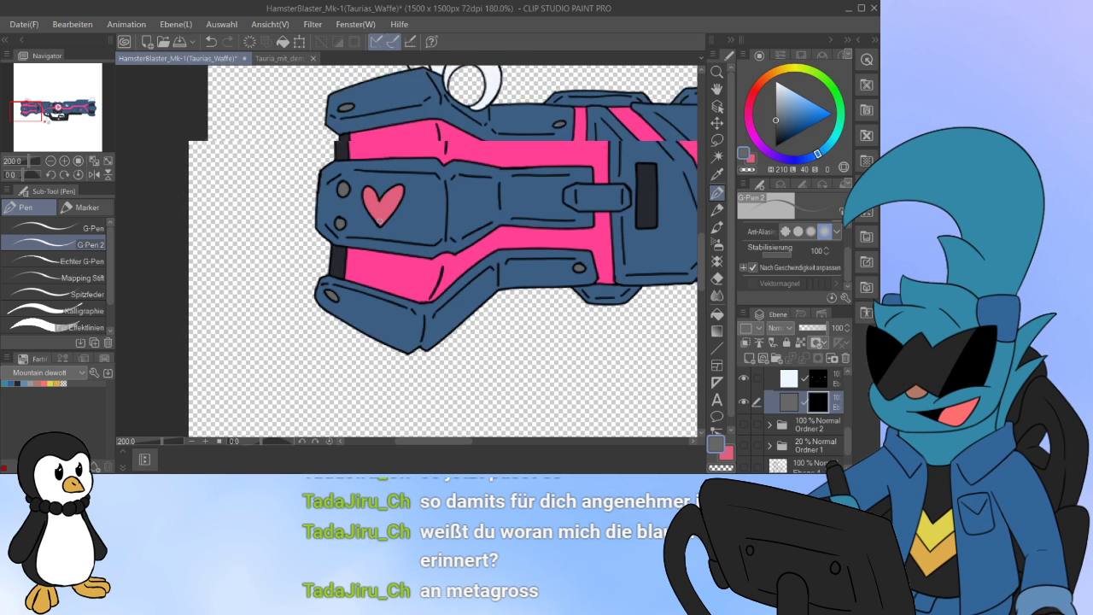
# Step: Examine the grey fill's edges in the lower rear plate's holes and the upper rear plate's front hole
pyautogui.moveTo(667, 214); pyautogui.dragTo(577, 218)
pyautogui.scroll(9, 222, 261)
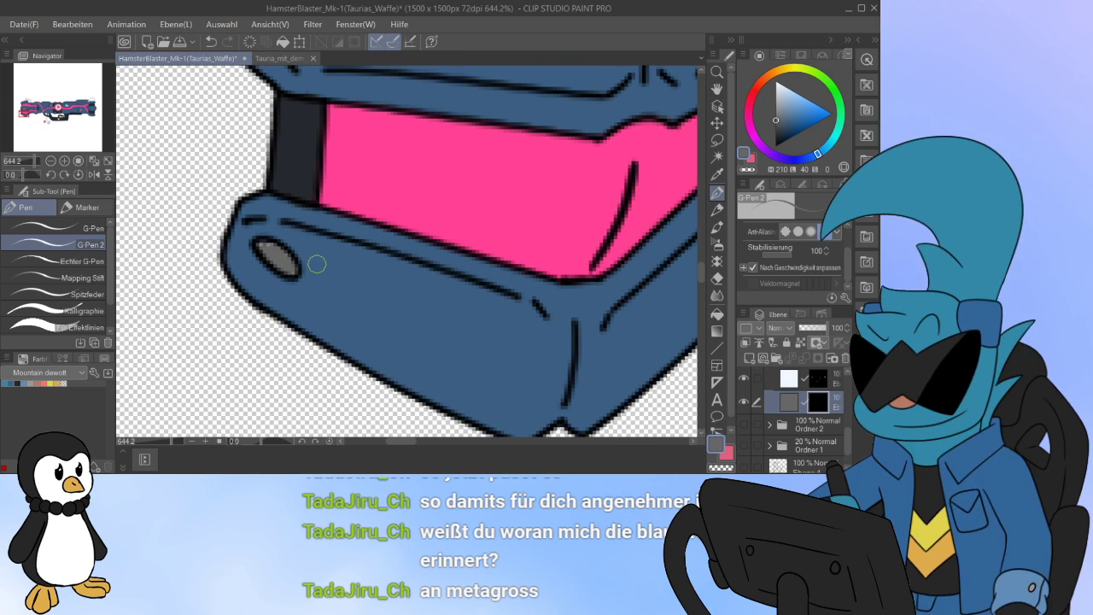
pyautogui.scroll(3, 316, 261)
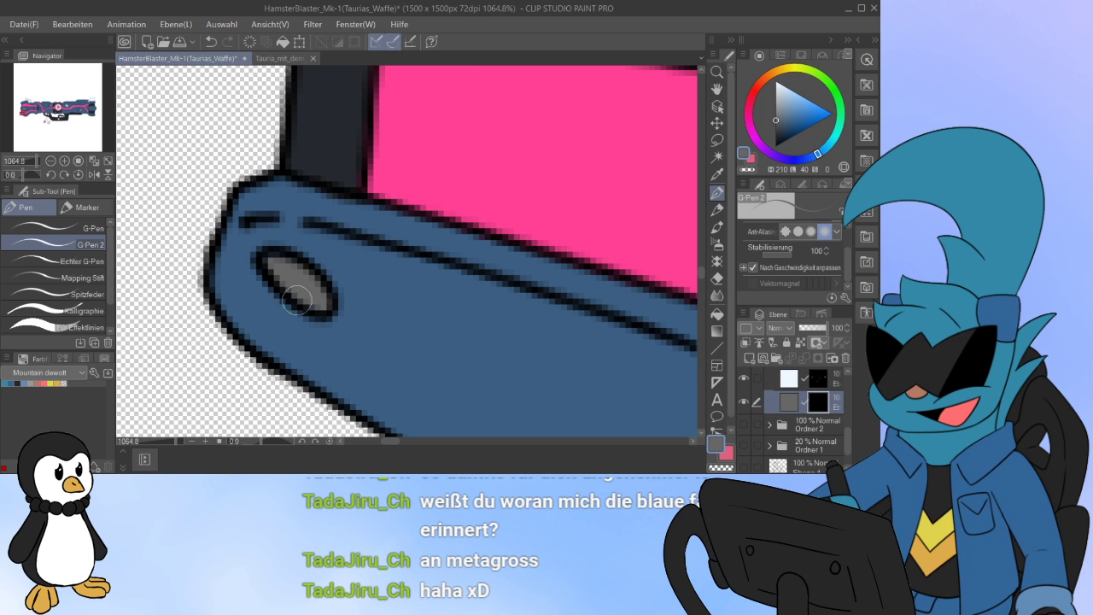
pyautogui.moveTo(390, 440); pyautogui.dragTo(433, 441)
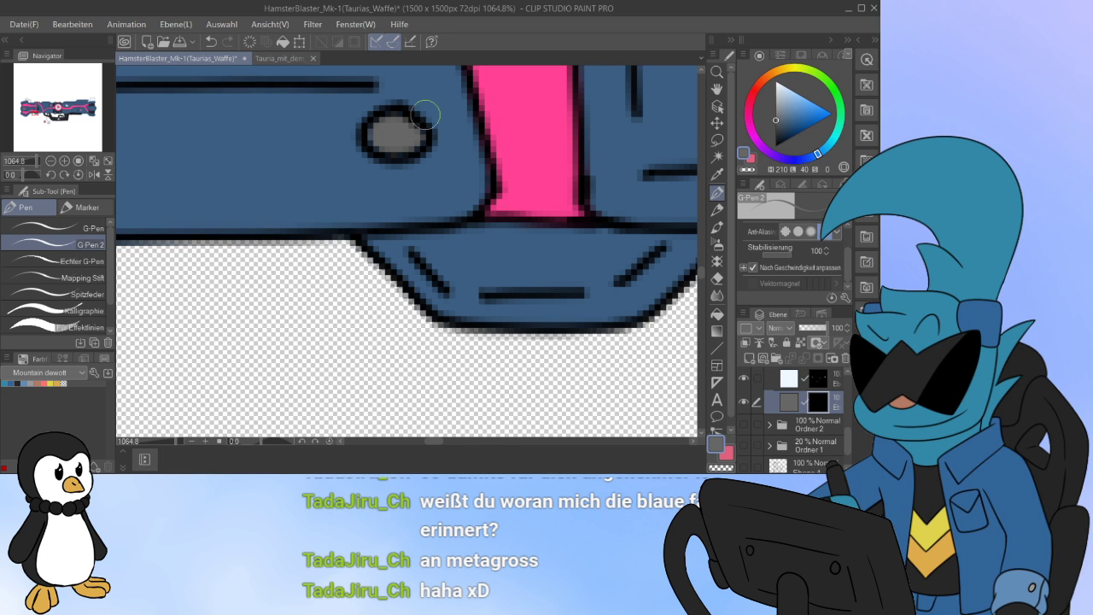
pyautogui.moveTo(701, 272); pyautogui.dragTo(701, 253)
pyautogui.moveTo(302, 392); pyautogui.dragTo(484, 392)
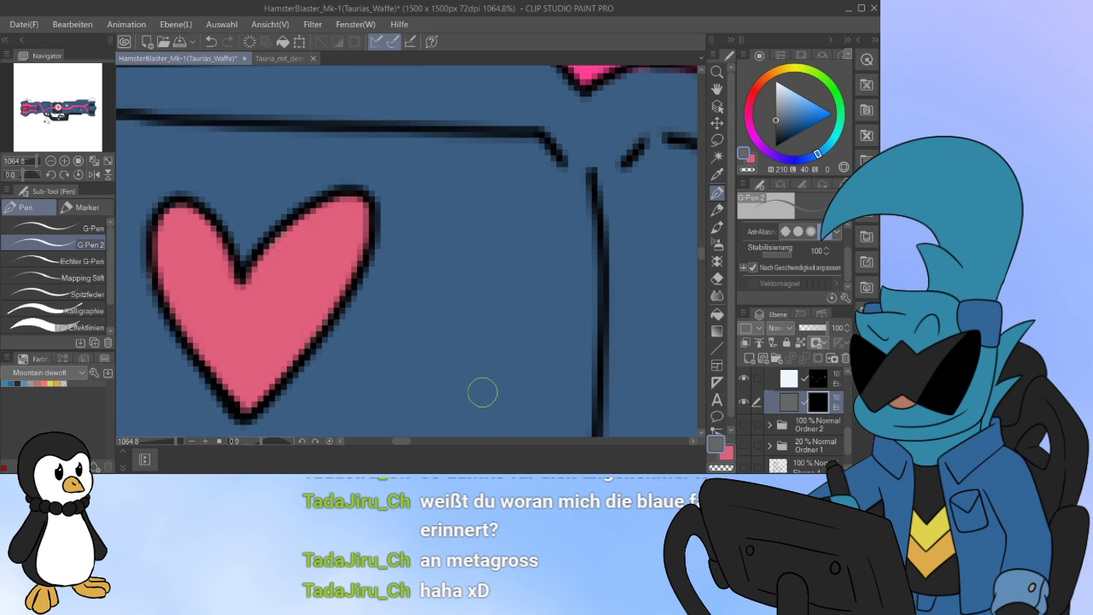
pyautogui.scroll(-12, 453, 310)
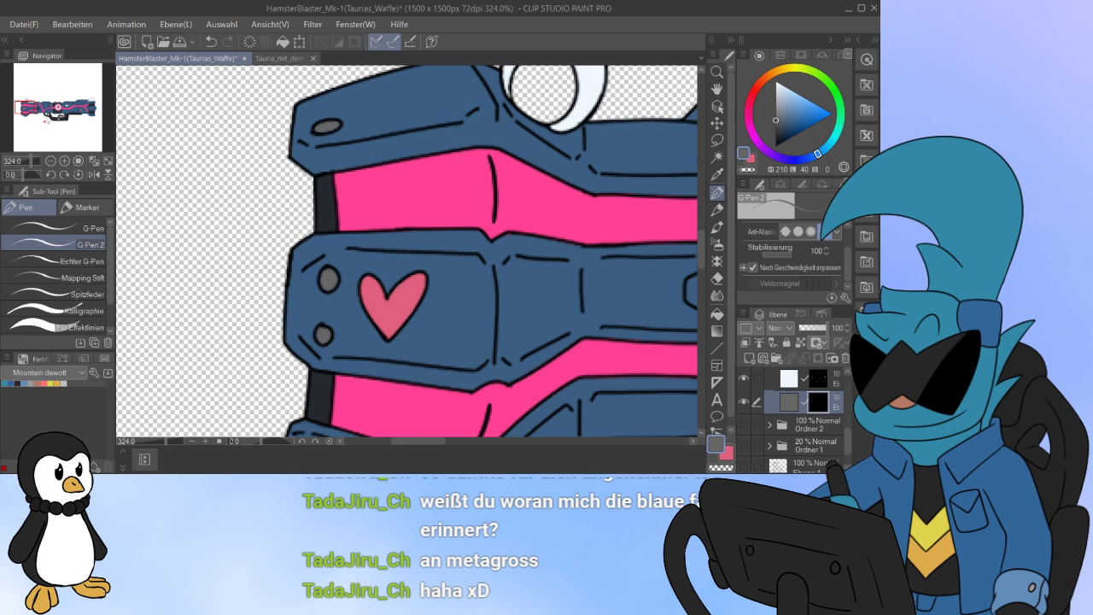
pyautogui.scroll(2, 366, 195)
pyautogui.scroll(2, 366, 195)
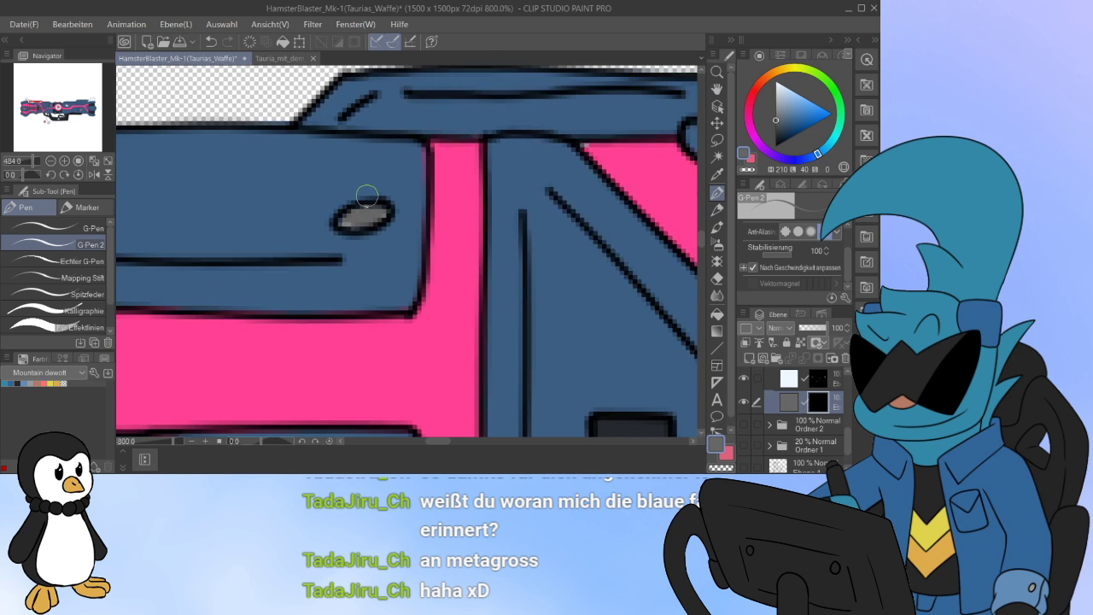
pyautogui.scroll(2, 367, 196)
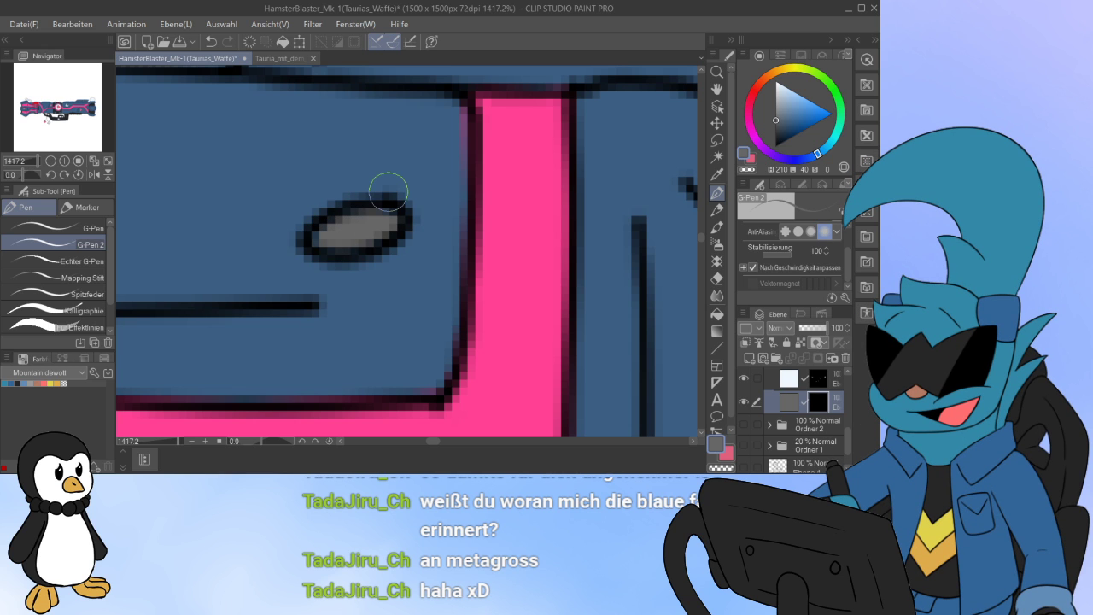
pyautogui.scroll(-5, 440, 271)
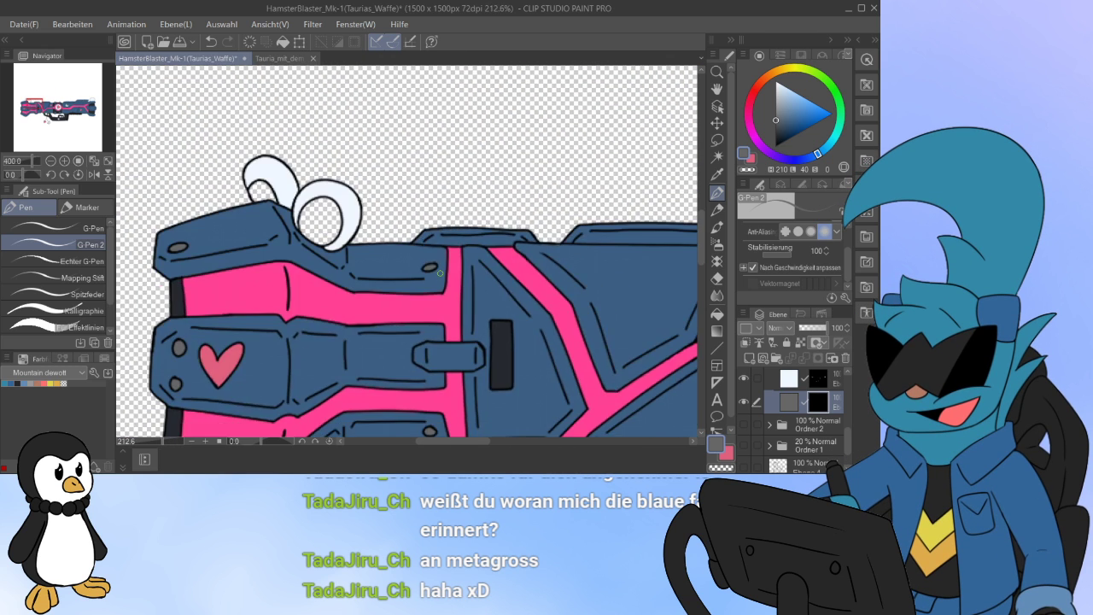
# Step: Examine the grey fill's edges in the holes of the overlapping upper plates, from the weapon's far end back to the round heart emblem
pyautogui.moveTo(547, 264); pyautogui.dragTo(269, 155)
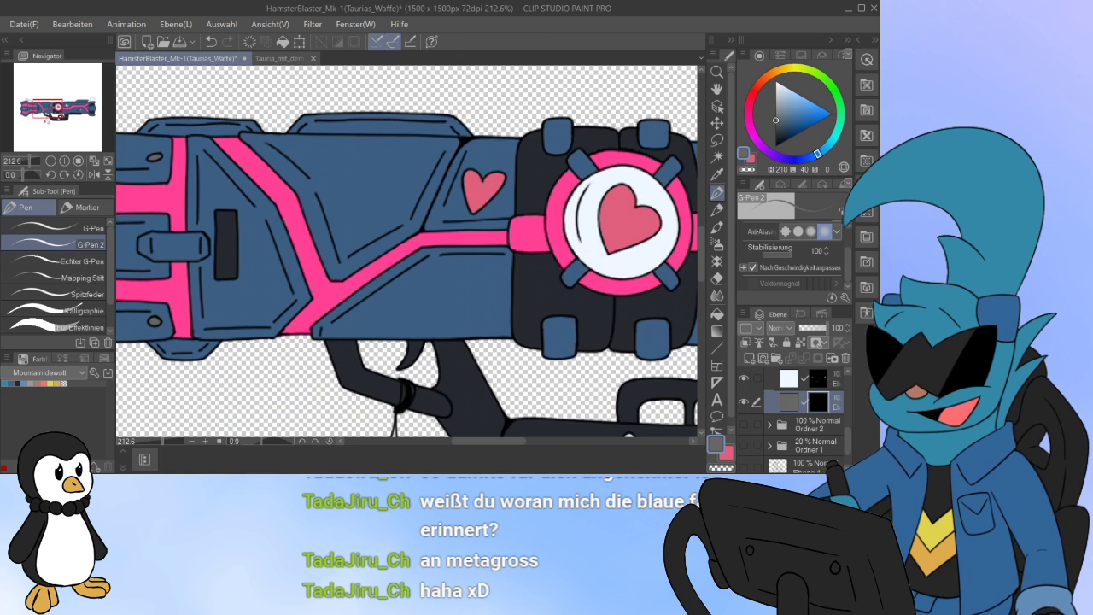
pyautogui.moveTo(546, 341); pyautogui.dragTo(189, 183)
pyautogui.scroll(2, 341, 295)
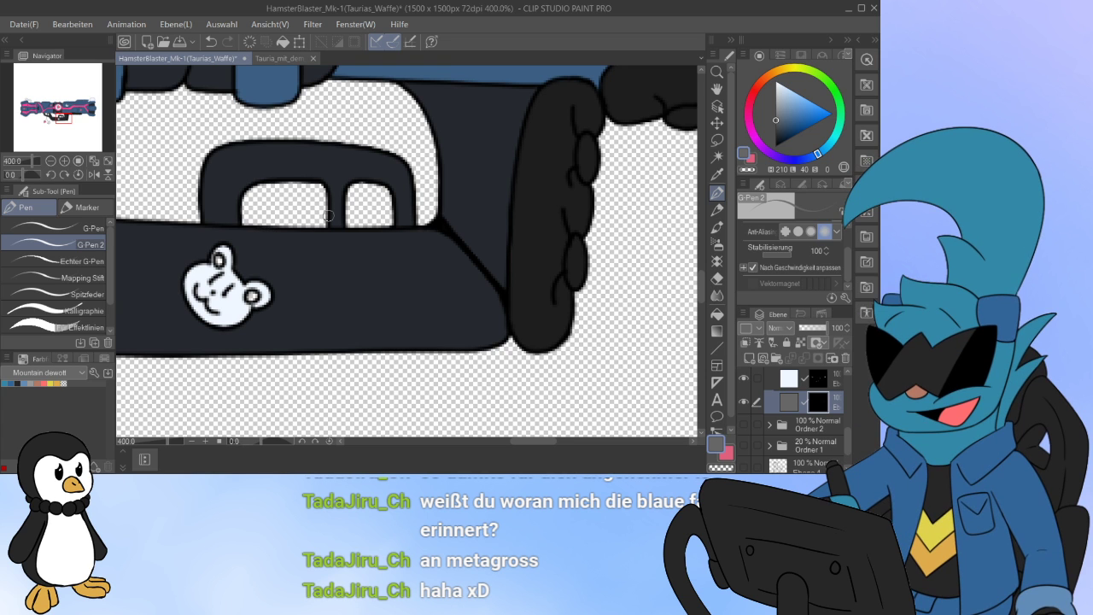
pyautogui.moveTo(547, 188); pyautogui.dragTo(320, 333)
pyautogui.moveTo(658, 77); pyautogui.dragTo(141, 432)
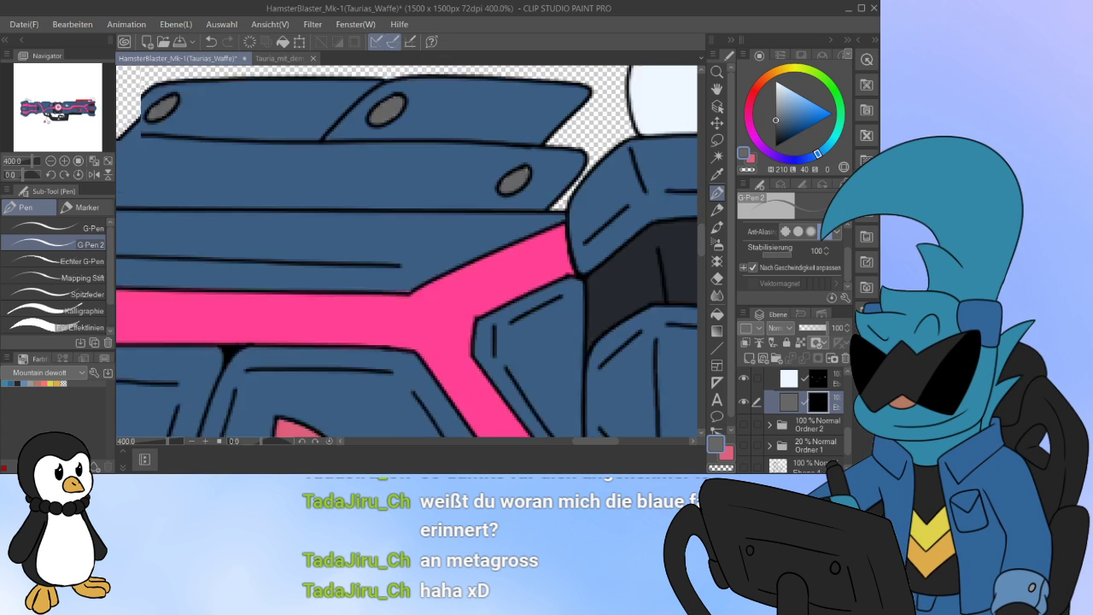
pyautogui.moveTo(410, 171); pyautogui.dragTo(391, 380)
pyautogui.moveTo(282, 350); pyautogui.dragTo(607, 168)
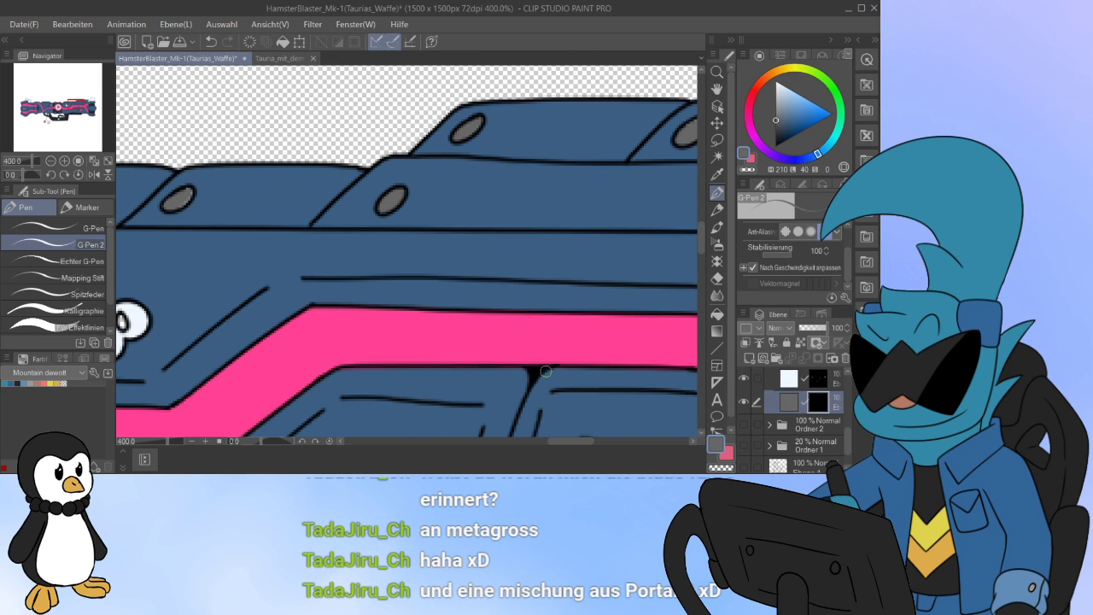
pyautogui.moveTo(645, 281); pyautogui.dragTo(485, 283)
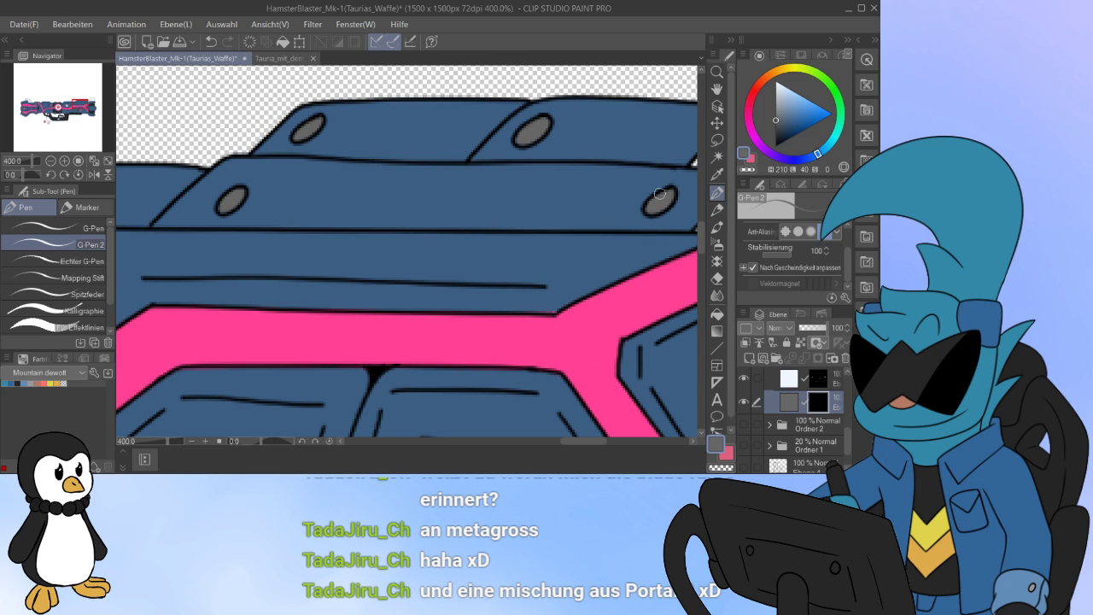
pyautogui.hscroll(-5, 406, 255)
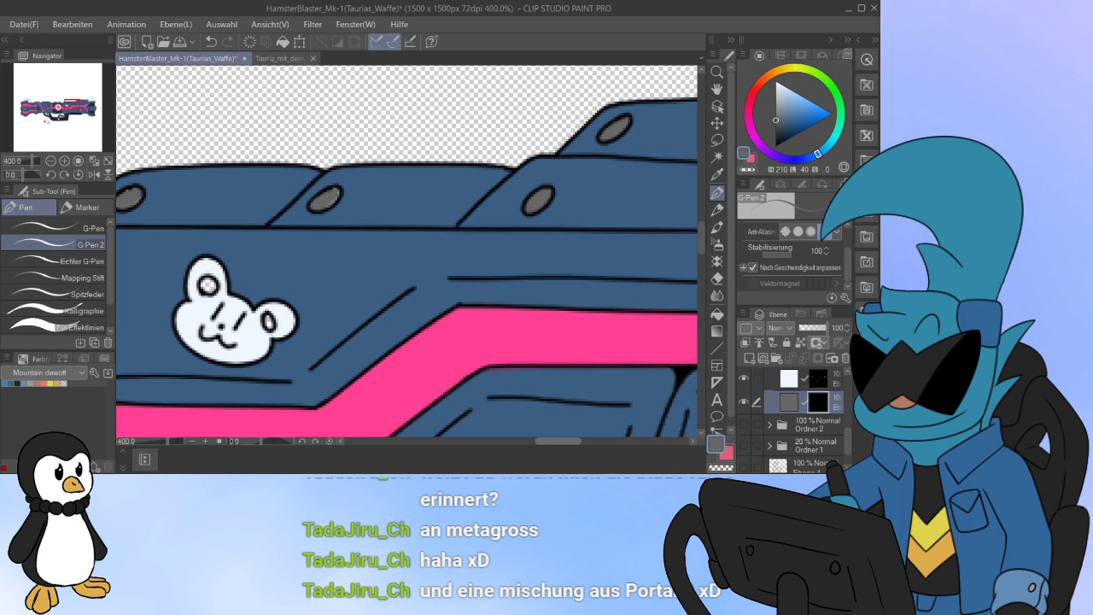
pyautogui.hscroll(-5, 407, 255)
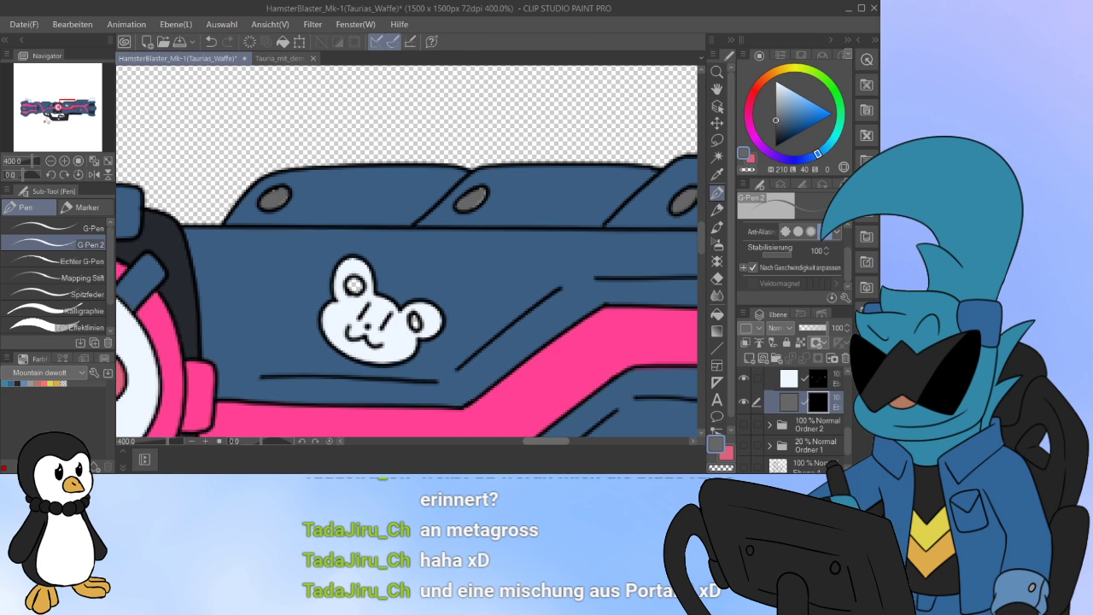
pyautogui.hscroll(3, 407, 255)
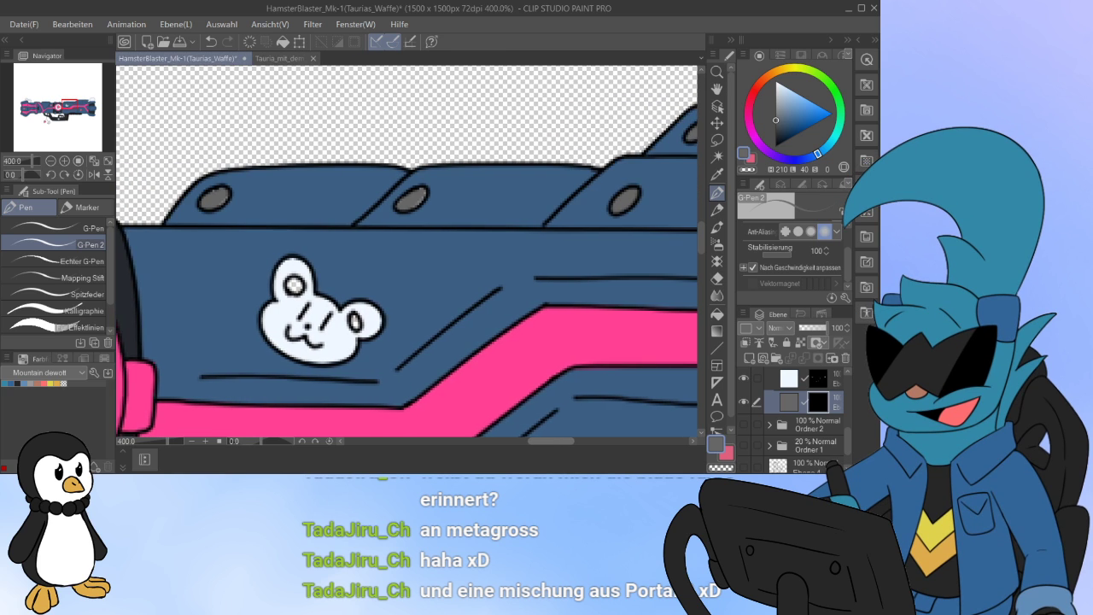
pyautogui.hscroll(-3, 547, 206)
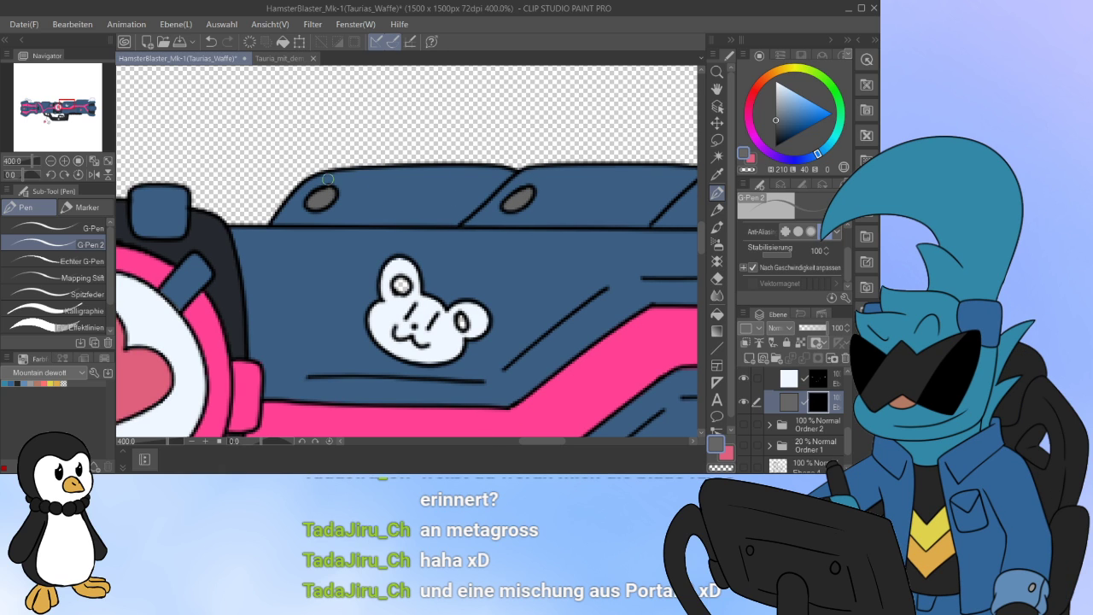
# Step: Compare the whole weapon with the grey hole layer hidden and shown
pyautogui.scroll(-6, 404, 241)
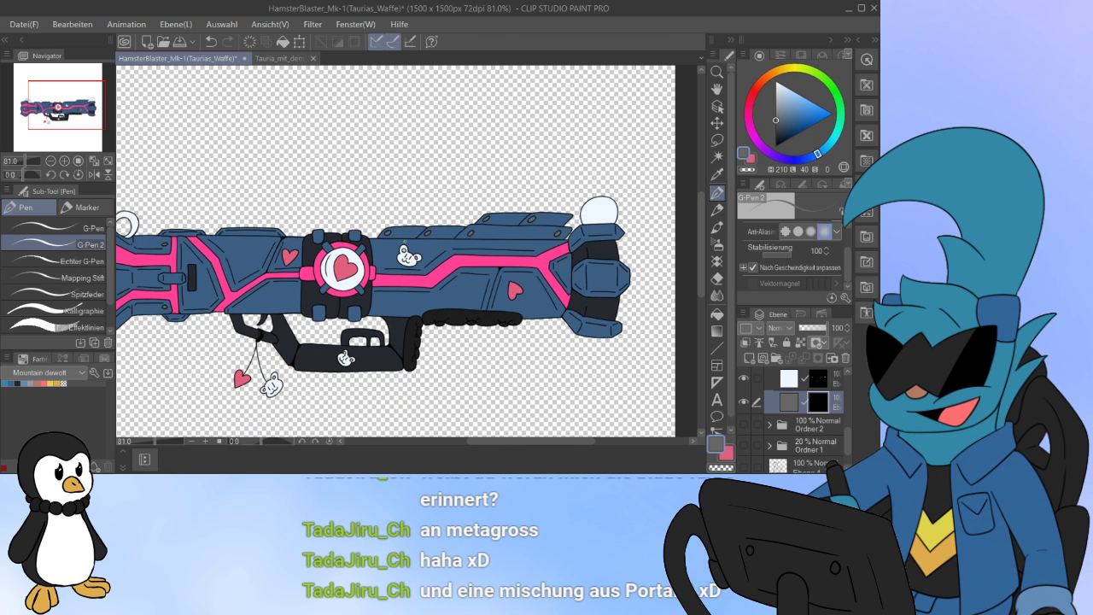
pyautogui.moveTo(405, 256)
pyautogui.mouseDown()
pyautogui.moveTo(516, 257)
pyautogui.moveTo(498, 222)
pyautogui.moveTo(501, 168)
pyautogui.moveTo(488, 193)
pyautogui.mouseUp()
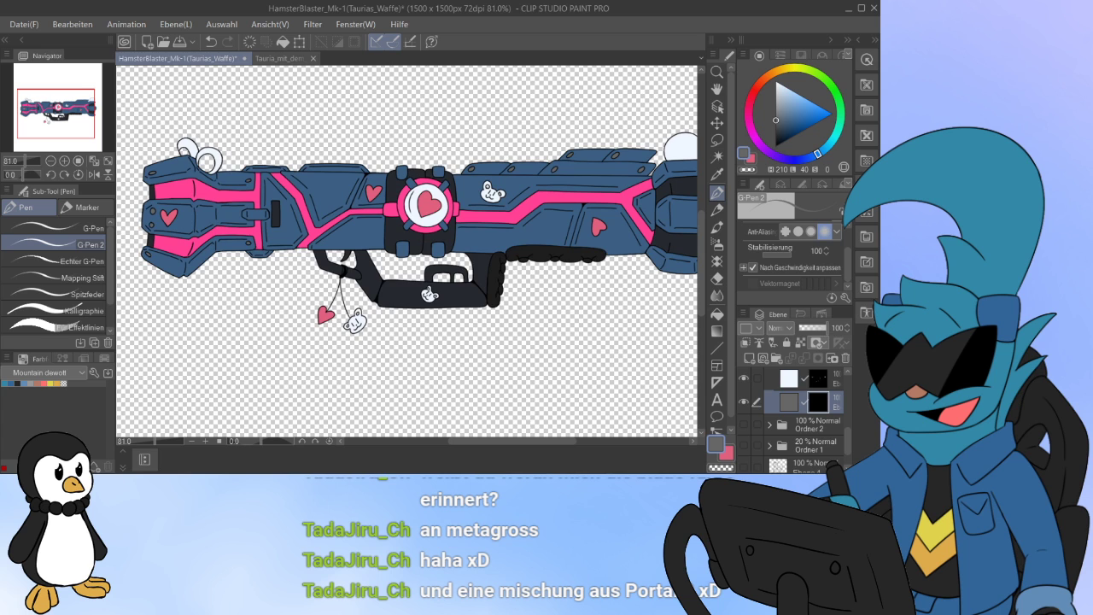
pyautogui.scroll(-3, 444, 309)
pyautogui.scroll(4, 461, 294)
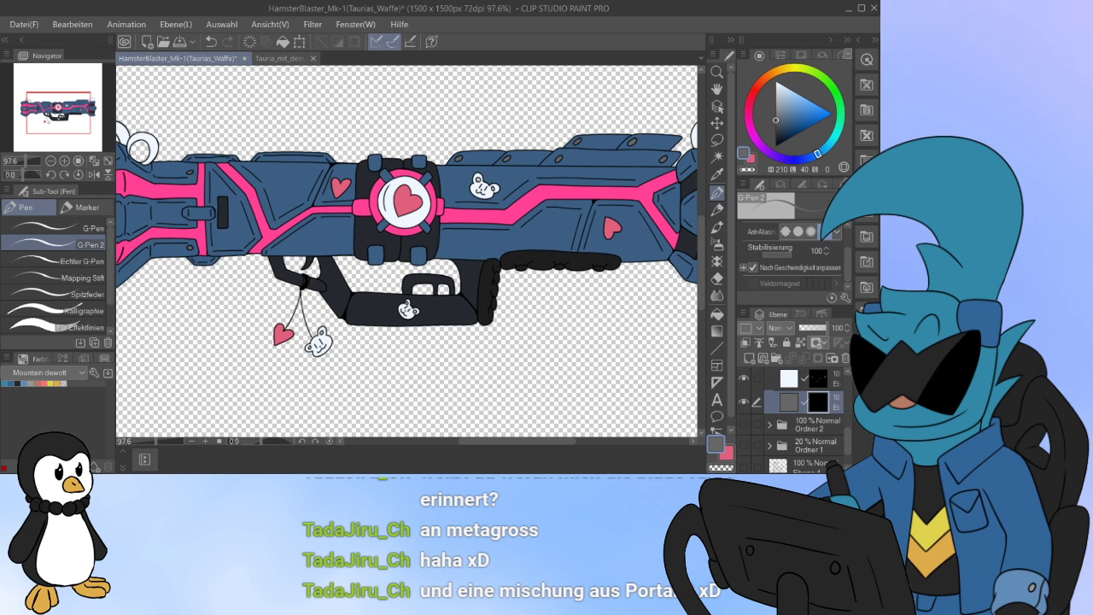
pyautogui.click(744, 402)
pyautogui.click(744, 402)
pyautogui.click(744, 402)
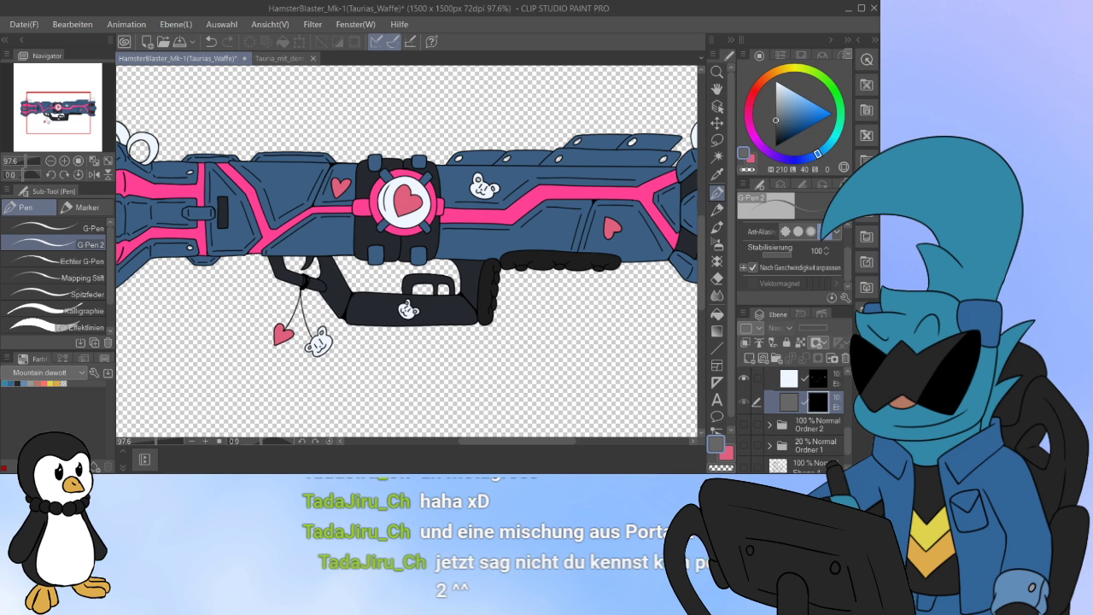
# Step: Create a new layer above the grey one and auto-select the insides of both large hamster ears on the weapon's rear section
pyautogui.click(749, 357)
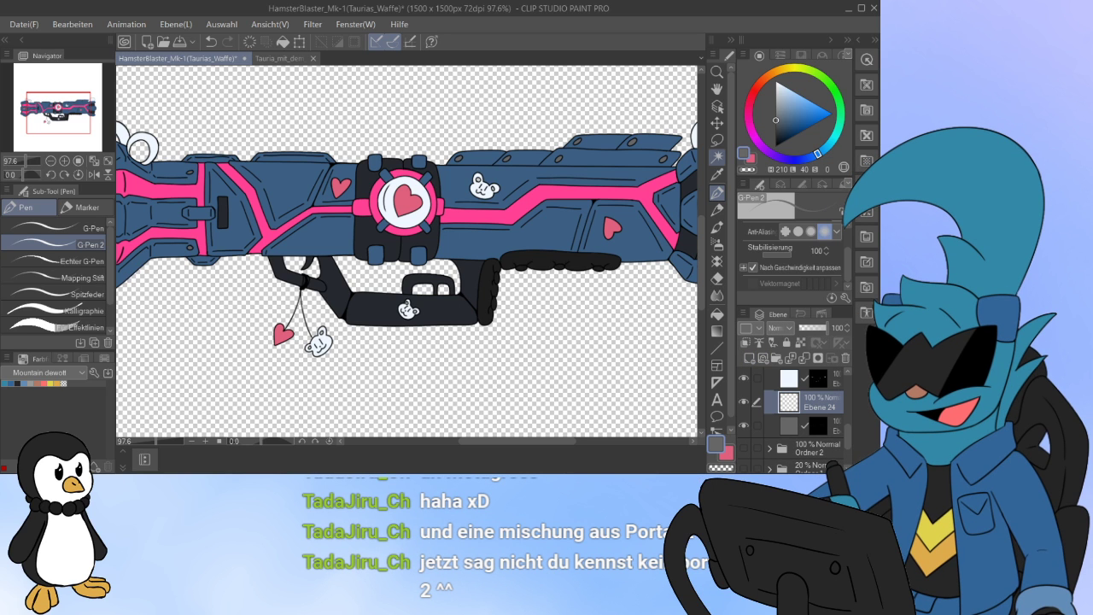
pyautogui.press('w')
pyautogui.scroll(6, 406, 346)
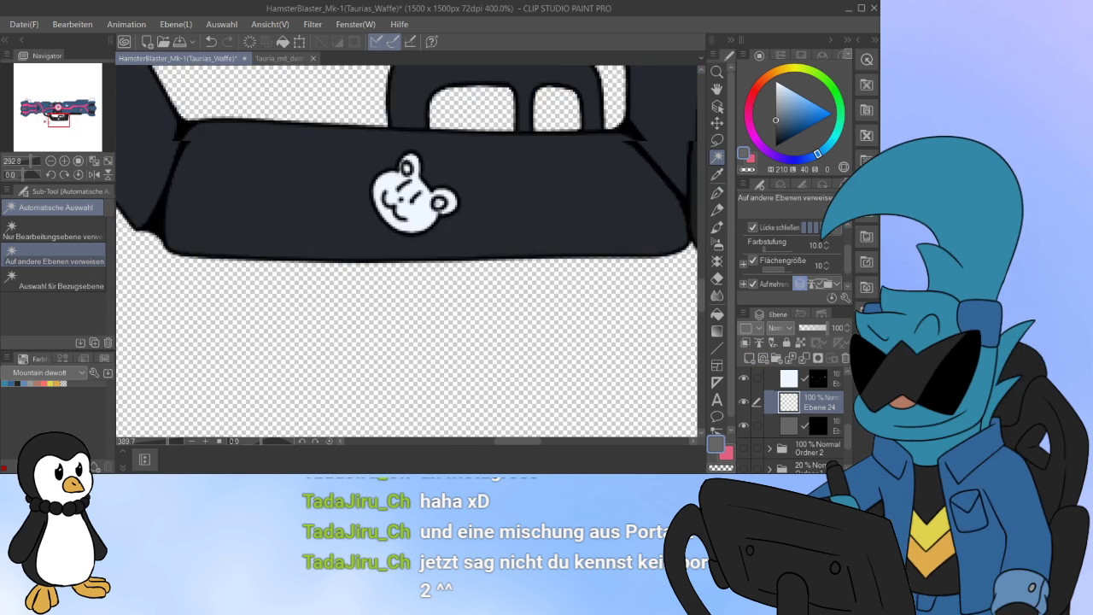
pyautogui.scroll(-4, 405, 317)
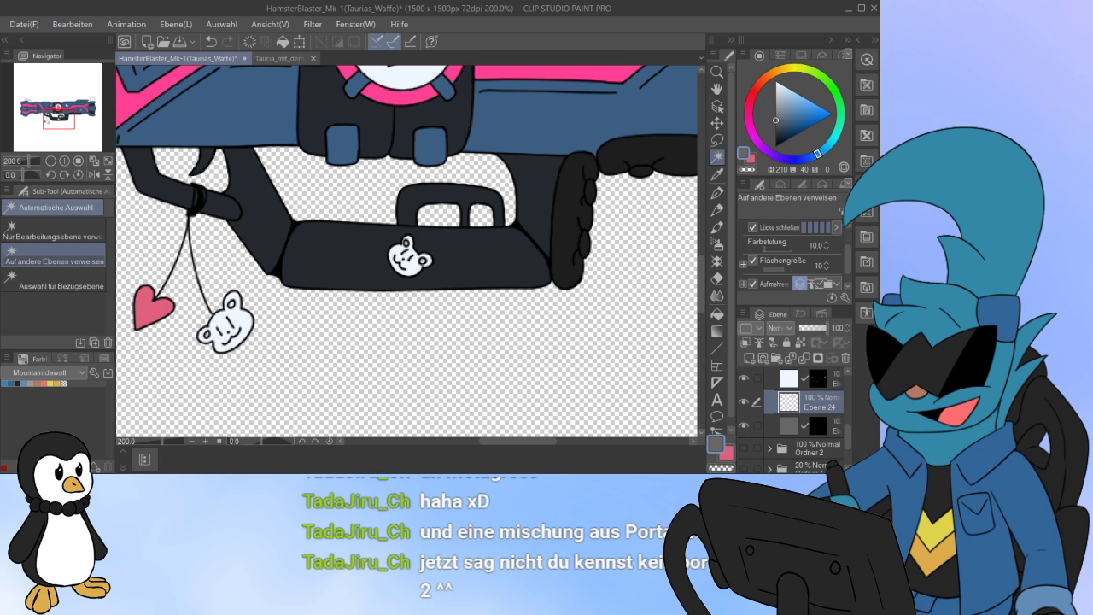
pyautogui.moveTo(23, 108); pyautogui.dragTo(27, 102)
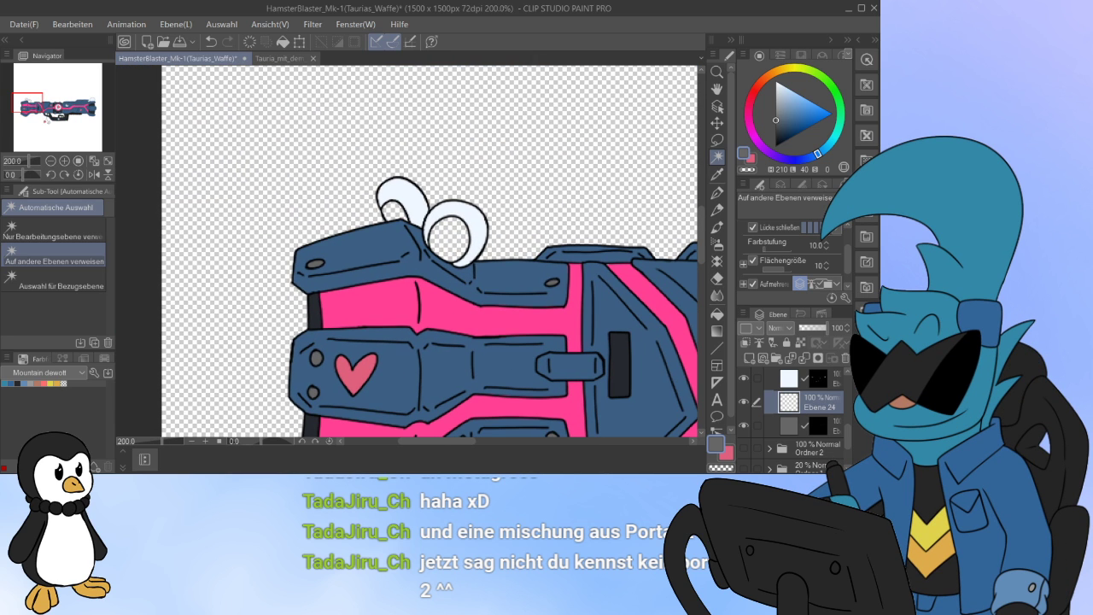
pyautogui.click(448, 239)
pyautogui.keyDown('shift'); pyautogui.click(392, 211); pyautogui.keyUp('shift')
pyautogui.click(88, 108)
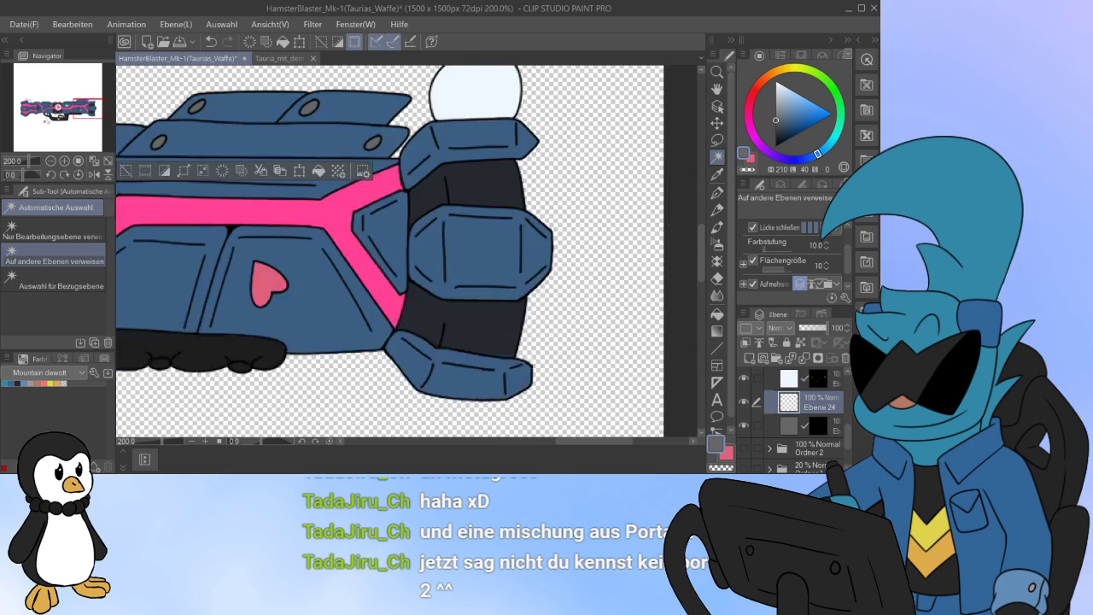
pyautogui.moveTo(89, 109); pyautogui.dragTo(29, 104)
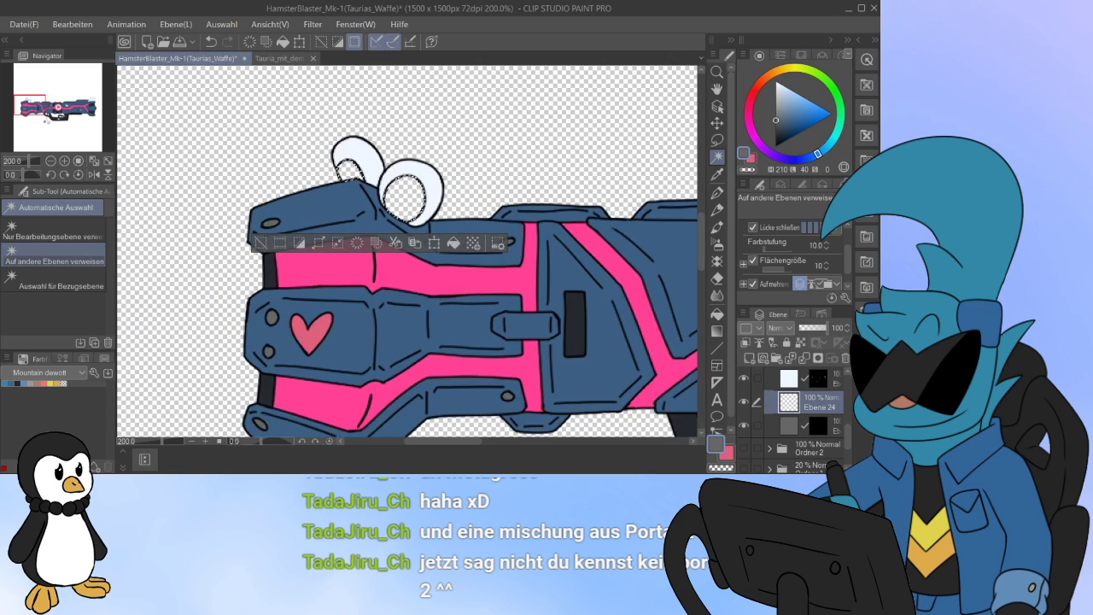
pyautogui.scroll(6, 295, 158)
pyautogui.scroll(-6, 399, 184)
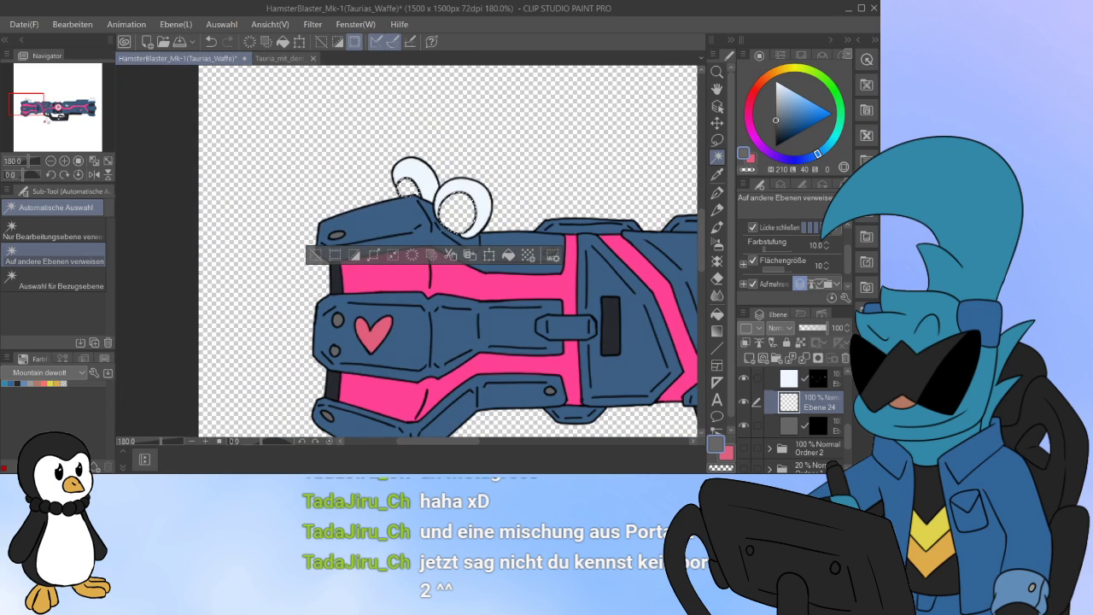
# Step: Turn the inner-ear selection into a layer mask and fill the layer itself with light orange
pyautogui.click(818, 359)
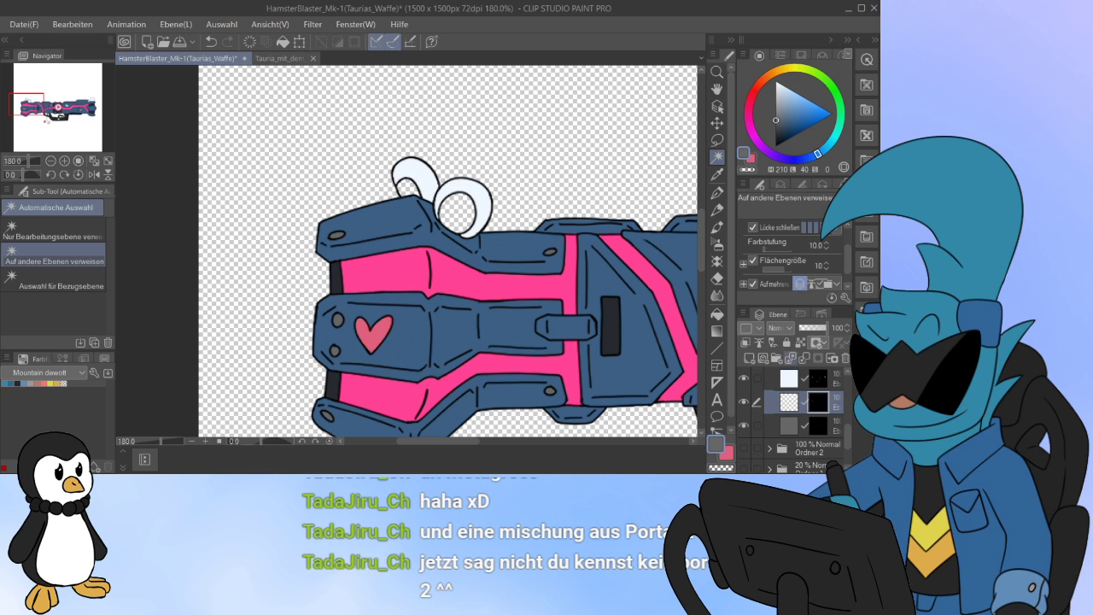
pyautogui.click(789, 402)
pyautogui.moveTo(778, 71)
pyautogui.mouseDown()
pyautogui.moveTo(764, 79)
pyautogui.moveTo(805, 99)
pyautogui.mouseUp()
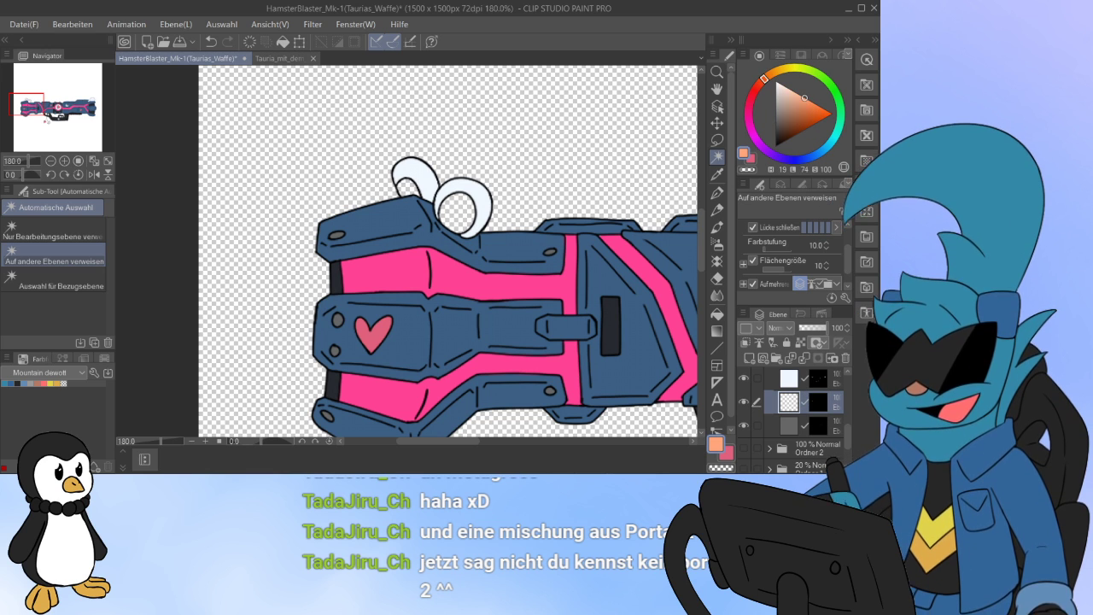
pyautogui.hotkey('alt', 'Delete')
pyautogui.scroll(10, 489, 212)
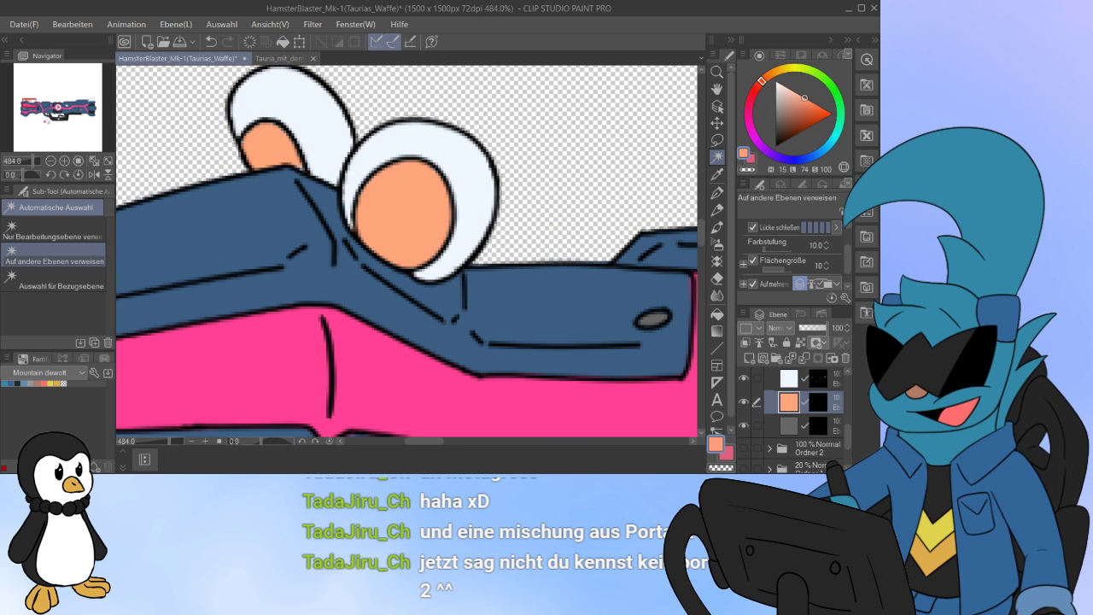
# Step: Try a dark orange with luminance 51 and saturation 53, plus a muted brownish tone, as the inner ears' fill
pyautogui.moveTo(805, 97); pyautogui.dragTo(808, 113)
pyautogui.click(283, 42)
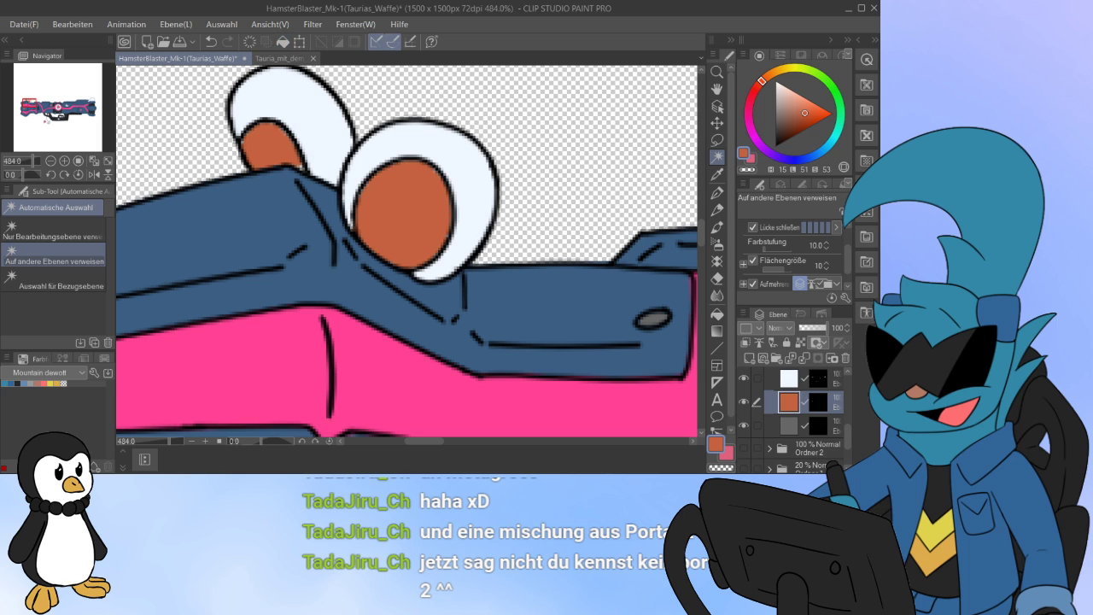
pyautogui.click(793, 111)
pyautogui.click(792, 105)
pyautogui.click(283, 41)
# Step: Refill the inner-ear layer with a pale peach of hue 15, luminance 78 and saturation 47
pyautogui.click(790, 98)
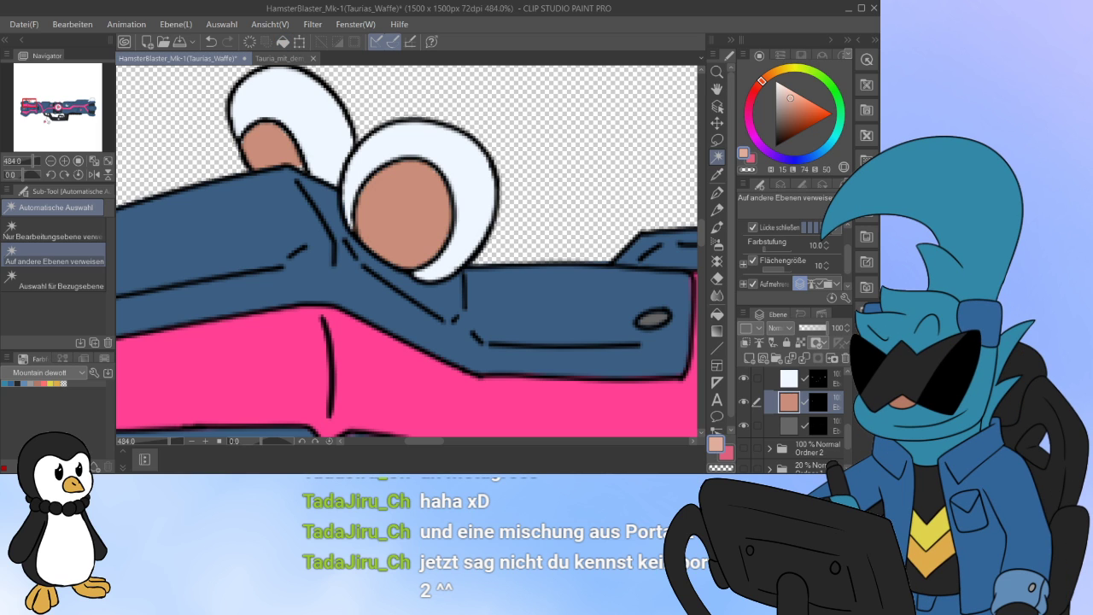
pyautogui.click(284, 42)
pyautogui.scroll(3, 486, 278)
pyautogui.scroll(-10, 460, 229)
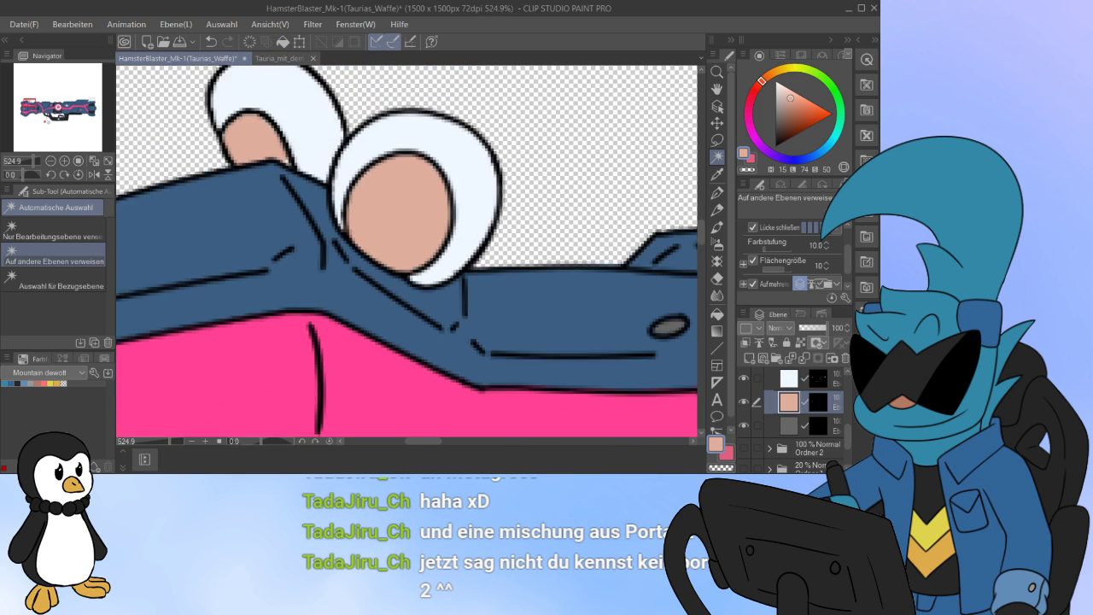
pyautogui.scroll(4, 447, 219)
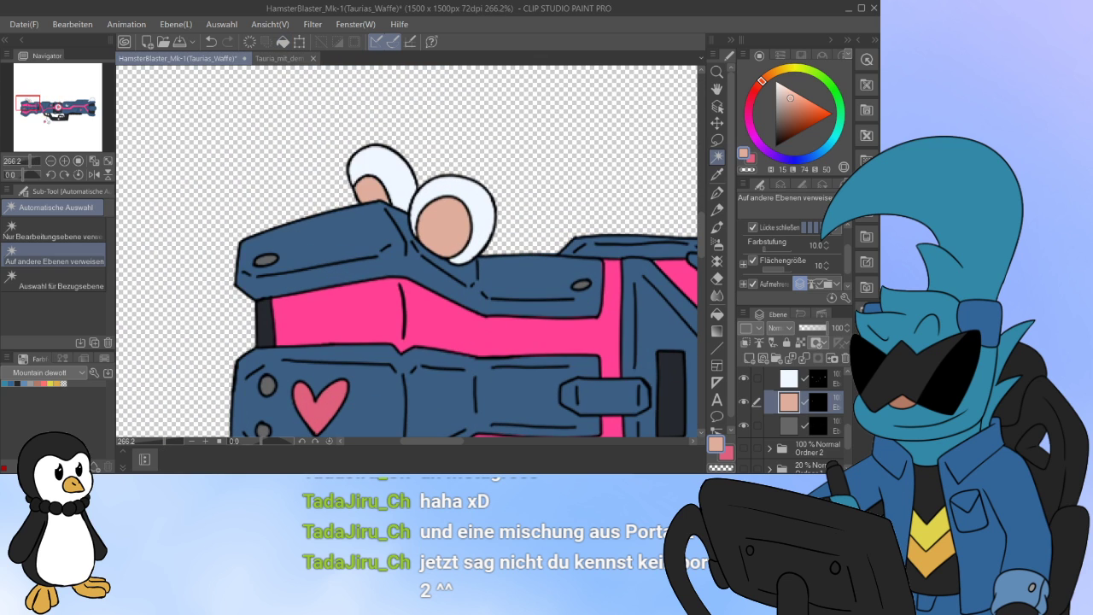
pyautogui.click(787, 96)
pyautogui.scroll(2, 480, 191)
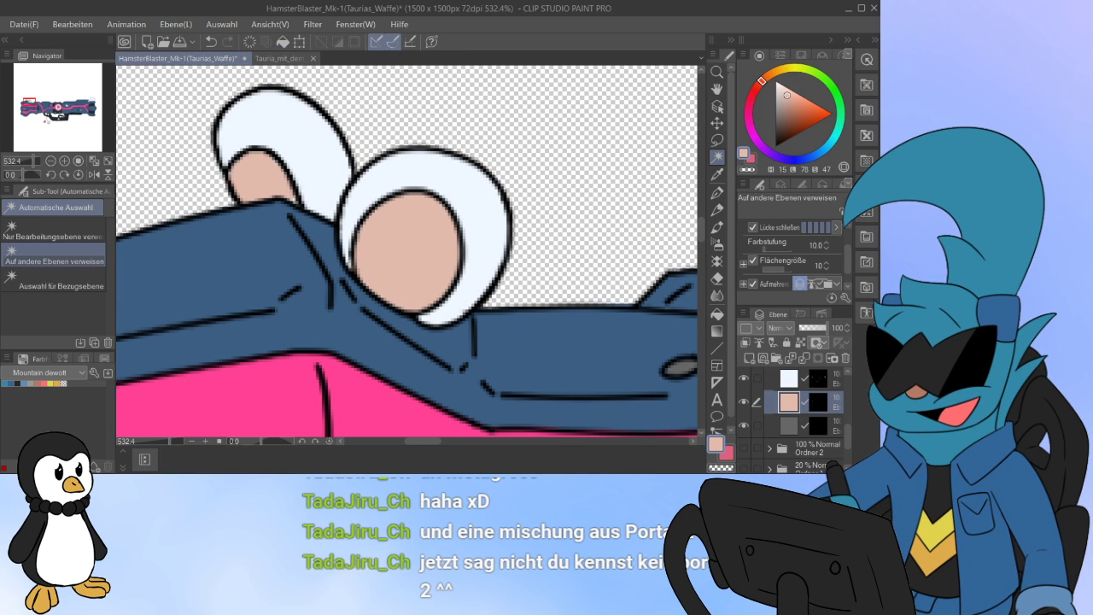
# Step: Paint on the peach layer's mask with G-Pen 2 to reveal both inner ears of the hanging hamster charm
pyautogui.press('p')
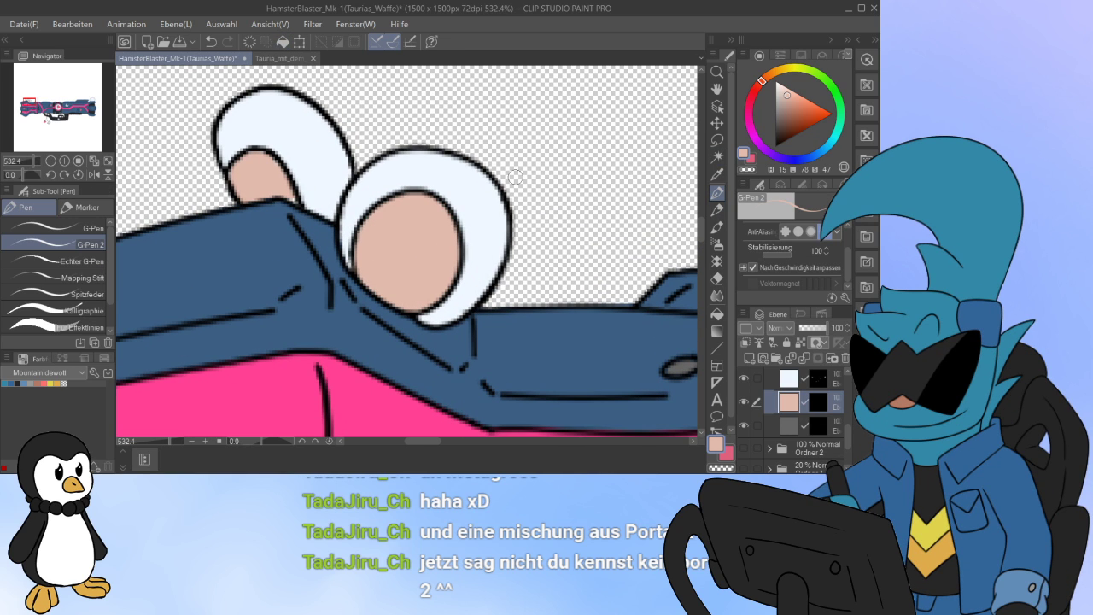
pyautogui.click(818, 402)
pyautogui.moveTo(624, 423); pyautogui.dragTo(155, 65)
pyautogui.moveTo(546, 299); pyautogui.dragTo(160, 187)
pyautogui.moveTo(478, 162); pyautogui.dragTo(538, 270)
pyautogui.moveTo(196, 299); pyautogui.dragTo(369, 75)
pyautogui.moveTo(666, 282); pyautogui.dragTo(128, 261)
pyautogui.moveTo(52, 114); pyautogui.dragTo(47, 121)
pyautogui.moveTo(398, 216); pyautogui.dragTo(291, 186)
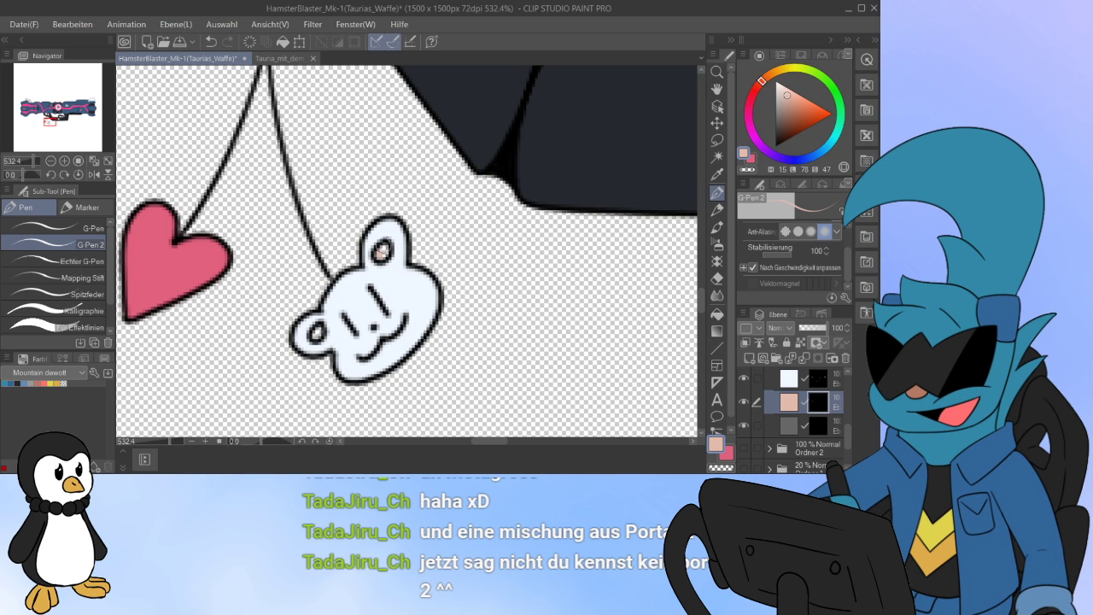
pyautogui.moveTo(379, 248); pyautogui.dragTo(384, 252)
pyautogui.moveTo(316, 333); pyautogui.dragTo(314, 333)
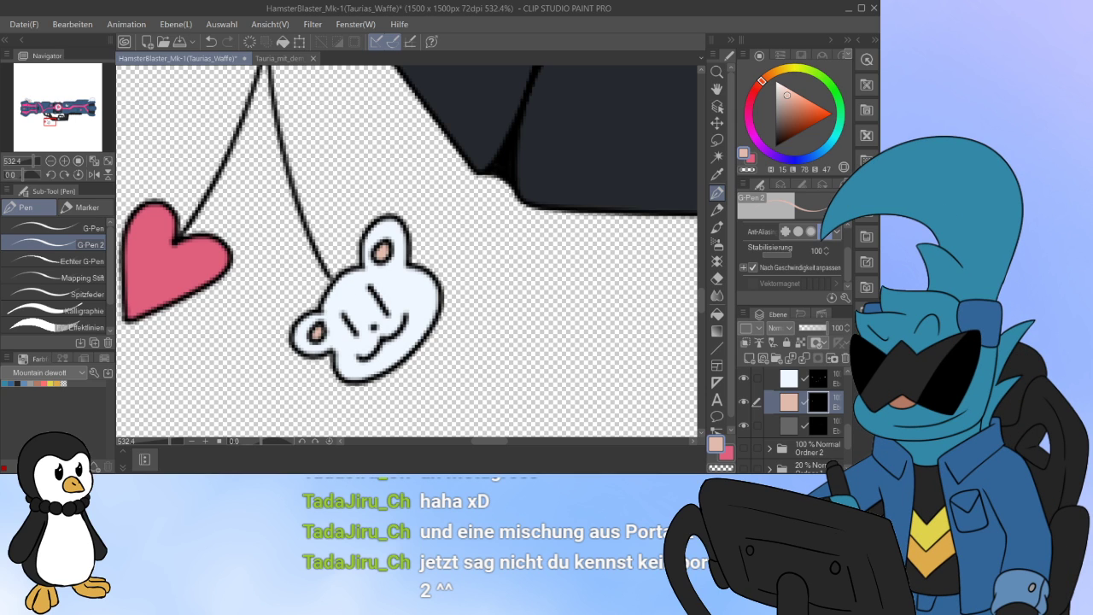
# Step: Reveal the peach in both inner ears of the hamster emblem on the dark lower grip
pyautogui.moveTo(615, 184); pyautogui.dragTo(160, 280)
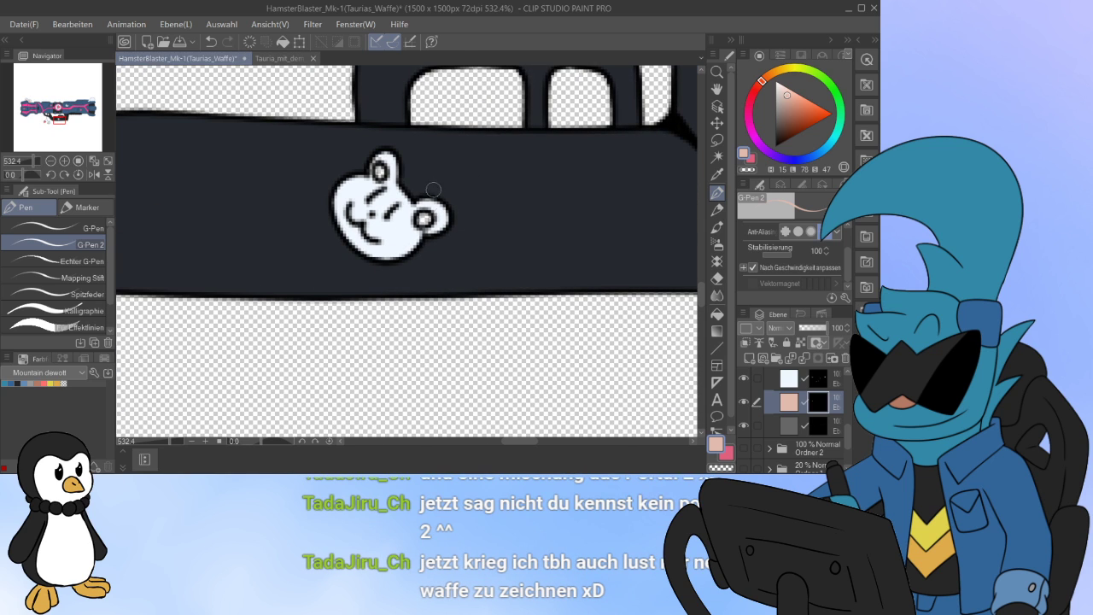
pyautogui.click(422, 219)
pyautogui.click(378, 170)
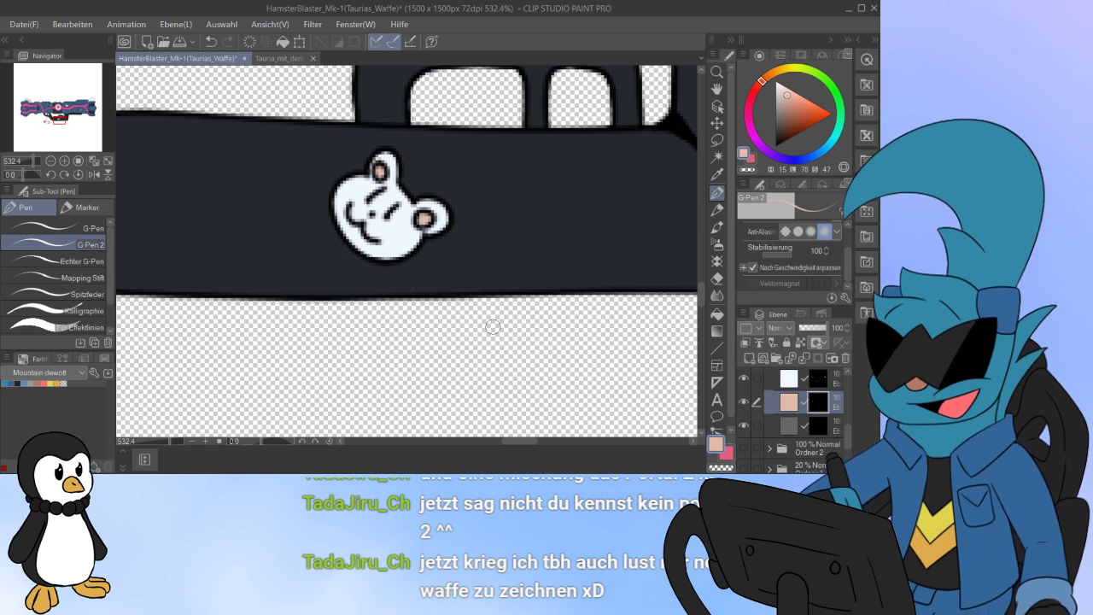
# Step: Reveal the peach in both inner ears of the hamster emblem on the blue upper body
pyautogui.scroll(-1, 338, 296)
pyautogui.hotkey('ctrl', 'alt', '0')
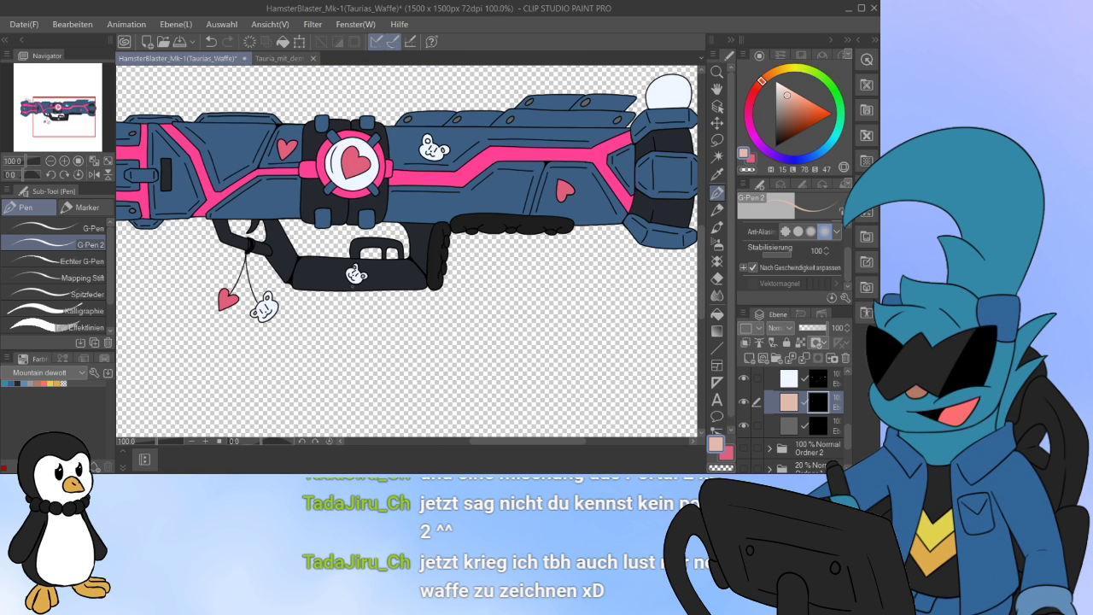
pyautogui.moveTo(410, 252); pyautogui.dragTo(321, 332)
pyautogui.scroll(18, 342, 224)
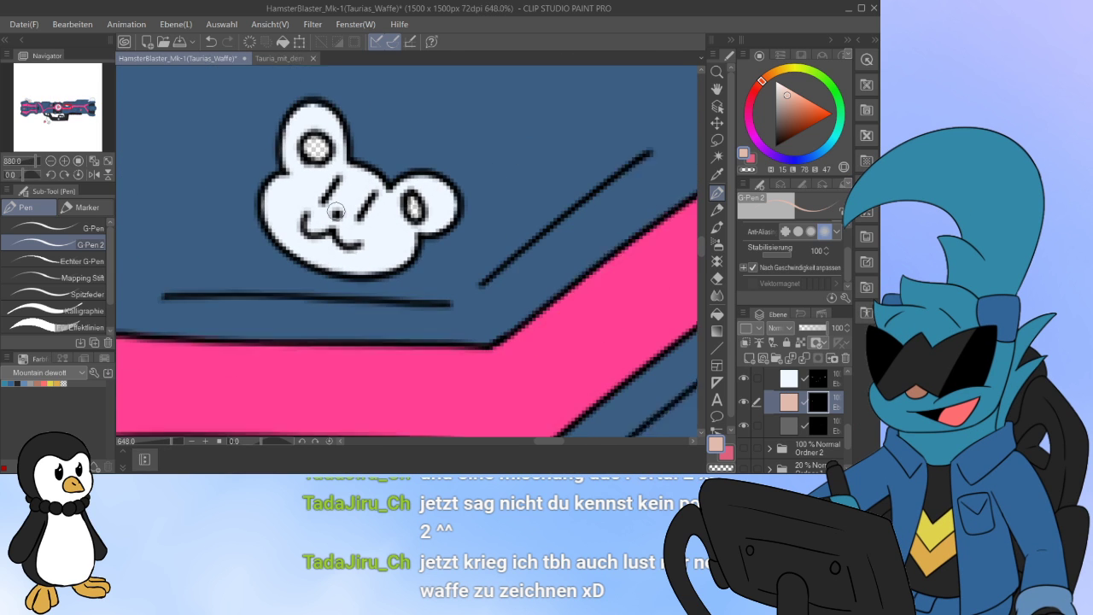
pyautogui.scroll(4, 417, 168)
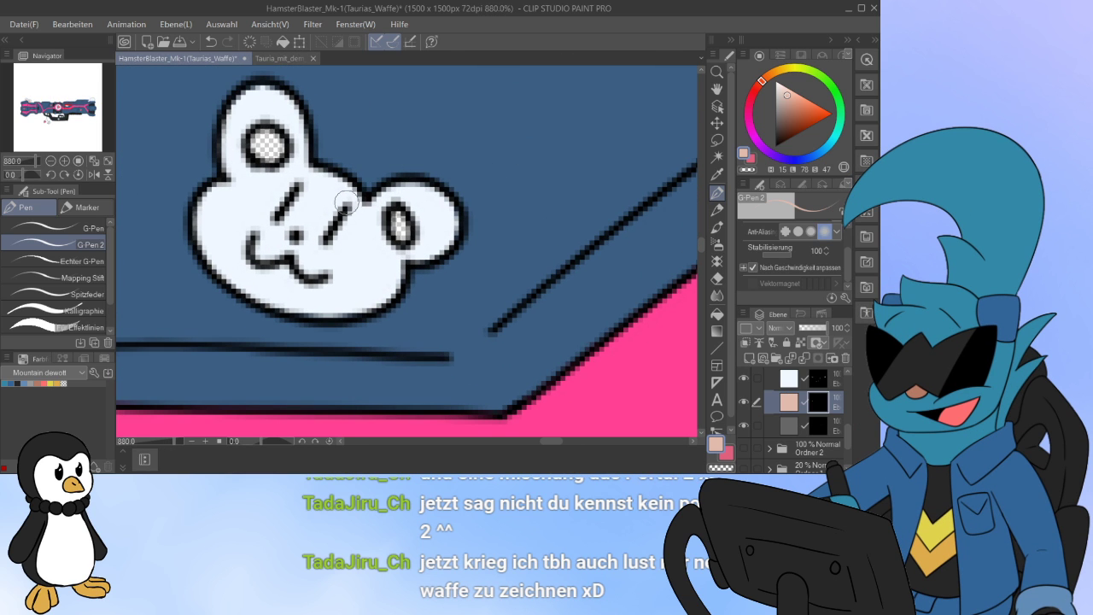
pyautogui.moveTo(393, 211); pyautogui.dragTo(393, 215)
pyautogui.moveTo(258, 120)
pyautogui.mouseDown()
pyautogui.moveTo(258, 161)
pyautogui.moveTo(261, 124)
pyautogui.moveTo(282, 148)
pyautogui.moveTo(274, 130)
pyautogui.moveTo(265, 159)
pyautogui.moveTo(274, 155)
pyautogui.mouseUp()
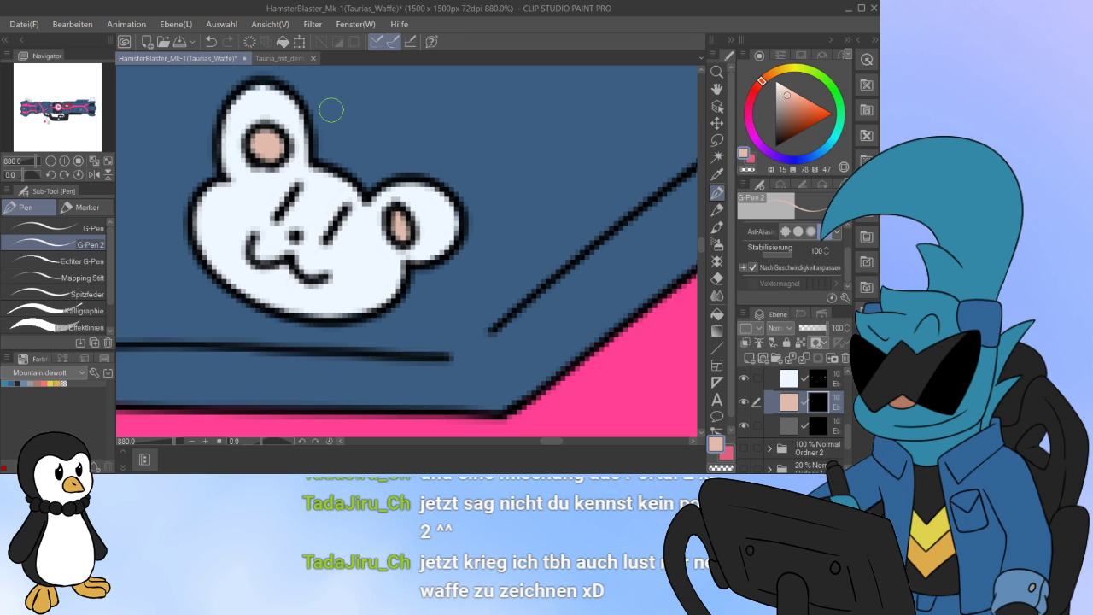
# Step: Recolour the weapon's blue body fill layer to a more muted, greyish blue and toggle its visibility to check its areas
pyautogui.scroll(-12, 332, 110)
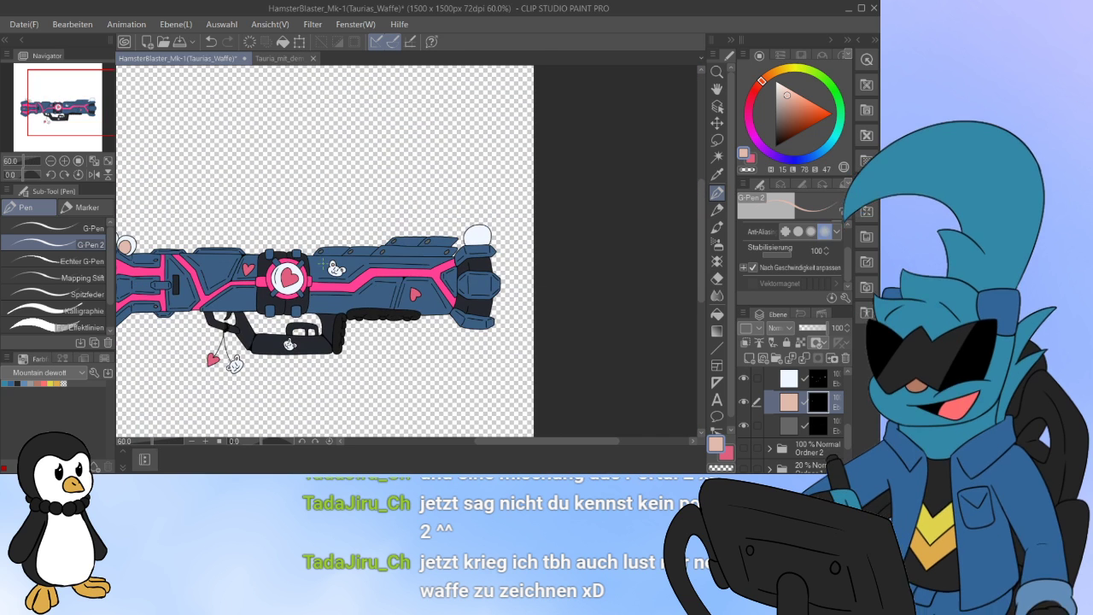
pyautogui.moveTo(323, 263); pyautogui.dragTo(435, 261)
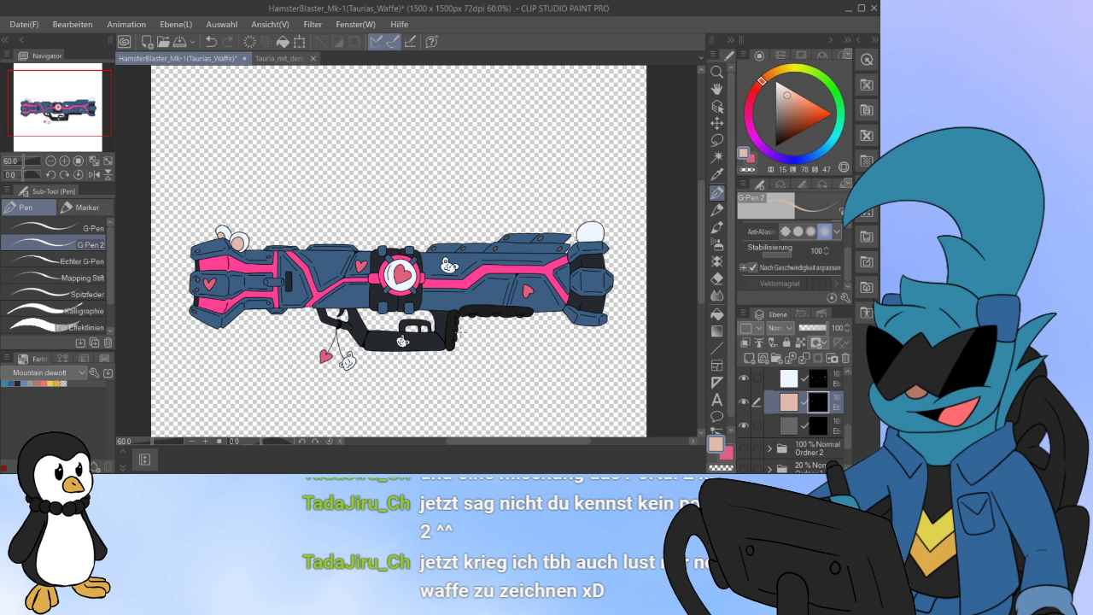
pyautogui.scroll(12, 428, 354)
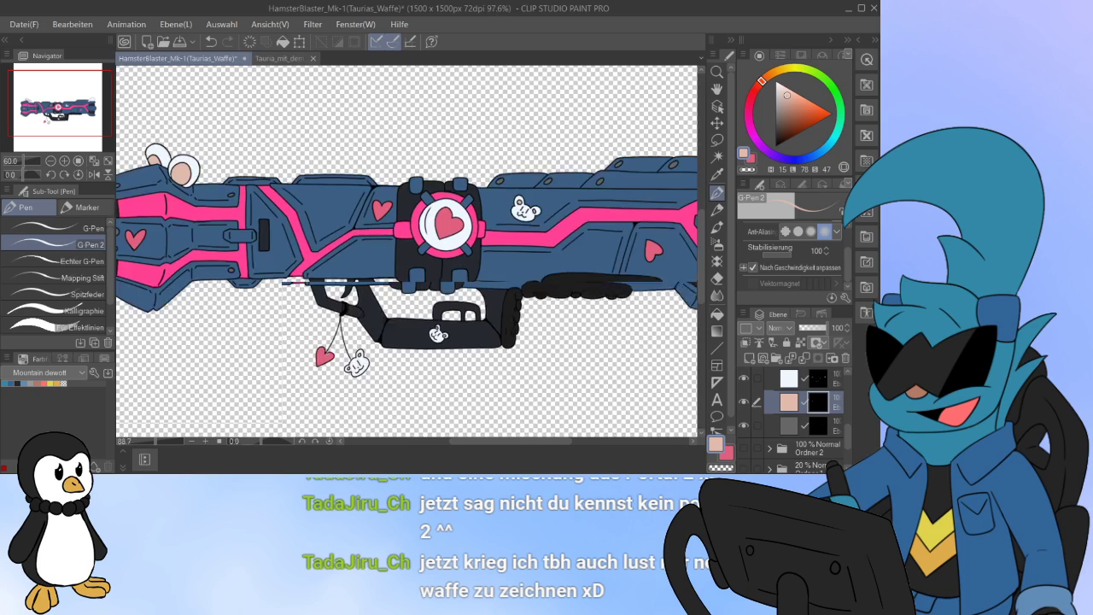
pyautogui.scroll(-5, 428, 353)
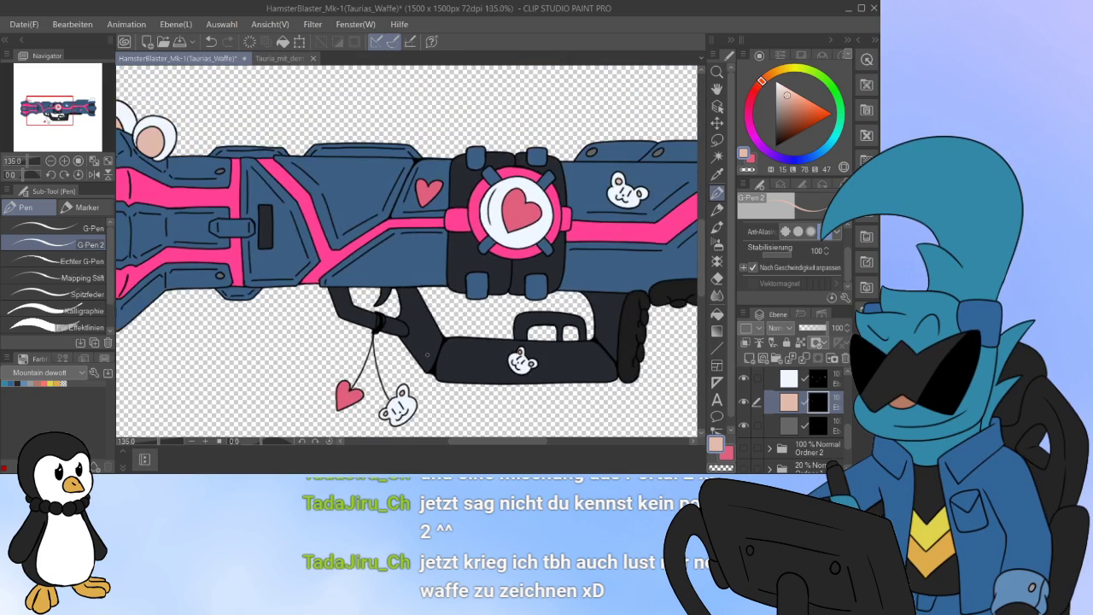
pyautogui.moveTo(428, 354); pyautogui.dragTo(389, 321)
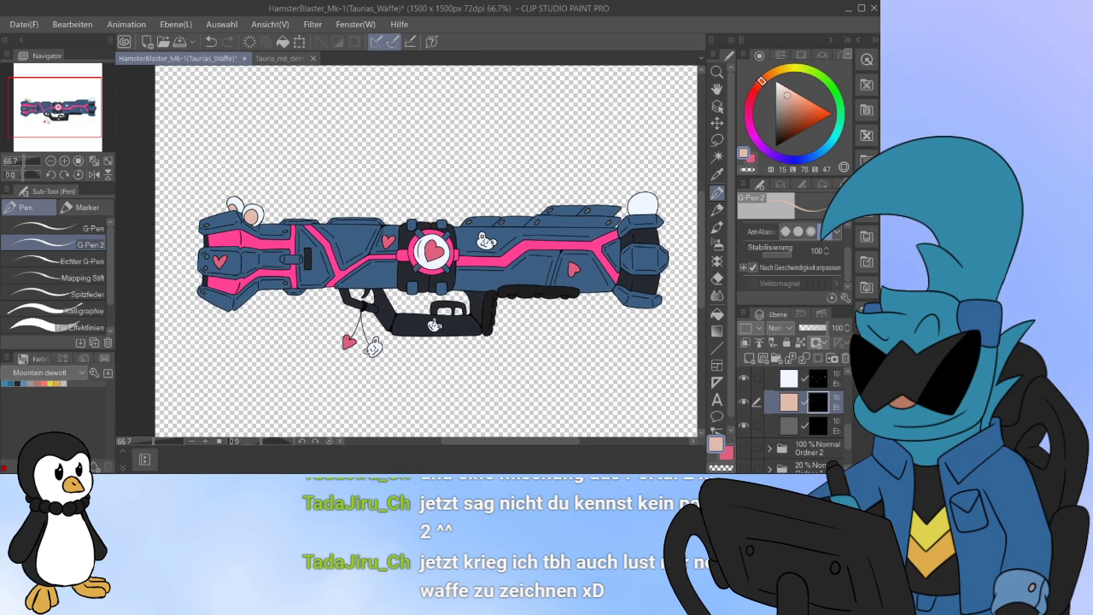
pyautogui.scroll(4, 794, 418)
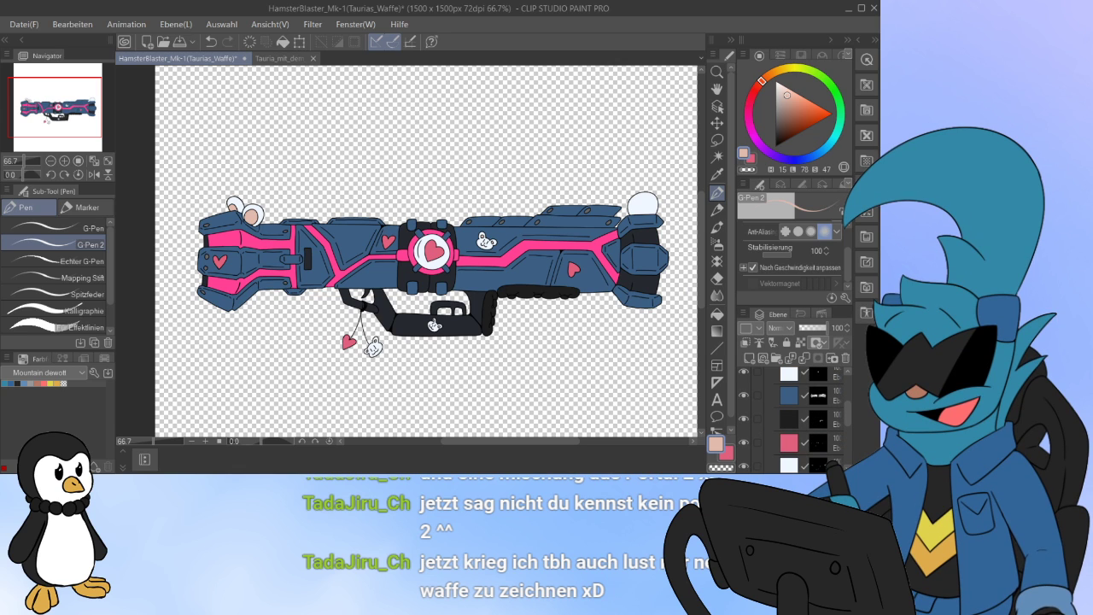
pyautogui.click(789, 395)
pyautogui.doubleClick(789, 396)
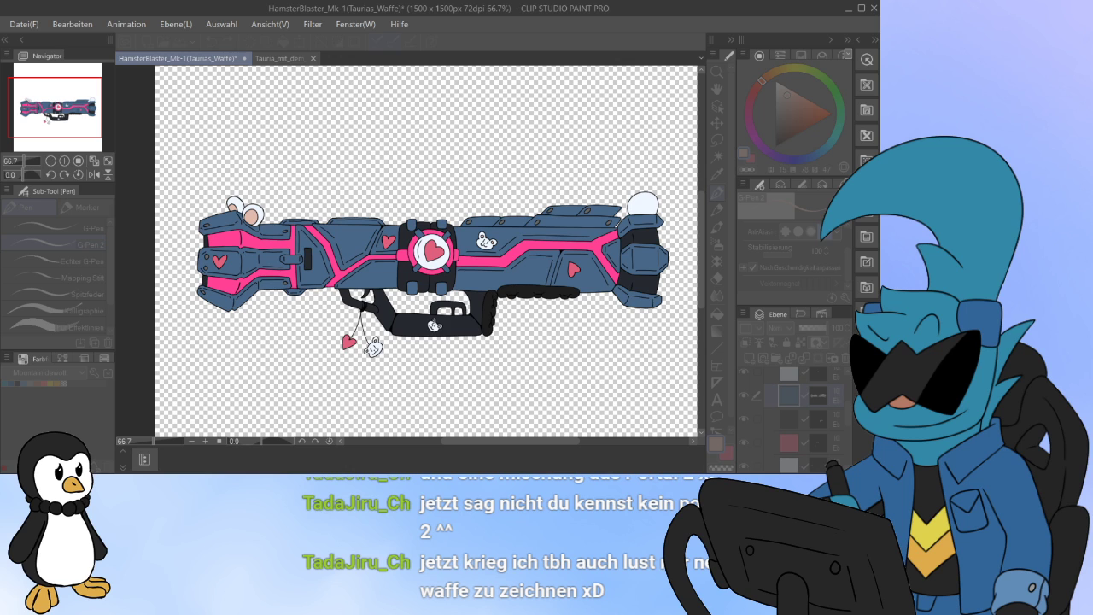
pyautogui.click(744, 395)
pyautogui.click(744, 396)
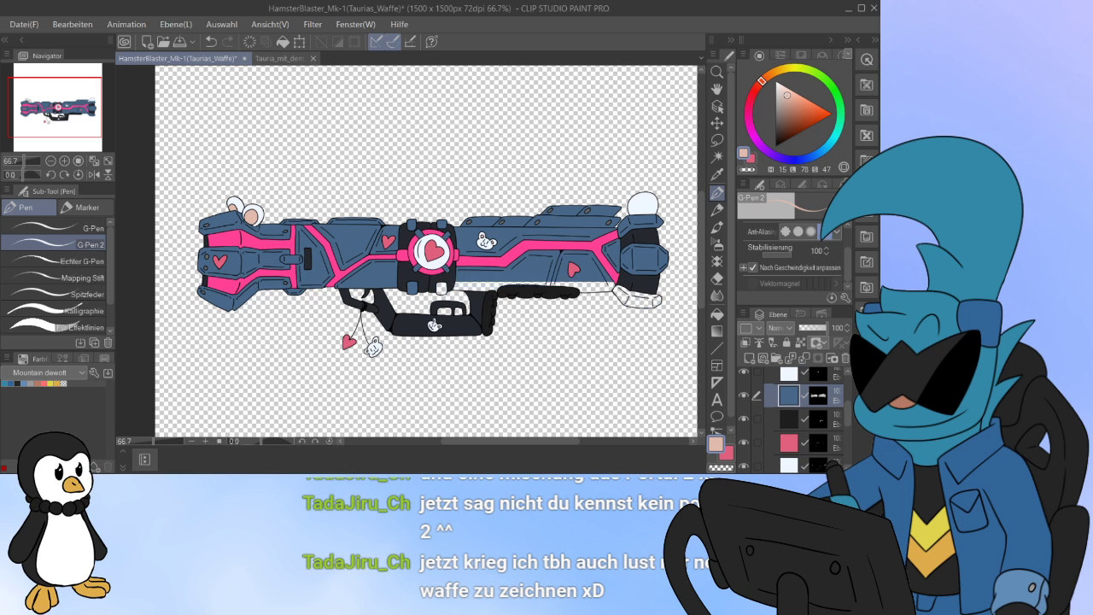
# Step: Try a more magenta pink as the fill of the stripes along the weapon's body
pyautogui.click(818, 442)
pyautogui.scroll(2, 803, 418)
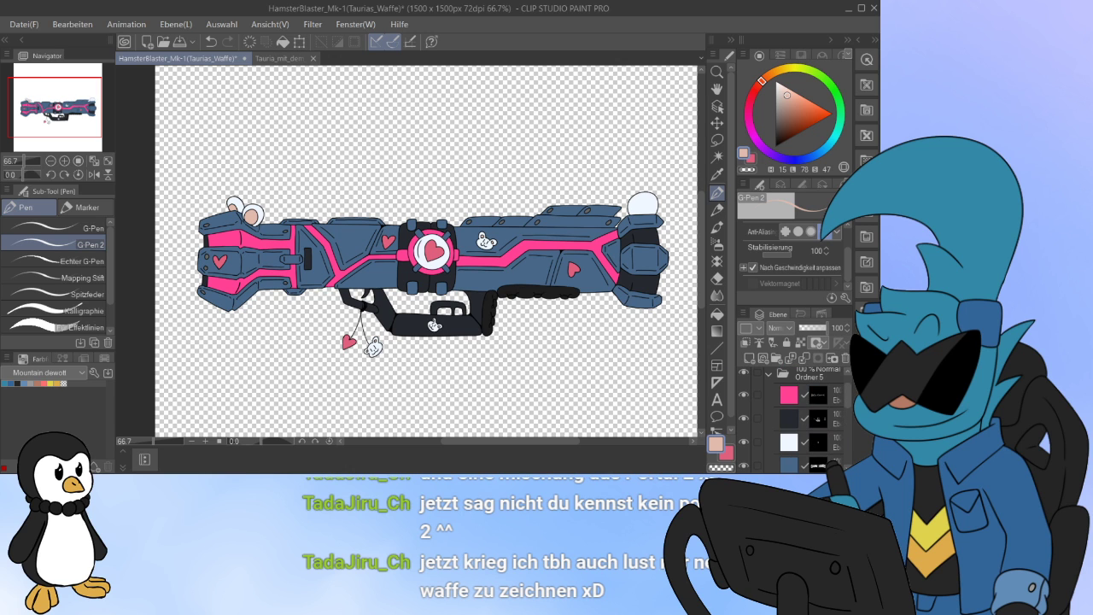
pyautogui.click(818, 395)
pyautogui.doubleClick(789, 394)
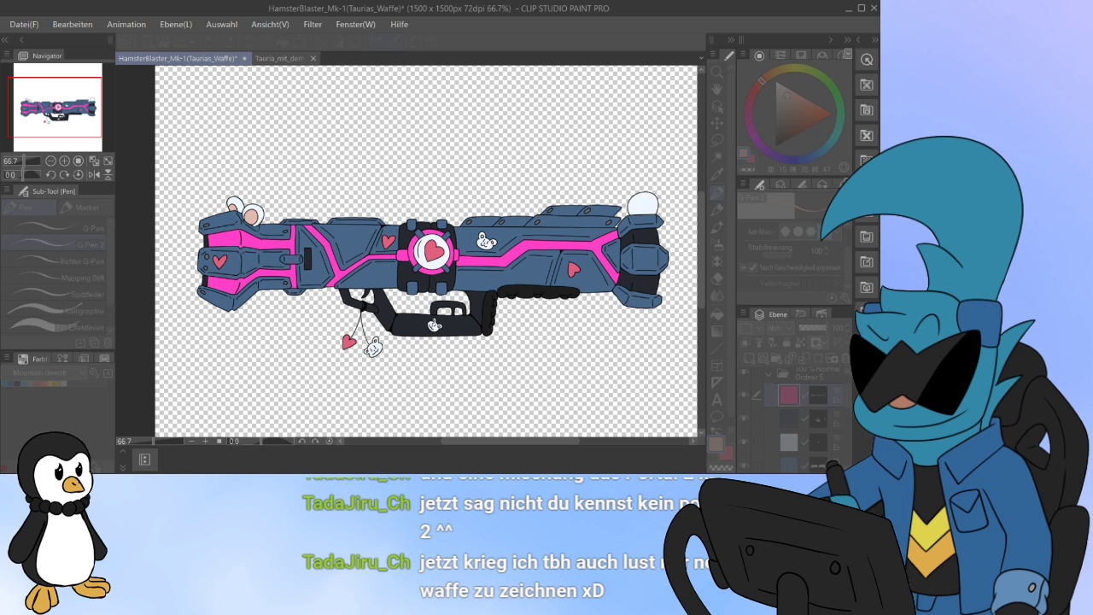
pyautogui.scroll(3, 436, 270)
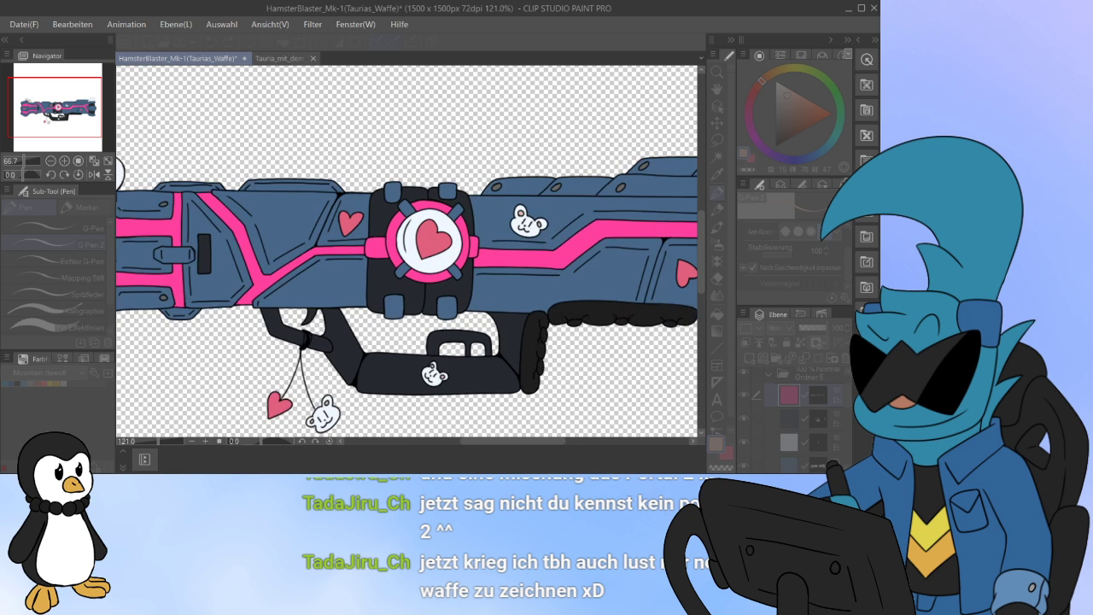
pyautogui.scroll(-2, 435, 271)
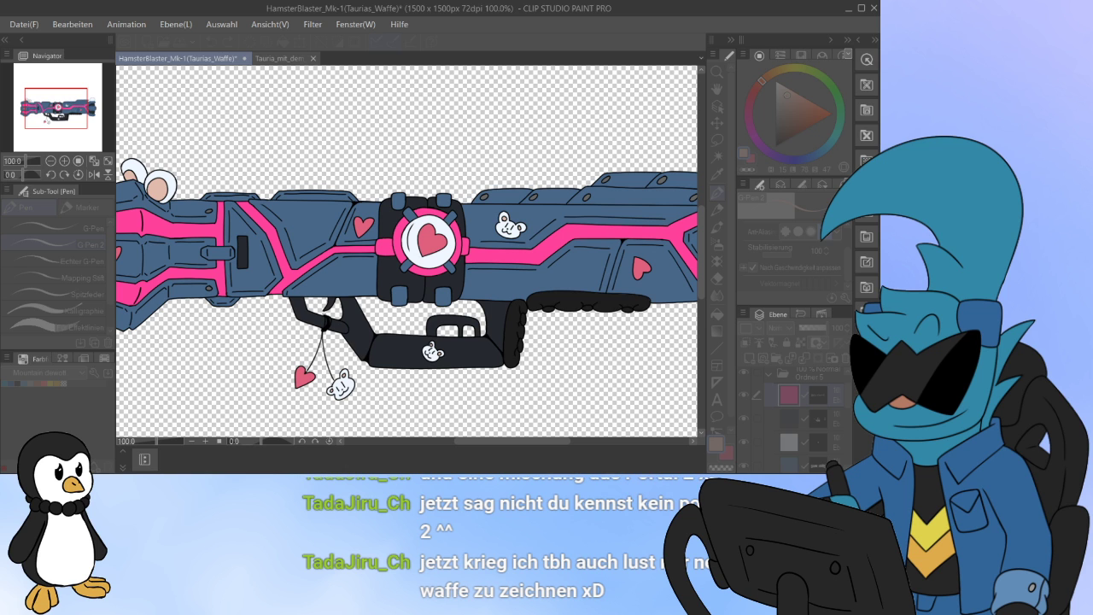
pyautogui.hotkey('ctrl', '0')
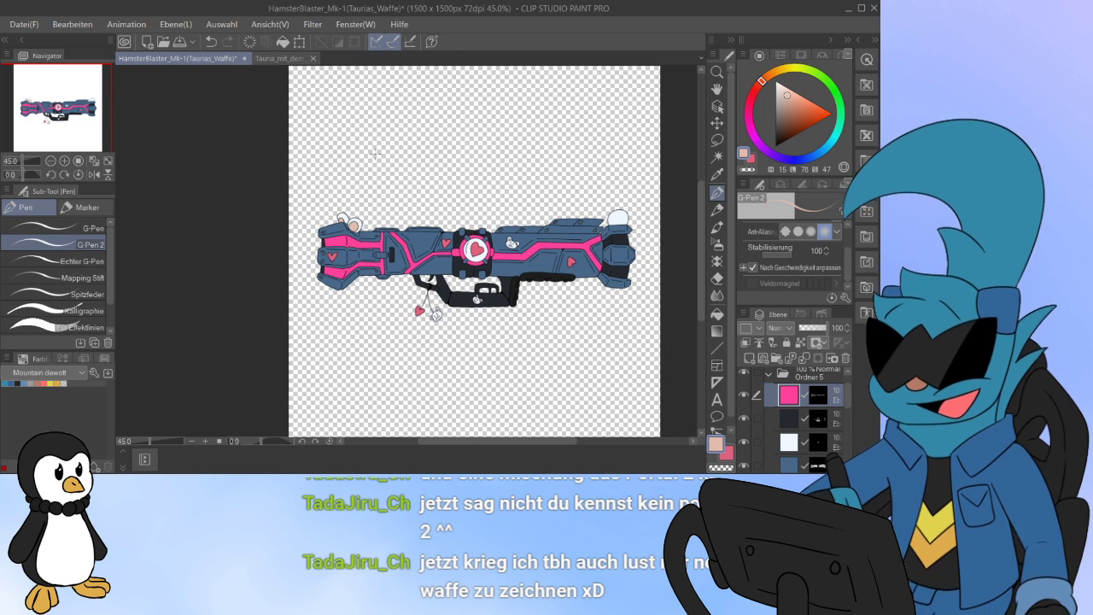
# Step: Apply the layer masks of the bright pink, dark grey, upper white and blue fill layers in Ordner 5
pyautogui.moveTo(391, 236); pyautogui.dragTo(351, 255)
pyautogui.scroll(2, 351, 255)
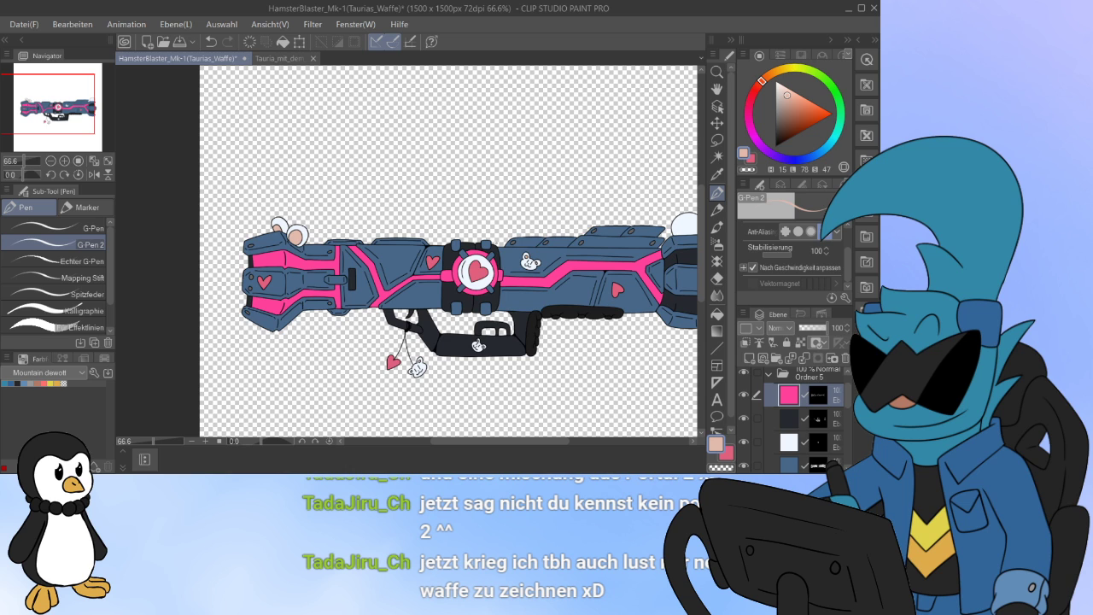
pyautogui.moveTo(475, 272); pyautogui.dragTo(437, 258)
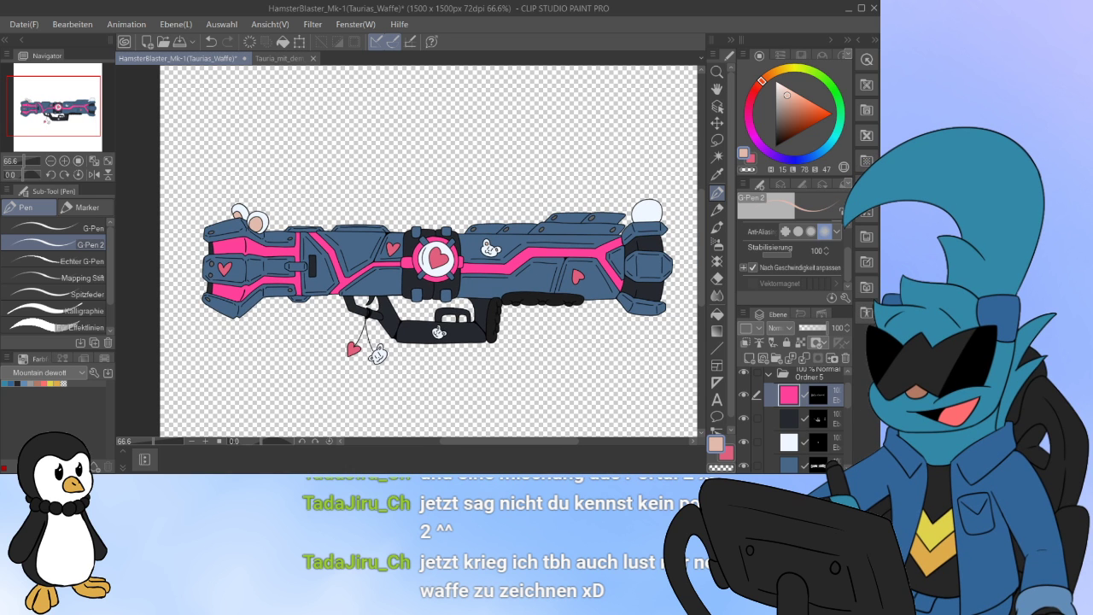
pyautogui.click(833, 418)
pyautogui.keyDown('shift'); pyautogui.click(834, 443); pyautogui.keyUp('shift')
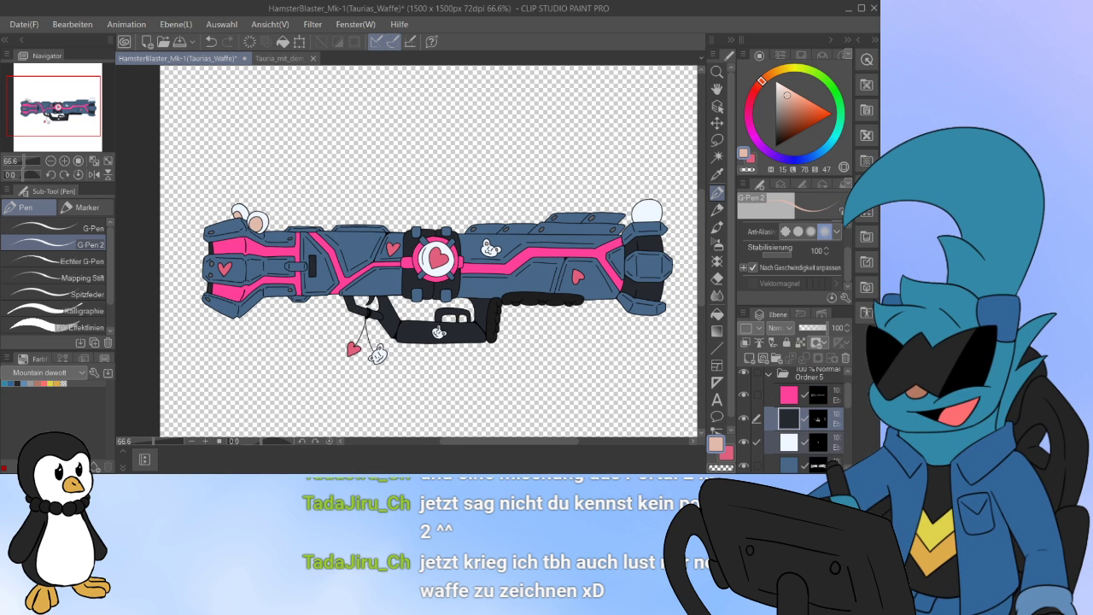
pyautogui.keyDown('ctrl'); pyautogui.click(833, 395); pyautogui.keyUp('ctrl')
pyautogui.click(833, 394)
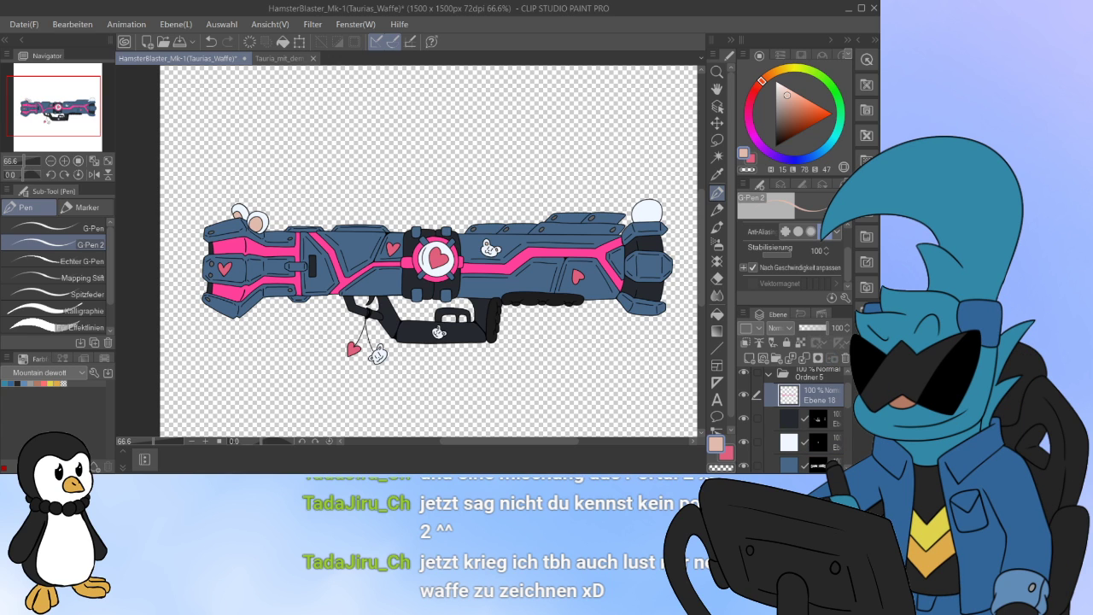
pyautogui.click(833, 418)
pyautogui.click(832, 358)
pyautogui.click(834, 442)
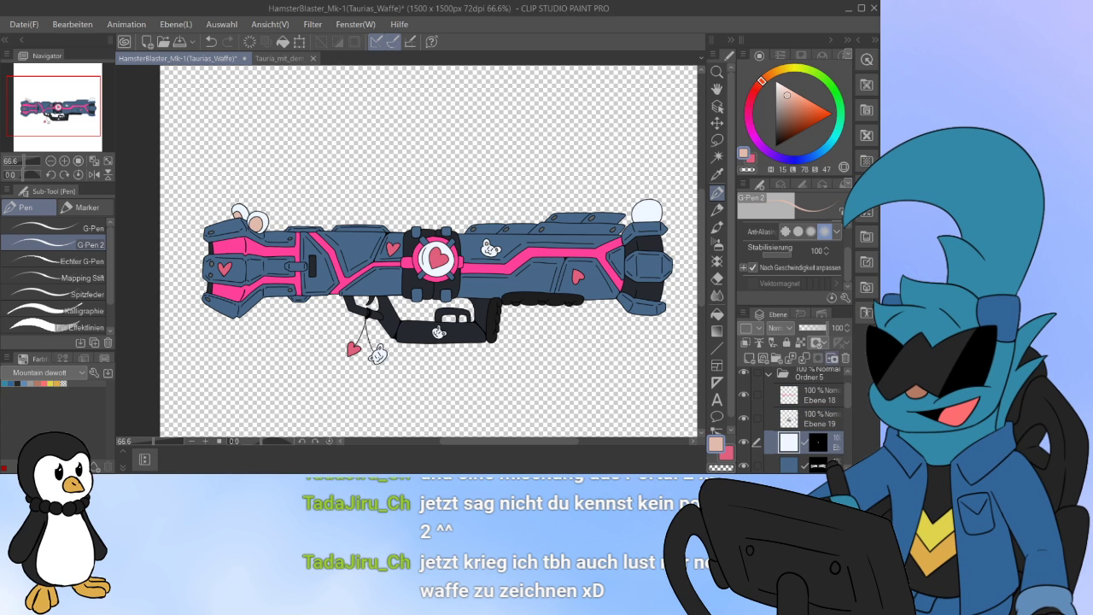
pyautogui.click(832, 358)
pyautogui.click(833, 465)
pyautogui.click(832, 358)
# Step: Apply the layer masks of the remaining black, rose, white, peach and grey fill layers in Ordner 5
pyautogui.scroll(-3, 803, 419)
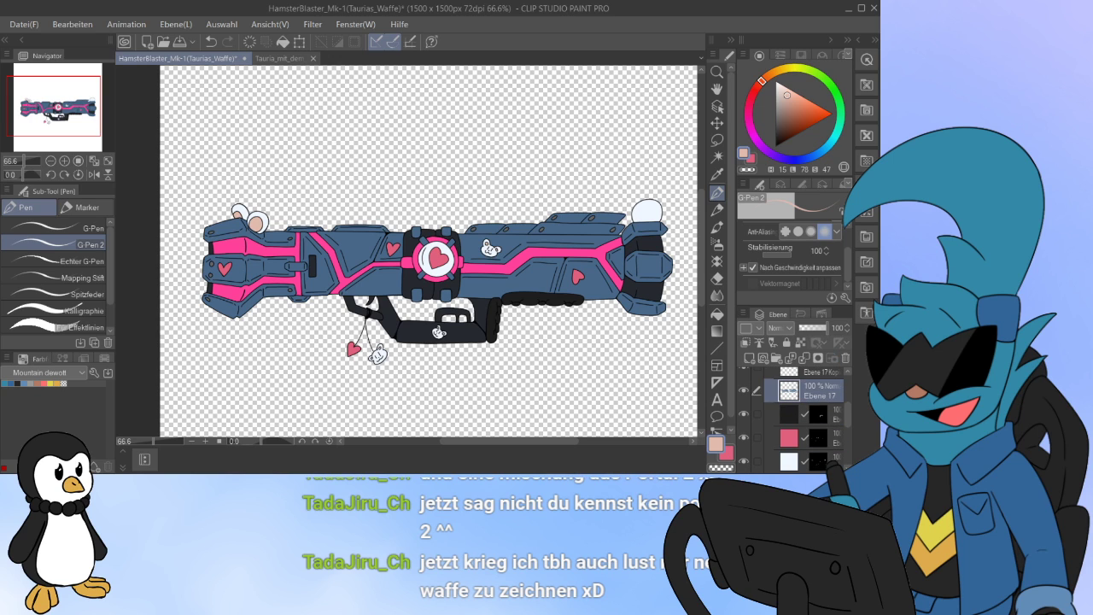
pyautogui.click(833, 415)
pyautogui.click(831, 358)
pyautogui.click(833, 439)
pyautogui.click(832, 358)
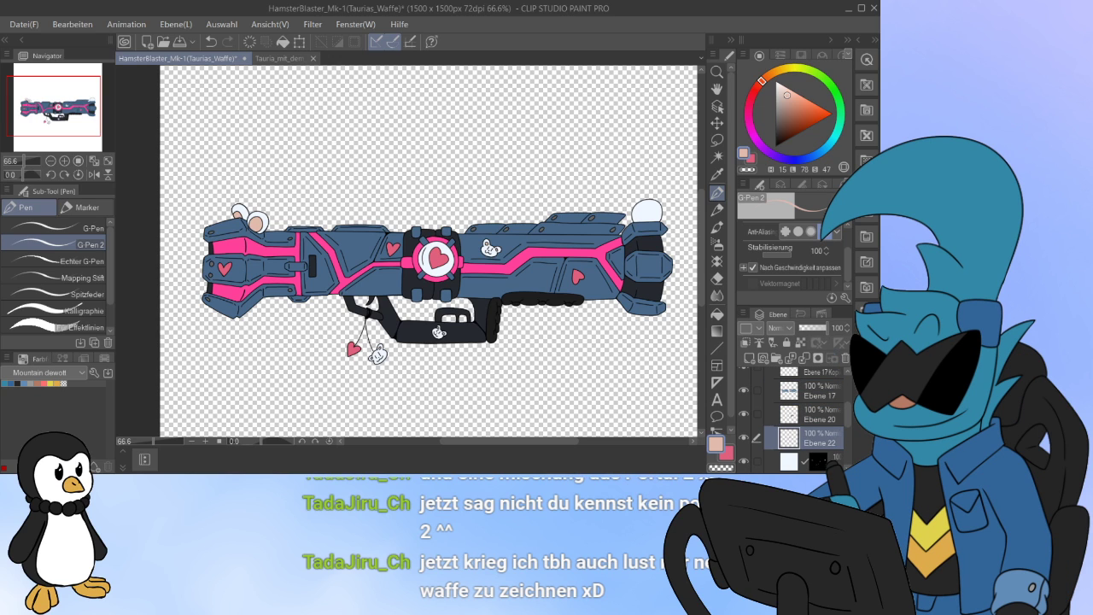
pyautogui.click(833, 462)
pyautogui.click(832, 358)
pyautogui.scroll(-3, 803, 418)
pyautogui.scroll(1, 803, 418)
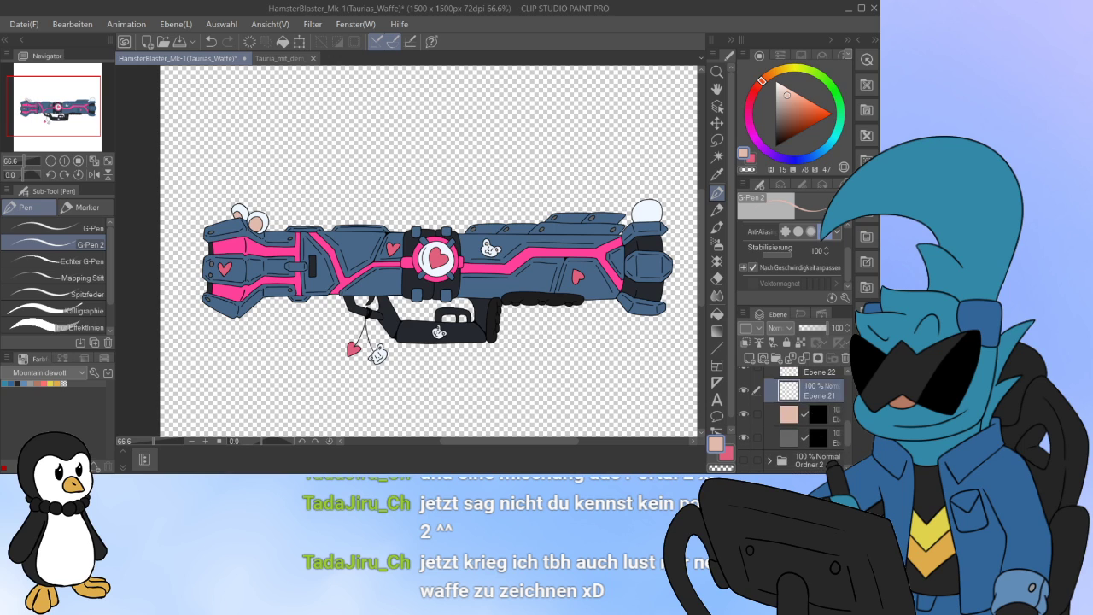
pyautogui.click(833, 415)
# Step: Create a new folder inside Ordner 5 and move the pink stripe layer Ebene 18 into it
pyautogui.scroll(5, 794, 419)
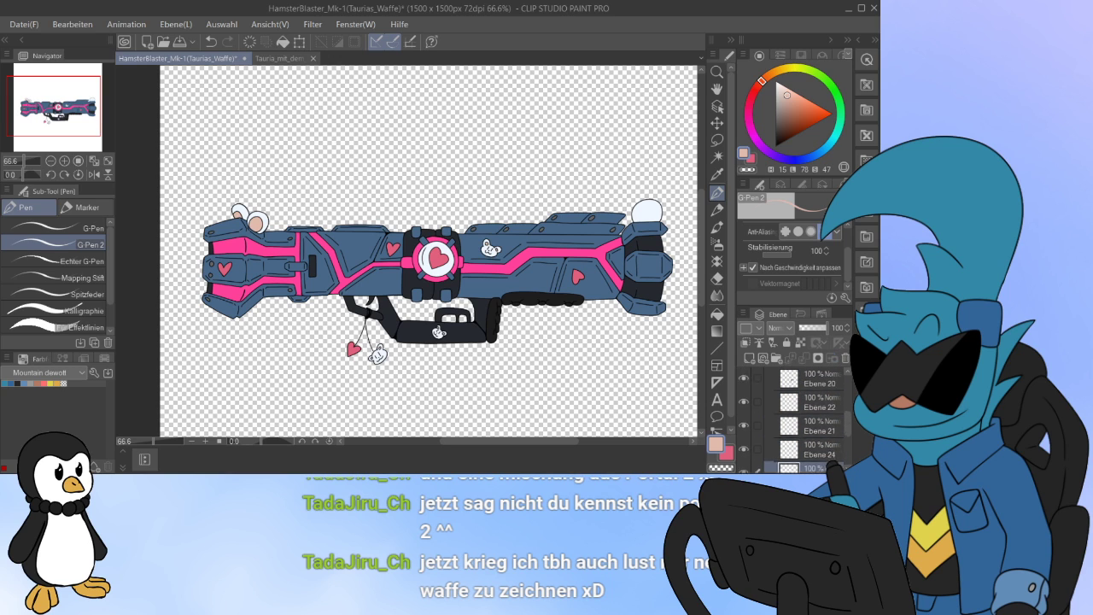
pyautogui.click(820, 390)
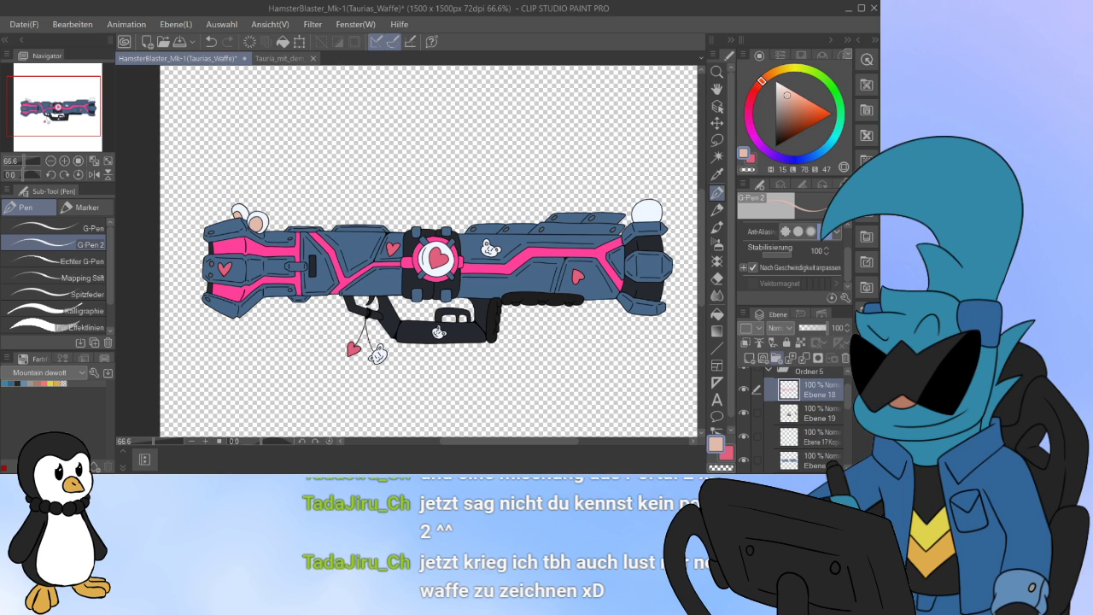
pyautogui.click(776, 357)
pyautogui.click(820, 411)
pyautogui.moveTo(820, 412); pyautogui.dragTo(820, 396)
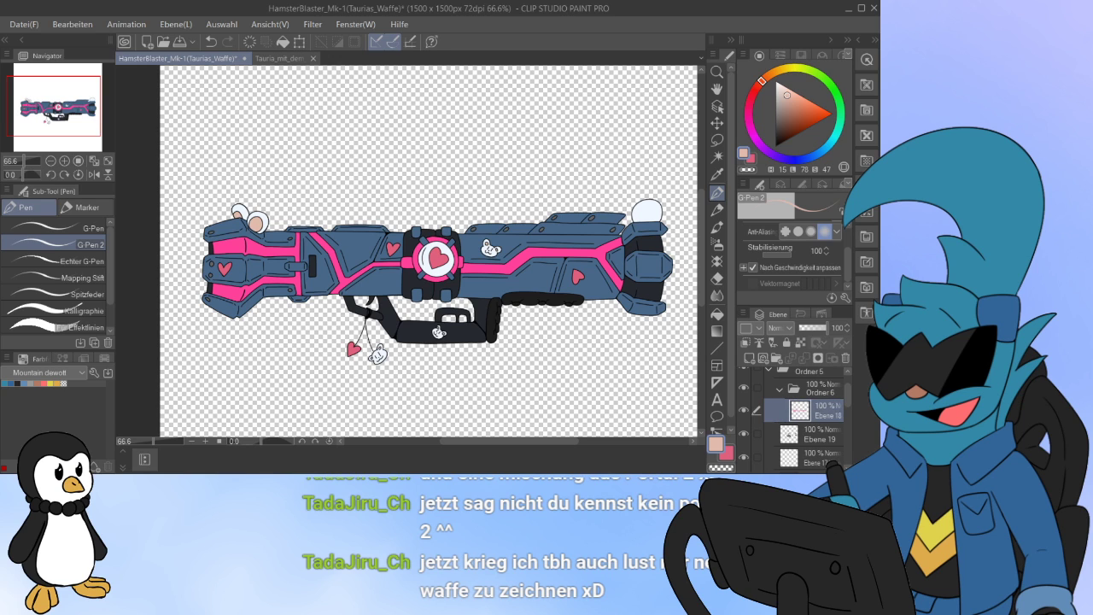
# Step: Rename the new folder containing the pink stripe layer as Licht
pyautogui.click(819, 389)
pyautogui.click(821, 410)
pyautogui.click(819, 389)
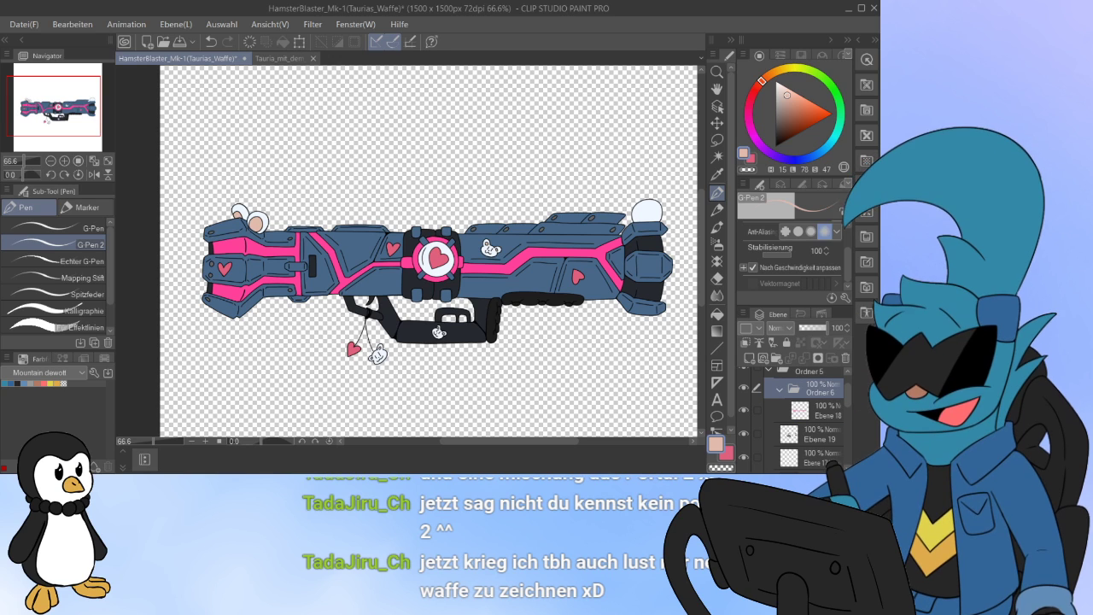
pyautogui.doubleClick(820, 393)
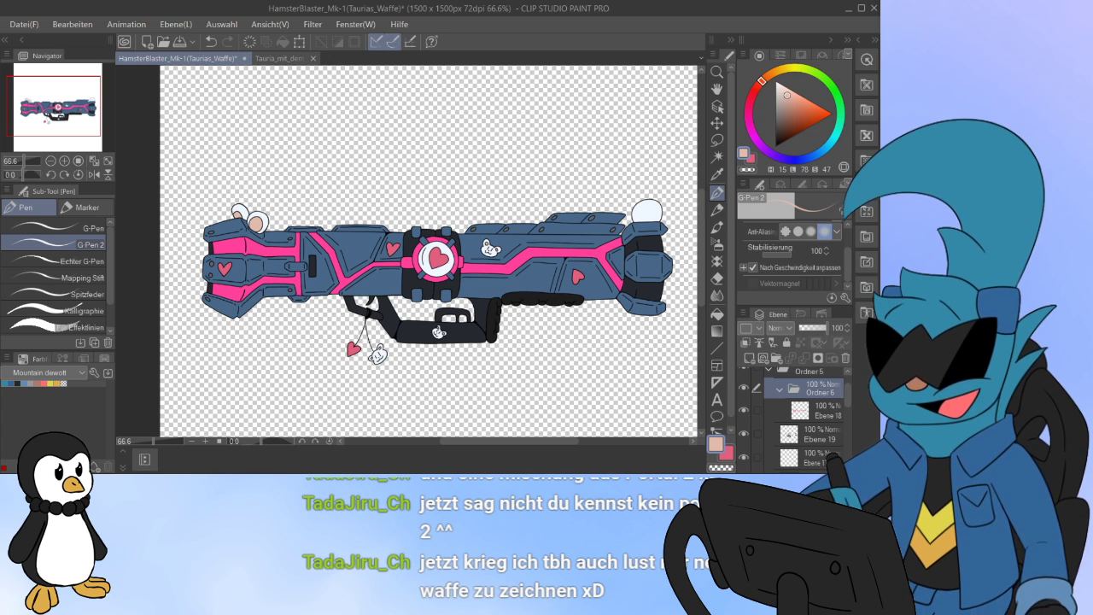
pyautogui.write('Licht')
pyautogui.press('Return')
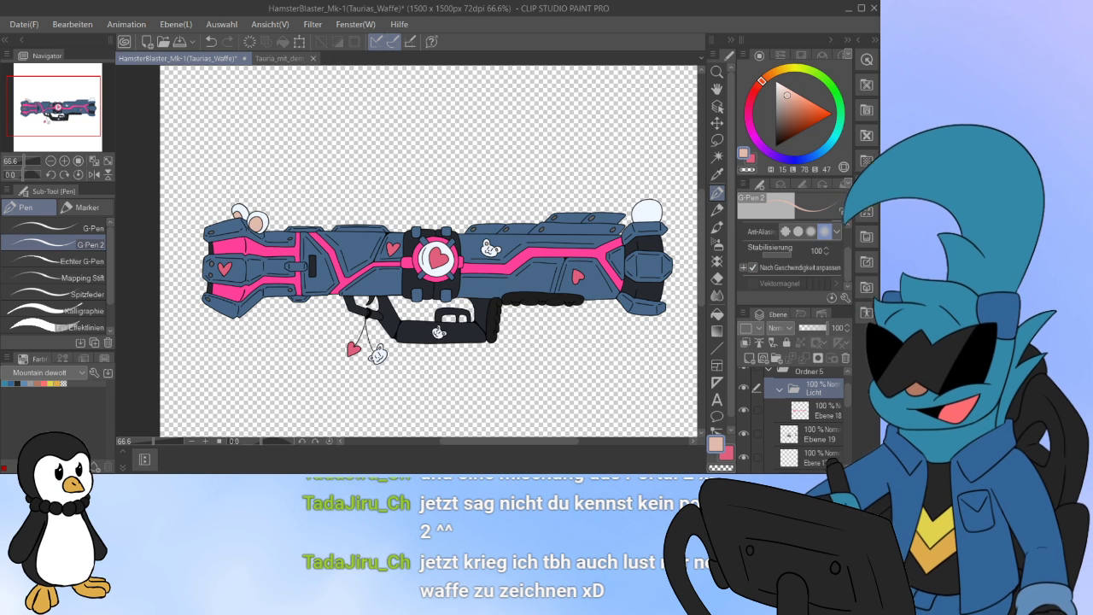
# Step: Collapse the Licht folder and move it below Ebene 23, beneath all the other colour layers of Ordner 5
pyautogui.click(780, 389)
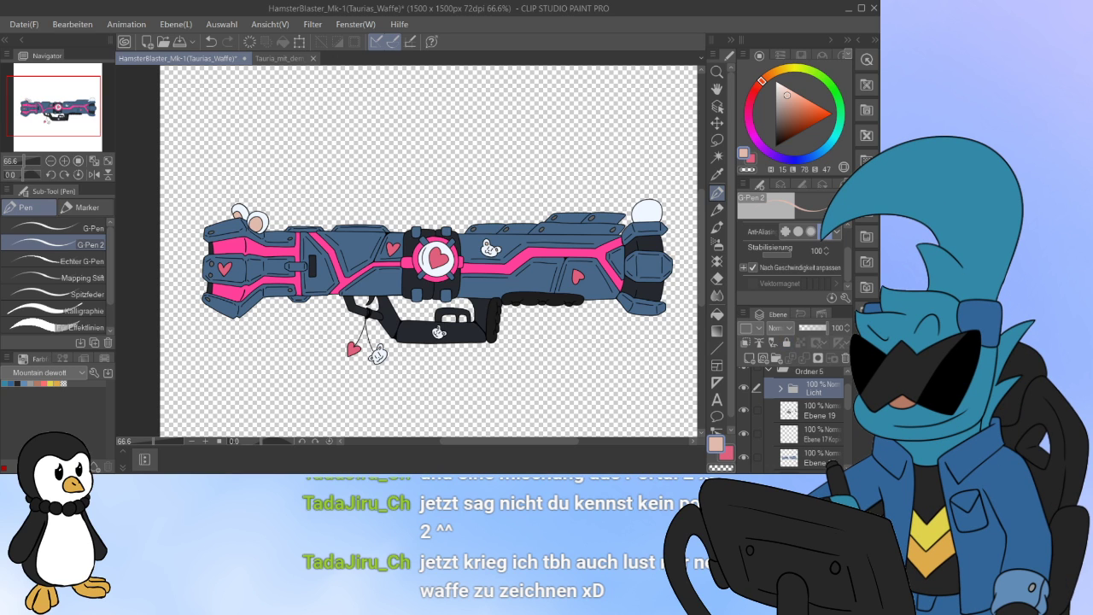
pyautogui.scroll(-1, 803, 418)
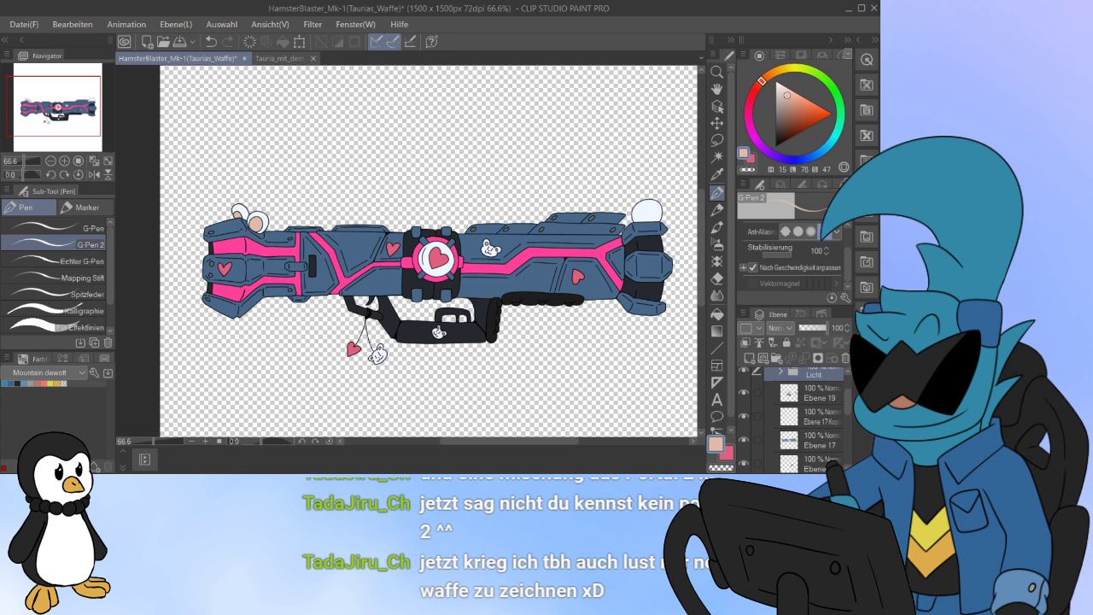
pyautogui.moveTo(813, 374); pyautogui.dragTo(813, 451)
pyautogui.scroll(-3, 807, 419)
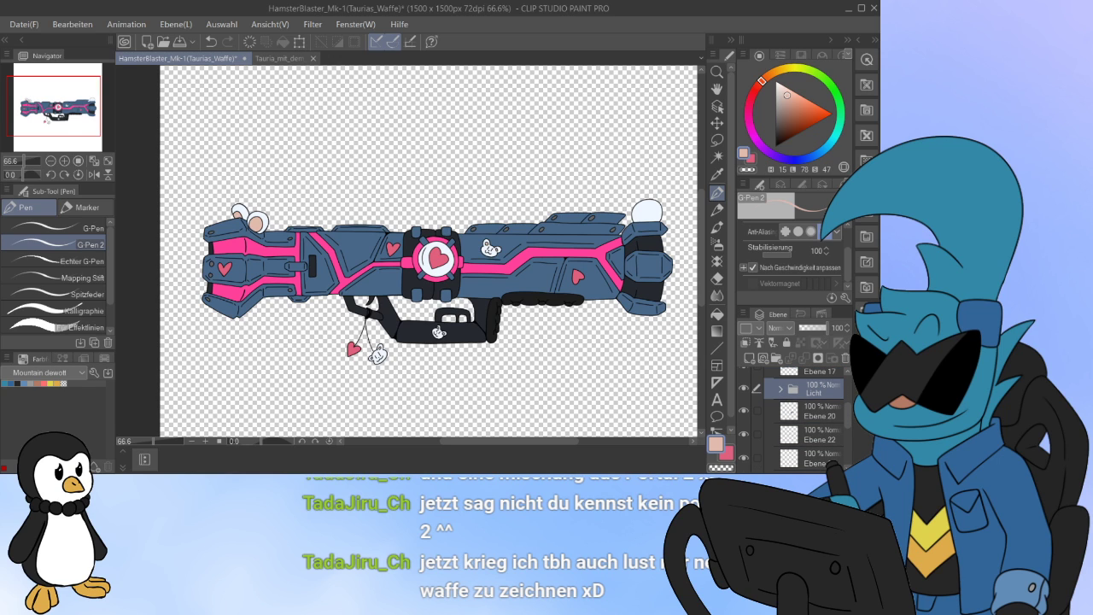
pyautogui.moveTo(813, 389); pyautogui.dragTo(813, 457)
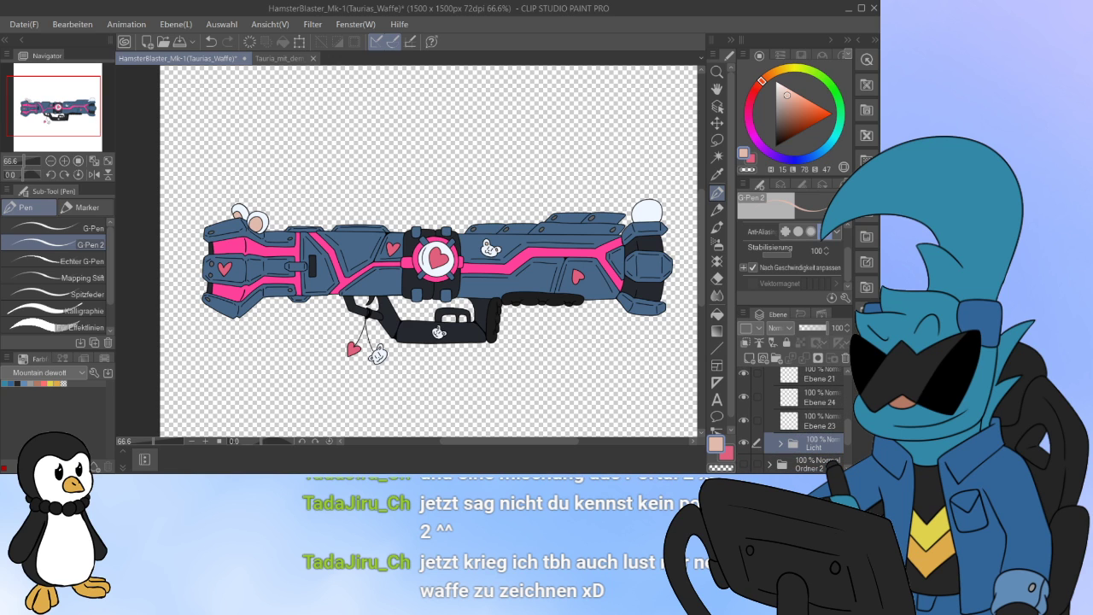
# Step: Create a new folder at the top of Ordner 5, move Ebene 19, the Ebene 17 copy and Ebene 17 into it, and collapse it
pyautogui.scroll(4, 807, 418)
pyautogui.click(743, 420)
pyautogui.click(744, 420)
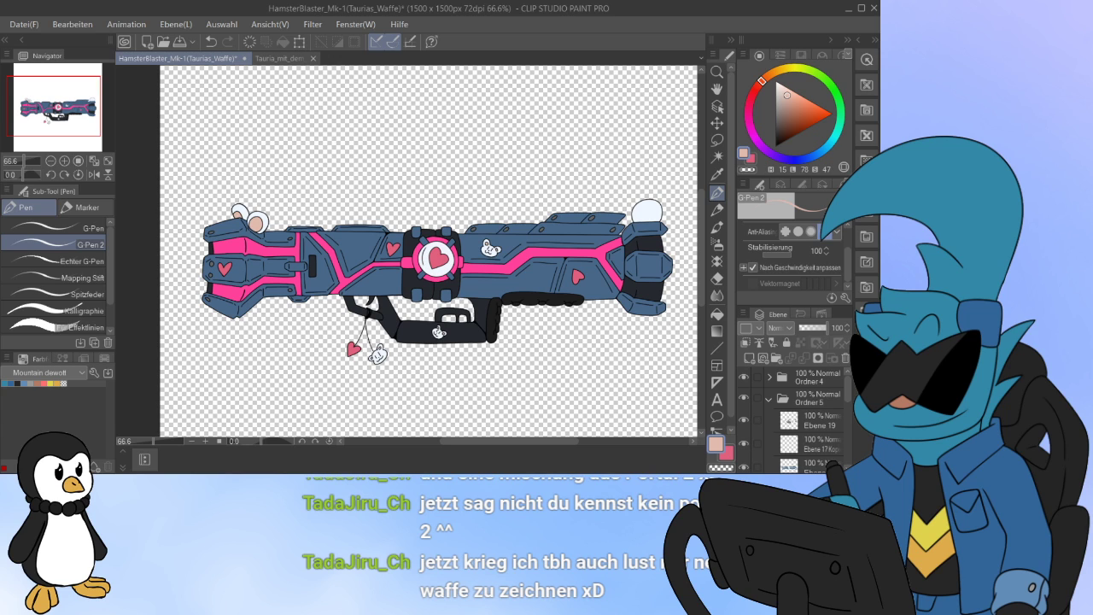
pyautogui.click(816, 421)
pyautogui.click(776, 358)
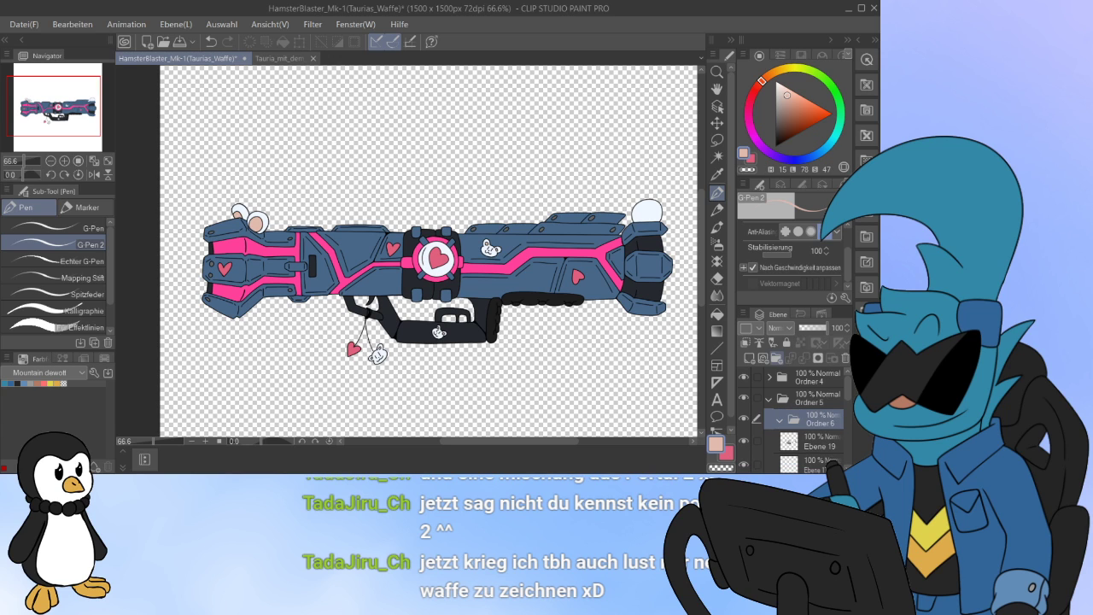
pyautogui.scroll(-2, 807, 418)
pyautogui.click(816, 389)
pyautogui.keyDown('ctrl'); pyautogui.click(816, 412); pyautogui.keyUp('ctrl')
pyautogui.keyDown('ctrl'); pyautogui.click(816, 435); pyautogui.keyUp('ctrl')
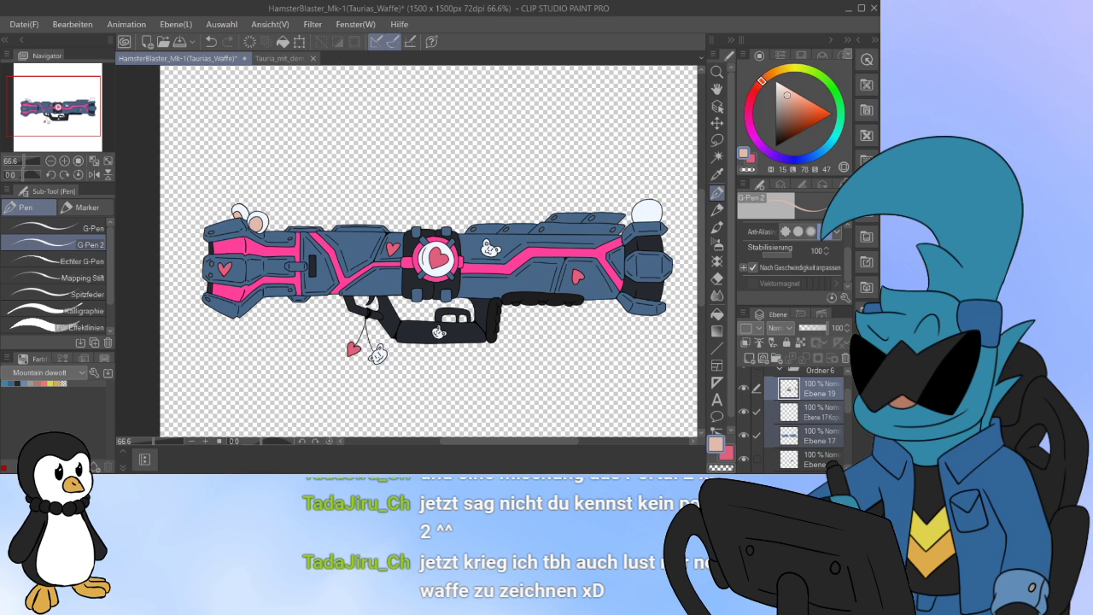
pyautogui.moveTo(814, 379); pyautogui.dragTo(794, 391)
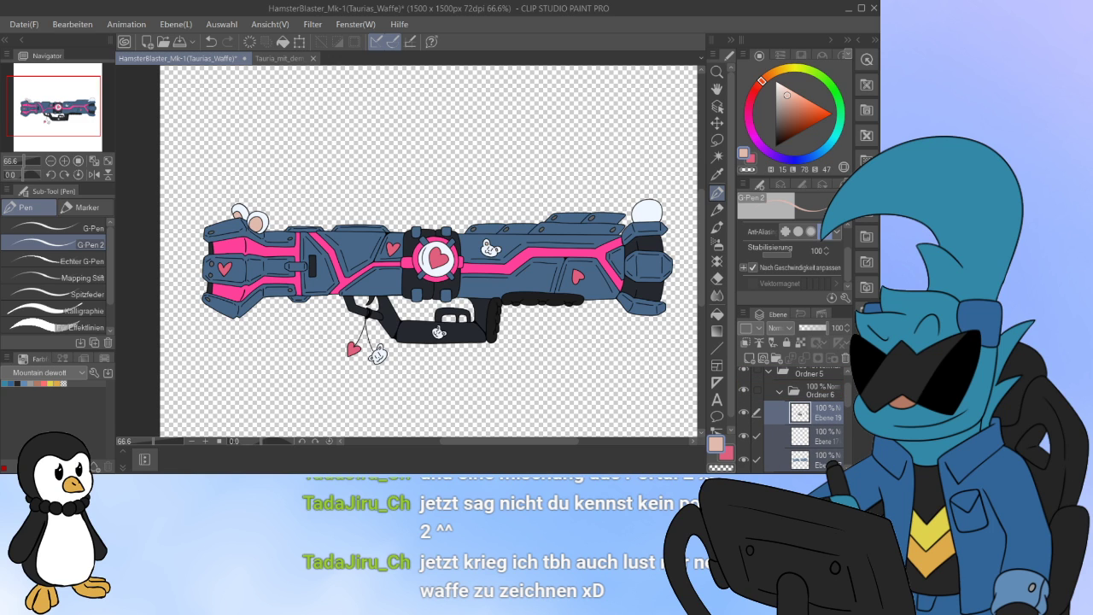
pyautogui.click(817, 390)
pyautogui.click(780, 392)
# Step: Examine which weapon parts the new folder and Ebene 20 colour by hiding and showing them
pyautogui.click(744, 390)
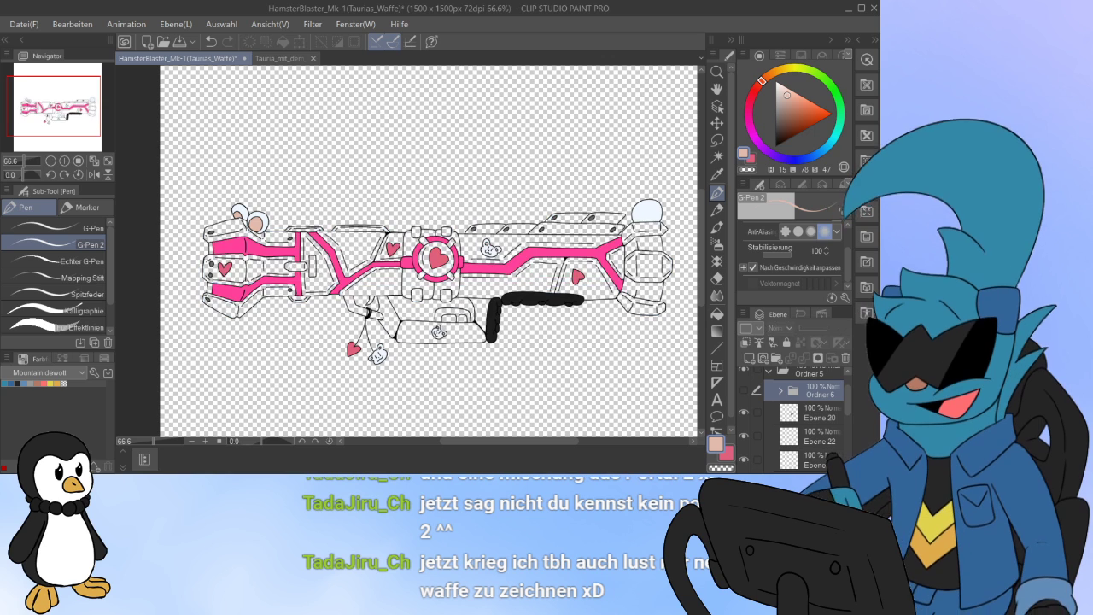
pyautogui.click(743, 390)
pyautogui.click(744, 390)
pyautogui.click(743, 390)
pyautogui.click(744, 390)
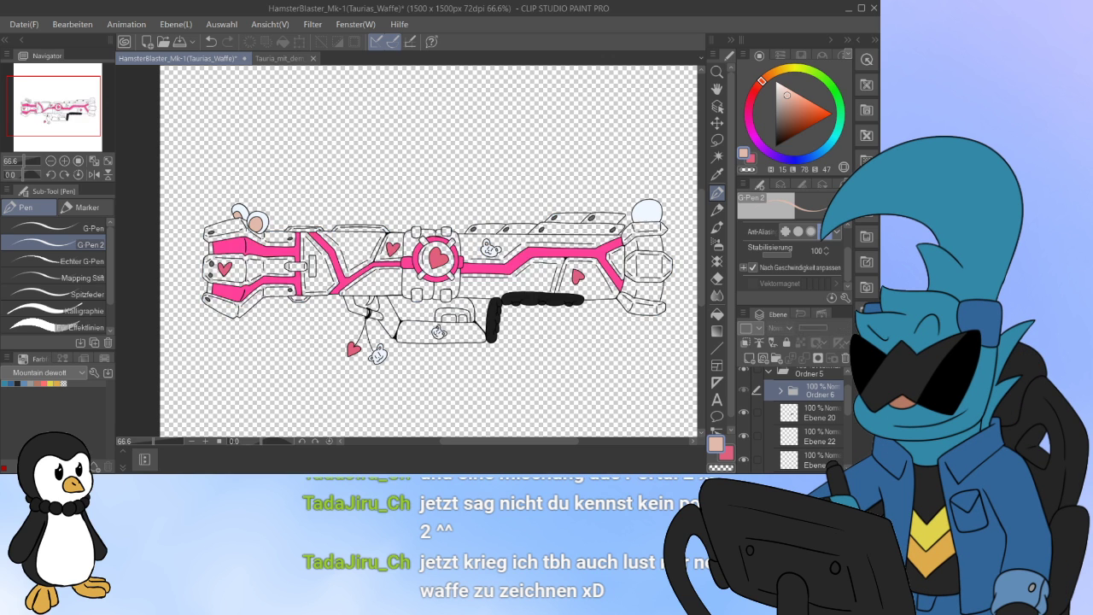
pyautogui.click(744, 390)
pyautogui.click(744, 390)
pyautogui.click(744, 391)
pyautogui.click(744, 390)
pyautogui.click(744, 390)
pyautogui.click(744, 412)
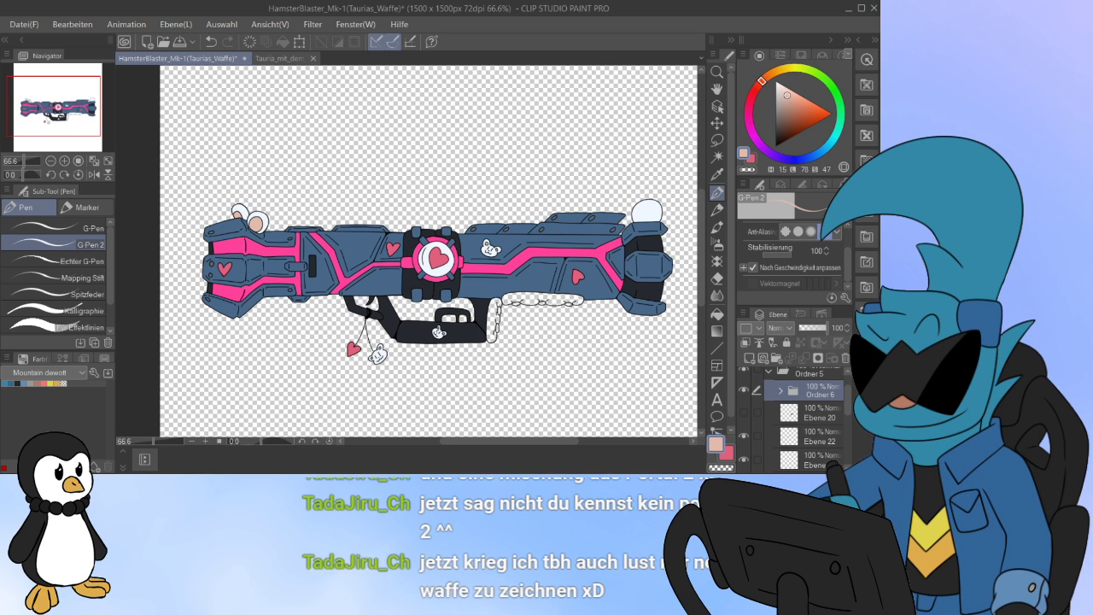
pyautogui.click(744, 413)
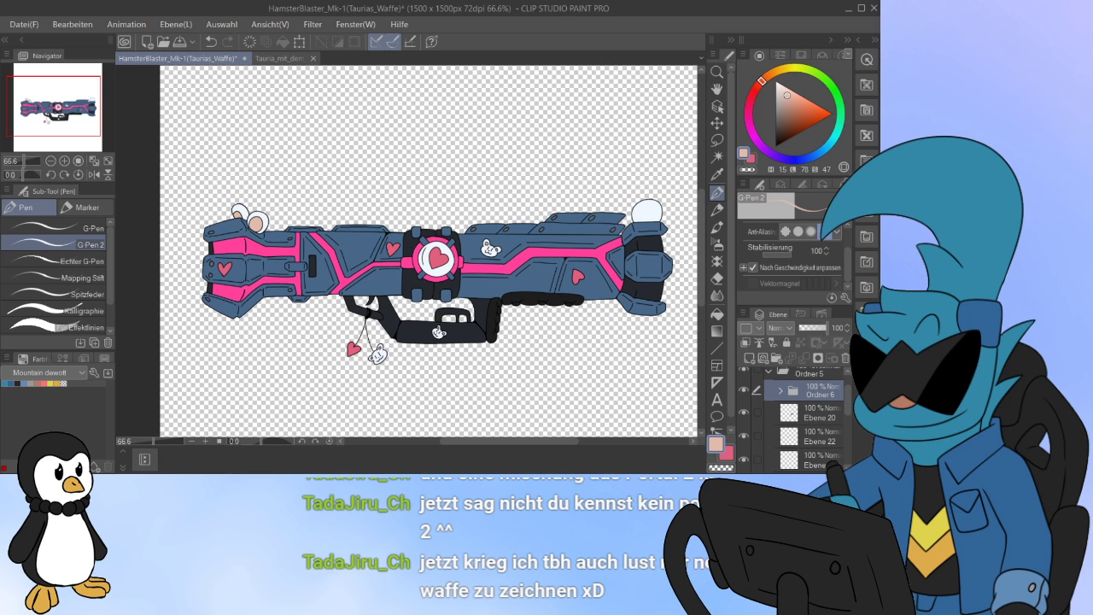
# Step: Rename the new folder holding the main body colour layers as Metalle
pyautogui.doubleClick(820, 395)
pyautogui.write('Metalle')
pyautogui.press('Return')
# Step: Create another folder below Metalle, move Ebene 20, Ebene 22 and Ebene 21 into it, and collapse it
pyautogui.click(744, 412)
pyautogui.click(743, 413)
pyautogui.click(744, 437)
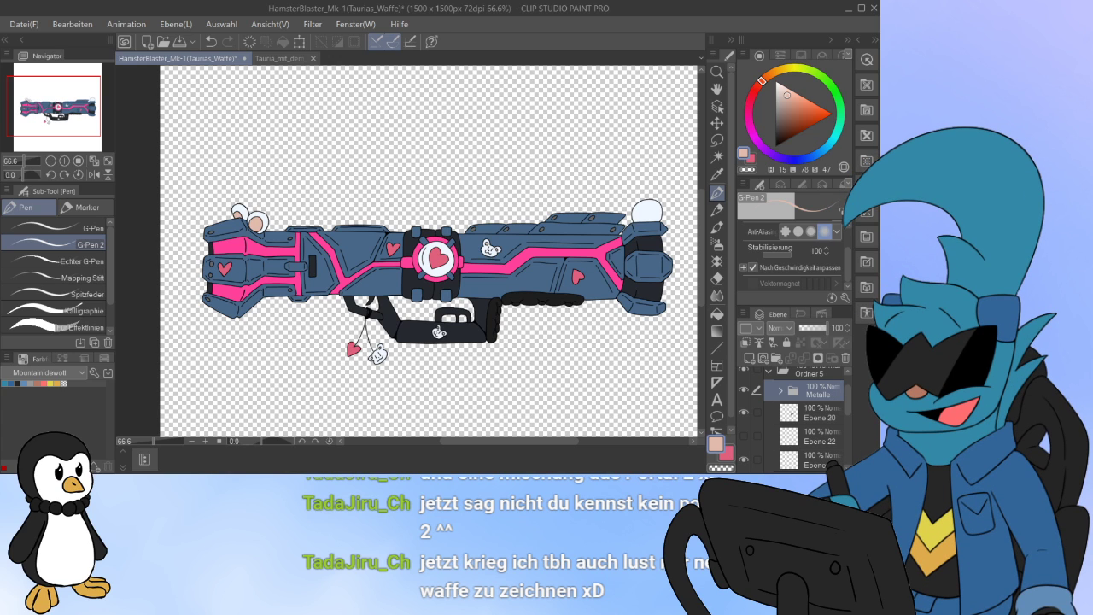
pyautogui.click(744, 436)
pyautogui.click(744, 460)
pyautogui.click(744, 459)
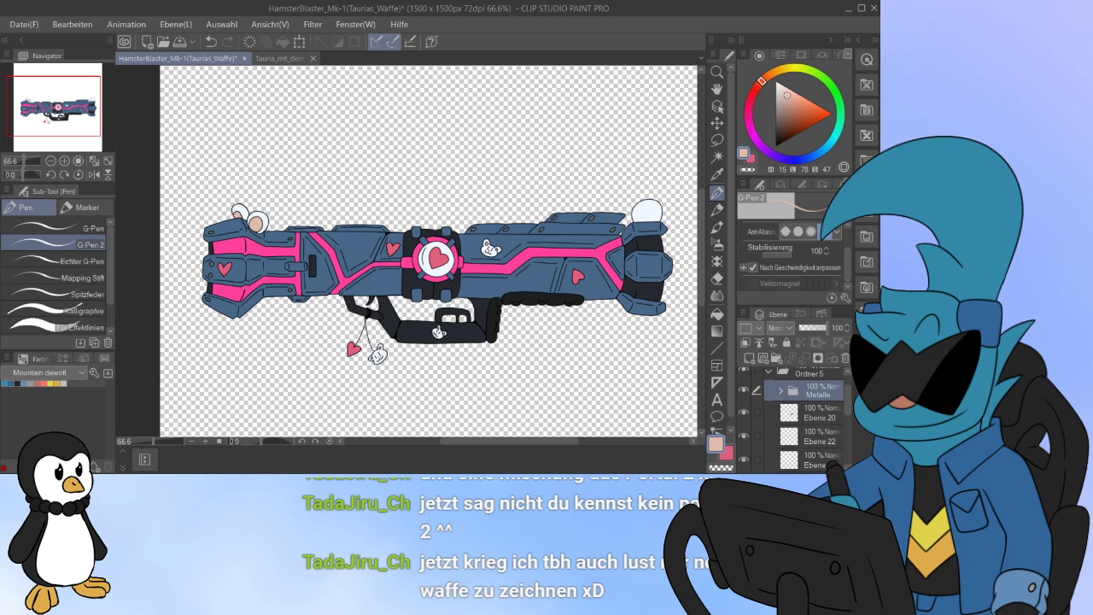
pyautogui.click(819, 414)
pyautogui.click(776, 358)
pyautogui.scroll(-2, 812, 419)
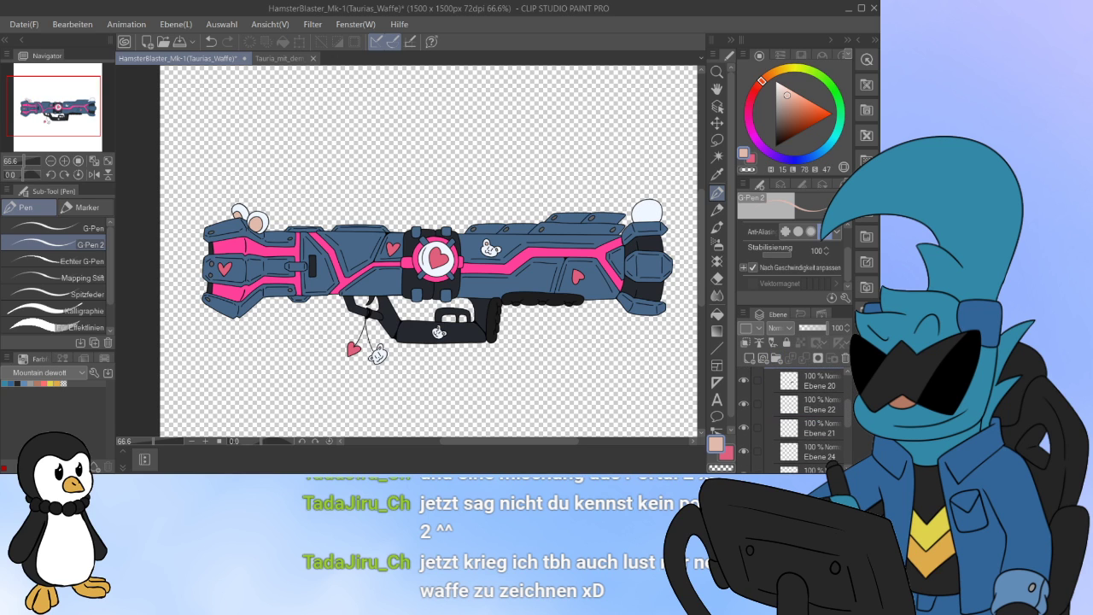
pyautogui.scroll(2, 794, 418)
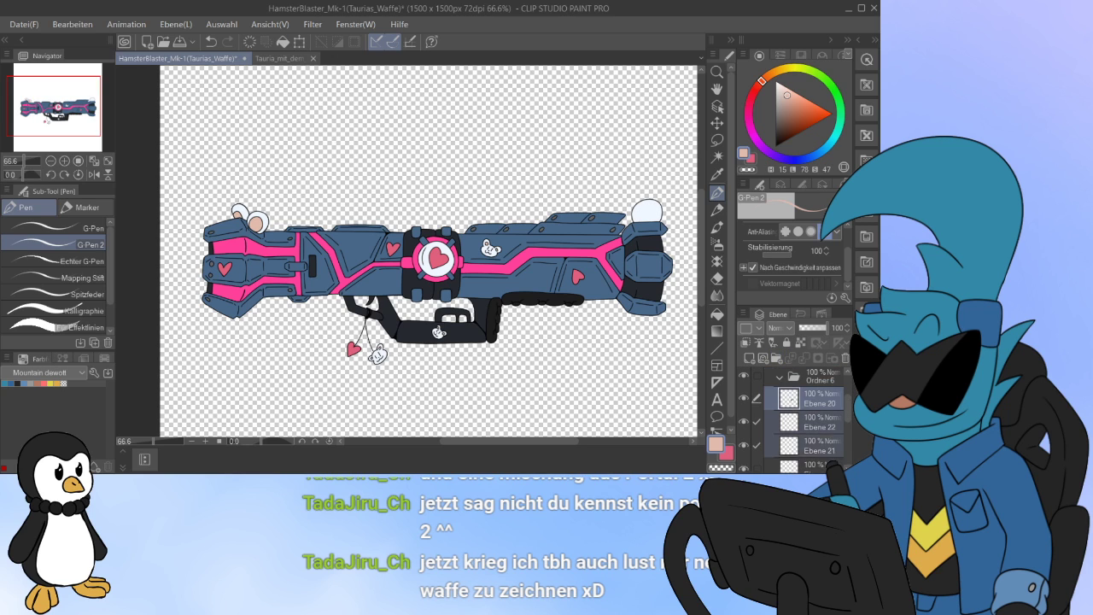
pyautogui.moveTo(816, 416); pyautogui.dragTo(812, 394)
pyautogui.click(780, 395)
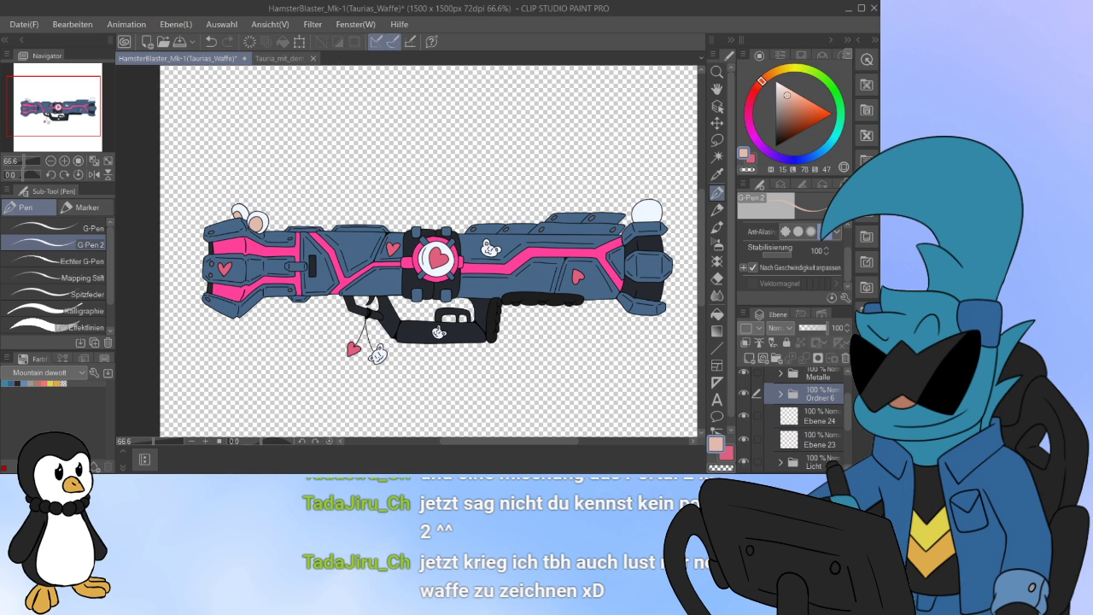
# Step: Check which parts the second new folder colours by switching its visibility, and rename it as Assesioirs
pyautogui.click(744, 394)
pyautogui.click(743, 394)
pyautogui.click(744, 394)
pyautogui.click(744, 393)
pyautogui.click(744, 393)
pyautogui.click(743, 394)
pyautogui.click(744, 393)
pyautogui.click(744, 393)
pyautogui.write('Assesioirs')
pyautogui.press('Return')
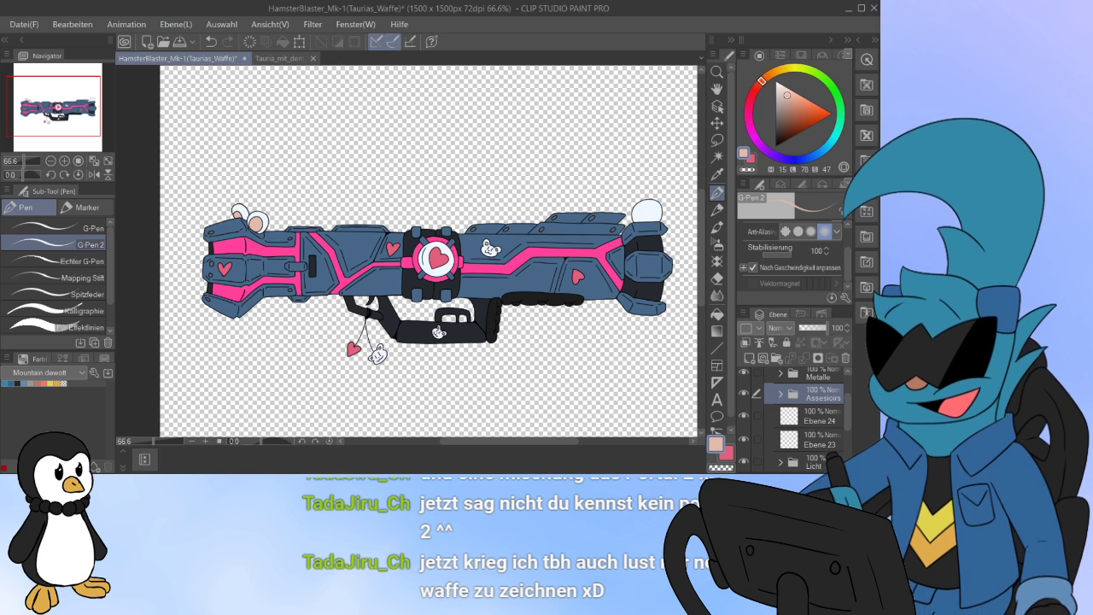
# Step: Move the remaining loose colour layers Ebene 24 and Ebene 23 into the Metalle folder
pyautogui.click(820, 416)
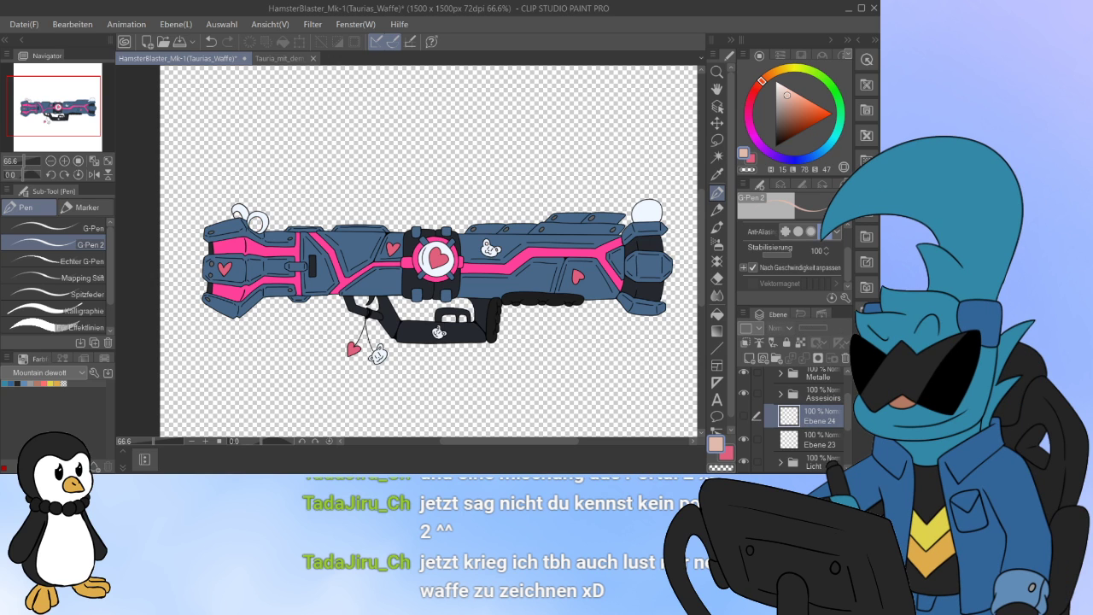
pyautogui.moveTo(818, 416); pyautogui.dragTo(818, 381)
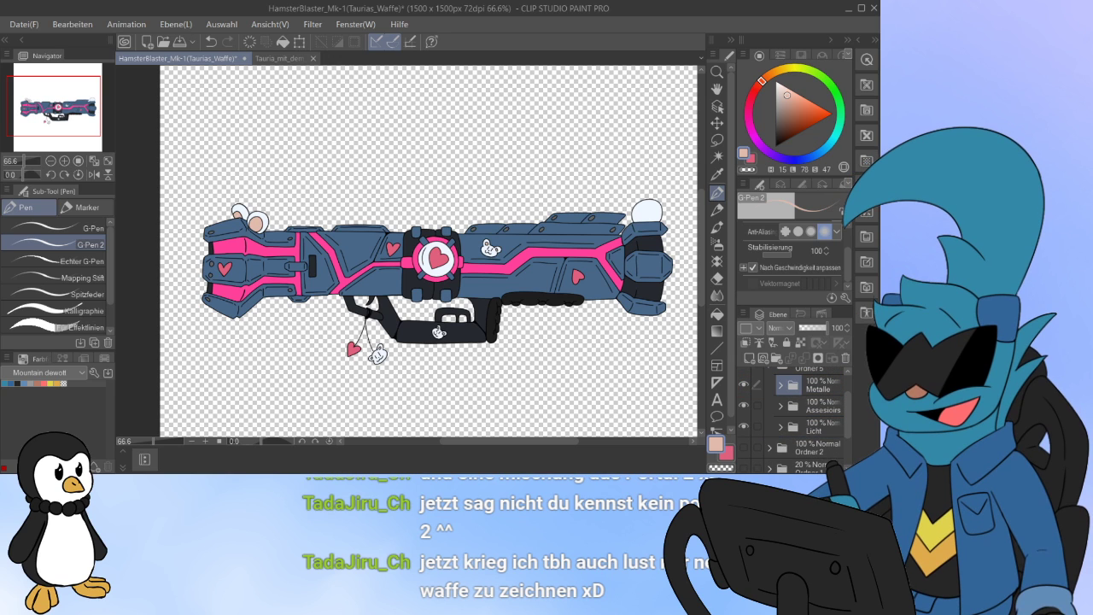
# Step: Expand the Licht folder and make two copies of the pink stripe layer Ebene 18 inside it
pyautogui.click(818, 427)
pyautogui.click(744, 427)
pyautogui.click(743, 427)
pyautogui.click(781, 427)
pyautogui.scroll(-1, 807, 427)
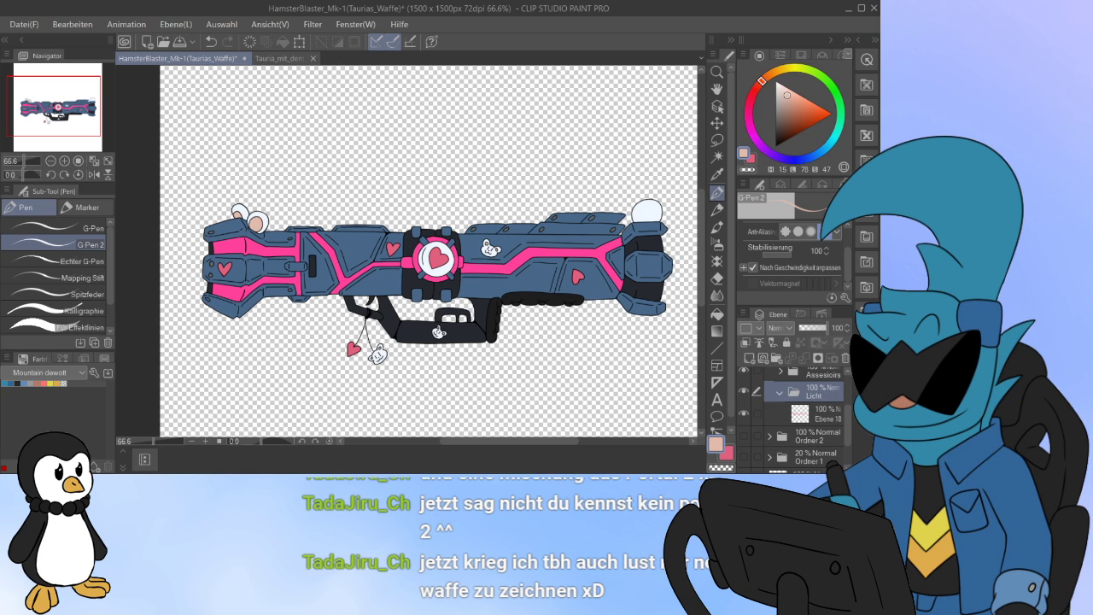
pyautogui.click(824, 414)
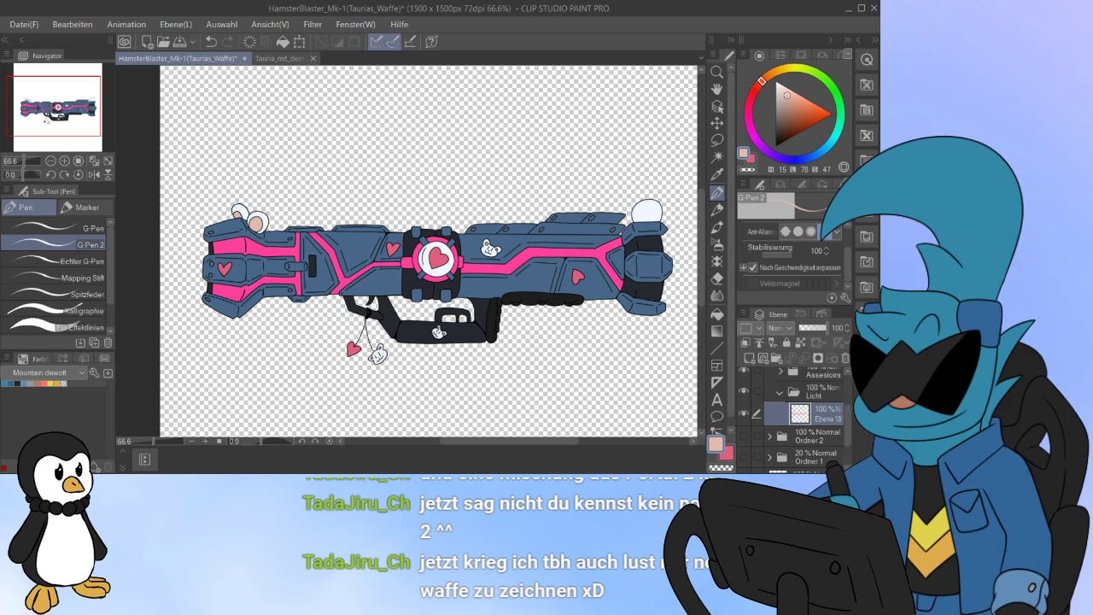
pyautogui.hotkey('ctrl', 'v')
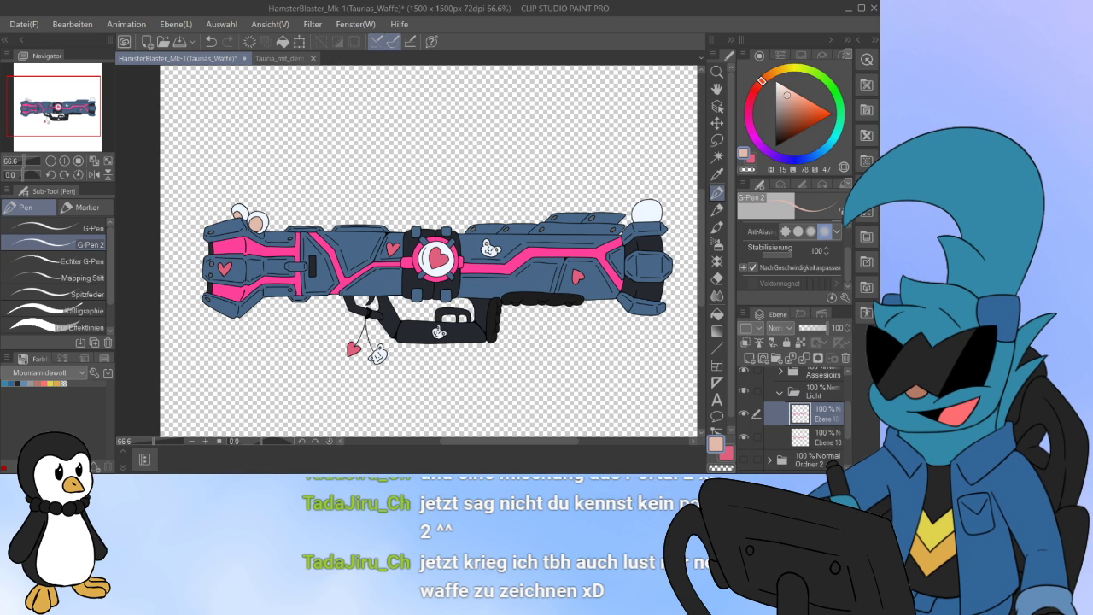
pyautogui.click(825, 438)
pyautogui.click(744, 438)
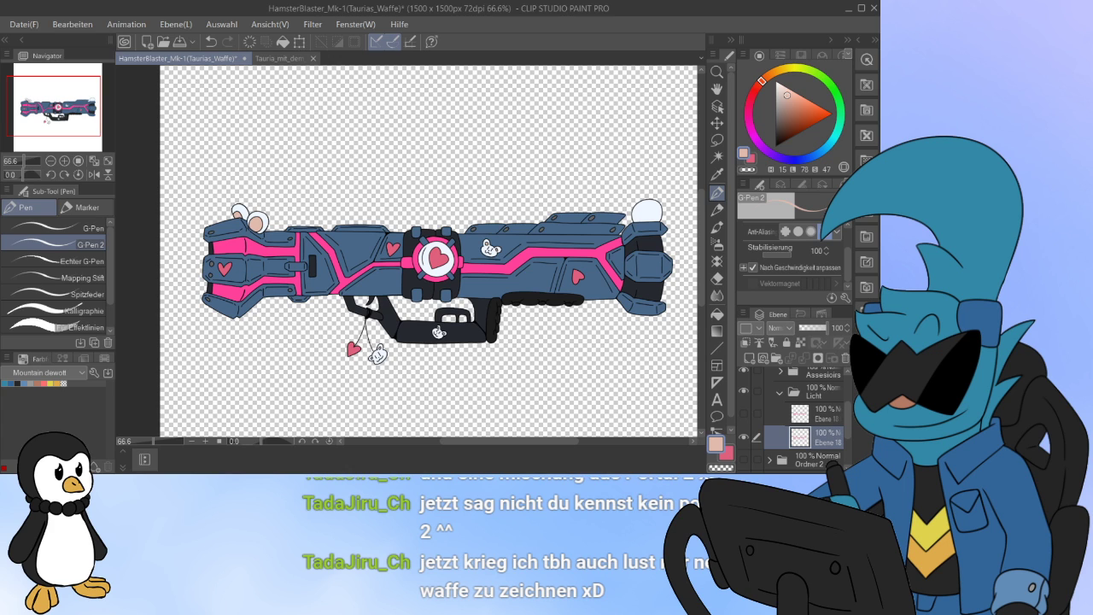
pyautogui.click(825, 414)
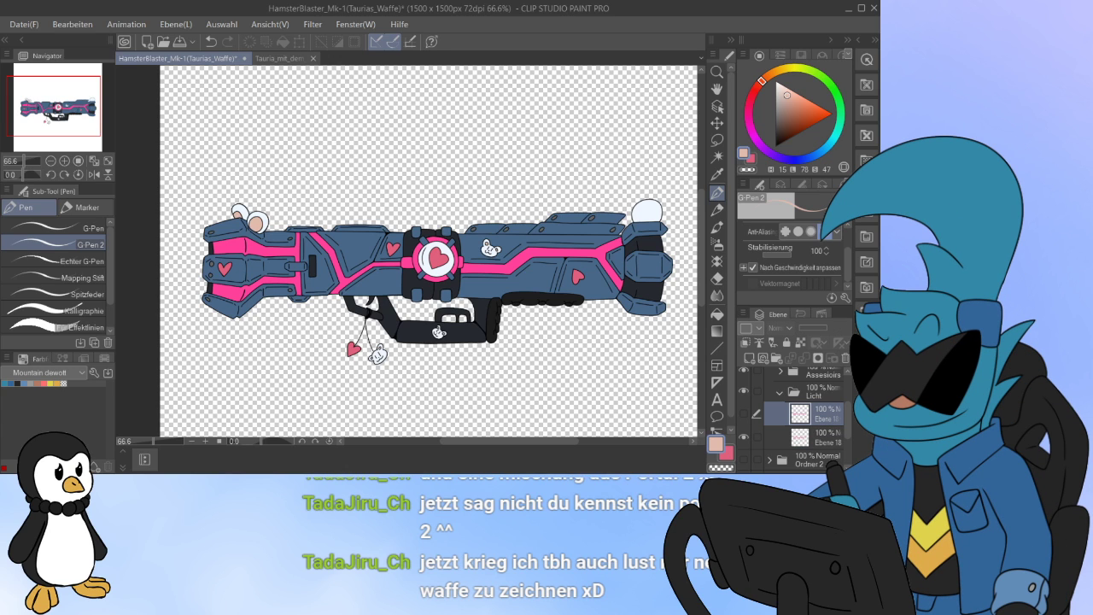
pyautogui.hotkey('ctrl', 'v')
# Step: Apply a blur filter to the middle pink stripe layer in Licht to make a soft glow
pyautogui.click(825, 438)
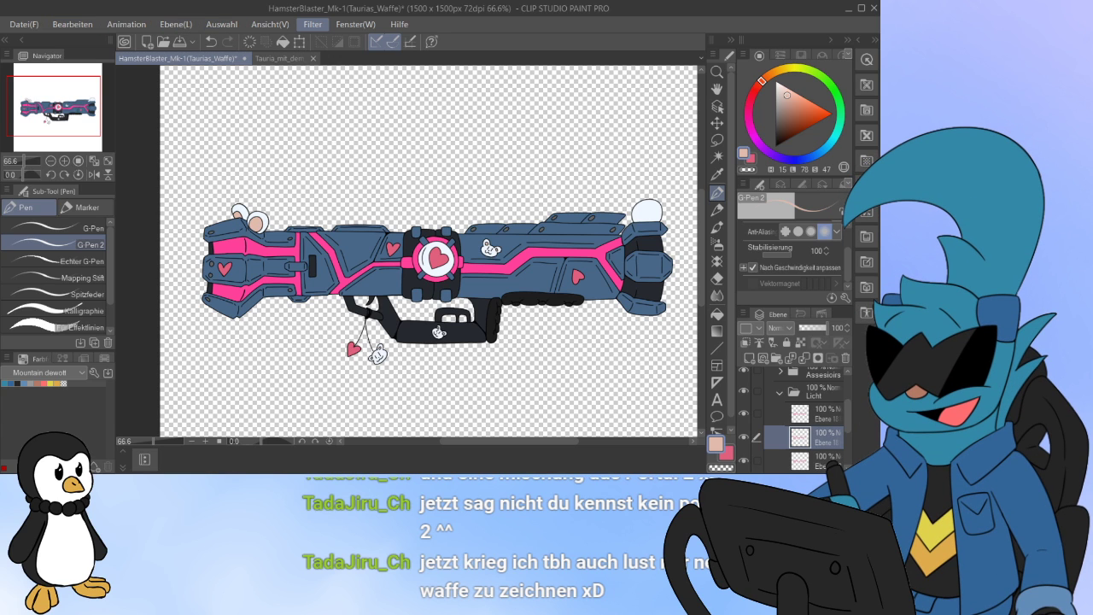
pyautogui.click(427, 68)
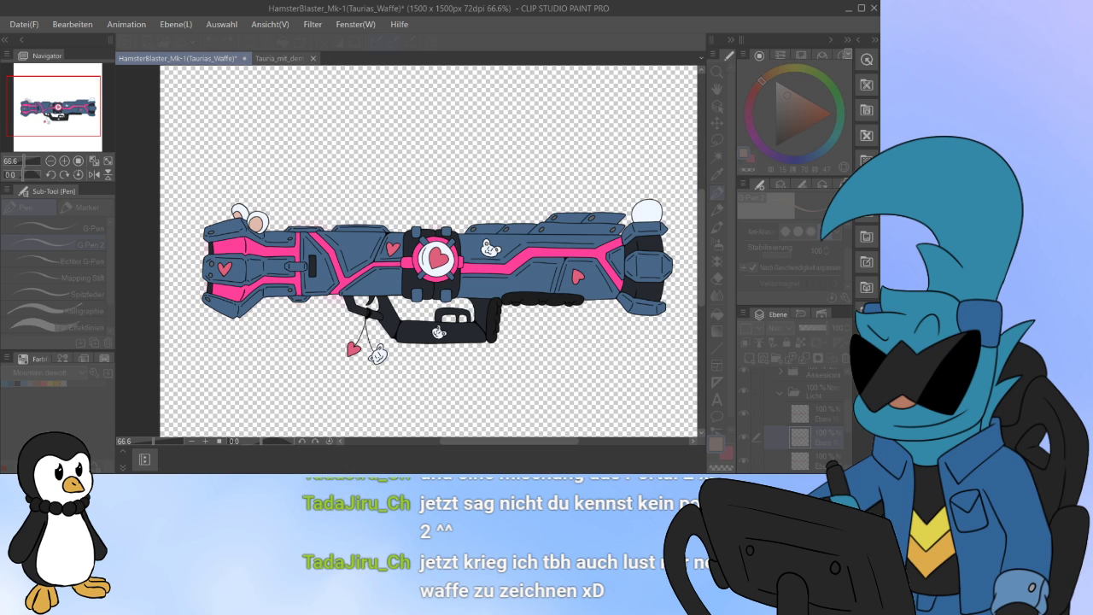
pyautogui.press('Return')
# Step: Collapse the Licht folder and move it above Metalle, at the top of Ordner 5
pyautogui.click(779, 393)
pyautogui.scroll(1, 803, 418)
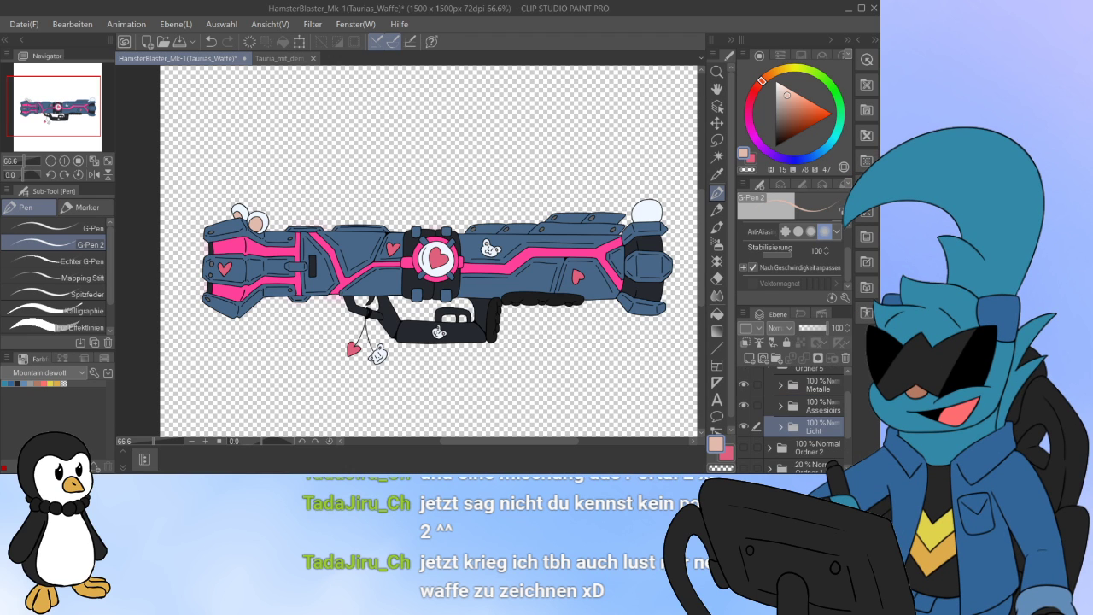
pyautogui.moveTo(814, 426); pyautogui.dragTo(811, 392)
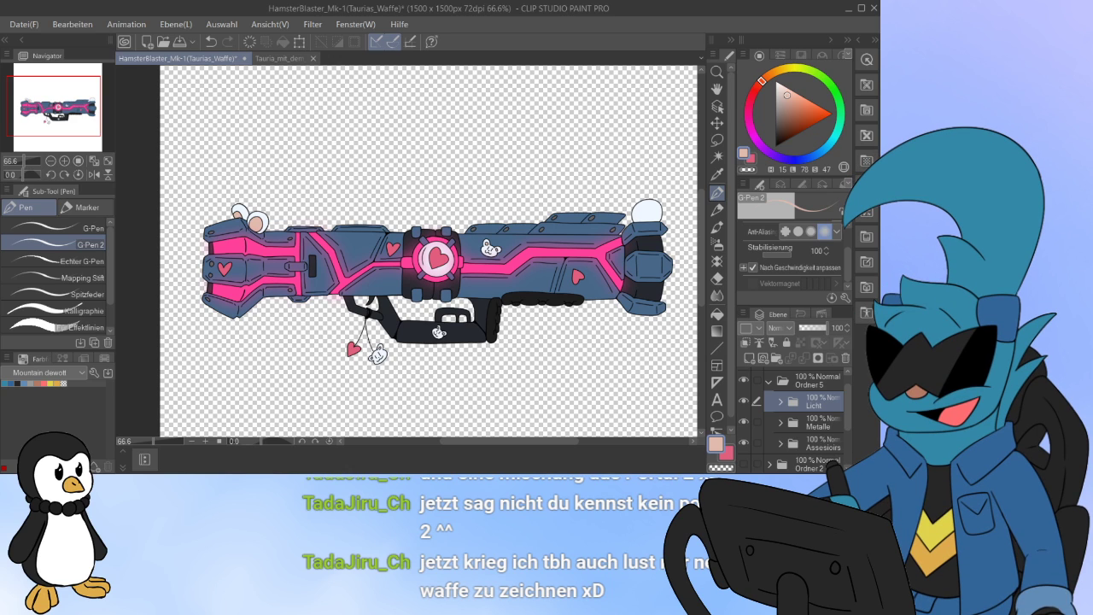
# Step: Blur the middle pink stripe layer in Licht further for a wider glow, and inspect the effect up close on the weapon
pyautogui.click(780, 401)
pyautogui.click(815, 448)
pyautogui.click(744, 446)
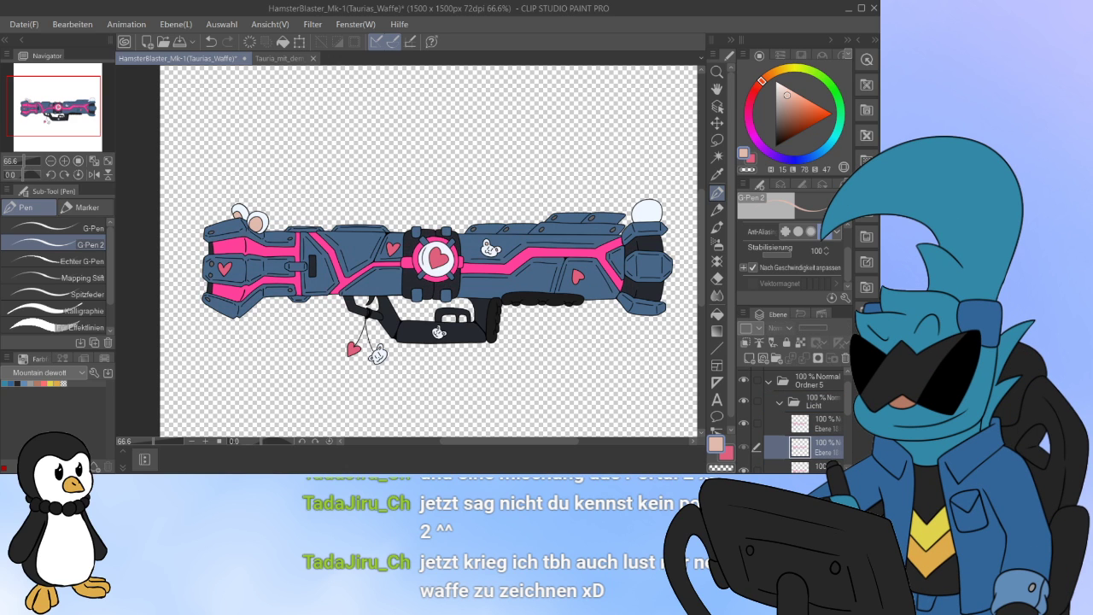
pyautogui.click(744, 446)
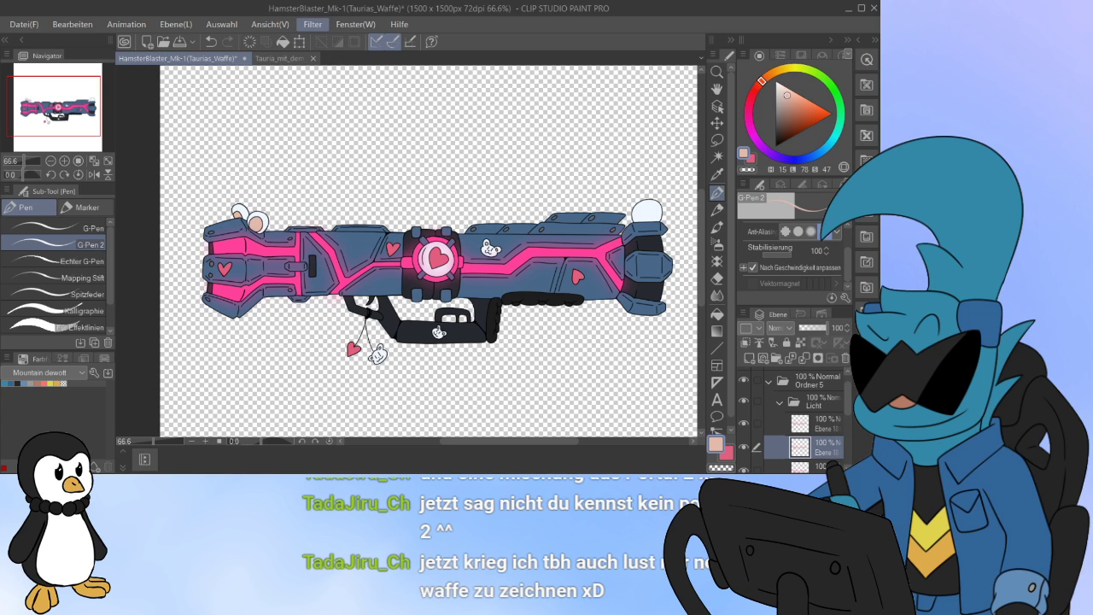
pyautogui.click(461, 75)
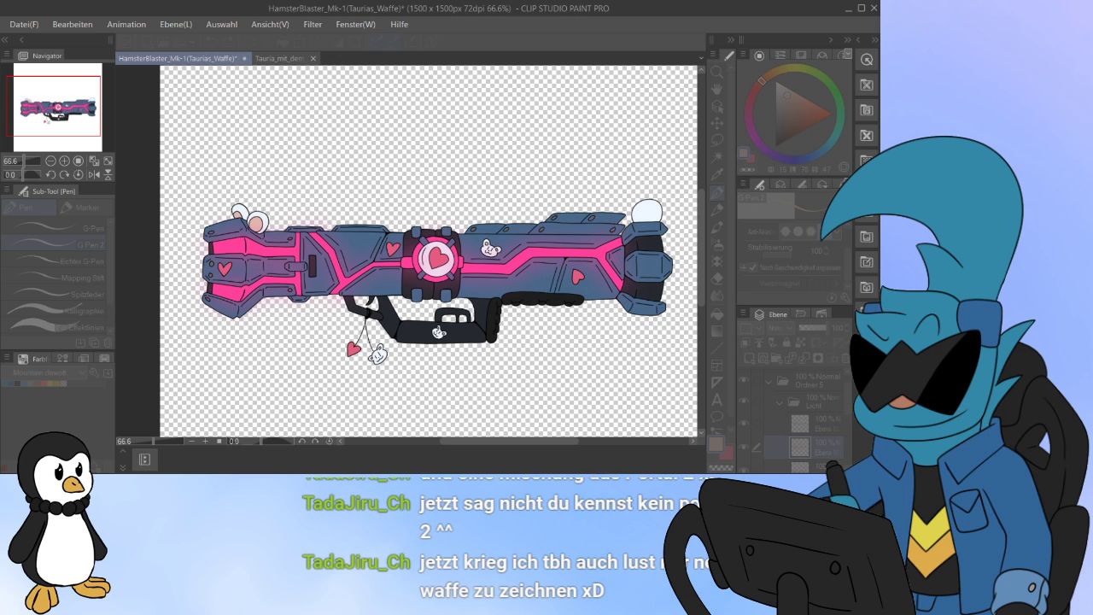
pyautogui.press('Escape')
pyautogui.scroll(9, 510, 266)
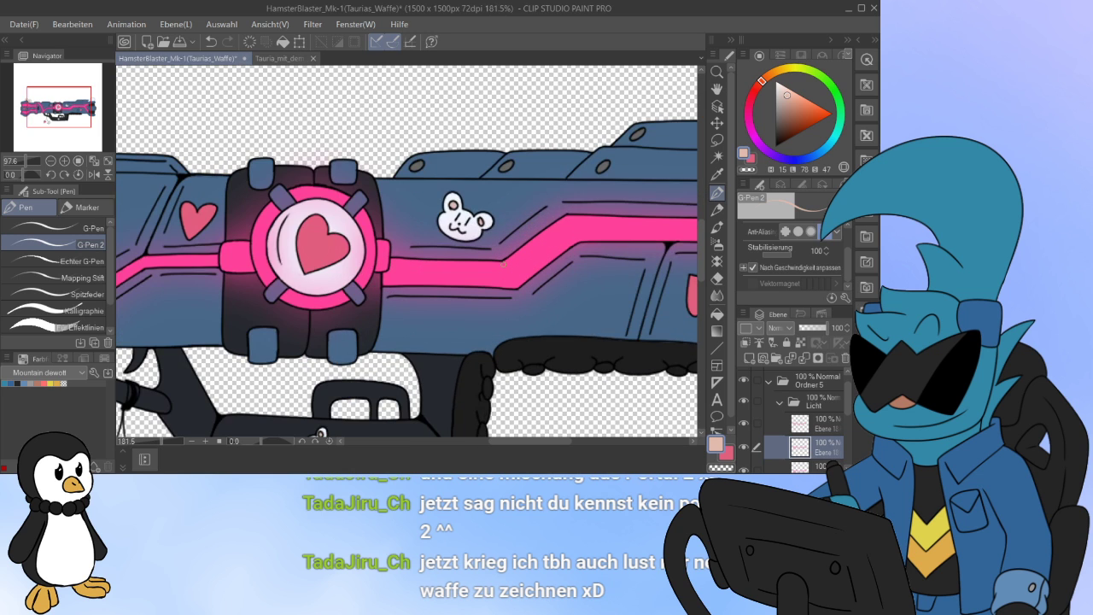
pyautogui.scroll(-5, 508, 265)
# Step: Add a new layer above the top stripe copy, masked to the stripe shape, and sample the stripe's pink as the drawing colour
pyautogui.click(823, 425)
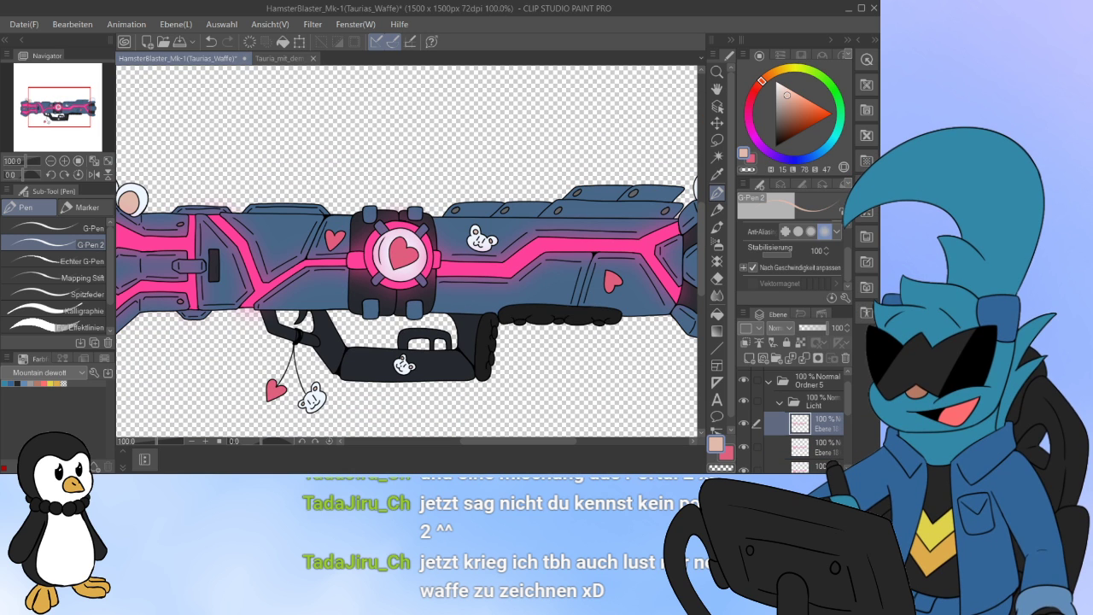
pyautogui.keyDown('ctrl'); pyautogui.click(800, 424); pyautogui.keyUp('ctrl')
pyautogui.click(749, 358)
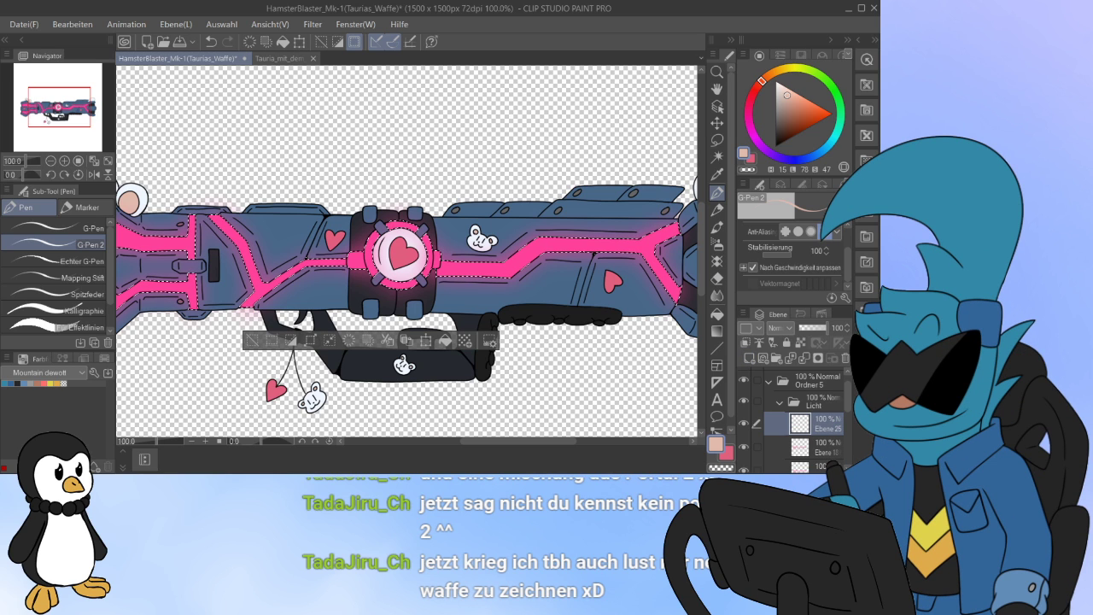
pyautogui.click(819, 358)
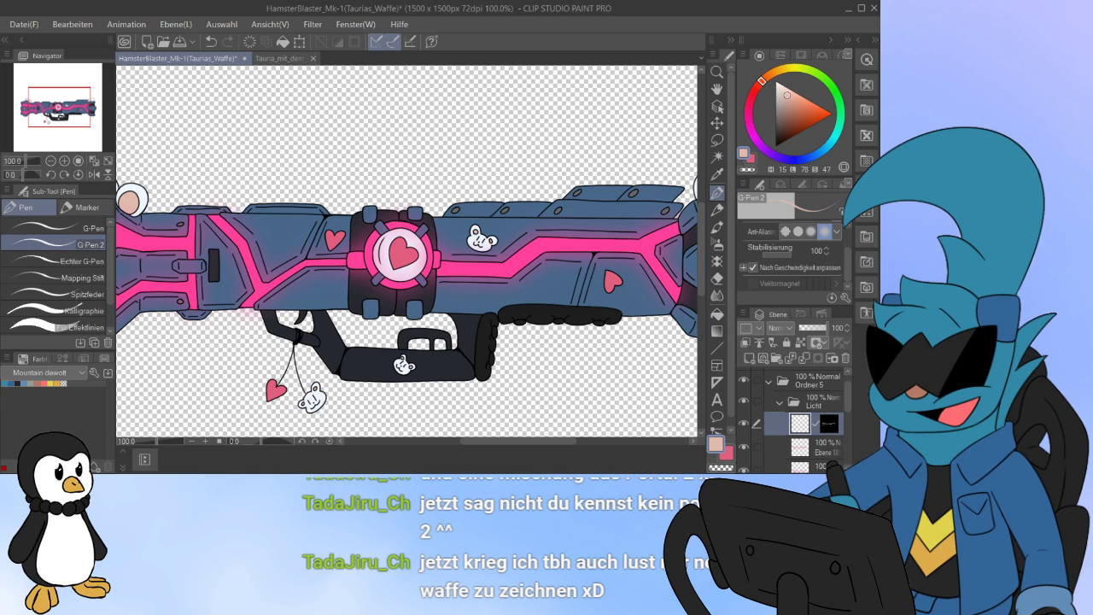
pyautogui.click(718, 174)
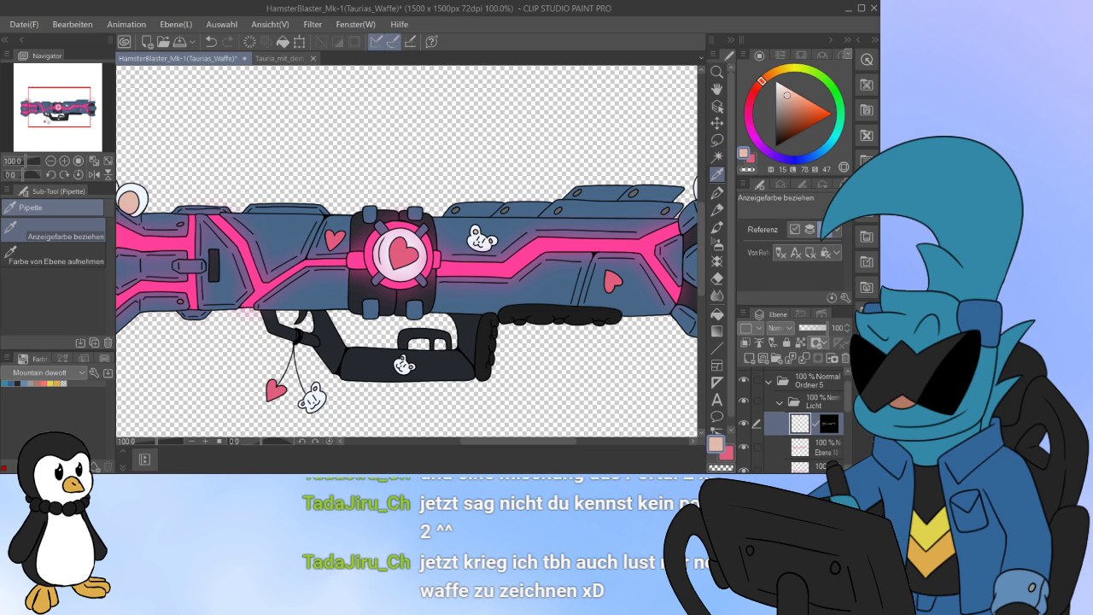
pyautogui.click(563, 246)
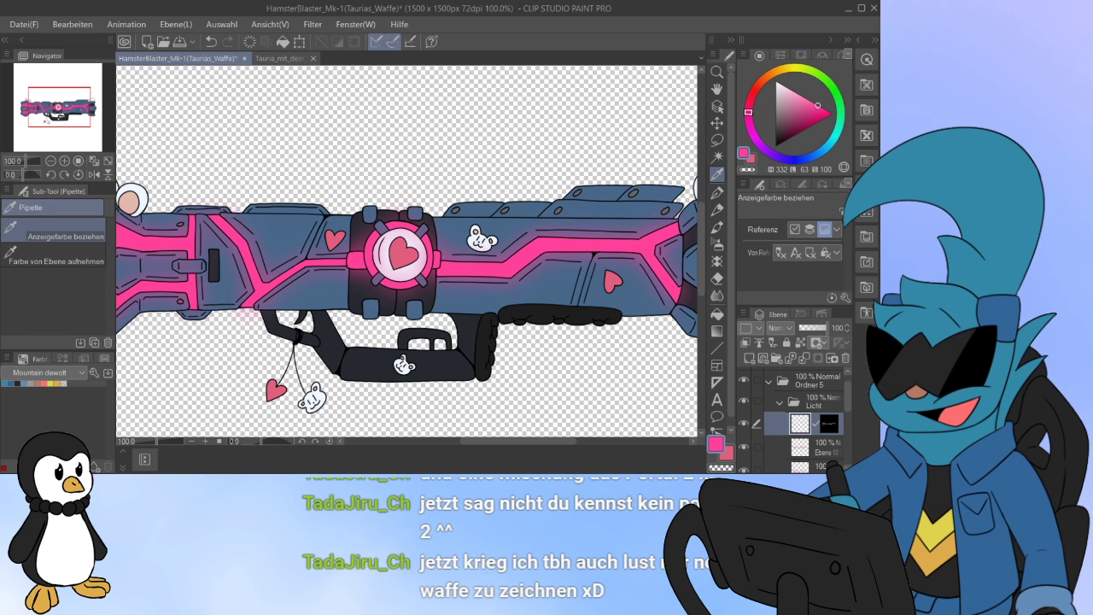
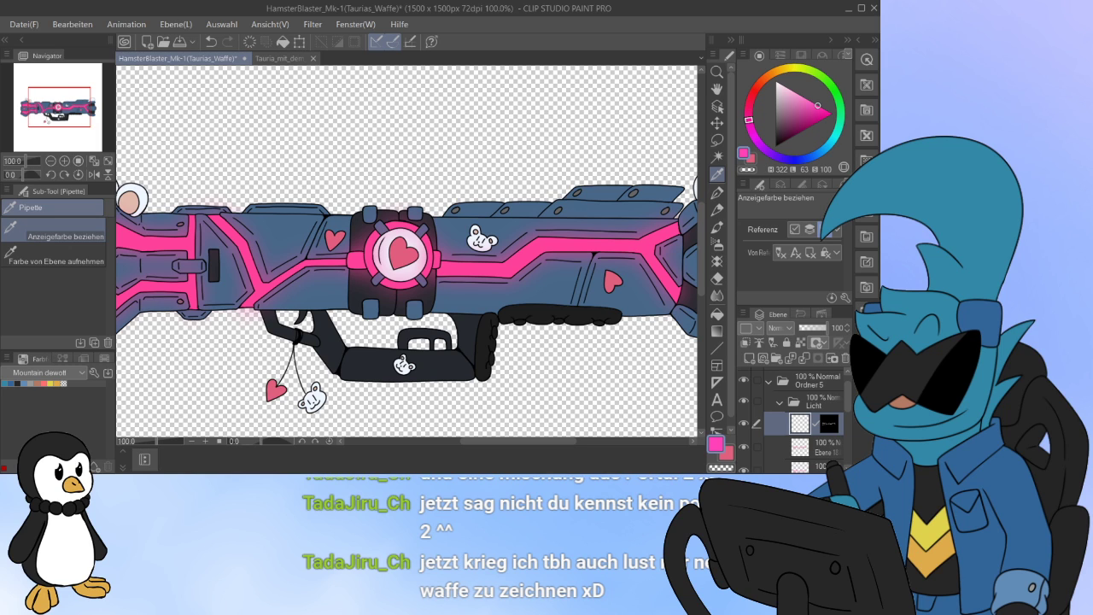
pyautogui.moveTo(817, 105); pyautogui.dragTo(809, 108)
pyautogui.click(717, 295)
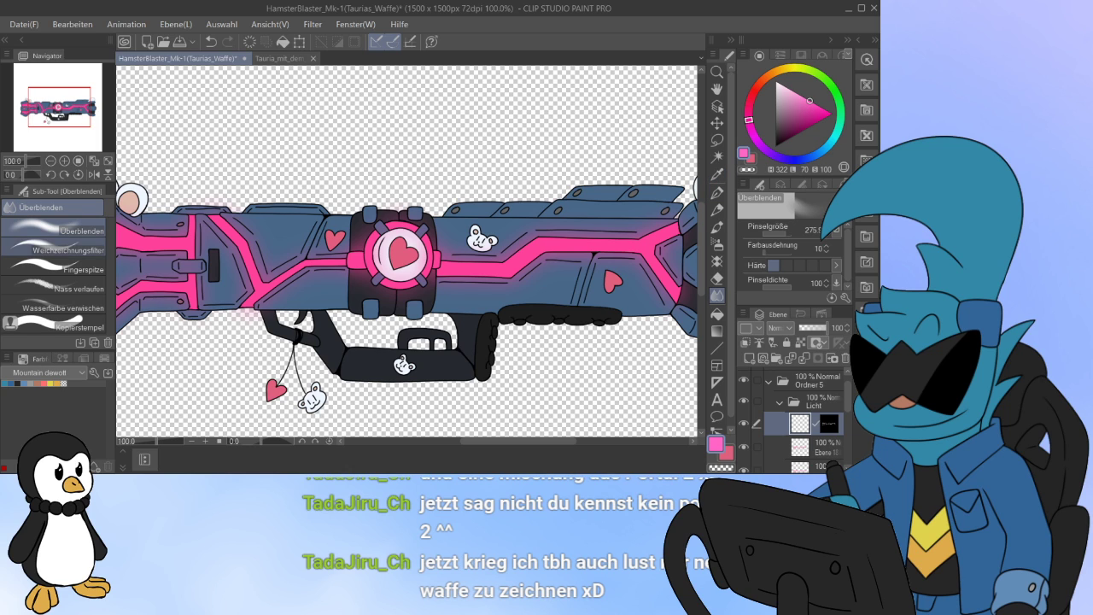
pyautogui.click(60, 248)
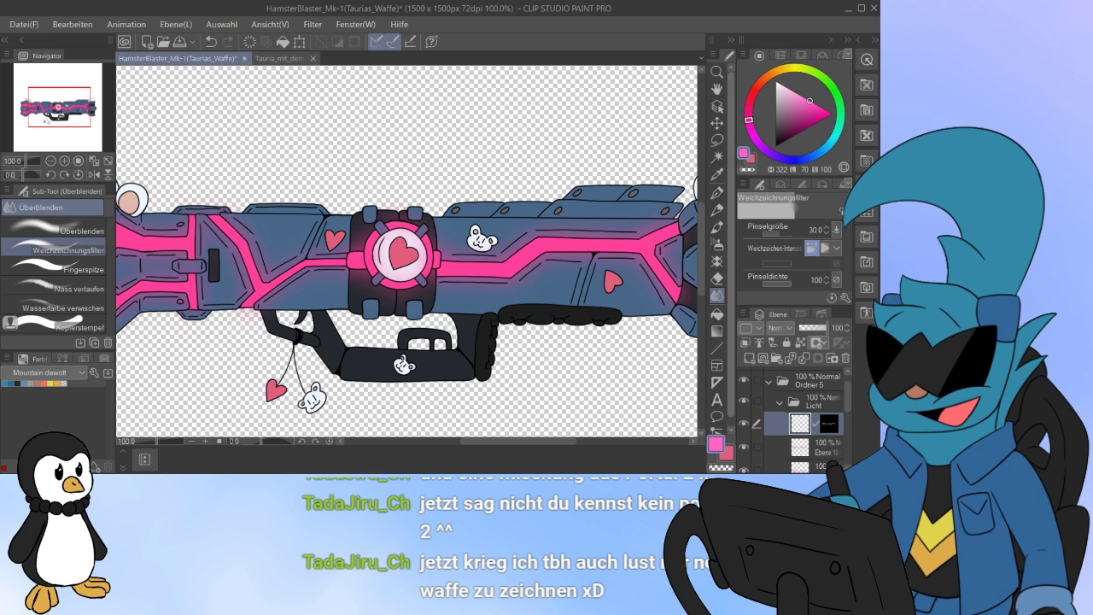
pyautogui.click(60, 229)
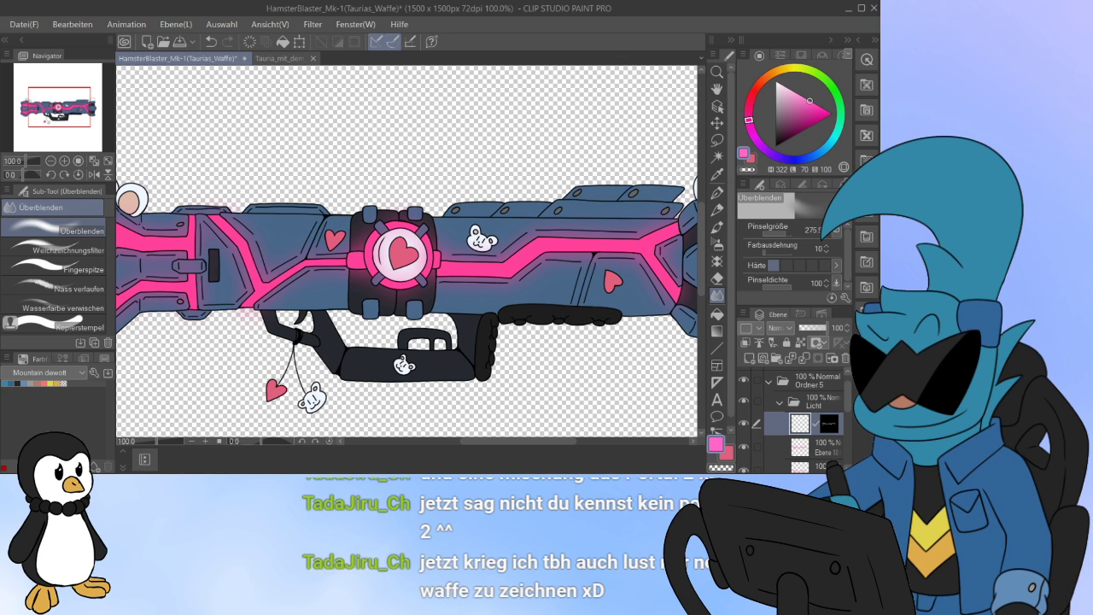
pyautogui.click(775, 82)
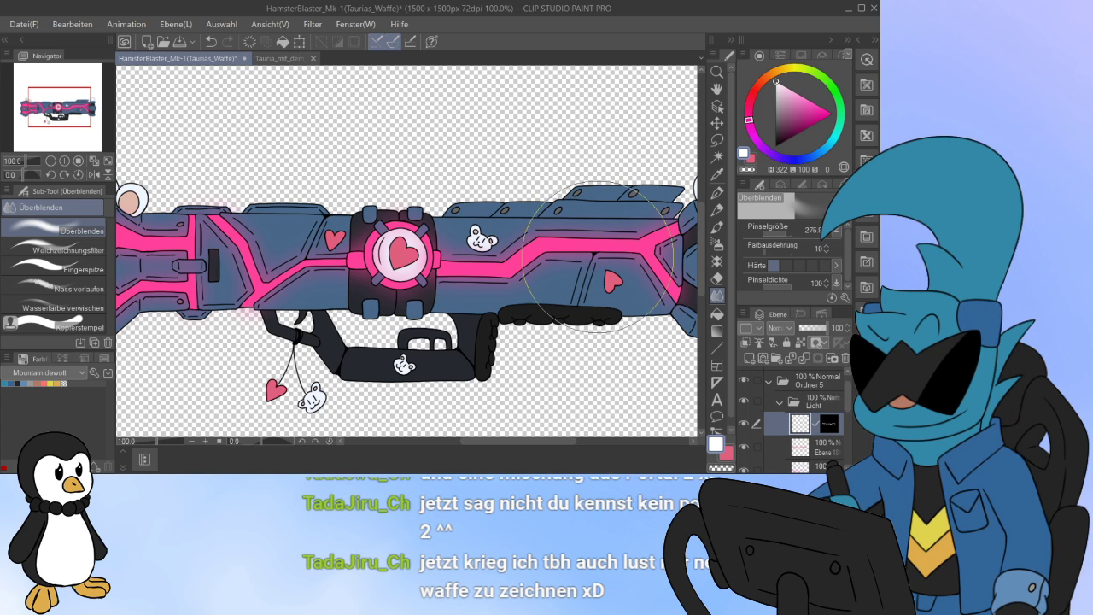
pyautogui.press('x')
pyautogui.moveTo(807, 100); pyautogui.dragTo(816, 104)
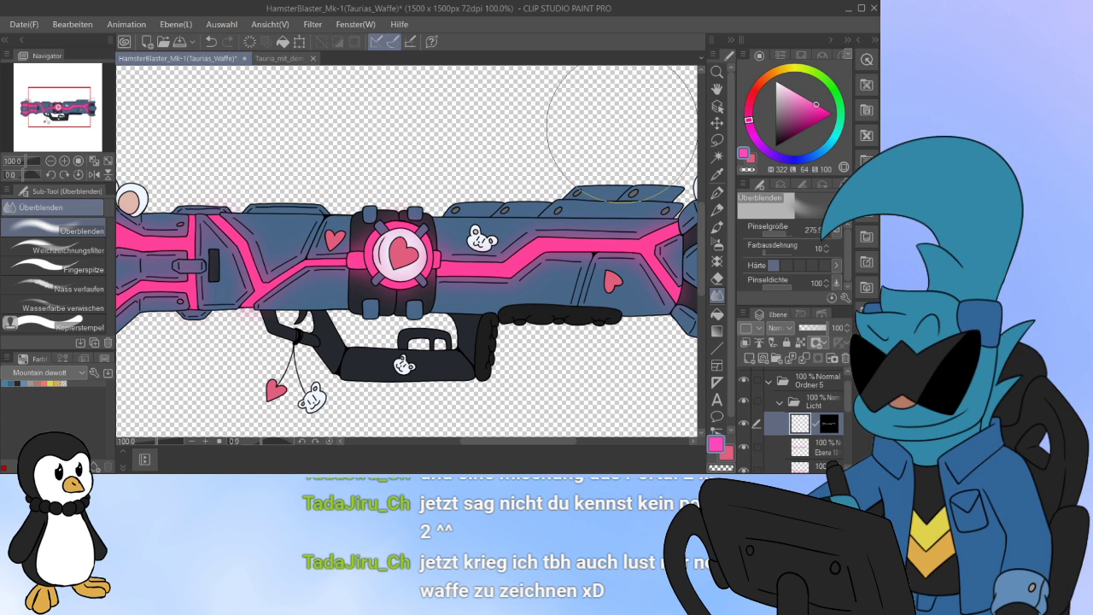
# Step: Airbrush a lighter pink along the weapon's stripes on the masked layer using the Schlagschatten airbrush, redoing the first stroke
pyautogui.click(717, 245)
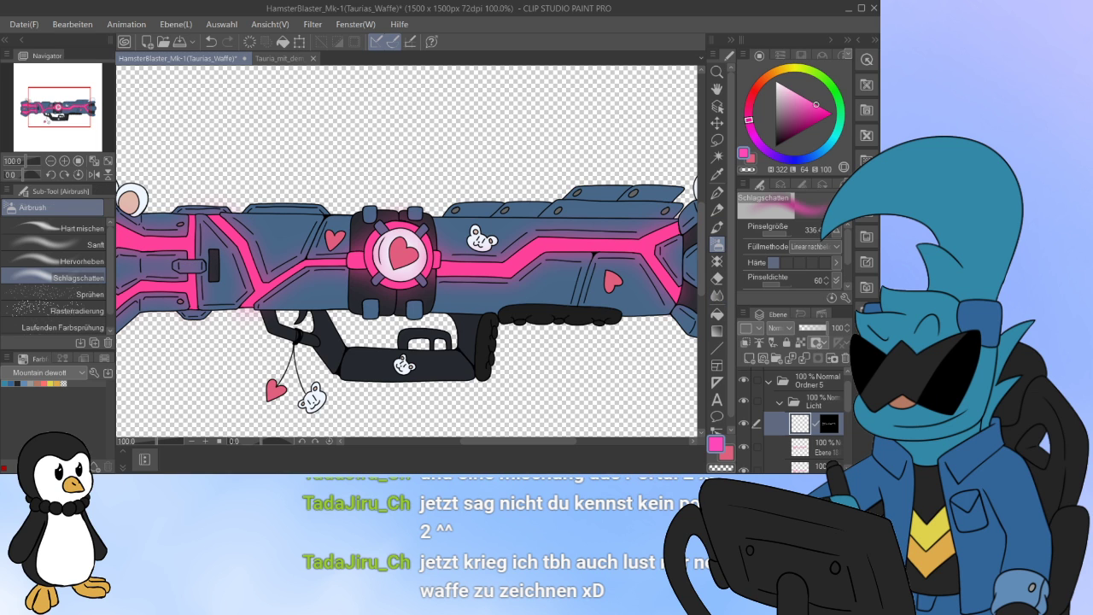
pyautogui.click(527, 256)
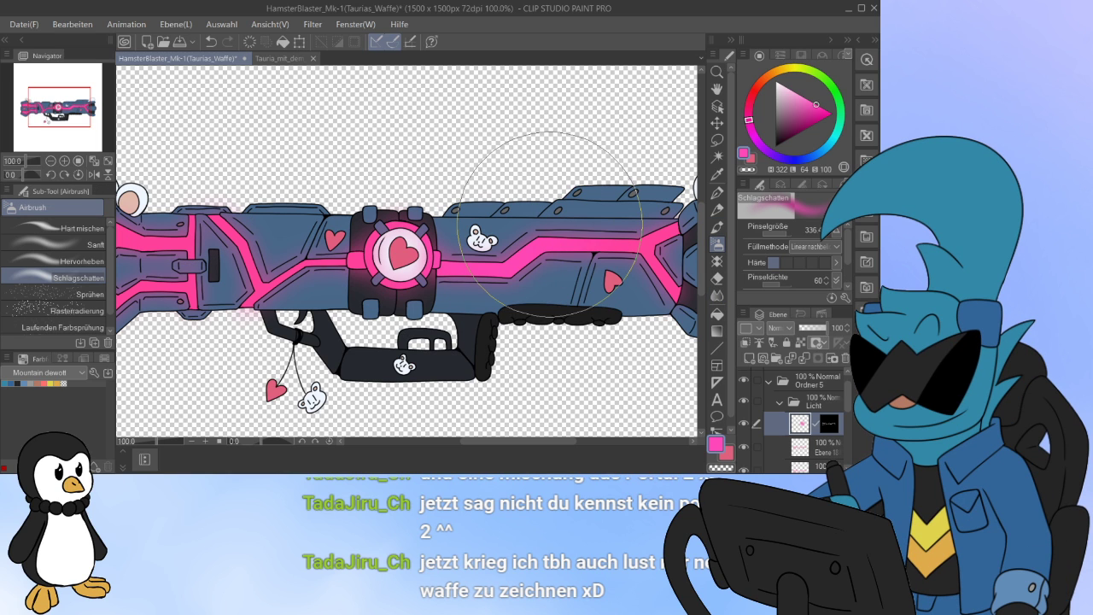
pyautogui.click(805, 98)
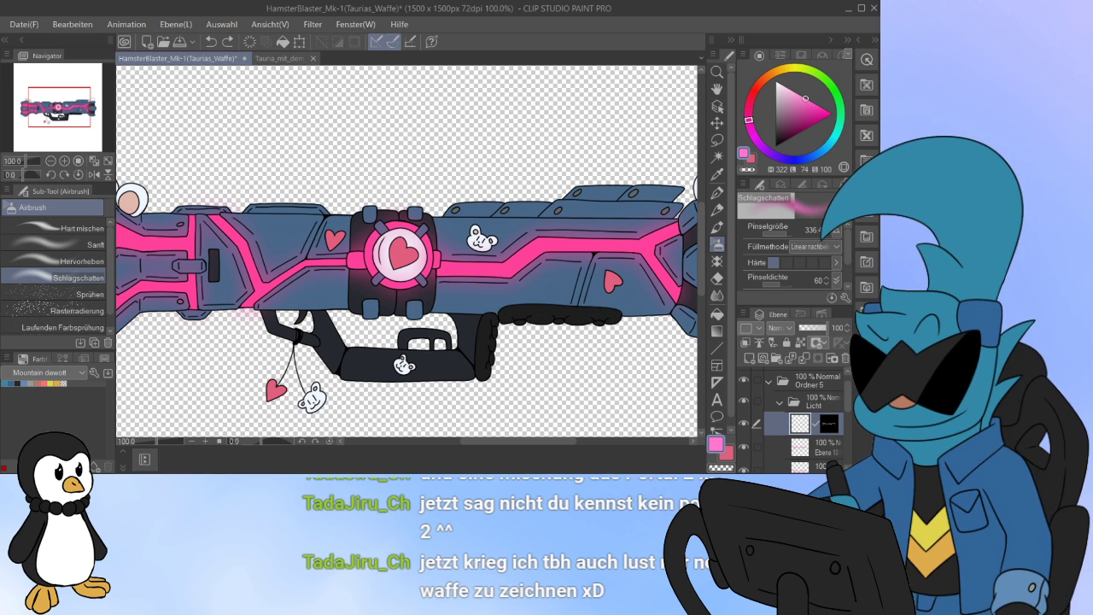
pyautogui.click(521, 256)
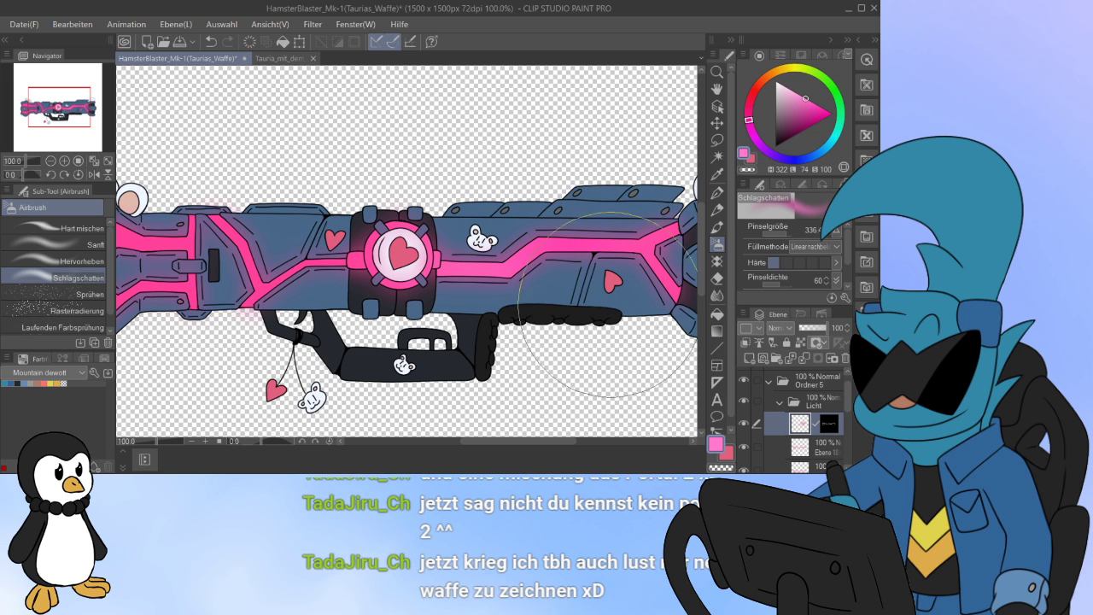
pyautogui.moveTo(560, 440); pyautogui.dragTo(568, 441)
pyautogui.hscroll(-4, 561, 384)
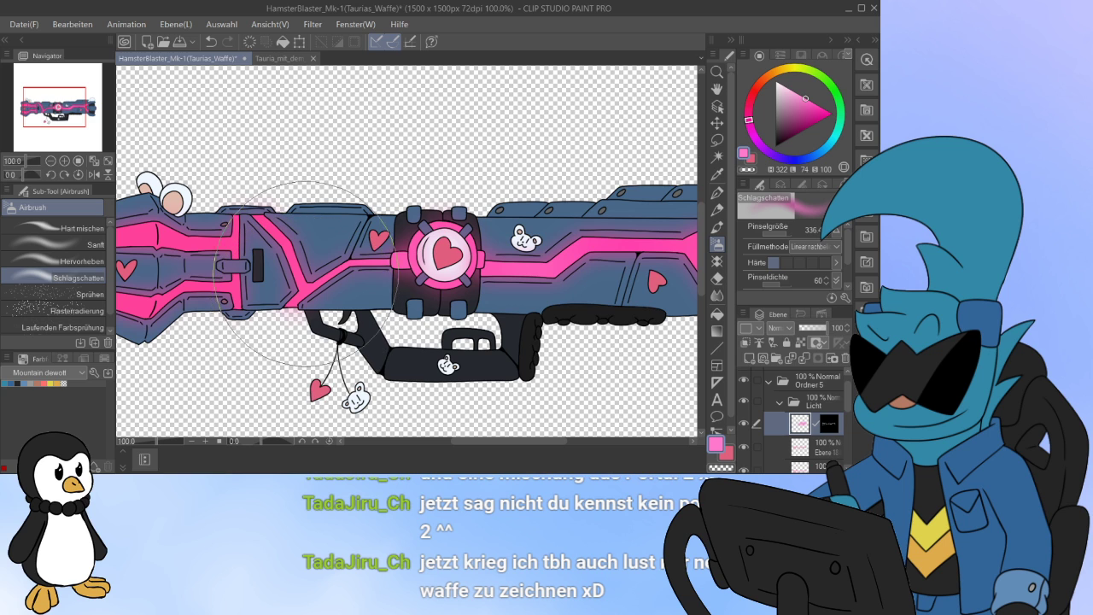
pyautogui.hscroll(-6, 317, 393)
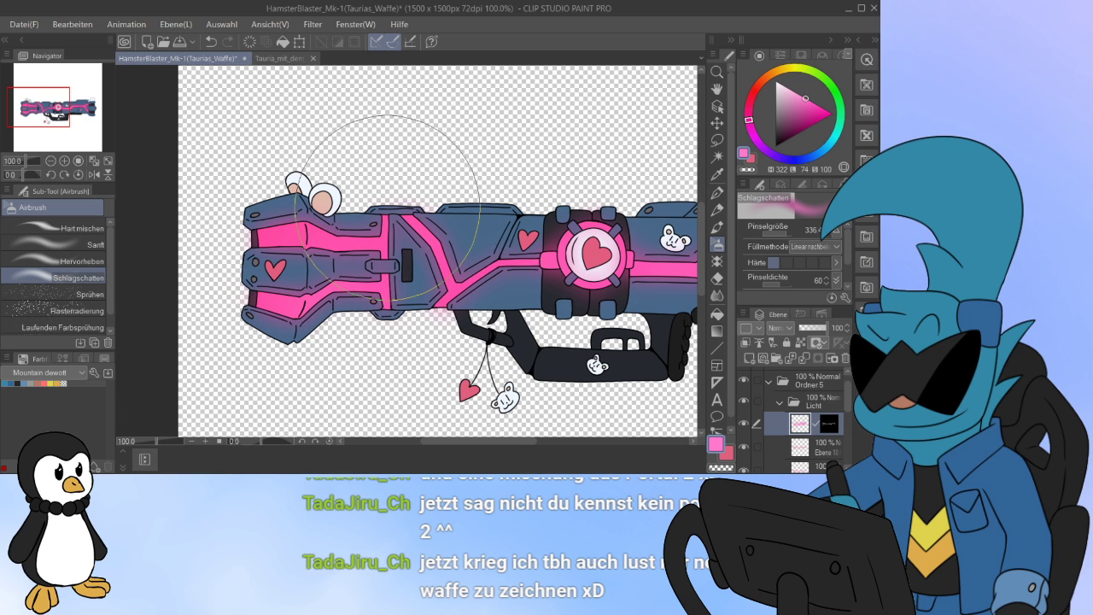
# Step: Set the masked stripe highlight layer's opacity to 75%
pyautogui.scroll(-3, 442, 282)
pyautogui.click(808, 328)
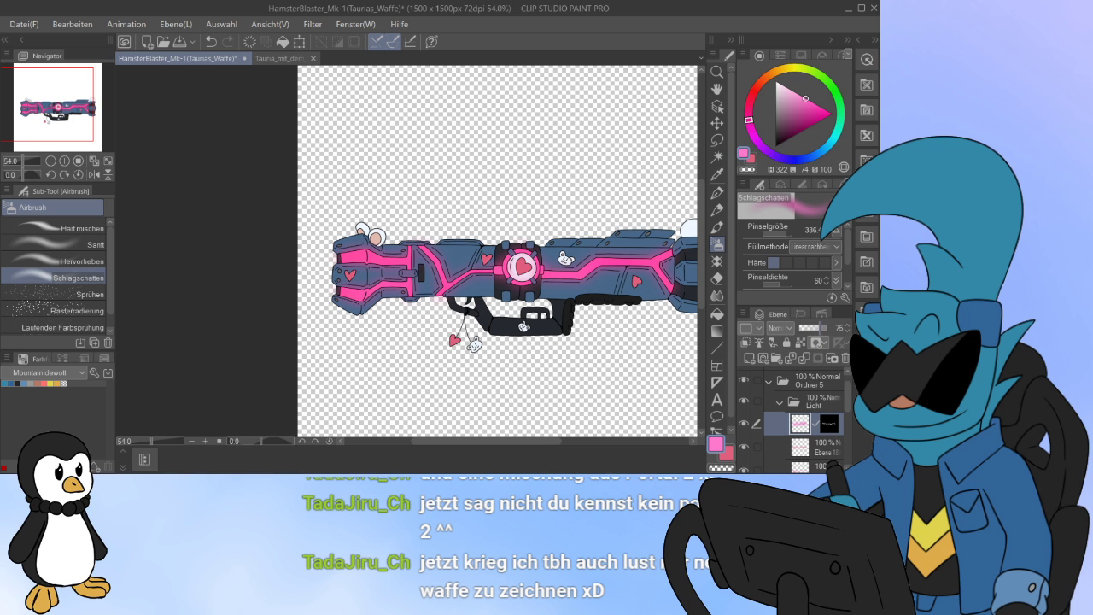
pyautogui.scroll(3, 543, 303)
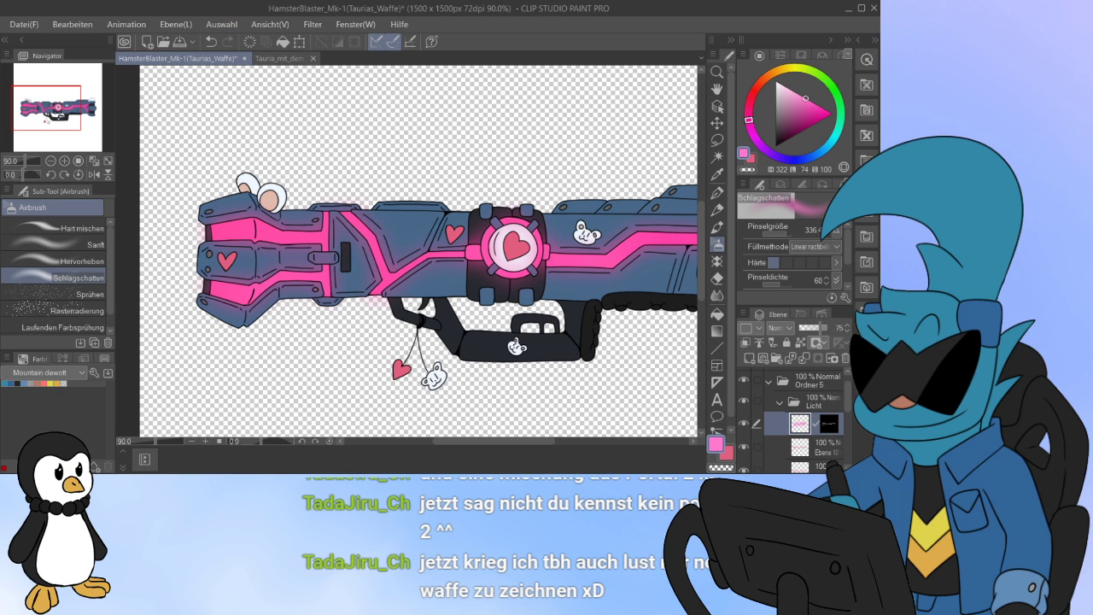
pyautogui.keyDown('ctrl'); pyautogui.click(799, 424); pyautogui.keyUp('ctrl')
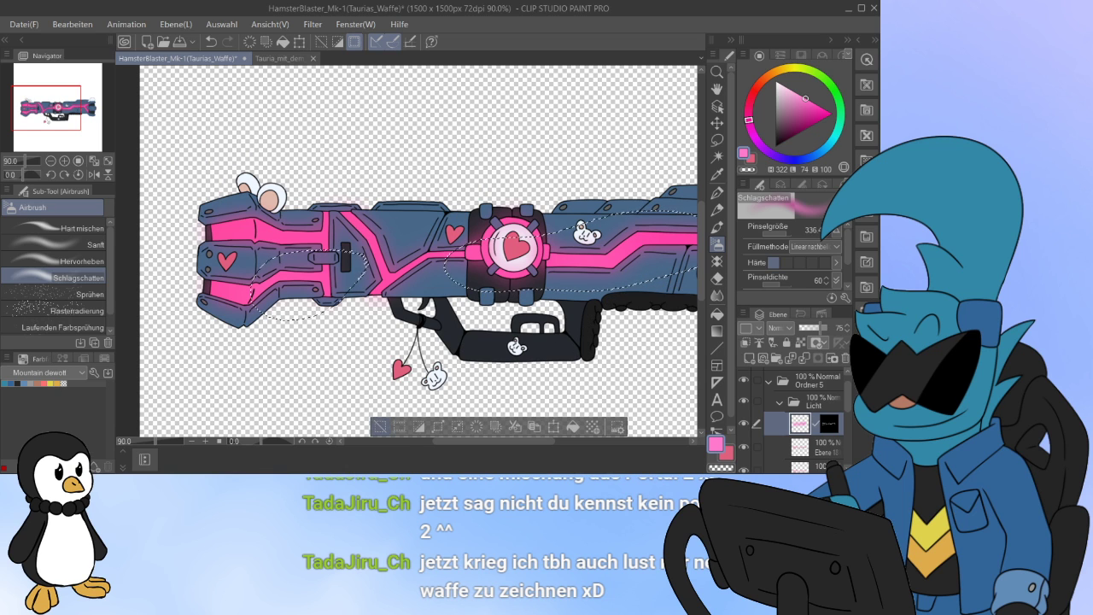
pyautogui.hotkey('ctrl', 'd')
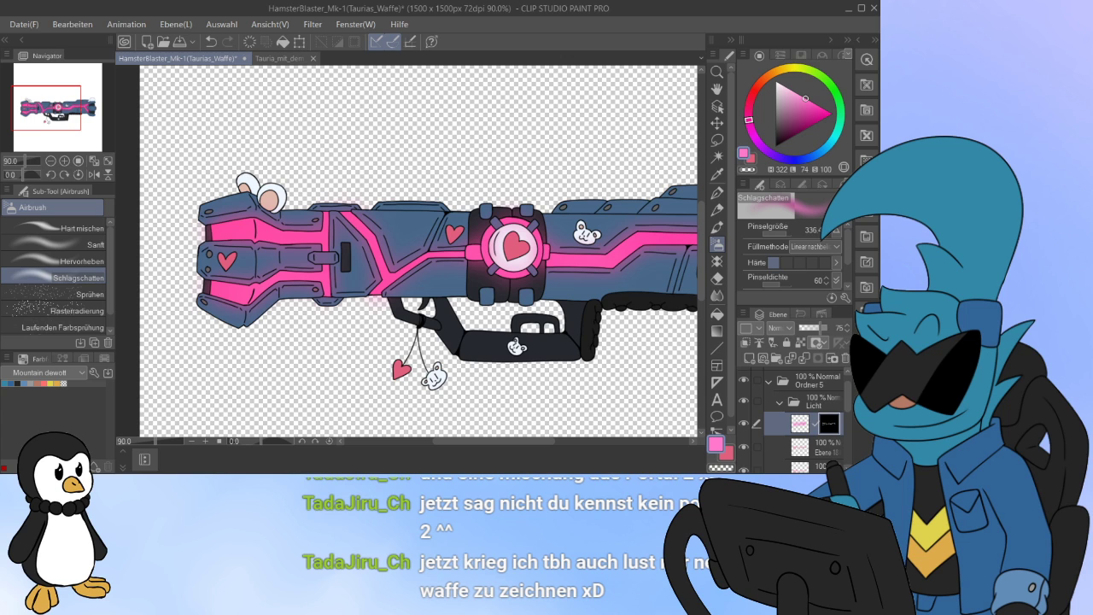
pyautogui.keyDown('ctrl'); pyautogui.click(830, 424); pyautogui.keyUp('ctrl')
pyautogui.click(799, 423)
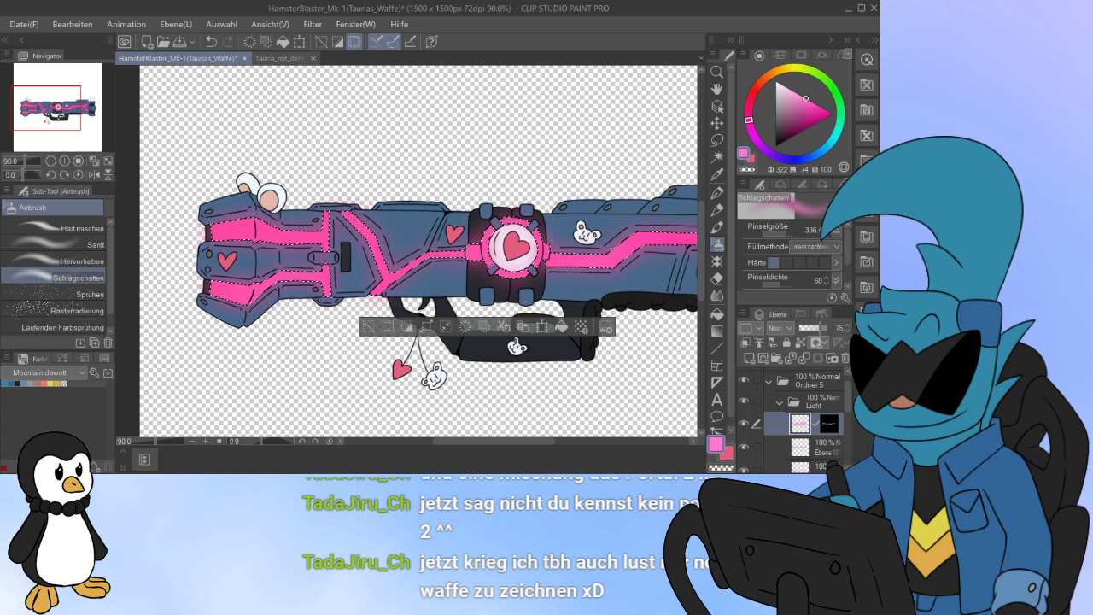
pyautogui.hotkey('ctrl', 'd')
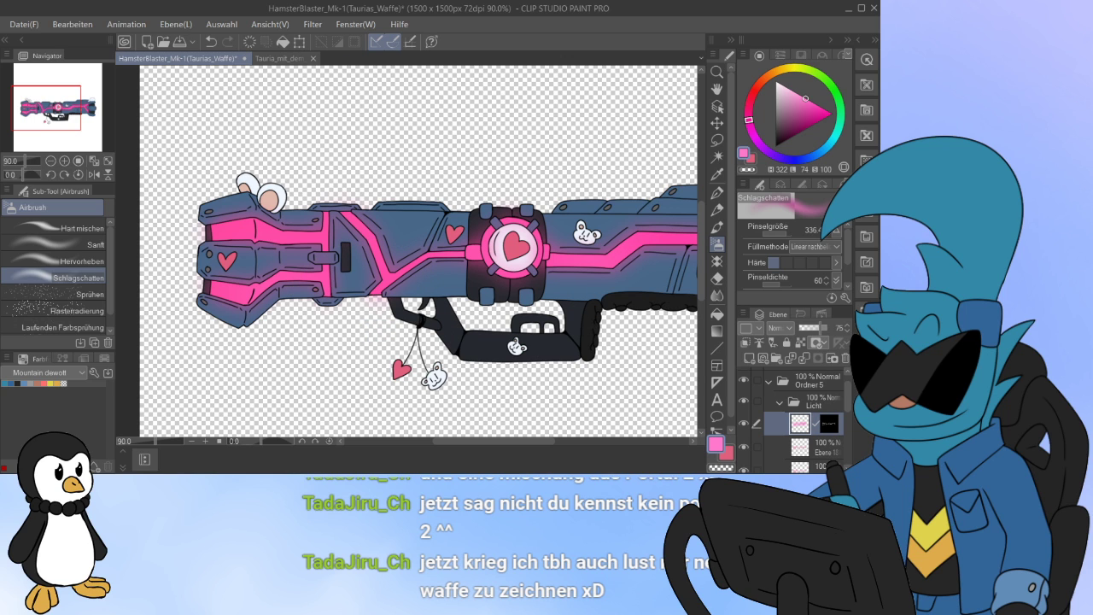
# Step: Choose a paler pink and airbrush it with Schlagschatten along the stripes from the rear of the weapon to the muzzle
pyautogui.moveTo(796, 93); pyautogui.dragTo(795, 91)
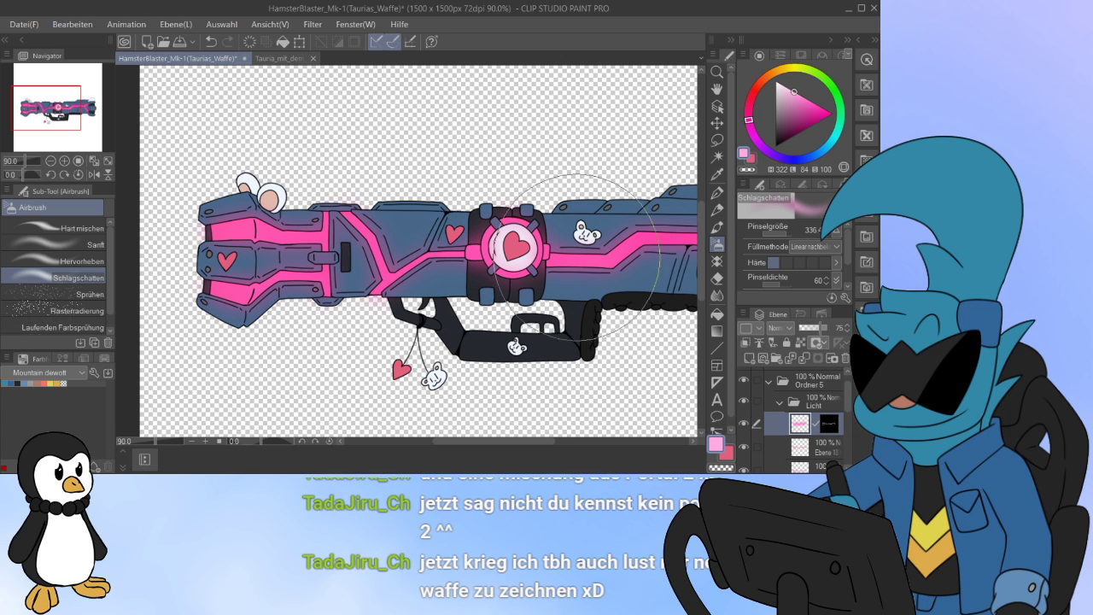
pyautogui.hscroll(3, 615, 303)
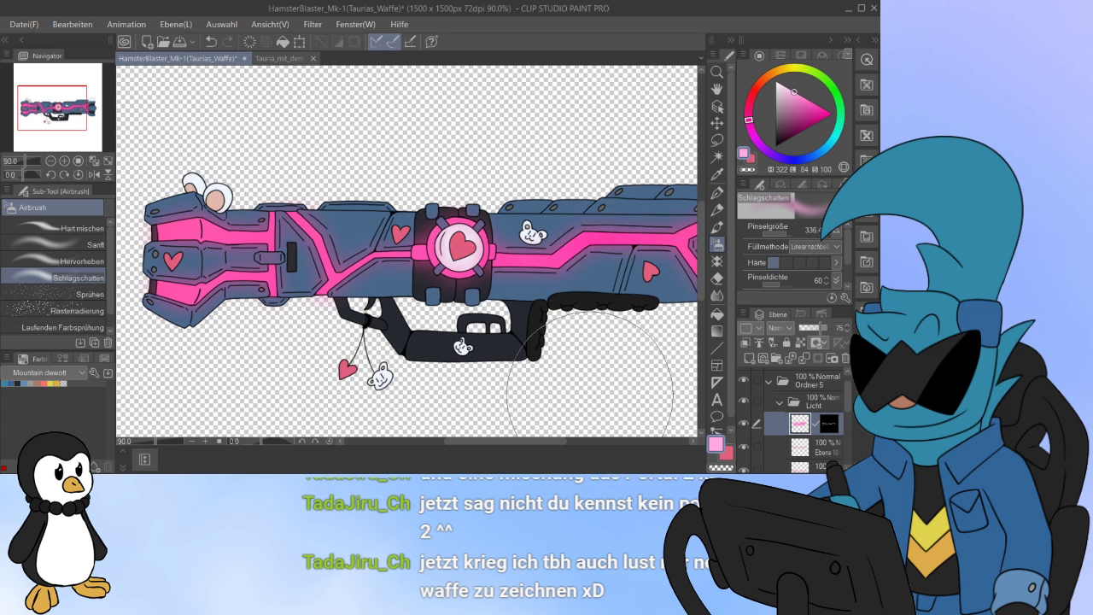
pyautogui.hscroll(4, 513, 375)
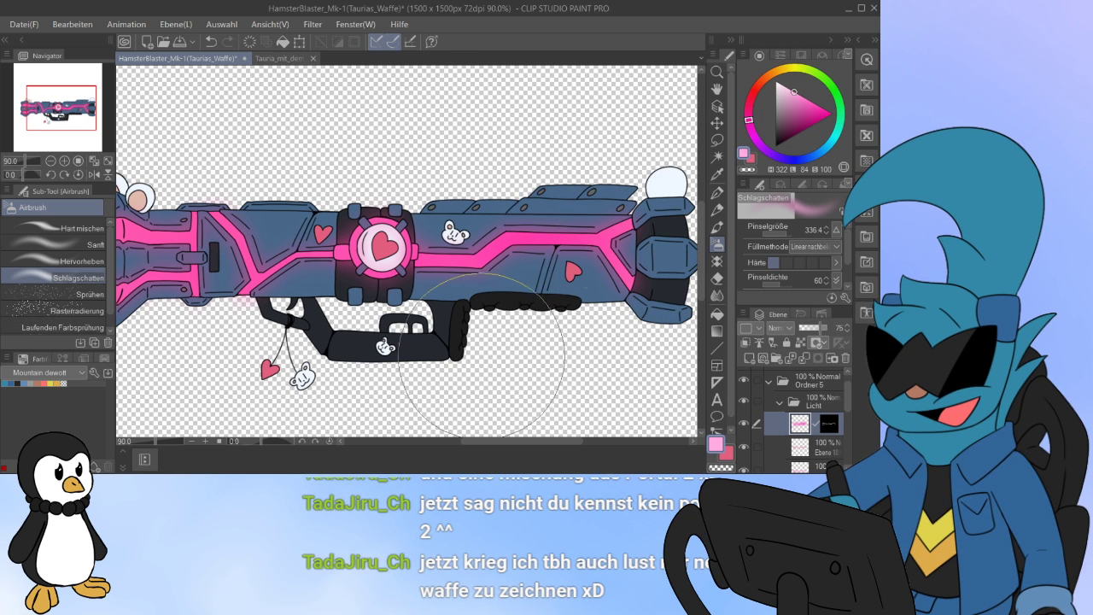
pyautogui.hscroll(-10, 407, 251)
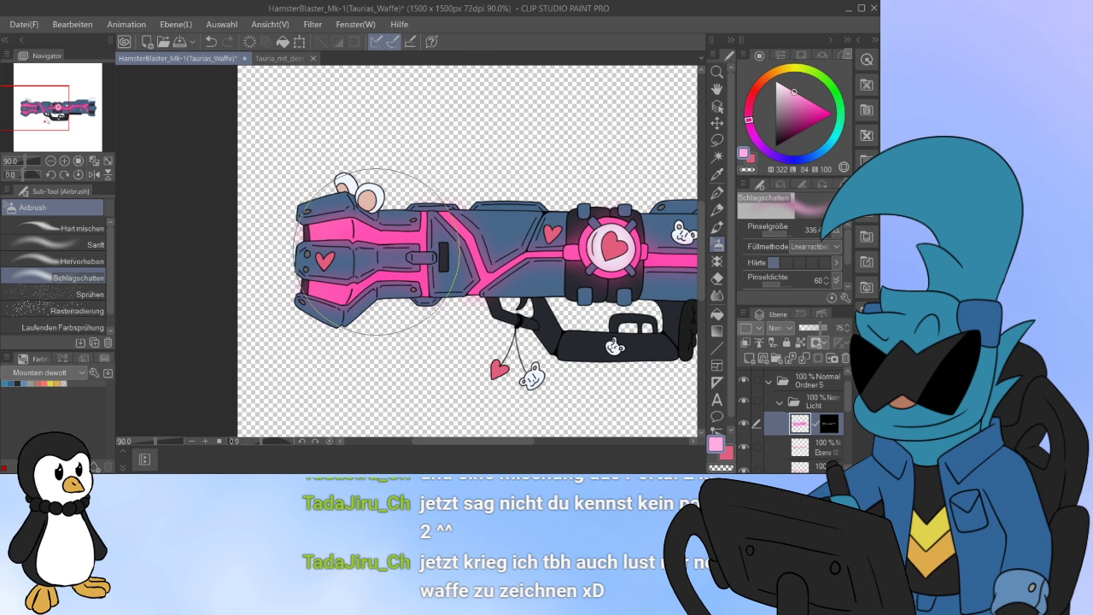
pyautogui.scroll(4, 376, 254)
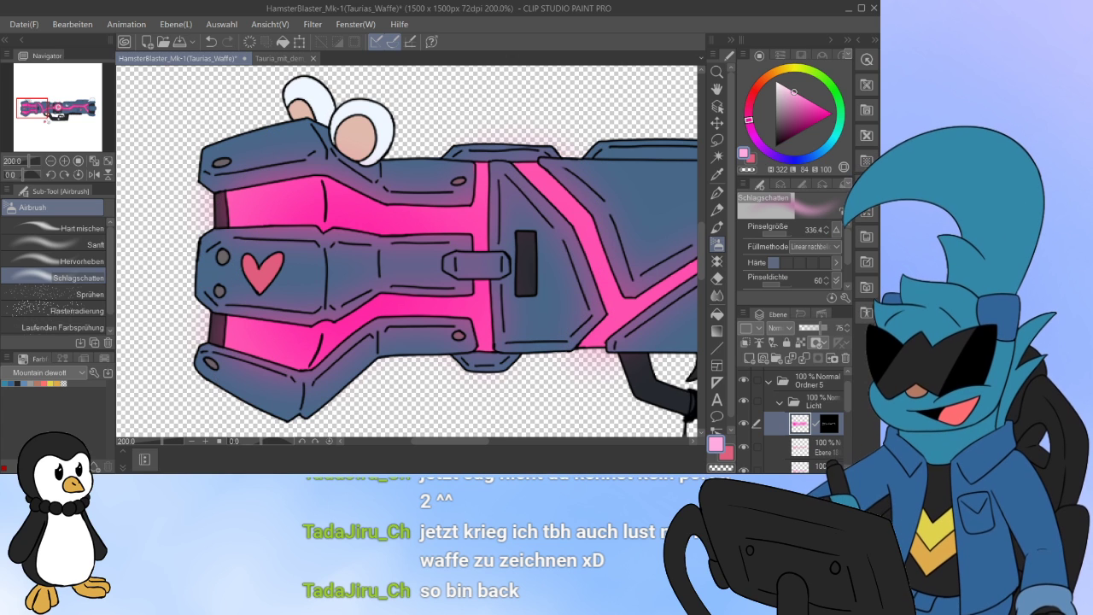
# Step: Set the drawing colour to a light pink with luminance 81 and the masked layer's opacity to 100%
pyautogui.moveTo(795, 91); pyautogui.dragTo(804, 97)
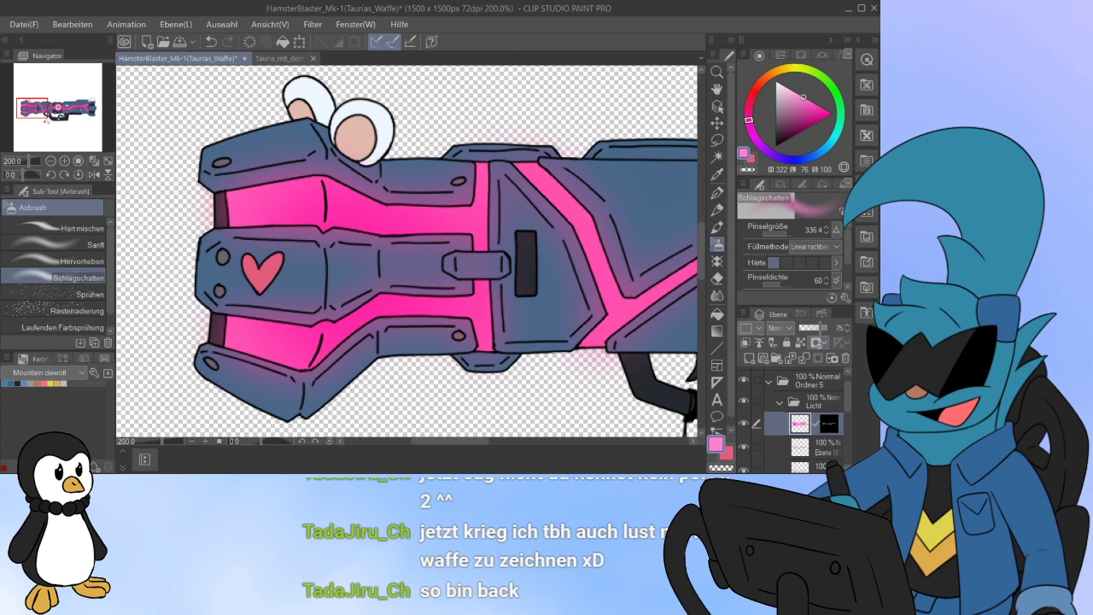
pyautogui.click(797, 93)
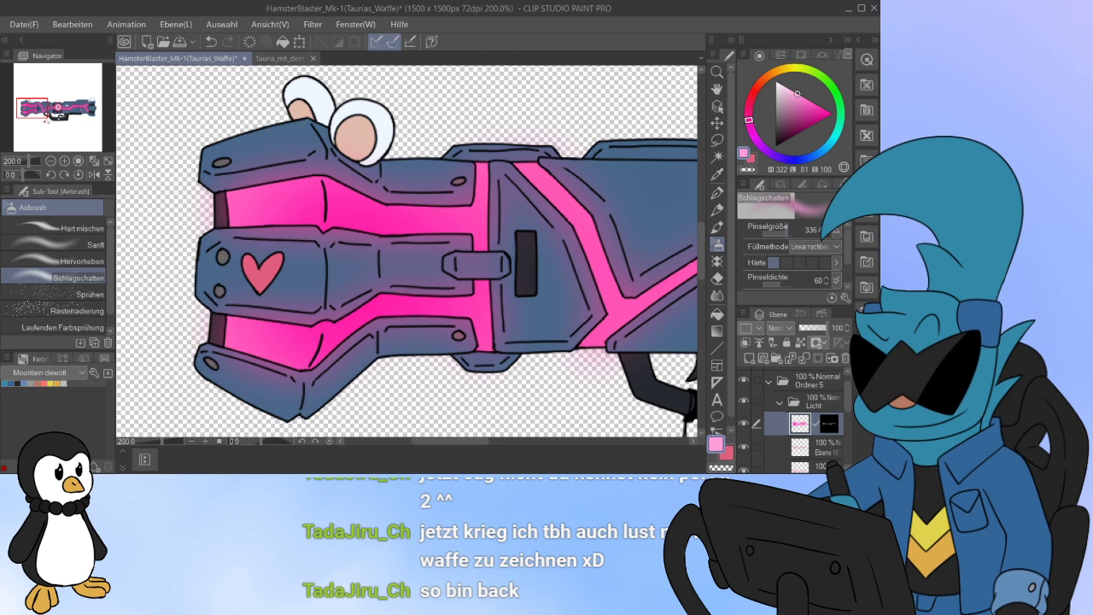
# Step: Try shading the two muzzle stripes with the Schlagschatten airbrush at brush size 95, and undo the last stroke
pyautogui.moveTo(778, 233); pyautogui.dragTo(782, 233)
pyautogui.moveTo(354, 209)
pyautogui.mouseDown()
pyautogui.moveTo(354, 395)
pyautogui.moveTo(494, 326)
pyautogui.moveTo(397, 273)
pyautogui.moveTo(349, 206)
pyautogui.mouseUp()
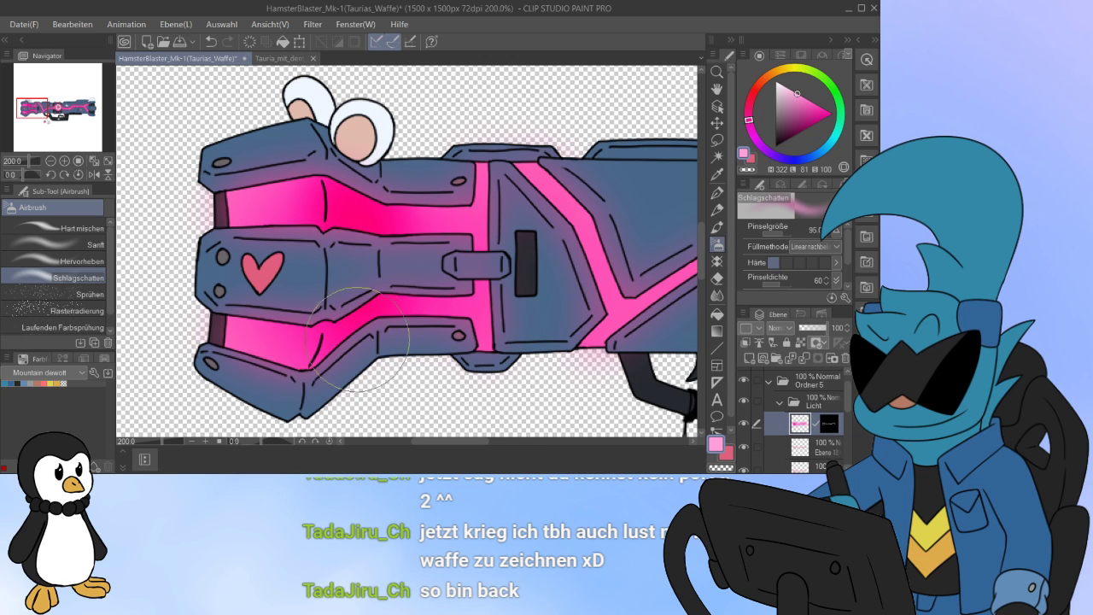
pyautogui.moveTo(361, 342)
pyautogui.mouseDown()
pyautogui.moveTo(357, 301)
pyautogui.moveTo(355, 338)
pyautogui.mouseUp()
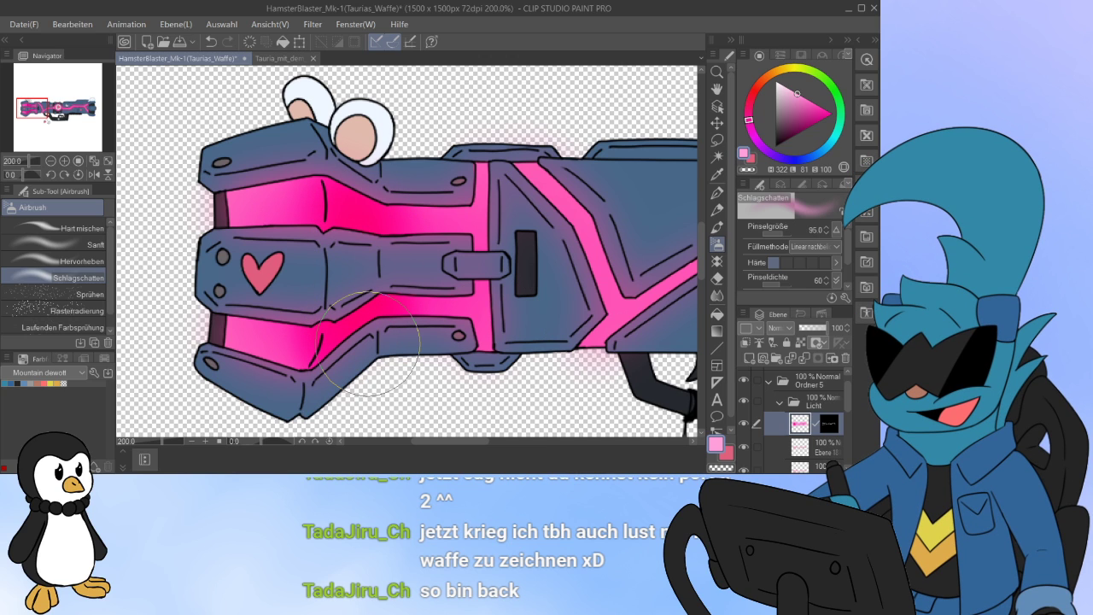
pyautogui.hotkey('ctrl', 'z')
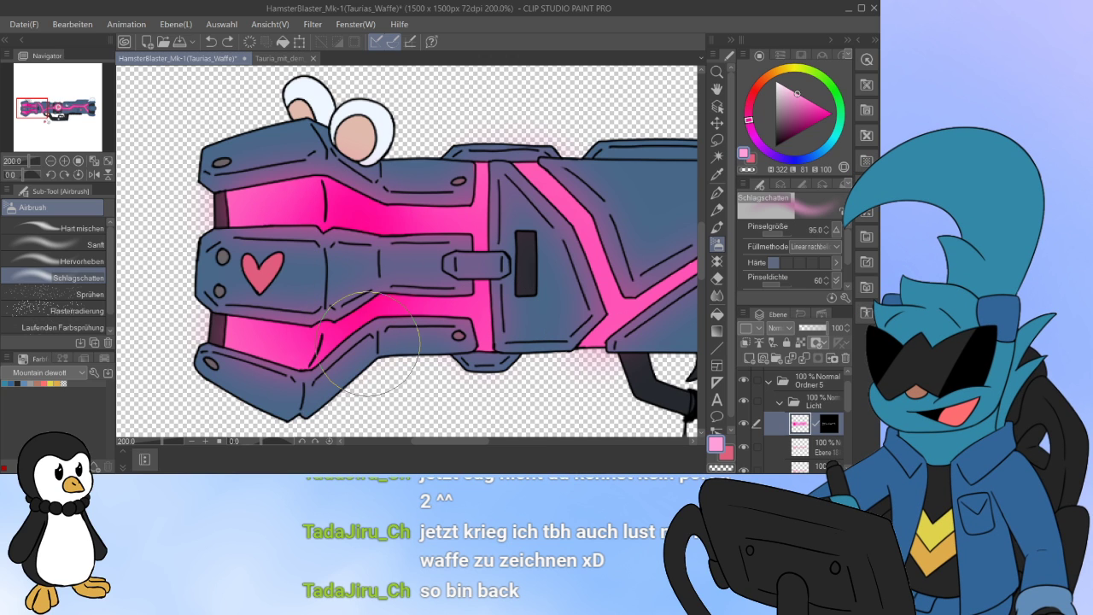
# Step: Soften the colour of both muzzle stripes by brushing light pink over them with the Sanft airbrush
pyautogui.click(78, 245)
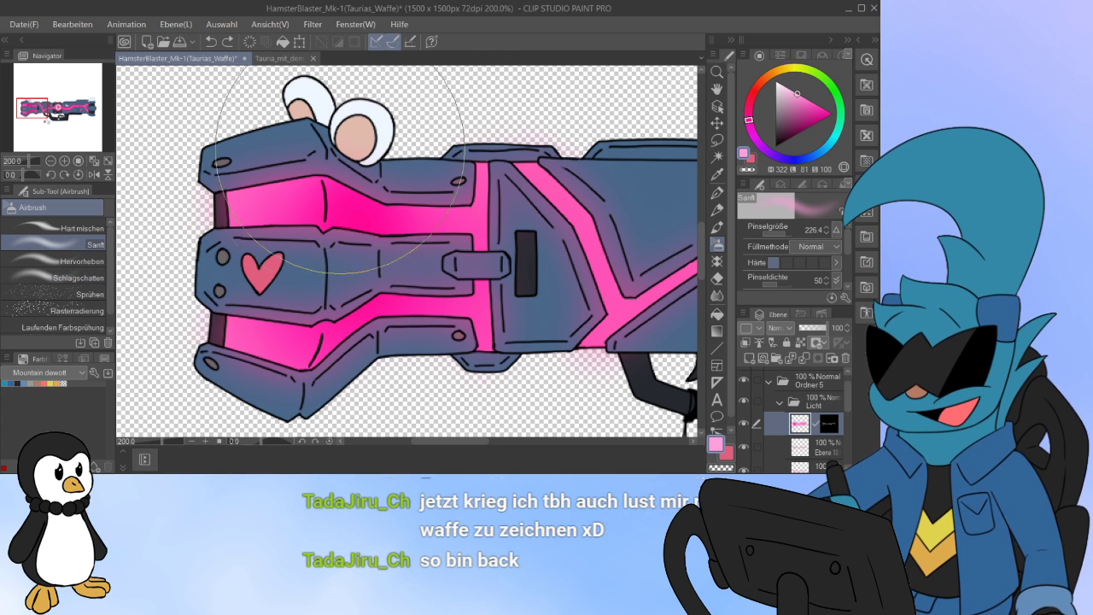
pyautogui.moveTo(343, 178)
pyautogui.mouseDown()
pyautogui.moveTo(361, 226)
pyautogui.moveTo(345, 363)
pyautogui.mouseUp()
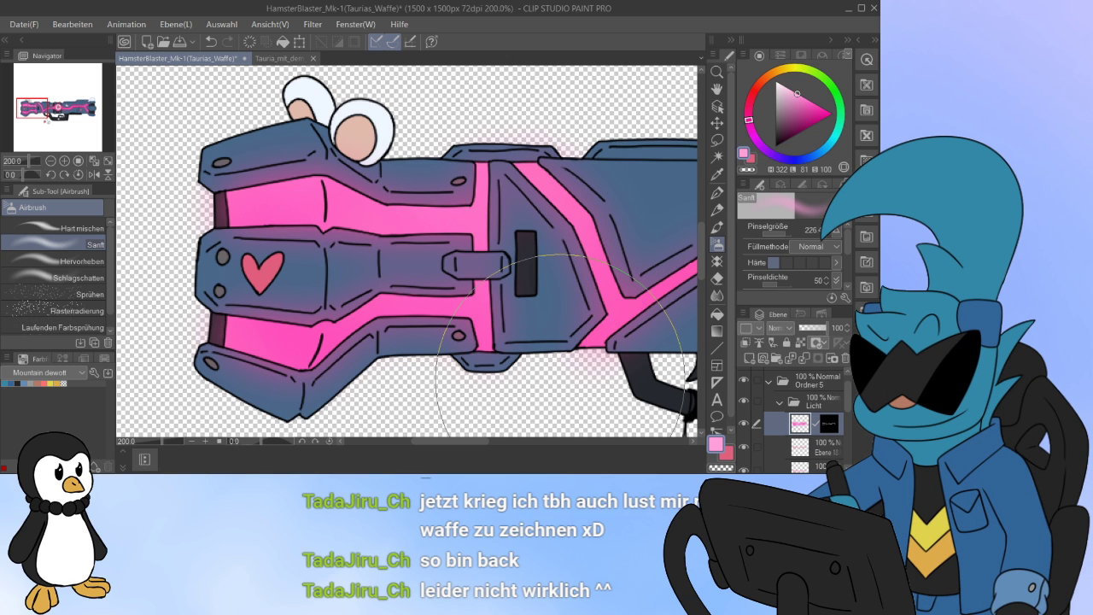
# Step: Try adding bright highlights to both muzzle stripes with the Hervorheben airbrush at size 30, and undo the strokes
pyautogui.click(81, 261)
pyautogui.moveTo(358, 192); pyautogui.dragTo(346, 226)
pyautogui.moveTo(350, 309)
pyautogui.mouseDown()
pyautogui.moveTo(331, 346)
pyautogui.moveTo(338, 316)
pyautogui.mouseUp()
pyautogui.moveTo(356, 190); pyautogui.dragTo(352, 229)
pyautogui.moveTo(337, 320); pyautogui.dragTo(385, 335)
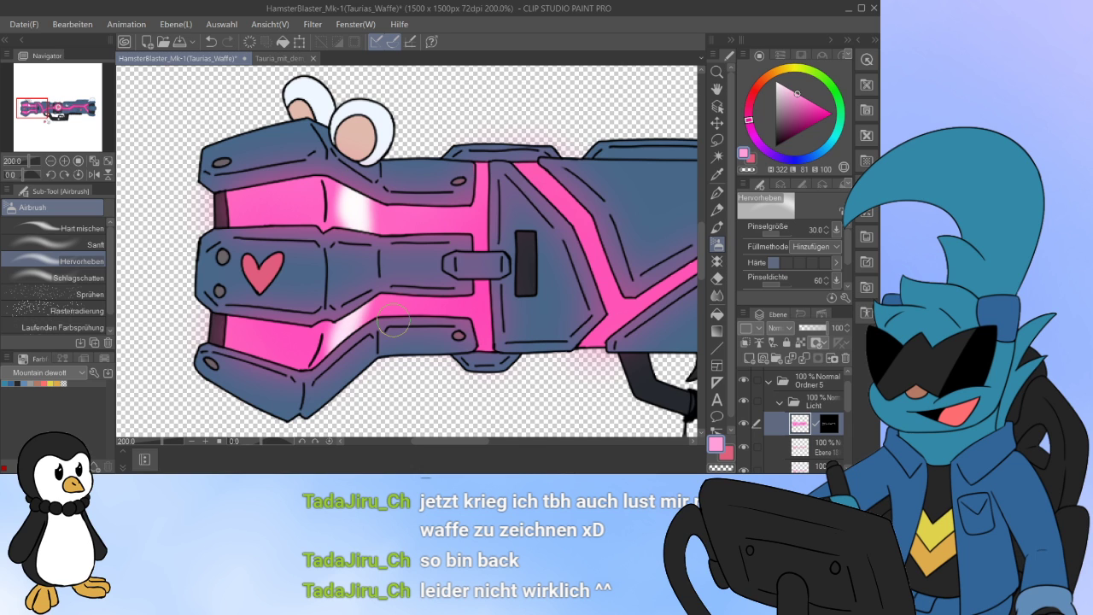
pyautogui.hotkey('ctrl', 'z')
pyautogui.hotkey('ctrl', 'z')
pyautogui.hotkey('ctrl', 'z')
pyautogui.hotkey('ctrl', 'z')
pyautogui.hotkey('ctrl', 'z')
pyautogui.hotkey('ctrl', 'z')
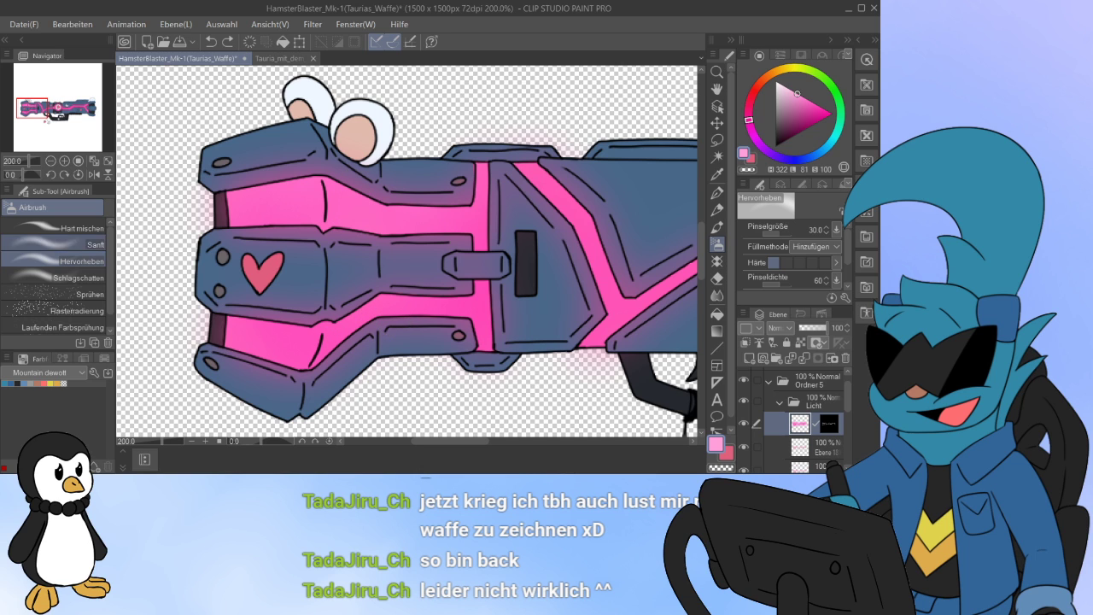
# Step: Switch back to the Sanft airbrush, lower the masked layer's opacity to 51%, and check the stripes towards the central heart ring
pyautogui.click(81, 244)
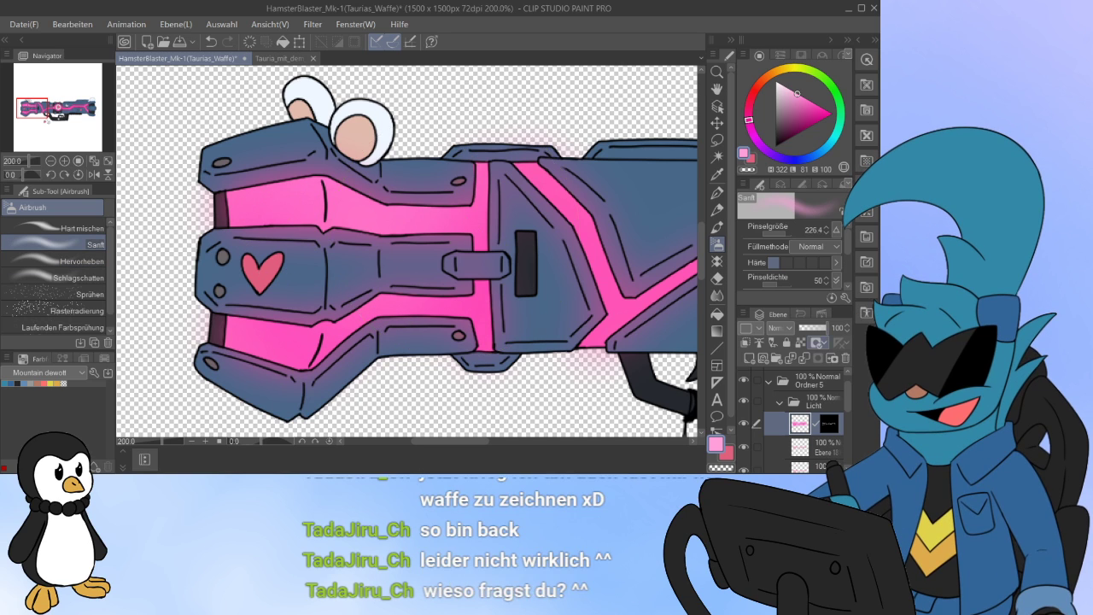
pyautogui.moveTo(825, 328); pyautogui.dragTo(814, 327)
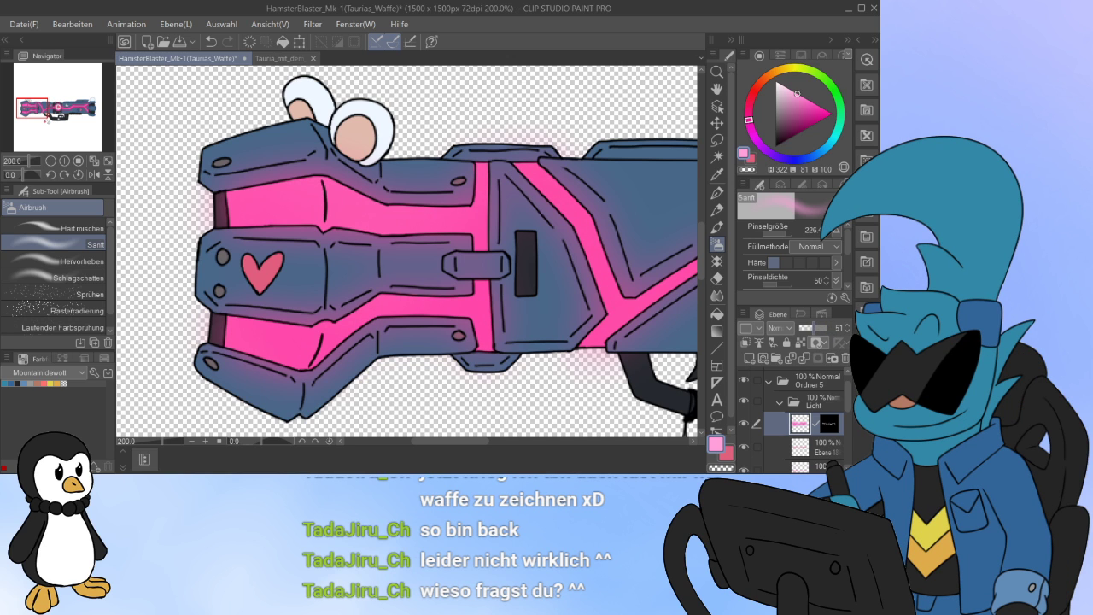
pyautogui.moveTo(479, 441); pyautogui.dragTo(501, 441)
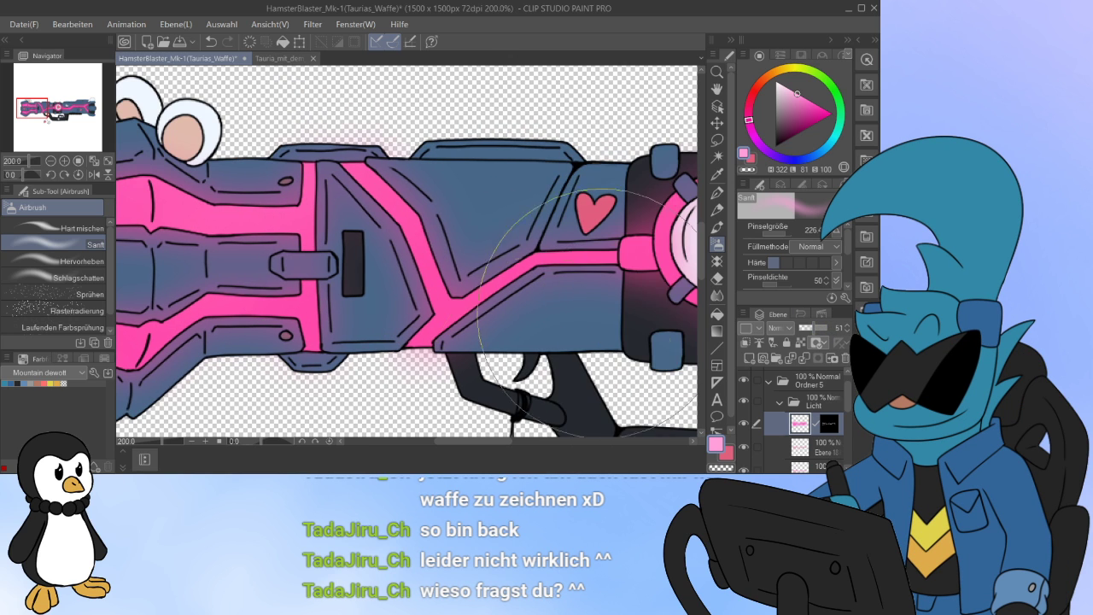
pyautogui.hscroll(3, 555, 341)
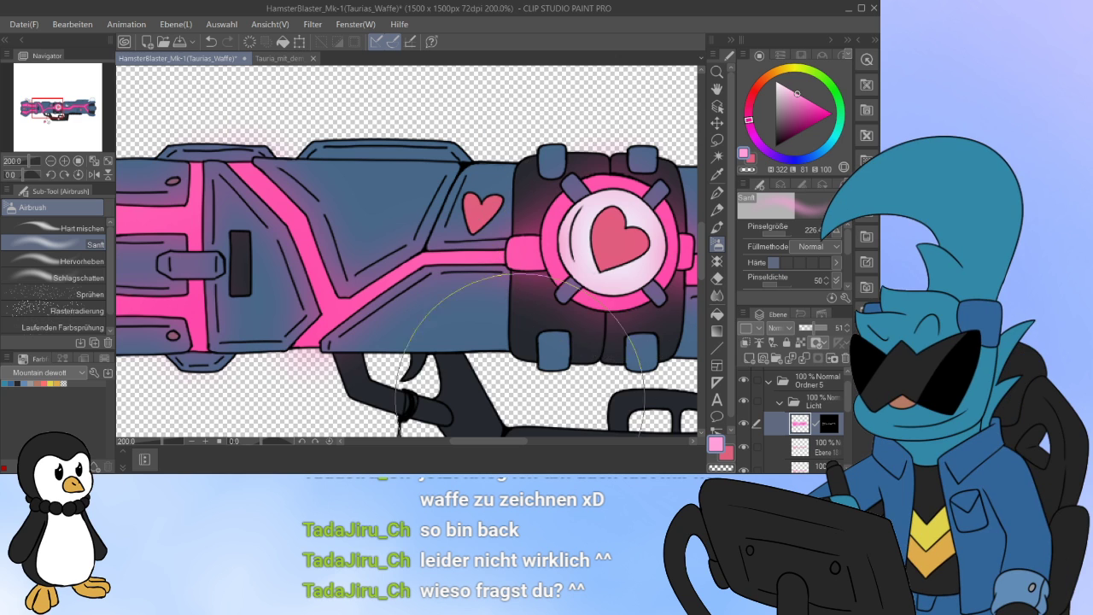
# Step: Examine the pink stripes along the weapon's rear half, loading the masked layer's mask as a selection and clearing it again
pyautogui.hscroll(7, 521, 393)
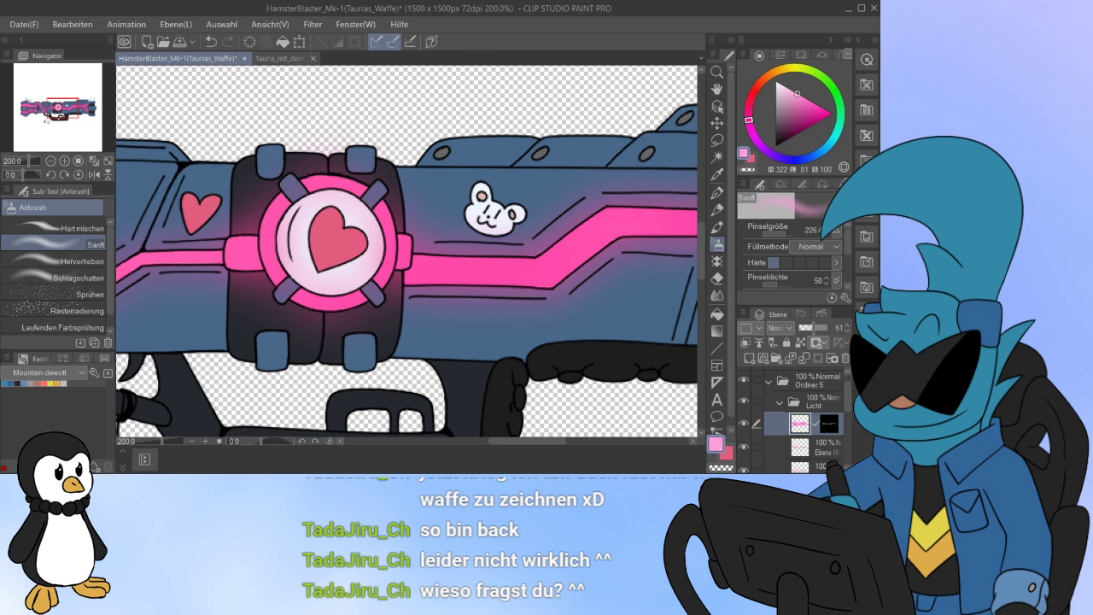
pyautogui.hscroll(5, 622, 322)
pyautogui.hscroll(4, 622, 323)
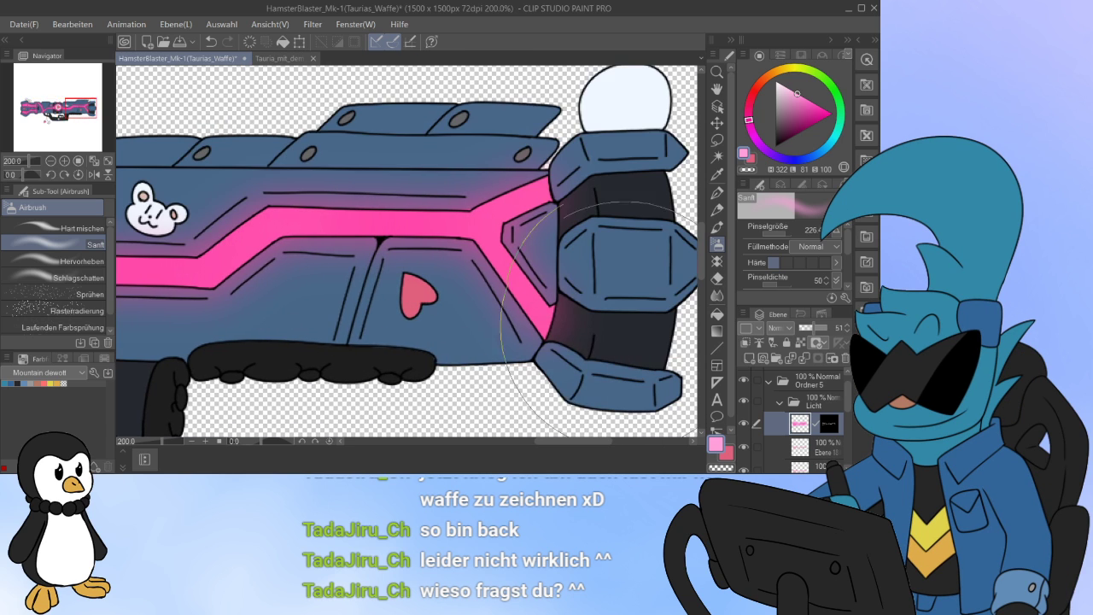
pyautogui.click(769, 377)
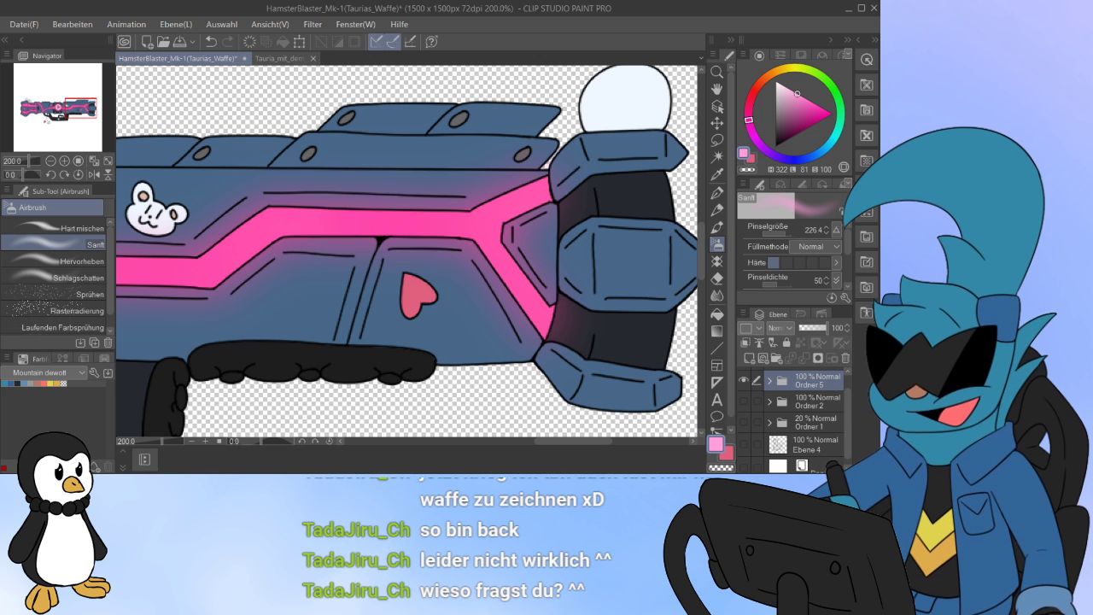
pyautogui.click(769, 381)
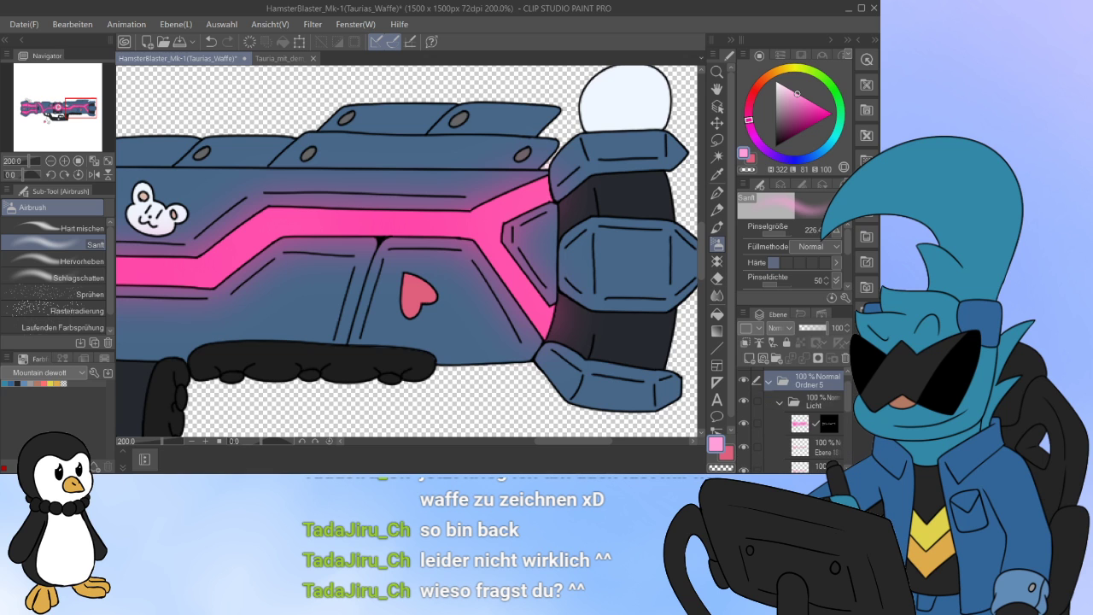
pyautogui.click(818, 401)
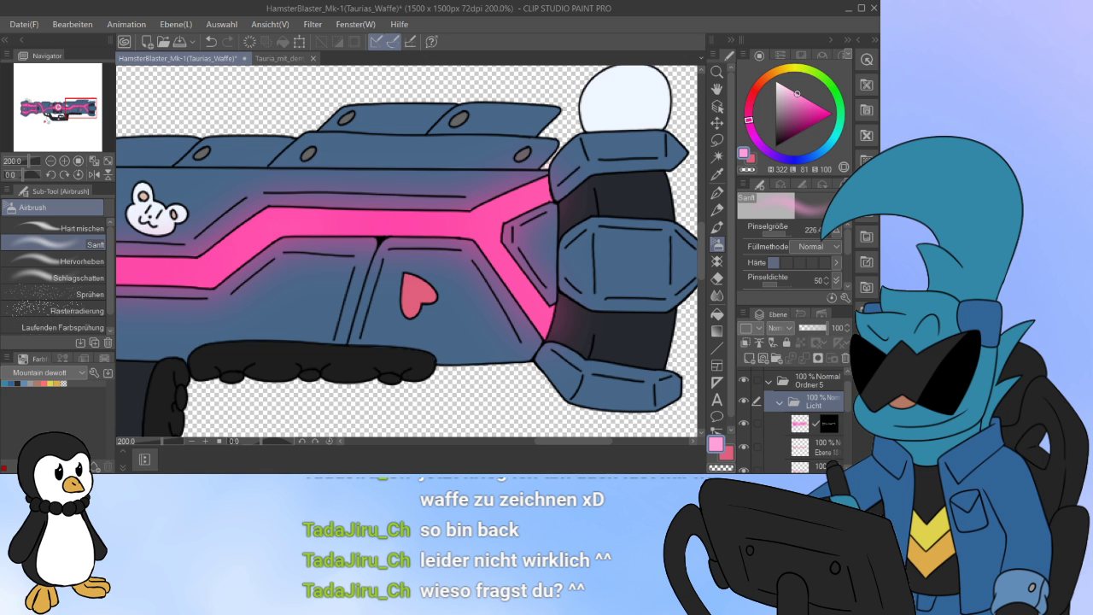
pyautogui.keyDown('ctrl'); pyautogui.click(828, 423); pyautogui.keyUp('ctrl')
pyautogui.scroll(5, 451, 219)
pyautogui.scroll(-1, 450, 219)
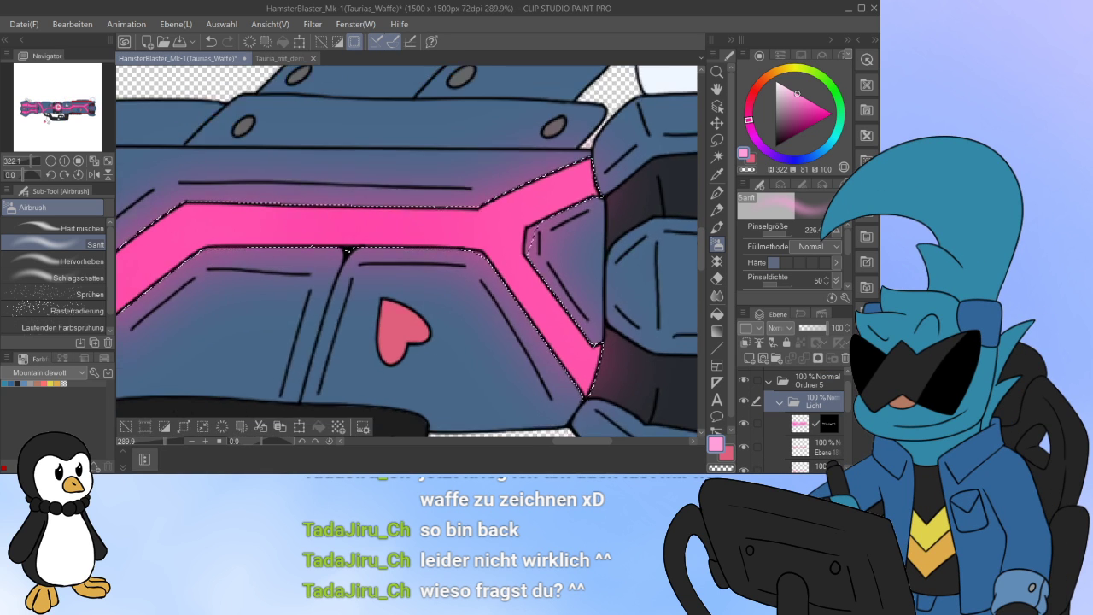
pyautogui.scroll(-7, 433, 324)
pyautogui.hotkey('ctrl', 'd')
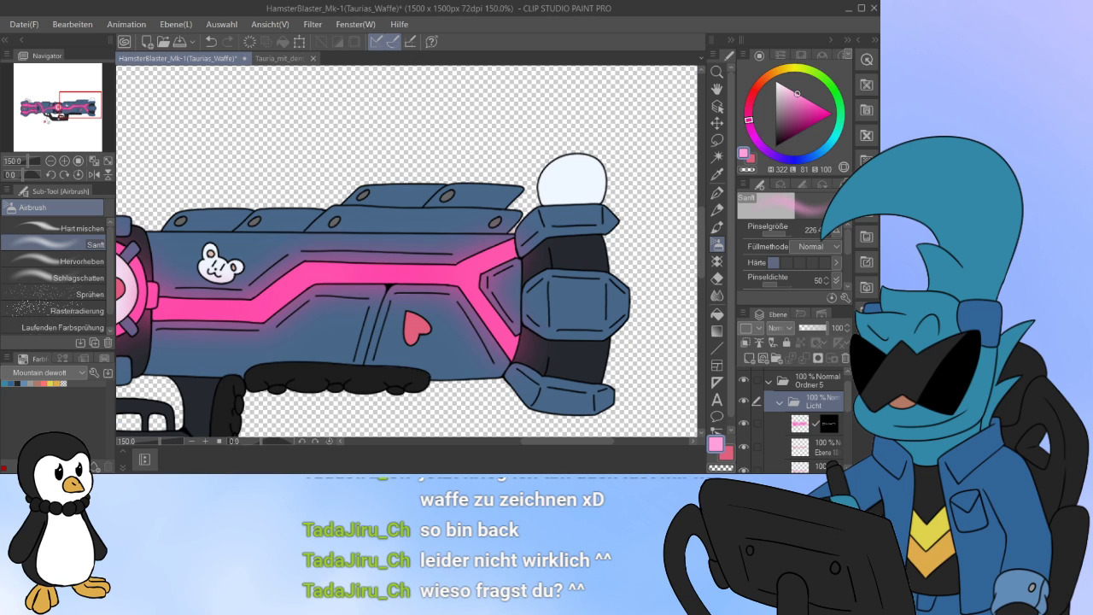
# Step: Hide and show the individual layers of the Licht folder to check what each adds to the stripes and glow
pyautogui.scroll(-2, 813, 425)
pyautogui.click(823, 441)
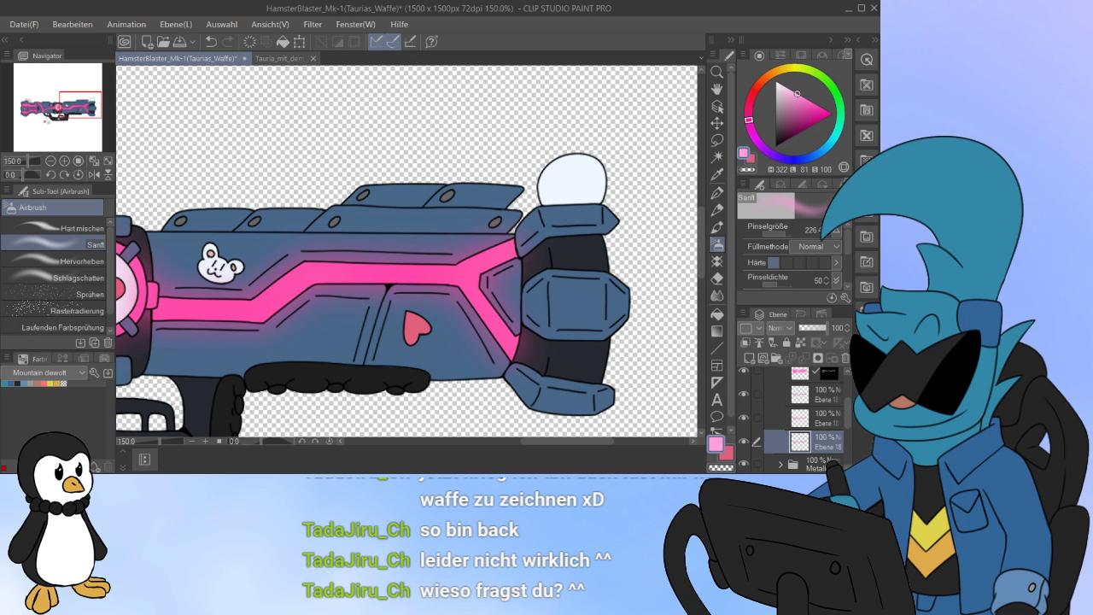
pyautogui.click(743, 394)
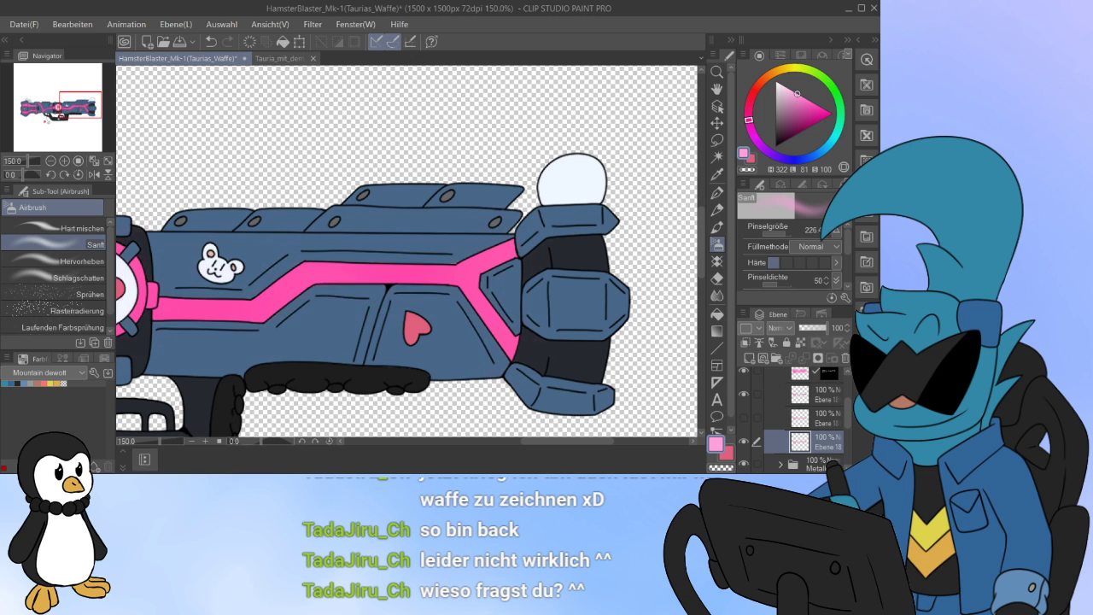
pyautogui.click(744, 418)
pyautogui.click(744, 418)
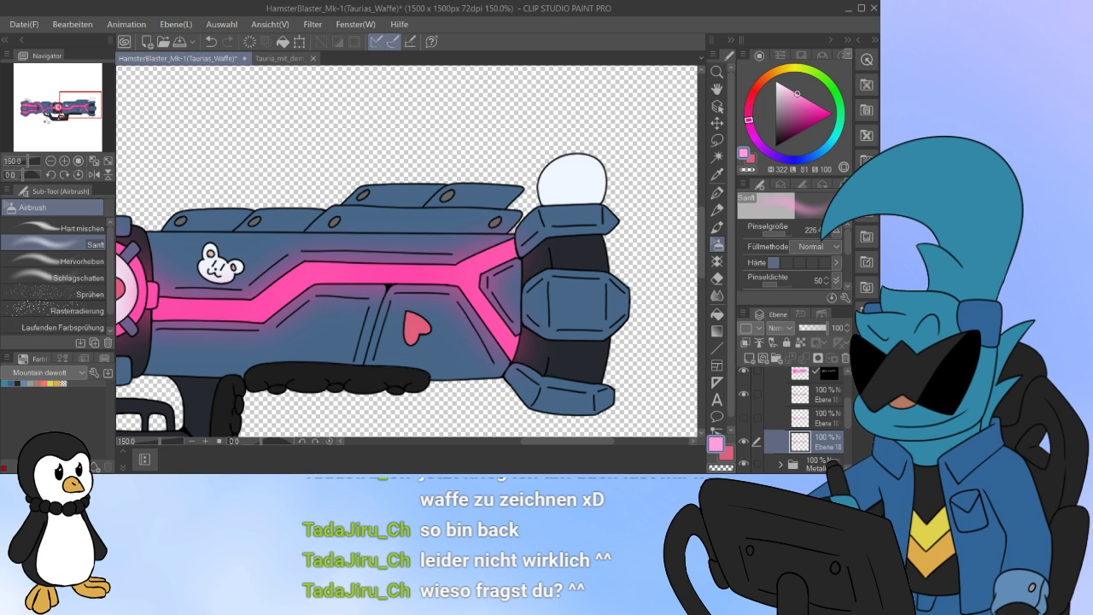
pyautogui.click(744, 441)
pyautogui.click(743, 441)
pyautogui.scroll(1, 807, 424)
pyautogui.click(743, 406)
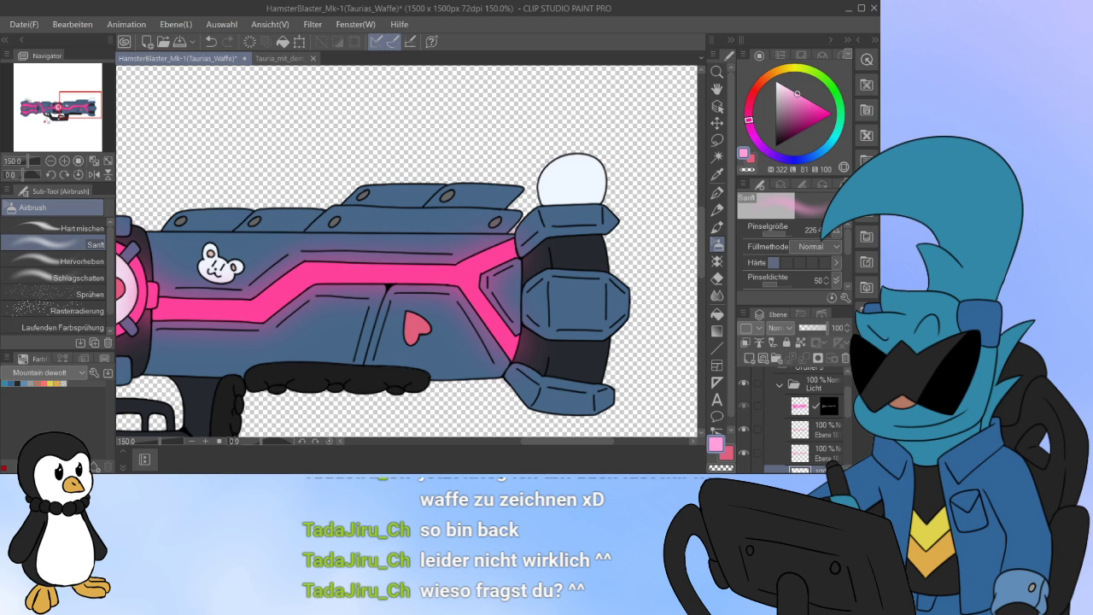
pyautogui.click(743, 405)
pyautogui.click(742, 406)
pyautogui.click(743, 405)
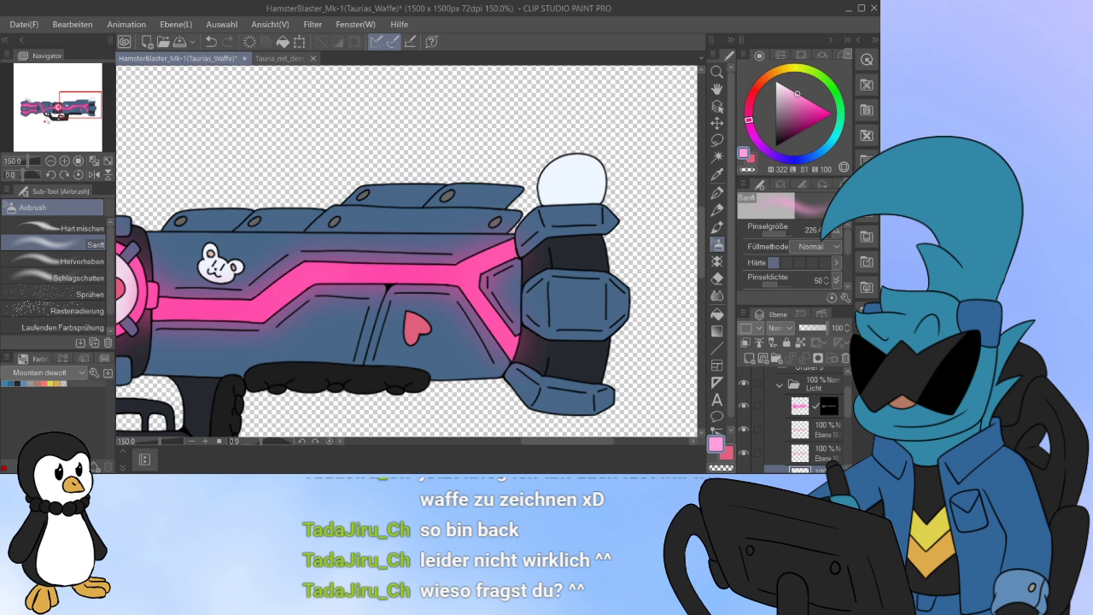
# Step: Compare the rear stripes and their glow up close with the lower Licht layers switched off and on
pyautogui.scroll(-3, 293, 341)
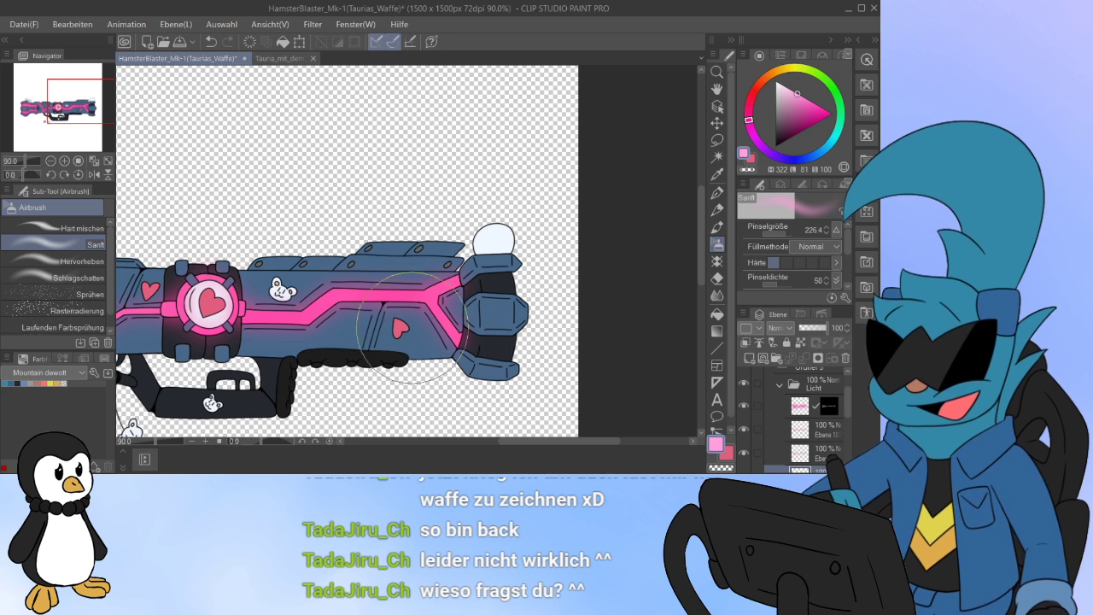
pyautogui.scroll(5, 454, 341)
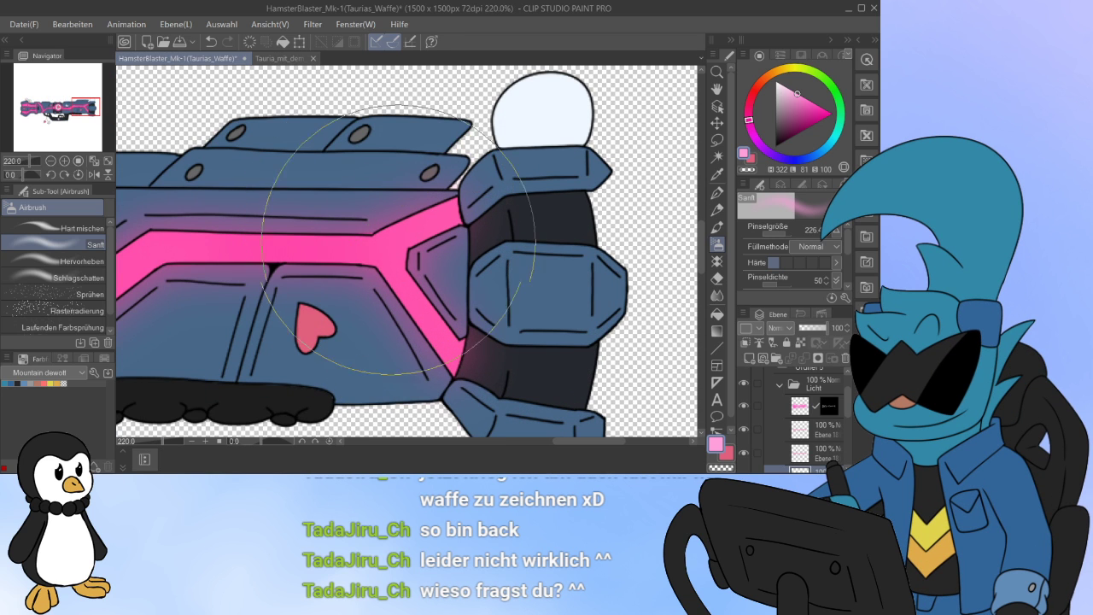
pyautogui.scroll(-2, 803, 420)
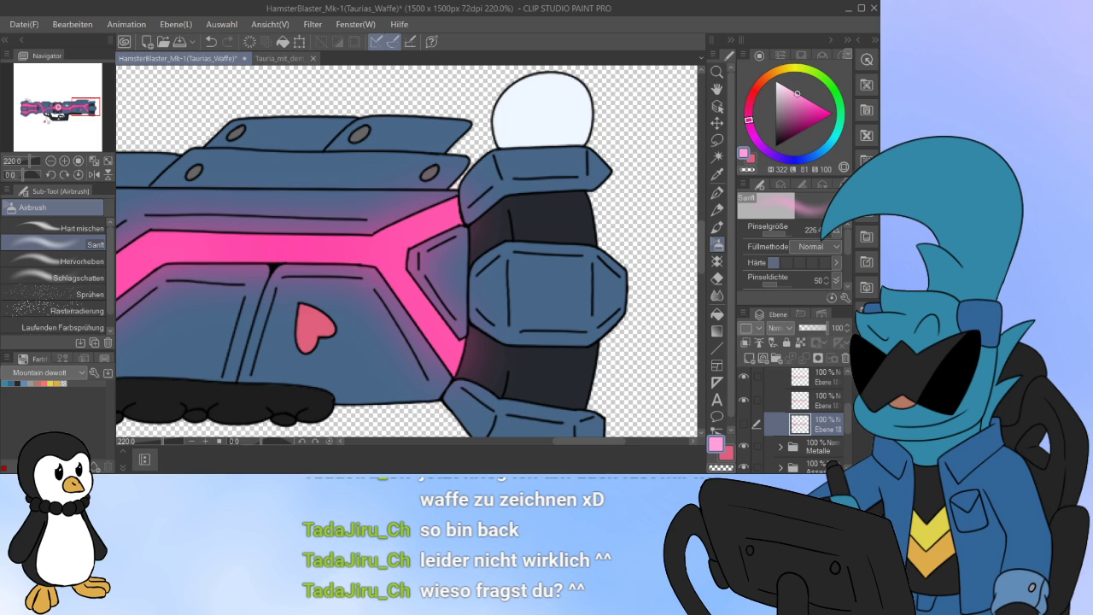
pyautogui.click(744, 423)
pyautogui.click(743, 400)
pyautogui.click(744, 400)
pyautogui.click(743, 423)
pyautogui.click(742, 424)
pyautogui.click(743, 423)
pyautogui.click(742, 424)
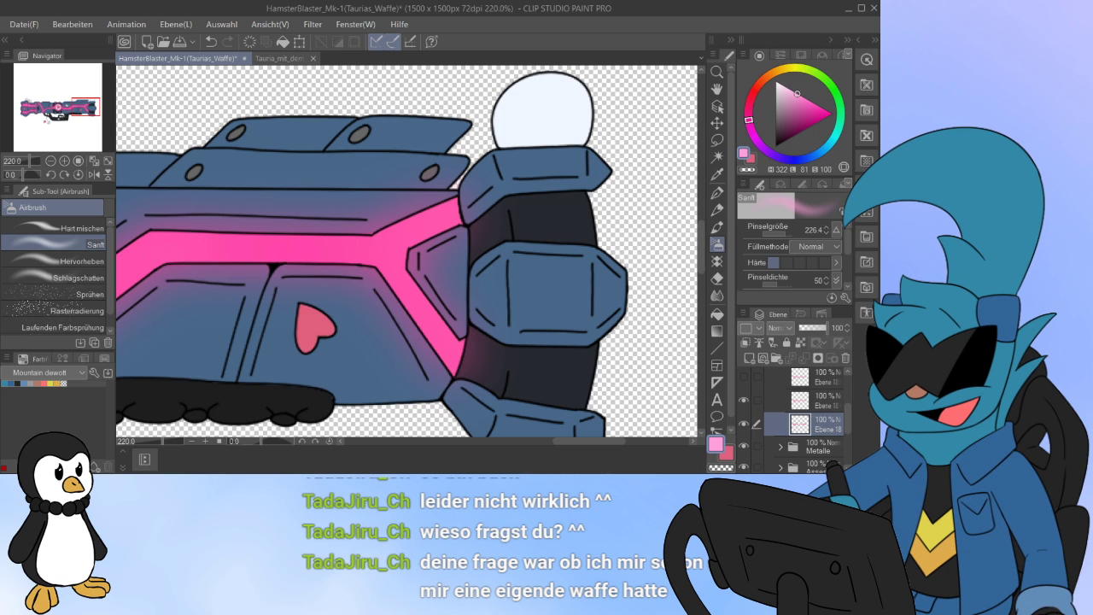
pyautogui.scroll(1, 800, 410)
pyautogui.click(743, 393)
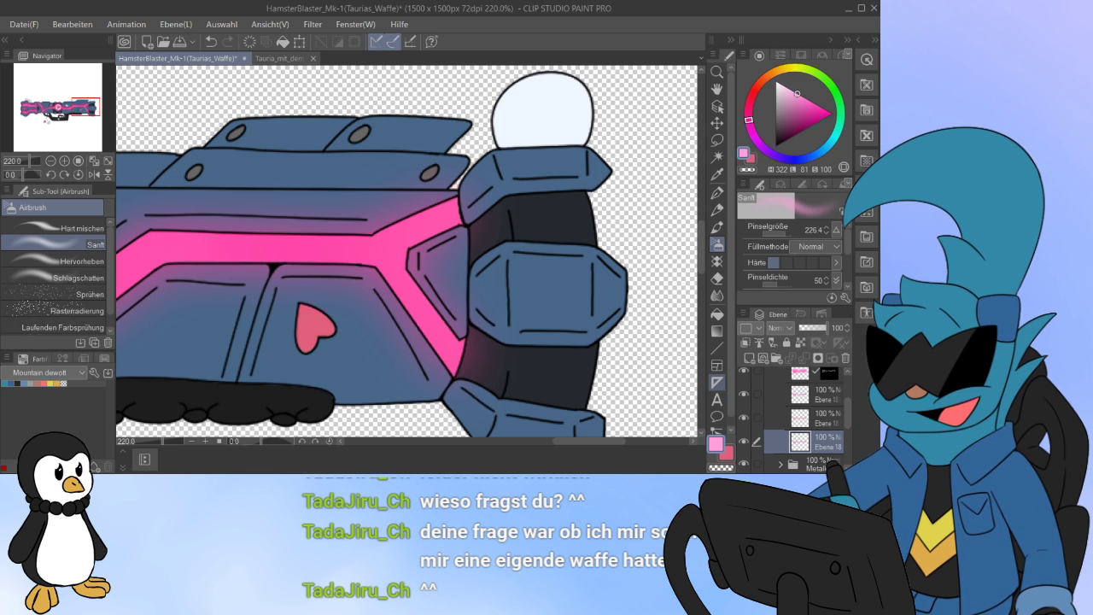
# Step: Select the masked stripe layer, compare the stripes with it hidden and shown, and inspect the muzzle and grip areas
pyautogui.scroll(1, 803, 410)
pyautogui.click(800, 405)
pyautogui.click(744, 405)
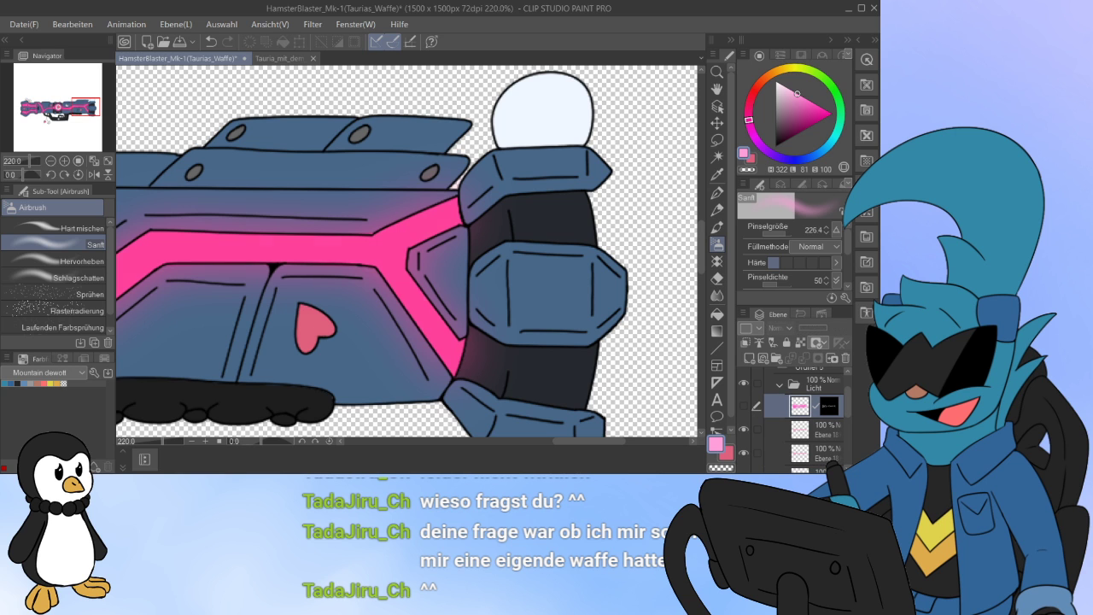
pyautogui.click(744, 405)
pyautogui.scroll(-3, 482, 325)
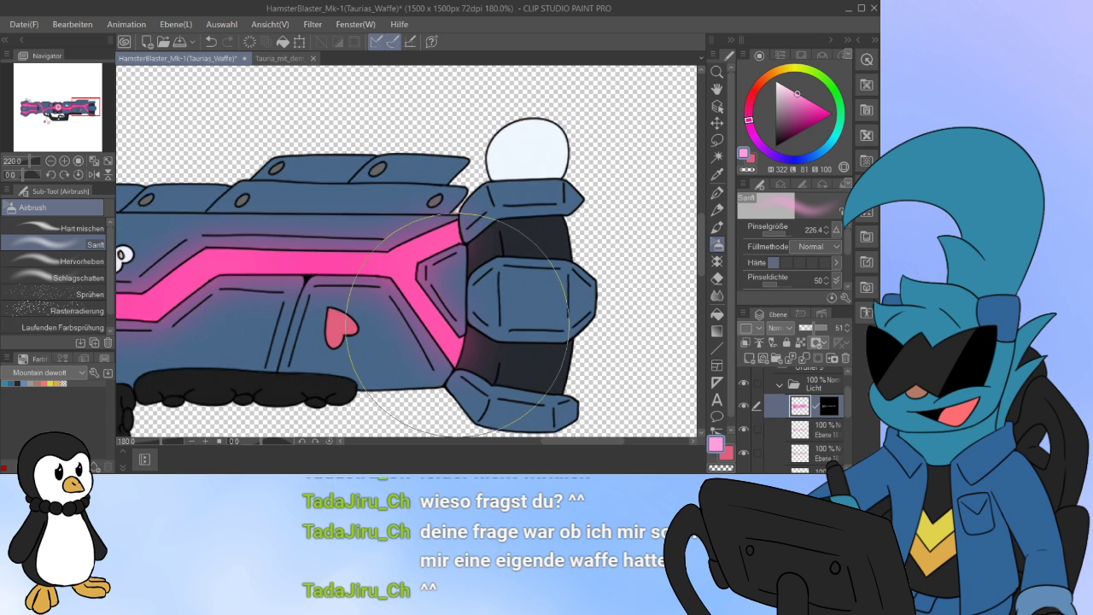
pyautogui.moveTo(84, 104); pyautogui.dragTo(34, 104)
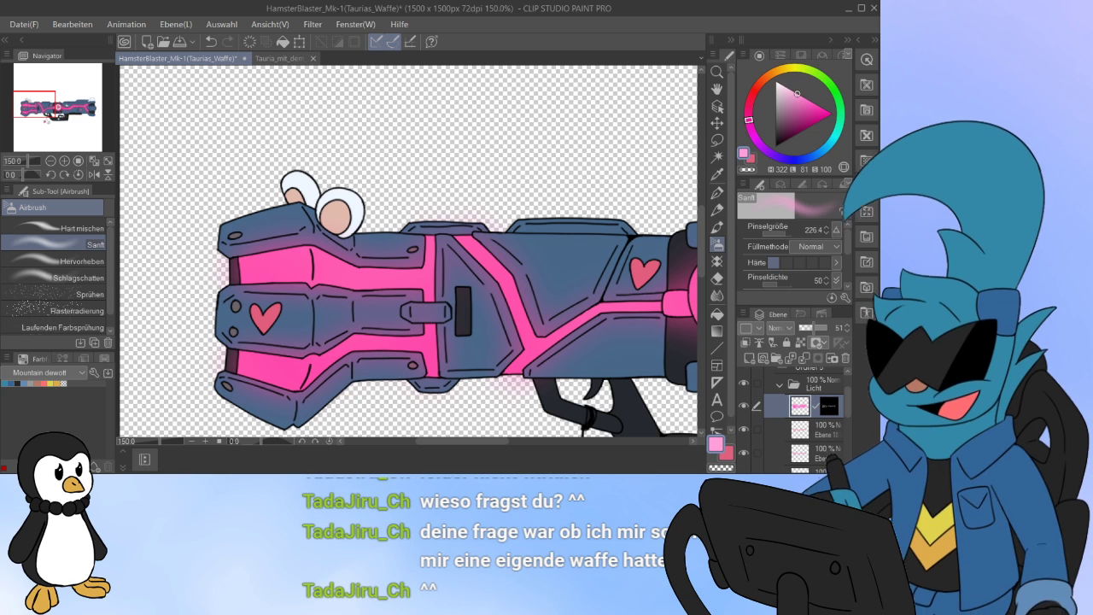
pyautogui.moveTo(33, 104); pyautogui.dragTo(54, 111)
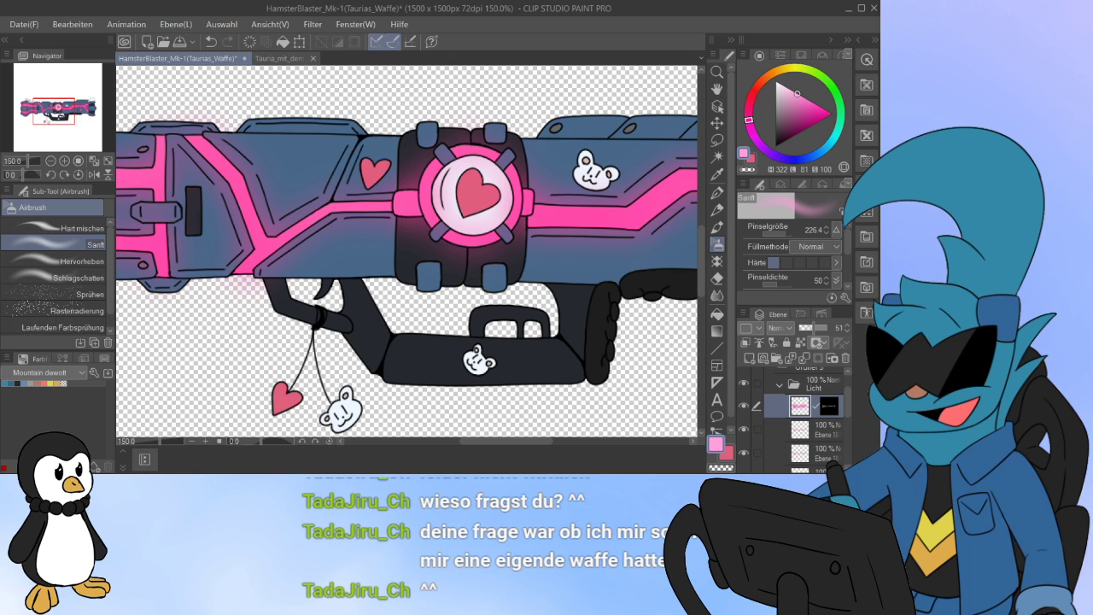
pyautogui.moveTo(54, 112); pyautogui.dragTo(50, 114)
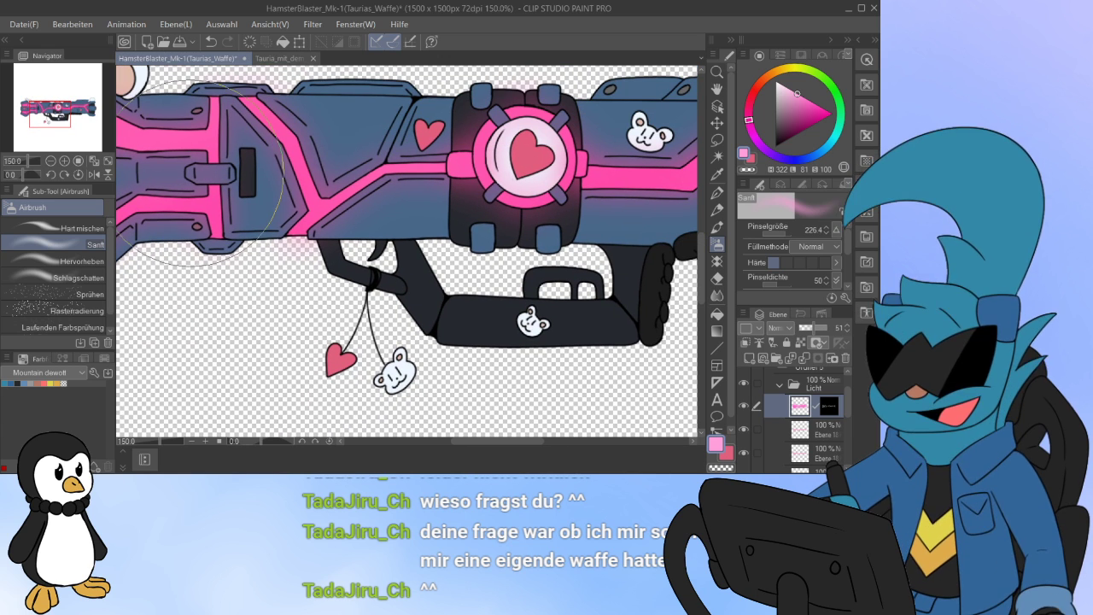
pyautogui.scroll(1, 803, 418)
# Step: Collapse the Licht folder and toggle the visibility of the Licht, Metalle and accessories folders to check their contents
pyautogui.click(779, 420)
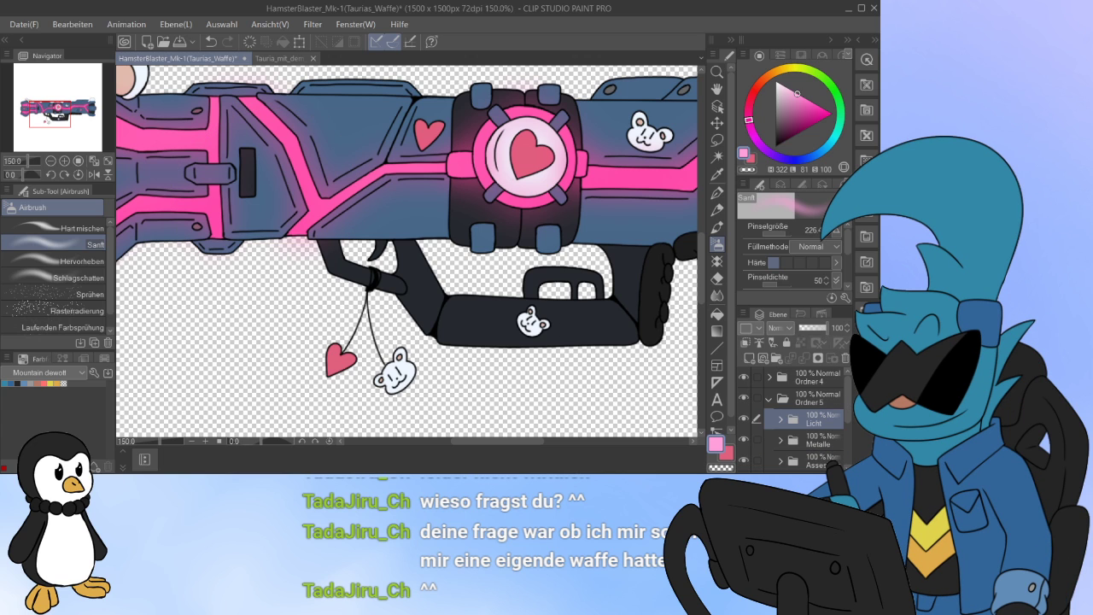
pyautogui.click(744, 419)
pyautogui.click(744, 419)
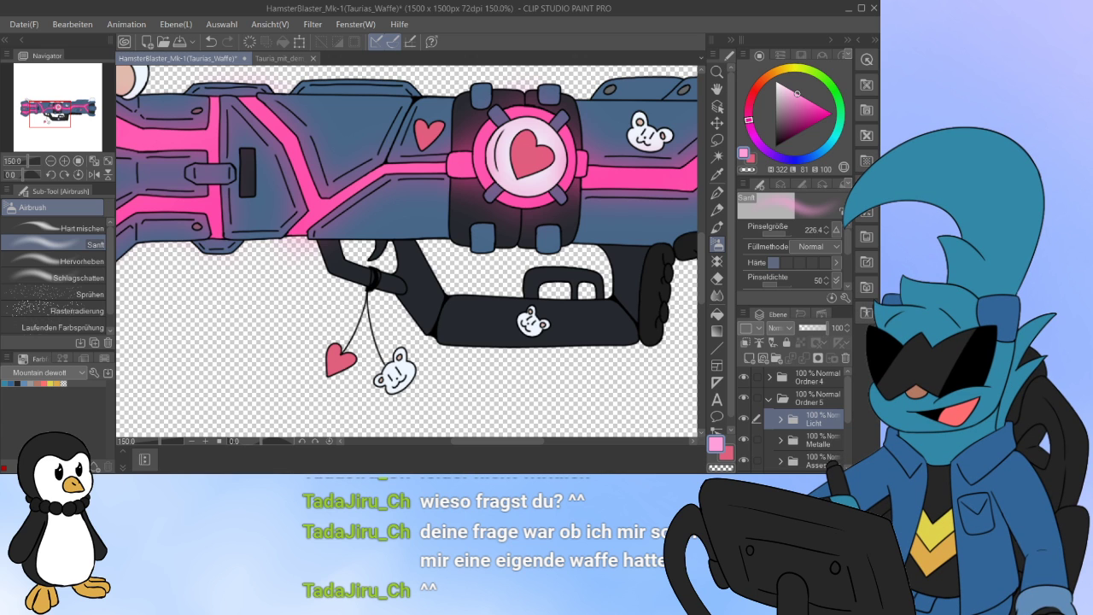
pyautogui.click(744, 440)
pyautogui.click(744, 439)
pyautogui.click(744, 440)
pyautogui.click(744, 440)
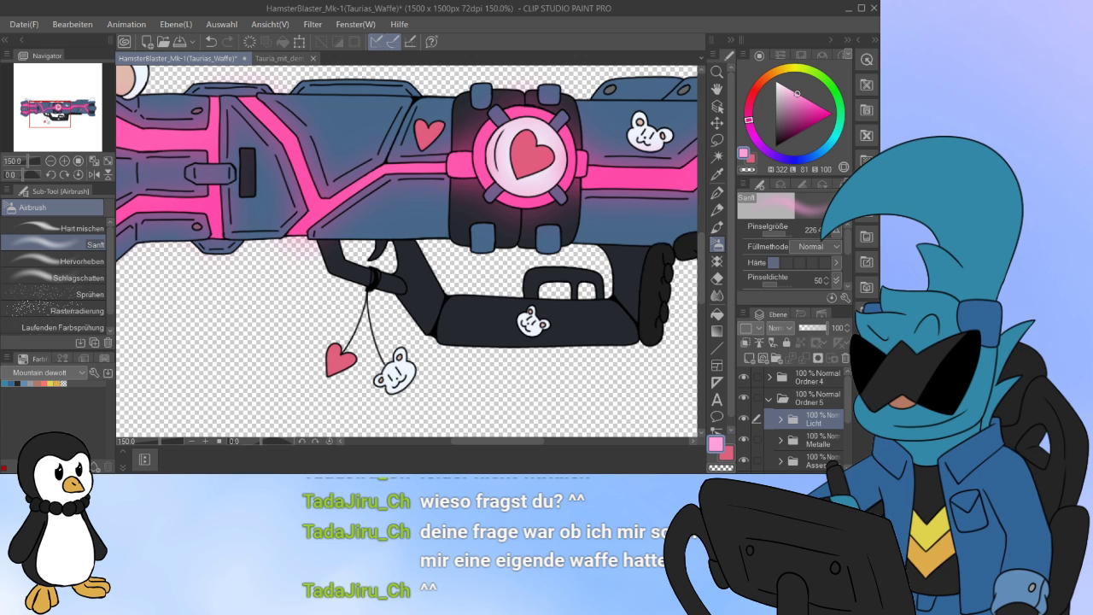
pyautogui.click(744, 461)
pyautogui.click(744, 461)
pyautogui.click(744, 419)
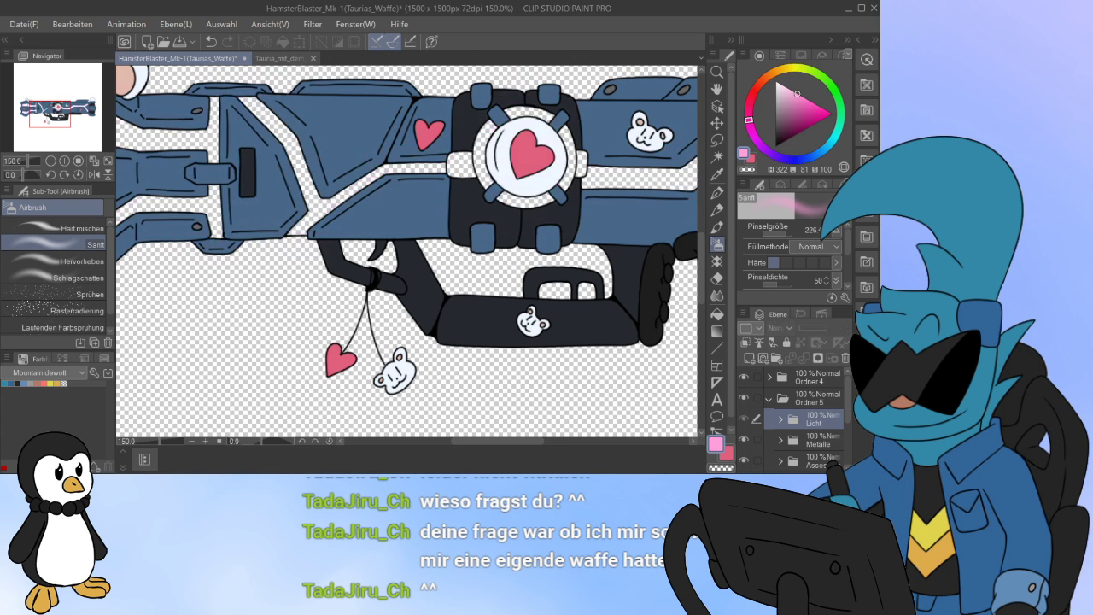
pyautogui.click(743, 419)
# Step: Inspect the whole weapon and examine the stripes, heart ring and grip at closer range
pyautogui.scroll(-5, 341, 263)
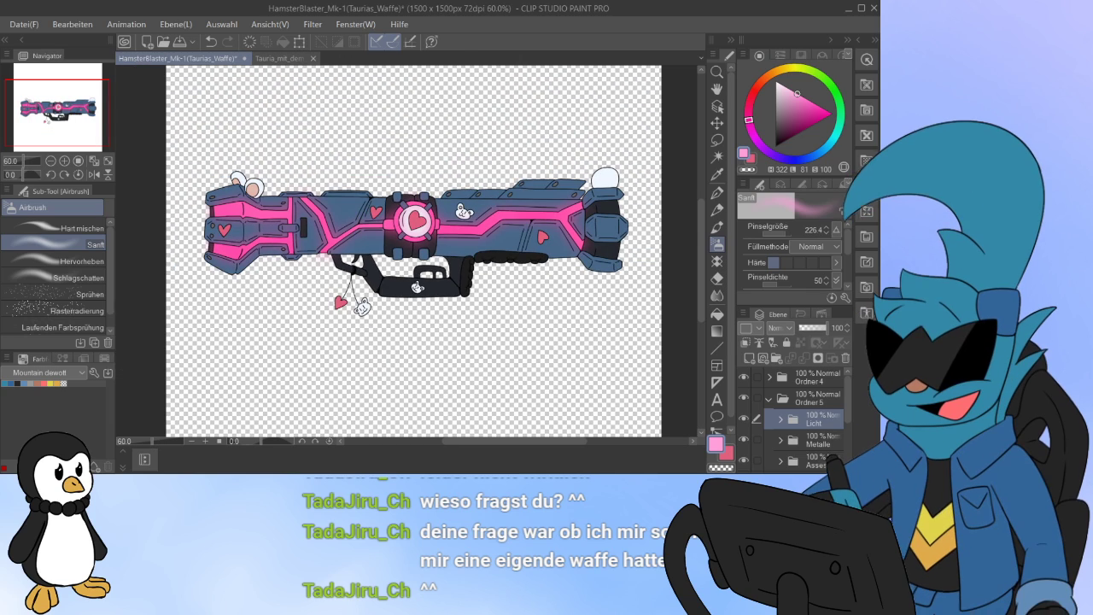
pyautogui.moveTo(323, 214); pyautogui.dragTo(269, 239)
pyautogui.scroll(8, 269, 239)
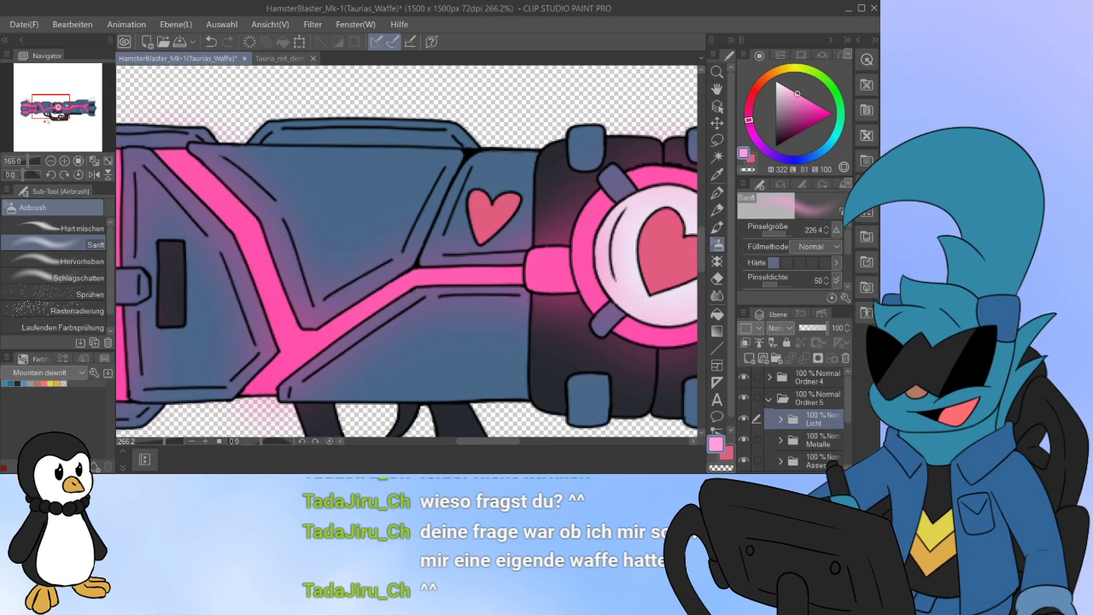
pyautogui.scroll(-7, 410, 254)
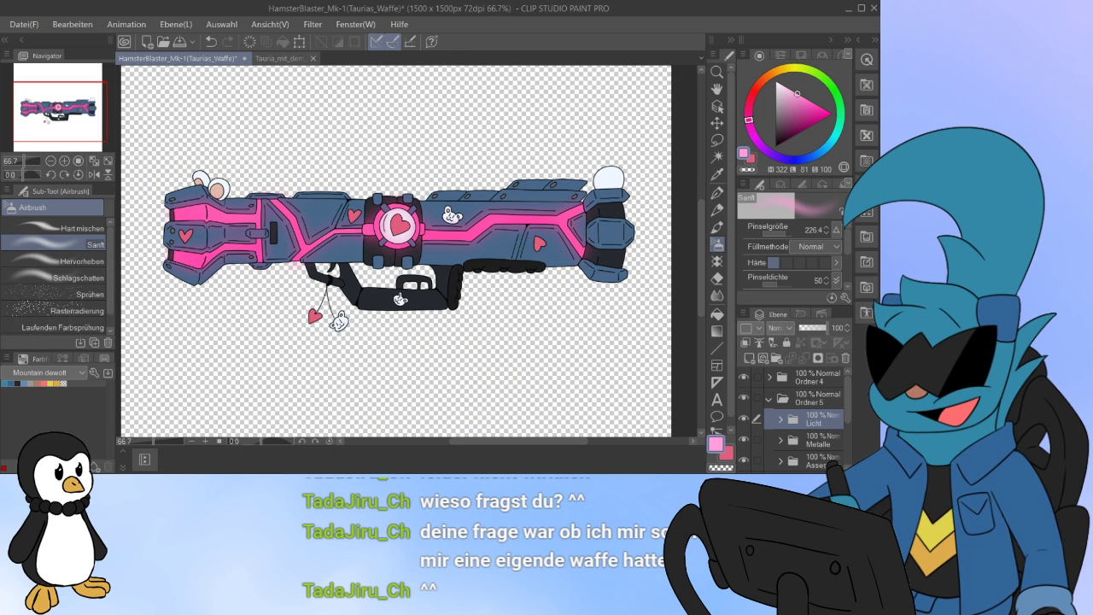
pyautogui.scroll(3, 400, 270)
pyautogui.scroll(2, 399, 270)
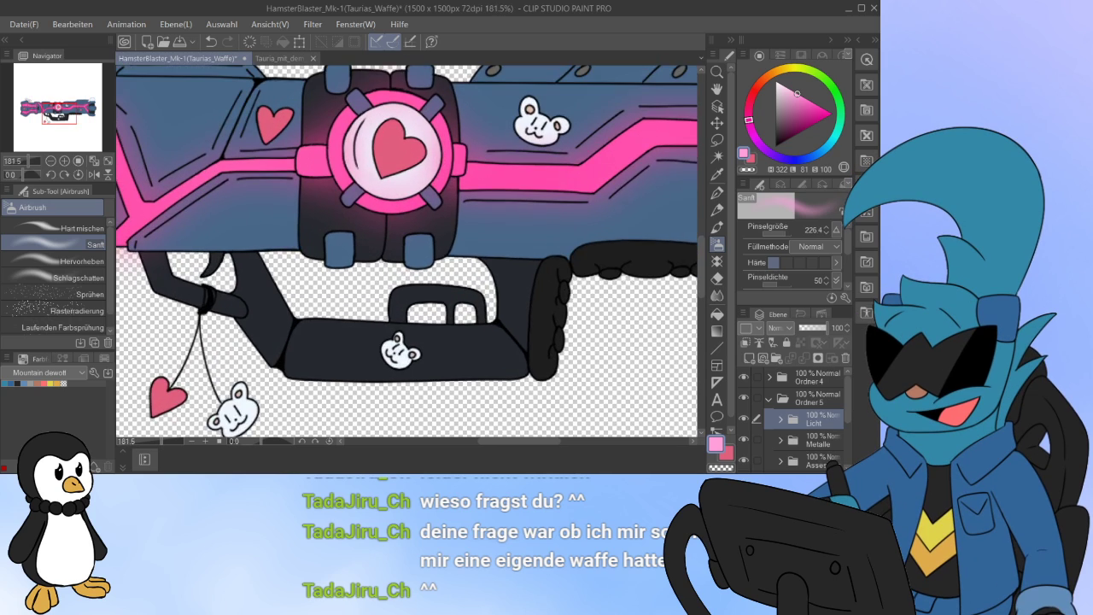
pyautogui.scroll(-2, 376, 256)
# Step: Compare the drawing with the Metalle folder repeatedly hidden and shown
pyautogui.click(744, 440)
pyautogui.click(744, 440)
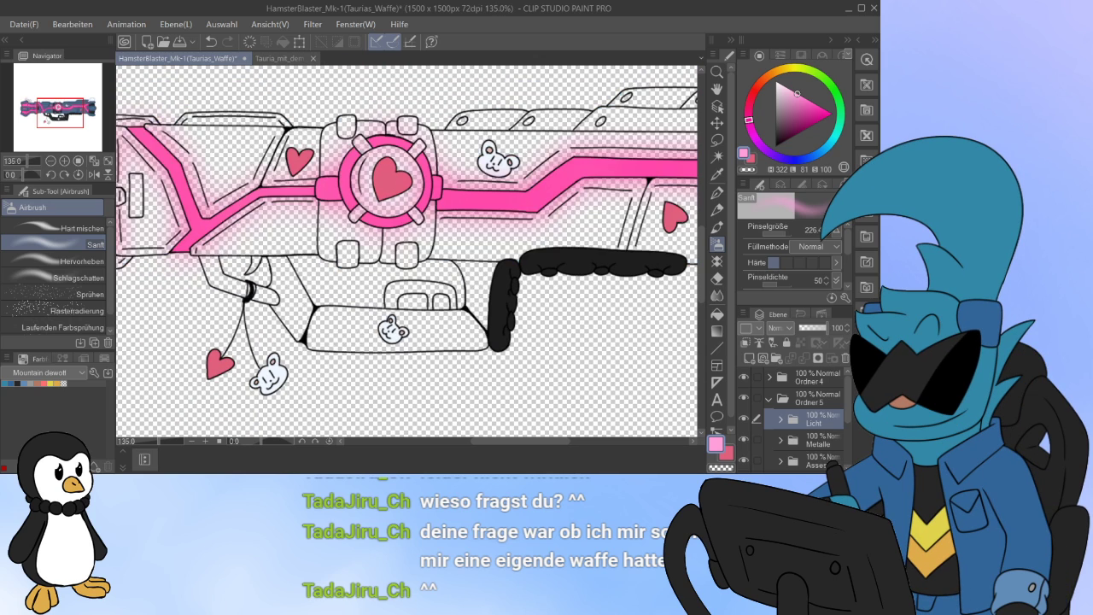
pyautogui.click(744, 440)
pyautogui.click(744, 440)
pyautogui.click(744, 440)
pyautogui.click(744, 440)
pyautogui.click(744, 439)
pyautogui.click(744, 439)
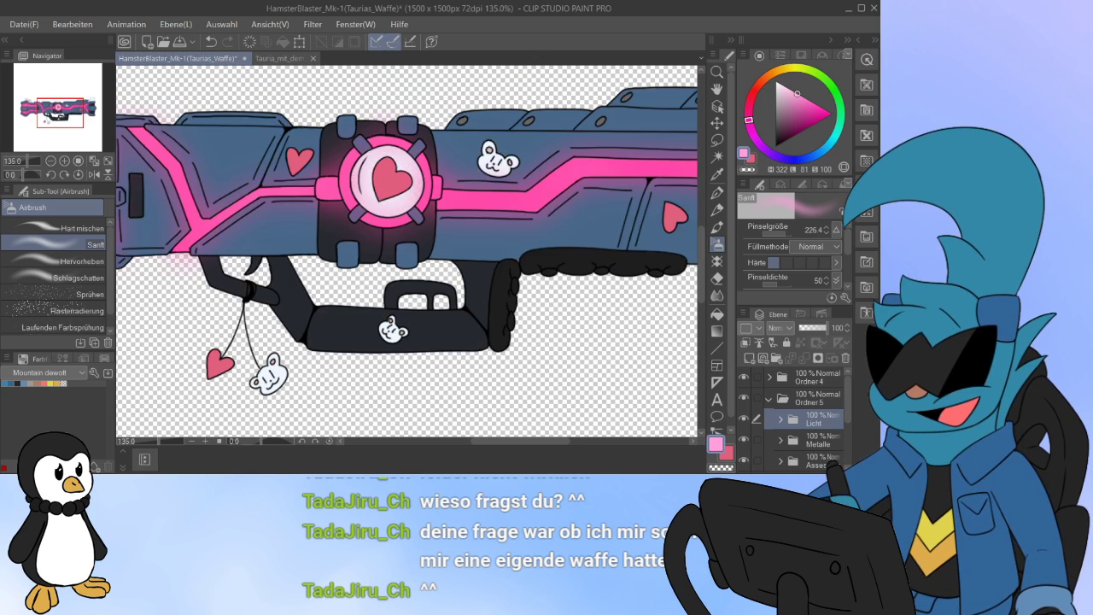
# Step: Load the Metalle folder's contents as a selection, expand the folder, and select its topmost layer
pyautogui.click(818, 440)
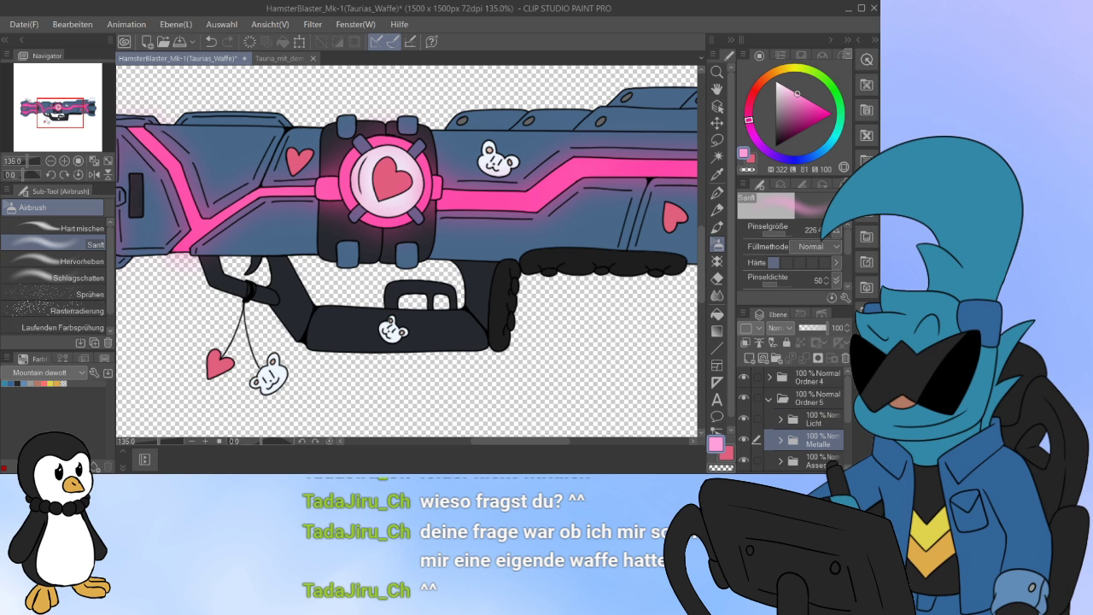
pyautogui.keyDown('ctrl'); pyautogui.click(793, 439); pyautogui.keyUp('ctrl')
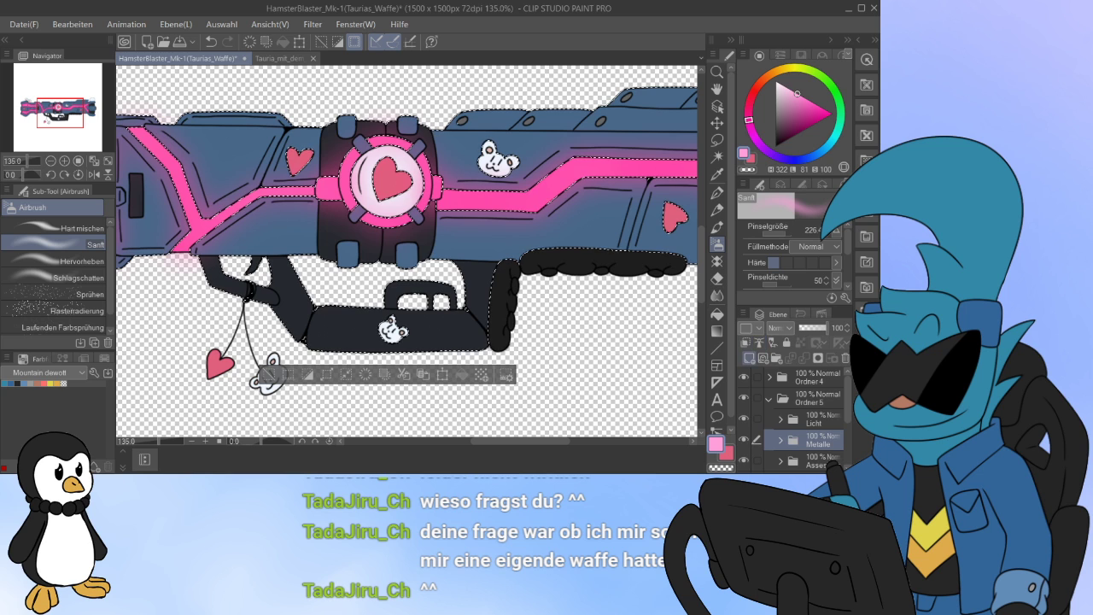
pyautogui.click(781, 440)
pyautogui.scroll(-1, 794, 440)
pyautogui.click(825, 427)
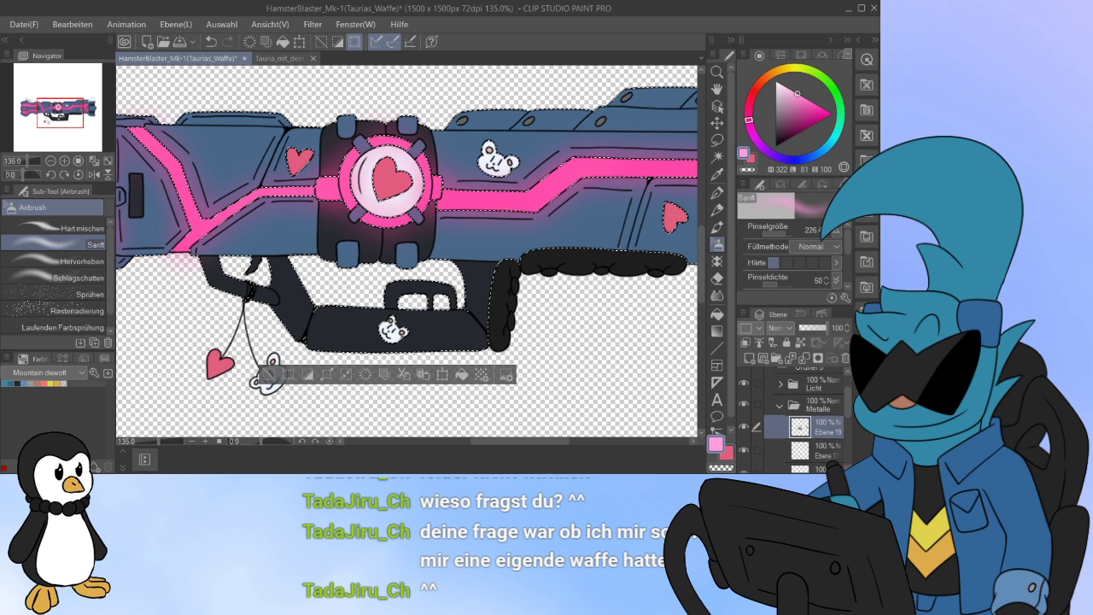
# Step: Add a new layer at the top of the Metalle folder and mask it to the current selection
pyautogui.click(749, 358)
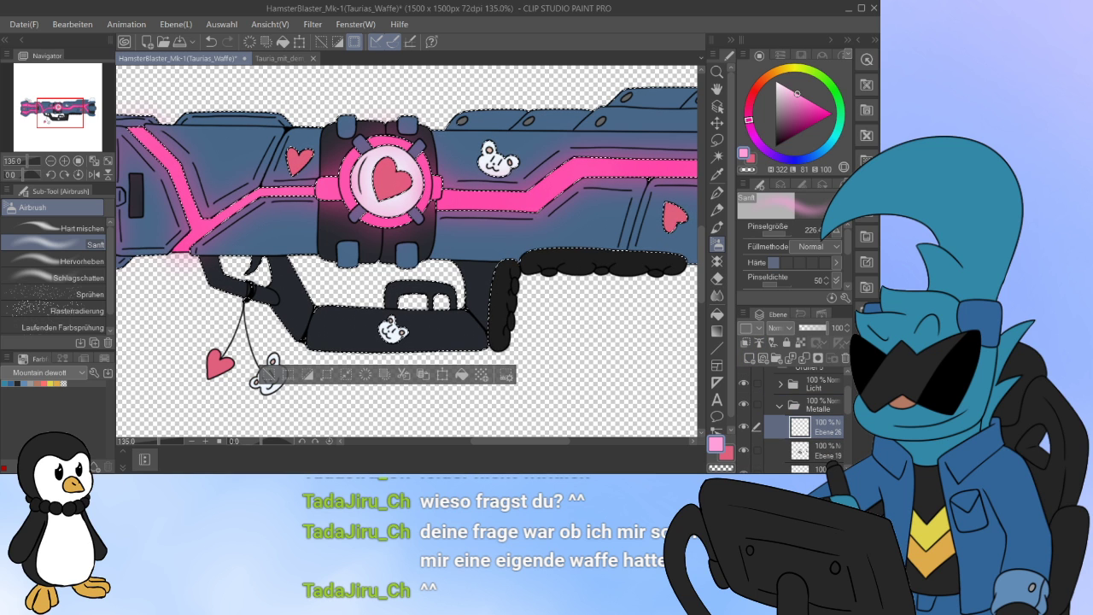
pyautogui.click(818, 358)
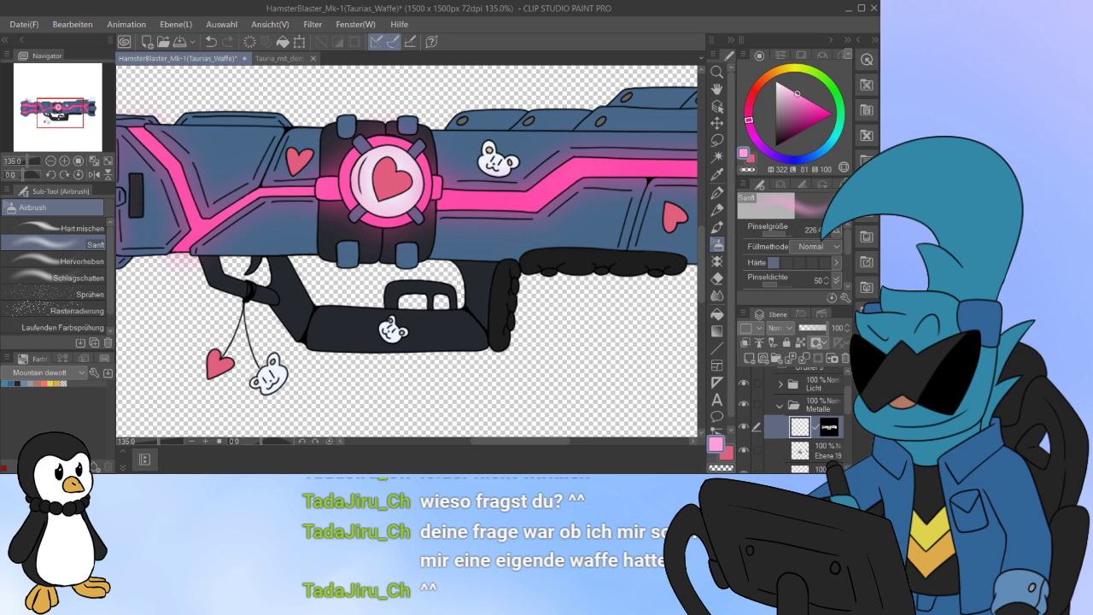
pyautogui.scroll(-3, 478, 376)
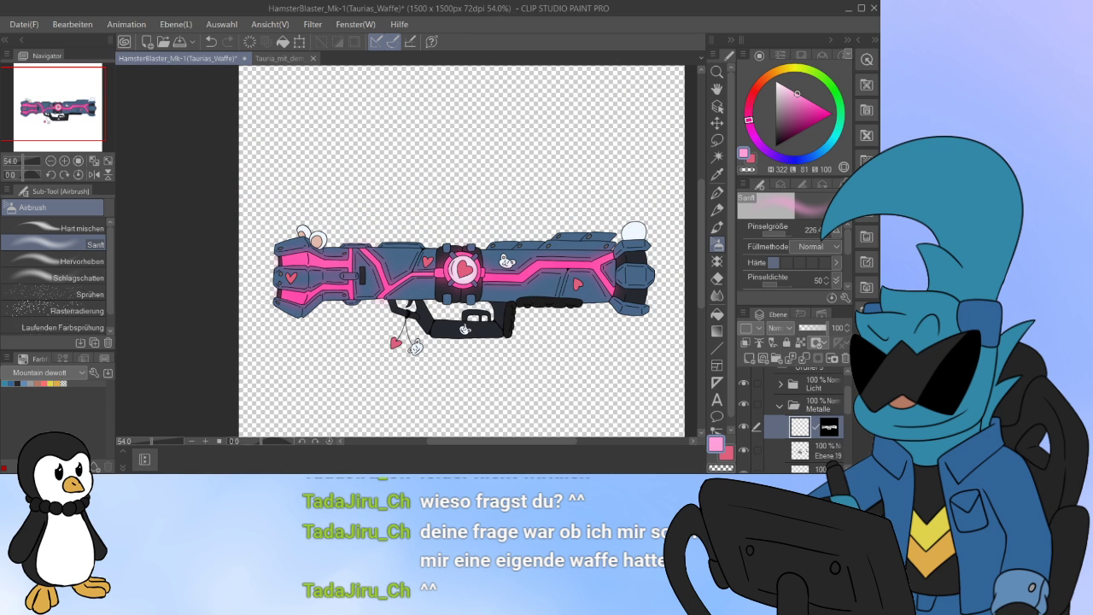
# Step: Display the new layer's mask area over the weapon, toggle layer visibility to check its coverage, and turn the overlay off
pyautogui.click(799, 365)
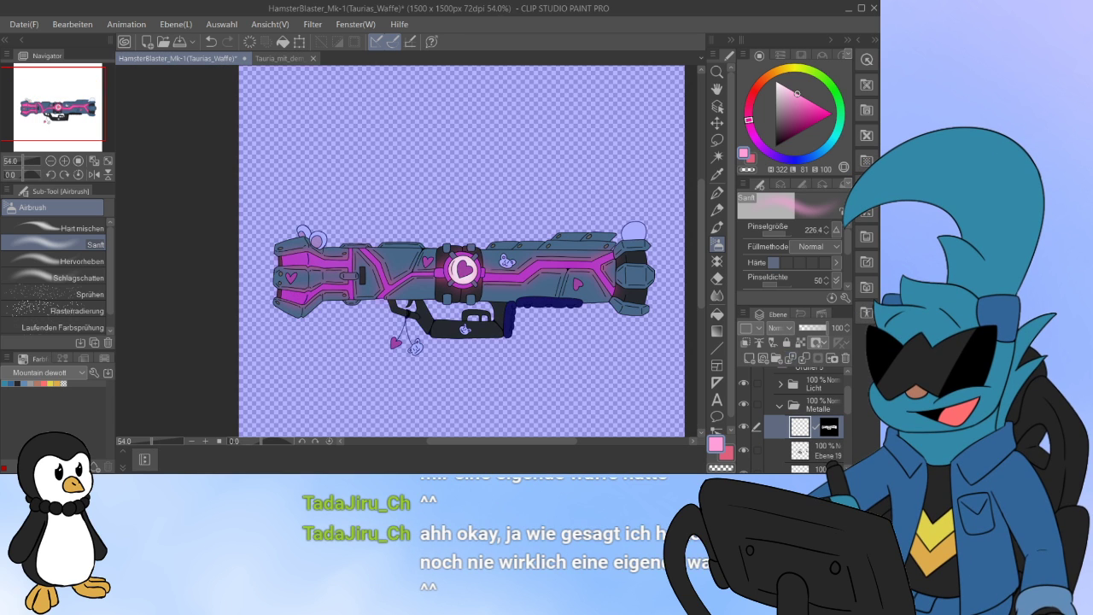
pyautogui.click(744, 404)
pyautogui.click(744, 404)
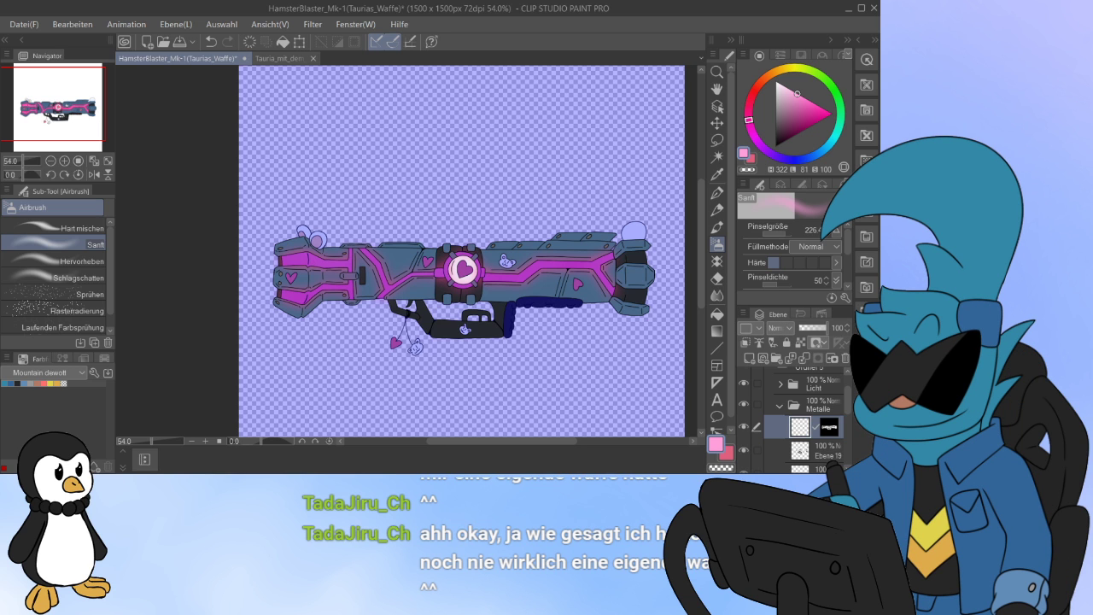
pyautogui.click(743, 450)
pyautogui.click(744, 451)
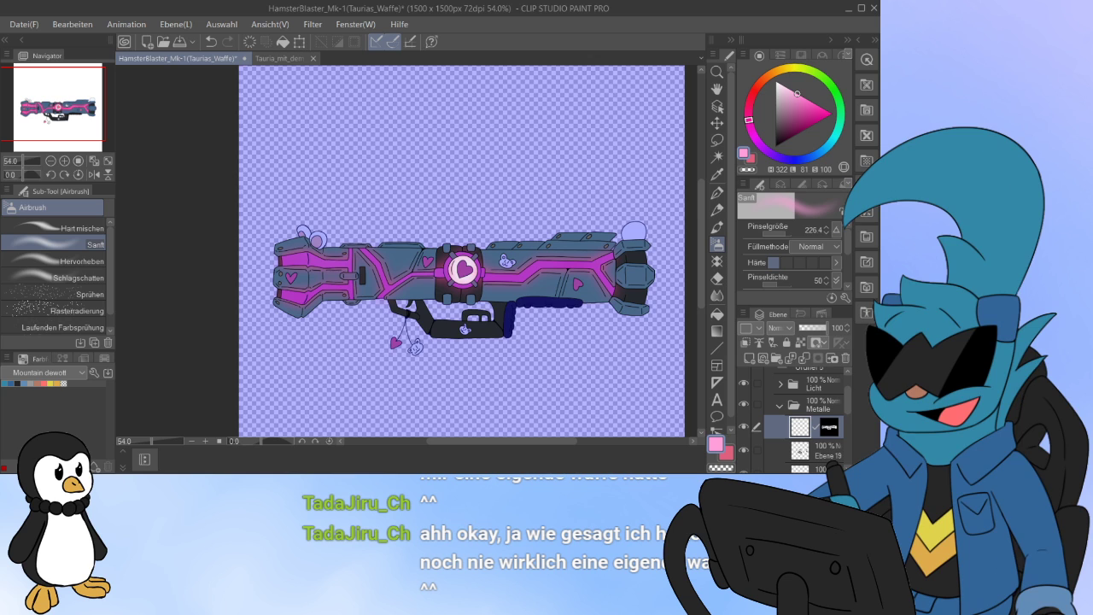
pyautogui.hotkey('ctrl', 'm')
# Step: Choose the G-Pen 2 and set the drawing colour to a neutral grey with luminosity 65 and saturation 0
pyautogui.moveTo(779, 100); pyautogui.dragTo(776, 95)
pyautogui.click(717, 193)
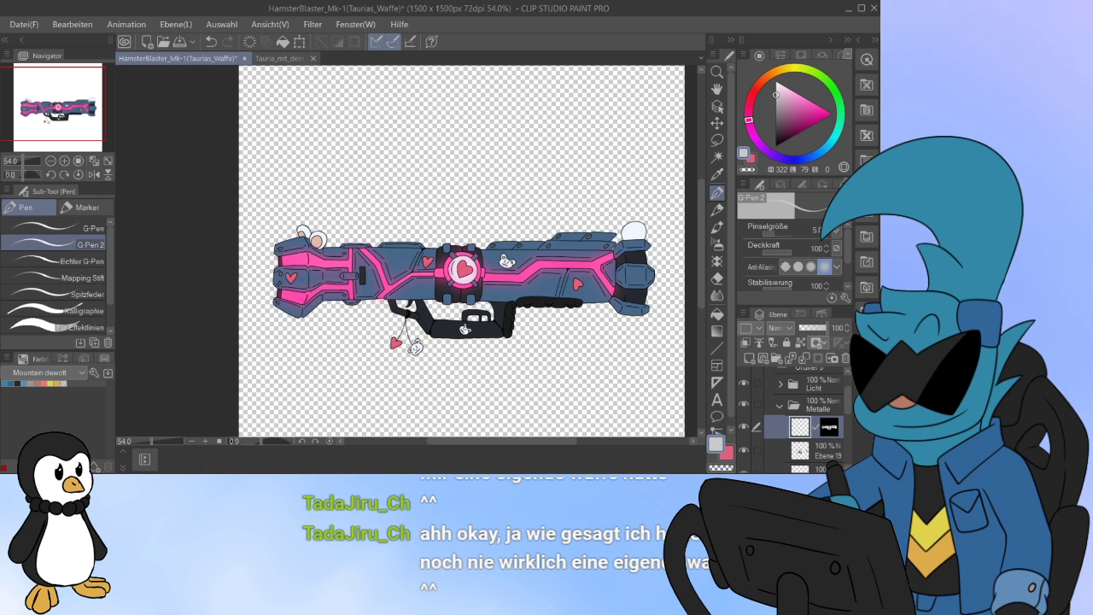
pyautogui.click(776, 103)
pyautogui.scroll(5, 539, 279)
pyautogui.scroll(3, 569, 329)
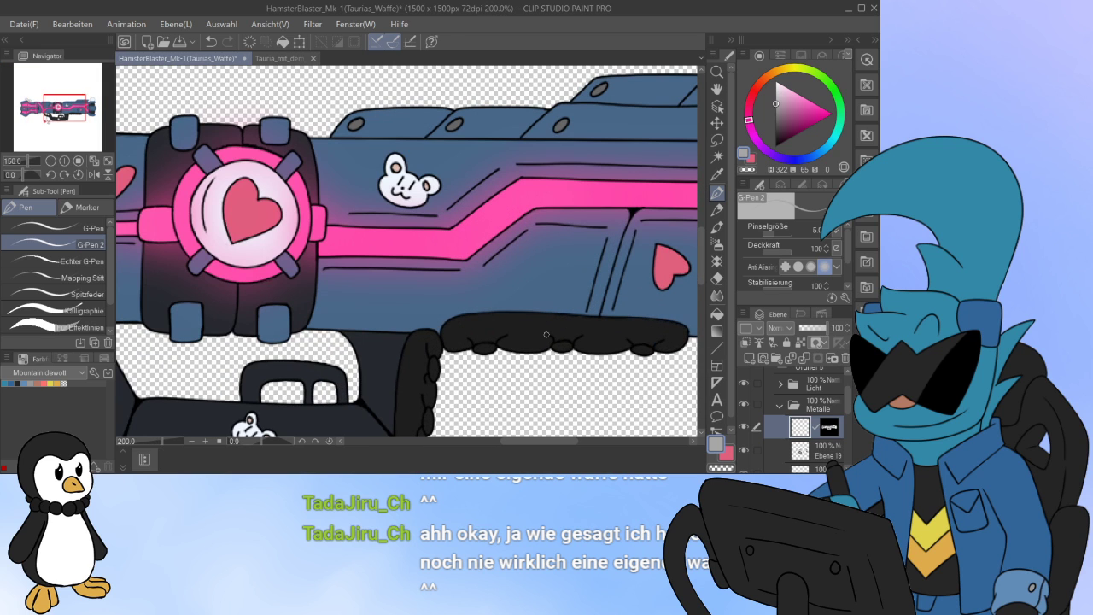
# Step: Try a single diagonal grey scratch on the blue body panel just behind the heart ring
pyautogui.moveTo(337, 326); pyautogui.dragTo(407, 283)
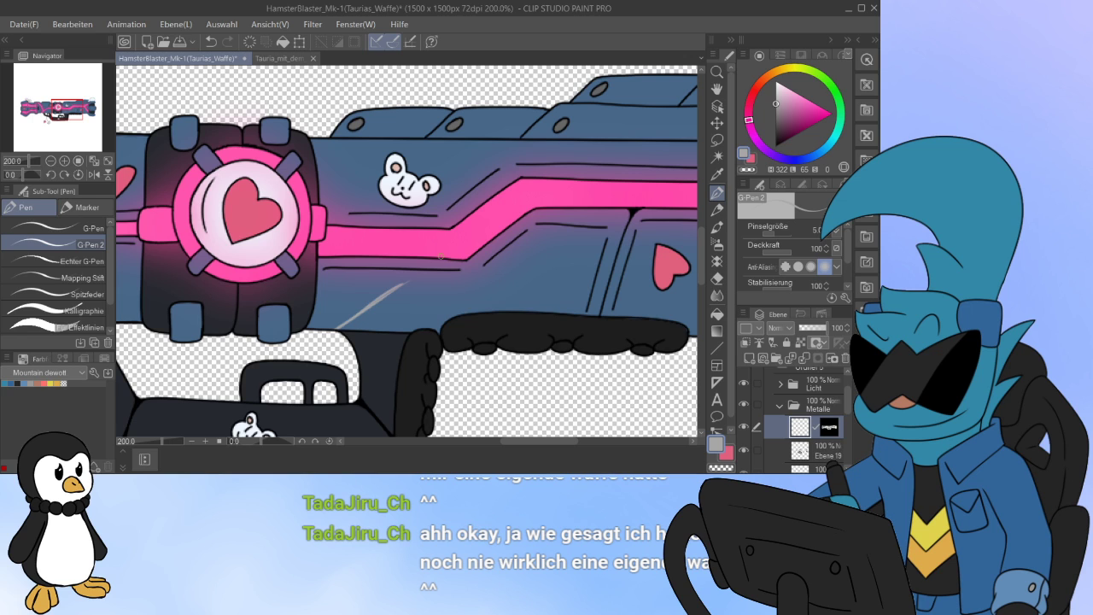
pyautogui.hotkey('ctrl', 'z')
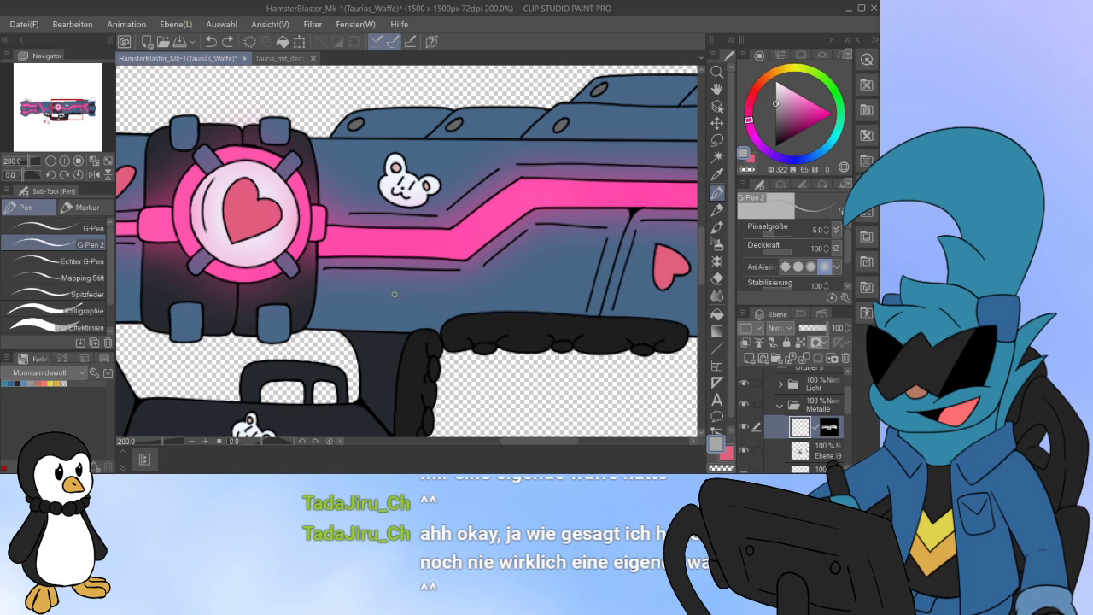
pyautogui.hotkey('ctrl', 'y')
pyautogui.scroll(-1, 609, 285)
pyautogui.scroll(1, 610, 286)
pyautogui.scroll(1, 610, 285)
pyautogui.scroll(-1, 609, 285)
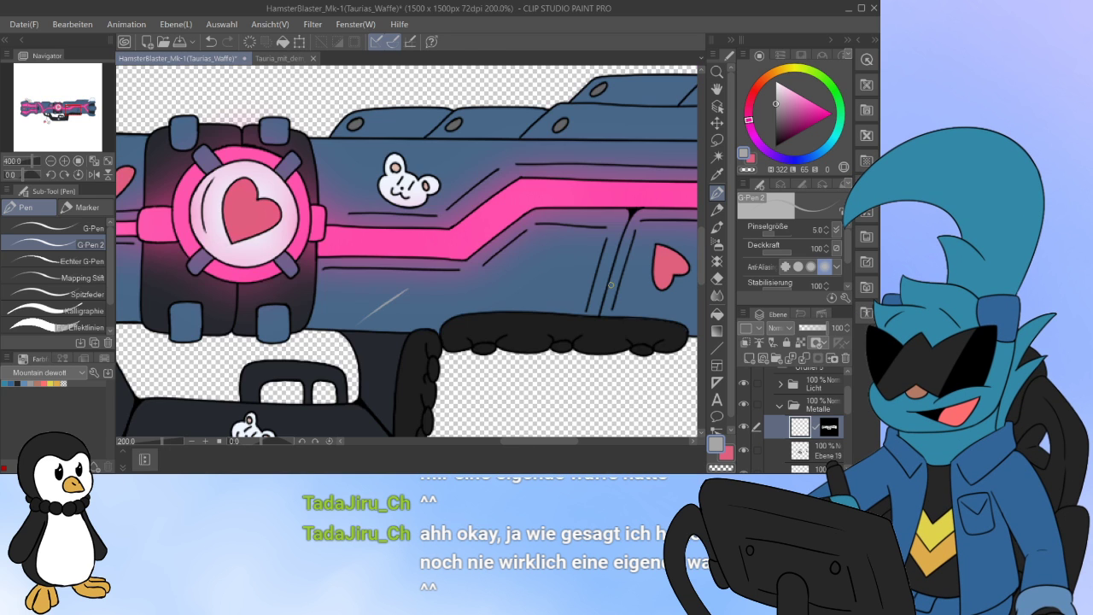
pyautogui.moveTo(551, 441); pyautogui.dragTo(540, 441)
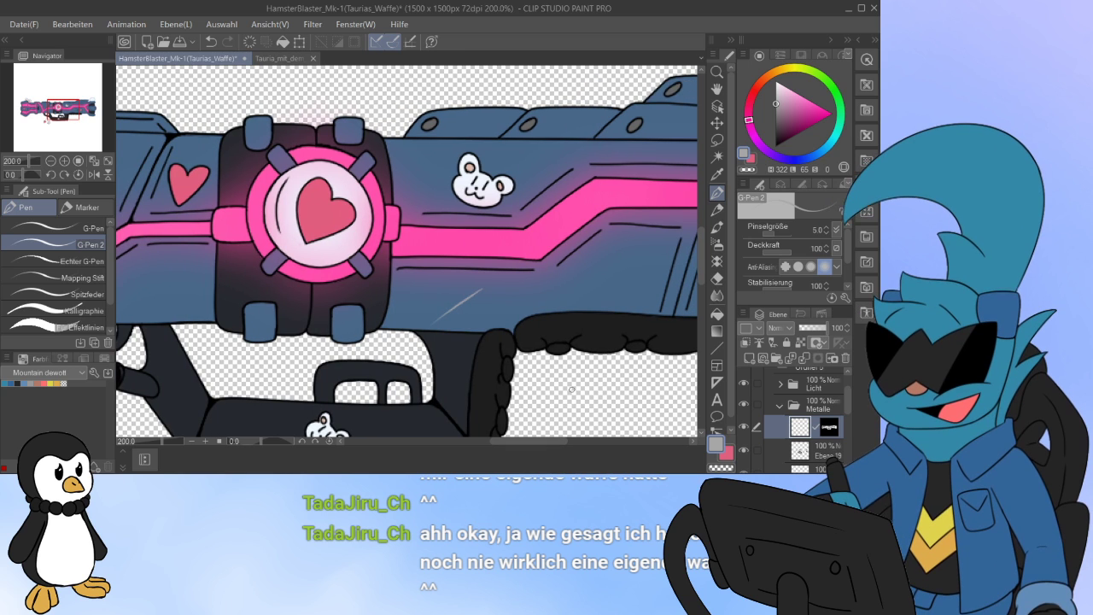
pyautogui.scroll(-1, 572, 390)
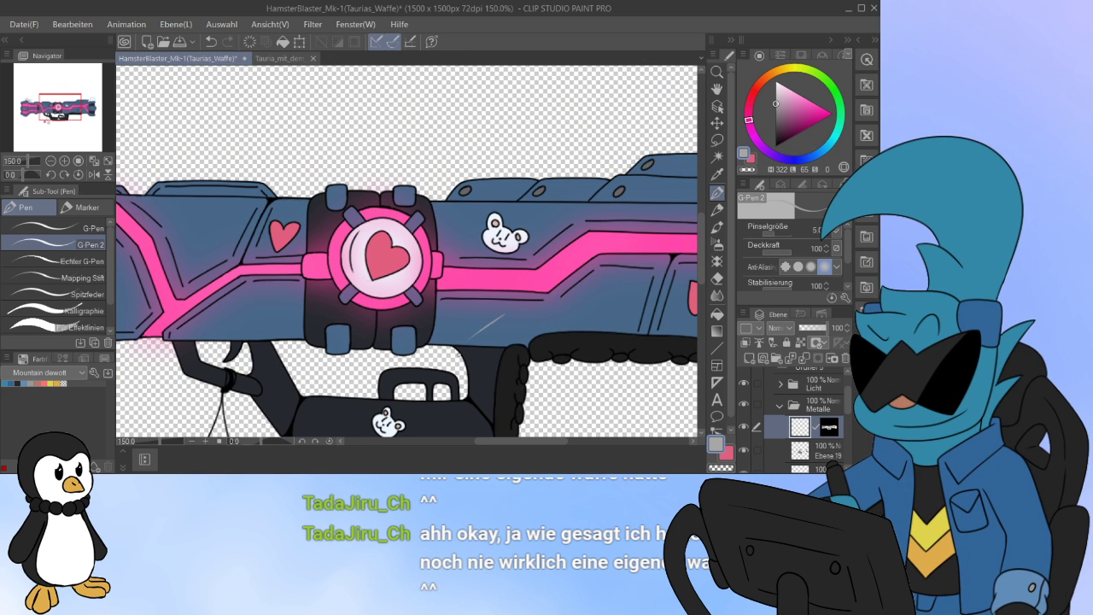
# Step: Try several parallel grey scratch strokes beside the first one and undo the unwanted strokes
pyautogui.moveTo(464, 350); pyautogui.dragTo(529, 304)
pyautogui.moveTo(475, 347); pyautogui.dragTo(490, 334)
pyautogui.hotkey('ctrl', 'z')
pyautogui.hotkey('ctrl', 'z')
pyautogui.moveTo(444, 335); pyautogui.dragTo(493, 315)
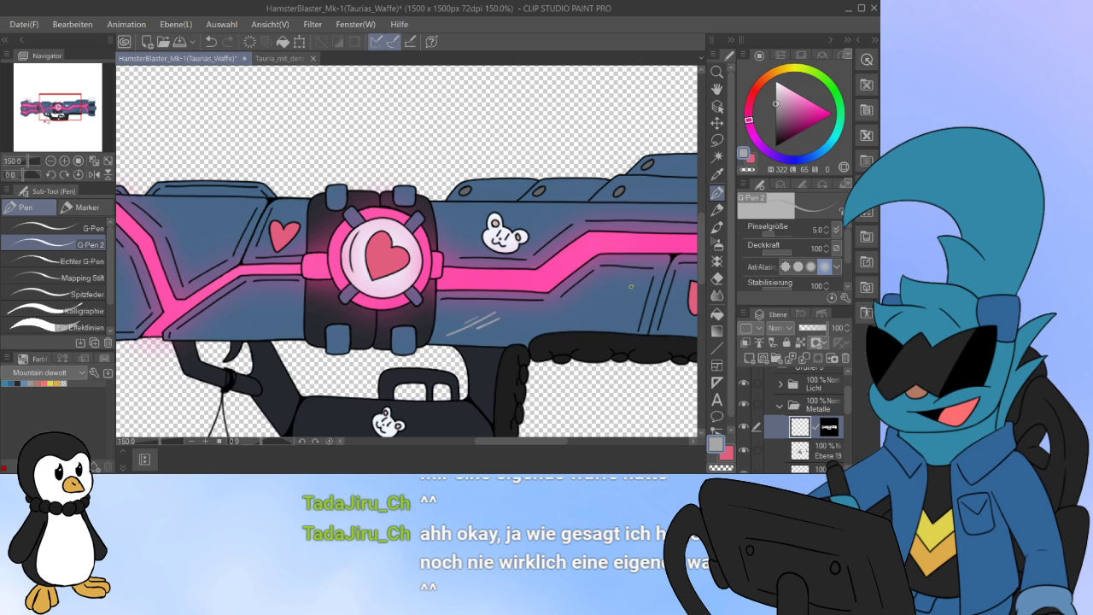
pyautogui.moveTo(631, 286); pyautogui.dragTo(626, 305)
pyautogui.hotkey('ctrl', 'z')
pyautogui.hotkey('ctrl', 'z')
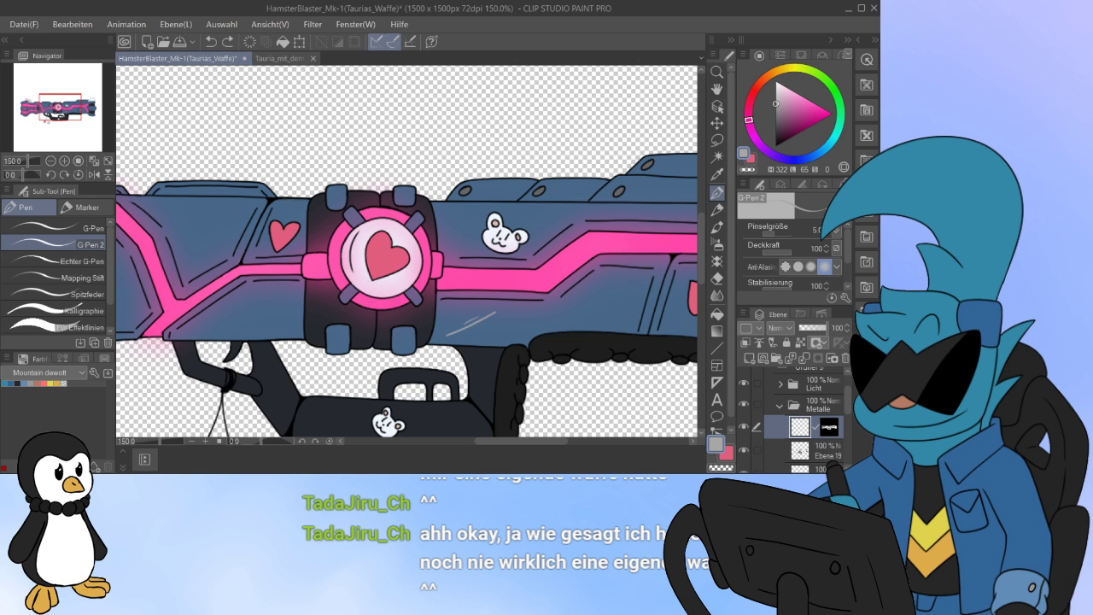
# Step: Switch to the G-Pen, try another diagonal scratch beside the heart ring, and undo the test strokes
pyautogui.click(60, 228)
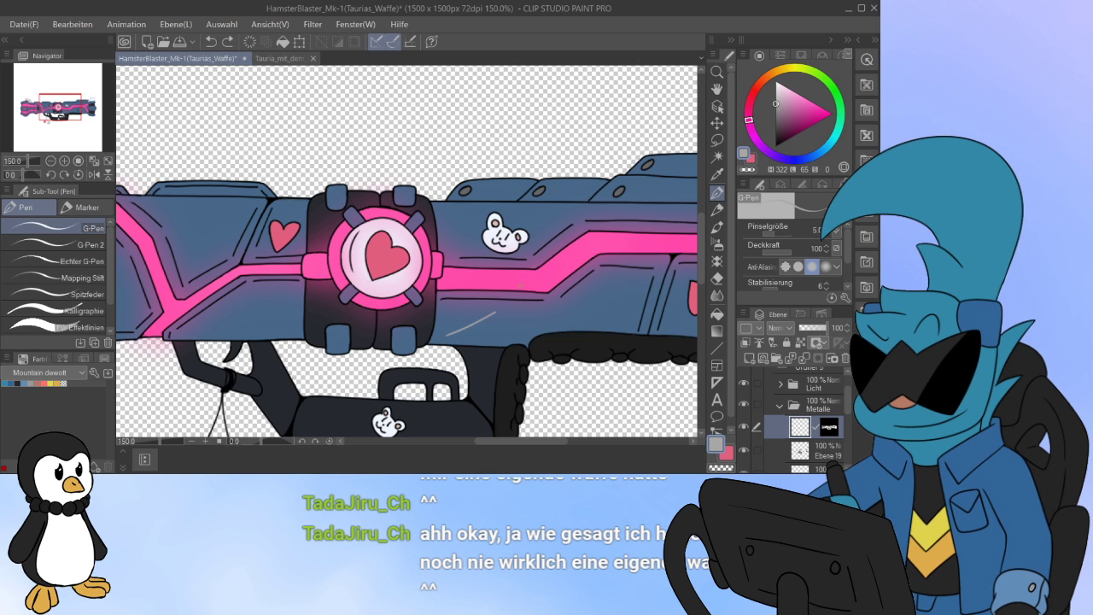
pyautogui.hotkey('ctrl', 'z')
pyautogui.moveTo(442, 336); pyautogui.dragTo(484, 304)
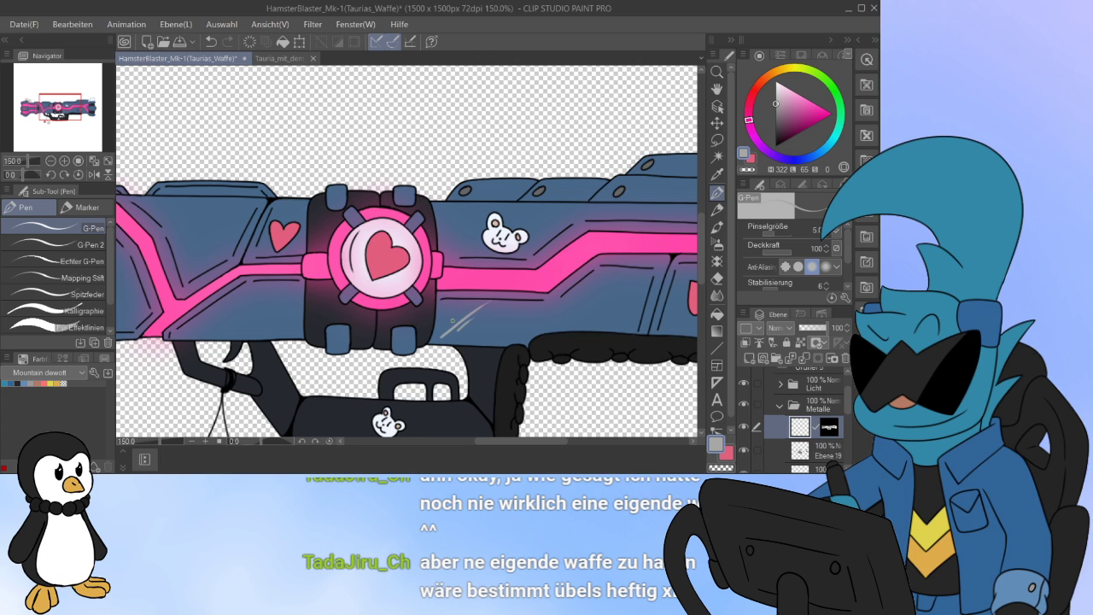
pyautogui.moveTo(537, 441); pyautogui.dragTo(509, 440)
pyautogui.hotkey('ctrl', 'z')
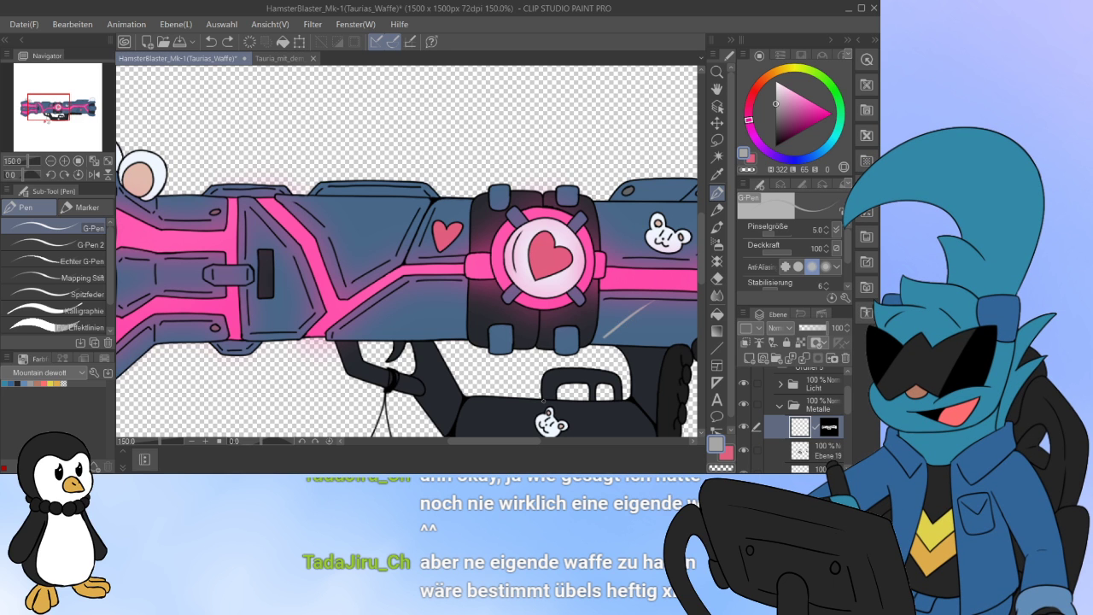
pyautogui.hotkey('ctrl', 'z')
# Step: Paint a jagged diagonal grey scratch mark on the blue body panel above the trigger
pyautogui.scroll(-2, 543, 400)
pyautogui.scroll(3, 543, 399)
pyautogui.scroll(2, 543, 400)
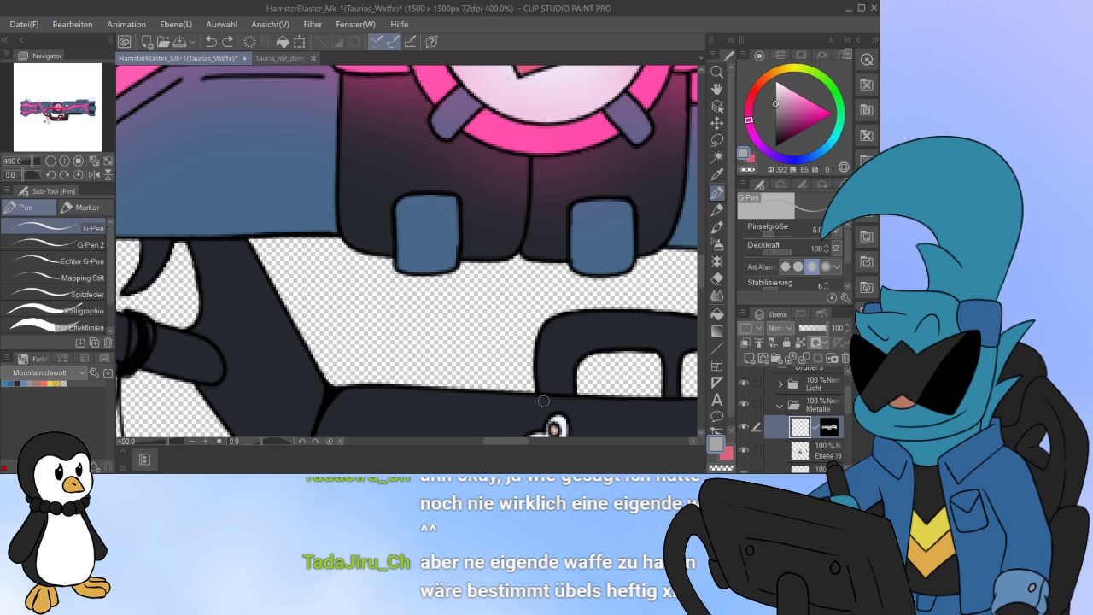
pyautogui.hscroll(-6, 366, 173)
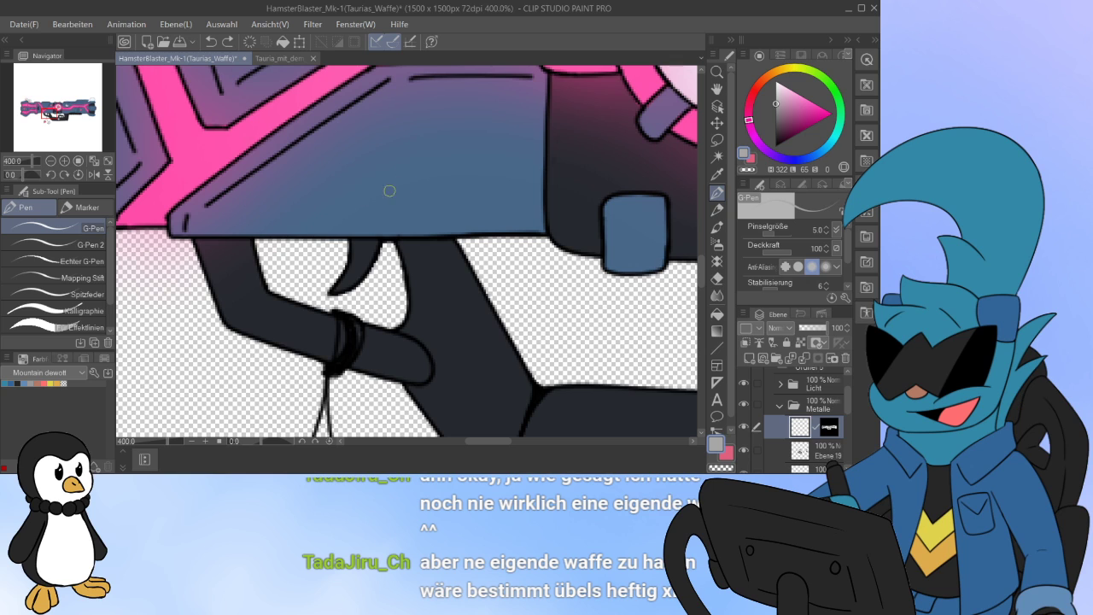
pyautogui.moveTo(380, 194); pyautogui.dragTo(476, 131)
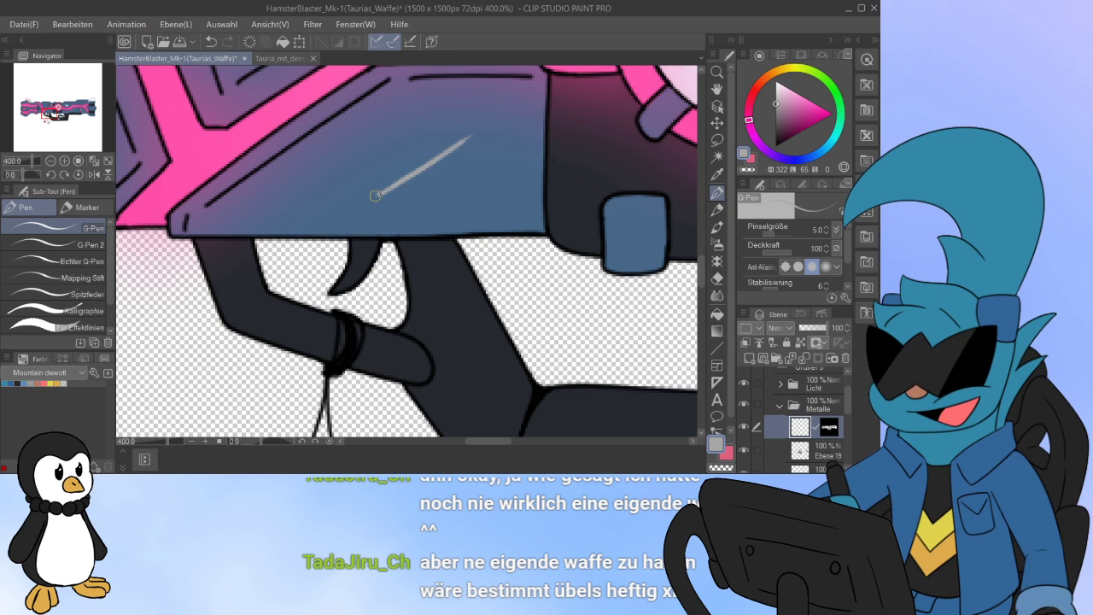
pyautogui.moveTo(360, 204)
pyautogui.mouseDown()
pyautogui.moveTo(443, 147)
pyautogui.moveTo(385, 186)
pyautogui.moveTo(419, 169)
pyautogui.moveTo(364, 185)
pyautogui.moveTo(423, 165)
pyautogui.moveTo(370, 182)
pyautogui.moveTo(457, 131)
pyautogui.moveTo(415, 169)
pyautogui.moveTo(420, 160)
pyautogui.moveTo(385, 176)
pyautogui.moveTo(445, 145)
pyautogui.moveTo(375, 182)
pyautogui.moveTo(435, 151)
pyautogui.mouseUp()
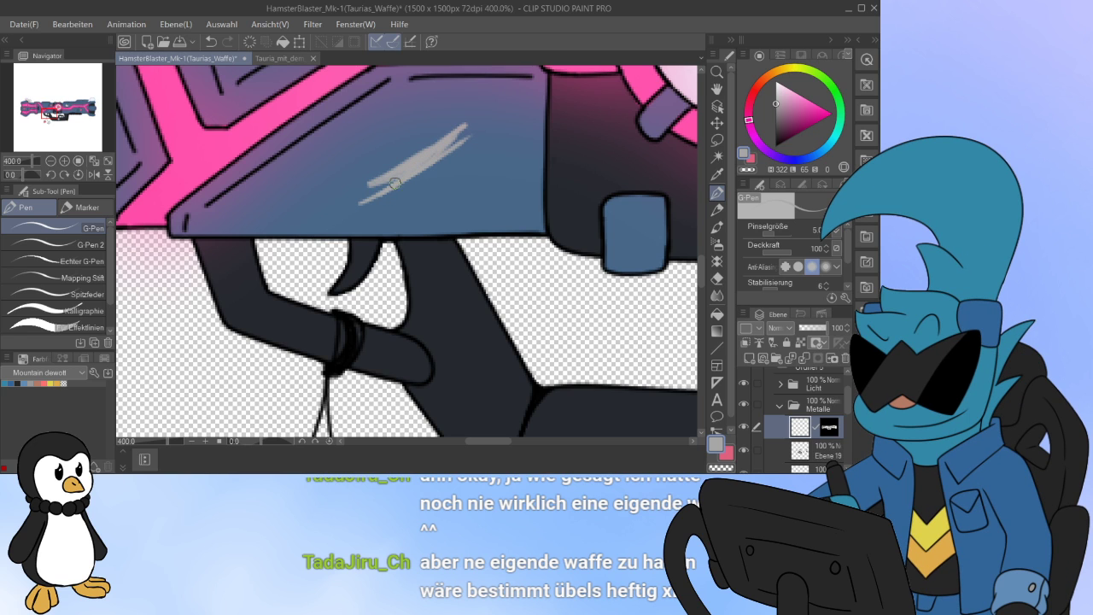
pyautogui.moveTo(360, 205)
pyautogui.mouseDown()
pyautogui.moveTo(424, 185)
pyautogui.moveTo(470, 145)
pyautogui.moveTo(421, 172)
pyautogui.moveTo(483, 130)
pyautogui.moveTo(378, 199)
pyautogui.moveTo(454, 159)
pyautogui.moveTo(497, 120)
pyautogui.moveTo(475, 141)
pyautogui.moveTo(474, 130)
pyautogui.moveTo(511, 111)
pyautogui.moveTo(385, 175)
pyautogui.moveTo(433, 174)
pyautogui.mouseUp()
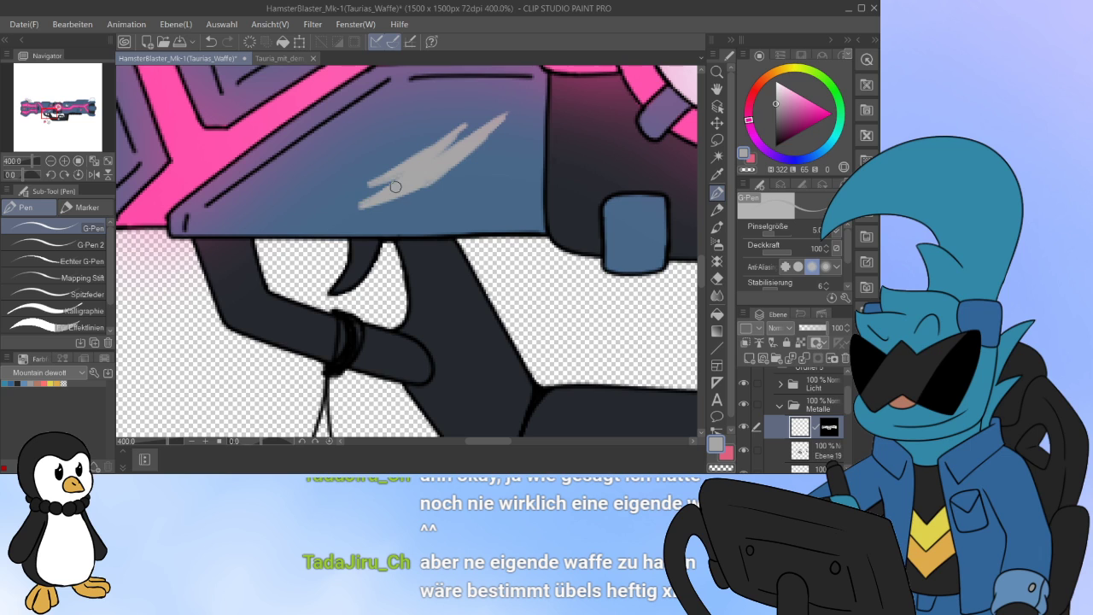
pyautogui.moveTo(395, 187); pyautogui.dragTo(367, 205)
pyautogui.moveTo(357, 208); pyautogui.dragTo(348, 212)
pyautogui.moveTo(420, 162)
pyautogui.mouseDown()
pyautogui.moveTo(511, 113)
pyautogui.moveTo(406, 186)
pyautogui.moveTo(488, 137)
pyautogui.moveTo(512, 107)
pyautogui.moveTo(466, 154)
pyautogui.moveTo(523, 105)
pyautogui.mouseUp()
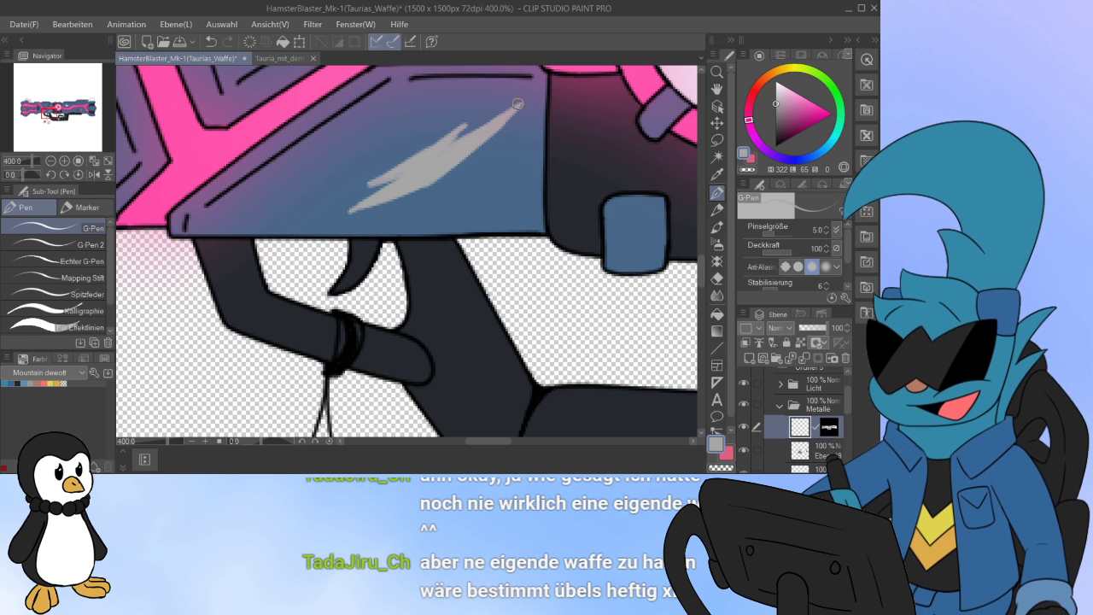
pyautogui.moveTo(393, 172); pyautogui.dragTo(461, 125)
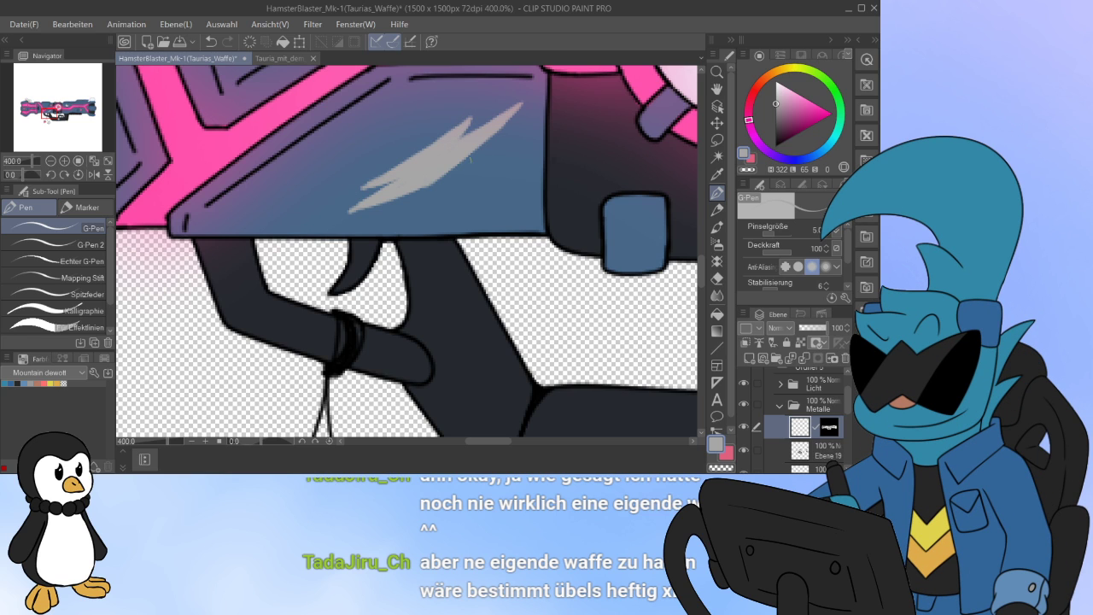
pyautogui.moveTo(433, 176)
pyautogui.mouseDown()
pyautogui.moveTo(400, 216)
pyautogui.moveTo(425, 183)
pyautogui.moveTo(410, 208)
pyautogui.moveTo(469, 157)
pyautogui.moveTo(428, 184)
pyautogui.moveTo(511, 139)
pyautogui.moveTo(436, 177)
pyautogui.moveTo(493, 142)
pyautogui.mouseUp()
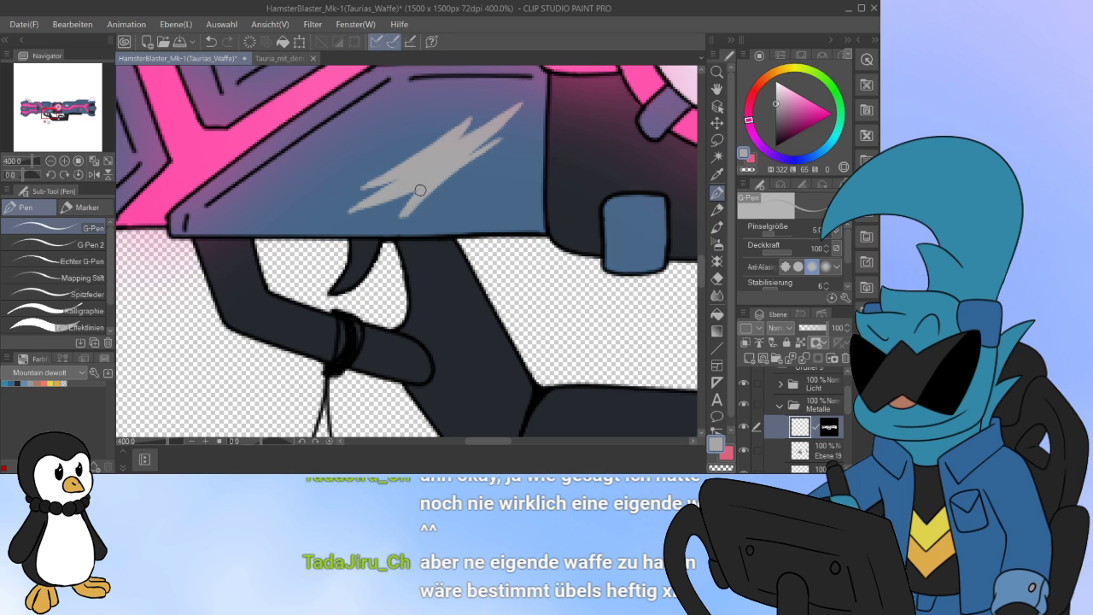
# Step: Refine the grey scratch into sharp, tapered points by trimming its edges with the pen in transparent colour
pyautogui.scroll(-4, 437, 178)
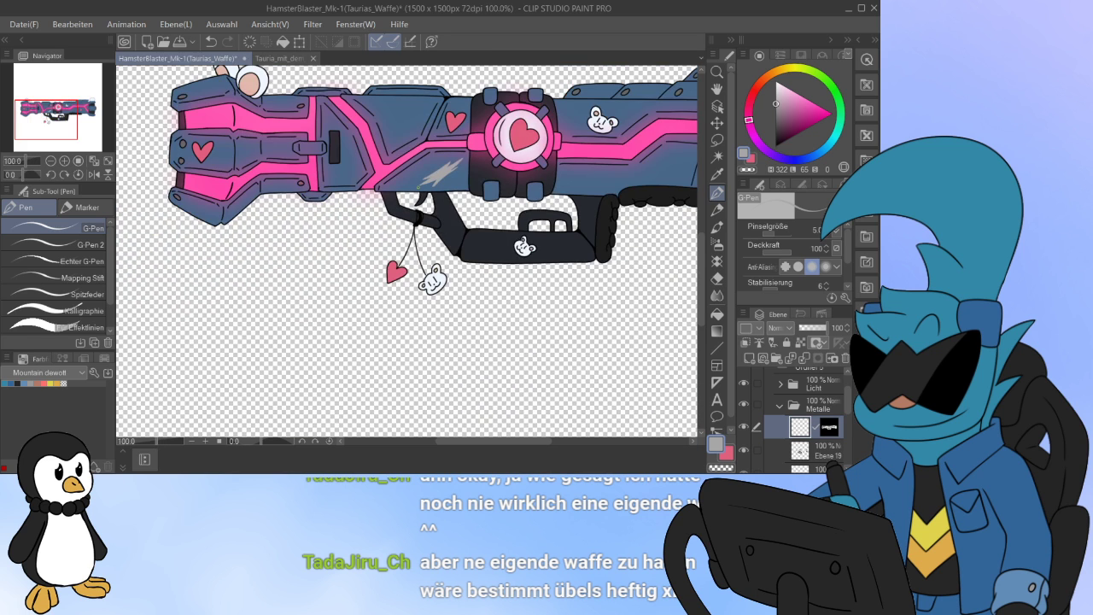
pyautogui.scroll(2, 437, 177)
pyautogui.scroll(-4, 437, 178)
pyautogui.scroll(4, 524, 77)
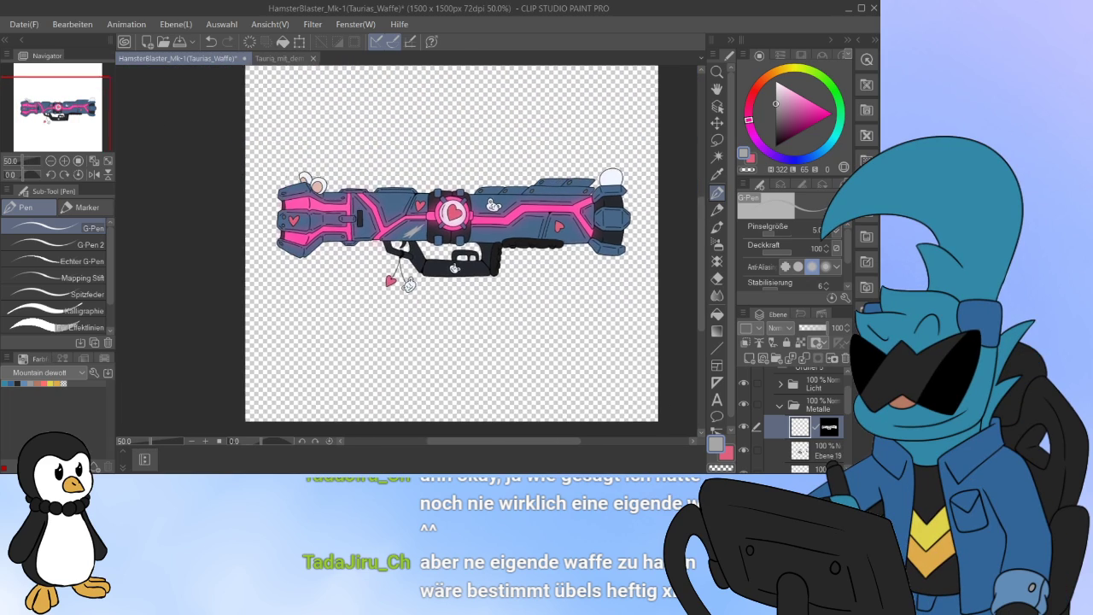
pyautogui.scroll(10, 376, 215)
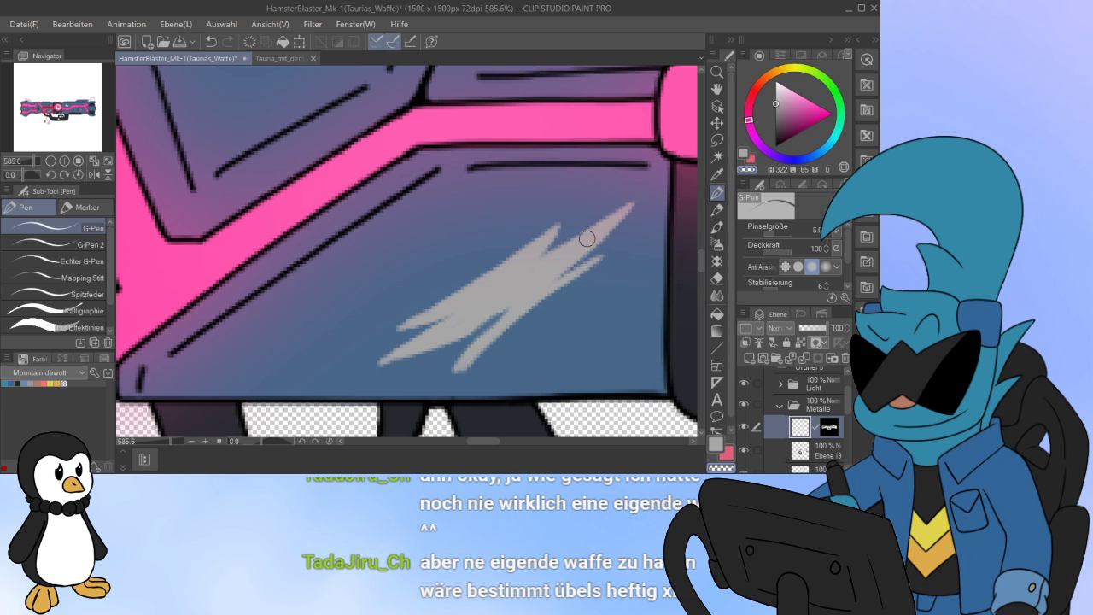
pyautogui.moveTo(522, 307); pyautogui.dragTo(609, 241)
pyautogui.moveTo(466, 334); pyautogui.dragTo(610, 245)
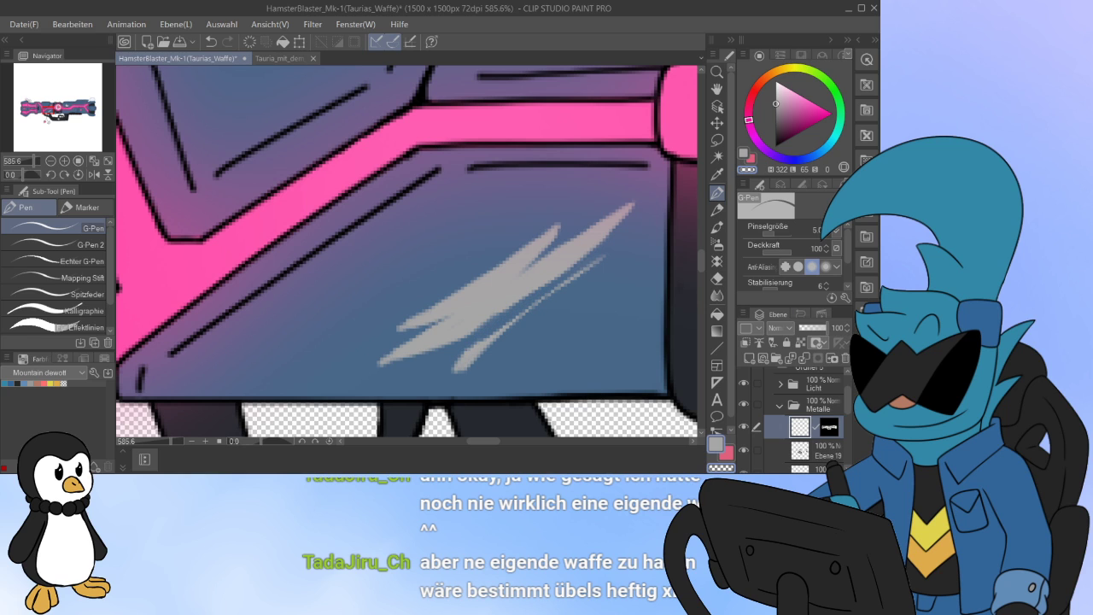
pyautogui.moveTo(474, 338)
pyautogui.mouseDown()
pyautogui.moveTo(564, 269)
pyautogui.moveTo(485, 325)
pyautogui.moveTo(525, 287)
pyautogui.moveTo(450, 379)
pyautogui.moveTo(549, 278)
pyautogui.moveTo(471, 355)
pyautogui.moveTo(599, 253)
pyautogui.moveTo(510, 315)
pyautogui.moveTo(633, 242)
pyautogui.moveTo(494, 327)
pyautogui.moveTo(579, 268)
pyautogui.mouseUp()
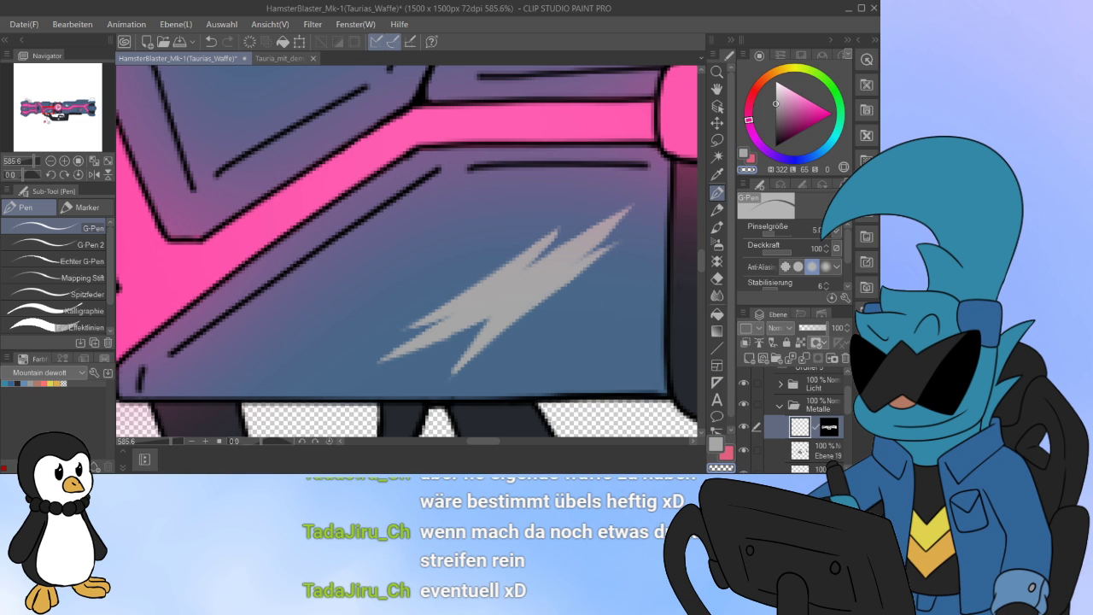
pyautogui.scroll(-1, 430, 240)
pyautogui.scroll(-10, 429, 239)
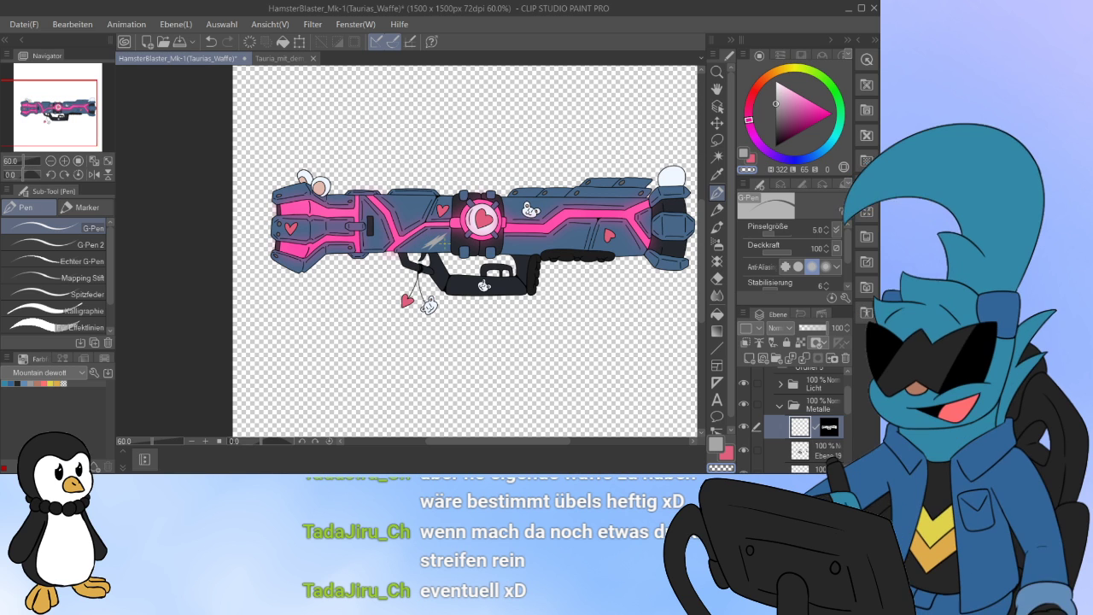
# Step: Clear the scratch mark, set up a second masked layer in the Metalle folder, and select the upper masked layer
pyautogui.scroll(1, 802, 420)
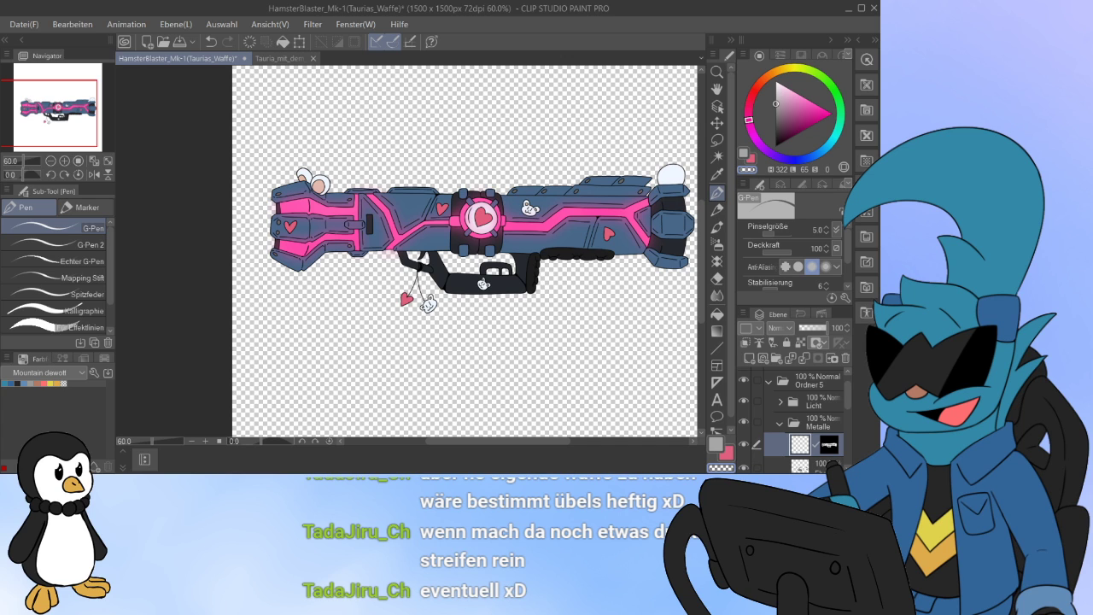
pyautogui.scroll(-3, 803, 423)
pyautogui.scroll(3, 803, 418)
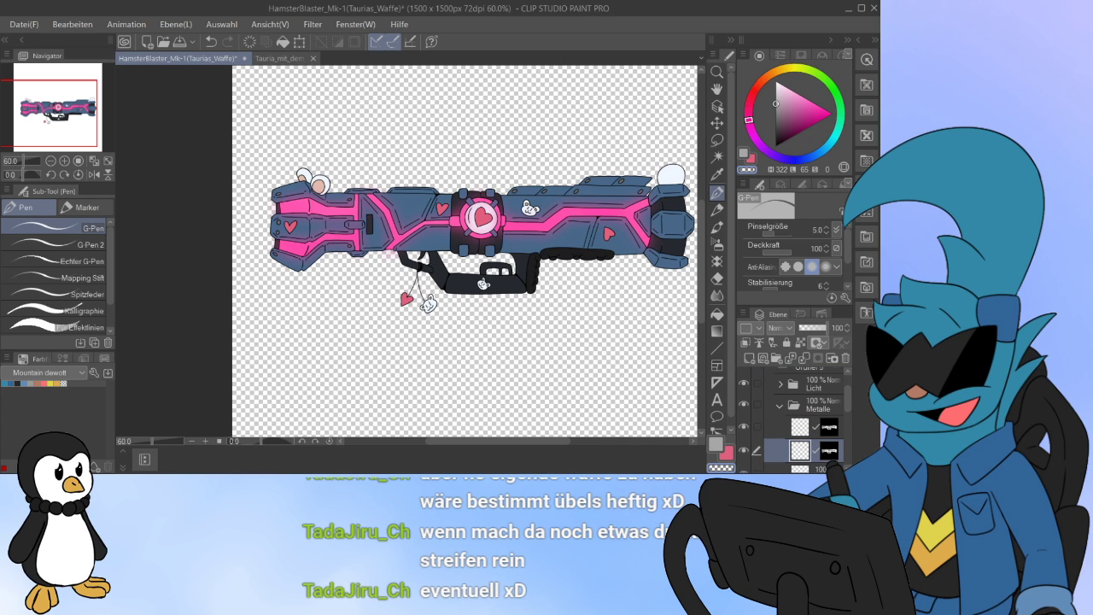
pyautogui.click(800, 427)
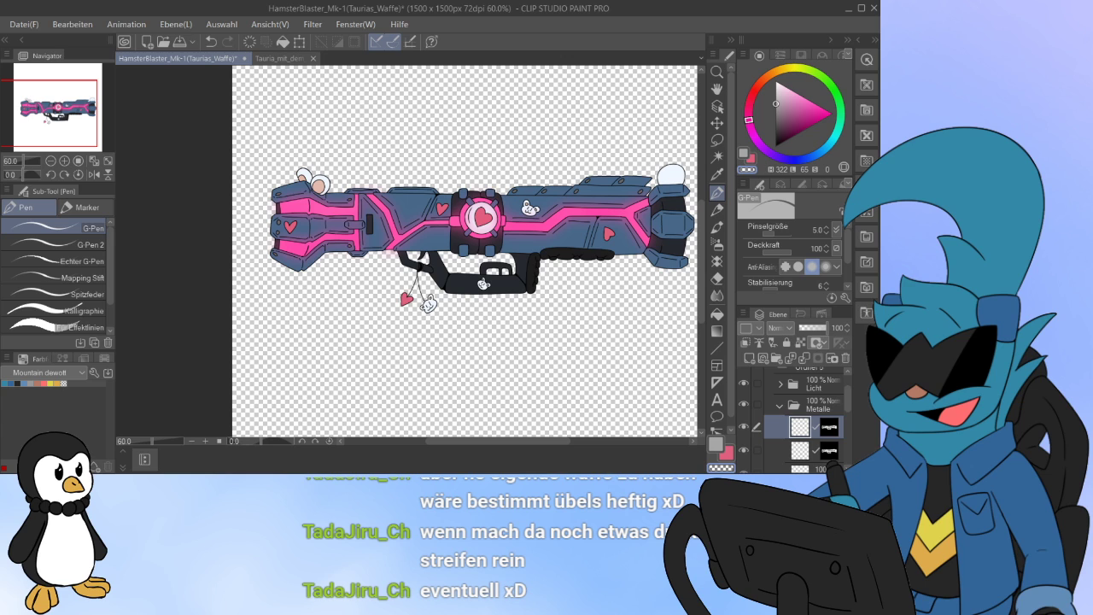
# Step: Group the two masked layers in a new folder above the Metalle folder and name it Metalle Shad
pyautogui.moveTo(807, 427); pyautogui.dragTo(807, 395)
pyautogui.moveTo(807, 450); pyautogui.dragTo(833, 437)
pyautogui.click(780, 453)
pyautogui.click(833, 406)
pyautogui.click(776, 358)
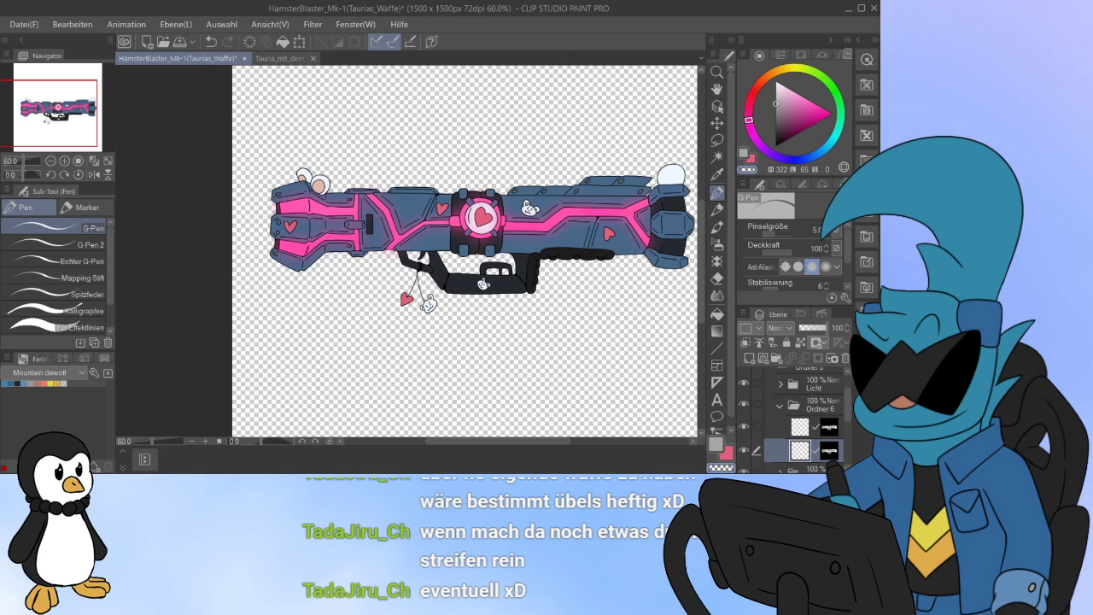
pyautogui.click(823, 405)
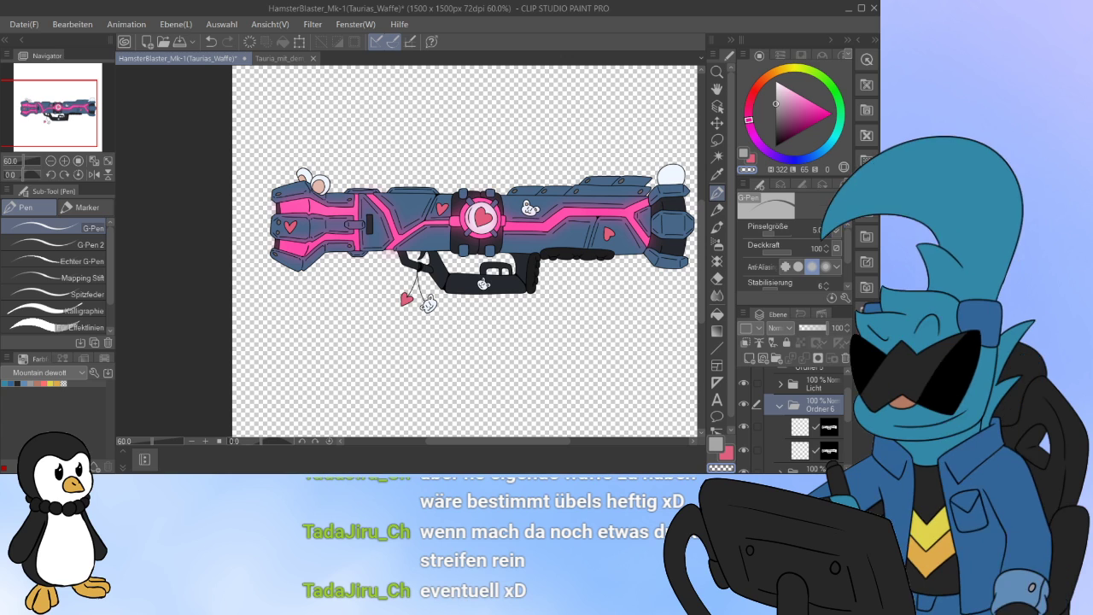
pyautogui.write('Metalle Shad')
pyautogui.press('Return')
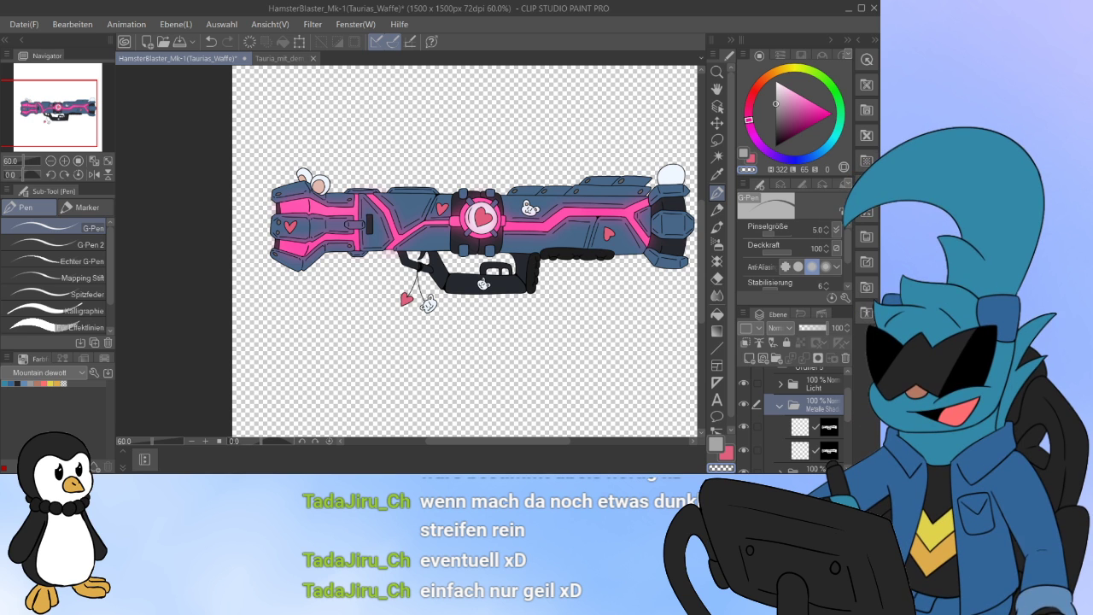
# Step: Hide the lower masked layer in the Metalle Shad folder and select the upper masked layer
pyautogui.moveTo(481, 217); pyautogui.dragTo(399, 247)
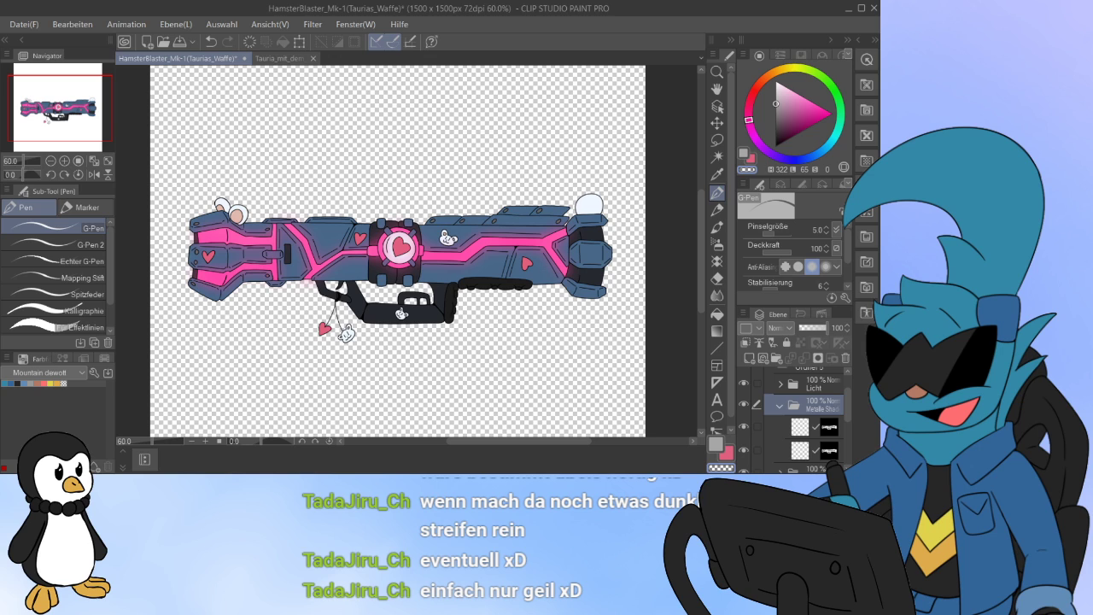
pyautogui.click(800, 450)
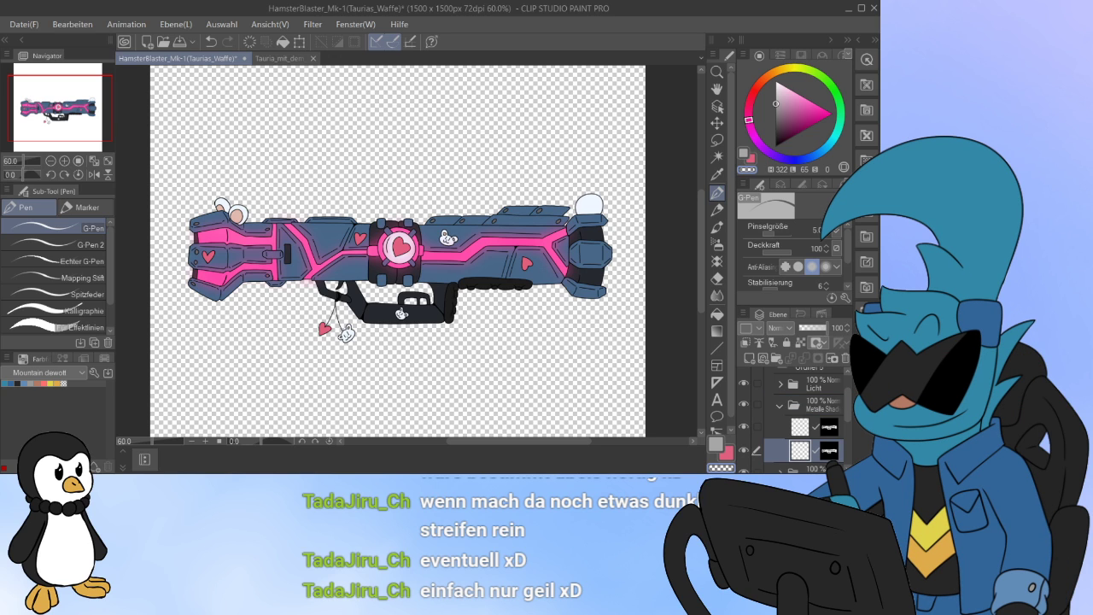
pyautogui.click(743, 451)
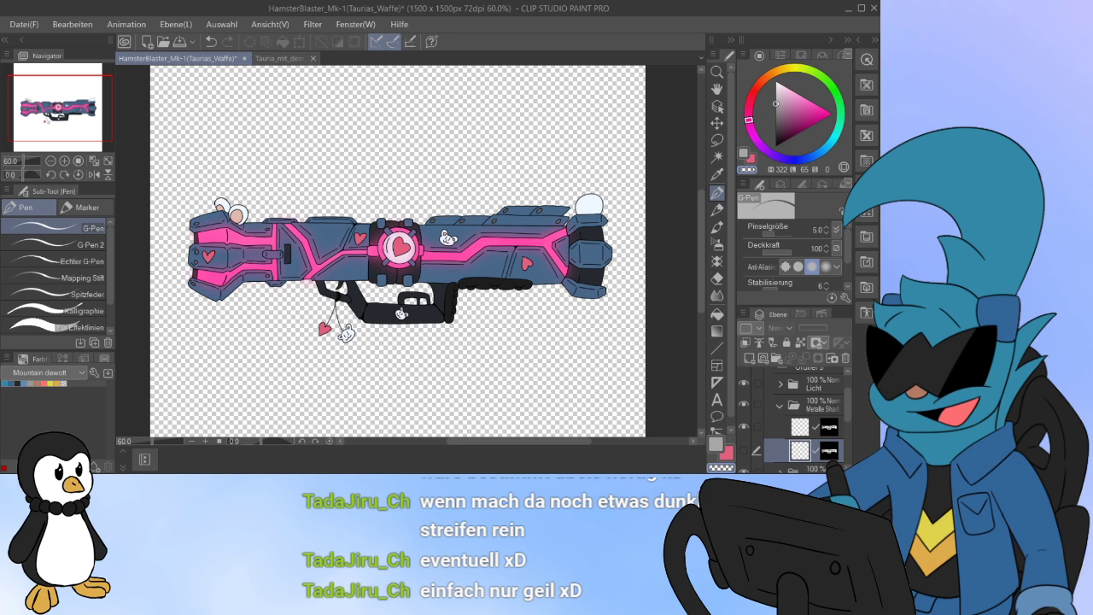
pyautogui.moveTo(538, 320)
pyautogui.mouseDown()
pyautogui.moveTo(503, 317)
pyautogui.moveTo(527, 319)
pyautogui.mouseUp()
pyautogui.scroll(5, 527, 318)
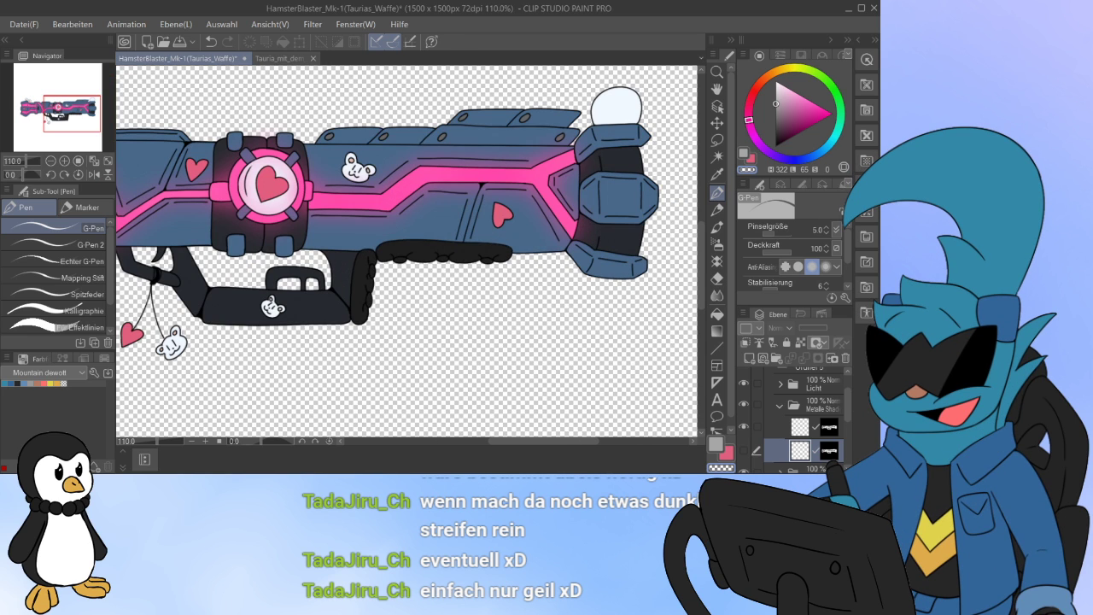
pyautogui.click(800, 427)
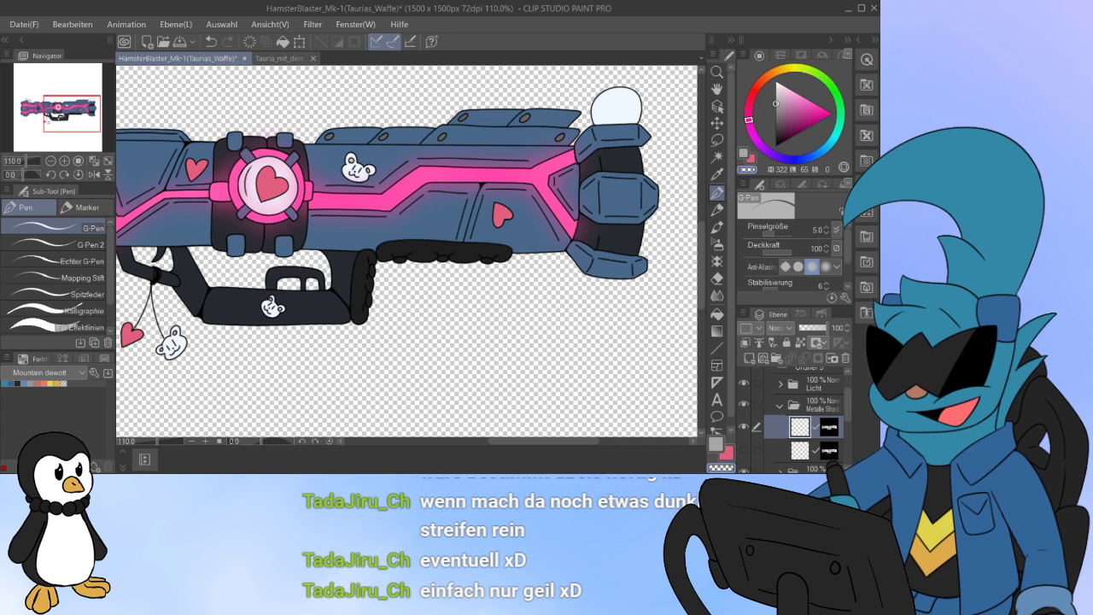
# Step: Switch to the Hervorheben airbrush and pick a light pink drawing colour with hue 323 and both other values at 75
pyautogui.moveTo(779, 90); pyautogui.dragTo(805, 113)
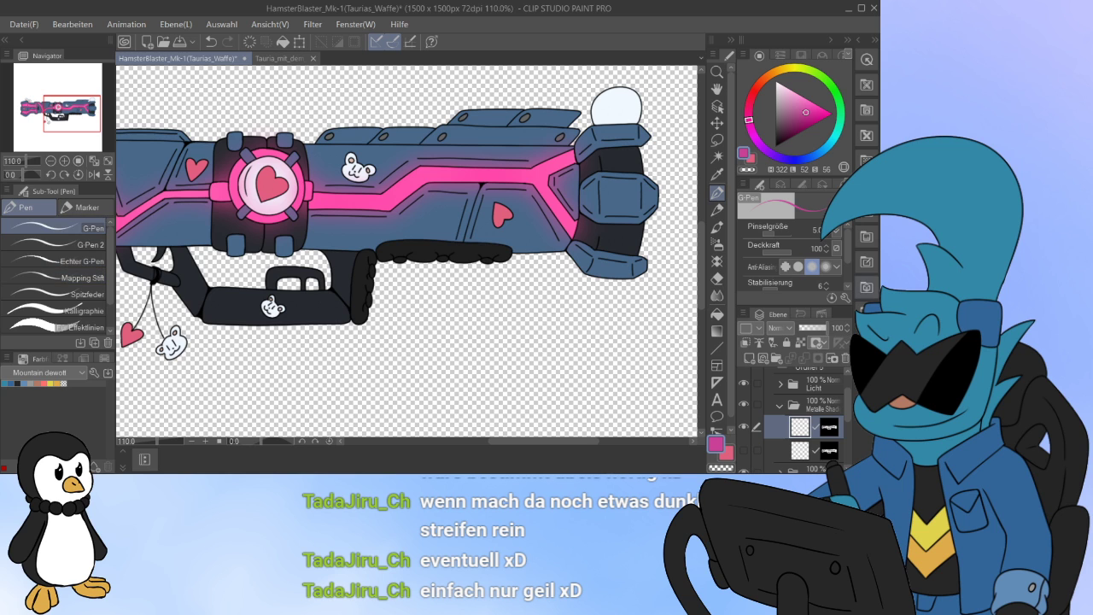
pyautogui.click(717, 243)
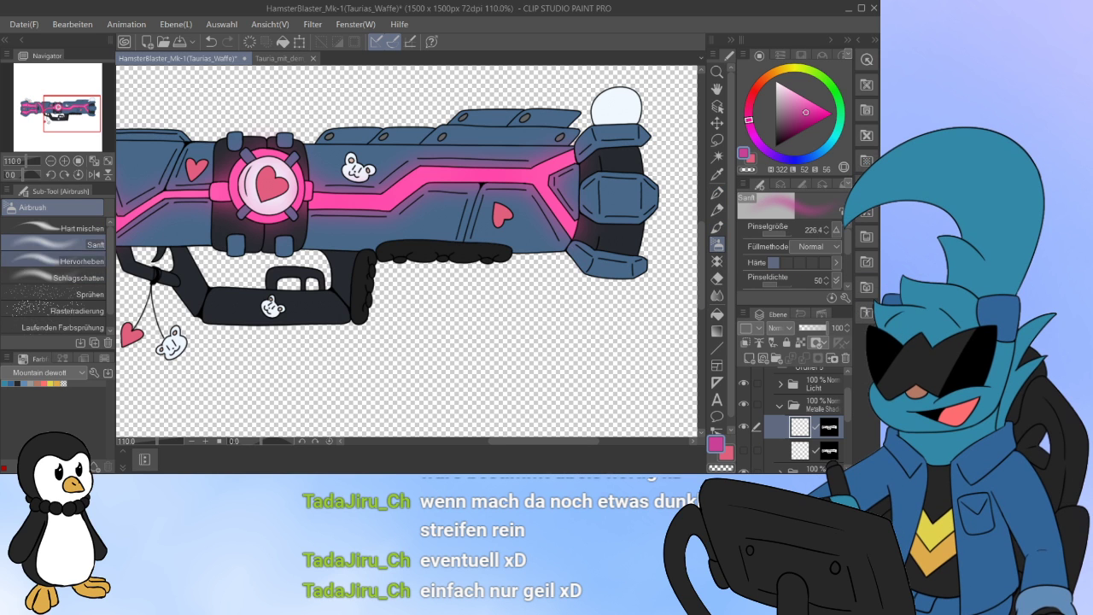
pyautogui.click(82, 260)
pyautogui.scroll(5, 631, 338)
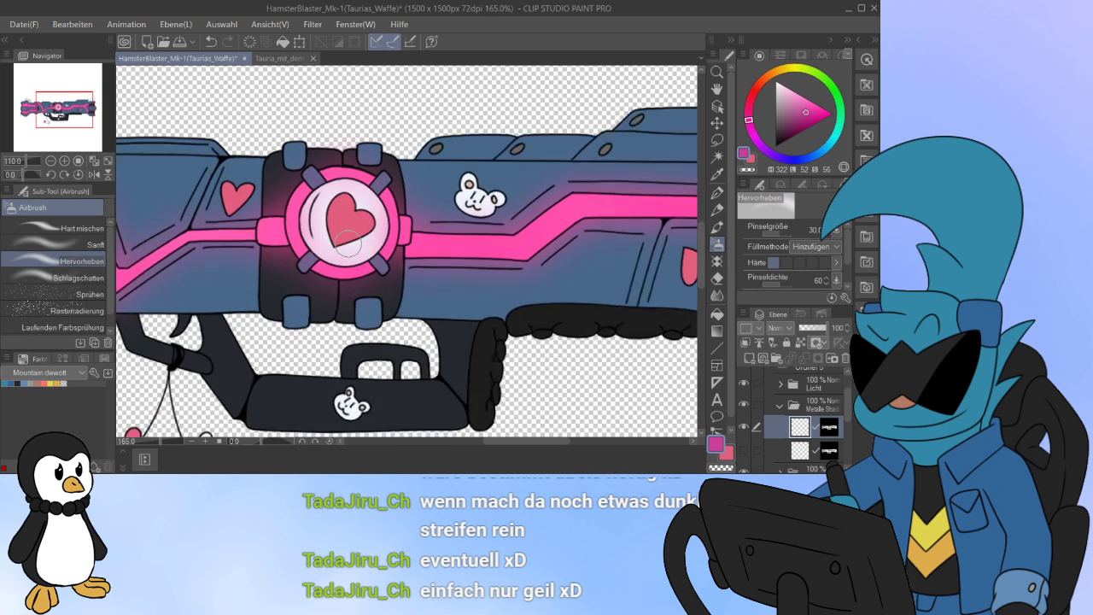
pyautogui.scroll(1, 631, 337)
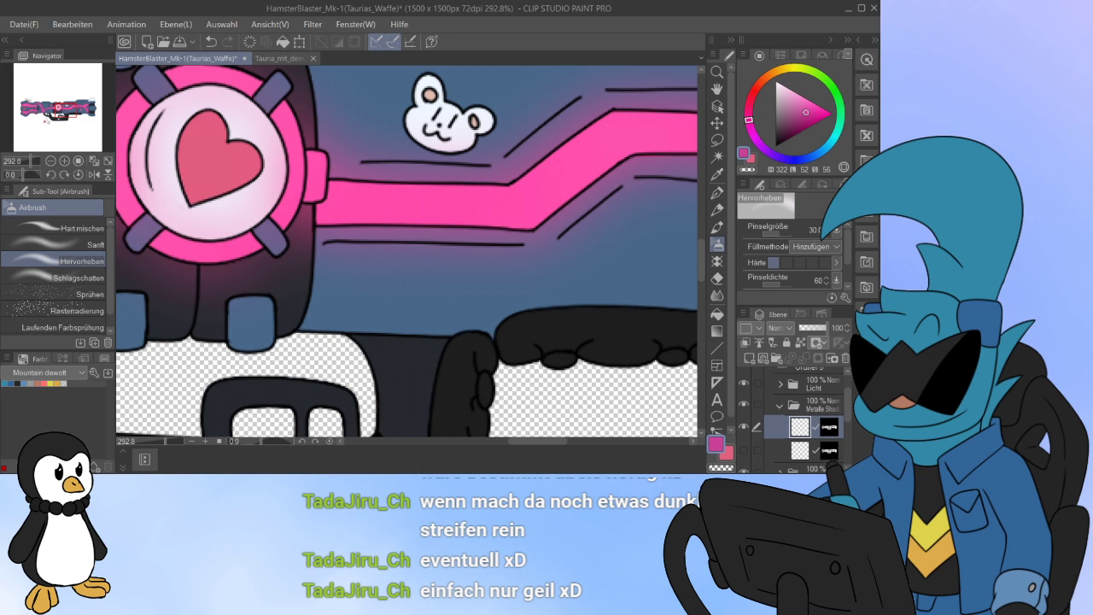
pyautogui.moveTo(803, 159); pyautogui.dragTo(819, 152)
pyautogui.moveTo(810, 110); pyautogui.dragTo(800, 99)
pyautogui.click(748, 120)
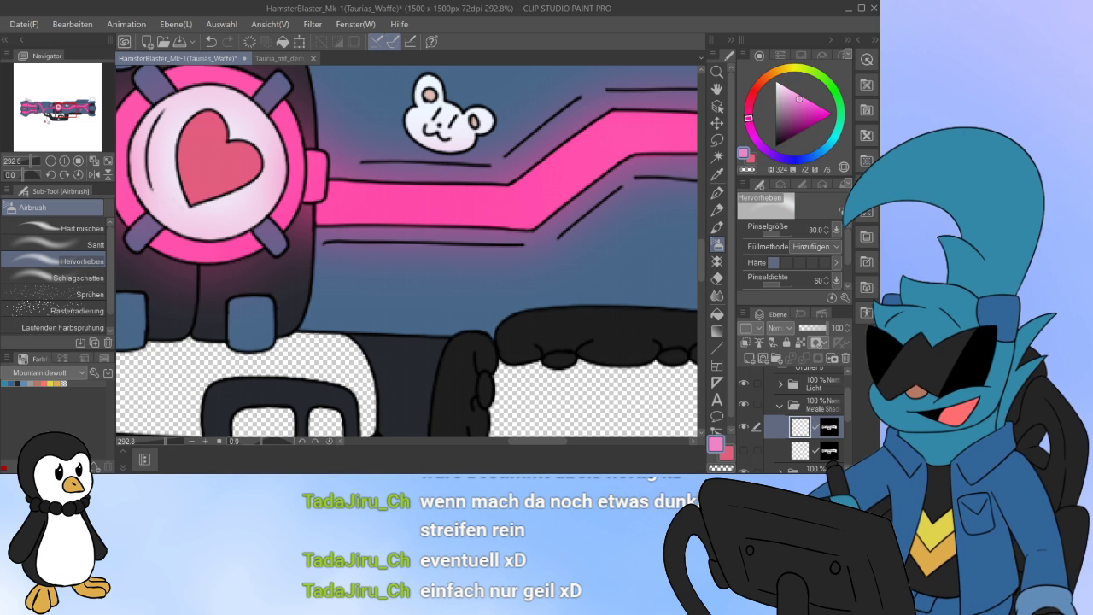
pyautogui.click(797, 97)
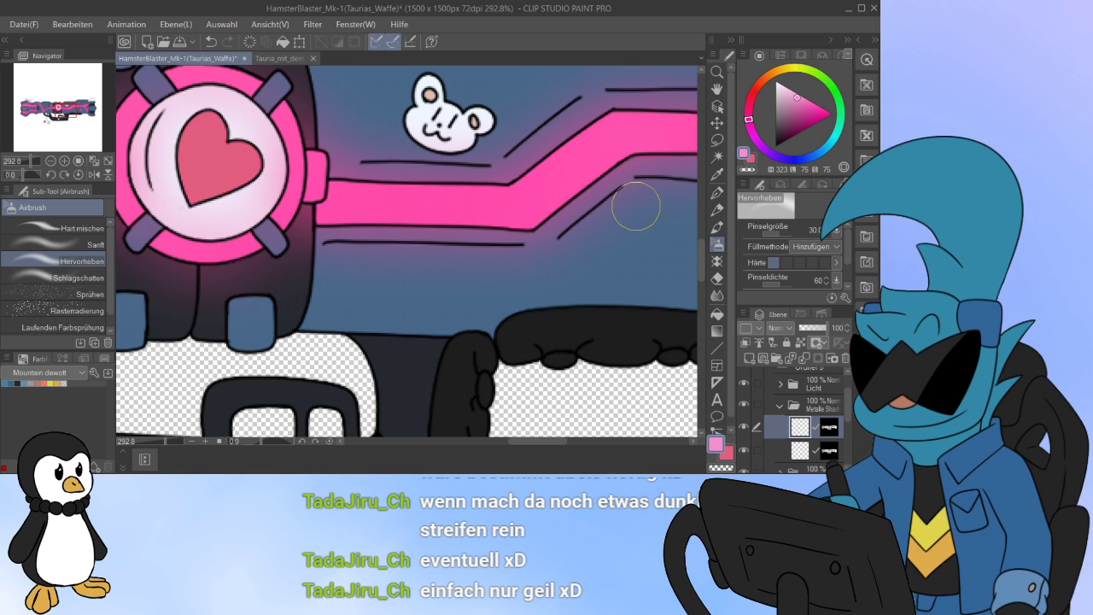
# Step: Try a broad light pink stroke along the stripe beside the heart ring with the Sanft airbrush, and undo it
pyautogui.click(90, 244)
pyautogui.moveTo(333, 225)
pyautogui.mouseDown()
pyautogui.moveTo(371, 216)
pyautogui.moveTo(422, 229)
pyautogui.mouseUp()
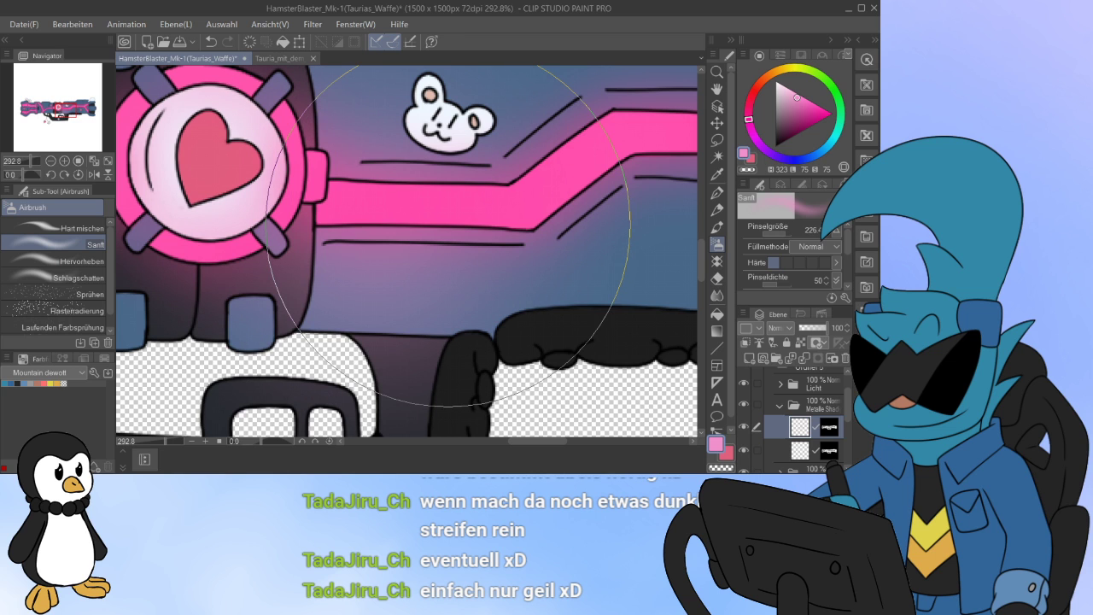
pyautogui.hotkey('ctrl', 'z')
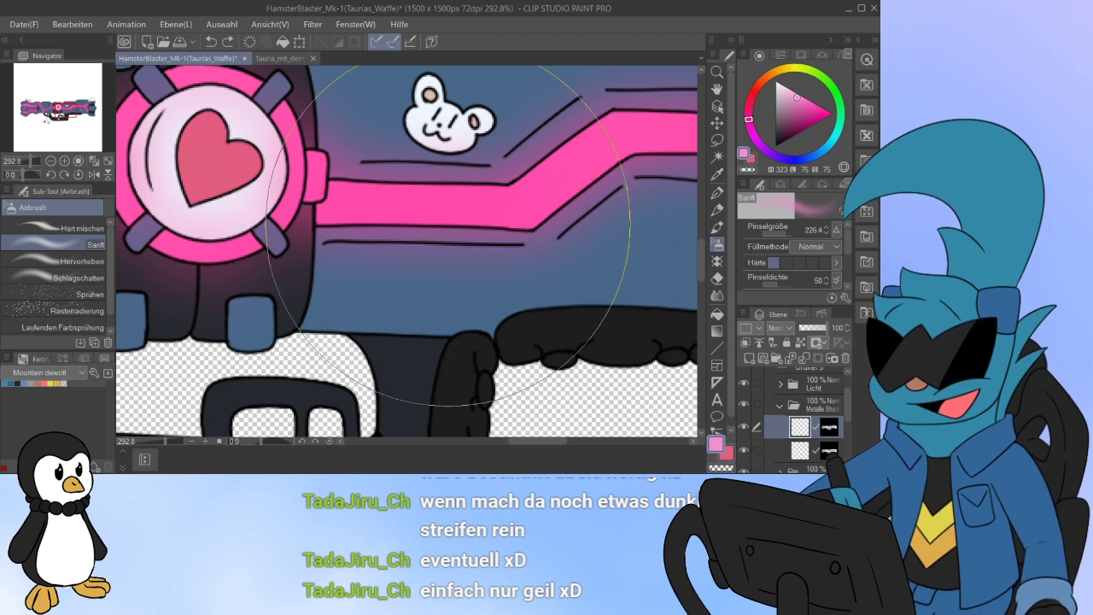
# Step: Delete both masked layers from the Metalle Shad folder
pyautogui.scroll(-2, 794, 419)
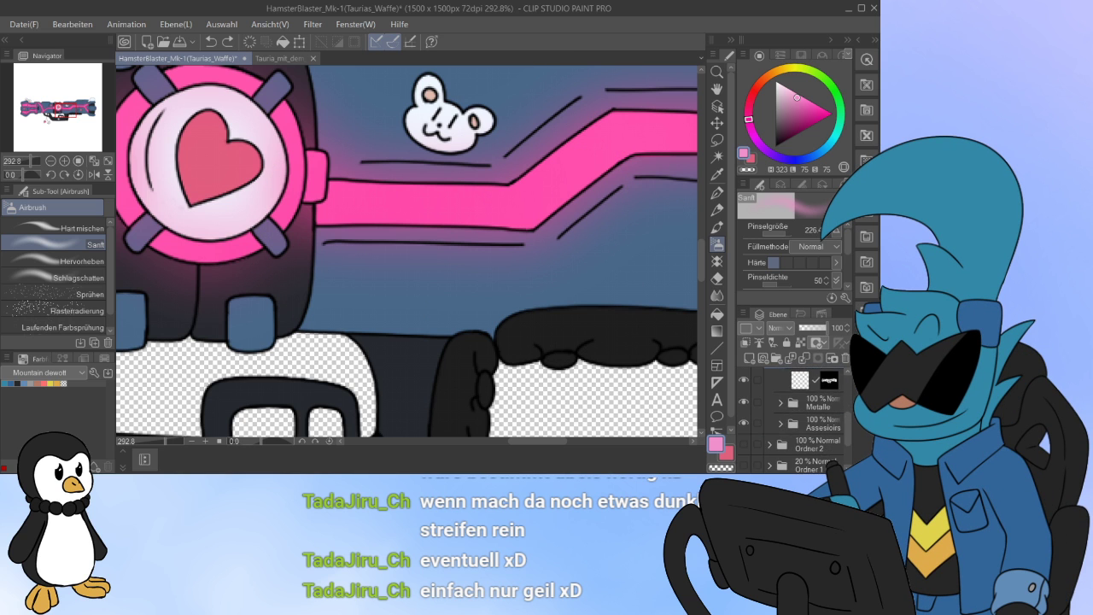
pyautogui.scroll(-5, 469, 294)
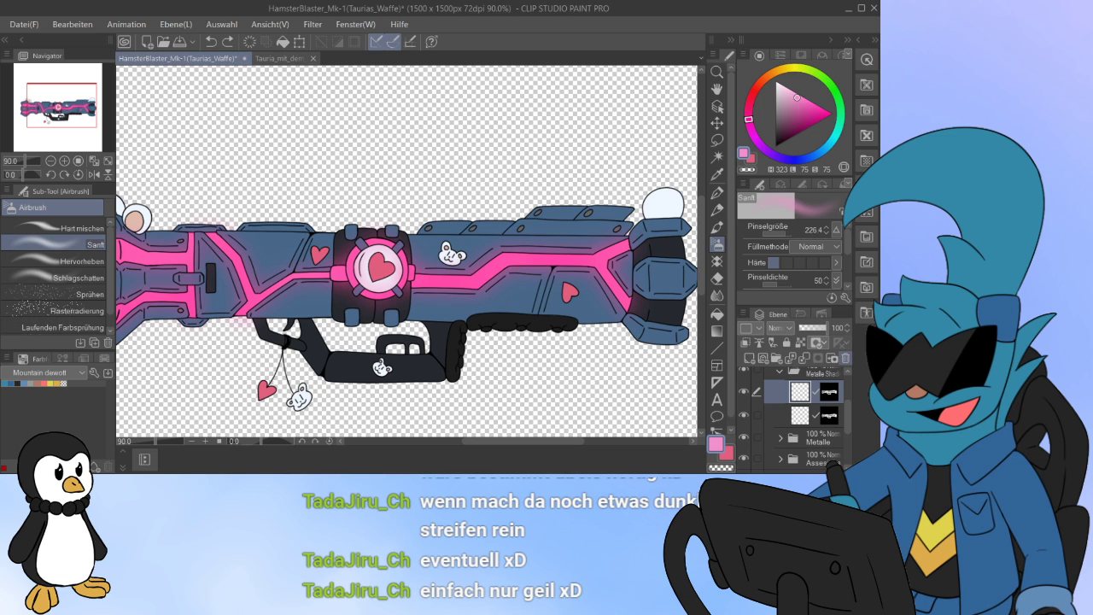
pyautogui.click(846, 358)
pyautogui.click(845, 358)
# Step: Create a selection from the blue metal areas on Ebene 17 in the Metalle folder and collapse that folder
pyautogui.click(780, 399)
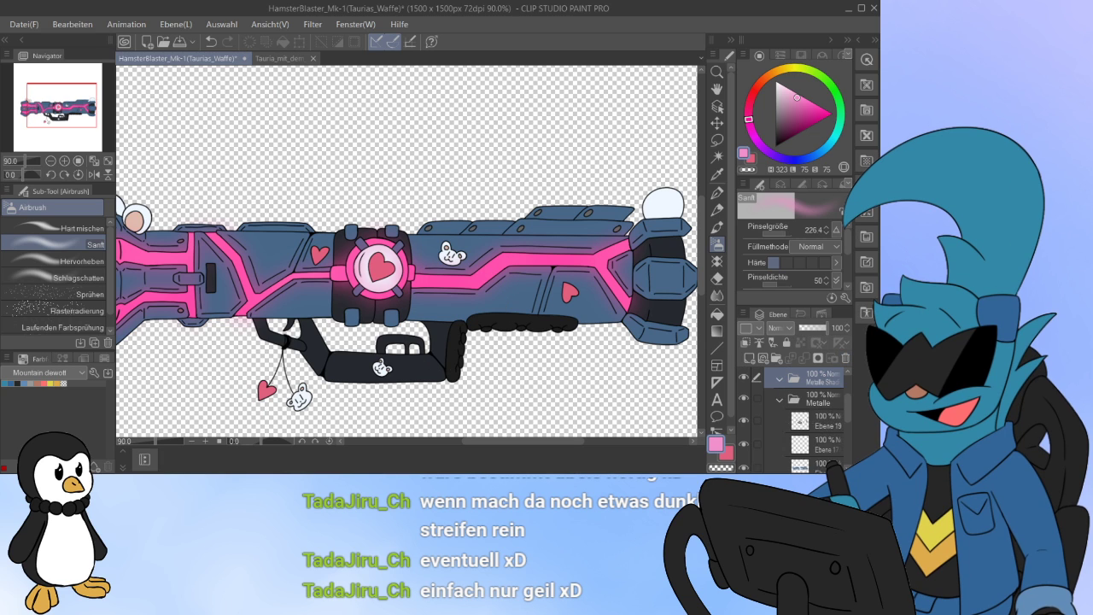
pyautogui.scroll(-3, 803, 418)
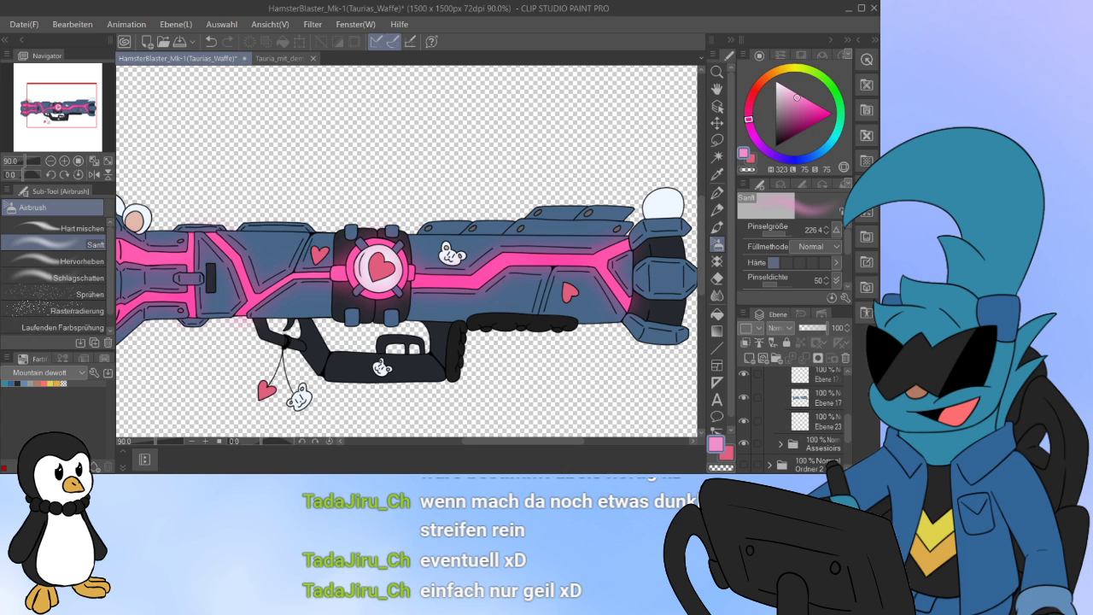
pyautogui.click(744, 420)
pyautogui.click(744, 420)
pyautogui.click(822, 398)
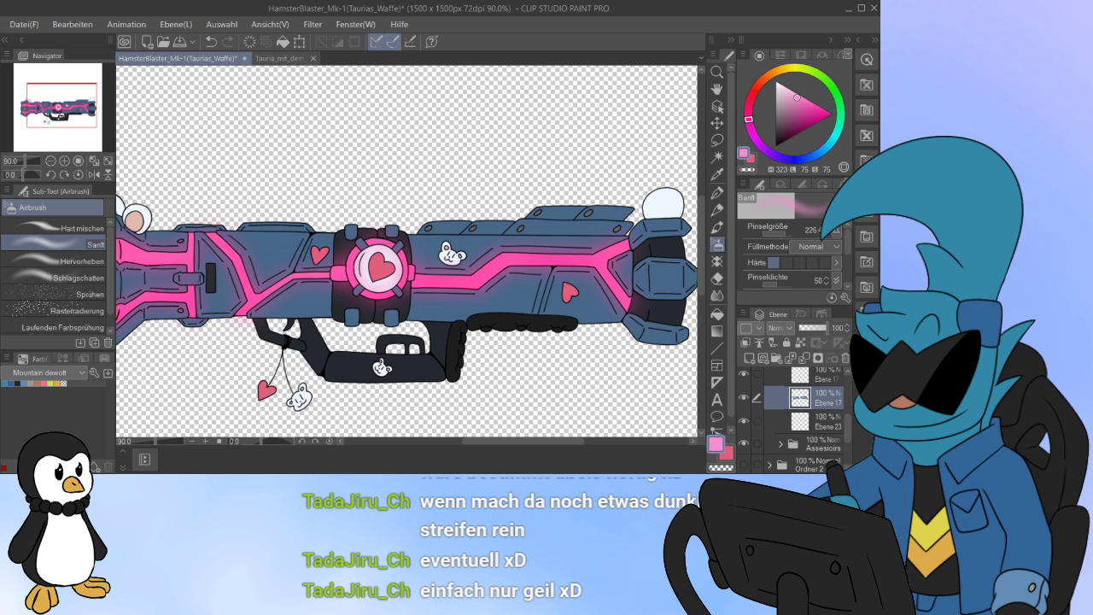
pyautogui.keyDown('ctrl'); pyautogui.click(800, 398); pyautogui.keyUp('ctrl')
pyautogui.scroll(1, 802, 410)
pyautogui.click(780, 399)
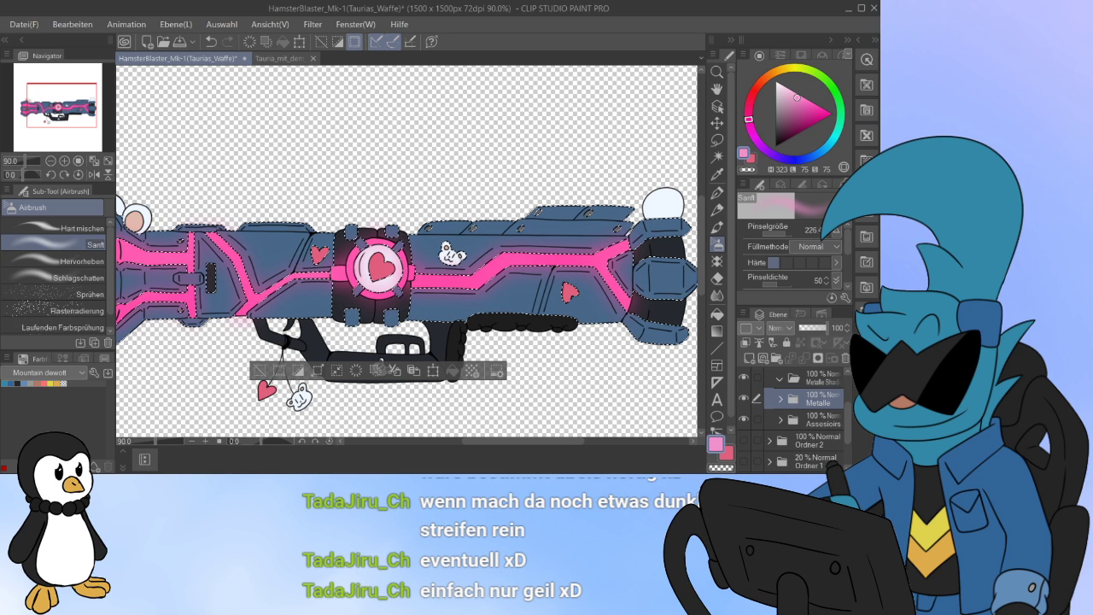
# Step: Add a new layer inside the Metalle Shad folder and mask it to the selected metal areas
pyautogui.click(818, 378)
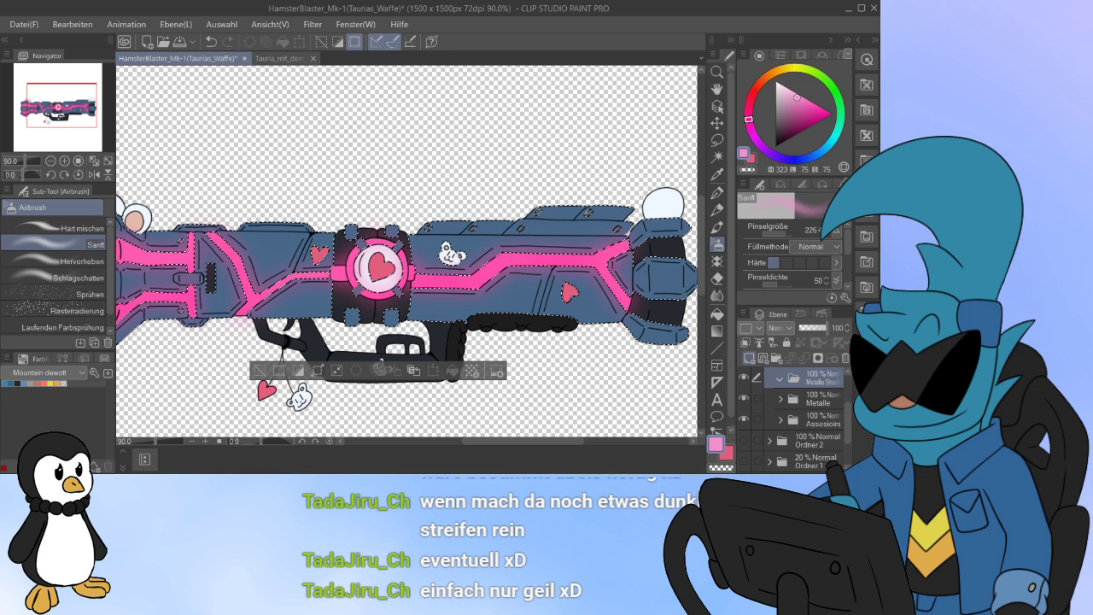
pyautogui.hotkey('ctrl', 'shift', 'n')
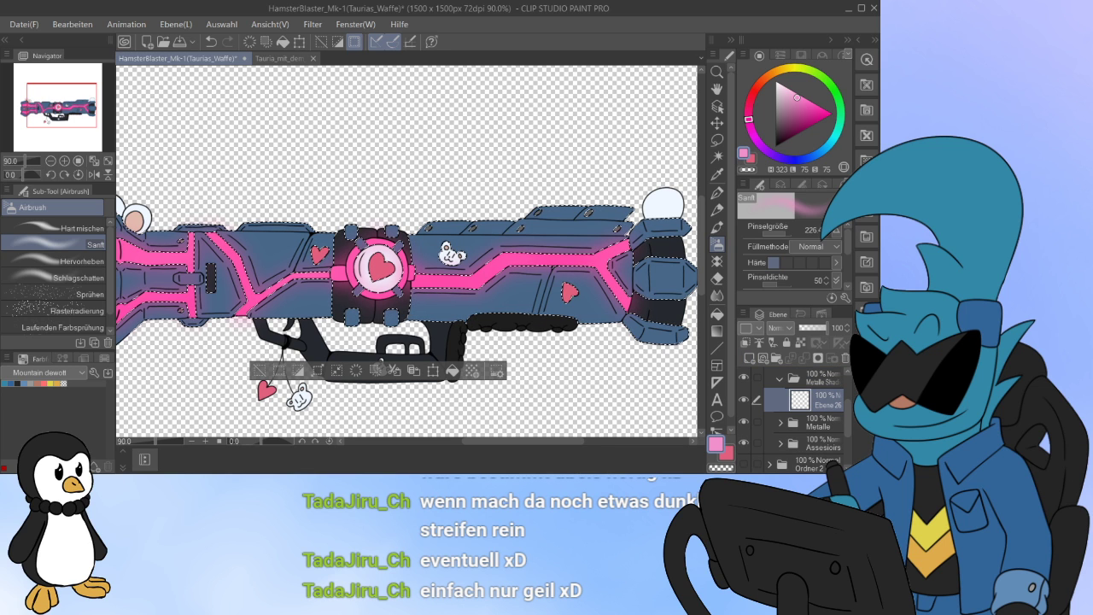
pyautogui.hotkey('ctrl', 'd')
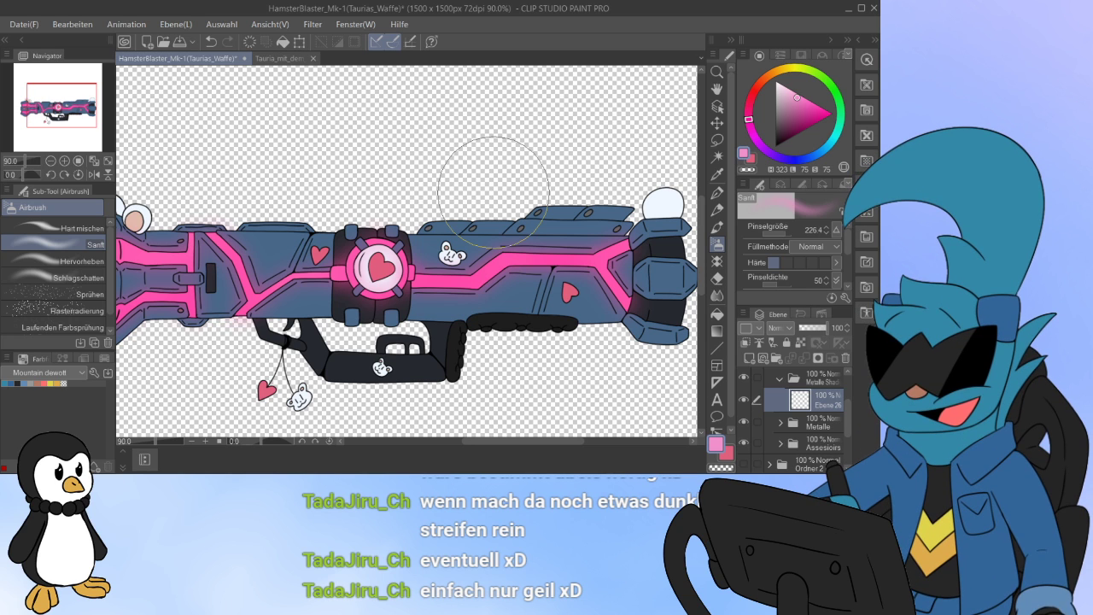
pyautogui.hotkey('ctrl', 'z')
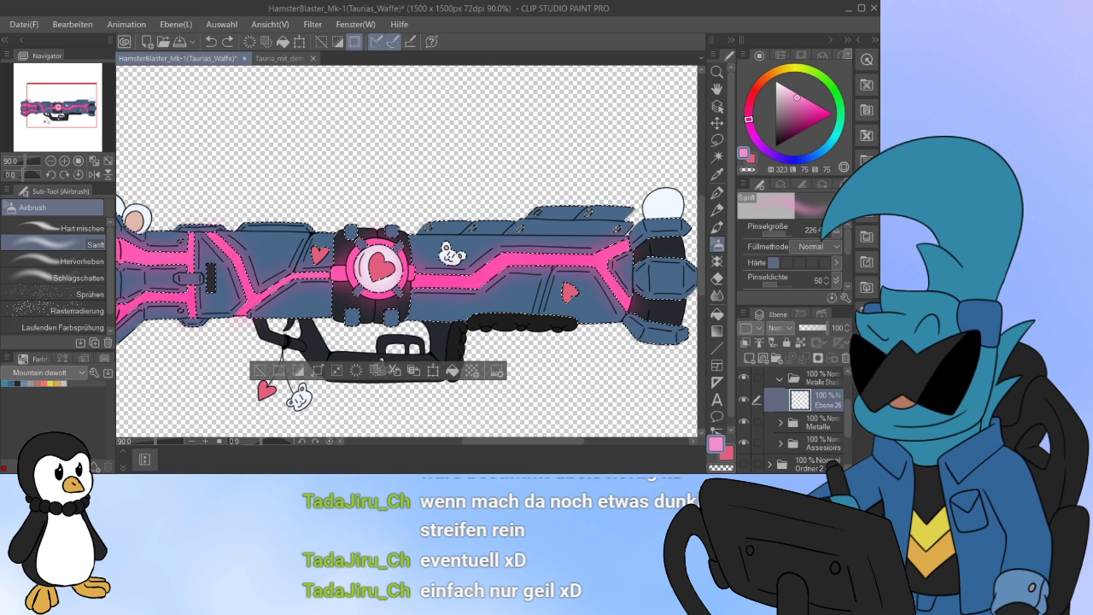
pyautogui.click(818, 358)
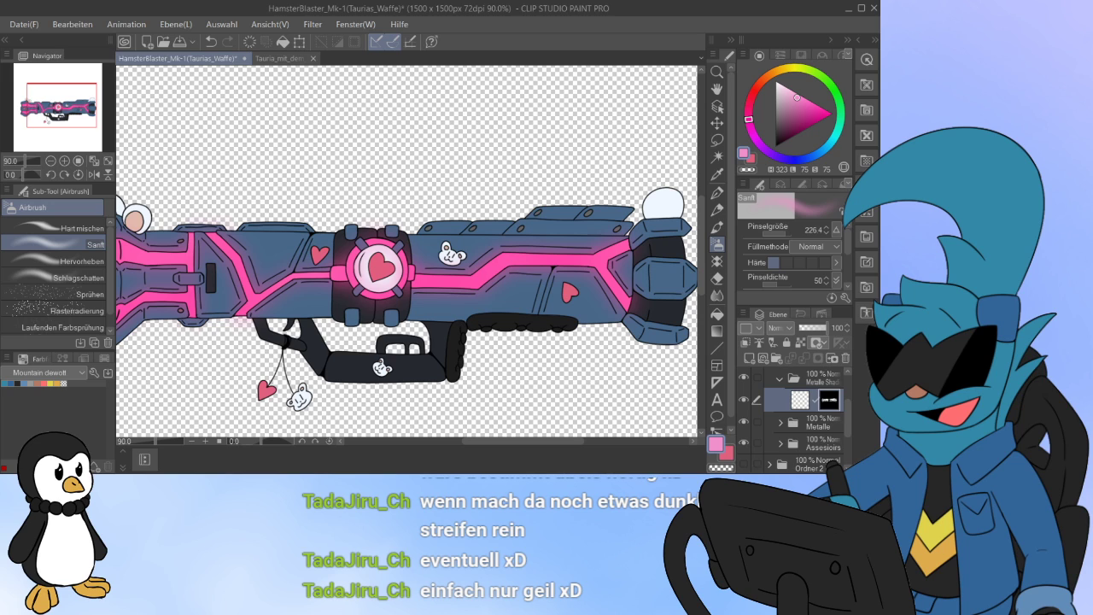
# Step: Duplicate the masked layer within the Metalle Shad folder and select the upper copy
pyautogui.click(800, 399)
pyautogui.hotkey('ctrl', 'c')
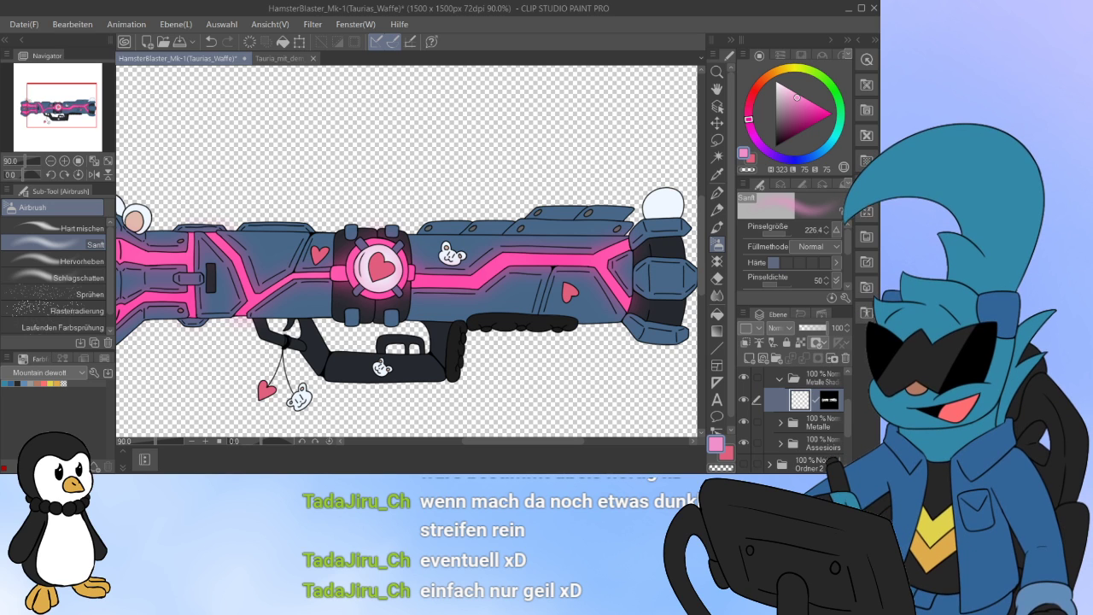
pyautogui.hotkey('ctrl', 'v')
pyautogui.click(800, 424)
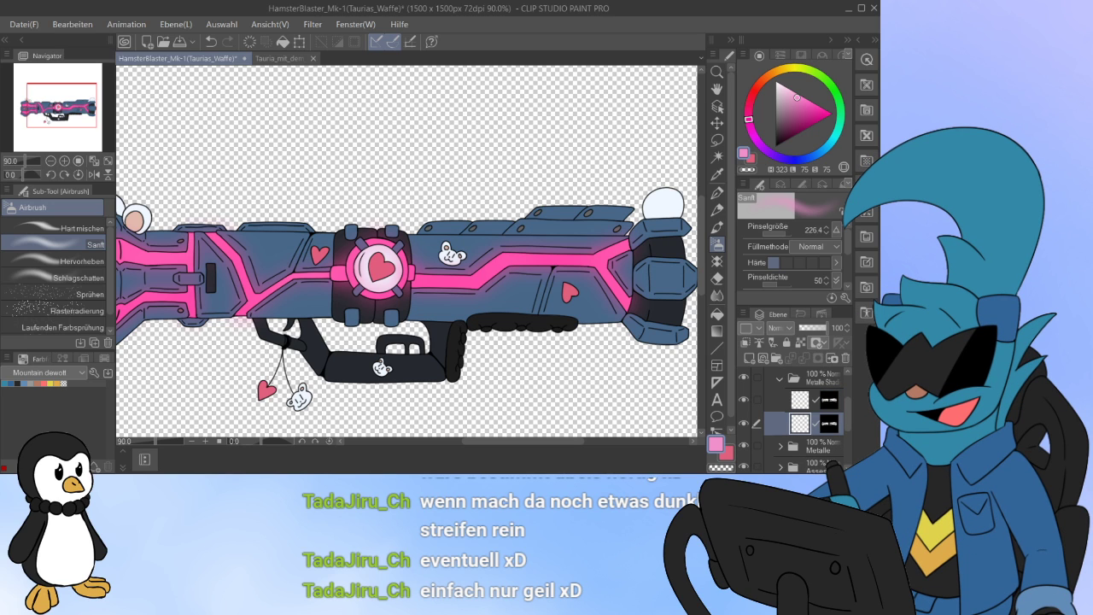
pyautogui.click(800, 399)
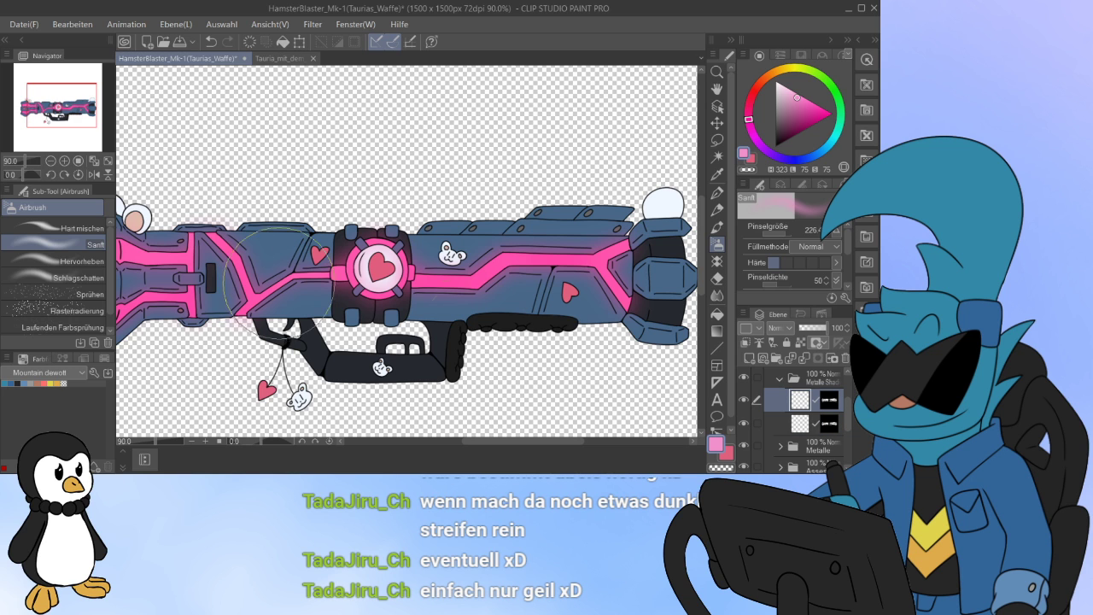
# Step: Set the Sanft airbrush size to 17.1, try a short stroke beneath the pink stripe, and undo it
pyautogui.scroll(14, 489, 323)
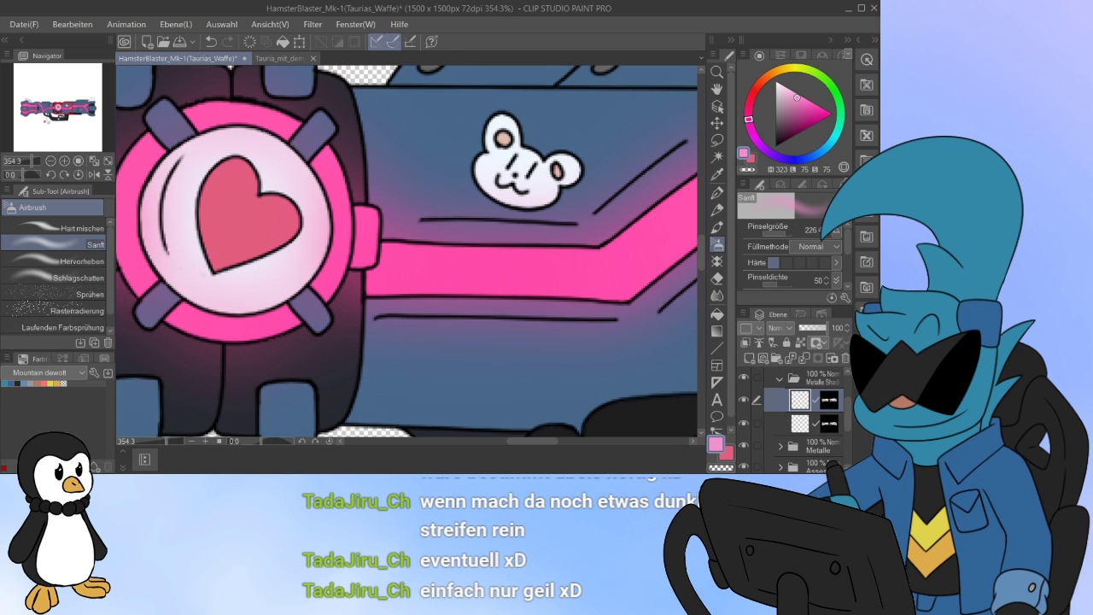
pyautogui.moveTo(785, 233); pyautogui.dragTo(778, 232)
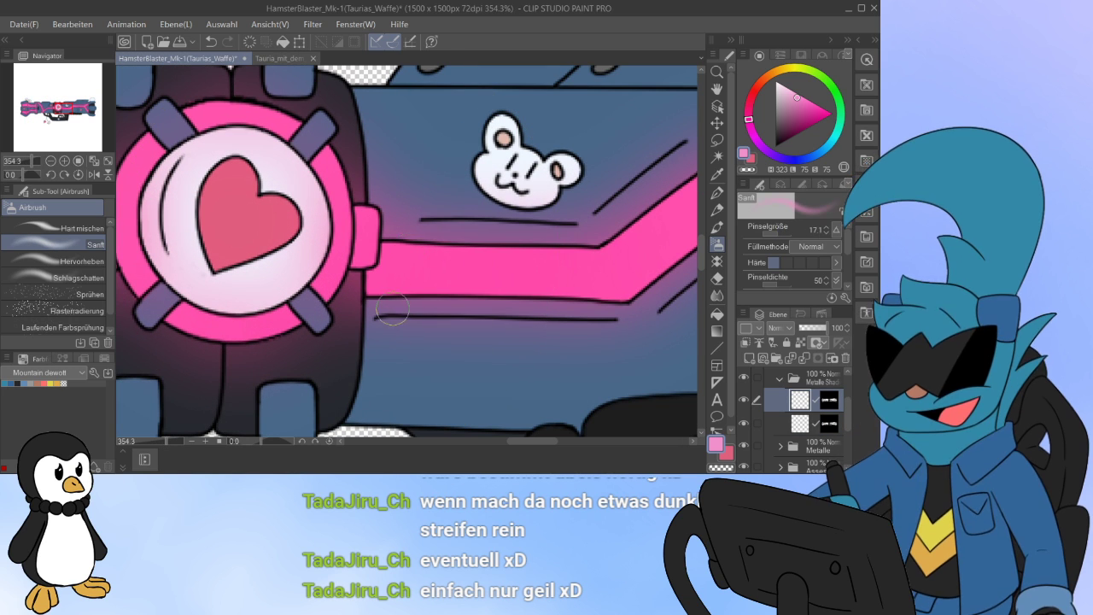
pyautogui.moveTo(376, 307)
pyautogui.mouseDown()
pyautogui.moveTo(455, 297)
pyautogui.moveTo(627, 312)
pyautogui.moveTo(363, 316)
pyautogui.moveTo(470, 318)
pyautogui.mouseUp()
pyautogui.hotkey('ctrl', 'z')
# Step: Try pink strokes with the Sanft and Hervorheben airbrushes along the lower edge of the pink stripe
pyautogui.click(82, 260)
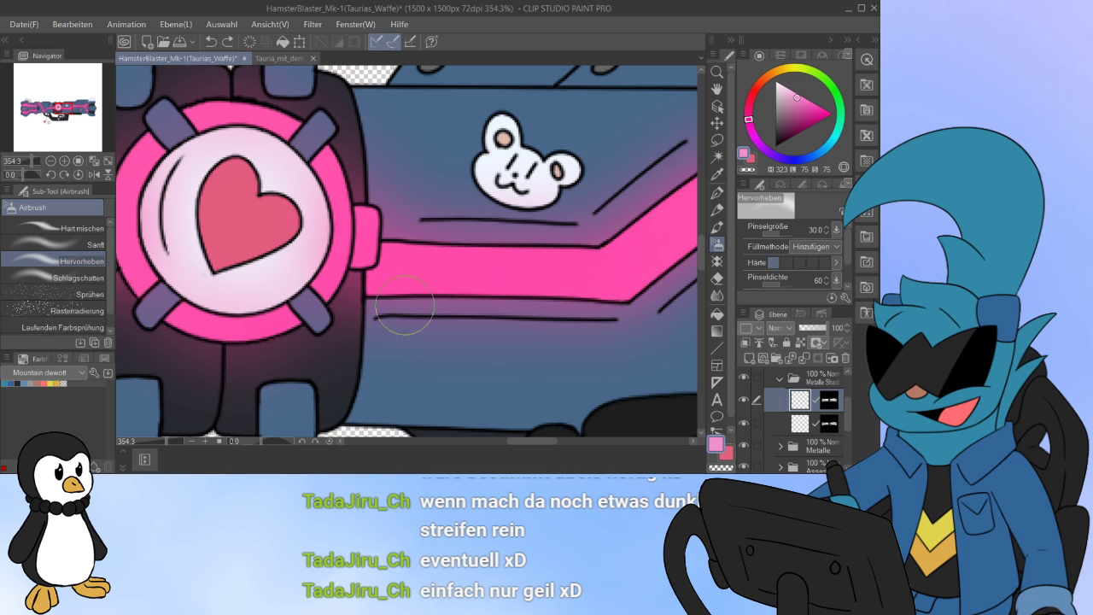
pyautogui.click(86, 245)
pyautogui.moveTo(354, 301); pyautogui.dragTo(653, 301)
pyautogui.click(82, 261)
pyautogui.moveTo(376, 308); pyautogui.dragTo(640, 309)
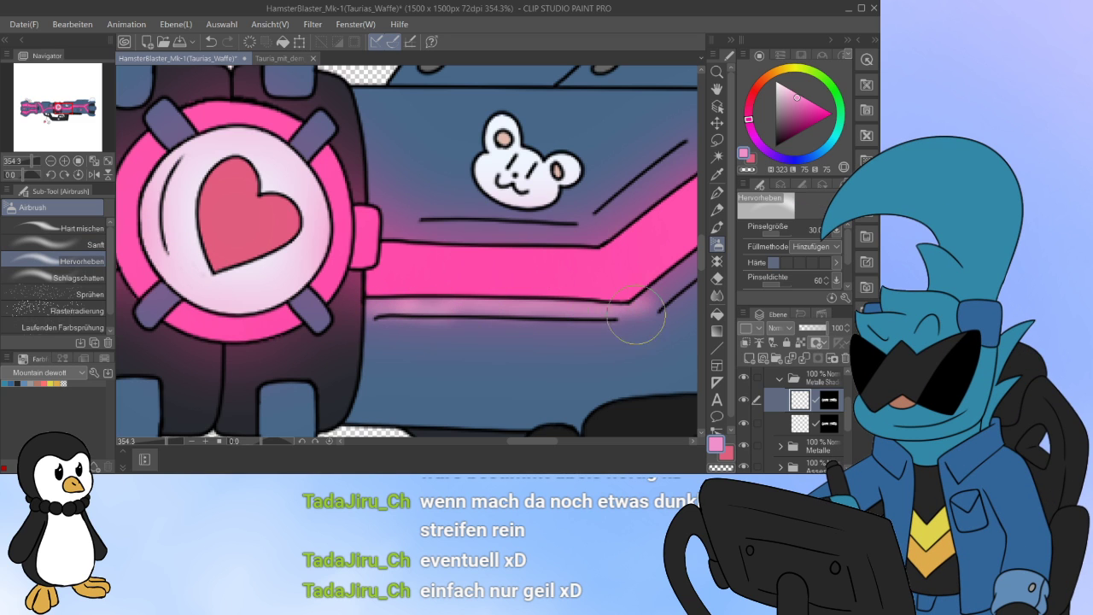
# Step: Try soft pink Sanft highlights along both edges of the pink stripe to the right of the heart emblem
pyautogui.click(582, 440)
pyautogui.moveTo(582, 441); pyautogui.dragTo(535, 441)
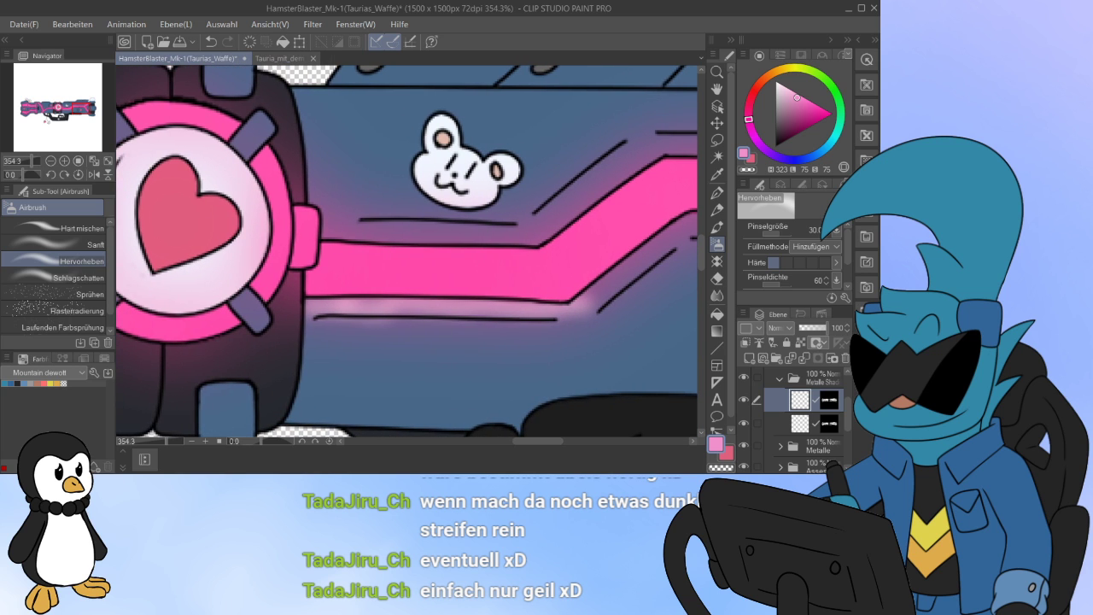
pyautogui.click(86, 244)
pyautogui.moveTo(324, 309)
pyautogui.mouseDown()
pyautogui.moveTo(515, 309)
pyautogui.moveTo(624, 279)
pyautogui.moveTo(684, 229)
pyautogui.mouseUp()
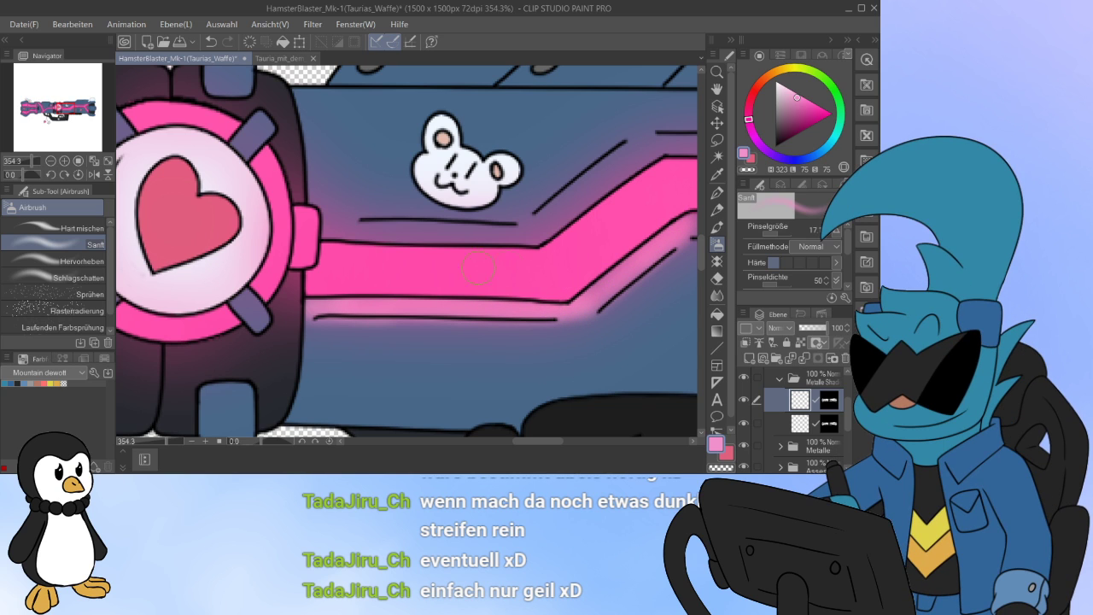
pyautogui.moveTo(340, 226)
pyautogui.mouseDown()
pyautogui.moveTo(538, 224)
pyautogui.moveTo(658, 139)
pyautogui.mouseUp()
pyautogui.moveTo(543, 442); pyautogui.dragTo(578, 441)
pyautogui.moveTo(341, 226)
pyautogui.mouseDown()
pyautogui.moveTo(393, 228)
pyautogui.moveTo(322, 228)
pyautogui.moveTo(485, 224)
pyautogui.moveTo(353, 218)
pyautogui.moveTo(459, 247)
pyautogui.mouseUp()
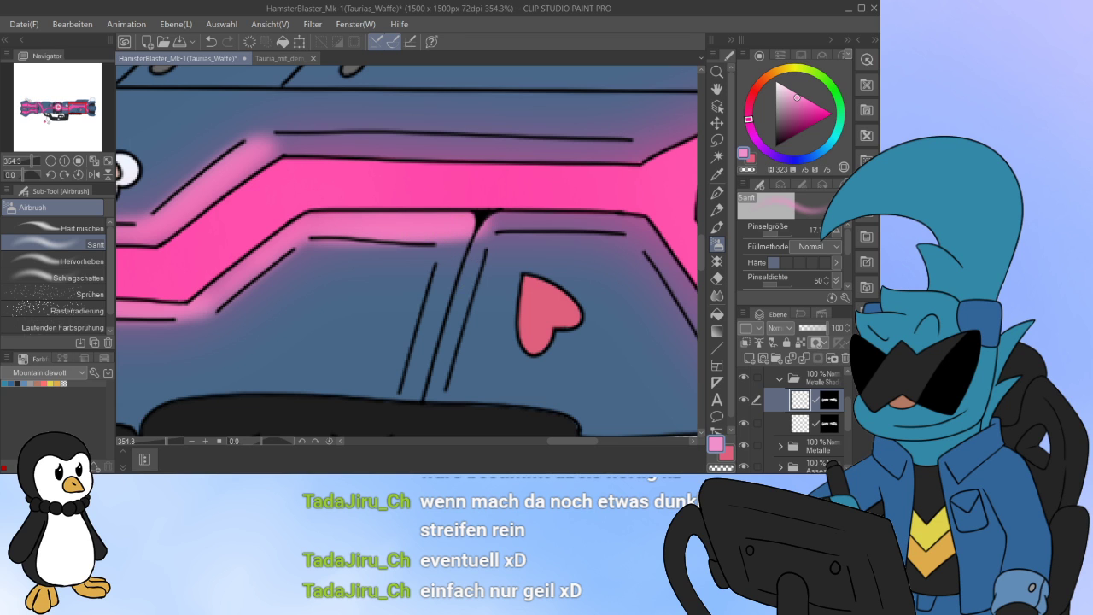
pyautogui.hscroll(-10, 408, 256)
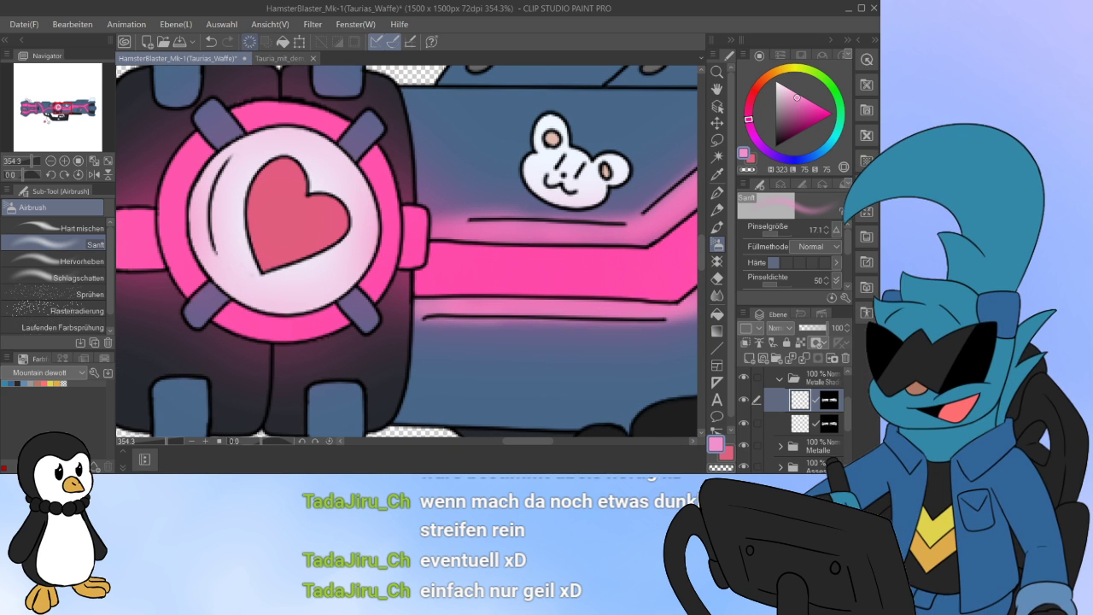
# Step: Change the brush colour to a pale violet (282, 74, 35) and airbrush both edges of the stripe's straight part beside the heart emblem
pyautogui.click(788, 93)
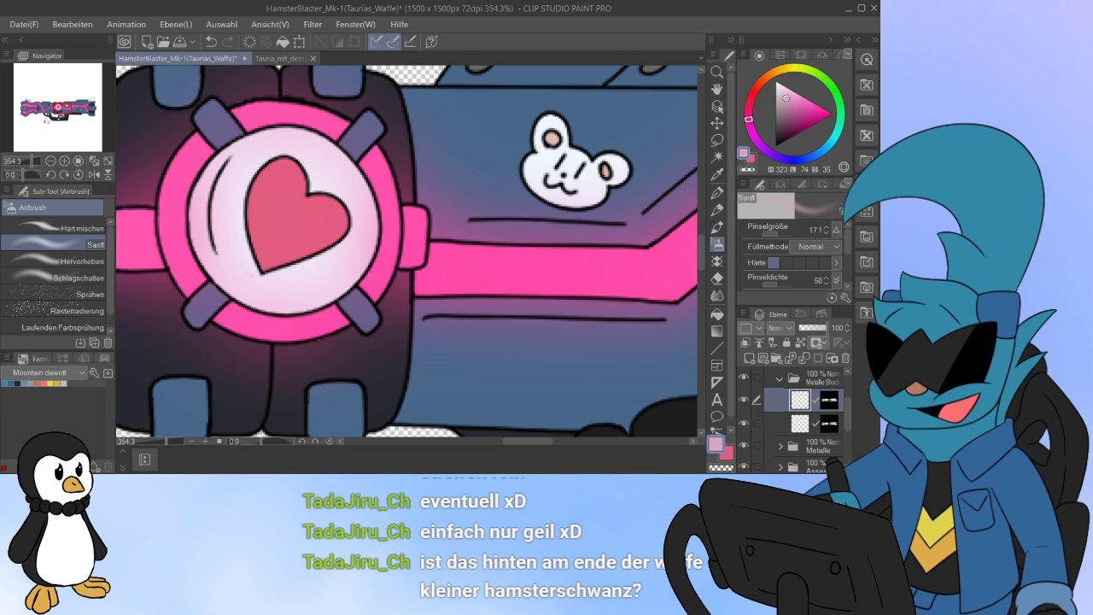
pyautogui.click(752, 134)
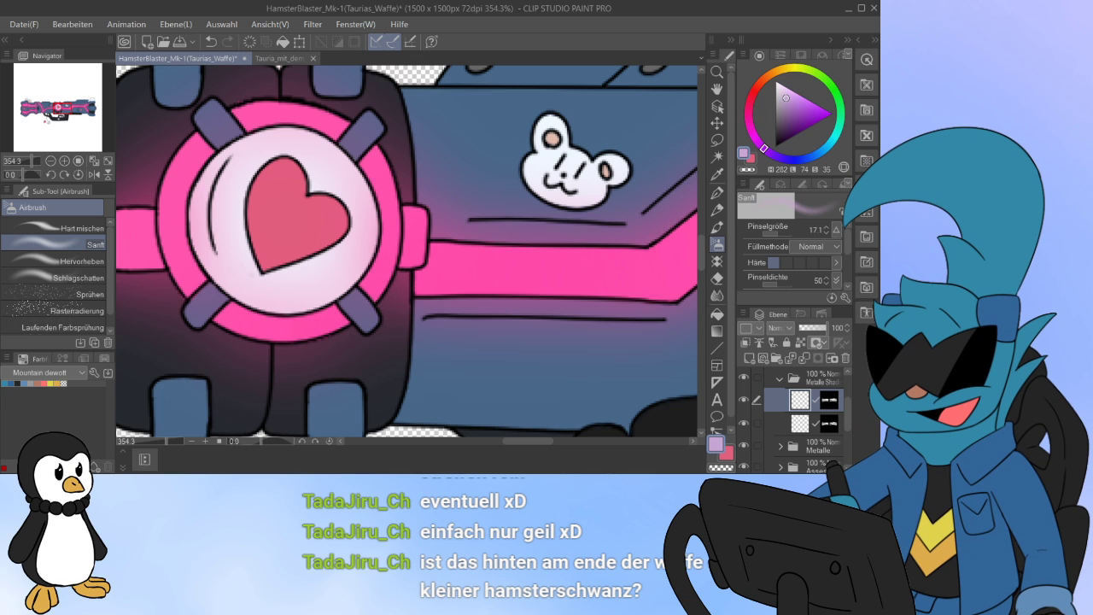
pyautogui.moveTo(443, 231); pyautogui.dragTo(666, 231)
pyautogui.moveTo(408, 309)
pyautogui.mouseDown()
pyautogui.moveTo(602, 309)
pyautogui.moveTo(654, 318)
pyautogui.moveTo(681, 343)
pyautogui.mouseUp()
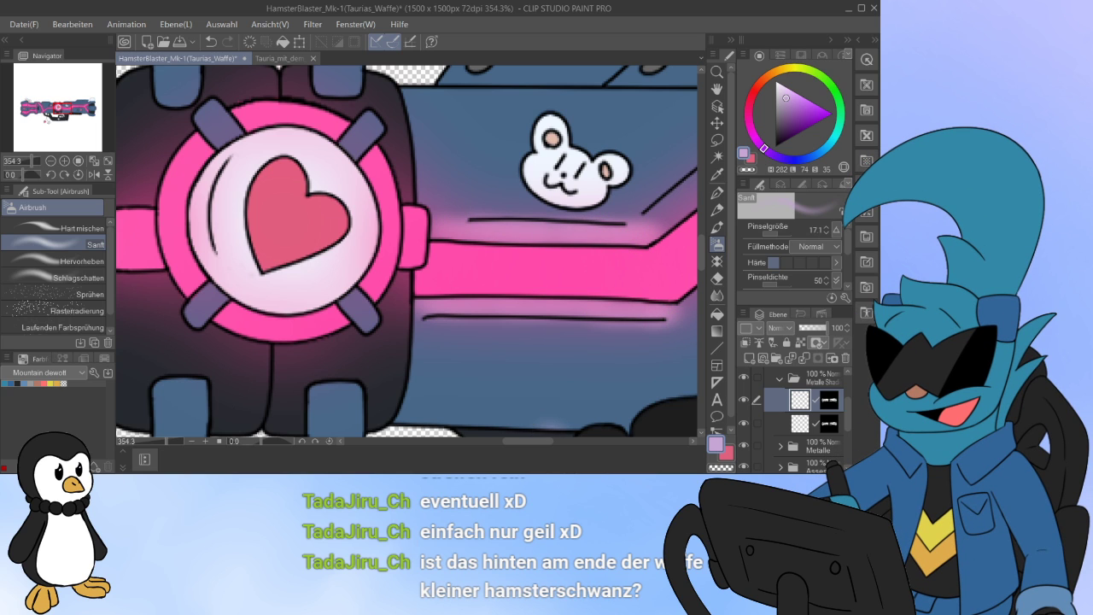
# Step: Continue the pale violet highlight along both edges of the stripe's sloped section and its raised straight section
pyautogui.moveTo(527, 442); pyautogui.dragTo(546, 442)
pyautogui.moveTo(447, 217)
pyautogui.mouseDown()
pyautogui.moveTo(534, 145)
pyautogui.moveTo(522, 176)
pyautogui.mouseUp()
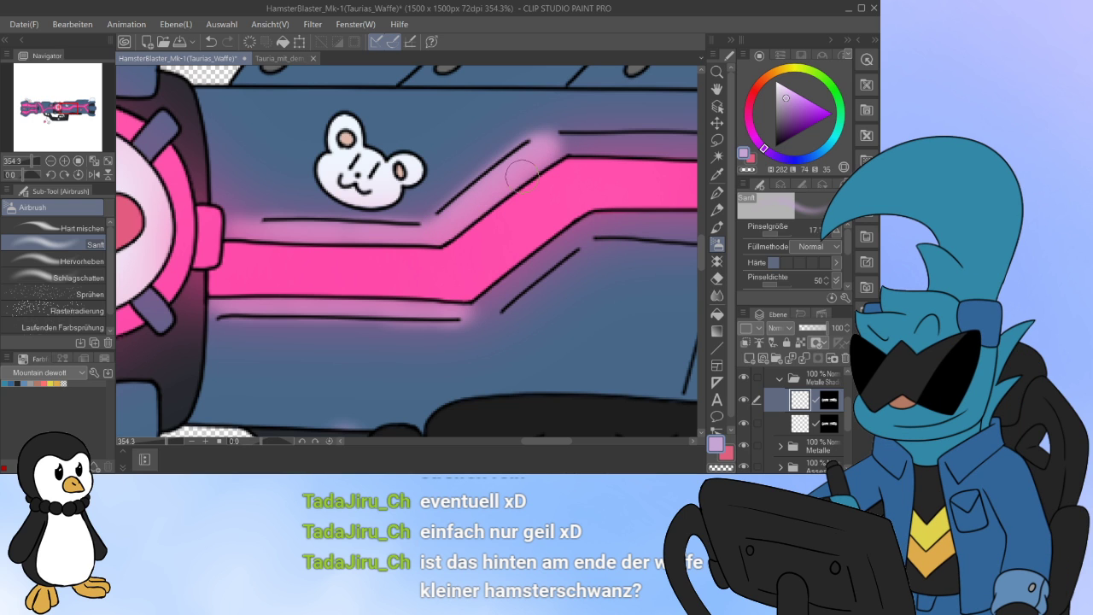
pyautogui.moveTo(465, 312); pyautogui.dragTo(602, 219)
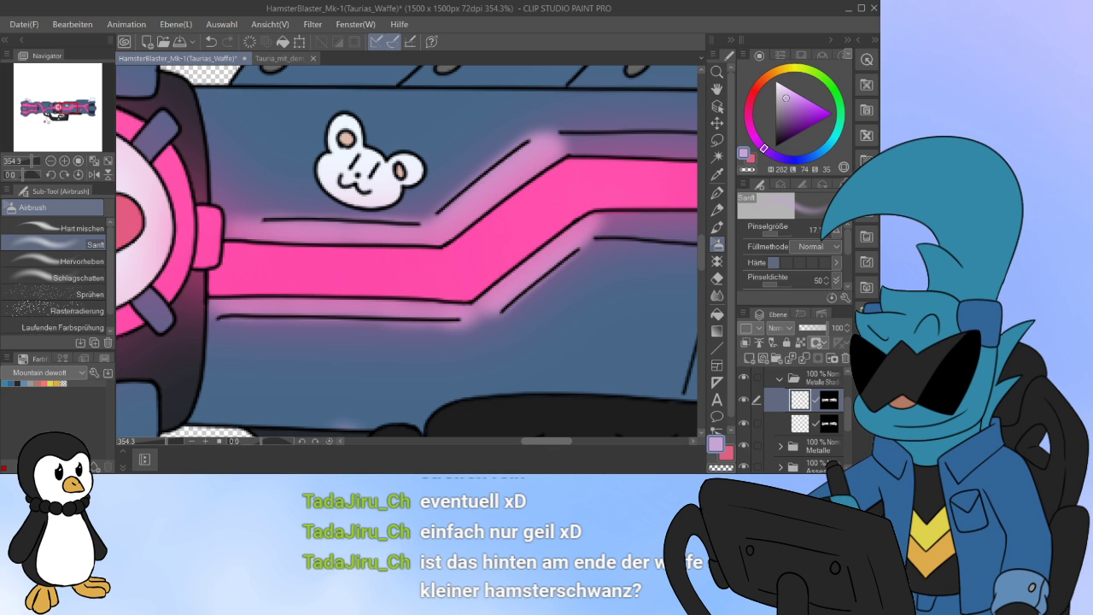
pyautogui.moveTo(550, 442); pyautogui.dragTo(585, 441)
pyautogui.moveTo(218, 220)
pyautogui.mouseDown()
pyautogui.moveTo(340, 216)
pyautogui.moveTo(249, 229)
pyautogui.moveTo(369, 212)
pyautogui.mouseUp()
pyautogui.moveTo(184, 140)
pyautogui.mouseDown()
pyautogui.moveTo(226, 152)
pyautogui.moveTo(510, 134)
pyautogui.moveTo(546, 152)
pyautogui.mouseUp()
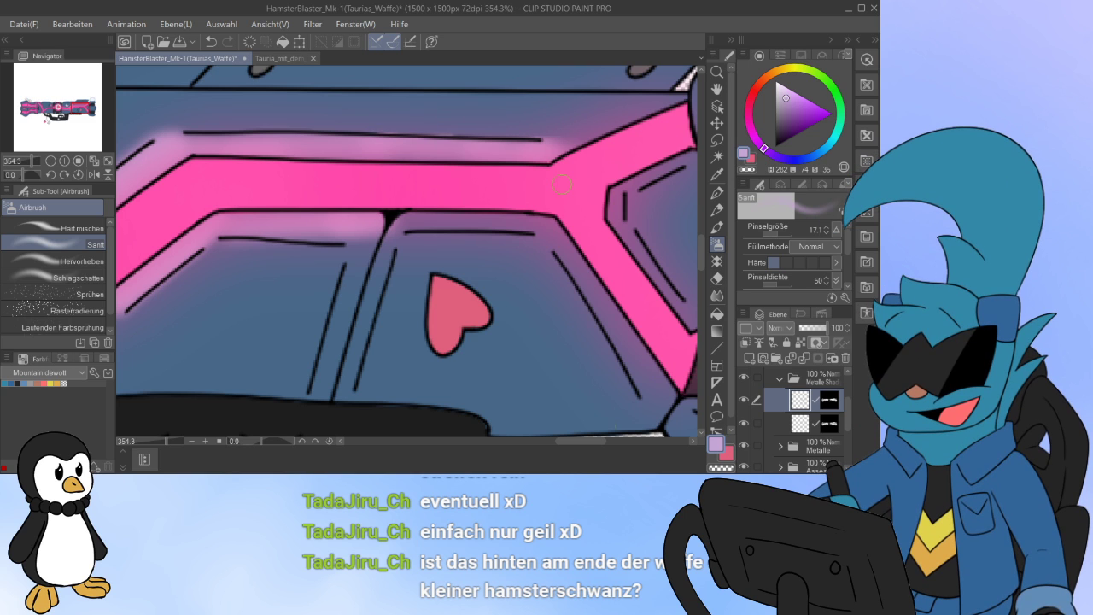
# Step: Touch up the highlight above the raised stripe section and extend it beneath the stripe over the small heart panel
pyautogui.moveTo(590, 442); pyautogui.dragTo(560, 441)
pyautogui.hscroll(-3, 553, 407)
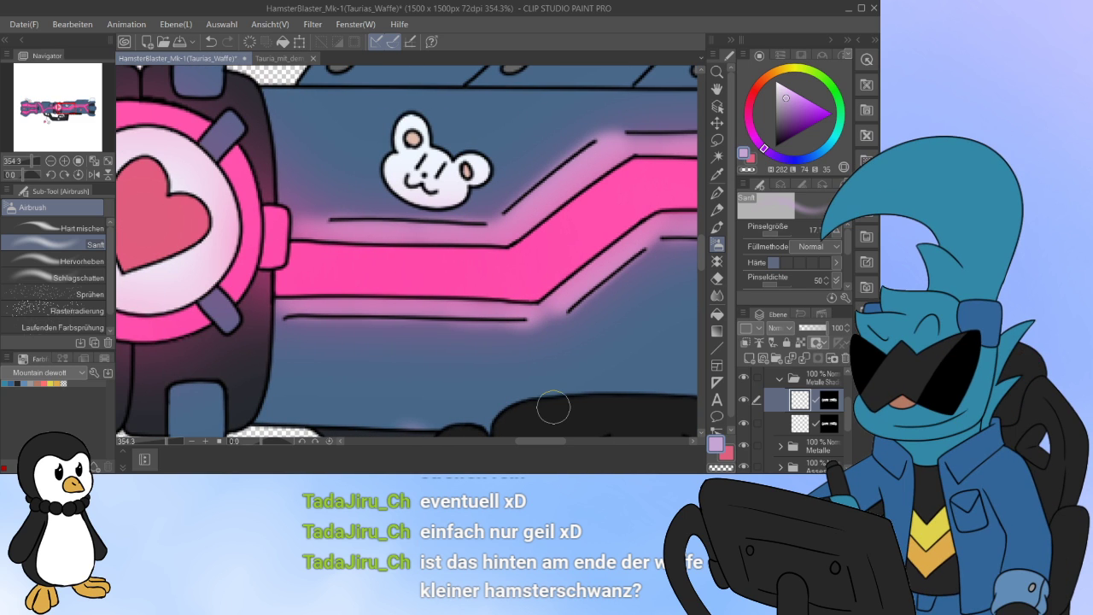
pyautogui.moveTo(486, 219); pyautogui.dragTo(568, 147)
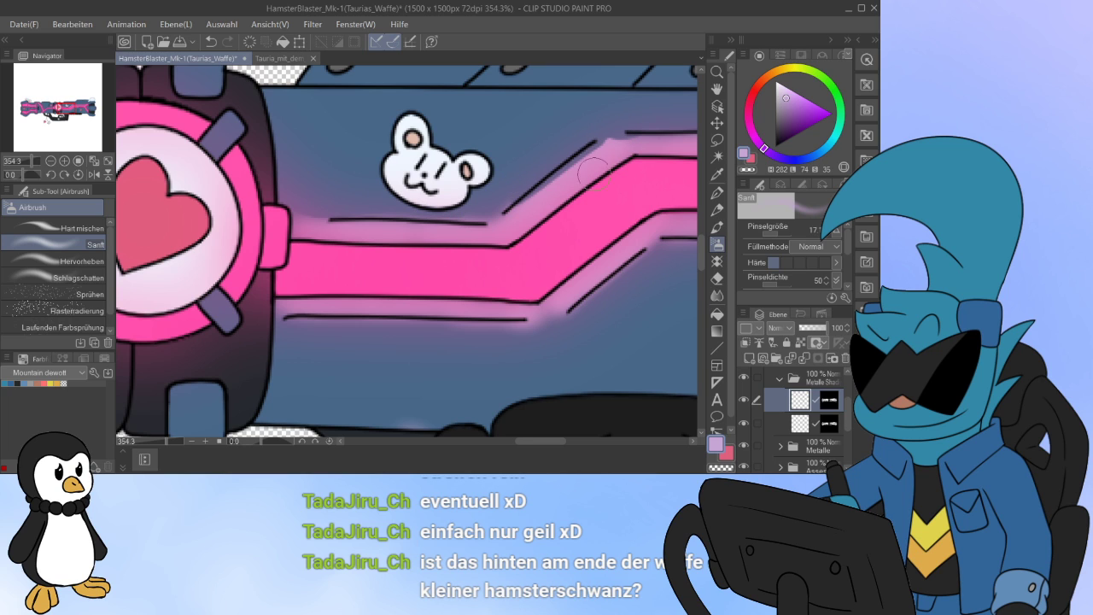
pyautogui.moveTo(592, 171)
pyautogui.mouseDown()
pyautogui.moveTo(539, 200)
pyautogui.moveTo(601, 151)
pyautogui.moveTo(635, 146)
pyautogui.moveTo(592, 171)
pyautogui.mouseUp()
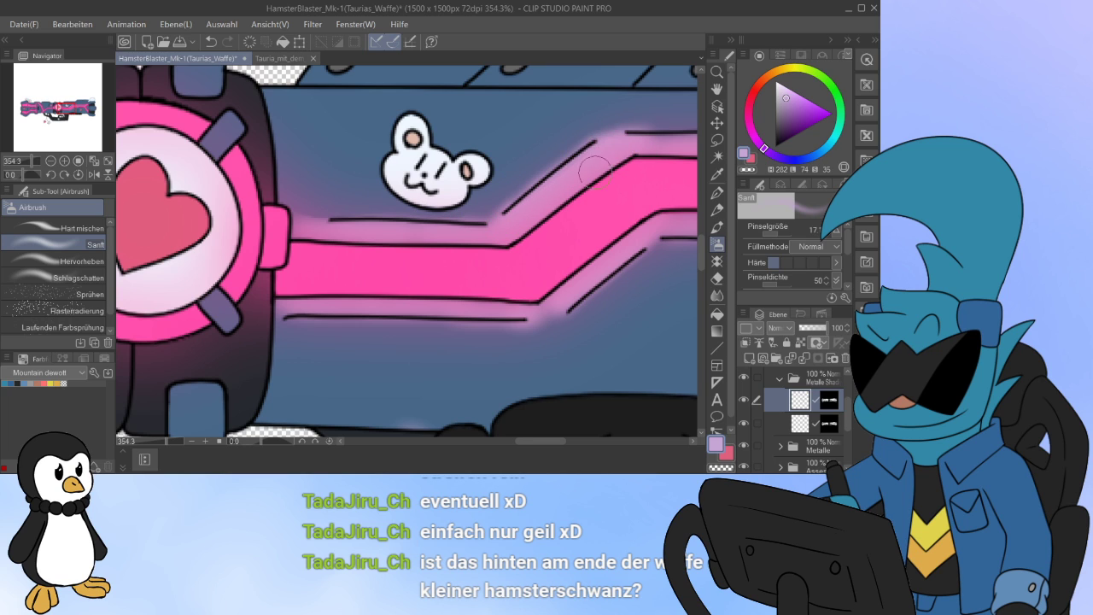
pyautogui.moveTo(549, 441); pyautogui.dragTo(590, 441)
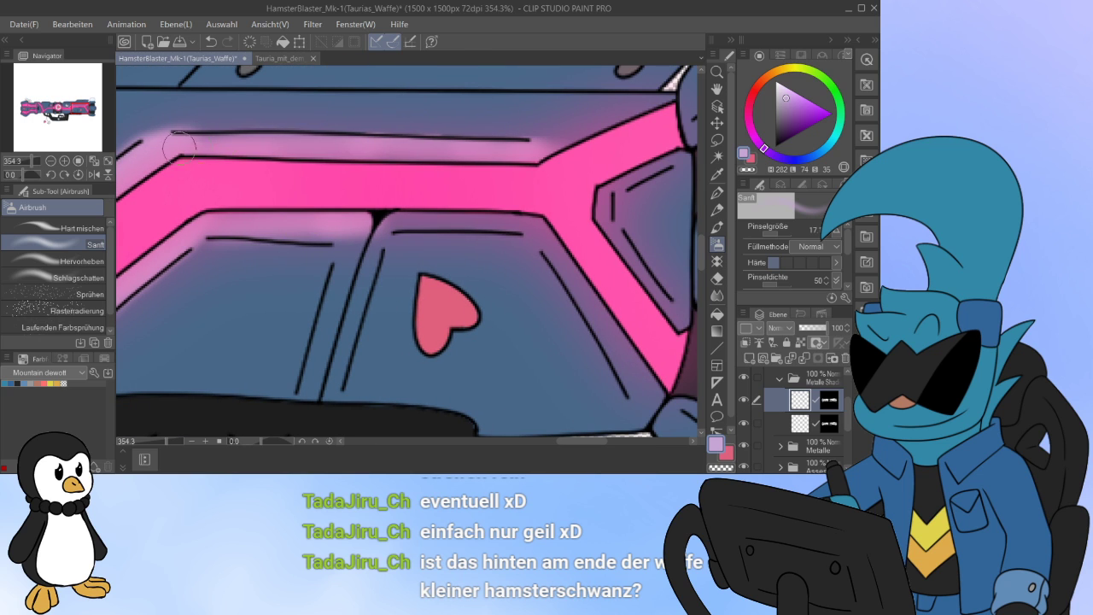
pyautogui.moveTo(179, 146); pyautogui.dragTo(282, 168)
pyautogui.moveTo(391, 223); pyautogui.dragTo(555, 242)
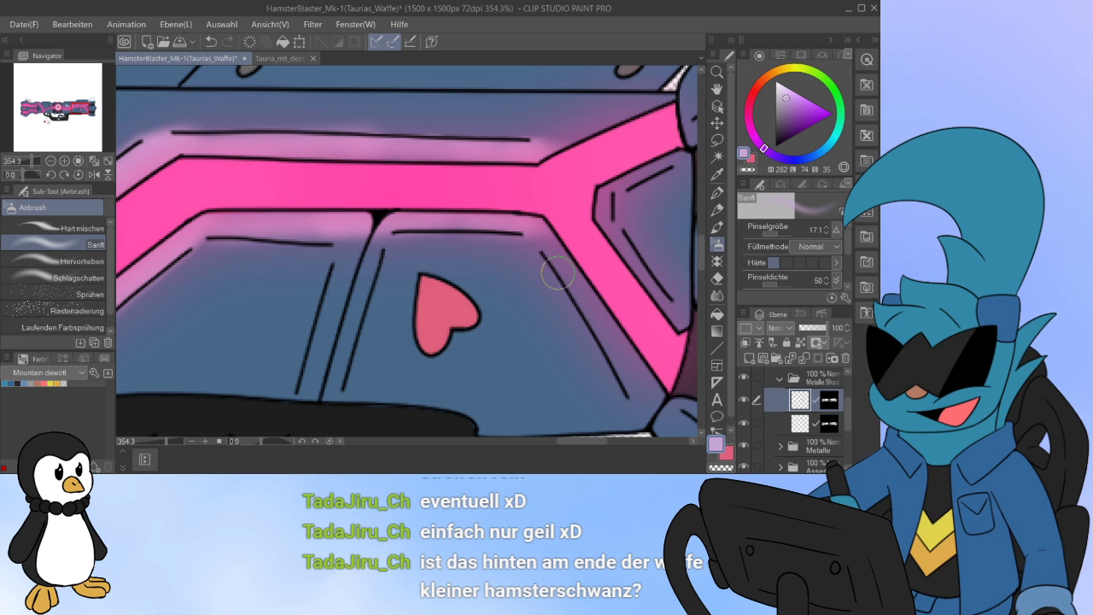
# Step: Airbrush the pale violet highlight down the diagonal edge of the heart panel along the lower arm of the pink fork
pyautogui.scroll(-5, 683, 365)
pyautogui.scroll(6, 480, 280)
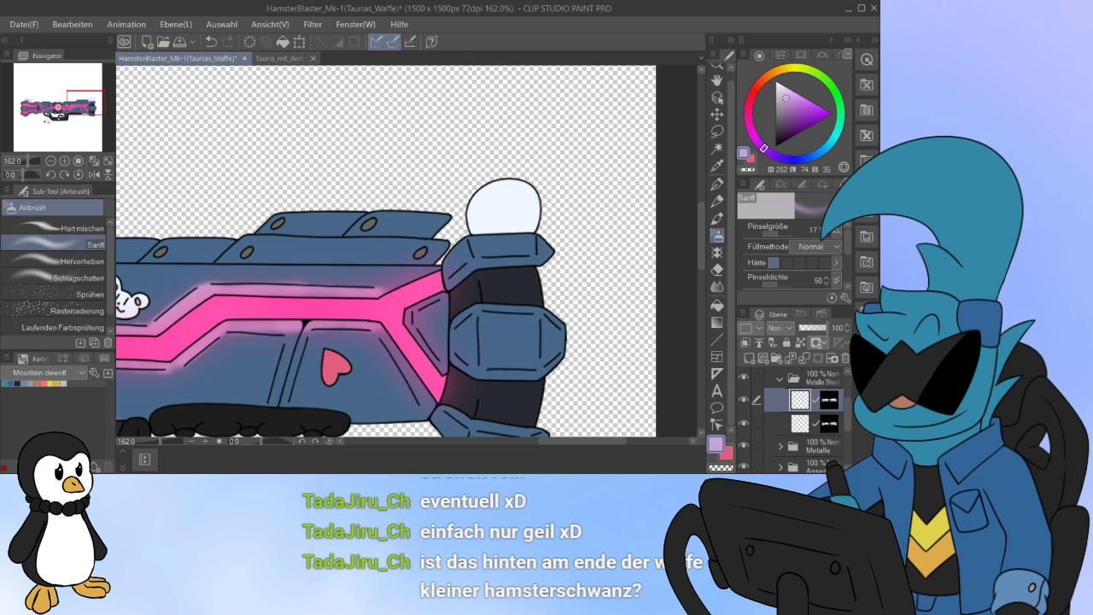
pyautogui.moveTo(410, 299); pyautogui.dragTo(517, 233)
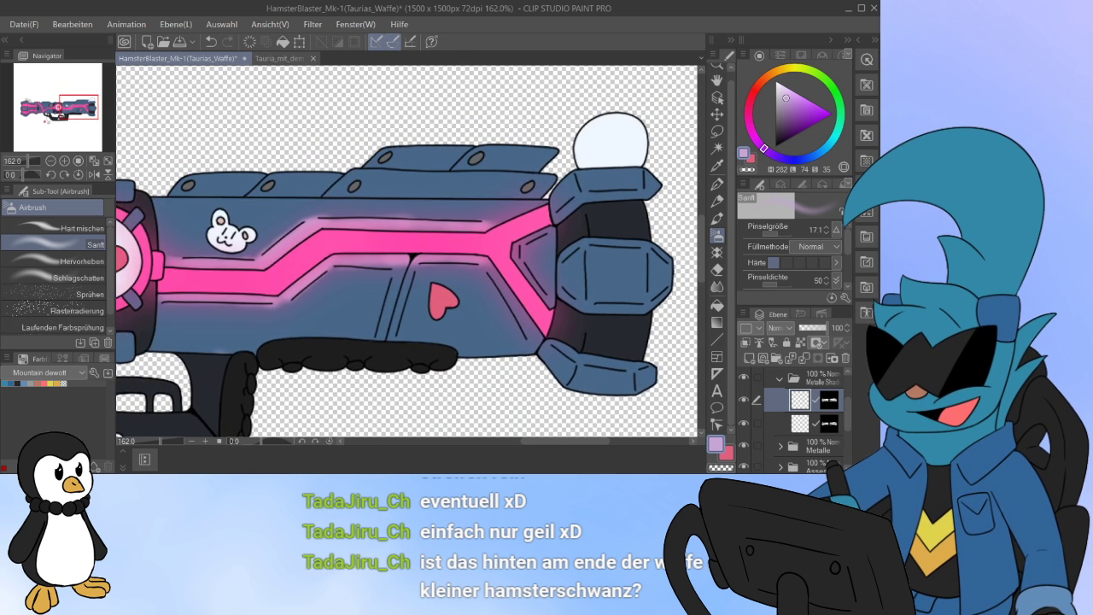
pyautogui.moveTo(448, 287); pyautogui.dragTo(540, 263)
pyautogui.scroll(6, 589, 263)
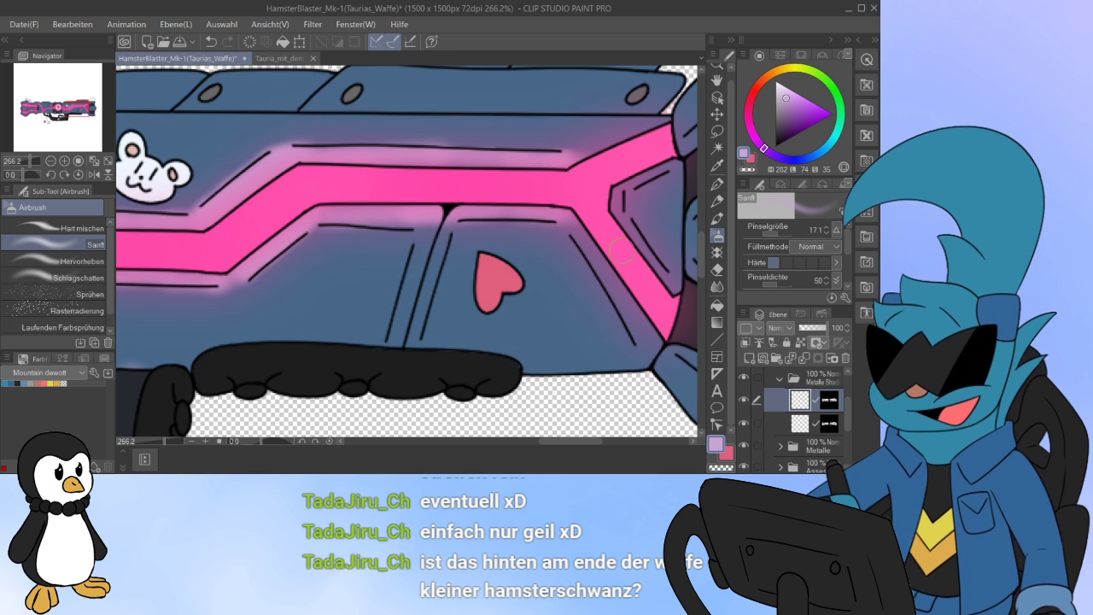
pyautogui.scroll(1, 515, 199)
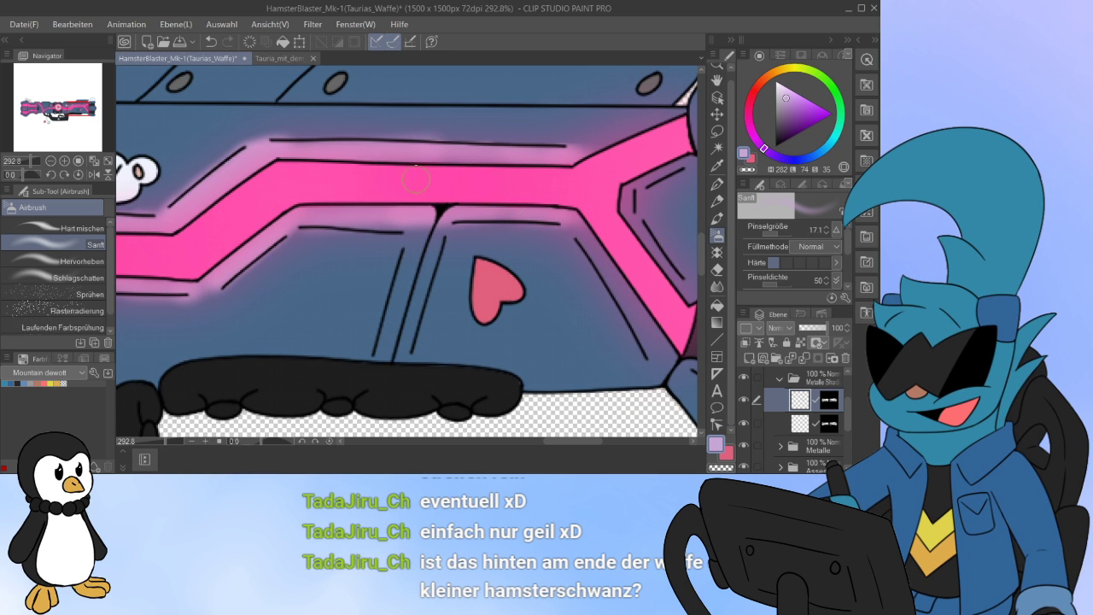
pyautogui.scroll(3, 416, 179)
pyautogui.scroll(-4, 416, 179)
pyautogui.scroll(4, 669, 246)
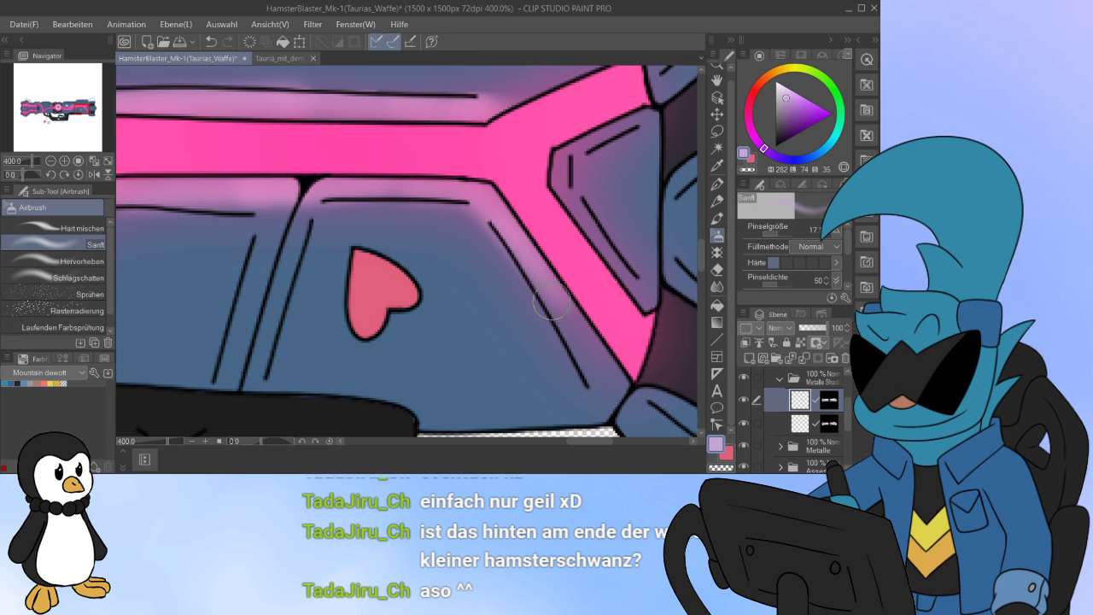
pyautogui.moveTo(536, 225)
pyautogui.mouseDown()
pyautogui.moveTo(538, 280)
pyautogui.moveTo(607, 376)
pyautogui.moveTo(558, 288)
pyautogui.moveTo(610, 399)
pyautogui.moveTo(597, 362)
pyautogui.mouseUp()
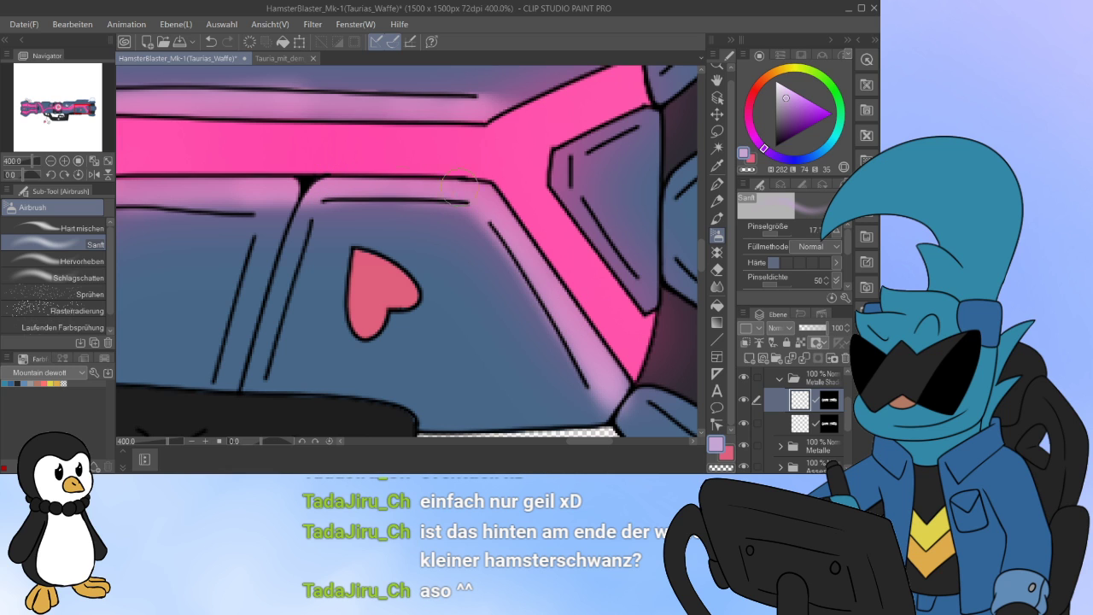
# Step: Highlight the angled panel's edges inside the pink fork and the metal edge above the fork's upper arm in pale violet
pyautogui.moveTo(563, 186)
pyautogui.mouseDown()
pyautogui.moveTo(629, 295)
pyautogui.moveTo(612, 258)
pyautogui.mouseUp()
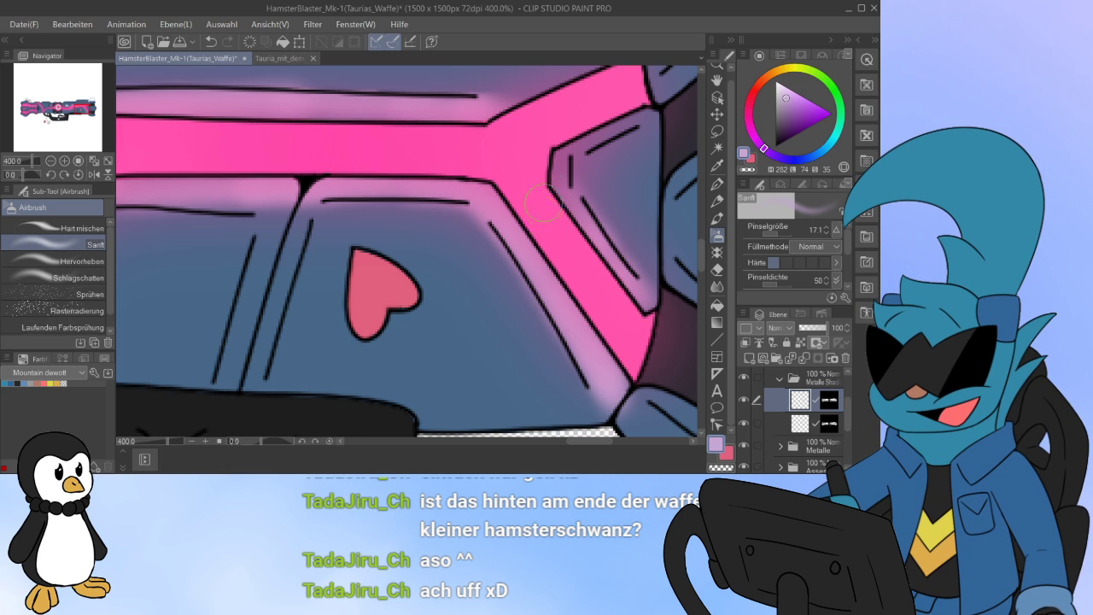
pyautogui.moveTo(557, 190)
pyautogui.mouseDown()
pyautogui.moveTo(560, 157)
pyautogui.moveTo(642, 119)
pyautogui.mouseUp()
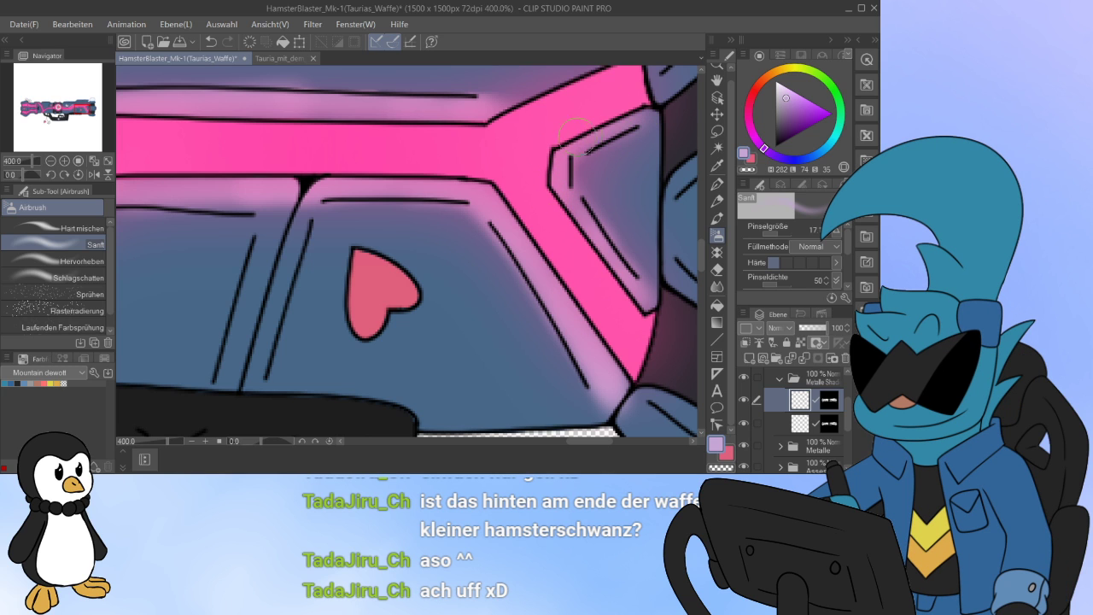
pyautogui.moveTo(701, 256); pyautogui.dragTo(701, 240)
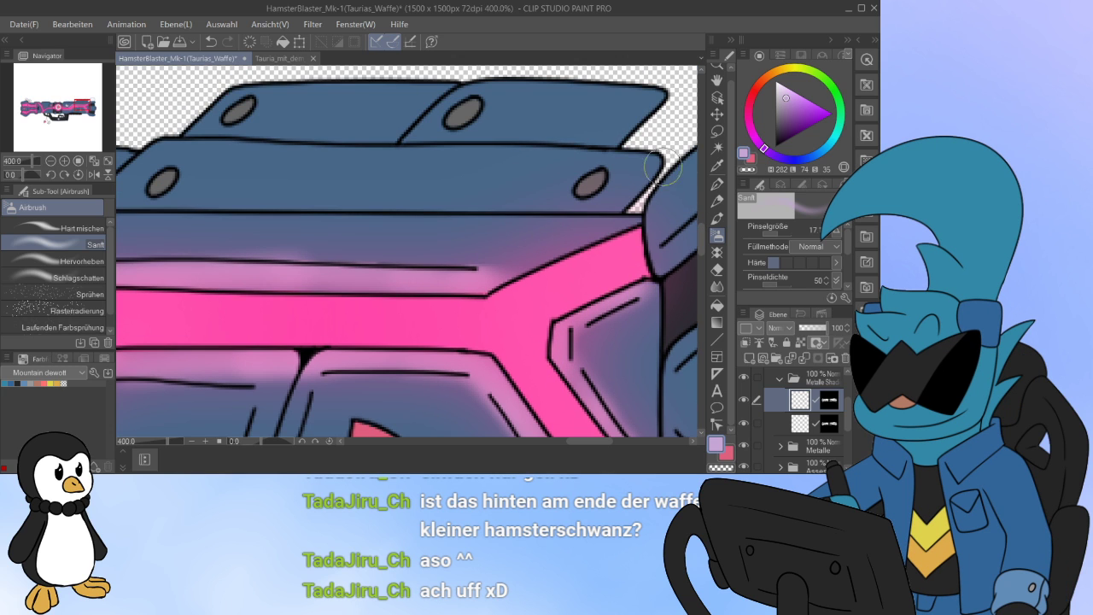
pyautogui.moveTo(497, 272)
pyautogui.mouseDown()
pyautogui.moveTo(580, 246)
pyautogui.moveTo(509, 275)
pyautogui.moveTo(586, 247)
pyautogui.mouseUp()
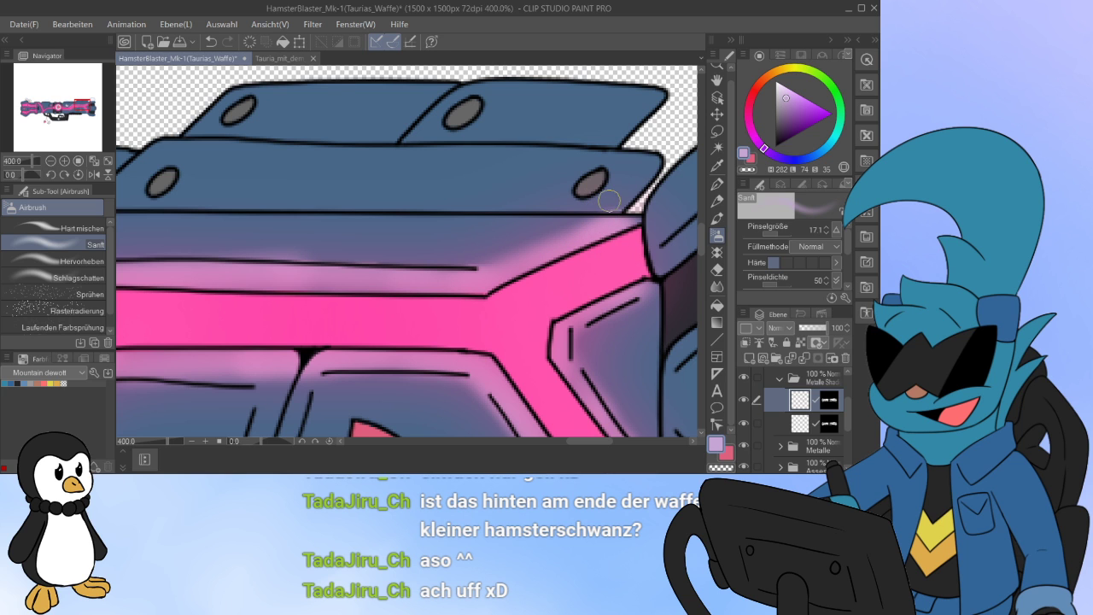
# Step: Try lowering the highlight layer's opacity to about 25% and undo the opacity changes
pyautogui.scroll(-5, 570, 195)
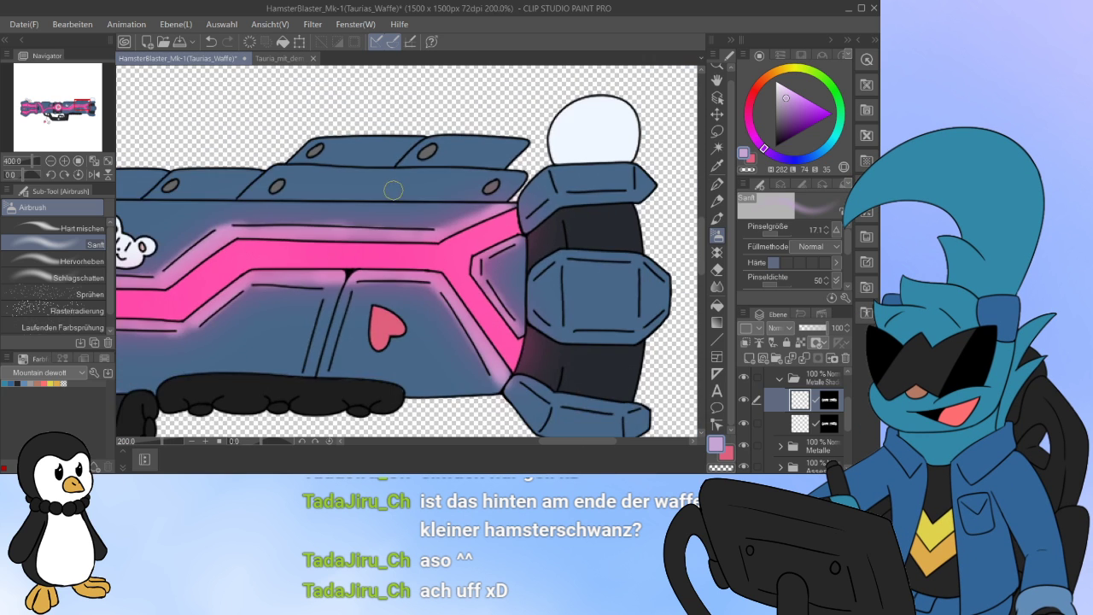
pyautogui.moveTo(211, 368); pyautogui.dragTo(427, 344)
pyautogui.scroll(3, 473, 297)
pyautogui.scroll(-3, 472, 294)
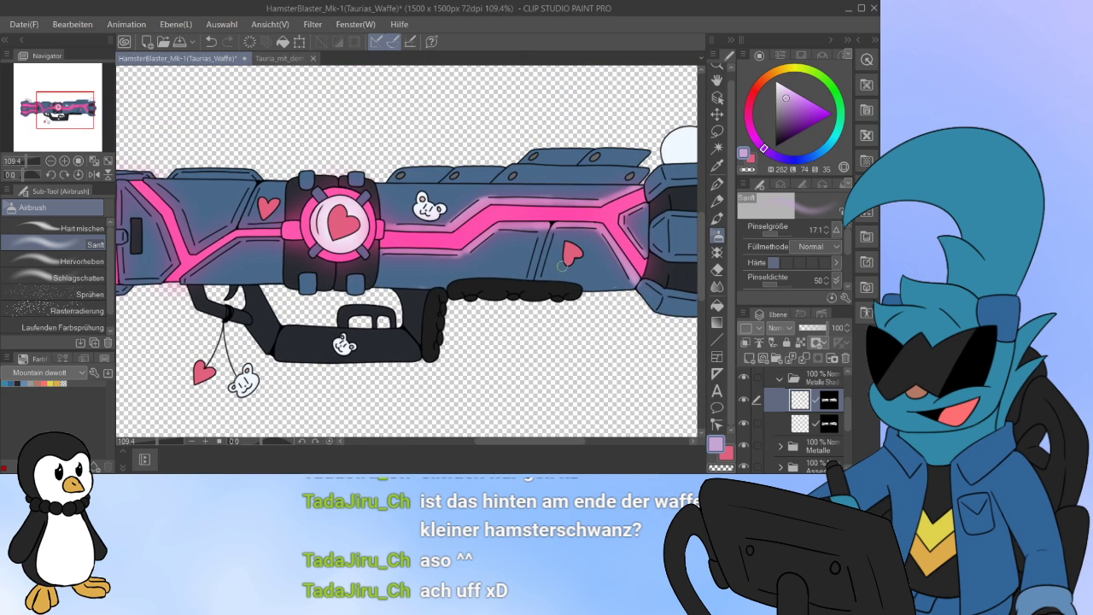
pyautogui.click(812, 327)
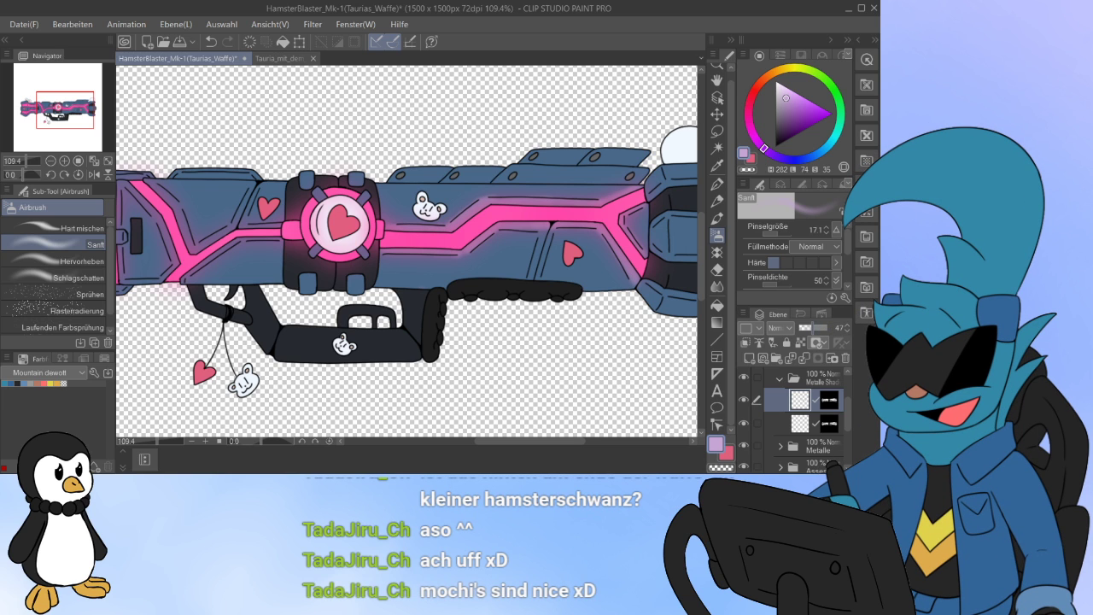
pyautogui.moveTo(812, 327); pyautogui.dragTo(808, 327)
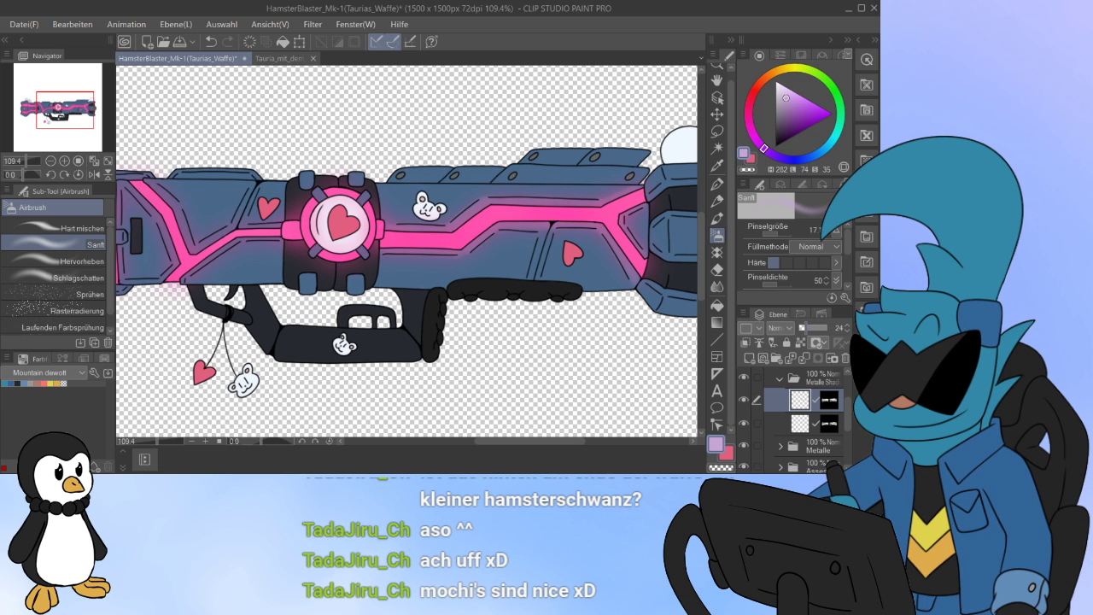
pyautogui.scroll(5, 495, 241)
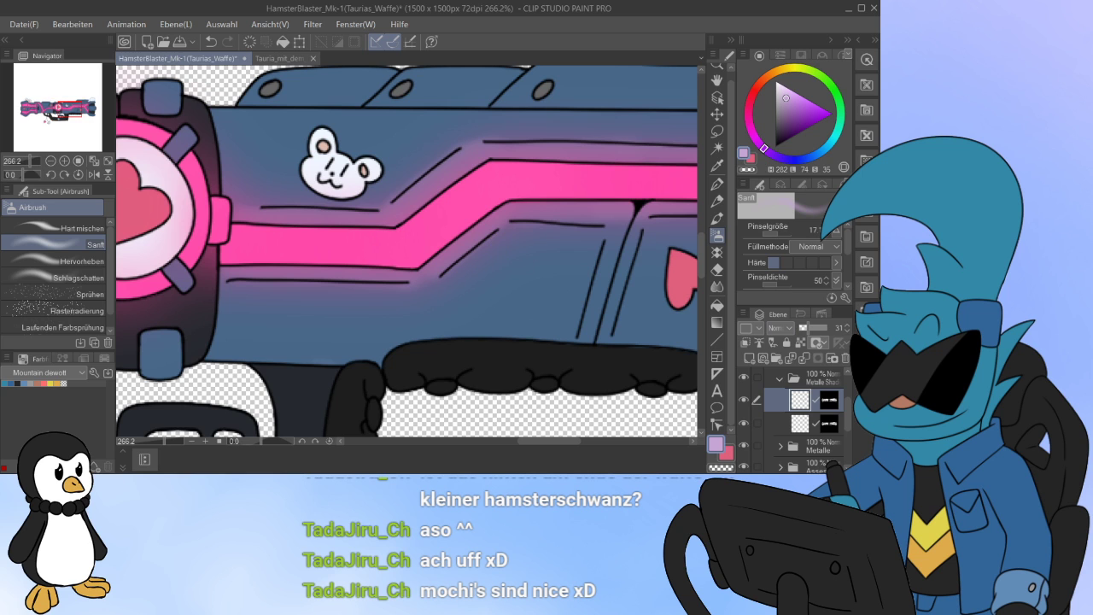
pyautogui.hotkey('ctrl', 'z')
pyautogui.hotkey('ctrl', 'y')
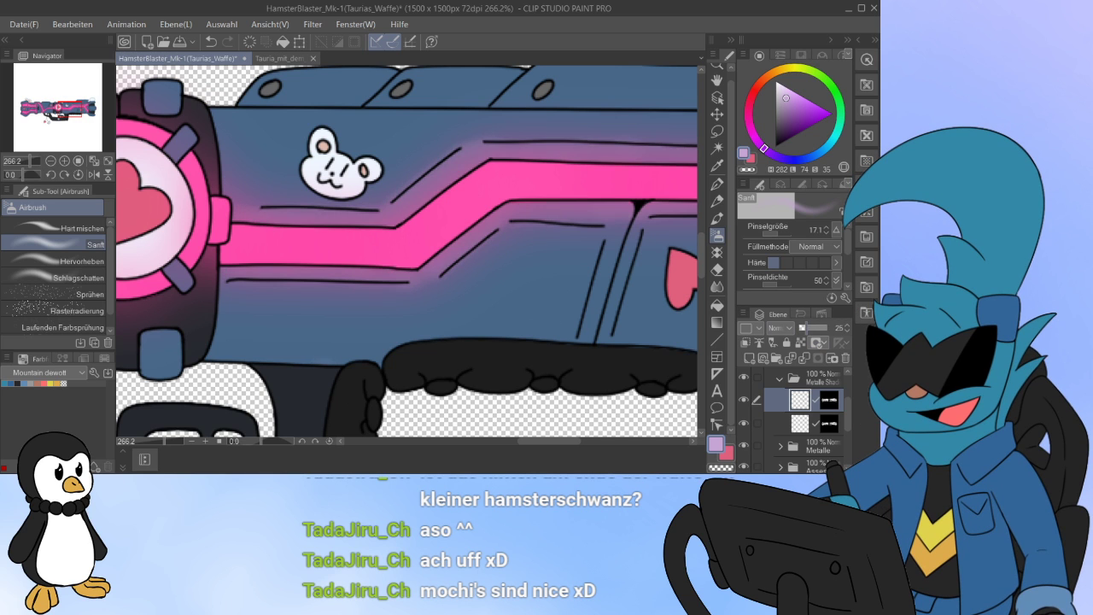
pyautogui.hotkey('ctrl', 'z')
# Step: Airbrush pale violet highlights on the metal along the stripe and its upper diagonal branch to the left of the heart emblem
pyautogui.moveTo(123, 265); pyautogui.dragTo(695, 294)
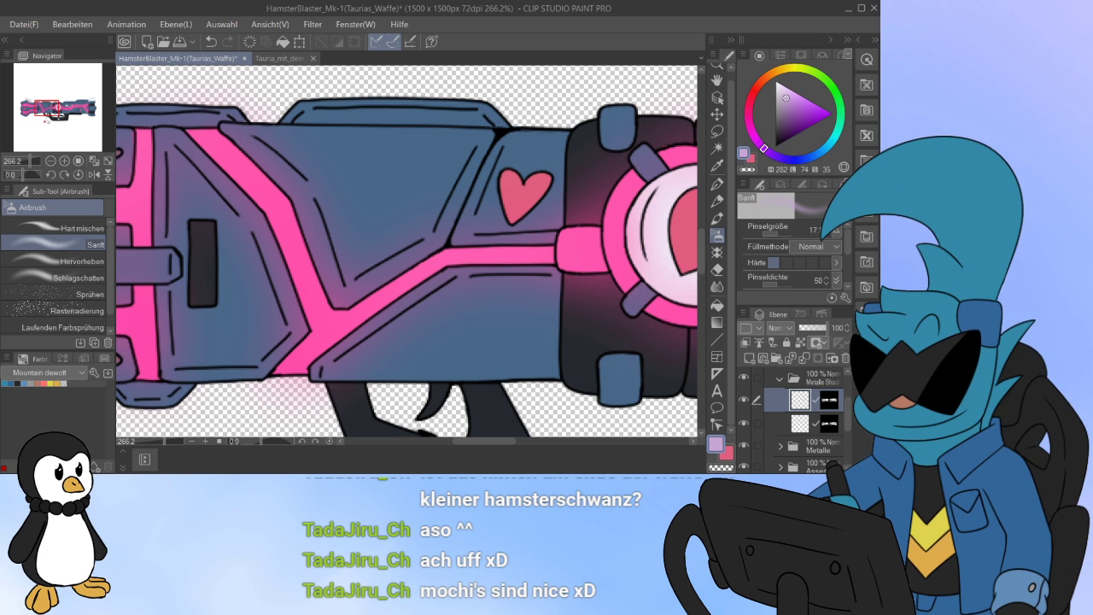
pyautogui.moveTo(310, 396)
pyautogui.mouseDown()
pyautogui.moveTo(344, 340)
pyautogui.moveTo(330, 344)
pyautogui.moveTo(458, 267)
pyautogui.moveTo(567, 274)
pyautogui.mouseUp()
pyautogui.moveTo(559, 236)
pyautogui.mouseDown()
pyautogui.moveTo(435, 249)
pyautogui.moveTo(485, 241)
pyautogui.moveTo(445, 239)
pyautogui.moveTo(347, 311)
pyautogui.moveTo(343, 296)
pyautogui.moveTo(418, 257)
pyautogui.mouseUp()
pyautogui.moveTo(304, 210)
pyautogui.mouseDown()
pyautogui.moveTo(346, 302)
pyautogui.moveTo(296, 202)
pyautogui.moveTo(253, 154)
pyautogui.moveTo(299, 198)
pyautogui.moveTo(244, 134)
pyautogui.moveTo(312, 205)
pyautogui.mouseUp()
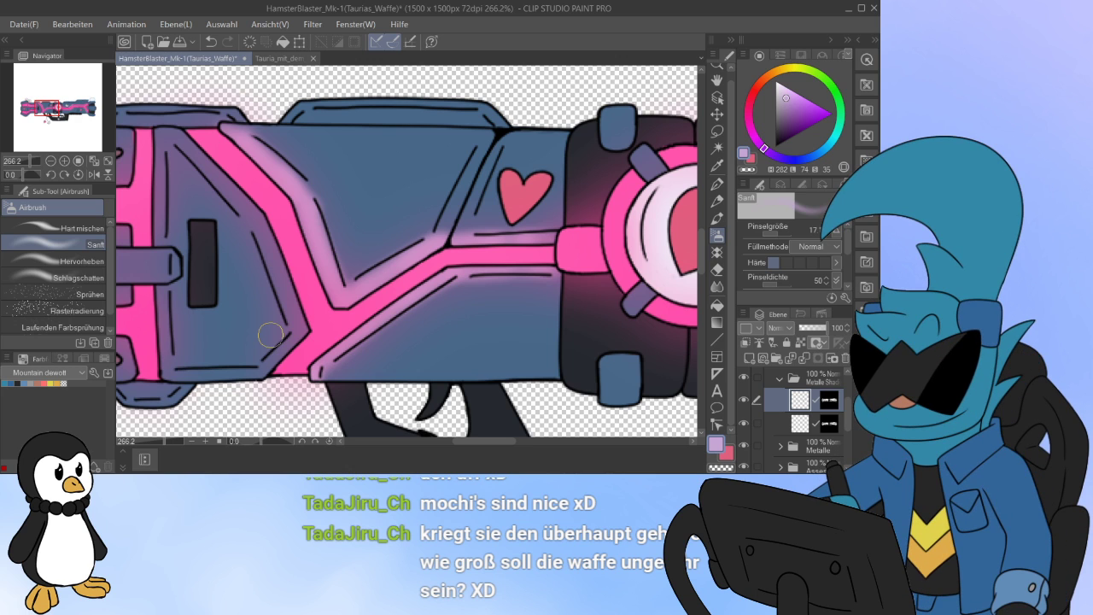
# Step: View the Tauria_mit_dem_hamster-blaster sketch, including the weapon's raised end, and return to the HamsterBlaster_Mk-1 illustration
pyautogui.click(279, 58)
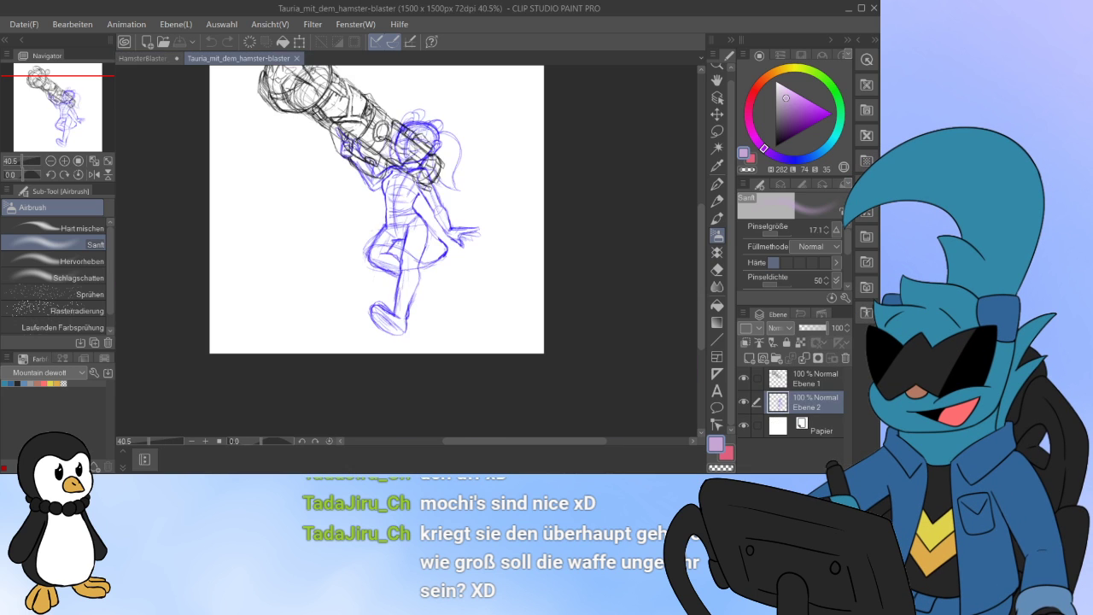
pyautogui.moveTo(380, 209); pyautogui.dragTo(388, 294)
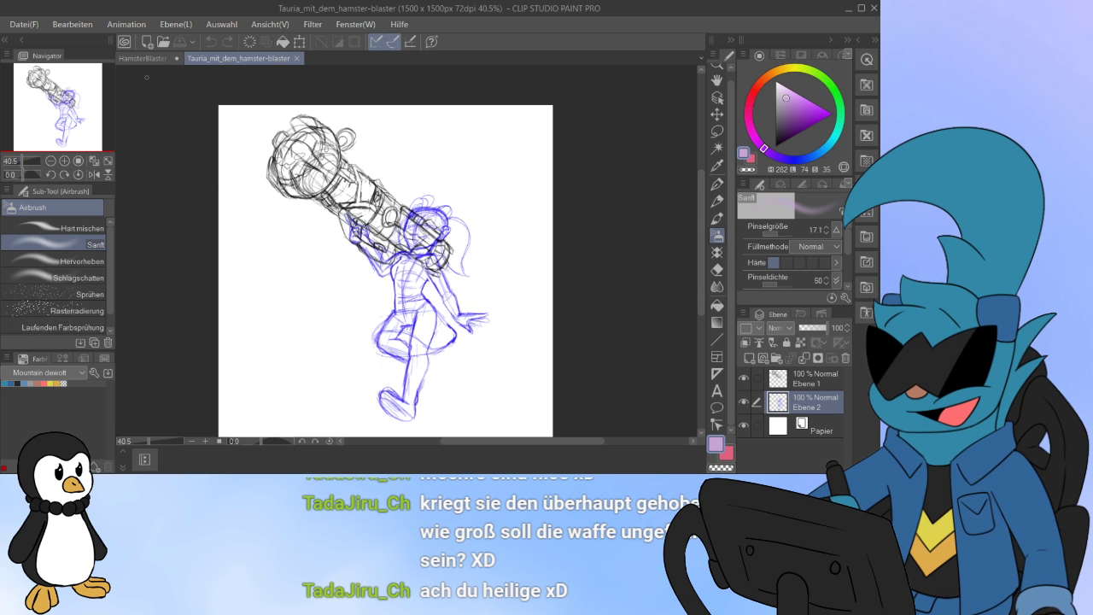
pyautogui.click(142, 58)
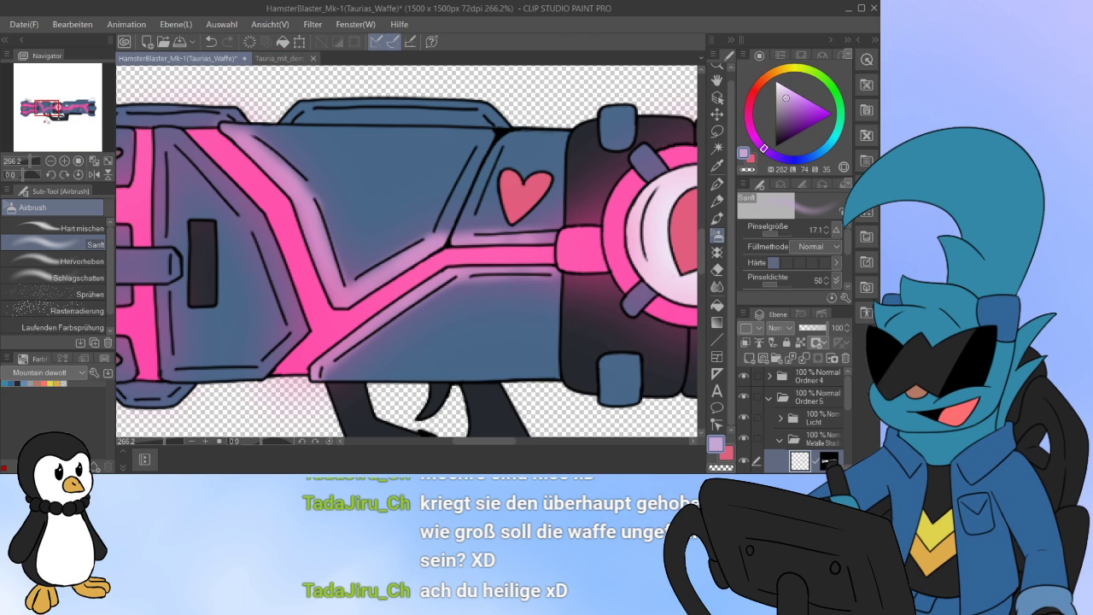
# Step: Airbrush pale violet highlights along the diagonal edges and the straight front edge of the metal panel with the dark slot
pyautogui.moveTo(376, 256); pyautogui.dragTo(485, 269)
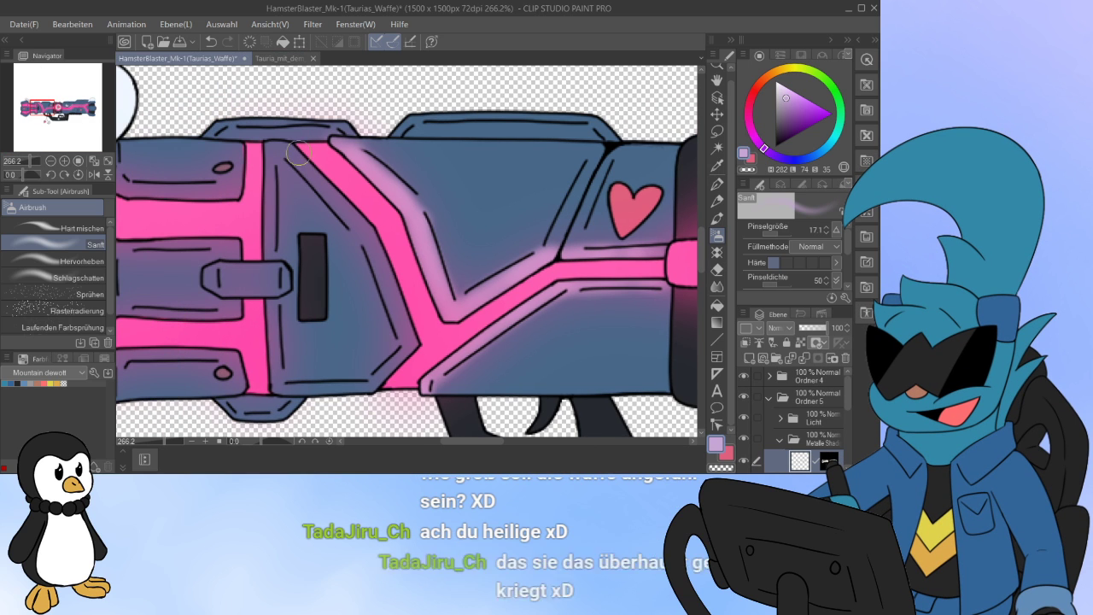
pyautogui.moveTo(291, 146); pyautogui.dragTo(357, 231)
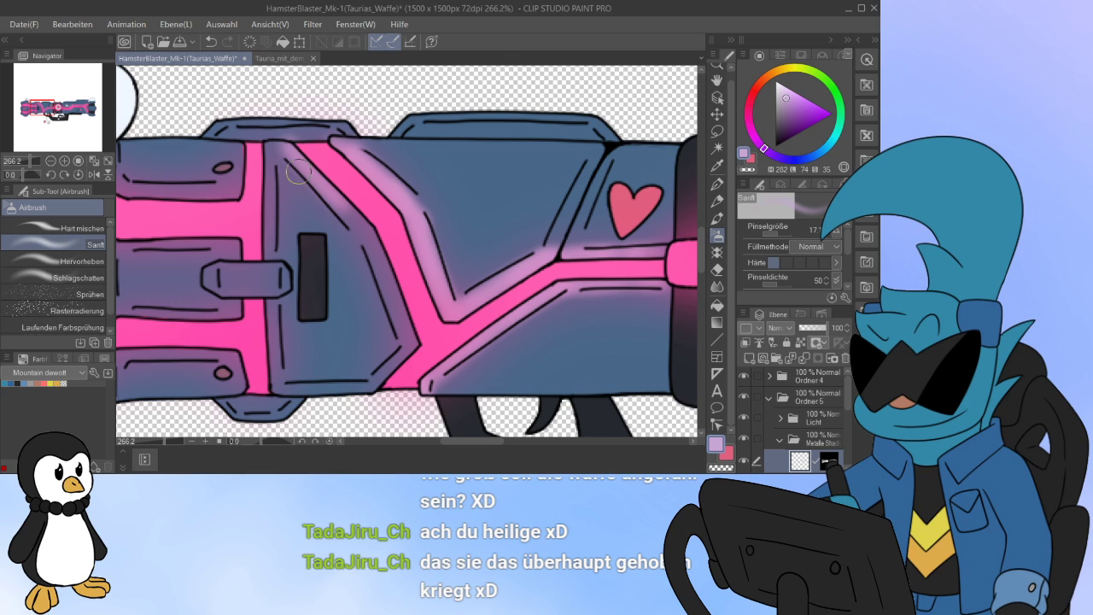
pyautogui.moveTo(314, 173); pyautogui.dragTo(365, 234)
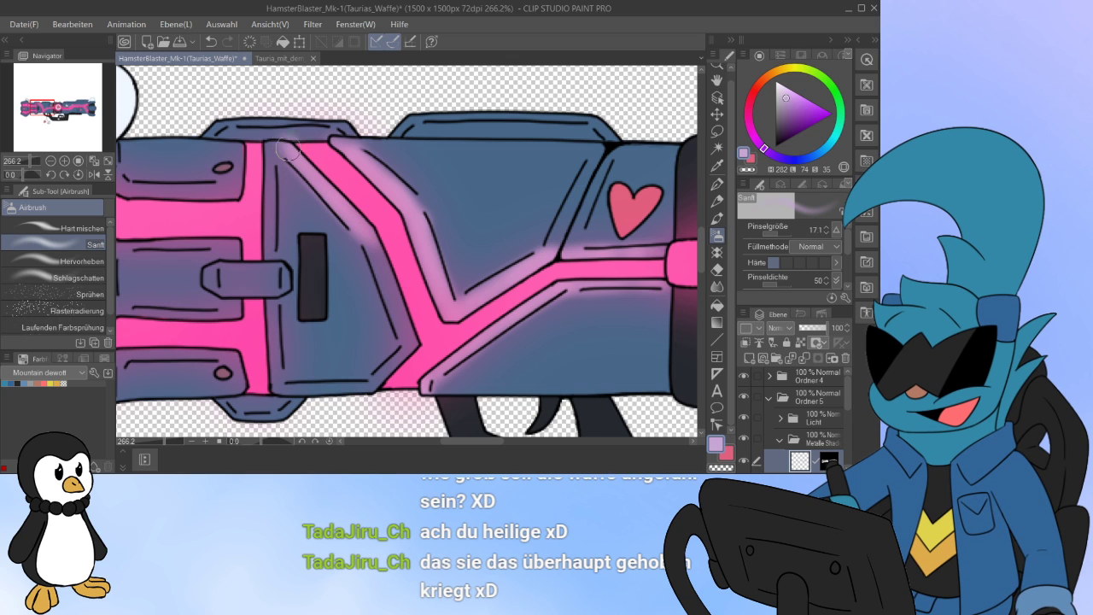
pyautogui.moveTo(289, 148)
pyautogui.mouseDown()
pyautogui.moveTo(363, 236)
pyautogui.moveTo(326, 175)
pyautogui.moveTo(351, 167)
pyautogui.moveTo(383, 227)
pyautogui.moveTo(384, 239)
pyautogui.moveTo(360, 220)
pyautogui.moveTo(408, 346)
pyautogui.moveTo(402, 320)
pyautogui.moveTo(419, 333)
pyautogui.moveTo(367, 404)
pyautogui.mouseUp()
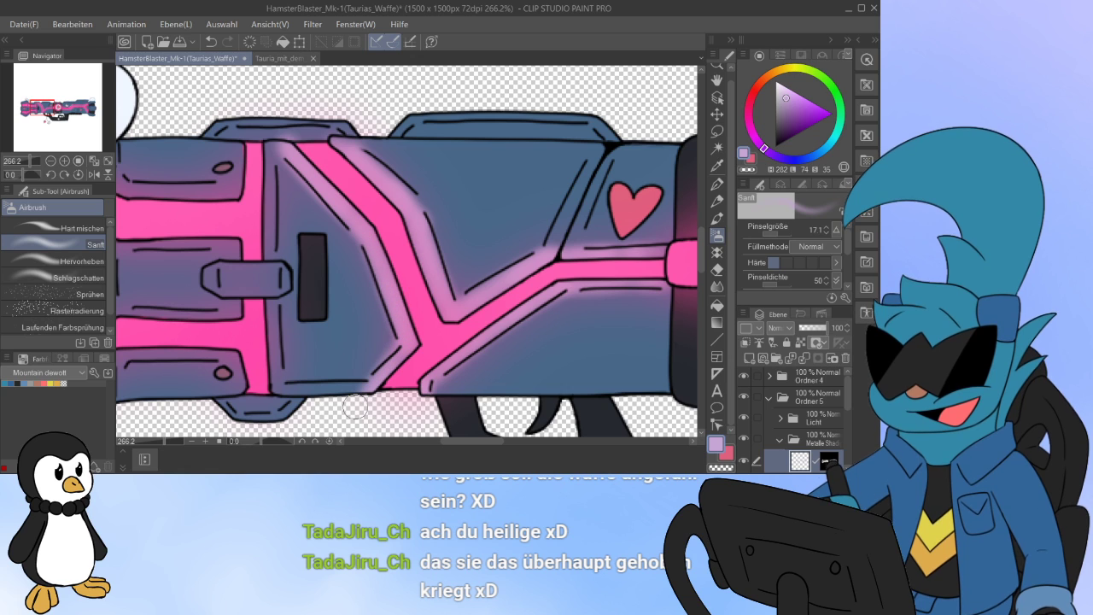
pyautogui.moveTo(273, 316)
pyautogui.mouseDown()
pyautogui.moveTo(274, 390)
pyautogui.moveTo(262, 175)
pyautogui.moveTo(265, 263)
pyautogui.moveTo(268, 186)
pyautogui.mouseUp()
pyautogui.moveTo(272, 191); pyautogui.dragTo(278, 148)
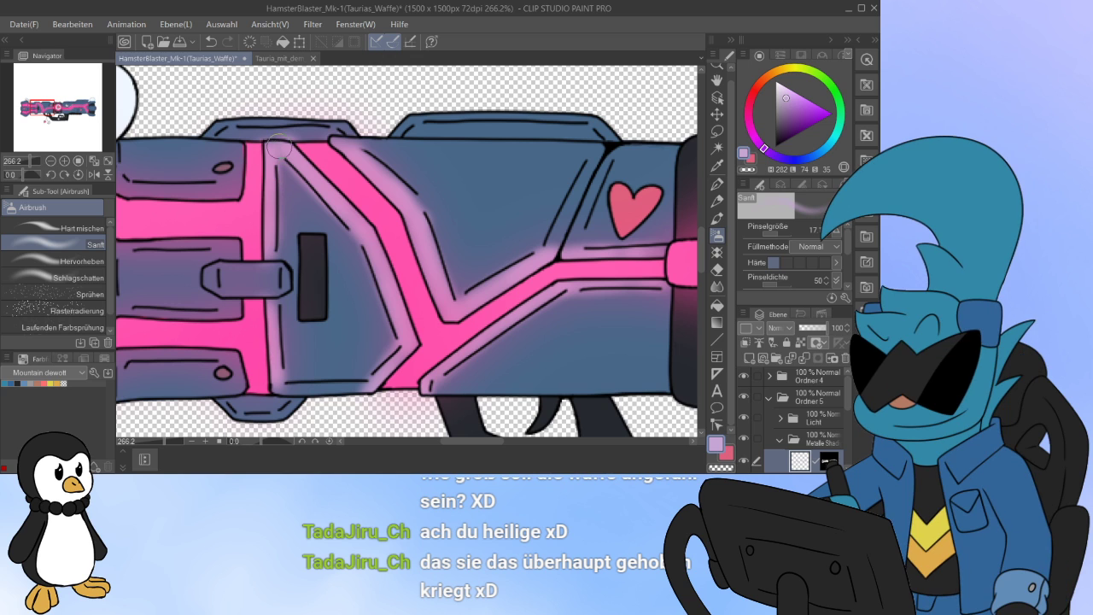
# Step: Airbrush the pale violet highlight along the upper edge of the lower muzzle prong, from its bolted end to the front tip
pyautogui.moveTo(489, 442); pyautogui.dragTo(462, 441)
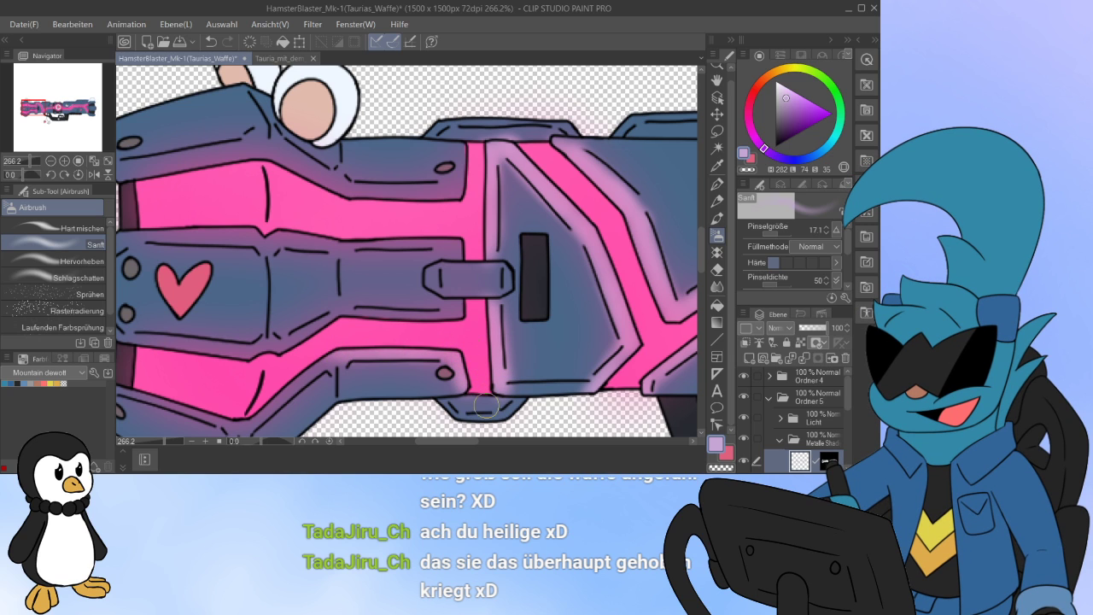
pyautogui.moveTo(461, 441)
pyautogui.mouseDown()
pyautogui.moveTo(438, 441)
pyautogui.moveTo(525, 368)
pyautogui.mouseUp()
pyautogui.moveTo(476, 415); pyautogui.dragTo(531, 367)
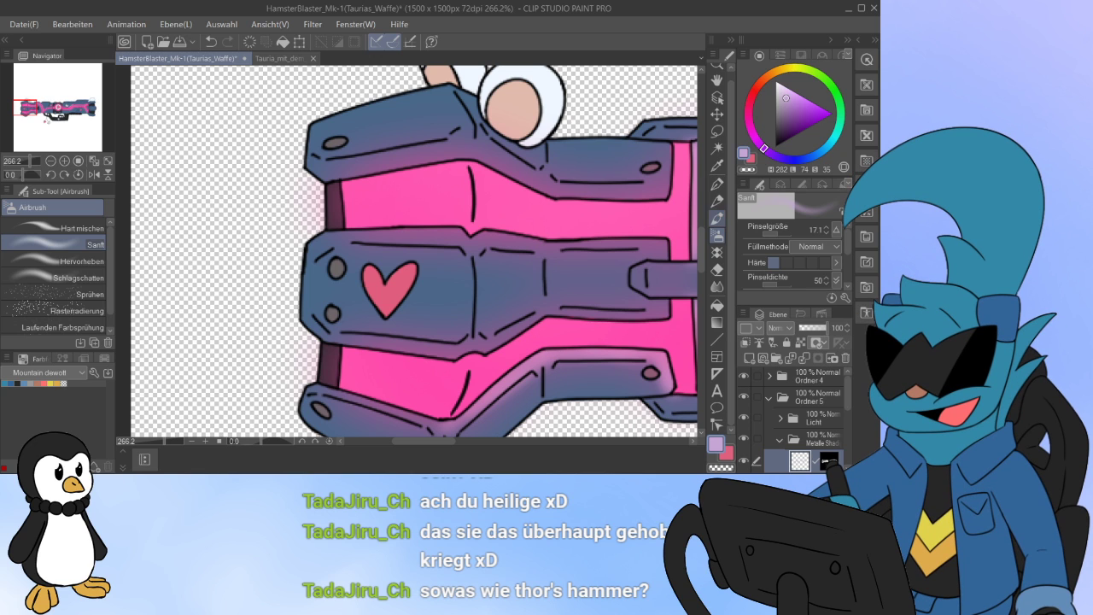
pyautogui.scroll(-4, 388, 239)
pyautogui.moveTo(312, 243); pyautogui.dragTo(451, 291)
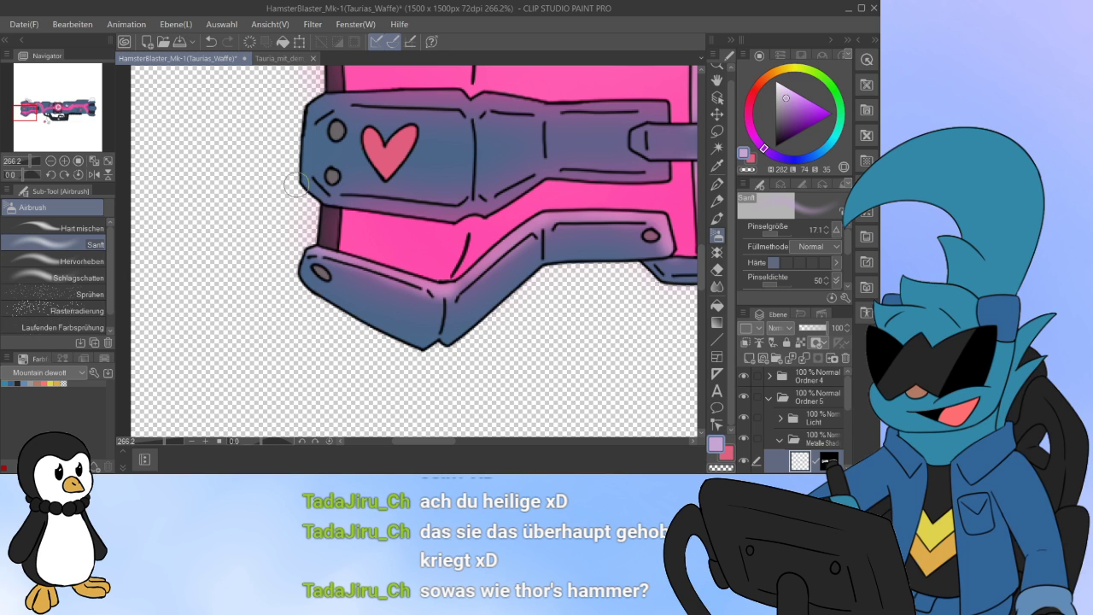
# Step: Highlight both long edges of the middle heart prong and the pink-facing edges of the upper prong in pale violet
pyautogui.moveTo(300, 177)
pyautogui.mouseDown()
pyautogui.moveTo(471, 221)
pyautogui.moveTo(333, 212)
pyautogui.moveTo(336, 240)
pyautogui.moveTo(432, 222)
pyautogui.moveTo(355, 201)
pyautogui.moveTo(458, 218)
pyautogui.moveTo(496, 205)
pyautogui.moveTo(468, 222)
pyautogui.moveTo(475, 205)
pyautogui.moveTo(548, 177)
pyautogui.moveTo(669, 179)
pyautogui.mouseUp()
pyautogui.moveTo(584, 175); pyautogui.dragTo(666, 169)
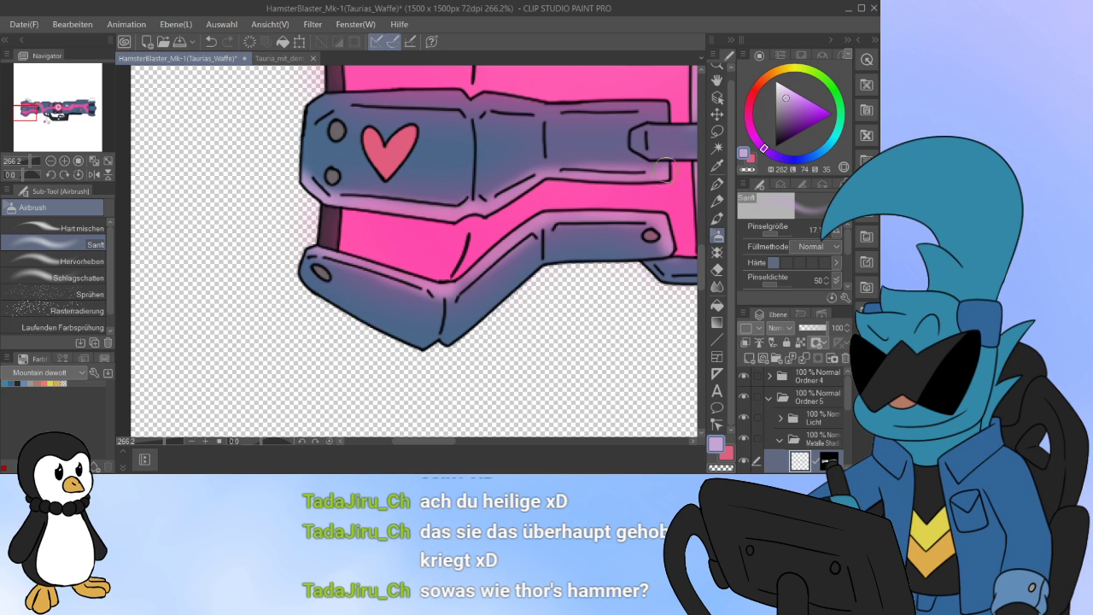
pyautogui.scroll(3, 658, 256)
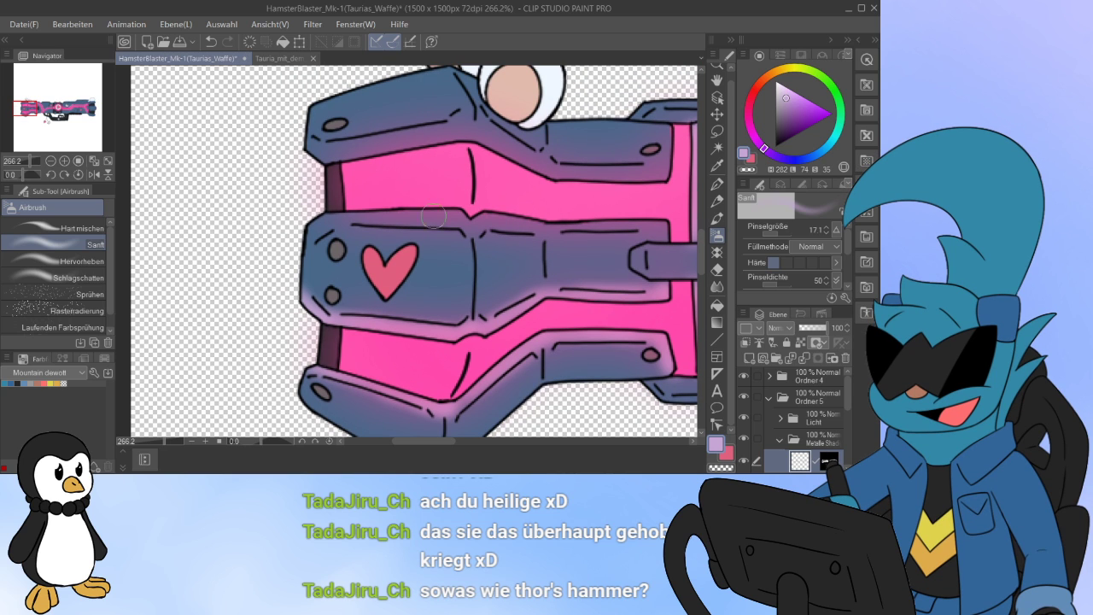
pyautogui.moveTo(325, 219)
pyautogui.mouseDown()
pyautogui.moveTo(500, 214)
pyautogui.moveTo(656, 230)
pyautogui.mouseUp()
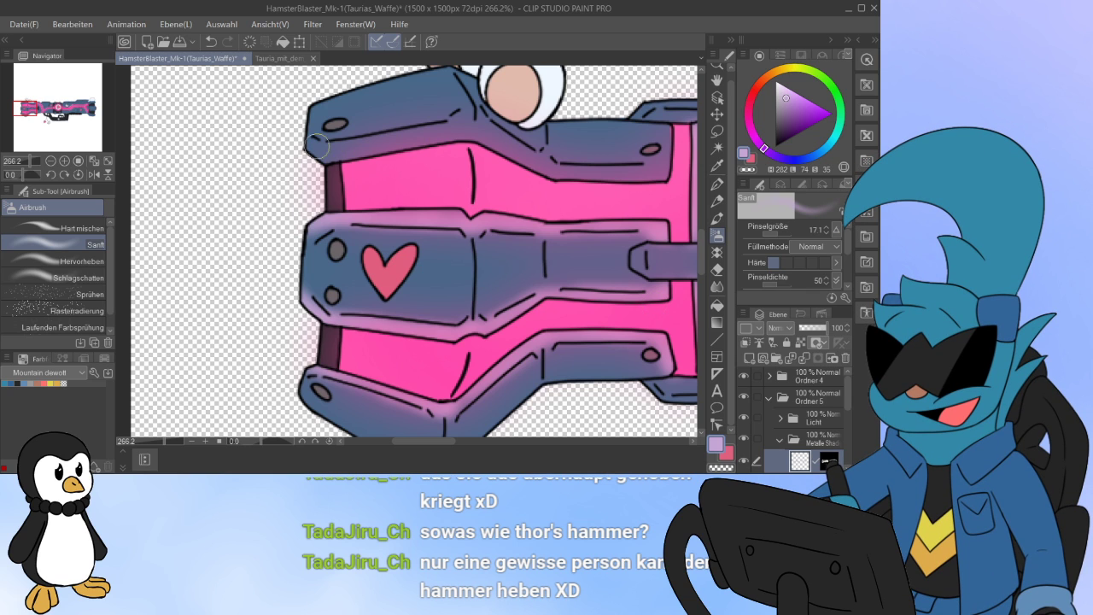
pyautogui.moveTo(317, 146)
pyautogui.mouseDown()
pyautogui.moveTo(339, 177)
pyautogui.moveTo(354, 176)
pyautogui.moveTo(349, 169)
pyautogui.moveTo(372, 169)
pyautogui.moveTo(300, 152)
pyautogui.moveTo(307, 167)
pyautogui.moveTo(335, 169)
pyautogui.moveTo(325, 159)
pyautogui.moveTo(387, 146)
pyautogui.moveTo(355, 147)
pyautogui.moveTo(493, 129)
pyautogui.moveTo(428, 146)
pyautogui.moveTo(478, 120)
pyautogui.moveTo(515, 156)
pyautogui.moveTo(485, 130)
pyautogui.moveTo(602, 189)
pyautogui.mouseUp()
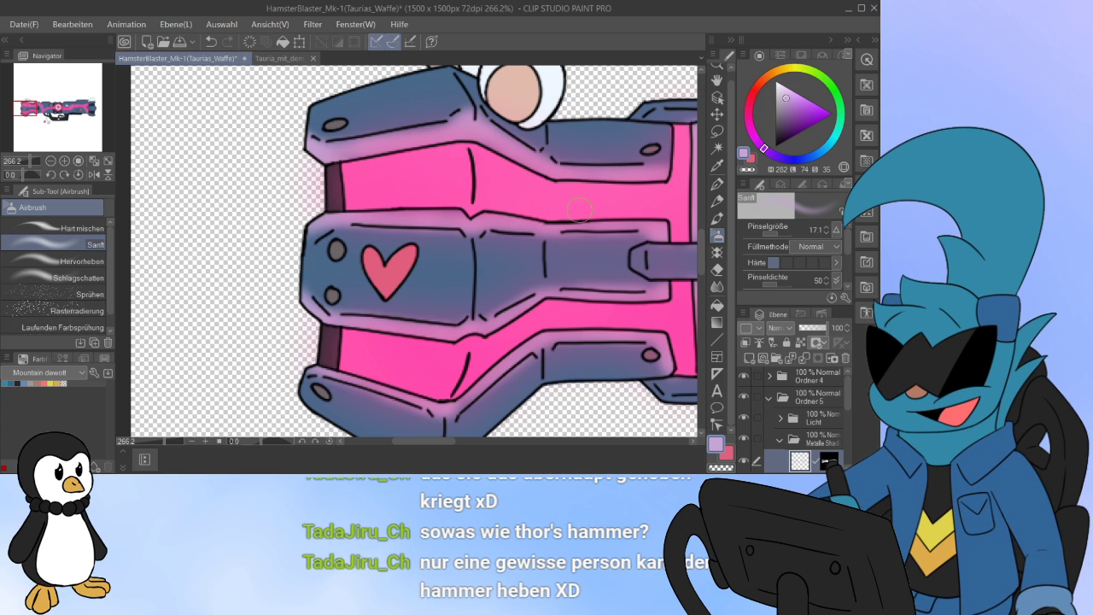
pyautogui.moveTo(669, 131); pyautogui.dragTo(664, 158)
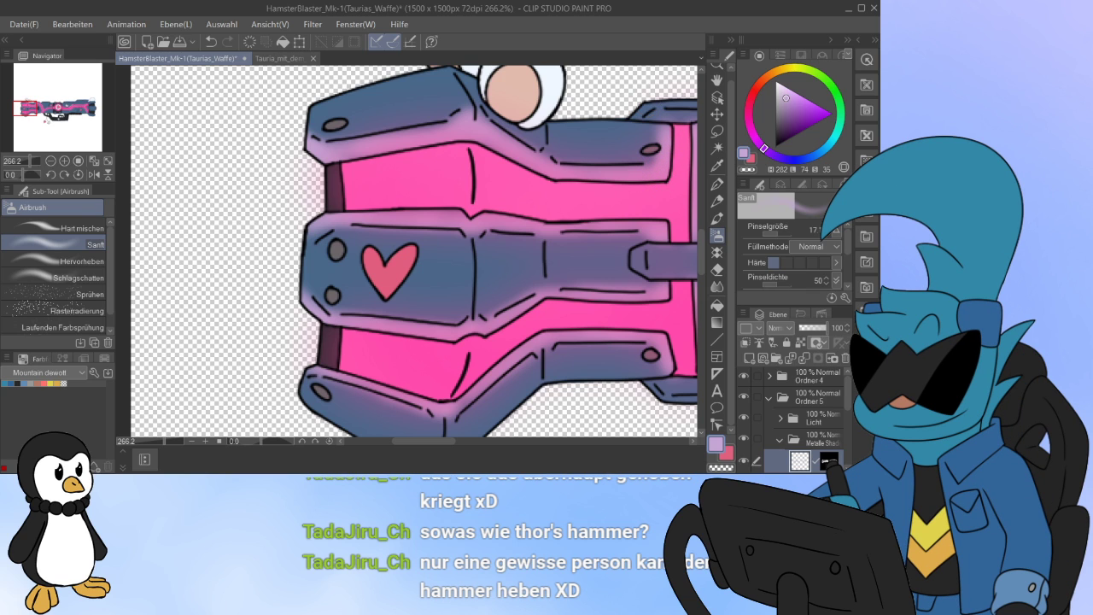
# Step: Airbrush pale violet light onto the rear clamps beside the pink fork's ends and along the metal above the rear stripe
pyautogui.moveTo(427, 440); pyautogui.dragTo(458, 441)
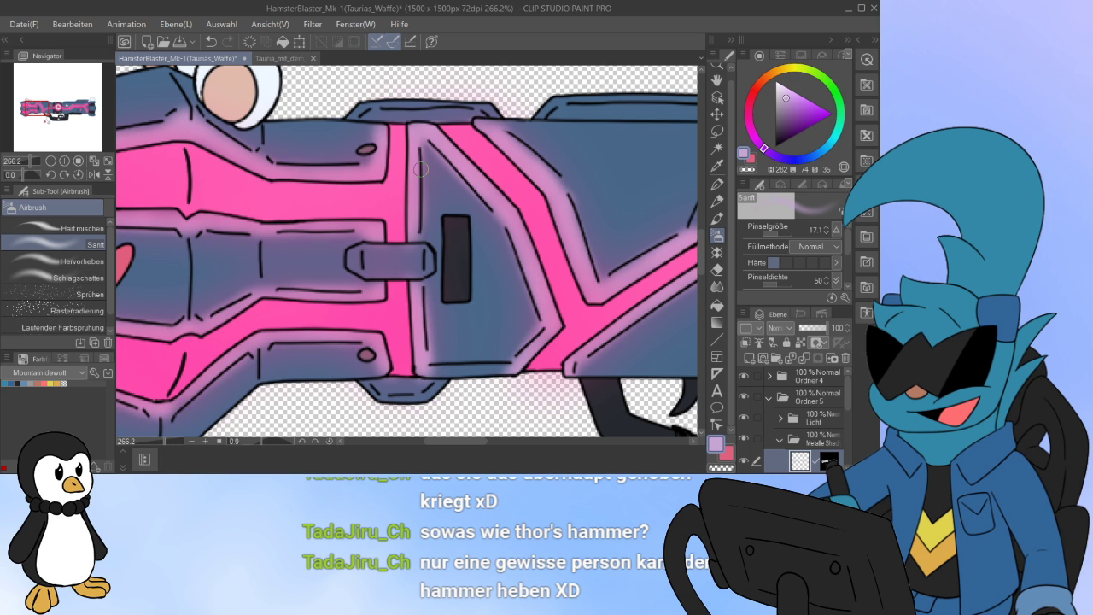
pyautogui.moveTo(456, 441); pyautogui.dragTo(591, 440)
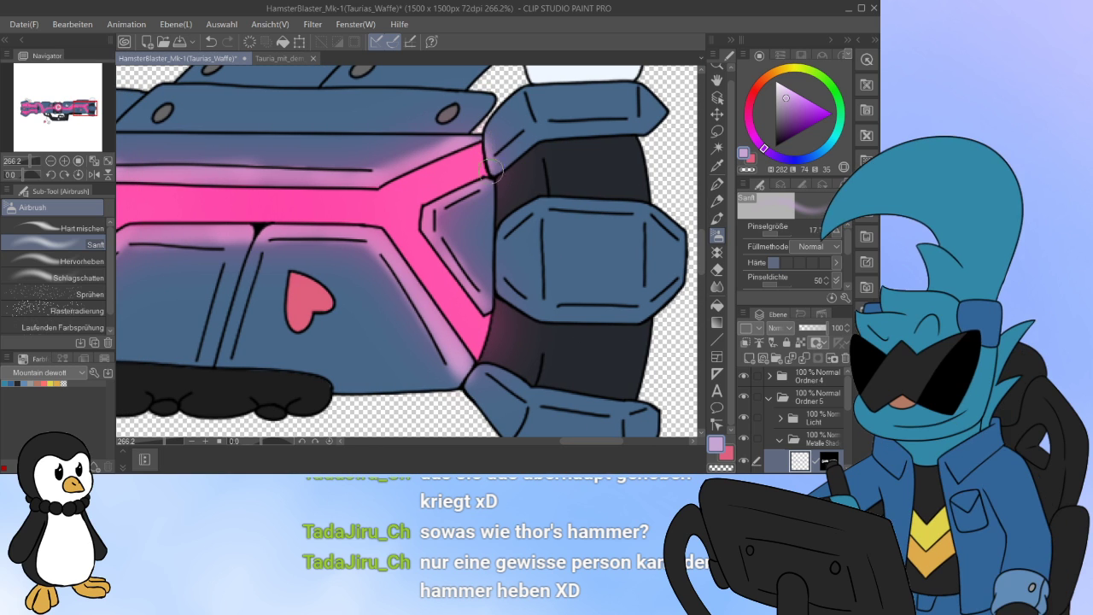
pyautogui.moveTo(486, 158); pyautogui.dragTo(494, 174)
pyautogui.moveTo(463, 401); pyautogui.dragTo(491, 367)
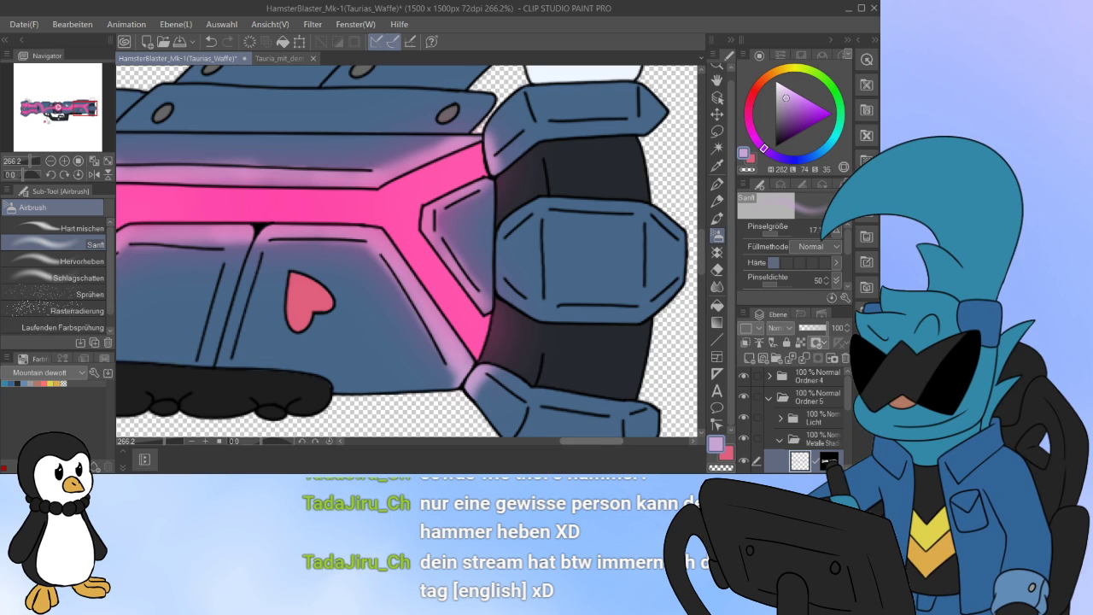
pyautogui.moveTo(592, 441); pyautogui.dragTo(548, 442)
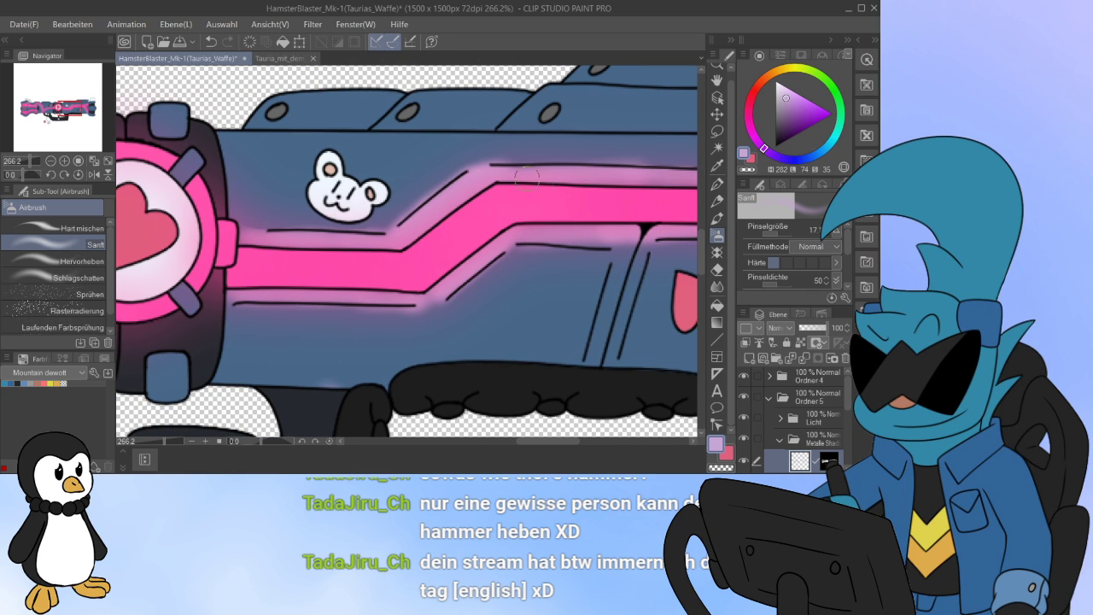
pyautogui.moveTo(527, 177); pyautogui.dragTo(596, 179)
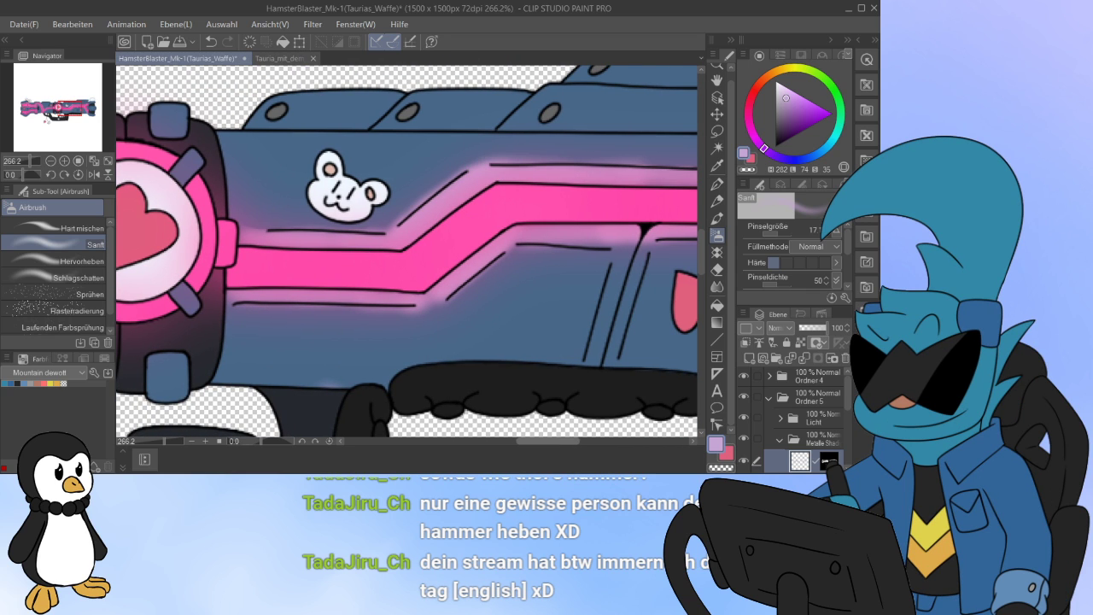
pyautogui.hscroll(5, 288, 295)
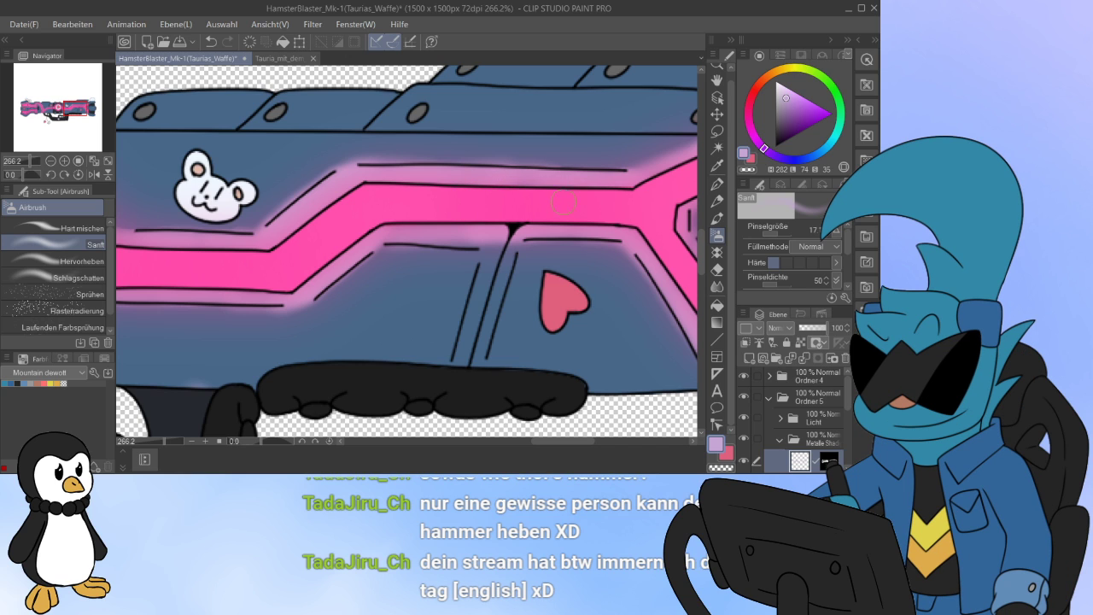
pyautogui.moveTo(563, 440); pyautogui.dragTo(540, 441)
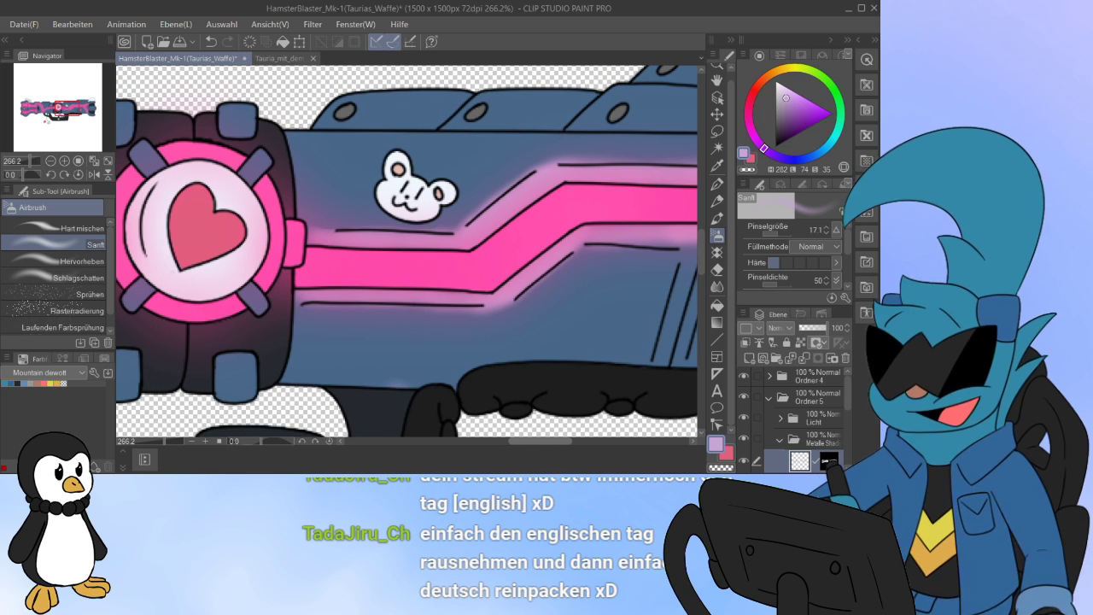
pyautogui.moveTo(541, 441); pyautogui.dragTo(473, 441)
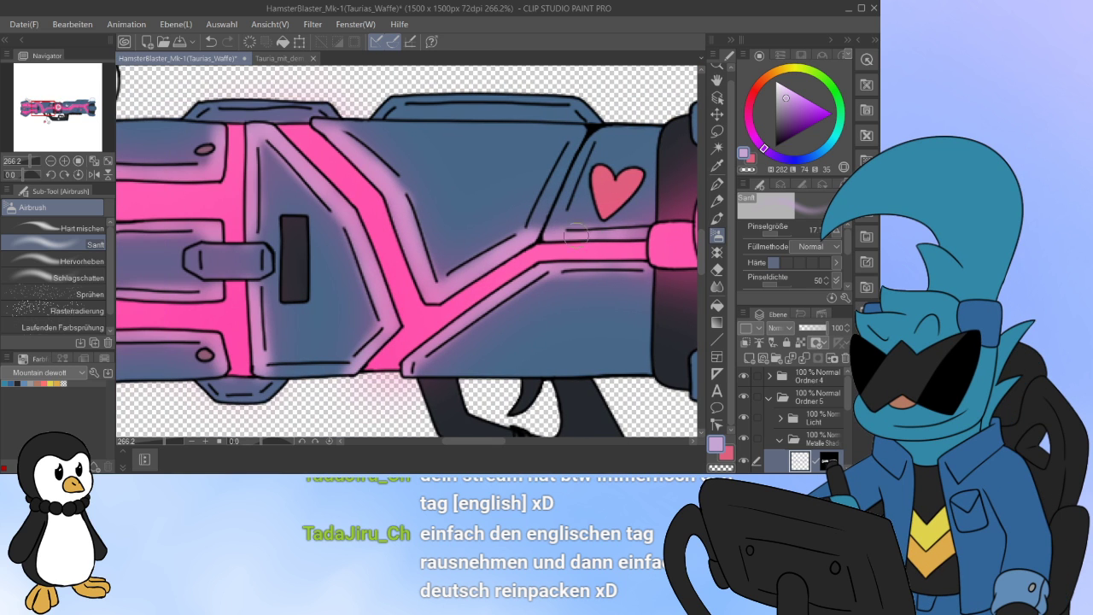
pyautogui.scroll(-2, 597, 245)
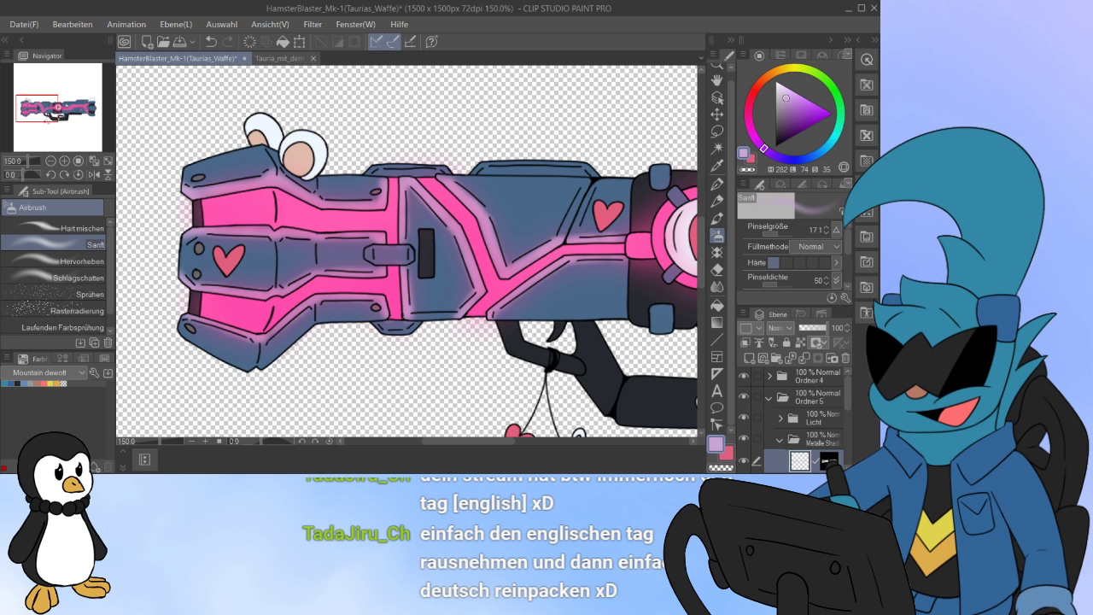
pyautogui.moveTo(478, 256); pyautogui.dragTo(548, 263)
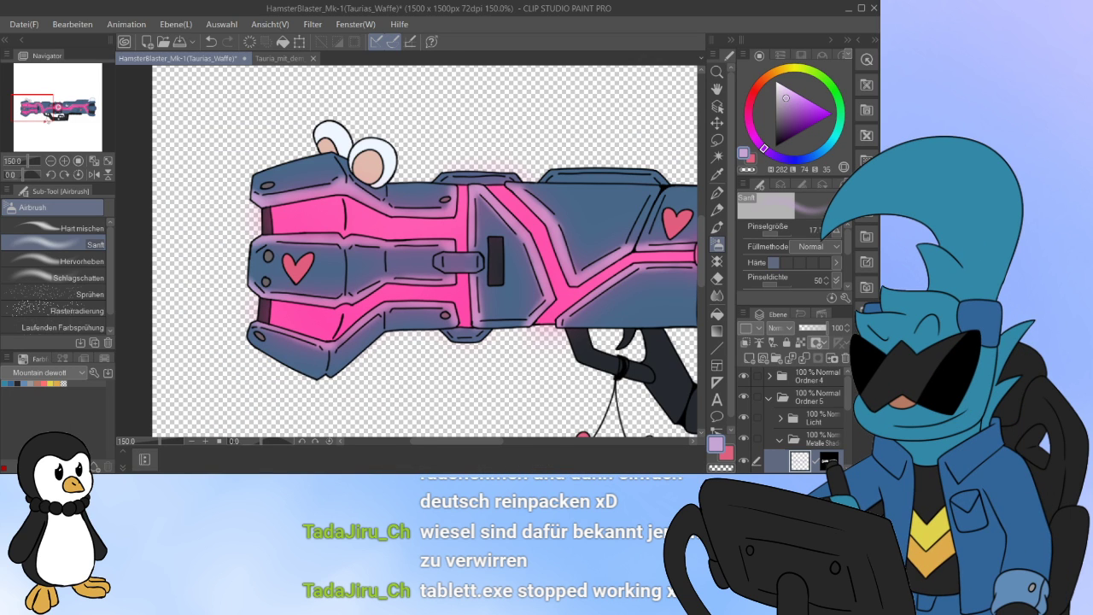
pyautogui.moveTo(478, 265); pyautogui.dragTo(332, 249)
pyautogui.hotkey('ctrl', '0')
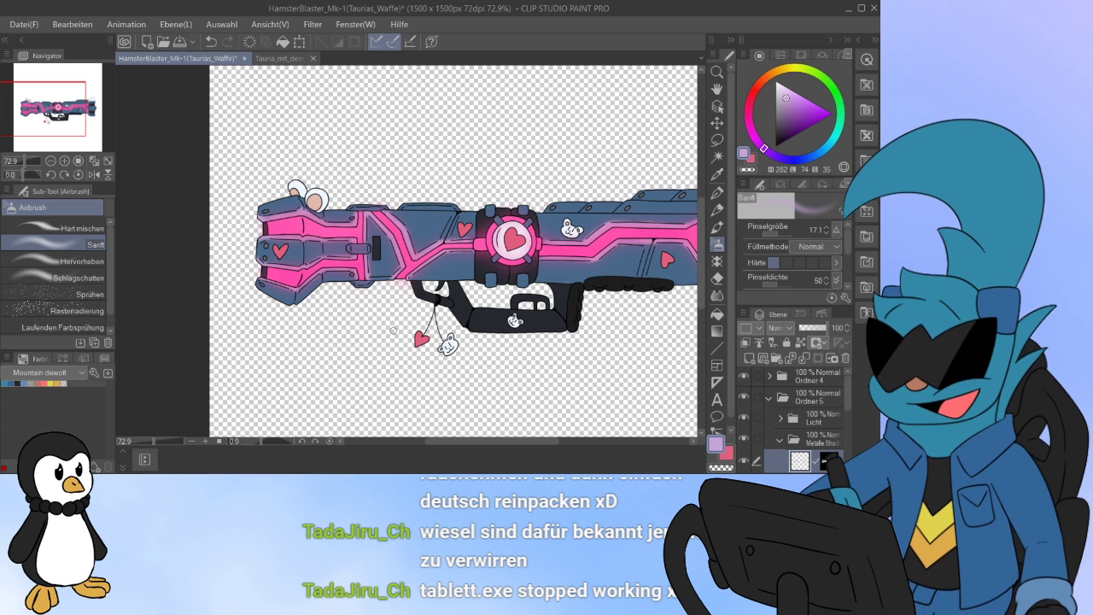
pyautogui.moveTo(43, 108); pyautogui.dragTo(49, 108)
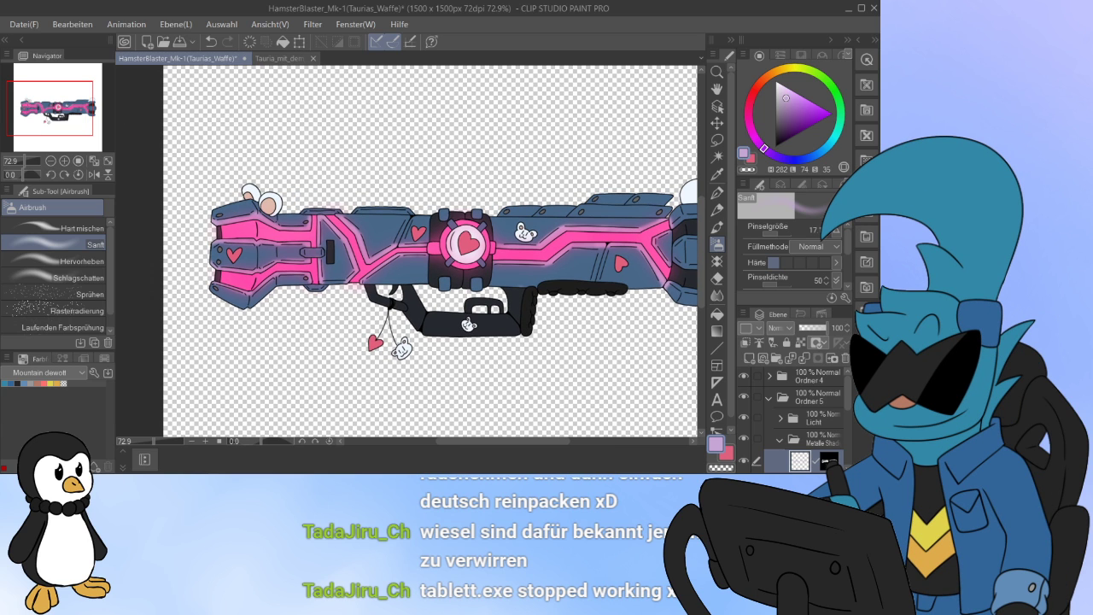
pyautogui.scroll(-1, 803, 423)
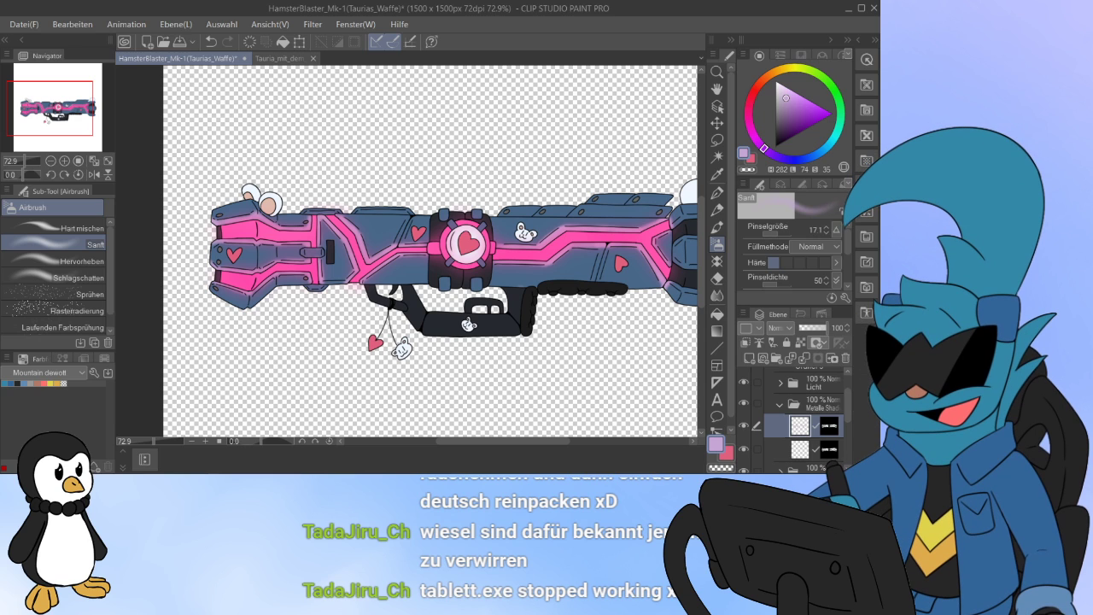
pyautogui.hotkey('ctrl', 's')
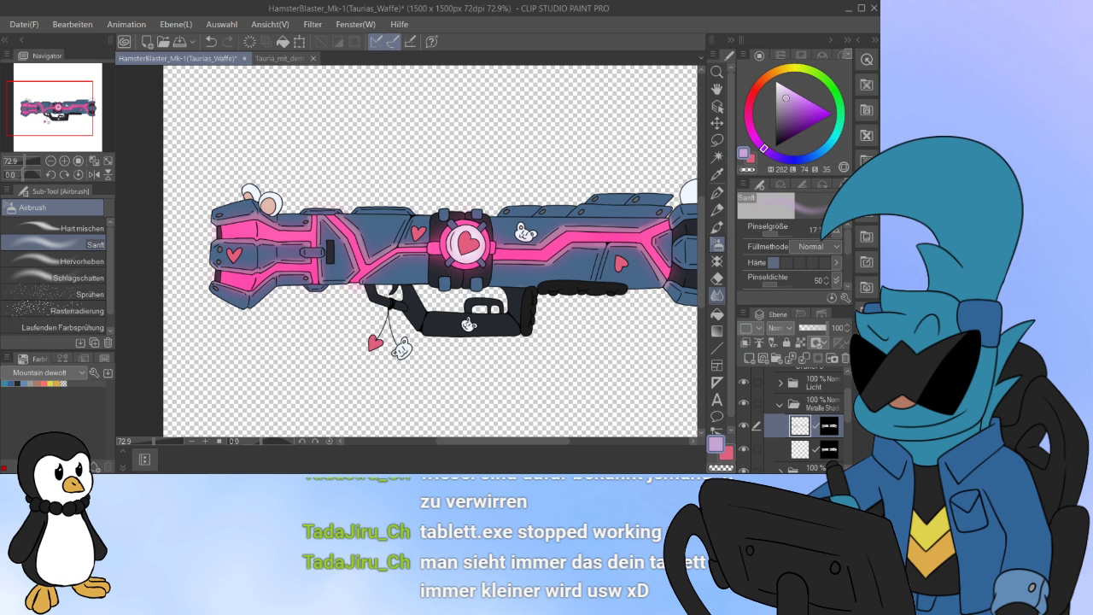
# Step: With the Überblenden tool at brush size 30.3, smooth the purple shading on the angled panel around the dark slot near the muzzle
pyautogui.click(717, 295)
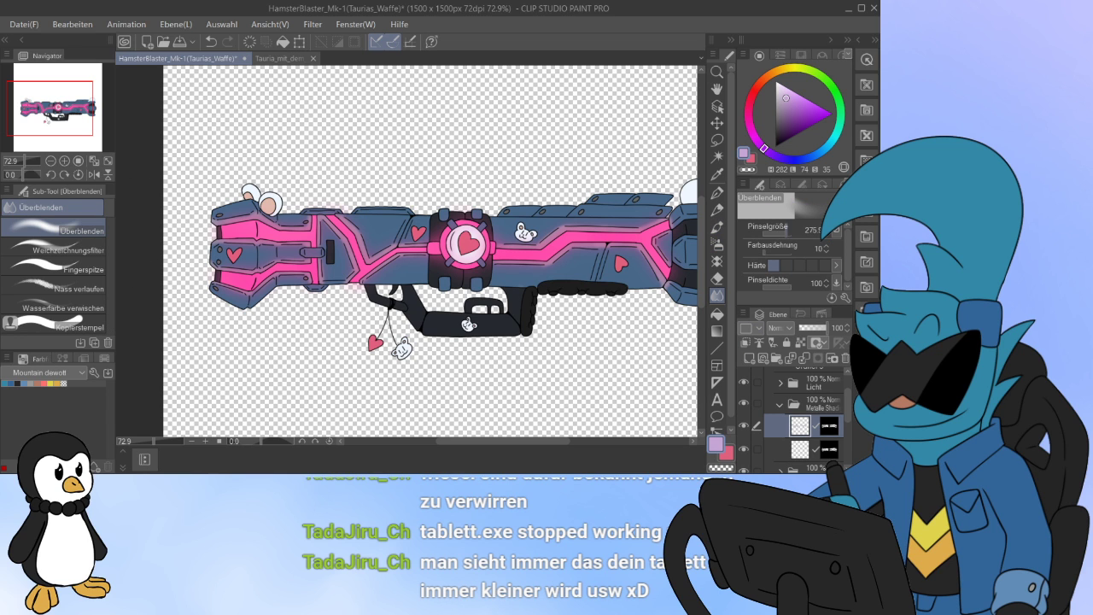
pyautogui.moveTo(787, 233); pyautogui.dragTo(779, 233)
pyautogui.click(46, 108)
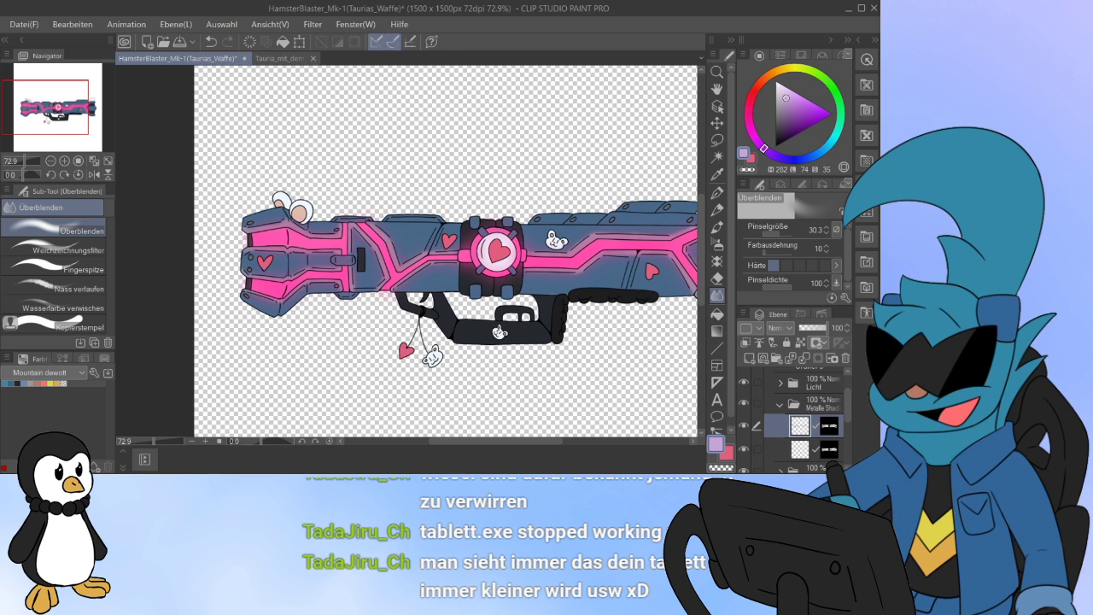
pyautogui.scroll(3, 218, 232)
pyautogui.scroll(3, 217, 232)
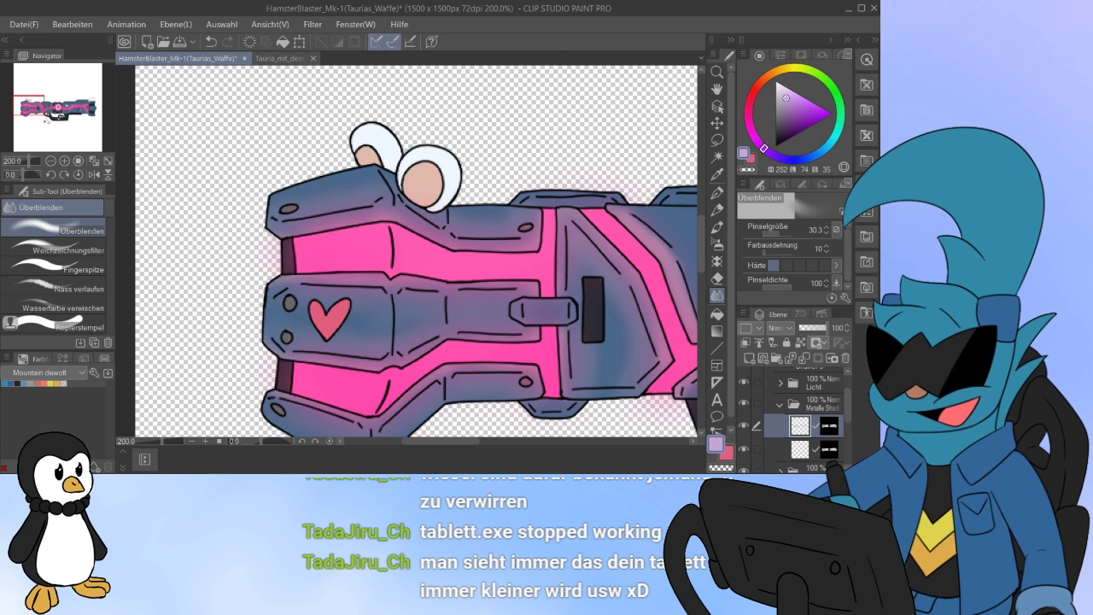
pyautogui.moveTo(440, 441)
pyautogui.mouseDown()
pyautogui.moveTo(475, 441)
pyautogui.moveTo(454, 442)
pyautogui.mouseUp()
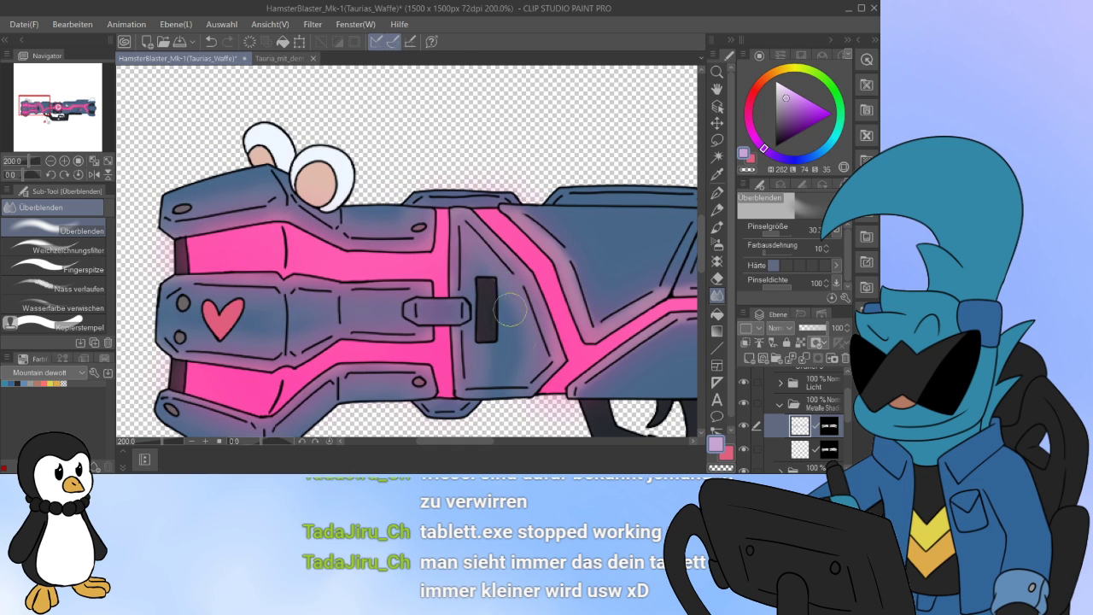
pyautogui.moveTo(462, 234)
pyautogui.mouseDown()
pyautogui.moveTo(476, 384)
pyautogui.moveTo(497, 392)
pyautogui.moveTo(524, 361)
pyautogui.moveTo(506, 283)
pyautogui.moveTo(480, 252)
pyautogui.moveTo(502, 372)
pyautogui.moveTo(486, 382)
pyautogui.moveTo(454, 357)
pyautogui.mouseUp()
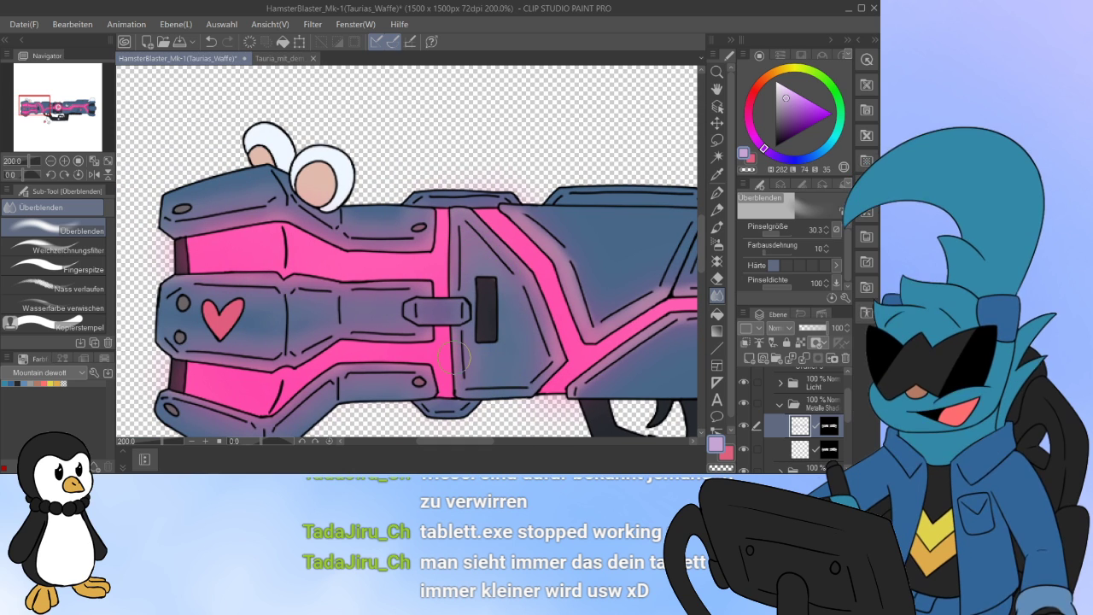
# Step: Blend the shading on the large blue panel between the diagonal pink strip and the small heart
pyautogui.moveTo(456, 442); pyautogui.dragTo(474, 442)
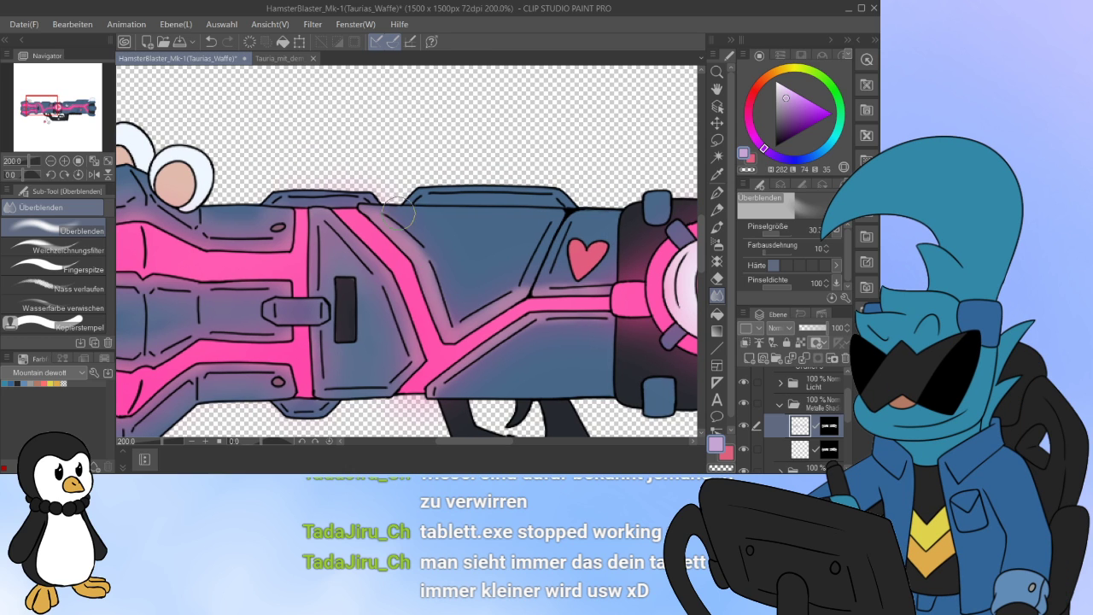
pyautogui.moveTo(381, 204)
pyautogui.mouseDown()
pyautogui.moveTo(445, 274)
pyautogui.moveTo(461, 318)
pyautogui.moveTo(417, 220)
pyautogui.moveTo(464, 283)
pyautogui.moveTo(491, 275)
pyautogui.moveTo(466, 305)
pyautogui.moveTo(521, 277)
pyautogui.mouseUp()
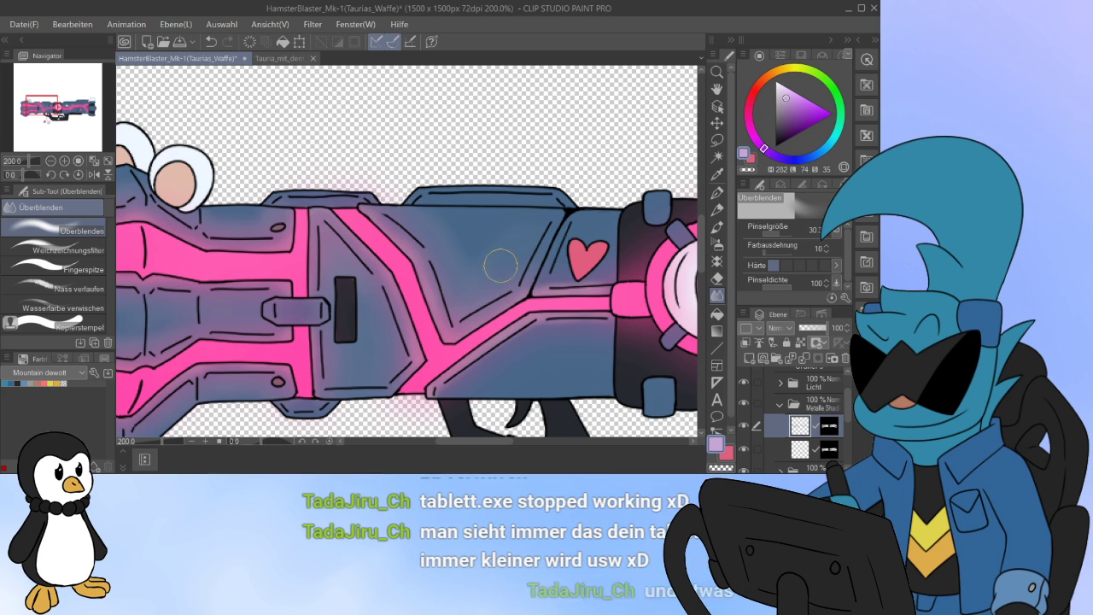
pyautogui.moveTo(454, 226)
pyautogui.mouseDown()
pyautogui.moveTo(488, 260)
pyautogui.moveTo(481, 335)
pyautogui.mouseUp()
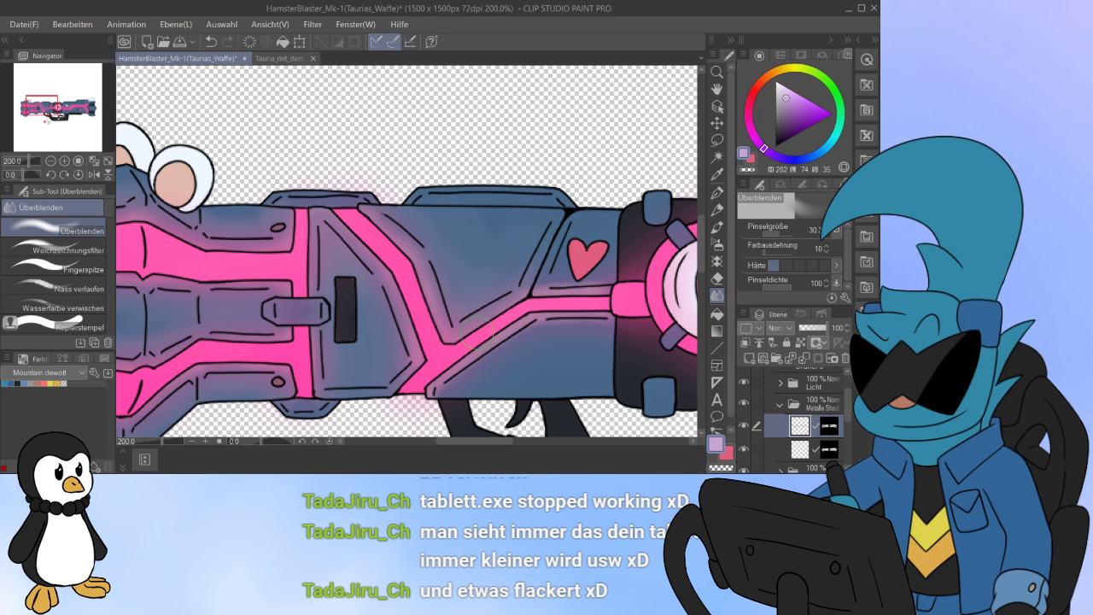
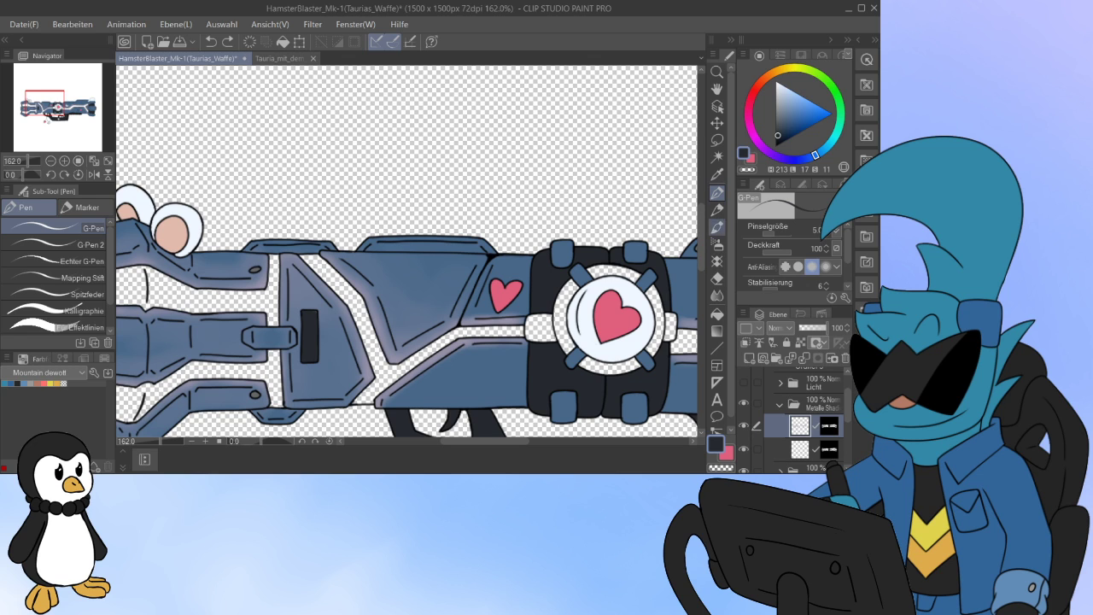
# Step: Return to the Überblenden tool and soften the shading on the front metal panels ahead of the round heart core
pyautogui.click(717, 244)
pyautogui.click(718, 294)
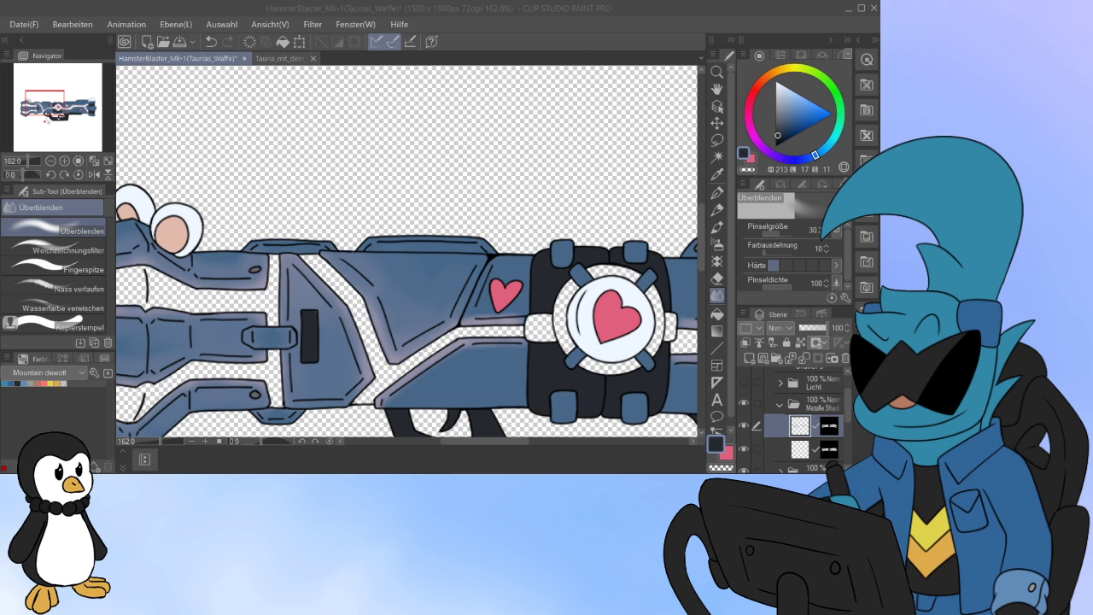
pyautogui.click(537, 254)
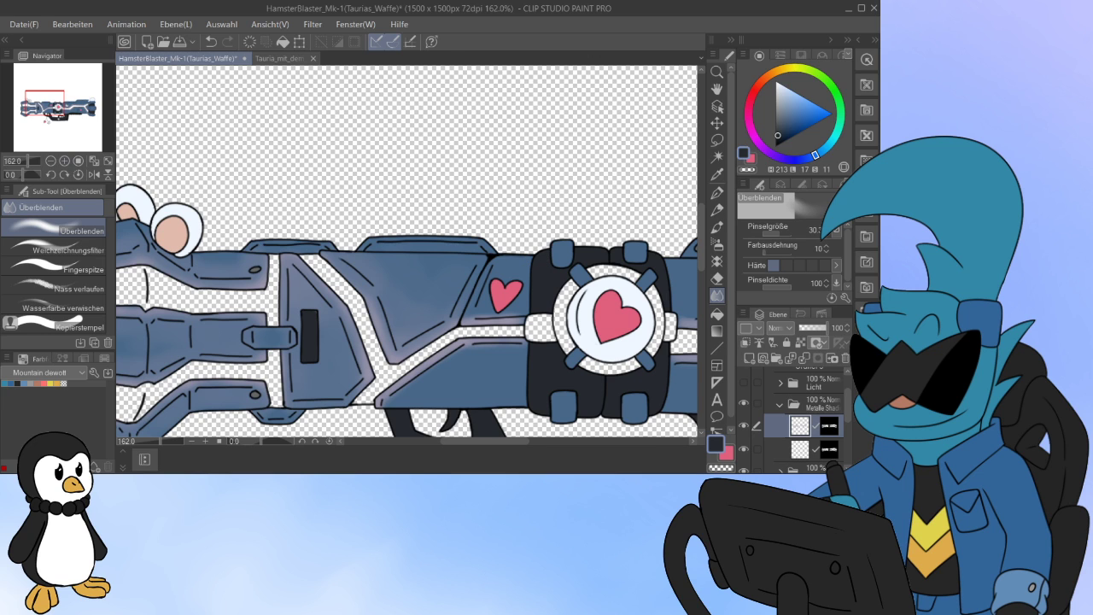
pyautogui.moveTo(188, 144); pyautogui.dragTo(262, 128)
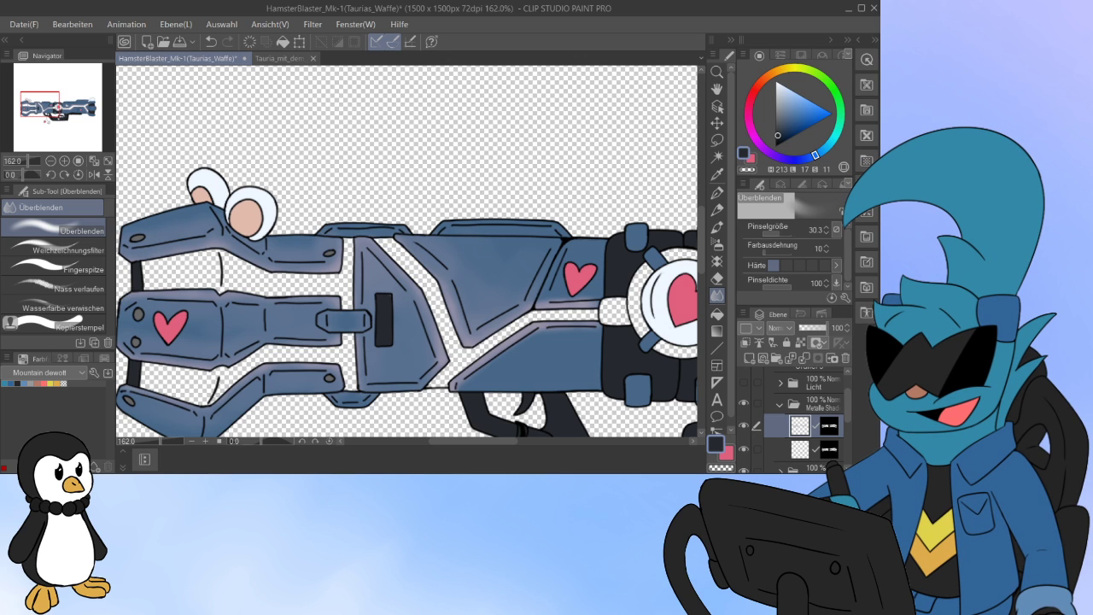
pyautogui.moveTo(407, 251)
pyautogui.mouseDown()
pyautogui.moveTo(350, 263)
pyautogui.moveTo(398, 235)
pyautogui.mouseUp()
pyautogui.moveTo(484, 367)
pyautogui.mouseDown()
pyautogui.moveTo(466, 365)
pyautogui.moveTo(517, 329)
pyautogui.mouseUp()
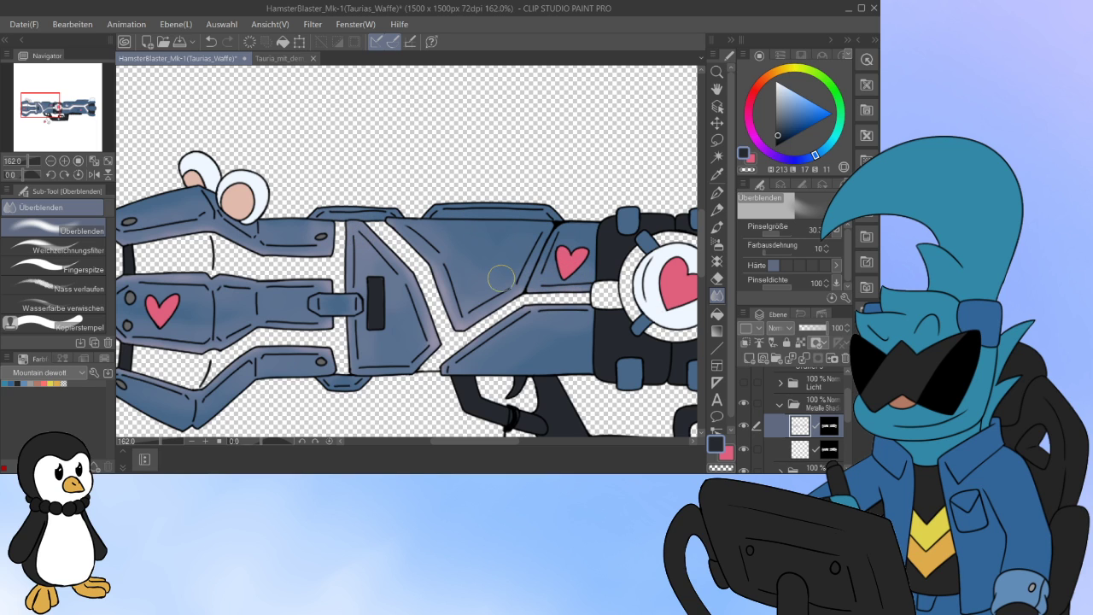
# Step: Blend the shading along the light channel on the upper and lower metal panels between the heart core and the rear
pyautogui.moveTo(494, 440); pyautogui.dragTo(547, 440)
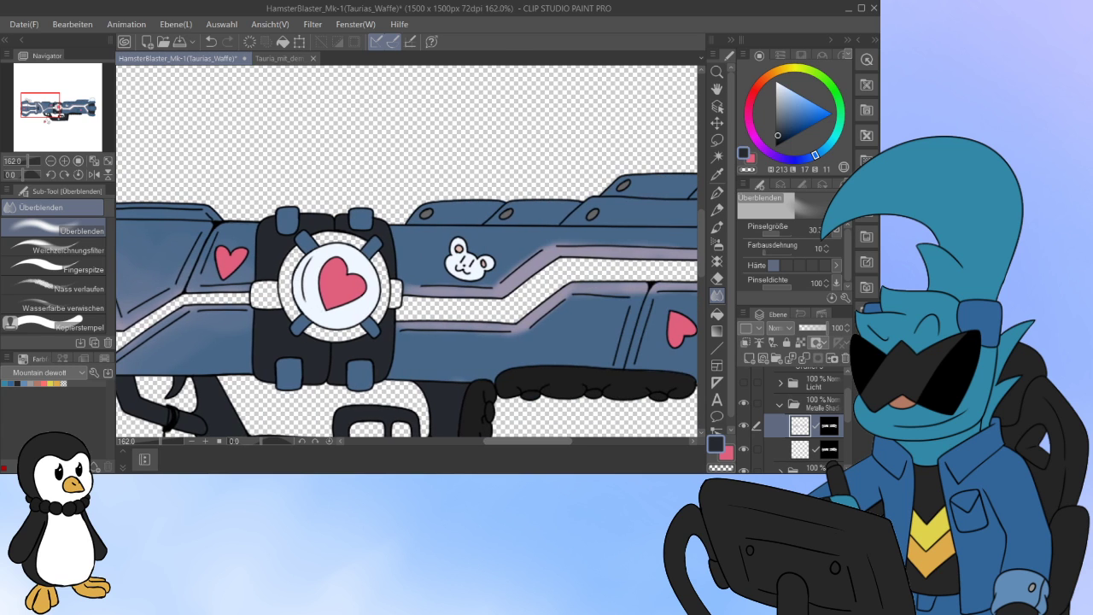
pyautogui.moveTo(405, 336)
pyautogui.mouseDown()
pyautogui.moveTo(510, 336)
pyautogui.moveTo(563, 318)
pyautogui.moveTo(578, 296)
pyautogui.moveTo(637, 298)
pyautogui.moveTo(478, 342)
pyautogui.mouseUp()
pyautogui.moveTo(419, 285)
pyautogui.mouseDown()
pyautogui.moveTo(475, 281)
pyautogui.moveTo(538, 250)
pyautogui.moveTo(588, 243)
pyautogui.moveTo(552, 243)
pyautogui.moveTo(625, 243)
pyautogui.moveTo(576, 244)
pyautogui.moveTo(481, 276)
pyautogui.mouseUp()
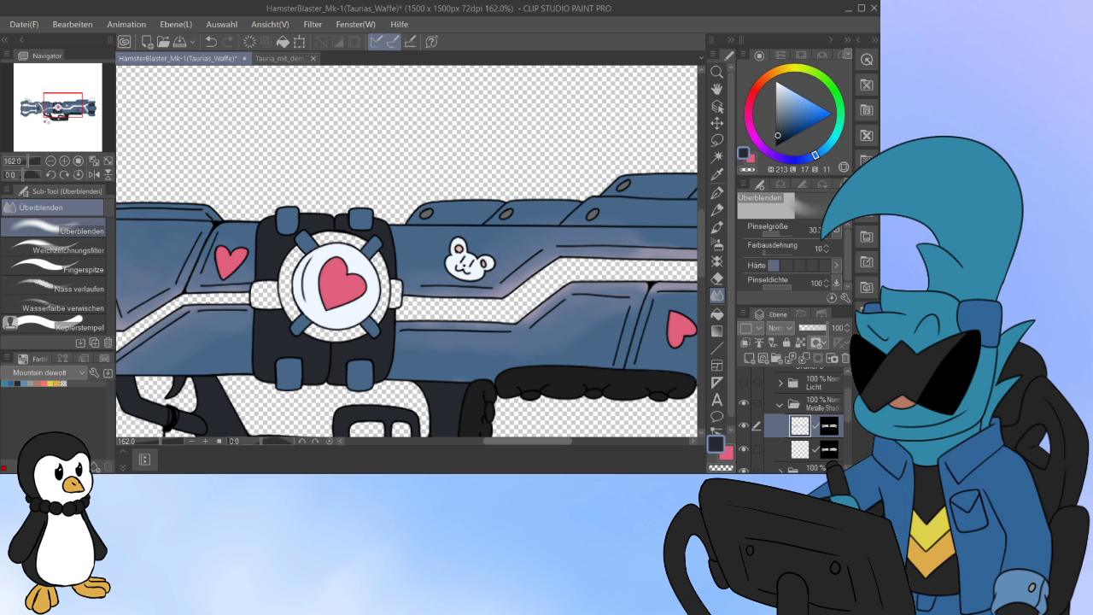
pyautogui.moveTo(559, 441); pyautogui.dragTo(580, 441)
pyautogui.moveTo(484, 241)
pyautogui.mouseDown()
pyautogui.moveTo(590, 245)
pyautogui.moveTo(630, 230)
pyautogui.moveTo(607, 249)
pyautogui.mouseUp()
pyautogui.moveTo(512, 298)
pyautogui.mouseDown()
pyautogui.moveTo(600, 312)
pyautogui.moveTo(611, 338)
pyautogui.moveTo(591, 306)
pyautogui.moveTo(631, 366)
pyautogui.moveTo(635, 380)
pyautogui.moveTo(593, 321)
pyautogui.moveTo(627, 386)
pyautogui.moveTo(664, 382)
pyautogui.moveTo(660, 373)
pyautogui.moveTo(660, 398)
pyautogui.moveTo(641, 295)
pyautogui.moveTo(658, 318)
pyautogui.moveTo(634, 275)
pyautogui.moveTo(667, 229)
pyautogui.mouseUp()
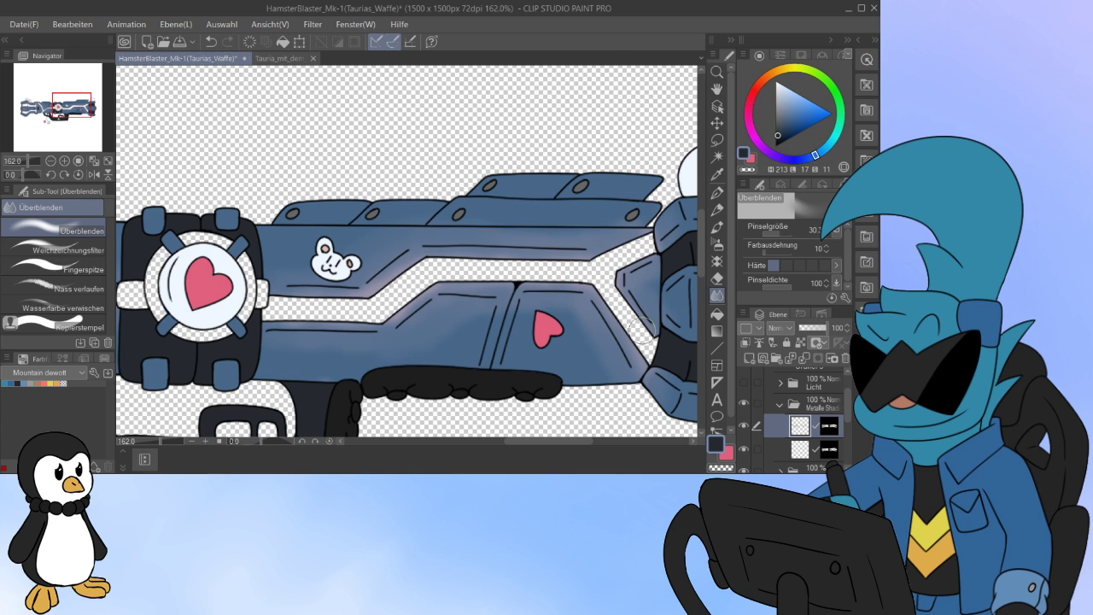
# Step: Smooth the lower panel shading beside the heart core and make the Licht folder visible again
pyautogui.moveTo(559, 442); pyautogui.dragTo(507, 442)
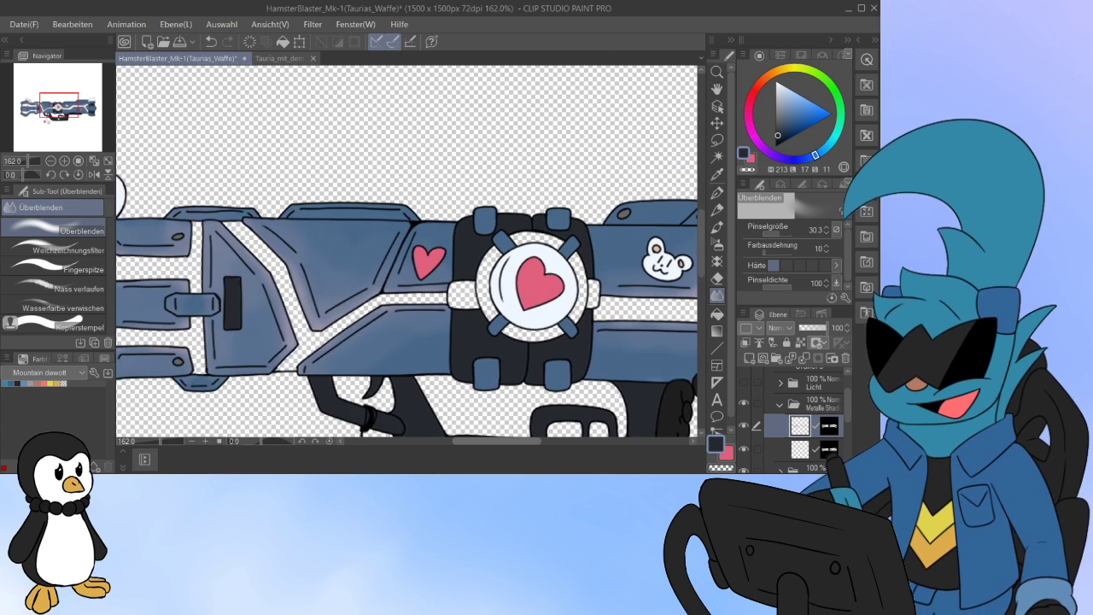
pyautogui.moveTo(429, 348); pyautogui.dragTo(513, 351)
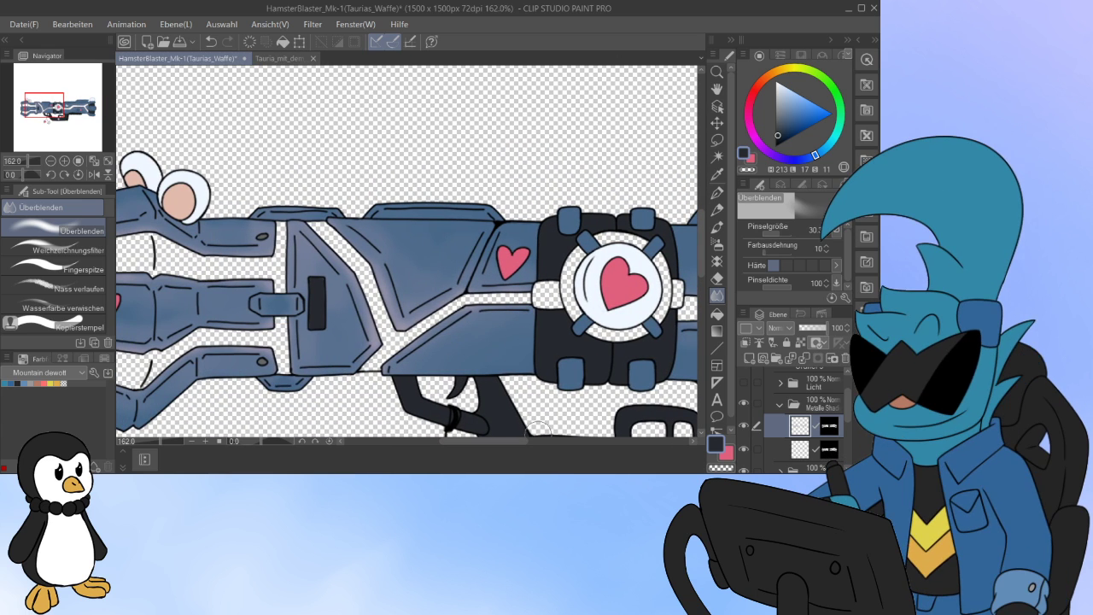
pyautogui.moveTo(515, 441); pyautogui.dragTo(555, 442)
pyautogui.click(743, 382)
pyautogui.click(744, 382)
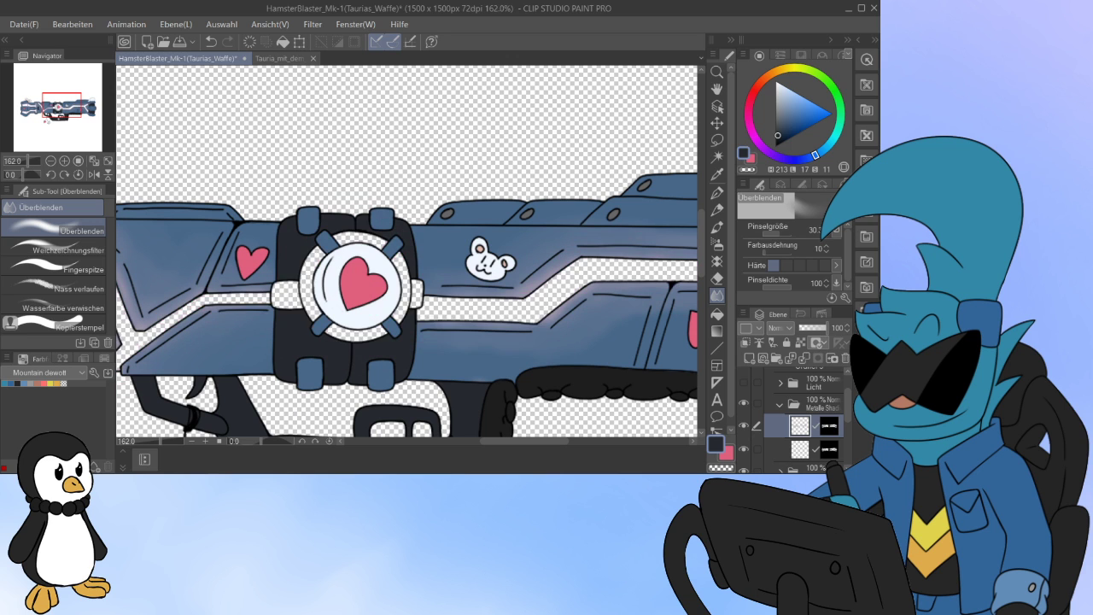
pyautogui.click(744, 383)
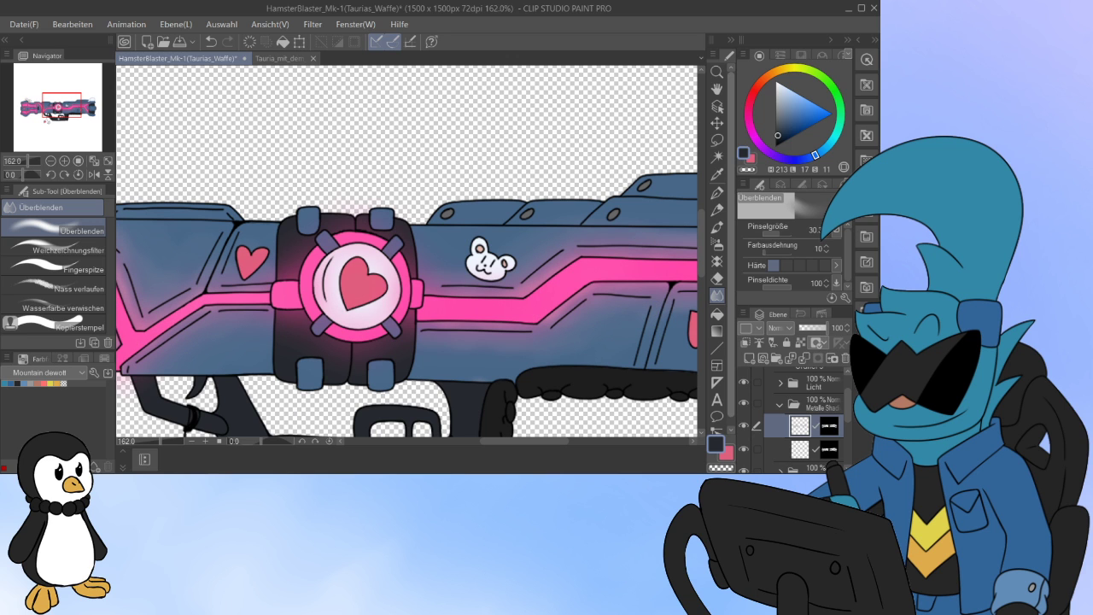
# Step: Select the lower layer in the metal shading folder and choose a dark purple with hue 261, luminosity 22 and saturation 67
pyautogui.scroll(-4, 349, 226)
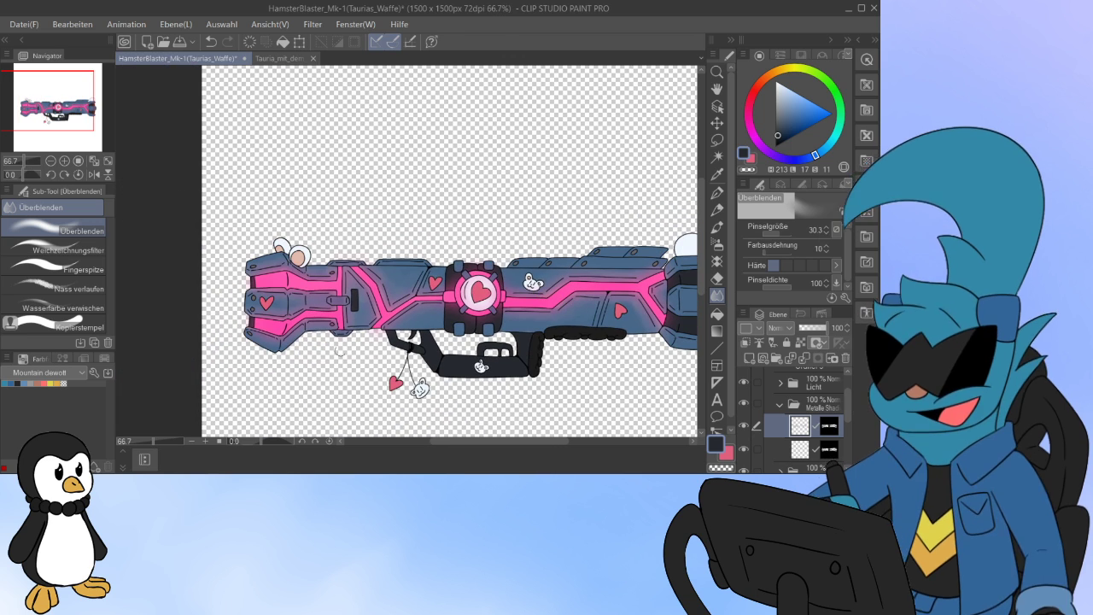
pyautogui.scroll(5, 348, 227)
pyautogui.scroll(-3, 468, 384)
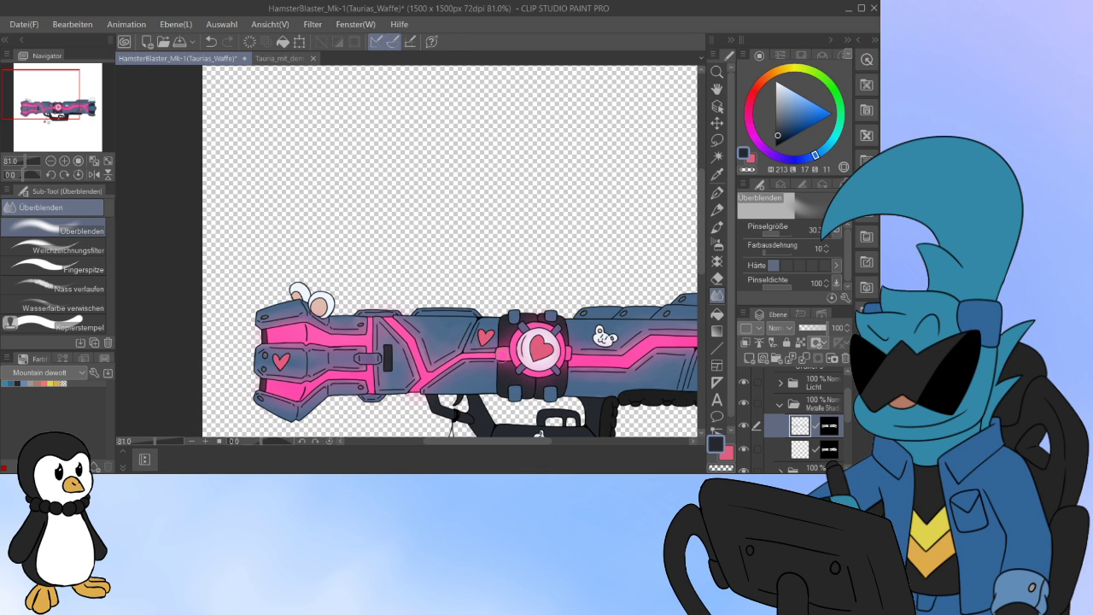
pyautogui.moveTo(461, 342); pyautogui.dragTo(409, 272)
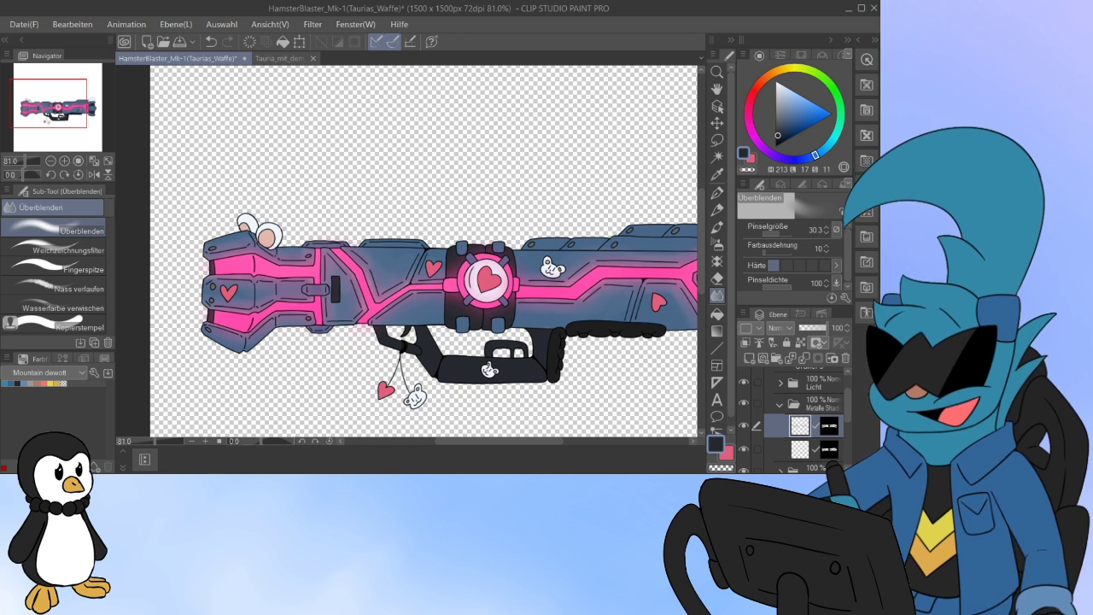
pyautogui.click(800, 449)
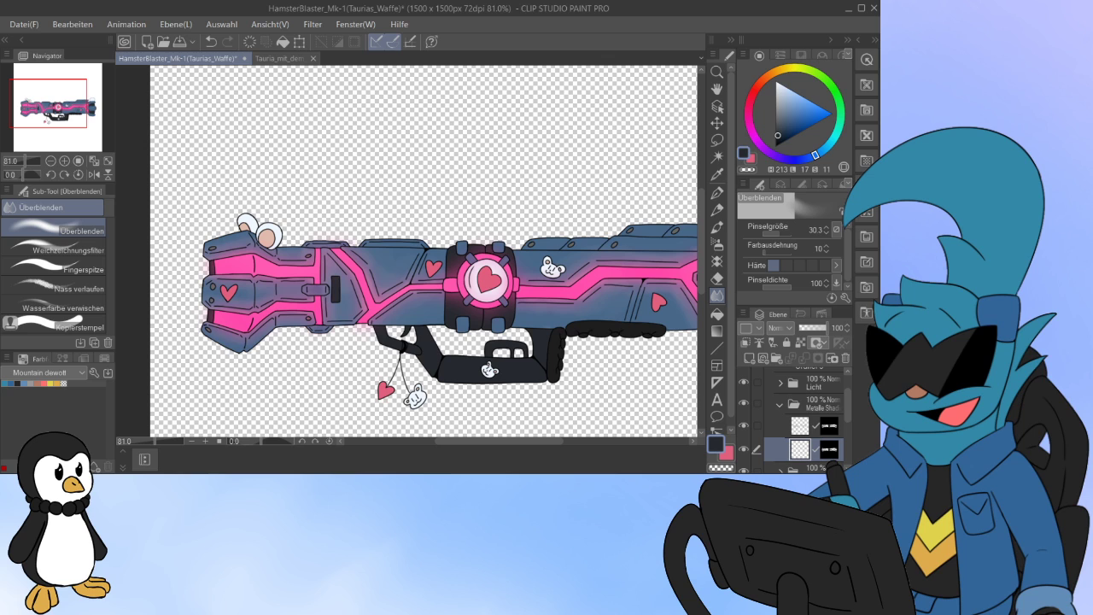
pyautogui.click(788, 134)
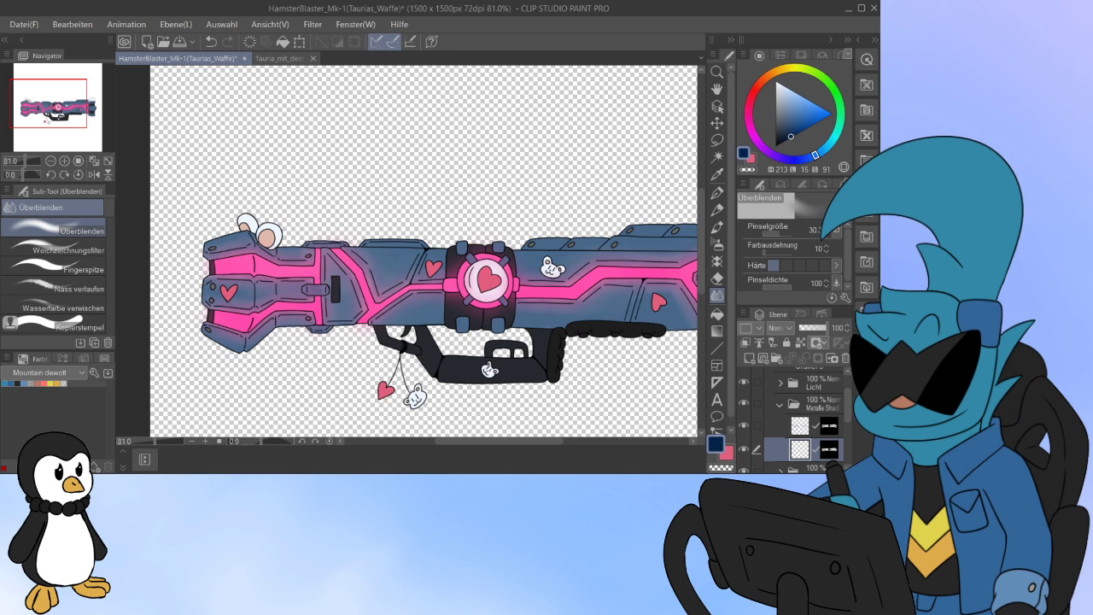
pyautogui.moveTo(818, 154); pyautogui.dragTo(778, 157)
pyautogui.click(791, 128)
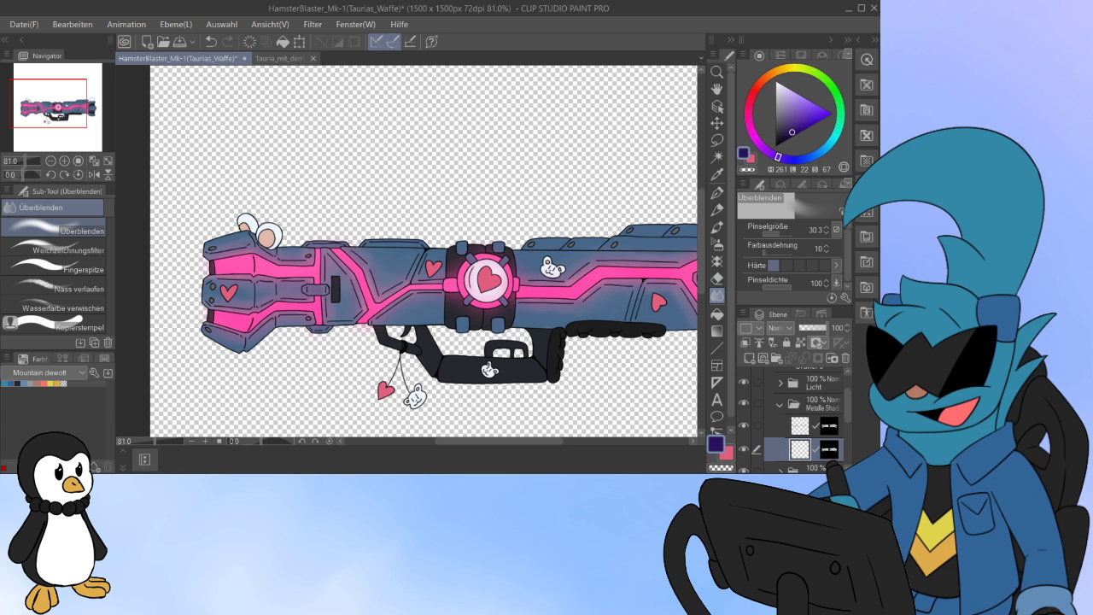
# Step: Switch to the soft airbrush Sanft, set its brush size to 44.3 and undo a trial shadow along the lower panel behind the heart core
pyautogui.press('e')
pyautogui.scroll(2, 554, 359)
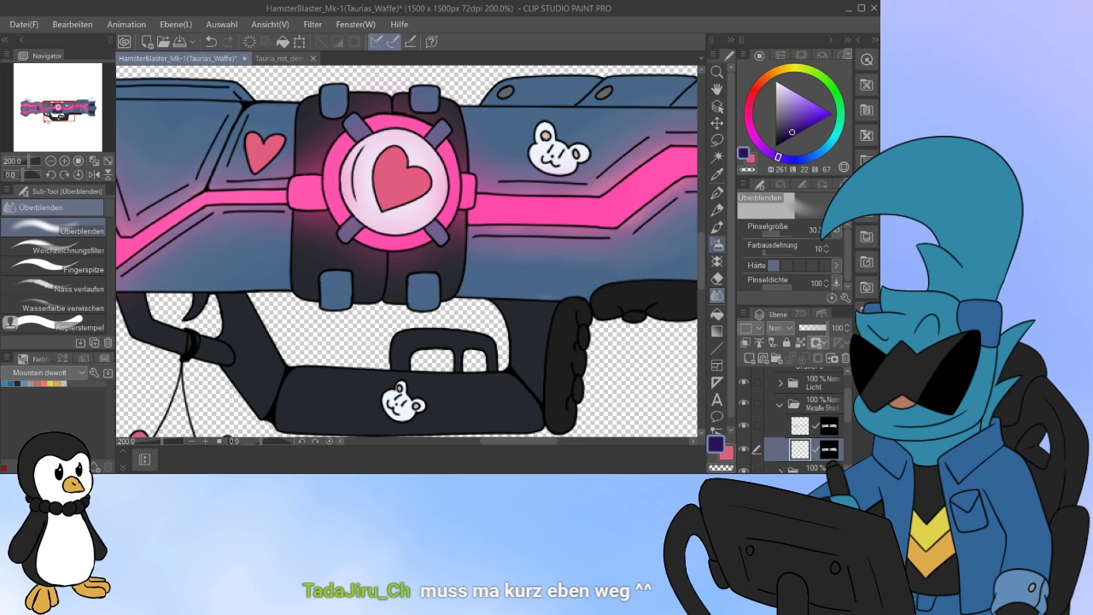
pyautogui.press('b')
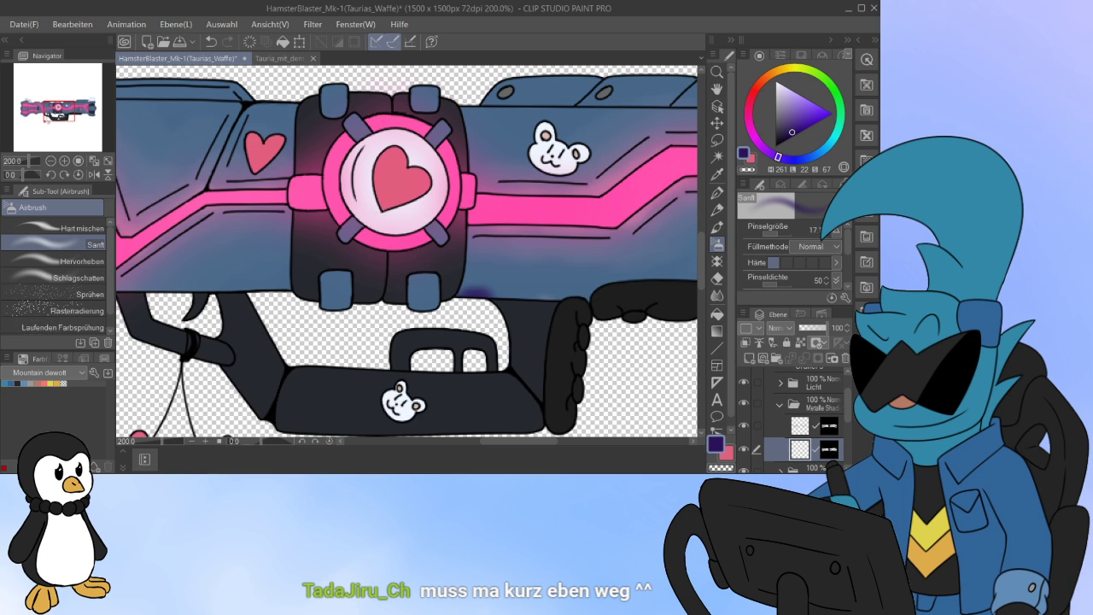
pyautogui.click(778, 233)
pyautogui.moveTo(468, 289); pyautogui.dragTo(531, 304)
pyautogui.hotkey('ctrl', 'z')
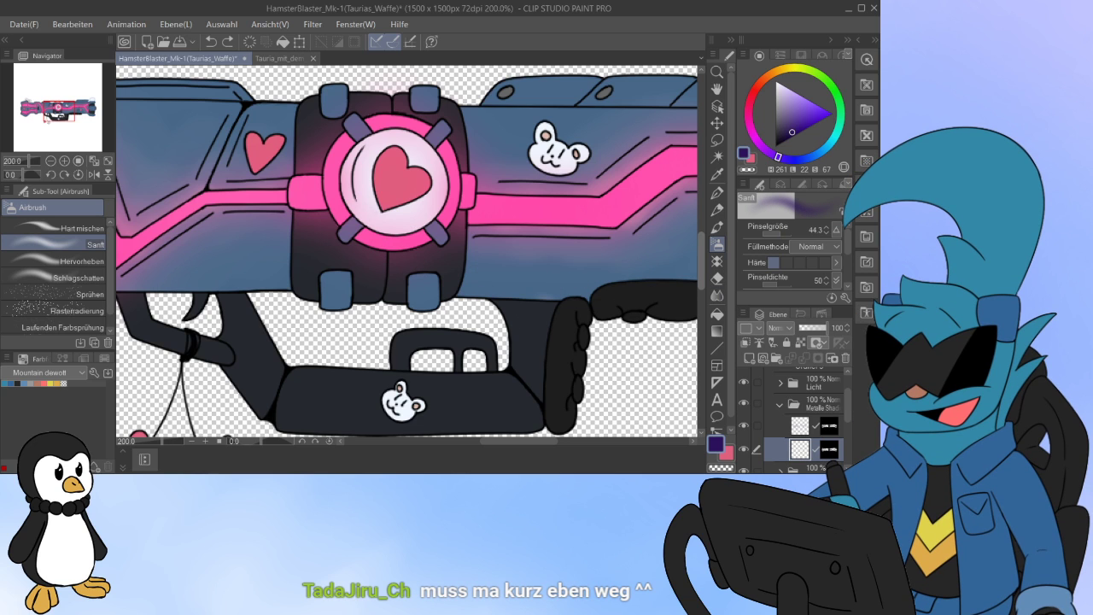
pyautogui.click(787, 127)
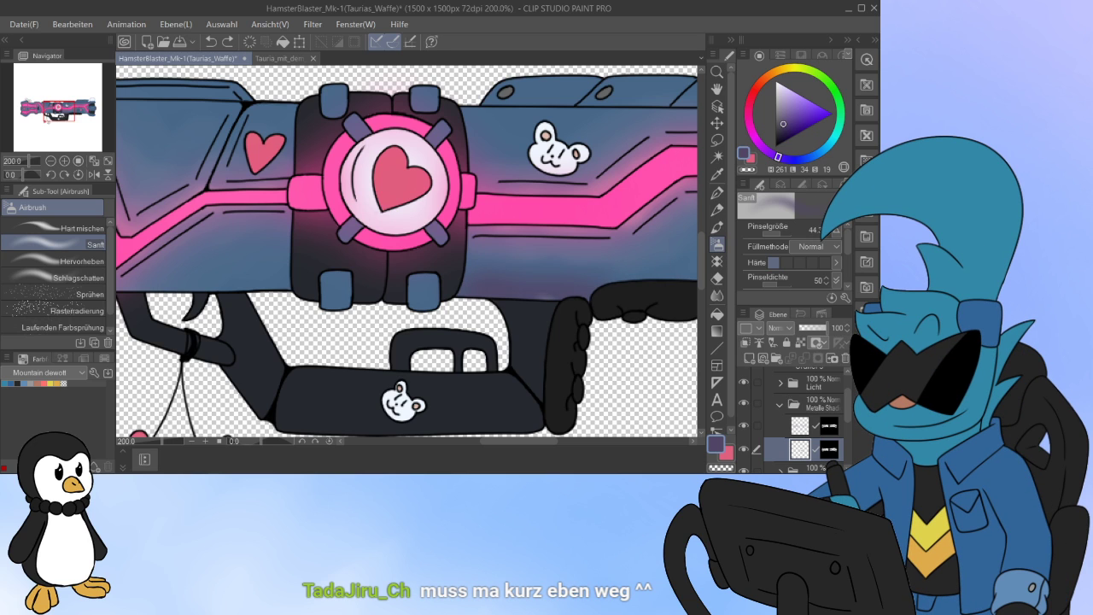
pyautogui.hotkey('ctrl', 'z')
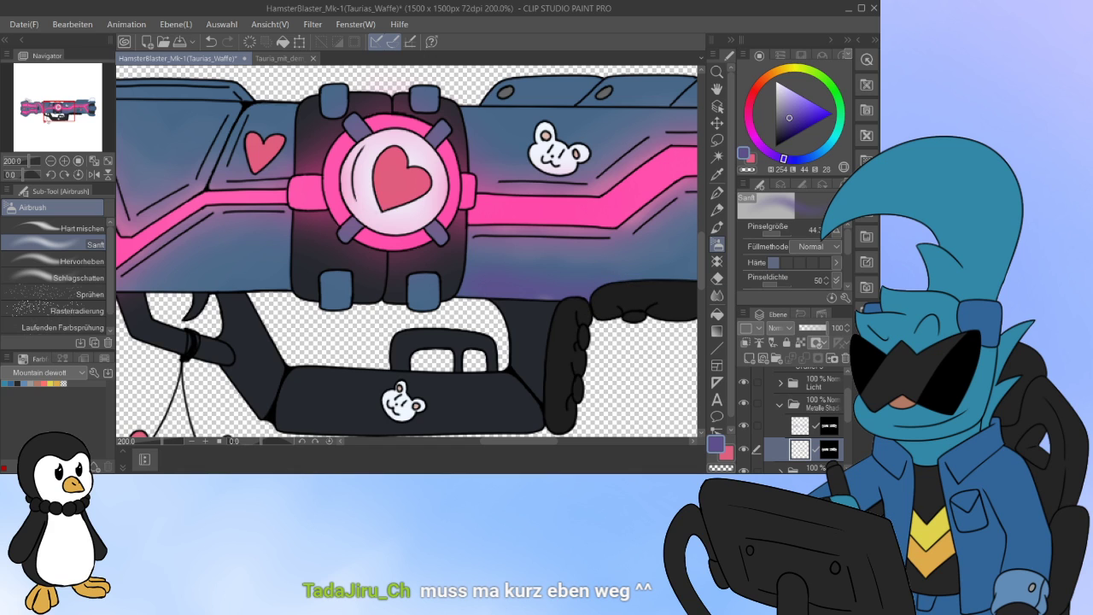
pyautogui.click(787, 128)
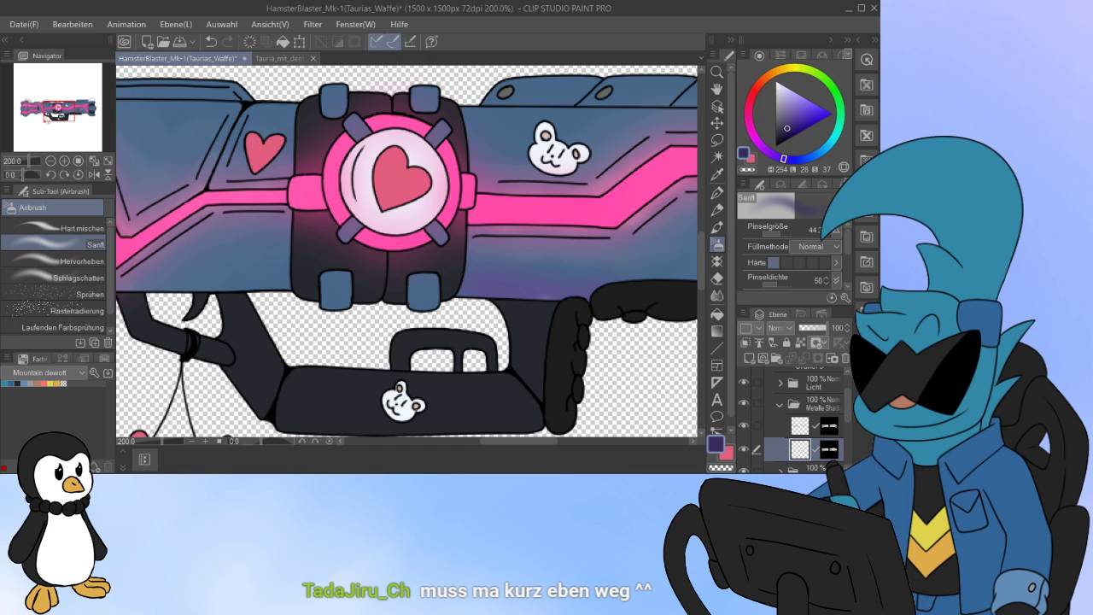
pyautogui.moveTo(516, 288)
pyautogui.mouseDown()
pyautogui.moveTo(469, 281)
pyautogui.moveTo(607, 292)
pyautogui.moveTo(597, 307)
pyautogui.moveTo(536, 292)
pyautogui.mouseUp()
pyautogui.click(801, 425)
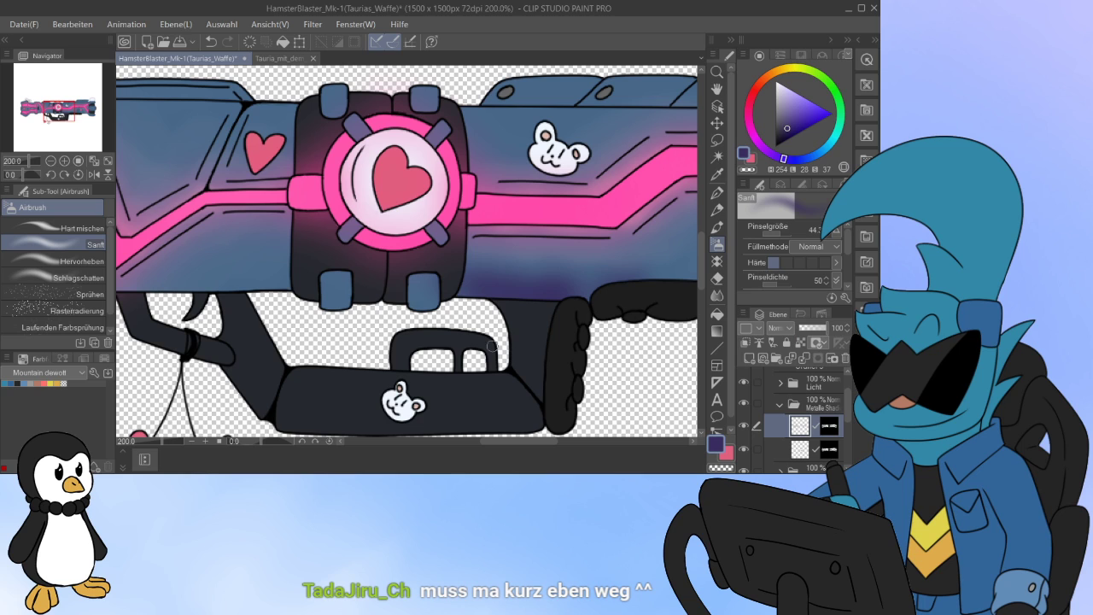
pyautogui.click(800, 449)
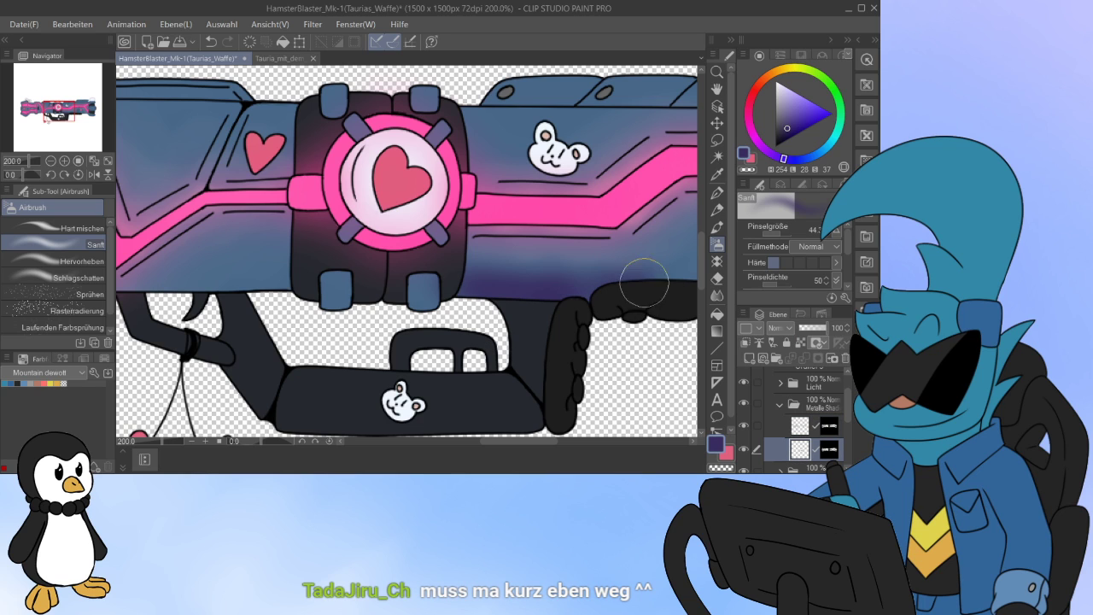
pyautogui.click(249, 41)
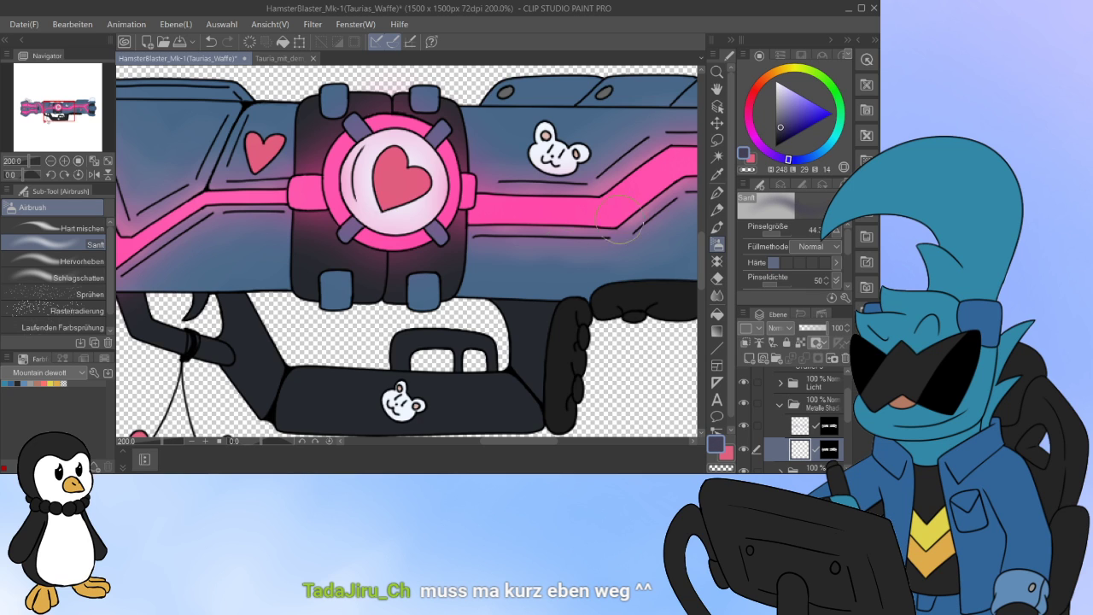
# Step: Airbrush soft shadows along the bottom of the lower metal panels behind the heart core, using greyish purple with hue 248, luminosity 29, saturation 14
pyautogui.moveTo(454, 295)
pyautogui.mouseDown()
pyautogui.moveTo(536, 290)
pyautogui.moveTo(594, 303)
pyautogui.moveTo(482, 293)
pyautogui.moveTo(563, 303)
pyautogui.moveTo(642, 290)
pyautogui.mouseUp()
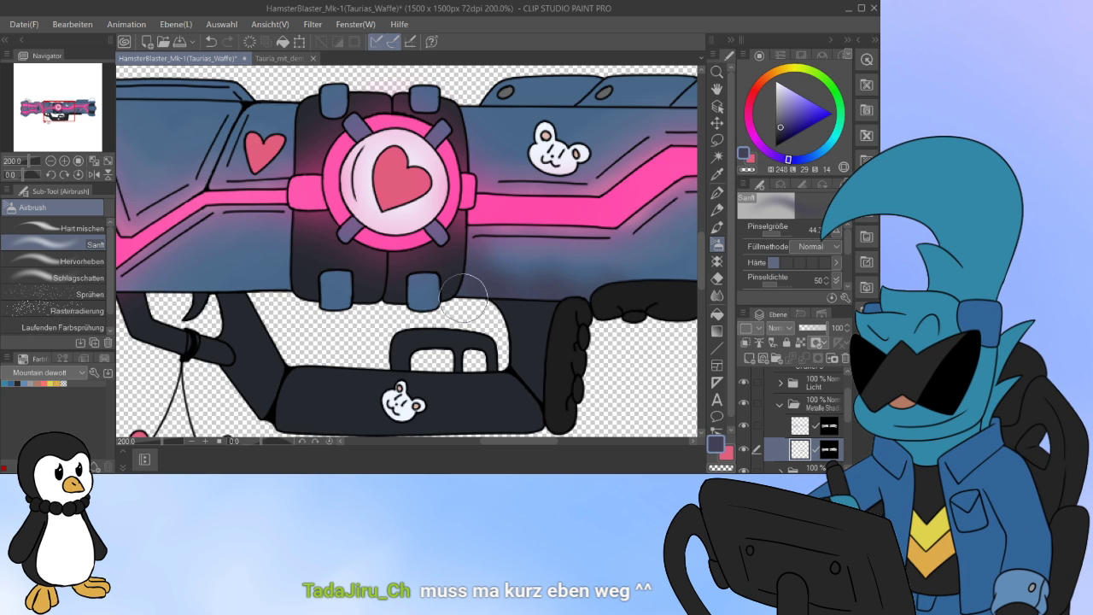
pyautogui.moveTo(465, 289); pyautogui.dragTo(654, 287)
pyautogui.moveTo(529, 441); pyautogui.dragTo(557, 442)
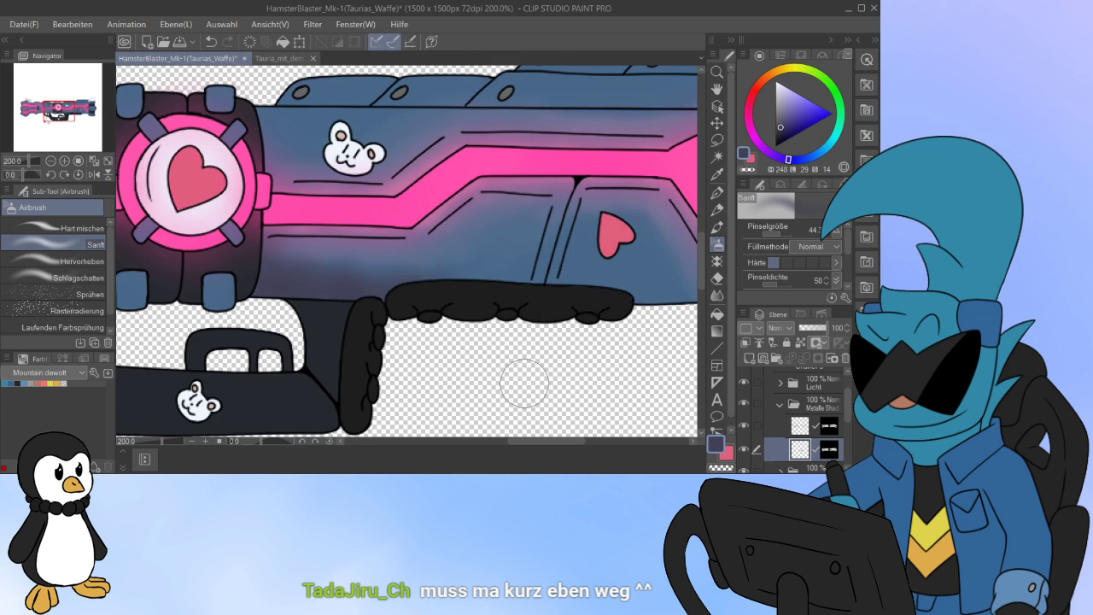
pyautogui.moveTo(441, 275)
pyautogui.mouseDown()
pyautogui.moveTo(542, 285)
pyautogui.moveTo(558, 242)
pyautogui.moveTo(547, 290)
pyautogui.moveTo(573, 186)
pyautogui.moveTo(543, 301)
pyautogui.moveTo(579, 168)
pyautogui.moveTo(556, 278)
pyautogui.moveTo(628, 300)
pyautogui.moveTo(663, 328)
pyautogui.mouseUp()
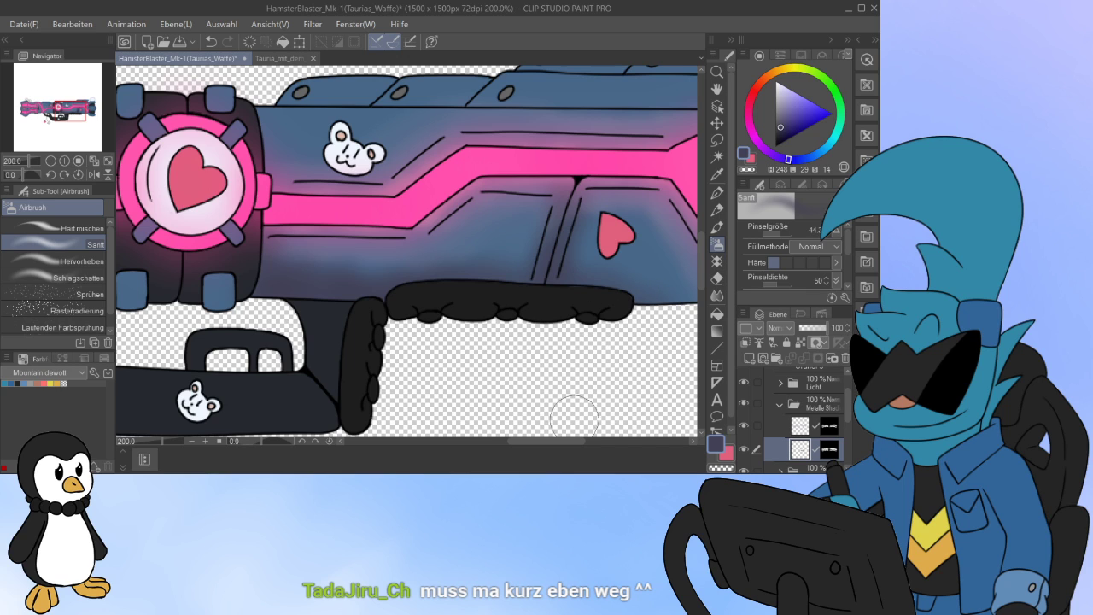
pyautogui.moveTo(572, 442); pyautogui.dragTo(592, 442)
pyautogui.moveTo(501, 293); pyautogui.dragTo(586, 295)
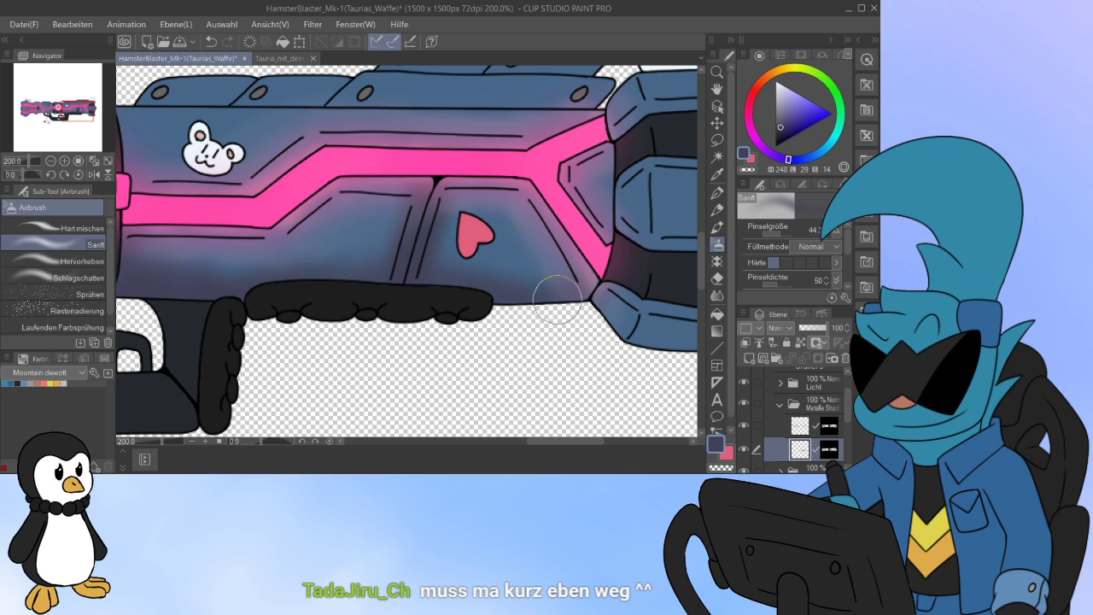
# Step: Airbrush the same greyish purple shadow onto the blue metal plates at the rear end of the blaster
pyautogui.moveTo(632, 381); pyautogui.dragTo(527, 381)
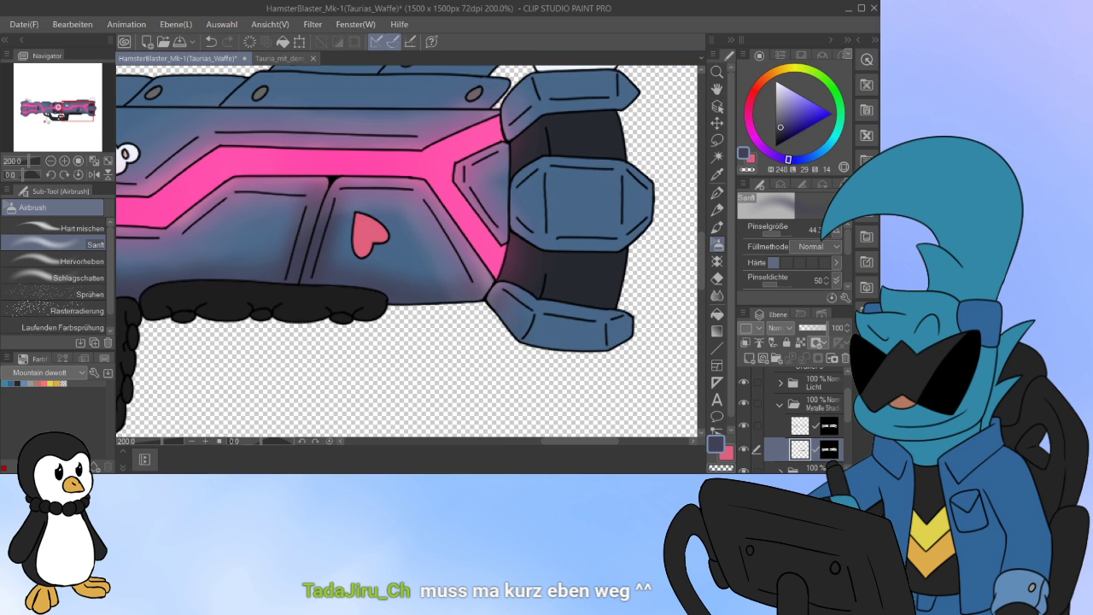
pyautogui.moveTo(502, 319)
pyautogui.mouseDown()
pyautogui.moveTo(545, 348)
pyautogui.moveTo(624, 340)
pyautogui.mouseUp()
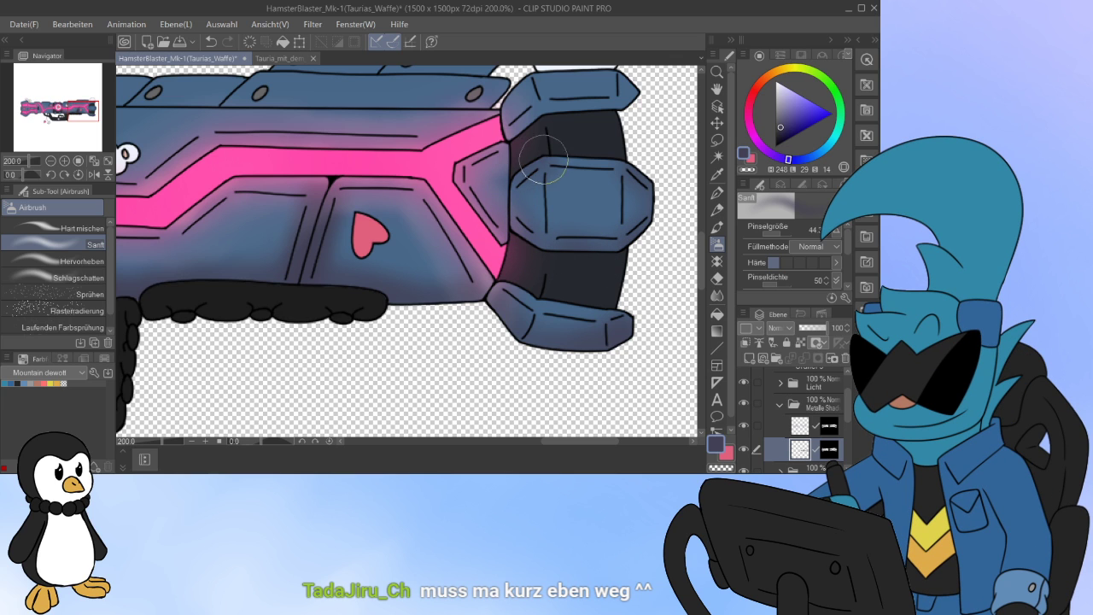
pyautogui.scroll(2, 666, 168)
pyautogui.scroll(1, 648, 193)
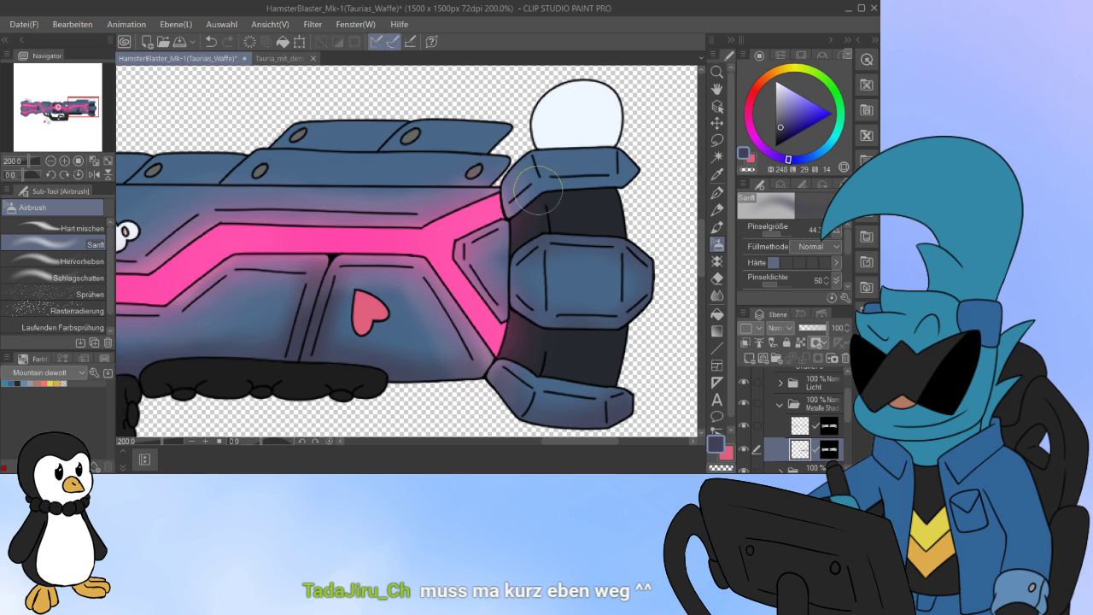
pyautogui.moveTo(530, 196); pyautogui.dragTo(633, 171)
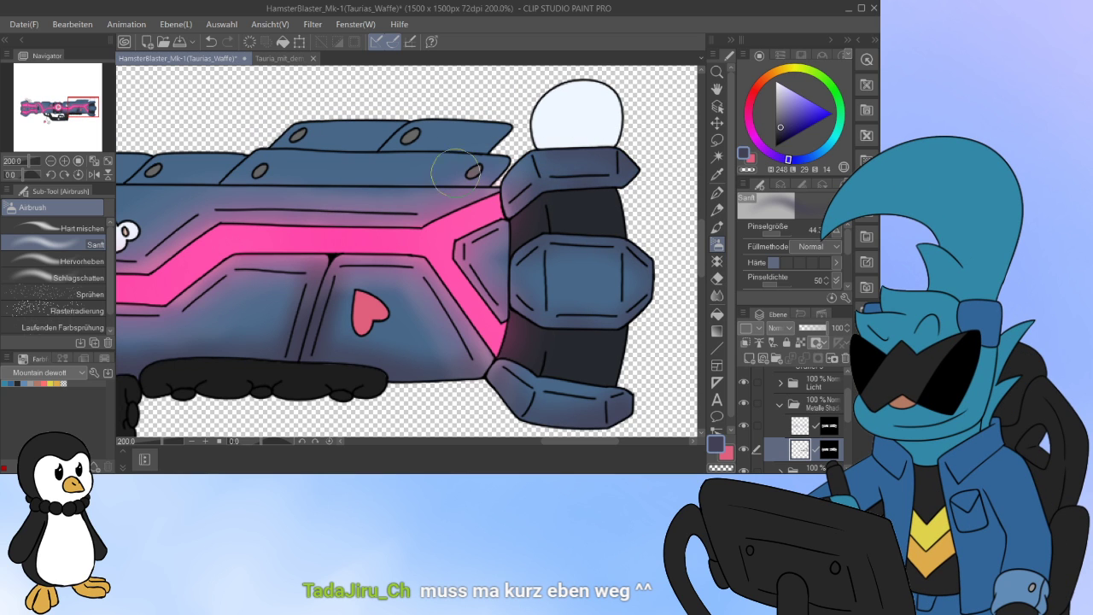
# Step: Select the lower row of metal plates on top of the barrel with Automatische Auswahl and airbrush shadows within them
pyautogui.moveTo(589, 442); pyautogui.dragTo(573, 442)
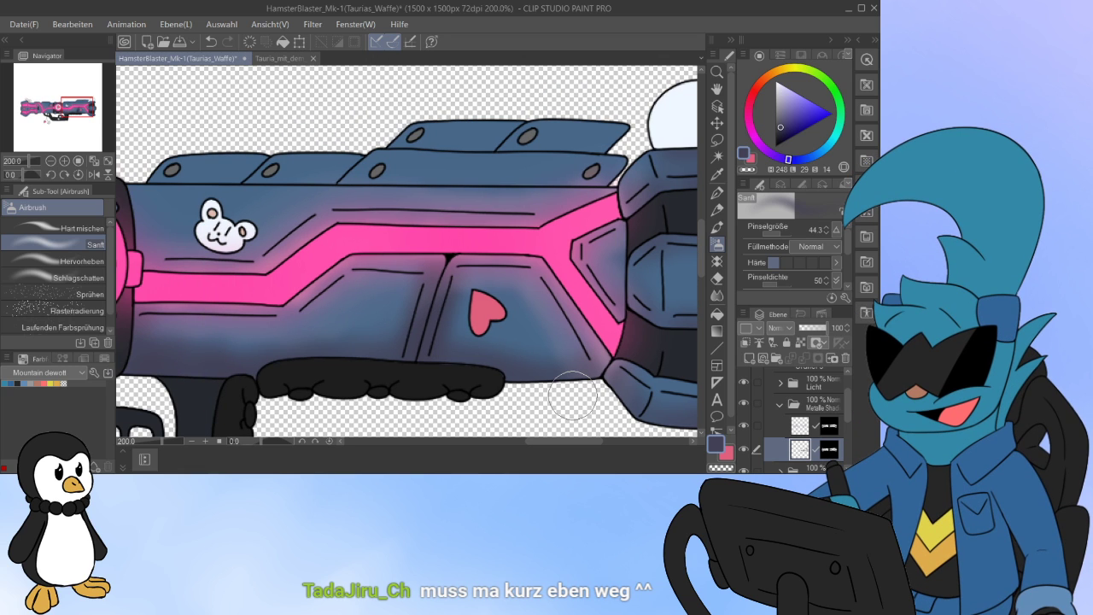
pyautogui.click(717, 157)
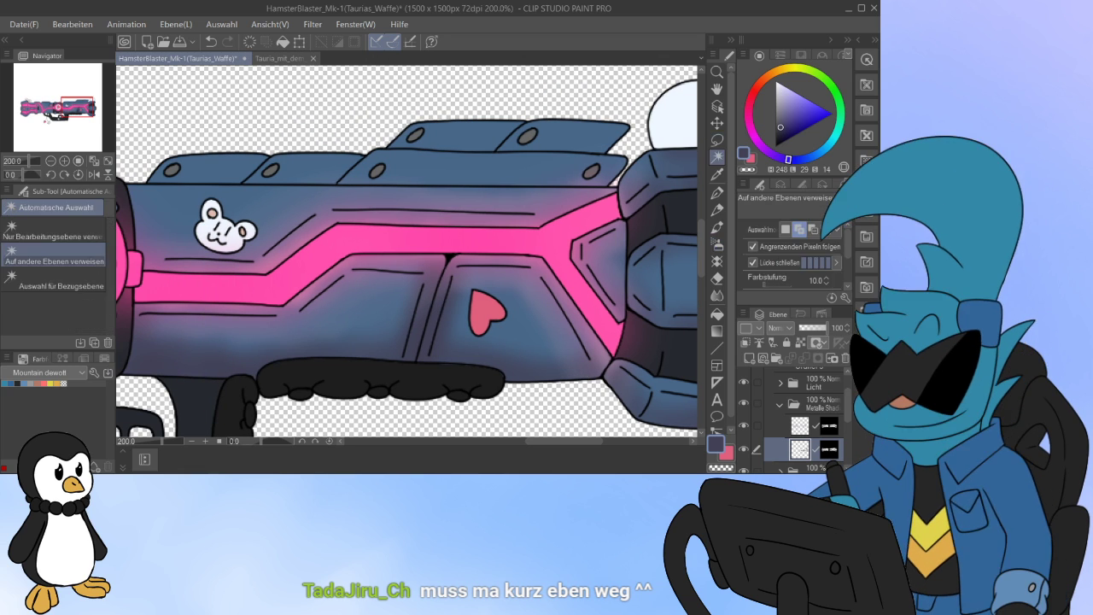
pyautogui.click(512, 169)
pyautogui.click(316, 170)
pyautogui.click(213, 170)
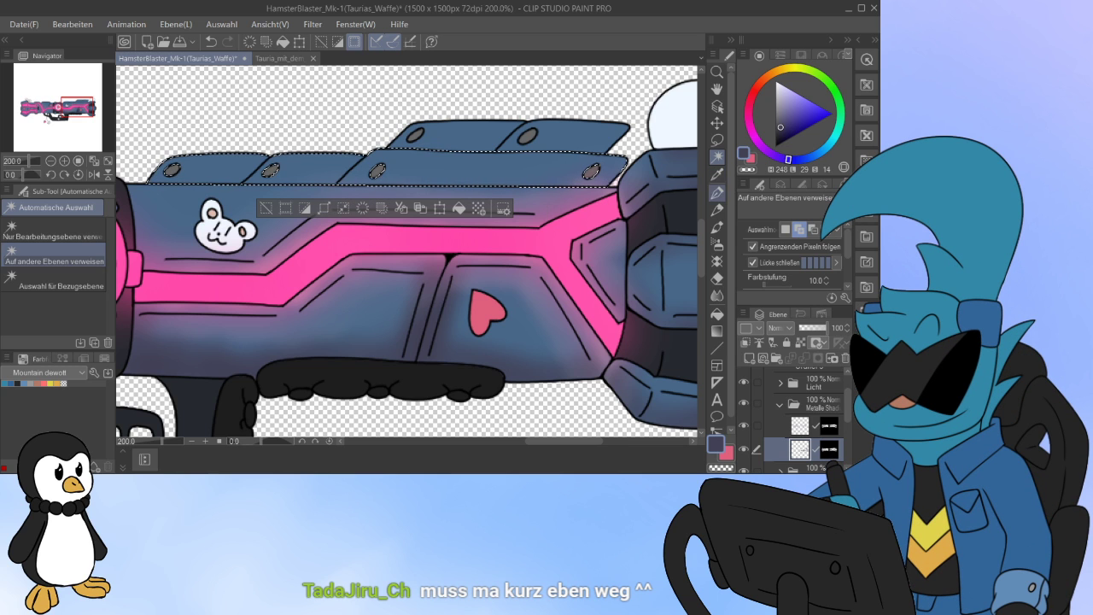
pyautogui.press('b')
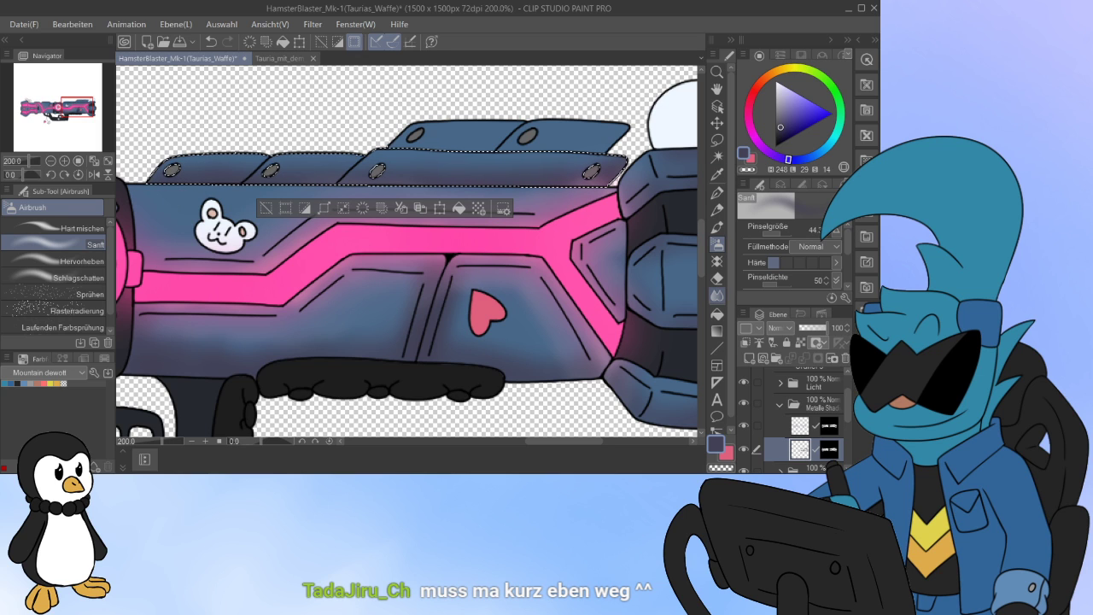
# Step: Refine the lower plate row by alternating Überblenden with further airbrush shadows, and clear the selection
pyautogui.click(717, 295)
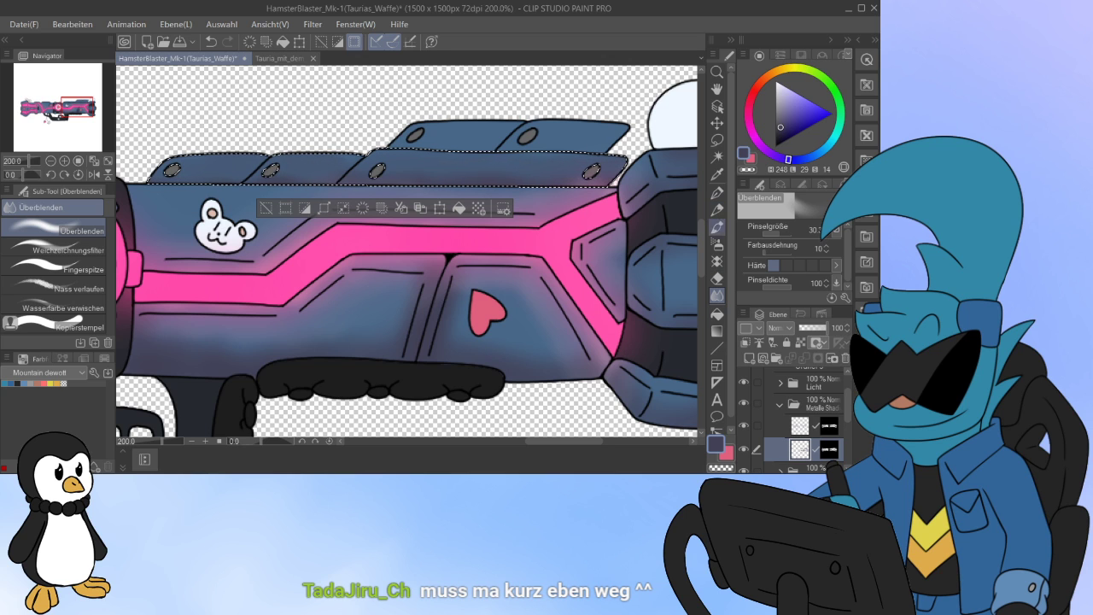
pyautogui.click(717, 245)
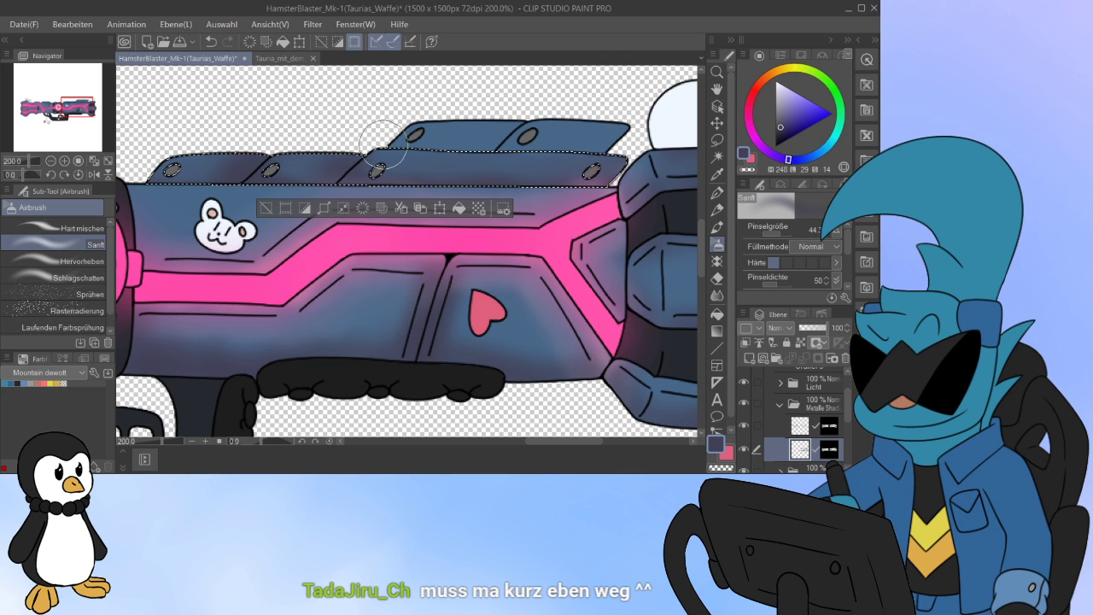
pyautogui.click(717, 295)
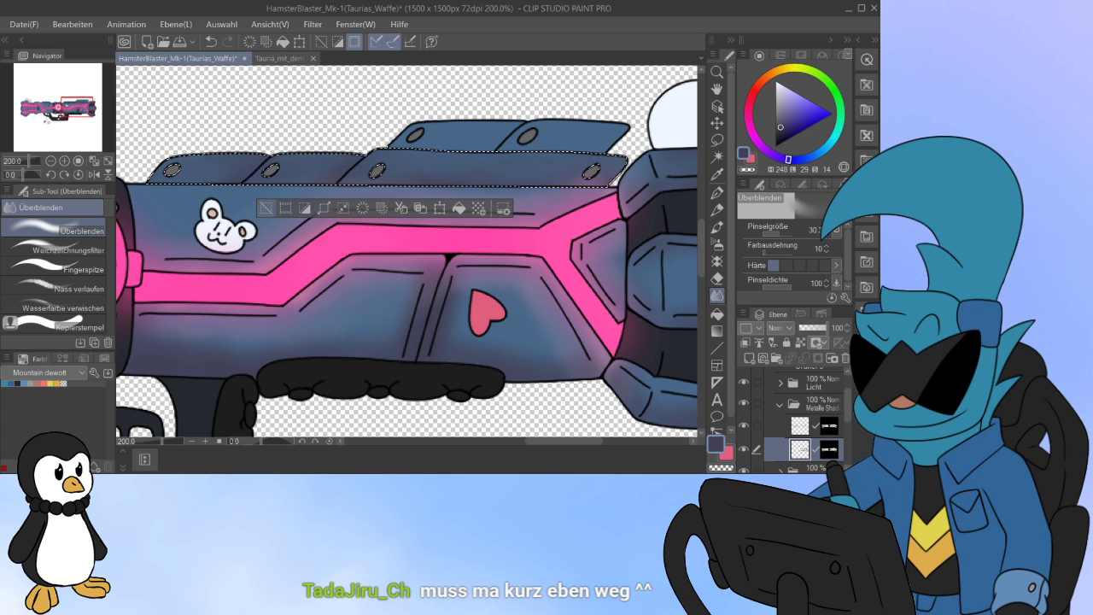
pyautogui.hotkey('ctrl', 'd')
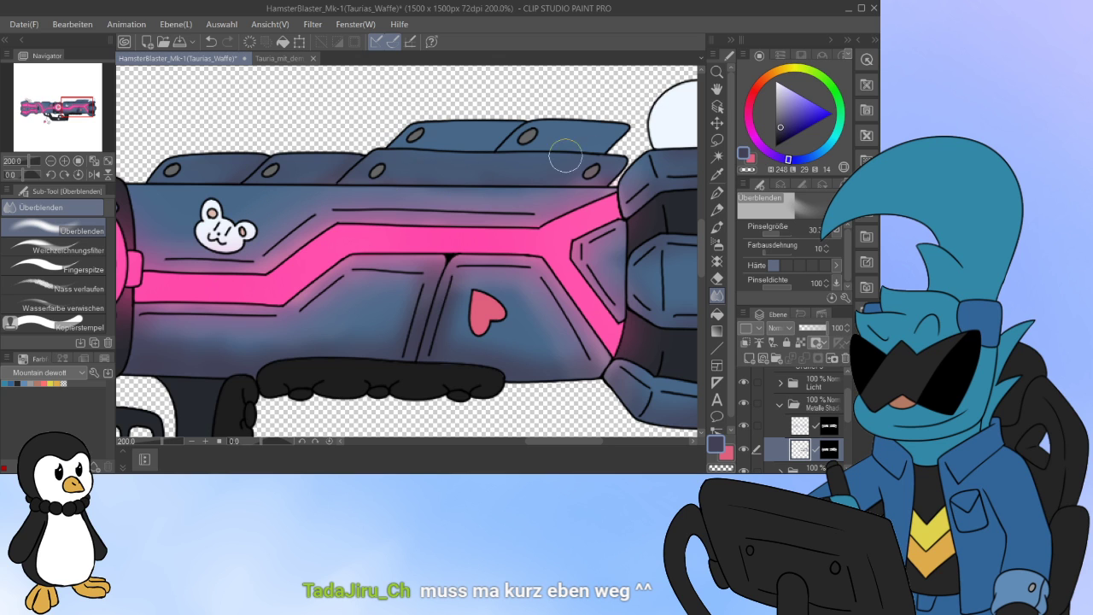
# Step: Select the two uppermost metal plates, airbrush and blend shadows on them, and clear the selection
pyautogui.click(716, 157)
pyautogui.click(570, 137)
pyautogui.click(466, 136)
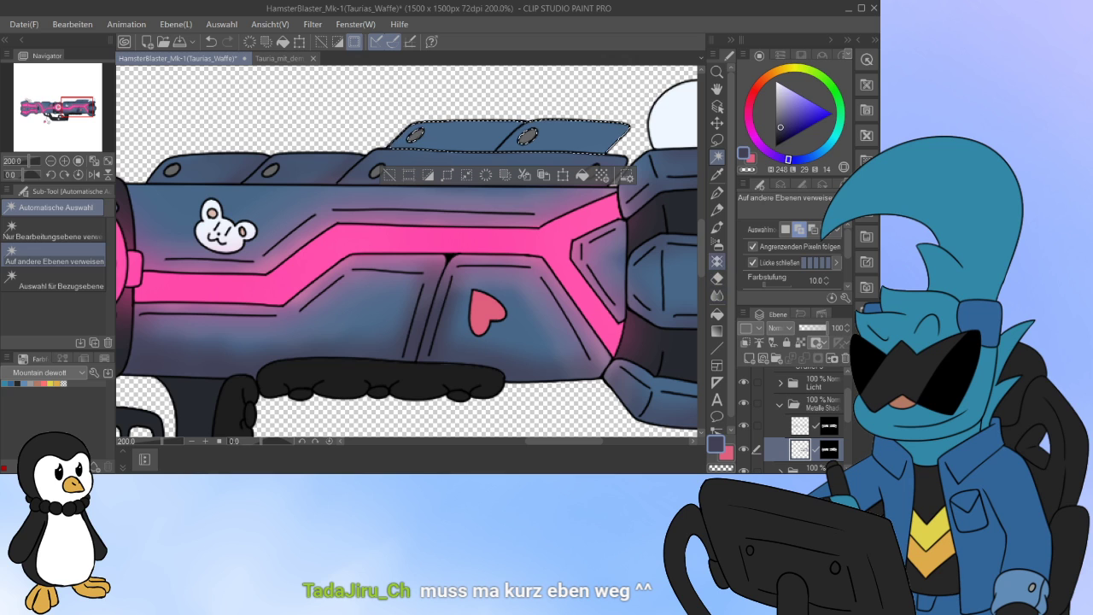
pyautogui.click(717, 227)
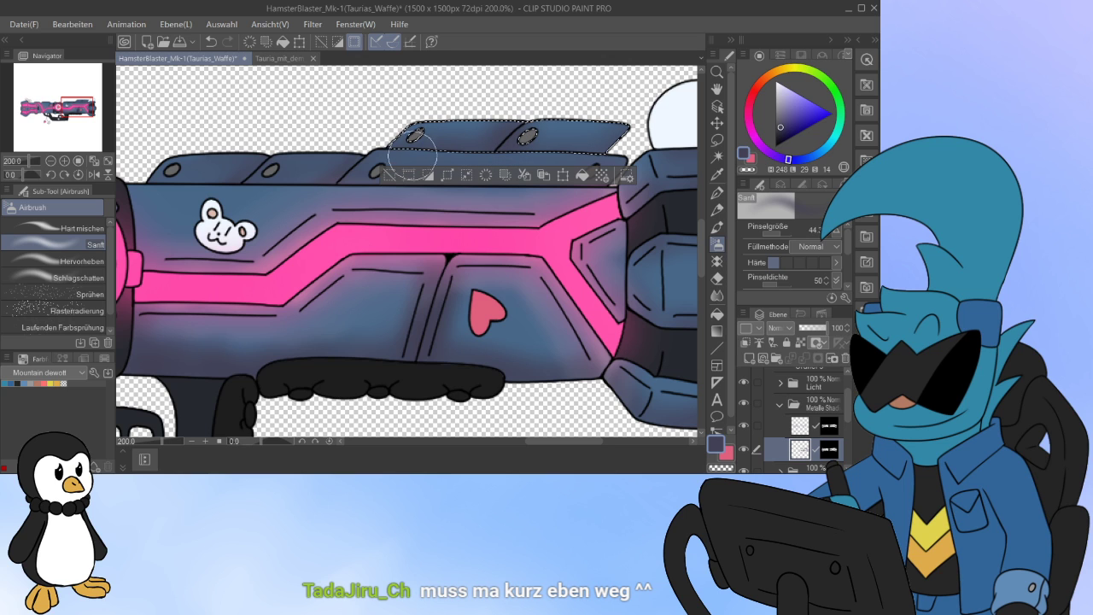
pyautogui.press('j')
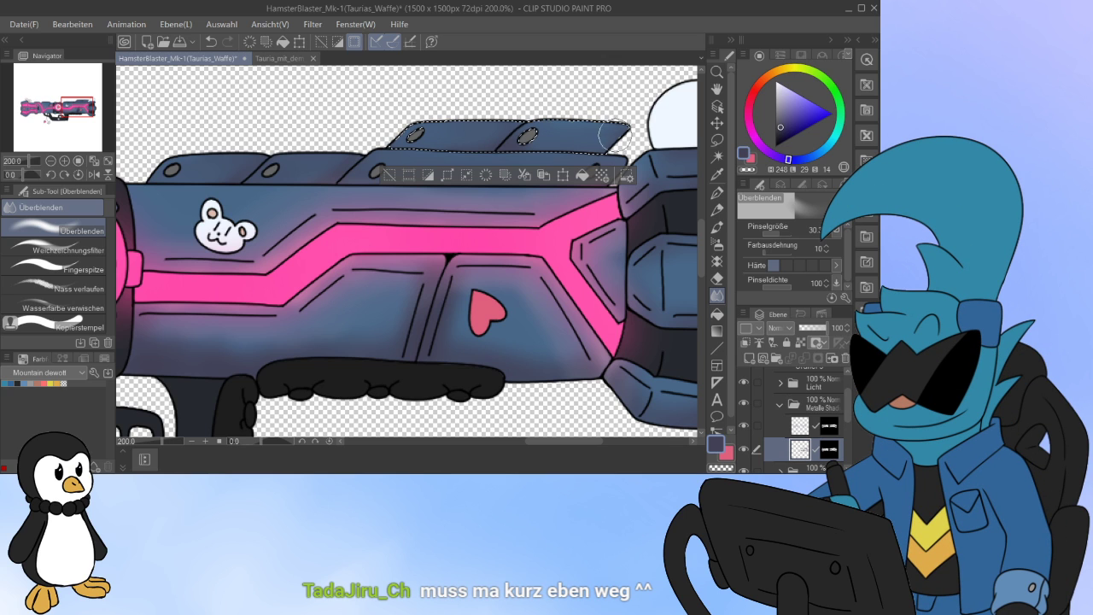
pyautogui.click(387, 175)
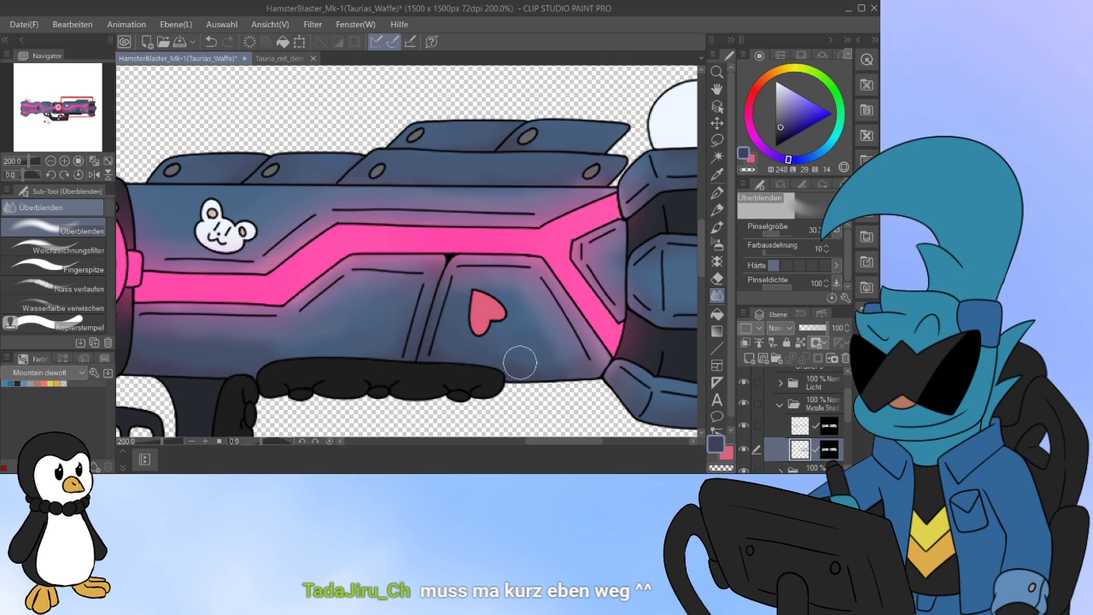
# Step: Compare the artwork with the metal shading folder hidden and shown
pyautogui.click(813, 404)
pyautogui.click(744, 403)
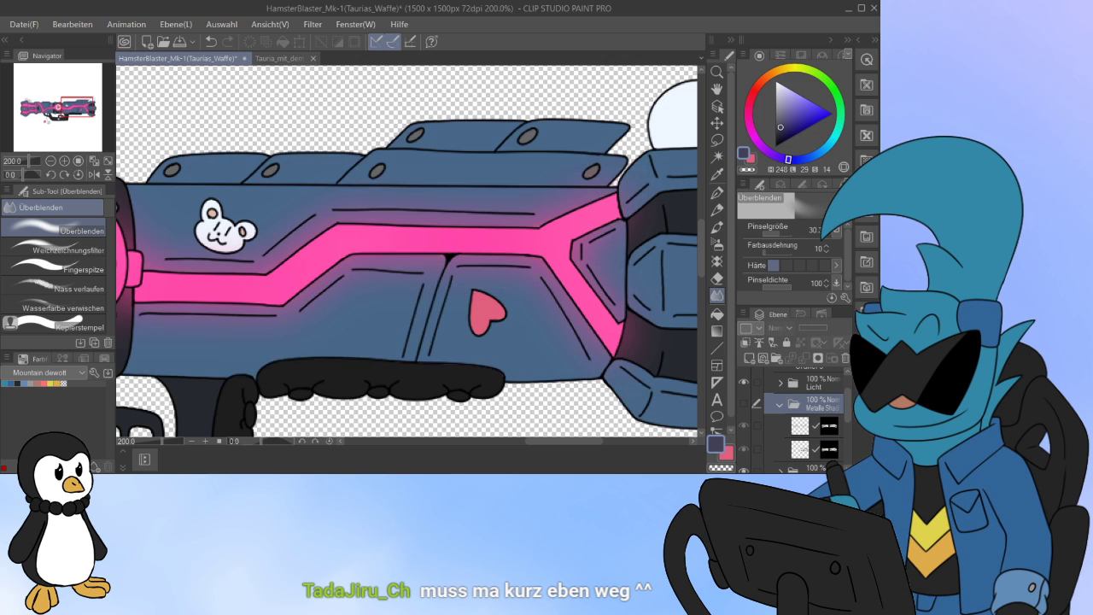
pyautogui.click(744, 404)
# Step: Find the black grip's layer by toggling layer visibility in the Assesioirs folder, and select layer Ebene 20
pyautogui.click(780, 404)
pyautogui.moveTo(848, 412); pyautogui.dragTo(848, 435)
pyautogui.click(743, 420)
pyautogui.click(744, 420)
pyautogui.click(780, 421)
pyautogui.click(743, 419)
pyautogui.click(744, 397)
pyautogui.click(744, 396)
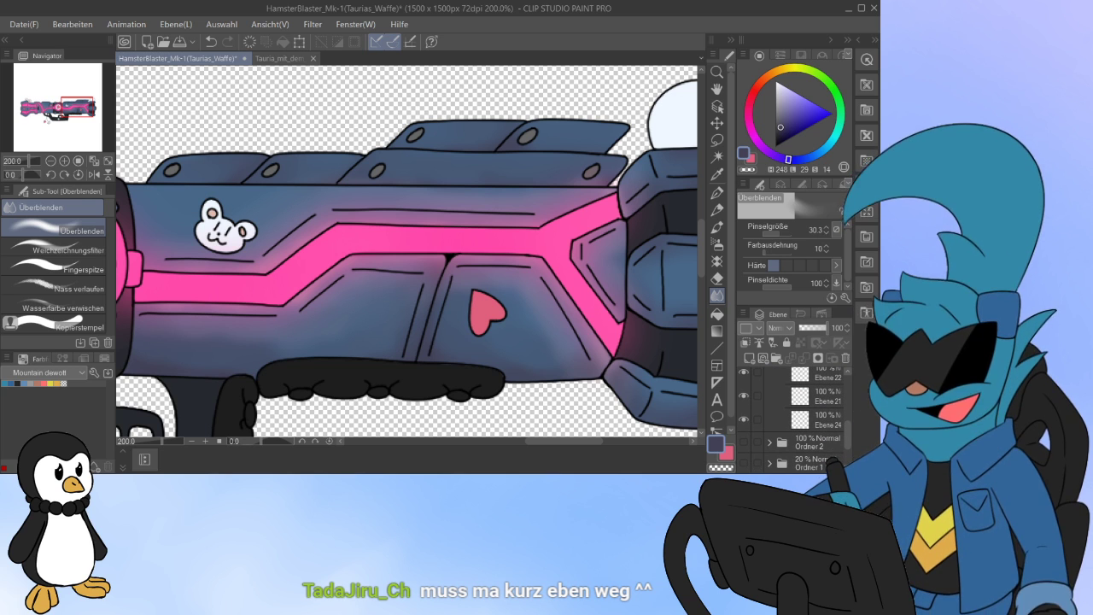
pyautogui.click(744, 373)
pyautogui.click(744, 373)
pyautogui.moveTo(848, 434); pyautogui.dragTo(848, 420)
pyautogui.click(824, 399)
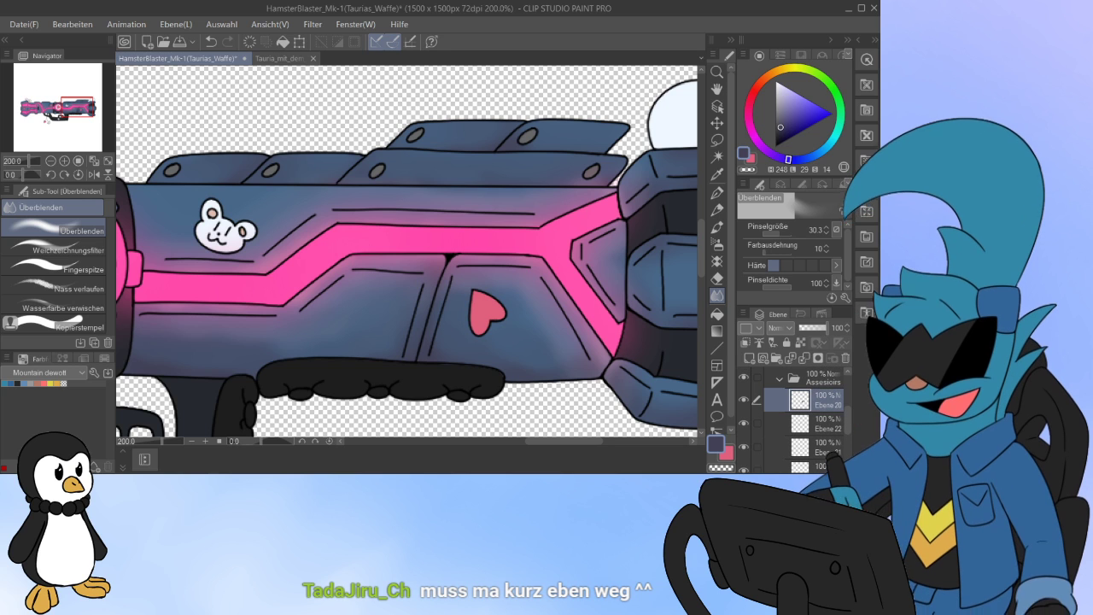
pyautogui.click(743, 399)
pyautogui.click(743, 399)
pyautogui.click(717, 174)
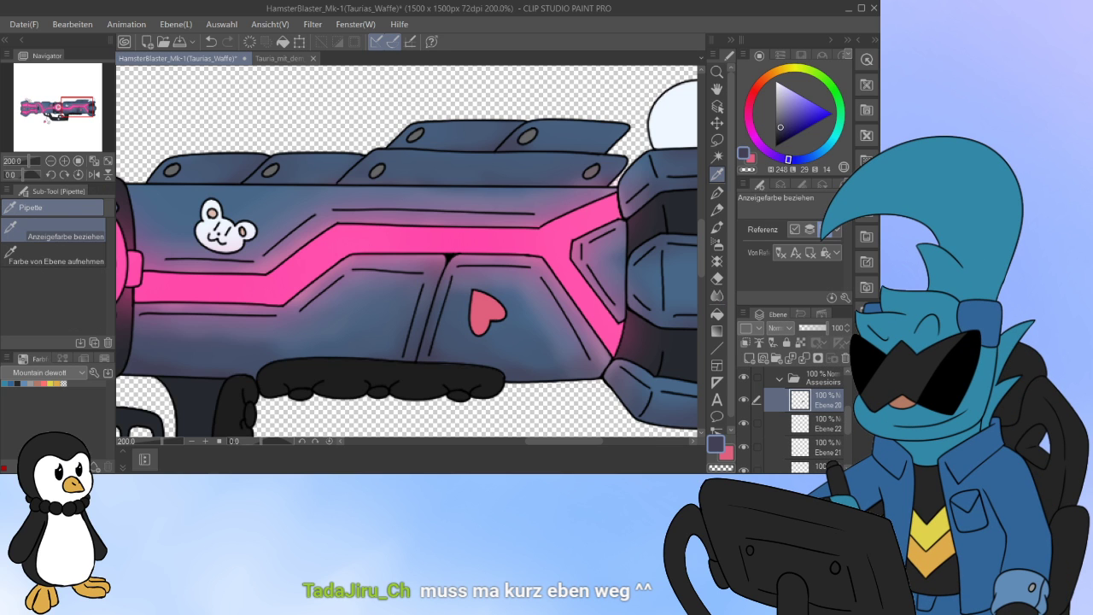
pyautogui.click(427, 377)
pyautogui.moveTo(701, 247); pyautogui.dragTo(701, 266)
pyautogui.press('p')
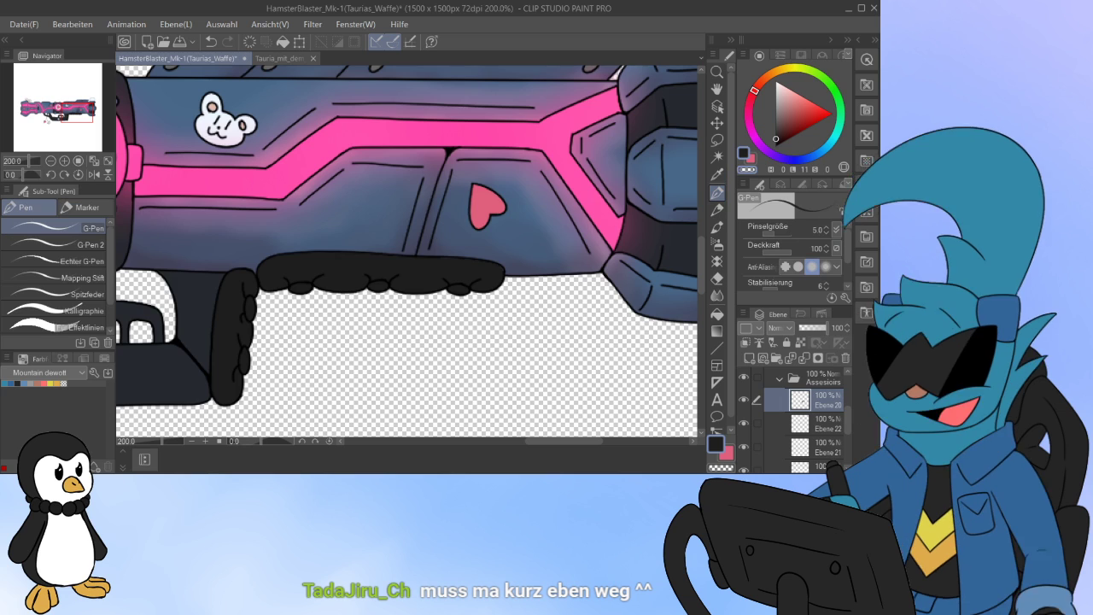
pyautogui.scroll(4, 431, 285)
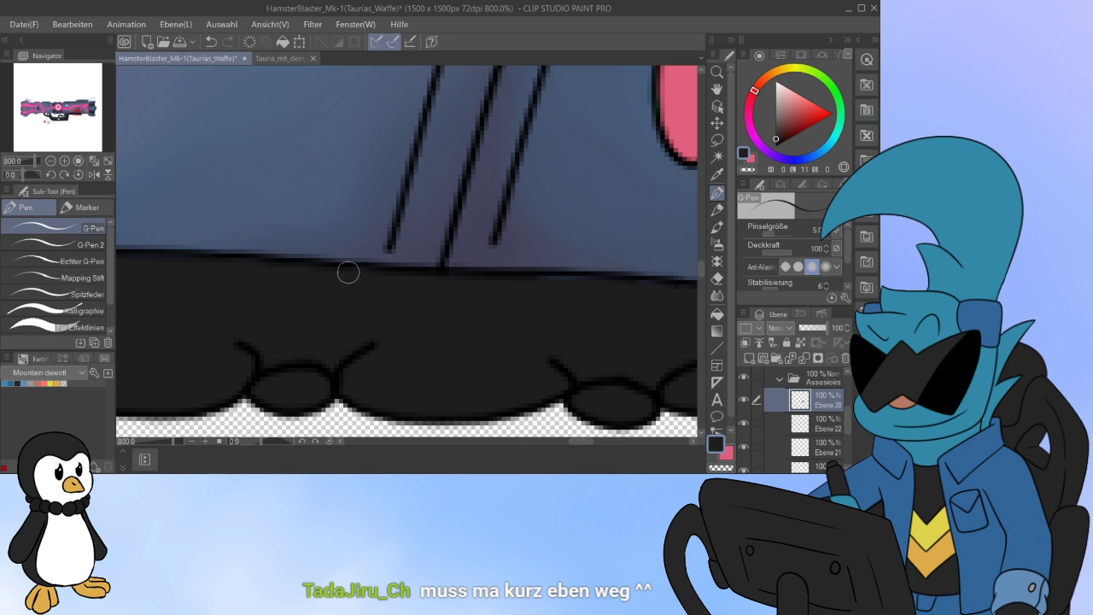
# Step: Collapse the Assesioirs folder, expand the metal shading folder below it and select its lower masked layer
pyautogui.click(780, 379)
pyautogui.moveTo(848, 441); pyautogui.dragTo(811, 395)
pyautogui.hotkey('ctrl', '-')
pyautogui.hotkey('ctrl', '-')
pyautogui.hotkey('ctrl', '-')
pyautogui.hotkey('ctrl', '-')
pyautogui.hotkey('ctrl', '-')
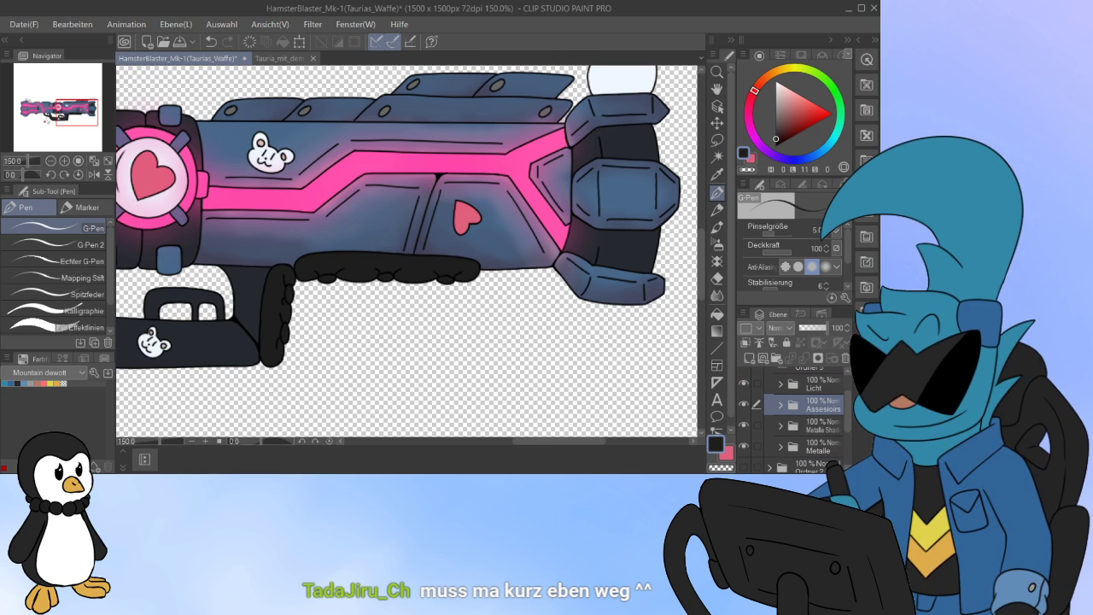
pyautogui.hotkey('ctrl', '-')
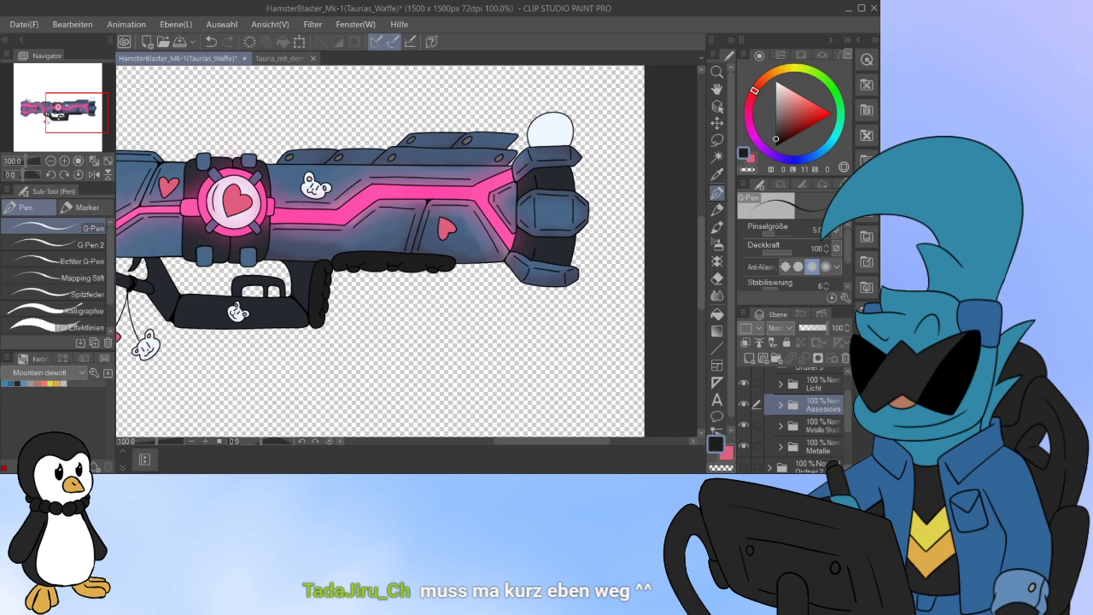
pyautogui.click(780, 425)
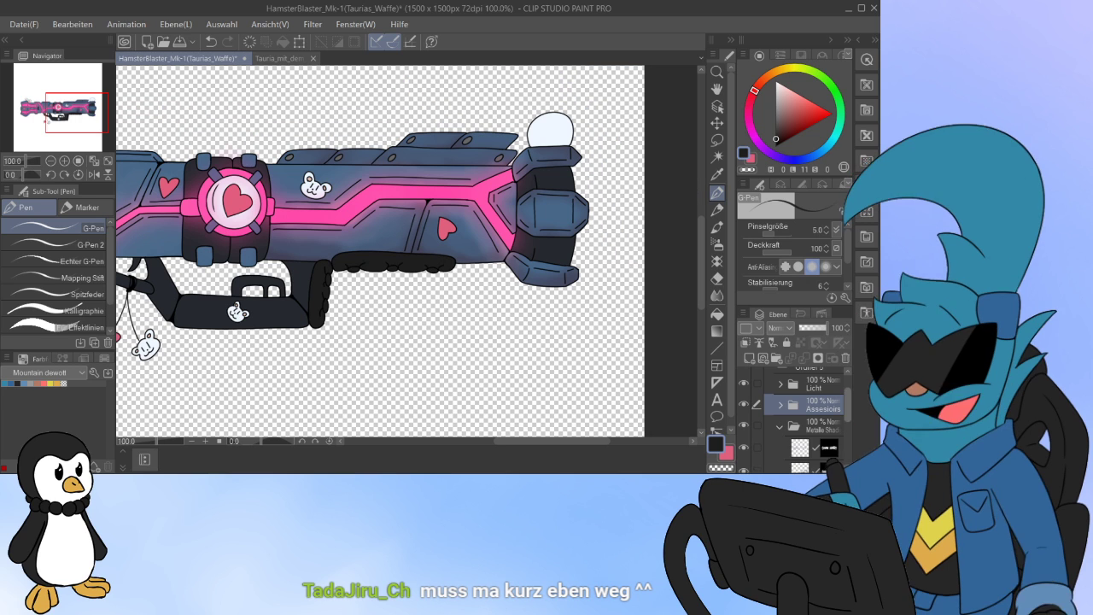
pyautogui.moveTo(847, 412); pyautogui.dragTo(847, 422)
pyautogui.click(800, 425)
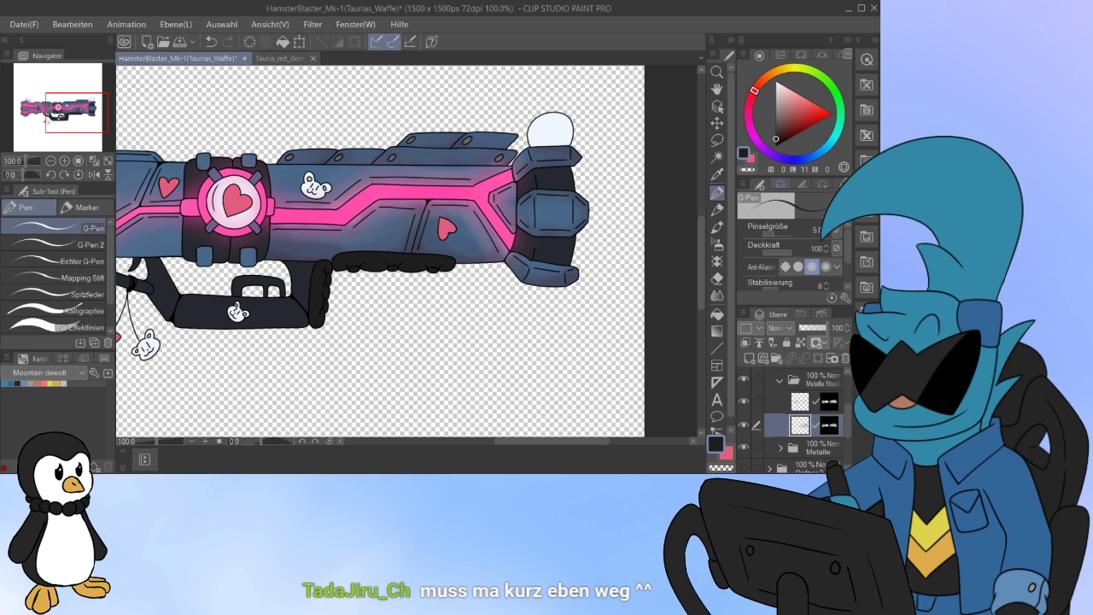
# Step: Sample the barrel's dark shadow colour, adjust it to 239, 23, 18, try it with the Sanft airbrush and undo the test strokes
pyautogui.moveTo(368, 257); pyautogui.dragTo(463, 266)
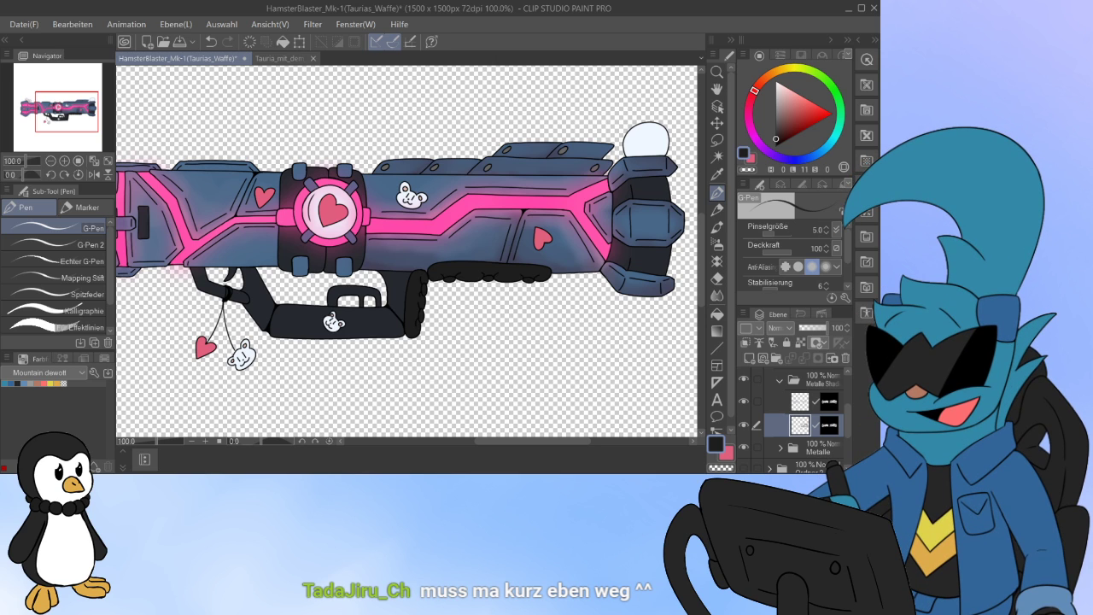
pyautogui.keyDown('alt'); pyautogui.click(480, 234); pyautogui.keyUp('alt')
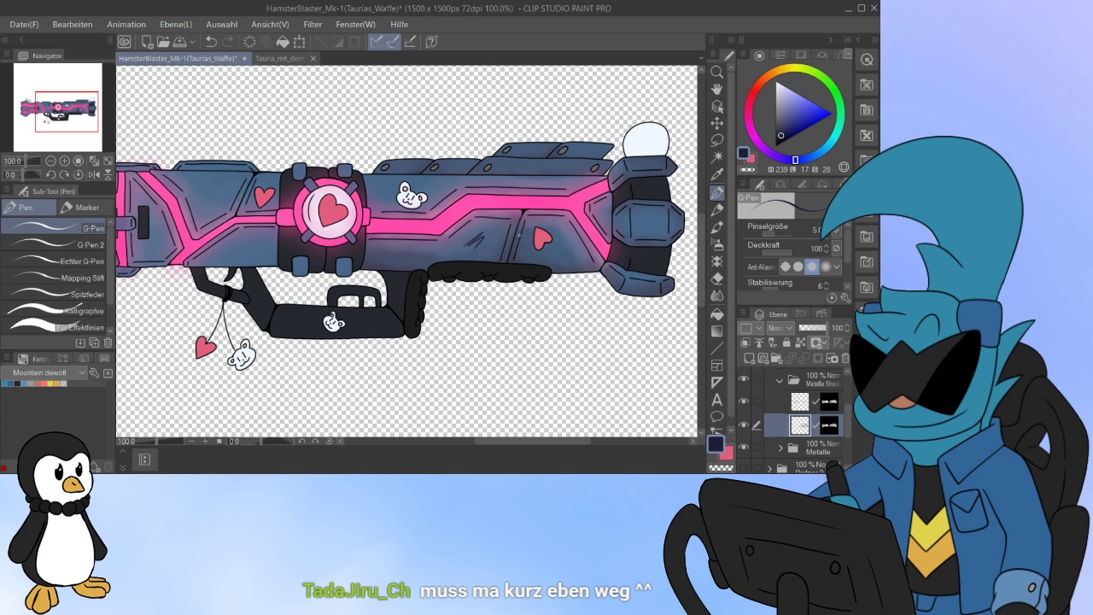
pyautogui.click(717, 244)
pyautogui.moveTo(463, 242)
pyautogui.mouseDown()
pyautogui.moveTo(489, 239)
pyautogui.moveTo(481, 247)
pyautogui.mouseUp()
pyautogui.hotkey('ctrl', 'z')
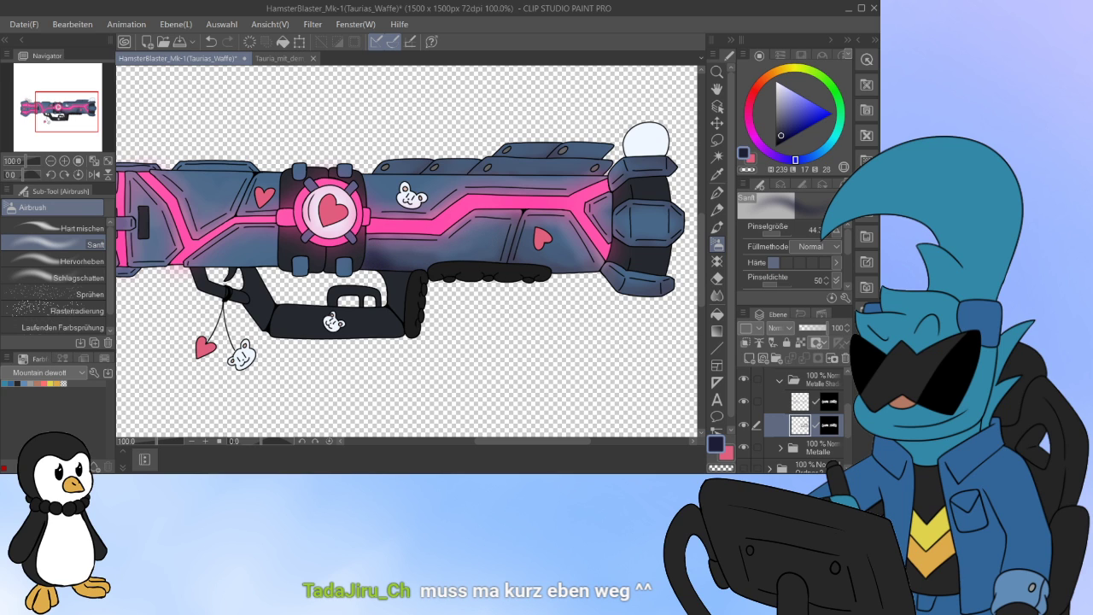
pyautogui.click(781, 132)
pyautogui.moveTo(376, 261); pyautogui.dragTo(437, 272)
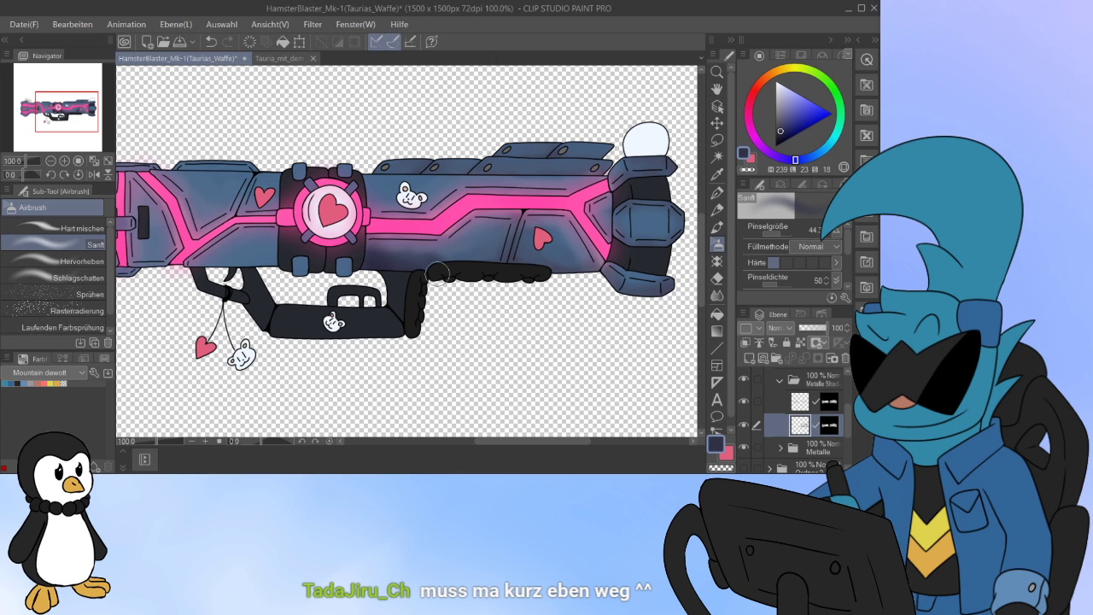
pyautogui.hotkey('ctrl', 'z')
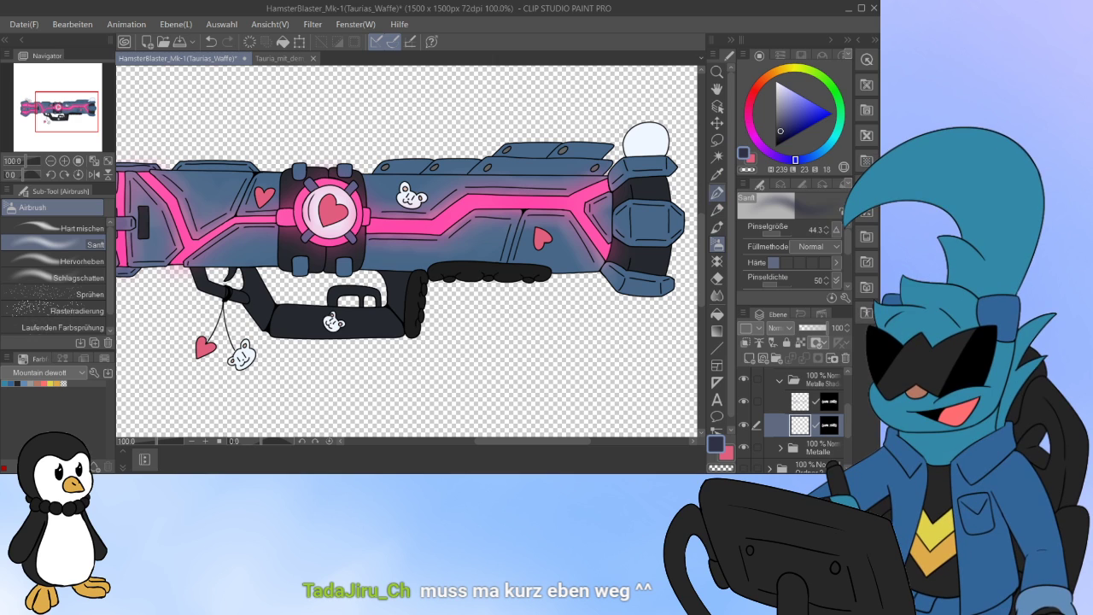
# Step: Add a shading colour layer above the Metalle folder and paint a dark purple Fineliner swatch on it below the muzzle
pyautogui.press('p')
pyautogui.click(86, 207)
pyautogui.moveTo(532, 441); pyautogui.dragTo(569, 441)
pyautogui.click(820, 381)
pyautogui.click(779, 381)
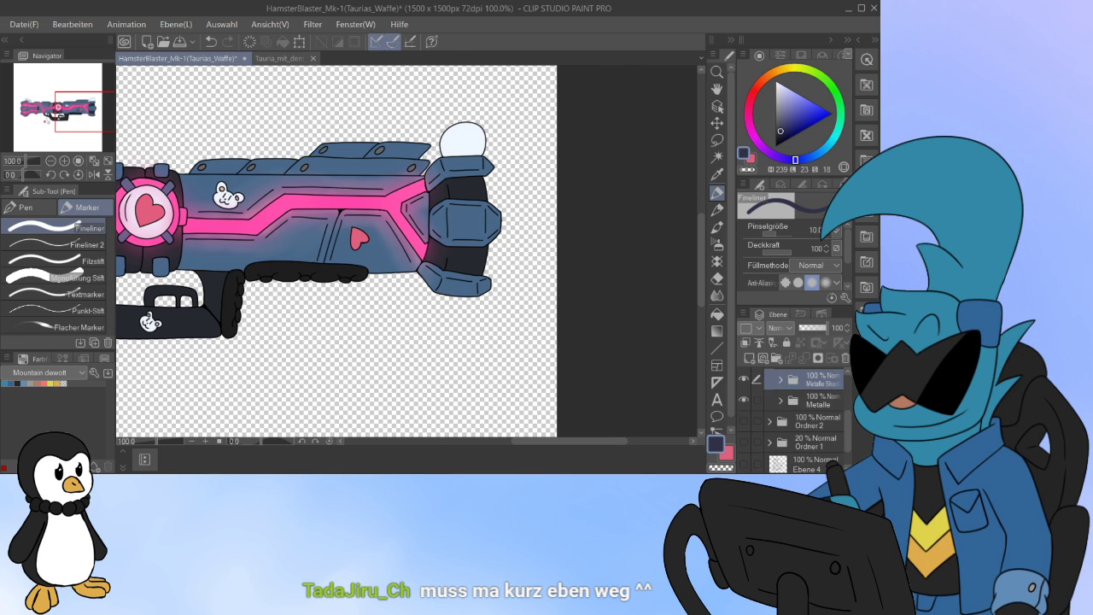
pyautogui.click(818, 400)
pyautogui.click(749, 357)
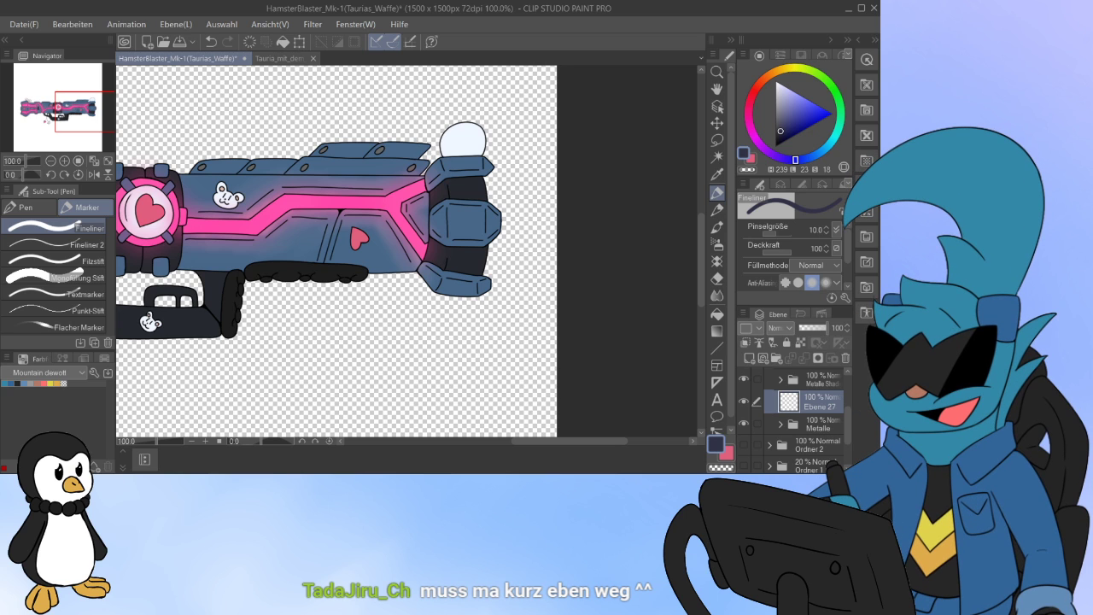
pyautogui.moveTo(441, 331)
pyautogui.mouseDown()
pyautogui.moveTo(395, 384)
pyautogui.moveTo(431, 324)
pyautogui.moveTo(418, 328)
pyautogui.mouseUp()
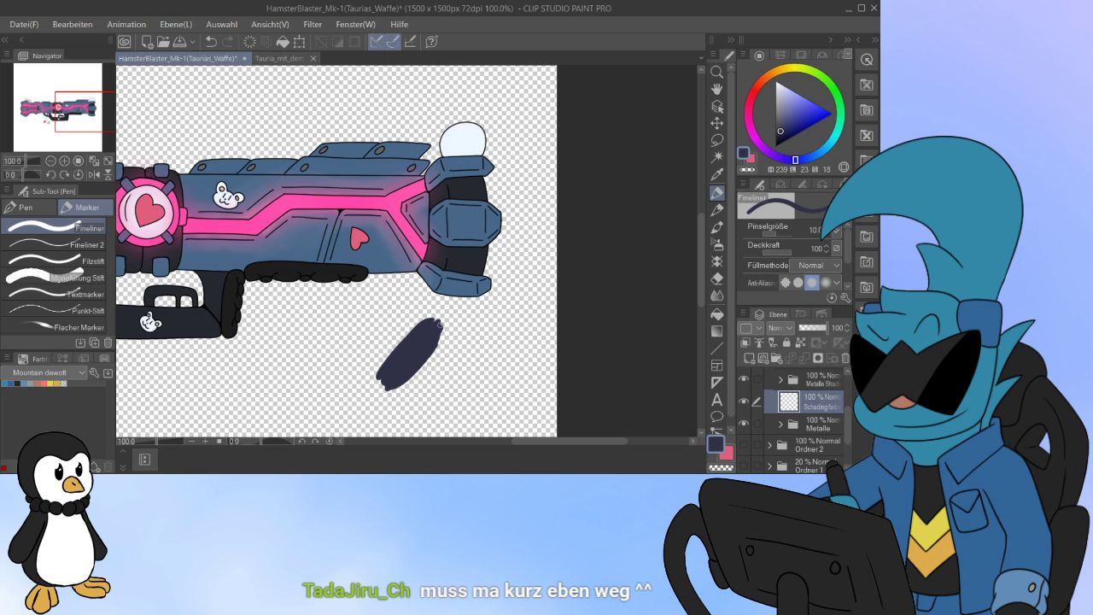
# Step: Select the lower layer in the metal shading folder and airbrush soft shadows along the barrel's underside and lower muzzle plate
pyautogui.click(780, 380)
pyautogui.click(829, 425)
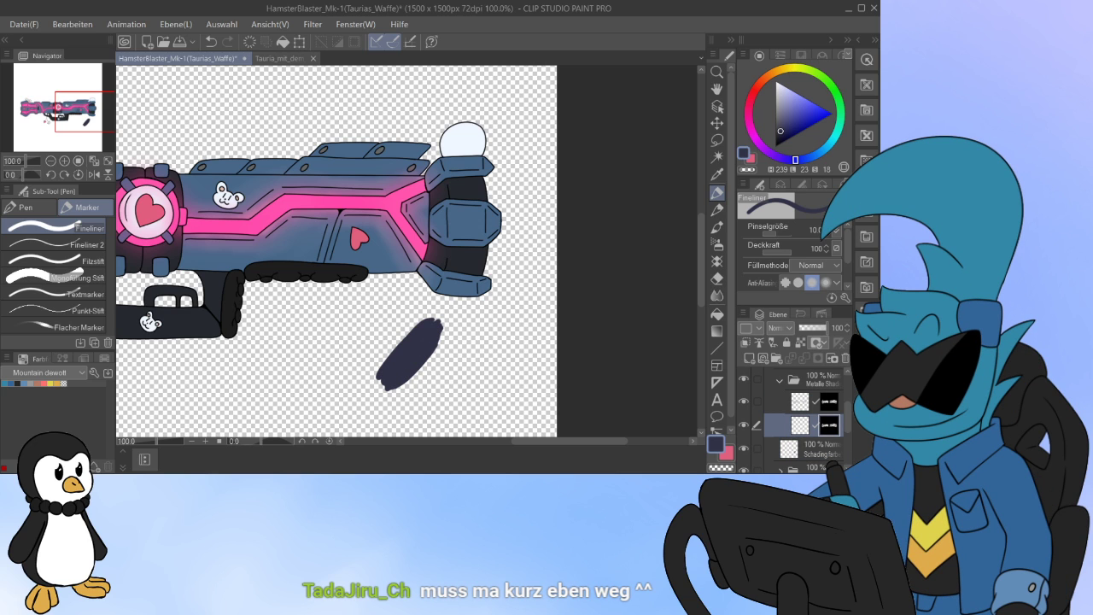
pyautogui.press('e')
pyautogui.click(717, 244)
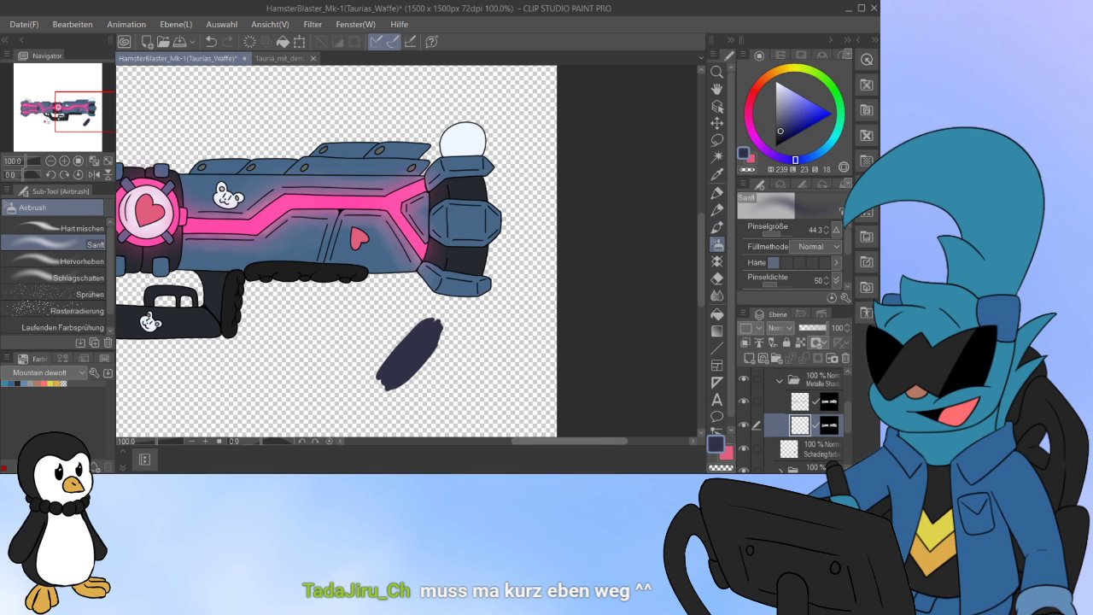
pyautogui.moveTo(580, 441); pyautogui.dragTo(553, 441)
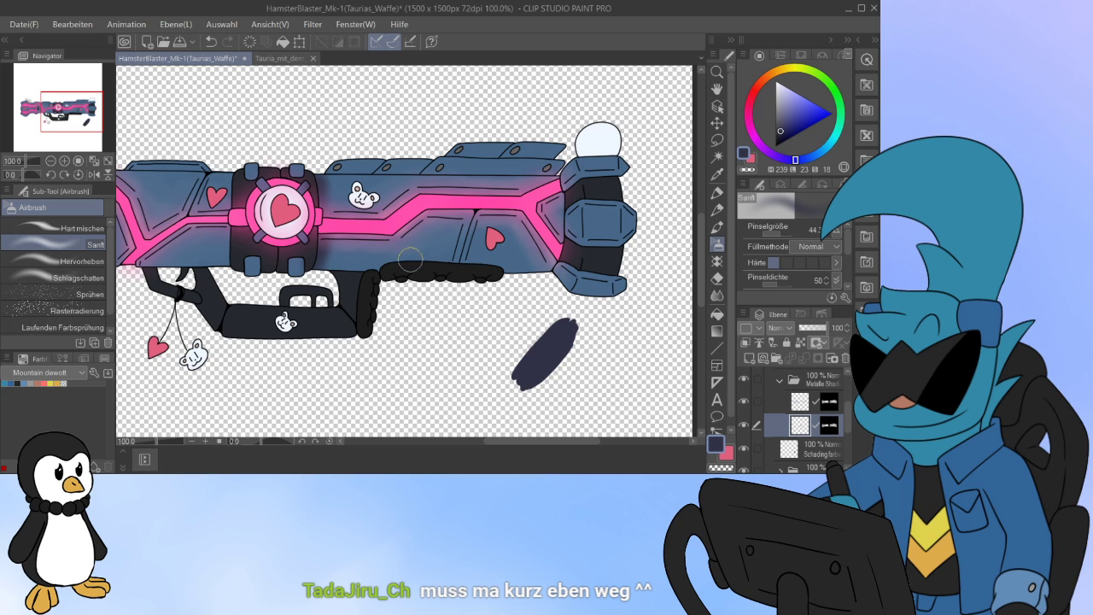
pyautogui.moveTo(342, 267); pyautogui.dragTo(377, 270)
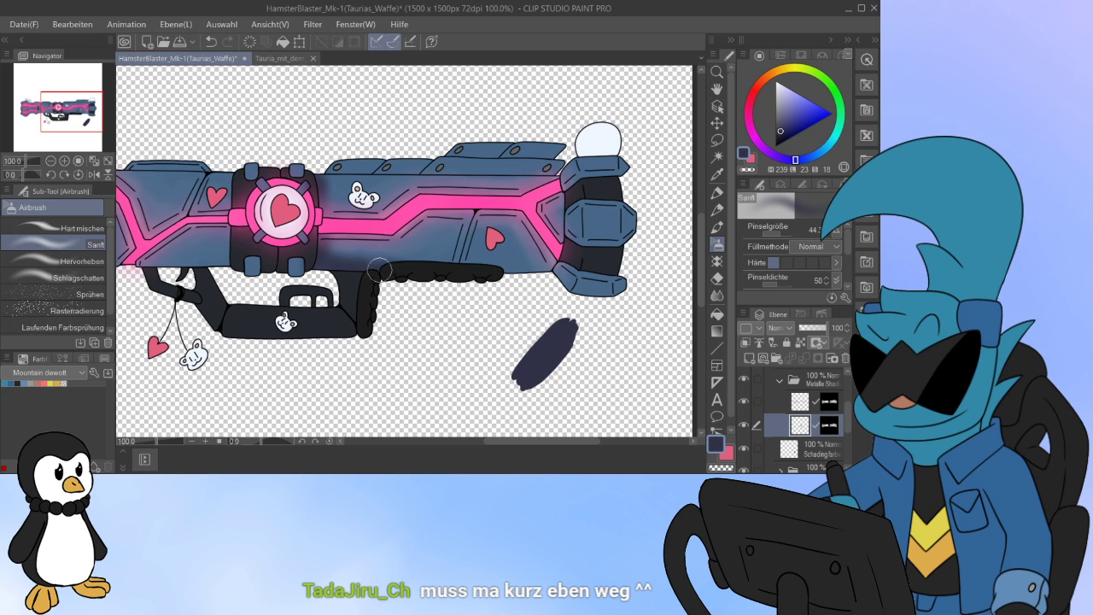
pyautogui.moveTo(458, 271)
pyautogui.mouseDown()
pyautogui.moveTo(544, 263)
pyautogui.moveTo(496, 269)
pyautogui.moveTo(608, 292)
pyautogui.moveTo(584, 270)
pyautogui.mouseUp()
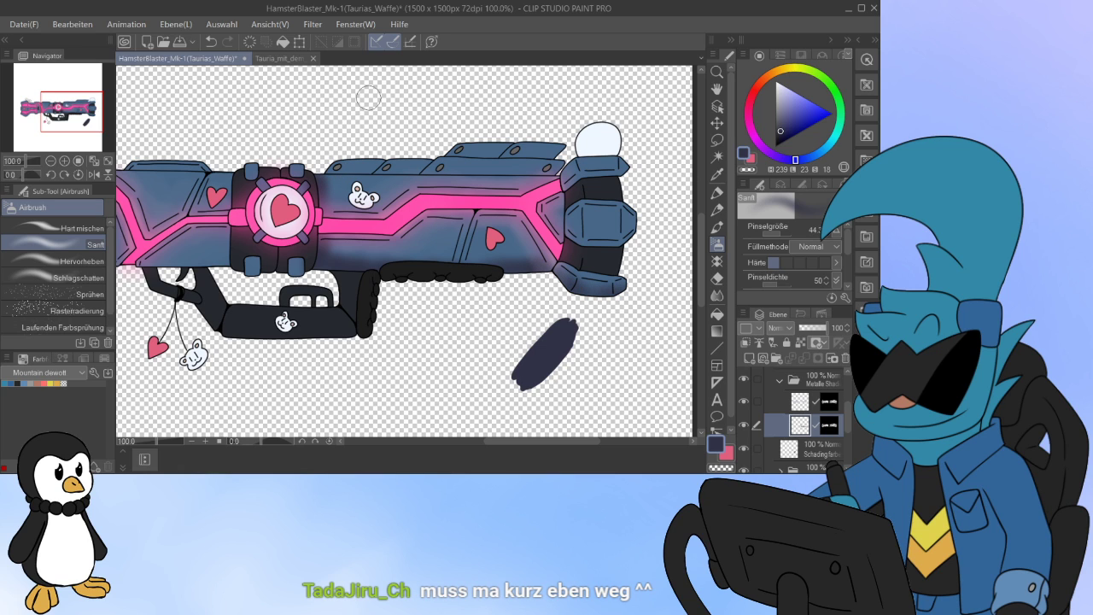
# Step: Select the lower row of plates above the barrel, airbrush and blend shadows along it, and clear the selection
pyautogui.moveTo(701, 217); pyautogui.dragTo(702, 203)
pyautogui.click(716, 157)
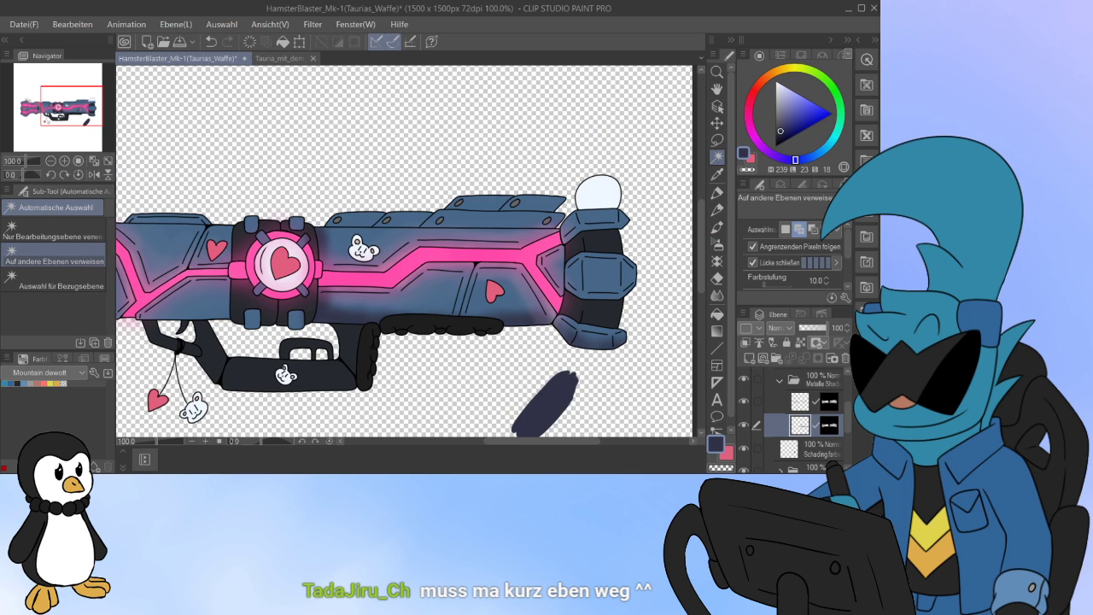
pyautogui.click(360, 220)
pyautogui.click(411, 220)
pyautogui.click(496, 220)
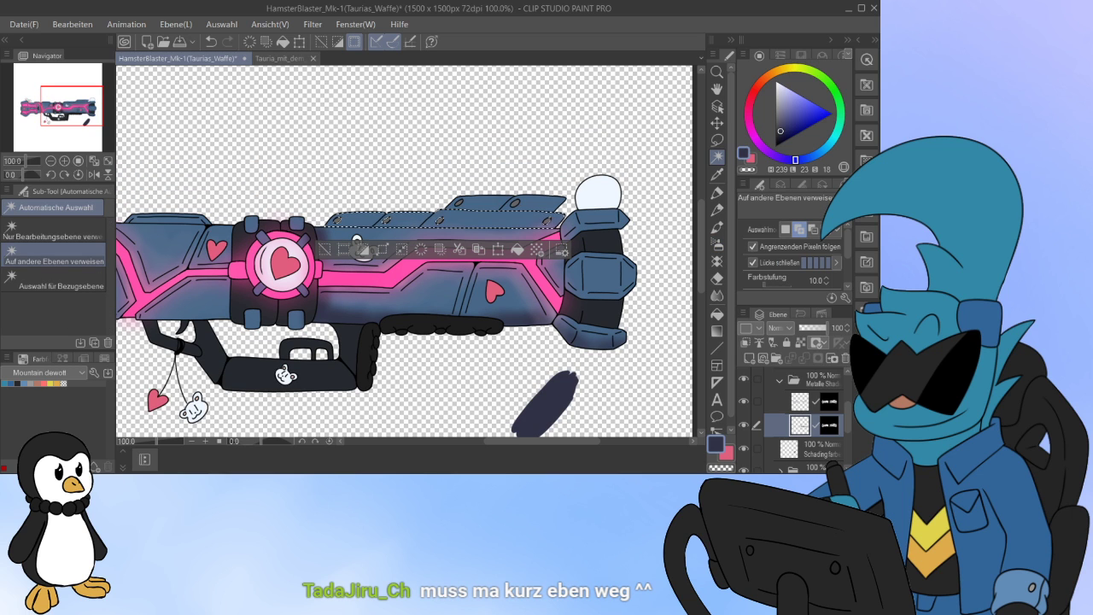
pyautogui.press('p')
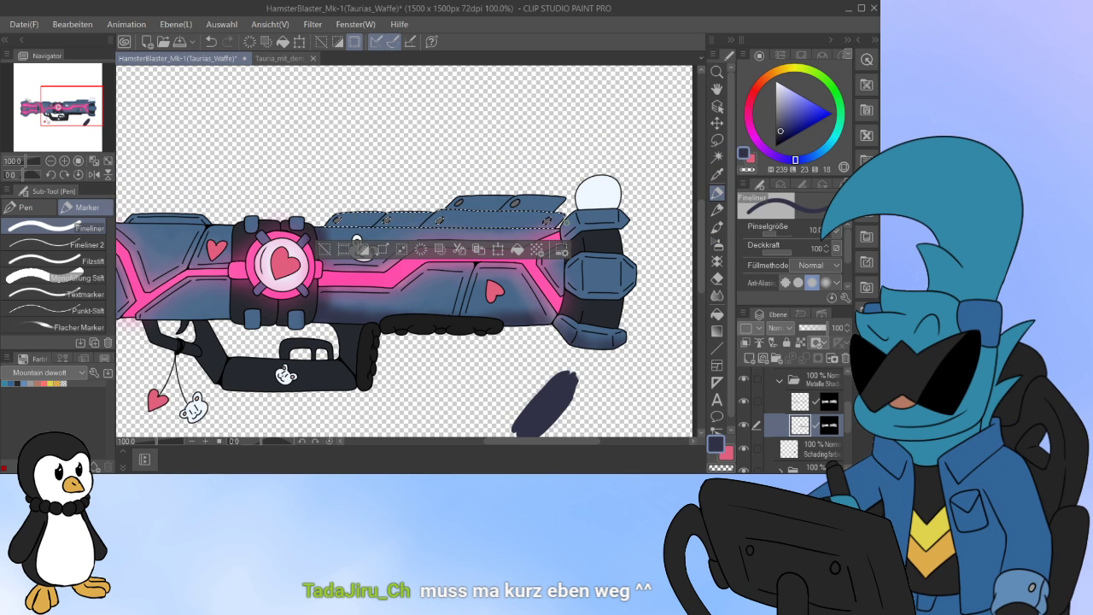
pyautogui.press('b')
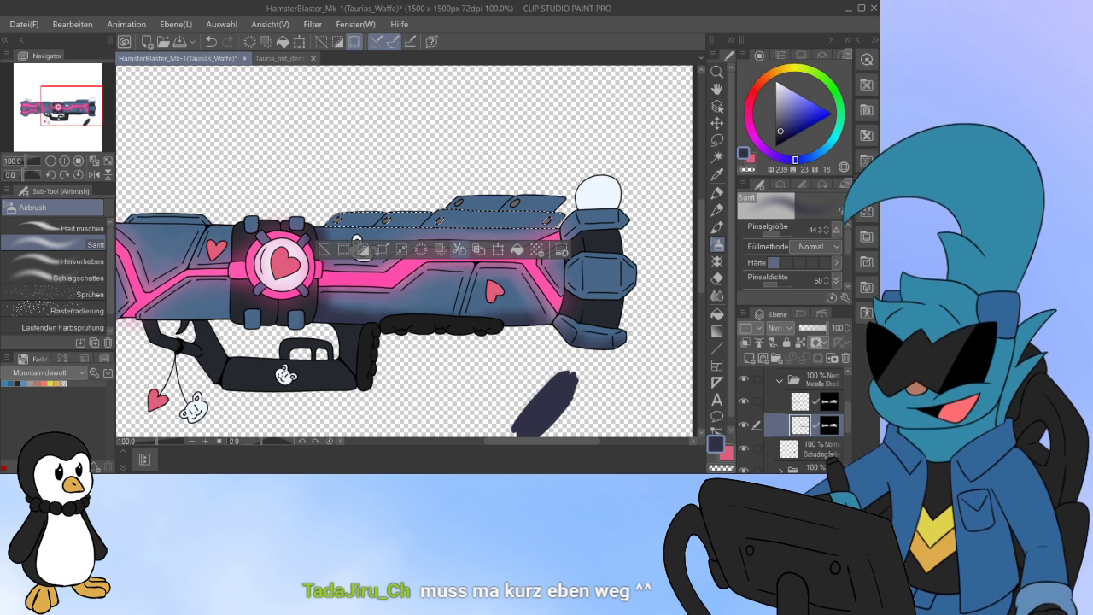
pyautogui.moveTo(338, 229); pyautogui.dragTo(511, 233)
pyautogui.moveTo(419, 235); pyautogui.dragTo(490, 226)
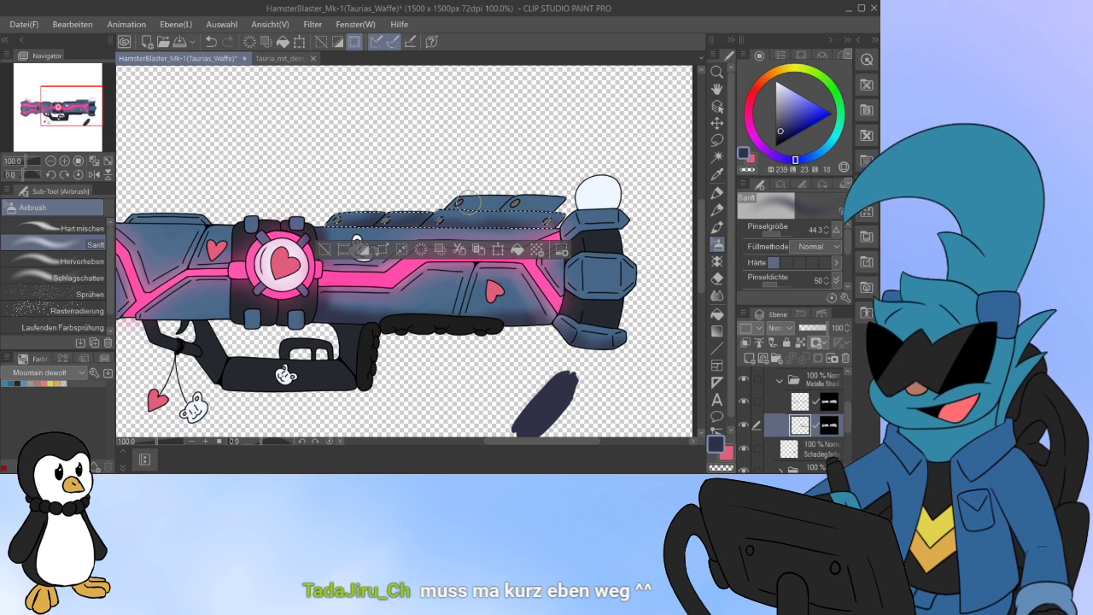
pyautogui.press('j')
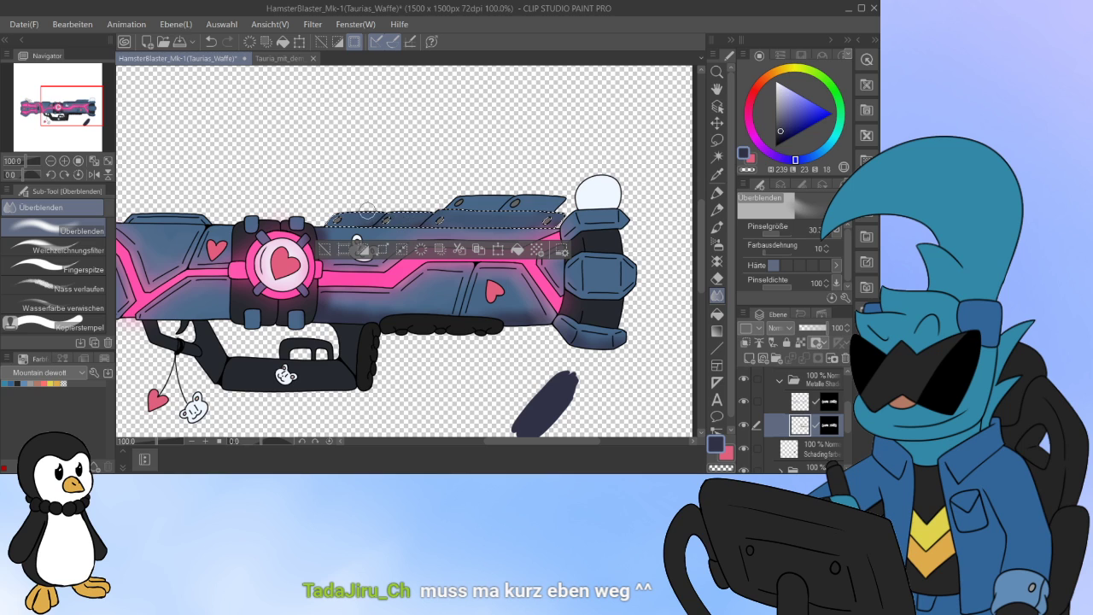
pyautogui.click(325, 248)
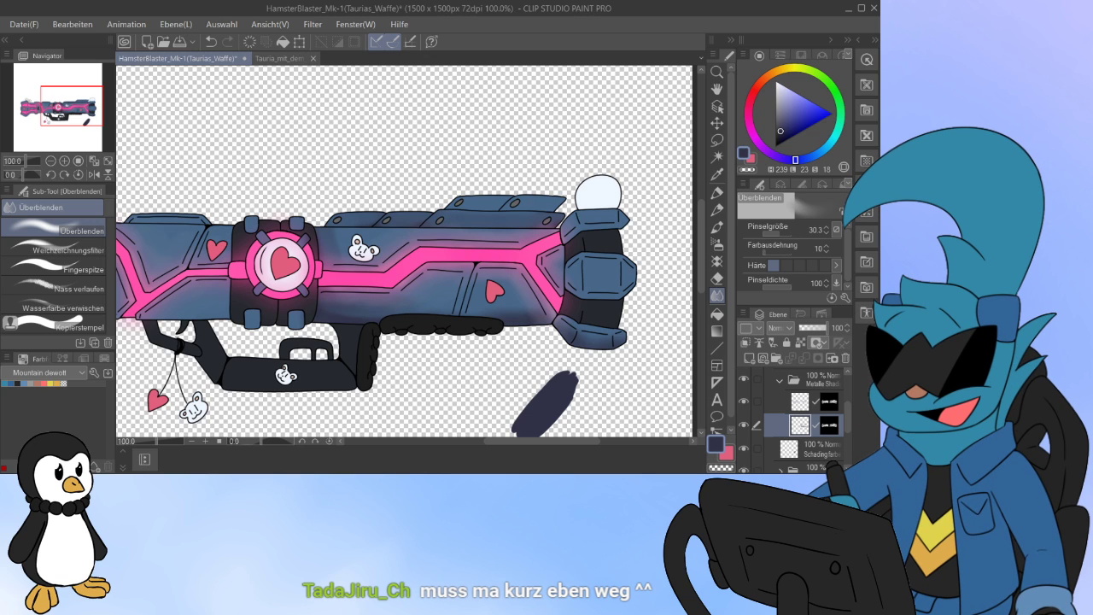
# Step: Blend the shadow along the barrel's lower edge beside the centre ring using Überblenden at brush size 51.0
pyautogui.press(']')
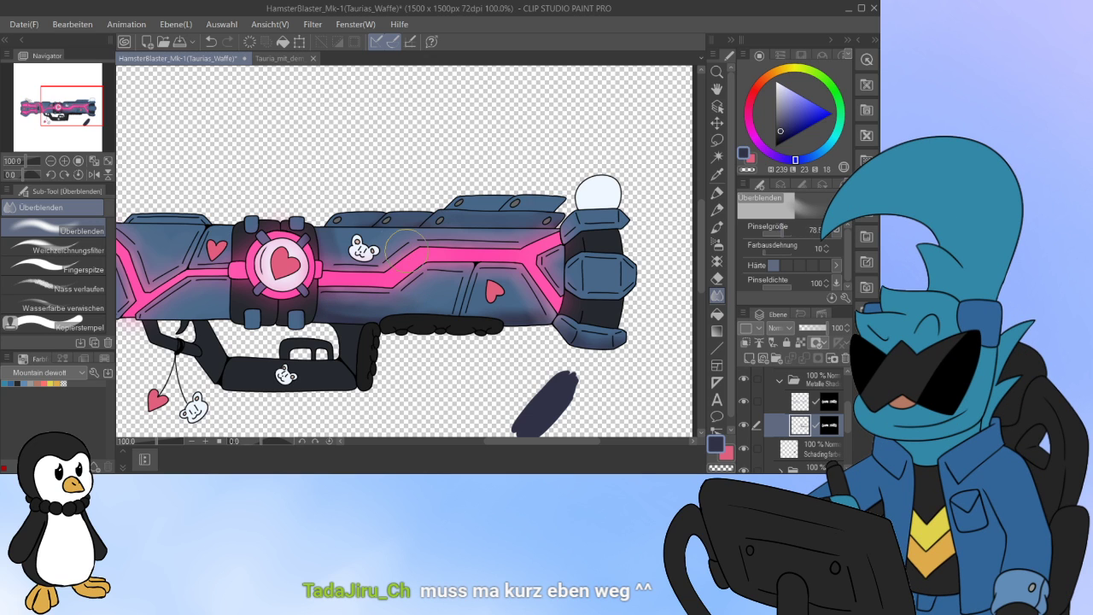
pyautogui.press(']')
pyautogui.press(']')
pyautogui.press(']')
pyautogui.press(']')
pyautogui.moveTo(335, 304)
pyautogui.mouseDown()
pyautogui.moveTo(368, 300)
pyautogui.moveTo(354, 289)
pyautogui.mouseUp()
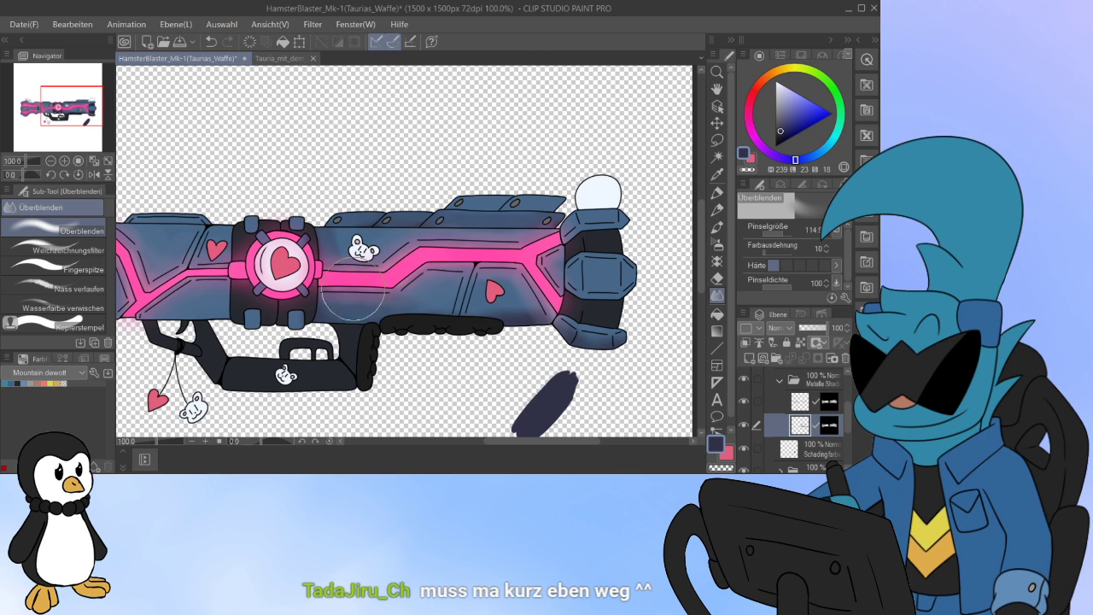
pyautogui.hotkey('ctrl', 'z')
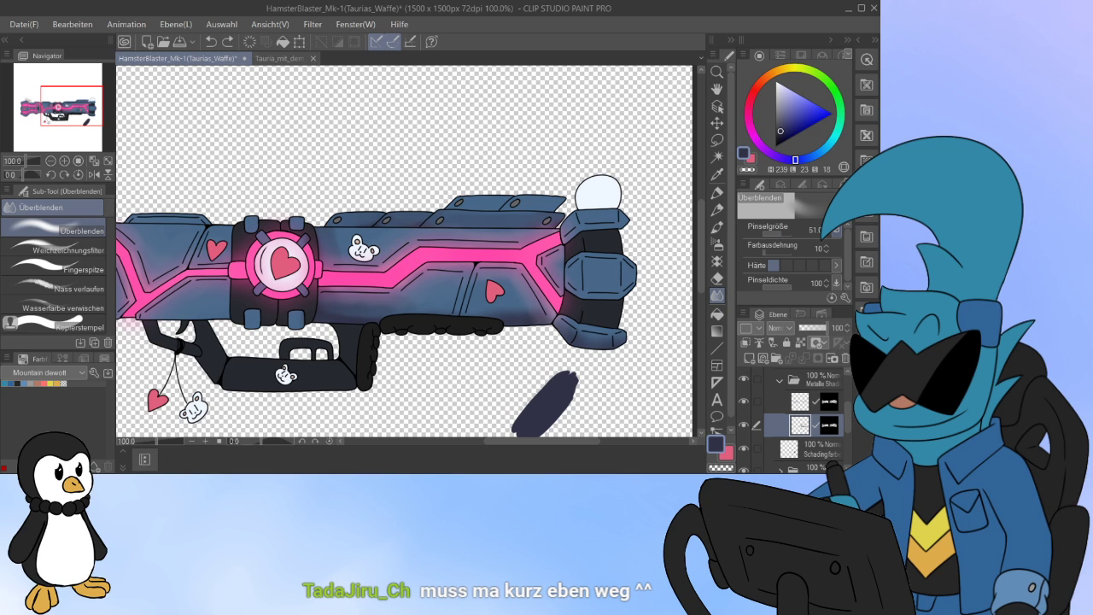
pyautogui.moveTo(343, 309)
pyautogui.mouseDown()
pyautogui.moveTo(401, 304)
pyautogui.moveTo(350, 300)
pyautogui.moveTo(380, 305)
pyautogui.mouseUp()
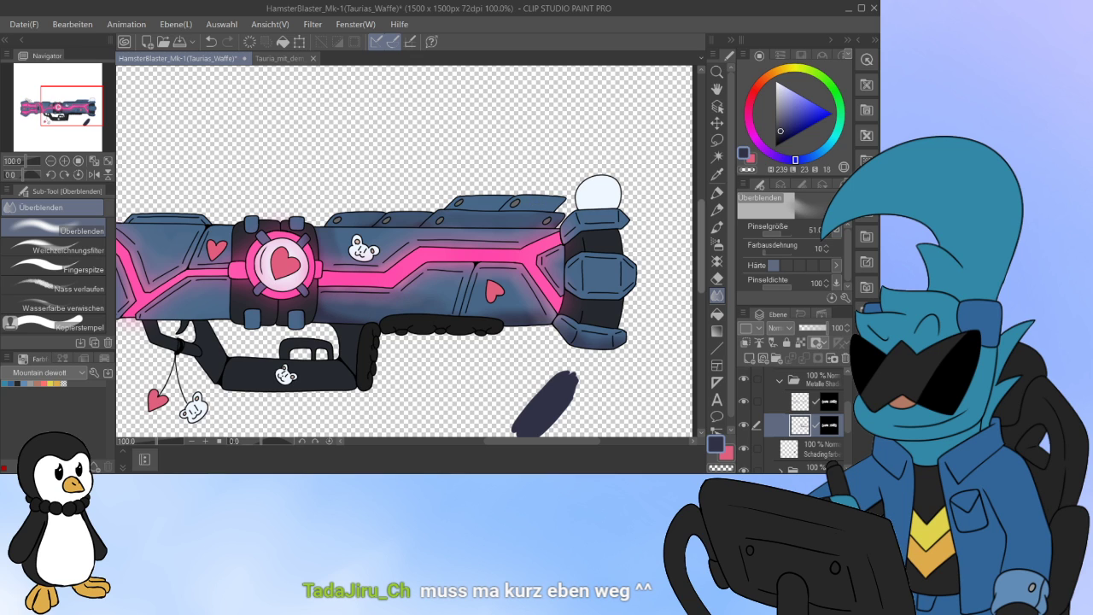
# Step: Airbrush shadows on the lower barrel panels around the heart and soften them with Überblenden
pyautogui.press('b')
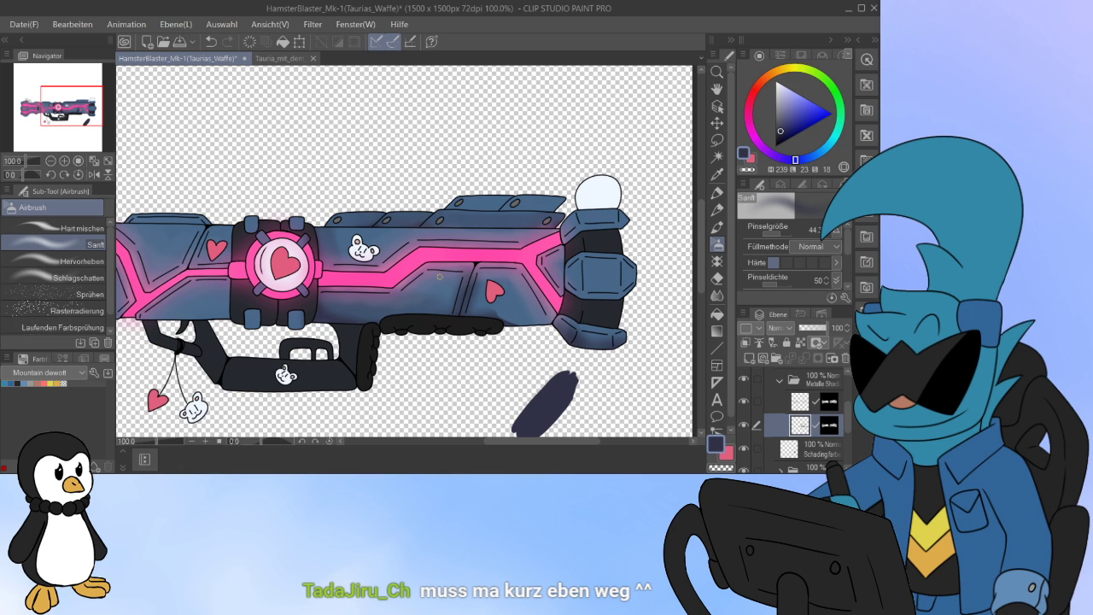
pyautogui.moveTo(487, 310); pyautogui.dragTo(502, 318)
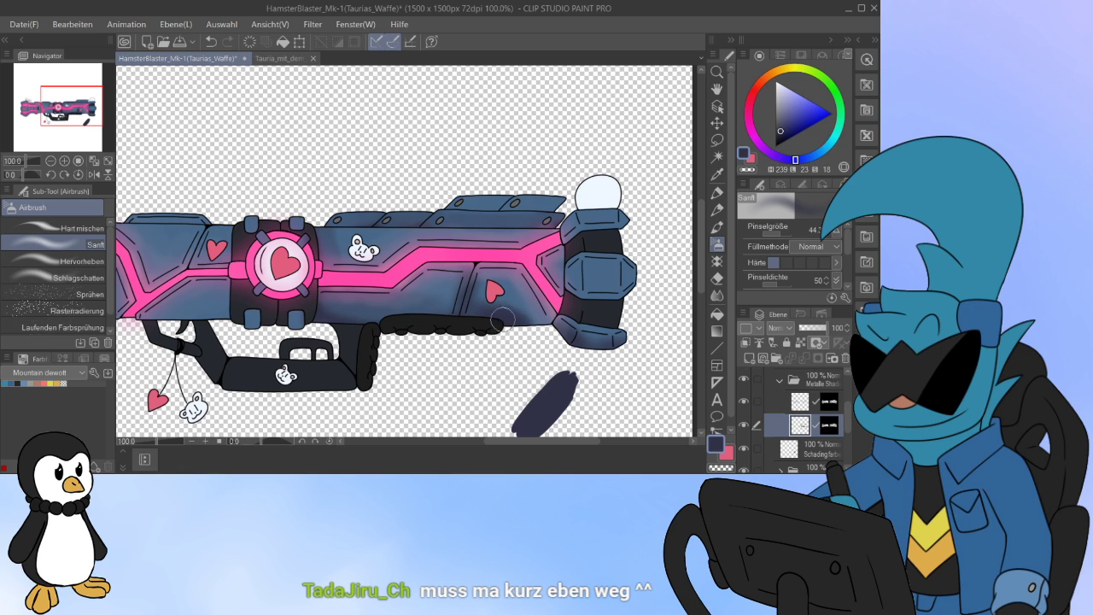
pyautogui.click(717, 296)
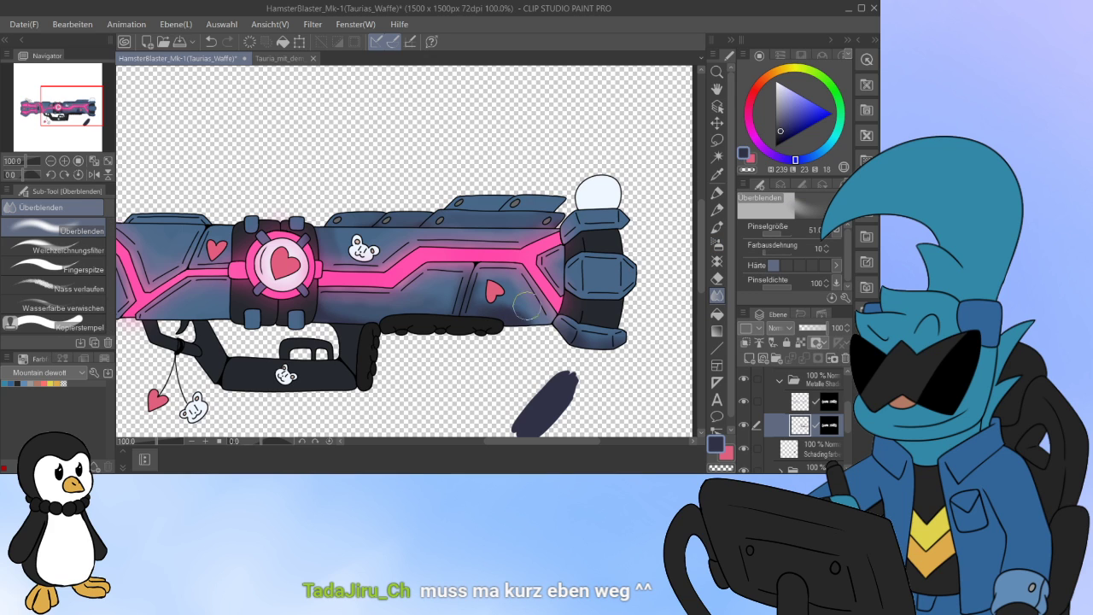
pyautogui.moveTo(525, 317)
pyautogui.mouseDown()
pyautogui.moveTo(482, 293)
pyautogui.moveTo(488, 308)
pyautogui.mouseUp()
pyautogui.moveTo(345, 301)
pyautogui.mouseDown()
pyautogui.moveTo(372, 310)
pyautogui.moveTo(361, 307)
pyautogui.moveTo(381, 300)
pyautogui.mouseUp()
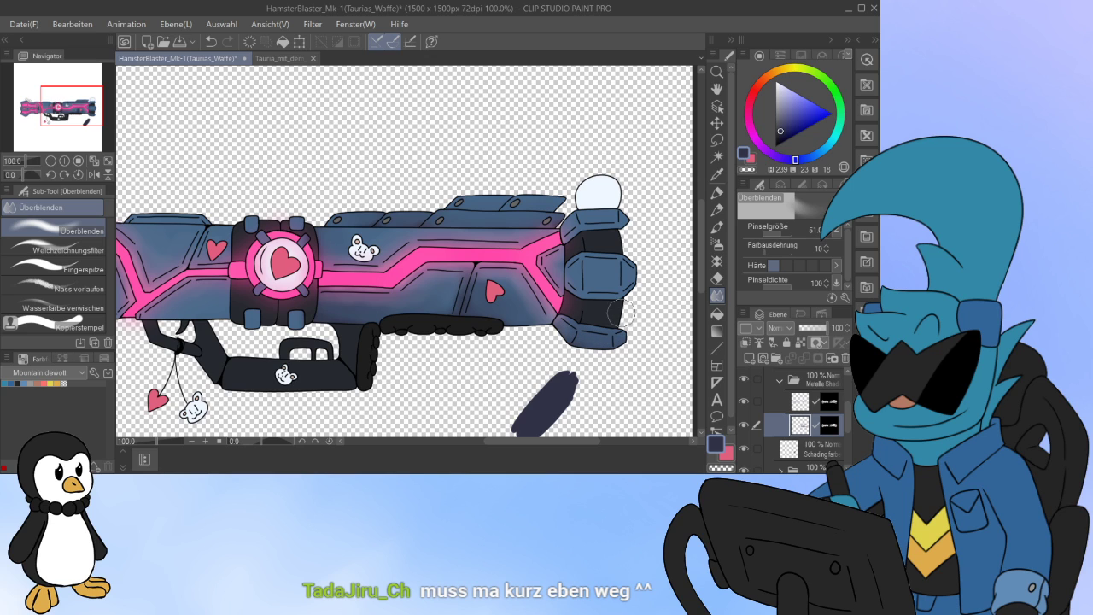
# Step: Airbrush a soft dark shadow on the middle muzzle plate with Sanft and blend it using Überblenden at size 51.0
pyautogui.click(718, 156)
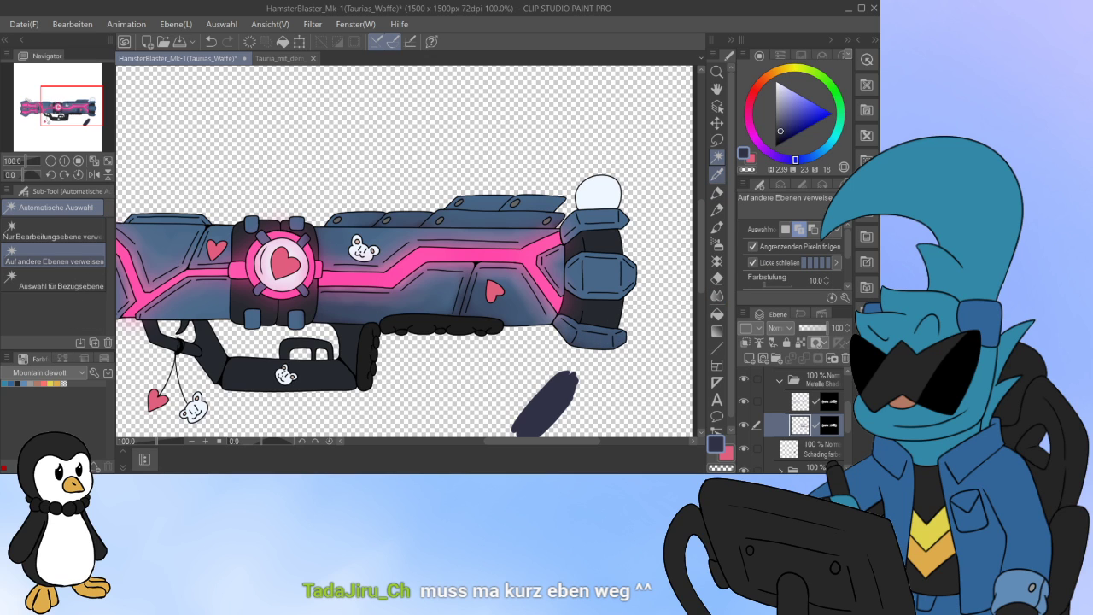
pyautogui.click(717, 244)
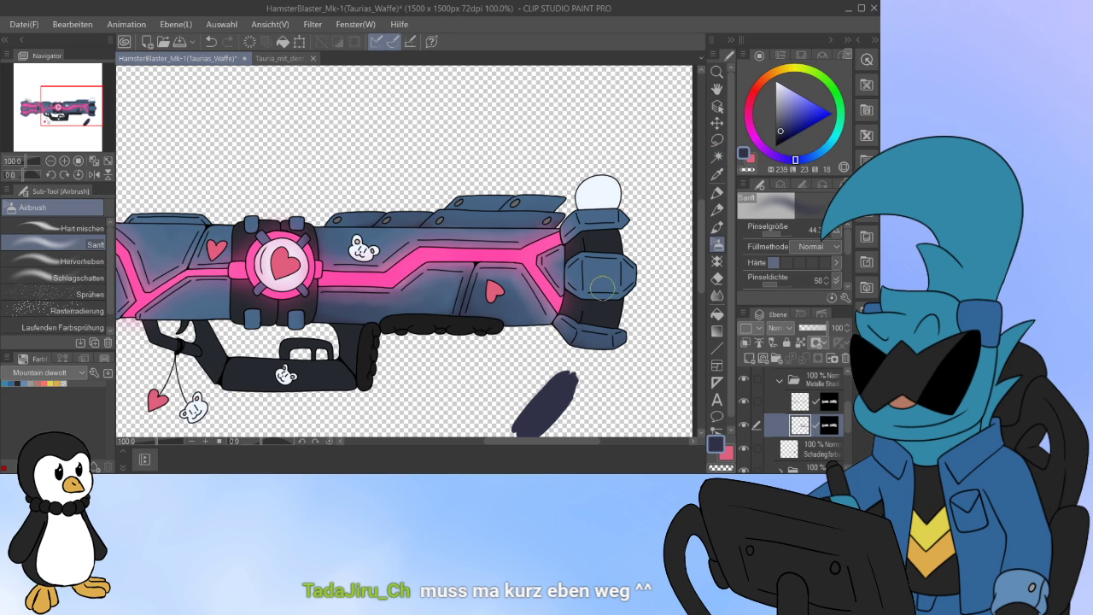
pyautogui.moveTo(594, 271); pyautogui.dragTo(615, 285)
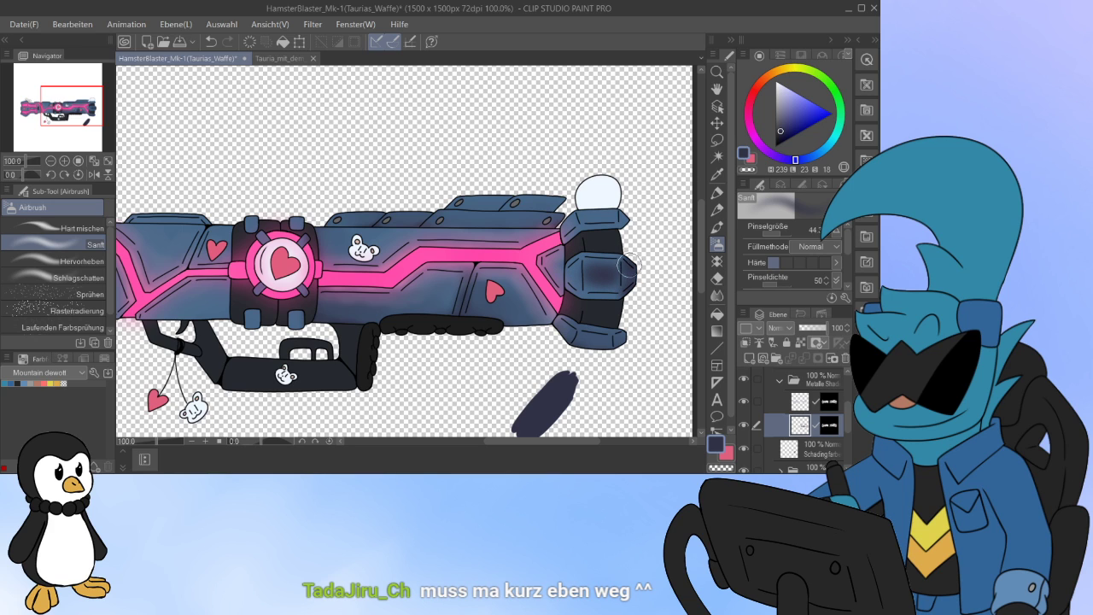
pyautogui.click(717, 294)
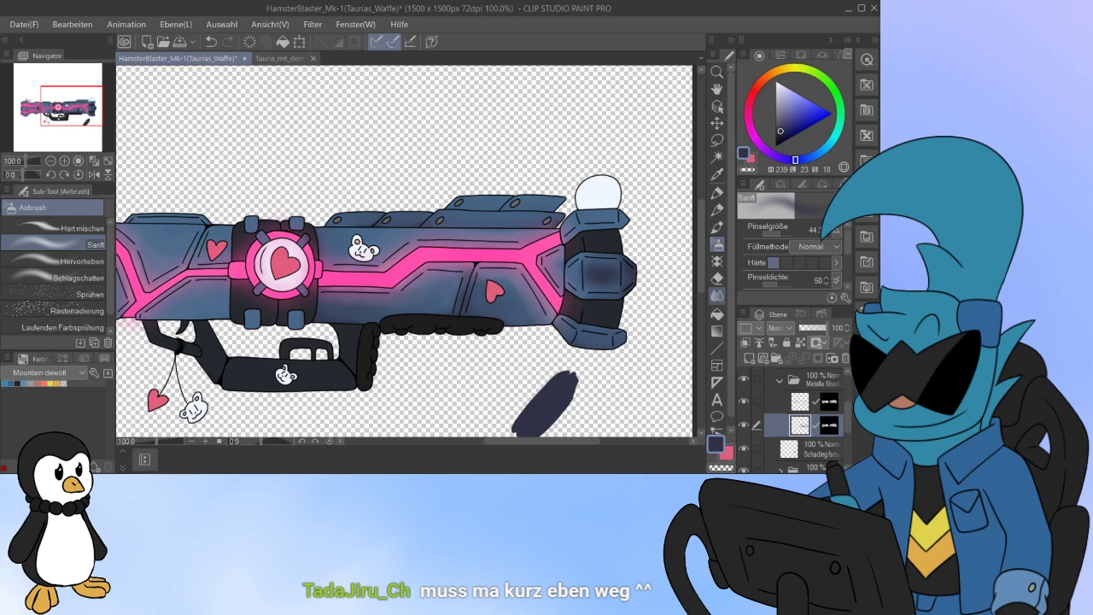
pyautogui.moveTo(623, 262)
pyautogui.mouseDown()
pyautogui.moveTo(589, 263)
pyautogui.moveTo(590, 274)
pyautogui.moveTo(607, 277)
pyautogui.moveTo(607, 269)
pyautogui.mouseUp()
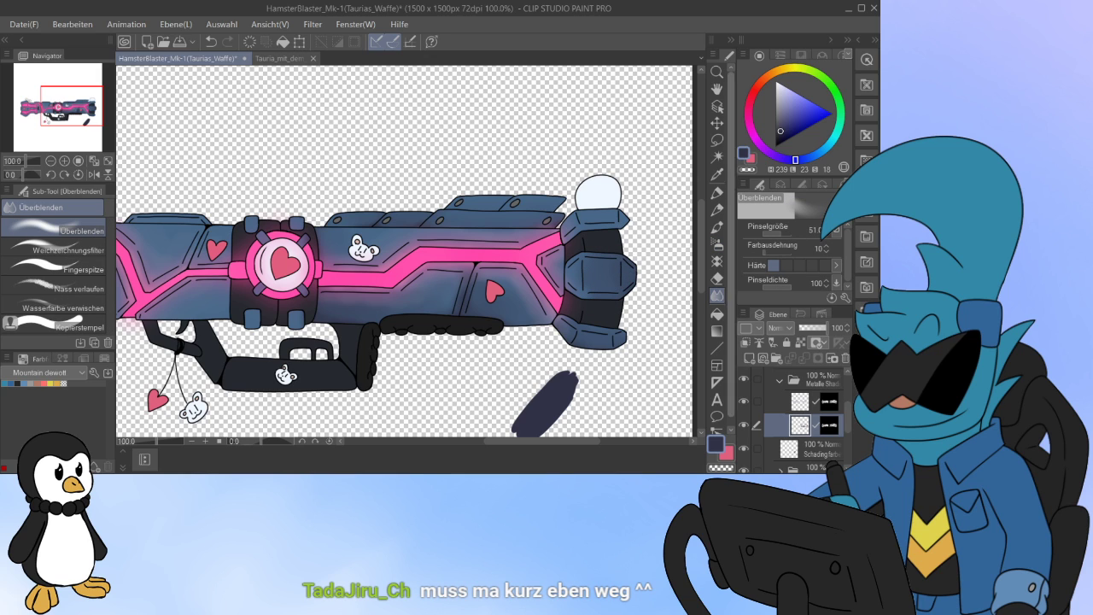
# Step: Airbrush shading on the upper muzzle plate and blend the shadow along the barrel's lower edge beside the centre ring
pyautogui.click(718, 193)
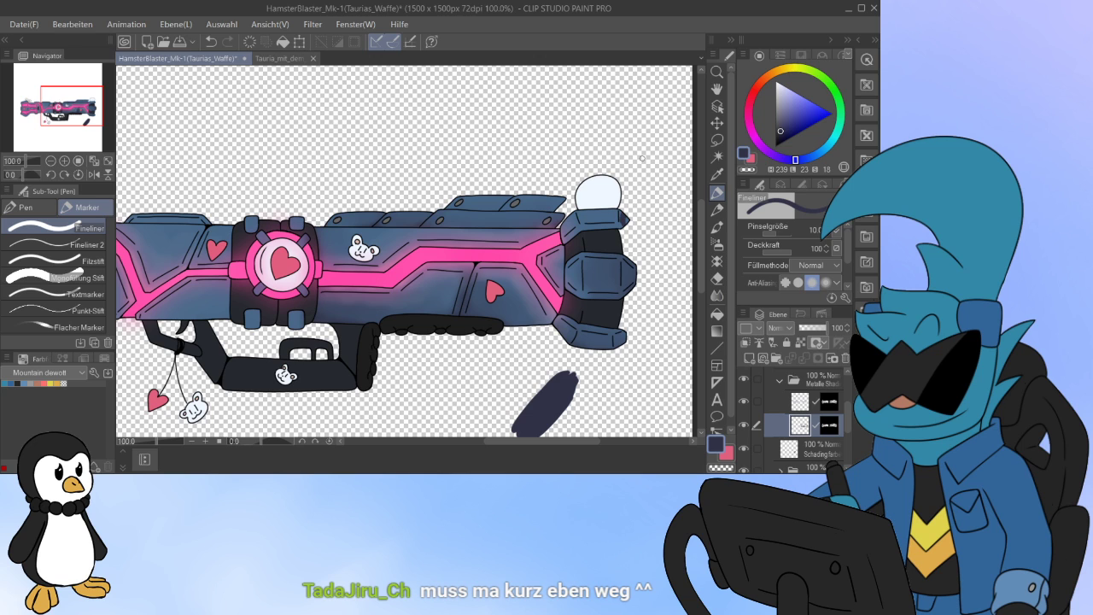
pyautogui.click(718, 245)
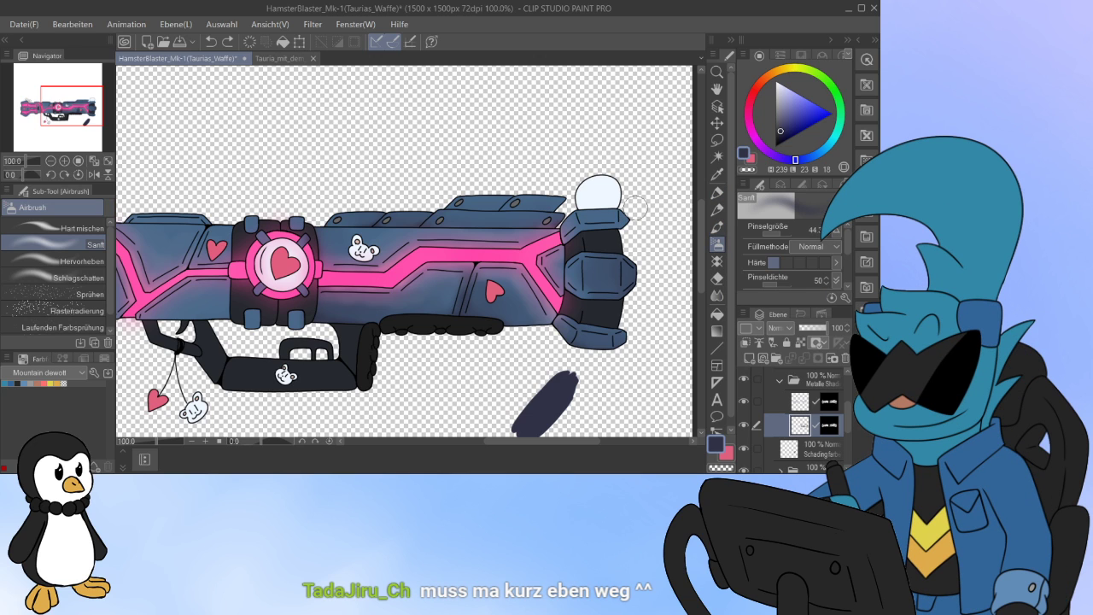
pyautogui.moveTo(627, 224)
pyautogui.mouseDown()
pyautogui.moveTo(597, 193)
pyautogui.moveTo(592, 203)
pyautogui.moveTo(625, 227)
pyautogui.mouseUp()
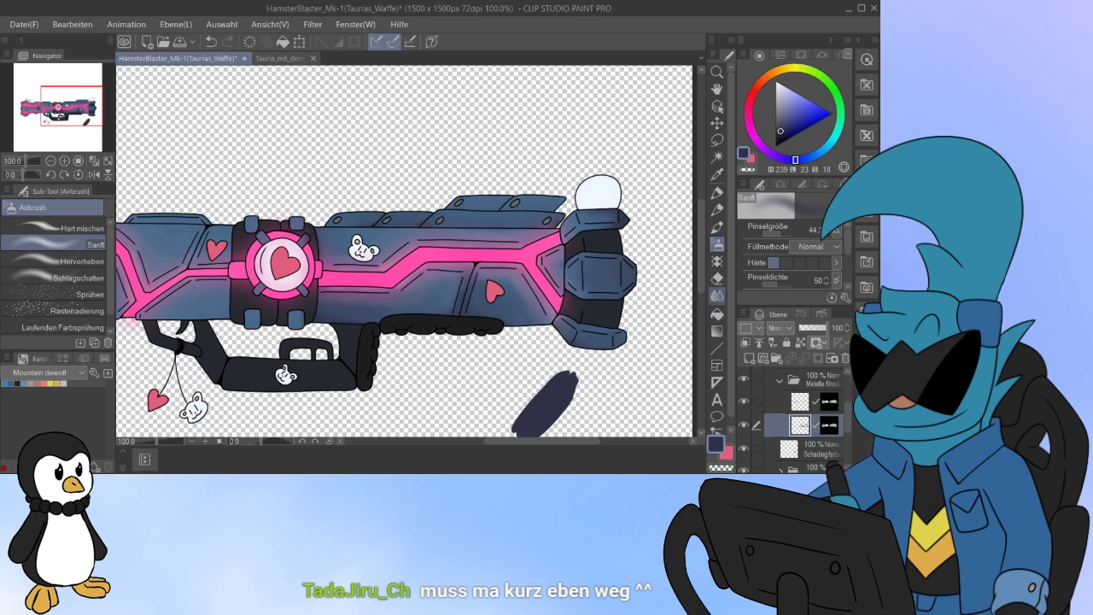
pyautogui.click(717, 294)
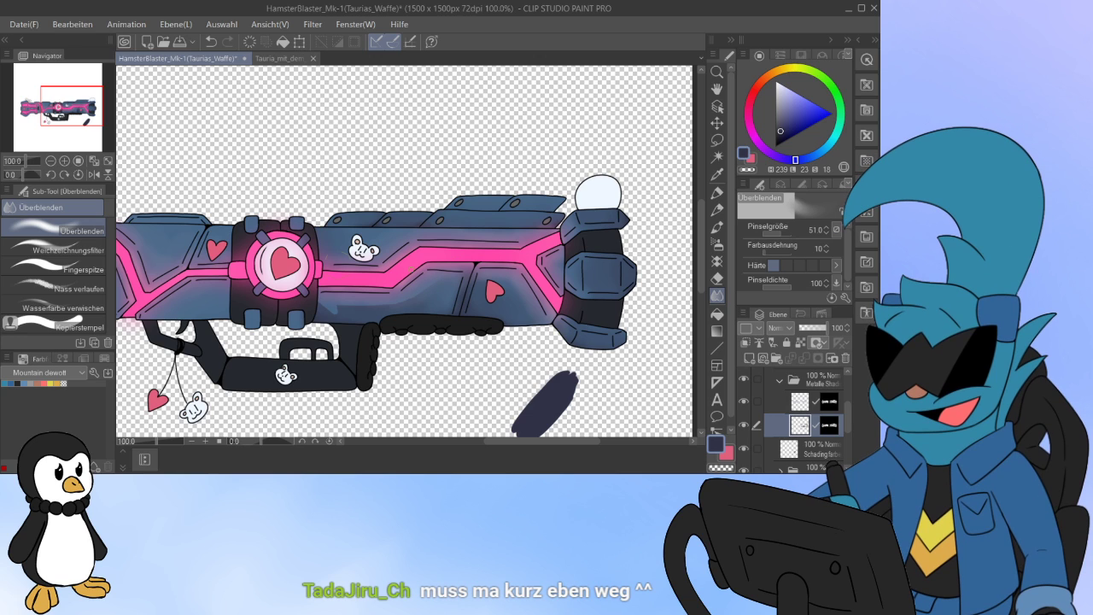
pyautogui.moveTo(335, 306)
pyautogui.mouseDown()
pyautogui.moveTo(323, 302)
pyautogui.moveTo(383, 304)
pyautogui.mouseUp()
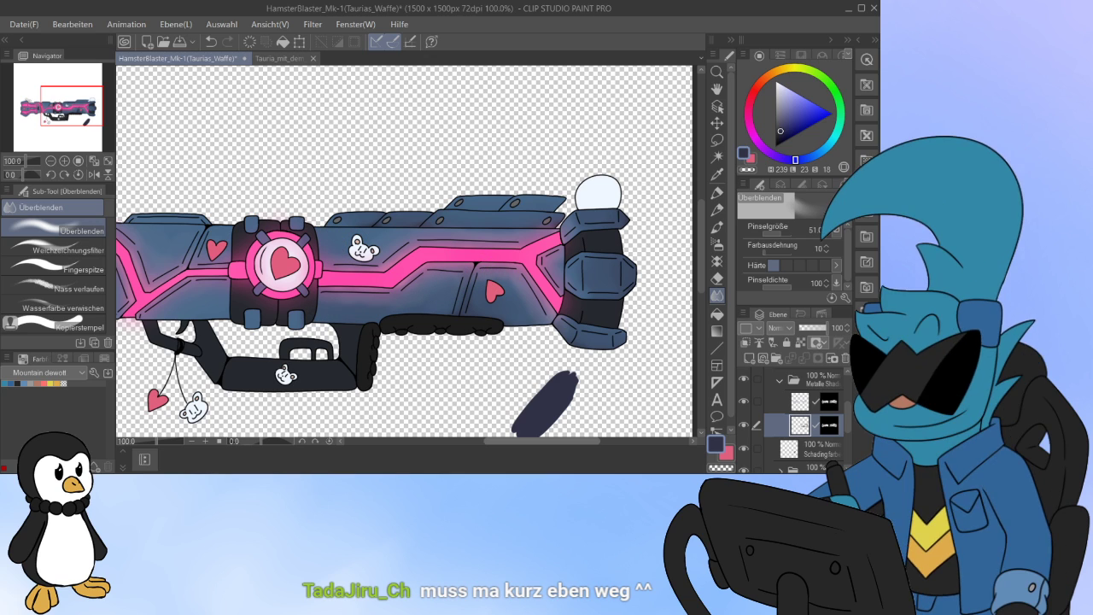
# Step: Airbrush soft shadows on the barrel panels and upper plates behind the centre ring and smooth them with Überblenden
pyautogui.moveTo(583, 441); pyautogui.dragTo(540, 441)
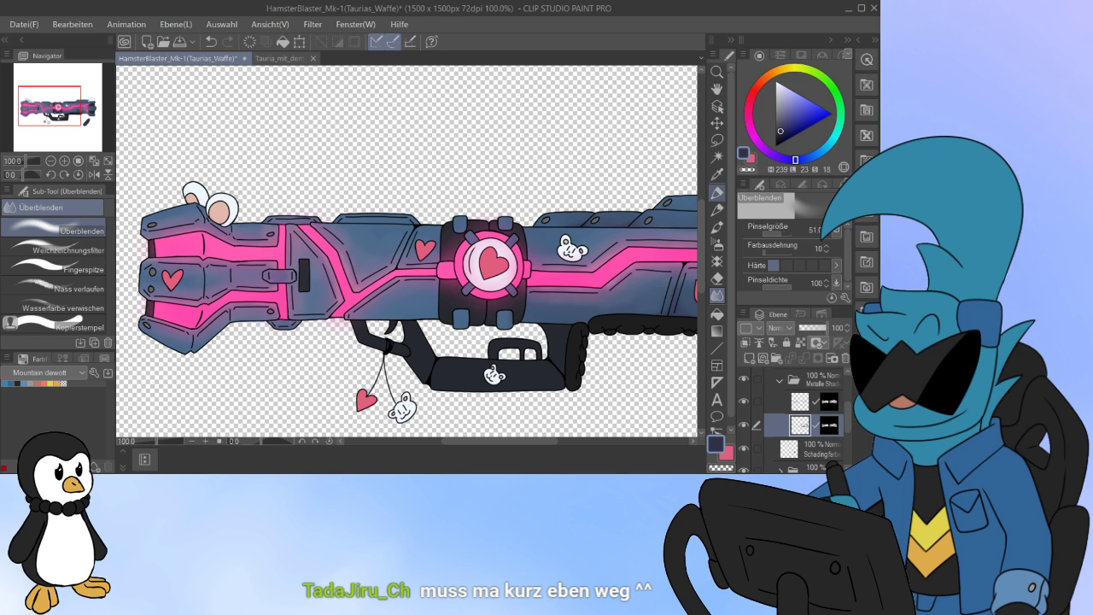
pyautogui.click(717, 243)
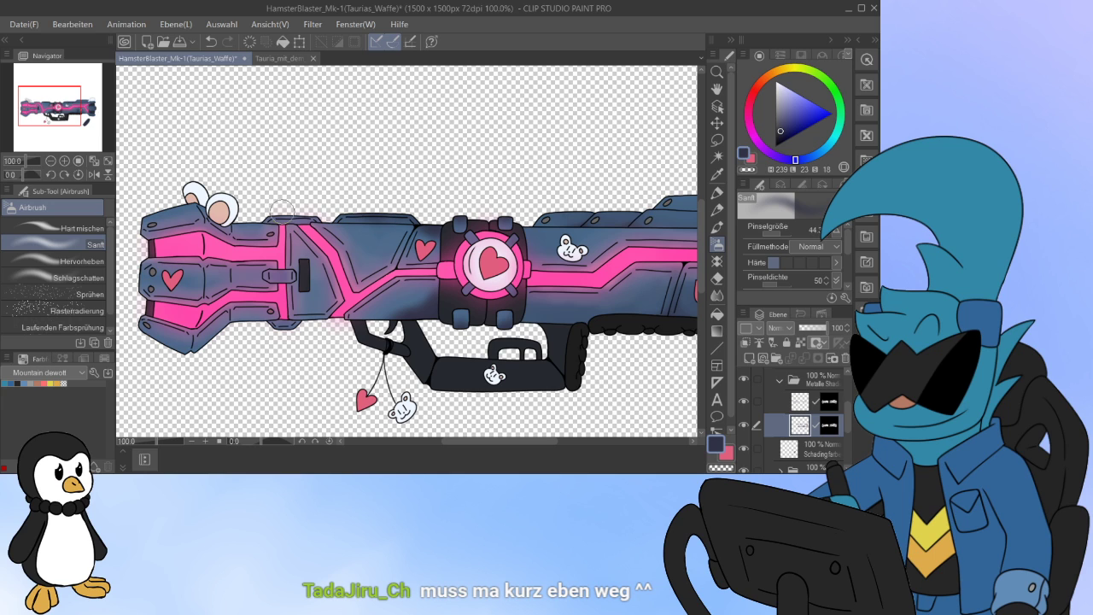
pyautogui.moveTo(337, 220)
pyautogui.mouseDown()
pyautogui.moveTo(432, 221)
pyautogui.moveTo(413, 232)
pyautogui.moveTo(395, 292)
pyautogui.mouseUp()
pyautogui.moveTo(295, 315); pyautogui.dragTo(310, 321)
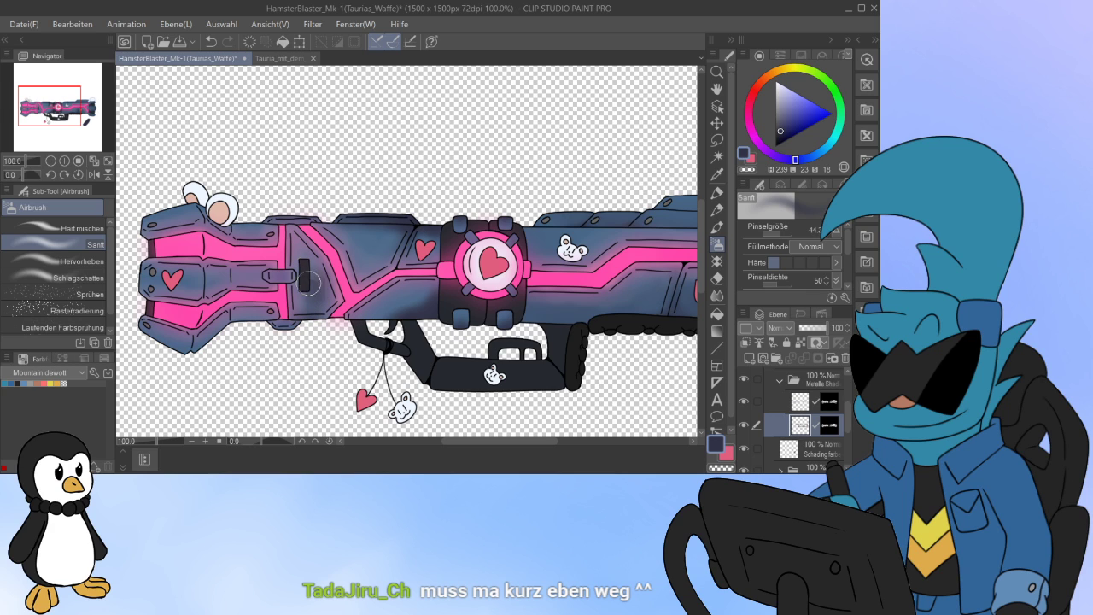
pyautogui.press('j')
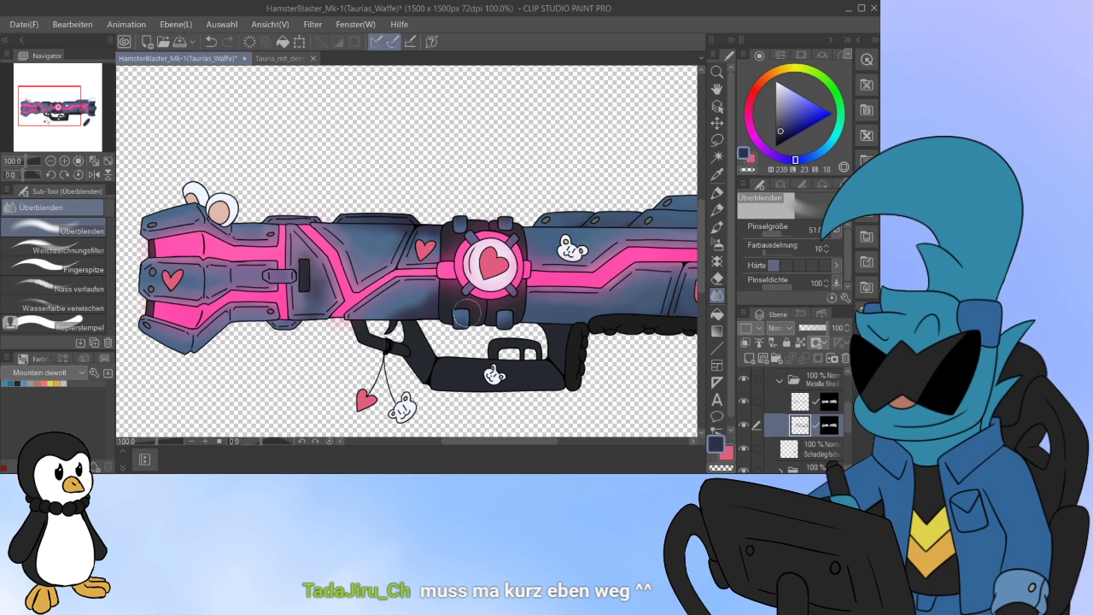
pyautogui.moveTo(388, 315)
pyautogui.mouseDown()
pyautogui.moveTo(427, 292)
pyautogui.moveTo(398, 305)
pyautogui.moveTo(410, 292)
pyautogui.moveTo(421, 301)
pyautogui.mouseUp()
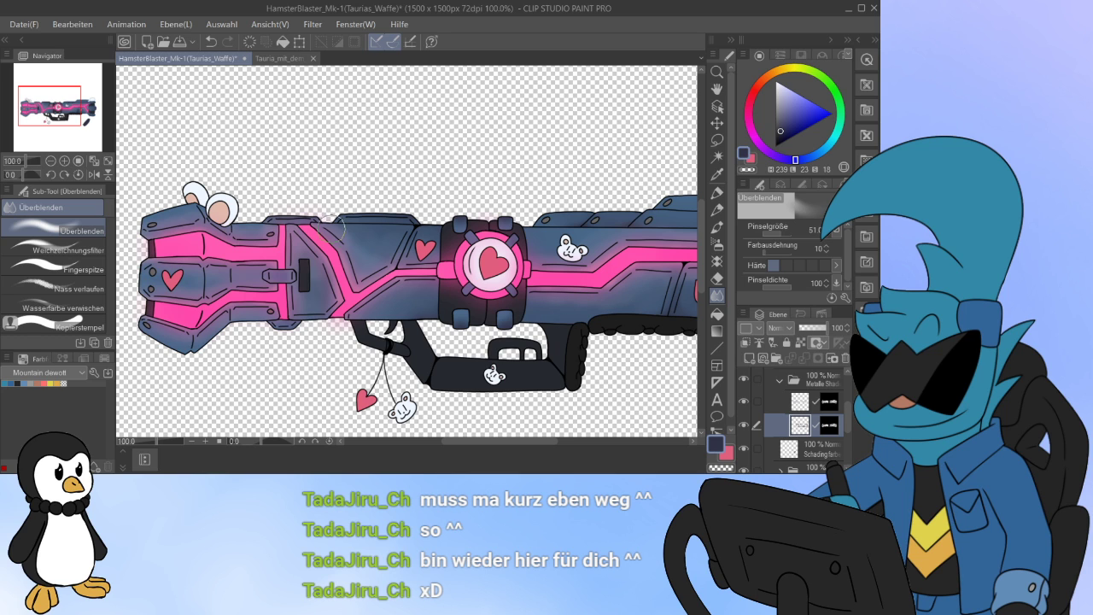
# Step: Airbrush shadows on the blaster's rear upper, middle and lower plates around the heart and soften them with Überblenden
pyautogui.moveTo(286, 215); pyautogui.dragTo(449, 222)
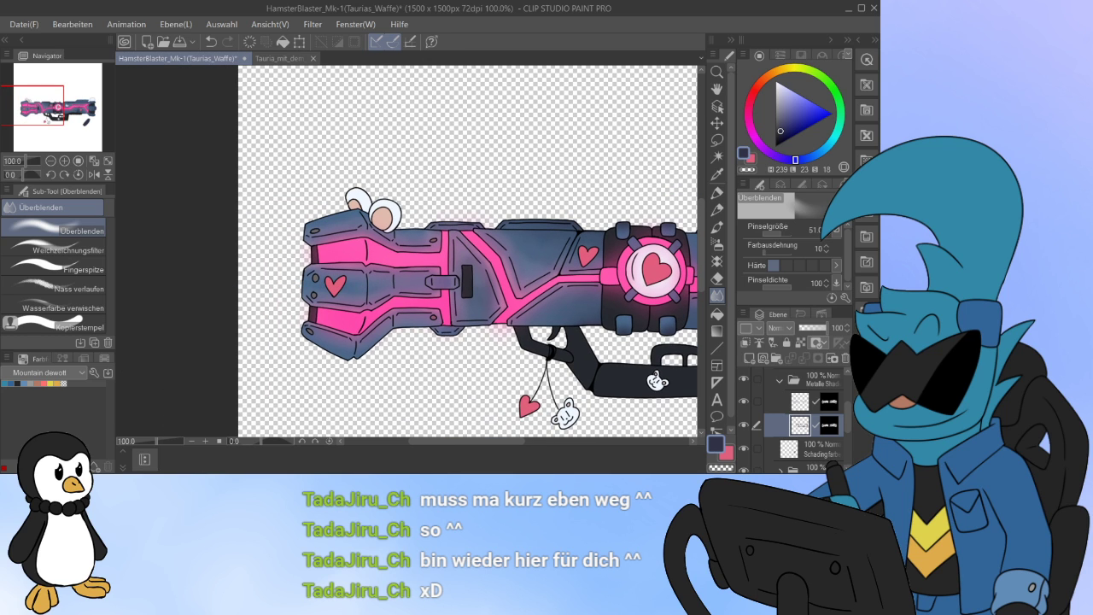
pyautogui.click(717, 193)
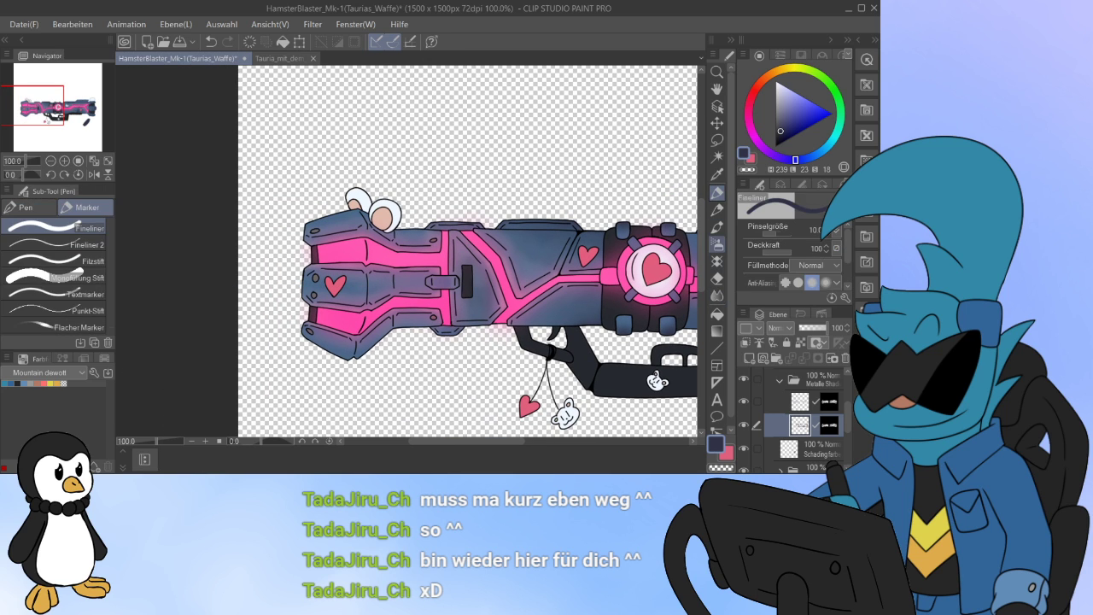
pyautogui.click(718, 245)
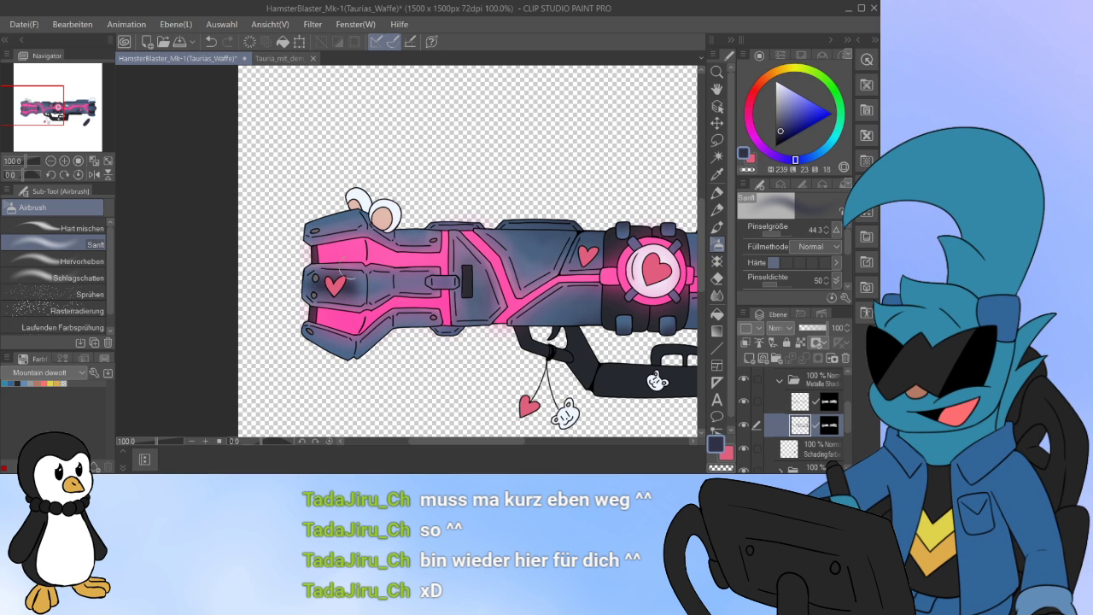
pyautogui.moveTo(374, 284); pyautogui.dragTo(409, 281)
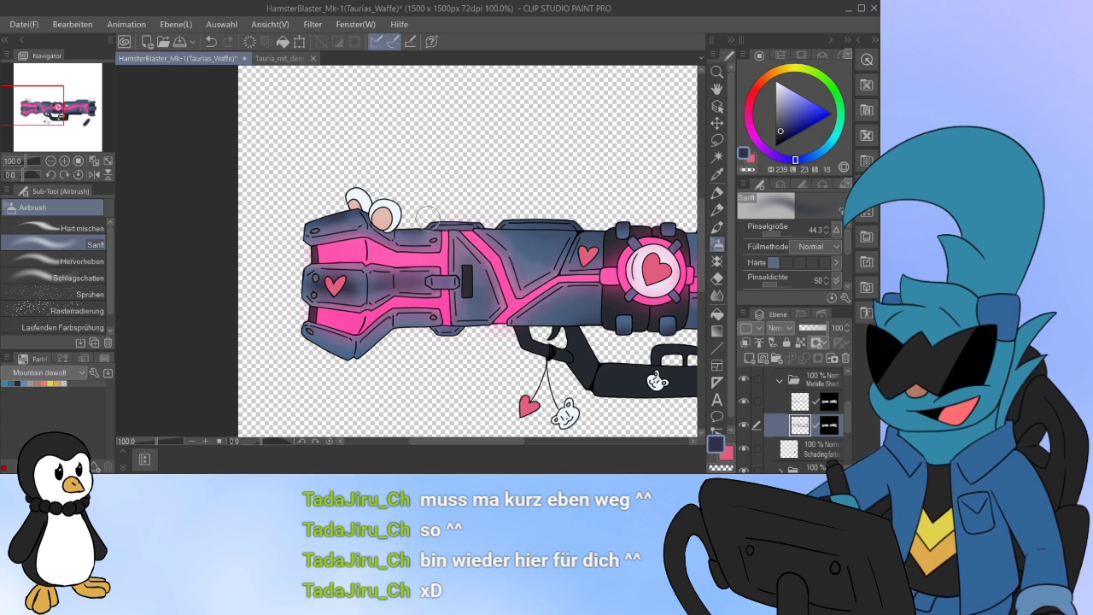
pyautogui.moveTo(290, 324)
pyautogui.mouseDown()
pyautogui.moveTo(358, 363)
pyautogui.moveTo(413, 331)
pyautogui.mouseUp()
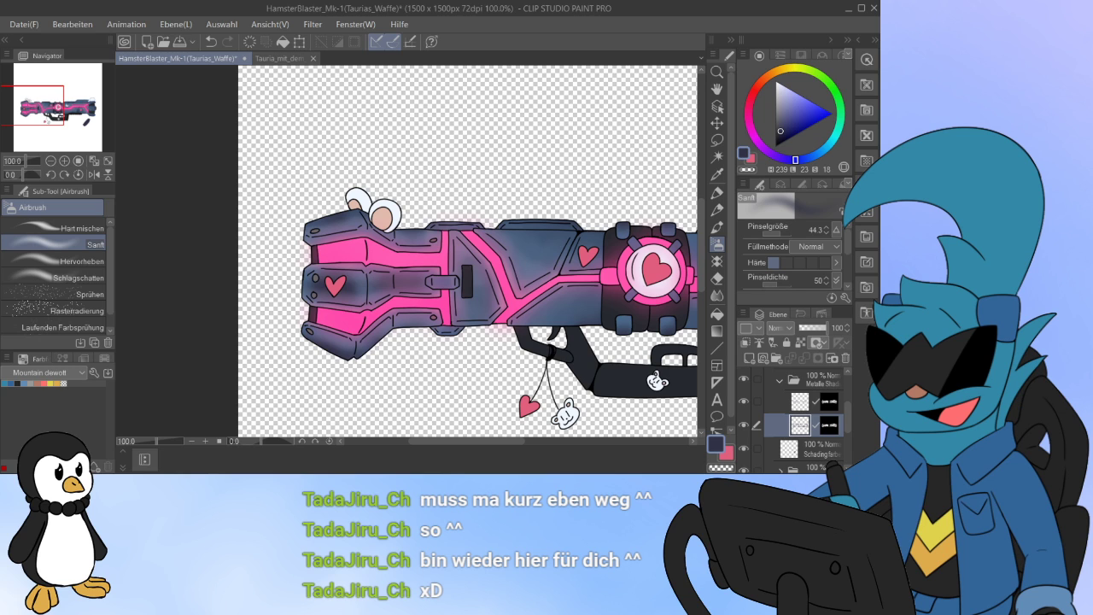
pyautogui.press('j')
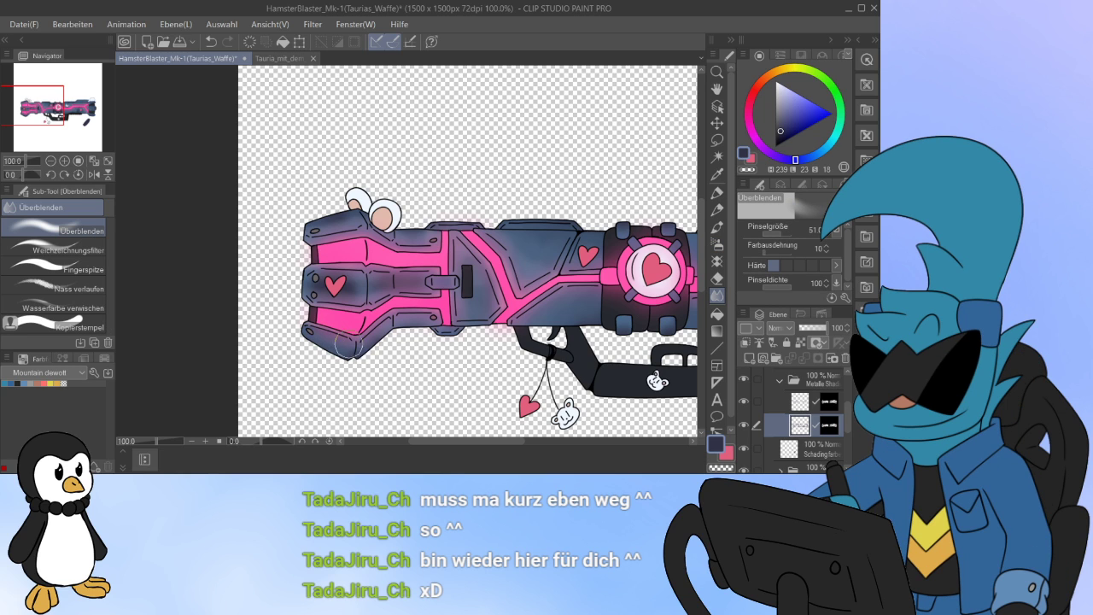
pyautogui.moveTo(305, 270)
pyautogui.mouseDown()
pyautogui.moveTo(331, 288)
pyautogui.moveTo(405, 274)
pyautogui.mouseUp()
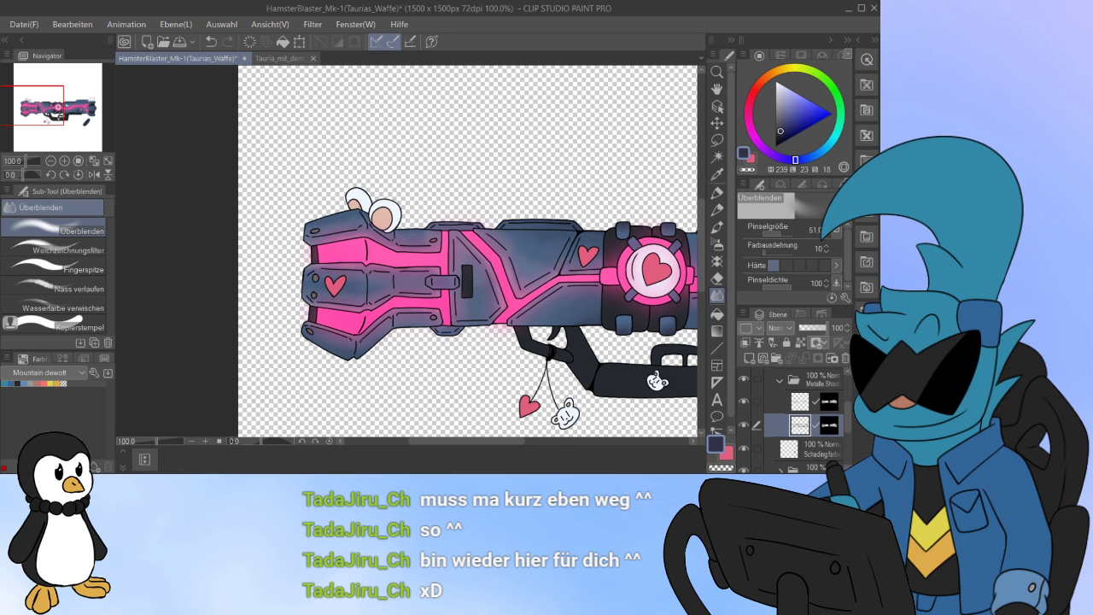
# Step: Examine the blended metal shading across the whole blaster, both zoomed out and close up
pyautogui.moveTo(547, 256); pyautogui.dragTo(359, 271)
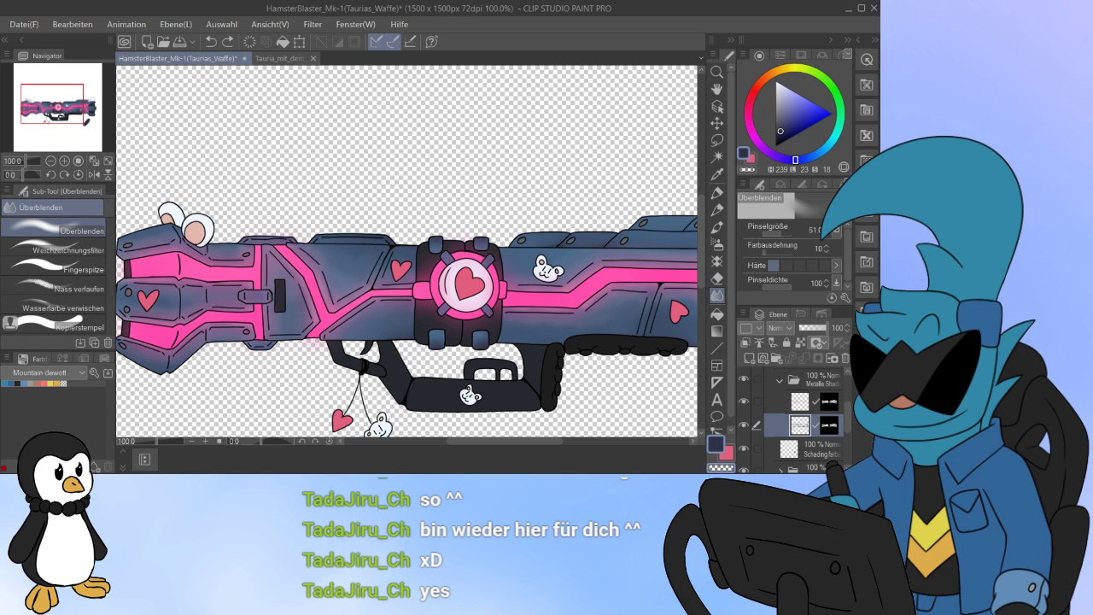
pyautogui.click(777, 232)
pyautogui.scroll(-10, 278, 201)
pyautogui.scroll(4, 504, 263)
pyautogui.scroll(-2, 154, 128)
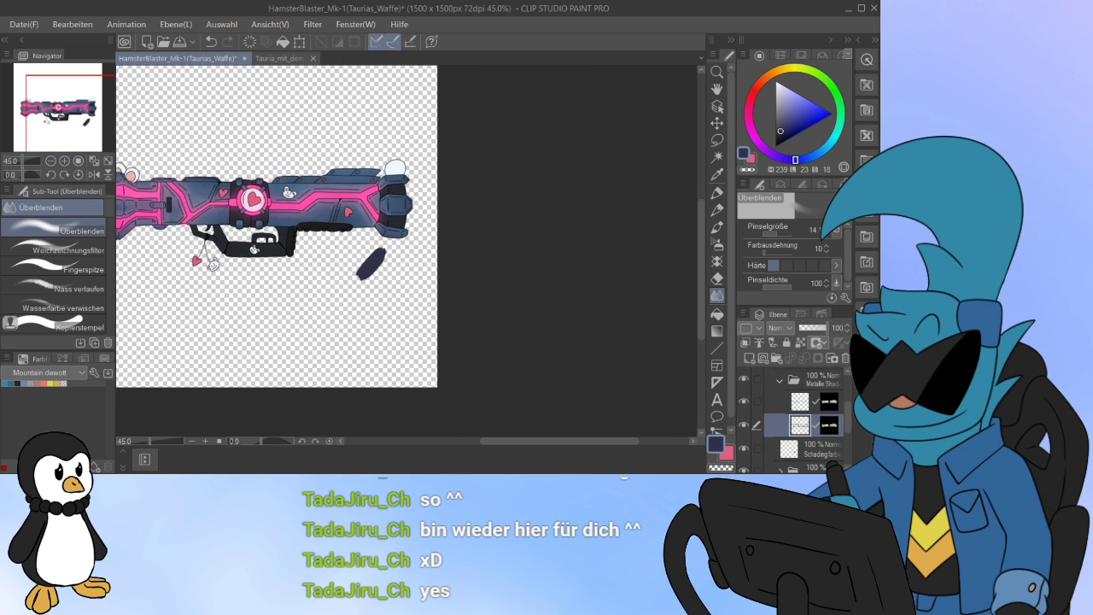
pyautogui.moveTo(253, 200); pyautogui.dragTo(365, 261)
pyautogui.scroll(4, 330, 275)
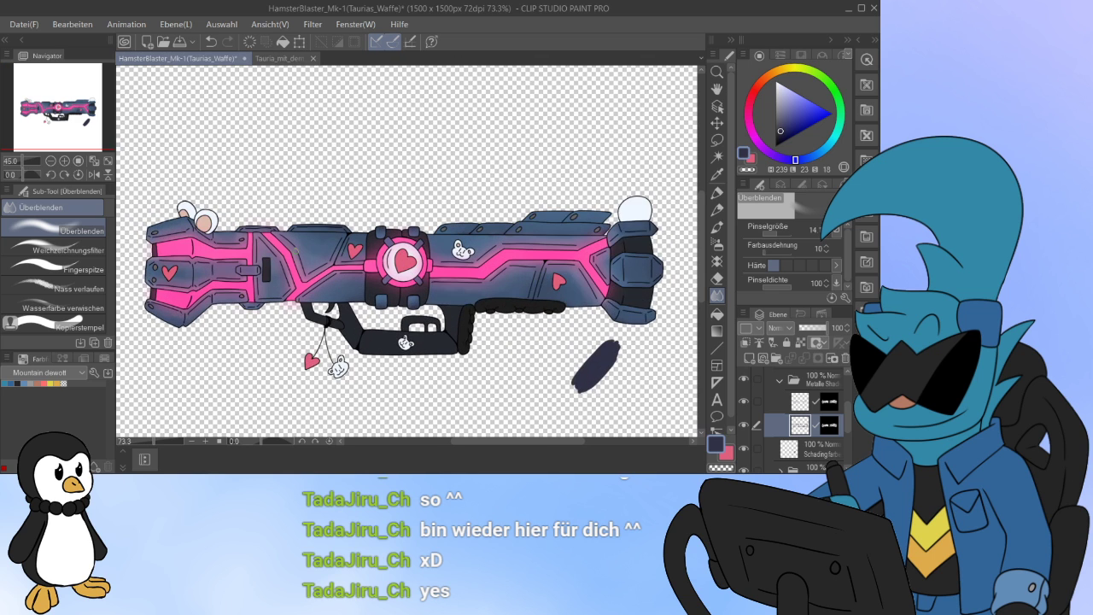
pyautogui.moveTo(407, 250); pyautogui.dragTo(419, 250)
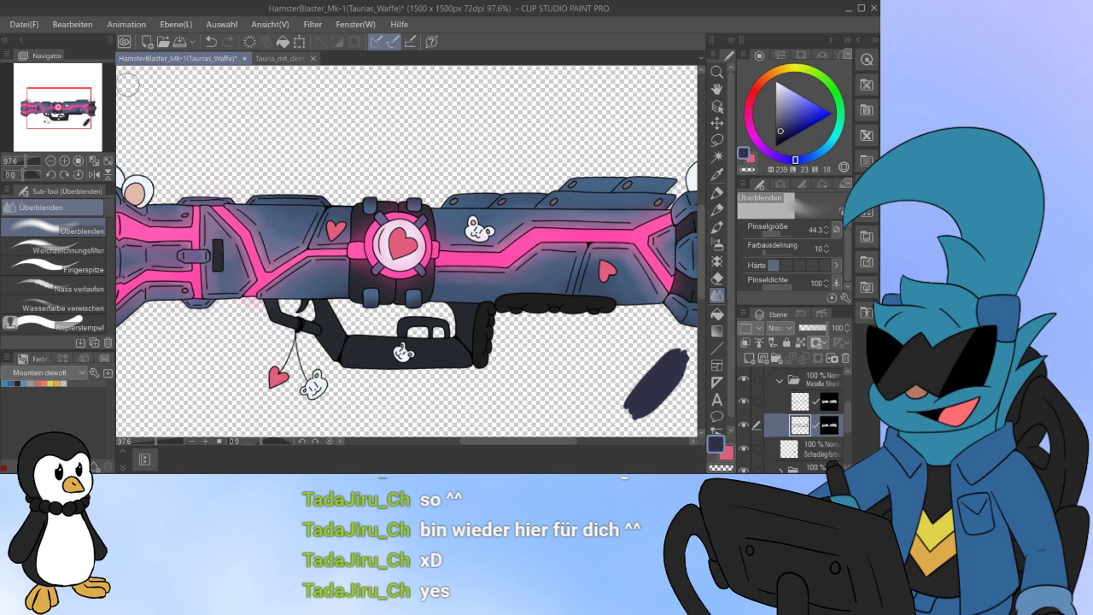
pyautogui.moveTo(59, 108); pyautogui.dragTo(52, 106)
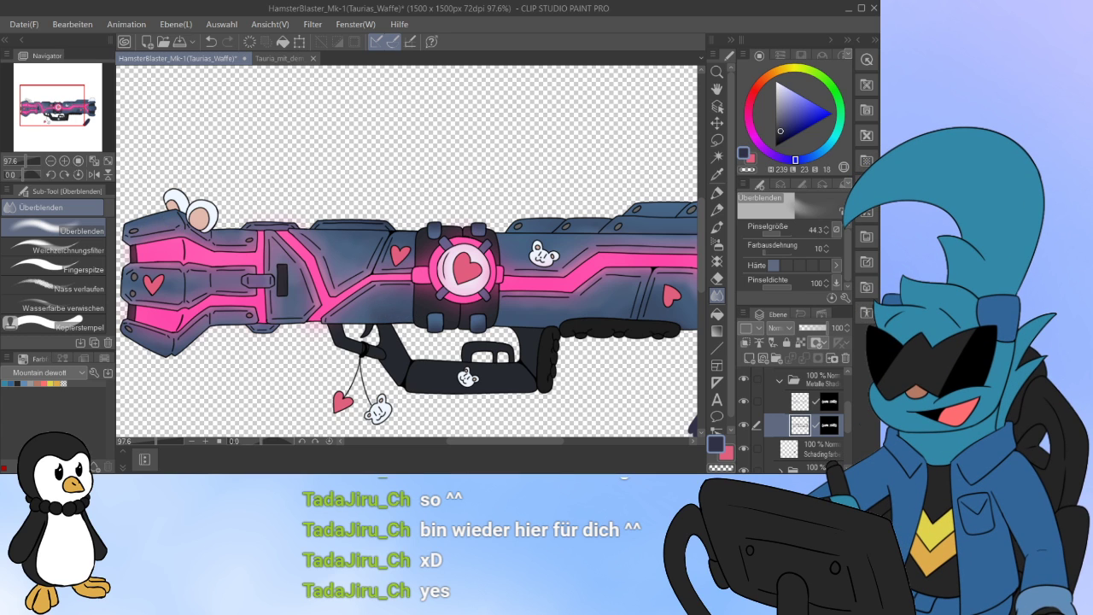
pyautogui.moveTo(233, 167); pyautogui.dragTo(184, 158)
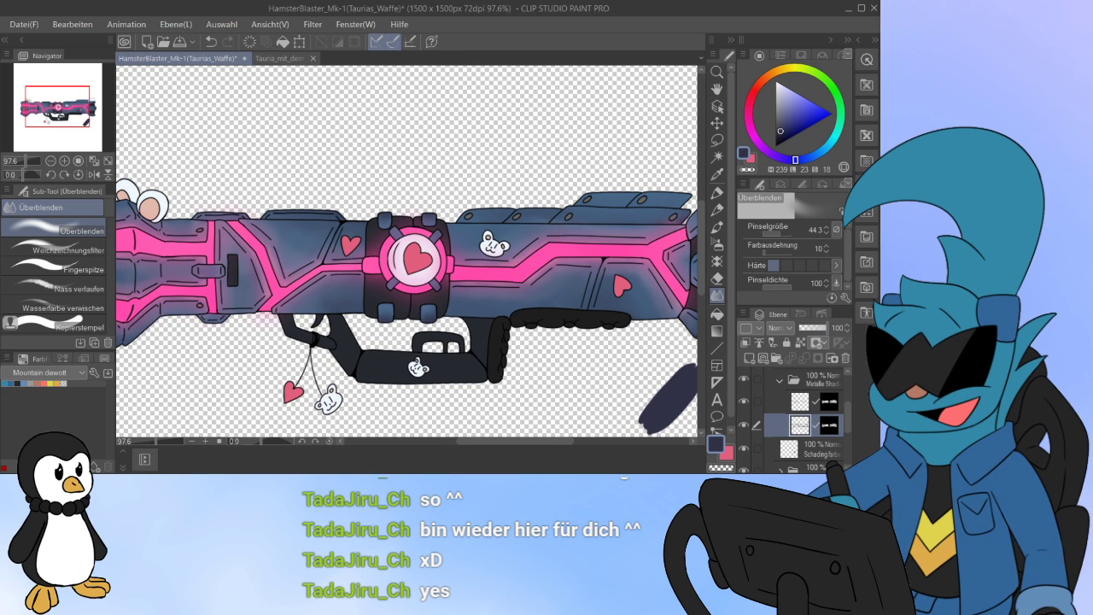
# Step: Lower the opacity of the selected metal shading layer to 69 percent
pyautogui.click(816, 328)
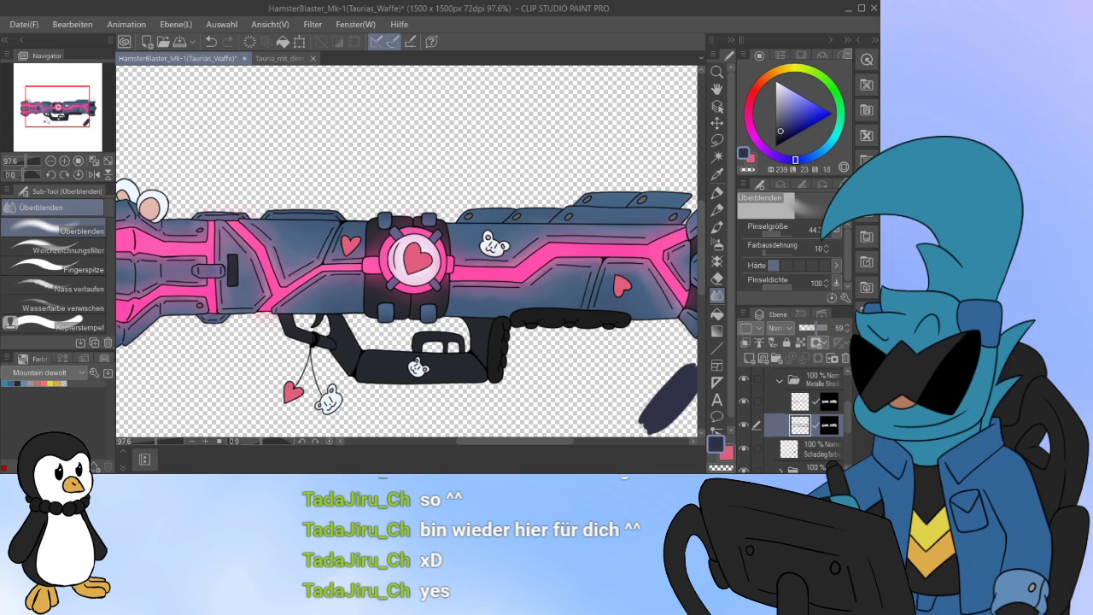
pyautogui.moveTo(814, 328); pyautogui.dragTo(815, 328)
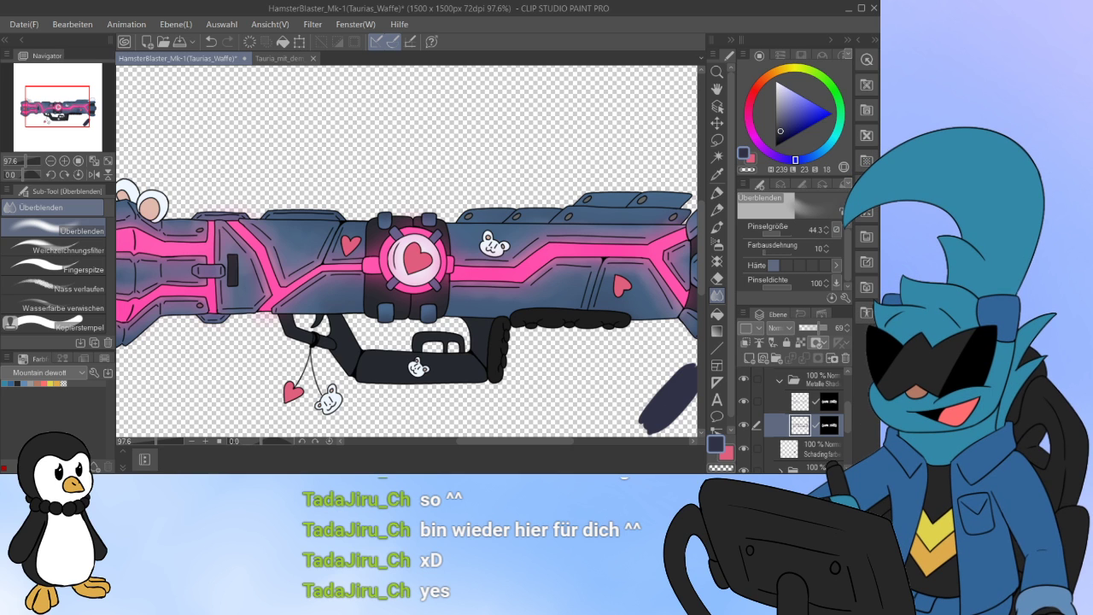
pyautogui.moveTo(569, 441); pyautogui.dragTo(540, 441)
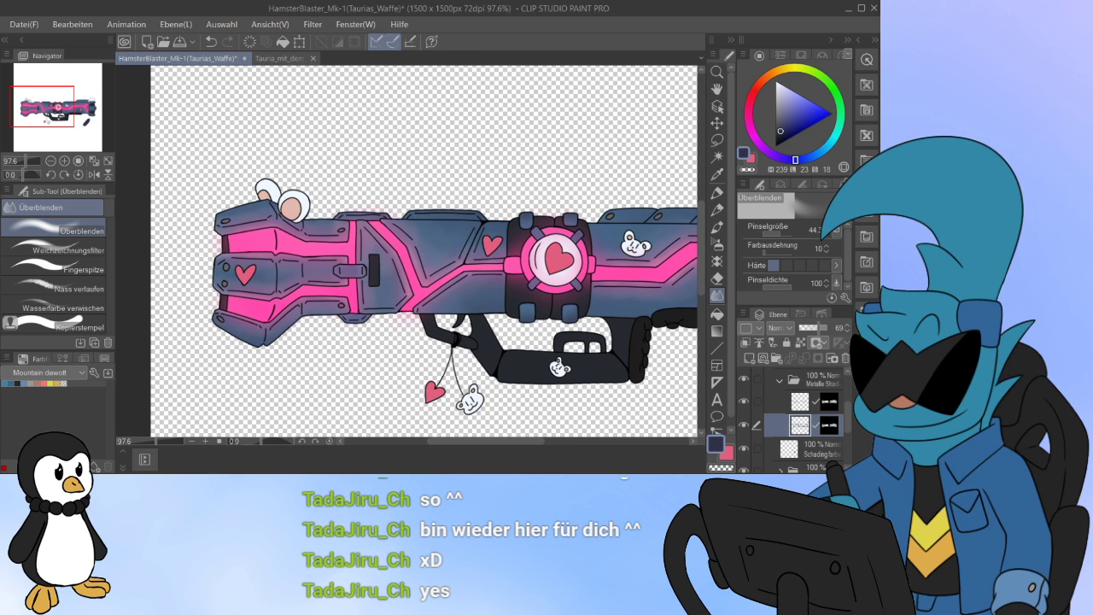
# Step: Collapse the metal shading folder, select the shading colour swatch layer below it, and expand the Metalle folder
pyautogui.click(816, 379)
pyautogui.click(780, 381)
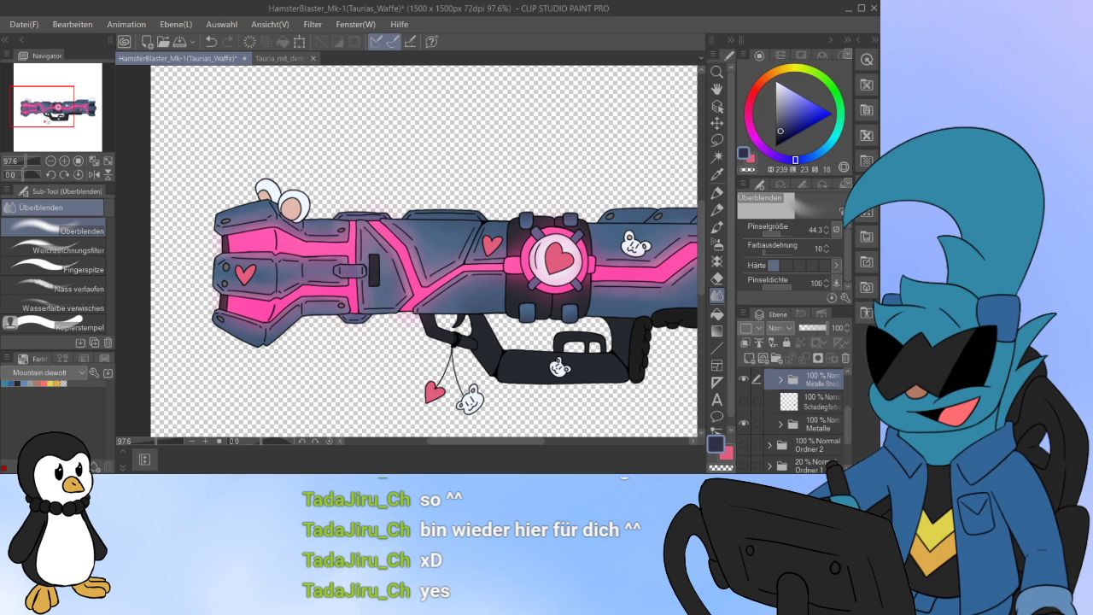
pyautogui.click(817, 425)
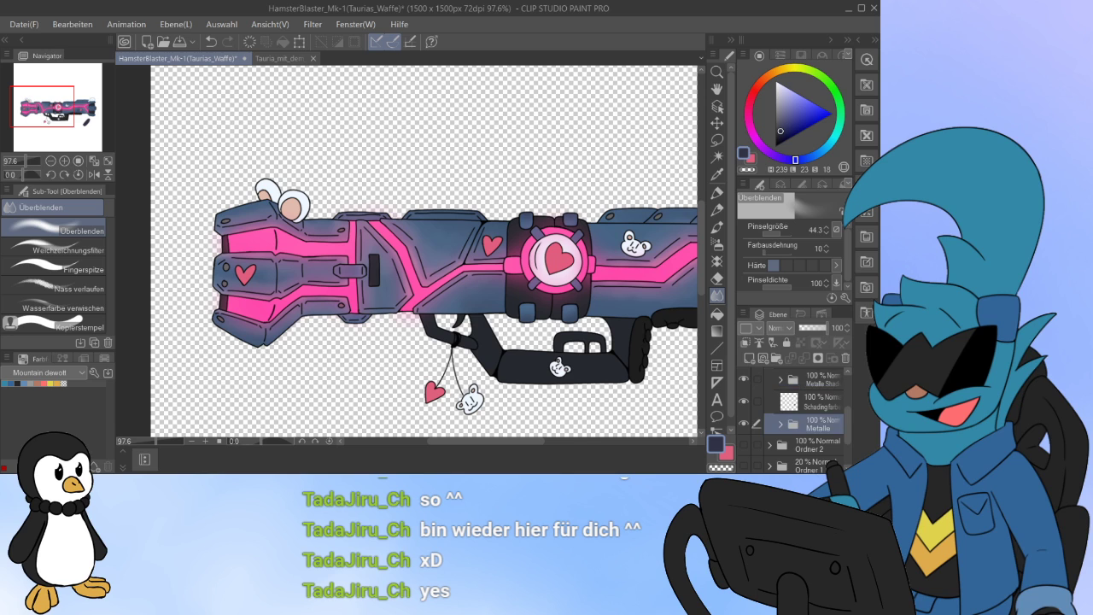
pyautogui.click(818, 402)
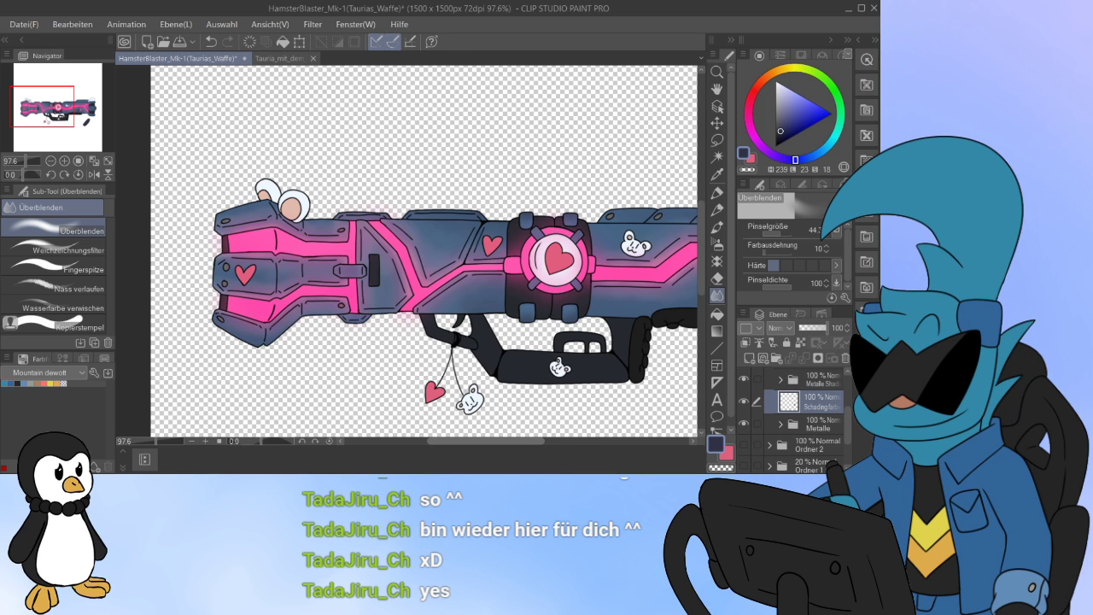
pyautogui.moveTo(503, 440); pyautogui.dragTo(523, 440)
pyautogui.click(781, 424)
pyautogui.scroll(-3, 802, 422)
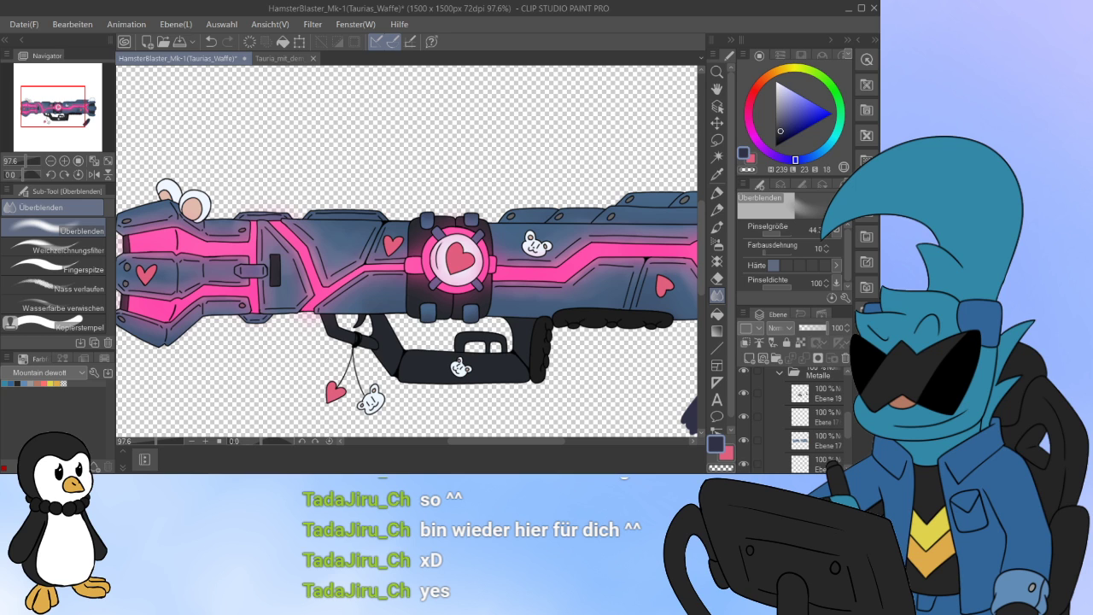
# Step: Examine which parts of the blaster the layers in the Metalle folder cover by switching their visibility off and on
pyautogui.scroll(-2, 794, 419)
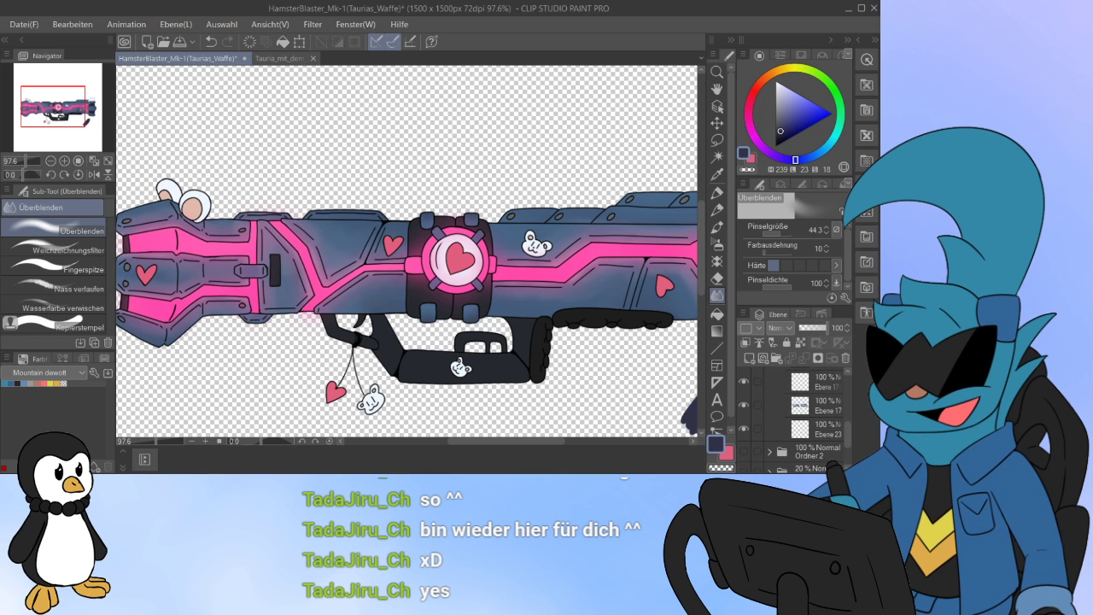
pyautogui.click(744, 429)
pyautogui.click(744, 428)
pyautogui.click(744, 405)
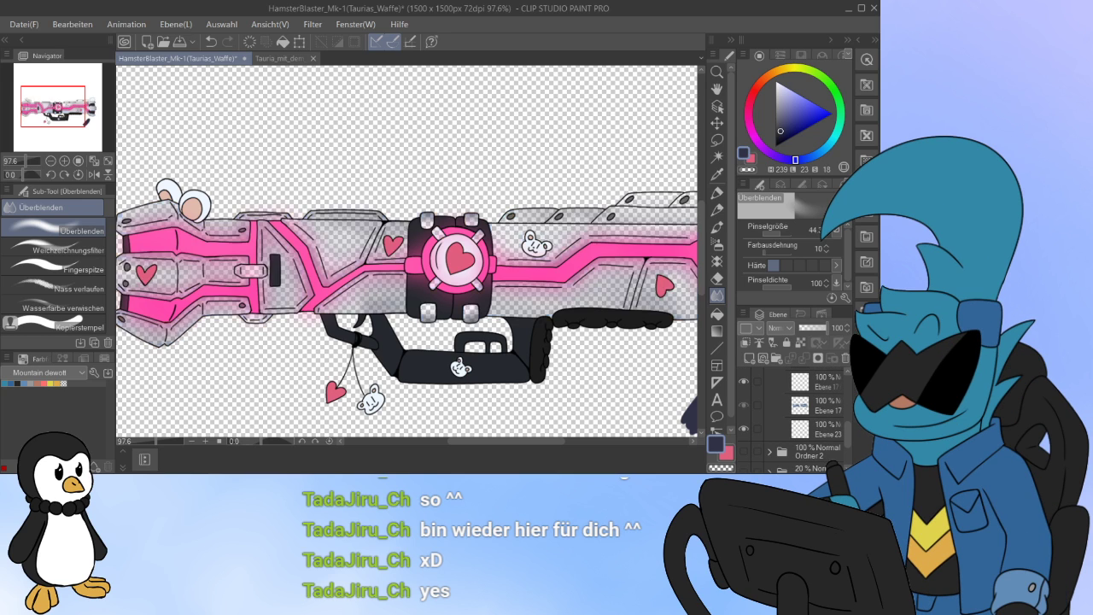
pyautogui.click(744, 405)
pyautogui.click(744, 406)
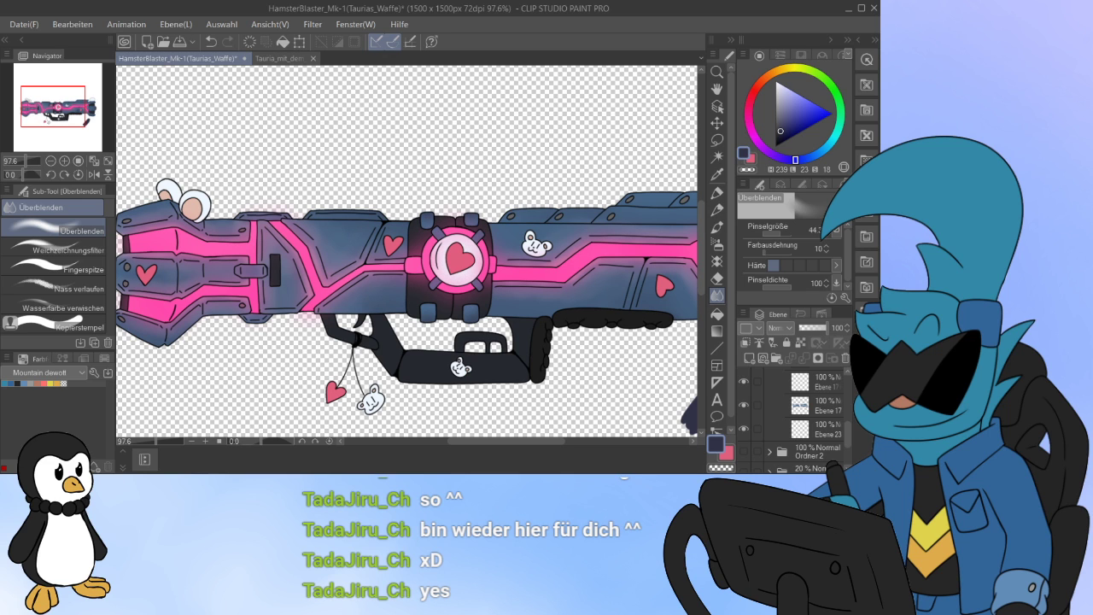
pyautogui.scroll(1, 794, 410)
pyautogui.click(744, 399)
pyautogui.click(744, 399)
pyautogui.click(744, 399)
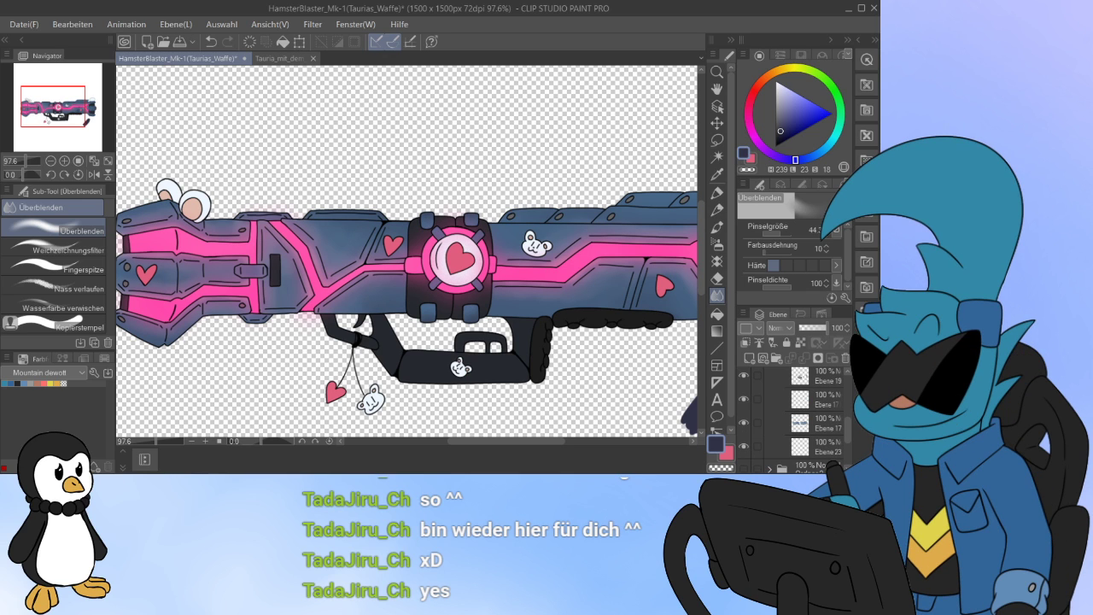
pyautogui.click(744, 399)
pyautogui.click(743, 399)
pyautogui.click(743, 399)
pyautogui.click(744, 398)
pyautogui.click(744, 399)
pyautogui.click(743, 398)
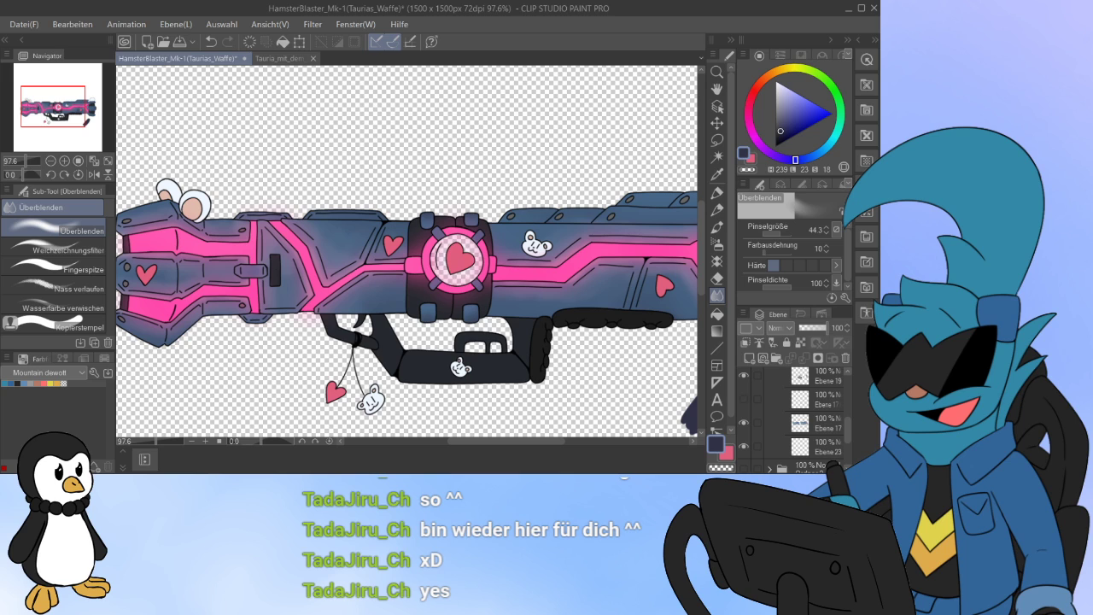
pyautogui.click(744, 399)
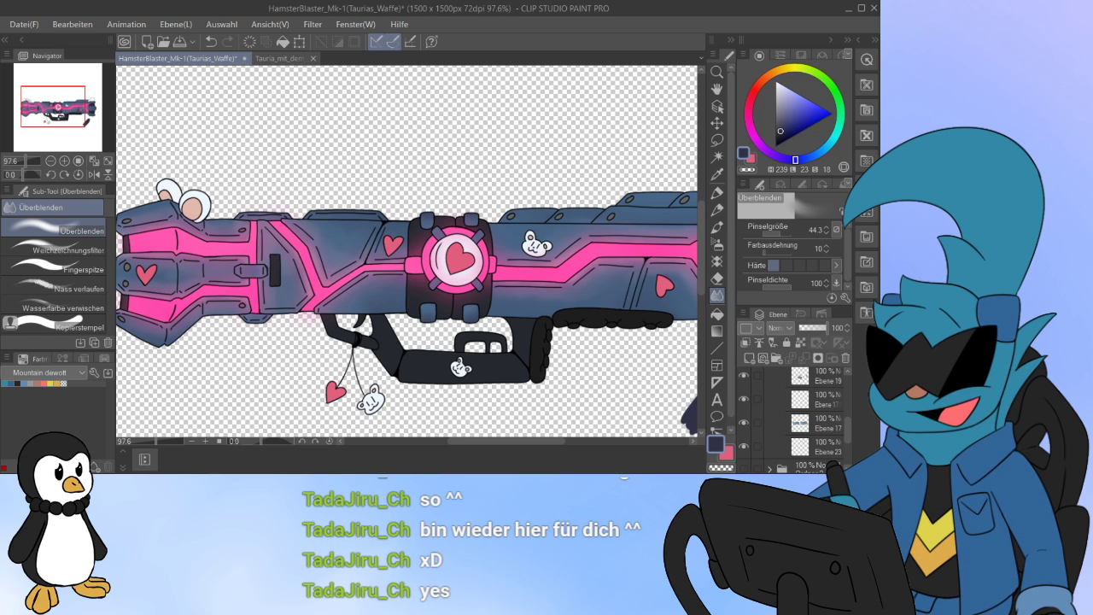
# Step: Load the central disc's base layer as a selection and expand the metal shading folder
pyautogui.click(825, 400)
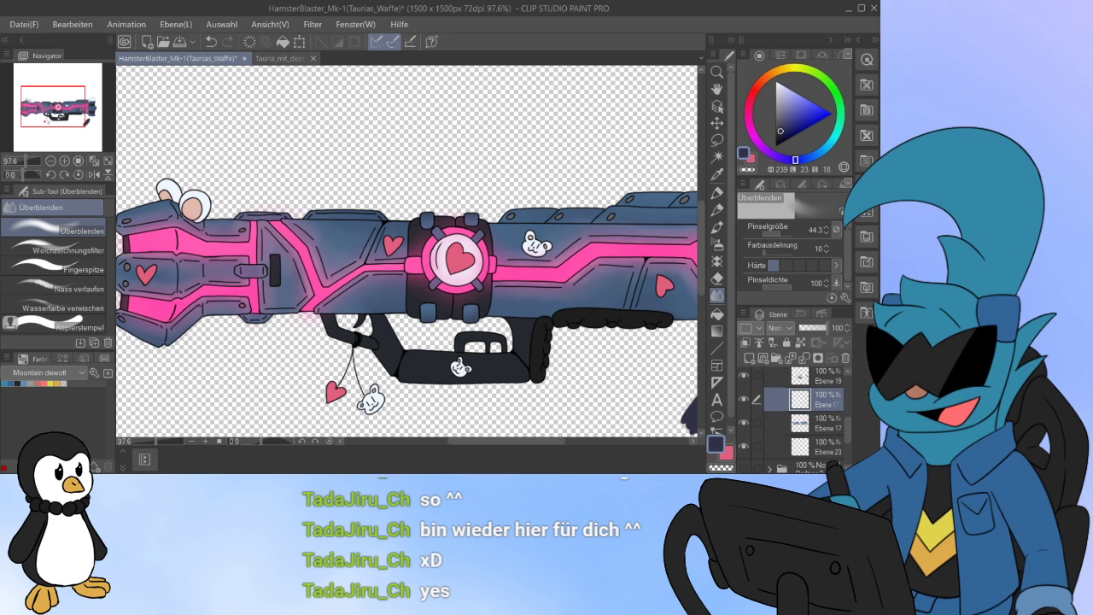
pyautogui.keyDown('ctrl'); pyautogui.click(800, 399); pyautogui.keyUp('ctrl')
pyautogui.scroll(3, 803, 409)
pyautogui.click(780, 443)
pyautogui.click(780, 397)
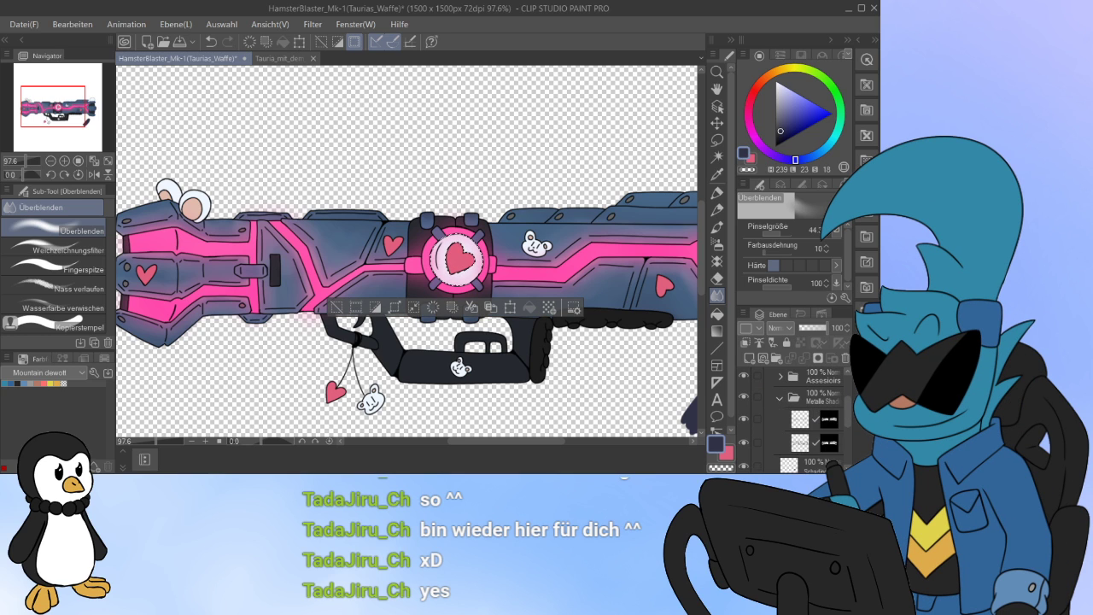
# Step: Create two layers masked to the disc selection at the end of the metal shading folder and select the lower one
pyautogui.scroll(-2, 803, 454)
pyautogui.click(802, 407)
pyautogui.click(749, 359)
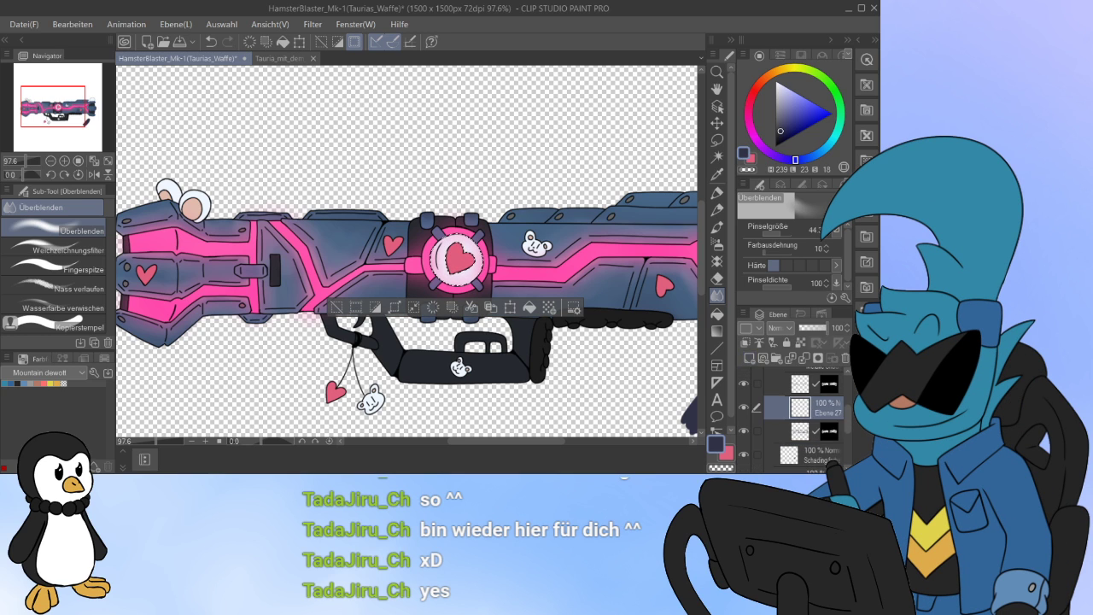
pyautogui.moveTo(812, 407); pyautogui.dragTo(811, 441)
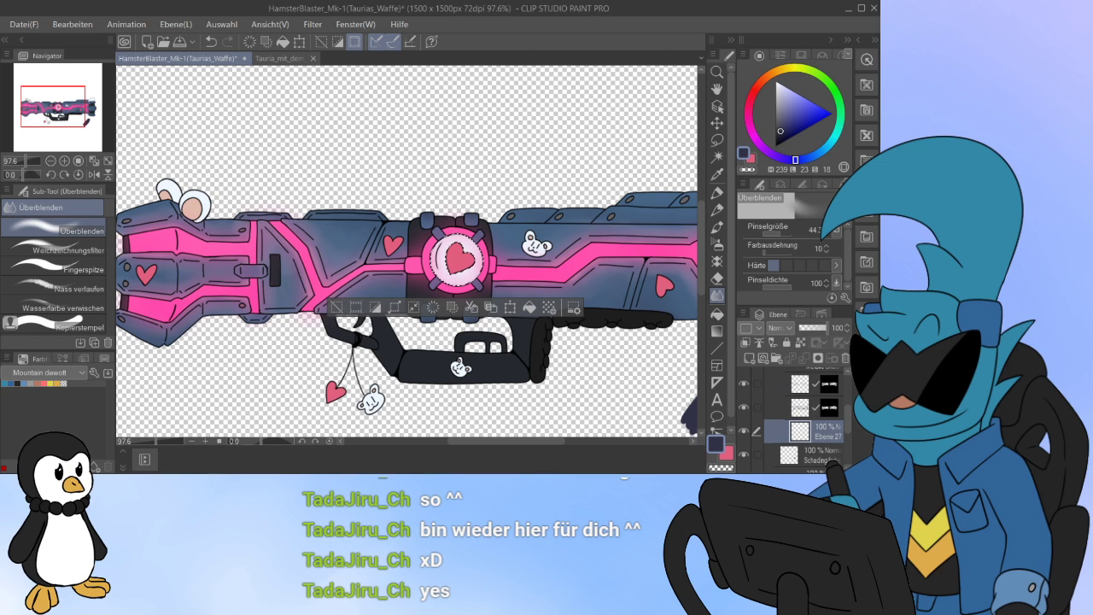
pyautogui.click(818, 359)
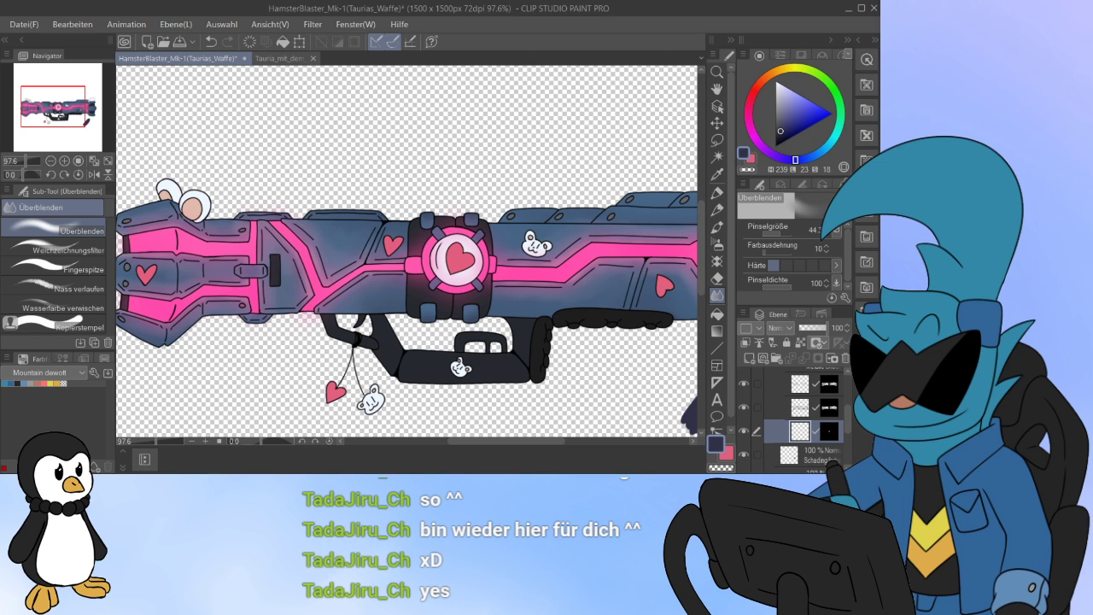
pyautogui.hotkey('ctrl', 'v')
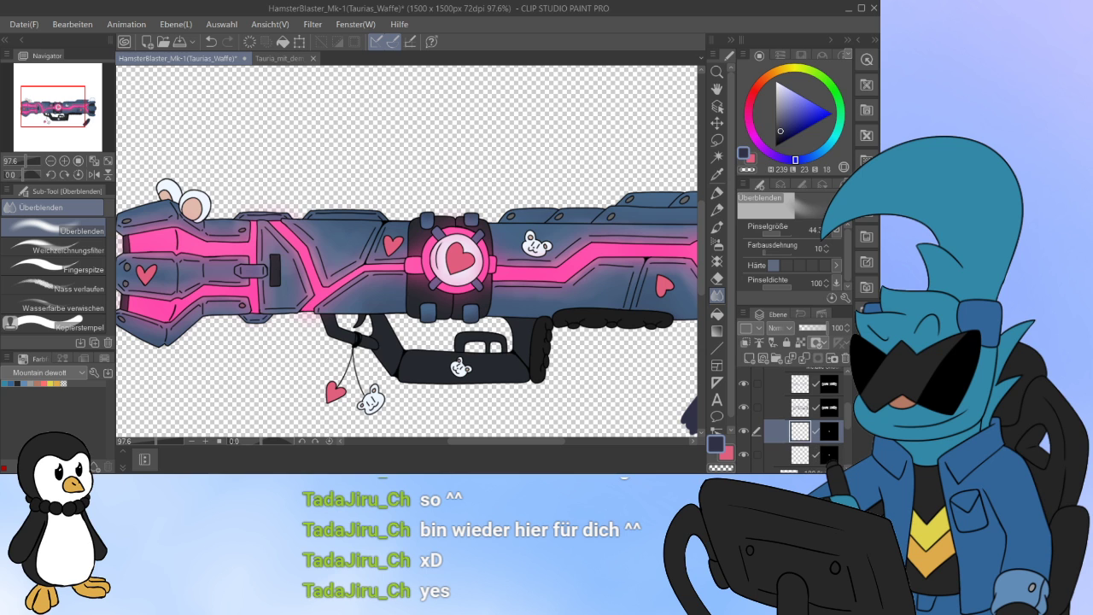
pyautogui.click(807, 455)
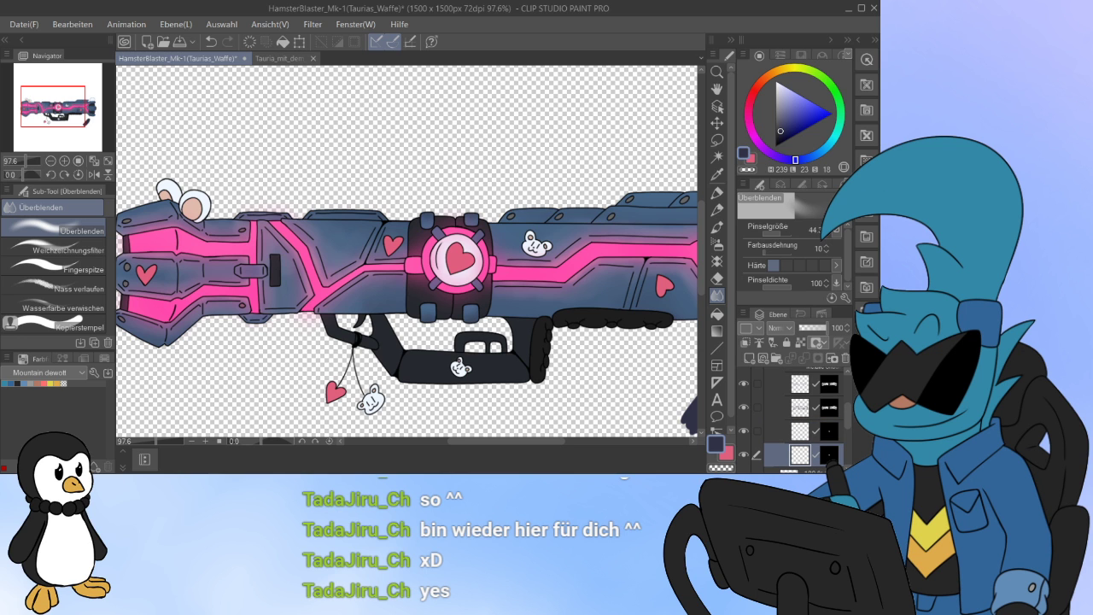
# Step: Try airbrushing a light blue-violet shadow around the heart on the central disc with the Sanft brush
pyautogui.click(775, 146)
pyautogui.scroll(14, 440, 275)
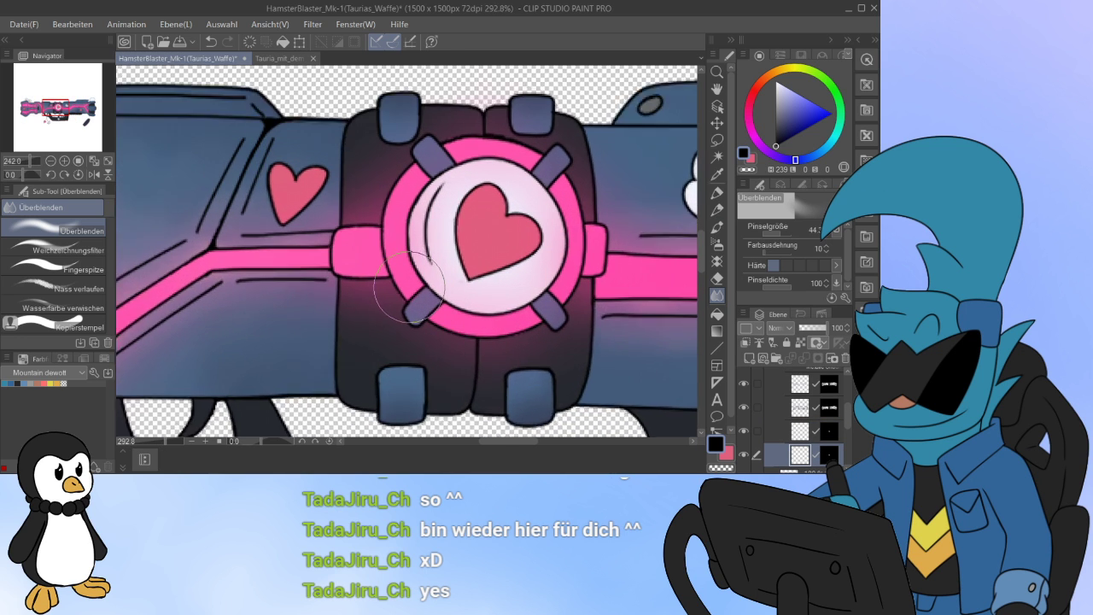
pyautogui.scroll(2, 408, 287)
pyautogui.press('b')
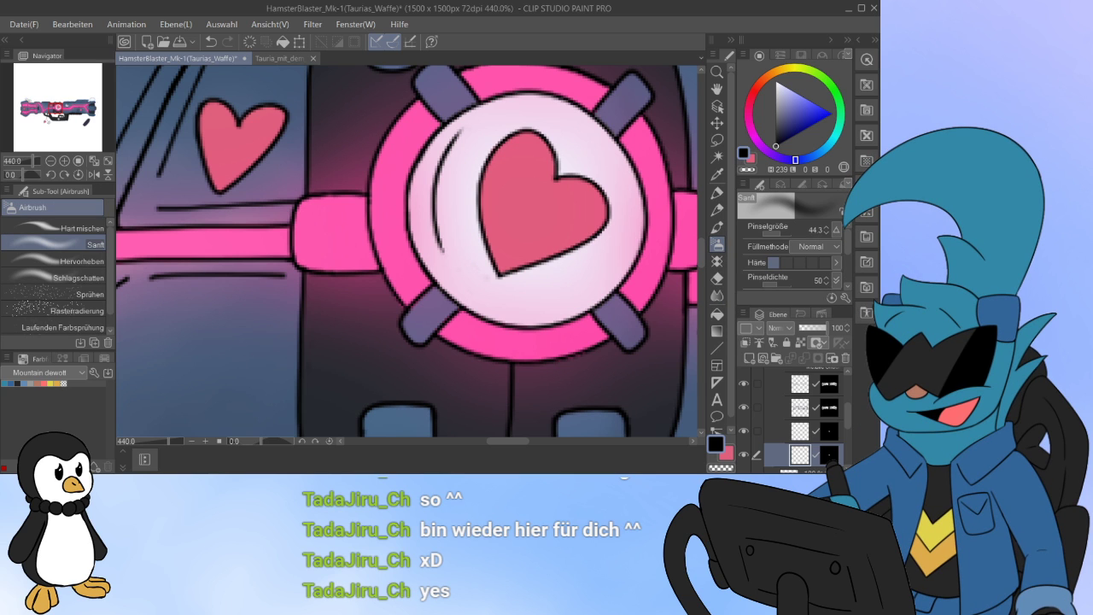
pyautogui.moveTo(781, 135); pyautogui.dragTo(788, 97)
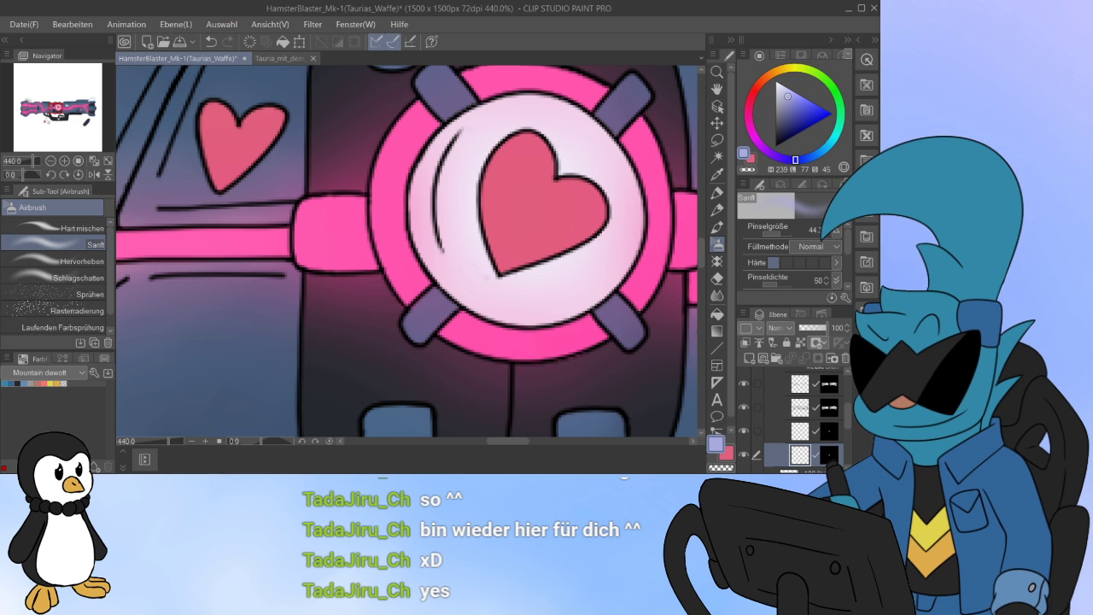
pyautogui.moveTo(523, 160)
pyautogui.mouseDown()
pyautogui.moveTo(471, 195)
pyautogui.moveTo(488, 241)
pyautogui.moveTo(534, 249)
pyautogui.moveTo(529, 177)
pyautogui.moveTo(471, 201)
pyautogui.moveTo(503, 272)
pyautogui.mouseUp()
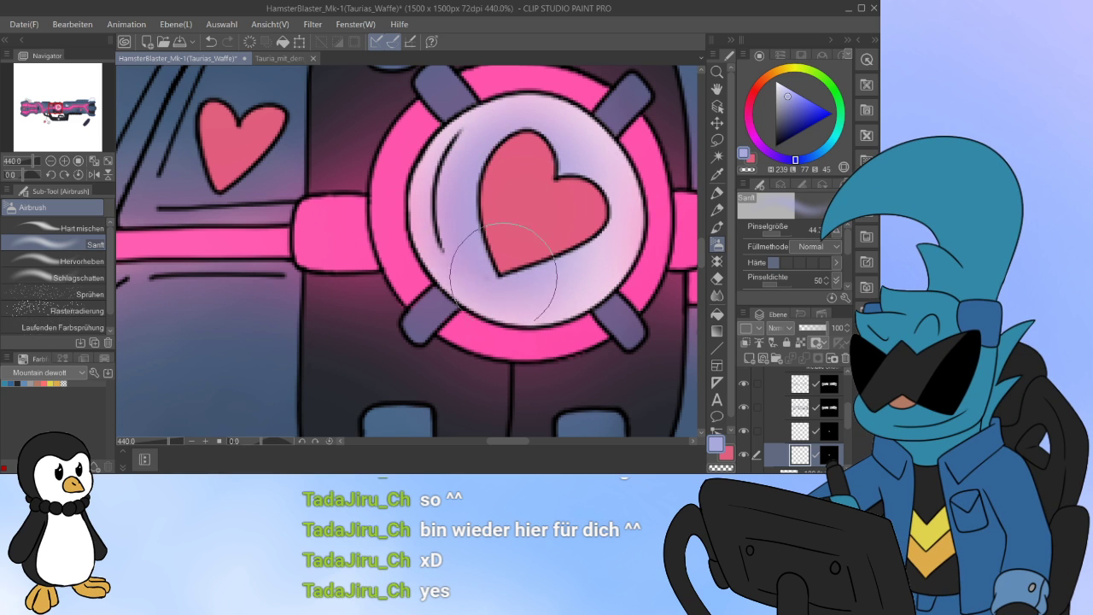
pyautogui.hotkey('ctrl', 'z')
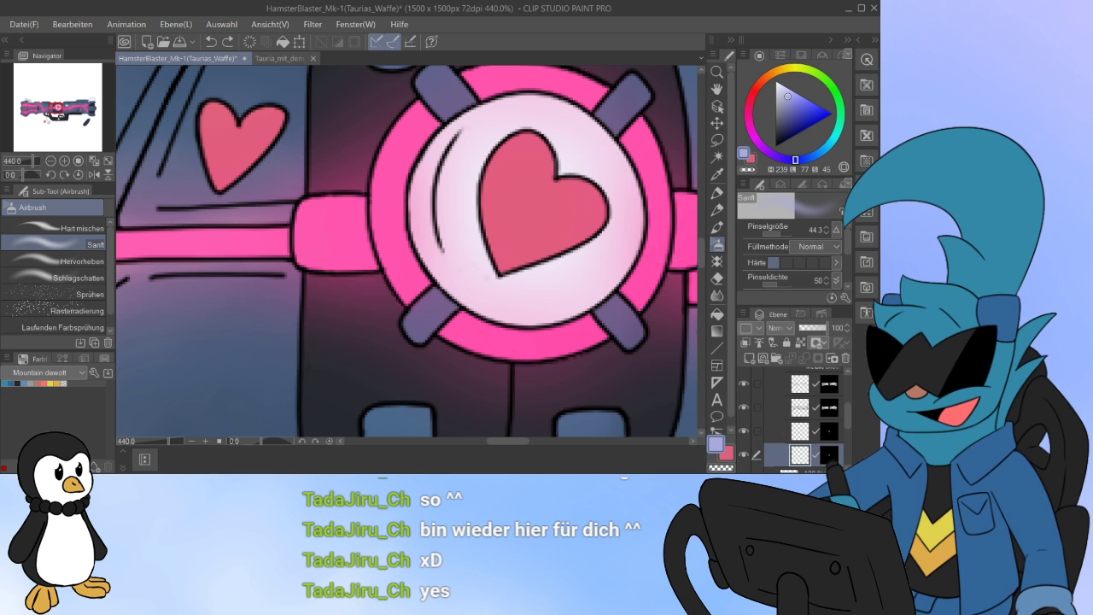
# Step: Paint a grey-violet shadow (hue 239, luminosity 66, saturation 12) around the heart with the Fineliner, leaving the disc's rim pale
pyautogui.click(788, 104)
pyautogui.moveTo(504, 145)
pyautogui.mouseDown()
pyautogui.moveTo(487, 169)
pyautogui.moveTo(573, 231)
pyautogui.moveTo(499, 180)
pyautogui.moveTo(461, 232)
pyautogui.moveTo(508, 185)
pyautogui.moveTo(544, 243)
pyautogui.moveTo(555, 157)
pyautogui.moveTo(471, 174)
pyautogui.moveTo(499, 169)
pyautogui.mouseUp()
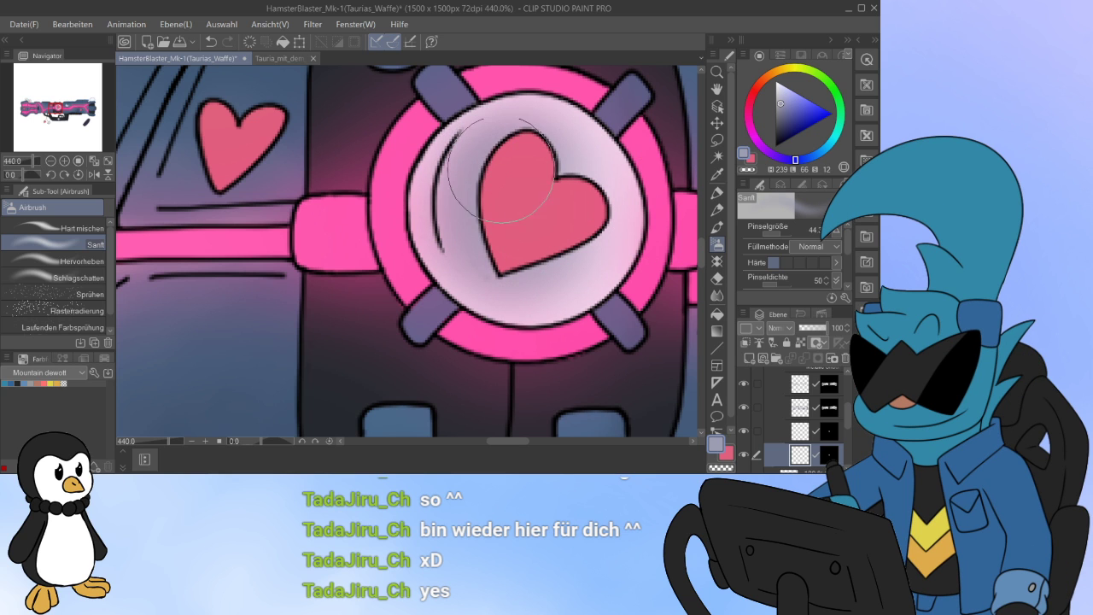
pyautogui.hotkey('ctrl', 'z')
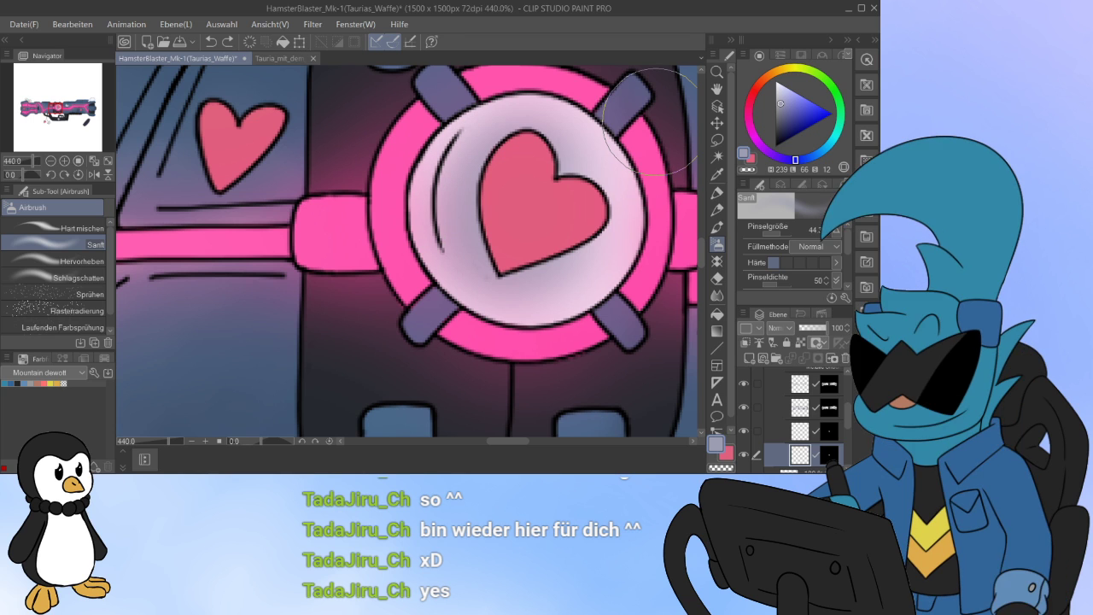
pyautogui.press('p')
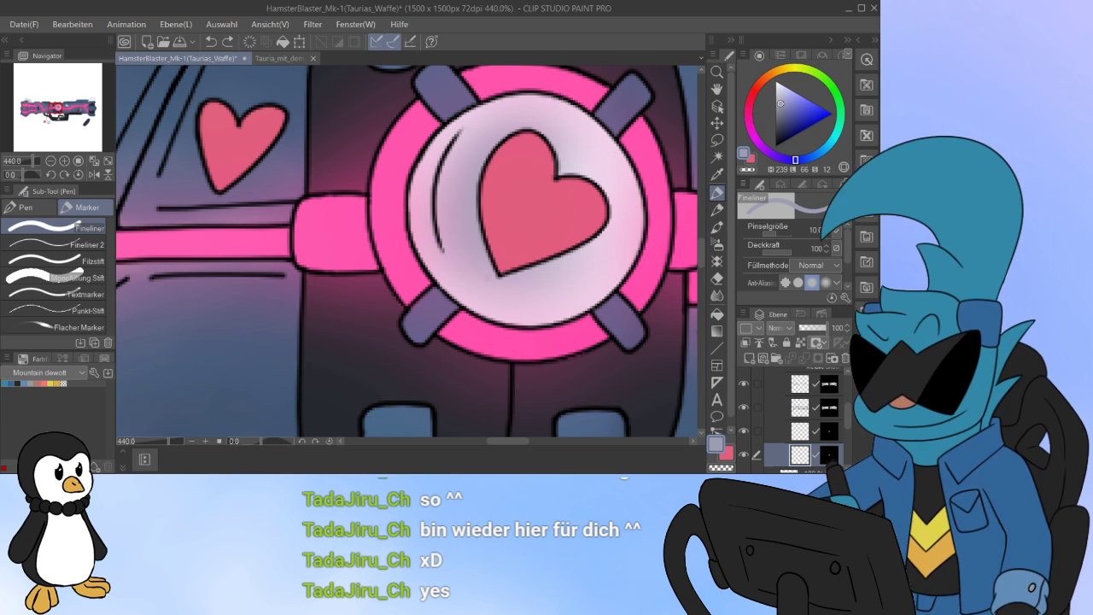
pyautogui.moveTo(490, 124)
pyautogui.mouseDown()
pyautogui.moveTo(444, 185)
pyautogui.moveTo(463, 270)
pyautogui.moveTo(552, 296)
pyautogui.moveTo(615, 245)
pyautogui.moveTo(601, 149)
pyautogui.moveTo(505, 116)
pyautogui.moveTo(479, 205)
pyautogui.moveTo(501, 194)
pyautogui.moveTo(500, 130)
pyautogui.moveTo(459, 205)
pyautogui.moveTo(467, 223)
pyautogui.moveTo(483, 227)
pyautogui.moveTo(482, 273)
pyautogui.moveTo(521, 252)
pyautogui.moveTo(527, 296)
pyautogui.moveTo(554, 287)
pyautogui.moveTo(605, 232)
pyautogui.moveTo(598, 242)
pyautogui.moveTo(573, 160)
pyautogui.moveTo(521, 122)
pyautogui.moveTo(545, 154)
pyautogui.moveTo(555, 132)
pyautogui.moveTo(586, 149)
pyautogui.mouseUp()
pyautogui.moveTo(464, 142); pyautogui.dragTo(510, 140)
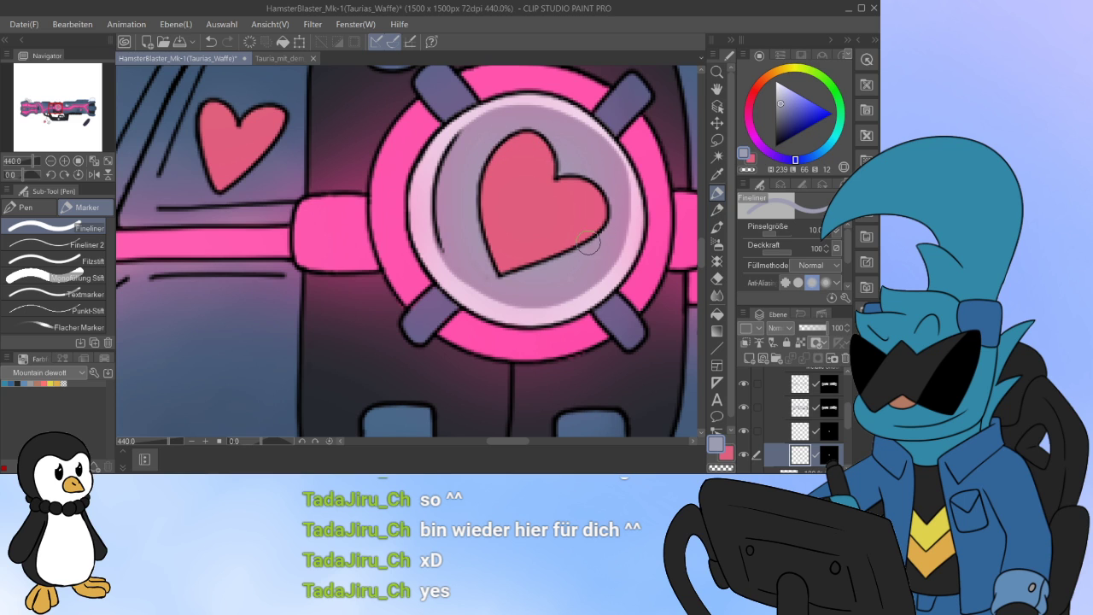
# Step: Soften the edge of the disc's grey-violet shadow with Überblenden at brush size 8
pyautogui.press('j')
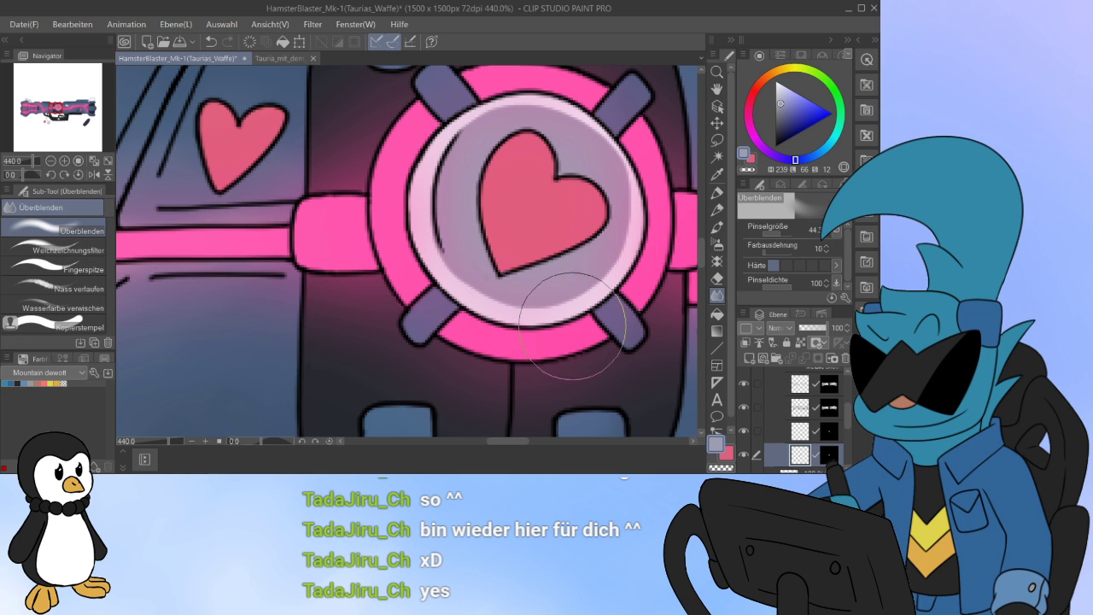
pyautogui.press('[')
pyautogui.press('[')
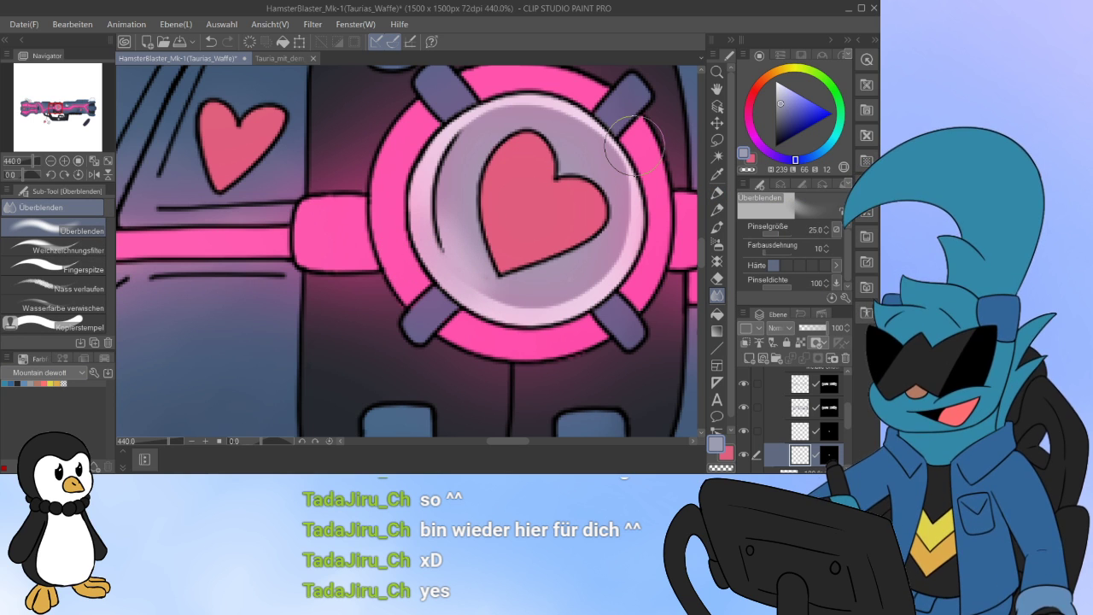
pyautogui.press('[')
pyautogui.press('[')
pyautogui.press('[')
pyautogui.press('[')
pyautogui.press('[')
pyautogui.press('[')
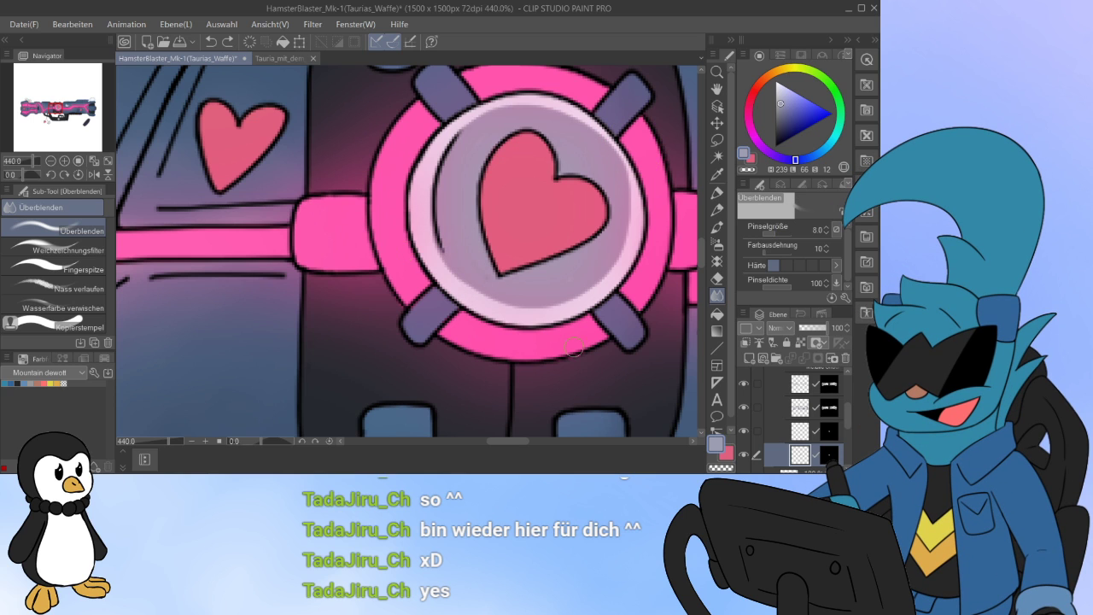
pyautogui.moveTo(439, 255)
pyautogui.mouseDown()
pyautogui.moveTo(460, 276)
pyautogui.moveTo(432, 228)
pyautogui.moveTo(442, 251)
pyautogui.moveTo(453, 135)
pyautogui.moveTo(485, 111)
pyautogui.moveTo(445, 140)
pyautogui.moveTo(442, 238)
pyautogui.moveTo(451, 142)
pyautogui.moveTo(438, 204)
pyautogui.moveTo(479, 115)
pyautogui.moveTo(501, 107)
pyautogui.moveTo(571, 115)
pyautogui.moveTo(548, 113)
pyautogui.moveTo(617, 150)
pyautogui.moveTo(633, 197)
pyautogui.moveTo(627, 256)
pyautogui.mouseUp()
pyautogui.moveTo(593, 134)
pyautogui.mouseDown()
pyautogui.moveTo(629, 192)
pyautogui.moveTo(623, 255)
pyautogui.moveTo(589, 293)
pyautogui.mouseUp()
pyautogui.moveTo(478, 284)
pyautogui.mouseDown()
pyautogui.moveTo(518, 304)
pyautogui.moveTo(572, 301)
pyautogui.moveTo(626, 229)
pyautogui.moveTo(606, 270)
pyautogui.moveTo(563, 296)
pyautogui.moveTo(483, 272)
pyautogui.moveTo(478, 288)
pyautogui.moveTo(439, 209)
pyautogui.moveTo(452, 263)
pyautogui.moveTo(456, 206)
pyautogui.moveTo(495, 118)
pyautogui.moveTo(554, 110)
pyautogui.moveTo(598, 143)
pyautogui.moveTo(625, 236)
pyautogui.mouseUp()
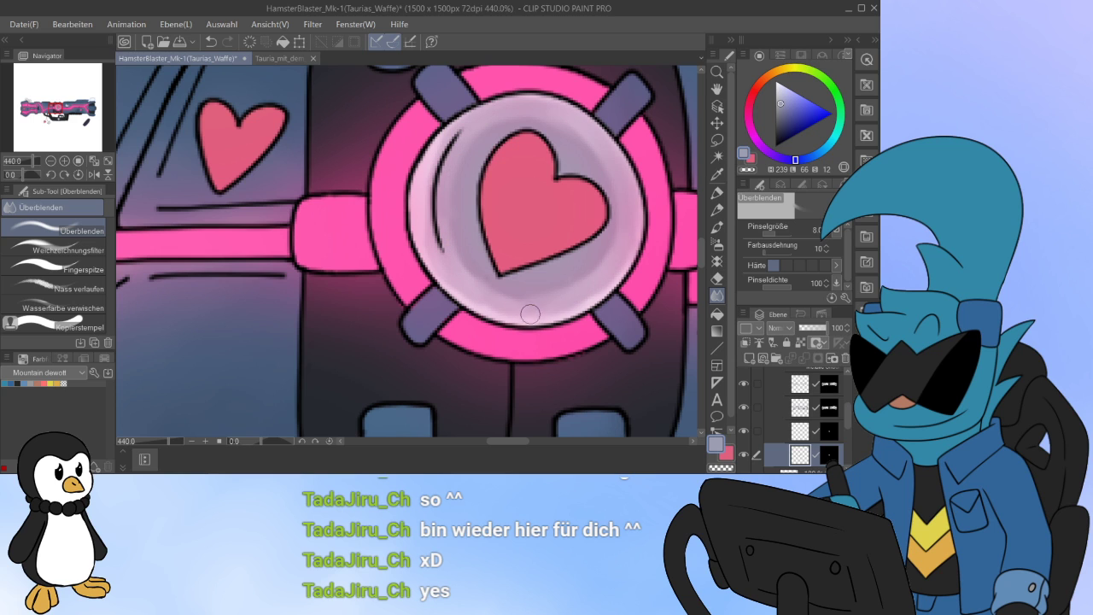
# Step: Smooth the disc shadow's lower and upper-right rim, and lighten its right side with the Sanft airbrush in transparent colour
pyautogui.moveTo(530, 314)
pyautogui.mouseDown()
pyautogui.moveTo(475, 279)
pyautogui.moveTo(563, 293)
pyautogui.mouseUp()
pyautogui.moveTo(467, 301)
pyautogui.mouseDown()
pyautogui.moveTo(428, 159)
pyautogui.moveTo(477, 111)
pyautogui.moveTo(560, 103)
pyautogui.moveTo(605, 131)
pyautogui.moveTo(636, 257)
pyautogui.mouseUp()
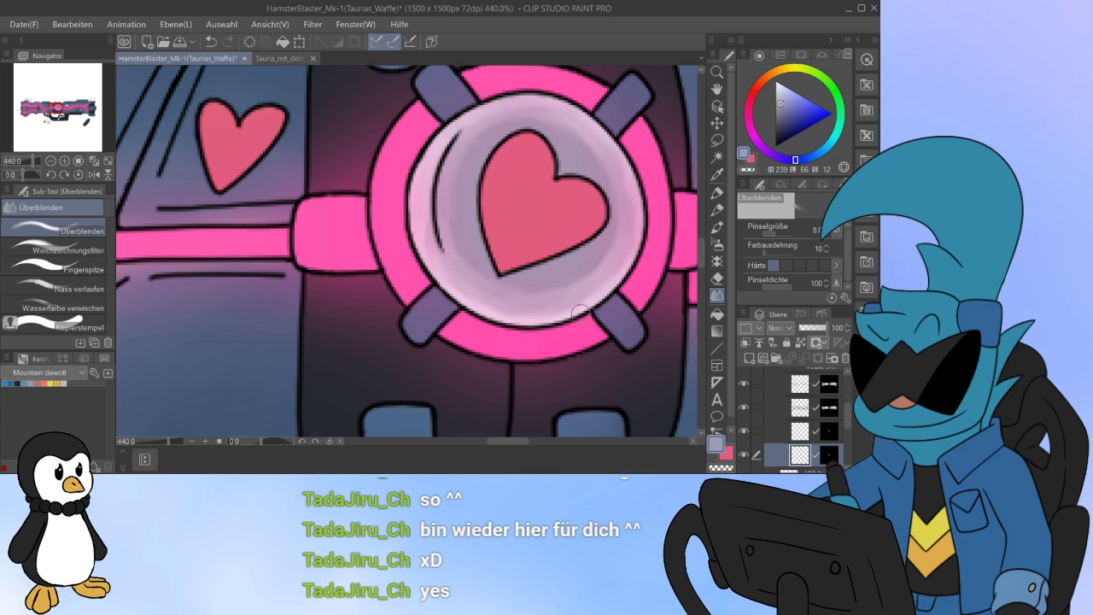
pyautogui.moveTo(580, 313); pyautogui.dragTo(539, 318)
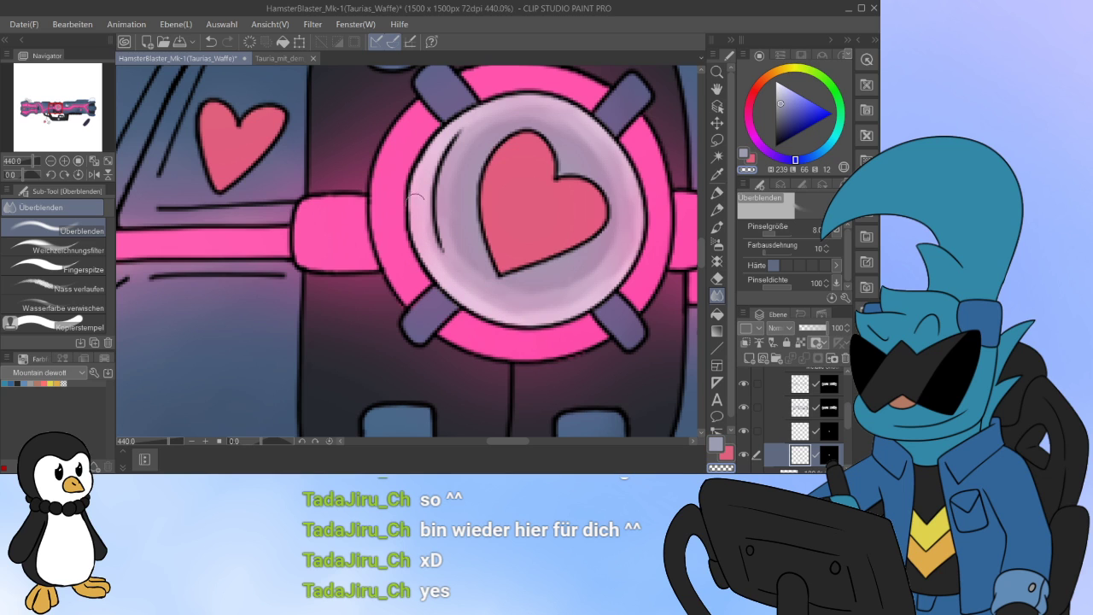
pyautogui.moveTo(534, 94)
pyautogui.mouseDown()
pyautogui.moveTo(578, 113)
pyautogui.moveTo(620, 161)
pyautogui.mouseUp()
pyautogui.click(717, 244)
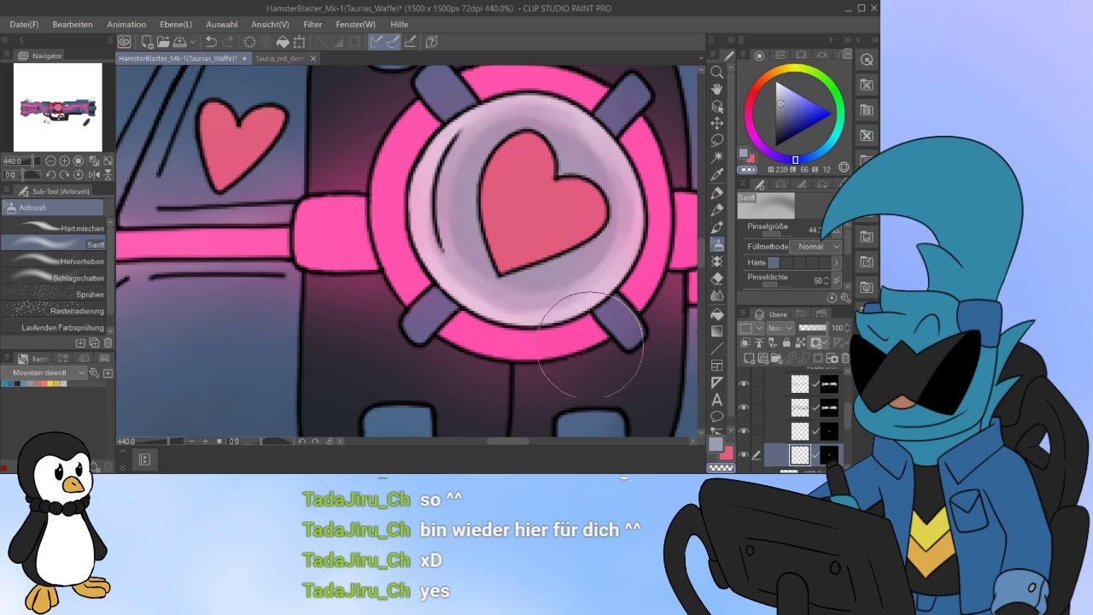
pyautogui.moveTo(591, 345)
pyautogui.mouseDown()
pyautogui.moveTo(464, 321)
pyautogui.moveTo(403, 225)
pyautogui.moveTo(395, 153)
pyautogui.moveTo(502, 79)
pyautogui.moveTo(542, 79)
pyautogui.moveTo(641, 124)
pyautogui.moveTo(584, 155)
pyautogui.moveTo(601, 153)
pyautogui.moveTo(565, 129)
pyautogui.moveTo(613, 198)
pyautogui.mouseUp()
# Step: Blend the disc shadow around the heart with Überblenden and lower the layer's opacity to 71 percent
pyautogui.click(718, 295)
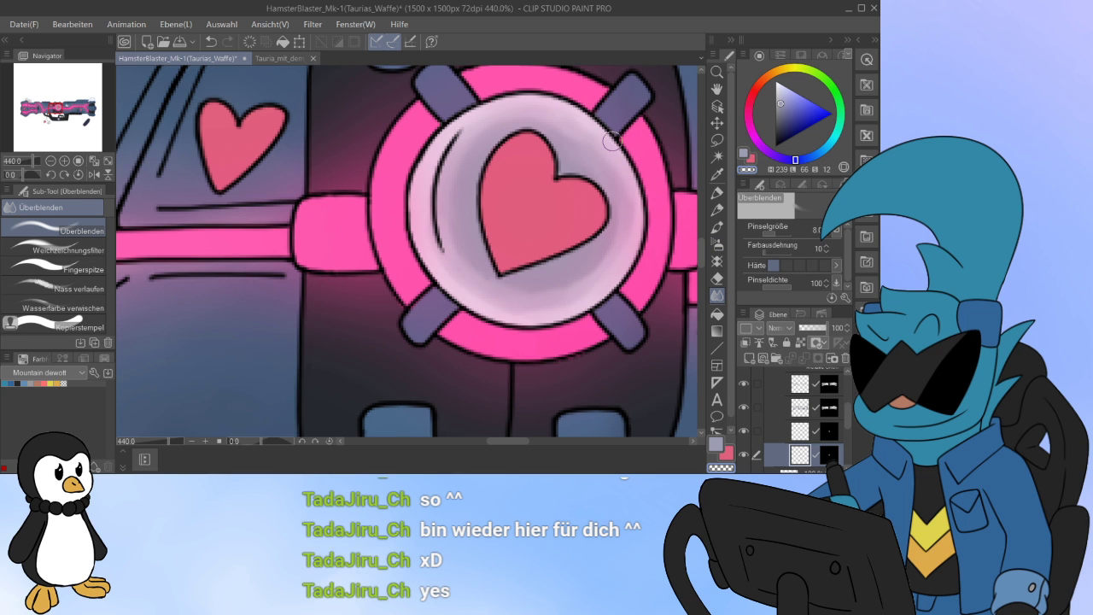
pyautogui.scroll(-6, 608, 246)
pyautogui.scroll(3, 608, 246)
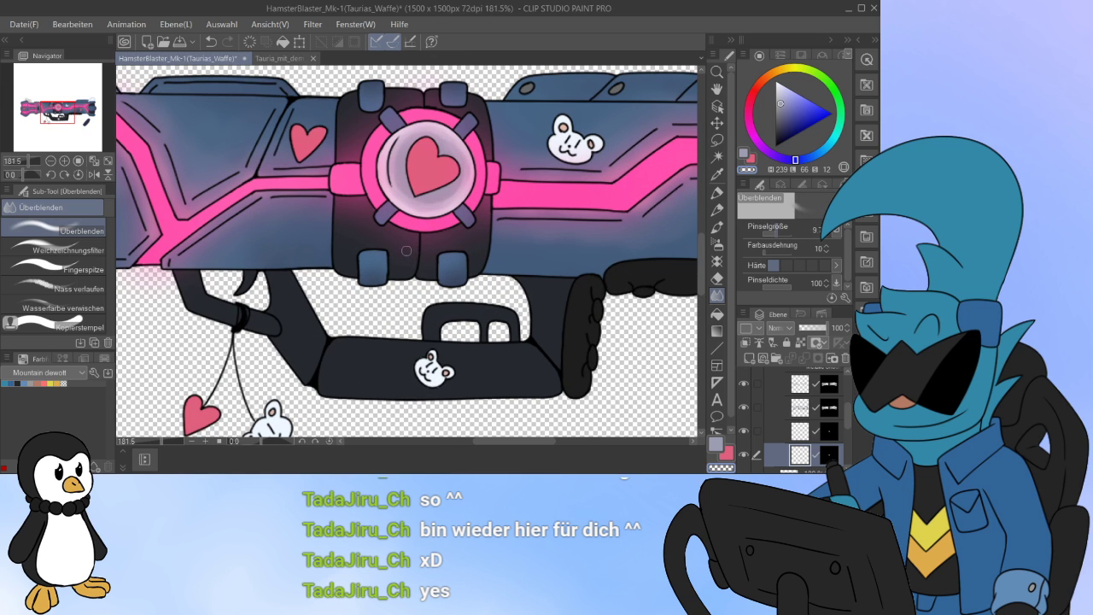
pyautogui.scroll(3, 457, 120)
pyautogui.moveTo(413, 145)
pyautogui.mouseDown()
pyautogui.moveTo(458, 181)
pyautogui.moveTo(462, 216)
pyautogui.moveTo(447, 251)
pyautogui.moveTo(414, 270)
pyautogui.moveTo(355, 254)
pyautogui.moveTo(342, 204)
pyautogui.moveTo(350, 182)
pyautogui.moveTo(341, 203)
pyautogui.moveTo(349, 164)
pyautogui.moveTo(386, 136)
pyautogui.moveTo(354, 153)
pyautogui.moveTo(327, 218)
pyautogui.moveTo(359, 264)
pyautogui.moveTo(406, 275)
pyautogui.moveTo(449, 247)
pyautogui.moveTo(465, 200)
pyautogui.moveTo(439, 152)
pyautogui.moveTo(393, 136)
pyautogui.moveTo(345, 185)
pyautogui.moveTo(354, 240)
pyautogui.moveTo(389, 259)
pyautogui.moveTo(428, 247)
pyautogui.mouseUp()
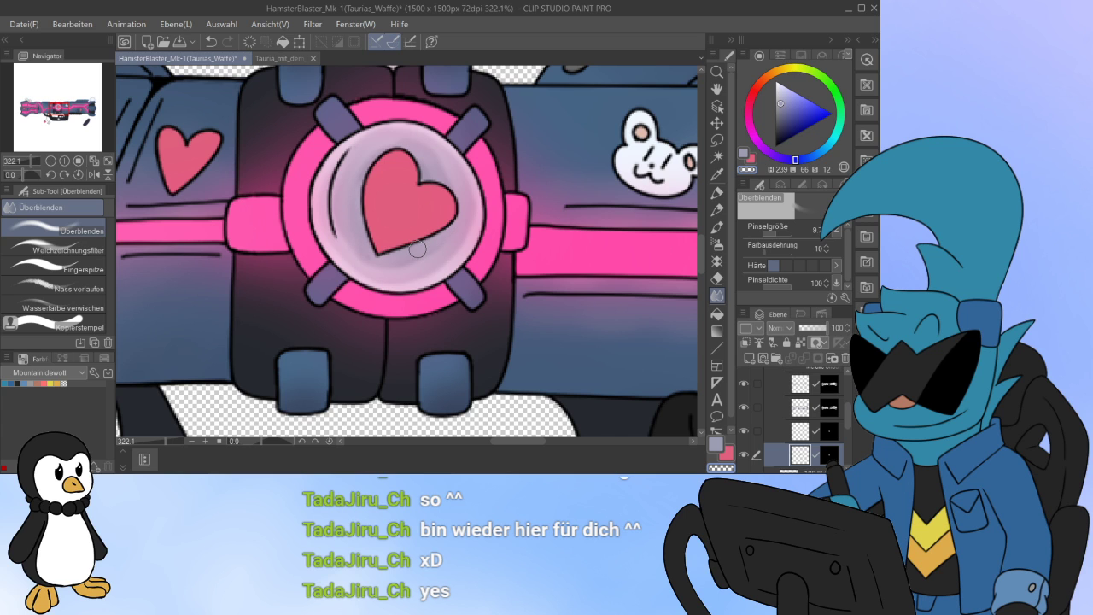
pyautogui.moveTo(417, 249)
pyautogui.mouseDown()
pyautogui.moveTo(363, 241)
pyautogui.moveTo(389, 274)
pyautogui.moveTo(373, 265)
pyautogui.moveTo(407, 254)
pyautogui.mouseUp()
pyautogui.moveTo(825, 328); pyautogui.dragTo(819, 328)
pyautogui.scroll(-6, 601, 324)
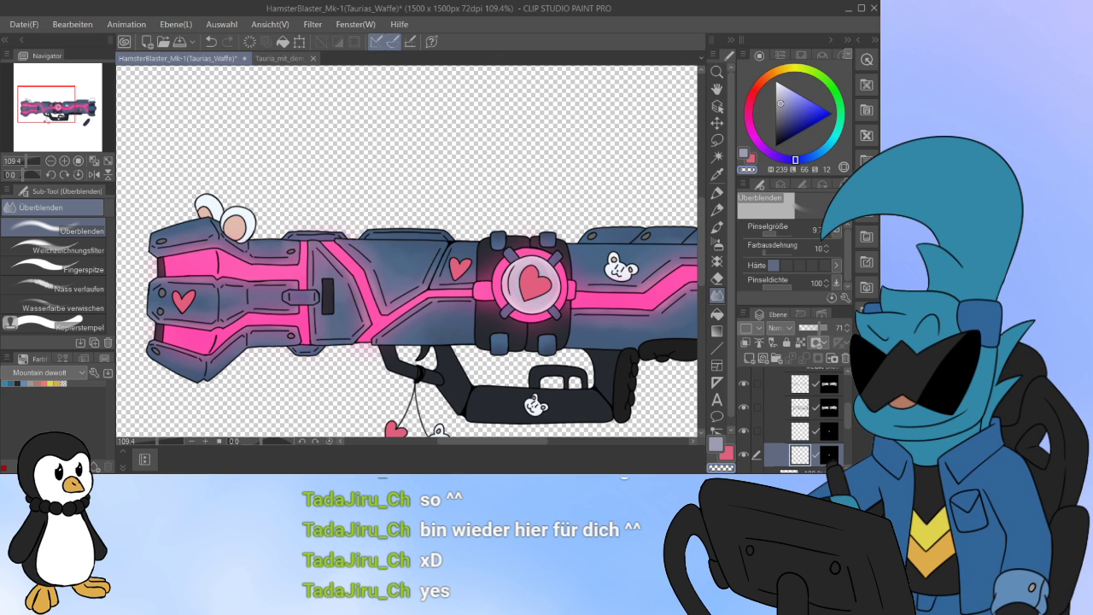
# Step: Paint a pink rim (hue 309, luminosity 73, saturation 100) around the heart disc with the Fineliner on the masked layer above its shadow
pyautogui.click(801, 431)
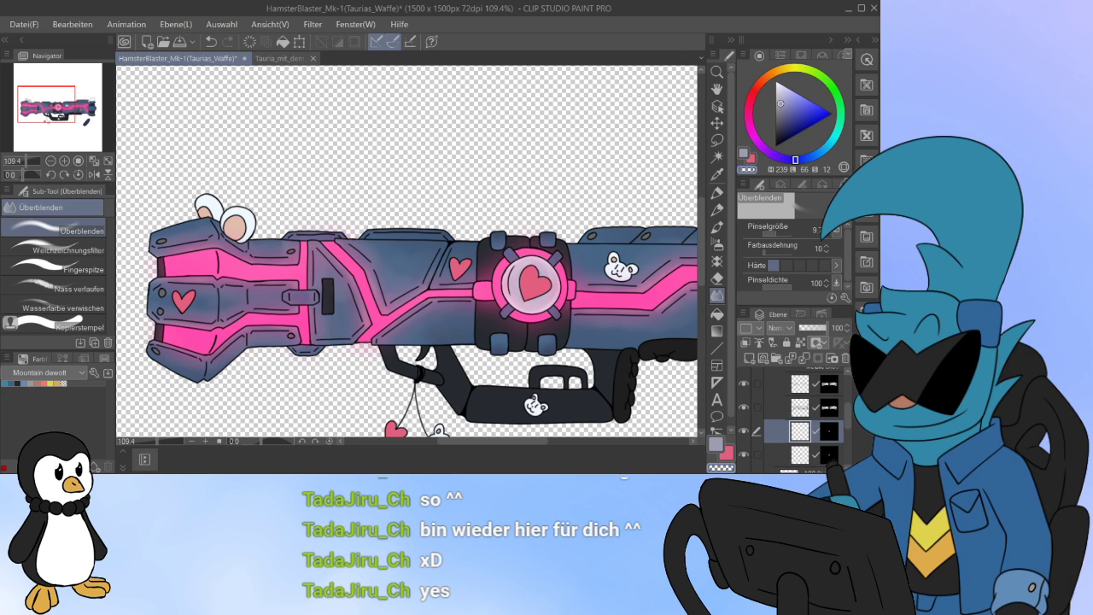
pyautogui.click(752, 130)
pyautogui.moveTo(830, 116); pyautogui.dragTo(806, 99)
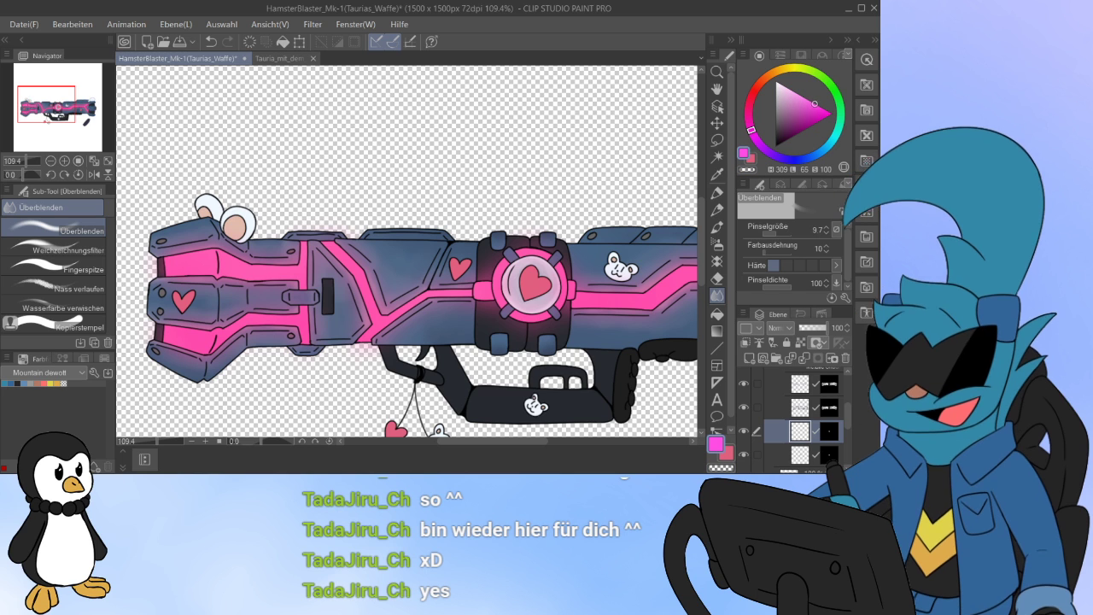
pyautogui.press('p')
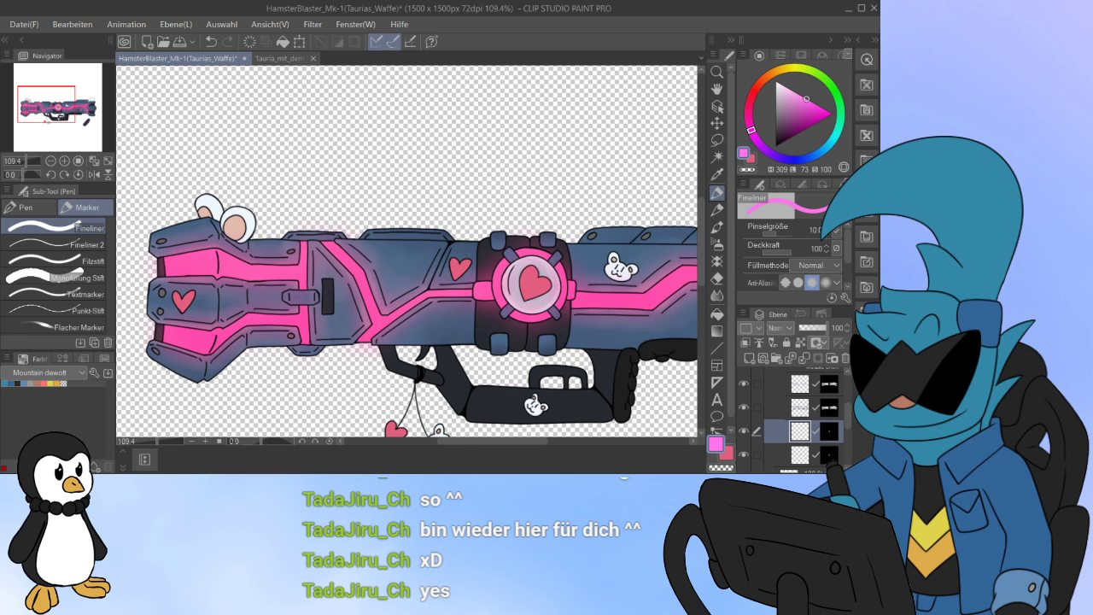
pyautogui.scroll(5, 518, 409)
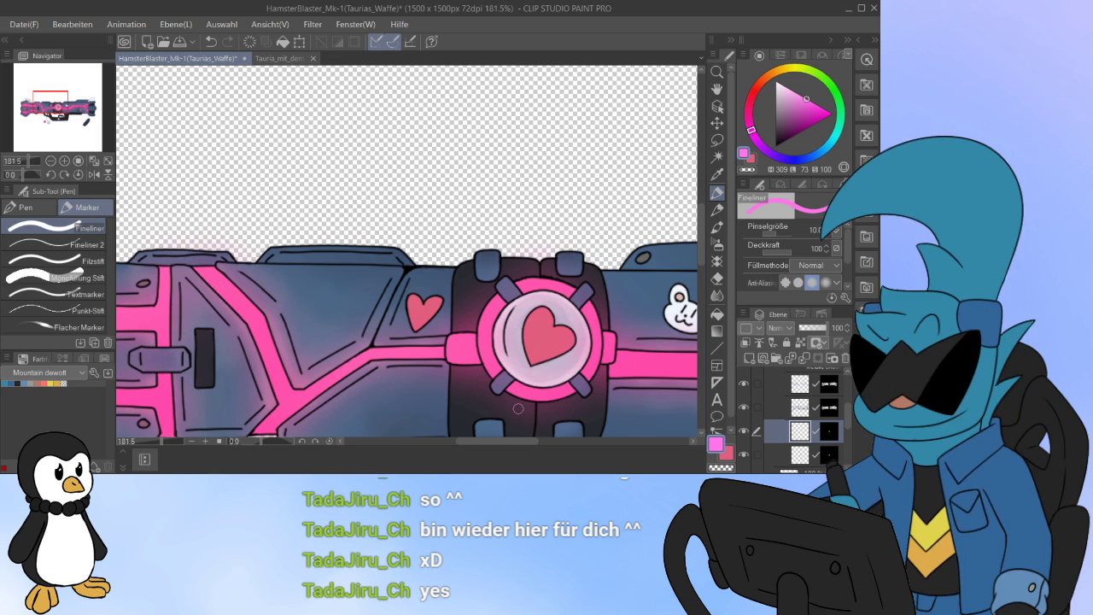
pyautogui.scroll(4, 518, 409)
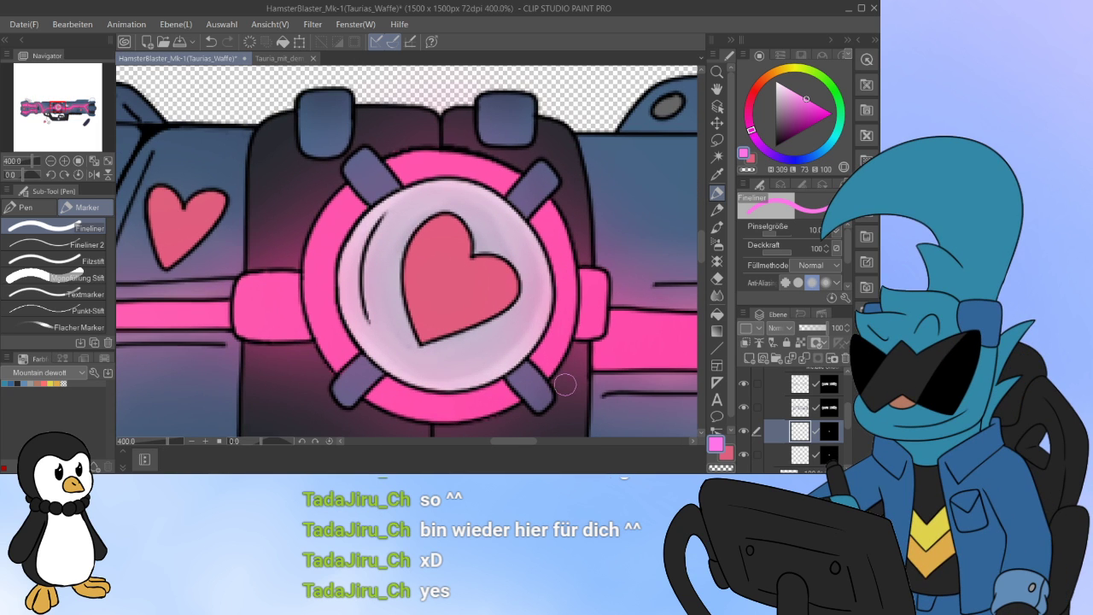
pyautogui.moveTo(363, 221)
pyautogui.mouseDown()
pyautogui.moveTo(353, 299)
pyautogui.moveTo(372, 352)
pyautogui.mouseUp()
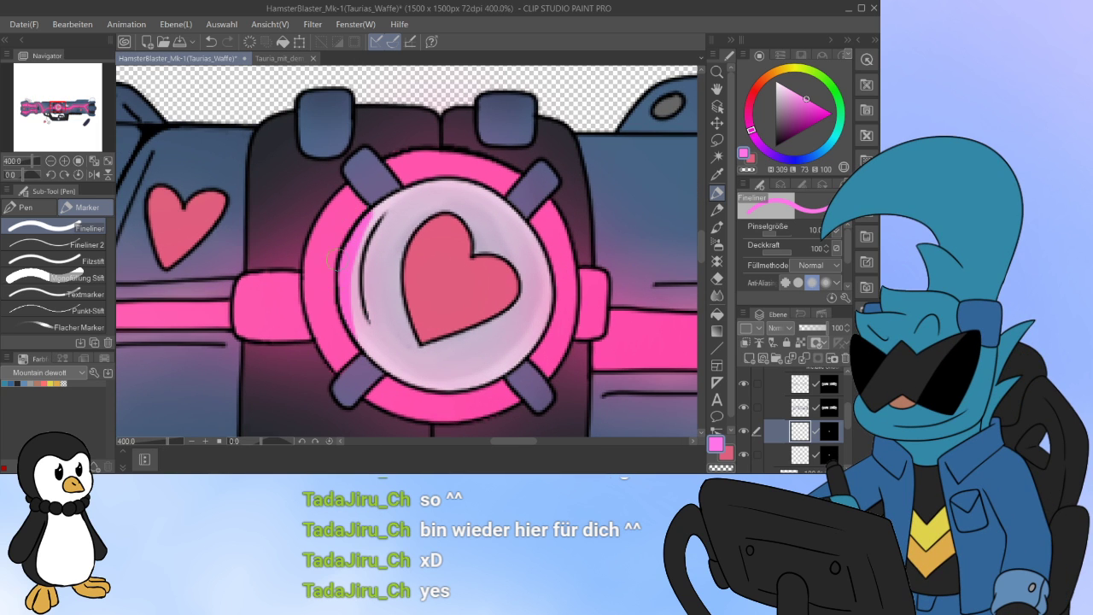
pyautogui.moveTo(352, 301)
pyautogui.mouseDown()
pyautogui.moveTo(404, 384)
pyautogui.moveTo(372, 366)
pyautogui.moveTo(520, 378)
pyautogui.moveTo(490, 356)
pyautogui.moveTo(437, 388)
pyautogui.moveTo(548, 330)
pyautogui.mouseUp()
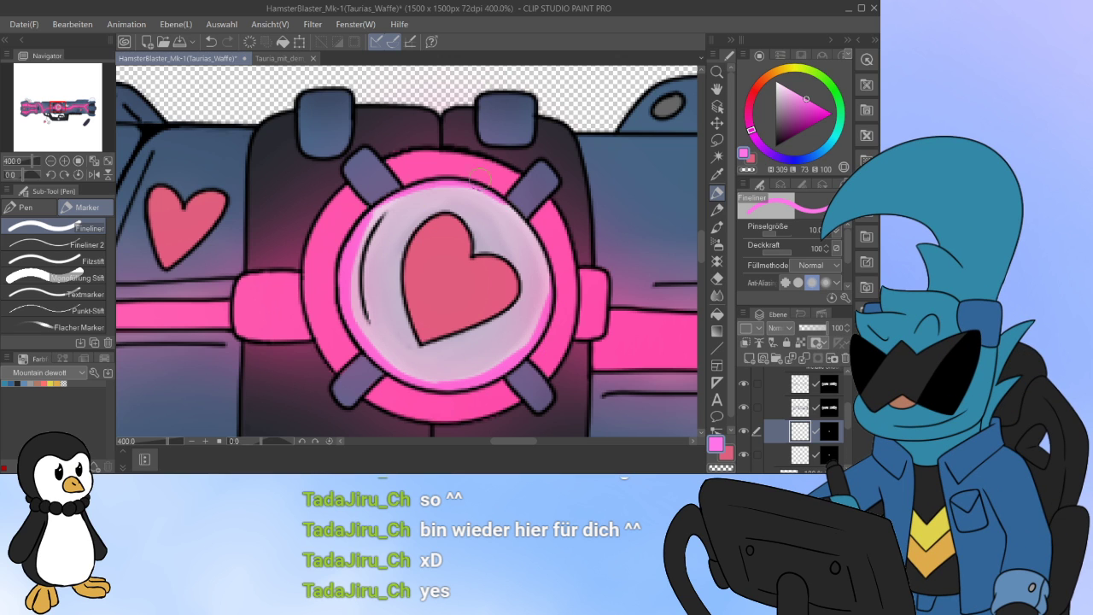
pyautogui.moveTo(479, 176); pyautogui.dragTo(560, 279)
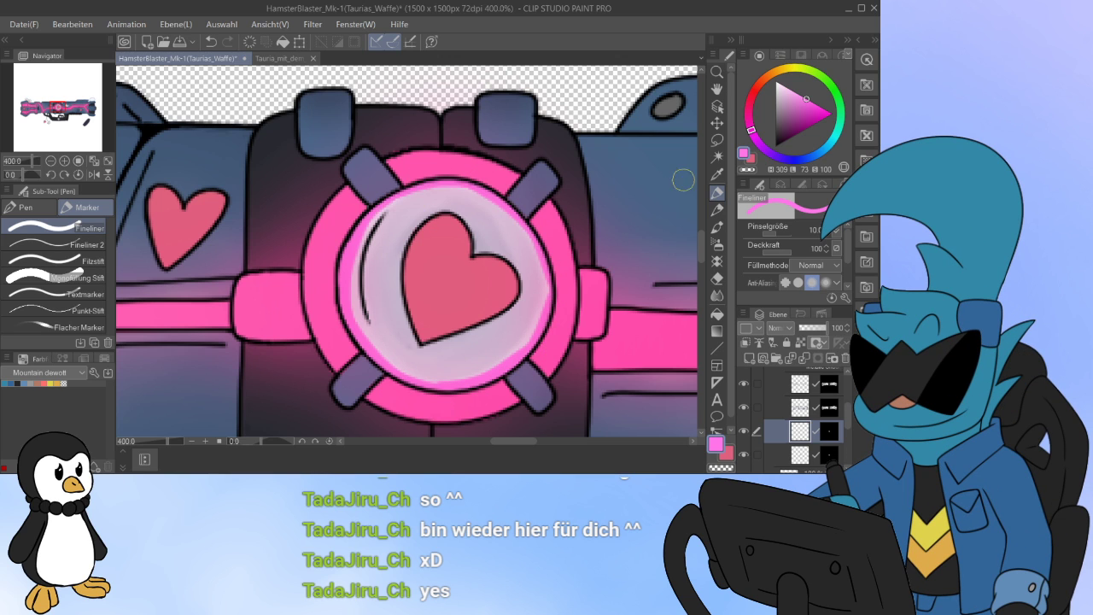
# Step: Blend the pink rim light into the disc with Überblenden and lower its layer's opacity to 20 percent
pyautogui.click(717, 296)
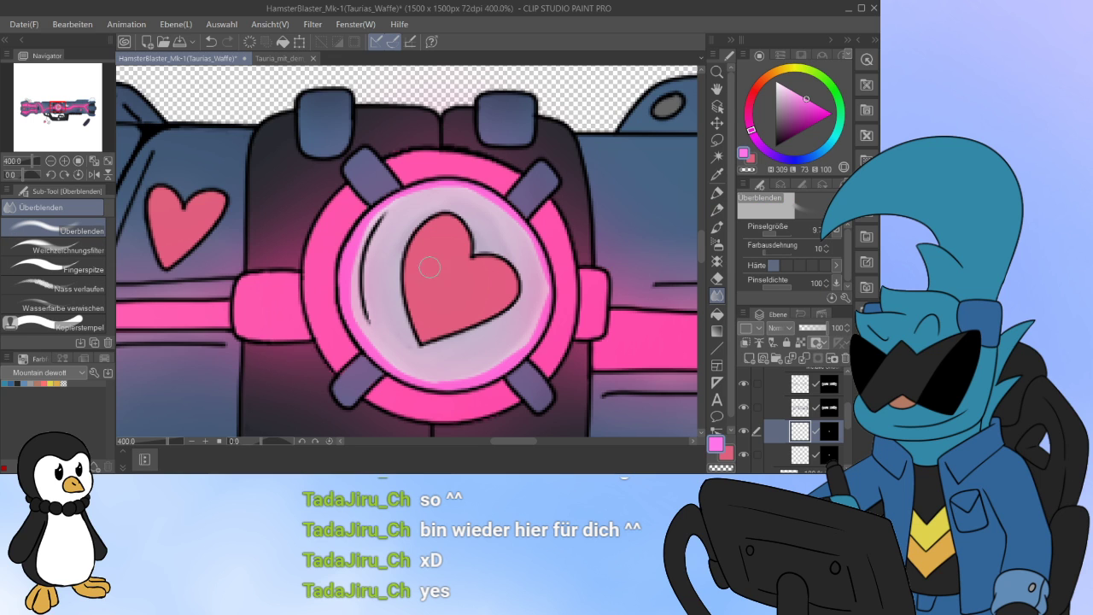
pyautogui.moveTo(380, 320)
pyautogui.mouseDown()
pyautogui.moveTo(385, 352)
pyautogui.moveTo(353, 276)
pyautogui.moveTo(367, 226)
pyautogui.moveTo(428, 189)
pyautogui.moveTo(481, 193)
pyautogui.moveTo(543, 272)
pyautogui.mouseUp()
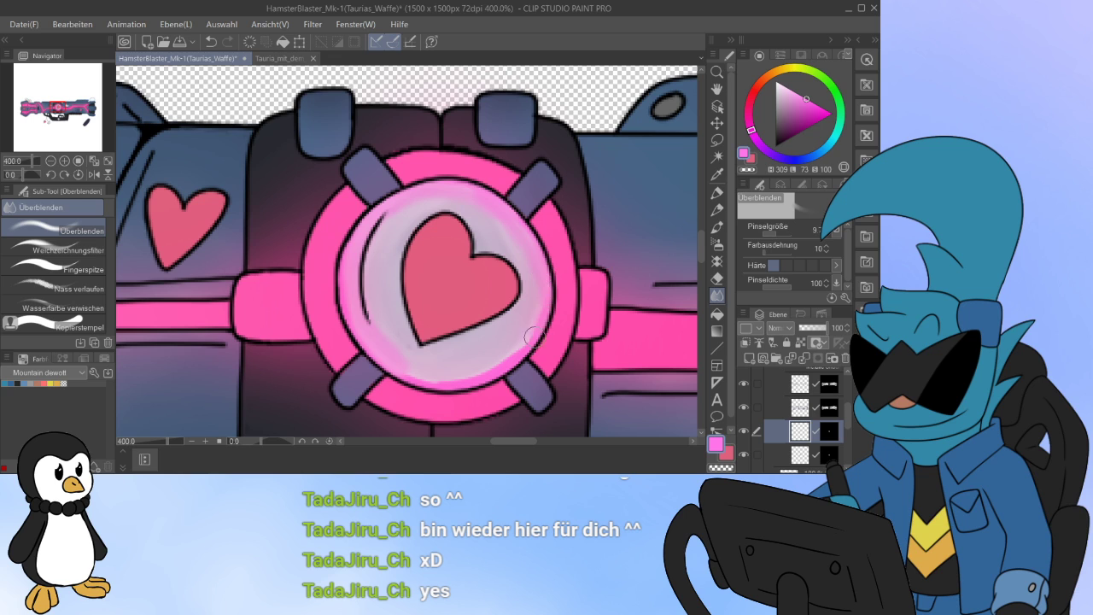
pyautogui.moveTo(392, 356)
pyautogui.mouseDown()
pyautogui.moveTo(450, 381)
pyautogui.moveTo(519, 328)
pyautogui.mouseUp()
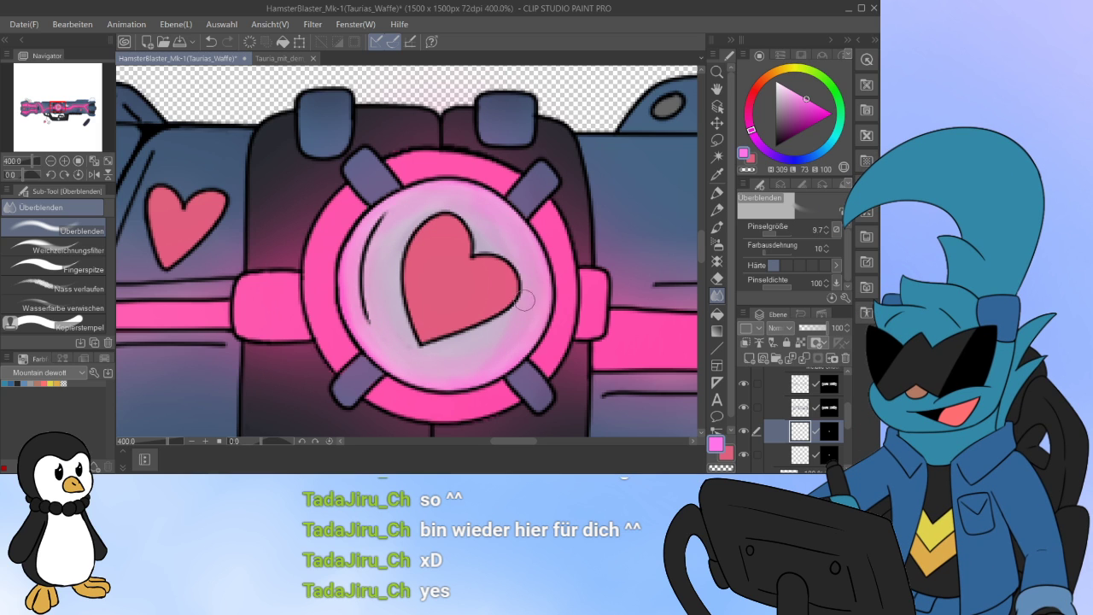
pyautogui.moveTo(823, 328); pyautogui.dragTo(803, 328)
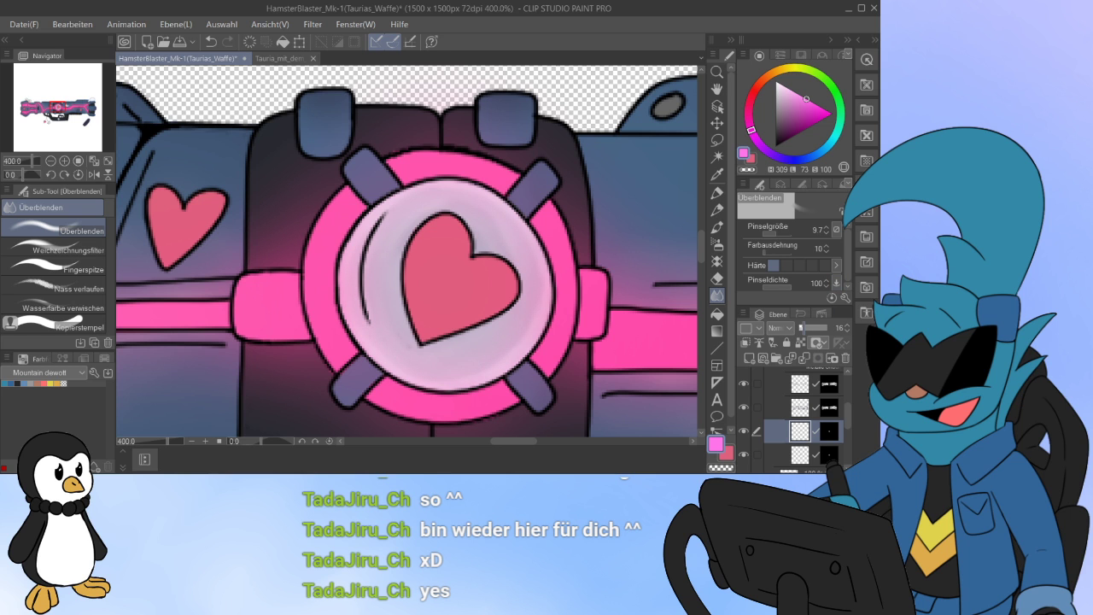
pyautogui.moveTo(803, 328); pyautogui.dragTo(804, 328)
pyautogui.scroll(-8, 528, 290)
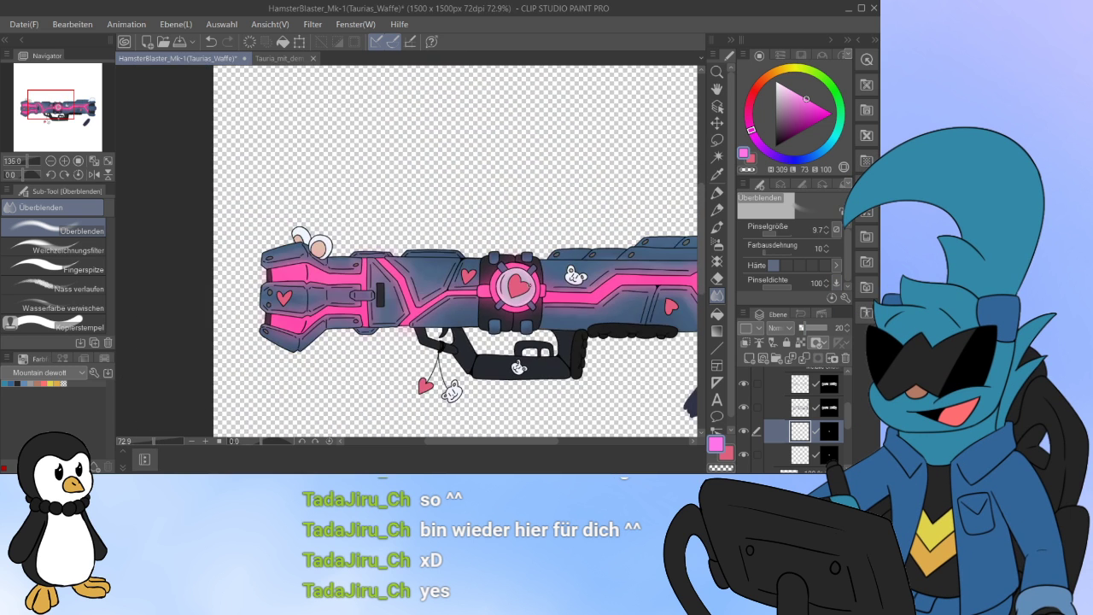
pyautogui.scroll(-5, 528, 288)
pyautogui.scroll(3, 599, 345)
# Step: Lower the opacity of the heart disc's shadow layer to 6 percent
pyautogui.click(801, 408)
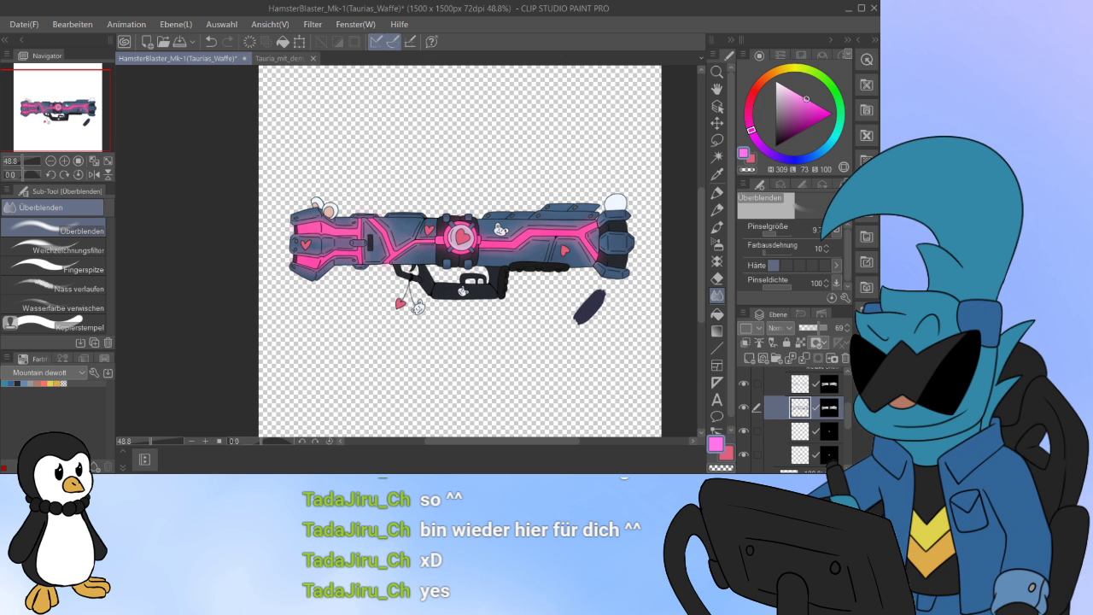
pyautogui.click(801, 456)
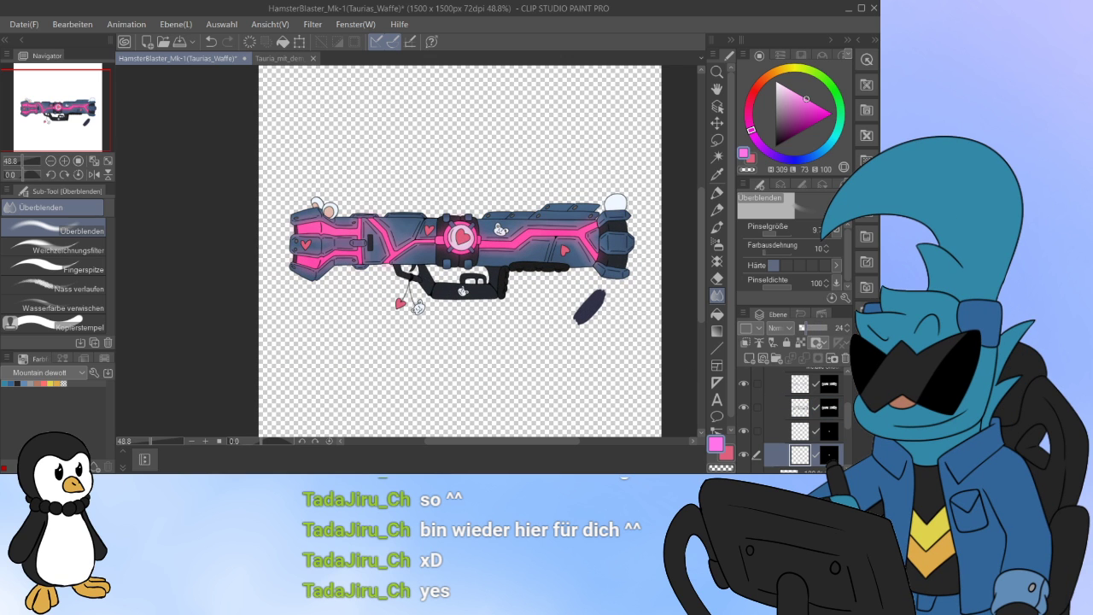
pyautogui.scroll(6, 418, 307)
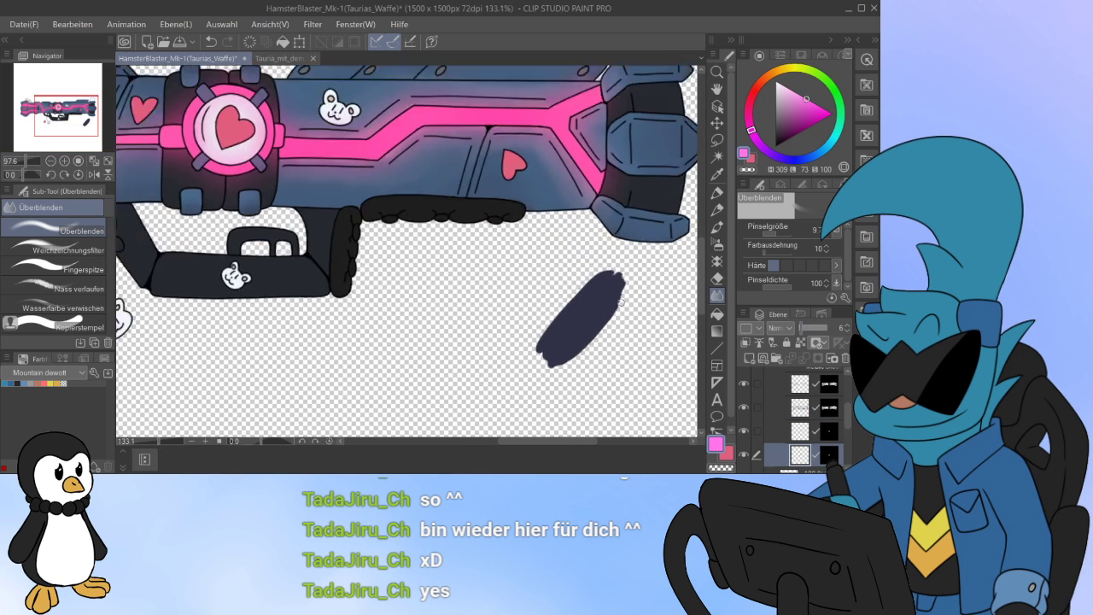
pyautogui.scroll(-4, 472, 230)
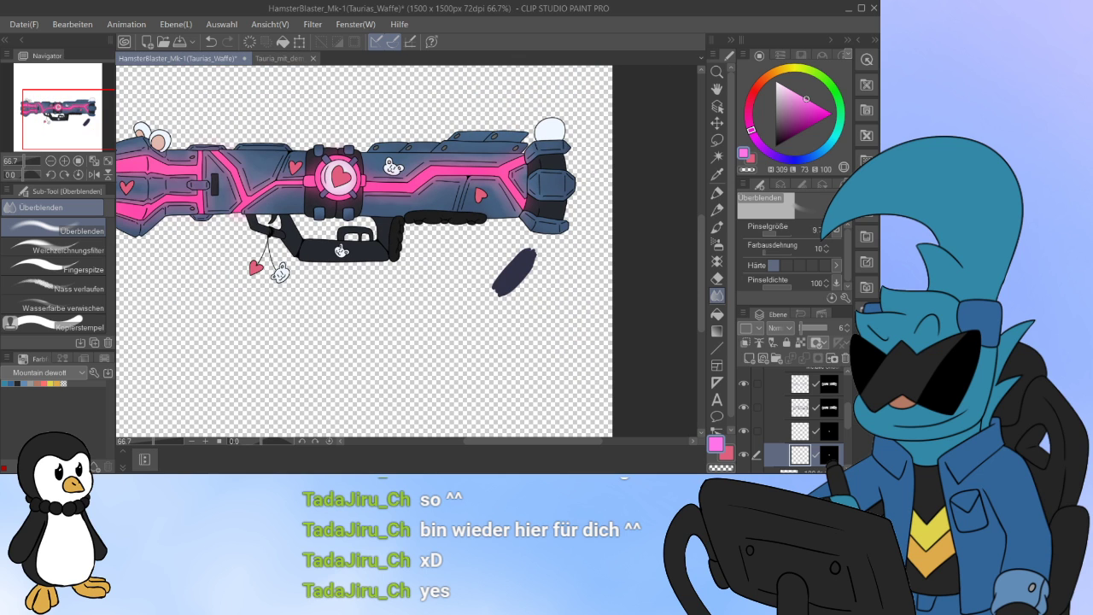
pyautogui.moveTo(686, 267); pyautogui.dragTo(650, 355)
# Step: Compare the weapon with and without the topmost metal shading layer, and lower that layer's opacity to 24 percent
pyautogui.click(800, 383)
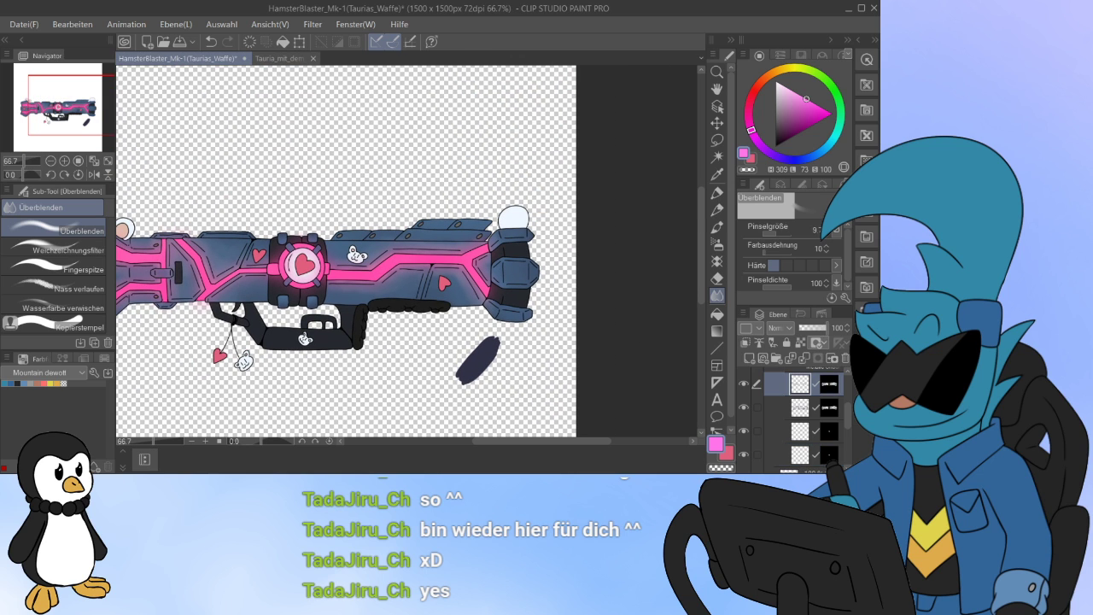
pyautogui.click(744, 384)
pyautogui.click(744, 384)
pyautogui.scroll(1, 802, 418)
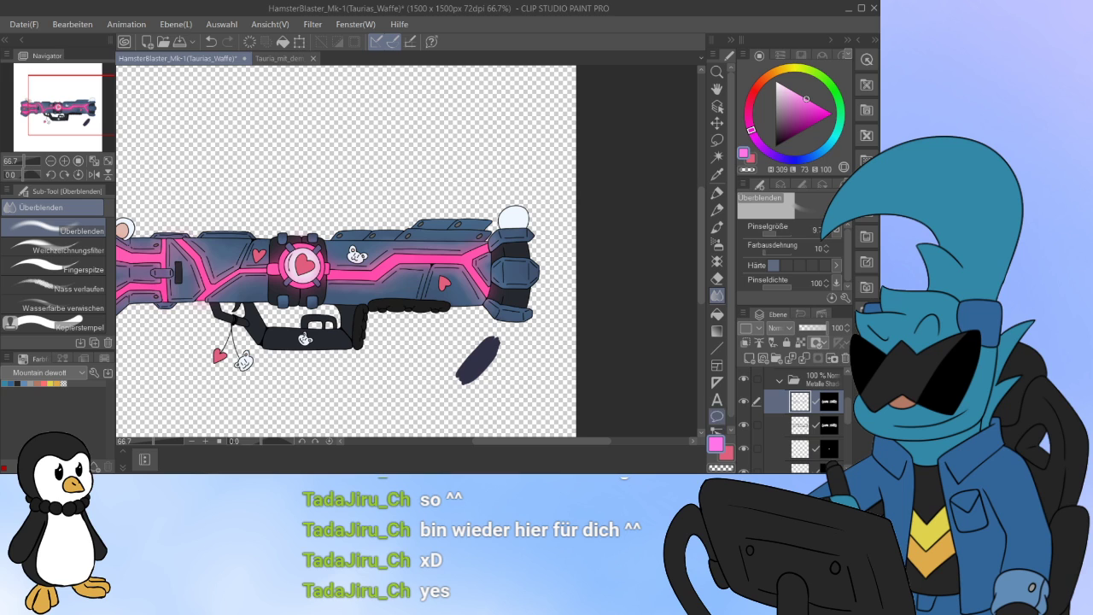
pyautogui.moveTo(823, 328); pyautogui.dragTo(811, 328)
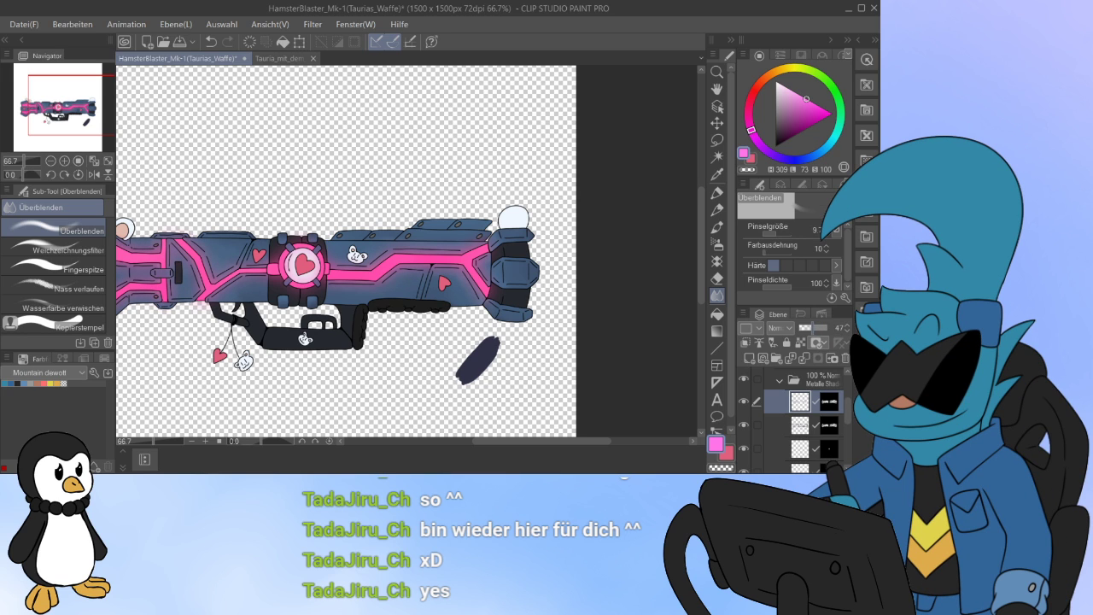
pyautogui.moveTo(806, 328); pyautogui.dragTo(814, 328)
pyautogui.moveTo(414, 262); pyautogui.dragTo(547, 269)
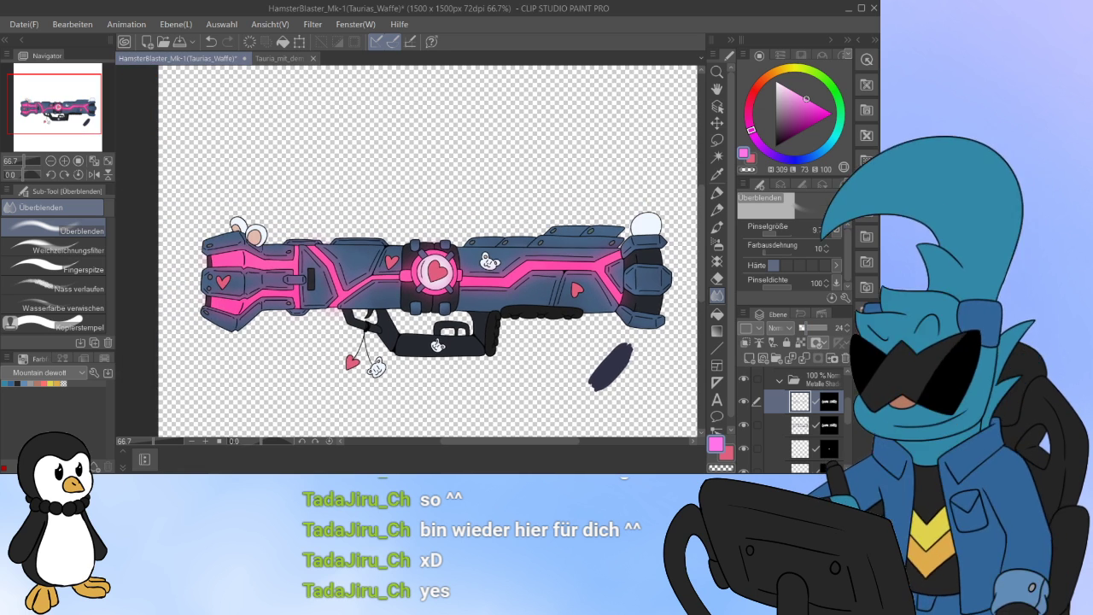
pyautogui.scroll(-5, 452, 332)
pyautogui.scroll(9, 452, 332)
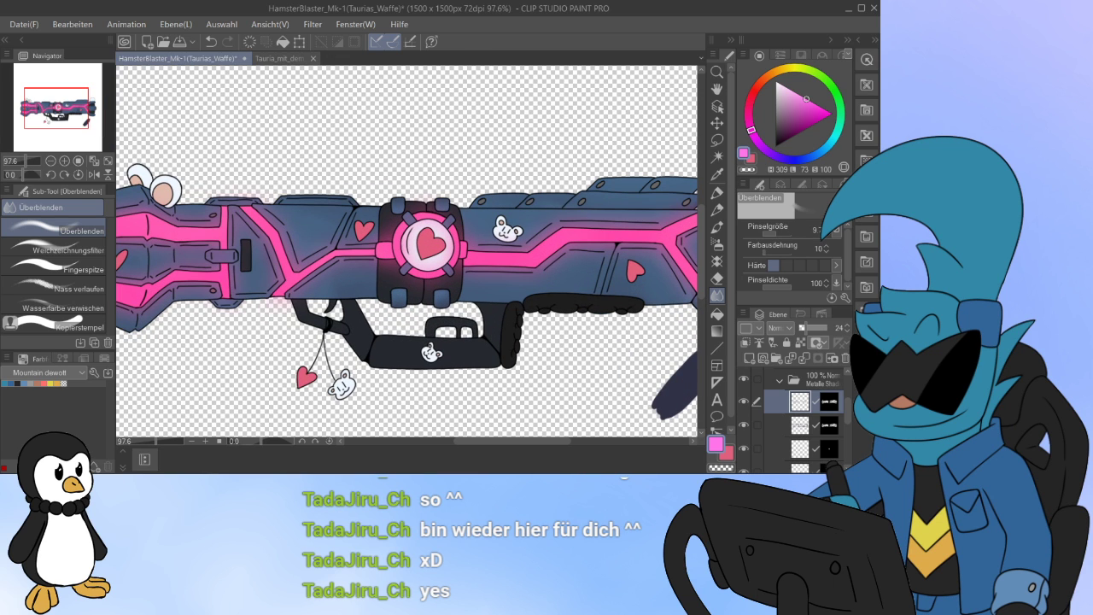
# Step: Load a selection from the dark grip and centre band layer inside the Metalle folder
pyautogui.click(779, 379)
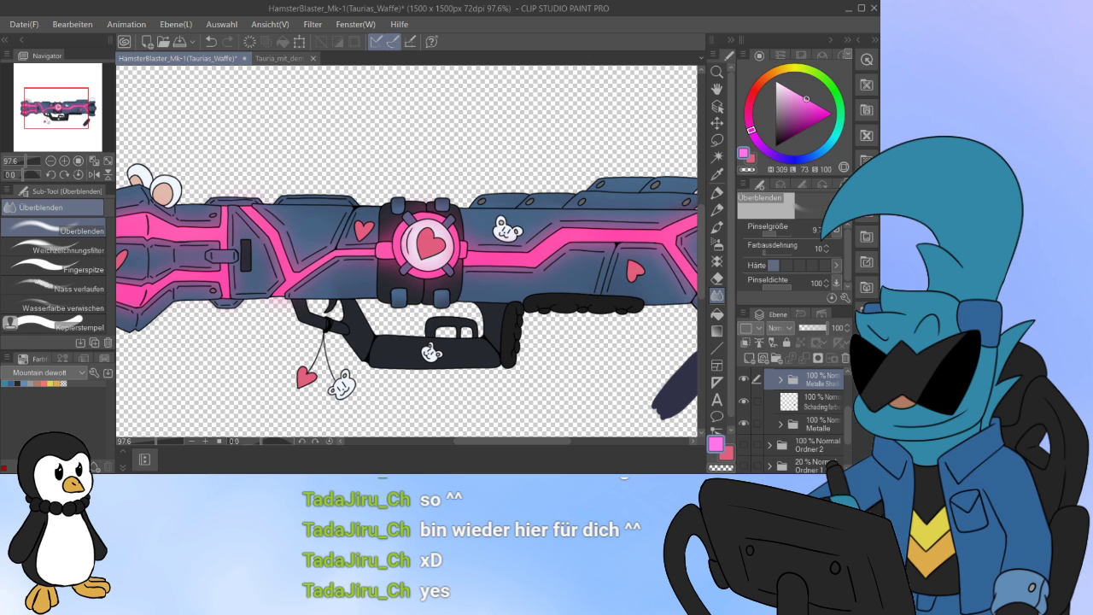
pyautogui.click(780, 425)
pyautogui.scroll(-1, 802, 425)
pyautogui.scroll(1, 803, 424)
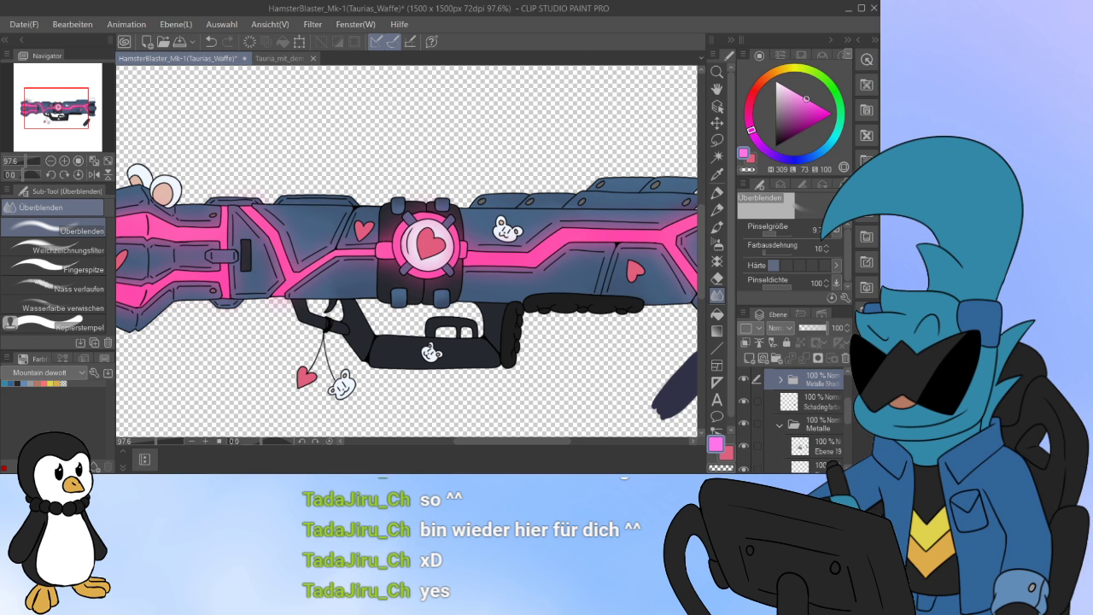
pyautogui.scroll(-3, 803, 425)
pyautogui.scroll(2, 802, 425)
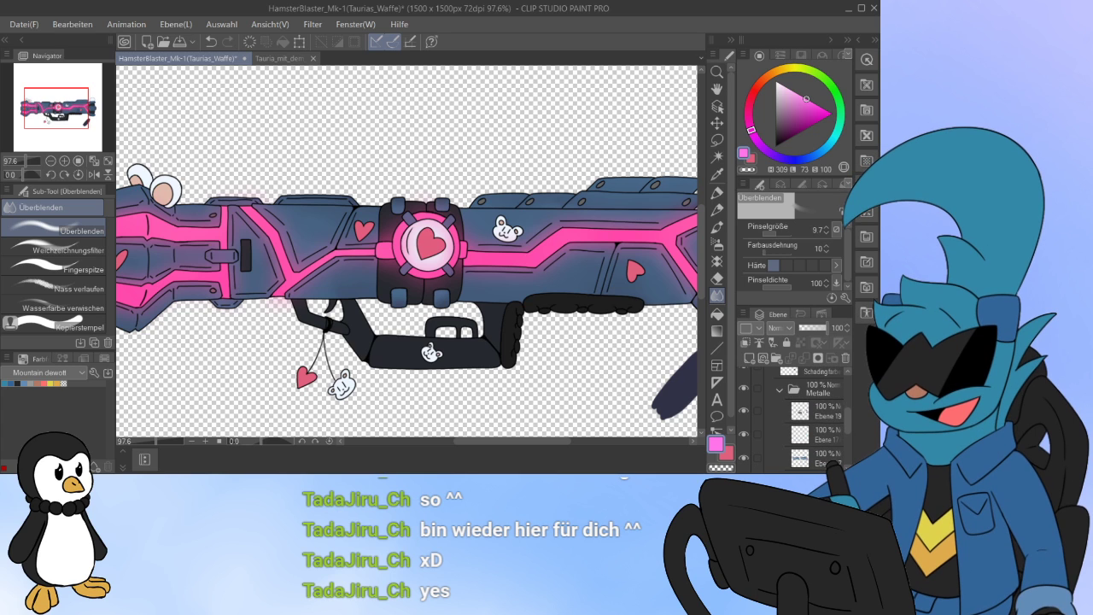
pyautogui.click(825, 411)
pyautogui.click(744, 411)
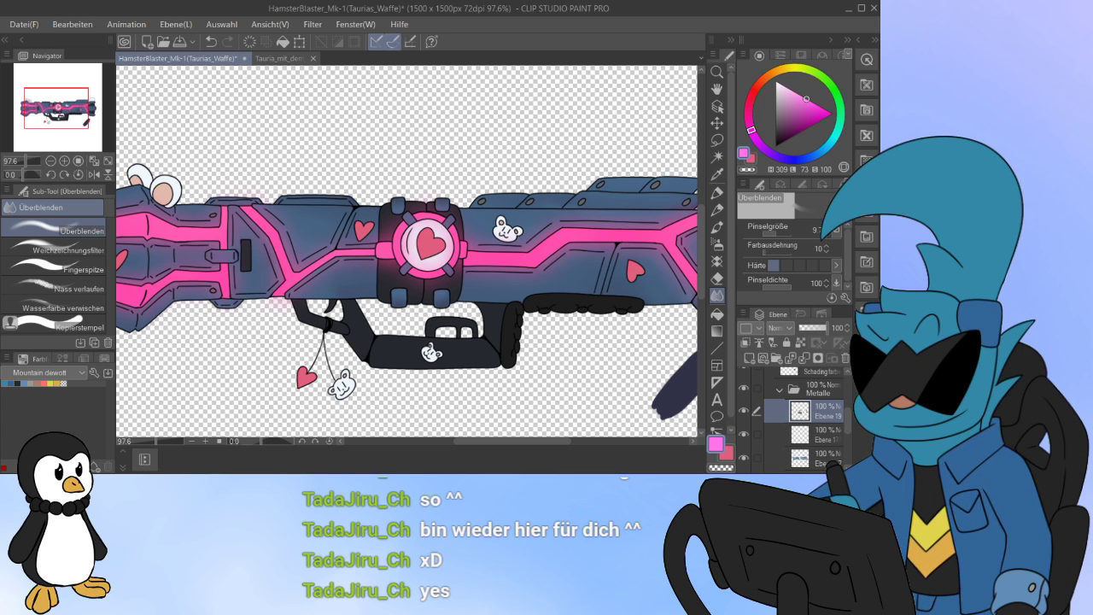
pyautogui.keyDown('ctrl'); pyautogui.click(799, 411); pyautogui.keyUp('ctrl')
pyautogui.click(819, 389)
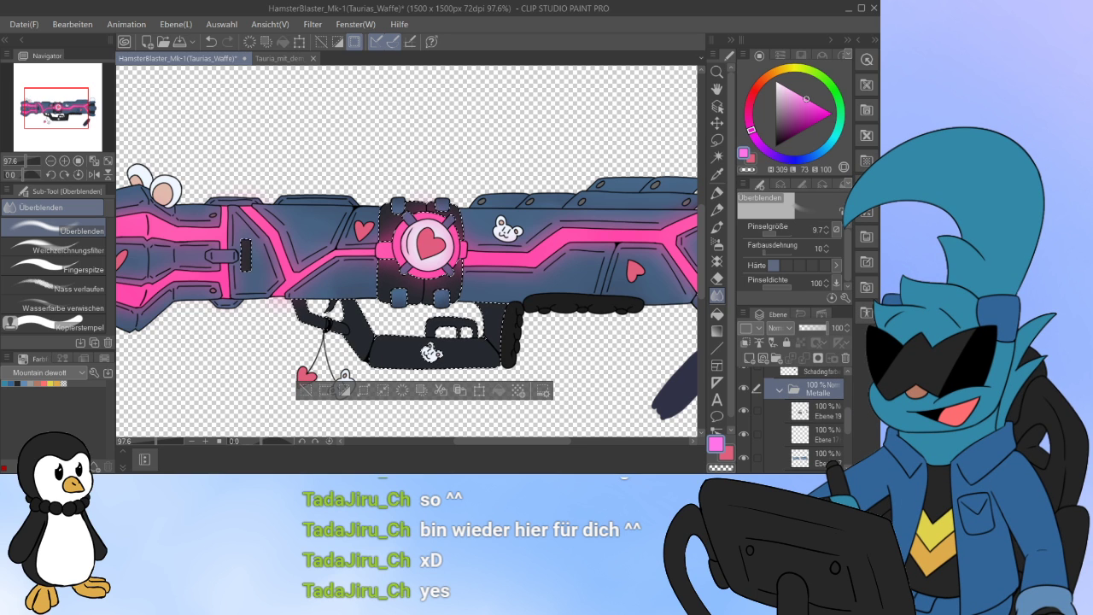
pyautogui.click(779, 388)
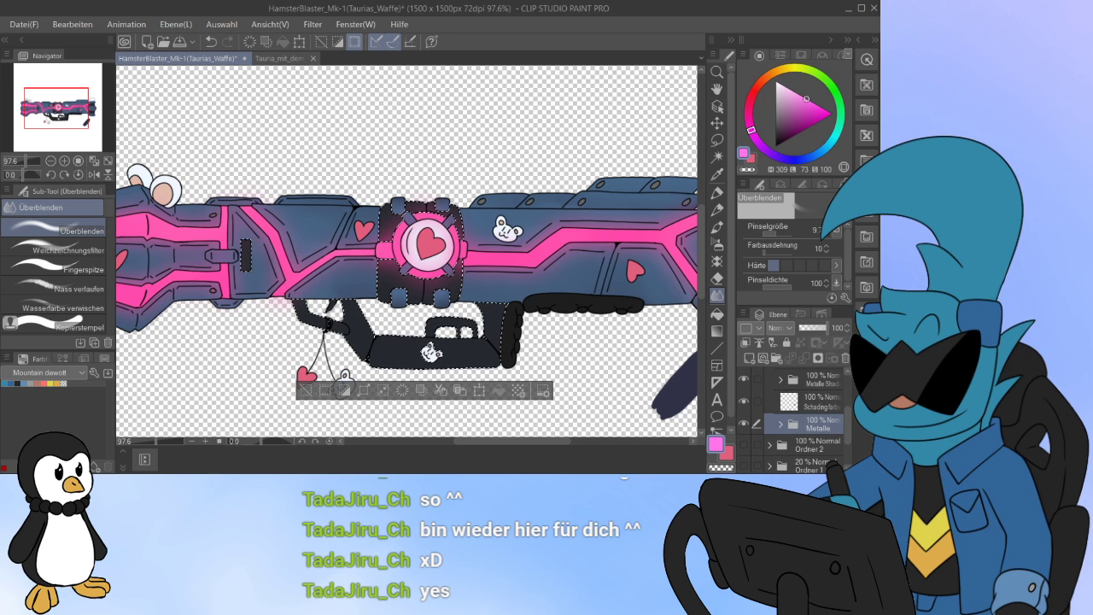
# Step: Add a new layer below the disc layers in the metal shading folder and mask it with the grip and band selection
pyautogui.click(820, 401)
pyautogui.scroll(1, 812, 419)
pyautogui.click(819, 415)
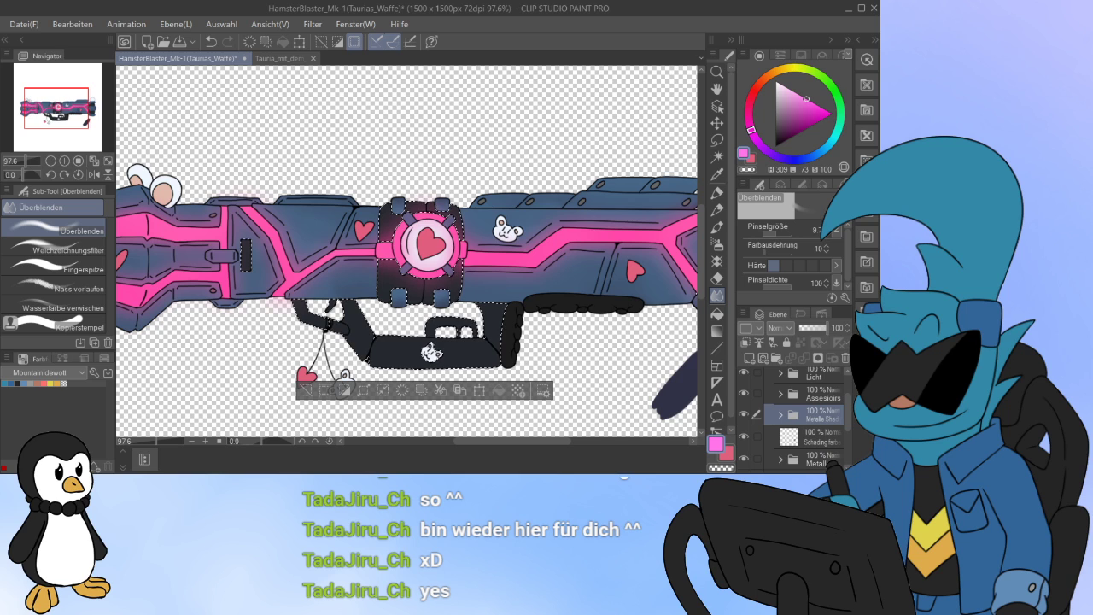
pyautogui.click(780, 415)
pyautogui.scroll(-2, 803, 418)
pyautogui.click(801, 419)
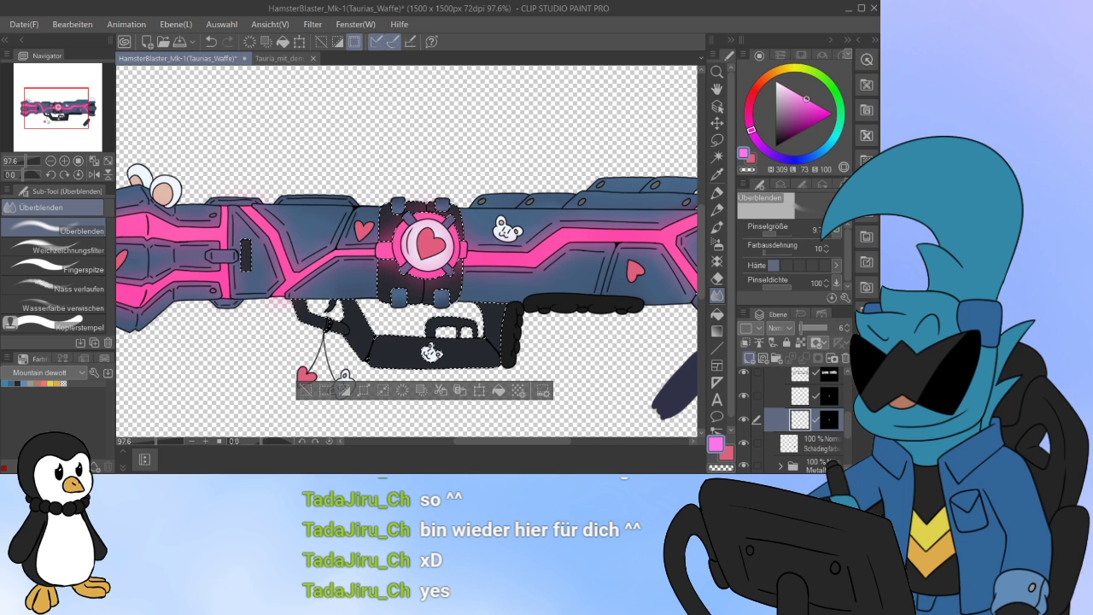
pyautogui.click(749, 357)
pyautogui.moveTo(820, 419); pyautogui.dragTo(820, 454)
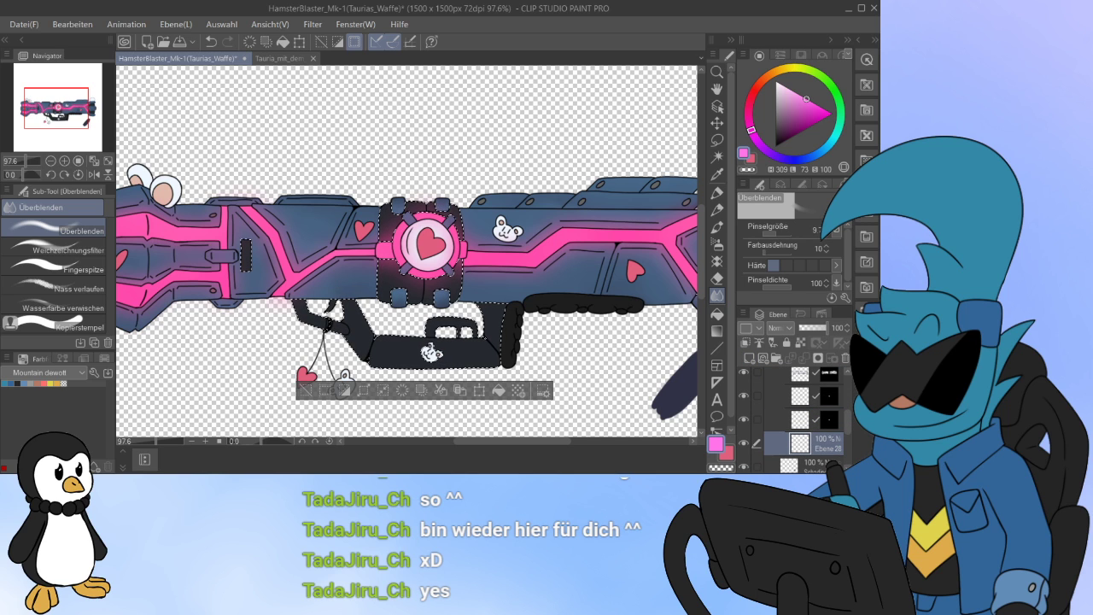
pyautogui.click(818, 357)
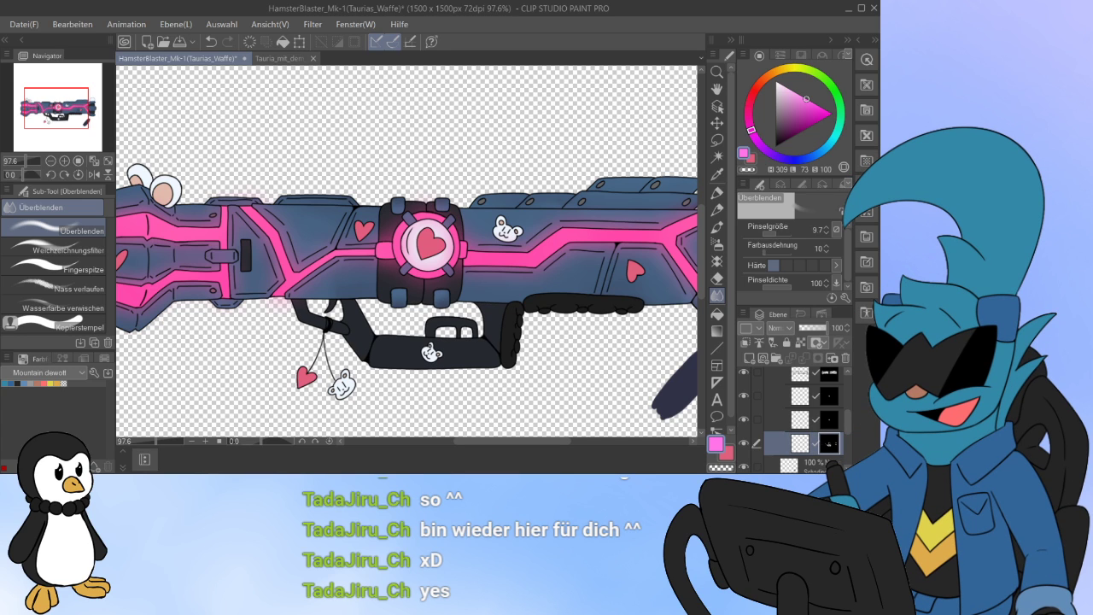
# Step: Mix a very dark blue-violet shadow colour with hue 251, trying it out with Fineliner strokes on the grip and undoing them
pyautogui.hotkey('ctrl', 'v')
pyautogui.scroll(-1, 807, 420)
pyautogui.click(807, 432)
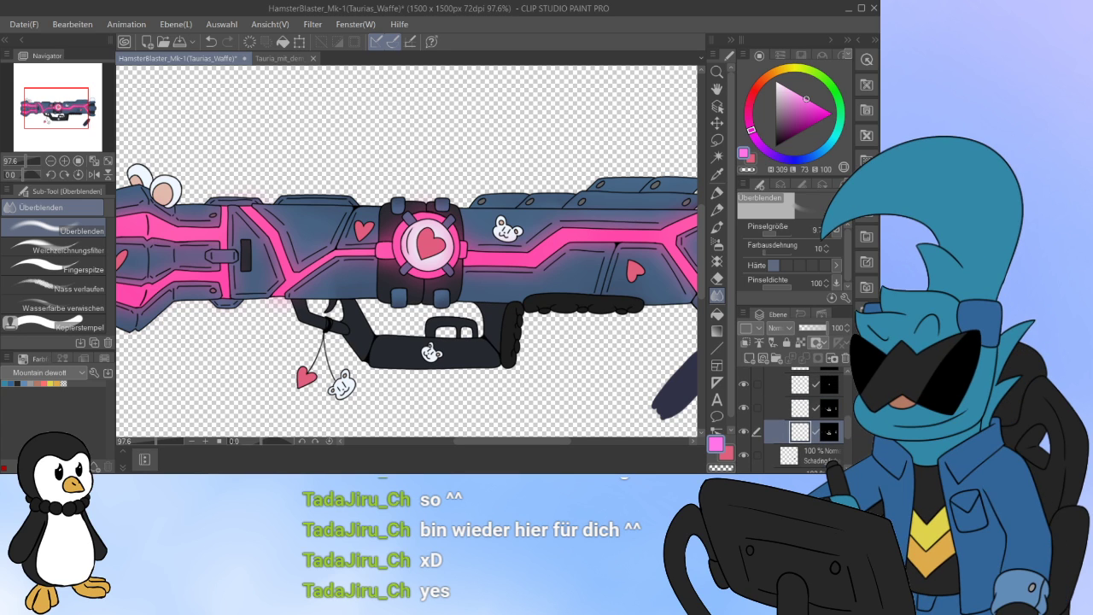
pyautogui.moveTo(789, 135); pyautogui.dragTo(785, 140)
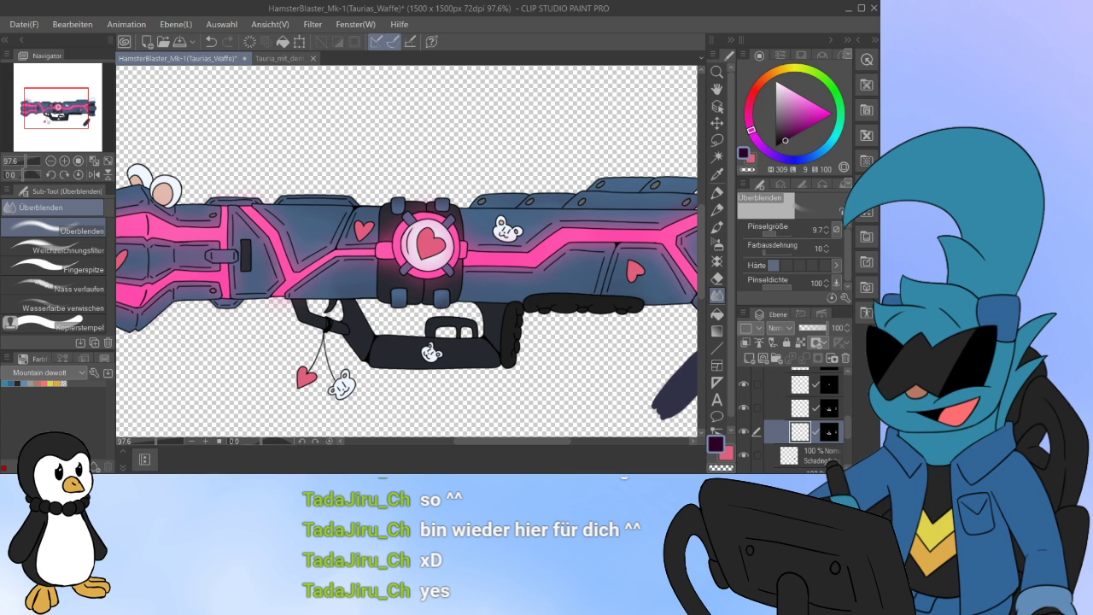
pyautogui.click(775, 154)
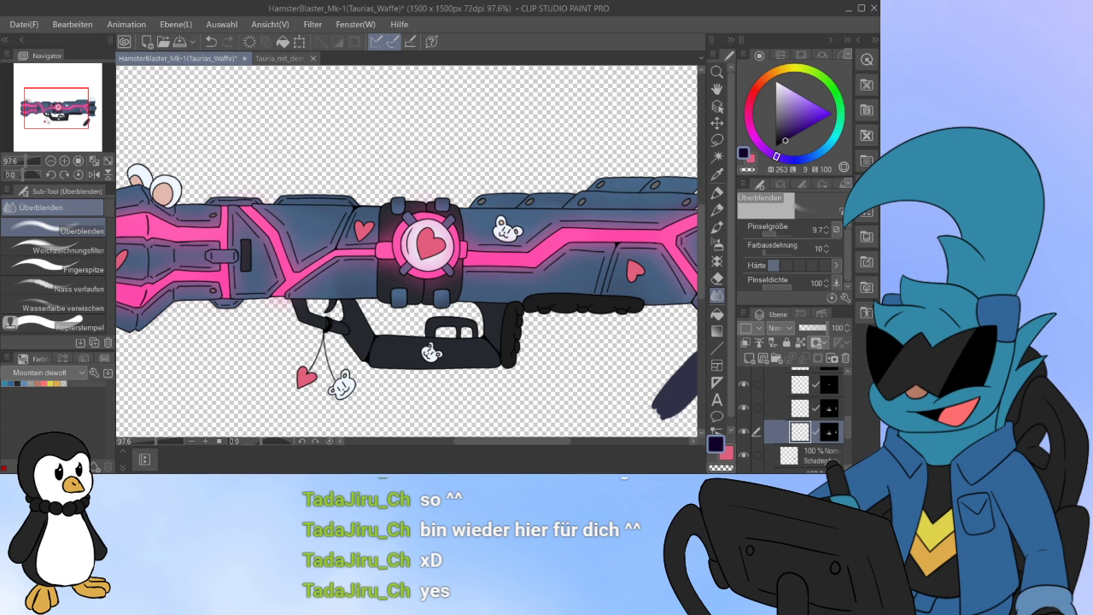
pyautogui.click(779, 138)
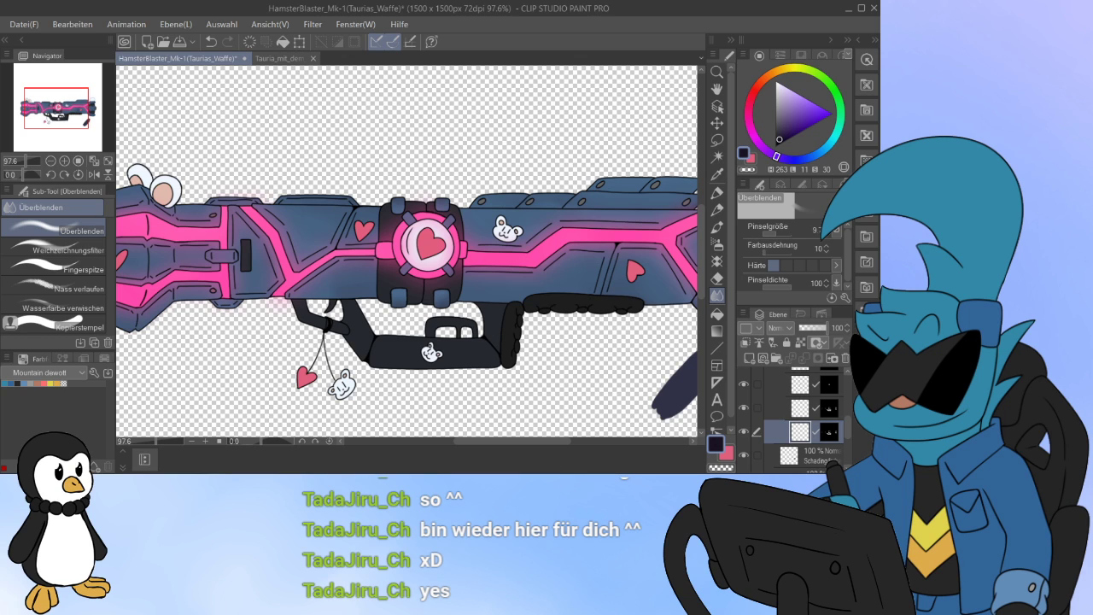
pyautogui.press('p')
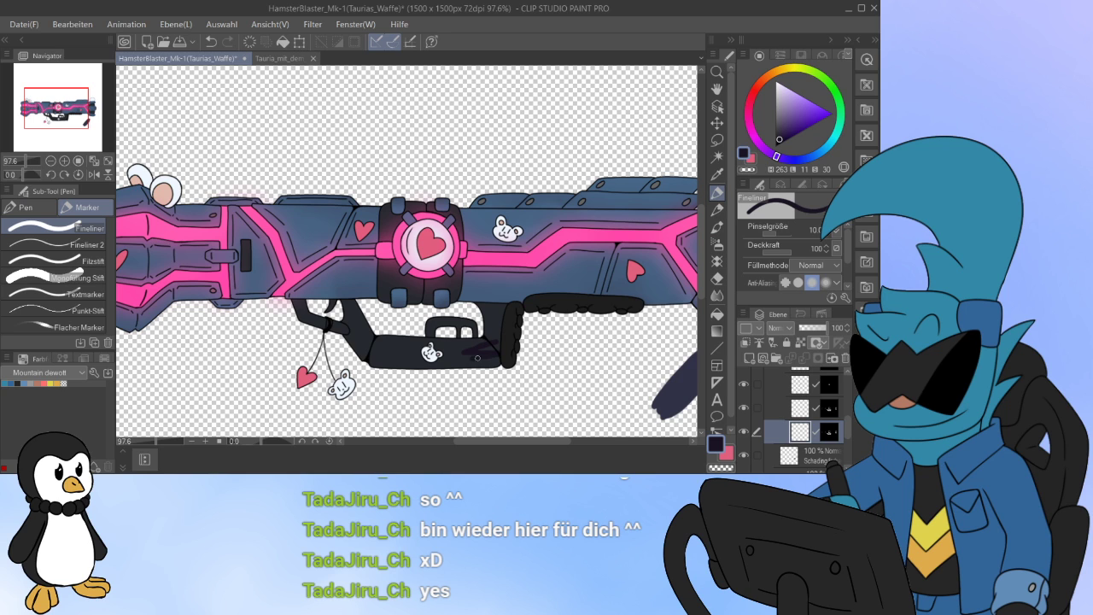
pyautogui.hotkey('ctrl', 'z')
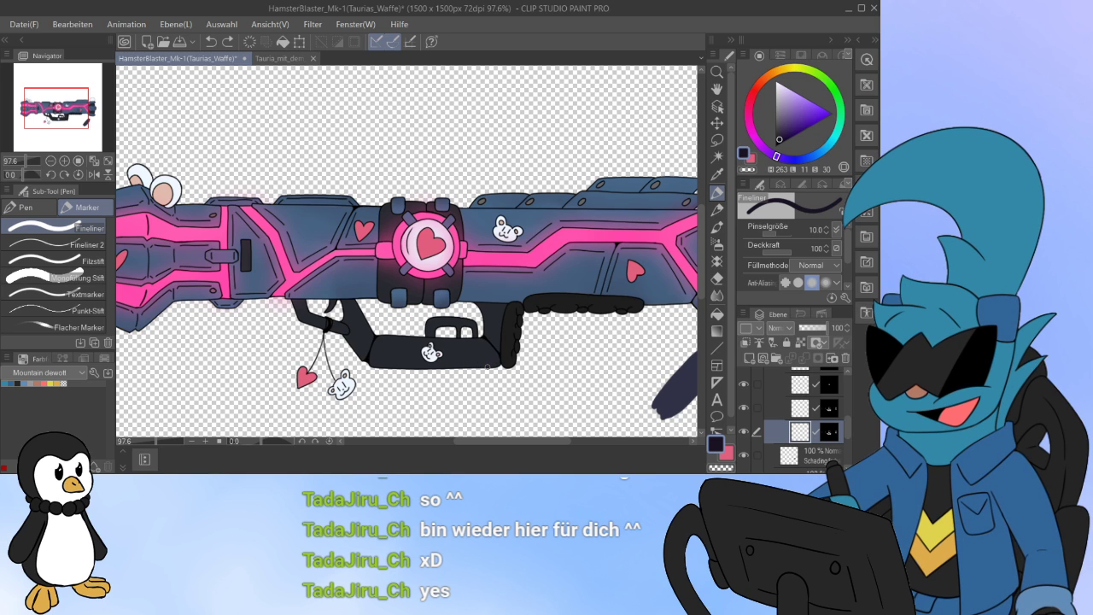
pyautogui.moveTo(512, 441); pyautogui.dragTo(522, 441)
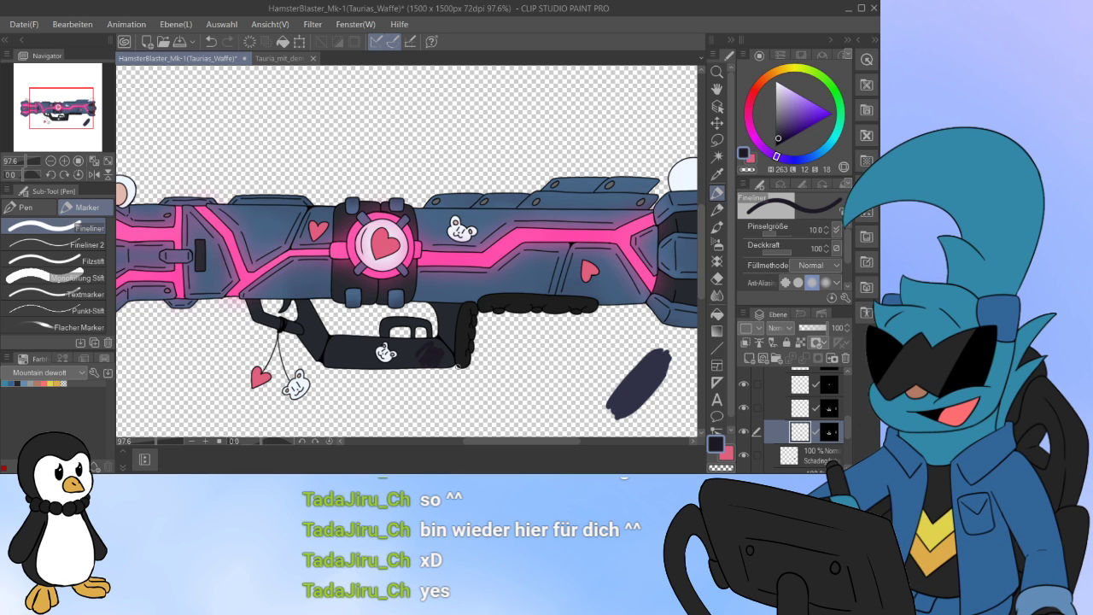
pyautogui.hotkey('ctrl', 'z')
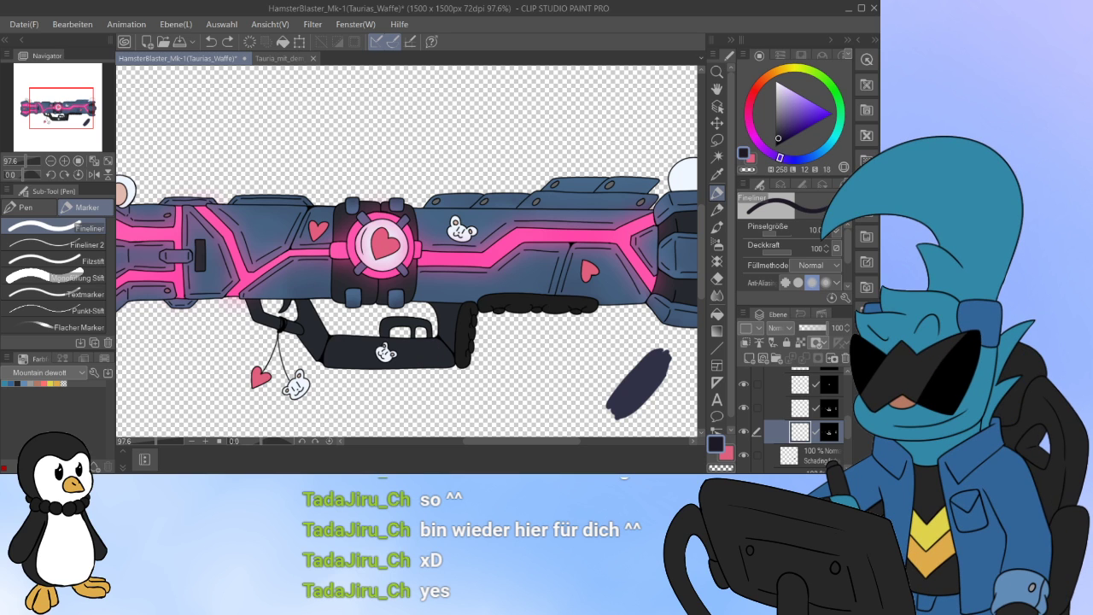
pyautogui.click(786, 160)
pyautogui.moveTo(437, 343); pyautogui.dragTo(424, 359)
# Step: Paint a dark blue-violet swatch beside the existing one on the shadow colour layer, and sample it for the masked grip layer
pyautogui.click(818, 456)
pyautogui.moveTo(596, 376)
pyautogui.mouseDown()
pyautogui.moveTo(642, 357)
pyautogui.moveTo(630, 365)
pyautogui.mouseUp()
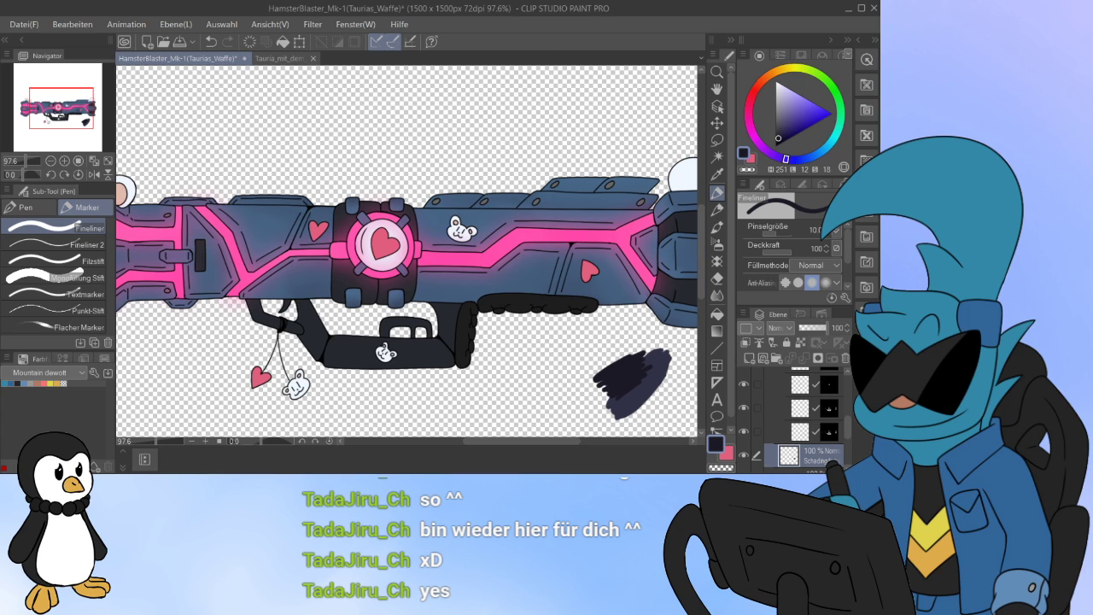
pyautogui.click(801, 432)
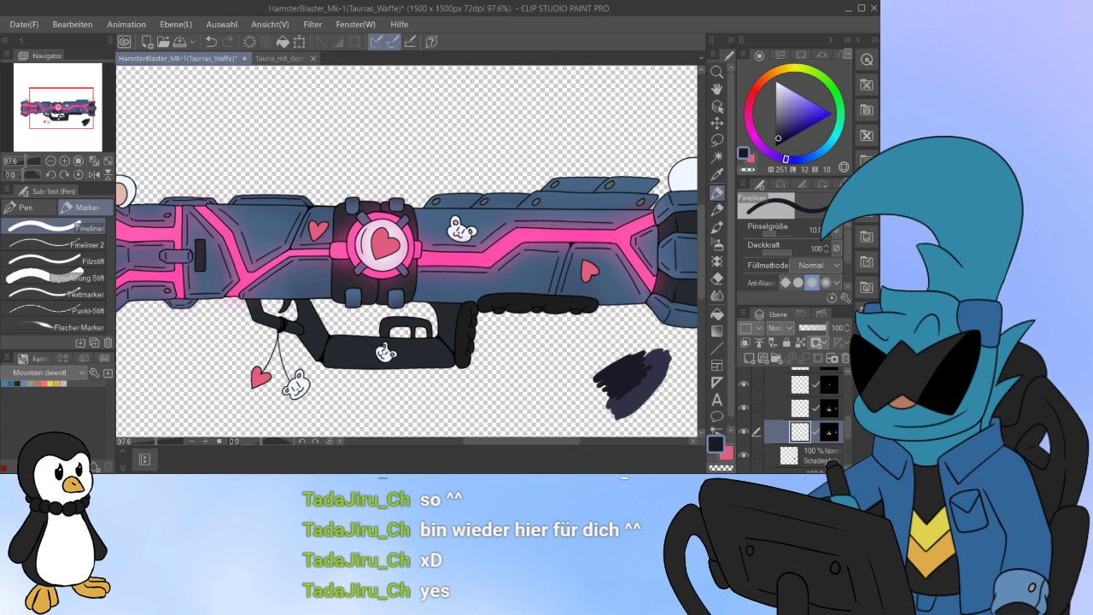
pyautogui.click(717, 244)
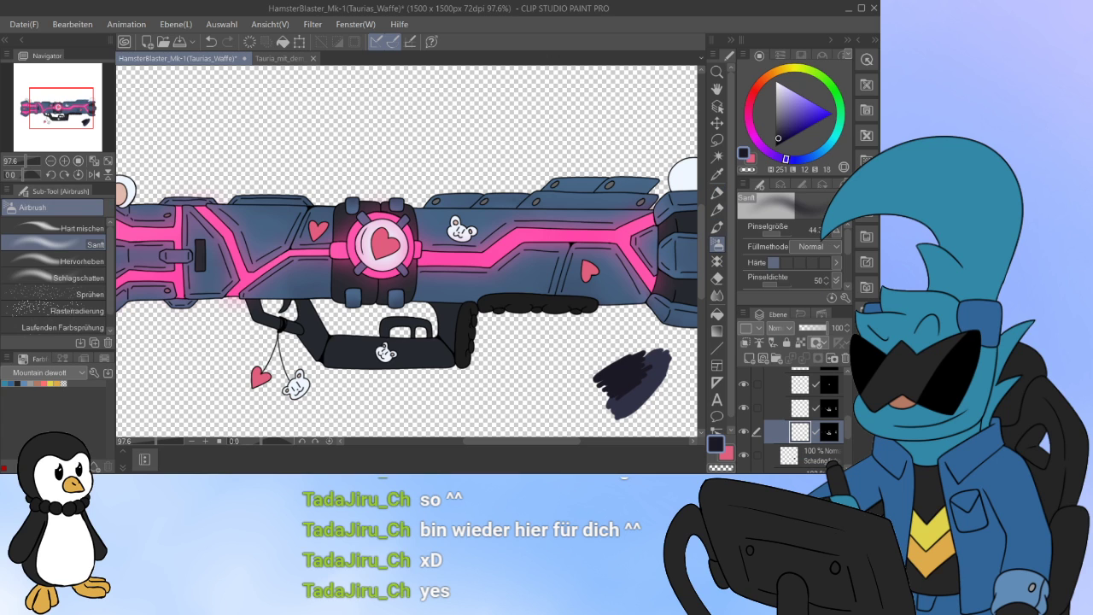
pyautogui.click(717, 174)
pyautogui.click(718, 193)
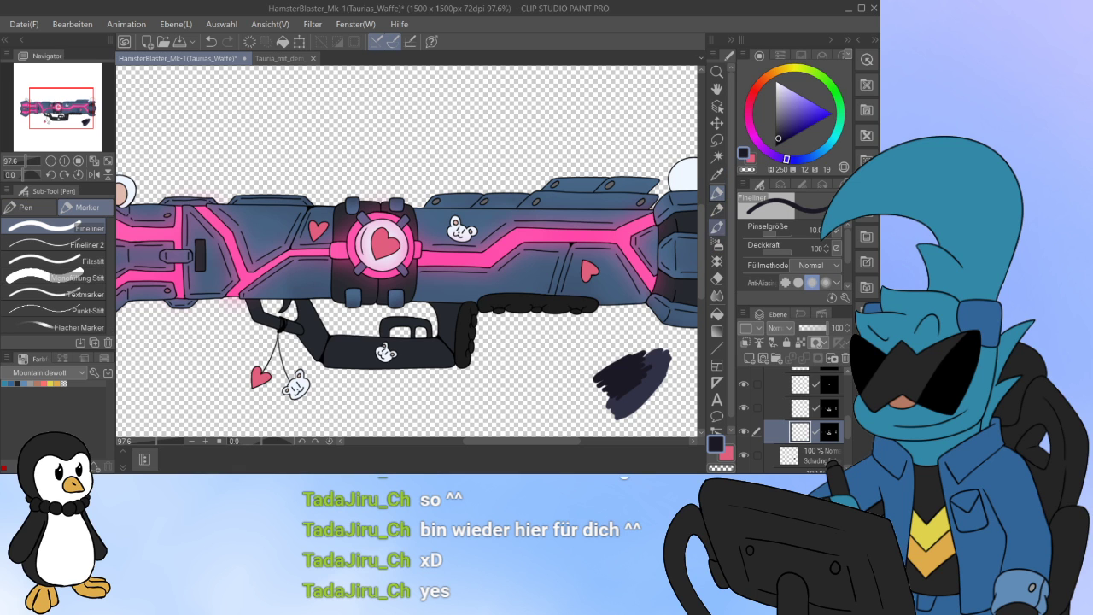
# Step: Airbrush soft dark blue-violet shadows over the grip, its handle and the trigger guard with the Sanft brush
pyautogui.click(717, 244)
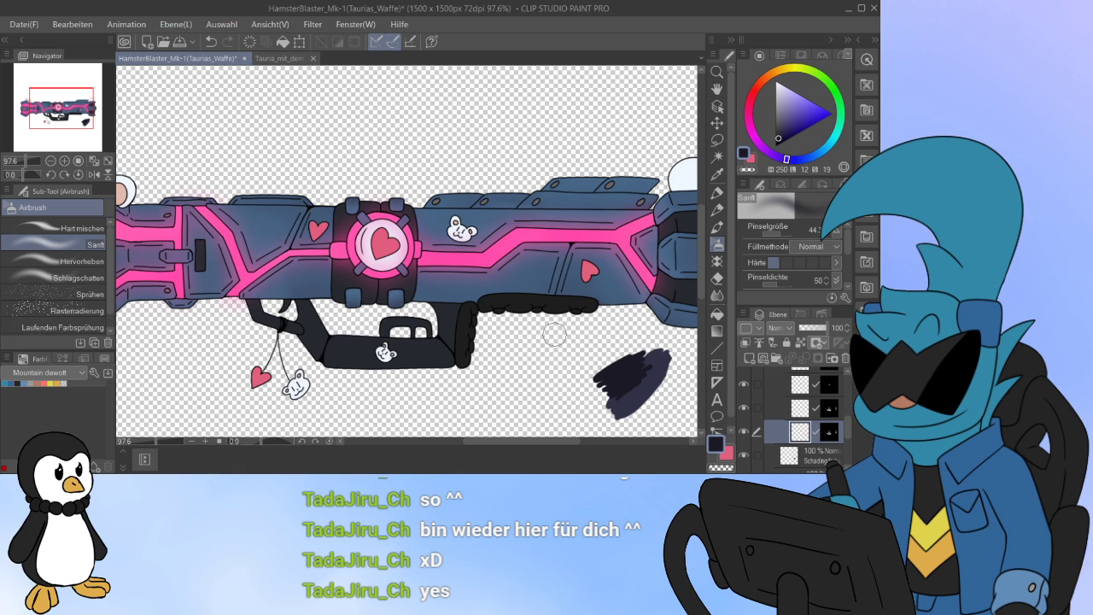
pyautogui.scroll(5, 553, 333)
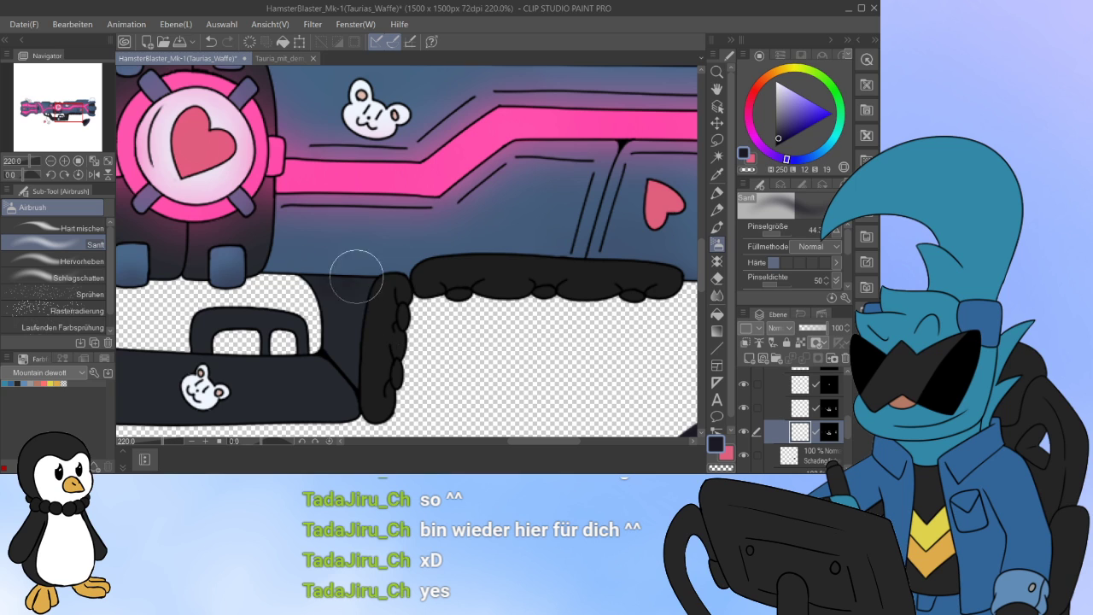
pyautogui.moveTo(356, 276)
pyautogui.mouseDown()
pyautogui.moveTo(341, 270)
pyautogui.moveTo(360, 314)
pyautogui.mouseUp()
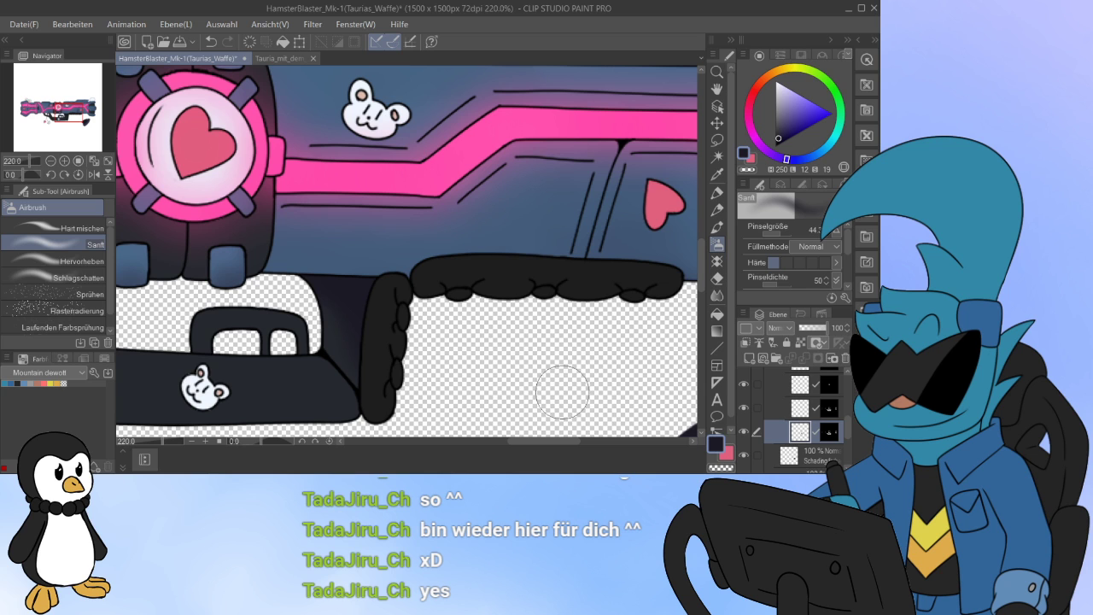
pyautogui.moveTo(546, 441); pyautogui.dragTo(491, 442)
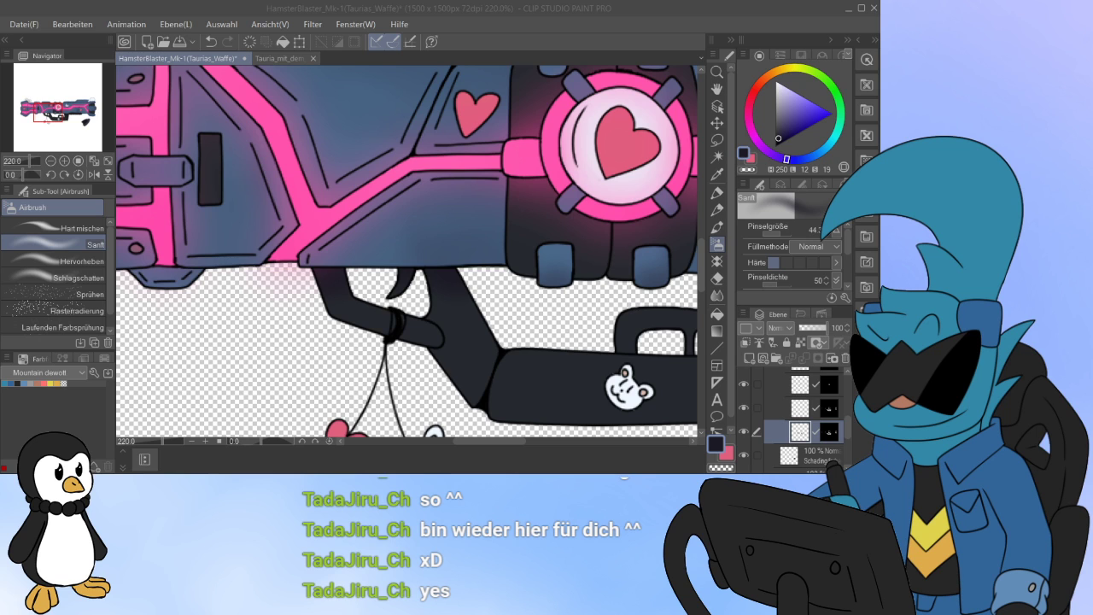
pyautogui.click(478, 441)
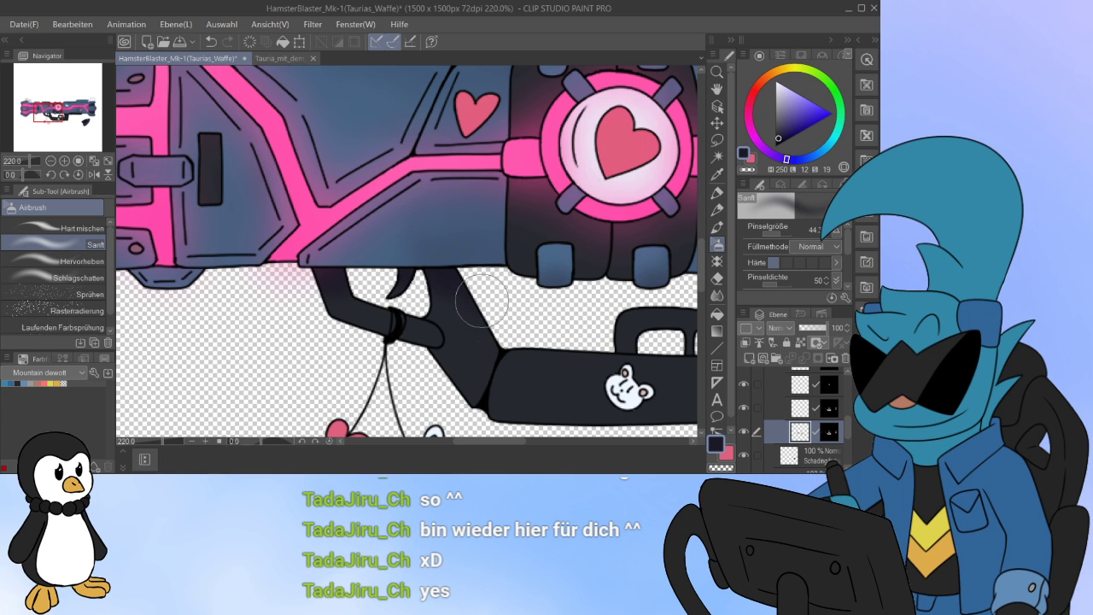
pyautogui.moveTo(502, 441); pyautogui.dragTo(517, 440)
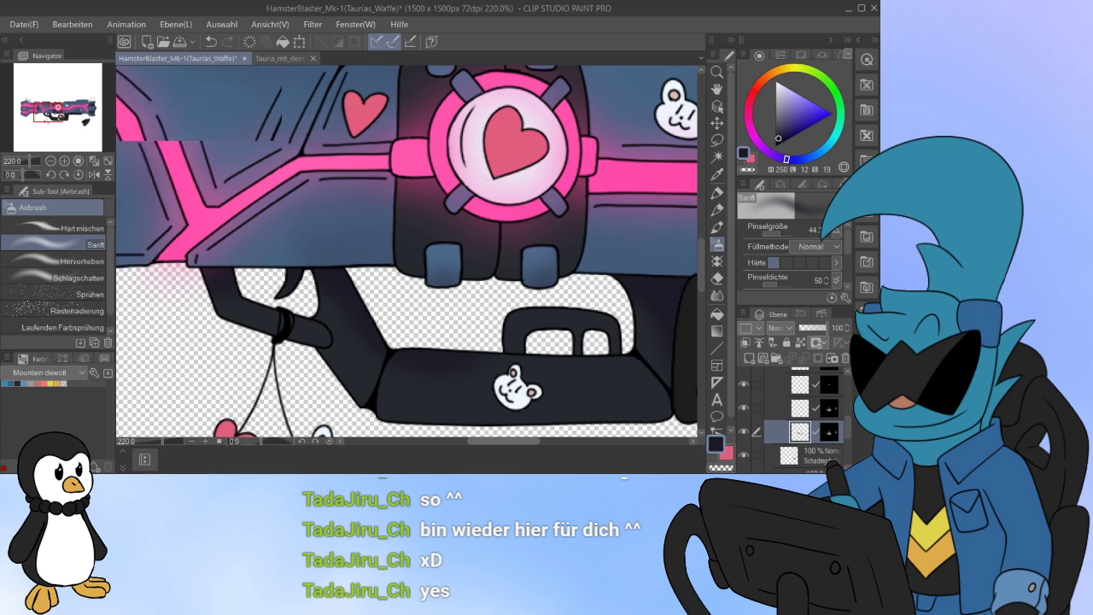
pyautogui.hscroll(2, 529, 409)
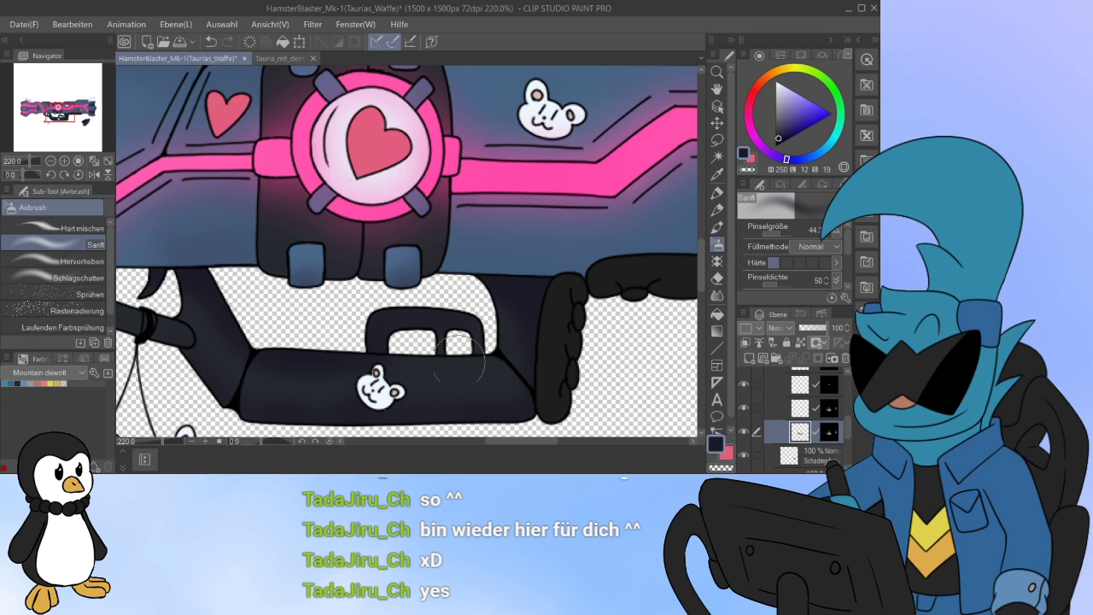
pyautogui.hscroll(-1, 527, 417)
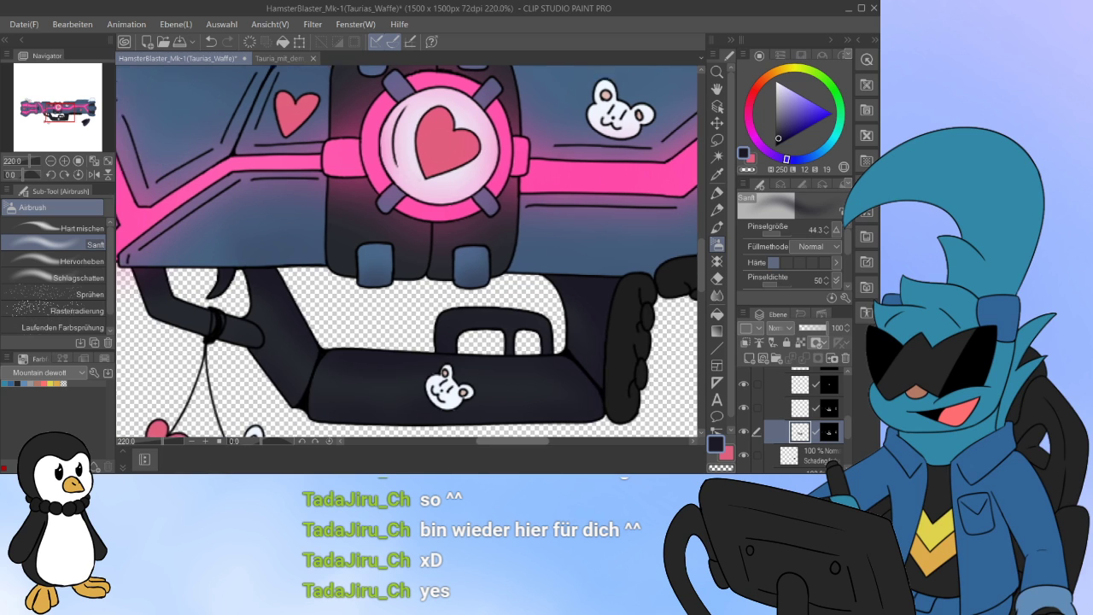
pyautogui.hscroll(-1, 377, 335)
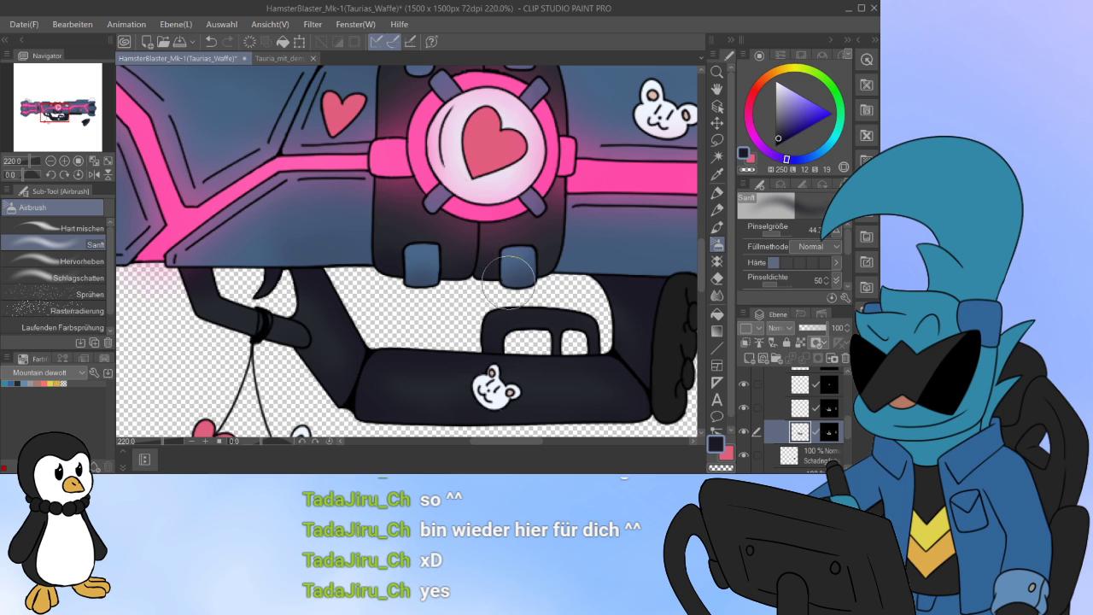
# Step: Airbrush the same soft shadow onto the dark centre band and the dark ring at the weapon's rear end
pyautogui.scroll(3, 482, 158)
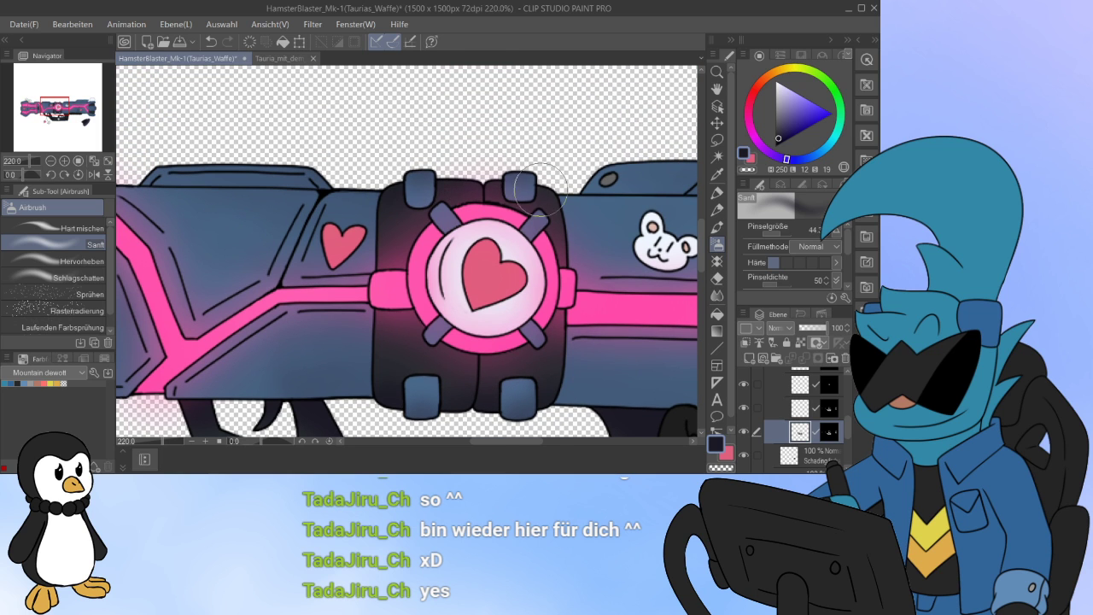
pyautogui.scroll(-6, 431, 252)
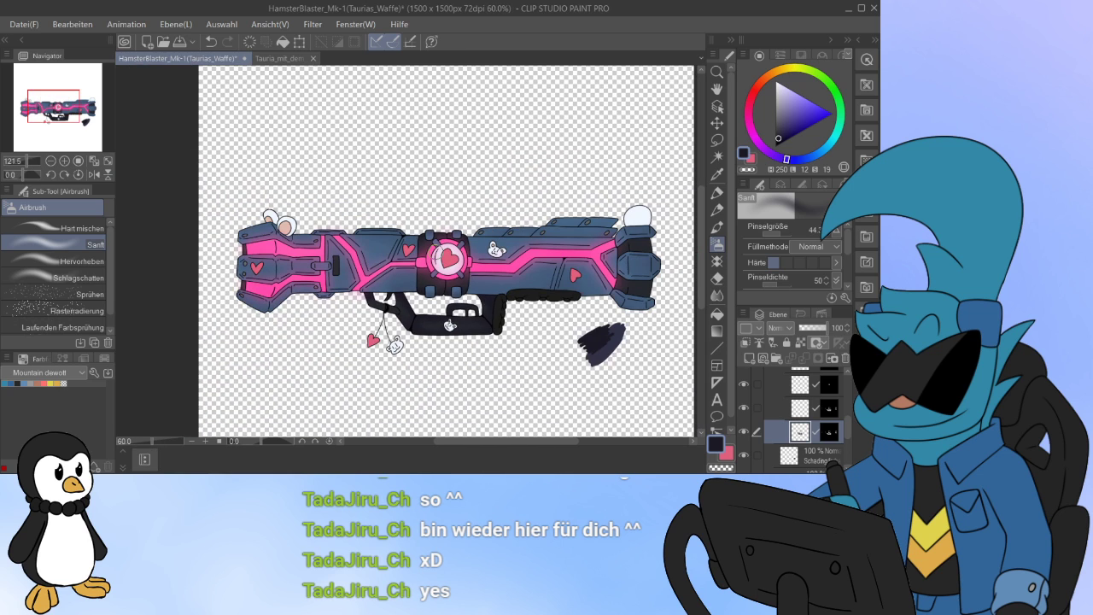
pyautogui.scroll(8, 625, 275)
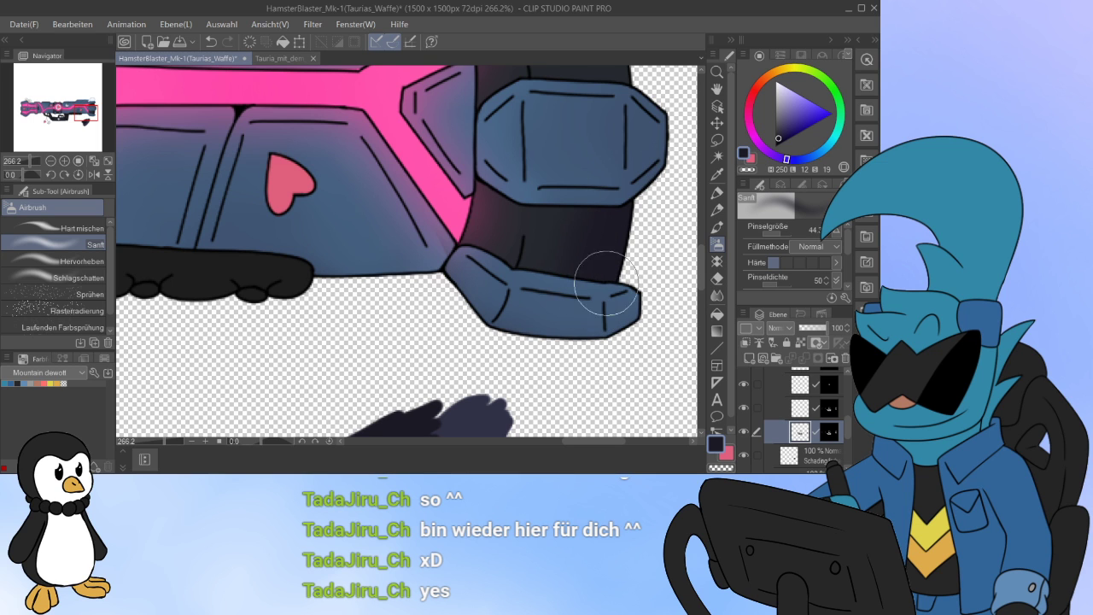
pyautogui.scroll(3, 606, 282)
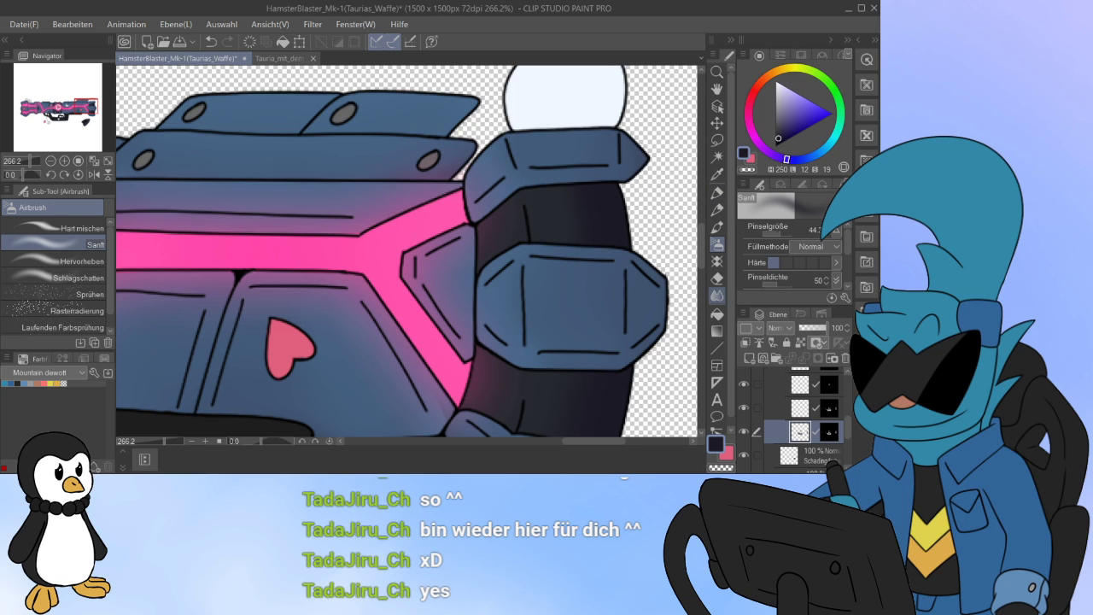
# Step: Blend the shadow edges on the rear end's dark ring with an enlarged Überblenden brush
pyautogui.press('j')
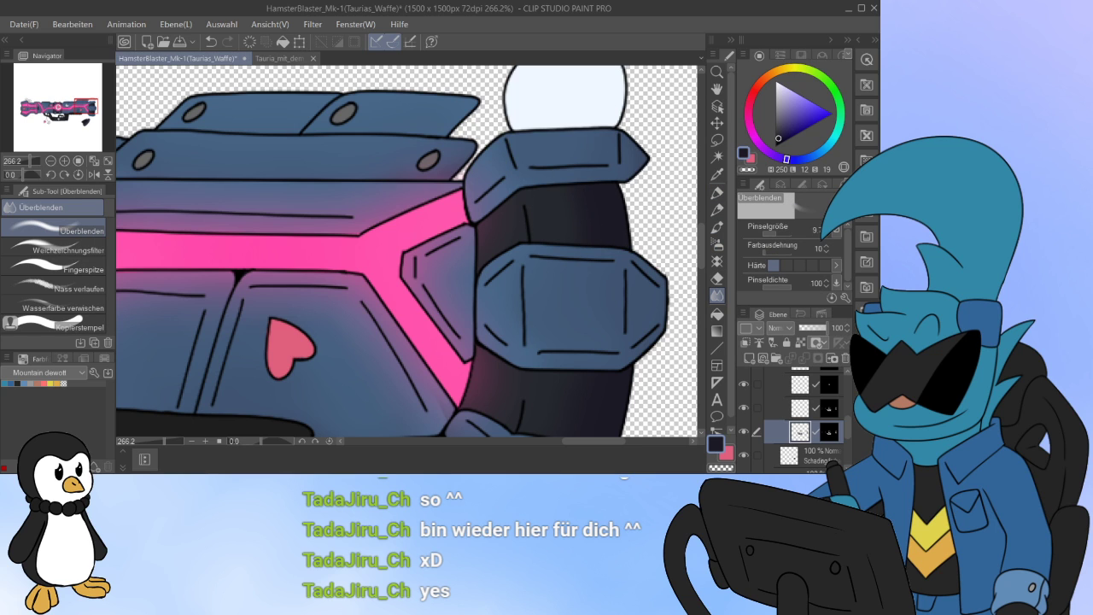
pyautogui.click(778, 233)
pyautogui.moveTo(570, 235)
pyautogui.mouseDown()
pyautogui.moveTo(548, 166)
pyautogui.moveTo(568, 219)
pyautogui.moveTo(570, 276)
pyautogui.moveTo(568, 198)
pyautogui.mouseUp()
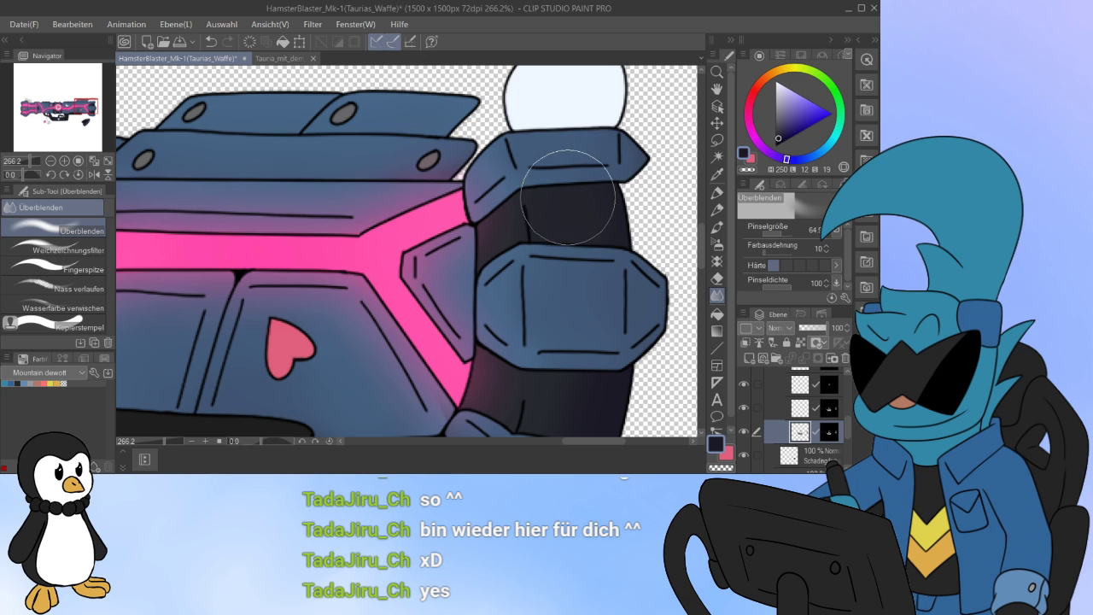
pyautogui.moveTo(701, 242)
pyautogui.mouseDown()
pyautogui.moveTo(702, 258)
pyautogui.moveTo(701, 246)
pyautogui.mouseUp()
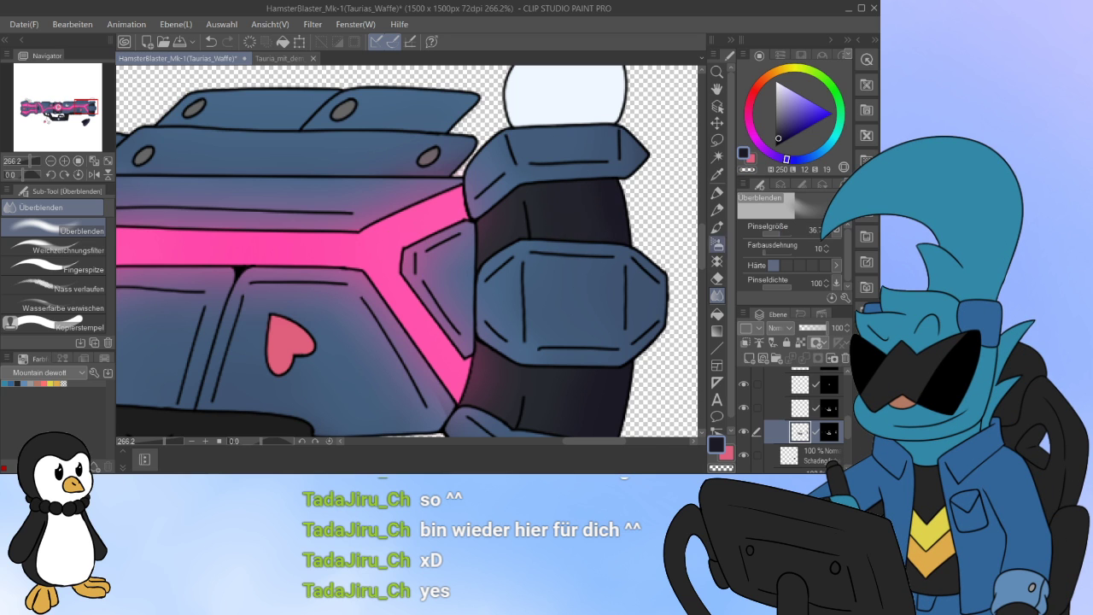
pyautogui.scroll(-2, 589, 248)
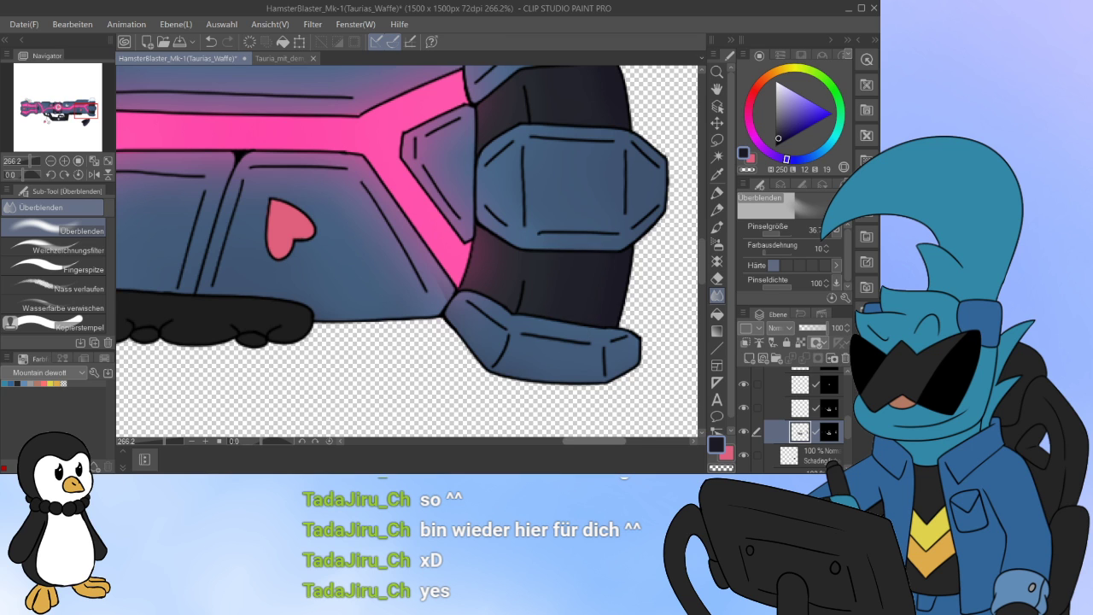
# Step: Blend the shadows on the dark centre band around the heart disc
pyautogui.hscroll(-6, 564, 367)
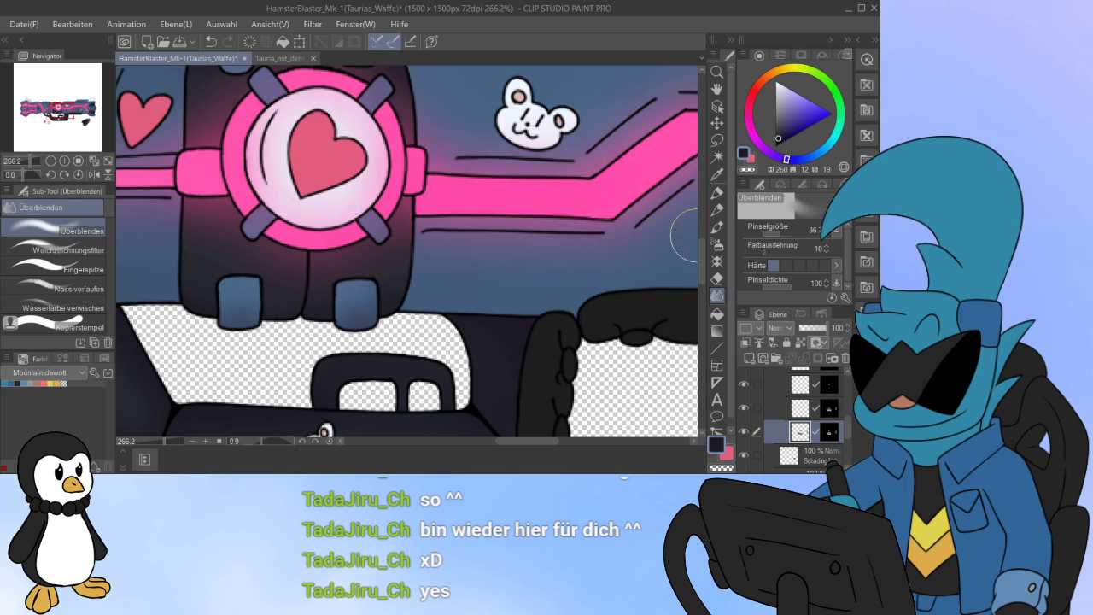
pyautogui.scroll(3, 341, 196)
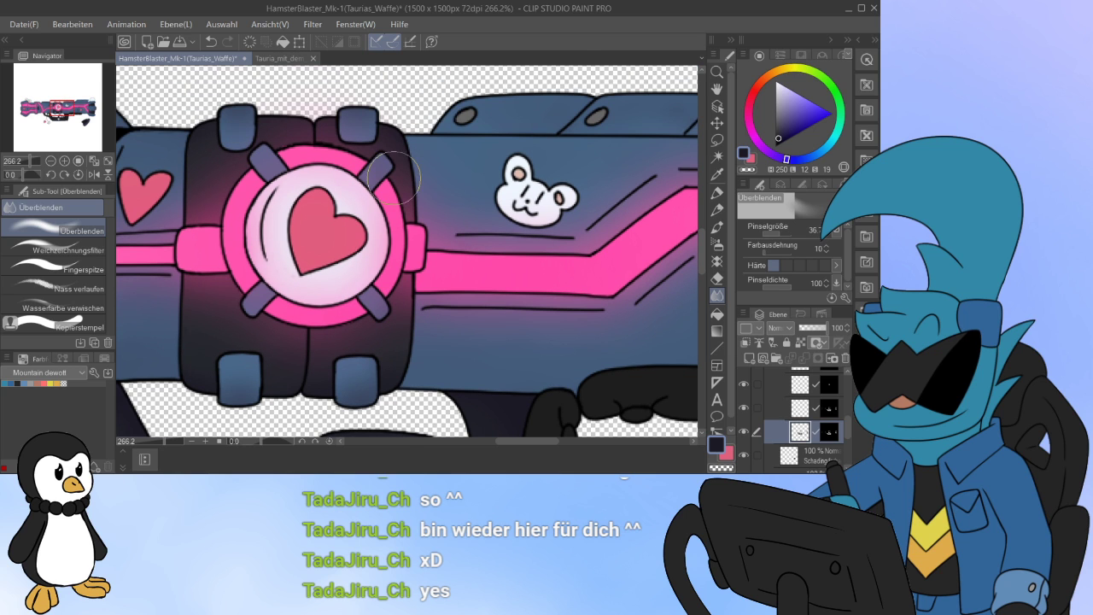
pyautogui.moveTo(212, 316)
pyautogui.mouseDown()
pyautogui.moveTo(203, 316)
pyautogui.moveTo(232, 291)
pyautogui.mouseUp()
# Step: Collapse the metal shading folder and compare the weapon with the folder hidden and shown
pyautogui.scroll(3, 803, 418)
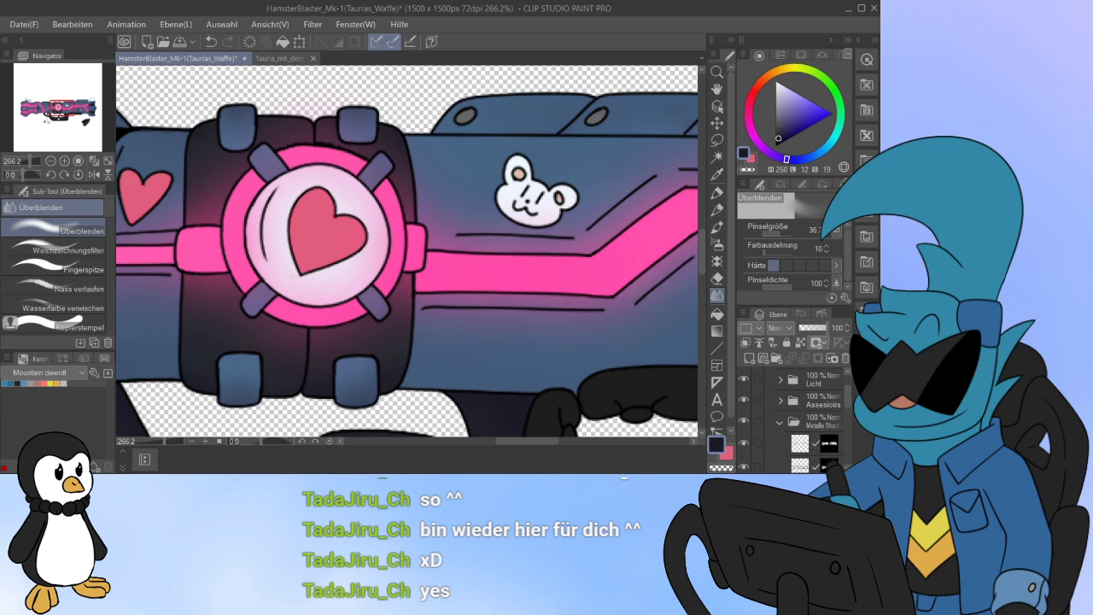
pyautogui.click(779, 422)
pyautogui.click(744, 421)
pyautogui.click(743, 421)
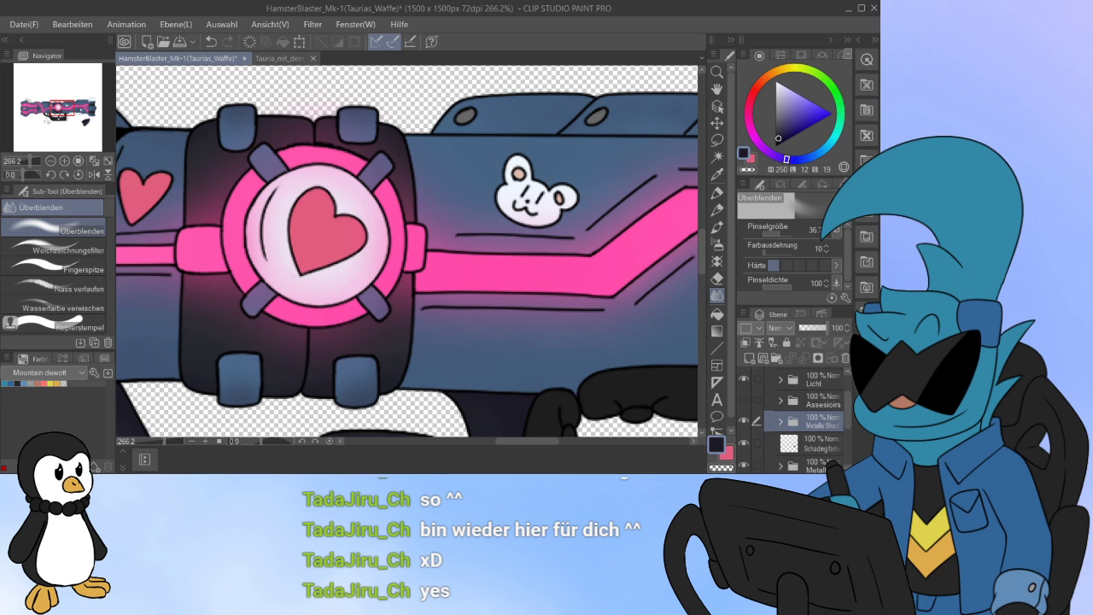
# Step: Expand the folder Ordner 4 and select its layer Ebene 16
pyautogui.scroll(2, 802, 418)
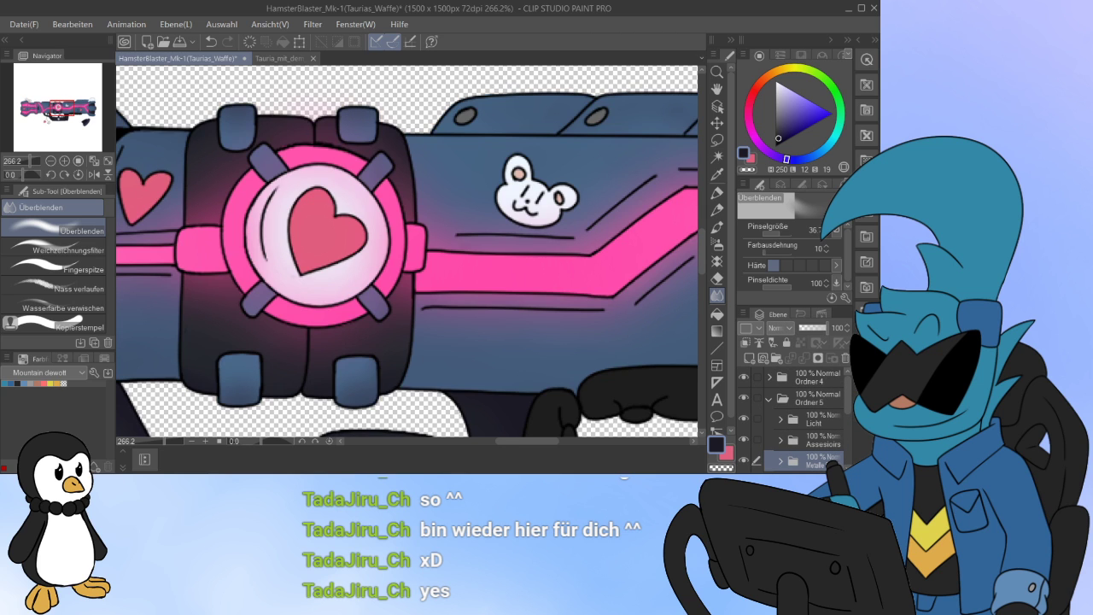
pyautogui.click(769, 377)
pyautogui.click(816, 400)
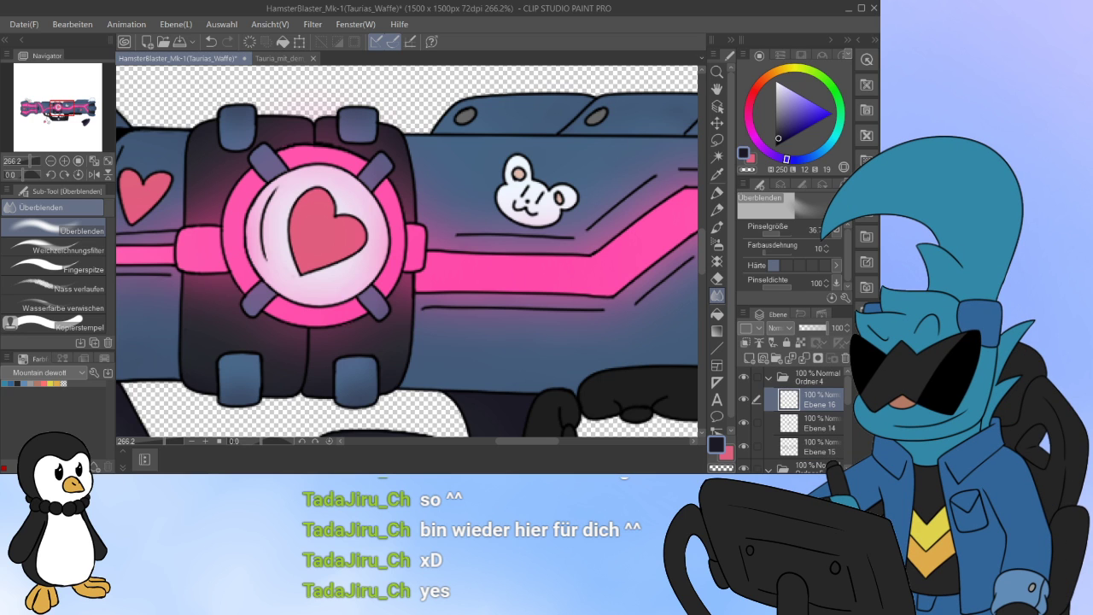
# Step: Compare the artwork with Ebene 16, Ebene 14 and Ebene 15 each hidden and shown, and select Ebene 15
pyautogui.click(744, 400)
pyautogui.click(744, 399)
pyautogui.click(744, 399)
pyautogui.click(744, 423)
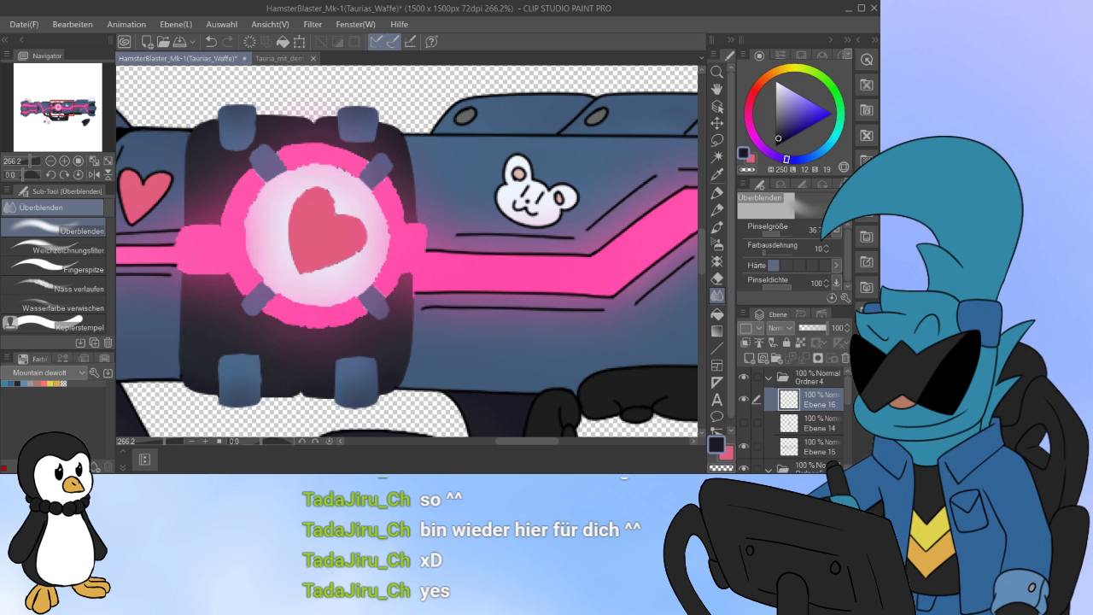
pyautogui.click(743, 423)
pyautogui.click(743, 422)
pyautogui.click(744, 423)
pyautogui.click(744, 423)
pyautogui.click(743, 423)
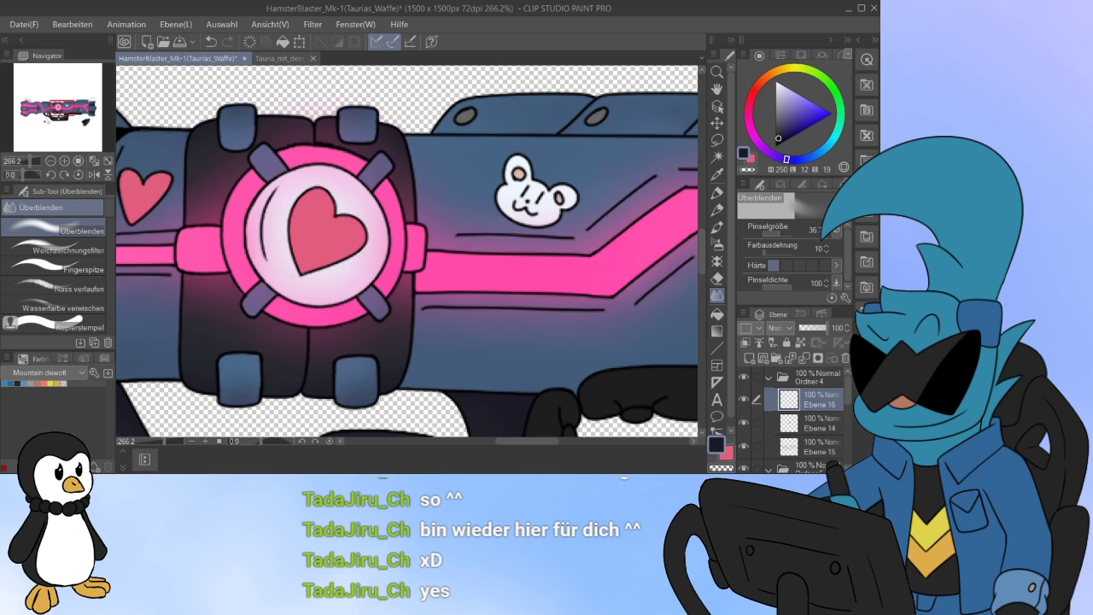
pyautogui.click(744, 446)
pyautogui.click(743, 446)
pyautogui.click(743, 446)
pyautogui.click(743, 446)
pyautogui.click(811, 446)
pyautogui.press('p')
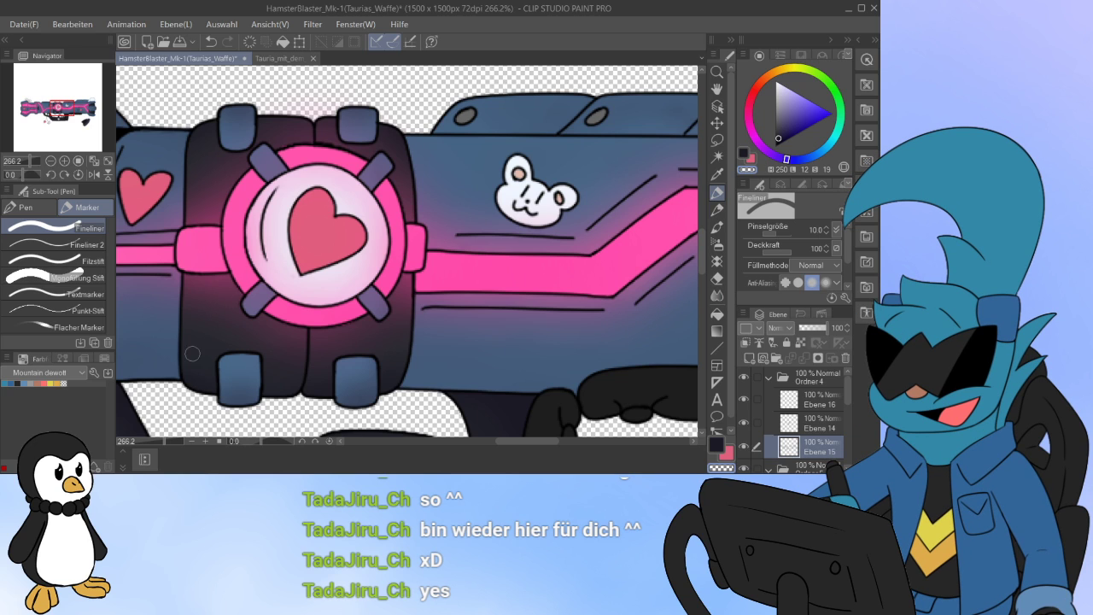
# Step: Collapse Ordner 4, expand the metal shading folder and select the mask of its lowest layer
pyautogui.click(769, 378)
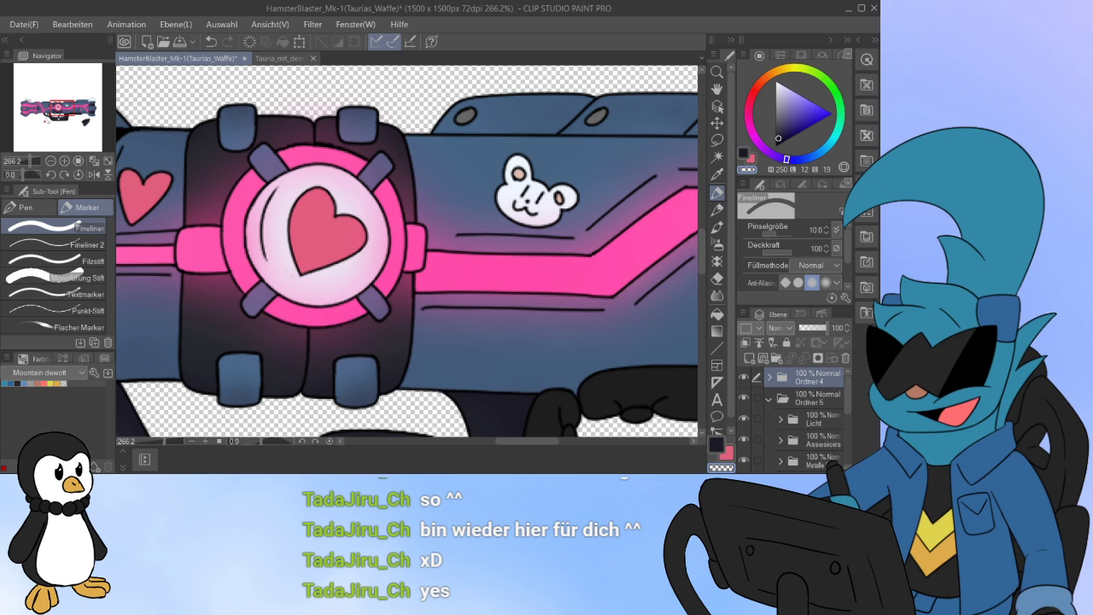
pyautogui.moveTo(848, 394); pyautogui.dragTo(848, 410)
pyautogui.click(816, 424)
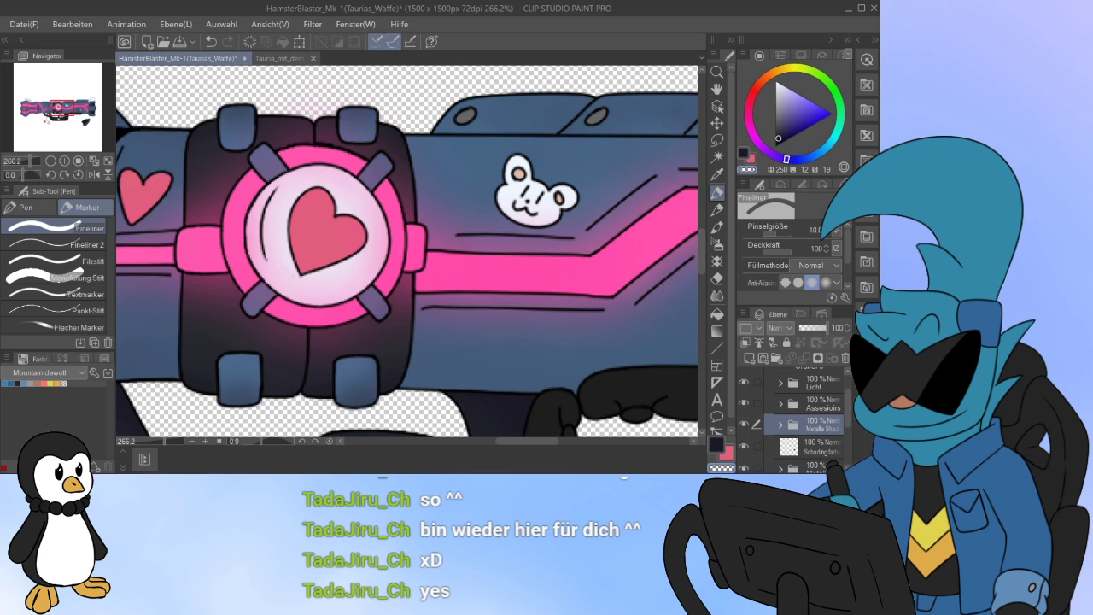
pyautogui.click(744, 425)
pyautogui.click(744, 424)
pyautogui.click(780, 424)
pyautogui.moveTo(848, 408); pyautogui.dragTo(848, 426)
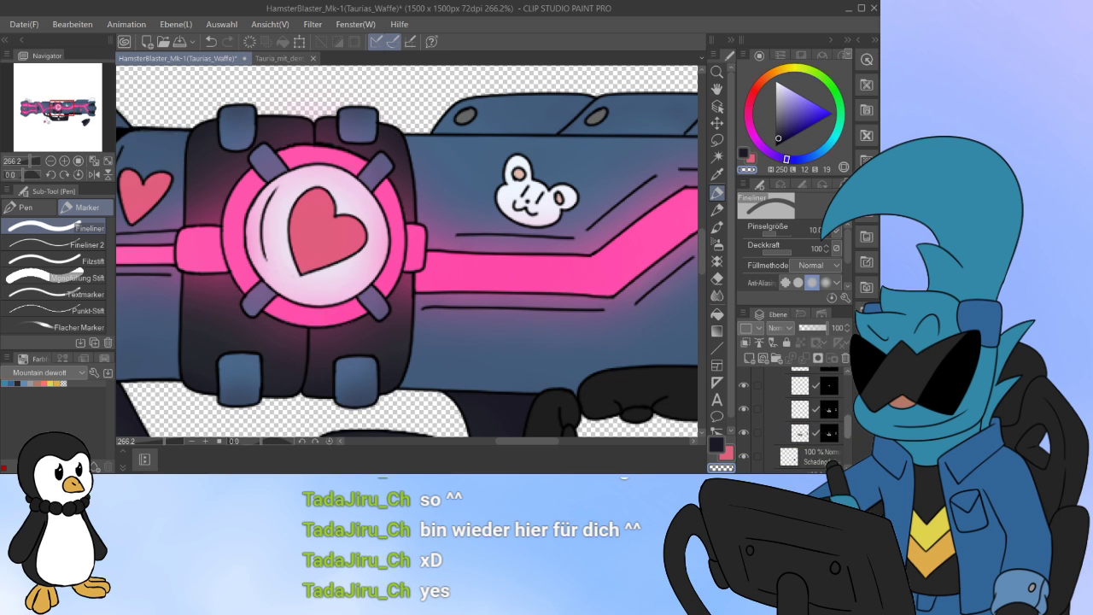
pyautogui.click(828, 433)
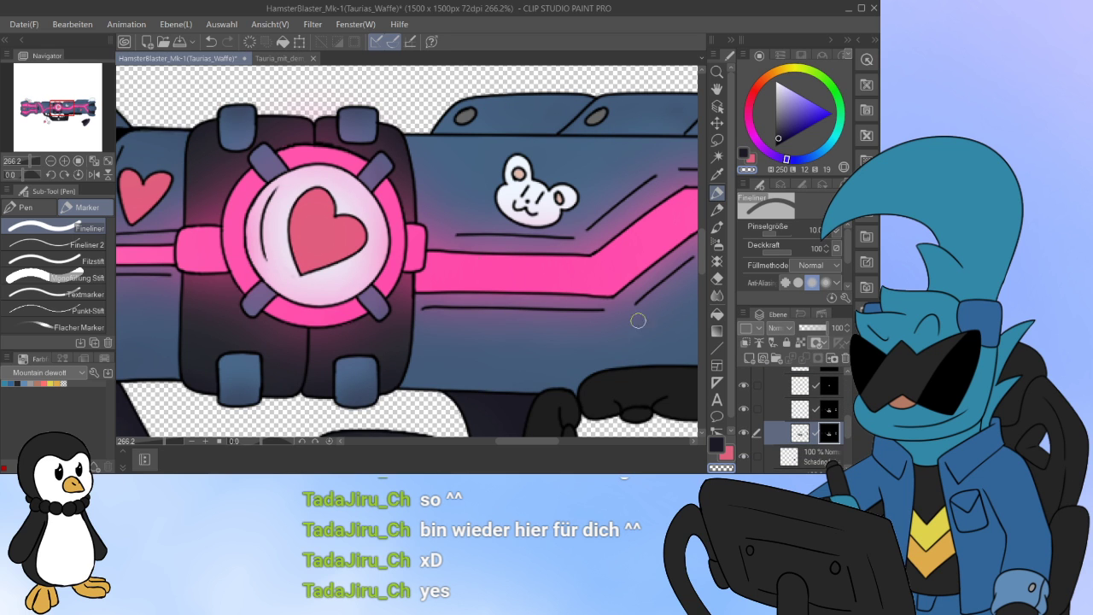
# Step: Soften the dark grip's shading with the Überblenden brush on the lowest metal shading layer's mask
pyautogui.scroll(-14, 305, 215)
pyautogui.scroll(8, 481, 248)
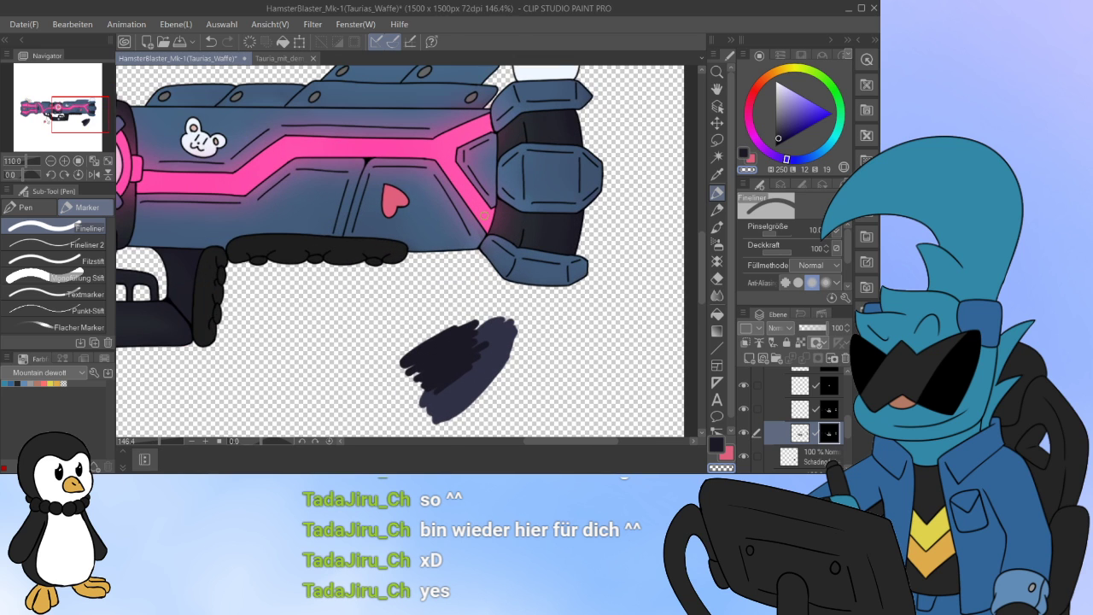
pyautogui.scroll(-2, 587, 203)
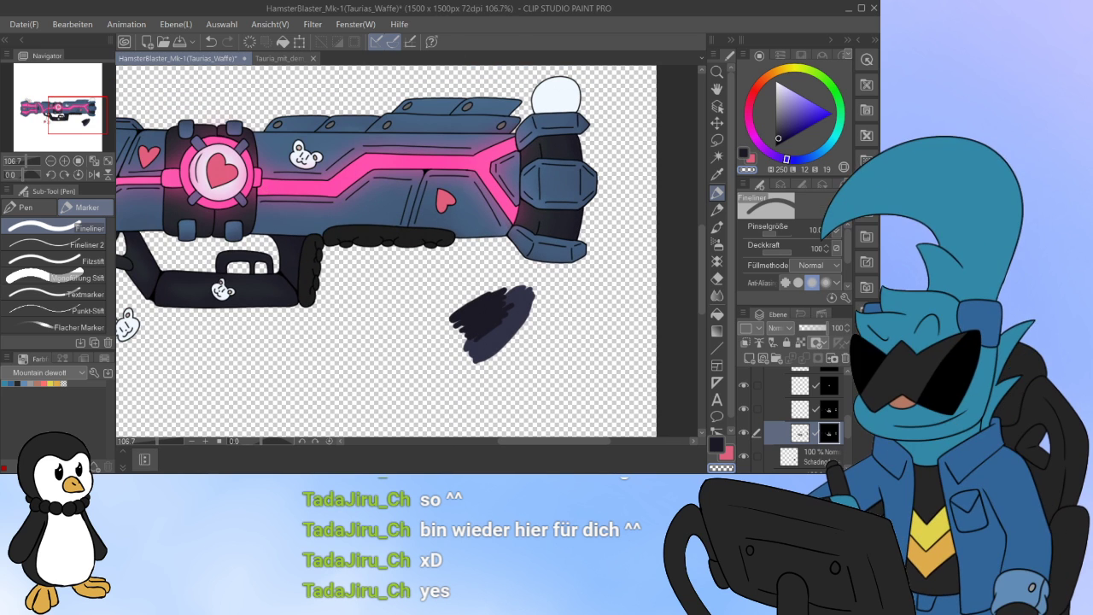
pyautogui.moveTo(439, 251); pyautogui.dragTo(625, 282)
pyautogui.click(716, 295)
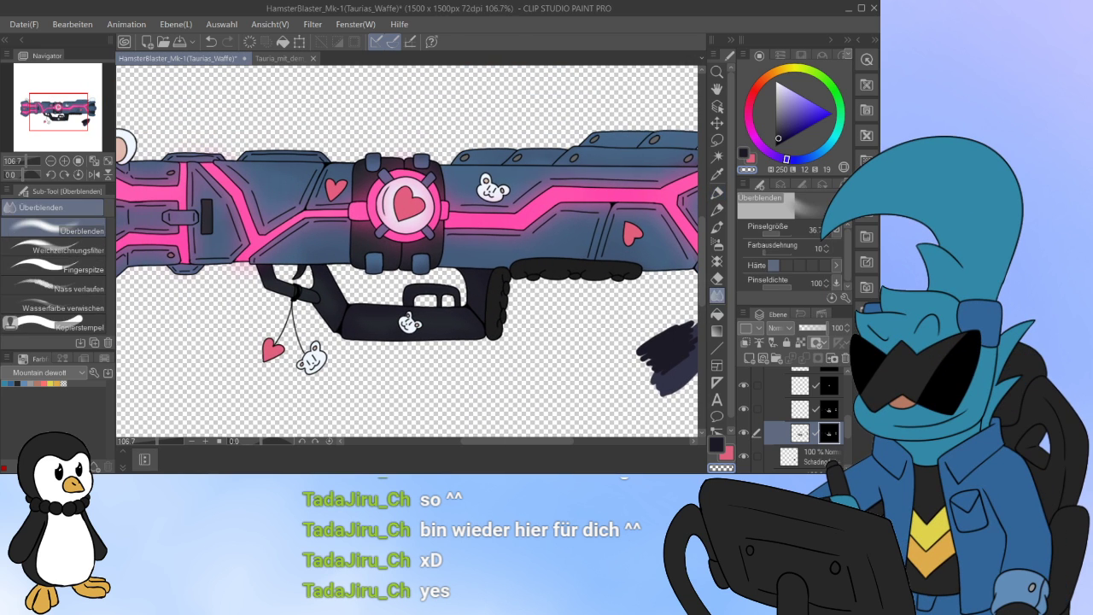
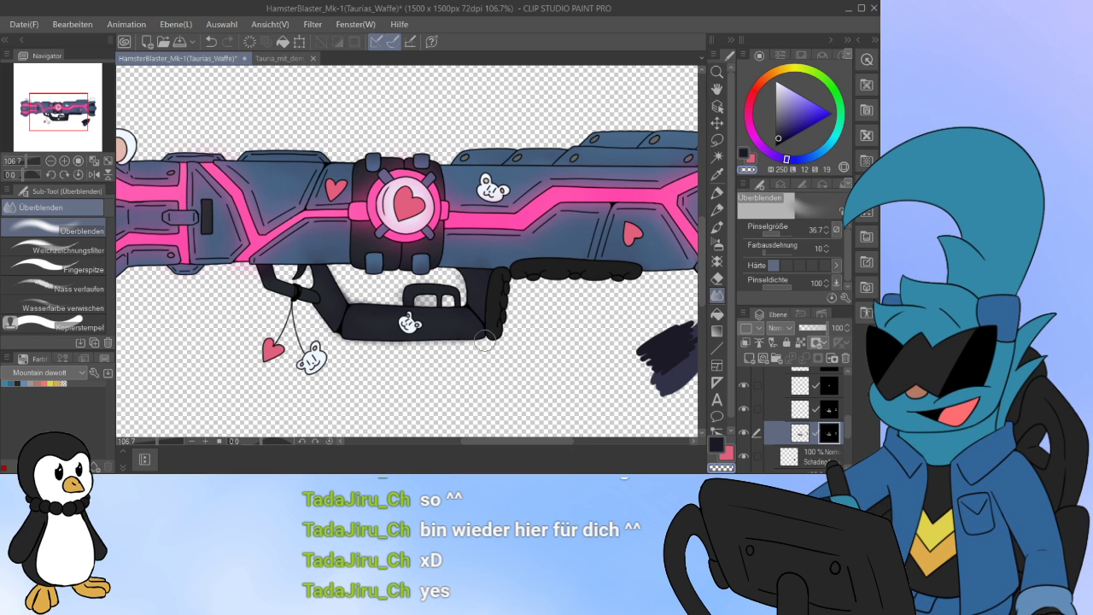
# Step: Shade the dark vertical slot on the weapon's body with the Sanft airbrush on the layer itself, and blend it with Überblenden
pyautogui.press('p')
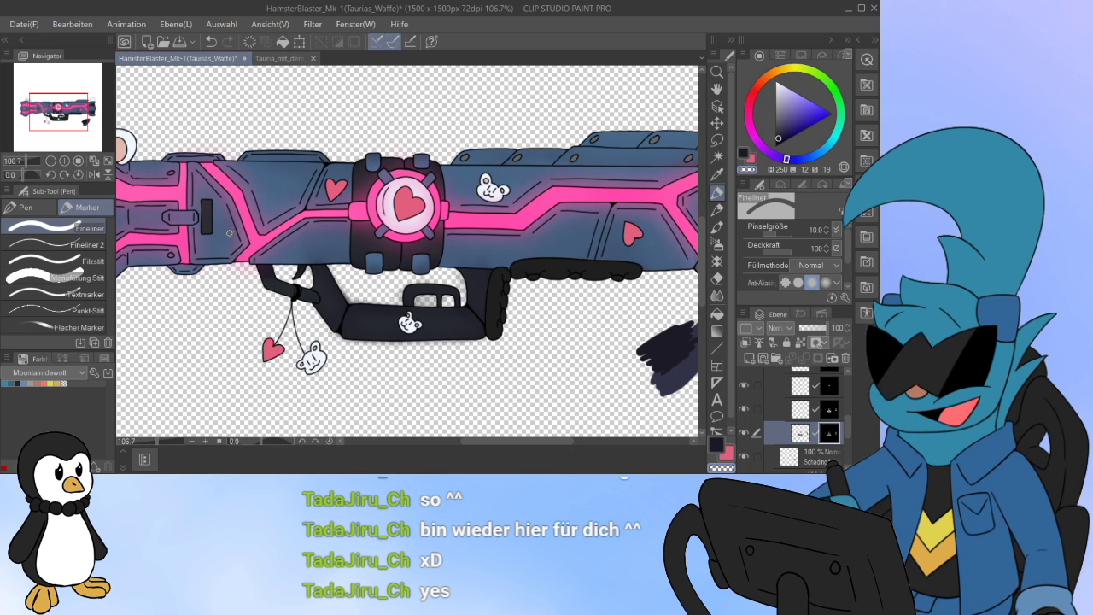
pyautogui.click(717, 243)
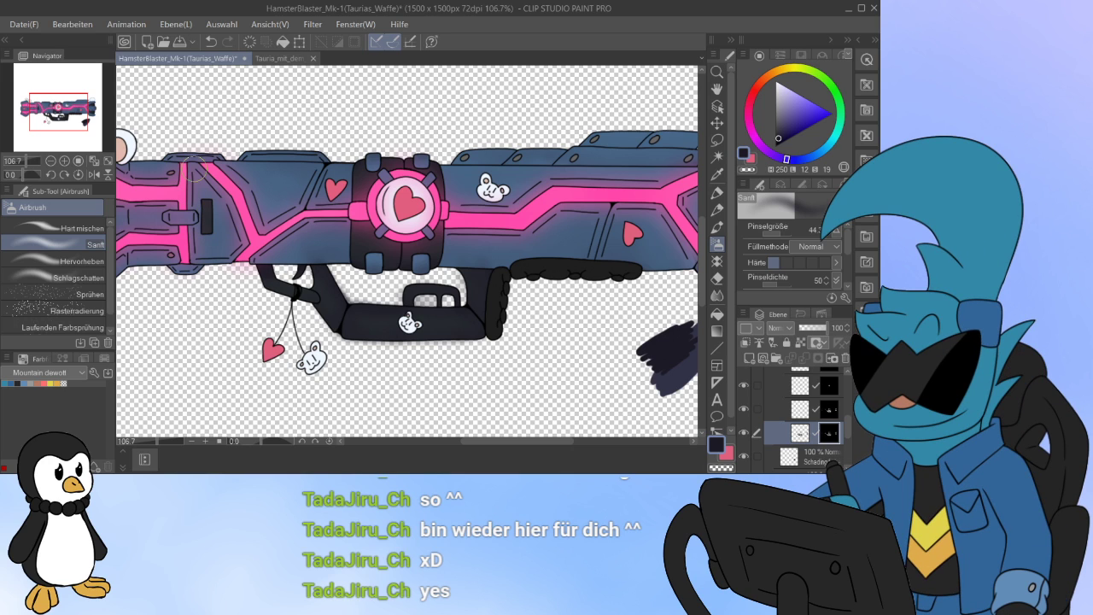
pyautogui.click(801, 433)
pyautogui.moveTo(212, 220); pyautogui.dragTo(213, 232)
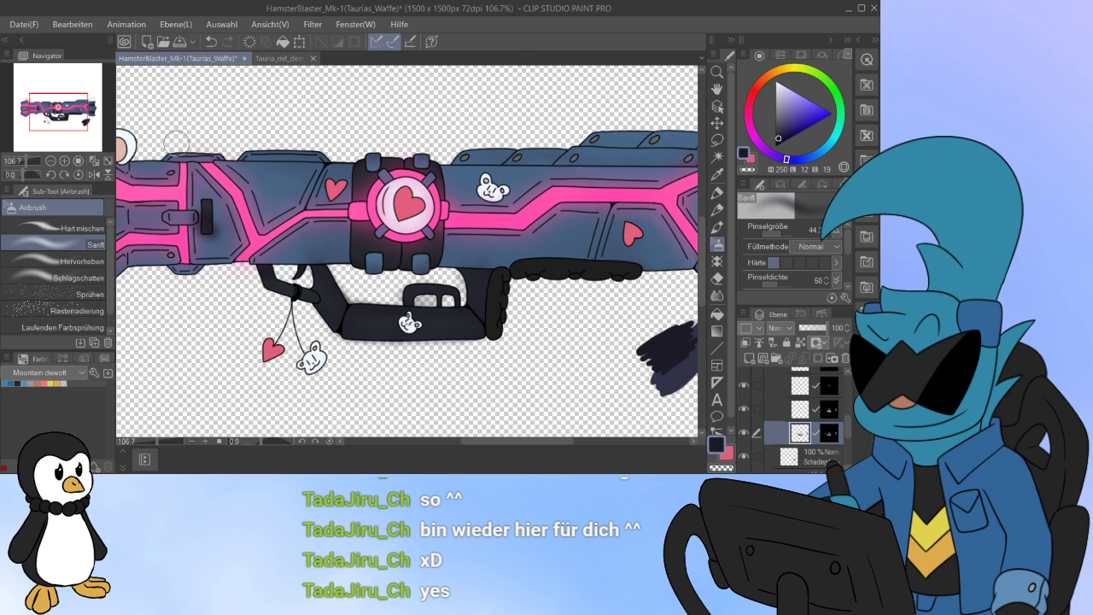
pyautogui.hotkey('ctrl', 'z')
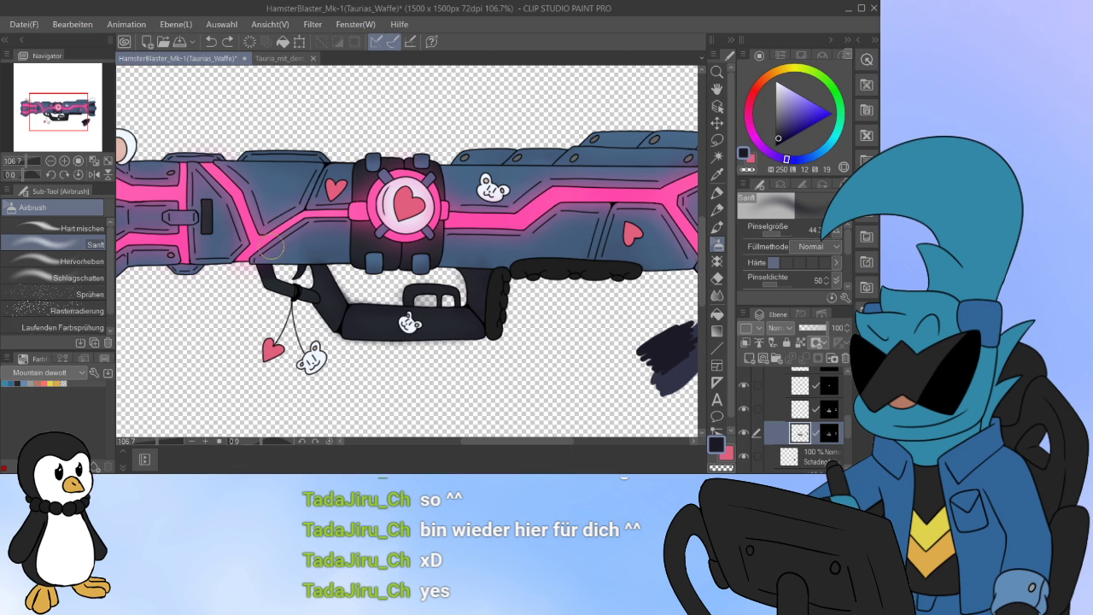
pyautogui.moveTo(214, 243); pyautogui.dragTo(194, 205)
pyautogui.click(718, 295)
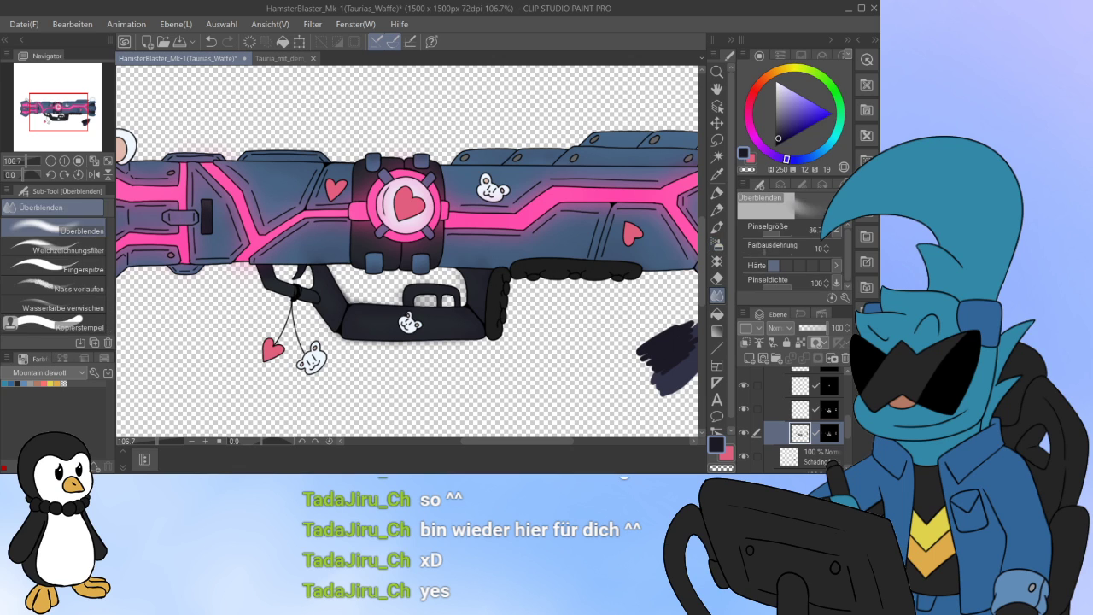
pyautogui.moveTo(211, 217); pyautogui.dragTo(205, 198)
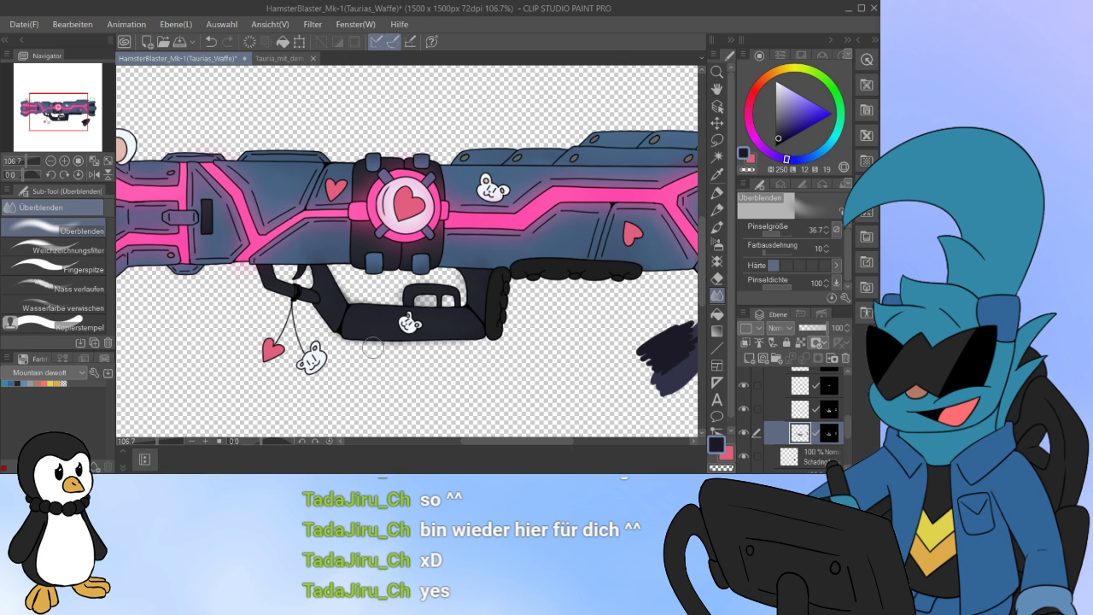
# Step: Examine the weapon and its metal shading layers, compare the lowest one hidden and shown, and select it
pyautogui.moveTo(60, 115); pyautogui.dragTo(53, 115)
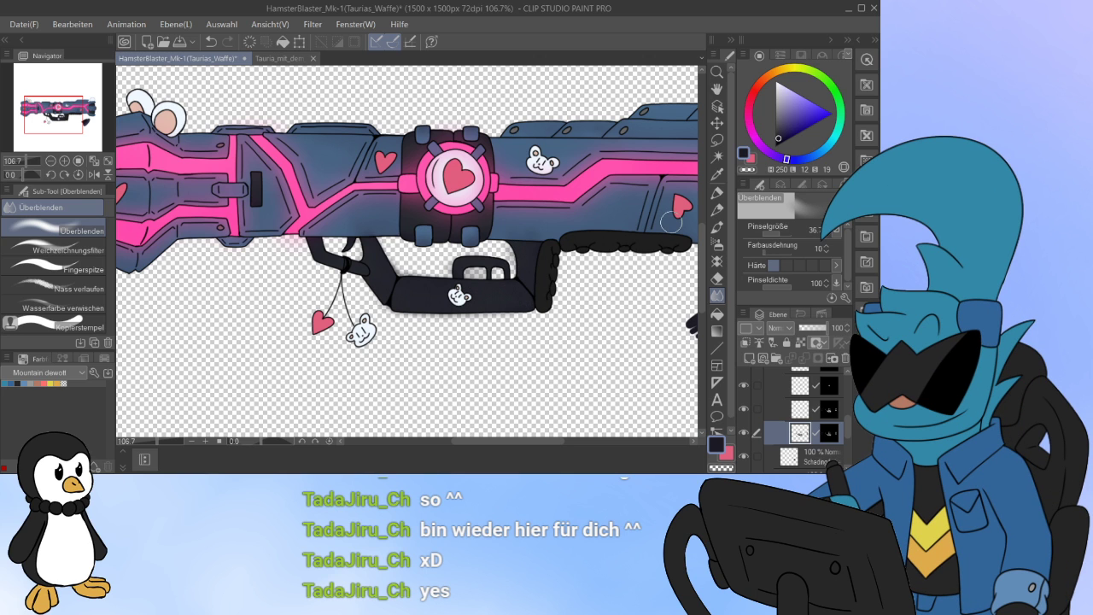
pyautogui.scroll(-5, 452, 256)
pyautogui.scroll(2, 531, 215)
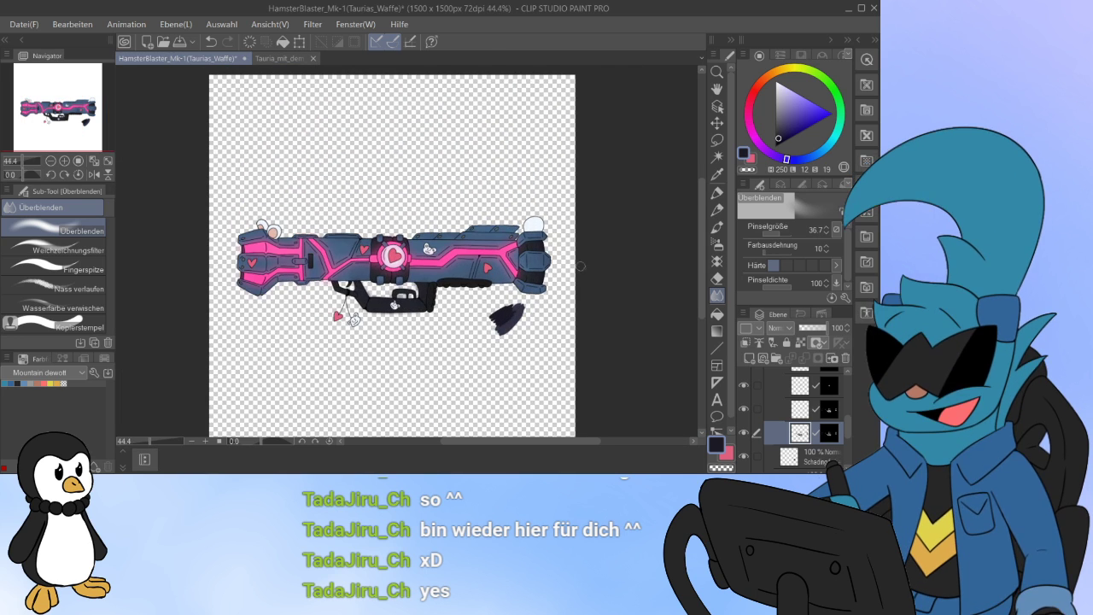
pyautogui.scroll(4, 581, 266)
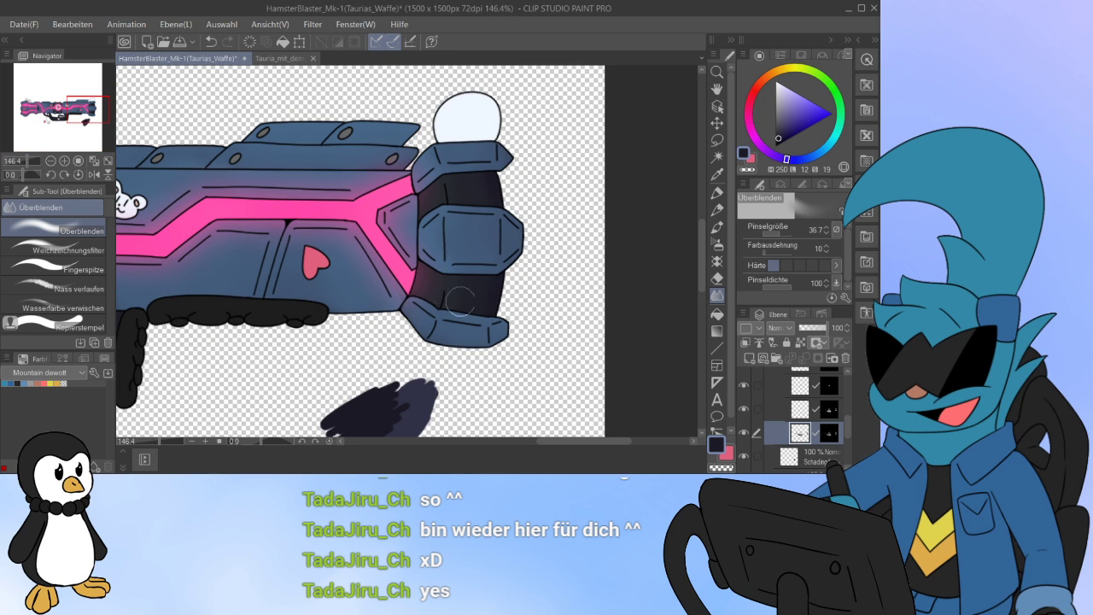
pyautogui.click(798, 409)
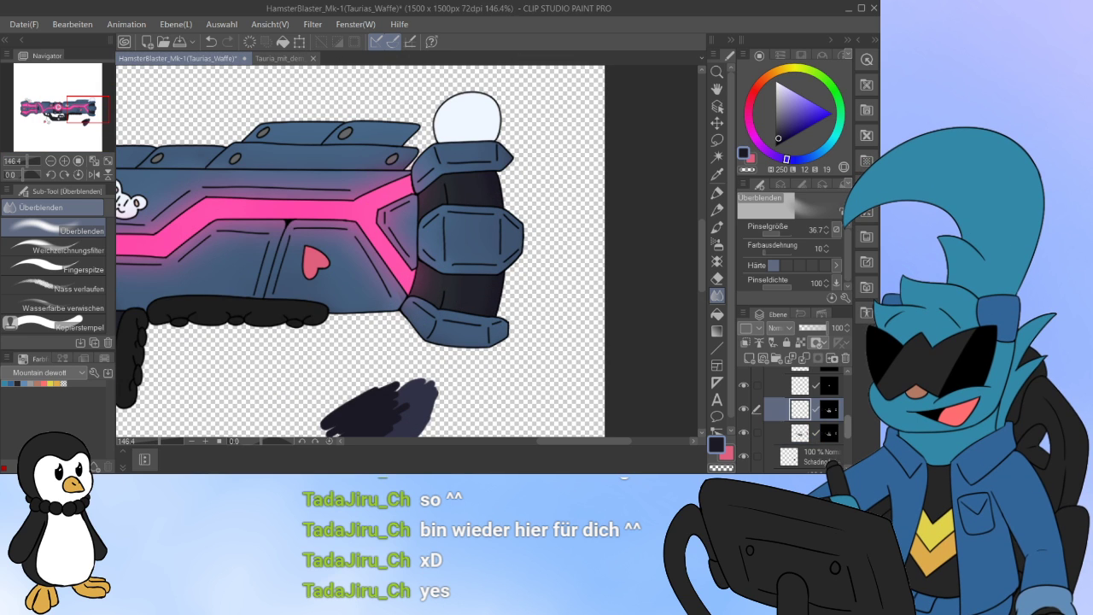
pyautogui.moveTo(847, 426); pyautogui.dragTo(847, 411)
pyautogui.click(799, 402)
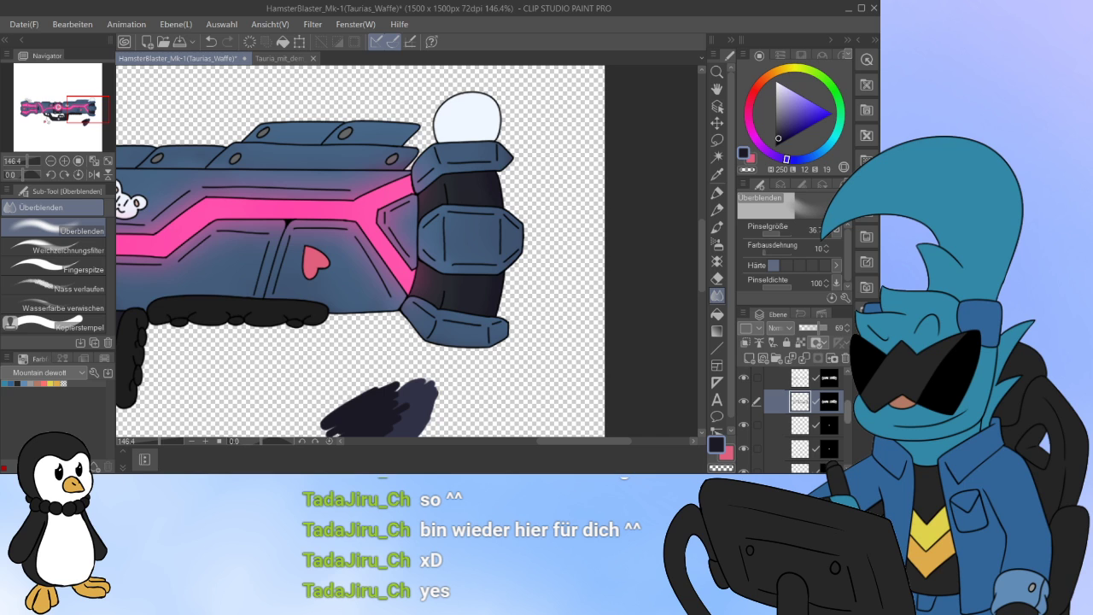
pyautogui.scroll(-2, 794, 419)
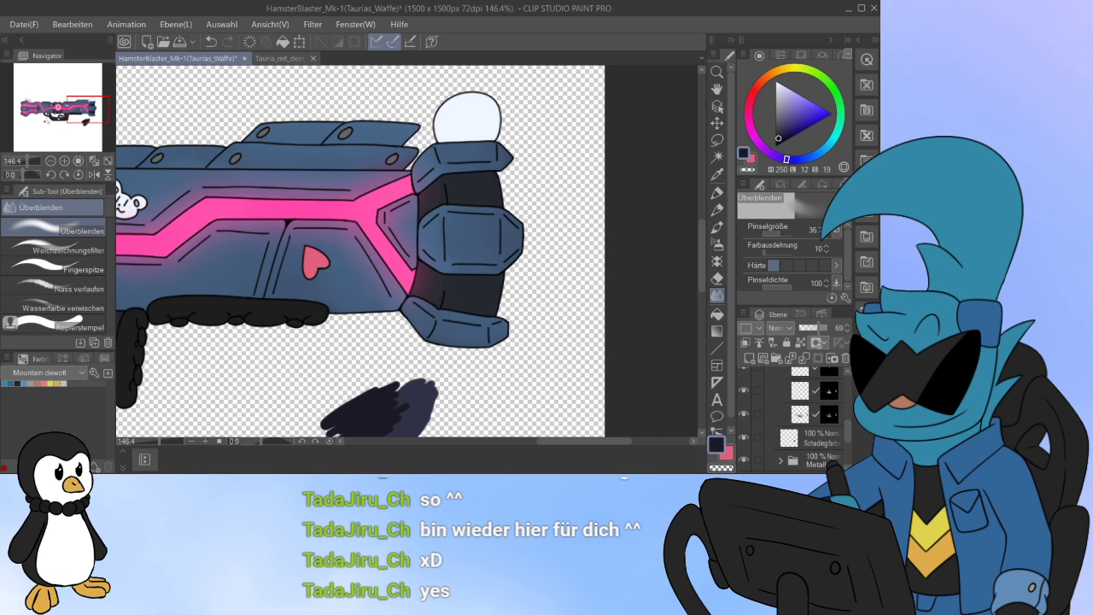
pyautogui.click(743, 414)
pyautogui.click(744, 414)
pyautogui.click(800, 414)
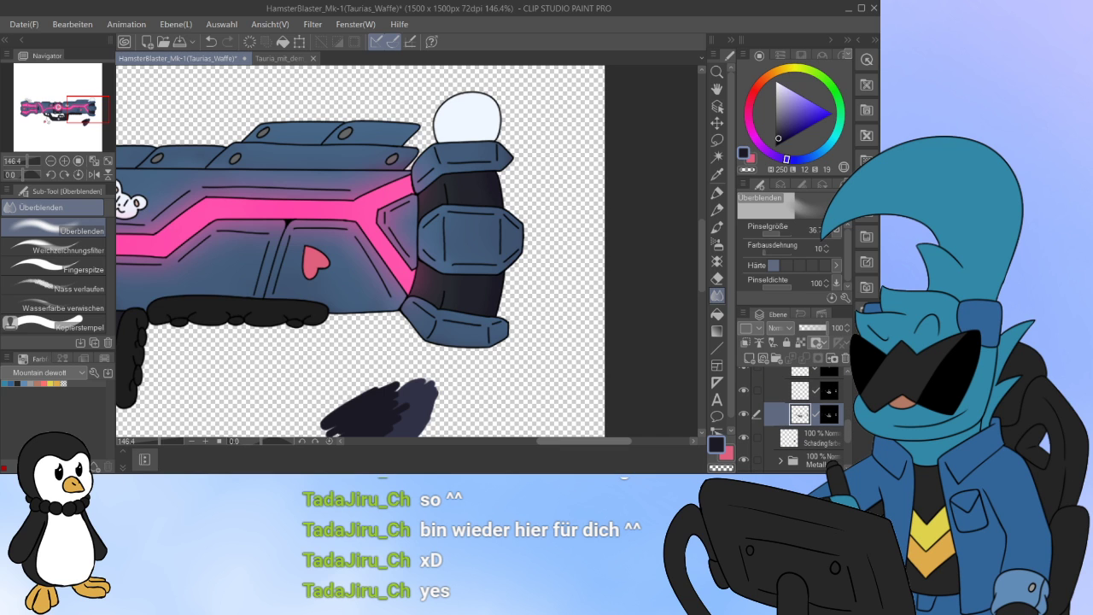
# Step: Save the weapon illustration
pyautogui.moveTo(603, 442); pyautogui.dragTo(540, 441)
pyautogui.hotkey('ctrl', 's')
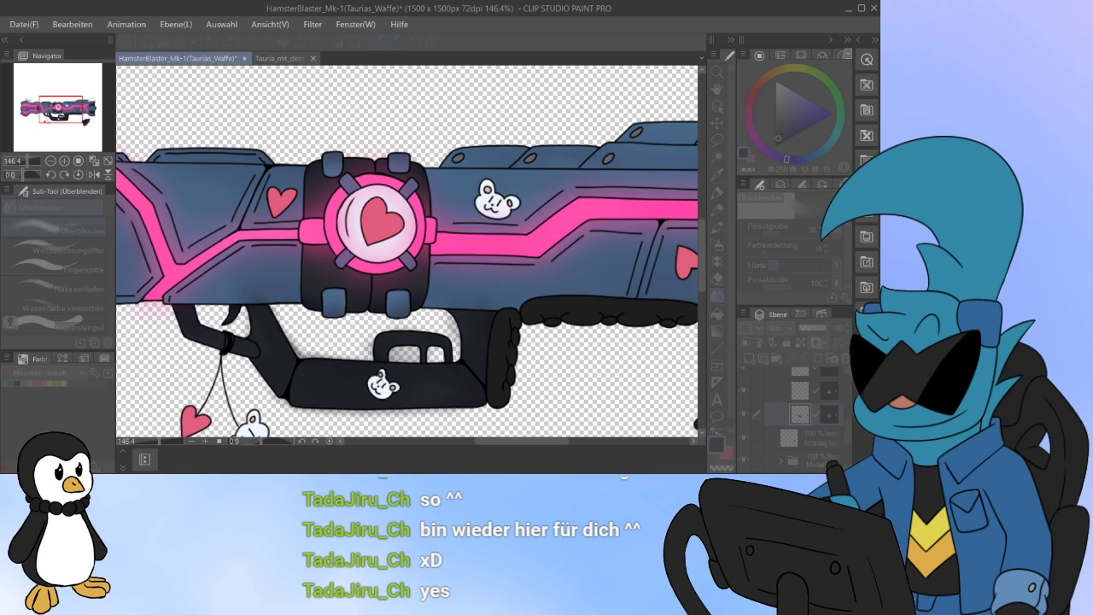
pyautogui.scroll(-12, 423, 340)
pyautogui.scroll(6, 437, 366)
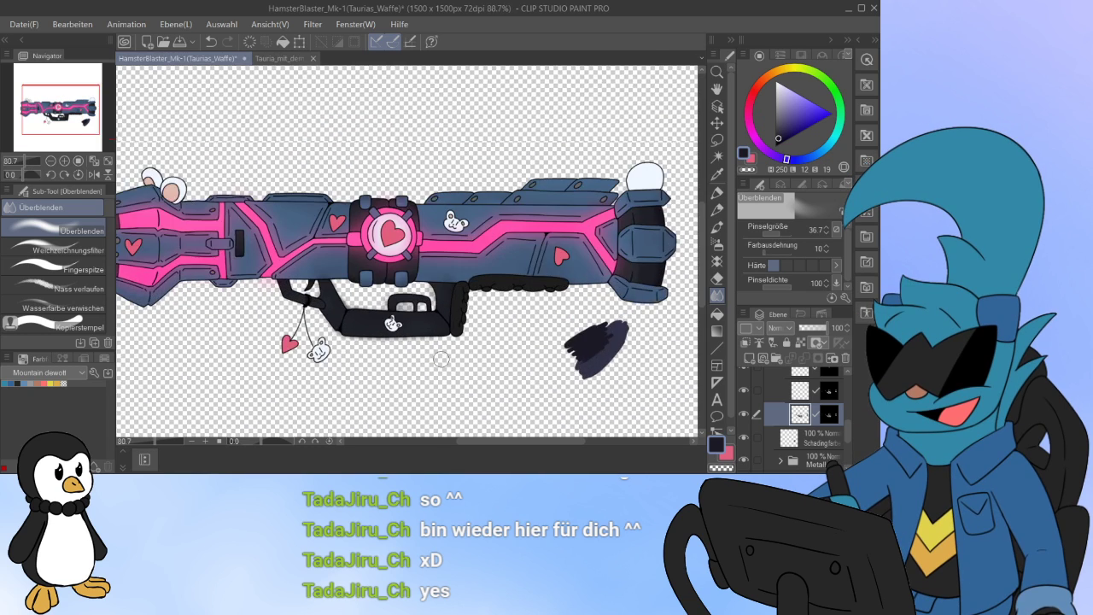
# Step: Try merging the second-lowest metal shading layer with the one beneath it, and compare the merged layer hidden and shown
pyautogui.scroll(8, 441, 359)
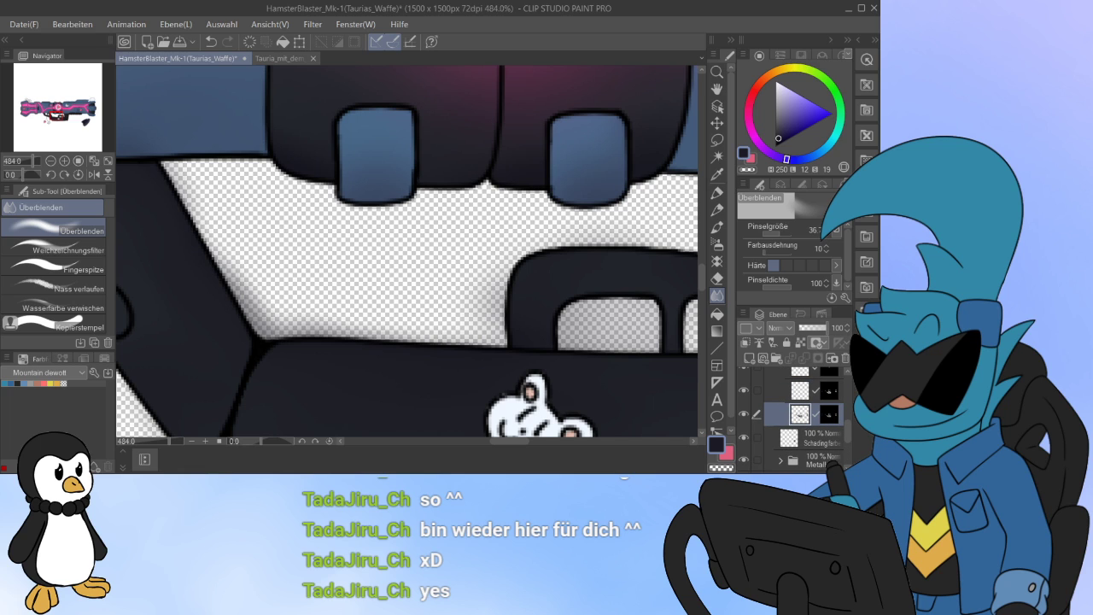
pyautogui.click(800, 390)
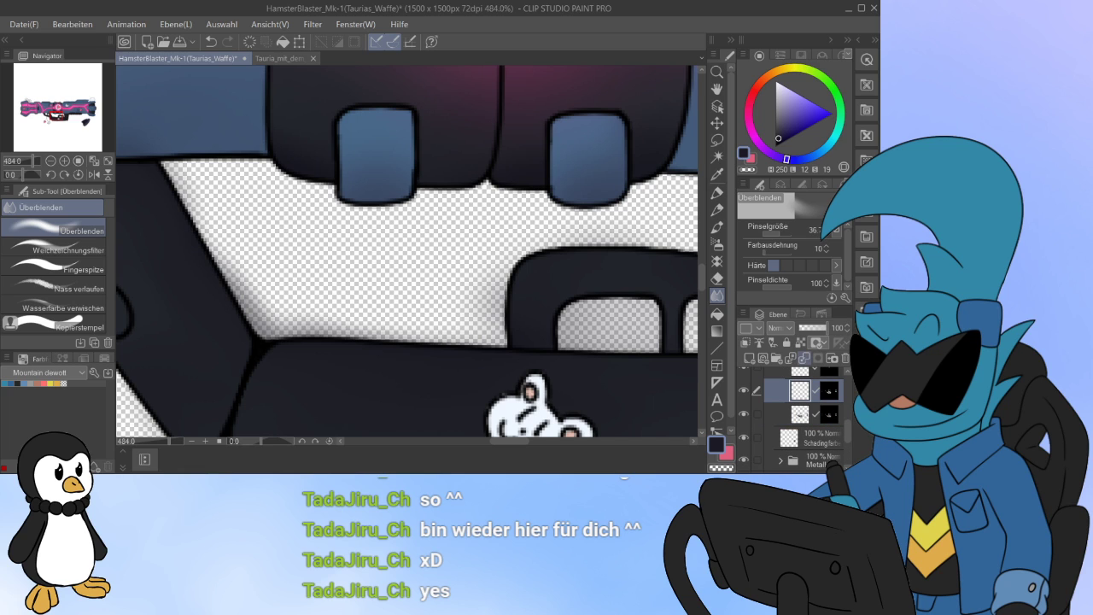
pyautogui.hotkey('ctrl', 'e')
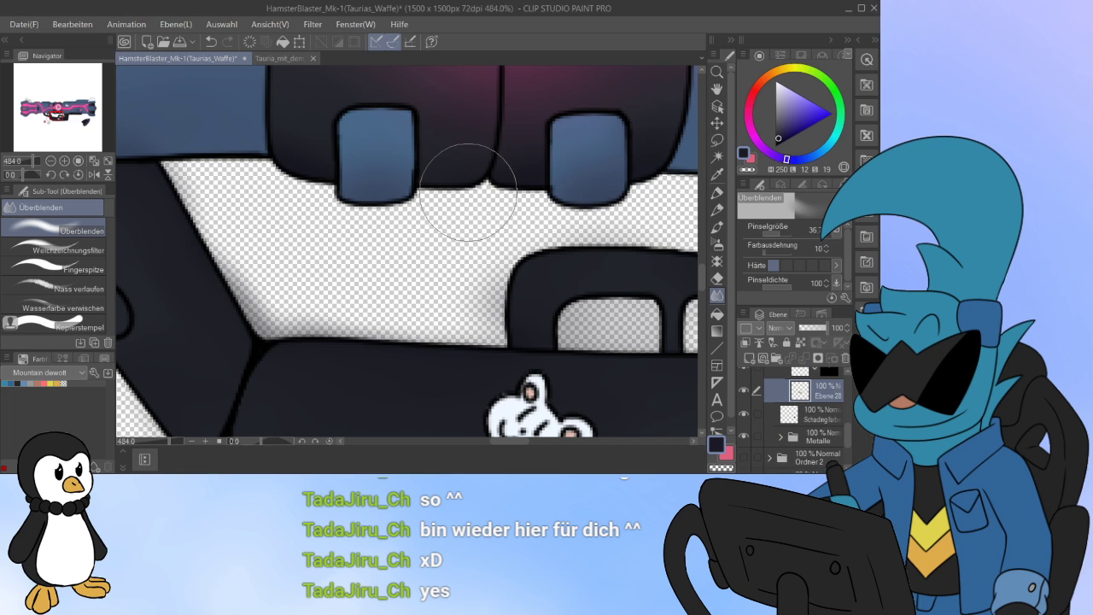
pyautogui.hotkey('ctrl', 'z')
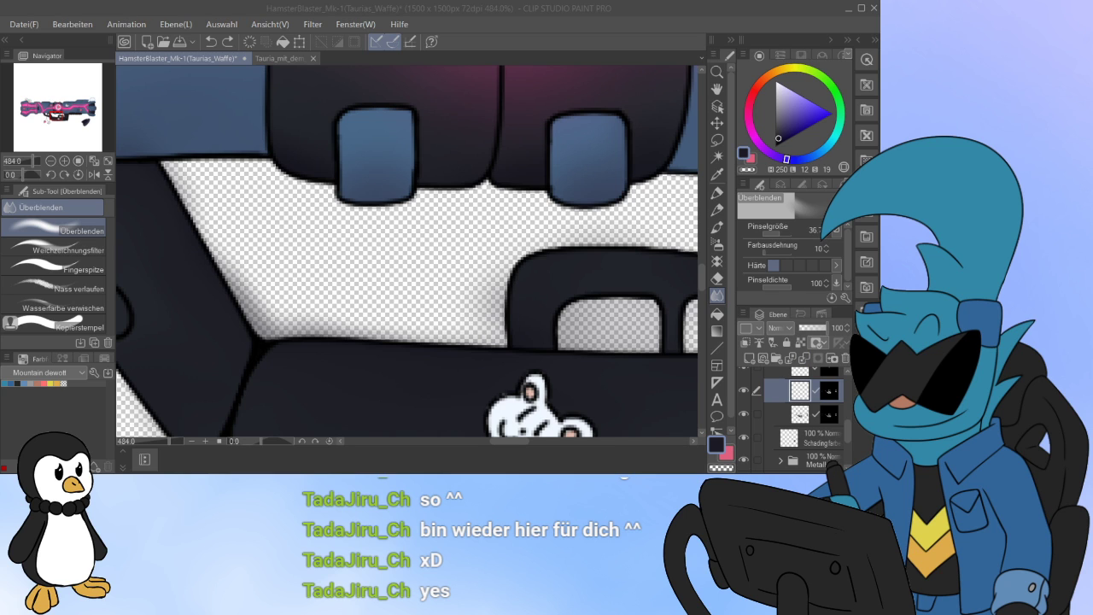
pyautogui.hotkey('ctrl', 'e')
pyautogui.click(743, 390)
pyautogui.click(744, 390)
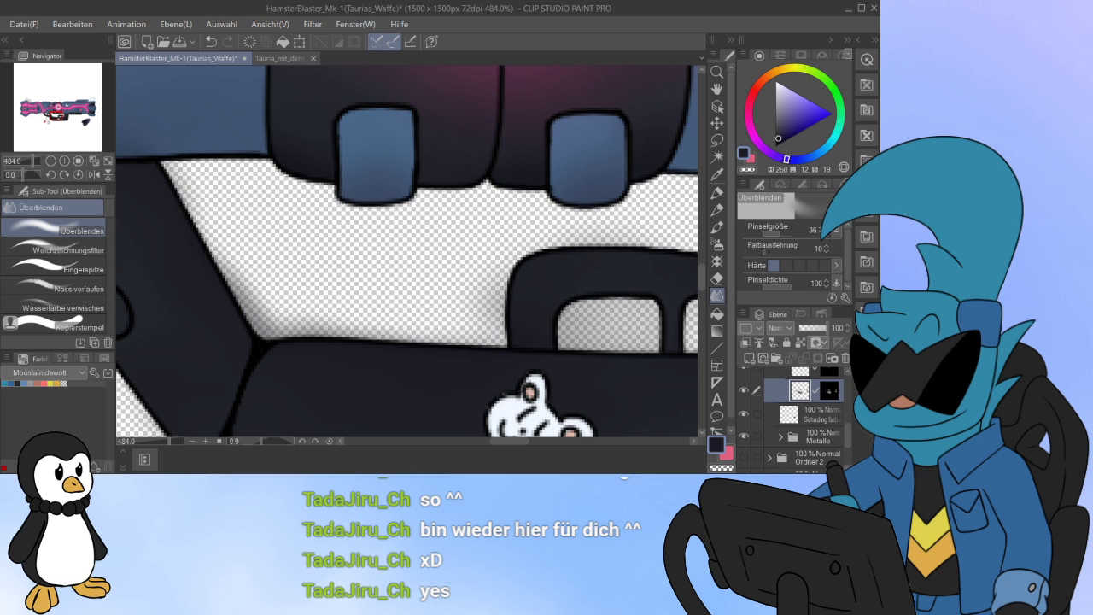
pyautogui.hotkey('ctrl', 'z')
# Step: Move the lowest metal shading layer above its neighbour, try merging the two, and undo the merge
pyautogui.moveTo(802, 415); pyautogui.dragTo(803, 381)
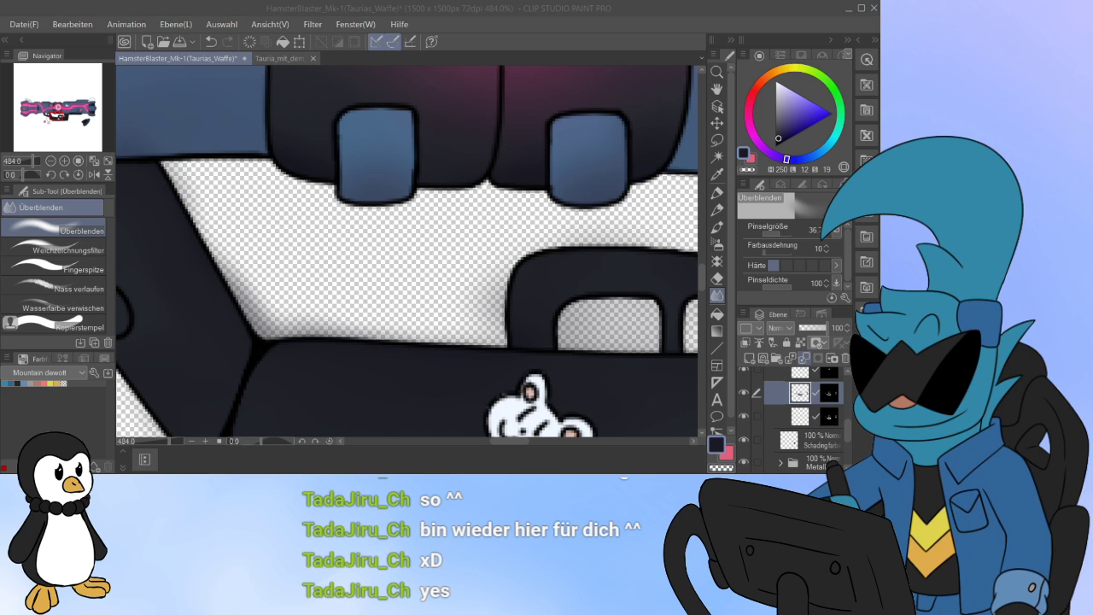
pyautogui.hotkey('ctrl', 'e')
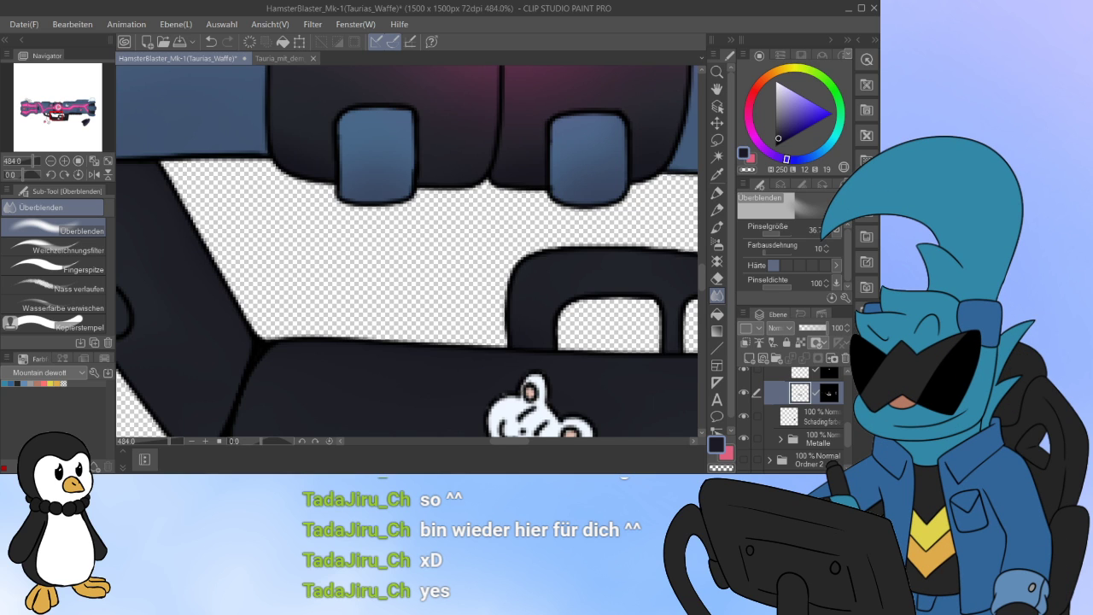
pyautogui.click(830, 393)
pyautogui.hotkey('ctrl', 'z')
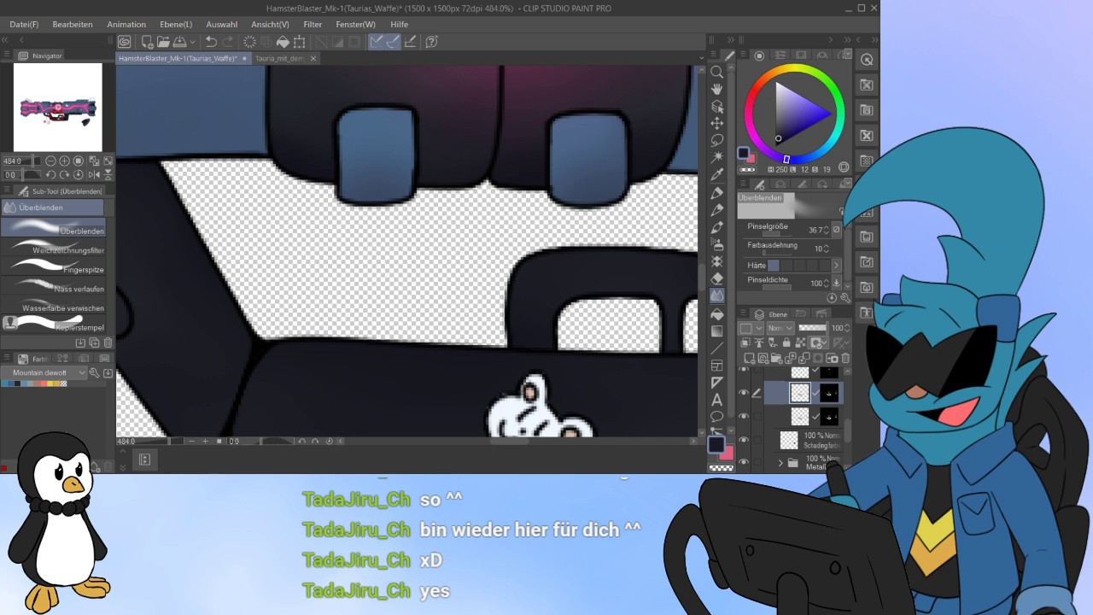
pyautogui.scroll(-5, 407, 273)
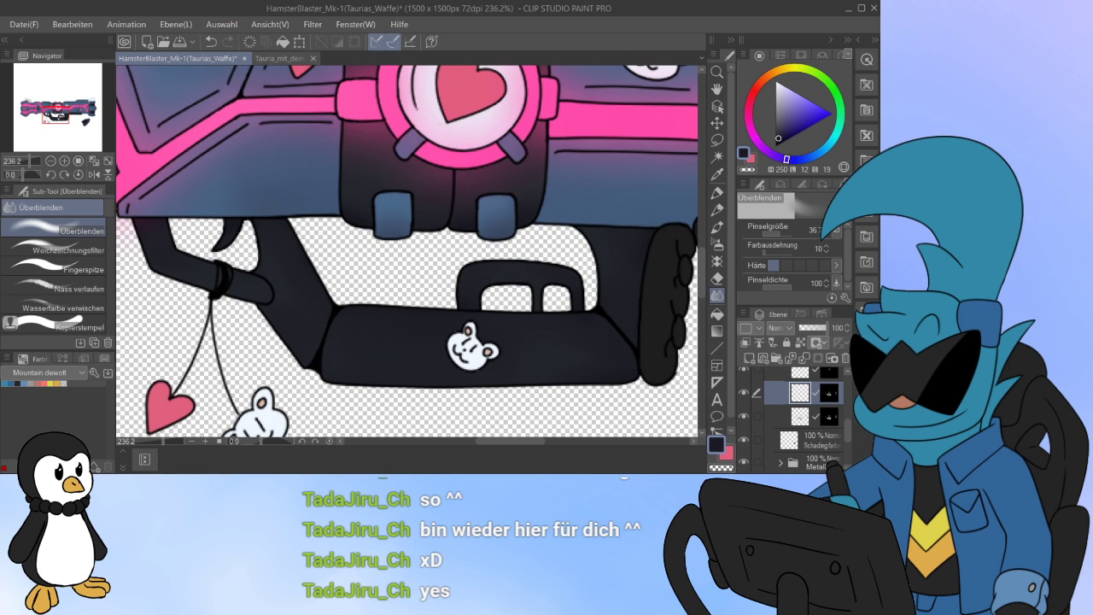
# Step: Select the lowest metal shading layer and look over the whole weapon
pyautogui.click(799, 416)
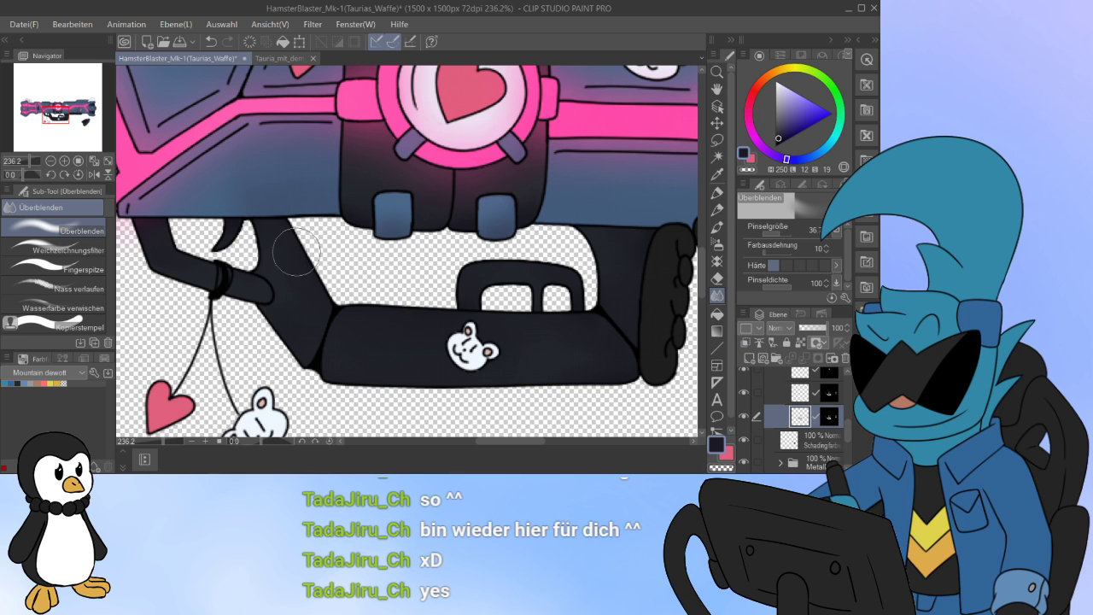
pyautogui.hotkey('ctrl', '-')
pyautogui.hotkey('ctrl', '-')
pyautogui.hotkey('ctrl', '-')
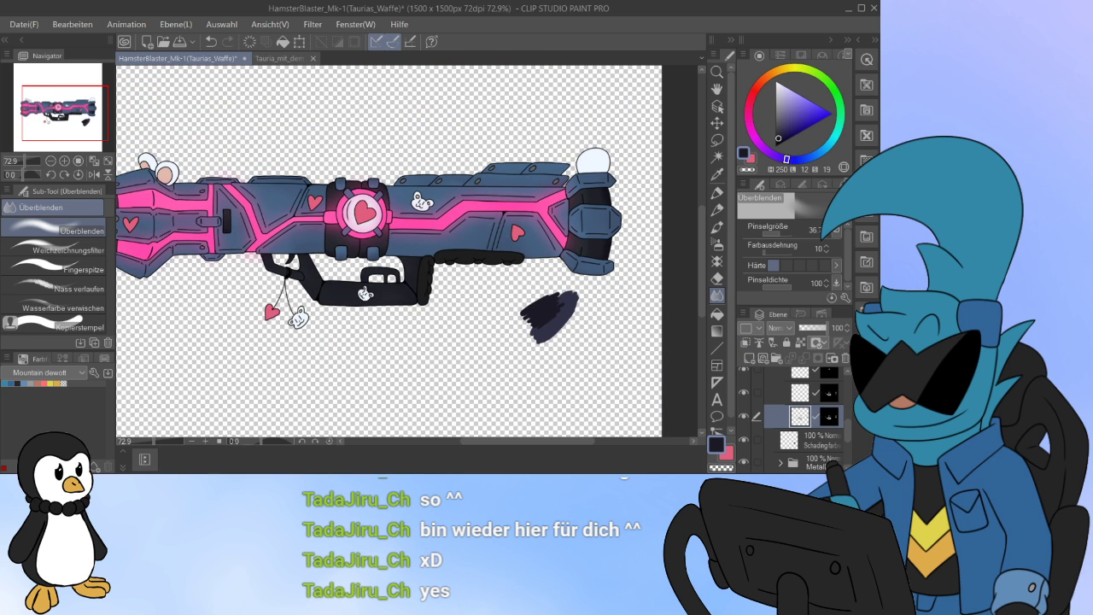
pyautogui.moveTo(478, 247); pyautogui.dragTo(538, 271)
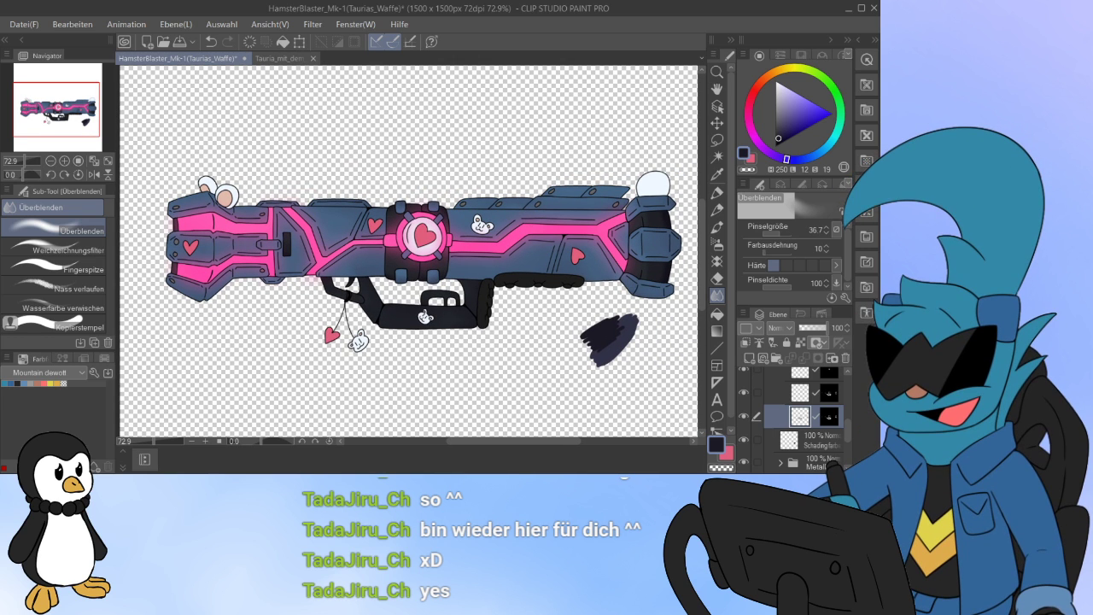
pyautogui.moveTo(512, 256); pyautogui.dragTo(472, 237)
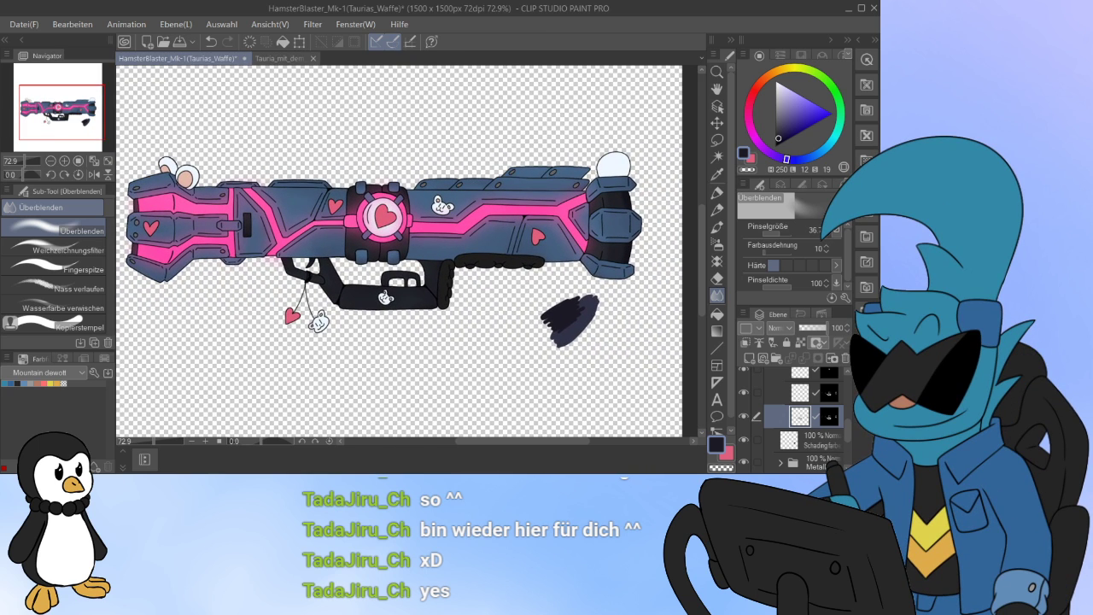
# Step: Airbrush a soft dark purple (hue 296, saturation 22, value 32) around the heart disc on the second-lowest metal shading layer
pyautogui.click(803, 392)
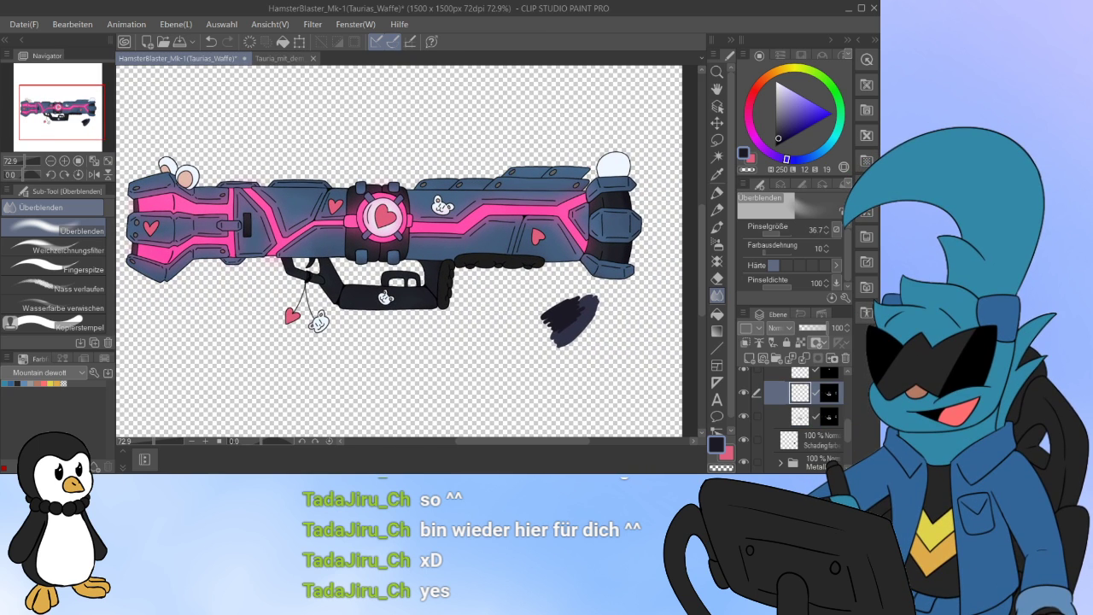
pyautogui.click(769, 152)
pyautogui.moveTo(769, 153)
pyautogui.mouseDown()
pyautogui.moveTo(757, 141)
pyautogui.moveTo(784, 131)
pyautogui.mouseUp()
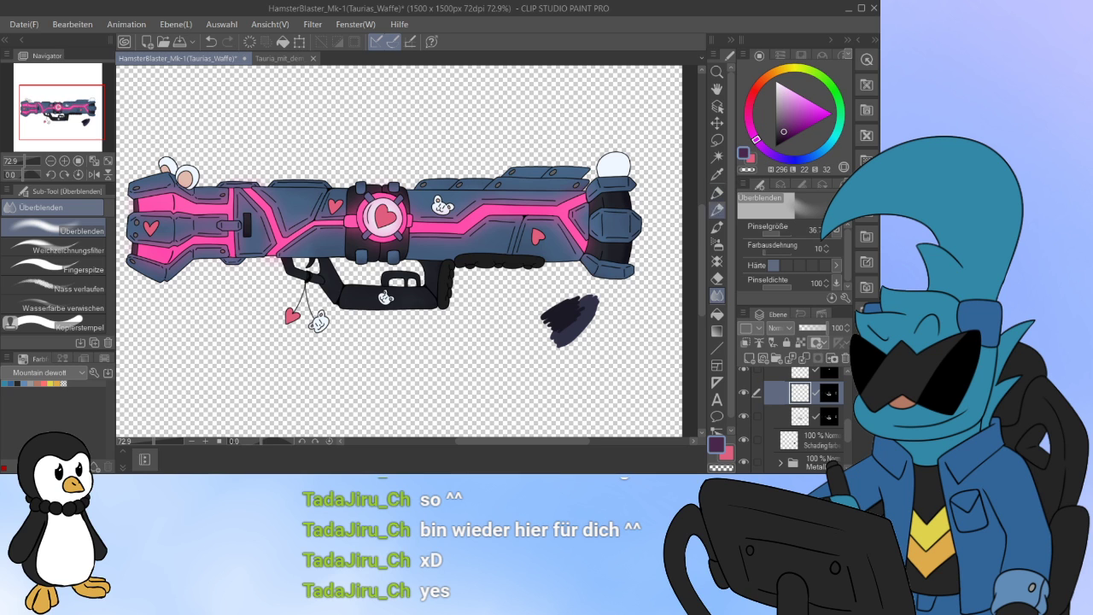
pyautogui.click(718, 244)
pyautogui.scroll(10, 339, 237)
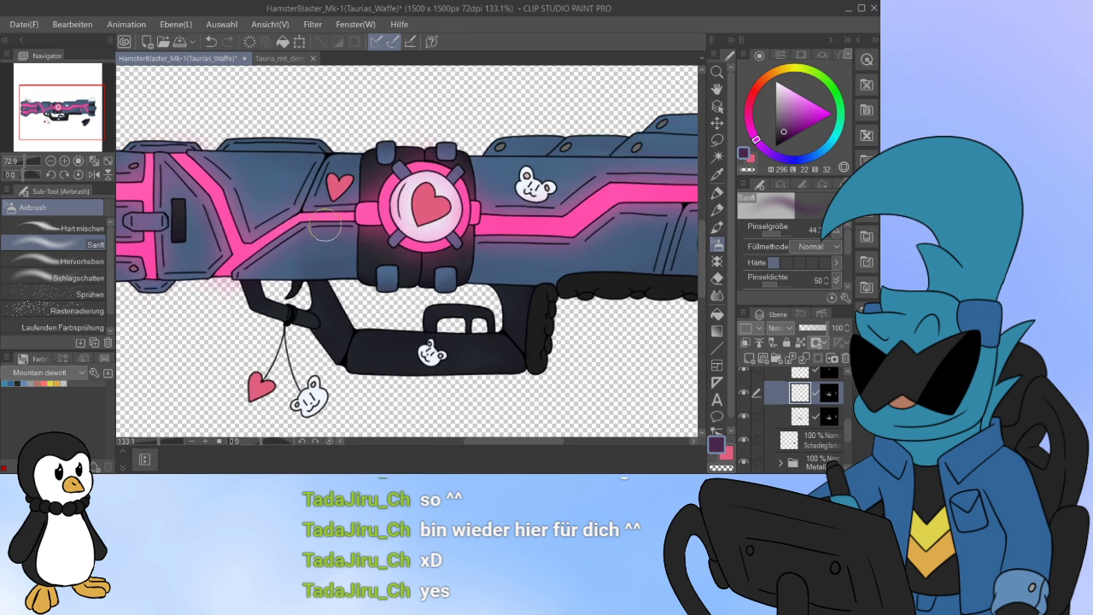
pyautogui.moveTo(404, 229)
pyautogui.mouseDown()
pyautogui.moveTo(389, 223)
pyautogui.moveTo(417, 265)
pyautogui.moveTo(459, 254)
pyautogui.moveTo(471, 230)
pyautogui.moveTo(499, 220)
pyautogui.moveTo(502, 243)
pyautogui.moveTo(590, 318)
pyautogui.moveTo(571, 327)
pyautogui.mouseUp()
pyautogui.hotkey('ctrl', 'z')
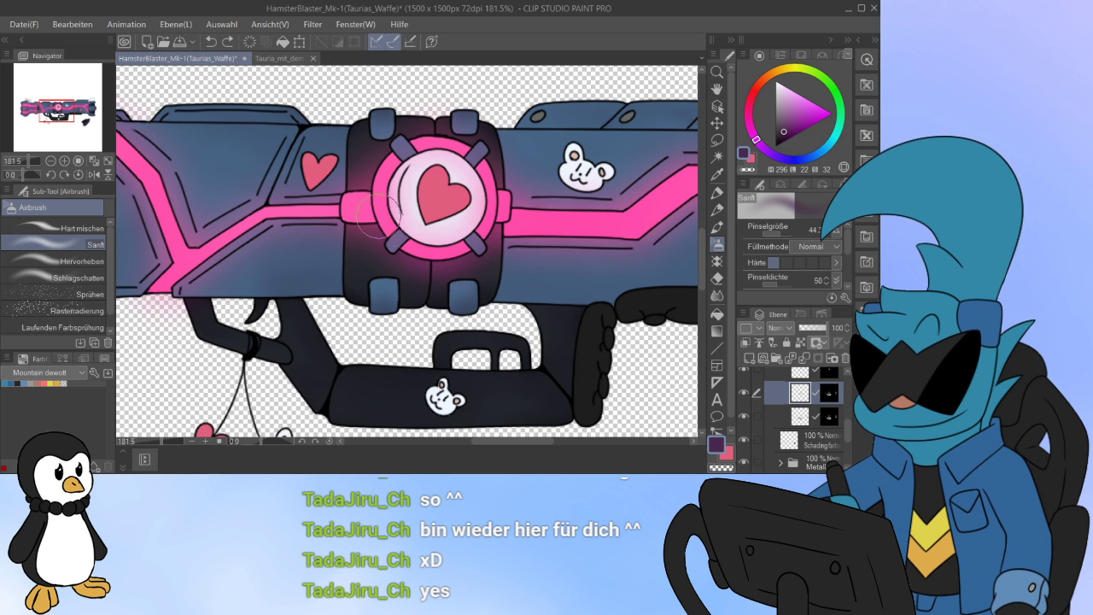
pyautogui.moveTo(361, 205)
pyautogui.mouseDown()
pyautogui.moveTo(402, 152)
pyautogui.moveTo(443, 136)
pyautogui.moveTo(488, 192)
pyautogui.mouseUp()
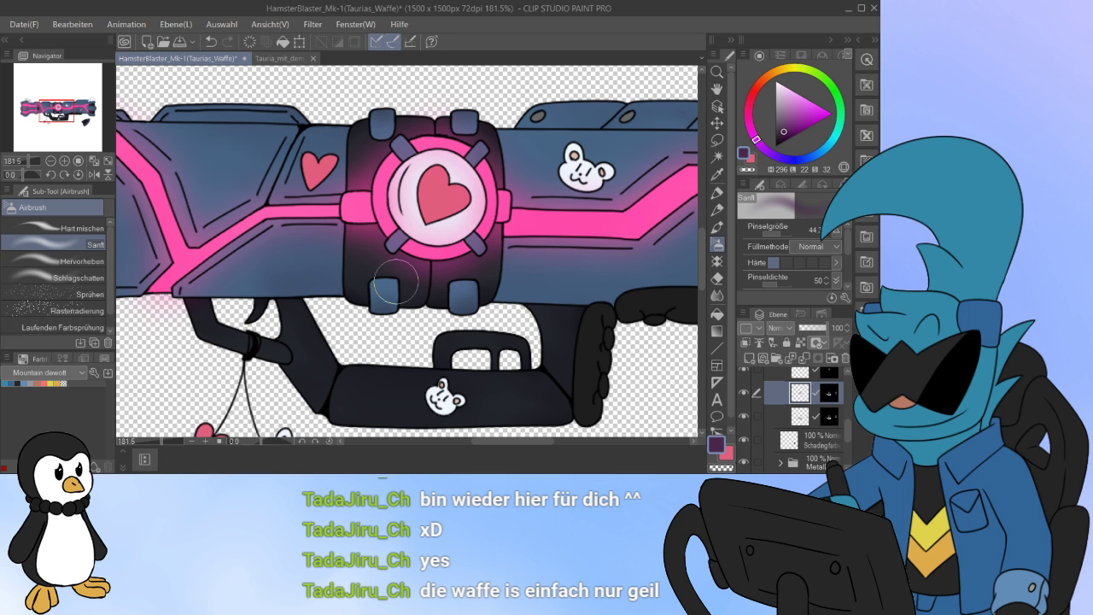
# Step: Airbrush the same soft dark purple over the dark bands beside the pink stripe at the weapon's right end
pyautogui.scroll(-5, 396, 279)
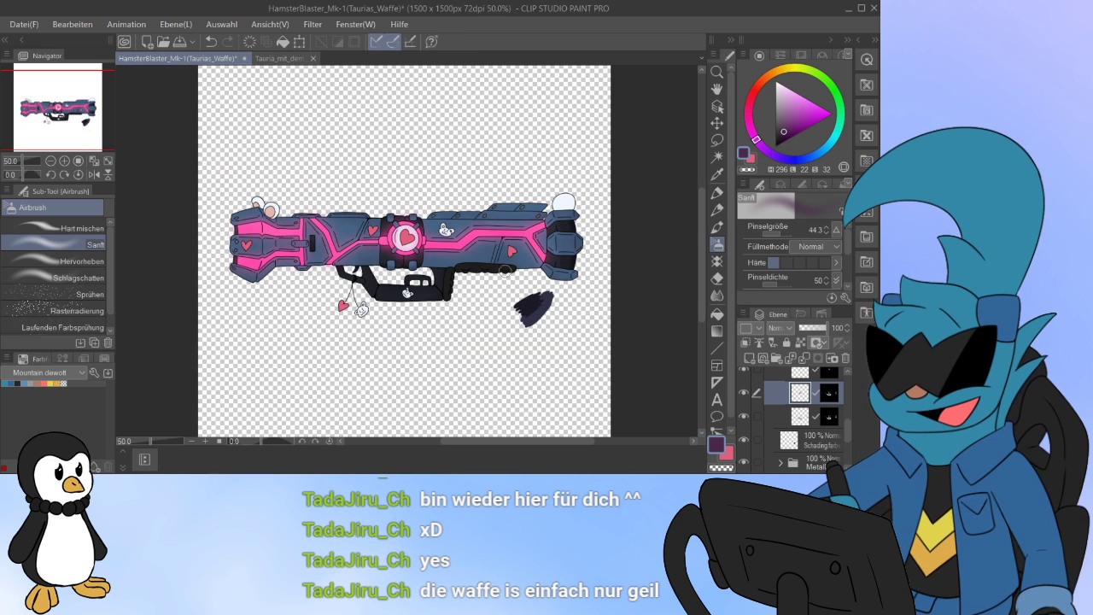
pyautogui.scroll(3, 640, 272)
pyautogui.scroll(3, 641, 272)
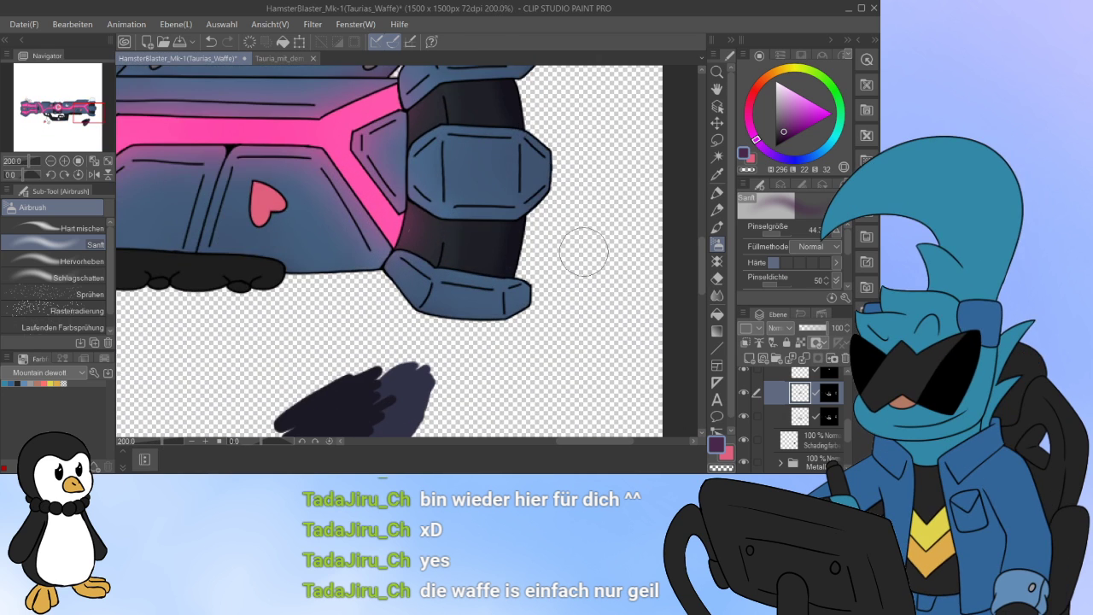
pyautogui.moveTo(413, 220)
pyautogui.mouseDown()
pyautogui.moveTo(426, 258)
pyautogui.moveTo(426, 141)
pyautogui.moveTo(413, 139)
pyautogui.moveTo(408, 98)
pyautogui.moveTo(430, 114)
pyautogui.mouseUp()
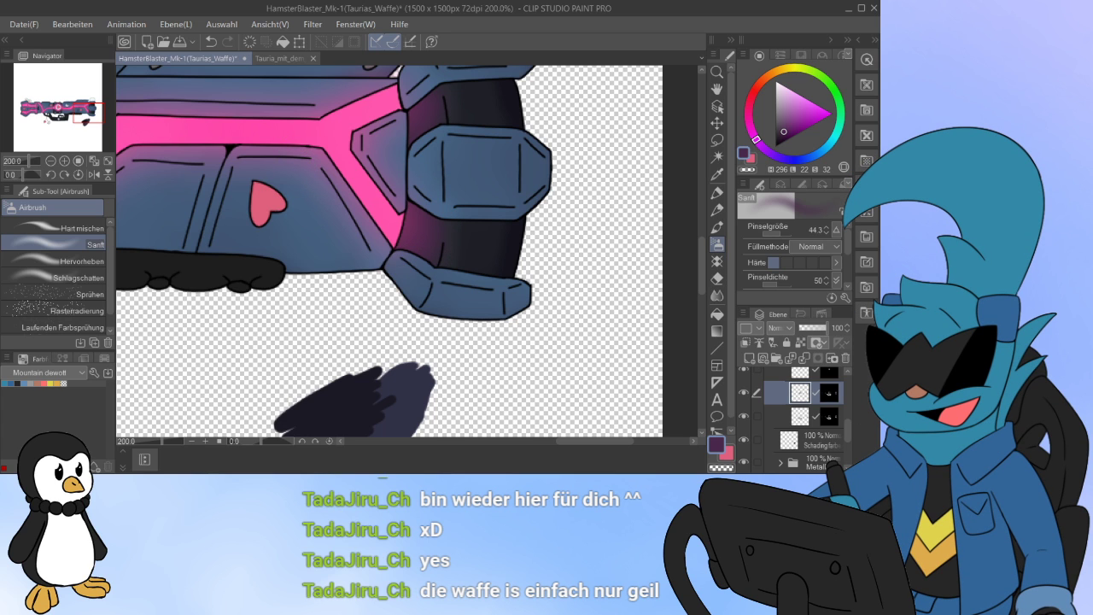
pyautogui.moveTo(55, 112); pyautogui.dragTo(44, 112)
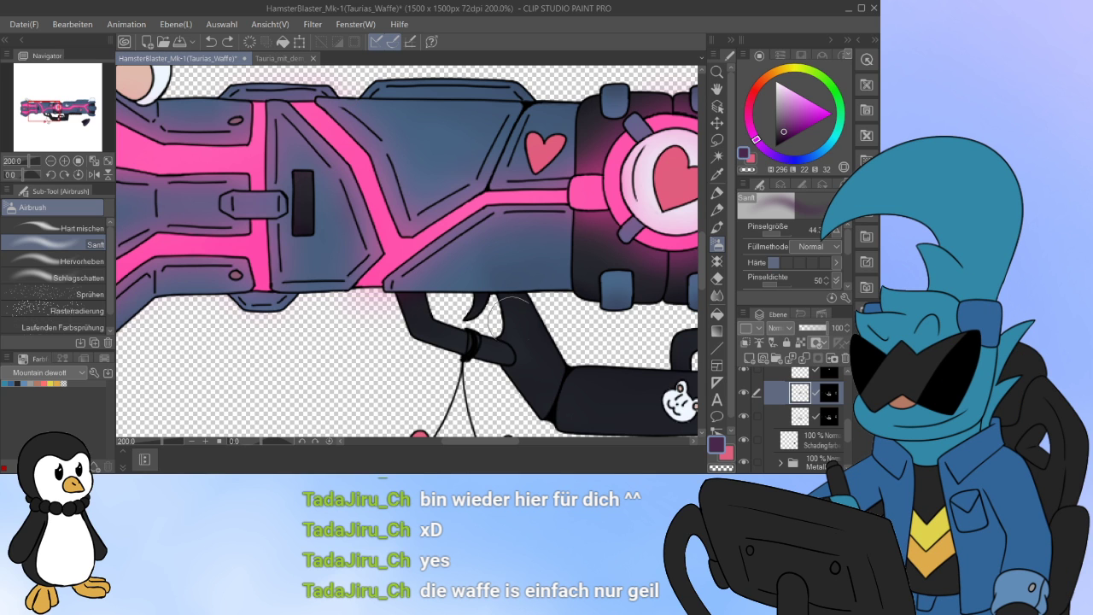
pyautogui.moveTo(505, 423); pyautogui.dragTo(200, 427)
pyautogui.moveTo(634, 427); pyautogui.dragTo(538, 427)
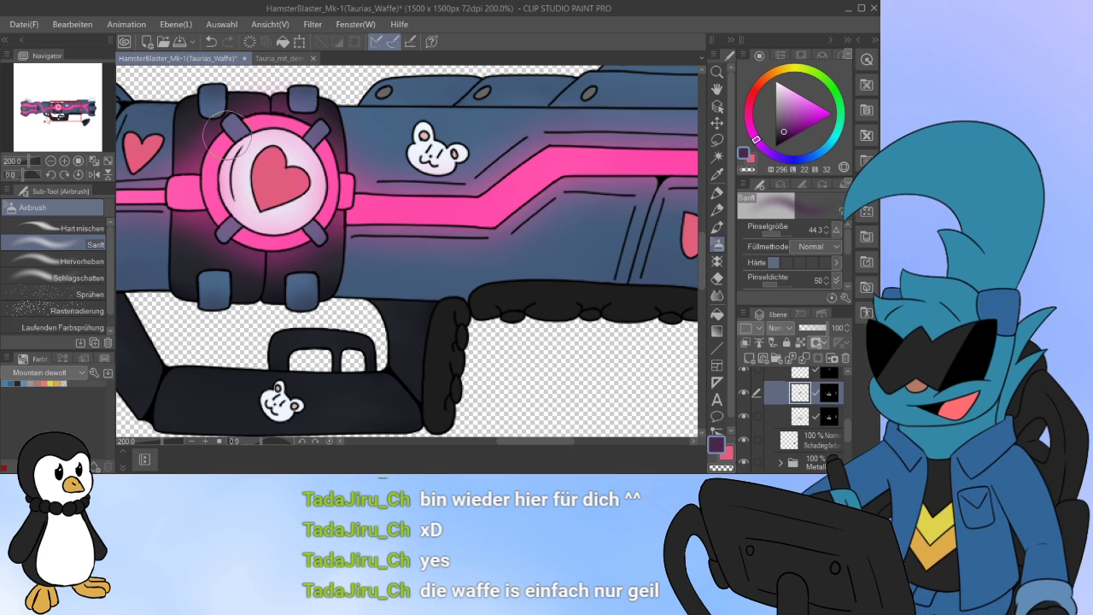
pyautogui.moveTo(551, 427); pyautogui.dragTo(290, 427)
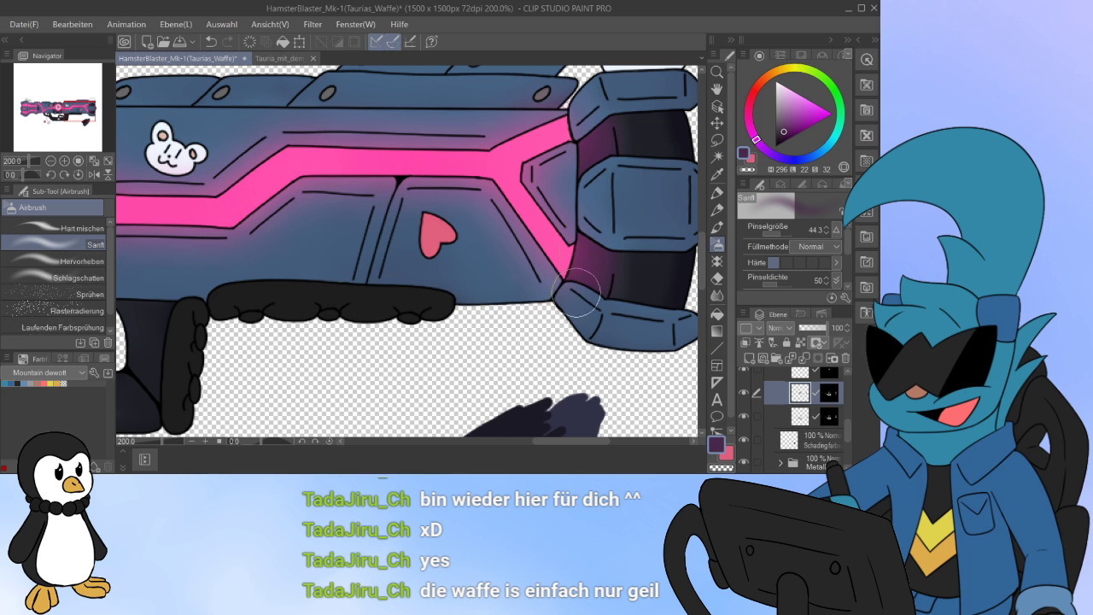
# Step: Blend the purple shading into the dark bands at the weapon's right end
pyautogui.press('j')
pyautogui.moveTo(595, 240)
pyautogui.mouseDown()
pyautogui.moveTo(595, 320)
pyautogui.moveTo(614, 239)
pyautogui.mouseUp()
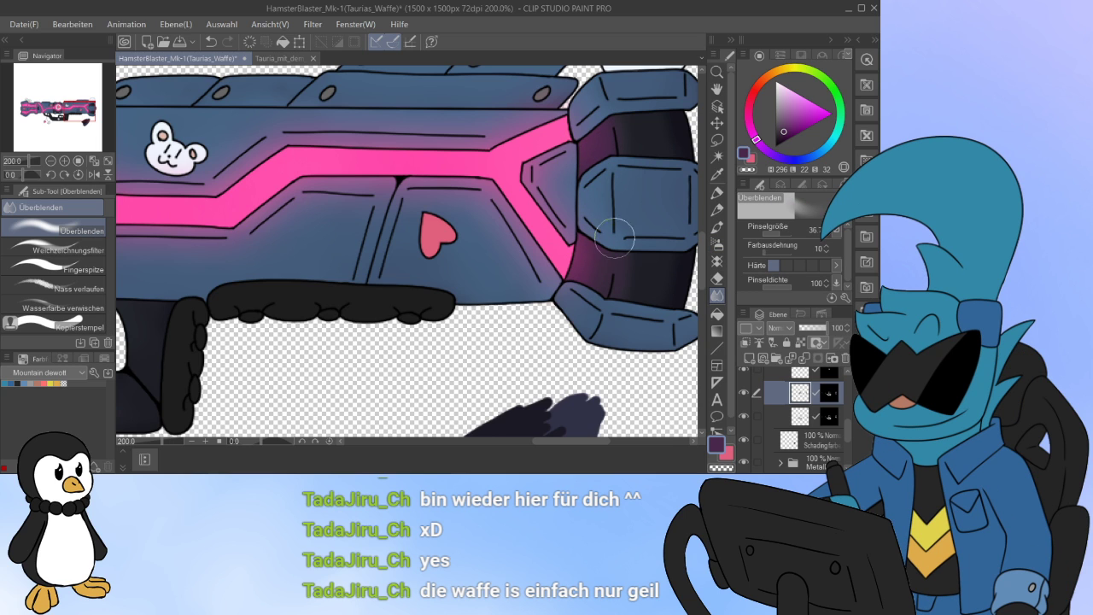
pyautogui.moveTo(604, 119); pyautogui.dragTo(621, 139)
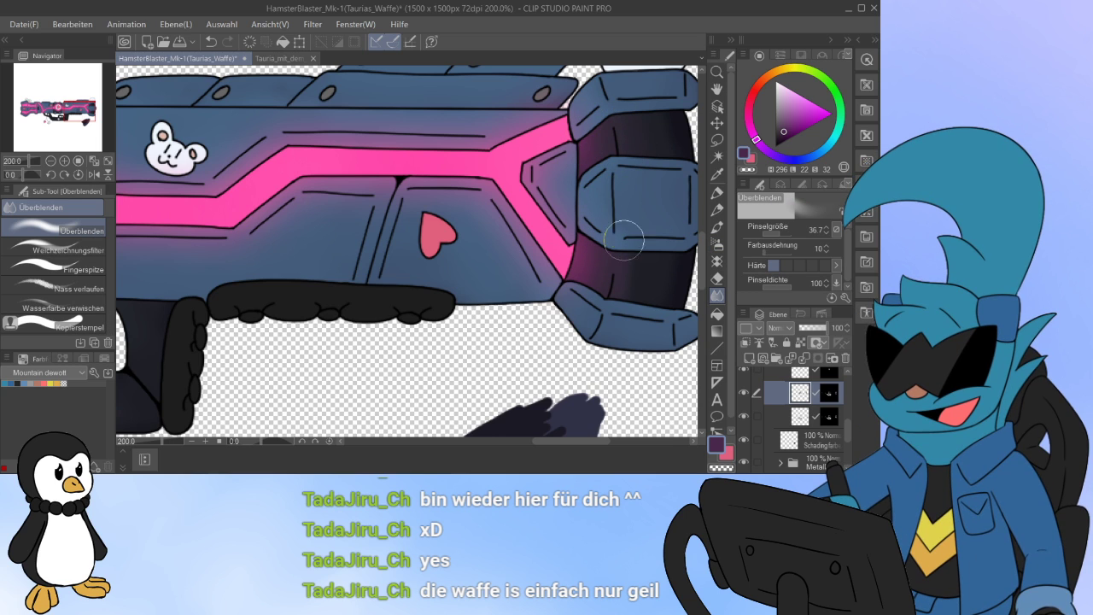
pyautogui.moveTo(589, 441); pyautogui.dragTo(544, 442)
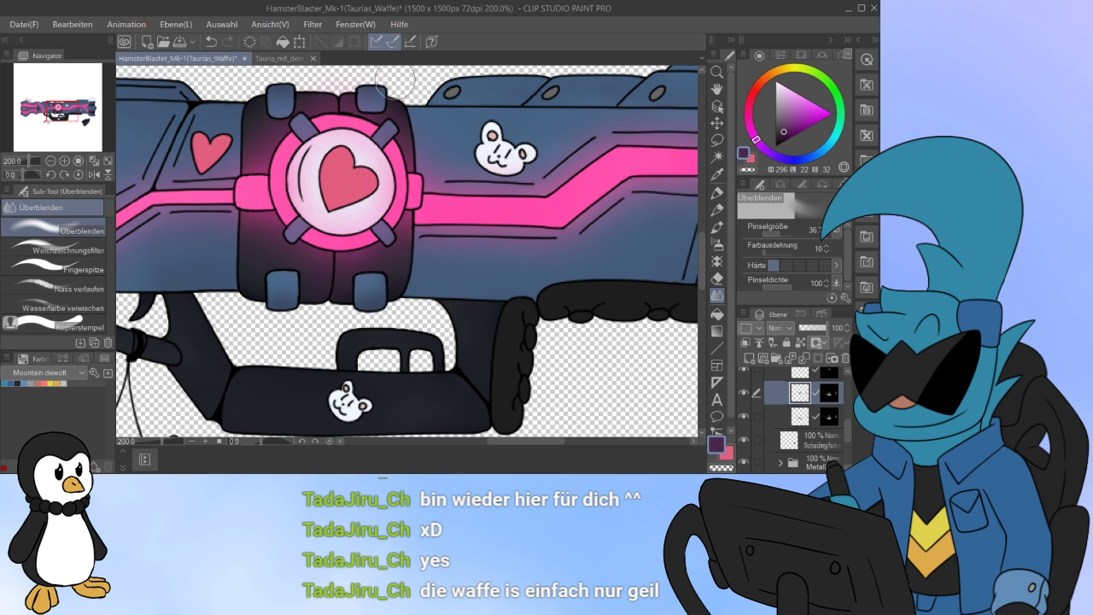
pyautogui.scroll(-4, 396, 83)
pyautogui.scroll(-1, 336, 197)
pyautogui.moveTo(335, 197)
pyautogui.mouseDown()
pyautogui.moveTo(507, 244)
pyautogui.moveTo(421, 243)
pyautogui.mouseUp()
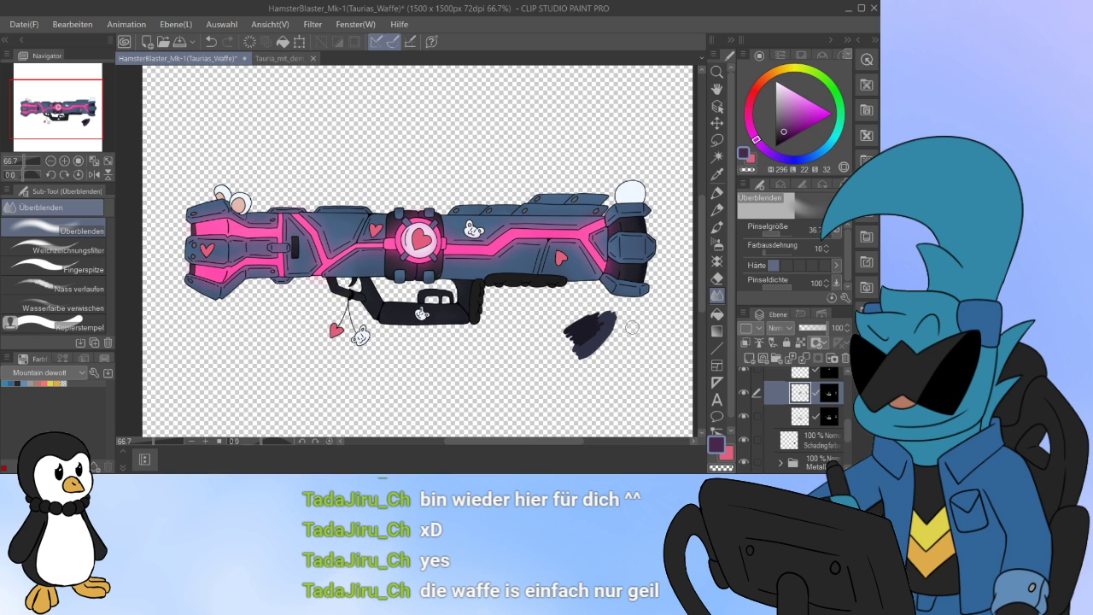
# Step: Collapse the metal shading folder in the layer list
pyautogui.scroll(2, 803, 418)
pyautogui.scroll(-1, 803, 418)
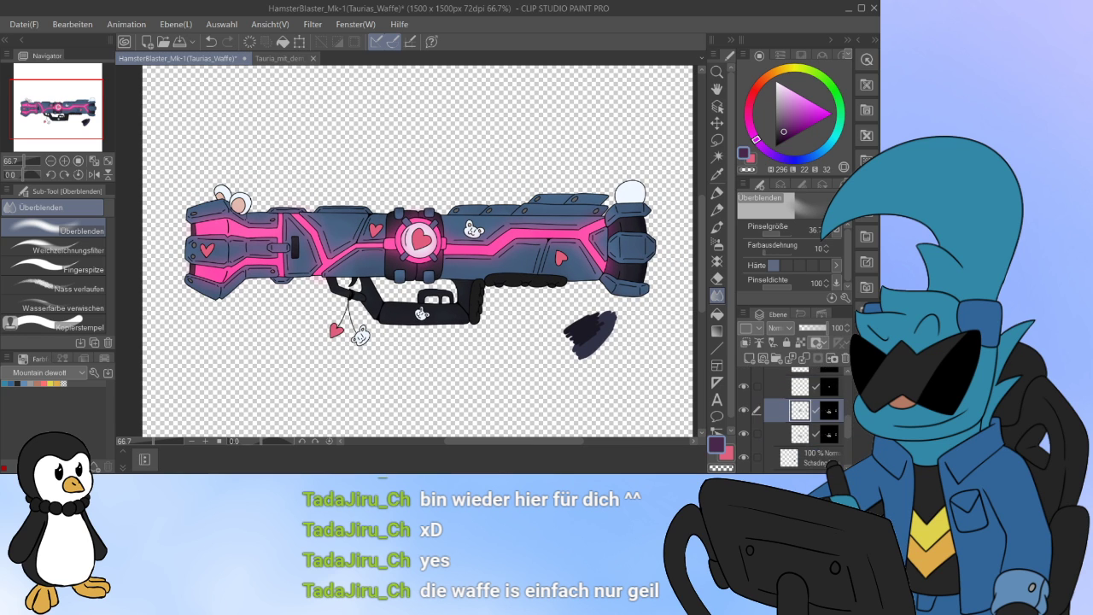
pyautogui.scroll(5, 803, 419)
pyautogui.click(780, 461)
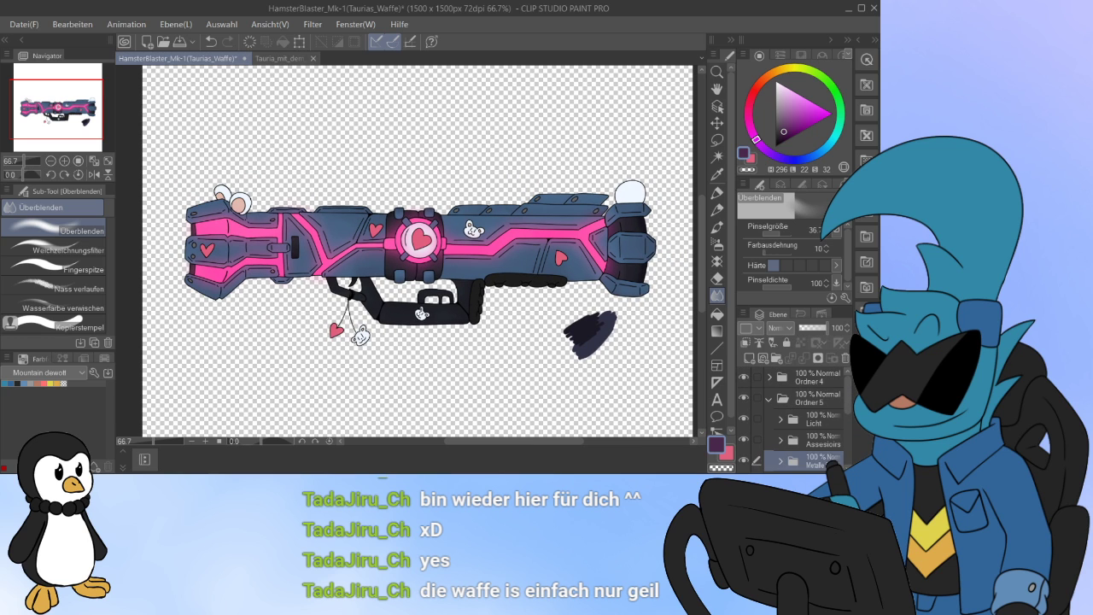
pyautogui.scroll(-2, 803, 418)
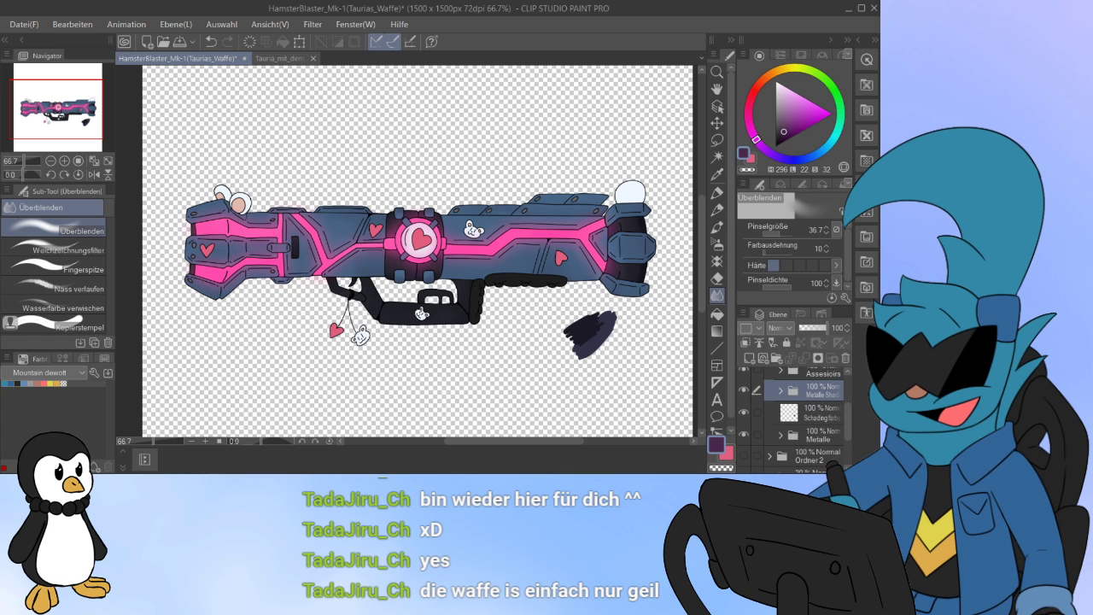
# Step: Compare the weapon with the metal shading folder and the Metalle base folder hidden and shown
pyautogui.click(744, 390)
pyautogui.click(743, 390)
pyautogui.click(744, 391)
pyautogui.click(744, 435)
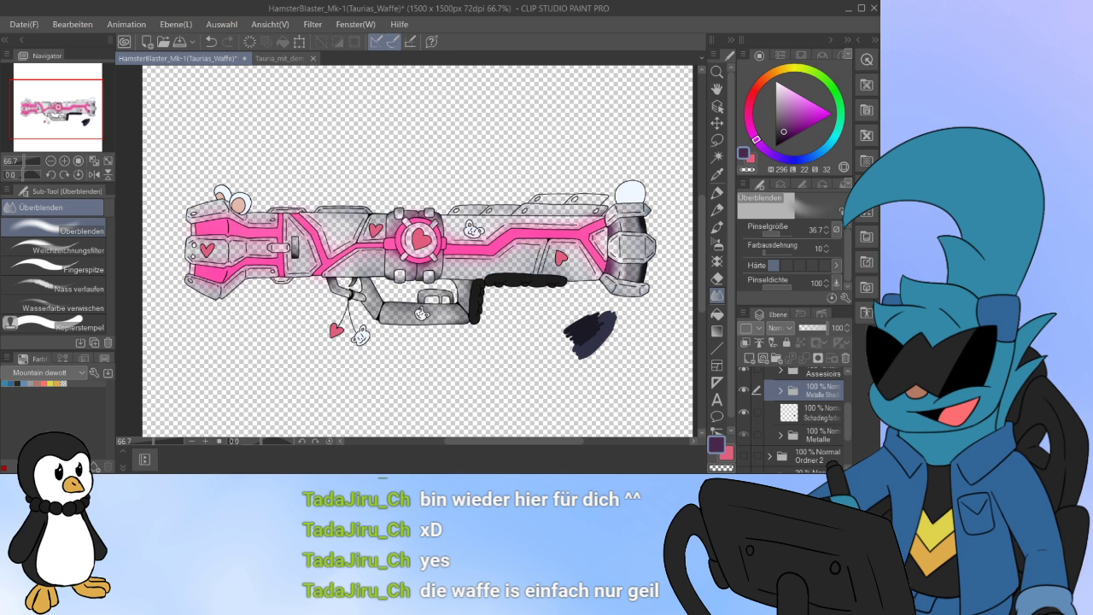
pyautogui.click(744, 435)
pyautogui.click(744, 435)
pyautogui.click(744, 434)
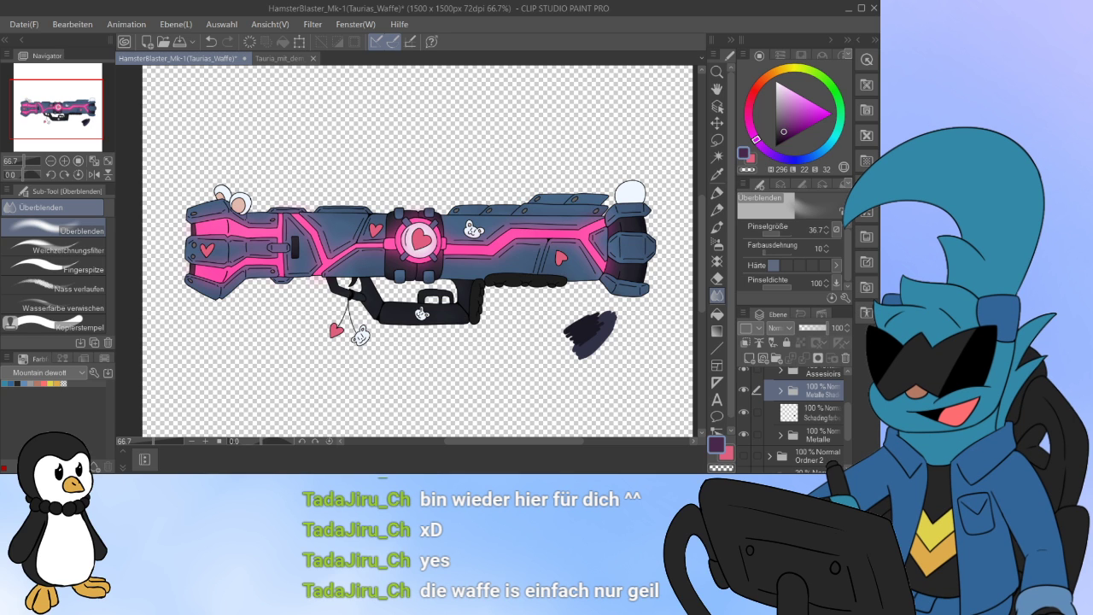
# Step: Compare the weapon with the metal shading folder and the Assesioirs folder hidden and shown
pyautogui.click(744, 390)
pyautogui.click(743, 390)
pyautogui.scroll(1, 744, 390)
pyautogui.click(744, 387)
pyautogui.click(743, 387)
pyautogui.click(744, 387)
pyautogui.click(744, 387)
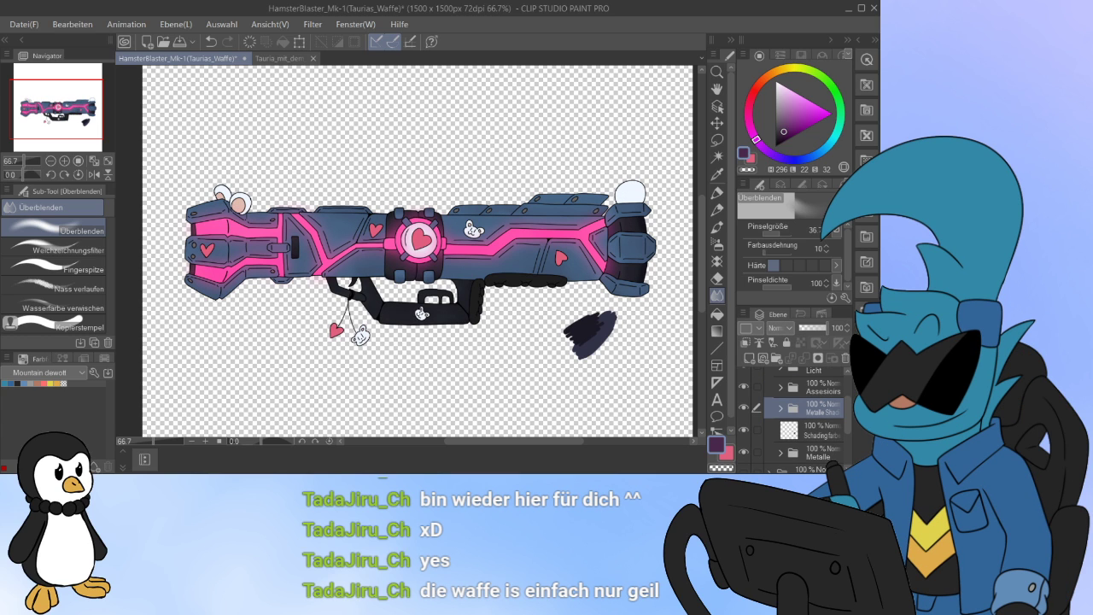
# Step: Create a folder with an empty layer inside it above the Assesioirs folder, and name the folder for accessory lighting
pyautogui.click(781, 387)
pyautogui.scroll(-1, 794, 418)
pyautogui.scroll(2, 794, 419)
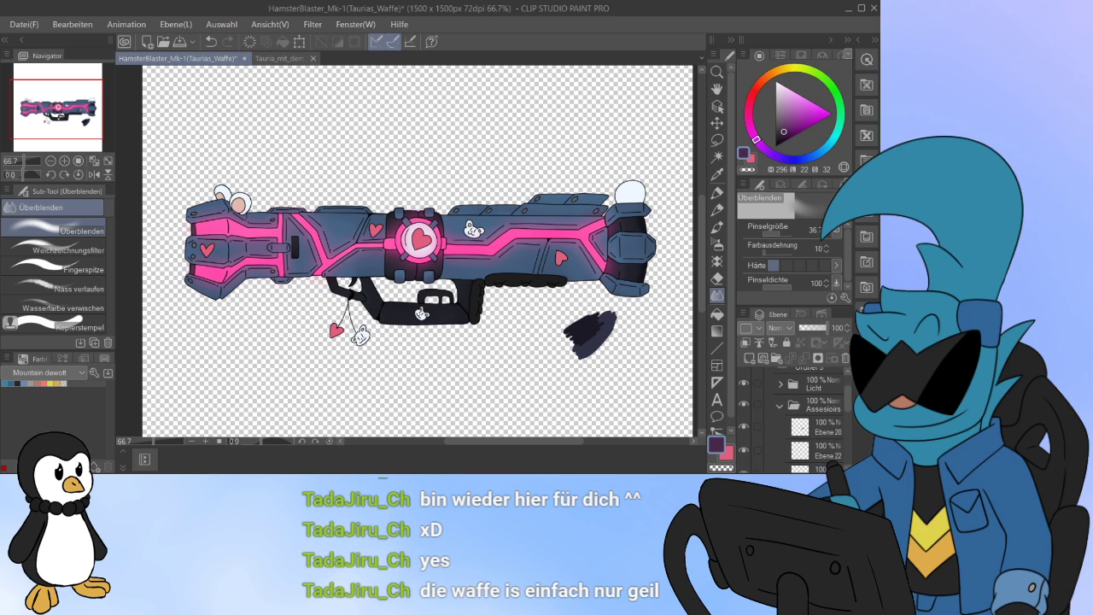
pyautogui.click(822, 427)
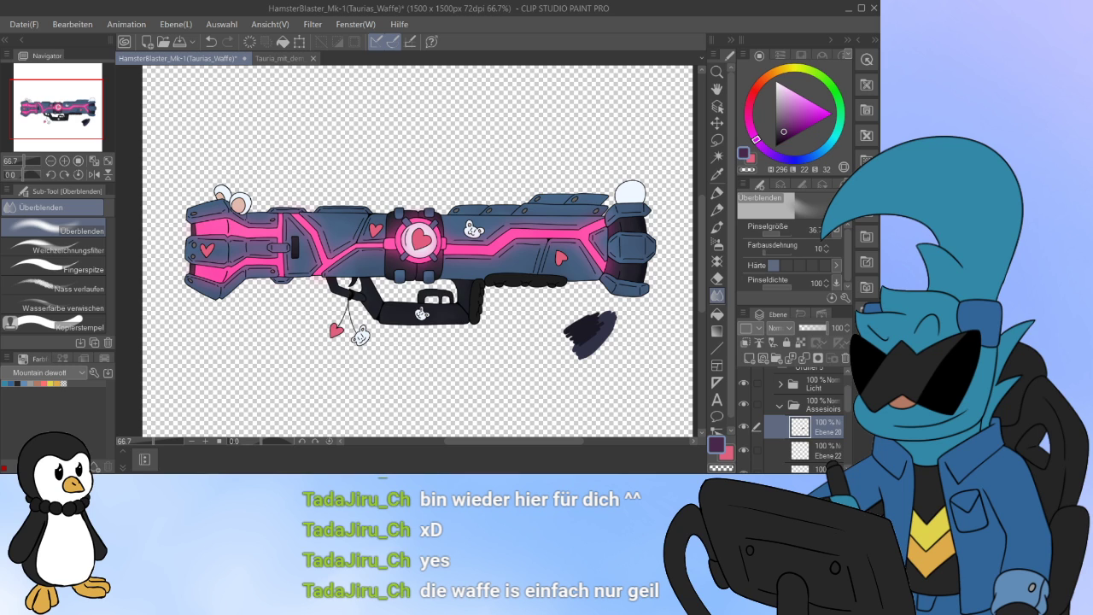
pyautogui.click(780, 406)
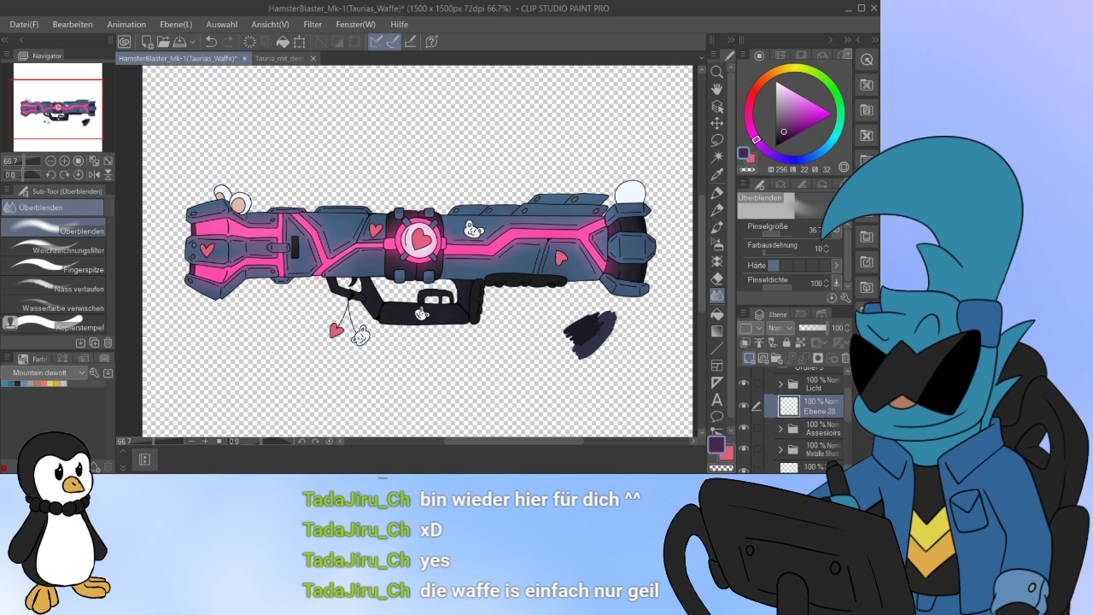
pyautogui.click(778, 358)
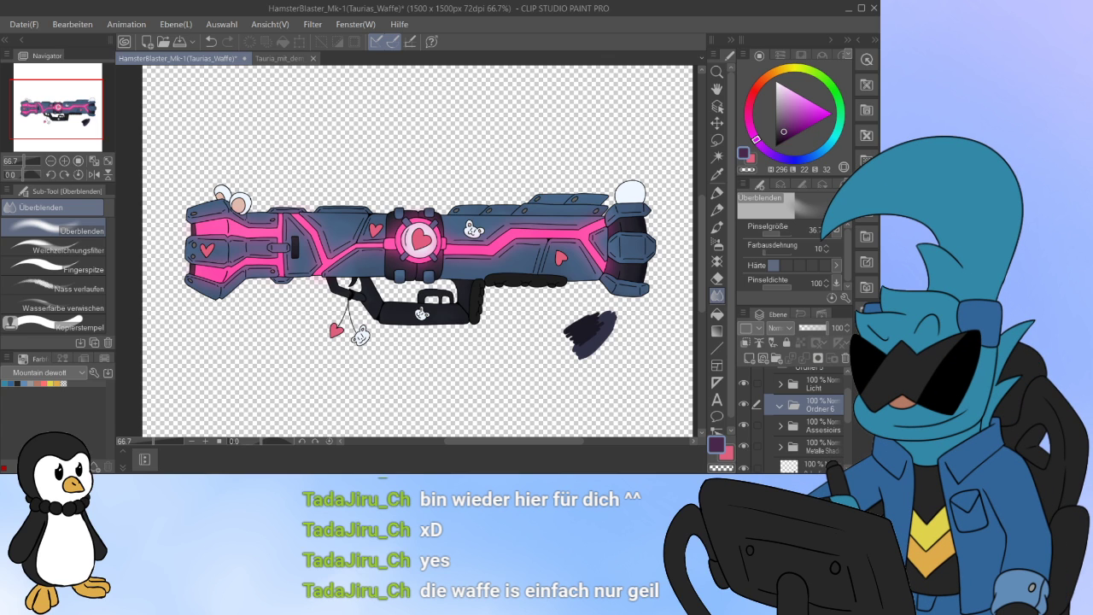
pyautogui.click(748, 358)
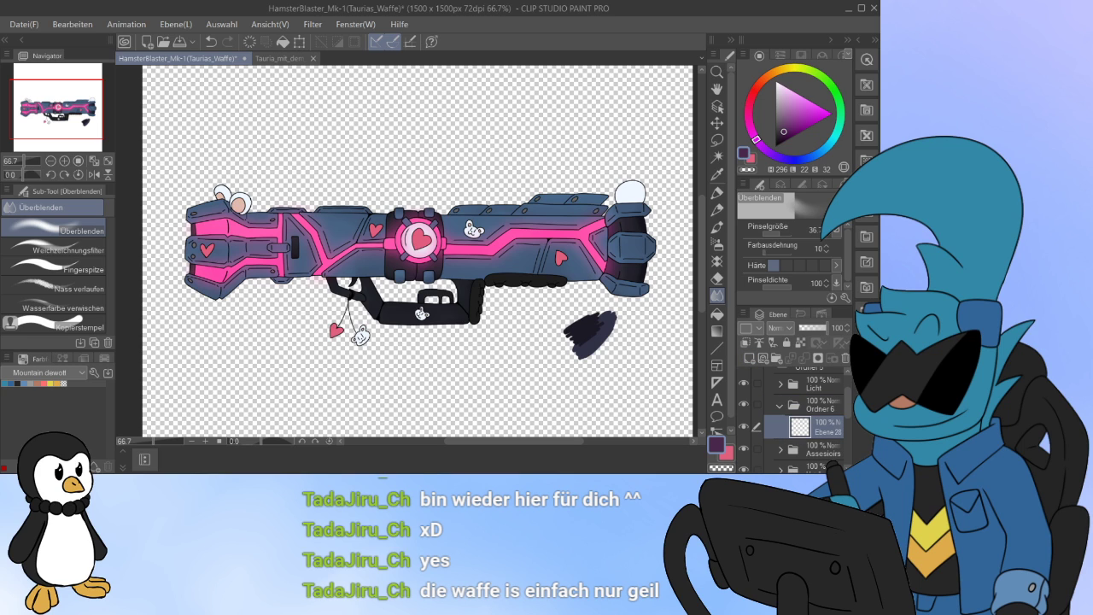
pyautogui.click(820, 405)
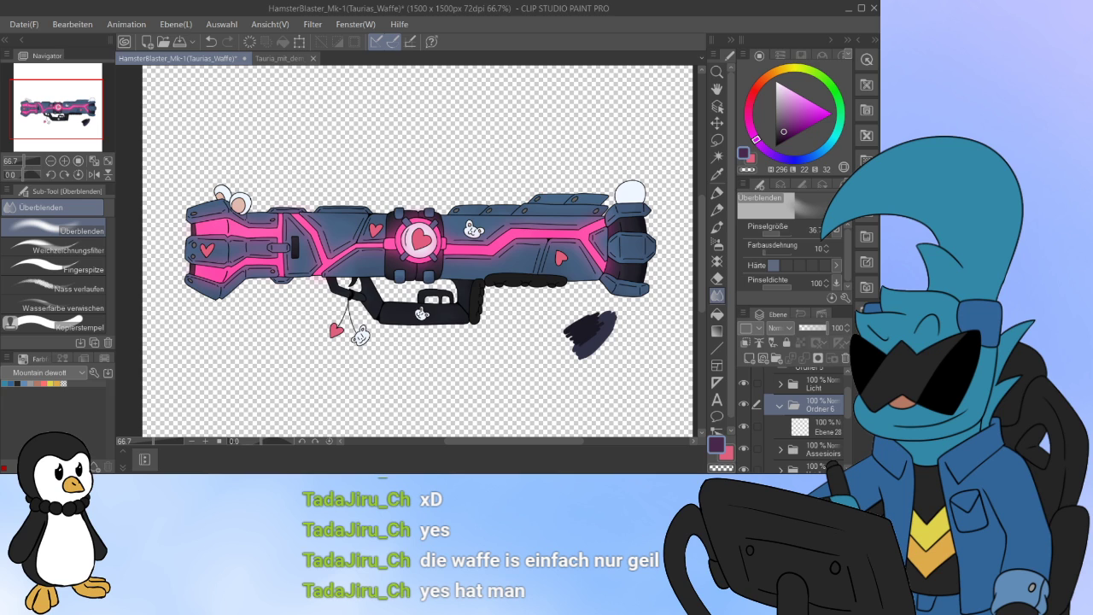
pyautogui.press('Return')
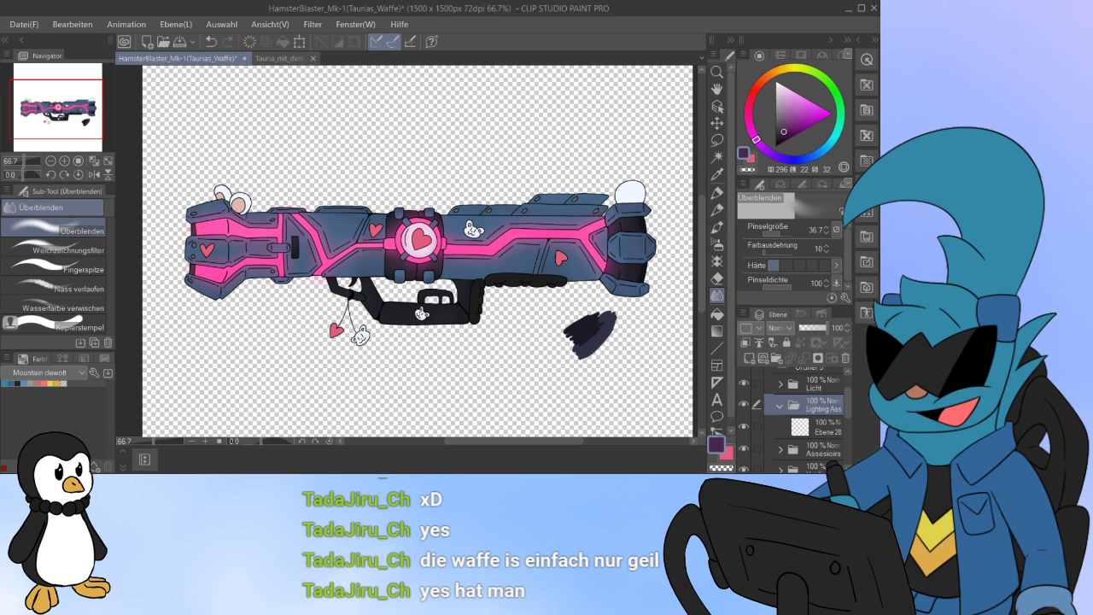
# Step: Load the outline of the black padded grip as a selection from layer Ebene 20 in the Assesioirs folder
pyautogui.click(823, 427)
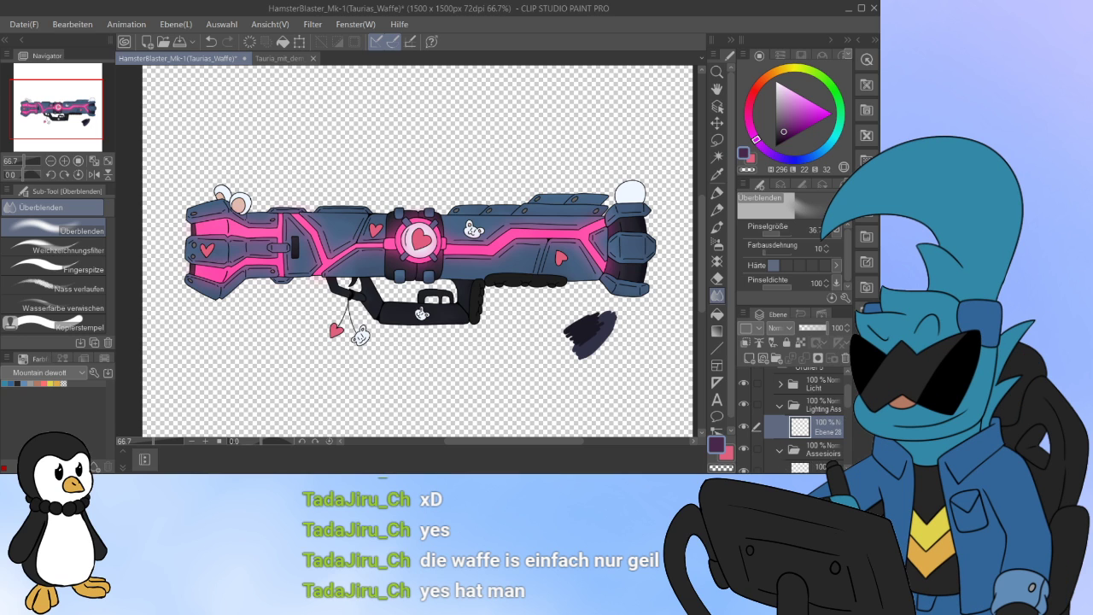
pyautogui.click(781, 449)
pyautogui.click(824, 437)
pyautogui.click(744, 436)
pyautogui.click(744, 437)
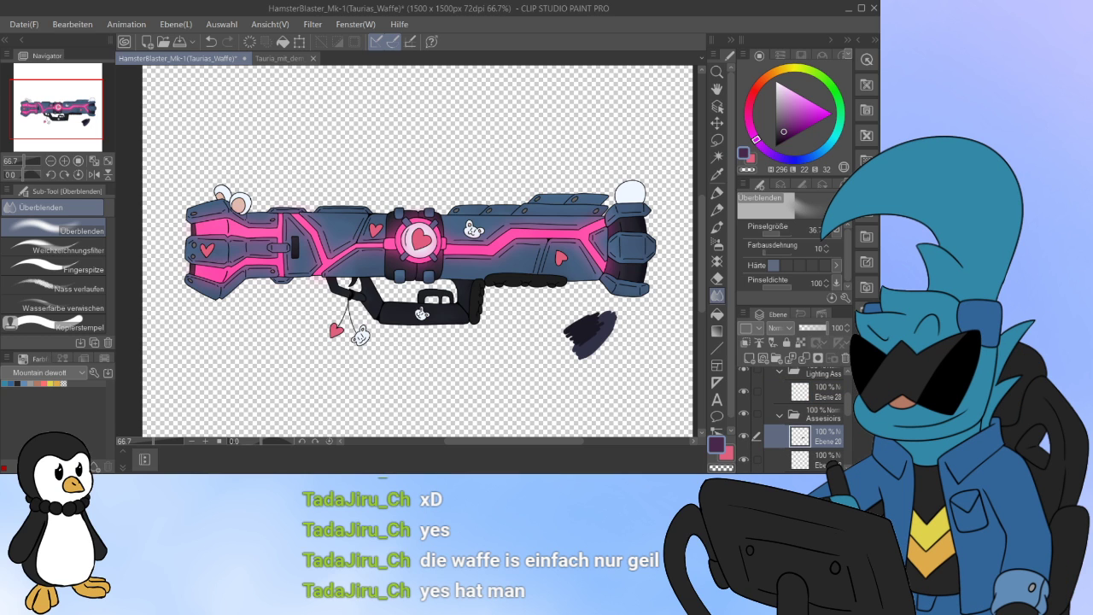
pyautogui.keyDown('ctrl'); pyautogui.click(799, 436); pyautogui.keyUp('ctrl')
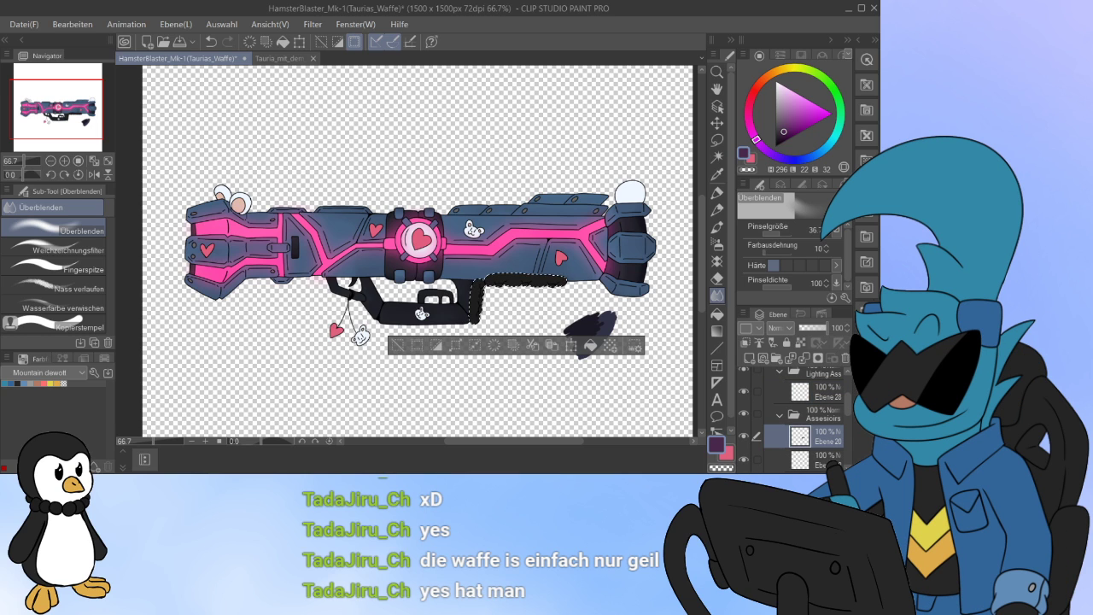
# Step: Mask the empty accessory lighting layer with the padded grip selection, set the colour to black and duplicate the masked layer
pyautogui.click(823, 392)
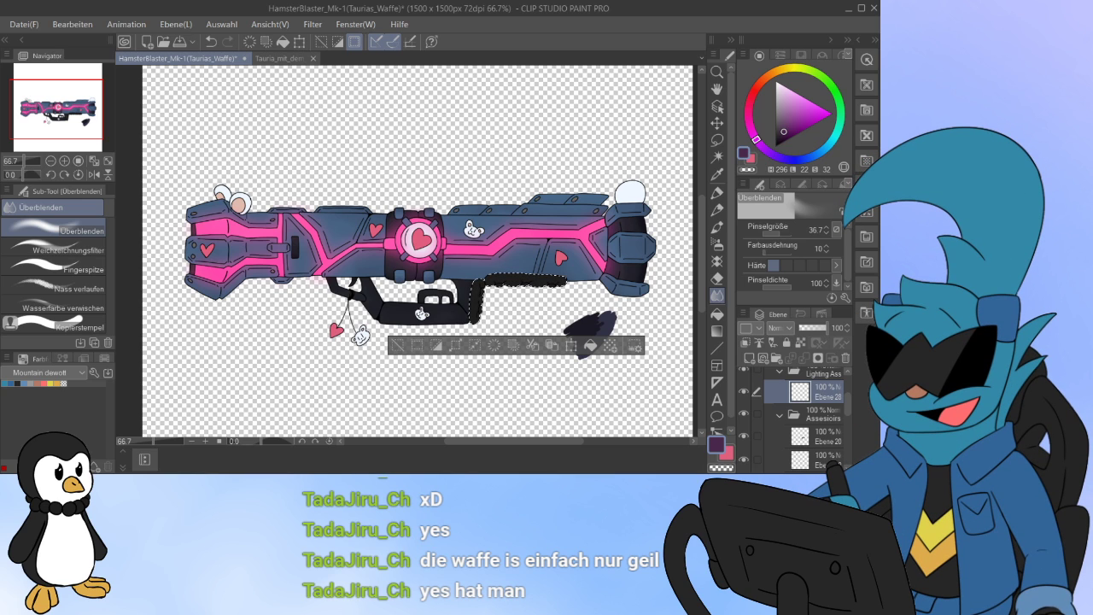
pyautogui.click(818, 359)
pyautogui.click(800, 391)
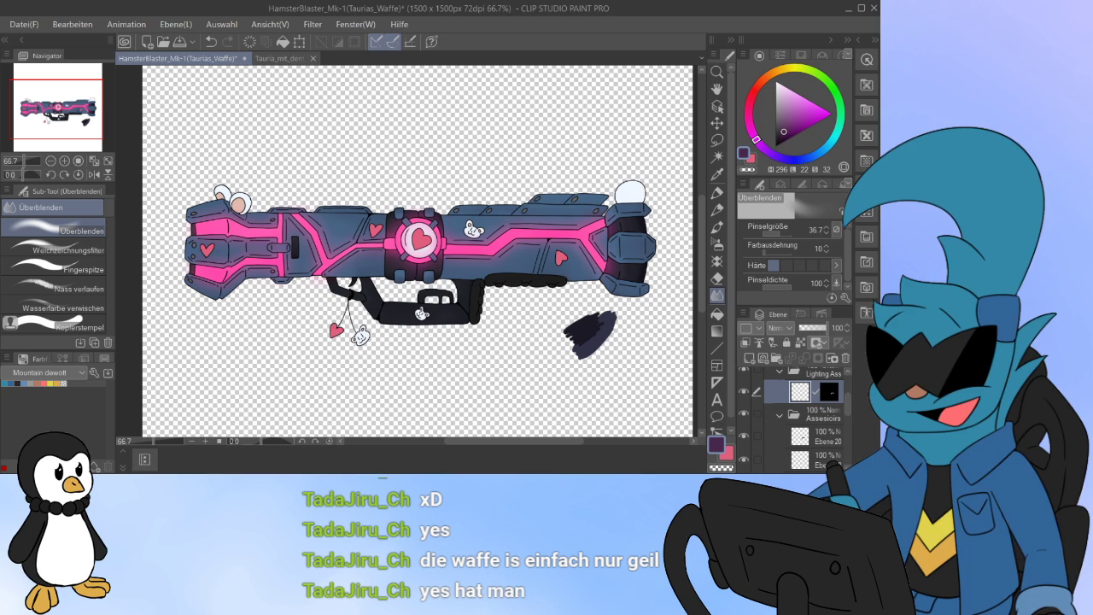
pyautogui.click(777, 146)
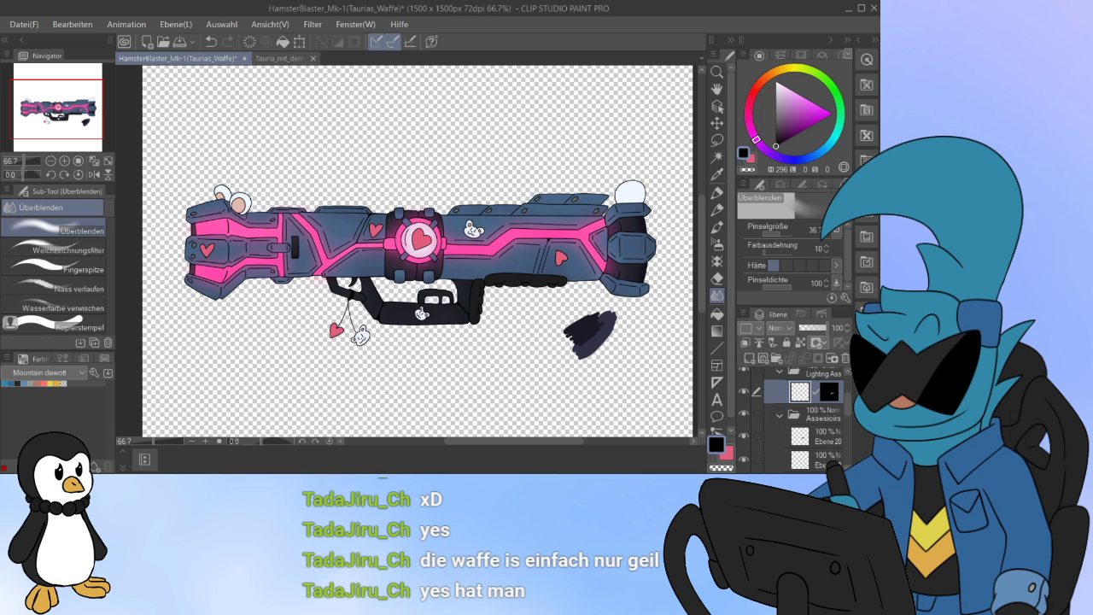
pyautogui.hotkey('ctrl', 'v')
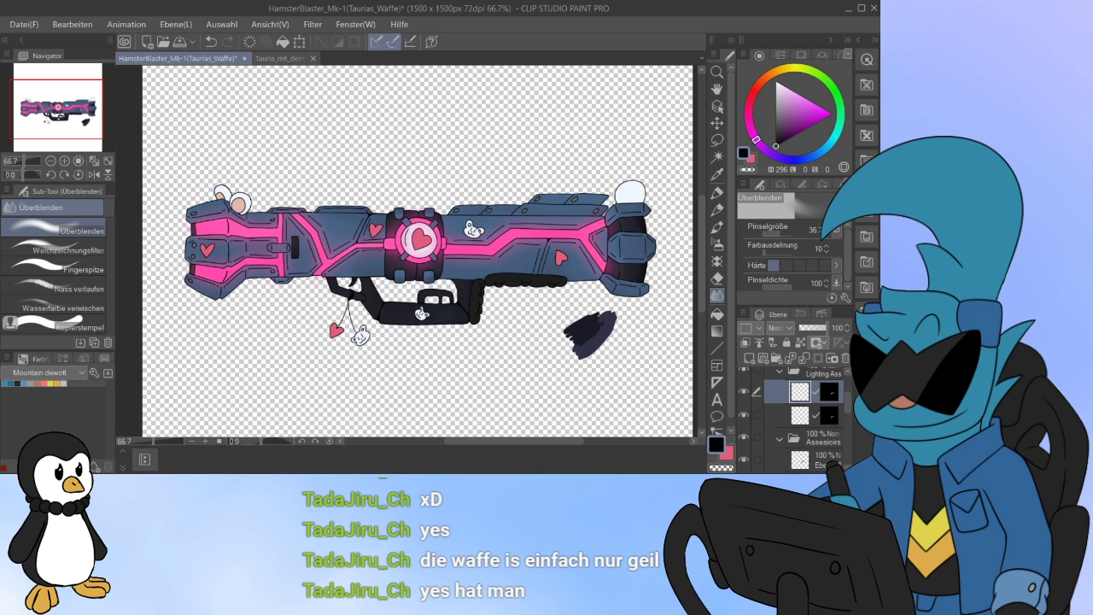
# Step: Airbrush soft black shadows along the inner and upper edges of the padded grip on the lower masked layer
pyautogui.click(799, 416)
pyautogui.scroll(1, 339, 318)
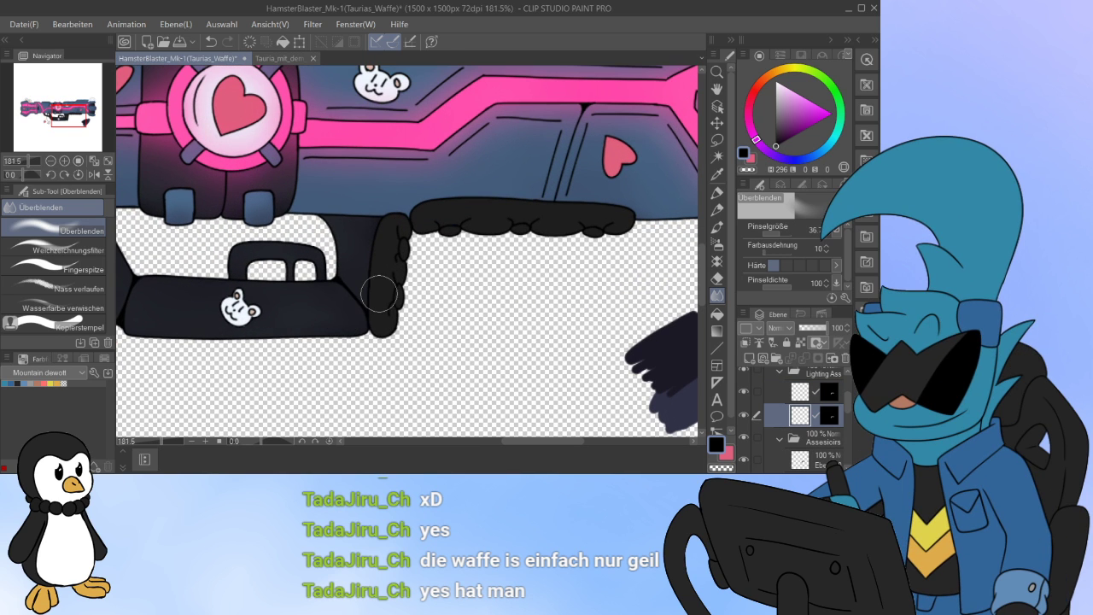
pyautogui.press('p')
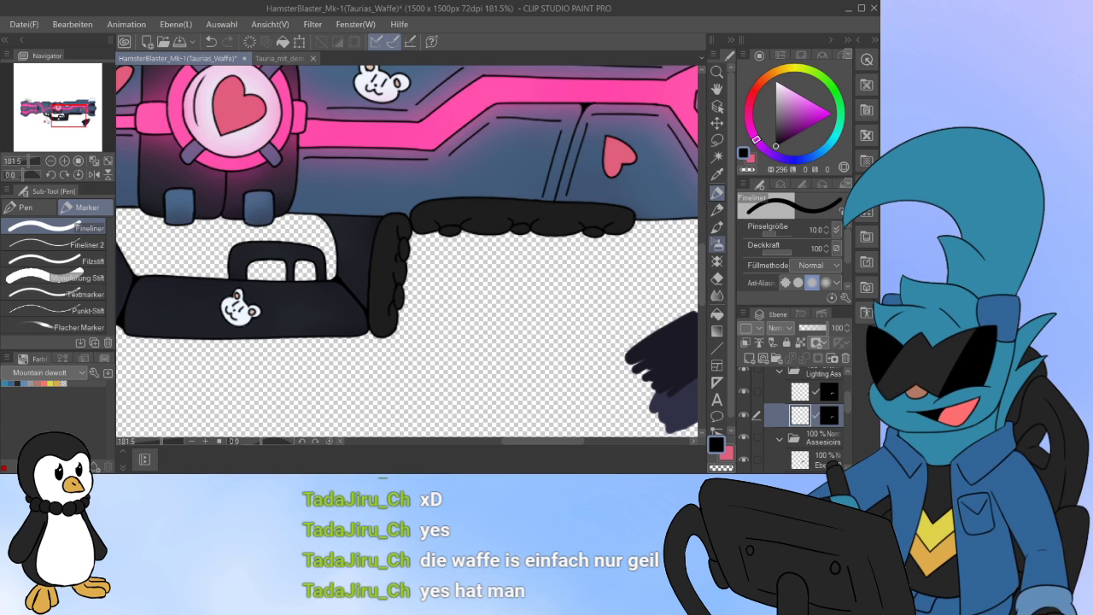
pyautogui.press('b')
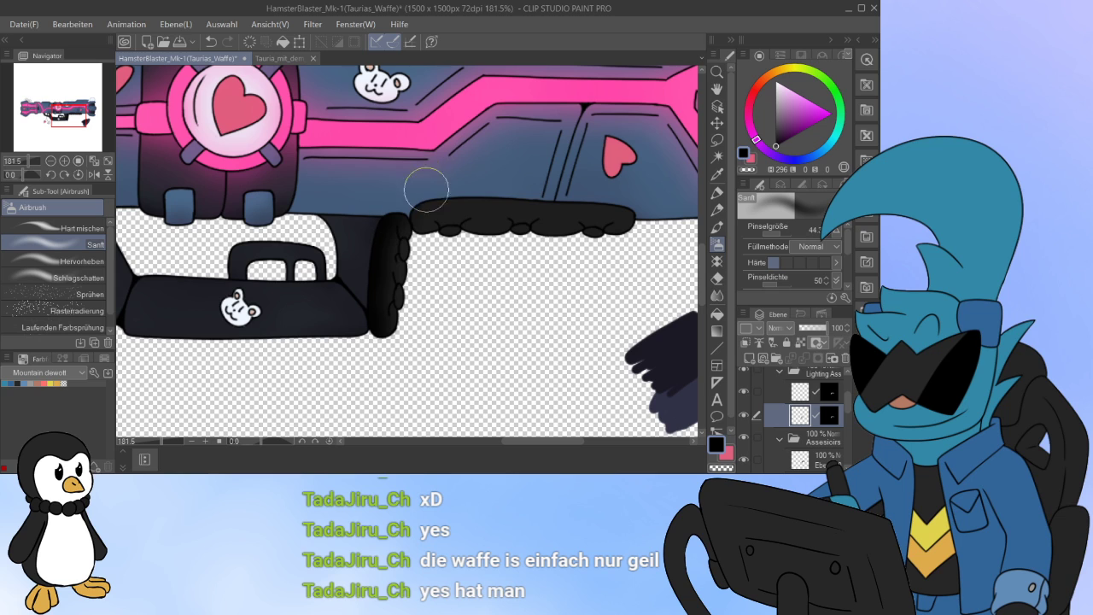
pyautogui.moveTo(413, 201)
pyautogui.mouseDown()
pyautogui.moveTo(504, 192)
pyautogui.moveTo(434, 184)
pyautogui.moveTo(649, 209)
pyautogui.mouseUp()
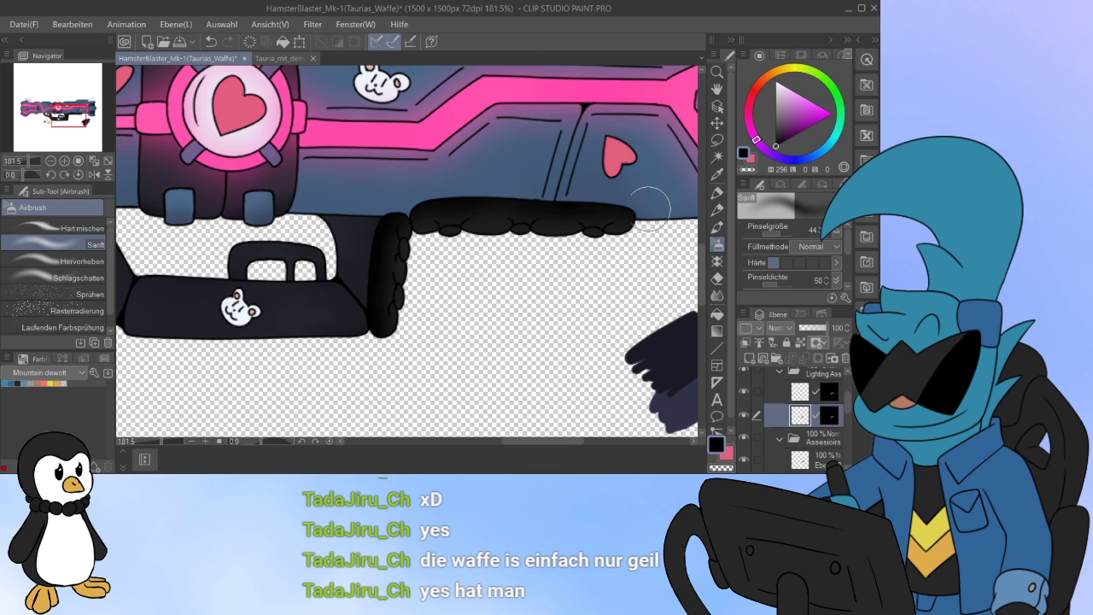
pyautogui.moveTo(407, 216)
pyautogui.mouseDown()
pyautogui.moveTo(443, 198)
pyautogui.moveTo(406, 193)
pyautogui.mouseUp()
# Step: Blend the black shadows smoothly into the vertical and horizontal pads of the grip
pyautogui.press('j')
pyautogui.moveTo(402, 223); pyautogui.dragTo(391, 307)
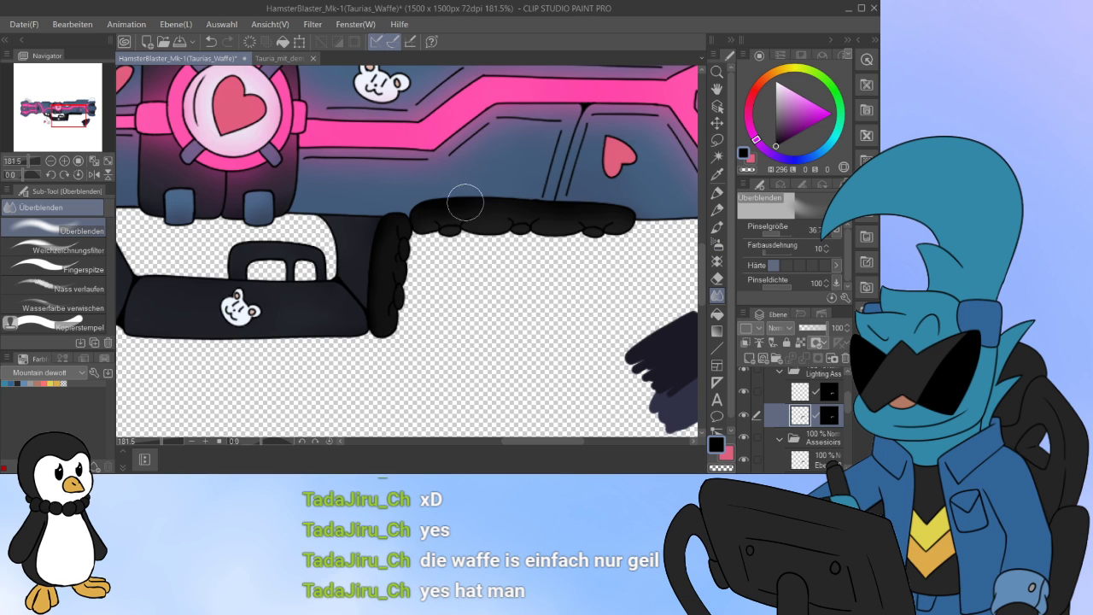
pyautogui.moveTo(464, 202); pyautogui.dragTo(500, 220)
pyautogui.moveTo(438, 205); pyautogui.dragTo(637, 222)
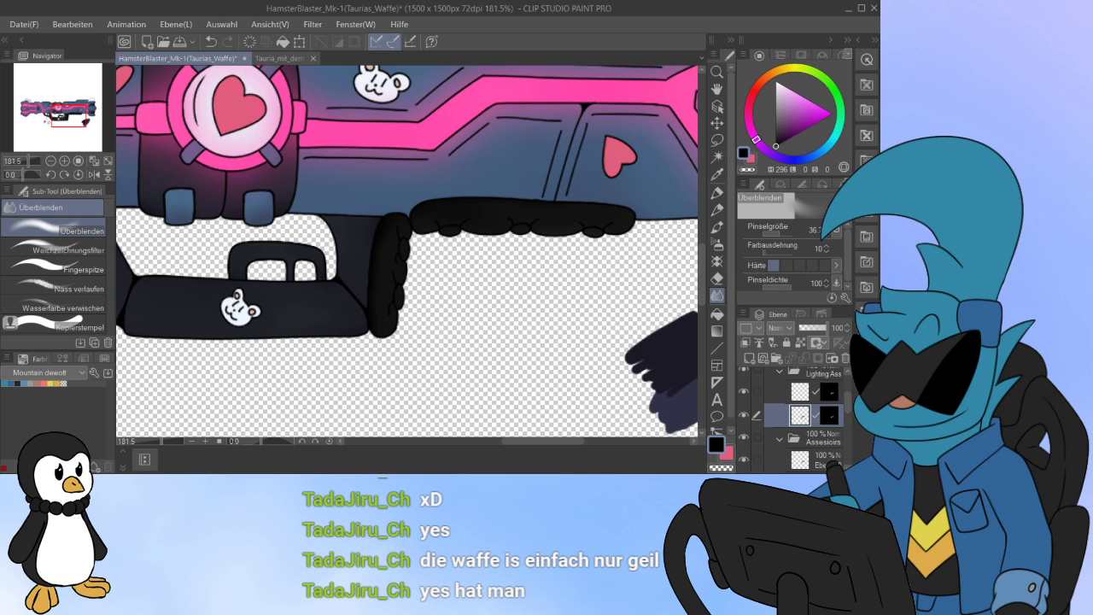
# Step: Airbrush soft dark grey highlights (luminosity 18) along the pads' outer edges on the upper masked layer and blend them
pyautogui.click(800, 392)
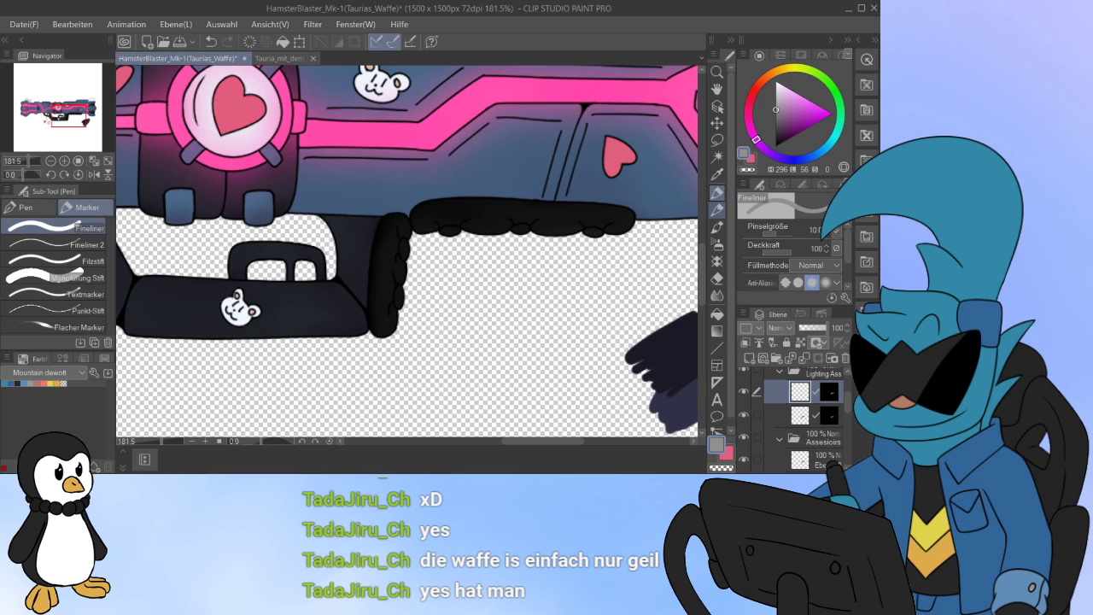
pyautogui.click(717, 243)
pyautogui.moveTo(415, 246); pyautogui.dragTo(400, 329)
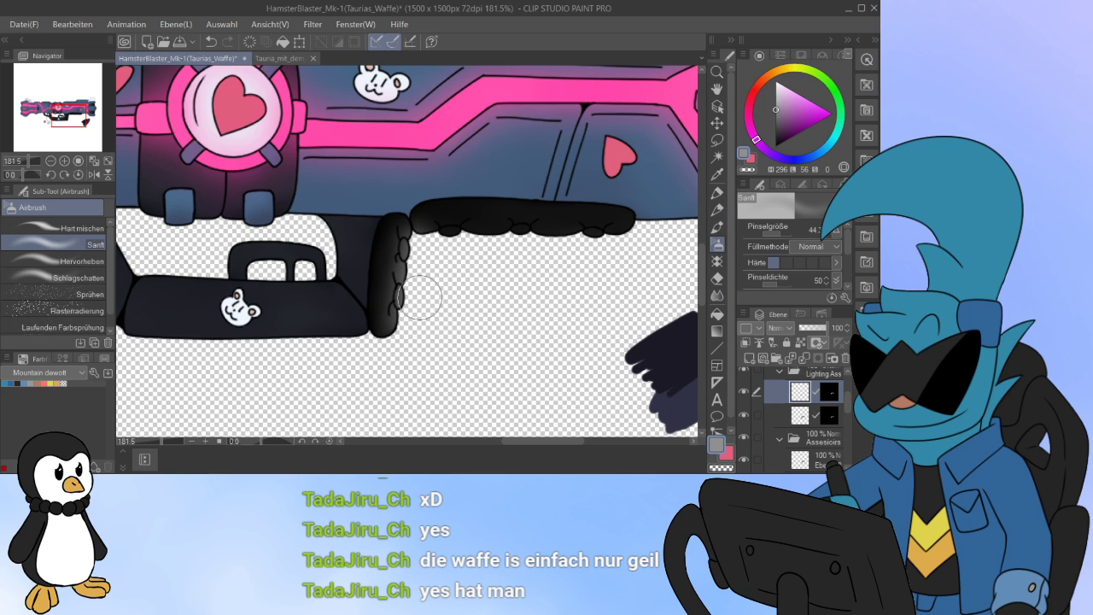
pyautogui.hotkey('ctrl', 'z')
pyautogui.moveTo(775, 109); pyautogui.dragTo(775, 134)
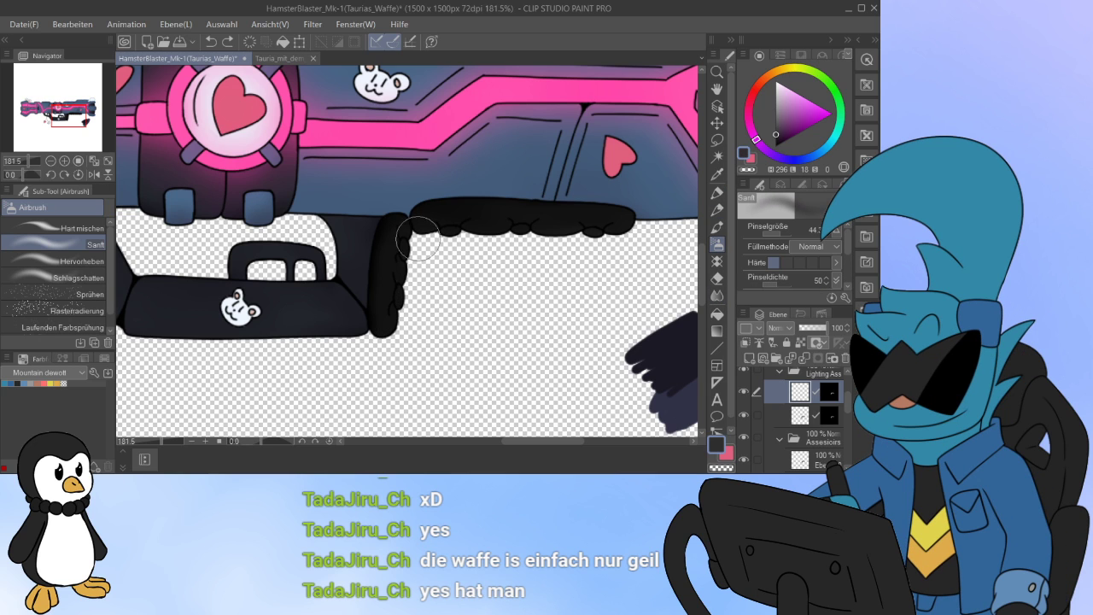
pyautogui.moveTo(419, 238)
pyautogui.mouseDown()
pyautogui.moveTo(398, 338)
pyautogui.moveTo(414, 256)
pyautogui.moveTo(515, 235)
pyautogui.moveTo(467, 227)
pyautogui.moveTo(619, 232)
pyautogui.moveTo(590, 239)
pyautogui.mouseUp()
pyautogui.click(717, 295)
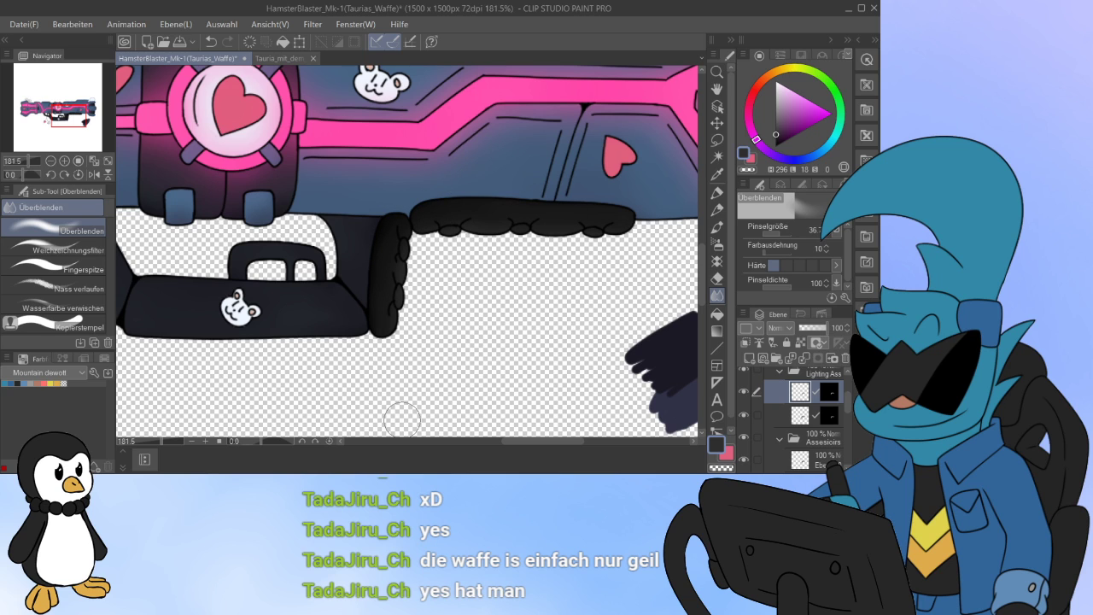
pyautogui.click(802, 415)
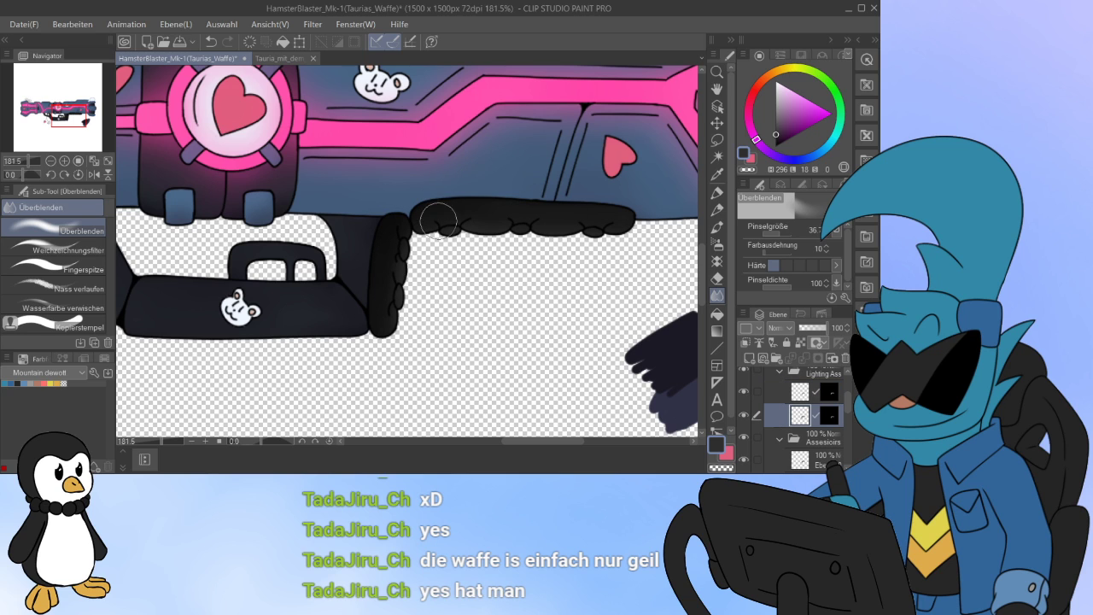
# Step: Load the outlines of the pink hearts as a selection from layer Ebene 22 in the Assesioirs folder
pyautogui.scroll(-5, 333, 269)
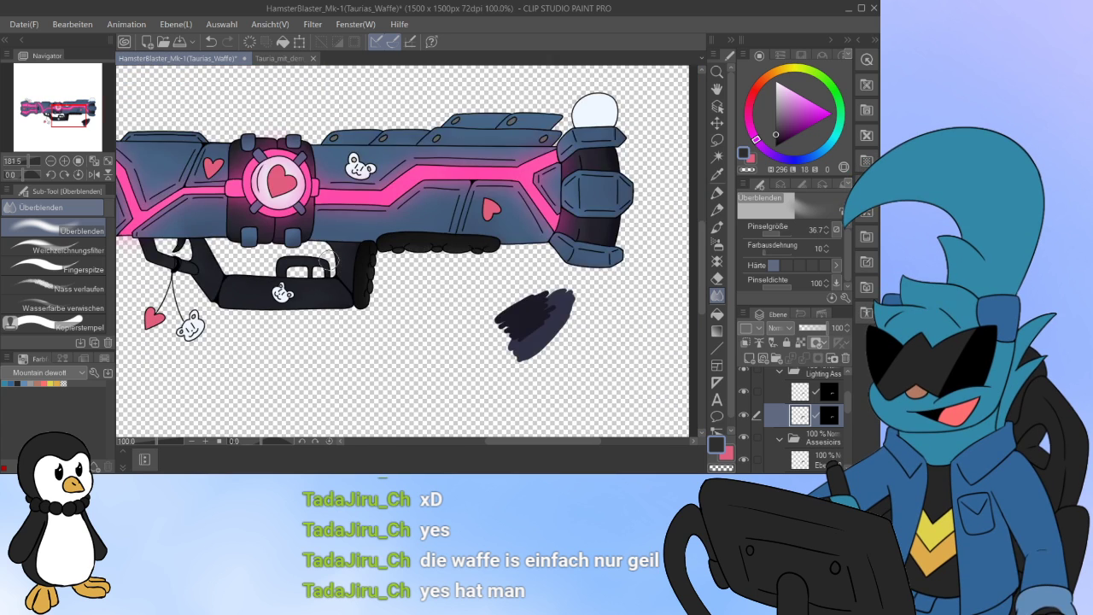
pyautogui.moveTo(341, 256); pyautogui.dragTo(444, 263)
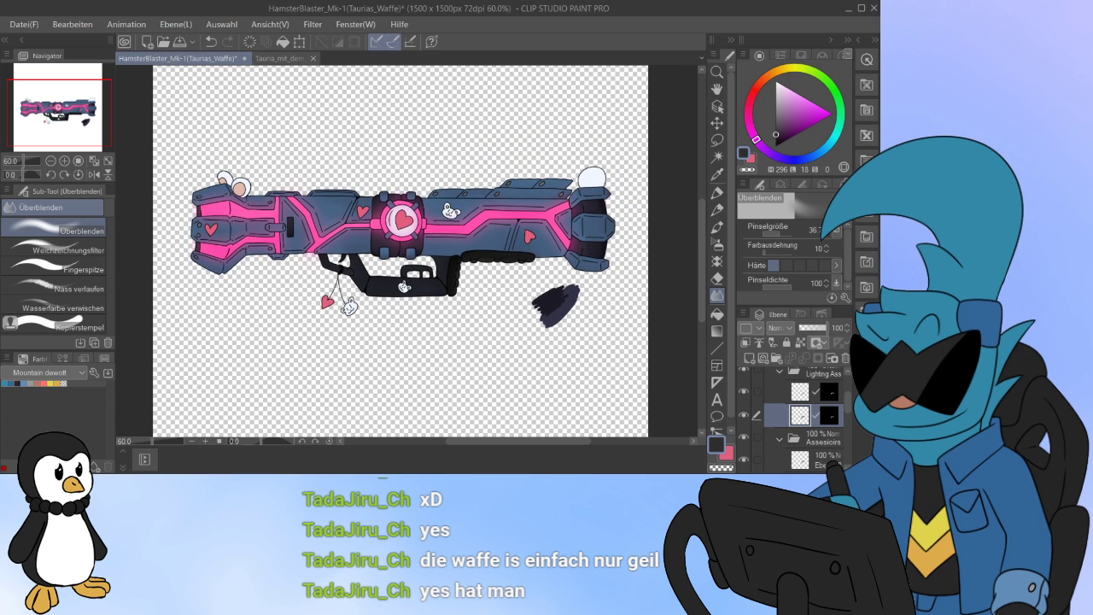
pyautogui.scroll(2, 475, 313)
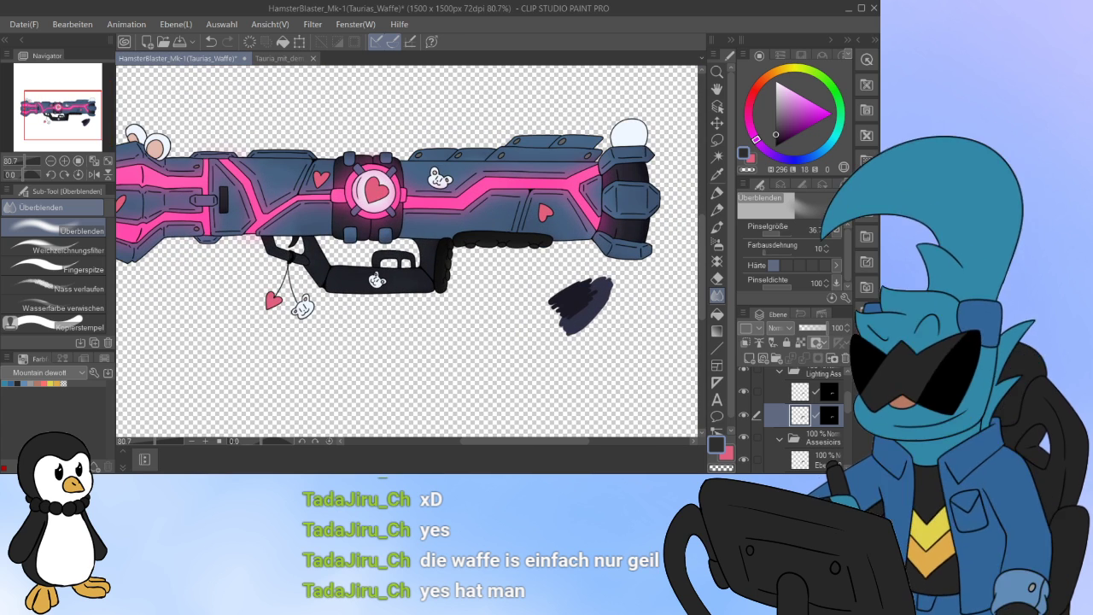
pyautogui.scroll(-1, 803, 410)
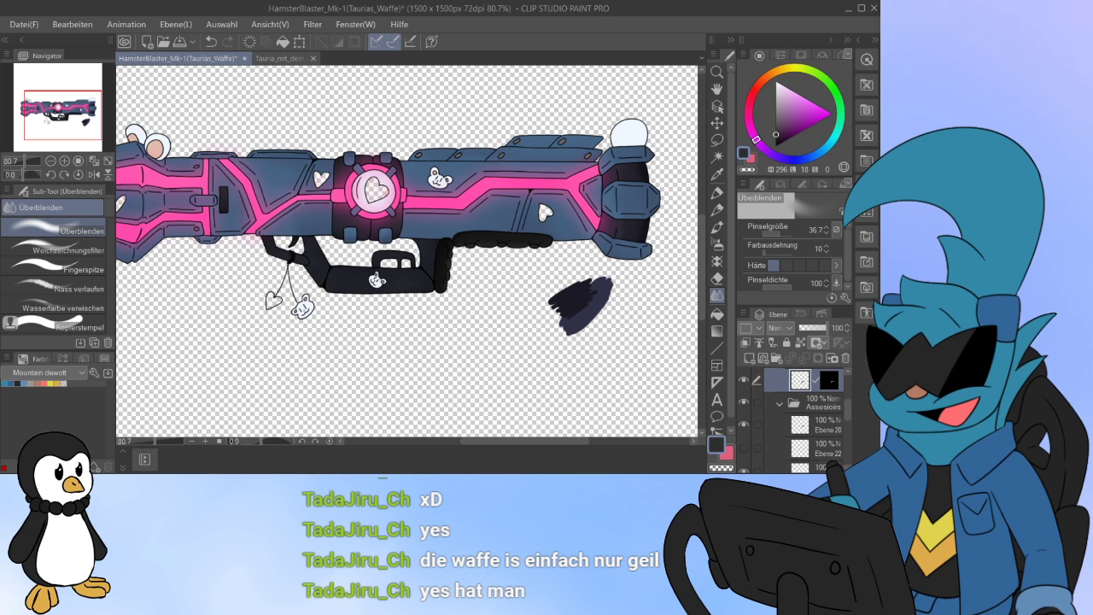
pyautogui.click(825, 449)
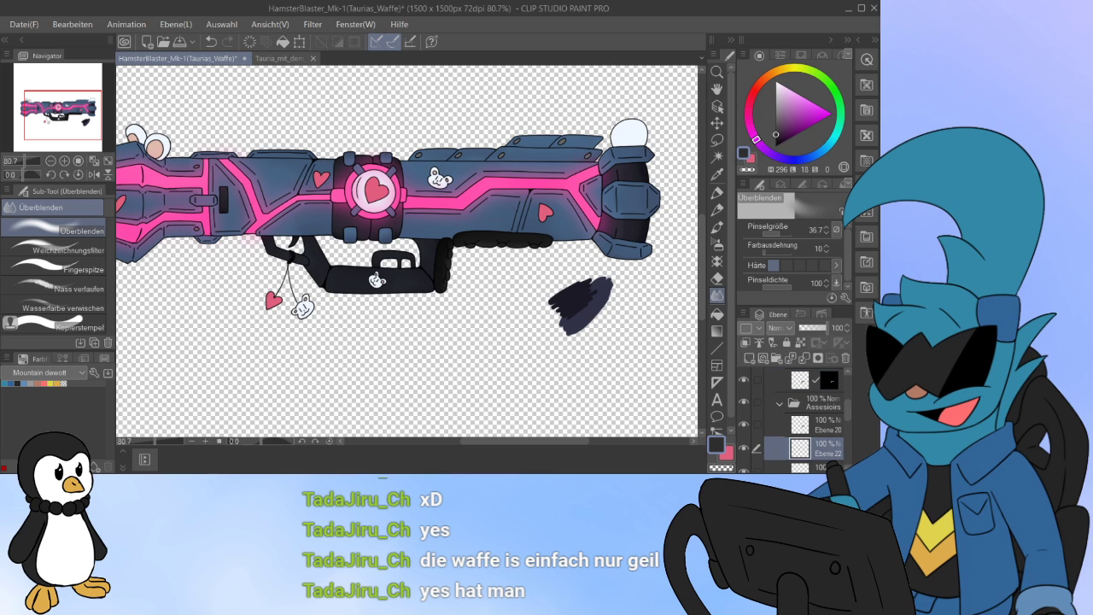
pyautogui.keyDown('ctrl'); pyautogui.click(800, 448); pyautogui.keyUp('ctrl')
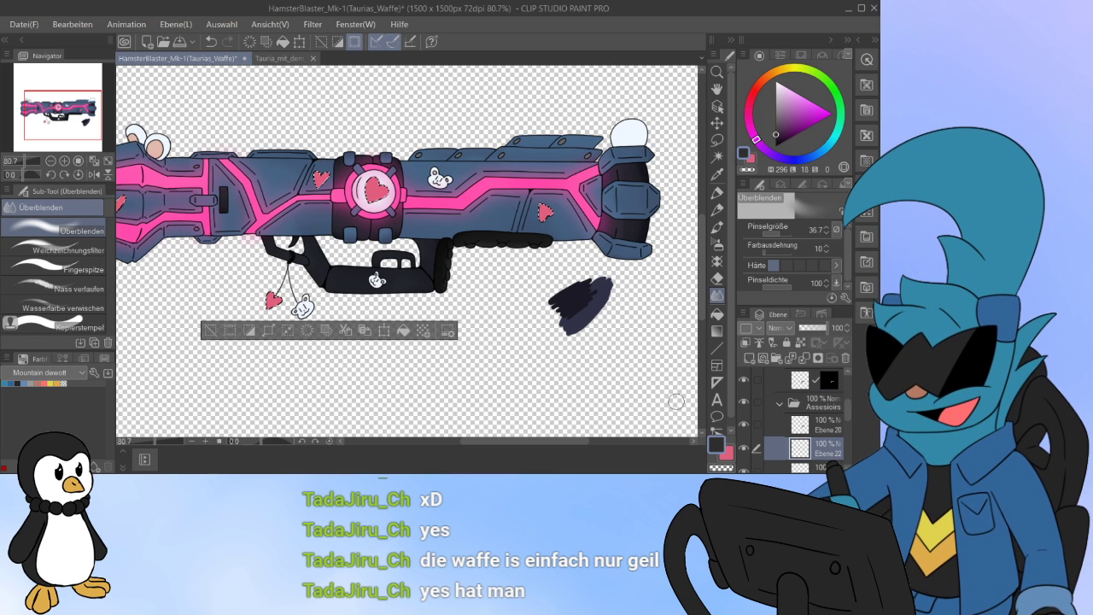
# Step: Add a new layer in the accessory lighting folder, mask it with the hearts selection and duplicate it
pyautogui.scroll(1, 803, 418)
pyautogui.click(825, 392)
pyautogui.click(749, 359)
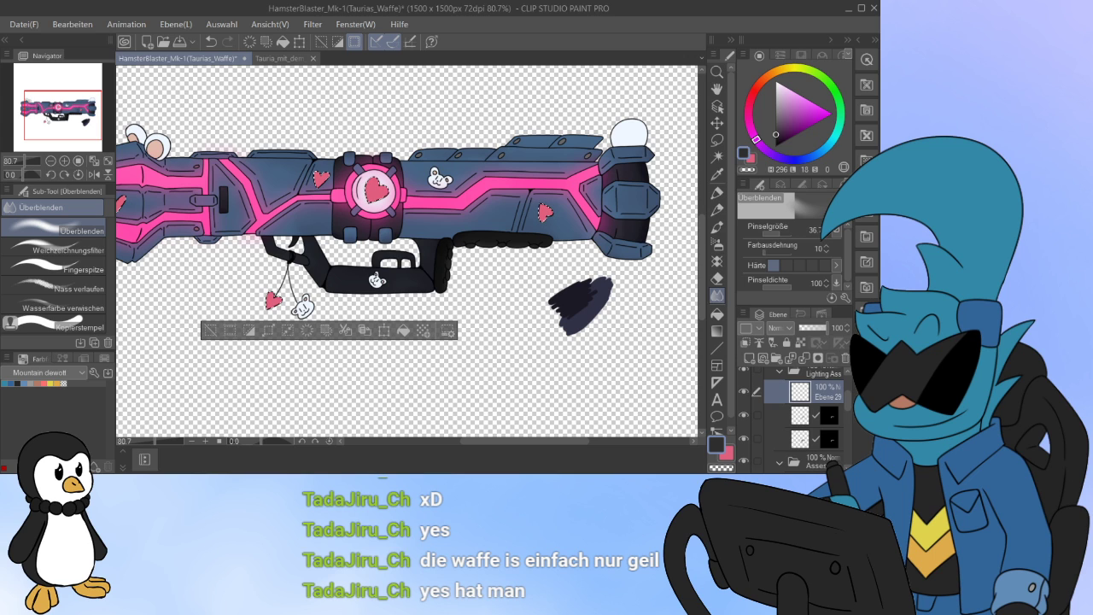
pyautogui.click(818, 358)
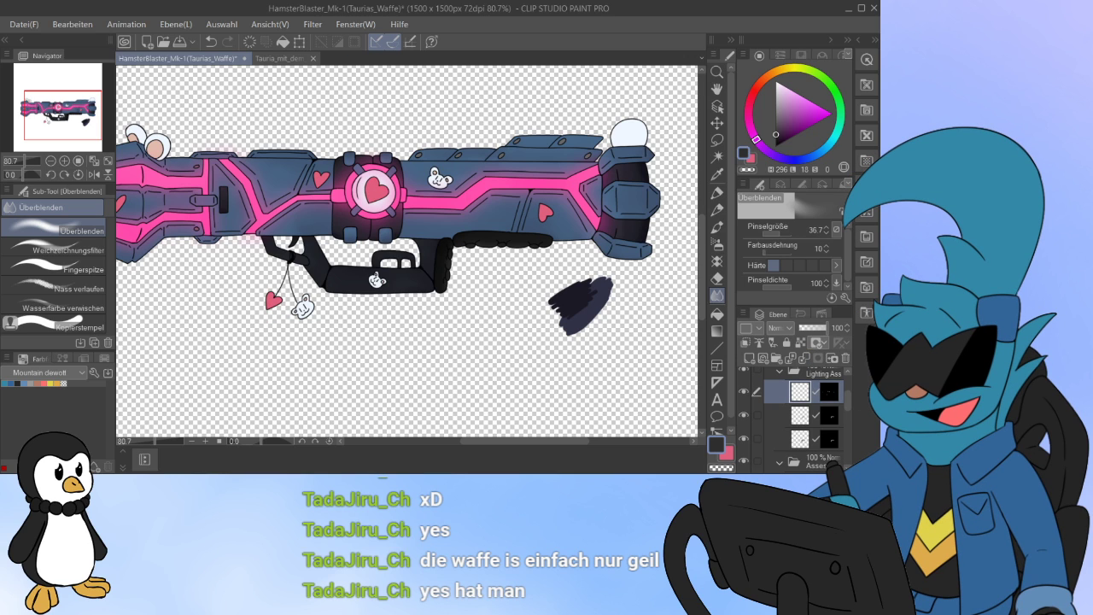
pyautogui.hotkey('ctrl', 'c')
pyautogui.hotkey('ctrl', 'v')
# Step: Prepare to shade the hearts on the lower hearts-masked layer with a muted darker pink of hue 333, luminosity 56 and saturation 42
pyautogui.click(800, 415)
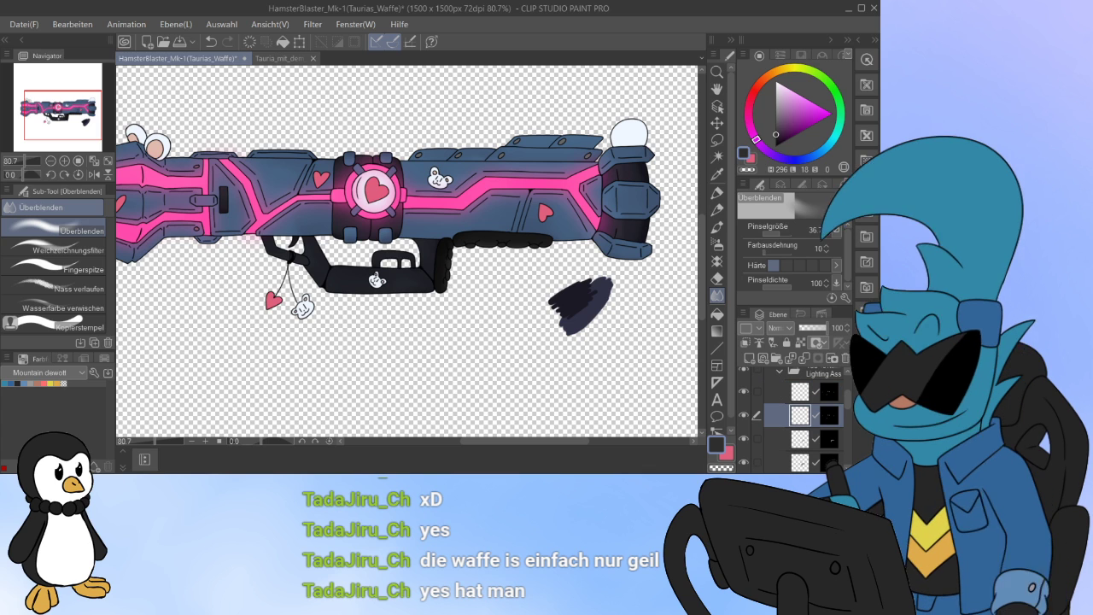
pyautogui.moveTo(239, 273); pyautogui.dragTo(300, 318)
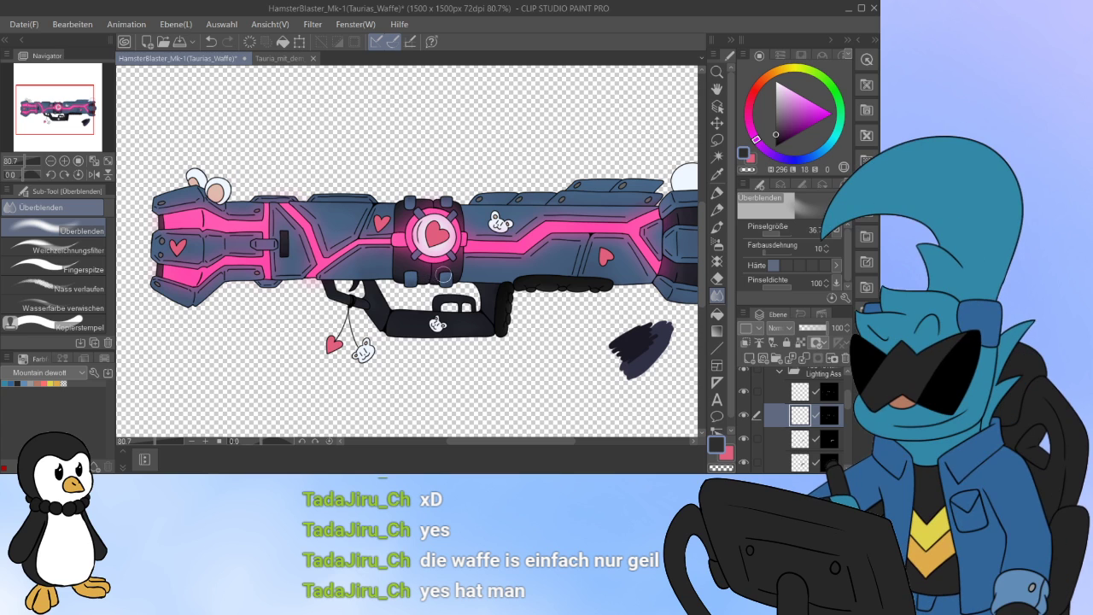
pyautogui.press('x')
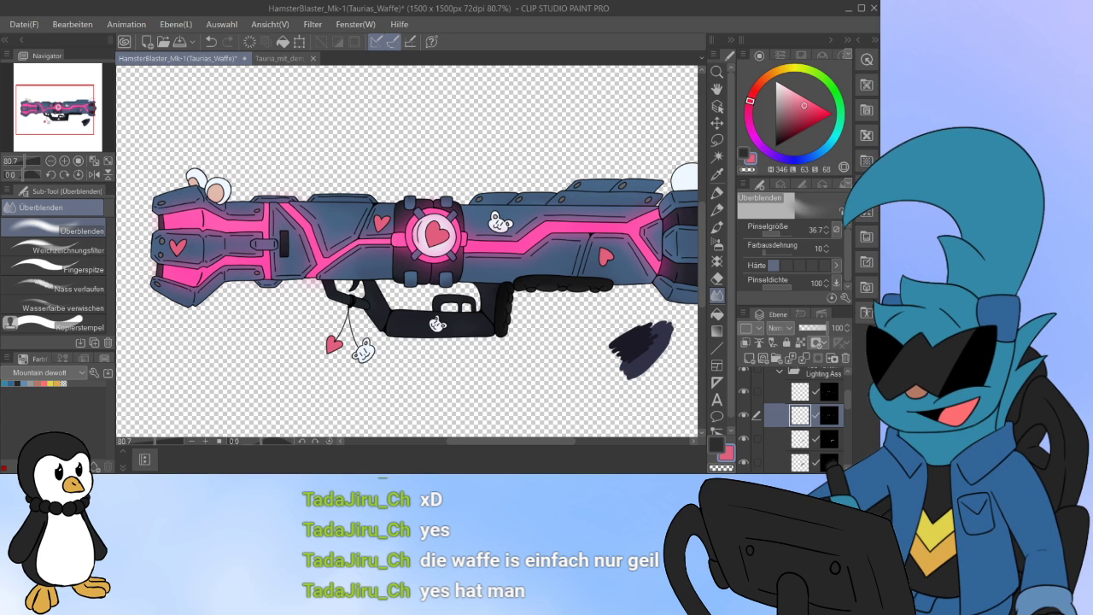
pyautogui.press('i')
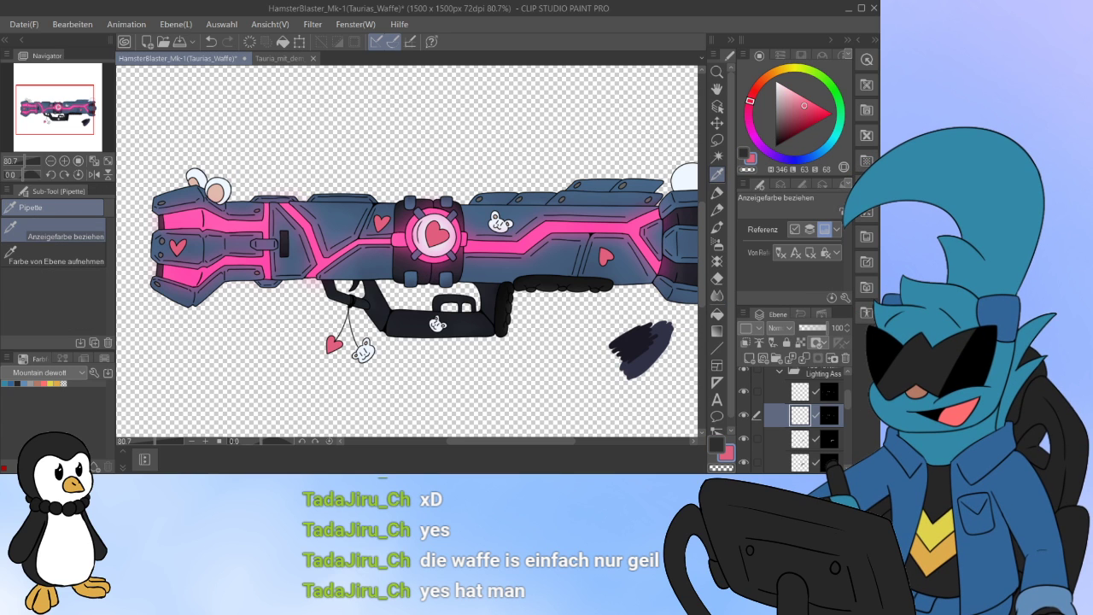
pyautogui.moveTo(803, 106); pyautogui.dragTo(797, 110)
pyautogui.click(717, 261)
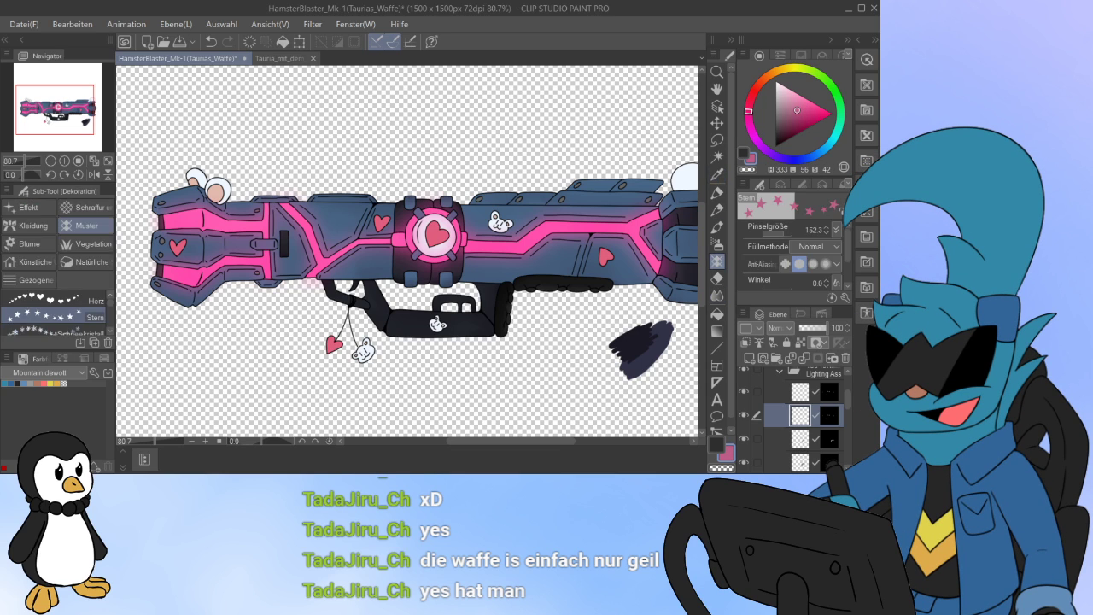
pyautogui.click(85, 207)
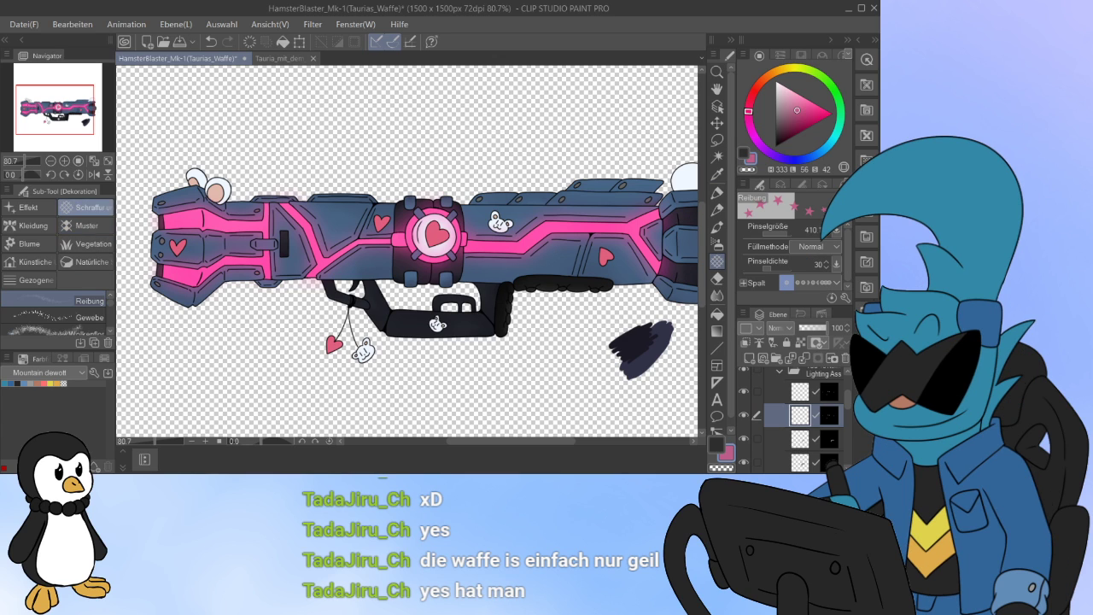
# Step: Try the Reibung decoration brush with a reduced size of about 168 and a brush density of 73
pyautogui.click(85, 225)
pyautogui.press('b')
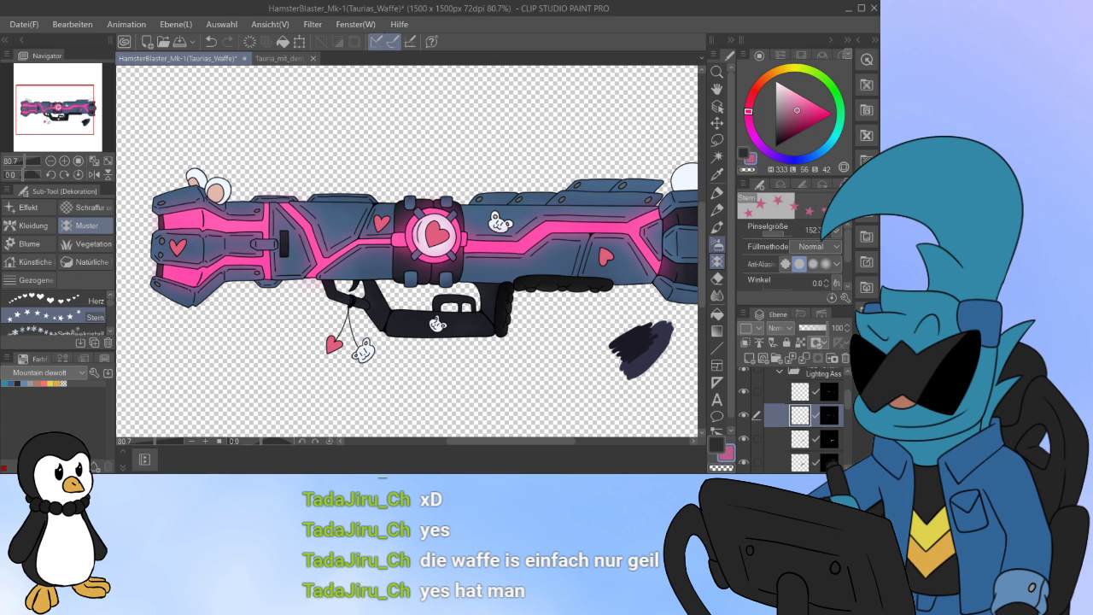
pyautogui.click(717, 261)
pyautogui.click(29, 207)
pyautogui.click(86, 207)
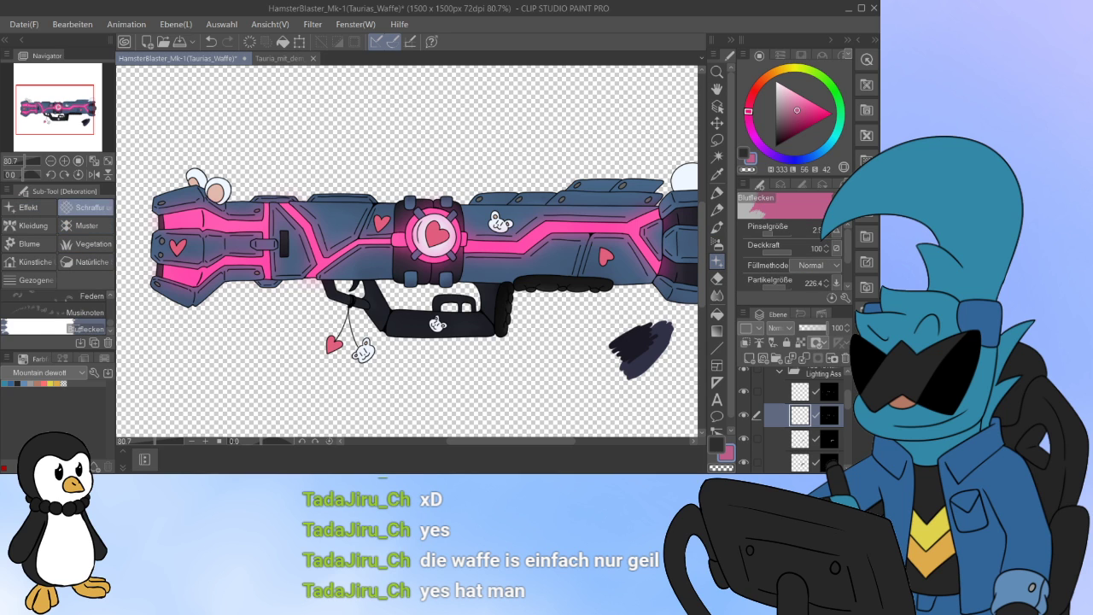
pyautogui.click(86, 226)
pyautogui.click(86, 207)
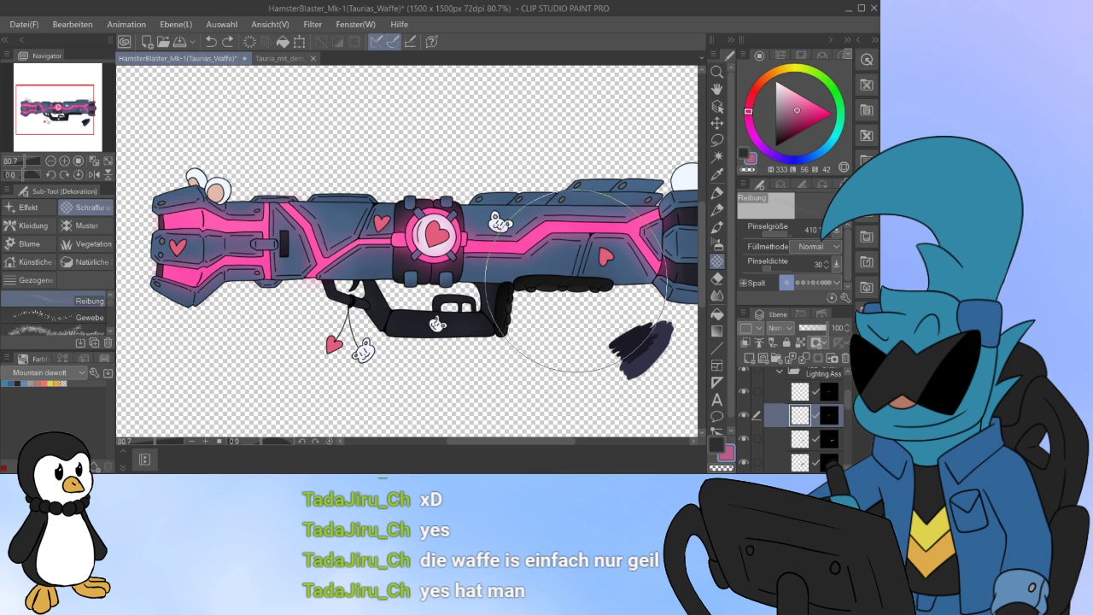
pyautogui.click(788, 232)
pyautogui.press('[')
pyautogui.press('[')
pyautogui.press('[')
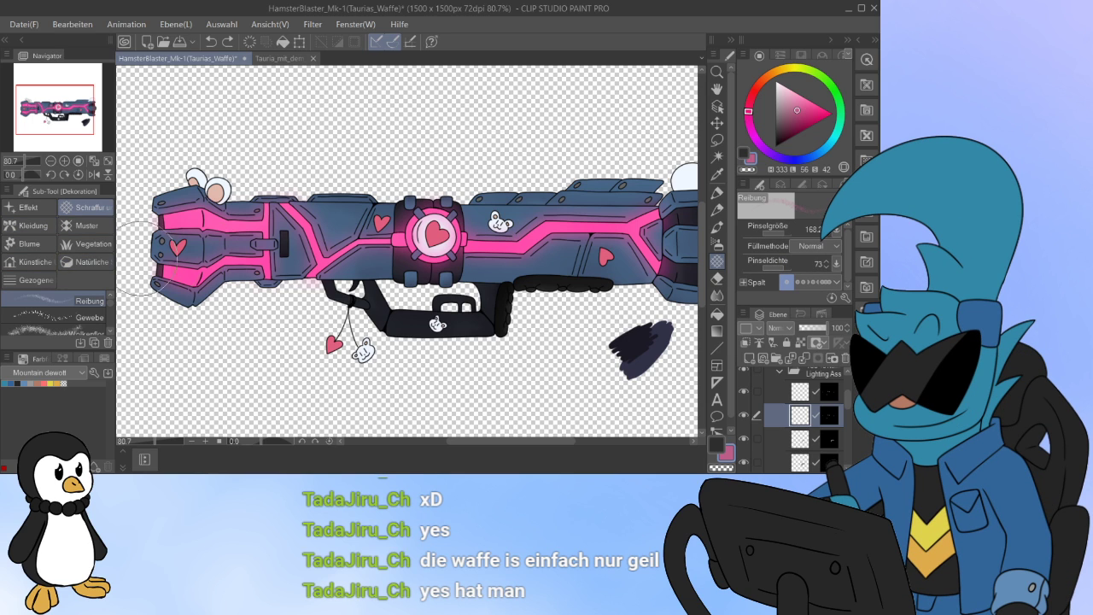
pyautogui.click(87, 261)
pyautogui.scroll(-2, 55, 312)
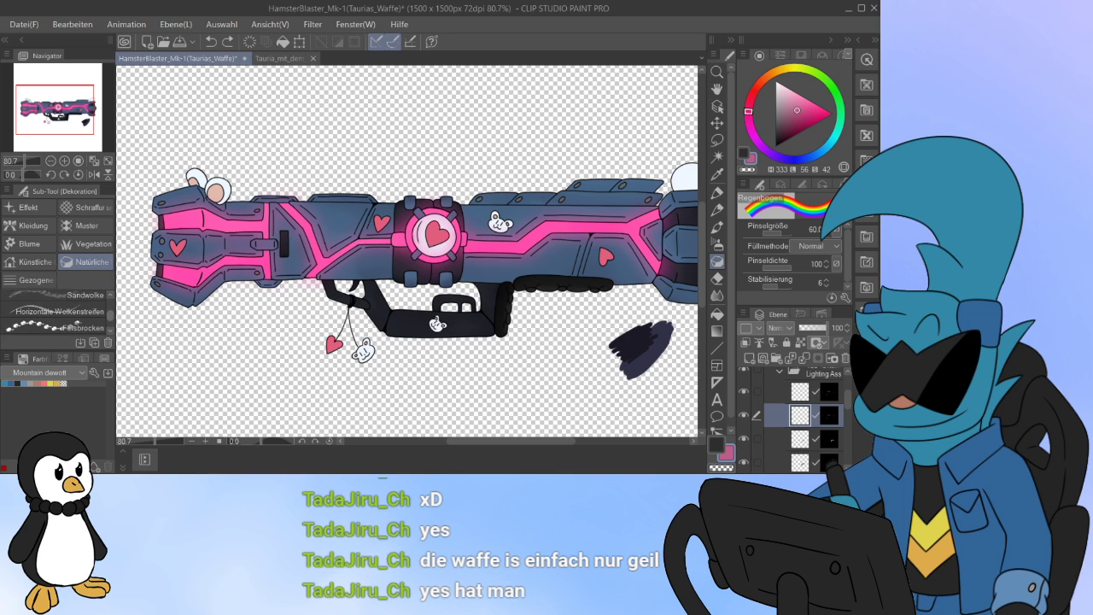
pyautogui.scroll(-1, 55, 311)
# Step: Shade the heart stickers, the central heart and the hanging heart charm in dark pink with the Raue Wasserfarbe brush
pyautogui.press('b')
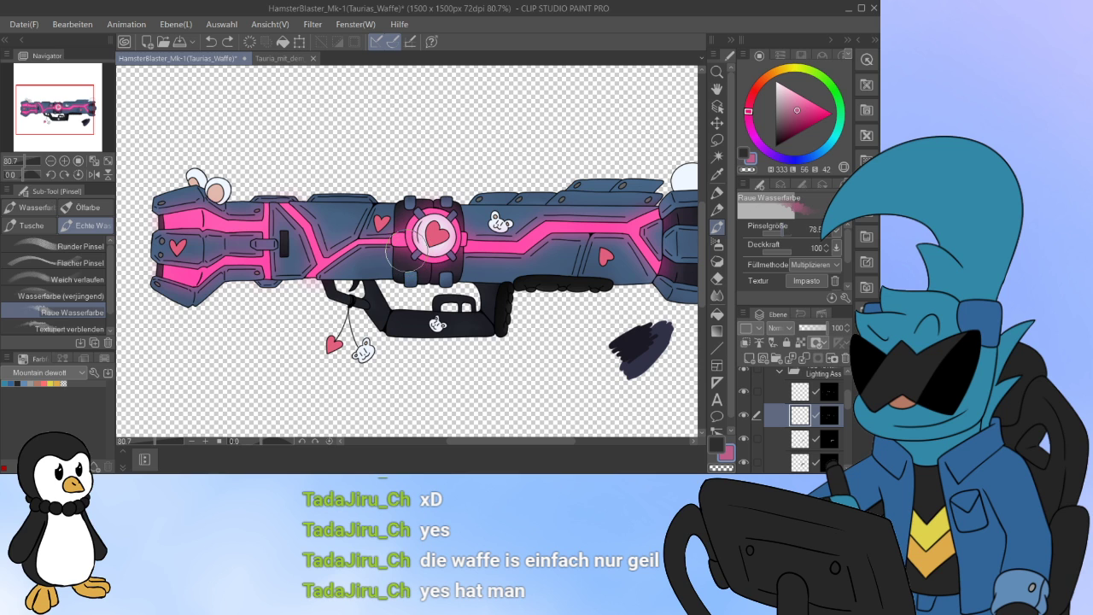
pyautogui.scroll(5, 405, 250)
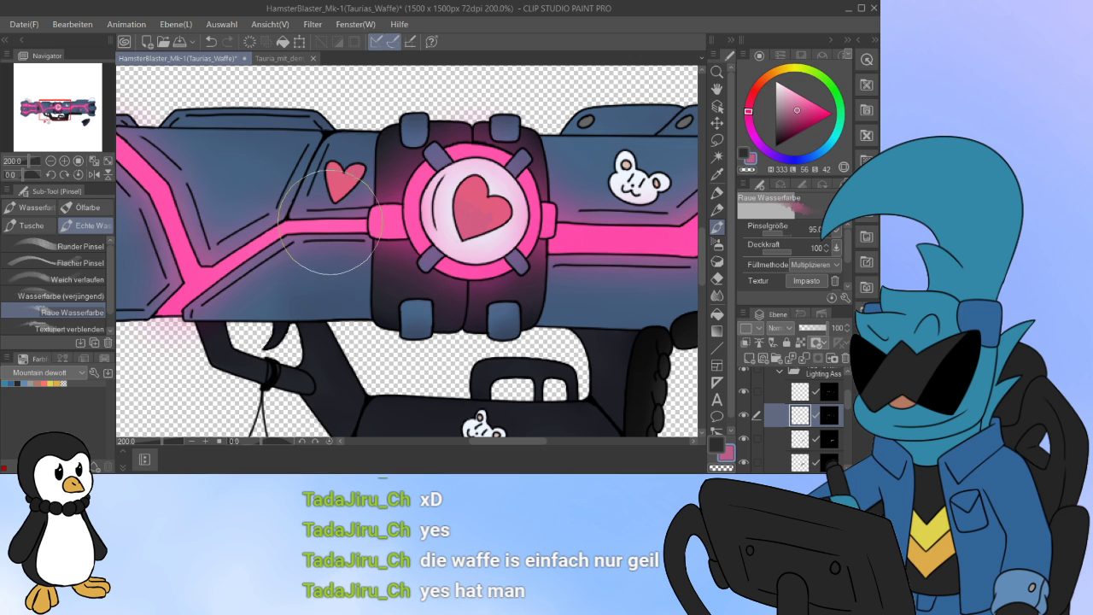
pyautogui.moveTo(514, 442); pyautogui.dragTo(576, 442)
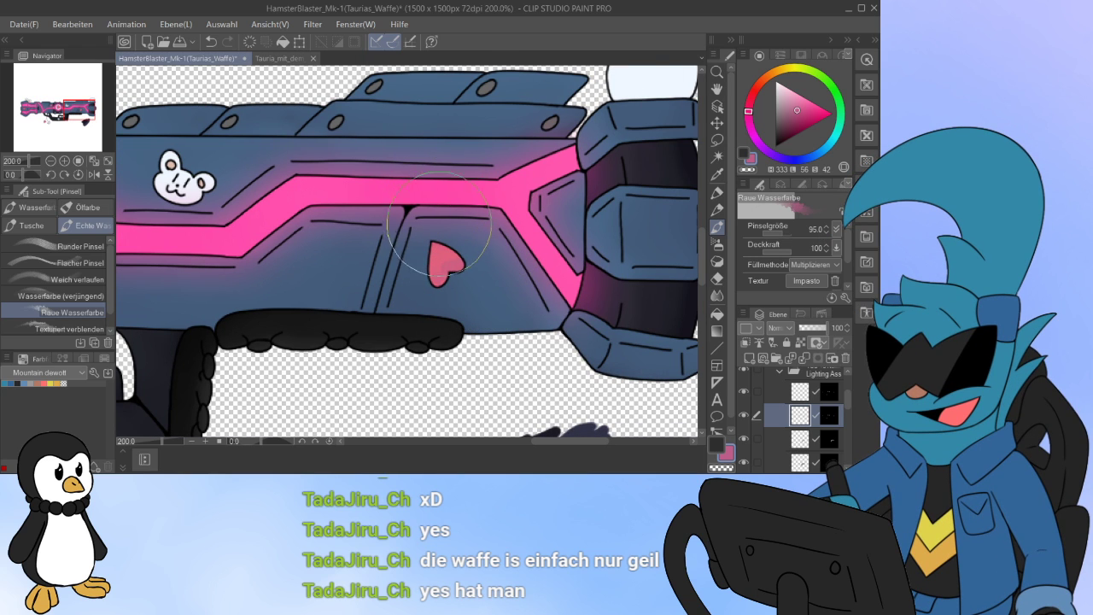
pyautogui.moveTo(556, 442); pyautogui.dragTo(426, 441)
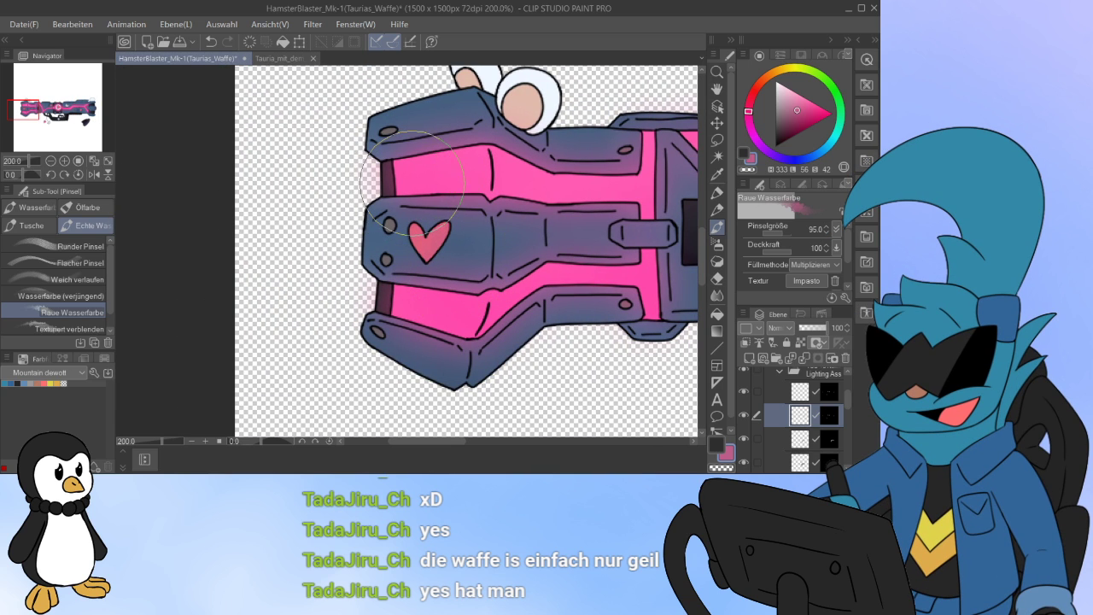
pyautogui.moveTo(427, 441); pyautogui.dragTo(559, 440)
pyautogui.moveTo(702, 256); pyautogui.dragTo(702, 280)
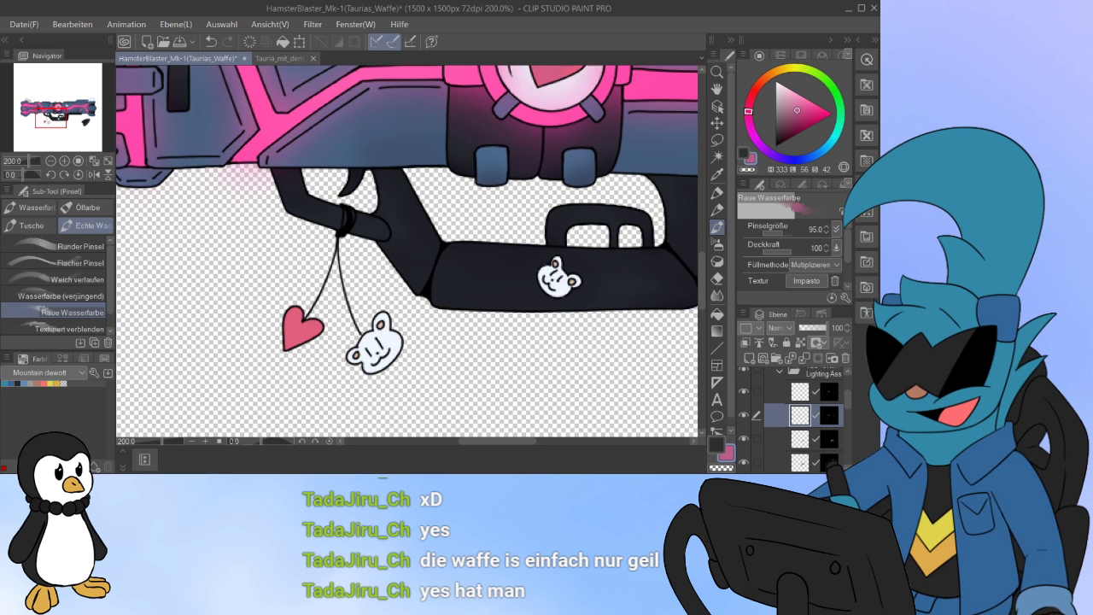
# Step: On the layer above the shading, airbrush soft light pink highlights onto the central heart and the neighbouring heart stickers, using the Sanft airbrush
pyautogui.click(800, 392)
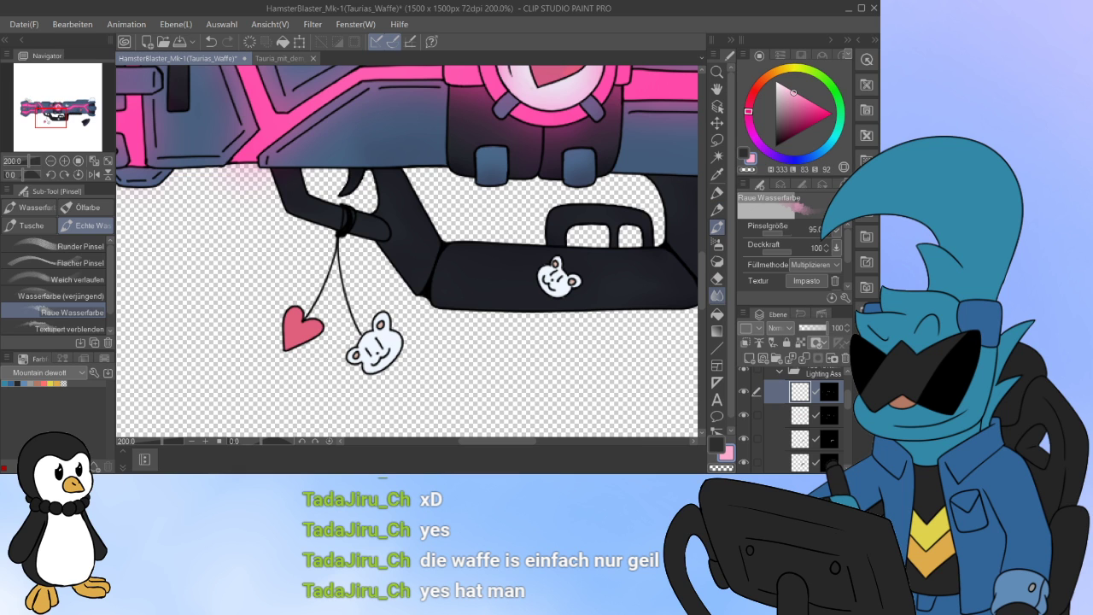
pyautogui.click(717, 244)
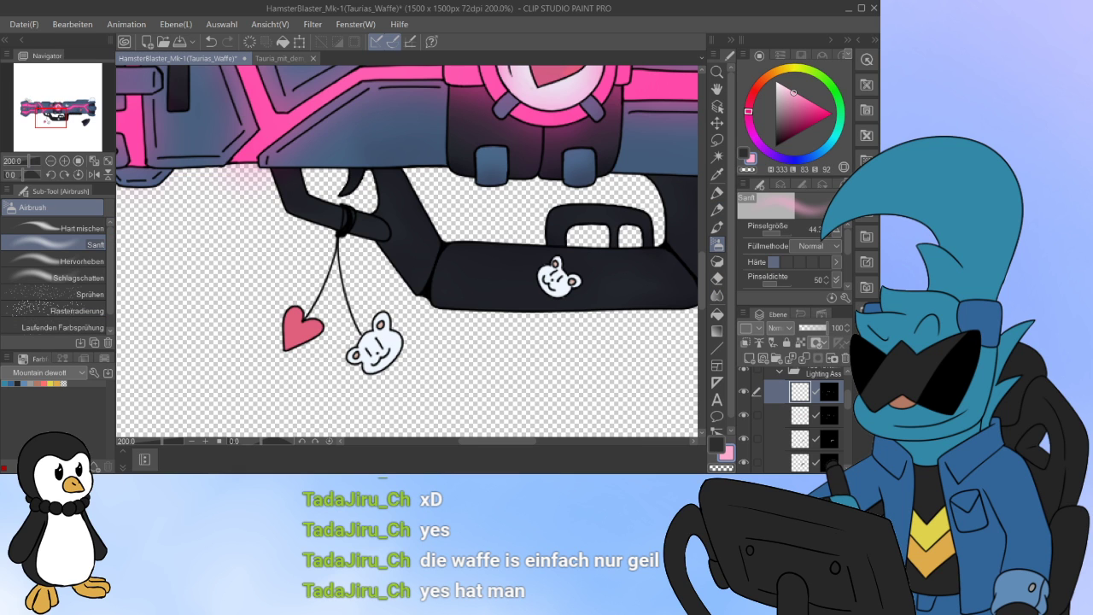
pyautogui.moveTo(529, 140); pyautogui.dragTo(426, 317)
pyautogui.moveTo(446, 203); pyautogui.dragTo(449, 212)
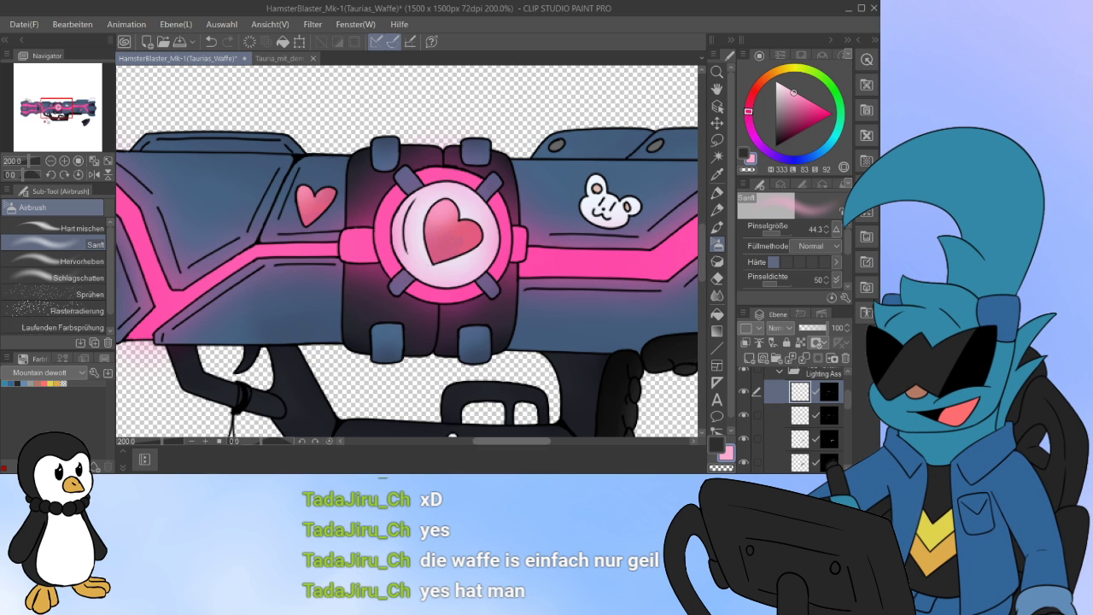
pyautogui.moveTo(511, 440); pyautogui.dragTo(547, 441)
pyautogui.moveTo(606, 262); pyautogui.dragTo(601, 260)
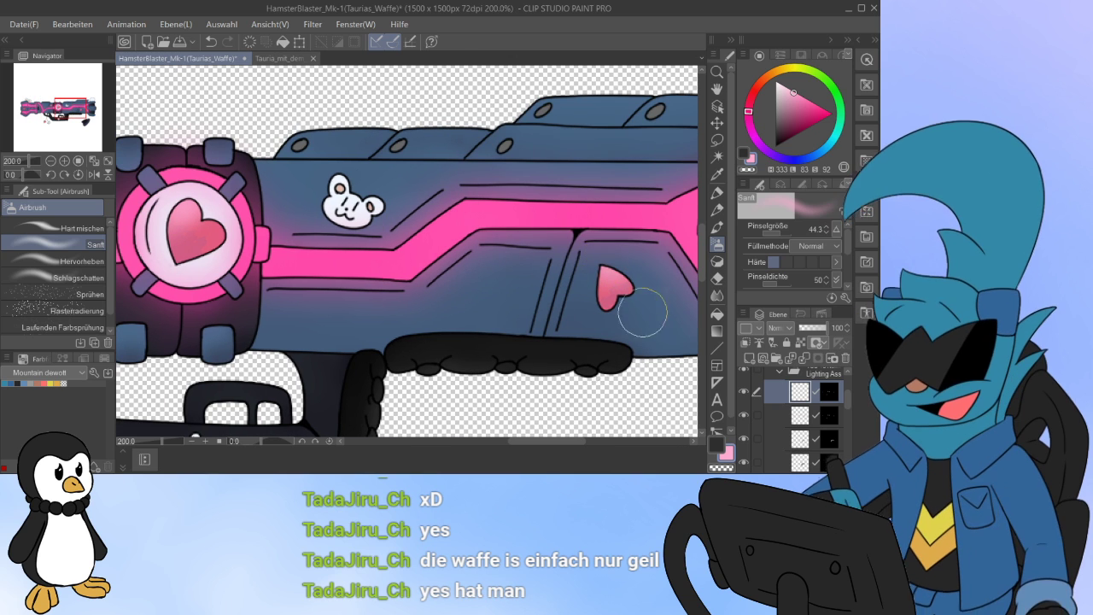
# Step: Airbrush light pink highlights onto the heart at the blaster's front end and the hanging heart charm
pyautogui.hscroll(-6, 642, 313)
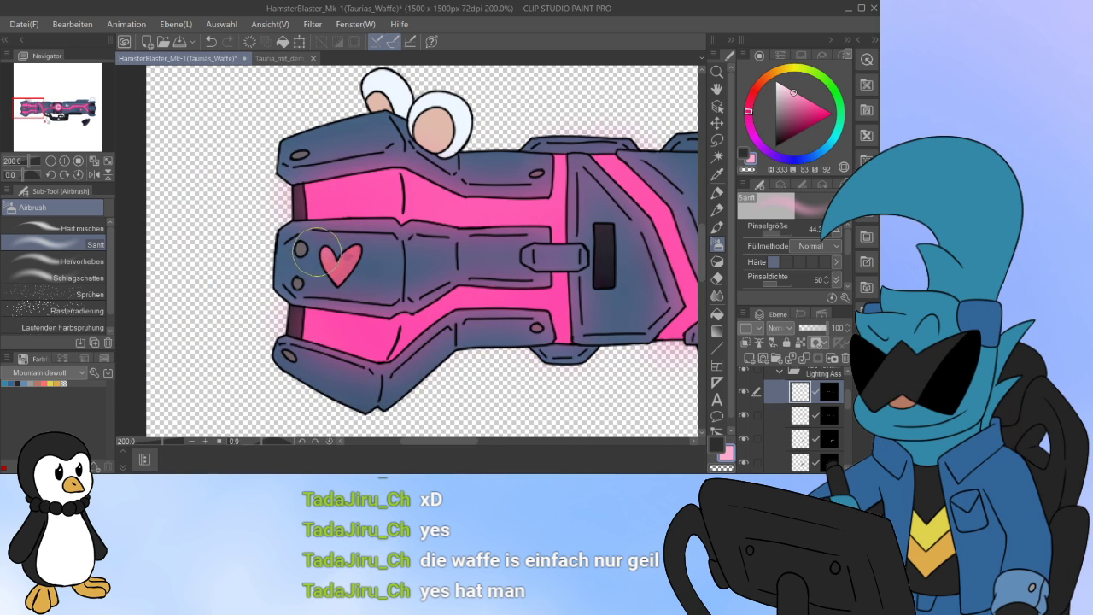
pyautogui.hscroll(4, 480, 431)
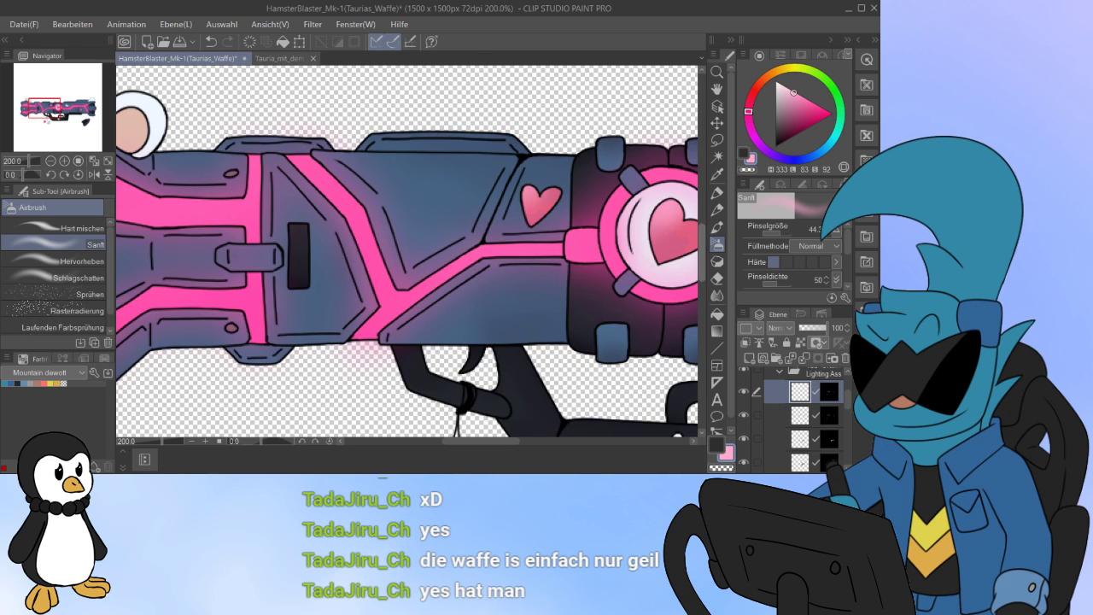
pyautogui.scroll(-3, 406, 251)
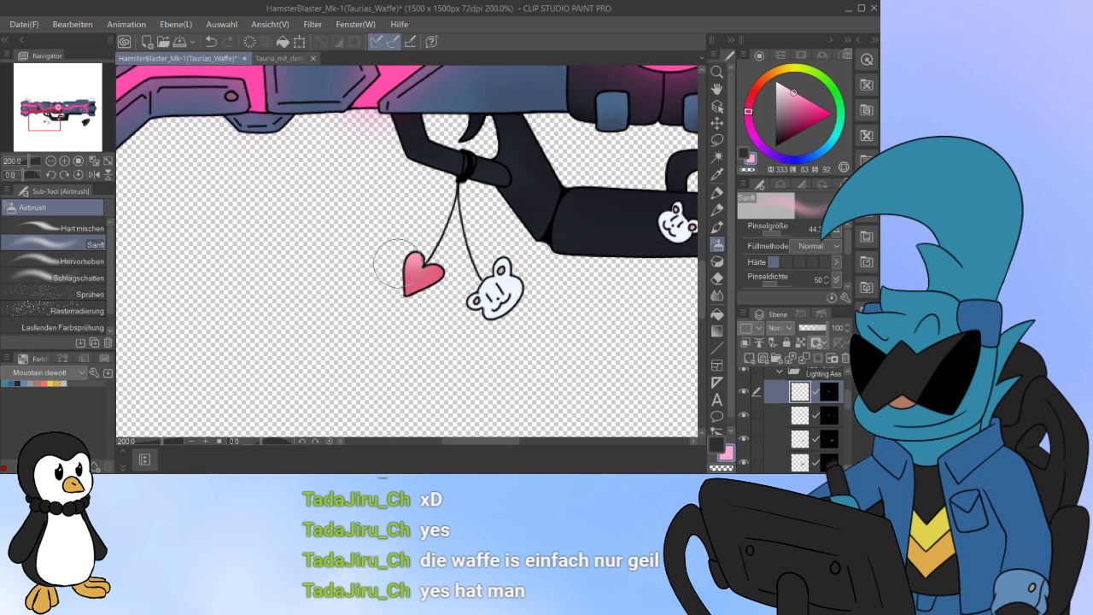
pyautogui.moveTo(500, 442)
pyautogui.mouseDown()
pyautogui.moveTo(530, 441)
pyautogui.moveTo(494, 442)
pyautogui.mouseUp()
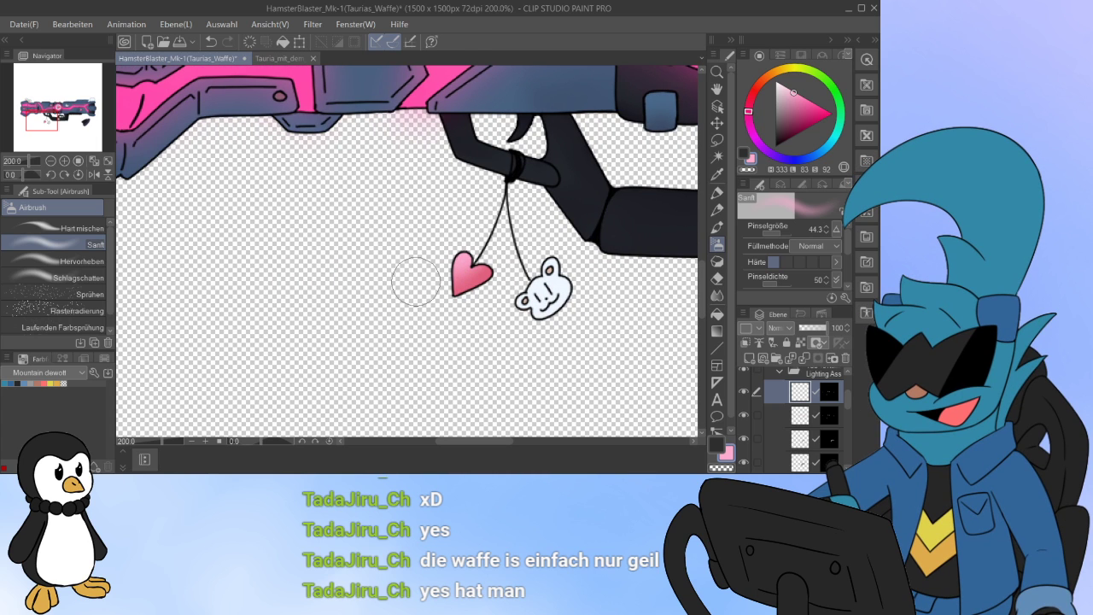
# Step: Lower the opacity of the heart shading layer to 78%
pyautogui.moveTo(42, 124); pyautogui.dragTo(56, 117)
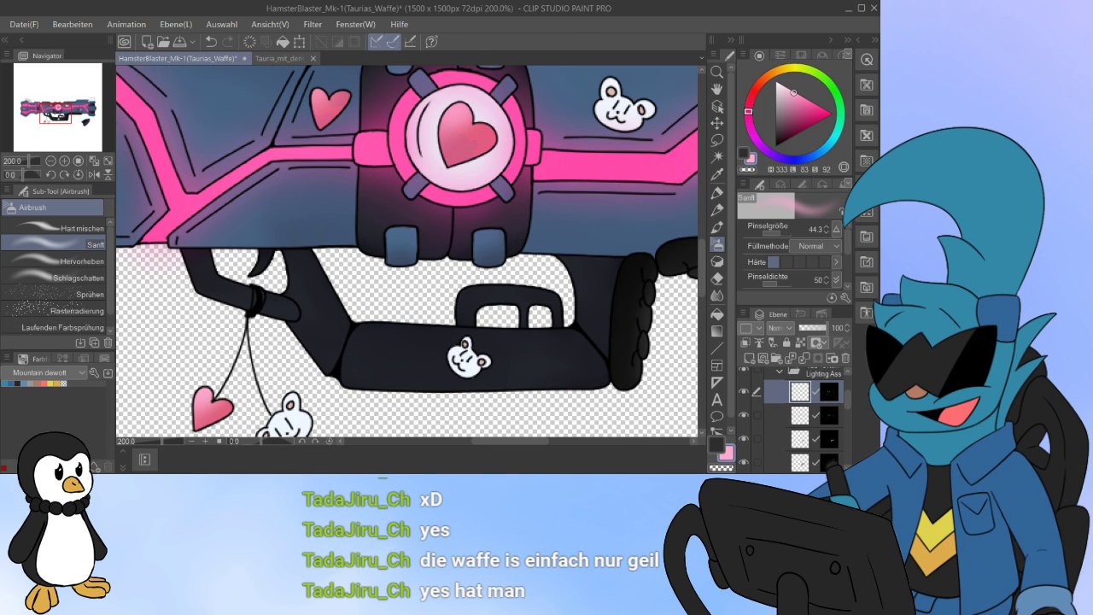
pyautogui.click(800, 415)
pyautogui.hotkey('ctrl', 'u')
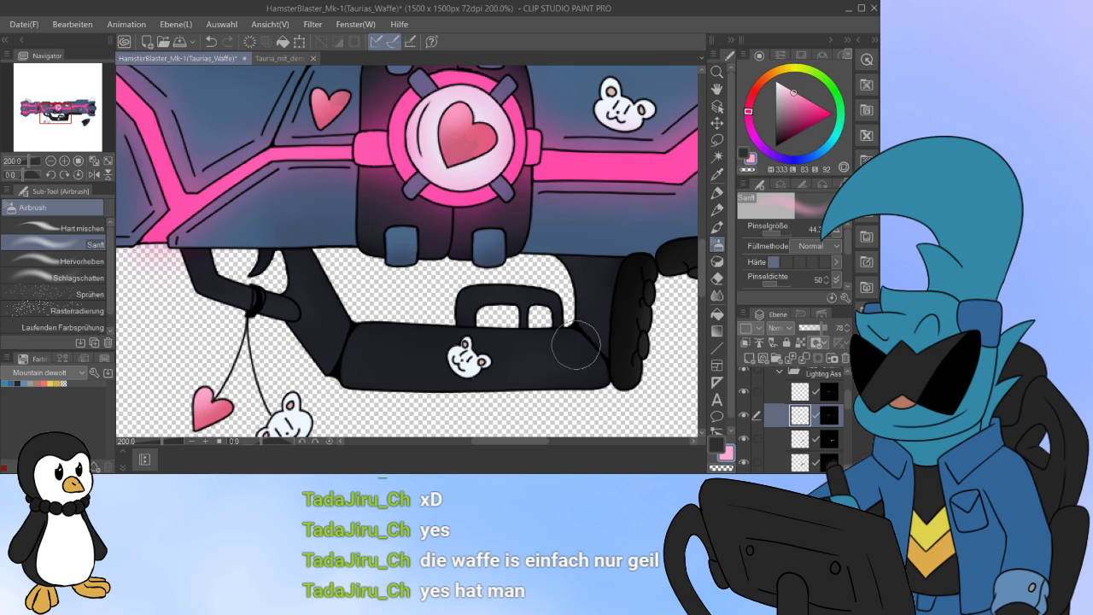
pyautogui.scroll(-10, 461, 316)
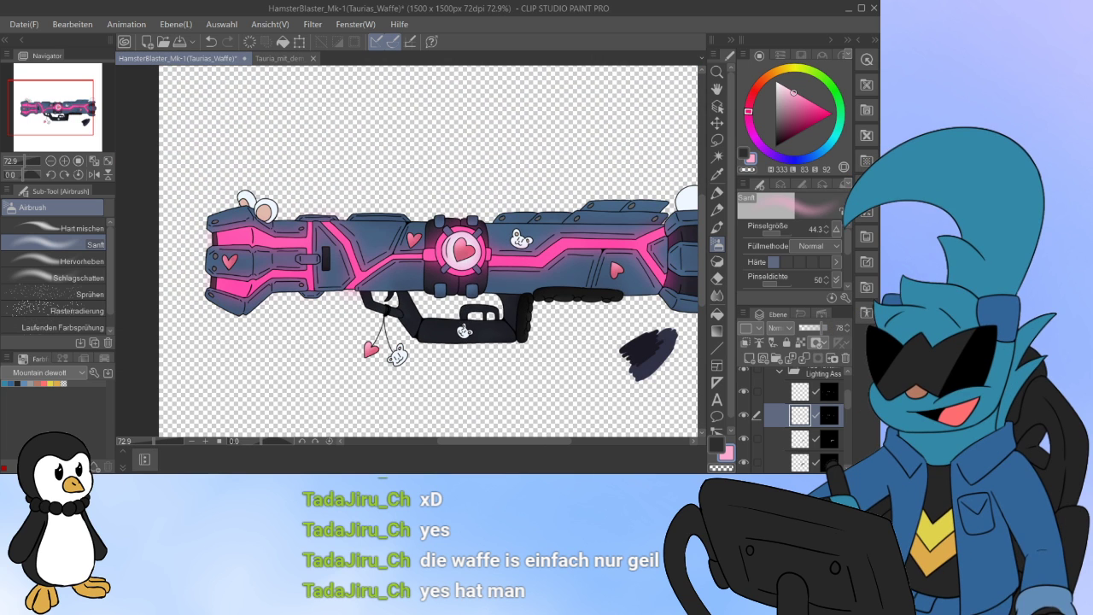
pyautogui.moveTo(461, 316); pyautogui.dragTo(422, 312)
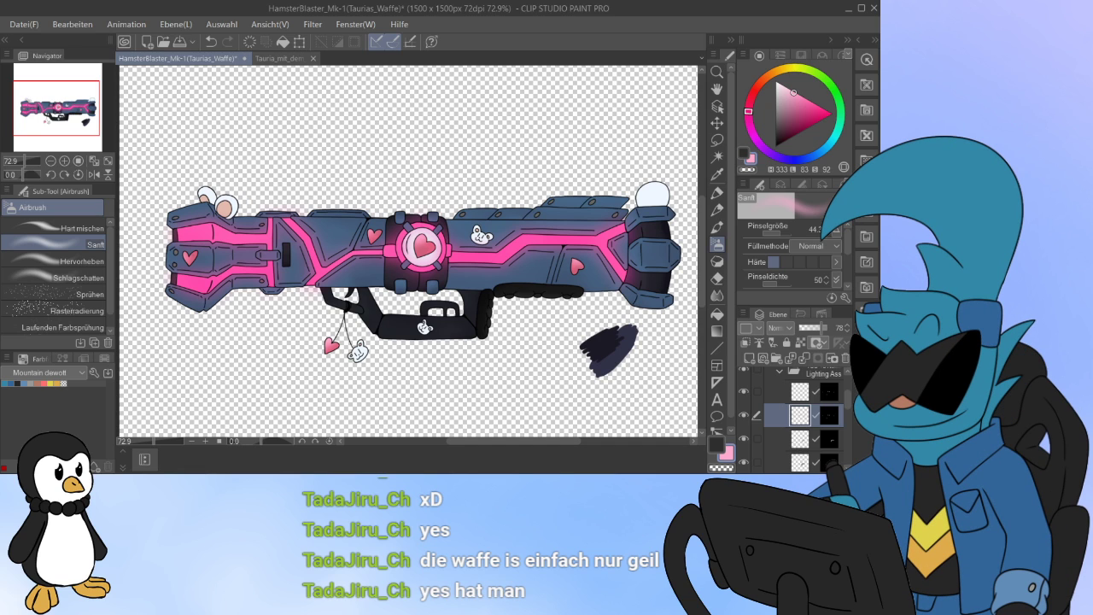
# Step: Toggle the visibility of layer Ebene 21 to check which parts of the blaster it covers
pyautogui.scroll(-3, 794, 419)
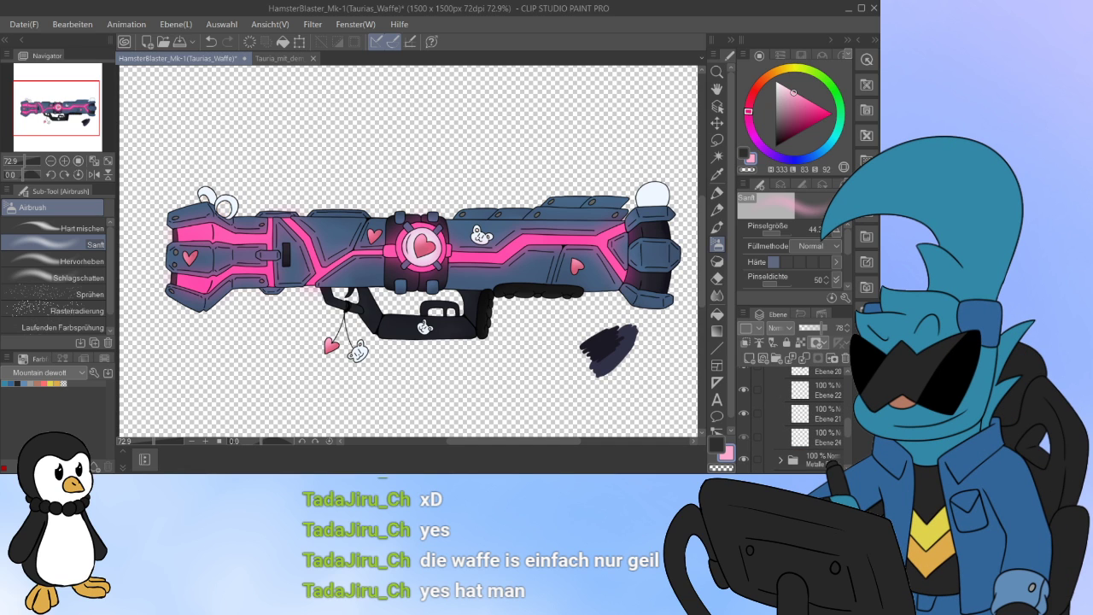
pyautogui.click(744, 414)
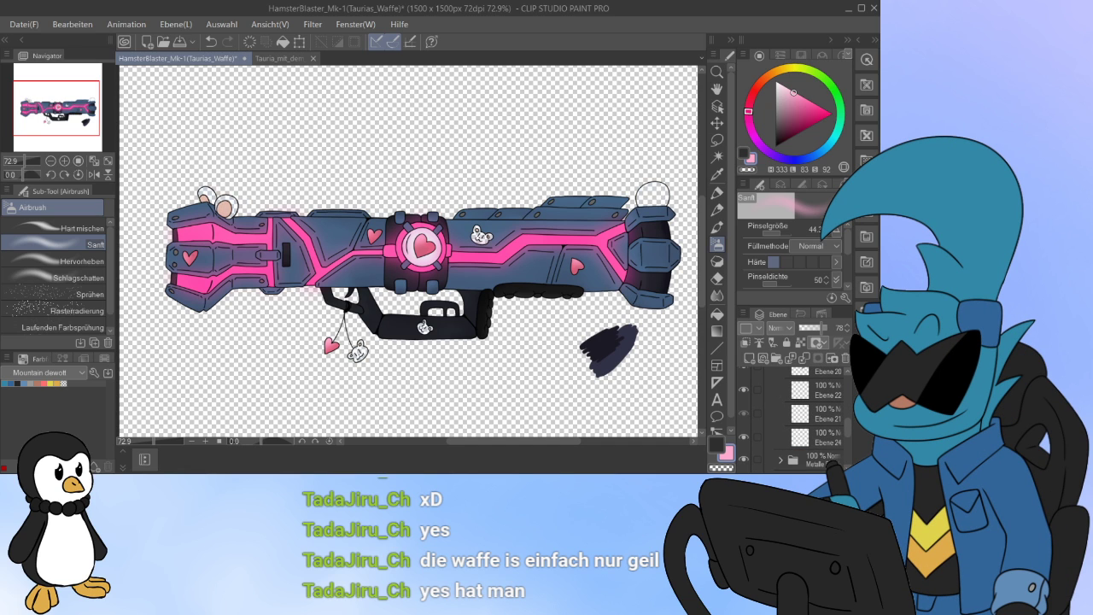
pyautogui.click(743, 413)
pyautogui.click(744, 413)
pyautogui.click(743, 413)
pyautogui.click(743, 414)
pyautogui.click(744, 414)
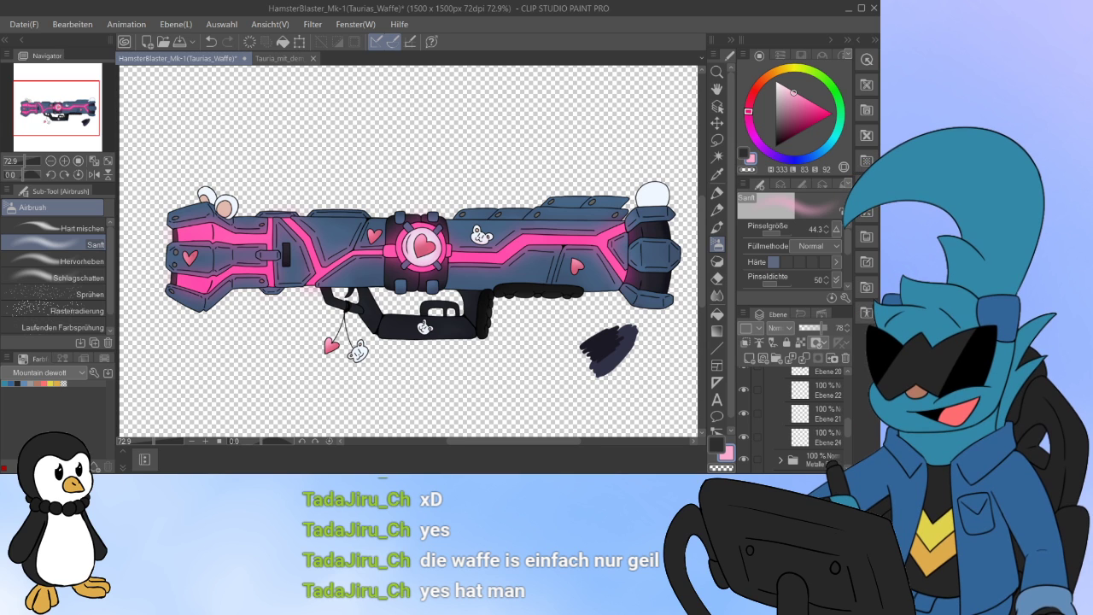
# Step: Select the contents of layer Ebene 21 and add a new layer masked to that selection in the Lighting group
pyautogui.click(825, 414)
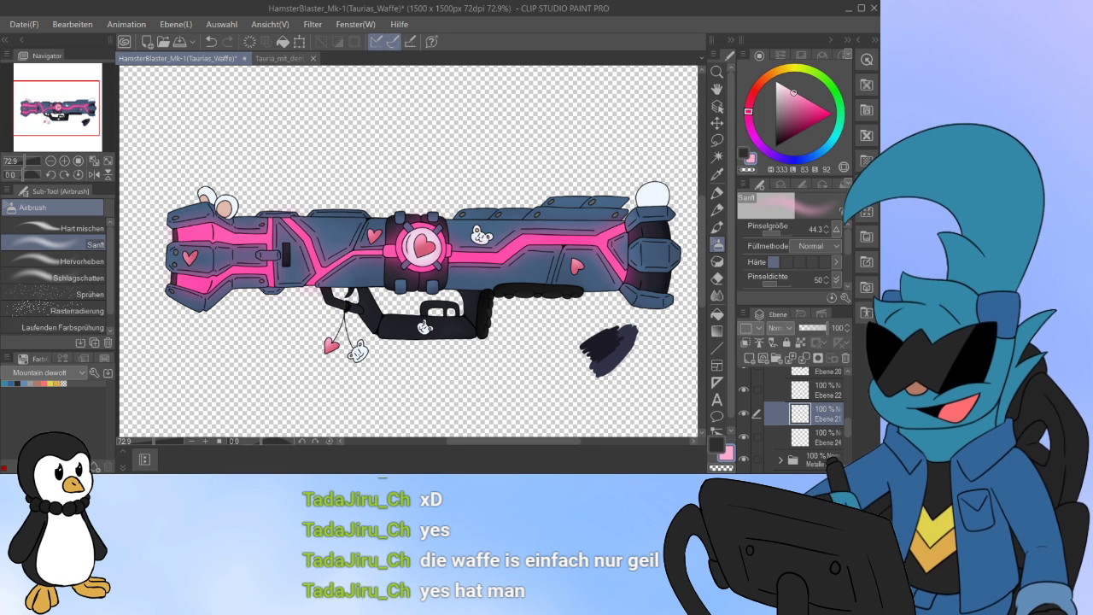
pyautogui.keyDown('ctrl'); pyautogui.click(800, 415); pyautogui.keyUp('ctrl')
pyautogui.scroll(2, 807, 419)
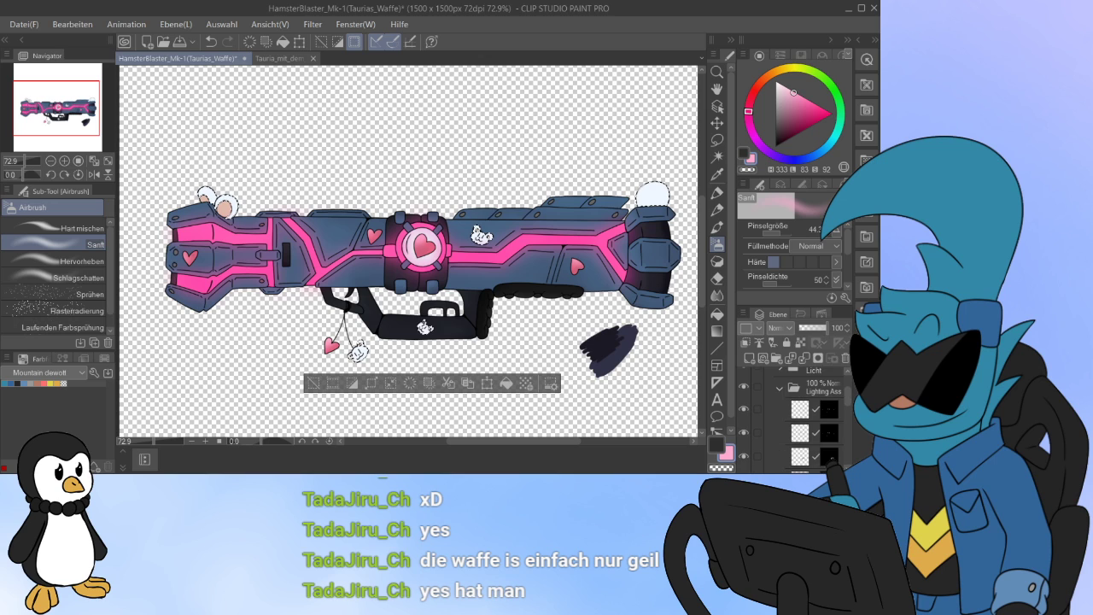
pyautogui.click(807, 409)
pyautogui.click(748, 358)
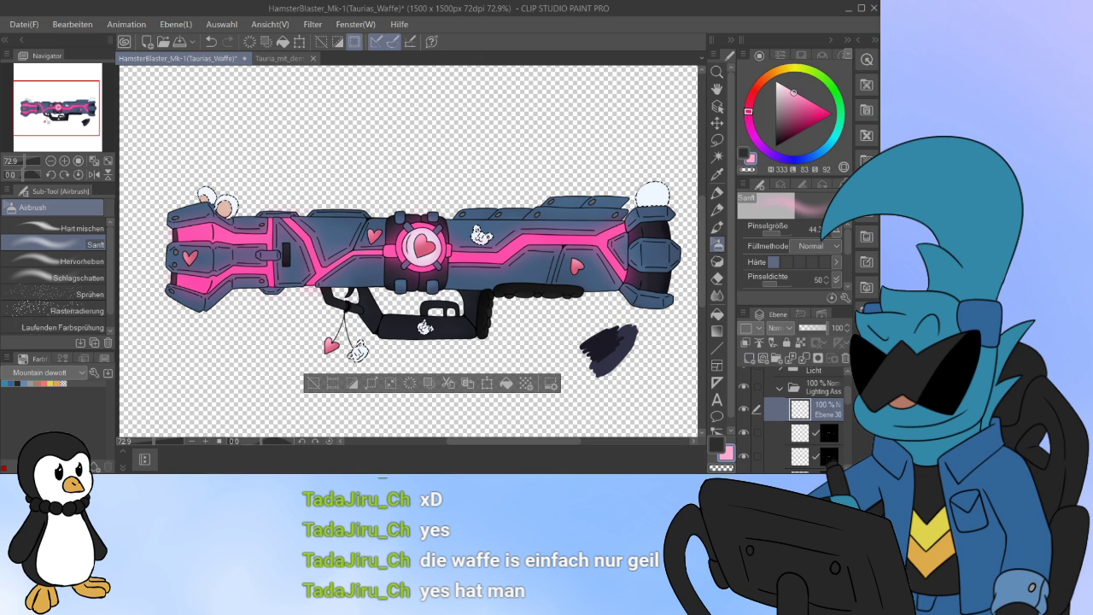
pyautogui.click(818, 358)
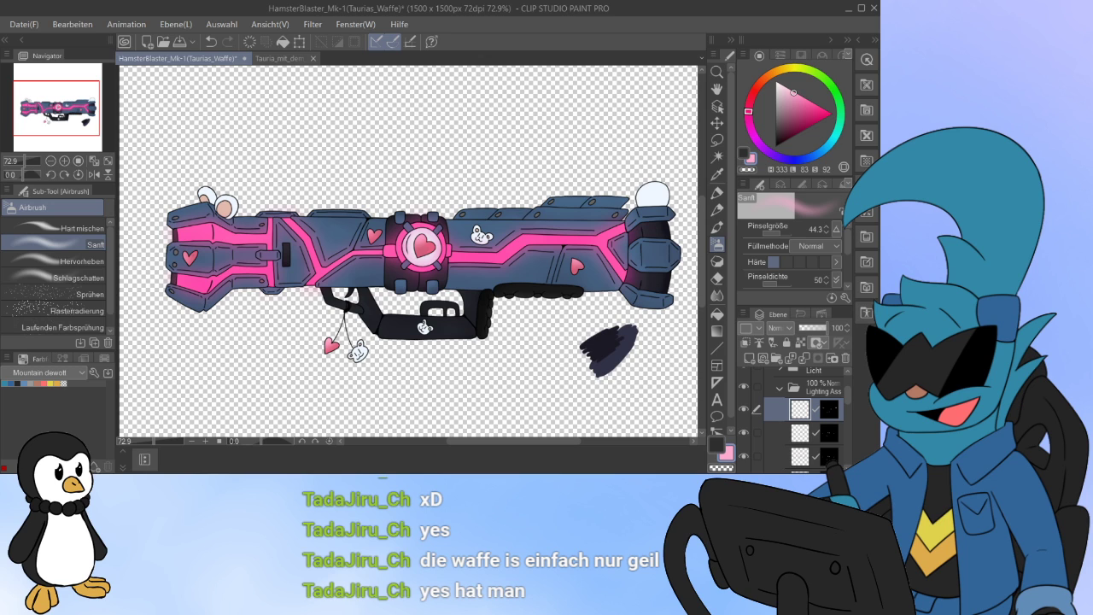
# Step: Airbrush soft light blue shading (H 218, L 81, S 35) onto the white ball at the blaster's end, using the second masked layer
pyautogui.click(800, 433)
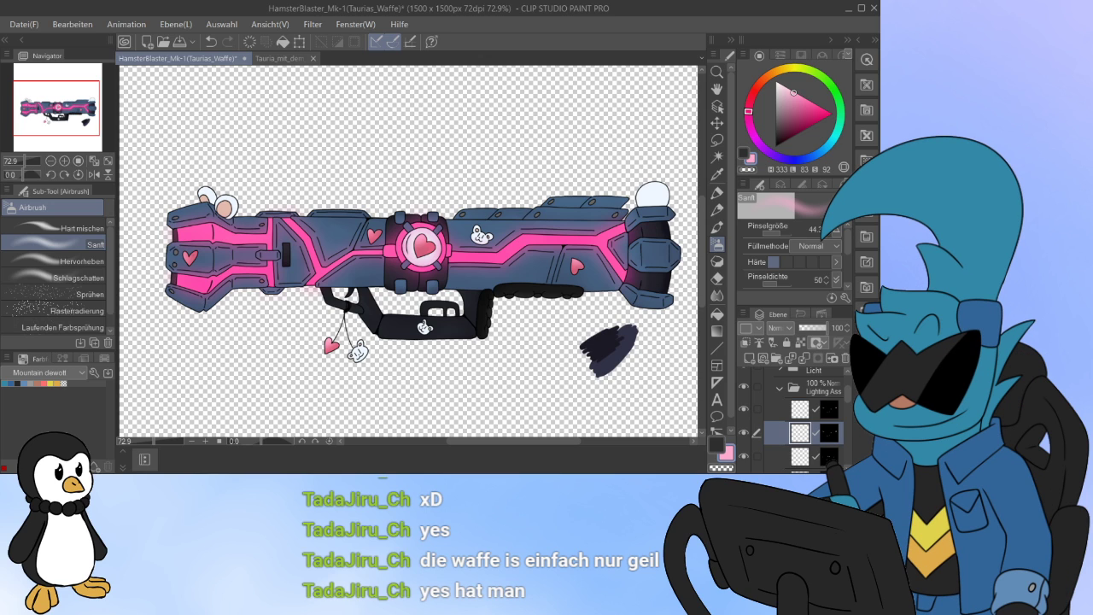
pyautogui.click(781, 104)
pyautogui.click(811, 156)
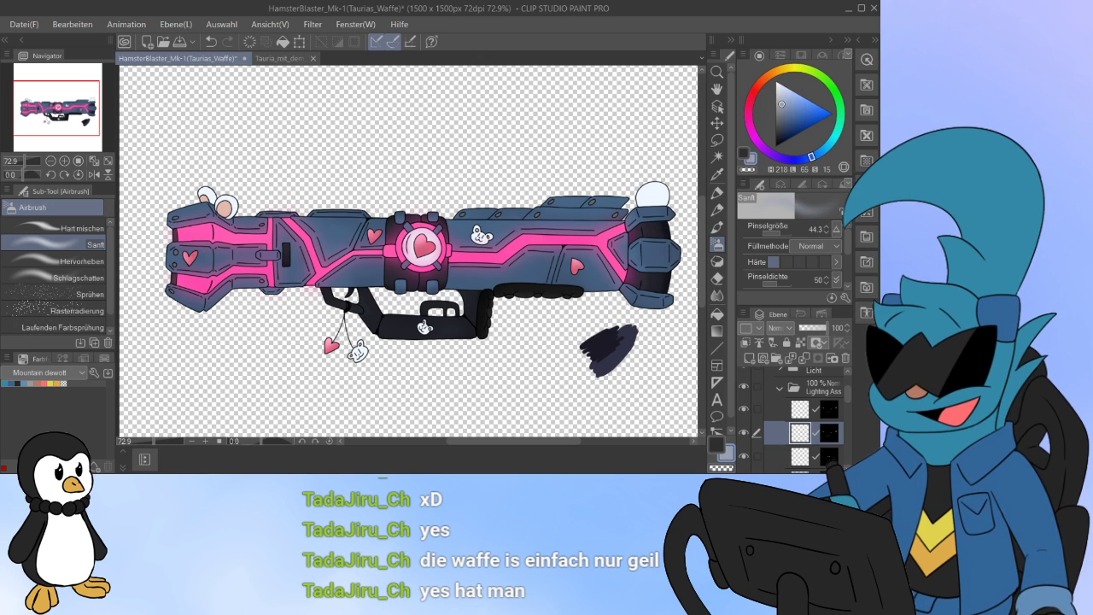
pyautogui.click(783, 95)
pyautogui.click(784, 100)
pyautogui.click(783, 93)
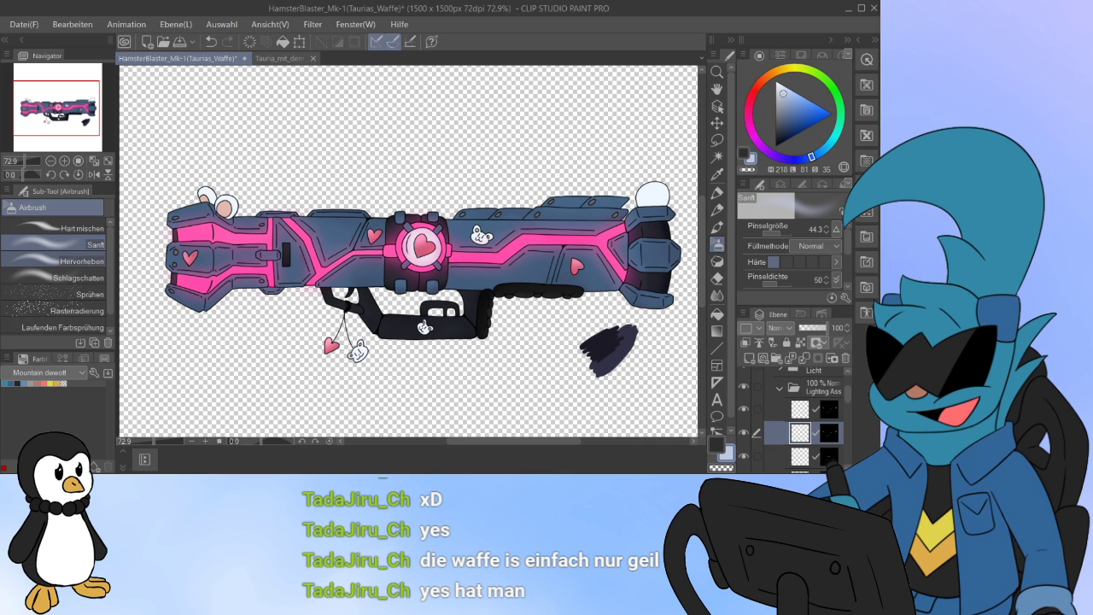
pyautogui.moveTo(56, 109); pyautogui.dragTo(80, 108)
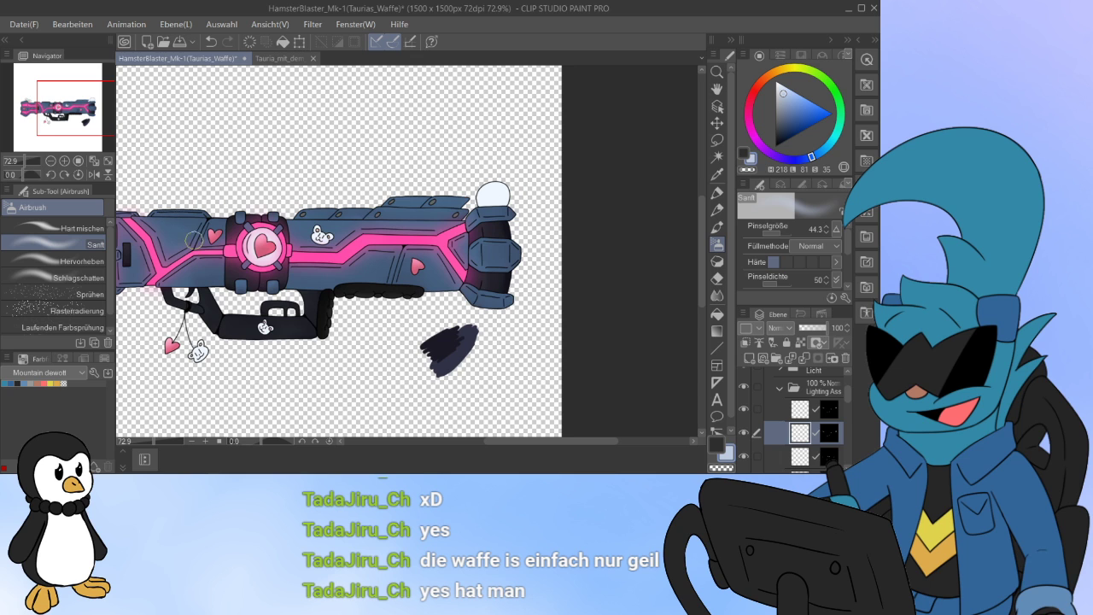
pyautogui.scroll(5, 488, 166)
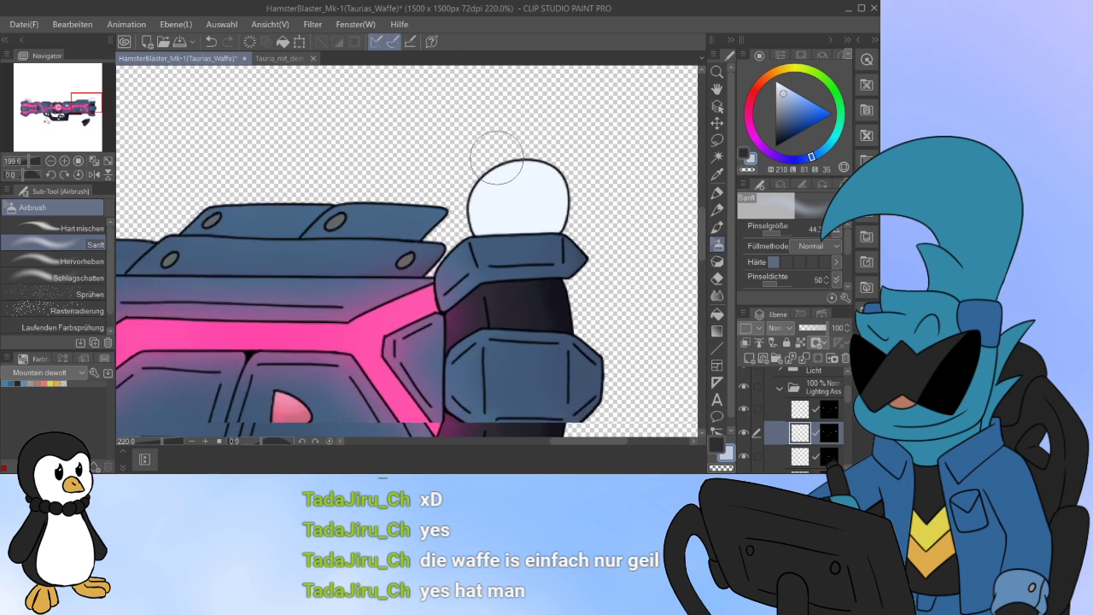
pyautogui.moveTo(483, 279)
pyautogui.mouseDown()
pyautogui.moveTo(589, 278)
pyautogui.moveTo(641, 214)
pyautogui.moveTo(608, 256)
pyautogui.moveTo(628, 182)
pyautogui.moveTo(529, 313)
pyautogui.moveTo(495, 294)
pyautogui.moveTo(613, 209)
pyautogui.moveTo(572, 250)
pyautogui.moveTo(462, 298)
pyautogui.mouseUp()
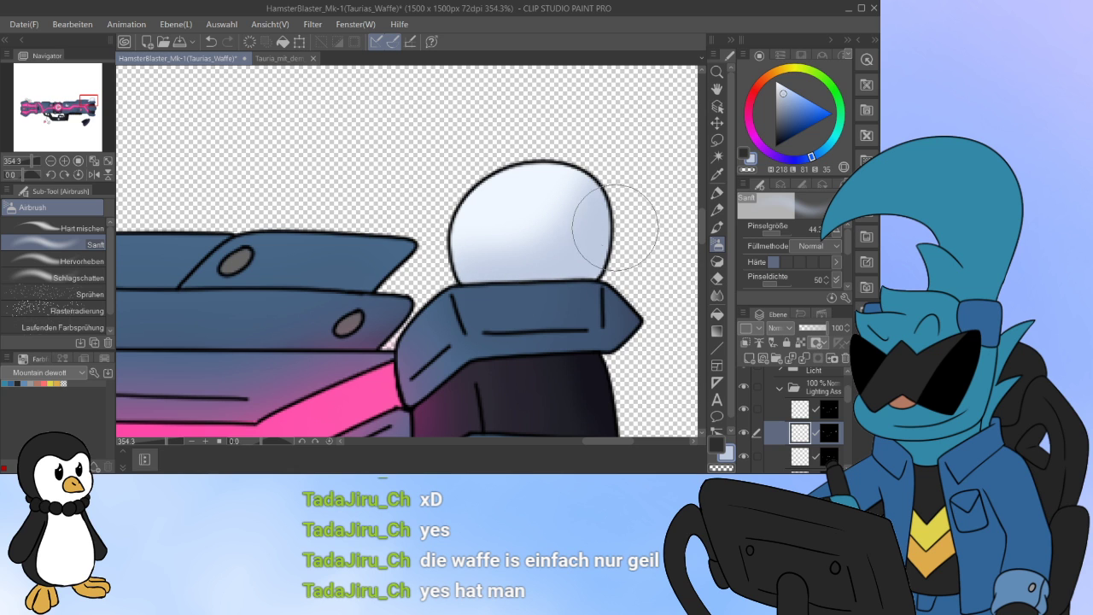
# Step: Airbrush the soft light blue shading along the white ball's outer edge and onto the two white hamster ears
pyautogui.moveTo(617, 228)
pyautogui.mouseDown()
pyautogui.moveTo(534, 326)
pyautogui.moveTo(637, 422)
pyautogui.moveTo(623, 245)
pyautogui.moveTo(601, 276)
pyautogui.mouseUp()
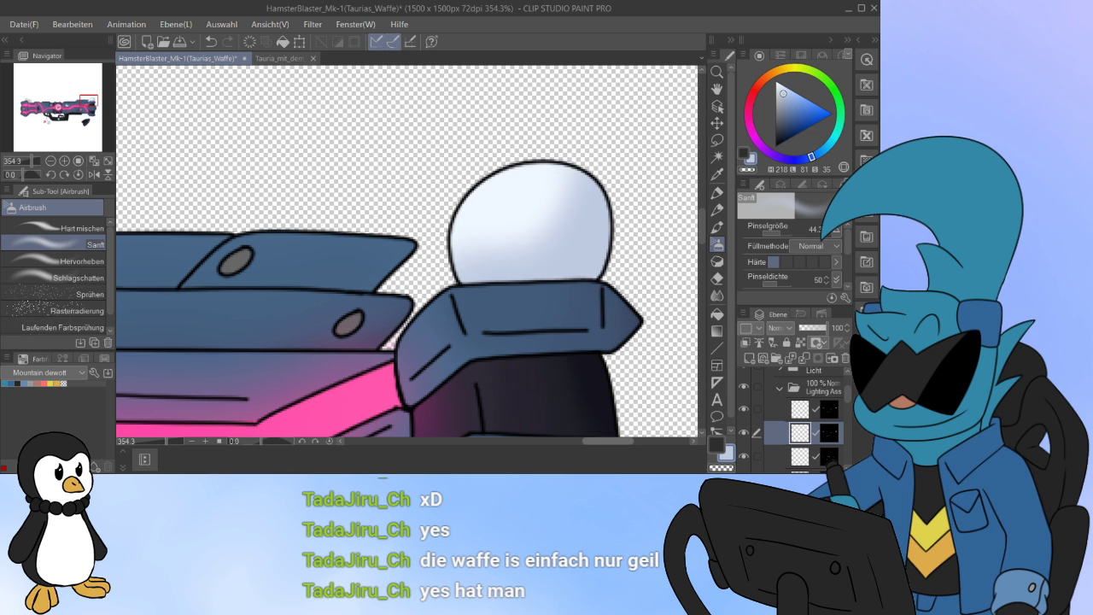
pyautogui.moveTo(608, 441); pyautogui.dragTo(420, 442)
pyautogui.moveTo(598, 271)
pyautogui.mouseDown()
pyautogui.moveTo(525, 347)
pyautogui.moveTo(604, 269)
pyautogui.mouseUp()
pyautogui.moveTo(490, 209)
pyautogui.mouseDown()
pyautogui.moveTo(465, 198)
pyautogui.moveTo(444, 275)
pyautogui.moveTo(489, 179)
pyautogui.moveTo(456, 305)
pyautogui.moveTo(458, 189)
pyautogui.mouseUp()
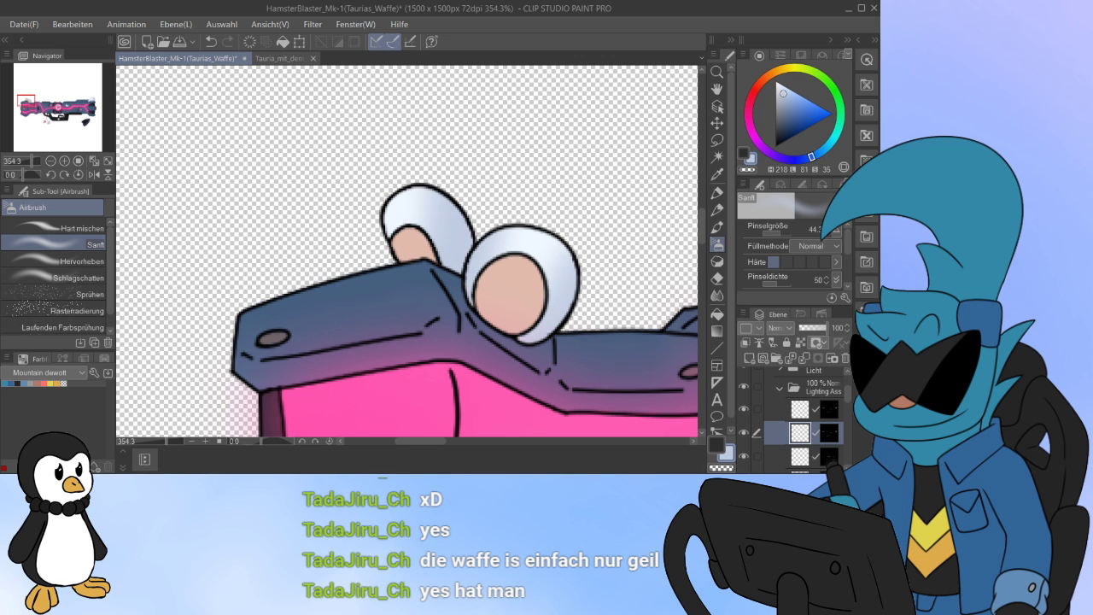
# Step: Airbrush the same light blue shading onto the small hamster faces on the black grip and on the blue body
pyautogui.moveTo(29, 101); pyautogui.dragTo(49, 121)
pyautogui.moveTo(464, 293)
pyautogui.mouseDown()
pyautogui.moveTo(395, 366)
pyautogui.moveTo(447, 310)
pyautogui.moveTo(515, 440)
pyautogui.mouseUp()
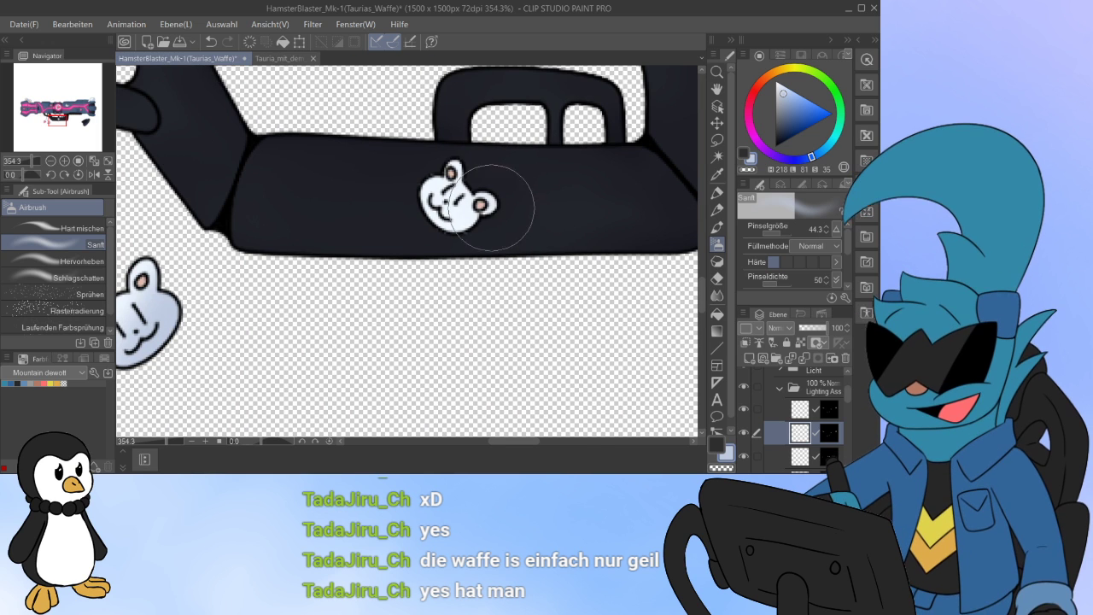
pyautogui.moveTo(490, 206)
pyautogui.mouseDown()
pyautogui.moveTo(435, 241)
pyautogui.moveTo(445, 234)
pyautogui.mouseUp()
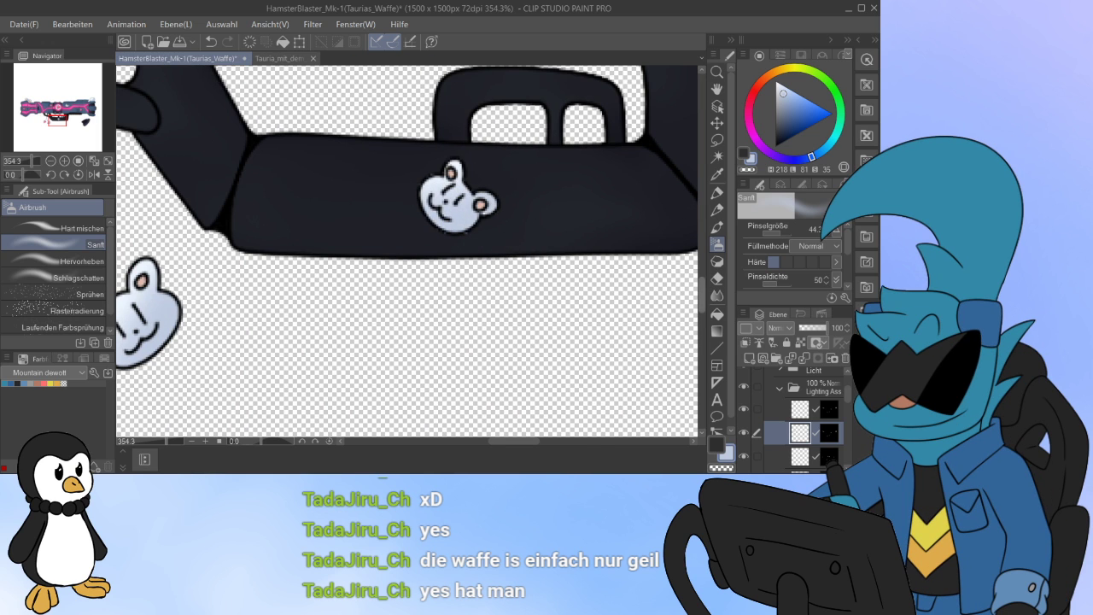
pyautogui.moveTo(702, 298); pyautogui.dragTo(702, 251)
pyautogui.moveTo(515, 441); pyautogui.dragTo(538, 440)
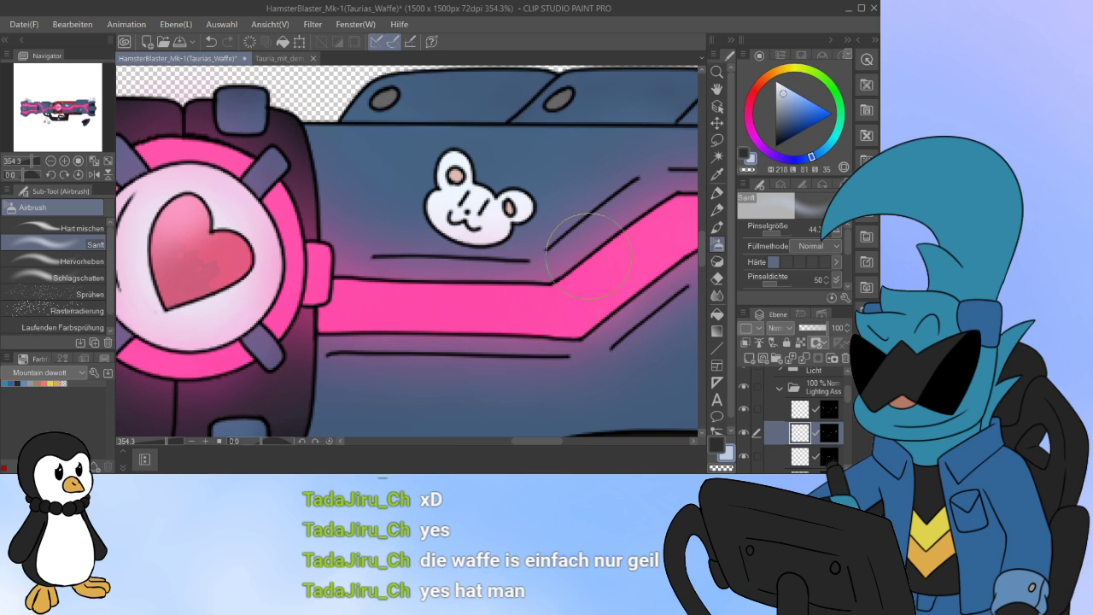
pyautogui.moveTo(492, 237); pyautogui.dragTo(512, 218)
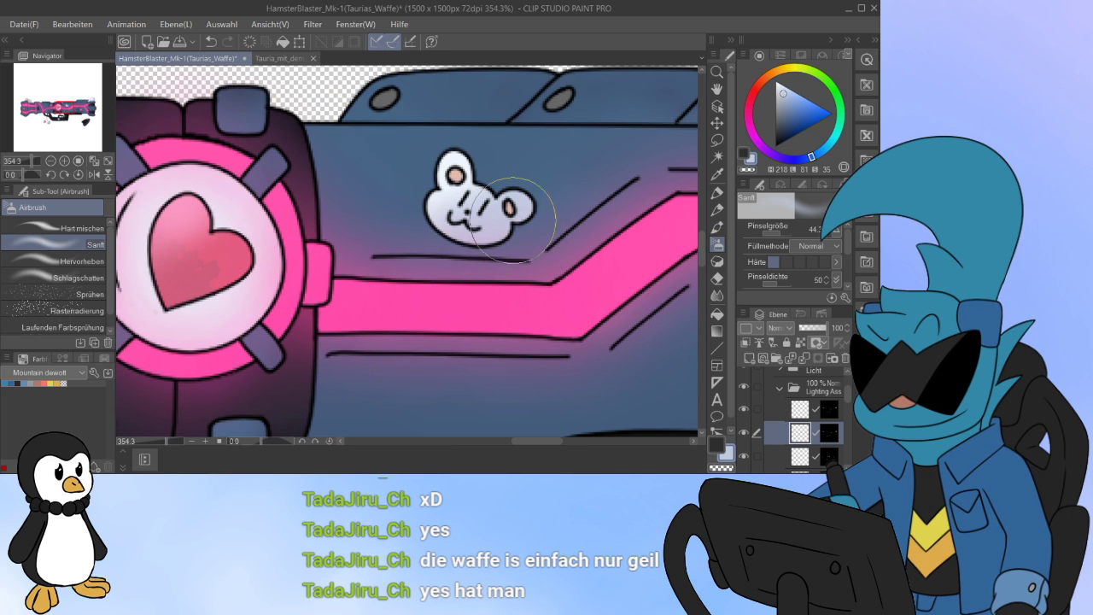
# Step: Airbrush a light cyan highlight (H 194, L 91, S 100) onto the white ball on the first masked layer, and lower that layer's opacity to 61%
pyautogui.click(803, 409)
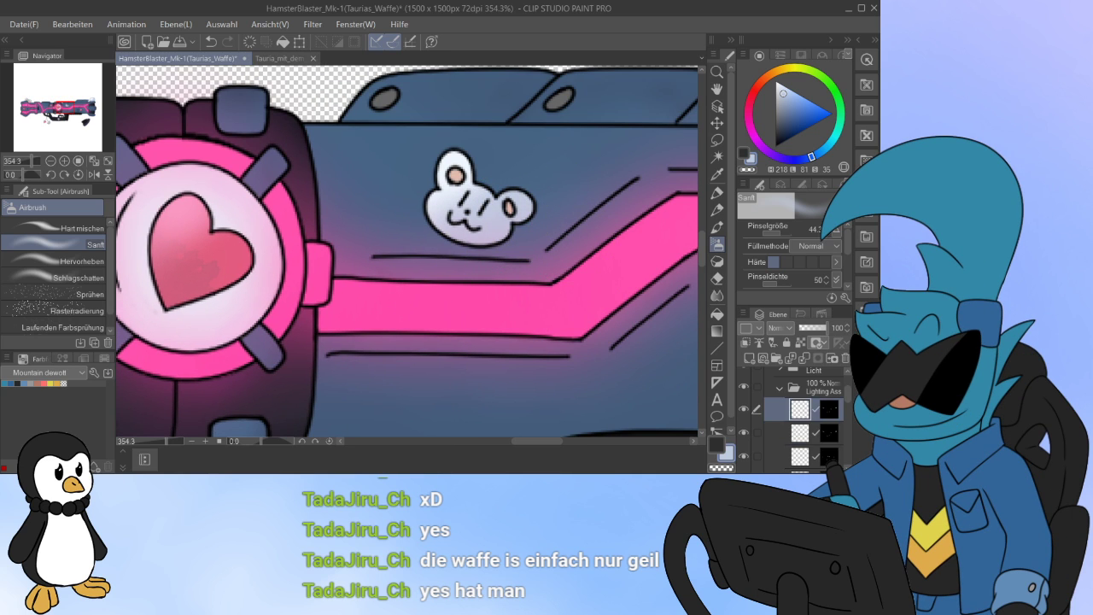
pyautogui.moveTo(812, 157); pyautogui.dragTo(827, 147)
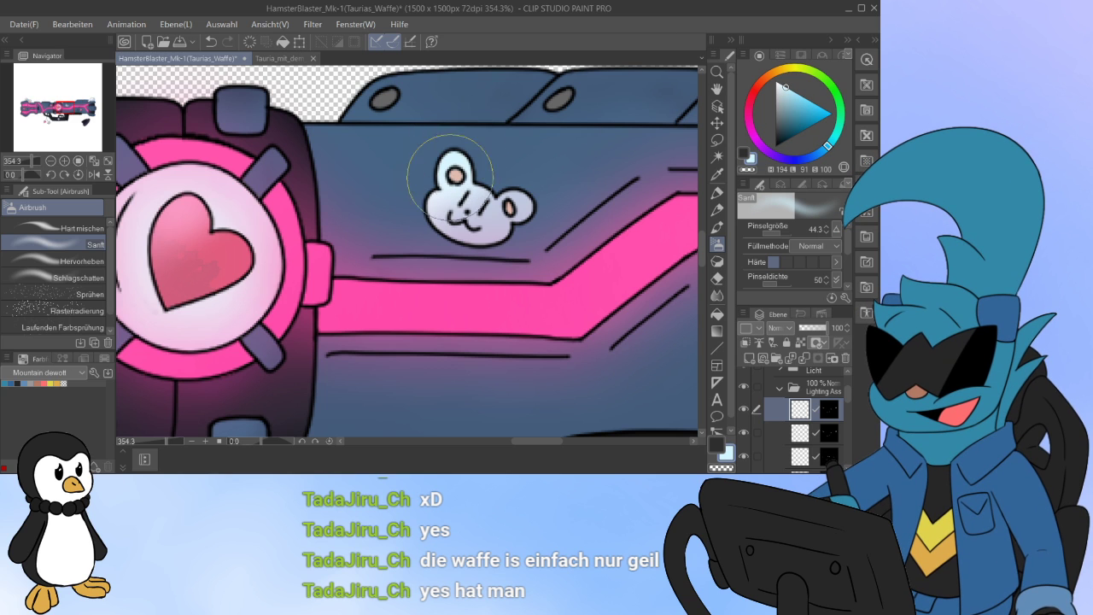
pyautogui.moveTo(68, 107); pyautogui.dragTo(95, 100)
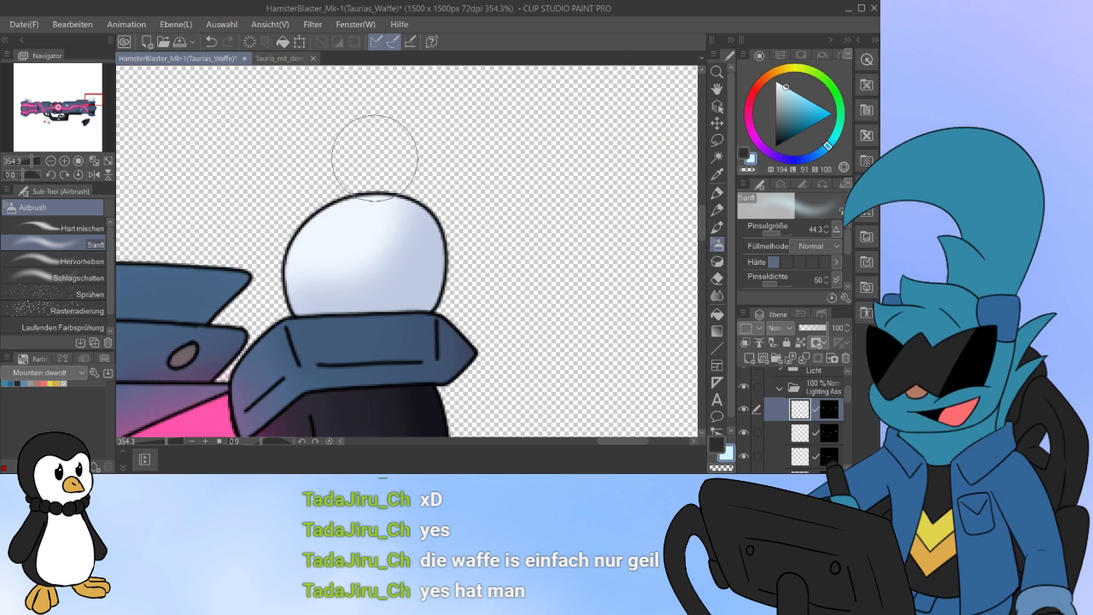
pyautogui.moveTo(301, 212)
pyautogui.mouseDown()
pyautogui.moveTo(320, 187)
pyautogui.moveTo(278, 248)
pyautogui.moveTo(360, 194)
pyautogui.moveTo(353, 236)
pyautogui.mouseUp()
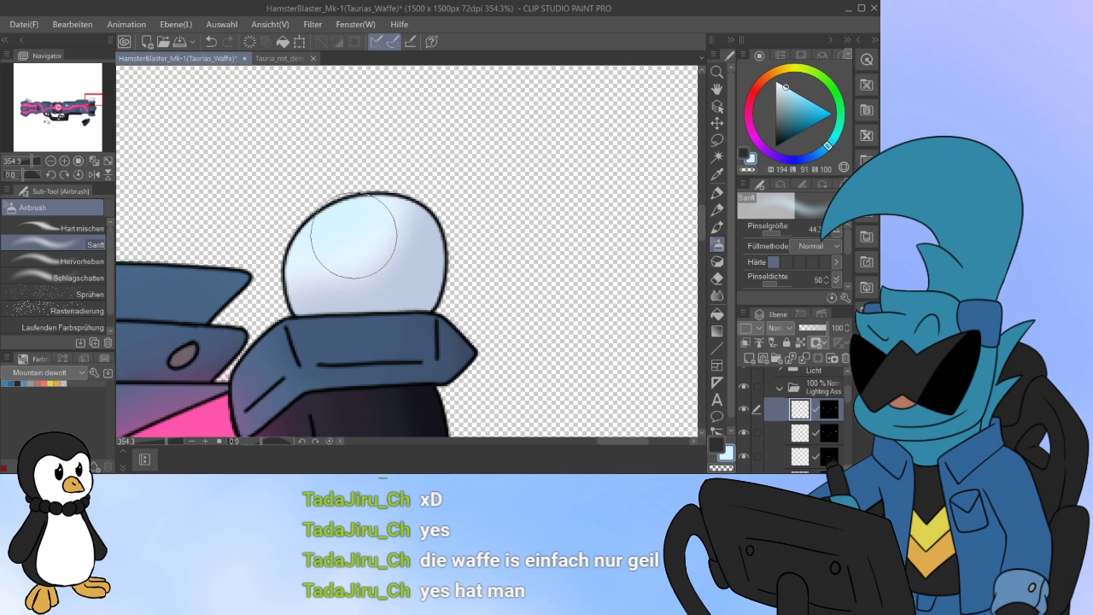
pyautogui.moveTo(826, 328); pyautogui.dragTo(822, 327)
# Step: Check the hamster ears, the hanging charms and the whole blaster, and save the drawing
pyautogui.moveTo(94, 100); pyautogui.dragTo(34, 99)
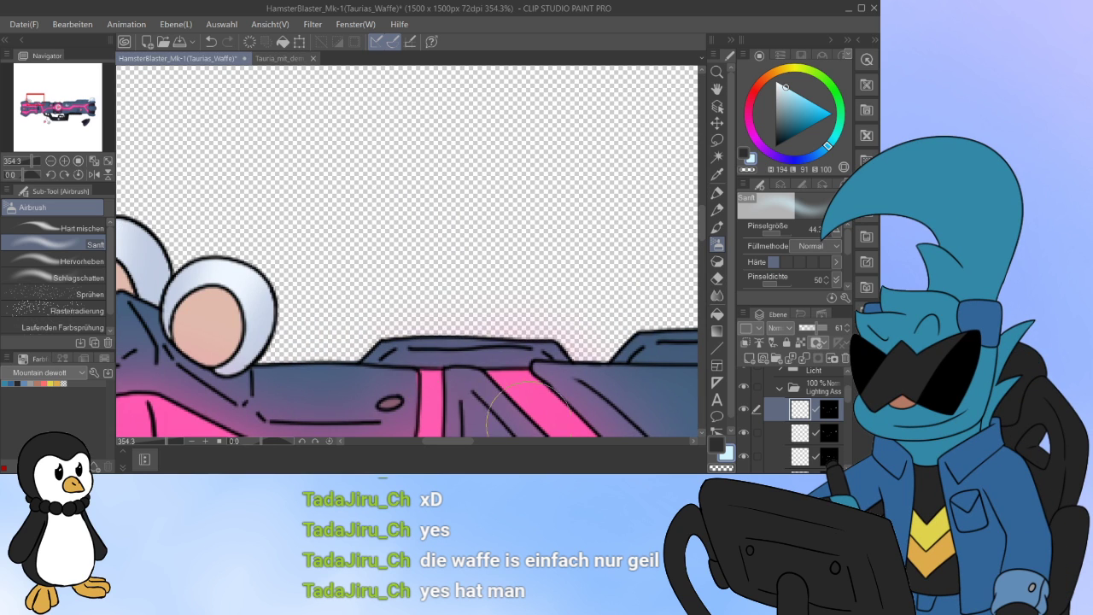
pyautogui.moveTo(452, 440); pyautogui.dragTo(418, 440)
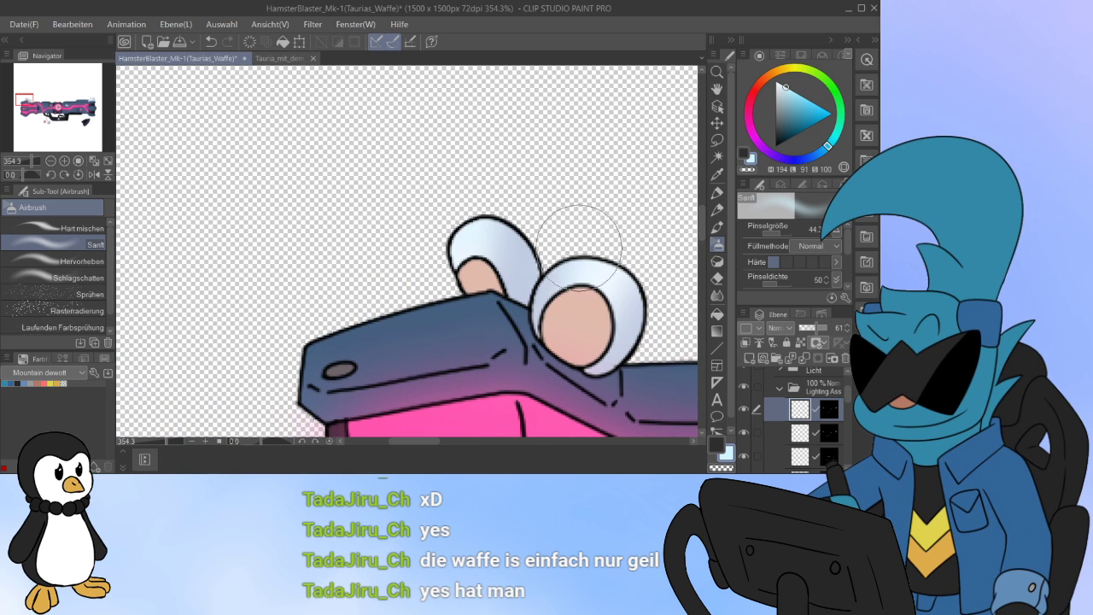
pyautogui.moveTo(702, 223); pyautogui.dragTo(701, 310)
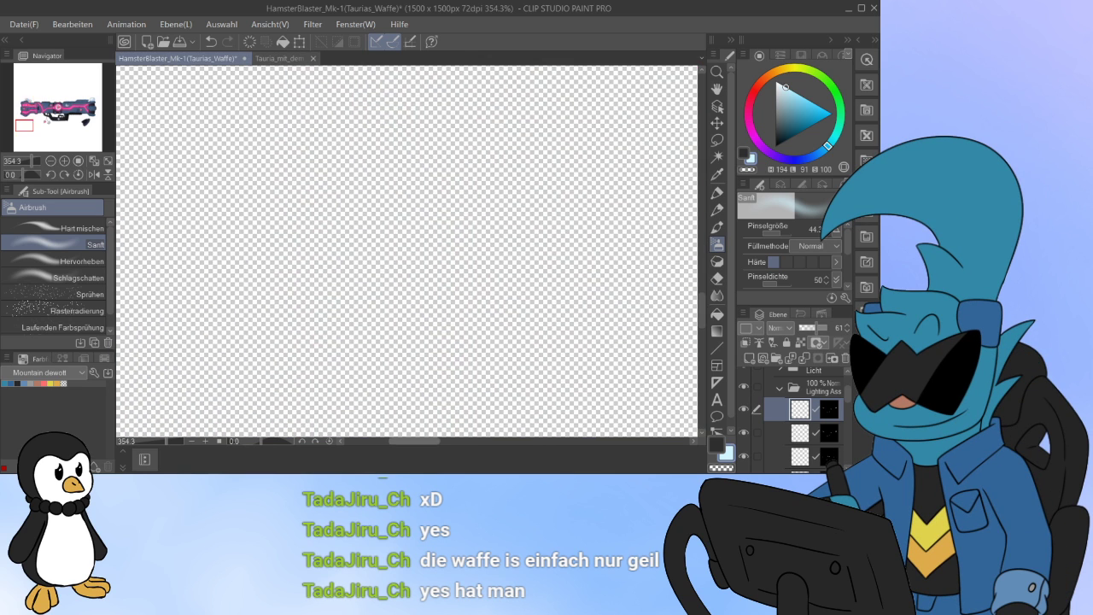
pyautogui.moveTo(420, 441)
pyautogui.mouseDown()
pyautogui.moveTo(495, 441)
pyautogui.moveTo(486, 441)
pyautogui.mouseUp()
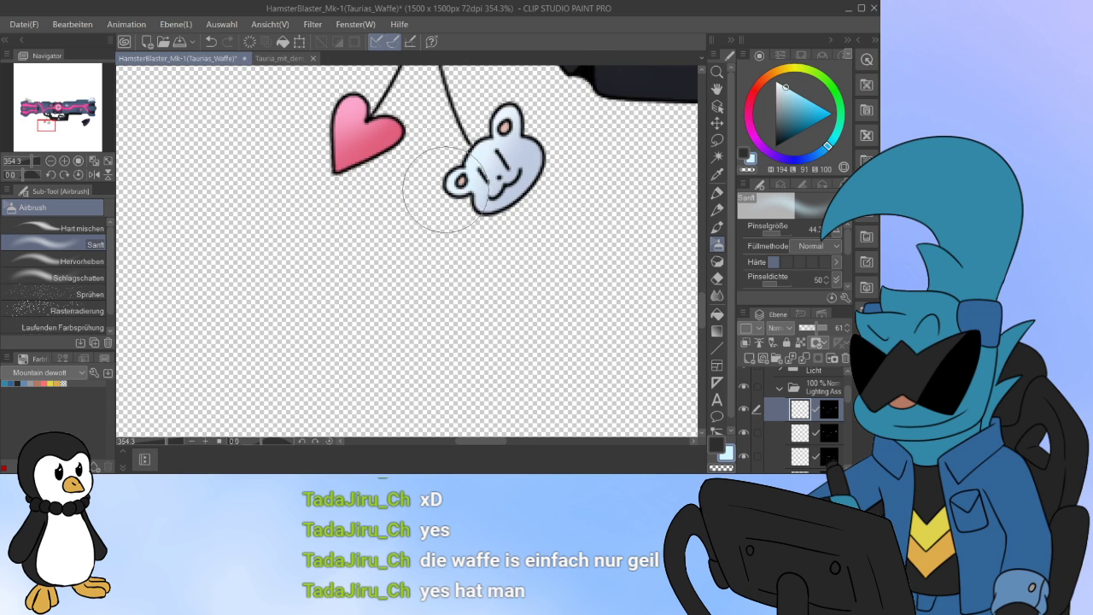
pyautogui.scroll(-5, 268, 237)
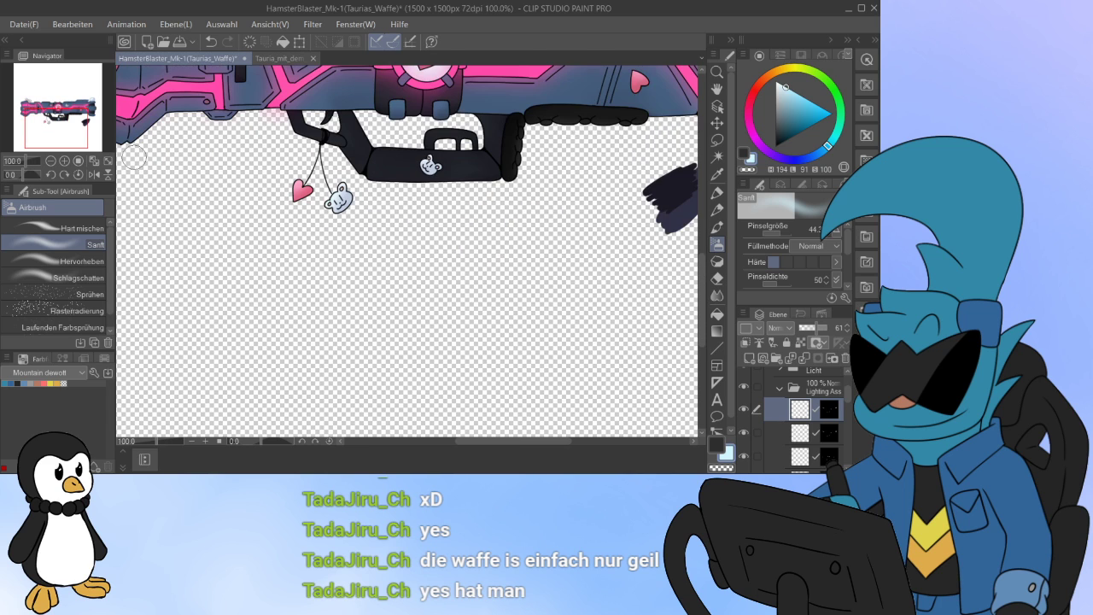
pyautogui.click(70, 118)
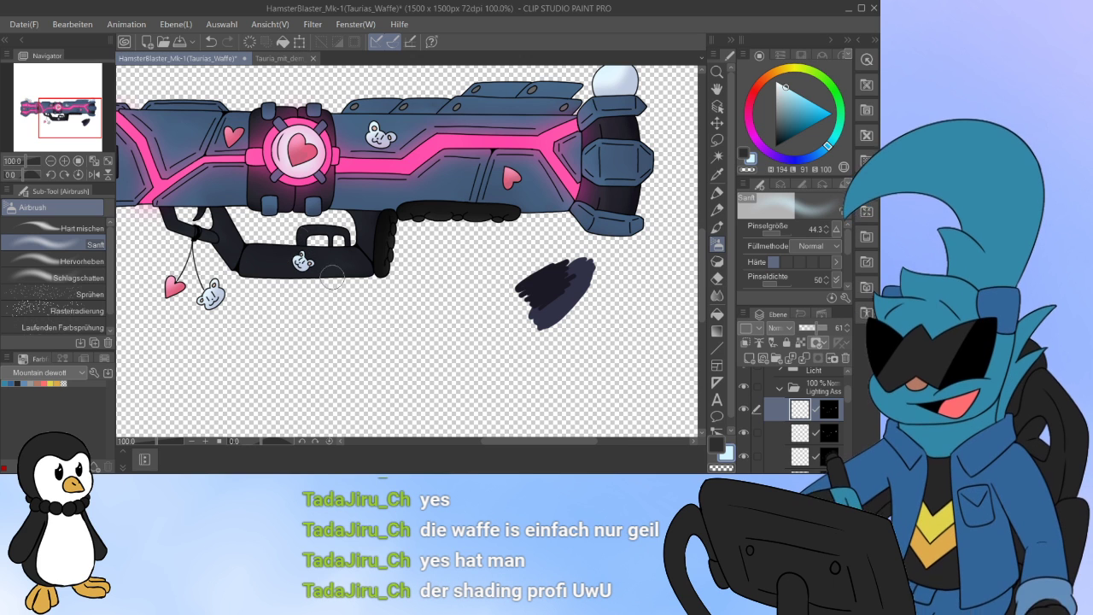
pyautogui.scroll(-1, 367, 298)
pyautogui.moveTo(367, 274); pyautogui.dragTo(462, 302)
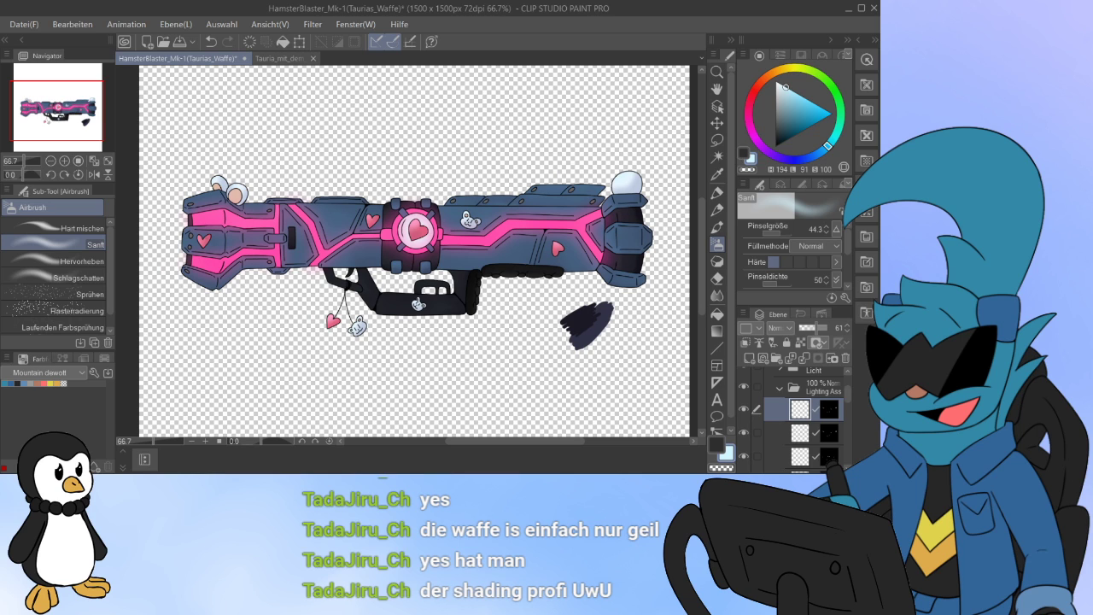
pyautogui.hotkey('ctrl', 's')
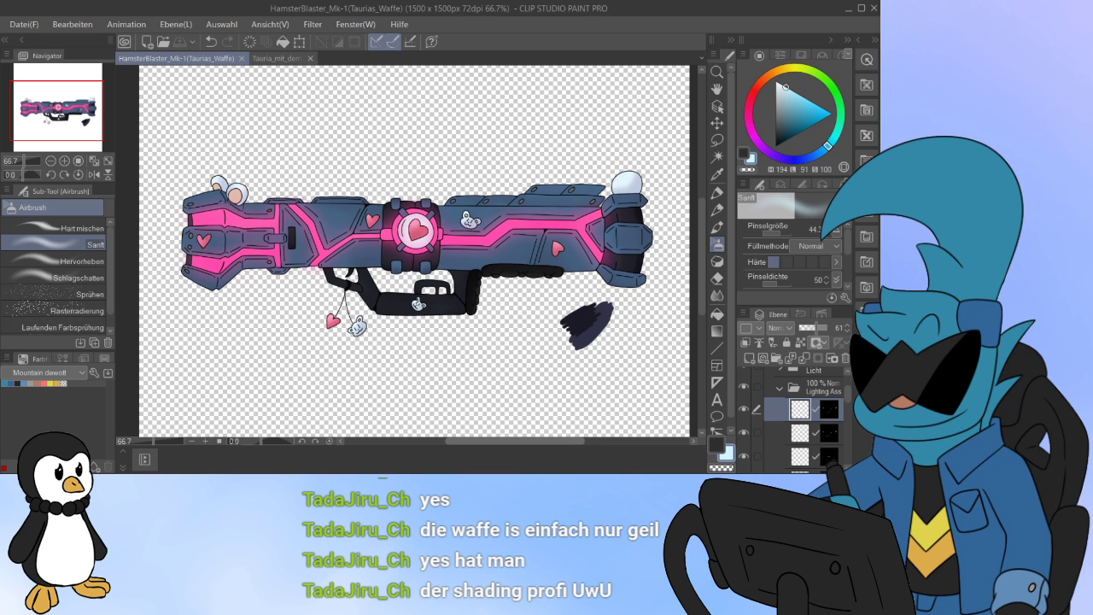
# Step: Soften the shading on the white ball with the Überblenden tool on the second masked layer
pyautogui.moveTo(516, 441); pyautogui.dragTo(520, 441)
pyautogui.click(801, 433)
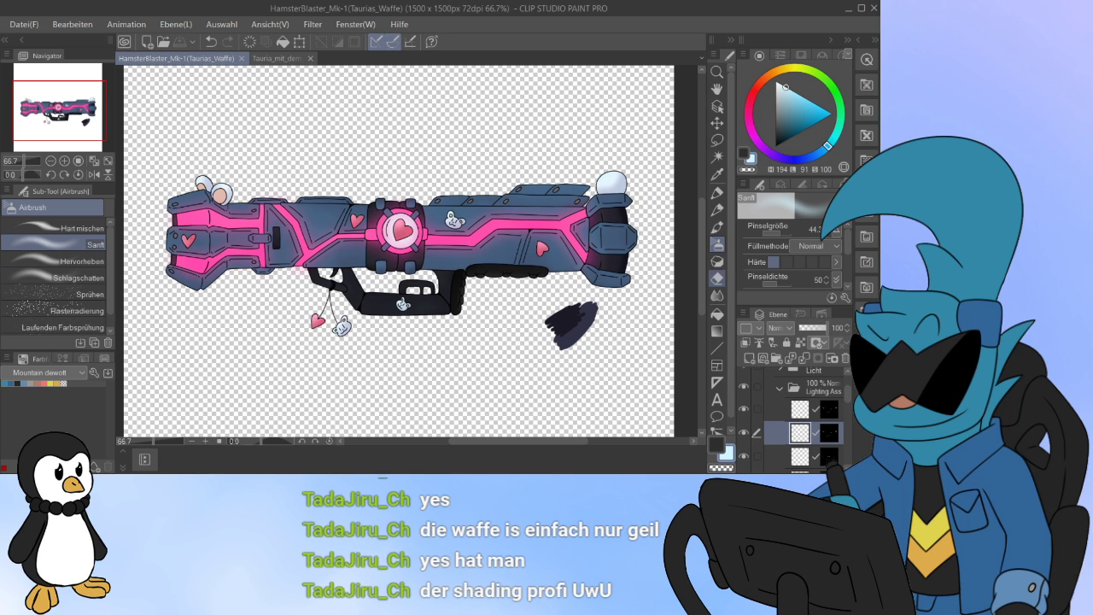
pyautogui.press('j')
pyautogui.moveTo(619, 178); pyautogui.dragTo(611, 187)
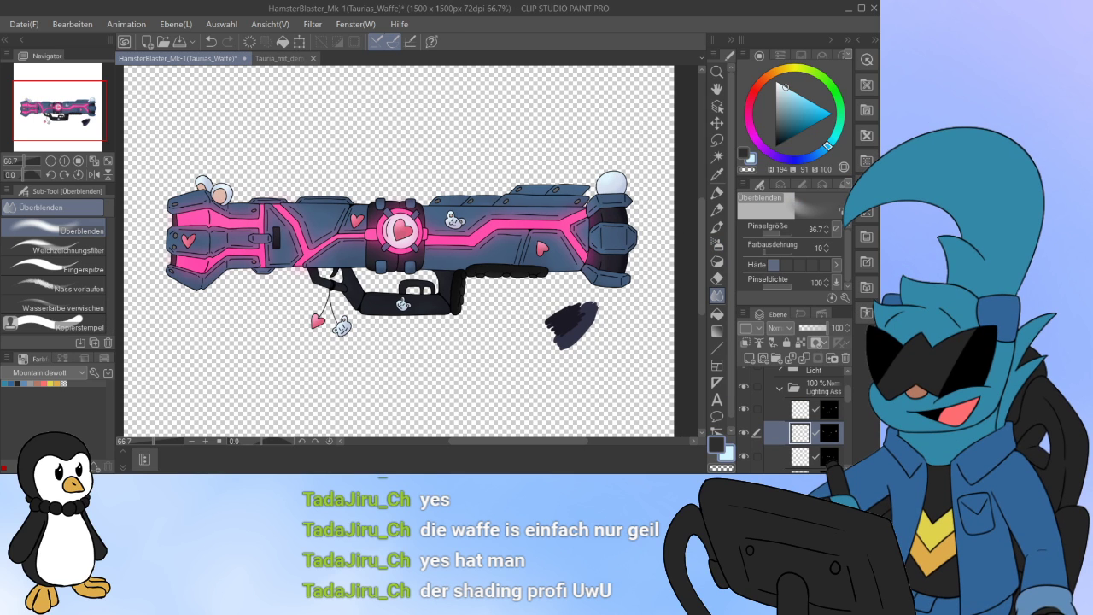
# Step: Lower the opacity of the second masked layer, which holds the white details' shading, to 67%
pyautogui.click(801, 410)
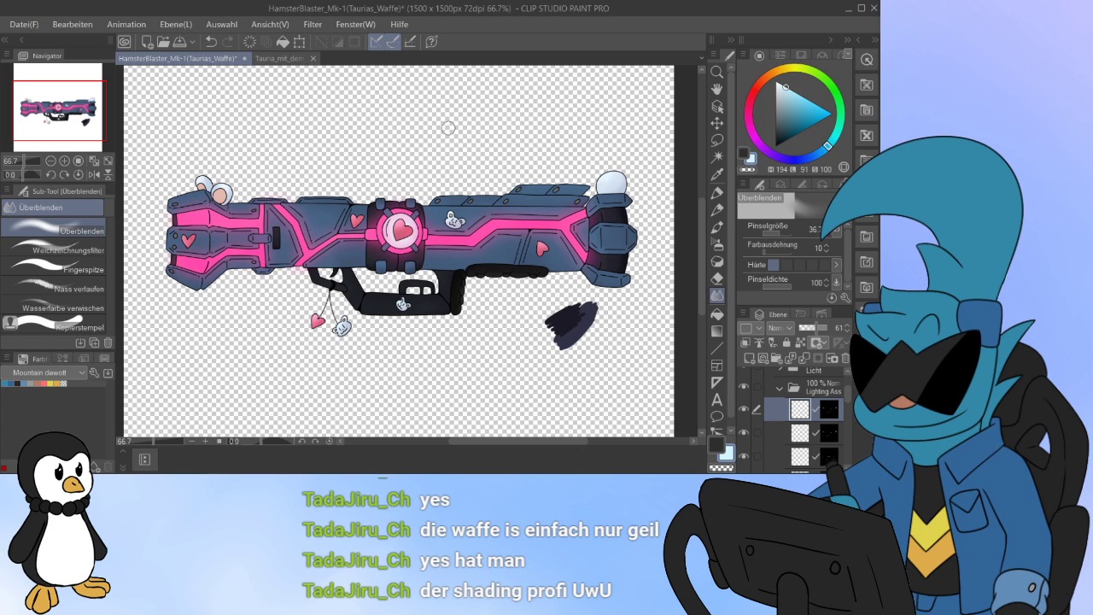
pyautogui.click(801, 433)
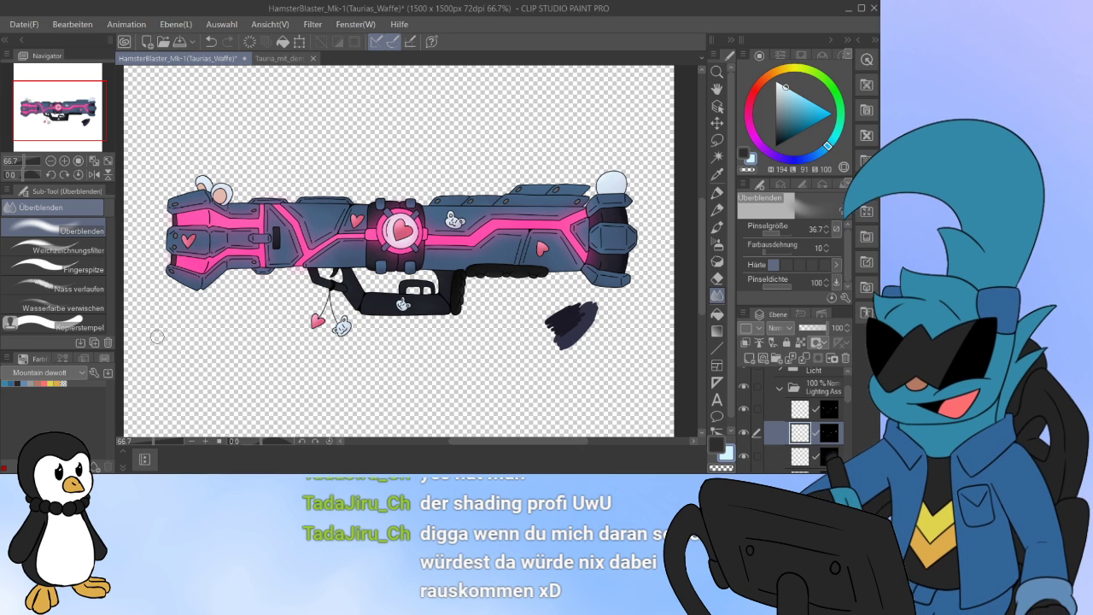
pyautogui.click(801, 409)
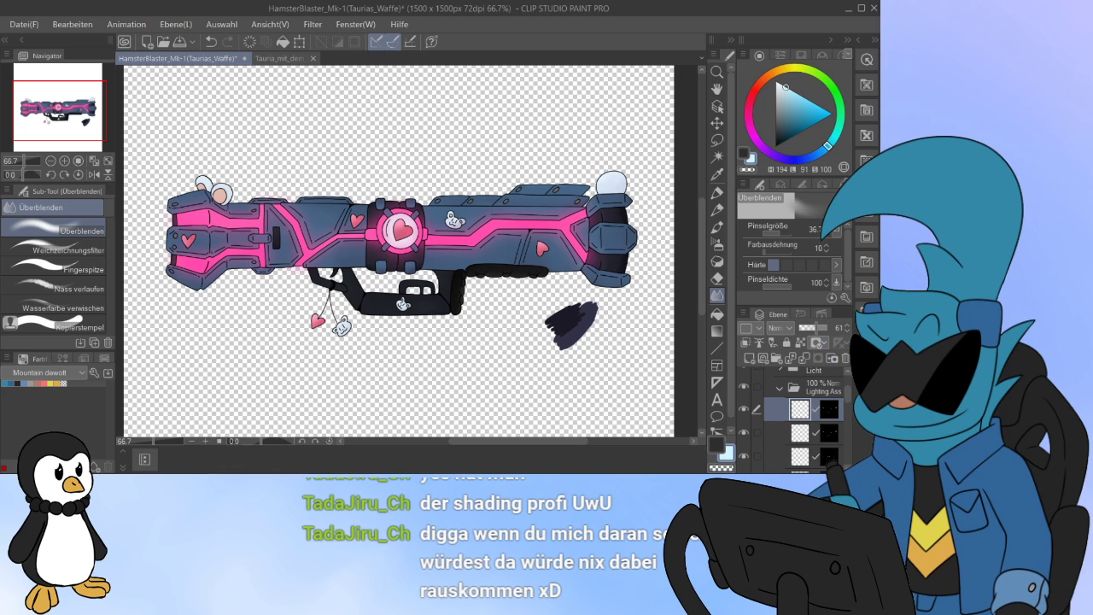
pyautogui.click(801, 433)
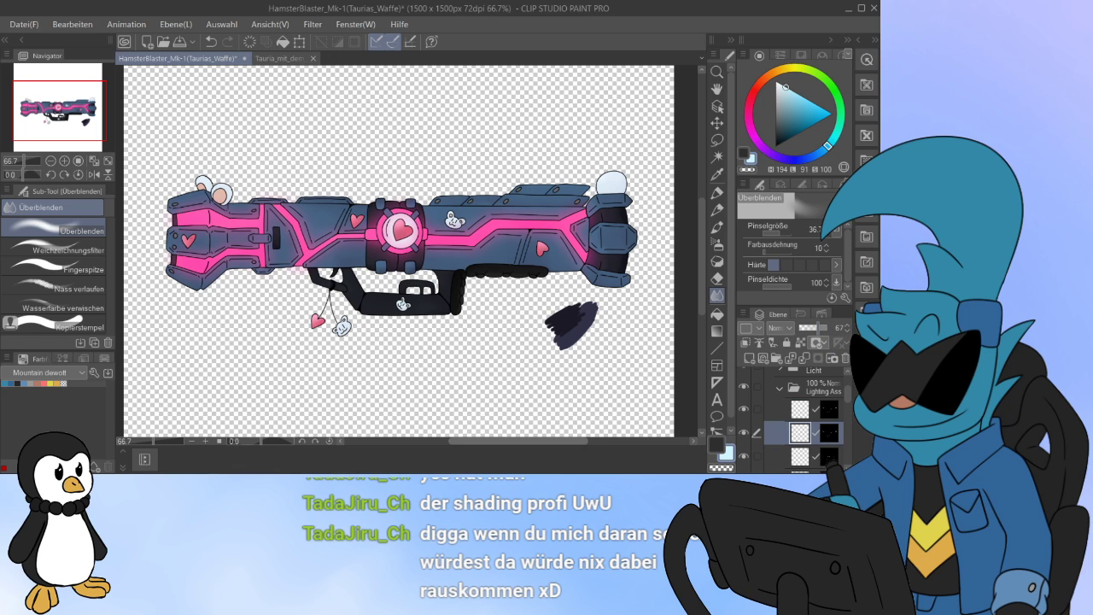
pyautogui.moveTo(518, 441); pyautogui.dragTo(517, 440)
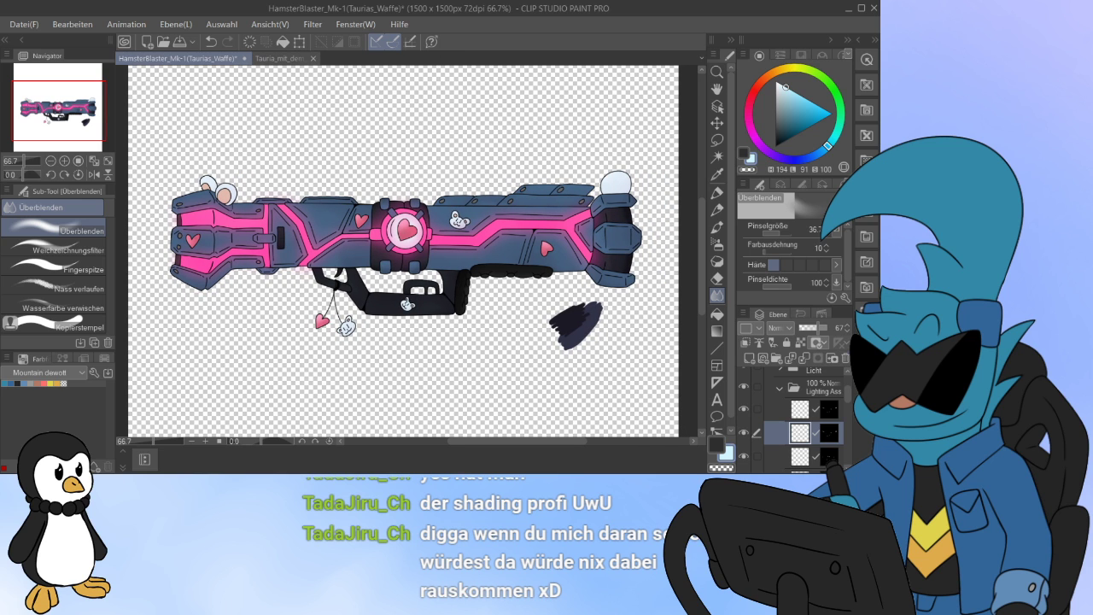
pyautogui.moveTo(135, 134); pyautogui.dragTo(185, 148)
# Step: Collapse the accessory lighting and Assesioirs folders, and delete the layer holding the dark shading colour swatches
pyautogui.click(780, 388)
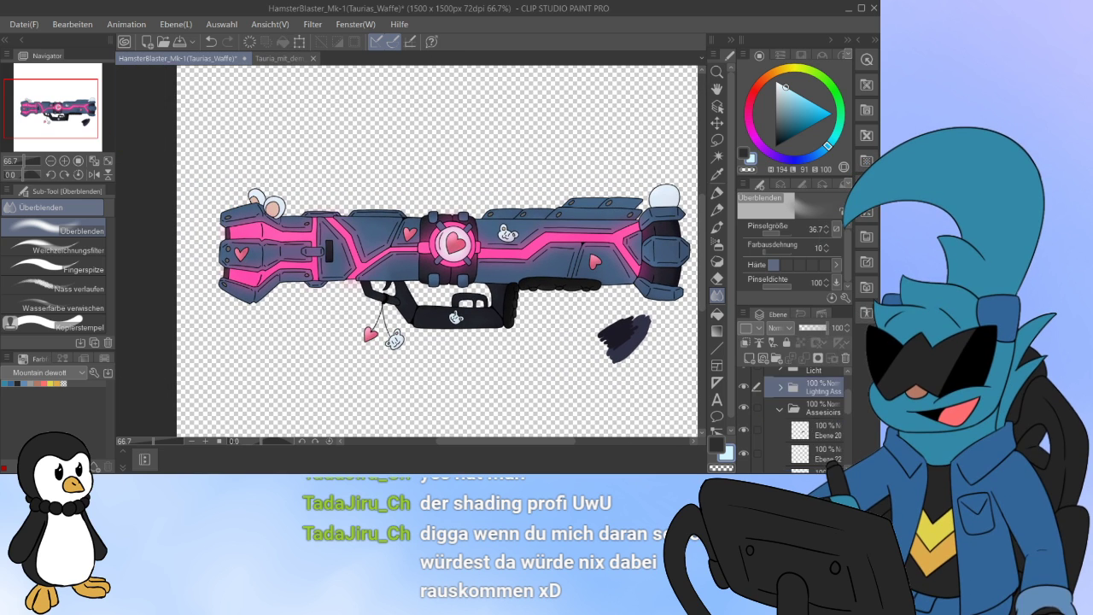
pyautogui.click(780, 408)
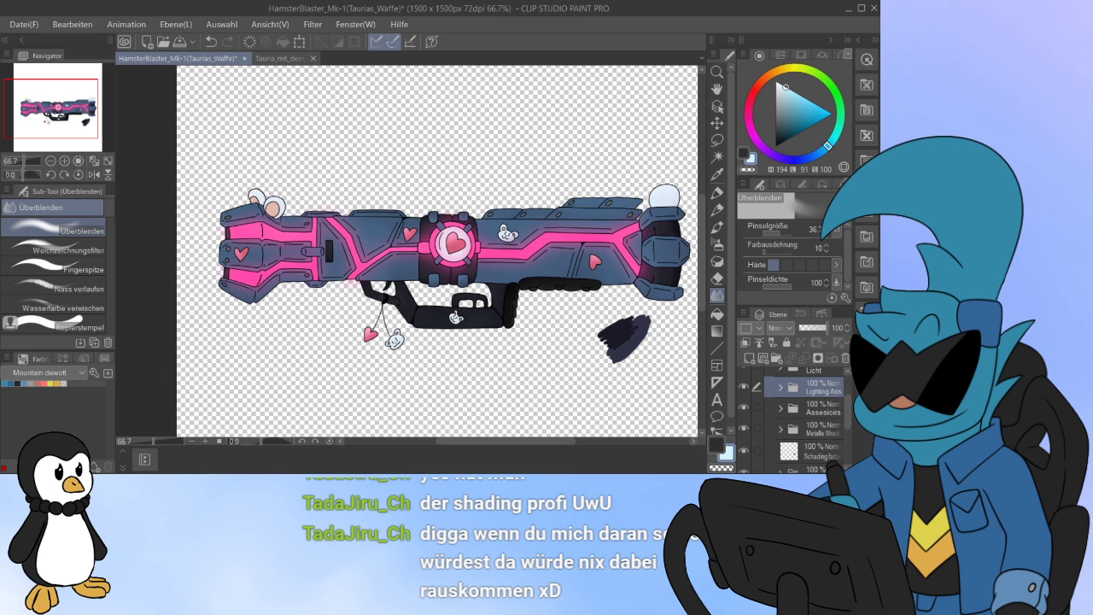
pyautogui.click(744, 451)
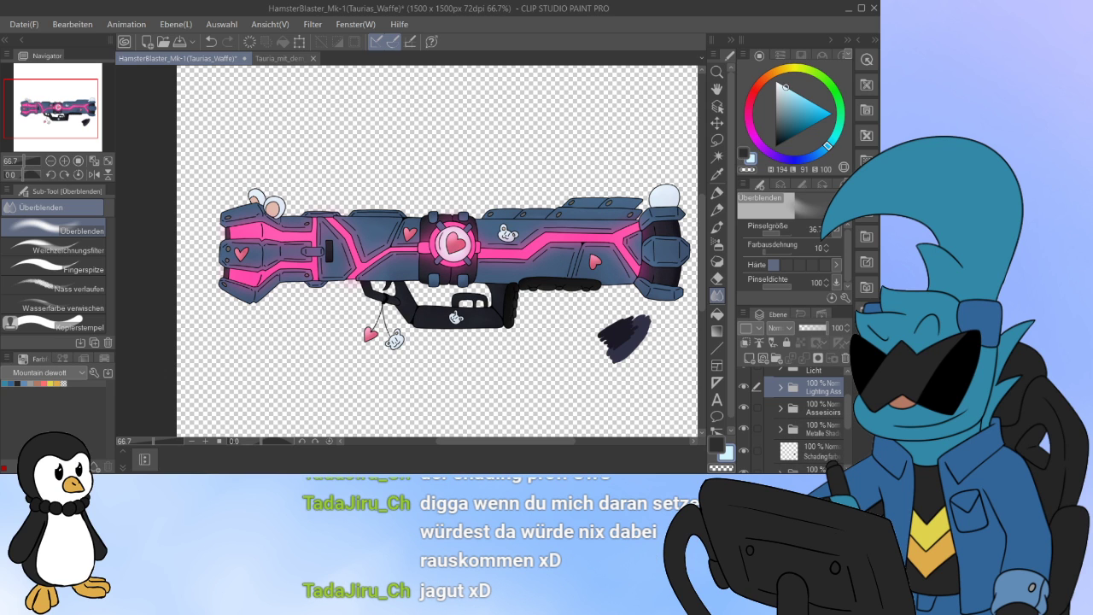
pyautogui.click(743, 450)
pyautogui.click(811, 451)
pyautogui.click(845, 358)
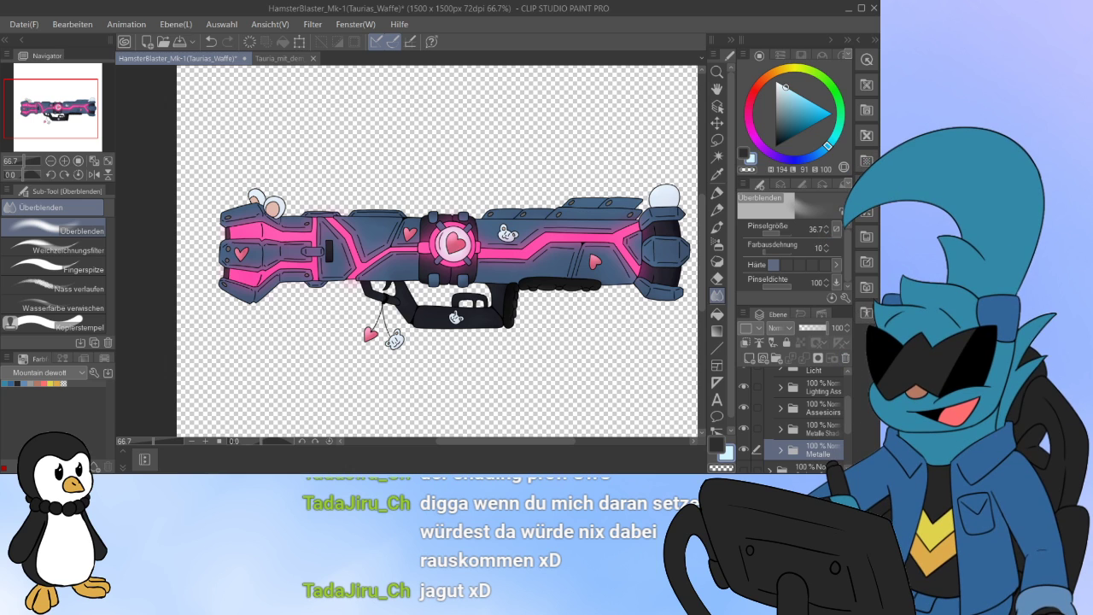
# Step: Toggle the visibility of the Metalle folder and its layer Ebene 23 to check which parts they cover
pyautogui.scroll(-1, 803, 418)
pyautogui.click(744, 433)
pyautogui.click(744, 432)
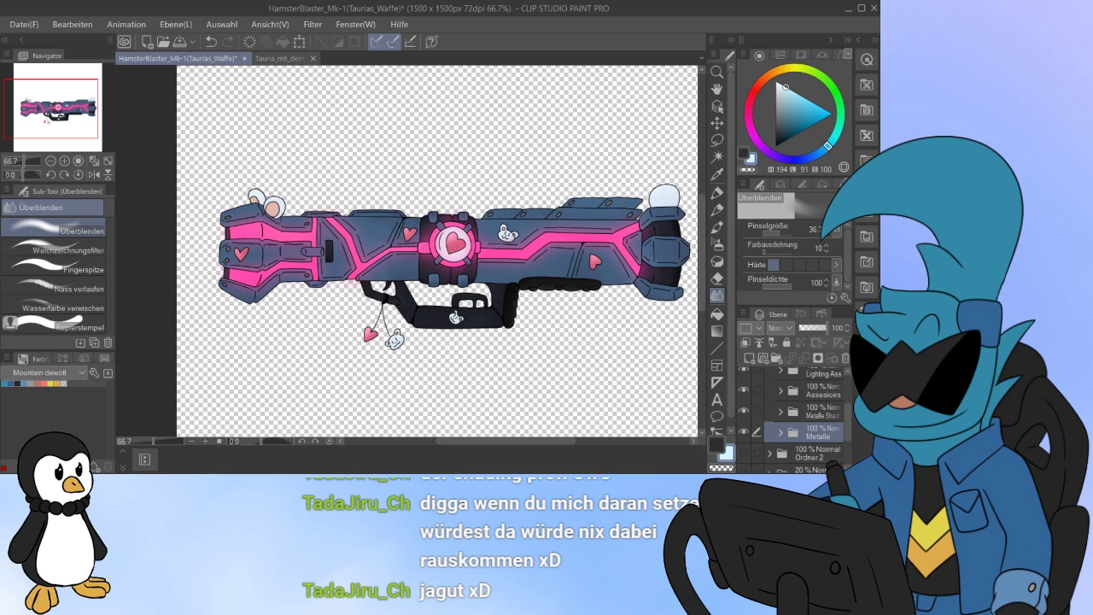
pyautogui.click(780, 432)
pyautogui.scroll(-4, 803, 432)
pyautogui.click(825, 437)
pyautogui.click(744, 437)
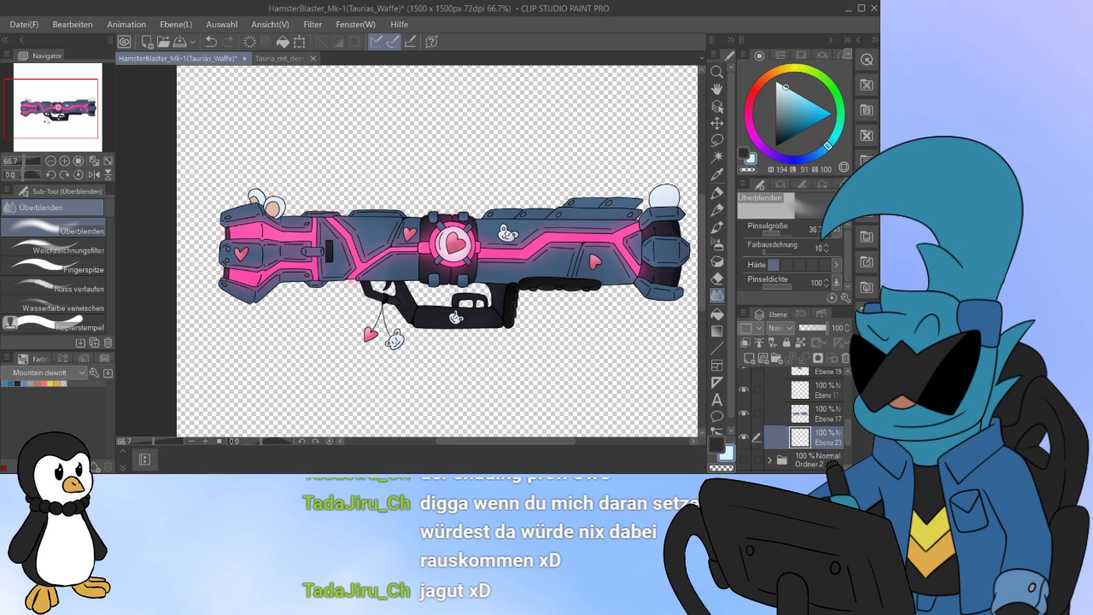
# Step: Select the contents of layer Ebene 23 and add a new layer masked to that selection in the Metalle shading folder
pyautogui.keyDown('ctrl'); pyautogui.click(800, 437); pyautogui.keyUp('ctrl')
pyautogui.scroll(3, 803, 427)
pyautogui.click(780, 415)
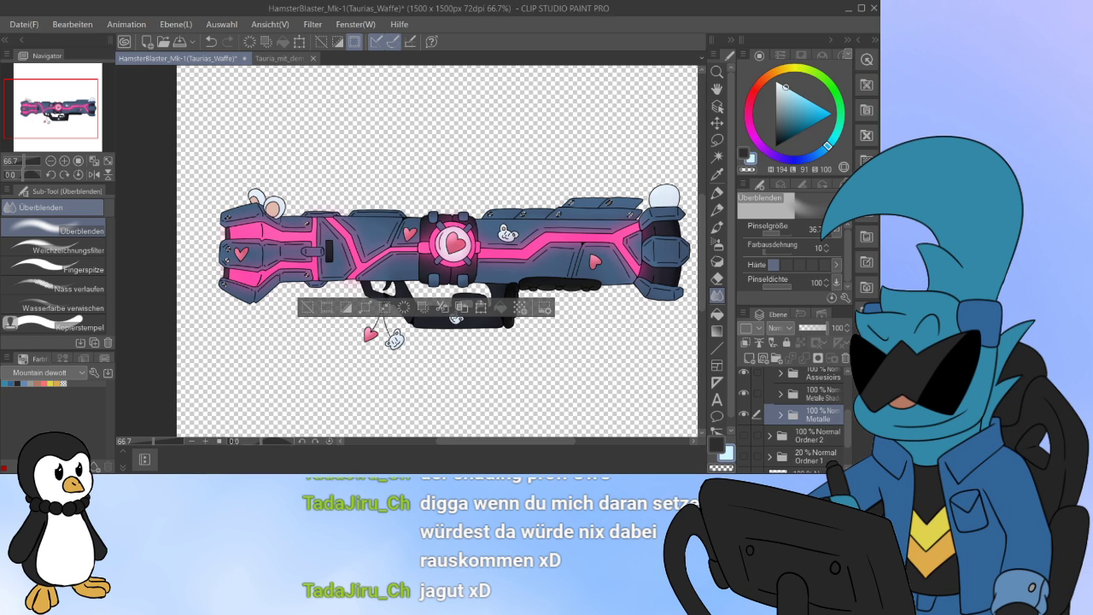
pyautogui.click(780, 395)
pyautogui.scroll(-3, 802, 418)
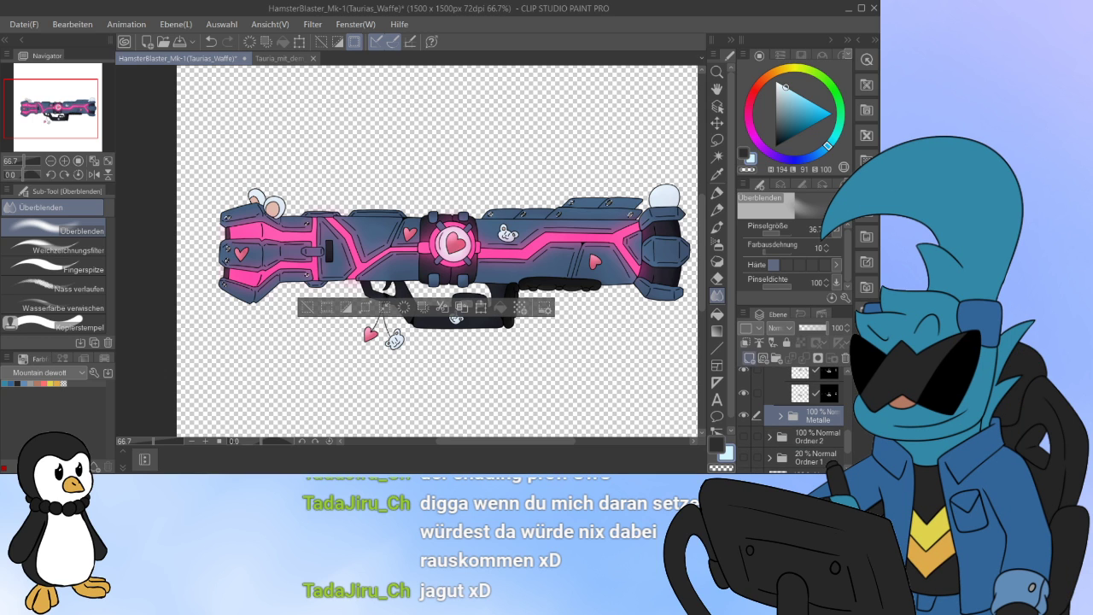
pyautogui.click(749, 358)
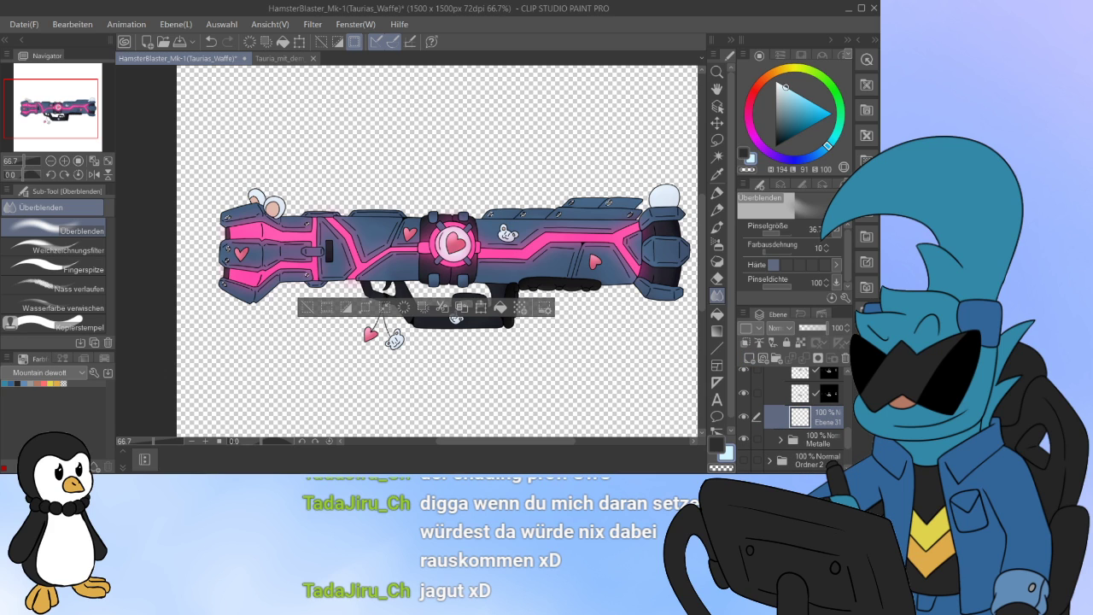
pyautogui.click(818, 358)
pyautogui.click(800, 416)
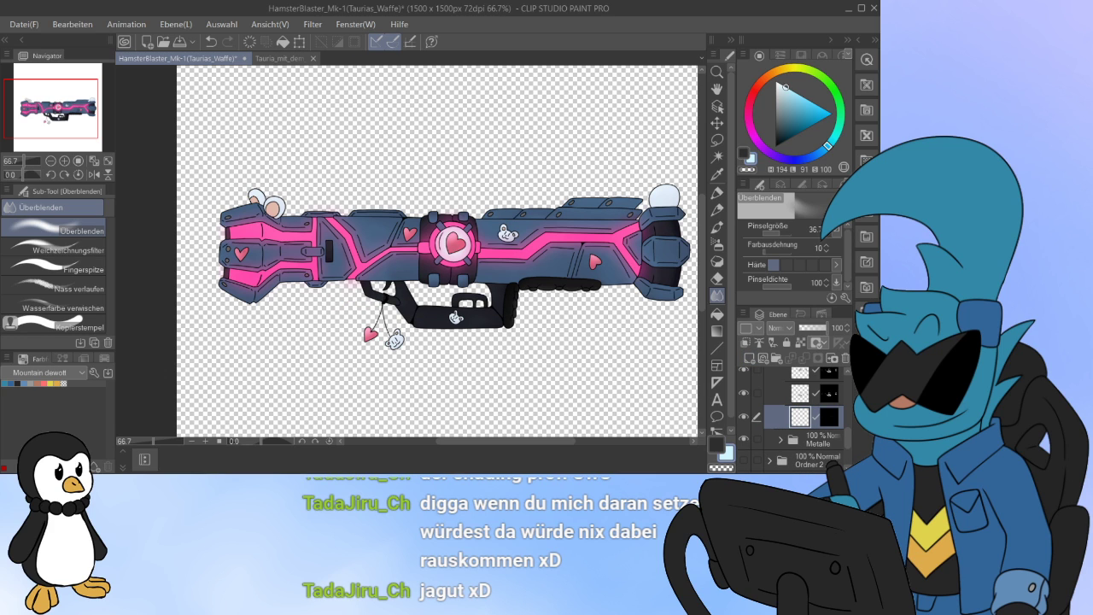
# Step: Paste a duplicate of the newest masked layer in the Metalle shading folder and check the masks of both layers
pyautogui.hotkey('ctrl', 'v')
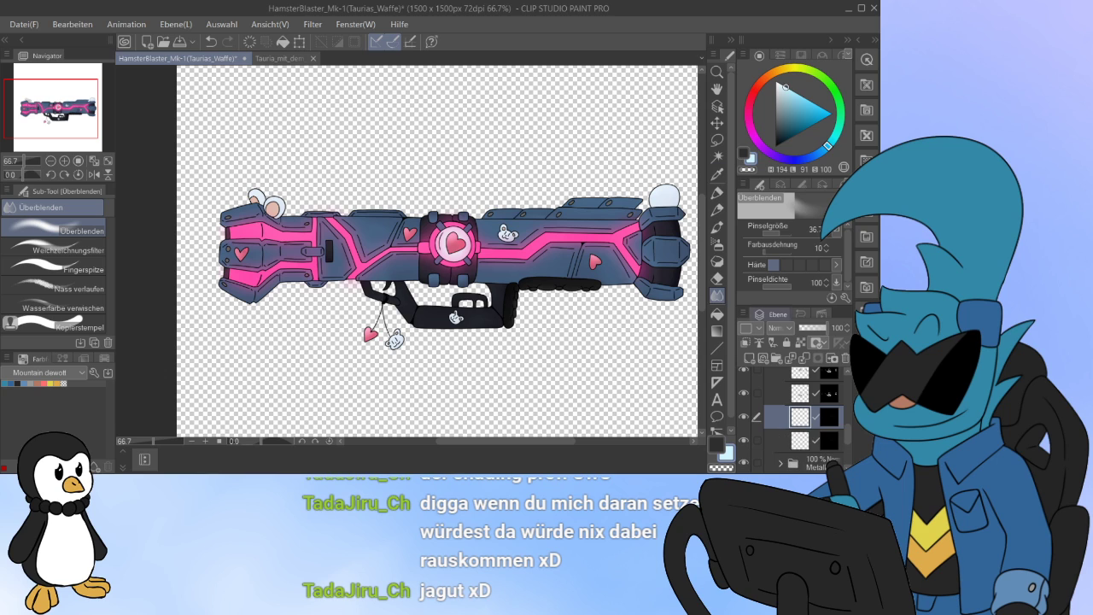
pyautogui.click(801, 417)
pyautogui.click(829, 417)
pyautogui.click(801, 417)
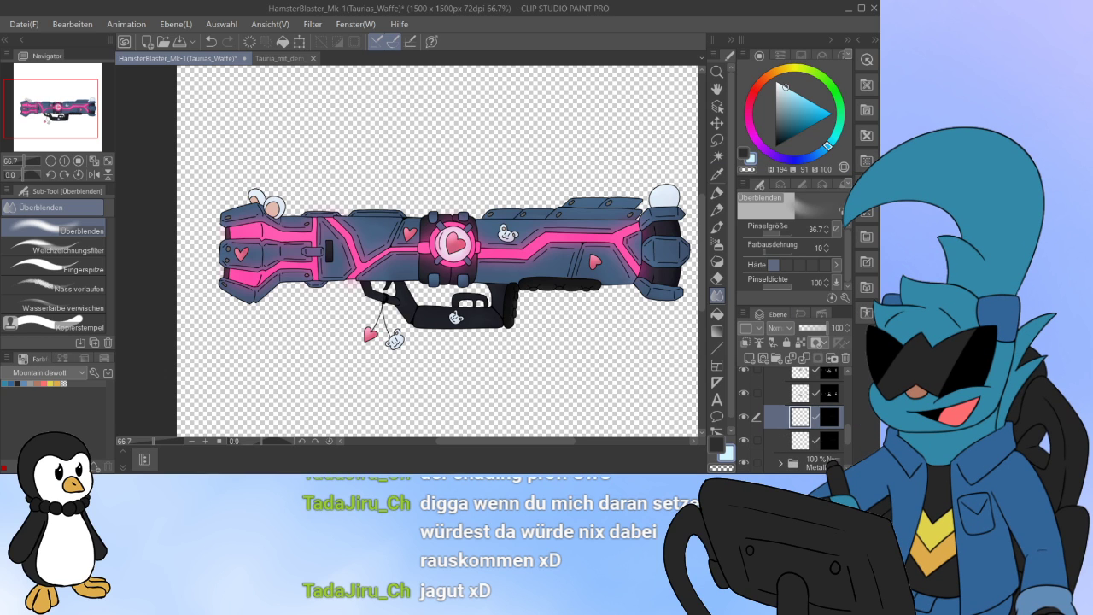
pyautogui.click(830, 417)
pyautogui.click(800, 417)
pyautogui.click(829, 417)
pyautogui.click(800, 416)
pyautogui.click(829, 417)
pyautogui.click(829, 440)
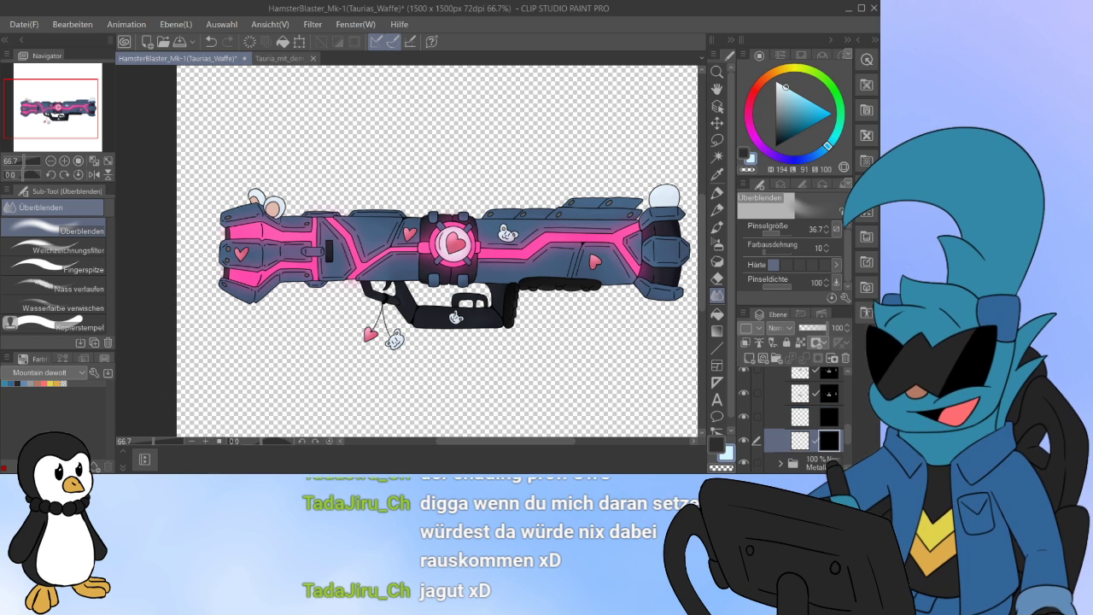
pyautogui.click(829, 416)
pyautogui.click(800, 416)
pyautogui.click(829, 417)
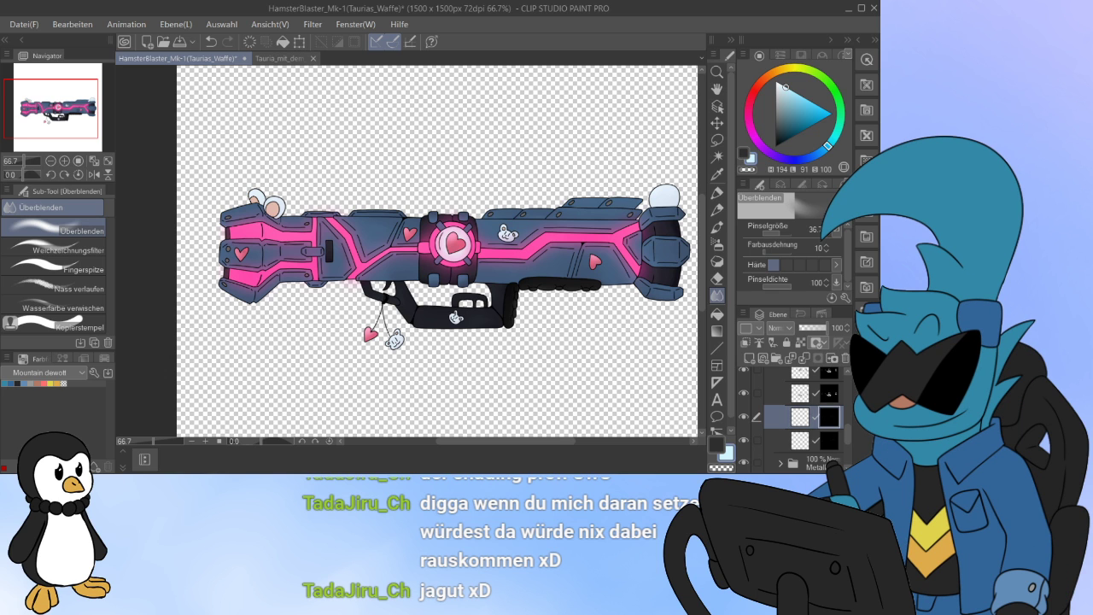
pyautogui.click(800, 417)
# Step: Shade the rivets on the weapon's upper plates in dark blue with the Fineliner, on the lower of the two new masked layers
pyautogui.scroll(8, 546, 210)
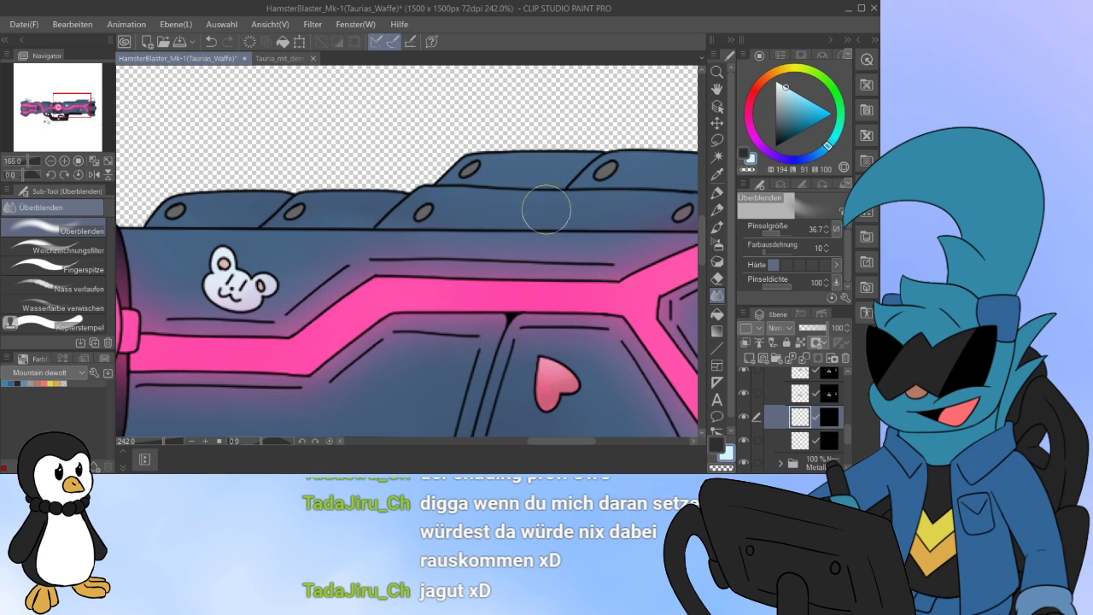
pyautogui.click(801, 440)
pyautogui.click(776, 146)
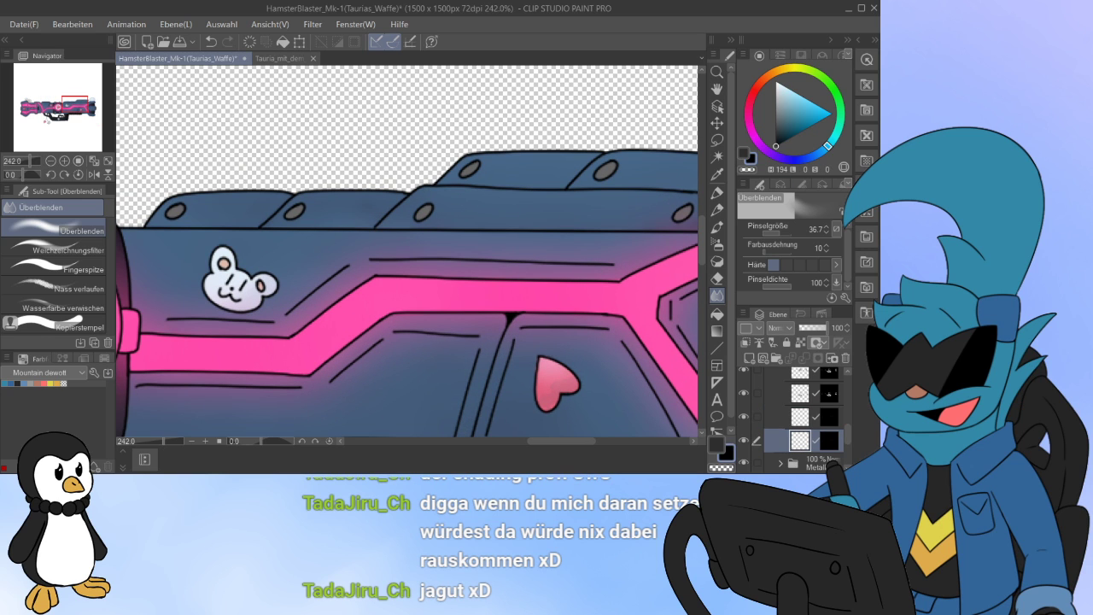
pyautogui.click(717, 210)
pyautogui.press('p')
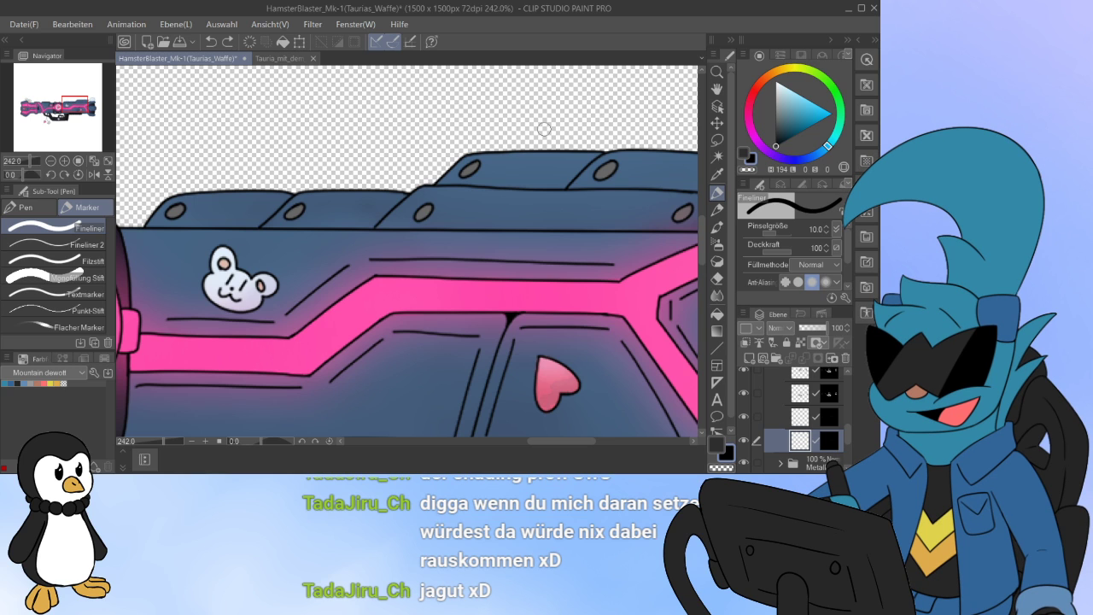
pyautogui.click(776, 132)
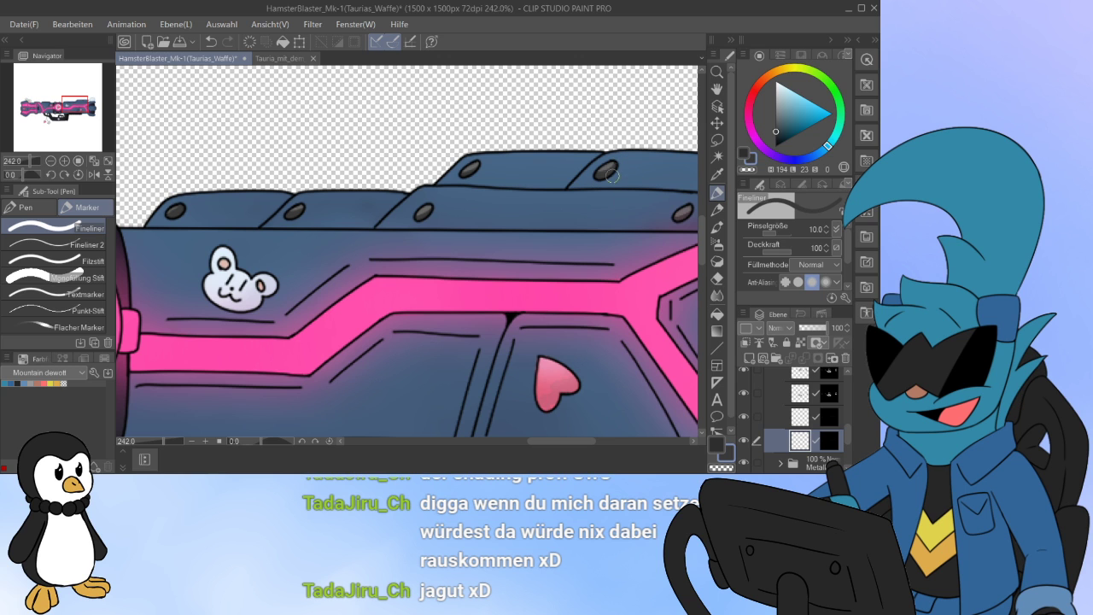
pyautogui.moveTo(569, 440)
pyautogui.mouseDown()
pyautogui.moveTo(603, 441)
pyautogui.moveTo(551, 440)
pyautogui.mouseUp()
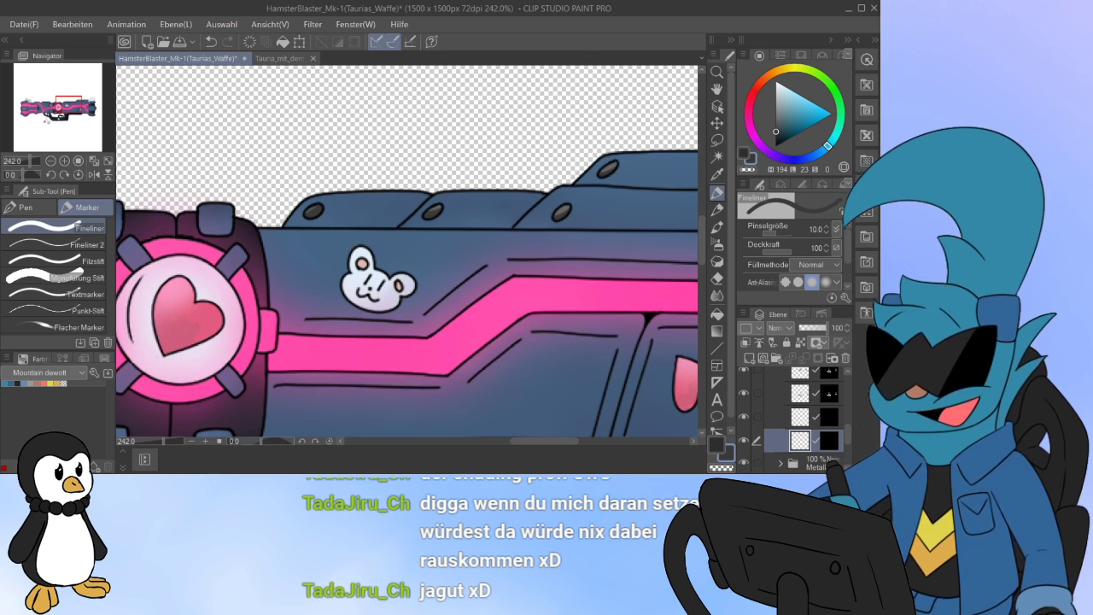
# Step: Blend the dark shading on the upper plates' rivets with the Überblenden tool
pyautogui.click(718, 244)
pyautogui.click(718, 296)
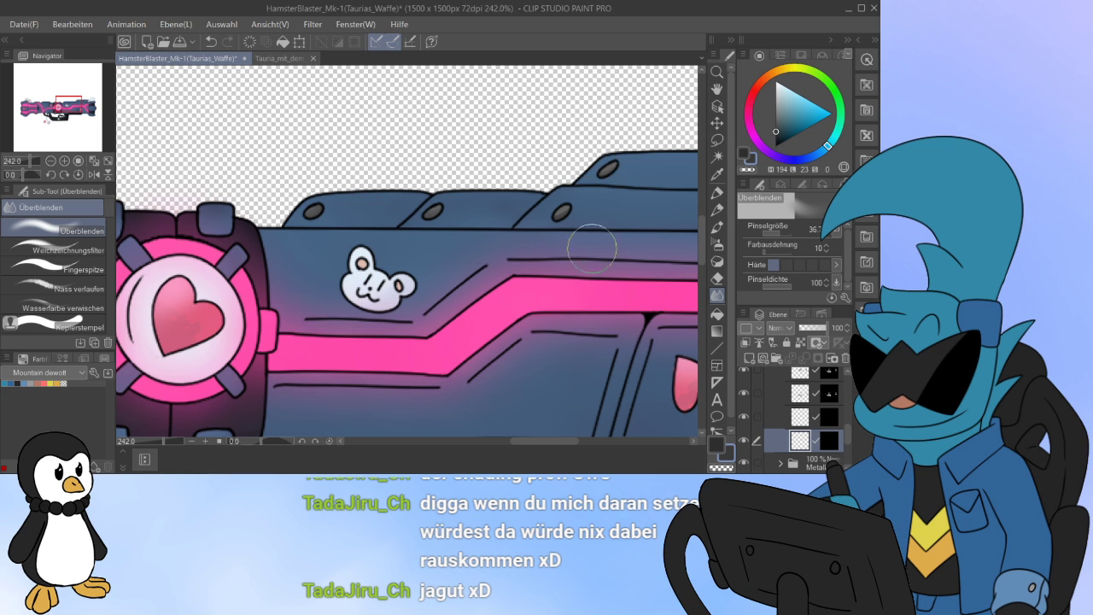
pyautogui.moveTo(544, 441); pyautogui.dragTo(564, 441)
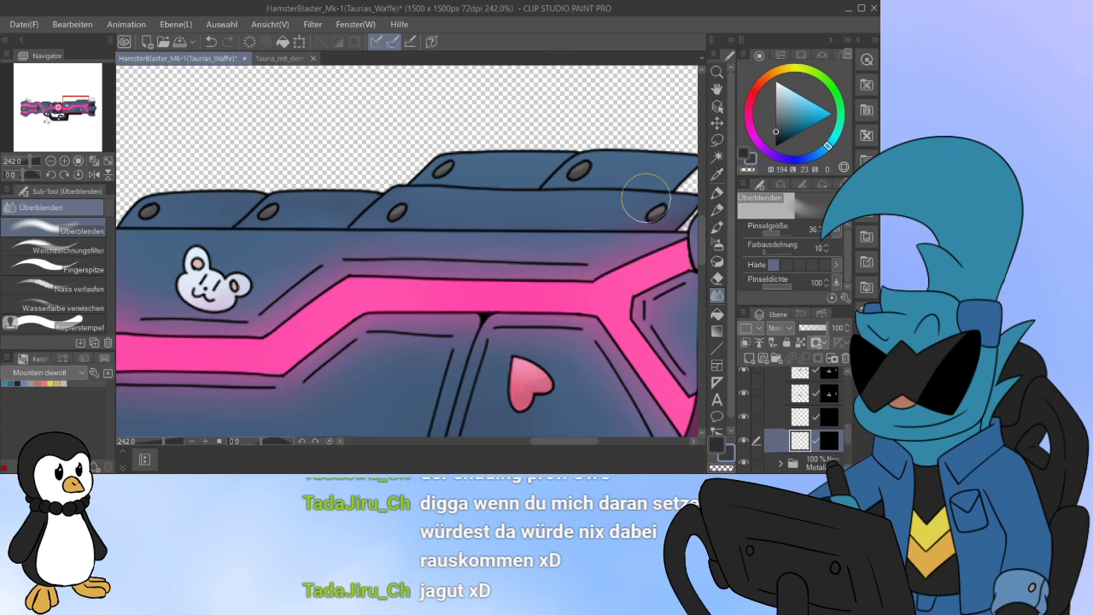
pyautogui.moveTo(702, 238); pyautogui.dragTo(702, 258)
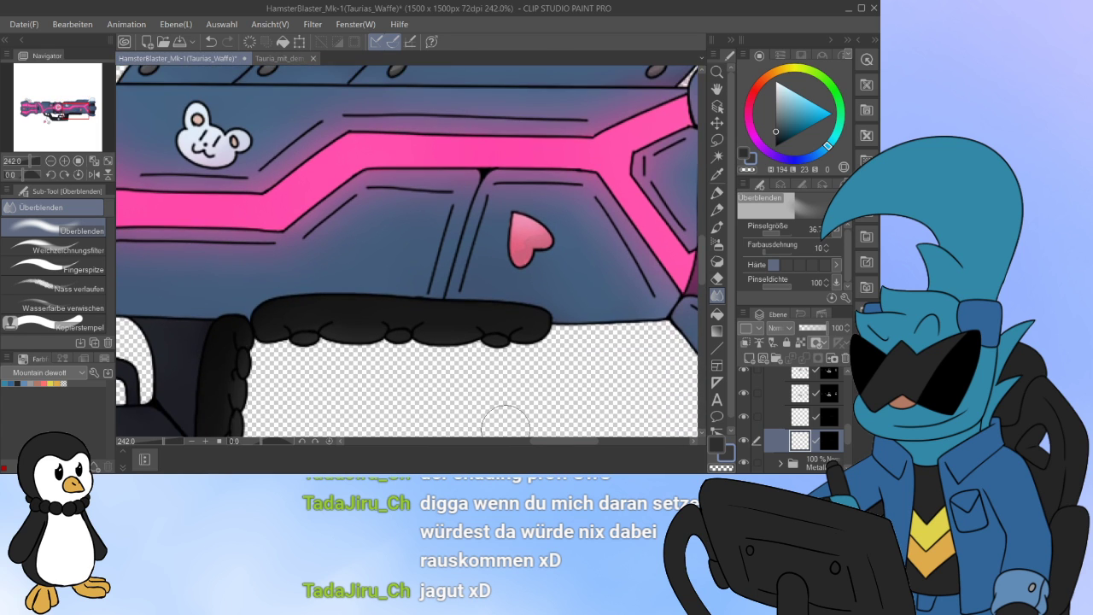
pyautogui.moveTo(547, 442); pyautogui.dragTo(424, 442)
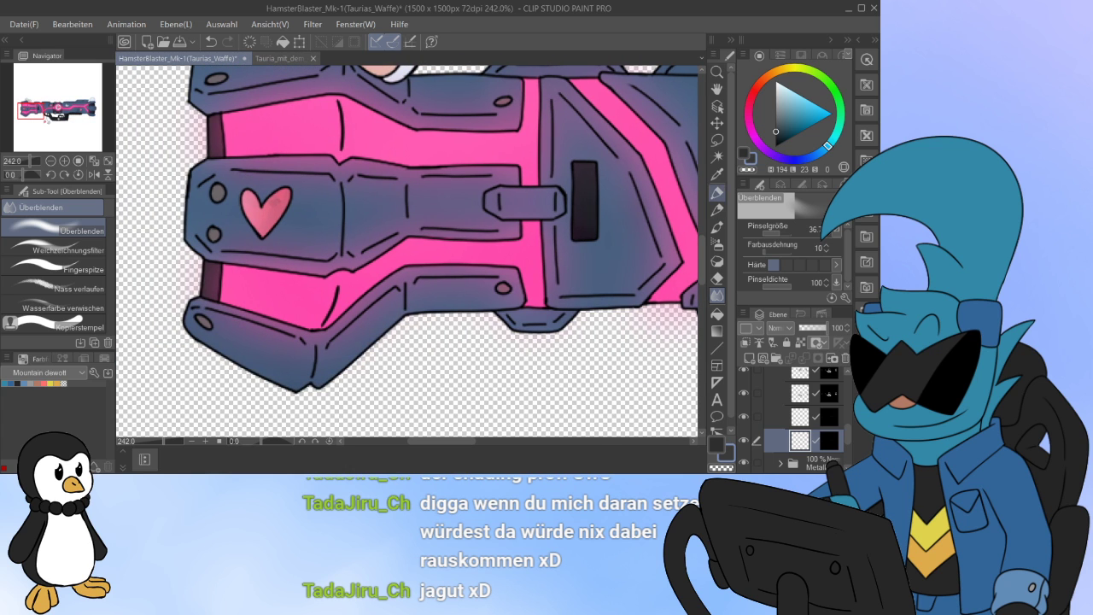
# Step: Paint dark Fineliner shading onto the two rivets beside the heart at the weapon's front end
pyautogui.click(718, 193)
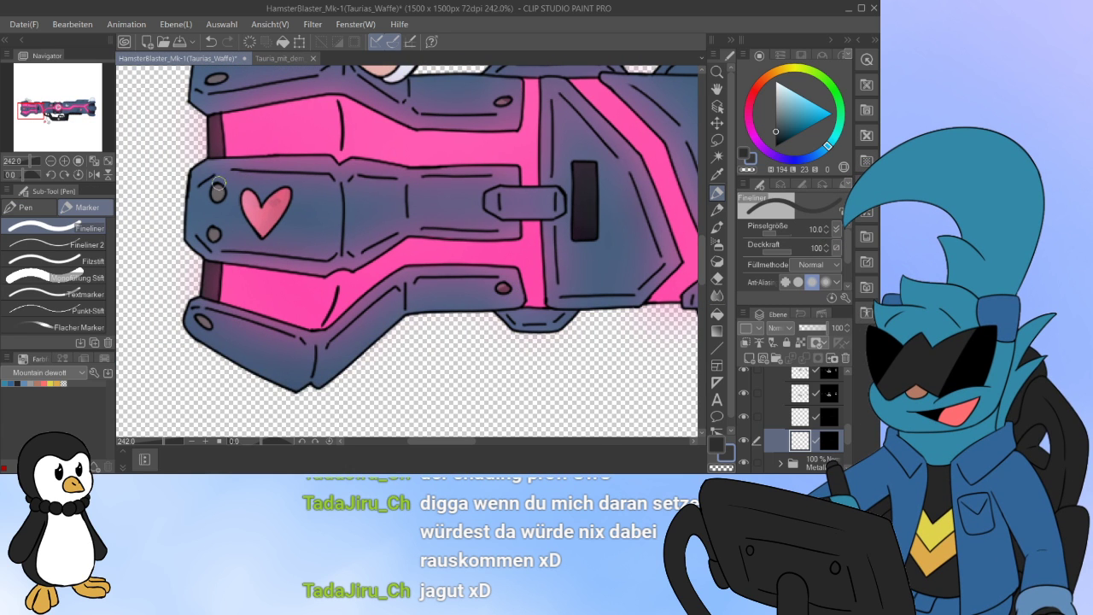
pyautogui.moveTo(218, 183); pyautogui.dragTo(216, 227)
pyautogui.scroll(3, 702, 261)
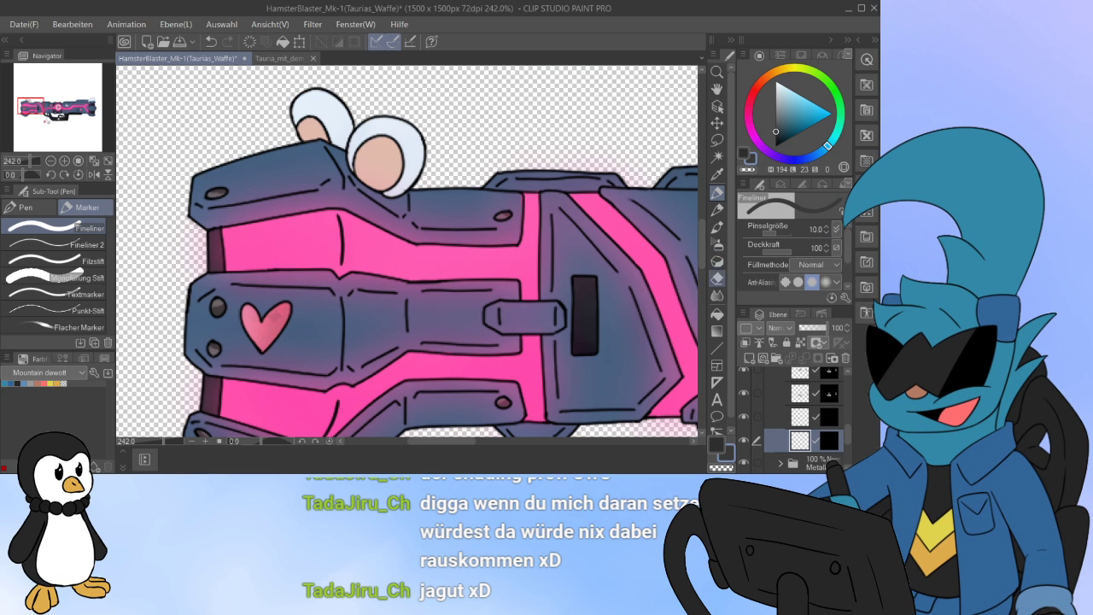
# Step: Soften the shading of the front-end rivets with the Sanft airbrush at brush size 14.1
pyautogui.click(717, 243)
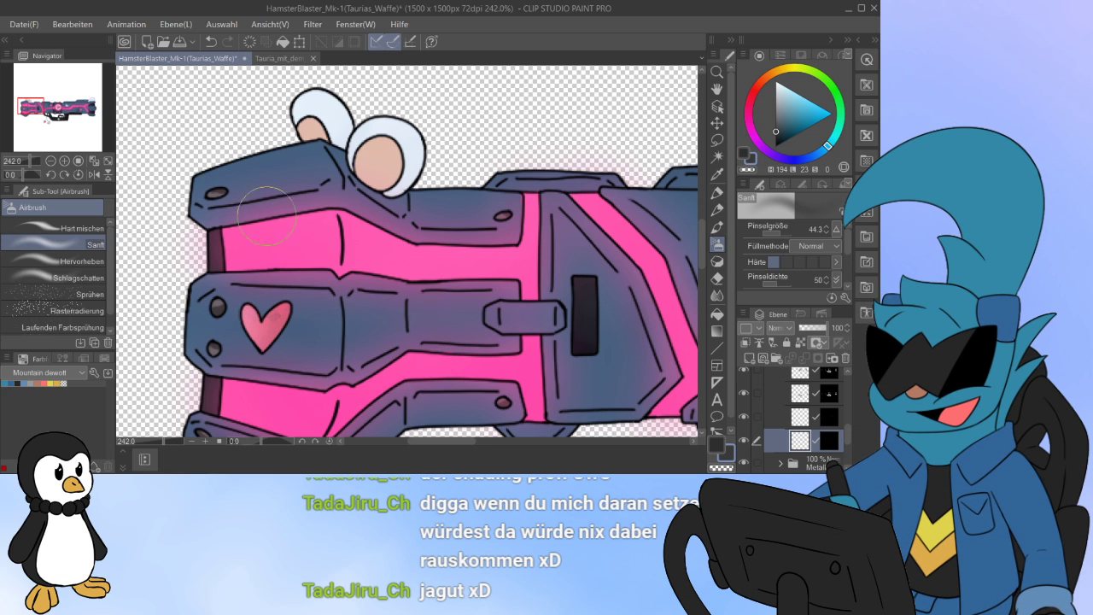
pyautogui.click(777, 232)
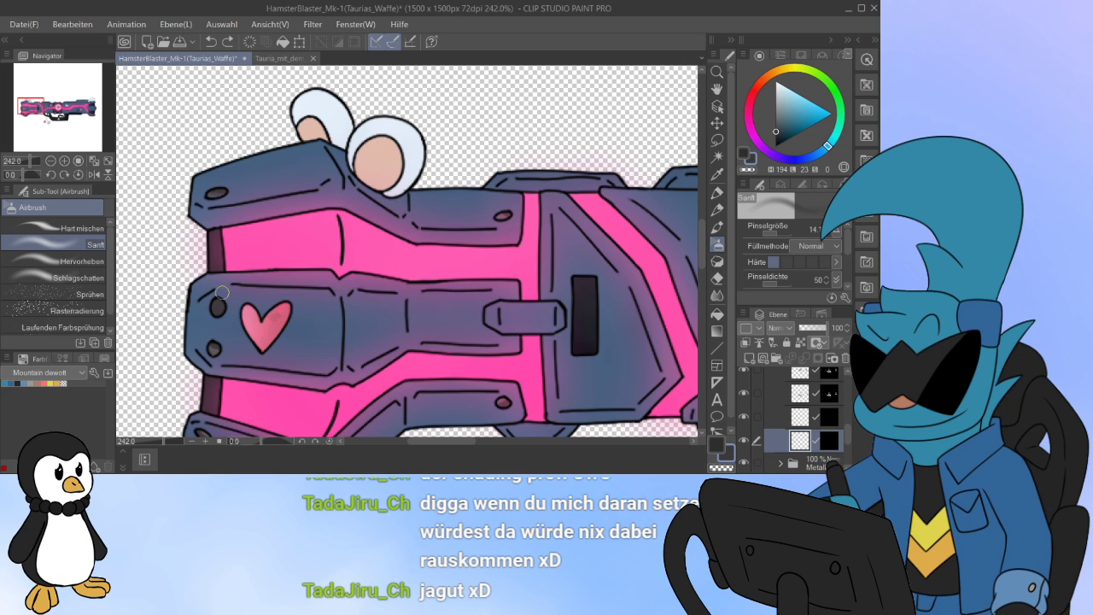
pyautogui.moveTo(225, 297); pyautogui.dragTo(211, 297)
pyautogui.moveTo(220, 350); pyautogui.dragTo(209, 343)
pyautogui.moveTo(142, 339); pyautogui.dragTo(155, 153)
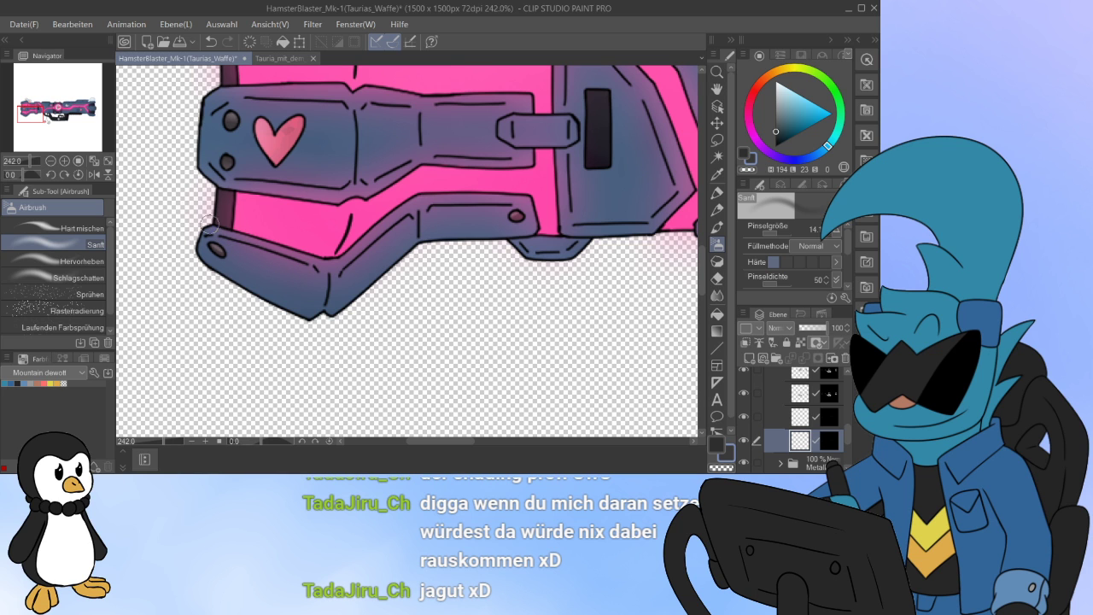
pyautogui.moveTo(198, 236); pyautogui.dragTo(110, 298)
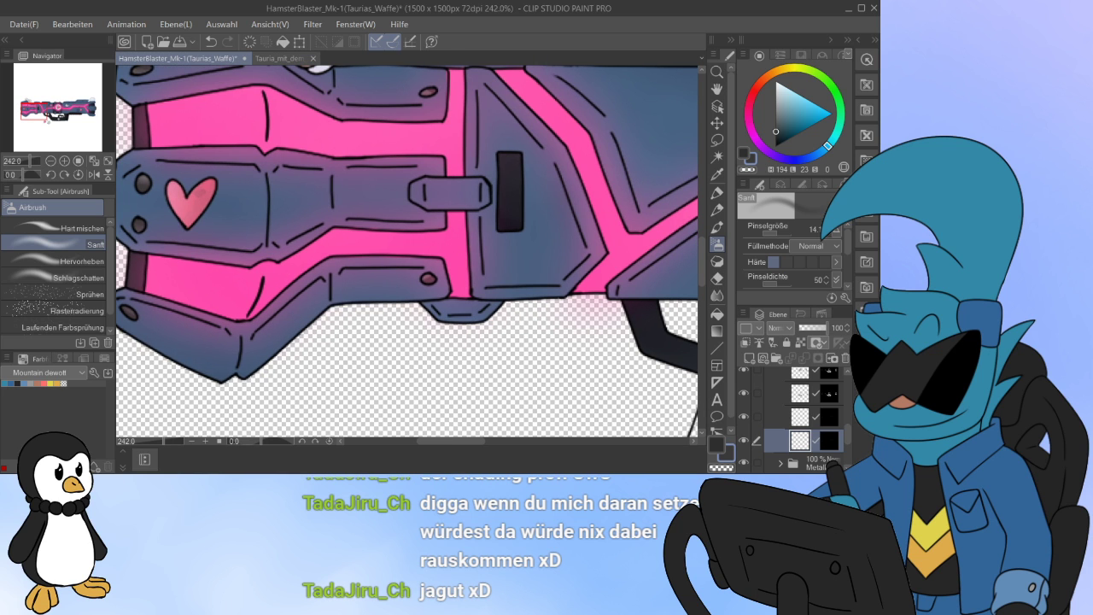
pyautogui.scroll(-11, 266, 263)
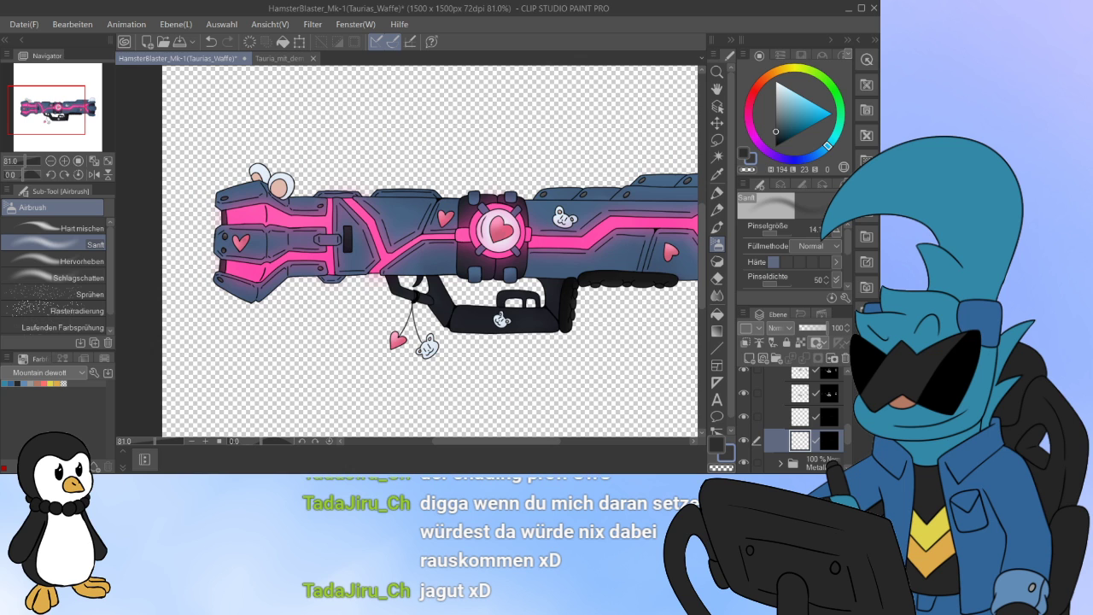
pyautogui.scroll(-3, 495, 309)
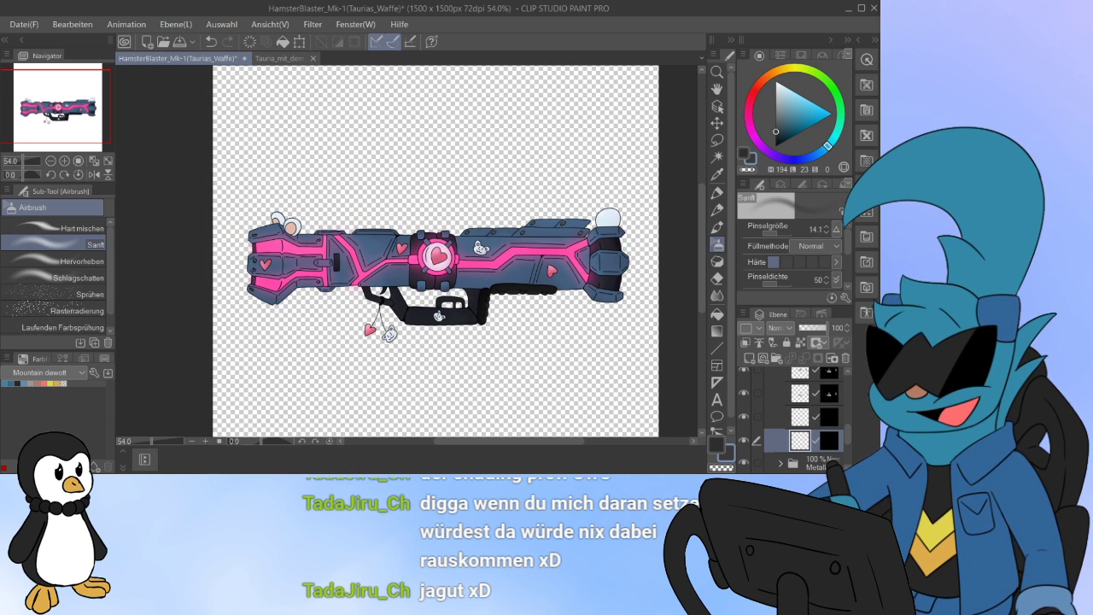
# Step: Collapse the Ordner 5 folder and toggle its visibility to check which parts of the weapon it contains
pyautogui.scroll(8, 810, 418)
pyautogui.scroll(2, 794, 418)
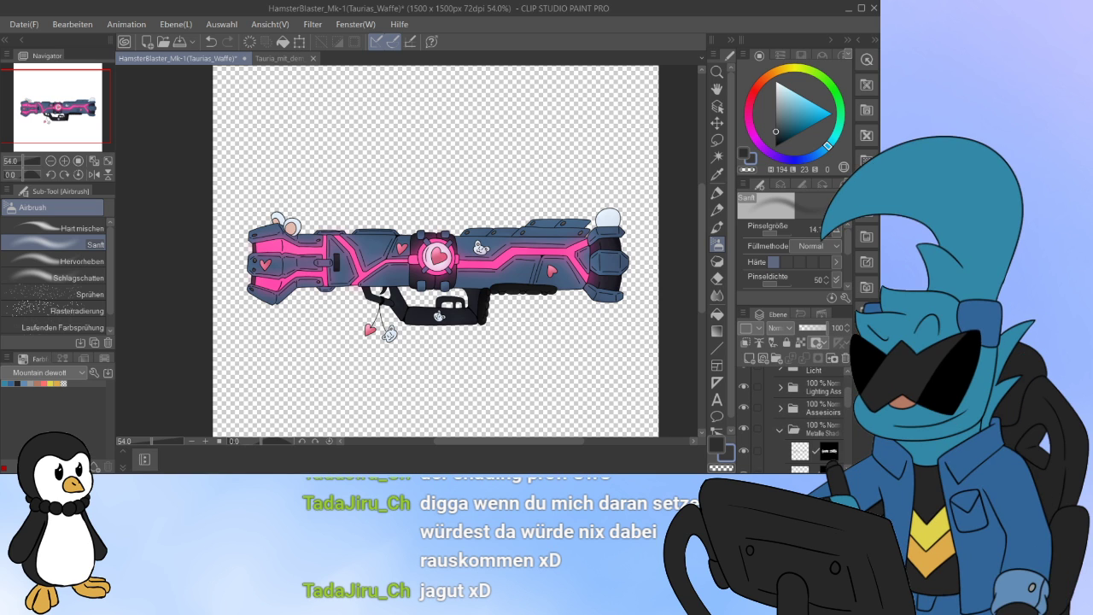
pyautogui.click(768, 399)
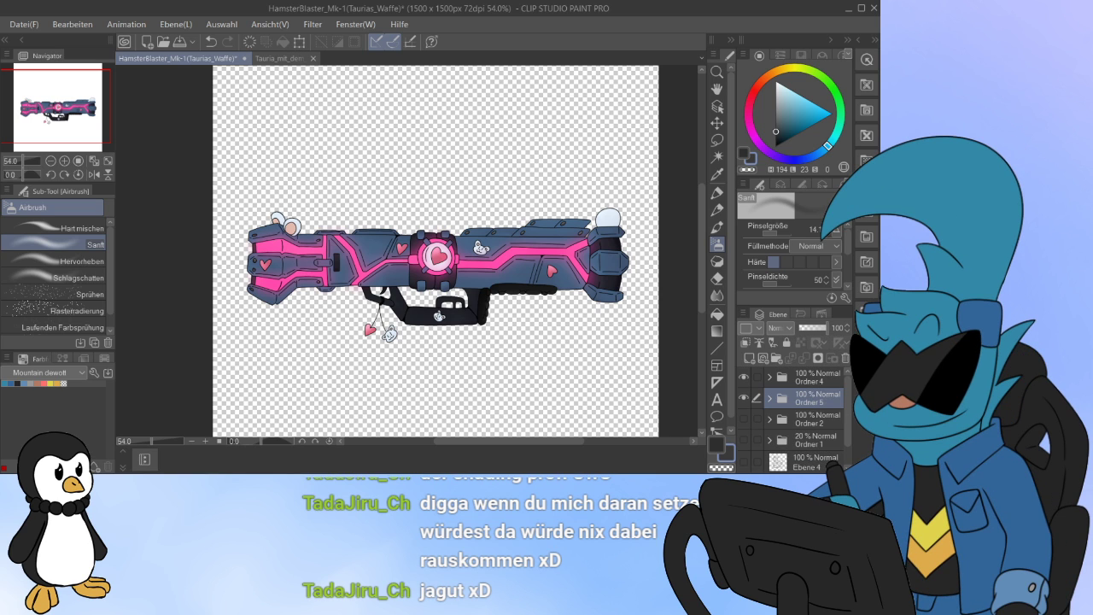
pyautogui.click(744, 398)
pyautogui.click(744, 398)
pyautogui.click(744, 398)
pyautogui.click(743, 398)
# Step: Toggle the visibility of the Ordner 4 line art folder to examine the coloured weapon with and without outlines
pyautogui.click(744, 376)
pyautogui.click(744, 376)
pyautogui.click(743, 377)
pyautogui.click(744, 377)
pyautogui.click(744, 377)
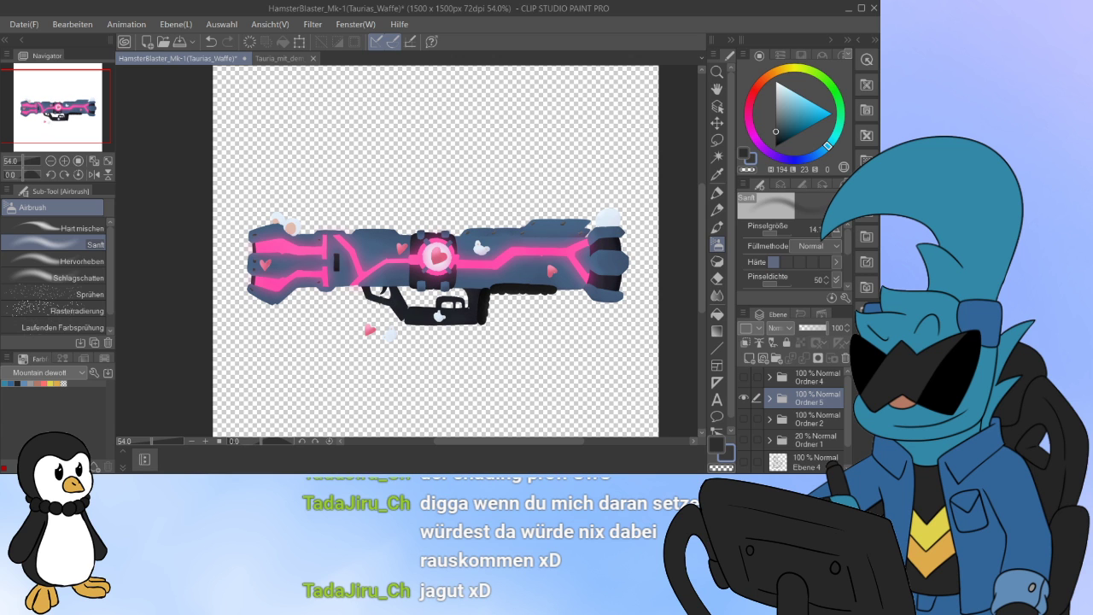
pyautogui.click(744, 377)
pyautogui.click(743, 376)
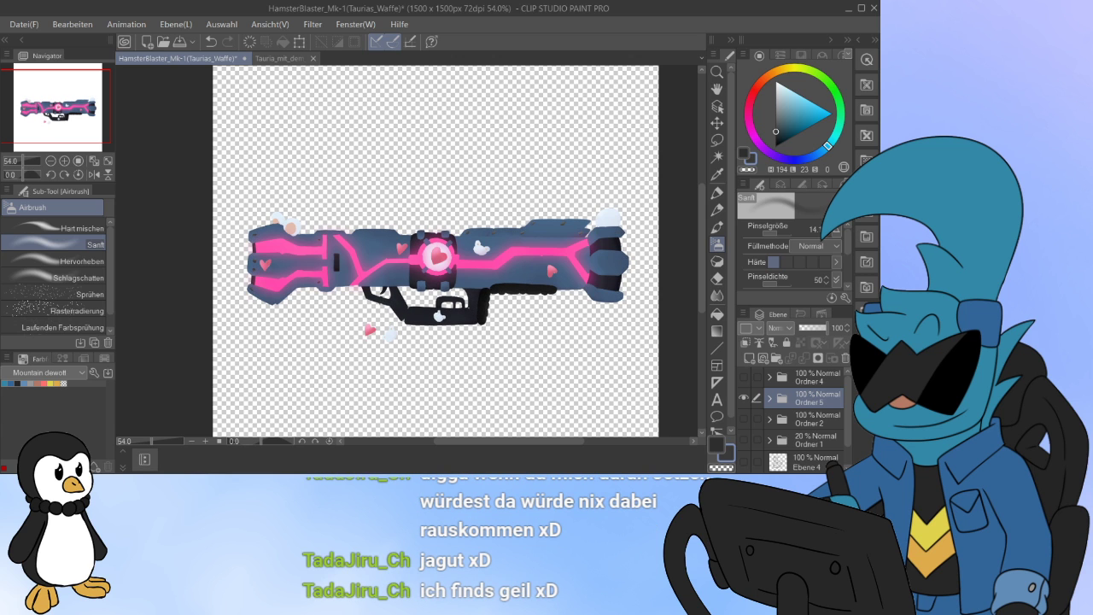
pyautogui.scroll(4, 483, 280)
pyautogui.scroll(-5, 480, 286)
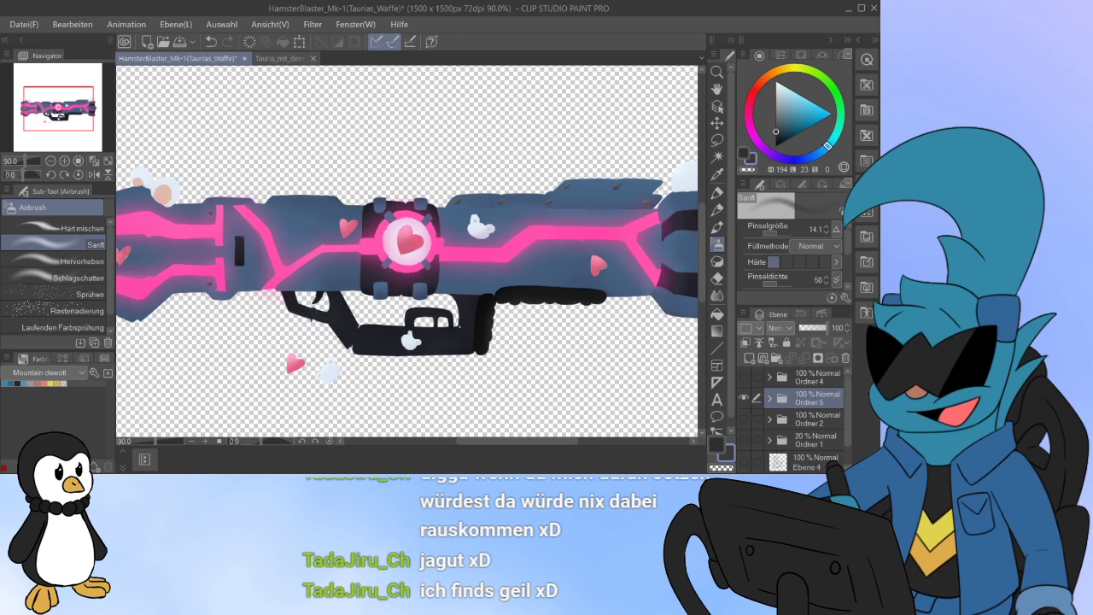
pyautogui.scroll(4, 479, 286)
pyautogui.click(744, 377)
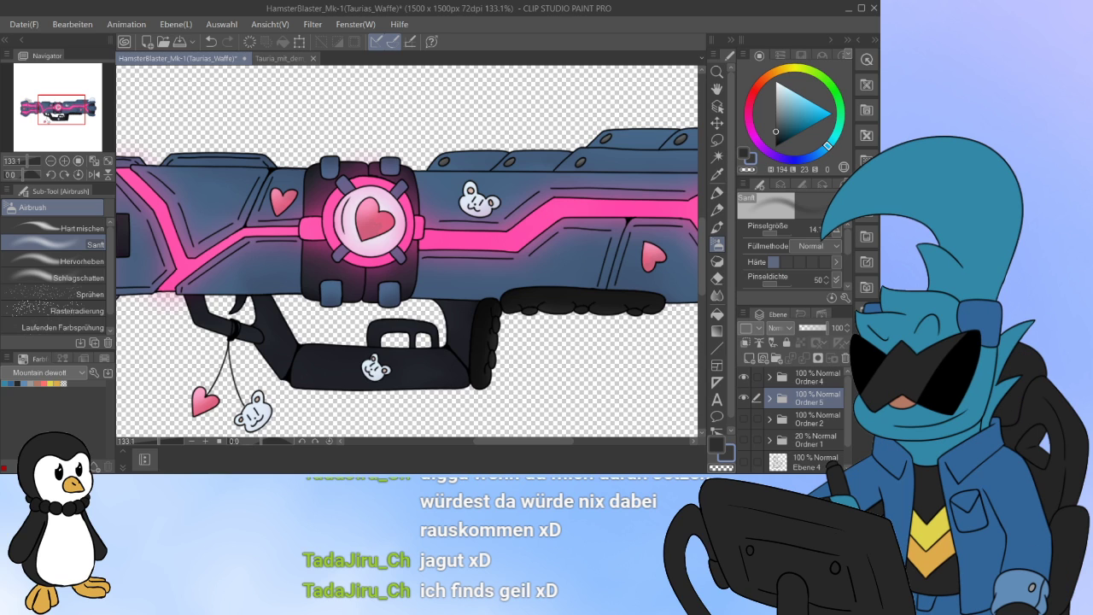
# Step: Create a new layer folder, put Ordner 4 and Ordner 5 inside it, and collapse it
pyautogui.click(770, 376)
pyautogui.click(769, 376)
pyautogui.click(776, 358)
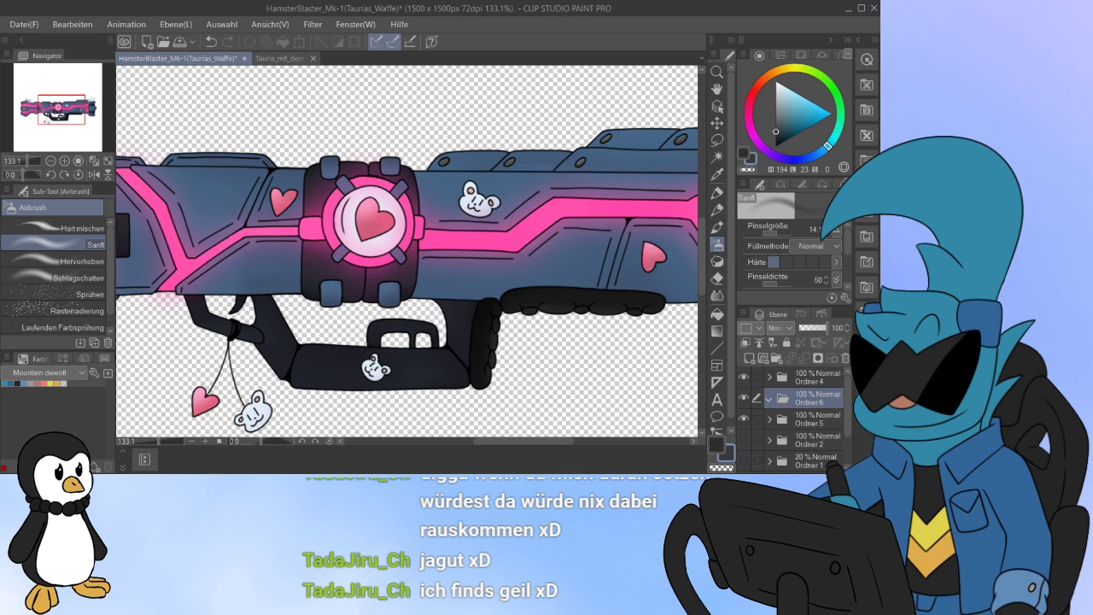
pyautogui.moveTo(816, 399); pyautogui.dragTo(815, 370)
pyautogui.click(816, 399)
pyautogui.keyDown('shift'); pyautogui.click(816, 420); pyautogui.keyUp('shift')
pyautogui.moveTo(815, 418); pyautogui.dragTo(815, 377)
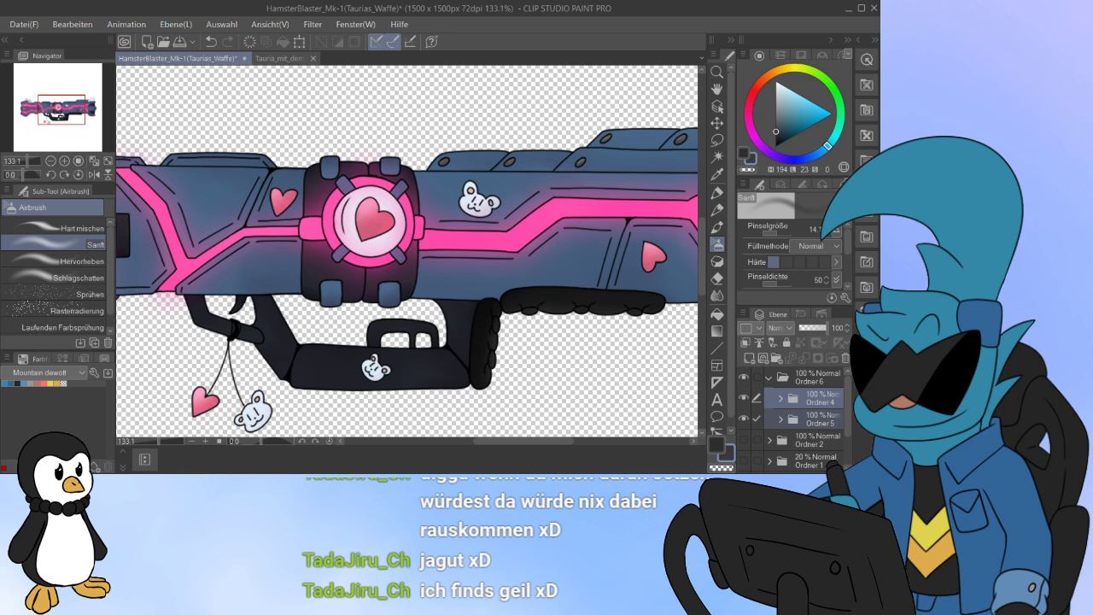
pyautogui.click(769, 377)
# Step: Toggle the visibility of Ordner 6 and Ordner 2 to compare the finished weapon with the blue sketch
pyautogui.click(744, 377)
pyautogui.click(744, 377)
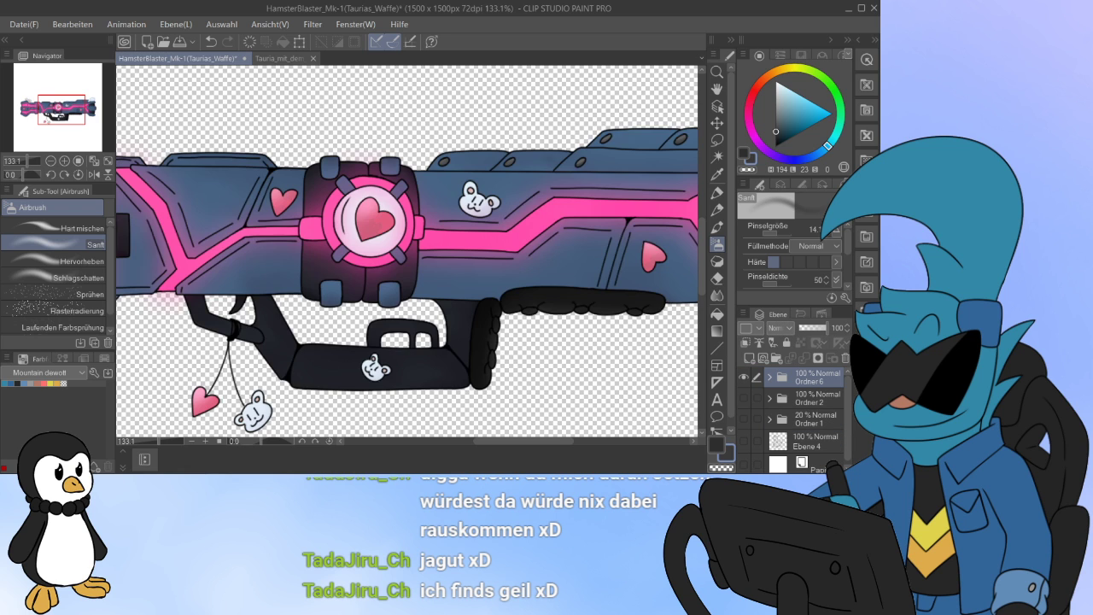
pyautogui.scroll(-4, 590, 328)
pyautogui.click(743, 397)
pyautogui.click(743, 397)
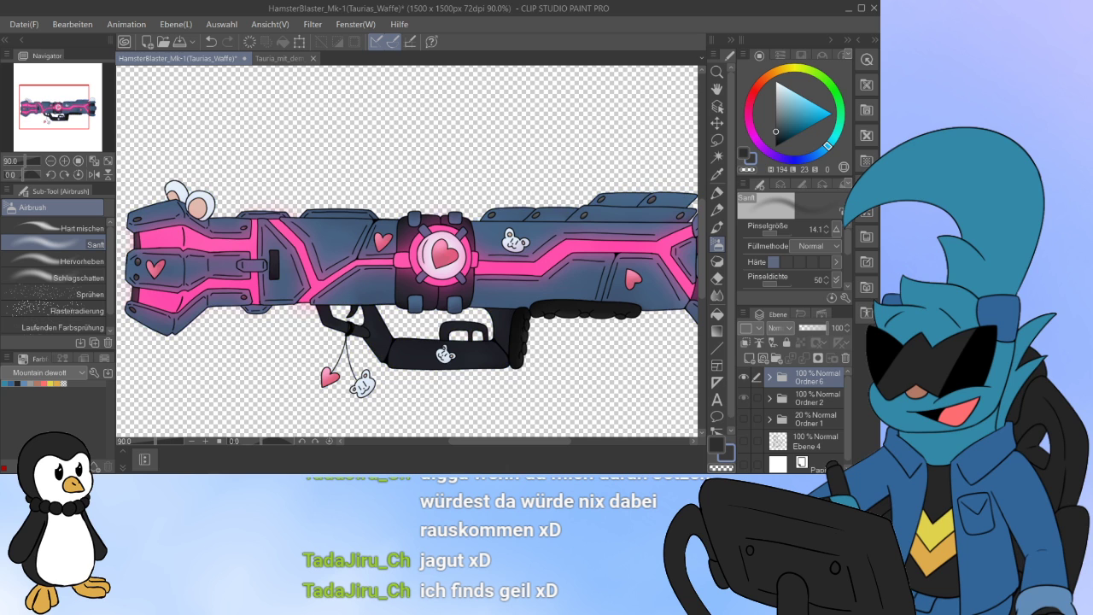
pyautogui.click(743, 397)
pyautogui.click(744, 377)
pyautogui.click(744, 377)
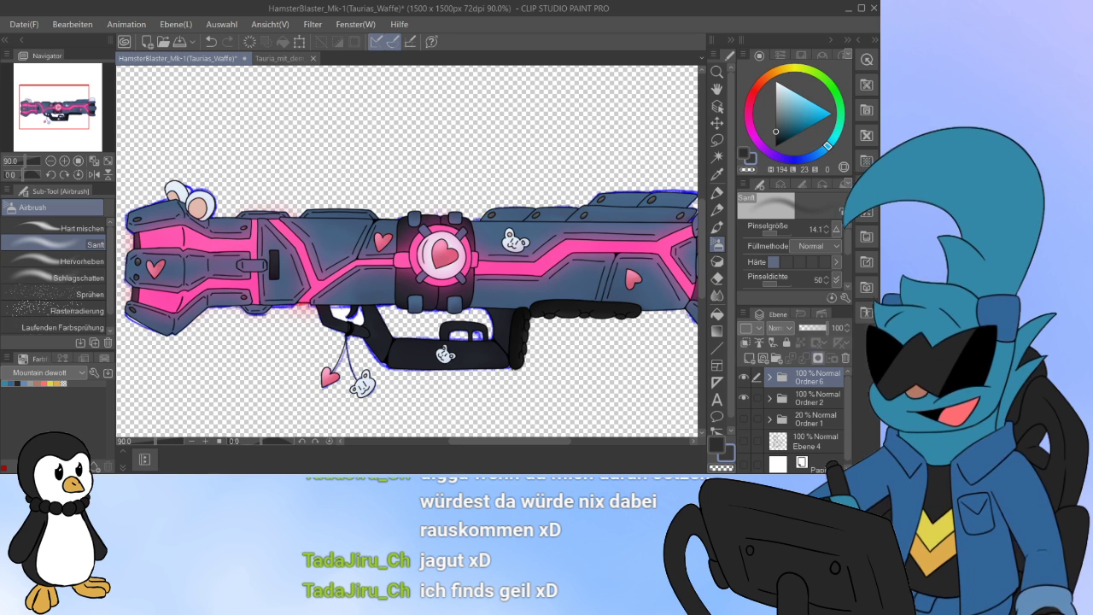
# Step: Transform the Ordner 6 folder to move the finished weapon up above the blue sketch
pyautogui.click(299, 41)
pyautogui.moveTo(379, 254); pyautogui.dragTo(389, 154)
pyautogui.scroll(-4, 388, 154)
pyautogui.scroll(-1, 428, 215)
pyautogui.moveTo(427, 213); pyautogui.dragTo(421, 164)
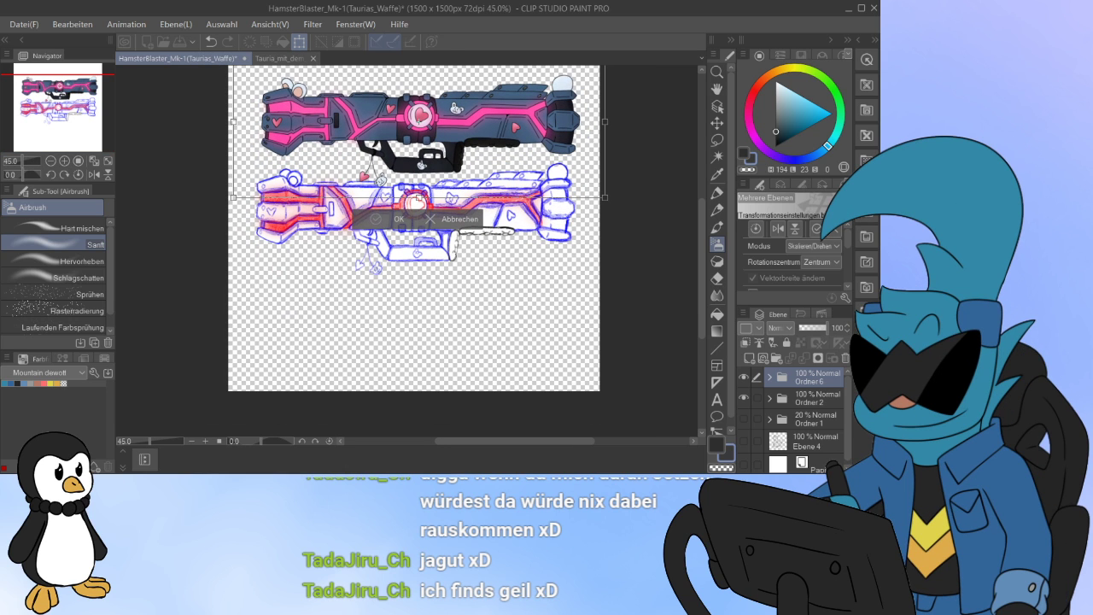
pyautogui.press('Return')
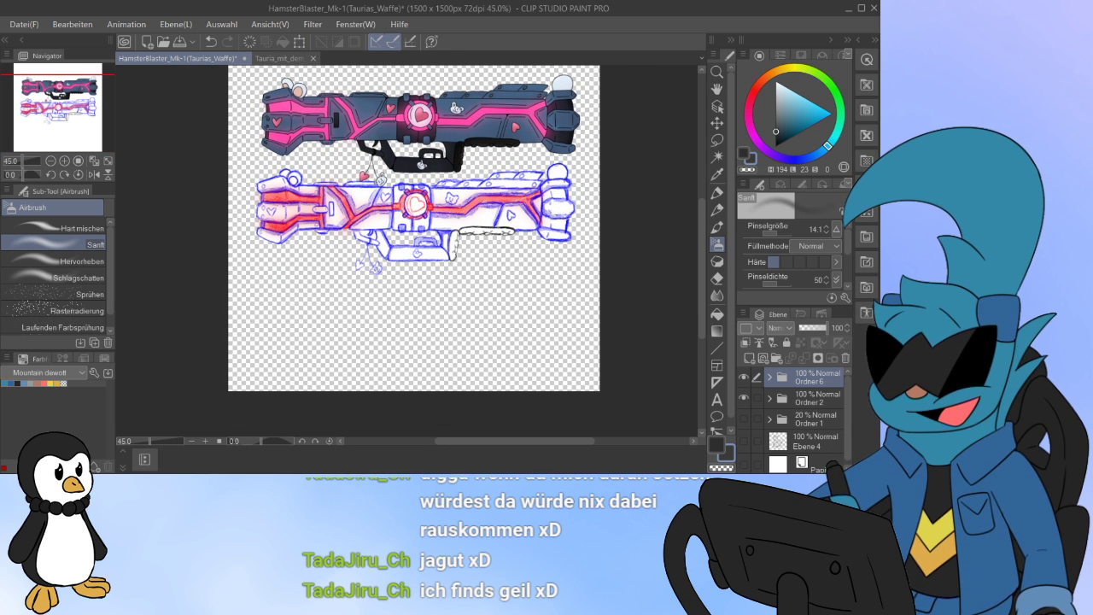
# Step: Hide the Ordner 2 sketch and toggle the visibility of Ordner 1 to view the faint rough sketch
pyautogui.click(744, 398)
pyautogui.click(743, 419)
pyautogui.click(744, 420)
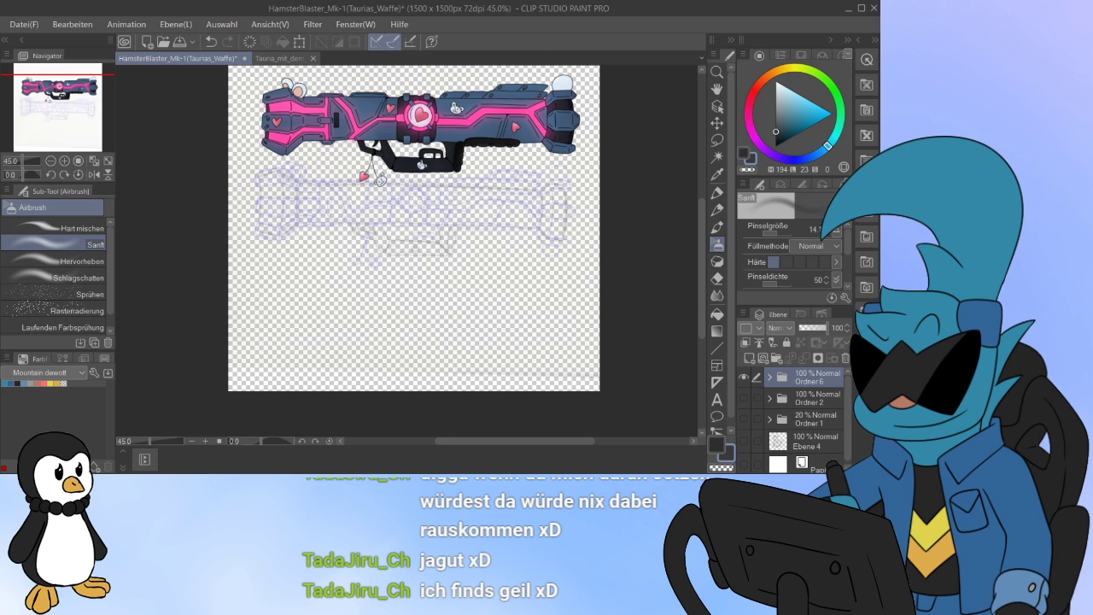
# Step: Delete the faint sketch folder Ordner 1 and the layer Ebene 4
pyautogui.click(744, 419)
pyautogui.click(812, 419)
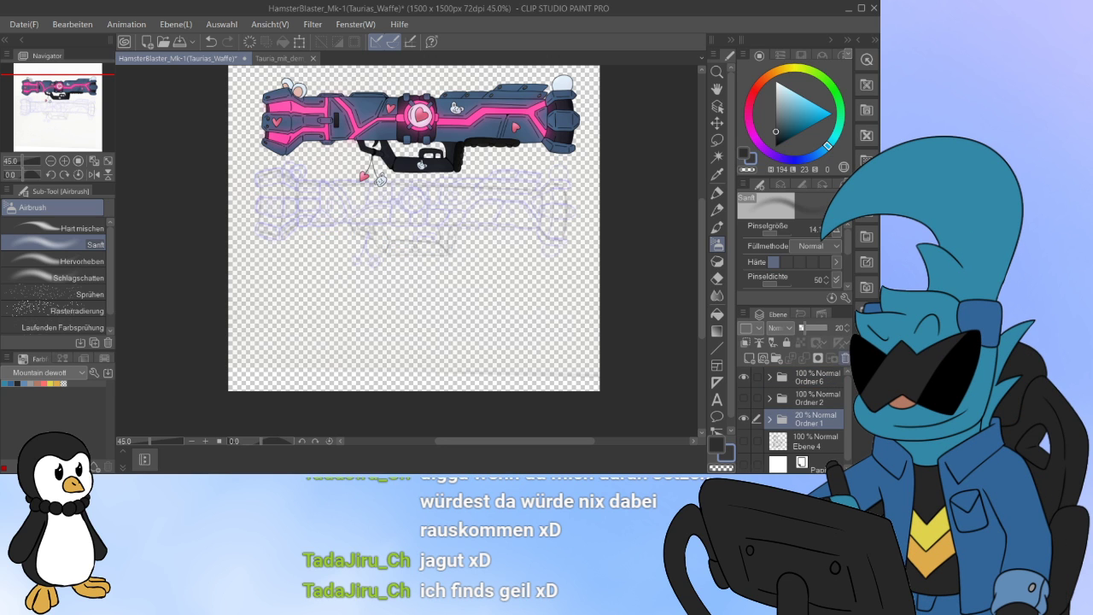
pyautogui.click(845, 357)
pyautogui.click(744, 419)
pyautogui.click(743, 419)
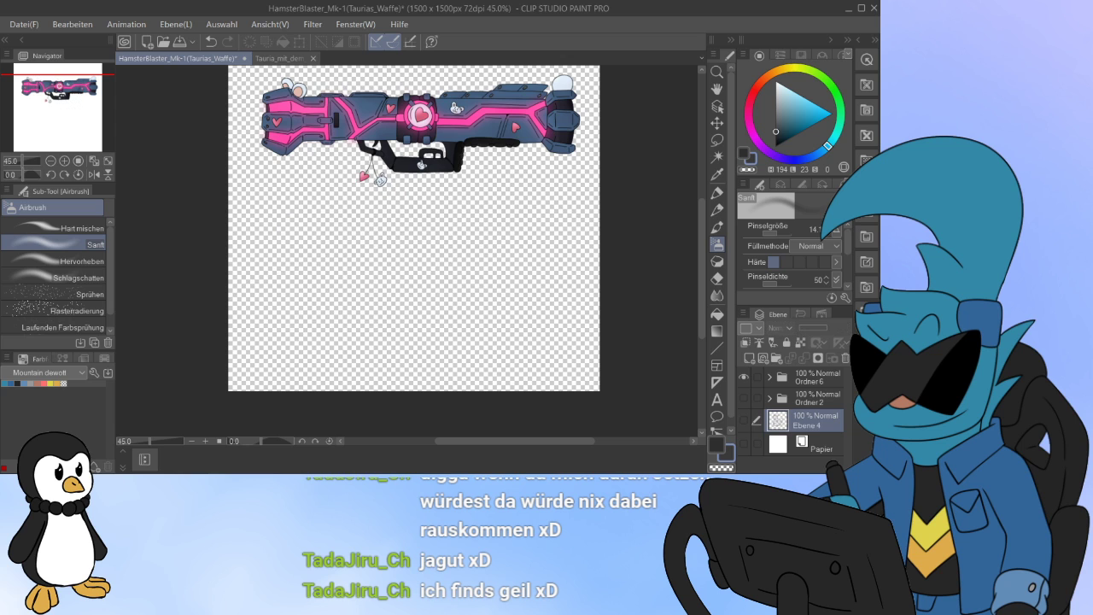
pyautogui.press('Delete')
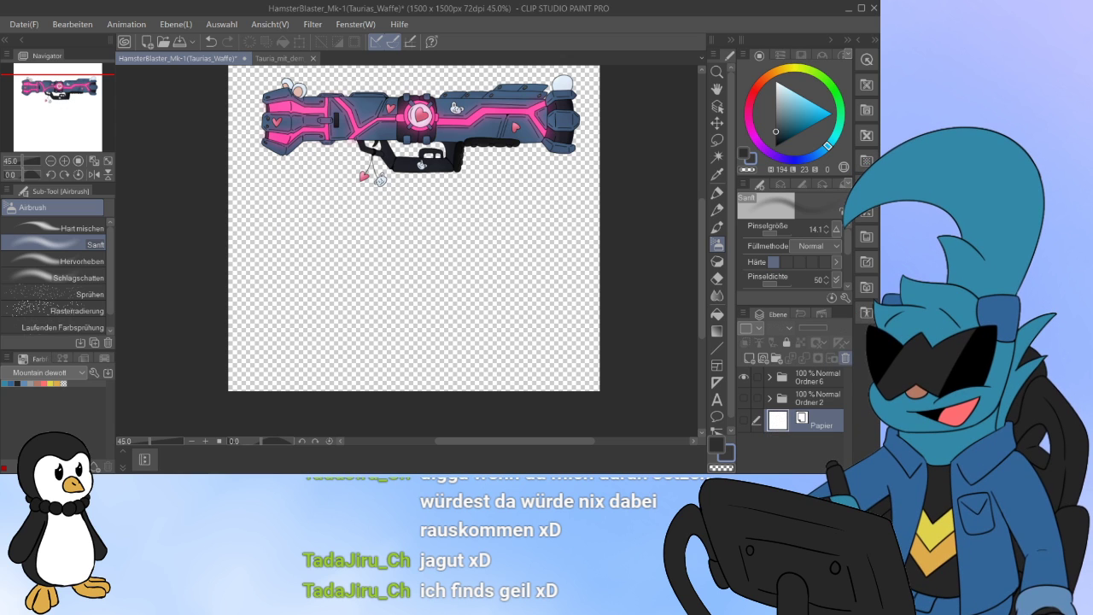
# Step: Add a new layer above the Ordner 2 folder and set up the Design Bleistift pencil with black as the drawing colour
pyautogui.click(817, 398)
pyautogui.click(749, 358)
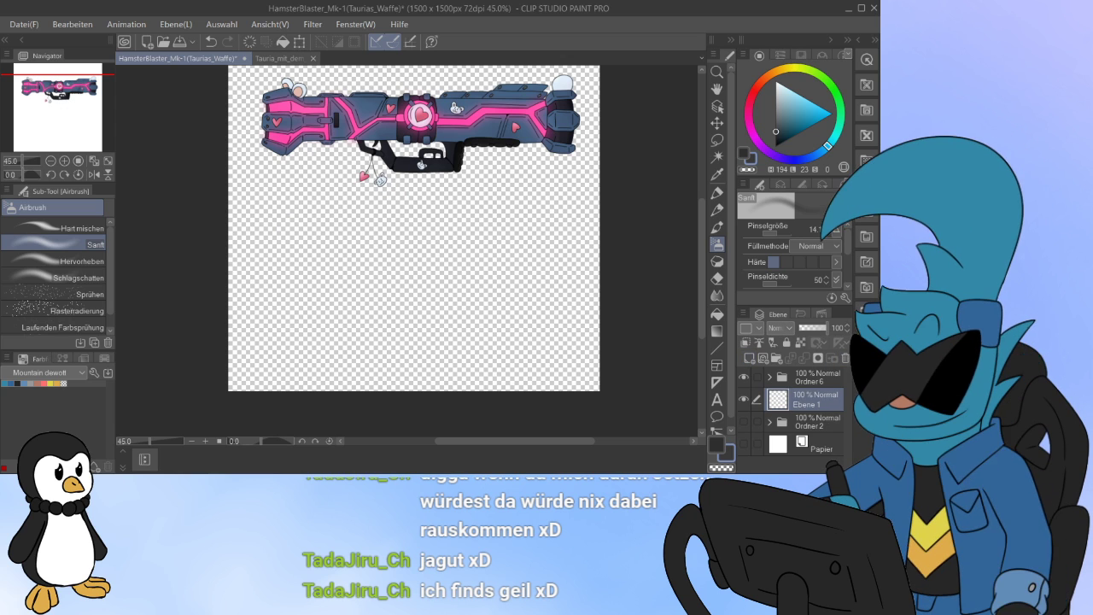
pyautogui.click(775, 146)
pyautogui.press('p')
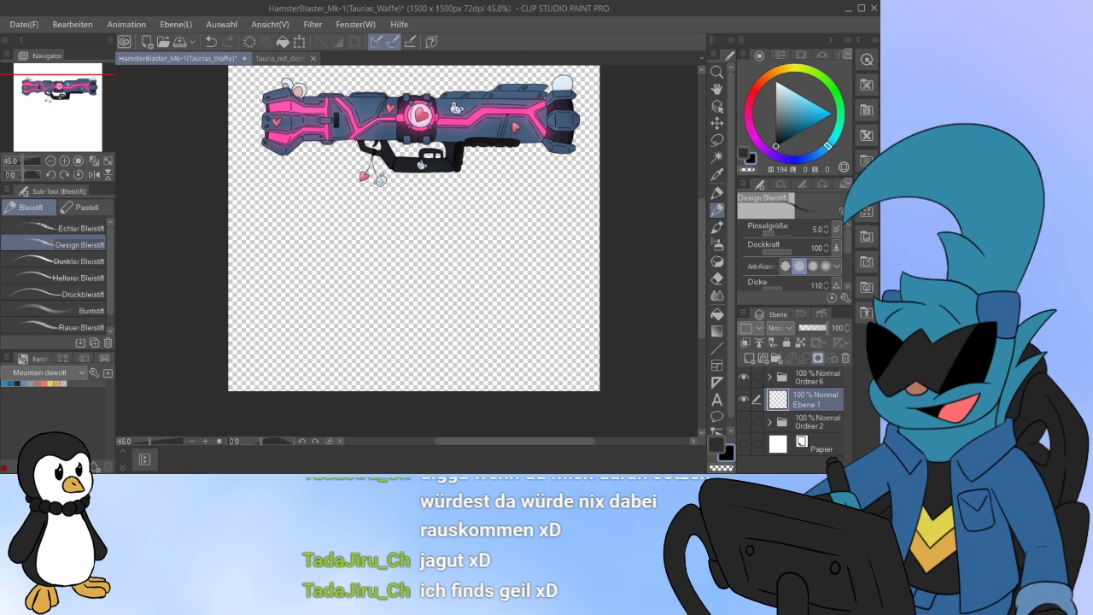
# Step: Transform the Ordner 6 folder to move the finished weapon slightly down on the canvas
pyautogui.click(817, 377)
pyautogui.click(299, 41)
pyautogui.moveTo(419, 124); pyautogui.dragTo(415, 150)
pyautogui.press('Return')
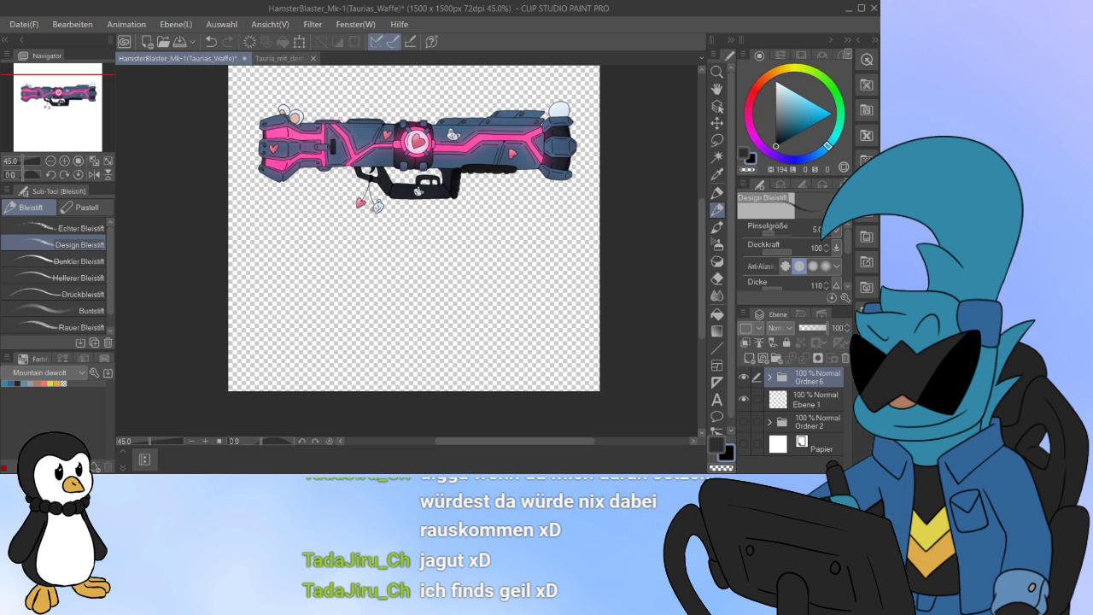
# Step: Sketch a large tilted oval body on layer Ebene 1 in the empty canvas area below the weapon
pyautogui.click(815, 422)
pyautogui.click(816, 399)
pyautogui.scroll(5, 322, 280)
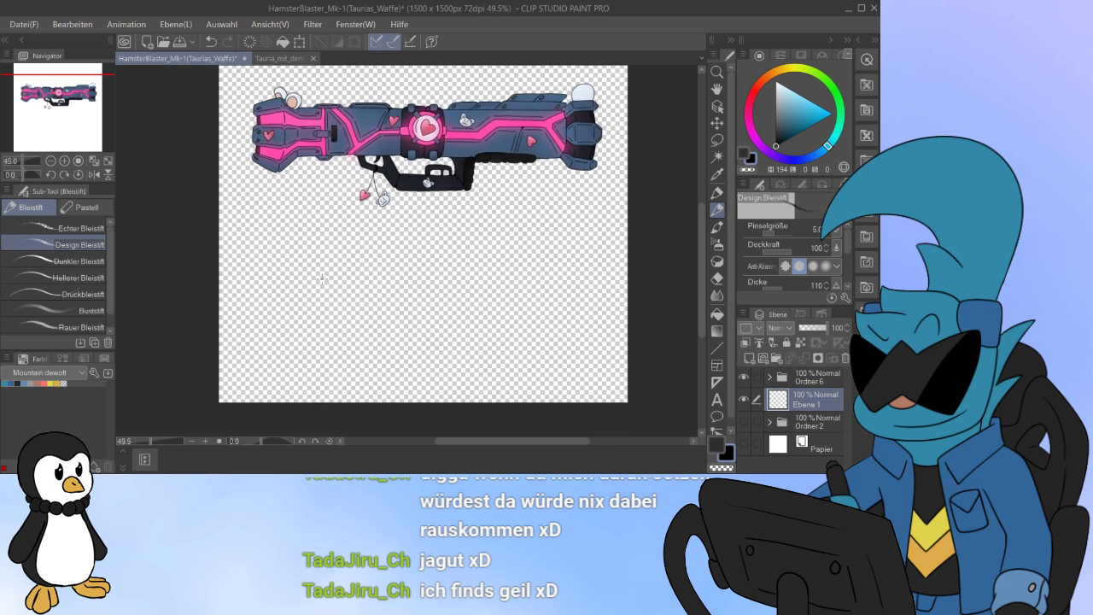
pyautogui.scroll(3, 333, 343)
pyautogui.moveTo(333, 343); pyautogui.dragTo(320, 290)
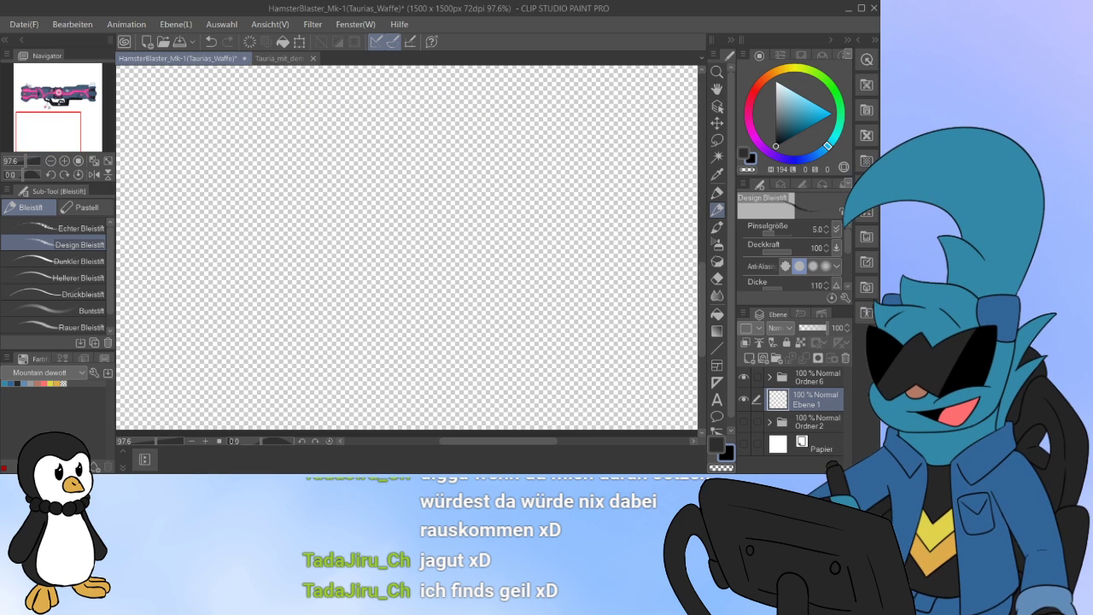
pyautogui.click(279, 59)
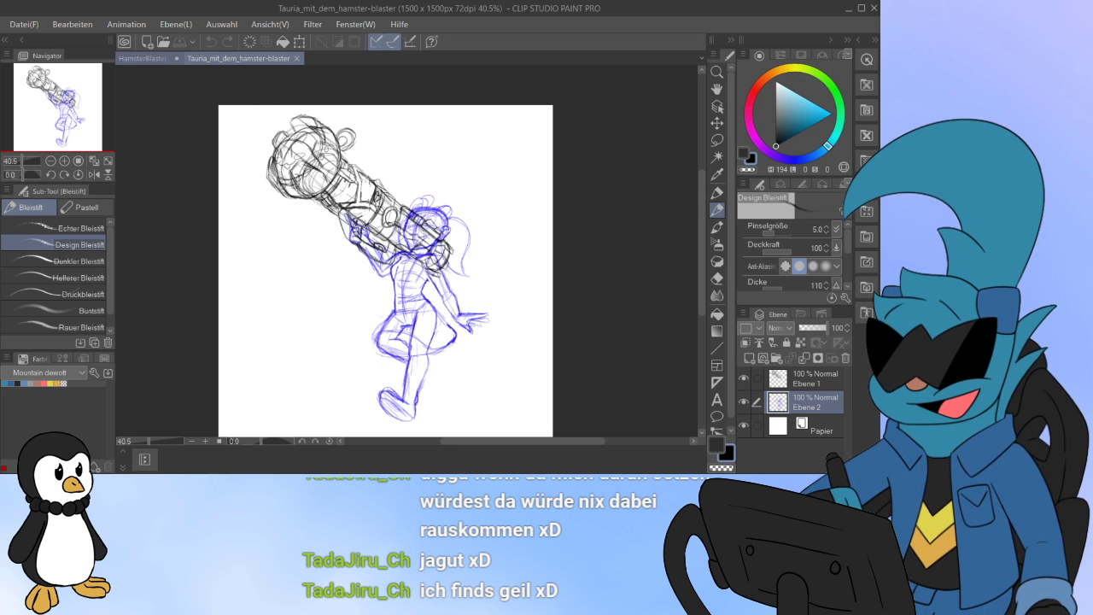
pyautogui.hotkey('ctrl', 'Tab')
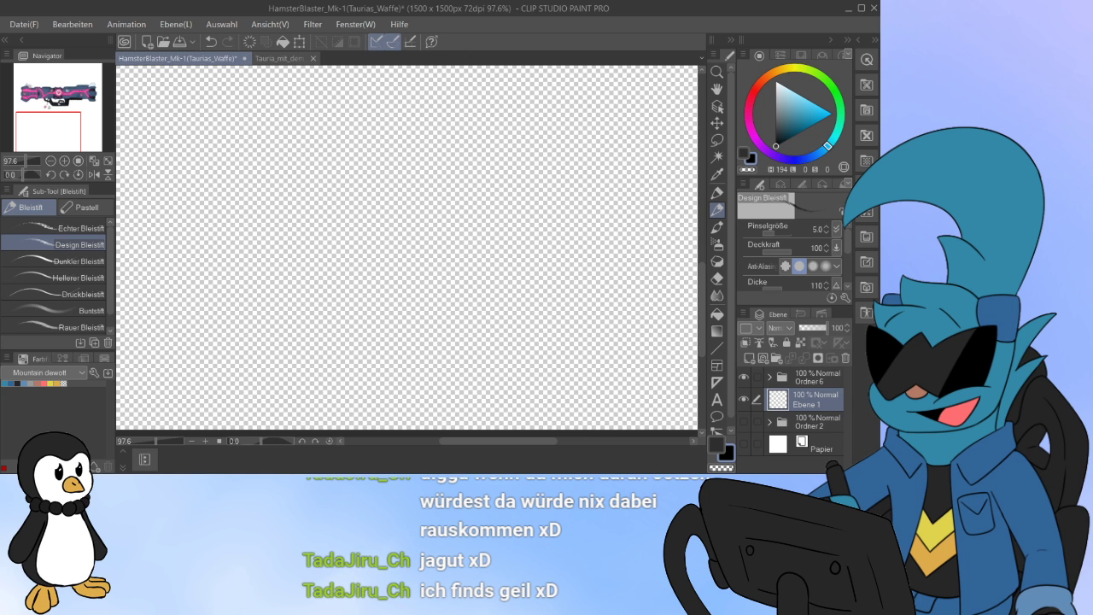
pyautogui.moveTo(407, 247)
pyautogui.mouseDown()
pyautogui.moveTo(474, 221)
pyautogui.moveTo(428, 209)
pyautogui.moveTo(407, 234)
pyautogui.mouseUp()
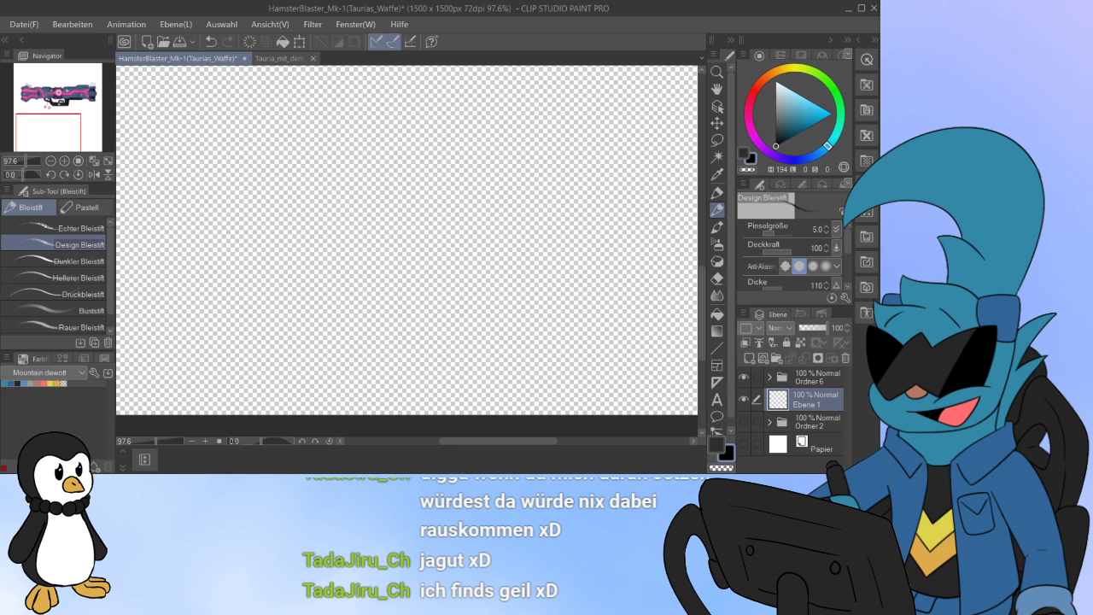
pyautogui.scroll(2, 319, 162)
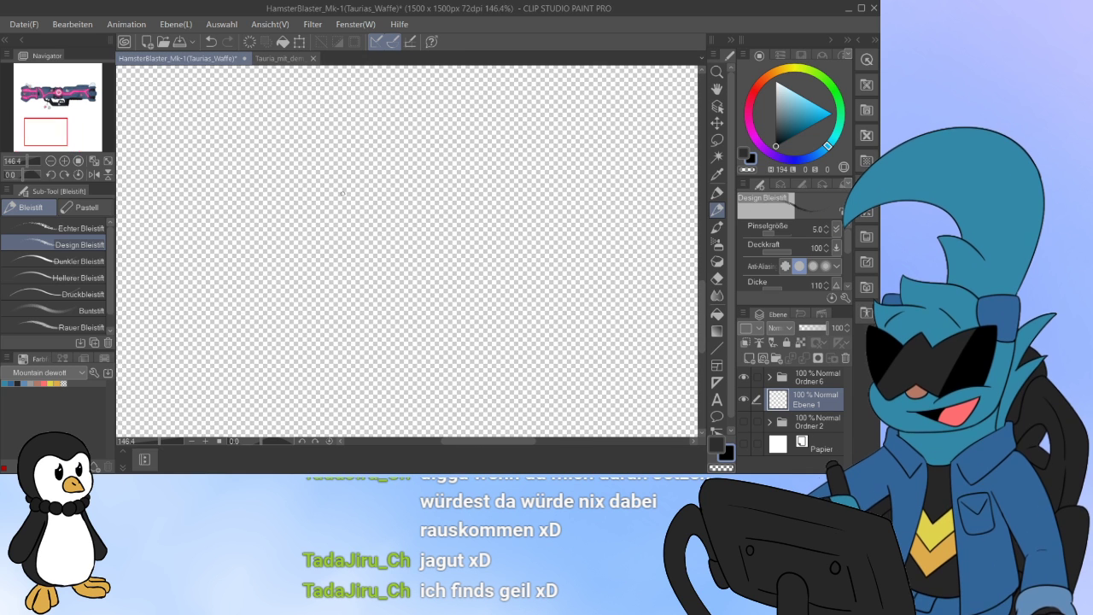
pyautogui.moveTo(257, 163)
pyautogui.mouseDown()
pyautogui.moveTo(573, 229)
pyautogui.moveTo(342, 135)
pyautogui.moveTo(239, 188)
pyautogui.mouseUp()
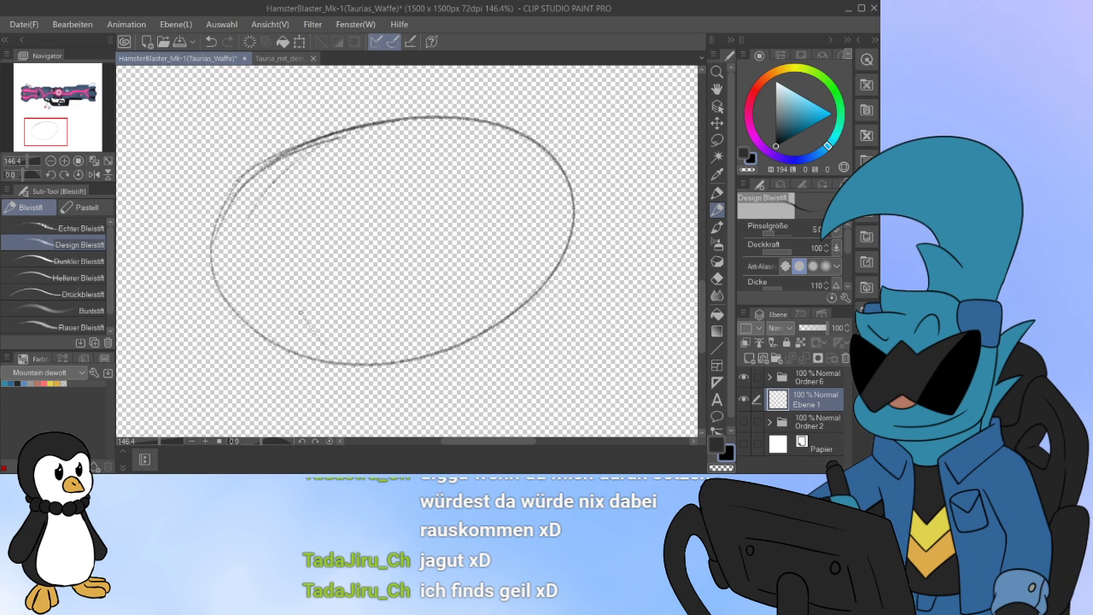
# Step: Sketch a curved vertical face guideline inside the oval and reinforce the oval's upper-left edge
pyautogui.moveTo(301, 313); pyautogui.dragTo(318, 176)
pyautogui.moveTo(318, 352); pyautogui.dragTo(348, 147)
pyautogui.moveTo(401, 121); pyautogui.dragTo(311, 195)
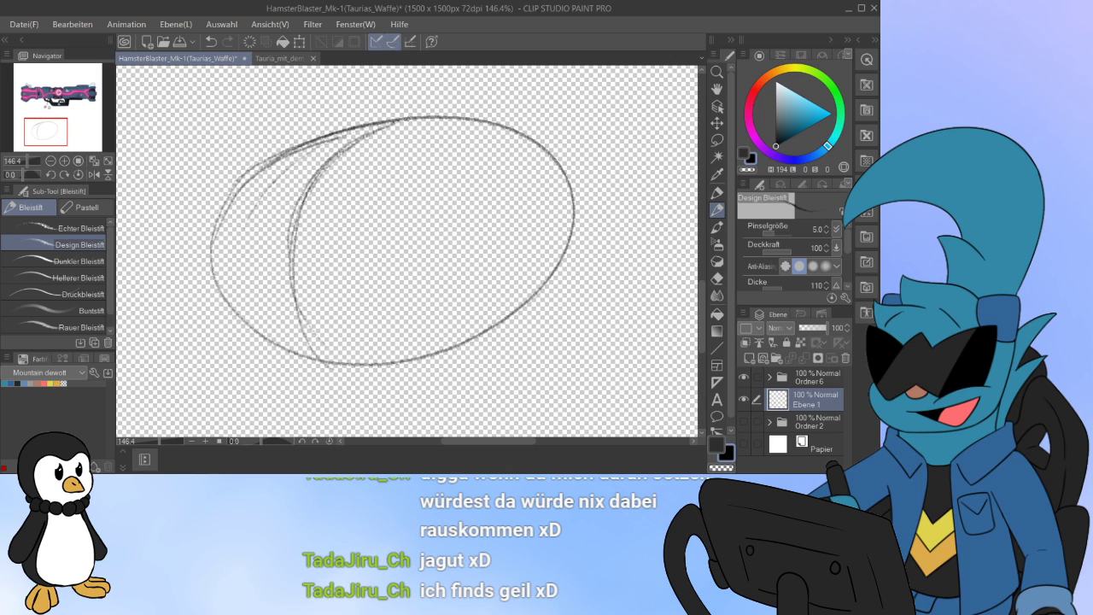
pyautogui.moveTo(339, 147); pyautogui.dragTo(379, 125)
pyautogui.moveTo(226, 244)
pyautogui.mouseDown()
pyautogui.moveTo(338, 126)
pyautogui.moveTo(373, 122)
pyautogui.mouseUp()
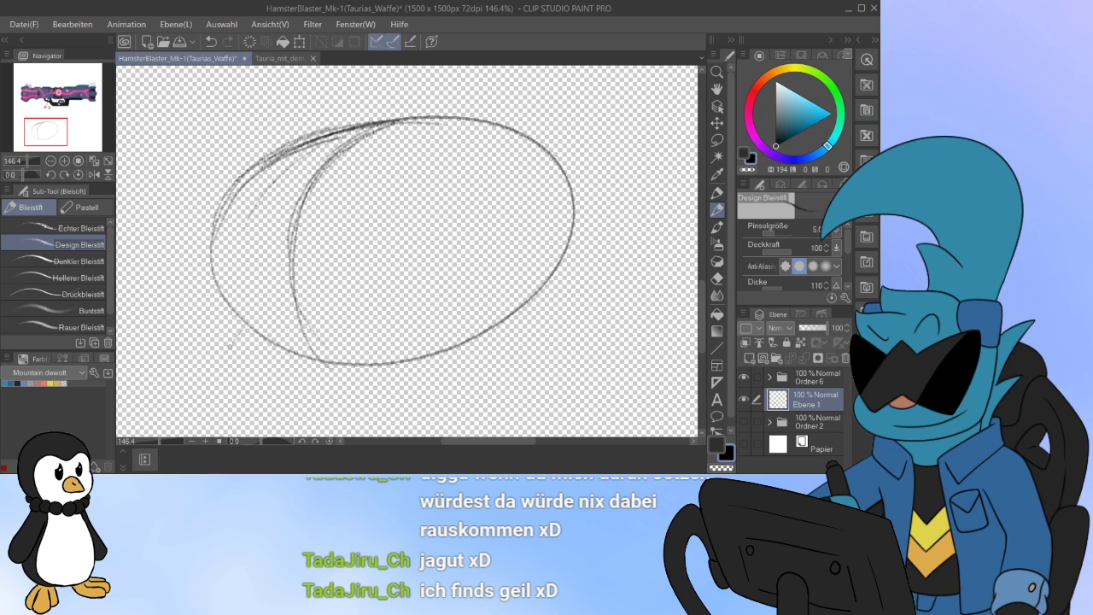
# Step: Sketch a rounded front paw with toe lines under the oval's lower-left edge and darken the adjoining body outline
pyautogui.moveTo(240, 328)
pyautogui.mouseDown()
pyautogui.moveTo(212, 395)
pyautogui.moveTo(247, 400)
pyautogui.moveTo(216, 404)
pyautogui.moveTo(270, 400)
pyautogui.moveTo(281, 411)
pyautogui.moveTo(307, 372)
pyautogui.mouseUp()
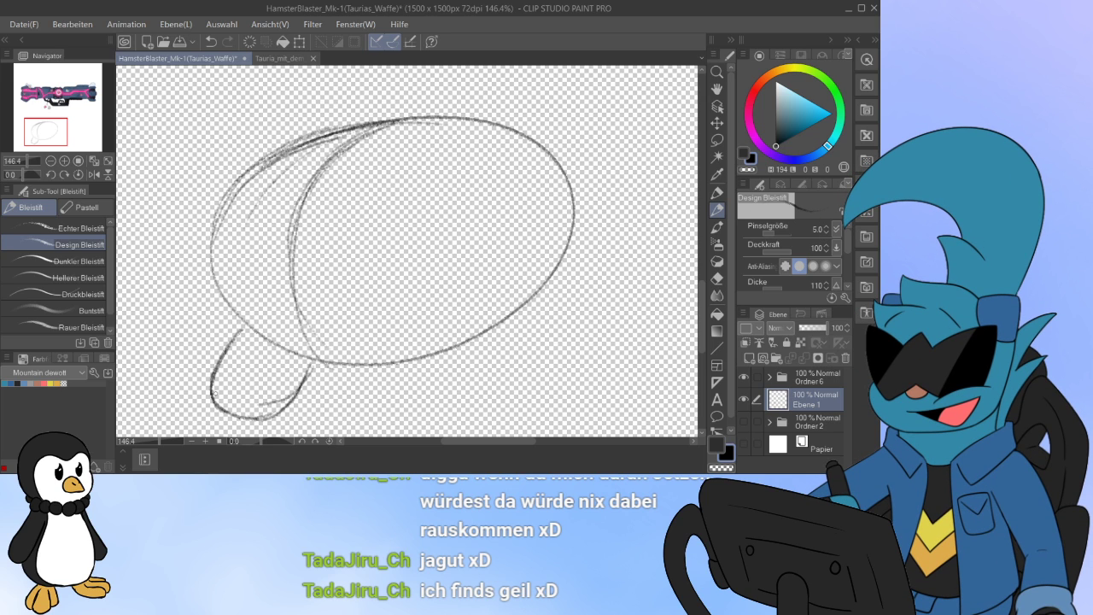
pyautogui.moveTo(213, 394); pyautogui.dragTo(253, 329)
pyautogui.moveTo(214, 236)
pyautogui.mouseDown()
pyautogui.moveTo(232, 323)
pyautogui.moveTo(277, 350)
pyautogui.moveTo(208, 222)
pyautogui.mouseUp()
pyautogui.moveTo(227, 311)
pyautogui.mouseDown()
pyautogui.moveTo(215, 220)
pyautogui.moveTo(283, 151)
pyautogui.mouseUp()
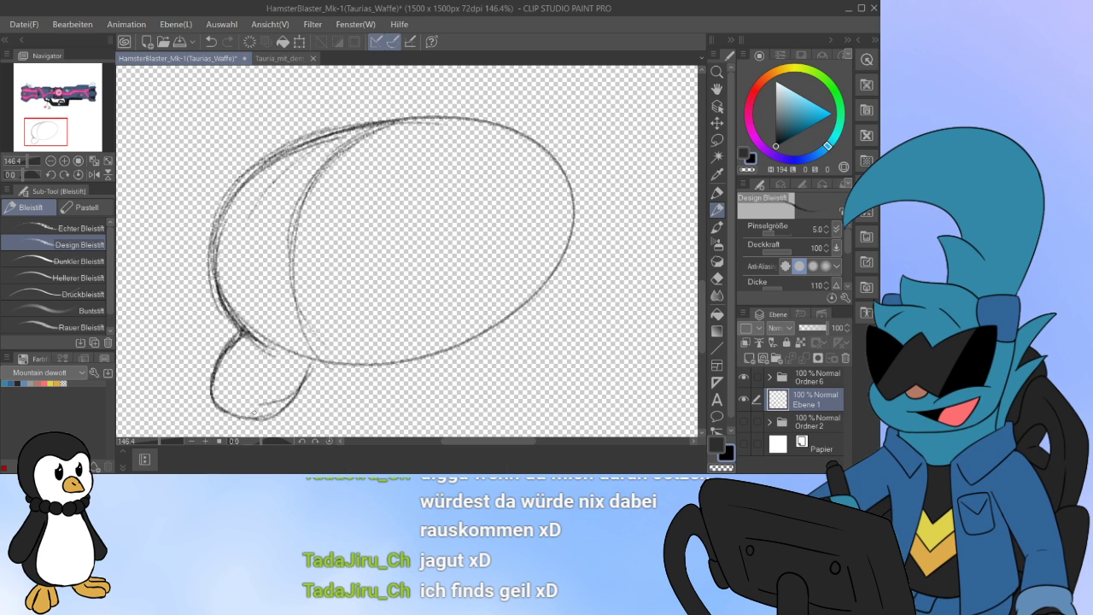
pyautogui.moveTo(261, 377); pyautogui.dragTo(256, 417)
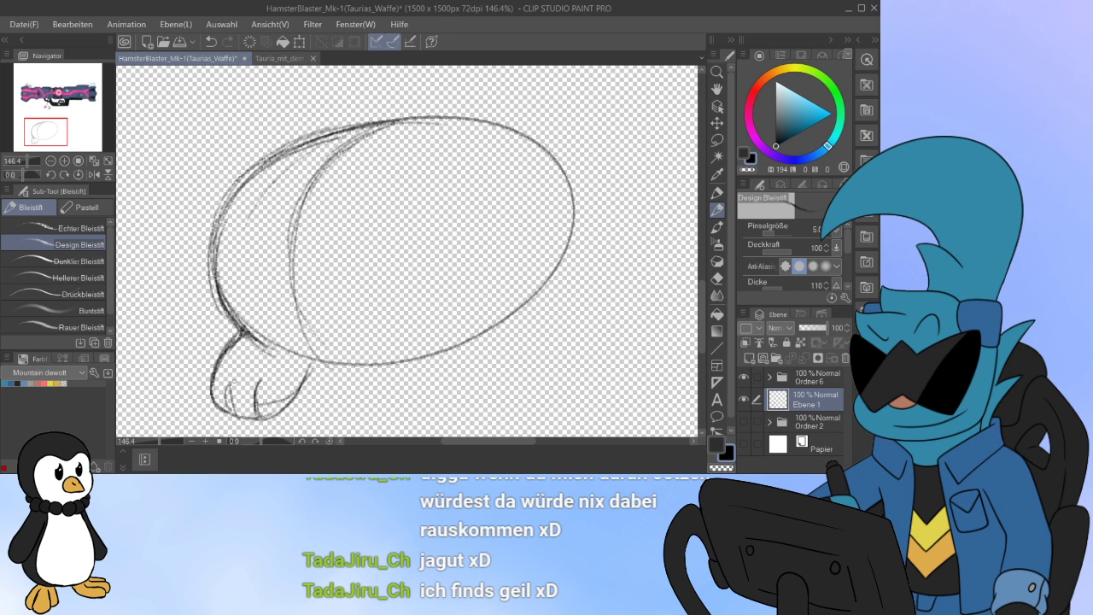
pyautogui.moveTo(230, 370); pyautogui.dragTo(231, 408)
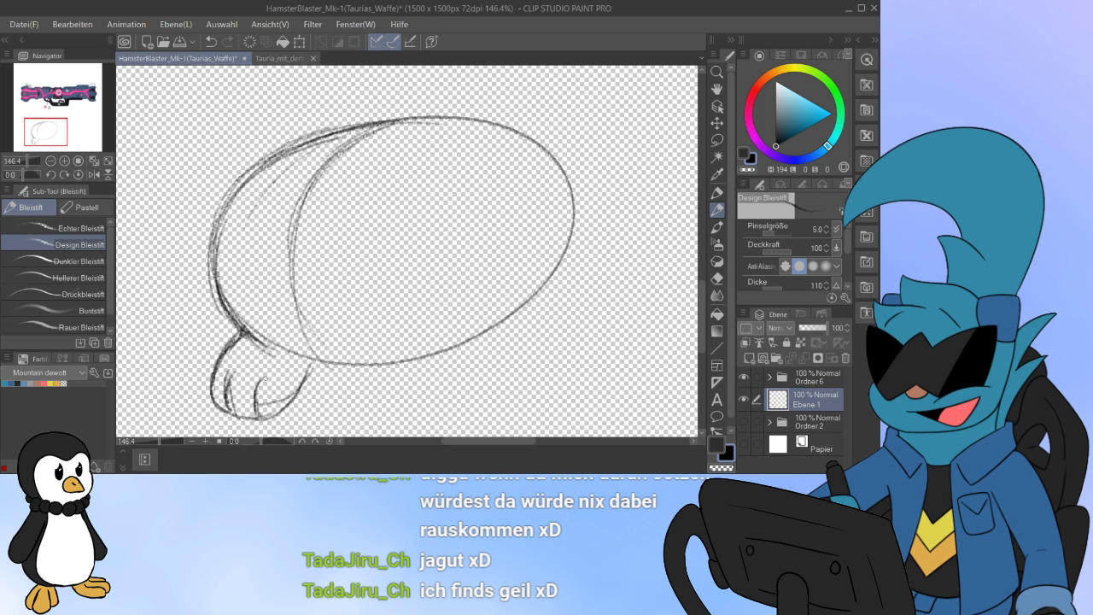
# Step: Sketch a second paw with toe lines under the middle of the body and darken the belly line between the paws
pyautogui.moveTo(366, 369)
pyautogui.mouseDown()
pyautogui.moveTo(351, 386)
pyautogui.moveTo(357, 414)
pyautogui.moveTo(343, 393)
pyautogui.moveTo(386, 432)
pyautogui.mouseUp()
pyautogui.moveTo(702, 317); pyautogui.dragTo(702, 330)
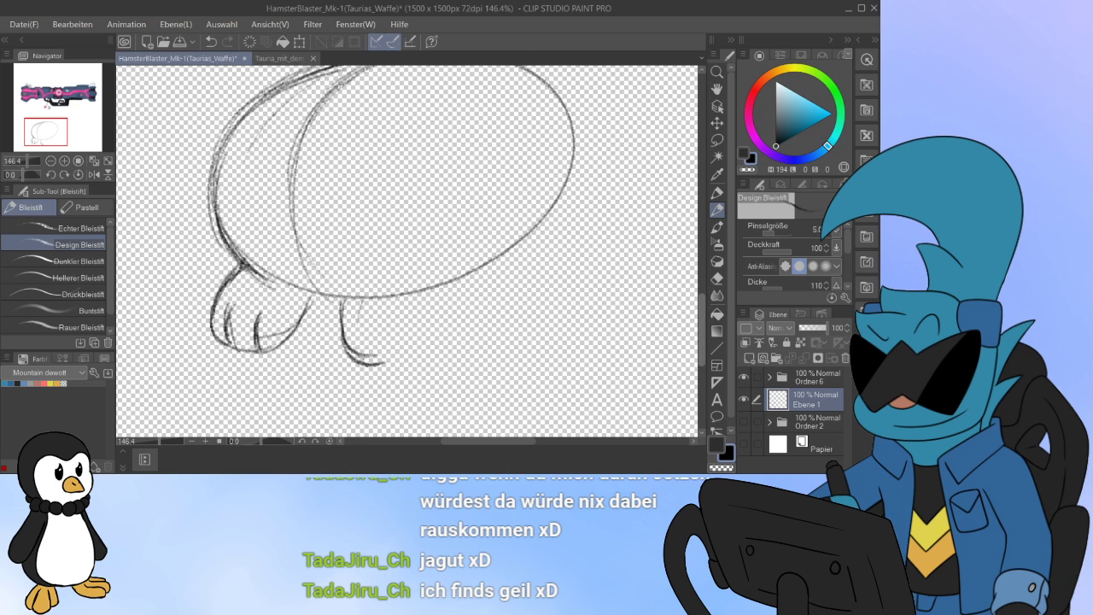
pyautogui.moveTo(333, 299)
pyautogui.mouseDown()
pyautogui.moveTo(352, 366)
pyautogui.moveTo(417, 335)
pyautogui.moveTo(419, 307)
pyautogui.moveTo(395, 359)
pyautogui.moveTo(369, 366)
pyautogui.mouseUp()
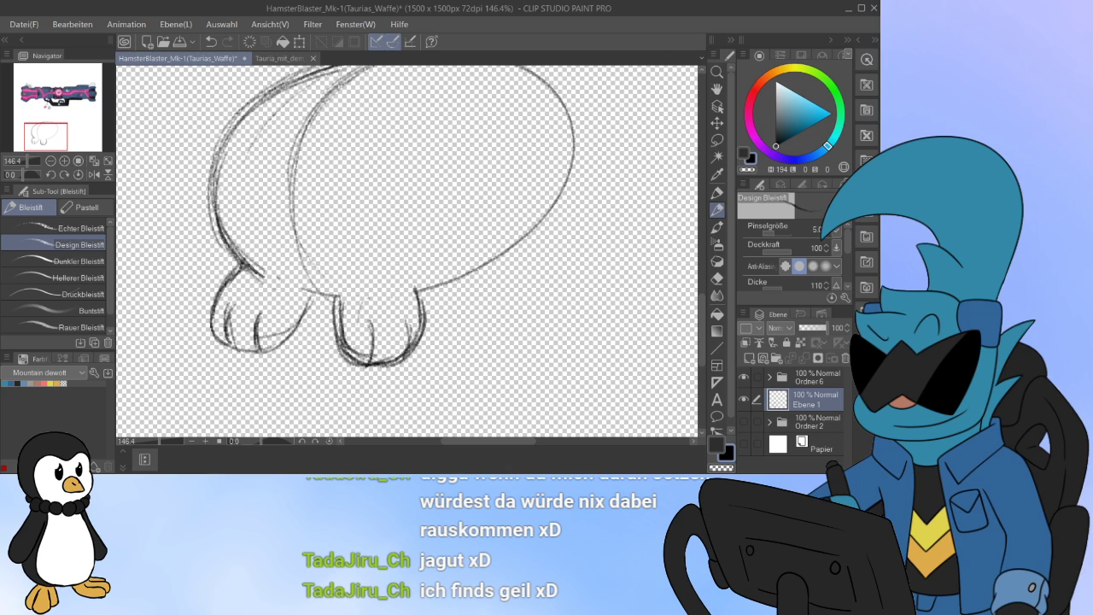
pyautogui.moveTo(337, 288)
pyautogui.mouseDown()
pyautogui.moveTo(340, 342)
pyautogui.moveTo(401, 360)
pyautogui.moveTo(422, 294)
pyautogui.moveTo(429, 322)
pyautogui.moveTo(345, 352)
pyautogui.mouseUp()
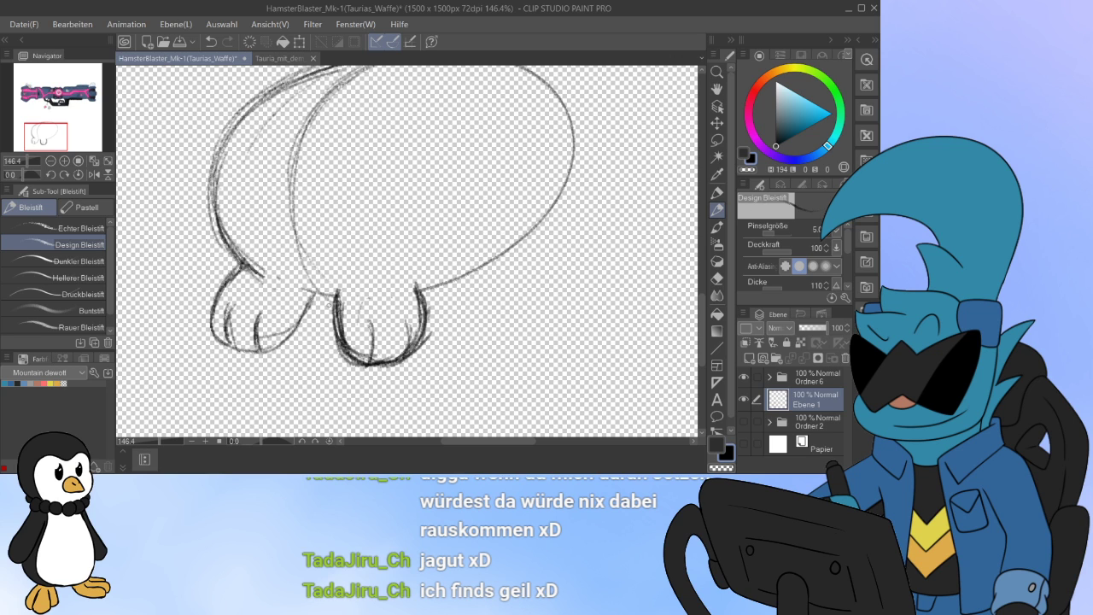
pyautogui.moveTo(289, 283); pyautogui.dragTo(335, 296)
pyautogui.moveTo(230, 241); pyautogui.dragTo(261, 280)
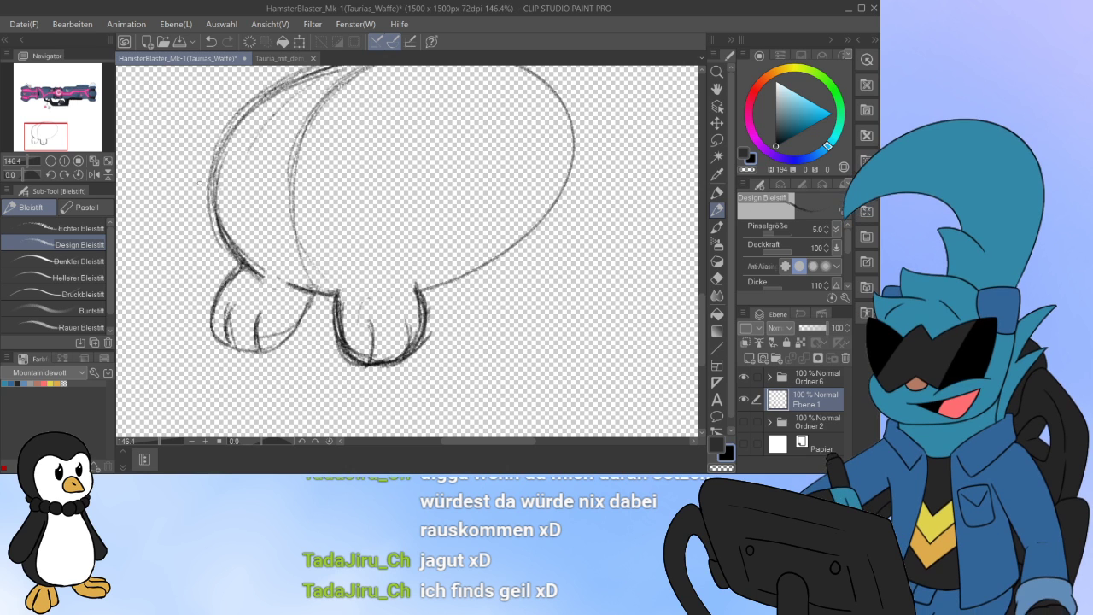
# Step: Sketch two tall oval eyes and a small open mouth with teeth around the face guideline
pyautogui.moveTo(385, 214)
pyautogui.mouseDown()
pyautogui.moveTo(377, 297)
pyautogui.moveTo(354, 351)
pyautogui.mouseUp()
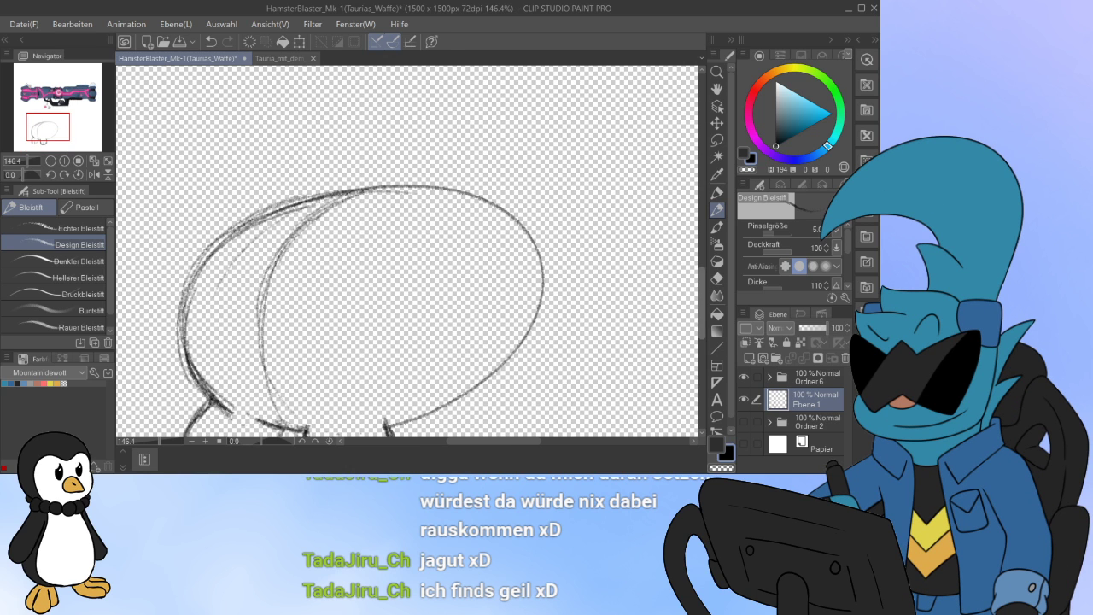
pyautogui.scroll(-1, 310, 249)
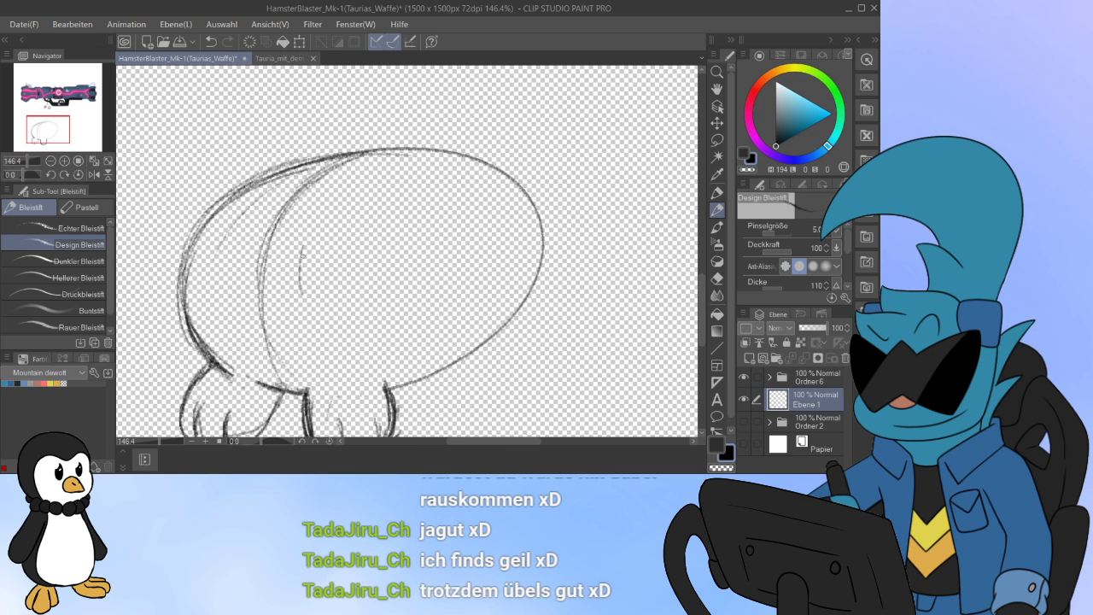
pyautogui.moveTo(299, 253)
pyautogui.mouseDown()
pyautogui.moveTo(310, 302)
pyautogui.moveTo(298, 260)
pyautogui.mouseUp()
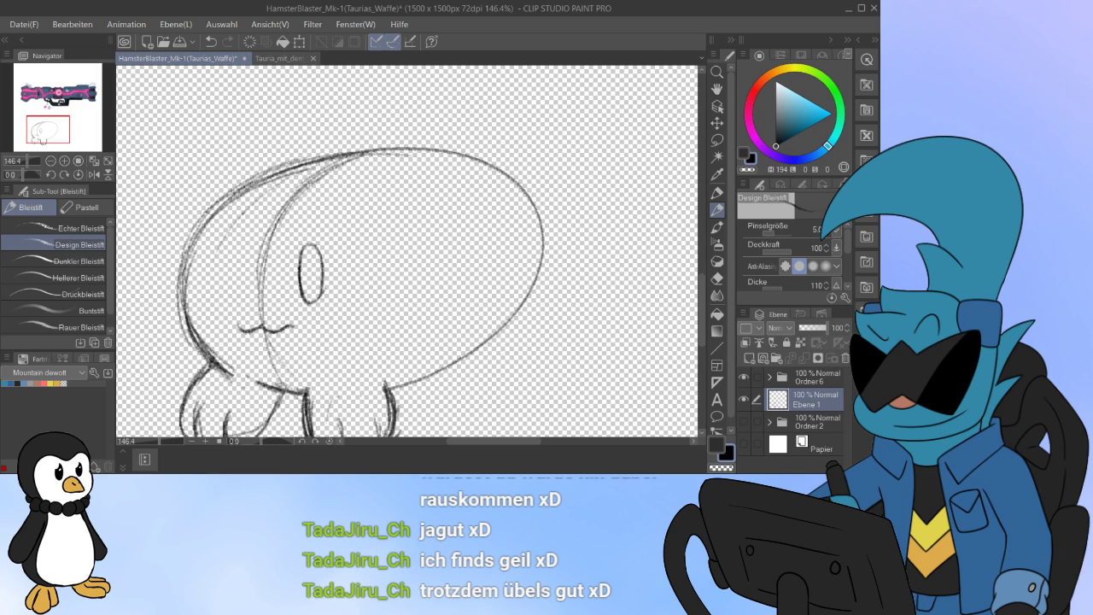
pyautogui.moveTo(255, 359); pyautogui.dragTo(276, 335)
pyautogui.moveTo(220, 248)
pyautogui.mouseDown()
pyautogui.moveTo(224, 292)
pyautogui.moveTo(243, 275)
pyautogui.moveTo(220, 288)
pyautogui.moveTo(245, 274)
pyautogui.mouseUp()
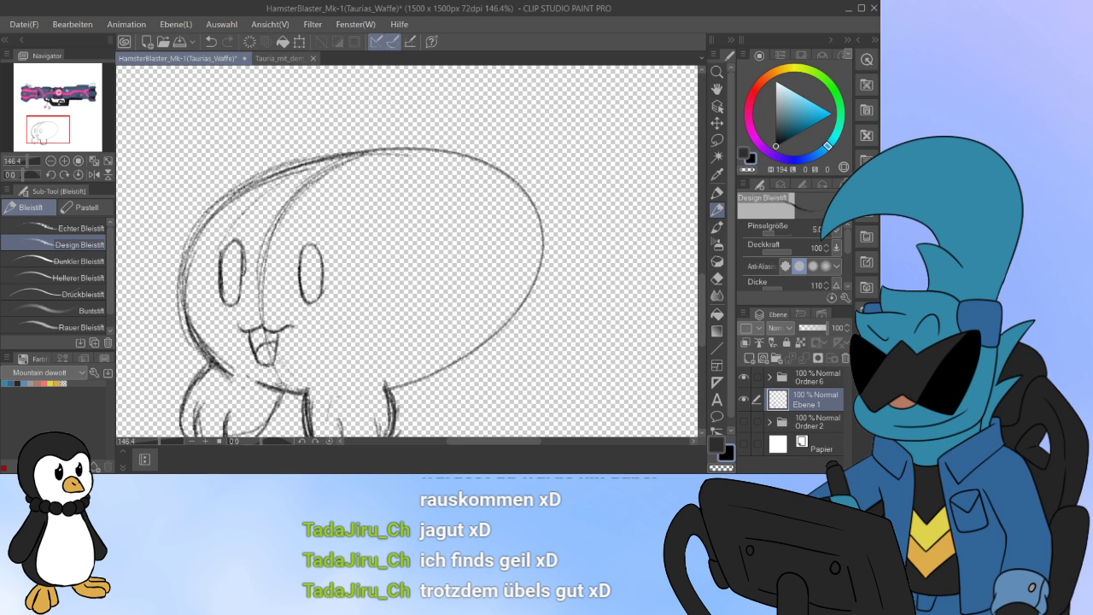
# Step: Lasso the creature's right-hand eye, move it closer to the face guideline, and clear the selection
pyautogui.press('m')
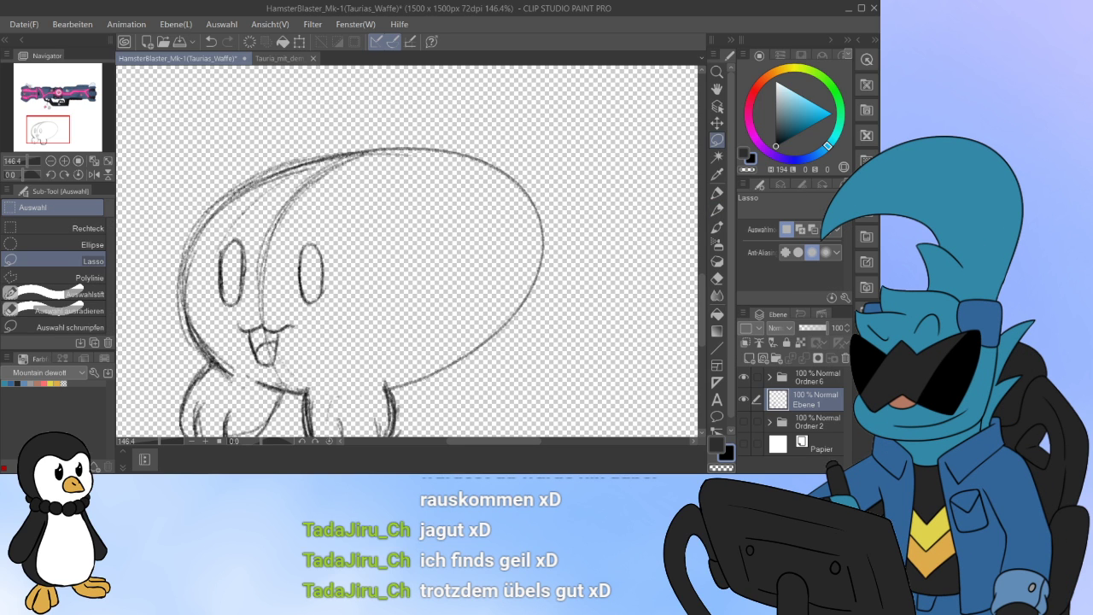
pyautogui.moveTo(289, 242); pyautogui.dragTo(293, 228)
pyautogui.click(370, 349)
pyautogui.moveTo(312, 271); pyautogui.dragTo(293, 269)
pyautogui.moveTo(334, 203); pyautogui.dragTo(340, 193)
pyautogui.moveTo(298, 261); pyautogui.dragTo(299, 270)
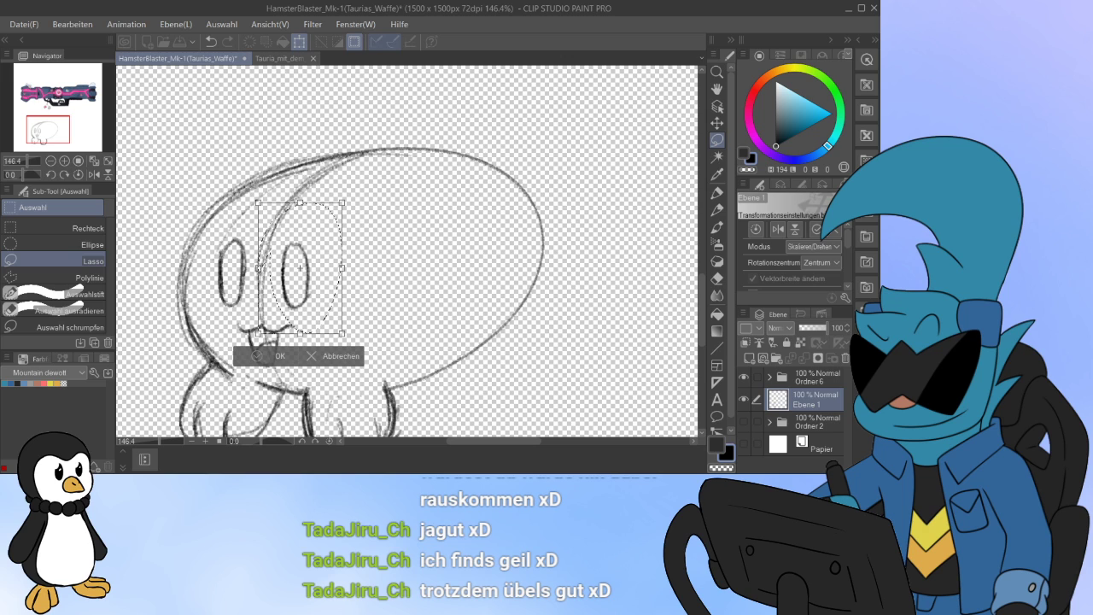
pyautogui.click(270, 356)
pyautogui.click(181, 356)
# Step: Pencil a small highlight shape into the upper part of both eyes
pyautogui.click(716, 211)
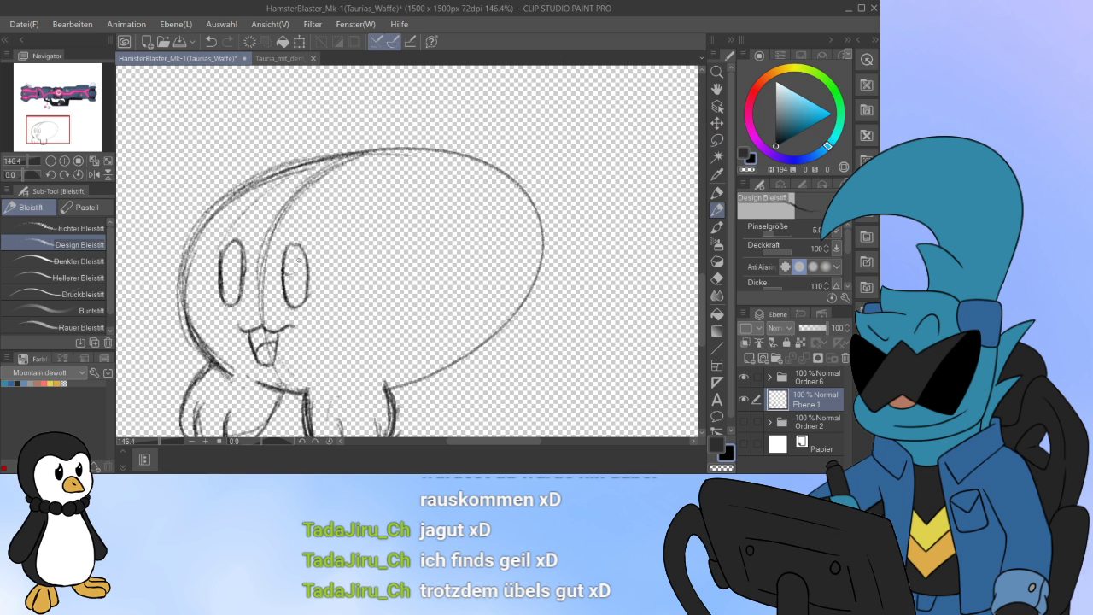
pyautogui.moveTo(291, 274); pyautogui.dragTo(298, 246)
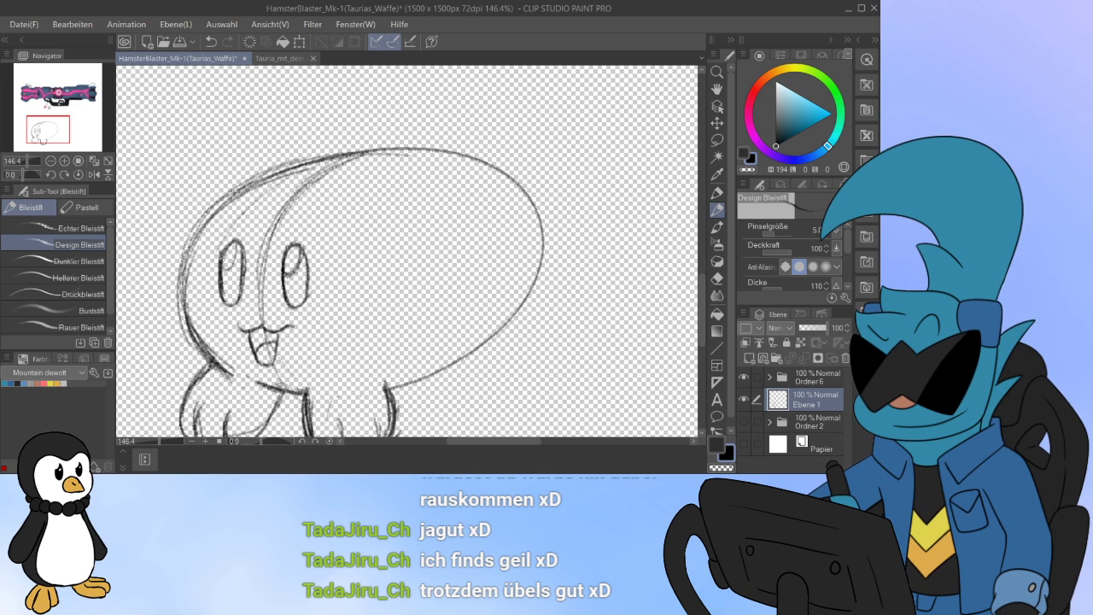
pyautogui.moveTo(224, 267); pyautogui.dragTo(238, 243)
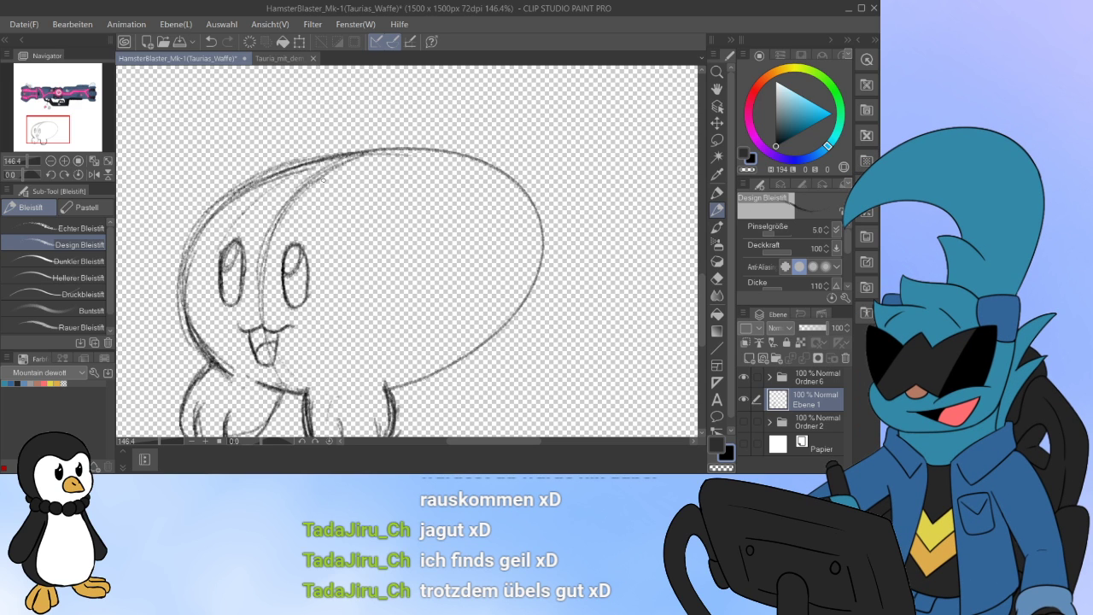
# Step: Lasso the creature's eyes and mouth, tilt them slightly clockwise, enlarge them a little, shift them inward, and clear the selection
pyautogui.click(717, 140)
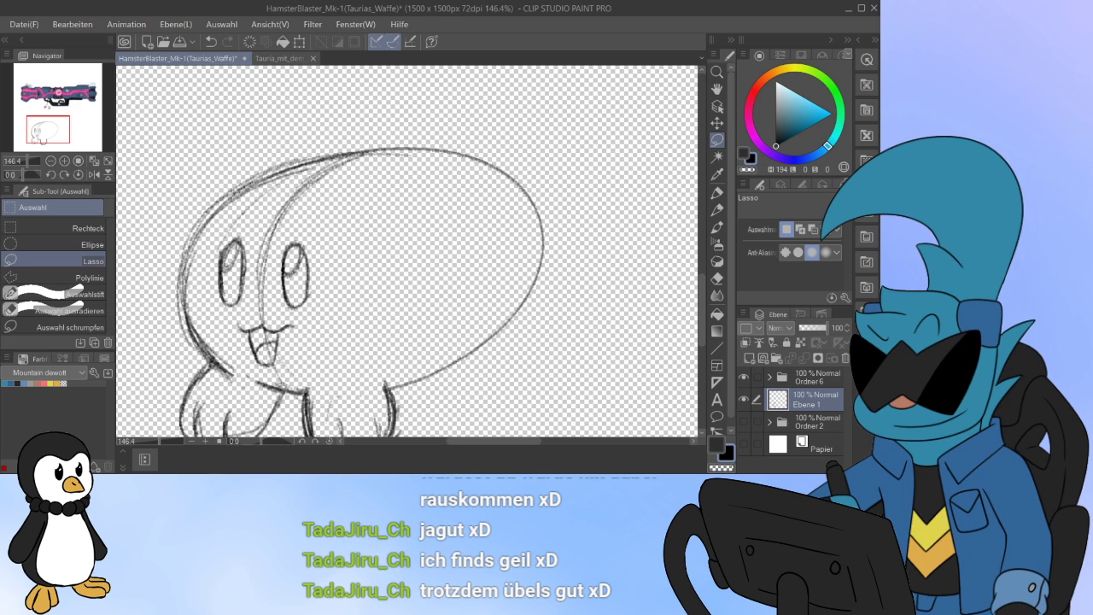
pyautogui.moveTo(267, 367)
pyautogui.mouseDown()
pyautogui.moveTo(327, 240)
pyautogui.moveTo(275, 234)
pyautogui.moveTo(205, 270)
pyautogui.moveTo(257, 367)
pyautogui.mouseUp()
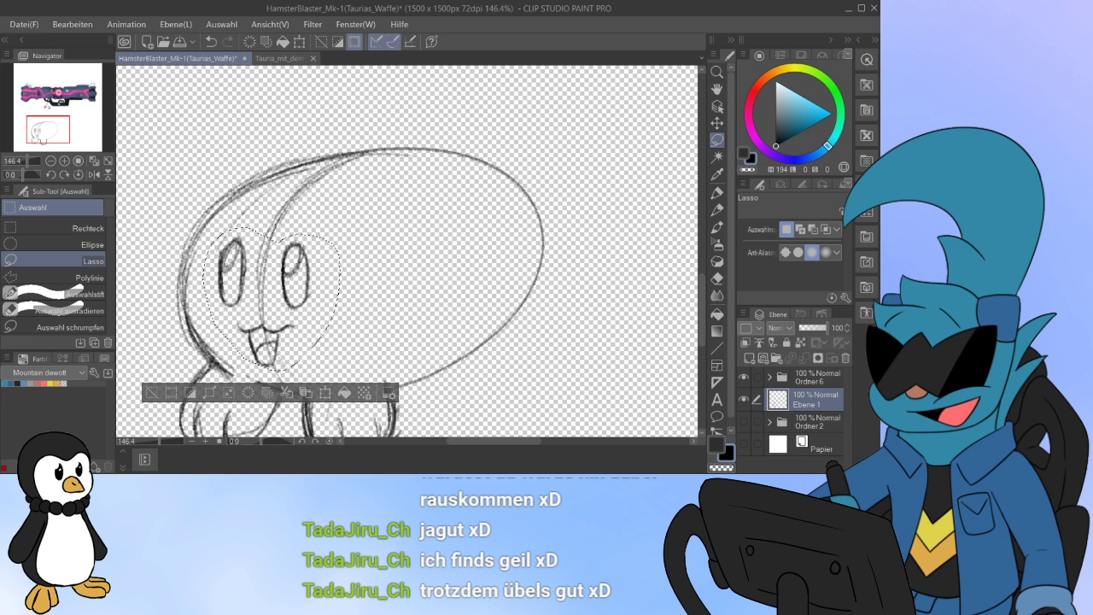
pyautogui.hotkey('ctrl', 't')
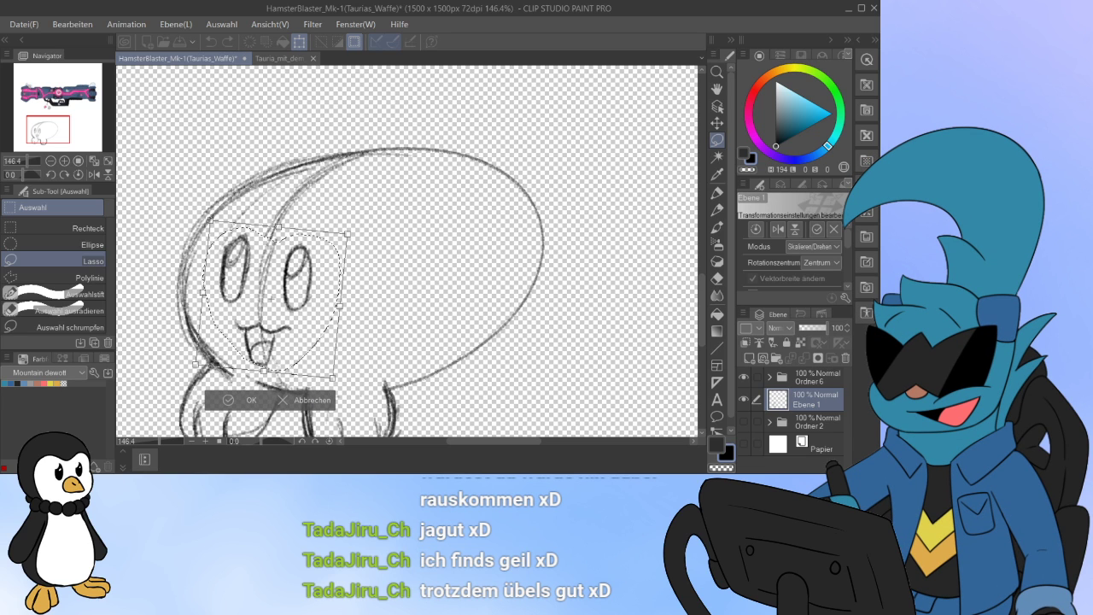
pyautogui.moveTo(351, 234); pyautogui.dragTo(369, 218)
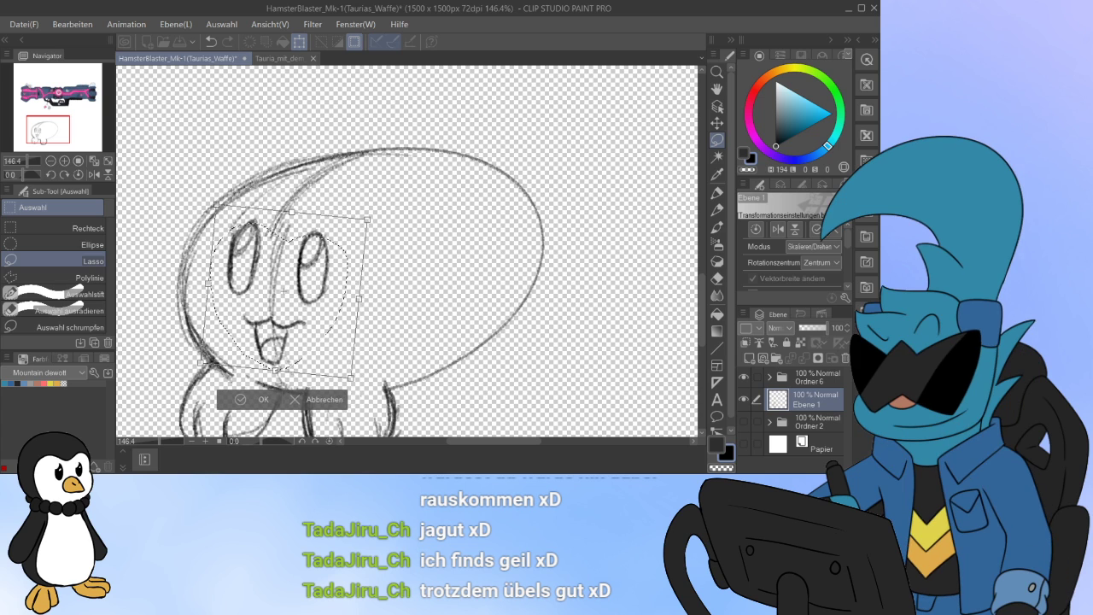
pyautogui.moveTo(287, 293); pyautogui.dragTo(284, 297)
pyautogui.moveTo(381, 231); pyautogui.dragTo(380, 223)
pyautogui.moveTo(284, 298); pyautogui.dragTo(281, 295)
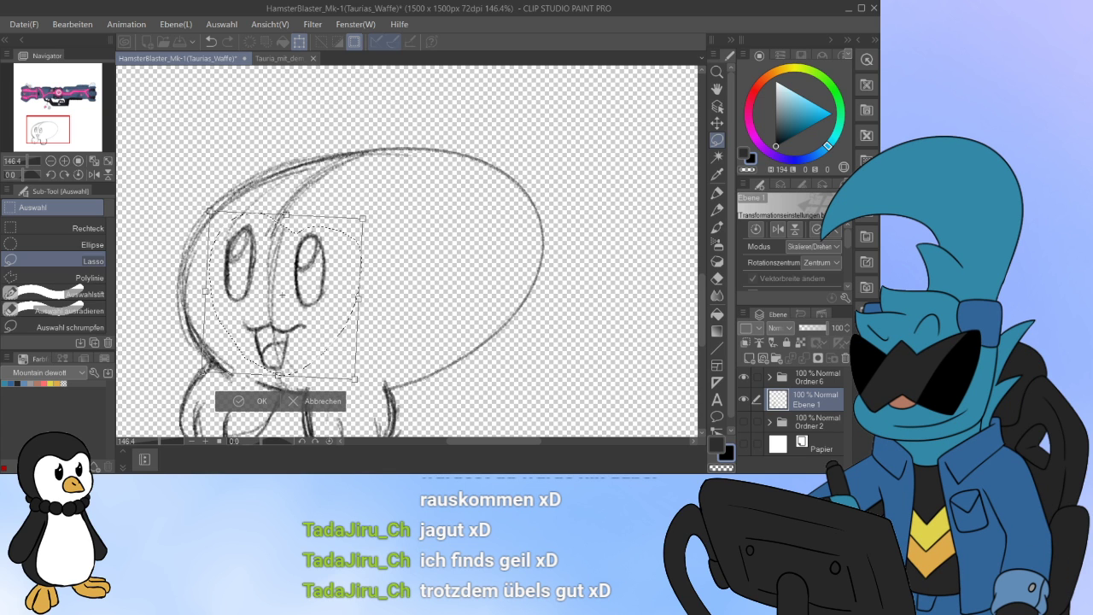
pyautogui.press('Return')
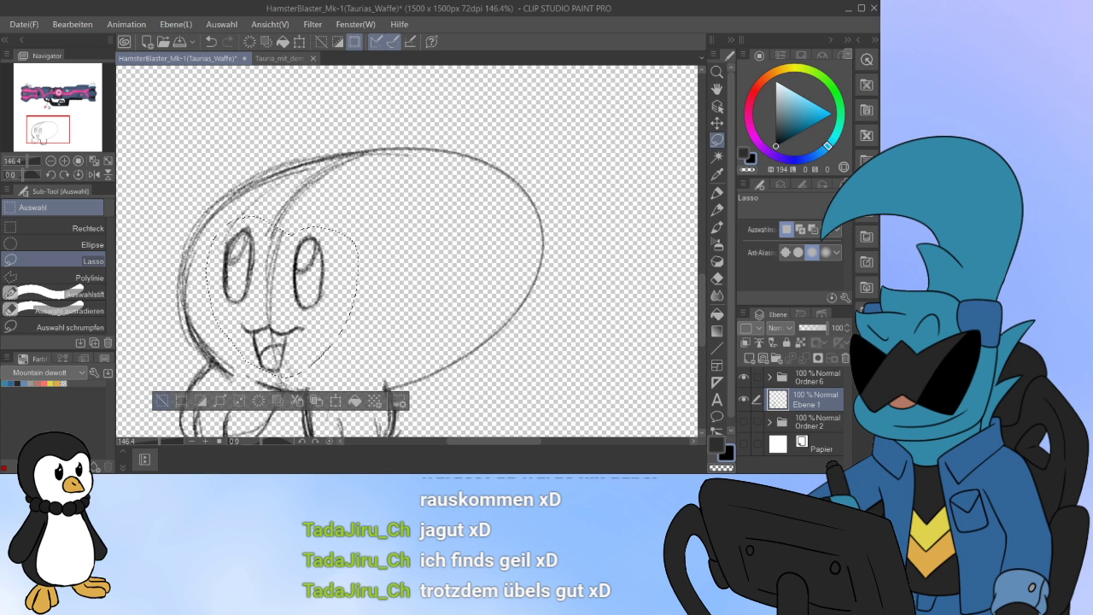
pyautogui.hotkey('ctrl', 'd')
# Step: Erase the outer contour on the face side of the head and pencil a new one closer to the eyes
pyautogui.press('p')
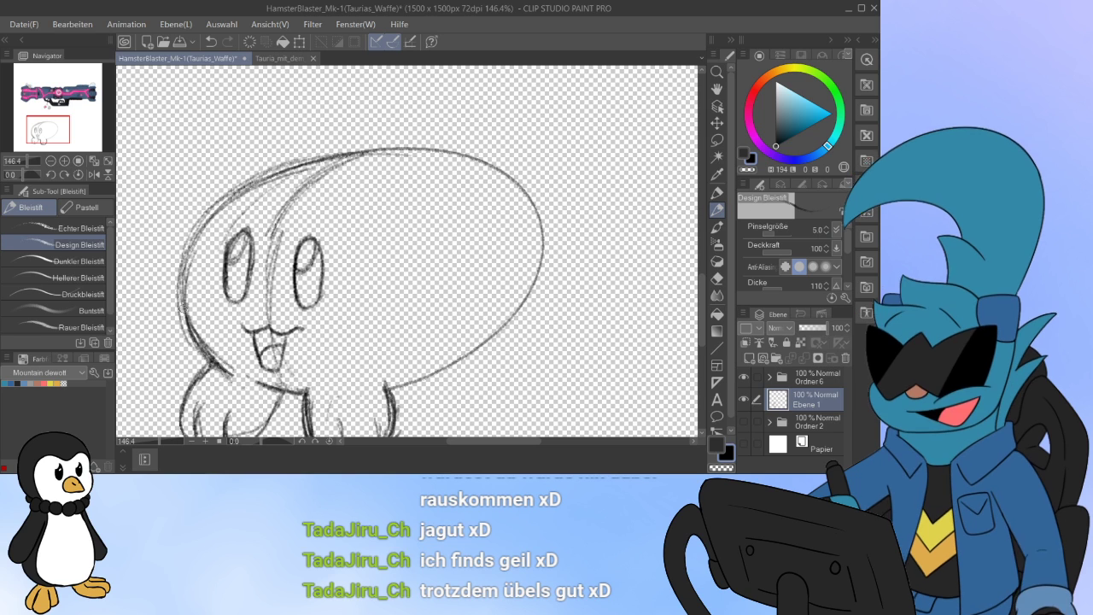
pyautogui.moveTo(185, 324)
pyautogui.mouseDown()
pyautogui.moveTo(192, 243)
pyautogui.moveTo(207, 211)
pyautogui.mouseUp()
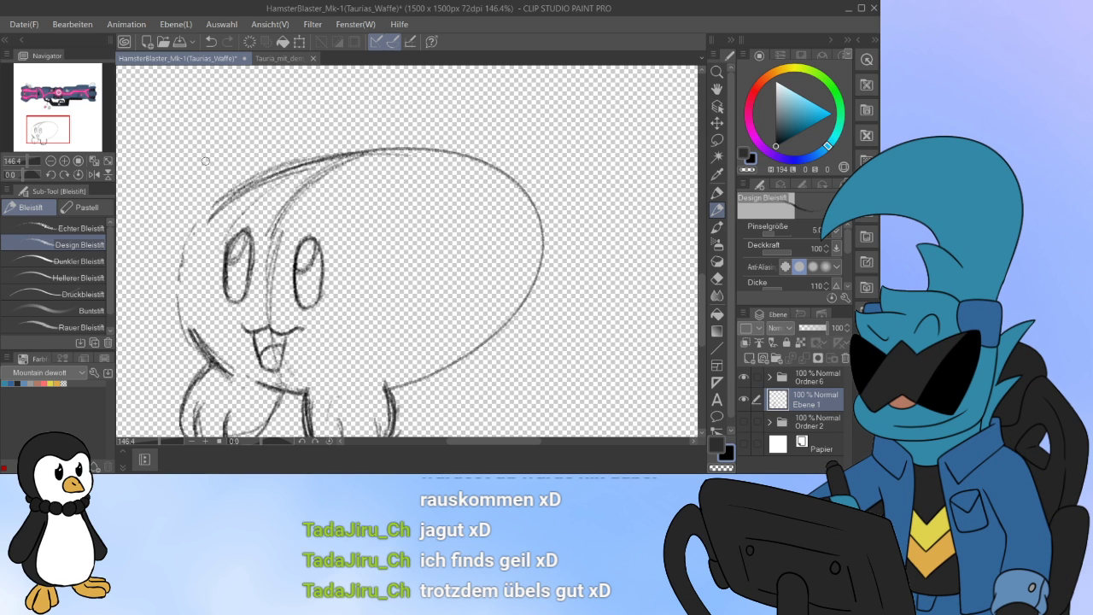
pyautogui.moveTo(186, 313)
pyautogui.mouseDown()
pyautogui.moveTo(219, 370)
pyautogui.moveTo(193, 331)
pyautogui.mouseUp()
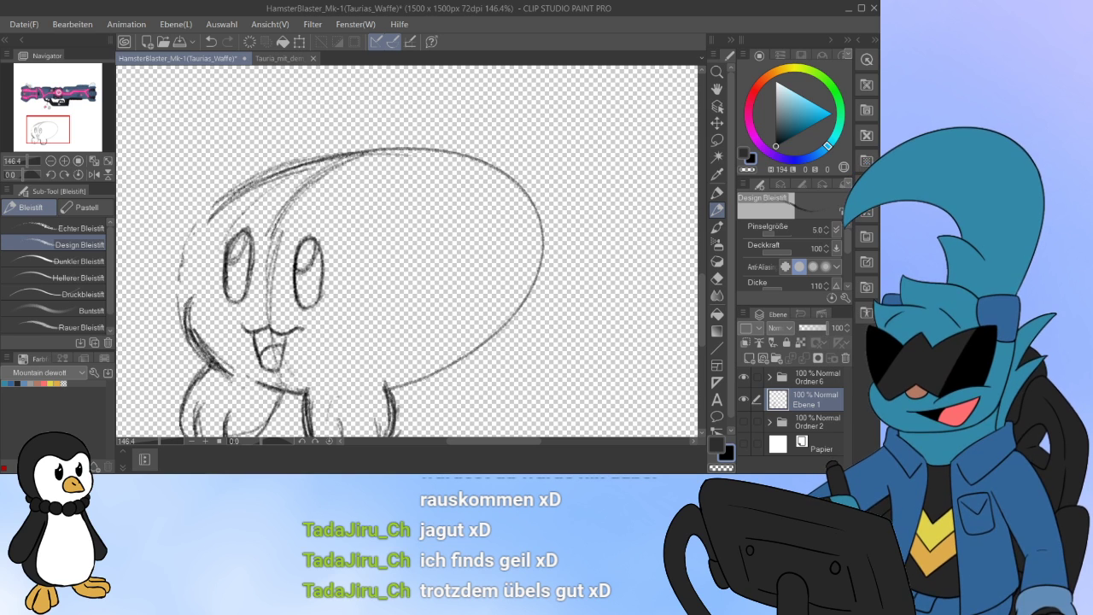
pyautogui.moveTo(196, 292); pyautogui.dragTo(208, 230)
pyautogui.moveTo(200, 271)
pyautogui.mouseDown()
pyautogui.moveTo(223, 202)
pyautogui.moveTo(302, 164)
pyautogui.mouseUp()
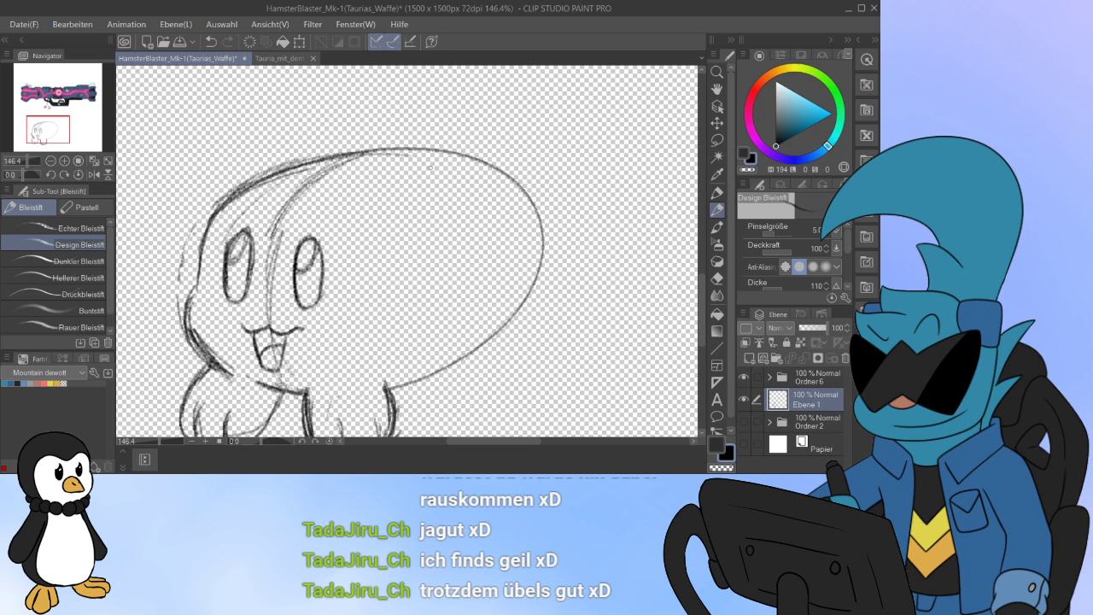
# Step: Lasso the rear half of the body outline, move it towards the face, enlarge it slightly, and clear the selection
pyautogui.press('m')
pyautogui.moveTo(341, 129)
pyautogui.mouseDown()
pyautogui.moveTo(475, 414)
pyautogui.moveTo(339, 119)
pyautogui.mouseUp()
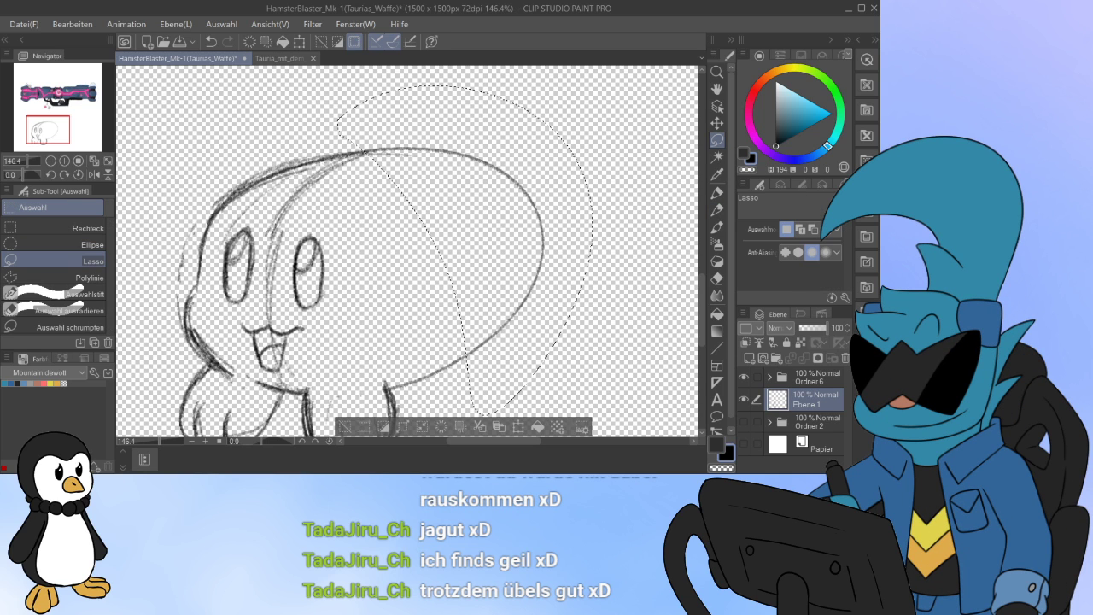
pyautogui.click(519, 426)
pyautogui.moveTo(466, 282); pyautogui.dragTo(433, 286)
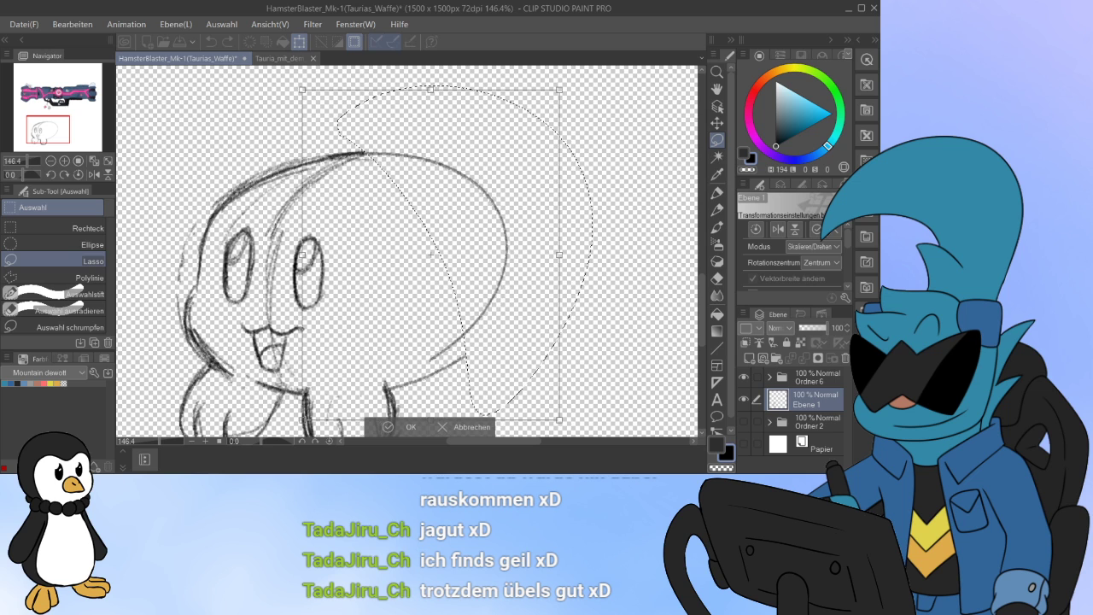
pyautogui.moveTo(561, 420); pyautogui.dragTo(569, 432)
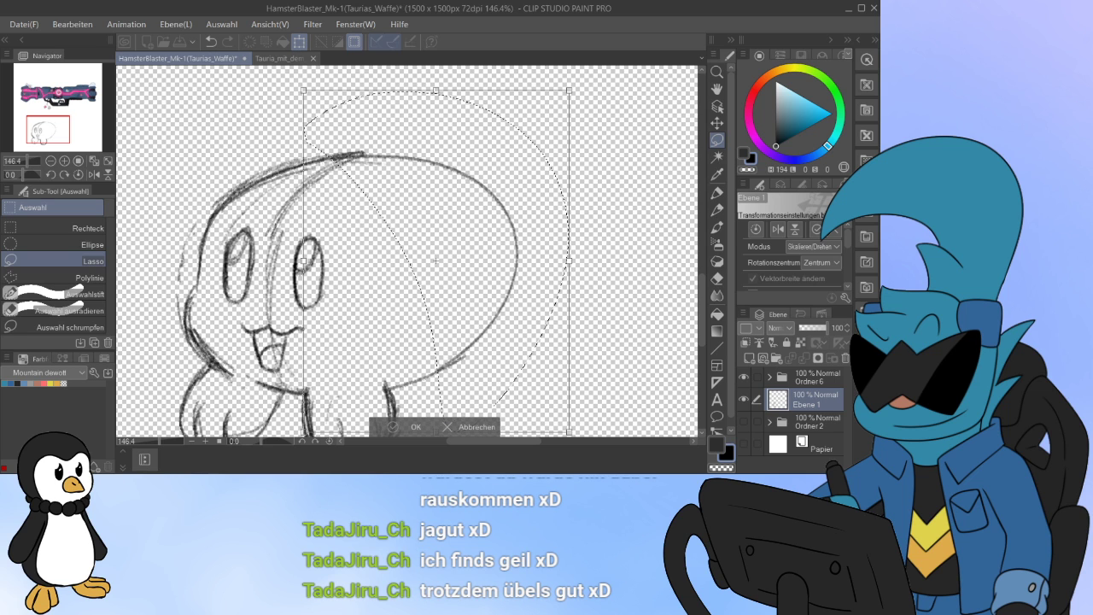
pyautogui.press('Return')
pyautogui.click(316, 426)
# Step: Retrace the lower rear outline and the top of the head to blend the joins of the moved body section
pyautogui.click(718, 210)
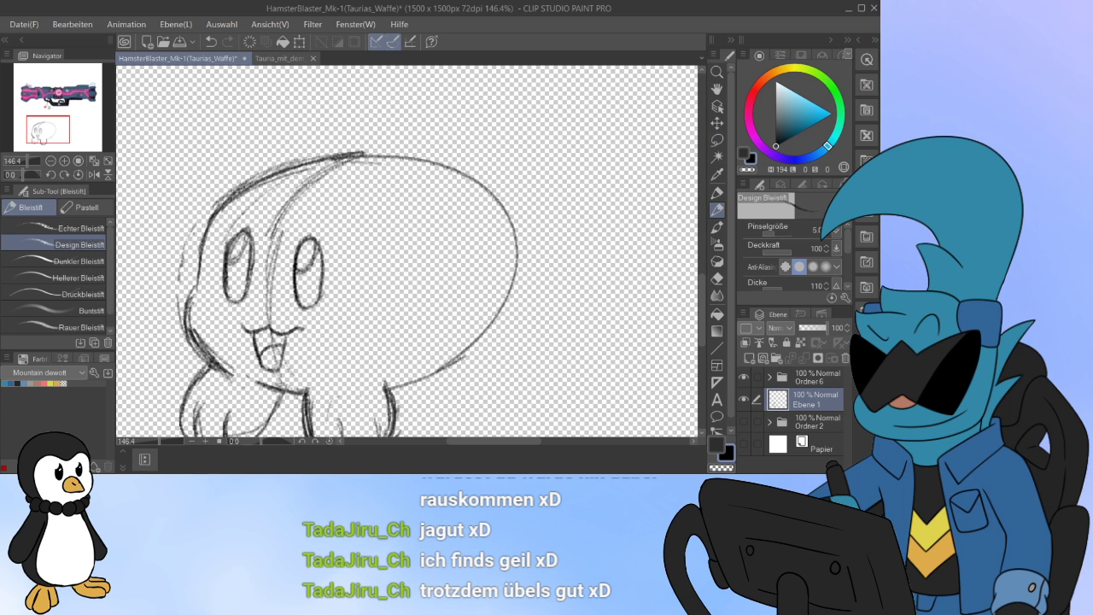
pyautogui.moveTo(435, 371)
pyautogui.mouseDown()
pyautogui.moveTo(475, 349)
pyautogui.moveTo(503, 296)
pyautogui.mouseUp()
pyautogui.moveTo(337, 168); pyautogui.dragTo(404, 150)
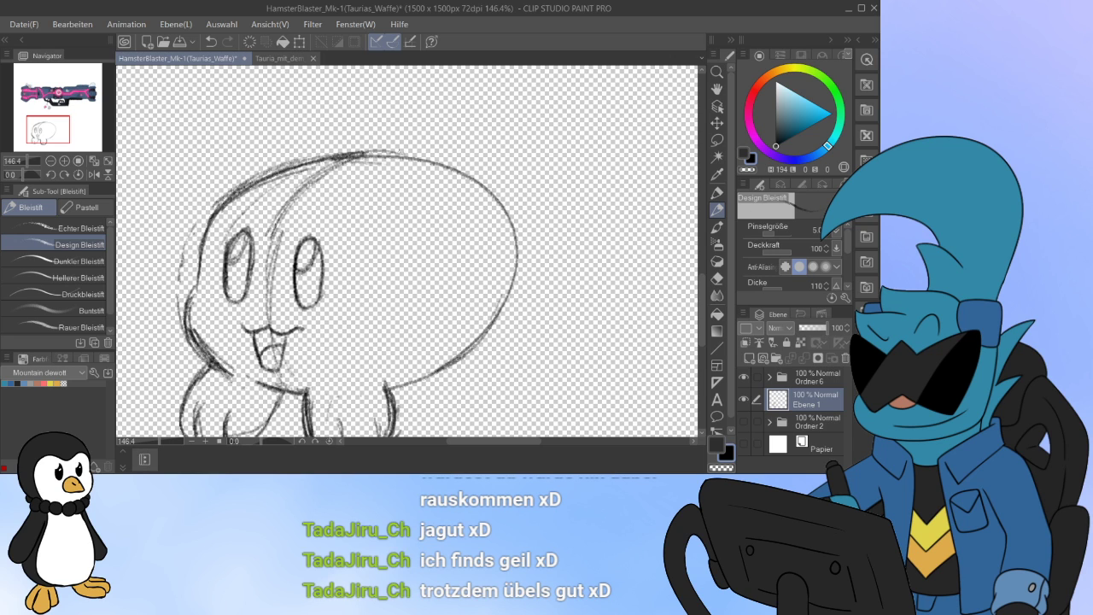
pyautogui.moveTo(330, 167)
pyautogui.mouseDown()
pyautogui.moveTo(357, 127)
pyautogui.moveTo(409, 162)
pyautogui.moveTo(404, 193)
pyautogui.moveTo(391, 128)
pyautogui.moveTo(405, 205)
pyautogui.moveTo(408, 153)
pyautogui.mouseUp()
# Step: Sketch two round ears with smaller inner-ear curves on top of the head and darken their outlines
pyautogui.moveTo(349, 182); pyautogui.dragTo(365, 155)
pyautogui.moveTo(346, 172)
pyautogui.mouseDown()
pyautogui.moveTo(379, 153)
pyautogui.moveTo(392, 195)
pyautogui.moveTo(384, 206)
pyautogui.moveTo(341, 198)
pyautogui.moveTo(367, 213)
pyautogui.moveTo(389, 196)
pyautogui.moveTo(357, 157)
pyautogui.moveTo(389, 201)
pyautogui.mouseUp()
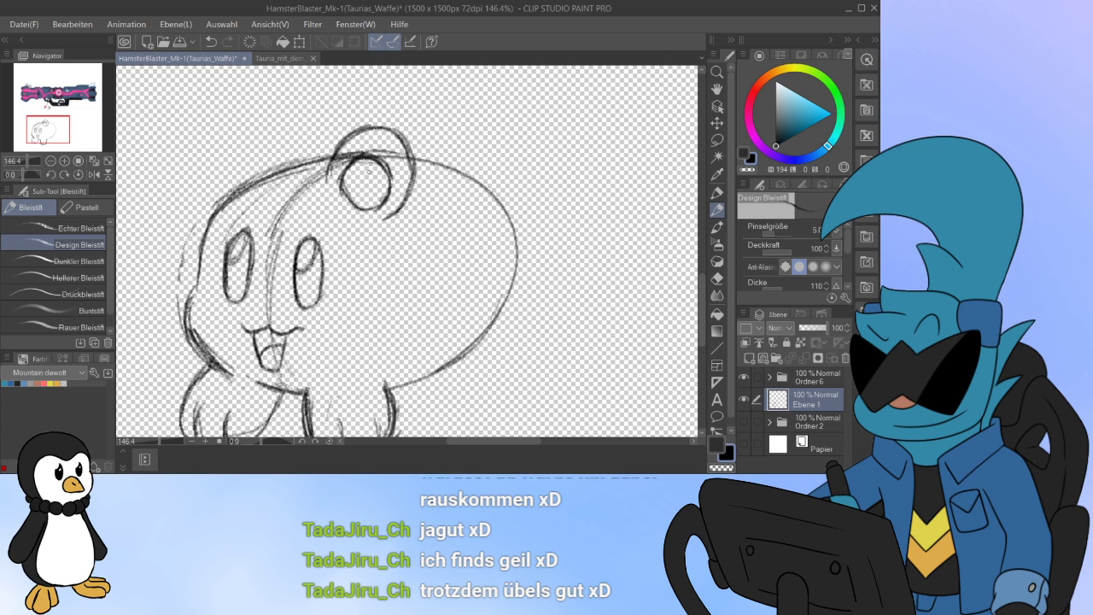
pyautogui.moveTo(215, 205)
pyautogui.mouseDown()
pyautogui.moveTo(207, 170)
pyautogui.moveTo(210, 193)
pyautogui.mouseUp()
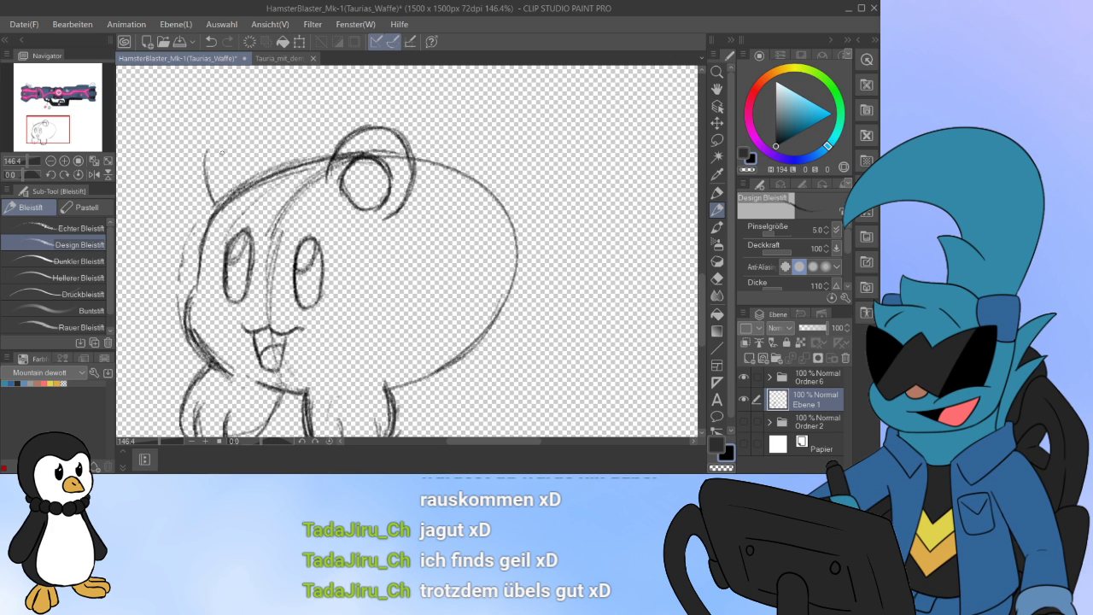
pyautogui.moveTo(215, 205)
pyautogui.mouseDown()
pyautogui.moveTo(213, 140)
pyautogui.moveTo(248, 119)
pyautogui.moveTo(271, 135)
pyautogui.moveTo(282, 170)
pyautogui.mouseUp()
pyautogui.moveTo(228, 209)
pyautogui.mouseDown()
pyautogui.moveTo(213, 196)
pyautogui.moveTo(236, 122)
pyautogui.moveTo(276, 136)
pyautogui.moveTo(280, 167)
pyautogui.mouseUp()
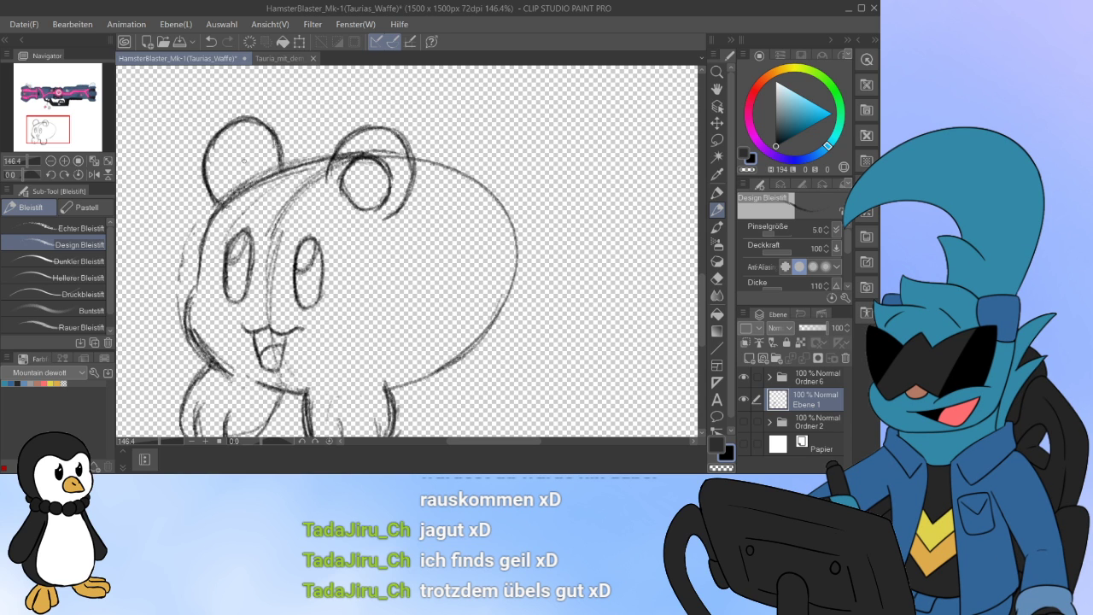
pyautogui.moveTo(227, 194)
pyautogui.mouseDown()
pyautogui.moveTo(218, 162)
pyautogui.moveTo(246, 152)
pyautogui.moveTo(264, 179)
pyautogui.moveTo(220, 168)
pyautogui.mouseUp()
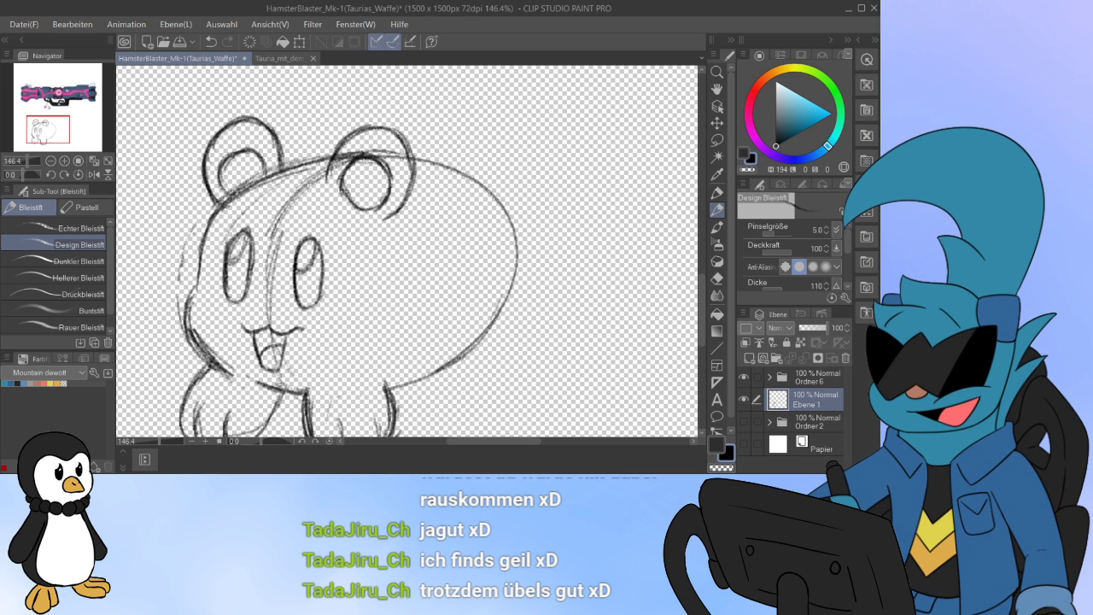
pyautogui.moveTo(343, 196)
pyautogui.mouseDown()
pyautogui.moveTo(378, 158)
pyautogui.moveTo(373, 210)
pyautogui.moveTo(351, 161)
pyautogui.moveTo(332, 159)
pyautogui.moveTo(385, 129)
pyautogui.moveTo(412, 189)
pyautogui.moveTo(384, 218)
pyautogui.mouseUp()
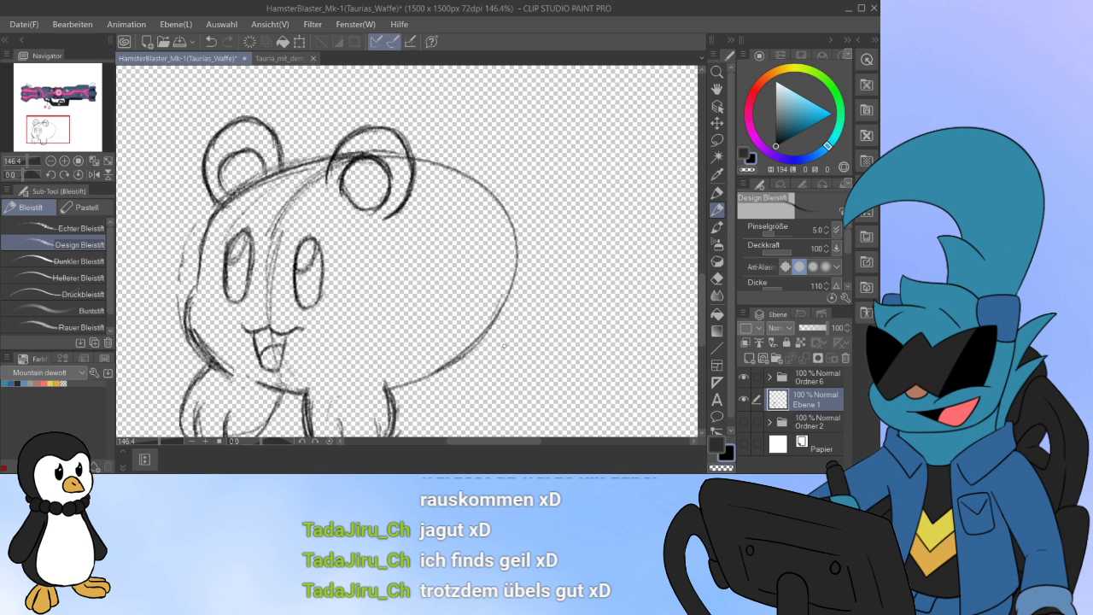
# Step: Darken the lower rear outline and sketch pointed fur spikes along the head top and back, tapering into the rear contour
pyautogui.moveTo(510, 291)
pyautogui.mouseDown()
pyautogui.moveTo(456, 366)
pyautogui.moveTo(481, 343)
pyautogui.mouseUp()
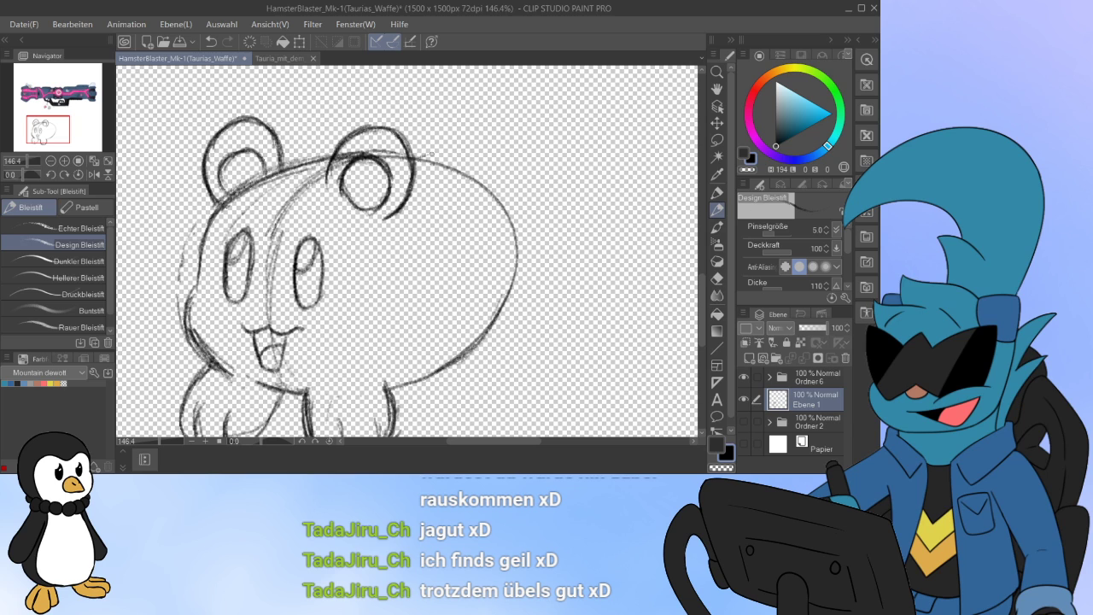
pyautogui.moveTo(408, 158)
pyautogui.mouseDown()
pyautogui.moveTo(458, 139)
pyautogui.moveTo(469, 152)
pyautogui.moveTo(506, 140)
pyautogui.moveTo(543, 97)
pyautogui.moveTo(519, 205)
pyautogui.moveTo(542, 210)
pyautogui.moveTo(511, 287)
pyautogui.mouseUp()
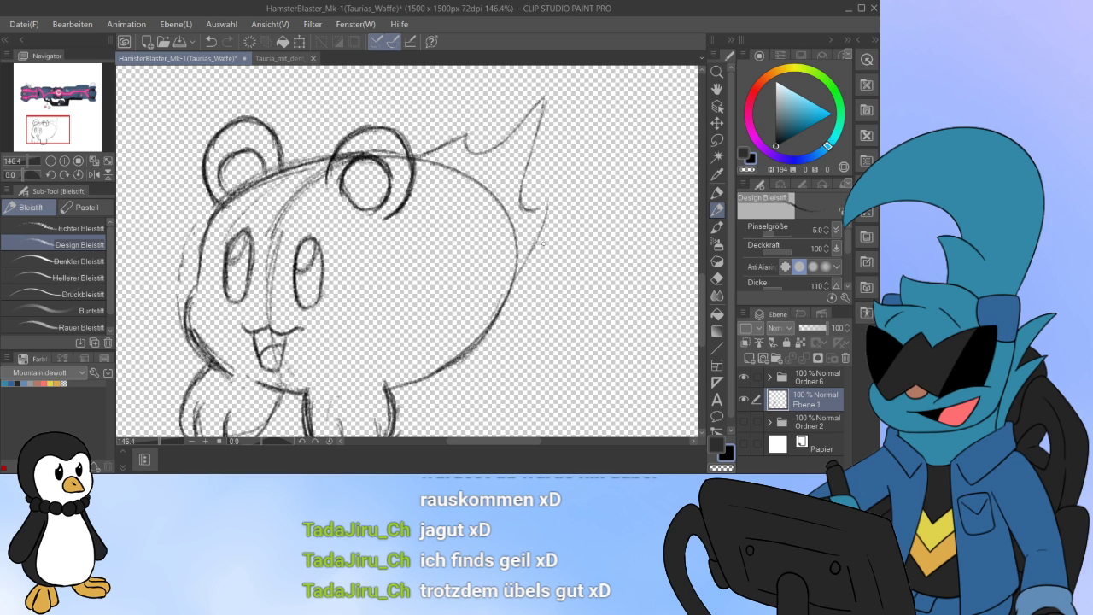
pyautogui.moveTo(547, 201); pyautogui.dragTo(485, 329)
pyautogui.moveTo(295, 166); pyautogui.dragTo(350, 113)
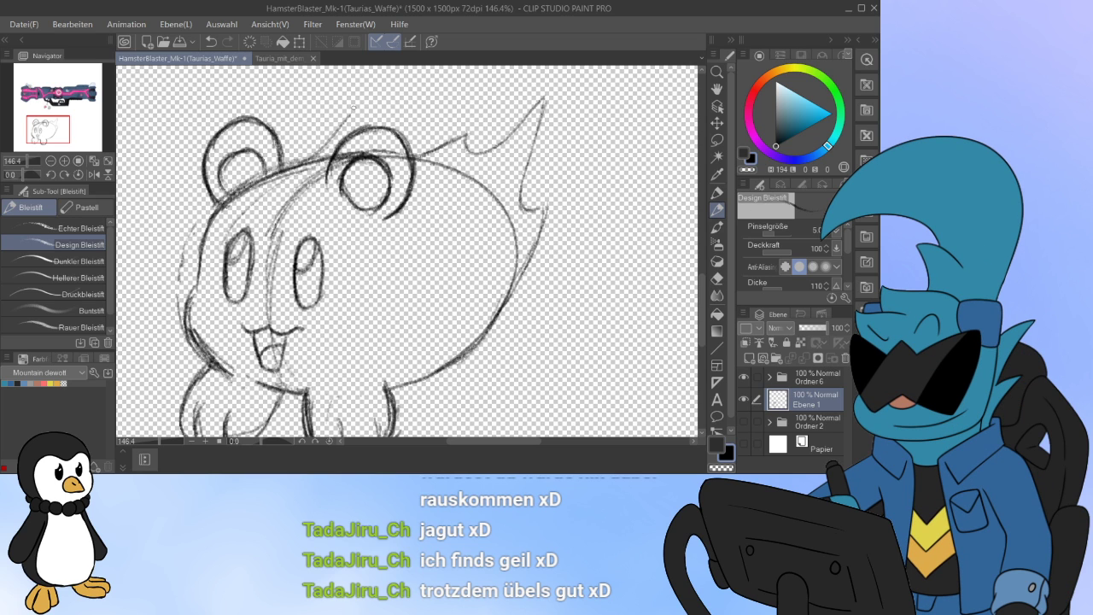
pyautogui.moveTo(321, 147)
pyautogui.mouseDown()
pyautogui.moveTo(364, 103)
pyautogui.moveTo(427, 118)
pyautogui.moveTo(423, 154)
pyautogui.mouseUp()
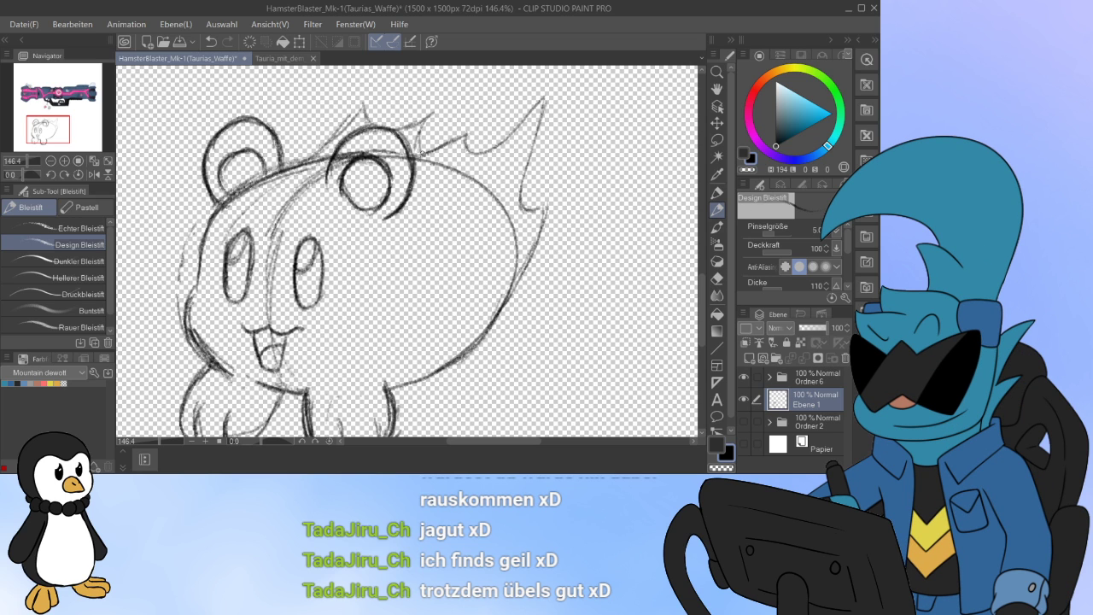
pyautogui.moveTo(429, 114)
pyautogui.mouseDown()
pyautogui.moveTo(420, 152)
pyautogui.moveTo(461, 135)
pyautogui.moveTo(478, 111)
pyautogui.moveTo(497, 145)
pyautogui.moveTo(544, 99)
pyautogui.moveTo(520, 208)
pyautogui.moveTo(544, 204)
pyautogui.mouseUp()
pyautogui.moveTo(544, 204)
pyautogui.mouseDown()
pyautogui.moveTo(510, 297)
pyautogui.moveTo(462, 363)
pyautogui.mouseUp()
# Step: Remove the small nose mark above the mouth and the face guideline running between the eyes
pyautogui.press('m')
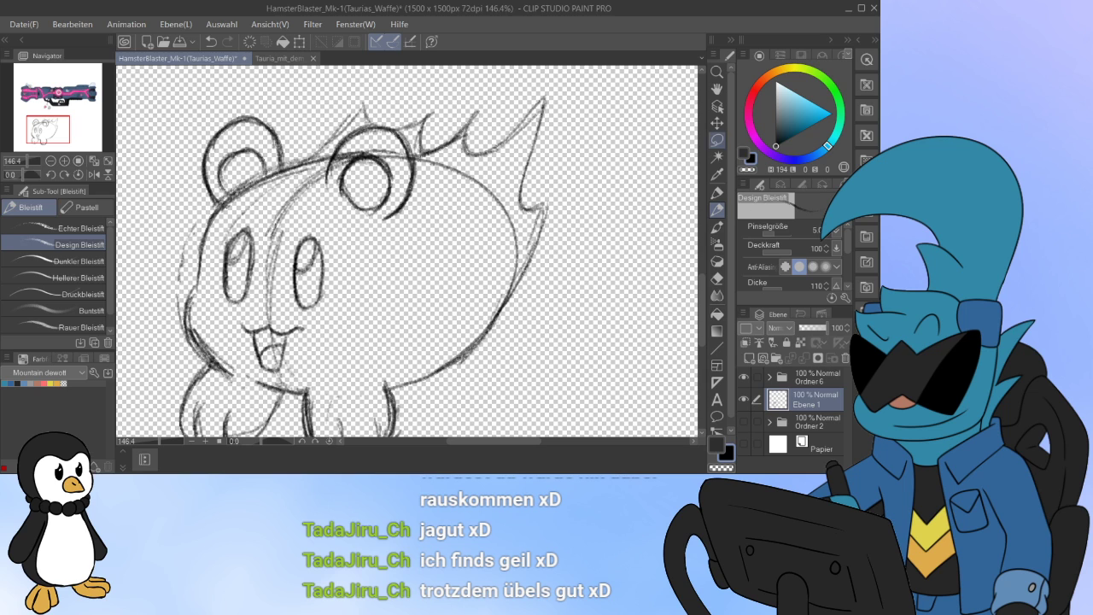
pyautogui.moveTo(407, 252); pyautogui.dragTo(444, 259)
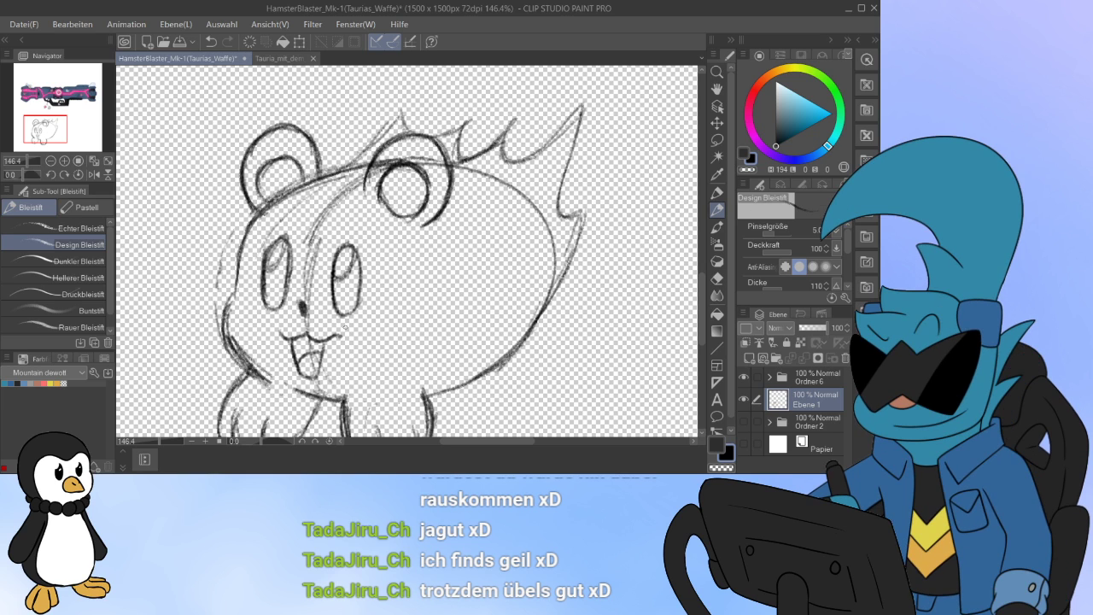
pyautogui.moveTo(303, 313); pyautogui.dragTo(310, 275)
pyautogui.hotkey('ctrl', 'z')
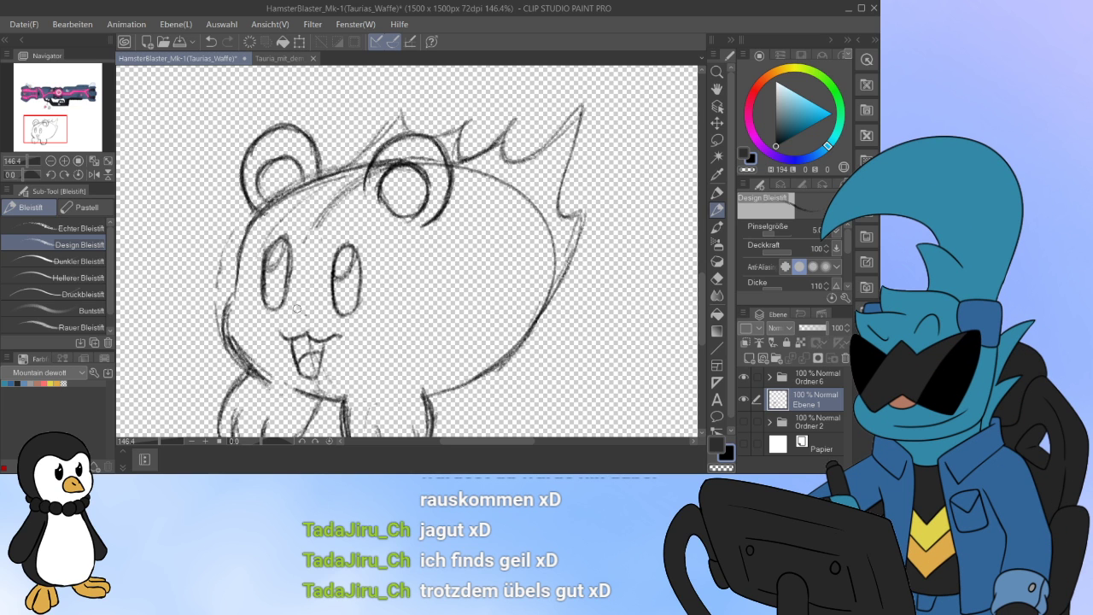
# Step: Lasso the left front paw, rotate it slightly clockwise, move it outward and up, and clear the selection
pyautogui.moveTo(702, 307); pyautogui.dragTo(702, 329)
pyautogui.click(717, 140)
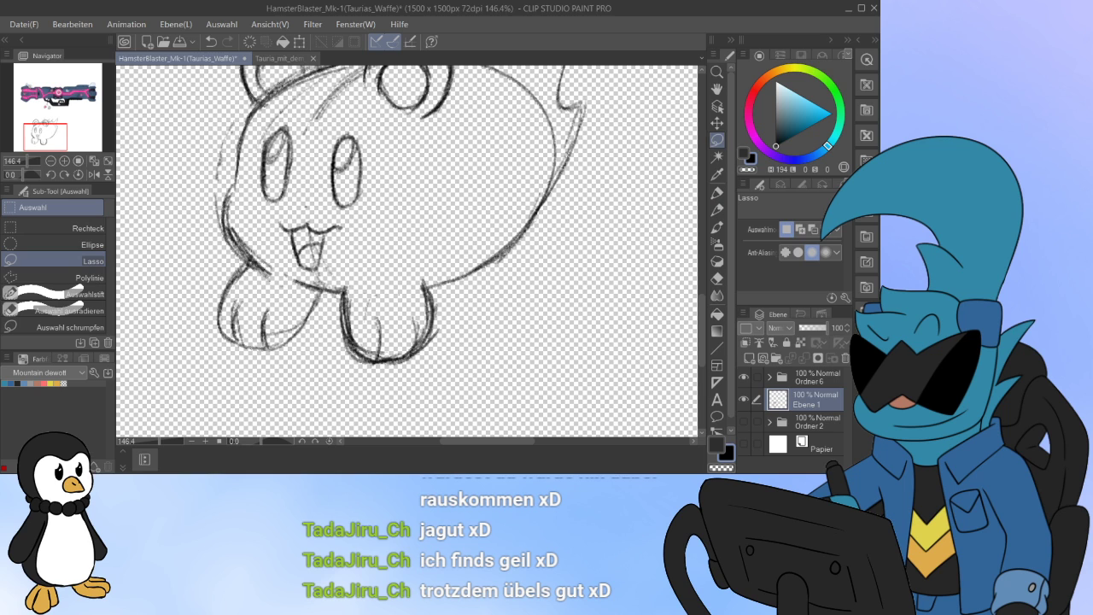
pyautogui.moveTo(325, 301)
pyautogui.mouseDown()
pyautogui.moveTo(205, 261)
pyautogui.moveTo(315, 299)
pyautogui.mouseUp()
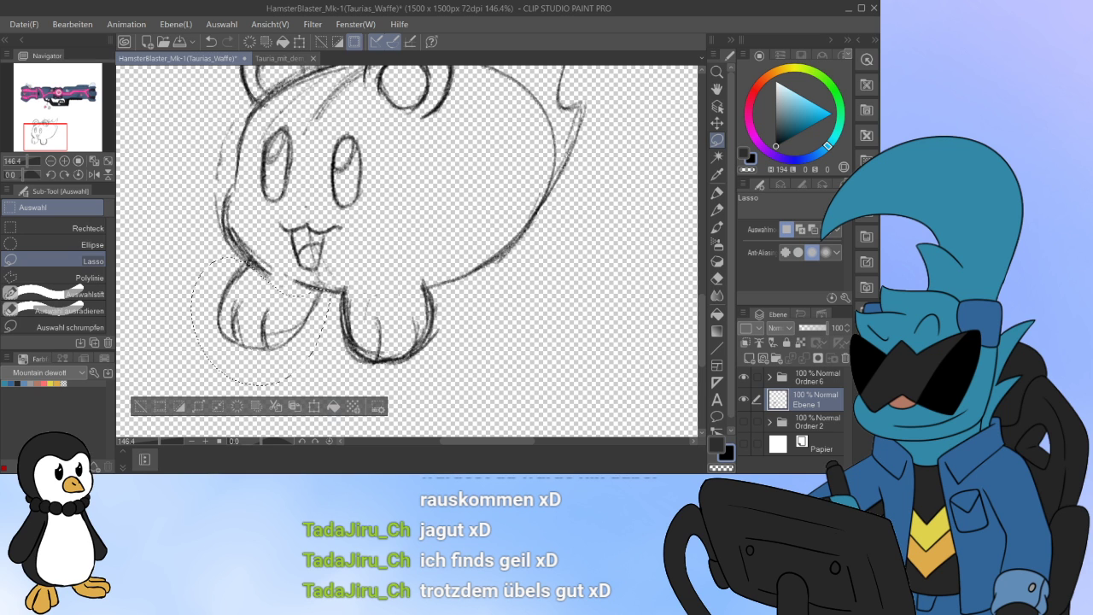
pyautogui.hotkey('ctrl', 't')
pyautogui.moveTo(345, 243); pyautogui.dragTo(352, 250)
pyautogui.moveTo(261, 321); pyautogui.dragTo(248, 313)
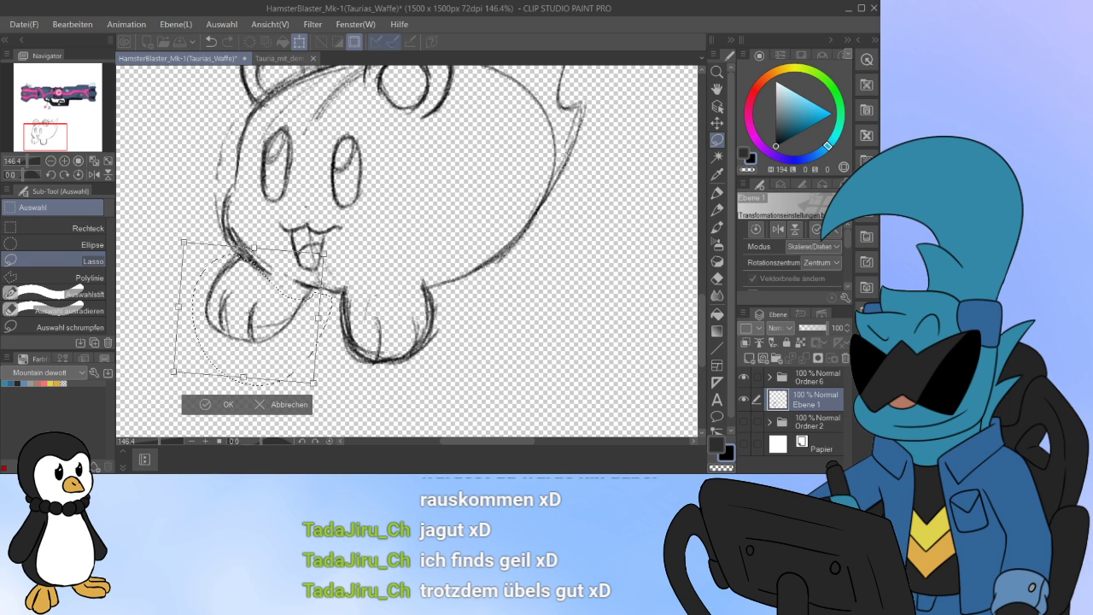
pyautogui.moveTo(352, 250); pyautogui.dragTo(355, 255)
pyautogui.moveTo(248, 313); pyautogui.dragTo(245, 310)
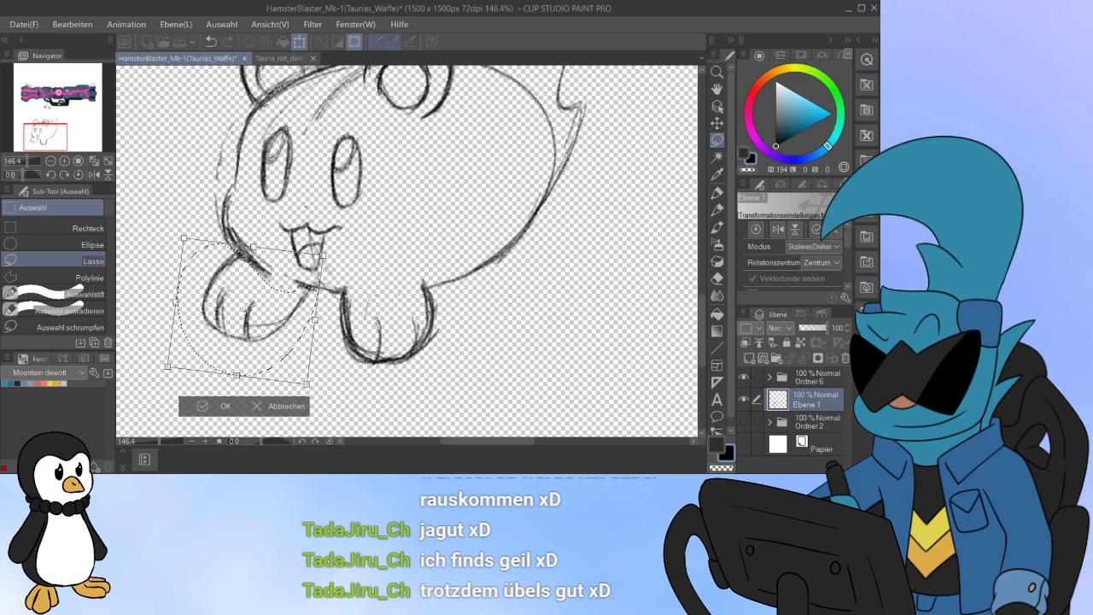
pyautogui.press('Return')
pyautogui.hotkey('ctrl', 'd')
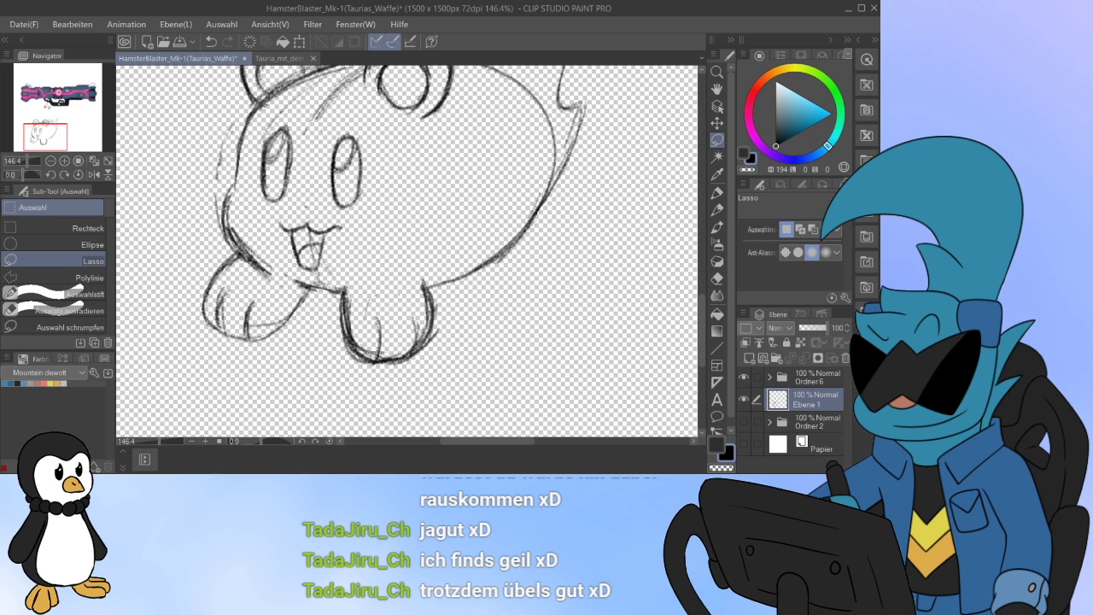
# Step: Lasso the right front paw, shift it slightly with a transform, and clear the selection
pyautogui.moveTo(342, 287)
pyautogui.mouseDown()
pyautogui.moveTo(486, 323)
pyautogui.moveTo(431, 290)
pyautogui.mouseUp()
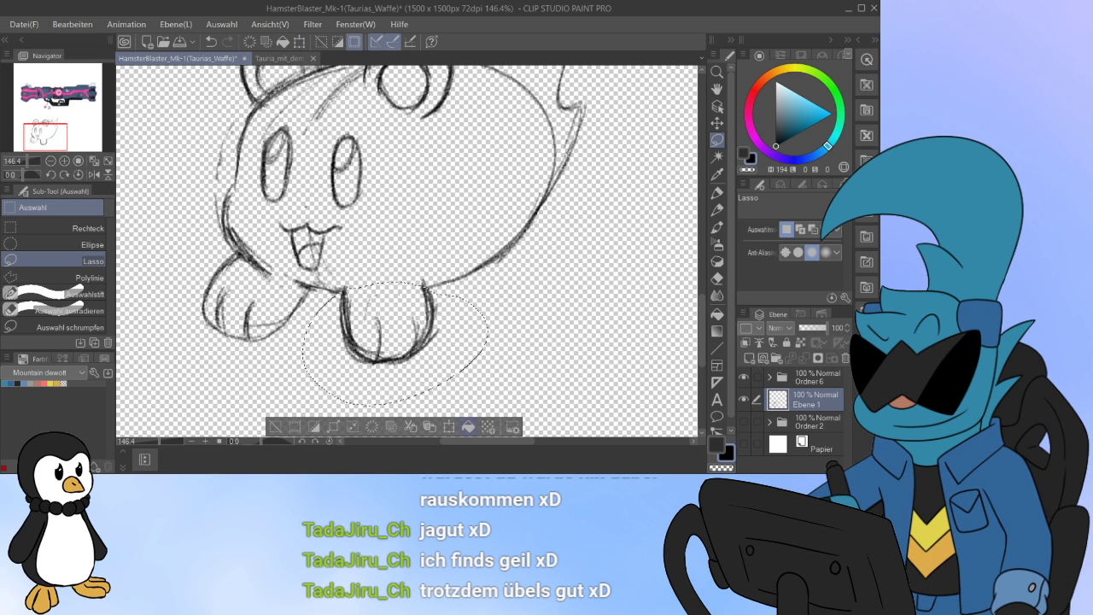
pyautogui.hotkey('ctrl', 't')
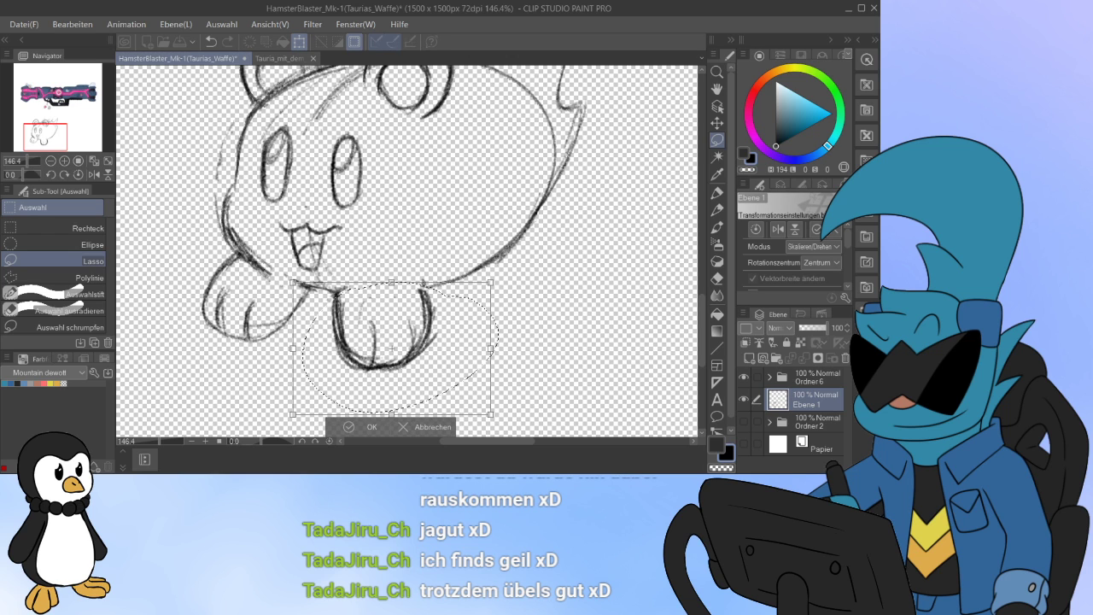
pyautogui.moveTo(392, 348); pyautogui.dragTo(392, 345)
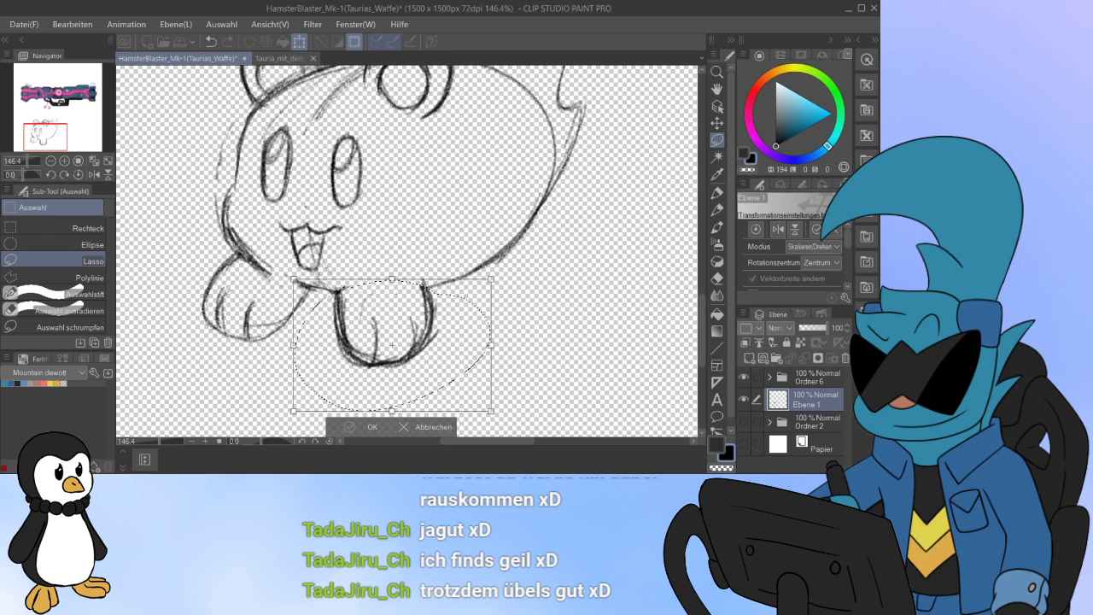
pyautogui.press('Return')
pyautogui.hotkey('ctrl', 'd')
# Step: Pencil over the joins between the right front paw and body, and darken the cheek and left face contour
pyautogui.press('p')
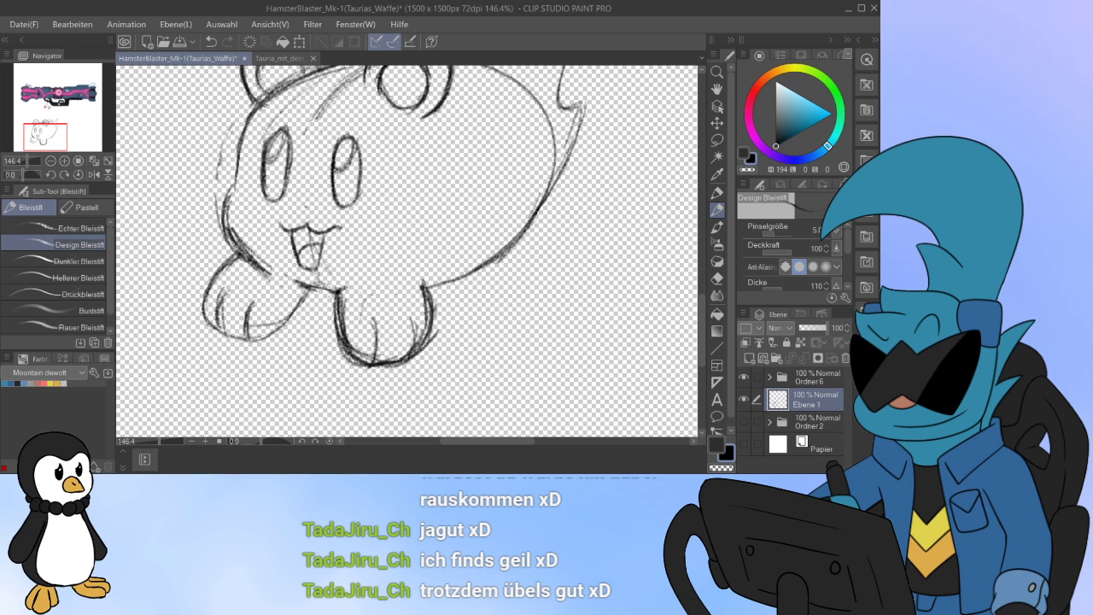
pyautogui.moveTo(347, 280); pyautogui.dragTo(337, 315)
pyautogui.moveTo(358, 273); pyautogui.dragTo(341, 291)
pyautogui.moveTo(419, 277); pyautogui.dragTo(432, 296)
pyautogui.moveTo(232, 234); pyautogui.dragTo(266, 270)
pyautogui.moveTo(228, 203); pyautogui.dragTo(274, 275)
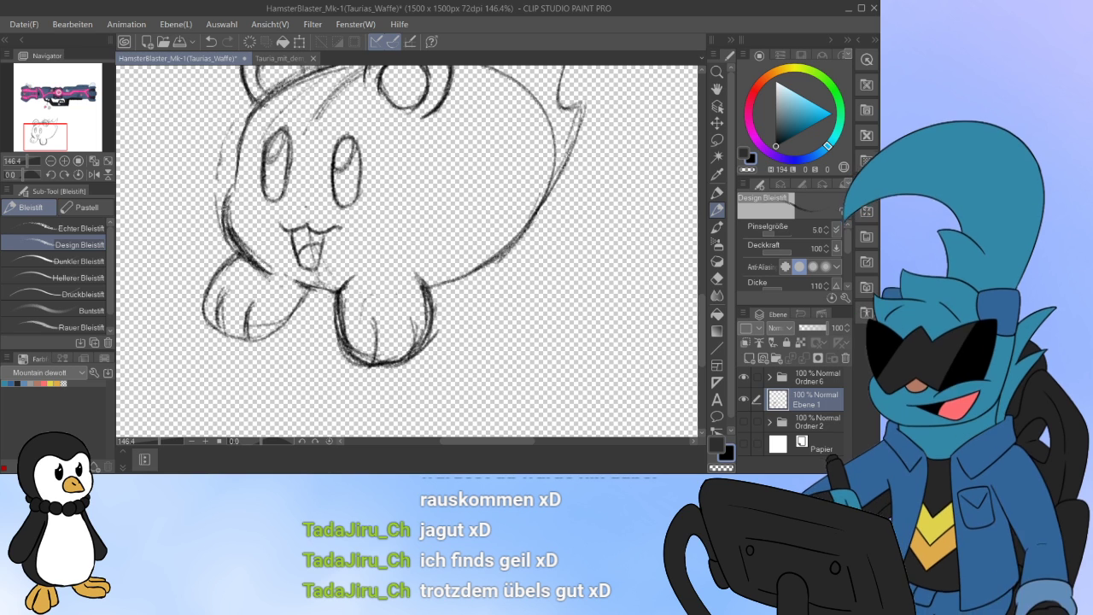
pyautogui.moveTo(234, 184)
pyautogui.mouseDown()
pyautogui.moveTo(224, 226)
pyautogui.moveTo(239, 132)
pyautogui.mouseUp()
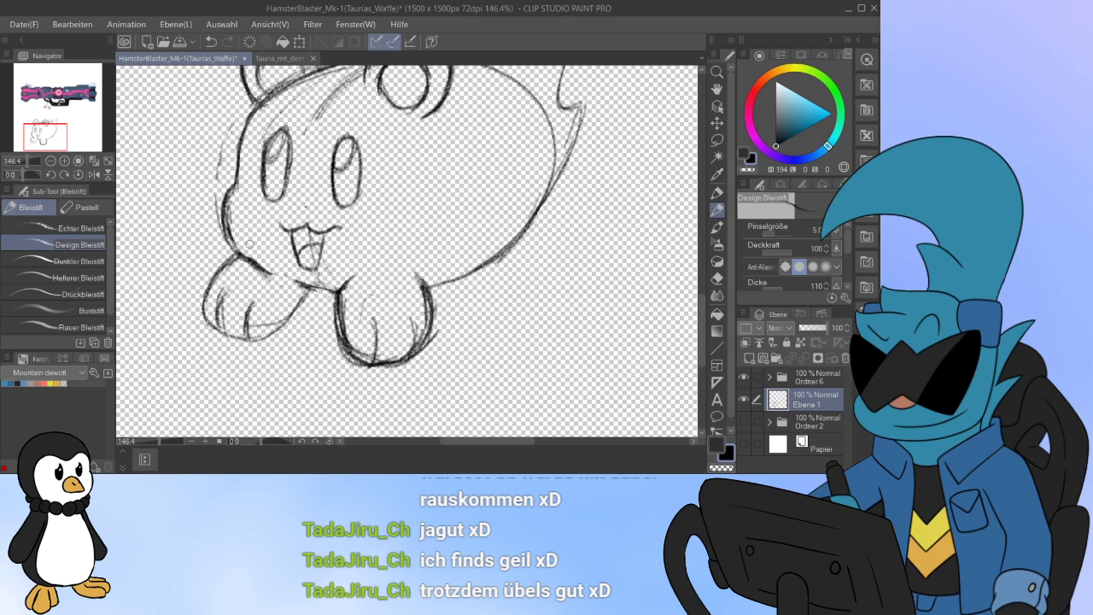
pyautogui.moveTo(227, 226); pyautogui.dragTo(231, 203)
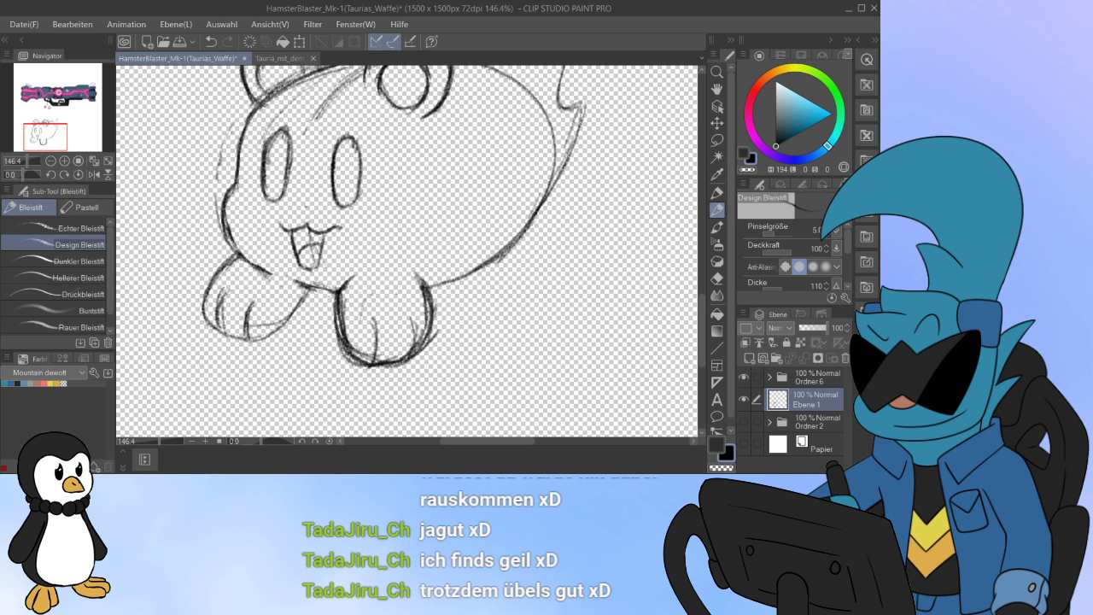
# Step: Sketch a small oval pupil in the lower part of each eye
pyautogui.moveTo(337, 196)
pyautogui.mouseDown()
pyautogui.moveTo(339, 176)
pyautogui.moveTo(355, 189)
pyautogui.moveTo(342, 205)
pyautogui.moveTo(338, 181)
pyautogui.mouseUp()
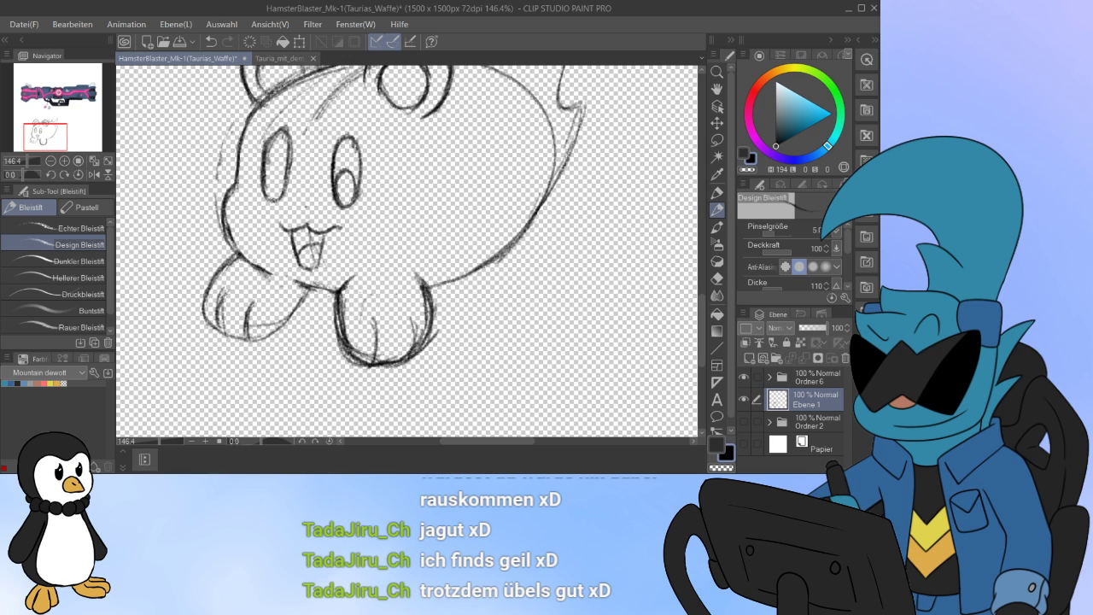
pyautogui.moveTo(270, 201)
pyautogui.mouseDown()
pyautogui.moveTo(286, 170)
pyautogui.moveTo(278, 202)
pyautogui.moveTo(263, 176)
pyautogui.moveTo(279, 199)
pyautogui.moveTo(278, 165)
pyautogui.mouseUp()
pyautogui.moveTo(279, 165); pyautogui.dragTo(265, 181)
# Step: Sketch another pointed fur spike on the lower rear contour and darken the line running down towards the belly
pyautogui.moveTo(359, 205)
pyautogui.mouseDown()
pyautogui.moveTo(351, 306)
pyautogui.moveTo(367, 272)
pyautogui.mouseUp()
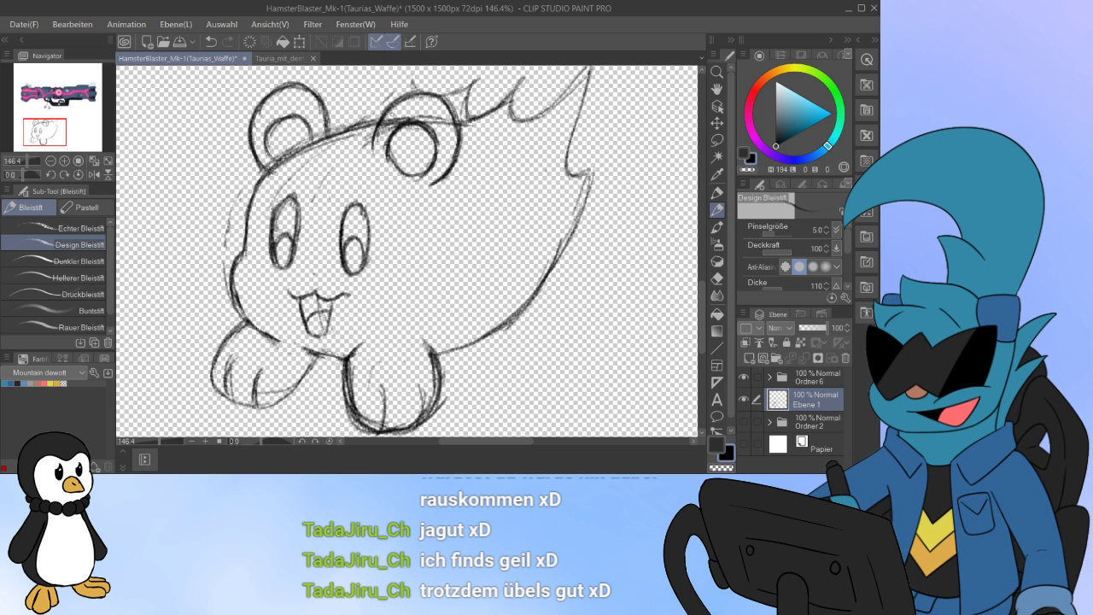
pyautogui.moveTo(372, 115)
pyautogui.mouseDown()
pyautogui.moveTo(484, 78)
pyautogui.moveTo(500, 107)
pyautogui.moveTo(545, 125)
pyautogui.mouseUp()
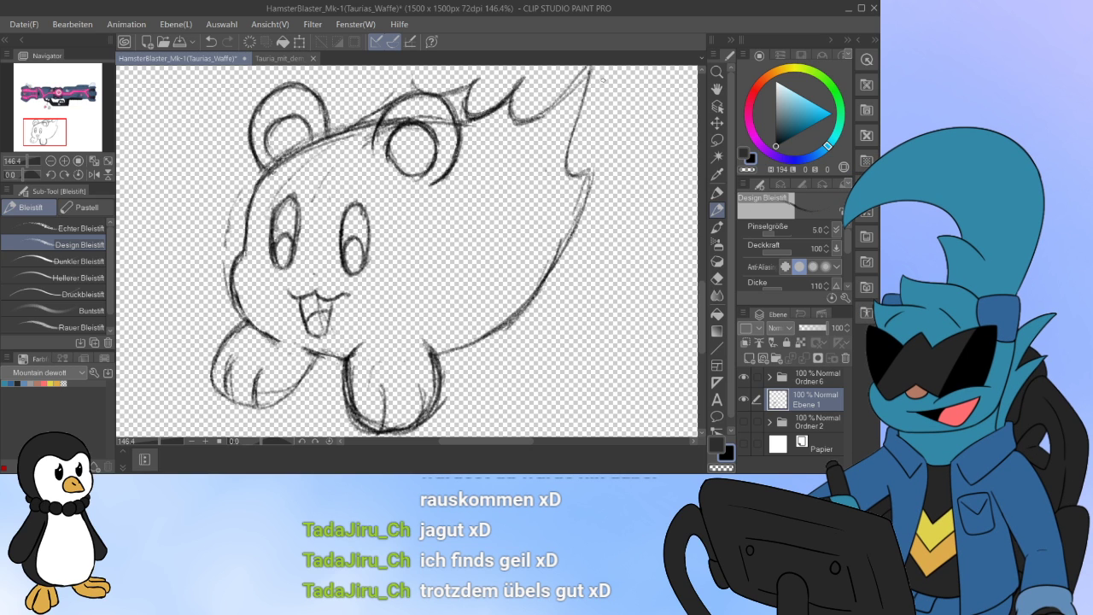
pyautogui.moveTo(702, 316); pyautogui.dragTo(702, 306)
pyautogui.moveTo(522, 169)
pyautogui.mouseDown()
pyautogui.moveTo(551, 152)
pyautogui.moveTo(565, 213)
pyautogui.moveTo(585, 224)
pyautogui.moveTo(565, 290)
pyautogui.moveTo(526, 353)
pyautogui.moveTo(468, 395)
pyautogui.mouseUp()
pyautogui.moveTo(517, 362)
pyautogui.mouseDown()
pyautogui.moveTo(584, 297)
pyautogui.moveTo(584, 267)
pyautogui.mouseUp()
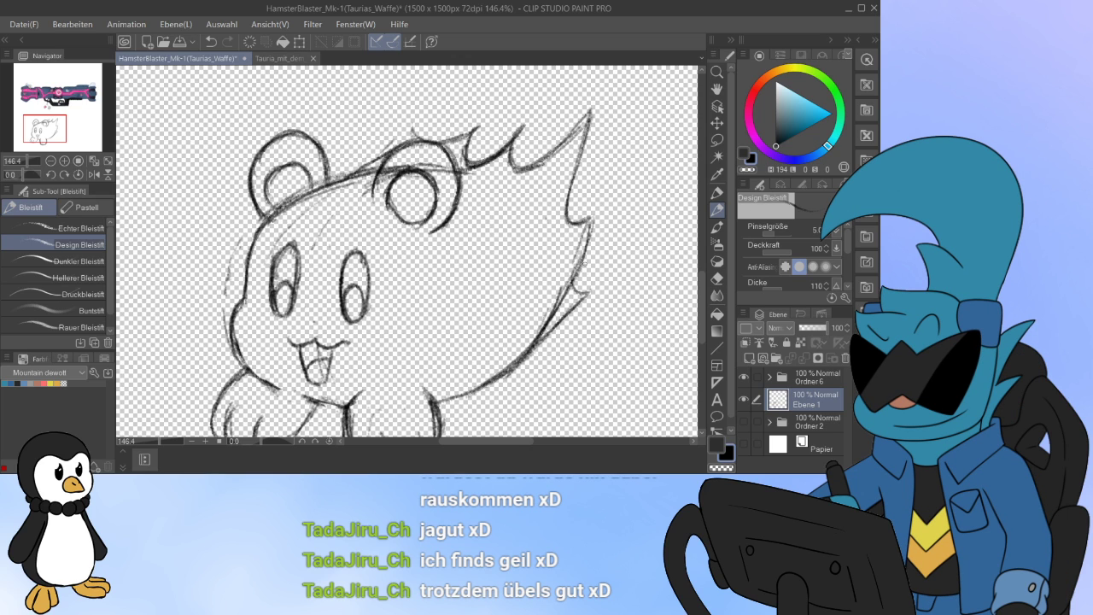
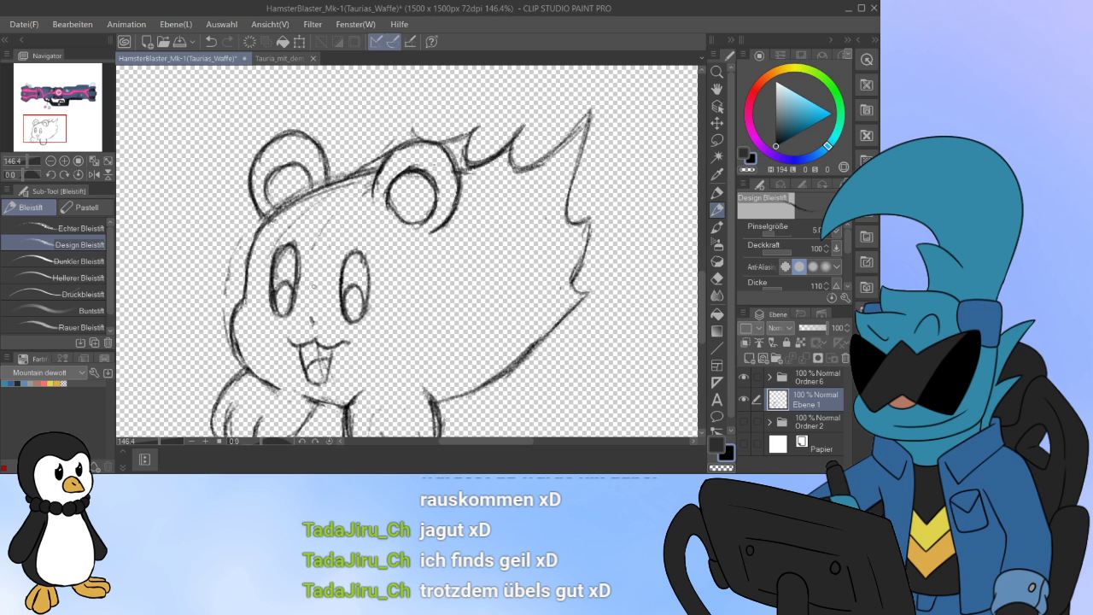
# Step: Create a new layer folder above the sketch layer and name it Bakuhamsuta
pyautogui.click(777, 358)
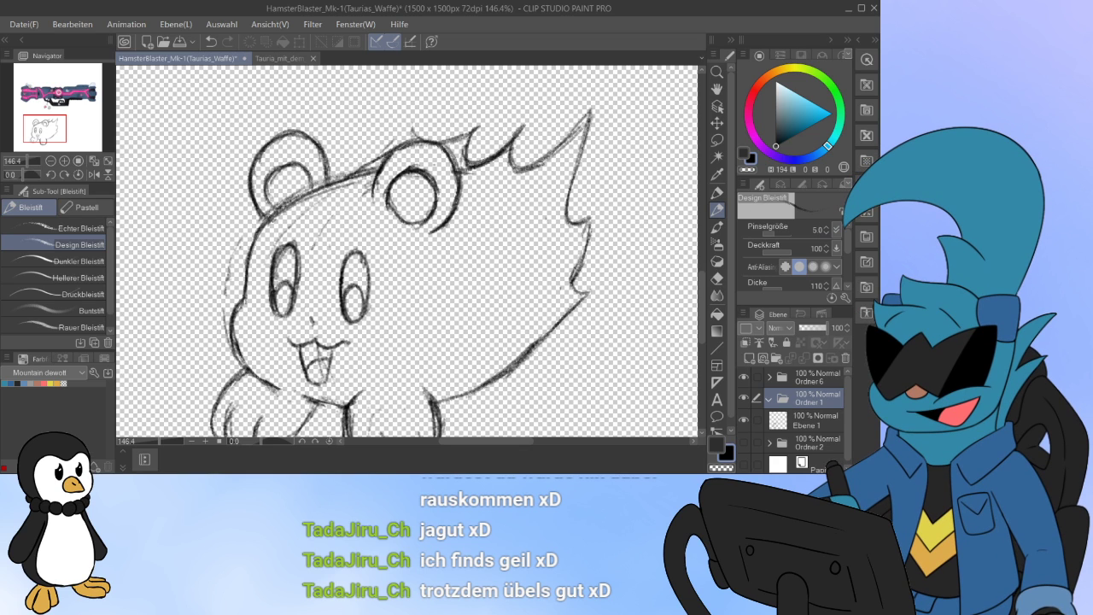
pyautogui.write('Bakuhamsuta')
pyautogui.press('Return')
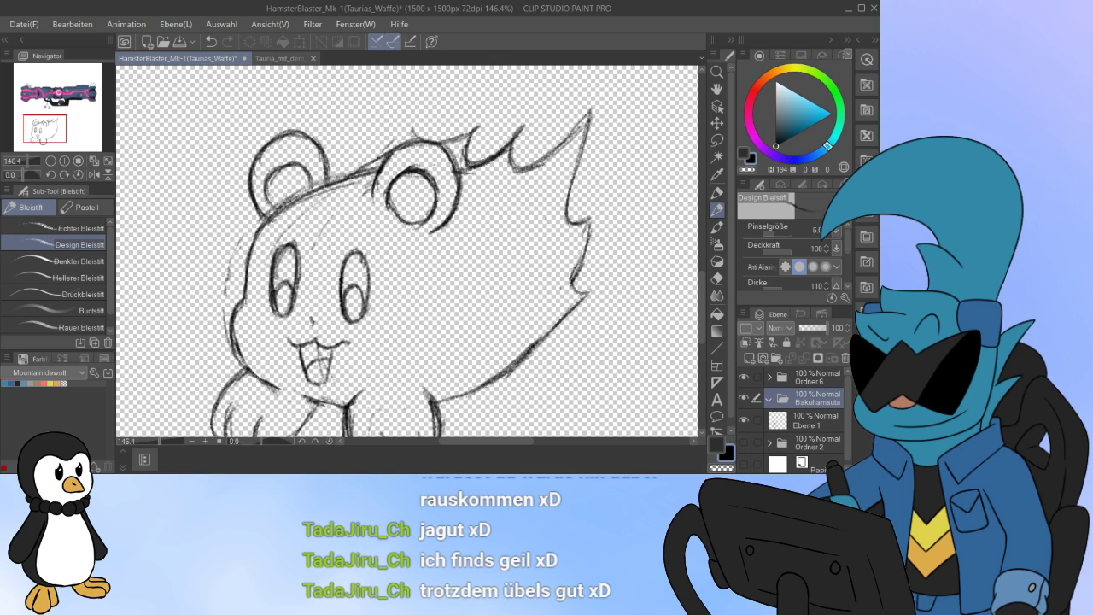
pyautogui.click(744, 443)
pyautogui.click(744, 443)
pyautogui.click(816, 443)
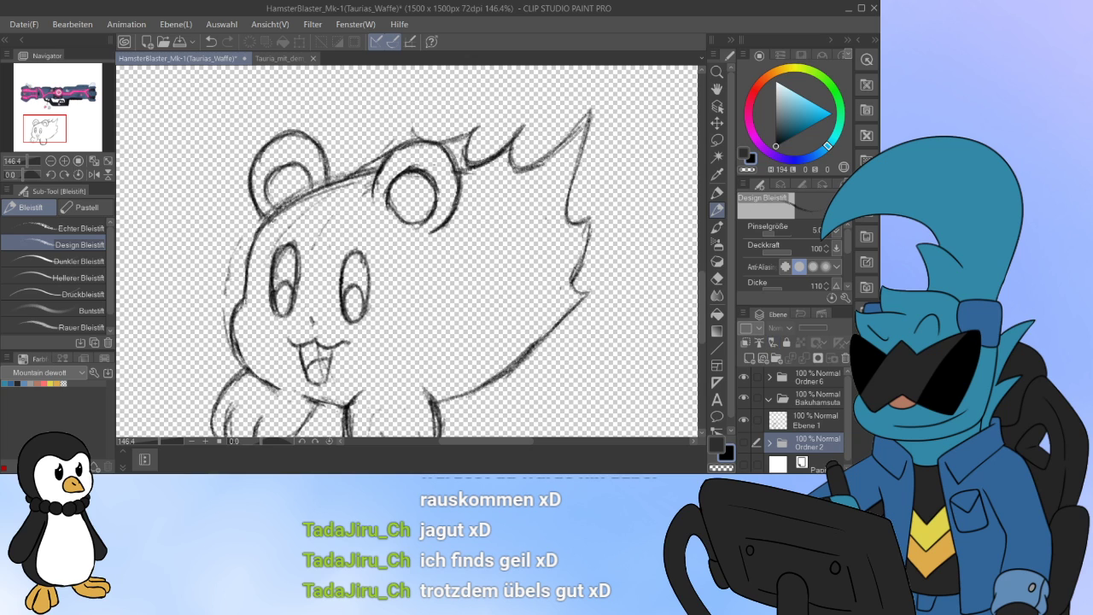
pyautogui.click(744, 442)
pyautogui.hotkey('ctrl', 't')
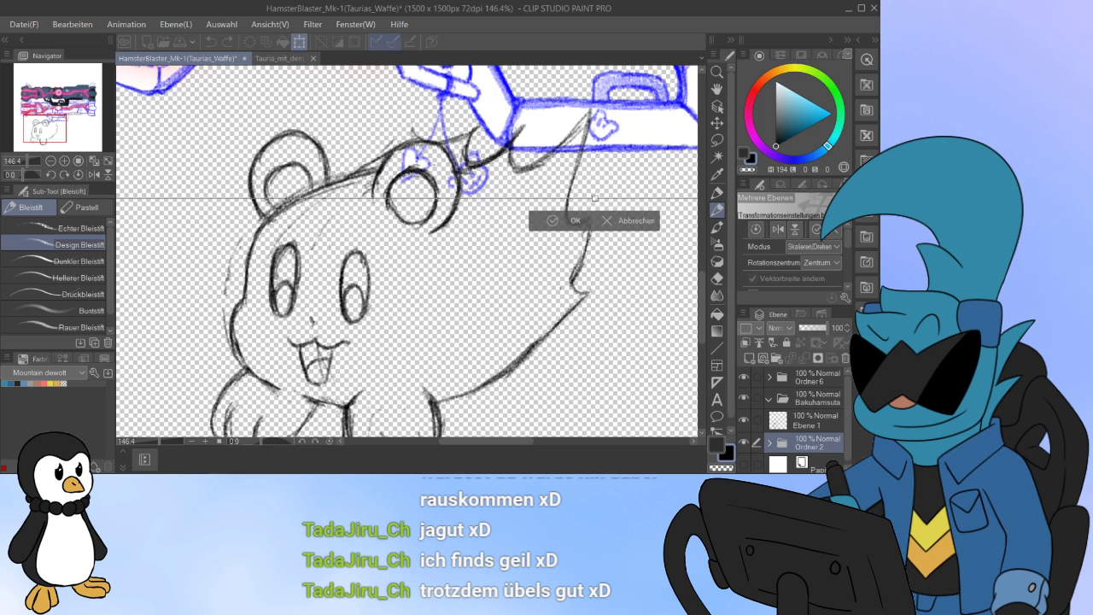
pyautogui.moveTo(495, 102); pyautogui.dragTo(497, 157)
pyautogui.scroll(-5, 497, 156)
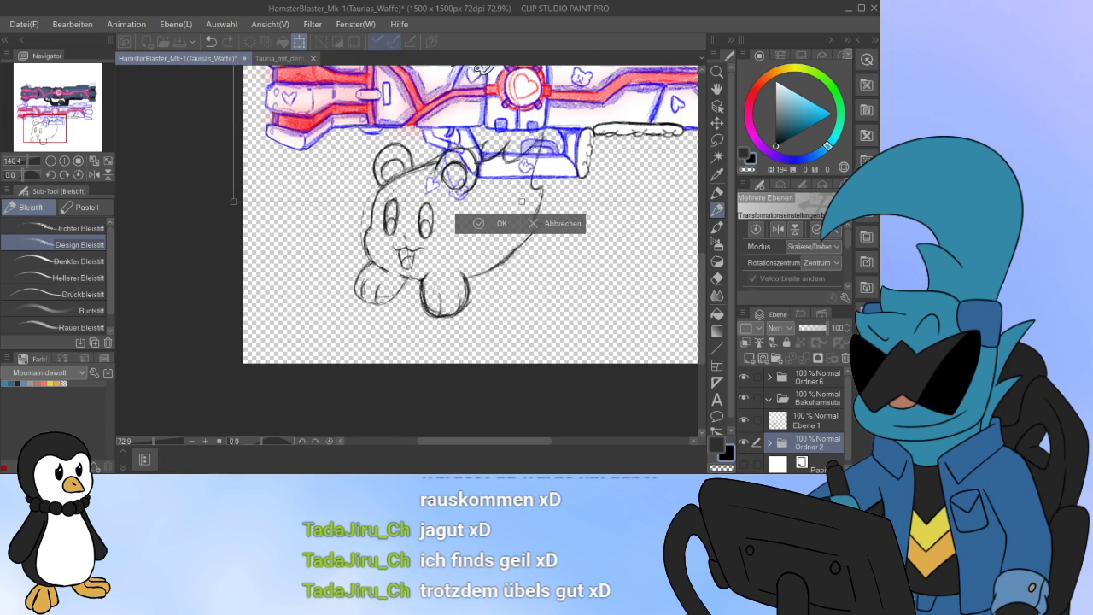
pyautogui.scroll(-2, 584, 173)
pyautogui.moveTo(581, 164); pyautogui.dragTo(597, 151)
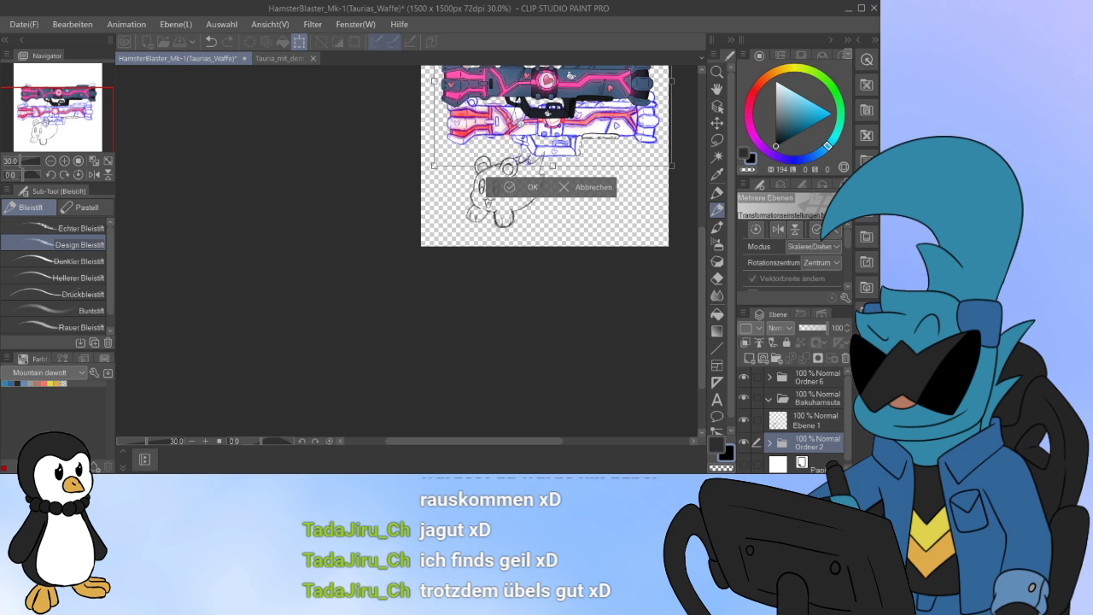
pyautogui.press('Escape')
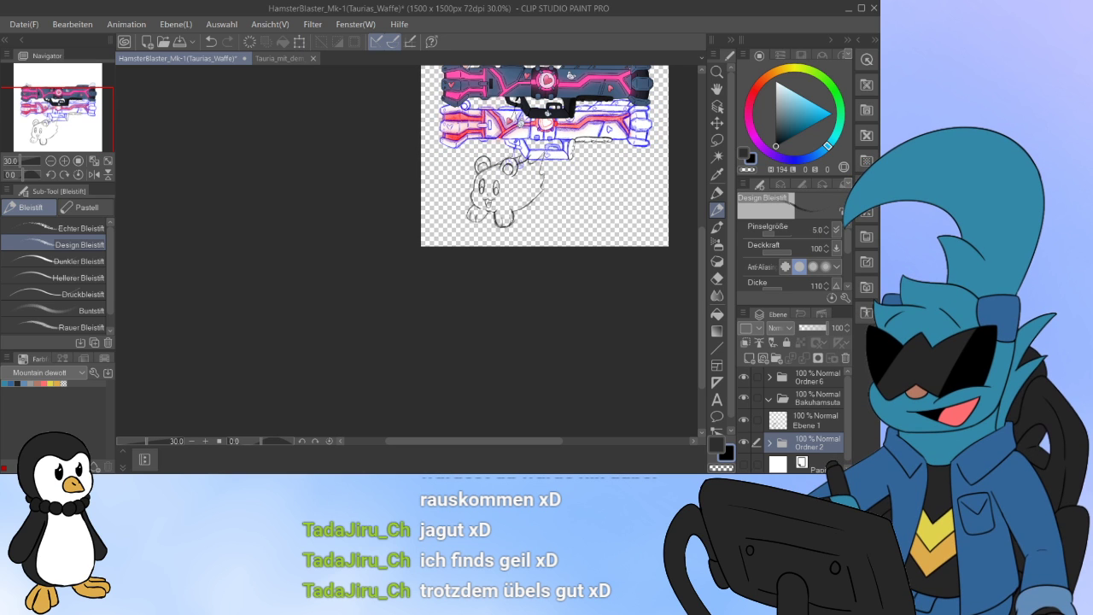
# Step: Move the sketch layer Ebene 1 into the Bakuhamsuta folder
pyautogui.click(816, 421)
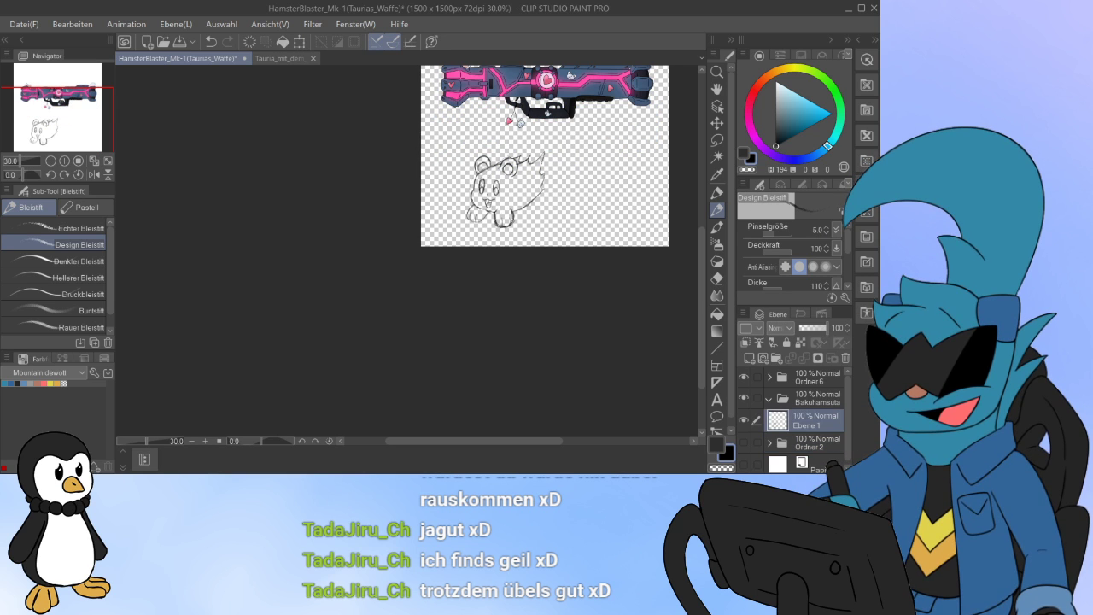
pyautogui.click(744, 420)
pyautogui.click(744, 421)
pyautogui.moveTo(813, 420); pyautogui.dragTo(811, 399)
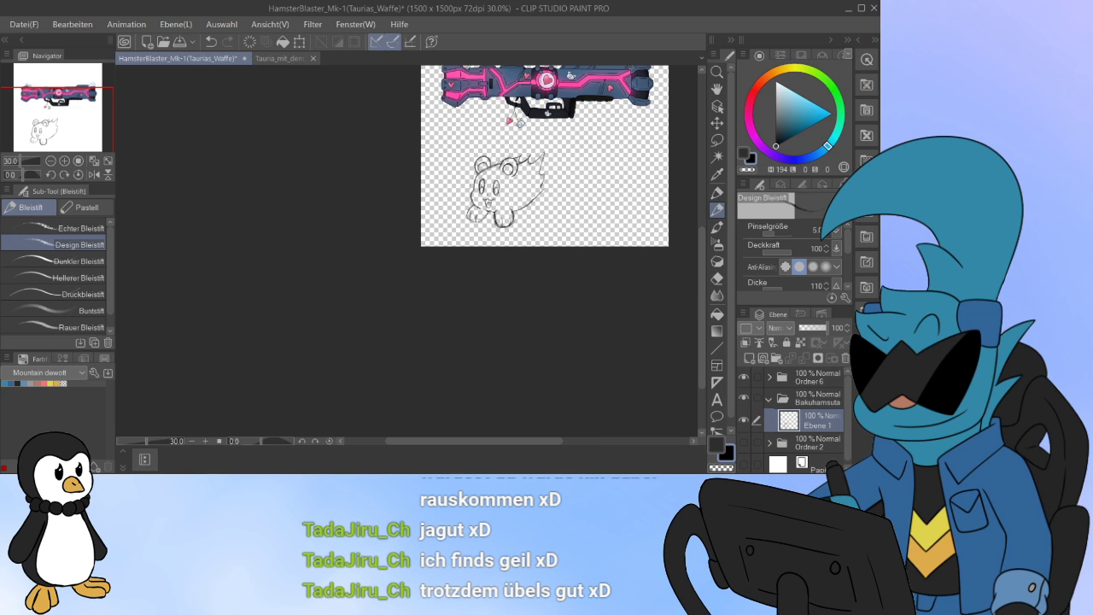
# Step: Move the whole Bakuhamsuta folder's drawing slightly left and down towards the canvas's lower-left corner
pyautogui.click(817, 399)
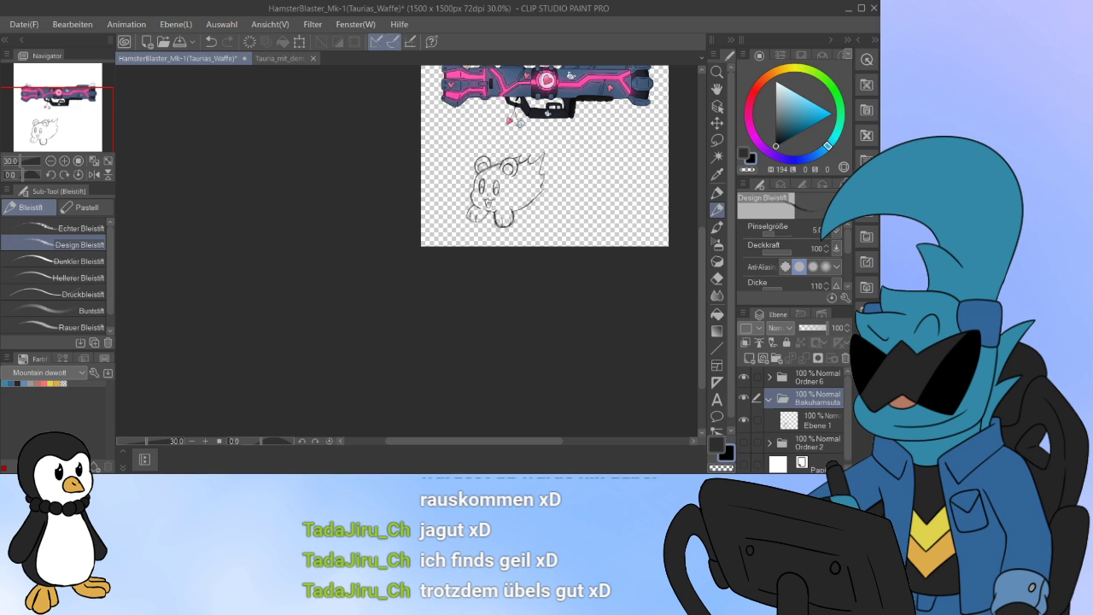
pyautogui.hotkey('ctrl', 't')
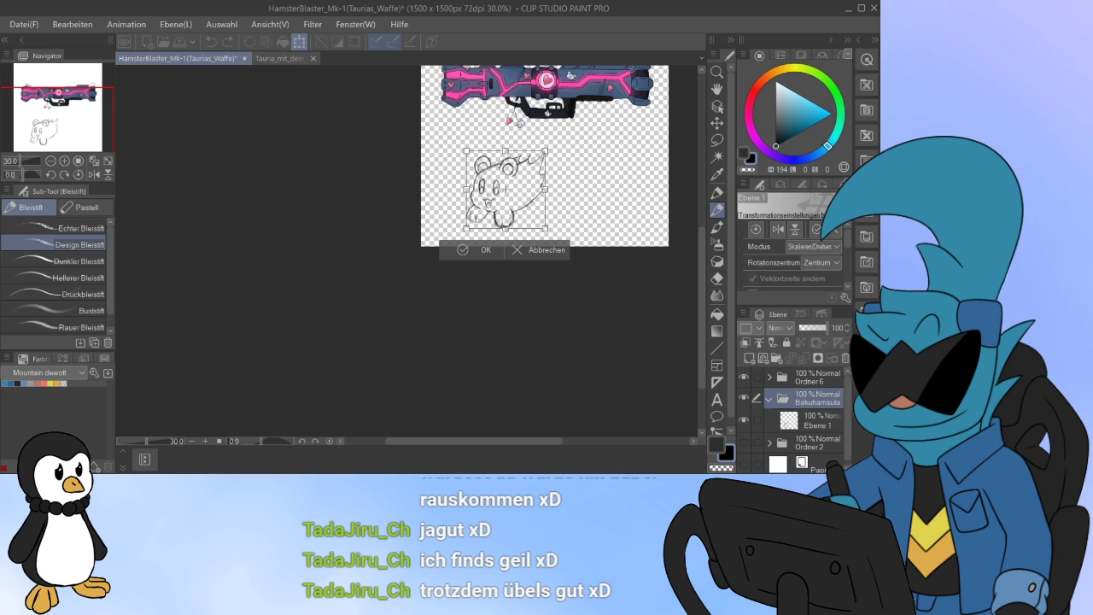
pyautogui.moveTo(505, 190); pyautogui.dragTo(486, 195)
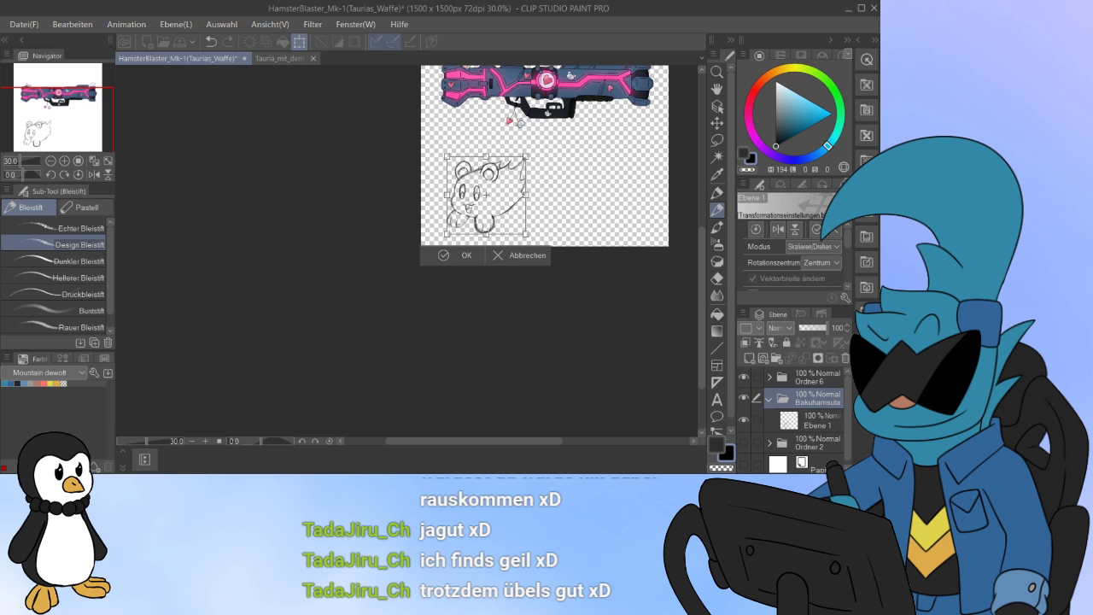
pyautogui.press('Return')
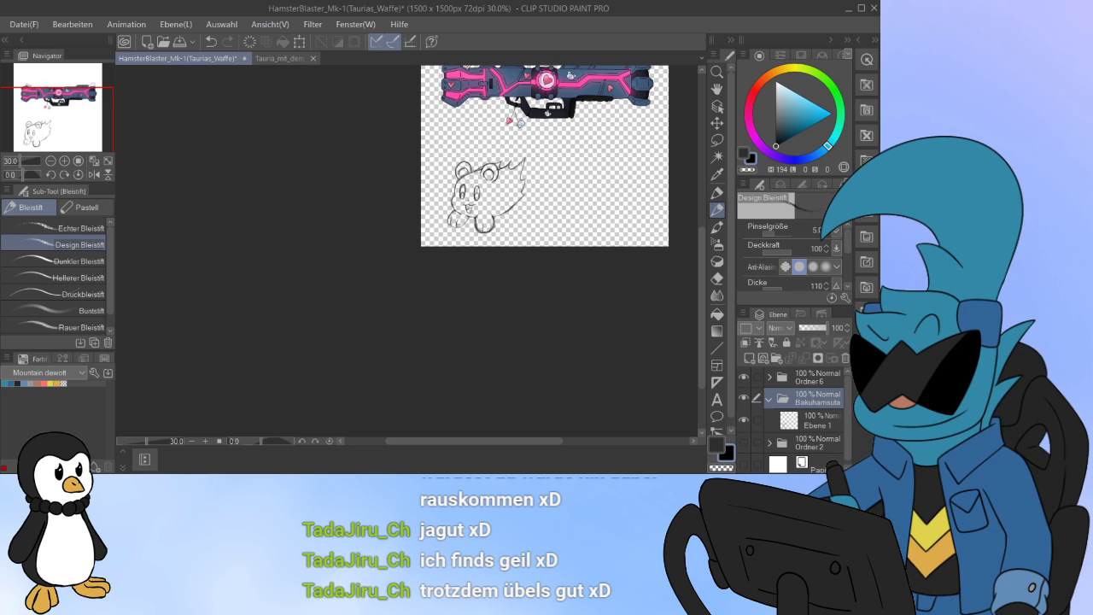
# Step: On Ebene 1, darken the lower rear contour between the belly and the lowest fur spike
pyautogui.click(817, 420)
pyautogui.scroll(3, 489, 267)
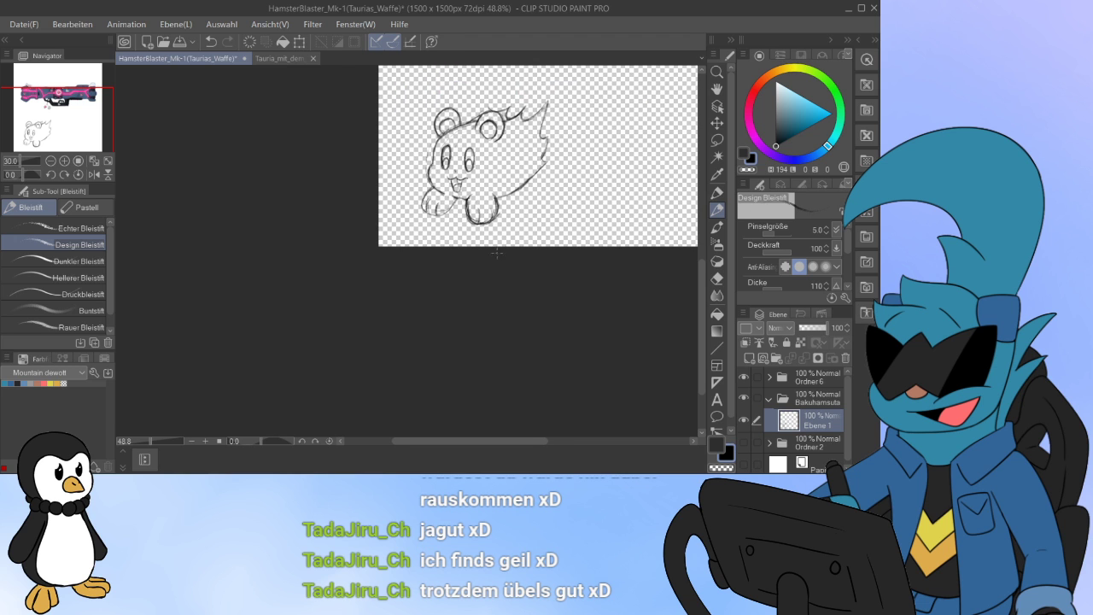
pyautogui.scroll(3, 511, 182)
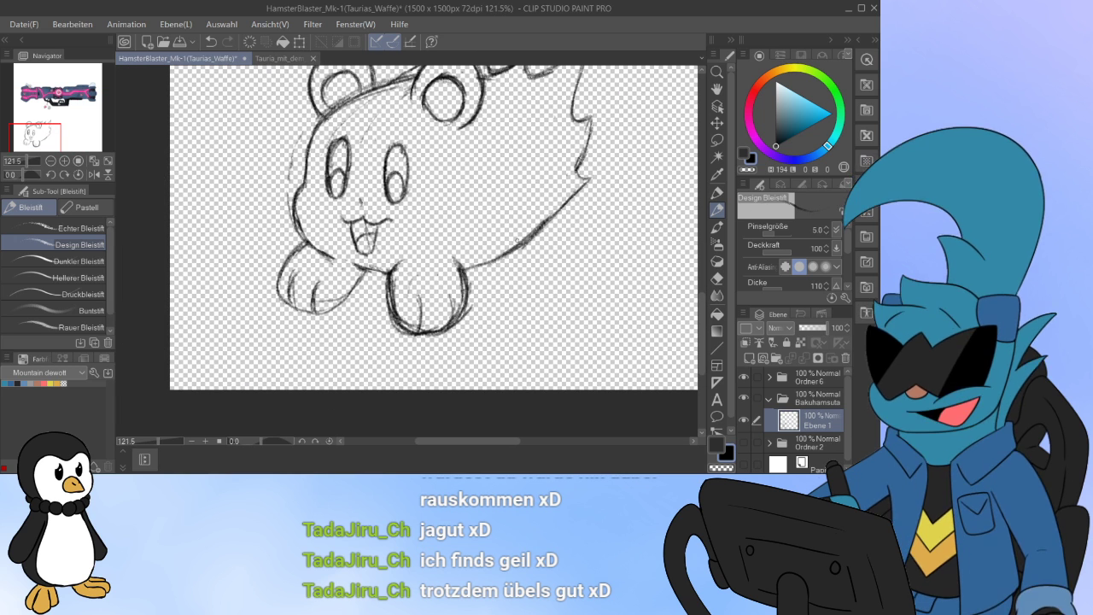
pyautogui.moveTo(509, 256)
pyautogui.mouseDown()
pyautogui.moveTo(592, 174)
pyautogui.moveTo(588, 160)
pyautogui.mouseUp()
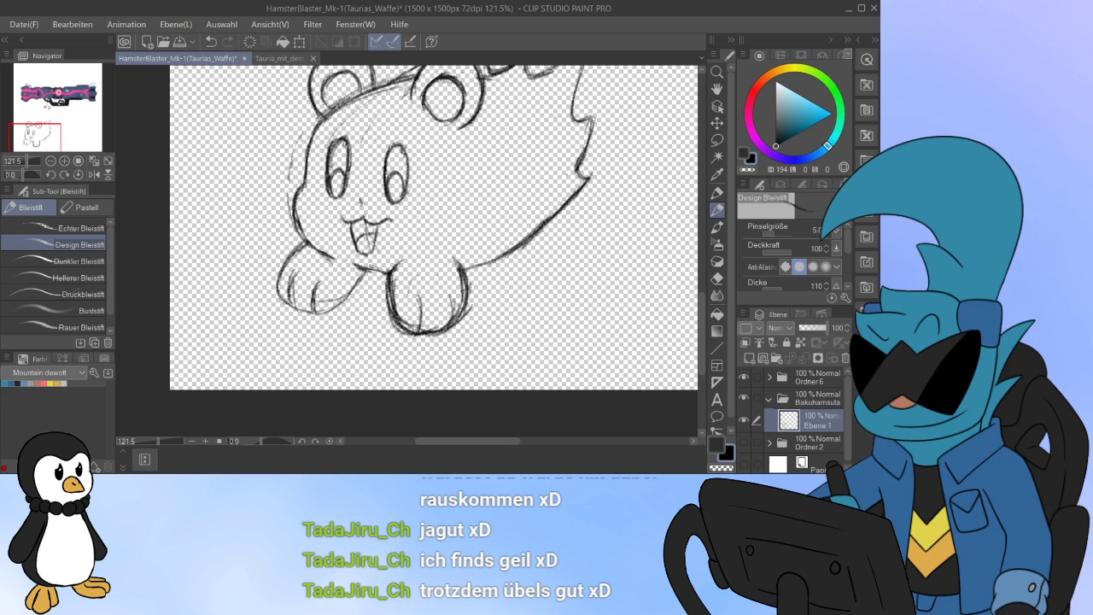
# Step: Lasso the right front paw, scale it down slightly and reposition it under the body, and clear the selection
pyautogui.click(717, 156)
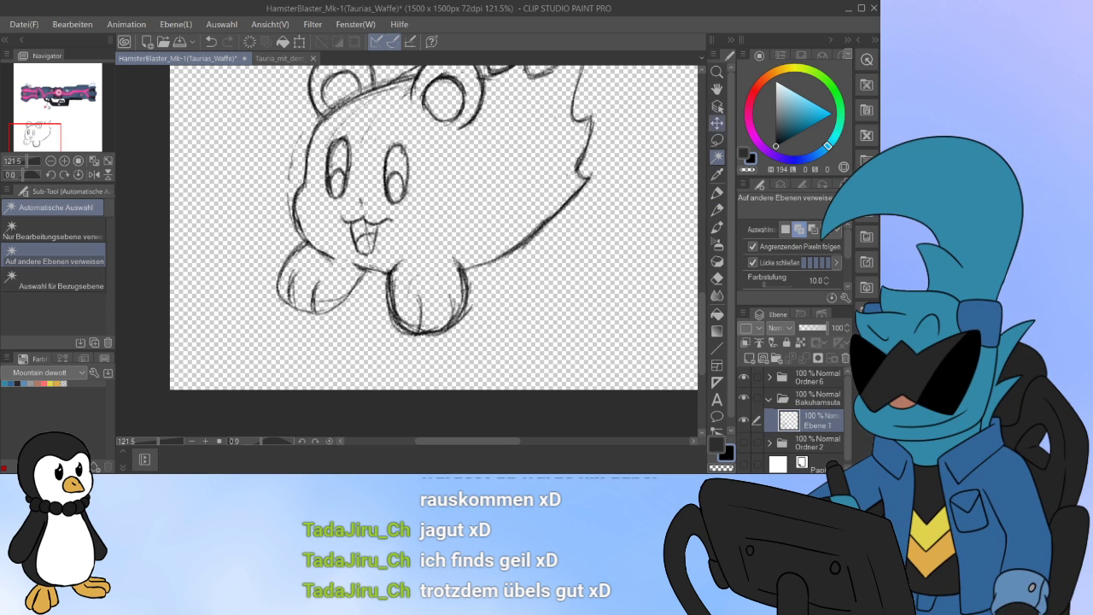
pyautogui.press('m')
pyautogui.moveTo(467, 262)
pyautogui.mouseDown()
pyautogui.moveTo(386, 358)
pyautogui.moveTo(461, 253)
pyautogui.moveTo(517, 235)
pyautogui.mouseUp()
pyautogui.hotkey('ctrl', 't')
pyautogui.moveTo(427, 299); pyautogui.dragTo(431, 303)
pyautogui.moveTo(487, 371); pyautogui.dragTo(481, 365)
pyautogui.press('Return')
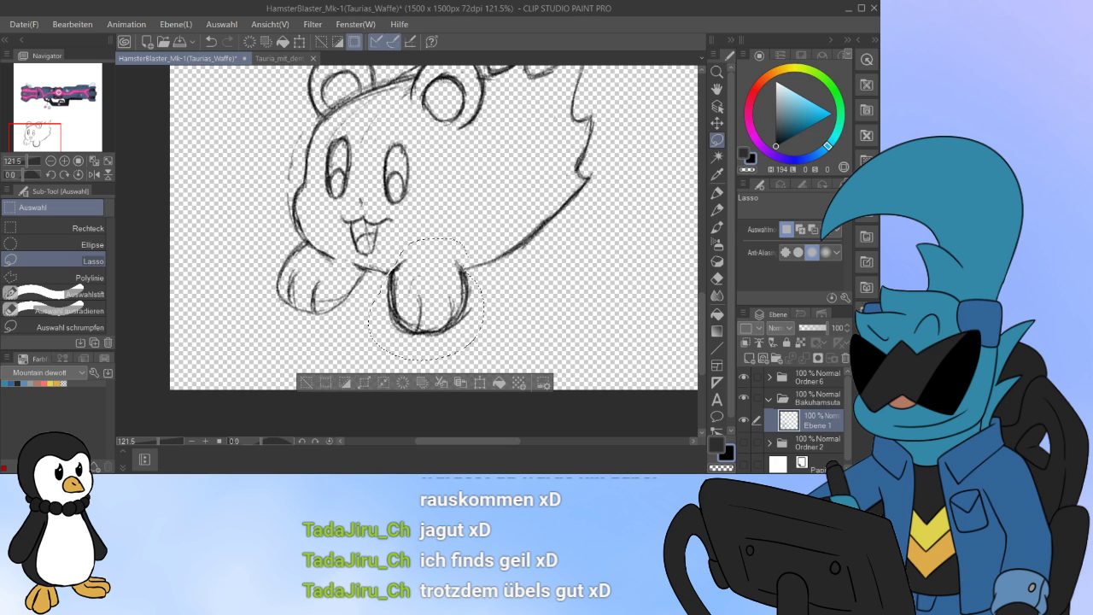
pyautogui.hotkey('ctrl', 'd')
# Step: Pencil a nearly horizontal belly line between the front paws, running into the top of the right one
pyautogui.press('p')
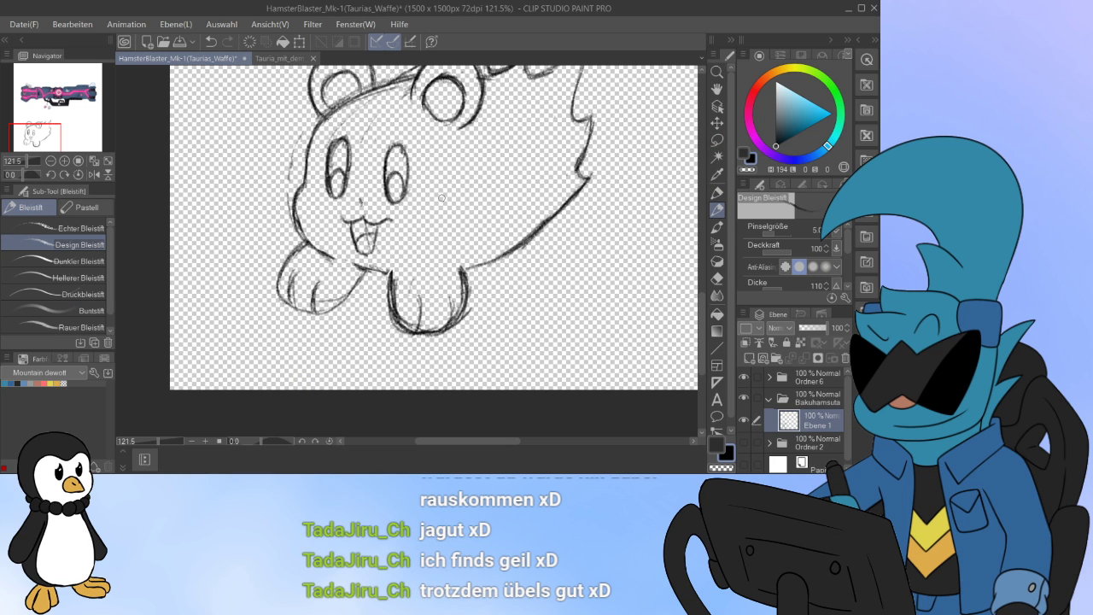
pyautogui.moveTo(382, 270)
pyautogui.mouseDown()
pyautogui.moveTo(411, 258)
pyautogui.moveTo(347, 263)
pyautogui.moveTo(463, 272)
pyautogui.mouseUp()
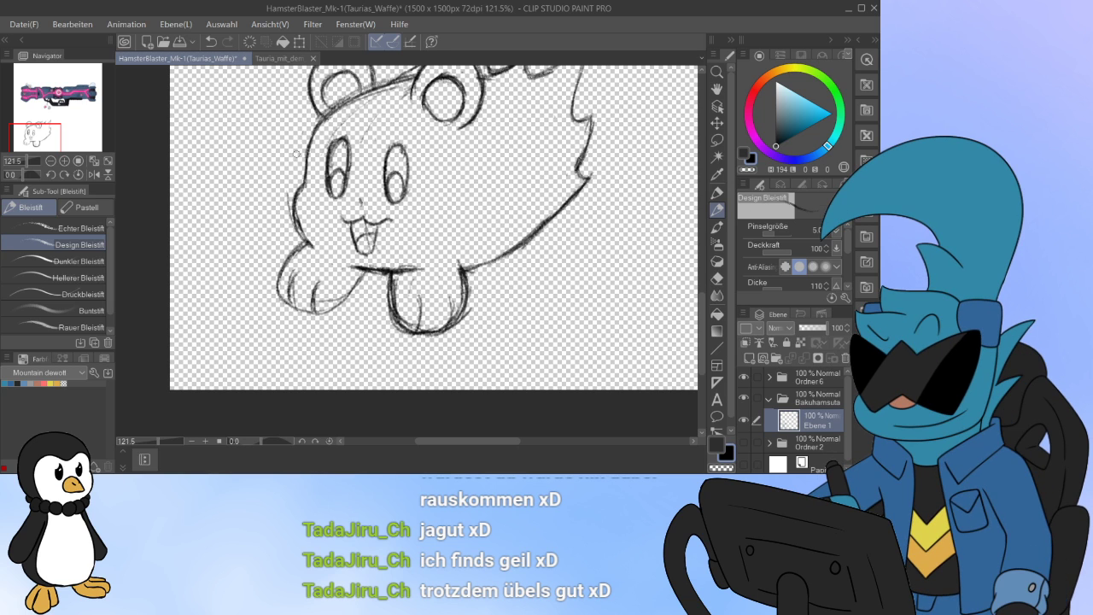
pyautogui.moveTo(388, 175)
pyautogui.mouseDown()
pyautogui.moveTo(389, 146)
pyautogui.moveTo(408, 169)
pyautogui.mouseUp()
# Step: Lasso the rear body with the back fur spikes, tilt and widen it slightly with Transform, apply it, and clear the selection
pyautogui.moveTo(702, 334); pyautogui.dragTo(702, 316)
pyautogui.click(717, 140)
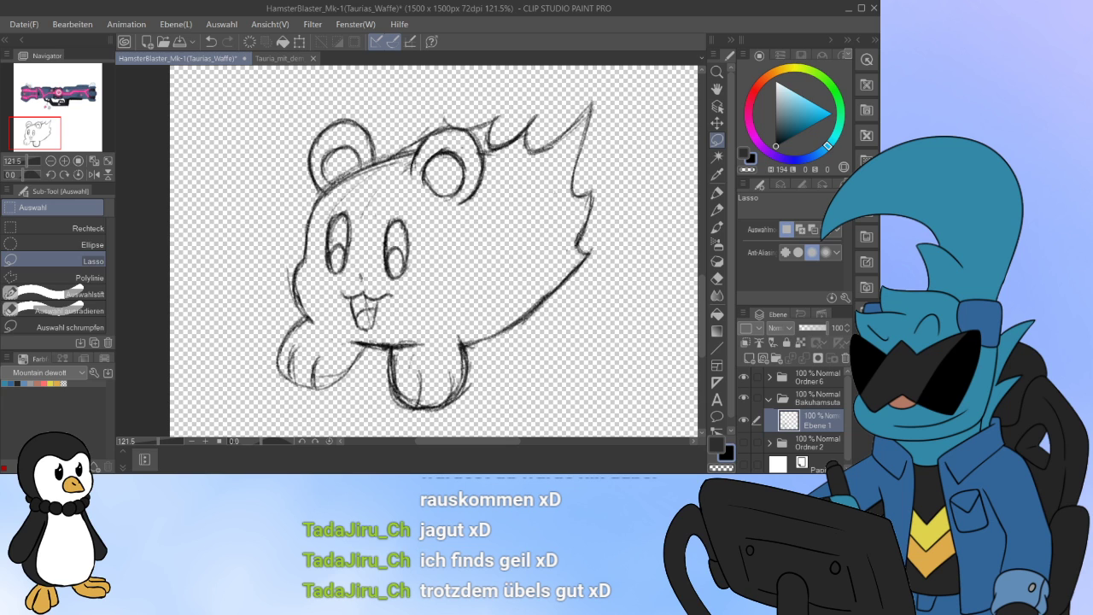
pyautogui.moveTo(471, 359)
pyautogui.mouseDown()
pyautogui.moveTo(634, 282)
pyautogui.moveTo(601, 89)
pyautogui.moveTo(463, 114)
pyautogui.mouseUp()
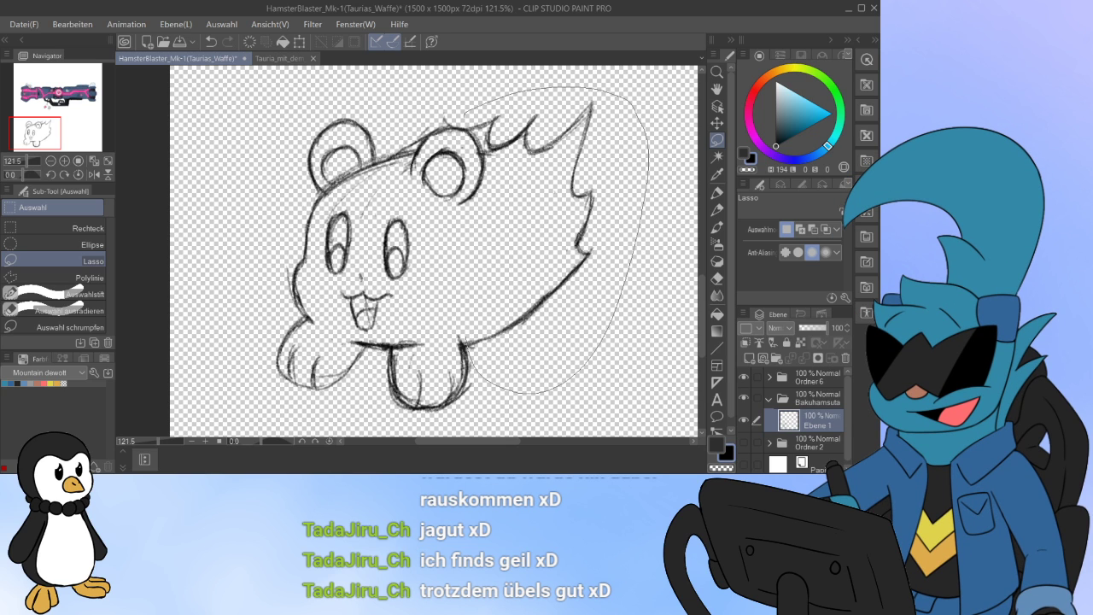
pyautogui.moveTo(472, 286); pyautogui.dragTo(460, 324)
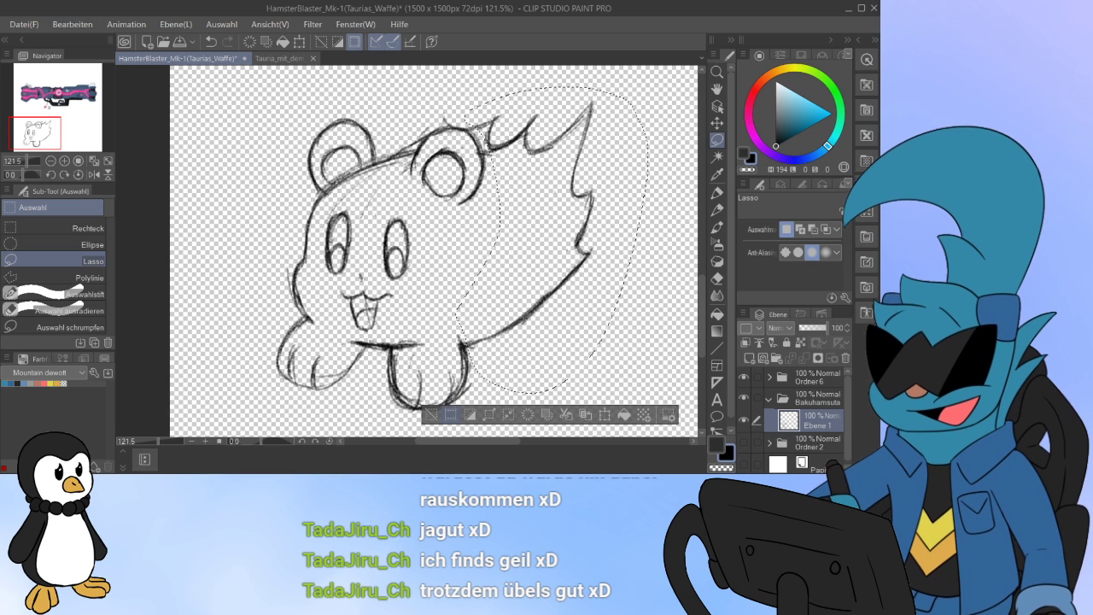
pyautogui.hotkey('ctrl', 'd')
pyautogui.moveTo(519, 346)
pyautogui.mouseDown()
pyautogui.moveTo(628, 111)
pyautogui.moveTo(476, 97)
pyautogui.moveTo(505, 273)
pyautogui.mouseUp()
pyautogui.click(73, 25)
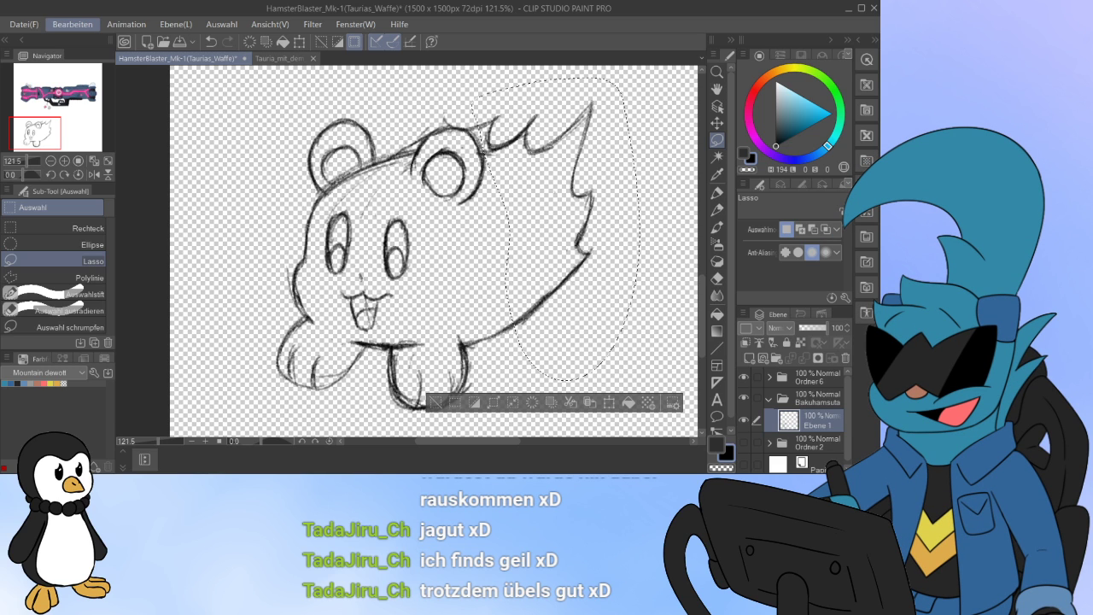
pyautogui.hotkey('ctrl', 't')
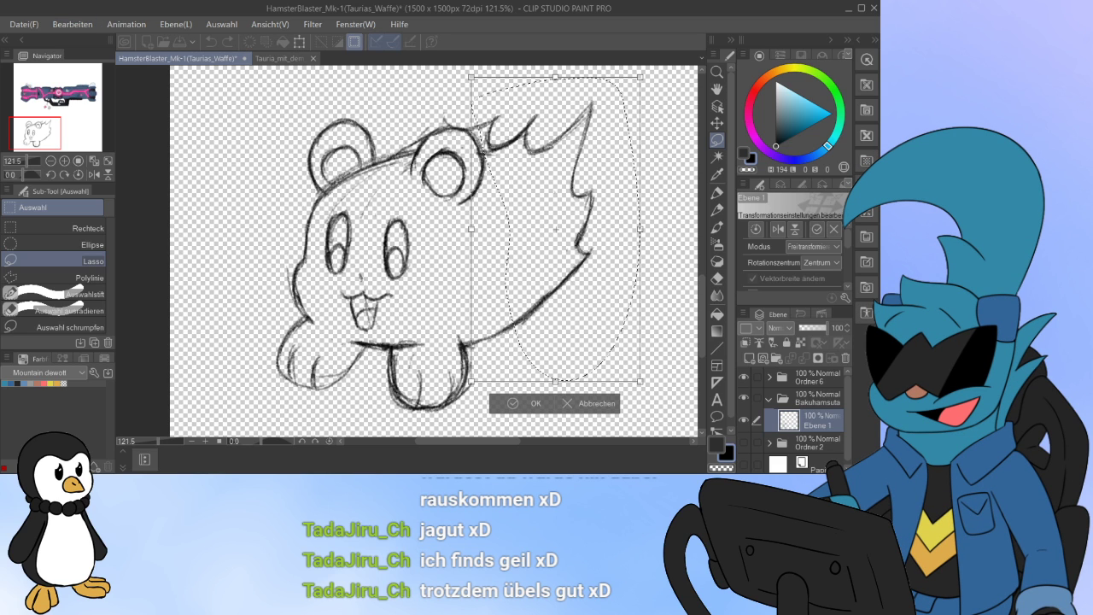
pyautogui.moveTo(538, 389); pyautogui.dragTo(533, 397)
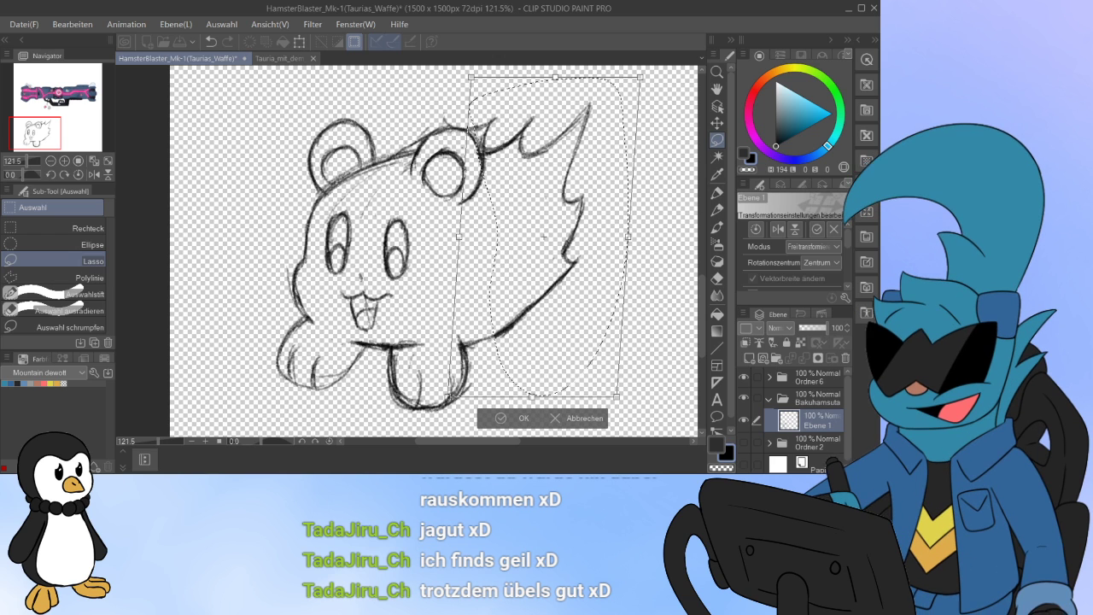
pyautogui.moveTo(618, 397); pyautogui.dragTo(620, 399)
pyautogui.moveTo(630, 237); pyautogui.dragTo(639, 245)
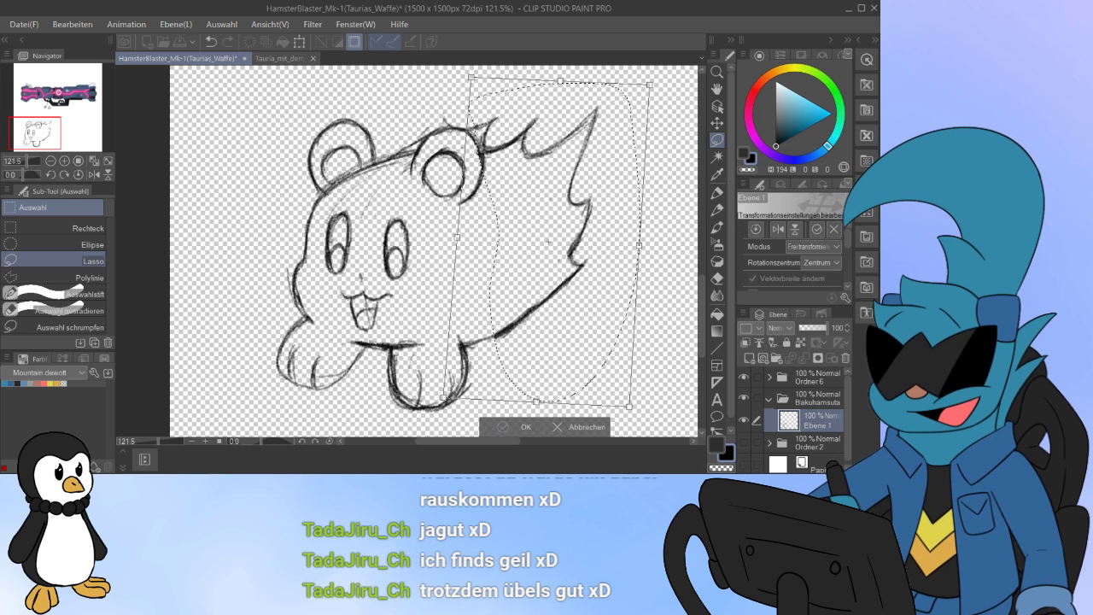
pyautogui.press('Return')
pyautogui.hotkey('ctrl', 'd')
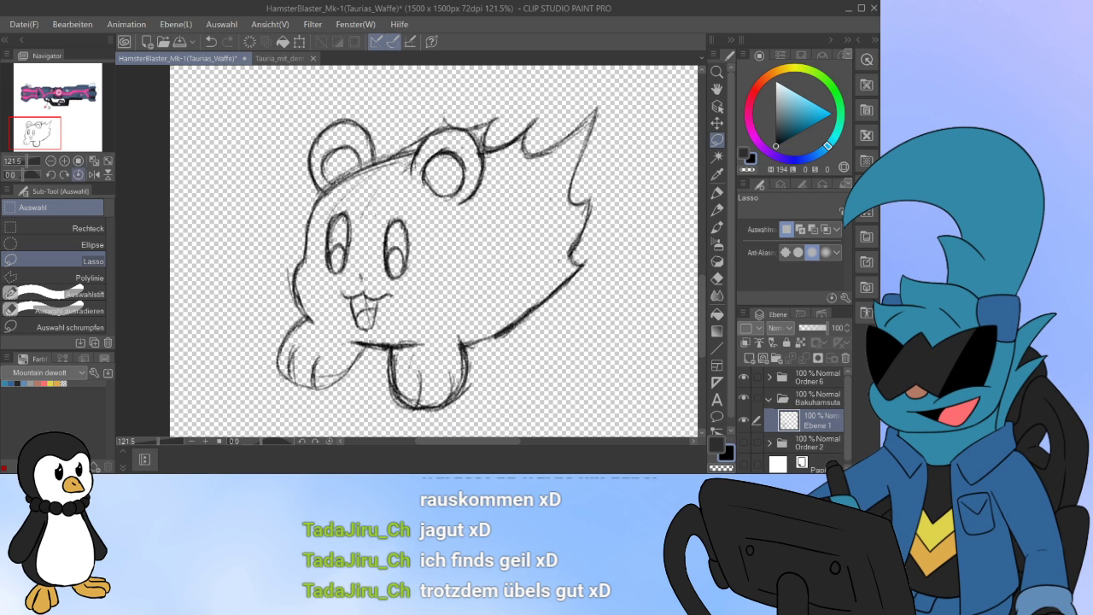
# Step: Check the sketch in a mirrored view, restore the normal orientation, and toggle the visibility of Ebene 1 off and on
pyautogui.click(94, 174)
pyautogui.click(94, 174)
pyautogui.click(94, 175)
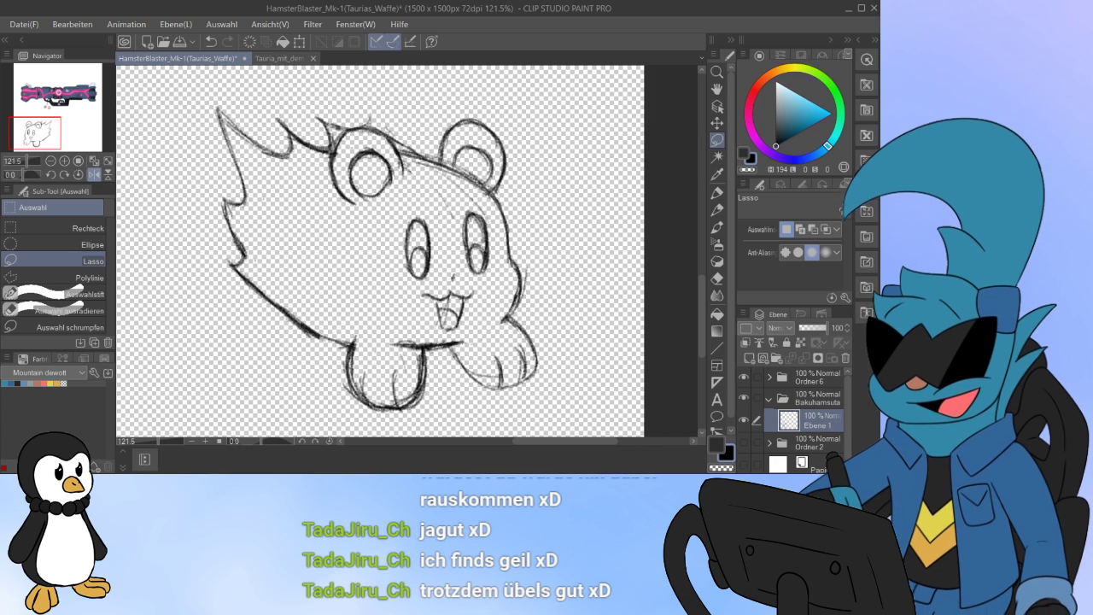
pyautogui.click(94, 174)
pyautogui.click(743, 419)
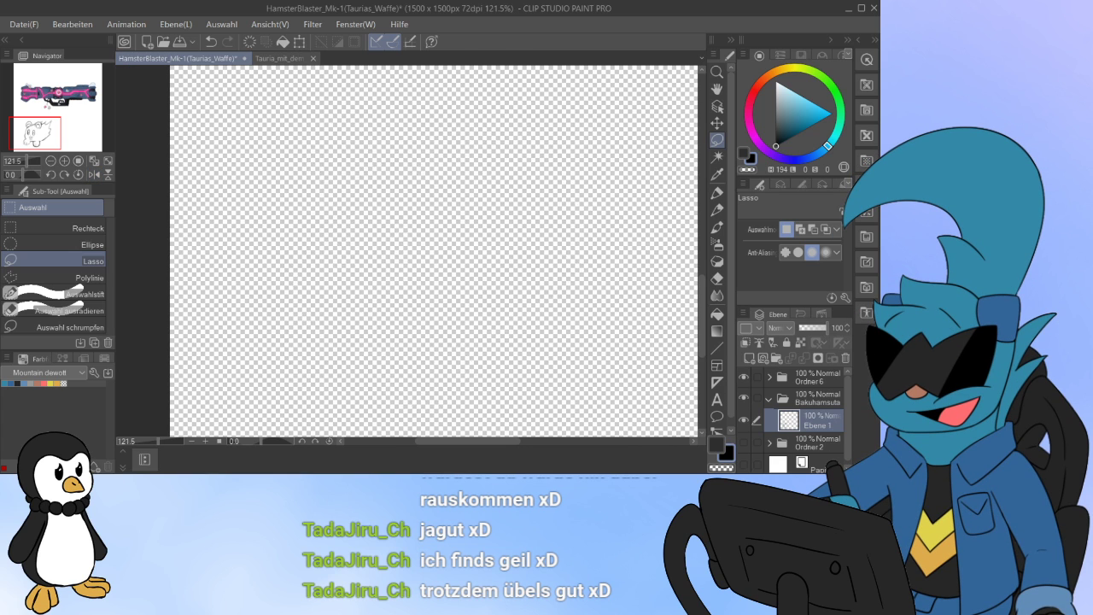
pyautogui.click(743, 420)
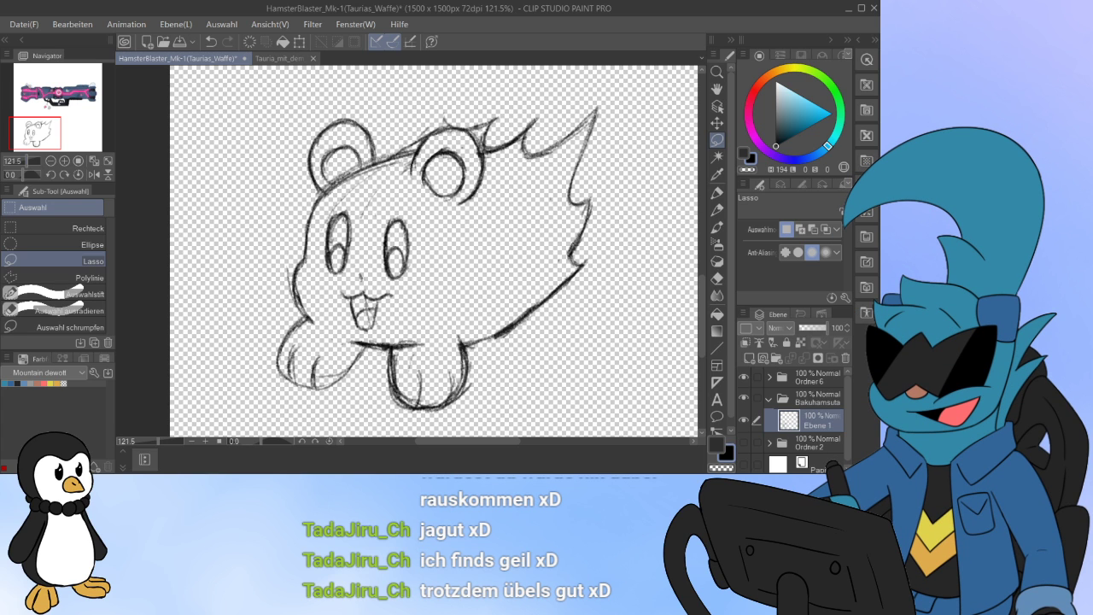
# Step: Darken the head contour between the two ears with the Design Bleistift pencil
pyautogui.moveTo(436, 256)
pyautogui.mouseDown()
pyautogui.moveTo(466, 268)
pyautogui.moveTo(430, 268)
pyautogui.mouseUp()
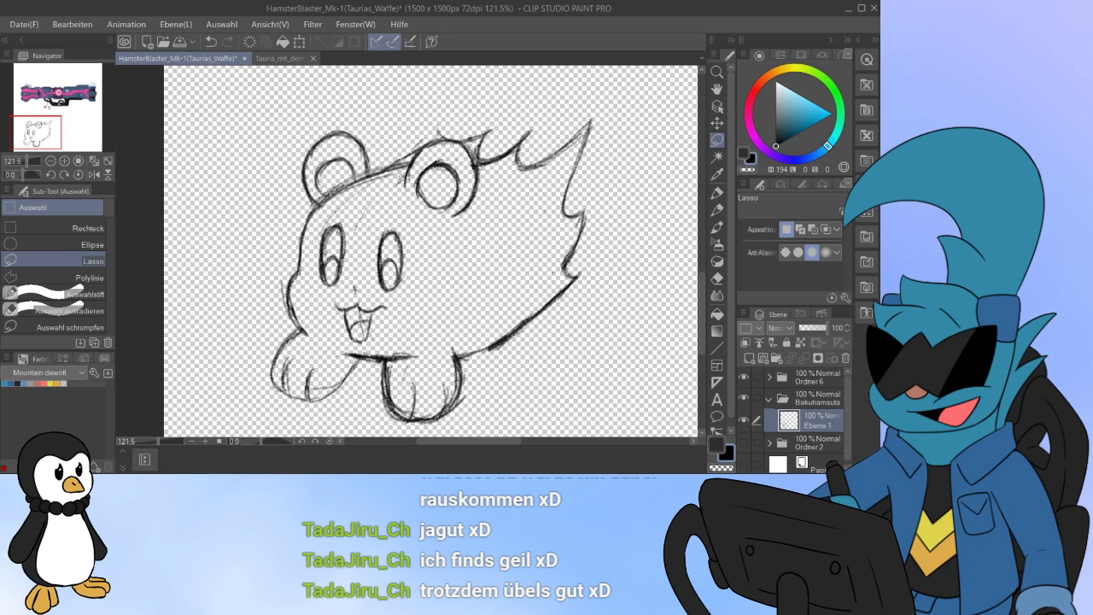
pyautogui.moveTo(367, 176); pyautogui.dragTo(399, 163)
pyautogui.hotkey('ctrl', 'd')
pyautogui.press('p')
pyautogui.moveTo(374, 172); pyautogui.dragTo(420, 147)
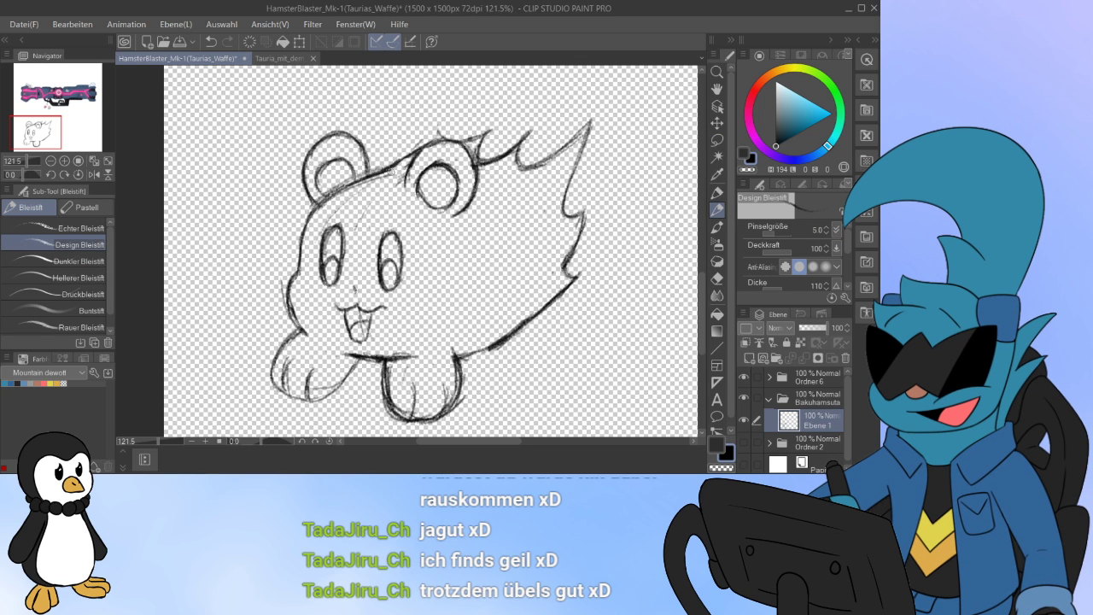
pyautogui.moveTo(392, 169); pyautogui.dragTo(416, 148)
pyautogui.moveTo(352, 183); pyautogui.dragTo(417, 157)
# Step: Retrace the rear fur spikes and darken the lower contour where it meets the right front paw
pyautogui.moveTo(475, 128)
pyautogui.mouseDown()
pyautogui.moveTo(490, 155)
pyautogui.moveTo(533, 128)
pyautogui.moveTo(557, 163)
pyautogui.moveTo(582, 130)
pyautogui.mouseUp()
pyautogui.moveTo(575, 183); pyautogui.dragTo(563, 215)
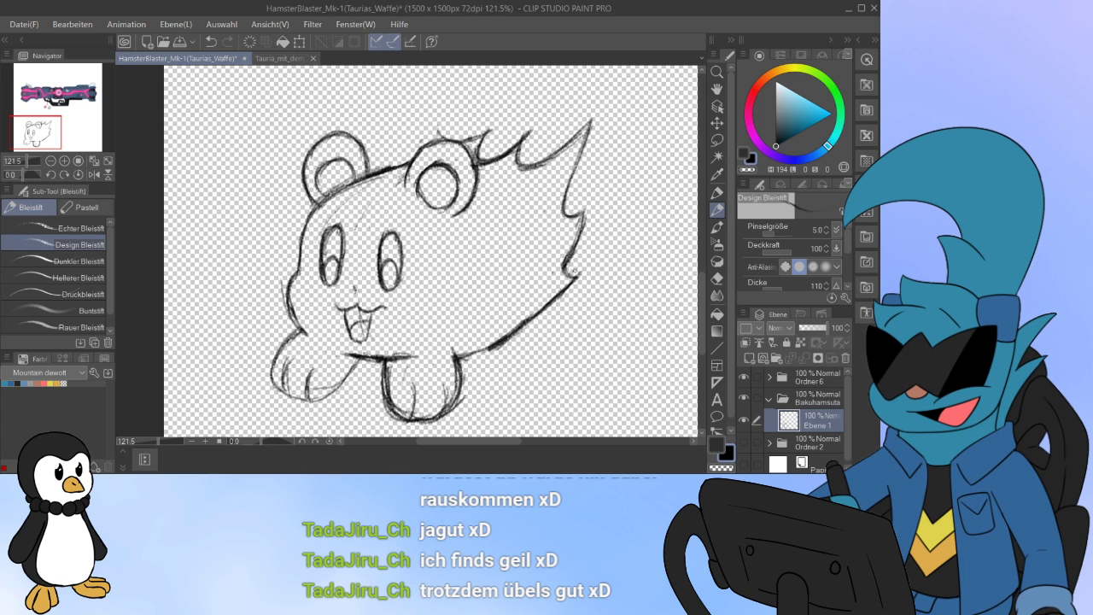
pyautogui.moveTo(459, 357)
pyautogui.mouseDown()
pyautogui.moveTo(511, 332)
pyautogui.moveTo(503, 336)
pyautogui.mouseUp()
# Step: Add a new layer Ebene 2 above the sketch, lower Ebene 1's opacity to 51%, and make Ebene 2 active
pyautogui.click(749, 358)
pyautogui.click(820, 444)
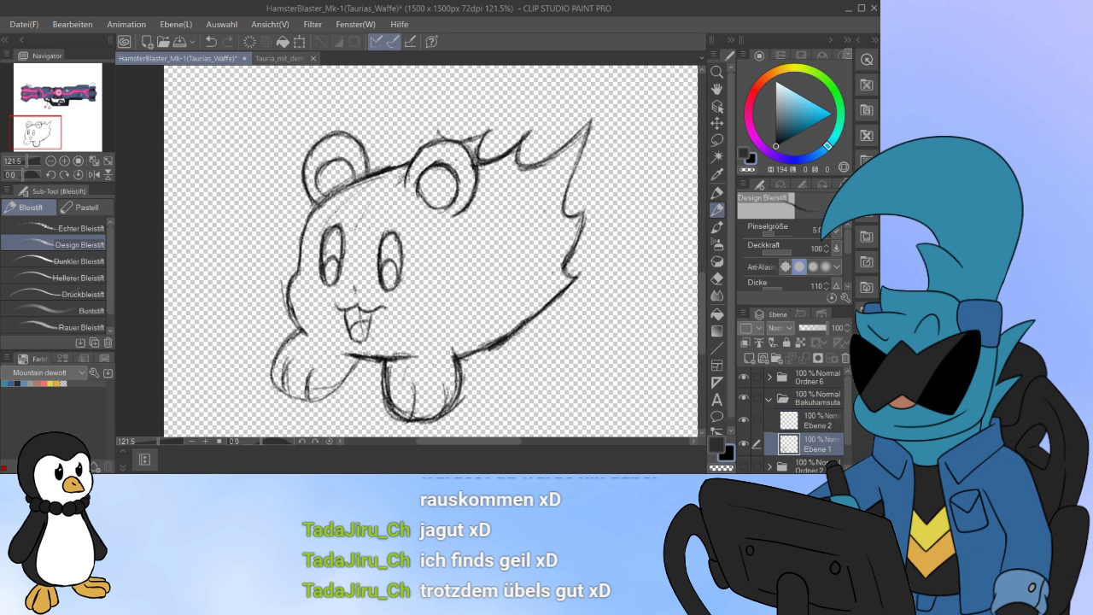
pyautogui.click(813, 328)
pyautogui.click(820, 421)
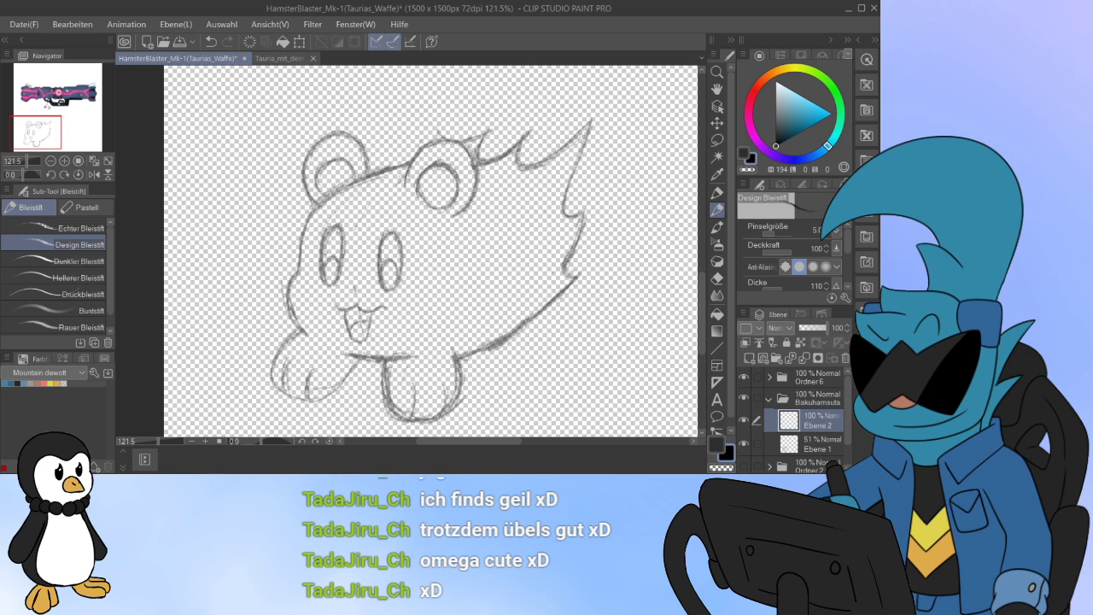
# Step: Pick pure red as the drawing colour and set up the G-Pen 2 with a brush size of 10
pyautogui.click(755, 89)
pyautogui.click(832, 114)
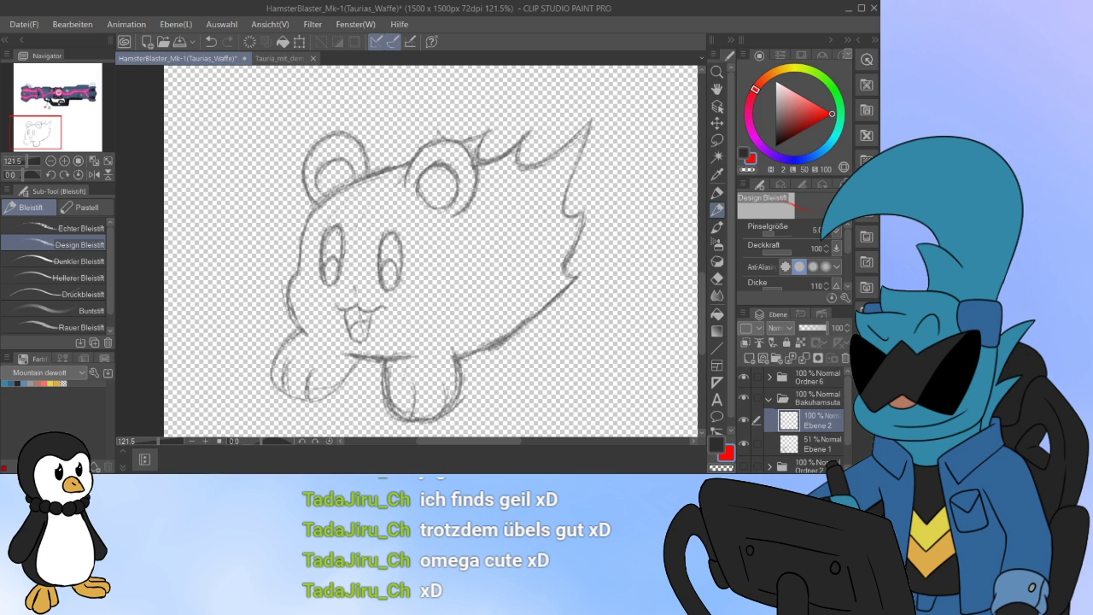
pyautogui.press('p')
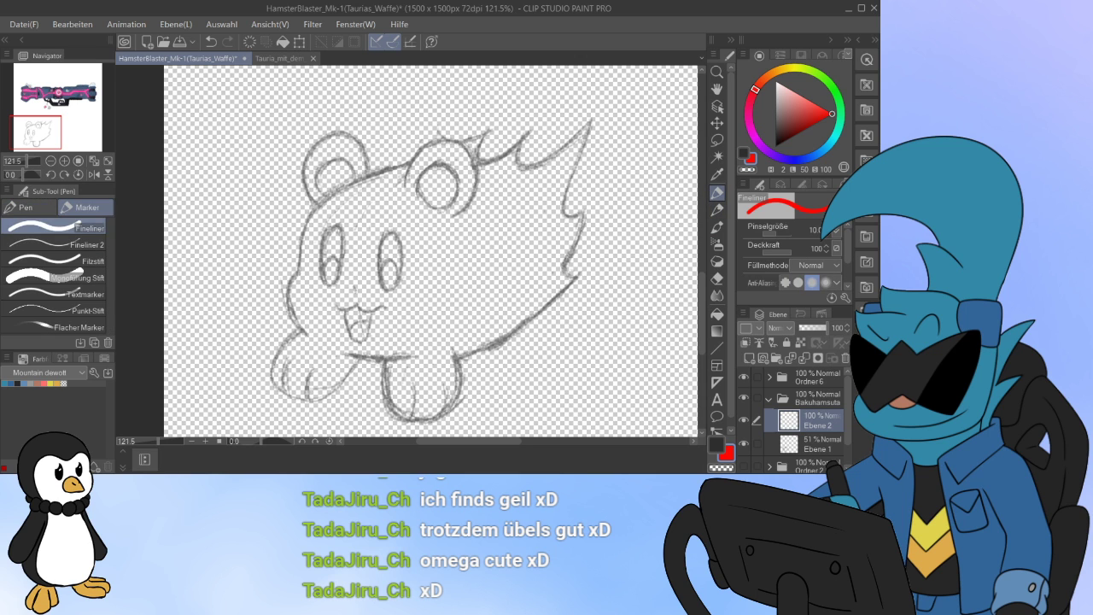
pyautogui.moveTo(427, 299); pyautogui.dragTo(439, 213)
pyautogui.click(57, 244)
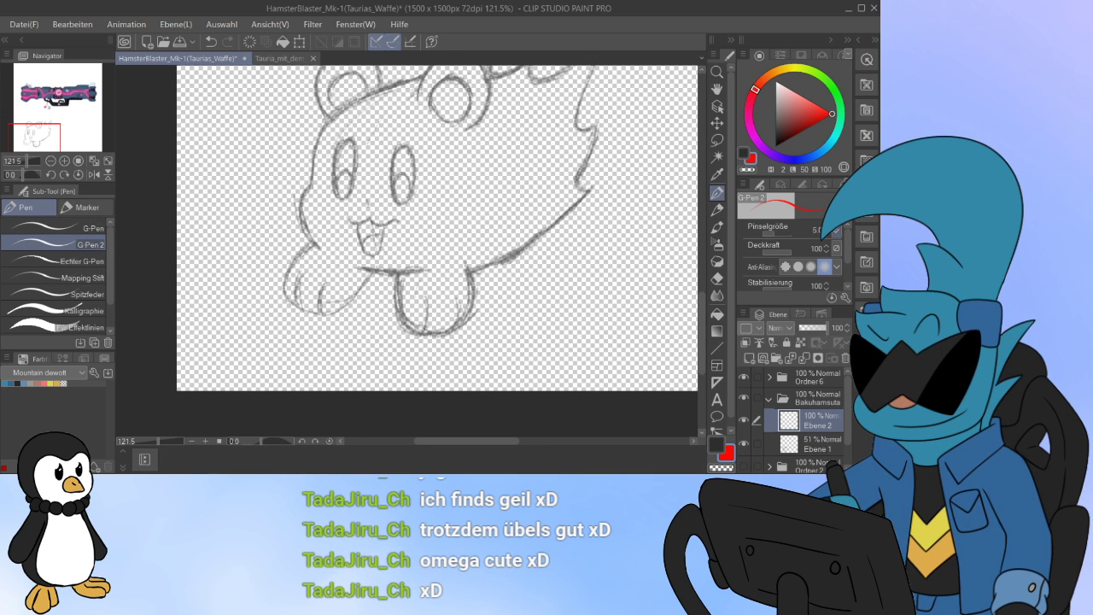
pyautogui.press(']')
pyautogui.press(']')
pyautogui.press(']')
pyautogui.press(']')
pyautogui.press(']')
pyautogui.press(']')
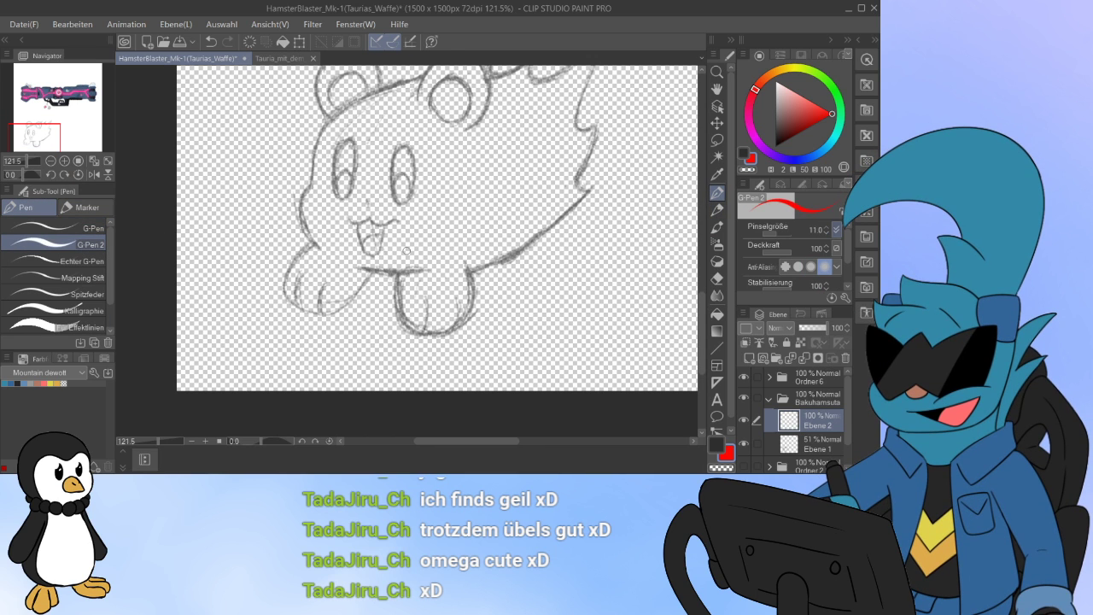
pyautogui.press('[')
# Step: Reduce the G-Pen 2 to size 6 and ink the belly line and the left cheek's curve in red on Ebene 2
pyautogui.scroll(1, 406, 251)
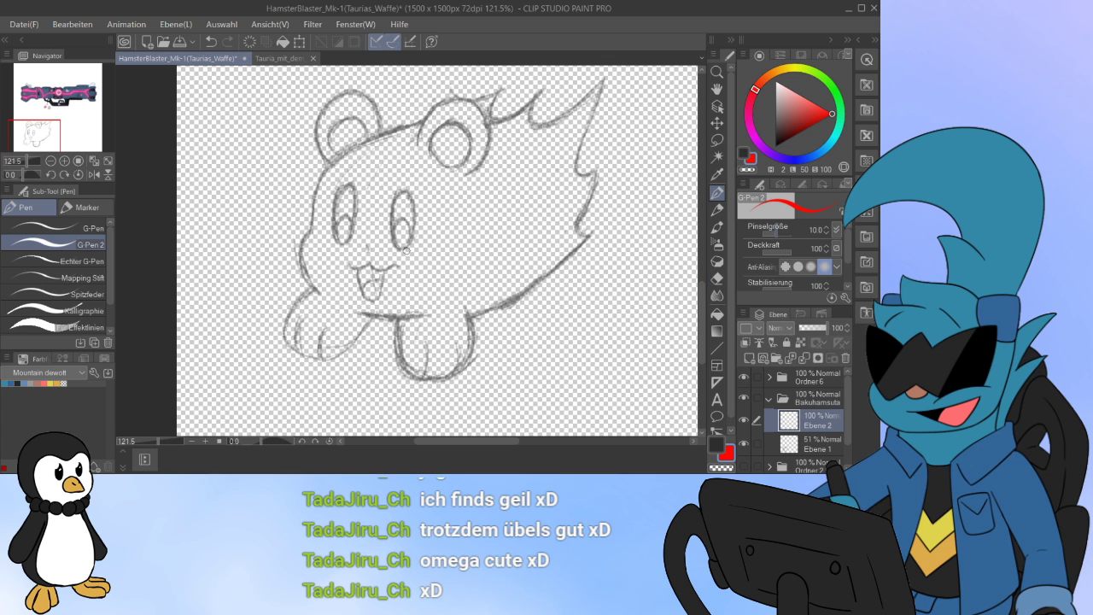
pyautogui.scroll(1, 406, 248)
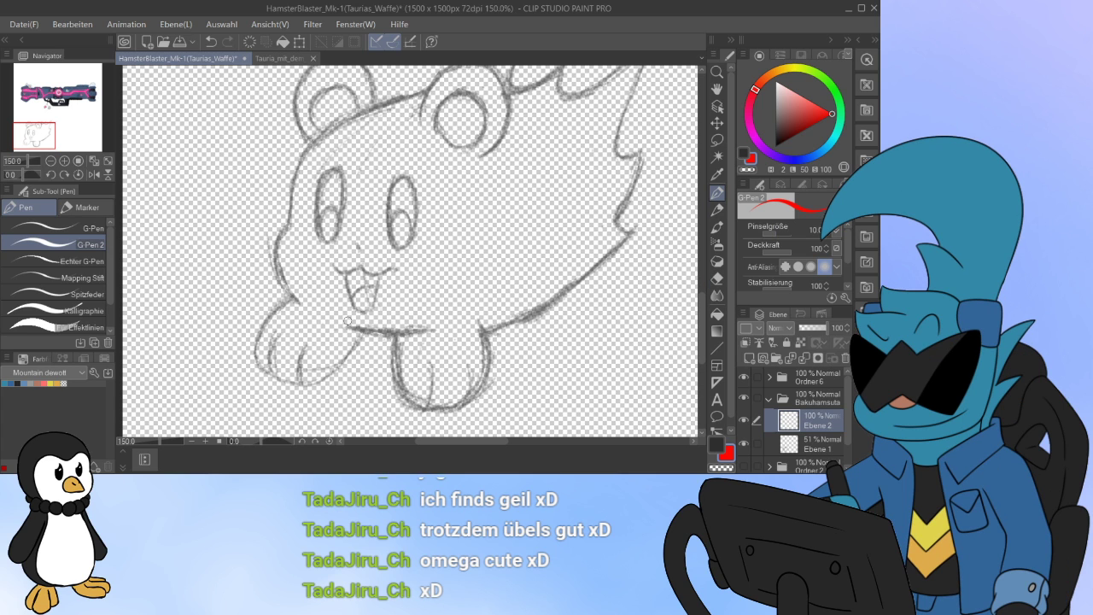
pyautogui.moveTo(344, 322)
pyautogui.mouseDown()
pyautogui.moveTo(369, 332)
pyautogui.moveTo(444, 327)
pyautogui.mouseUp()
pyautogui.hotkey('ctrl', 'z')
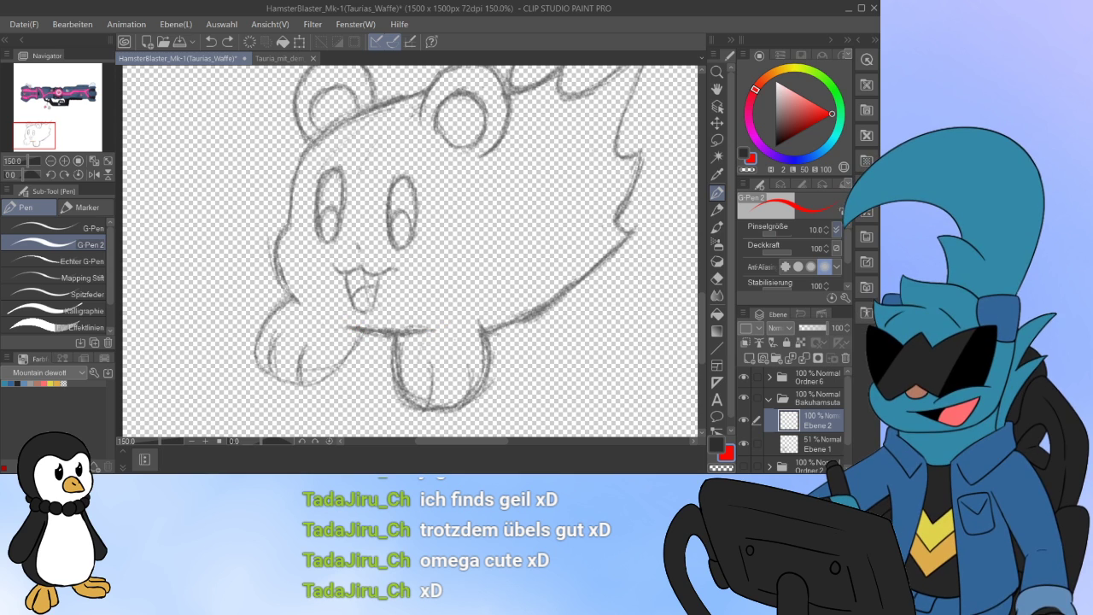
pyautogui.press('[')
pyautogui.press('[')
pyautogui.press('[')
pyautogui.moveTo(338, 323); pyautogui.dragTo(435, 328)
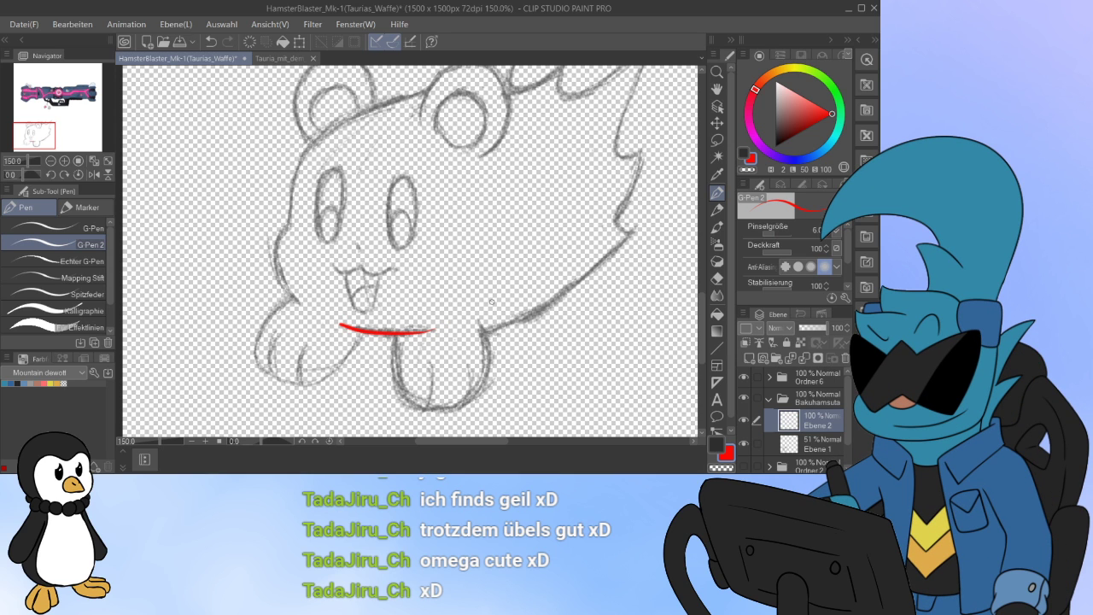
pyautogui.scroll(-1, 491, 301)
pyautogui.scroll(2, 491, 301)
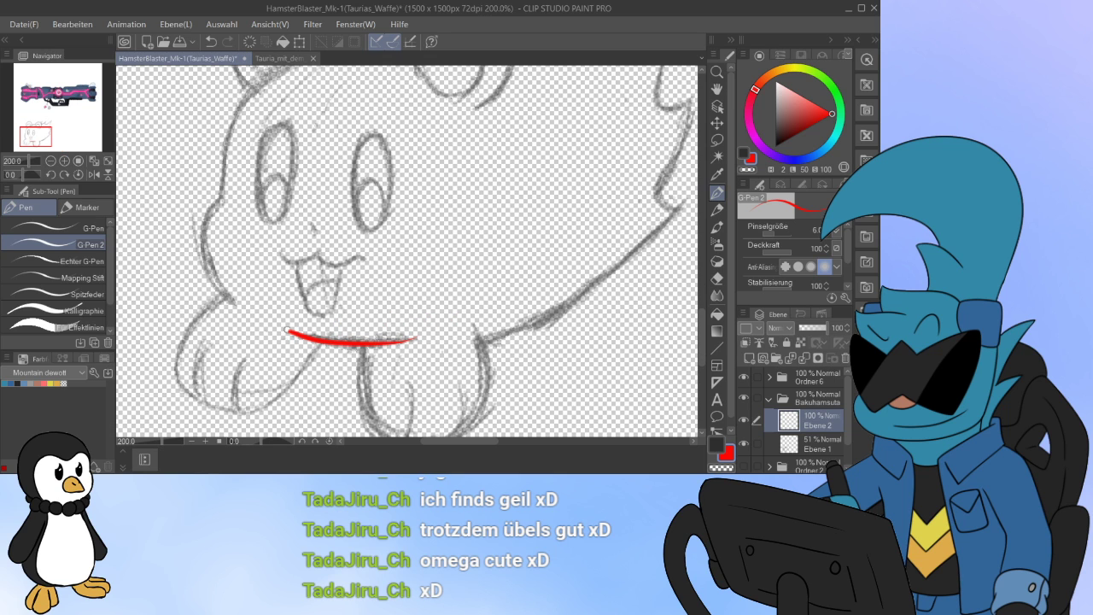
pyautogui.moveTo(276, 324); pyautogui.dragTo(291, 333)
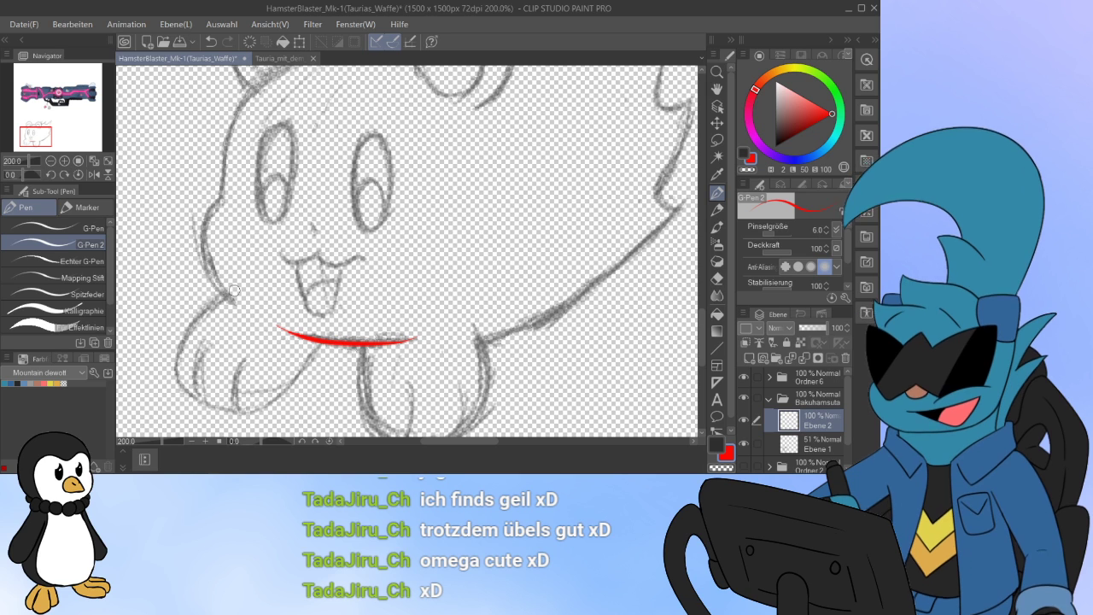
pyautogui.moveTo(239, 305)
pyautogui.mouseDown()
pyautogui.moveTo(207, 229)
pyautogui.moveTo(221, 205)
pyautogui.mouseUp()
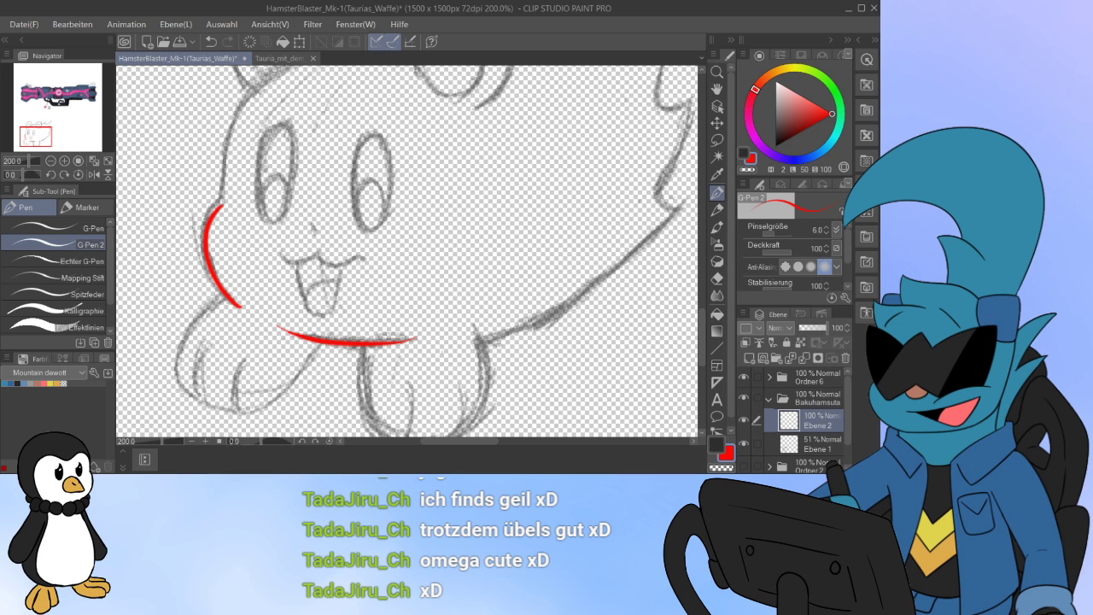
# Step: Ink the right ear's outer arc and its closed inner circle in red over the sketch
pyautogui.scroll(4, 686, 291)
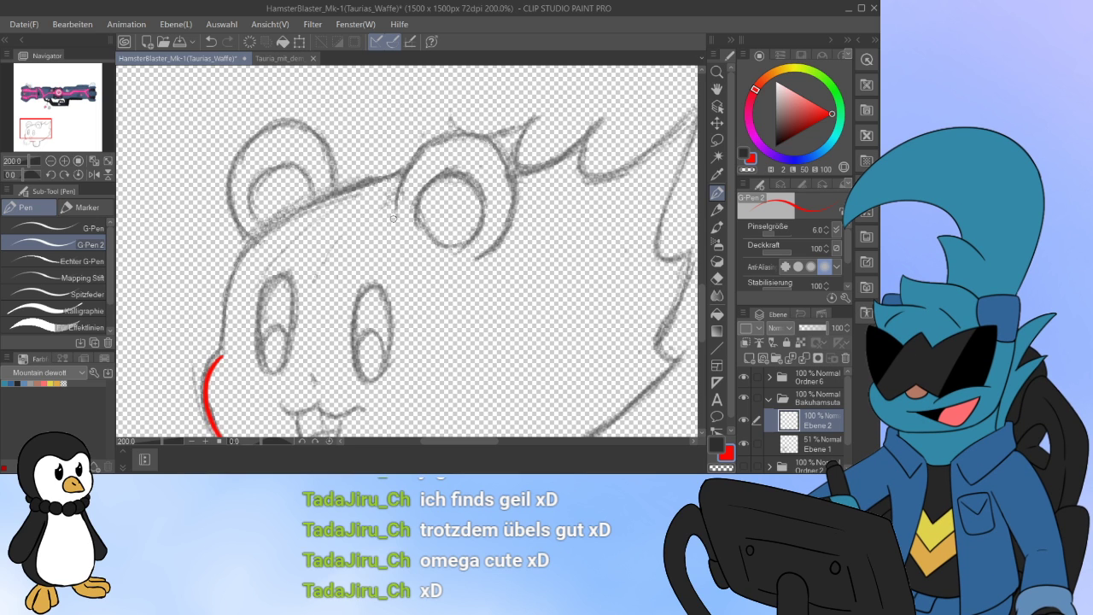
pyautogui.moveTo(392, 218)
pyautogui.mouseDown()
pyautogui.moveTo(457, 131)
pyautogui.moveTo(519, 169)
pyautogui.moveTo(510, 245)
pyautogui.moveTo(468, 258)
pyautogui.mouseUp()
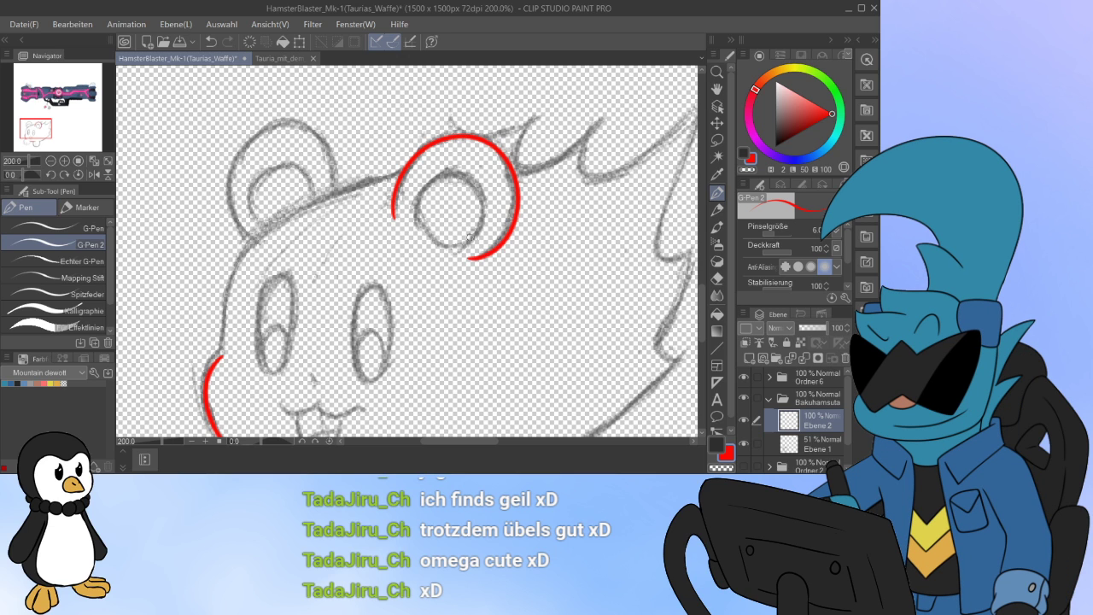
pyautogui.scroll(3, 468, 238)
pyautogui.moveTo(359, 209)
pyautogui.mouseDown()
pyautogui.moveTo(444, 264)
pyautogui.moveTo(353, 188)
pyautogui.moveTo(463, 95)
pyautogui.mouseUp()
pyautogui.moveTo(489, 221); pyautogui.dragTo(437, 263)
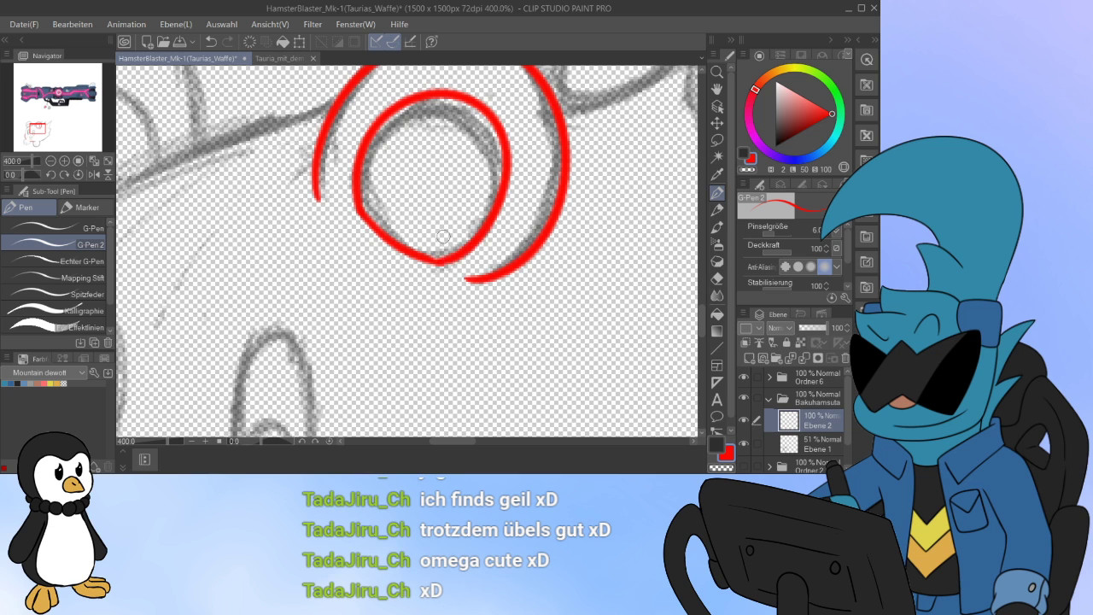
# Step: Ink the head contour in red from the right ear past the left ear's base down towards the left cheek, redrawing it once
pyautogui.moveTo(453, 441); pyautogui.dragTo(429, 442)
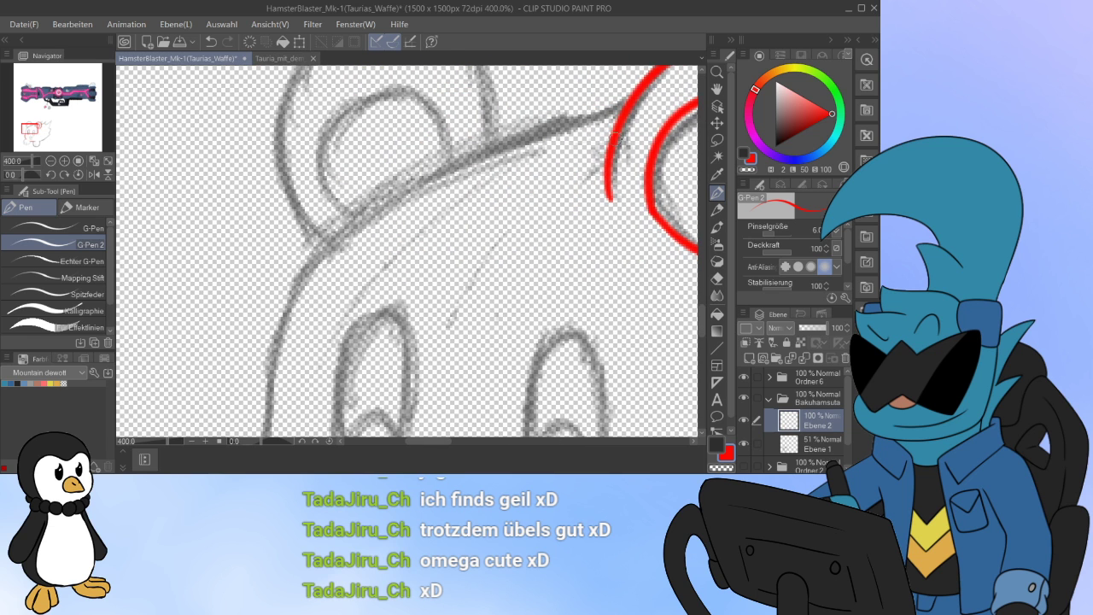
pyautogui.moveTo(627, 96)
pyautogui.mouseDown()
pyautogui.moveTo(414, 191)
pyautogui.moveTo(314, 260)
pyautogui.moveTo(274, 334)
pyautogui.moveTo(269, 397)
pyautogui.mouseUp()
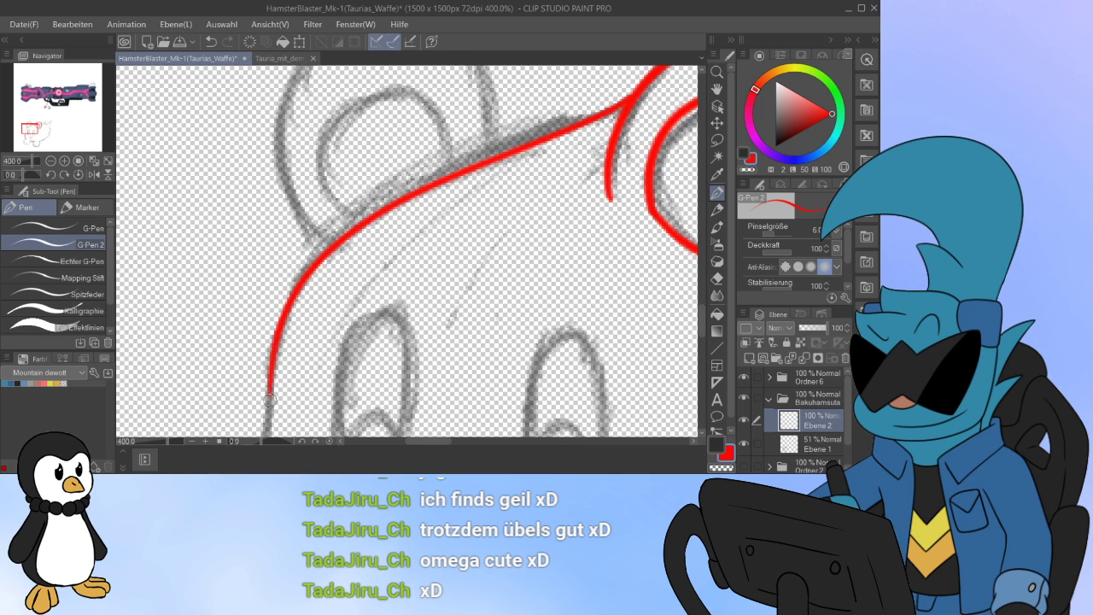
pyautogui.hotkey('ctrl', 'z')
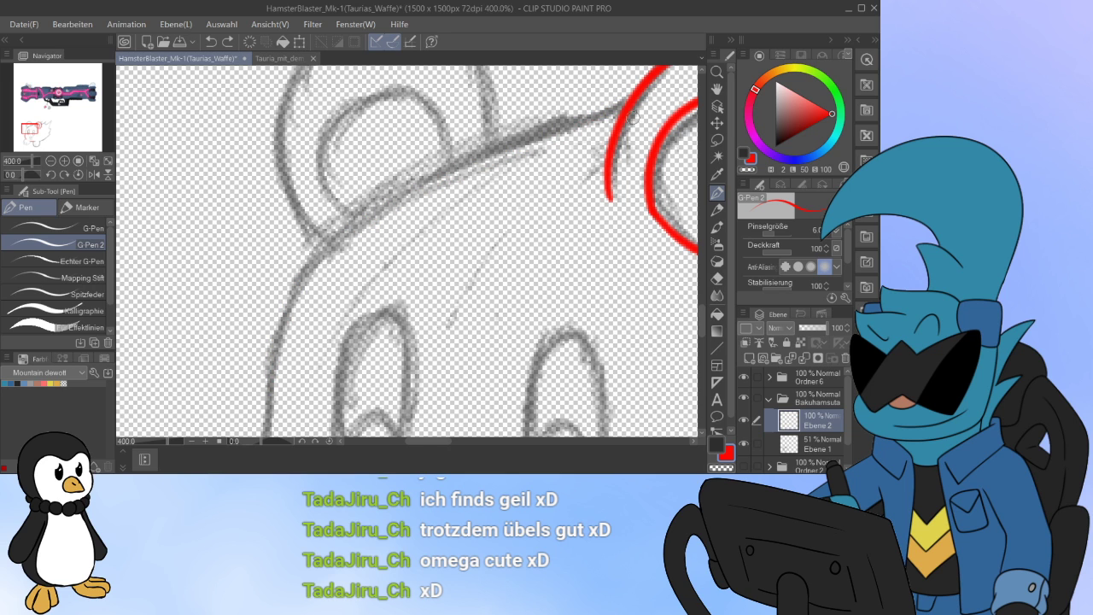
pyautogui.moveTo(630, 94)
pyautogui.mouseDown()
pyautogui.moveTo(396, 188)
pyautogui.moveTo(293, 267)
pyautogui.moveTo(267, 418)
pyautogui.mouseUp()
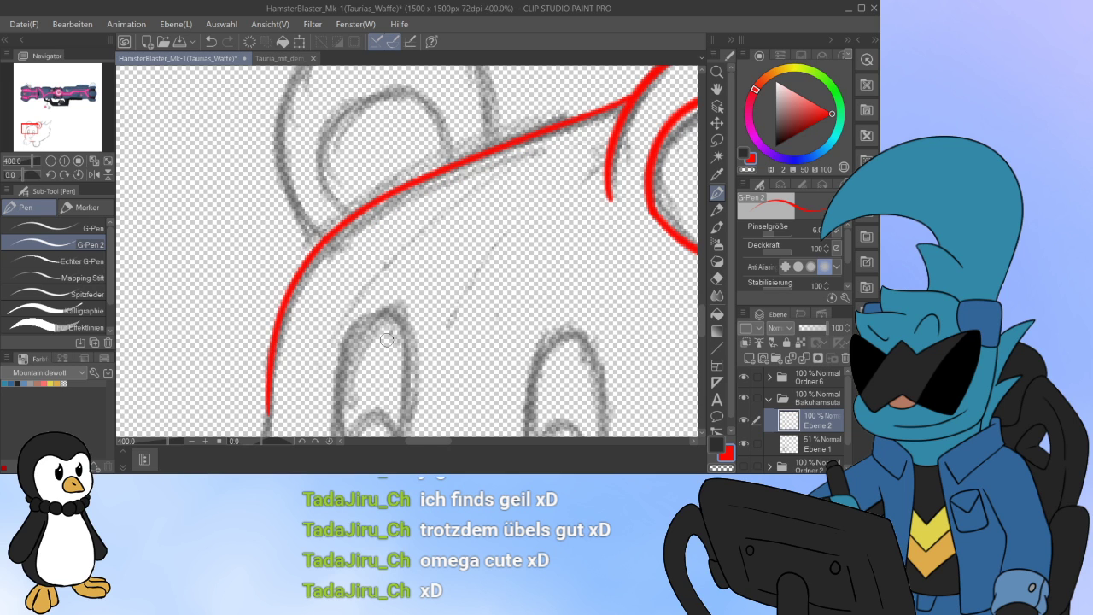
pyautogui.scroll(-5, 630, 303)
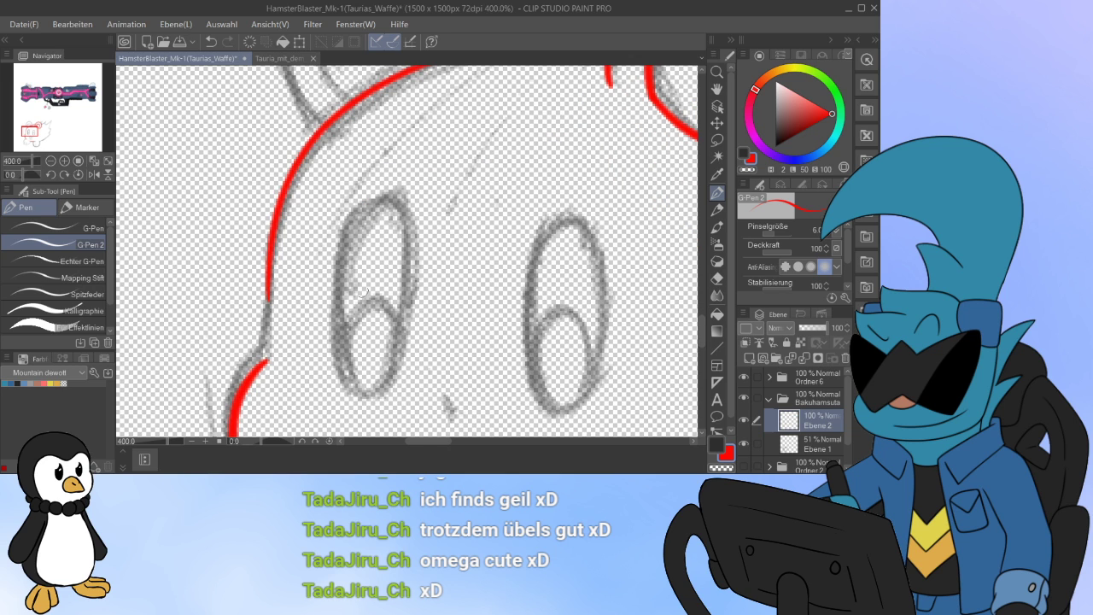
# Step: Close the head contour above the left cheek and ink the left ear's outer and inner arcs in red, redrawing the outer arc once
pyautogui.moveTo(268, 359); pyautogui.dragTo(270, 286)
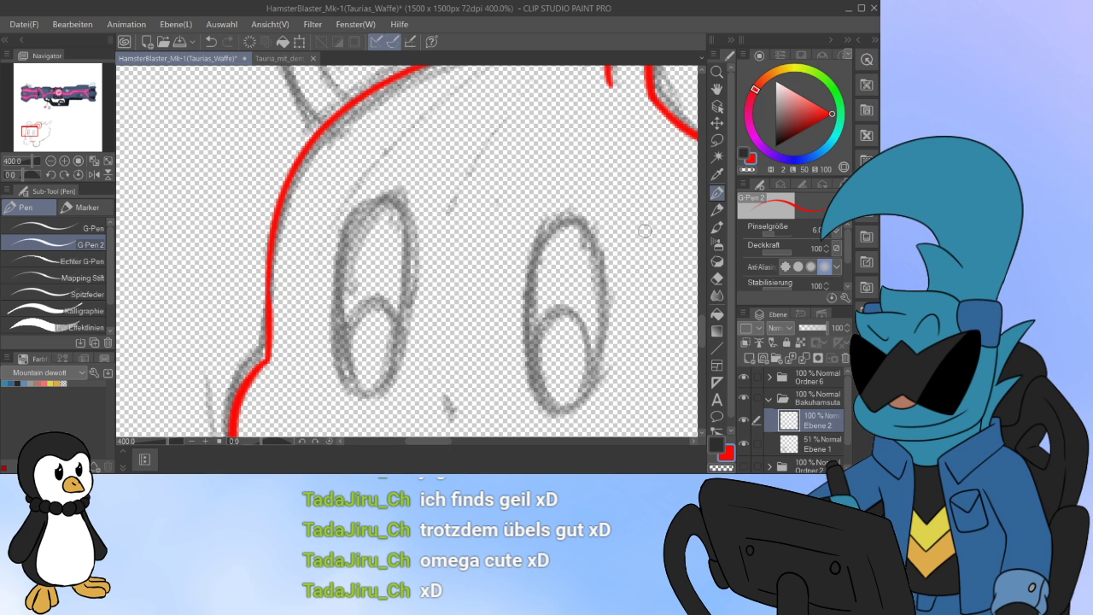
pyautogui.scroll(9, 694, 256)
pyautogui.moveTo(323, 381)
pyautogui.mouseDown()
pyautogui.moveTo(265, 332)
pyautogui.moveTo(288, 189)
pyautogui.moveTo(400, 144)
pyautogui.moveTo(476, 192)
pyautogui.mouseUp()
pyautogui.moveTo(493, 252); pyautogui.dragTo(495, 282)
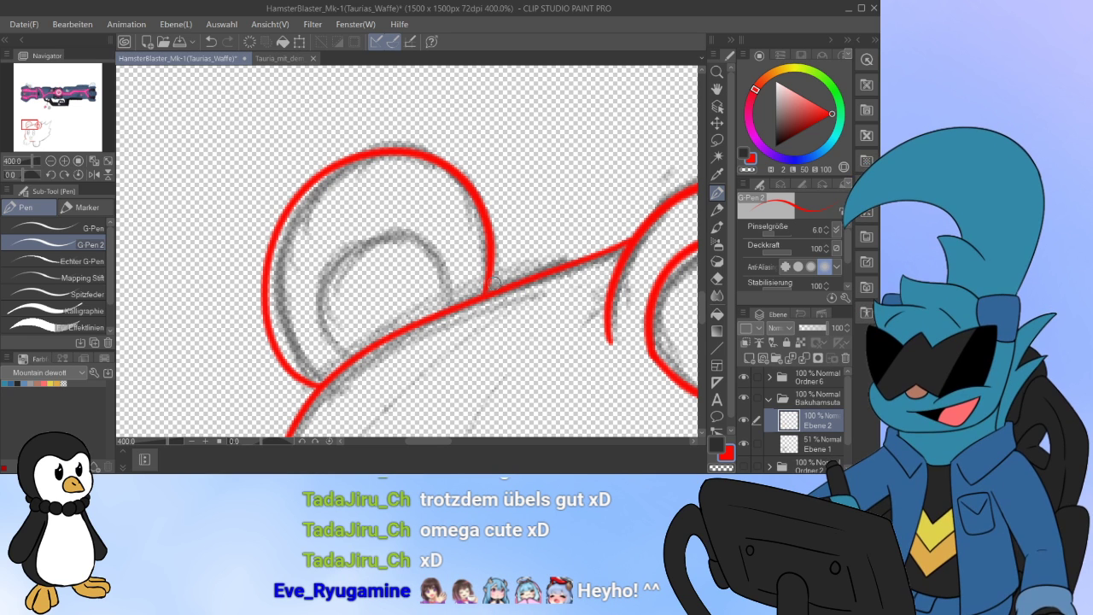
pyautogui.hotkey('ctrl', 'z')
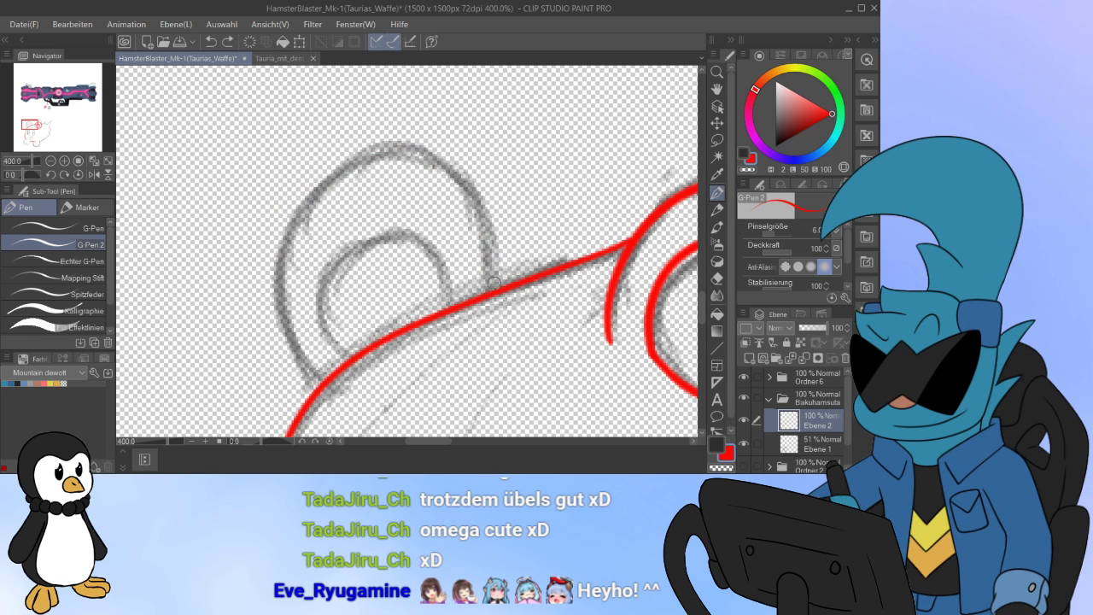
pyautogui.moveTo(318, 386)
pyautogui.mouseDown()
pyautogui.moveTo(293, 360)
pyautogui.moveTo(271, 203)
pyautogui.moveTo(384, 119)
pyautogui.moveTo(471, 169)
pyautogui.moveTo(497, 241)
pyautogui.moveTo(495, 292)
pyautogui.mouseUp()
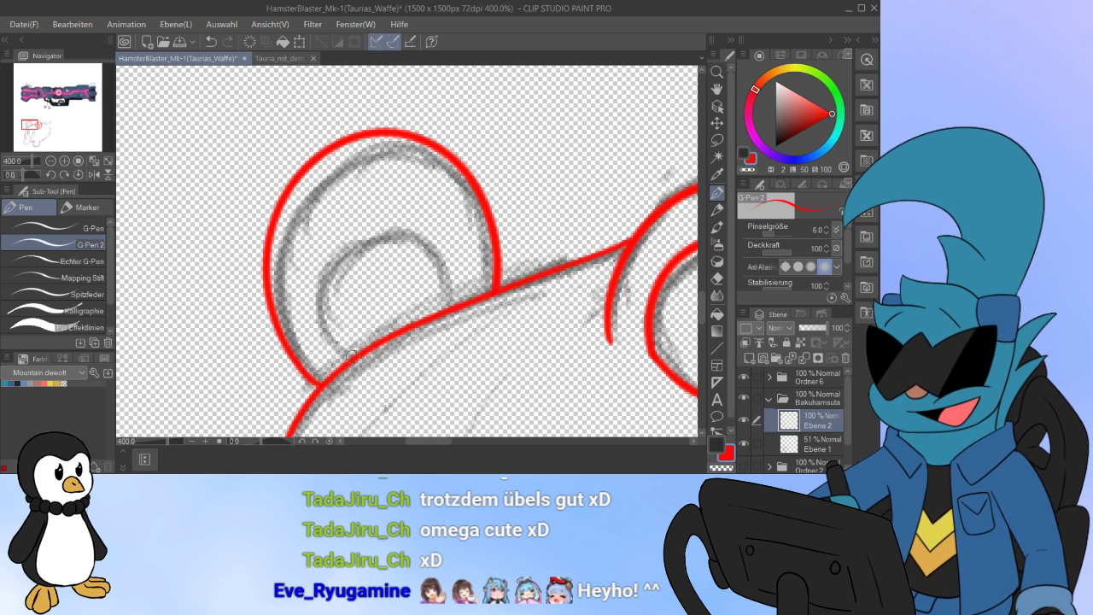
pyautogui.moveTo(340, 357)
pyautogui.mouseDown()
pyautogui.moveTo(327, 224)
pyautogui.moveTo(420, 204)
pyautogui.moveTo(454, 262)
pyautogui.moveTo(443, 313)
pyautogui.mouseUp()
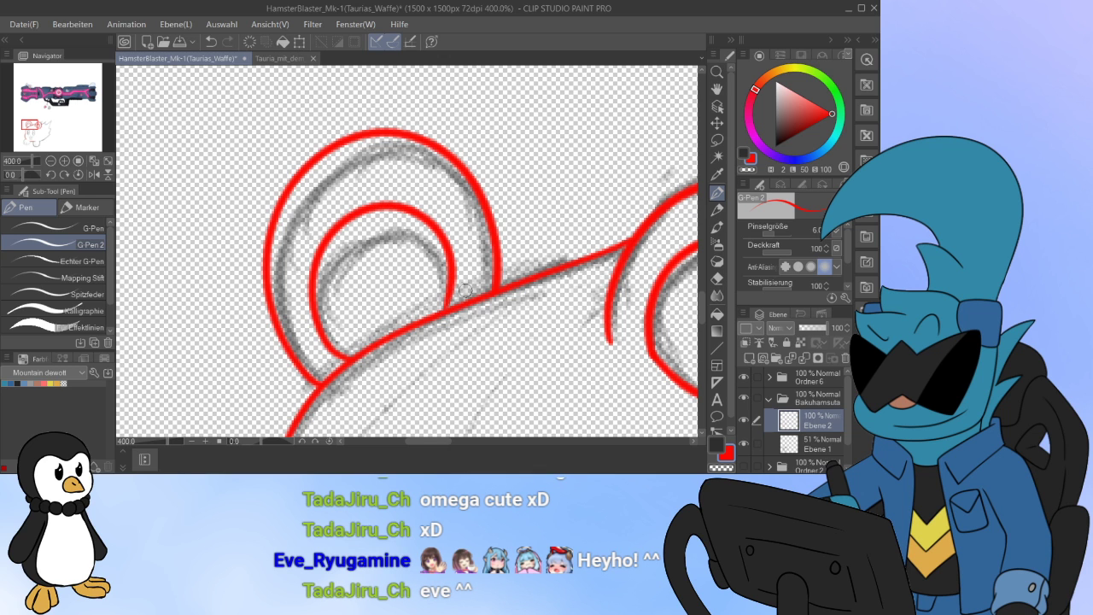
# Step: Examine the whole drawing, comparing the finished weapon with the partly inked creature below it
pyautogui.scroll(-3, 459, 246)
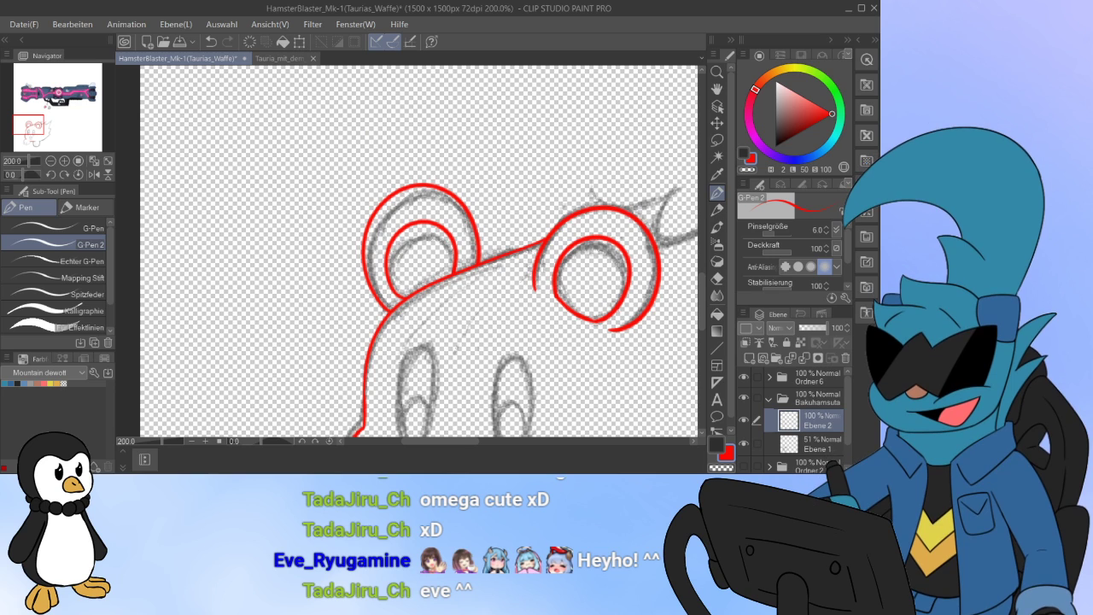
pyautogui.scroll(-5, 259, 179)
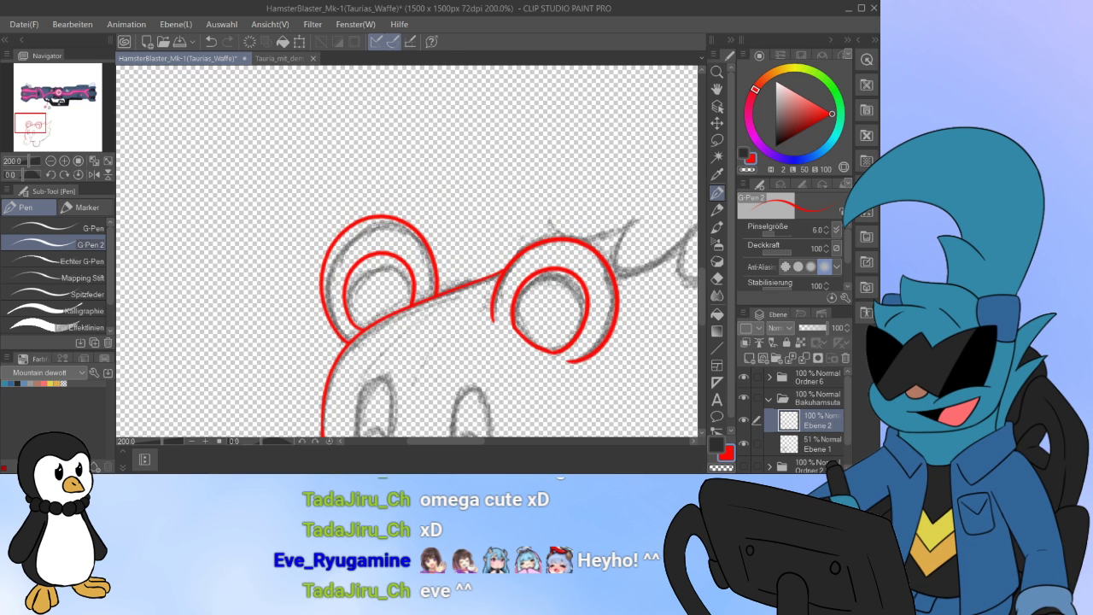
pyautogui.scroll(-2, 288, 151)
pyautogui.moveTo(288, 151); pyautogui.dragTo(228, 349)
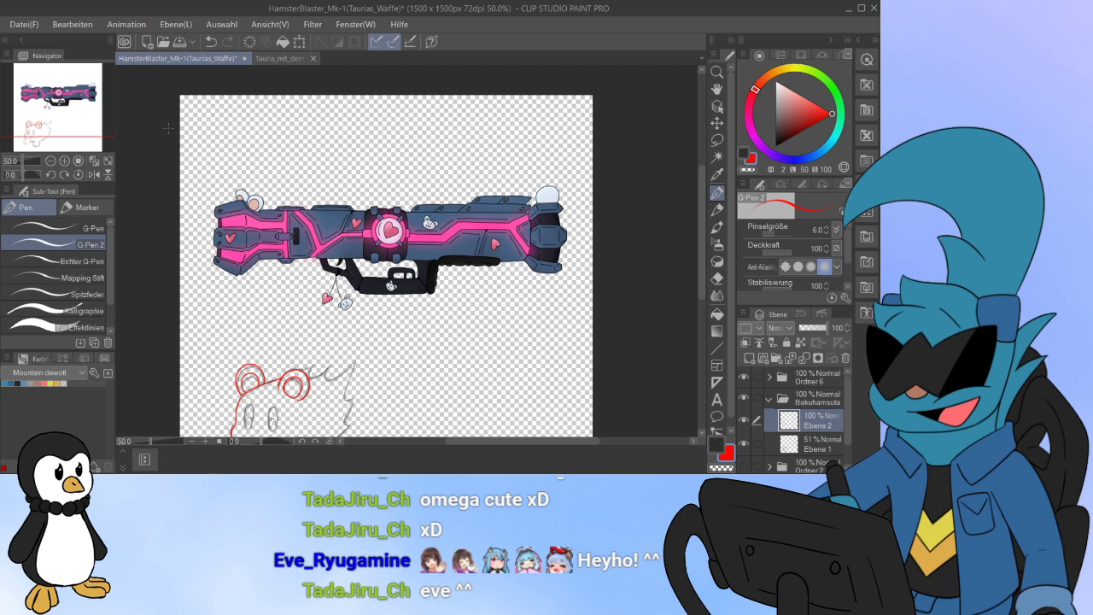
pyautogui.scroll(3, 449, 214)
pyautogui.scroll(-2, 449, 213)
pyautogui.moveTo(449, 213); pyautogui.dragTo(480, 208)
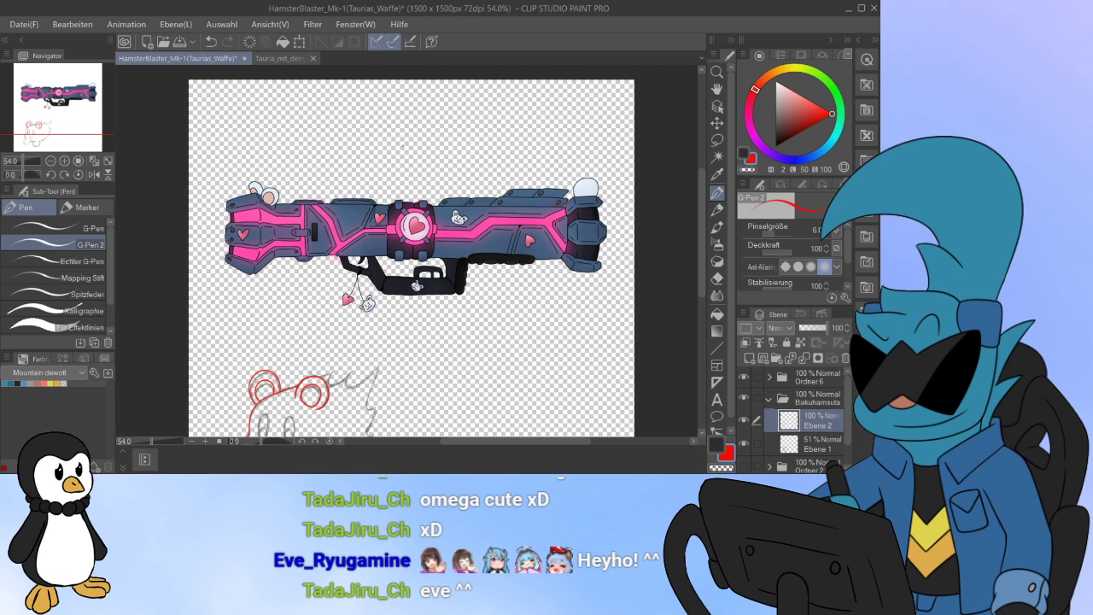
pyautogui.scroll(-4, 411, 256)
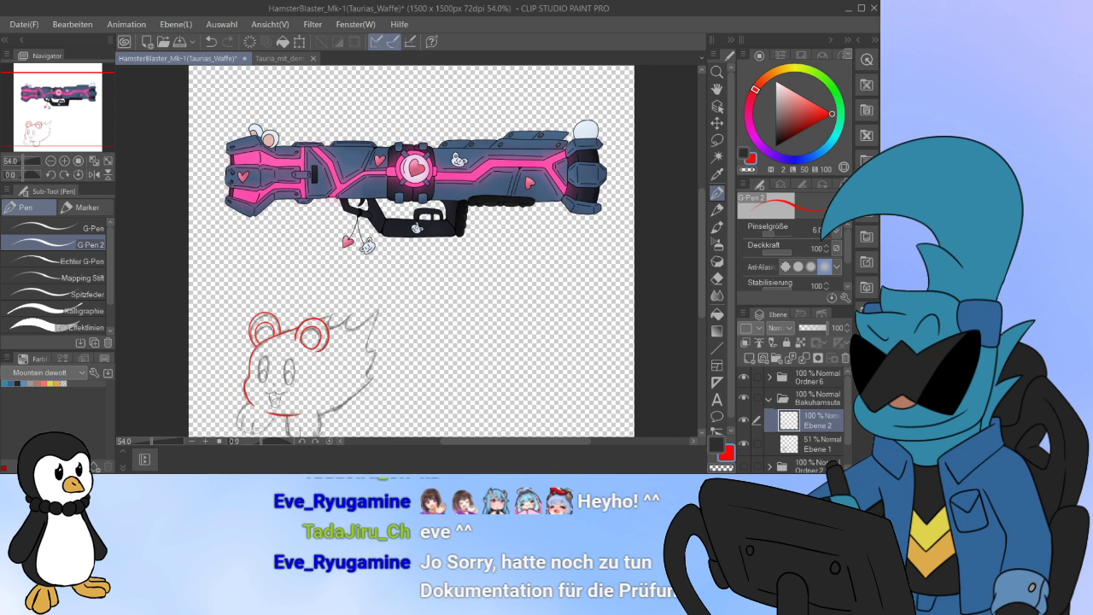
pyautogui.scroll(1, 412, 256)
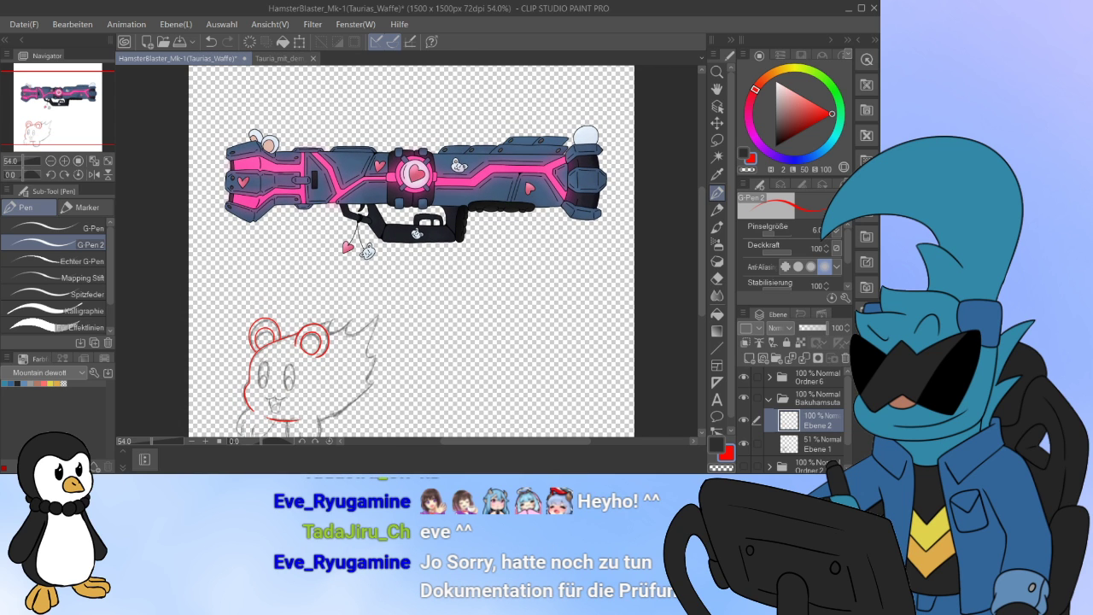
pyautogui.moveTo(412, 257); pyautogui.dragTo(481, 141)
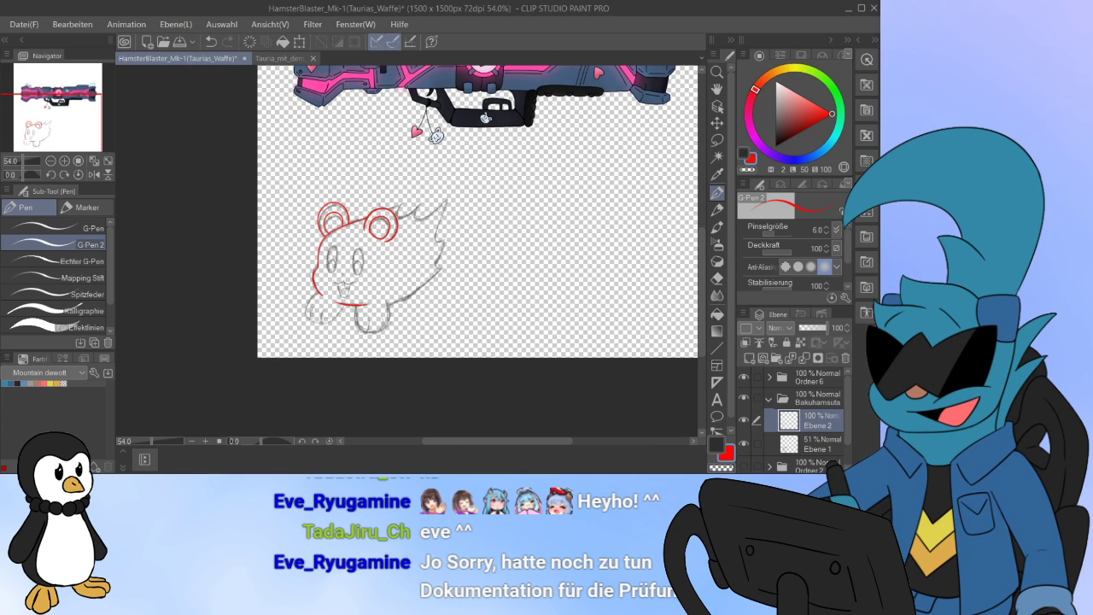
# Step: Ink the left paw's outline in red from the cheek to the belly line, redrawing it once, and add two toe lines
pyautogui.scroll(10, 299, 290)
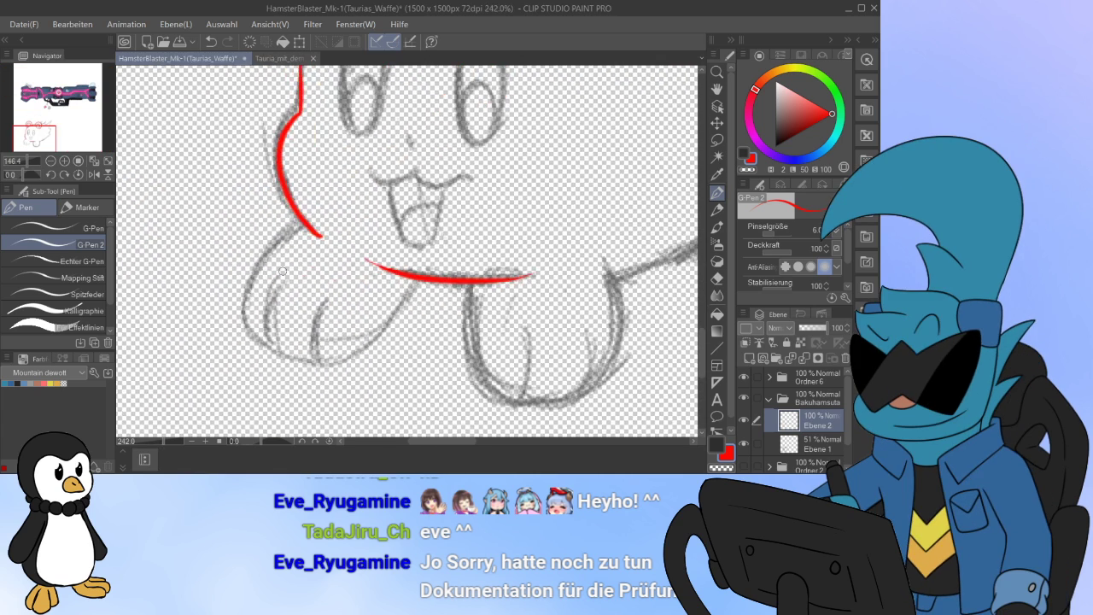
pyautogui.moveTo(343, 227); pyautogui.dragTo(309, 187)
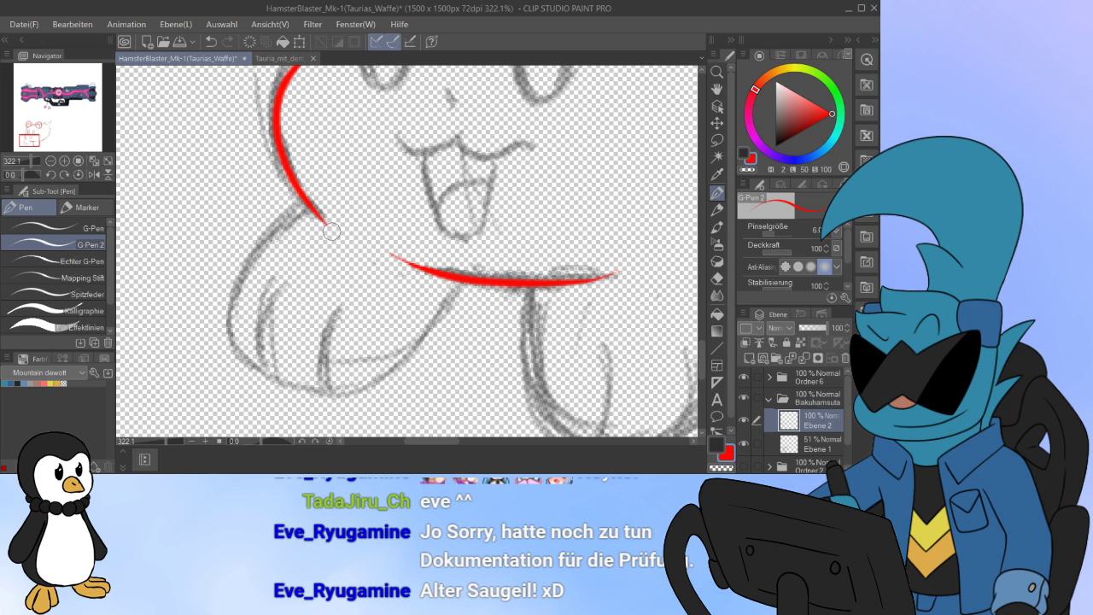
pyautogui.moveTo(310, 202)
pyautogui.mouseDown()
pyautogui.moveTo(240, 273)
pyautogui.moveTo(266, 381)
pyautogui.moveTo(315, 400)
pyautogui.moveTo(378, 384)
pyautogui.moveTo(429, 339)
pyautogui.mouseUp()
pyautogui.moveTo(453, 299); pyautogui.dragTo(465, 279)
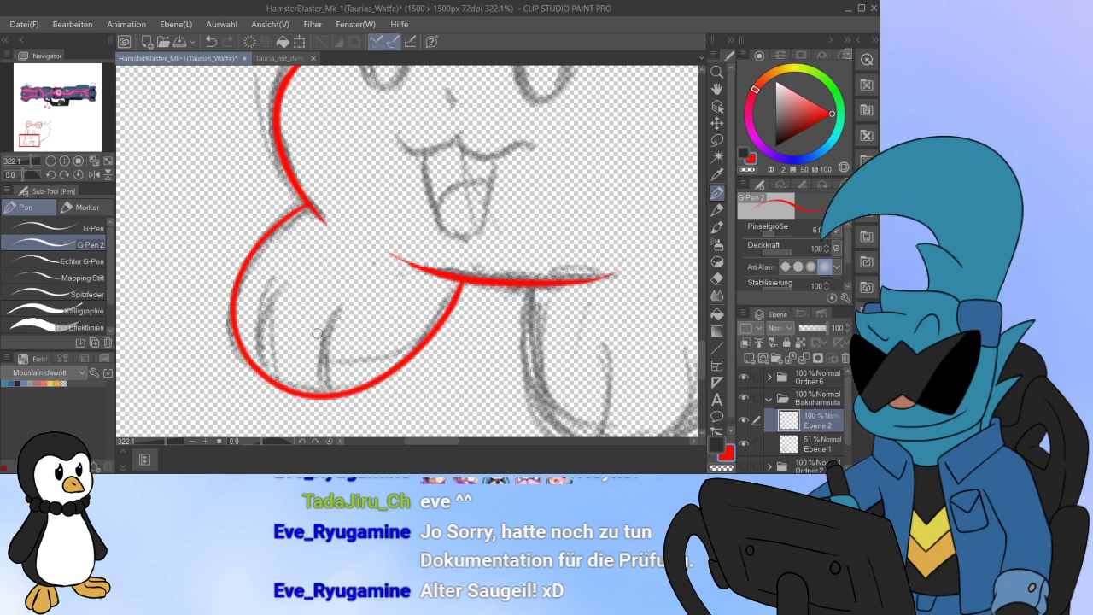
pyautogui.hotkey('ctrl', 'z')
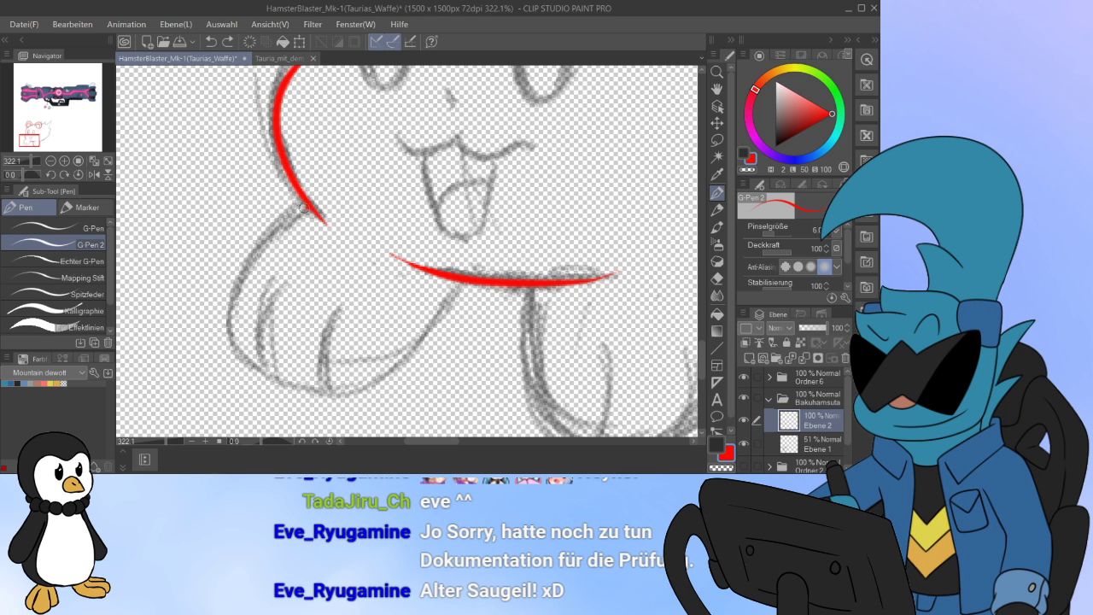
pyautogui.moveTo(300, 205)
pyautogui.mouseDown()
pyautogui.moveTo(226, 318)
pyautogui.moveTo(258, 370)
pyautogui.moveTo(327, 398)
pyautogui.moveTo(353, 394)
pyautogui.moveTo(387, 377)
pyautogui.moveTo(471, 278)
pyautogui.mouseUp()
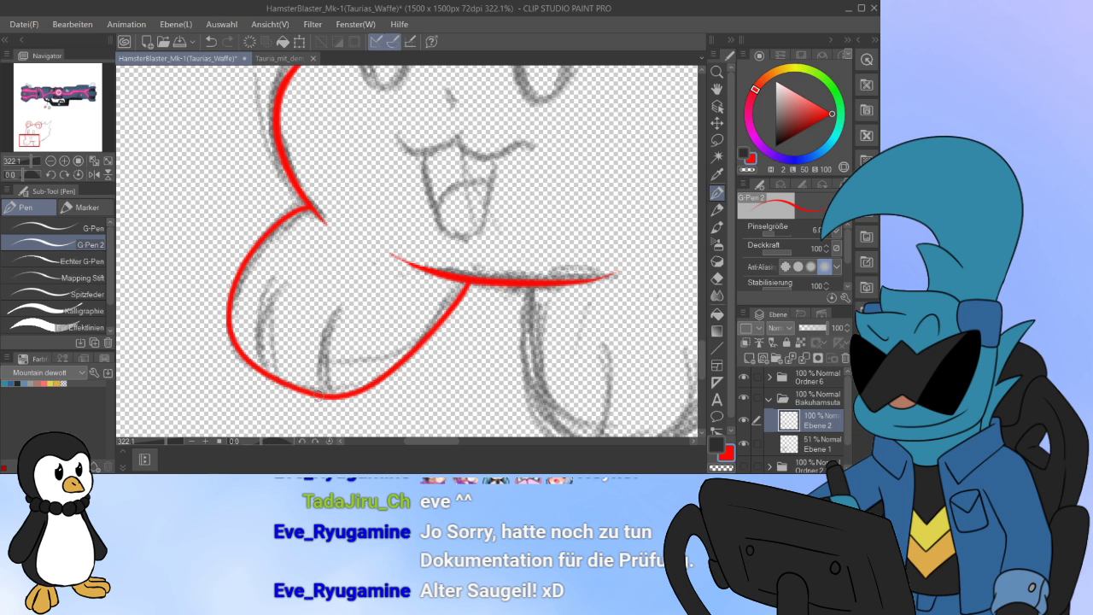
pyautogui.moveTo(304, 389); pyautogui.dragTo(315, 298)
pyautogui.moveTo(261, 369)
pyautogui.mouseDown()
pyautogui.moveTo(249, 342)
pyautogui.moveTo(278, 280)
pyautogui.mouseUp()
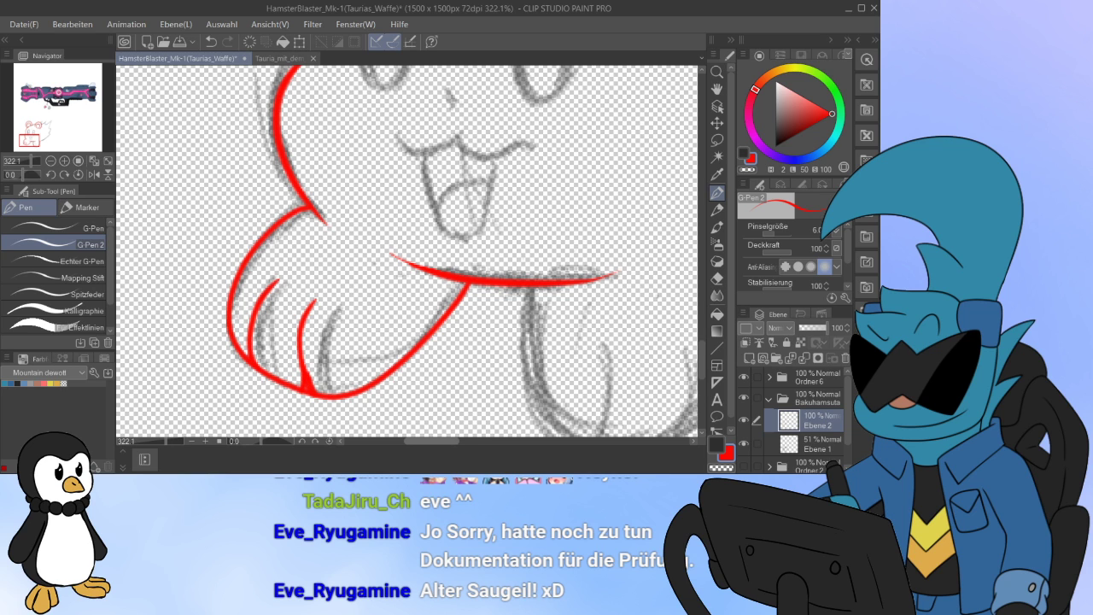
# Step: Ink the right paw's rounded outline in red below the belly line and add two curved toe lines
pyautogui.moveTo(431, 441); pyautogui.dragTo(456, 441)
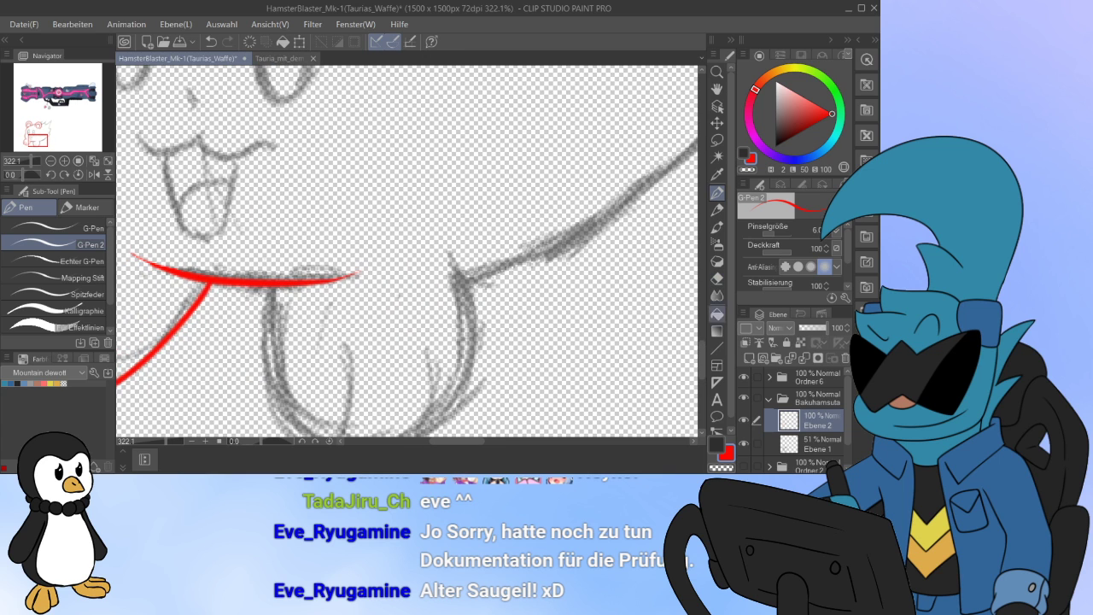
pyautogui.moveTo(702, 360); pyautogui.dragTo(702, 366)
pyautogui.moveTo(268, 216)
pyautogui.mouseDown()
pyautogui.moveTo(270, 320)
pyautogui.moveTo(307, 374)
pyautogui.moveTo(370, 379)
pyautogui.moveTo(430, 361)
pyautogui.moveTo(472, 327)
pyautogui.moveTo(478, 284)
pyautogui.moveTo(445, 177)
pyautogui.mouseUp()
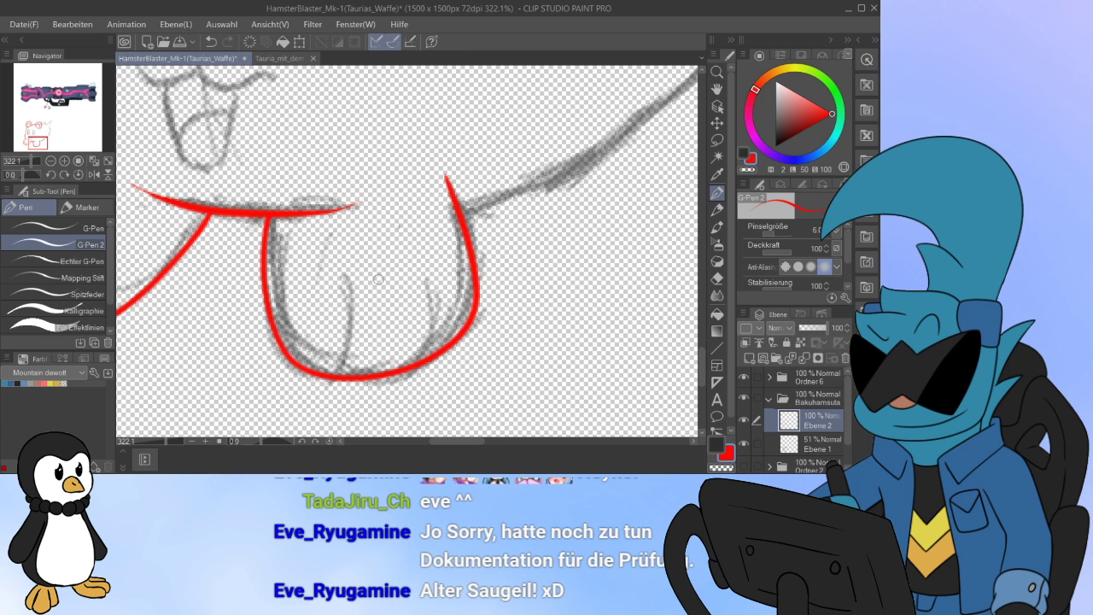
pyautogui.moveTo(331, 378)
pyautogui.mouseDown()
pyautogui.moveTo(353, 324)
pyautogui.moveTo(340, 278)
pyautogui.mouseUp()
pyautogui.moveTo(432, 351)
pyautogui.mouseDown()
pyautogui.moveTo(438, 325)
pyautogui.moveTo(418, 269)
pyautogui.mouseUp()
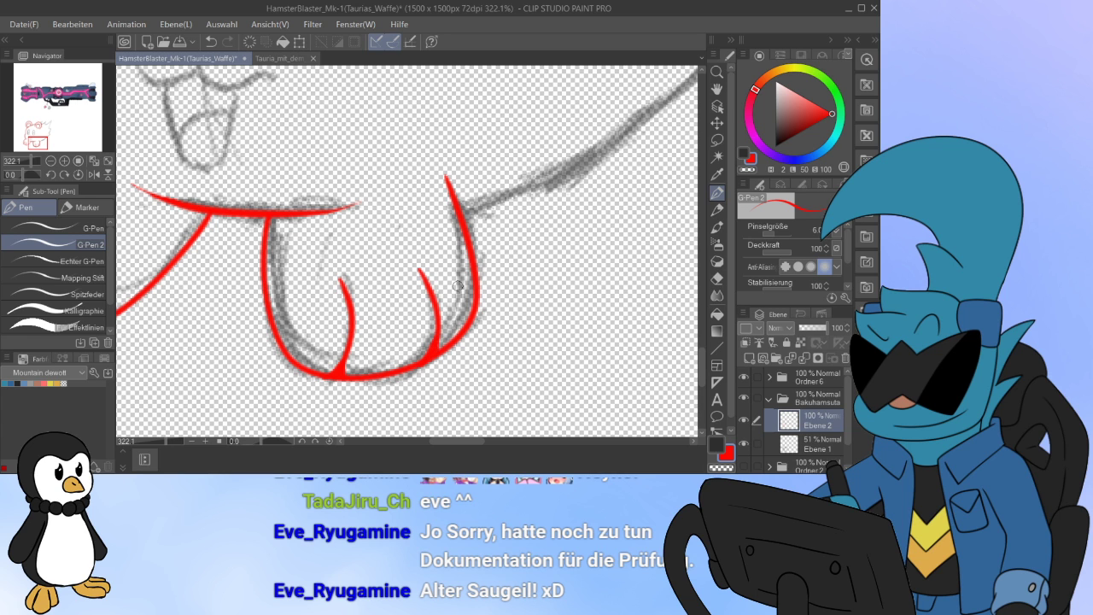
# Step: Ink the spiky fur in red from the right ear along the back and down the creature's rear edge
pyautogui.scroll(-8, 380, 239)
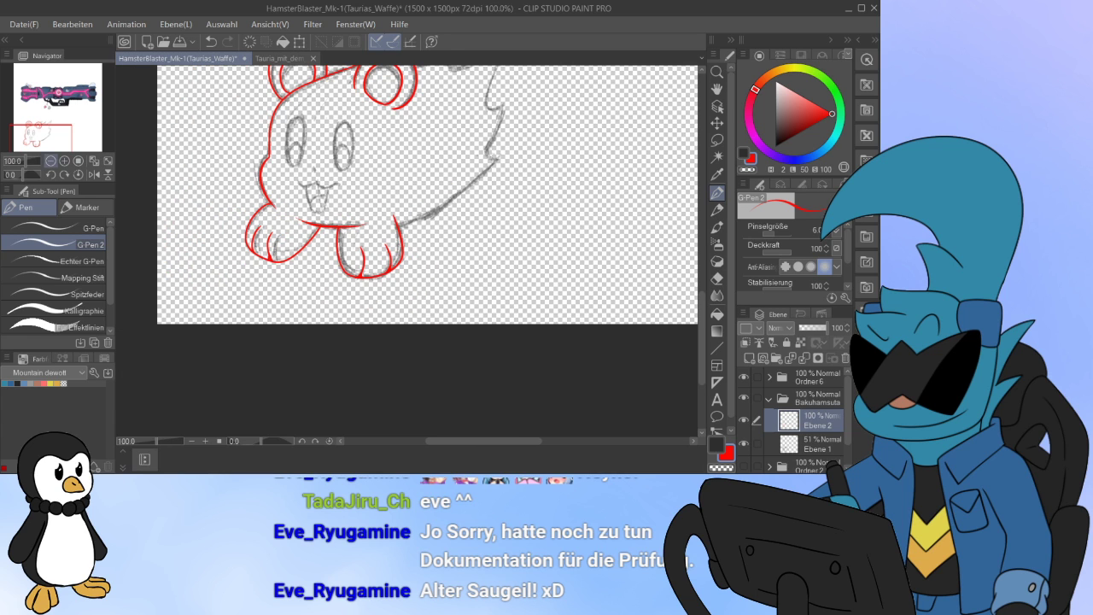
pyautogui.moveTo(380, 239); pyautogui.dragTo(364, 377)
pyautogui.scroll(5, 367, 162)
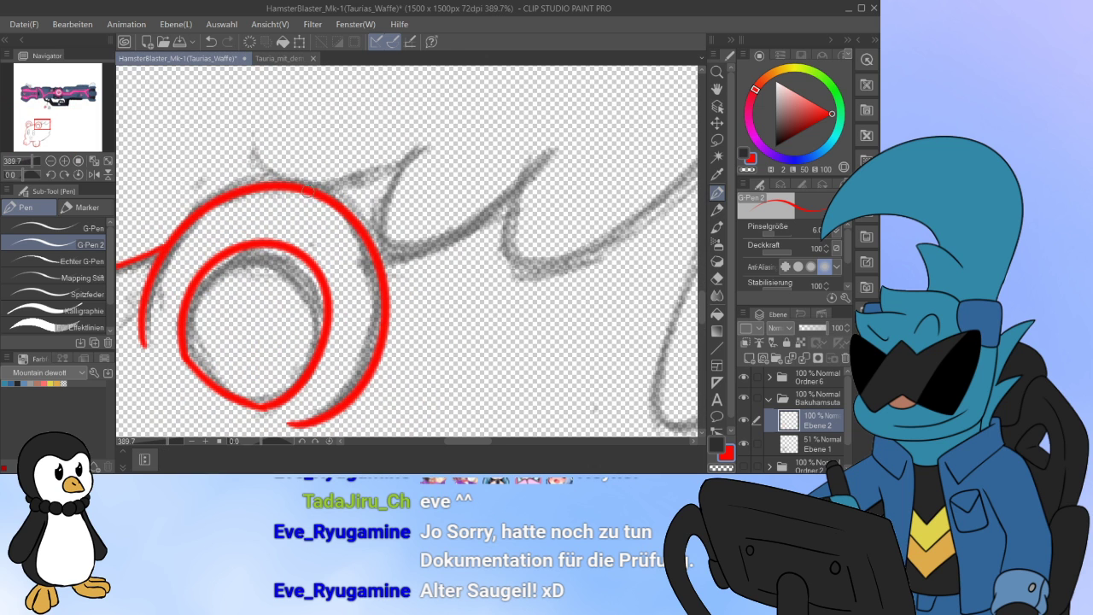
pyautogui.moveTo(309, 189)
pyautogui.mouseDown()
pyautogui.moveTo(441, 137)
pyautogui.moveTo(415, 149)
pyautogui.moveTo(387, 228)
pyautogui.moveTo(451, 241)
pyautogui.moveTo(557, 132)
pyautogui.mouseUp()
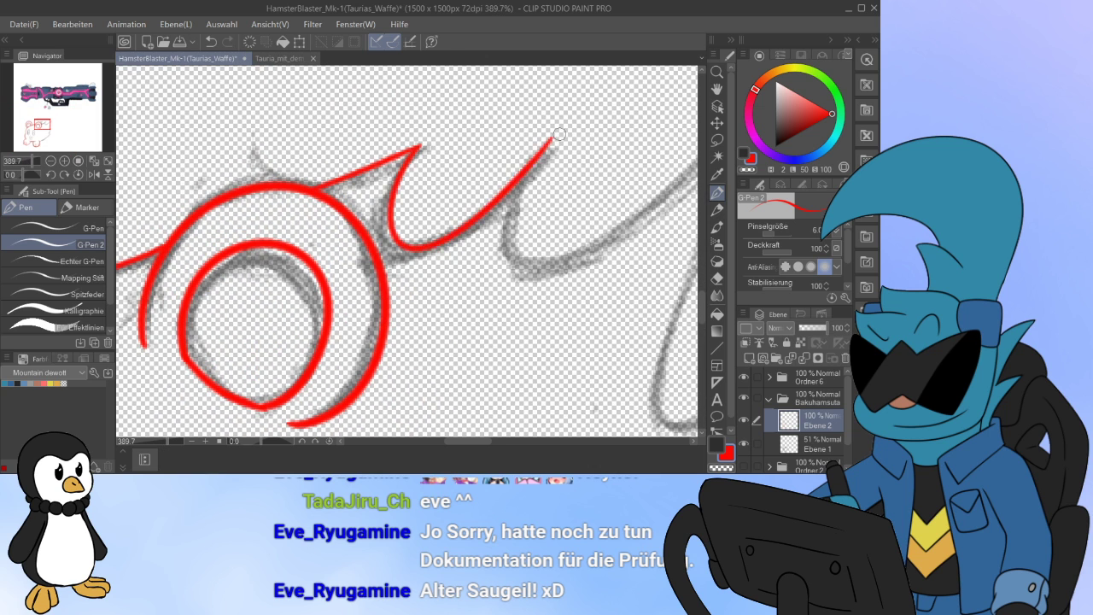
pyautogui.hscroll(3, 529, 342)
pyautogui.moveTo(373, 136)
pyautogui.mouseDown()
pyautogui.moveTo(357, 270)
pyautogui.moveTo(477, 193)
pyautogui.moveTo(604, 82)
pyautogui.moveTo(502, 286)
pyautogui.moveTo(525, 334)
pyautogui.moveTo(545, 316)
pyautogui.mouseUp()
pyautogui.scroll(-3, 546, 256)
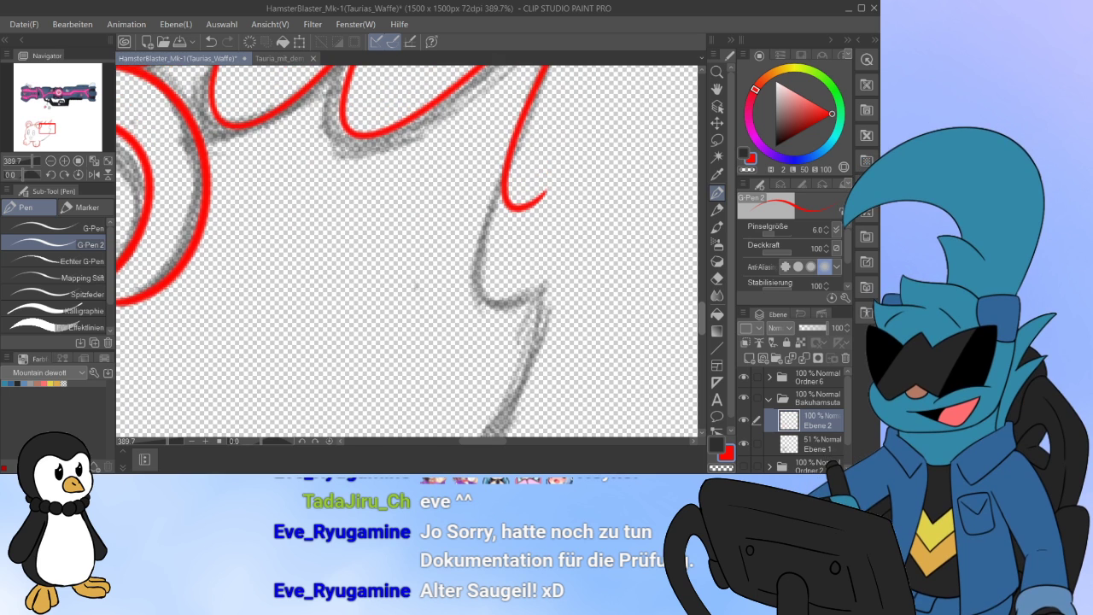
pyautogui.moveTo(547, 210)
pyautogui.mouseDown()
pyautogui.moveTo(498, 310)
pyautogui.moveTo(549, 295)
pyautogui.moveTo(496, 210)
pyautogui.moveTo(478, 291)
pyautogui.moveTo(534, 292)
pyautogui.mouseUp()
# Step: Ink the lower body contour in red from the last rear fur spike to the right paw, redrawing it once
pyautogui.moveTo(702, 328); pyautogui.dragTo(702, 343)
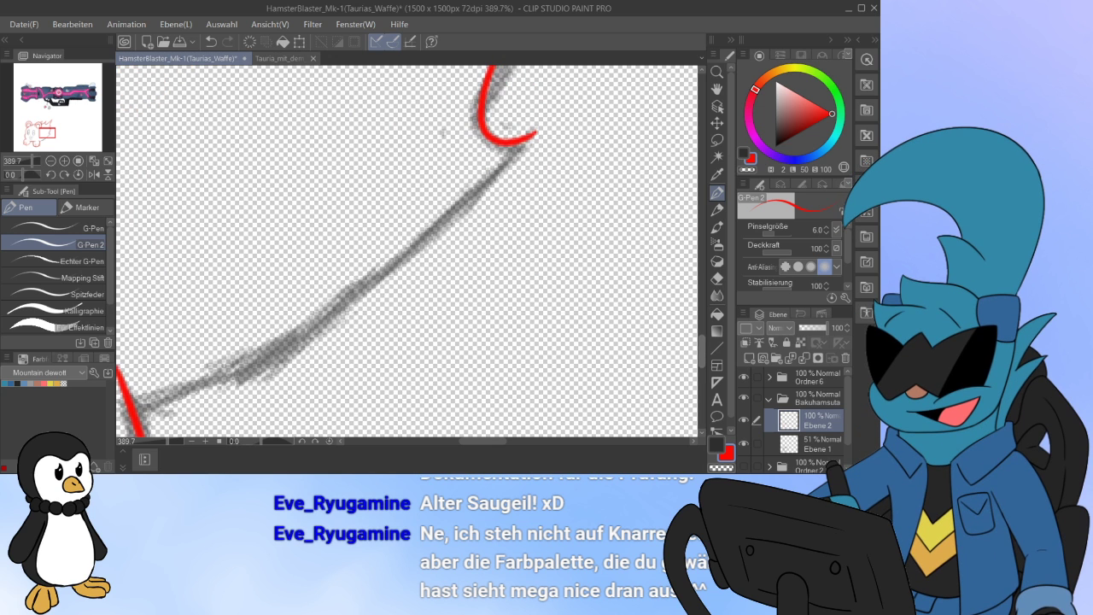
pyautogui.moveTo(496, 441); pyautogui.dragTo(489, 441)
pyautogui.moveTo(616, 157)
pyautogui.mouseDown()
pyautogui.moveTo(397, 325)
pyautogui.moveTo(229, 394)
pyautogui.mouseUp()
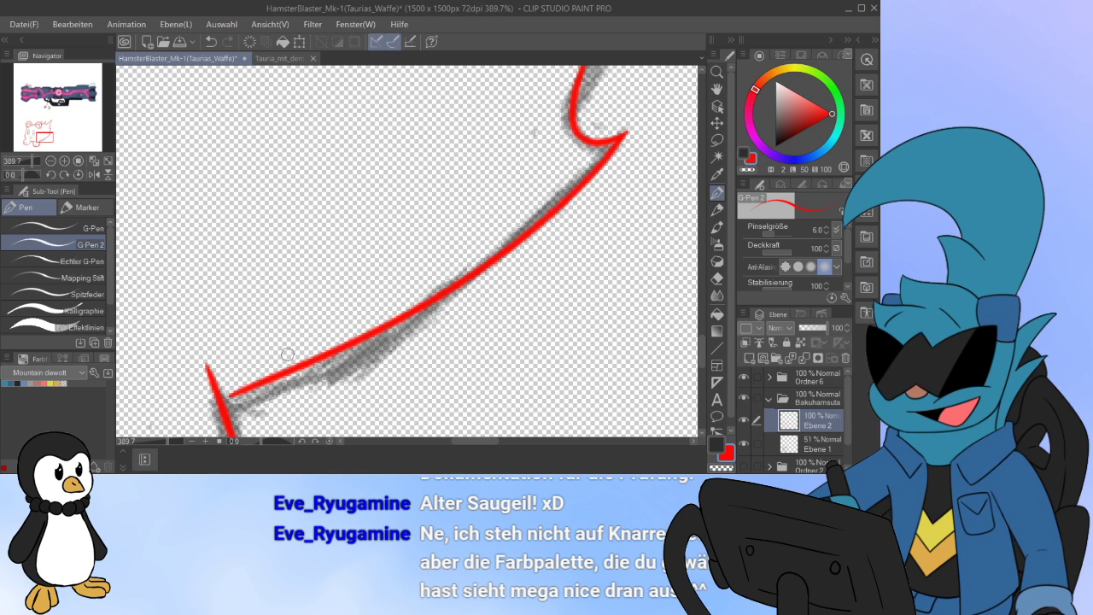
pyautogui.hotkey('ctrl', 'z')
pyautogui.moveTo(624, 137)
pyautogui.mouseDown()
pyautogui.moveTo(581, 194)
pyautogui.moveTo(294, 384)
pyautogui.mouseUp()
pyautogui.moveTo(229, 401); pyautogui.dragTo(225, 398)
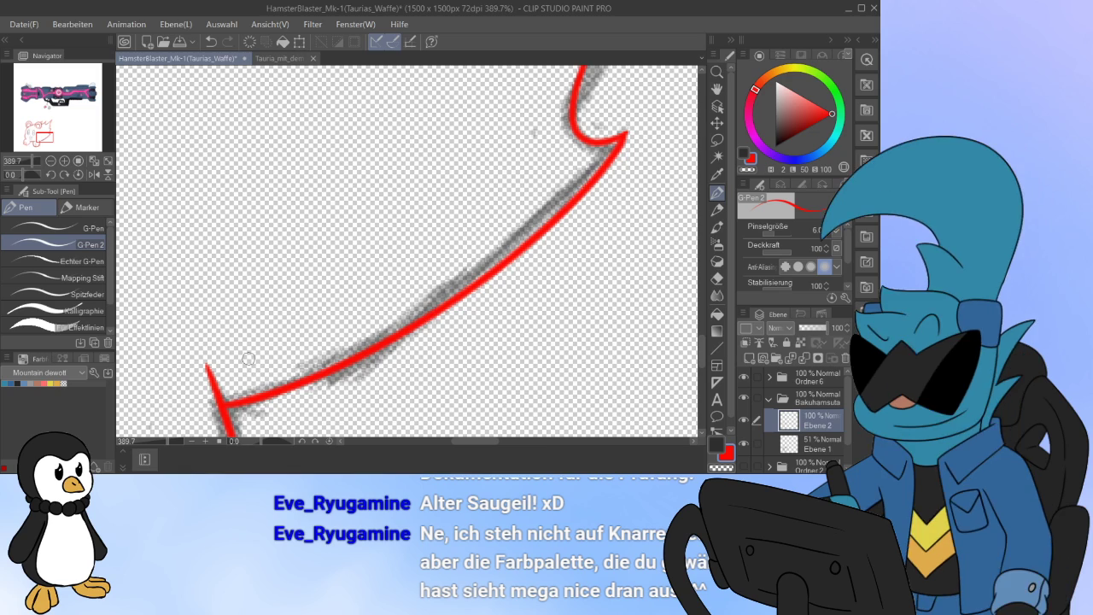
# Step: Draw three separate closed flame shapes in red around the tallest fur spike at the creature's back
pyautogui.scroll(-5, 230, 355)
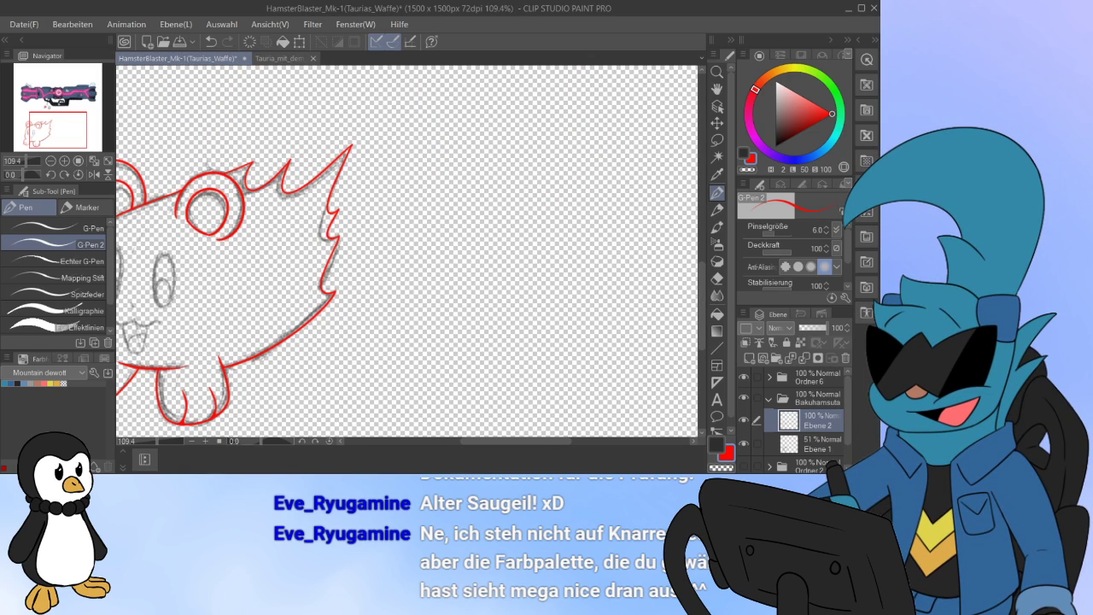
pyautogui.moveTo(359, 257)
pyautogui.mouseDown()
pyautogui.moveTo(479, 266)
pyautogui.moveTo(461, 300)
pyautogui.moveTo(415, 333)
pyautogui.mouseUp()
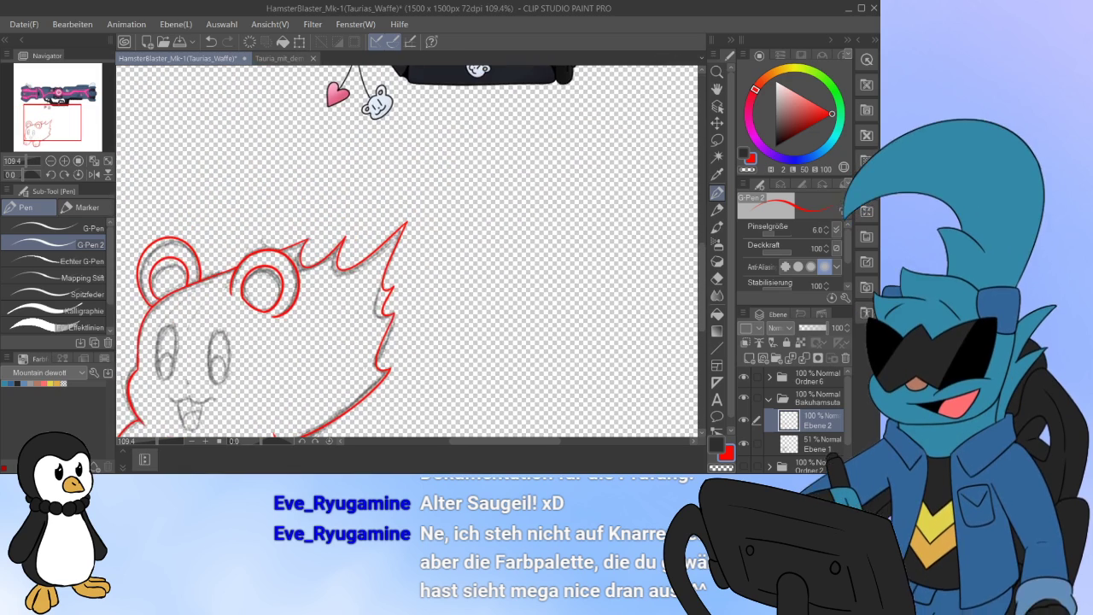
pyautogui.scroll(4, 369, 236)
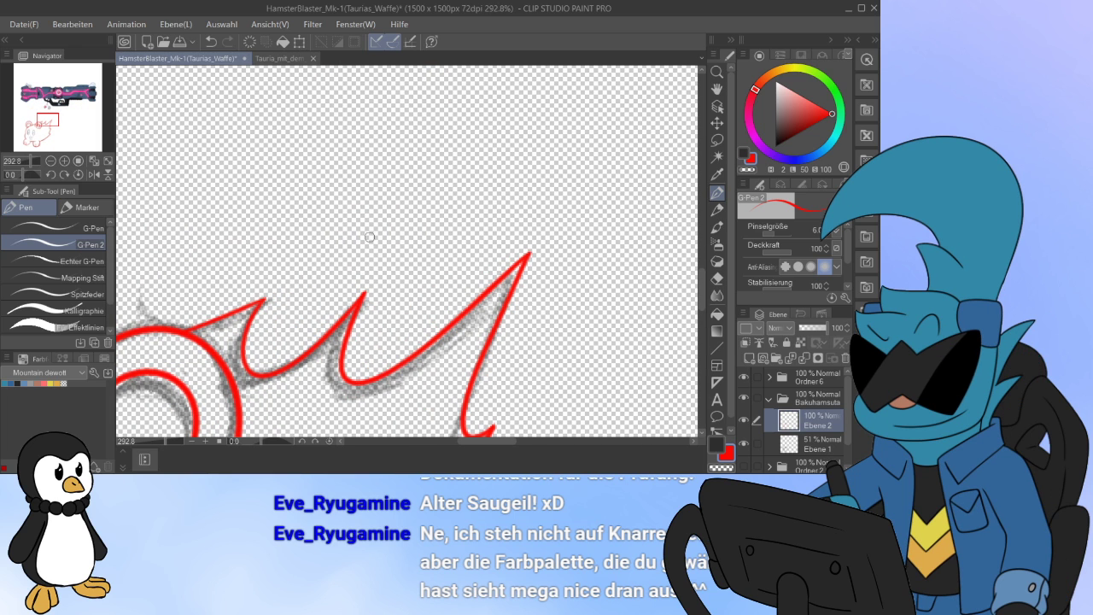
pyautogui.moveTo(360, 258)
pyautogui.mouseDown()
pyautogui.moveTo(362, 224)
pyautogui.moveTo(417, 197)
pyautogui.moveTo(470, 128)
pyautogui.mouseUp()
pyautogui.moveTo(371, 256)
pyautogui.mouseDown()
pyautogui.moveTo(472, 170)
pyautogui.moveTo(469, 130)
pyautogui.moveTo(378, 252)
pyautogui.mouseUp()
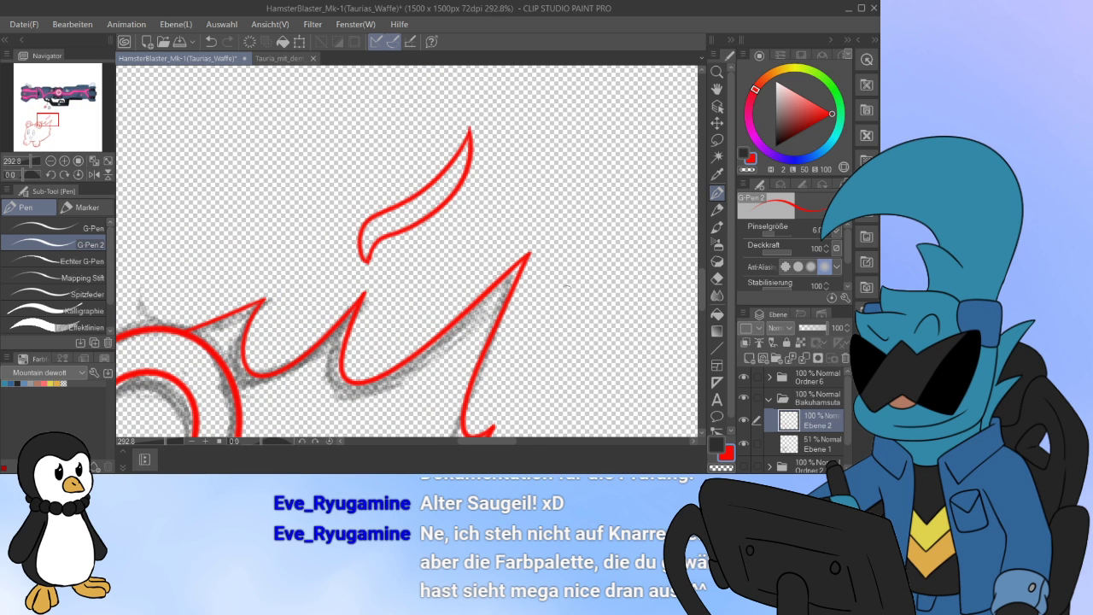
pyautogui.moveTo(530, 367)
pyautogui.mouseDown()
pyautogui.moveTo(536, 316)
pyautogui.moveTo(602, 273)
pyautogui.moveTo(612, 229)
pyautogui.mouseUp()
pyautogui.moveTo(536, 348)
pyautogui.mouseDown()
pyautogui.moveTo(531, 357)
pyautogui.moveTo(607, 292)
pyautogui.moveTo(612, 227)
pyautogui.mouseUp()
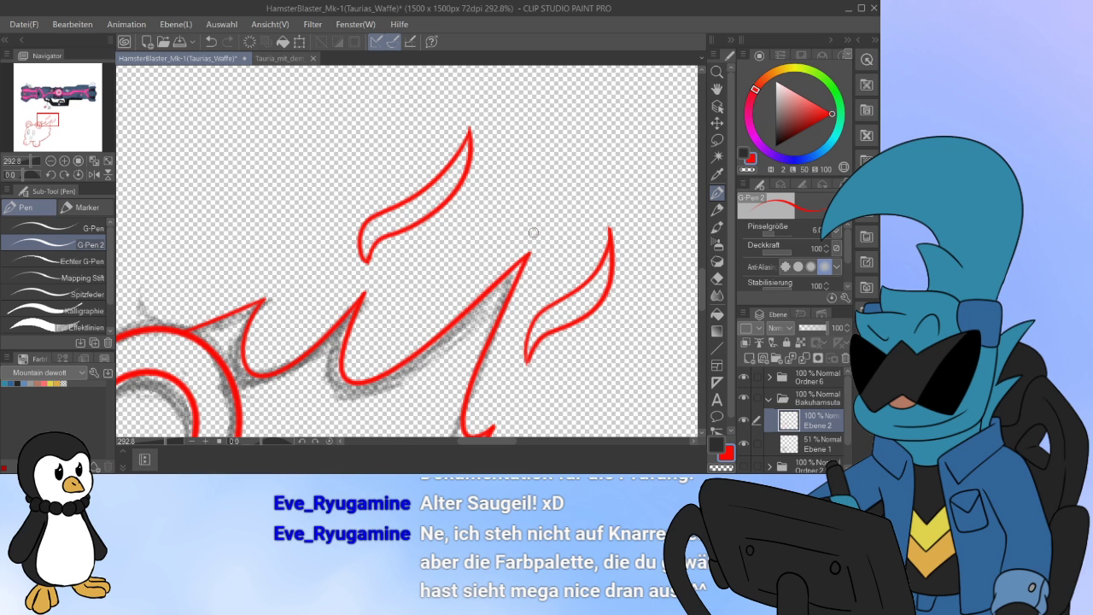
pyautogui.moveTo(535, 235)
pyautogui.mouseDown()
pyautogui.moveTo(513, 160)
pyautogui.moveTo(612, 143)
pyautogui.moveTo(602, 88)
pyautogui.mouseUp()
pyautogui.moveTo(538, 235)
pyautogui.mouseDown()
pyautogui.moveTo(570, 213)
pyautogui.moveTo(620, 120)
pyautogui.moveTo(603, 88)
pyautogui.mouseUp()
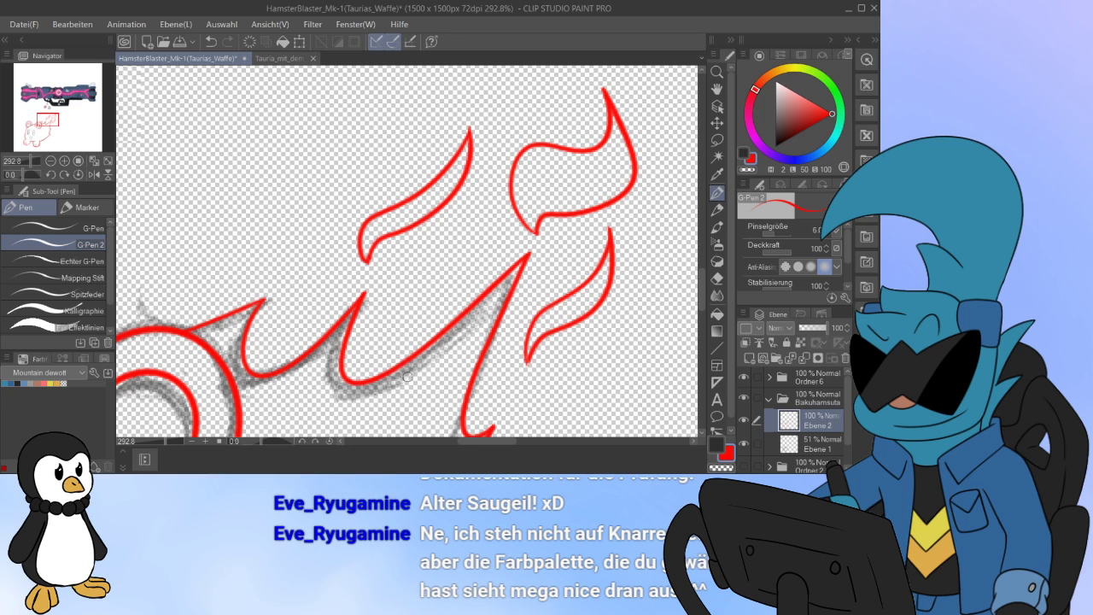
pyautogui.scroll(-5, 407, 373)
pyautogui.moveTo(407, 377); pyautogui.dragTo(448, 198)
pyautogui.moveTo(474, 281); pyautogui.dragTo(427, 255)
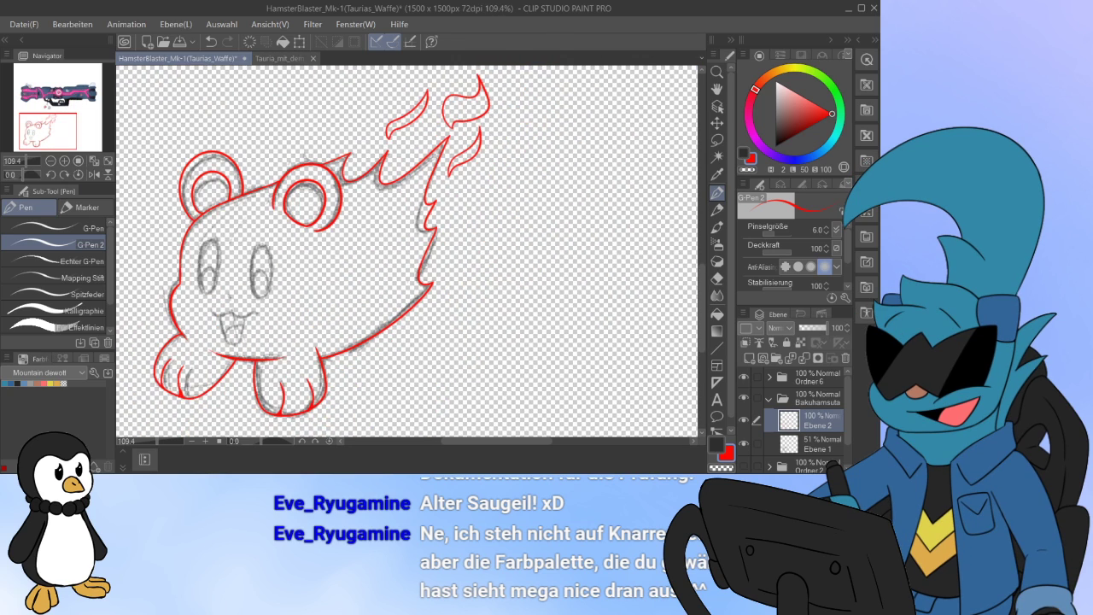
# Step: Draw another closed S-curved flame in red behind the creature, beside the middle rear fur spikes
pyautogui.scroll(3, 468, 272)
pyautogui.scroll(2, 395, 278)
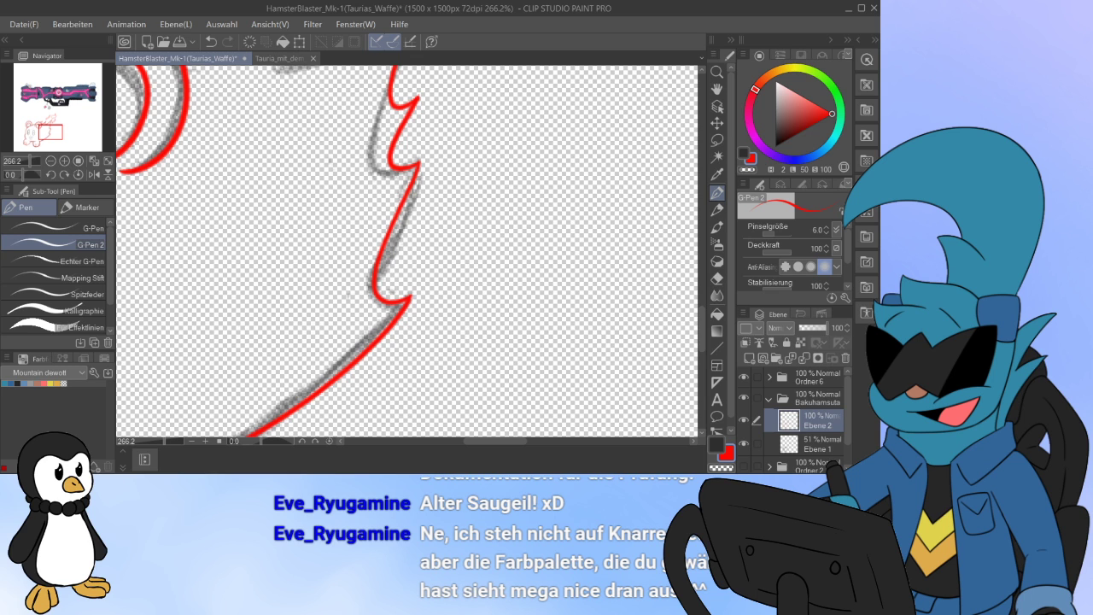
pyautogui.scroll(3, 481, 292)
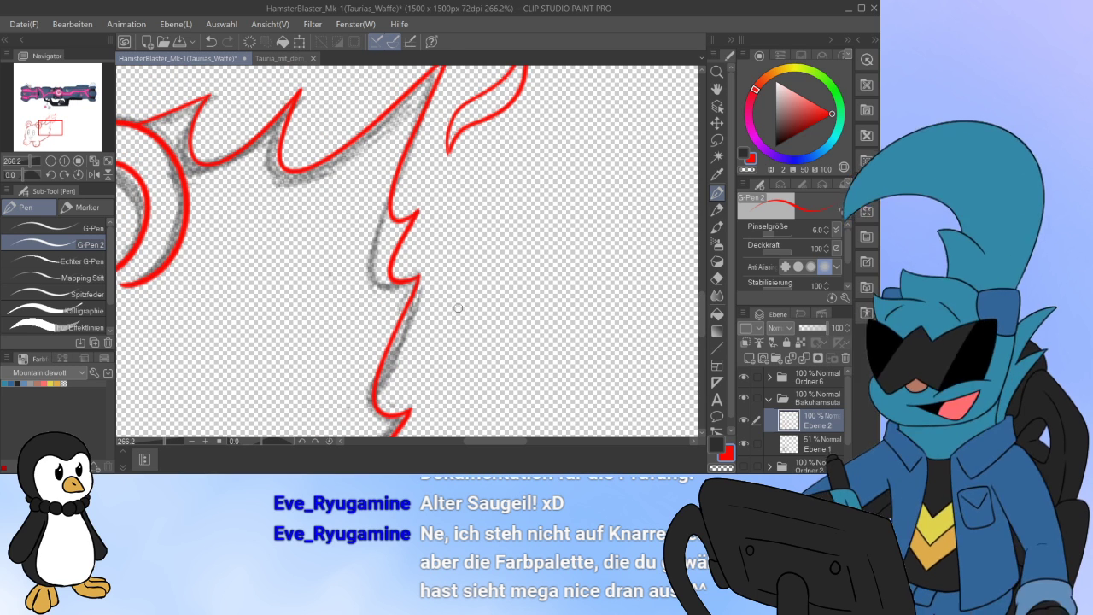
pyautogui.moveTo(446, 338)
pyautogui.mouseDown()
pyautogui.moveTo(506, 199)
pyautogui.moveTo(583, 202)
pyautogui.mouseUp()
pyautogui.moveTo(448, 338)
pyautogui.mouseDown()
pyautogui.moveTo(545, 221)
pyautogui.moveTo(589, 224)
pyautogui.moveTo(598, 200)
pyautogui.mouseUp()
pyautogui.hotkey('ctrl', 'z')
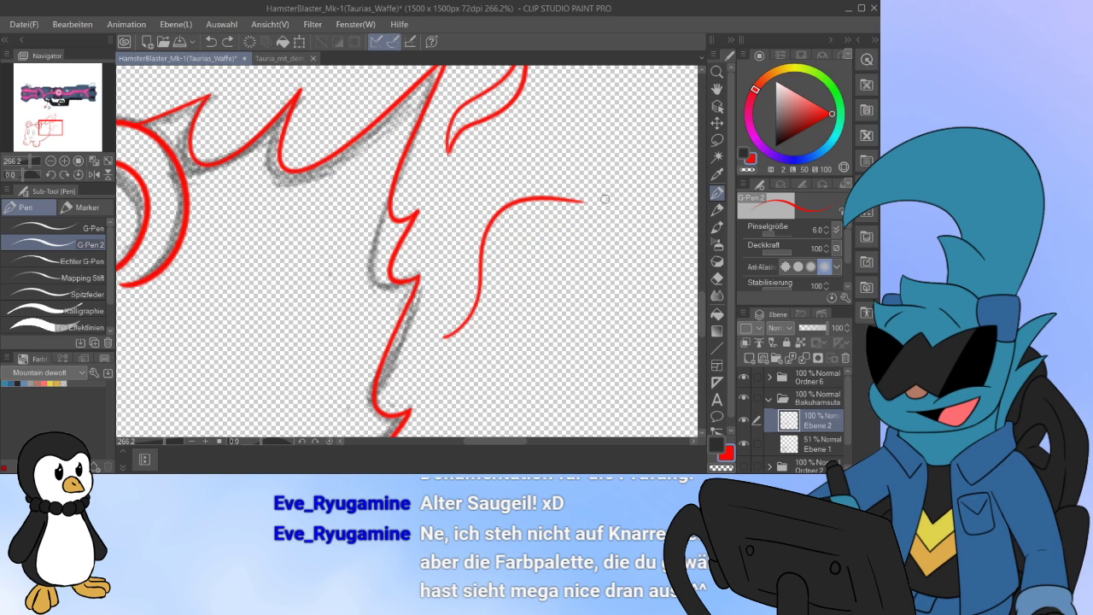
pyautogui.moveTo(444, 337)
pyautogui.mouseDown()
pyautogui.moveTo(520, 308)
pyautogui.moveTo(525, 242)
pyautogui.moveTo(602, 205)
pyautogui.mouseUp()
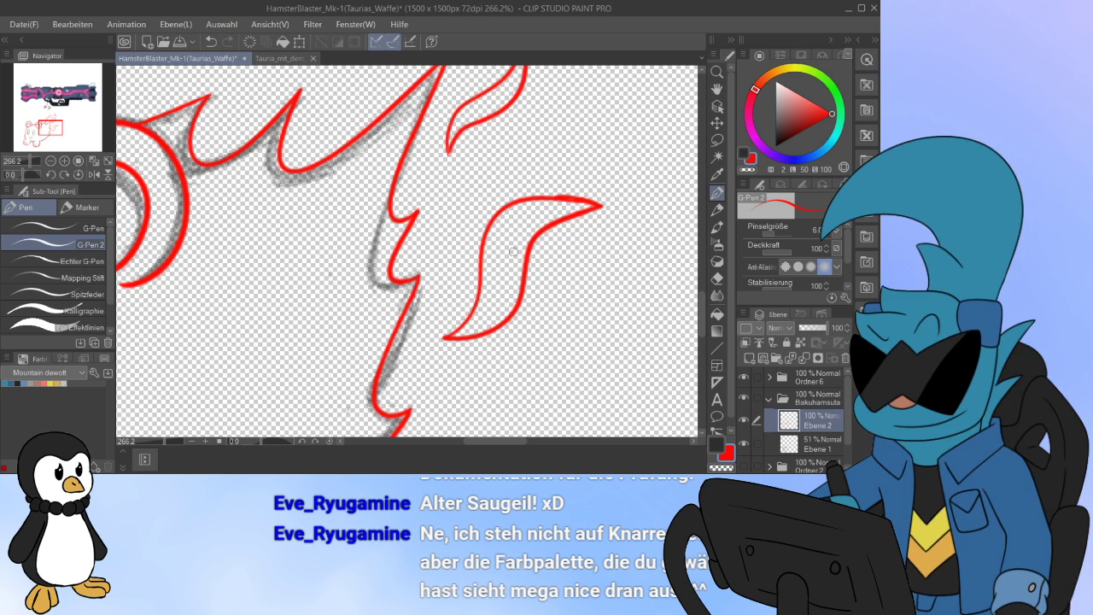
# Step: Erase the uneven tip of the new rear flame and redraw it in red as a clean point
pyautogui.scroll(2, 556, 332)
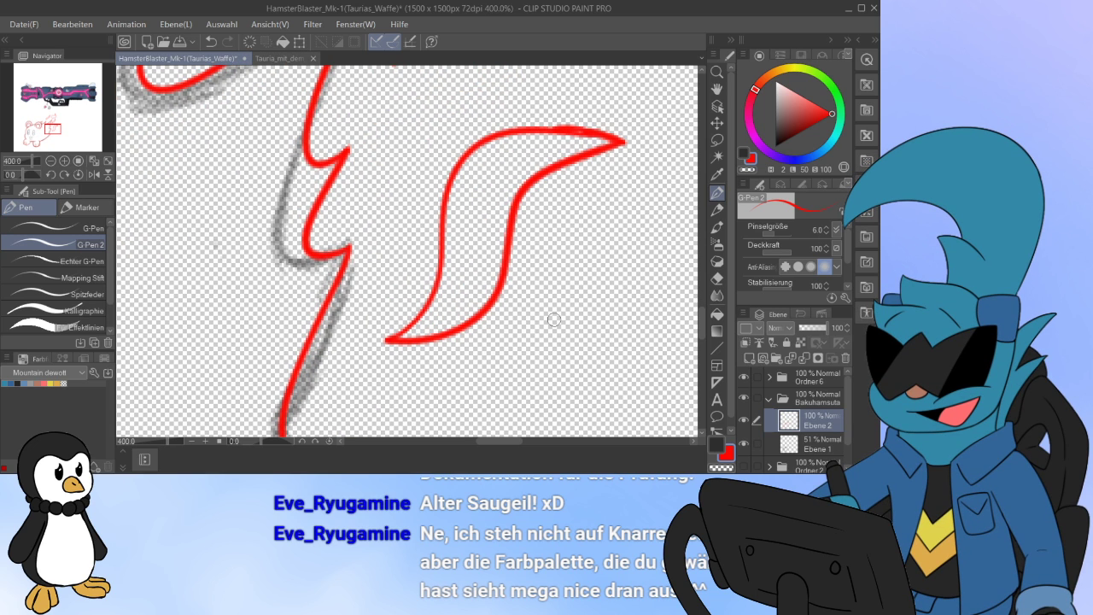
pyautogui.moveTo(568, 135)
pyautogui.mouseDown()
pyautogui.moveTo(578, 107)
pyautogui.moveTo(620, 151)
pyautogui.moveTo(599, 188)
pyautogui.moveTo(615, 149)
pyautogui.mouseUp()
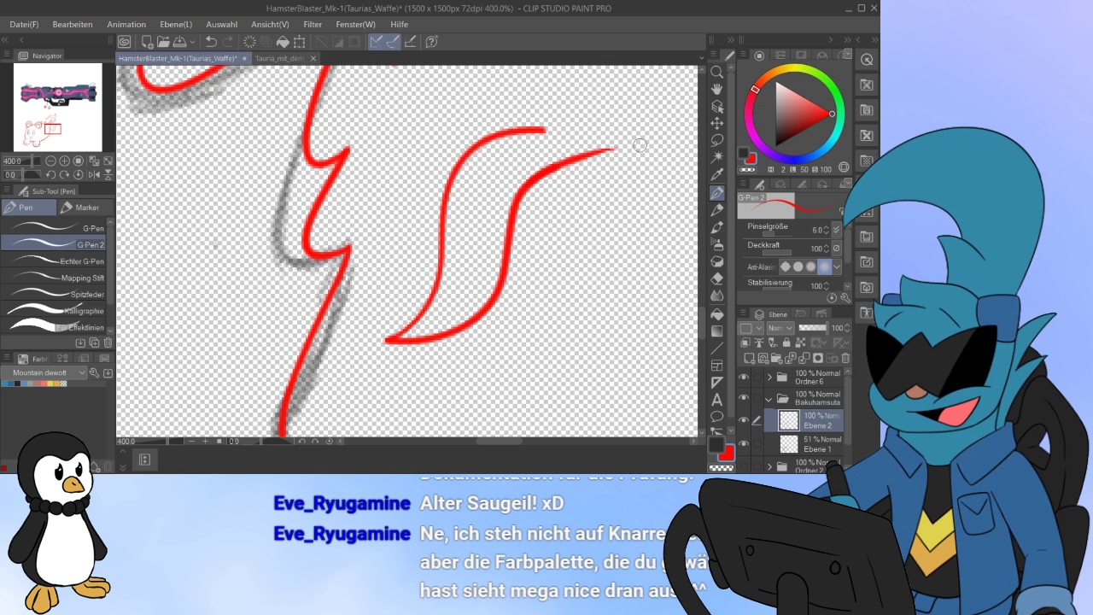
pyautogui.moveTo(532, 128)
pyautogui.mouseDown()
pyautogui.moveTo(620, 143)
pyautogui.moveTo(579, 162)
pyautogui.mouseUp()
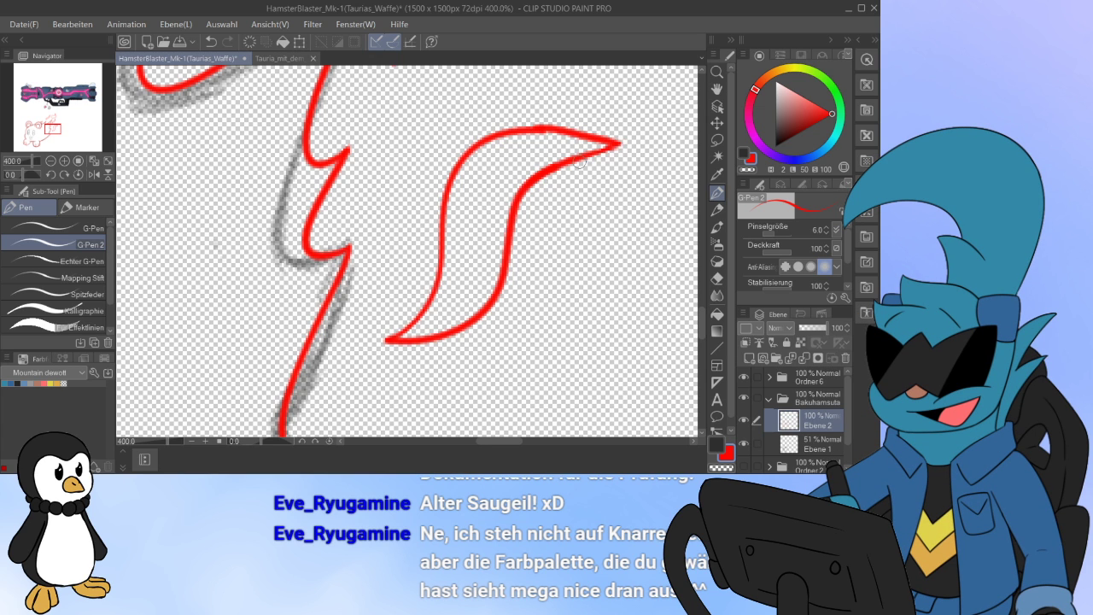
pyautogui.moveTo(545, 129); pyautogui.dragTo(607, 139)
pyautogui.scroll(-5, 657, 140)
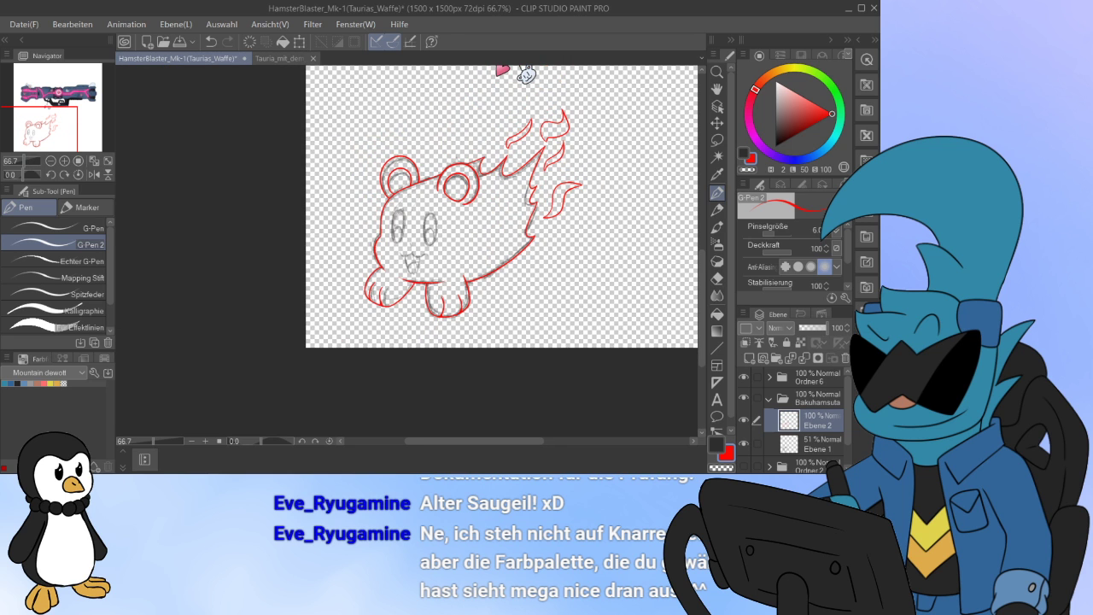
pyautogui.scroll(2, 611, 76)
pyautogui.scroll(3, 461, 203)
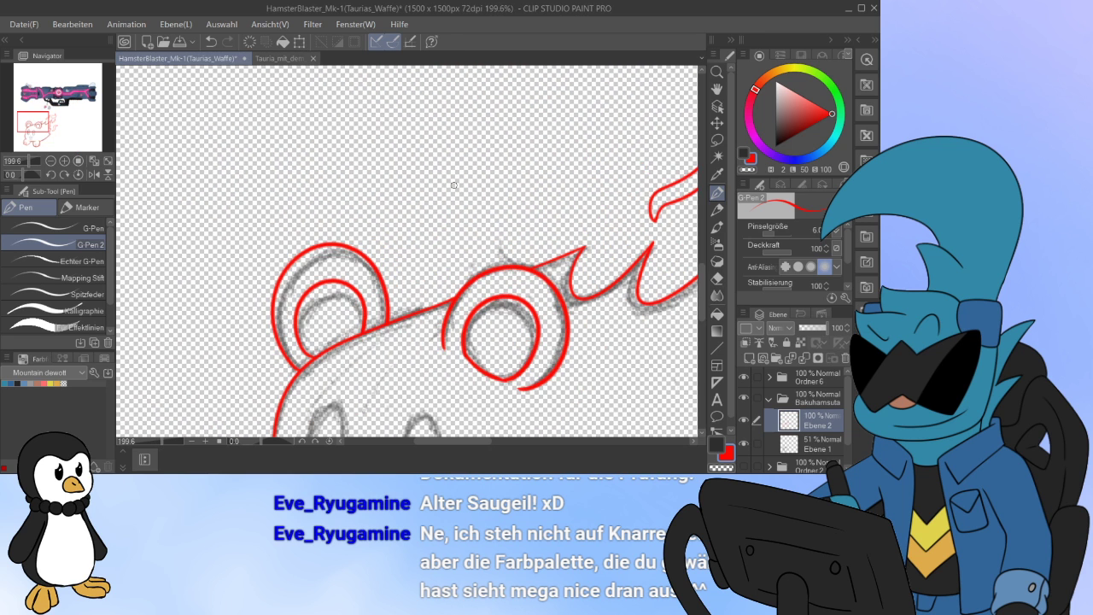
pyautogui.moveTo(417, 275)
pyautogui.mouseDown()
pyautogui.moveTo(414, 236)
pyautogui.moveTo(450, 186)
pyautogui.moveTo(423, 274)
pyautogui.moveTo(457, 187)
pyautogui.mouseUp()
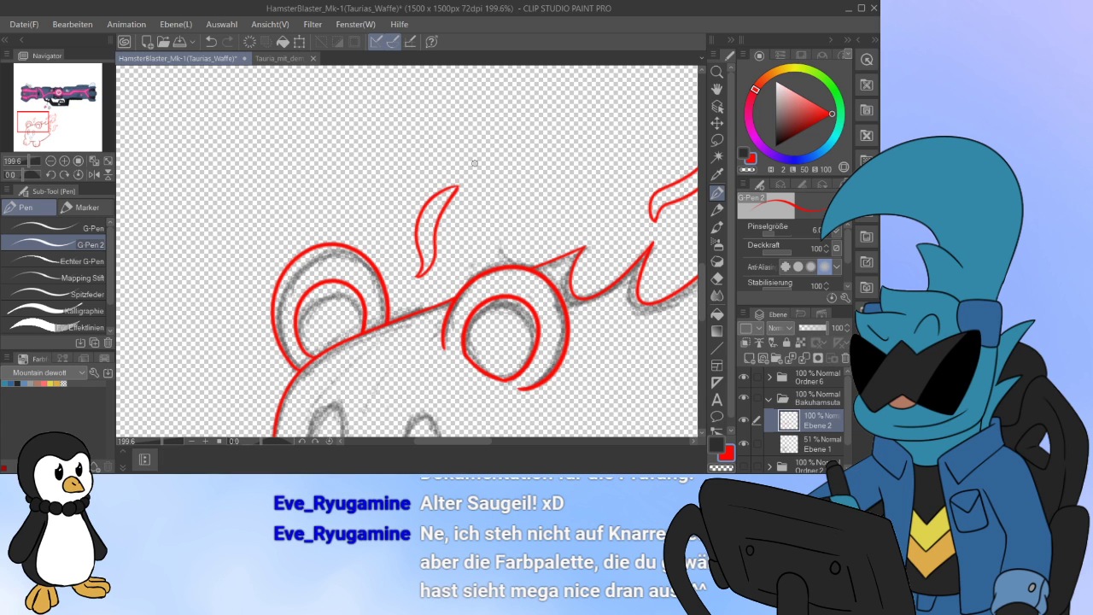
pyautogui.hotkey('ctrl', 'z')
pyautogui.hotkey('ctrl', 'z')
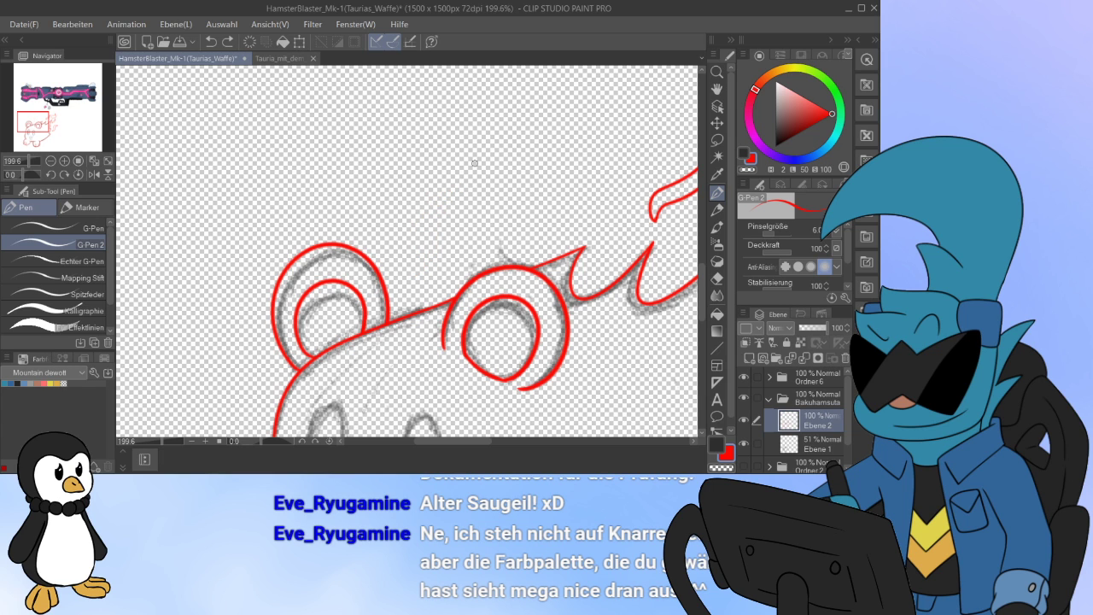
pyautogui.scroll(-4, 630, 299)
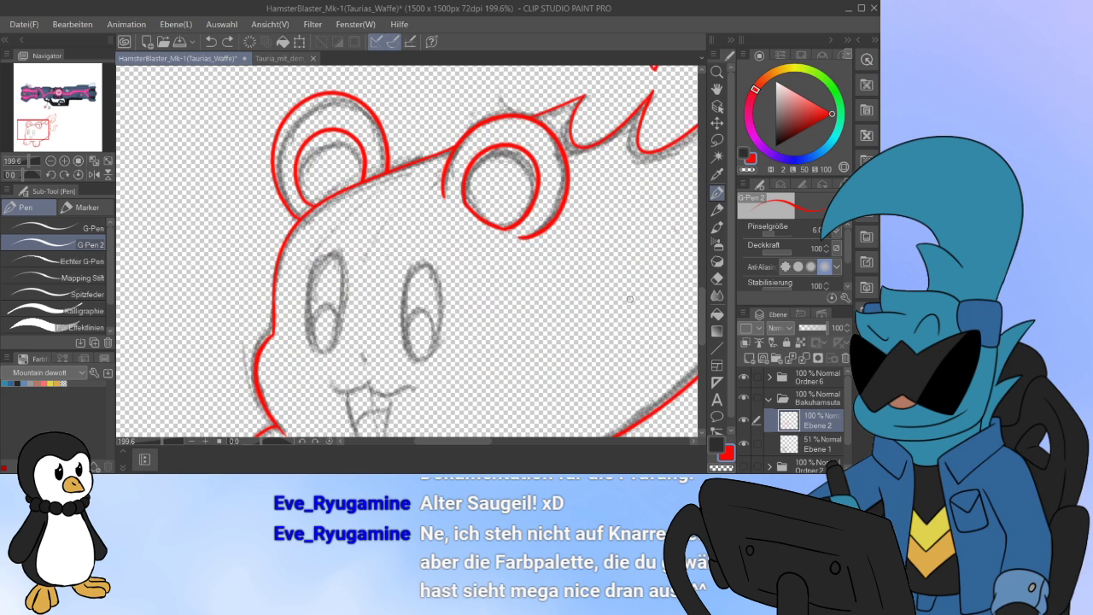
pyautogui.moveTo(363, 194)
pyautogui.mouseDown()
pyautogui.moveTo(288, 216)
pyautogui.moveTo(226, 168)
pyautogui.moveTo(299, 87)
pyautogui.moveTo(383, 152)
pyautogui.moveTo(366, 219)
pyautogui.mouseUp()
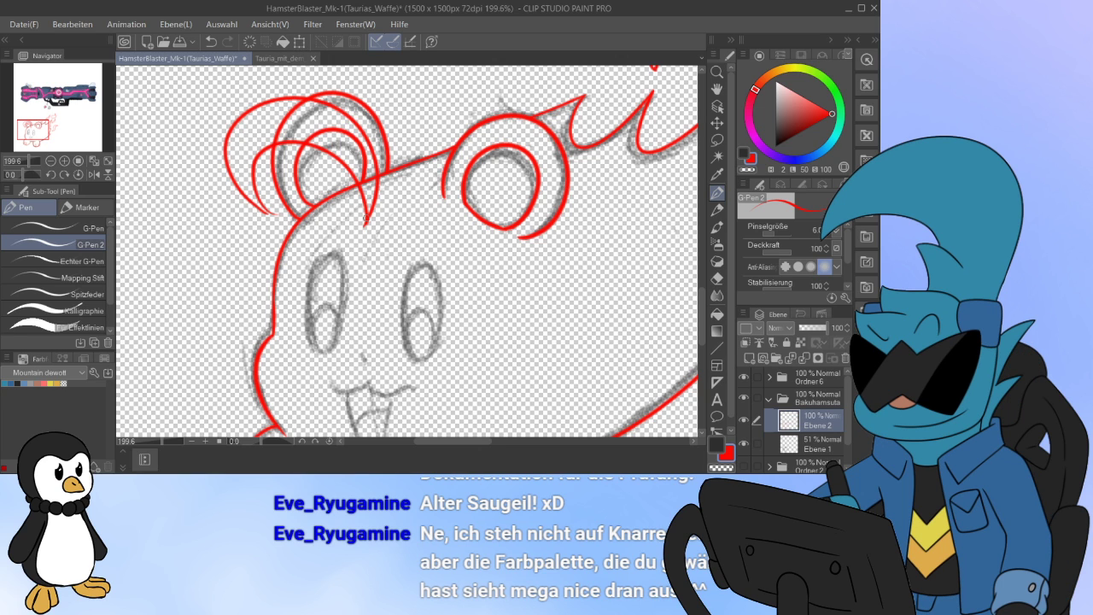
pyautogui.hotkey('ctrl', 'z')
pyautogui.hotkey('ctrl', 'z')
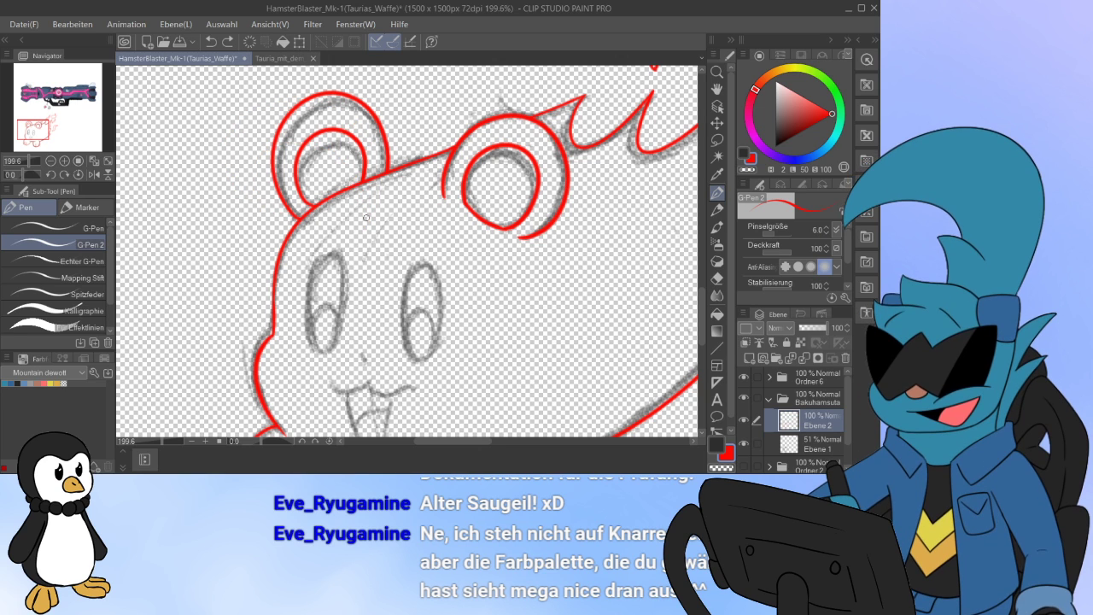
# Step: Draw a curved, folded-over flap in red across the left ear on a new layer and merge it into Ebene 2
pyautogui.hotkey('ctrl', 'shift', 'n')
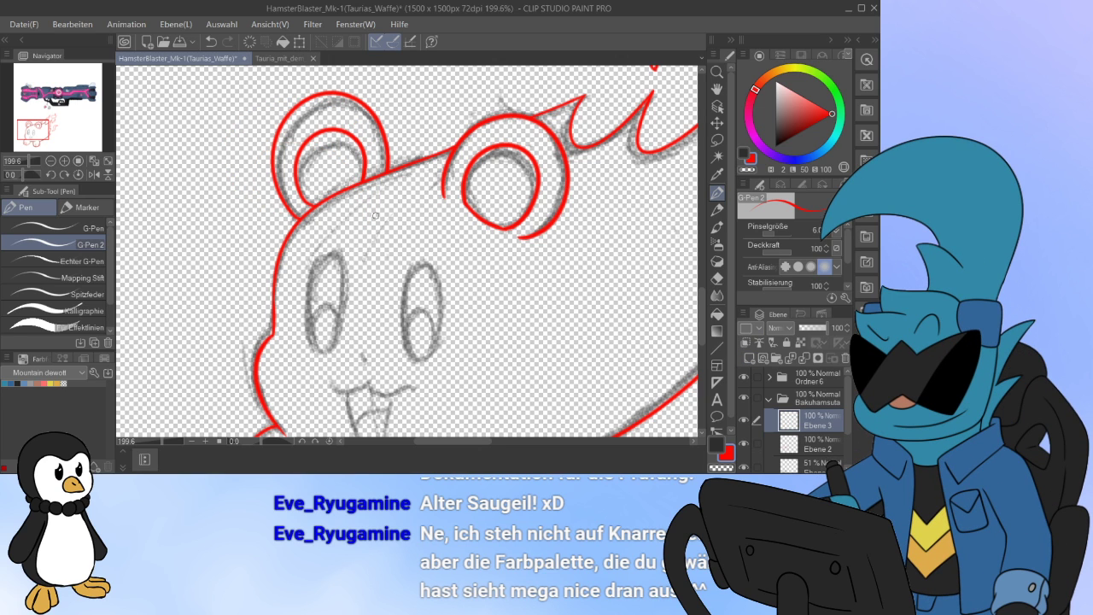
pyautogui.moveTo(374, 216)
pyautogui.mouseDown()
pyautogui.moveTo(256, 222)
pyautogui.moveTo(404, 173)
pyautogui.moveTo(395, 215)
pyautogui.mouseUp()
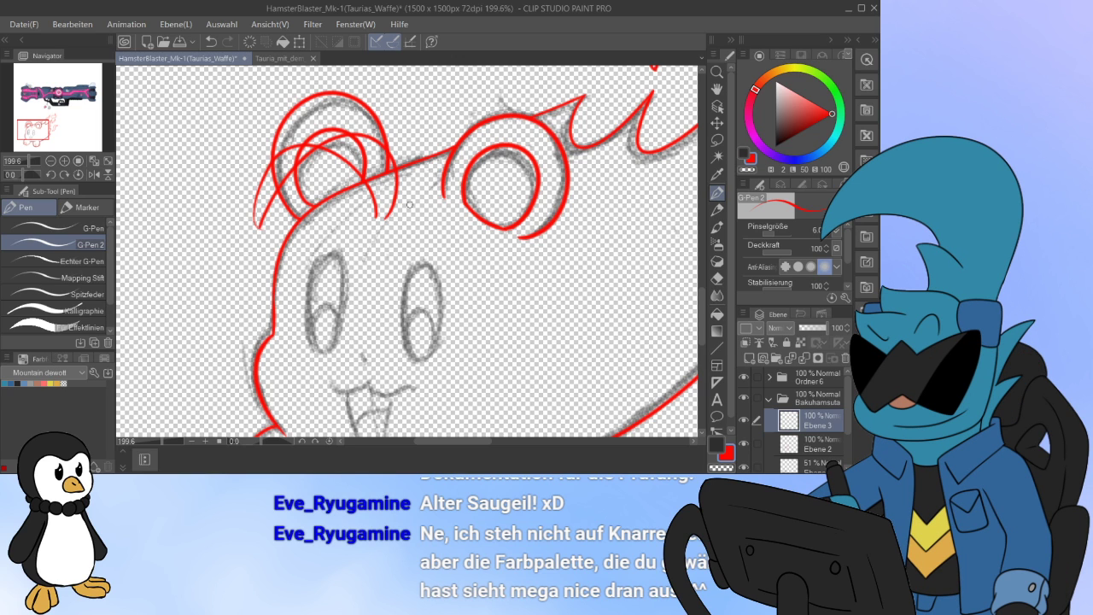
pyautogui.hotkey('ctrl', 'z')
pyautogui.moveTo(260, 226)
pyautogui.mouseDown()
pyautogui.moveTo(388, 162)
pyautogui.moveTo(375, 220)
pyautogui.mouseUp()
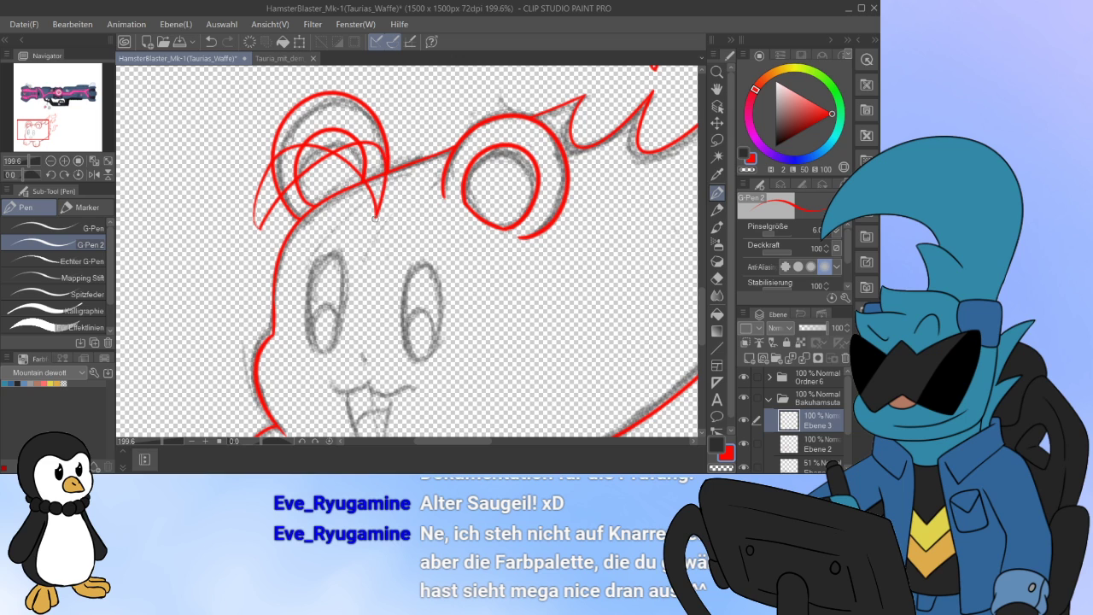
pyautogui.moveTo(275, 161)
pyautogui.mouseDown()
pyautogui.moveTo(348, 118)
pyautogui.moveTo(384, 205)
pyautogui.mouseUp()
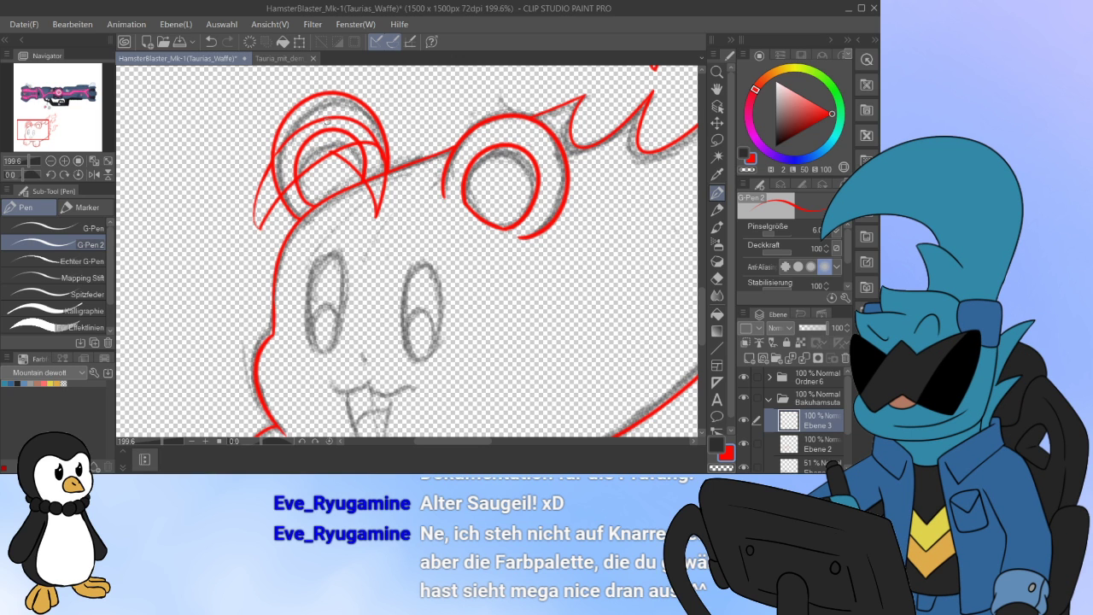
pyautogui.click(804, 358)
pyautogui.click(743, 420)
pyautogui.click(743, 420)
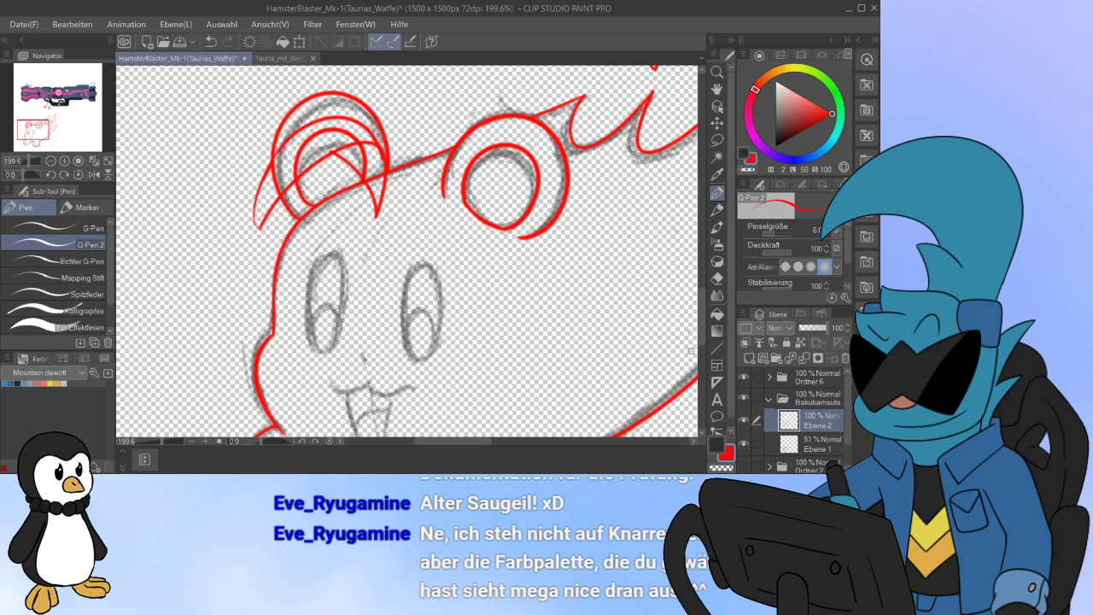
# Step: Erase the left ear's old inner arc and the outline segments that cross the folded flap
pyautogui.moveTo(385, 222); pyautogui.dragTo(435, 295)
pyautogui.hotkey('ctrl', '+')
pyautogui.hotkey('ctrl', '+')
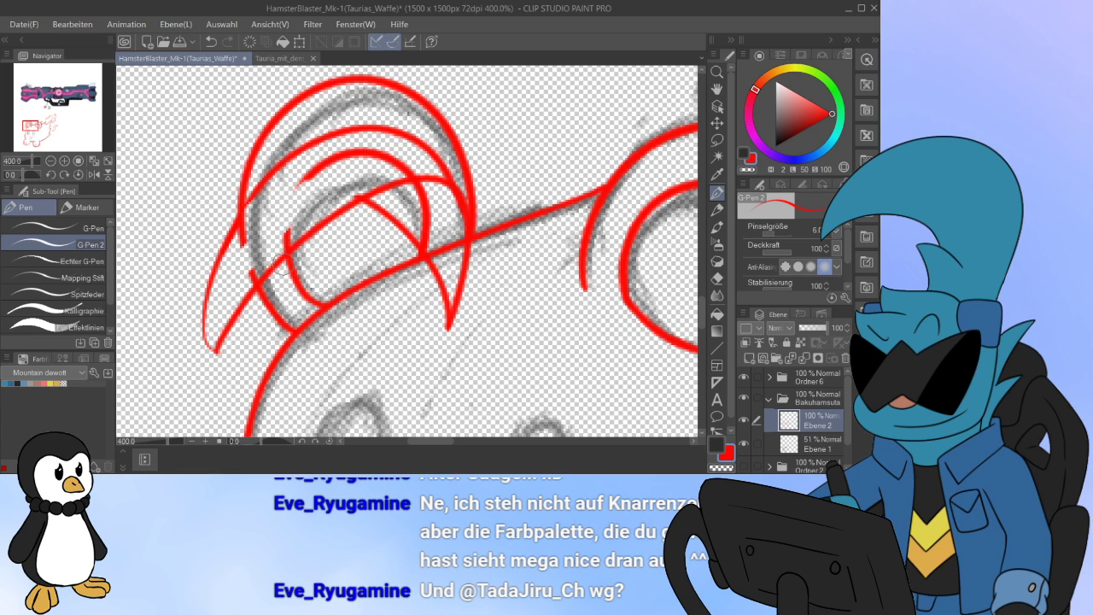
pyautogui.click(241, 236)
pyautogui.hotkey('ctrl', 'z')
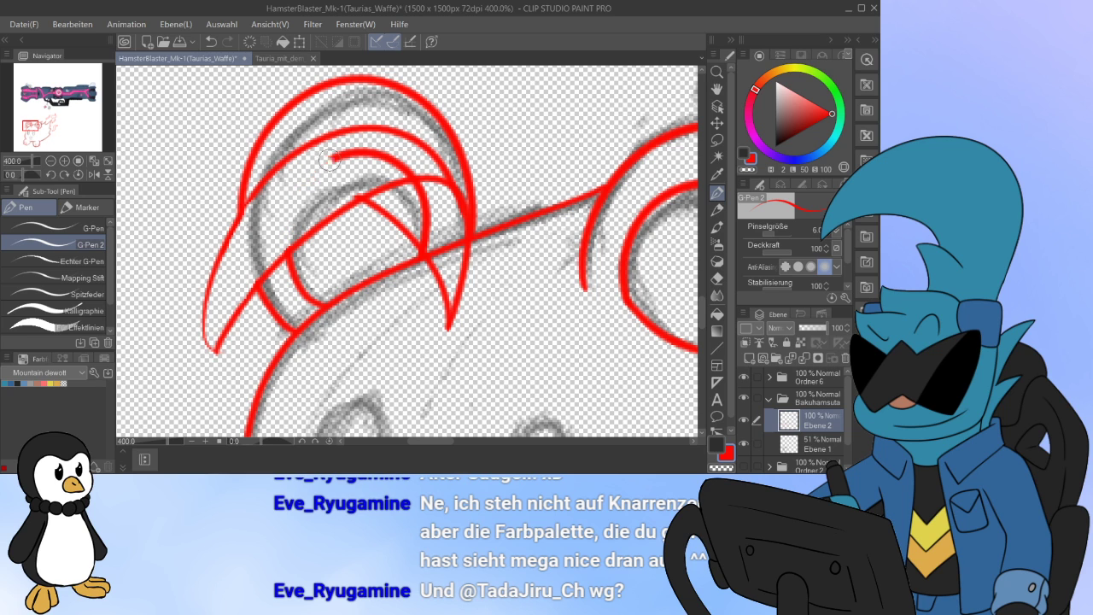
pyautogui.moveTo(339, 157)
pyautogui.mouseDown()
pyautogui.moveTo(389, 158)
pyautogui.moveTo(365, 152)
pyautogui.moveTo(417, 164)
pyautogui.mouseUp()
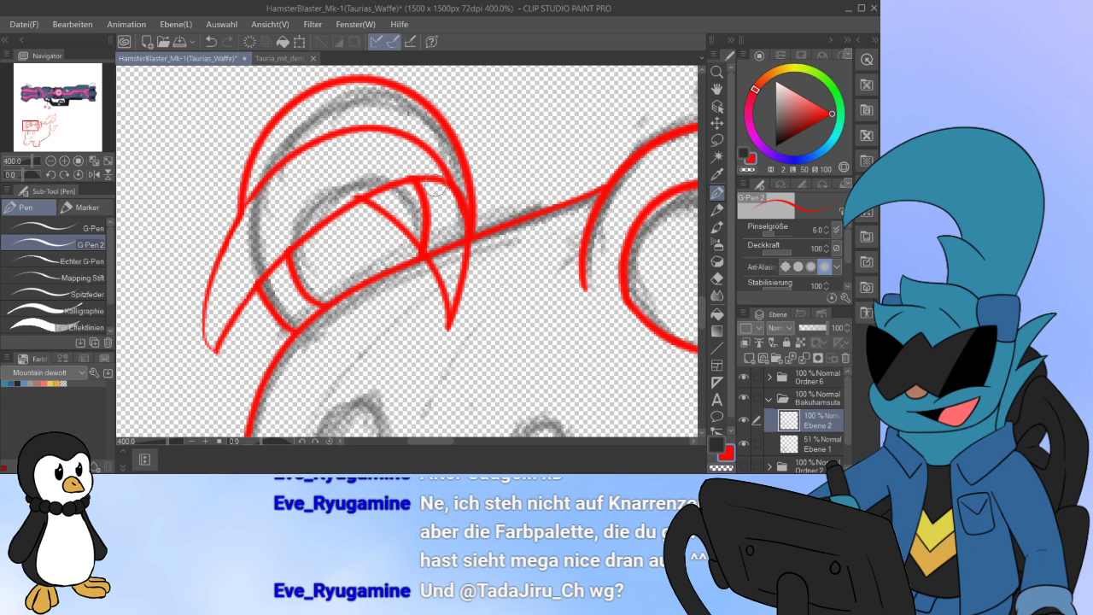
pyautogui.moveTo(435, 225); pyautogui.dragTo(424, 229)
pyautogui.hotkey('ctrl', 'z')
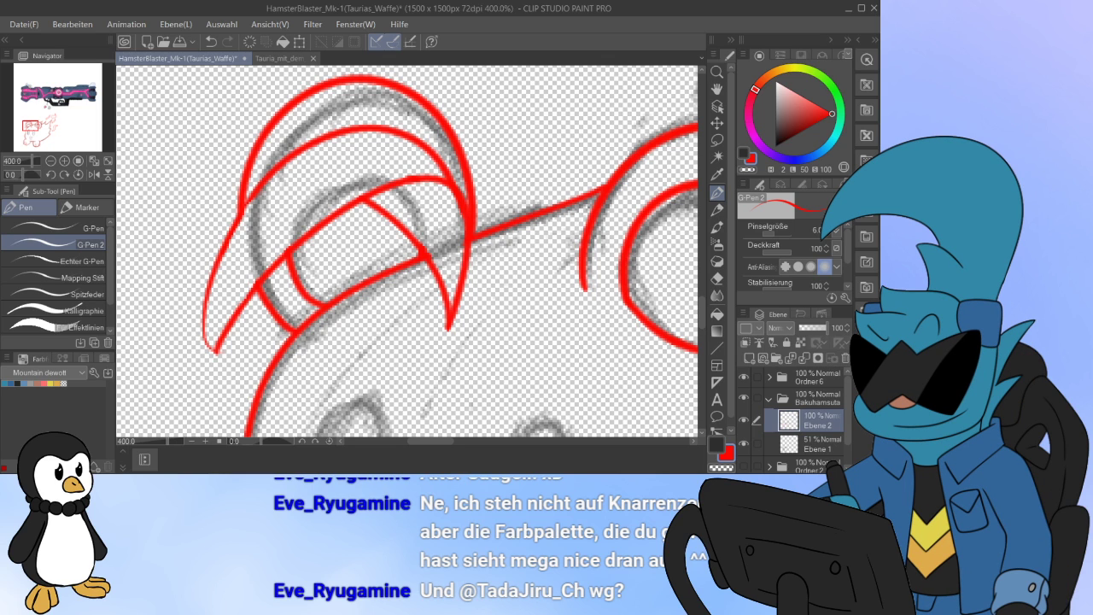
# Step: Thicken the left edge of the left ear's flap in red and reshape its lower tip into a point
pyautogui.moveTo(207, 350)
pyautogui.mouseDown()
pyautogui.moveTo(263, 177)
pyautogui.moveTo(249, 203)
pyautogui.mouseUp()
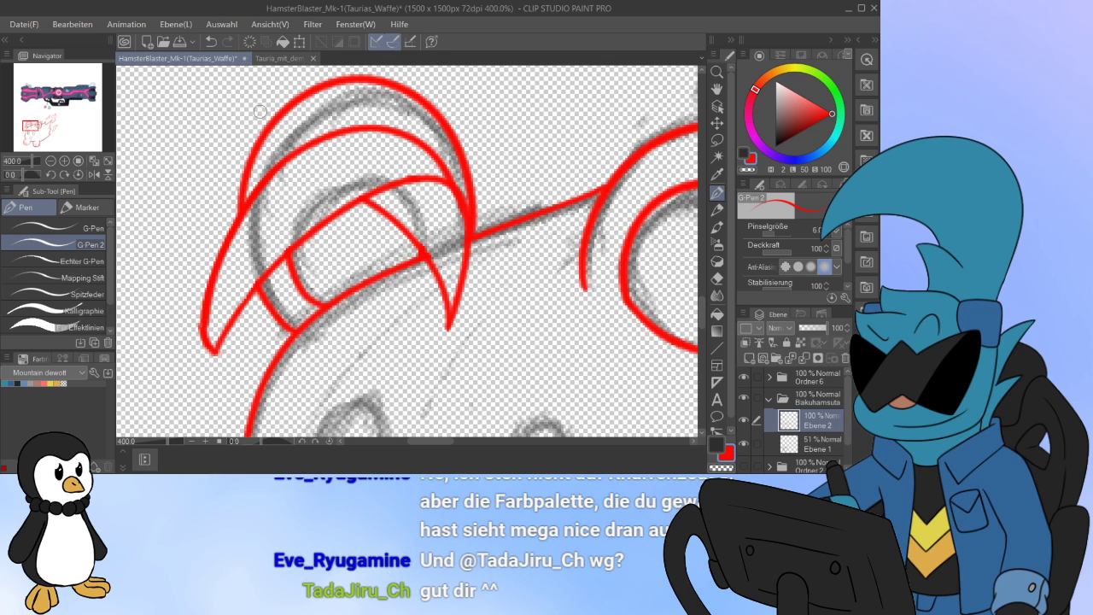
pyautogui.moveTo(215, 351); pyautogui.dragTo(206, 282)
pyautogui.hotkey('ctrl', 'z')
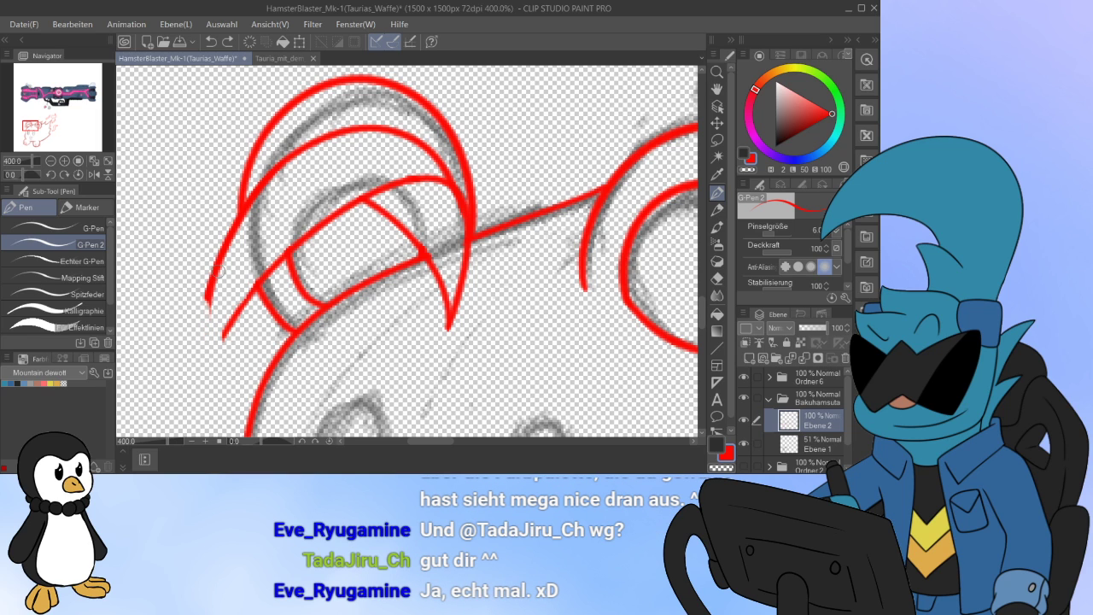
pyautogui.moveTo(205, 342); pyautogui.dragTo(207, 294)
pyautogui.moveTo(212, 350)
pyautogui.mouseDown()
pyautogui.moveTo(229, 316)
pyautogui.moveTo(207, 318)
pyautogui.mouseUp()
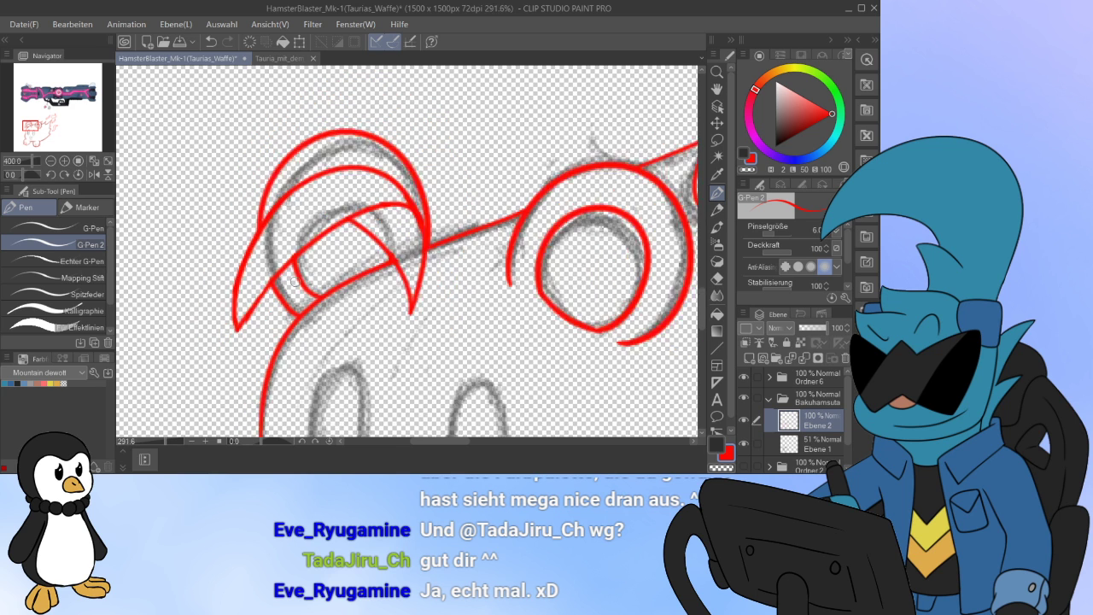
# Step: Ink the outlines of both eyes as tall red ovals over the pencil sketch
pyautogui.scroll(-9, 302, 269)
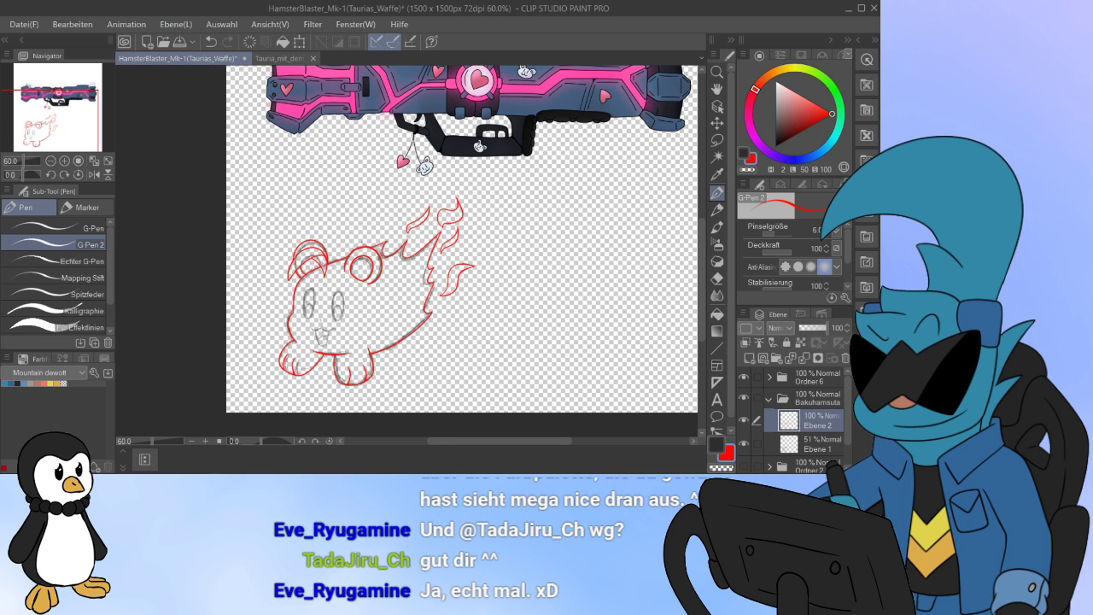
pyautogui.moveTo(359, 299); pyautogui.dragTo(382, 256)
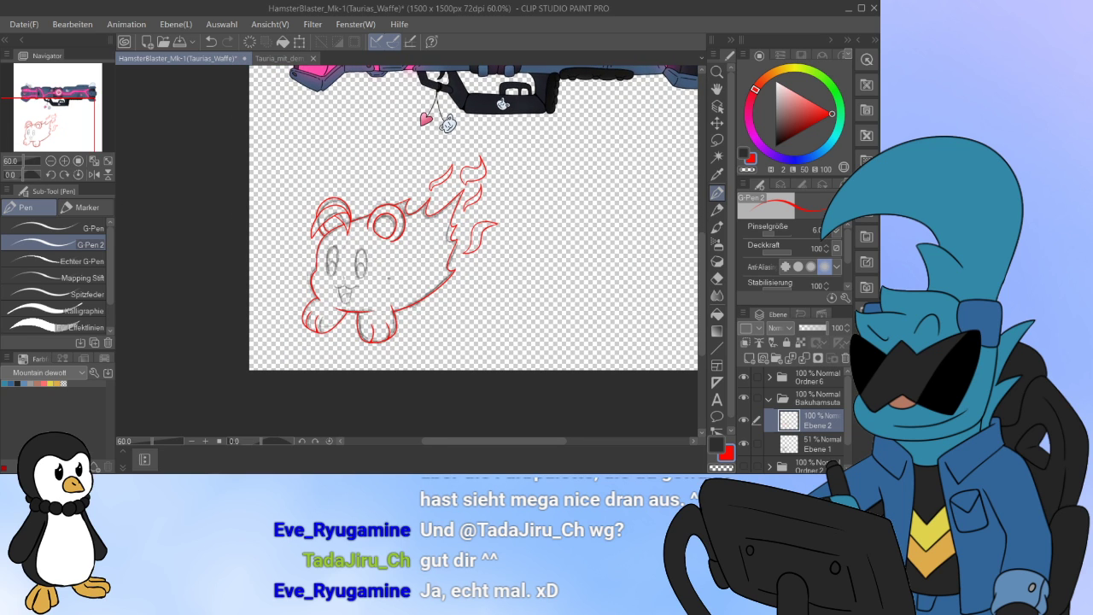
pyautogui.scroll(6, 388, 278)
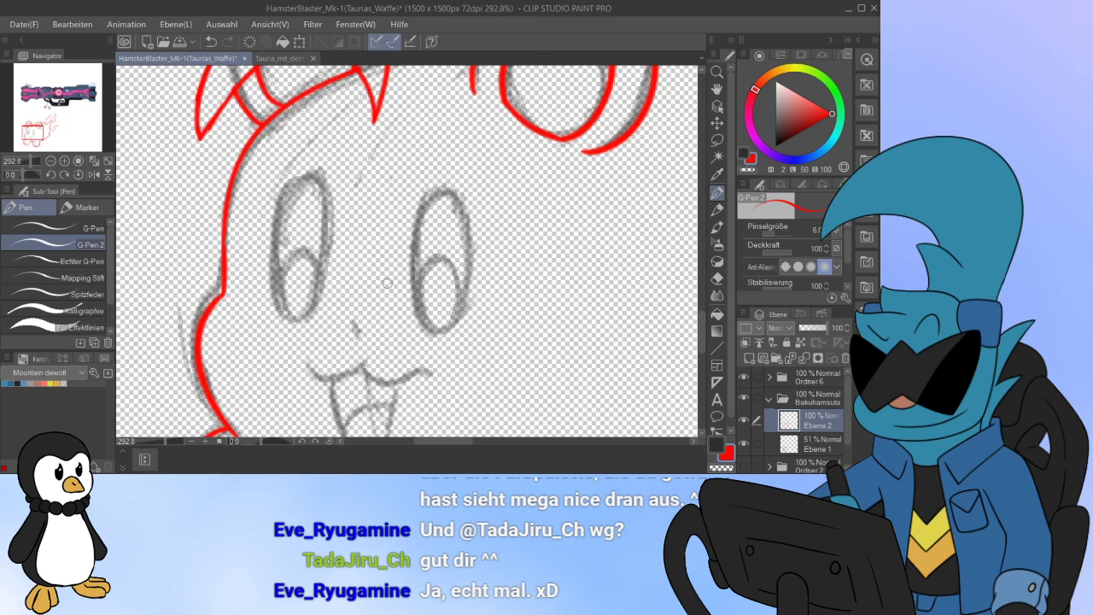
pyautogui.moveTo(422, 199)
pyautogui.mouseDown()
pyautogui.moveTo(417, 315)
pyautogui.moveTo(450, 340)
pyautogui.moveTo(473, 259)
pyautogui.moveTo(458, 198)
pyautogui.moveTo(431, 187)
pyautogui.mouseUp()
pyautogui.moveTo(289, 188)
pyautogui.mouseDown()
pyautogui.moveTo(265, 273)
pyautogui.moveTo(285, 323)
pyautogui.moveTo(323, 275)
pyautogui.moveTo(329, 191)
pyautogui.moveTo(313, 173)
pyautogui.moveTo(295, 177)
pyautogui.moveTo(279, 204)
pyautogui.moveTo(279, 290)
pyautogui.moveTo(312, 330)
pyautogui.moveTo(333, 251)
pyautogui.moveTo(330, 187)
pyautogui.moveTo(308, 171)
pyautogui.moveTo(275, 213)
pyautogui.mouseUp()
pyautogui.hotkey('ctrl', 'z')
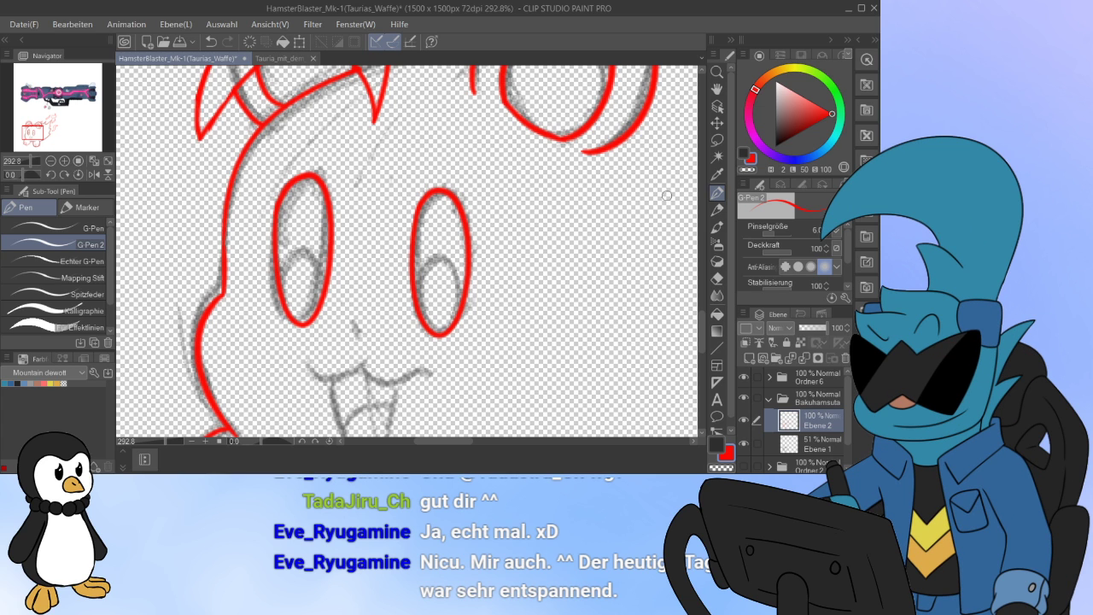
# Step: Ink the wavy upper lip in red and add the rounded open-mouth outline beneath it
pyautogui.scroll(-3, 406, 251)
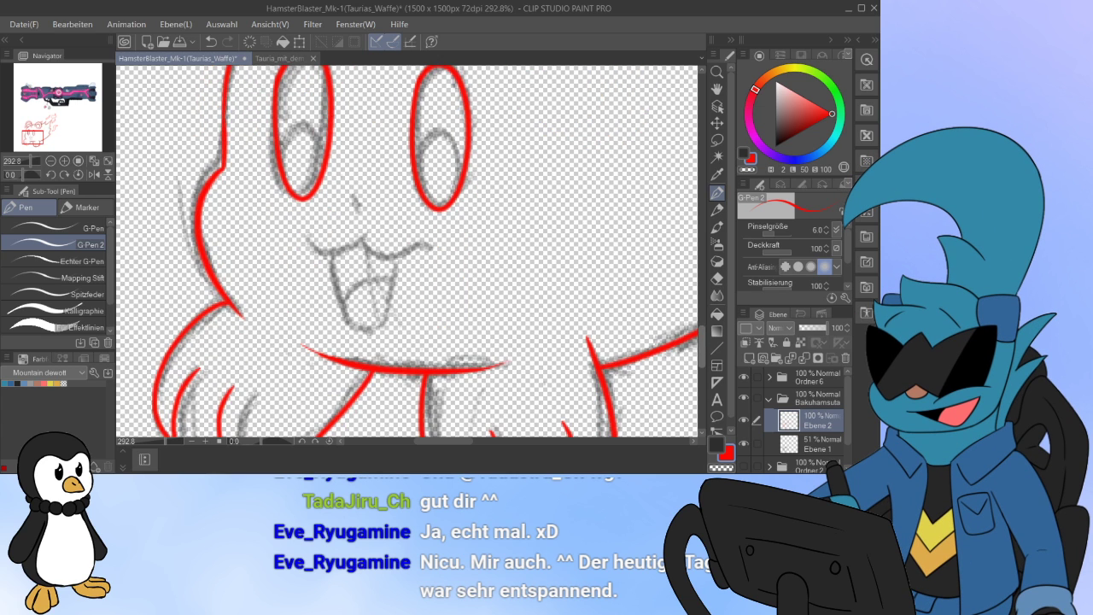
pyautogui.scroll(1, 308, 281)
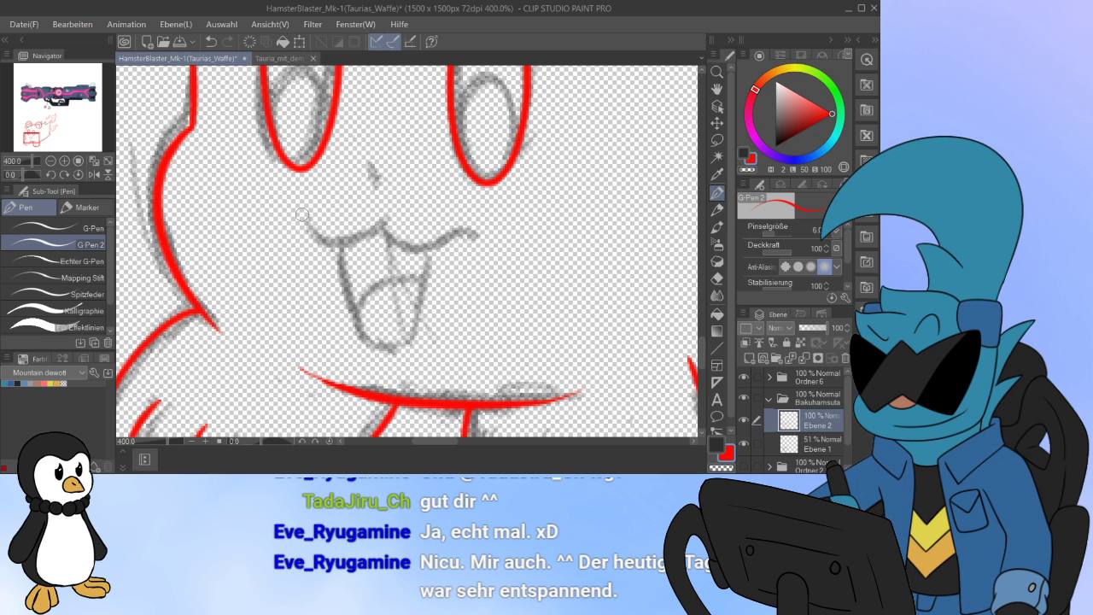
pyautogui.moveTo(296, 215)
pyautogui.mouseDown()
pyautogui.moveTo(361, 233)
pyautogui.moveTo(386, 213)
pyautogui.moveTo(379, 219)
pyautogui.moveTo(410, 254)
pyautogui.moveTo(482, 233)
pyautogui.mouseUp()
pyautogui.hotkey('ctrl', 'z')
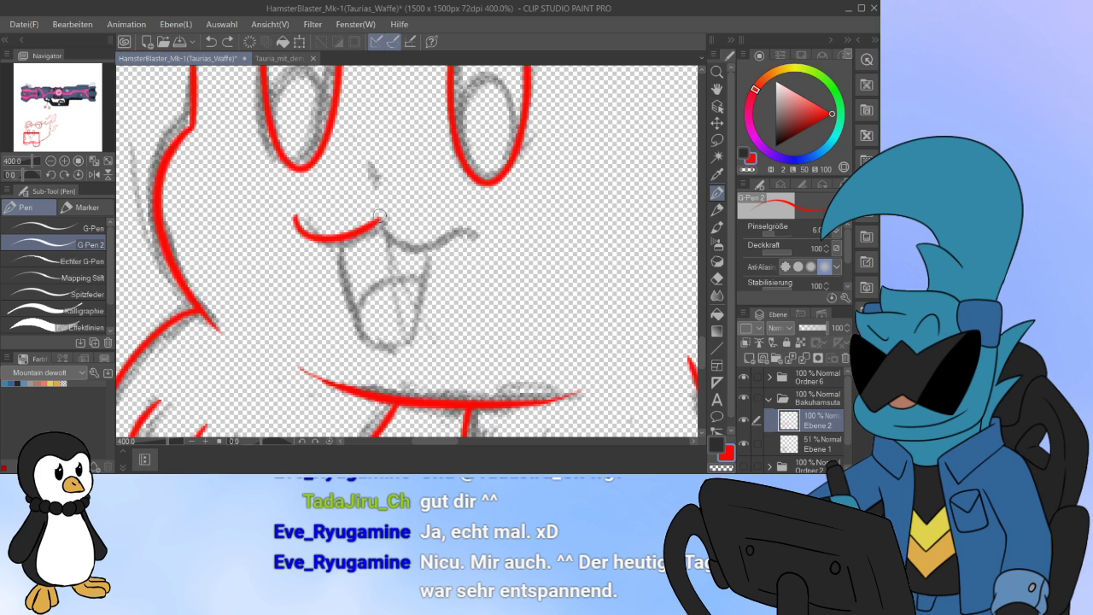
pyautogui.moveTo(380, 216)
pyautogui.mouseDown()
pyautogui.moveTo(416, 247)
pyautogui.moveTo(463, 224)
pyautogui.moveTo(481, 229)
pyautogui.mouseUp()
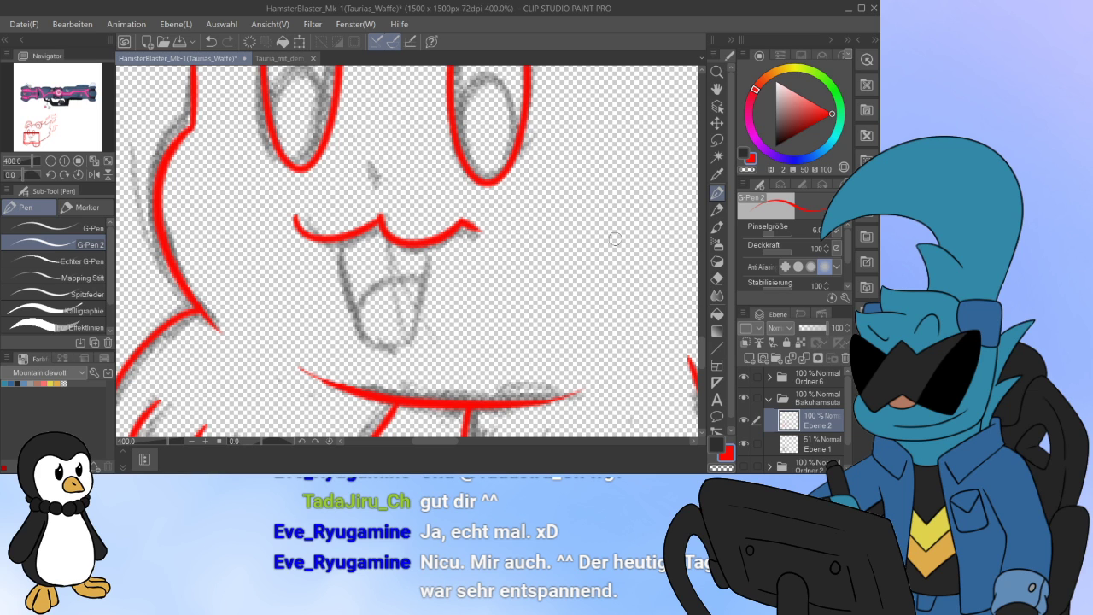
pyautogui.moveTo(338, 243)
pyautogui.mouseDown()
pyautogui.moveTo(355, 315)
pyautogui.moveTo(415, 356)
pyautogui.moveTo(427, 246)
pyautogui.mouseUp()
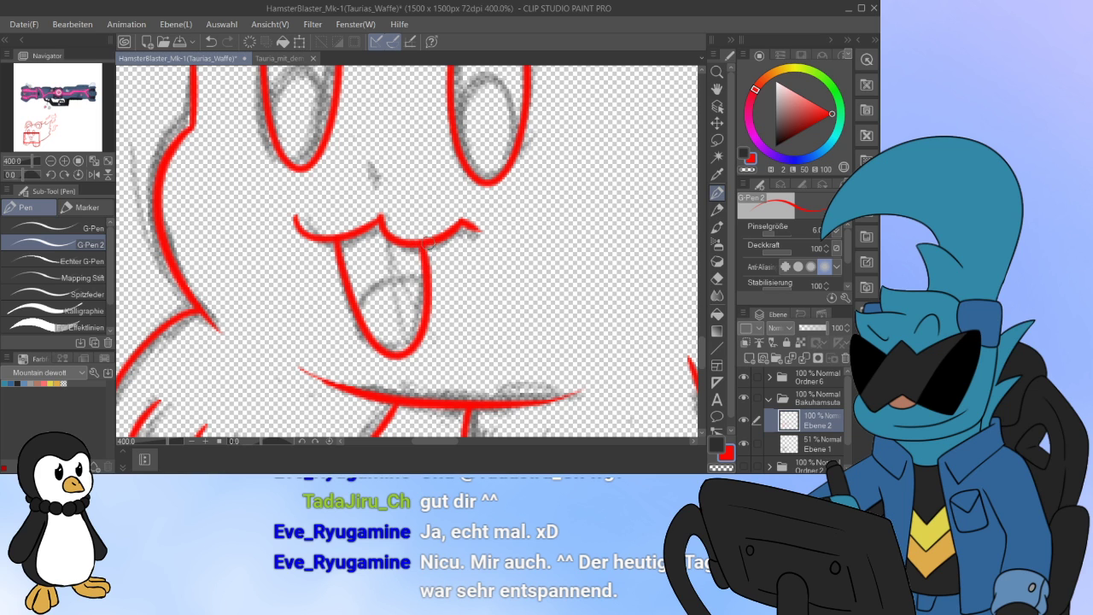
# Step: Ink the tongue's upper edge in red as a shallow arc across the open mouth
pyautogui.moveTo(367, 329)
pyautogui.mouseDown()
pyautogui.moveTo(378, 275)
pyautogui.moveTo(420, 291)
pyautogui.mouseUp()
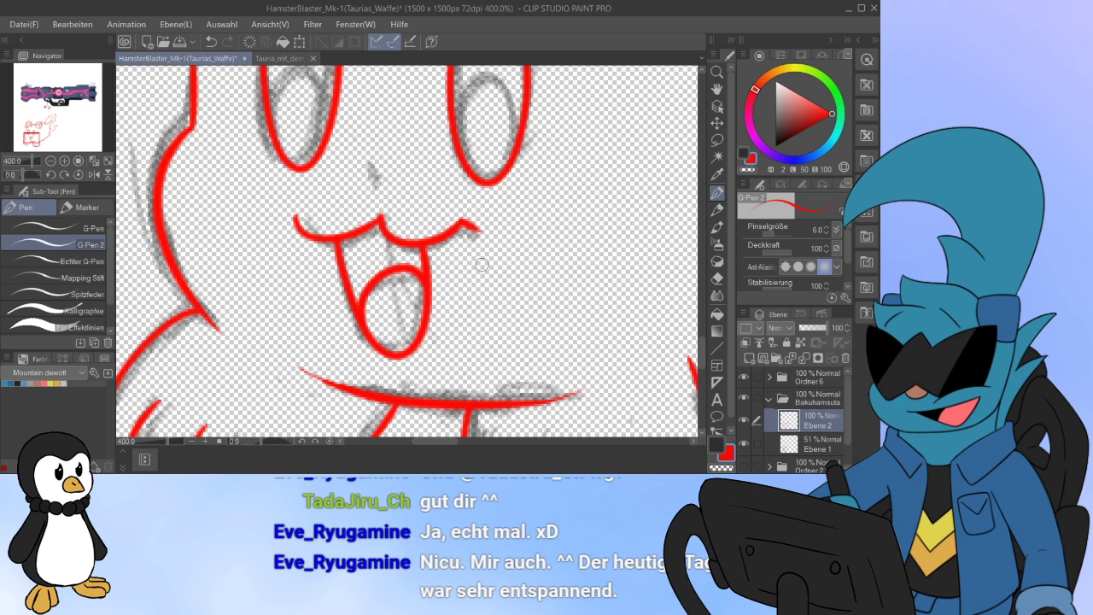
pyautogui.hotkey('ctrl', 'z')
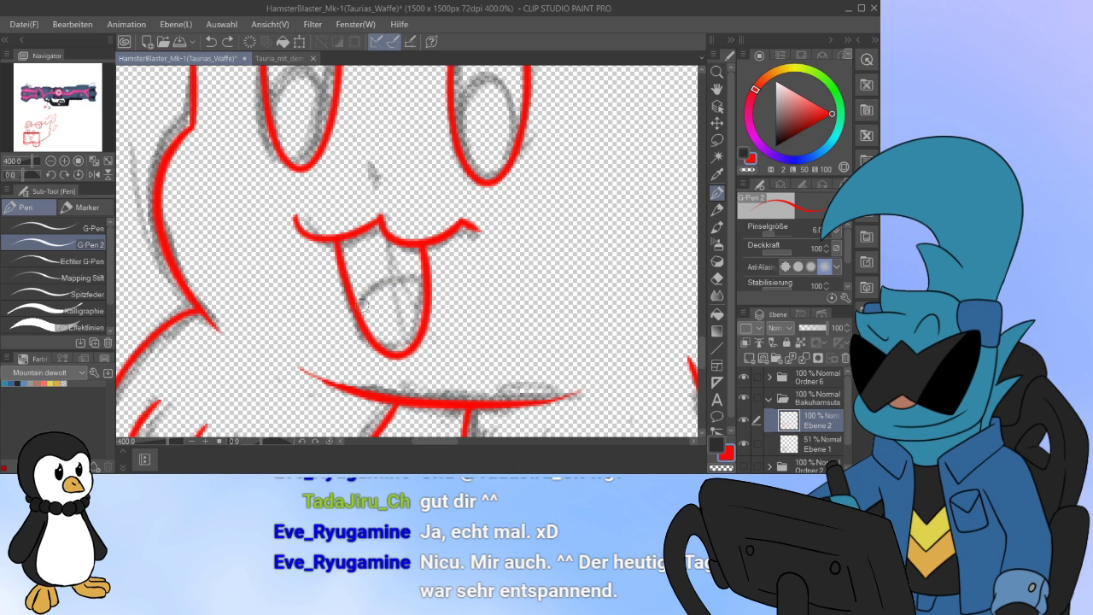
pyautogui.moveTo(359, 304)
pyautogui.mouseDown()
pyautogui.moveTo(381, 282)
pyautogui.moveTo(426, 275)
pyautogui.mouseUp()
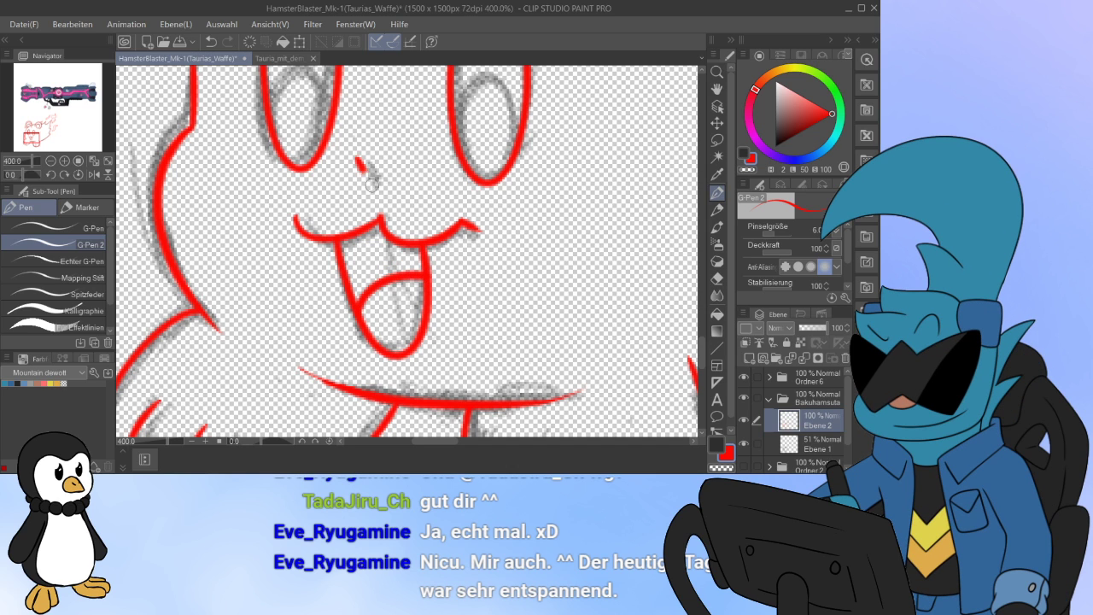
# Step: Ink the nose as a short, slanted red mark over its pencil sketch above the upper lip
pyautogui.moveTo(357, 156); pyautogui.dragTo(374, 182)
pyautogui.hotkey('ctrl', 'z')
pyautogui.hotkey('ctrl', 'z')
pyautogui.hotkey('ctrl', 'z')
pyautogui.hotkey('ctrl', 'z')
pyautogui.moveTo(357, 159); pyautogui.dragTo(374, 193)
pyautogui.scroll(-7, 385, 157)
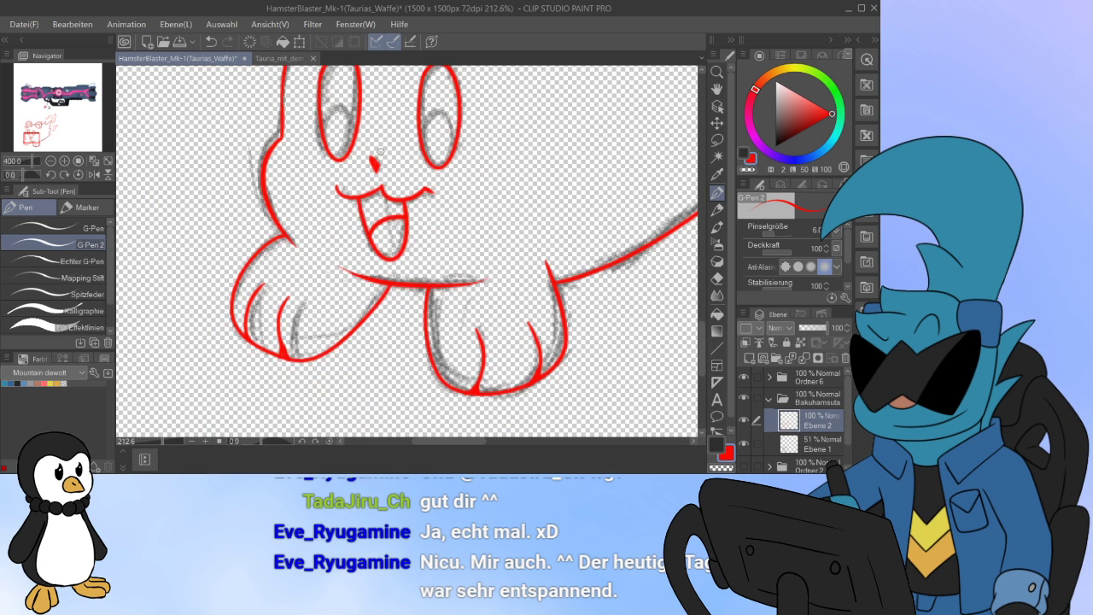
pyautogui.scroll(10, 364, 161)
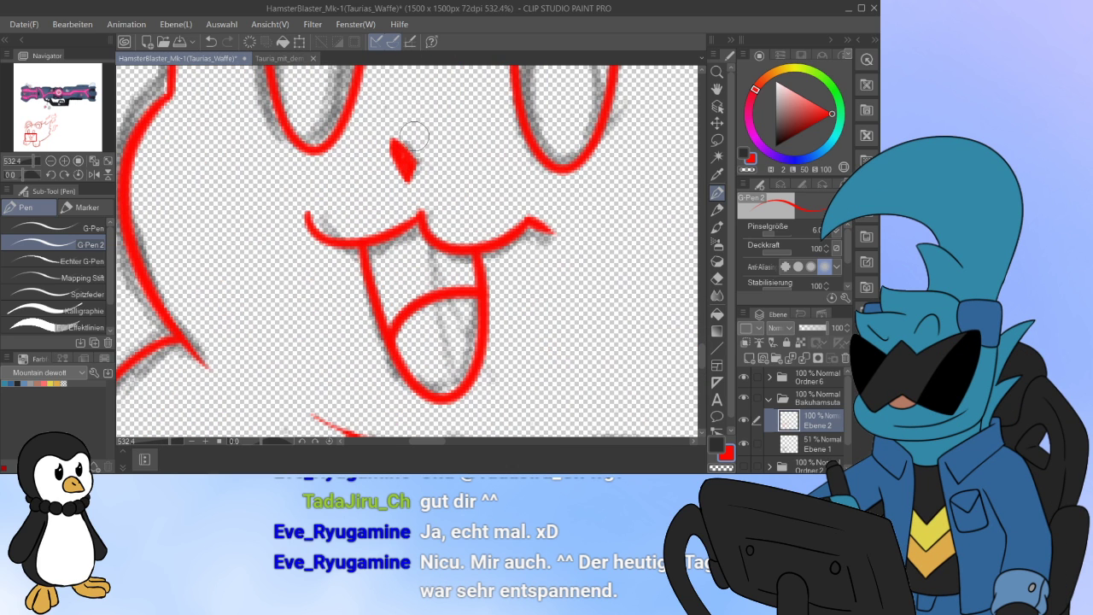
pyautogui.moveTo(400, 124); pyautogui.dragTo(418, 147)
pyautogui.hotkey('ctrl', 'z')
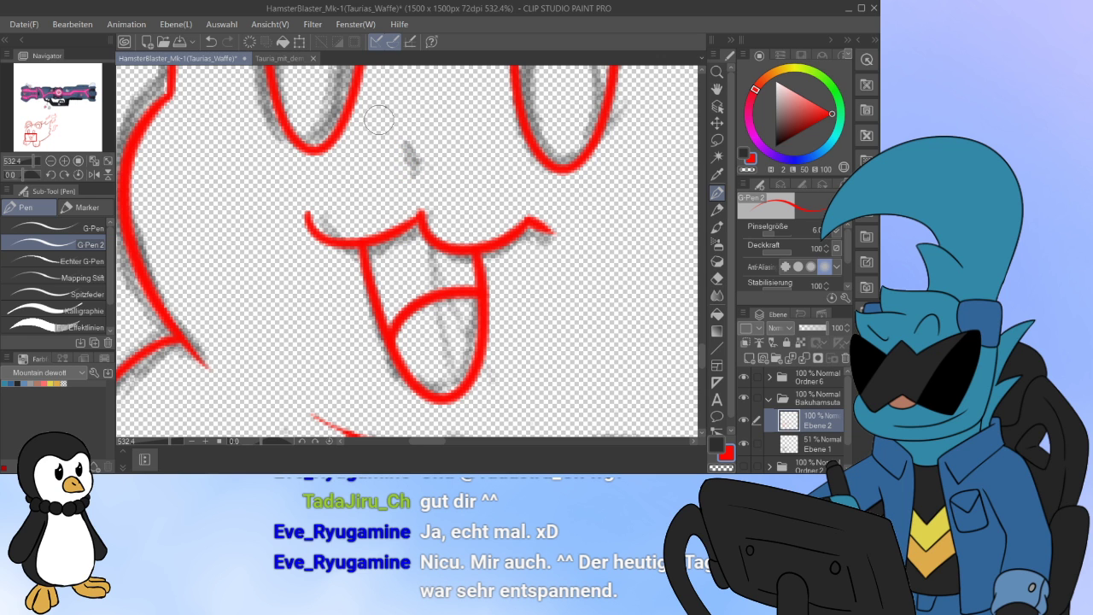
pyautogui.moveTo(400, 144); pyautogui.dragTo(414, 167)
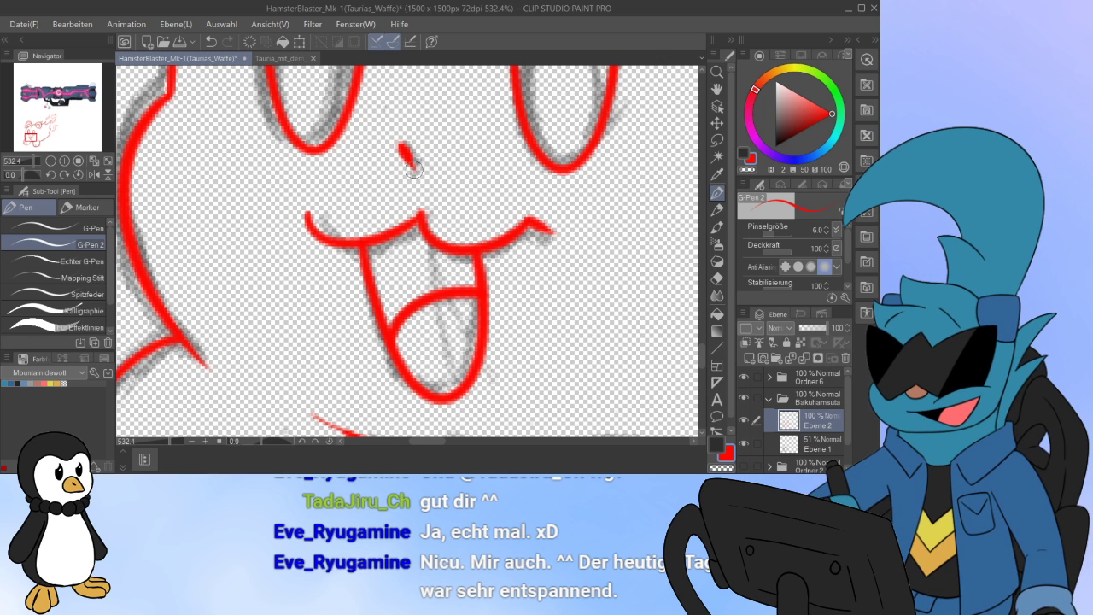
# Step: Hide the pencil sketch layer Ebene 1 and ink a smaller red oval inside the lower part of each eye
pyautogui.scroll(-5, 414, 169)
pyautogui.moveTo(494, 196); pyautogui.dragTo(450, 337)
pyautogui.click(743, 444)
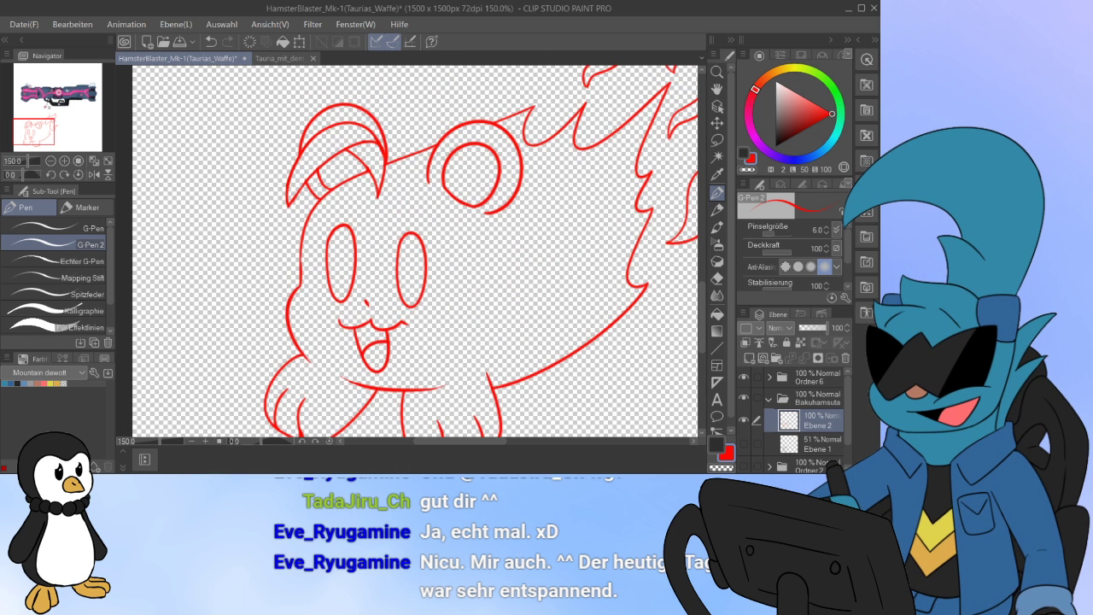
pyautogui.scroll(6, 383, 261)
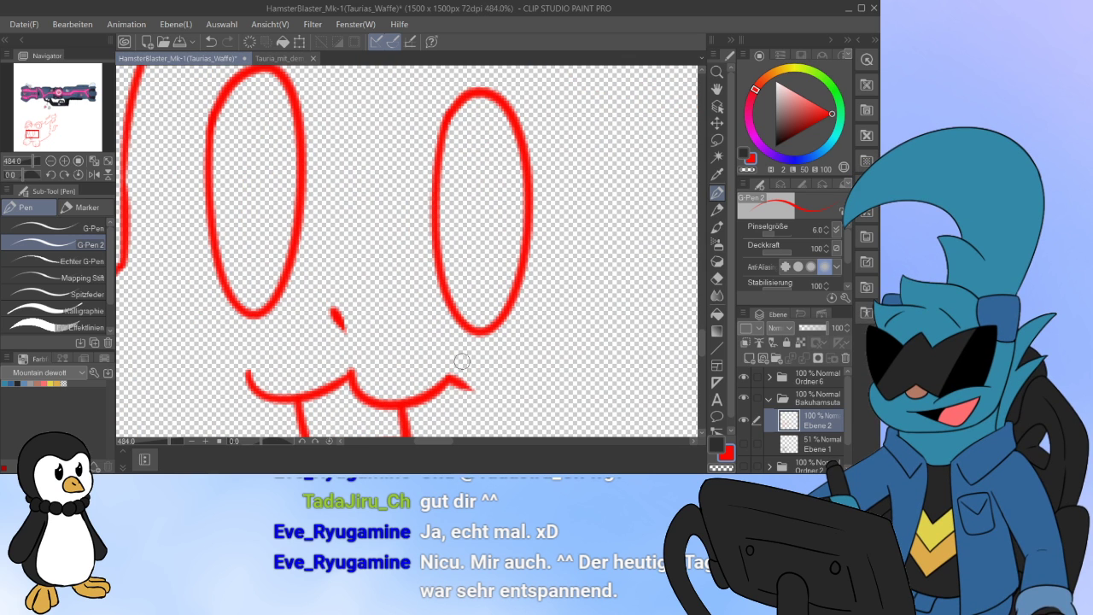
pyautogui.moveTo(449, 295)
pyautogui.mouseDown()
pyautogui.moveTo(505, 189)
pyautogui.moveTo(519, 240)
pyautogui.moveTo(511, 316)
pyautogui.mouseUp()
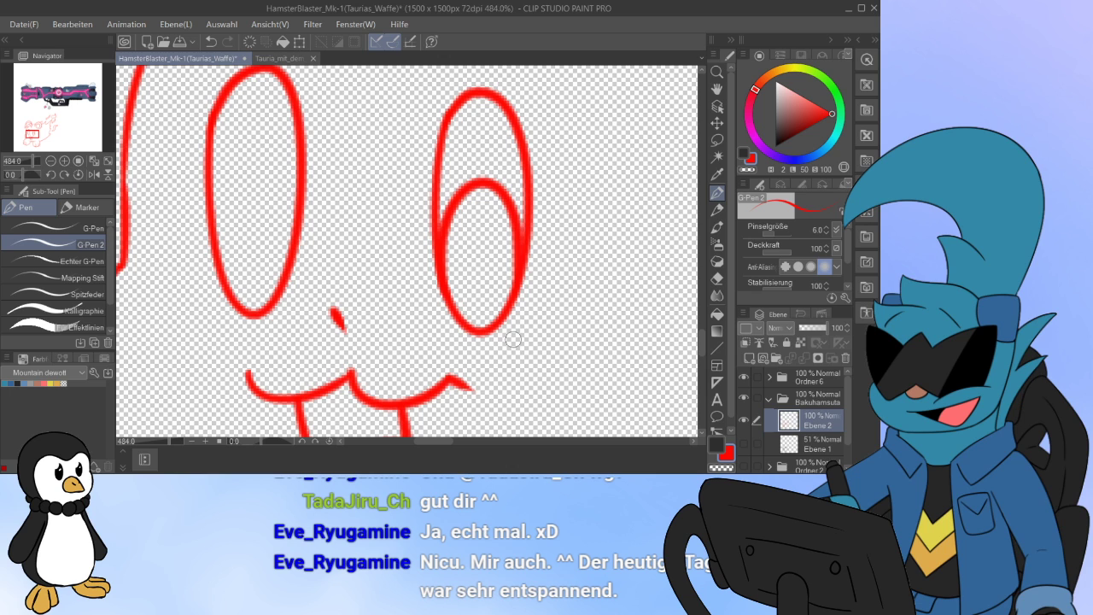
pyautogui.moveTo(228, 287)
pyautogui.mouseDown()
pyautogui.moveTo(263, 145)
pyautogui.moveTo(289, 182)
pyautogui.moveTo(266, 309)
pyautogui.mouseUp()
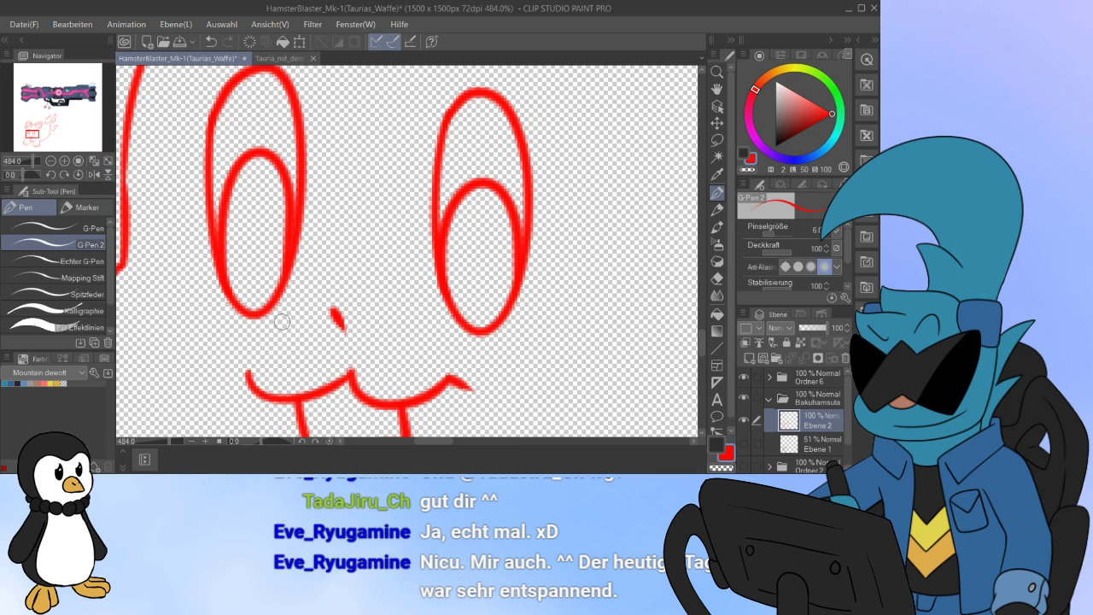
# Step: Compare the drawing with and without the red line art by toggling the visibility of Ebene 2
pyautogui.scroll(-7, 281, 321)
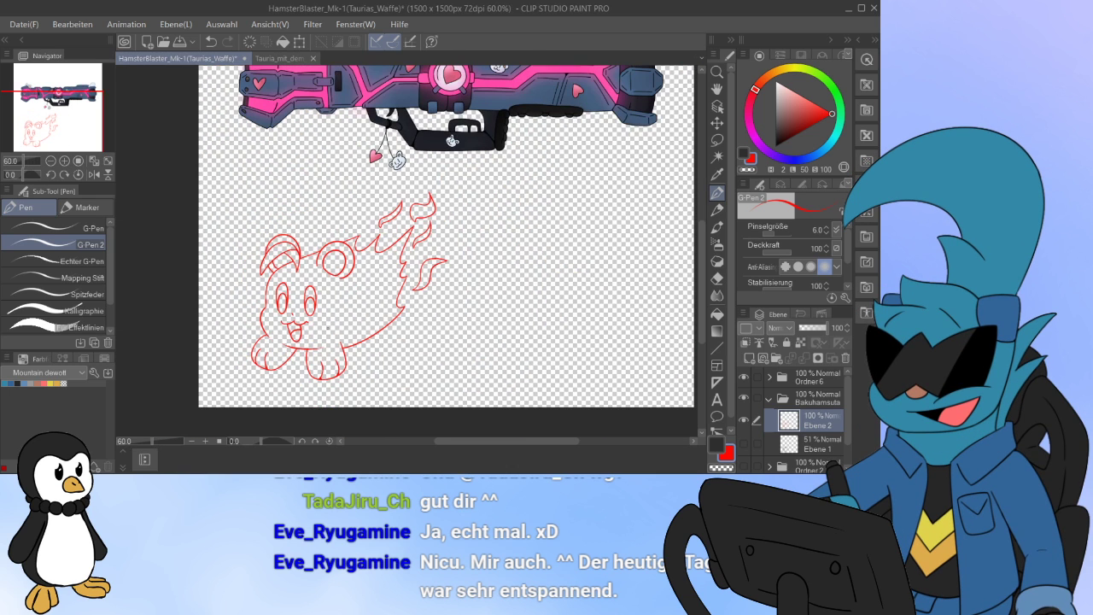
pyautogui.moveTo(410, 265); pyautogui.dragTo(462, 229)
pyautogui.click(743, 420)
pyautogui.click(744, 420)
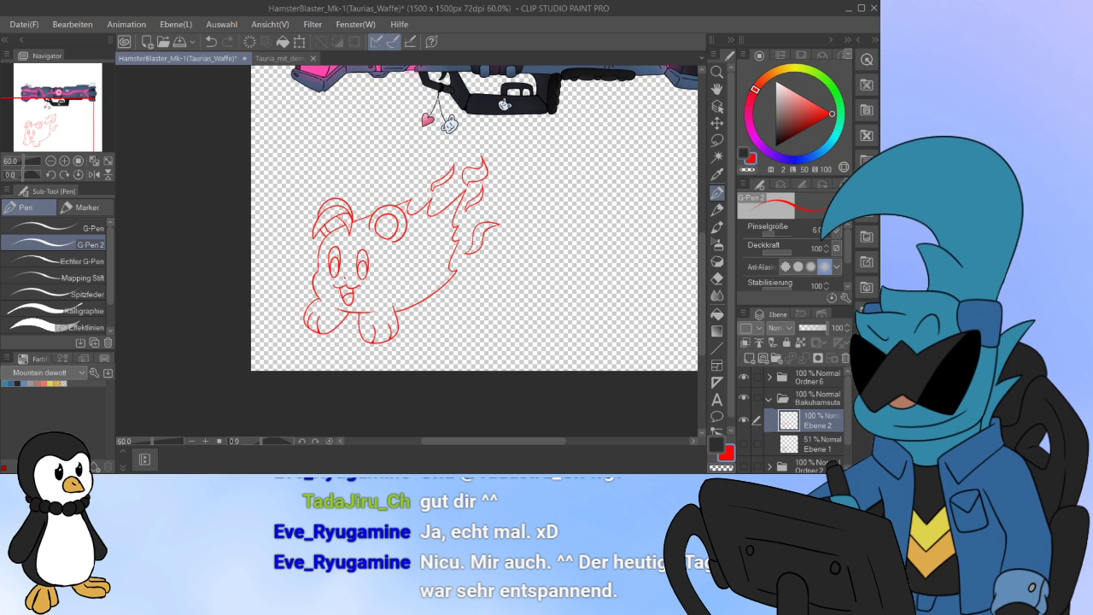
pyautogui.click(743, 420)
pyautogui.click(744, 420)
pyautogui.click(744, 420)
pyautogui.click(743, 420)
# Step: Extend the red belly line past the top of the right front leg toward the chin line
pyautogui.scroll(8, 363, 380)
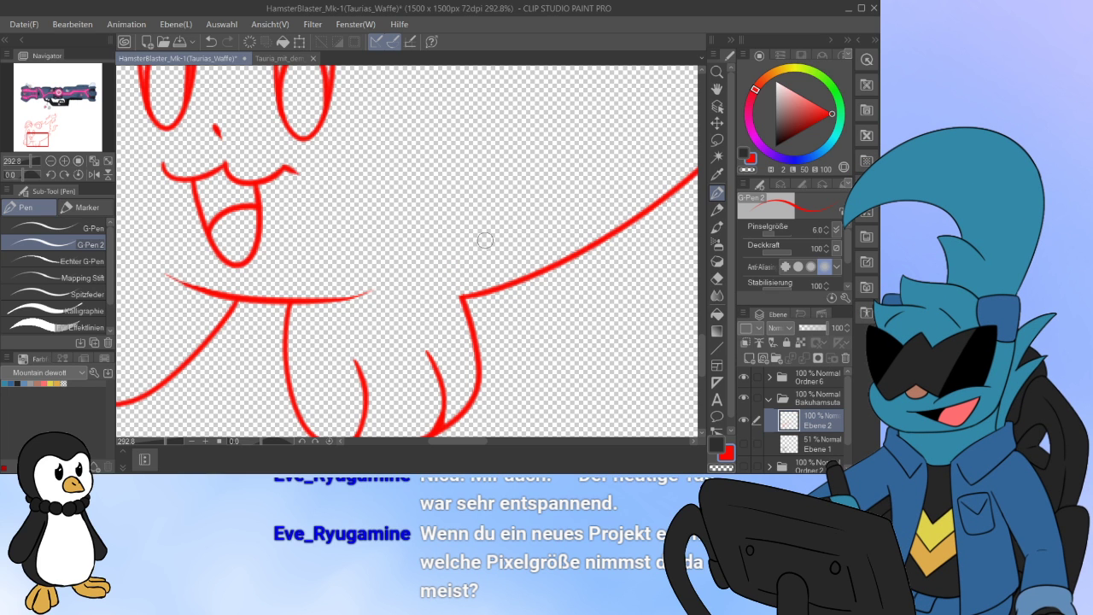
pyautogui.scroll(-5, 484, 240)
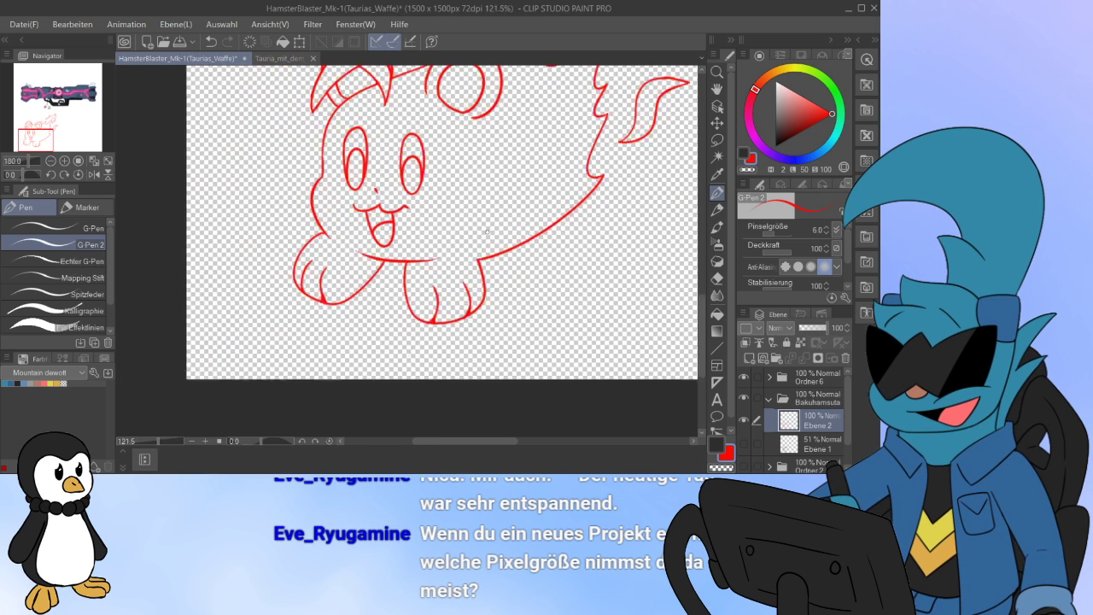
pyautogui.scroll(-2, 484, 224)
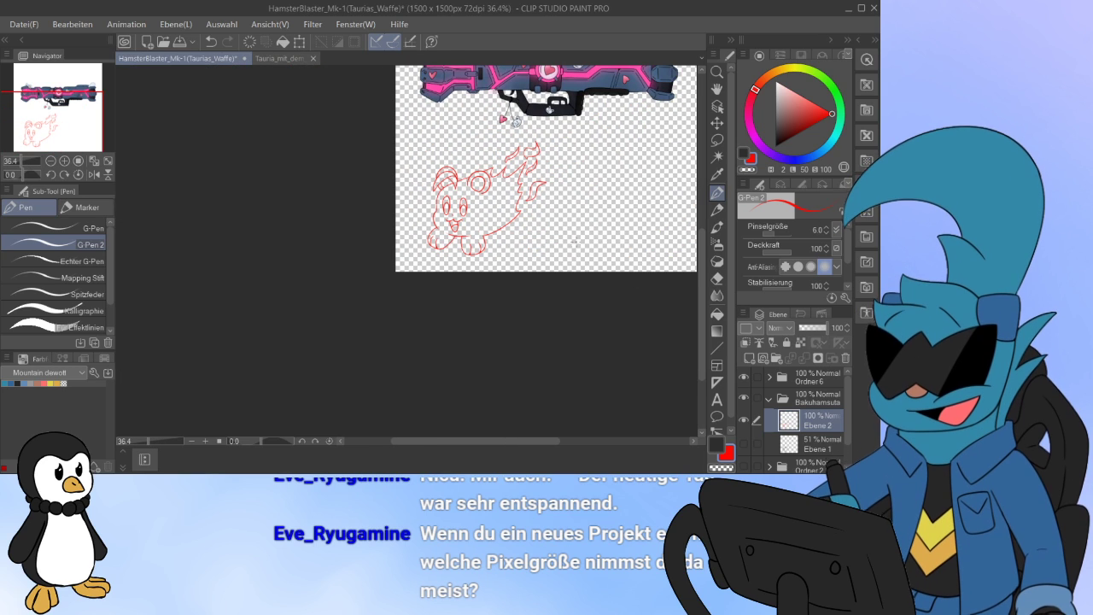
pyautogui.scroll(4, 468, 235)
pyautogui.scroll(5, 345, 270)
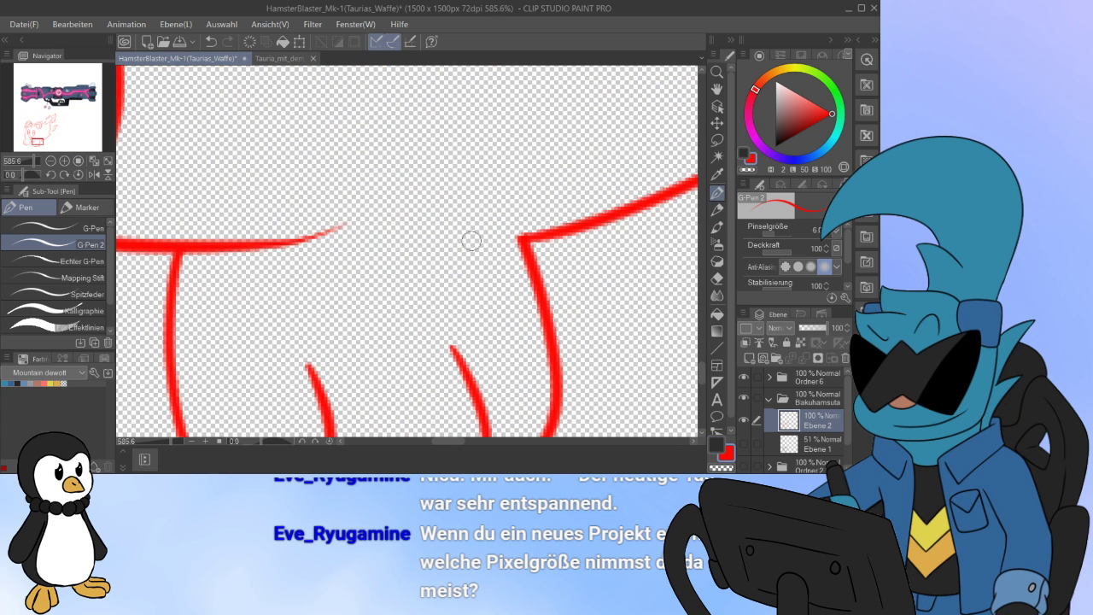
pyautogui.moveTo(445, 243); pyautogui.dragTo(624, 220)
pyautogui.hotkey('ctrl', 'z')
pyautogui.hotkey('ctrl', 'z')
pyautogui.moveTo(450, 240); pyautogui.dragTo(624, 205)
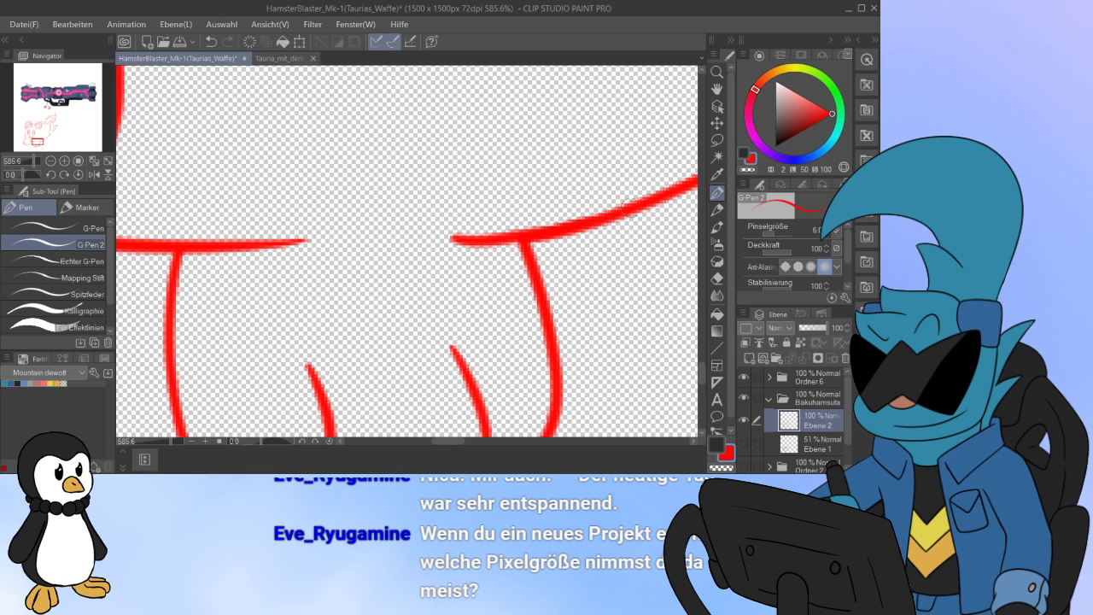
# Step: Thin the belly line's extension, then redraw the facing ends of the chin and belly lines as tapered red strokes
pyautogui.moveTo(448, 213)
pyautogui.mouseDown()
pyautogui.moveTo(511, 223)
pyautogui.moveTo(567, 214)
pyautogui.mouseUp()
pyautogui.moveTo(496, 213); pyautogui.dragTo(615, 198)
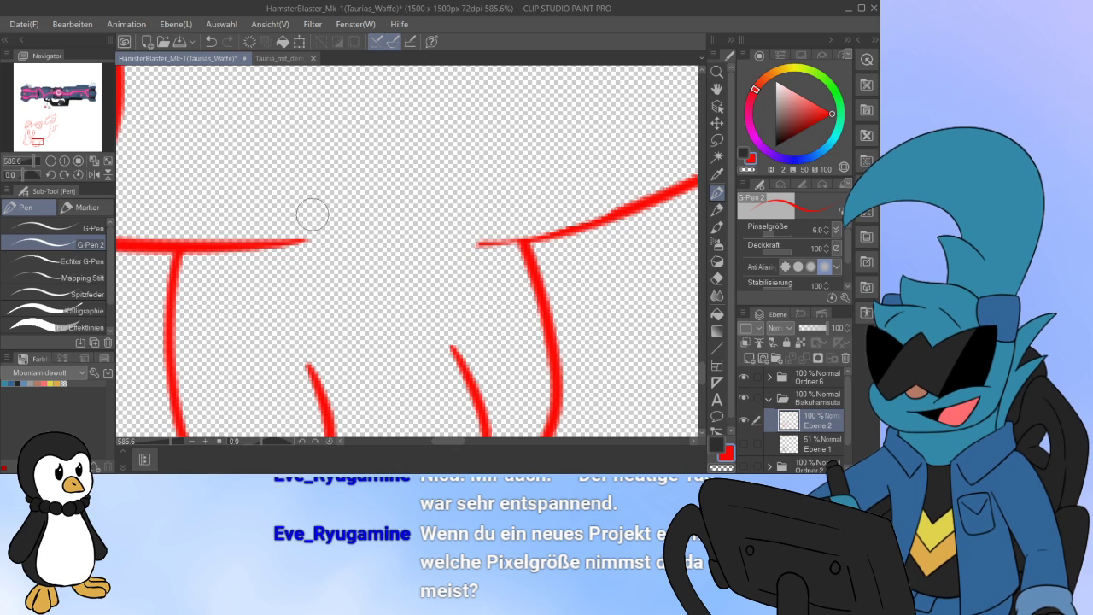
pyautogui.hotkey('ctrl', 'z')
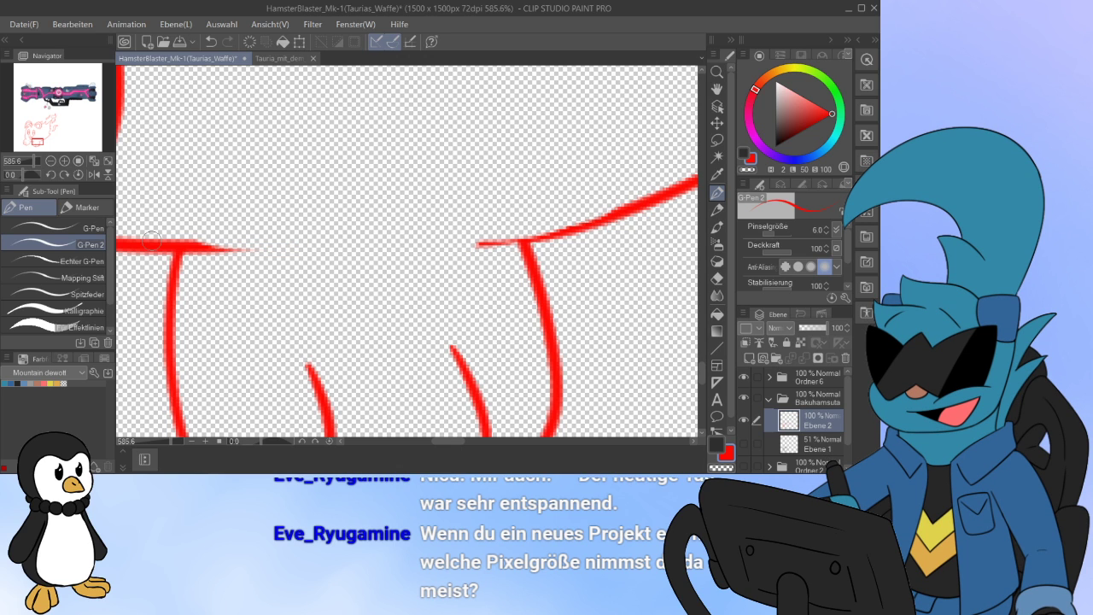
pyautogui.moveTo(184, 247); pyautogui.dragTo(288, 249)
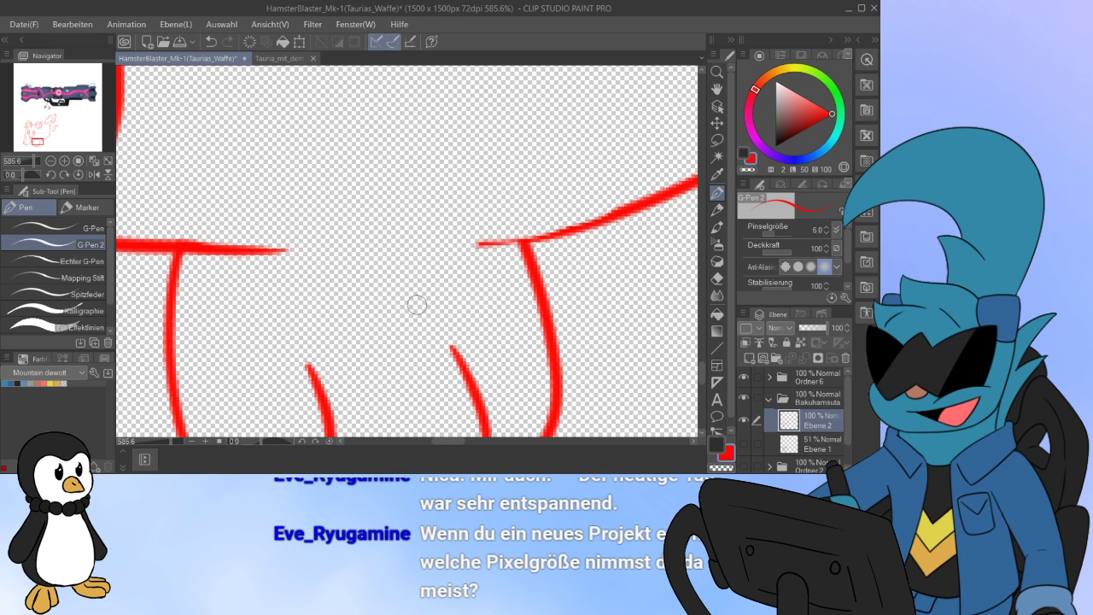
pyautogui.moveTo(448, 248)
pyautogui.mouseDown()
pyautogui.moveTo(624, 219)
pyautogui.moveTo(560, 228)
pyautogui.mouseUp()
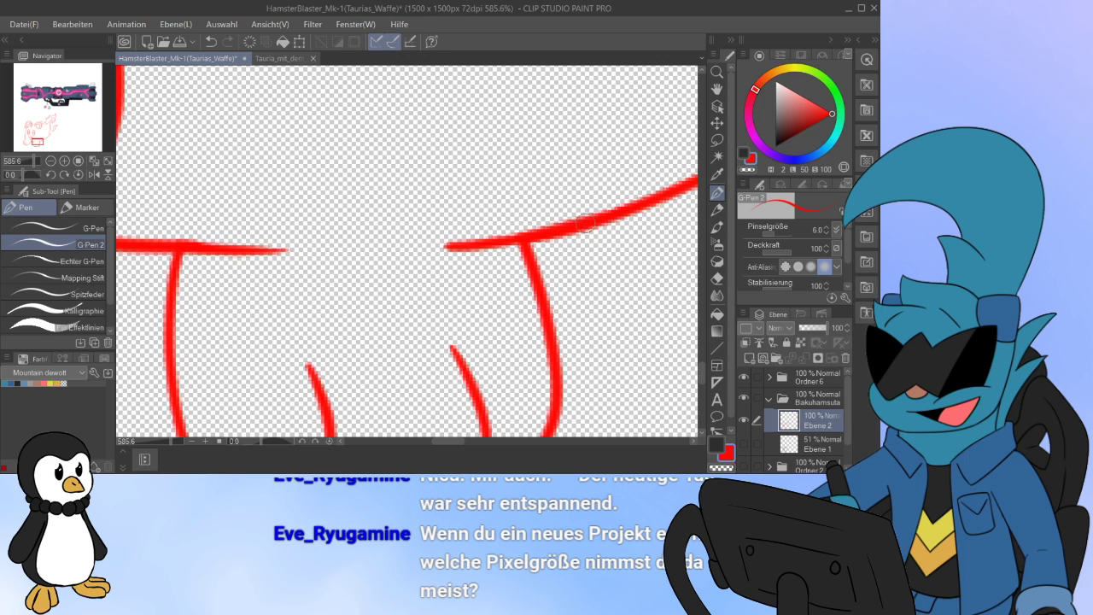
# Step: Taper the belly line's free tip beside the right front leg and check the whole inked hamster
pyautogui.scroll(-3, 415, 221)
pyautogui.scroll(-2, 415, 221)
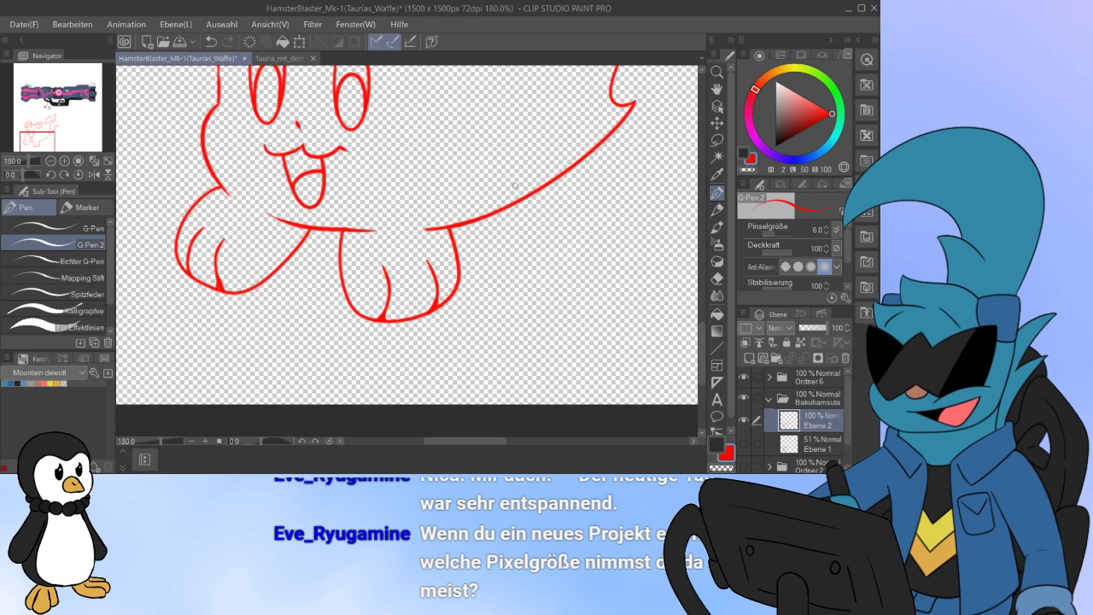
pyautogui.scroll(4, 362, 166)
pyautogui.scroll(2, 443, 254)
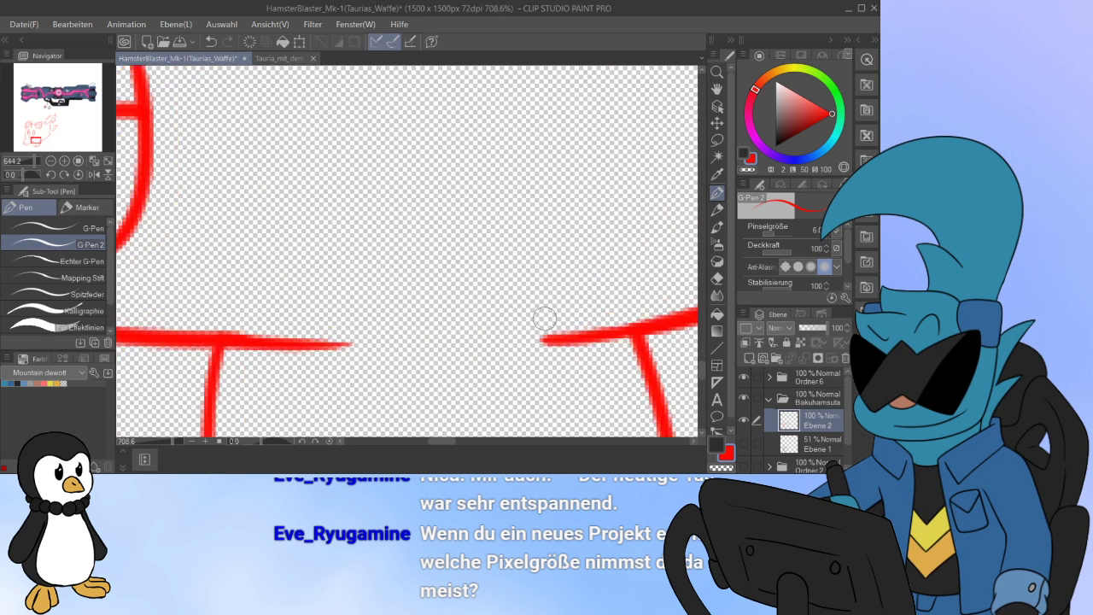
pyautogui.moveTo(441, 441); pyautogui.dragTo(447, 440)
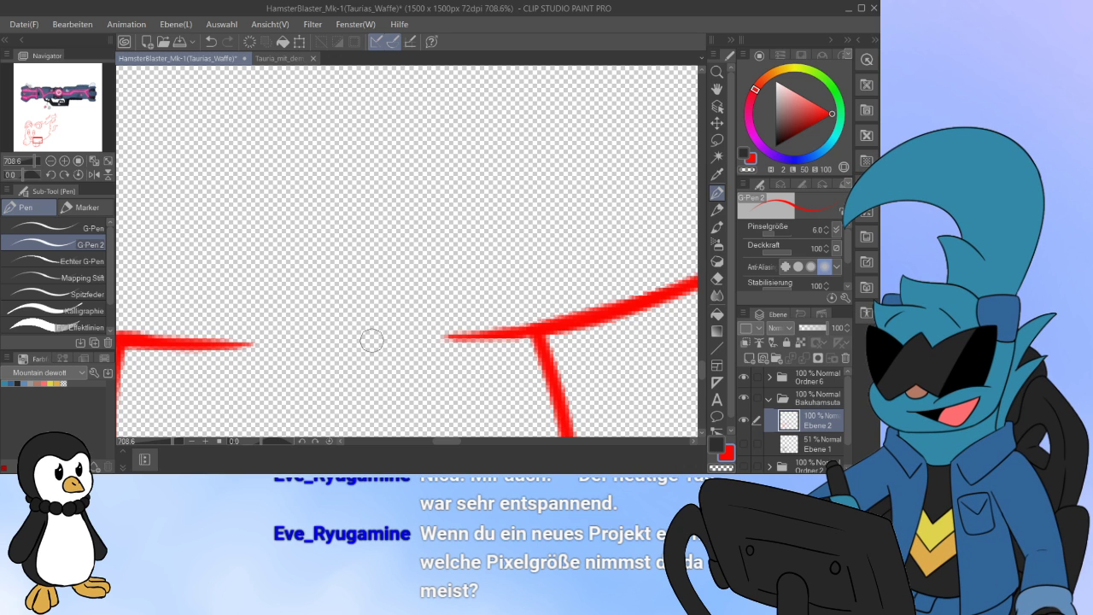
pyautogui.scroll(-5, 364, 326)
pyautogui.scroll(-5, 362, 321)
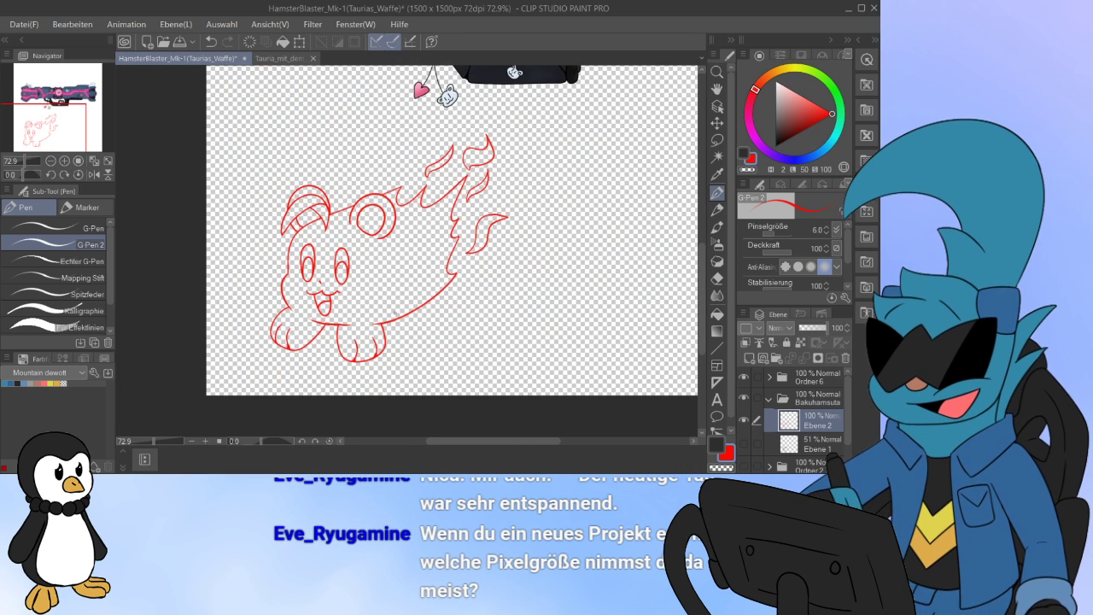
# Step: Lasso the hamster's eye nearest the round ear, move it slightly, enlarge it a little with a transform, and deselect
pyautogui.moveTo(362, 321); pyautogui.dragTo(369, 318)
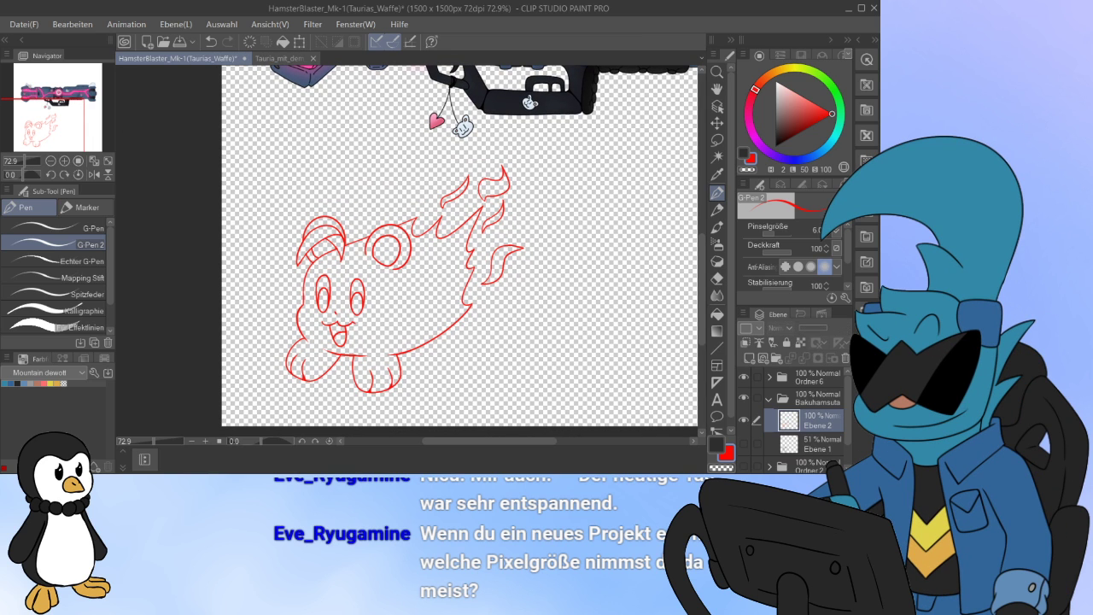
pyautogui.scroll(5, 335, 304)
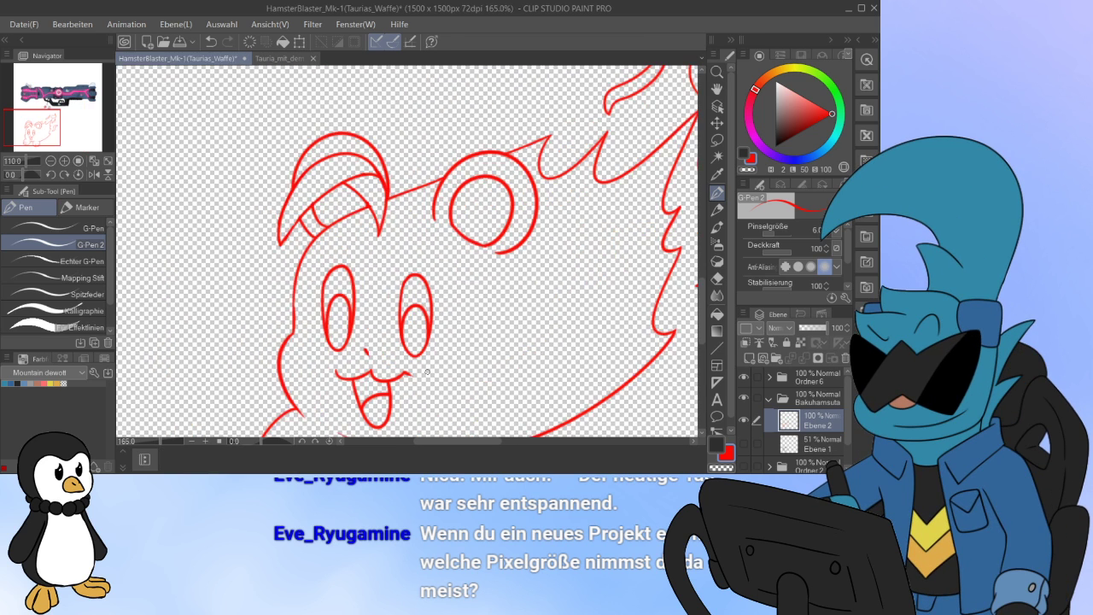
pyautogui.press('m')
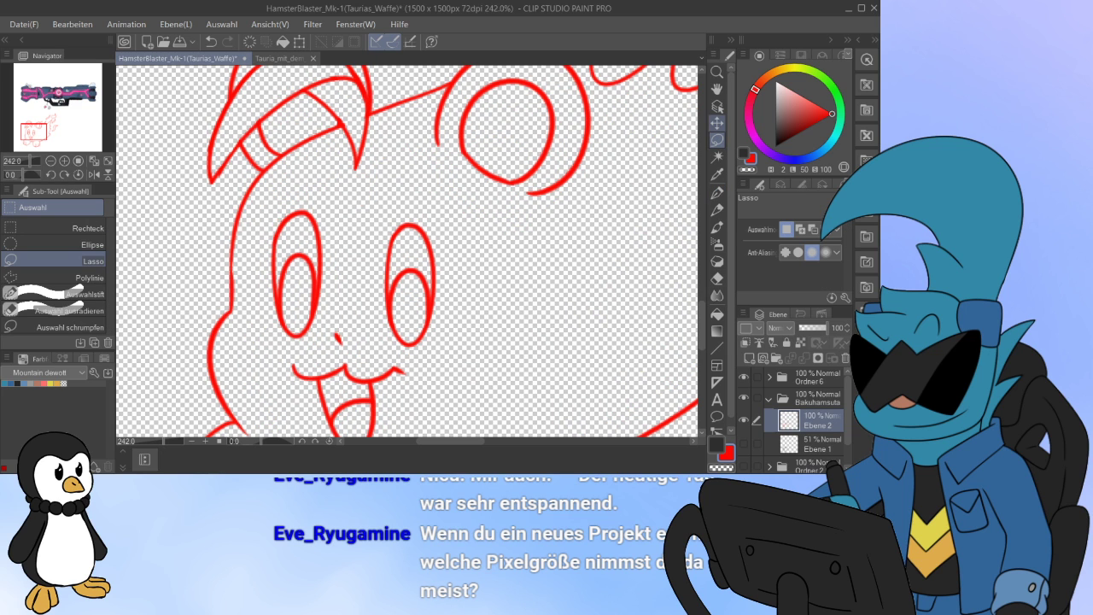
pyautogui.moveTo(389, 186)
pyautogui.mouseDown()
pyautogui.moveTo(469, 329)
pyautogui.moveTo(376, 350)
pyautogui.mouseUp()
pyautogui.hotkey('ctrl', 't')
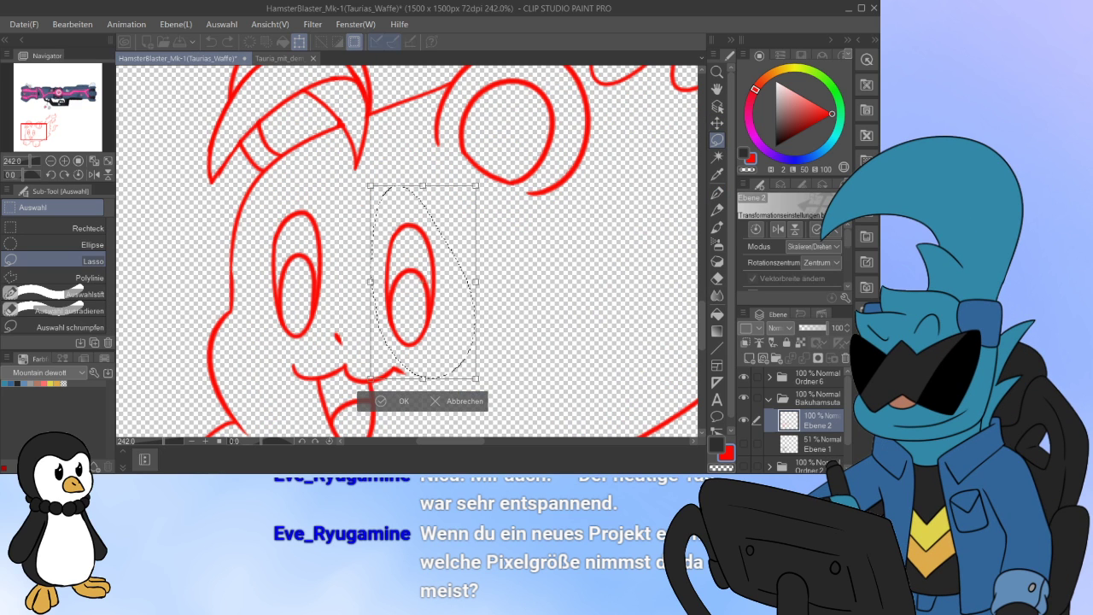
pyautogui.moveTo(422, 282); pyautogui.dragTo(420, 280)
pyautogui.moveTo(473, 183); pyautogui.dragTo(477, 177)
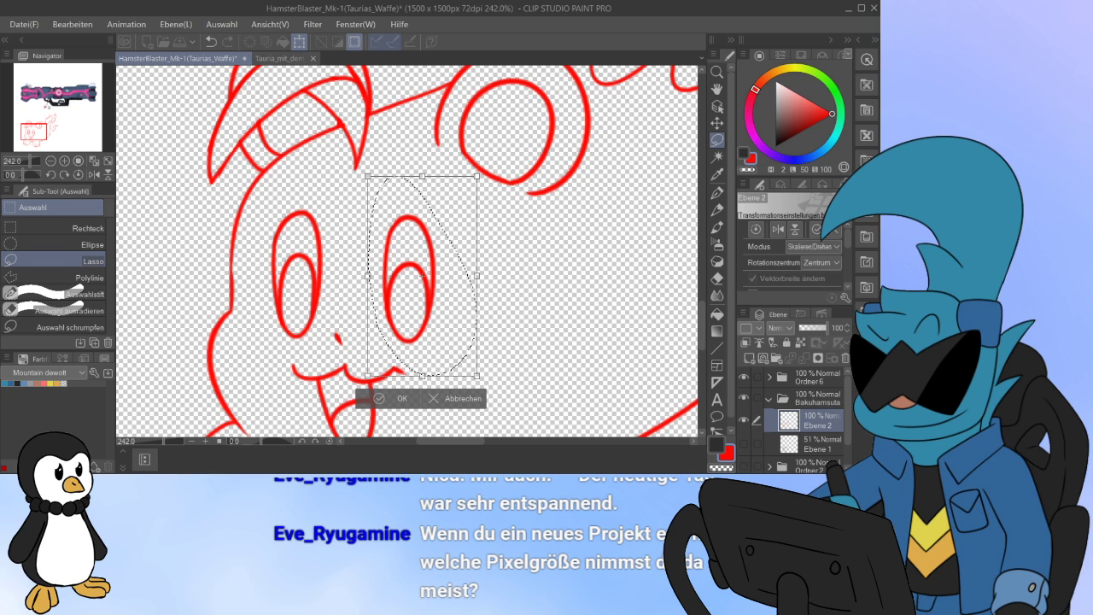
pyautogui.press('Return')
pyautogui.hotkey('ctrl', 'd')
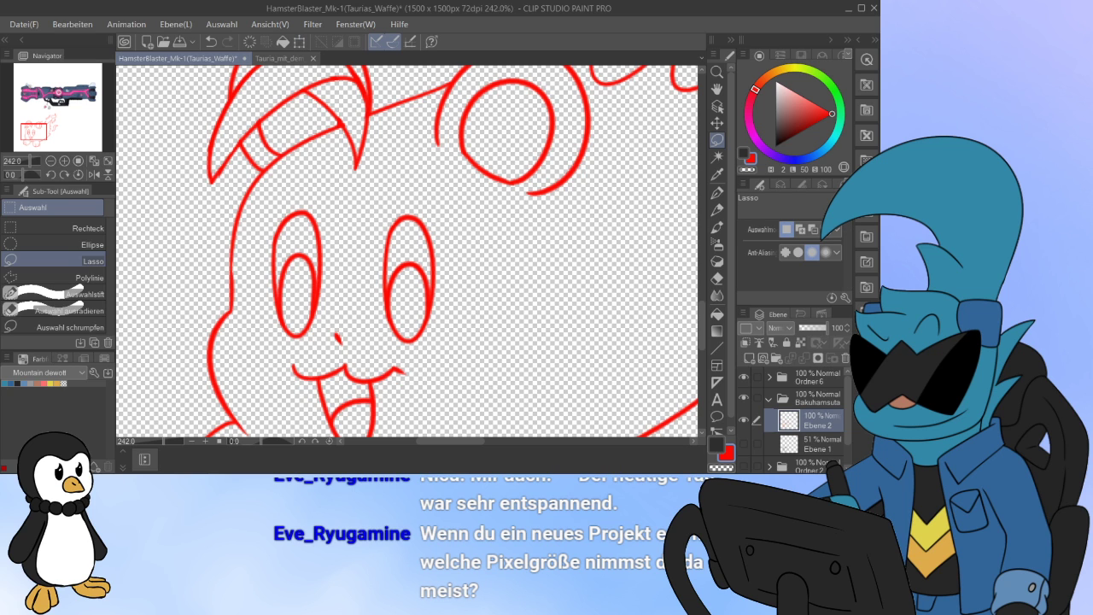
# Step: Remove the short lower line between the two cross-strokes of the band below the folded ear, and clean up the remaining corner
pyautogui.scroll(-6, 377, 291)
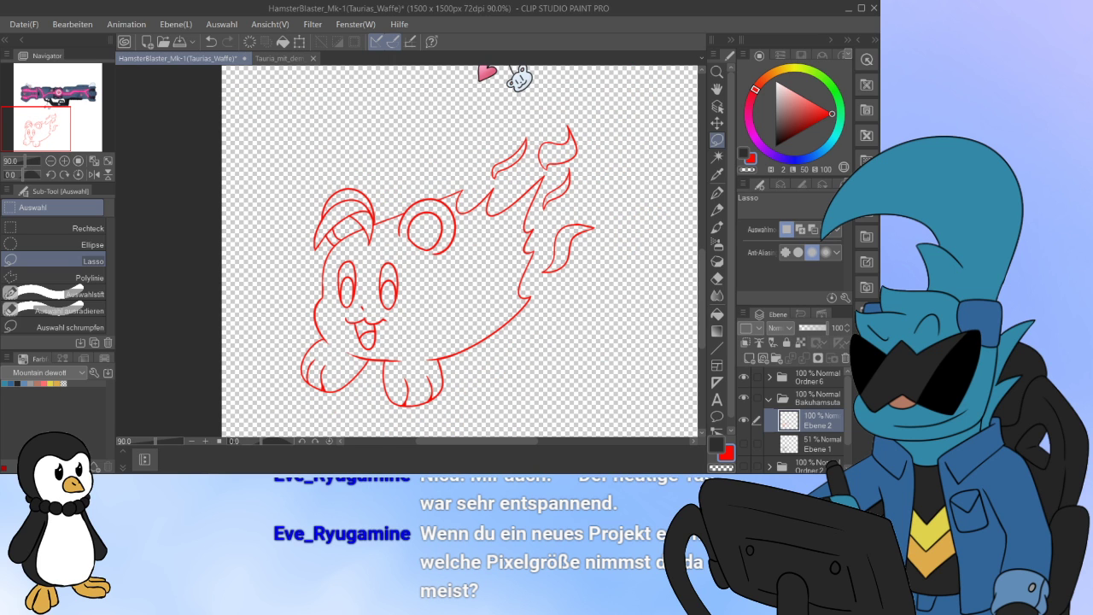
pyautogui.scroll(5, 329, 240)
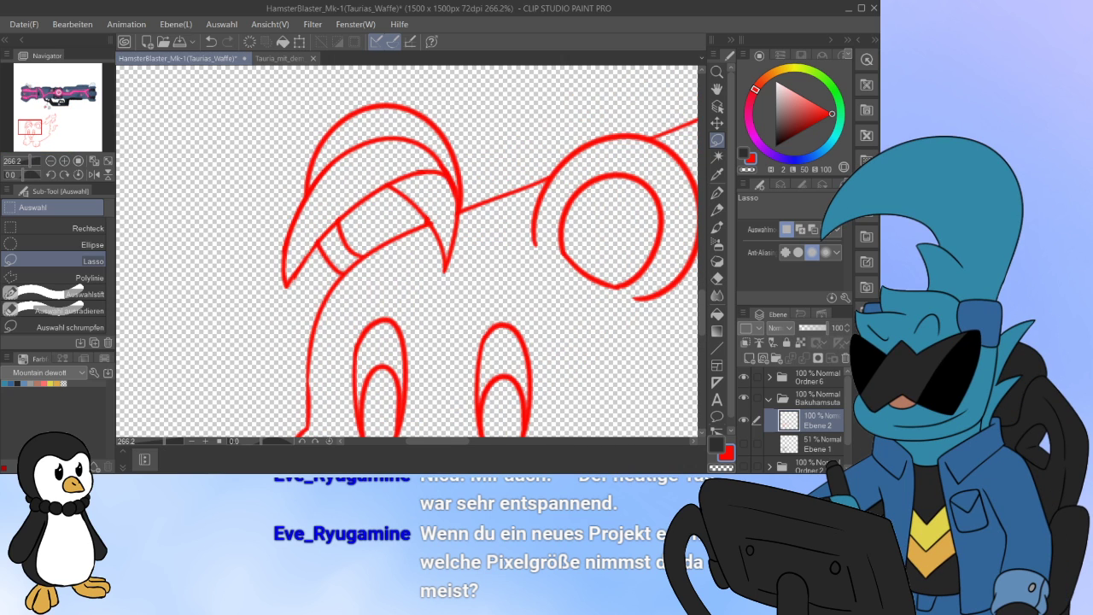
pyautogui.scroll(2, 321, 247)
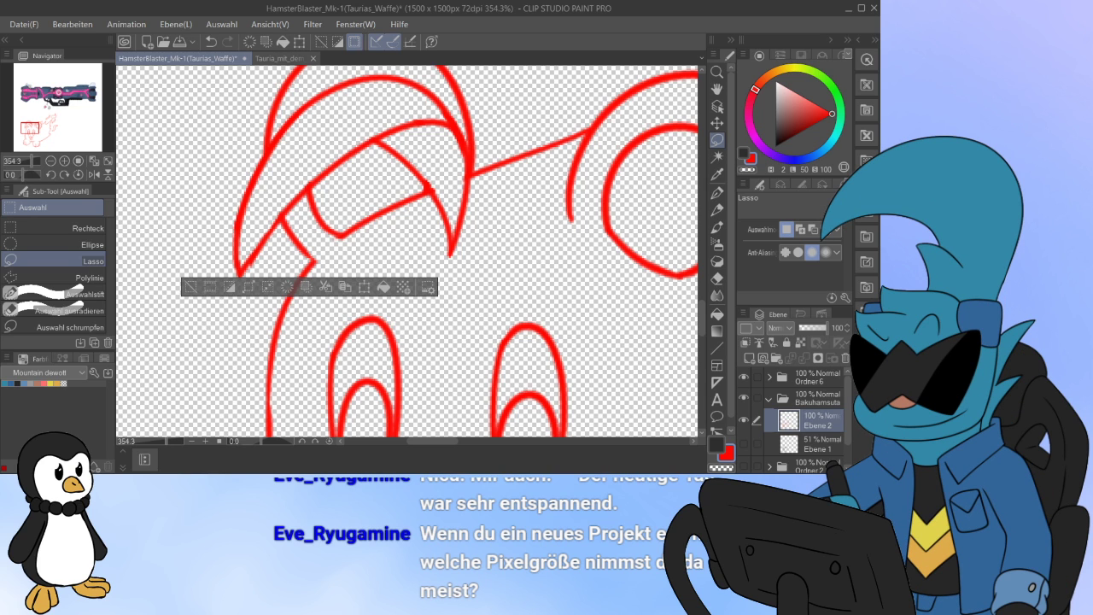
pyautogui.press('p')
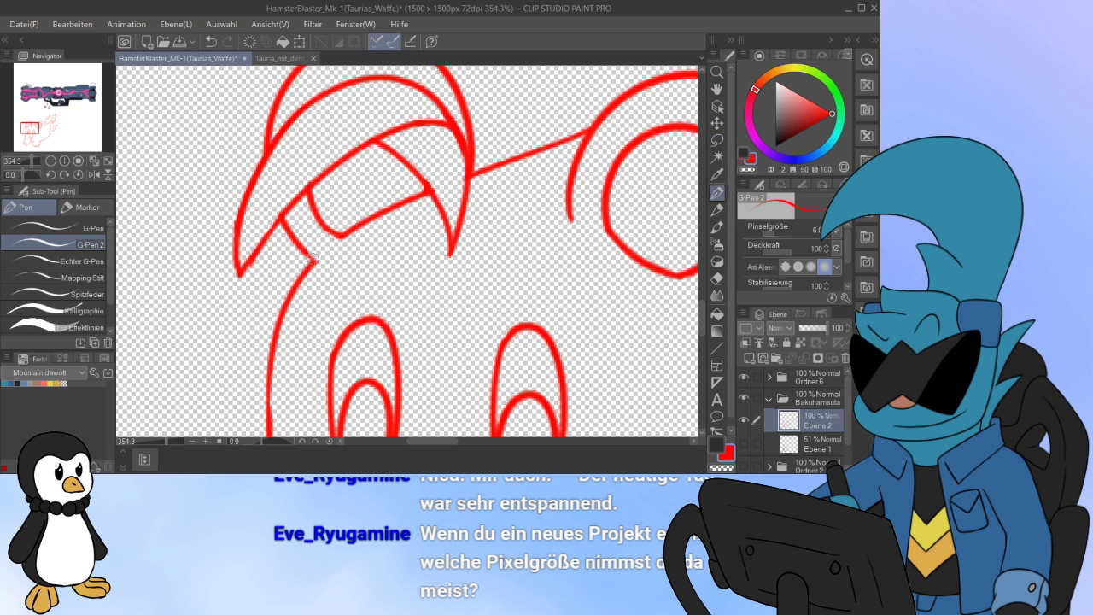
pyautogui.moveTo(307, 254); pyautogui.dragTo(316, 262)
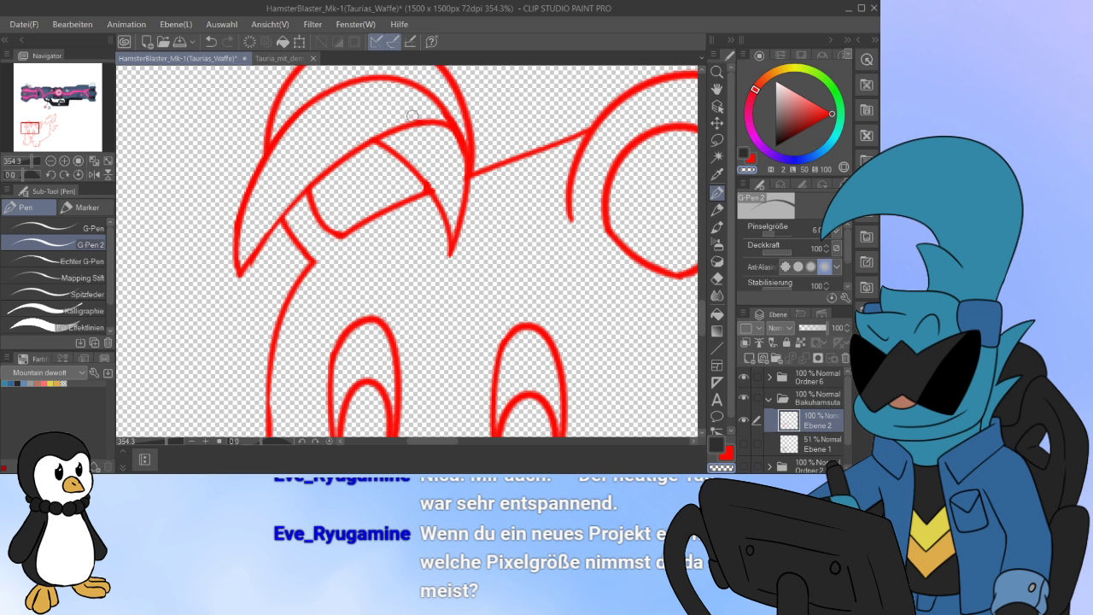
# Step: Hide the Ordner 6 folder and add a new layer directly below the Ebene 2 line art
pyautogui.scroll(-10, 480, 195)
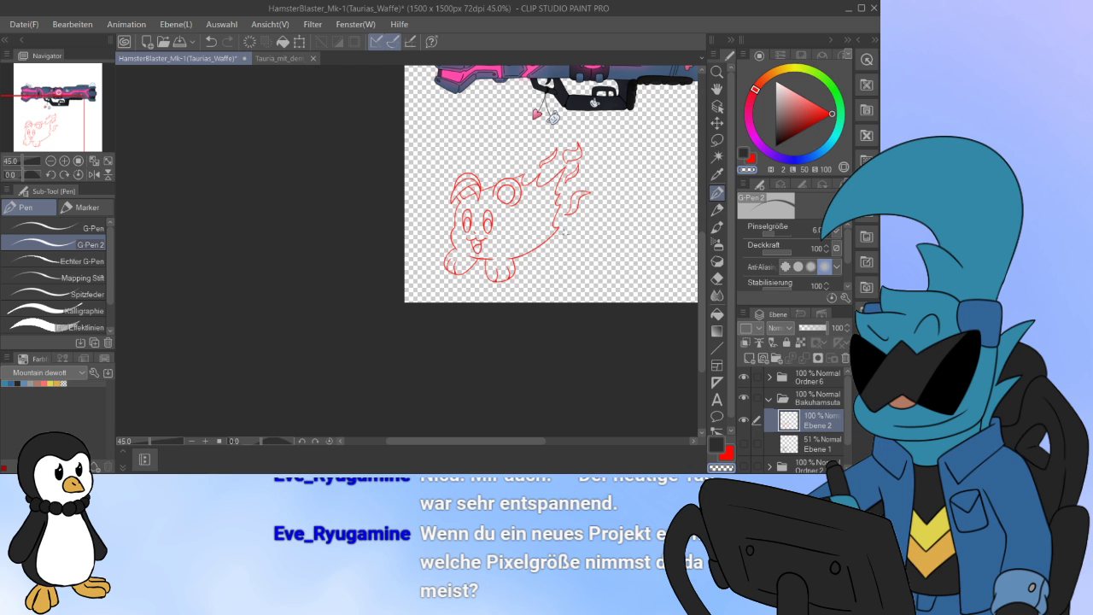
pyautogui.moveTo(600, 235); pyautogui.dragTo(574, 250)
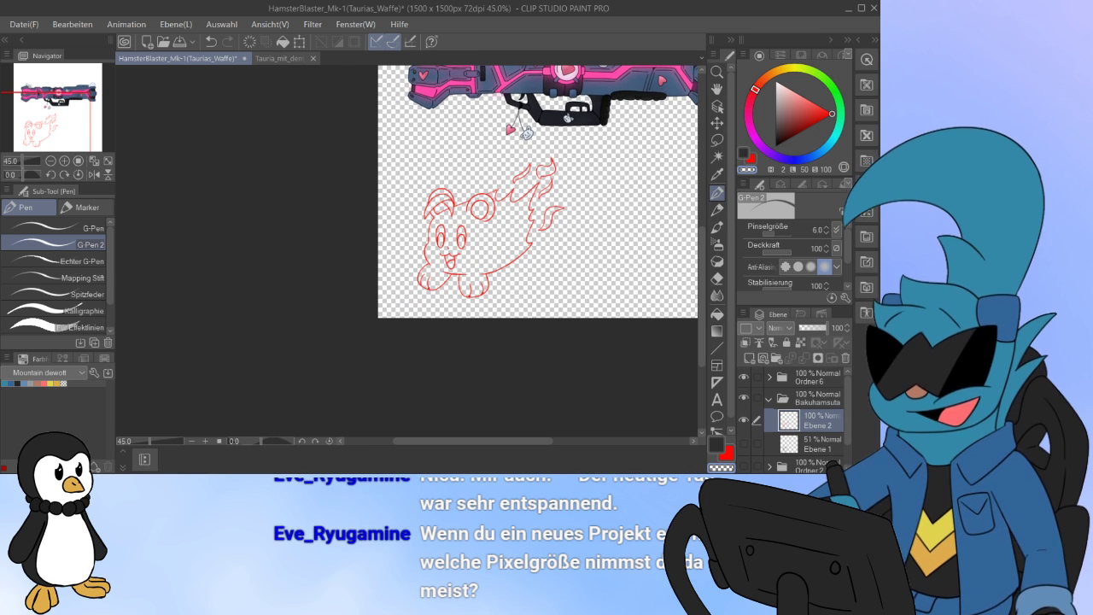
pyautogui.click(743, 377)
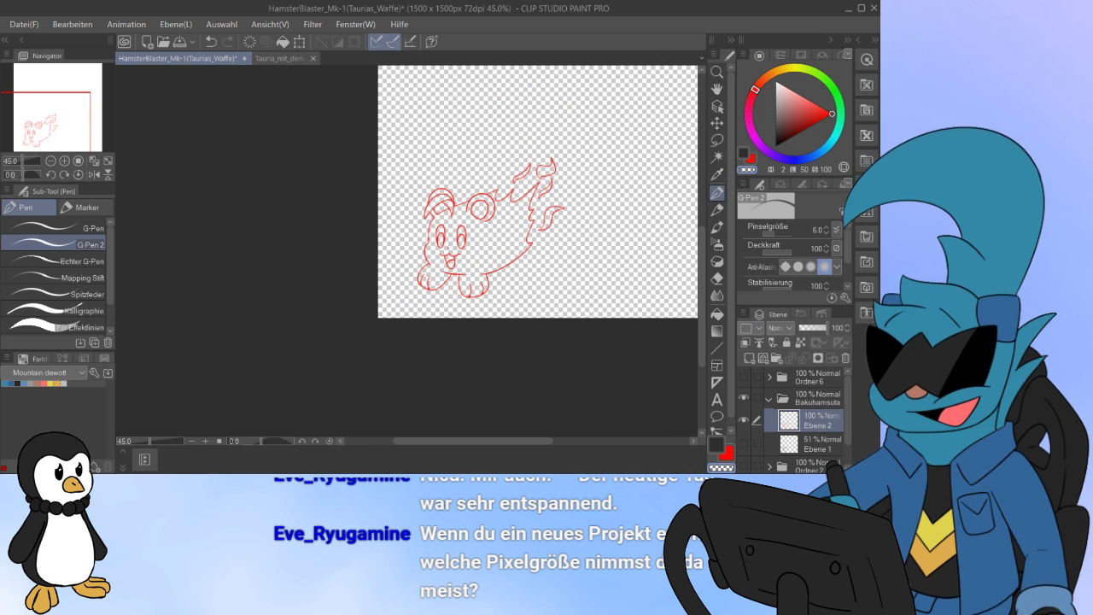
pyautogui.click(817, 399)
pyautogui.click(816, 420)
pyautogui.click(749, 358)
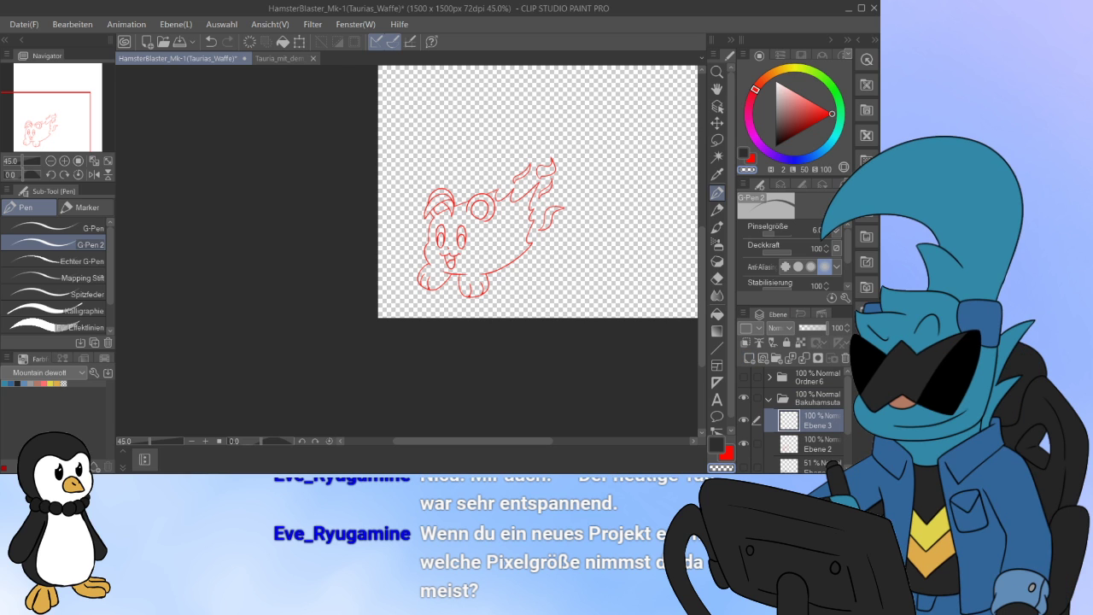
pyautogui.moveTo(816, 420); pyautogui.dragTo(816, 453)
# Step: Auto-select the area outside the hamster and flames, invert the selection, fill it with orange-red of hue 18, and deselect
pyautogui.click(717, 157)
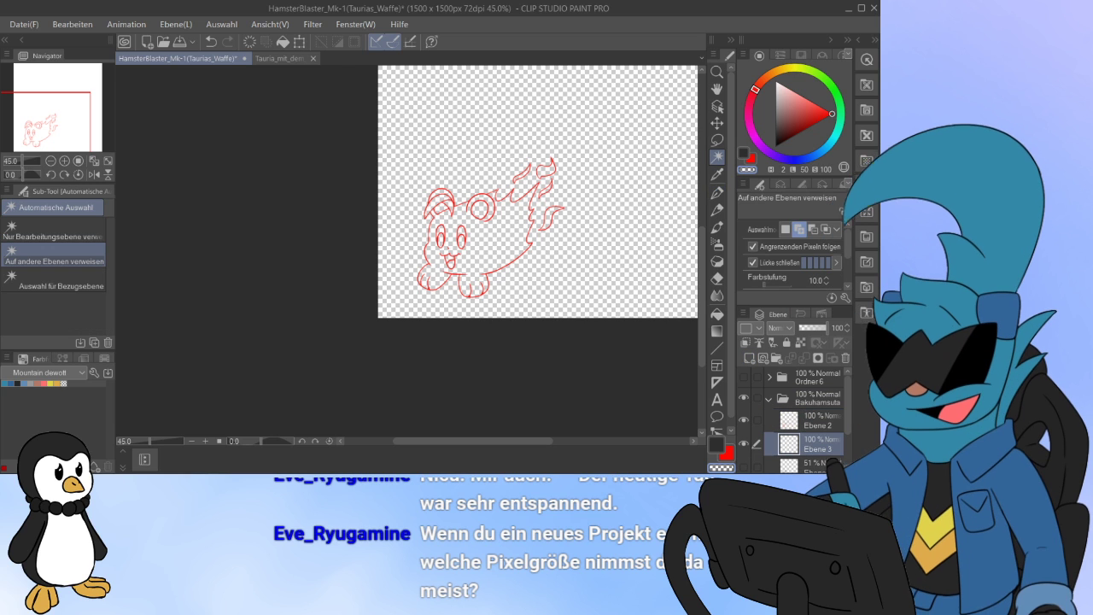
pyautogui.click(602, 231)
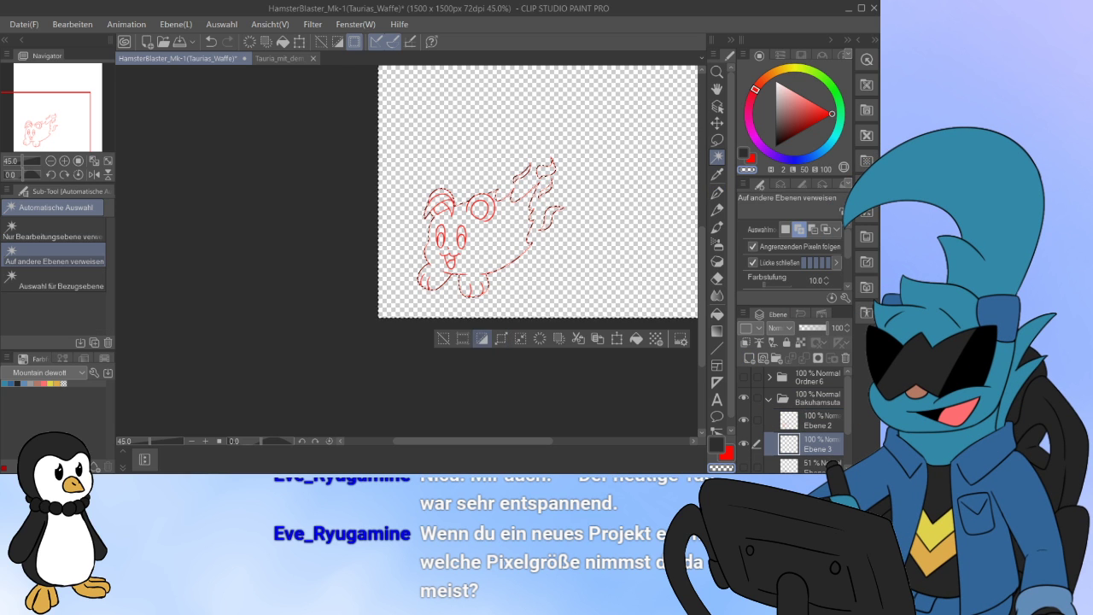
pyautogui.click(482, 339)
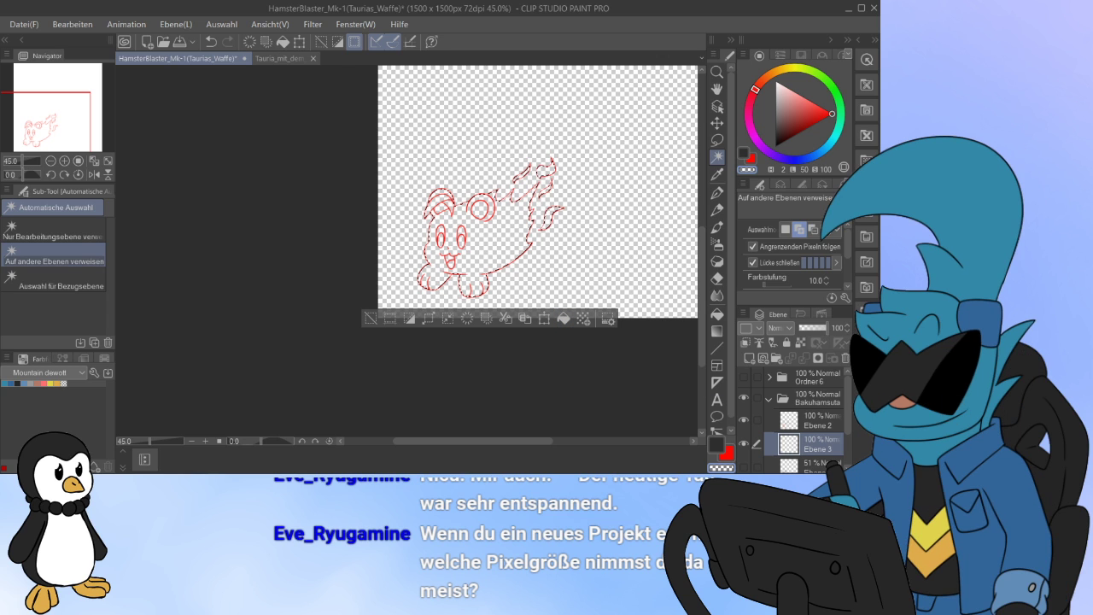
pyautogui.click(762, 80)
pyautogui.click(564, 318)
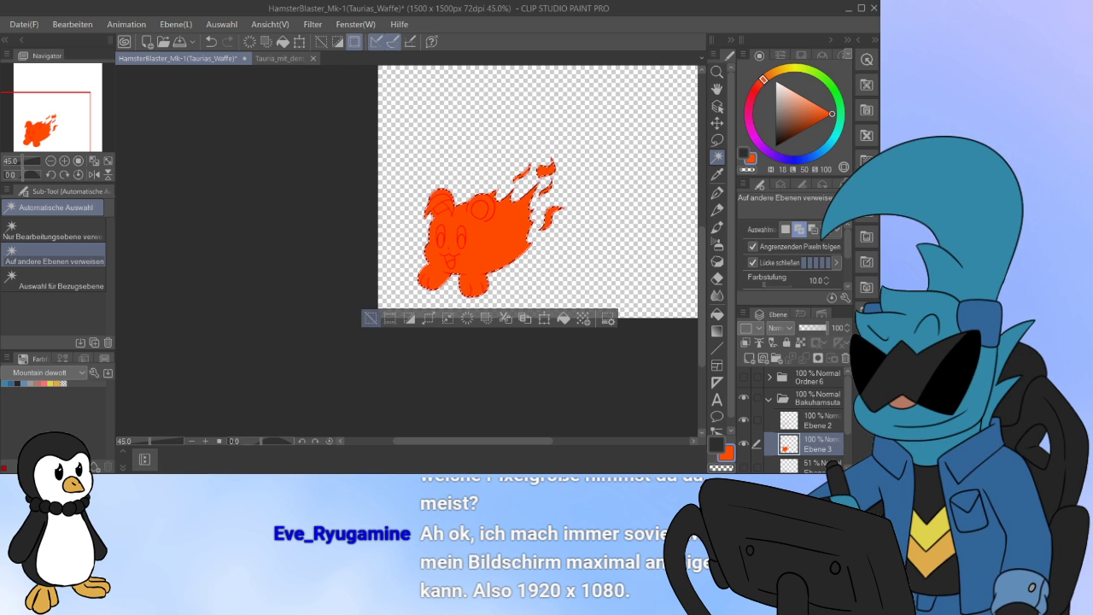
pyautogui.click(371, 319)
# Step: Clear the orange-red fill from both eyes and the open mouth, using the line art with the fill layer temporarily hidden to select them
pyautogui.moveTo(512, 256); pyautogui.dragTo(444, 276)
pyautogui.scroll(6, 427, 261)
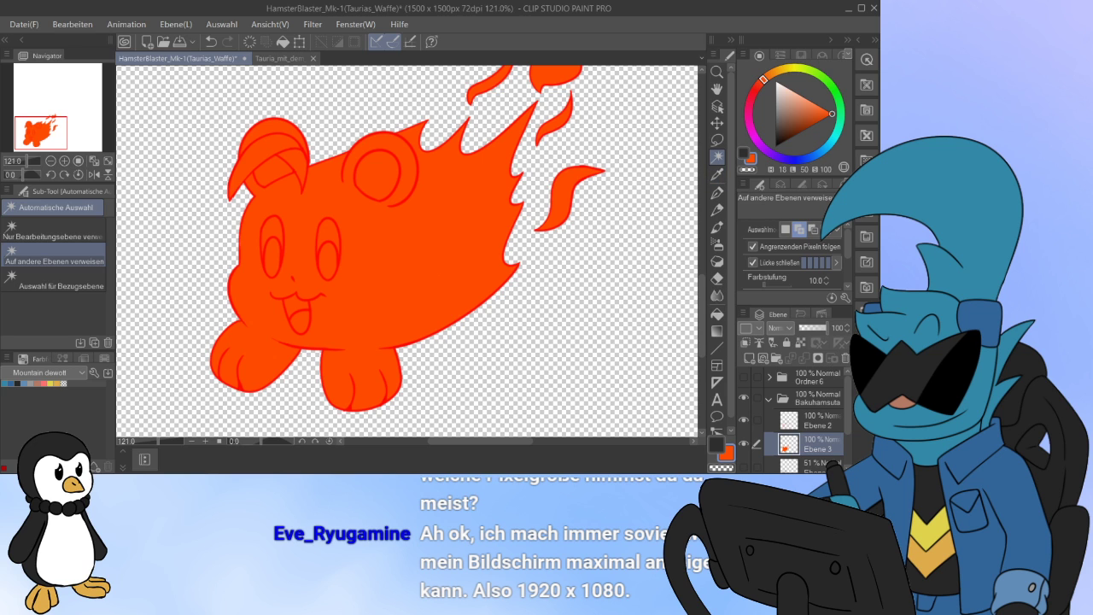
pyautogui.click(743, 444)
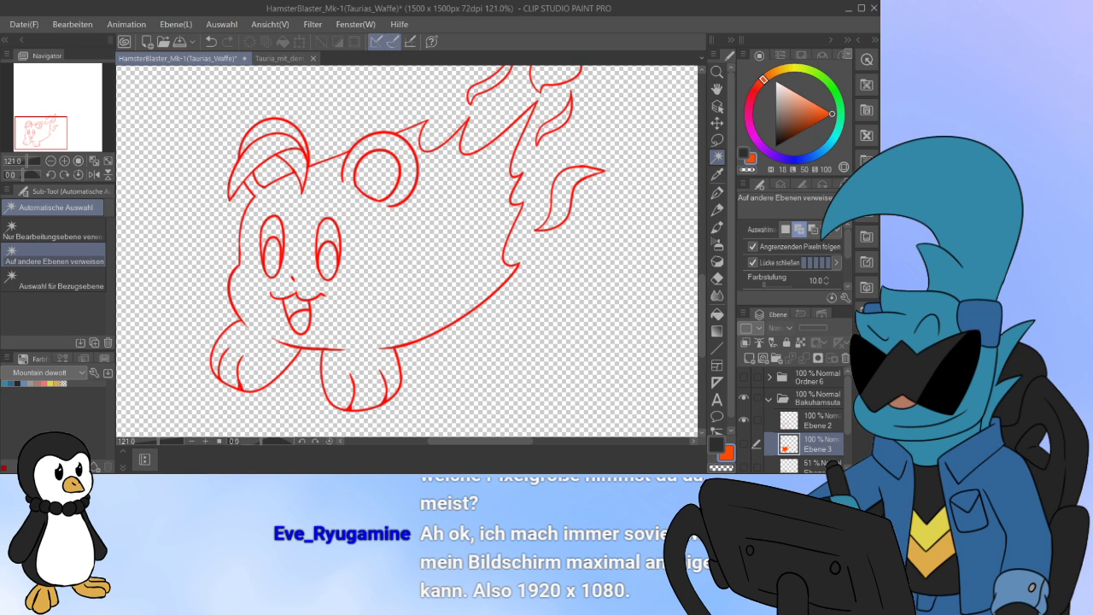
pyautogui.click(328, 231)
pyautogui.click(328, 262)
pyautogui.click(272, 259)
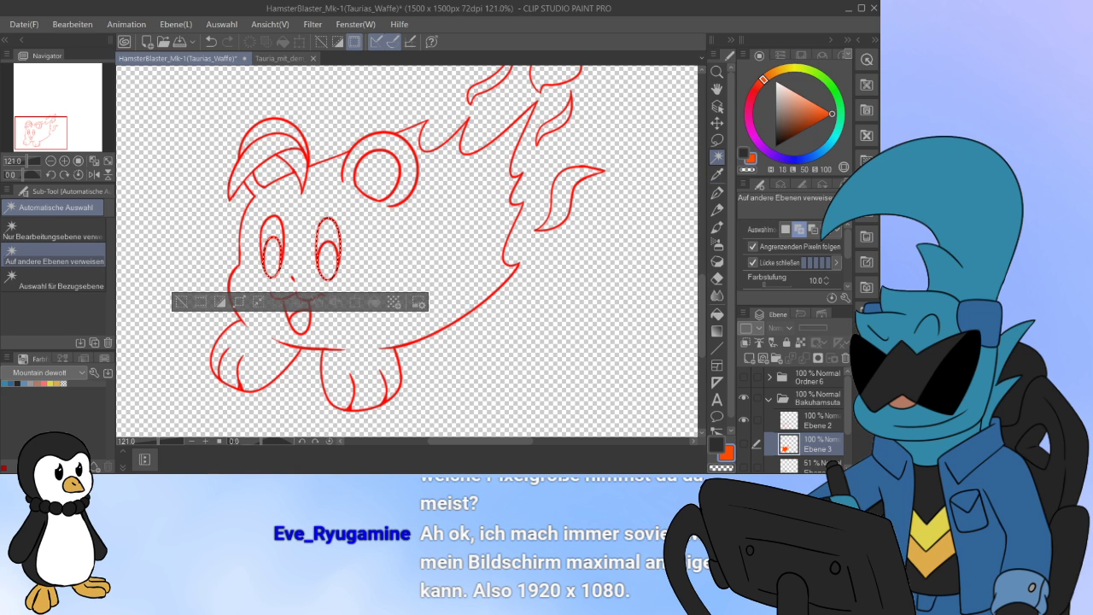
pyautogui.click(271, 227)
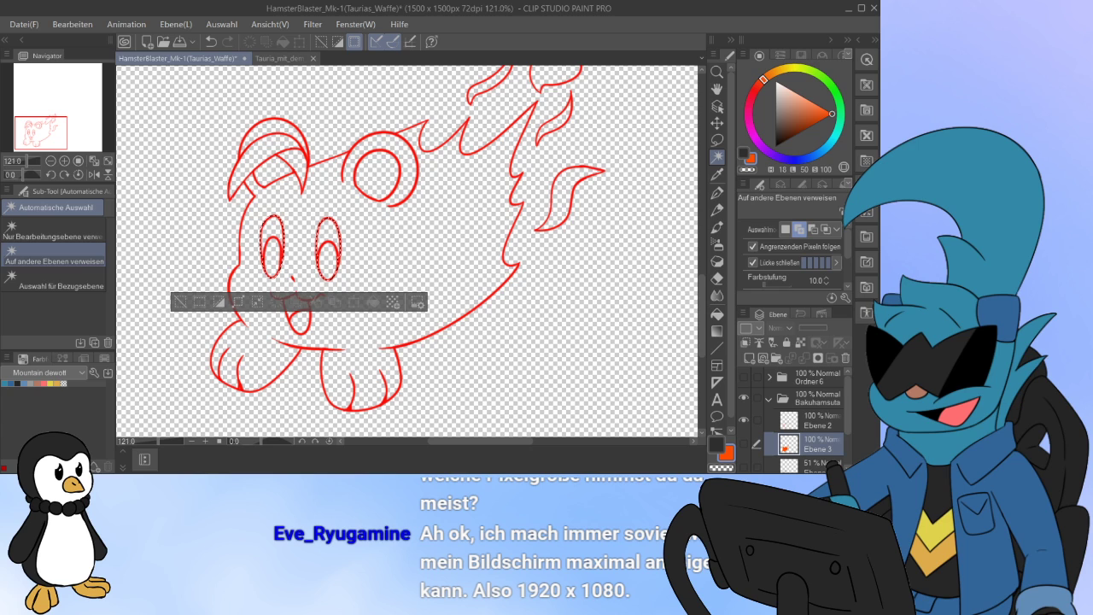
pyautogui.click(299, 322)
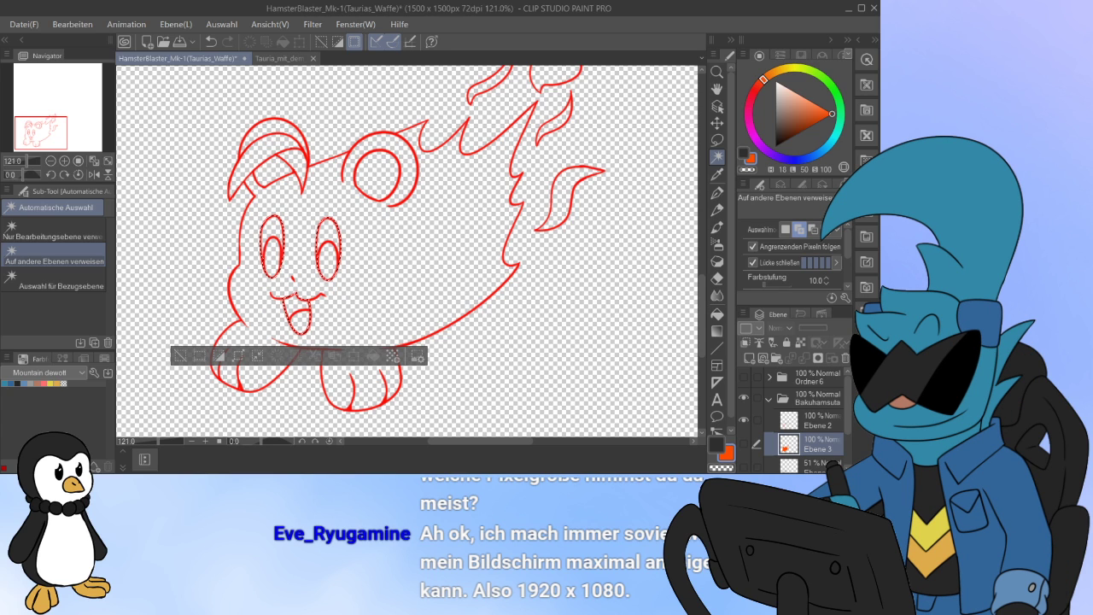
pyautogui.click(744, 444)
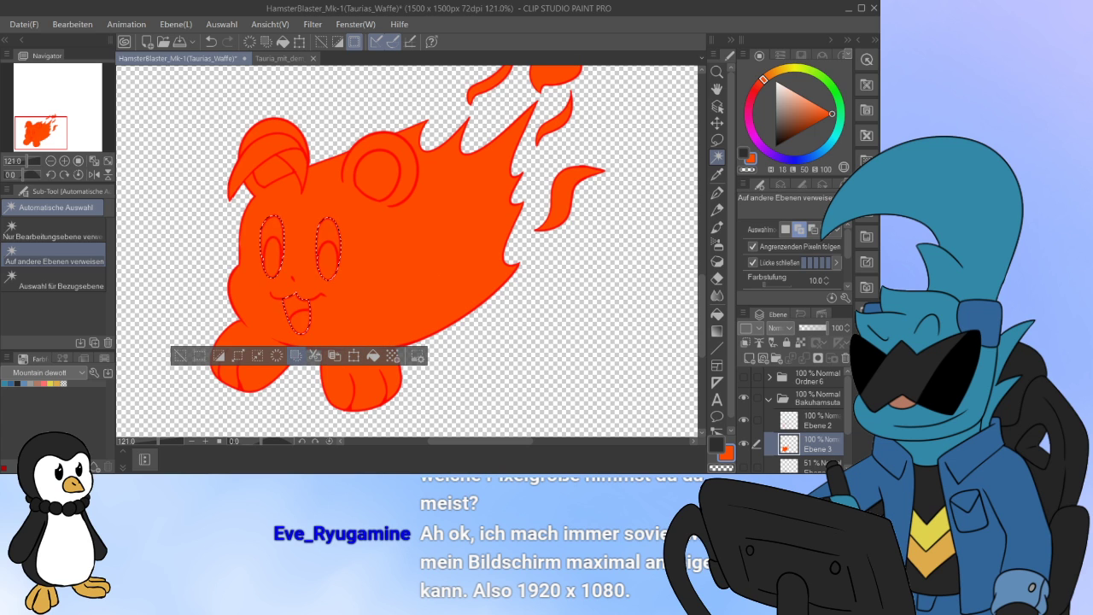
pyautogui.click(277, 355)
pyautogui.hotkey('ctrl', 'd')
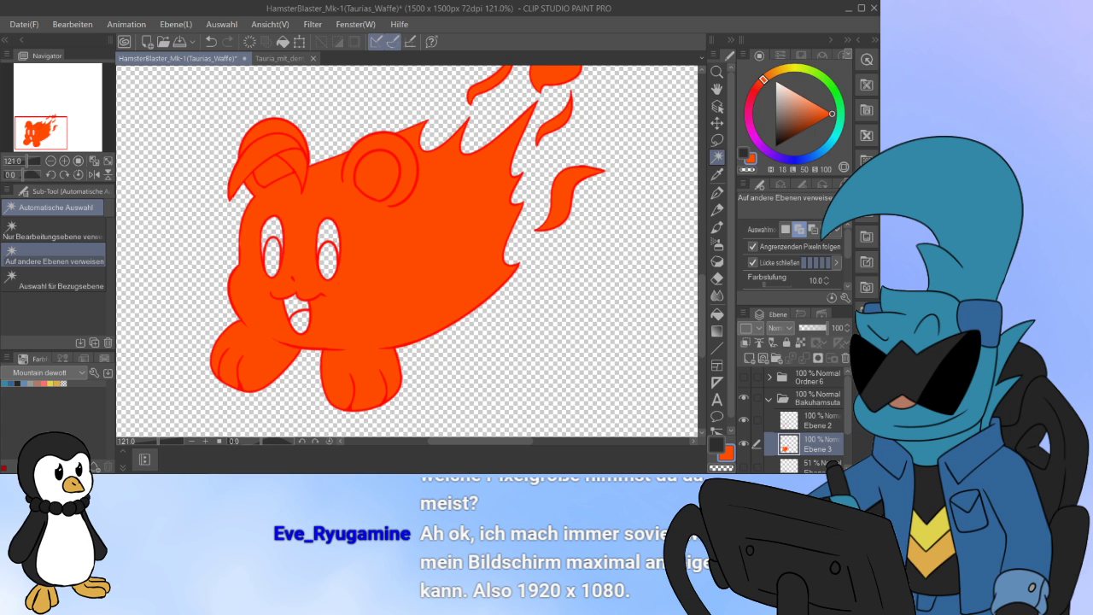
# Step: Shift the hamster's orange-red fill to a lighter, yellower orange with a color adjustment
pyautogui.hotkey('ctrl', 's')
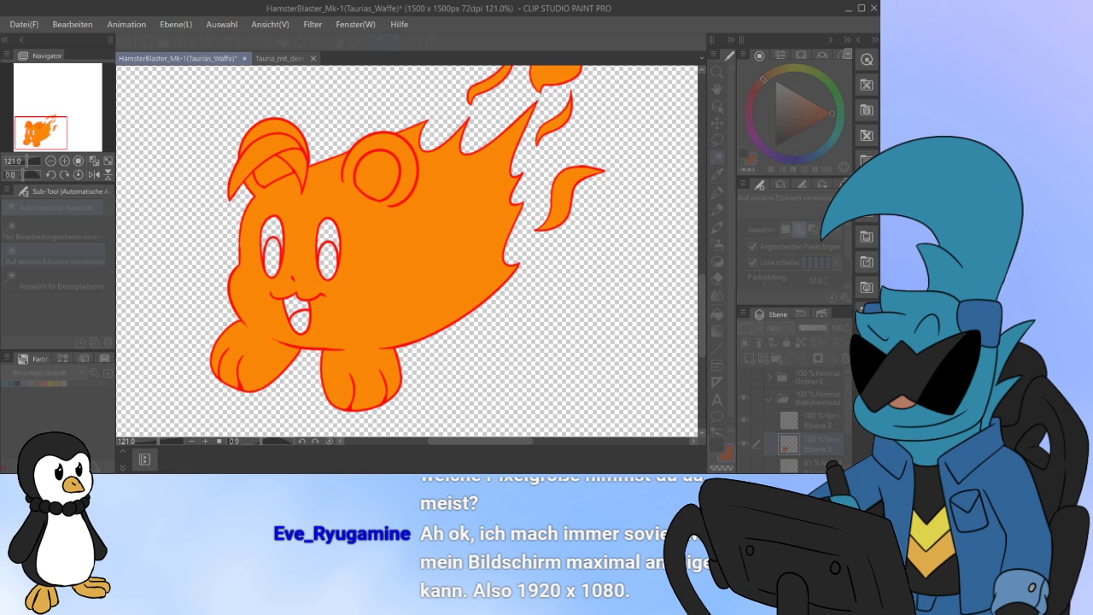
pyautogui.press('Return')
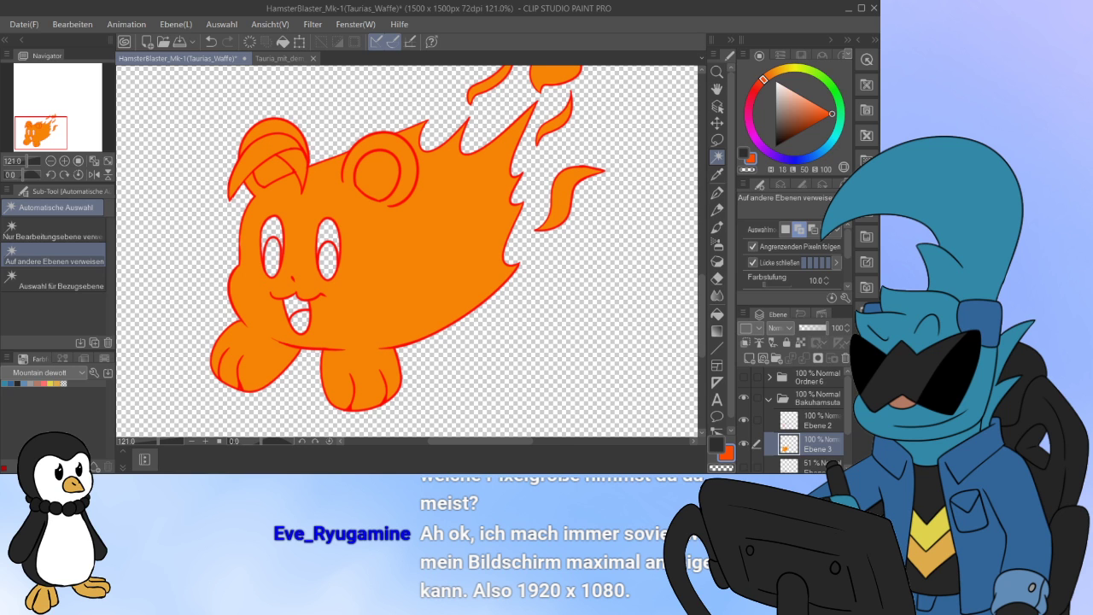
# Step: Compare the orange silhouette with and without the red line art
pyautogui.scroll(-4, 445, 297)
pyautogui.scroll(5, 424, 314)
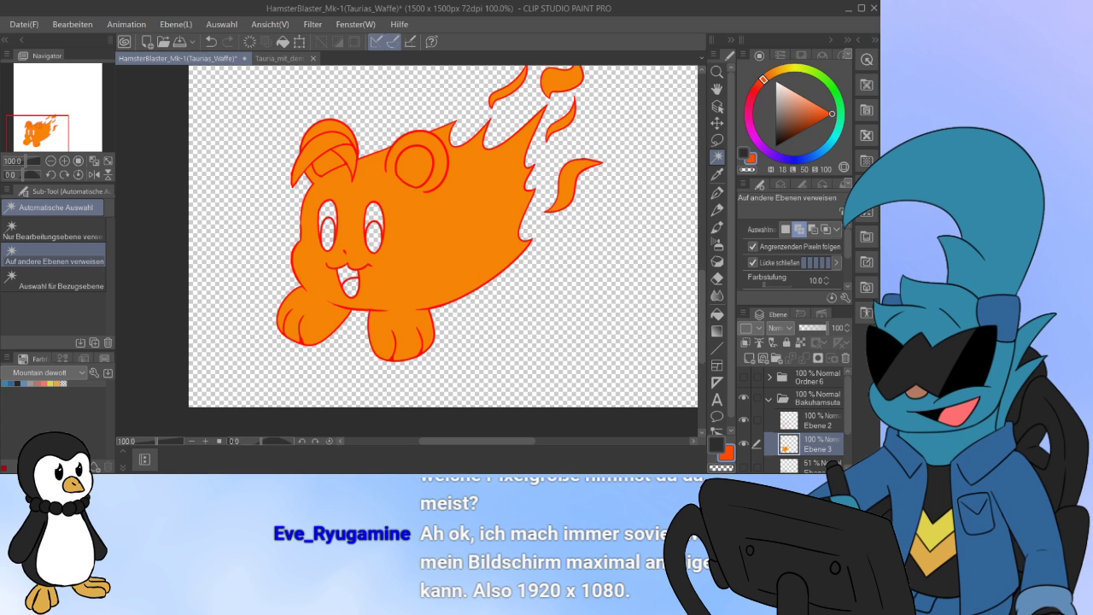
pyautogui.moveTo(410, 239); pyautogui.dragTo(395, 275)
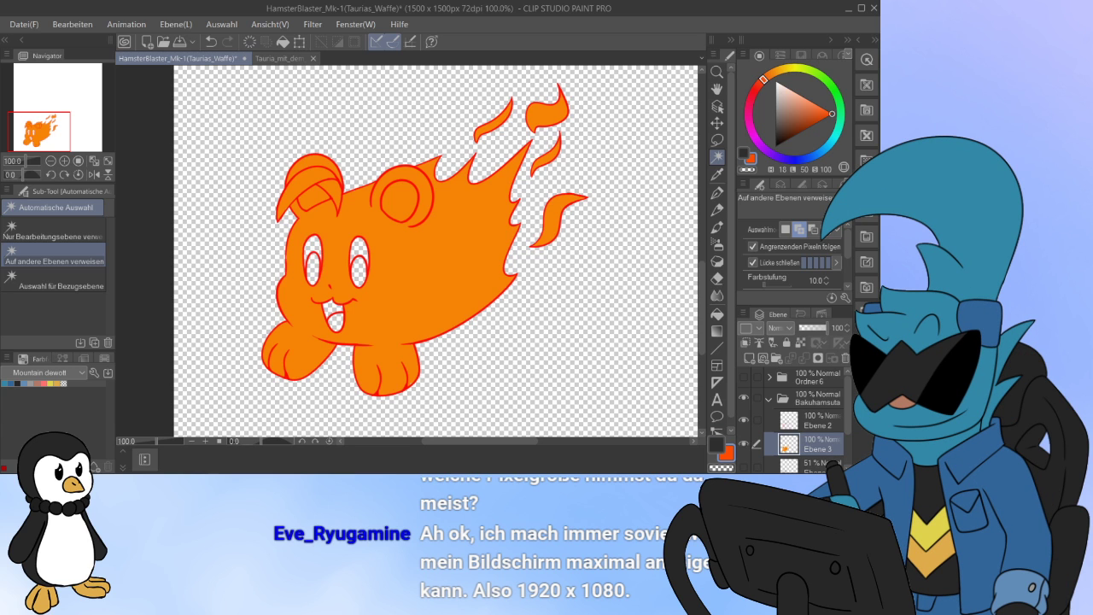
pyautogui.click(744, 420)
pyautogui.click(743, 420)
pyautogui.click(744, 420)
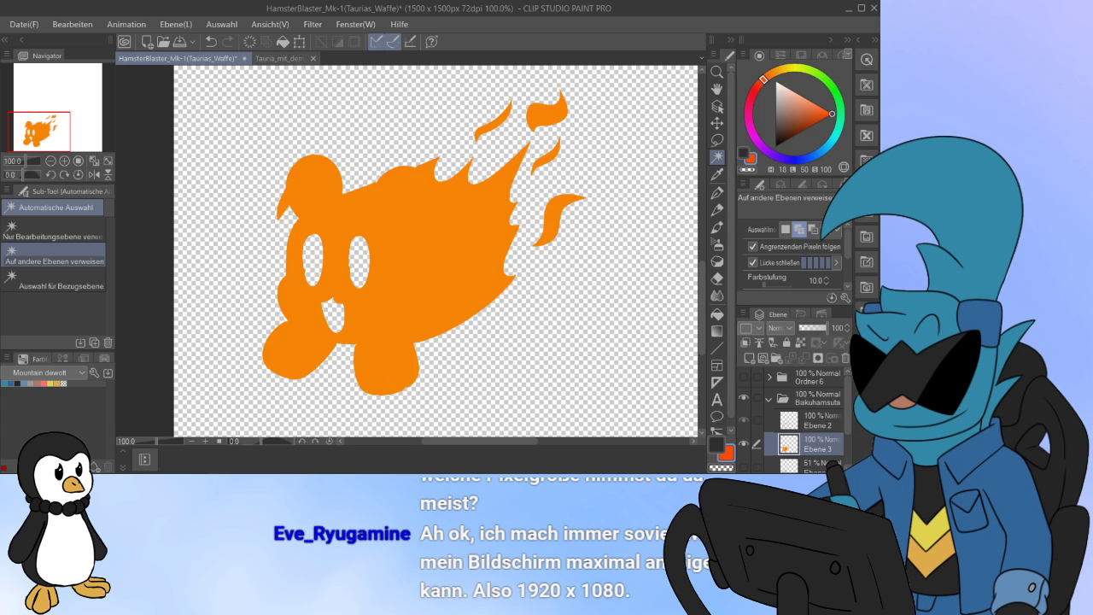
pyautogui.click(744, 420)
pyautogui.click(743, 421)
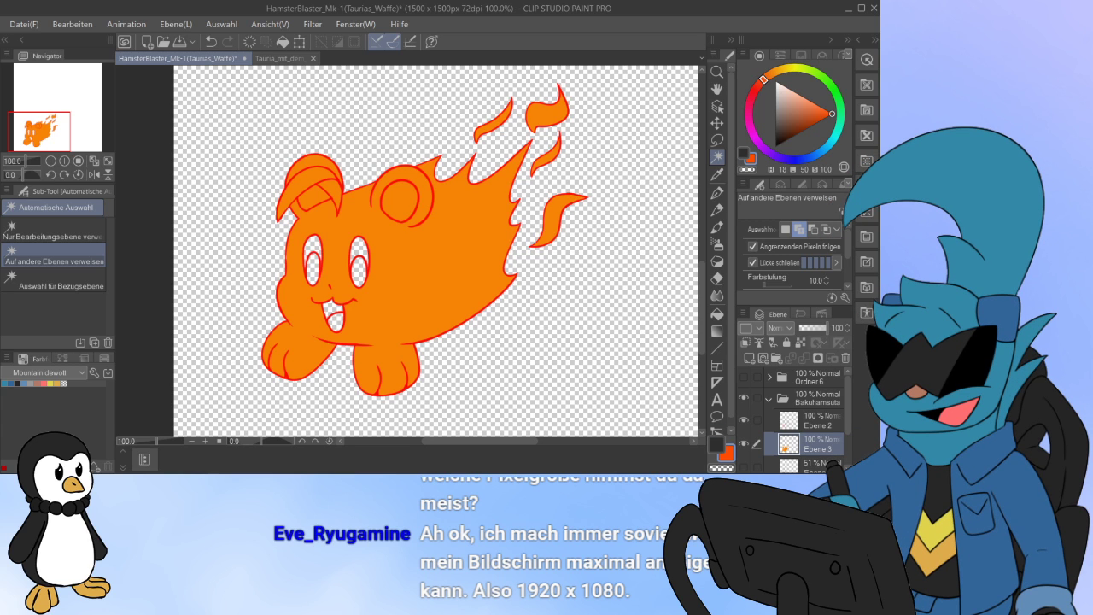
# Step: Add a layer above the orange fill and color the mouth cavity above the tongue with the line art's red
pyautogui.click(816, 421)
pyautogui.click(816, 444)
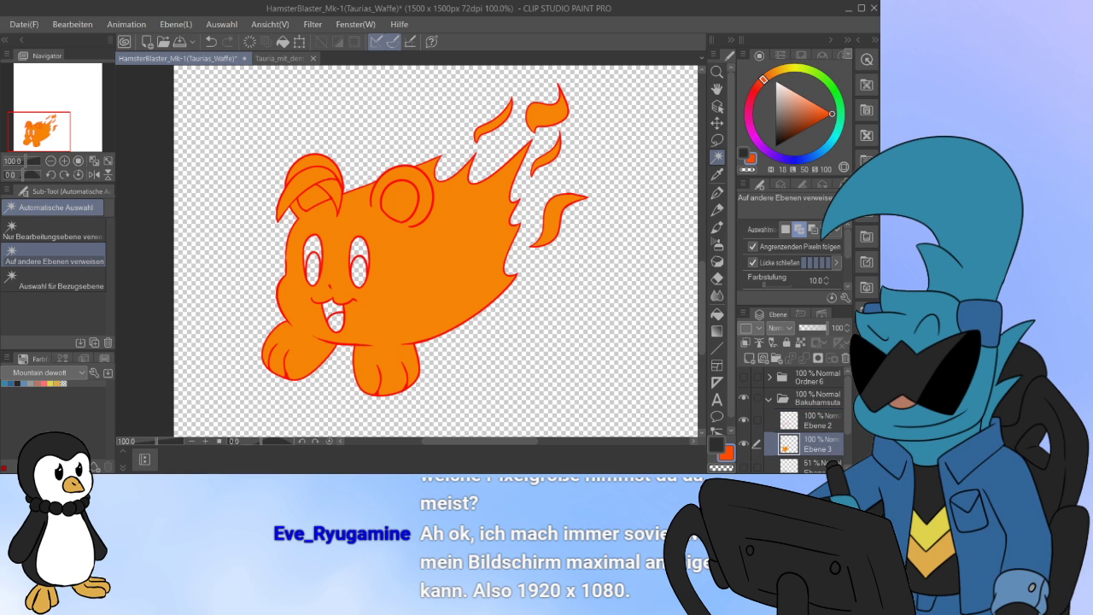
pyautogui.click(749, 358)
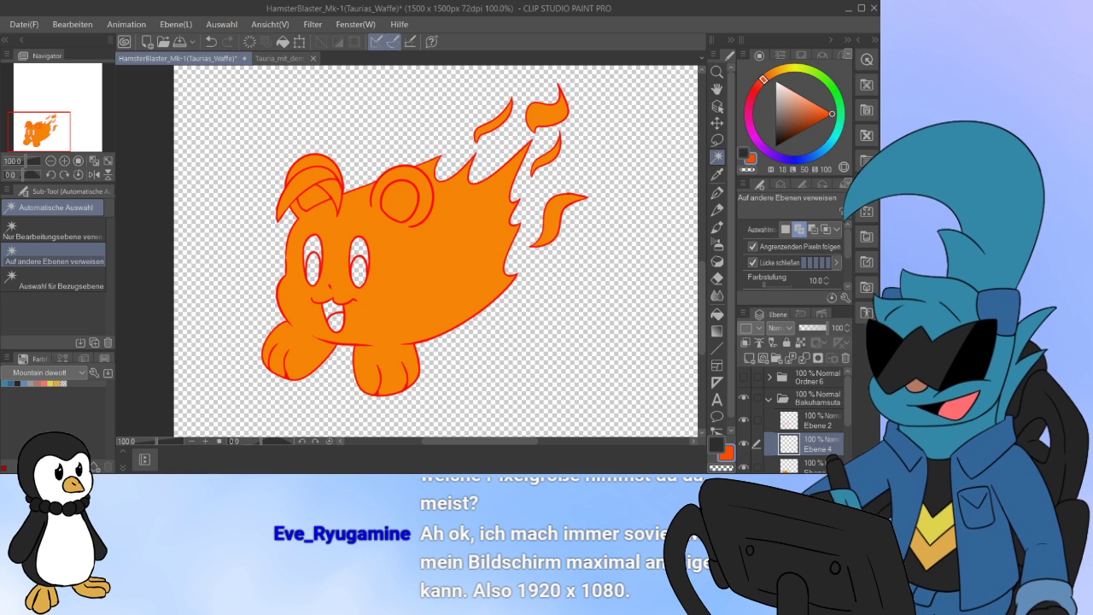
pyautogui.click(331, 309)
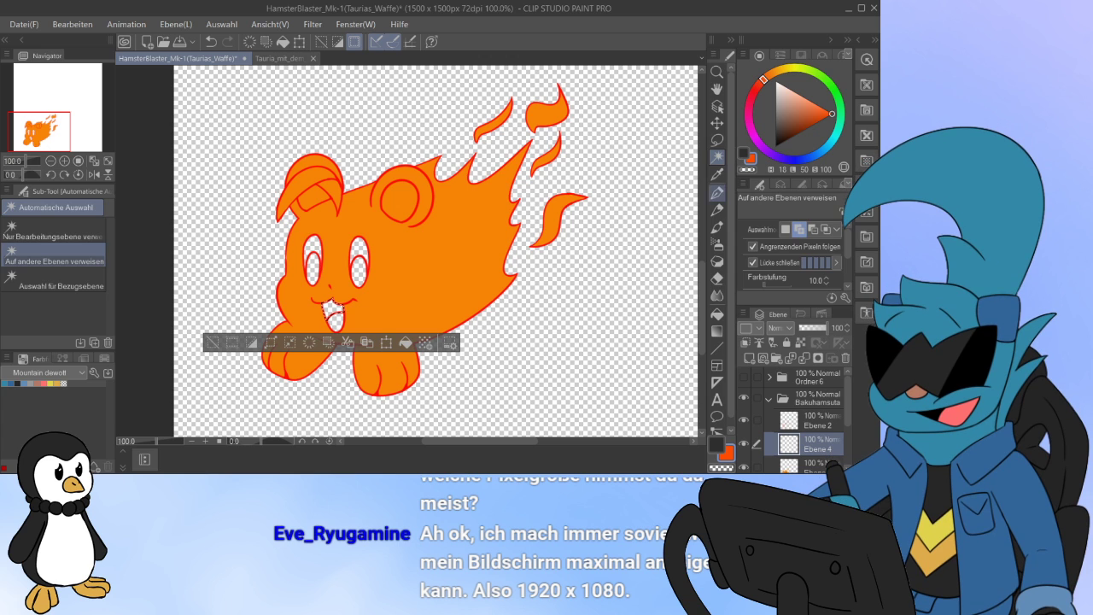
pyautogui.press('i')
pyautogui.hotkey('ctrl', '+')
pyautogui.hotkey('ctrl', '+')
pyautogui.click(267, 395)
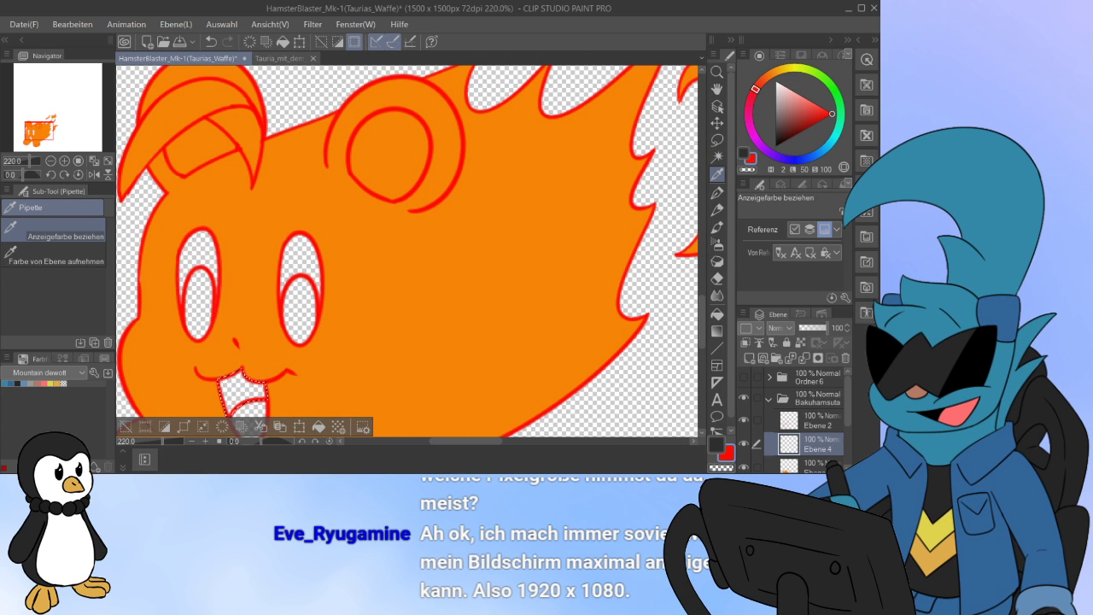
pyautogui.moveTo(266, 394); pyautogui.dragTo(387, 328)
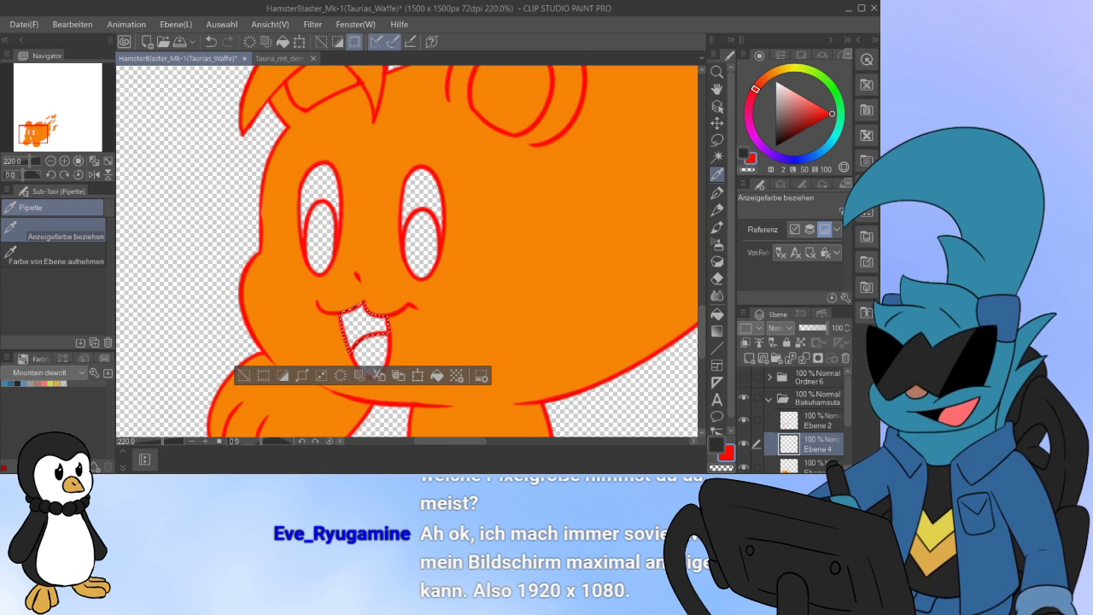
pyautogui.click(436, 376)
pyautogui.click(244, 375)
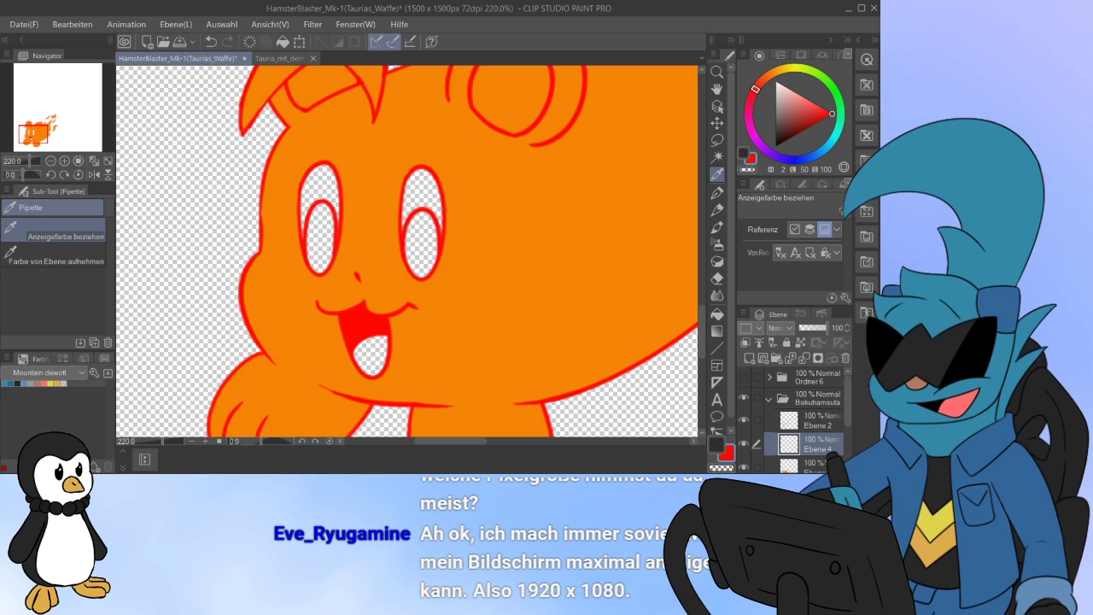
# Step: On the orange fill layer, auto-select both inner ear areas, clear their fill, and deselect
pyautogui.hotkey('ctrl', '0')
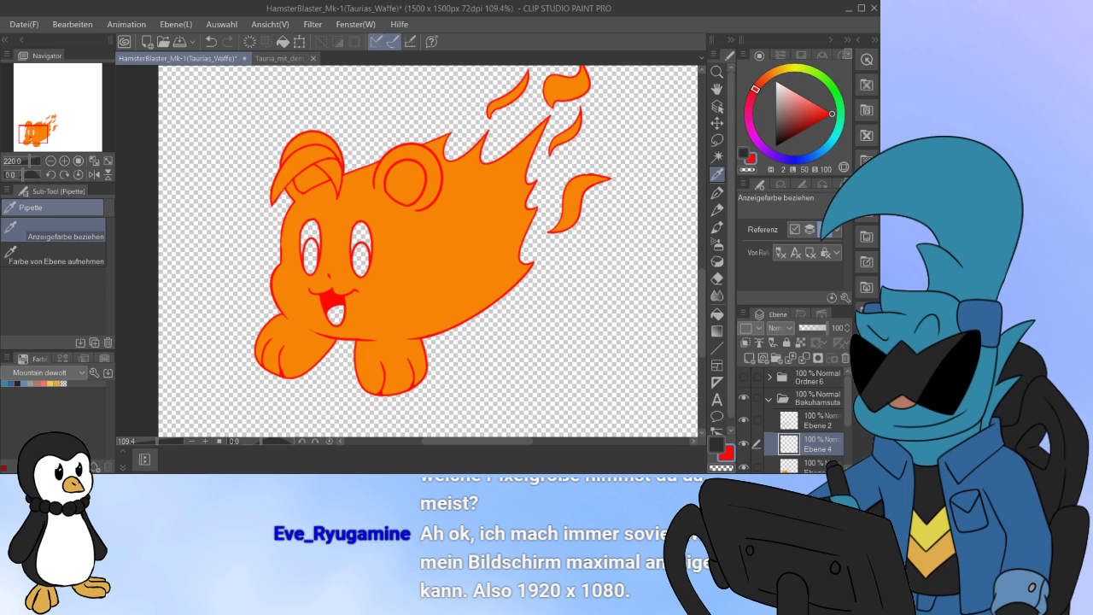
pyautogui.scroll(1, 434, 252)
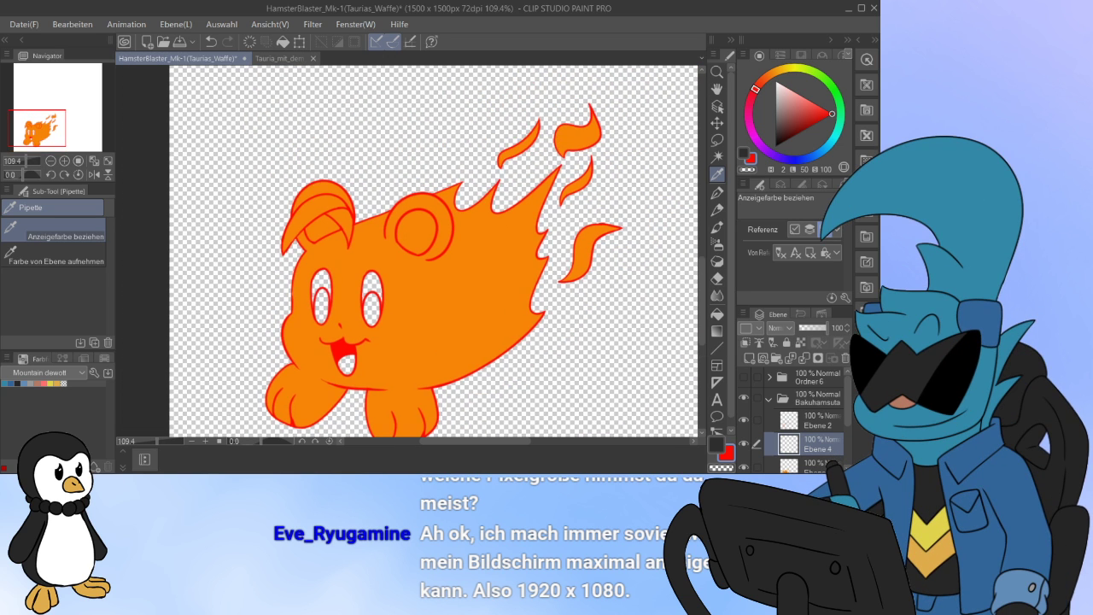
pyautogui.click(811, 465)
pyautogui.click(717, 156)
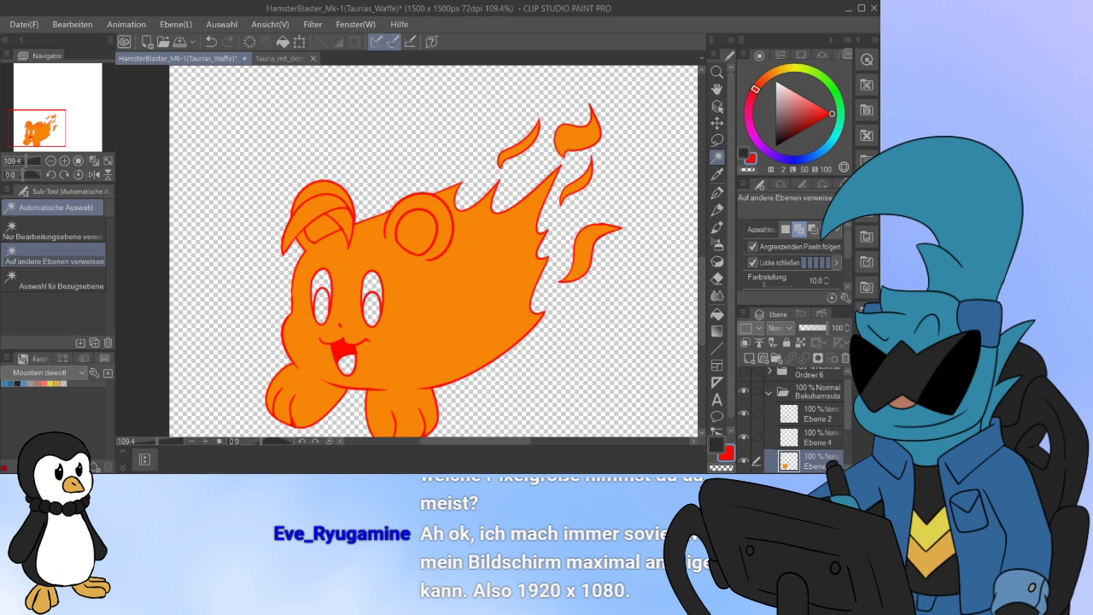
pyautogui.click(415, 229)
pyautogui.click(323, 229)
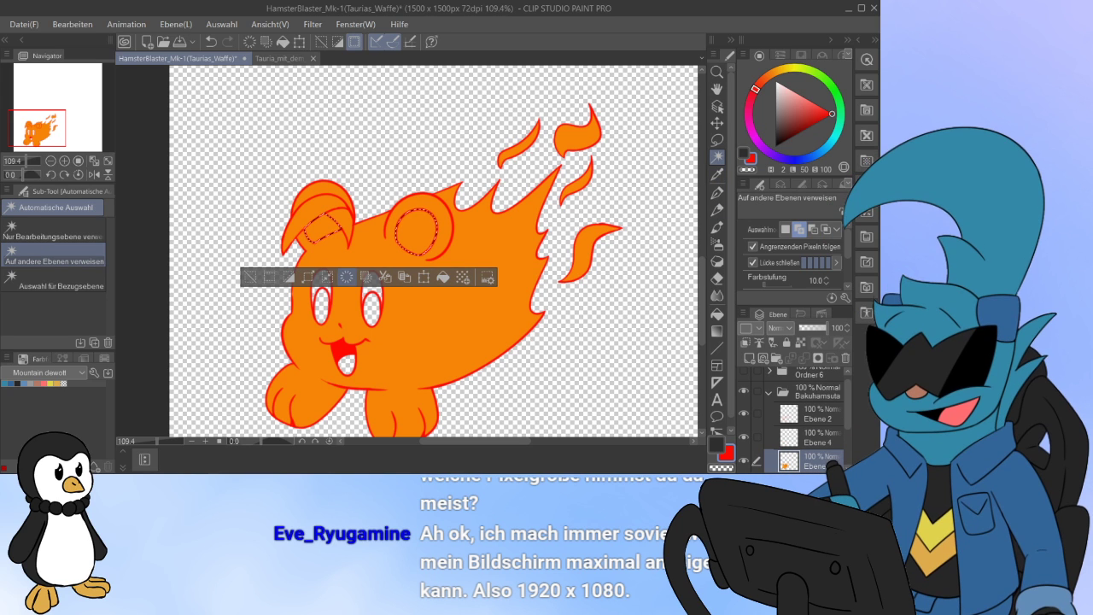
pyautogui.click(347, 276)
pyautogui.click(249, 276)
# Step: Clear the orange fill from the crescent-shaped flap of the folded ear and deselect
pyautogui.click(344, 222)
pyautogui.click(288, 235)
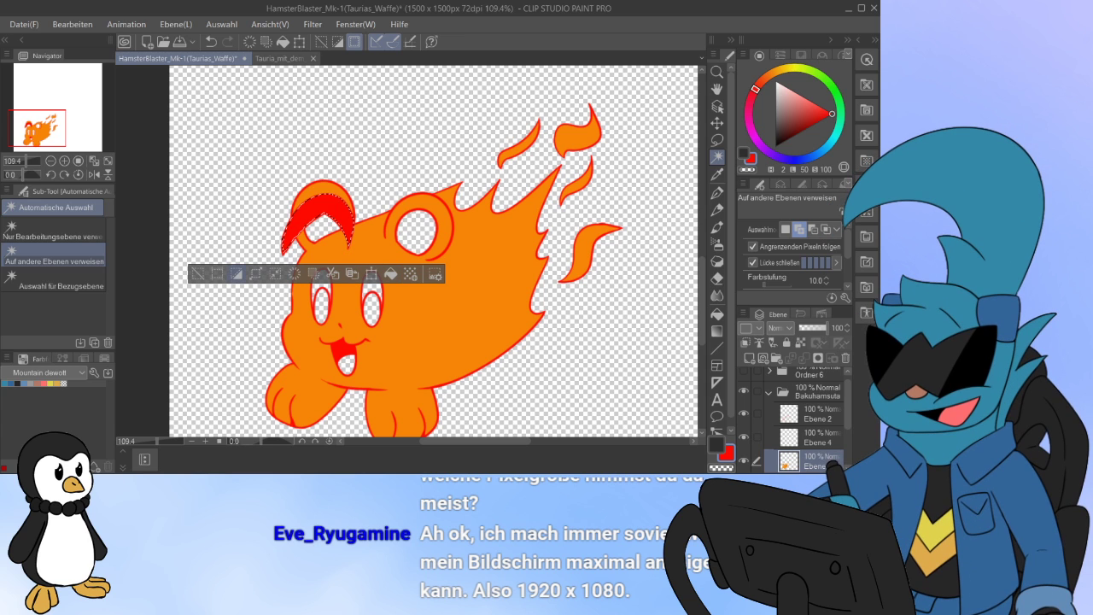
pyautogui.hotkey('ctrl', 'z')
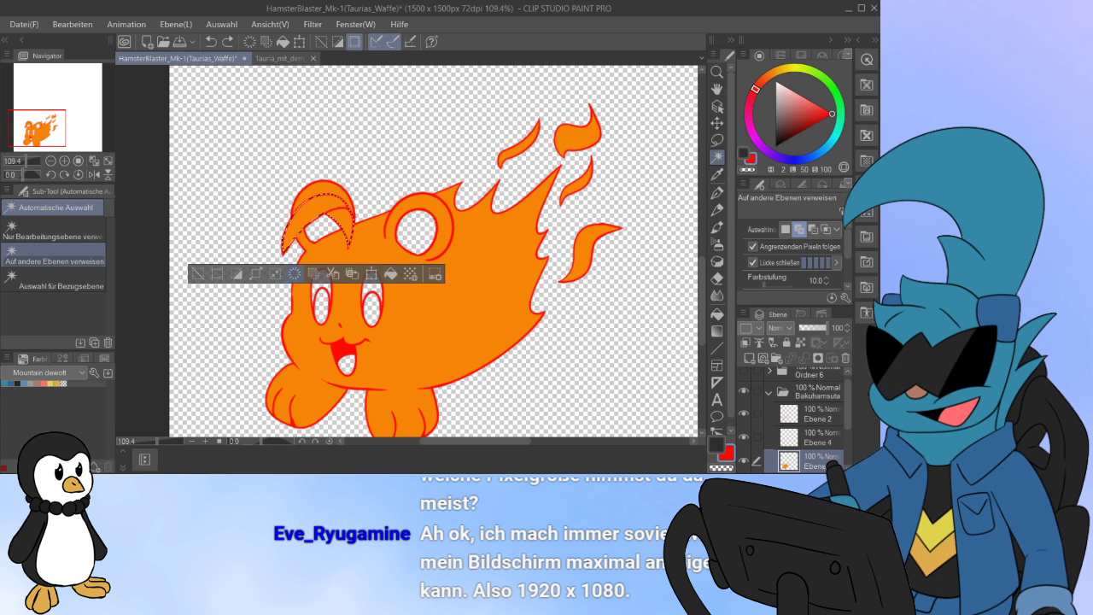
pyautogui.hotkey('ctrl', 'y')
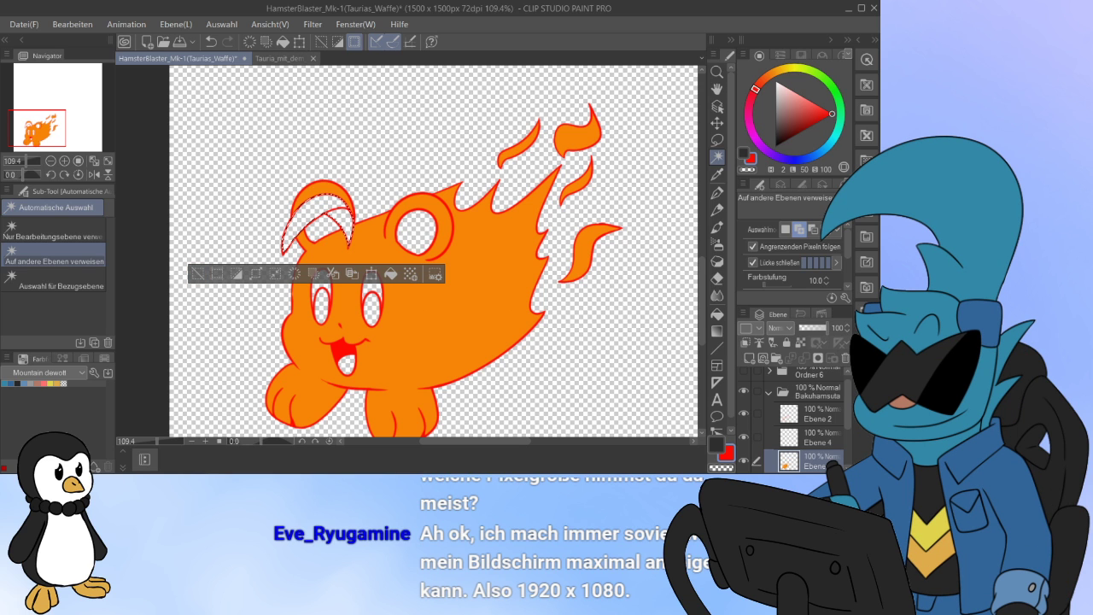
pyautogui.click(197, 273)
# Step: Add a new layer directly above the orange fill layer and auto-select both inner ear areas
pyautogui.scroll(3, 214, 264)
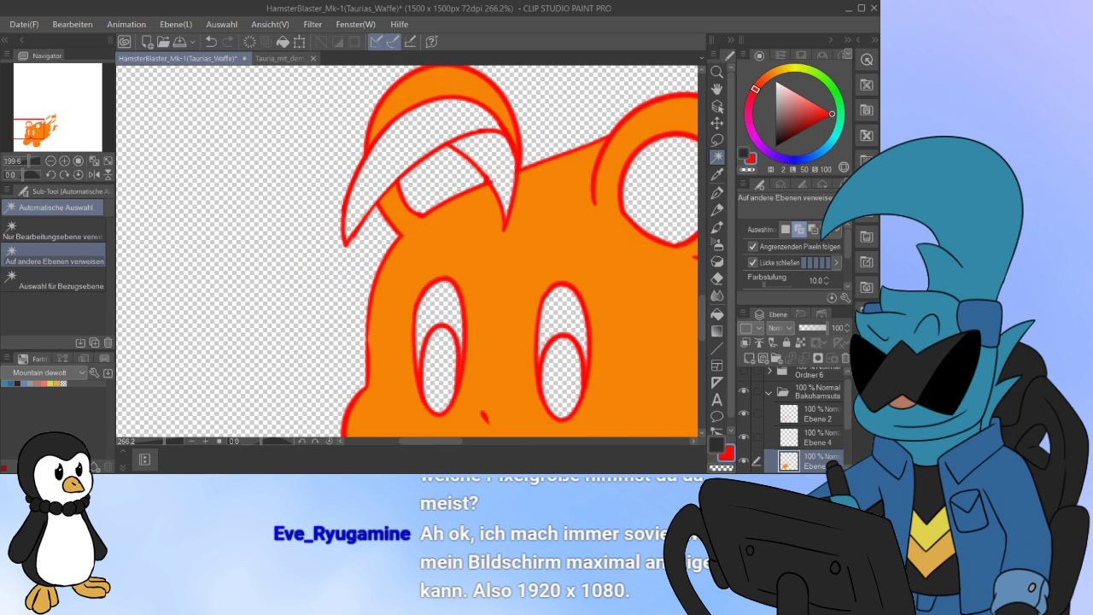
pyautogui.scroll(-2, 332, 266)
pyautogui.moveTo(410, 265); pyautogui.dragTo(363, 203)
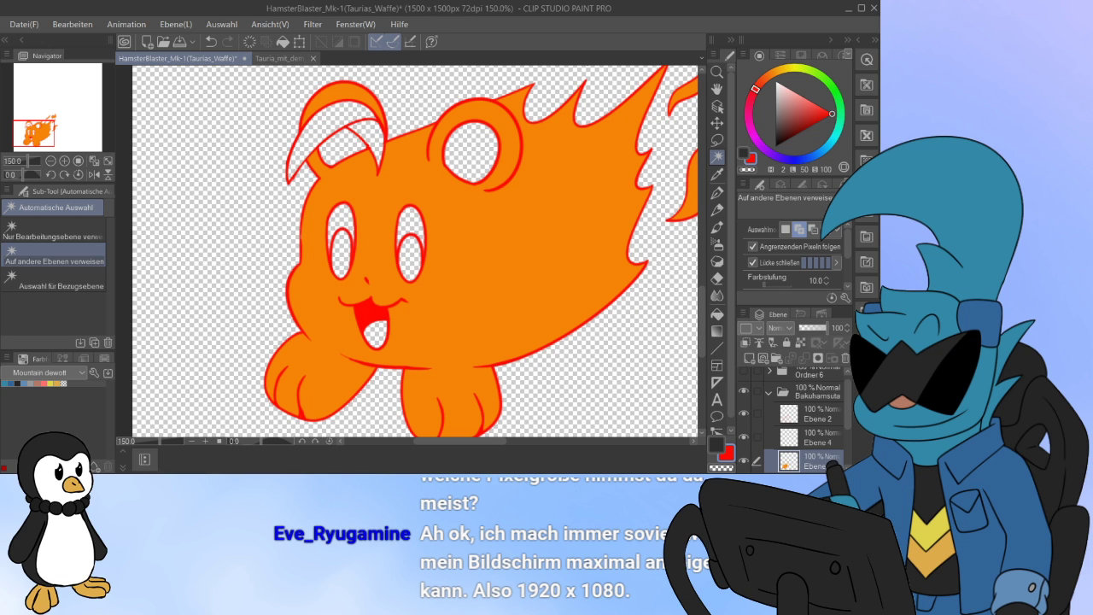
pyautogui.scroll(-3, 795, 418)
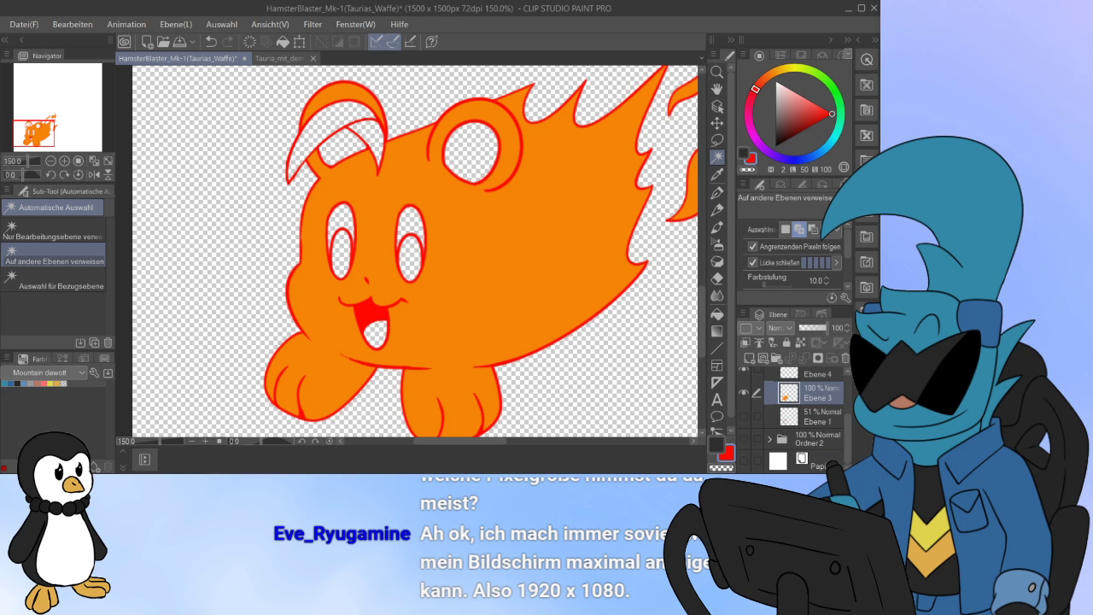
pyautogui.click(749, 358)
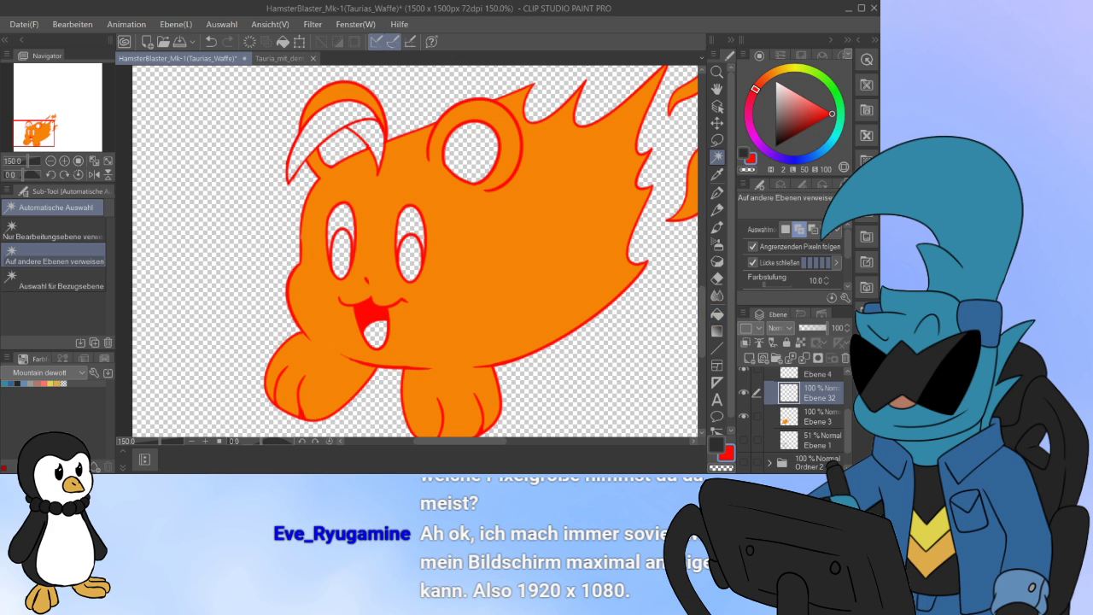
pyautogui.moveTo(702, 321); pyautogui.dragTo(702, 317)
pyautogui.scroll(2, 417, 251)
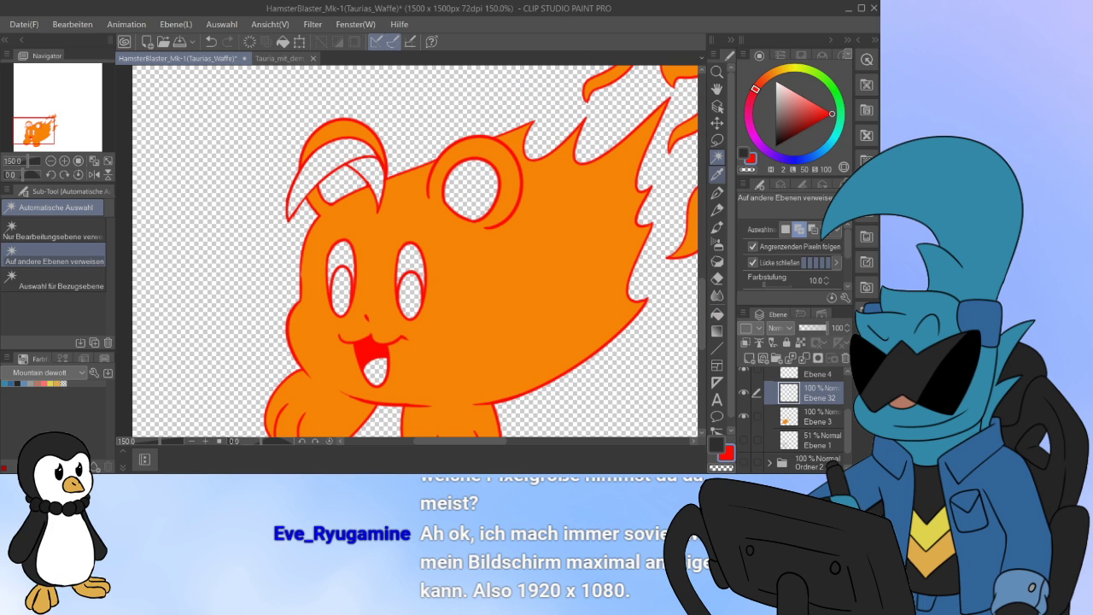
pyautogui.click(471, 191)
pyautogui.click(344, 185)
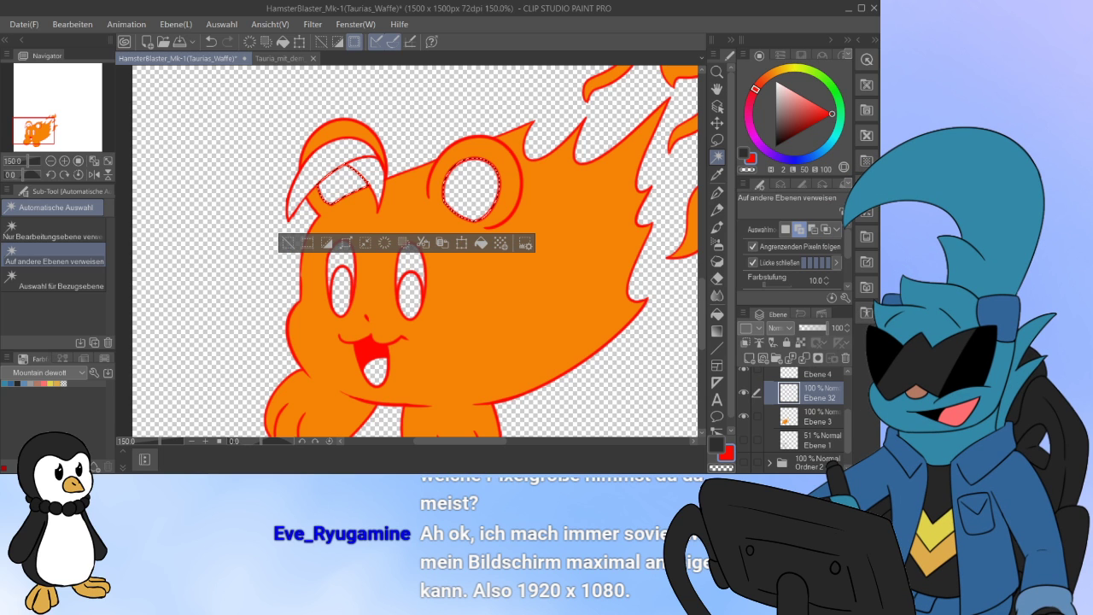
# Step: Fill both selected inner ears with a muted tan of hue 39, luminance 56 and saturation 64
pyautogui.click(717, 174)
pyautogui.click(547, 213)
pyautogui.click(778, 71)
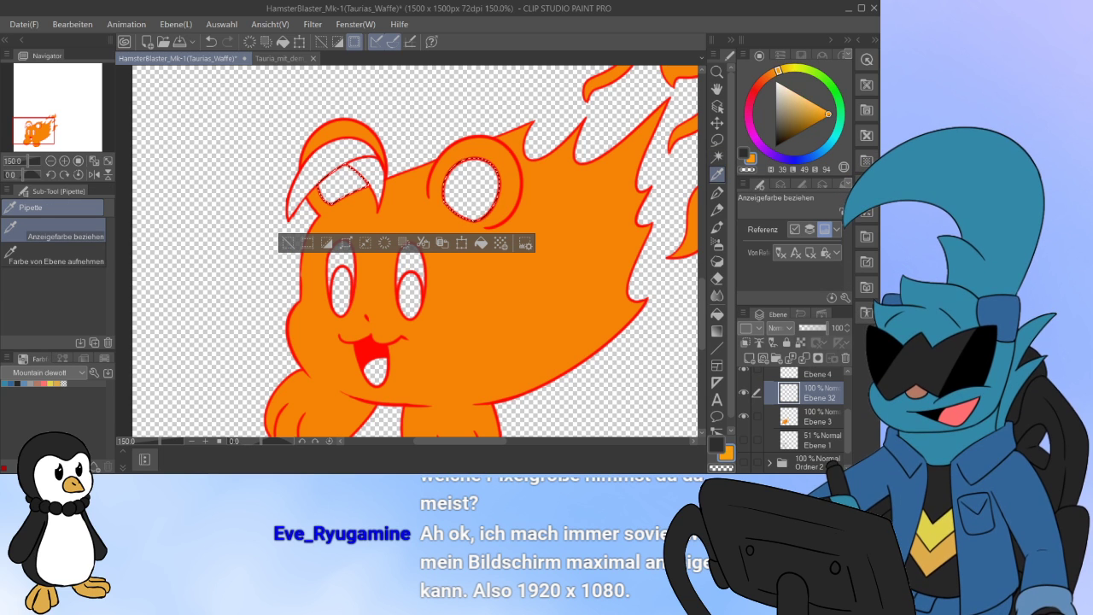
pyautogui.moveTo(828, 114); pyautogui.dragTo(808, 110)
pyautogui.click(482, 244)
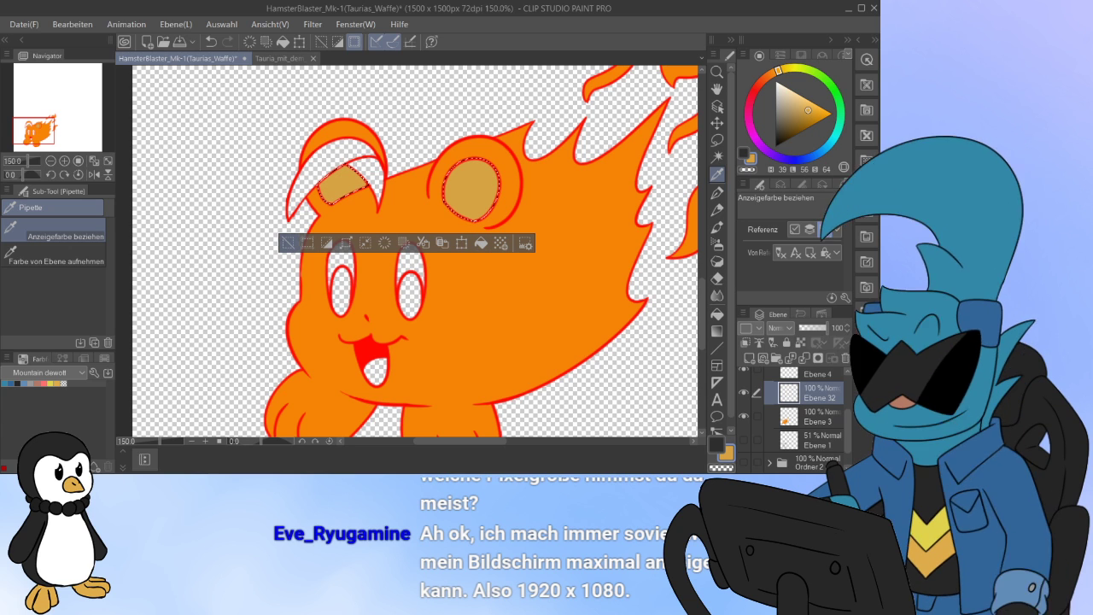
# Step: Refill both inner ears with a light orange of hue 31, luminance 69 and saturation 100, then deselect
pyautogui.click(812, 103)
pyautogui.moveTo(778, 71); pyautogui.dragTo(772, 74)
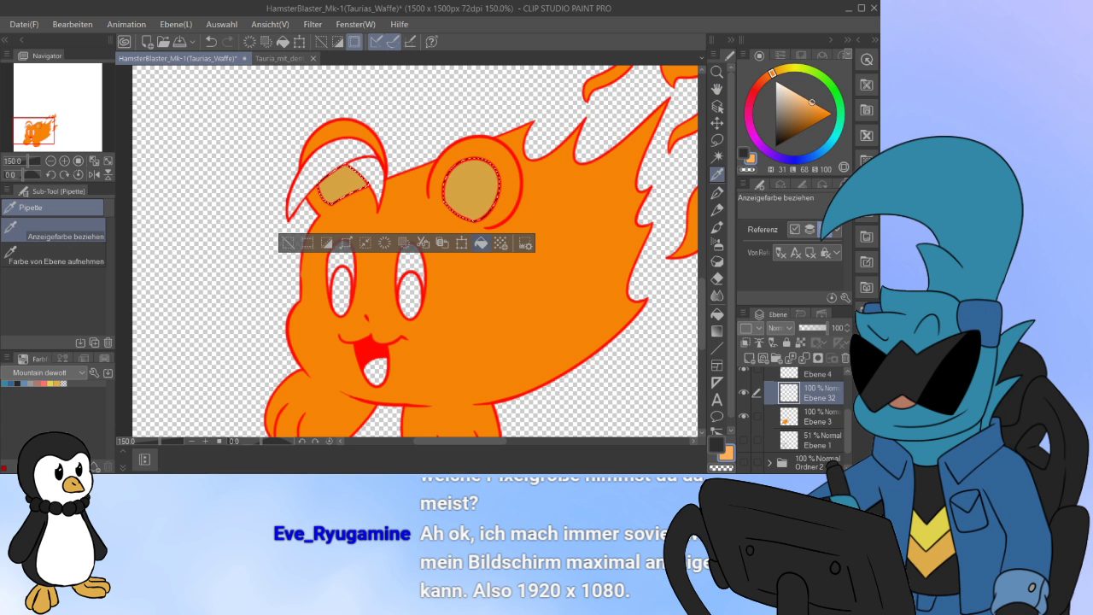
pyautogui.scroll(6, 474, 198)
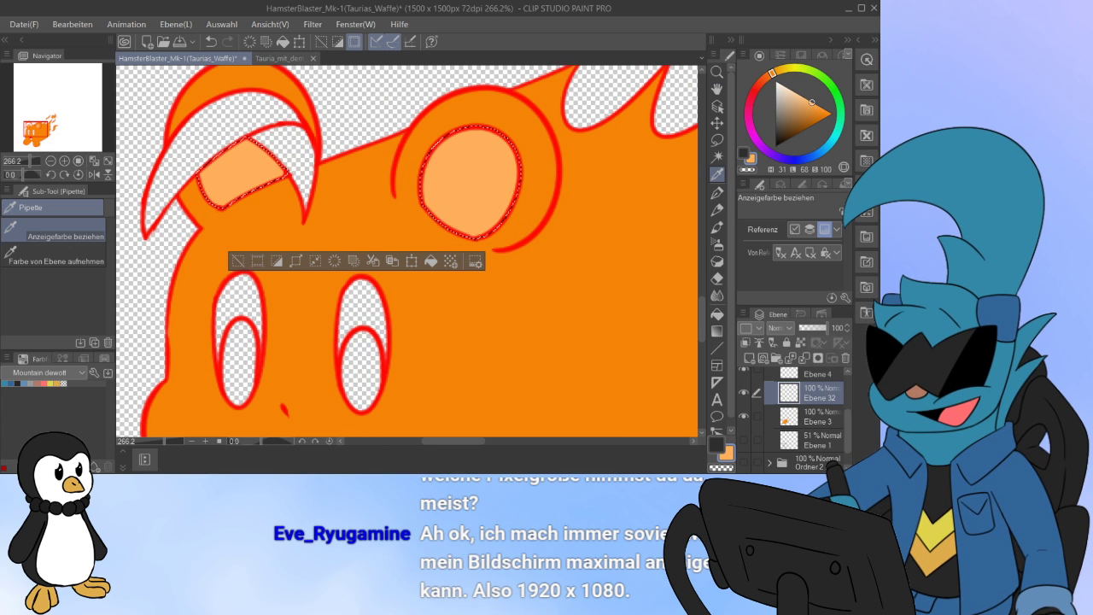
pyautogui.click(807, 109)
pyautogui.click(805, 107)
pyautogui.click(430, 261)
pyautogui.moveTo(807, 100); pyautogui.dragTo(811, 102)
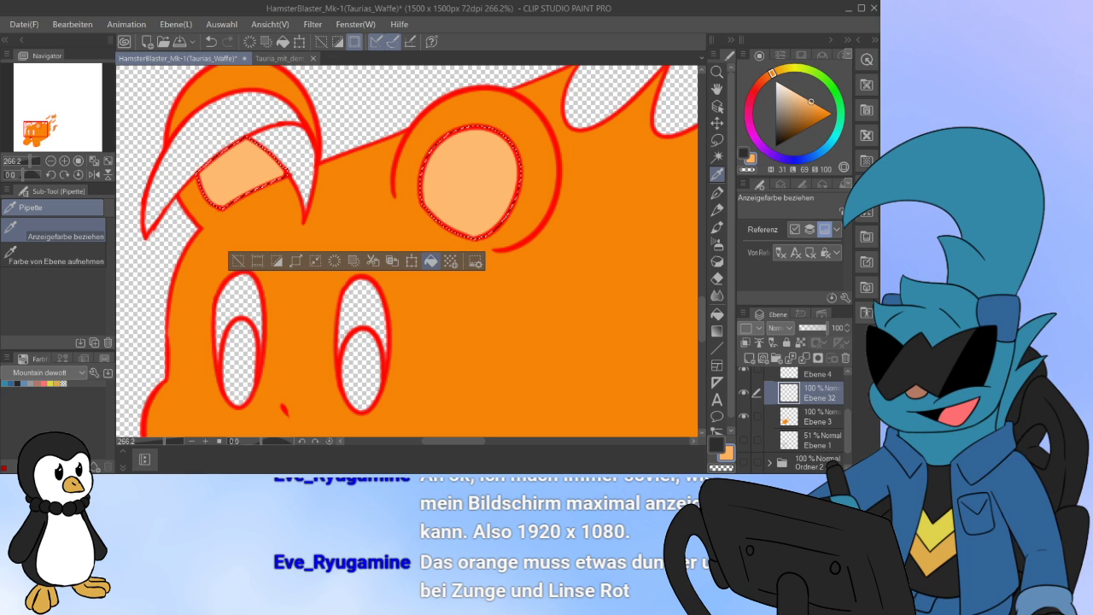
pyautogui.click(238, 261)
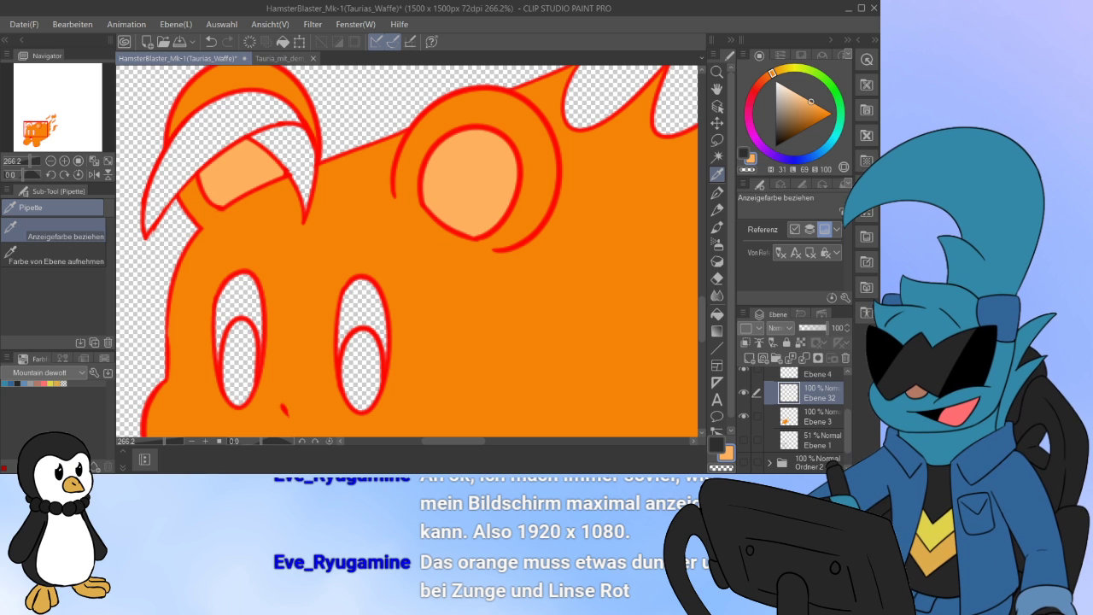
# Step: Auto-select the outer part of both eyes, fill it with the same light orange, and deselect
pyautogui.moveTo(384, 325)
pyautogui.mouseDown()
pyautogui.moveTo(438, 185)
pyautogui.moveTo(467, 242)
pyautogui.moveTo(467, 311)
pyautogui.mouseUp()
pyautogui.press('w')
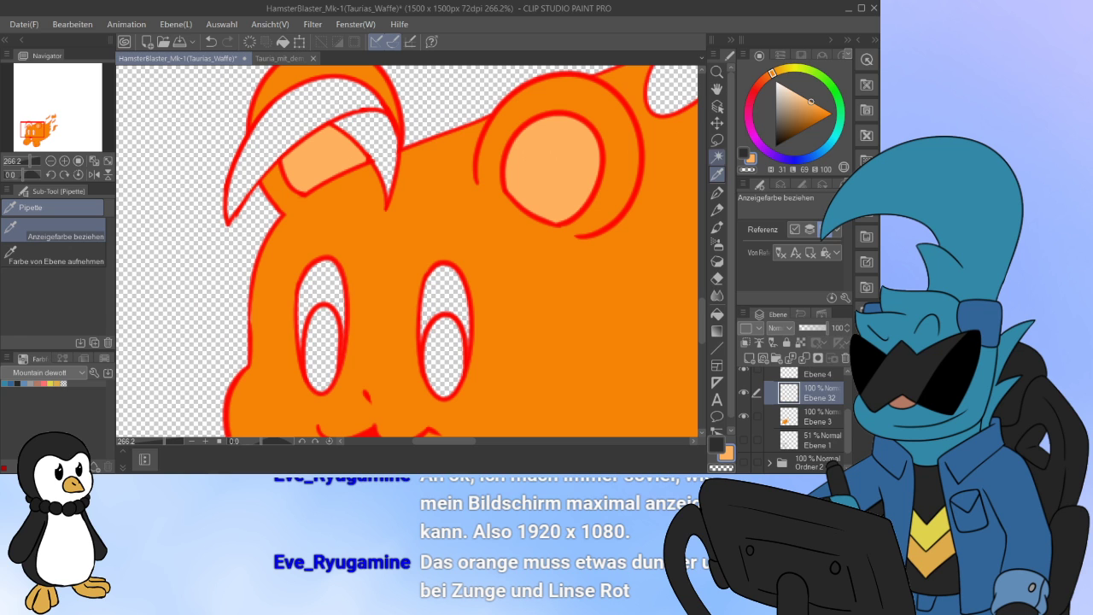
pyautogui.moveTo(444, 316); pyautogui.dragTo(444, 203)
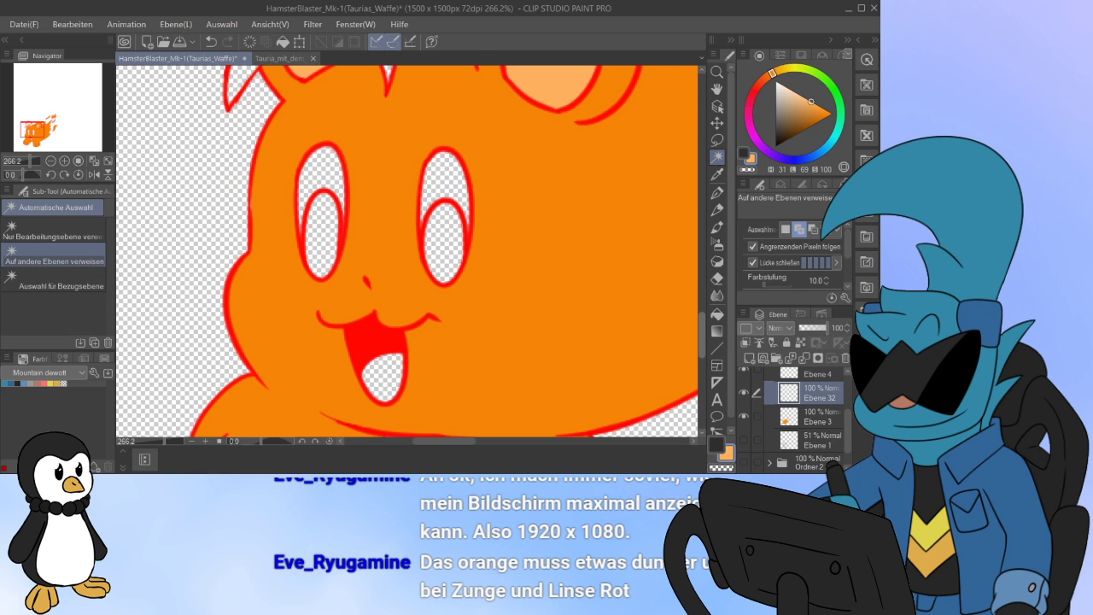
pyautogui.click(445, 176)
pyautogui.click(323, 168)
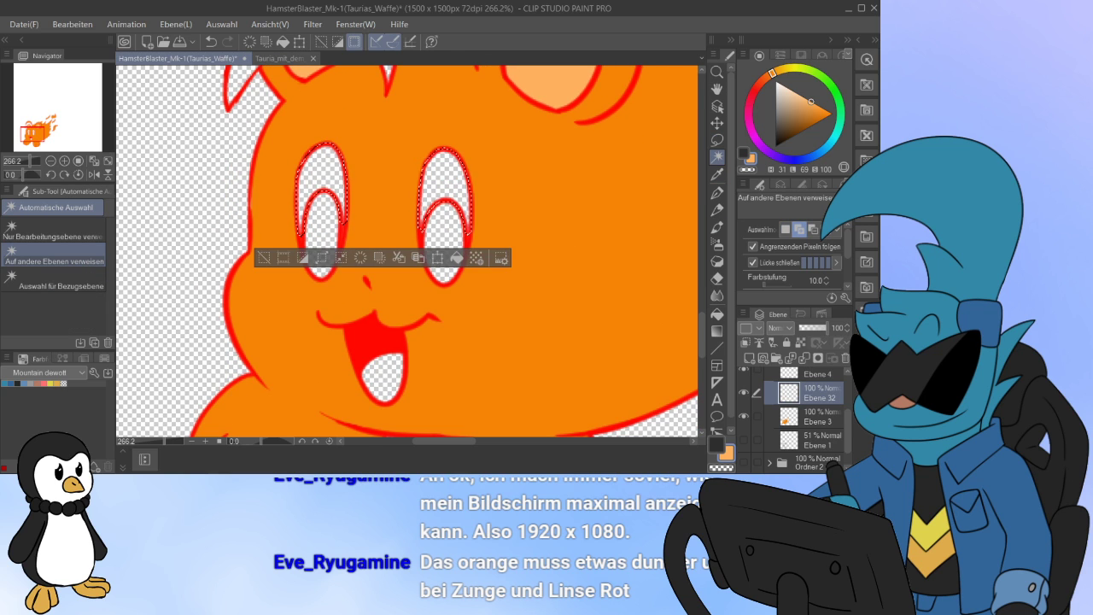
pyautogui.scroll(-6, 459, 196)
pyautogui.click(489, 241)
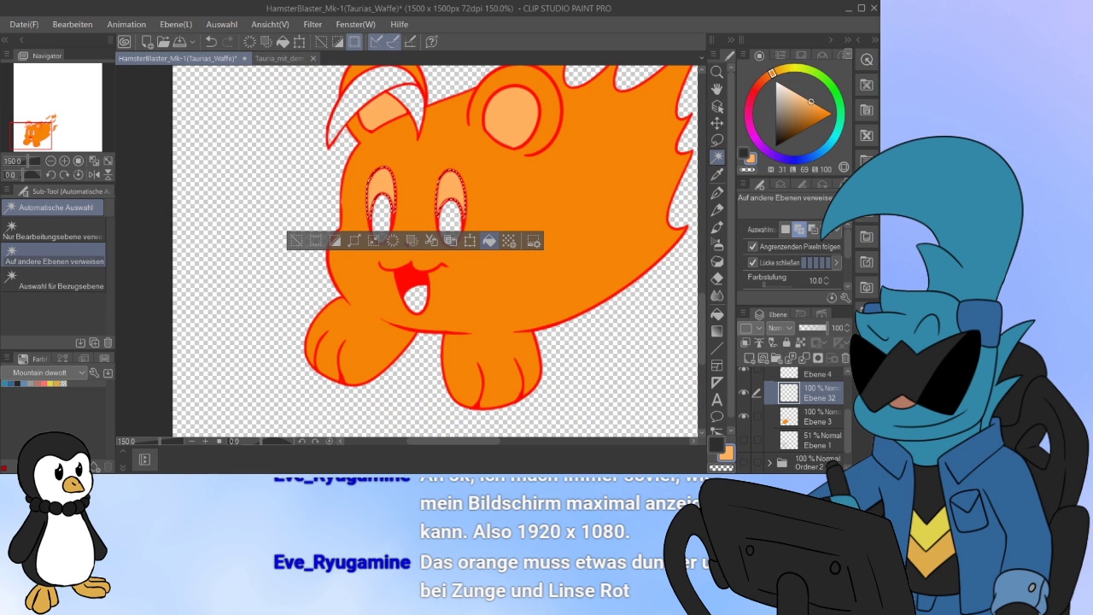
pyautogui.click(296, 241)
# Step: Auto-select both pupils, fill them with the red sampled from the mouth, and deselect
pyautogui.click(451, 223)
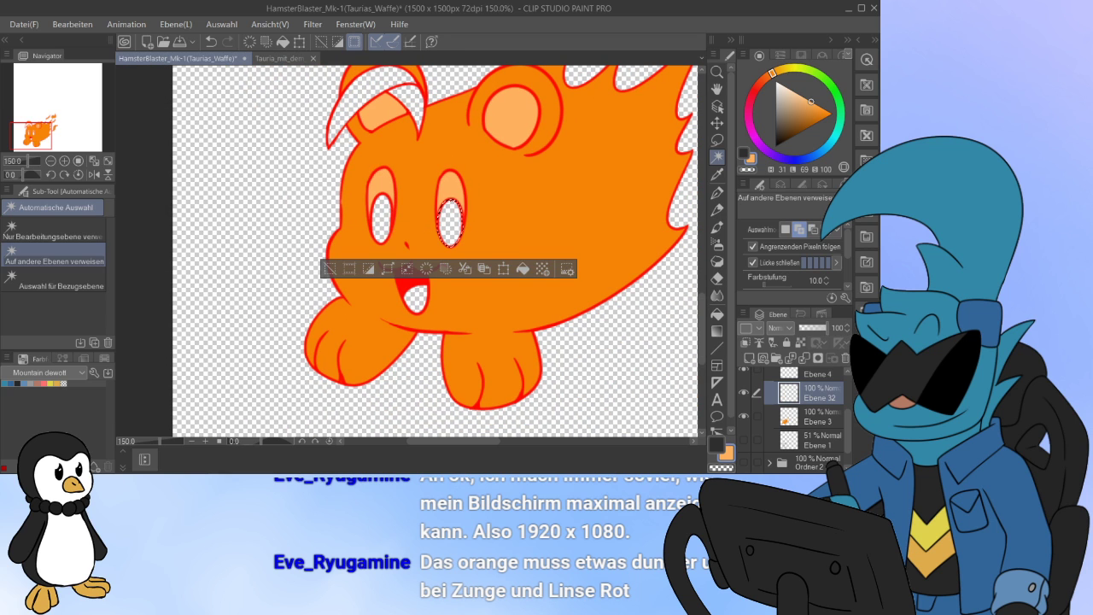
pyautogui.click(382, 221)
pyautogui.click(717, 175)
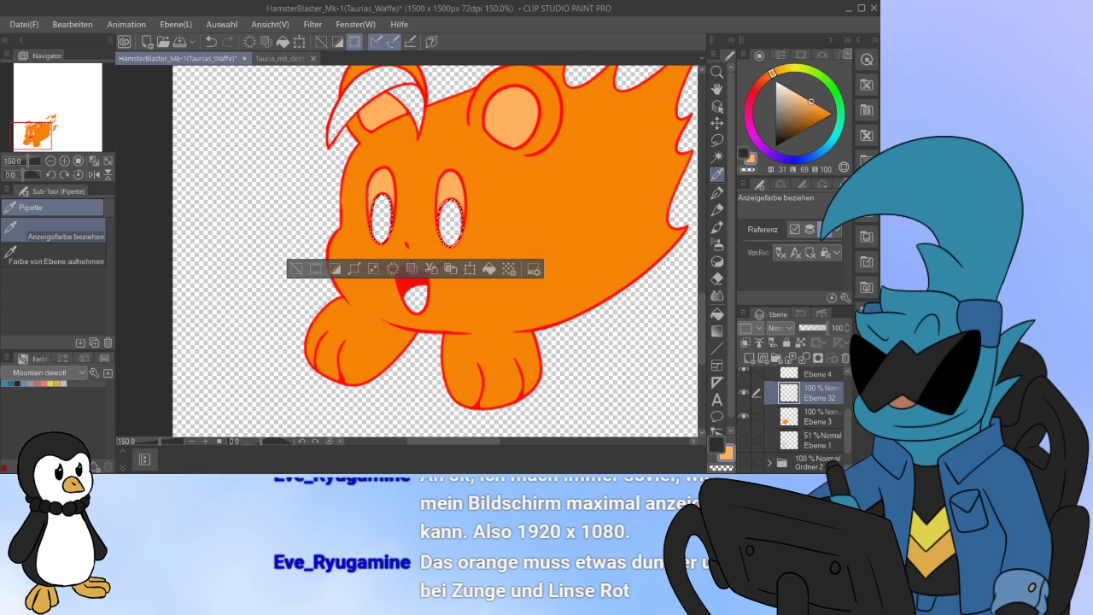
pyautogui.click(412, 286)
pyautogui.click(489, 269)
pyautogui.click(296, 269)
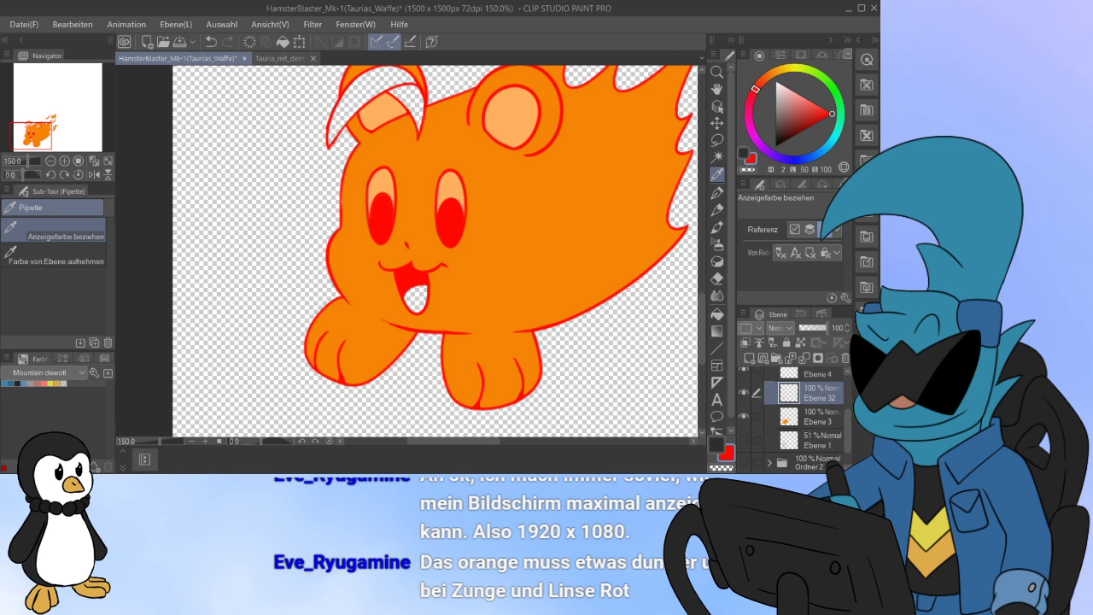
# Step: Undo the deselection and the red fill of both pupils
pyautogui.scroll(4, 459, 228)
pyautogui.scroll(-3, 407, 248)
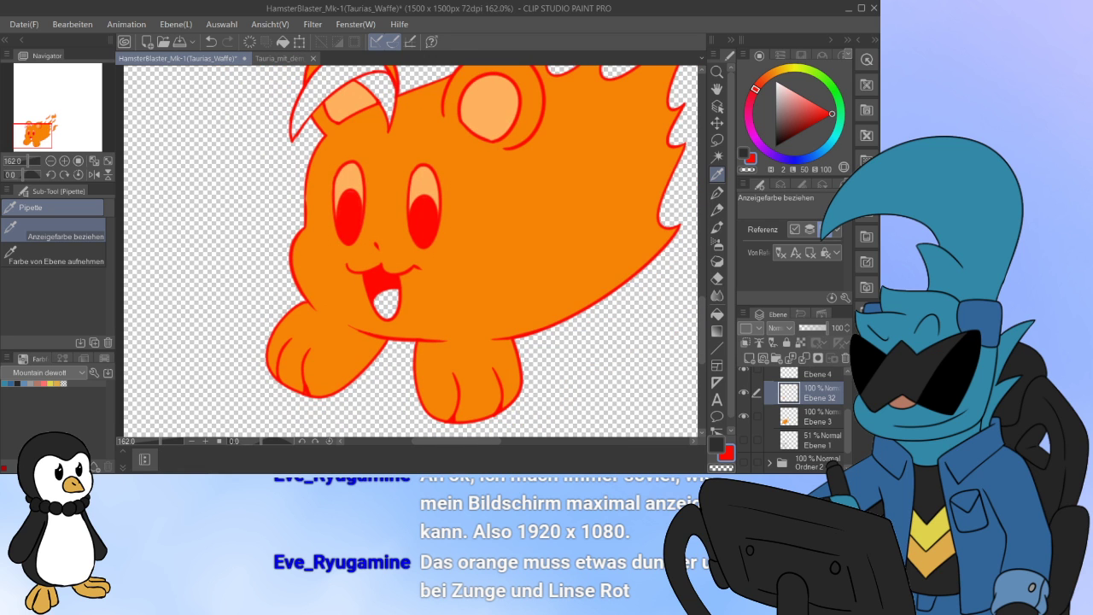
pyautogui.hotkey('ctrl', 'z')
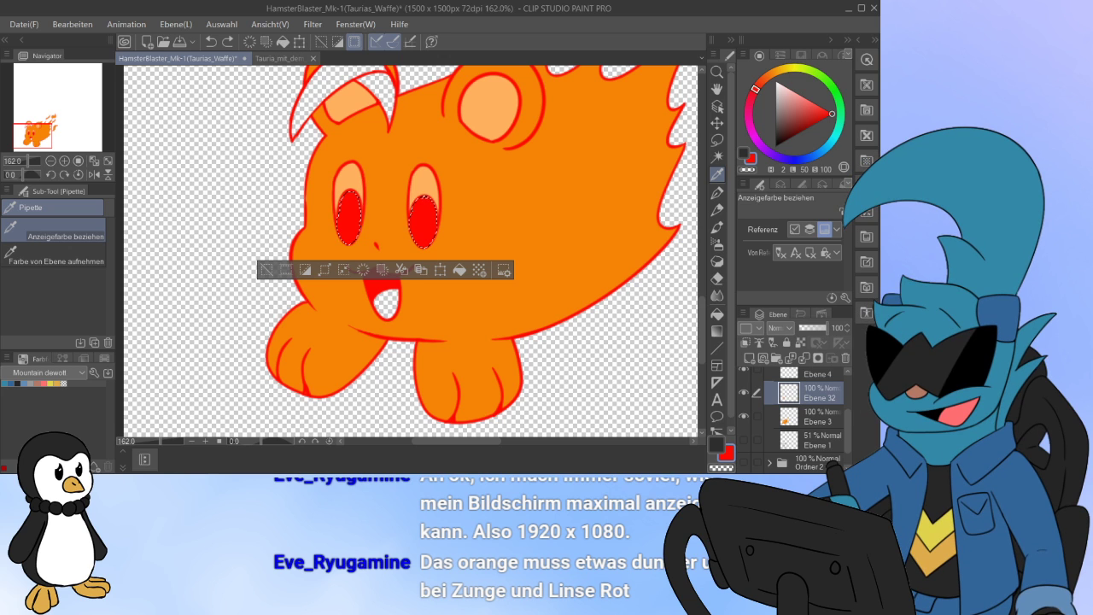
pyautogui.hotkey('ctrl', 'z')
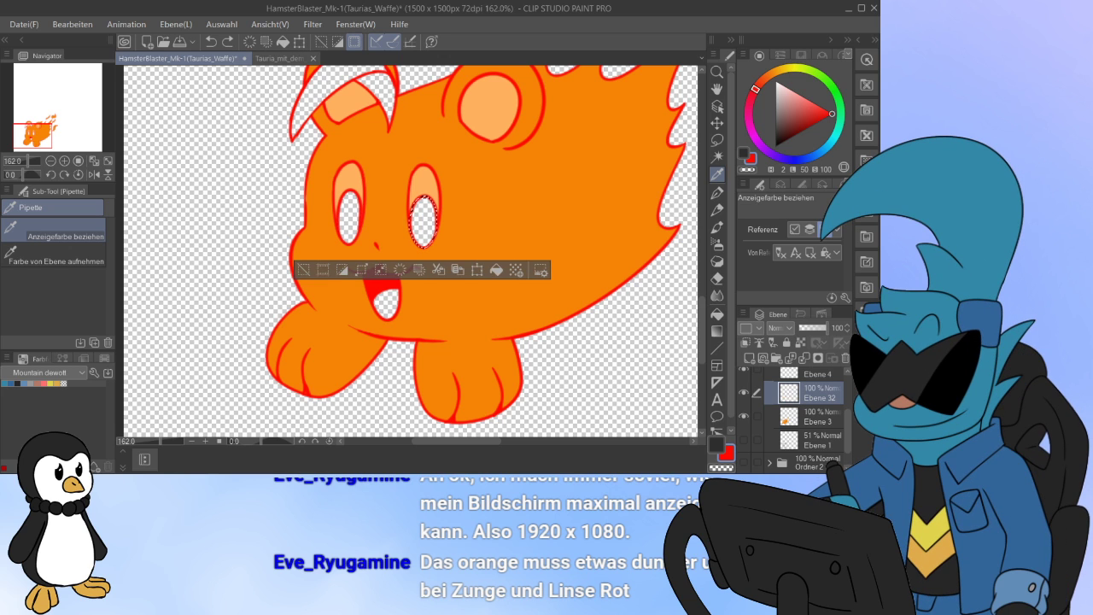
# Step: Undo the pupil selection, move the selected light orange eye fill onto its own layer and check that layer's content
pyautogui.hotkey('ctrl', 'z')
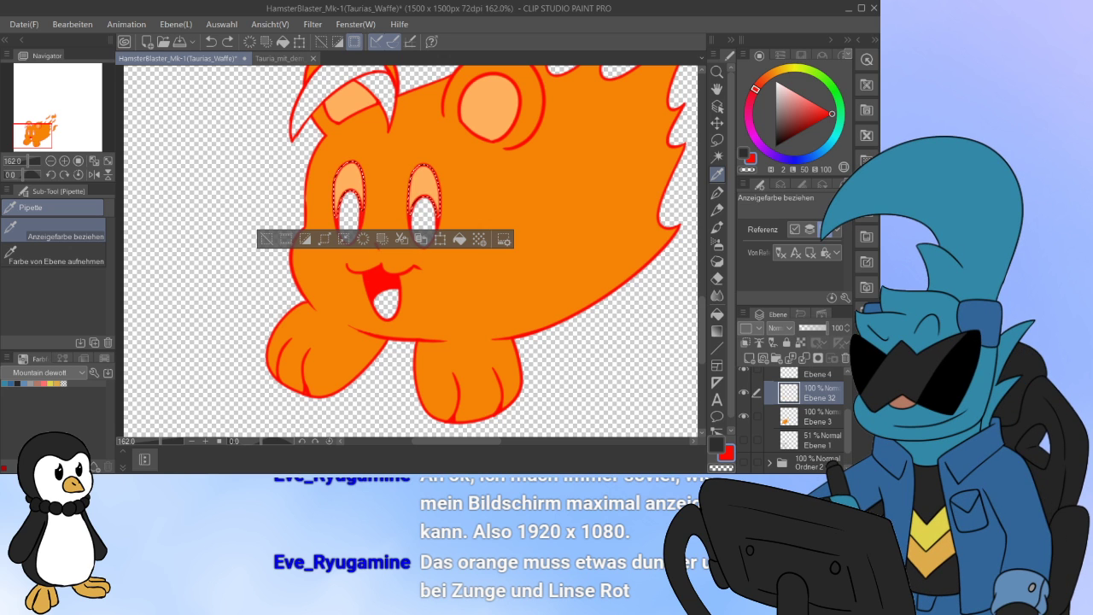
pyautogui.click(401, 239)
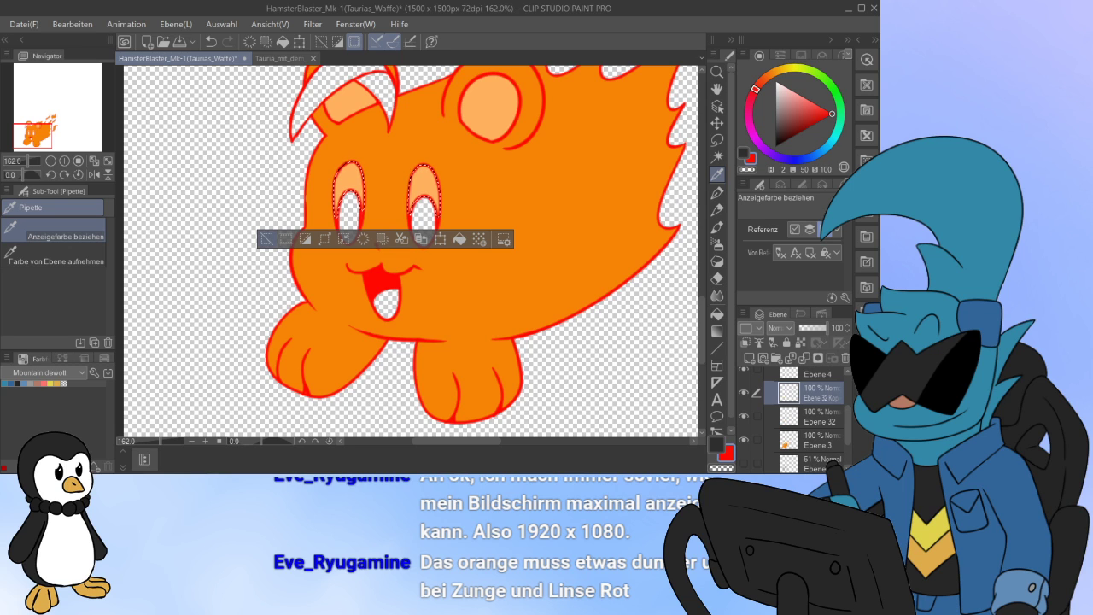
pyautogui.hotkey('ctrl', 'd')
pyautogui.click(744, 393)
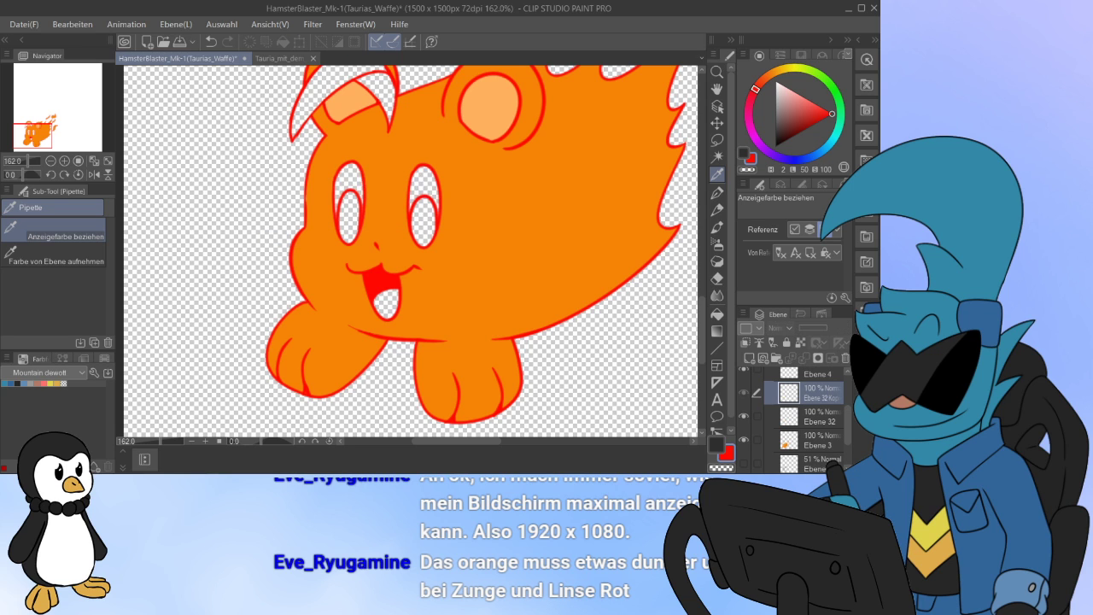
pyautogui.click(744, 393)
pyautogui.click(744, 393)
pyautogui.click(744, 393)
# Step: Create a layer folder, move the eye fill layer into it, and add a new raster layer inside
pyautogui.click(776, 359)
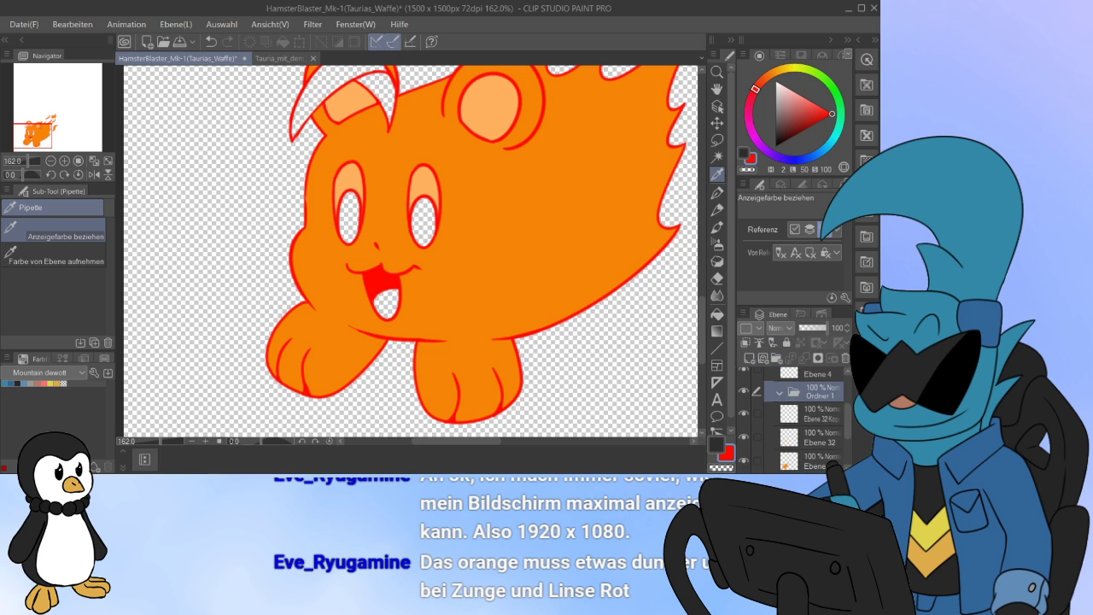
pyautogui.moveTo(815, 417); pyautogui.dragTo(815, 393)
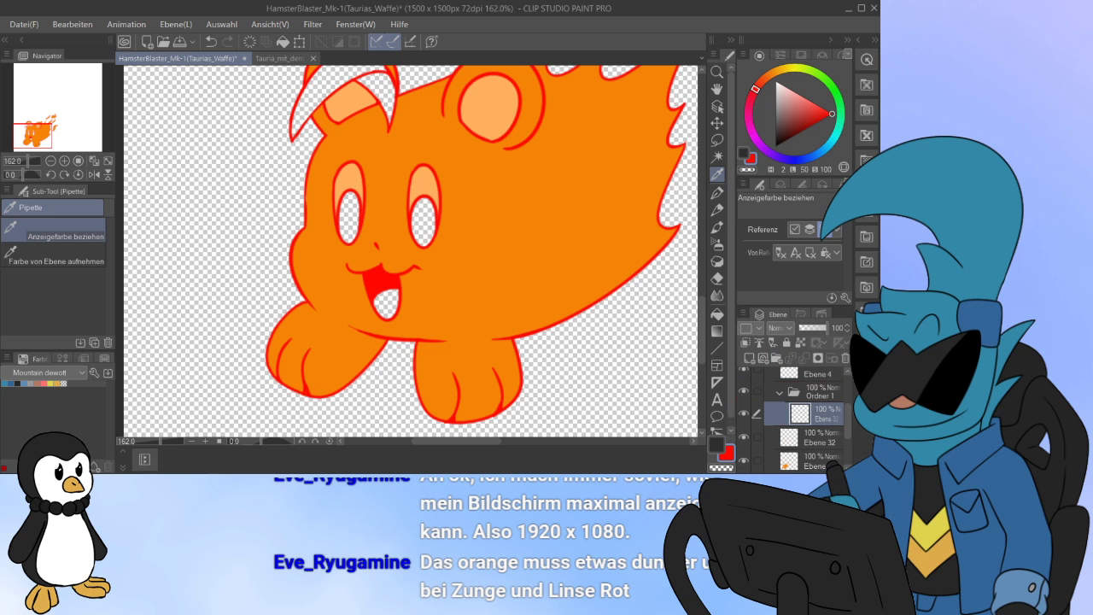
pyautogui.click(749, 359)
# Step: Auto-select both pupils, fill them with red on the new layer, and deselect
pyautogui.click(717, 157)
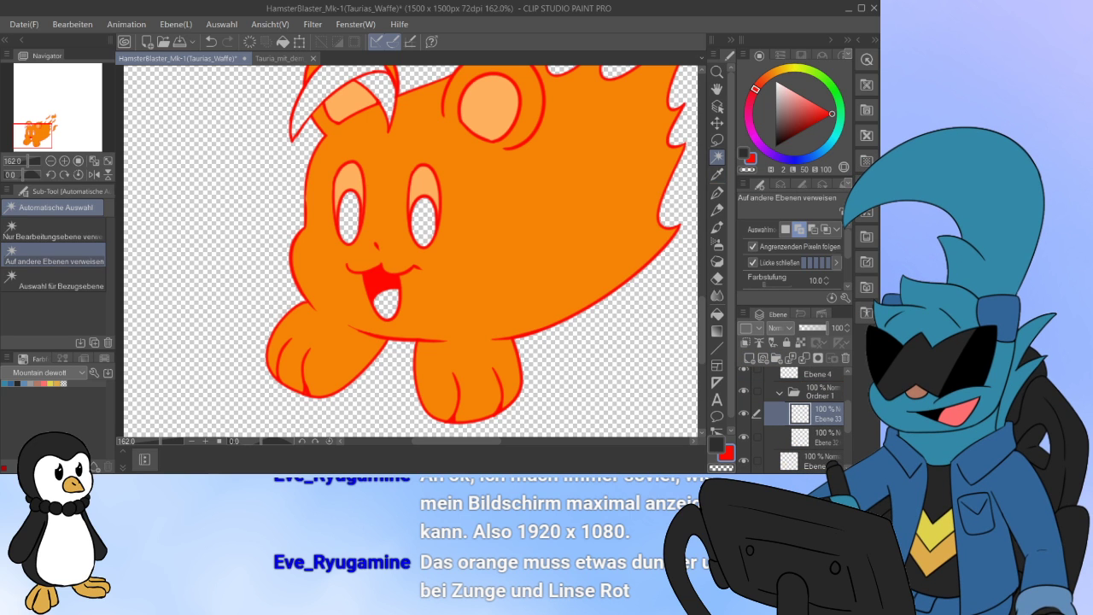
pyautogui.click(424, 223)
pyautogui.click(349, 218)
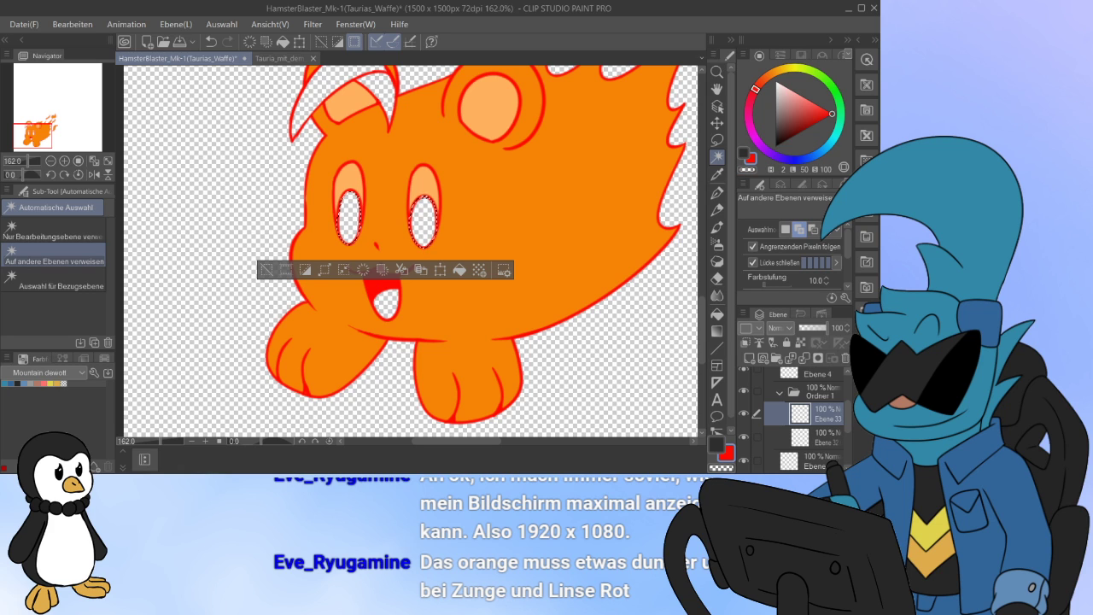
pyautogui.click(459, 270)
pyautogui.click(266, 270)
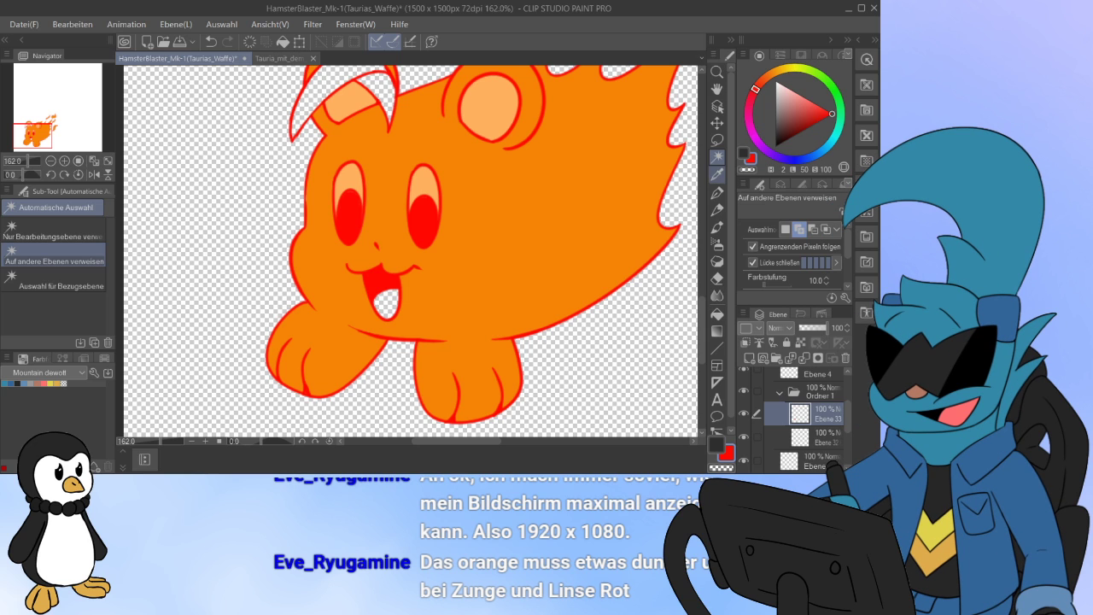
# Step: Collapse the eye folder and toggle the visibility of layers Ebene 3, Ebene 2 and Ebene 4 to identify their contents
pyautogui.click(780, 392)
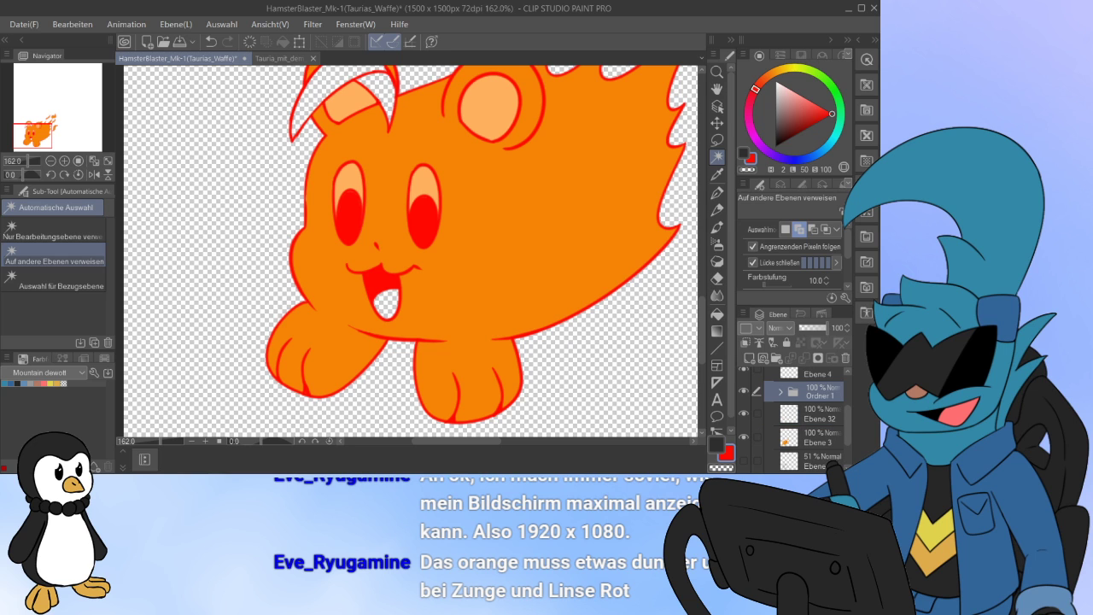
pyautogui.click(818, 439)
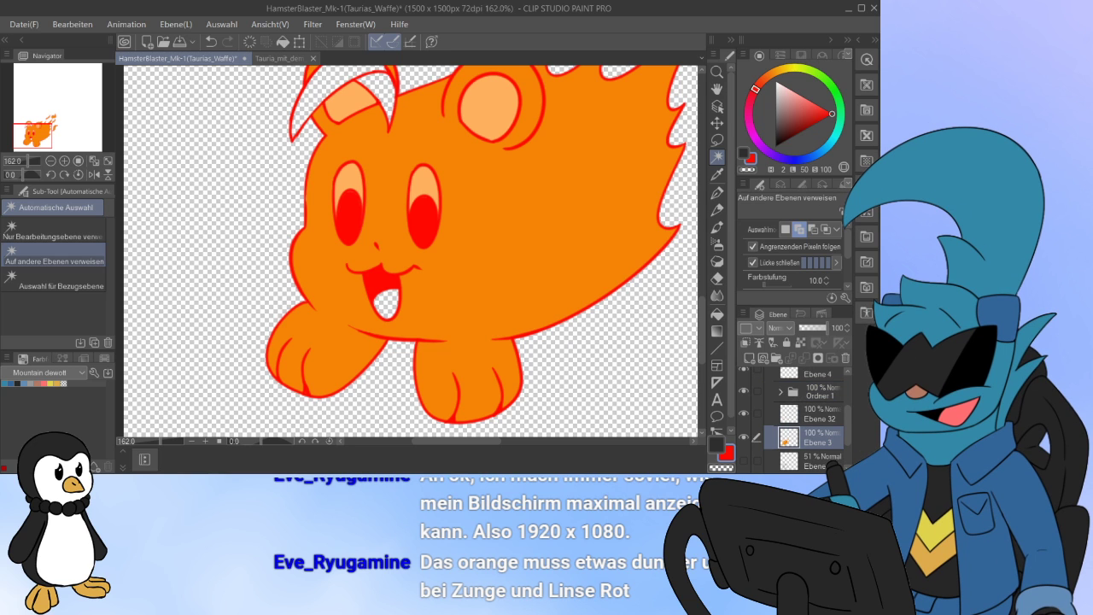
pyautogui.click(744, 437)
pyautogui.click(744, 438)
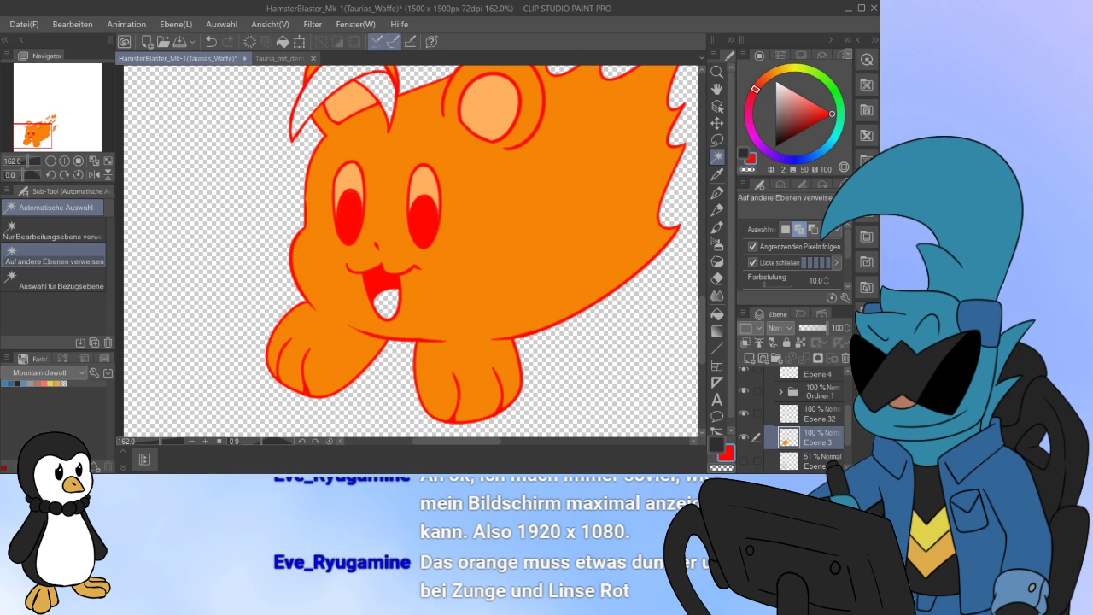
pyautogui.scroll(1, 791, 380)
pyautogui.scroll(1, 791, 381)
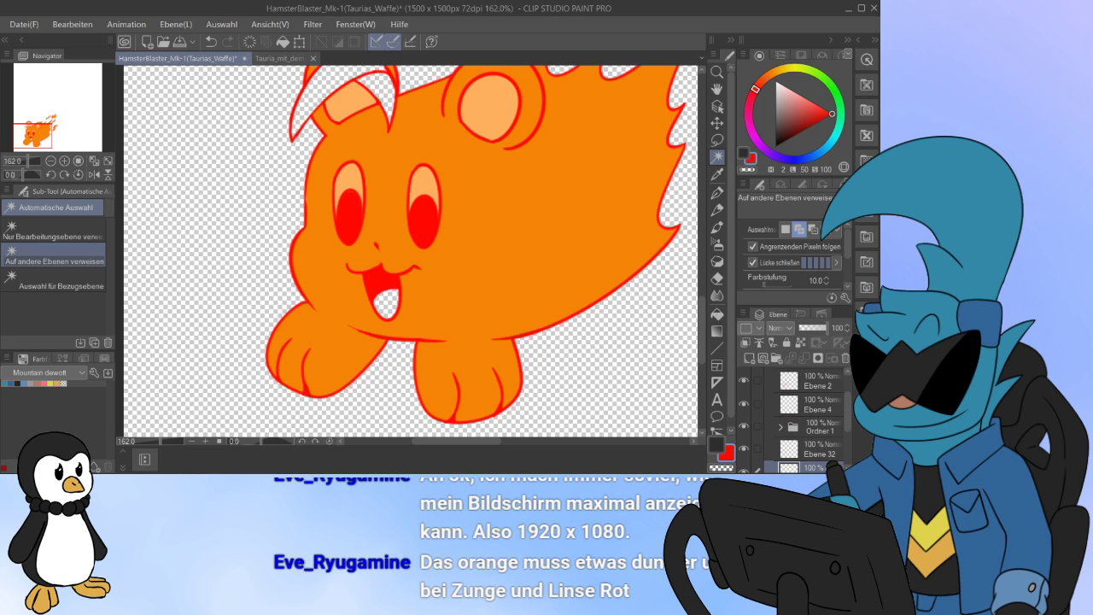
pyautogui.click(744, 381)
pyautogui.click(743, 380)
pyautogui.click(744, 381)
pyautogui.click(744, 404)
pyautogui.click(744, 404)
# Step: Add a raster layer above the eye folder and auto-select the tongue area with the red mouth fill hidden
pyautogui.click(820, 426)
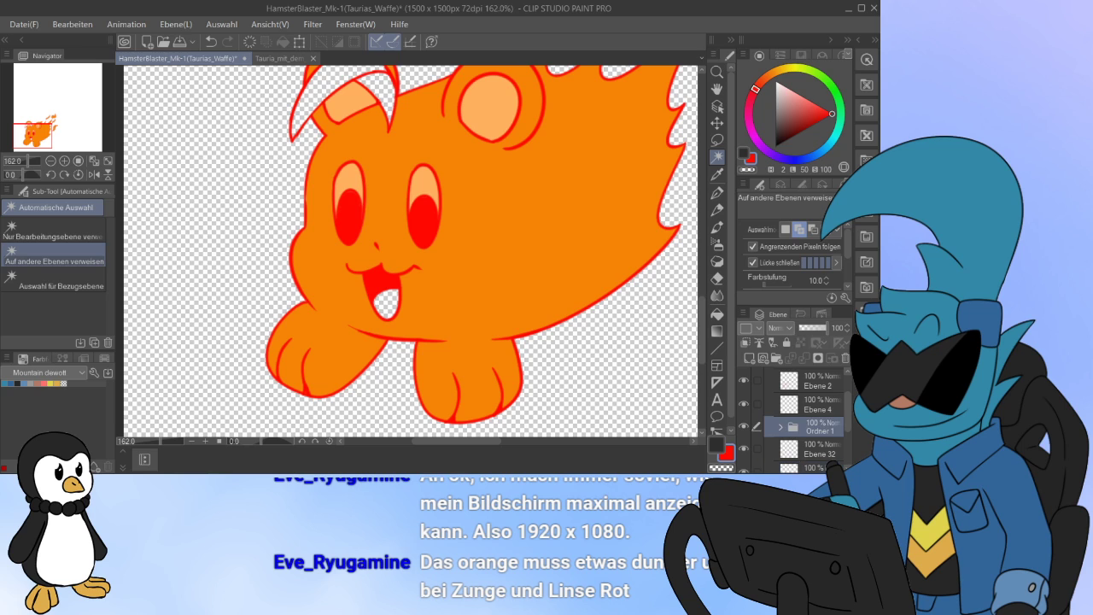
pyautogui.click(760, 358)
pyautogui.click(387, 304)
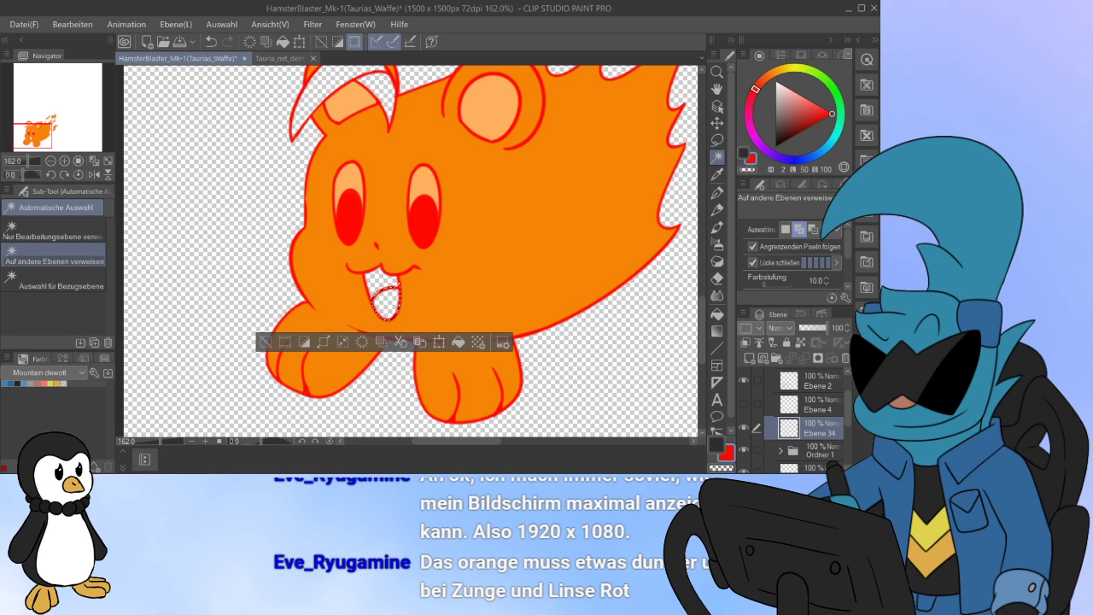
# Step: Sample the body orange, darken it to hue 22, luminance 42 and saturation 100, fill the tongue, and deselect
pyautogui.press('i')
pyautogui.click(717, 174)
pyautogui.click(589, 205)
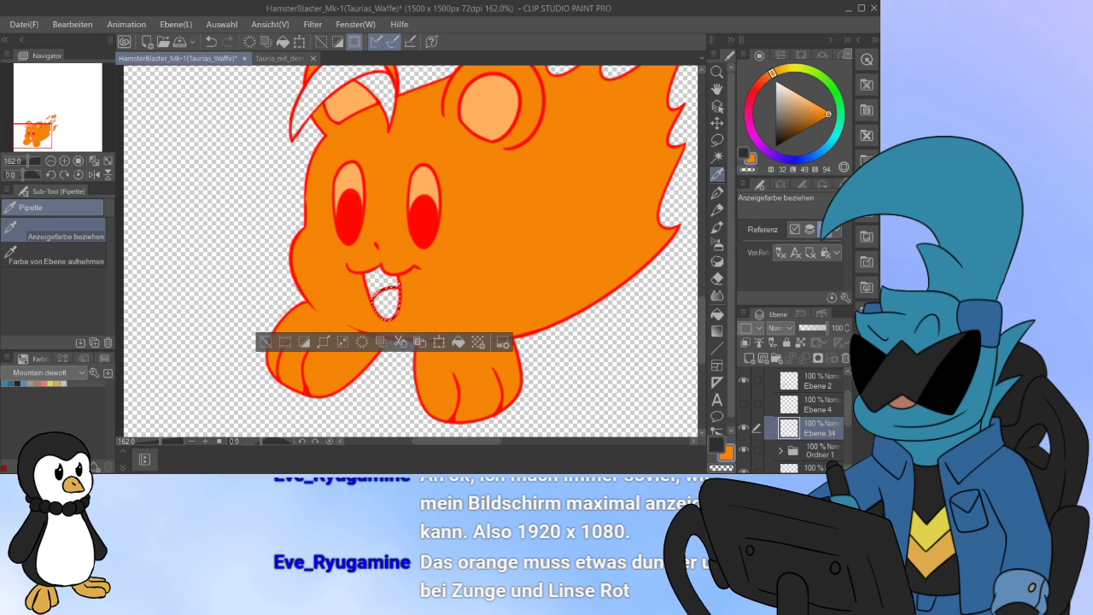
pyautogui.click(823, 119)
pyautogui.moveTo(772, 74); pyautogui.dragTo(766, 76)
pyautogui.click(459, 341)
pyautogui.click(266, 341)
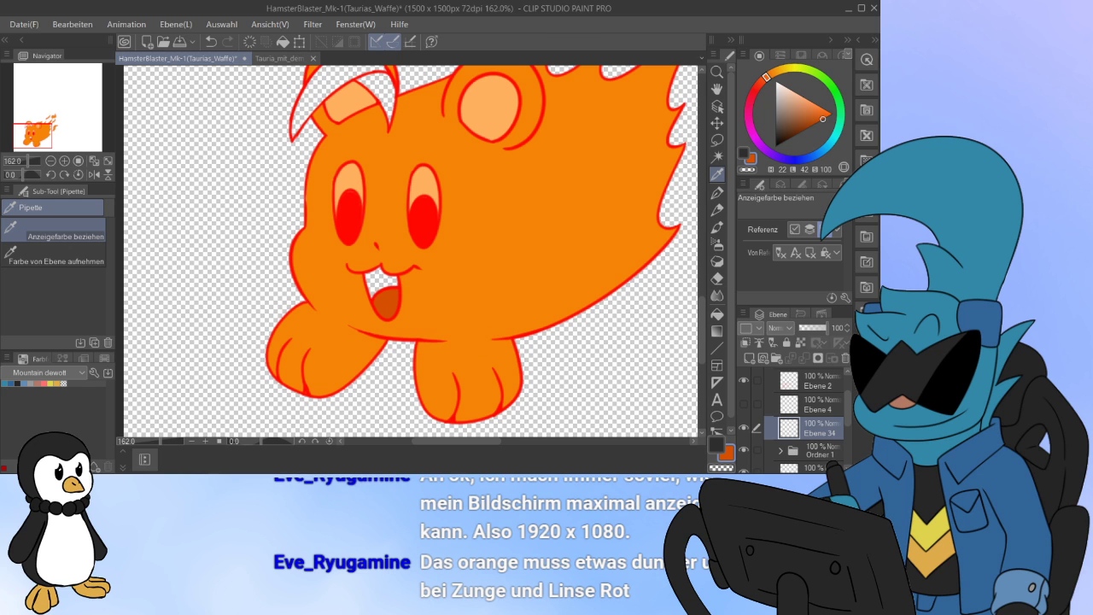
# Step: Try to shift the tongue to a muted yellowish brown with a hue, saturation and luminosity correction
pyautogui.scroll(3, 416, 309)
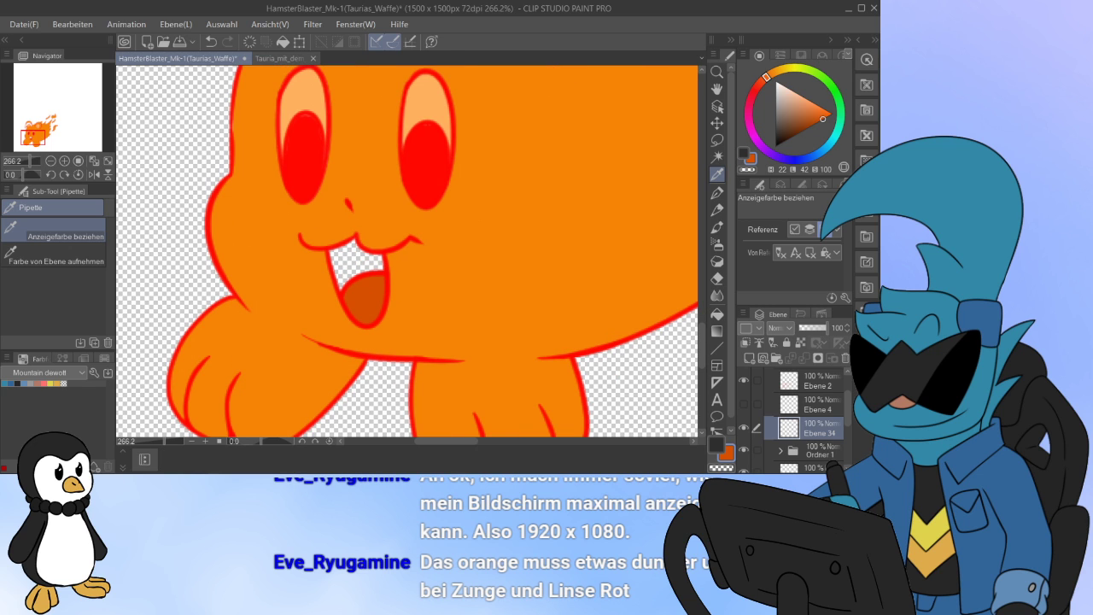
pyautogui.scroll(-2, 288, 325)
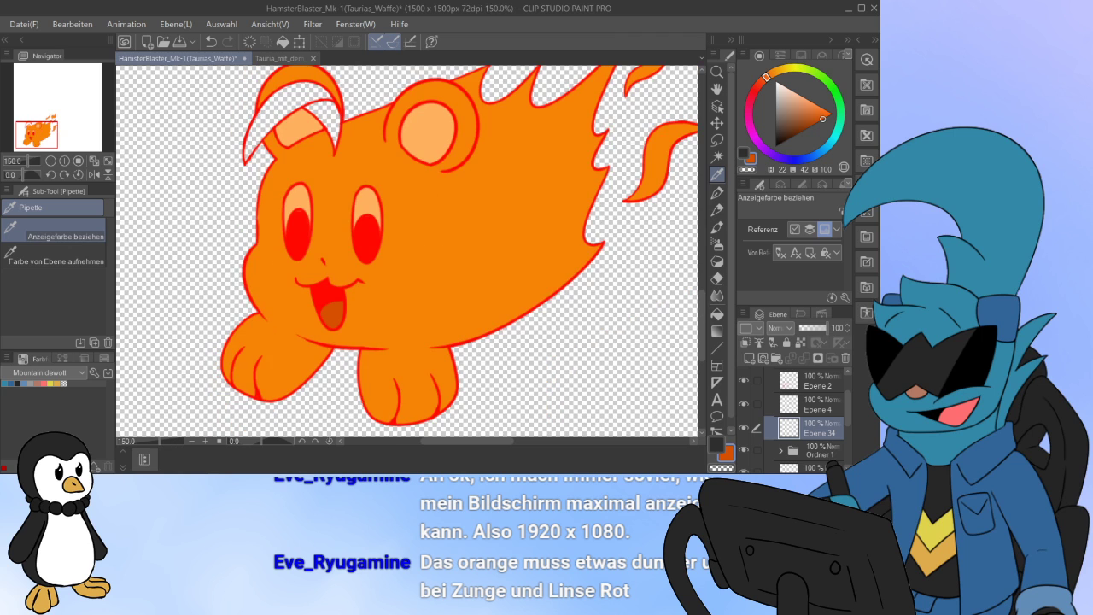
pyautogui.hotkey('ctrl', 'u')
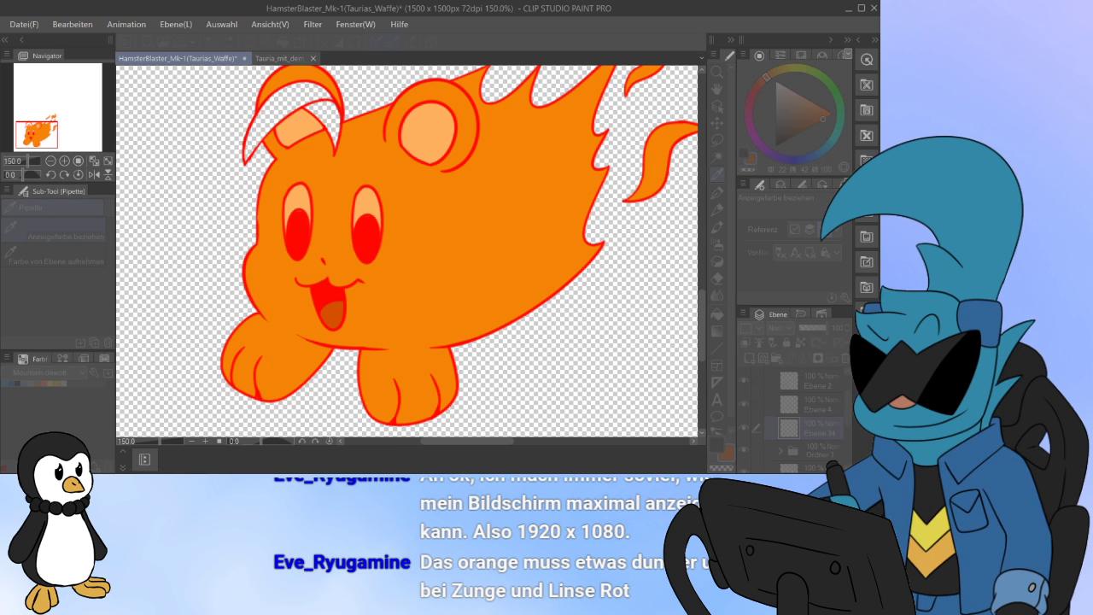
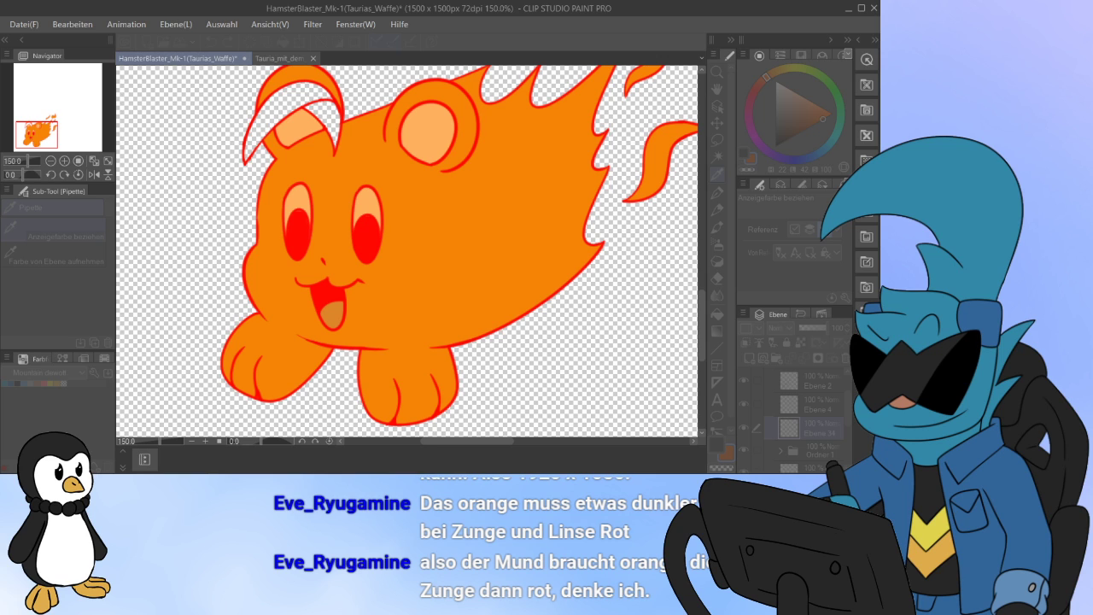
pyautogui.press('Return')
pyautogui.scroll(3, 286, 320)
pyautogui.scroll(-2, 286, 320)
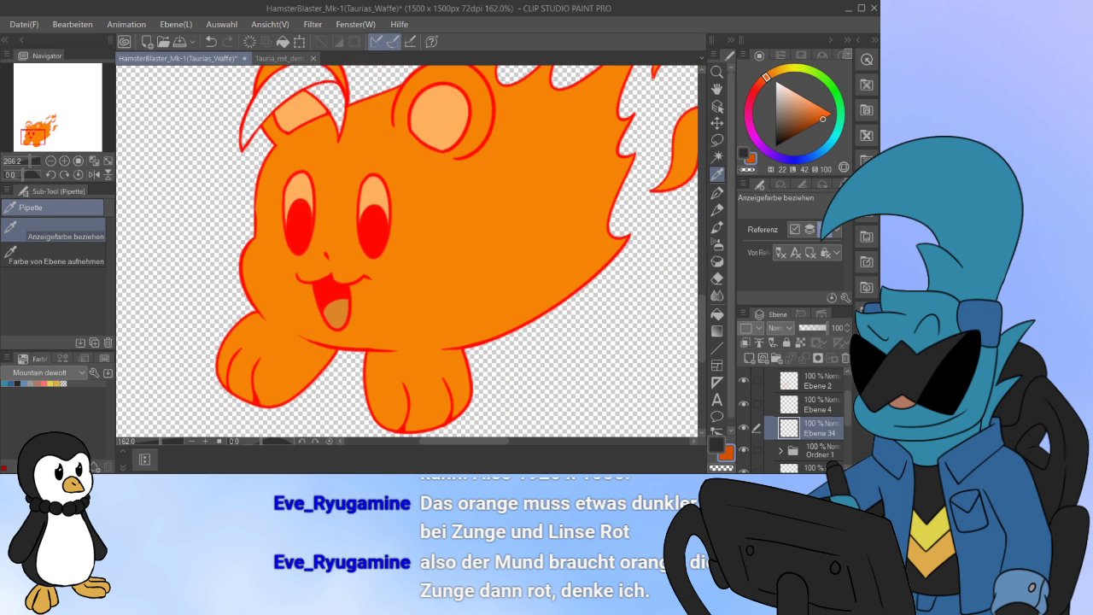
pyautogui.scroll(5, 286, 321)
pyautogui.scroll(1, 407, 252)
# Step: Undo the tongue's color correction and the deselection, then clear the selection again
pyautogui.hotkey('ctrl', 'z')
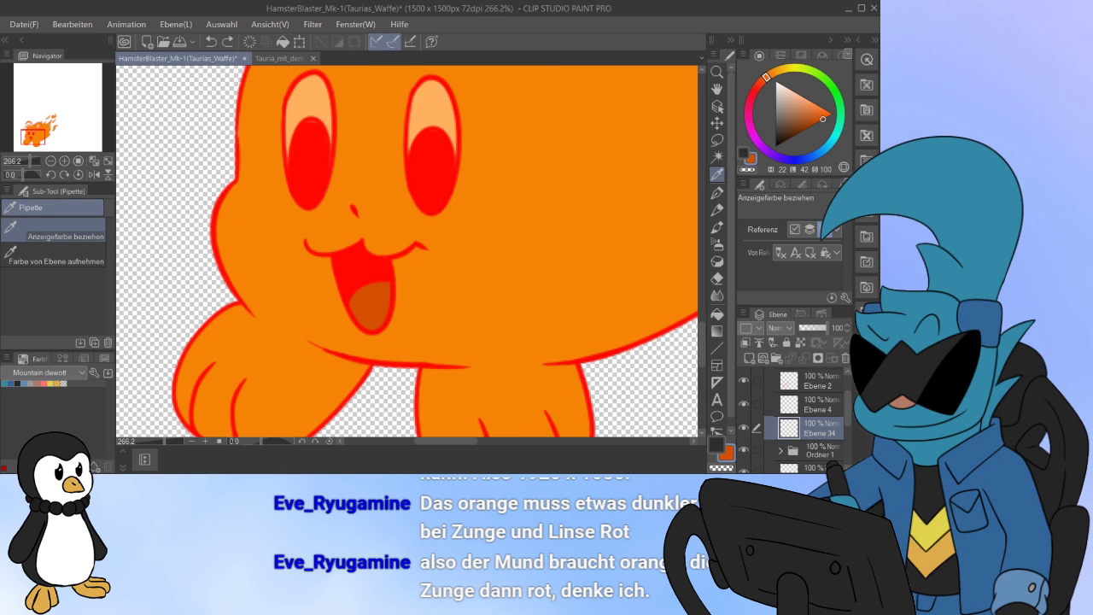
pyautogui.hotkey('ctrl', 'z')
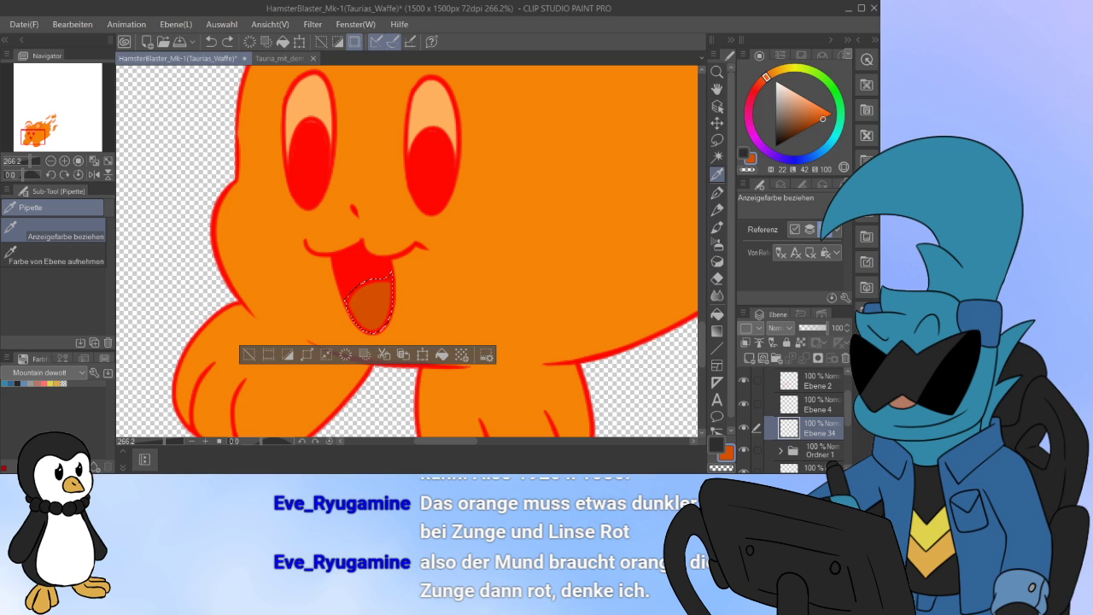
pyautogui.hotkey('ctrl', 'd')
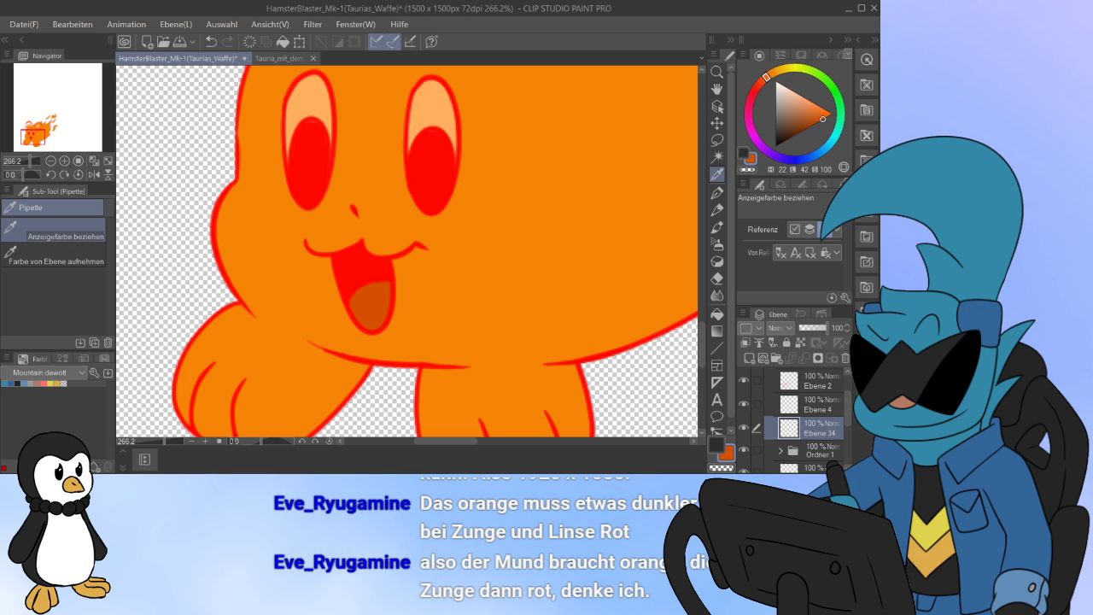
# Step: Recolor the tongue to a dark red with a hue, saturation and luminosity correction
pyautogui.hotkey('ctrl', 'u')
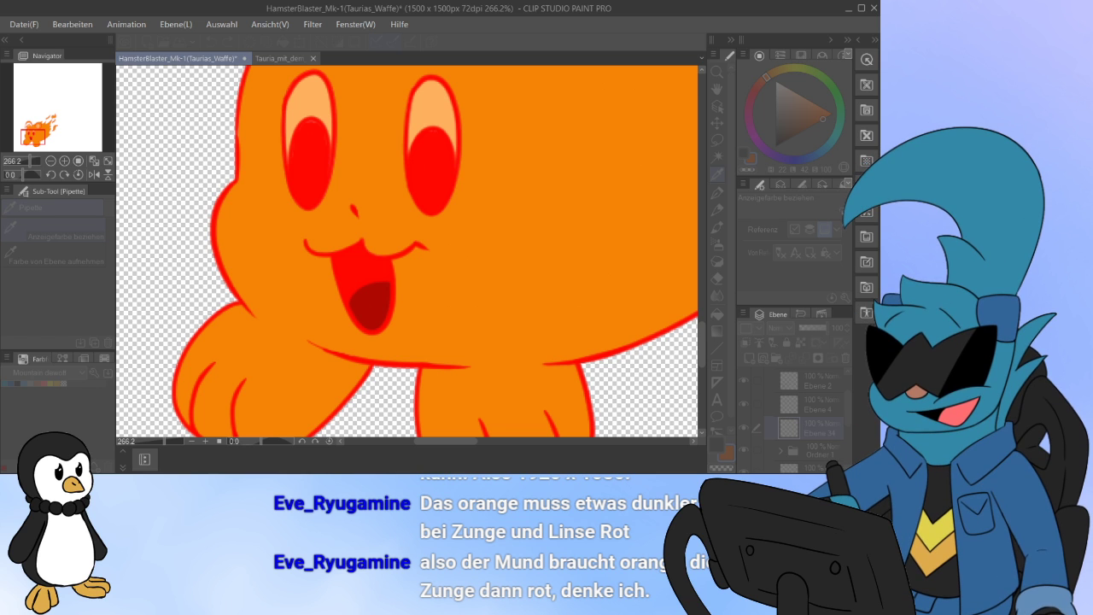
pyautogui.press('Return')
pyautogui.scroll(-8, 444, 342)
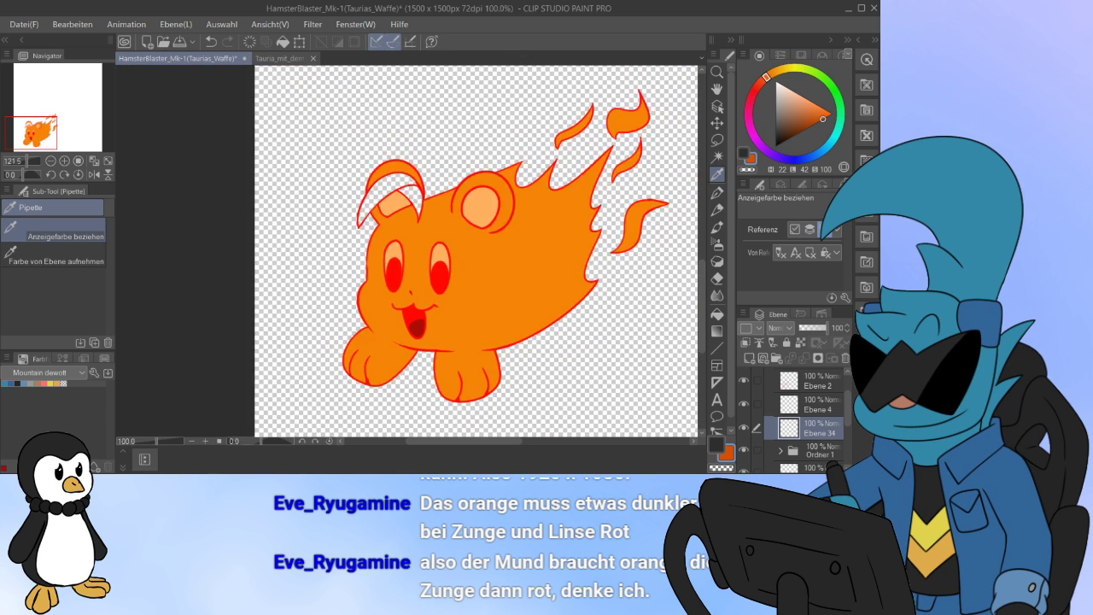
pyautogui.scroll(1, 445, 341)
pyautogui.scroll(3, 416, 336)
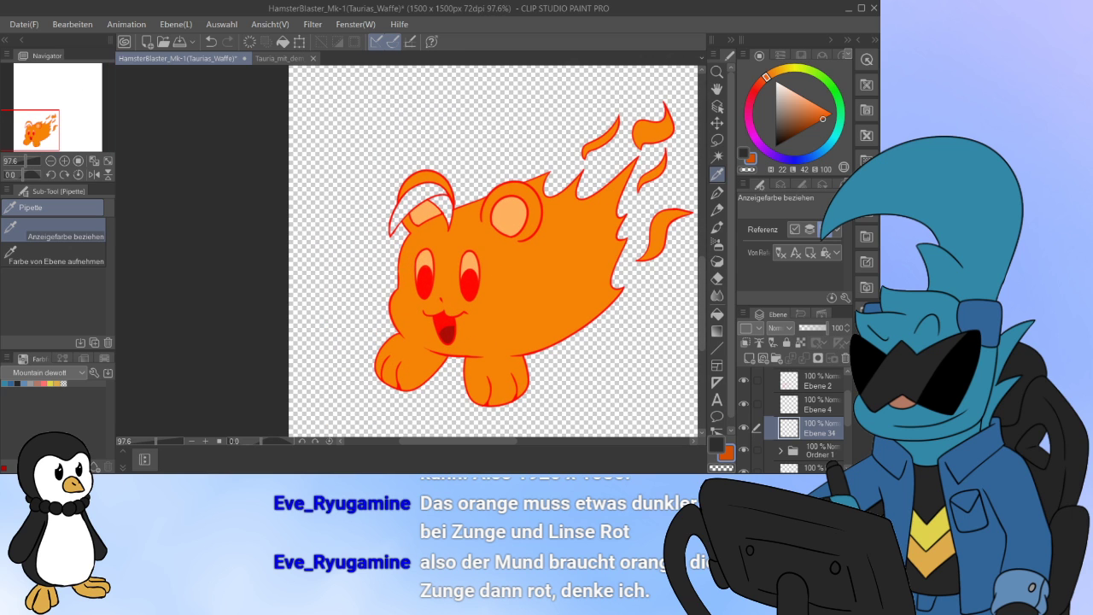
# Step: Recolor the mouth fill on layer Ebene 4 to an orange-red with a hue, saturation and luminosity correction
pyautogui.click(743, 404)
pyautogui.click(744, 404)
pyautogui.click(818, 405)
pyautogui.hotkey('ctrl', 'u')
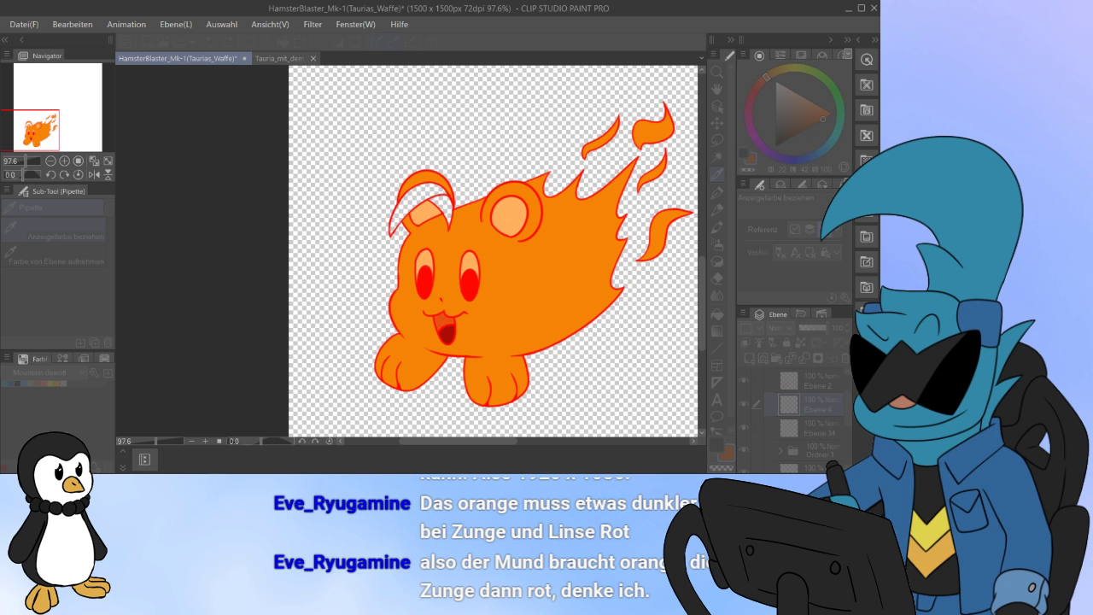
pyautogui.press('Return')
# Step: Paint over the red line along the tongue's top on layer Ebene 2 with the mouth's orange-red, using G-Pen 2
pyautogui.scroll(-1, 428, 349)
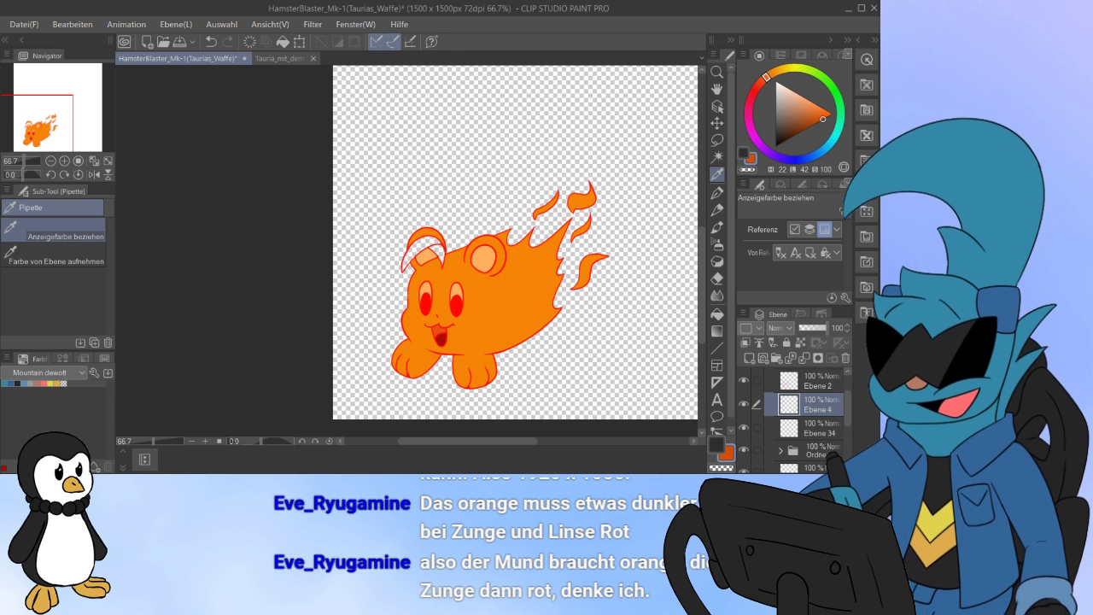
pyautogui.scroll(1, 461, 299)
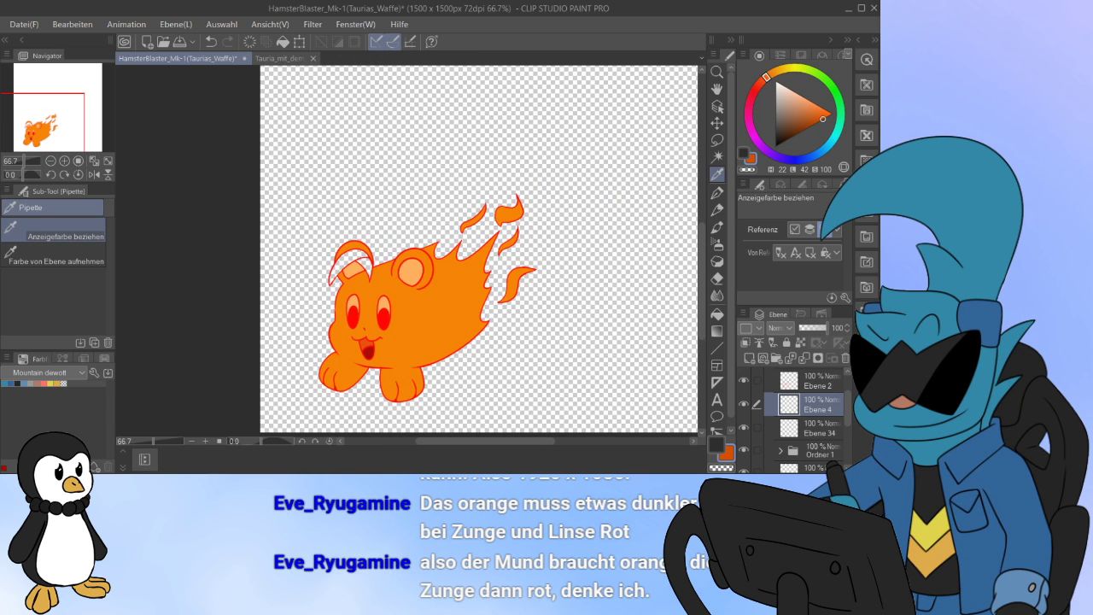
pyautogui.scroll(3, 314, 299)
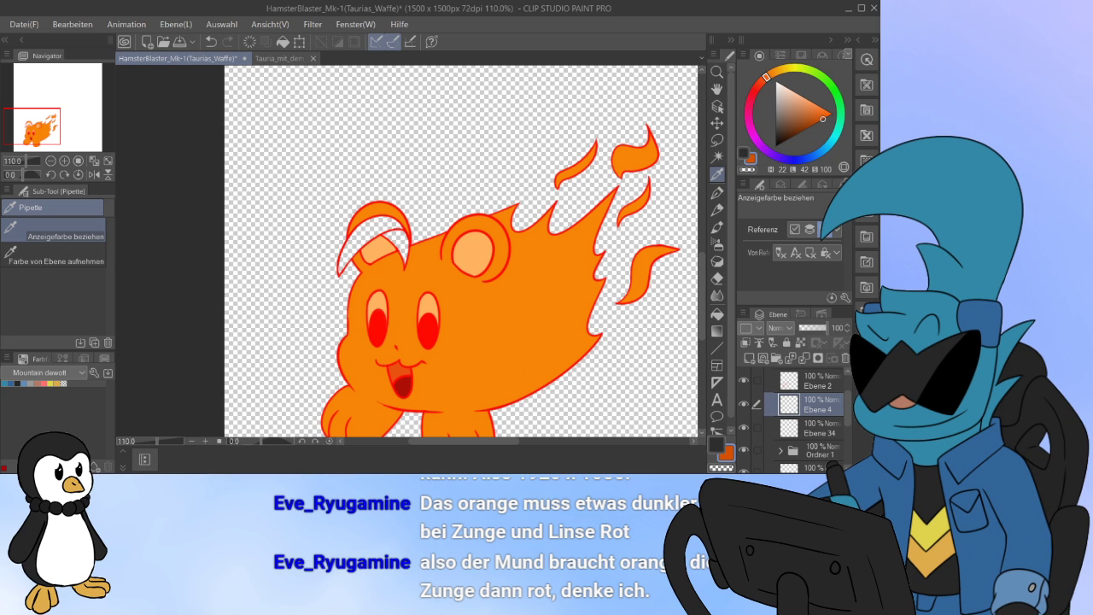
pyautogui.moveTo(314, 316); pyautogui.dragTo(332, 215)
pyautogui.scroll(2, 332, 216)
pyautogui.scroll(5, 419, 312)
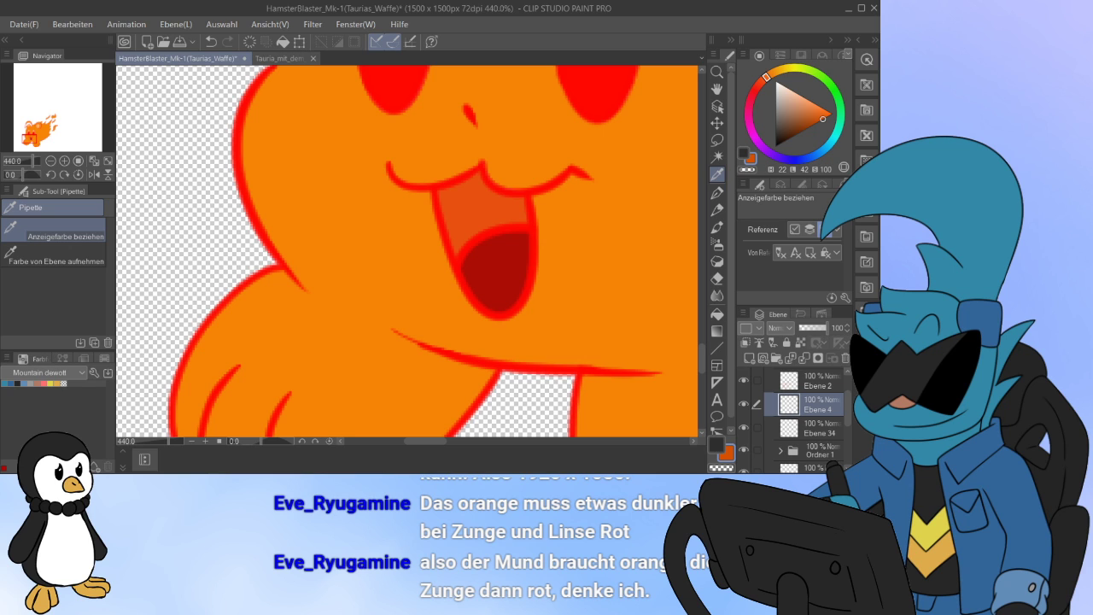
pyautogui.click(818, 429)
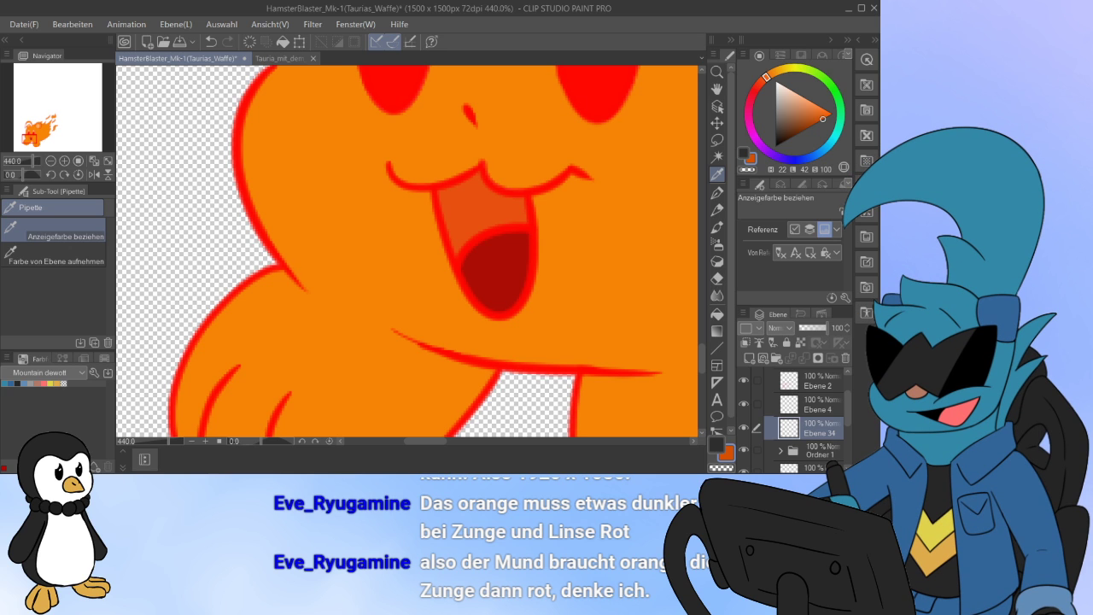
pyautogui.click(818, 381)
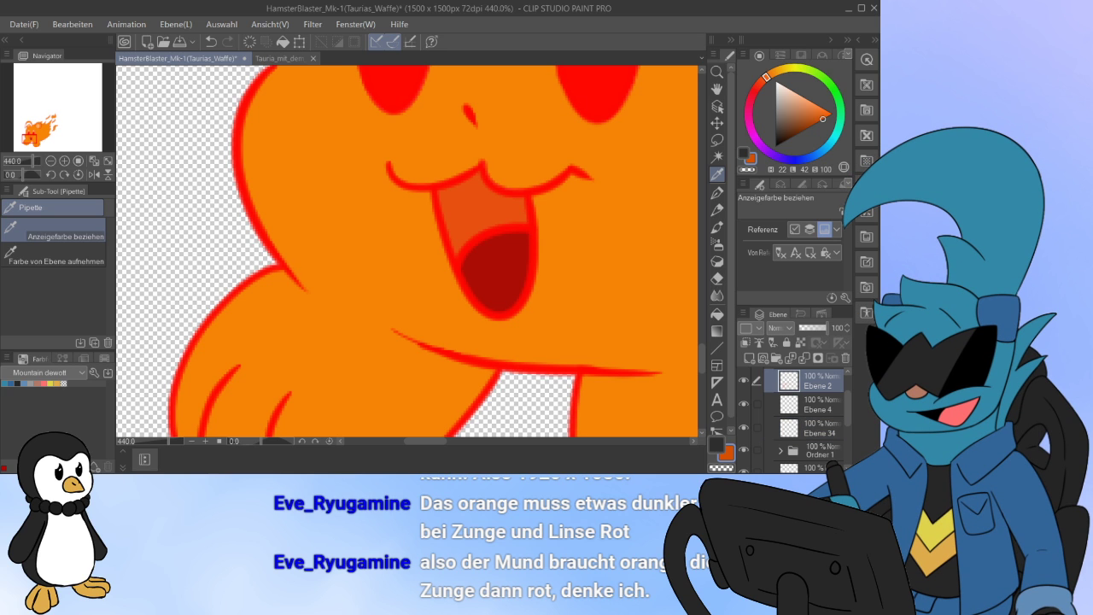
pyautogui.click(499, 271)
pyautogui.click(483, 209)
pyautogui.click(717, 193)
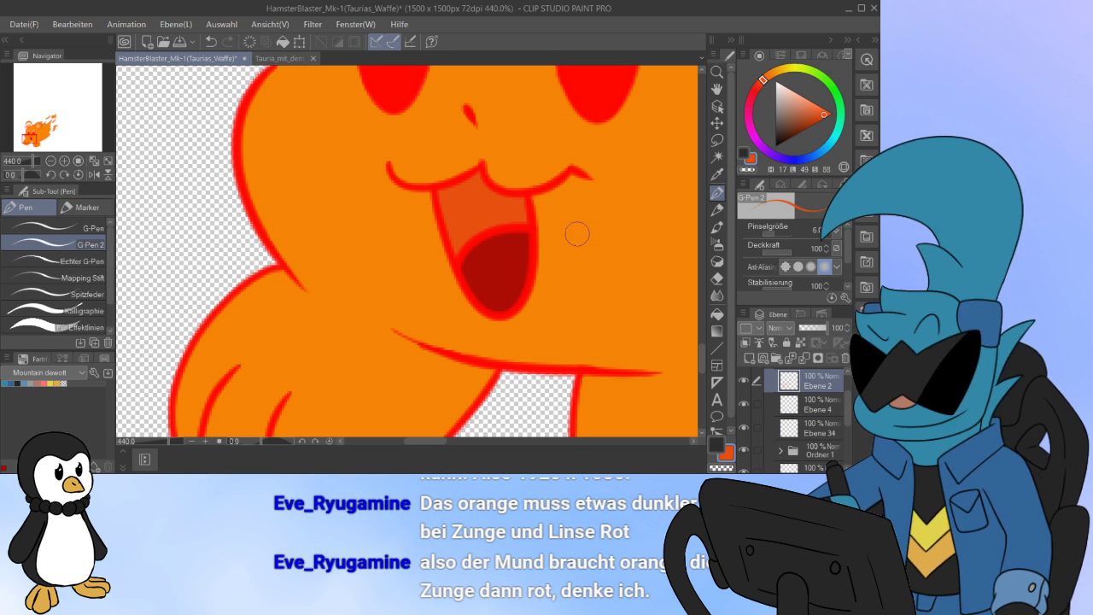
pyautogui.moveTo(472, 269); pyautogui.dragTo(507, 226)
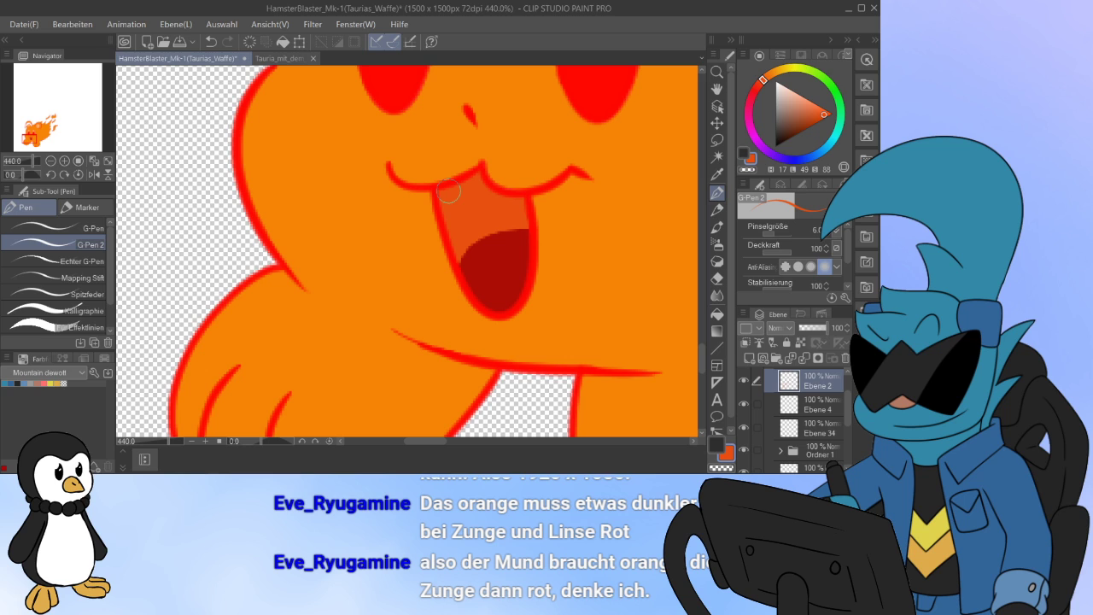
# Step: Move tongue layer Ebene 34 above Ebene 4 and extend the tongue's upper edge with its own dark red
pyautogui.click(811, 428)
pyautogui.click(717, 175)
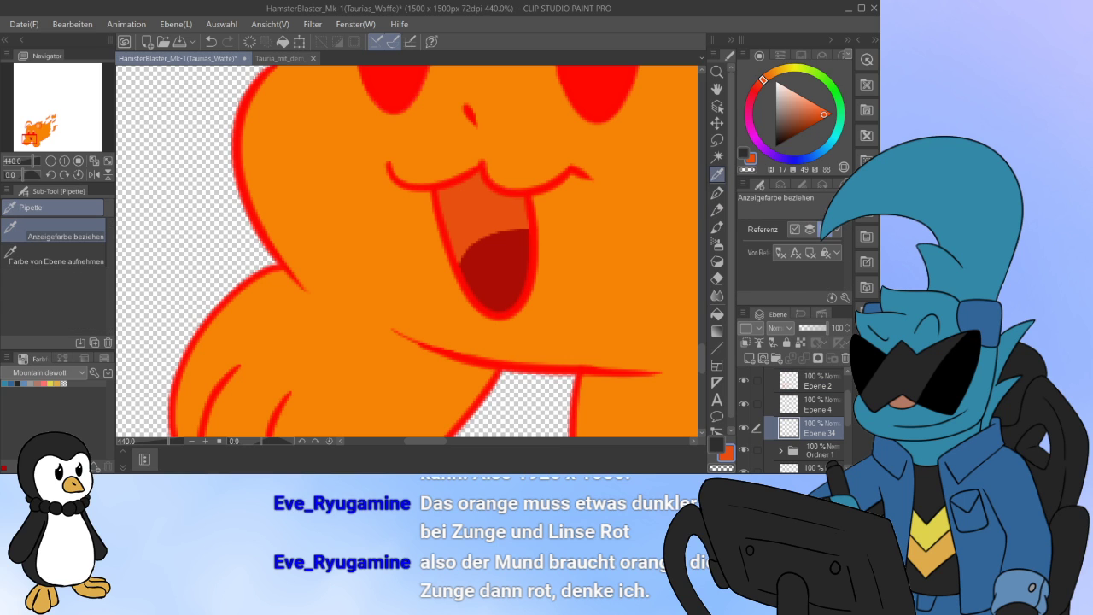
pyautogui.click(502, 267)
pyautogui.click(717, 193)
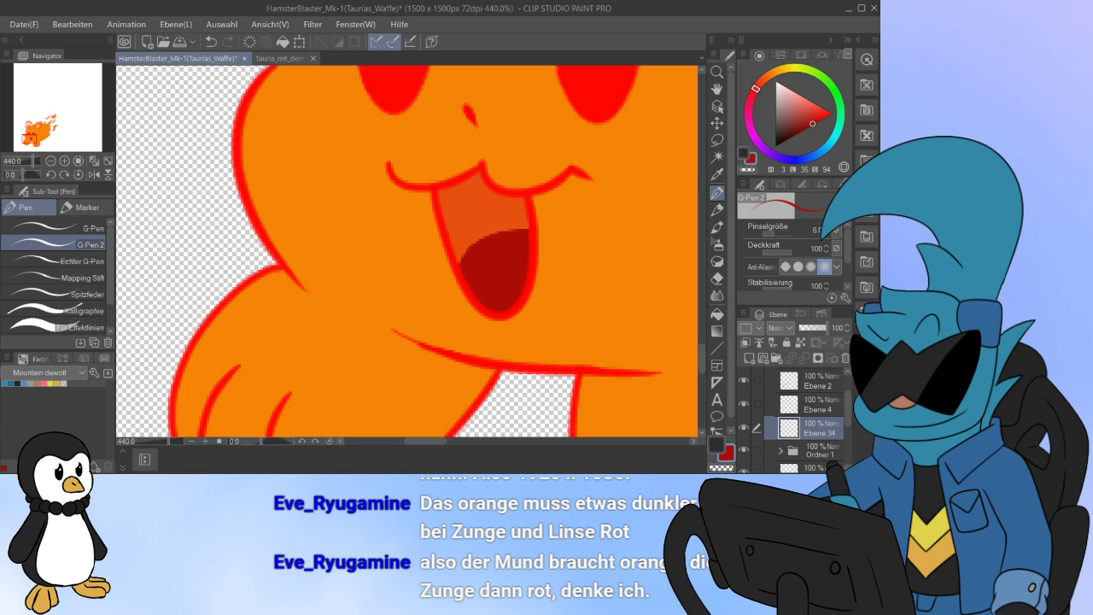
pyautogui.moveTo(811, 427); pyautogui.dragTo(811, 393)
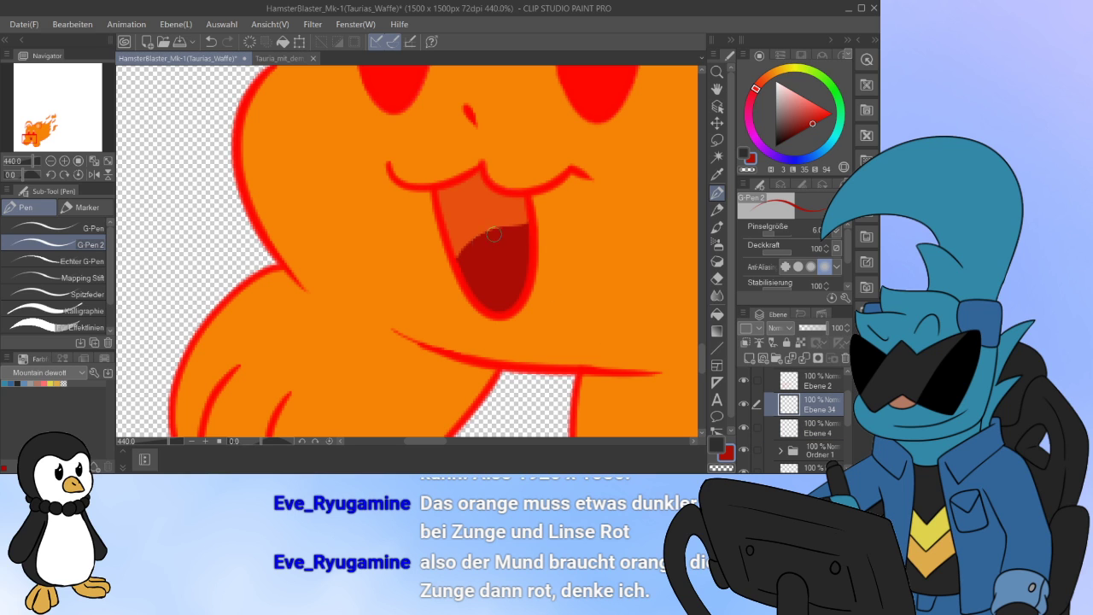
pyautogui.moveTo(492, 235)
pyautogui.mouseDown()
pyautogui.moveTo(532, 222)
pyautogui.moveTo(489, 231)
pyautogui.moveTo(455, 265)
pyautogui.moveTo(500, 228)
pyautogui.mouseUp()
# Step: Redraw the tongue's upper edge as a smooth curve with dark red G-Pen 2 strokes on Ebene 34
pyautogui.scroll(-7, 470, 225)
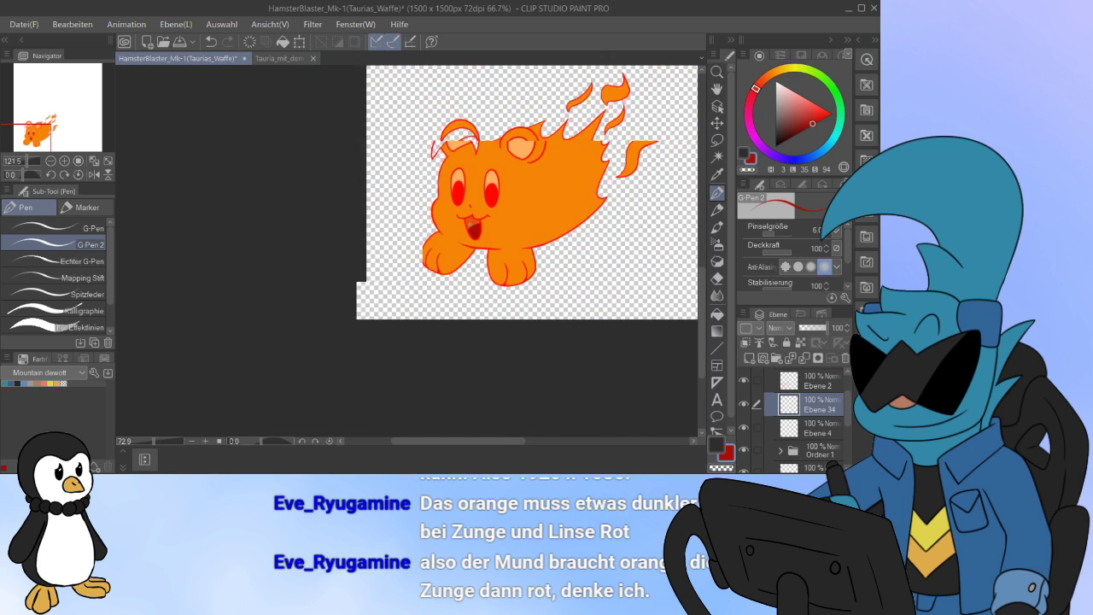
pyautogui.scroll(5, 470, 224)
pyautogui.scroll(1, 458, 183)
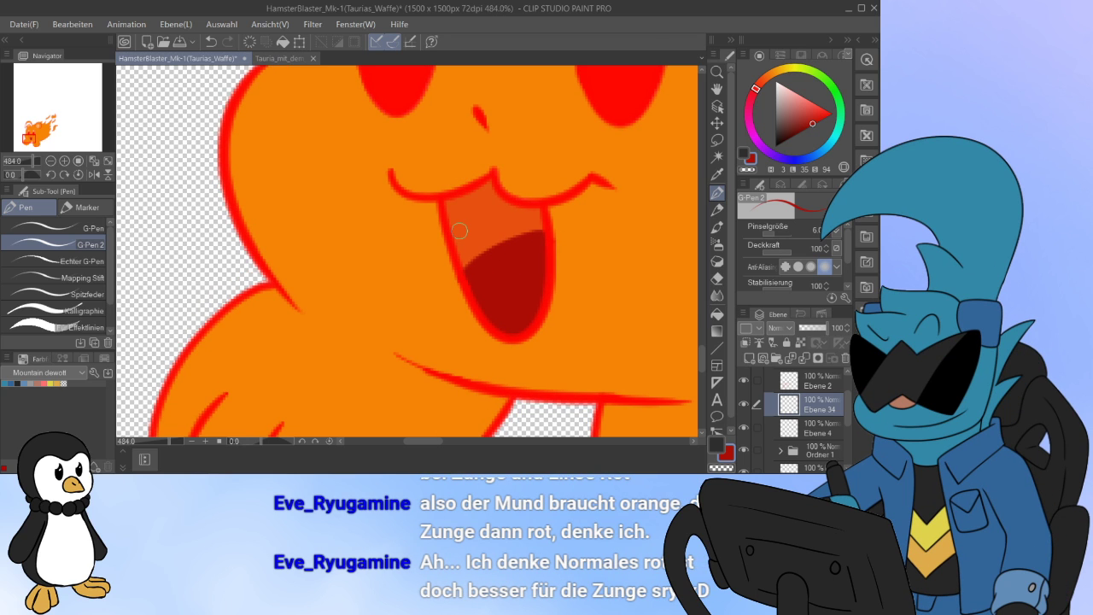
pyautogui.moveTo(446, 246)
pyautogui.mouseDown()
pyautogui.moveTo(520, 227)
pyautogui.moveTo(577, 230)
pyautogui.mouseUp()
pyautogui.moveTo(435, 271)
pyautogui.mouseDown()
pyautogui.moveTo(492, 238)
pyautogui.moveTo(585, 228)
pyautogui.mouseUp()
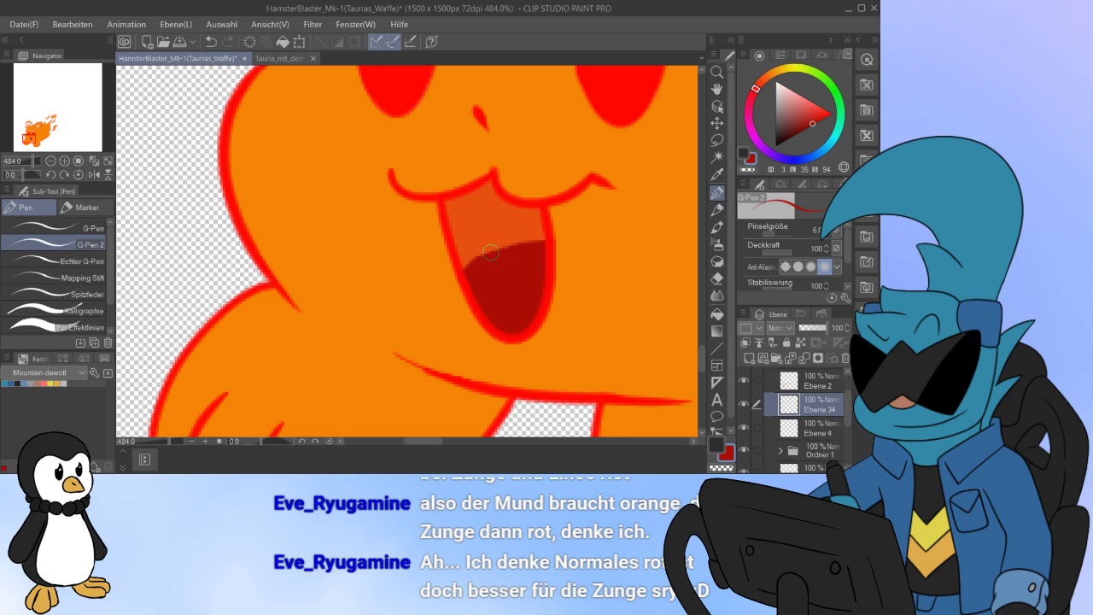
pyautogui.moveTo(490, 253); pyautogui.dragTo(552, 243)
pyautogui.moveTo(472, 262); pyautogui.dragTo(504, 246)
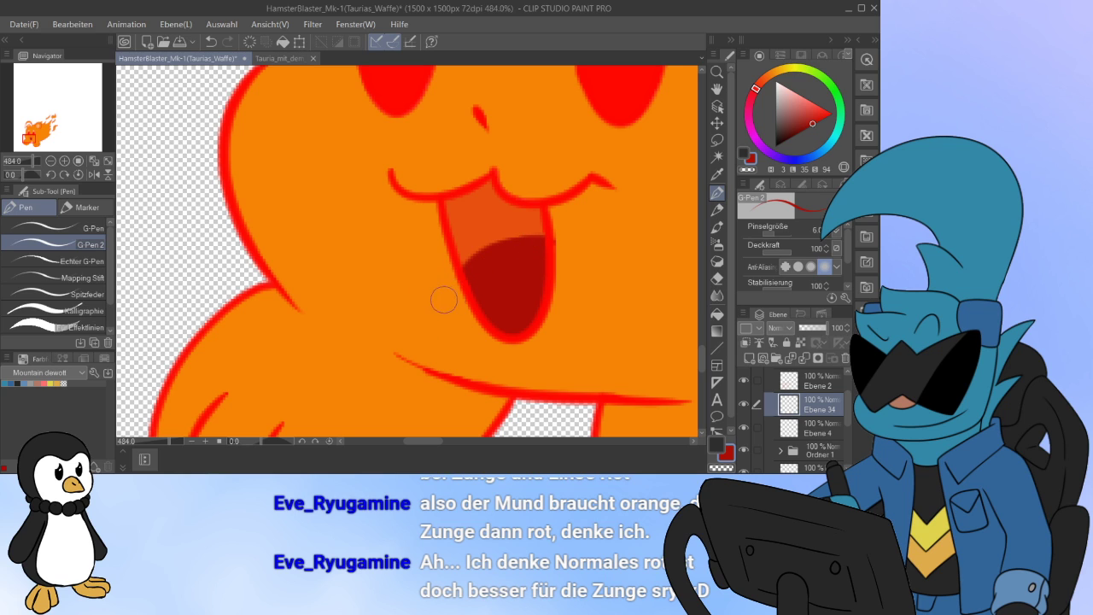
# Step: Fill both sections of the crescent-shaped tuft over the left ear with dark red on a new layer above Ebene 34
pyautogui.scroll(-3, 444, 280)
pyautogui.scroll(-2, 451, 281)
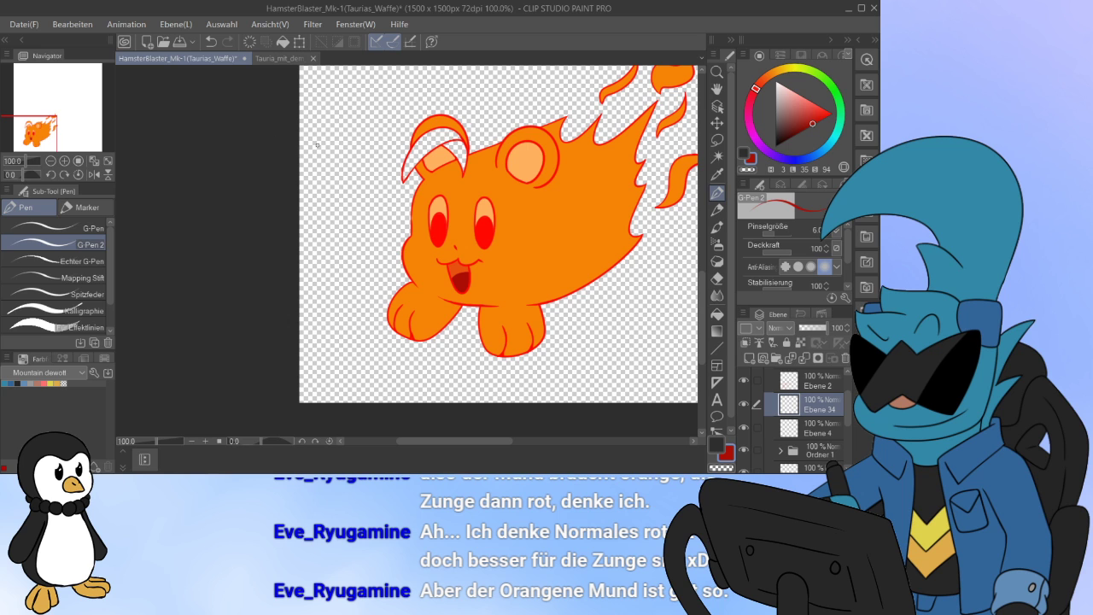
pyautogui.moveTo(447, 147); pyautogui.dragTo(330, 240)
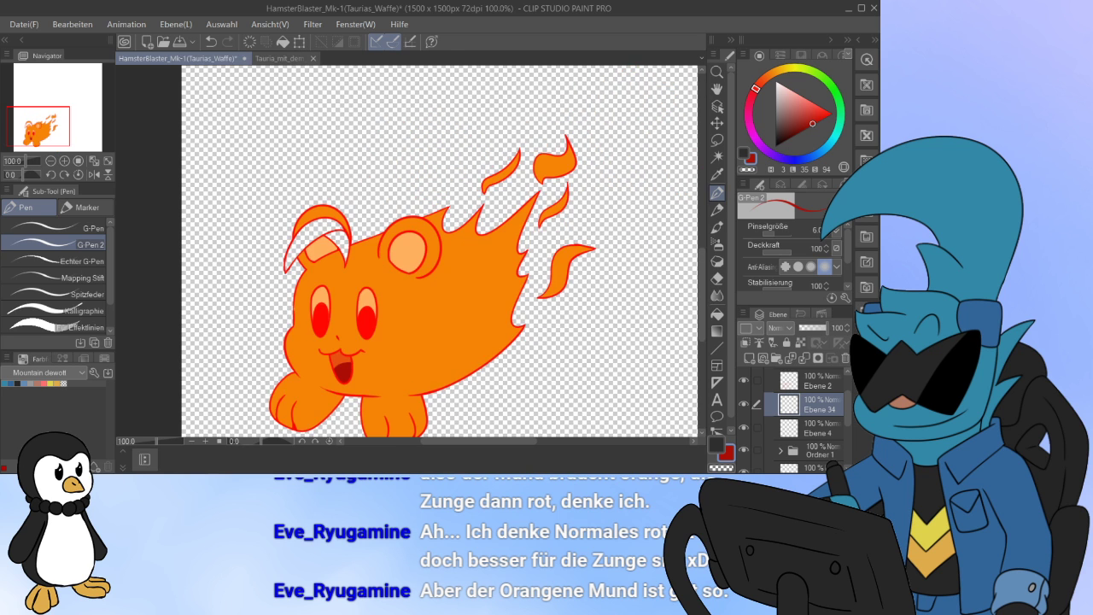
pyautogui.scroll(2, 329, 240)
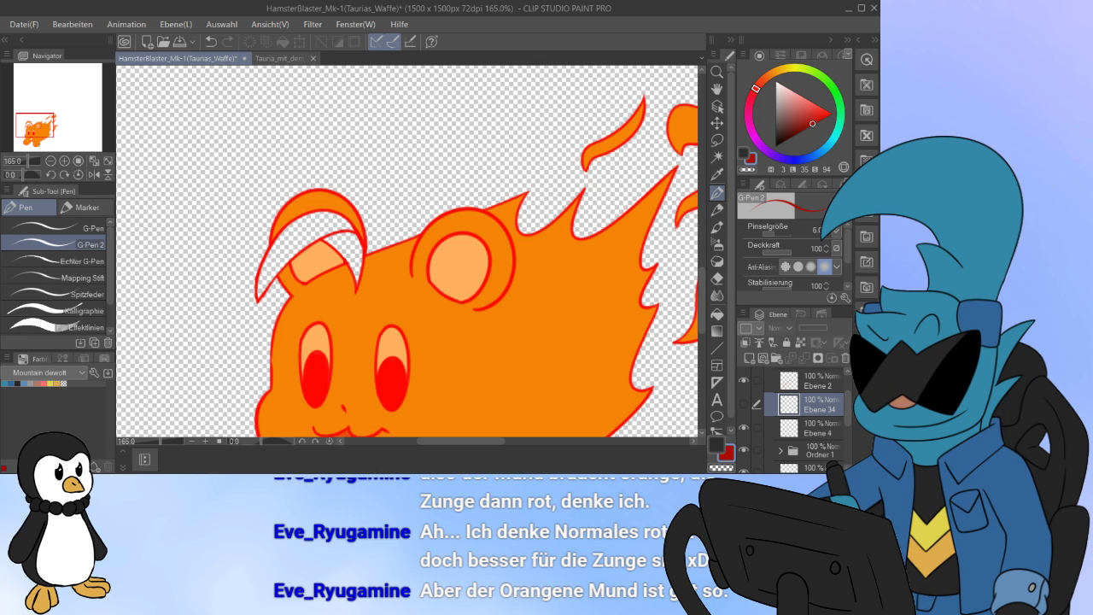
pyautogui.scroll(-3, 411, 253)
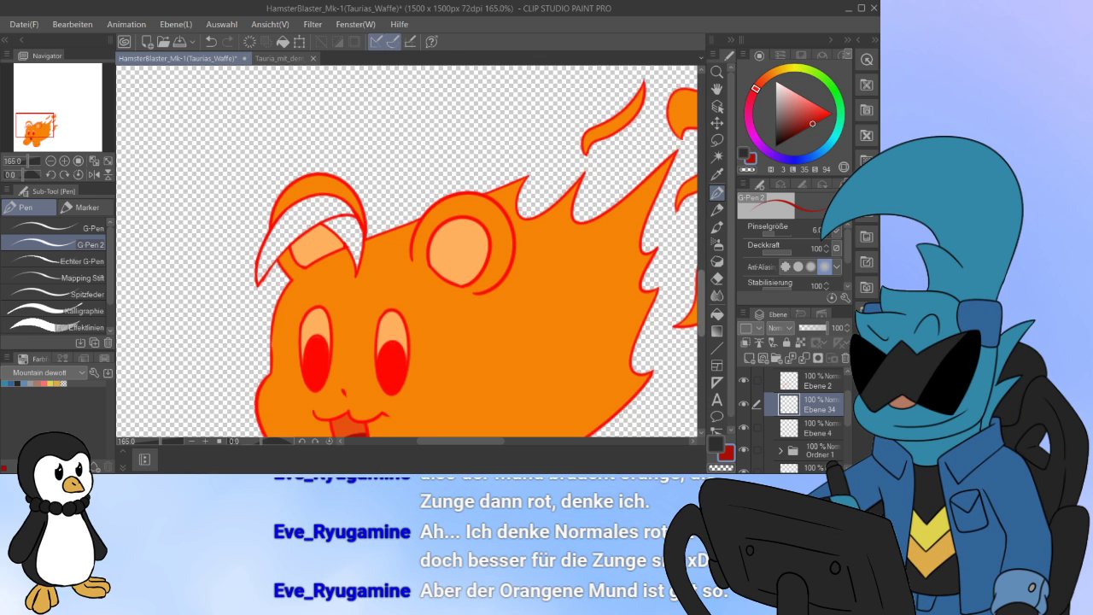
pyautogui.click(749, 358)
pyautogui.click(717, 157)
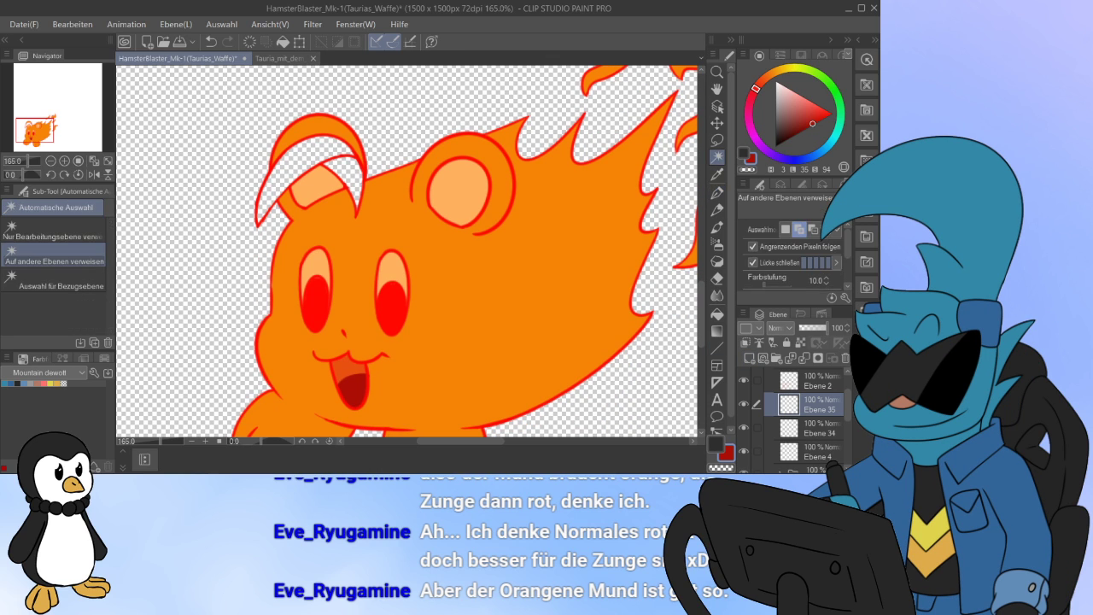
pyautogui.click(341, 177)
pyautogui.click(299, 163)
pyautogui.click(718, 174)
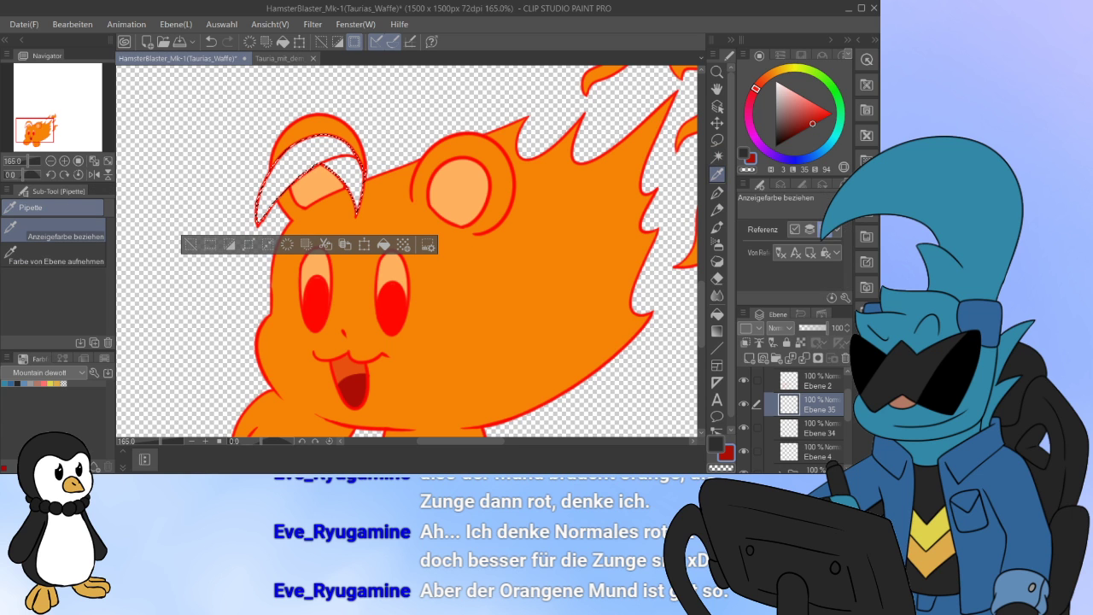
pyautogui.hotkey('alt', 'Delete')
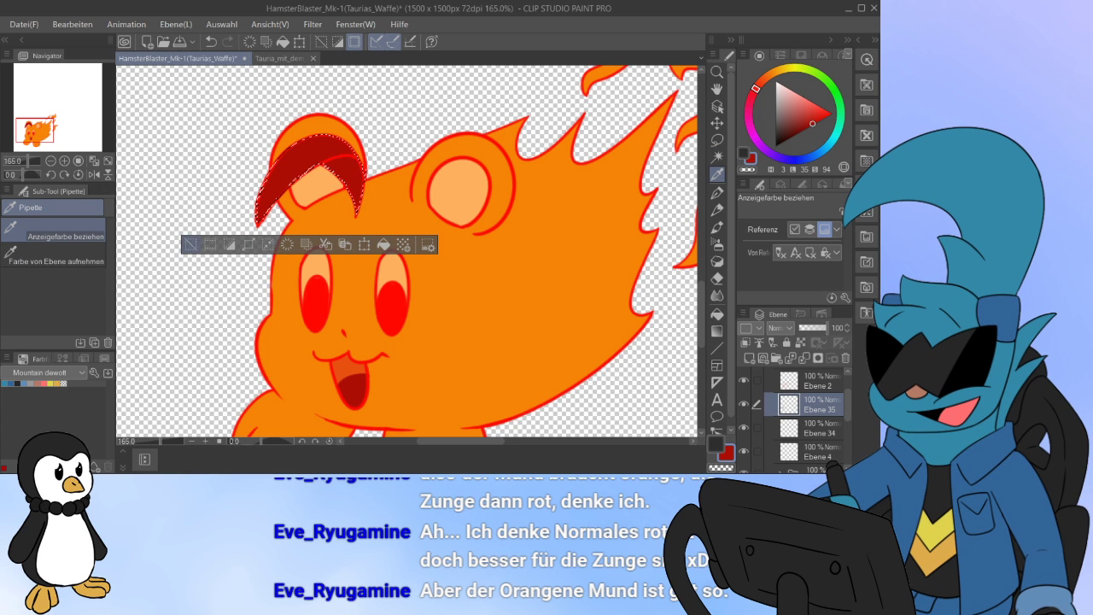
pyautogui.hotkey('ctrl', 'd')
pyautogui.scroll(3, 260, 165)
pyautogui.scroll(2, 260, 166)
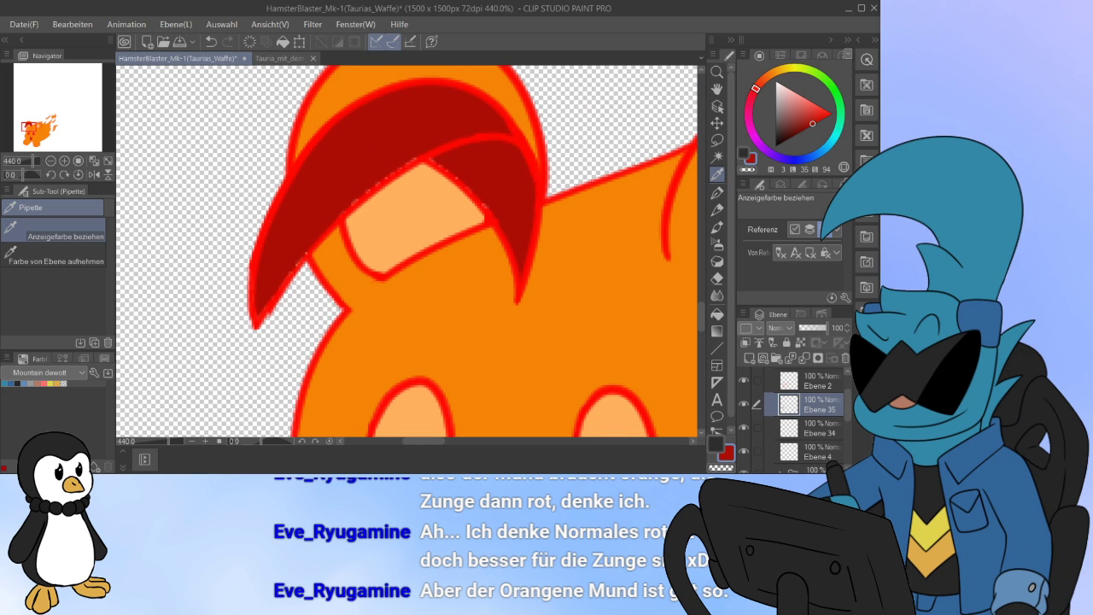
pyautogui.press('p')
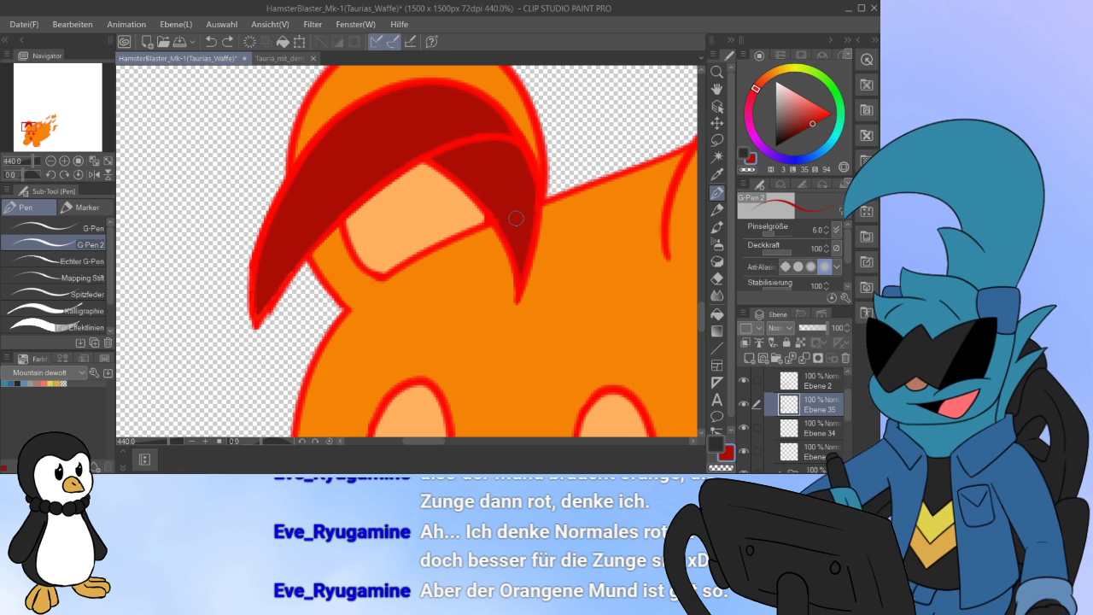
# Step: Recolor the tuft fill on layer Ebene 35 to the line art's bright red, then clear the selection
pyautogui.scroll(-5, 515, 219)
pyautogui.press('w')
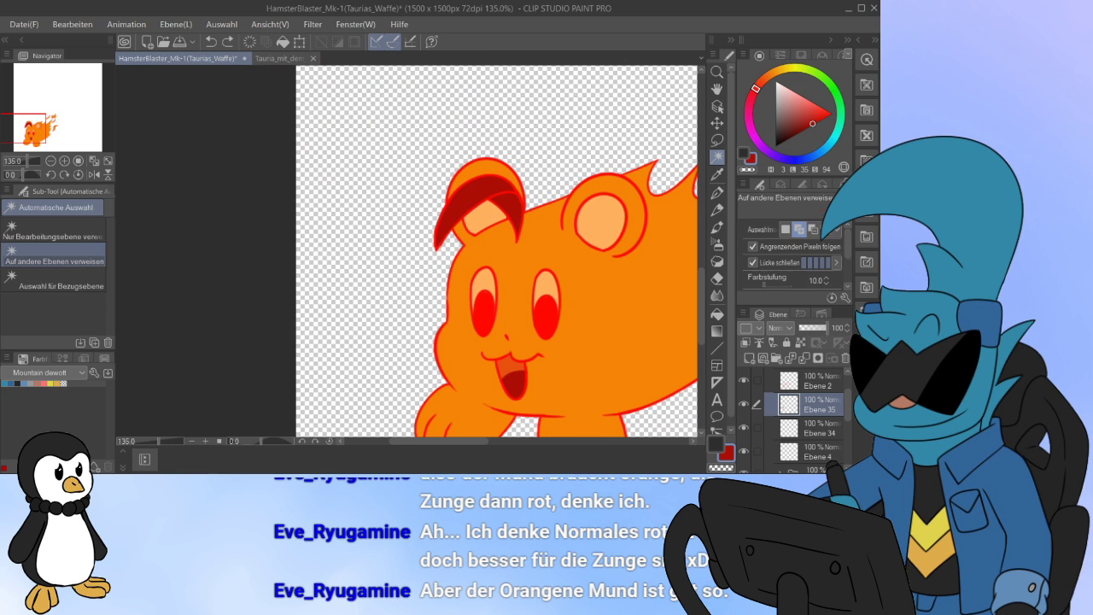
pyautogui.press('p')
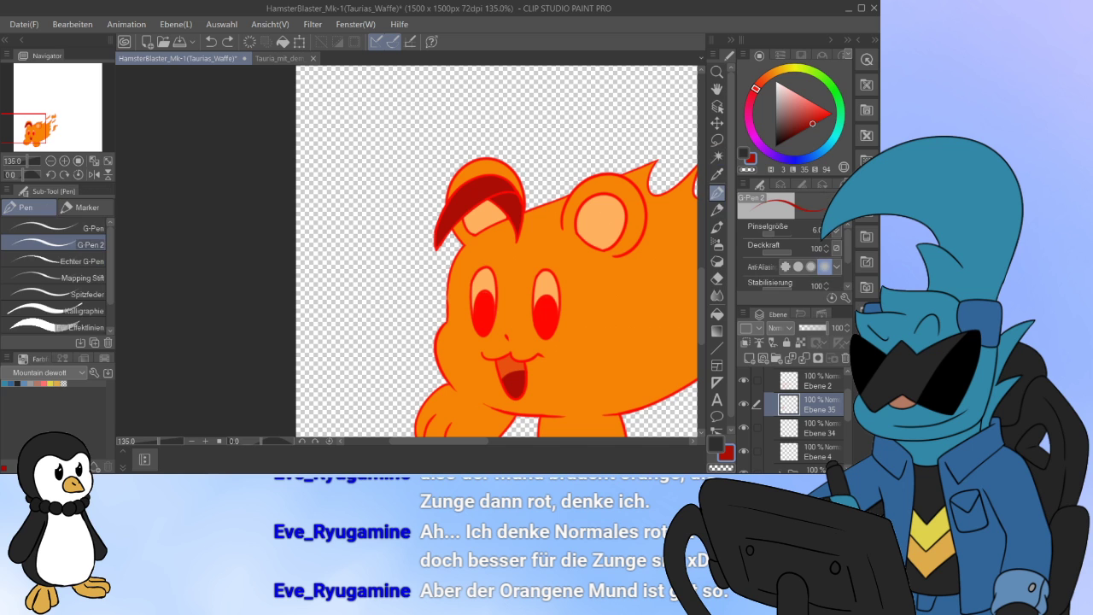
pyautogui.press('i')
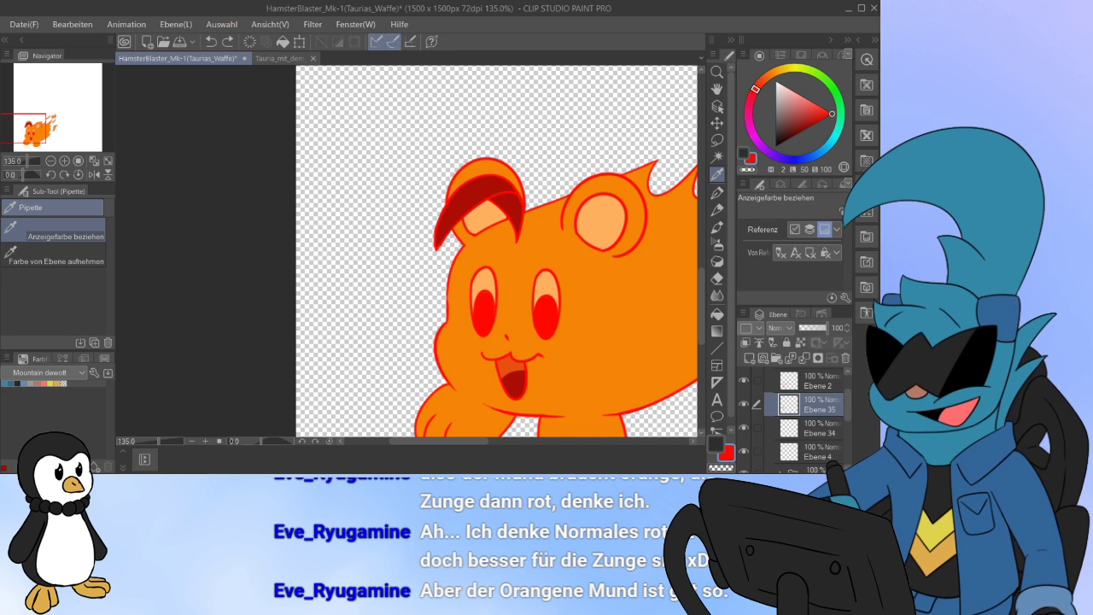
pyautogui.scroll(4, 450, 199)
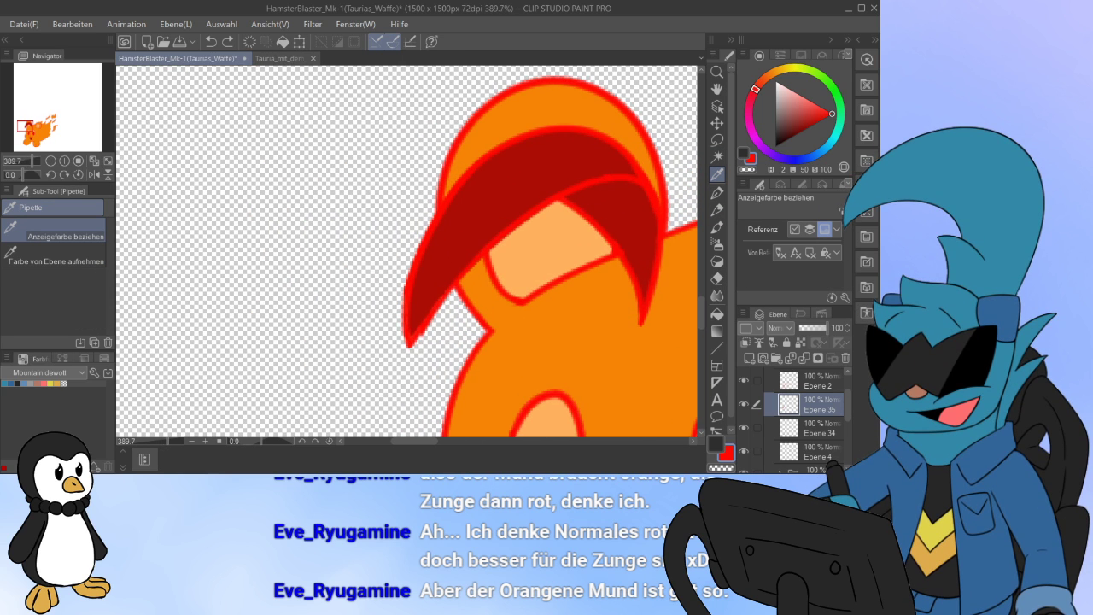
pyautogui.keyDown('ctrl'); pyautogui.click(789, 404); pyautogui.keyUp('ctrl')
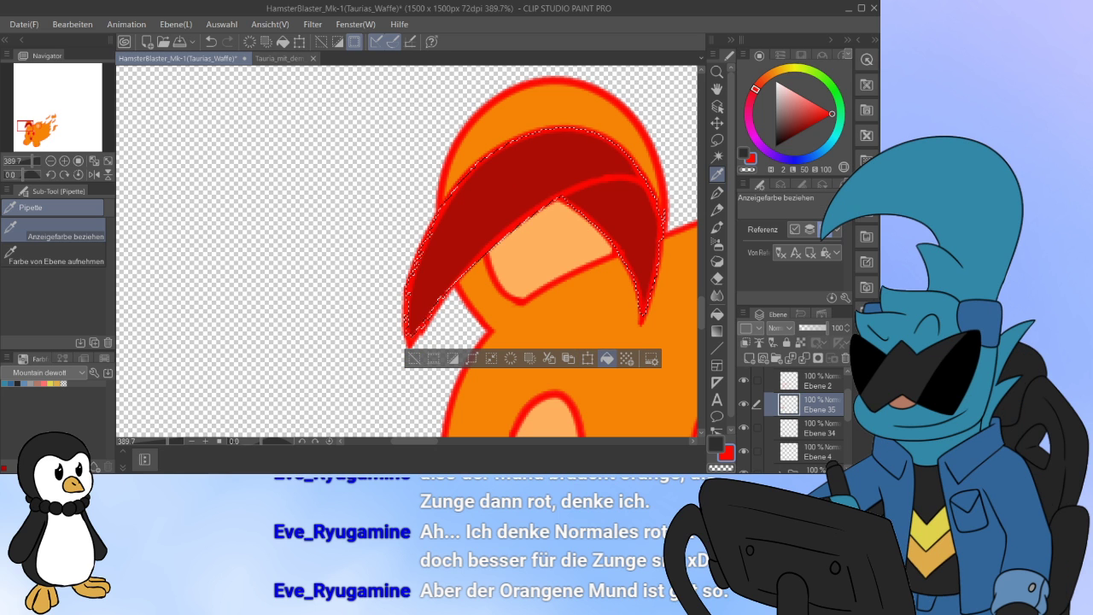
pyautogui.click(607, 359)
pyautogui.hotkey('ctrl', 'd')
pyautogui.scroll(-4, 239, 323)
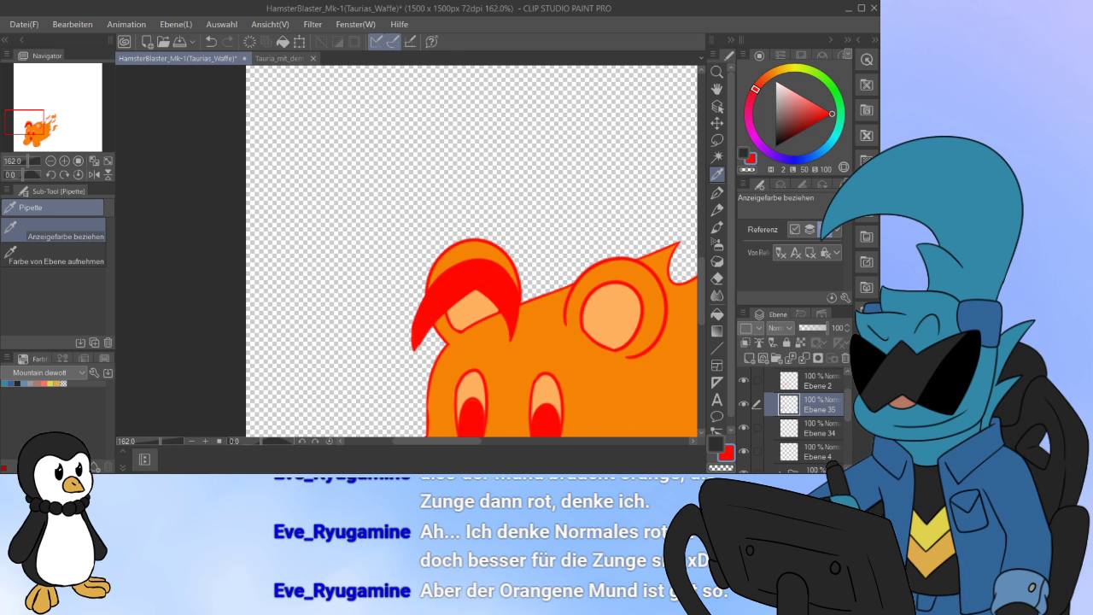
# Step: Hide layer Ebene 35 and auto-select the inner section of the crescent-shaped tuft over the left ear
pyautogui.click(744, 403)
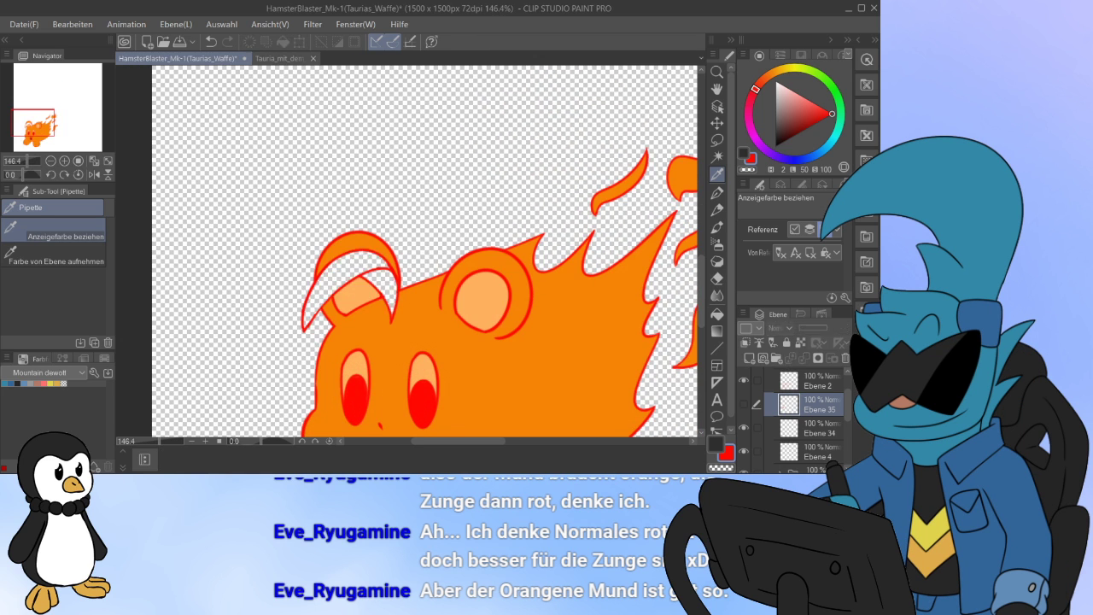
pyautogui.scroll(3, 264, 266)
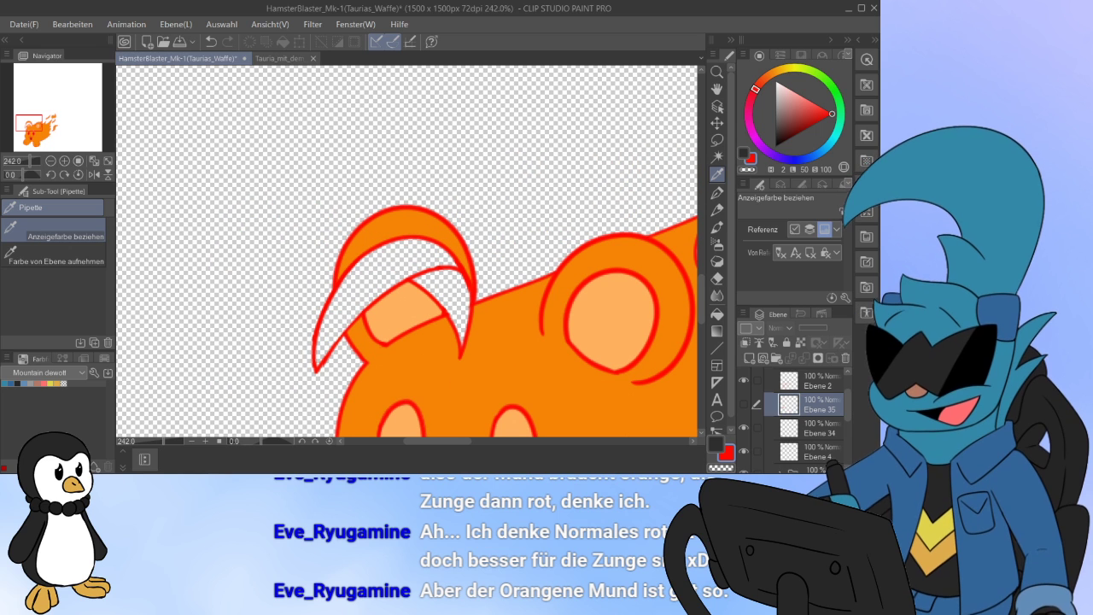
pyautogui.click(718, 157)
pyautogui.click(462, 306)
pyautogui.scroll(3, 464, 308)
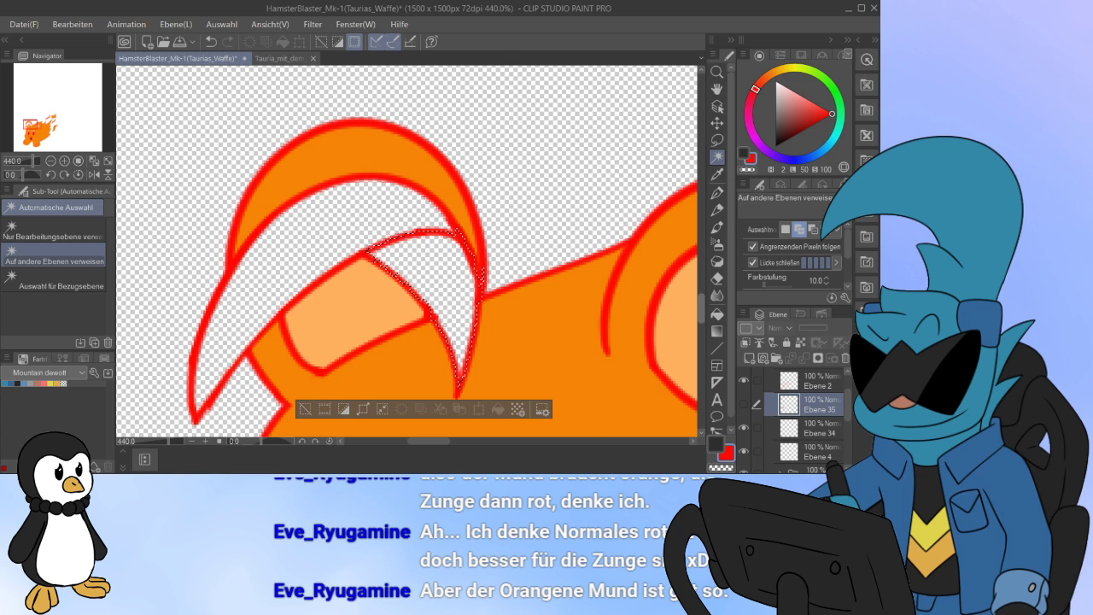
# Step: Fill the selected tuft section with the tongue's dark red on a new layer, clear the selection, and show Ebene 35 again
pyautogui.moveTo(701, 308); pyautogui.dragTo(702, 344)
pyautogui.click(749, 358)
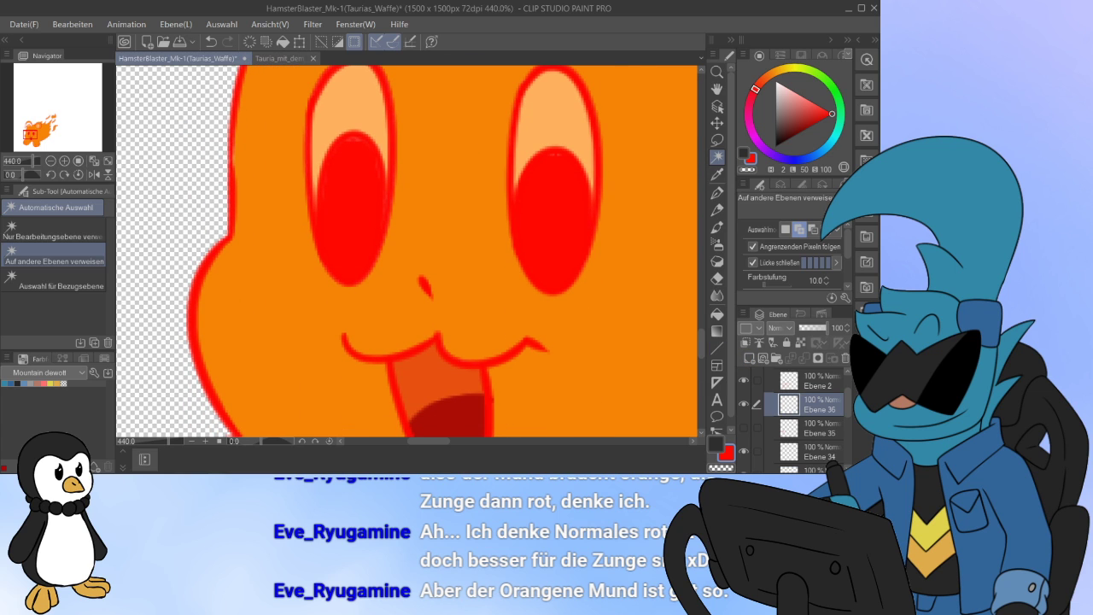
pyautogui.click(718, 174)
pyautogui.click(453, 416)
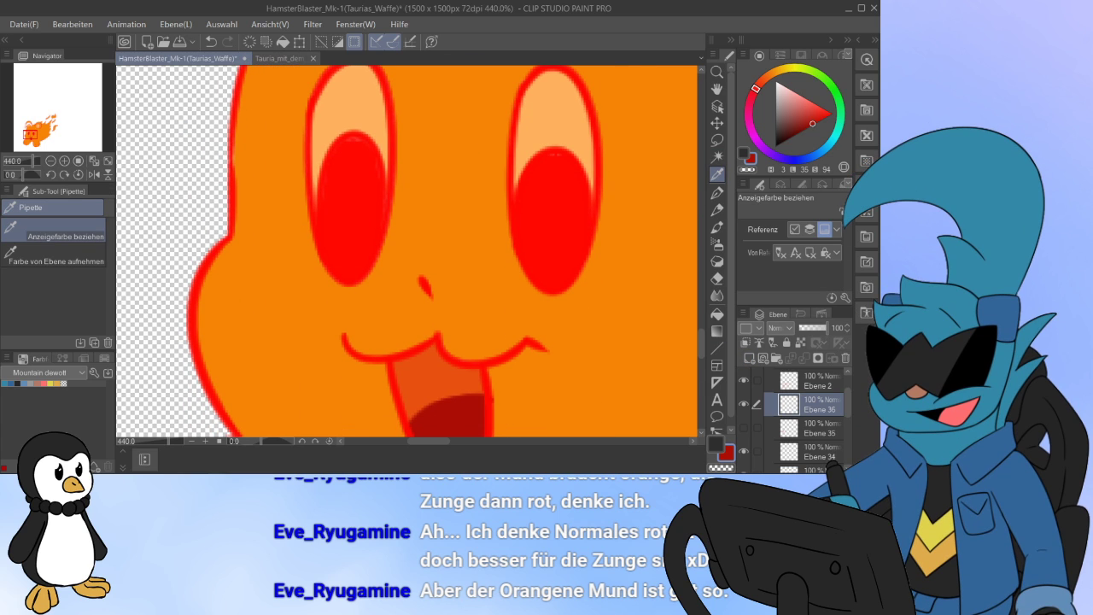
pyautogui.moveTo(701, 344); pyautogui.dragTo(701, 317)
pyautogui.click(498, 302)
pyautogui.click(305, 303)
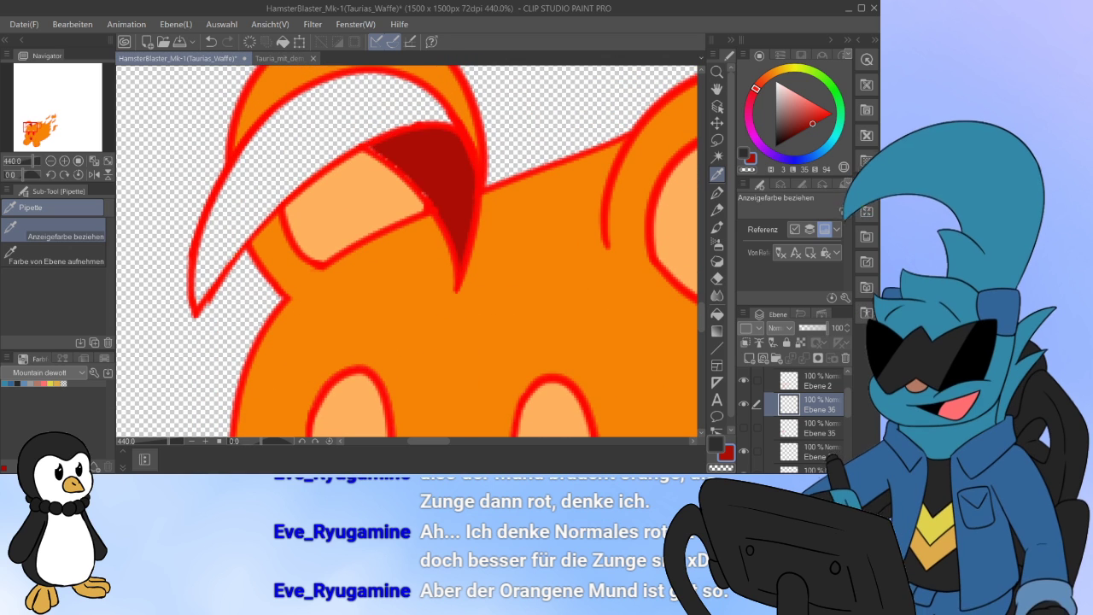
pyautogui.click(744, 428)
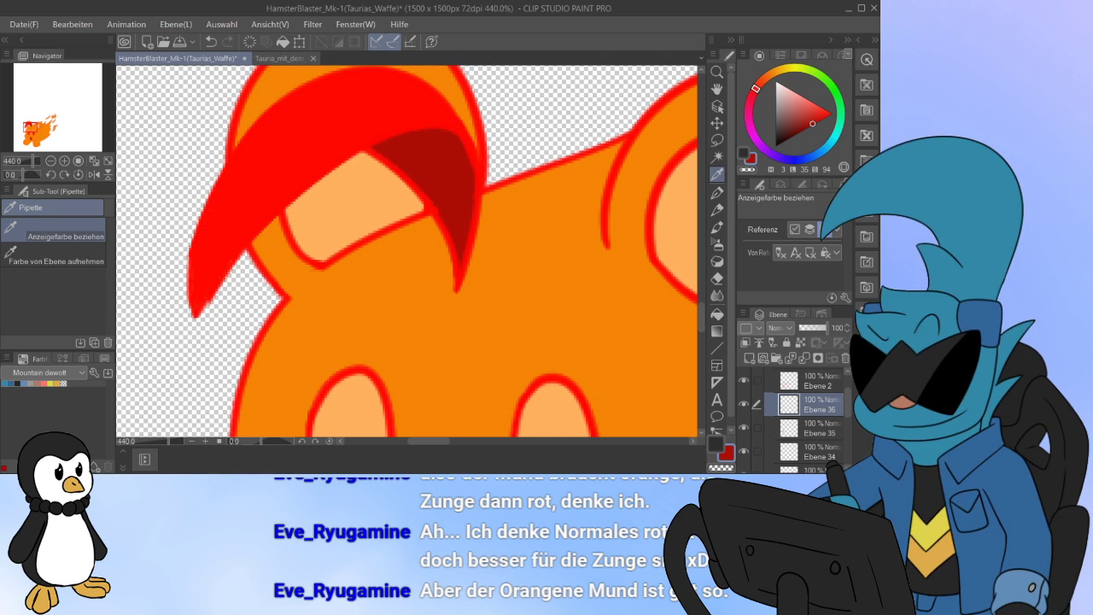
# Step: Inspect the tuft fills with the line art layer Ebene 2 hidden and shown, and examine the whole hamster
pyautogui.press('p')
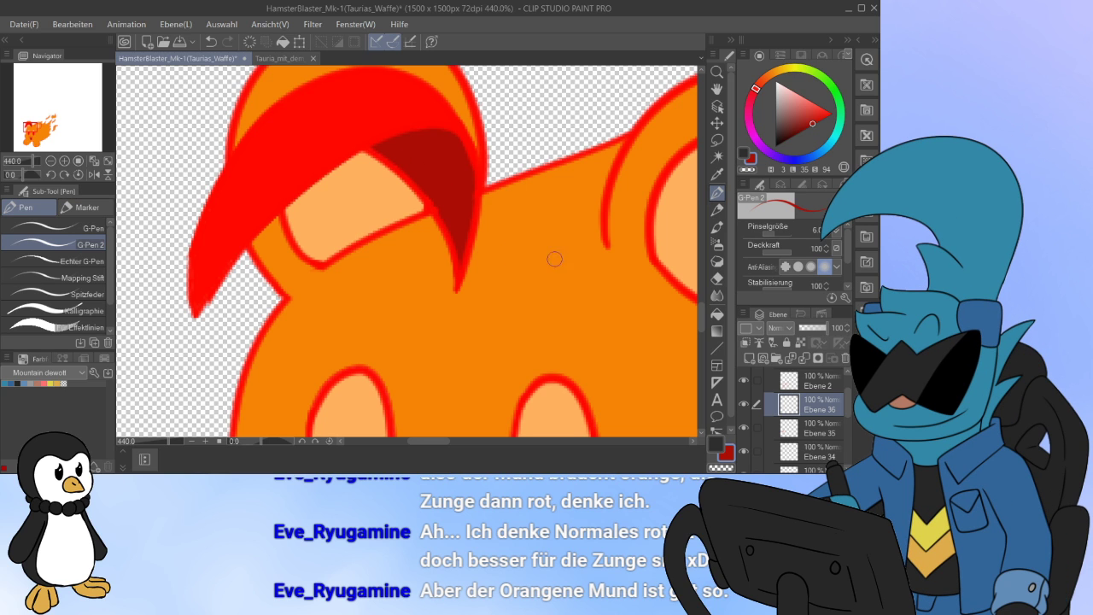
pyautogui.click(815, 428)
pyautogui.click(815, 380)
pyautogui.click(744, 381)
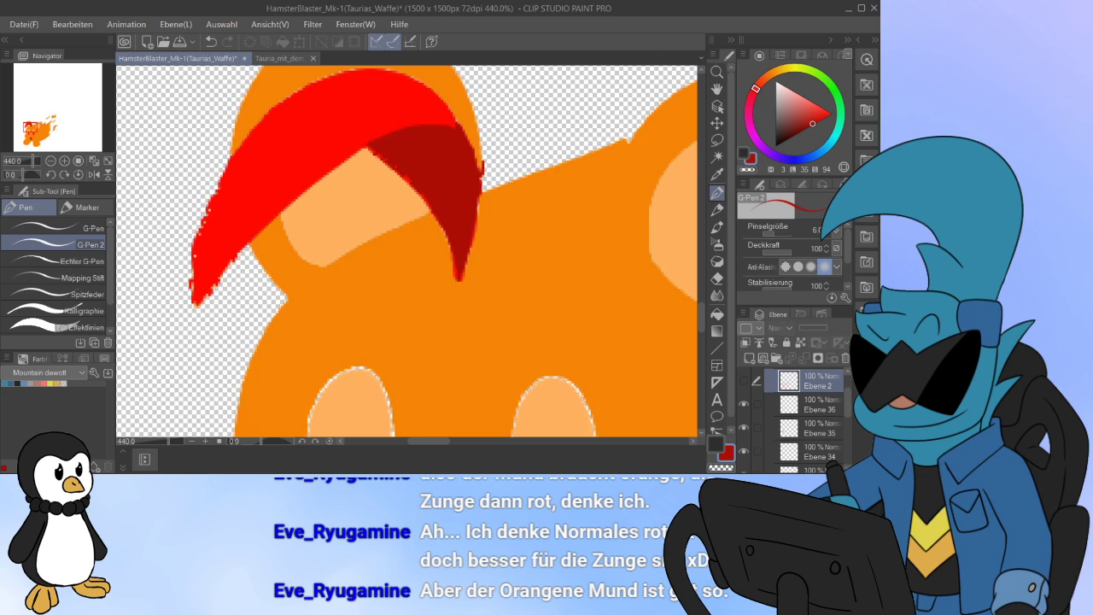
pyautogui.click(743, 381)
pyautogui.press('c')
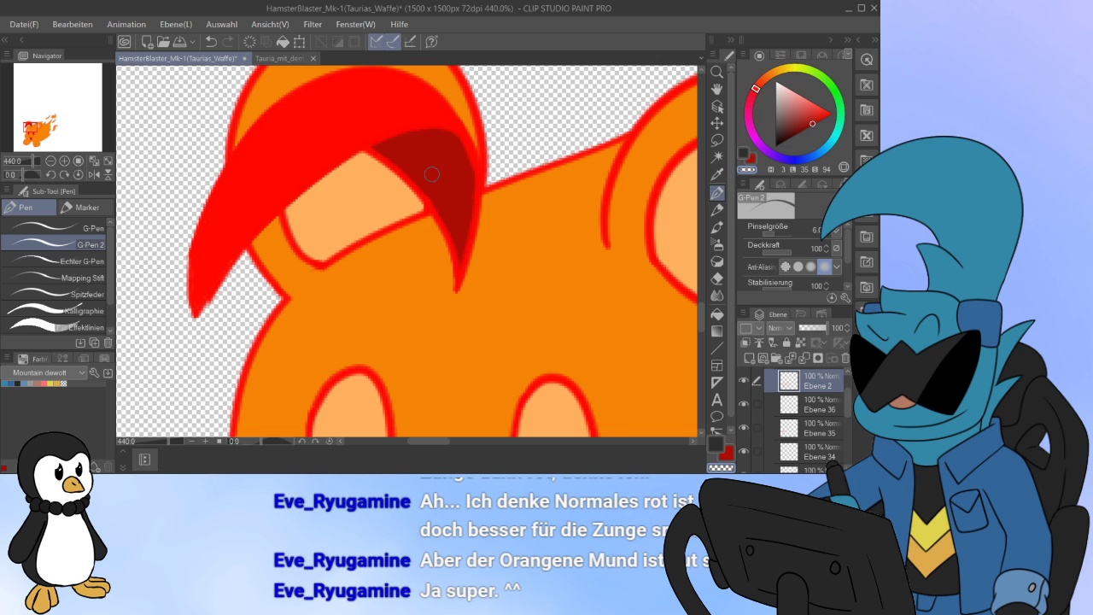
pyautogui.scroll(-20, 447, 171)
pyautogui.scroll(7, 526, 299)
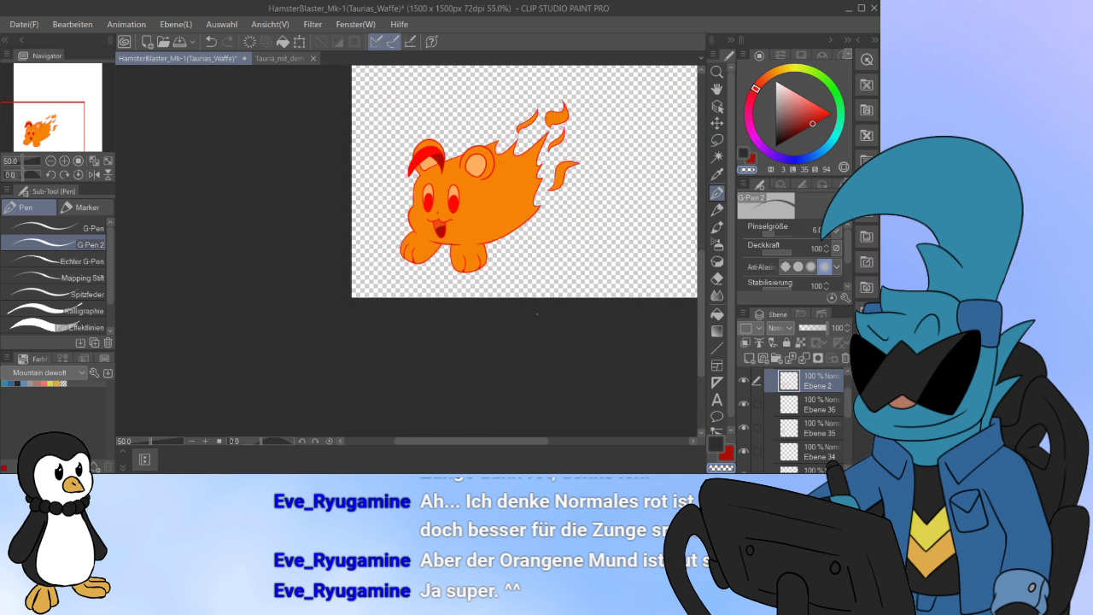
pyautogui.scroll(3, 342, 128)
pyautogui.scroll(-5, 342, 132)
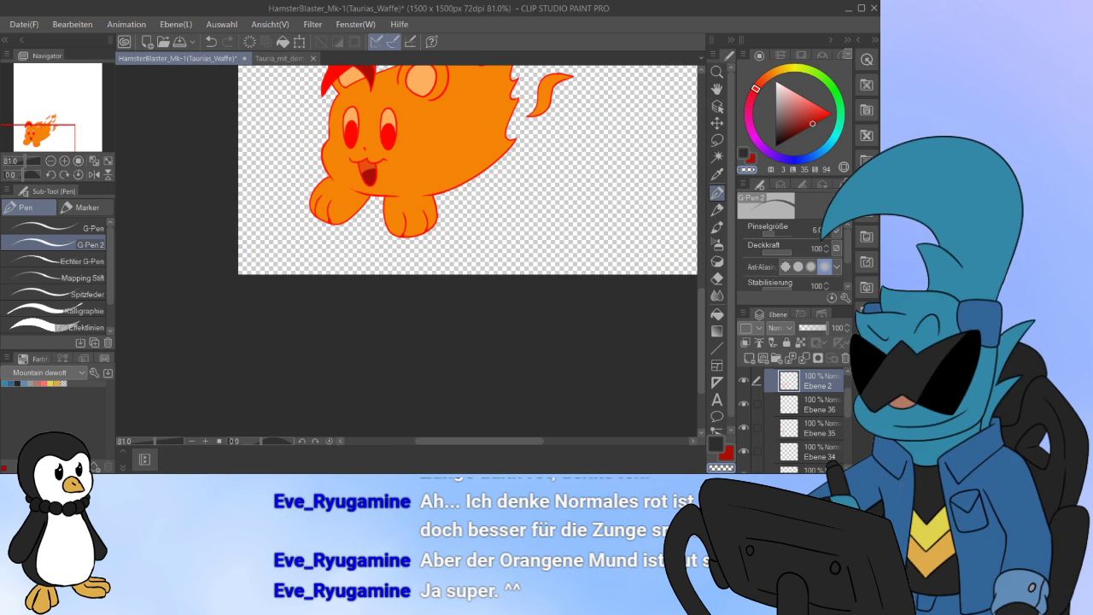
pyautogui.moveTo(342, 144); pyautogui.dragTo(367, 257)
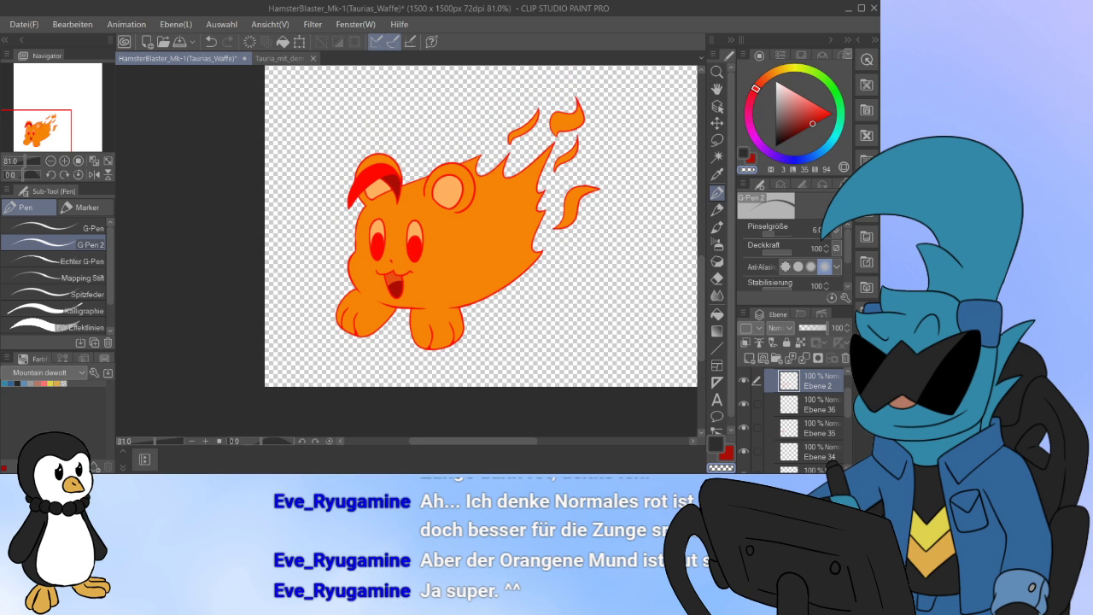
# Step: Merge the dark red tuft layer Ebene 36 down into Ebene 35 and check the tongue layer Ebene 34
pyautogui.click(820, 405)
pyautogui.click(805, 359)
pyautogui.click(743, 404)
pyautogui.click(744, 404)
pyautogui.click(744, 428)
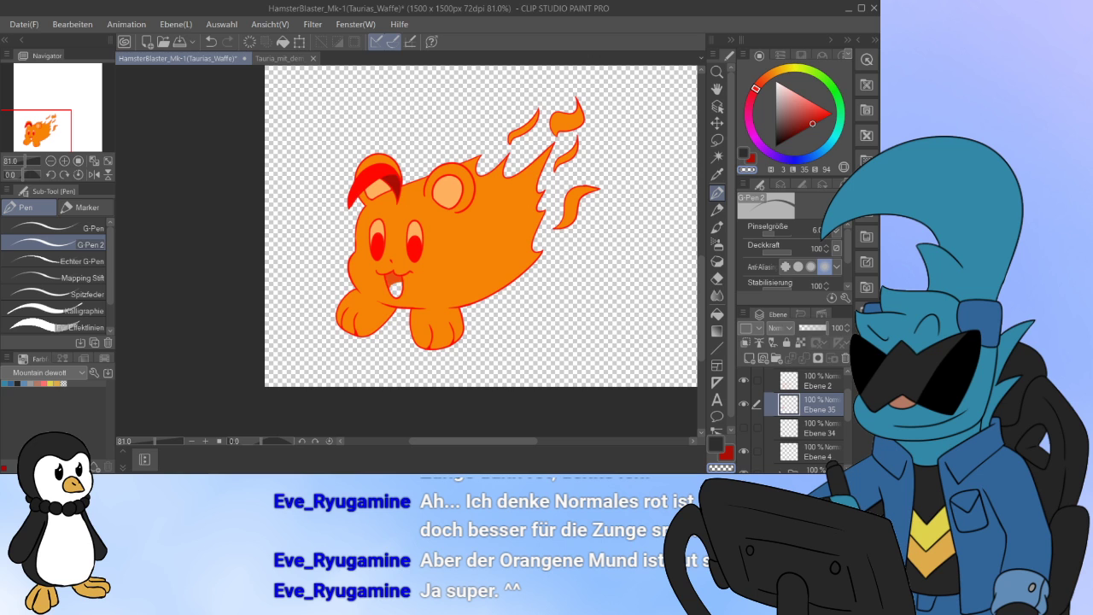
pyautogui.click(743, 428)
pyautogui.click(820, 428)
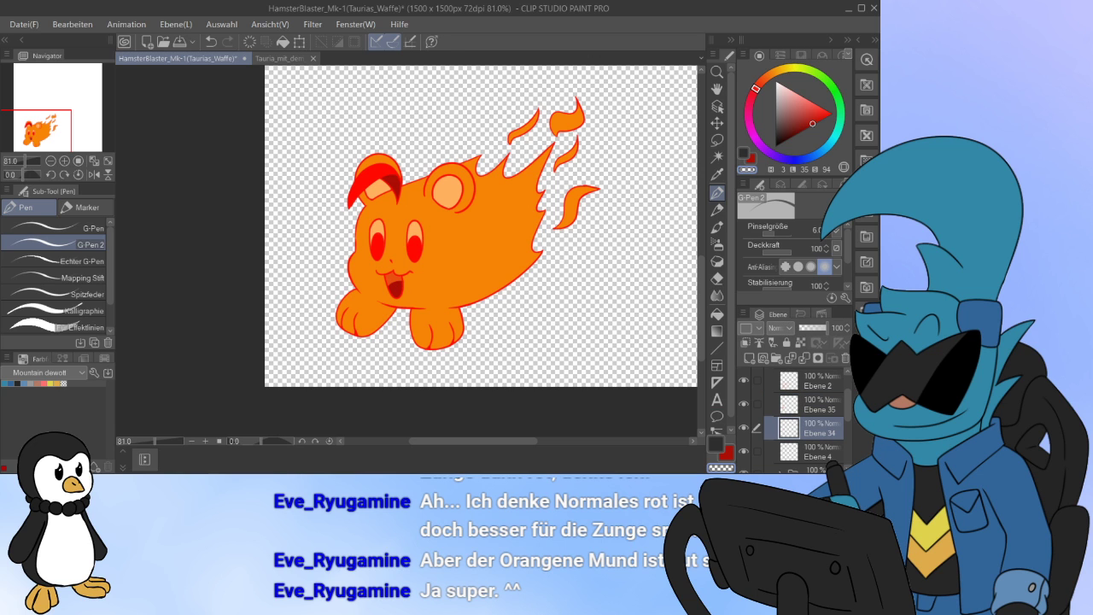
pyautogui.scroll(12, 376, 282)
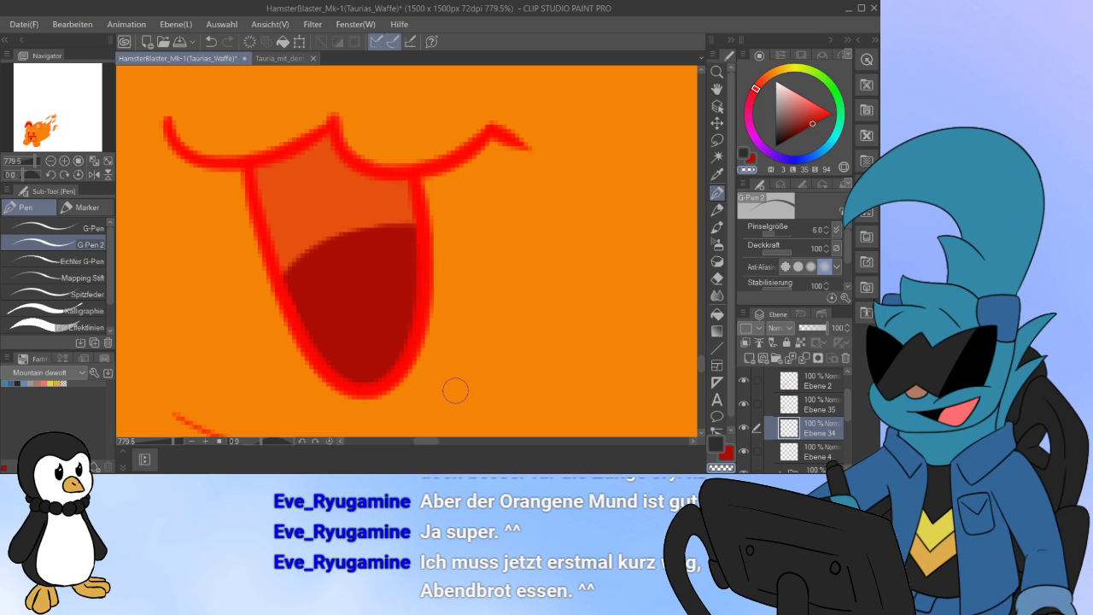
pyautogui.scroll(-6, 457, 398)
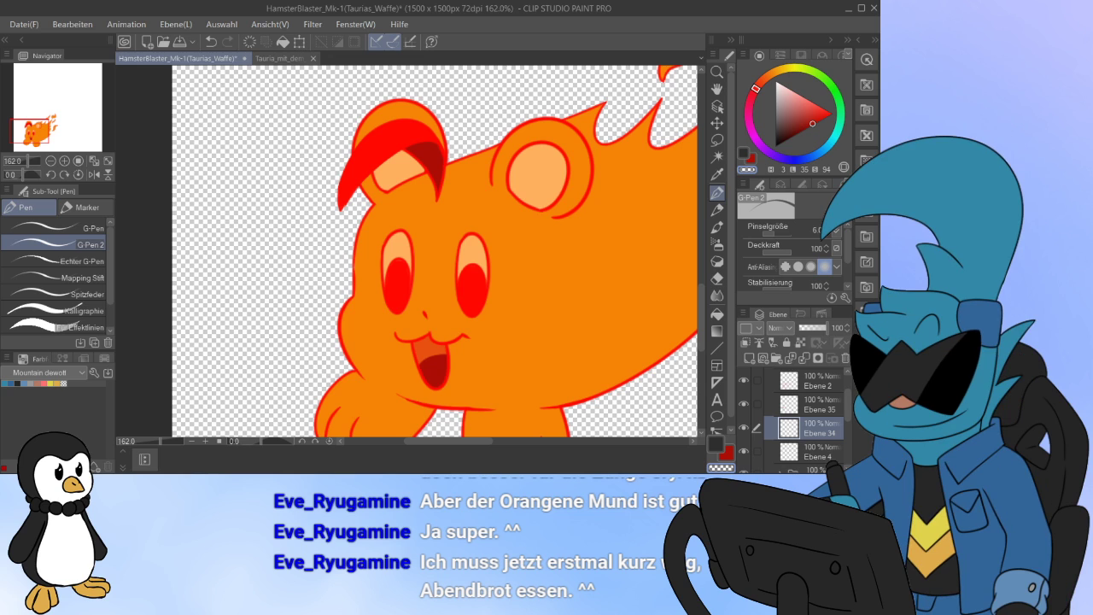
pyautogui.click(33, 133)
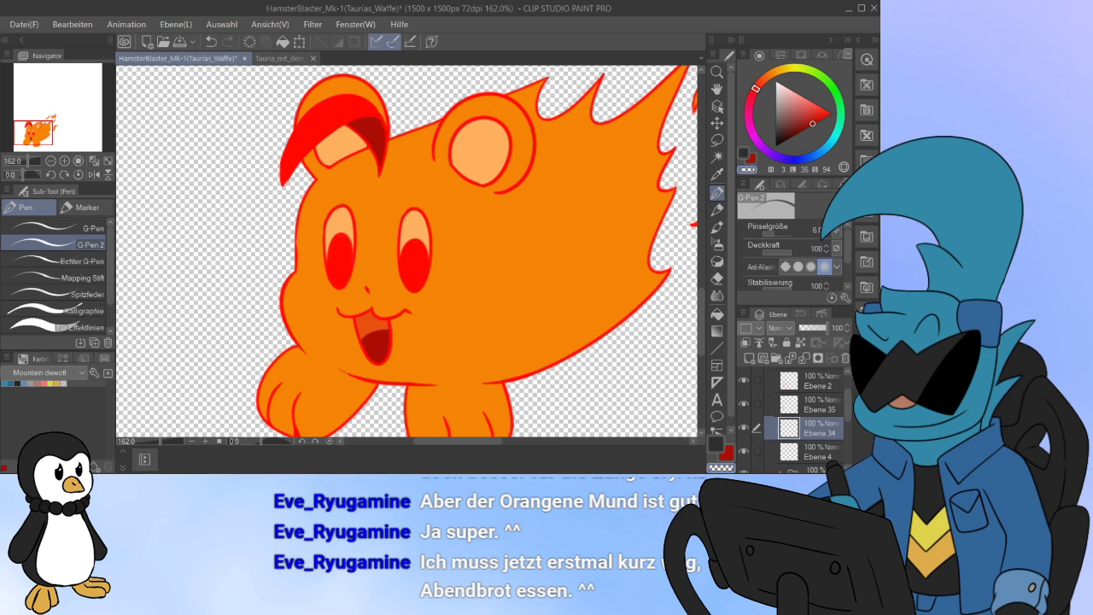
# Step: Identify folder Ordner 1 as the eye fills by toggling it, and add a new layer above Ebene 33 inside it
pyautogui.scroll(-3, 807, 419)
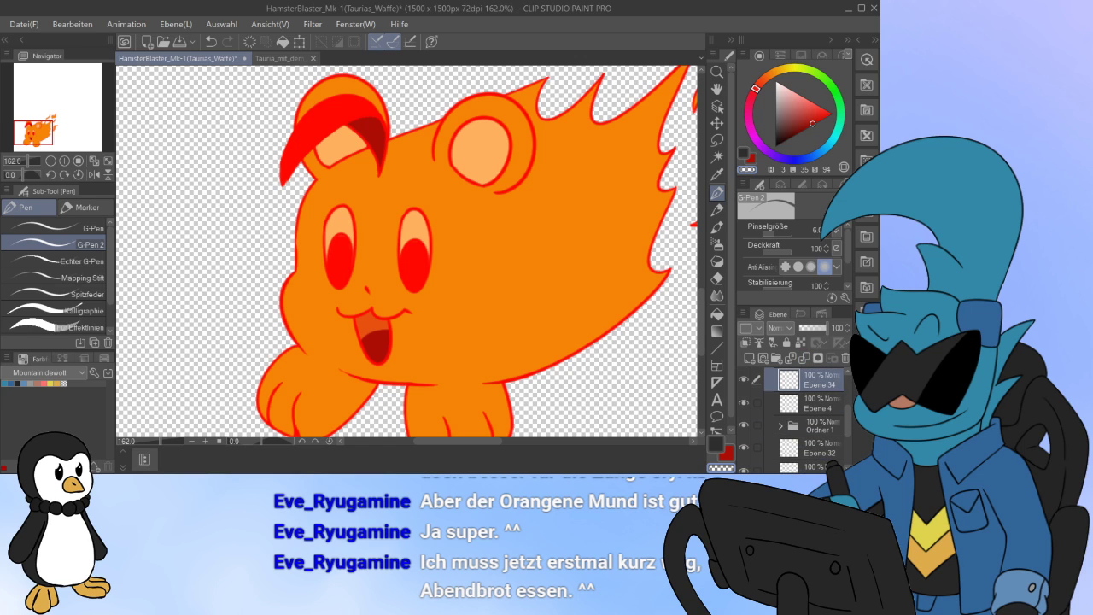
pyautogui.click(820, 408)
pyautogui.click(744, 408)
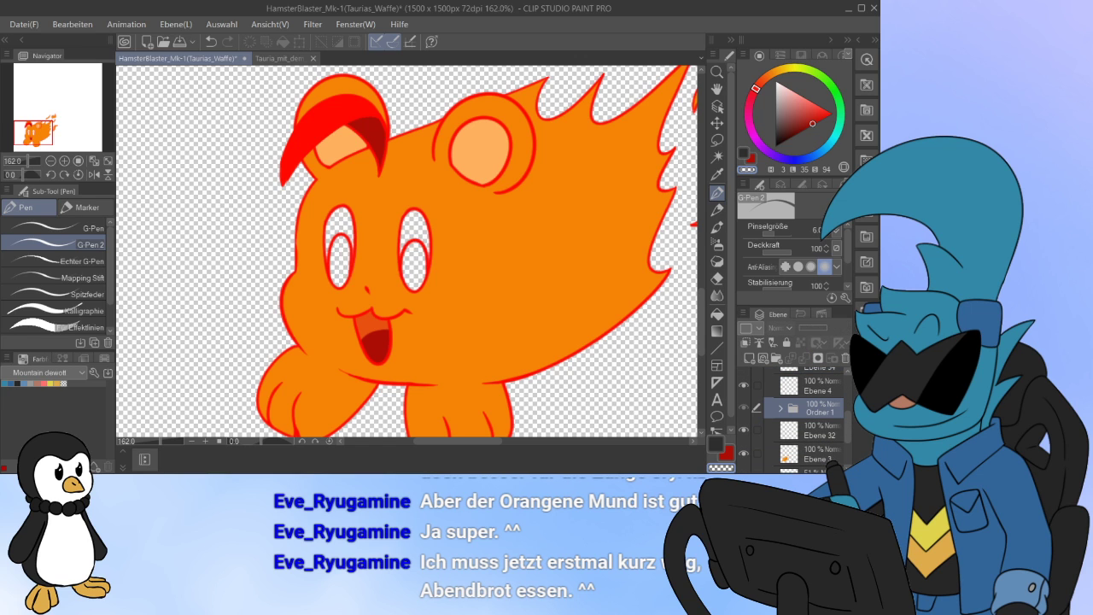
pyautogui.click(744, 408)
pyautogui.click(780, 408)
pyautogui.click(824, 431)
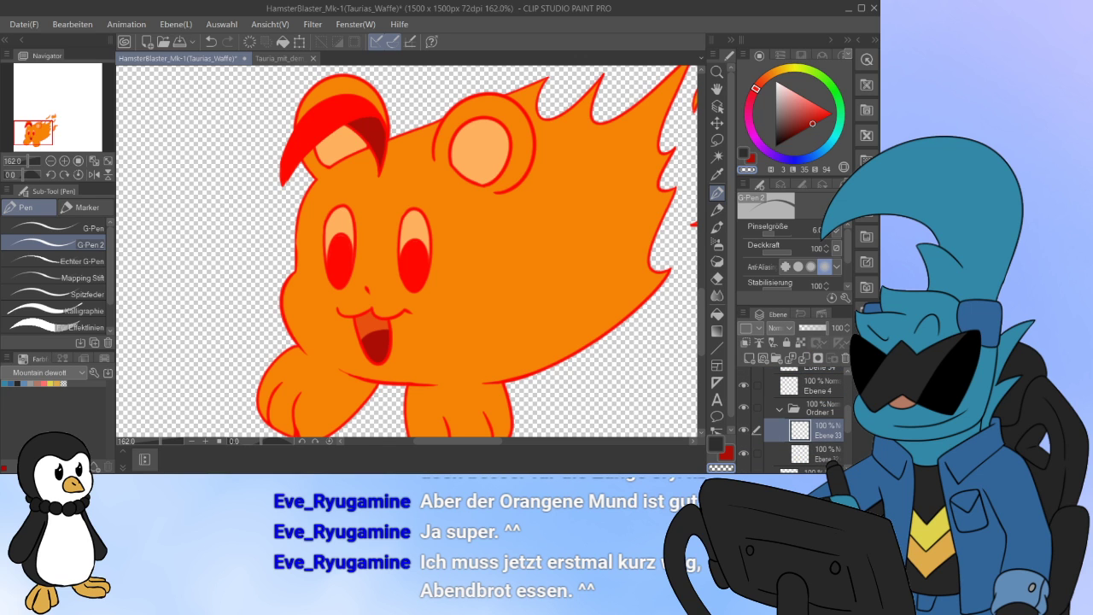
pyautogui.click(750, 358)
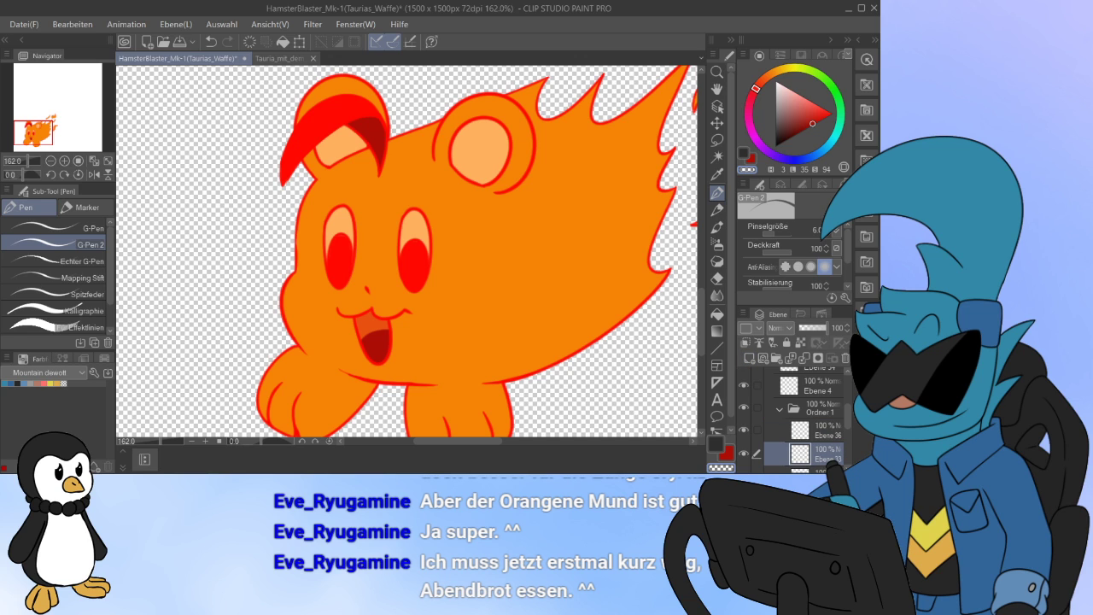
# Step: Select the areas of both eye fill layers and mask the new layer above them to those eye shapes
pyautogui.hotkey('alt', '[')
pyautogui.click(757, 442)
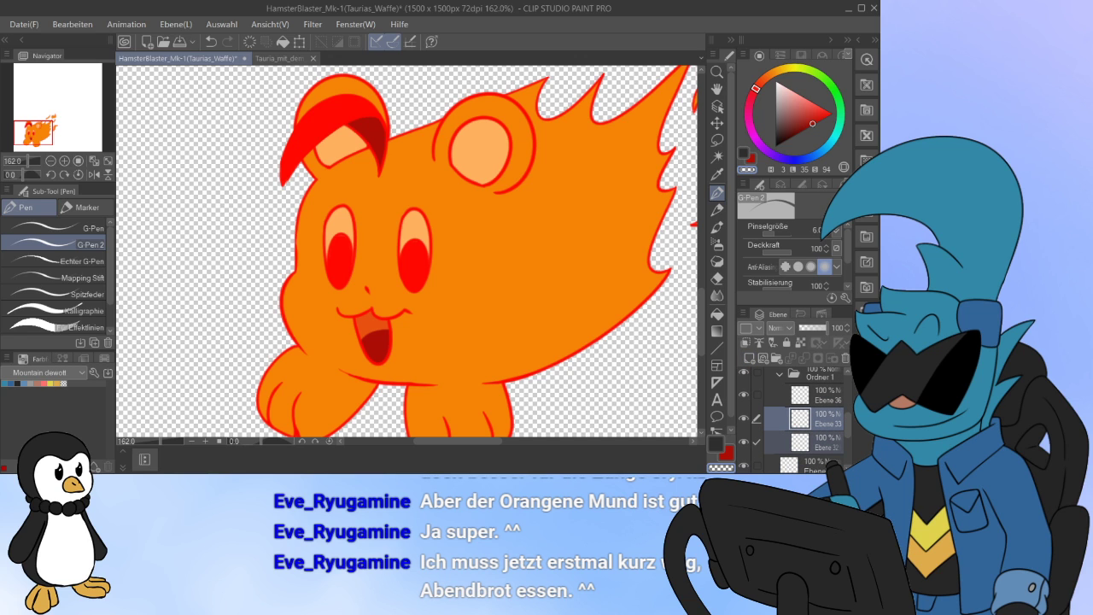
pyautogui.keyDown('ctrl'); pyautogui.click(799, 419); pyautogui.keyUp('ctrl')
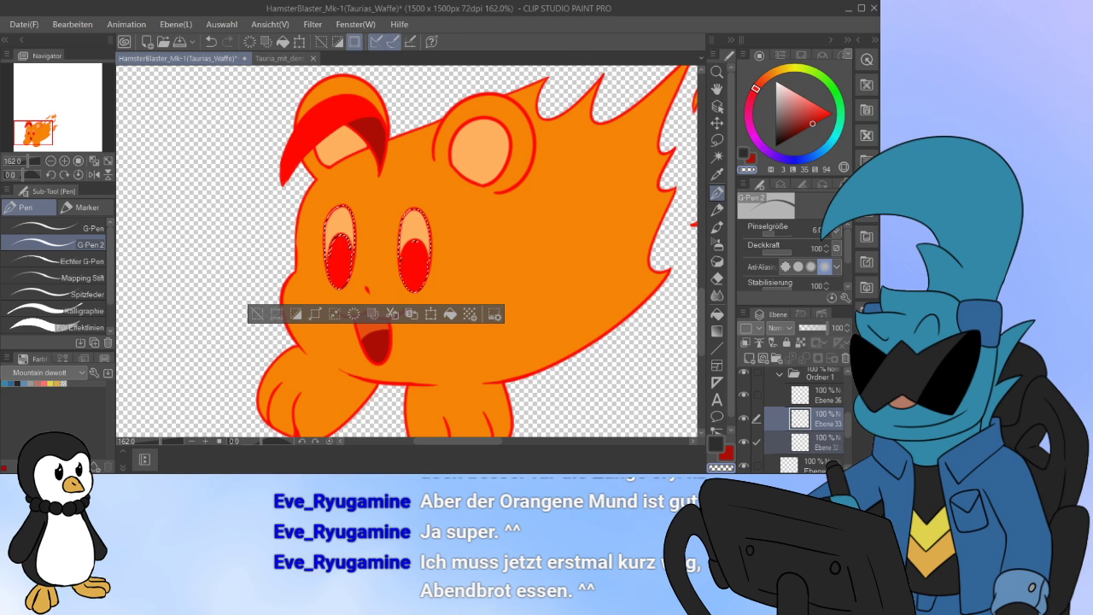
pyautogui.click(825, 396)
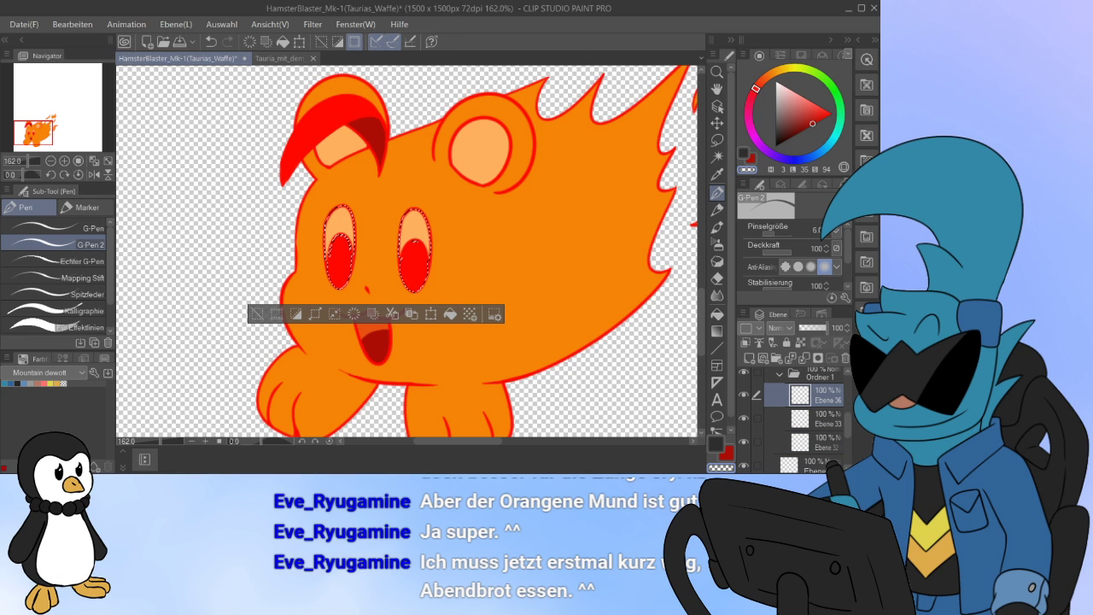
pyautogui.click(819, 358)
pyautogui.click(800, 396)
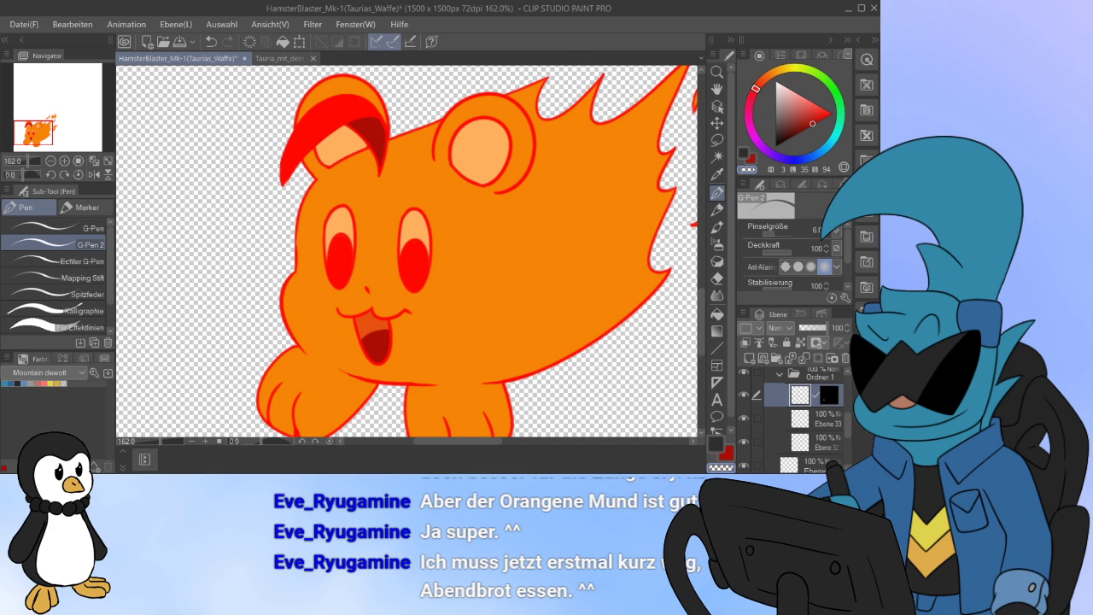
# Step: Shade both eyes with orange-yellow Sanft airbrush strokes on the masked layer and smooth them with the Überblenden blending tool
pyautogui.click(775, 83)
pyautogui.moveTo(771, 74); pyautogui.dragTo(778, 71)
pyautogui.click(831, 114)
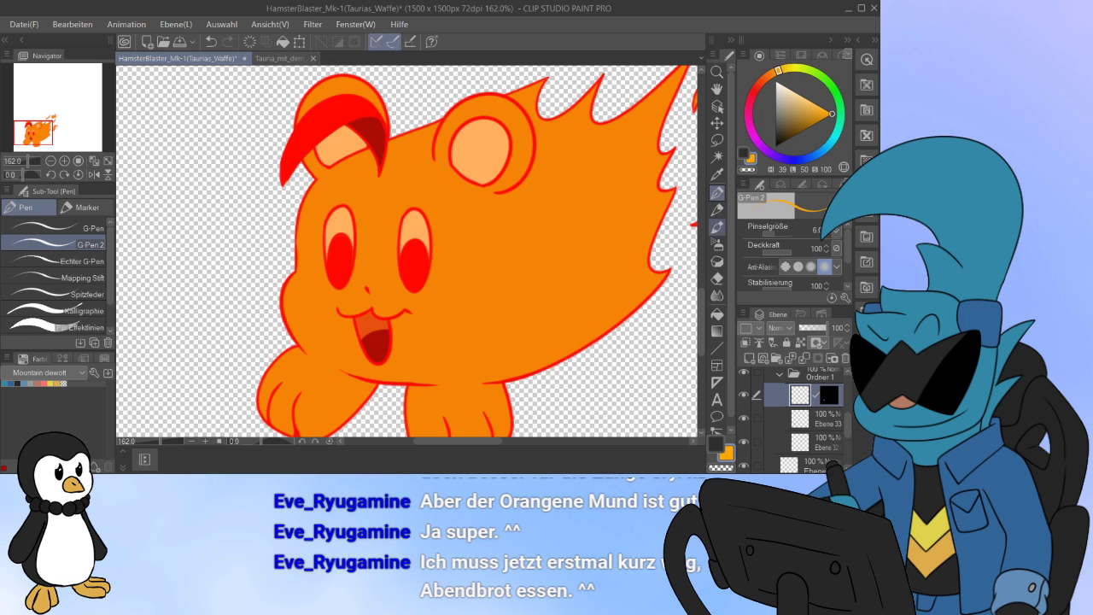
pyautogui.click(717, 295)
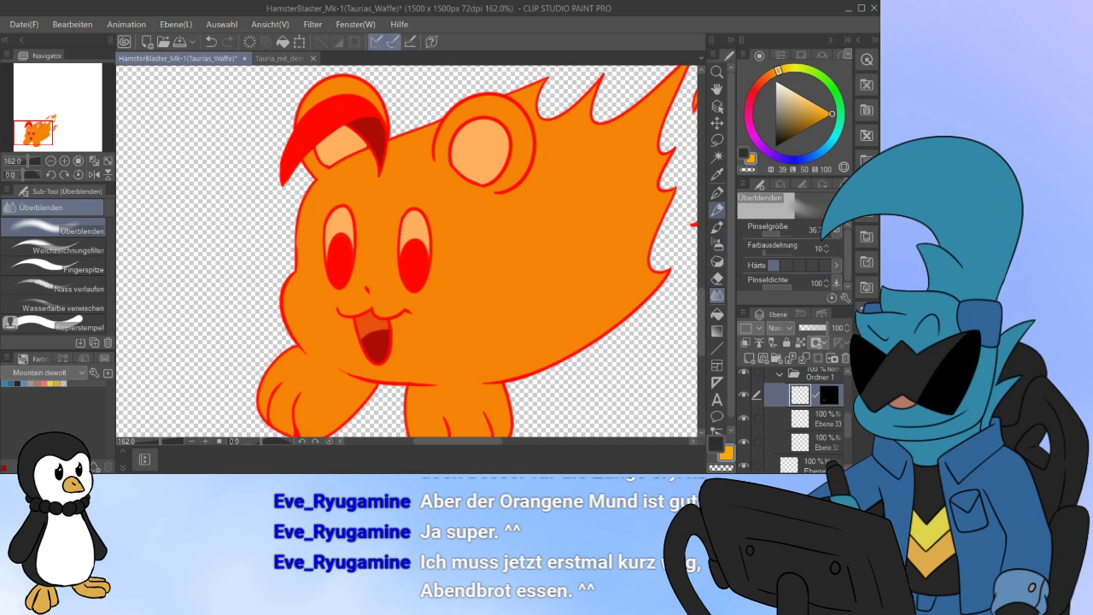
pyautogui.click(717, 244)
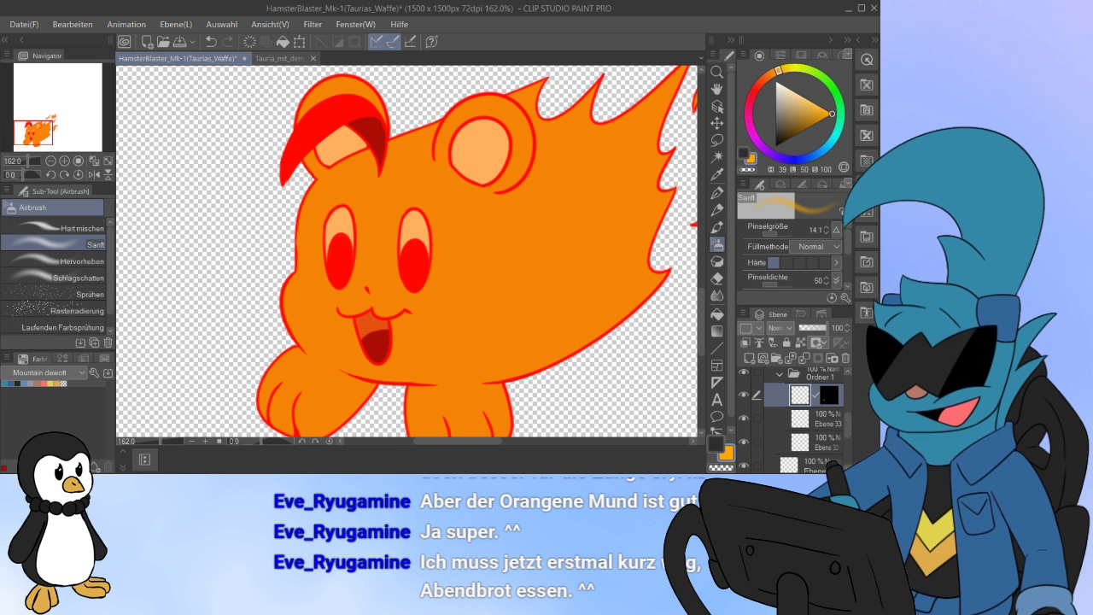
pyautogui.scroll(3, 247, 237)
pyautogui.moveTo(387, 314); pyautogui.dragTo(391, 323)
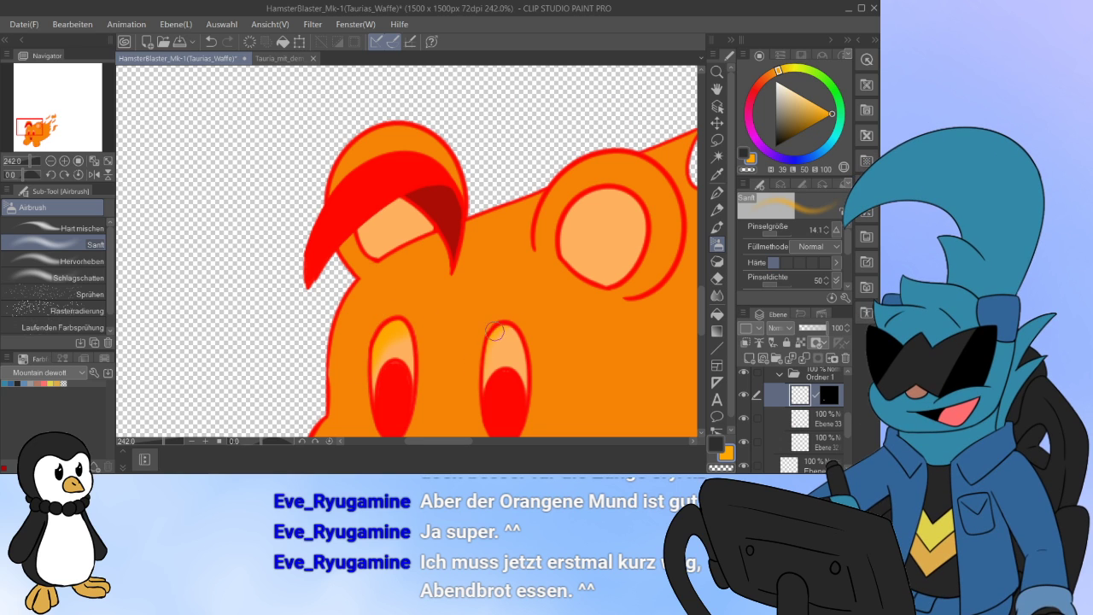
pyautogui.moveTo(492, 381); pyautogui.dragTo(485, 413)
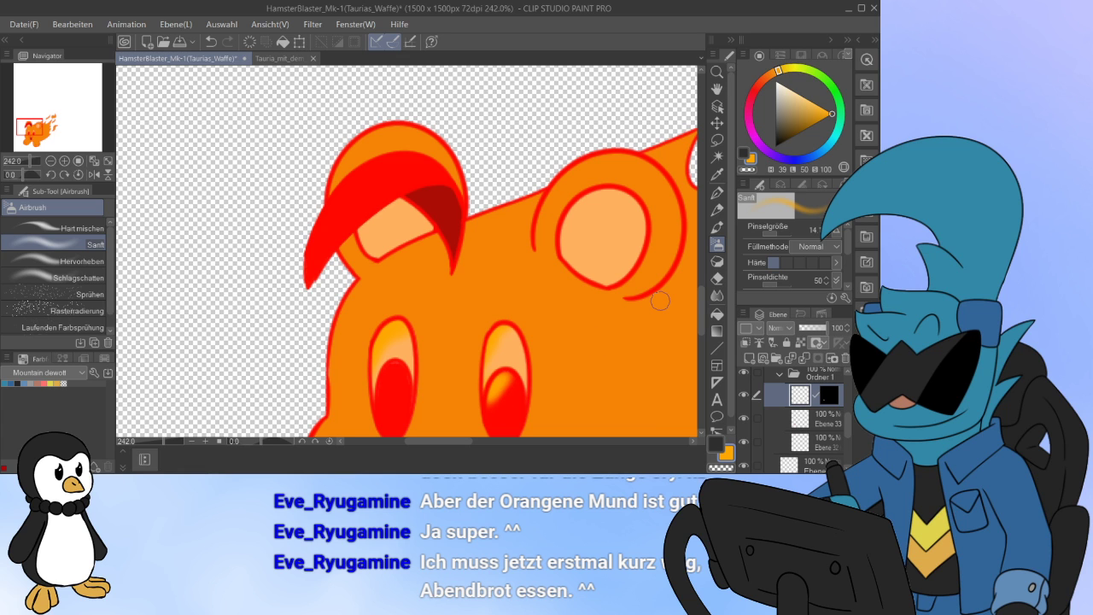
pyautogui.moveTo(500, 351)
pyautogui.mouseDown()
pyautogui.moveTo(499, 225)
pyautogui.moveTo(494, 243)
pyautogui.mouseUp()
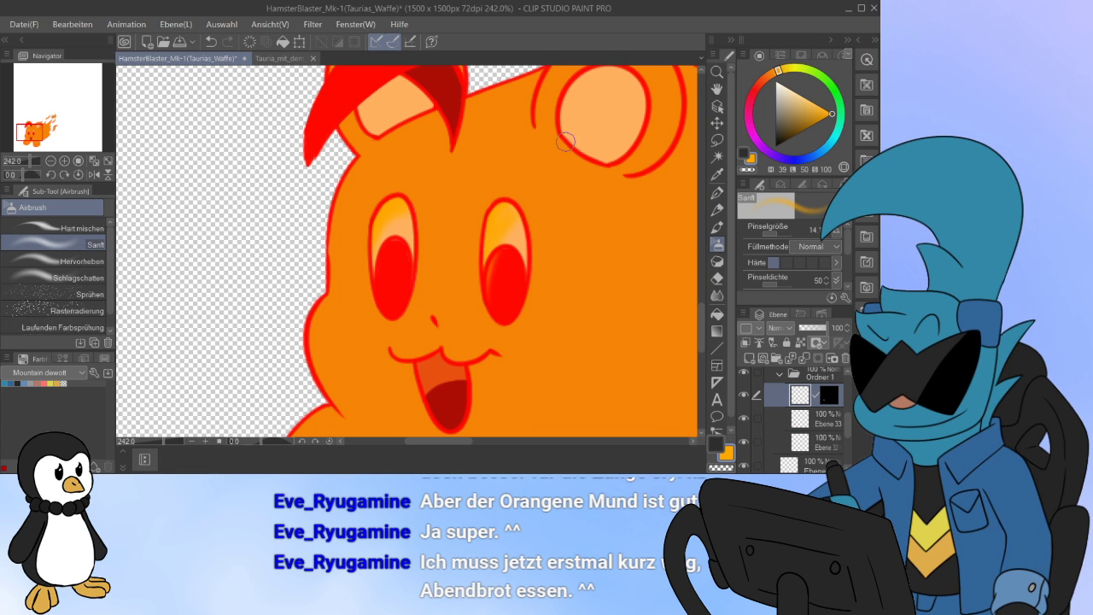
pyautogui.moveTo(389, 216); pyautogui.dragTo(376, 272)
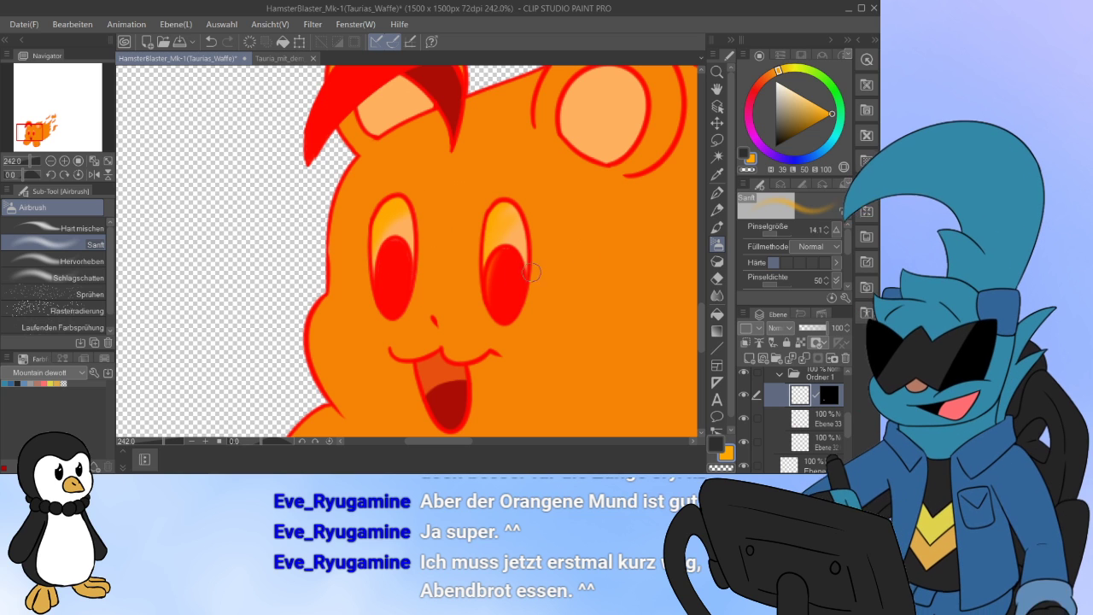
pyautogui.press('j')
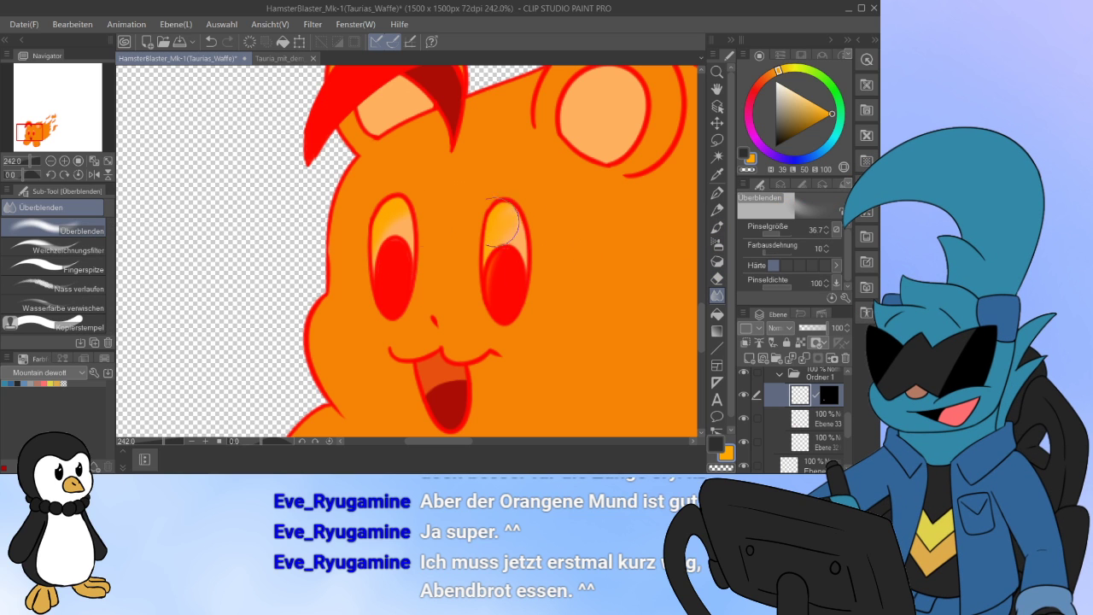
pyautogui.moveTo(535, 246)
pyautogui.mouseDown()
pyautogui.moveTo(527, 219)
pyautogui.moveTo(496, 251)
pyautogui.moveTo(481, 302)
pyautogui.moveTo(526, 238)
pyautogui.mouseUp()
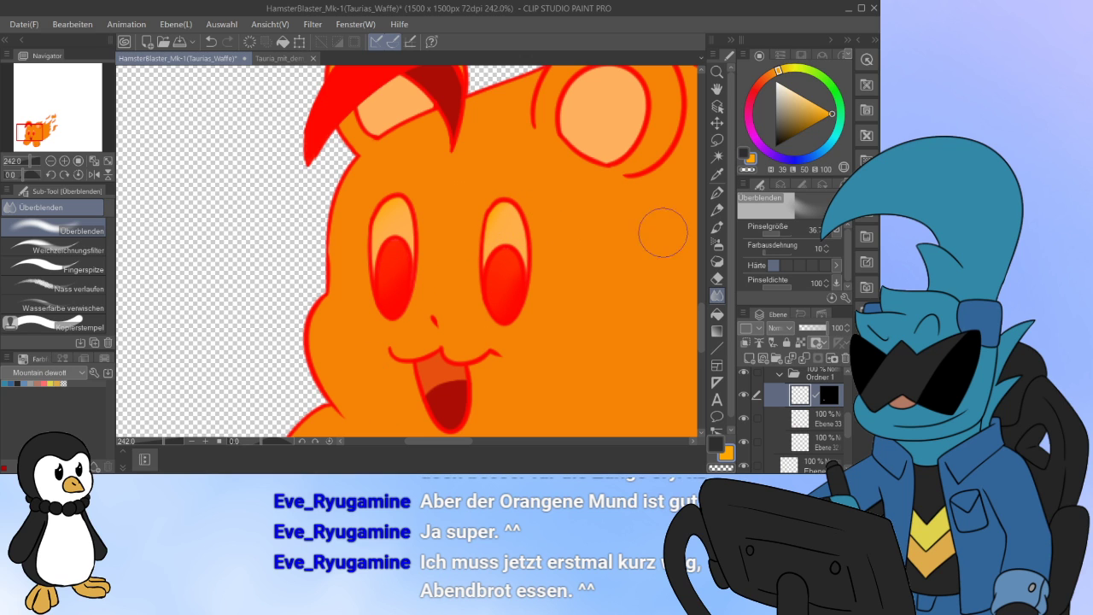
# Step: Airbrush orange-yellow Sanft strokes across the lower part of both red pupils and smooth them with the Überblenden tool
pyautogui.click(717, 193)
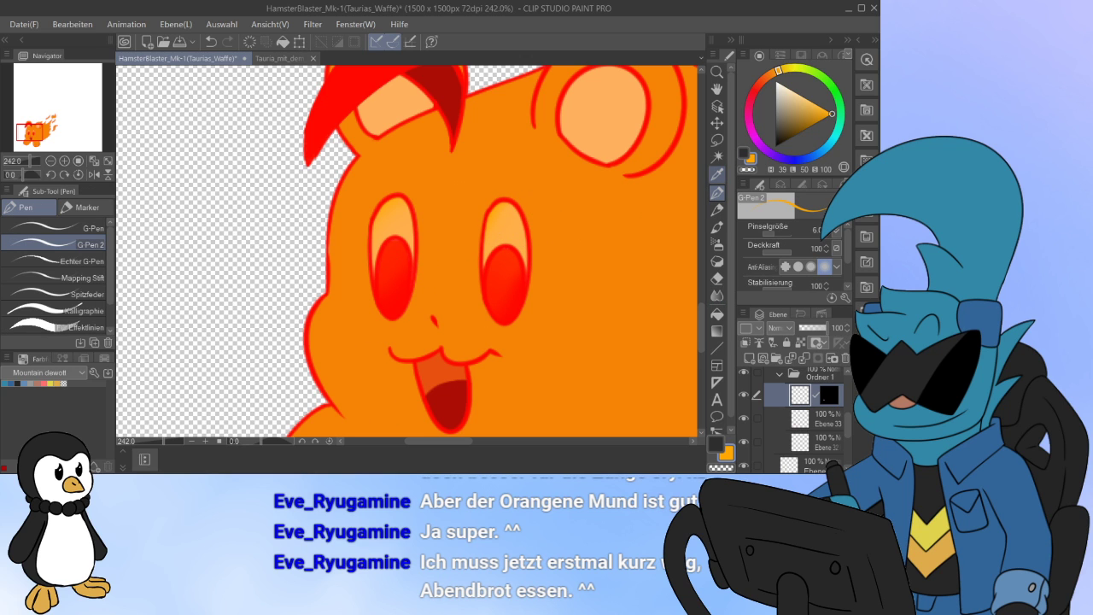
pyautogui.click(717, 228)
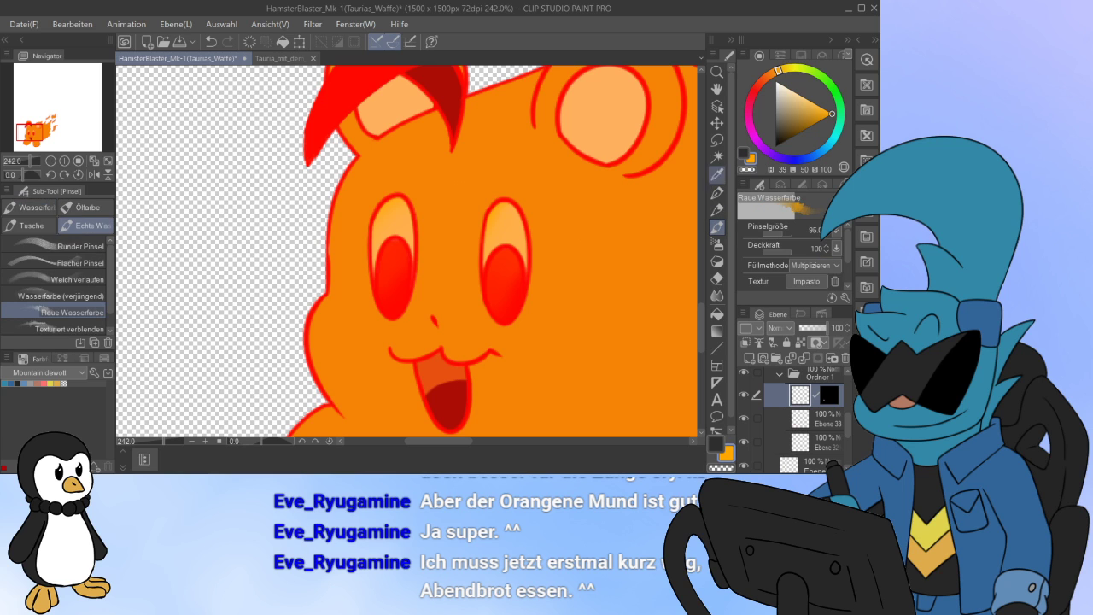
pyautogui.click(718, 244)
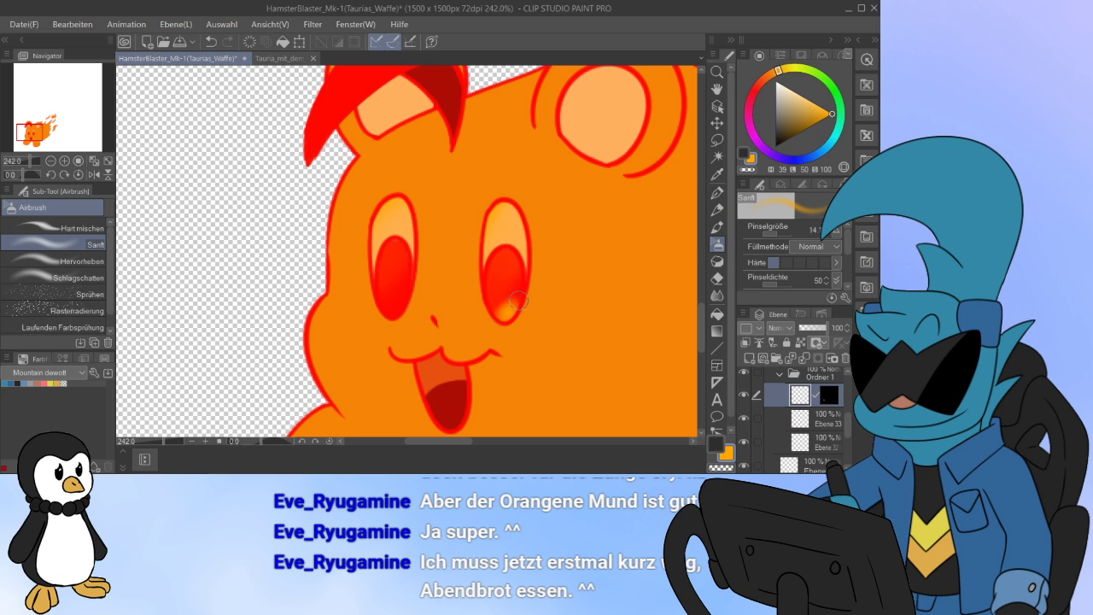
pyautogui.moveTo(518, 301); pyautogui.dragTo(496, 325)
pyautogui.moveTo(415, 288)
pyautogui.mouseDown()
pyautogui.moveTo(377, 315)
pyautogui.moveTo(415, 283)
pyautogui.moveTo(393, 296)
pyautogui.mouseUp()
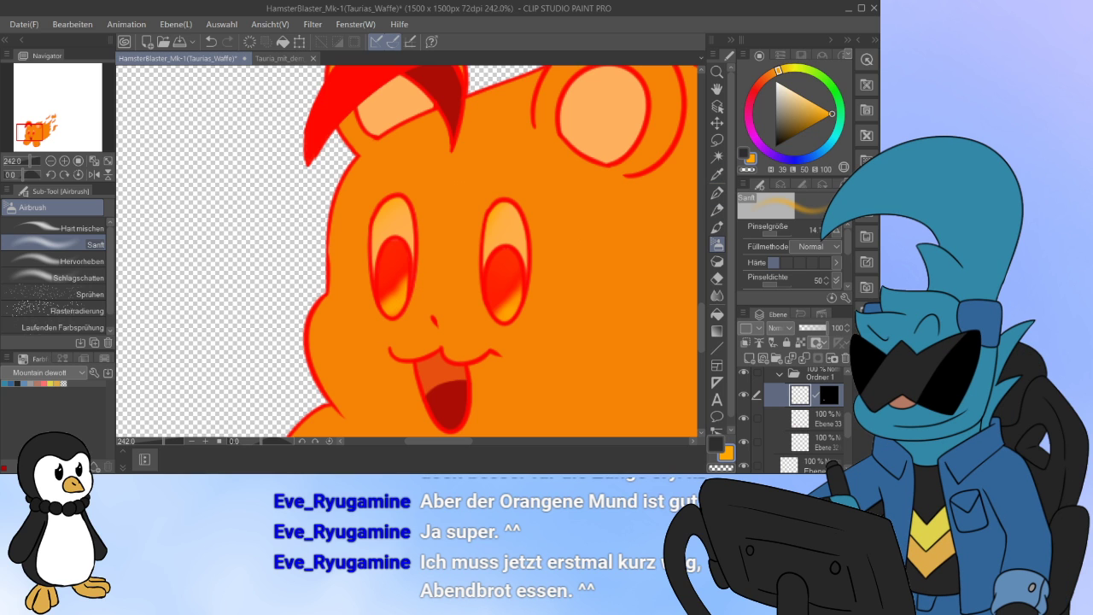
pyautogui.moveTo(491, 301); pyautogui.dragTo(514, 299)
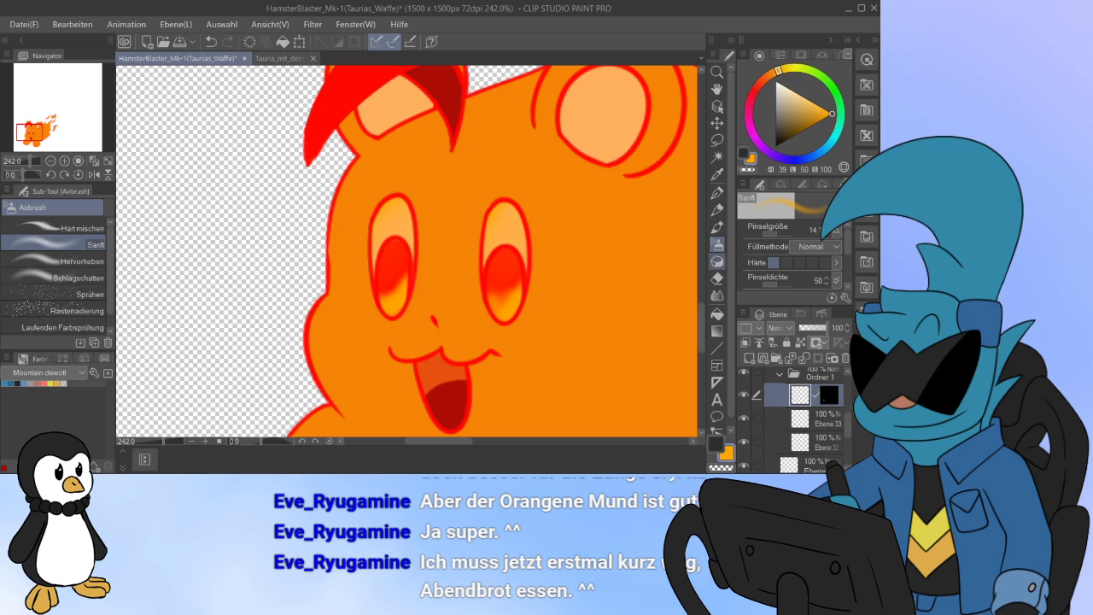
pyautogui.click(717, 294)
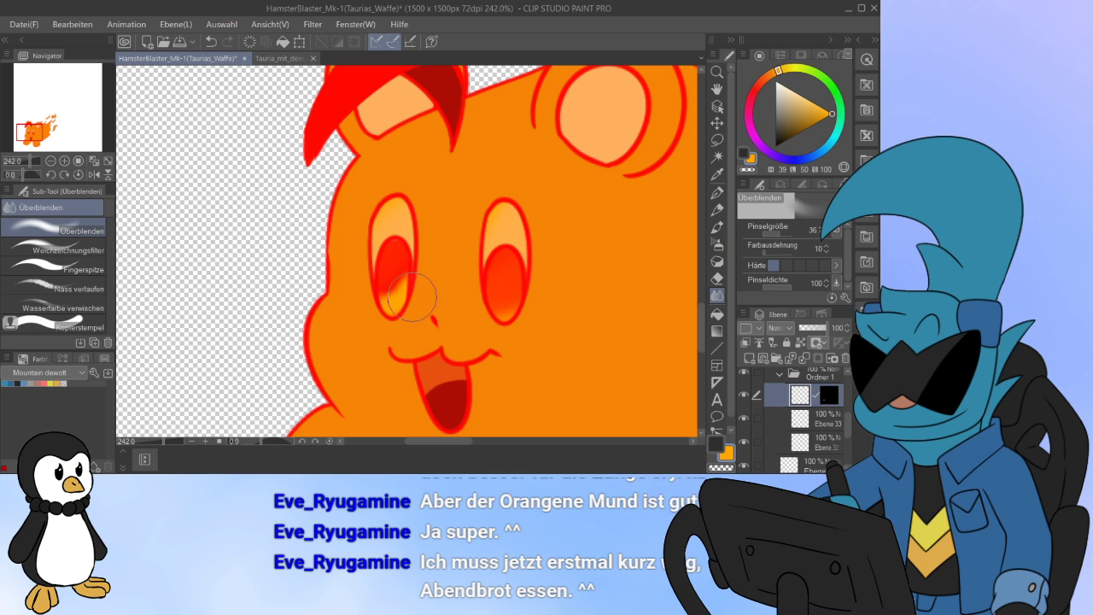
pyautogui.moveTo(413, 297)
pyautogui.mouseDown()
pyautogui.moveTo(387, 288)
pyautogui.moveTo(408, 280)
pyautogui.mouseUp()
pyautogui.moveTo(491, 255); pyautogui.dragTo(515, 286)
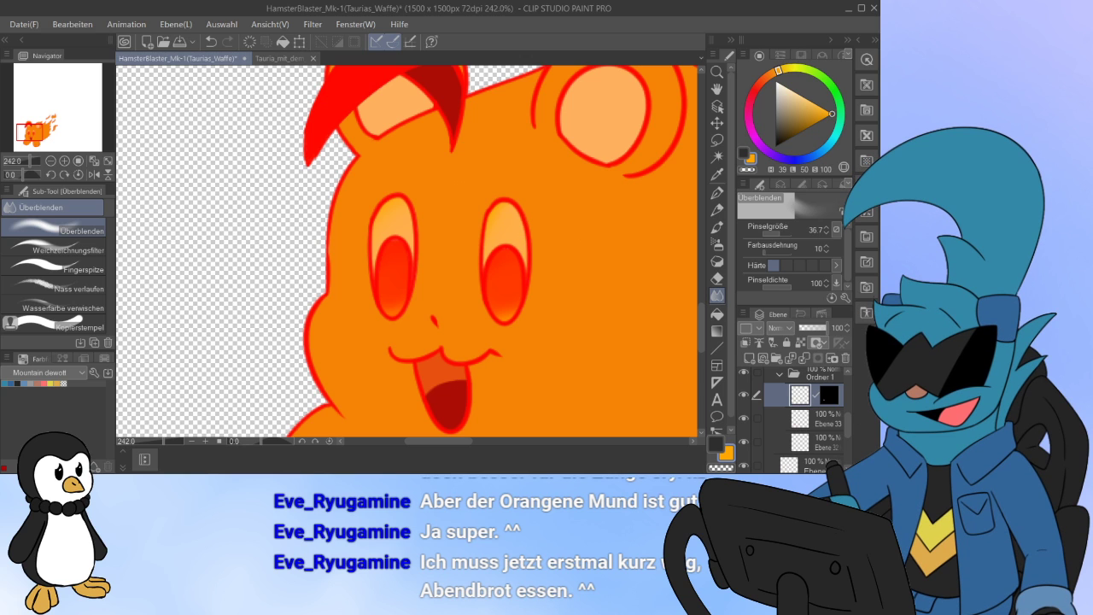
# Step: Check the masked eye shading by toggling its layer, and reduce that layer's opacity to 71%
pyautogui.click(744, 395)
pyautogui.click(743, 394)
pyautogui.moveTo(826, 328); pyautogui.dragTo(819, 328)
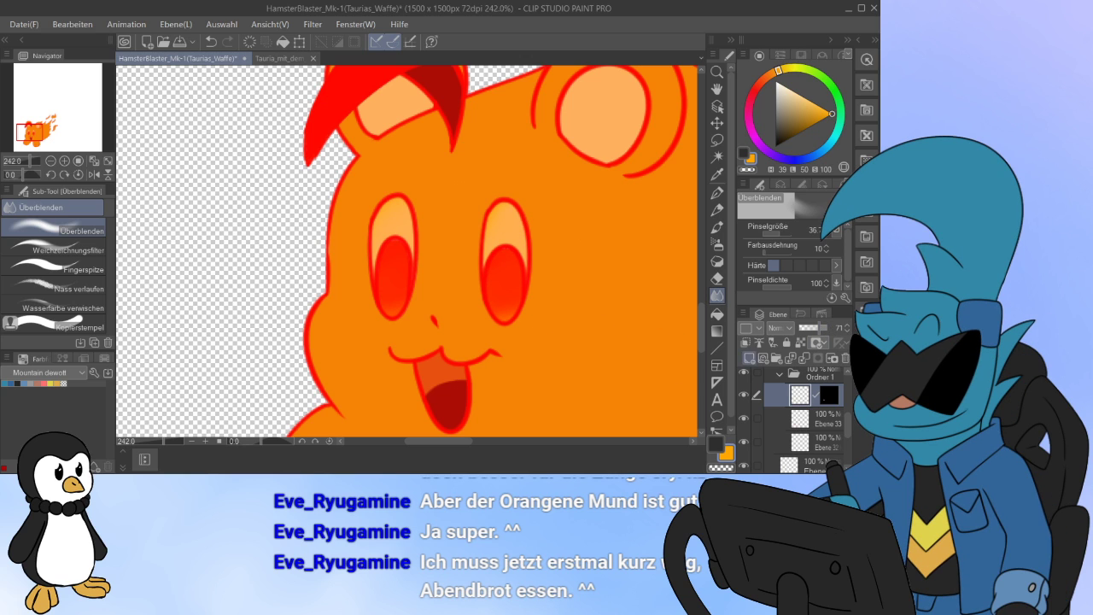
# Step: Add a new layer above the masked eye shading and draw a small white oval highlight in each pupil with the G-Pen
pyautogui.click(749, 359)
pyautogui.click(775, 82)
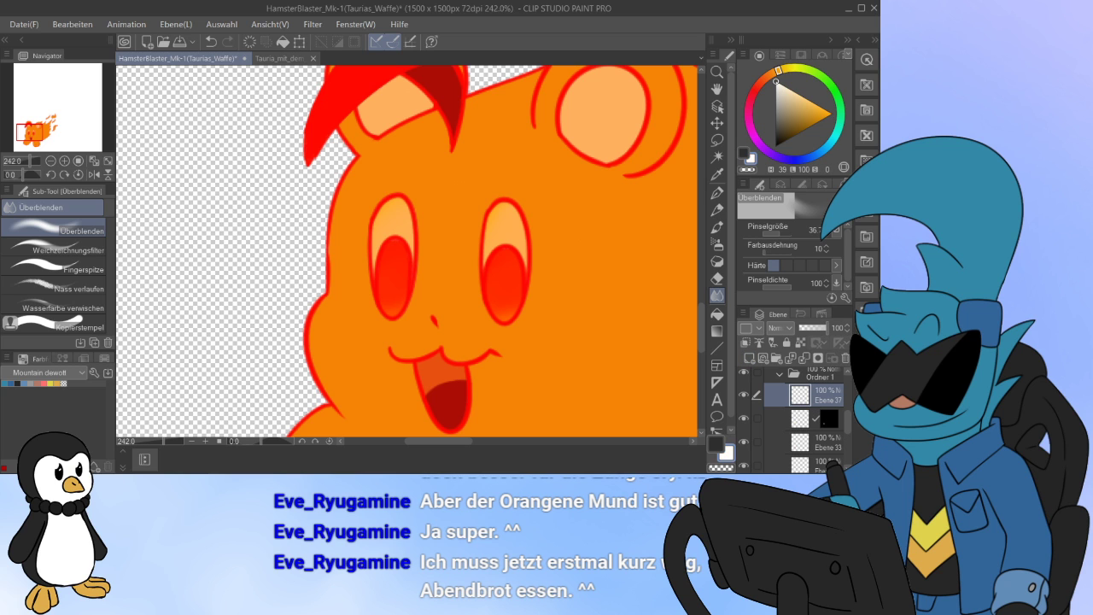
pyautogui.click(717, 193)
pyautogui.scroll(10, 492, 292)
pyautogui.scroll(1, 407, 285)
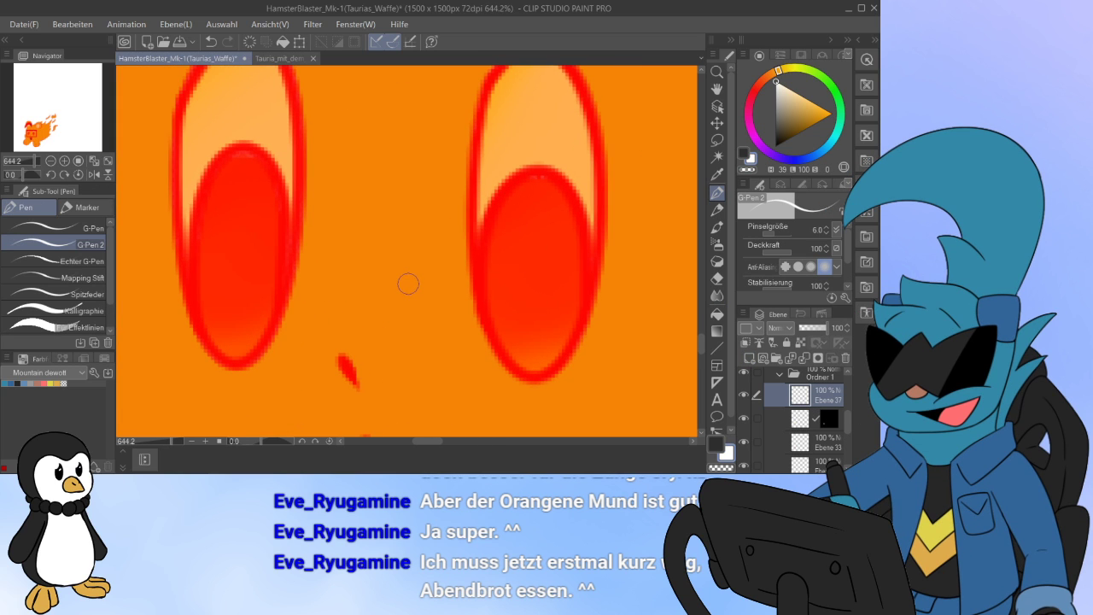
pyautogui.moveTo(232, 238)
pyautogui.mouseDown()
pyautogui.moveTo(237, 277)
pyautogui.moveTo(244, 246)
pyautogui.moveTo(235, 256)
pyautogui.mouseUp()
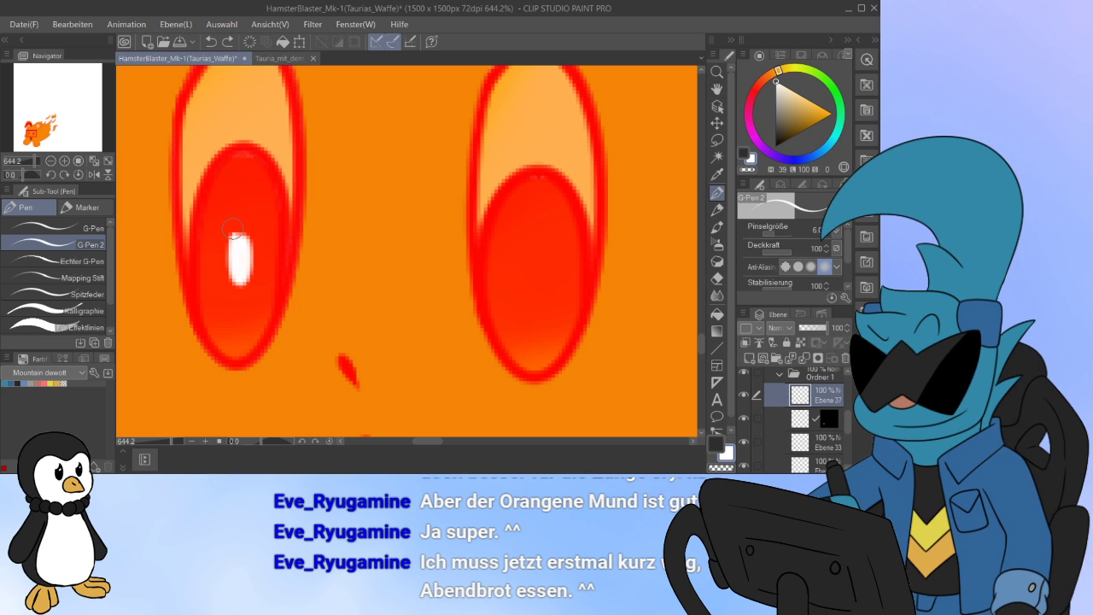
pyautogui.hotkey('ctrl', 'z')
pyautogui.click(78, 228)
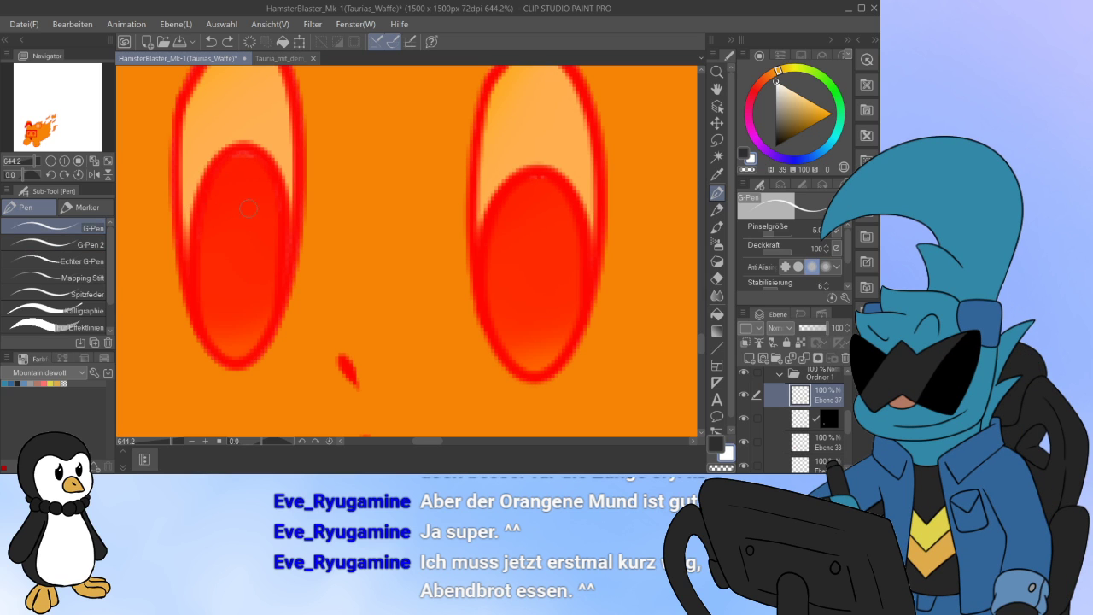
pyautogui.moveTo(231, 233); pyautogui.dragTo(234, 266)
pyautogui.moveTo(524, 246)
pyautogui.mouseDown()
pyautogui.moveTo(526, 277)
pyautogui.moveTo(532, 265)
pyautogui.mouseUp()
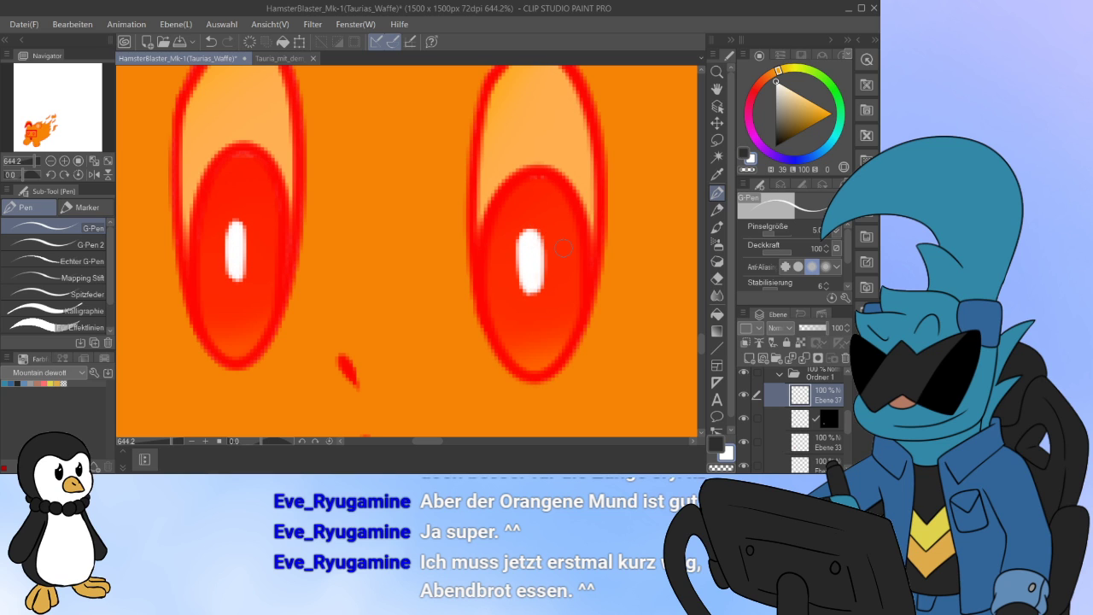
# Step: Examine the white eye highlights both close up and across the whole hamster
pyautogui.scroll(-8, 531, 263)
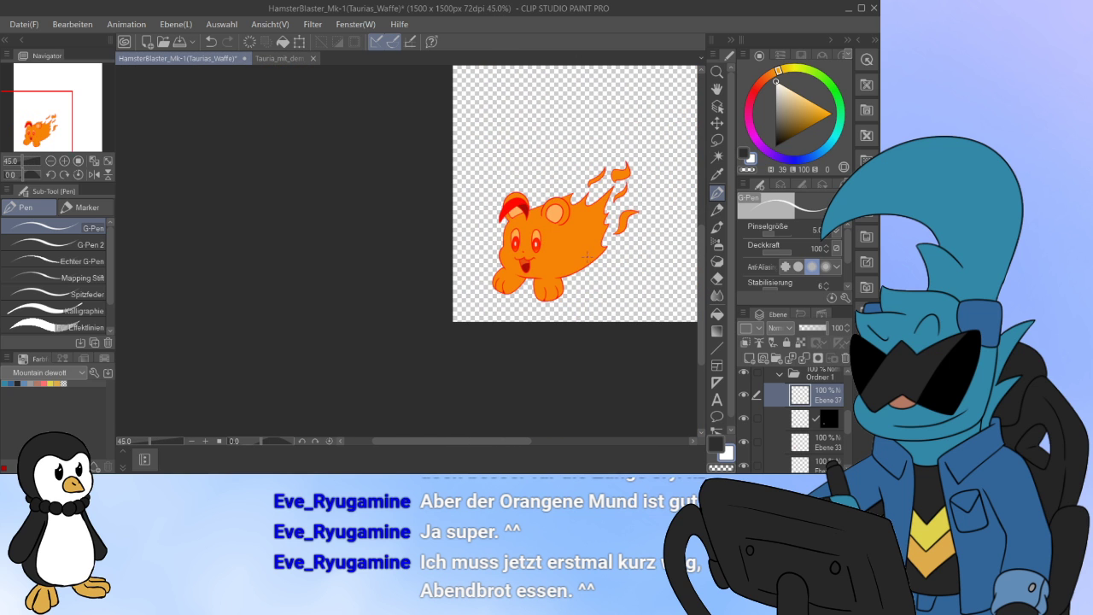
pyautogui.scroll(-3, 530, 264)
pyautogui.scroll(5, 433, 287)
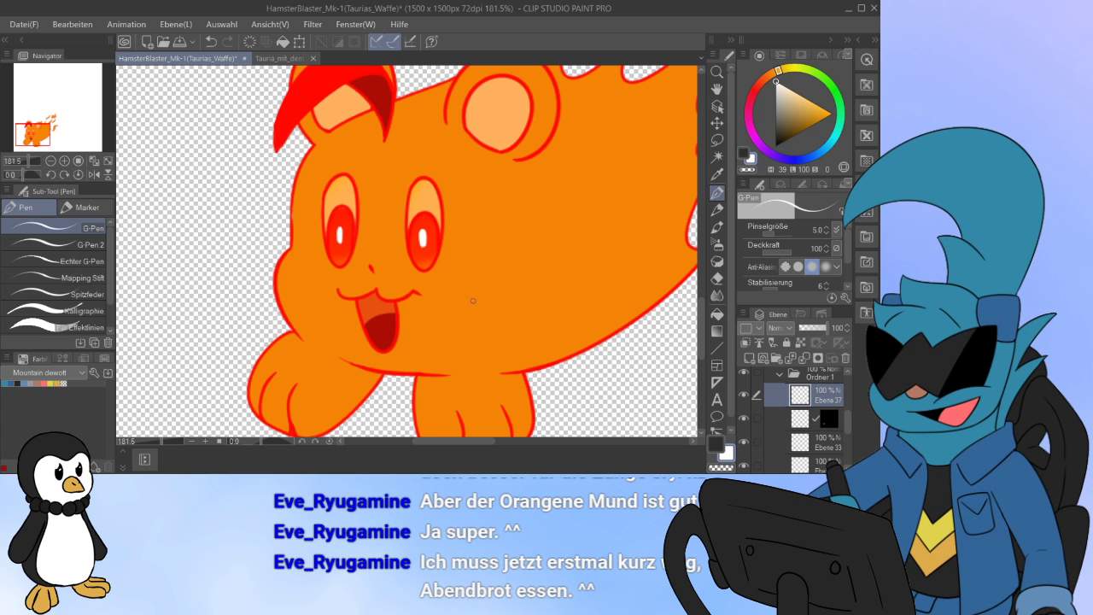
pyautogui.scroll(-2, 473, 301)
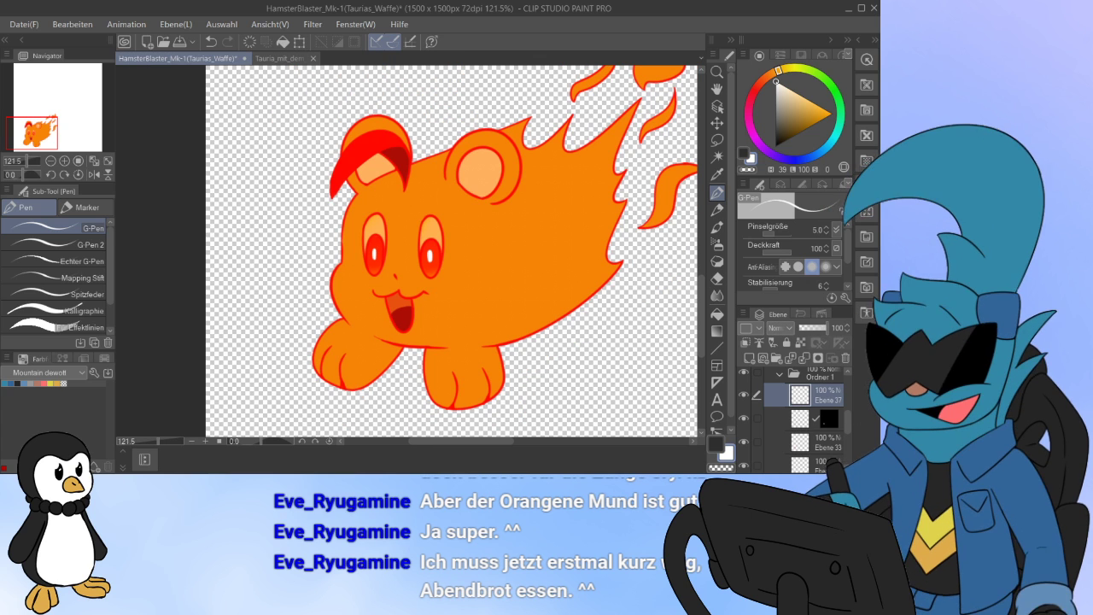
pyautogui.scroll(4, 372, 223)
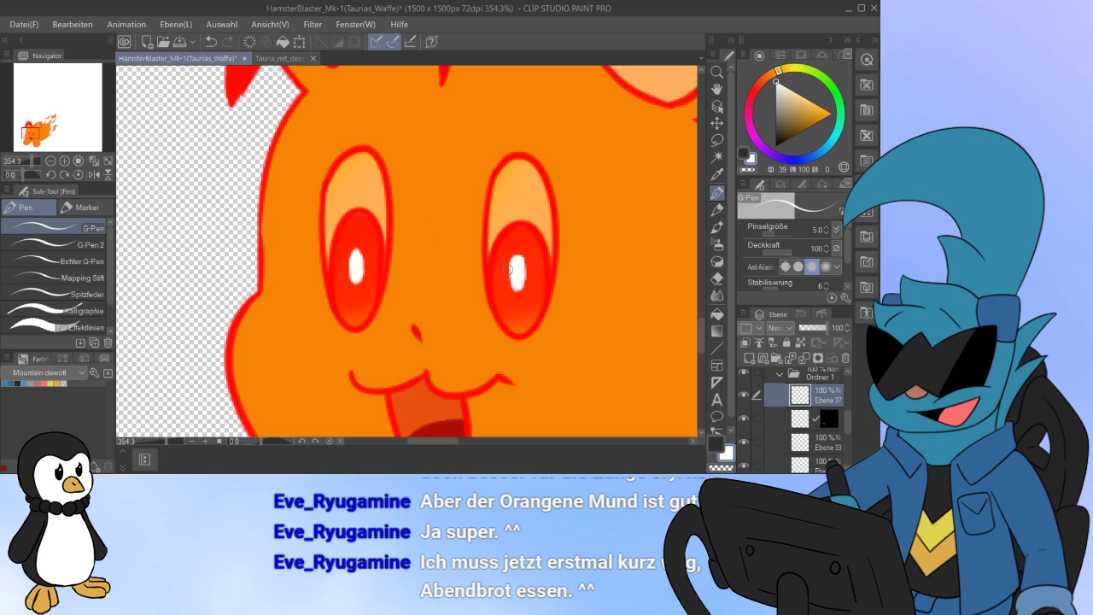
pyautogui.scroll(-3, 511, 268)
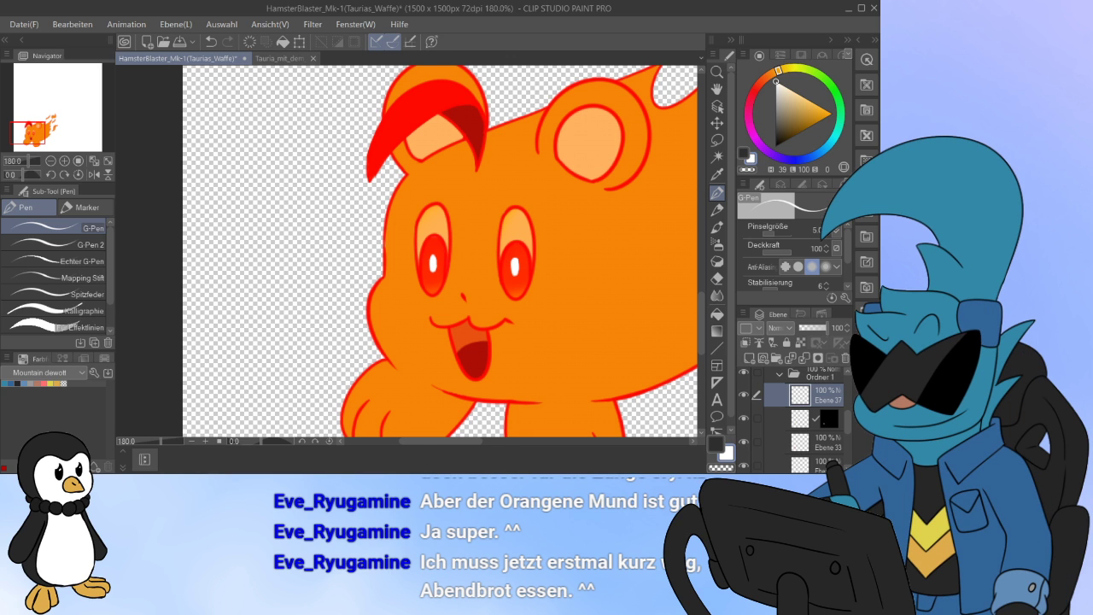
pyautogui.moveTo(575, 372); pyautogui.dragTo(418, 327)
pyautogui.scroll(-4, 457, 341)
pyautogui.scroll(-2, 456, 341)
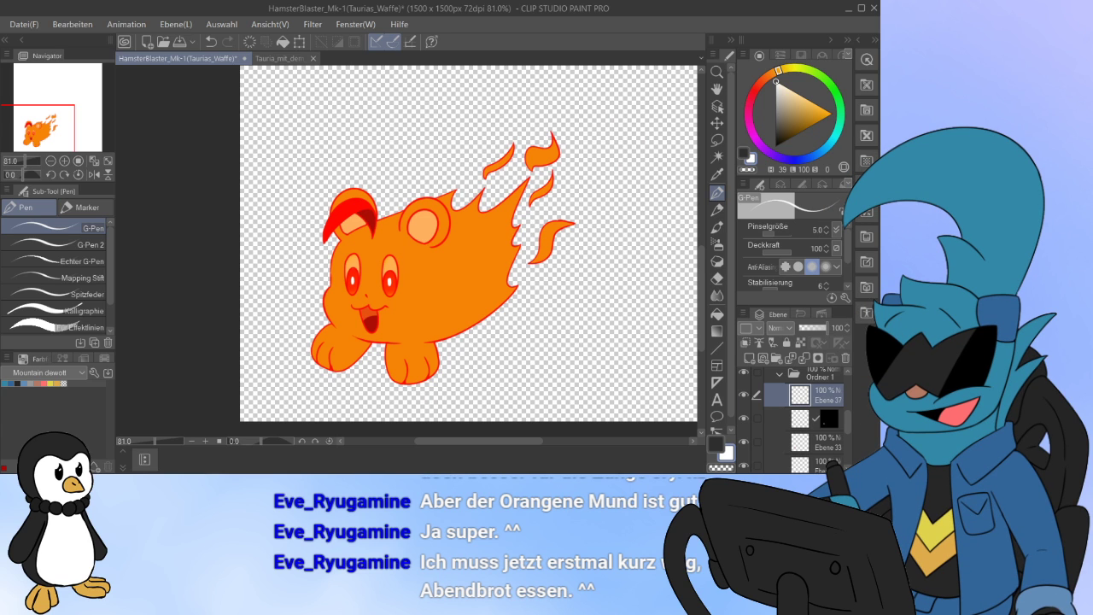
# Step: Collapse folder Ordner 1, check layer Ebene 32 by toggling it, and move that layer above the folder
pyautogui.scroll(-3, 799, 418)
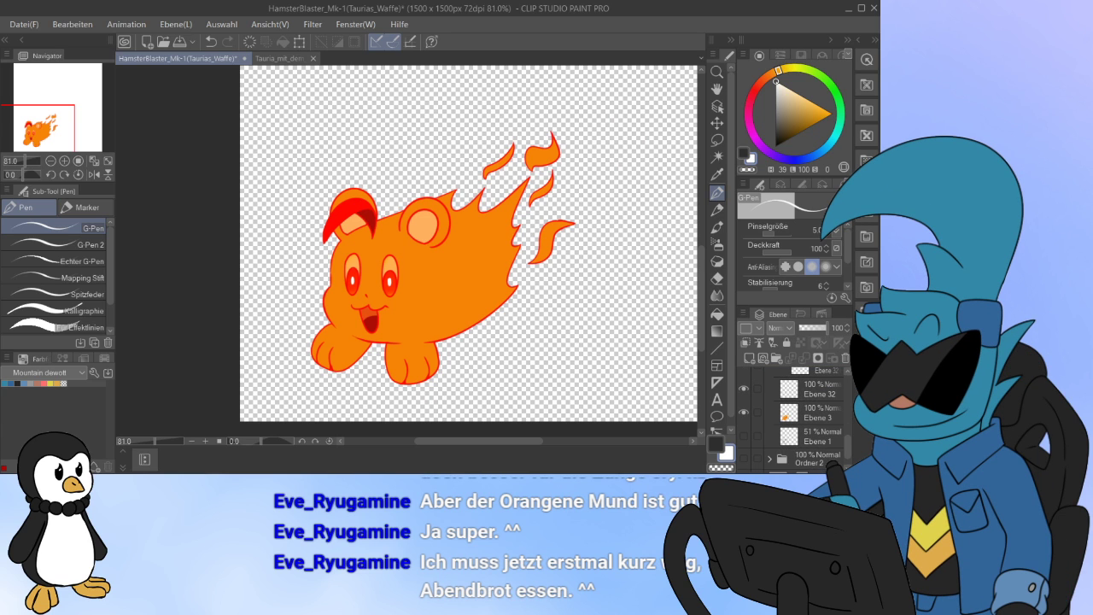
pyautogui.scroll(2, 799, 419)
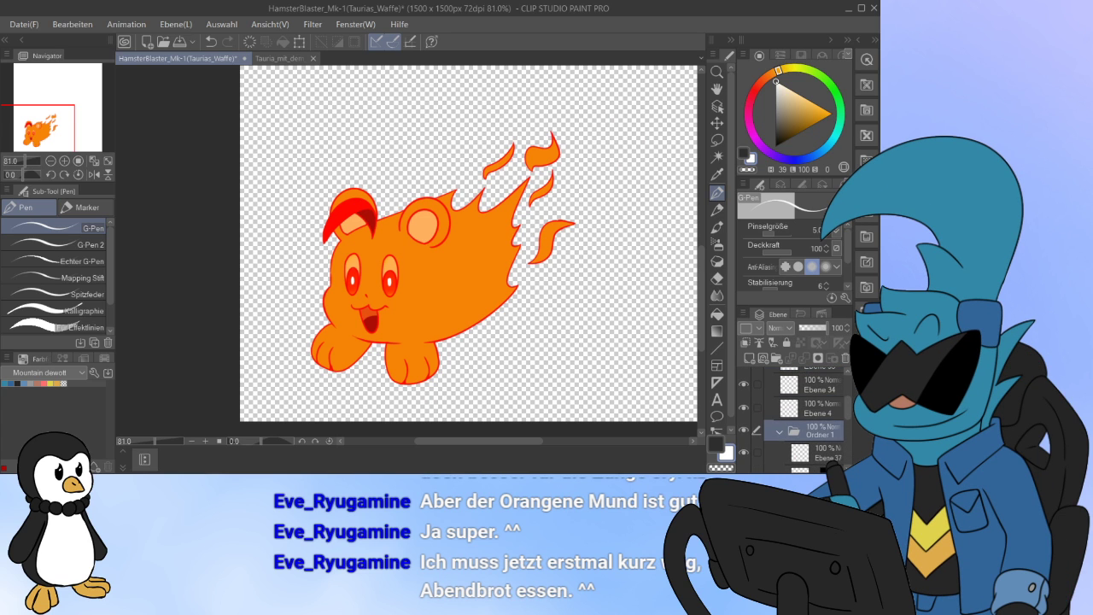
pyautogui.scroll(-1, 798, 419)
pyautogui.click(744, 400)
pyautogui.click(744, 400)
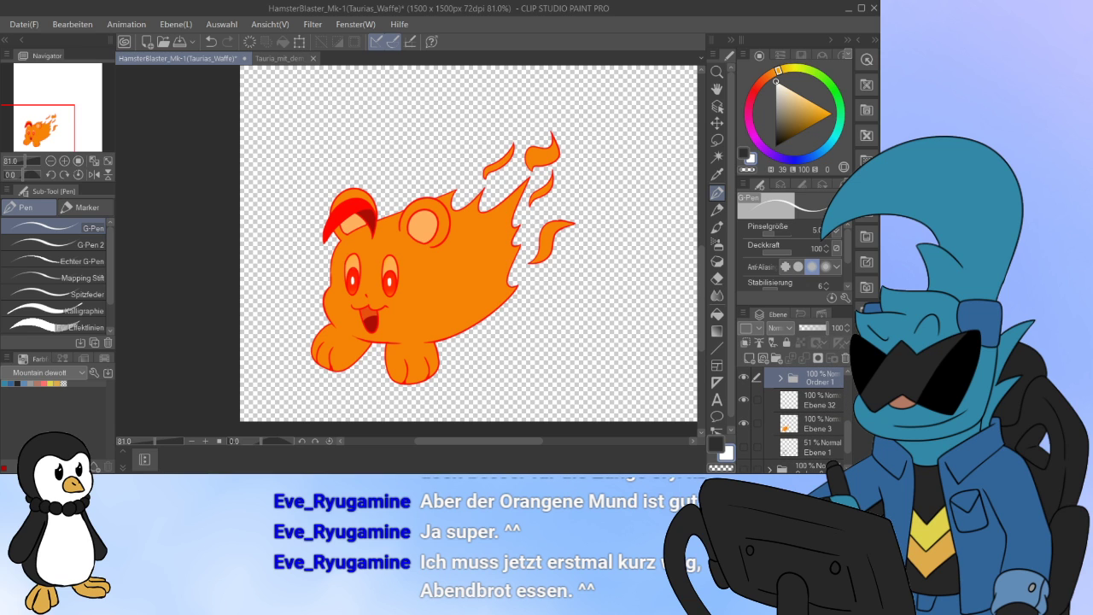
pyautogui.click(815, 401)
pyautogui.moveTo(816, 400); pyautogui.dragTo(813, 384)
# Step: Select the area of the orange body layer Ebene 3 and add a new layer above it masked to that shape
pyautogui.click(743, 443)
pyautogui.click(744, 443)
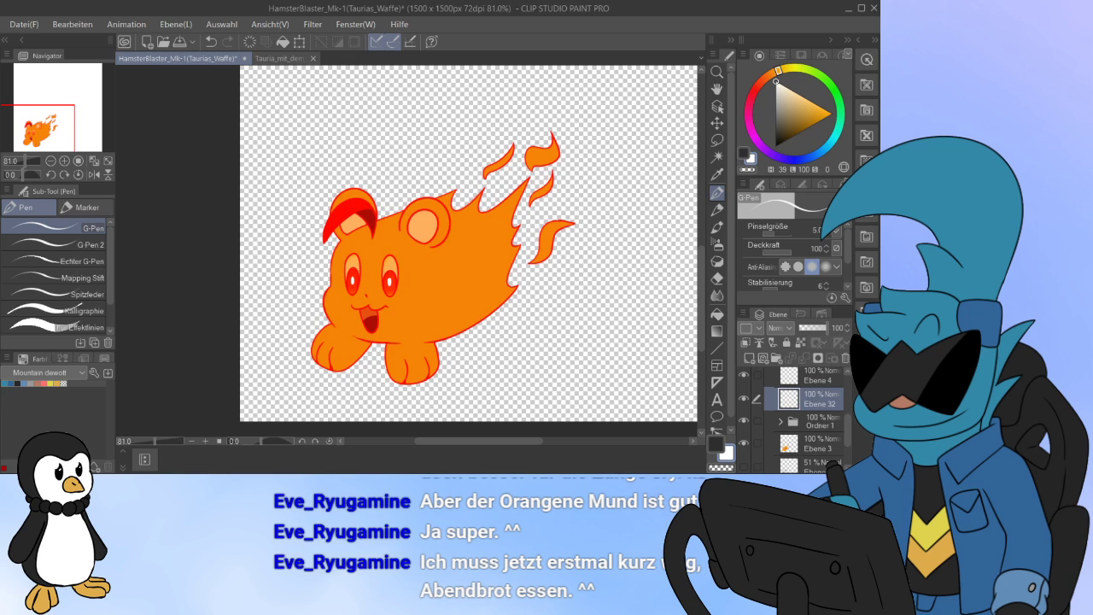
pyautogui.click(815, 443)
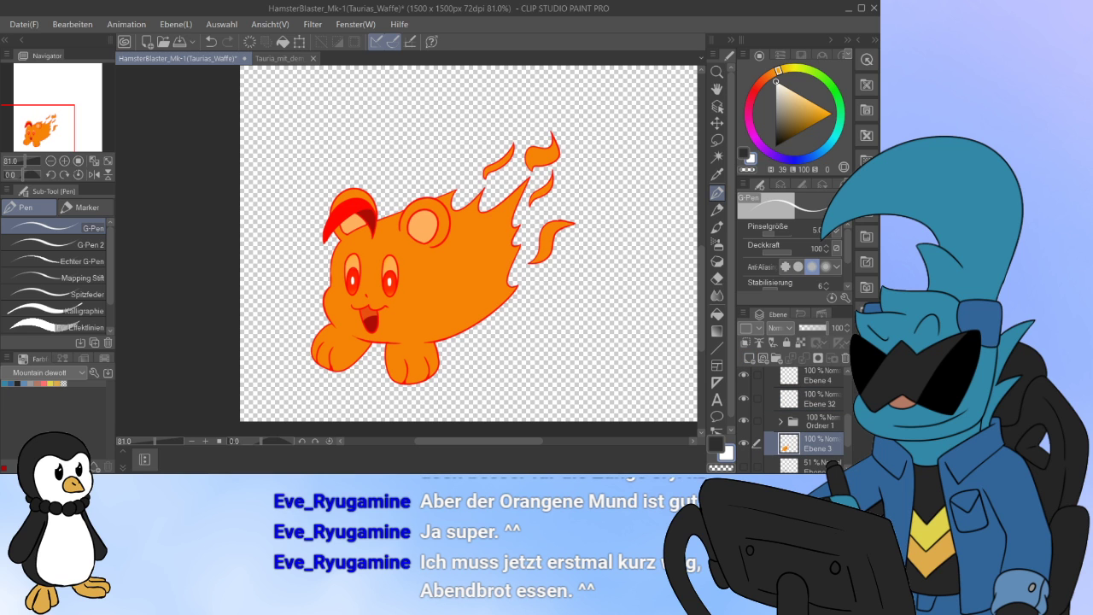
pyautogui.keyDown('ctrl'); pyautogui.click(789, 443); pyautogui.keyUp('ctrl')
pyautogui.click(749, 358)
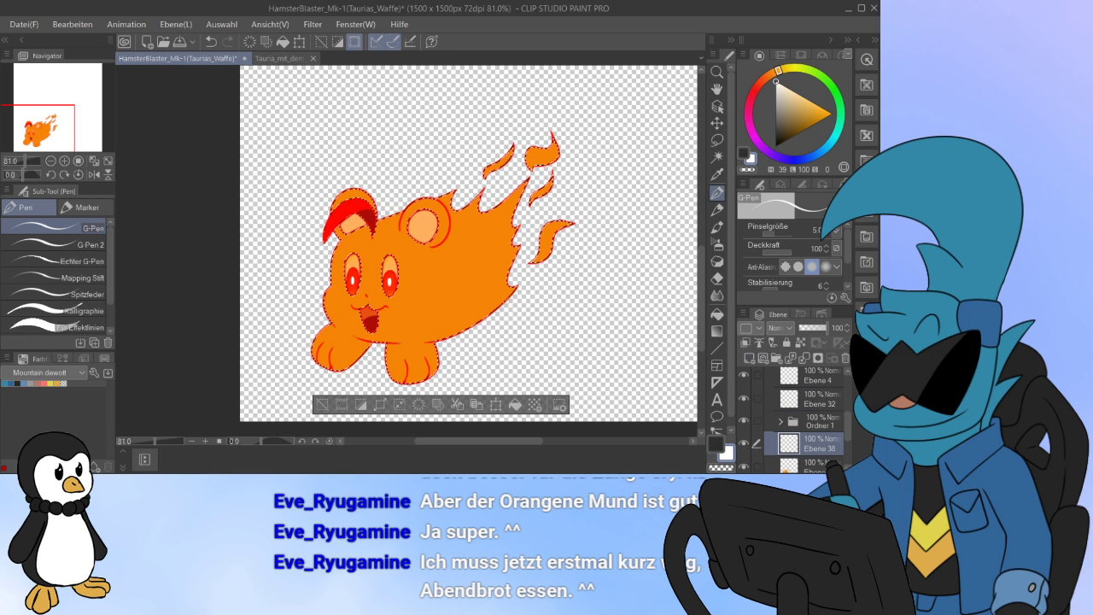
pyautogui.click(818, 359)
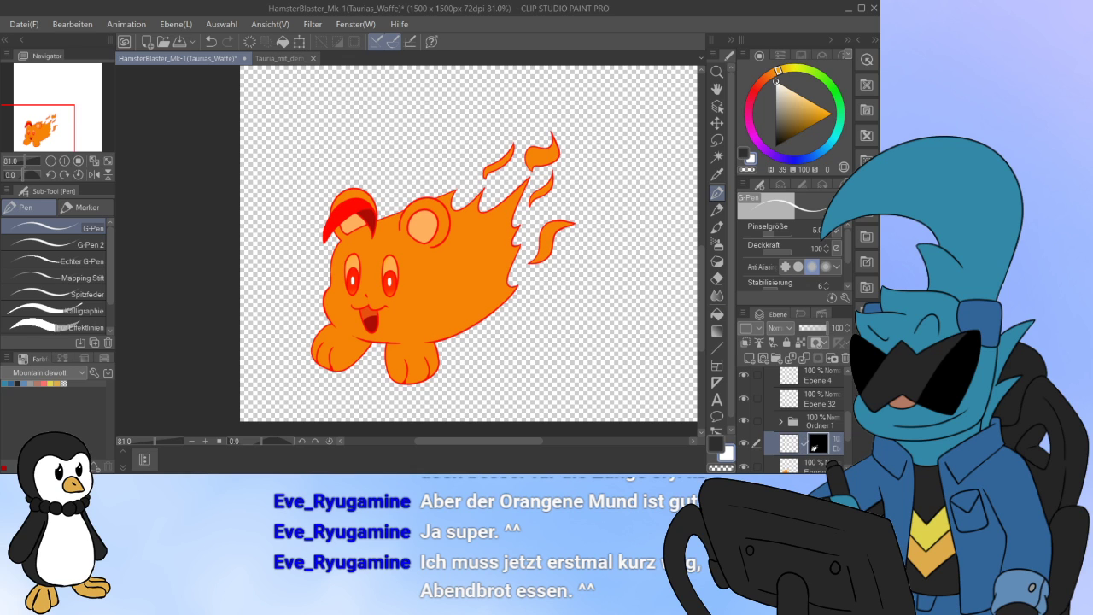
pyautogui.click(789, 443)
pyautogui.scroll(-1, 794, 419)
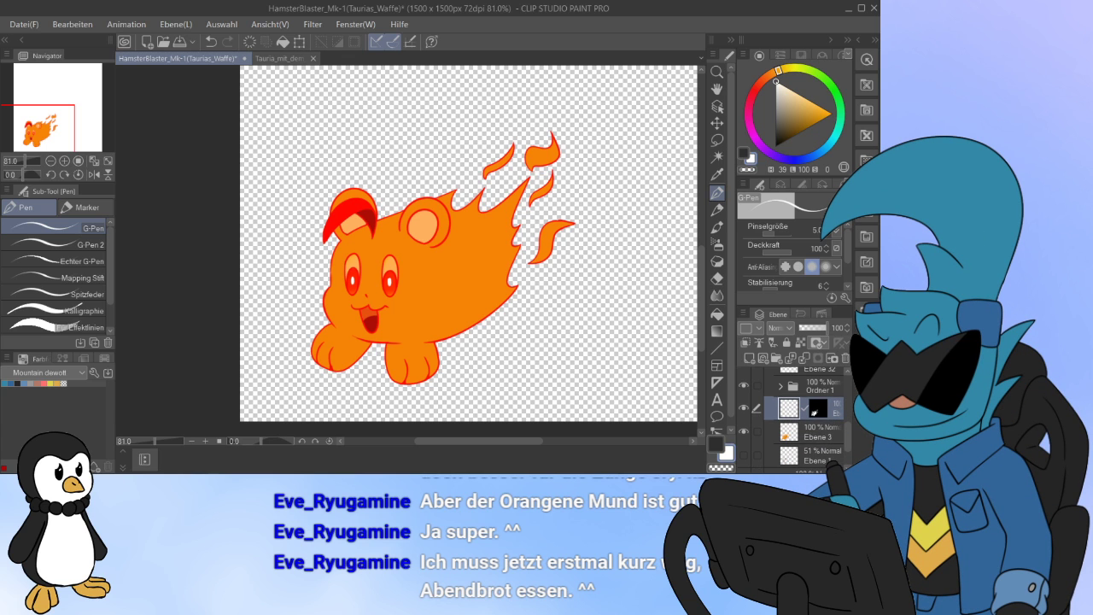
# Step: Select the body area of Ebene 3 again, make the masked layer above it active, and shrink the selection twice
pyautogui.click(818, 433)
pyautogui.keyDown('ctrl'); pyautogui.click(789, 433); pyautogui.keyUp('ctrl')
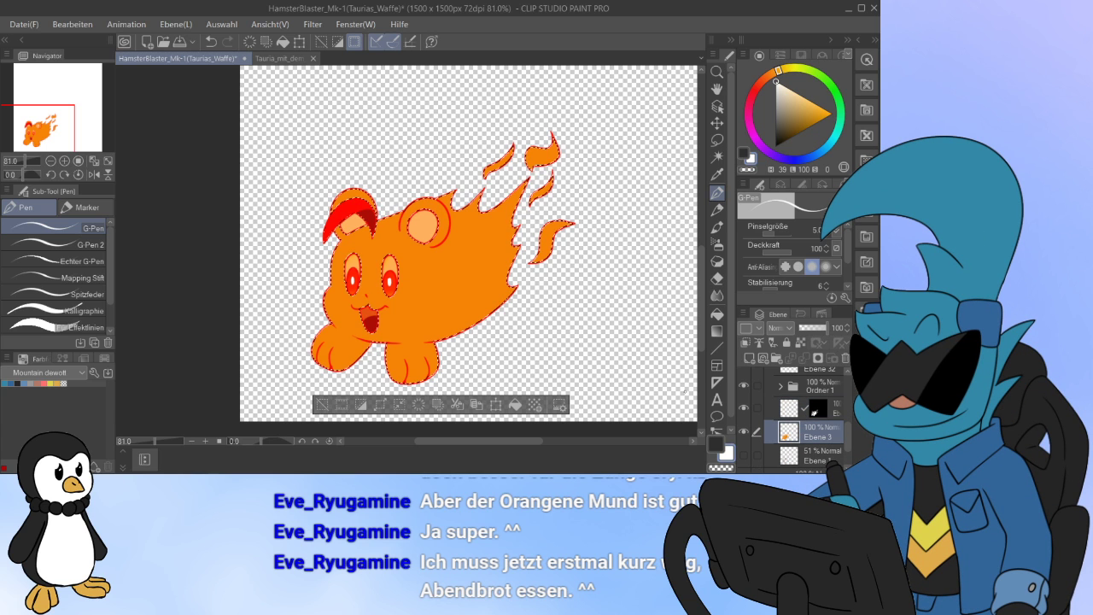
pyautogui.click(791, 409)
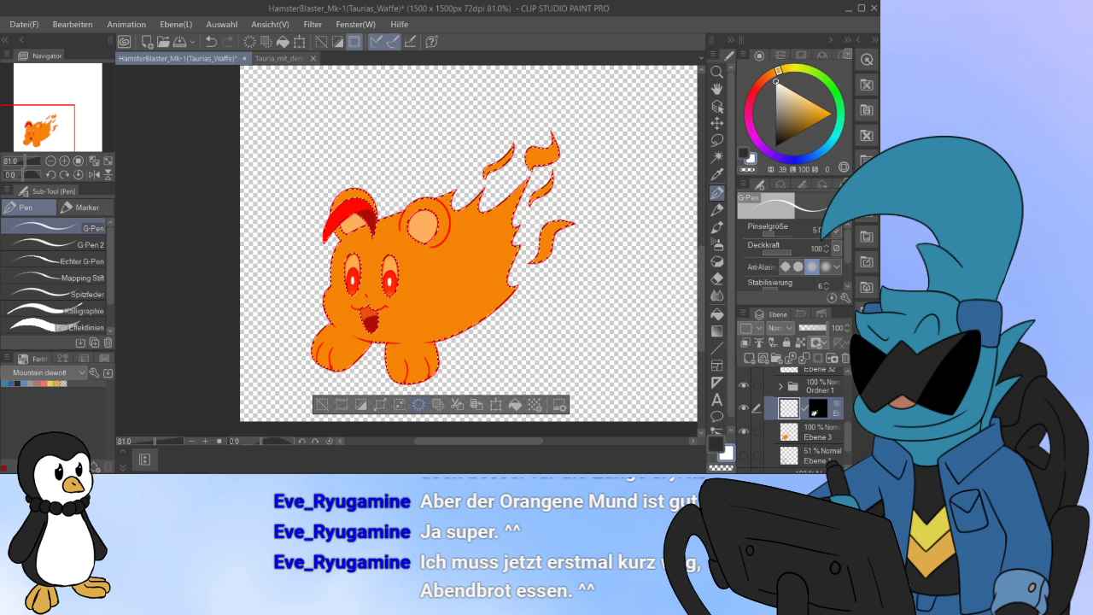
pyautogui.click(399, 405)
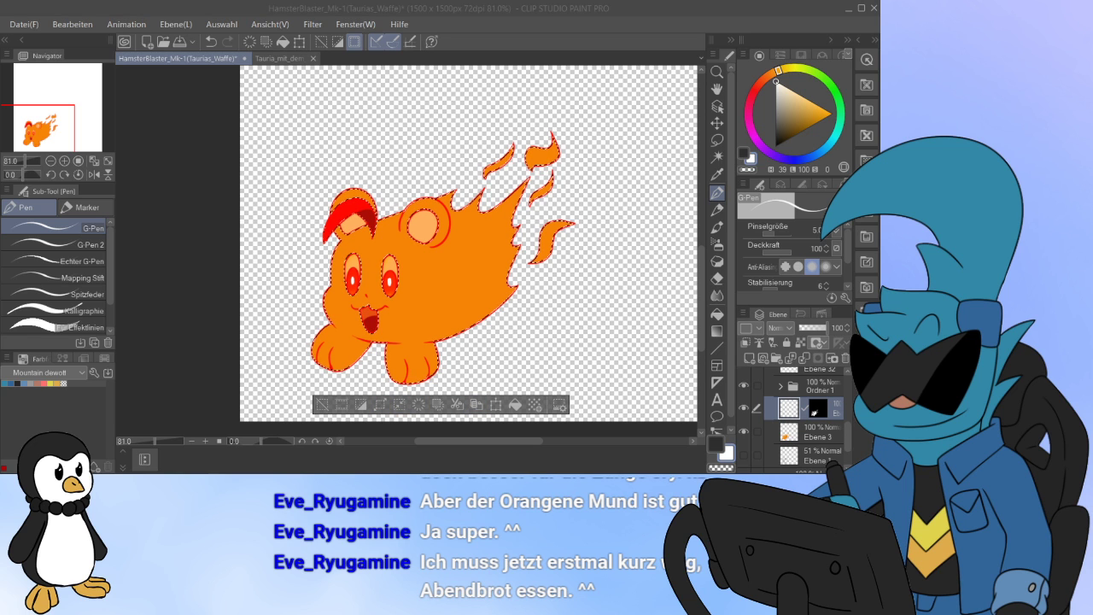
pyautogui.click(501, 280)
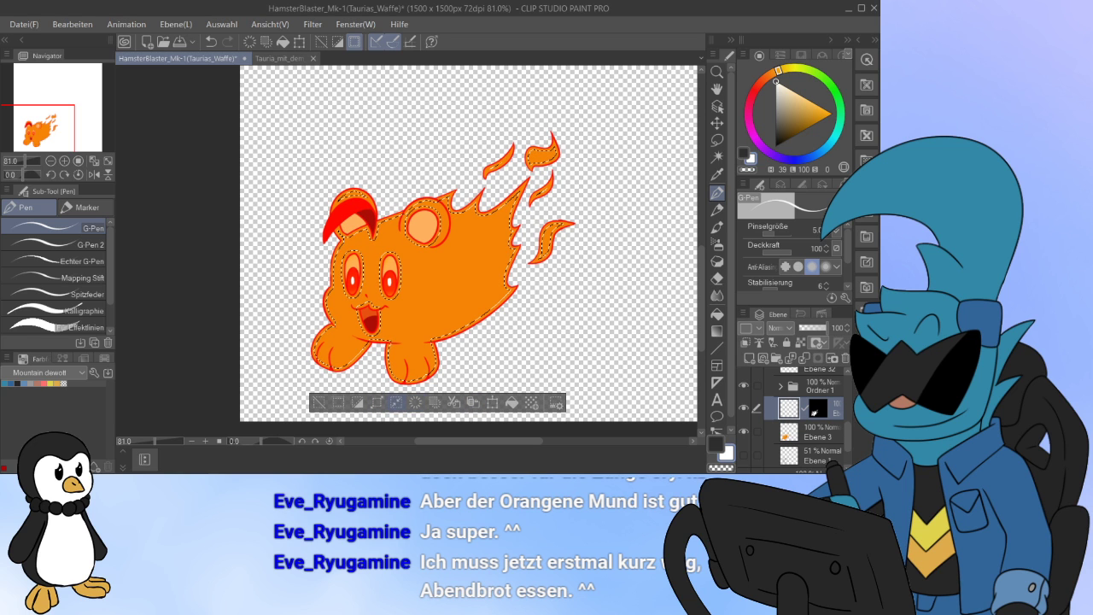
pyautogui.click(396, 403)
pyautogui.press('Return')
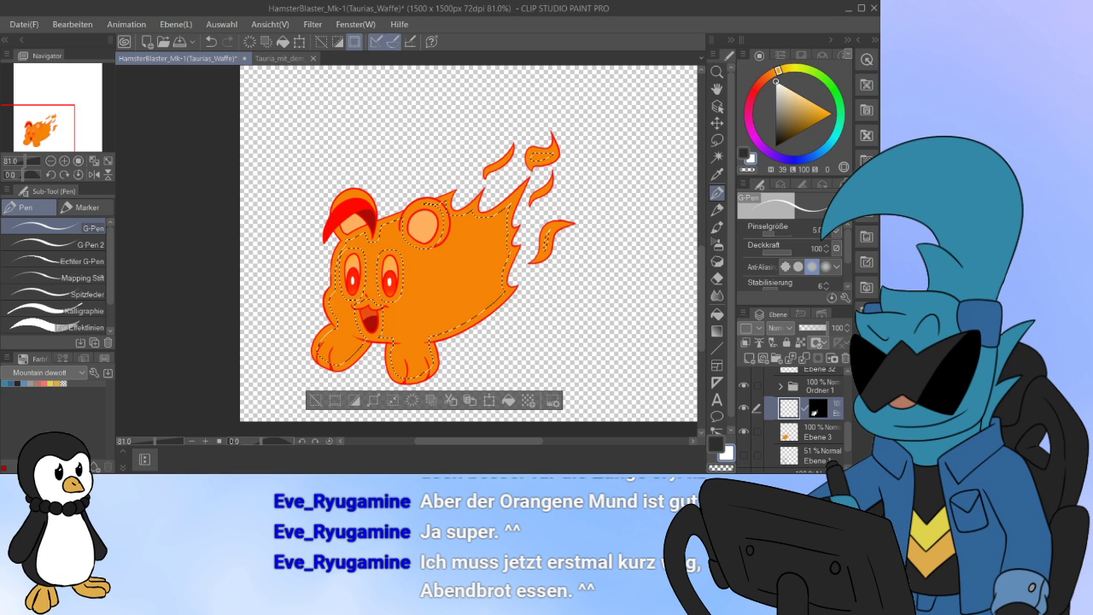
# Step: Sample the body orange, shift it to yellow-orange with hue 38, and fill the shrunken selection on the masked layer
pyautogui.moveTo(777, 83); pyautogui.dragTo(861, 111)
pyautogui.press('i')
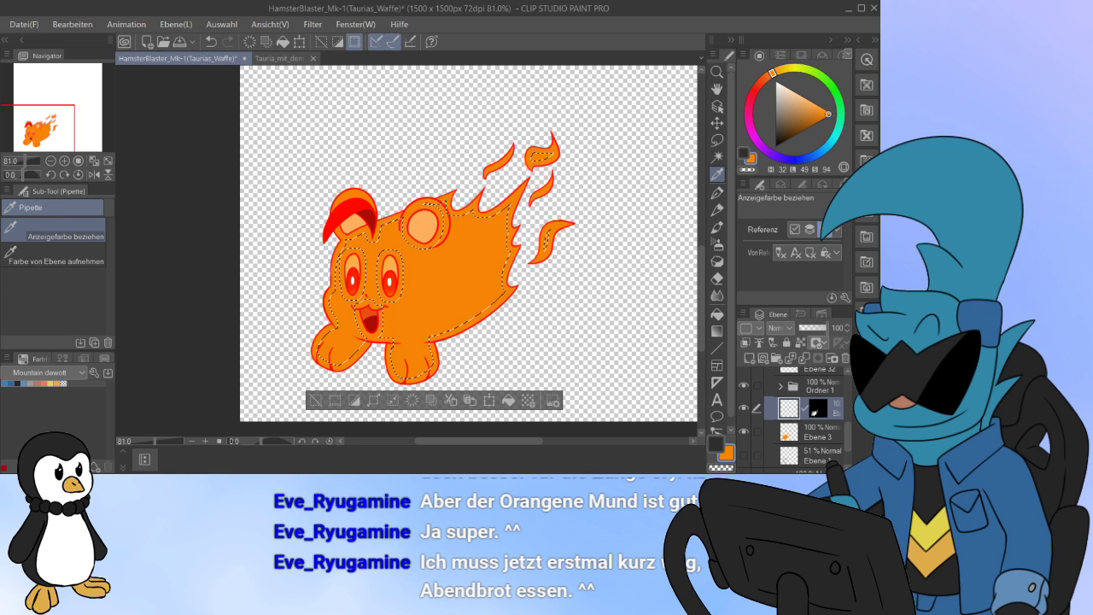
pyautogui.moveTo(773, 73); pyautogui.dragTo(777, 71)
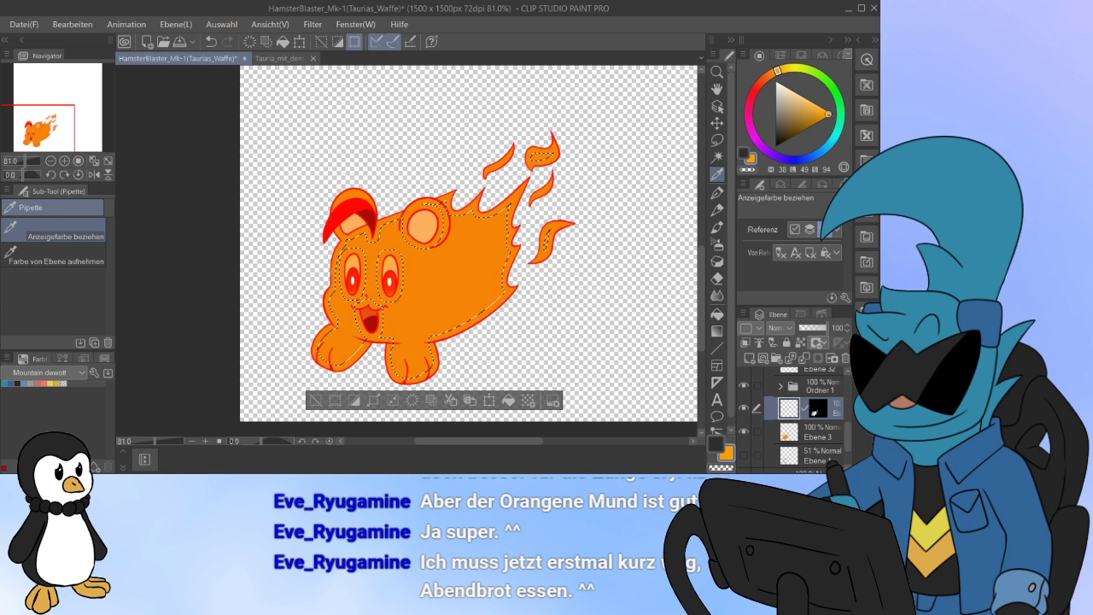
pyautogui.click(508, 400)
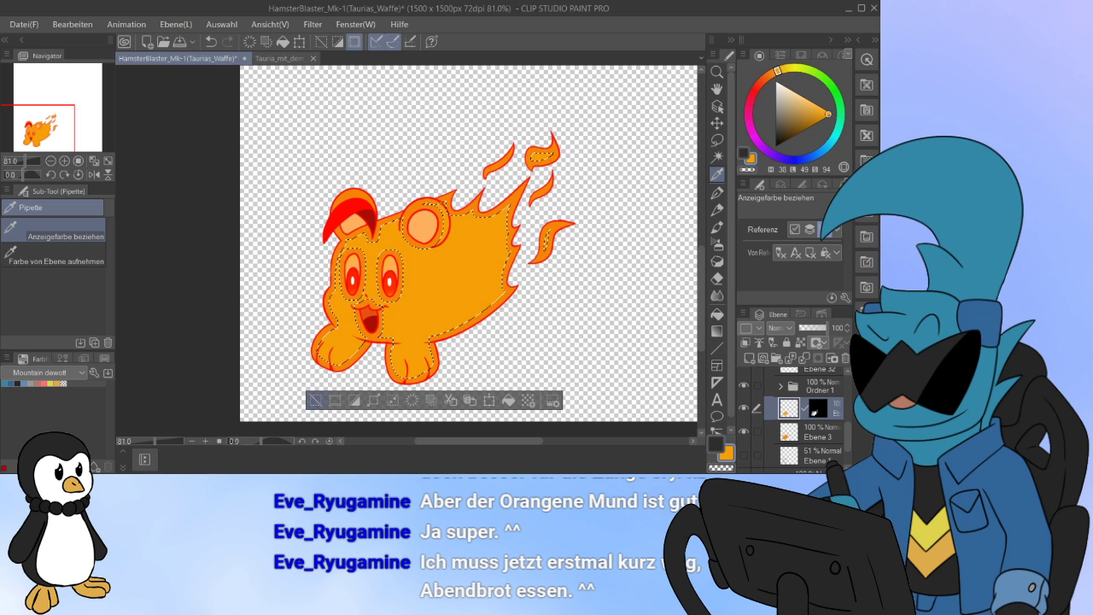
# Step: Deselect and paint the yellow-orange over the darker rims around the eyes, mouth and chin with the Fineliner marker
pyautogui.click(316, 400)
pyautogui.scroll(5, 345, 377)
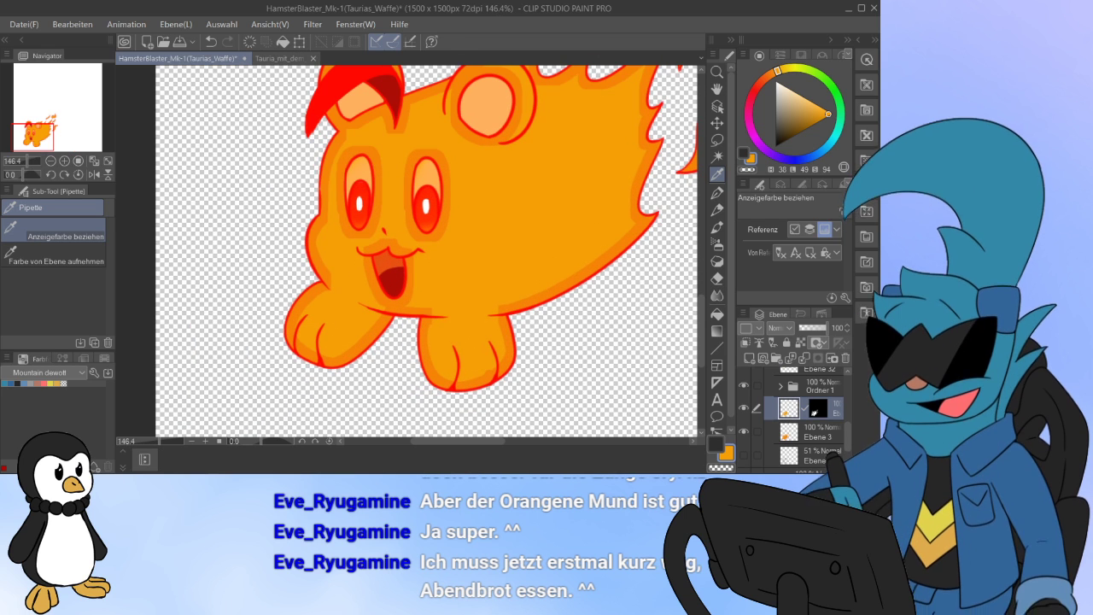
pyautogui.press('p')
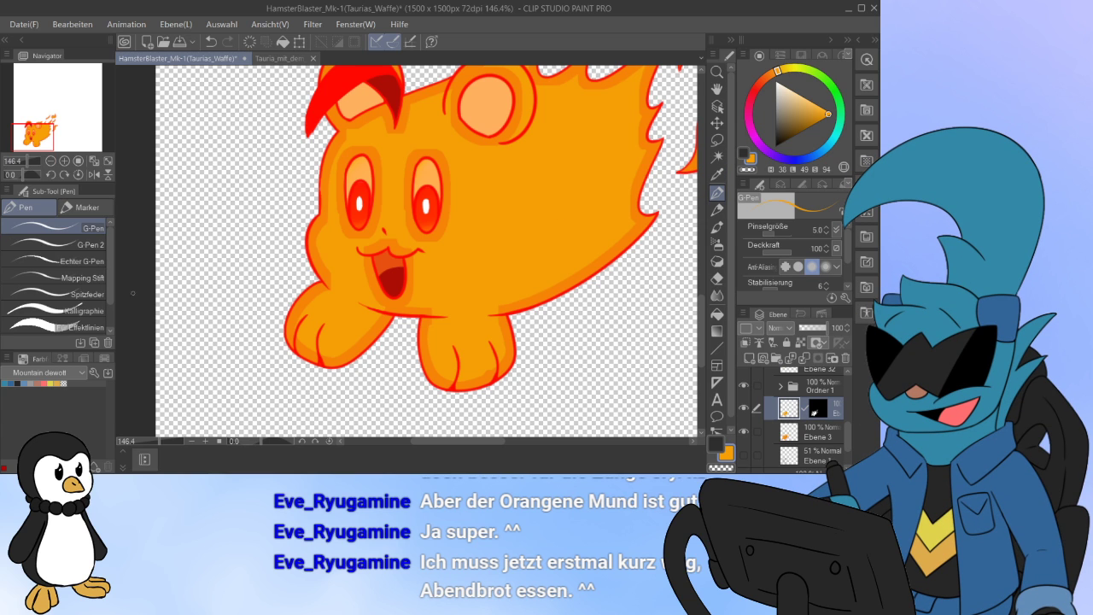
pyautogui.click(85, 207)
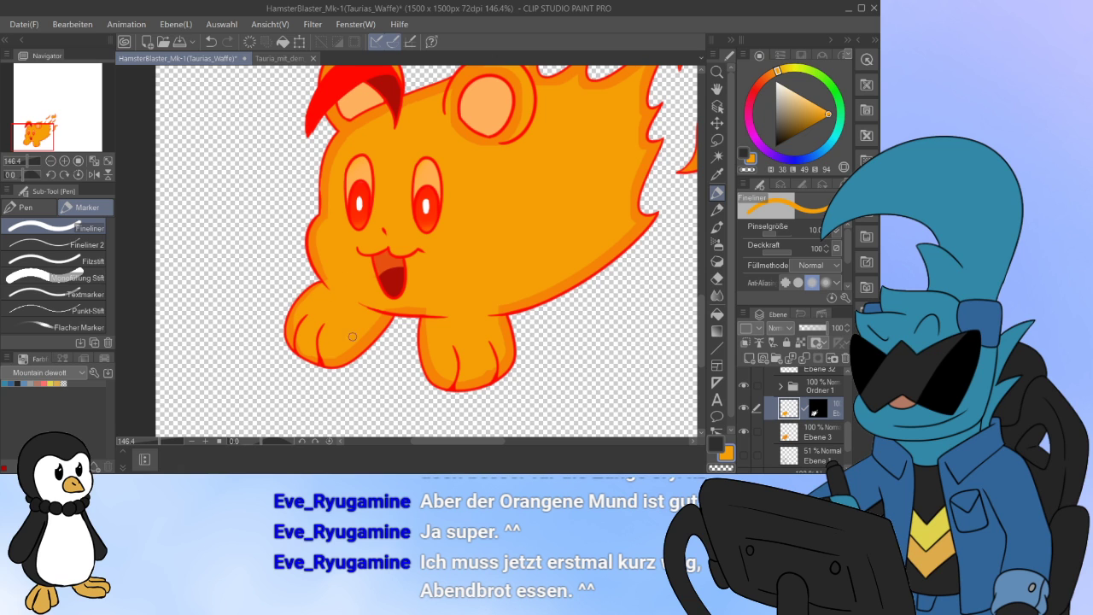
pyautogui.moveTo(391, 309); pyautogui.dragTo(425, 311)
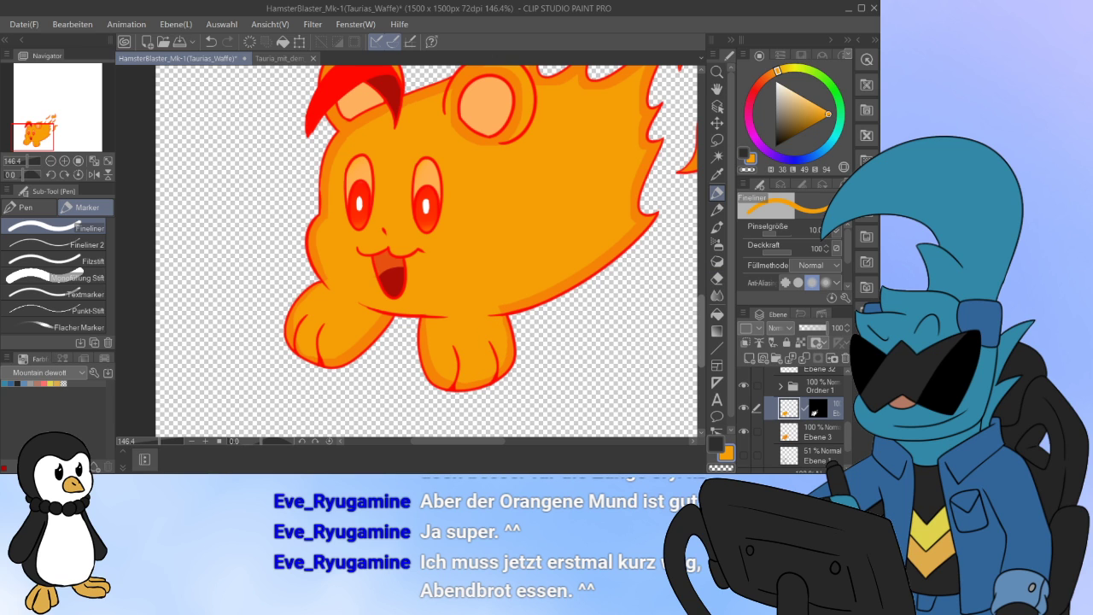
# Step: Extend the yellow-orange up to the edge of the round ear with the Fineliner, then switch to the G-Pen
pyautogui.moveTo(701, 318); pyautogui.dragTo(701, 297)
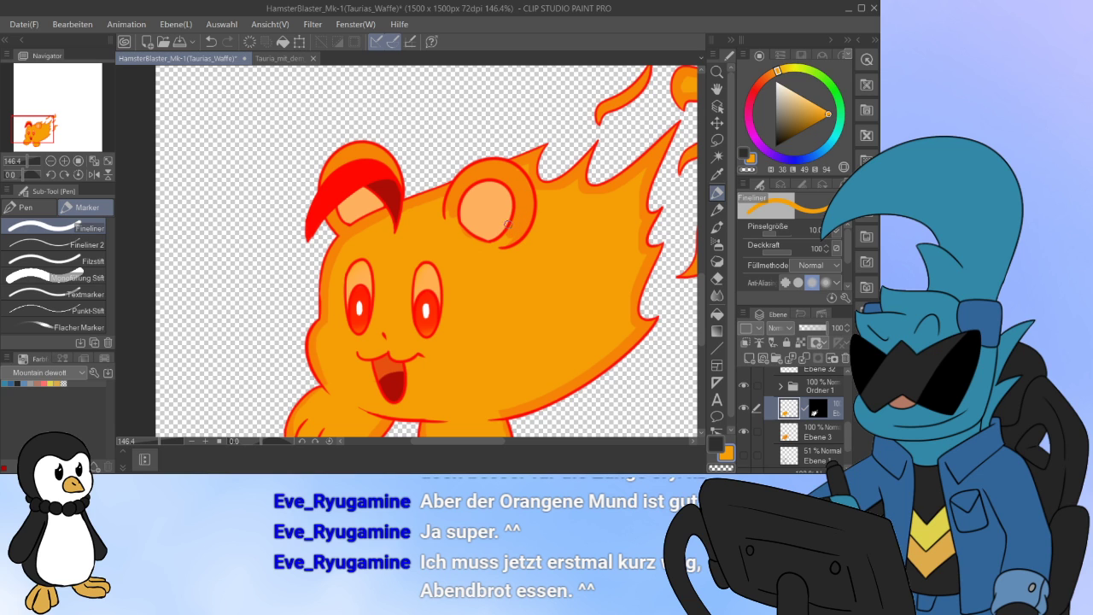
pyautogui.moveTo(447, 213); pyautogui.dragTo(495, 243)
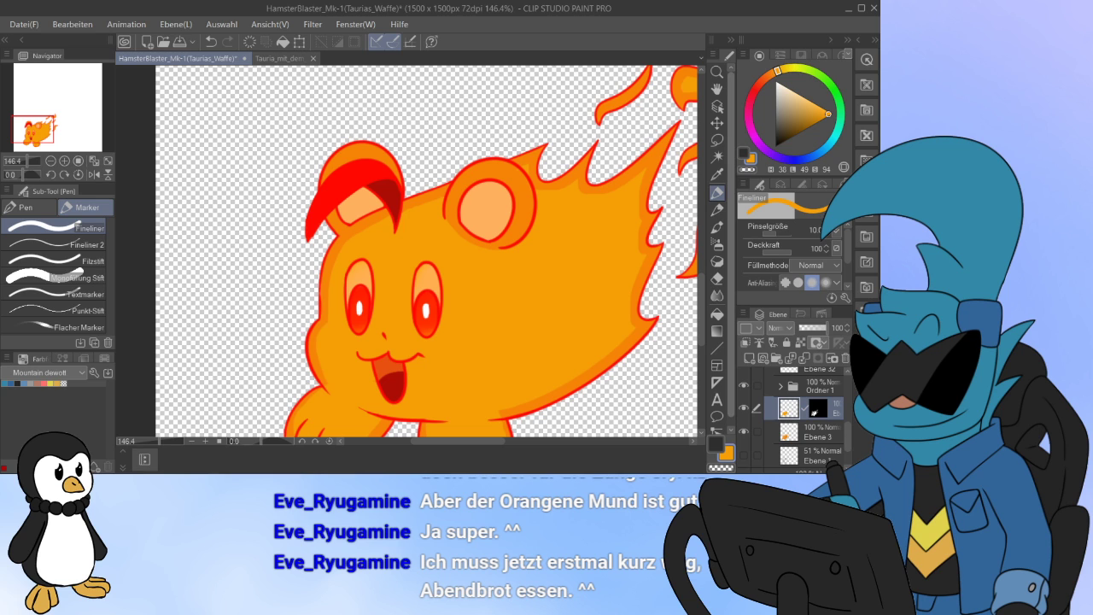
pyautogui.click(26, 206)
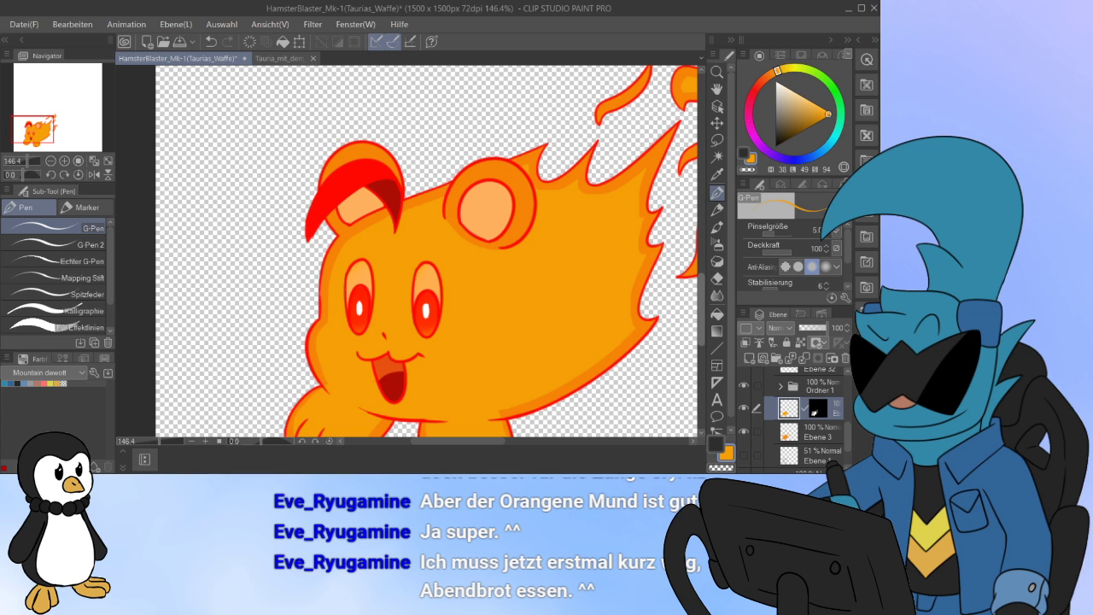
pyautogui.moveTo(701, 309); pyautogui.dragTo(701, 330)
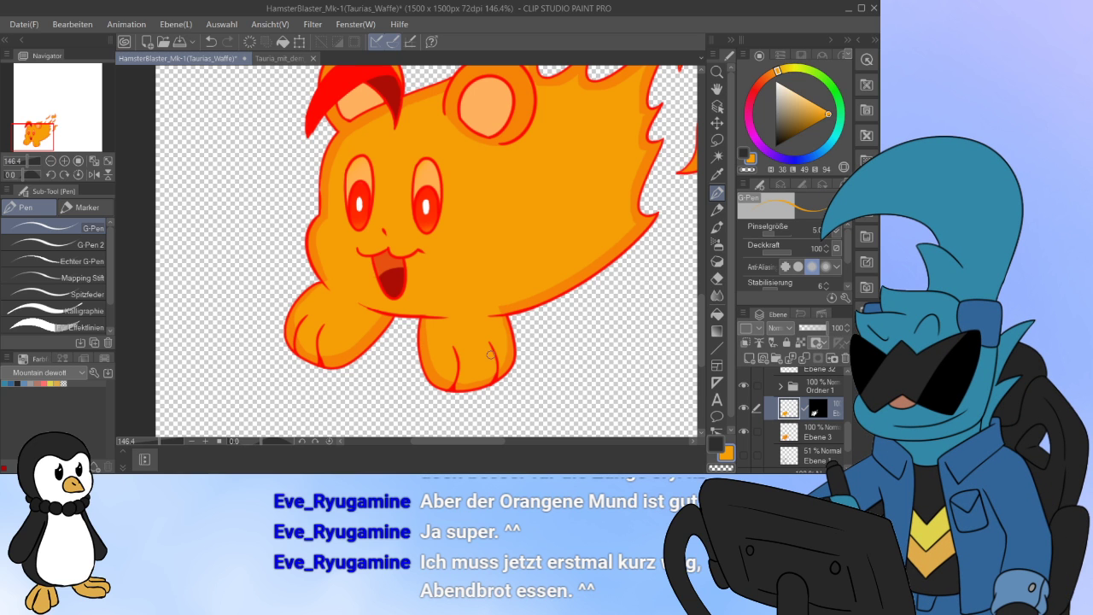
pyautogui.scroll(-6, 508, 346)
pyautogui.scroll(4, 508, 345)
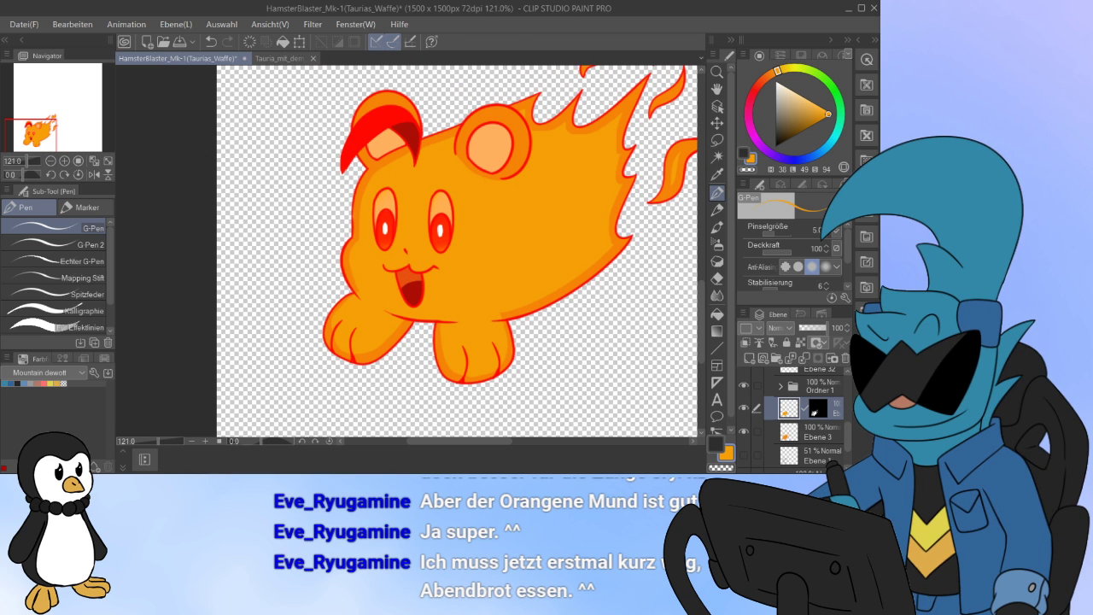
# Step: Select the masked area of the yellow-orange layer, add a new layer above it, and undo the accidental canvas crop
pyautogui.keyDown('ctrl'); pyautogui.click(818, 408); pyautogui.keyUp('ctrl')
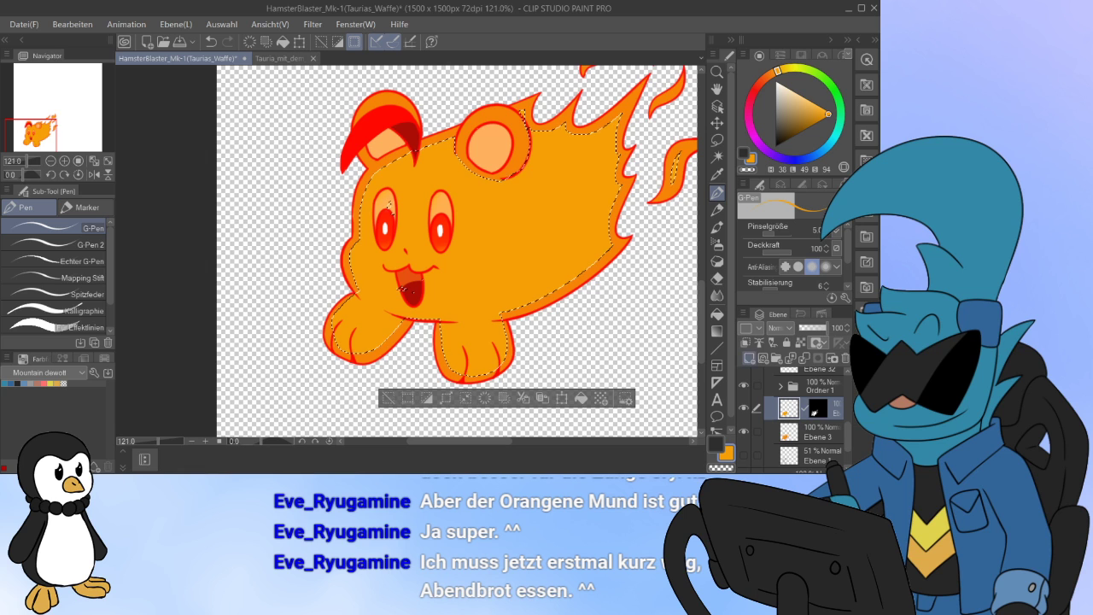
pyautogui.click(749, 358)
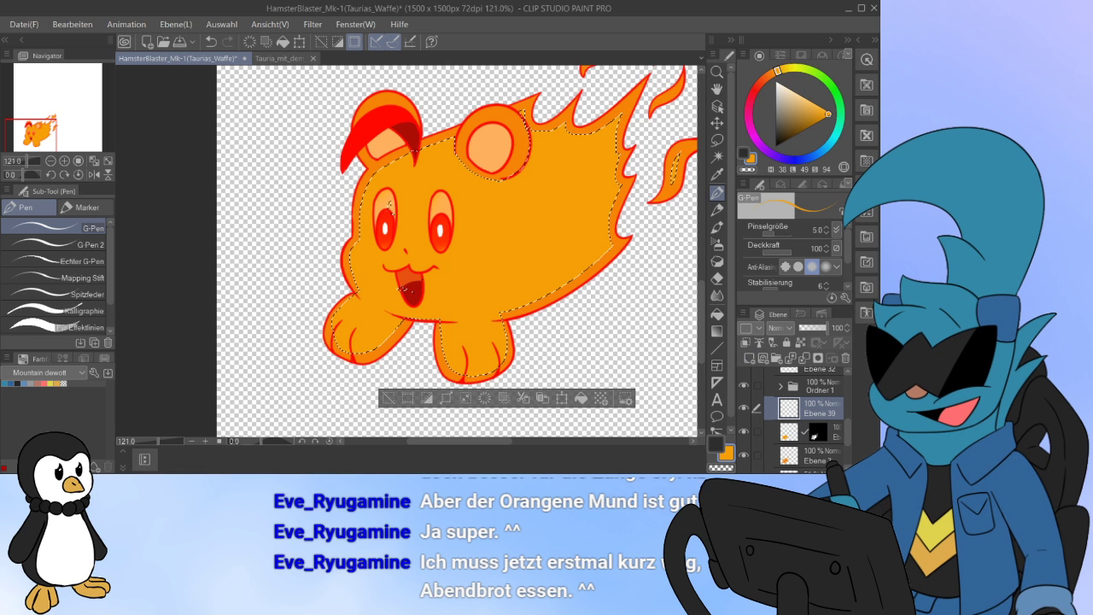
pyautogui.click(408, 398)
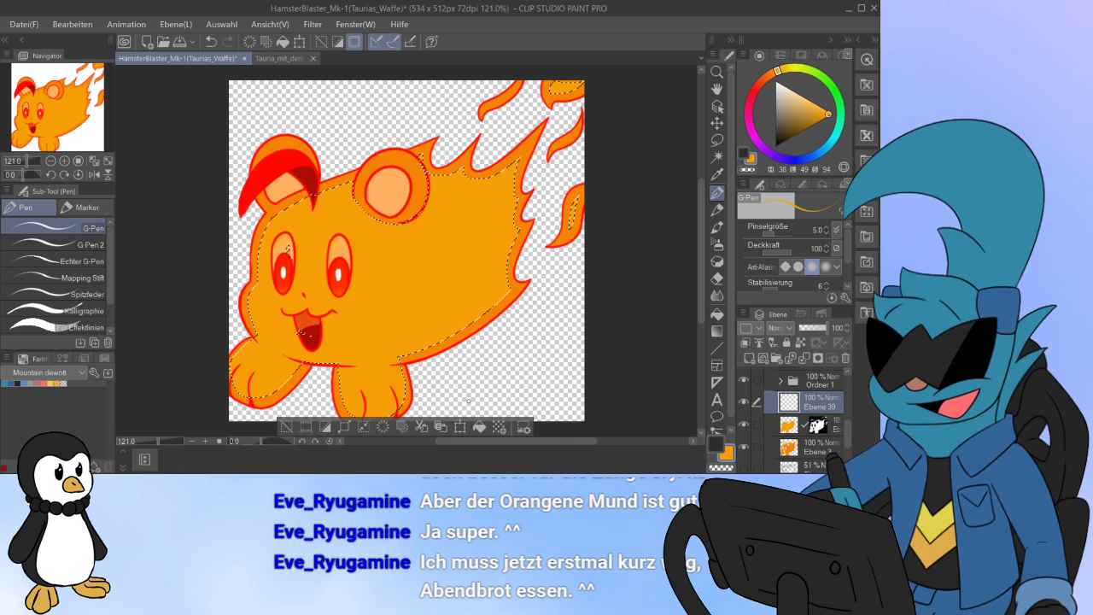
pyautogui.hotkey('ctrl', 'z')
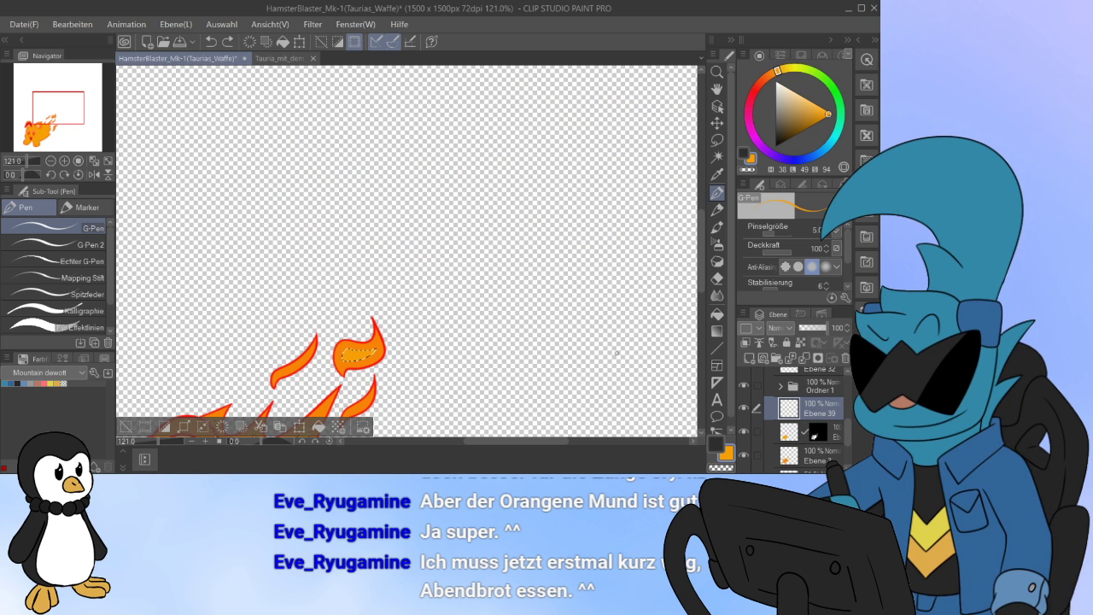
pyautogui.moveTo(360, 352); pyautogui.dragTo(585, 76)
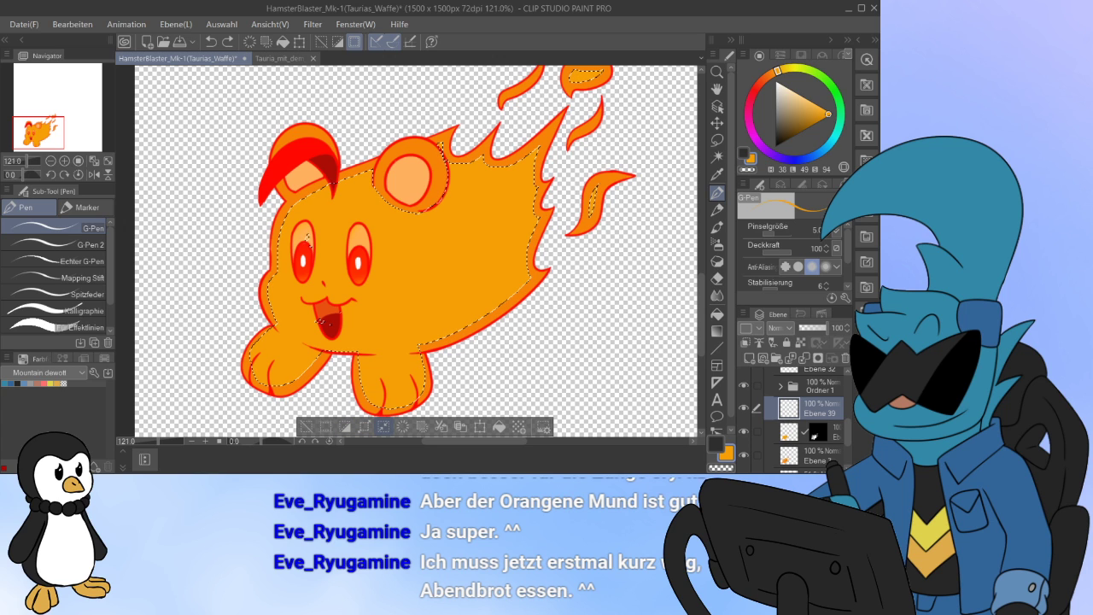
# Step: Shrink the selection twice, fill it with yellow of hue 47 on layer Ebene 39, and deselect
pyautogui.click(493, 286)
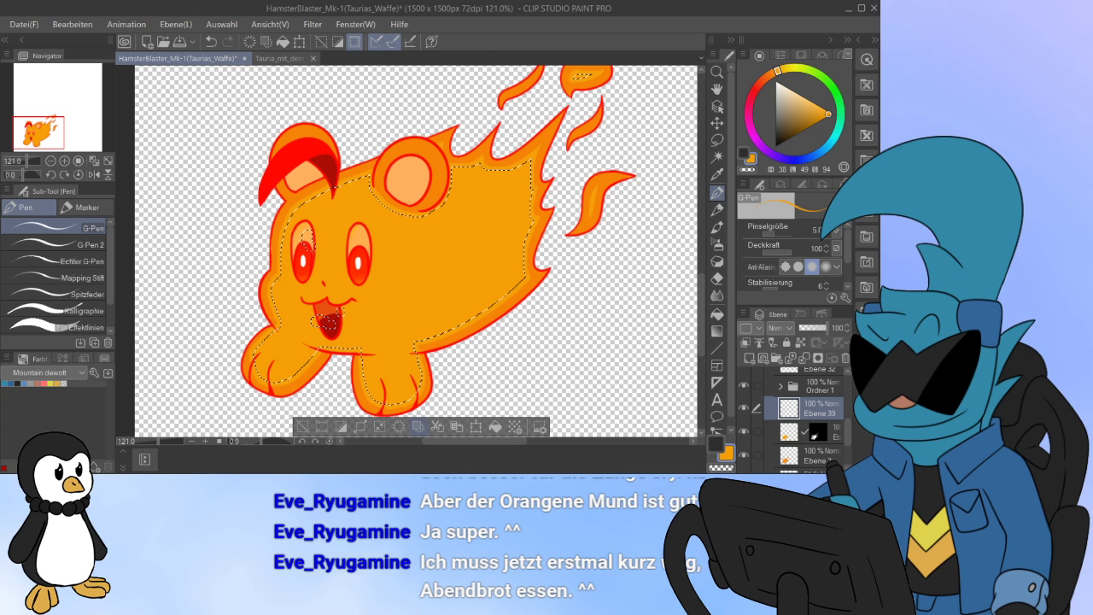
pyautogui.click(379, 426)
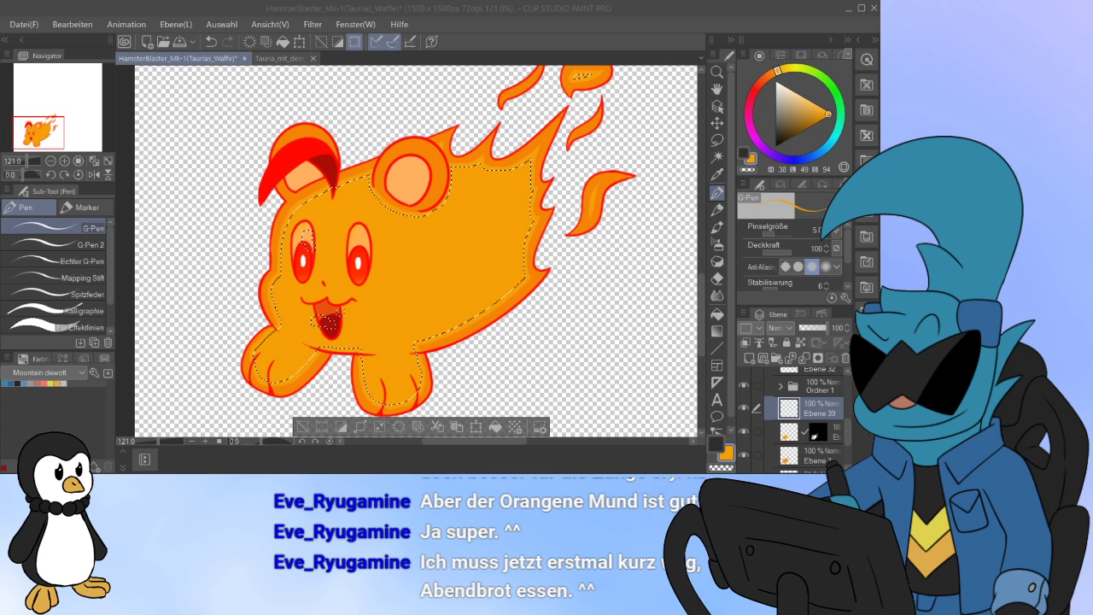
pyautogui.click(500, 214)
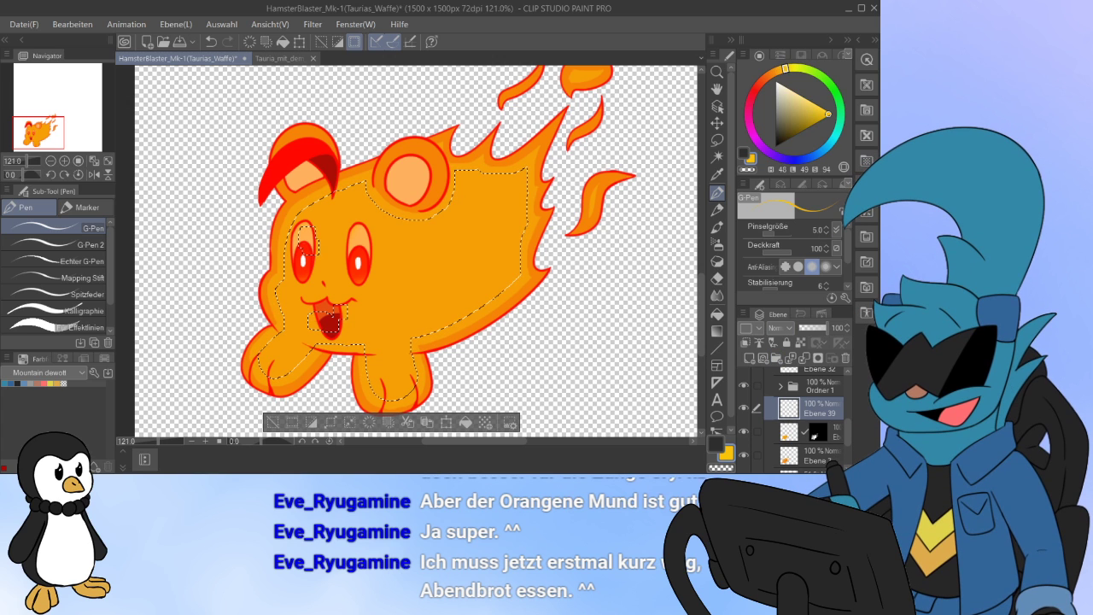
pyautogui.click(465, 422)
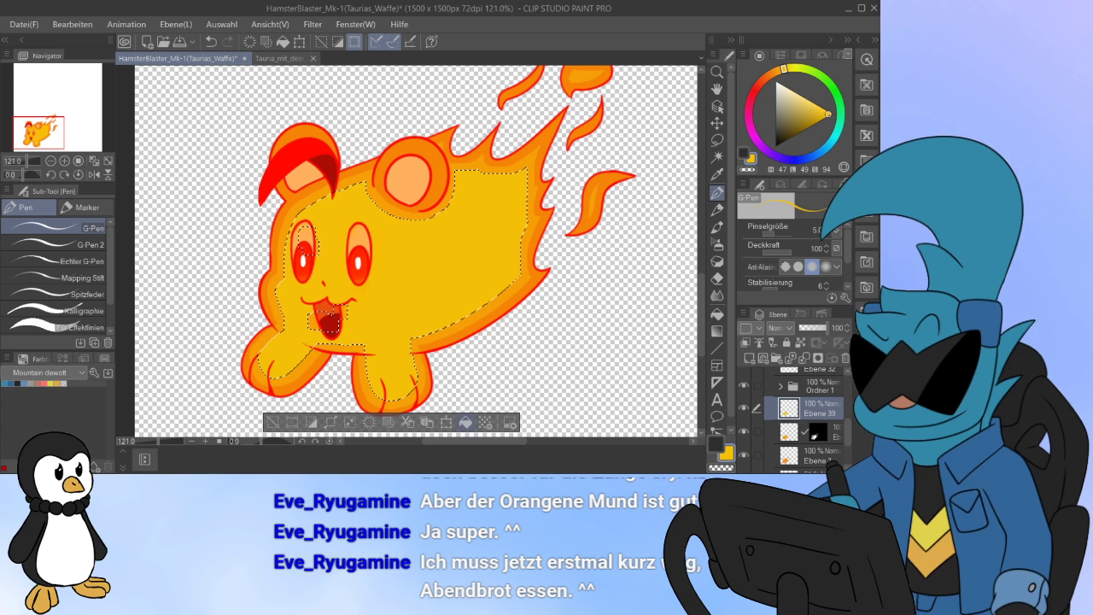
pyautogui.hotkey('ctrl', 'd')
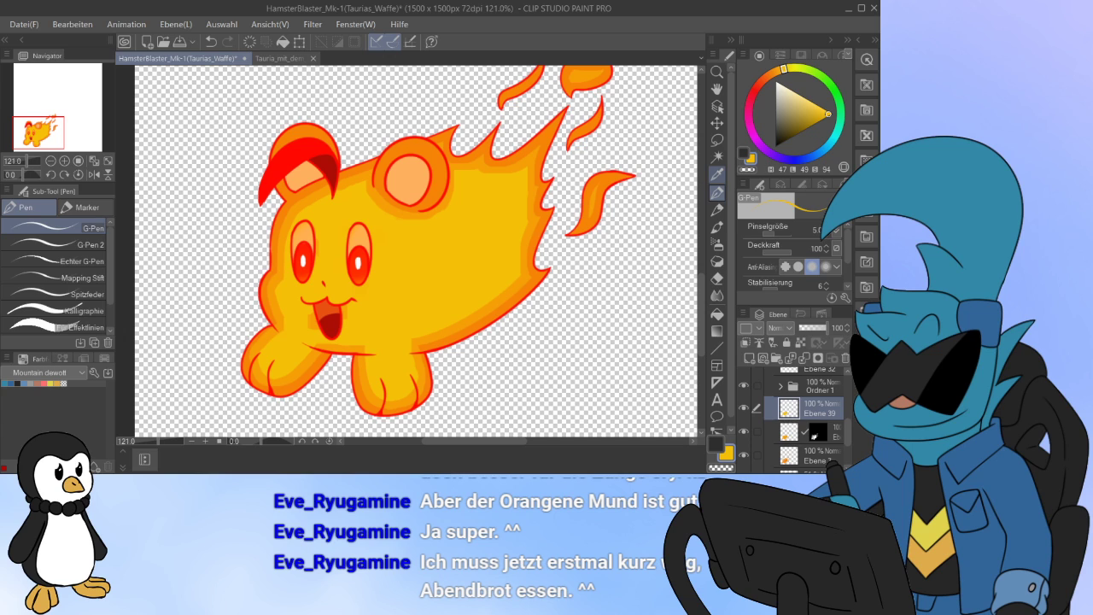
# Step: Touch up the yellow on Ebene 39 with the Fineliner marker along the flame edge and around the eyes and mouth
pyautogui.click(717, 174)
pyautogui.click(718, 210)
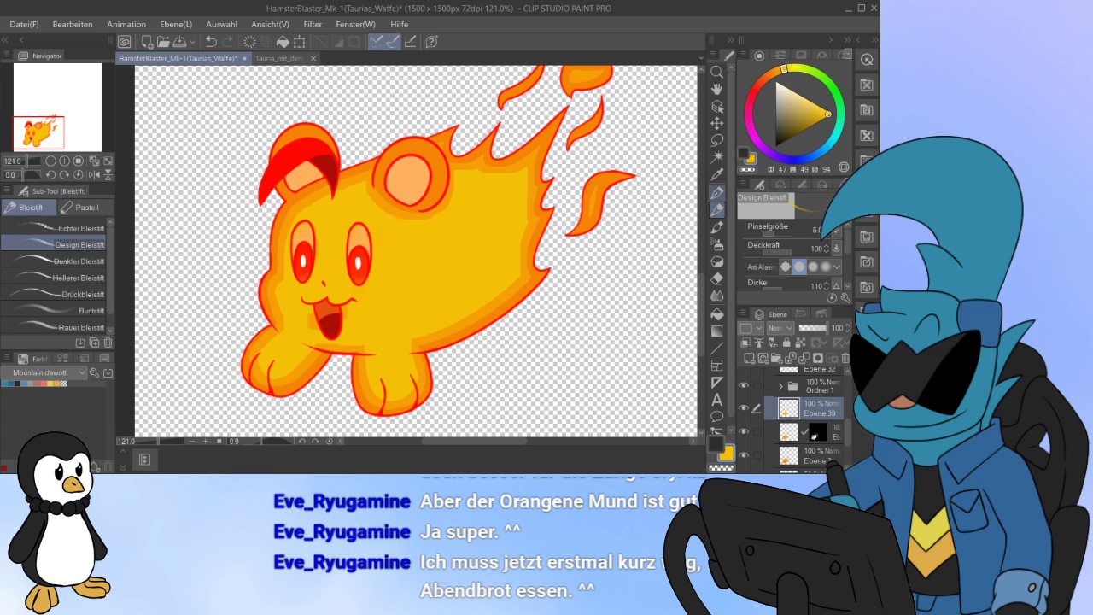
pyautogui.click(718, 193)
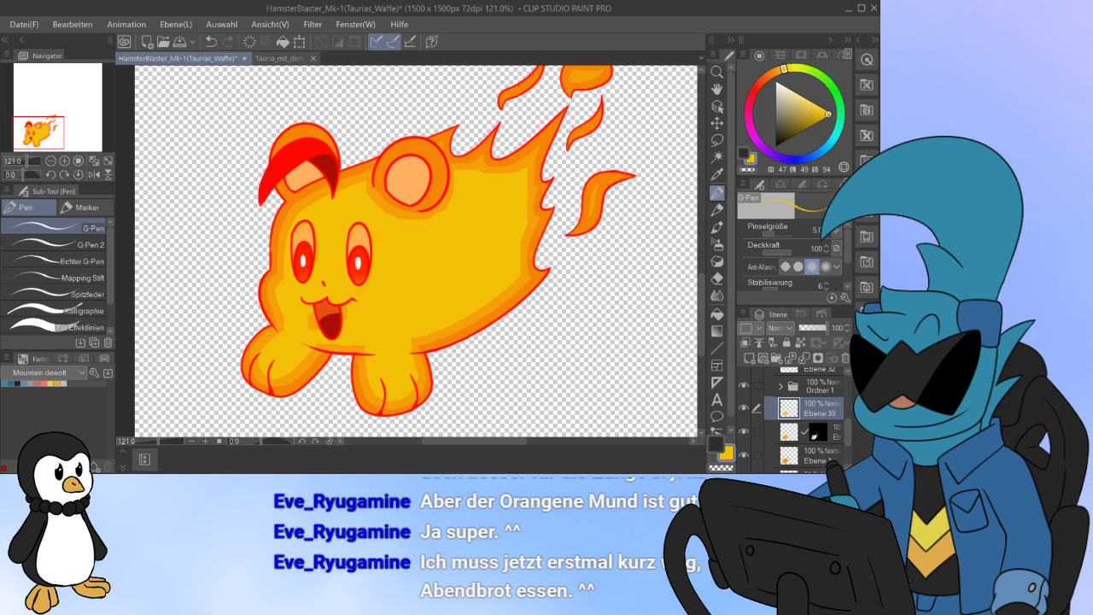
pyautogui.press('p')
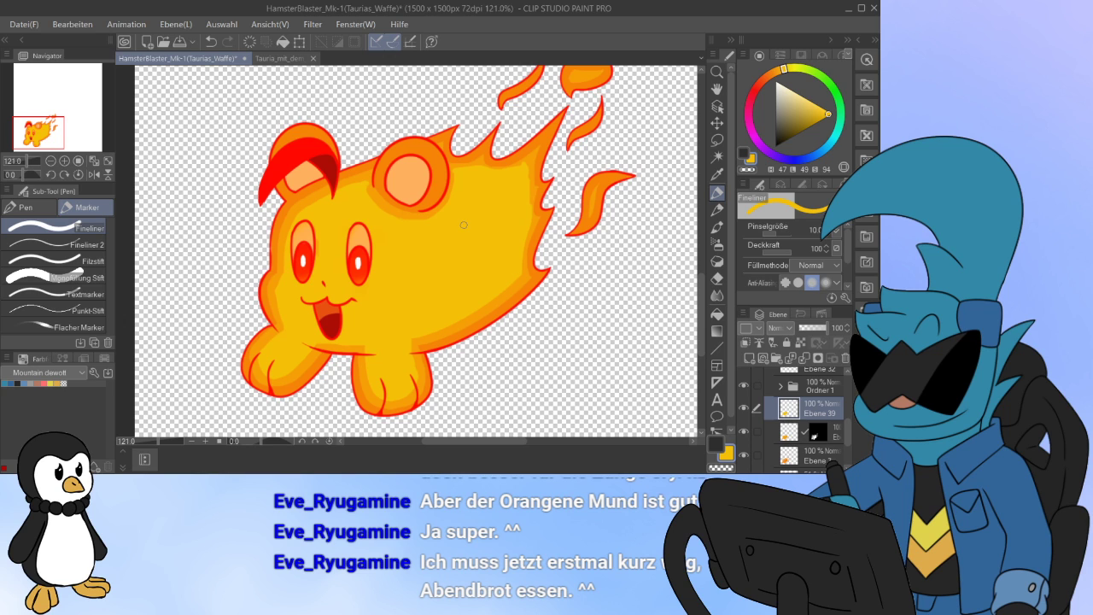
pyautogui.moveTo(532, 176); pyautogui.dragTo(529, 210)
pyautogui.scroll(3, 396, 120)
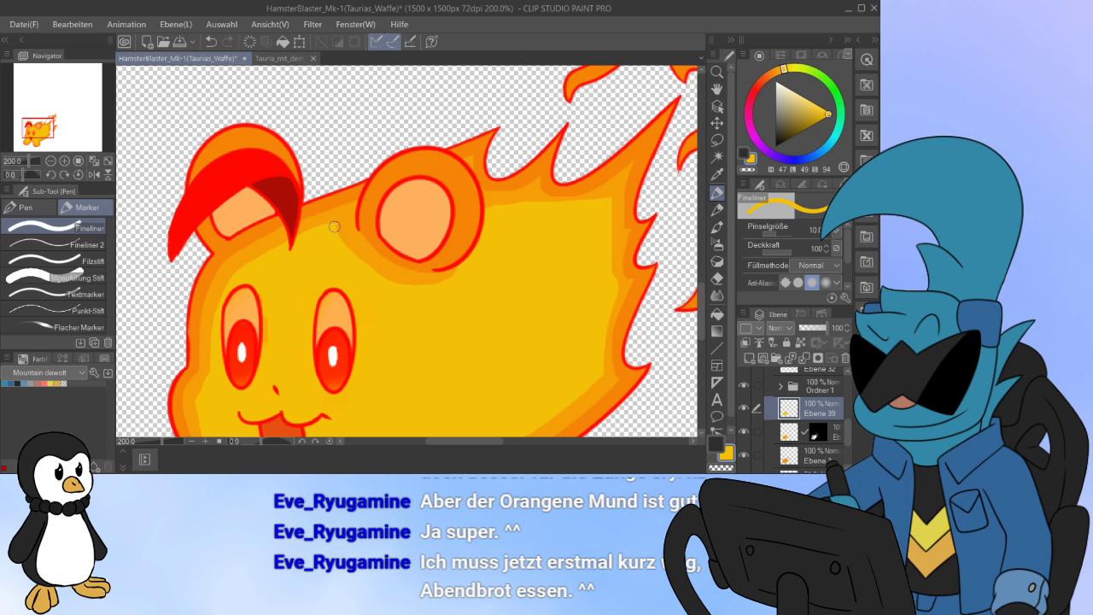
pyautogui.moveTo(281, 389)
pyautogui.mouseDown()
pyautogui.moveTo(345, 242)
pyautogui.moveTo(355, 244)
pyautogui.mouseUp()
pyautogui.moveTo(278, 315); pyautogui.dragTo(270, 245)
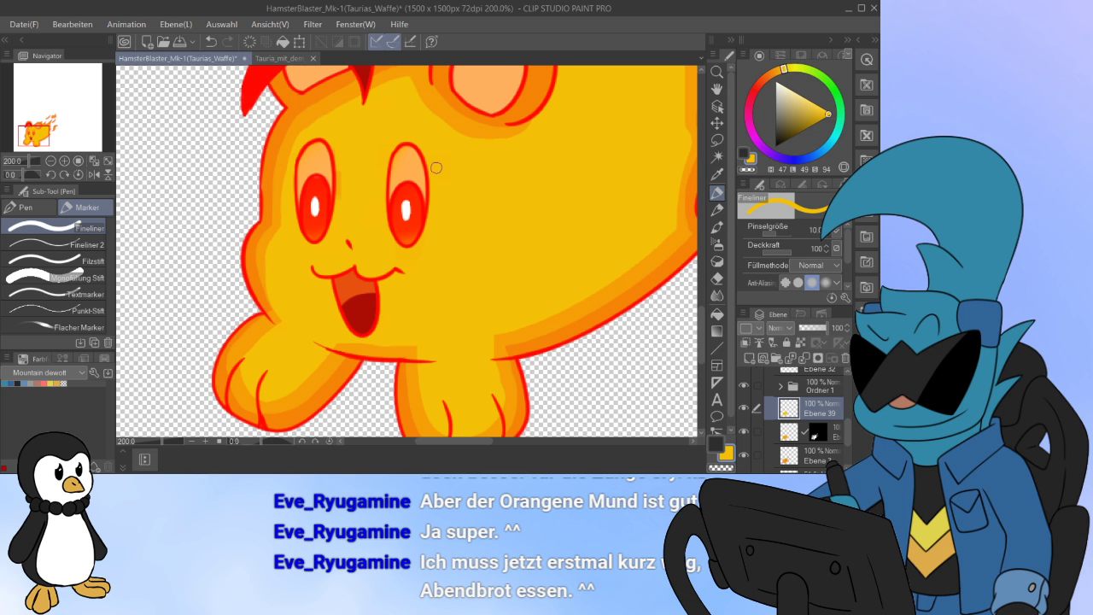
# Step: Examine the yellow shading over the hamster's face, body and flames at different magnifications
pyautogui.scroll(-4, 435, 168)
pyautogui.scroll(2, 336, 156)
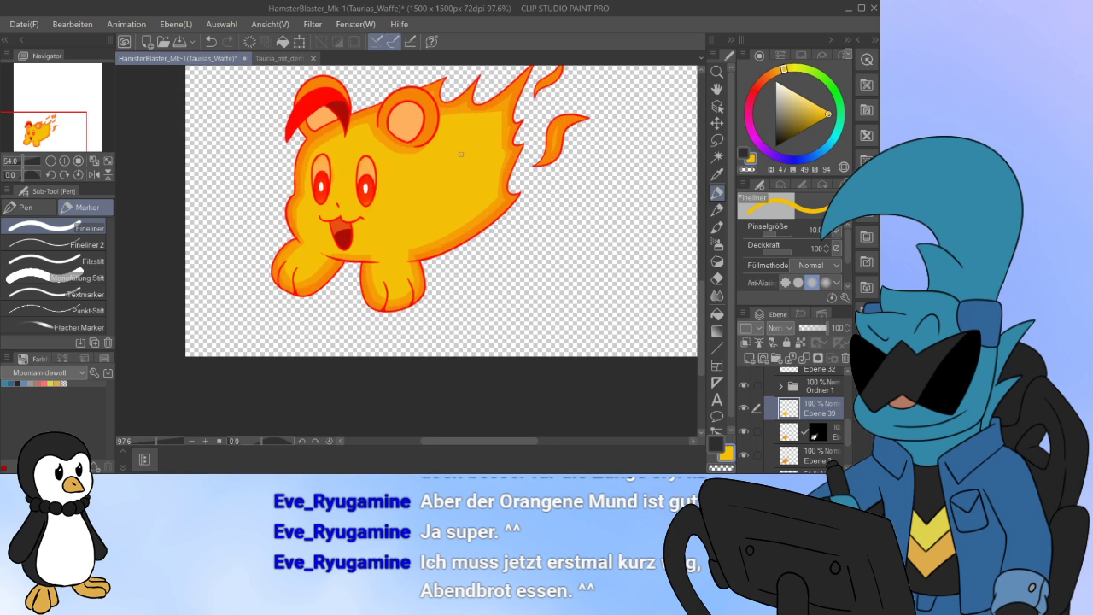
pyautogui.scroll(4, 336, 156)
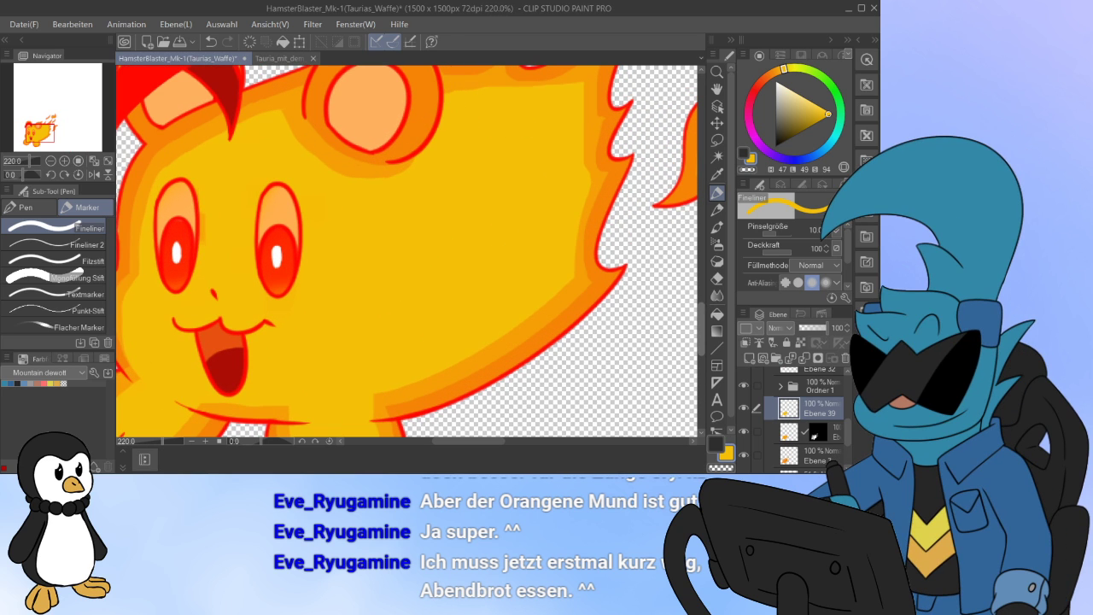
pyautogui.scroll(1, 409, 252)
pyautogui.moveTo(448, 215); pyautogui.dragTo(506, 217)
pyautogui.scroll(-3, 231, 144)
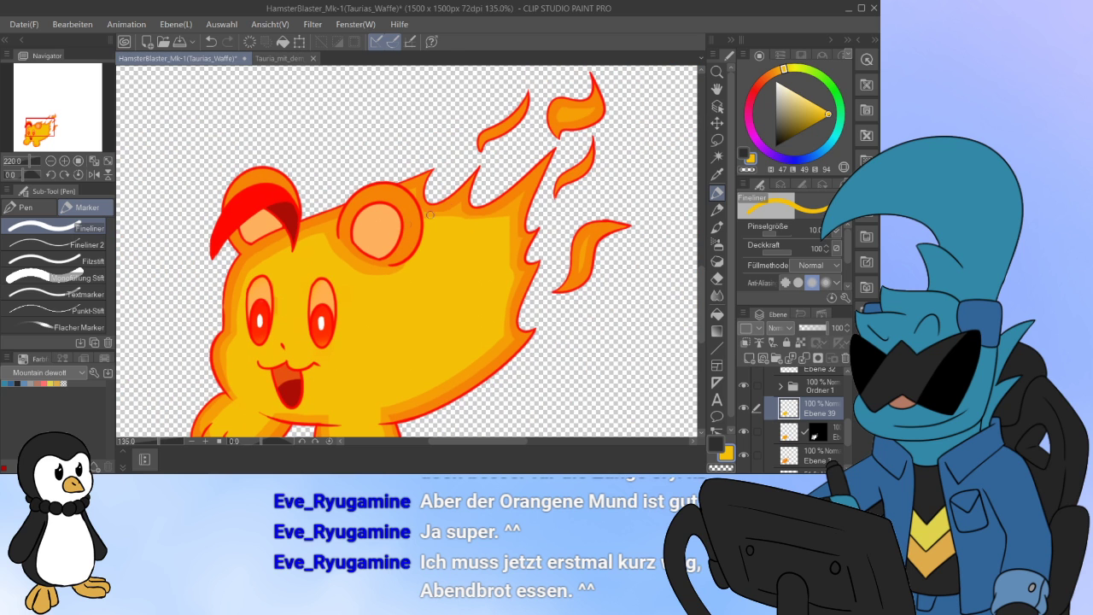
pyautogui.moveTo(444, 222); pyautogui.dragTo(518, 129)
# Step: Check layer Ebene 2 in the Bakuhamsuta folder by toggling its visibility, and add a new layer above it
pyautogui.scroll(2, 807, 418)
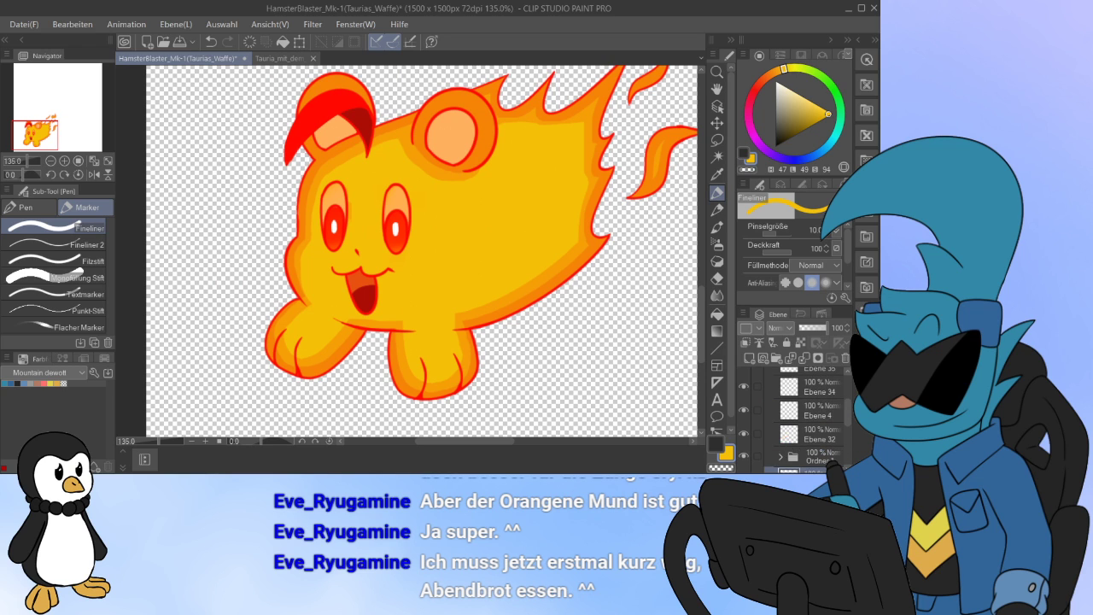
pyautogui.scroll(3, 807, 418)
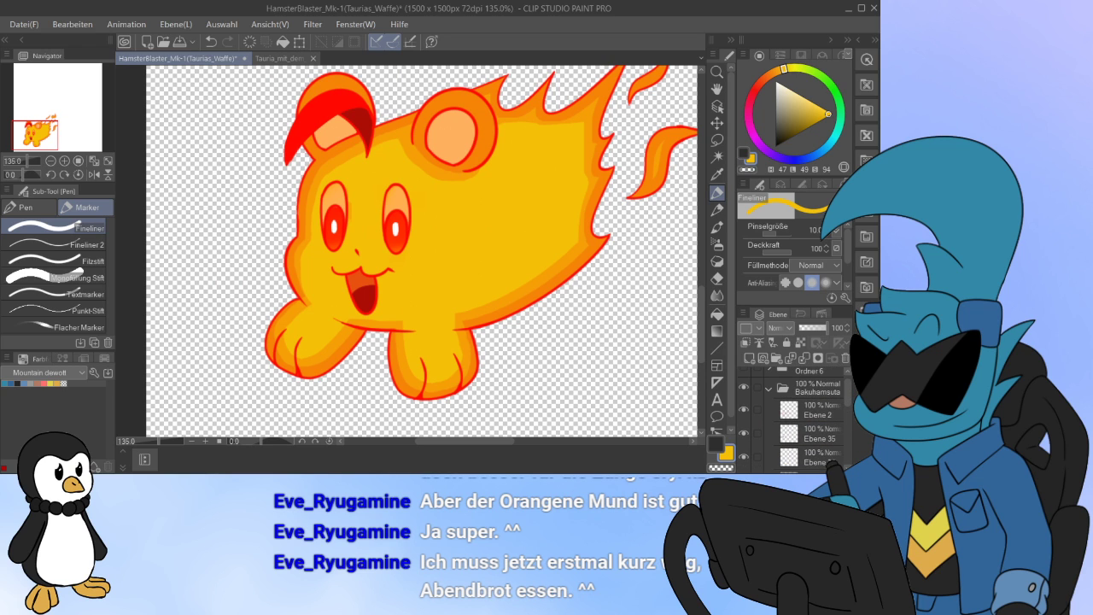
pyautogui.click(818, 411)
pyautogui.click(744, 410)
pyautogui.click(743, 410)
pyautogui.click(749, 358)
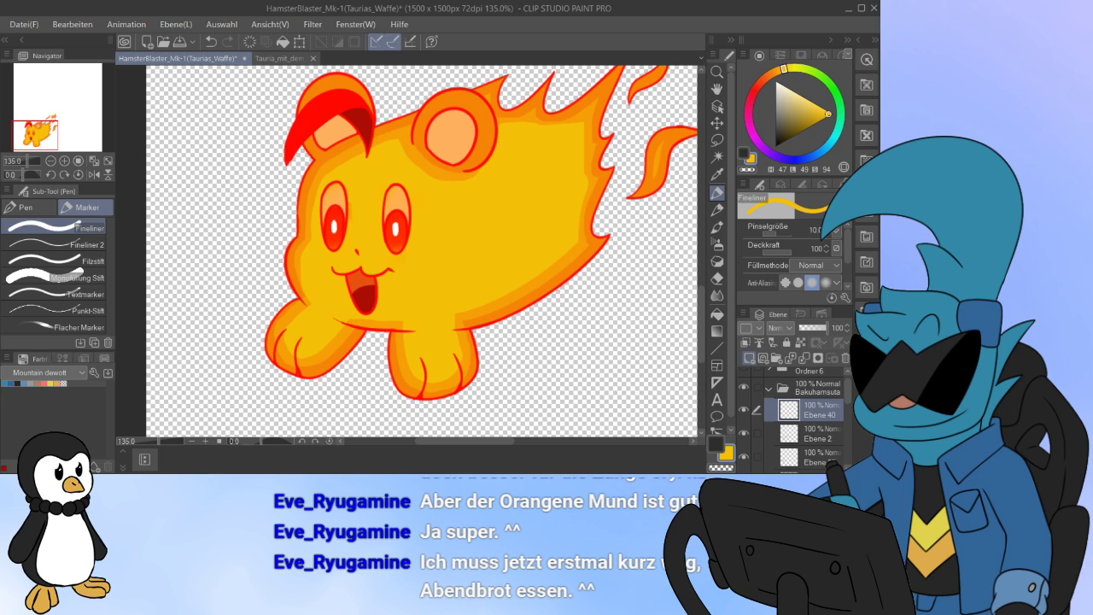
# Step: Sample the line-art red and paint a solid red oval cheek beside the mouth on Ebene 40 with the Fineliner
pyautogui.click(752, 94)
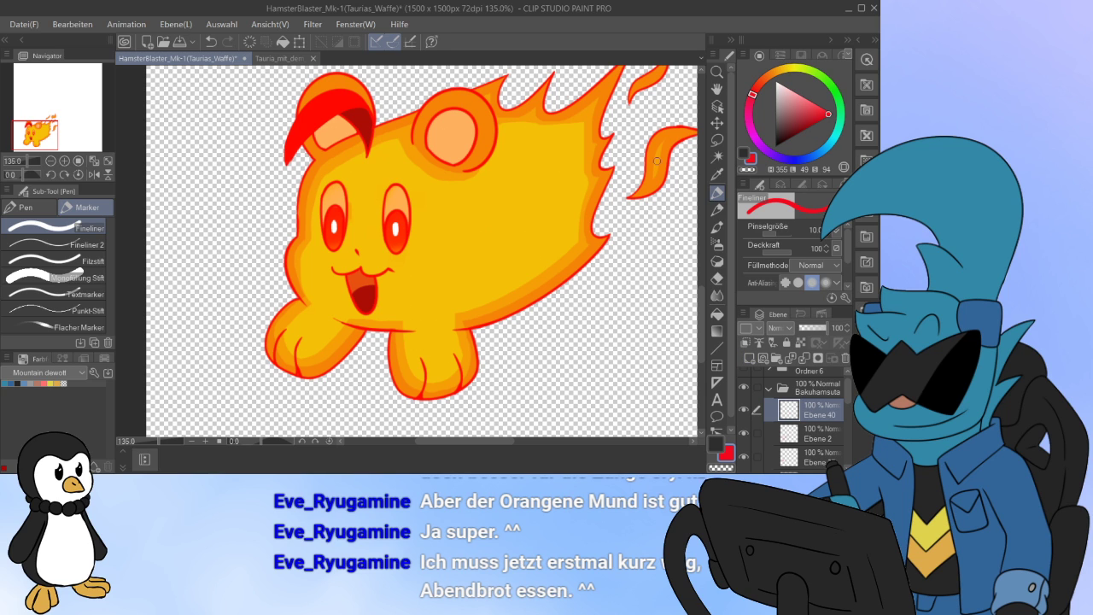
pyautogui.click(717, 174)
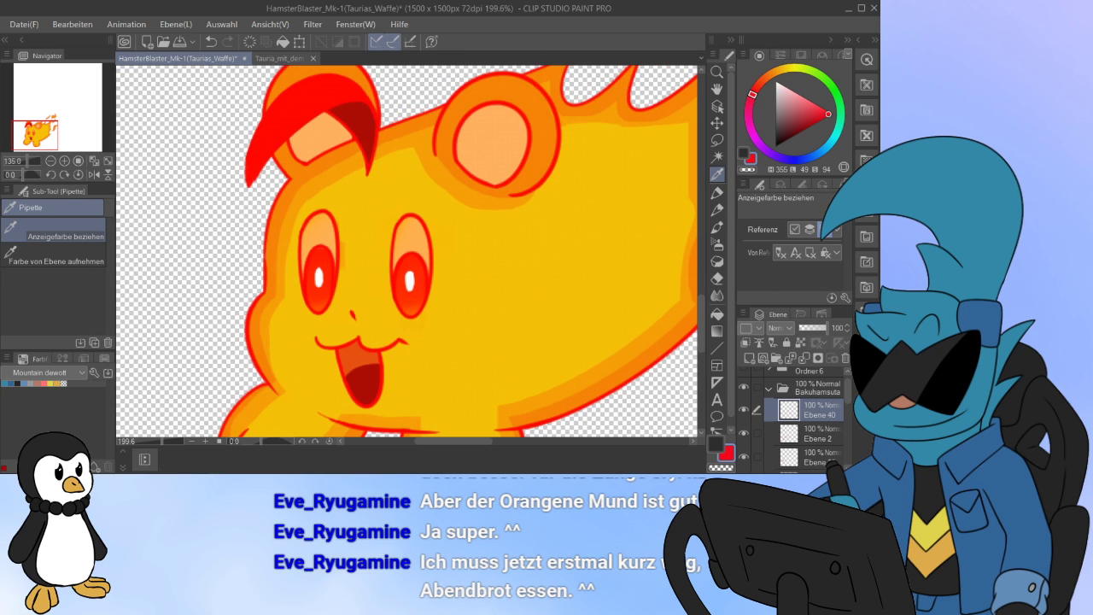
pyautogui.scroll(2, 357, 252)
pyautogui.press('p')
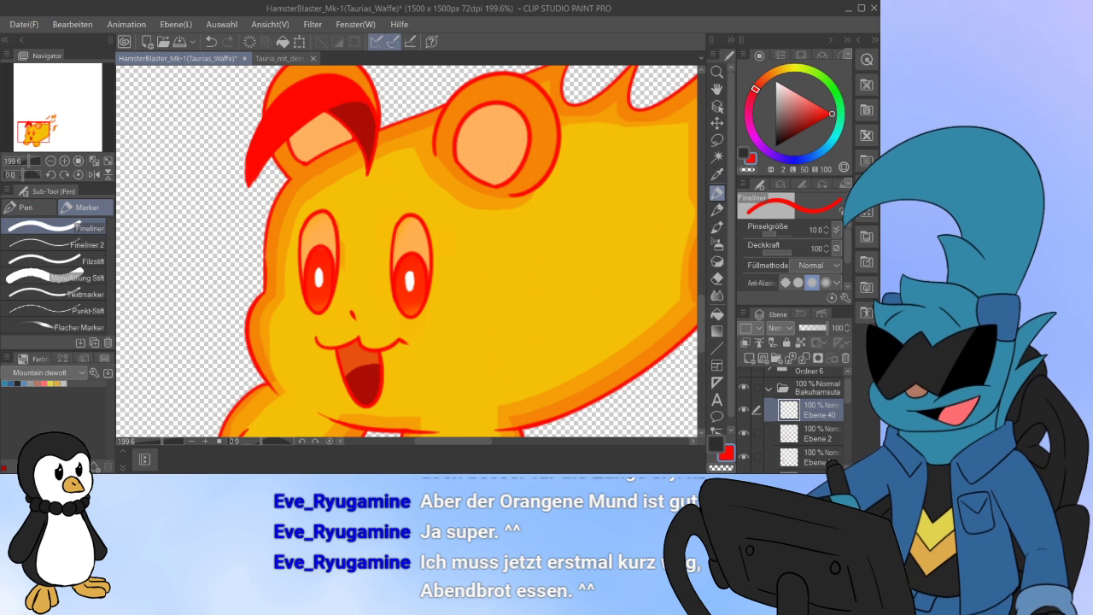
pyautogui.scroll(-2, 169, 289)
pyautogui.scroll(2, 168, 289)
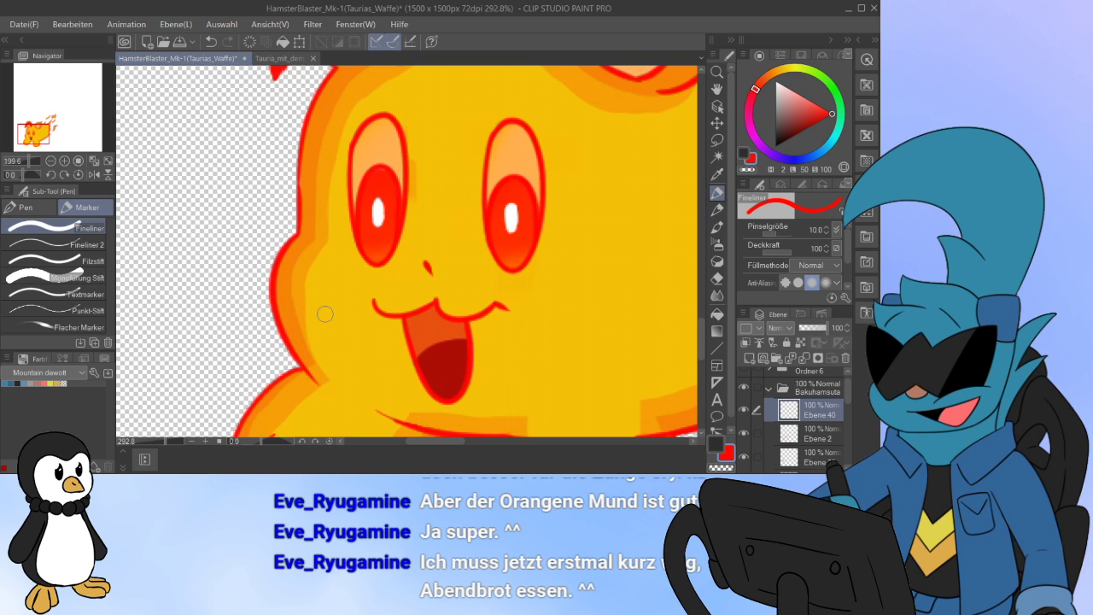
pyautogui.moveTo(538, 275)
pyautogui.mouseDown()
pyautogui.moveTo(572, 270)
pyautogui.moveTo(604, 290)
pyautogui.moveTo(528, 288)
pyautogui.moveTo(621, 272)
pyautogui.moveTo(563, 299)
pyautogui.moveTo(542, 284)
pyautogui.moveTo(618, 271)
pyautogui.moveTo(586, 292)
pyautogui.moveTo(556, 280)
pyautogui.moveTo(560, 292)
pyautogui.moveTo(612, 275)
pyautogui.mouseUp()
pyautogui.hotkey('ctrl', 'z')
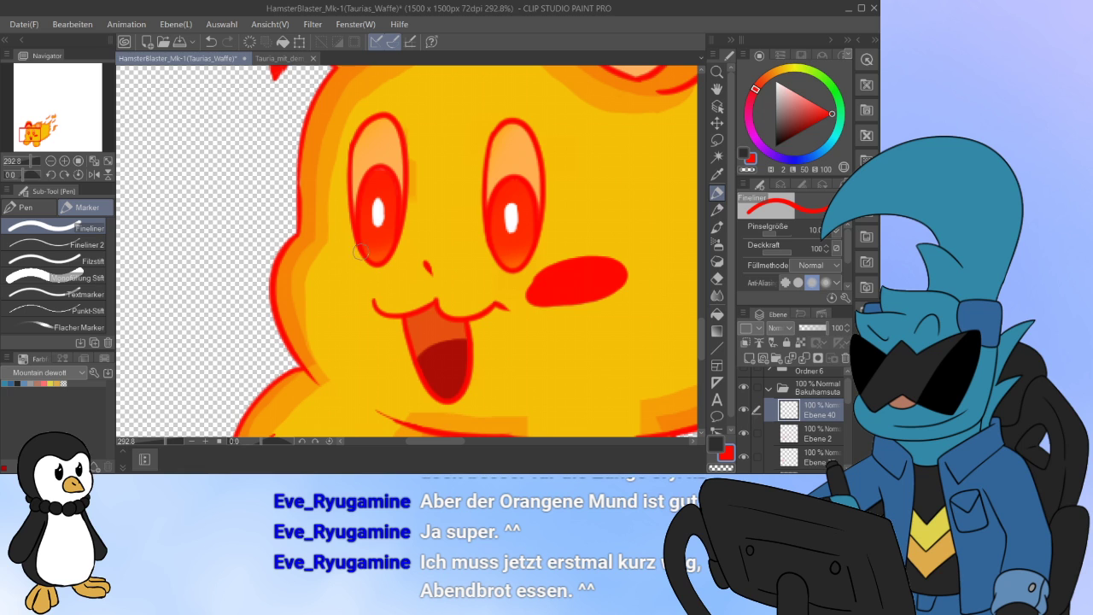
# Step: Paint a second solid red oval cheek on Ebene 40 beneath the other eye, overlapping the face outline
pyautogui.click(744, 434)
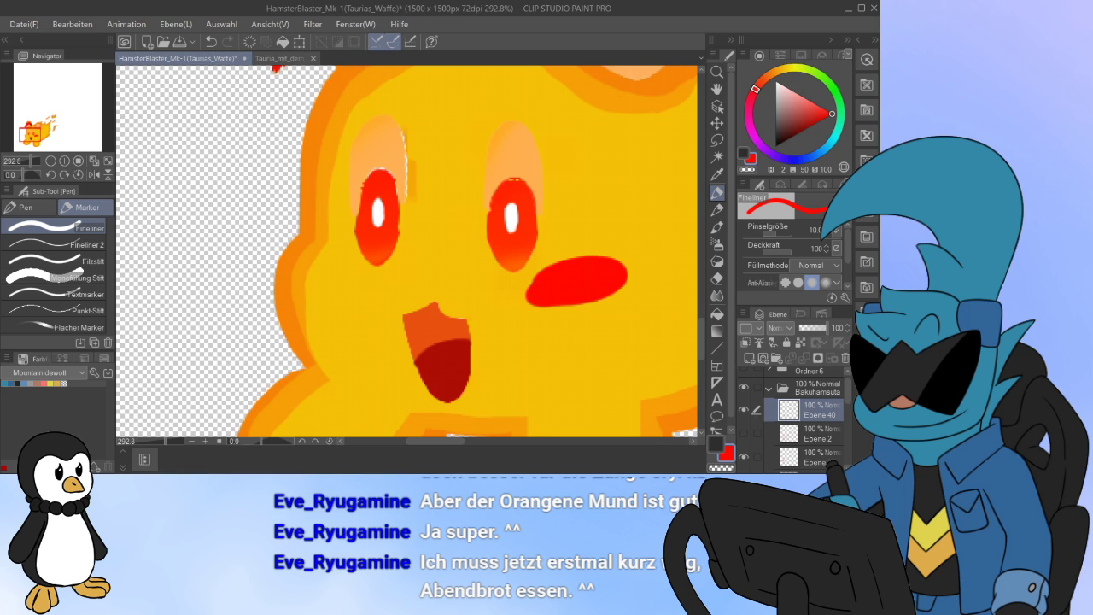
pyautogui.click(743, 434)
pyautogui.moveTo(290, 253); pyautogui.dragTo(338, 262)
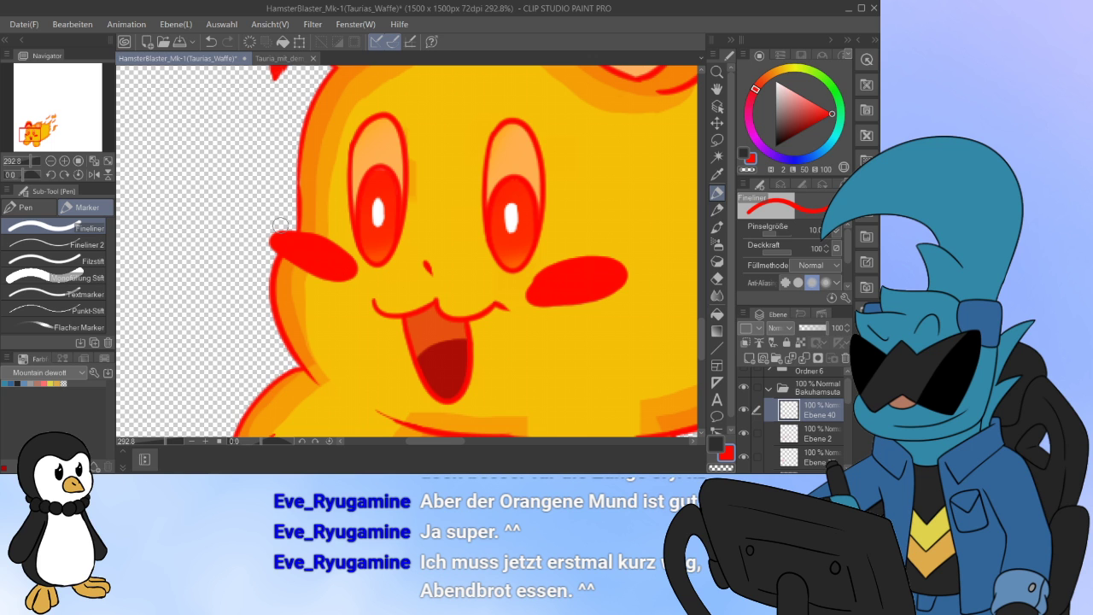
# Step: Examine the two red cheek marks against the whole hamster at different magnifications
pyautogui.scroll(-4, 601, 234)
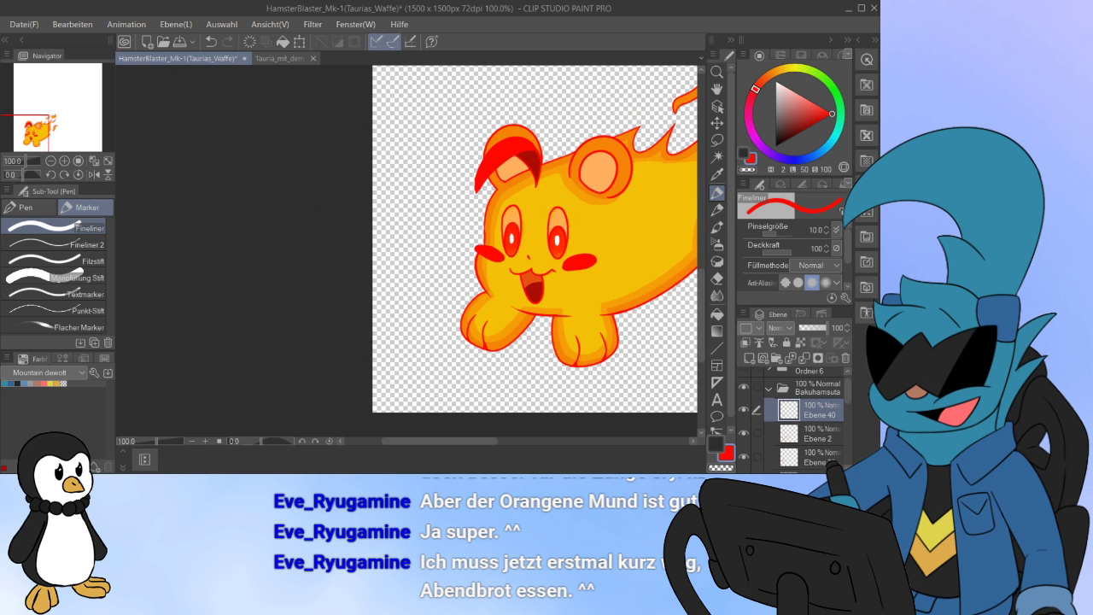
pyautogui.moveTo(345, 213); pyautogui.dragTo(227, 242)
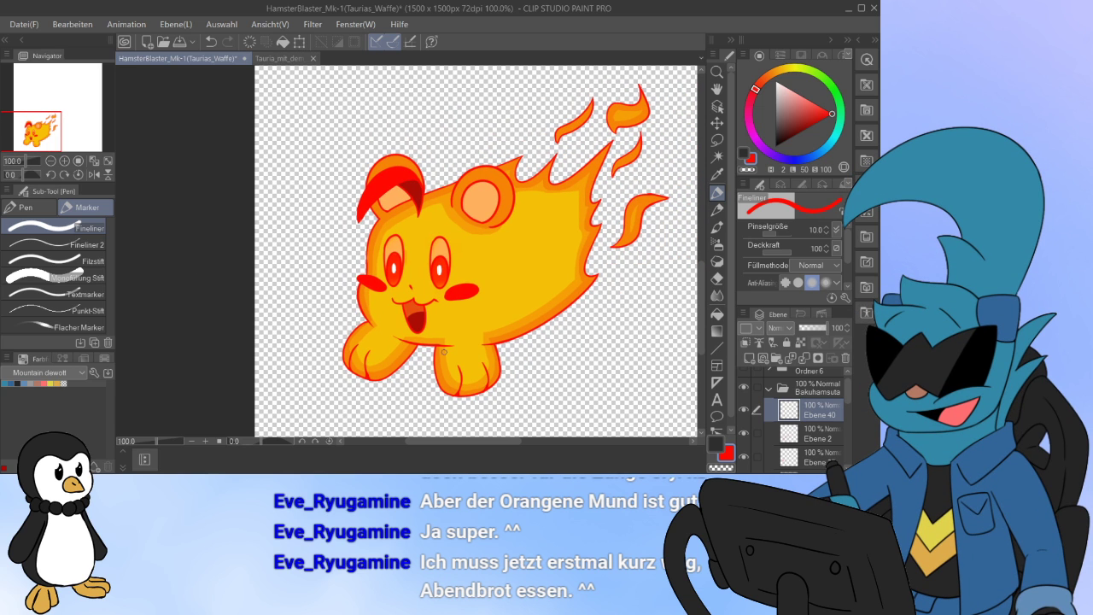
pyautogui.scroll(3, 460, 344)
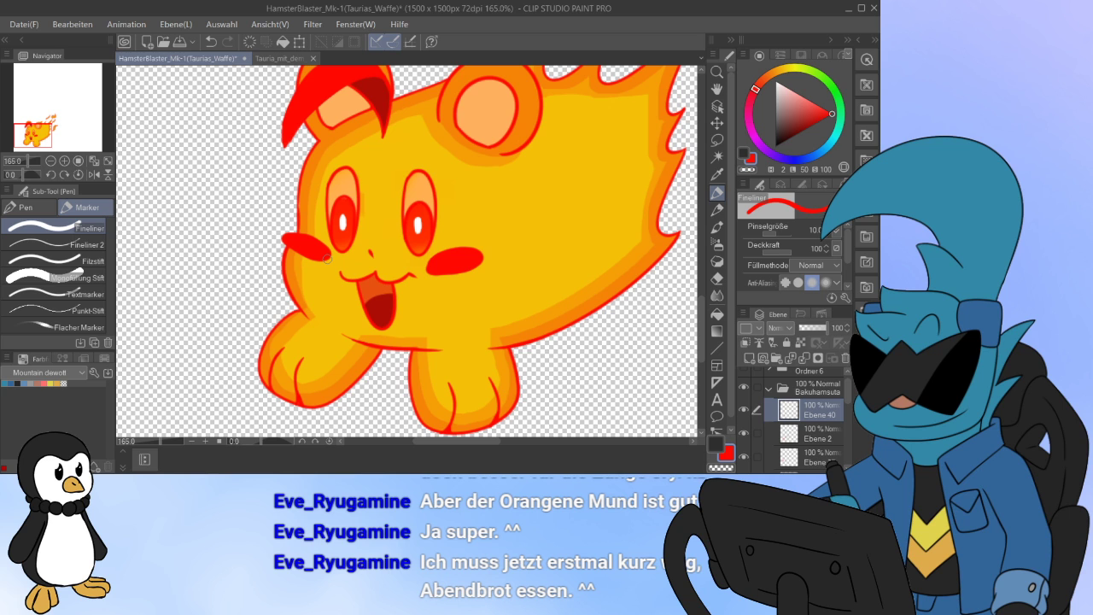
pyautogui.scroll(-2, 370, 252)
pyautogui.scroll(4, 448, 329)
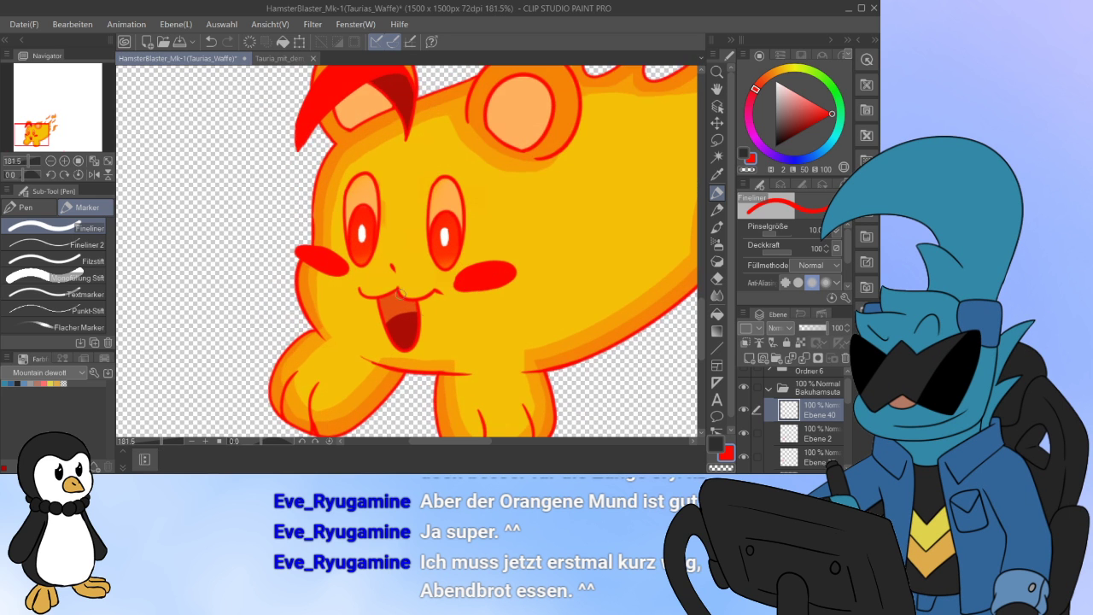
pyautogui.scroll(1, 458, 338)
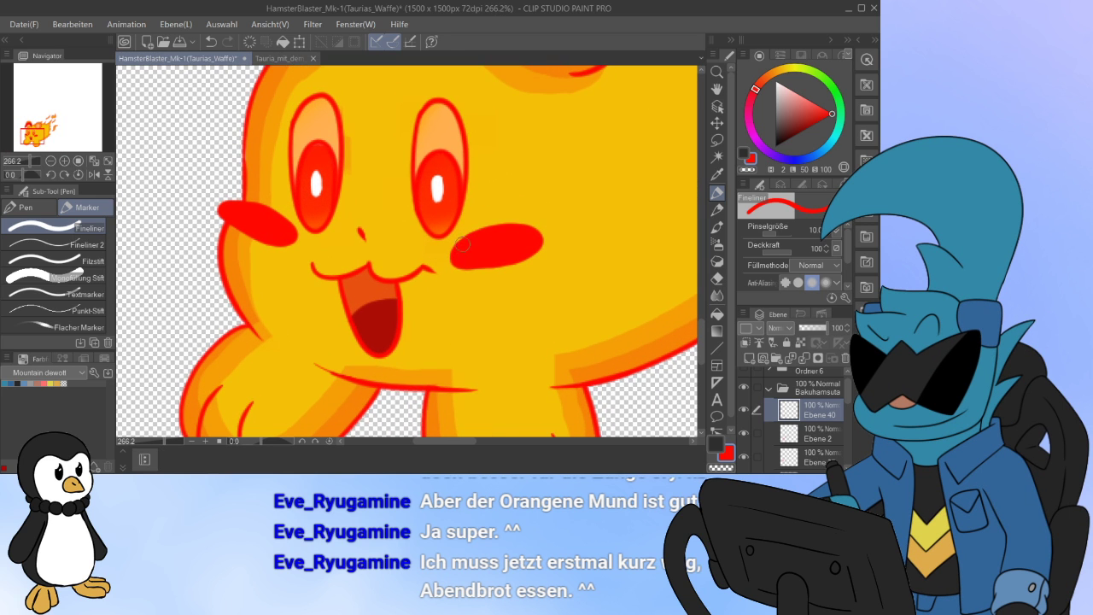
pyautogui.scroll(-6, 576, 205)
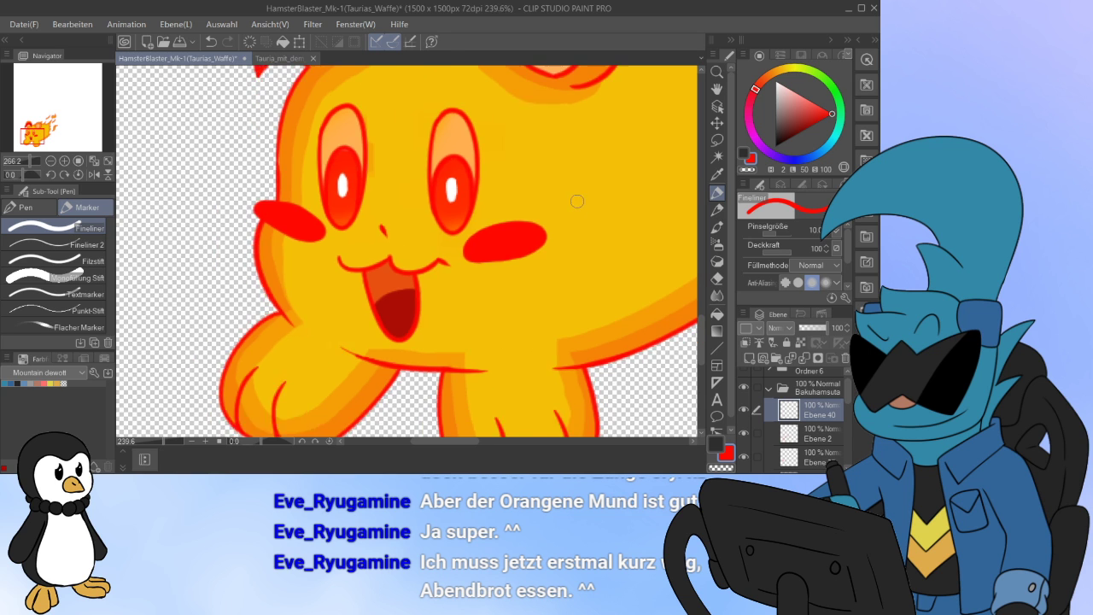
pyautogui.scroll(-2, 589, 198)
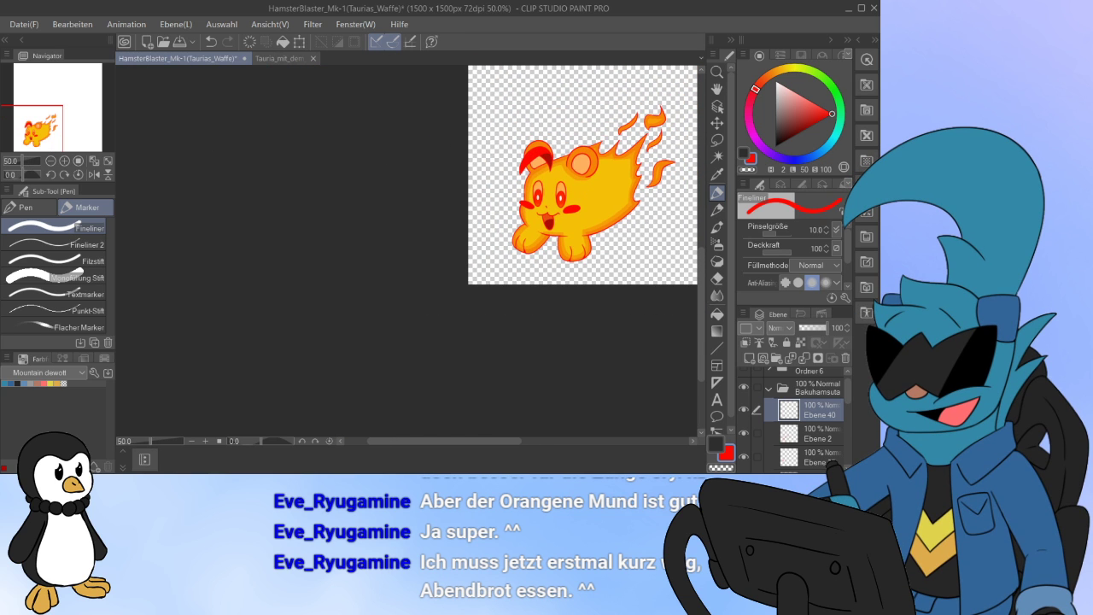
pyautogui.moveTo(590, 198); pyautogui.dragTo(421, 291)
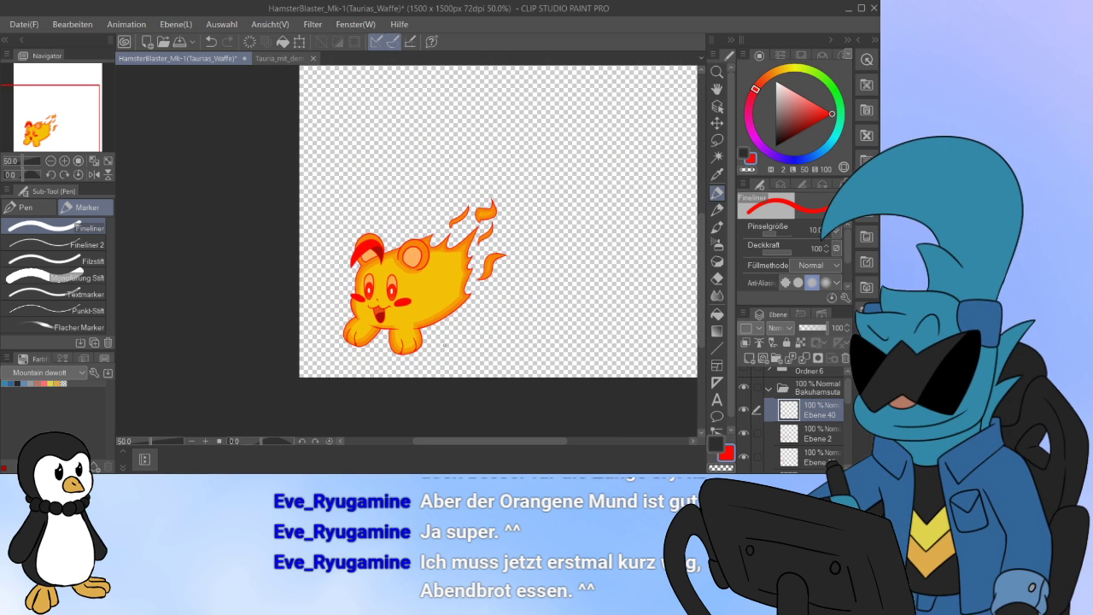
pyautogui.scroll(4, 326, 293)
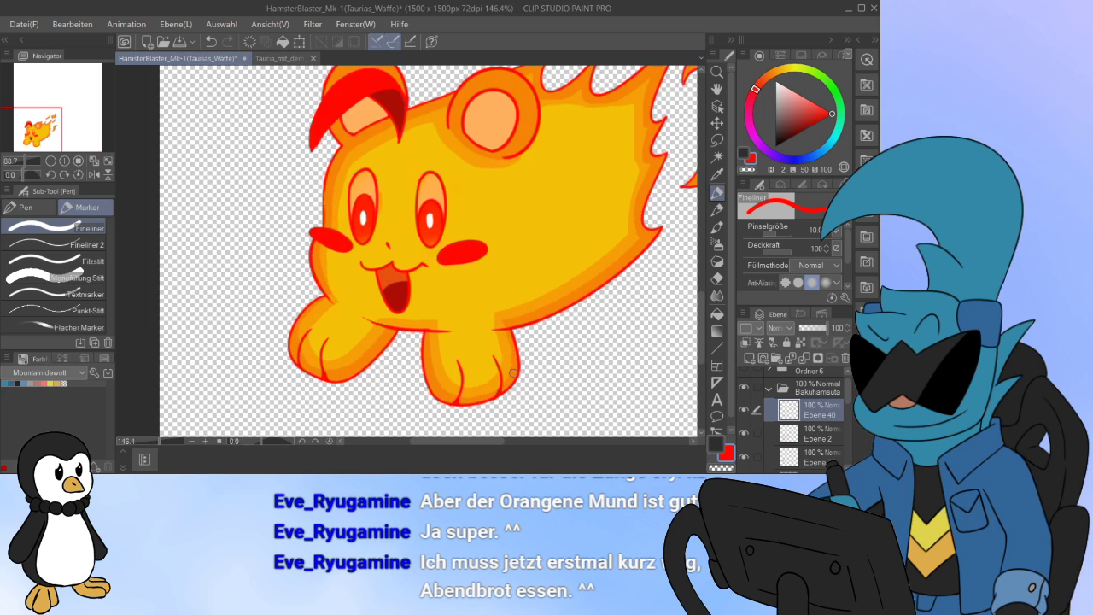
pyautogui.scroll(1, 297, 279)
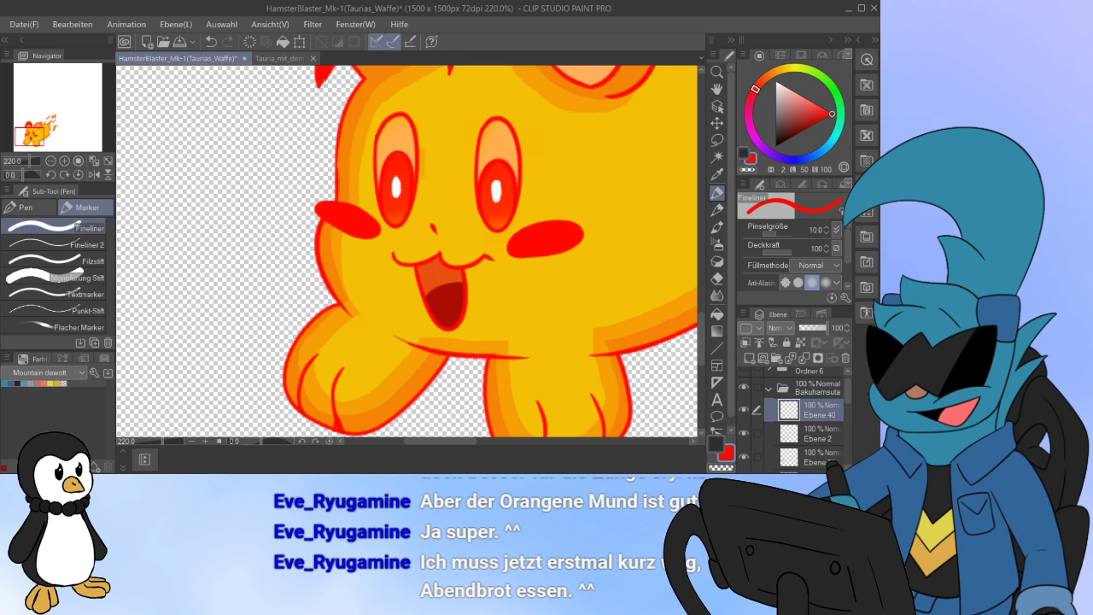
# Step: Replace the cheek layer Ebene 40 with a new empty layer and try a smaller, rounder red cheek beside the mouth
pyautogui.click(846, 358)
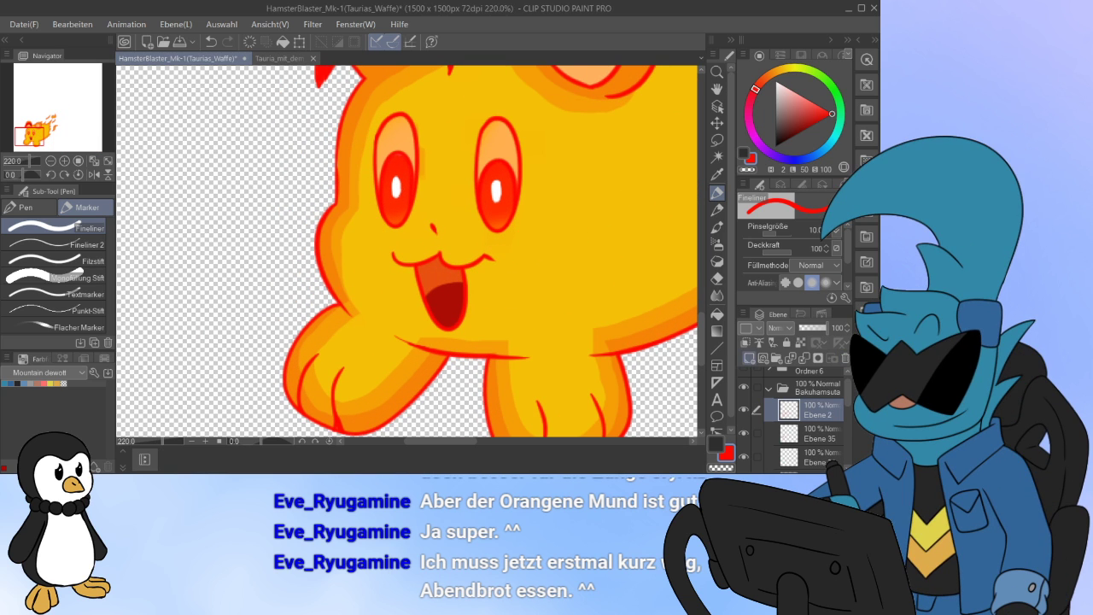
pyautogui.click(749, 358)
pyautogui.moveTo(531, 232)
pyautogui.mouseDown()
pyautogui.moveTo(538, 252)
pyautogui.moveTo(538, 238)
pyautogui.mouseUp()
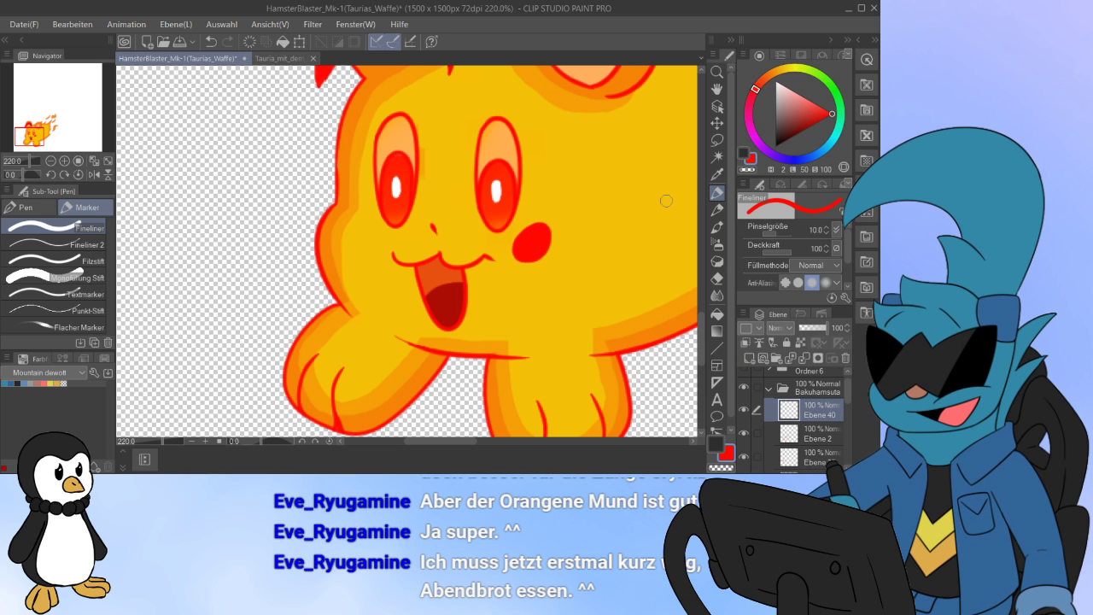
pyautogui.hotkey('ctrl', 'z')
# Step: Add a new layer directly above Ebene 39 in the Bakuhamsuta folder
pyautogui.scroll(-4, 528, 209)
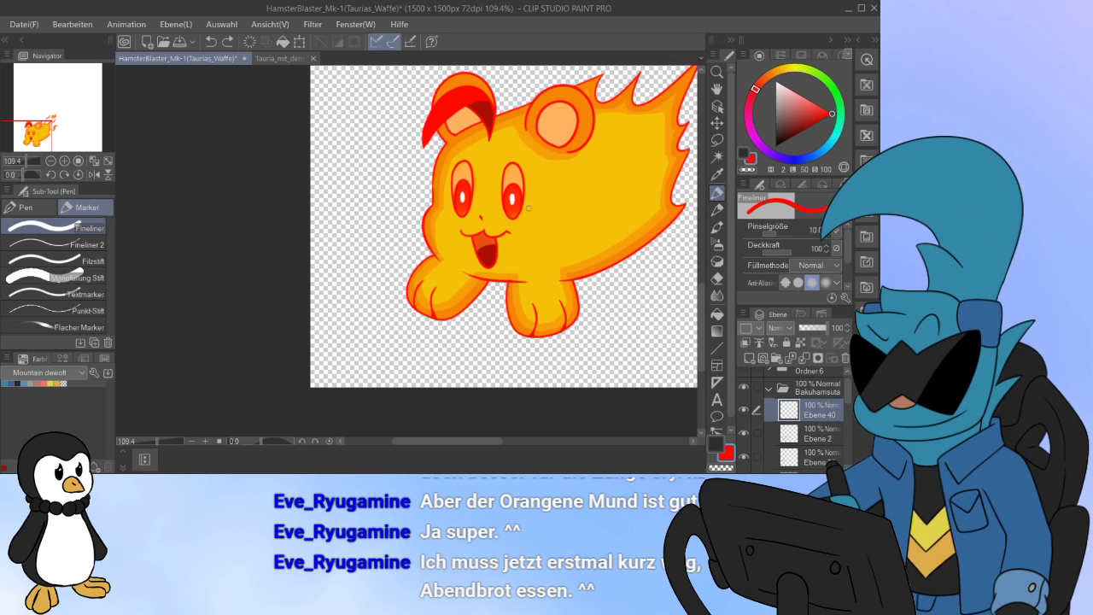
pyautogui.moveTo(494, 185); pyautogui.dragTo(355, 224)
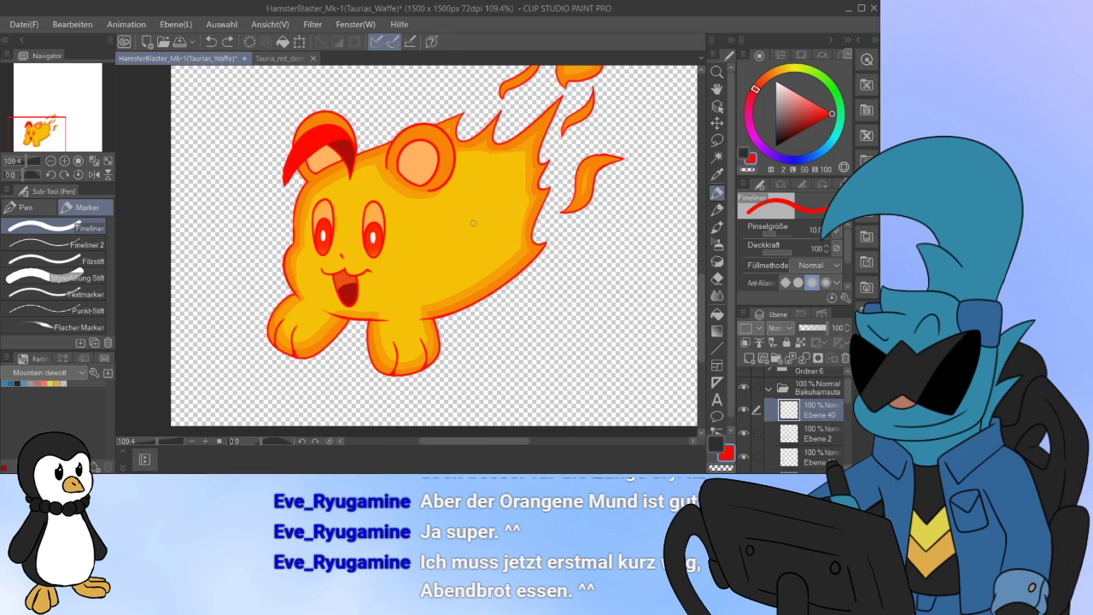
pyautogui.click(768, 388)
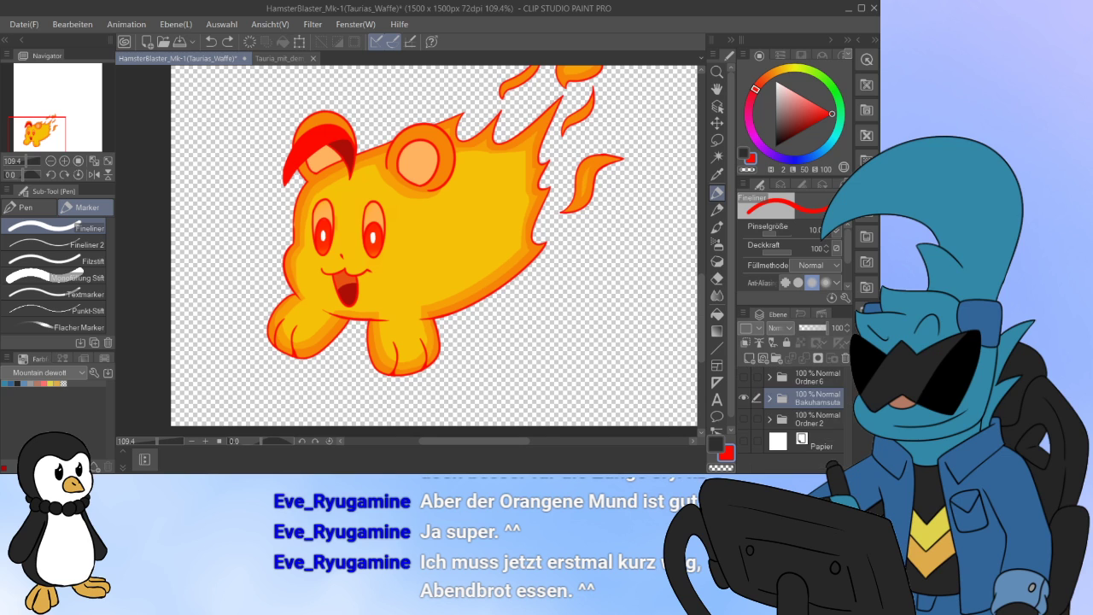
pyautogui.click(769, 398)
pyautogui.scroll(-4, 805, 419)
pyautogui.scroll(-2, 805, 419)
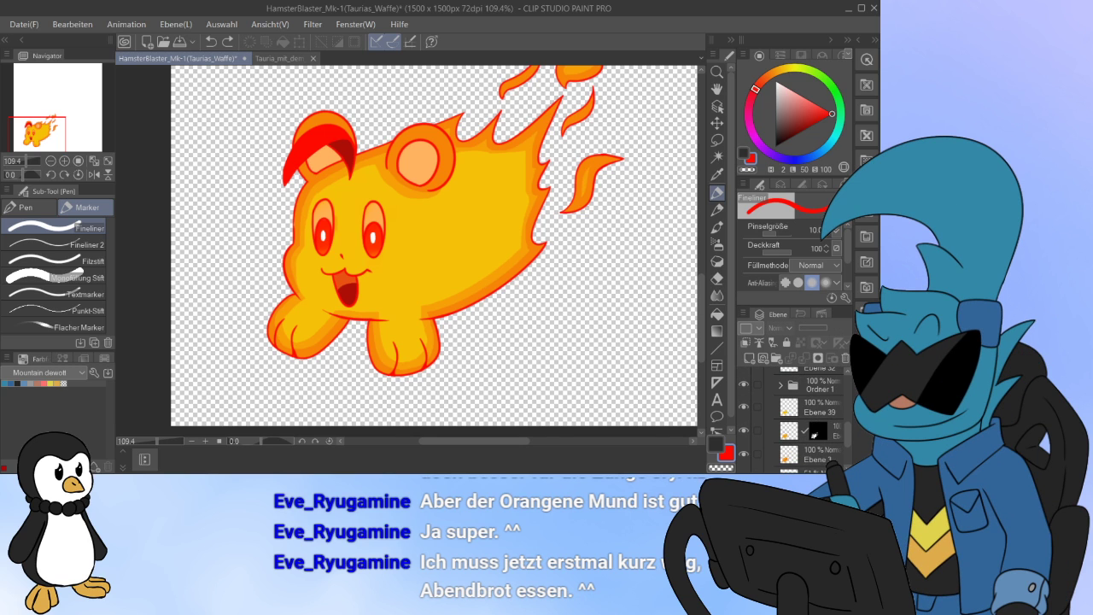
pyautogui.click(815, 408)
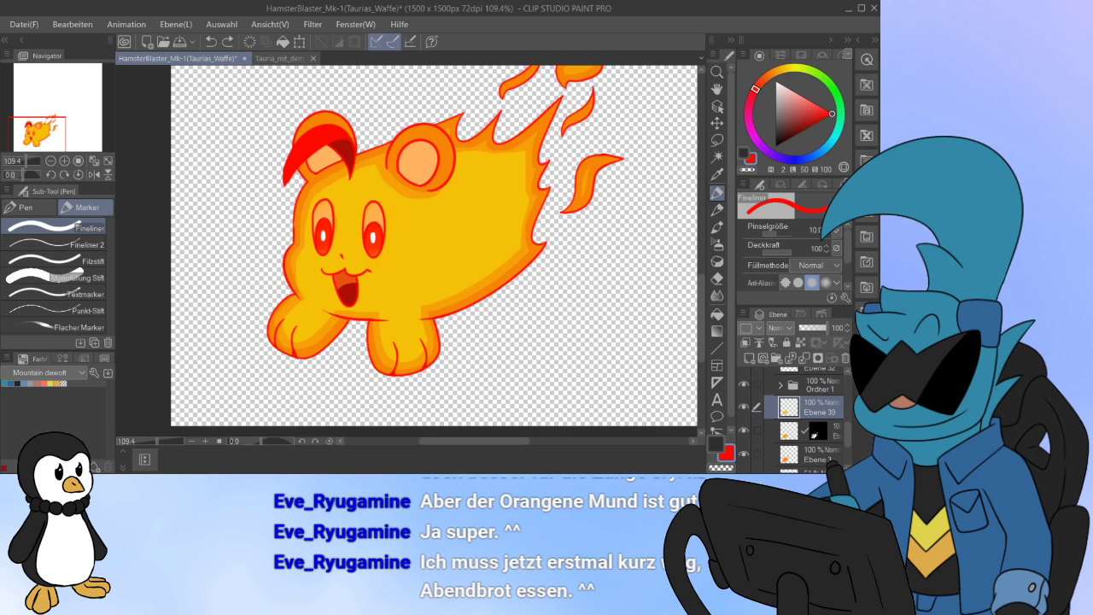
pyautogui.click(749, 357)
# Step: Spray a pale yellow glow across the face and front body on Ebene 41 with the Sanft airbrush at about size 168
pyautogui.click(775, 82)
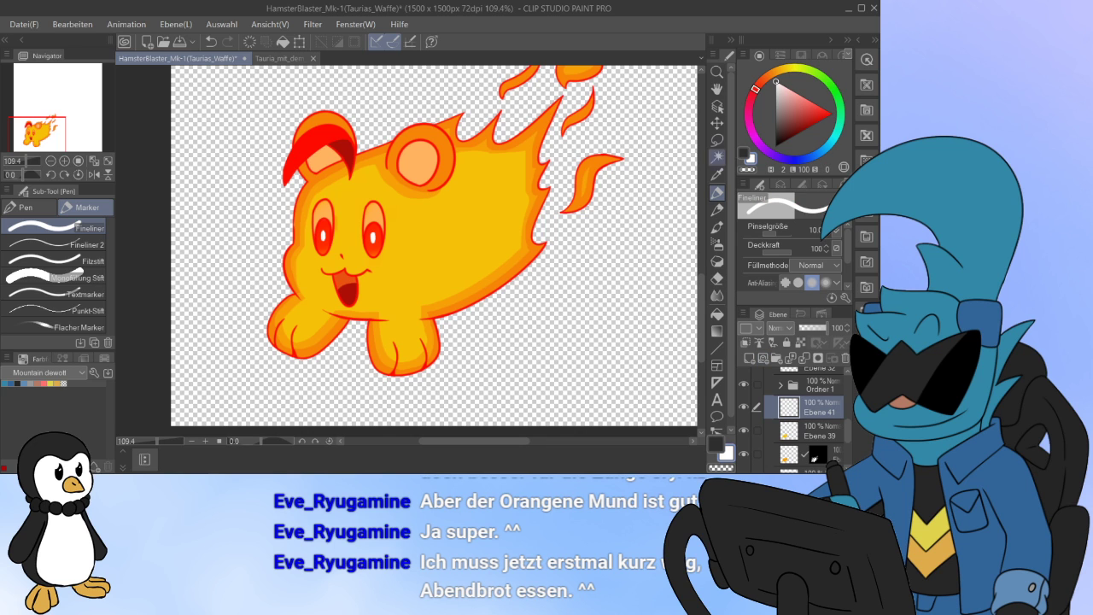
pyautogui.click(718, 245)
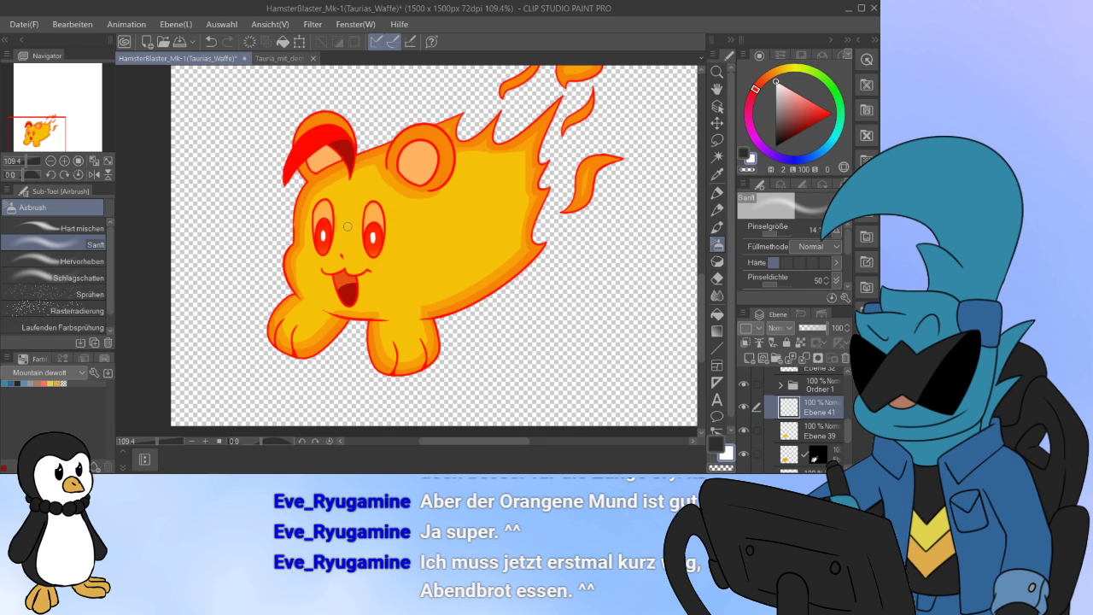
pyautogui.moveTo(407, 251); pyautogui.dragTo(457, 251)
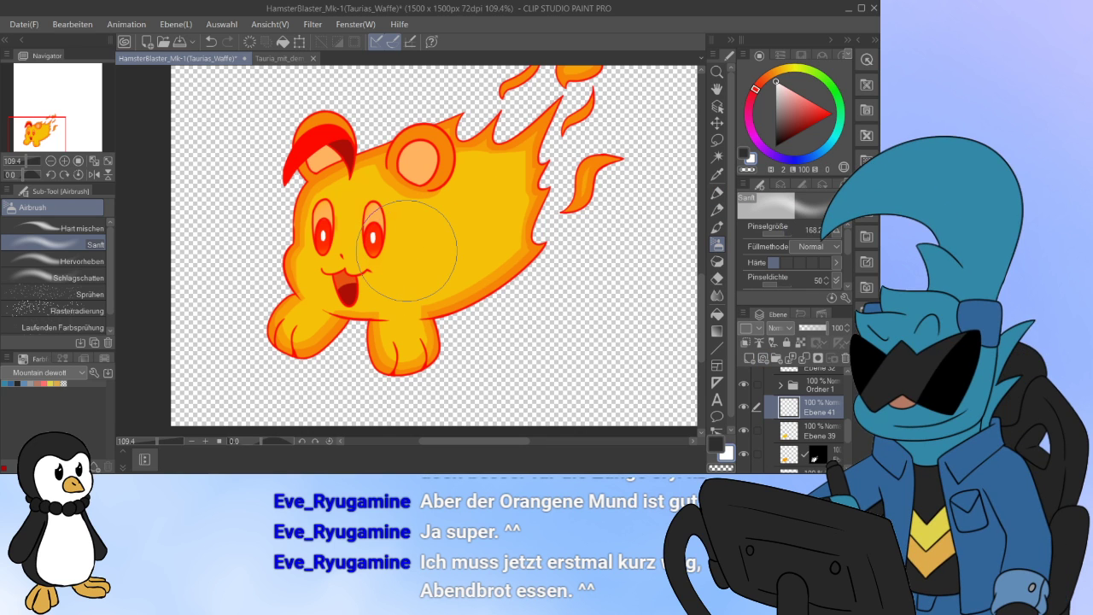
pyautogui.click(775, 72)
pyautogui.keyDown('alt'); pyautogui.click(407, 249); pyautogui.keyUp('alt')
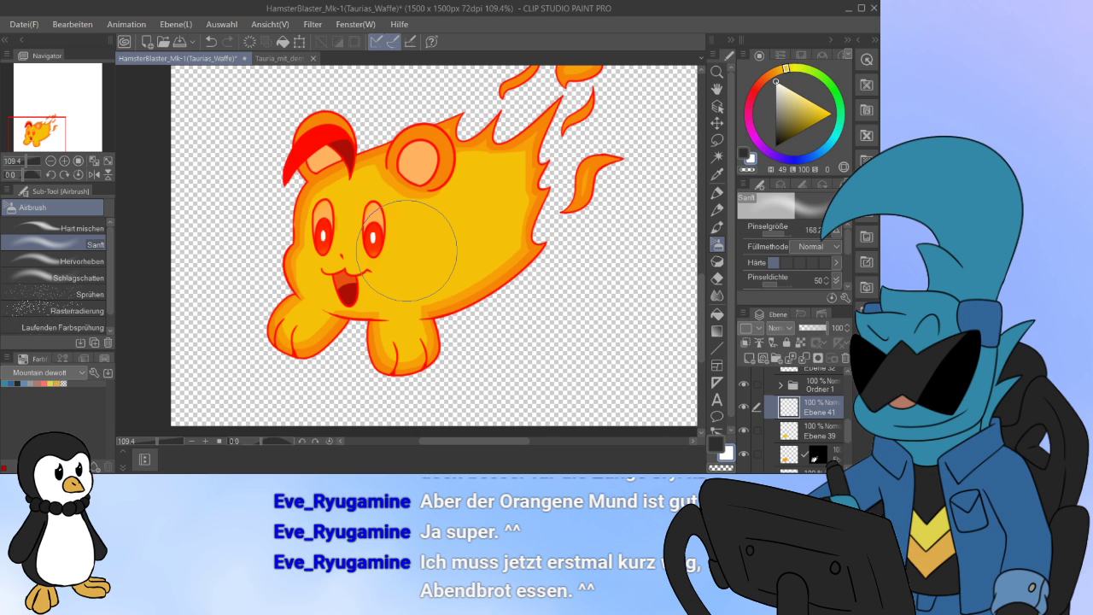
pyautogui.click(787, 88)
pyautogui.moveTo(368, 217)
pyautogui.mouseDown()
pyautogui.moveTo(355, 242)
pyautogui.moveTo(377, 254)
pyautogui.moveTo(361, 256)
pyautogui.moveTo(375, 227)
pyautogui.moveTo(373, 249)
pyautogui.moveTo(389, 255)
pyautogui.moveTo(426, 240)
pyautogui.moveTo(387, 261)
pyautogui.moveTo(396, 262)
pyautogui.moveTo(349, 269)
pyautogui.moveTo(416, 245)
pyautogui.moveTo(393, 217)
pyautogui.moveTo(442, 249)
pyautogui.moveTo(412, 268)
pyautogui.moveTo(476, 209)
pyautogui.mouseUp()
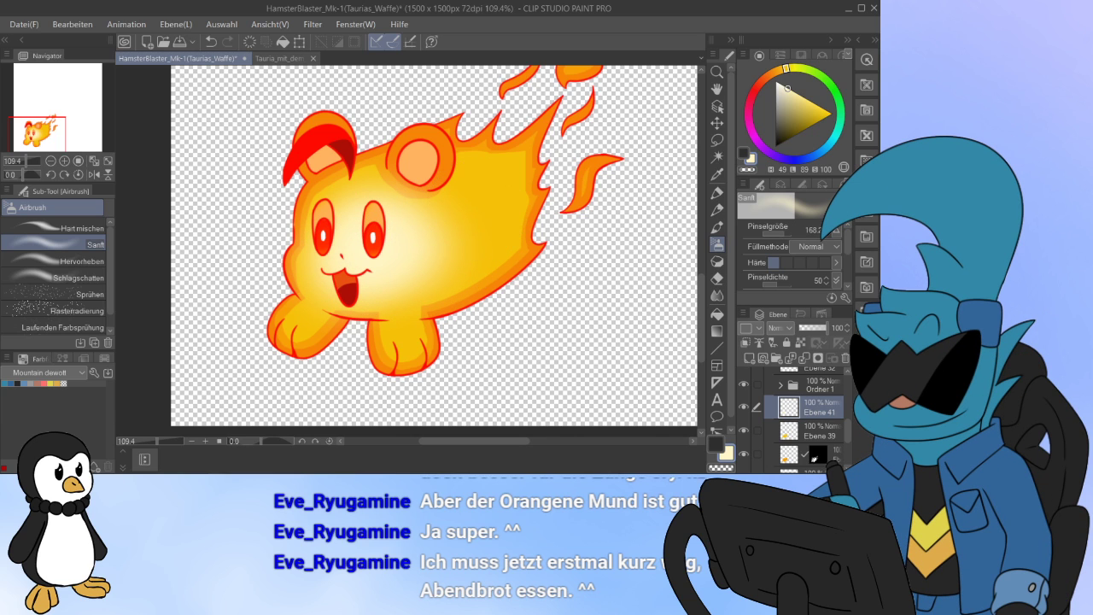
# Step: Soften the edges of the yellow shading on Ebene 39 with the Überblenden blend tool
pyautogui.click(816, 431)
pyautogui.click(717, 294)
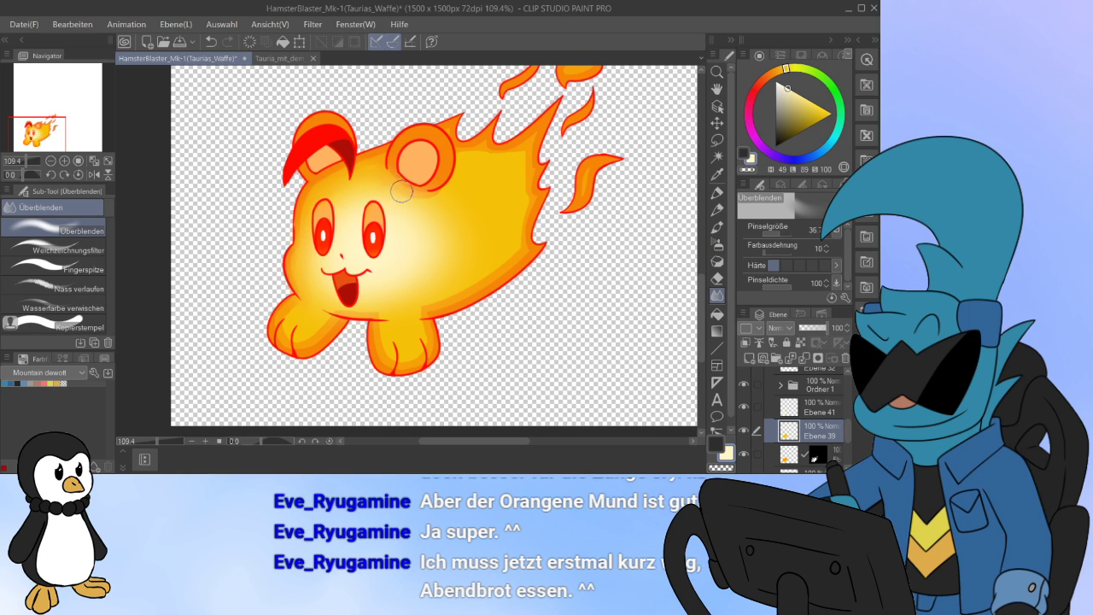
pyautogui.moveTo(488, 153)
pyautogui.mouseDown()
pyautogui.moveTo(525, 157)
pyautogui.moveTo(515, 247)
pyautogui.moveTo(425, 302)
pyautogui.moveTo(421, 345)
pyautogui.moveTo(403, 359)
pyautogui.moveTo(369, 312)
pyautogui.moveTo(331, 318)
pyautogui.moveTo(304, 337)
pyautogui.moveTo(287, 330)
pyautogui.moveTo(303, 293)
pyautogui.moveTo(297, 253)
pyautogui.mouseUp()
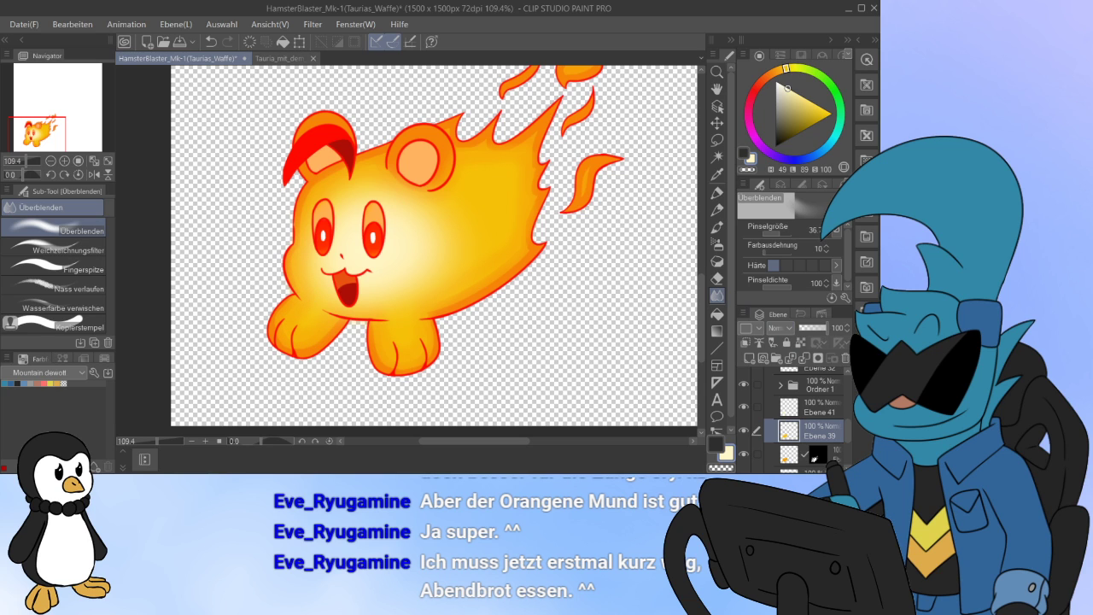
# Step: Apply the layer mask of the layer directly beneath Ebene 39 and blend that layer's shading along the body and flame edges
pyautogui.click(789, 454)
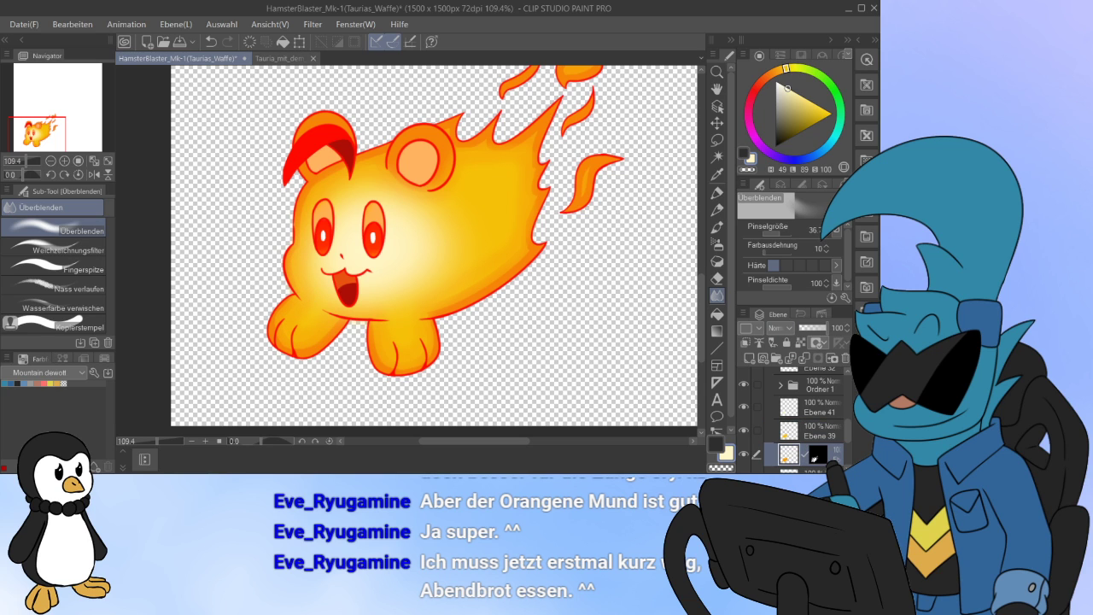
pyautogui.click(818, 454)
pyautogui.click(804, 358)
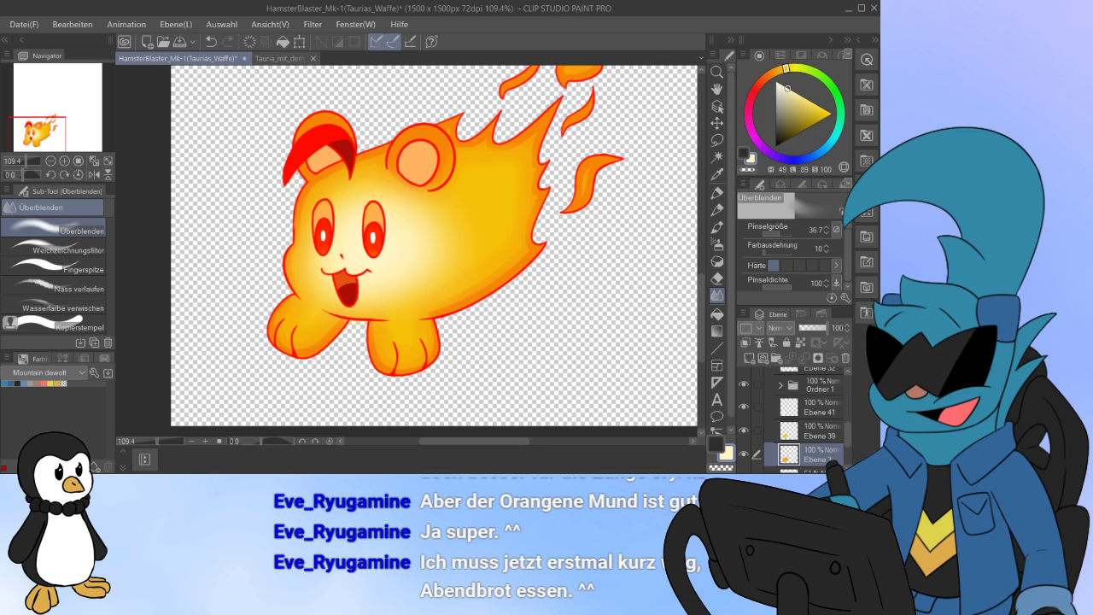
pyautogui.hotkey('ctrl', 'z')
pyautogui.click(832, 359)
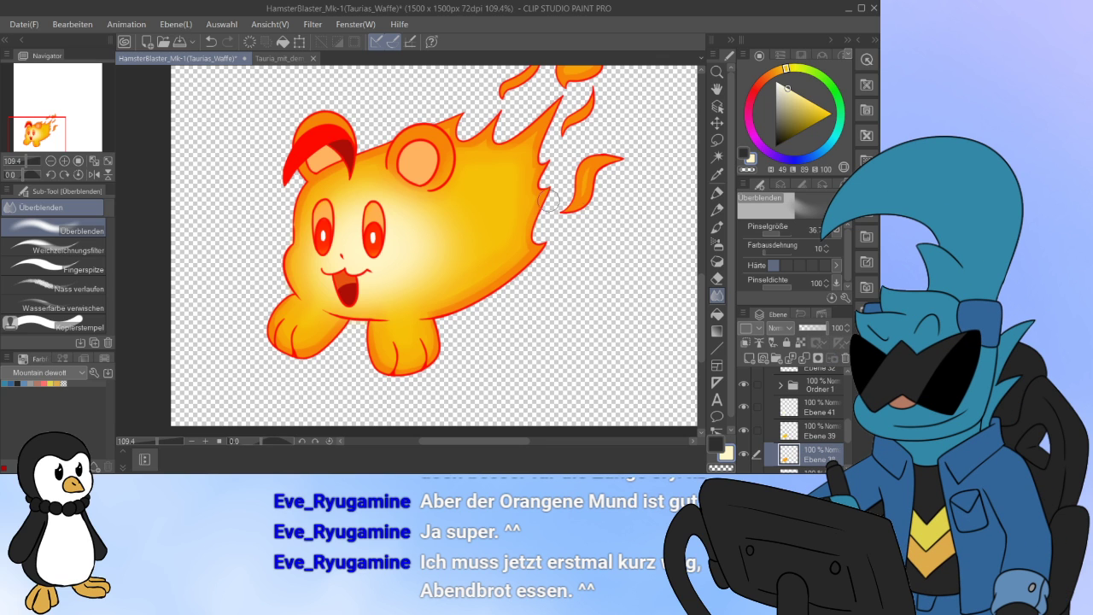
pyautogui.moveTo(535, 194)
pyautogui.mouseDown()
pyautogui.moveTo(507, 266)
pyautogui.moveTo(423, 313)
pyautogui.moveTo(428, 349)
pyautogui.moveTo(409, 366)
pyautogui.moveTo(383, 358)
pyautogui.moveTo(378, 321)
pyautogui.moveTo(341, 320)
pyautogui.moveTo(315, 345)
pyautogui.moveTo(281, 331)
pyautogui.moveTo(281, 309)
pyautogui.moveTo(300, 287)
pyautogui.moveTo(303, 209)
pyautogui.moveTo(325, 179)
pyautogui.moveTo(400, 154)
pyautogui.moveTo(386, 170)
pyautogui.moveTo(410, 184)
pyautogui.moveTo(455, 180)
pyautogui.moveTo(447, 128)
pyautogui.moveTo(465, 145)
pyautogui.moveTo(527, 138)
pyautogui.moveTo(530, 204)
pyautogui.mouseUp()
pyautogui.scroll(3, 572, 175)
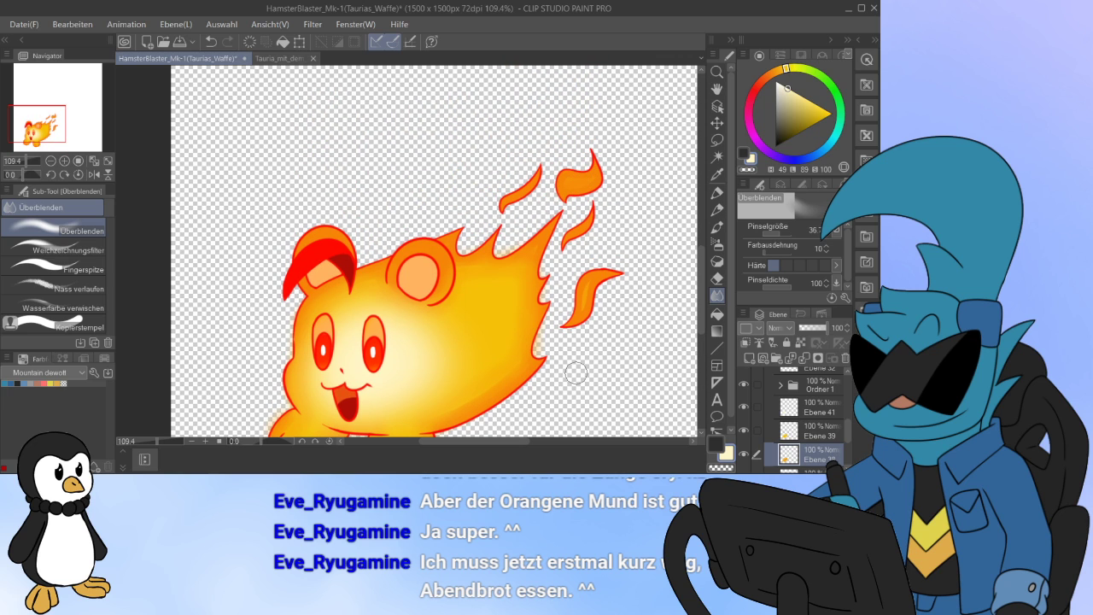
# Step: Compare the artwork with and without Ebene 41, and transform its pale glow to sit slightly further toward the front of the face
pyautogui.click(743, 407)
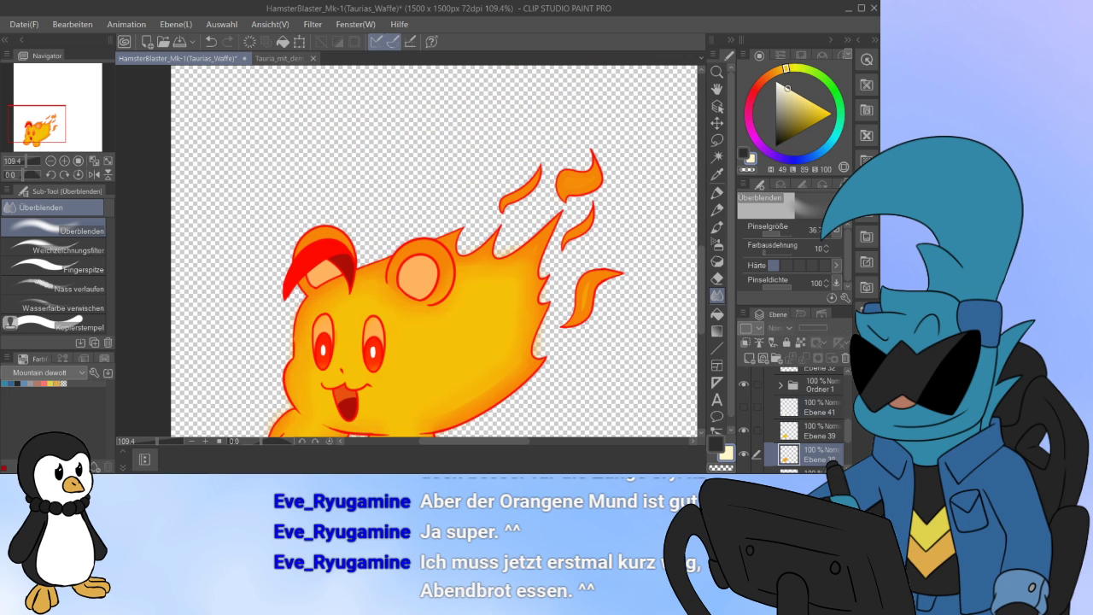
pyautogui.click(744, 407)
pyautogui.click(818, 408)
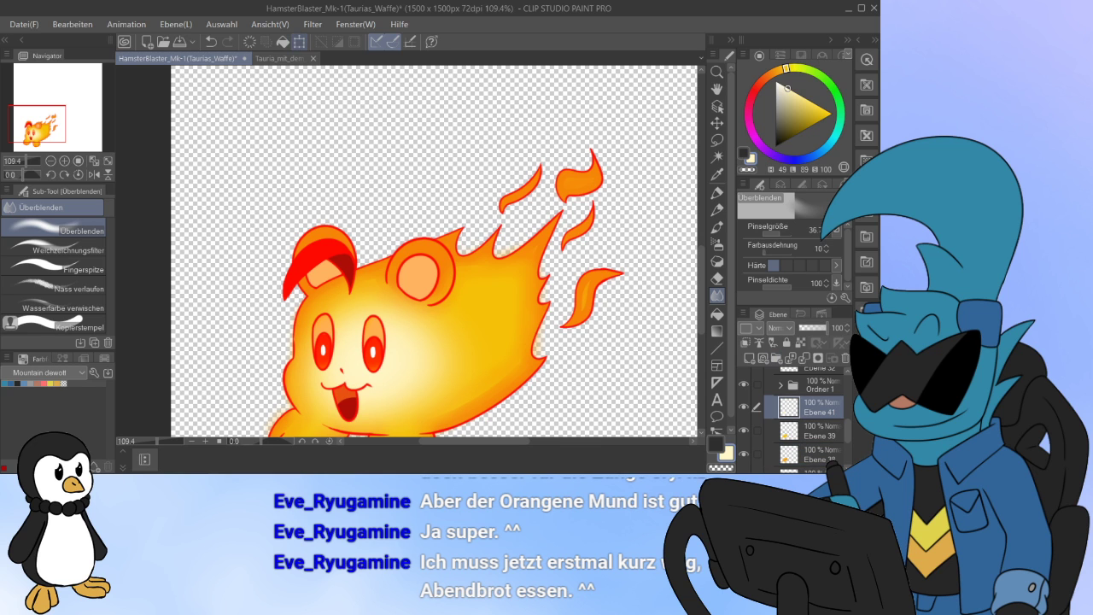
pyautogui.click(299, 42)
pyautogui.moveTo(701, 291); pyautogui.dragTo(701, 302)
pyautogui.moveTo(378, 313); pyautogui.dragTo(364, 314)
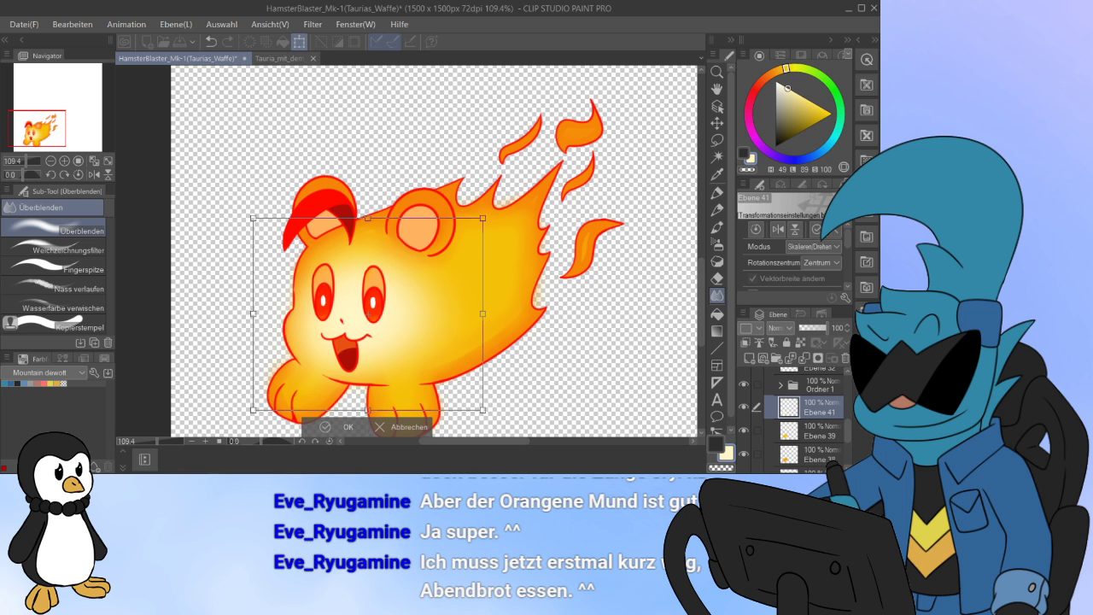
pyautogui.click(326, 426)
pyautogui.scroll(-9, 374, 332)
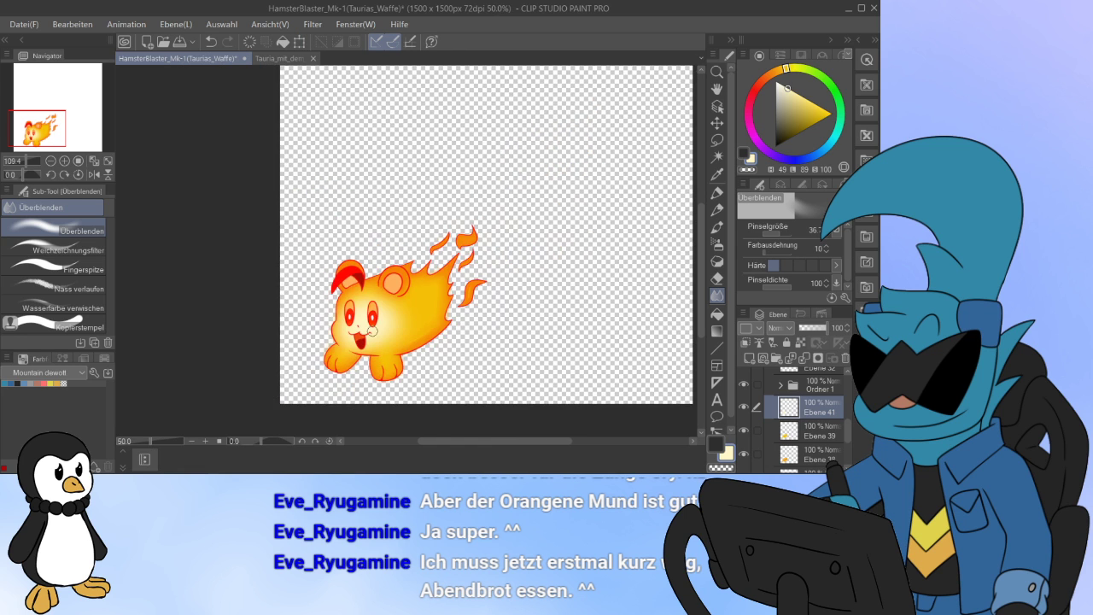
pyautogui.scroll(2, 519, 407)
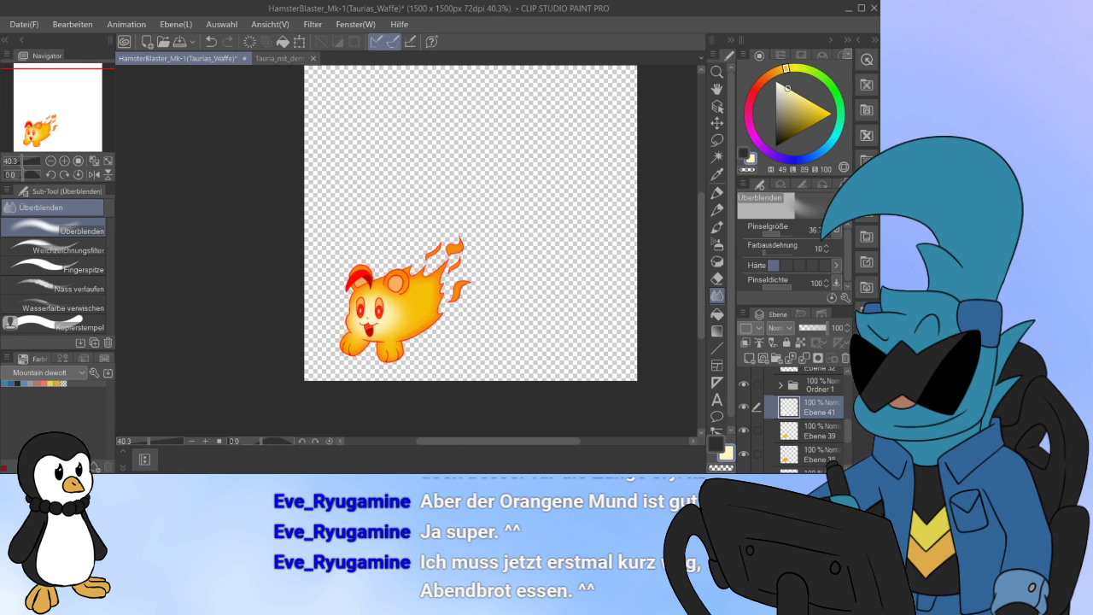
# Step: Duplicate the orange base color layer Ebene 3 and make the copy the active layer
pyautogui.scroll(-2, 807, 418)
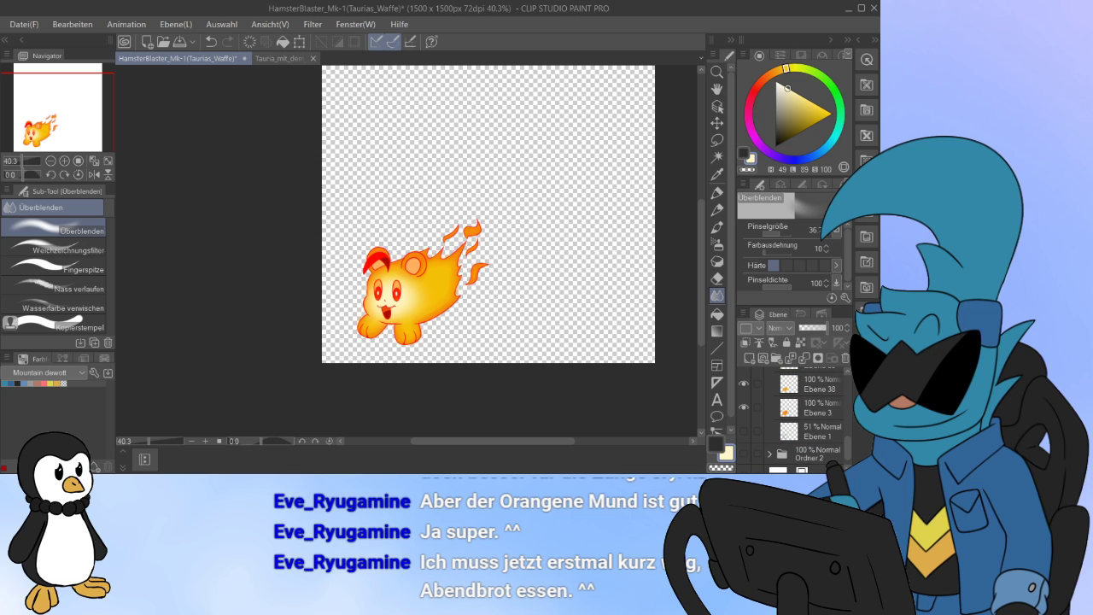
pyautogui.click(818, 408)
pyautogui.click(744, 408)
pyautogui.click(743, 407)
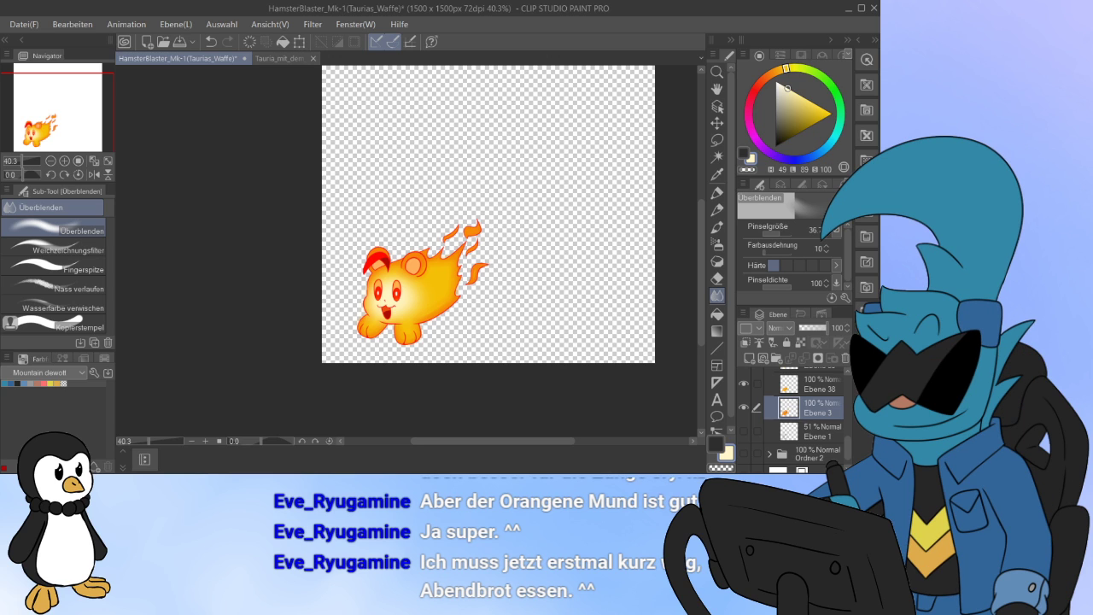
pyautogui.hotkey('ctrl', 'v')
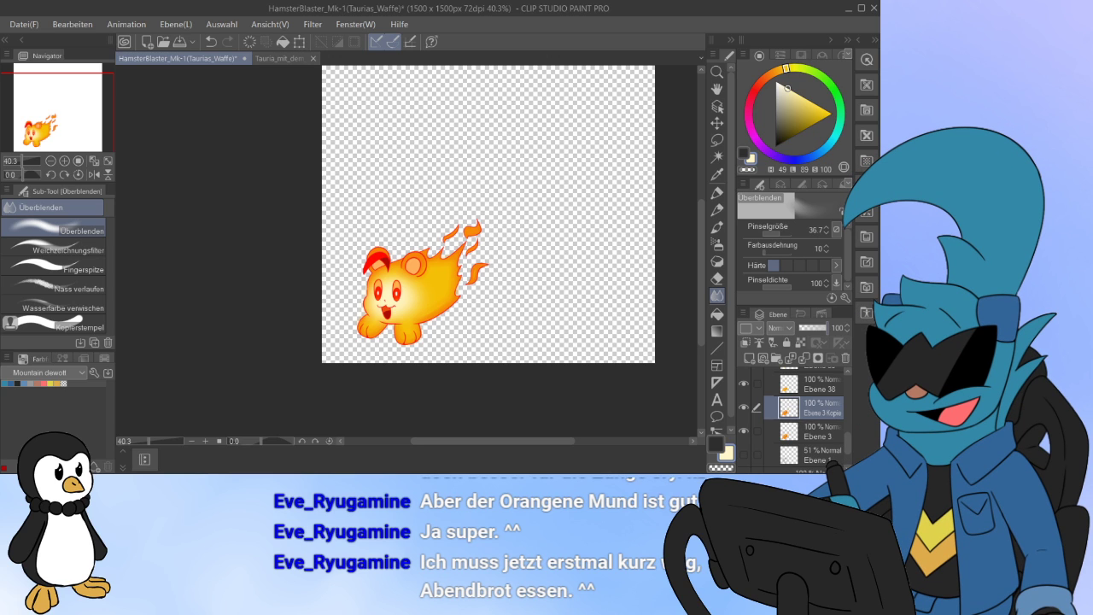
pyautogui.click(819, 432)
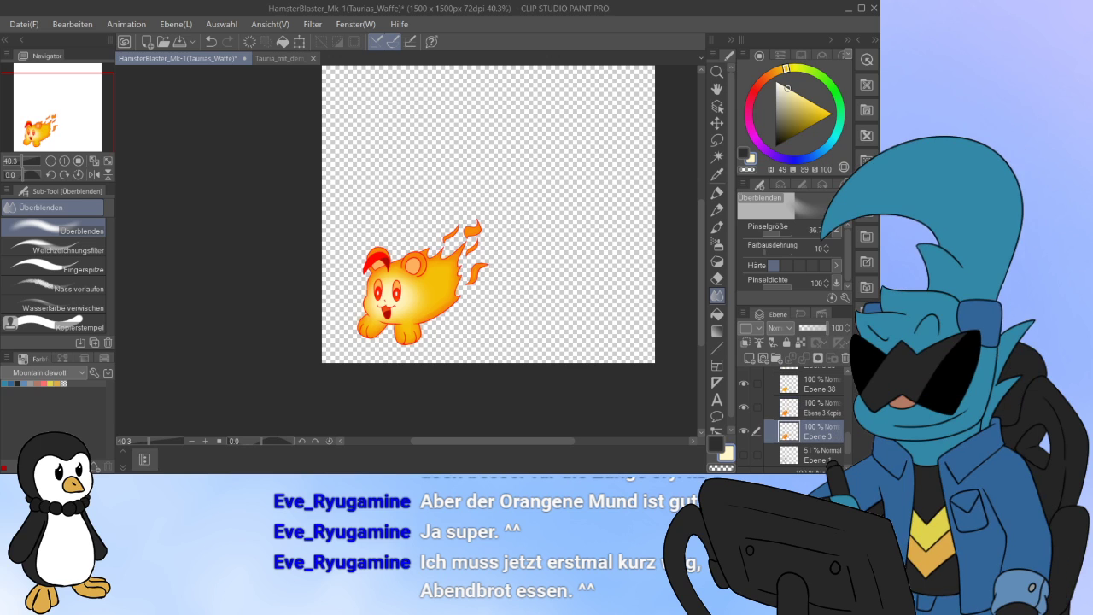
pyautogui.click(820, 408)
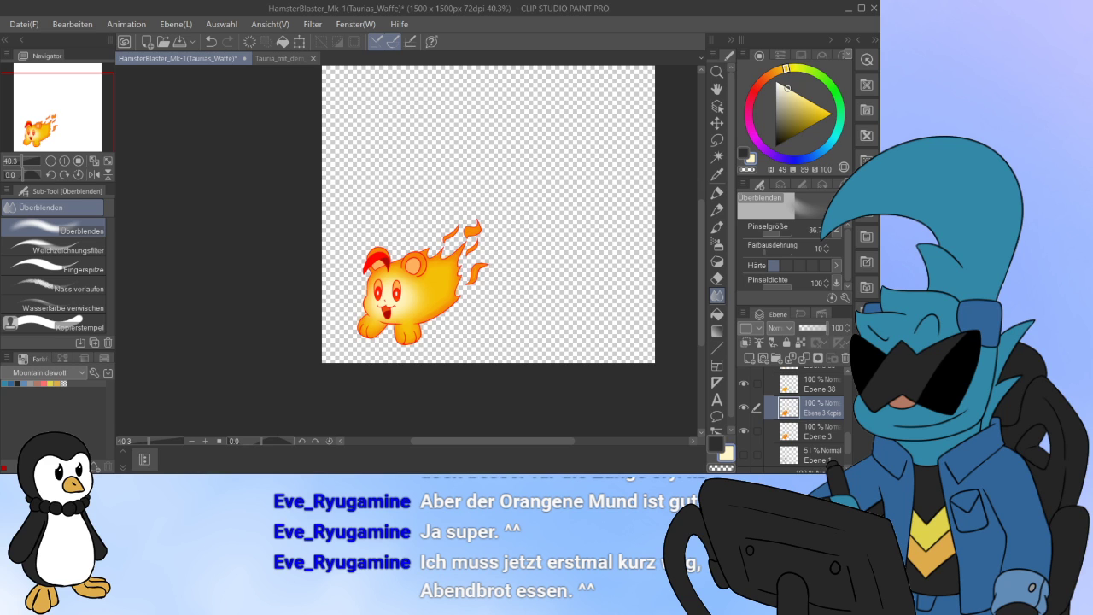
# Step: Load the Ebene 3 copy's shape as a selection, sample the bright red beside the ear, fill the selection with it, and deselect
pyautogui.keyDown('ctrl'); pyautogui.click(789, 408); pyautogui.keyUp('ctrl')
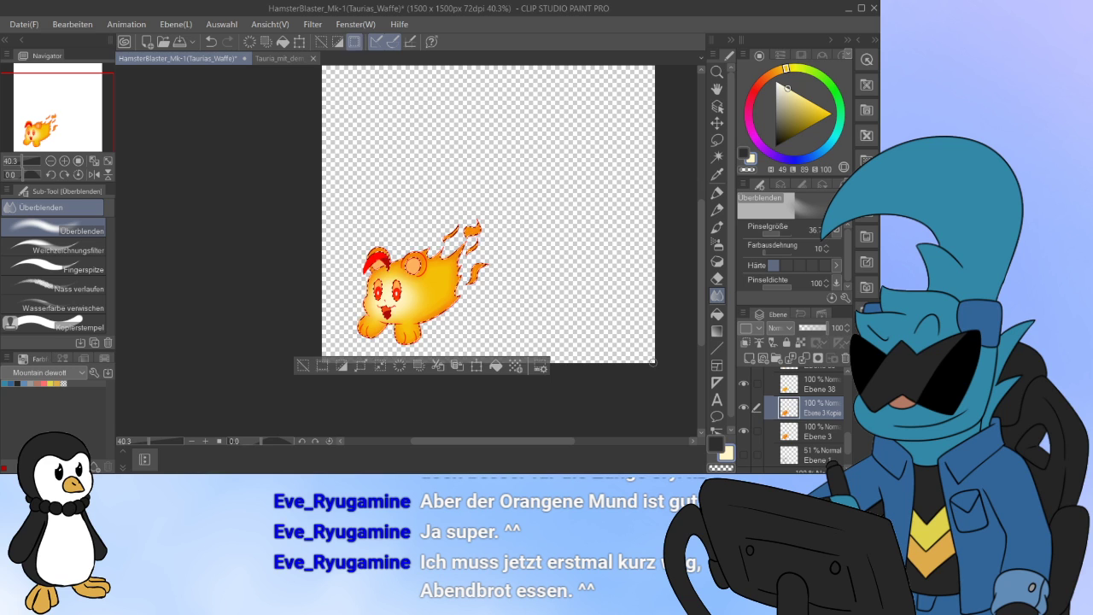
pyautogui.click(717, 174)
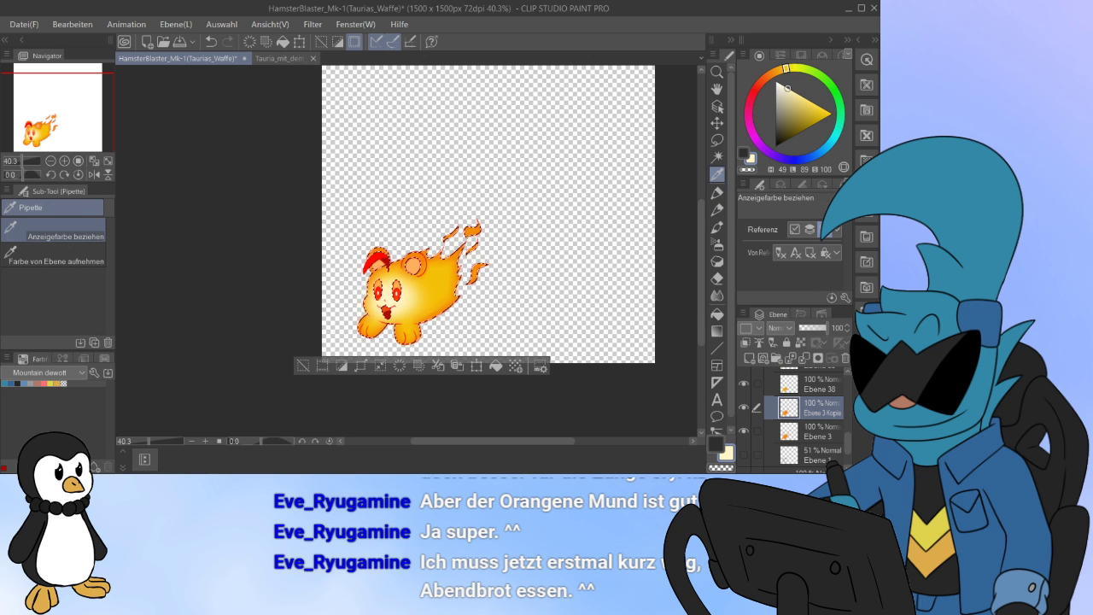
pyautogui.scroll(4, 370, 262)
pyautogui.click(370, 262)
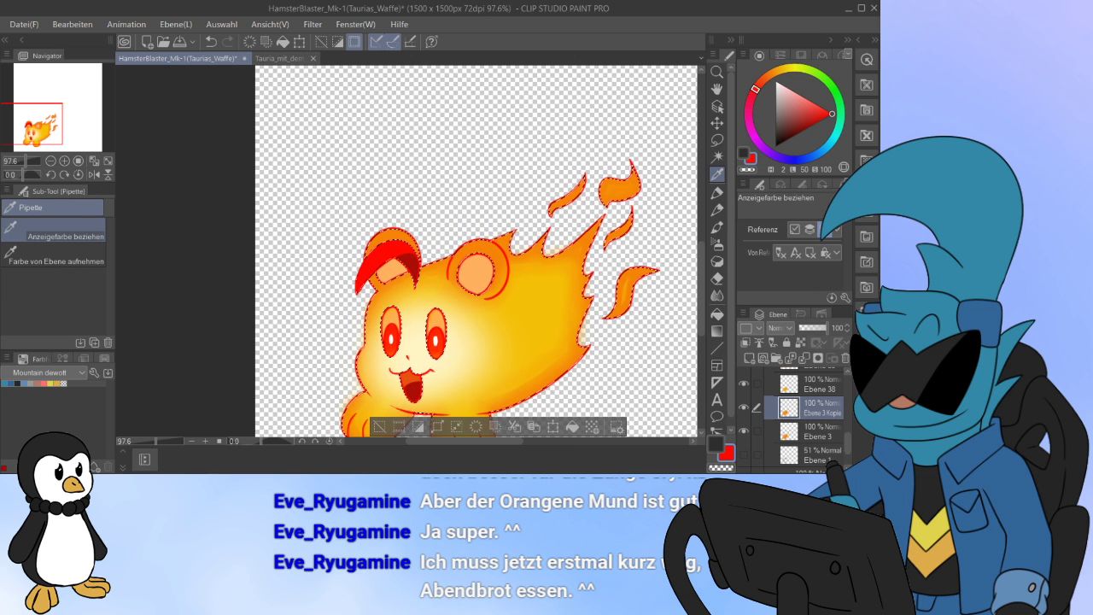
pyautogui.scroll(-1, 717, 376)
pyautogui.scroll(-3, 477, 251)
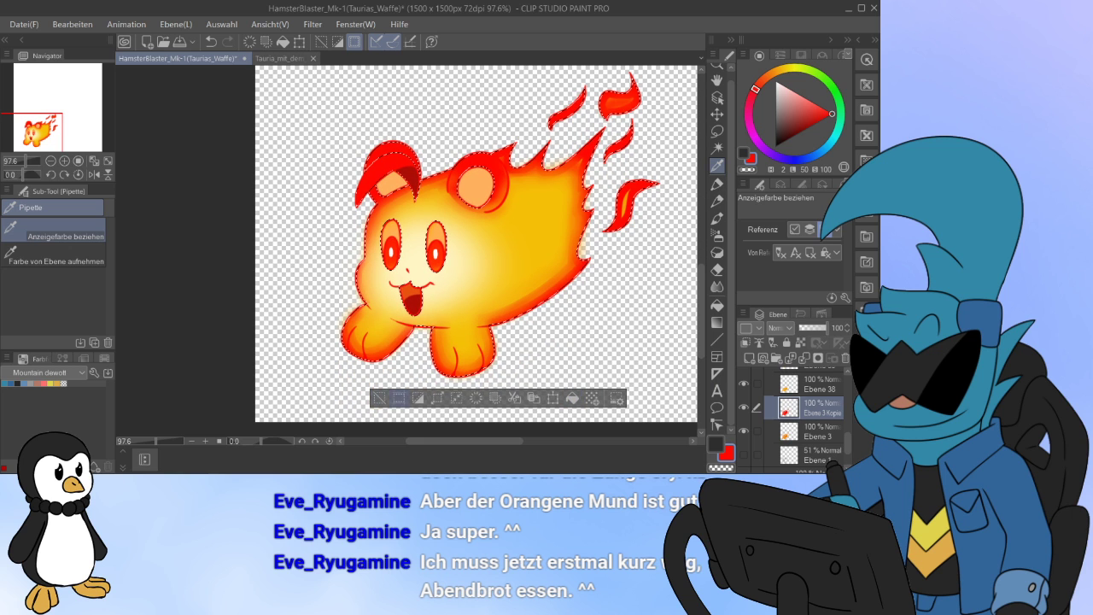
pyautogui.hotkey('ctrl', 'd')
# Step: Place the red copy beneath Ebene 3 and blur it into a soft red glow around the hamster
pyautogui.moveTo(811, 441); pyautogui.dragTo(811, 443)
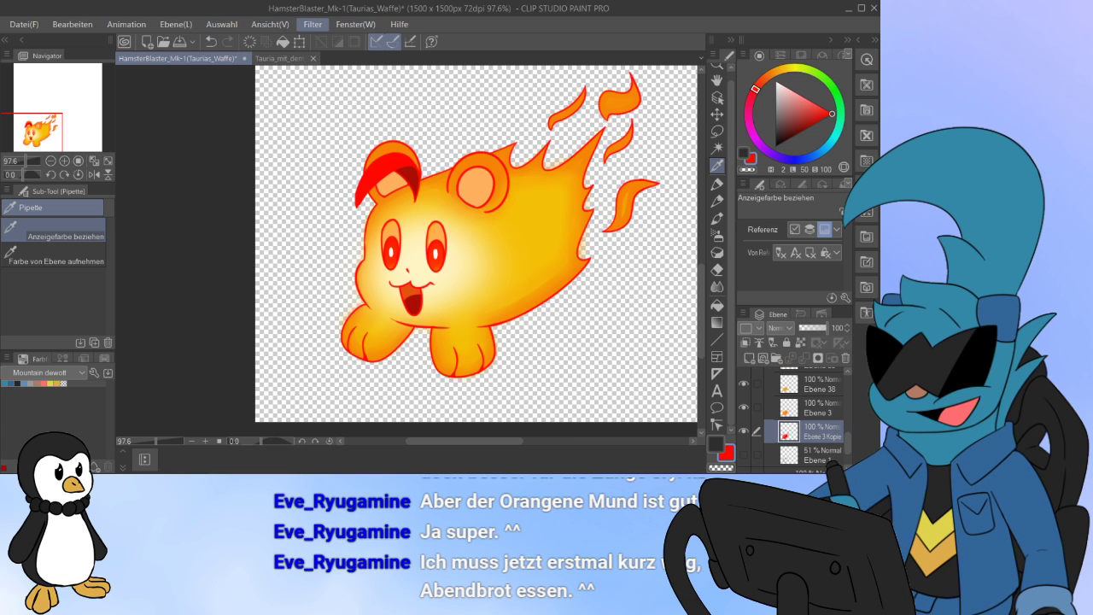
pyautogui.click(427, 73)
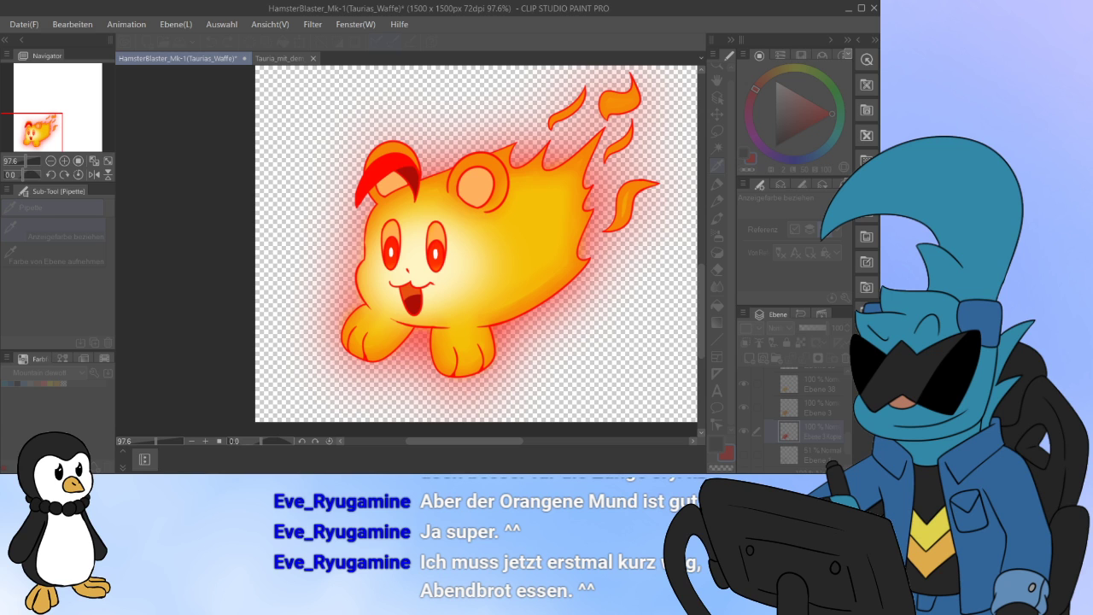
pyautogui.press('Return')
# Step: Compare the body shading with and without Ebene 38 and Ebene 39, ending on Ebene 39 with the Überblenden blend tool
pyautogui.click(744, 384)
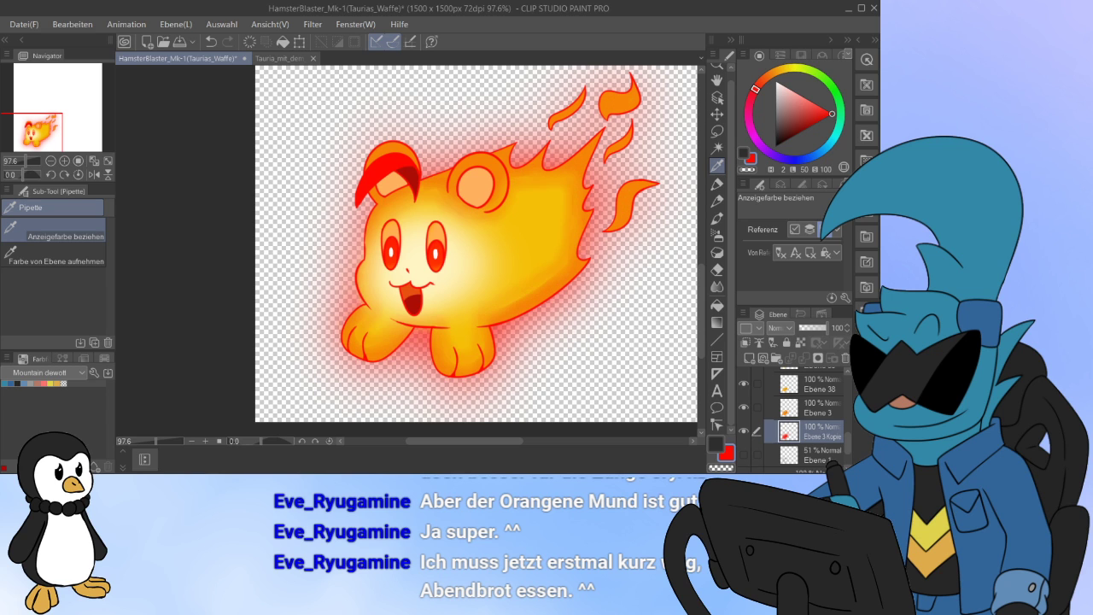
pyautogui.click(744, 384)
pyautogui.click(816, 384)
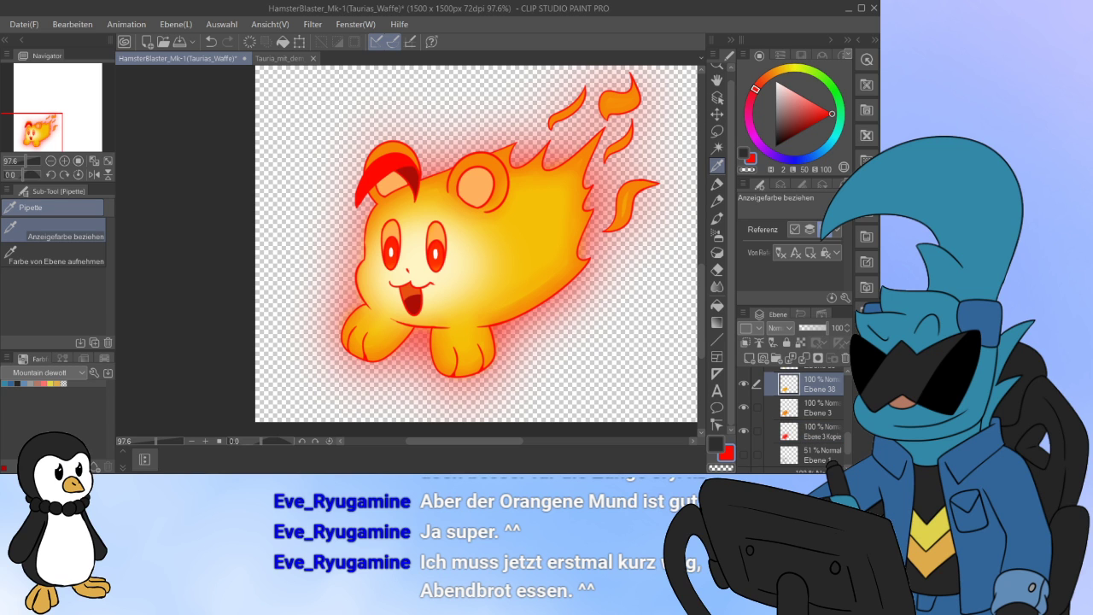
pyautogui.click(744, 384)
pyautogui.hotkey('ctrl', 'shift', 'n')
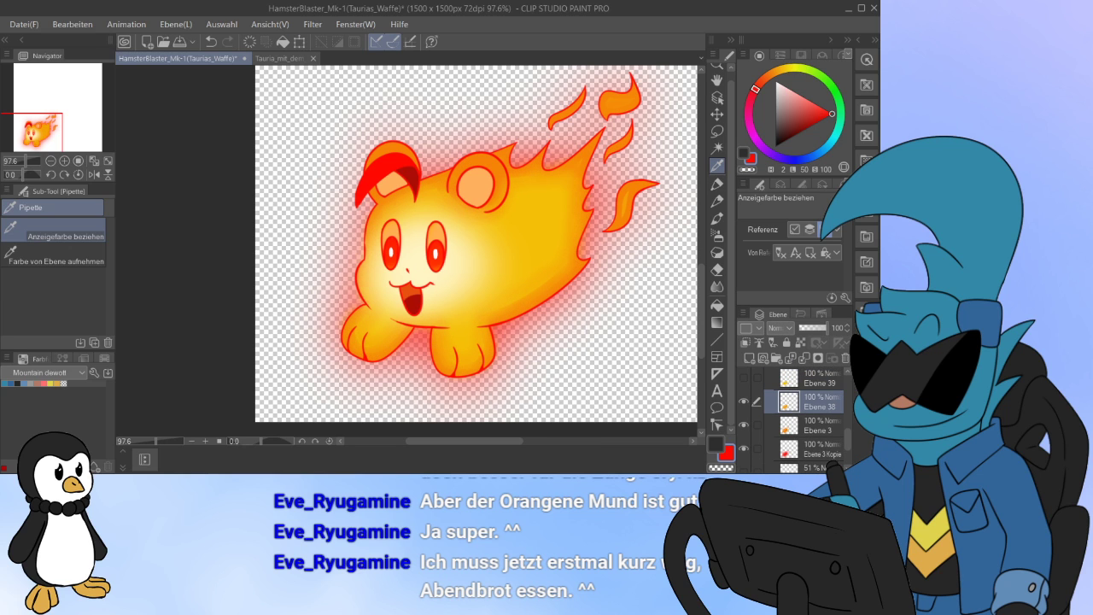
pyautogui.click(815, 378)
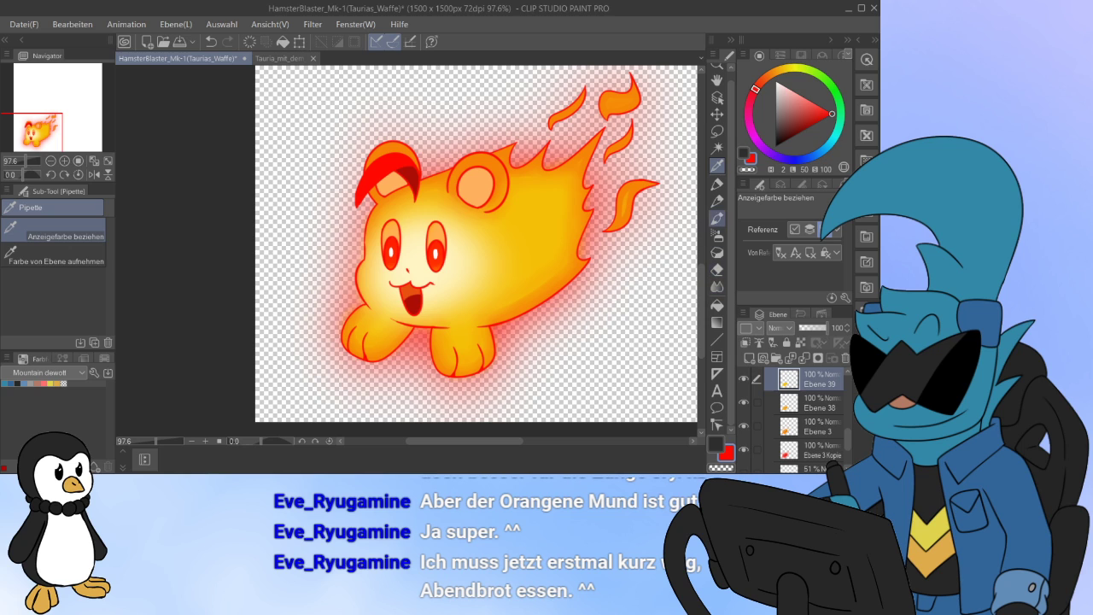
pyautogui.click(717, 287)
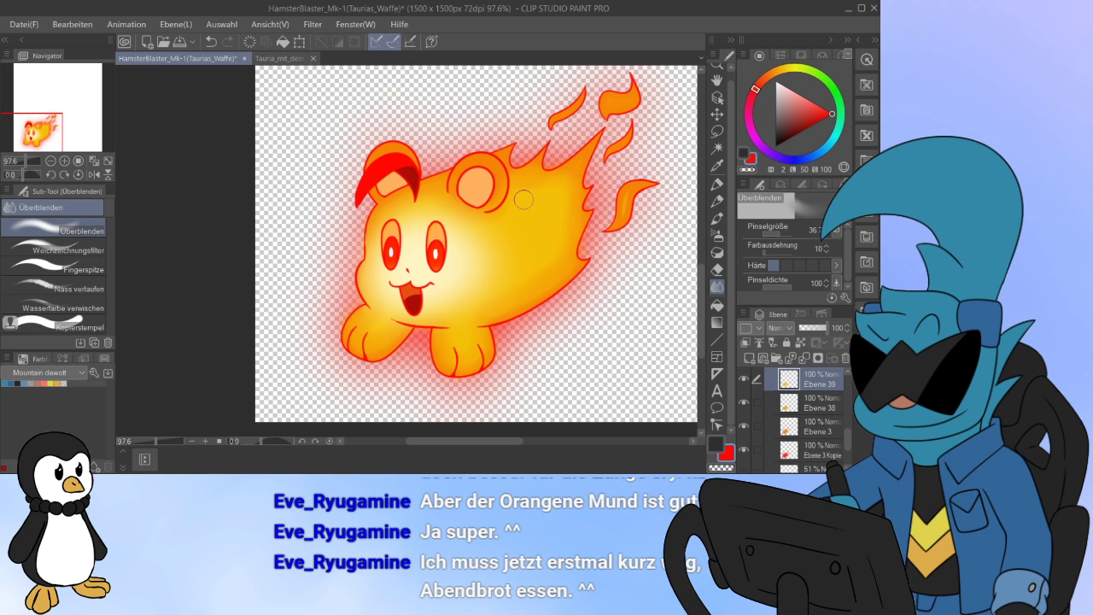
# Step: Shift the pale glow on Ebene 41 slightly toward the front of the face and set the layer's opacity to 63%
pyautogui.moveTo(847, 440); pyautogui.dragTo(847, 428)
pyautogui.click(819, 409)
pyautogui.click(744, 409)
pyautogui.click(744, 409)
pyautogui.click(813, 327)
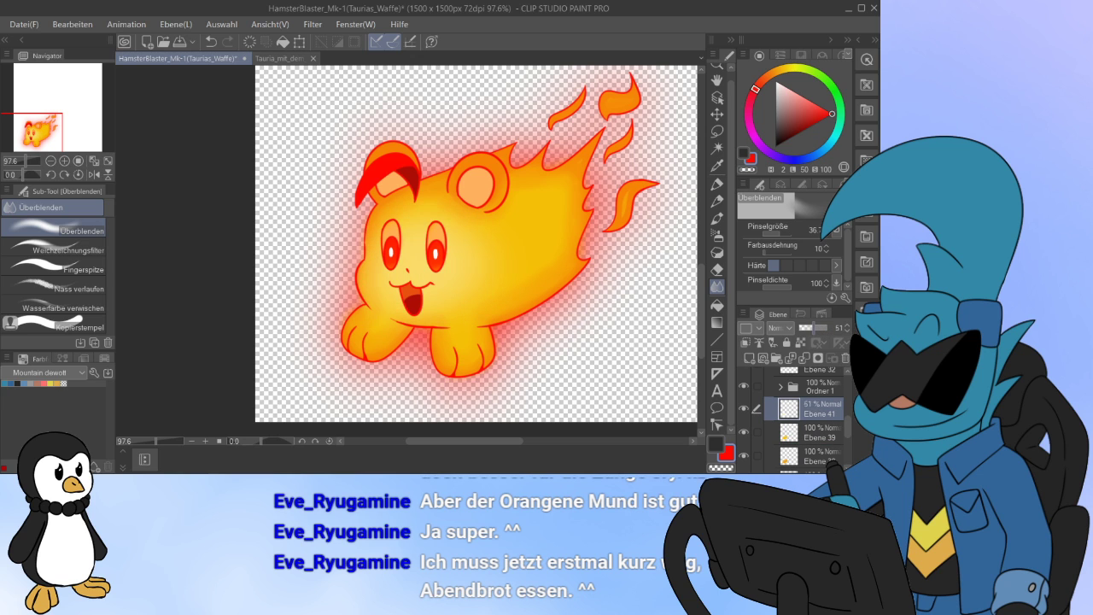
pyautogui.moveTo(814, 328); pyautogui.dragTo(819, 328)
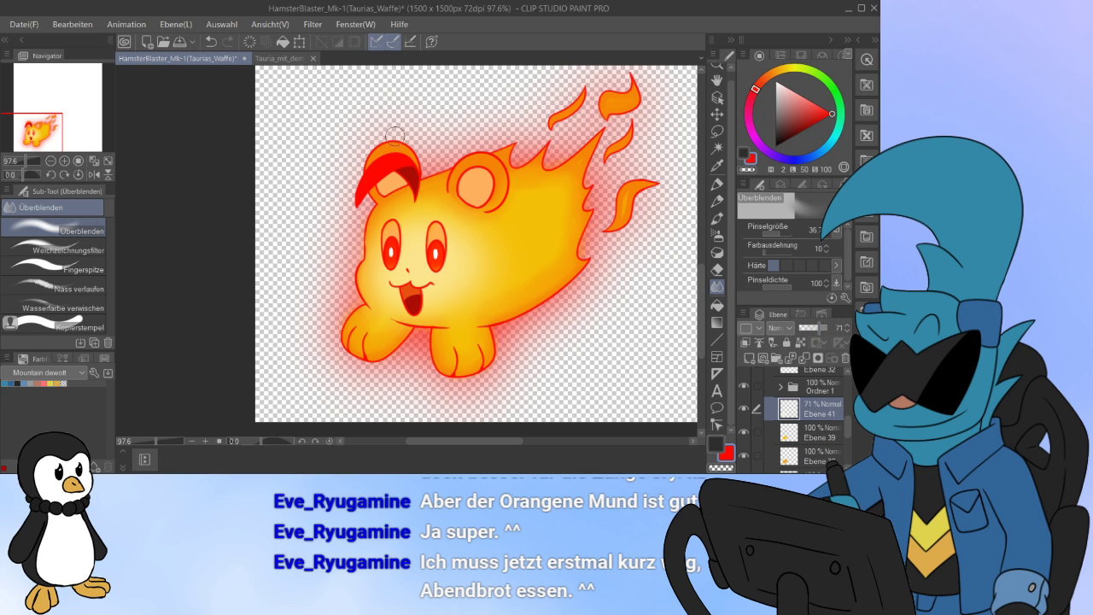
pyautogui.click(299, 42)
pyautogui.moveTo(431, 264); pyautogui.dragTo(423, 263)
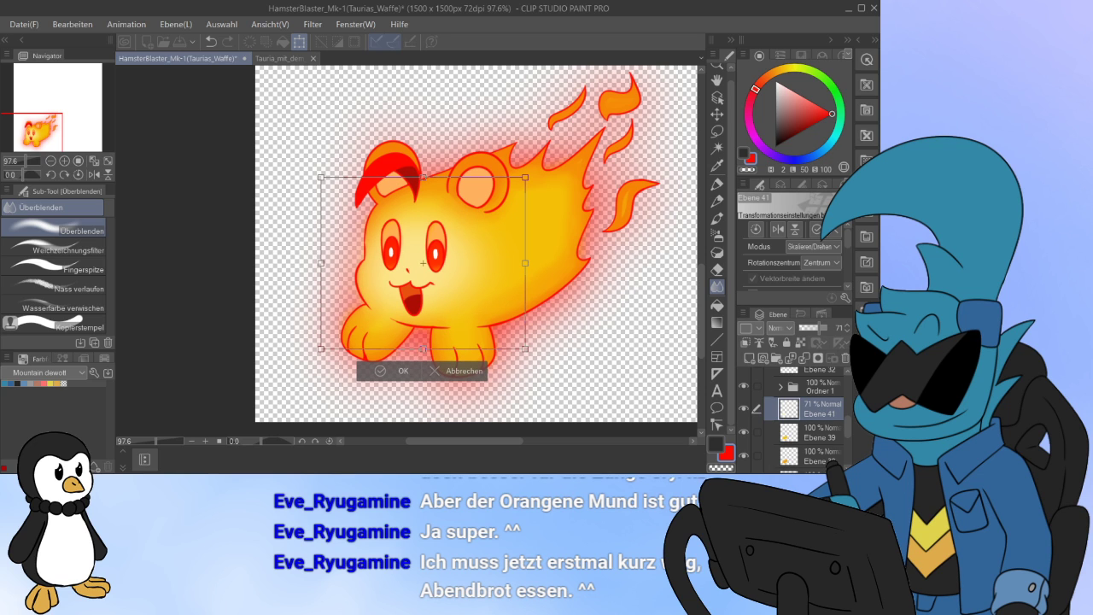
pyautogui.press('Return')
pyautogui.moveTo(819, 328); pyautogui.dragTo(816, 328)
pyautogui.scroll(-5, 454, 256)
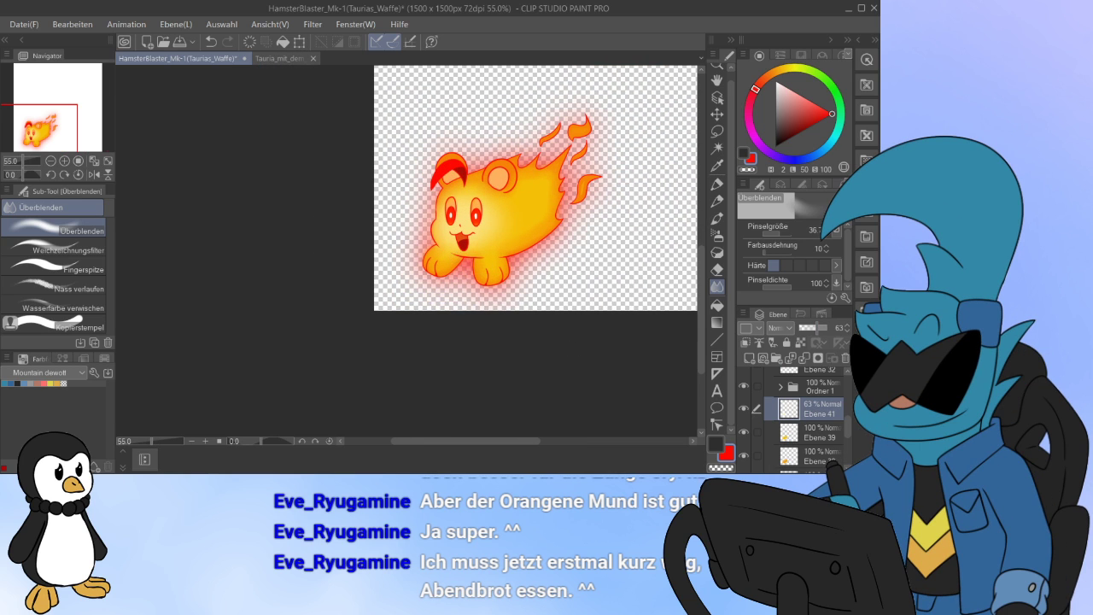
# Step: Compare the artwork with and without the blurred red glow layer and the orange base layer Ebene 3
pyautogui.scroll(-4, 795, 418)
pyautogui.click(744, 415)
pyautogui.click(744, 415)
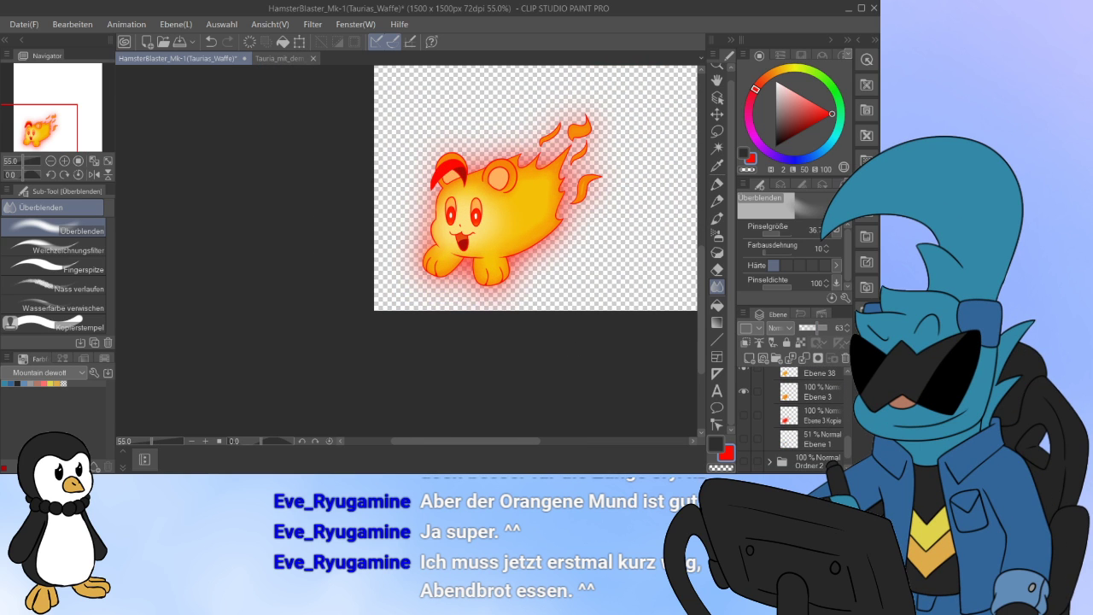
pyautogui.click(818, 416)
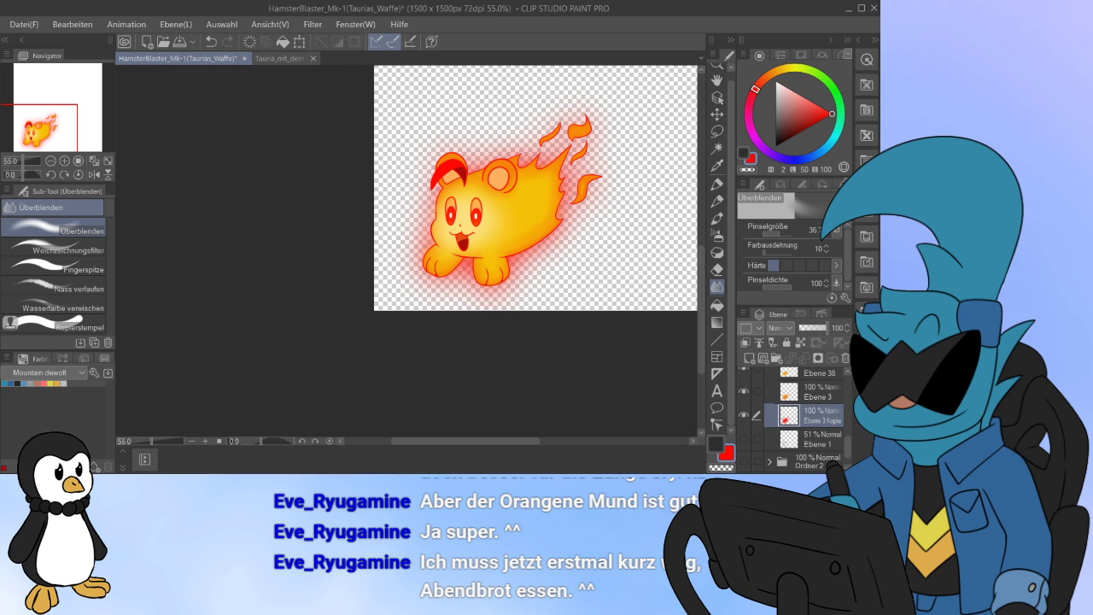
pyautogui.click(743, 391)
pyautogui.click(744, 391)
pyautogui.click(818, 391)
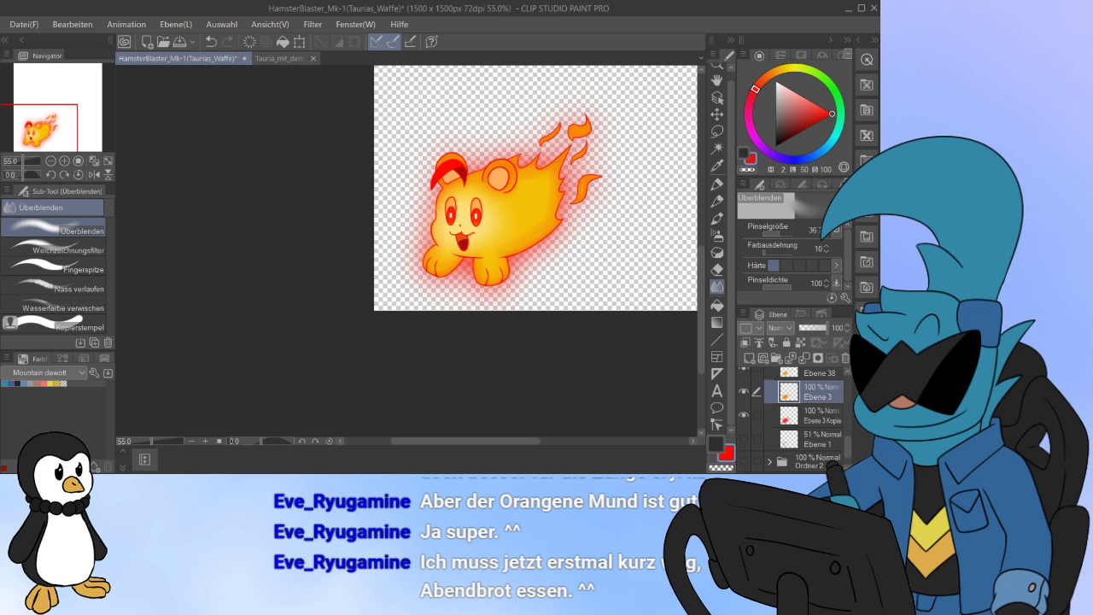
pyautogui.click(819, 416)
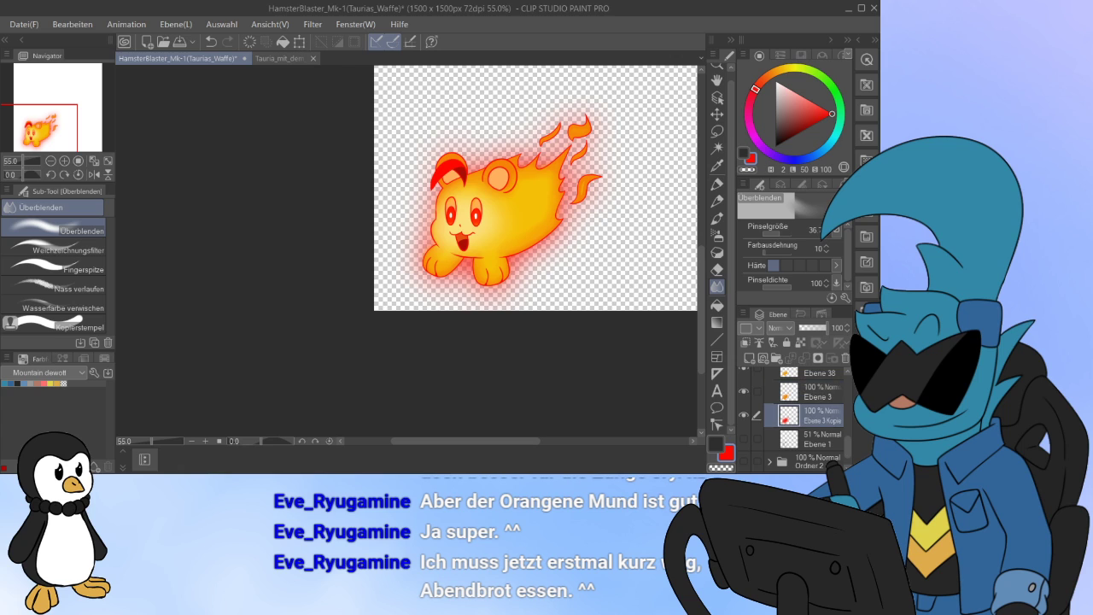
# Step: Duplicate Ebene 3 again and place the orange copy between Ebene 3 and the red glow layer
pyautogui.click(818, 392)
pyautogui.hotkey('ctrl', 'v')
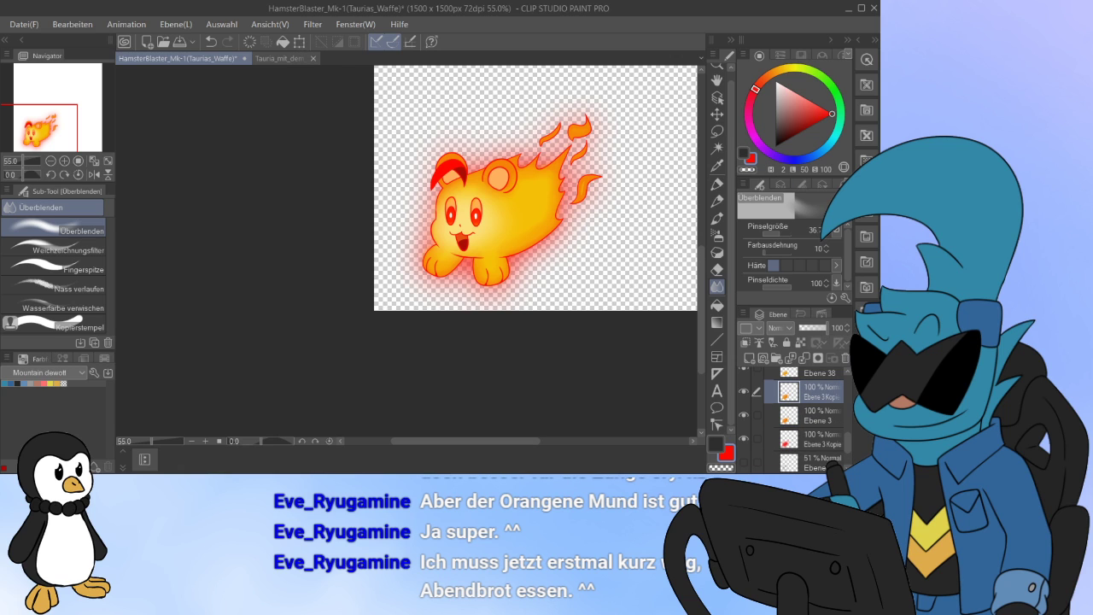
pyautogui.moveTo(818, 392); pyautogui.dragTo(818, 427)
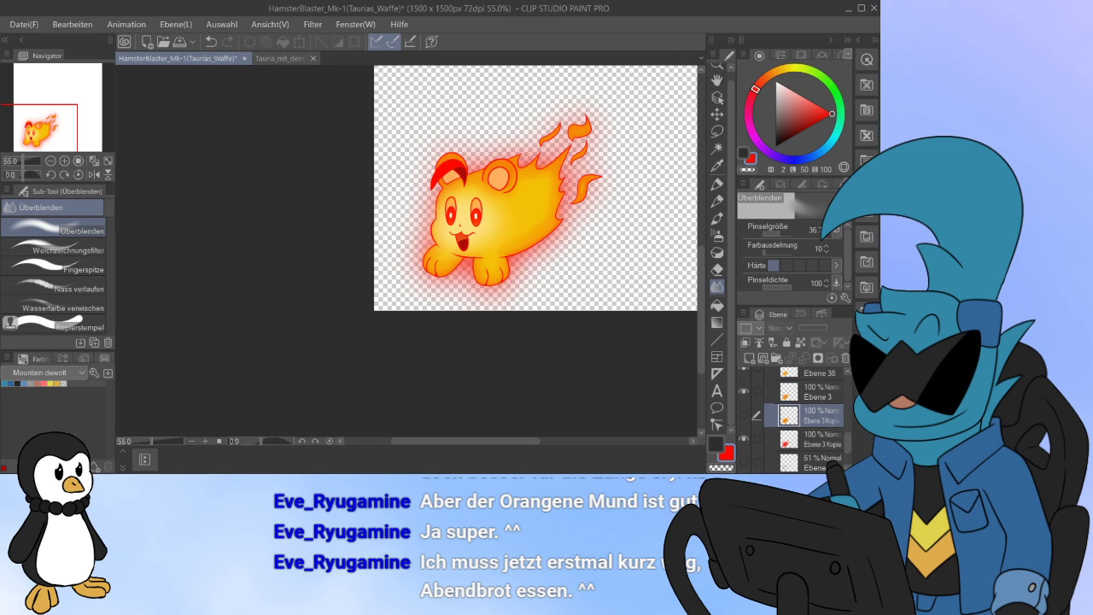
pyautogui.scroll(6, 807, 418)
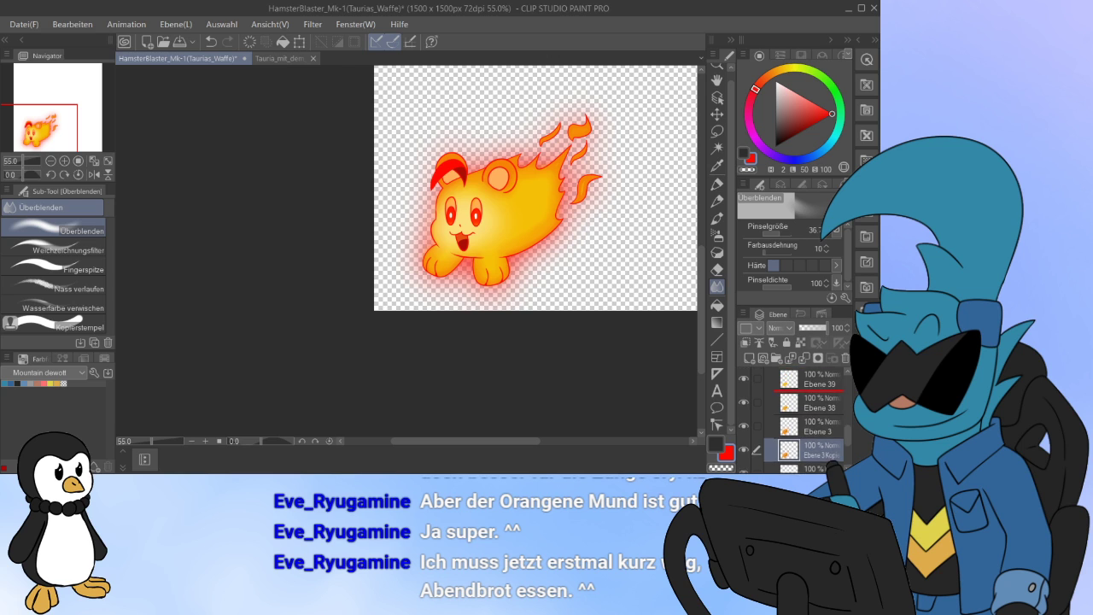
pyautogui.moveTo(818, 378); pyautogui.dragTo(807, 461)
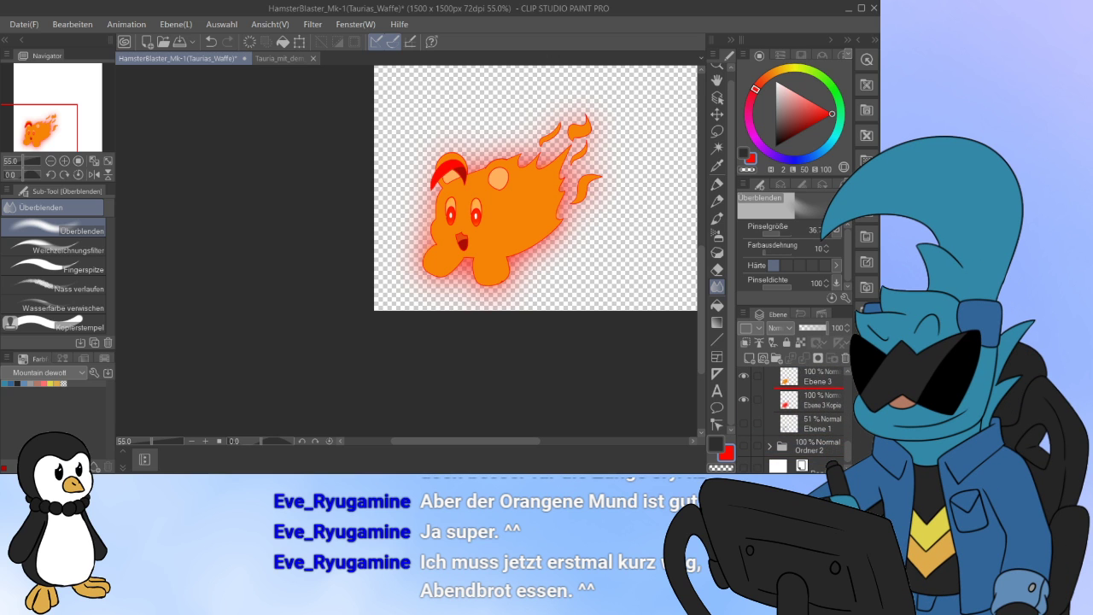
pyautogui.scroll(1, 807, 419)
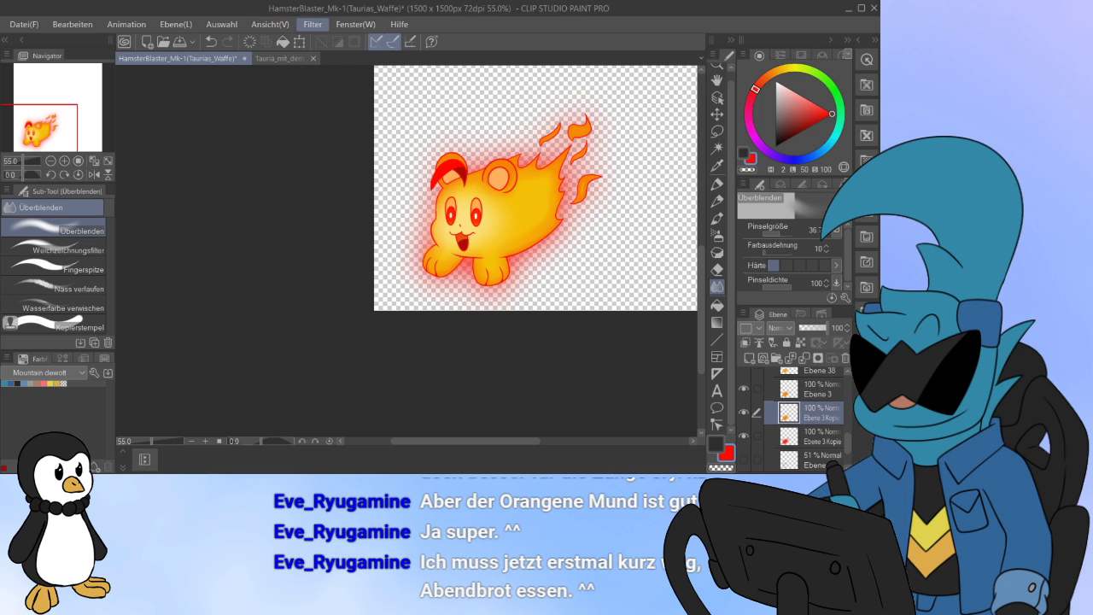
# Step: Blur the new orange copy of Ebene 3 to add an inner orange glow around the hamster
pyautogui.click(312, 24)
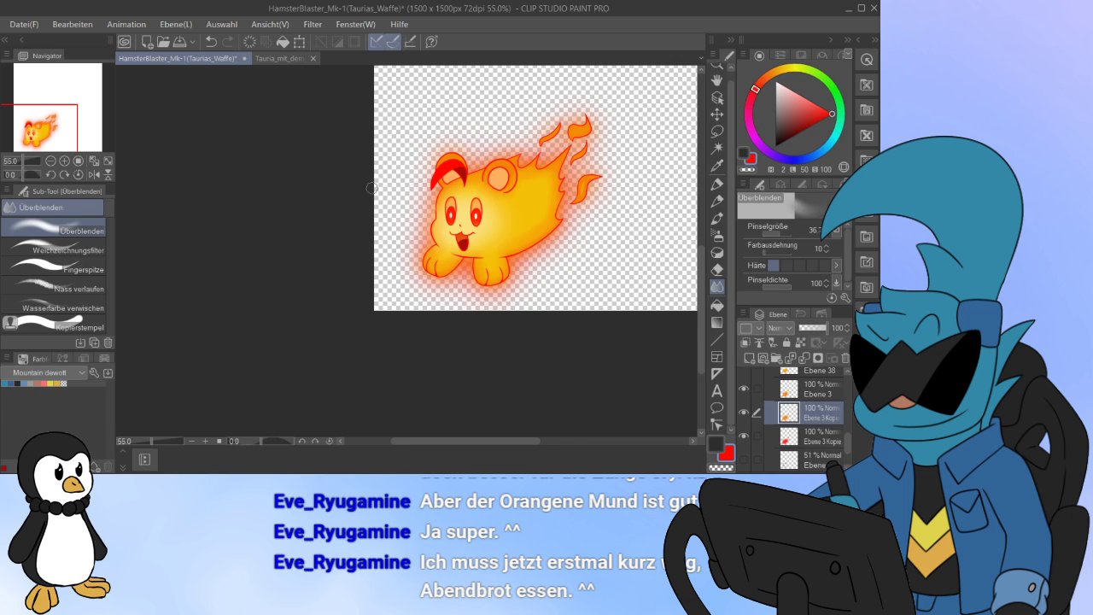
pyautogui.scroll(-8, 387, 212)
pyautogui.scroll(6, 391, 214)
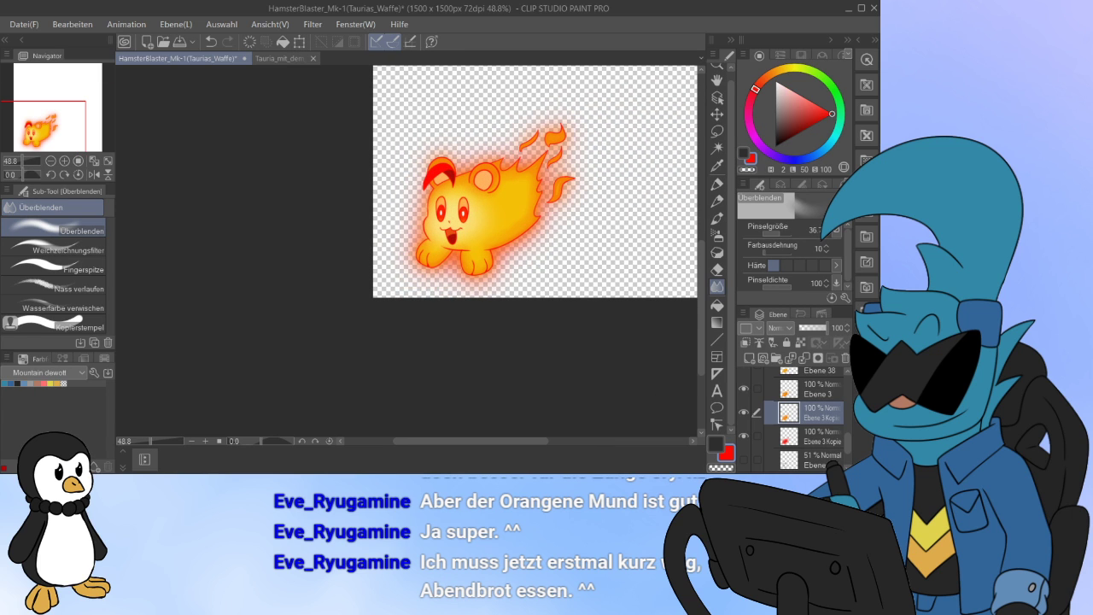
pyautogui.moveTo(478, 222); pyautogui.dragTo(413, 251)
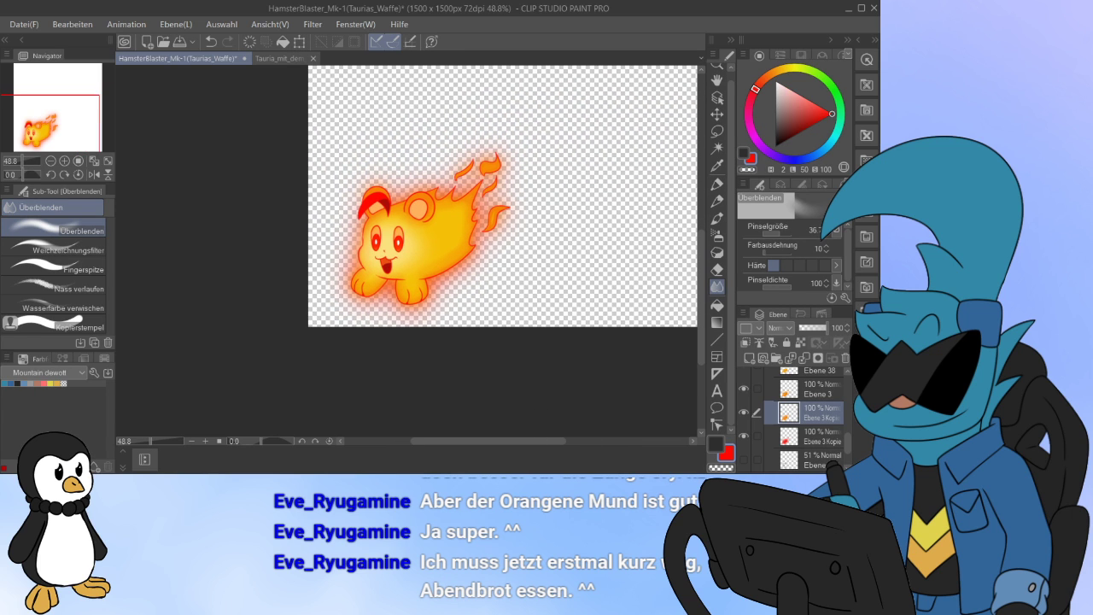
# Step: Compare the glowing hamster with and without the outlines on Ebene 2, leaving them shown
pyautogui.scroll(5, 807, 419)
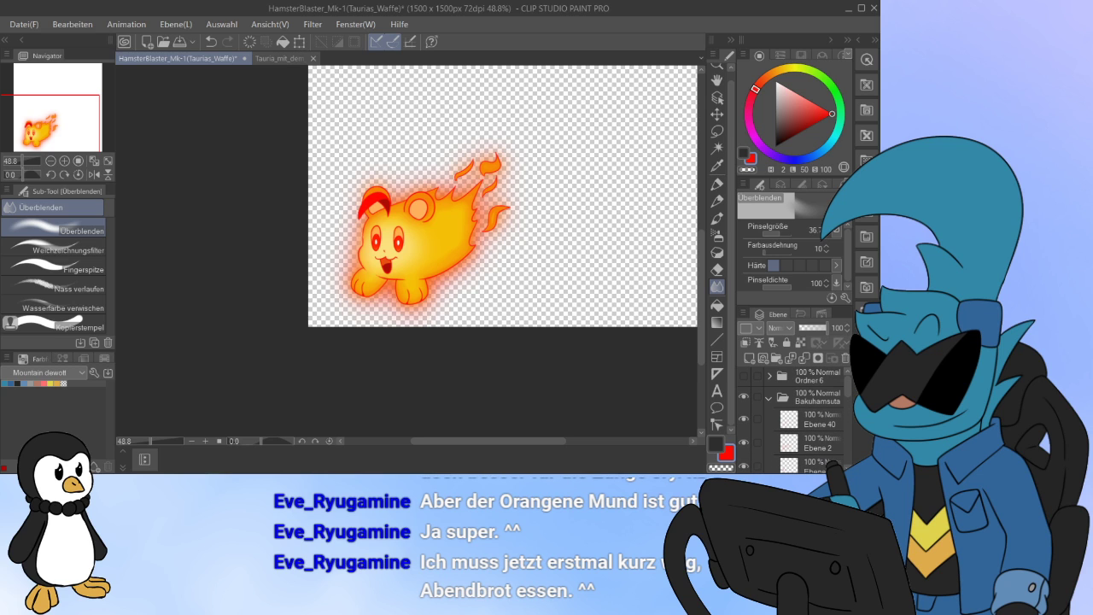
pyautogui.click(744, 442)
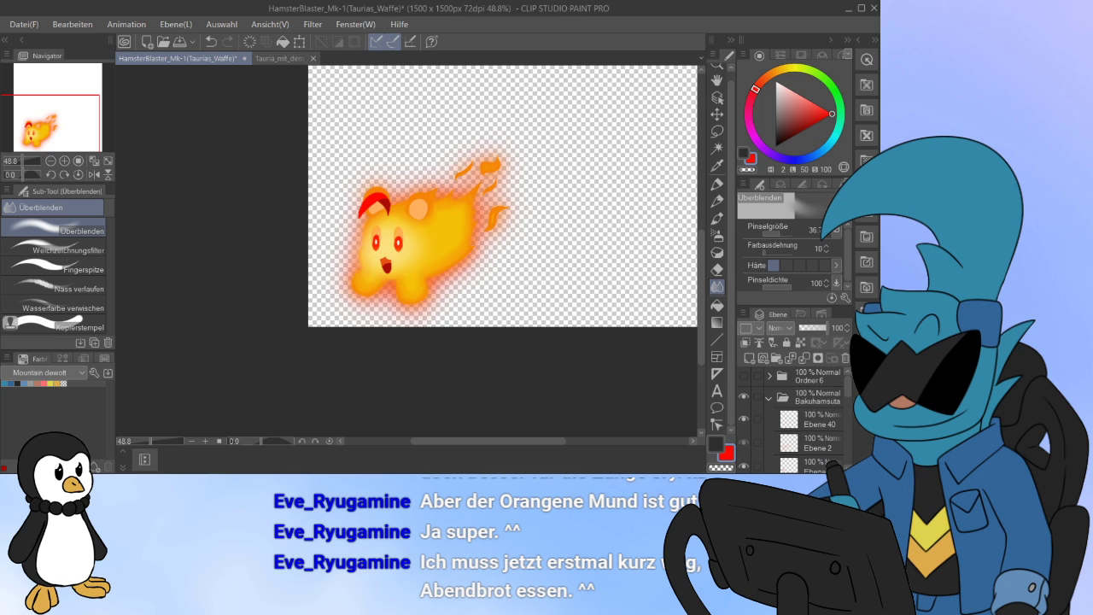
pyautogui.click(744, 442)
pyautogui.click(744, 442)
pyautogui.click(744, 442)
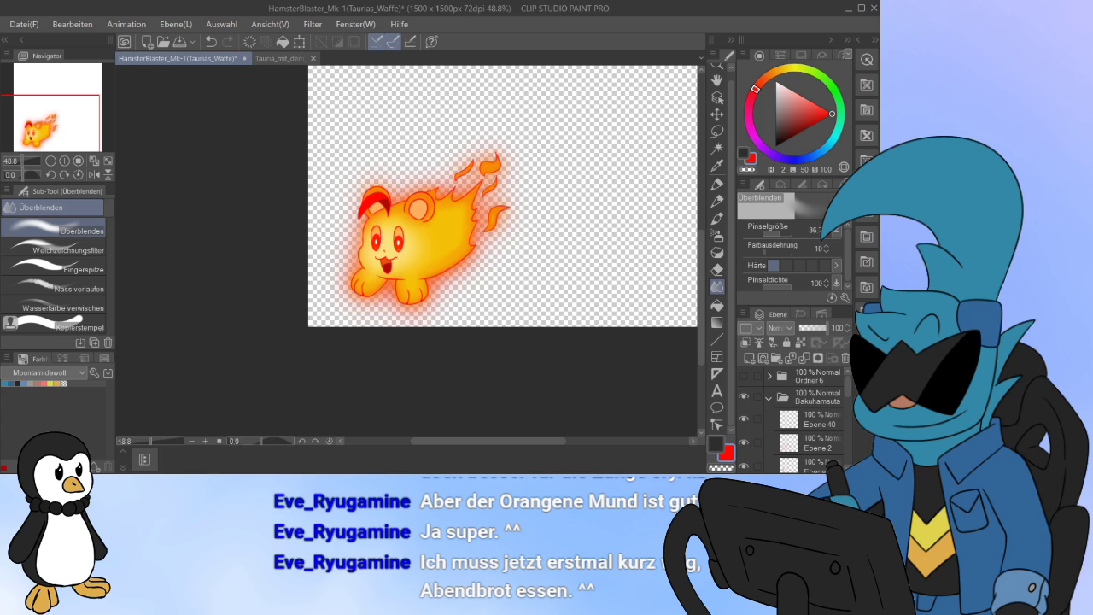
# Step: Duplicate the outline layer Ebene 2 twice inside the Bakuhamsuta folder
pyautogui.click(817, 443)
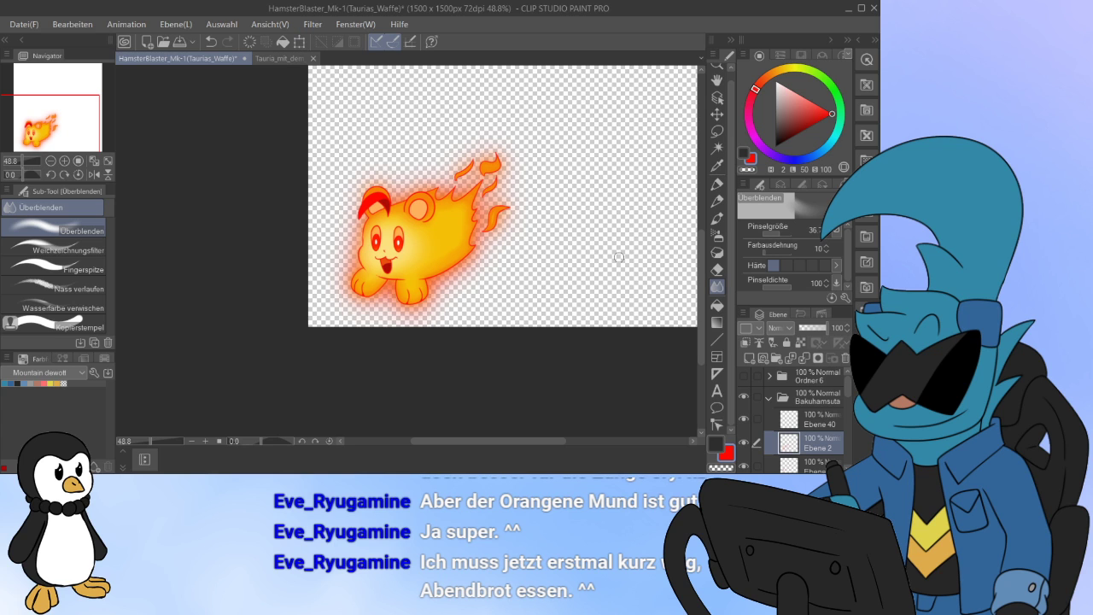
pyautogui.moveTo(847, 385); pyautogui.dragTo(847, 398)
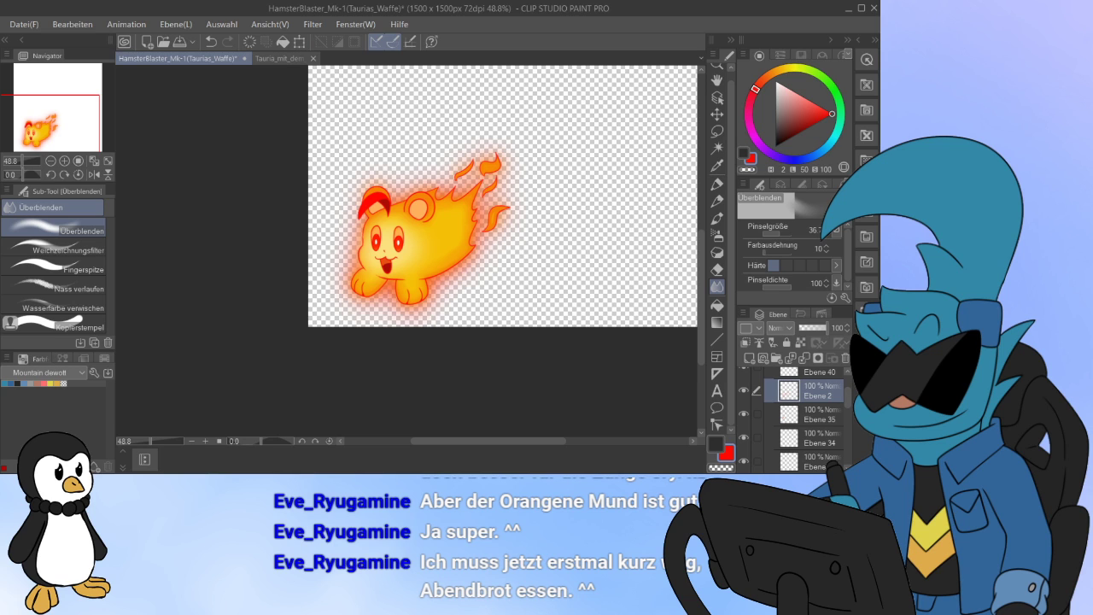
pyautogui.hotkey('ctrl', 'v')
pyautogui.click(818, 415)
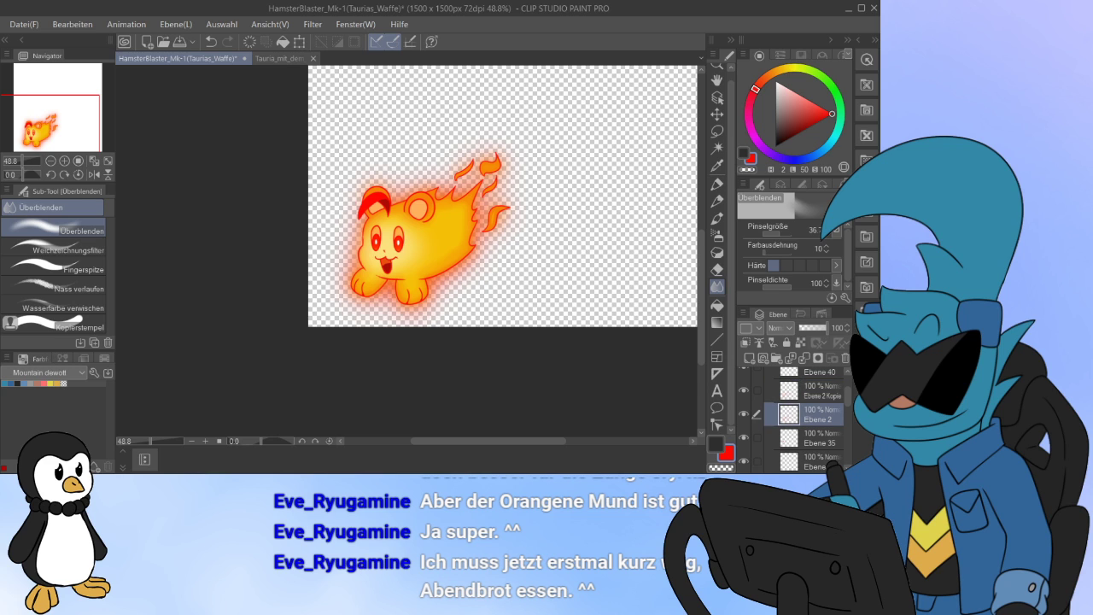
pyautogui.hotkey('ctrl', 'j')
pyautogui.click(453, 75)
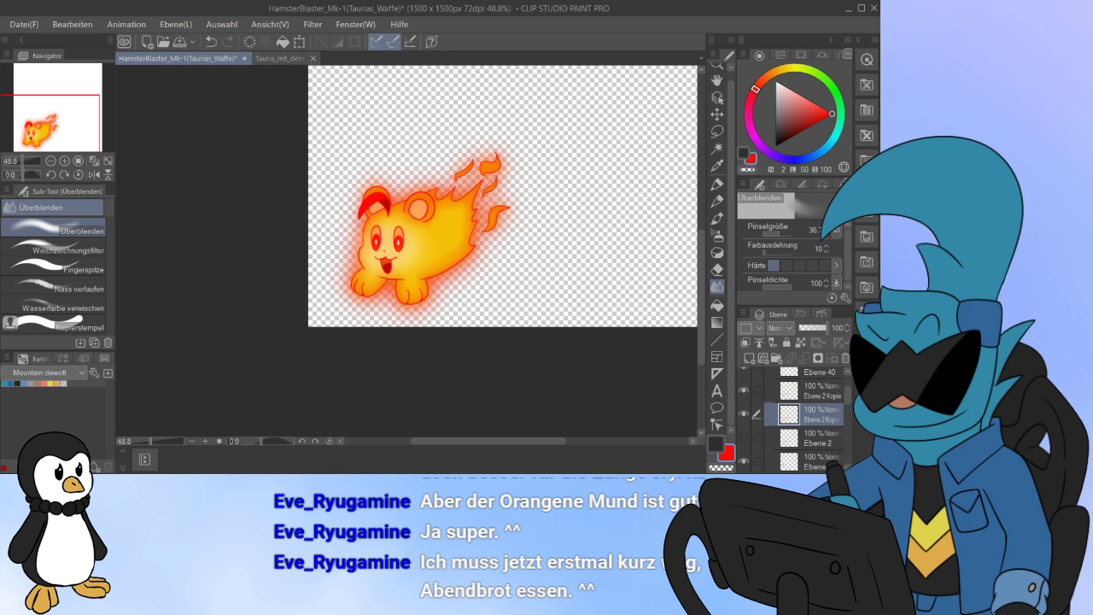
# Step: Compare the hamster with the Ebene 2 outline layers, their copies and the layer below shown and hidden
pyautogui.click(743, 390)
pyautogui.click(743, 391)
pyautogui.click(821, 391)
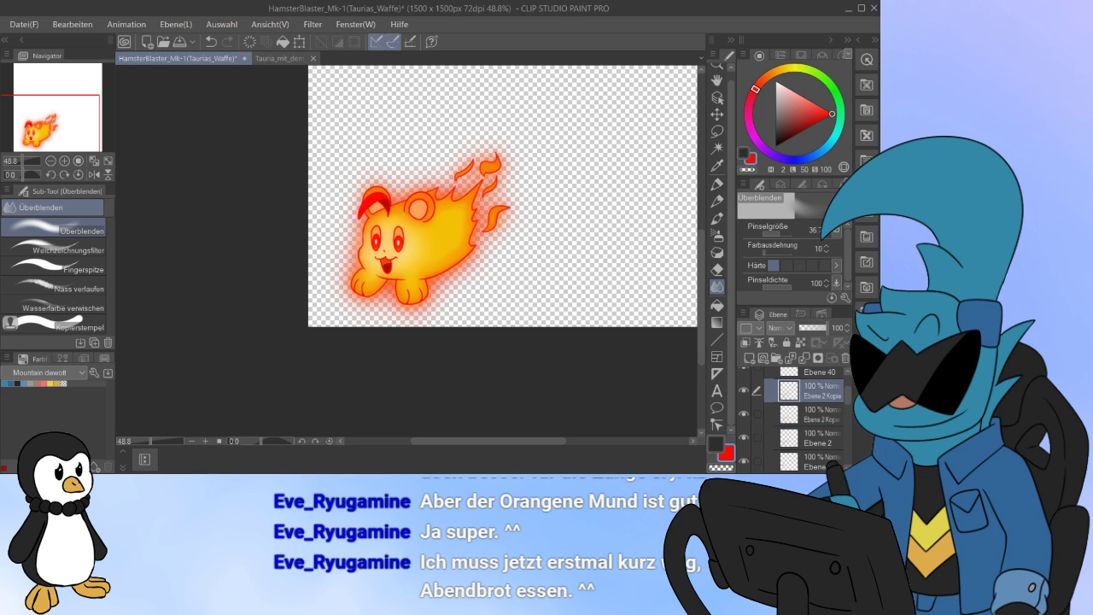
pyautogui.click(743, 414)
pyautogui.click(742, 437)
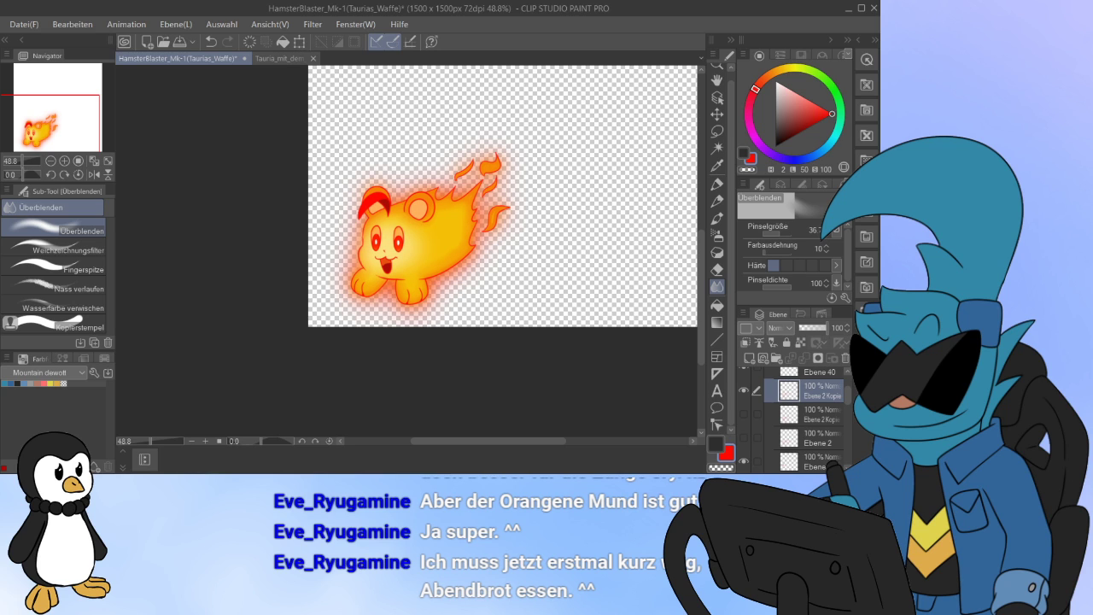
pyautogui.click(743, 437)
pyautogui.click(743, 414)
pyautogui.click(743, 461)
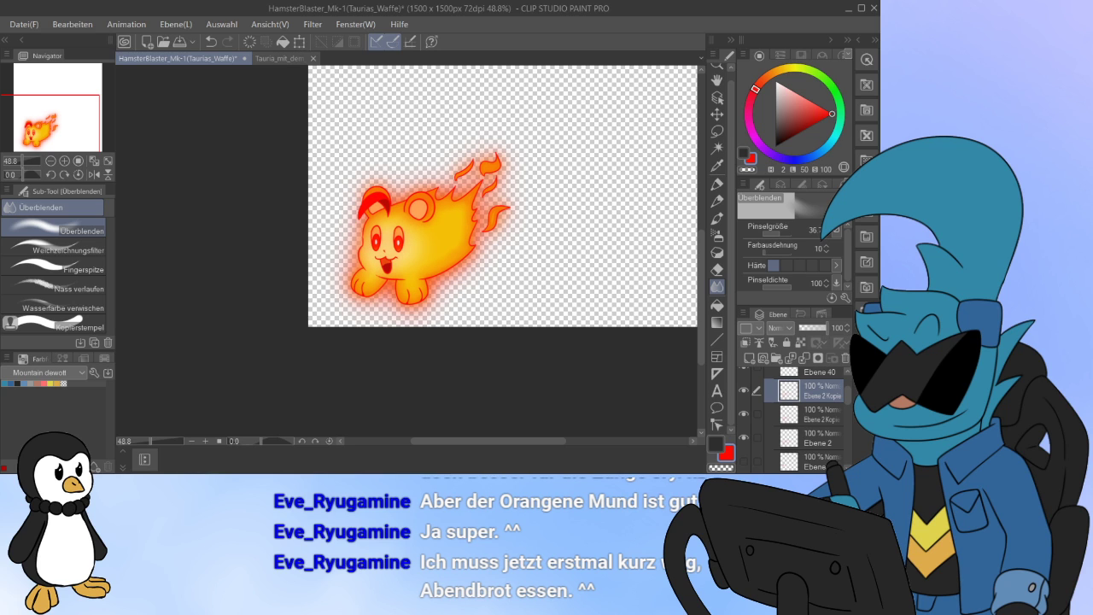
pyautogui.click(743, 462)
pyautogui.click(743, 461)
# Step: Hide Ebene 40, the original Ebene 2 and its lower copy, keeping only the upper outline copy shown
pyautogui.scroll(1, 743, 419)
pyautogui.click(743, 384)
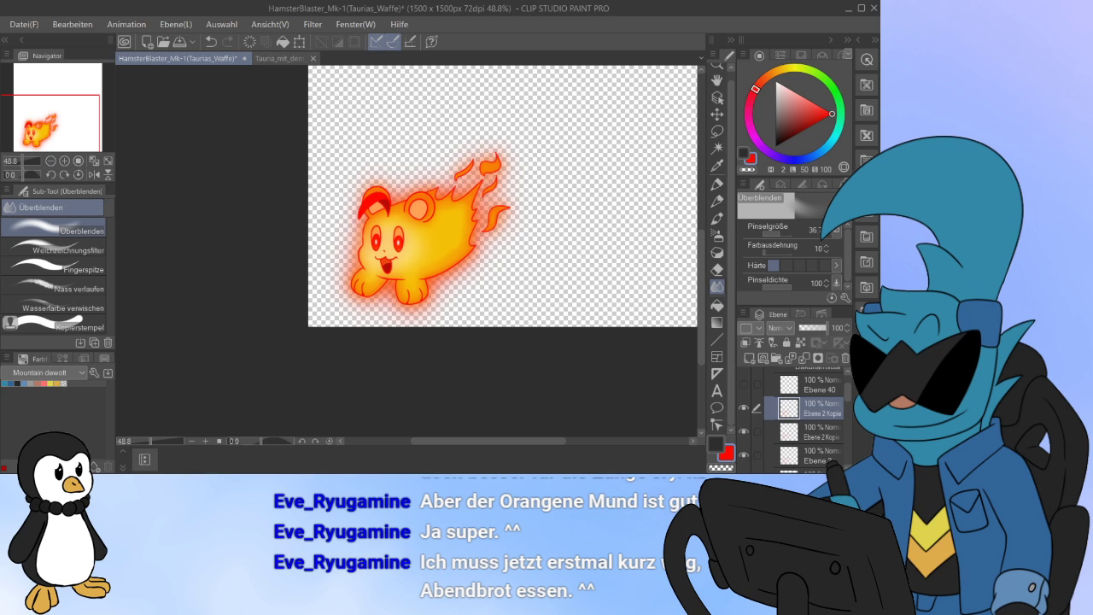
pyautogui.click(744, 384)
pyautogui.click(744, 384)
pyautogui.click(744, 408)
pyautogui.click(744, 432)
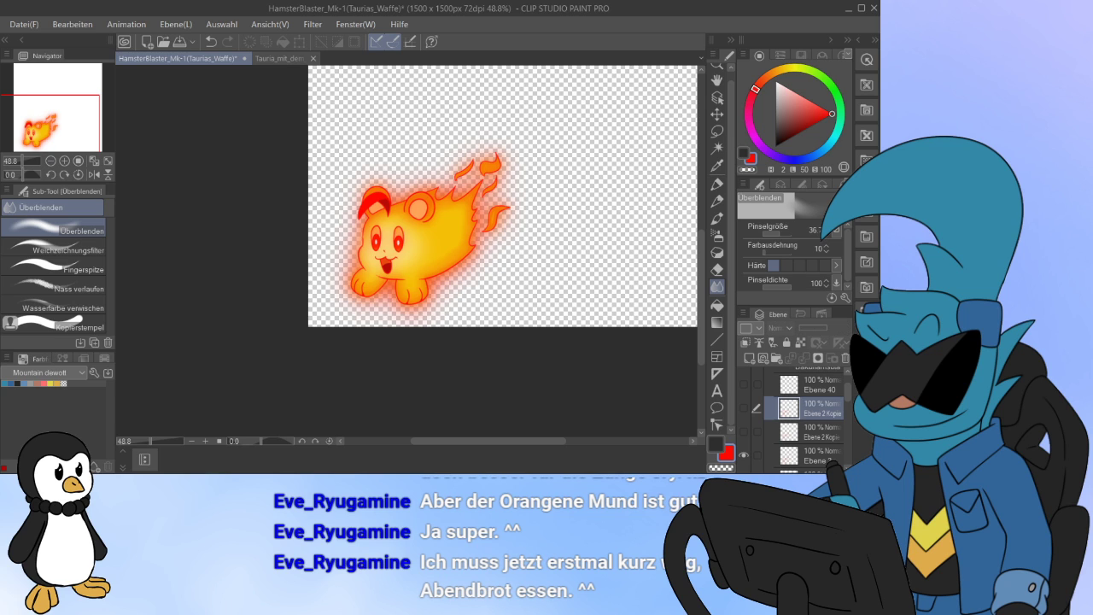
pyautogui.scroll(-1, 803, 418)
pyautogui.click(743, 437)
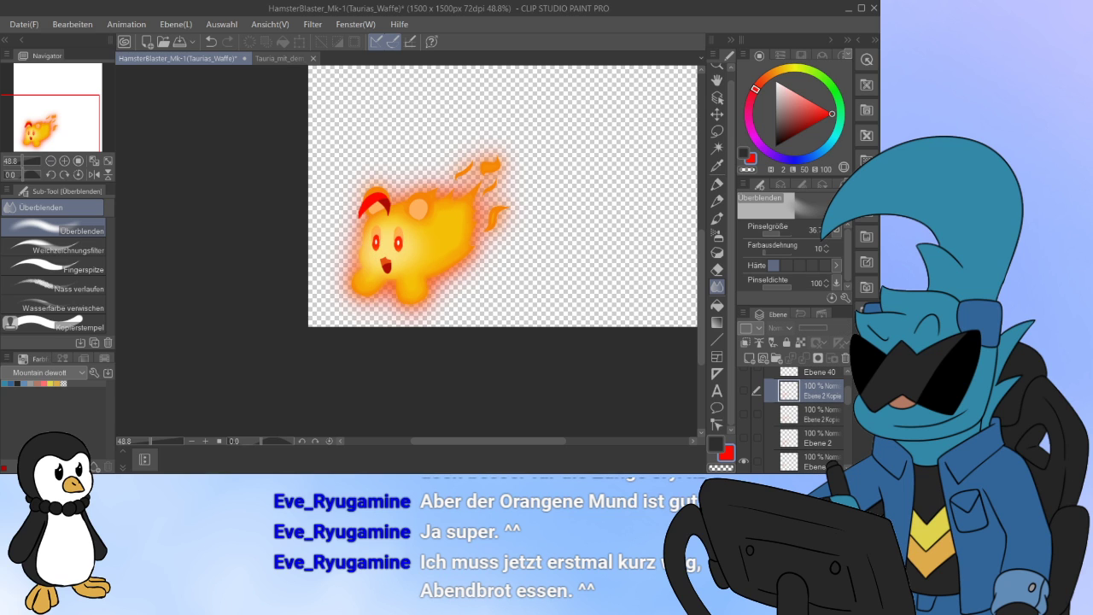
pyautogui.click(743, 437)
pyautogui.click(743, 437)
pyautogui.click(743, 391)
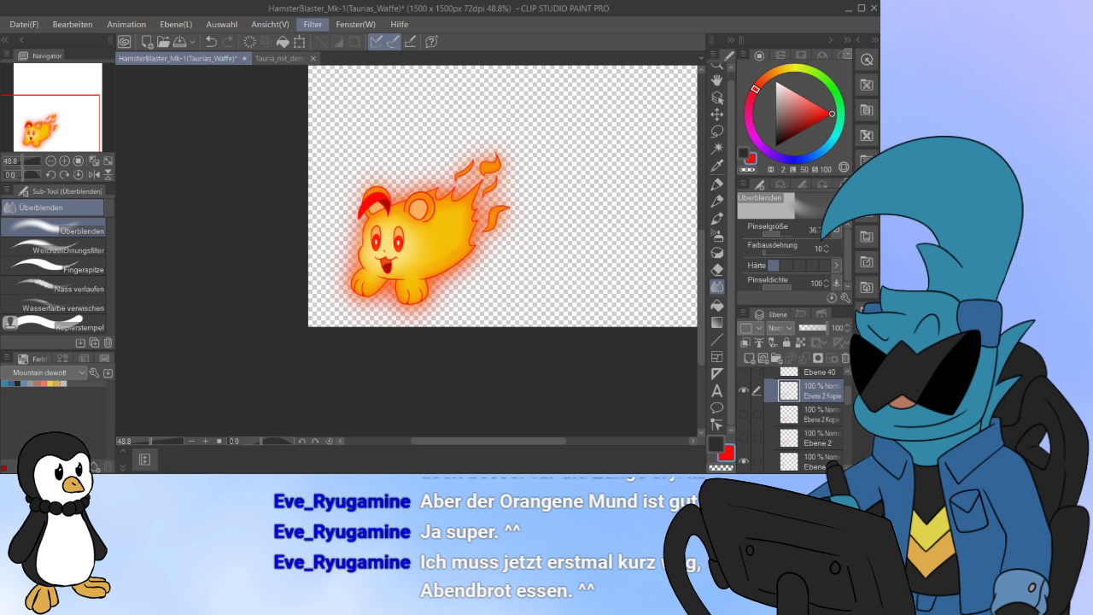
# Step: Blur the upper copy of outline layer Ebene 2 and compare it with the lower copy shown and hidden
pyautogui.click(478, 64)
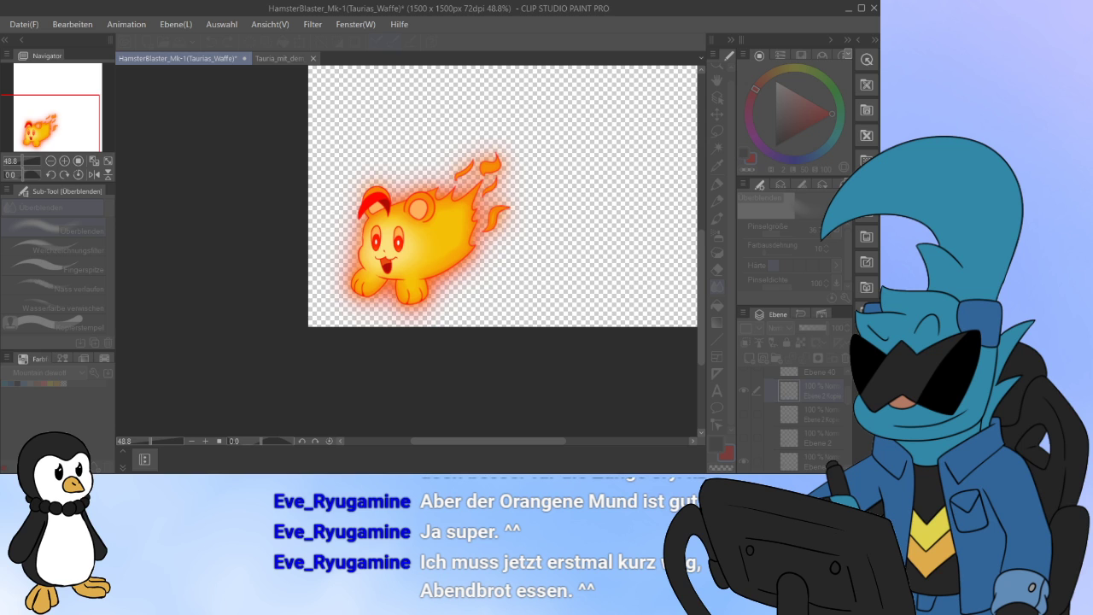
pyautogui.click(606, 292)
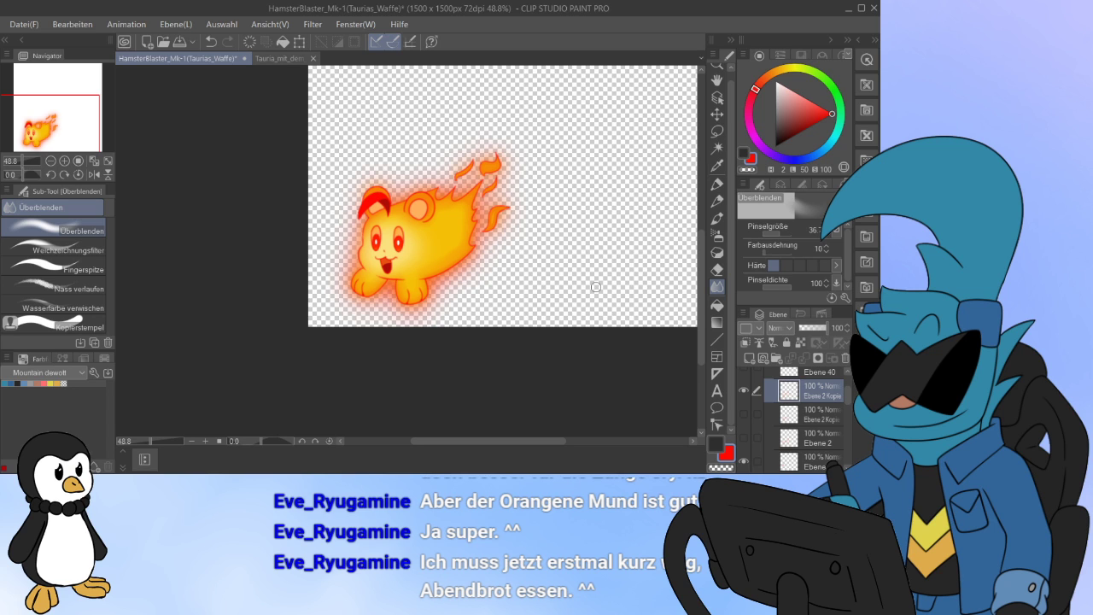
pyautogui.click(744, 414)
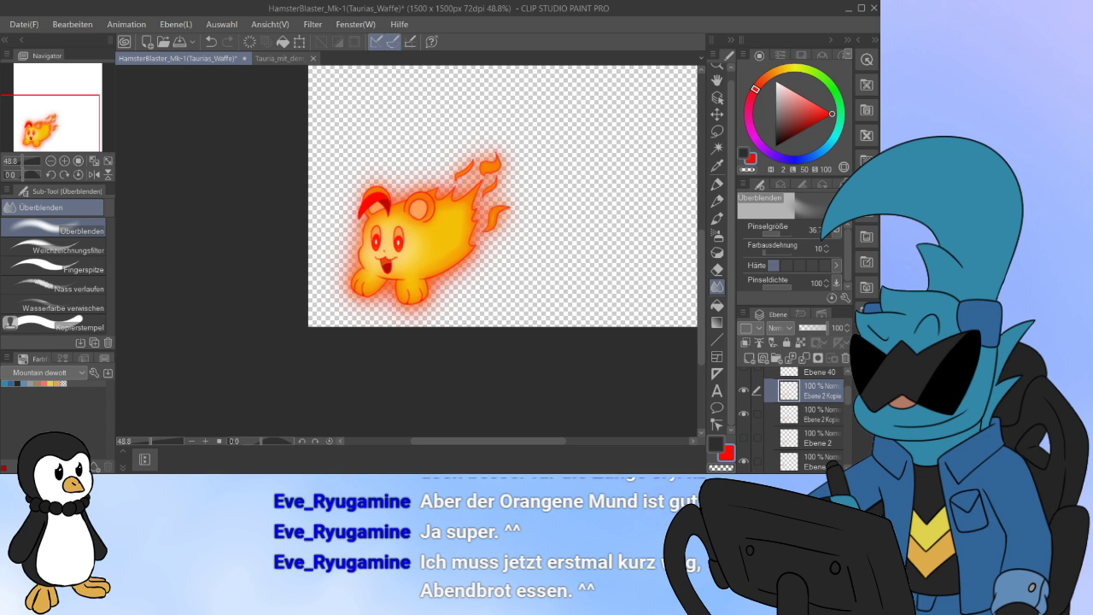
pyautogui.click(744, 415)
pyautogui.click(744, 414)
pyautogui.click(744, 414)
# Step: Lower the opacity of the orange glow copy of Ebene 3 to 41% and the red glow copy to 76%
pyautogui.scroll(-1, 794, 419)
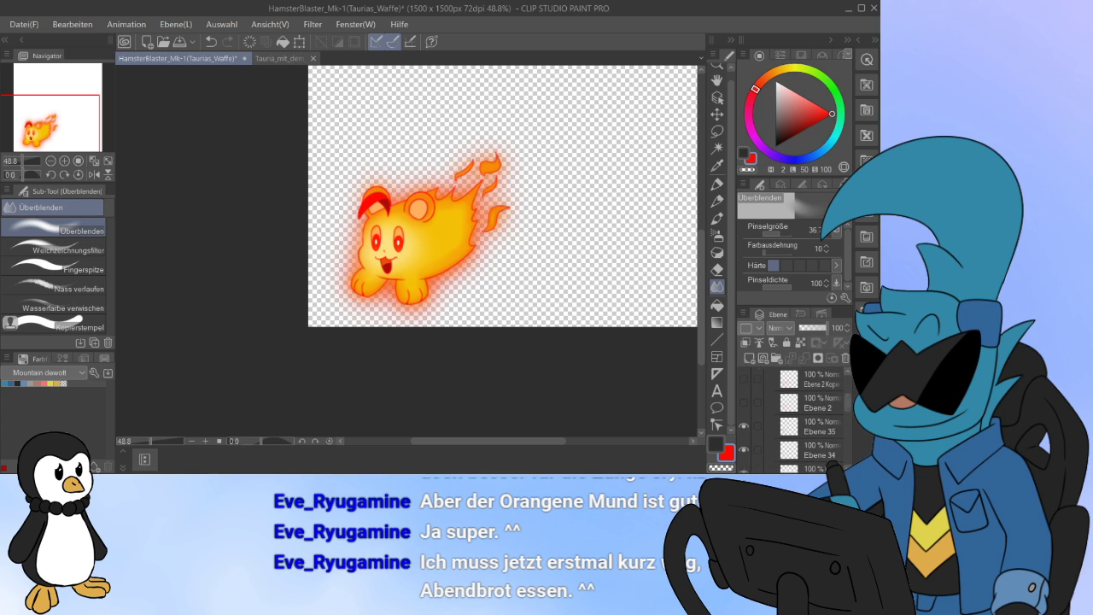
pyautogui.scroll(-5, 794, 419)
pyautogui.click(744, 371)
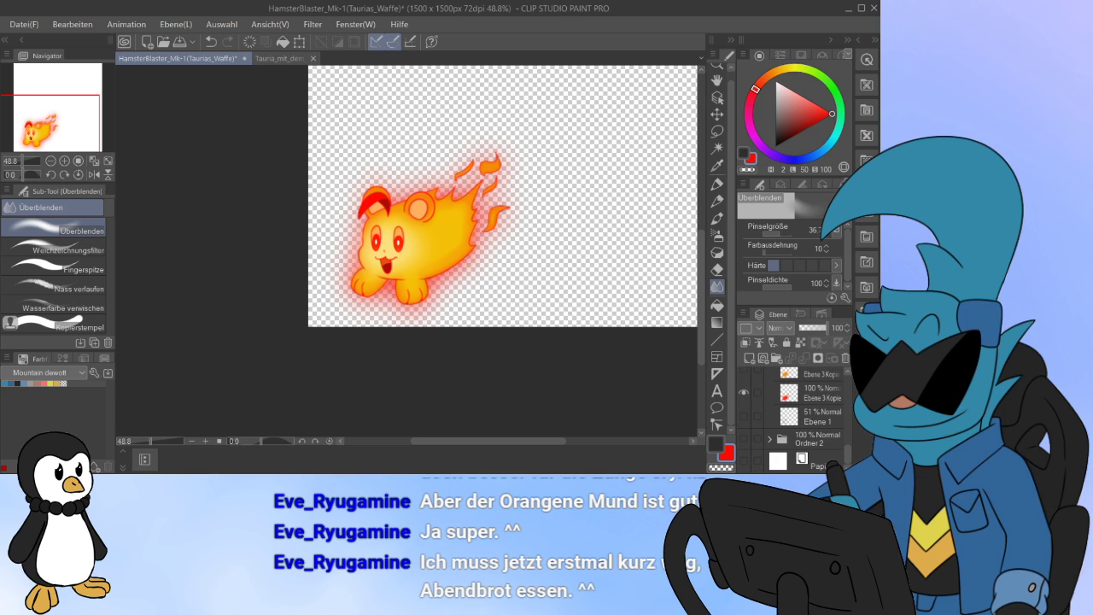
pyautogui.click(744, 371)
pyautogui.click(816, 374)
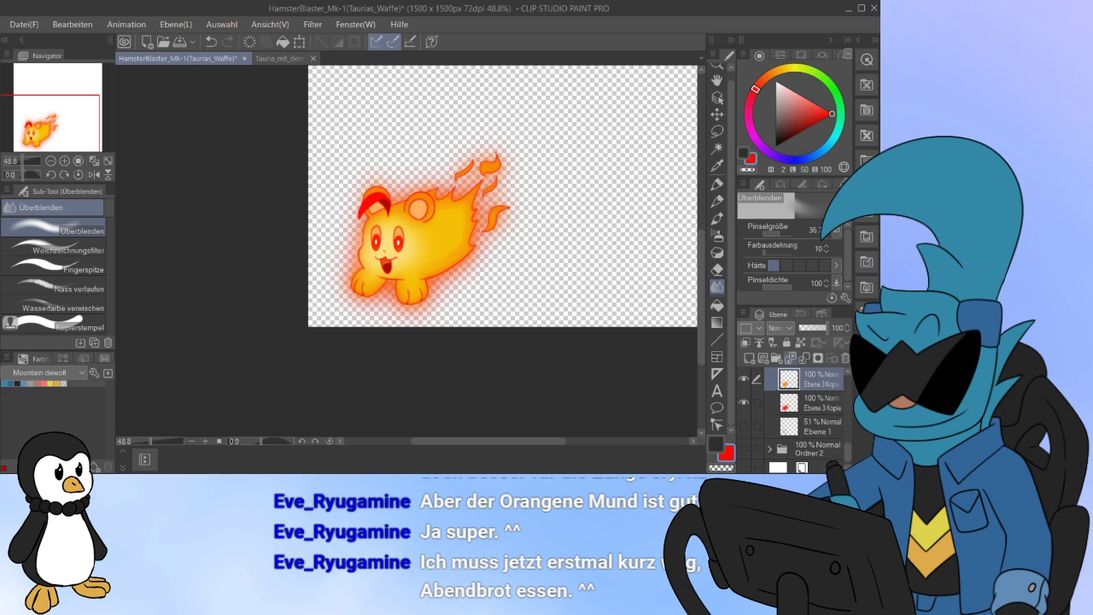
pyautogui.moveTo(826, 328)
pyautogui.mouseDown()
pyautogui.moveTo(811, 328)
pyautogui.moveTo(822, 328)
pyautogui.mouseUp()
pyautogui.click(815, 402)
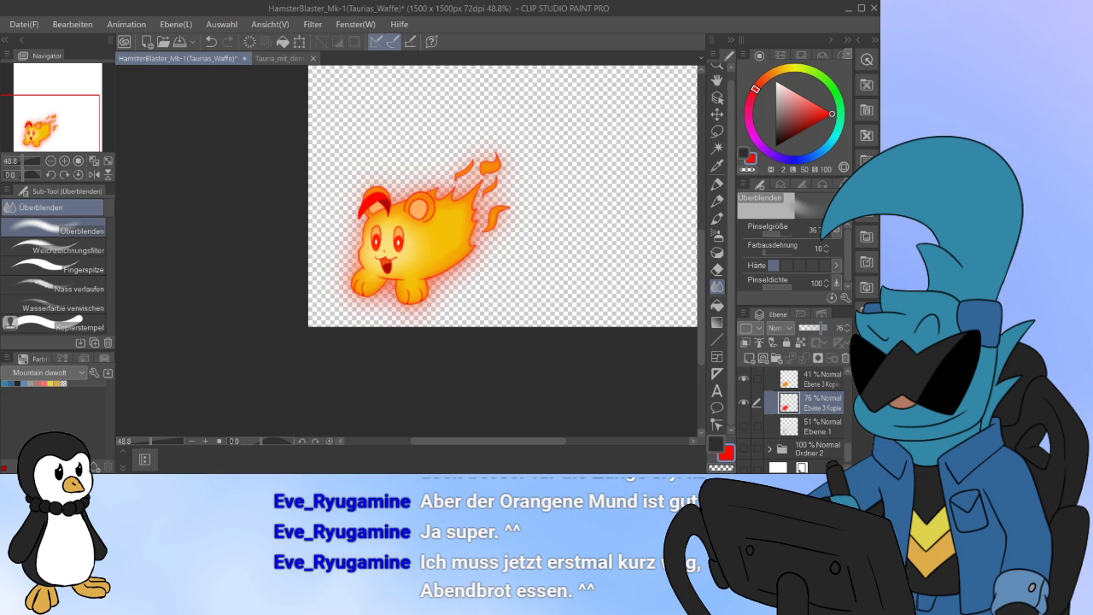
# Step: Collapse the Bakuhamsuta folder and check the canvas with the hamster hidden and shown
pyautogui.scroll(6, 804, 419)
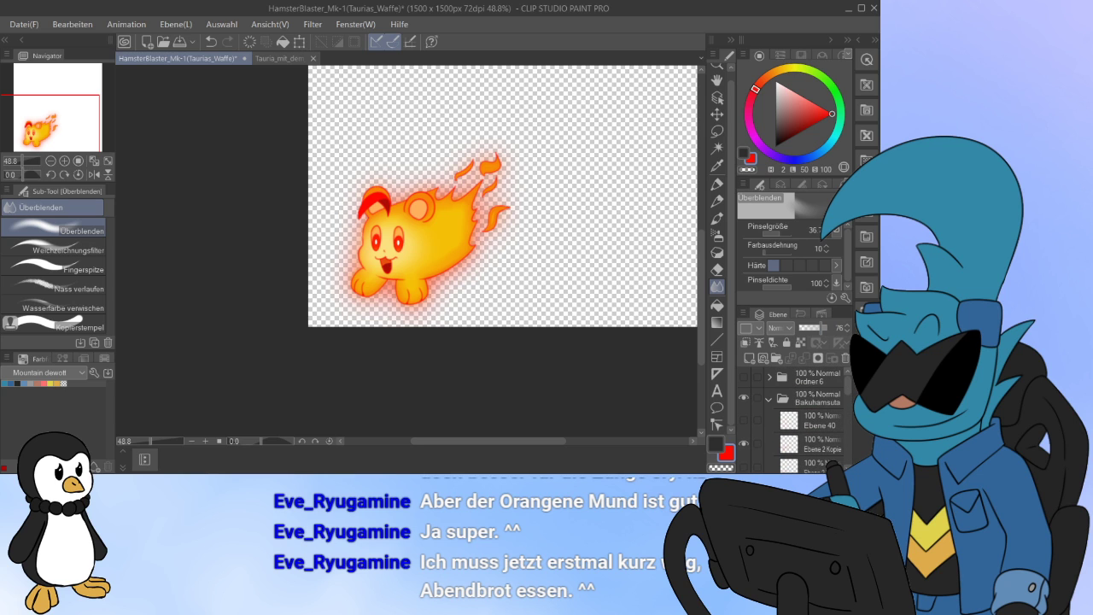
pyautogui.click(770, 398)
pyautogui.click(743, 398)
pyautogui.click(744, 398)
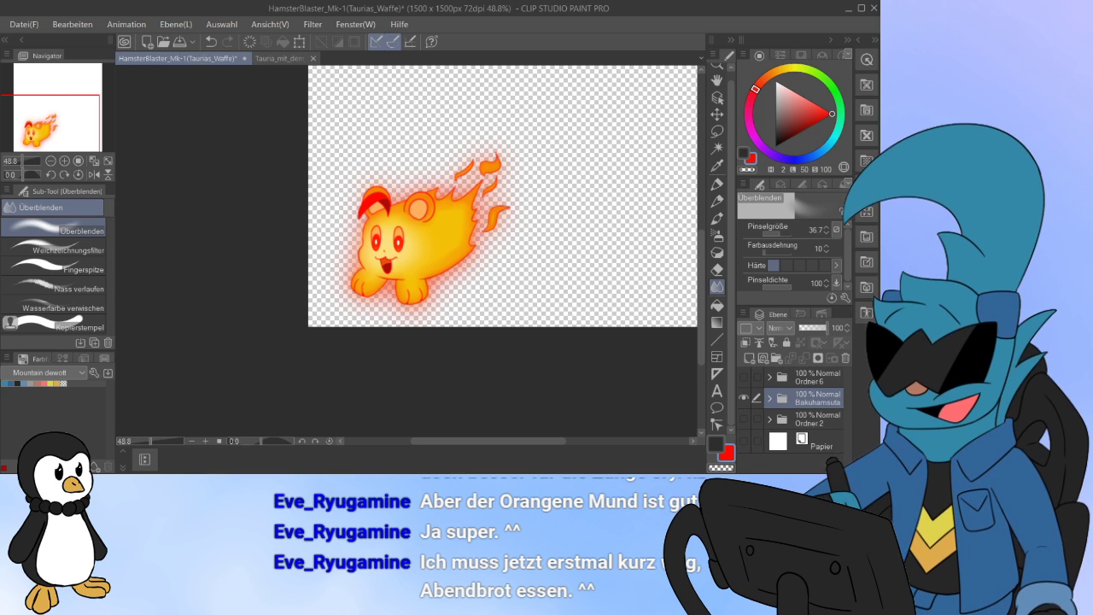
# Step: Show the blaster folder Ordner 6 and move the blaster slightly down toward the hamster
pyautogui.moveTo(461, 222); pyautogui.dragTo(399, 304)
pyautogui.scroll(-3, 459, 285)
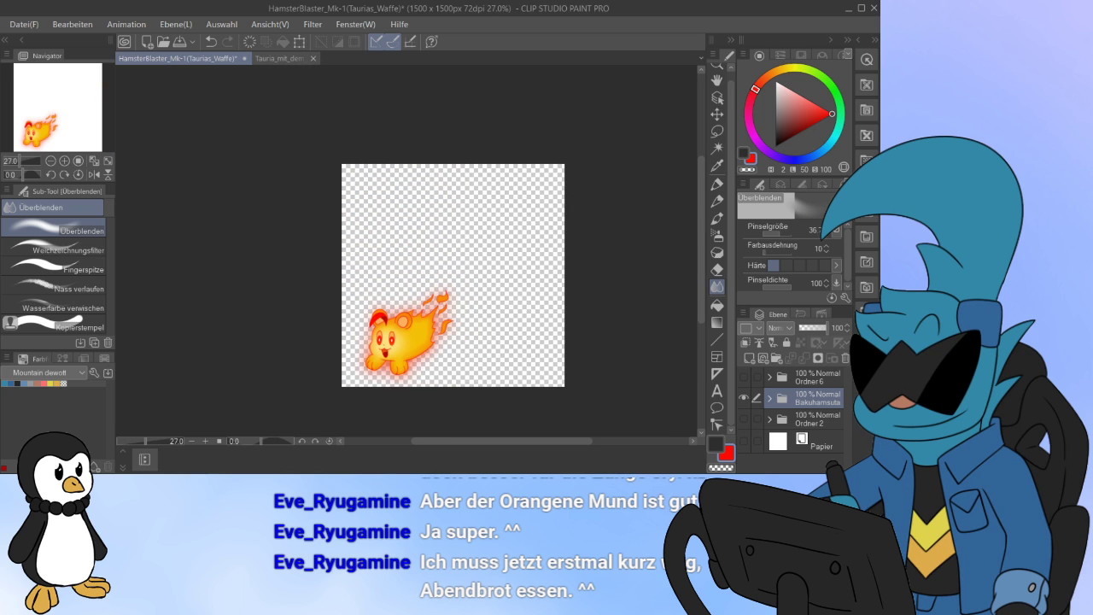
pyautogui.click(743, 377)
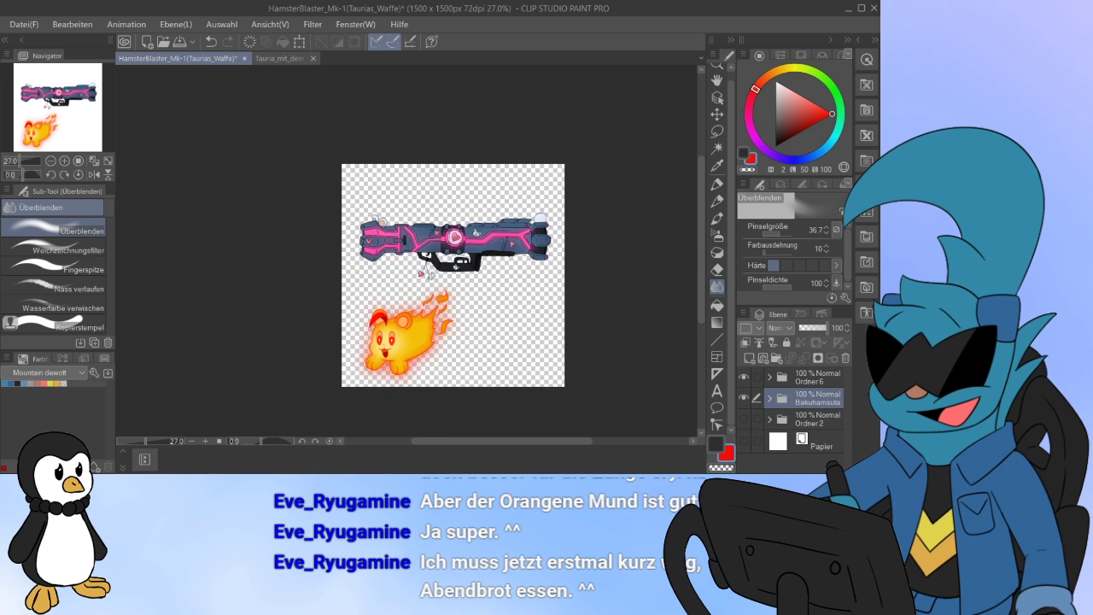
pyautogui.click(817, 377)
pyautogui.click(299, 42)
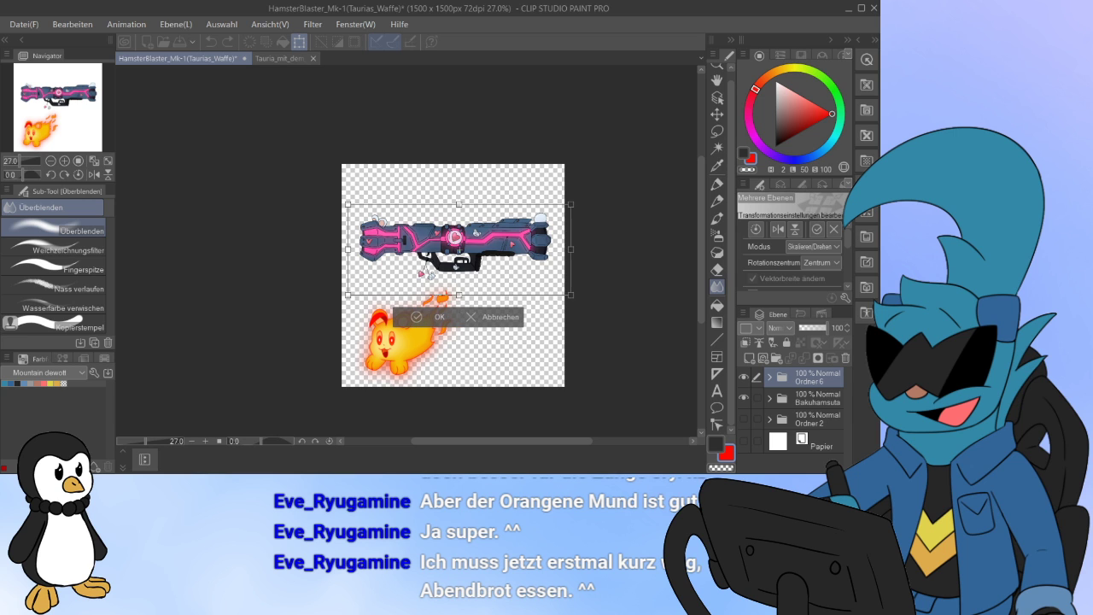
pyautogui.moveTo(455, 241); pyautogui.dragTo(457, 248)
pyautogui.press('Return')
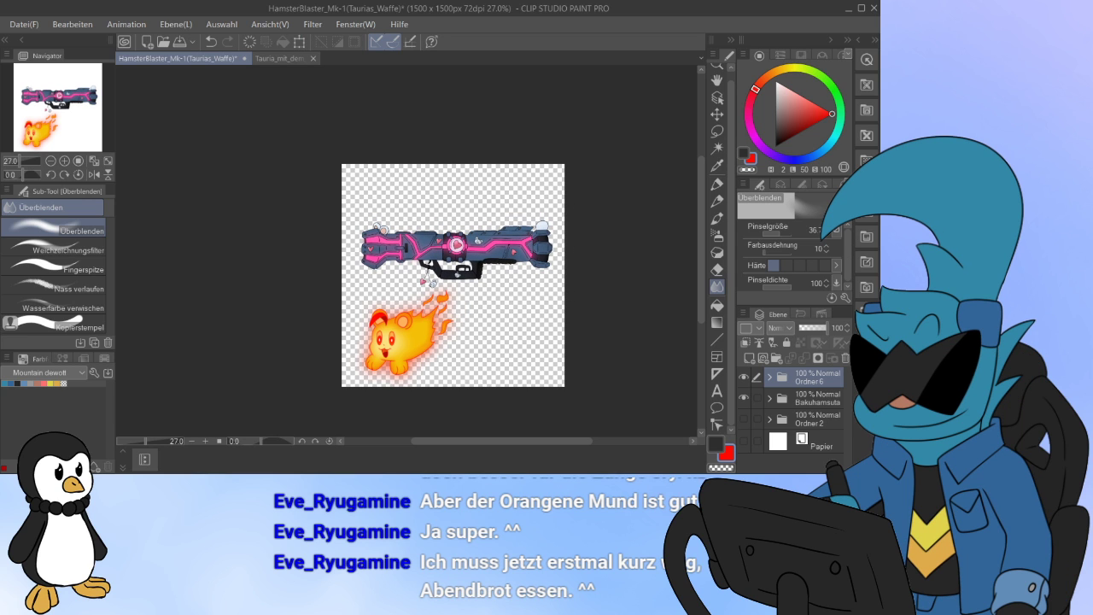
# Step: Try to scale the hamster in the Bakuhamsuta folder down slightly
pyautogui.click(816, 398)
pyautogui.click(299, 41)
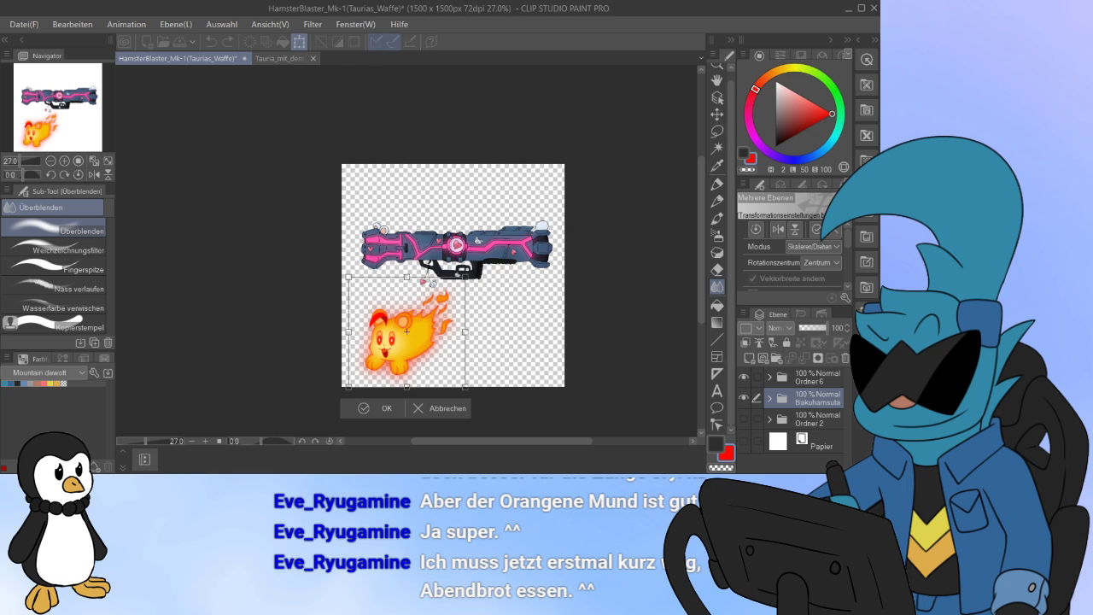
pyautogui.moveTo(465, 277); pyautogui.dragTo(451, 290)
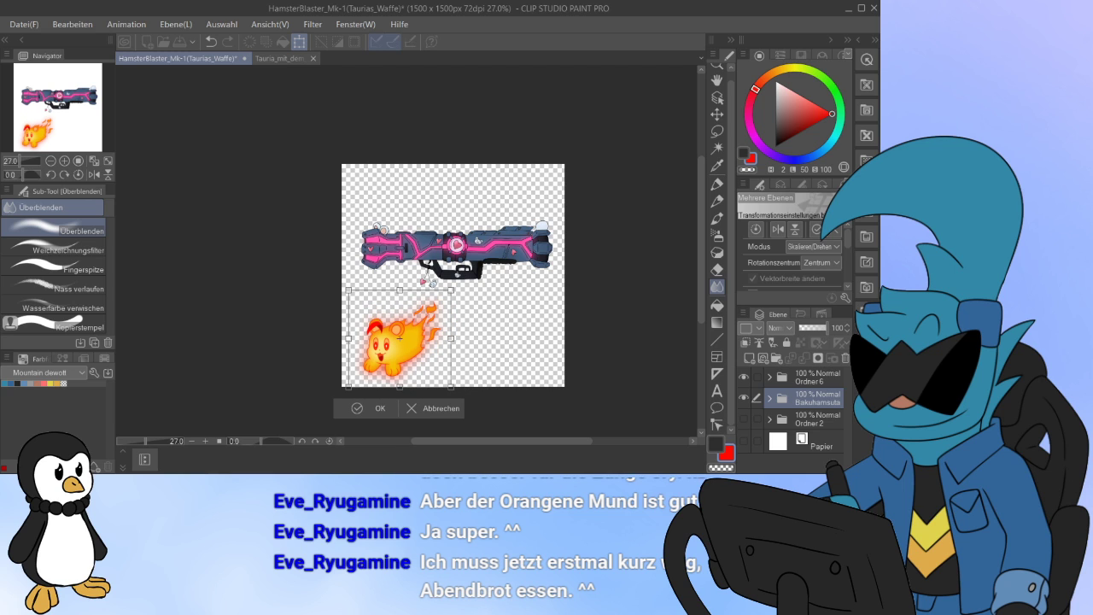
pyautogui.press('Return')
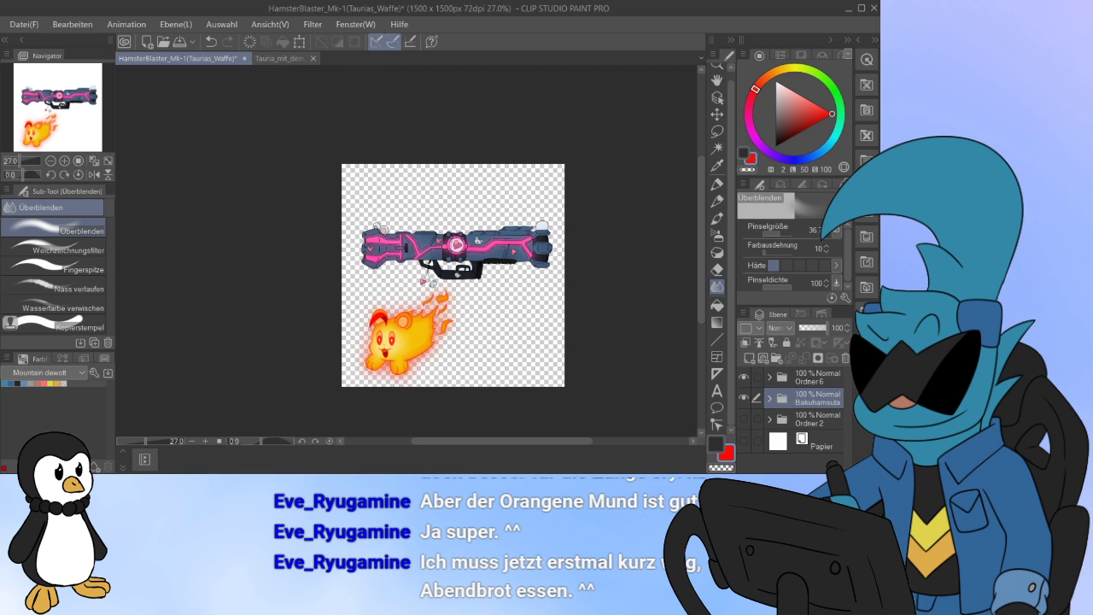
# Step: Save the HamsterBlaster drawing and check the Tauria_mit_dem_hamster-blaster sketch before returning to the blaster drawing
pyautogui.hscroll(-1, 453, 275)
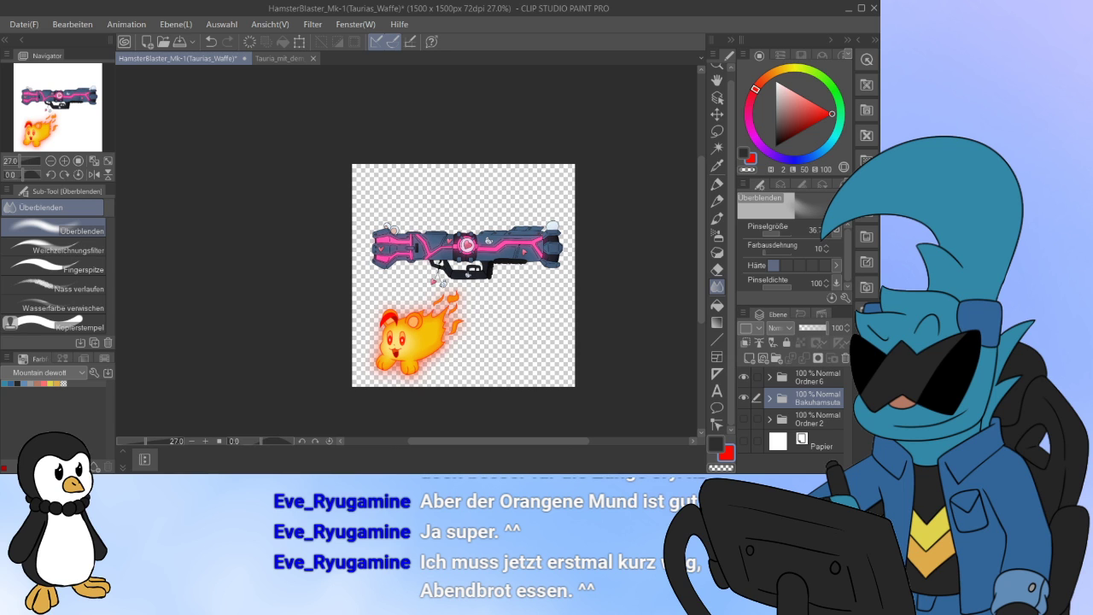
pyautogui.hotkey('ctrl', 's')
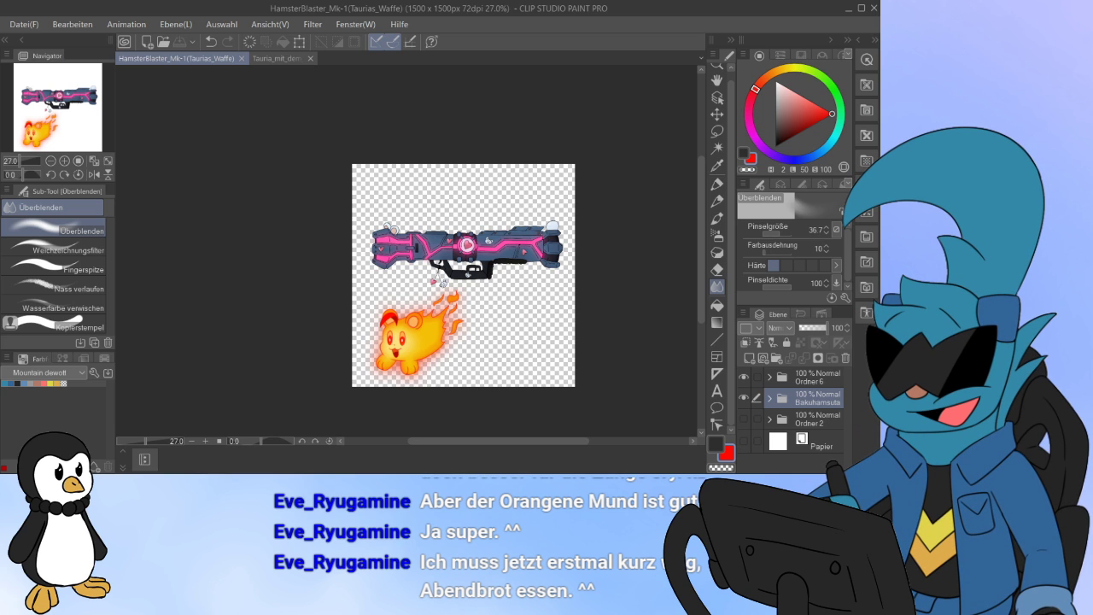
pyautogui.click(277, 58)
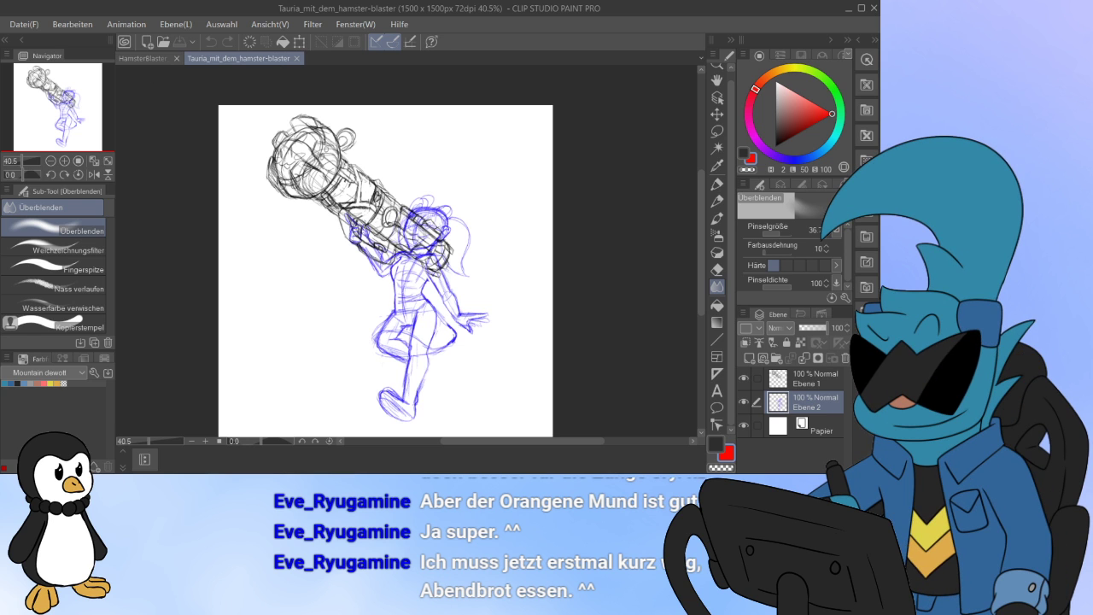
pyautogui.click(143, 58)
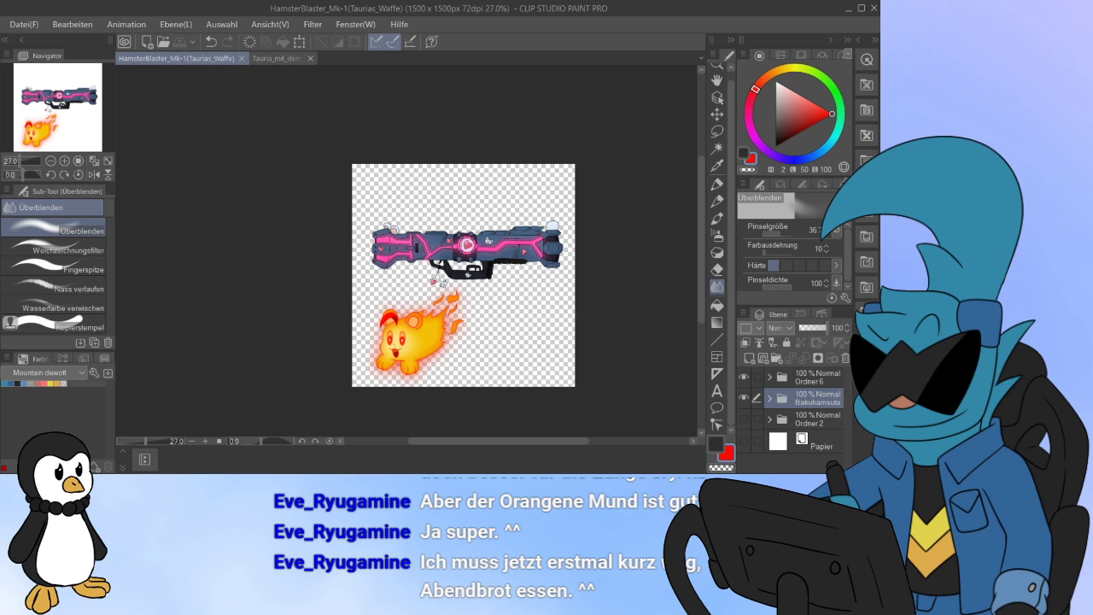
pyautogui.moveTo(463, 275); pyautogui.dragTo(462, 251)
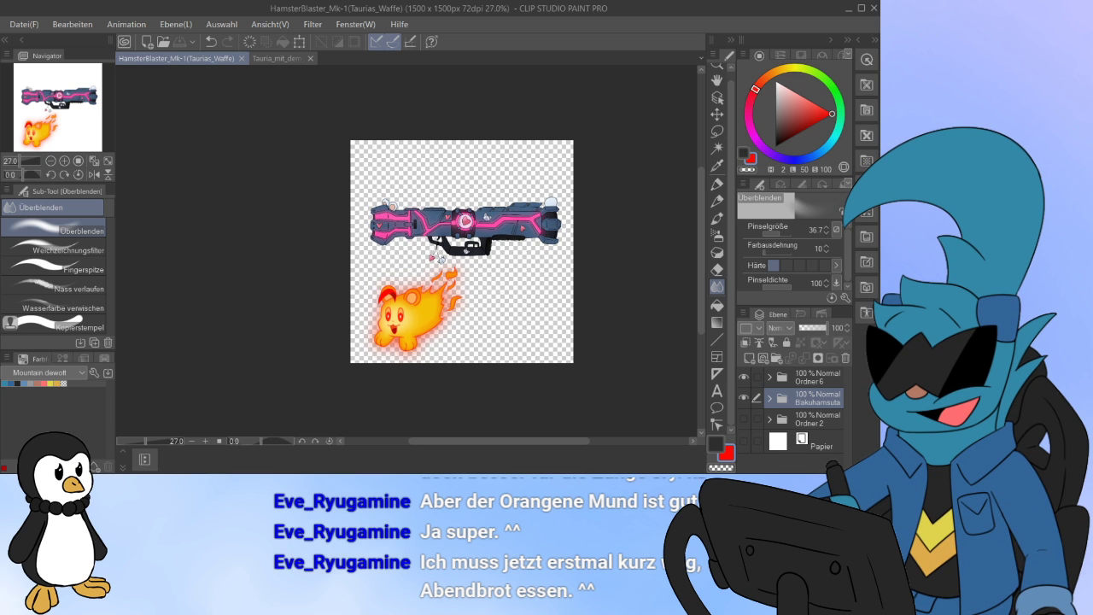